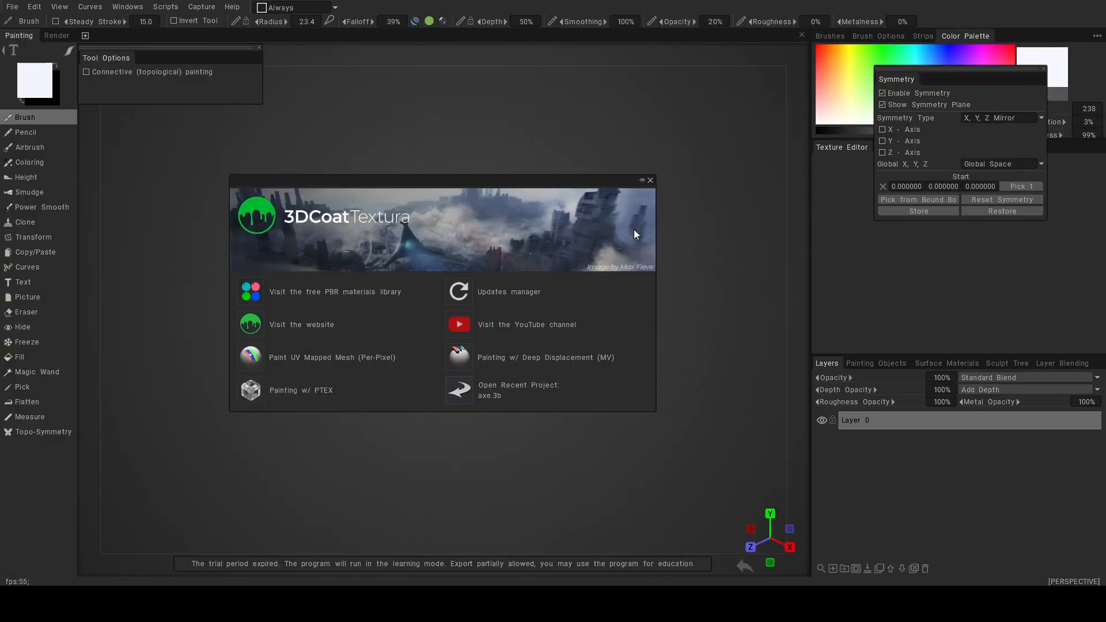
Dismiss the 3DCoatTextura start window.
{"action": "left_click", "coordinate": [370, 380]}
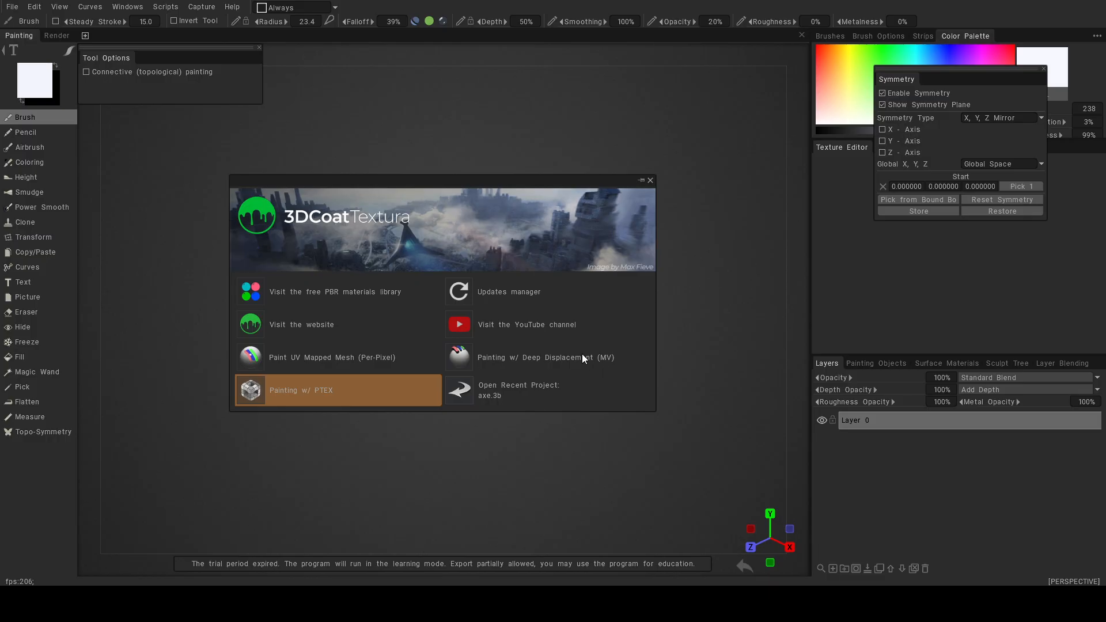
{"action": "left_click", "coordinate": [650, 181]}
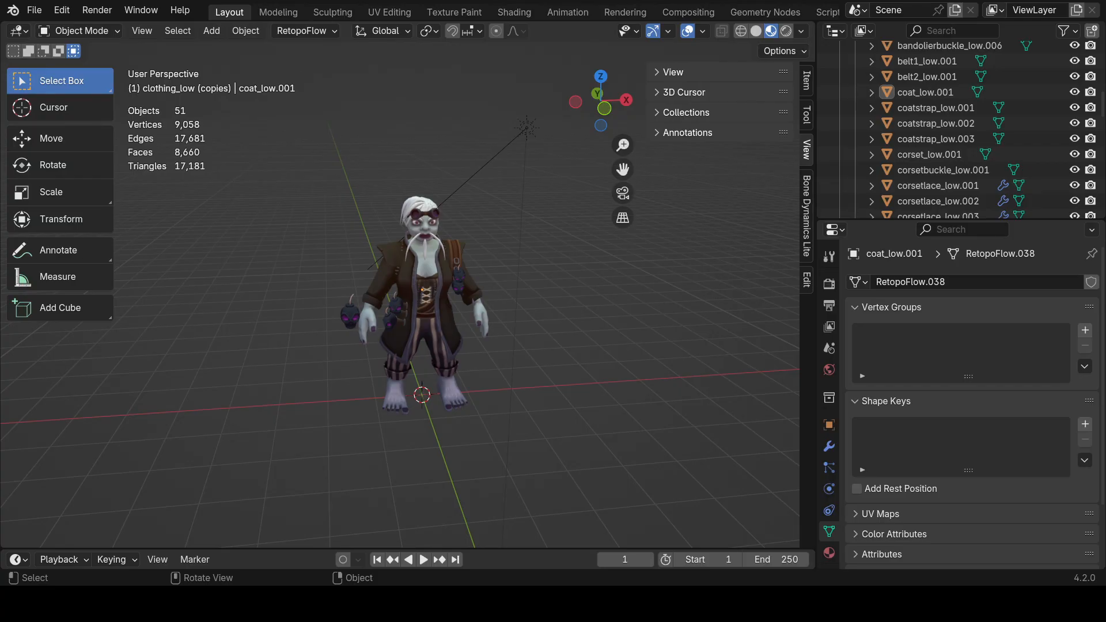
In Blender, enlarge the outliner and select all objects from bandolier_low through strap1buckle2_low in the clothing_low (base) collection.
{"action": "scroll", "coordinate": [531, 395], "scroll_direction": "up", "scroll_amount": 2}
{"action": "middle_click_drag", "start_coordinate": [531, 395], "coordinate": [461, 490]}
{"action": "scroll", "coordinate": [457, 409], "scroll_direction": "up", "scroll_amount": 3}
{"action": "middle_click_drag", "start_coordinate": [458, 410], "coordinate": [495, 365]}
{"action": "left_click_drag", "start_coordinate": [893, 221], "coordinate": [901, 396]}
{"action": "middle_click_drag", "start_coordinate": [531, 271], "coordinate": [428, 380]}
{"action": "scroll", "coordinate": [989, 247], "scroll_direction": "down", "scroll_amount": 15}
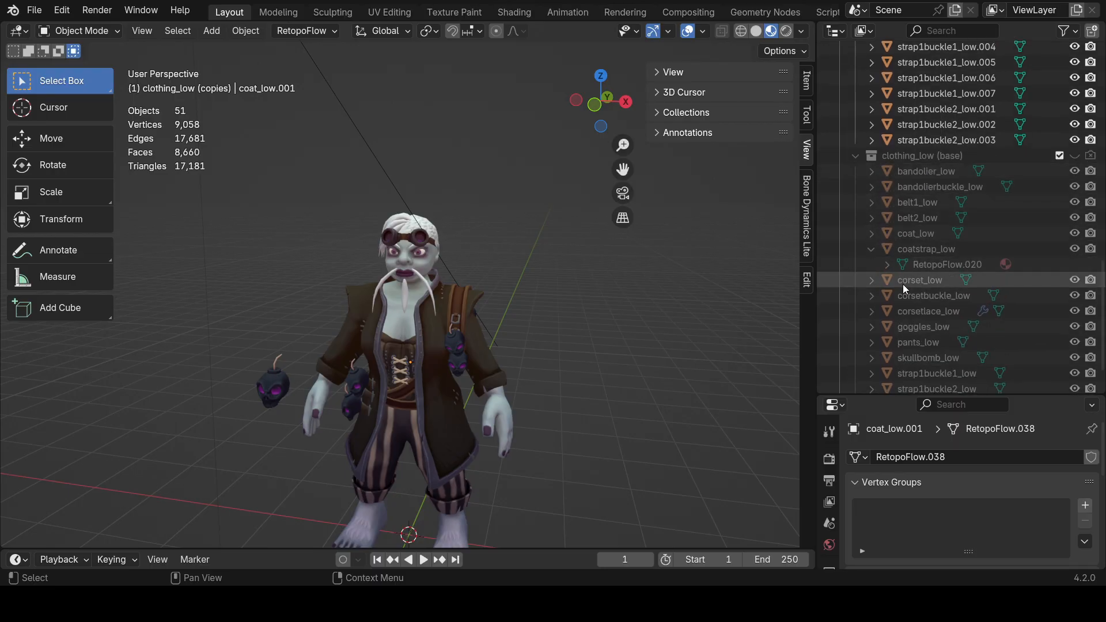
{"action": "left_click", "coordinate": [918, 167]}
{"action": "scroll", "coordinate": [924, 156], "scroll_direction": "down", "scroll_amount": 2}
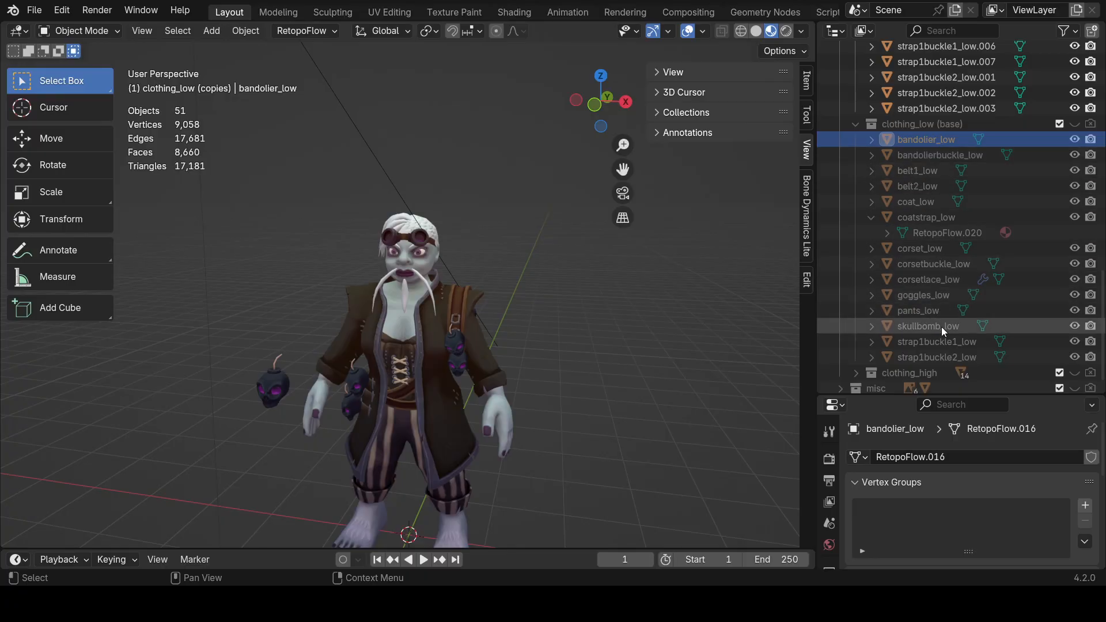
{"action": "left_click", "coordinate": [946, 358], "text": "shift"}
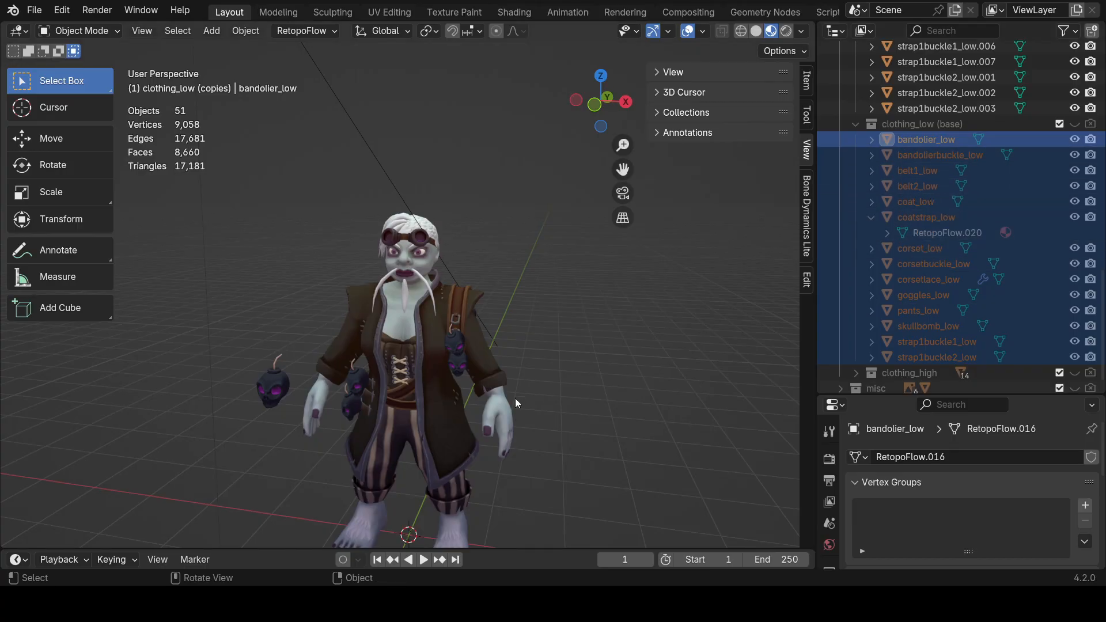
Examine the coat straps and buckles beside the hanging skull bombs up close, selecting individual pieces.
{"action": "scroll", "coordinate": [551, 398], "scroll_direction": "up", "scroll_amount": 3}
{"action": "middle_click_drag", "start_coordinate": [476, 334], "coordinate": [439, 293]}
{"action": "scroll", "coordinate": [494, 323], "scroll_direction": "up", "scroll_amount": 3}
{"action": "scroll", "coordinate": [439, 292], "scroll_direction": "up", "scroll_amount": 4}
{"action": "middle_click_drag", "start_coordinate": [412, 394], "coordinate": [357, 381]}
{"action": "middle_click_drag", "start_coordinate": [356, 381], "coordinate": [445, 278], "text": "shift"}
{"action": "scroll", "coordinate": [430, 251], "scroll_direction": "up", "scroll_amount": 3}
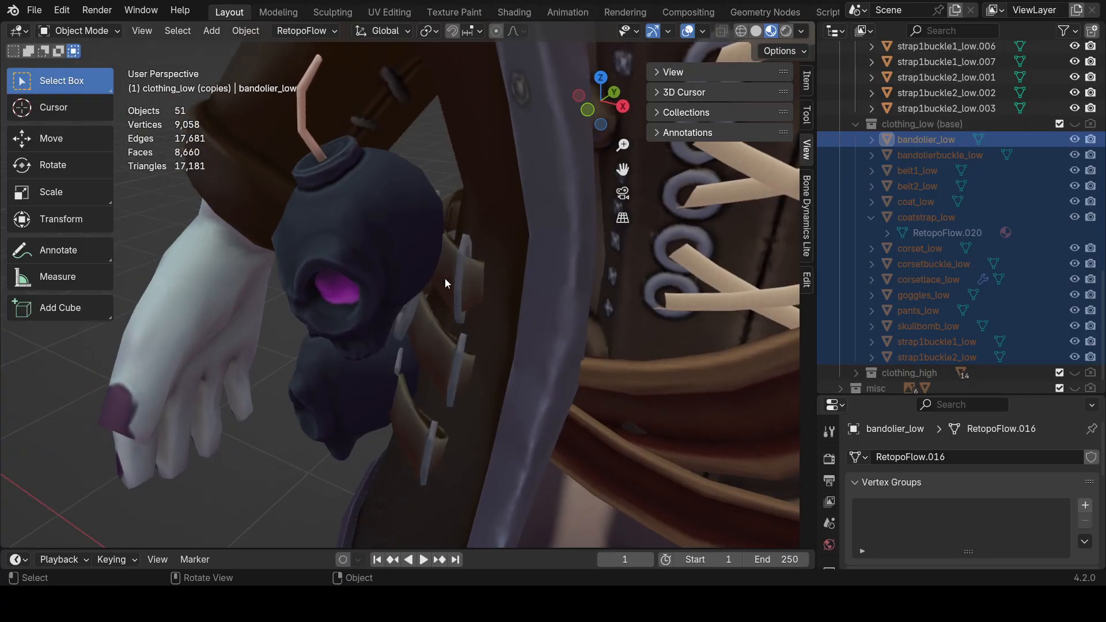
{"action": "left_click", "coordinate": [462, 269]}
{"action": "left_click", "coordinate": [441, 378]}
Select the skullbomb_low.003 skull bomb and inspect the surrounding coat, straps and belts.
{"action": "middle_click_drag", "start_coordinate": [410, 441], "coordinate": [488, 377]}
{"action": "scroll", "coordinate": [603, 382], "scroll_direction": "down", "scroll_amount": 5}
{"action": "middle_click_drag", "start_coordinate": [487, 377], "coordinate": [450, 369]}
{"action": "scroll", "coordinate": [491, 291], "scroll_direction": "up", "scroll_amount": 2}
{"action": "left_click", "coordinate": [490, 244]}
{"action": "left_click", "coordinate": [519, 324]}
{"action": "middle_click_drag", "start_coordinate": [520, 324], "coordinate": [428, 369]}
{"action": "middle_click_drag", "start_coordinate": [428, 369], "coordinate": [461, 257], "text": "shift"}
{"action": "scroll", "coordinate": [429, 274], "scroll_direction": "up", "scroll_amount": 4}
{"action": "scroll", "coordinate": [465, 257], "scroll_direction": "up", "scroll_amount": 6}
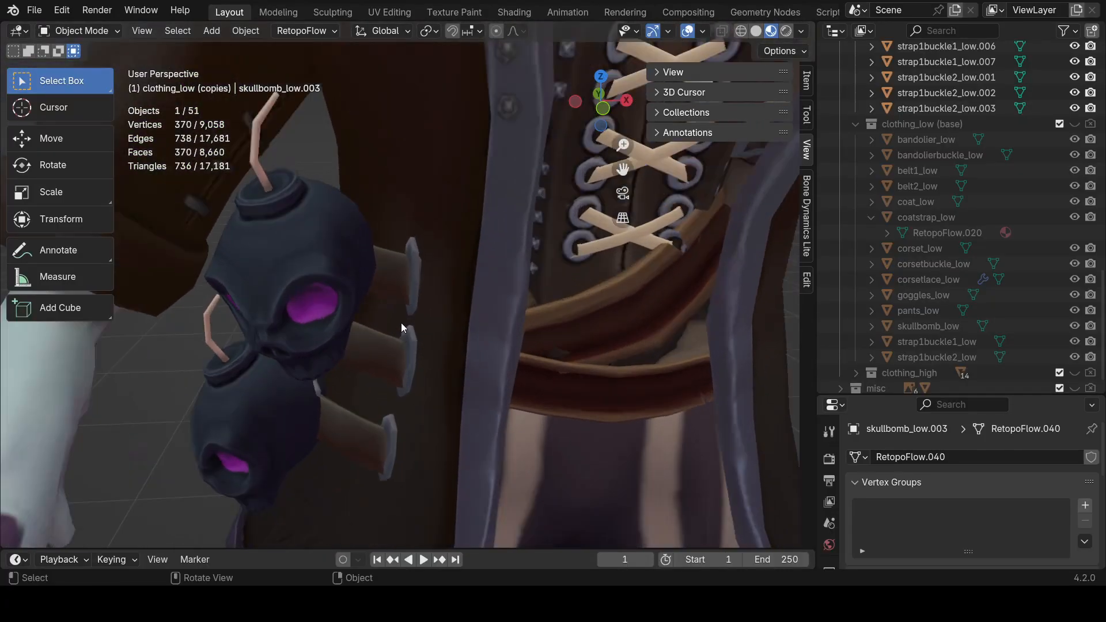
Select the uppermost coat strap, coatstrap_low.001, beside the skull bombs.
{"action": "middle_click_drag", "start_coordinate": [401, 323], "coordinate": [411, 284]}
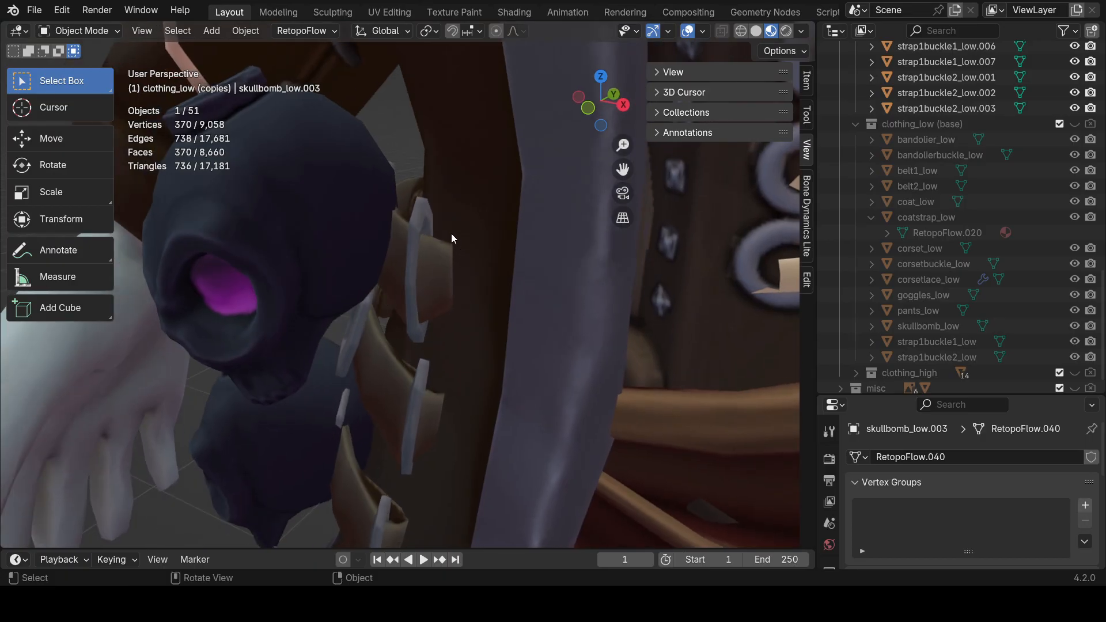
{"action": "middle_click_drag", "start_coordinate": [454, 248], "coordinate": [468, 219]}
{"action": "middle_click_drag", "start_coordinate": [506, 274], "coordinate": [493, 264]}
{"action": "left_click", "coordinate": [420, 267]}
{"action": "left_click", "coordinate": [406, 272]}
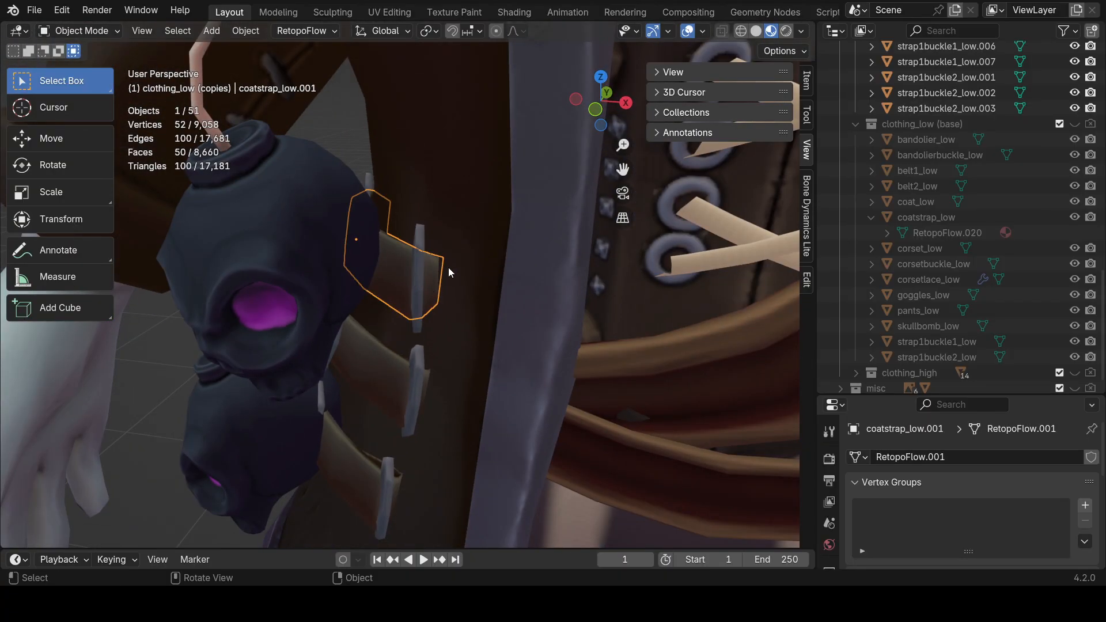
Examine the whole clothed character from a distance and from several angles.
{"action": "scroll", "coordinate": [421, 317], "scroll_direction": "down", "scroll_amount": 8}
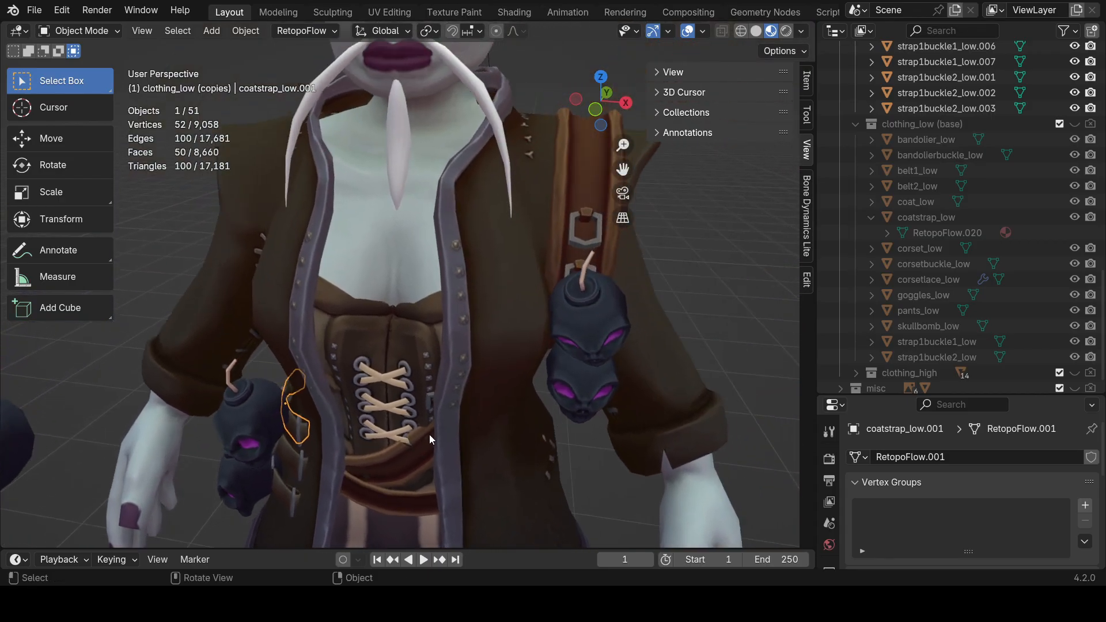
{"action": "scroll", "coordinate": [430, 434], "scroll_direction": "down", "scroll_amount": 5}
{"action": "mouse_move", "coordinate": [466, 414]}
{"action": "middle_mouse_down"}
{"action": "mouse_move", "coordinate": [382, 392]}
{"action": "mouse_move", "coordinate": [493, 376]}
{"action": "mouse_move", "coordinate": [545, 409]}
{"action": "mouse_move", "coordinate": [732, 395]}
{"action": "mouse_move", "coordinate": [467, 403]}
{"action": "middle_mouse_up"}
{"action": "scroll", "coordinate": [489, 377], "scroll_direction": "down", "scroll_amount": 5}
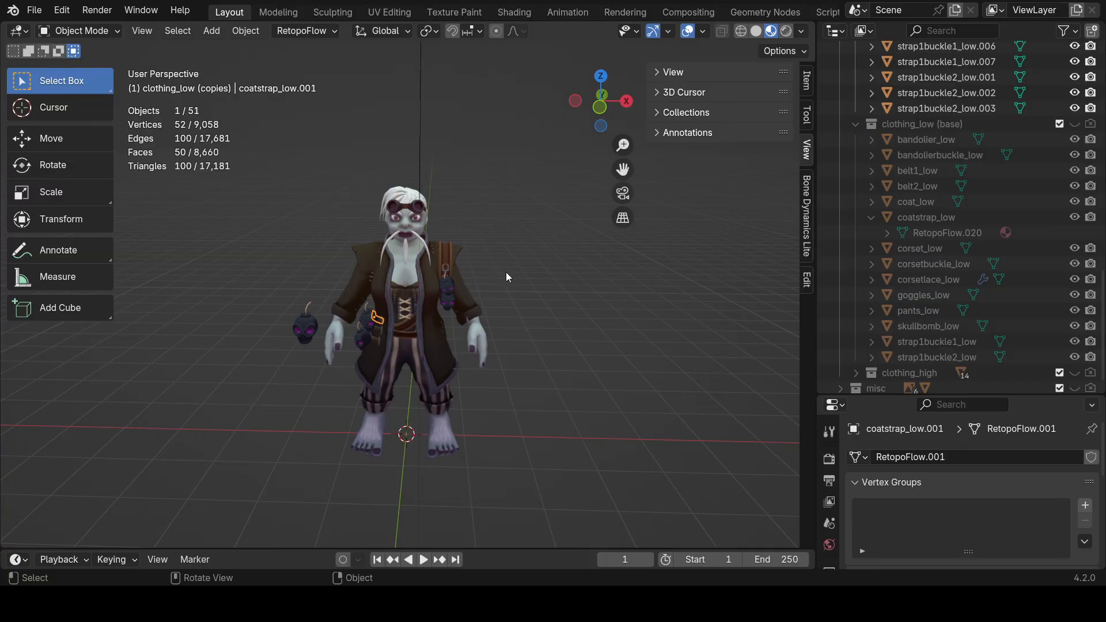
{"action": "middle_click_drag", "start_coordinate": [506, 272], "coordinate": [488, 282]}
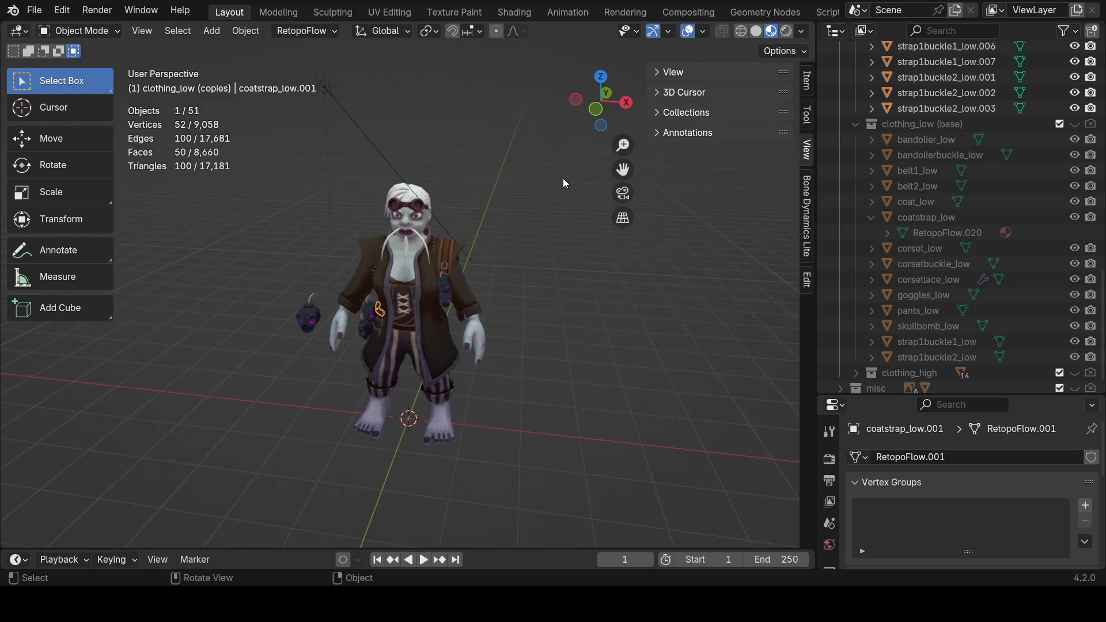
{"action": "scroll", "coordinate": [536, 214], "scroll_direction": "up", "scroll_amount": 2}
{"action": "mouse_move", "coordinate": [461, 214]}
{"action": "middle_mouse_down"}
{"action": "mouse_move", "coordinate": [411, 210]}
{"action": "mouse_move", "coordinate": [488, 205]}
{"action": "mouse_move", "coordinate": [461, 202]}
{"action": "middle_mouse_up"}
{"action": "scroll", "coordinate": [462, 201], "scroll_direction": "up", "scroll_amount": 1}
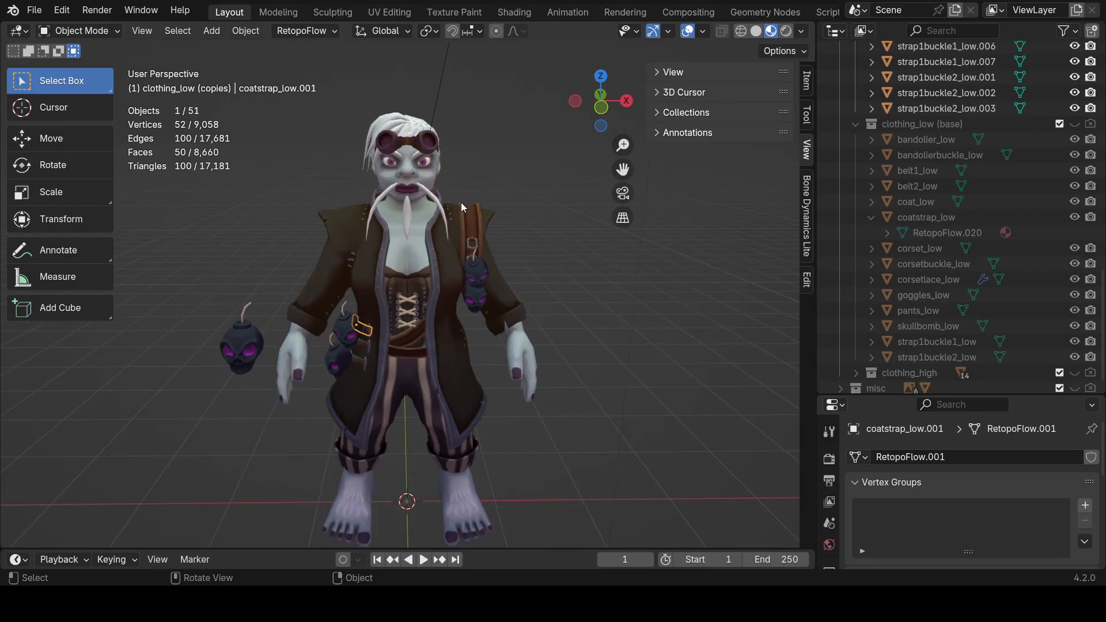
{"action": "scroll", "coordinate": [461, 203], "scroll_direction": "down", "scroll_amount": 3}
{"action": "scroll", "coordinate": [519, 231], "scroll_direction": "down", "scroll_amount": 1}
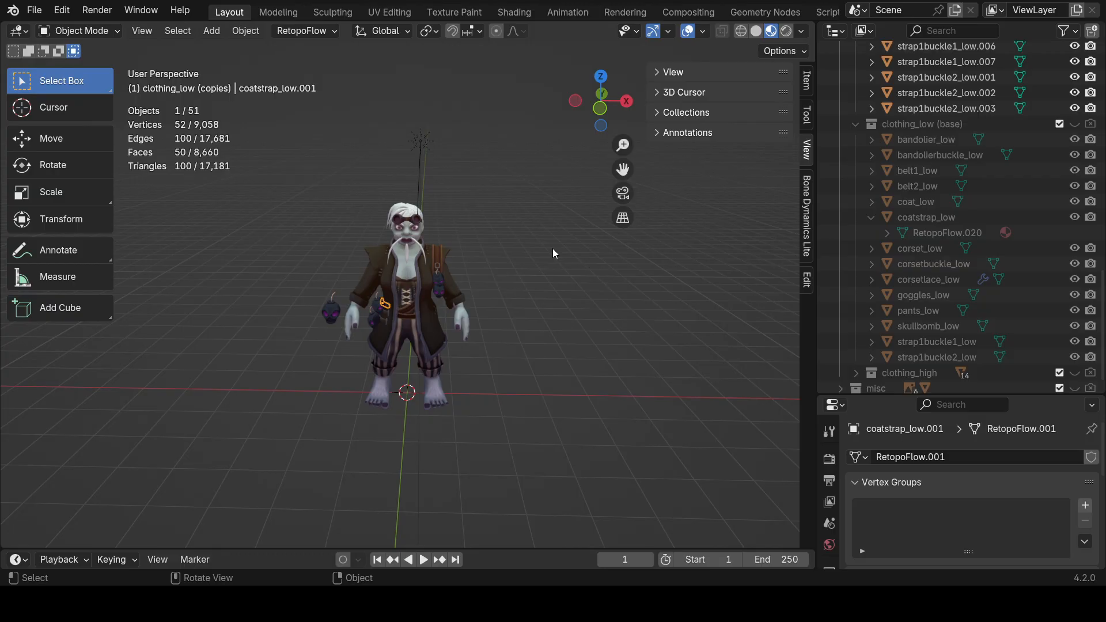
{"action": "scroll", "coordinate": [393, 260], "scroll_direction": "up", "scroll_amount": 8}
{"action": "scroll", "coordinate": [380, 192], "scroll_direction": "down", "scroll_amount": 2}
{"action": "middle_click_drag", "start_coordinate": [357, 202], "coordinate": [345, 207]}
{"action": "middle_click_drag", "start_coordinate": [372, 287], "coordinate": [362, 385], "text": "shift"}
{"action": "middle_click_drag", "start_coordinate": [396, 419], "coordinate": [373, 419]}
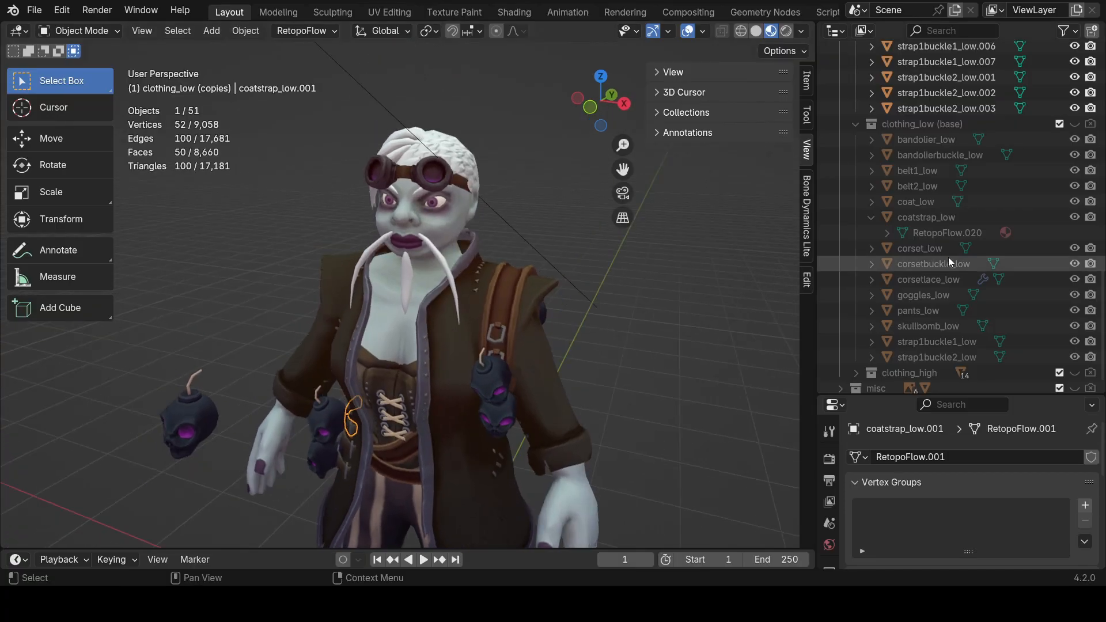
Select bandolier_low.001 and look through the objects in the clothing_low (copies) collection.
{"action": "scroll", "coordinate": [945, 263], "scroll_direction": "up", "scroll_amount": 15}
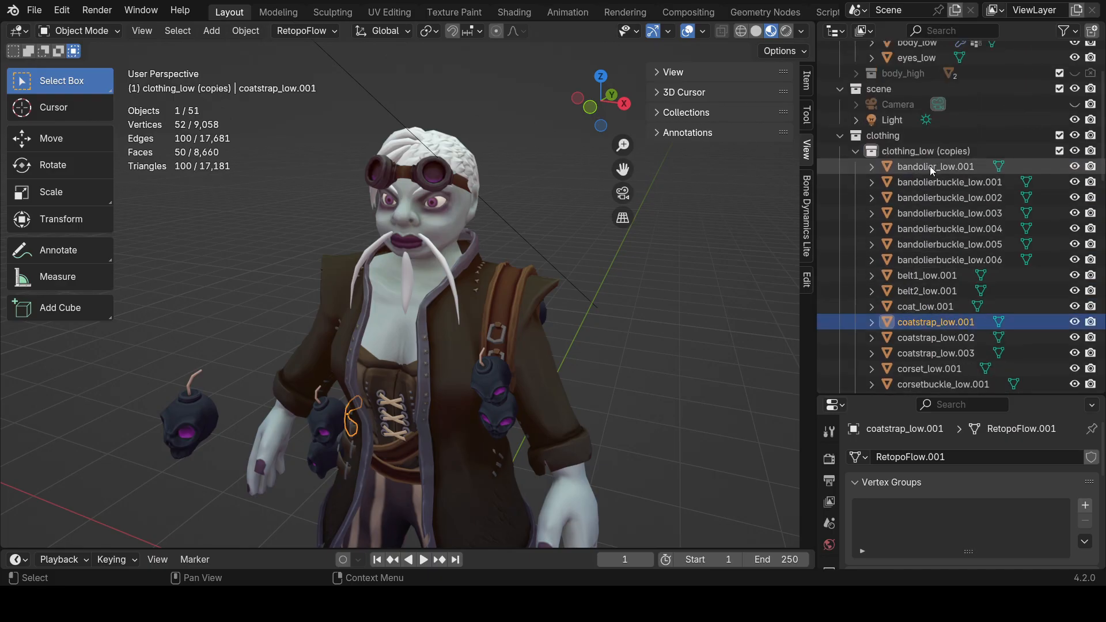
{"action": "left_click", "coordinate": [932, 169]}
{"action": "scroll", "coordinate": [938, 259], "scroll_direction": "down", "scroll_amount": 12}
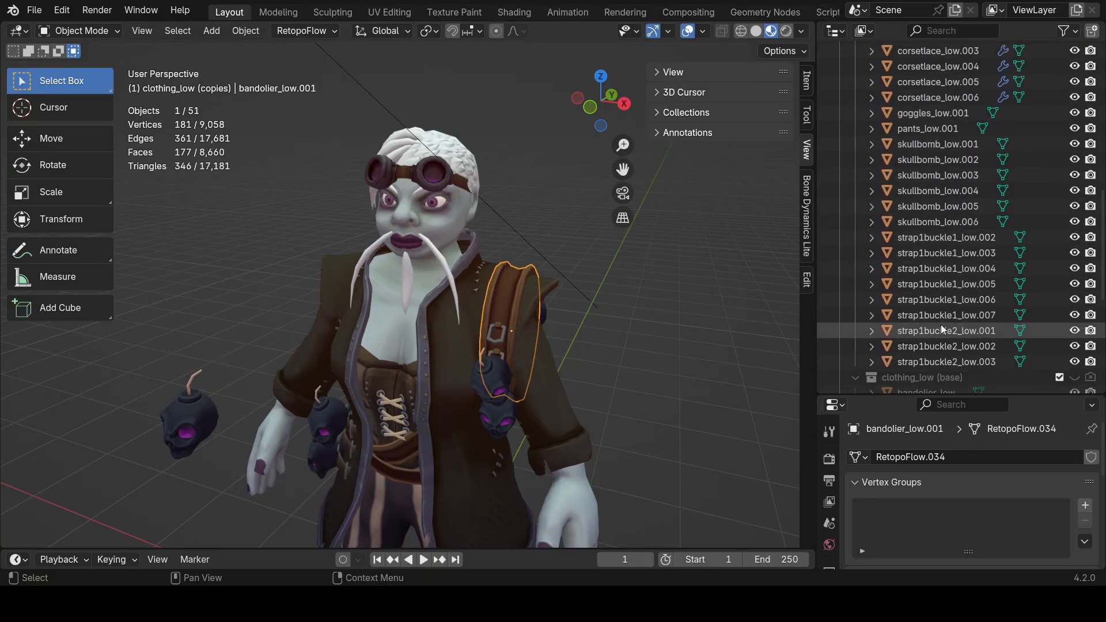
Inspect the crossed laces and eyelets on the front of the character's corset.
{"action": "scroll", "coordinate": [455, 399], "scroll_direction": "up", "scroll_amount": 8}
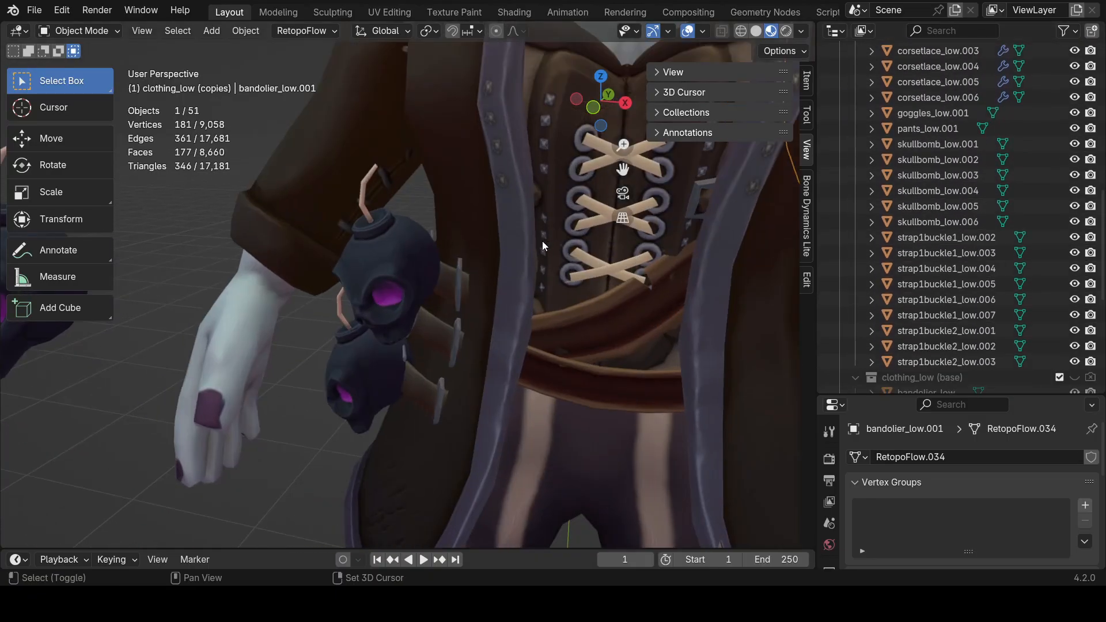
{"action": "middle_click_drag", "start_coordinate": [543, 240], "coordinate": [331, 327], "text": "shift"}
{"action": "scroll", "coordinate": [331, 327], "scroll_direction": "up", "scroll_amount": 3}
{"action": "middle_click_drag", "start_coordinate": [300, 220], "coordinate": [357, 261]}
{"action": "scroll", "coordinate": [398, 289], "scroll_direction": "up", "scroll_amount": 2}
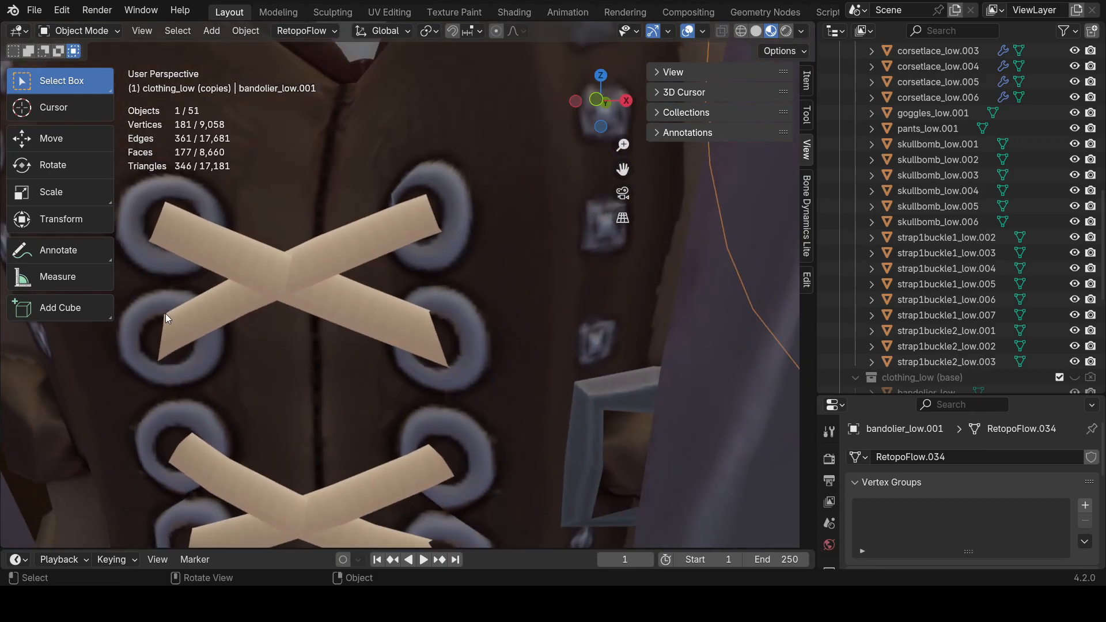
{"action": "middle_click_drag", "start_coordinate": [225, 290], "coordinate": [547, 259]}
{"action": "scroll", "coordinate": [497, 216], "scroll_direction": "down", "scroll_amount": 10}
Deselect everything and review the full character from the front and side.
{"action": "left_click", "coordinate": [627, 314]}
{"action": "middle_click_drag", "start_coordinate": [627, 315], "coordinate": [631, 300]}
{"action": "scroll", "coordinate": [631, 300], "scroll_direction": "up", "scroll_amount": 2}
{"action": "scroll", "coordinate": [264, 299], "scroll_direction": "down", "scroll_amount": 2}
{"action": "mouse_move", "coordinate": [377, 257]}
{"action": "middle_mouse_down"}
{"action": "mouse_move", "coordinate": [489, 243]}
{"action": "mouse_move", "coordinate": [387, 273]}
{"action": "middle_mouse_up"}
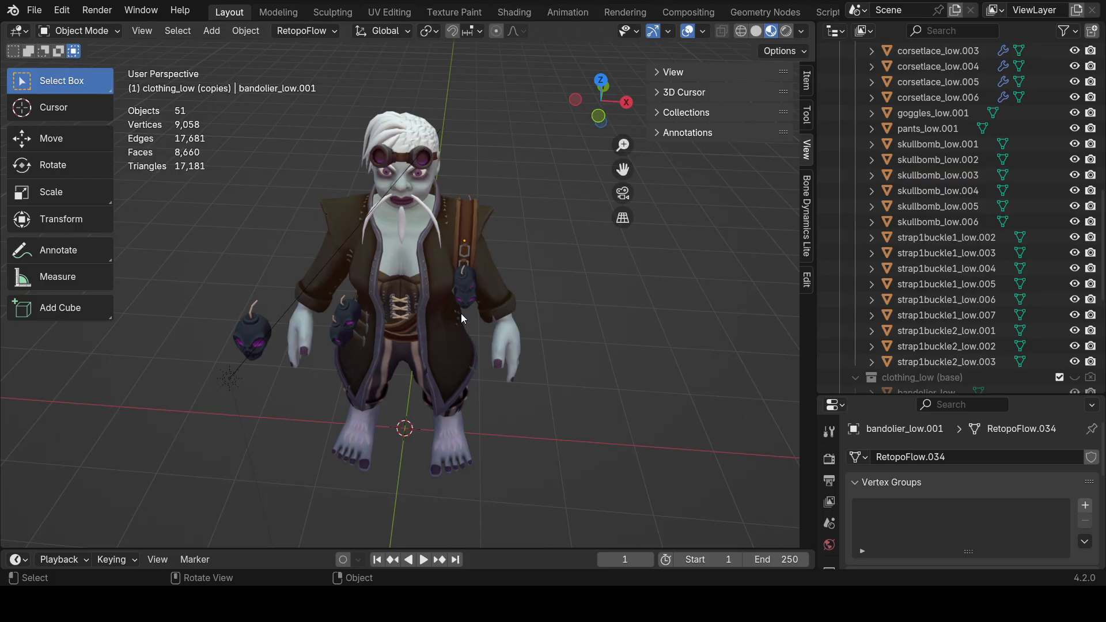
{"action": "middle_click_drag", "start_coordinate": [432, 364], "coordinate": [354, 325]}
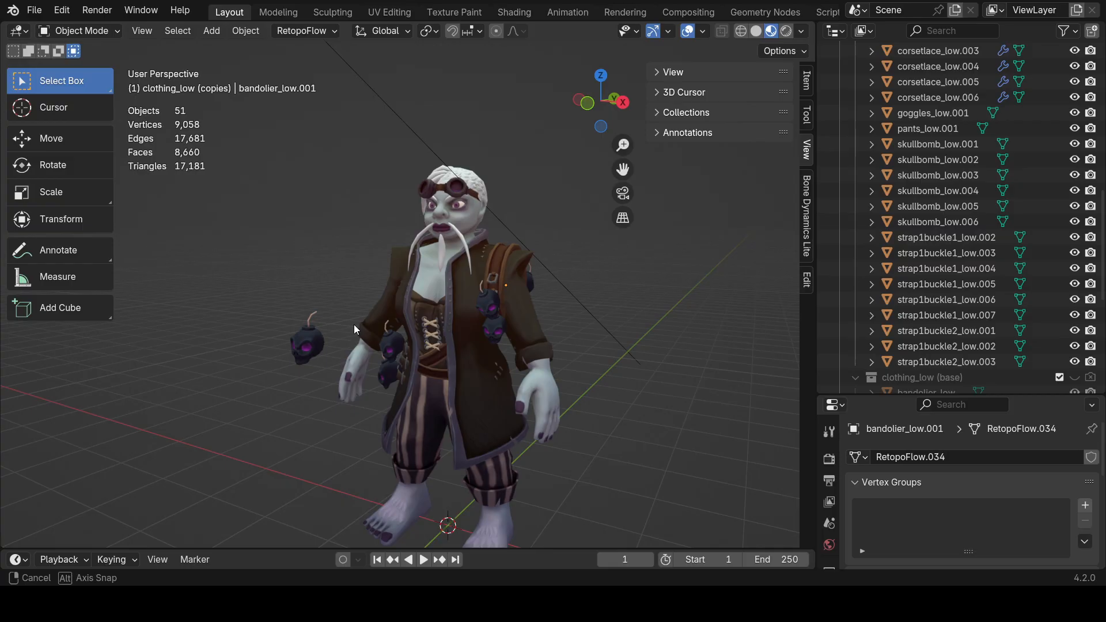
{"action": "middle_click_drag", "start_coordinate": [354, 324], "coordinate": [440, 326]}
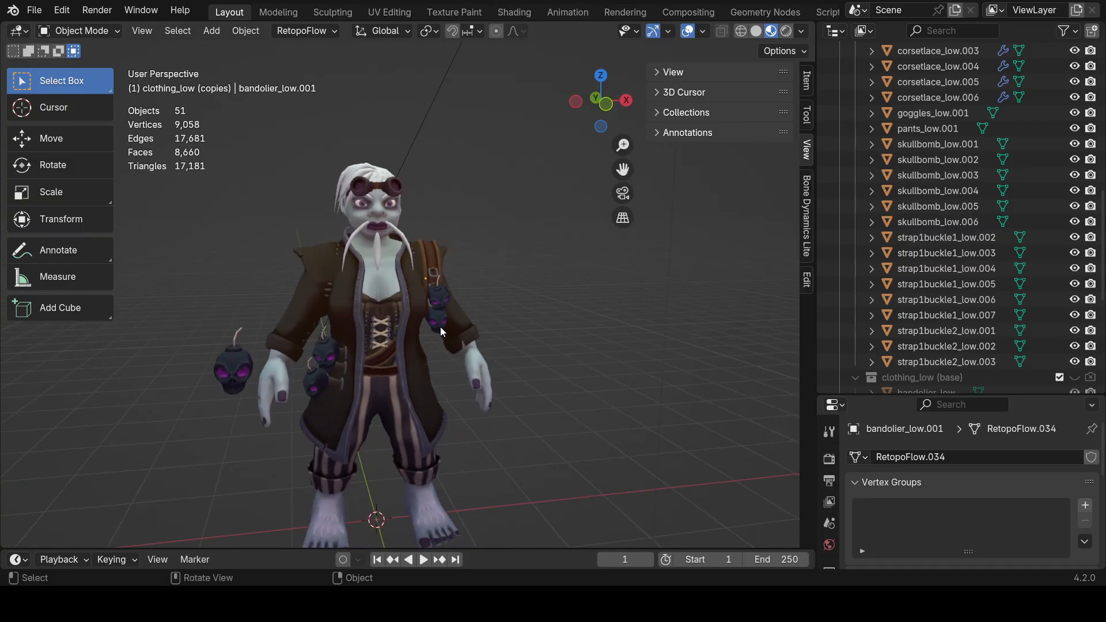
Expand the hair collection to list its objects and collapse the clothing_low (copies) collection.
{"action": "scroll", "coordinate": [943, 257], "scroll_direction": "up", "scroll_amount": 10}
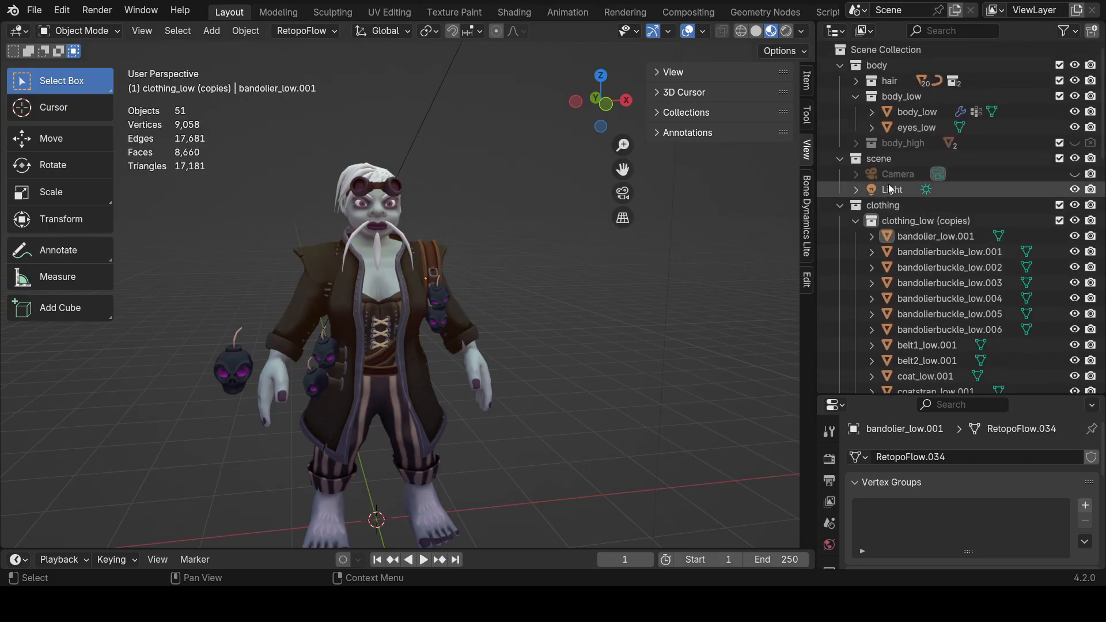
{"action": "left_click", "coordinate": [856, 81]}
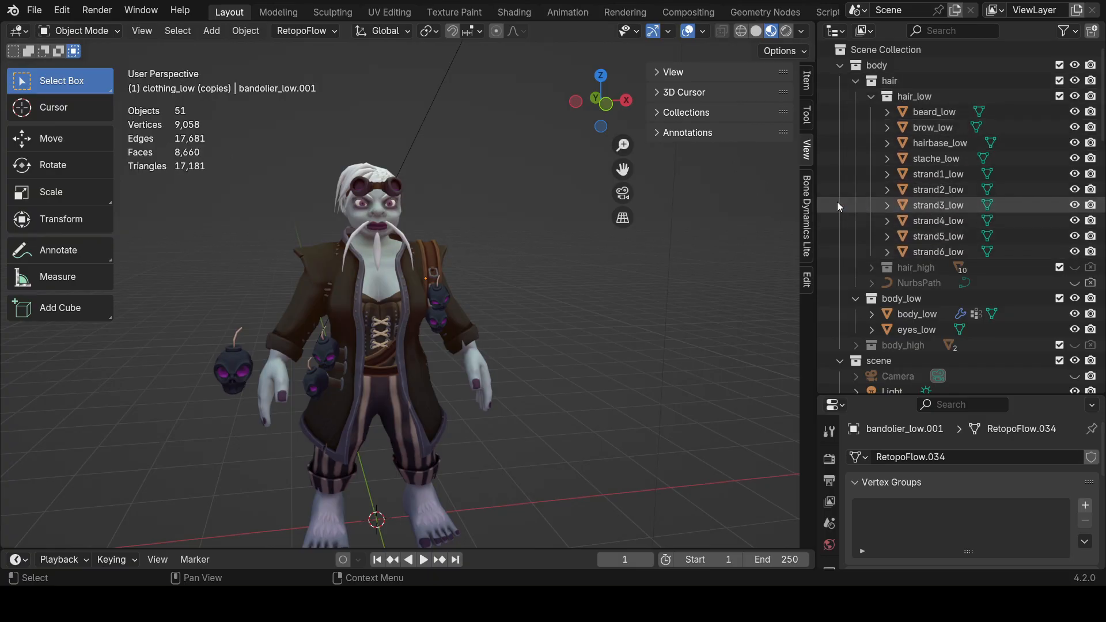
{"action": "scroll", "coordinate": [960, 304], "scroll_direction": "down", "scroll_amount": 1}
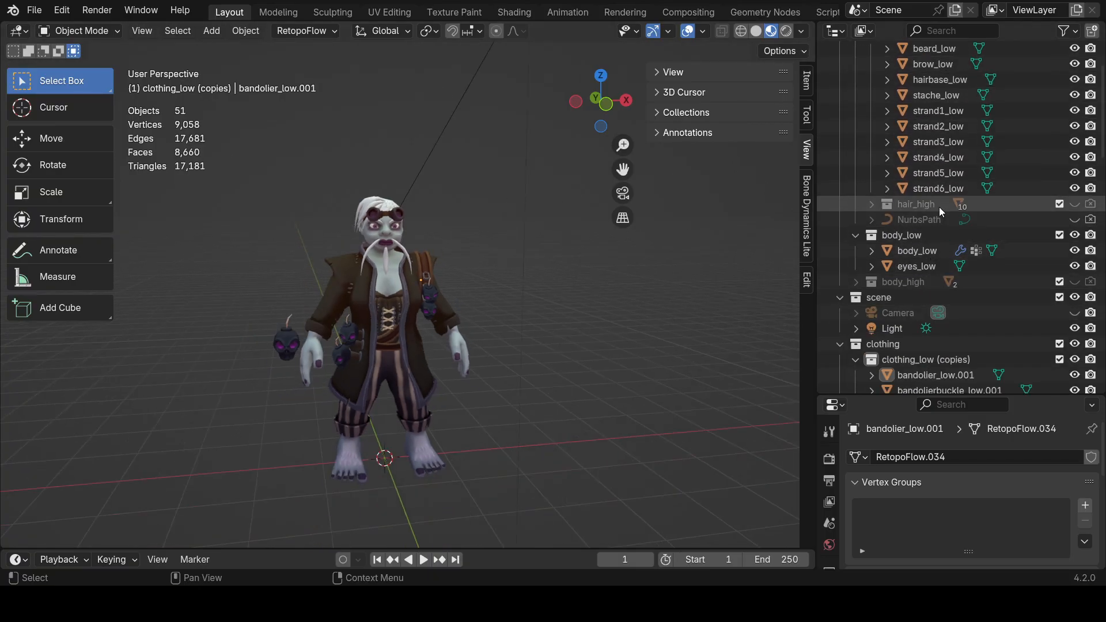
{"action": "scroll", "coordinate": [937, 202], "scroll_direction": "up", "scroll_amount": 4}
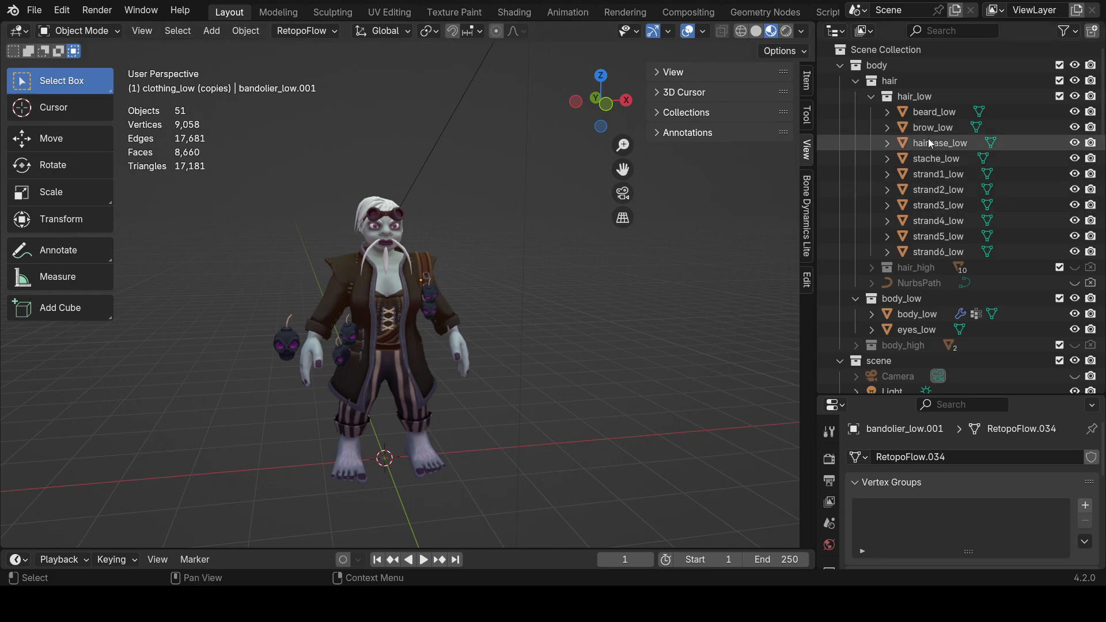
{"action": "scroll", "coordinate": [940, 208], "scroll_direction": "down", "scroll_amount": 5}
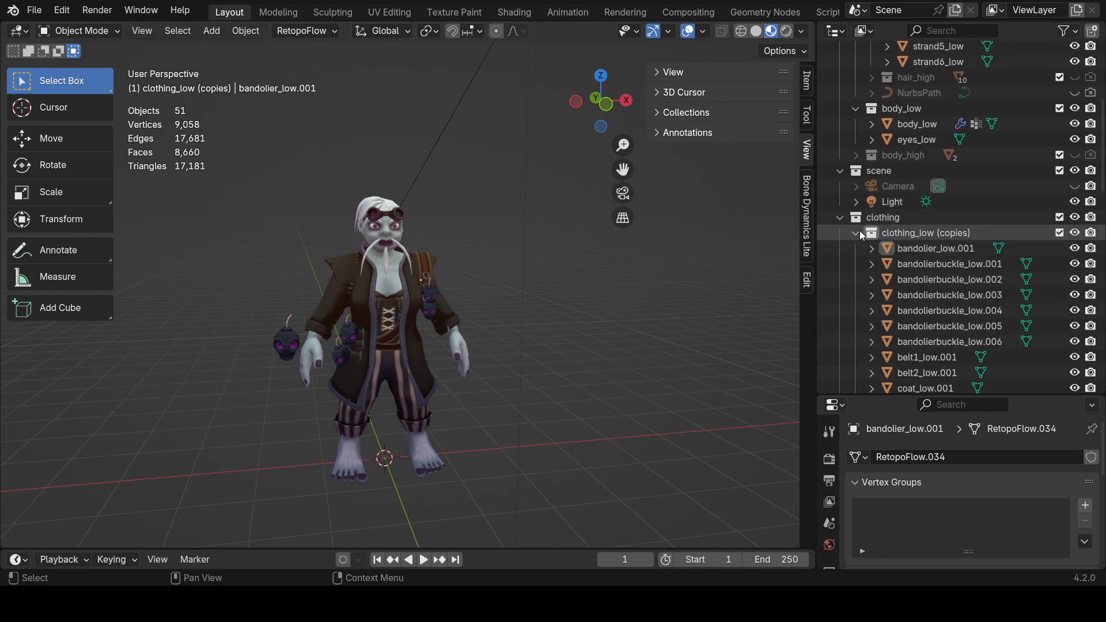
{"action": "left_click", "coordinate": [856, 233]}
{"action": "scroll", "coordinate": [899, 202], "scroll_direction": "up", "scroll_amount": 3}
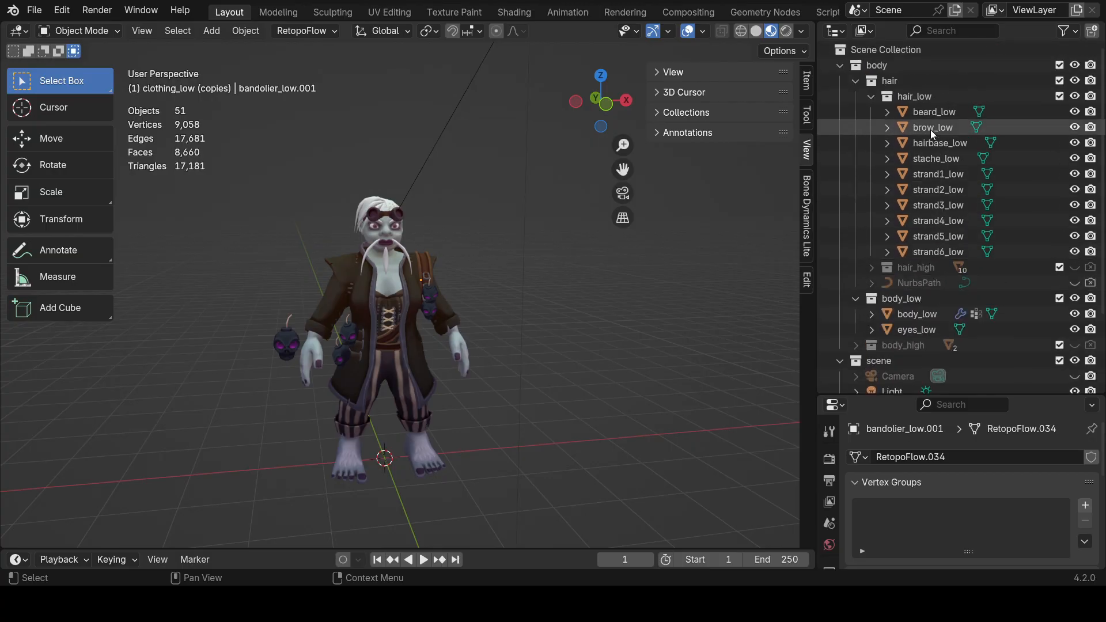
Duplicate the hair collection.
{"action": "left_click", "coordinate": [905, 80]}
{"action": "right_click", "coordinate": [905, 81]}
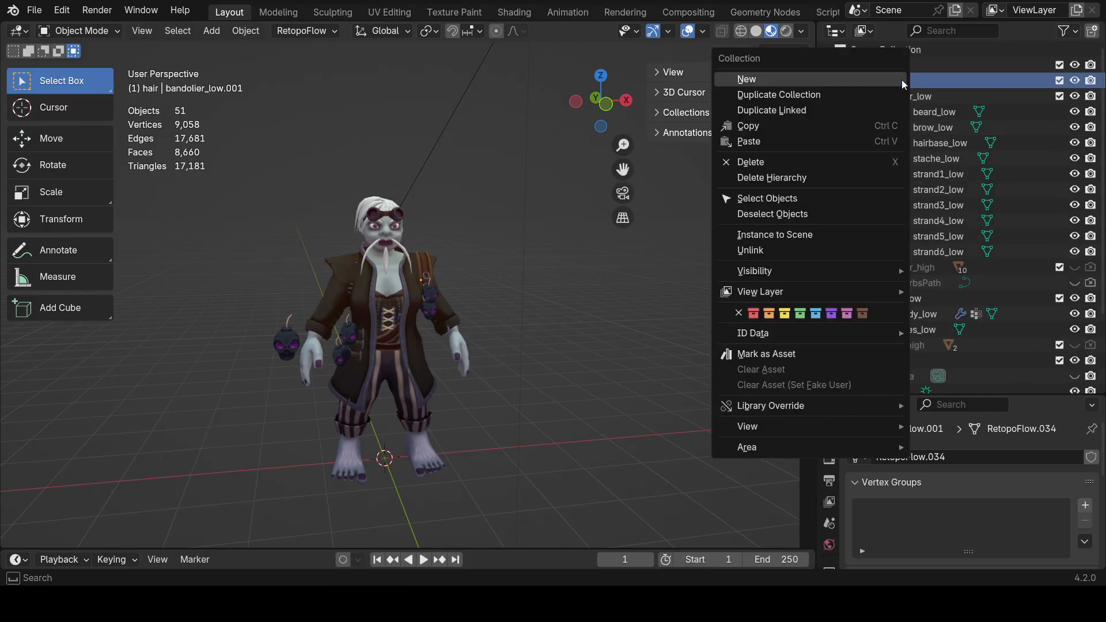
{"action": "left_click", "coordinate": [874, 92]}
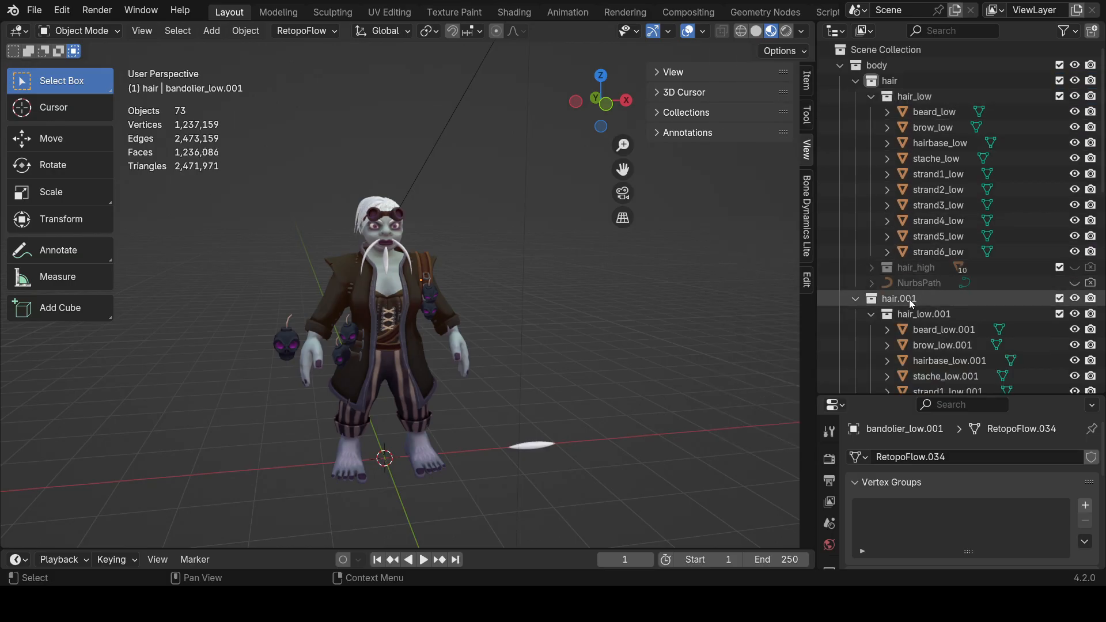
{"action": "scroll", "coordinate": [908, 299], "scroll_direction": "down", "scroll_amount": 2}
{"action": "double_click", "coordinate": [908, 266]}
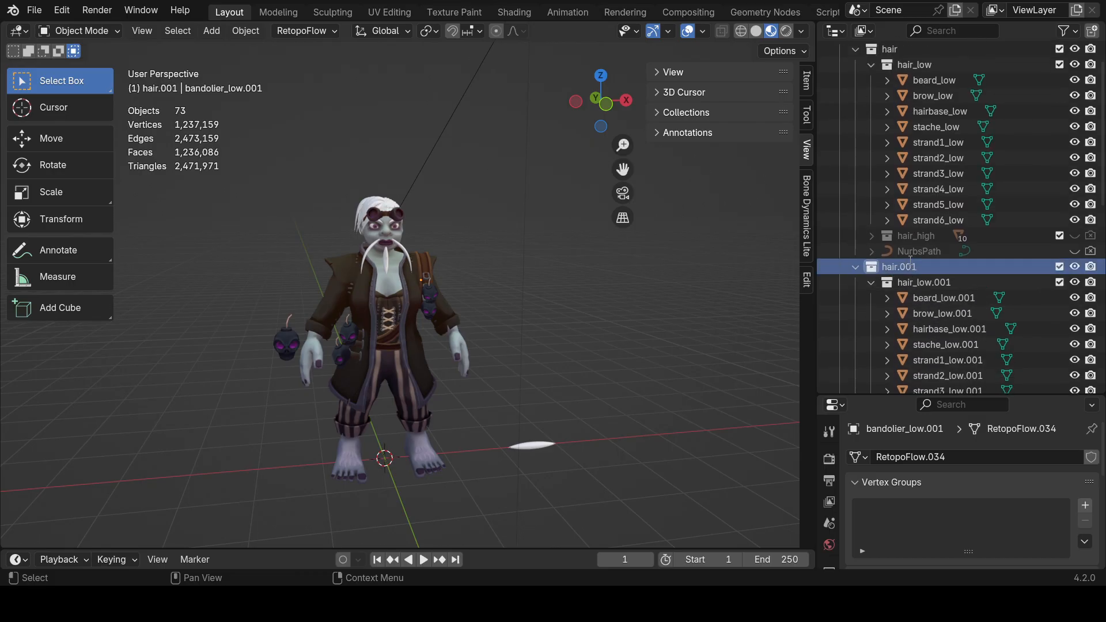
{"action": "scroll", "coordinate": [910, 262], "scroll_direction": "down", "scroll_amount": 4}
{"action": "key", "text": "Escape"}
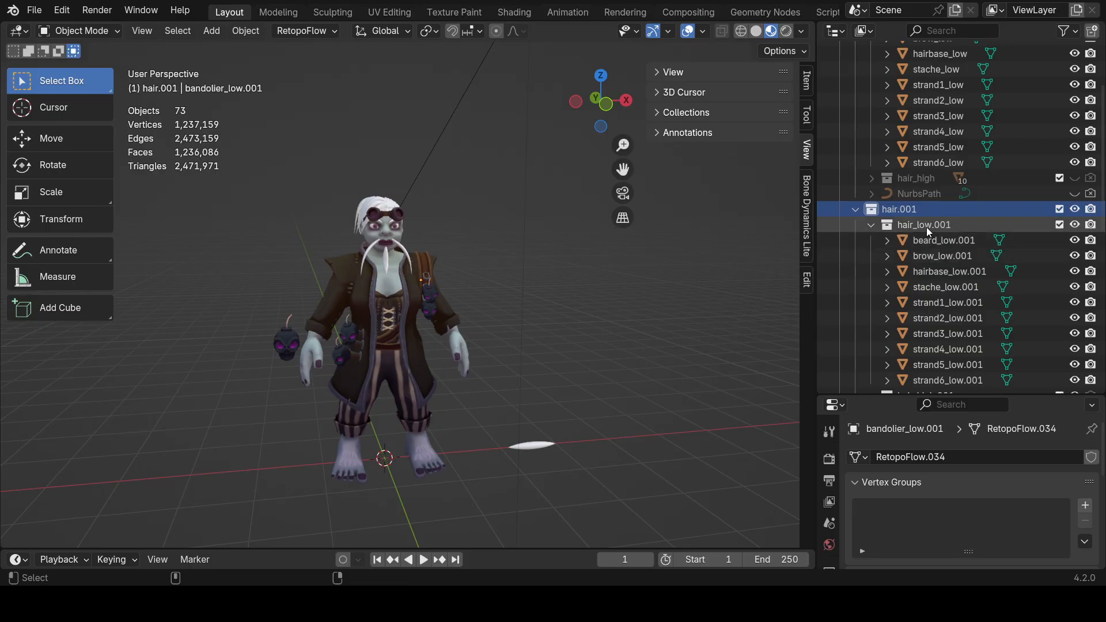
{"action": "key", "text": "ctrl+z"}
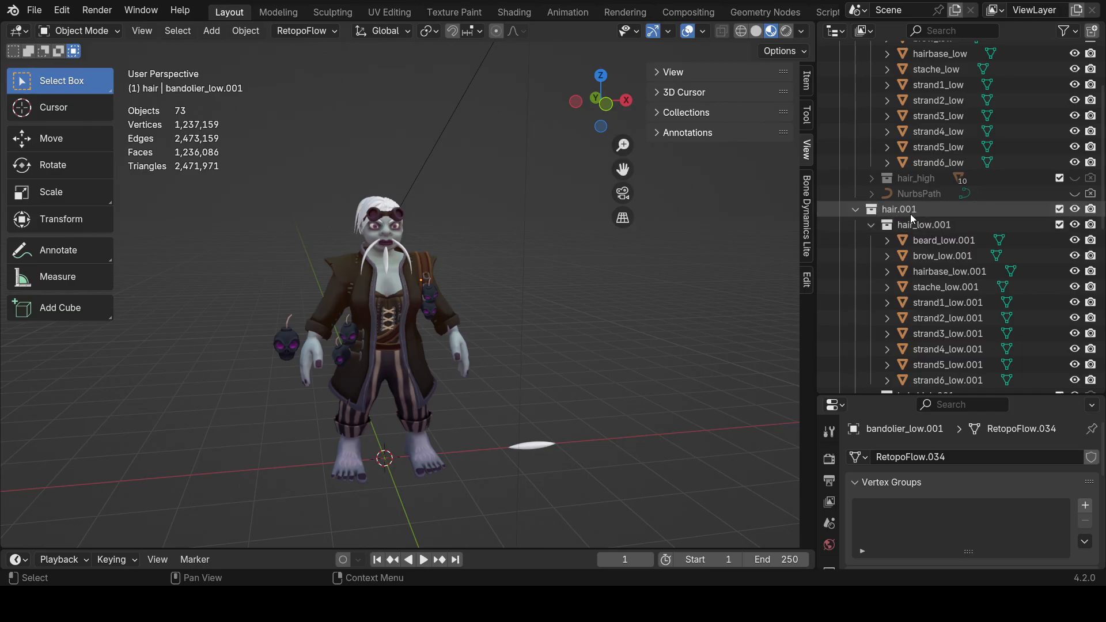
Delete the hair.001 collection without its hierarchy and undo the deletion.
{"action": "left_click", "coordinate": [911, 214]}
{"action": "key", "text": "x"}
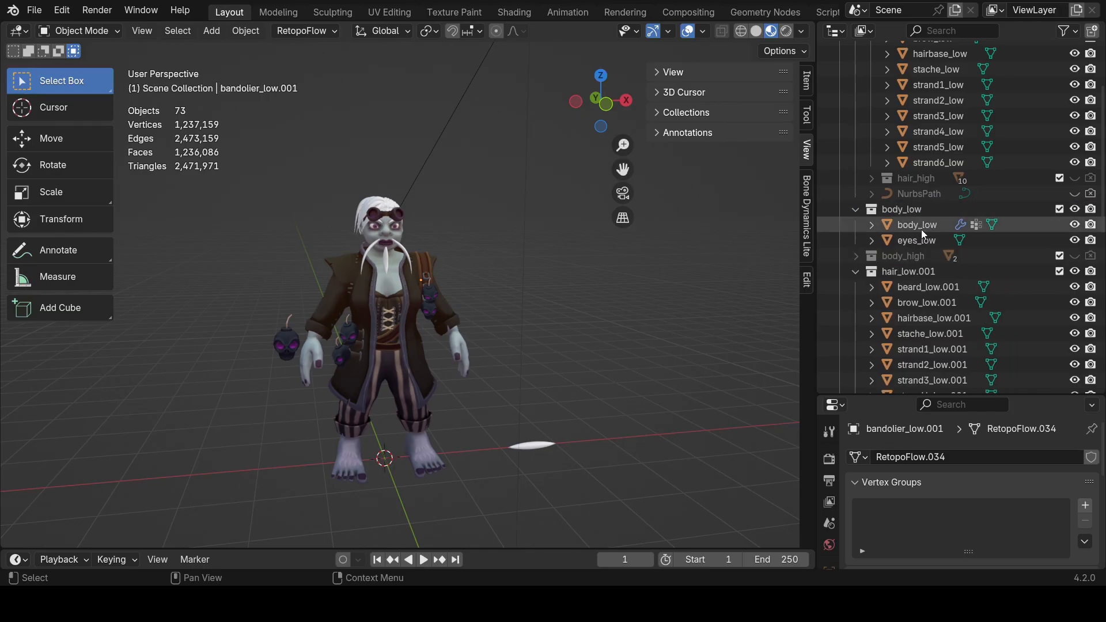
{"action": "key", "text": "ctrl+z"}
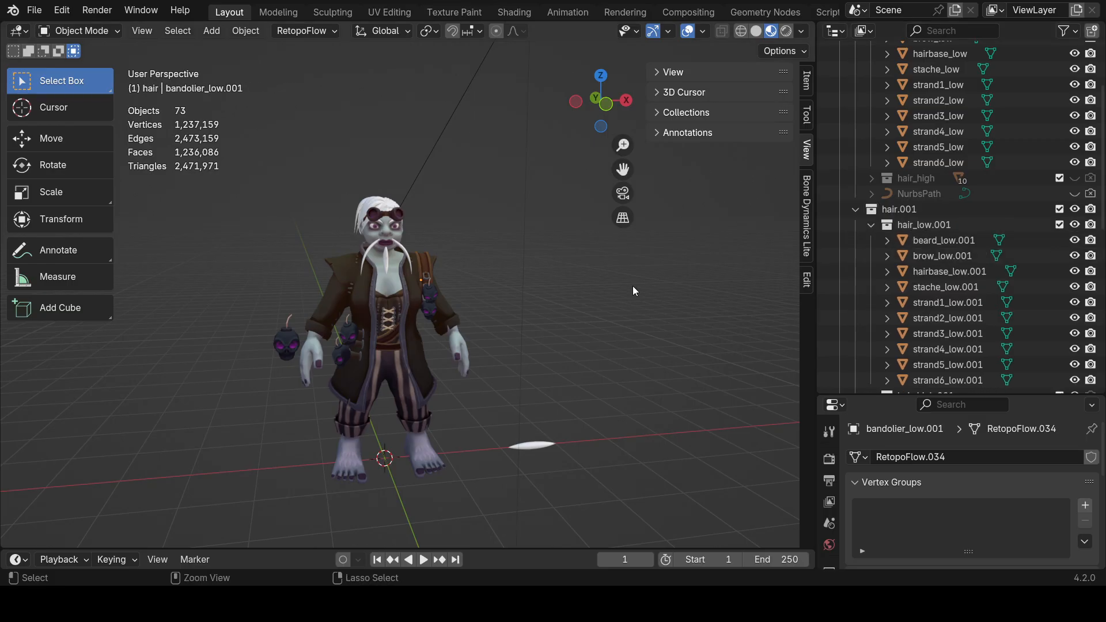
Undo the duplication of the hair collection and create a new collection inside hair_low.
{"action": "key", "text": "ctrl+z"}
{"action": "scroll", "coordinate": [875, 298], "scroll_direction": "up", "scroll_amount": 3}
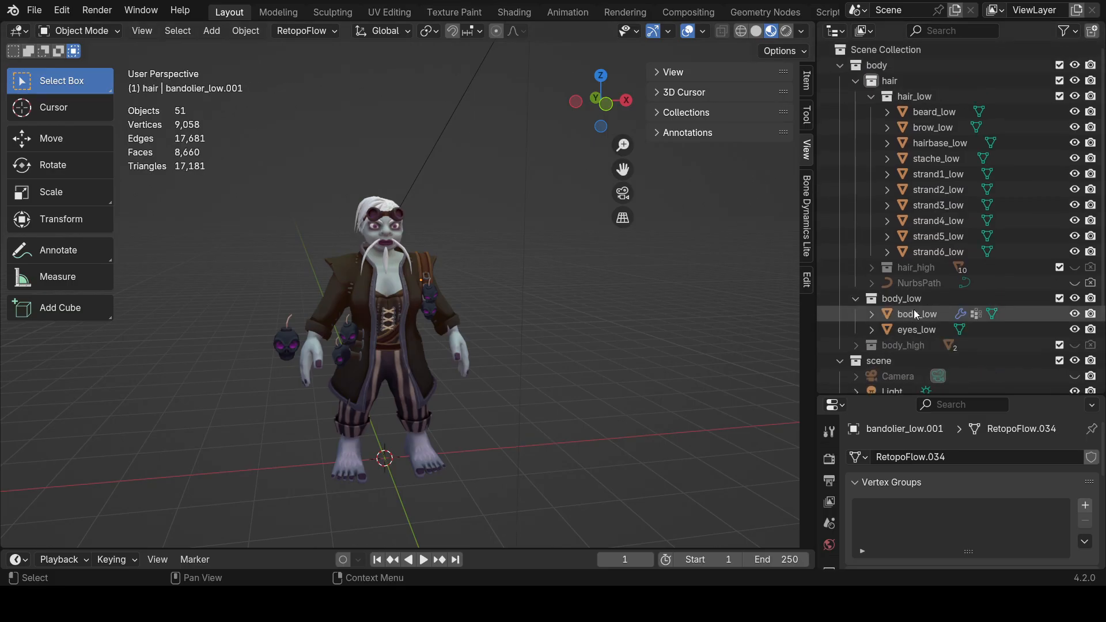
{"action": "left_click", "coordinate": [909, 96]}
{"action": "right_click", "coordinate": [907, 95]}
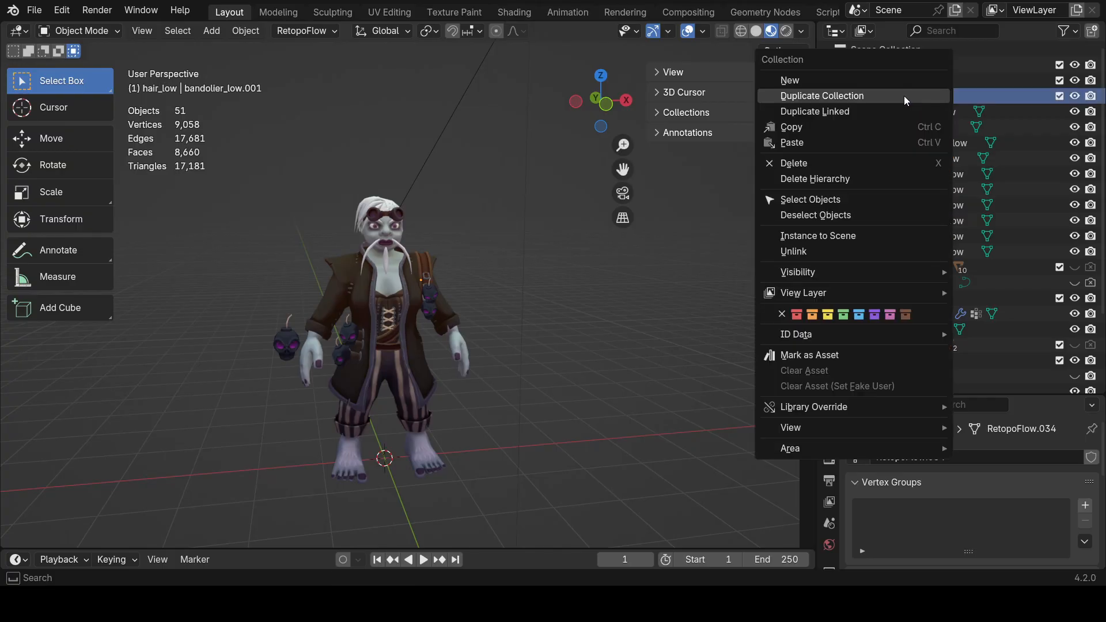
{"action": "left_click", "coordinate": [876, 86]}
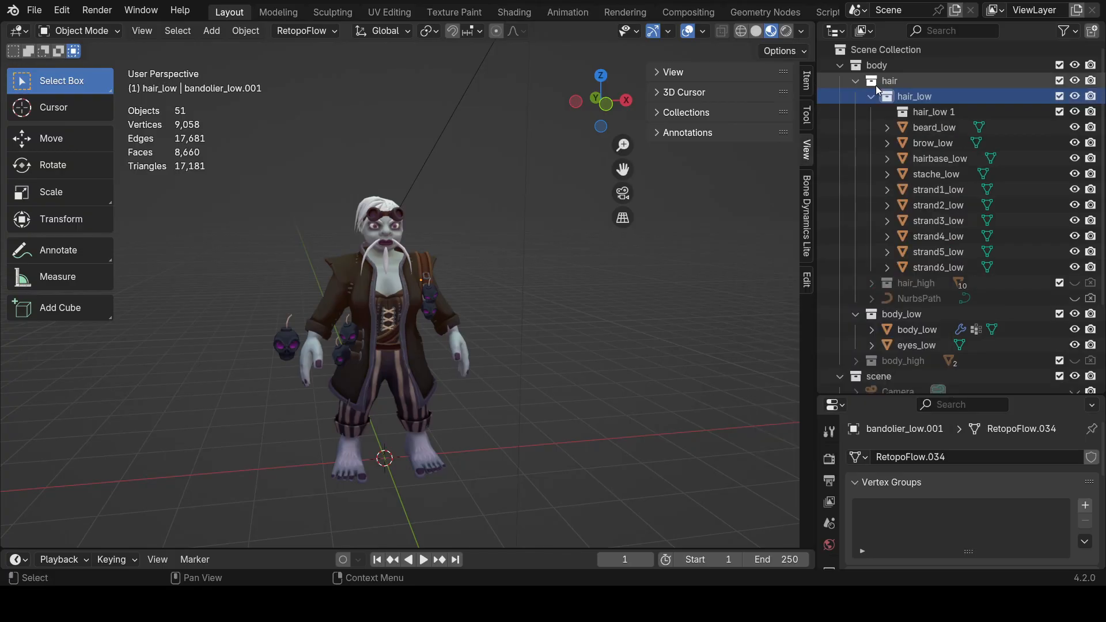
Move the new collection out of hair_low into the hair collection and rename it hair_low (copies).
{"action": "left_click_drag", "start_coordinate": [973, 116], "coordinate": [936, 90]}
{"action": "double_click", "coordinate": [929, 96]}
{"action": "double_click", "coordinate": [937, 96]}
{"action": "type", "text": "(copies)"}
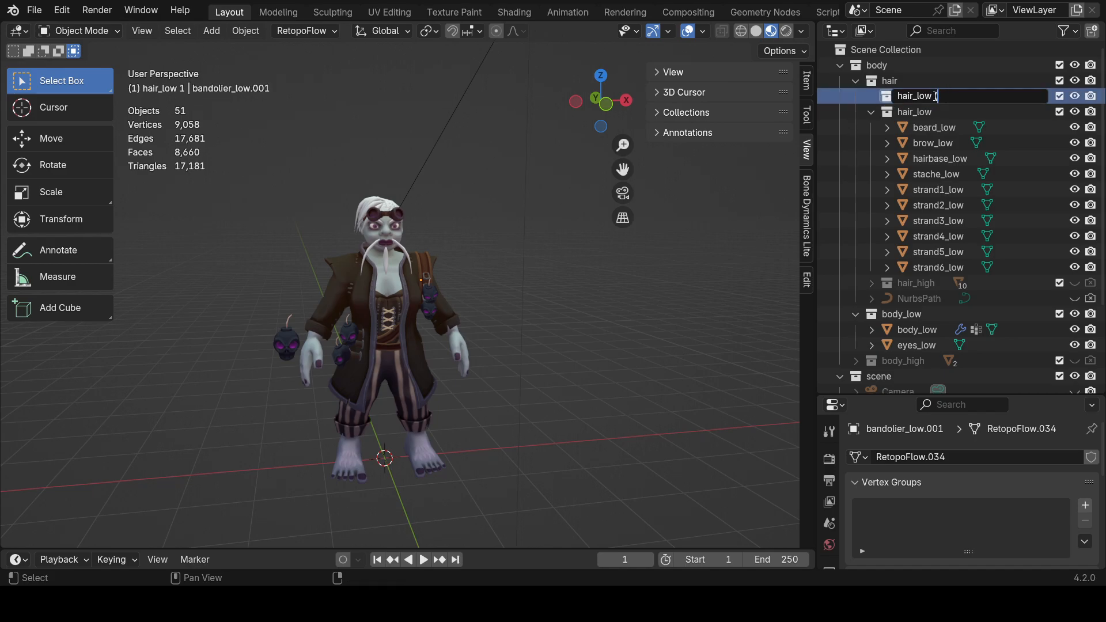
{"action": "key", "text": "Return"}
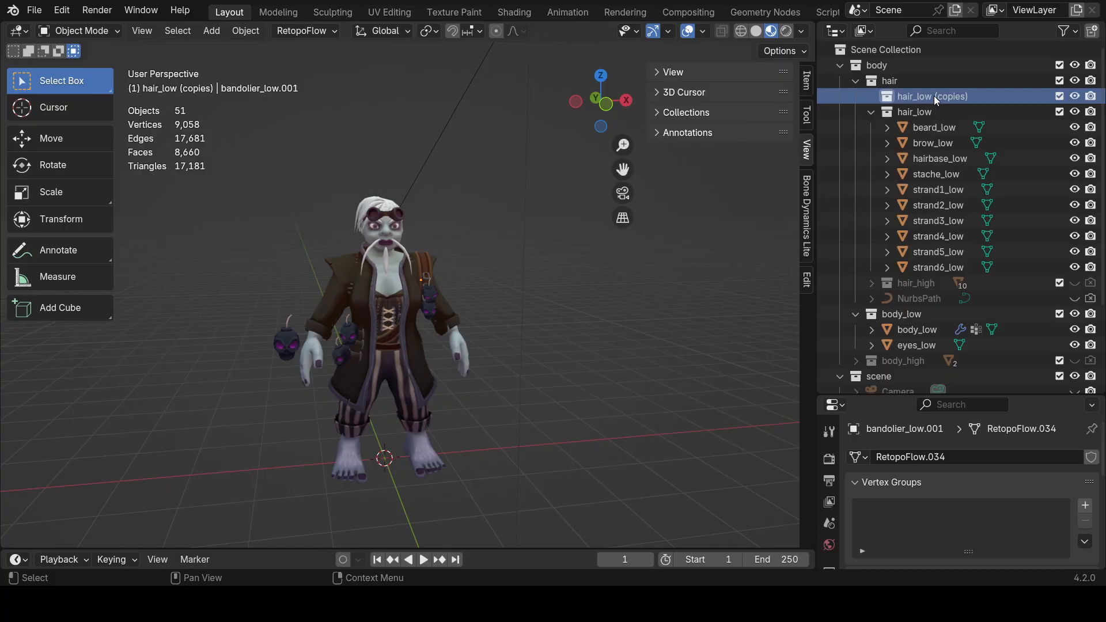
Duplicate all hair_low objects in place, move the duplicates into hair_low (copies), and hide the hair_low collection.
{"action": "left_click", "coordinate": [942, 128]}
{"action": "left_click", "coordinate": [941, 266], "text": "shift"}
{"action": "left_click", "coordinate": [935, 159], "text": "ctrl"}
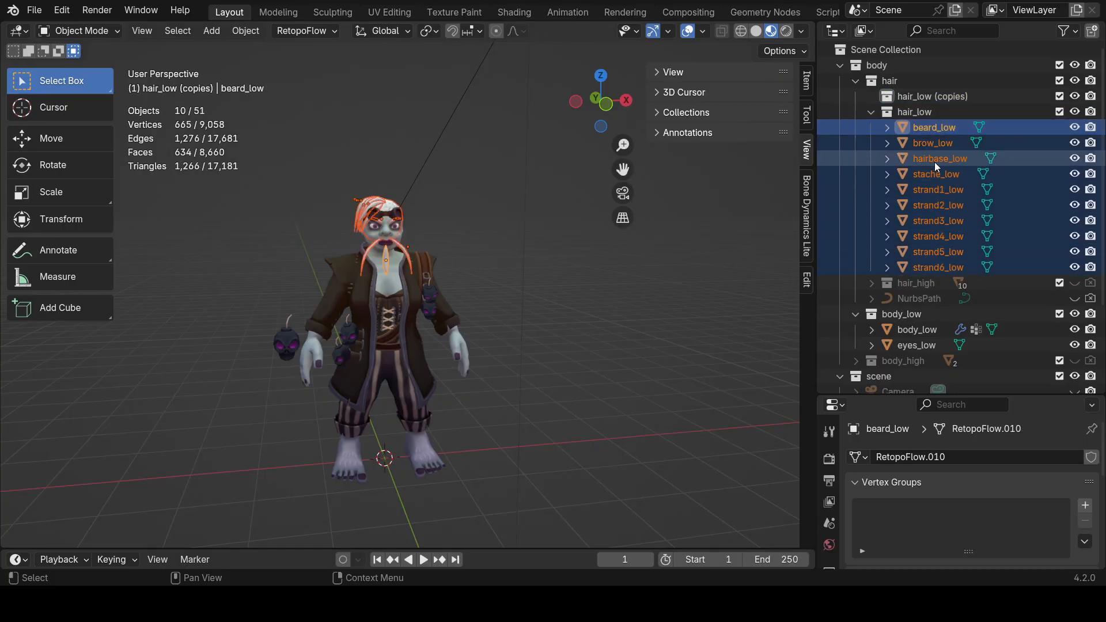
{"action": "right_click", "coordinate": [934, 161]}
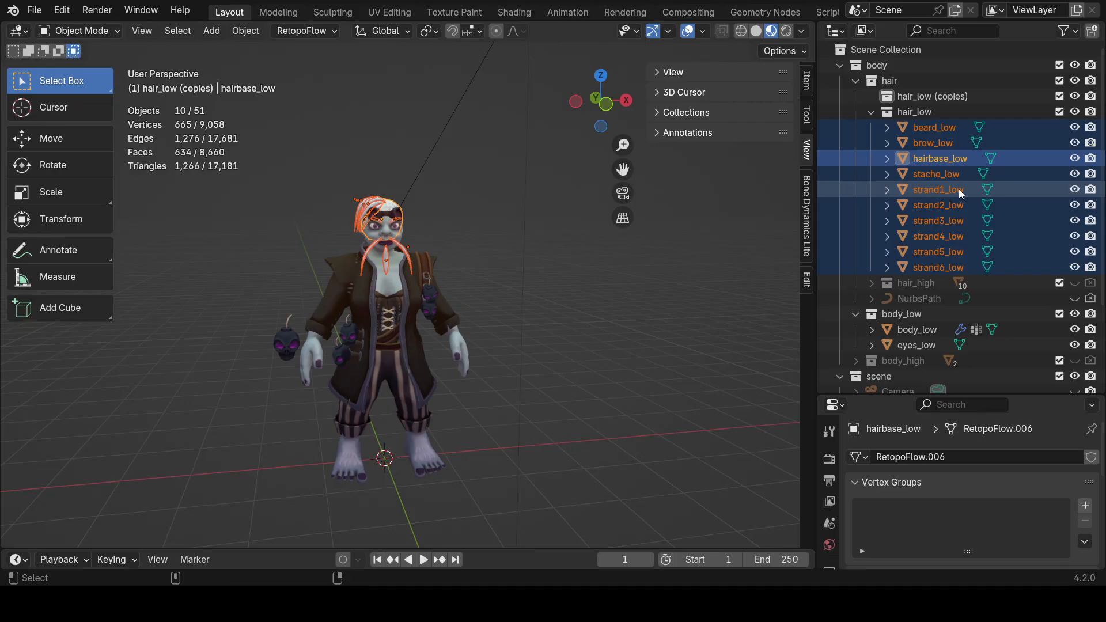
{"action": "key", "text": "shift+d"}
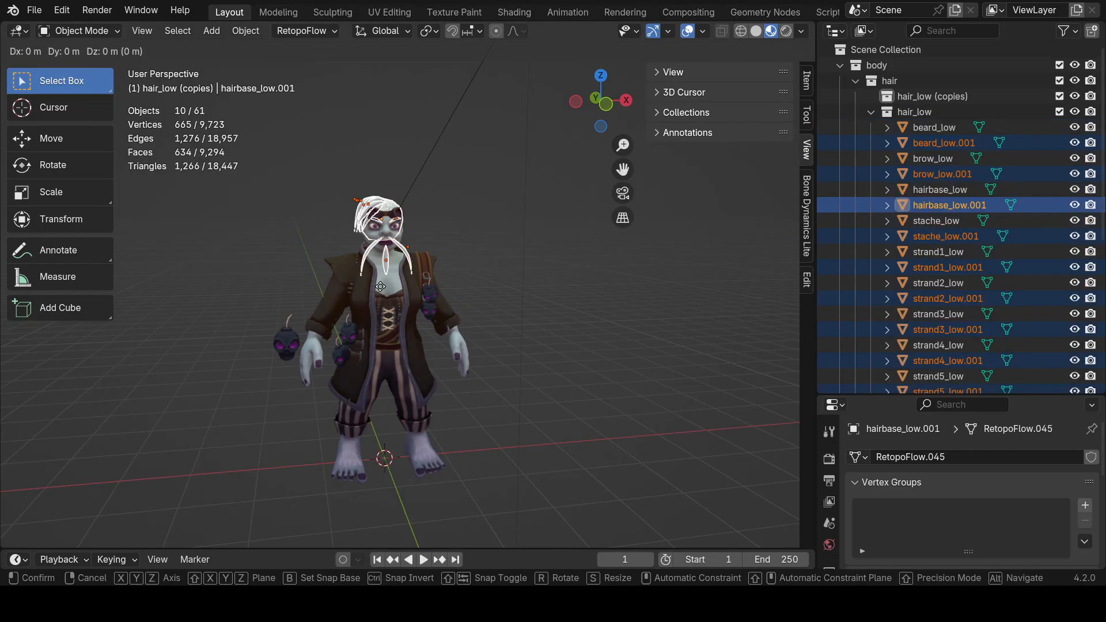
{"action": "key", "text": "Escape"}
{"action": "left_click_drag", "start_coordinate": [970, 204], "coordinate": [940, 95]}
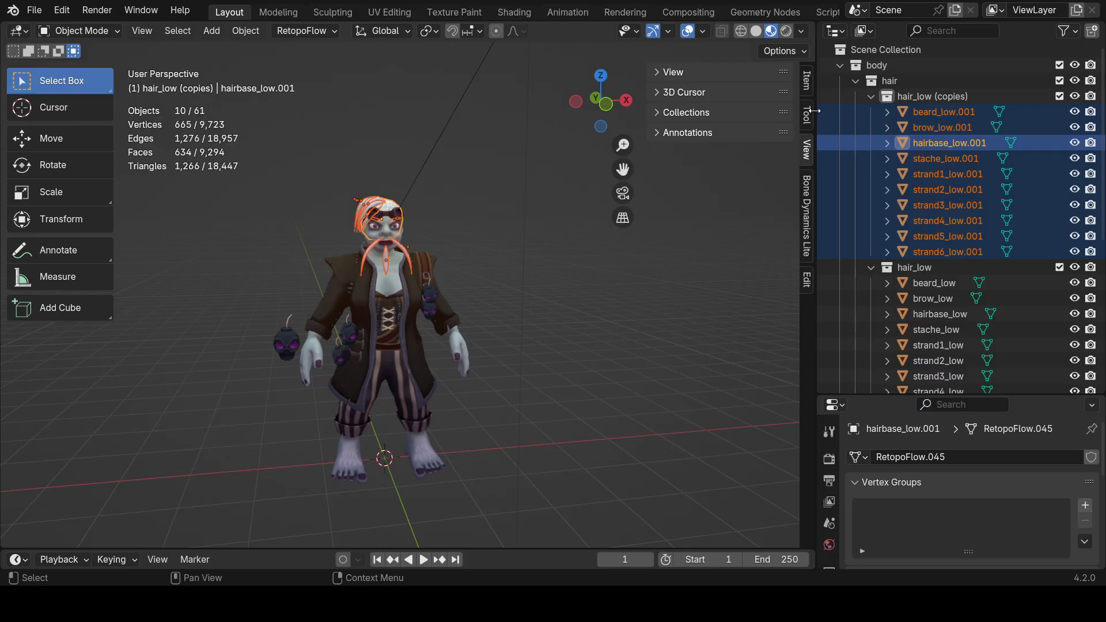
{"action": "left_click", "coordinate": [1075, 267]}
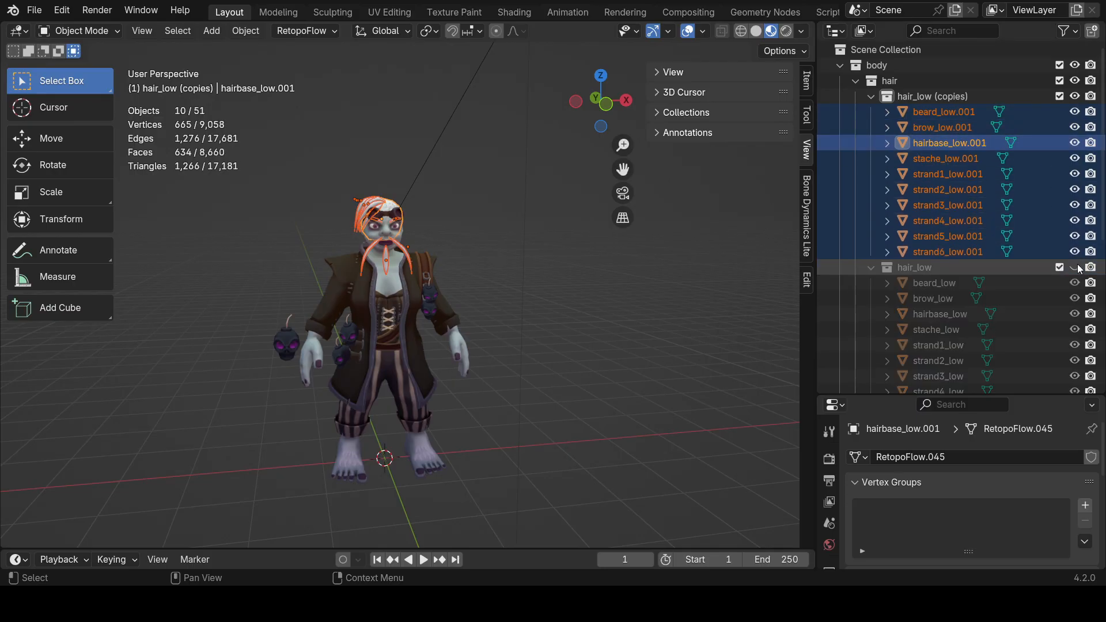
Create a new collection inside body_low and move it out so it sits directly under the body collection.
{"action": "scroll", "coordinate": [953, 274], "scroll_direction": "down", "scroll_amount": 8}
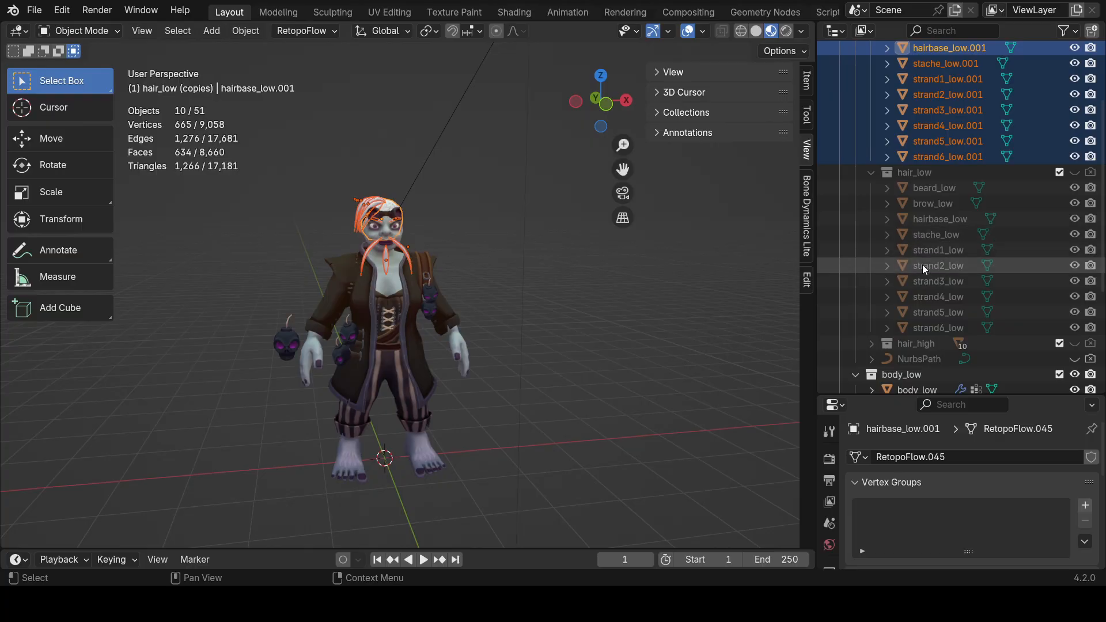
{"action": "left_click", "coordinate": [910, 282]}
{"action": "right_click", "coordinate": [911, 281]}
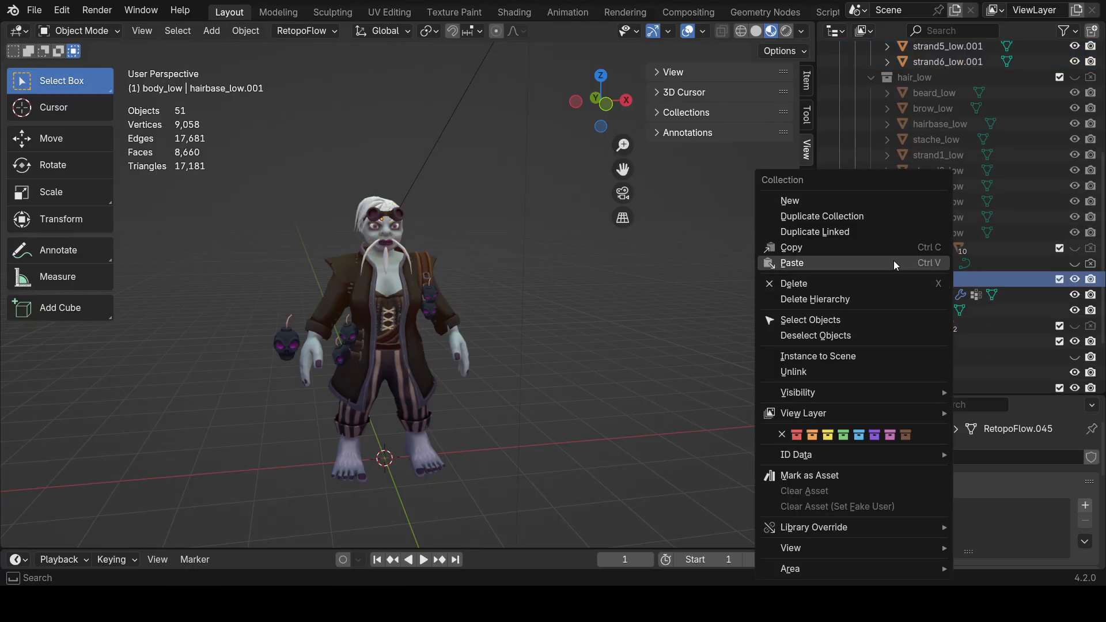
{"action": "left_click", "coordinate": [856, 200]}
{"action": "left_click", "coordinate": [922, 293]}
{"action": "left_click_drag", "start_coordinate": [922, 291], "coordinate": [901, 274]}
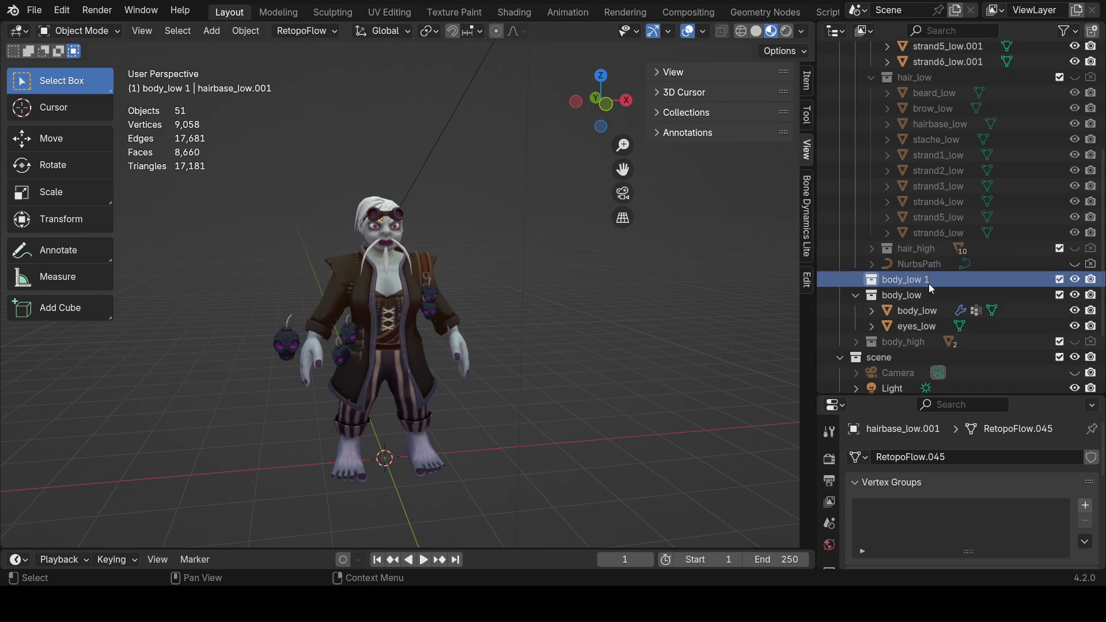
Duplicate body_low and eyes_low in place, move the duplicates into the new body collection, and hide the original body_low collection.
{"action": "left_click", "coordinate": [931, 311]}
{"action": "left_click", "coordinate": [916, 330], "text": "shift"}
{"action": "right_click", "coordinate": [920, 328]}
{"action": "left_click", "coordinate": [967, 292]}
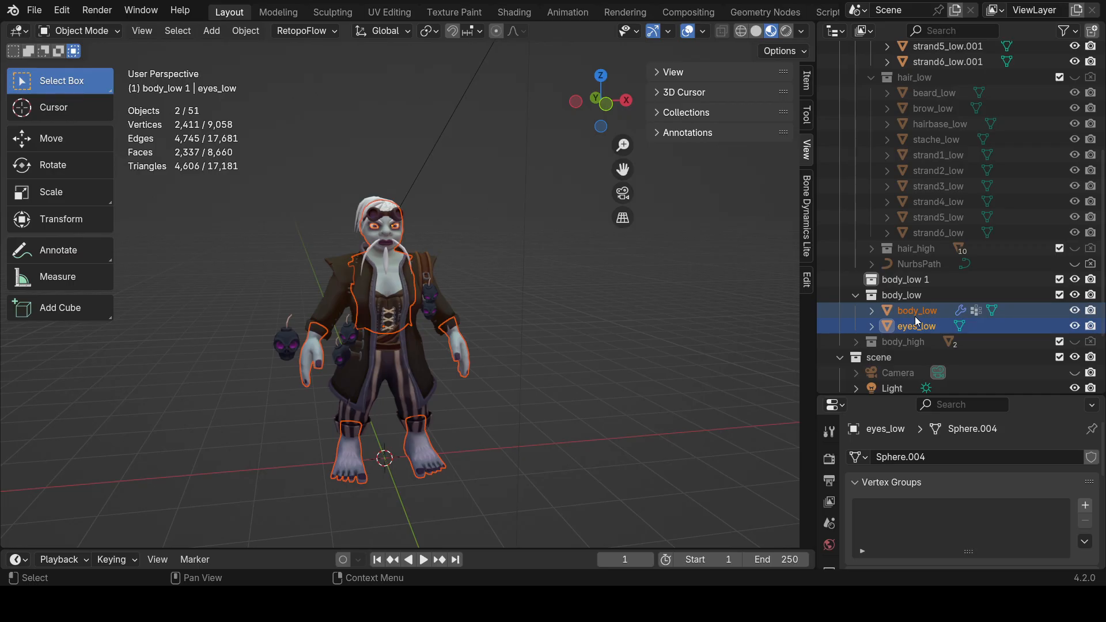
{"action": "key", "text": "shift+d"}
{"action": "right_click", "coordinate": [469, 331]}
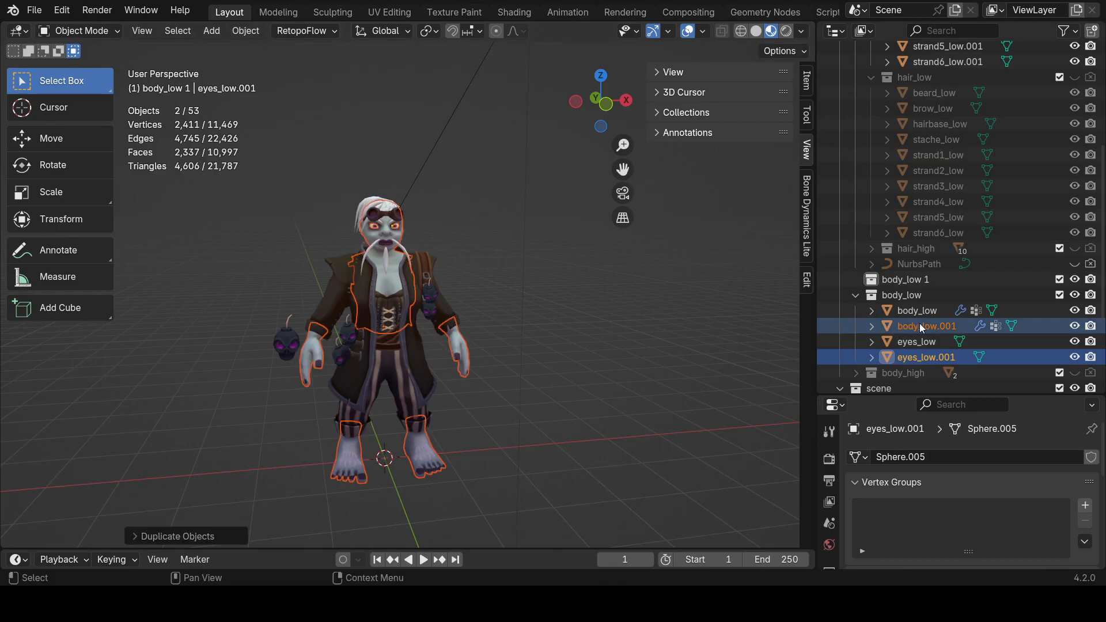
{"action": "left_click_drag", "start_coordinate": [925, 324], "coordinate": [916, 279]}
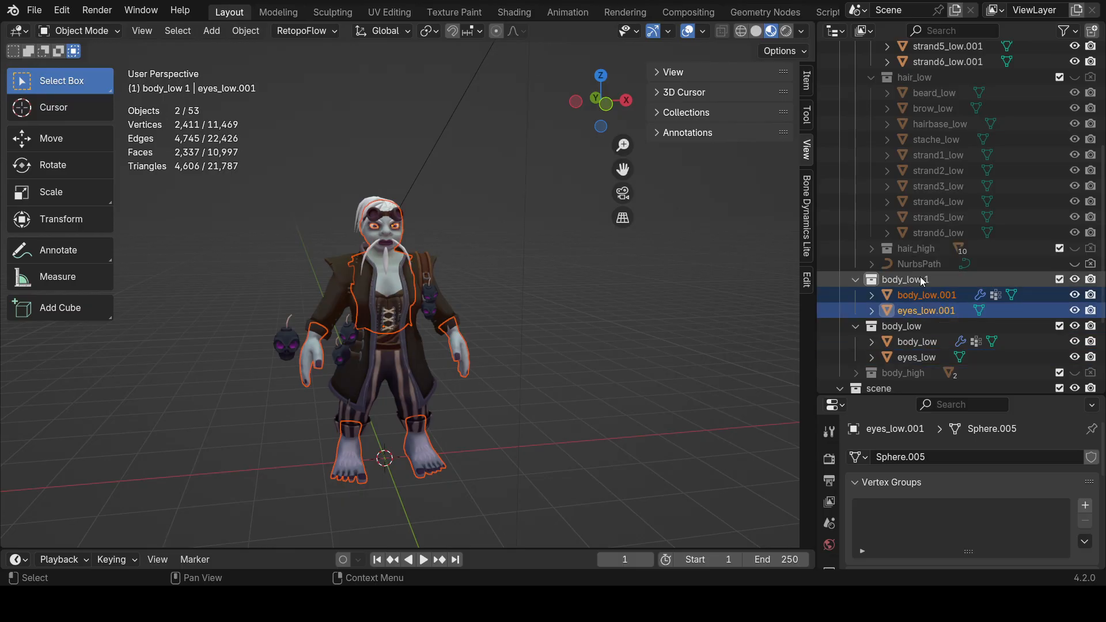
{"action": "left_click", "coordinate": [1075, 325]}
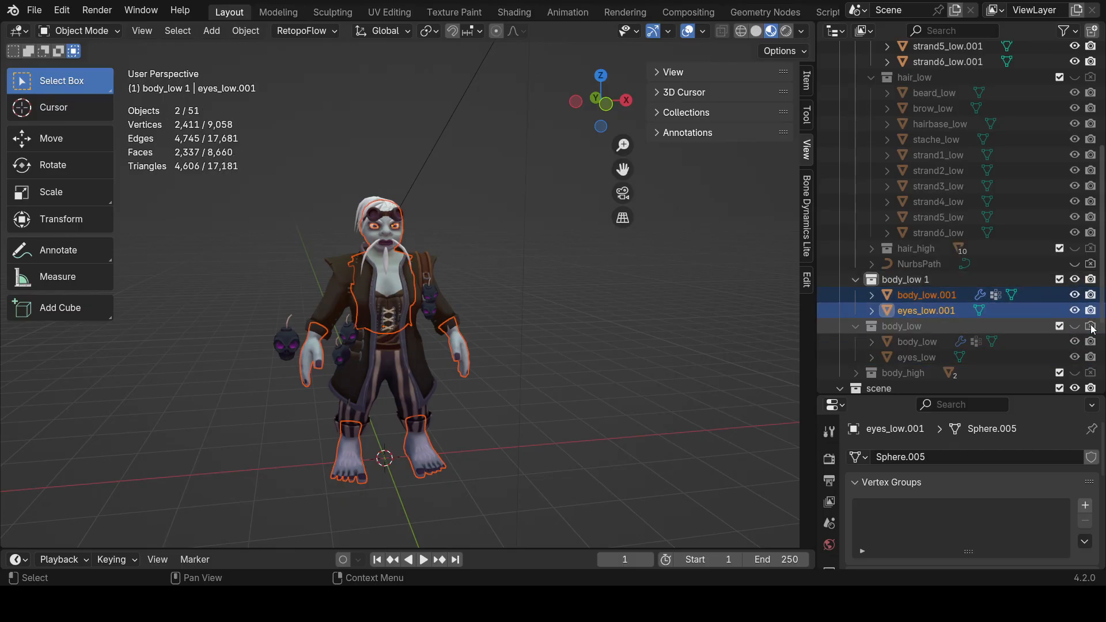
Examine the character's body, hair and clothing copies from the front and at an angle.
{"action": "left_click", "coordinate": [488, 270]}
{"action": "scroll", "coordinate": [508, 283], "scroll_direction": "up", "scroll_amount": 4}
{"action": "middle_click_drag", "start_coordinate": [508, 279], "coordinate": [472, 293]}
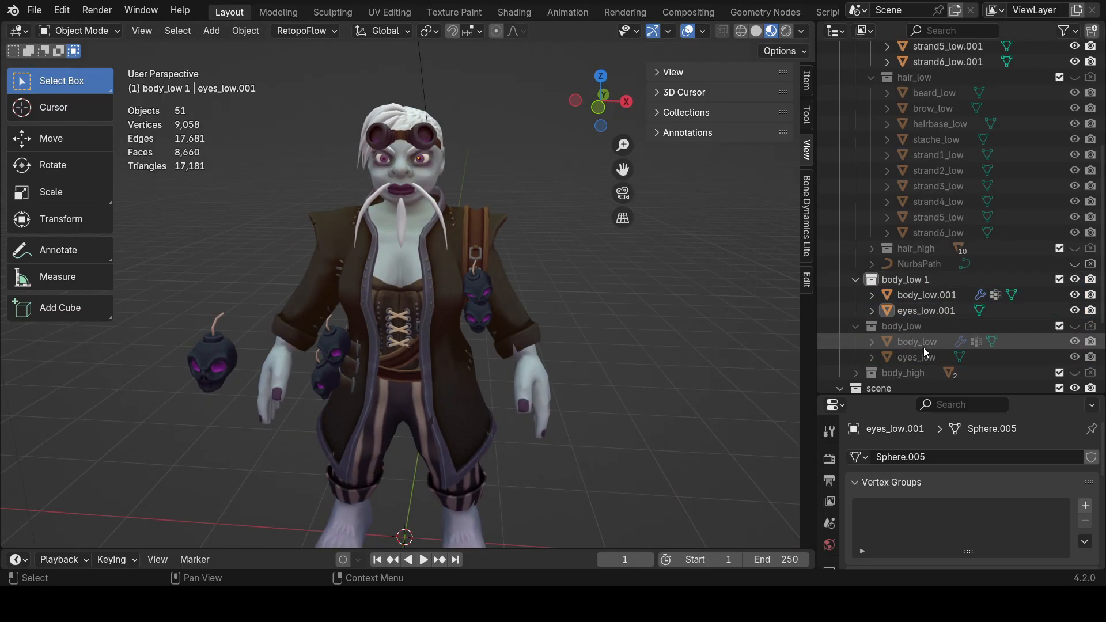
{"action": "scroll", "coordinate": [904, 323], "scroll_direction": "down", "scroll_amount": 5}
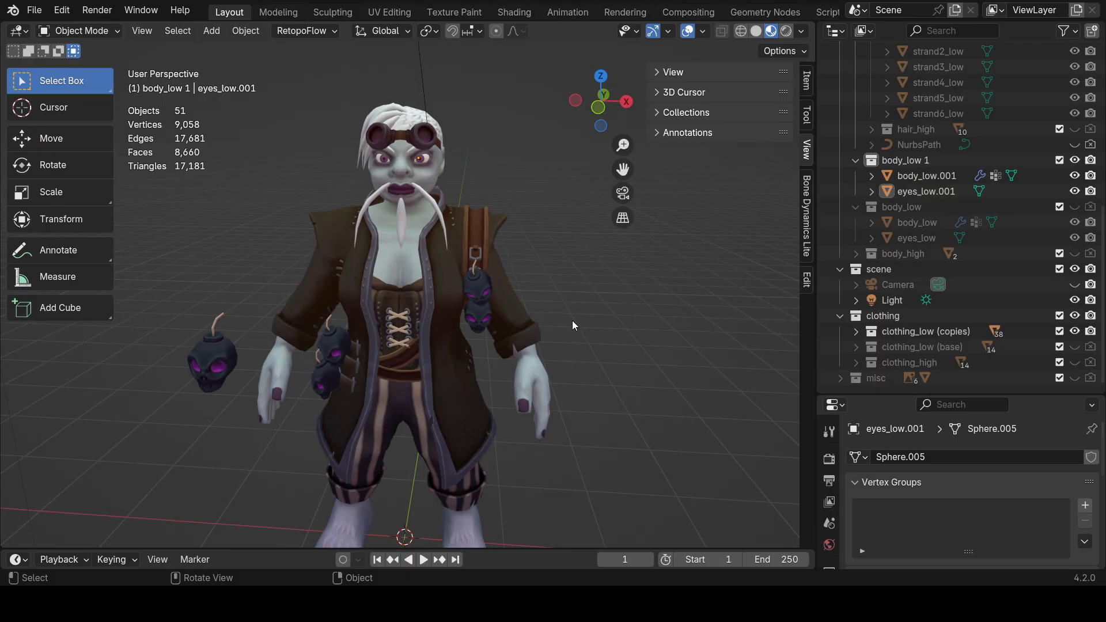
{"action": "middle_click_drag", "start_coordinate": [617, 330], "coordinate": [569, 341]}
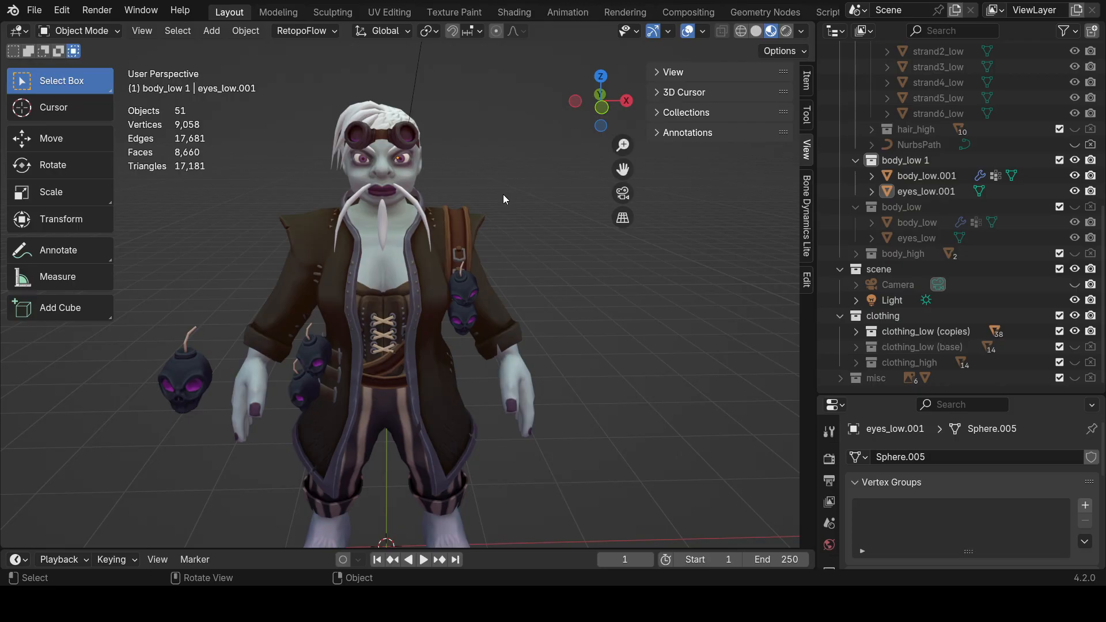
{"action": "left_click", "coordinate": [510, 366]}
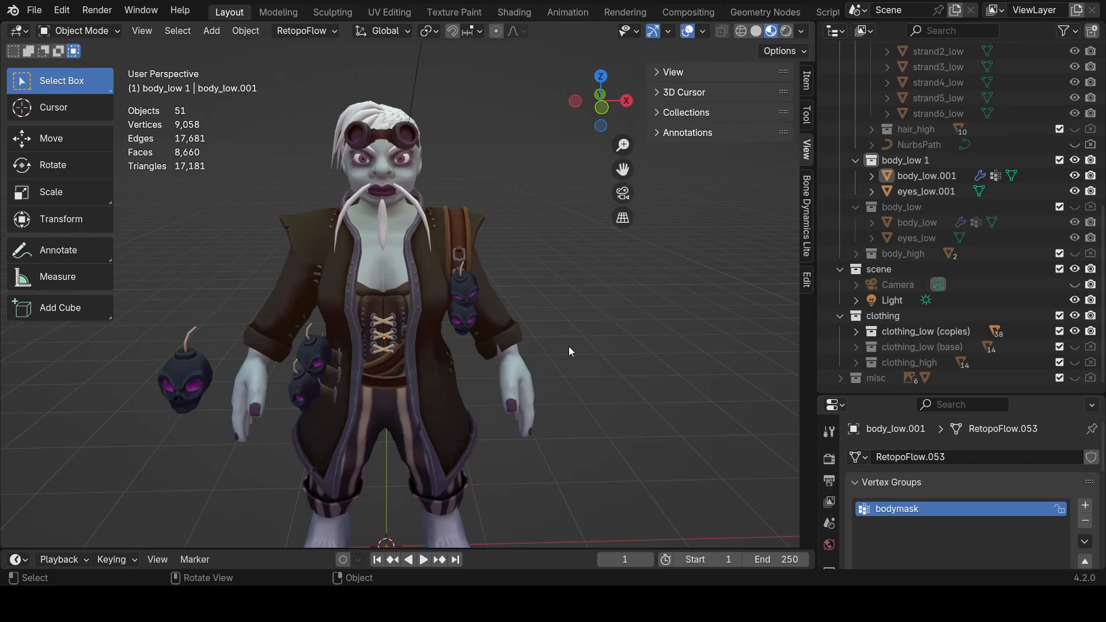
{"action": "middle_click_drag", "start_coordinate": [582, 346], "coordinate": [804, 335]}
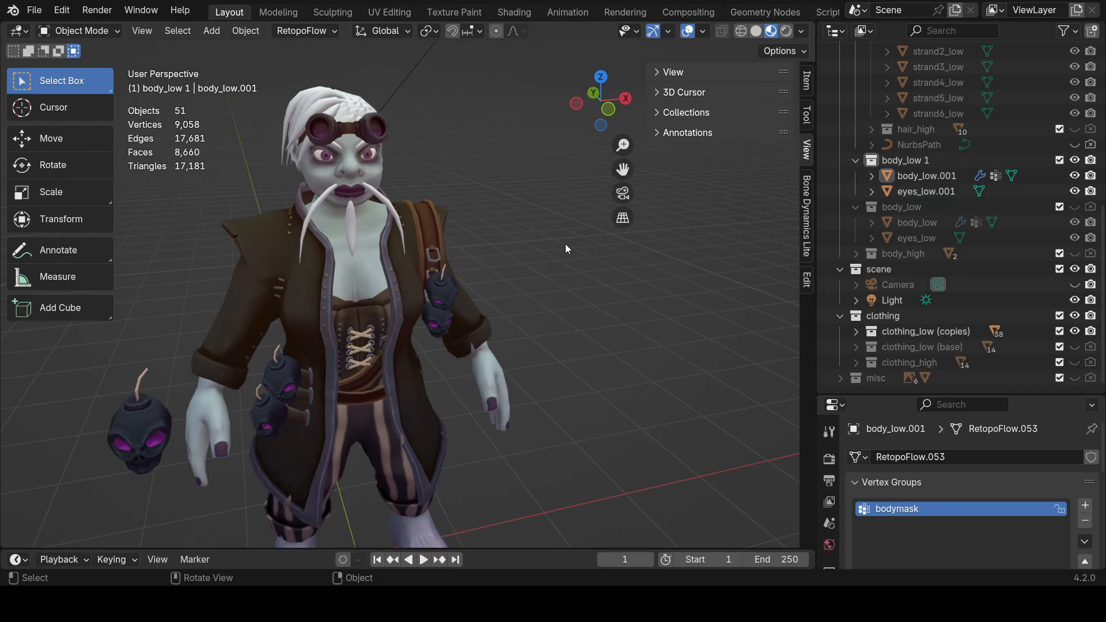
Compare the hidden originals in body_low and clothing_low (base) with the visible duplicates in hair_low (copies).
{"action": "left_click", "coordinate": [910, 223]}
{"action": "left_click", "coordinate": [919, 238]}
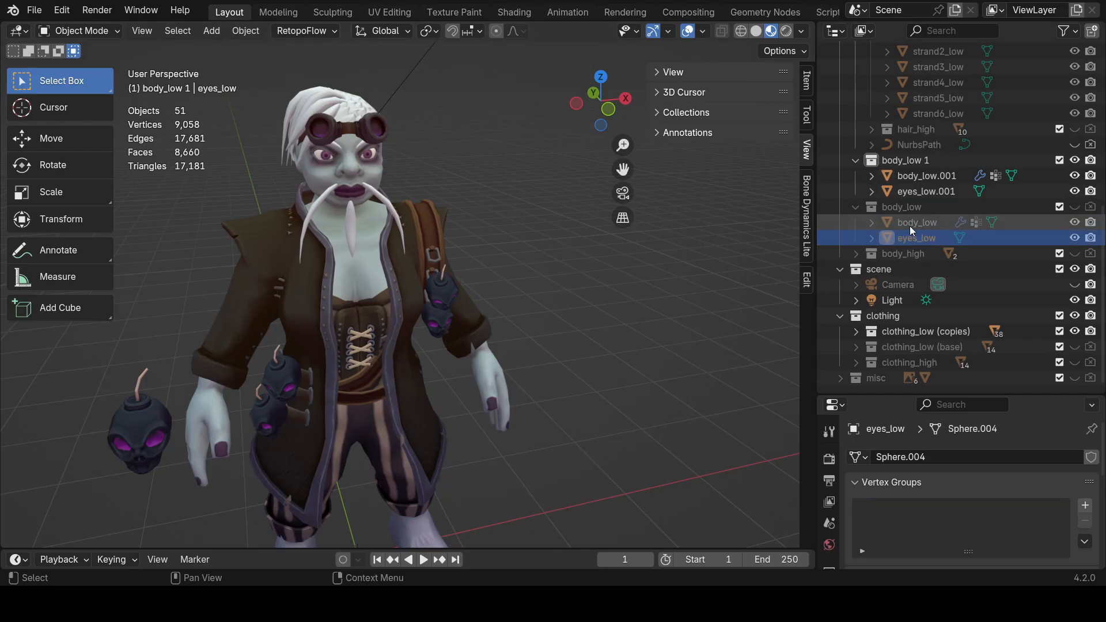
{"action": "middle_click_drag", "start_coordinate": [353, 339], "coordinate": [489, 327]}
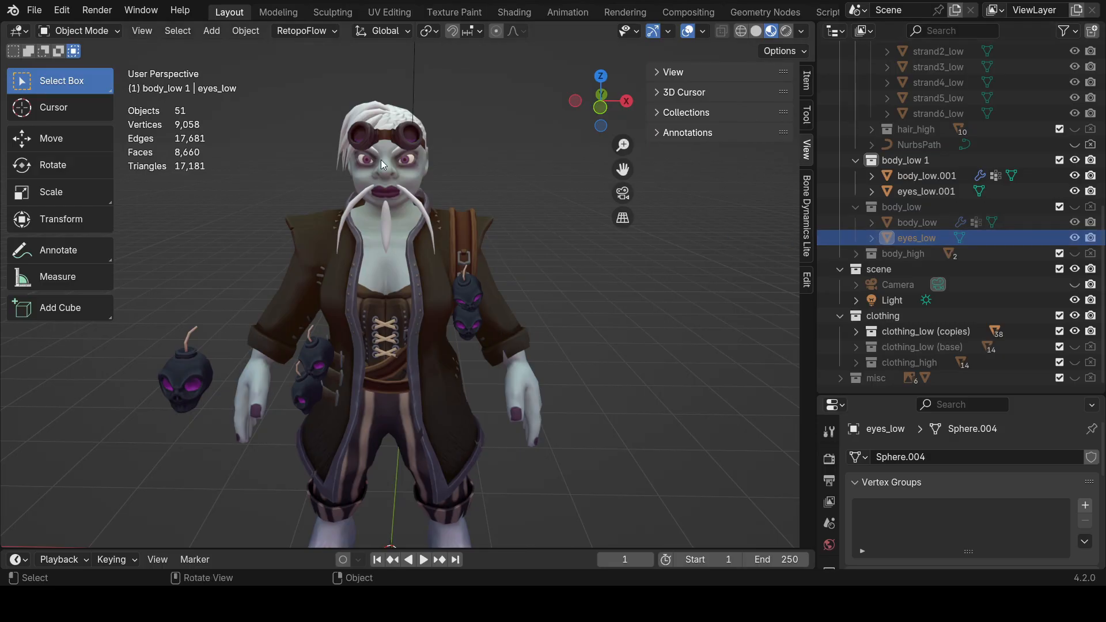
{"action": "middle_click_drag", "start_coordinate": [420, 184], "coordinate": [475, 237]}
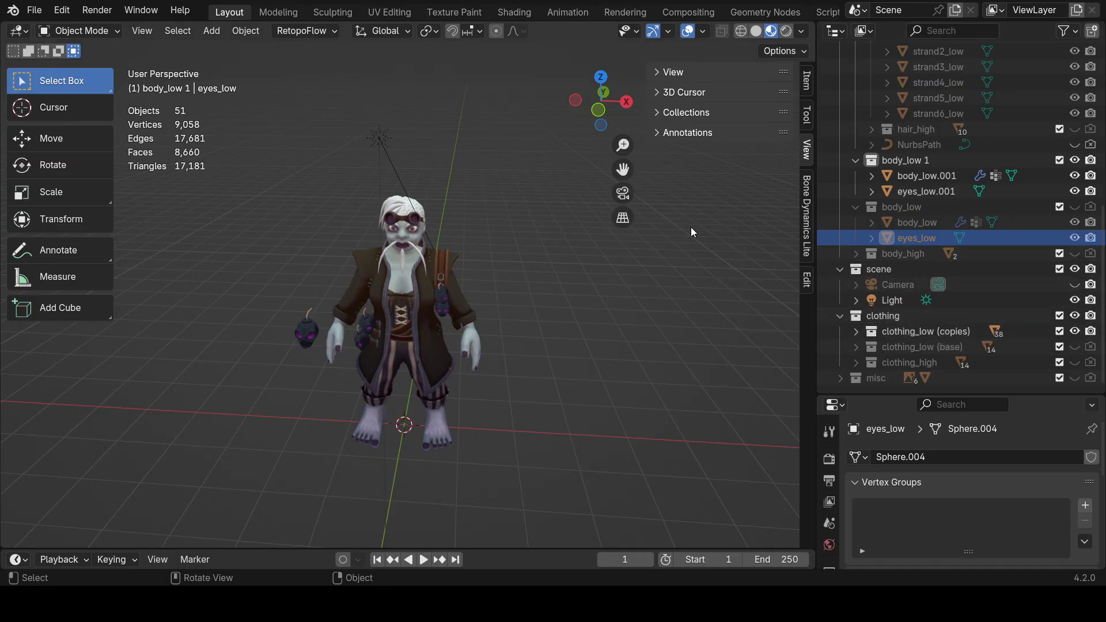
{"action": "left_click", "coordinate": [906, 348]}
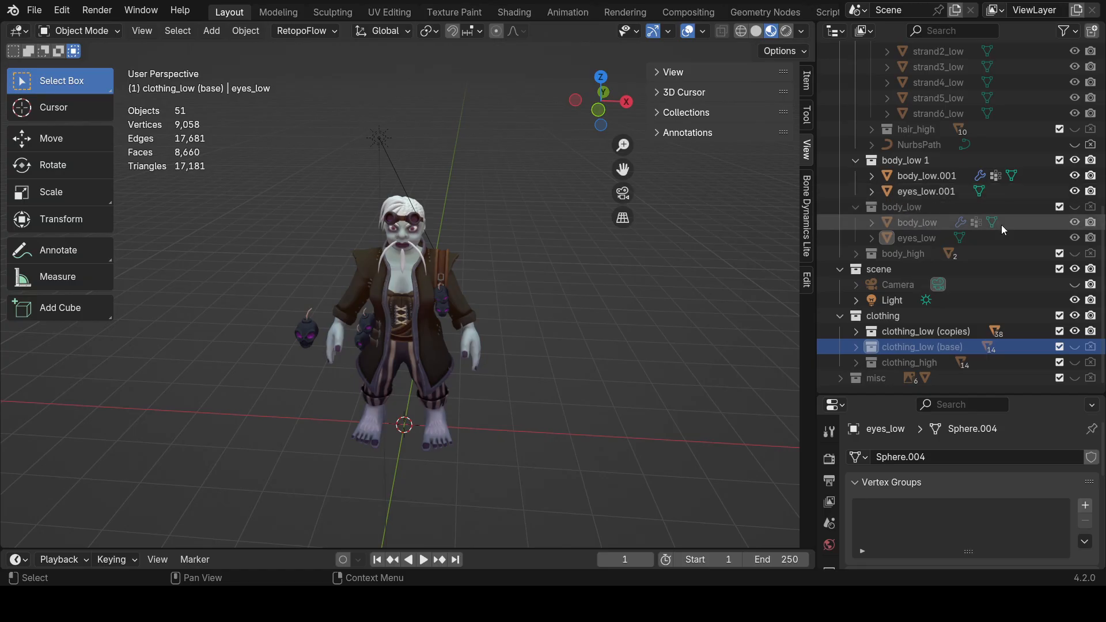
{"action": "scroll", "coordinate": [598, 267], "scroll_direction": "up", "scroll_amount": 3}
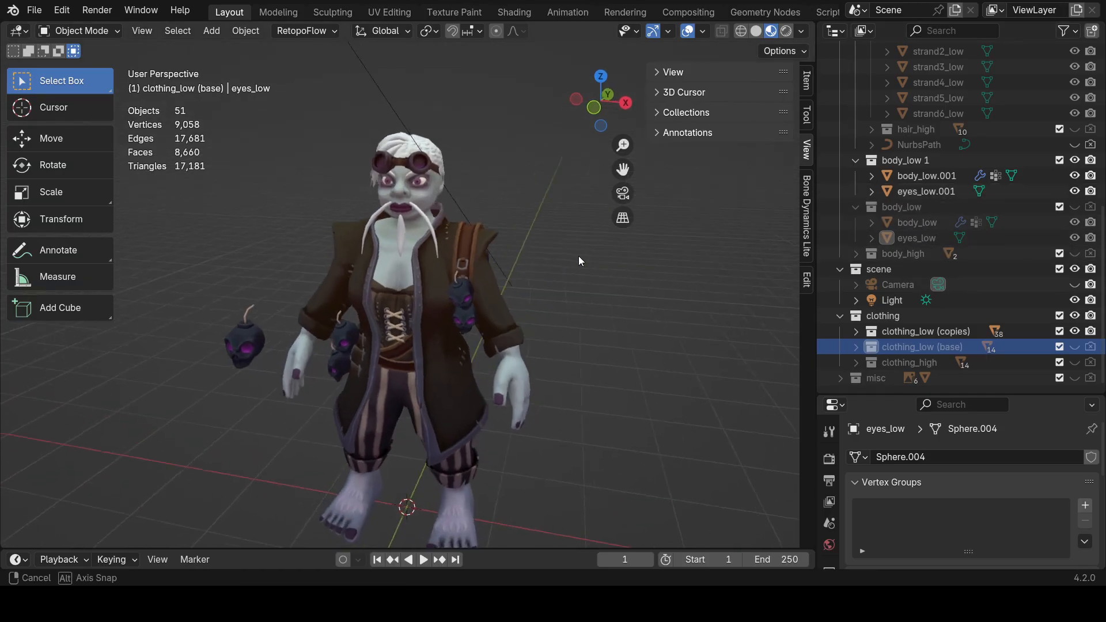
{"action": "scroll", "coordinate": [993, 272], "scroll_direction": "up", "scroll_amount": 3}
{"action": "scroll", "coordinate": [996, 283], "scroll_direction": "up", "scroll_amount": 5}
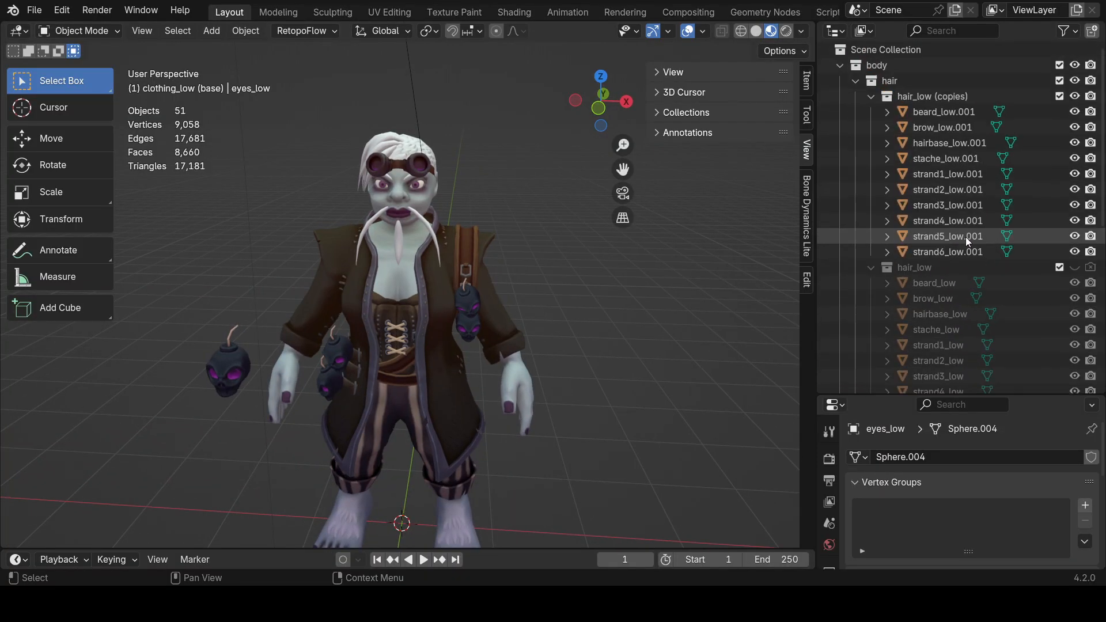
{"action": "left_click", "coordinate": [966, 252]}
{"action": "left_click", "coordinate": [931, 112]}
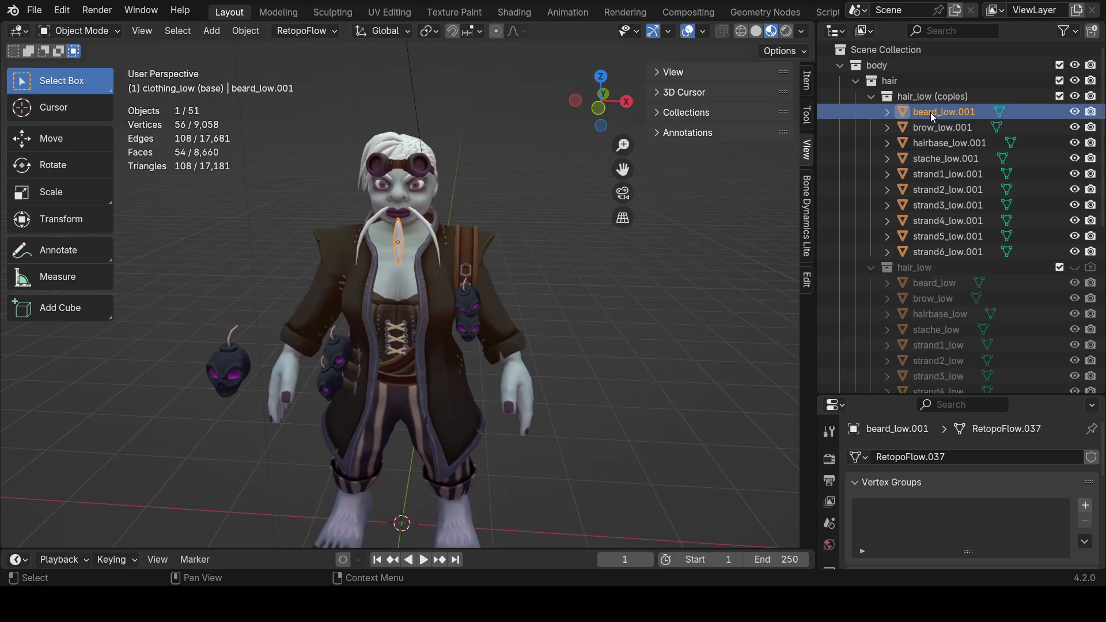
Examine the skull bombs at the hip up close and select the upper skull bomb on the bandolier.
{"action": "middle_click_drag", "start_coordinate": [264, 219], "coordinate": [525, 321]}
{"action": "scroll", "coordinate": [489, 237], "scroll_direction": "up", "scroll_amount": 3}
{"action": "middle_click_drag", "start_coordinate": [463, 366], "coordinate": [496, 237], "text": "shift"}
{"action": "scroll", "coordinate": [494, 237], "scroll_direction": "up", "scroll_amount": 3}
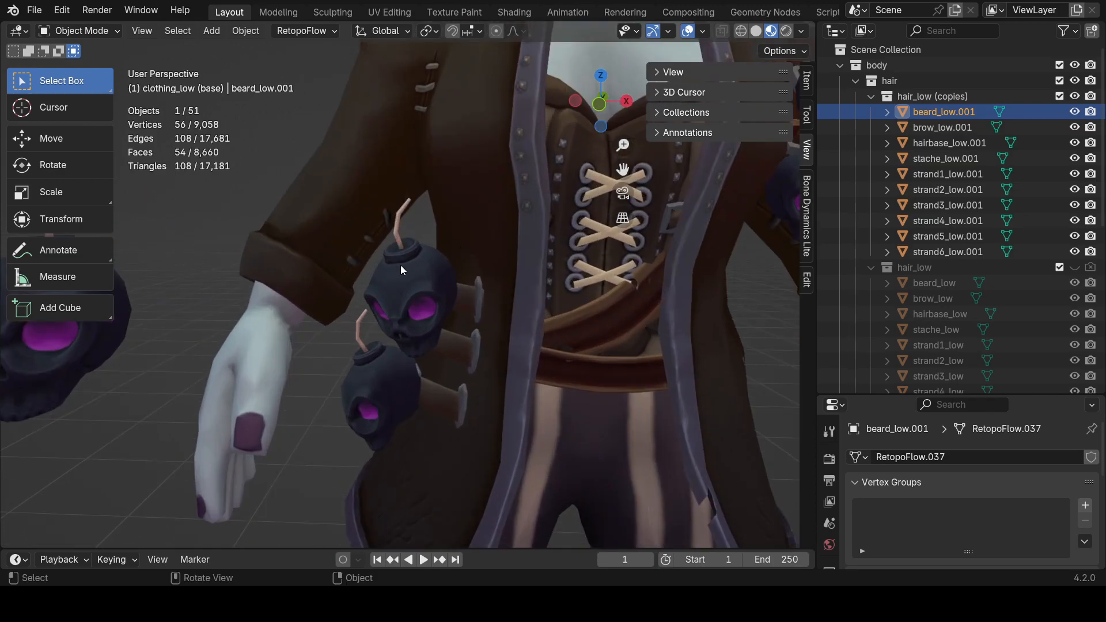
{"action": "middle_click_drag", "start_coordinate": [404, 264], "coordinate": [377, 275]}
{"action": "scroll", "coordinate": [404, 279], "scroll_direction": "down", "scroll_amount": 3}
{"action": "scroll", "coordinate": [446, 351], "scroll_direction": "up", "scroll_amount": 4}
{"action": "middle_click_drag", "start_coordinate": [672, 200], "coordinate": [360, 398], "text": "shift"}
{"action": "left_click", "coordinate": [510, 350]}
{"action": "scroll", "coordinate": [511, 349], "scroll_direction": "down", "scroll_amount": 3}
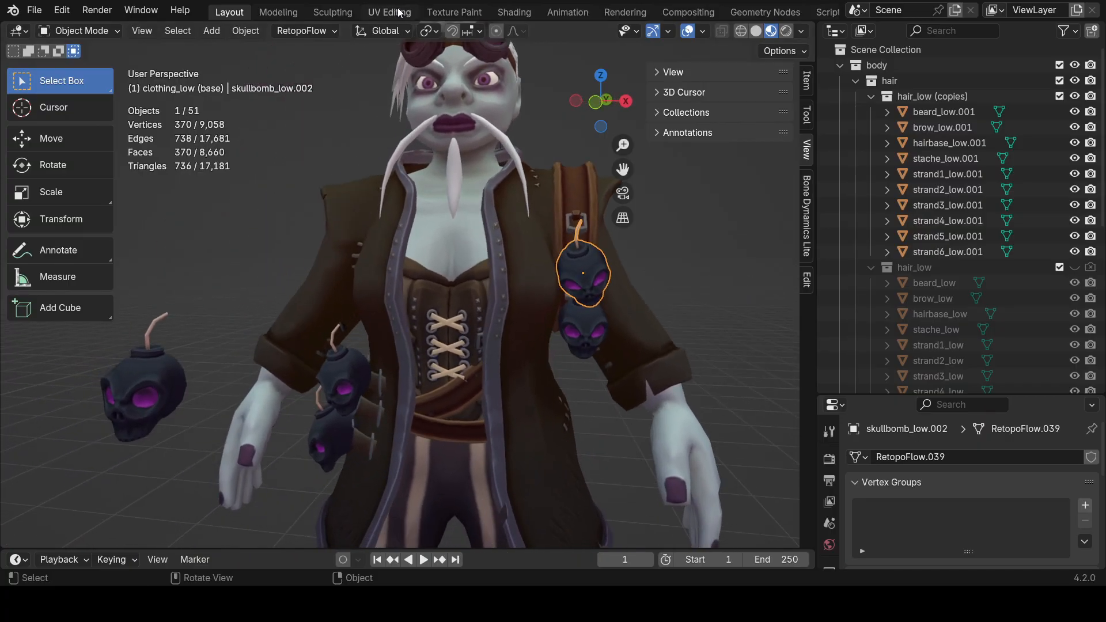
Inspect the selected skull bomb's complete UV layout in the UV Editing workspace.
{"action": "left_click", "coordinate": [390, 12]}
{"action": "scroll", "coordinate": [227, 407], "scroll_direction": "down", "scroll_amount": 3}
{"action": "scroll", "coordinate": [254, 361], "scroll_direction": "up", "scroll_amount": 4}
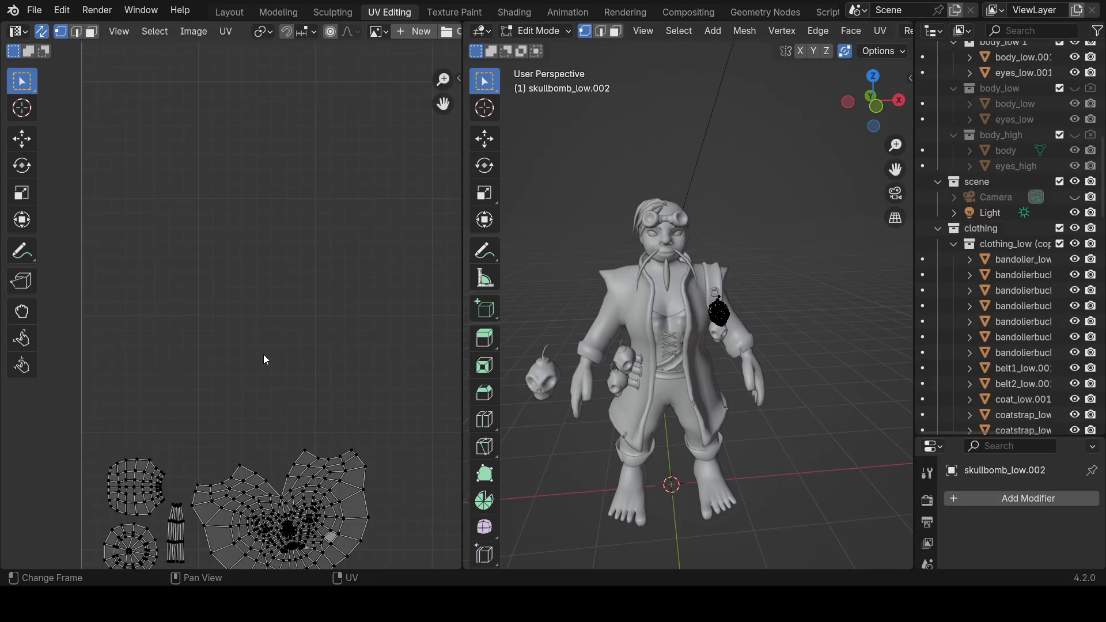
{"action": "middle_click_drag", "start_coordinate": [264, 354], "coordinate": [299, 236]}
{"action": "left_click_drag", "start_coordinate": [143, 273], "coordinate": [478, 497]}
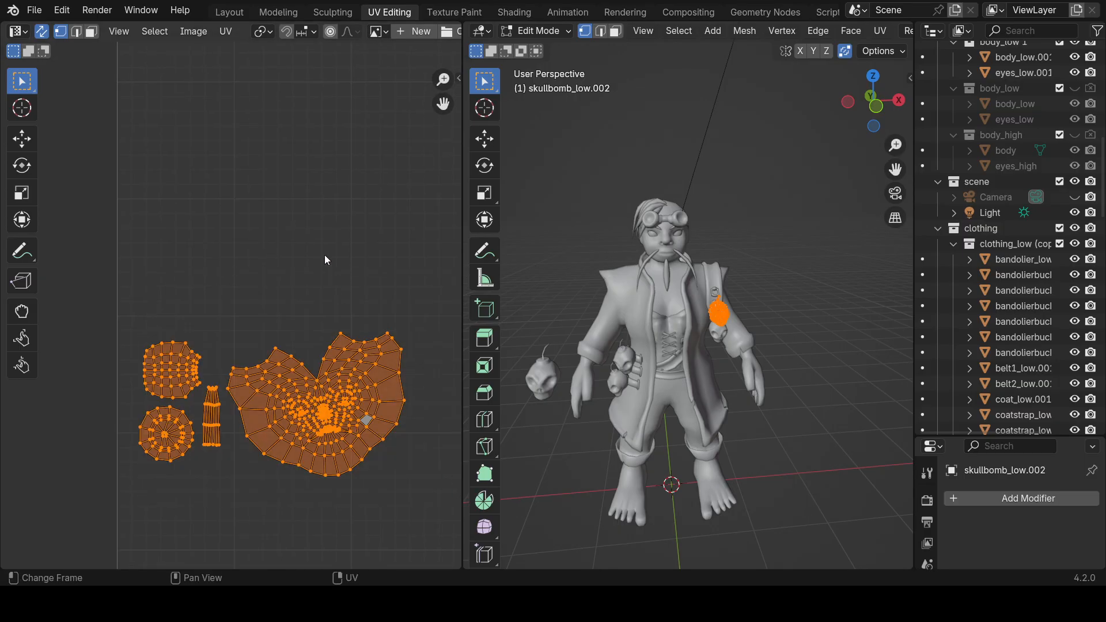
{"action": "left_click", "coordinate": [324, 255]}
Return to the Layout workspace and examine the skull bombs and the selected bandolier bomb's texture up close.
{"action": "left_click", "coordinate": [242, 11]}
{"action": "middle_click_drag", "start_coordinate": [124, 400], "coordinate": [267, 276], "text": "shift"}
{"action": "scroll", "coordinate": [366, 281], "scroll_direction": "up", "scroll_amount": 3}
{"action": "scroll", "coordinate": [357, 239], "scroll_direction": "up", "scroll_amount": 4}
{"action": "scroll", "coordinate": [267, 283], "scroll_direction": "down", "scroll_amount": 10}
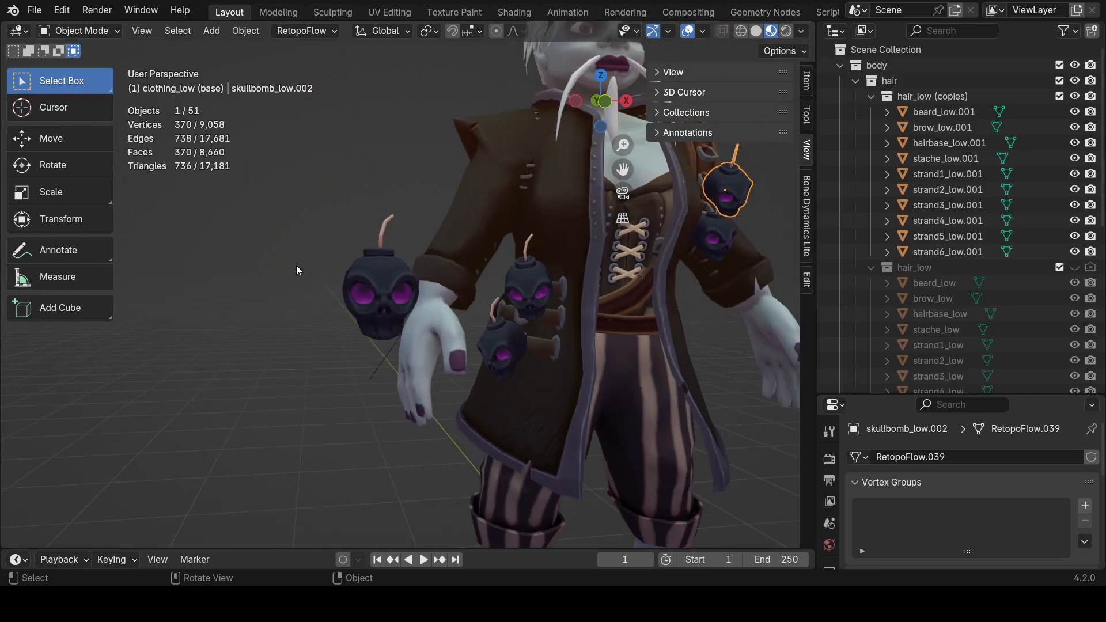
{"action": "scroll", "coordinate": [433, 333], "scroll_direction": "up", "scroll_amount": 3}
{"action": "scroll", "coordinate": [489, 358], "scroll_direction": "up", "scroll_amount": 3}
{"action": "mouse_move", "coordinate": [490, 358]}
{"action": "middle_mouse_down"}
{"action": "mouse_move", "coordinate": [520, 328]}
{"action": "mouse_move", "coordinate": [502, 359]}
{"action": "middle_mouse_up"}
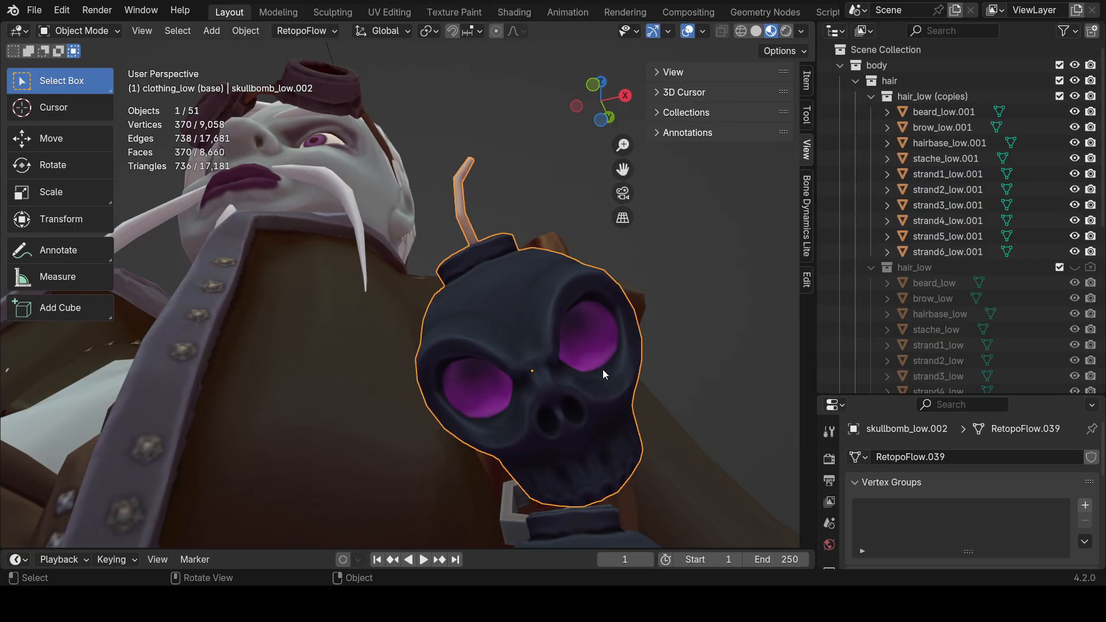
Deselect the upper bandolier skull bomb and examine the whole textured character from the front and side.
{"action": "middle_click_drag", "start_coordinate": [523, 325], "coordinate": [586, 366]}
{"action": "scroll", "coordinate": [509, 374], "scroll_direction": "down", "scroll_amount": 6}
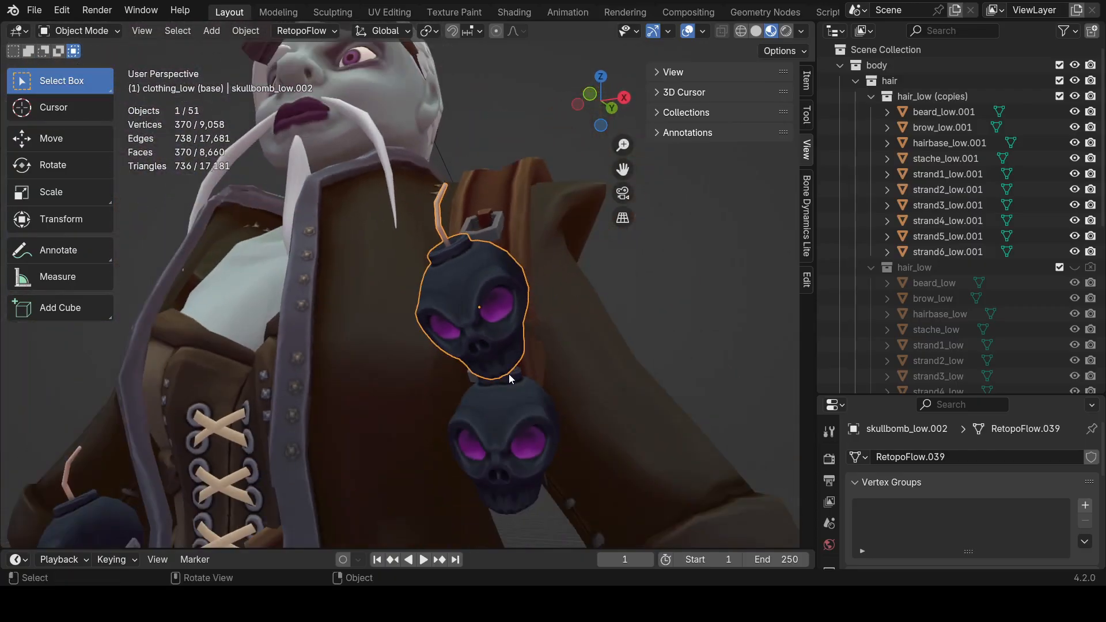
{"action": "left_click", "coordinate": [694, 376]}
{"action": "scroll", "coordinate": [496, 313], "scroll_direction": "down", "scroll_amount": 3}
{"action": "middle_click_drag", "start_coordinate": [494, 311], "coordinate": [520, 324]}
{"action": "scroll", "coordinate": [420, 340], "scroll_direction": "down", "scroll_amount": 1}
{"action": "middle_click_drag", "start_coordinate": [399, 360], "coordinate": [428, 428], "text": "shift"}
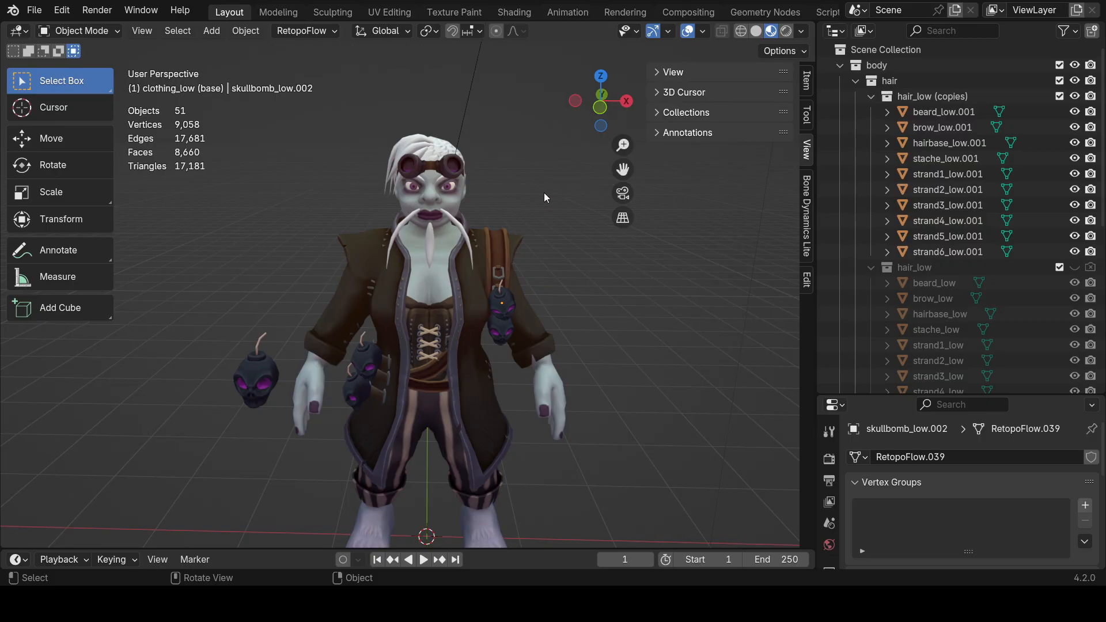
{"action": "middle_click_drag", "start_coordinate": [548, 345], "coordinate": [624, 391]}
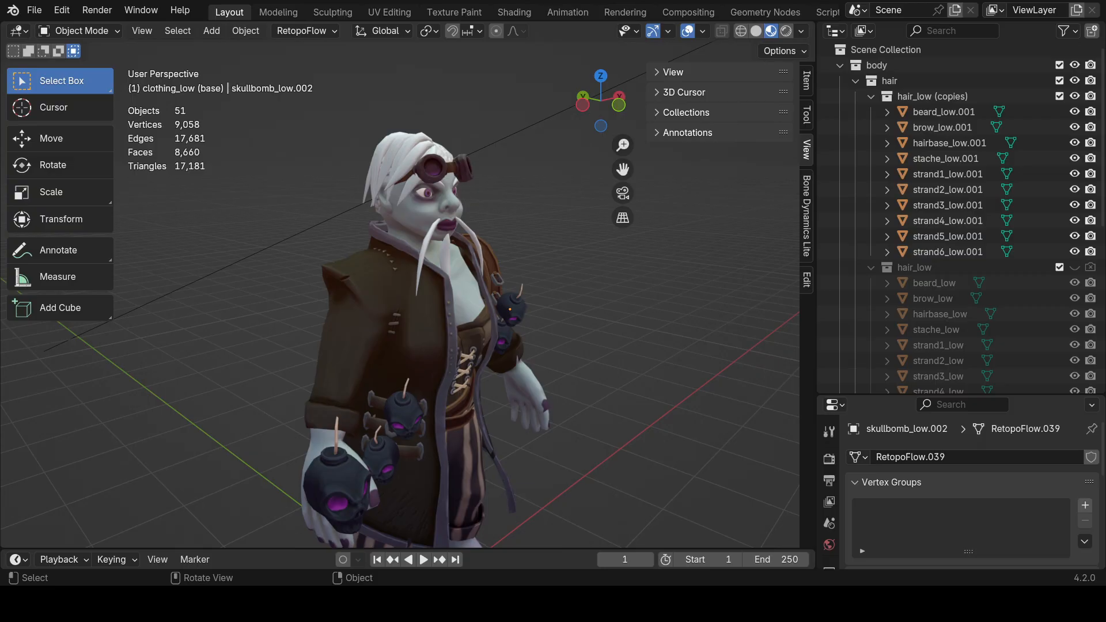
{"action": "middle_click_drag", "start_coordinate": [452, 542], "coordinate": [428, 477]}
Hide the scene collection and select all the visible low-poly hair, body and clothing objects.
{"action": "left_click", "coordinate": [951, 112]}
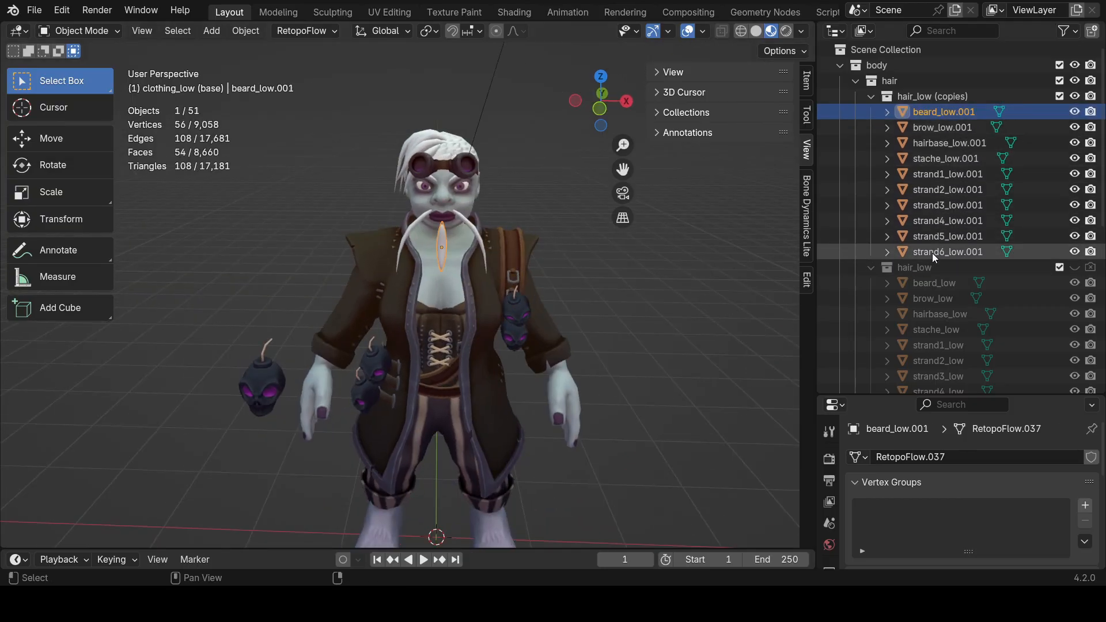
{"action": "scroll", "coordinate": [592, 288], "scroll_direction": "down", "scroll_amount": 2}
{"action": "scroll", "coordinate": [1004, 212], "scroll_direction": "down", "scroll_amount": 6}
{"action": "scroll", "coordinate": [1004, 214], "scroll_direction": "down", "scroll_amount": 3}
{"action": "left_click", "coordinate": [1076, 269]}
{"action": "key", "text": "a"}
{"action": "scroll", "coordinate": [624, 307], "scroll_direction": "down", "scroll_amount": 3}
{"action": "left_click", "coordinate": [442, 375], "text": "shift"}
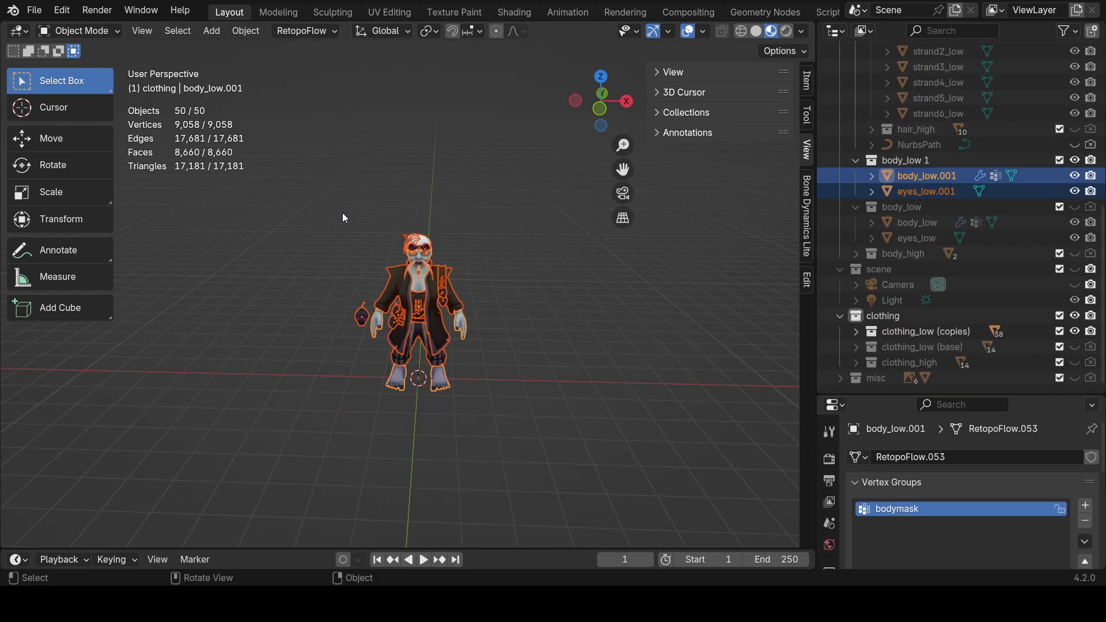
Look through the export formats available for the selected low-poly objects without exporting.
{"action": "left_click", "coordinate": [34, 11]}
{"action": "mouse_move", "coordinate": [88, 245]}
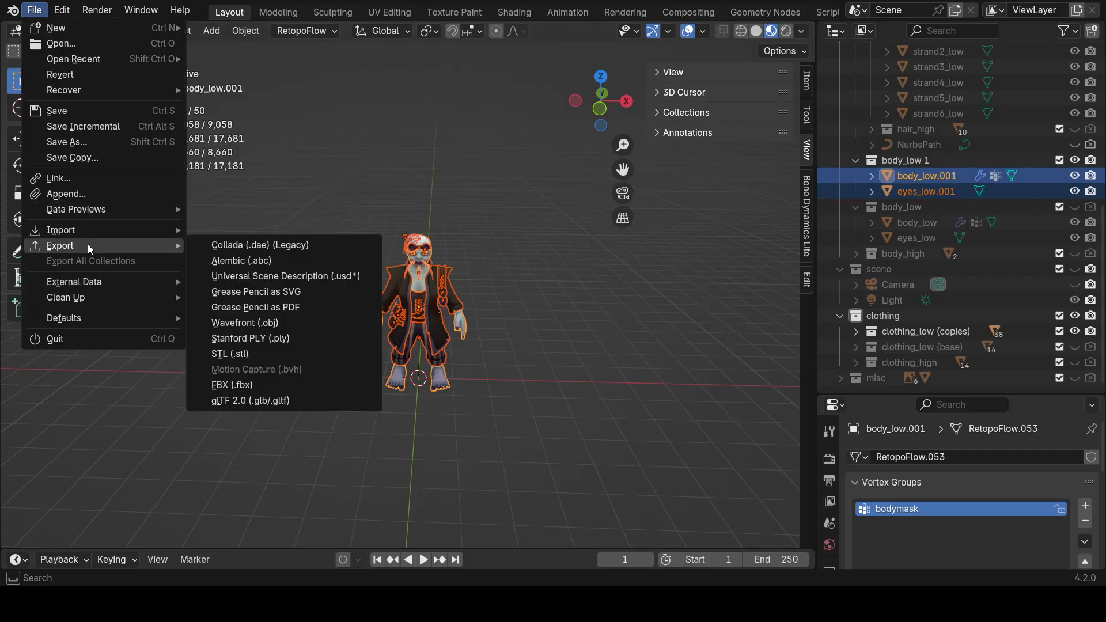
{"action": "key", "text": "Escape"}
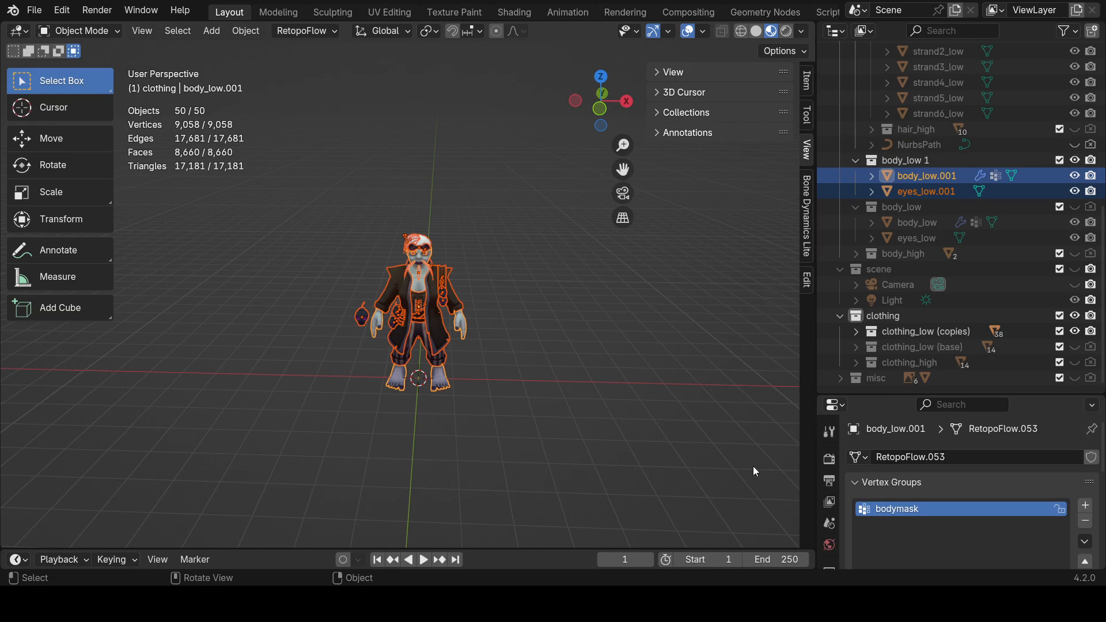
Switch to 3DCoatTextura and import the character for per-pixel painting, keeping its UVs, with 2048 × 2048 textures for the body and clothing UV sets.
{"action": "left_click", "coordinate": [593, 510]}
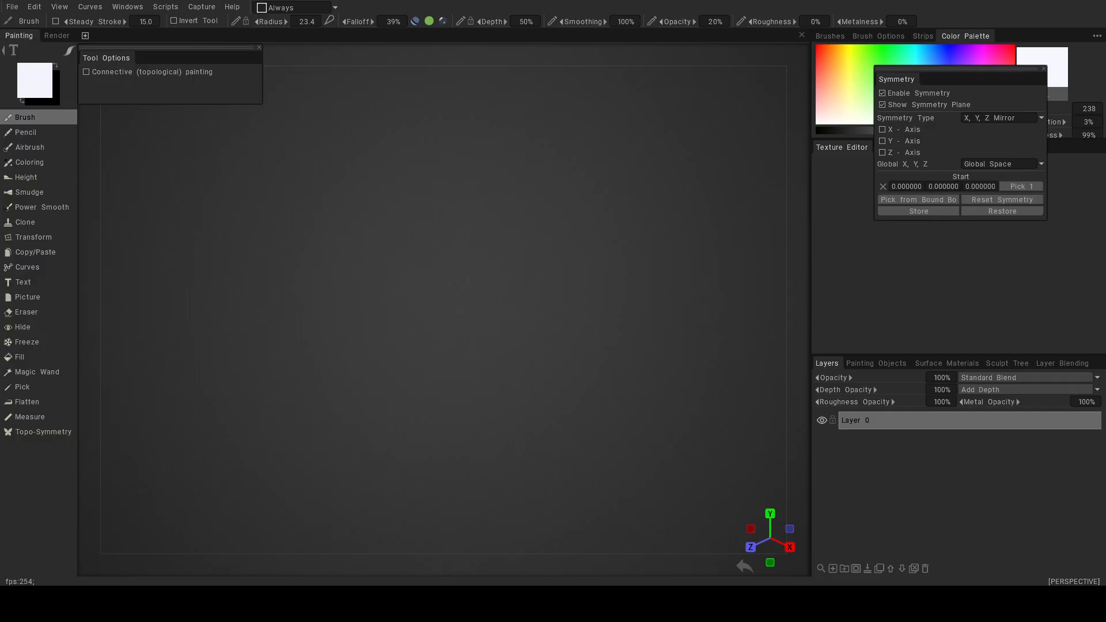
{"action": "left_click", "coordinate": [10, 8]}
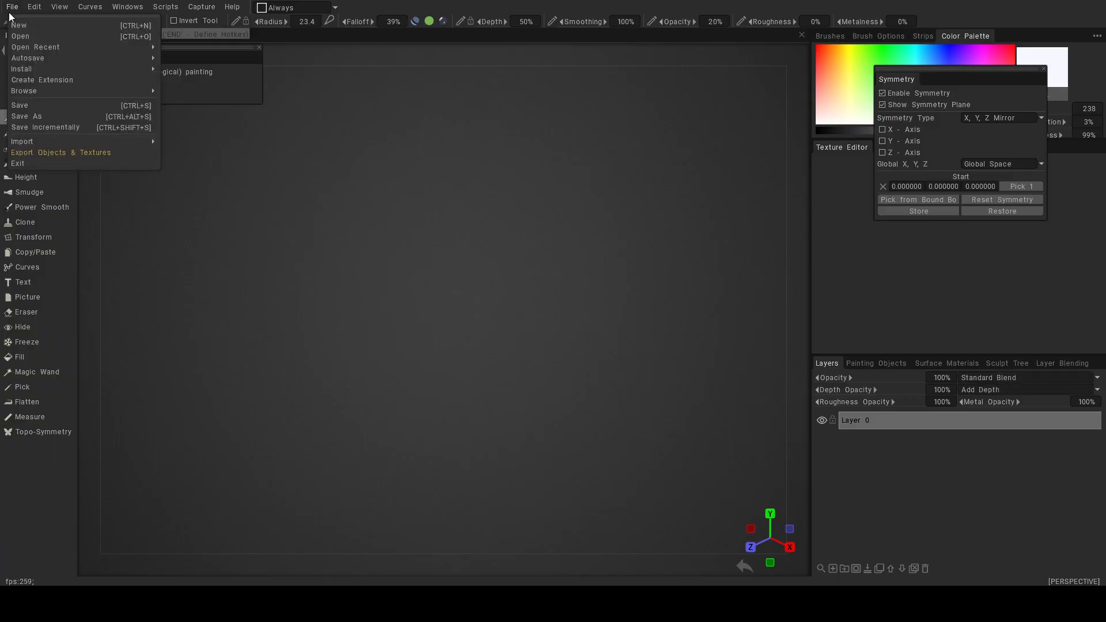
{"action": "mouse_move", "coordinate": [40, 141]}
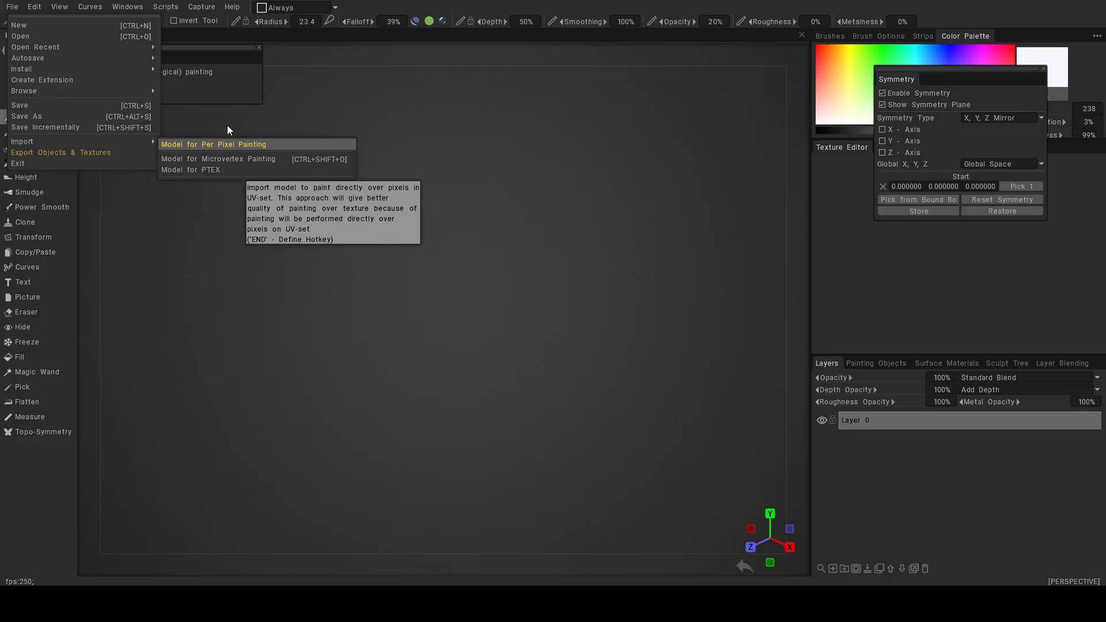
{"action": "left_click", "coordinate": [255, 145]}
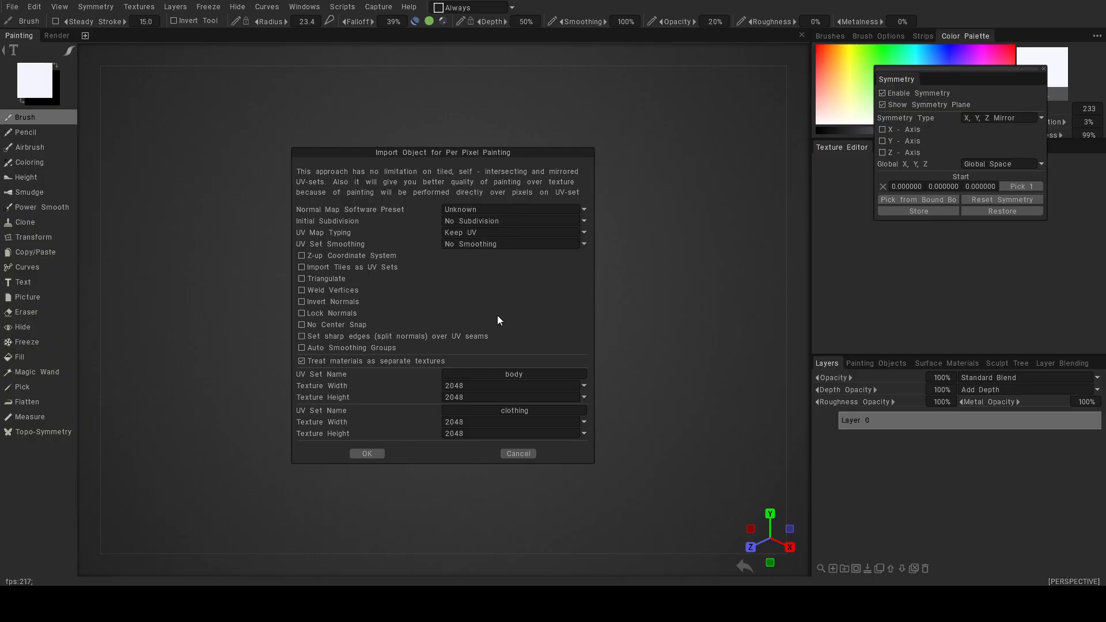
{"action": "left_click", "coordinate": [369, 454]}
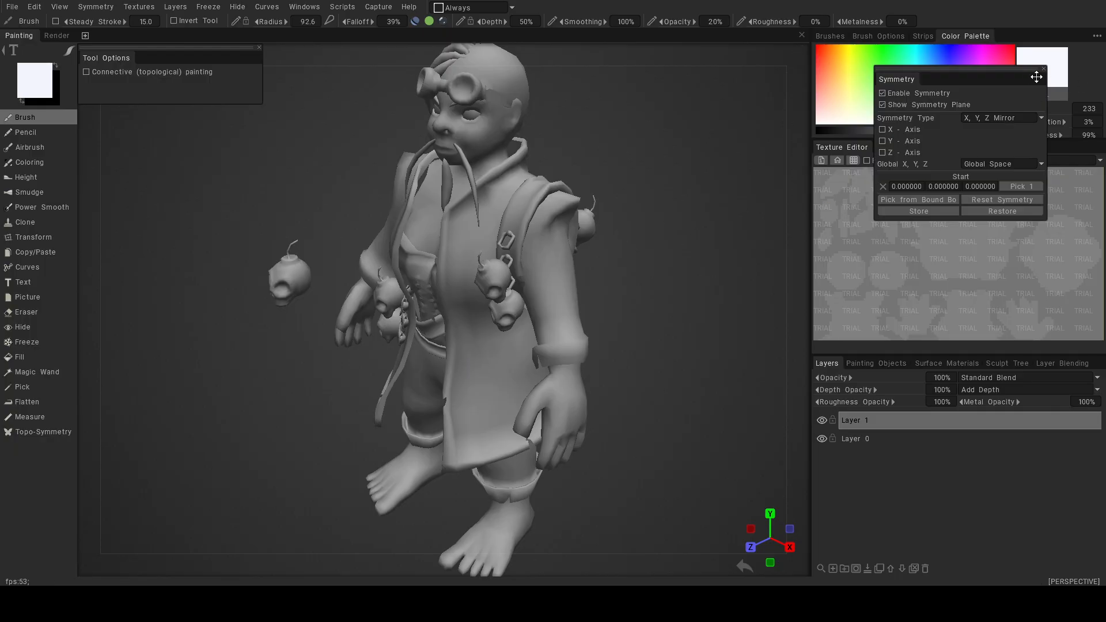
Move the Symmetry panel clear of the Texture Editor and compare the body and clothing UV sets.
{"action": "left_click_drag", "start_coordinate": [988, 67], "coordinate": [736, 138]}
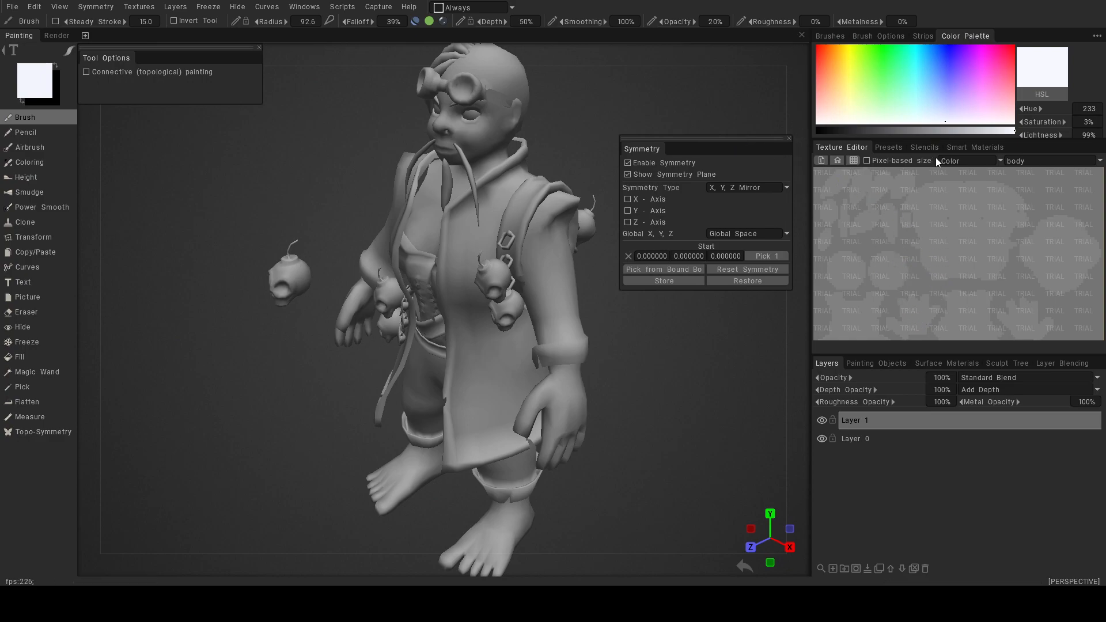
{"action": "left_click", "coordinate": [978, 147]}
{"action": "left_click", "coordinate": [845, 148]}
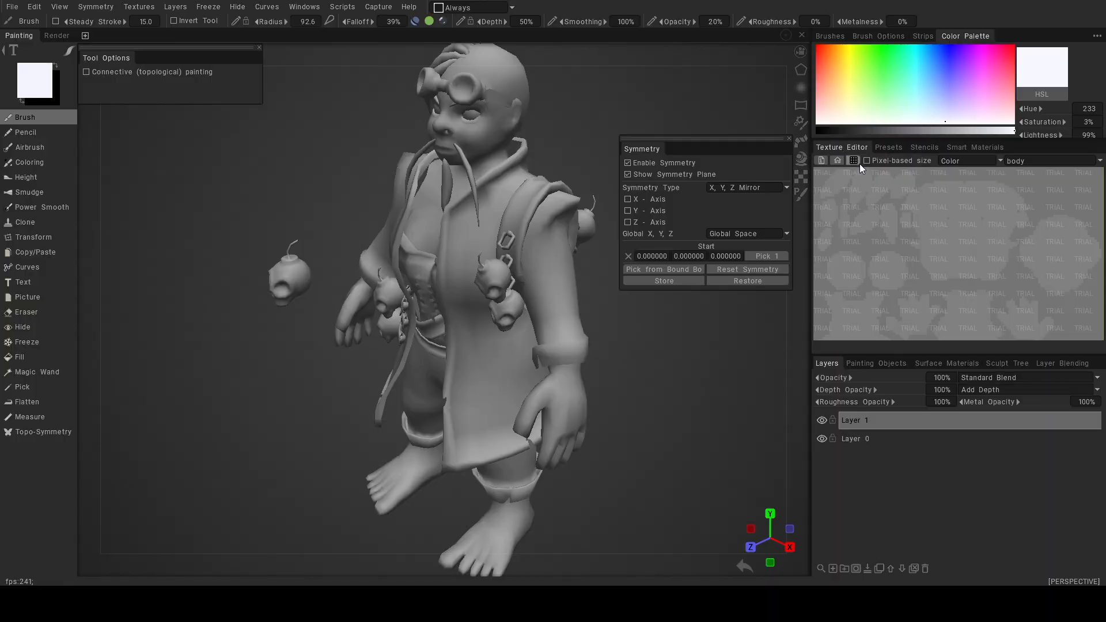
{"action": "left_click", "coordinate": [1025, 160]}
{"action": "left_click", "coordinate": [1025, 176]}
{"action": "left_click", "coordinate": [1018, 159]}
{"action": "left_click", "coordinate": [1022, 185]}
{"action": "left_click", "coordinate": [1021, 155]}
{"action": "left_click", "coordinate": [1022, 174]}
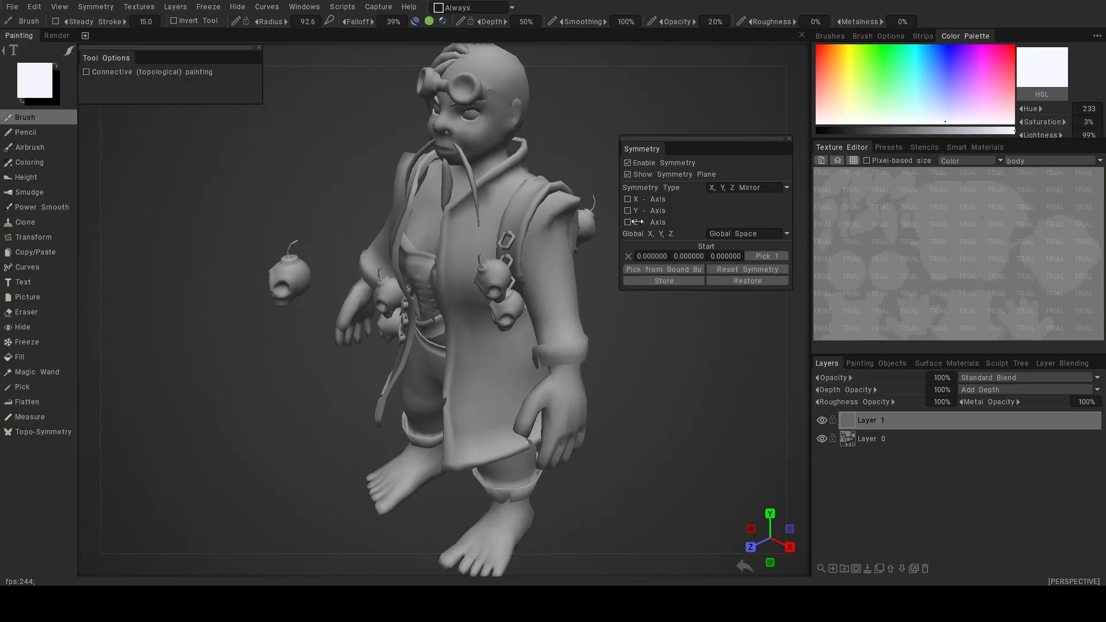
Add an extra layer above Layer 1, check it in the clothing and body UV sets, and delete it.
{"action": "left_click_drag", "start_coordinate": [596, 324], "coordinate": [685, 333], "text": "alt"}
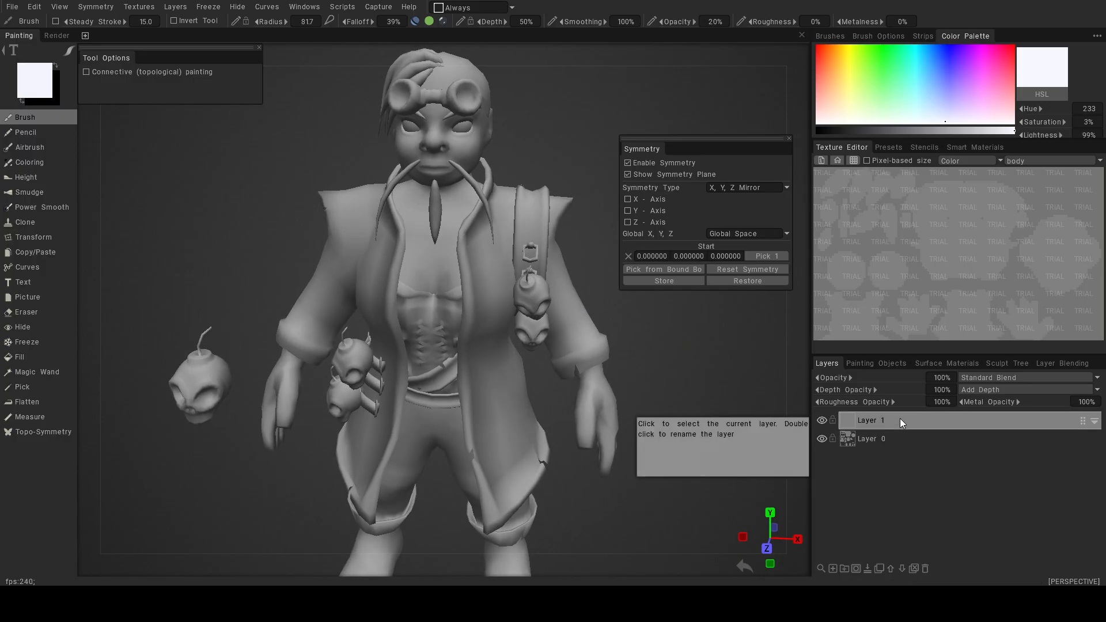
{"action": "left_click", "coordinate": [835, 568]}
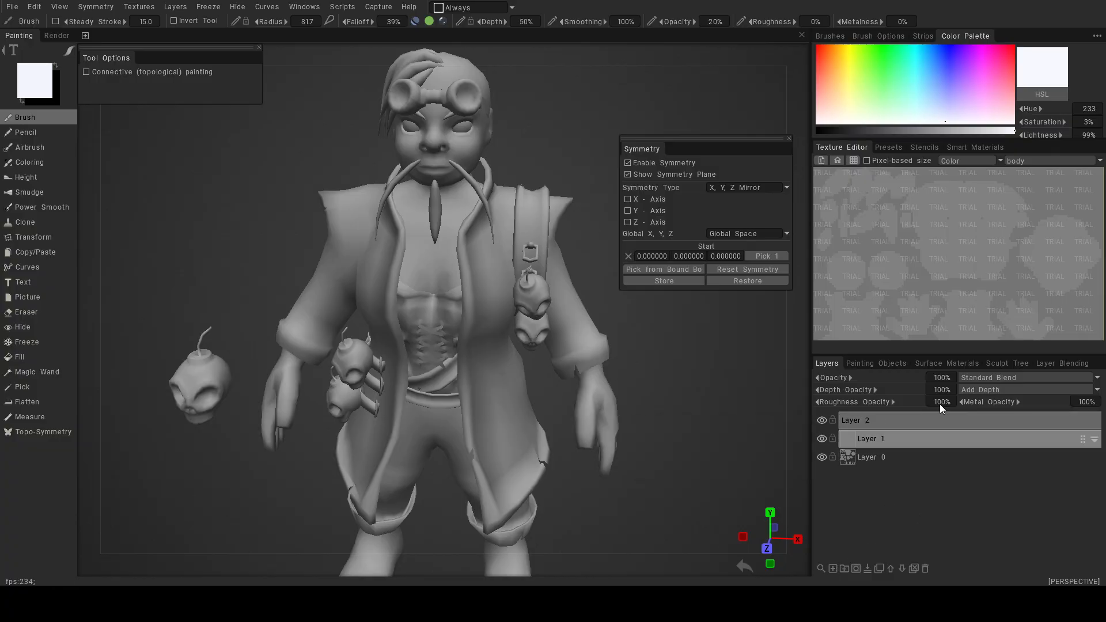
{"action": "left_click", "coordinate": [1029, 157]}
{"action": "left_click", "coordinate": [1027, 182]}
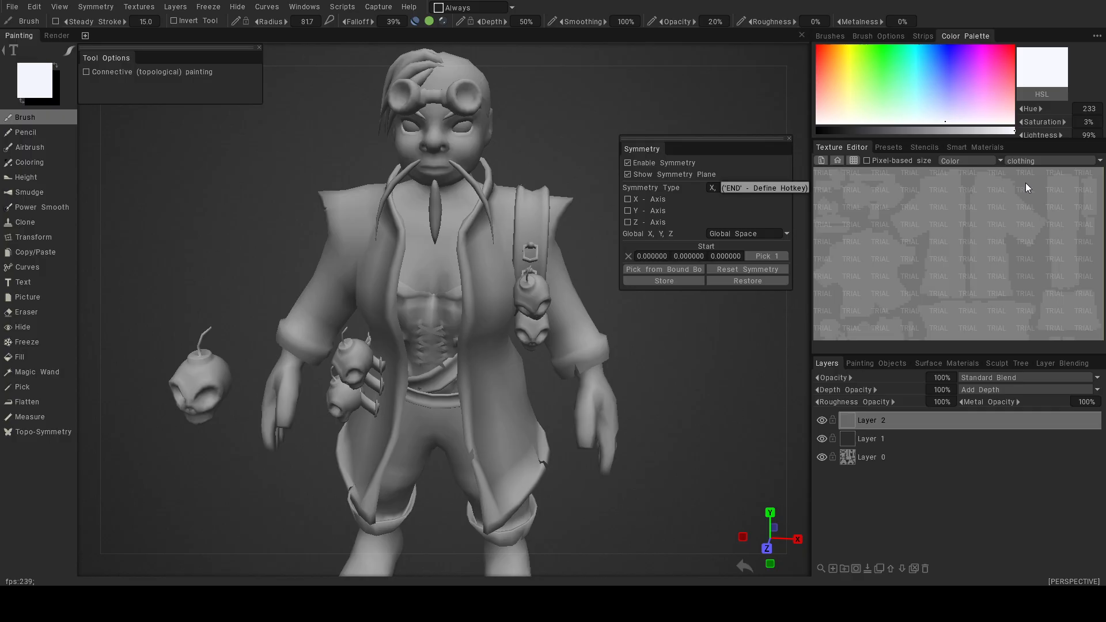
{"action": "left_click", "coordinate": [1025, 161]}
{"action": "left_click", "coordinate": [1032, 174]}
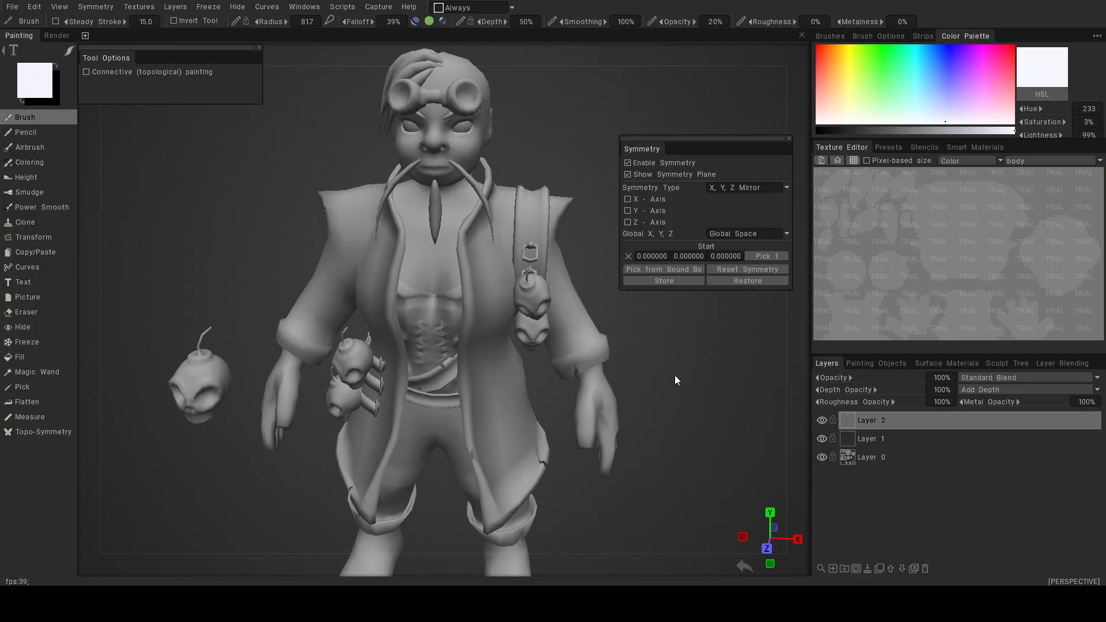
{"action": "left_click", "coordinate": [926, 569]}
{"action": "mouse_move", "coordinate": [538, 167]}
{"action": "left_mouse_down", "text": "alt"}
{"action": "mouse_move", "coordinate": [462, 161]}
{"action": "mouse_move", "coordinate": [603, 163]}
{"action": "mouse_move", "coordinate": [559, 155]}
{"action": "mouse_move", "coordinate": [572, 209]}
{"action": "mouse_move", "coordinate": [441, 197]}
{"action": "mouse_move", "coordinate": [449, 159]}
{"action": "mouse_move", "coordinate": [542, 165]}
{"action": "left_mouse_up", "text": "alt"}
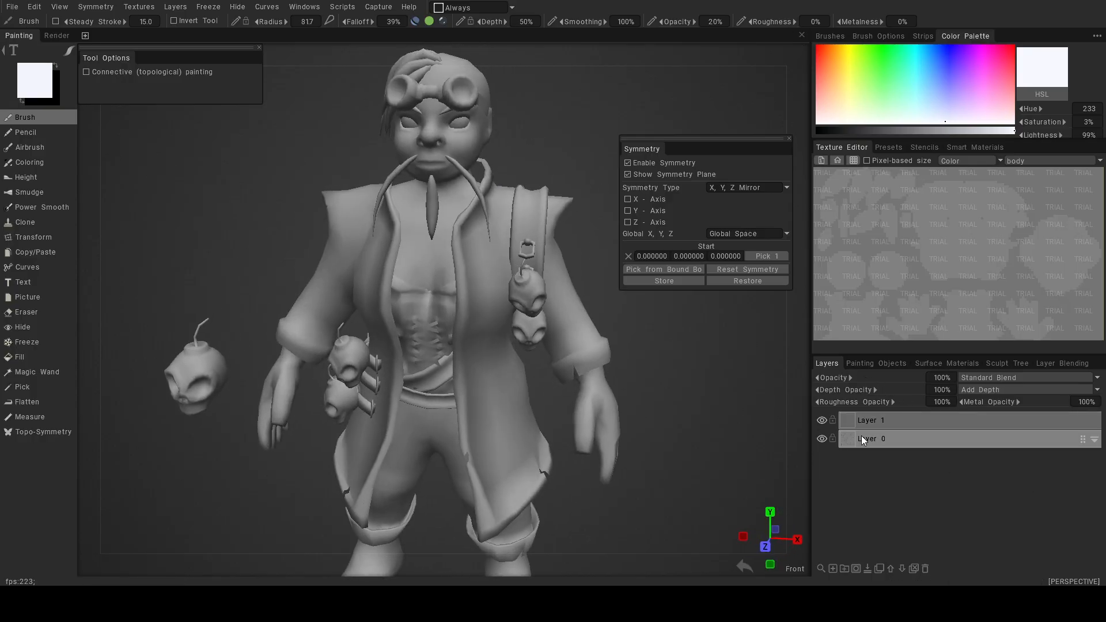
Import body_BaseColor1001.png as the Color/Albedo map of the body UV set.
{"action": "left_click", "coordinate": [883, 440]}
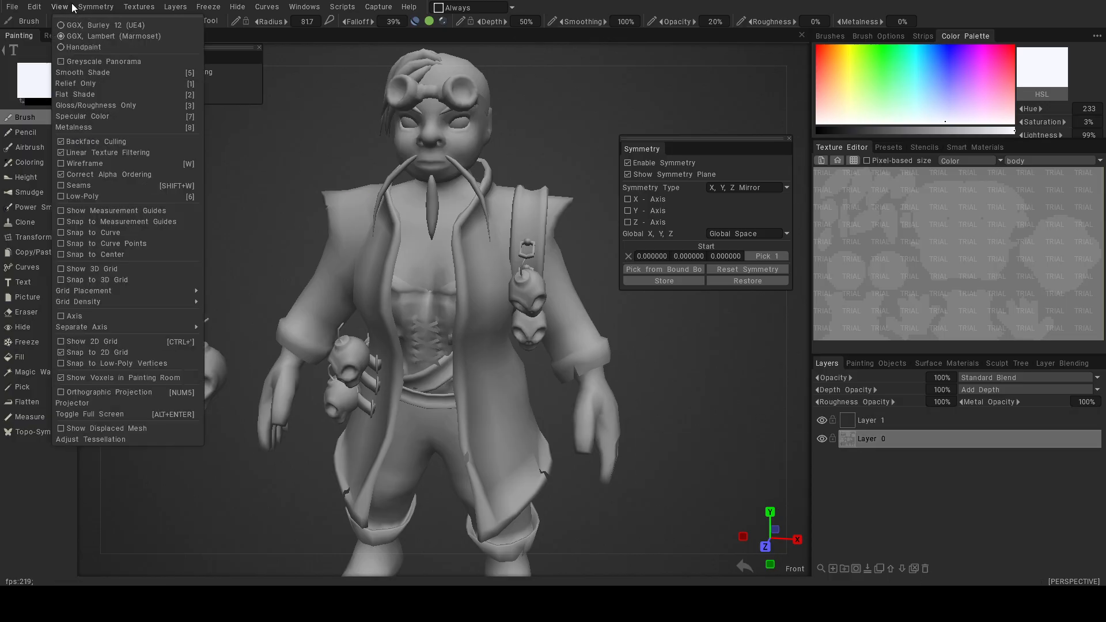
{"action": "left_click", "coordinate": [138, 7]}
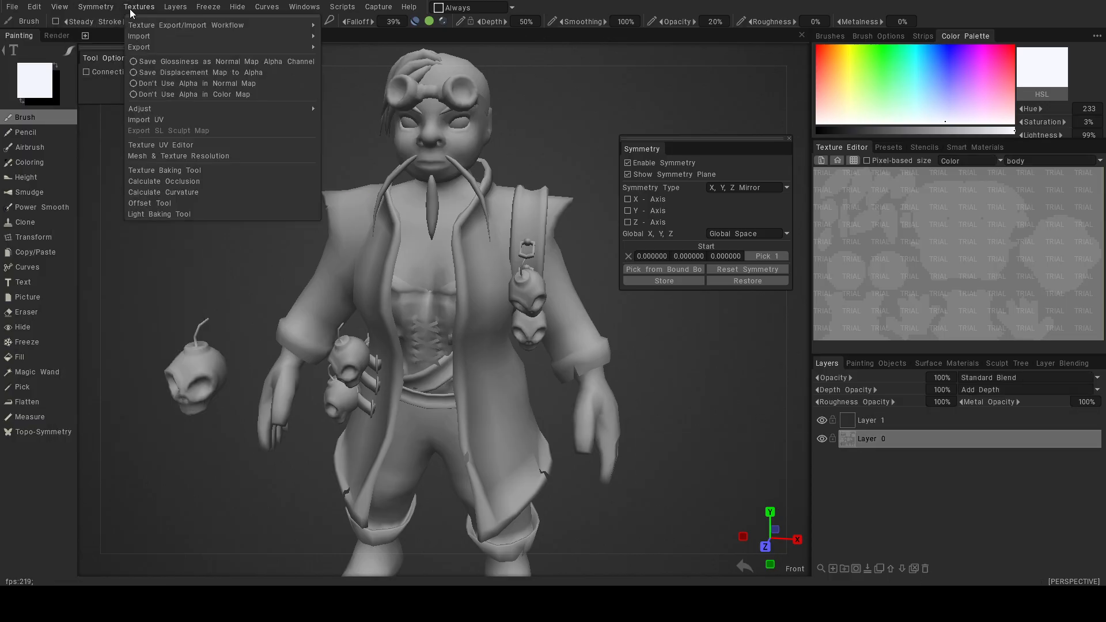
{"action": "mouse_move", "coordinate": [148, 35]}
{"action": "left_click", "coordinate": [348, 39]}
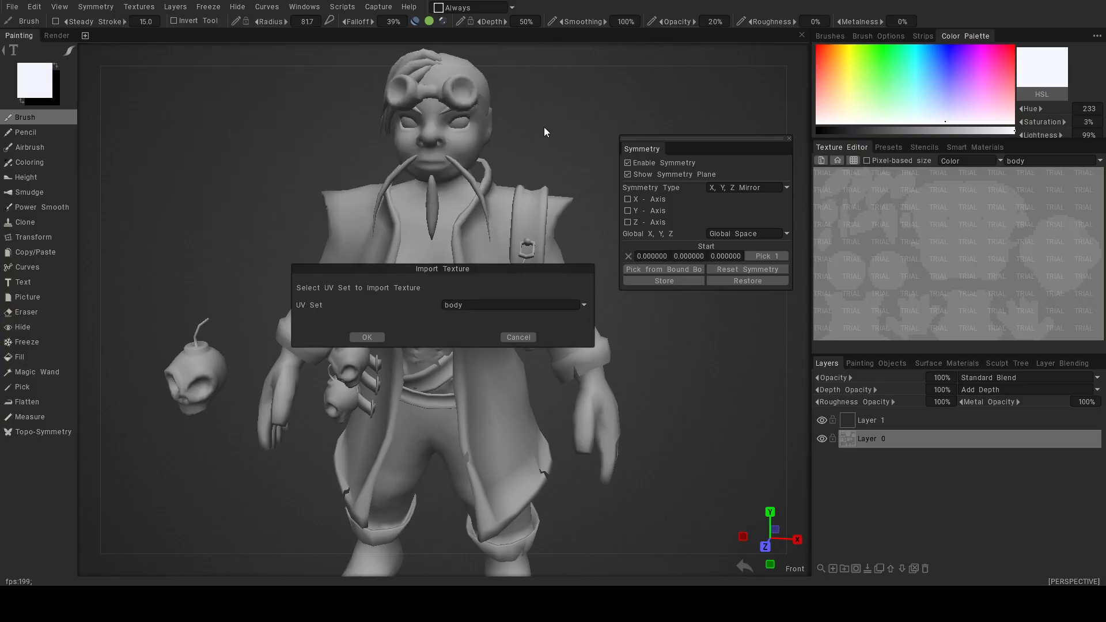
{"action": "left_click", "coordinate": [371, 337]}
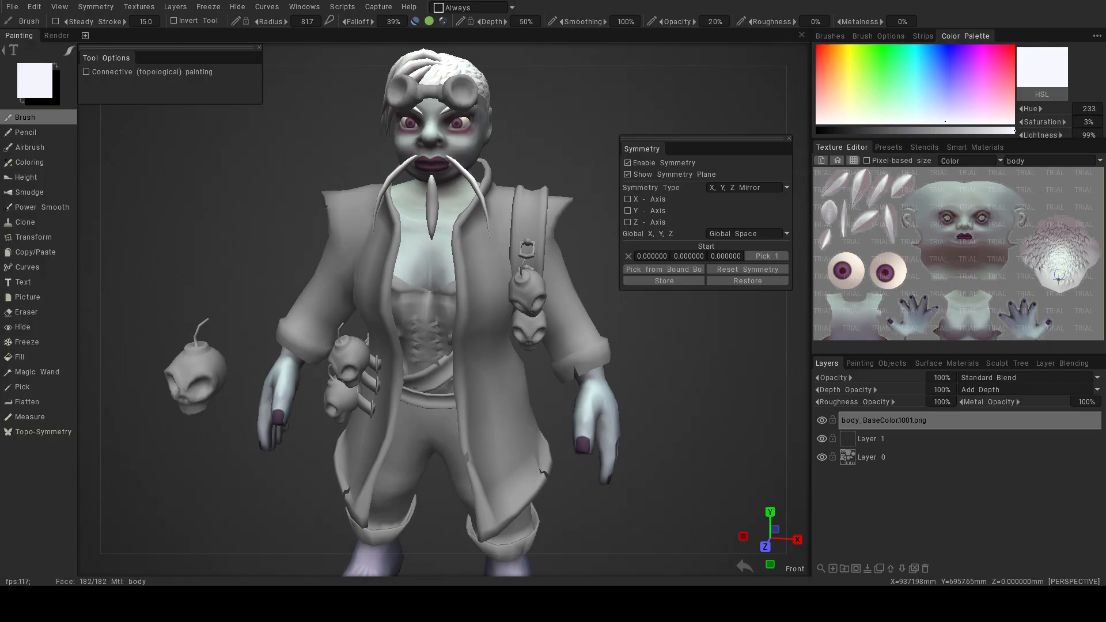
Import clothing_BaseColor1001.png as the Color/Albedo map of the clothing UV set and display the model in Flat Shade.
{"action": "left_click", "coordinate": [150, 7]}
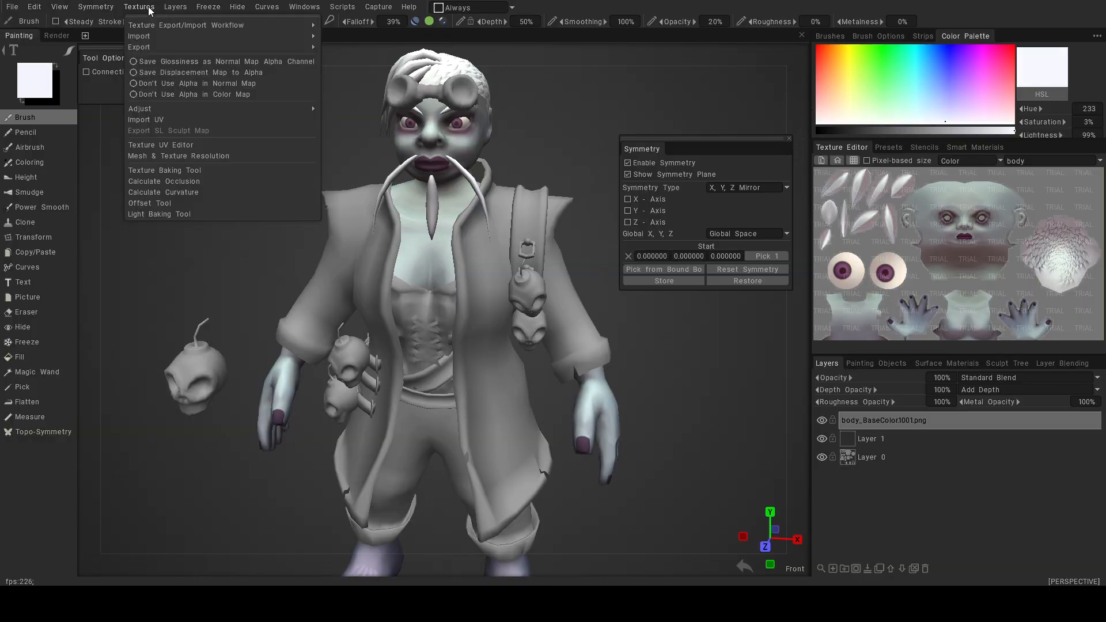
{"action": "mouse_move", "coordinate": [169, 40]}
{"action": "left_click", "coordinate": [337, 41]}
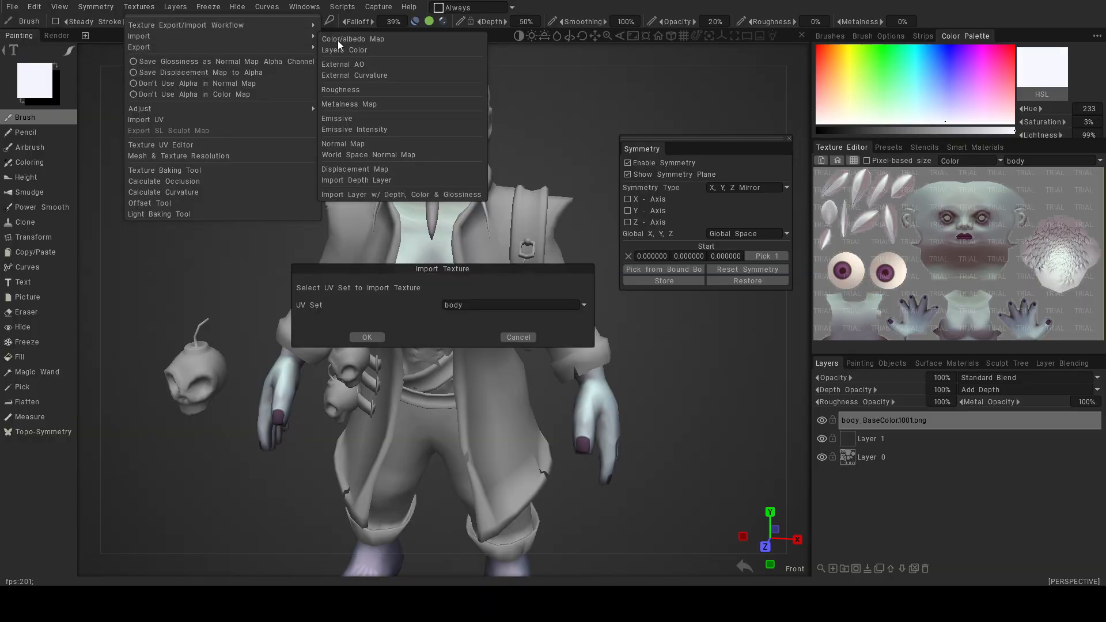
{"action": "left_click", "coordinate": [513, 305]}
{"action": "left_click", "coordinate": [508, 320]}
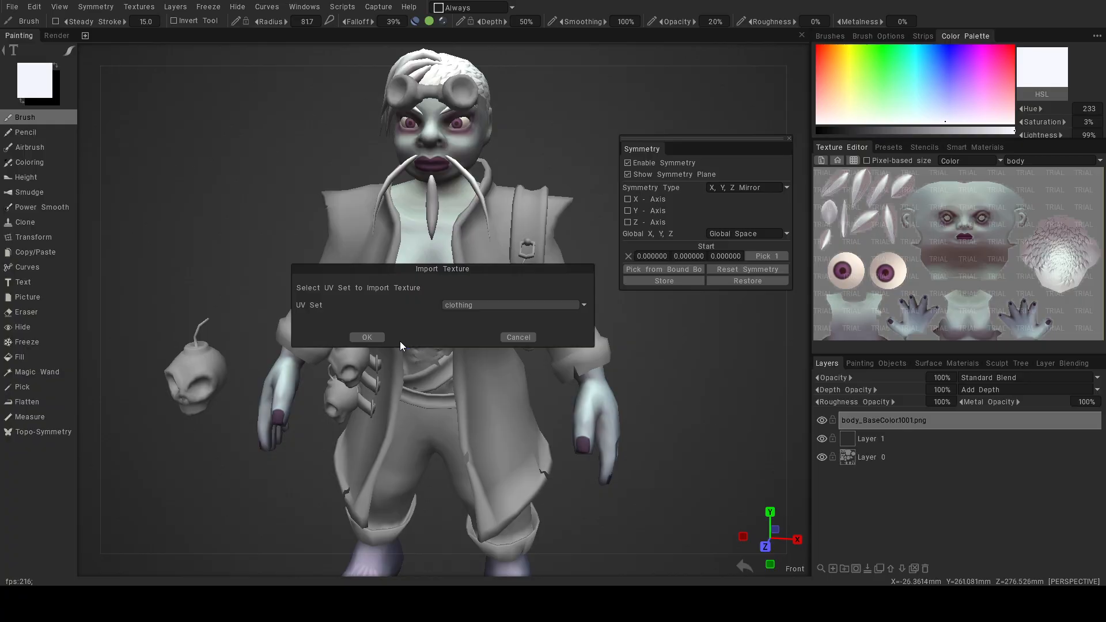
{"action": "left_click", "coordinate": [368, 338]}
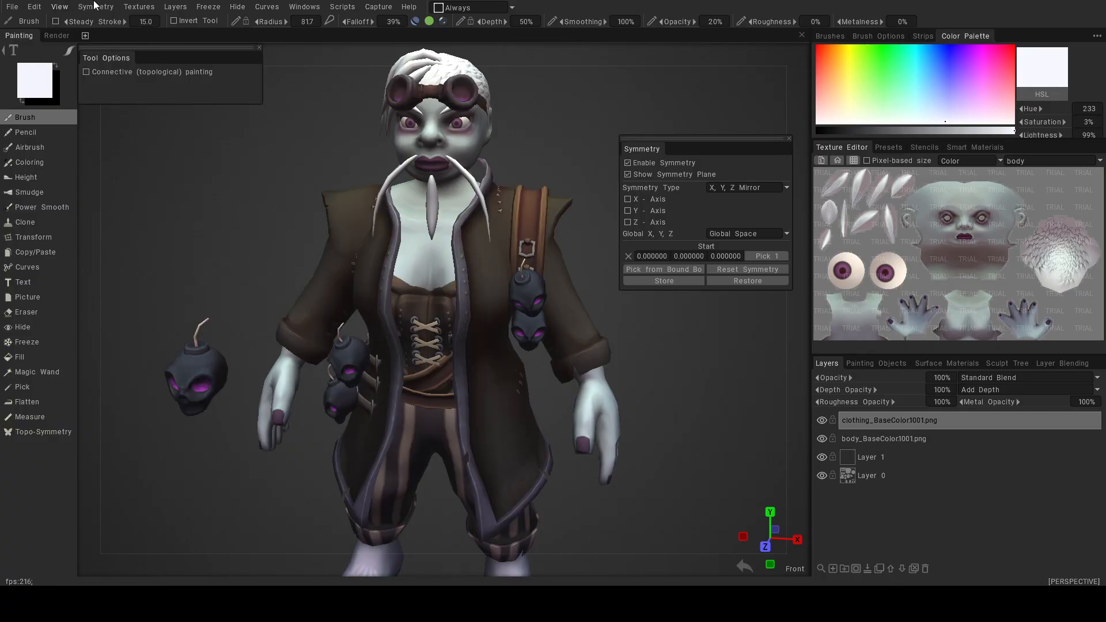
{"action": "left_click", "coordinate": [60, 7]}
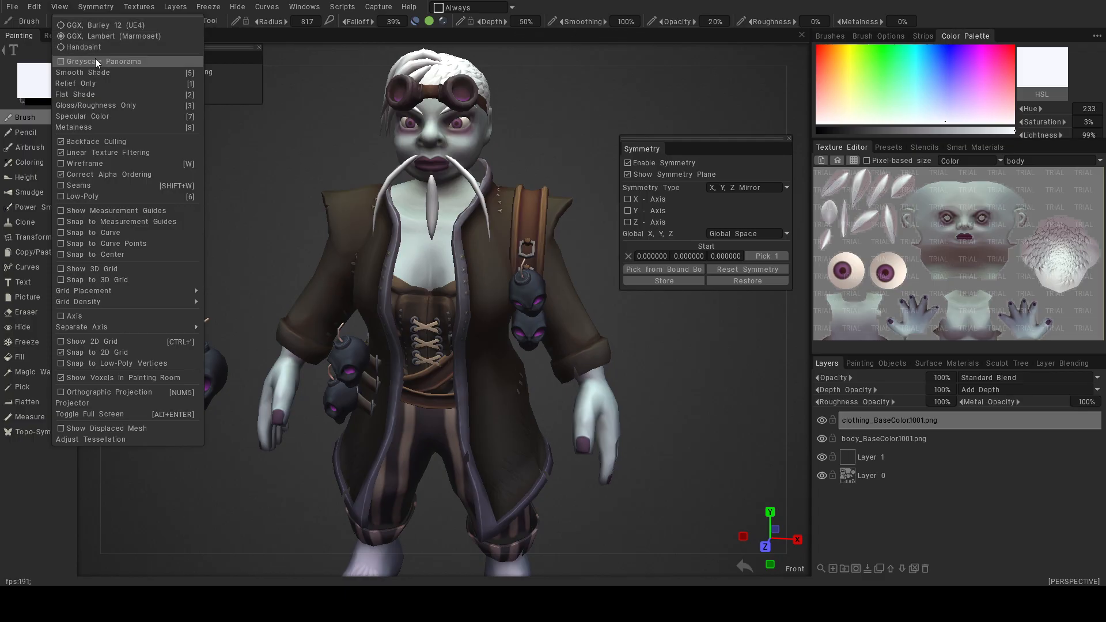
{"action": "left_click", "coordinate": [99, 96]}
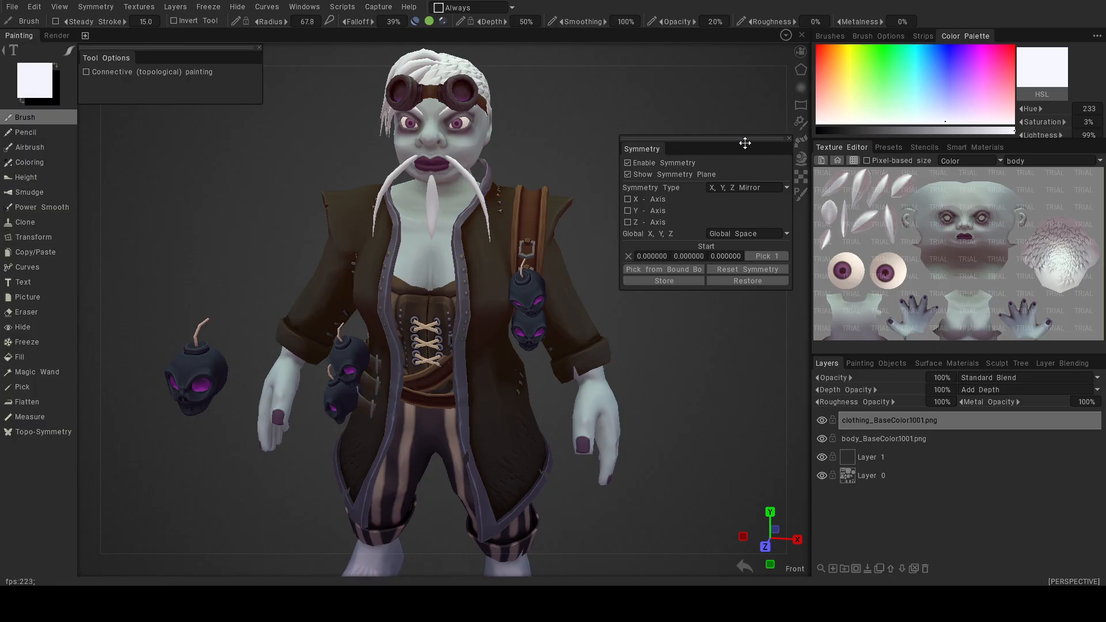
Dock the Symmetry panel between the Color Palette and the Texture Editor and enlarge the Color Palette.
{"action": "left_click_drag", "start_coordinate": [732, 142], "coordinate": [895, 147]}
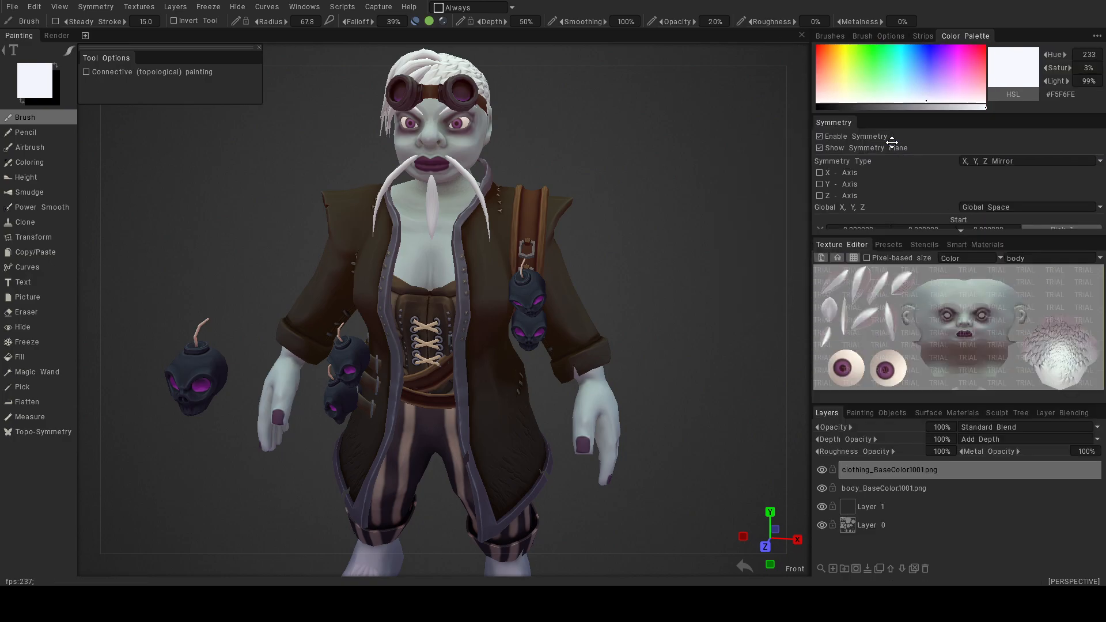
{"action": "left_click_drag", "start_coordinate": [902, 236], "coordinate": [901, 157]}
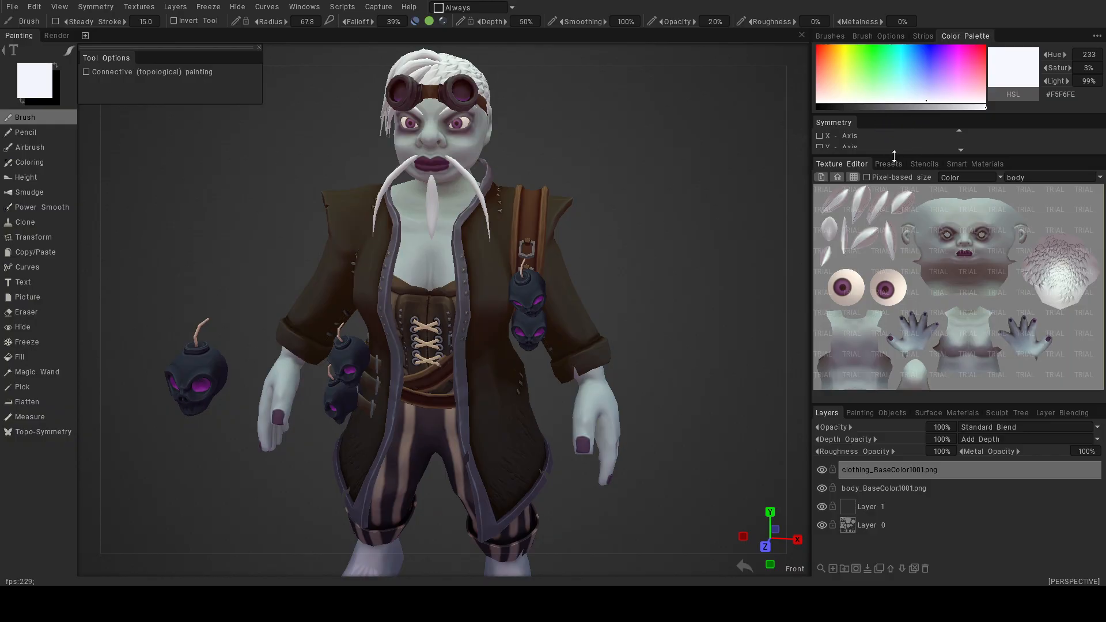
{"action": "left_click_drag", "start_coordinate": [897, 156], "coordinate": [908, 271]}
{"action": "left_click_drag", "start_coordinate": [1004, 113], "coordinate": [1003, 234]}
{"action": "left_click_drag", "start_coordinate": [638, 246], "coordinate": [570, 279], "text": "alt"}
{"action": "right_click_drag", "start_coordinate": [569, 276], "coordinate": [531, 280], "text": "alt"}
{"action": "left_click_drag", "start_coordinate": [531, 281], "coordinate": [514, 278], "text": "alt"}
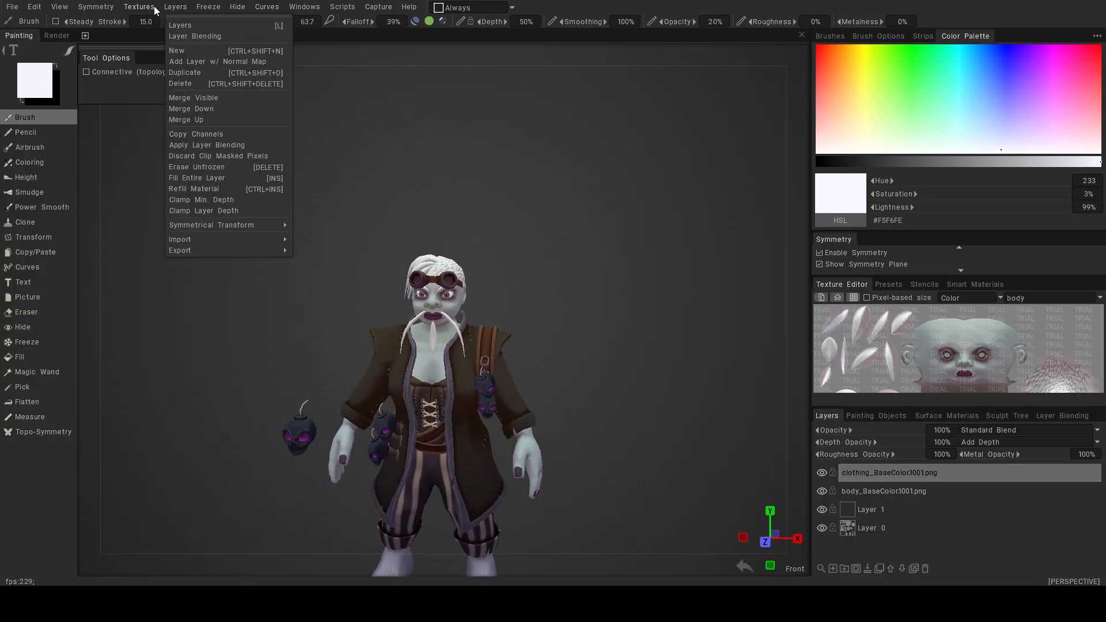
{"action": "mouse_move", "coordinate": [154, 7]}
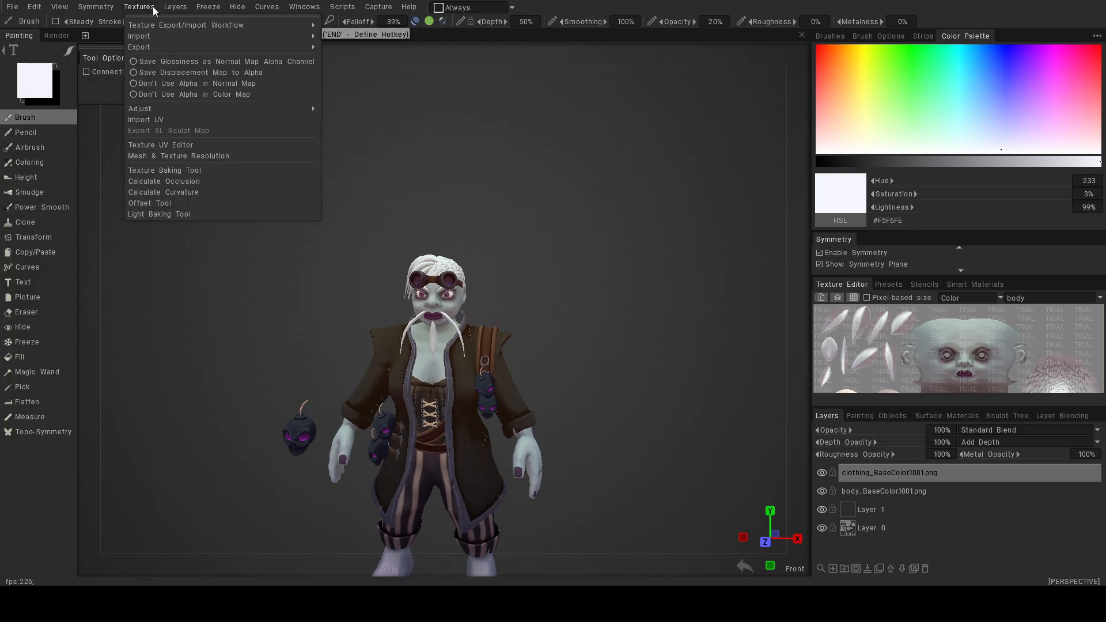
{"action": "key", "text": "alt"}
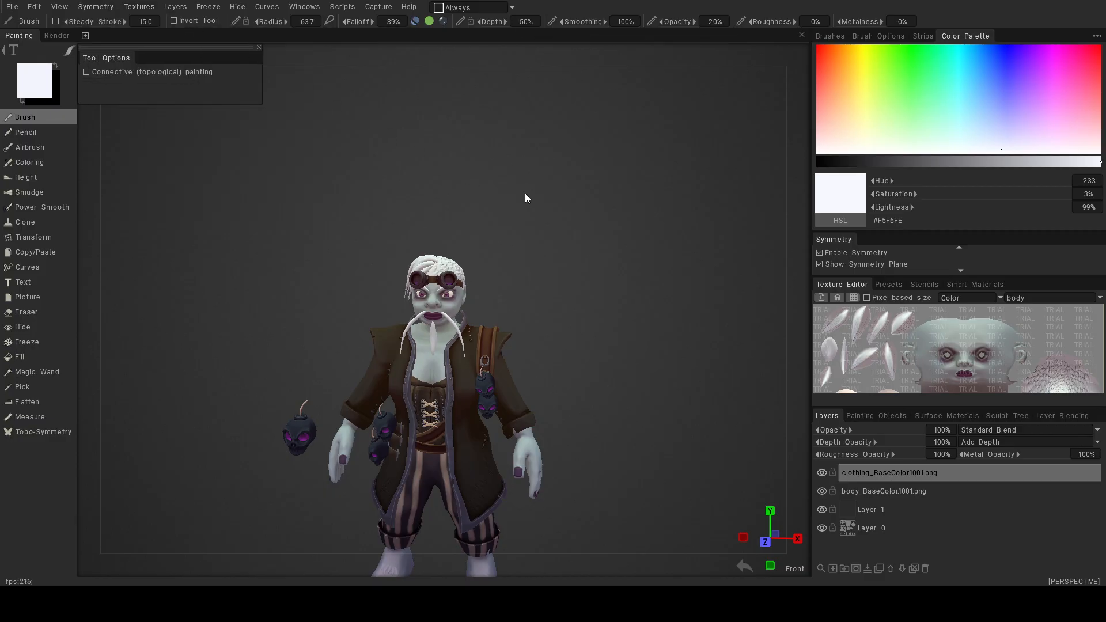
Switch the Texture Editor between the clothing and body UV sets to compare the layer contents, ending on the body set.
{"action": "middle_click_drag", "start_coordinate": [537, 196], "coordinate": [495, 143], "text": "alt"}
{"action": "left_click_drag", "start_coordinate": [454, 162], "coordinate": [412, 160], "text": "alt"}
{"action": "left_click_drag", "start_coordinate": [369, 174], "coordinate": [552, 282], "text": "alt"}
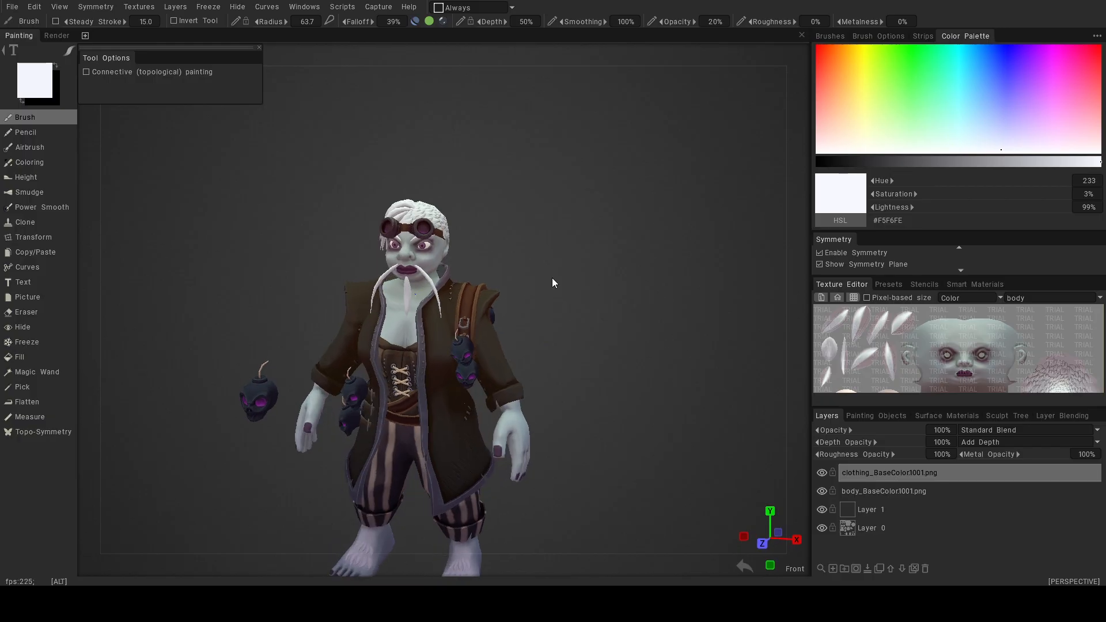
{"action": "middle_click_drag", "start_coordinate": [460, 234], "coordinate": [479, 201], "text": "alt"}
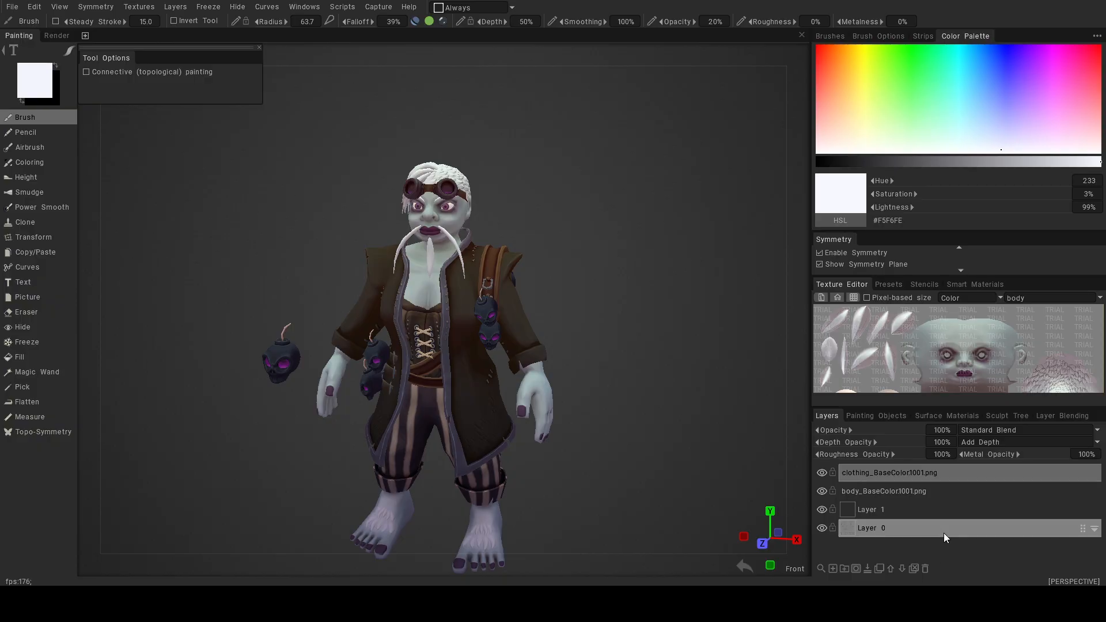
{"action": "left_click", "coordinate": [1024, 295]}
{"action": "left_click", "coordinate": [1031, 320]}
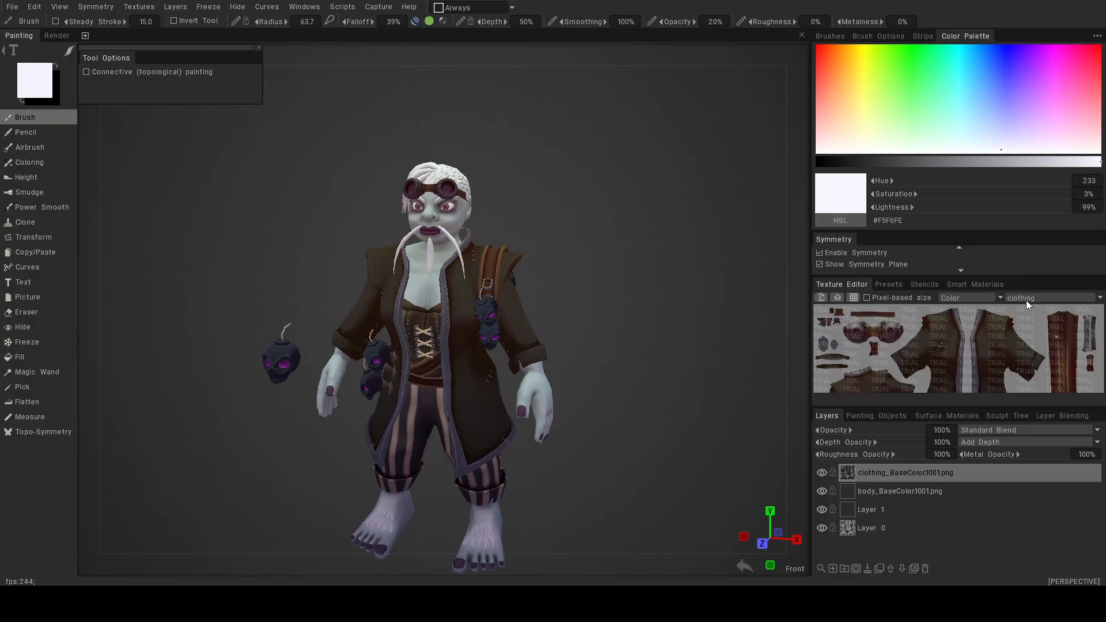
{"action": "left_click", "coordinate": [1024, 299]}
{"action": "left_click", "coordinate": [1026, 306]}
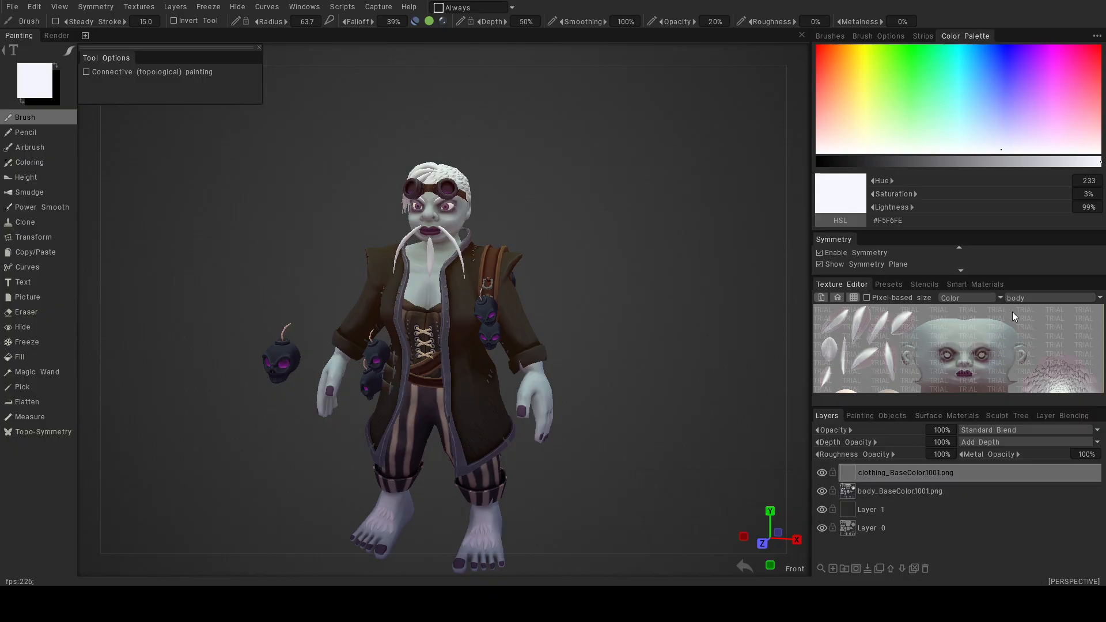
{"action": "left_click", "coordinate": [1029, 299]}
{"action": "left_click", "coordinate": [1033, 318]}
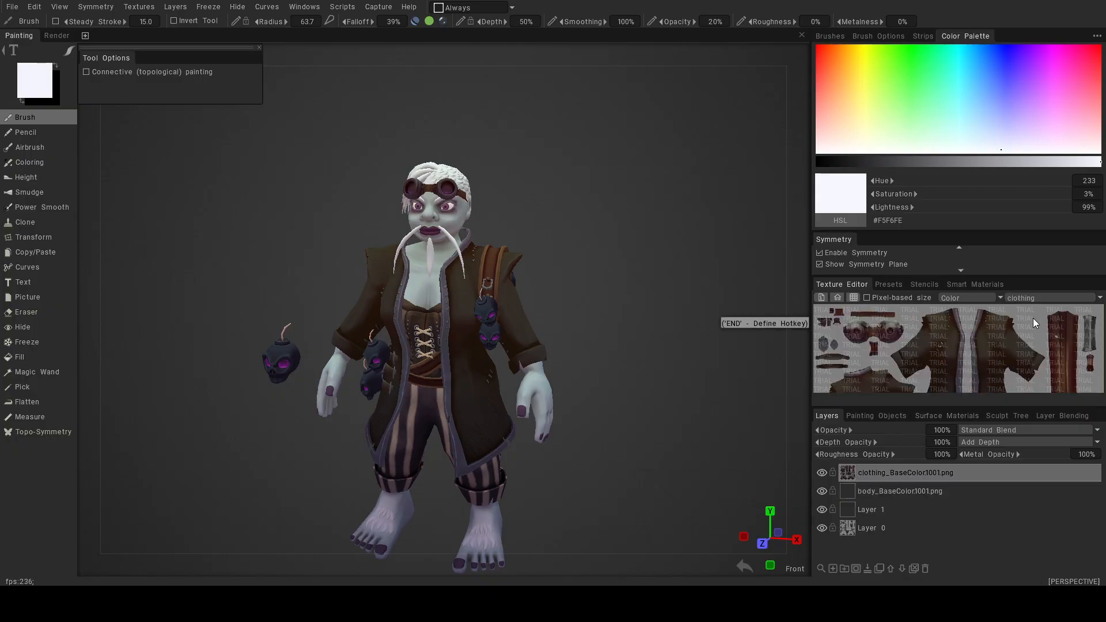
{"action": "left_click", "coordinate": [1027, 296]}
{"action": "left_click", "coordinate": [1029, 307]}
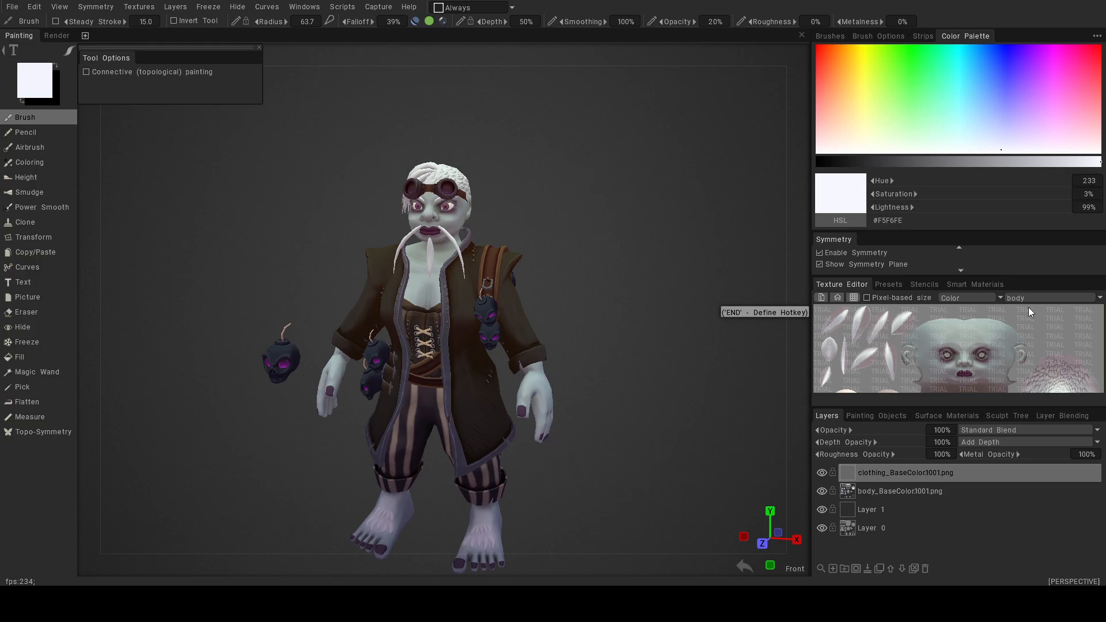
Select Layer 1 and examine the textured character's front, outfit and head from several angles.
{"action": "left_click", "coordinate": [881, 503]}
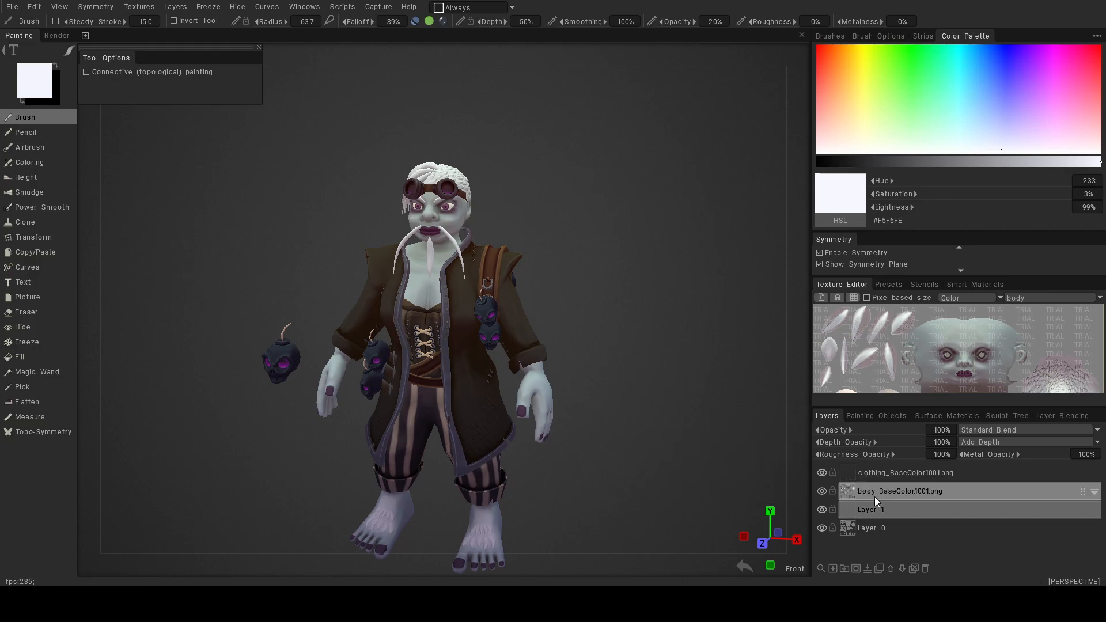
{"action": "right_click_drag", "start_coordinate": [627, 392], "coordinate": [630, 405], "text": "alt"}
{"action": "middle_click_drag", "start_coordinate": [611, 376], "coordinate": [623, 411], "text": "alt"}
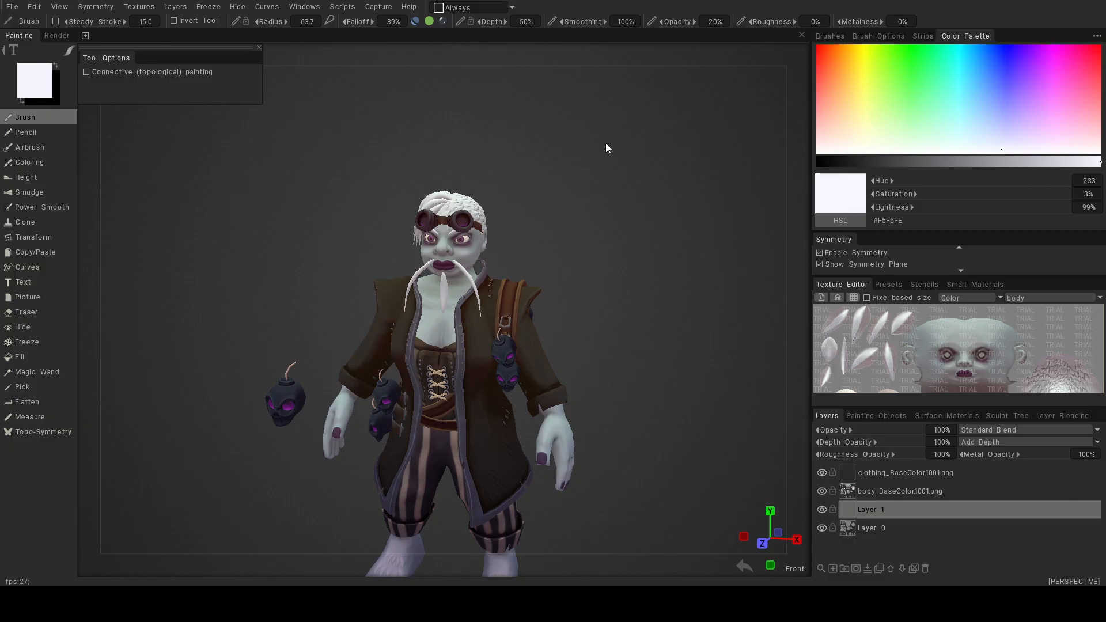
{"action": "left_click_drag", "start_coordinate": [517, 333], "coordinate": [546, 306], "text": "alt"}
{"action": "right_click_drag", "start_coordinate": [546, 307], "coordinate": [503, 310], "text": "alt"}
{"action": "mouse_move", "coordinate": [503, 309]}
{"action": "left_mouse_down", "text": "alt"}
{"action": "mouse_move", "coordinate": [503, 273]}
{"action": "mouse_move", "coordinate": [352, 291]}
{"action": "mouse_move", "coordinate": [503, 331]}
{"action": "left_mouse_up", "text": "alt"}
{"action": "right_click_drag", "start_coordinate": [504, 331], "coordinate": [517, 298], "text": "alt"}
{"action": "left_click_drag", "start_coordinate": [516, 299], "coordinate": [538, 303], "text": "alt"}
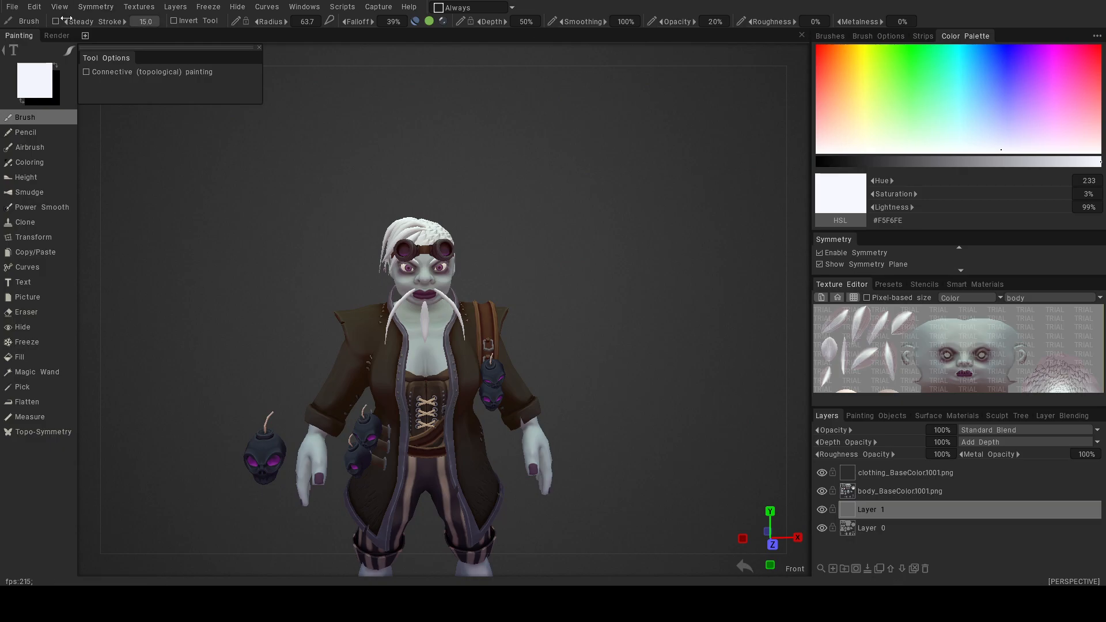
{"action": "right_click_drag", "start_coordinate": [489, 275], "coordinate": [521, 286], "text": "alt"}
{"action": "left_click_drag", "start_coordinate": [521, 285], "coordinate": [452, 281], "text": "alt"}
{"action": "right_click_drag", "start_coordinate": [452, 281], "coordinate": [476, 293], "text": "alt"}
{"action": "middle_click_drag", "start_coordinate": [476, 292], "coordinate": [524, 311], "text": "alt"}
{"action": "mouse_move", "coordinate": [524, 311]}
{"action": "left_mouse_down", "text": "alt"}
{"action": "mouse_move", "coordinate": [439, 317]}
{"action": "mouse_move", "coordinate": [544, 326]}
{"action": "mouse_move", "coordinate": [537, 320]}
{"action": "mouse_move", "coordinate": [573, 309]}
{"action": "mouse_move", "coordinate": [474, 304]}
{"action": "mouse_move", "coordinate": [444, 318]}
{"action": "mouse_move", "coordinate": [482, 316]}
{"action": "mouse_move", "coordinate": [458, 313]}
{"action": "left_mouse_up", "text": "alt"}
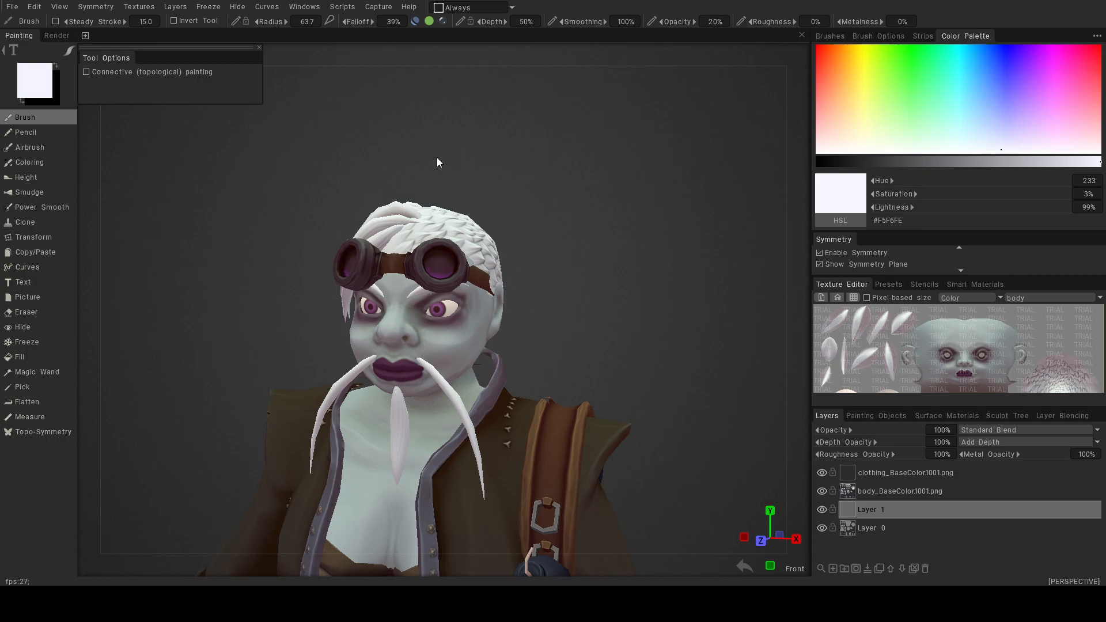
Inspect the coat's lower hem and trim up close, and examine the whole figure from the front.
{"action": "left_click_drag", "start_coordinate": [548, 309], "coordinate": [583, 251], "text": "alt"}
{"action": "right_click_drag", "start_coordinate": [582, 247], "coordinate": [593, 302], "text": "alt"}
{"action": "middle_click_drag", "start_coordinate": [593, 302], "coordinate": [538, 136], "text": "alt"}
{"action": "middle_click_drag", "start_coordinate": [547, 280], "coordinate": [620, 342], "text": "alt"}
{"action": "middle_click_drag", "start_coordinate": [600, 407], "coordinate": [570, 309], "text": "alt"}
{"action": "right_click_drag", "start_coordinate": [493, 412], "coordinate": [567, 409], "text": "alt"}
{"action": "middle_click_drag", "start_coordinate": [566, 408], "coordinate": [419, 139], "text": "alt"}
{"action": "middle_click_drag", "start_coordinate": [398, 273], "coordinate": [444, 301], "text": "alt"}
{"action": "mouse_move", "coordinate": [445, 301]}
{"action": "left_mouse_down", "text": "alt"}
{"action": "mouse_move", "coordinate": [483, 321]}
{"action": "mouse_move", "coordinate": [403, 366]}
{"action": "mouse_move", "coordinate": [296, 350]}
{"action": "left_mouse_up", "text": "alt"}
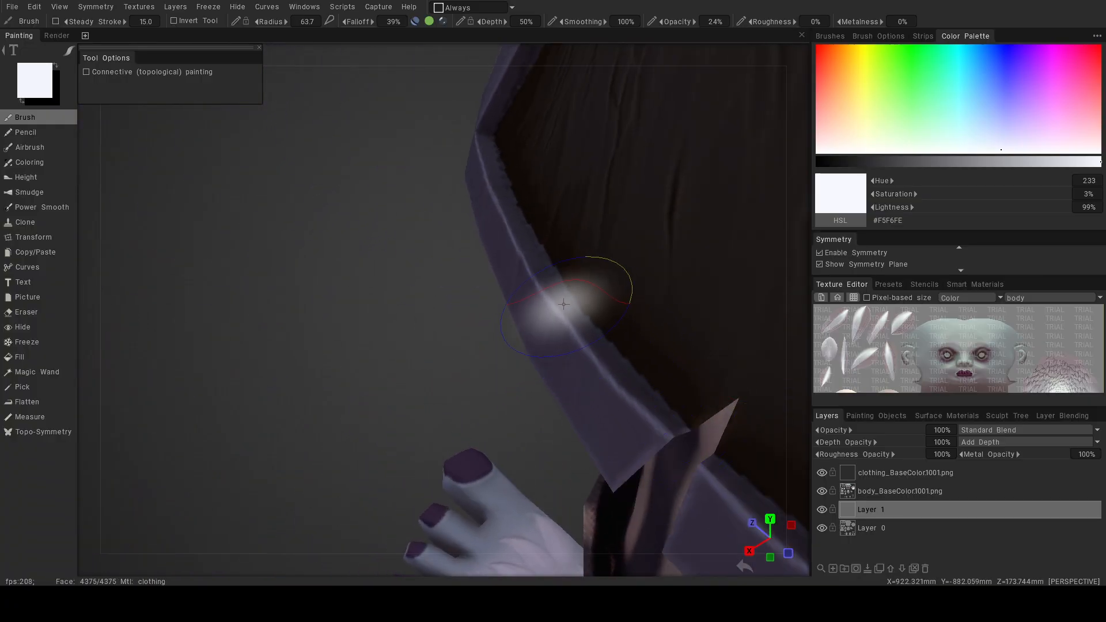
{"action": "mouse_move", "coordinate": [655, 321]}
{"action": "left_mouse_down", "text": "alt"}
{"action": "mouse_move", "coordinate": [531, 341]}
{"action": "mouse_move", "coordinate": [470, 314]}
{"action": "mouse_move", "coordinate": [699, 309]}
{"action": "mouse_move", "coordinate": [676, 370]}
{"action": "mouse_move", "coordinate": [664, 351]}
{"action": "mouse_move", "coordinate": [672, 336]}
{"action": "left_mouse_up", "text": "alt"}
{"action": "right_click_drag", "start_coordinate": [645, 310], "coordinate": [527, 196], "text": "alt"}
{"action": "left_click_drag", "start_coordinate": [582, 306], "coordinate": [621, 258], "text": "alt"}
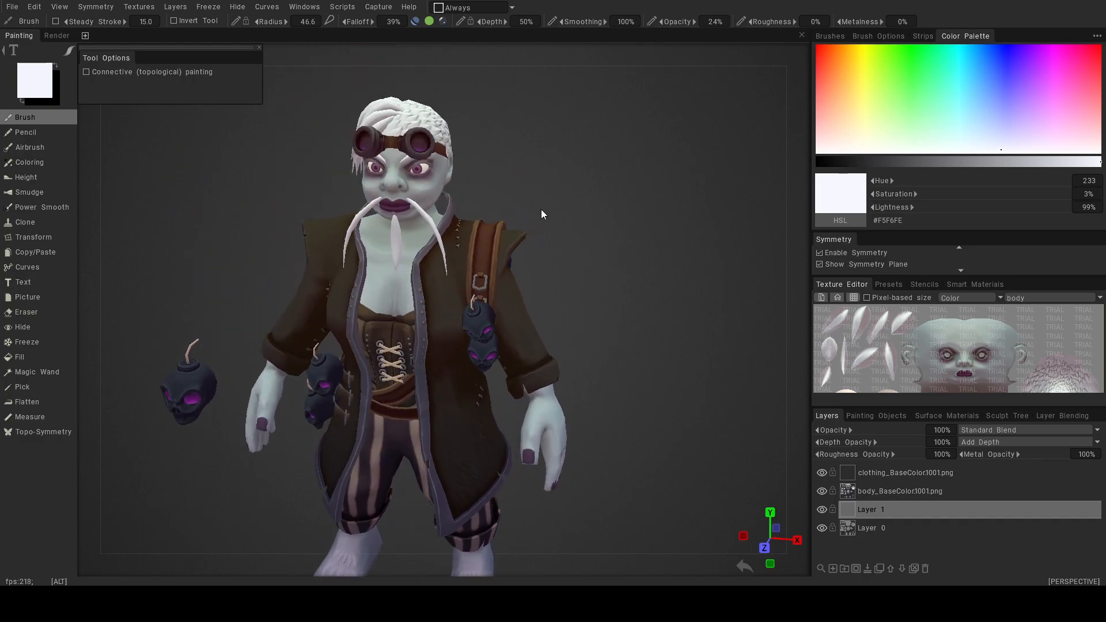
{"action": "middle_click_drag", "start_coordinate": [541, 209], "coordinate": [582, 269], "text": "alt"}
{"action": "left_click_drag", "start_coordinate": [582, 268], "coordinate": [563, 185], "text": "alt"}
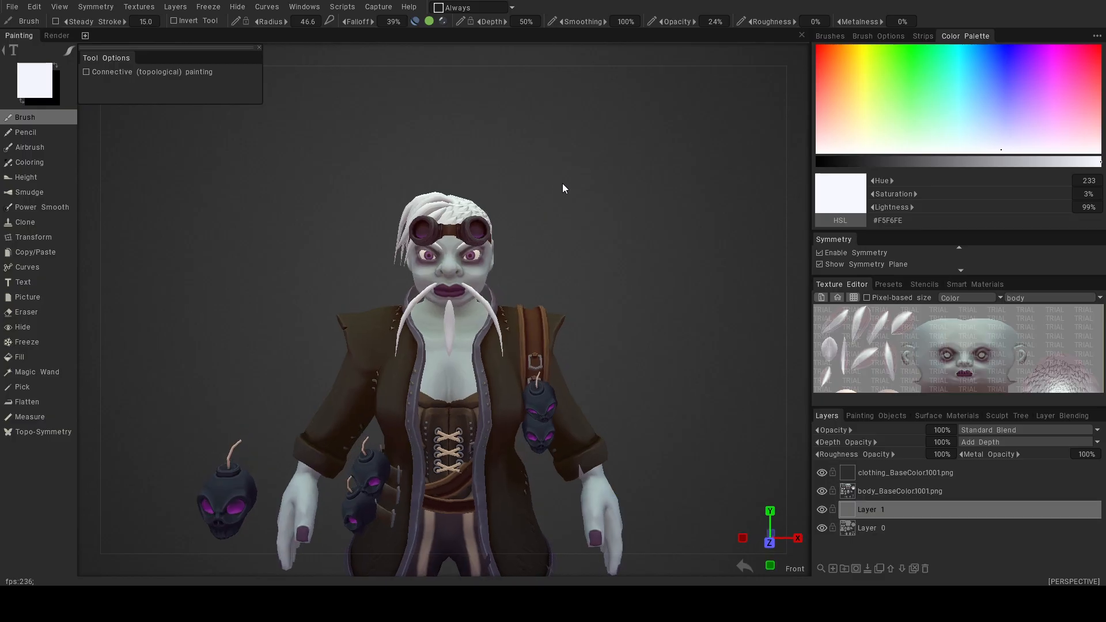
Examine the character's face, chest and corset up close, and rename Layer 1 as body.
{"action": "right_click_drag", "start_coordinate": [569, 180], "coordinate": [616, 236], "text": "alt"}
{"action": "middle_click_drag", "start_coordinate": [617, 237], "coordinate": [593, 262], "text": "alt"}
{"action": "left_click_drag", "start_coordinate": [593, 262], "coordinate": [590, 297], "text": "alt"}
{"action": "right_click_drag", "start_coordinate": [590, 296], "coordinate": [605, 313], "text": "alt"}
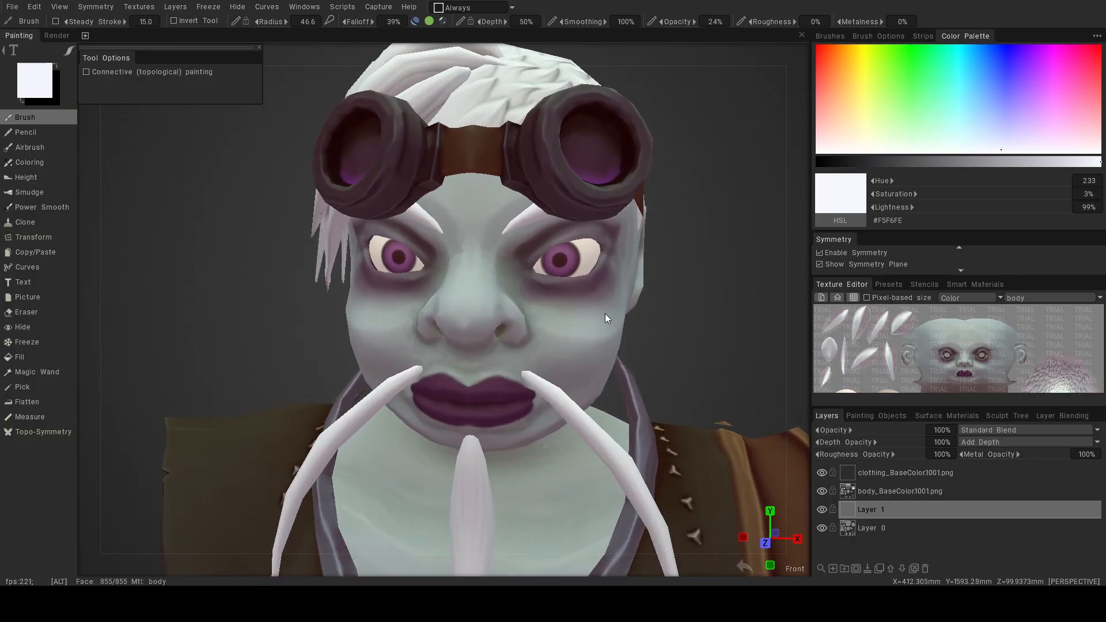
{"action": "left_click_drag", "start_coordinate": [605, 313], "coordinate": [651, 361], "text": "alt"}
{"action": "middle_click_drag", "start_coordinate": [651, 361], "coordinate": [603, 231], "text": "alt"}
{"action": "right_click_drag", "start_coordinate": [602, 236], "coordinate": [686, 320], "text": "alt"}
{"action": "middle_click_drag", "start_coordinate": [686, 320], "coordinate": [651, 228], "text": "alt"}
{"action": "left_click_drag", "start_coordinate": [635, 205], "coordinate": [630, 149], "text": "alt"}
{"action": "left_click_drag", "start_coordinate": [647, 221], "coordinate": [624, 219], "text": "alt"}
{"action": "middle_click_drag", "start_coordinate": [644, 393], "coordinate": [657, 247], "text": "alt"}
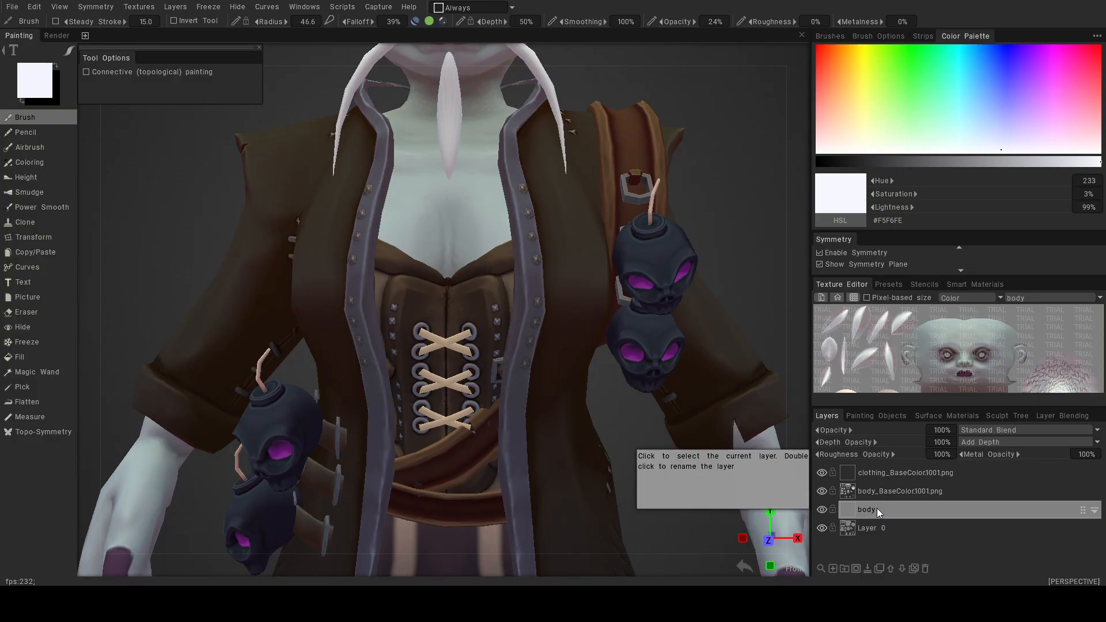
Check the body layer in the clothing UV set, and return the Texture Editor to the body UV set.
{"action": "left_click", "coordinate": [1031, 296]}
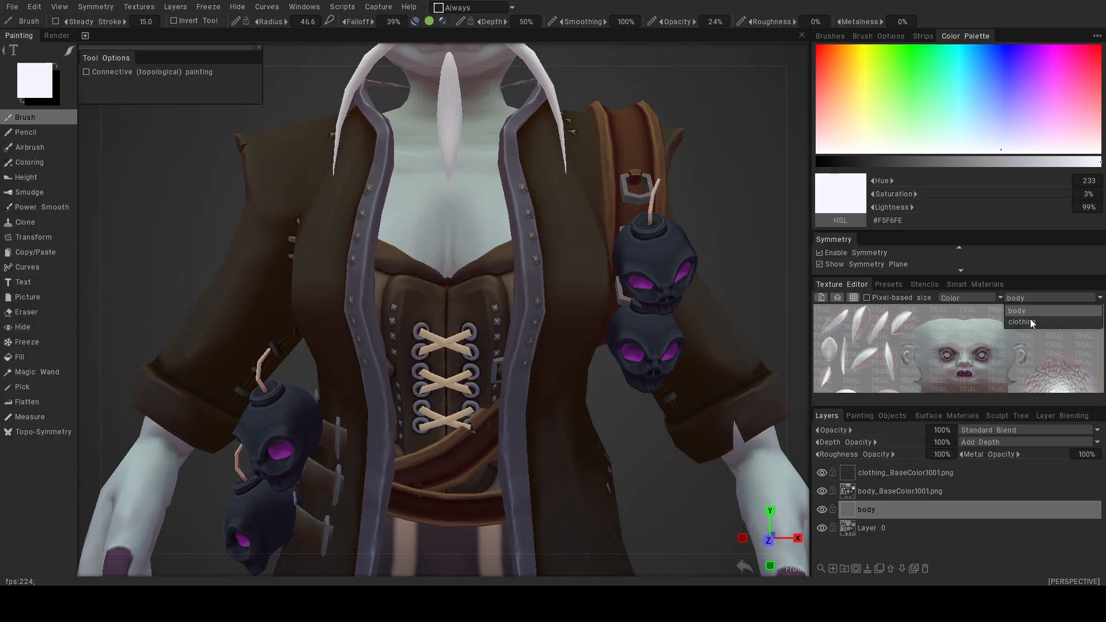
{"action": "left_click", "coordinate": [1031, 321]}
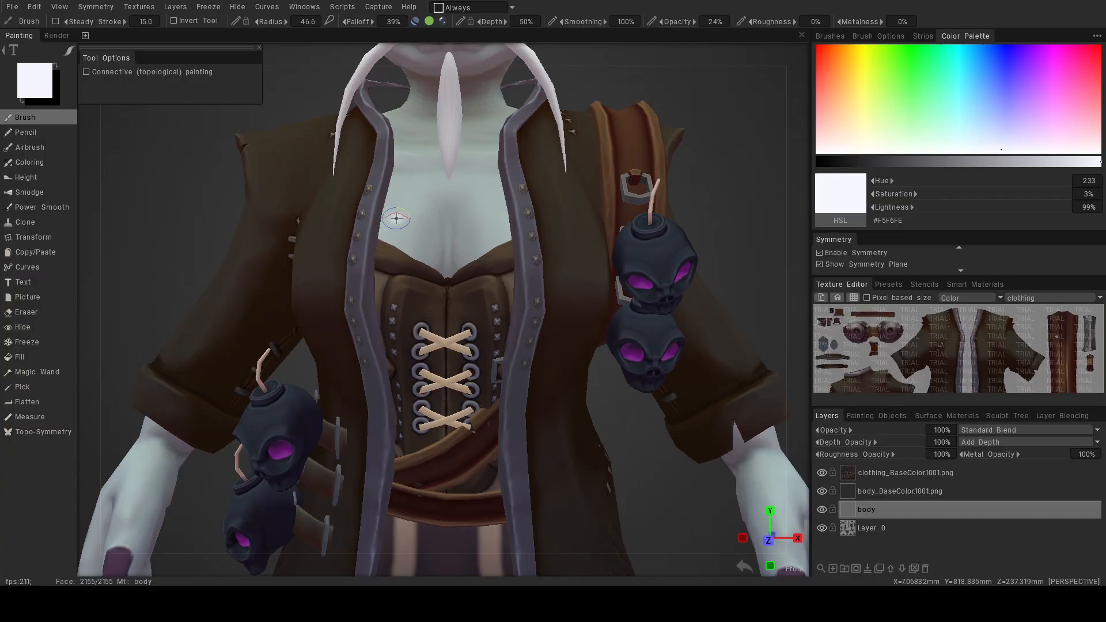
{"action": "mouse_move", "coordinate": [726, 168]}
{"action": "left_mouse_down", "text": "alt"}
{"action": "mouse_move", "coordinate": [714, 191]}
{"action": "mouse_move", "coordinate": [658, 214]}
{"action": "mouse_move", "coordinate": [605, 196]}
{"action": "left_mouse_up", "text": "alt"}
{"action": "left_click_drag", "start_coordinate": [552, 66], "coordinate": [615, 74], "text": "alt"}
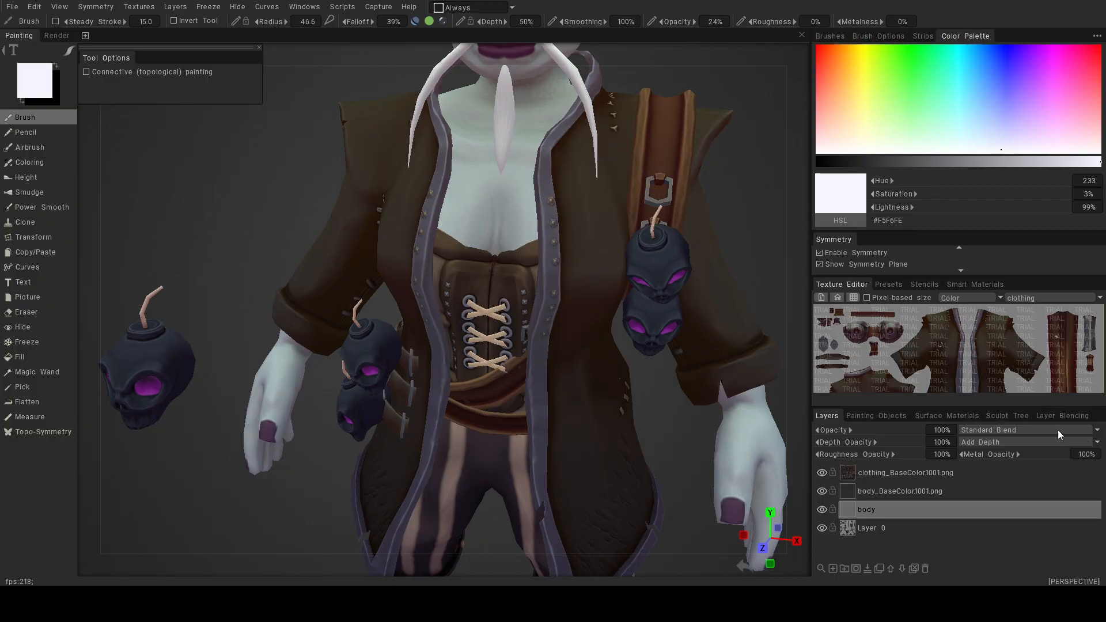
{"action": "left_click", "coordinate": [1035, 297]}
{"action": "left_click", "coordinate": [1028, 310]}
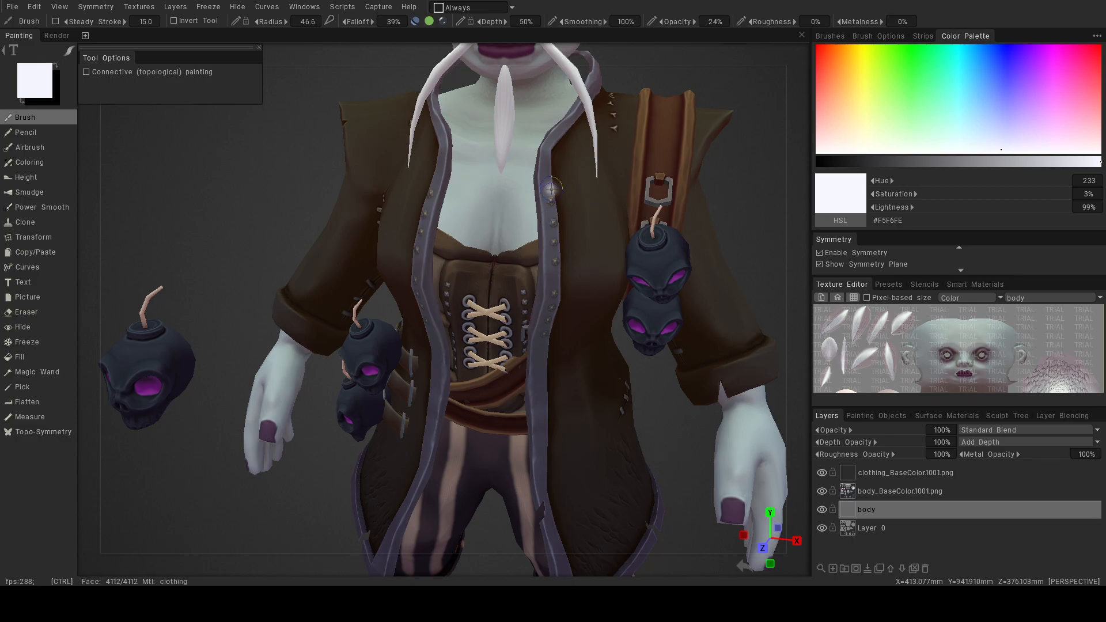
Keep #F5F6FE as the brush color, try a dab on the character's cheek, and undo it.
{"action": "middle_click_drag", "start_coordinate": [674, 186], "coordinate": [619, 309], "text": "alt"}
{"action": "right_click_drag", "start_coordinate": [609, 305], "coordinate": [618, 318], "text": "alt"}
{"action": "middle_click_drag", "start_coordinate": [589, 276], "coordinate": [567, 373], "text": "alt"}
{"action": "left_click_drag", "start_coordinate": [662, 173], "coordinate": [618, 156], "text": "alt"}
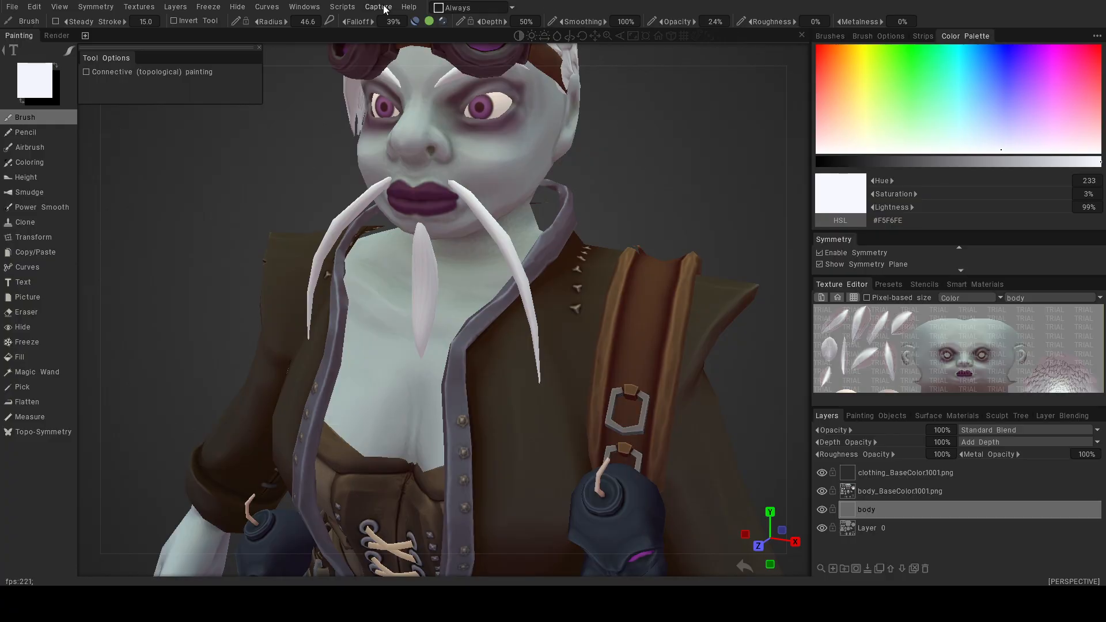
{"action": "left_click", "coordinate": [33, 86]}
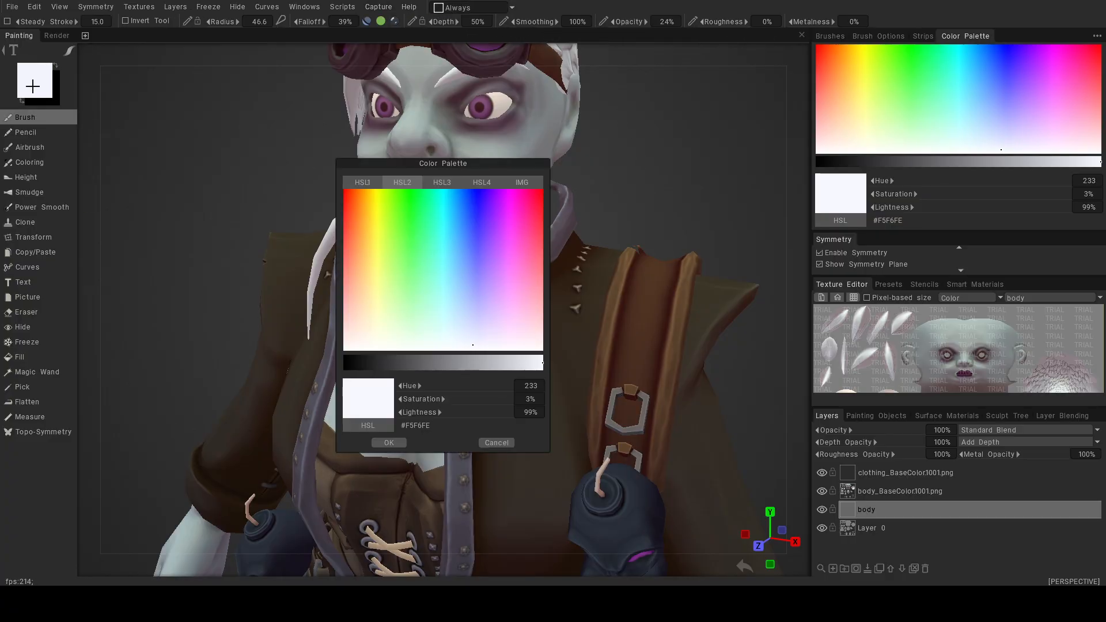
{"action": "left_click", "coordinate": [389, 443]}
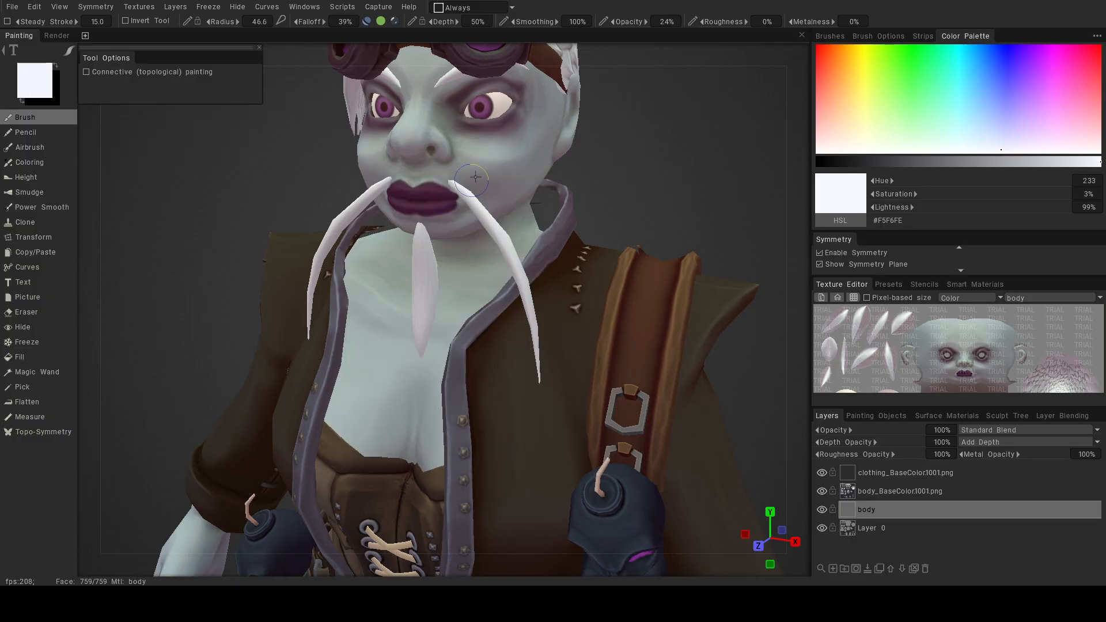
{"action": "left_click", "coordinate": [508, 147]}
{"action": "key", "text": "ctrl+z"}
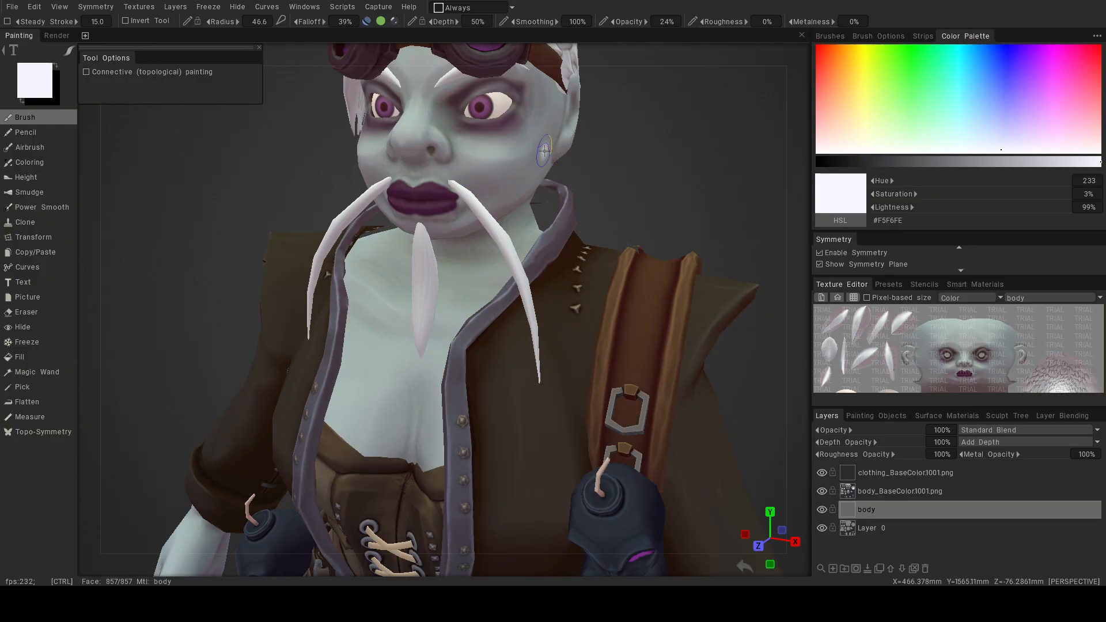
Move the body layer to the top of the layer stack, above clothing_BaseColor1001.png.
{"action": "left_click_drag", "start_coordinate": [268, 131], "coordinate": [301, 136], "text": "alt"}
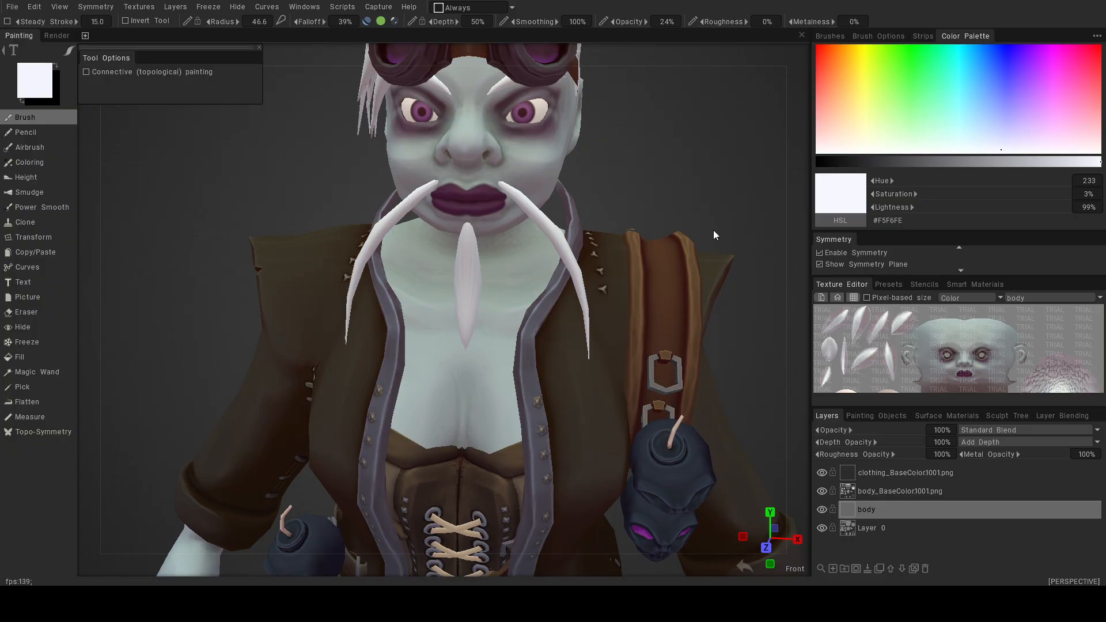
{"action": "right_click_drag", "start_coordinate": [715, 234], "coordinate": [642, 171]}
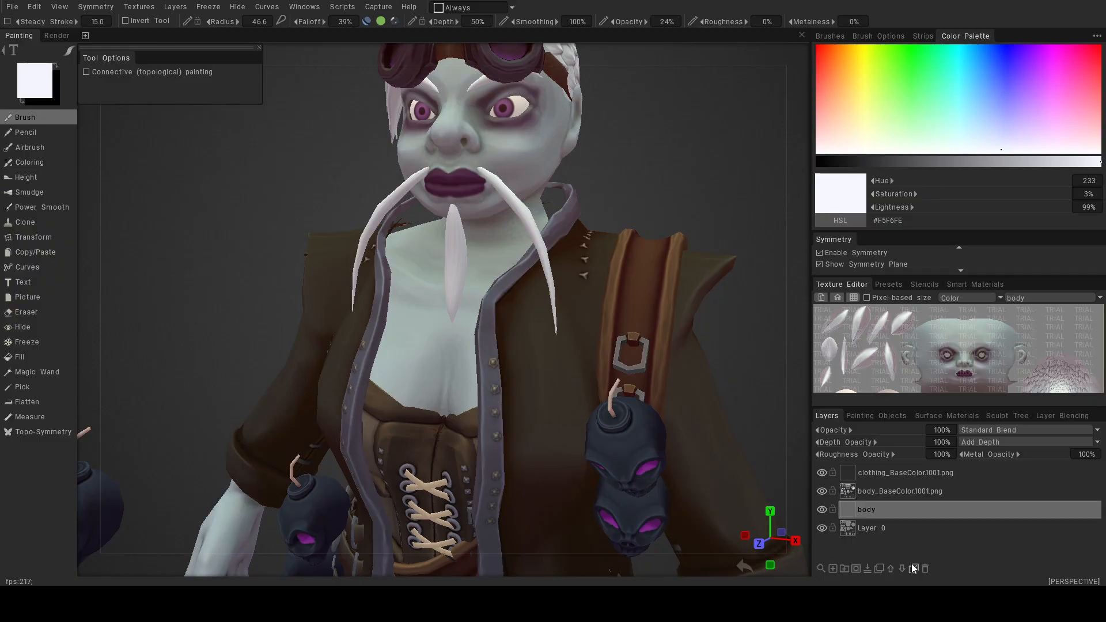
{"action": "left_click", "coordinate": [893, 569]}
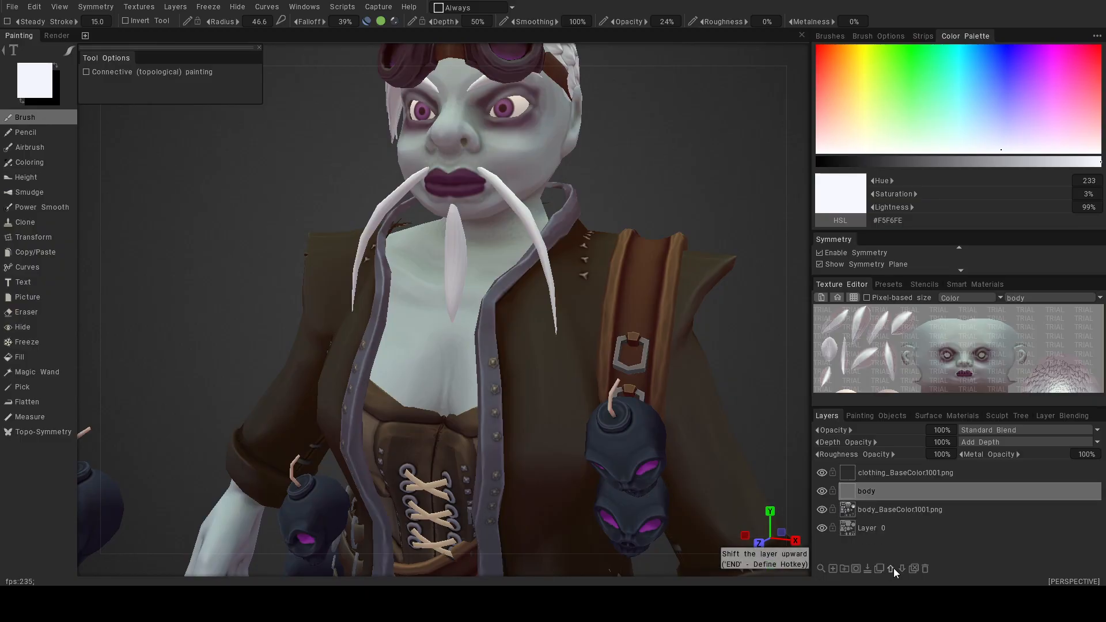
{"action": "left_click", "coordinate": [892, 569]}
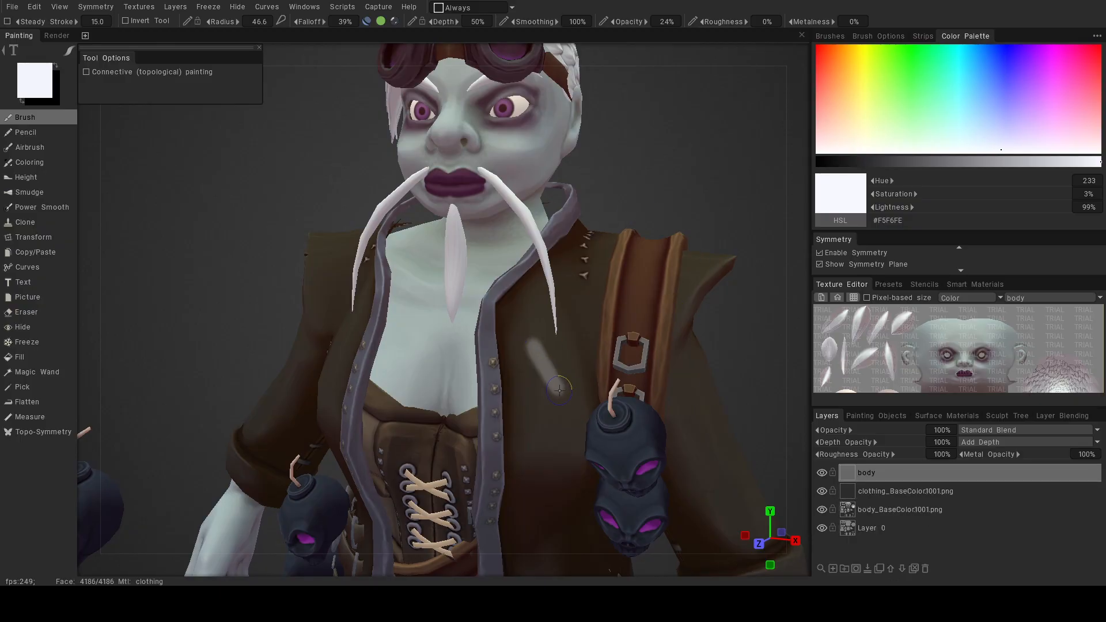
Display the list of painting objects and look through the character's parts.
{"action": "left_click_drag", "start_coordinate": [551, 191], "coordinate": [610, 210], "text": "alt"}
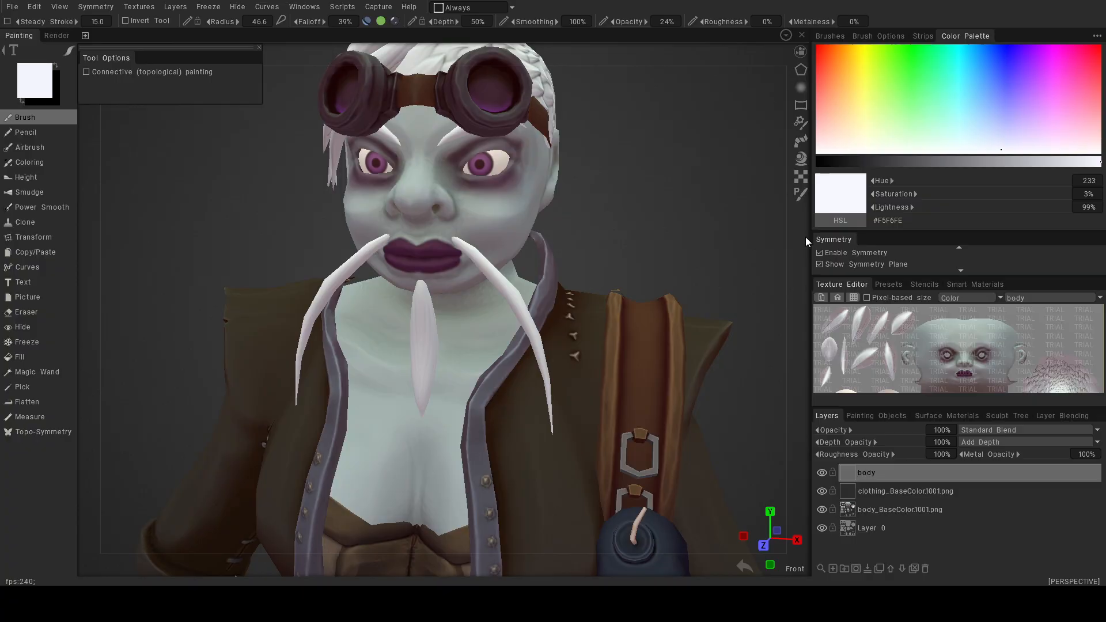
{"action": "left_click", "coordinate": [894, 414]}
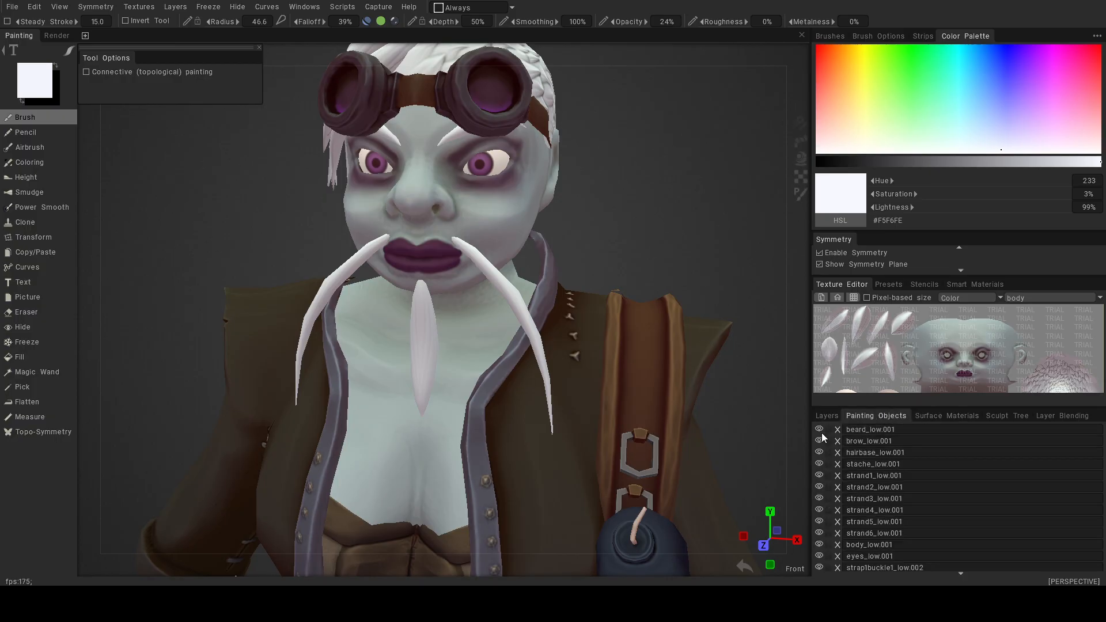
{"action": "scroll", "coordinate": [850, 461], "scroll_direction": "down", "scroll_amount": 3}
{"action": "scroll", "coordinate": [850, 457], "scroll_direction": "up", "scroll_amount": 5}
Hide beard_low.001, brow_low.001 and hairbase_low.001, and show them again.
{"action": "left_click", "coordinate": [820, 429]}
{"action": "left_click", "coordinate": [819, 441]}
{"action": "left_click", "coordinate": [819, 453]}
{"action": "left_click", "coordinate": [819, 452]}
{"action": "left_click", "coordinate": [819, 441]}
{"action": "left_click", "coordinate": [819, 429]}
Hide the coat strap objects, their strap buckles, and the corset laces through corsetlace_low.005.
{"action": "scroll", "coordinate": [823, 476], "scroll_direction": "down", "scroll_amount": 1}
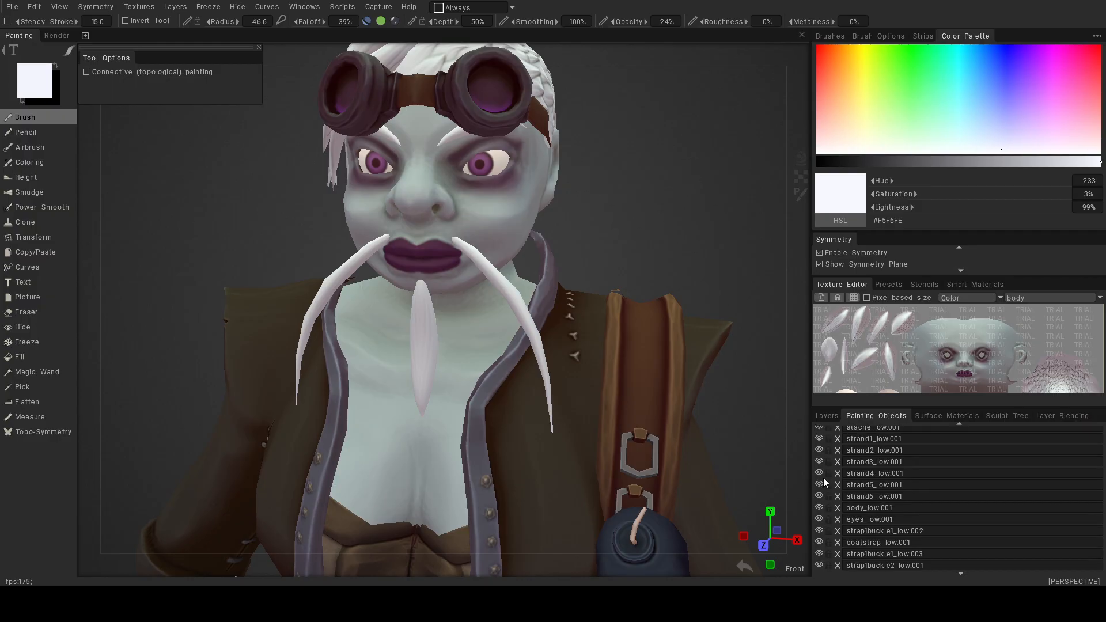
{"action": "left_click", "coordinate": [819, 543]}
{"action": "scroll", "coordinate": [820, 546], "scroll_direction": "down", "scroll_amount": 1}
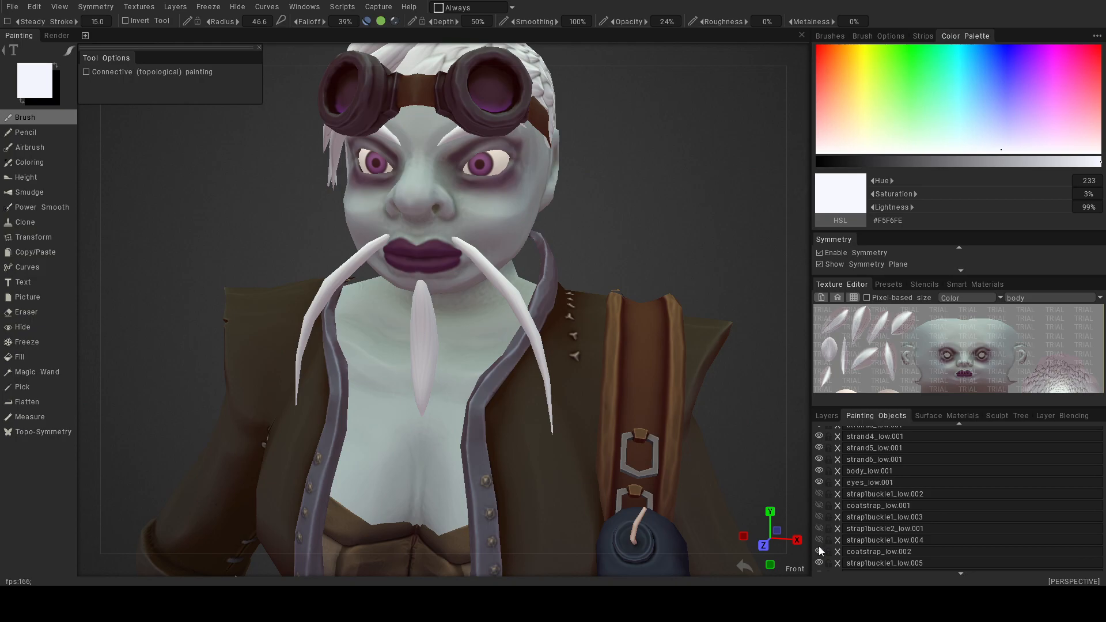
{"action": "left_click", "coordinate": [819, 563]}
{"action": "scroll", "coordinate": [822, 536], "scroll_direction": "down", "scroll_amount": 2}
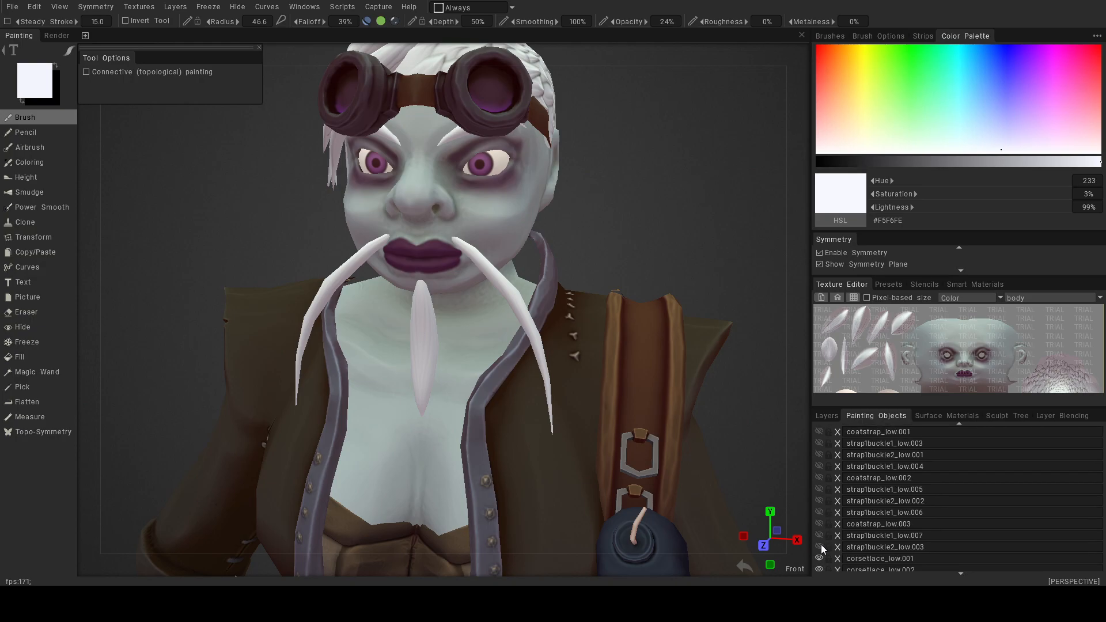
{"action": "scroll", "coordinate": [823, 545], "scroll_direction": "down", "scroll_amount": 1}
{"action": "scroll", "coordinate": [840, 517], "scroll_direction": "up", "scroll_amount": 6}
{"action": "scroll", "coordinate": [844, 514], "scroll_direction": "up", "scroll_amount": 3}
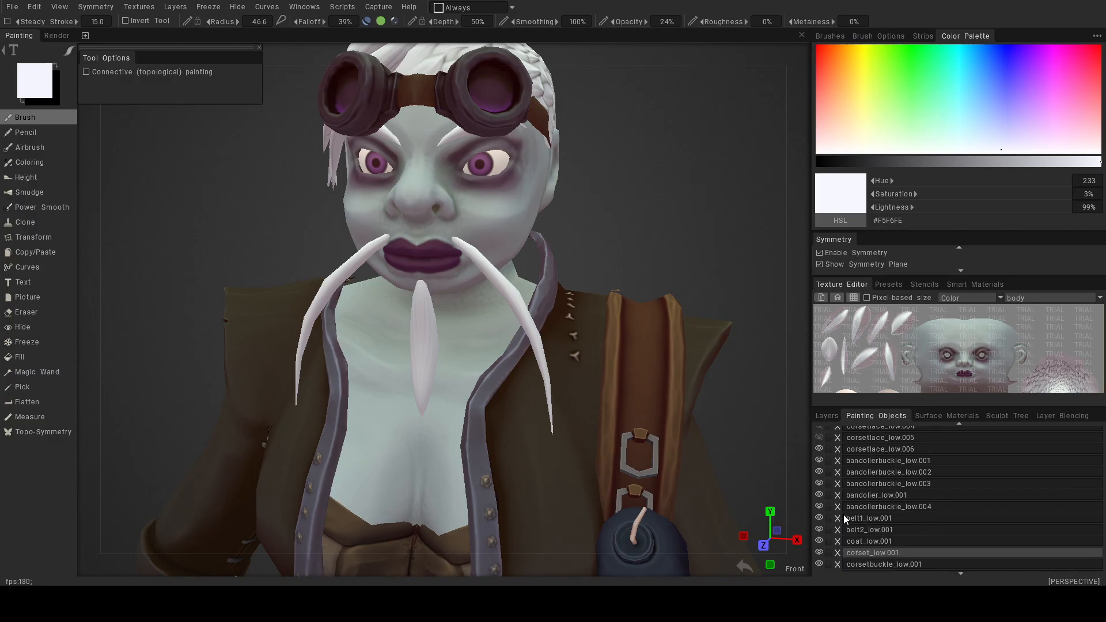
Hide corsetlace_low.006, the bandolier with its four buckles, belt1_low.001 and belt2_low.001.
{"action": "left_click", "coordinate": [819, 471]}
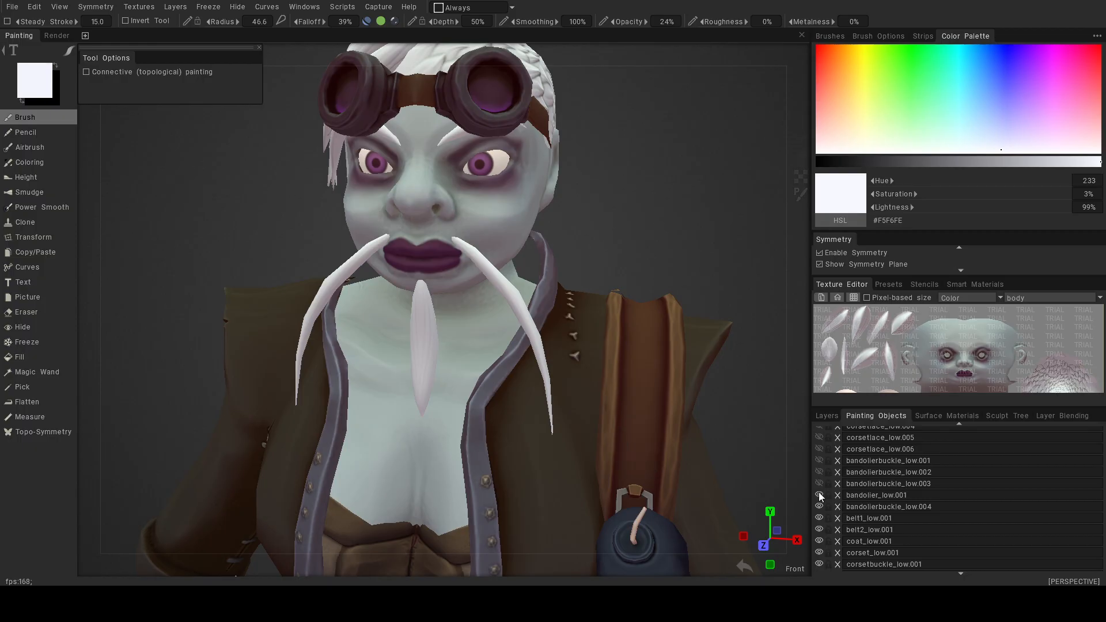
{"action": "left_click", "coordinate": [820, 495]}
{"action": "left_click", "coordinate": [819, 506]}
{"action": "left_click", "coordinate": [819, 518]}
{"action": "left_click", "coordinate": [819, 529]}
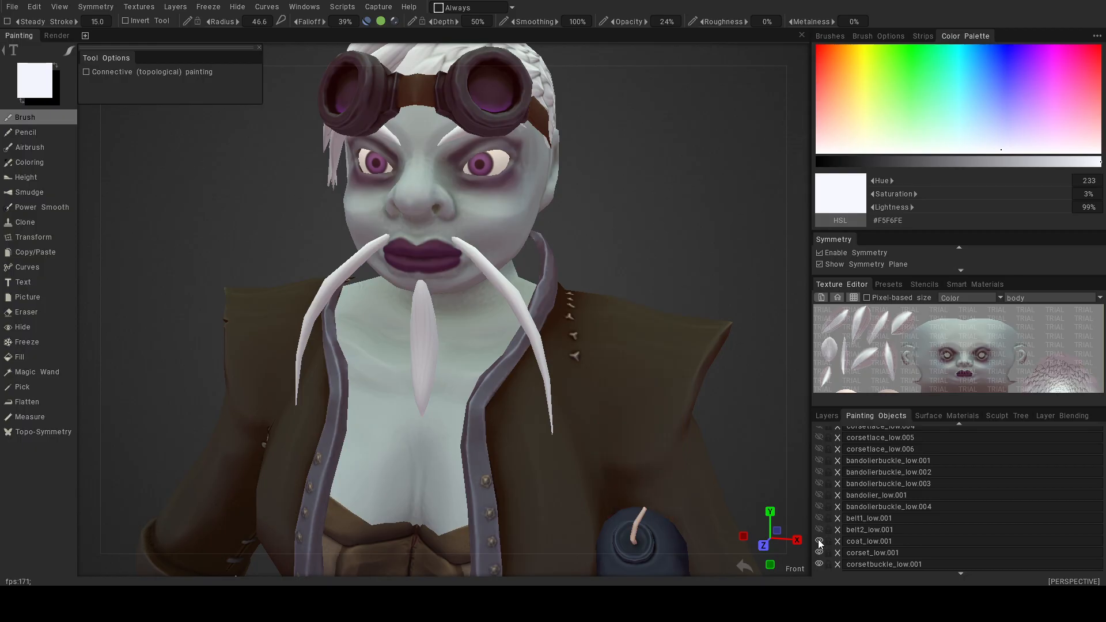
Hide coat_low.001, corset_low.001, corsetbuckle_low.001 and goggles_low.001.
{"action": "left_click", "coordinate": [819, 542]}
{"action": "left_click", "coordinate": [818, 553]}
{"action": "scroll", "coordinate": [821, 552], "scroll_direction": "down", "scroll_amount": 1}
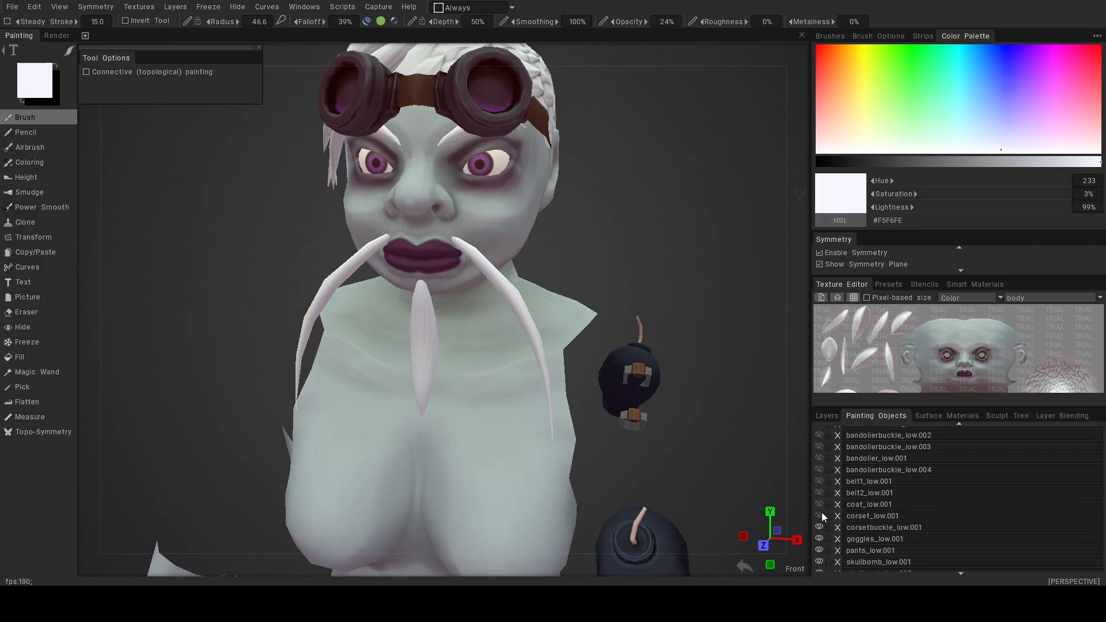
{"action": "scroll", "coordinate": [823, 554], "scroll_direction": "down", "scroll_amount": 2}
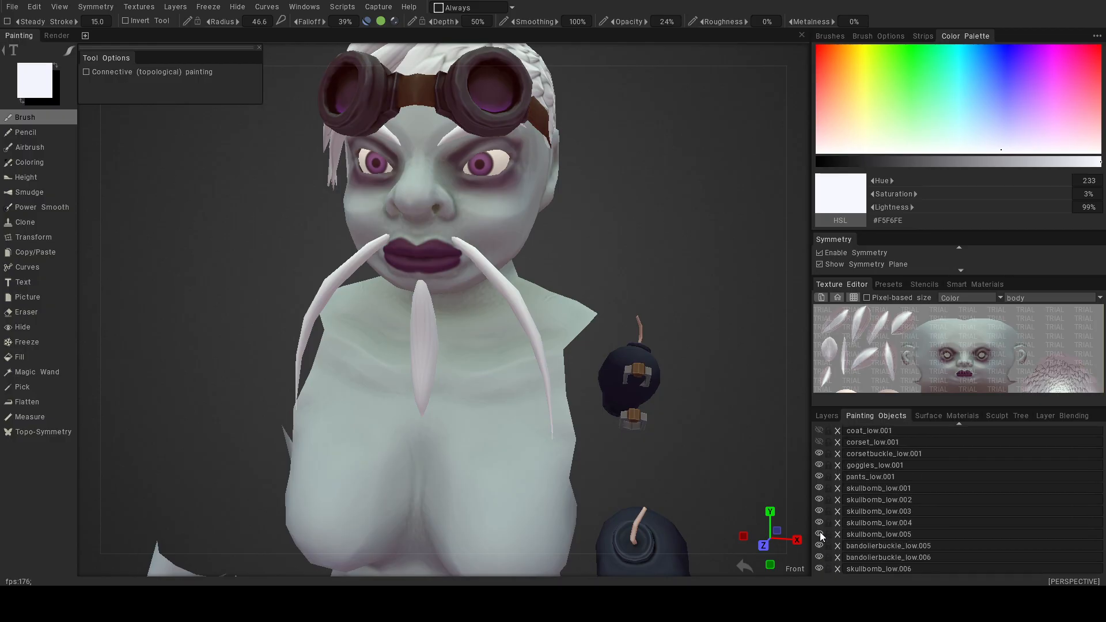
{"action": "left_click_drag", "start_coordinate": [681, 433], "coordinate": [663, 410], "text": "alt"}
{"action": "right_click_drag", "start_coordinate": [663, 410], "coordinate": [548, 371], "text": "alt"}
{"action": "mouse_move", "coordinate": [547, 371]}
{"action": "left_mouse_down", "text": "alt"}
{"action": "mouse_move", "coordinate": [567, 369]}
{"action": "mouse_move", "coordinate": [296, 383]}
{"action": "mouse_move", "coordinate": [566, 388]}
{"action": "mouse_move", "coordinate": [538, 385]}
{"action": "mouse_move", "coordinate": [561, 383]}
{"action": "mouse_move", "coordinate": [498, 347]}
{"action": "mouse_move", "coordinate": [234, 404]}
{"action": "mouse_move", "coordinate": [593, 372]}
{"action": "mouse_move", "coordinate": [560, 380]}
{"action": "left_mouse_up", "text": "alt"}
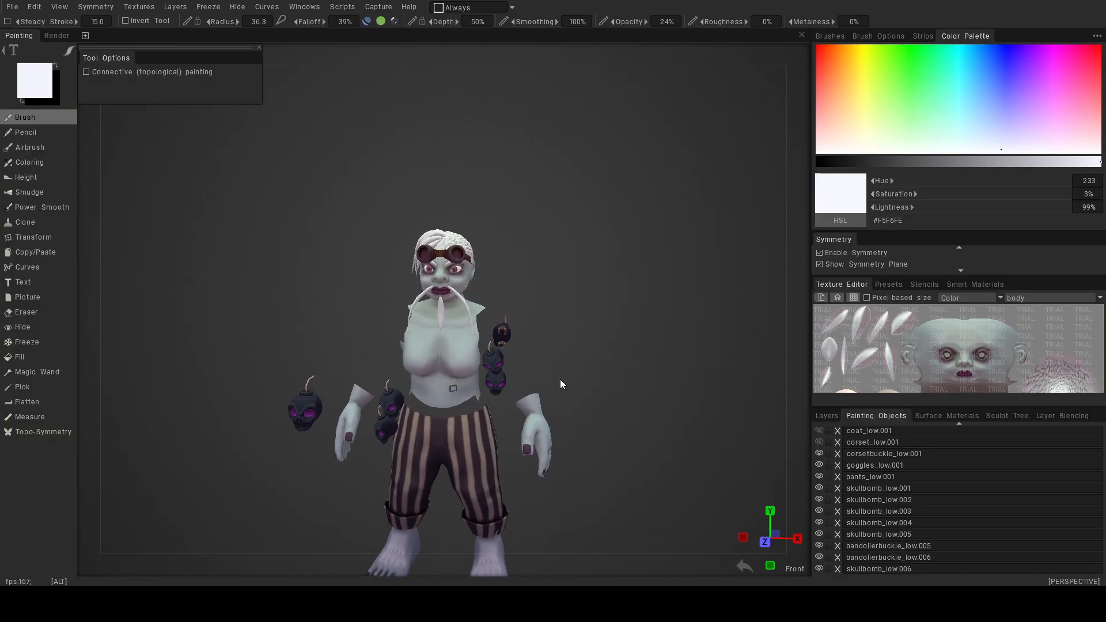
{"action": "left_click", "coordinate": [819, 453]}
{"action": "left_click", "coordinate": [819, 466]}
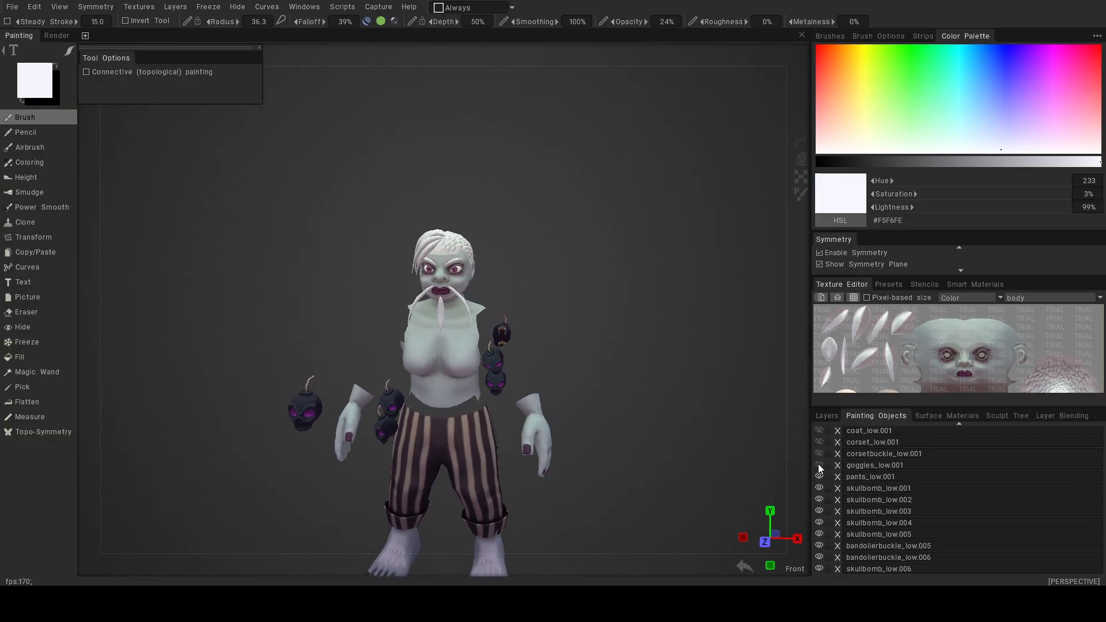
Hide pants_low.001, skullbomb_low.001 through skullbomb_low.006, and bandolierbuckle_low.005 and 006.
{"action": "left_click", "coordinate": [819, 476]}
{"action": "left_click", "coordinate": [819, 489]}
{"action": "left_click", "coordinate": [819, 500]}
{"action": "left_click", "coordinate": [819, 512]}
{"action": "left_click", "coordinate": [819, 523]}
{"action": "left_click", "coordinate": [819, 534]}
{"action": "left_click", "coordinate": [819, 546]}
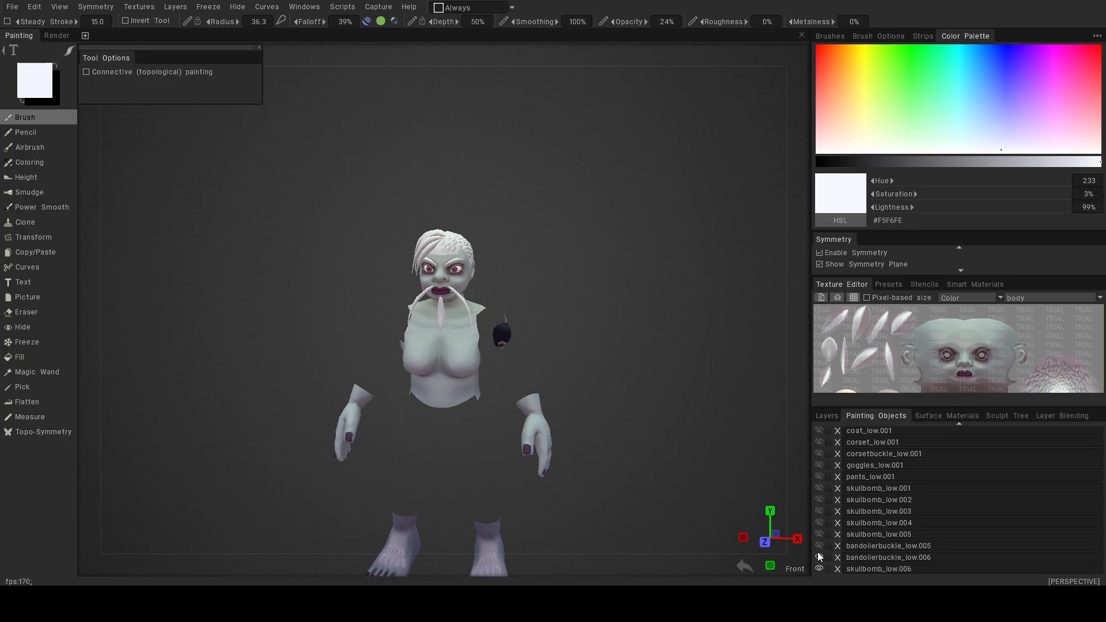
{"action": "left_click", "coordinate": [819, 569]}
Show goggles_low.001, coat_low.001 and pants_low.001 again.
{"action": "left_click", "coordinate": [820, 465]}
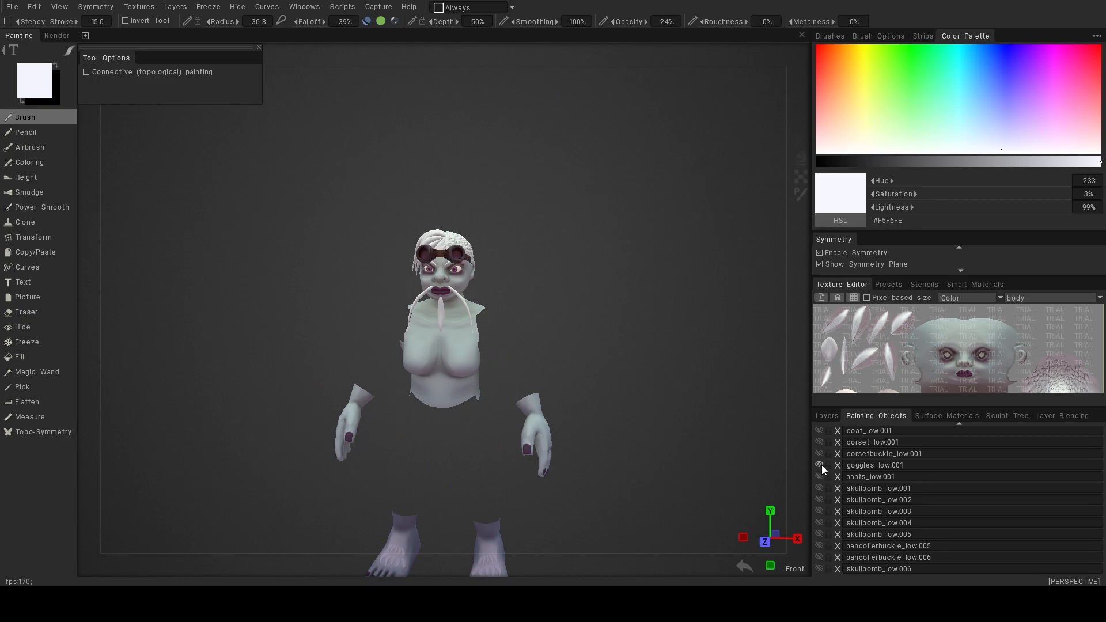
{"action": "scroll", "coordinate": [824, 455], "scroll_direction": "up", "scroll_amount": 3}
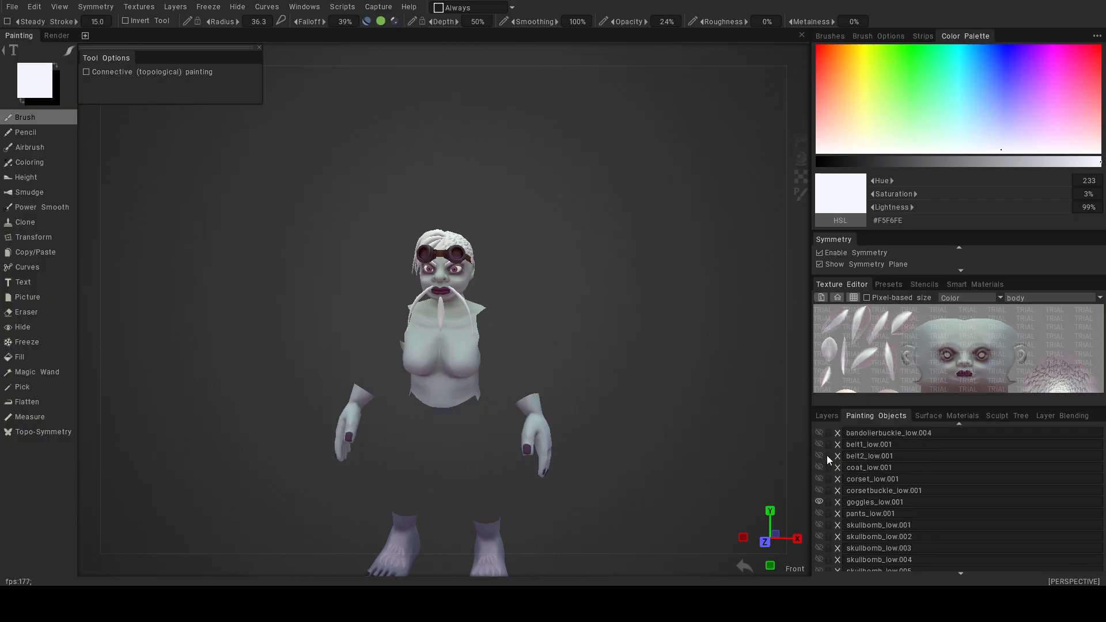
{"action": "left_click", "coordinate": [820, 468]}
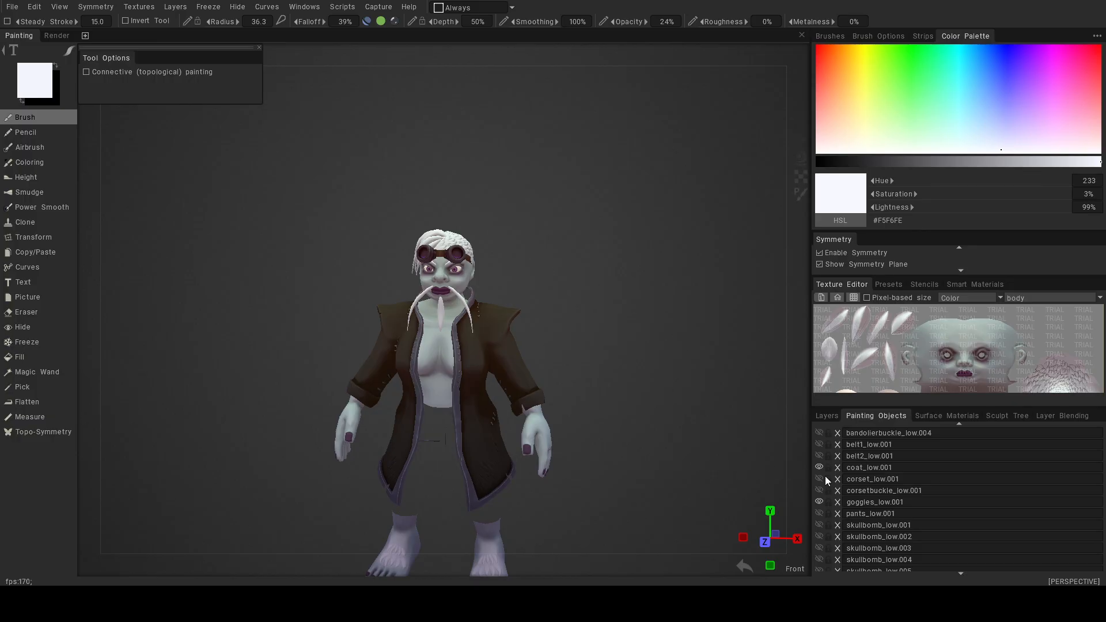
{"action": "left_click", "coordinate": [820, 514]}
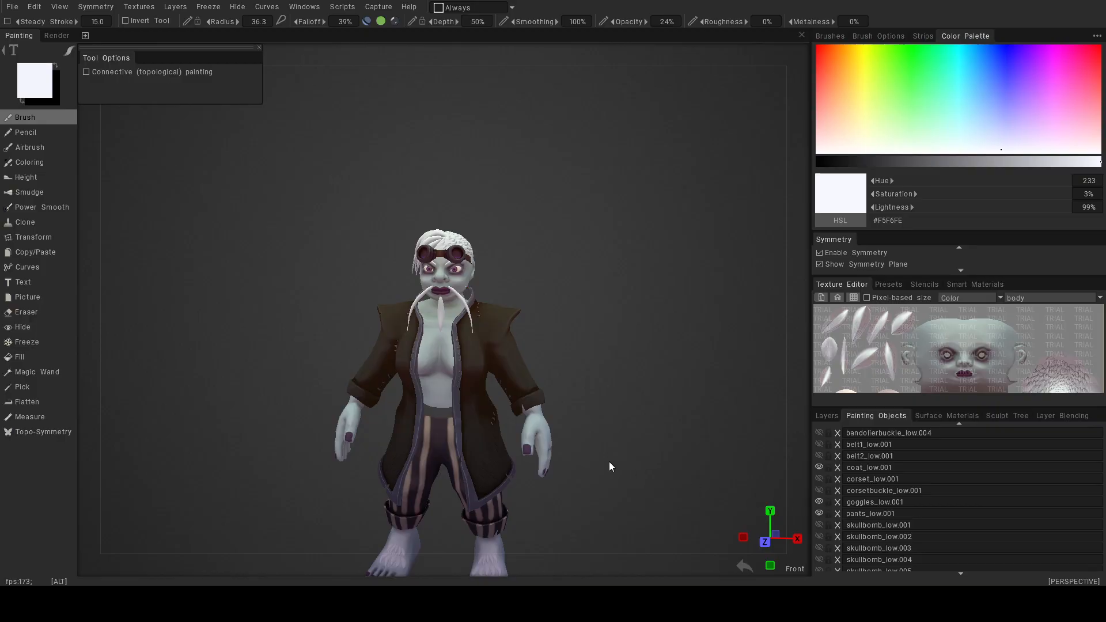
Expand the symmetry settings to show all their options and enable mirroring on the X axis.
{"action": "left_click_drag", "start_coordinate": [610, 447], "coordinate": [622, 400], "text": "alt"}
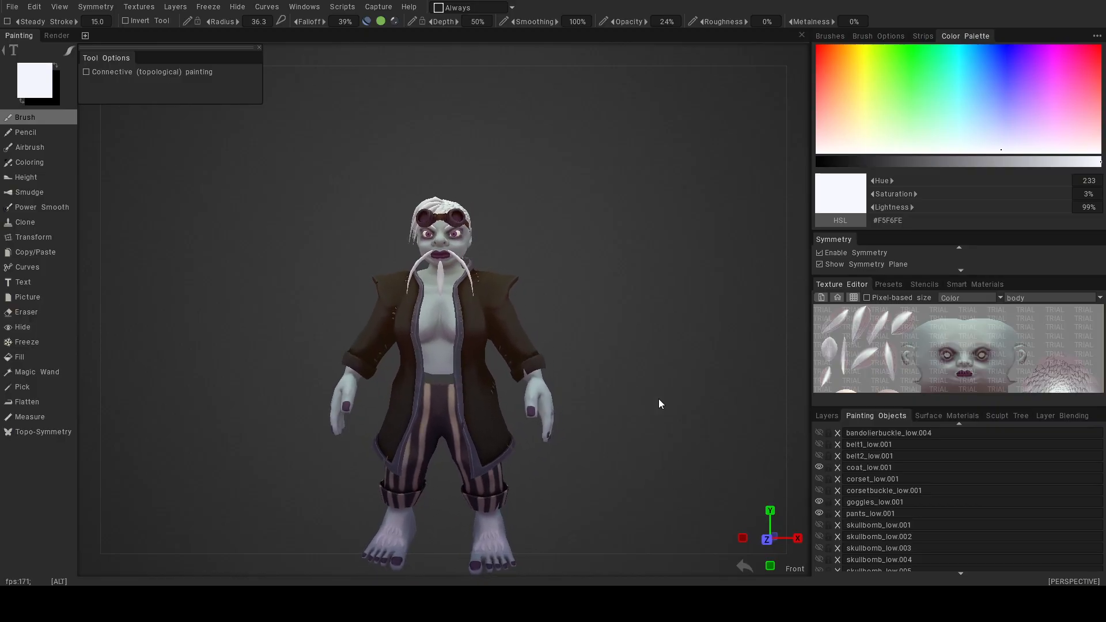
{"action": "left_click_drag", "start_coordinate": [593, 348], "coordinate": [510, 336], "text": "alt"}
{"action": "scroll", "coordinate": [551, 311], "scroll_direction": "up", "scroll_amount": 5}
{"action": "scroll", "coordinate": [510, 336], "scroll_direction": "up", "scroll_amount": 4}
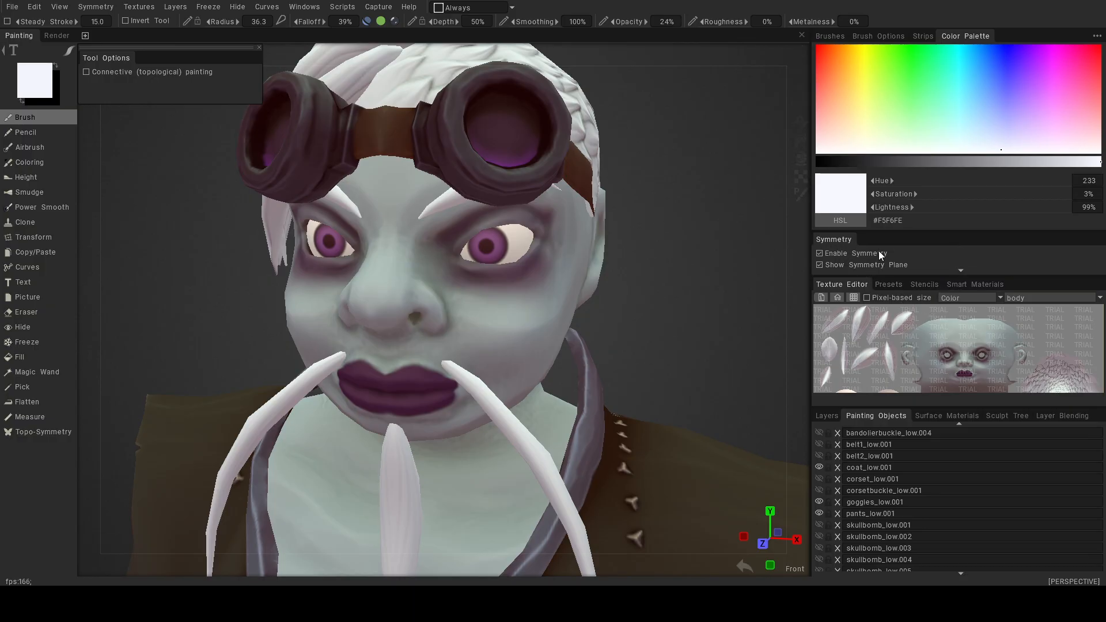
{"action": "left_click_drag", "start_coordinate": [911, 277], "coordinate": [920, 367]}
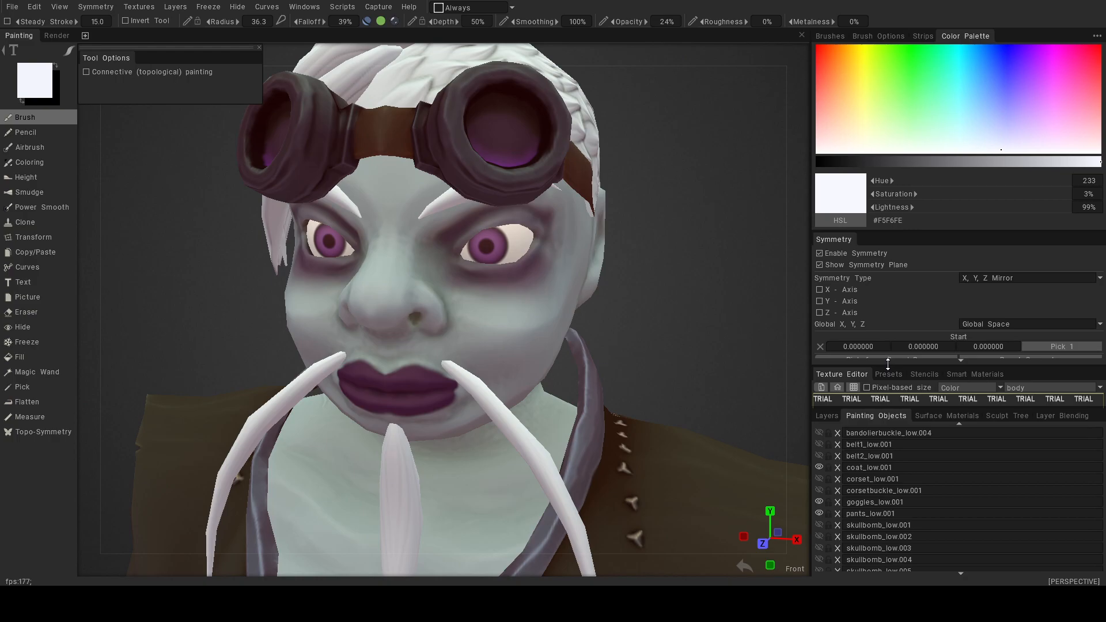
{"action": "scroll", "coordinate": [893, 349], "scroll_direction": "down", "scroll_amount": 1}
{"action": "mouse_move", "coordinate": [884, 365]}
{"action": "left_mouse_down"}
{"action": "mouse_move", "coordinate": [884, 379]}
{"action": "mouse_move", "coordinate": [881, 323]}
{"action": "mouse_move", "coordinate": [880, 363]}
{"action": "left_mouse_up"}
{"action": "left_click_drag", "start_coordinate": [893, 233], "coordinate": [892, 214]}
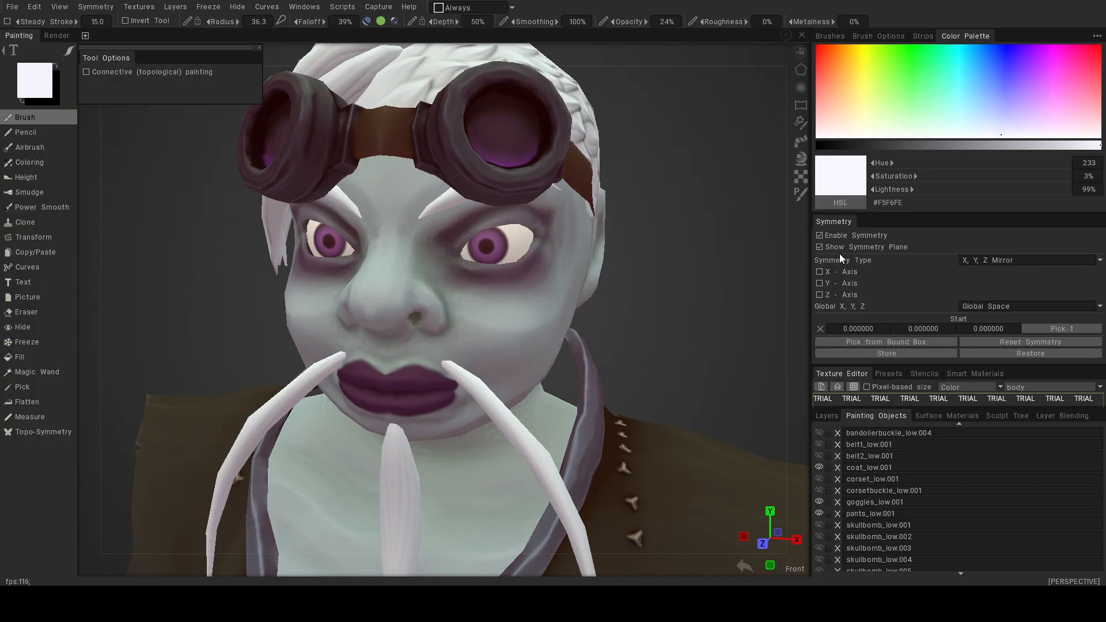
{"action": "left_click", "coordinate": [820, 271]}
{"action": "left_click_drag", "start_coordinate": [642, 300], "coordinate": [669, 293], "text": "alt"}
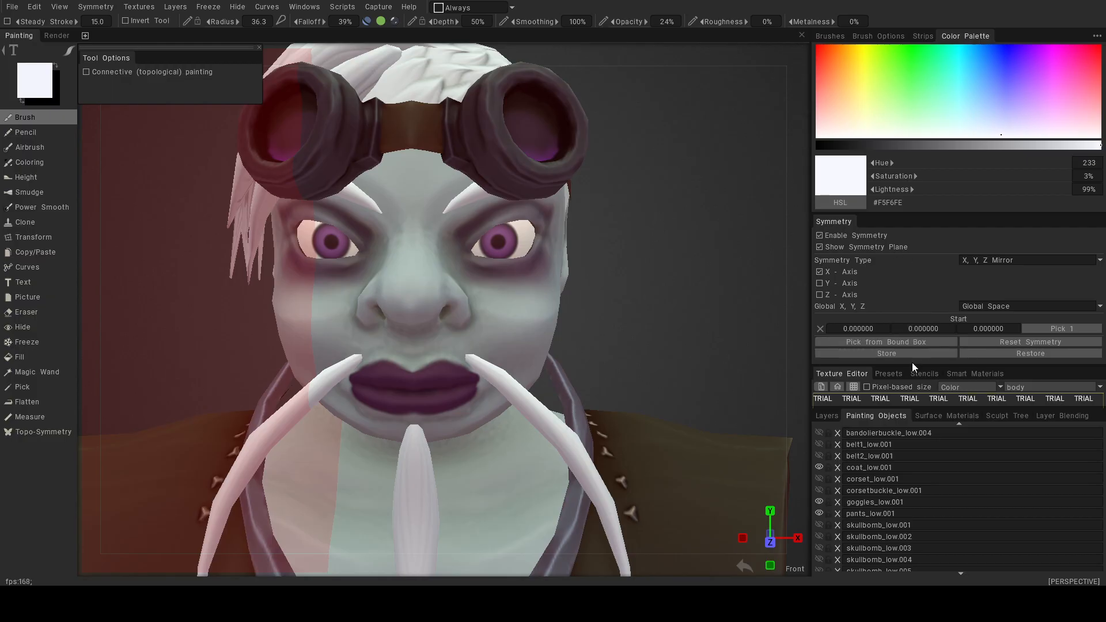
{"action": "mouse_move", "coordinate": [908, 364]}
{"action": "left_mouse_down"}
{"action": "mouse_move", "coordinate": [909, 385]}
{"action": "mouse_move", "coordinate": [907, 364]}
{"action": "left_mouse_up"}
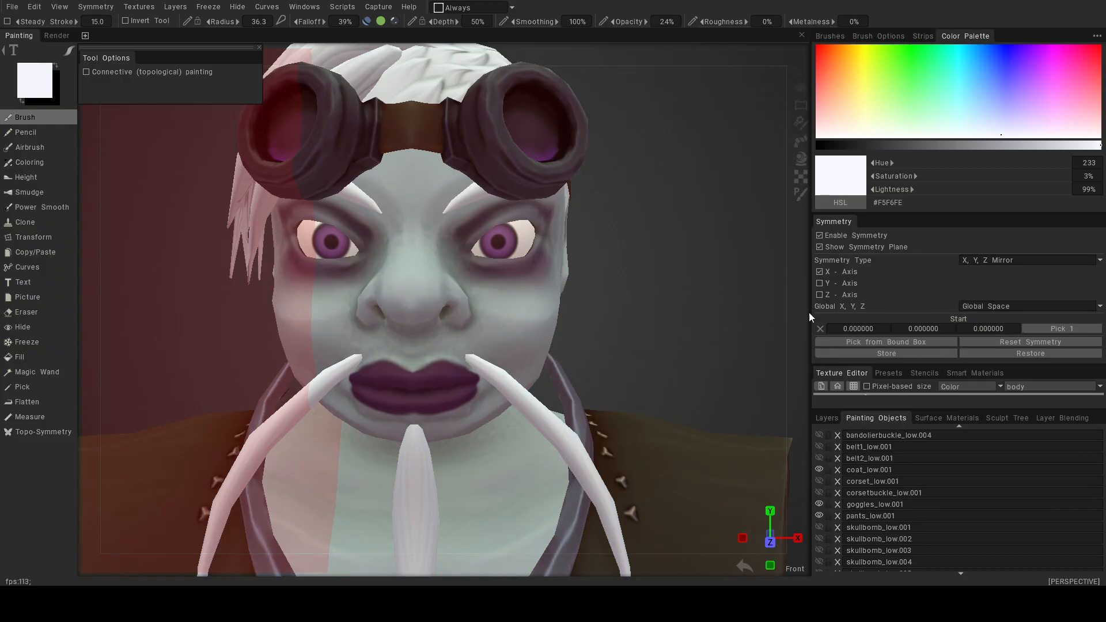
{"action": "left_click_drag", "start_coordinate": [663, 330], "coordinate": [697, 327], "text": "alt"}
{"action": "right_click_drag", "start_coordinate": [696, 327], "coordinate": [568, 288], "text": "alt"}
{"action": "middle_click_drag", "start_coordinate": [571, 288], "coordinate": [567, 263], "text": "alt"}
{"action": "right_click_drag", "start_coordinate": [568, 263], "coordinate": [611, 254], "text": "alt"}
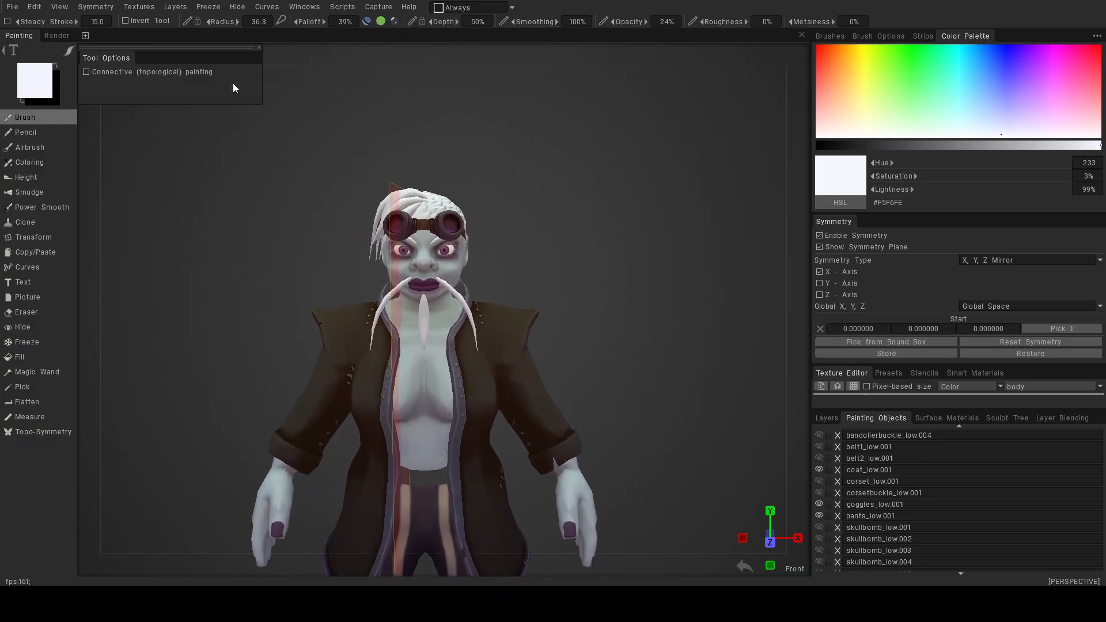
{"action": "left_click", "coordinate": [60, 7]}
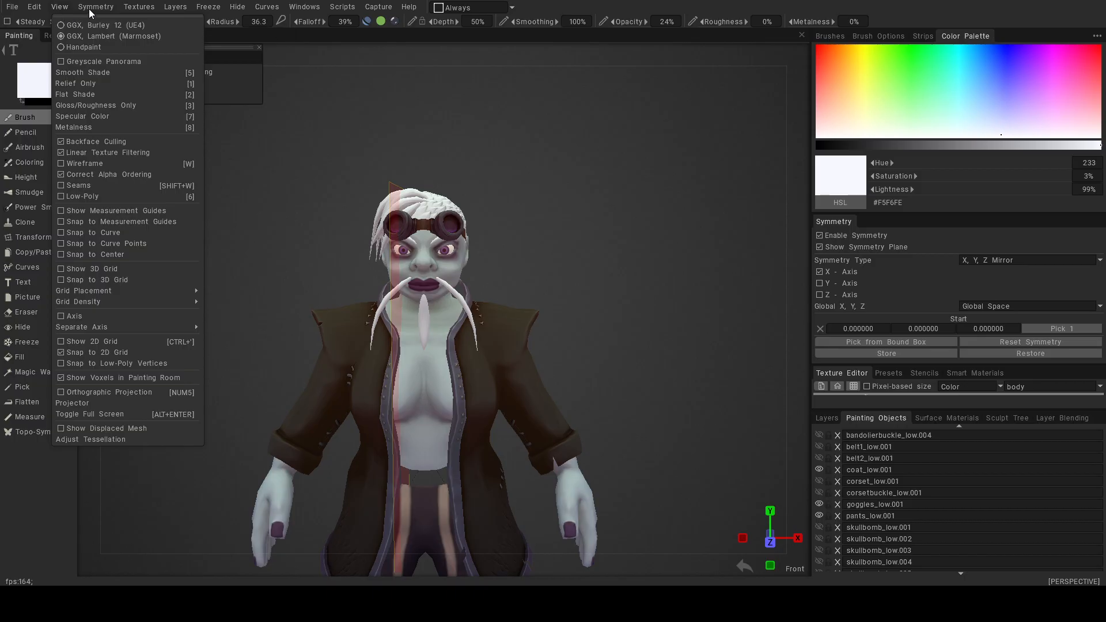
{"action": "left_click", "coordinate": [247, 8]}
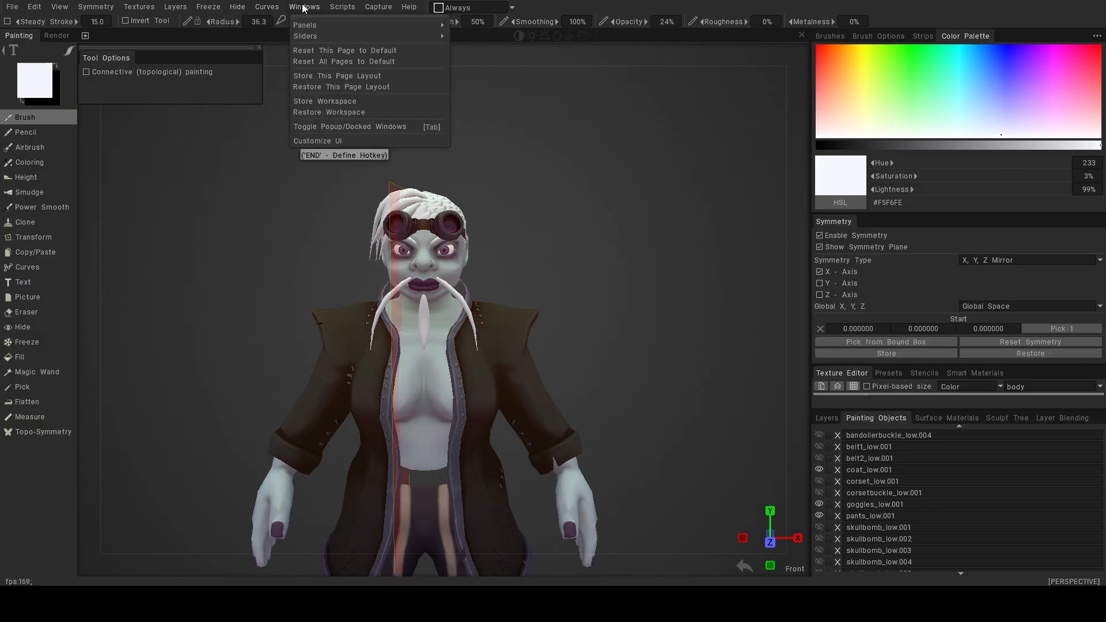
{"action": "mouse_move", "coordinate": [338, 8]}
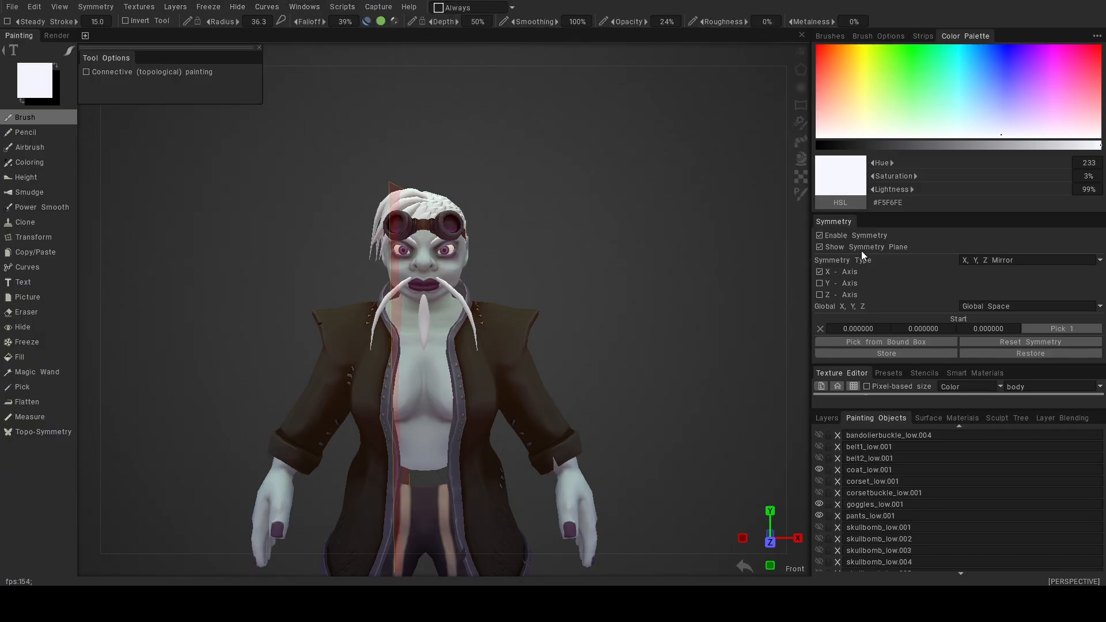
Detach the symmetry settings into a floating window over the viewport and resize it to fit its options compactly.
{"action": "left_click_drag", "start_coordinate": [907, 218], "coordinate": [594, 188]}
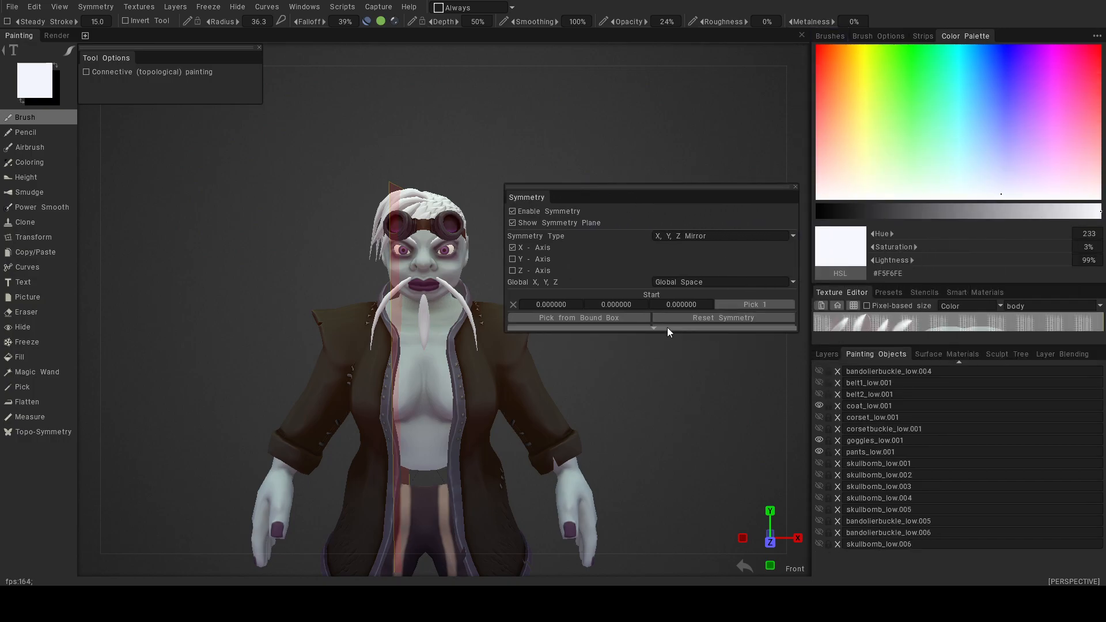
{"action": "left_click_drag", "start_coordinate": [658, 331], "coordinate": [654, 403]}
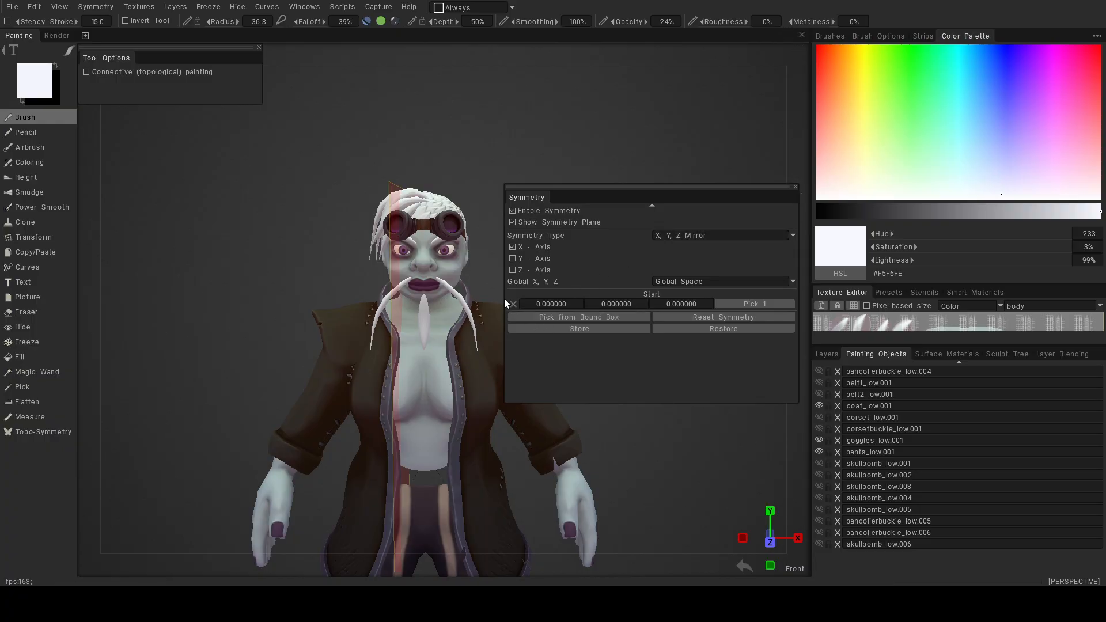
{"action": "left_click_drag", "start_coordinate": [505, 304], "coordinate": [536, 303]}
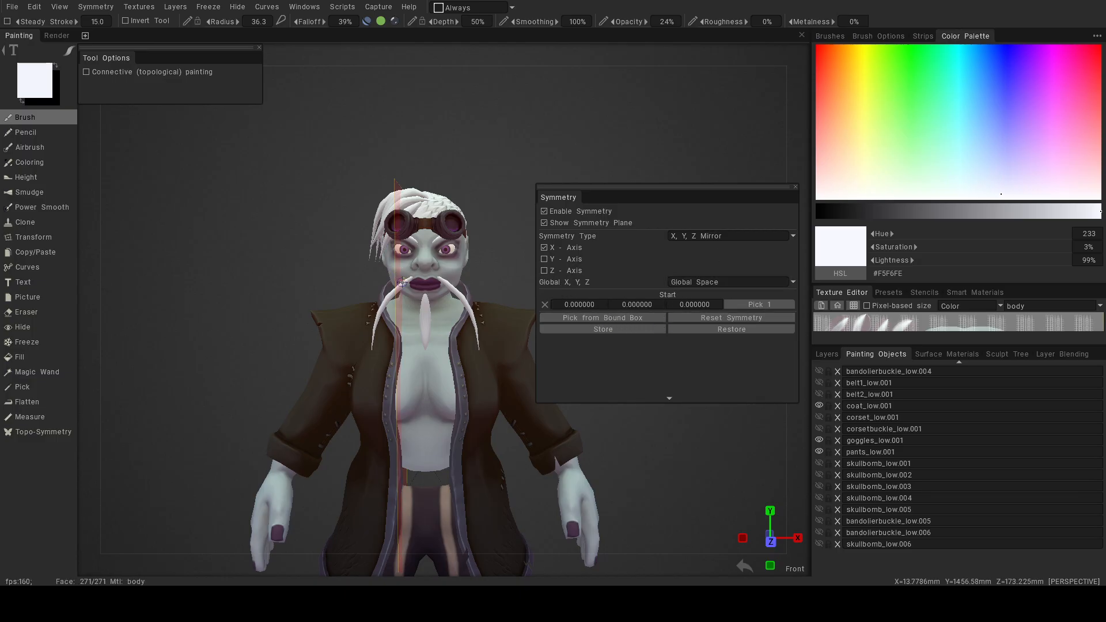
{"action": "left_click", "coordinate": [104, 8]}
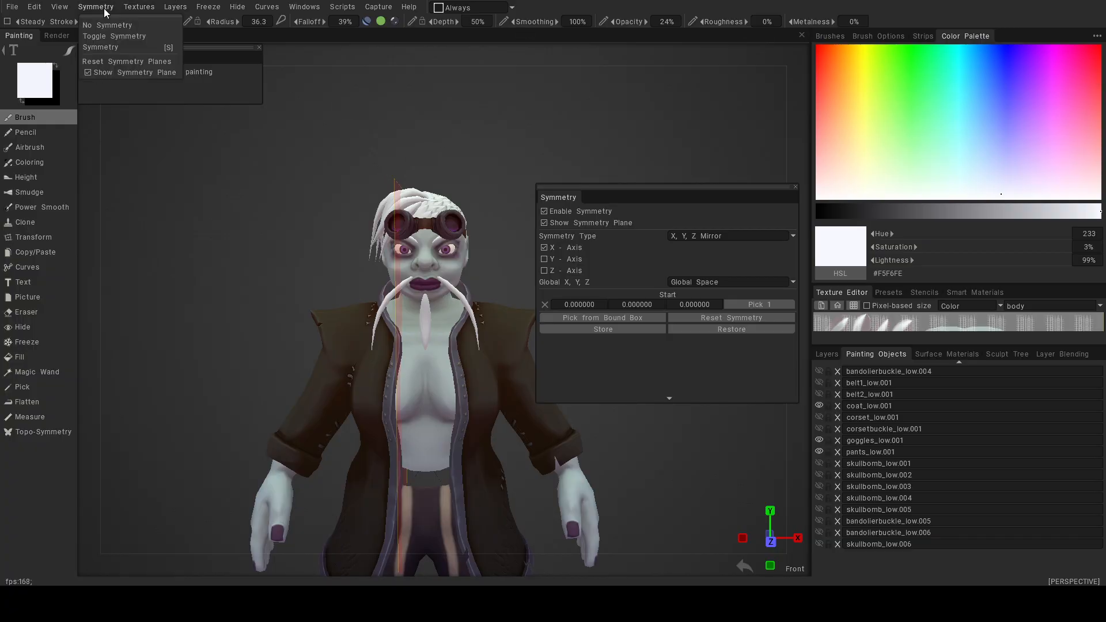
{"action": "left_click", "coordinate": [103, 43]}
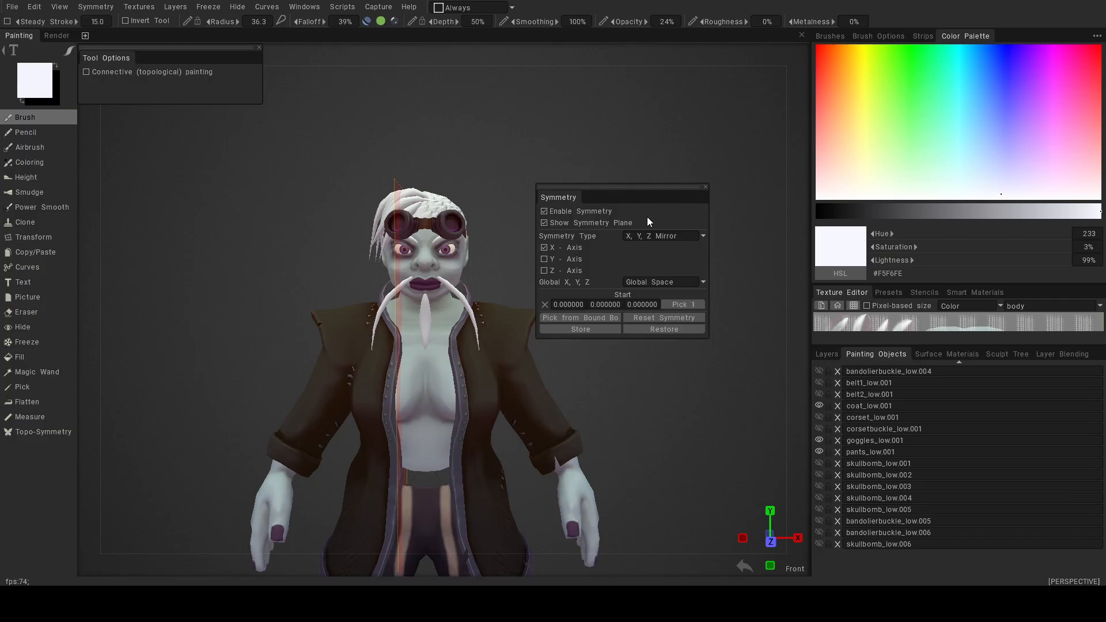
Reset the symmetry planes and turn X-axis mirroring back on with the plane displayed.
{"action": "mouse_move", "coordinate": [92, 10]}
{"action": "left_click", "coordinate": [106, 64]}
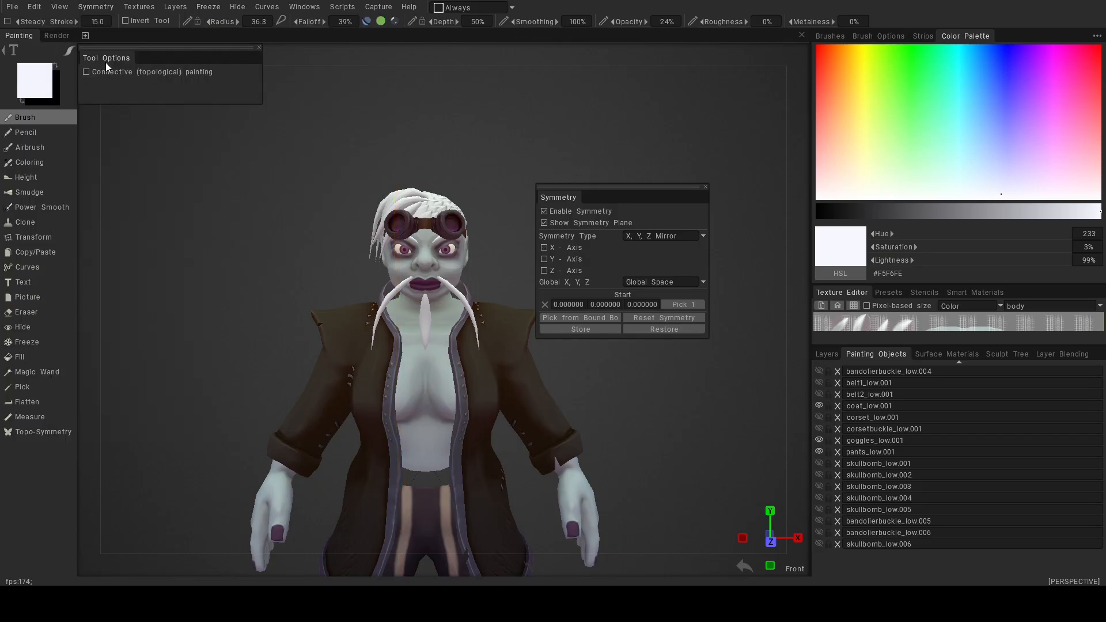
{"action": "left_click", "coordinate": [545, 223]}
{"action": "left_click", "coordinate": [544, 248]}
{"action": "left_click", "coordinate": [654, 317]}
{"action": "left_click", "coordinate": [546, 248]}
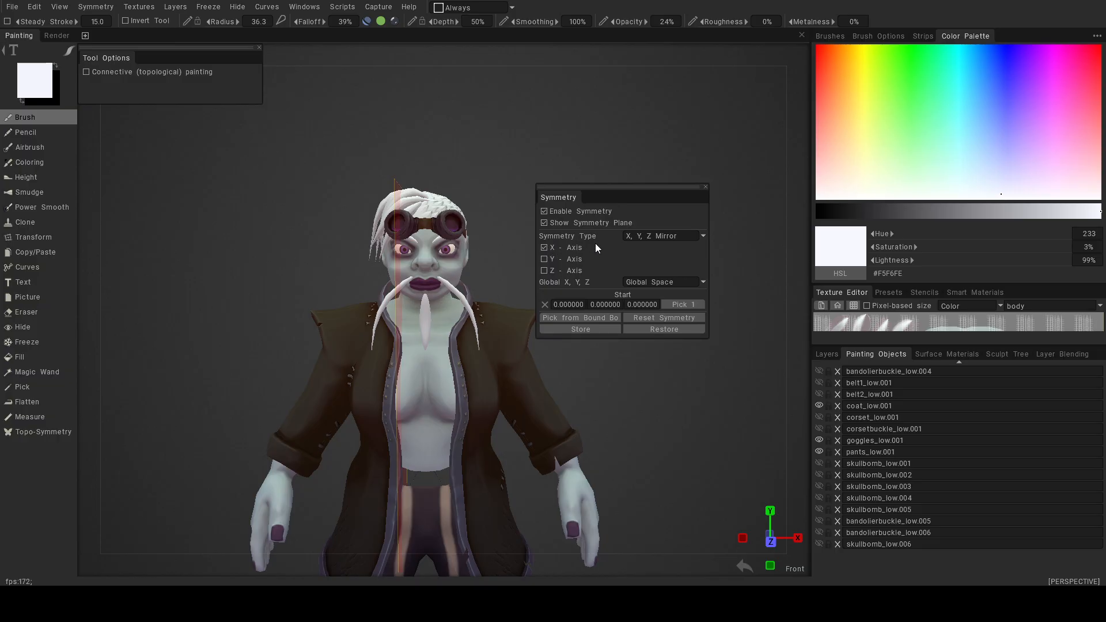
Try Local Space for the symmetry axes, then return to Global Space with the Z axis off and X, Y, Z Mirror kept.
{"action": "left_click", "coordinate": [669, 281]}
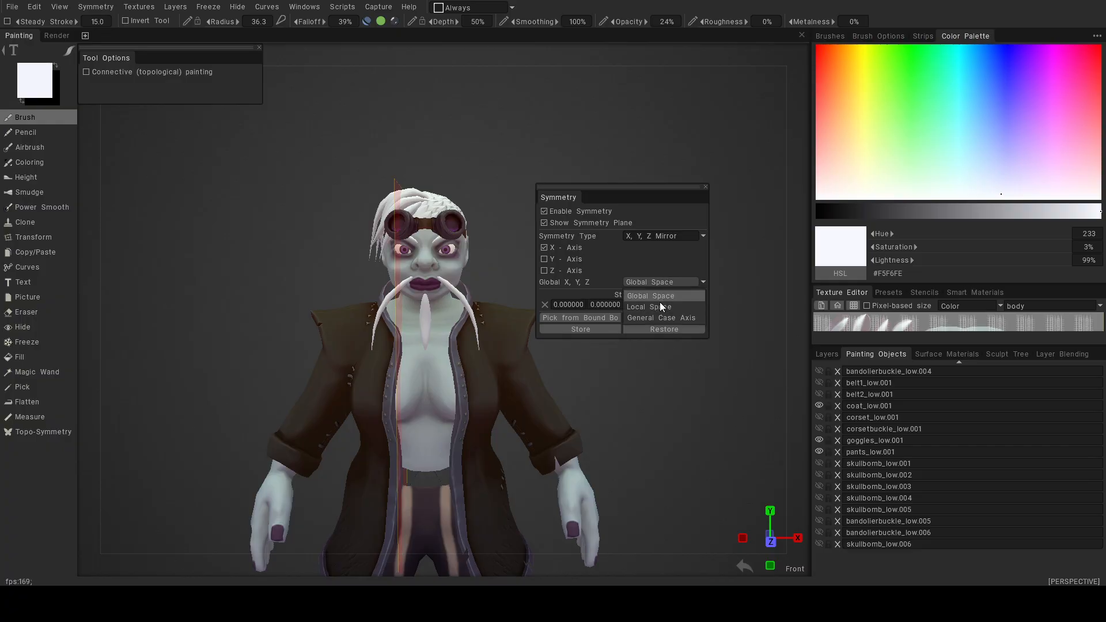
{"action": "left_click", "coordinate": [661, 306]}
{"action": "left_click", "coordinate": [666, 281]}
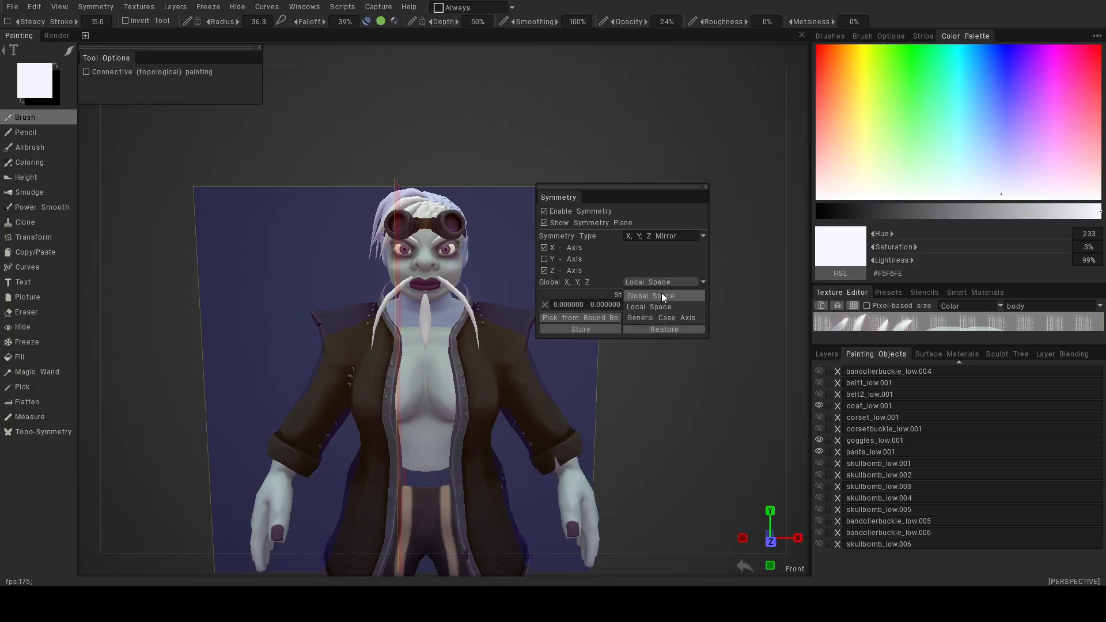
{"action": "left_click", "coordinate": [663, 296]}
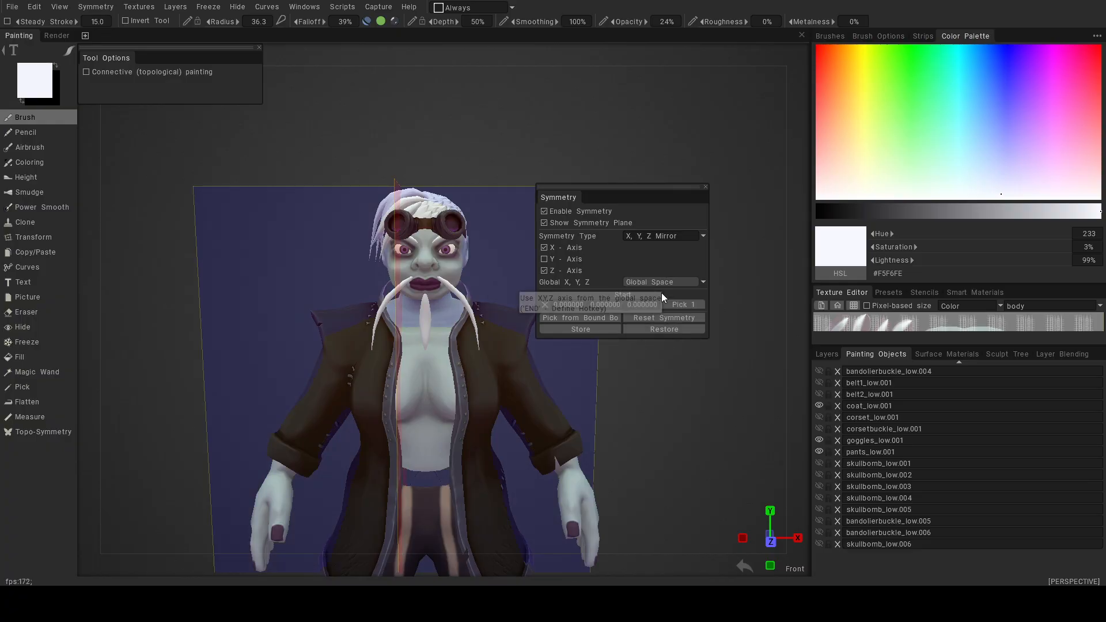
{"action": "left_click", "coordinate": [544, 270]}
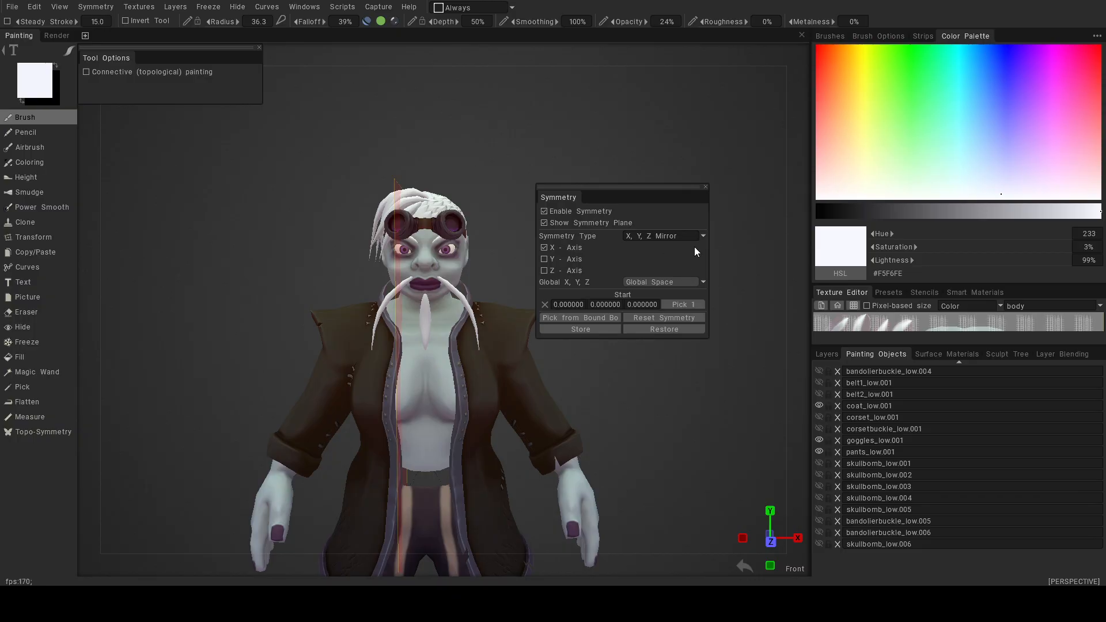
{"action": "left_click", "coordinate": [690, 275]}
{"action": "left_click", "coordinate": [690, 280]}
{"action": "left_click", "coordinate": [690, 280]}
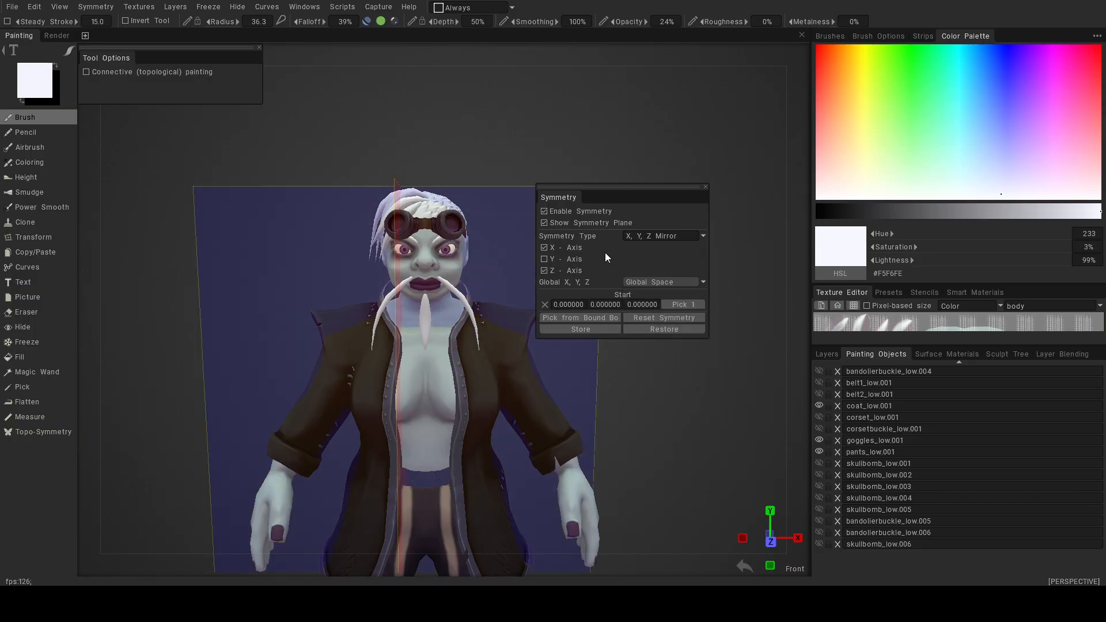
{"action": "left_click", "coordinate": [548, 272]}
{"action": "left_click", "coordinate": [690, 235]}
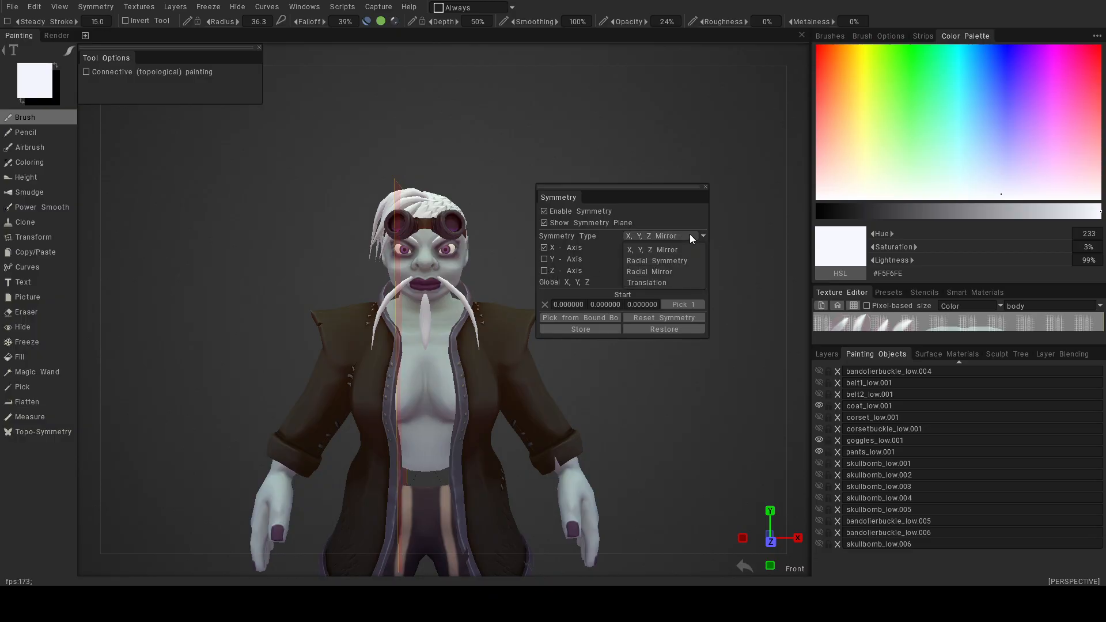
{"action": "left_click", "coordinate": [691, 237]}
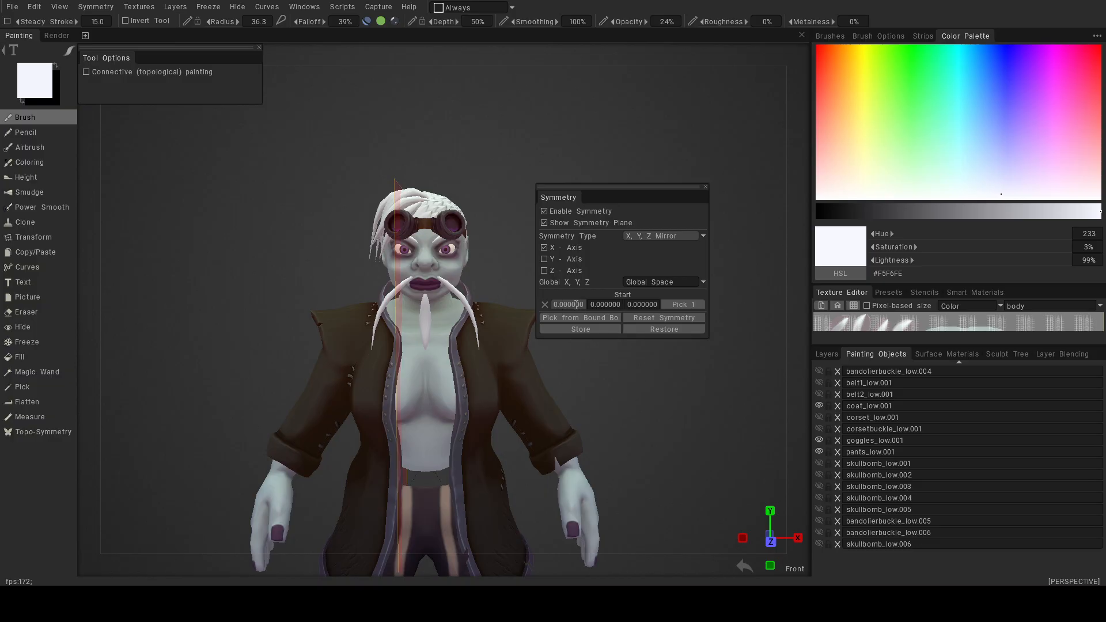
Examine the position of the symmetry plane relative to the centre of the face up close.
{"action": "mouse_move", "coordinate": [416, 298]}
{"action": "right_mouse_down"}
{"action": "mouse_move", "coordinate": [497, 336]}
{"action": "mouse_move", "coordinate": [462, 276]}
{"action": "mouse_move", "coordinate": [459, 299]}
{"action": "right_mouse_up"}
{"action": "middle_click_drag", "start_coordinate": [459, 299], "coordinate": [495, 352], "text": "alt"}
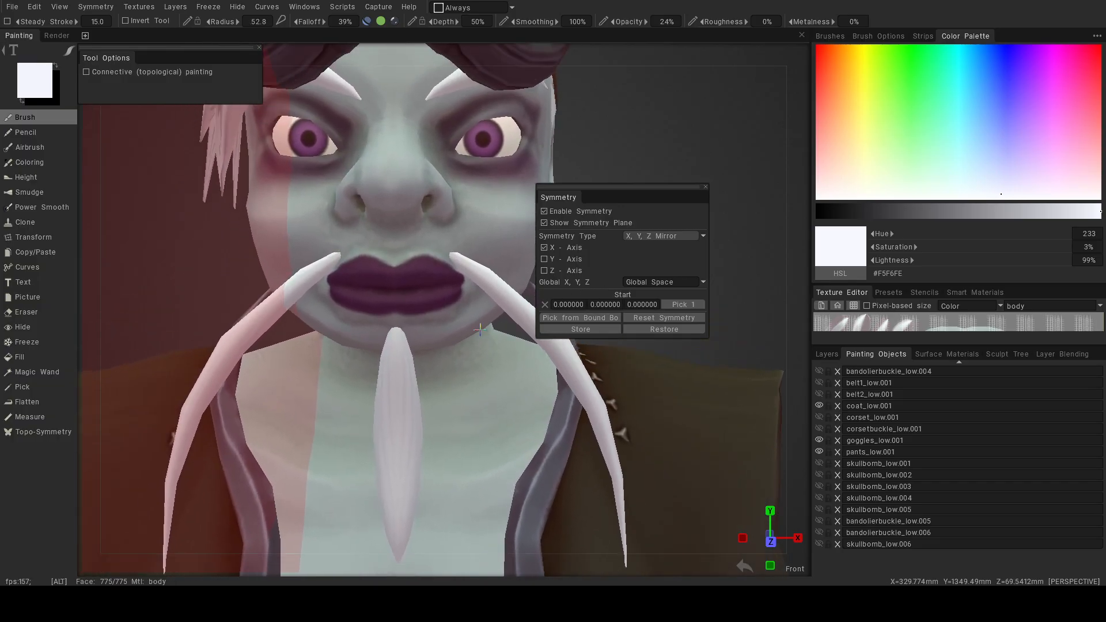
{"action": "left_click_drag", "start_coordinate": [496, 352], "coordinate": [489, 330], "text": "alt"}
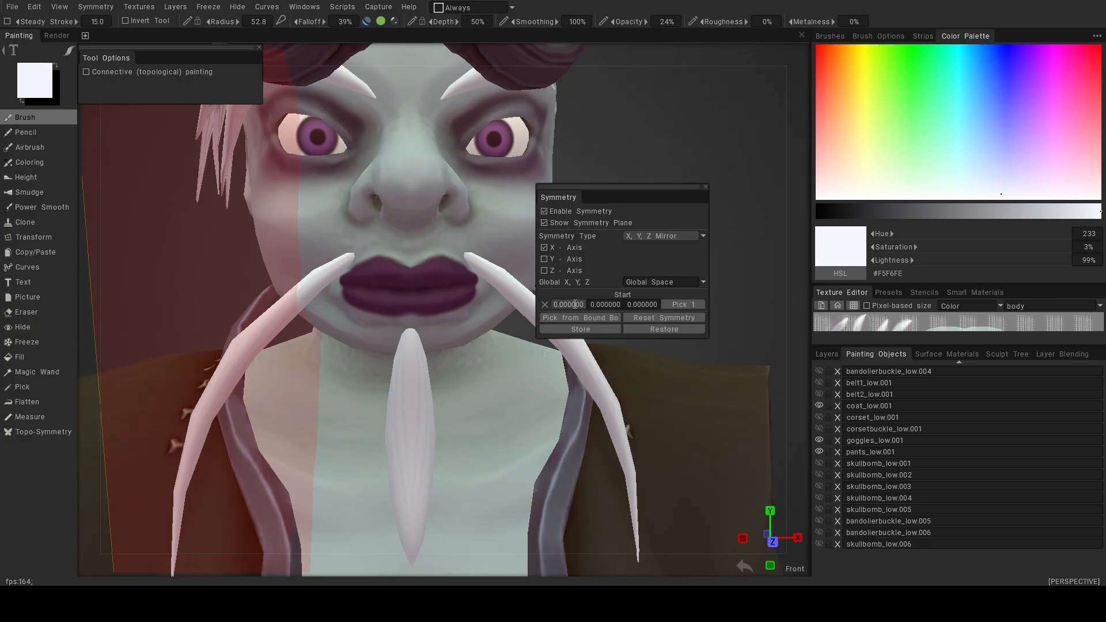
Try an X start of 0.5 and the bounding-box pick for the symmetry plane, and reset the symmetry with X-axis mirroring on.
{"action": "scroll", "coordinate": [574, 303], "scroll_direction": "up", "scroll_amount": 1}
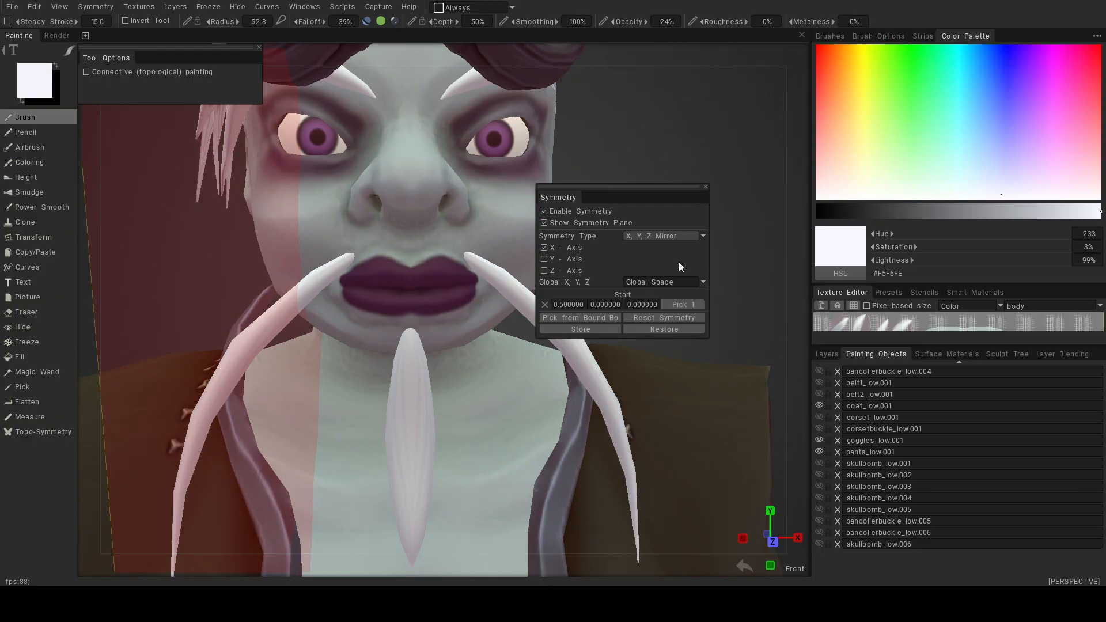
{"action": "scroll", "coordinate": [400, 321], "scroll_direction": "down", "scroll_amount": 6}
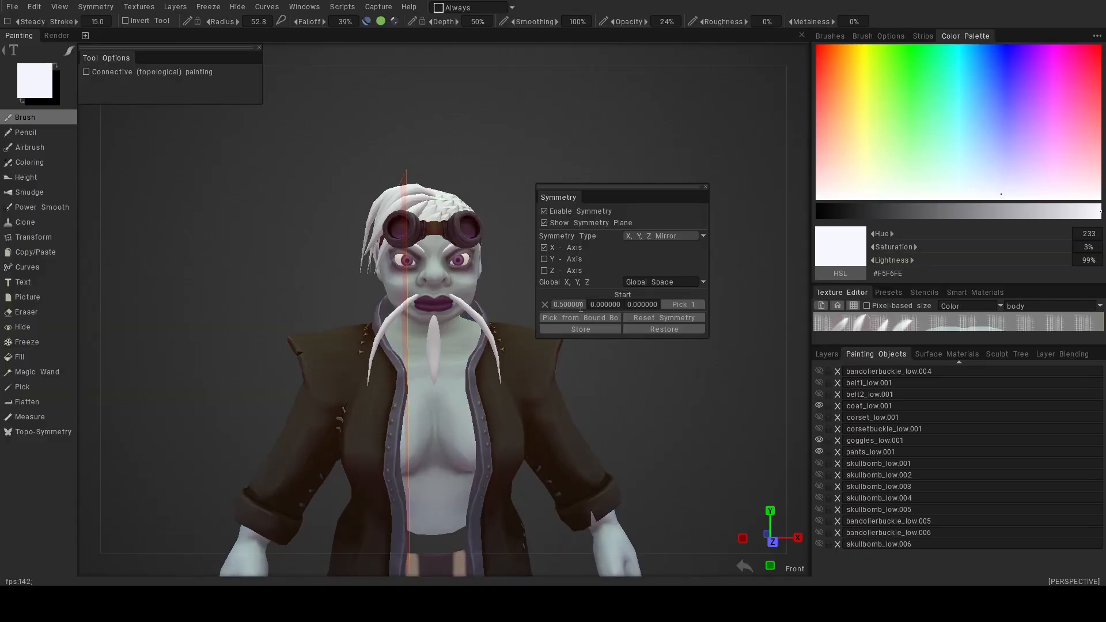
{"action": "left_click", "coordinate": [600, 317]}
{"action": "left_click_drag", "start_coordinate": [614, 343], "coordinate": [587, 332]}
{"action": "left_click", "coordinate": [671, 318]}
{"action": "left_click", "coordinate": [545, 248]}
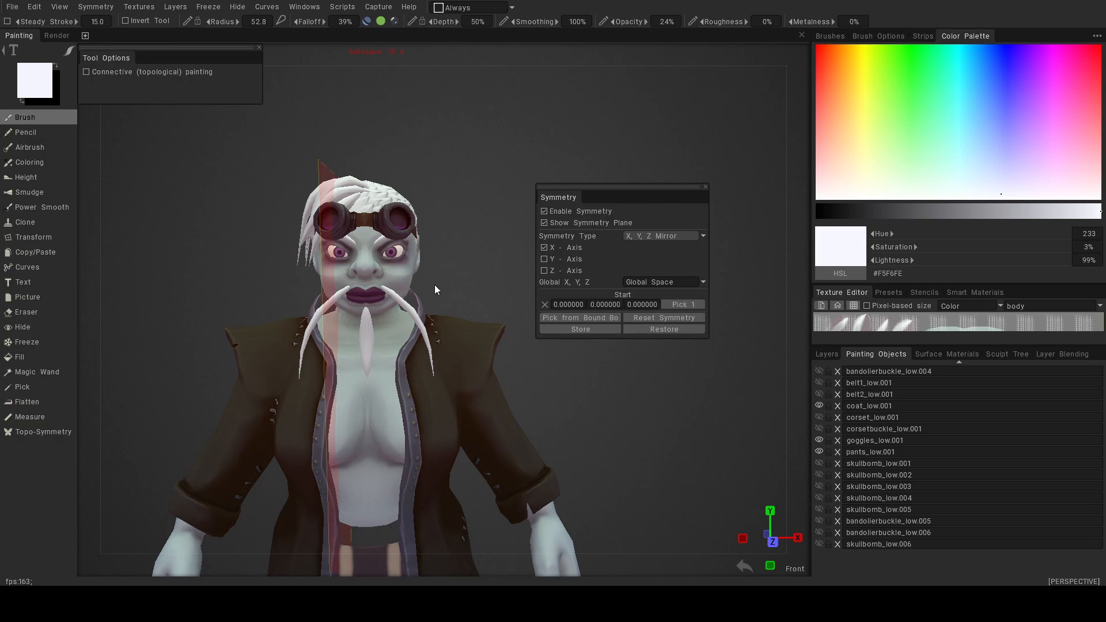
Pick a point on the centre of the nose as the symmetry plane's start, check its alignment, and turn off the plane display.
{"action": "left_click", "coordinate": [366, 266]}
{"action": "middle_click_drag", "start_coordinate": [452, 292], "coordinate": [470, 318], "text": "alt"}
{"action": "right_click_drag", "start_coordinate": [423, 302], "coordinate": [407, 290], "text": "alt"}
{"action": "middle_click_drag", "start_coordinate": [407, 289], "coordinate": [542, 336], "text": "alt"}
{"action": "mouse_move", "coordinate": [469, 318]}
{"action": "left_mouse_down", "text": "alt"}
{"action": "mouse_move", "coordinate": [566, 302]}
{"action": "mouse_move", "coordinate": [460, 246]}
{"action": "mouse_move", "coordinate": [479, 323]}
{"action": "left_mouse_up", "text": "alt"}
{"action": "right_click_drag", "start_coordinate": [479, 323], "coordinate": [416, 326], "text": "alt"}
{"action": "left_click_drag", "start_coordinate": [416, 326], "coordinate": [419, 347], "text": "alt"}
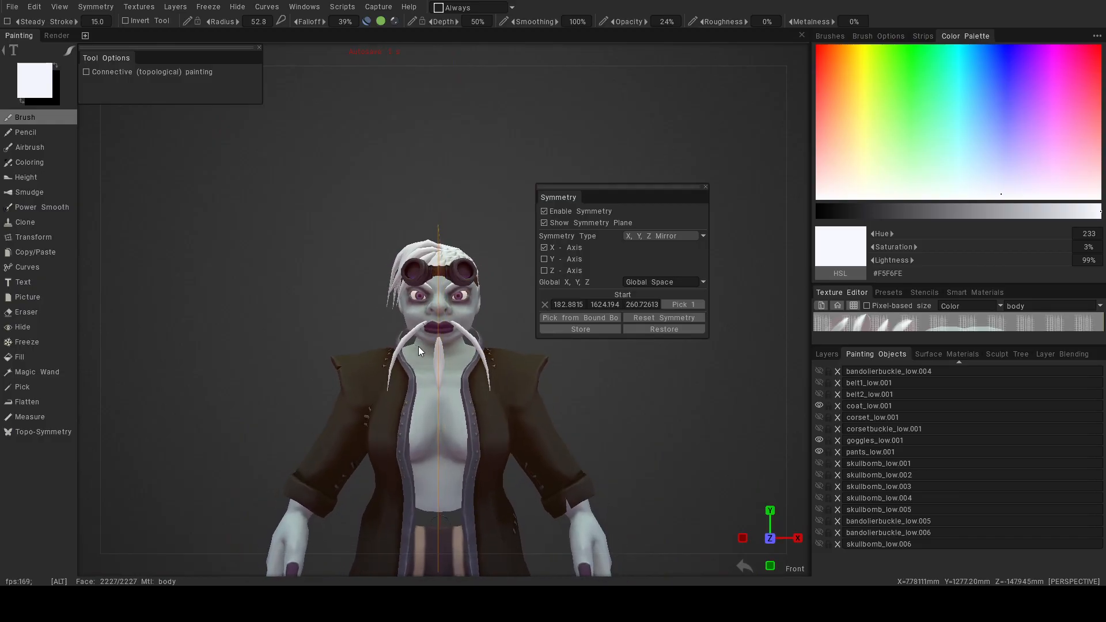
{"action": "right_click_drag", "start_coordinate": [418, 347], "coordinate": [455, 355], "text": "alt"}
{"action": "left_click_drag", "start_coordinate": [455, 355], "coordinate": [409, 367], "text": "alt"}
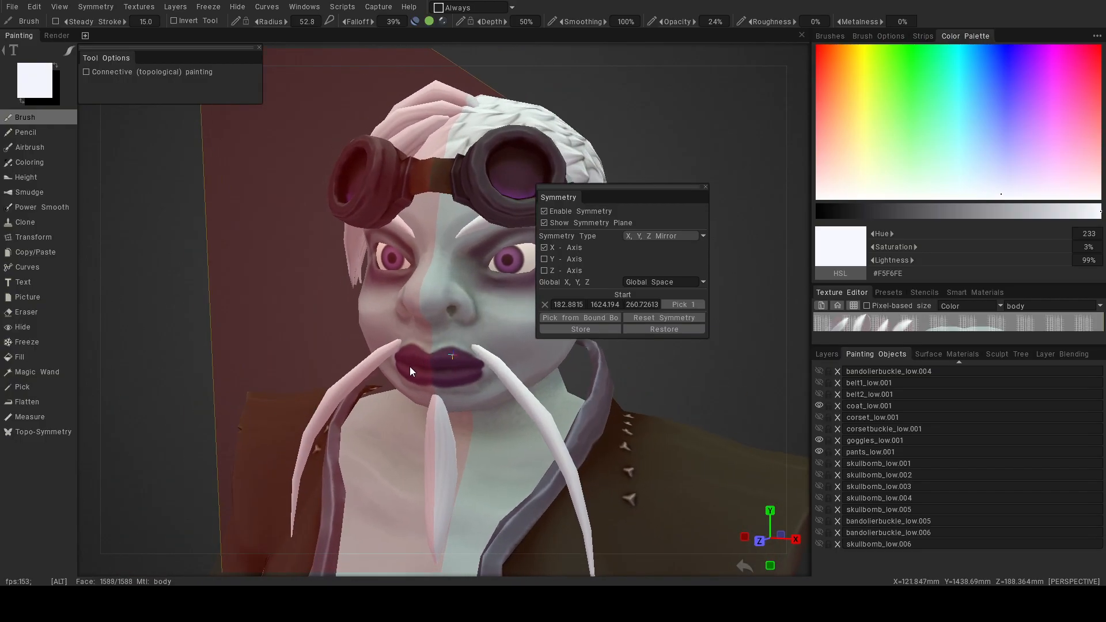
{"action": "left_click", "coordinate": [545, 223]}
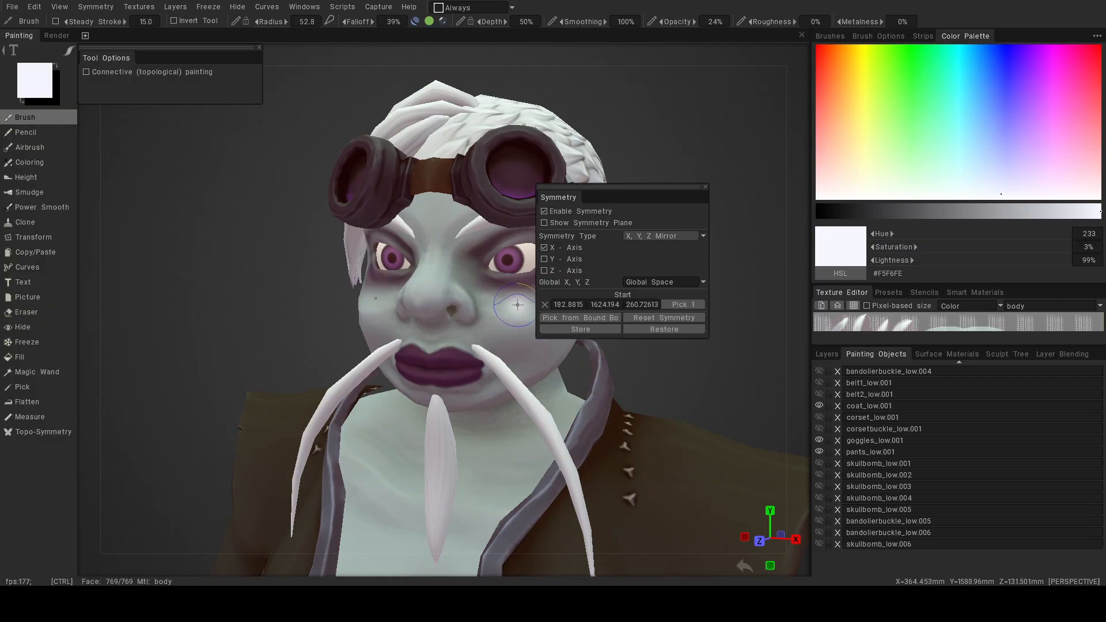
Move the body layer to the top of the layer stack and rename it highlights.
{"action": "left_click", "coordinate": [827, 354]}
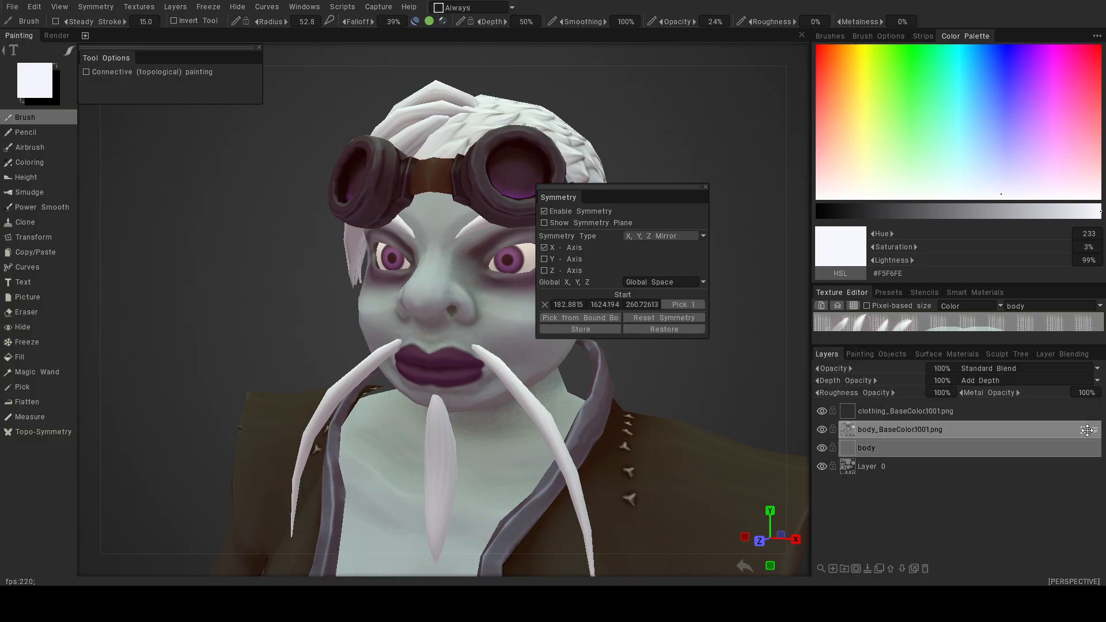
{"action": "left_click", "coordinate": [892, 568]}
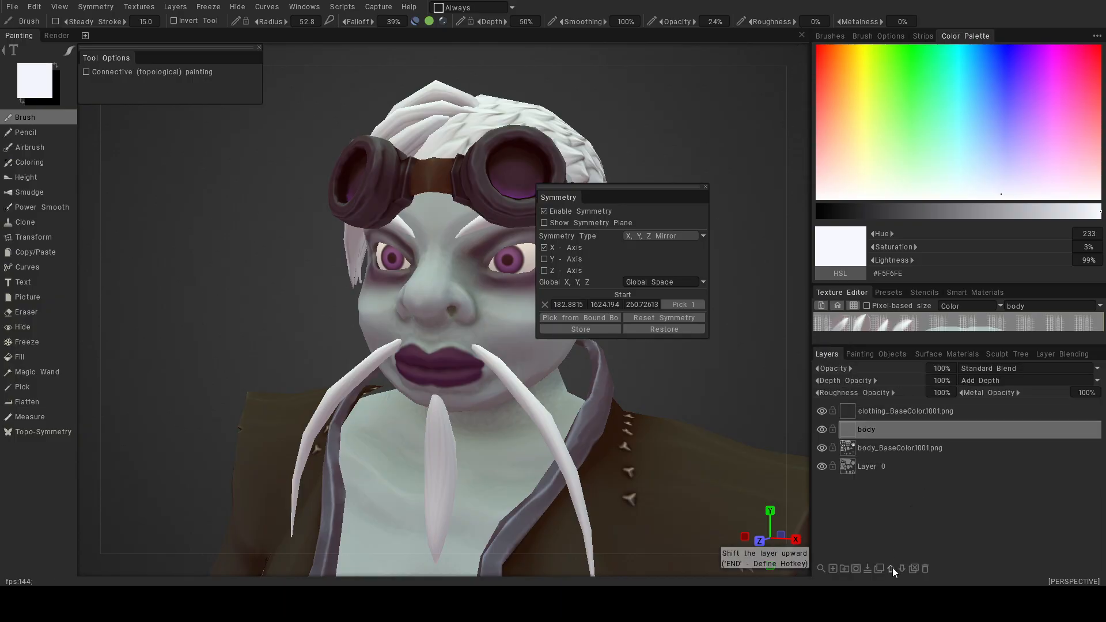
{"action": "left_click", "coordinate": [892, 568]}
{"action": "mouse_move", "coordinate": [533, 331]}
{"action": "right_mouse_down"}
{"action": "mouse_move", "coordinate": [608, 365]}
{"action": "mouse_move", "coordinate": [552, 368]}
{"action": "mouse_move", "coordinate": [458, 347]}
{"action": "right_mouse_up"}
{"action": "left_click_drag", "start_coordinate": [610, 186], "coordinate": [713, 178]}
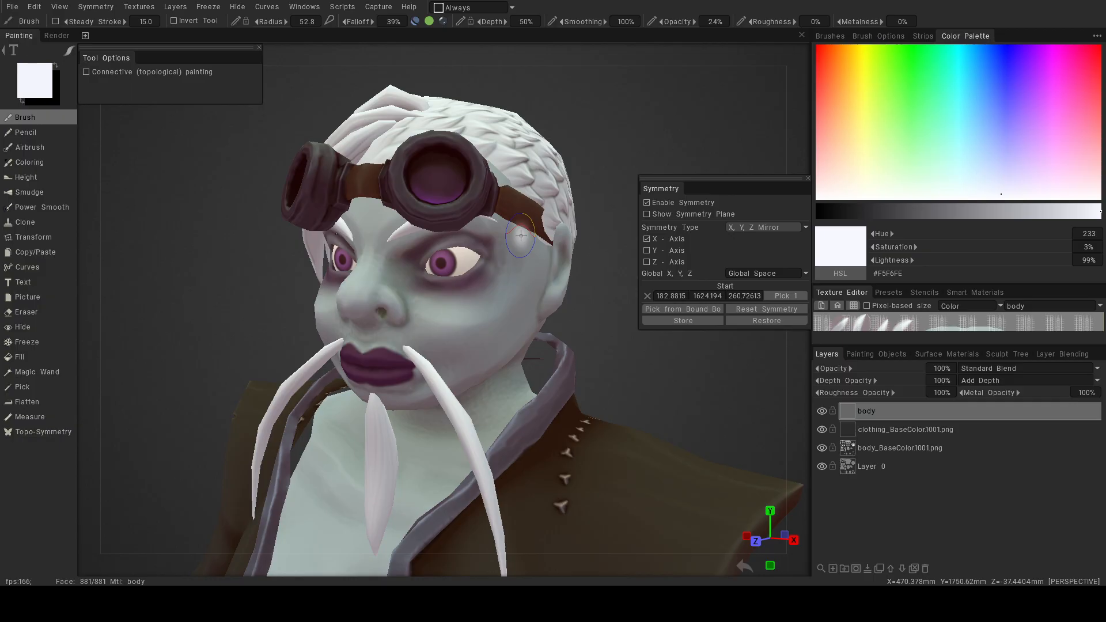
{"action": "left_click_drag", "start_coordinate": [530, 259], "coordinate": [579, 276], "text": "alt"}
{"action": "scroll", "coordinate": [583, 273], "scroll_direction": "up", "scroll_amount": 3}
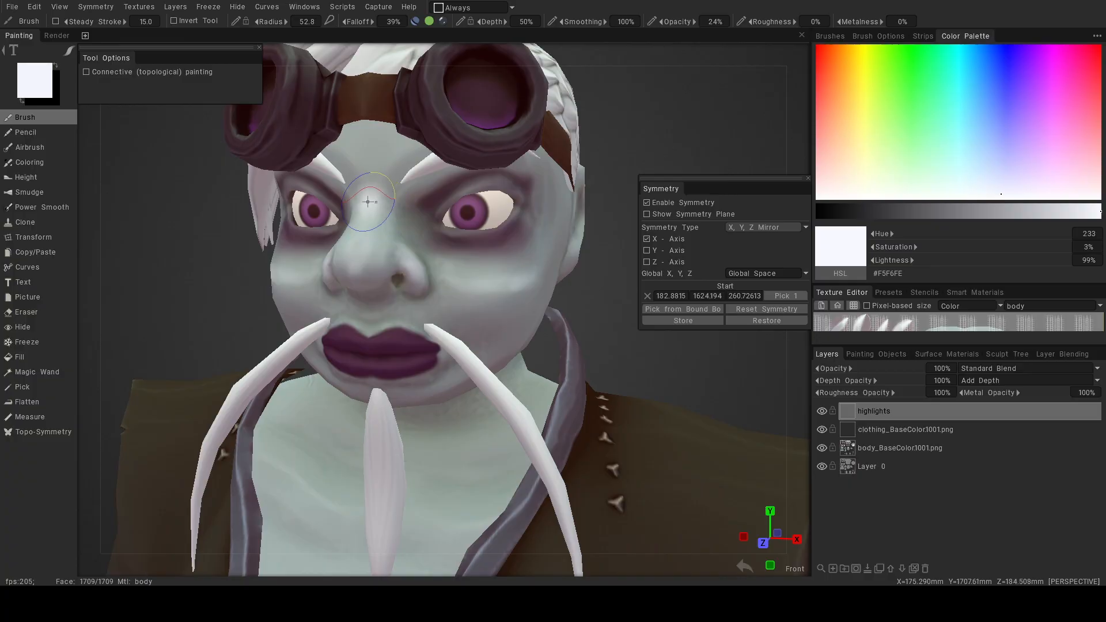
Brush a soft white highlight down the nose on the highlights layer, and undo the last brush stroke.
{"action": "left_click_drag", "start_coordinate": [360, 254], "coordinate": [357, 265]}
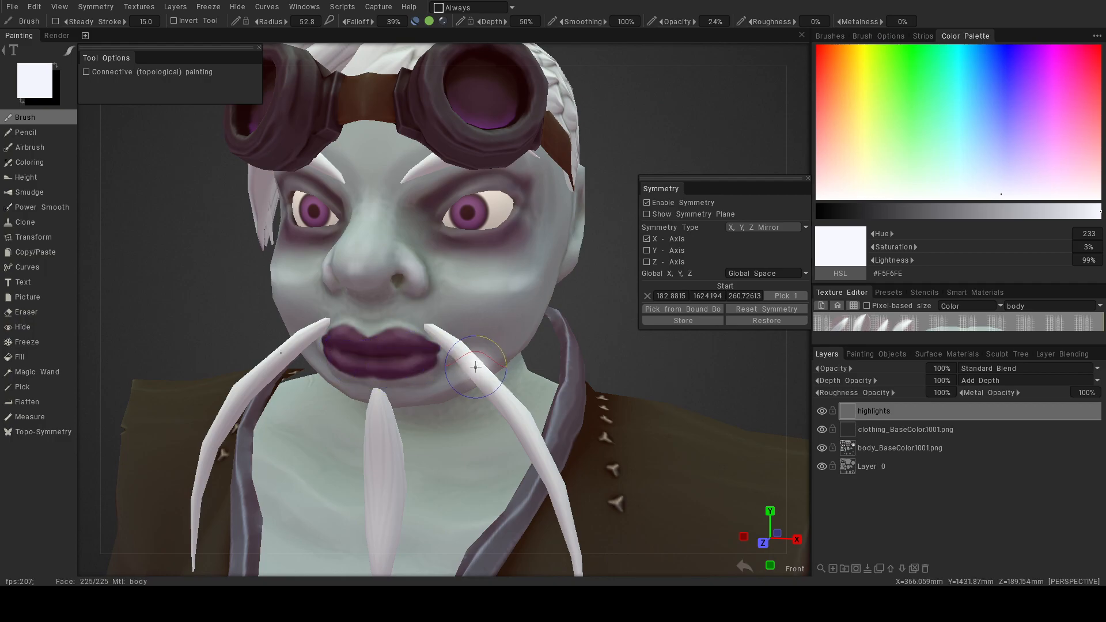
{"action": "left_click_drag", "start_coordinate": [481, 354], "coordinate": [507, 354], "text": "alt"}
{"action": "right_click_drag", "start_coordinate": [483, 377], "coordinate": [484, 366], "text": "alt"}
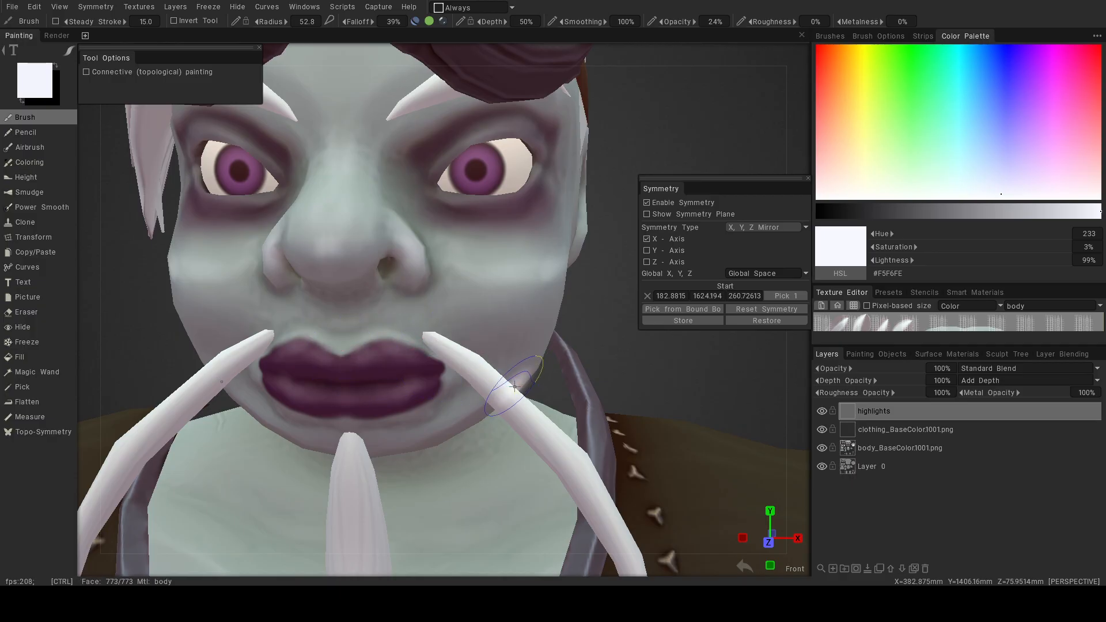
{"action": "key", "text": "ctrl+z"}
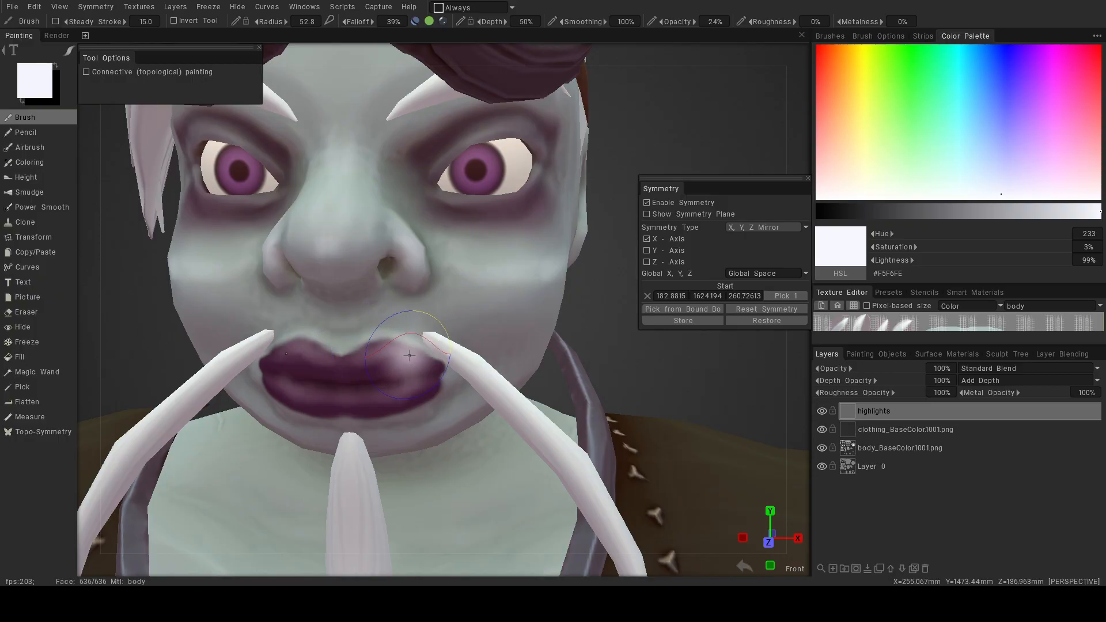
Examine the face highlights from a distance and from a three-quarter angle.
{"action": "right_click_drag", "start_coordinate": [477, 388], "coordinate": [437, 358], "text": "alt"}
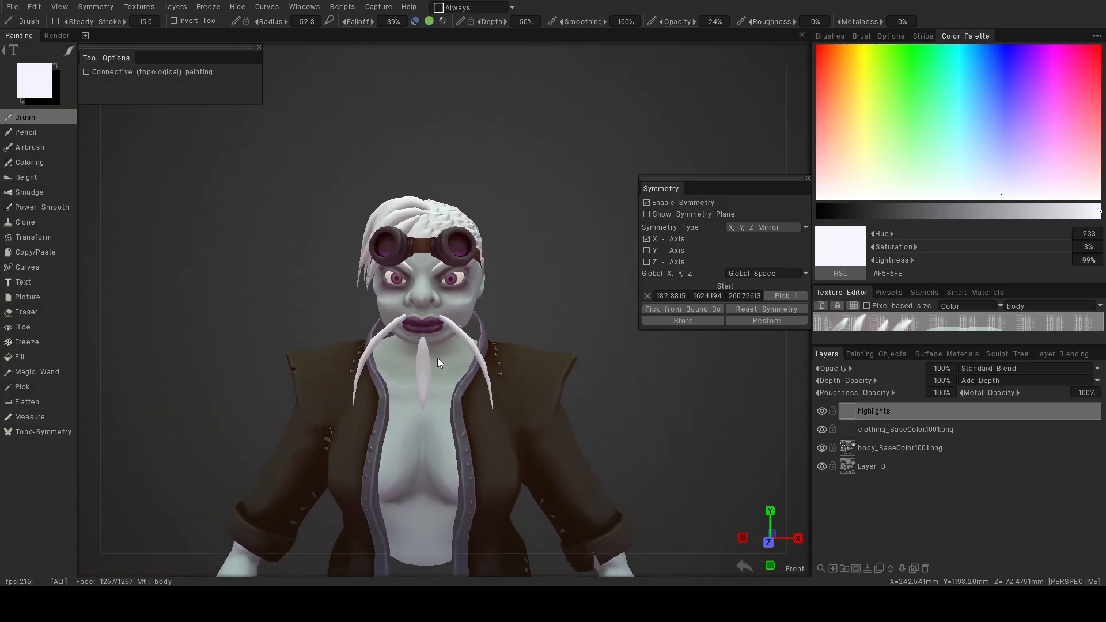
{"action": "mouse_move", "coordinate": [438, 363]}
{"action": "left_mouse_down", "text": "alt"}
{"action": "mouse_move", "coordinate": [364, 320]}
{"action": "mouse_move", "coordinate": [541, 372]}
{"action": "mouse_move", "coordinate": [417, 369]}
{"action": "left_mouse_up", "text": "alt"}
{"action": "right_click_drag", "start_coordinate": [418, 369], "coordinate": [459, 355], "text": "alt"}
{"action": "left_click_drag", "start_coordinate": [458, 355], "coordinate": [441, 327], "text": "alt"}
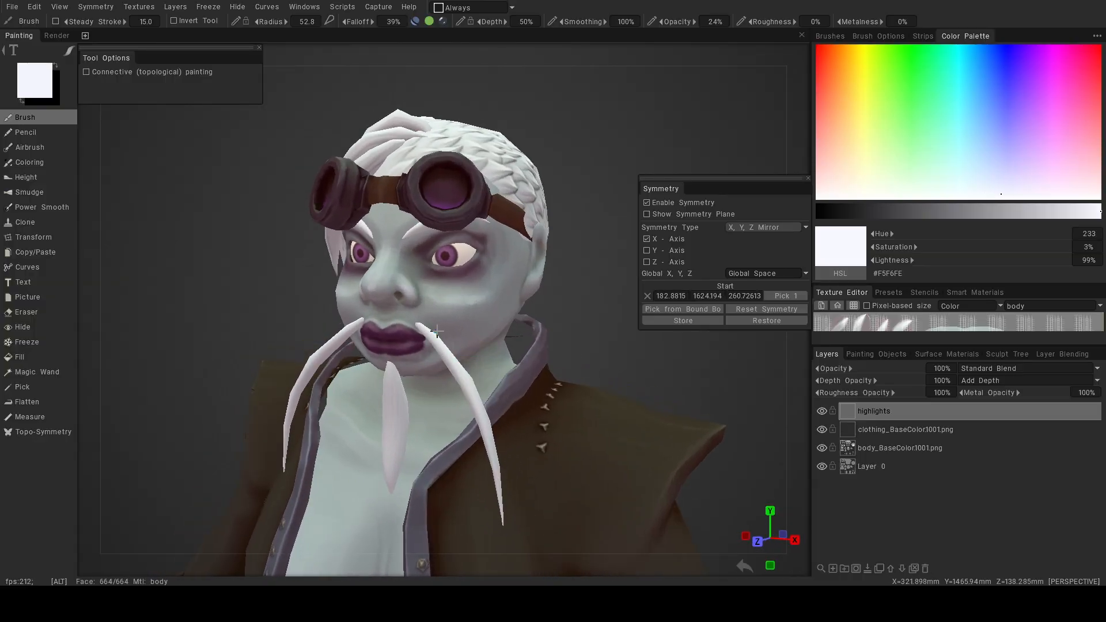
{"action": "middle_click_drag", "start_coordinate": [441, 328], "coordinate": [447, 349], "text": "alt"}
{"action": "right_click_drag", "start_coordinate": [447, 349], "coordinate": [461, 327], "text": "alt"}
{"action": "mouse_move", "coordinate": [489, 325]}
{"action": "left_mouse_down", "text": "alt"}
{"action": "mouse_move", "coordinate": [515, 311]}
{"action": "mouse_move", "coordinate": [519, 346]}
{"action": "mouse_move", "coordinate": [503, 340]}
{"action": "mouse_move", "coordinate": [507, 293]}
{"action": "mouse_move", "coordinate": [521, 333]}
{"action": "mouse_move", "coordinate": [481, 340]}
{"action": "mouse_move", "coordinate": [556, 341]}
{"action": "mouse_move", "coordinate": [516, 352]}
{"action": "left_mouse_up", "text": "alt"}
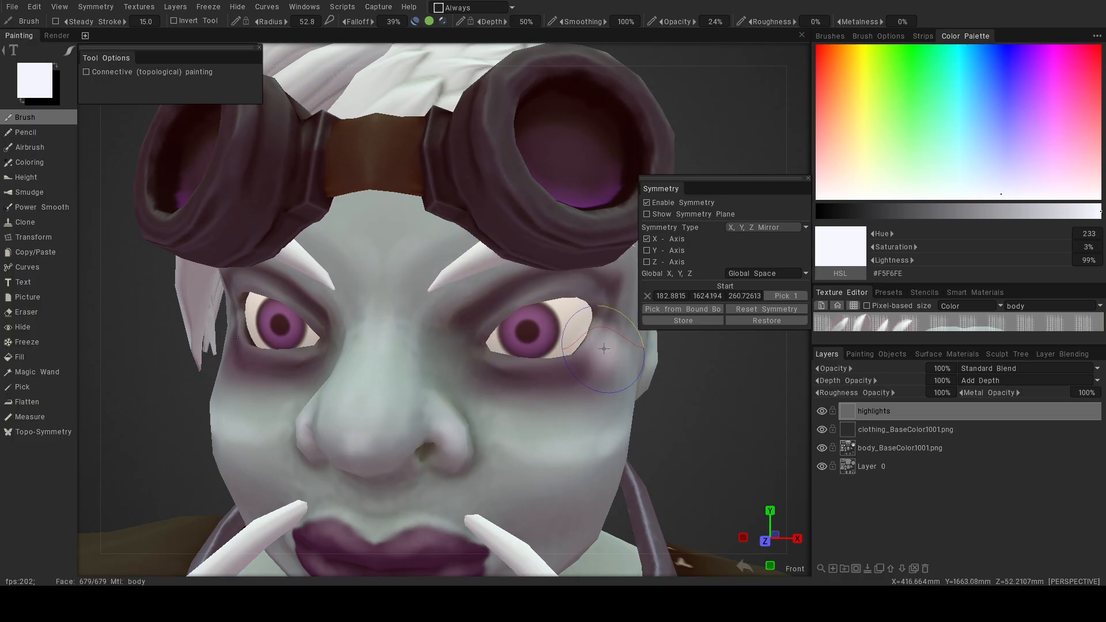
Reduce the brush radius to 11.2 and paint a fine highlight on the inner part of the lower eyelid.
{"action": "middle_click_drag", "start_coordinate": [611, 351], "coordinate": [471, 249], "text": "alt"}
{"action": "right_click_drag", "start_coordinate": [470, 249], "coordinate": [419, 271], "text": "alt"}
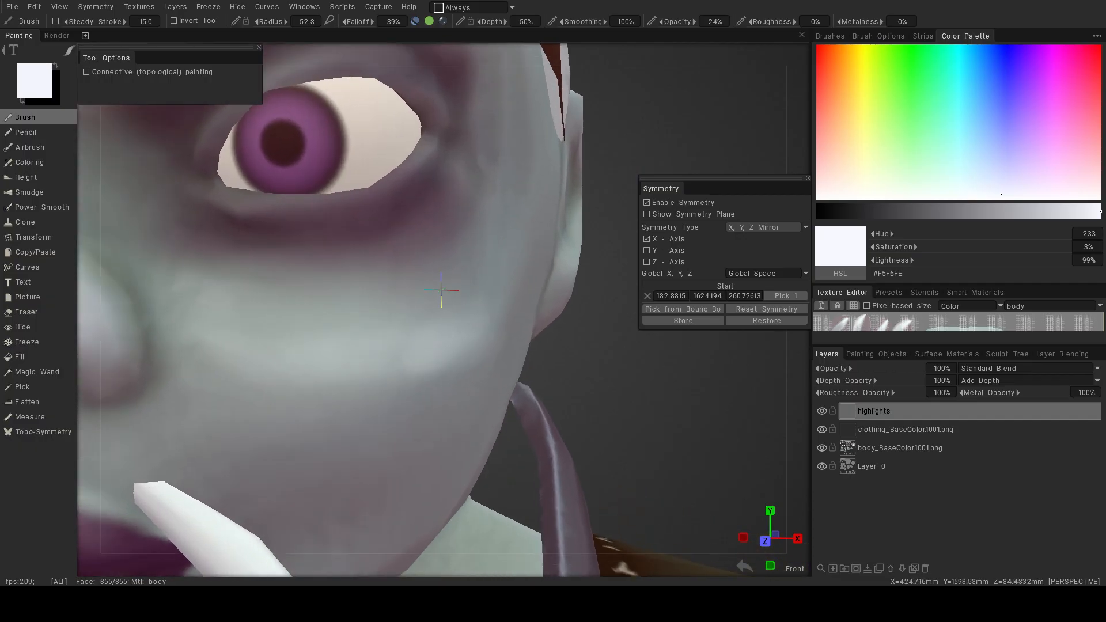
{"action": "middle_click_drag", "start_coordinate": [418, 271], "coordinate": [550, 386], "text": "alt"}
{"action": "mouse_move", "coordinate": [549, 387]}
{"action": "left_mouse_down", "text": "alt"}
{"action": "mouse_move", "coordinate": [502, 407]}
{"action": "mouse_move", "coordinate": [451, 341]}
{"action": "left_mouse_up", "text": "alt"}
{"action": "scroll", "coordinate": [445, 339], "scroll_direction": "up", "scroll_amount": 1}
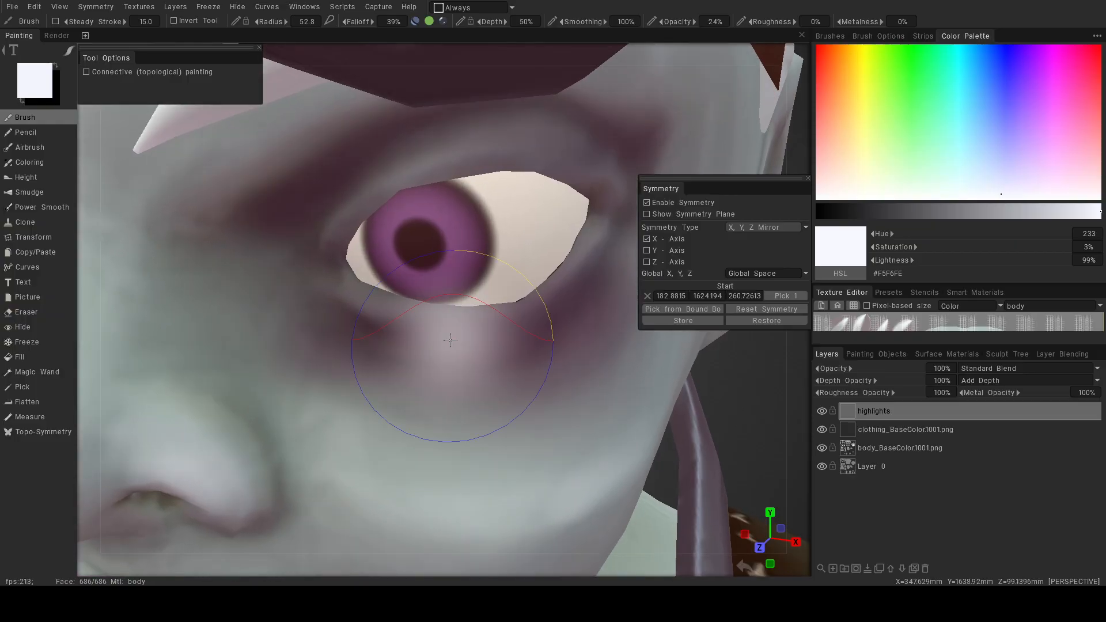
{"action": "right_click_drag", "start_coordinate": [487, 331], "coordinate": [416, 336]}
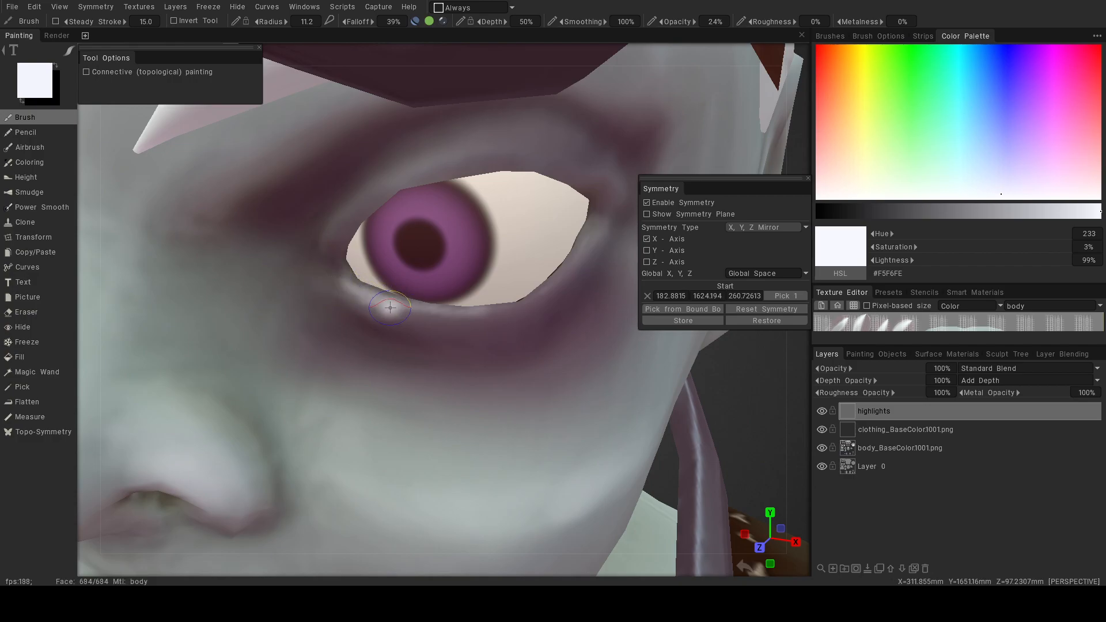
Enlarge the brush radius to 18.4 and brush a highlight along the lower eyelid from the inner corner to beneath the iris.
{"action": "right_click_drag", "start_coordinate": [398, 306], "coordinate": [424, 398], "text": "alt"}
{"action": "left_click_drag", "start_coordinate": [360, 322], "coordinate": [393, 306], "text": "alt"}
{"action": "right_click_drag", "start_coordinate": [421, 401], "coordinate": [447, 347], "text": "alt"}
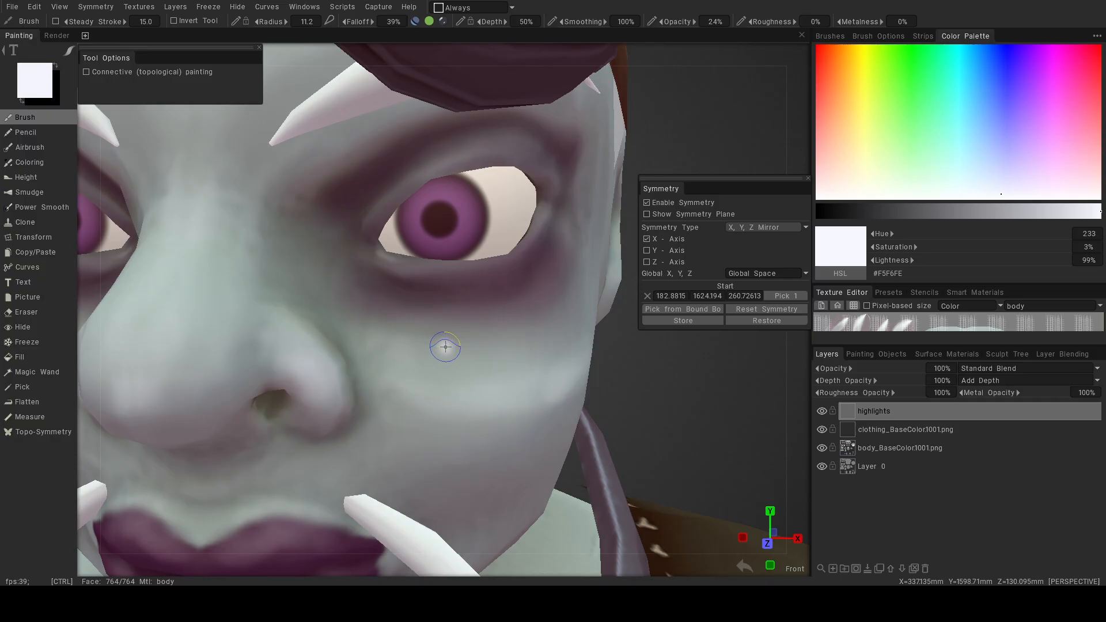
{"action": "middle_click_drag", "start_coordinate": [431, 309], "coordinate": [437, 344], "text": "alt"}
{"action": "right_click_drag", "start_coordinate": [437, 343], "coordinate": [451, 372], "text": "alt"}
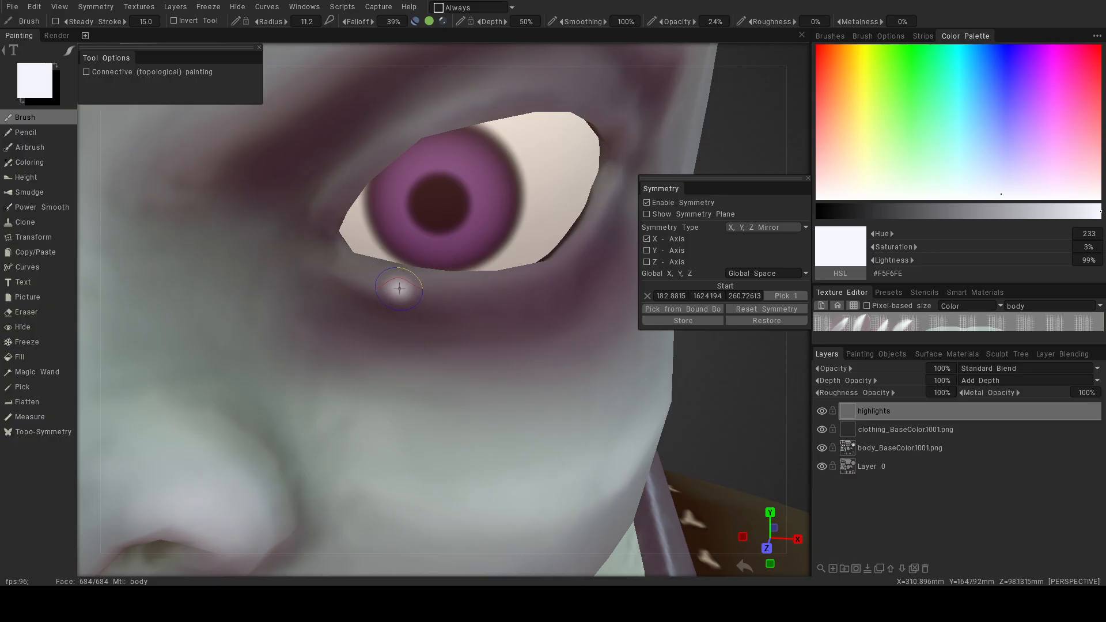
{"action": "right_click_drag", "start_coordinate": [410, 287], "coordinate": [415, 288]}
{"action": "left_click_drag", "start_coordinate": [348, 257], "coordinate": [420, 285]}
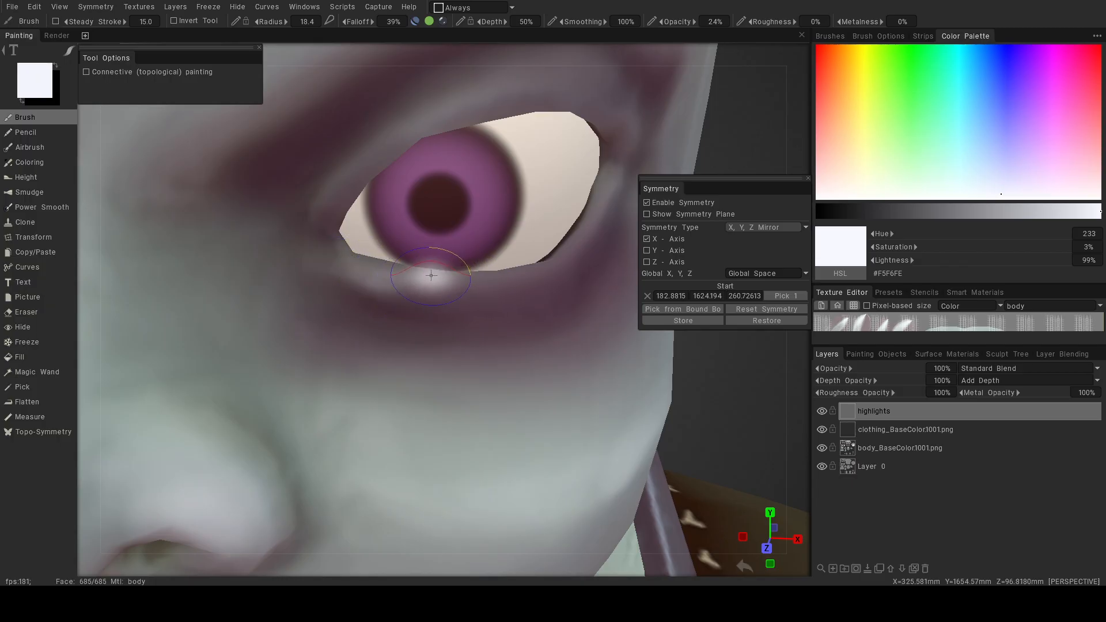
Paint a highlight across the upper eyelid above the iris.
{"action": "right_click_drag", "start_coordinate": [545, 269], "coordinate": [454, 216], "text": "alt"}
{"action": "left_click_drag", "start_coordinate": [455, 216], "coordinate": [399, 257], "text": "alt"}
{"action": "right_click_drag", "start_coordinate": [399, 257], "coordinate": [449, 276], "text": "alt"}
{"action": "middle_click_drag", "start_coordinate": [450, 275], "coordinate": [604, 342], "text": "alt"}
{"action": "left_click_drag", "start_coordinate": [604, 342], "coordinate": [481, 302], "text": "alt"}
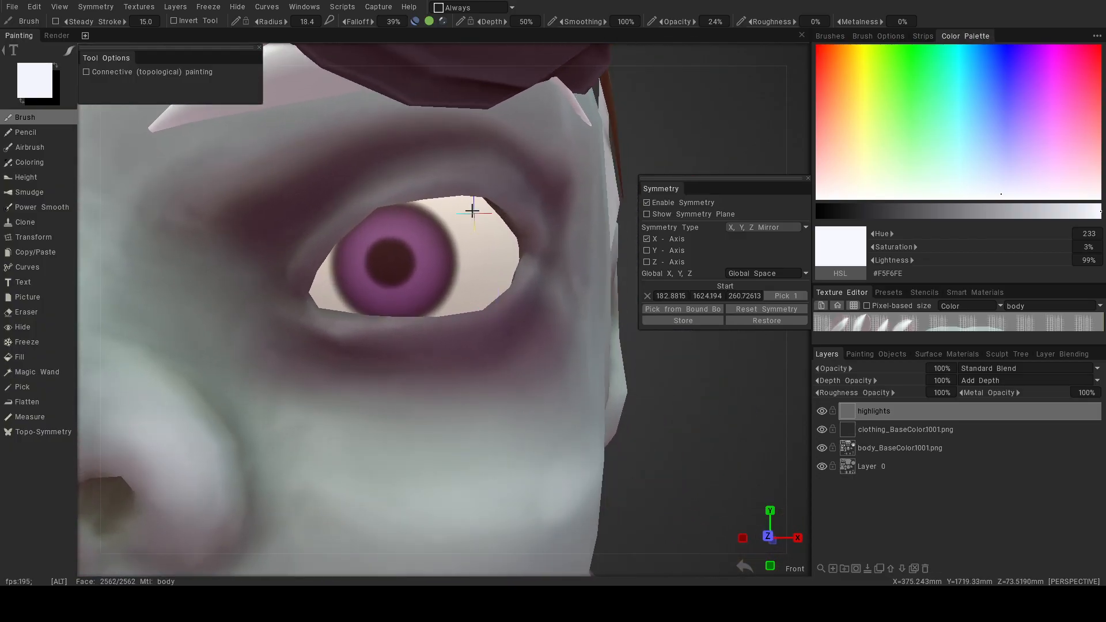
{"action": "right_click_drag", "start_coordinate": [477, 218], "coordinate": [483, 204], "text": "alt"}
{"action": "middle_click_drag", "start_coordinate": [483, 205], "coordinate": [504, 270], "text": "alt"}
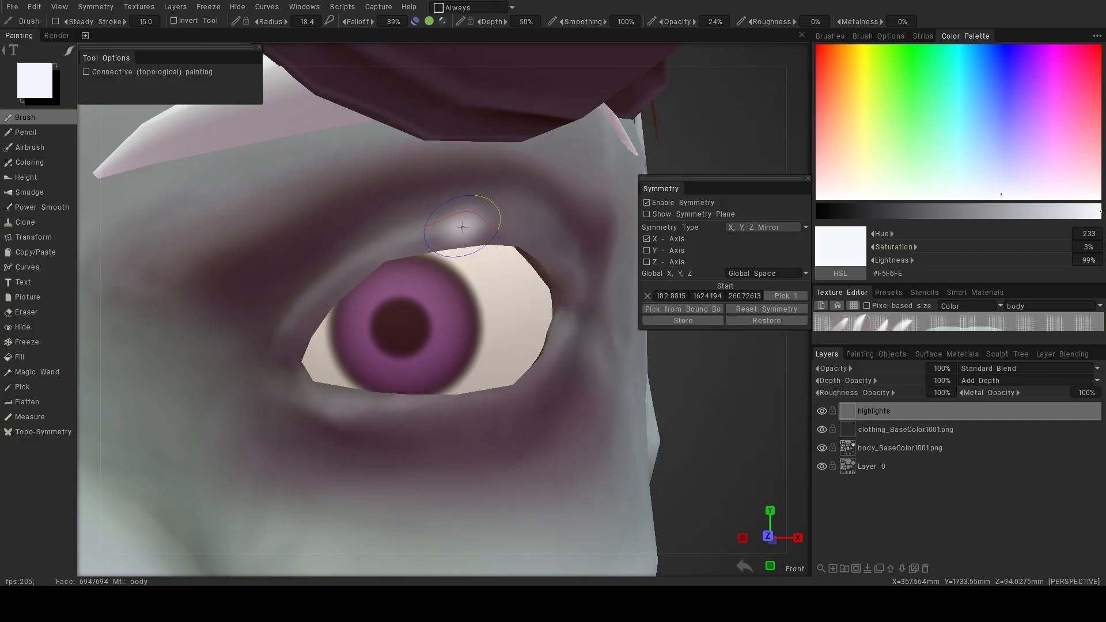
{"action": "left_click_drag", "start_coordinate": [510, 233], "coordinate": [529, 235]}
{"action": "left_click_drag", "start_coordinate": [457, 223], "coordinate": [510, 229]}
Try a highlight stroke across the tip of the nose, and undo it.
{"action": "right_click_drag", "start_coordinate": [522, 237], "coordinate": [416, 248], "text": "alt"}
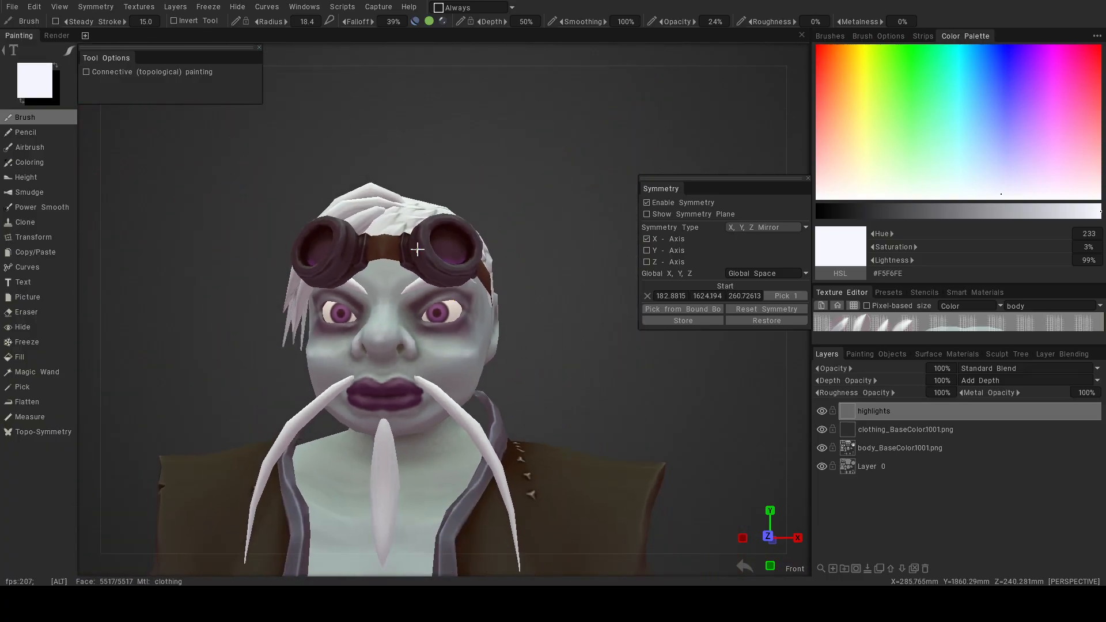
{"action": "left_click_drag", "start_coordinate": [418, 251], "coordinate": [439, 271], "text": "alt"}
{"action": "left_click_drag", "start_coordinate": [542, 340], "coordinate": [528, 365], "text": "alt"}
{"action": "middle_click_drag", "start_coordinate": [527, 365], "coordinate": [510, 314], "text": "alt"}
{"action": "right_click_drag", "start_coordinate": [509, 313], "coordinate": [524, 330], "text": "alt"}
{"action": "middle_click_drag", "start_coordinate": [523, 330], "coordinate": [525, 352], "text": "alt"}
{"action": "mouse_move", "coordinate": [524, 351]}
{"action": "left_mouse_down", "text": "alt"}
{"action": "mouse_move", "coordinate": [468, 359]}
{"action": "mouse_move", "coordinate": [464, 348]}
{"action": "left_mouse_up", "text": "alt"}
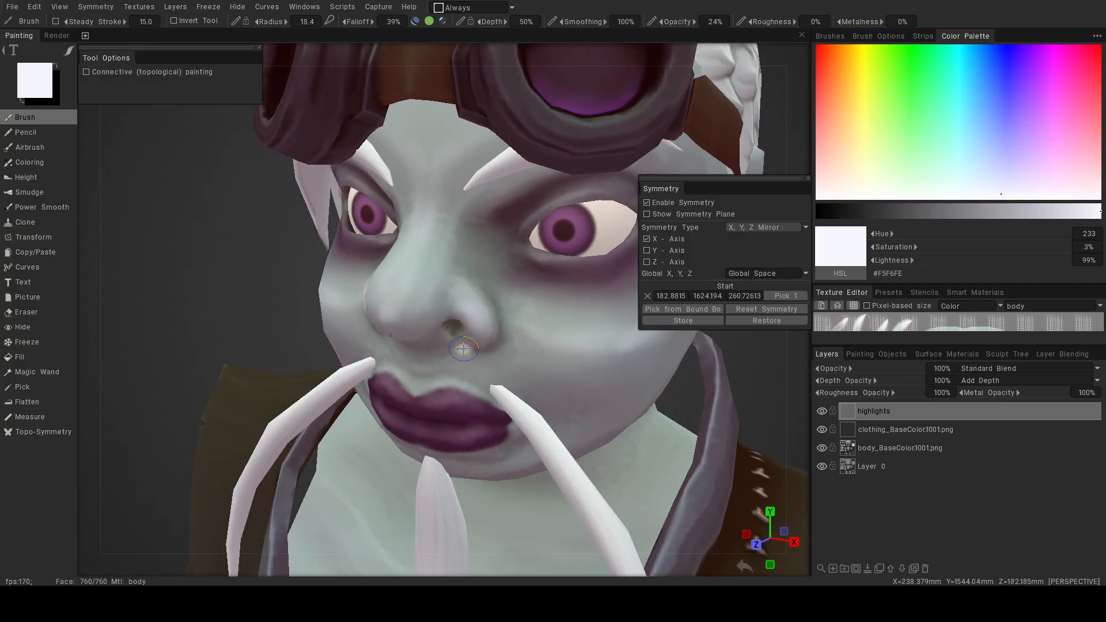
{"action": "left_click_drag", "start_coordinate": [436, 295], "coordinate": [397, 312]}
{"action": "key", "text": "ctrl+z"}
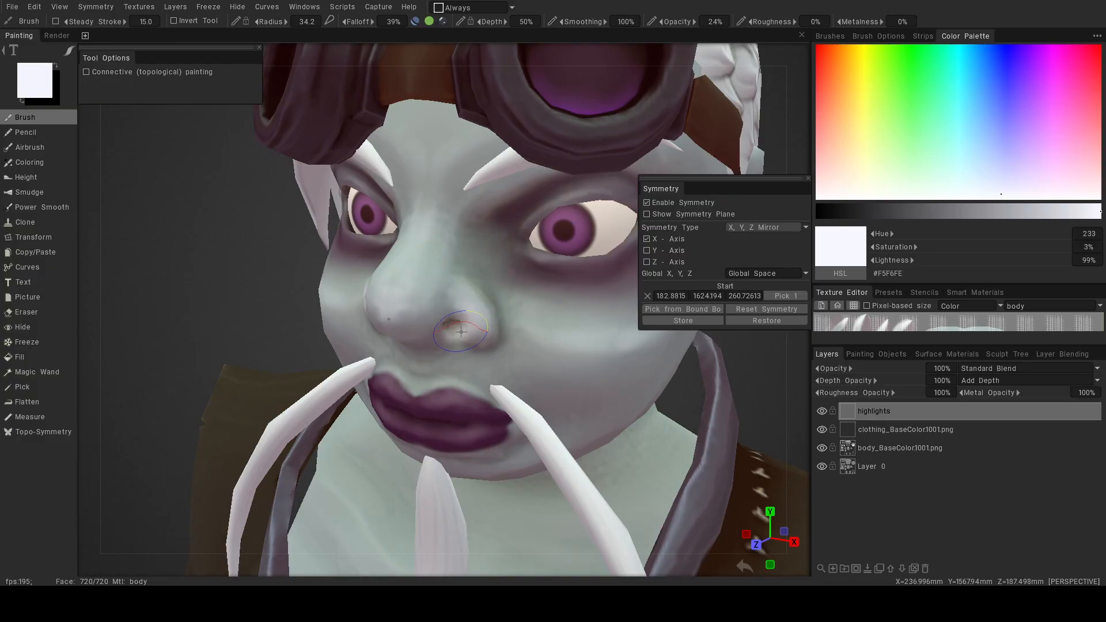
Make the corset_low.001 object visible again.
{"action": "middle_click_drag", "start_coordinate": [568, 284], "coordinate": [525, 202], "text": "alt"}
{"action": "mouse_move", "coordinate": [471, 258]}
{"action": "left_mouse_down", "text": "alt"}
{"action": "mouse_move", "coordinate": [531, 227]}
{"action": "mouse_move", "coordinate": [509, 236]}
{"action": "left_mouse_up", "text": "alt"}
{"action": "right_click_drag", "start_coordinate": [509, 237], "coordinate": [535, 330], "text": "alt"}
{"action": "mouse_move", "coordinate": [535, 330]}
{"action": "middle_mouse_down", "text": "alt"}
{"action": "mouse_move", "coordinate": [516, 196]}
{"action": "mouse_move", "coordinate": [527, 191]}
{"action": "middle_mouse_up", "text": "alt"}
{"action": "left_click_drag", "start_coordinate": [547, 272], "coordinate": [509, 372], "text": "alt"}
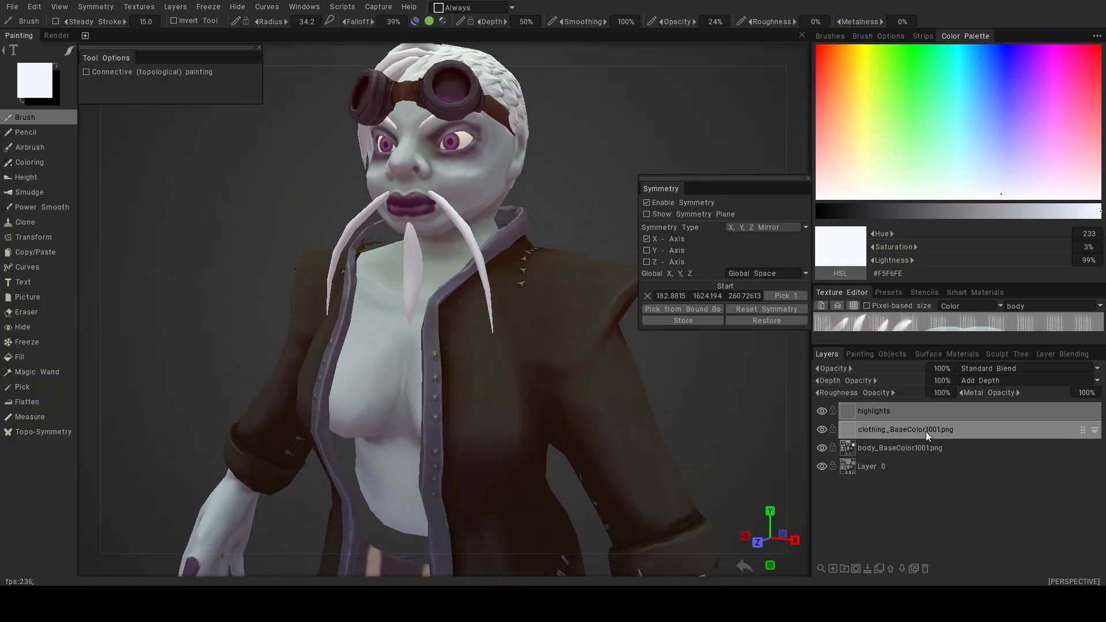
{"action": "left_click", "coordinate": [869, 354]}
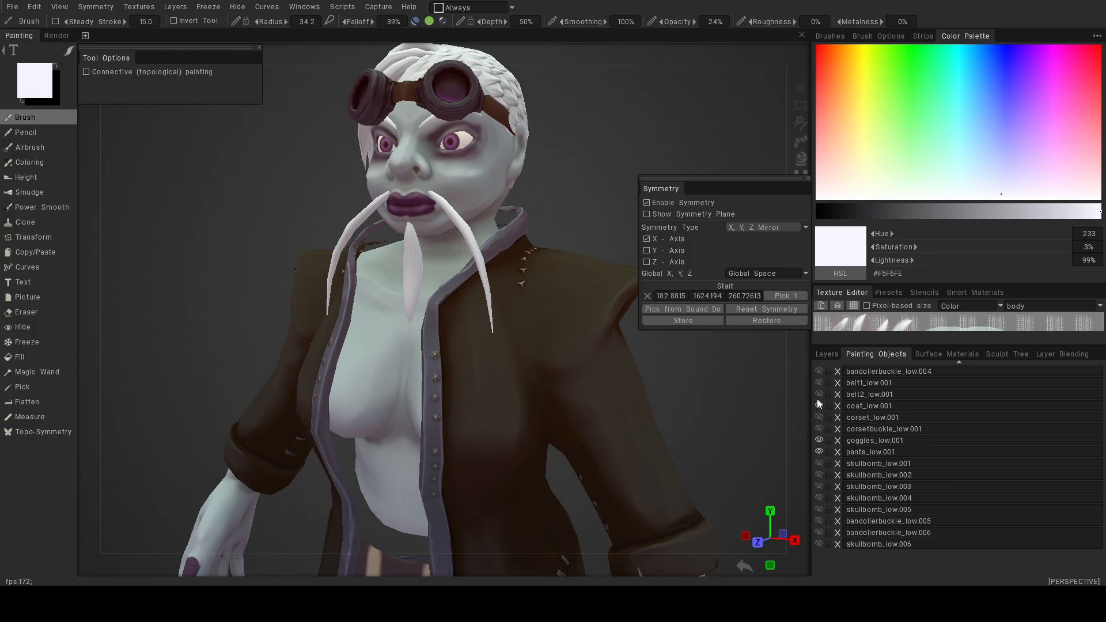
{"action": "left_click", "coordinate": [819, 417]}
Hide the beard_low.001 object so the neck and upper chest can be painted unobstructed.
{"action": "left_click_drag", "start_coordinate": [709, 421], "coordinate": [666, 422], "text": "alt"}
{"action": "middle_click_drag", "start_coordinate": [530, 356], "coordinate": [561, 388], "text": "alt"}
{"action": "right_click_drag", "start_coordinate": [478, 363], "coordinate": [519, 398], "text": "alt"}
{"action": "left_click_drag", "start_coordinate": [540, 394], "coordinate": [512, 398], "text": "alt"}
{"action": "middle_click_drag", "start_coordinate": [342, 359], "coordinate": [405, 346], "text": "alt"}
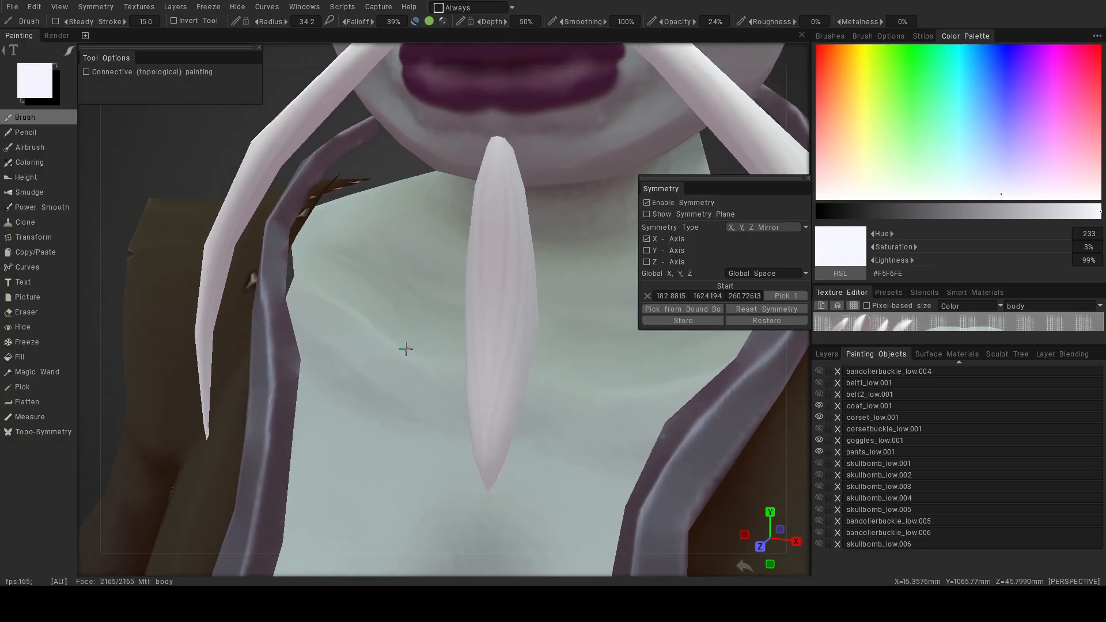
{"action": "scroll", "coordinate": [896, 427], "scroll_direction": "up", "scroll_amount": 5}
{"action": "scroll", "coordinate": [893, 420], "scroll_direction": "up", "scroll_amount": 5}
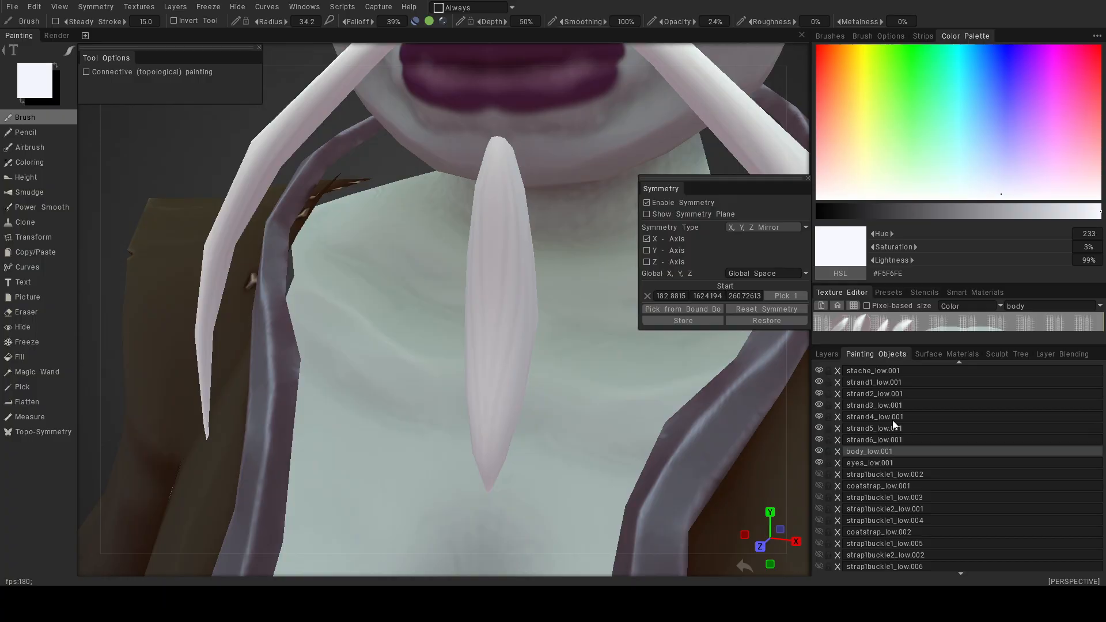
{"action": "left_click", "coordinate": [819, 370]}
{"action": "left_click_drag", "start_coordinate": [576, 369], "coordinate": [519, 386], "text": "alt"}
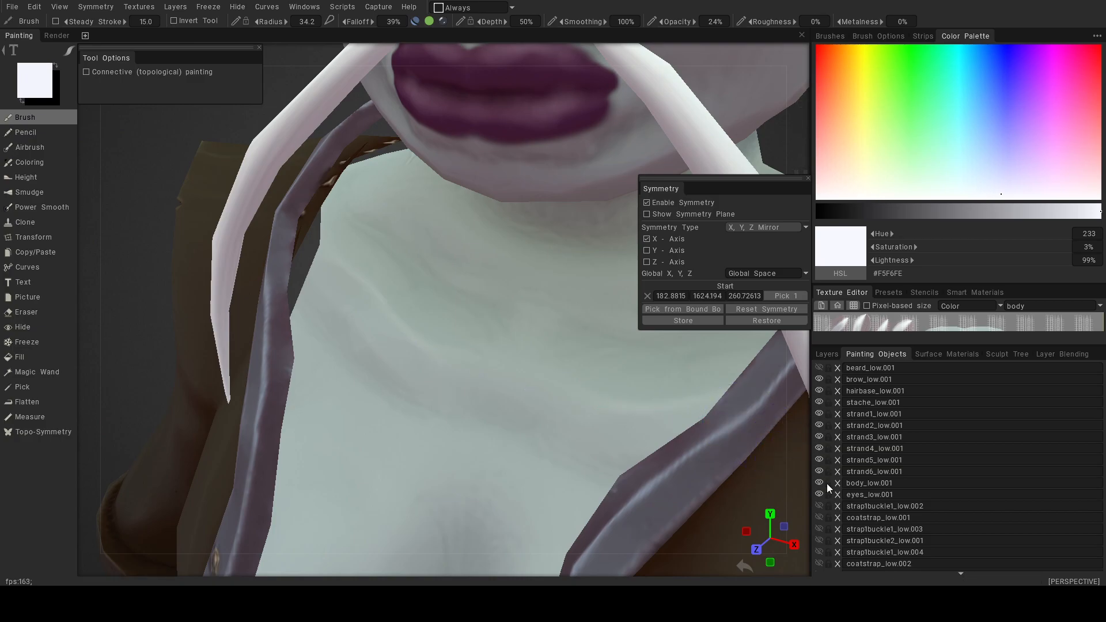
{"action": "scroll", "coordinate": [838, 540], "scroll_direction": "down", "scroll_amount": 3}
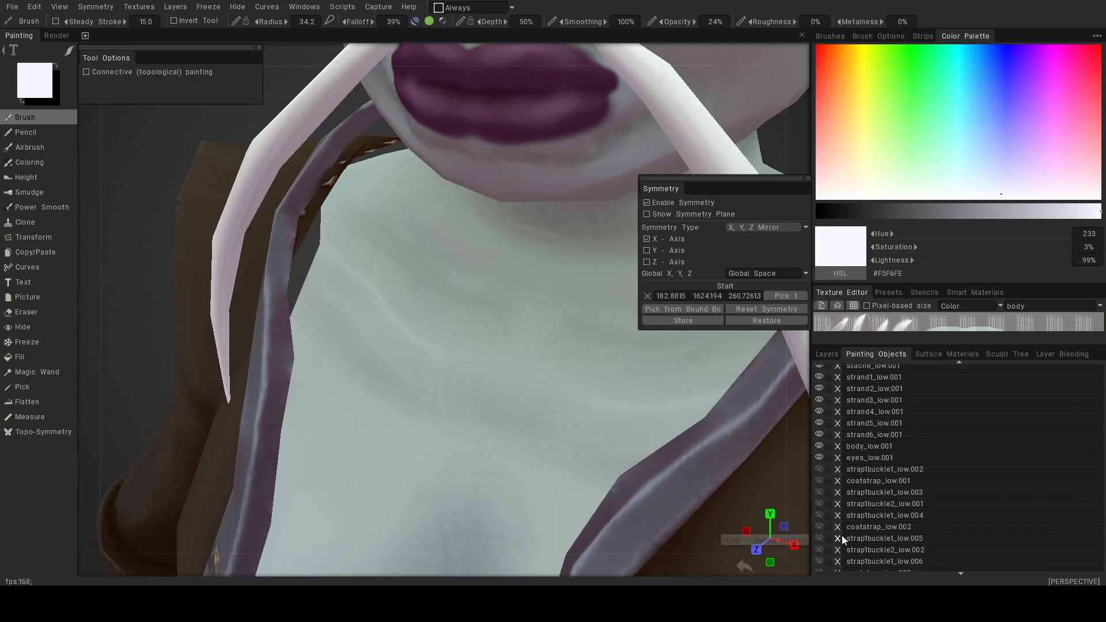
{"action": "scroll", "coordinate": [870, 484], "scroll_direction": "down", "scroll_amount": 3}
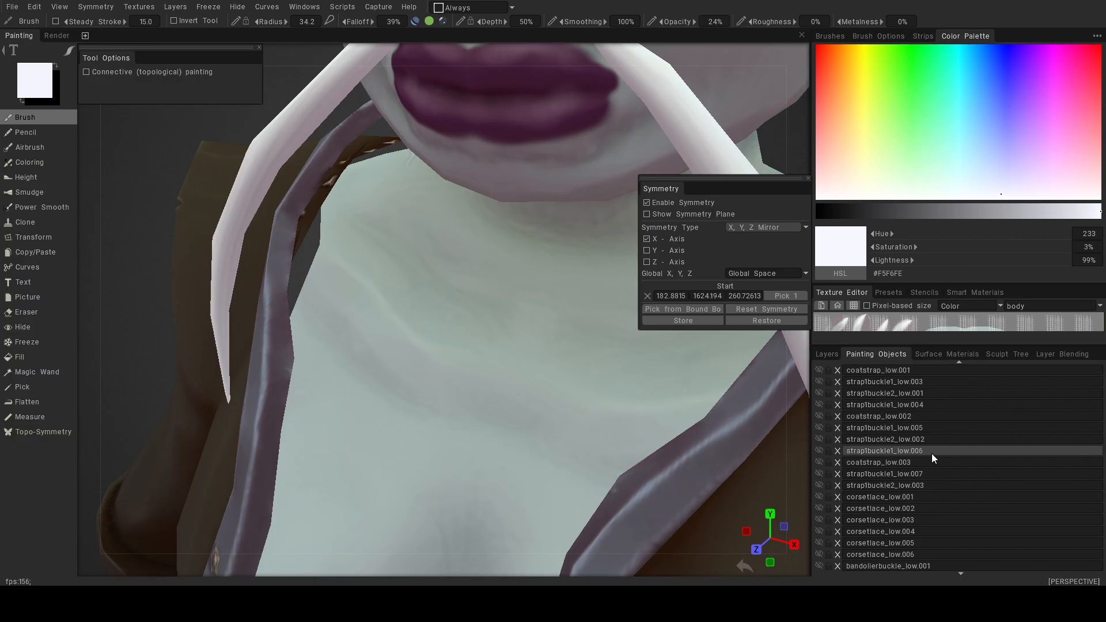
{"action": "scroll", "coordinate": [917, 421], "scroll_direction": "up", "scroll_amount": 1}
{"action": "scroll", "coordinate": [896, 421], "scroll_direction": "up", "scroll_amount": 3}
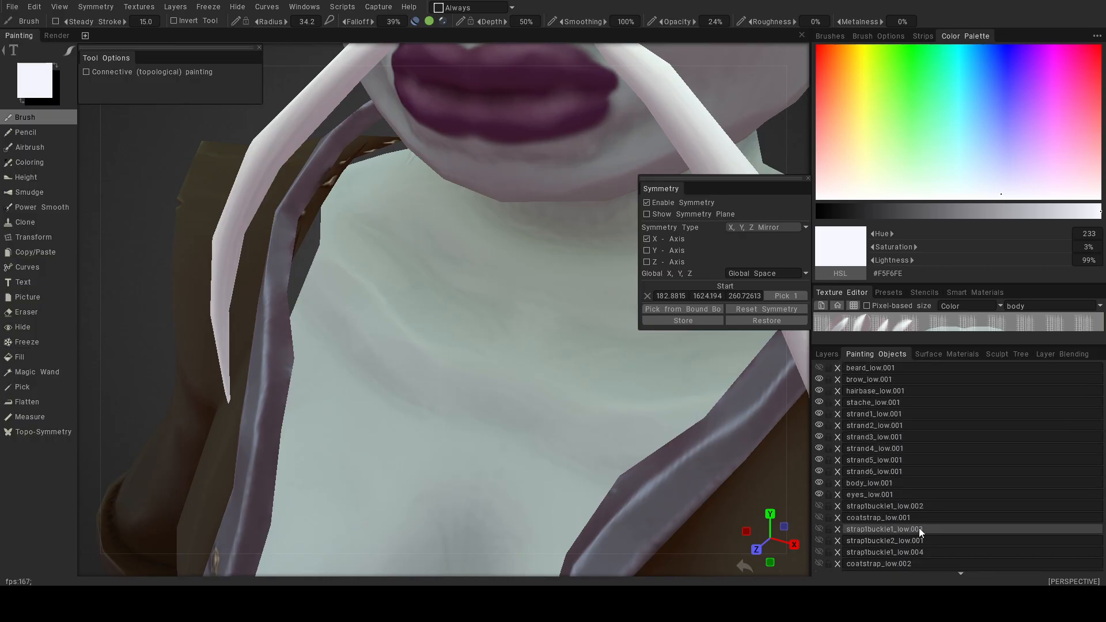
Hide the coat_low.001 object to expose the collarbones and shoulders.
{"action": "scroll", "coordinate": [887, 437], "scroll_direction": "down", "scroll_amount": 7}
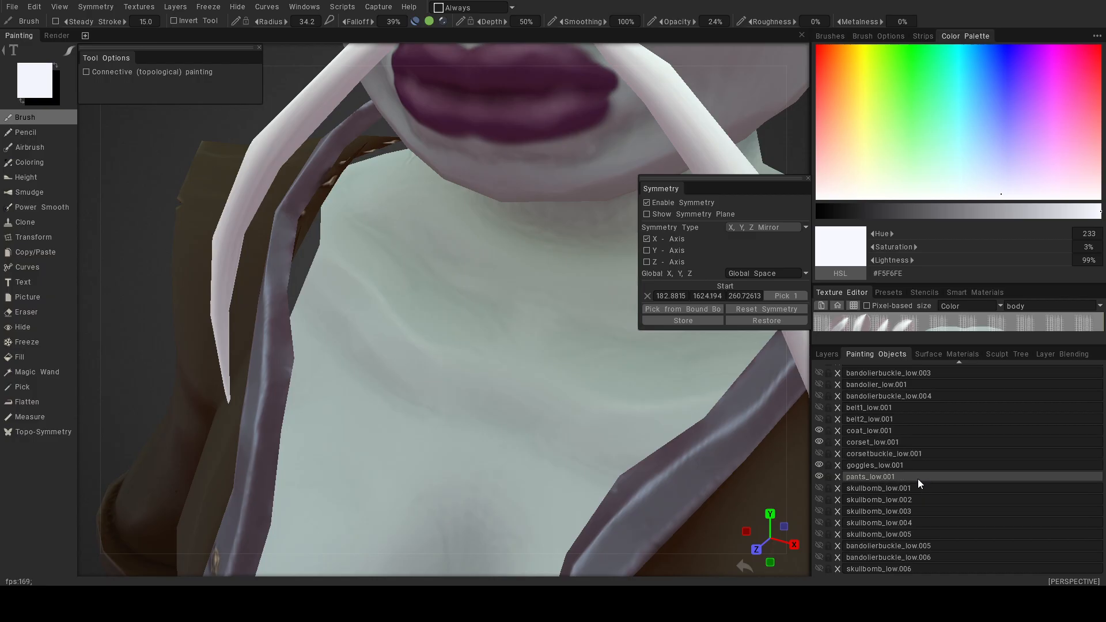
{"action": "scroll", "coordinate": [901, 536], "scroll_direction": "up", "scroll_amount": 3}
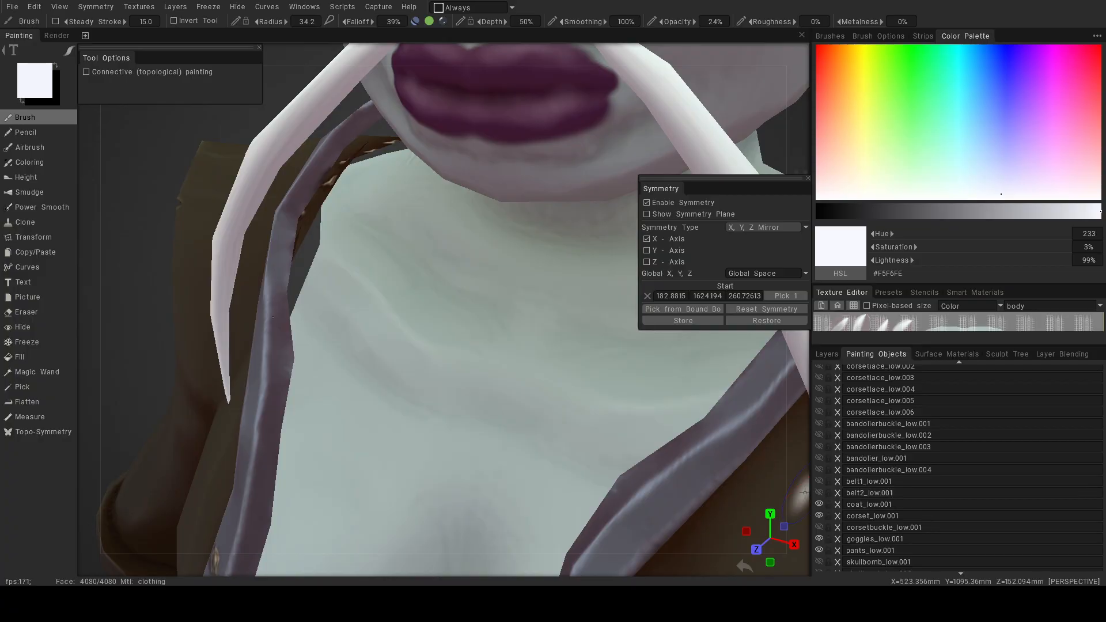
{"action": "left_click", "coordinate": [821, 506]}
{"action": "mouse_move", "coordinate": [540, 381]}
{"action": "left_mouse_down", "text": "alt"}
{"action": "mouse_move", "coordinate": [566, 385]}
{"action": "mouse_move", "coordinate": [554, 372]}
{"action": "left_mouse_up", "text": "alt"}
Paint mirrored highlights along the collarbones, enlarging the brush radius from 34.2 to 60.2 for softer strokes.
{"action": "scroll", "coordinate": [547, 375], "scroll_direction": "down", "scroll_amount": 6}
{"action": "scroll", "coordinate": [570, 380], "scroll_direction": "up", "scroll_amount": 5}
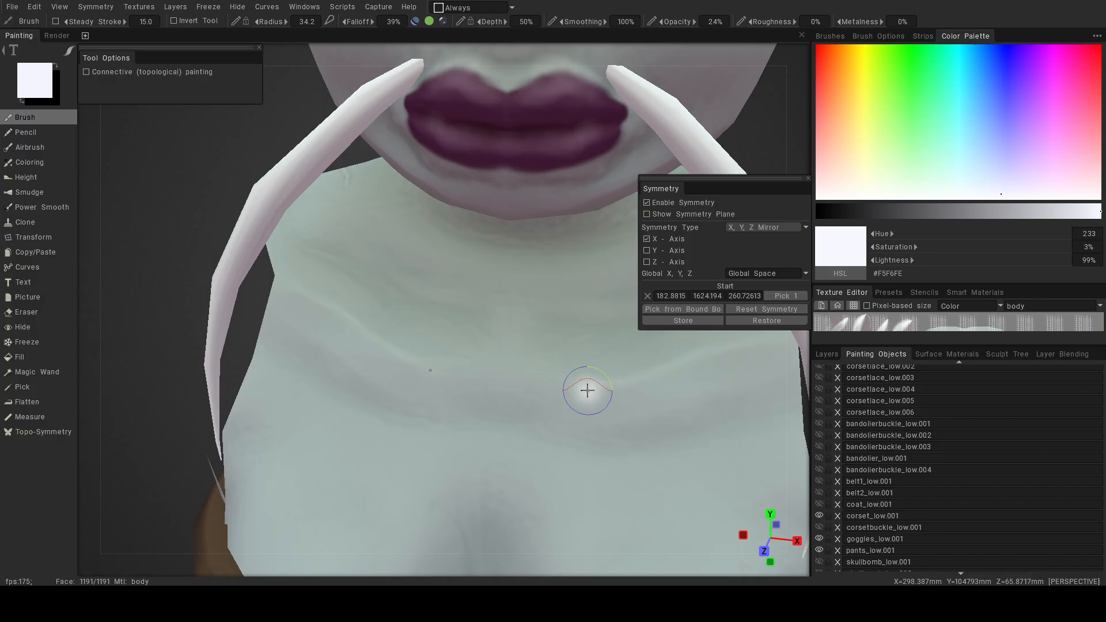
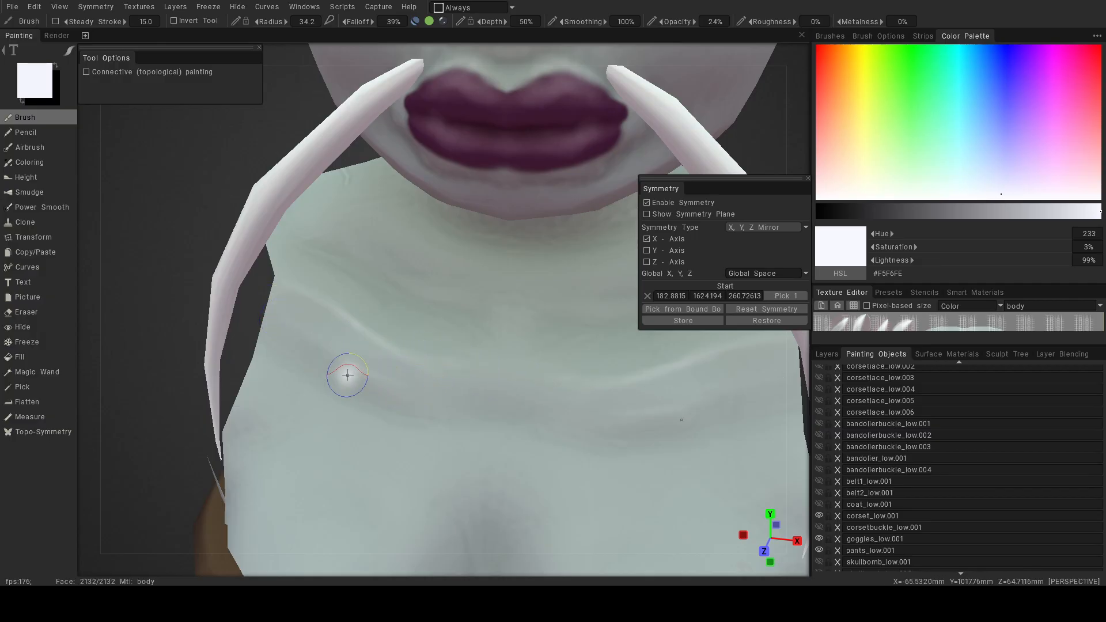
{"action": "scroll", "coordinate": [356, 367], "scroll_direction": "up", "scroll_amount": 4}
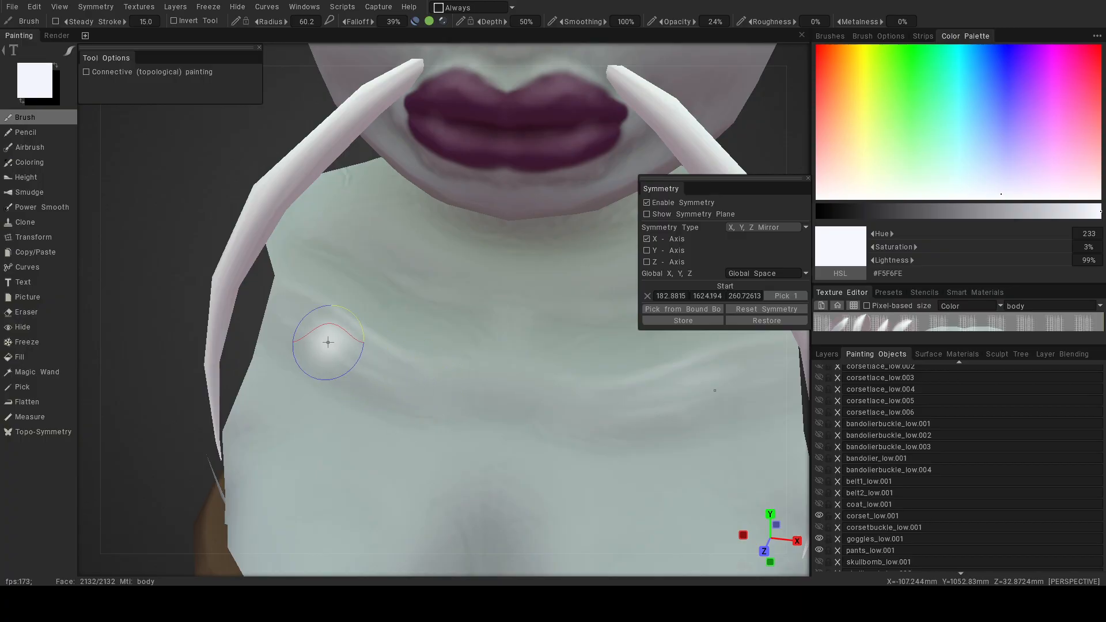
{"action": "right_click_drag", "start_coordinate": [405, 385], "coordinate": [303, 352], "text": "alt"}
{"action": "left_click_drag", "start_coordinate": [303, 352], "coordinate": [334, 312], "text": "alt"}
{"action": "right_click_drag", "start_coordinate": [334, 312], "coordinate": [401, 363], "text": "alt"}
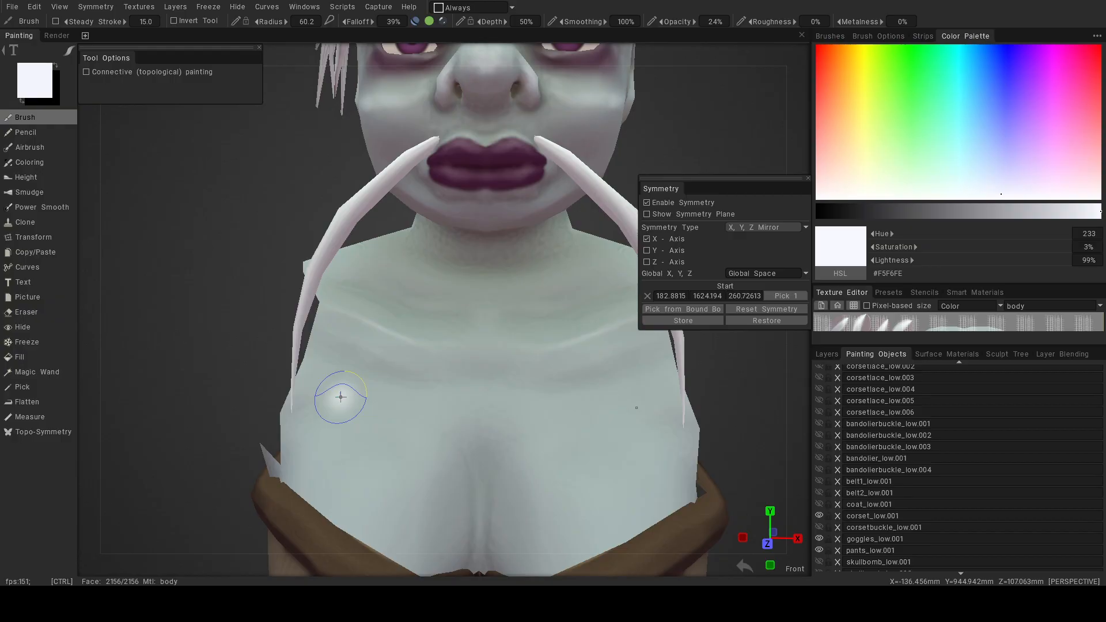
Brush soft highlights over the upper chest below the collarbones with the 60.2 radius brush.
{"action": "right_click_drag", "start_coordinate": [340, 397], "coordinate": [452, 470], "text": "alt"}
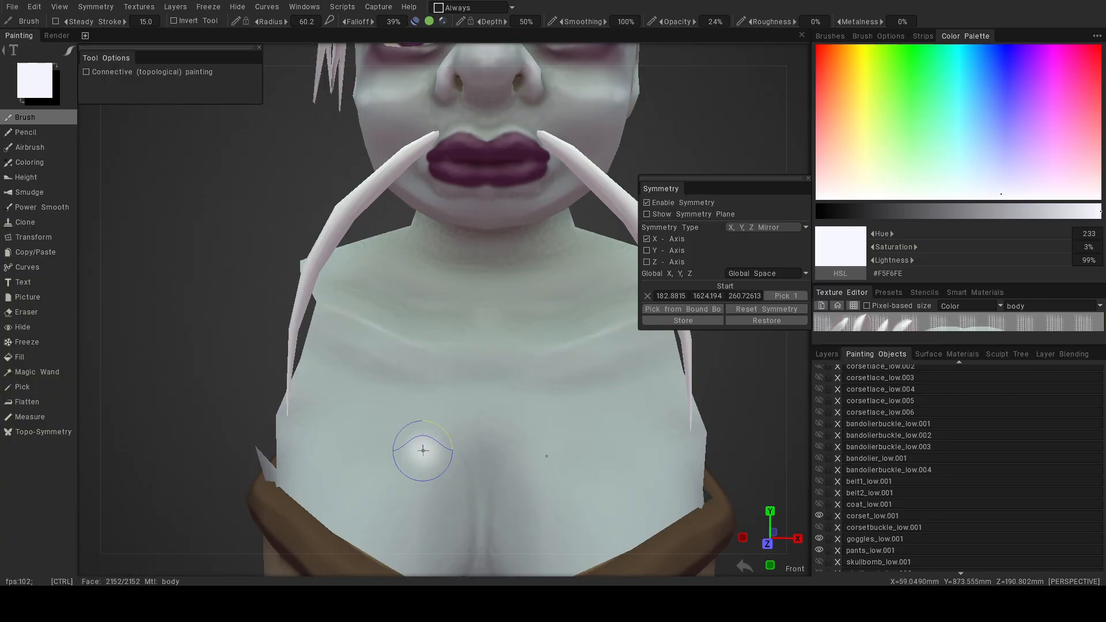
{"action": "right_click_drag", "start_coordinate": [395, 409], "coordinate": [397, 446], "text": "alt"}
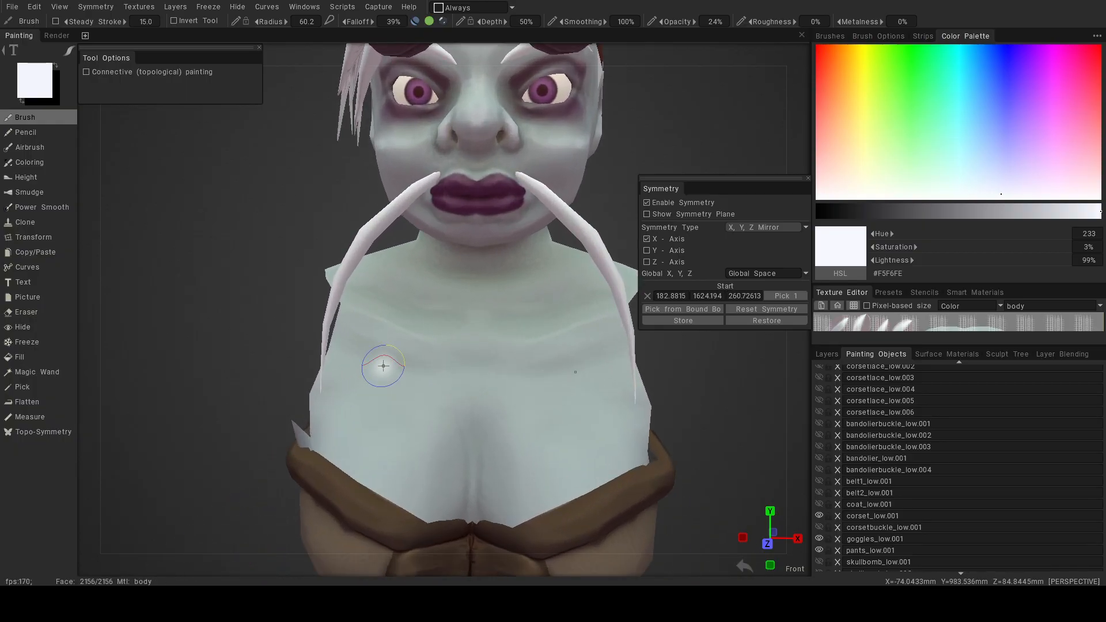
{"action": "right_click_drag", "start_coordinate": [395, 377], "coordinate": [350, 429], "text": "alt"}
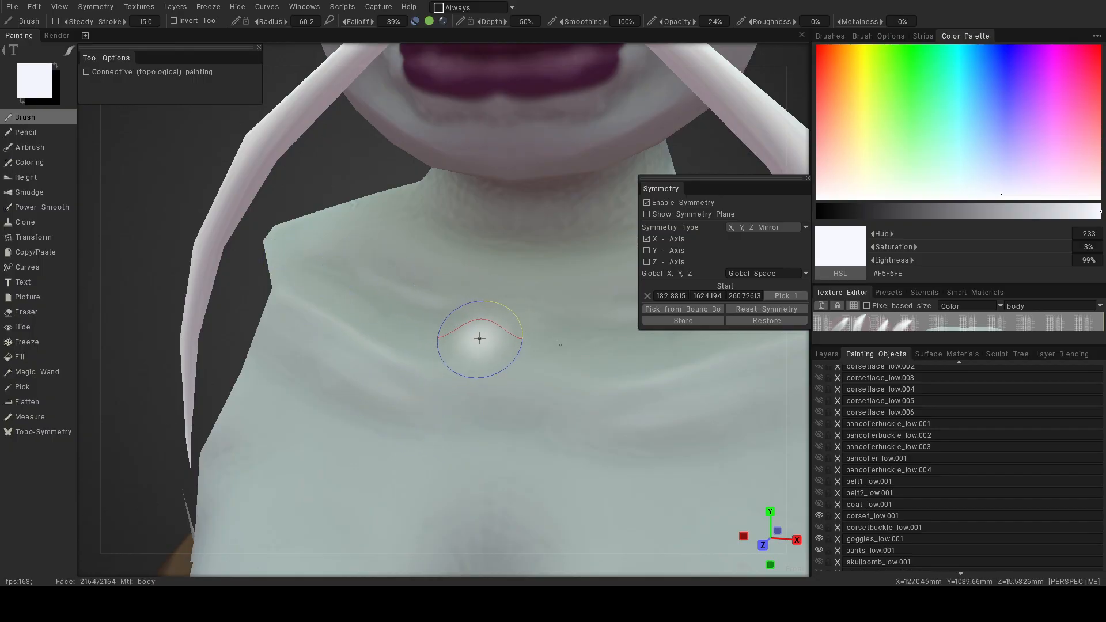
Build up soft highlights around the collarbones and the base of the neck.
{"action": "right_click_drag", "start_coordinate": [354, 332], "coordinate": [306, 308], "text": "alt"}
{"action": "mouse_move", "coordinate": [333, 314]}
{"action": "left_mouse_down", "text": "alt"}
{"action": "mouse_move", "coordinate": [315, 318]}
{"action": "mouse_move", "coordinate": [344, 318]}
{"action": "left_mouse_up", "text": "alt"}
{"action": "right_click_drag", "start_coordinate": [358, 317], "coordinate": [493, 369], "text": "alt"}
{"action": "mouse_move", "coordinate": [492, 368]}
{"action": "left_mouse_down", "text": "alt"}
{"action": "mouse_move", "coordinate": [442, 353]}
{"action": "mouse_move", "coordinate": [449, 359]}
{"action": "left_mouse_up", "text": "alt"}
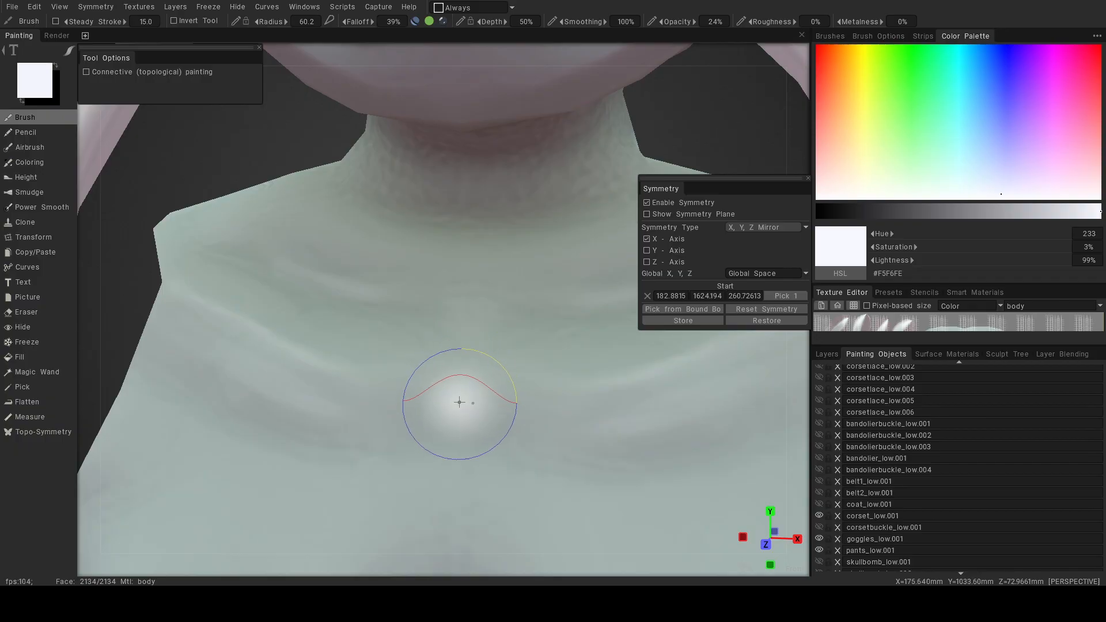
{"action": "mouse_move", "coordinate": [510, 305]}
{"action": "left_mouse_down", "text": "alt"}
{"action": "mouse_move", "coordinate": [387, 320]}
{"action": "mouse_move", "coordinate": [419, 313]}
{"action": "mouse_move", "coordinate": [472, 274]}
{"action": "left_mouse_up", "text": "alt"}
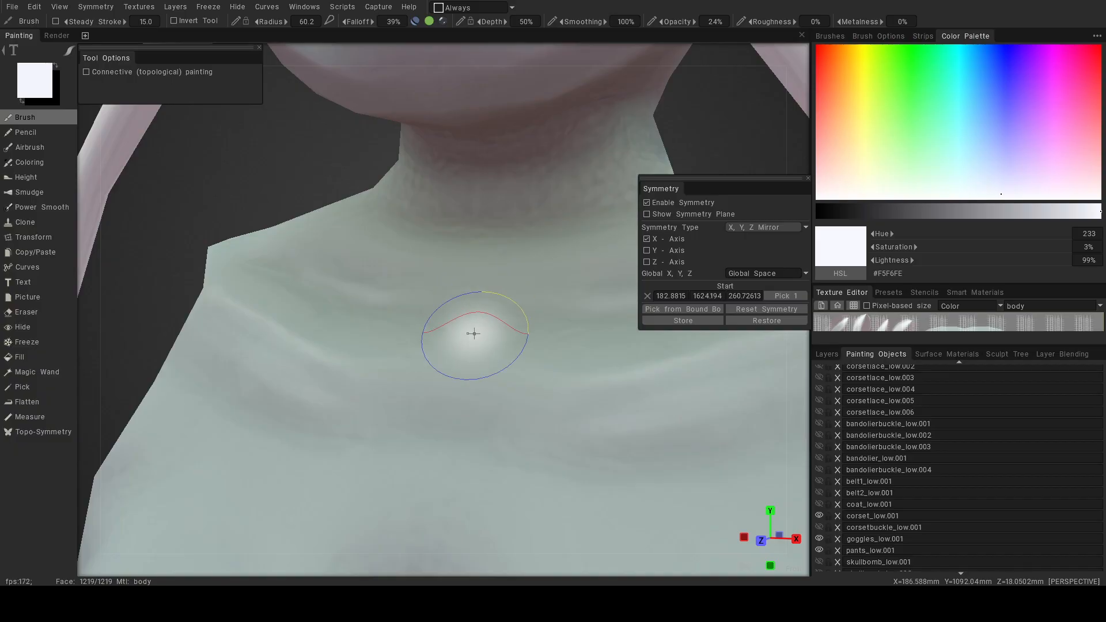
{"action": "mouse_move", "coordinate": [469, 309]}
{"action": "left_mouse_down", "text": "alt"}
{"action": "mouse_move", "coordinate": [437, 354]}
{"action": "mouse_move", "coordinate": [494, 348]}
{"action": "left_mouse_up", "text": "alt"}
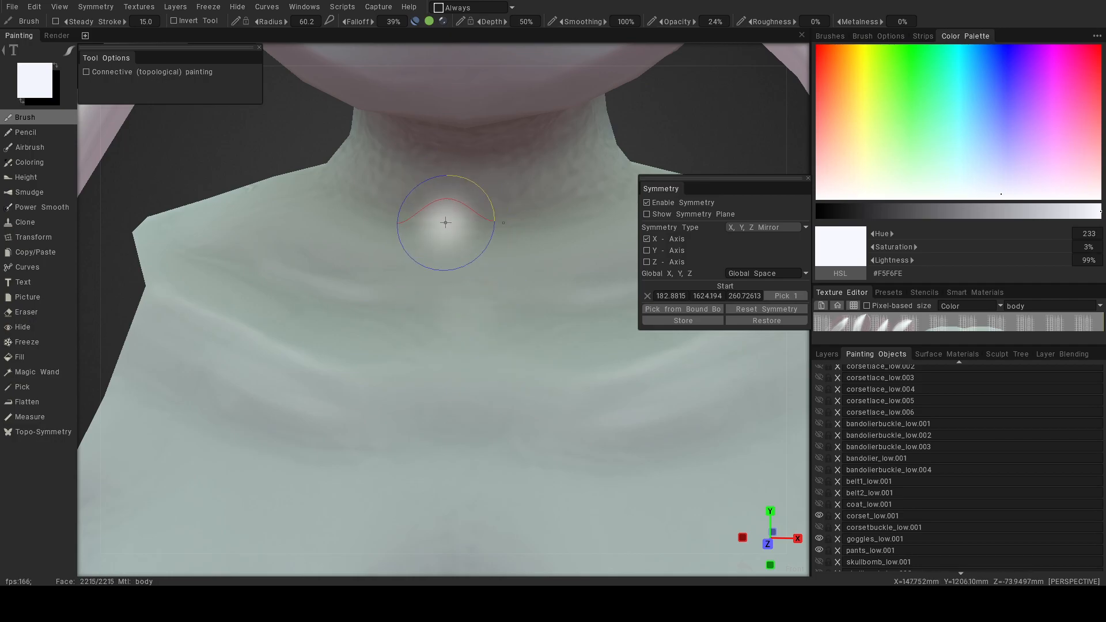
{"action": "left_click_drag", "start_coordinate": [449, 270], "coordinate": [446, 304], "text": "alt"}
{"action": "right_click_drag", "start_coordinate": [447, 304], "coordinate": [354, 306], "text": "alt"}
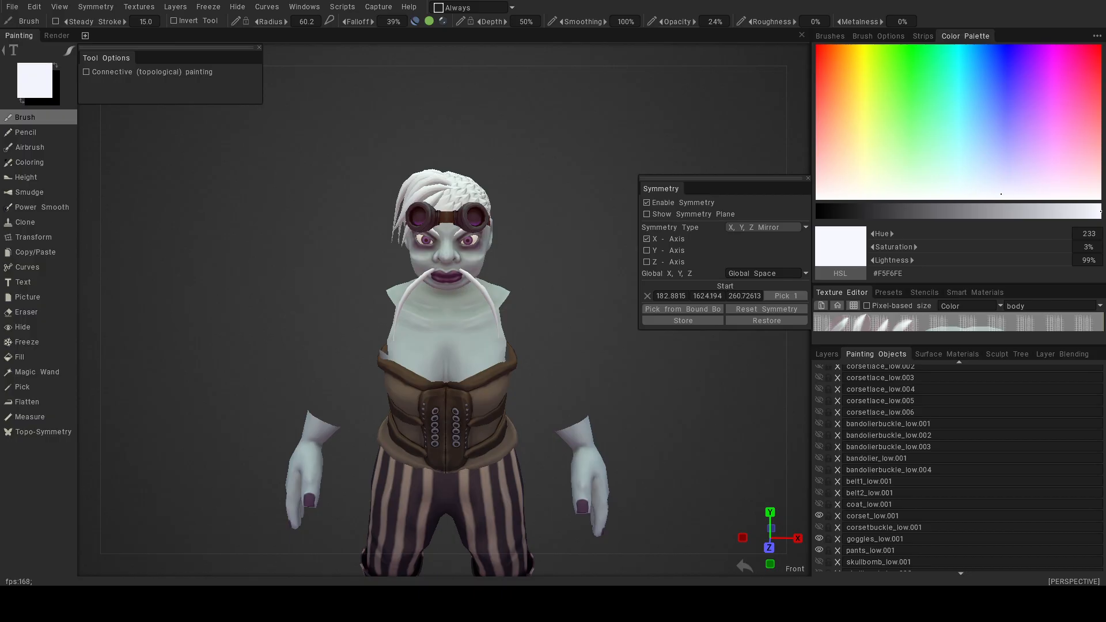
Set the brush radius to 101 and paint broad soft highlights down the side of the neck onto the shoulder.
{"action": "right_click_drag", "start_coordinate": [470, 352], "coordinate": [530, 379], "text": "alt"}
{"action": "left_click_drag", "start_coordinate": [530, 379], "coordinate": [467, 378], "text": "alt"}
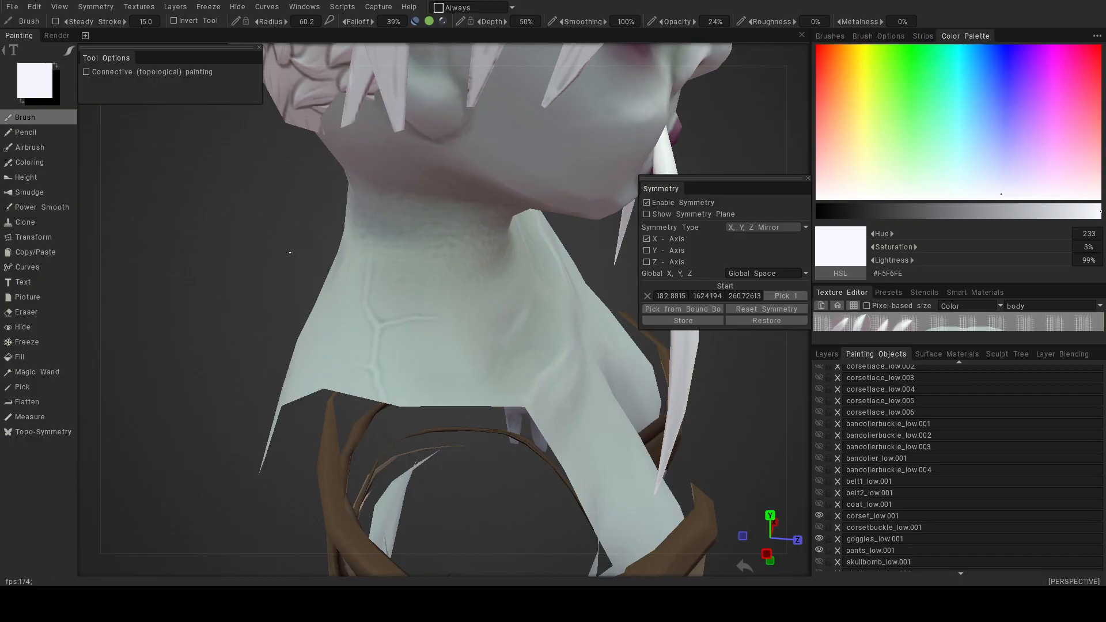
{"action": "right_click_drag", "start_coordinate": [408, 317], "coordinate": [417, 314]}
{"action": "mouse_move", "coordinate": [378, 242]}
{"action": "left_mouse_down"}
{"action": "mouse_move", "coordinate": [356, 257]}
{"action": "mouse_move", "coordinate": [369, 360]}
{"action": "left_mouse_up"}
{"action": "left_click_drag", "start_coordinate": [378, 266], "coordinate": [399, 368]}
{"action": "left_click_drag", "start_coordinate": [413, 313], "coordinate": [444, 388]}
{"action": "mouse_move", "coordinate": [355, 271]}
{"action": "left_mouse_down"}
{"action": "mouse_move", "coordinate": [324, 369]}
{"action": "mouse_move", "coordinate": [368, 299]}
{"action": "mouse_move", "coordinate": [412, 305]}
{"action": "mouse_move", "coordinate": [440, 383]}
{"action": "mouse_move", "coordinate": [346, 272]}
{"action": "mouse_move", "coordinate": [396, 305]}
{"action": "left_mouse_up"}
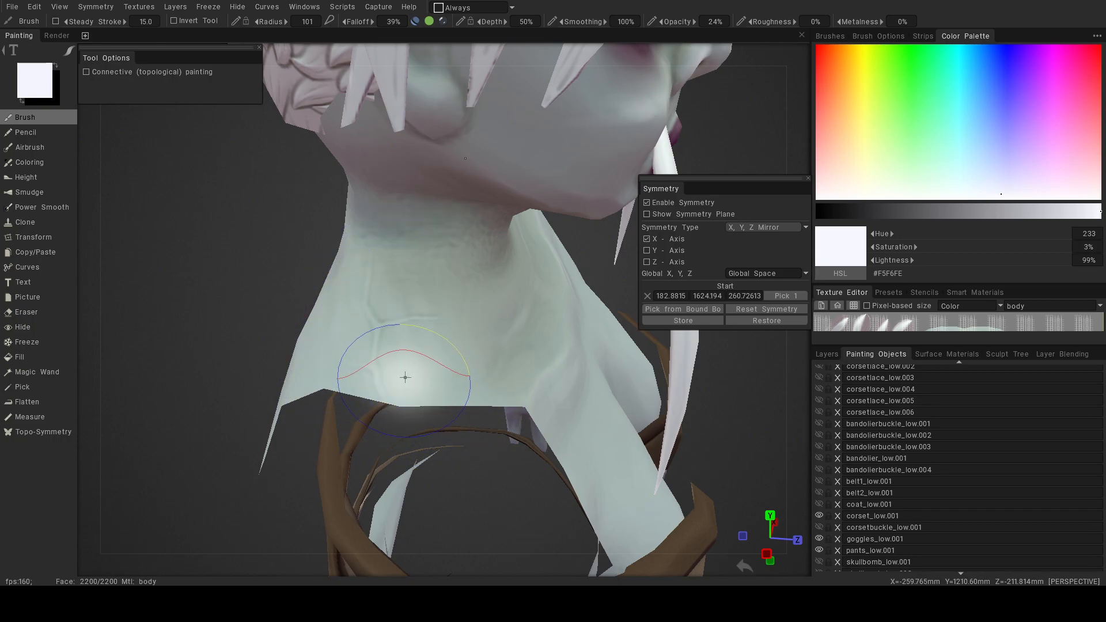
Examine the torso and hands from several angles to judge the skin shading.
{"action": "left_click_drag", "start_coordinate": [408, 377], "coordinate": [319, 313], "text": "alt"}
{"action": "right_click_drag", "start_coordinate": [319, 314], "coordinate": [459, 397], "text": "alt"}
{"action": "left_click_drag", "start_coordinate": [459, 398], "coordinate": [426, 388], "text": "alt"}
{"action": "middle_click_drag", "start_coordinate": [502, 383], "coordinate": [369, 276], "text": "alt"}
{"action": "left_click_drag", "start_coordinate": [461, 354], "coordinate": [395, 345], "text": "alt"}
{"action": "middle_click_drag", "start_coordinate": [396, 345], "coordinate": [346, 271], "text": "alt"}
{"action": "right_click_drag", "start_coordinate": [369, 293], "coordinate": [391, 311], "text": "alt"}
{"action": "middle_click_drag", "start_coordinate": [392, 311], "coordinate": [394, 242], "text": "alt"}
{"action": "left_click_drag", "start_coordinate": [368, 247], "coordinate": [391, 251], "text": "alt"}
{"action": "right_click_drag", "start_coordinate": [368, 248], "coordinate": [434, 296], "text": "alt"}
{"action": "left_click_drag", "start_coordinate": [433, 296], "coordinate": [444, 167], "text": "alt"}
{"action": "left_click_drag", "start_coordinate": [492, 238], "coordinate": [541, 311], "text": "alt"}
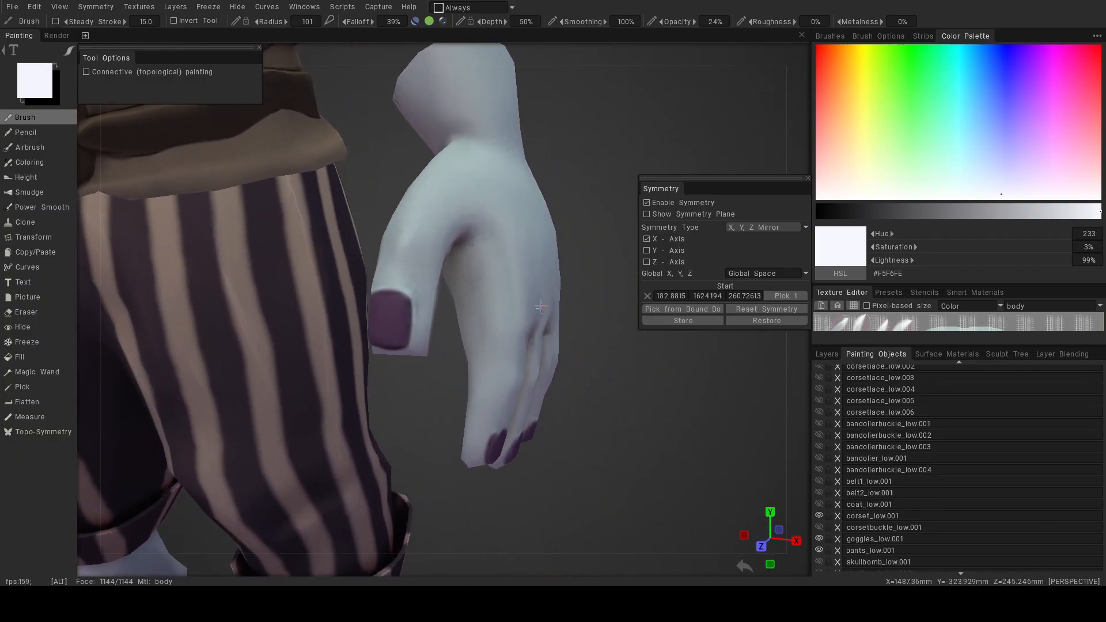
{"action": "right_click_drag", "start_coordinate": [535, 297], "coordinate": [441, 268], "text": "alt"}
{"action": "left_click_drag", "start_coordinate": [440, 269], "coordinate": [465, 243], "text": "alt"}
{"action": "middle_click_drag", "start_coordinate": [465, 242], "coordinate": [521, 375], "text": "alt"}
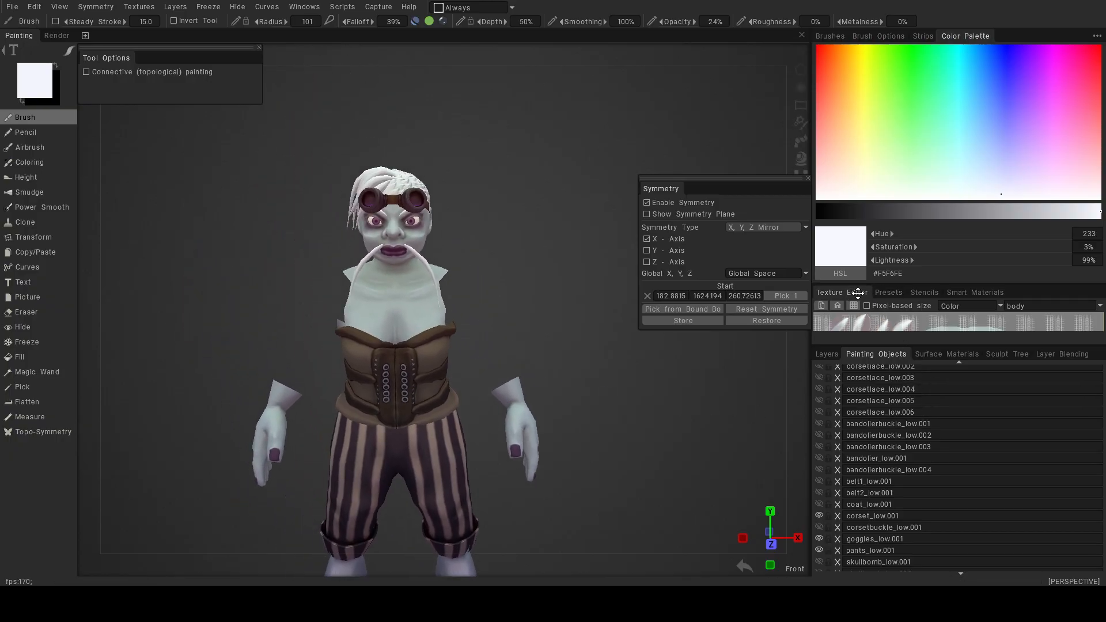
Toggle the highlights layer's visibility to compare the result, and inspect the character from the front and back.
{"action": "left_click", "coordinate": [818, 355]}
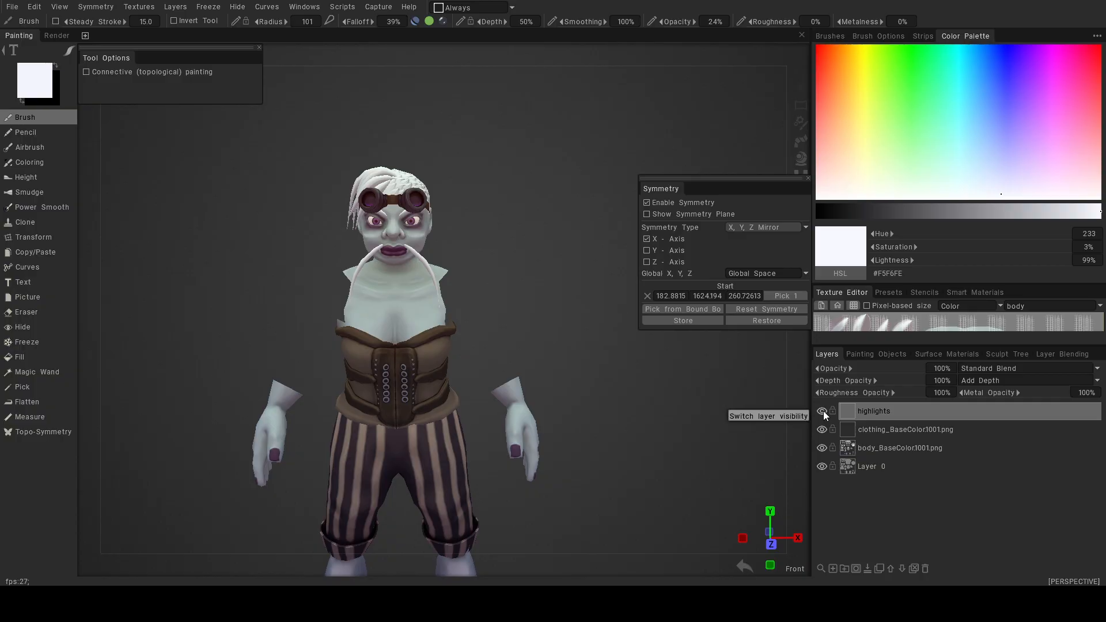
{"action": "left_click", "coordinate": [824, 411]}
{"action": "mouse_move", "coordinate": [544, 327]}
{"action": "left_mouse_down", "text": "alt"}
{"action": "mouse_move", "coordinate": [558, 328]}
{"action": "mouse_move", "coordinate": [538, 329]}
{"action": "left_mouse_up", "text": "alt"}
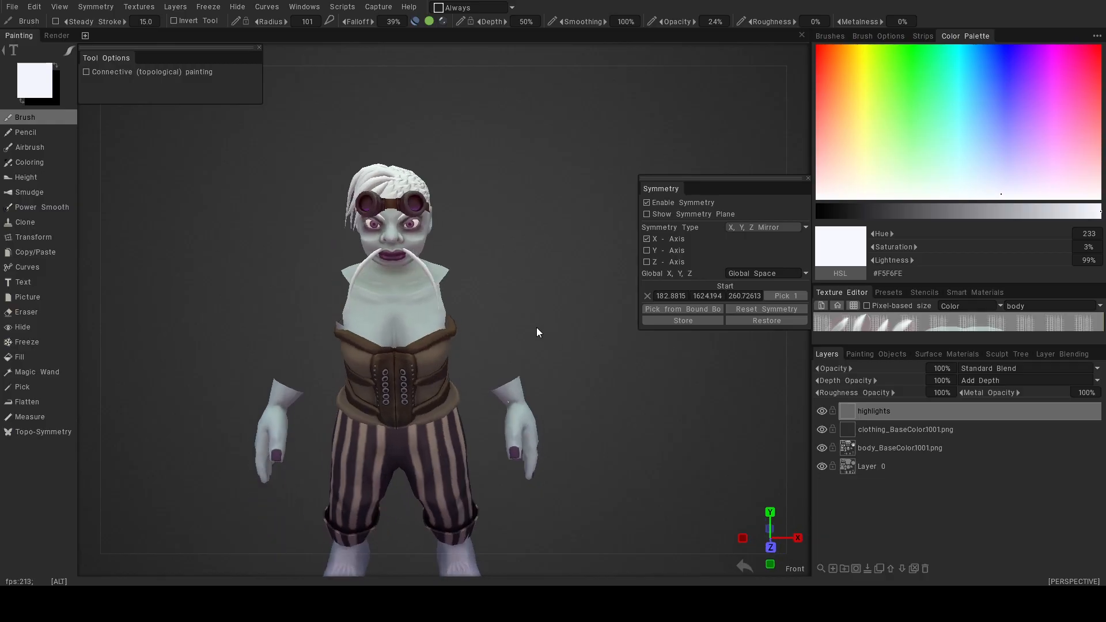
{"action": "right_click_drag", "start_coordinate": [538, 328], "coordinate": [486, 316], "text": "alt"}
{"action": "middle_click_drag", "start_coordinate": [486, 316], "coordinate": [516, 340], "text": "alt"}
{"action": "left_click_drag", "start_coordinate": [516, 340], "coordinate": [458, 293], "text": "alt"}
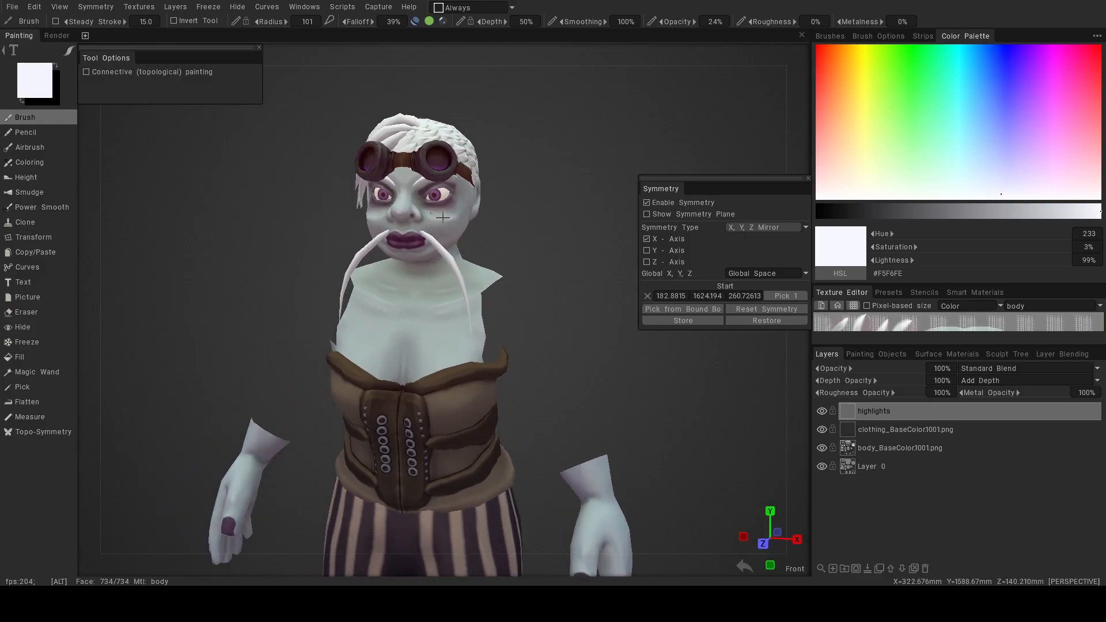
{"action": "middle_click_drag", "start_coordinate": [530, 286], "coordinate": [524, 371], "text": "alt"}
{"action": "left_click_drag", "start_coordinate": [524, 376], "coordinate": [290, 309], "text": "alt"}
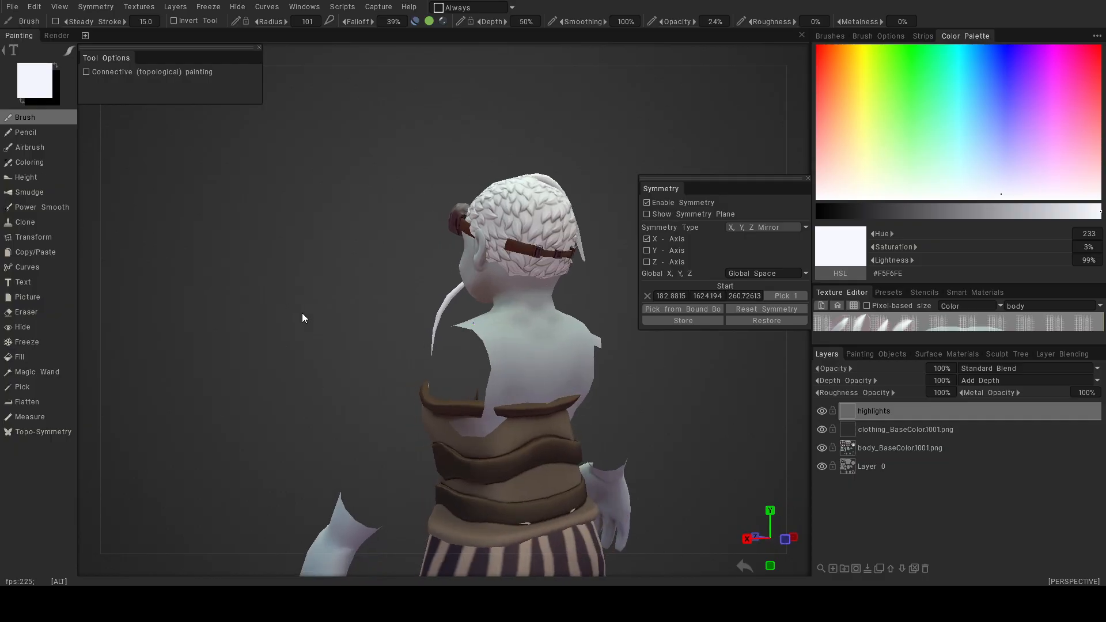
{"action": "left_click_drag", "start_coordinate": [452, 346], "coordinate": [521, 353], "text": "alt"}
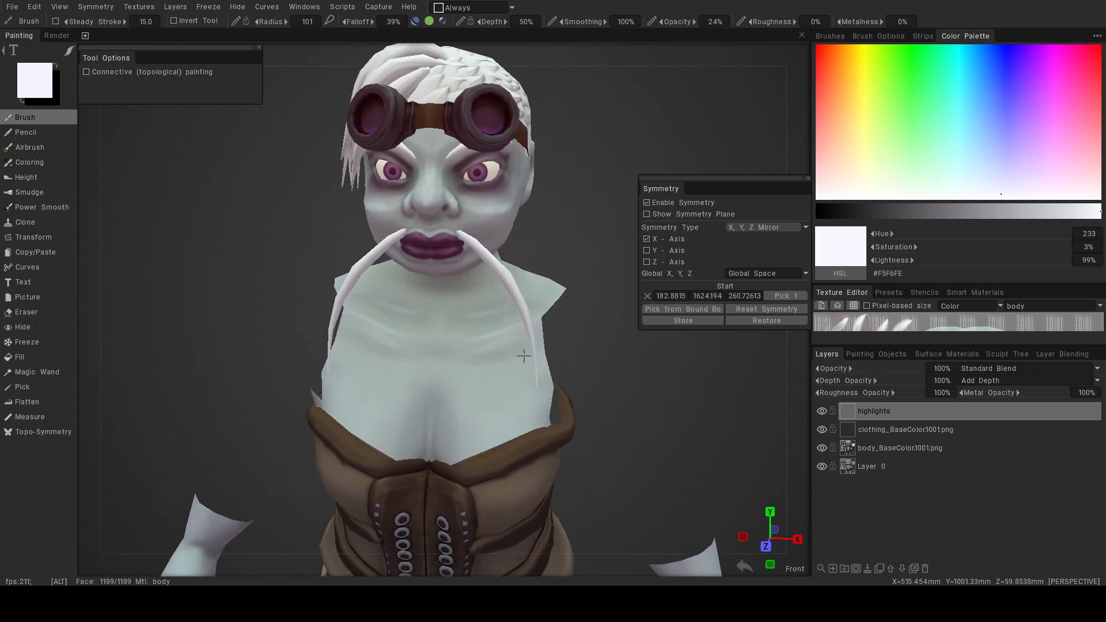
Paint broad soft highlights over both sides of the chest, enlarging the brush radius to 165 and then 257.
{"action": "middle_click_drag", "start_coordinate": [521, 354], "coordinate": [481, 304], "text": "alt"}
{"action": "right_click_drag", "start_coordinate": [481, 304], "coordinate": [510, 314], "text": "alt"}
{"action": "left_click_drag", "start_coordinate": [548, 322], "coordinate": [551, 321], "text": "alt"}
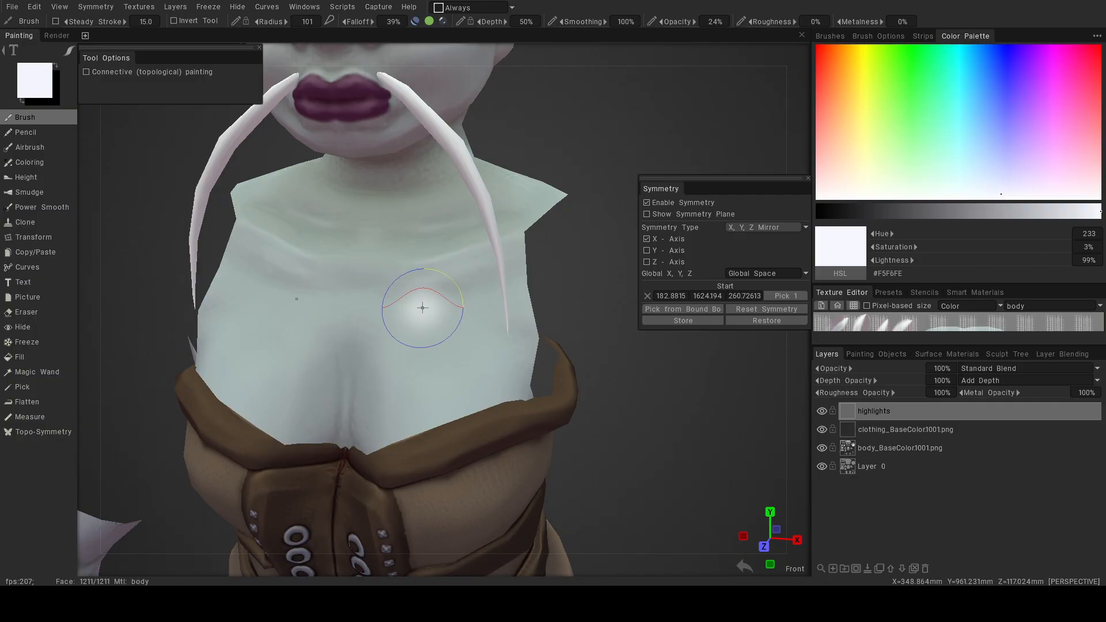
{"action": "key", "text": "bracketright"}
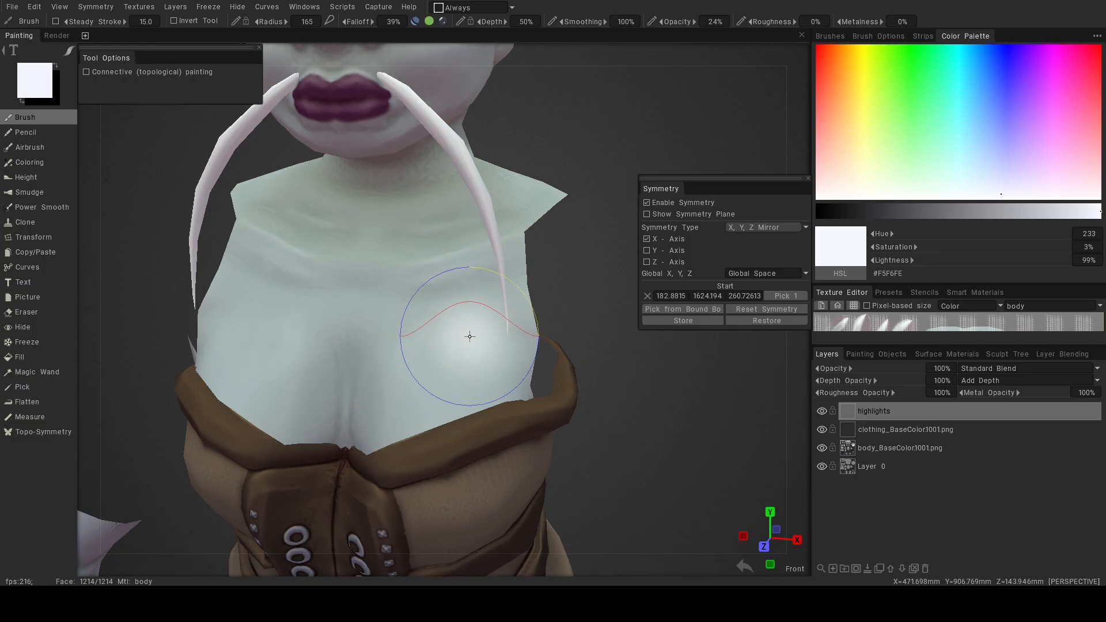
{"action": "right_click_drag", "start_coordinate": [500, 354], "coordinate": [505, 356]}
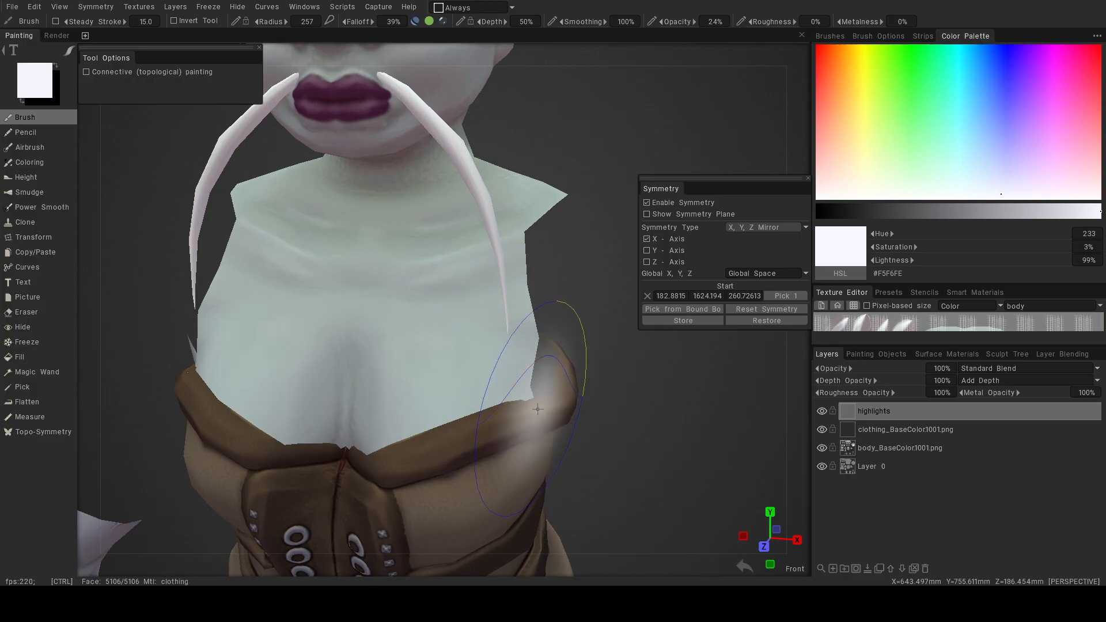
{"action": "left_click_drag", "start_coordinate": [538, 409], "coordinate": [604, 412], "text": "alt"}
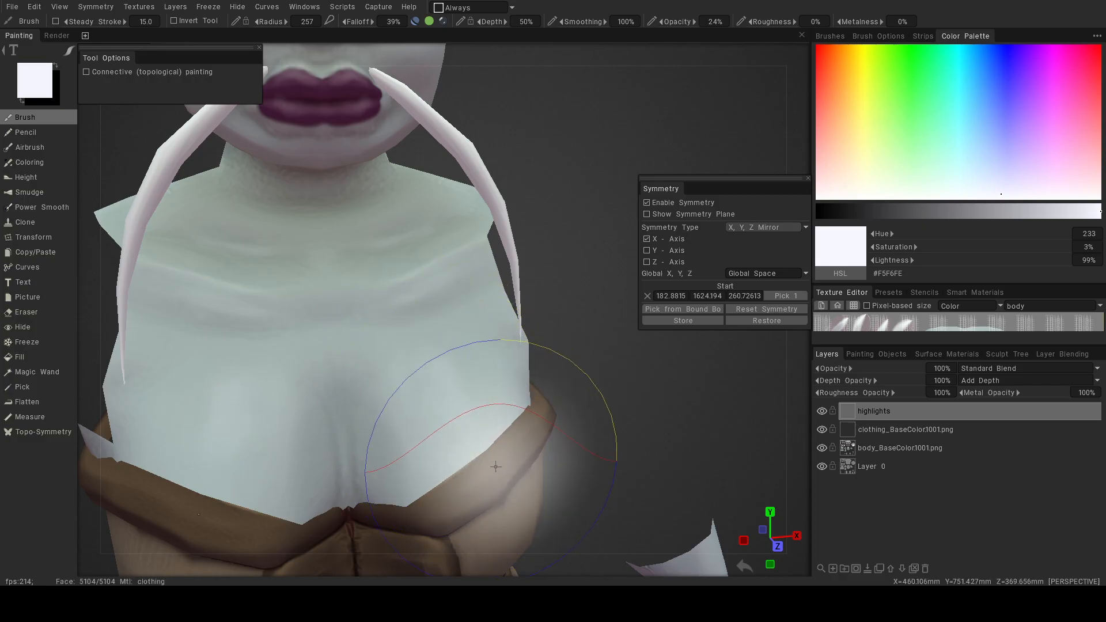
{"action": "left_click_drag", "start_coordinate": [700, 429], "coordinate": [627, 415], "text": "alt"}
{"action": "right_click_drag", "start_coordinate": [627, 415], "coordinate": [517, 400], "text": "alt"}
{"action": "left_click_drag", "start_coordinate": [518, 401], "coordinate": [549, 407], "text": "alt"}
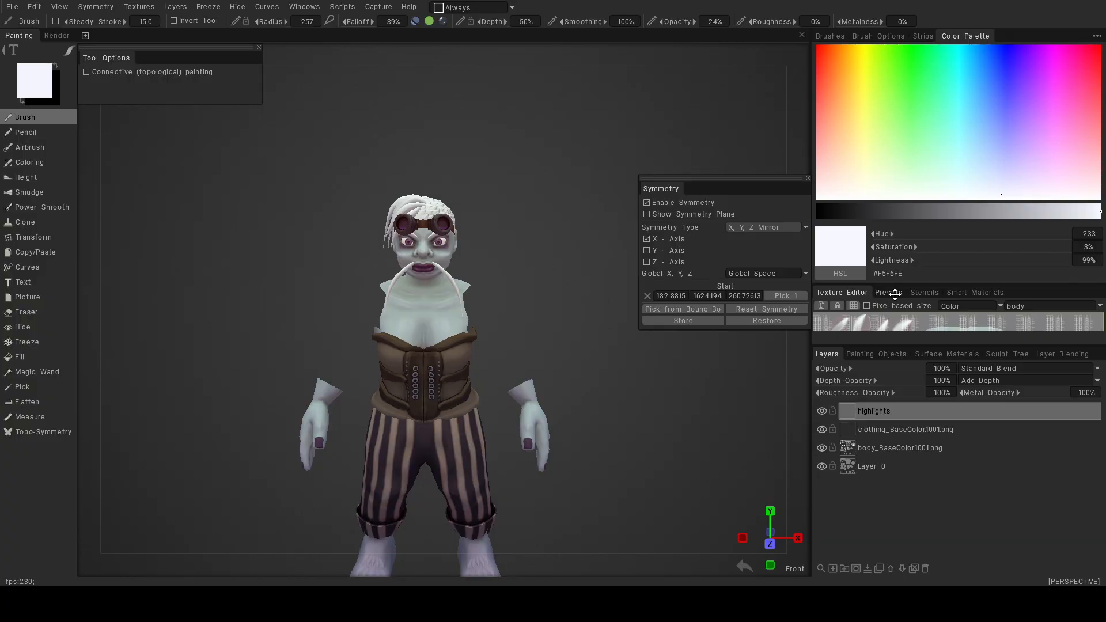
Make the coat_low.001 object visible again.
{"action": "left_click", "coordinate": [882, 354]}
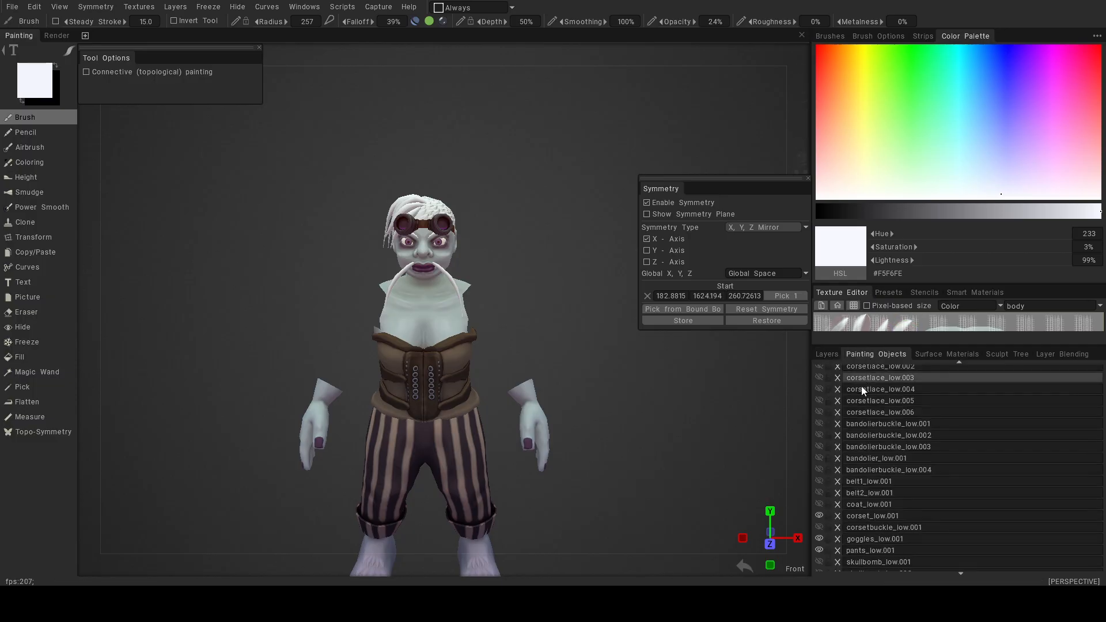
{"action": "left_click", "coordinate": [820, 504]}
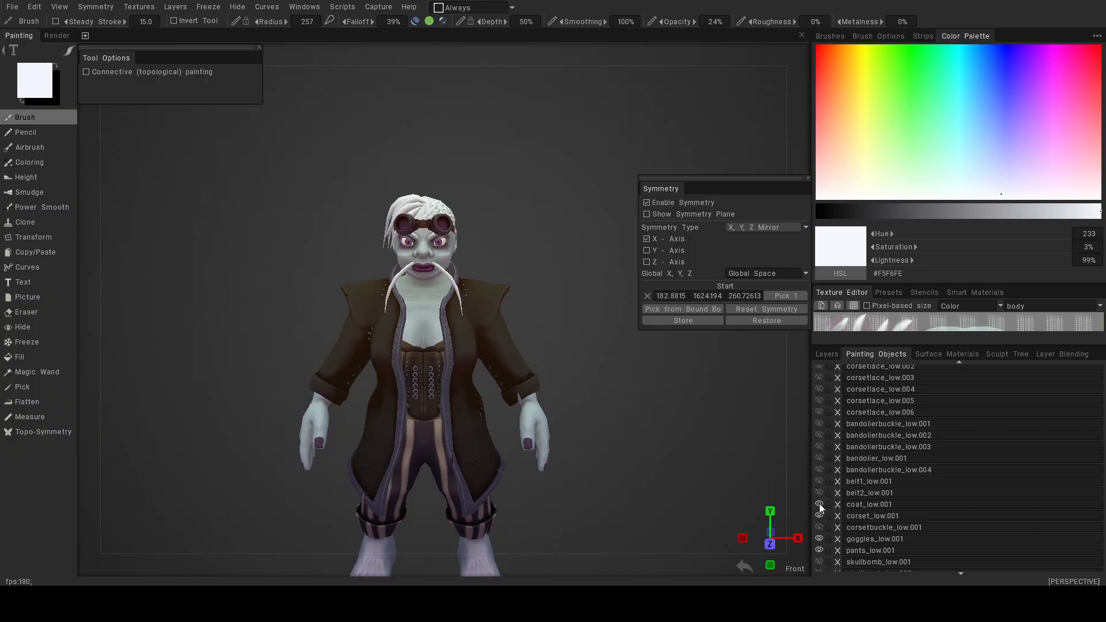
{"action": "left_click", "coordinate": [819, 504]}
{"action": "left_click", "coordinate": [819, 504]}
Paint mirrored highlights on the chest beside the cleavage, reducing the brush radius to 139.
{"action": "right_click_drag", "start_coordinate": [455, 320], "coordinate": [544, 363], "text": "alt"}
{"action": "mouse_move", "coordinate": [543, 363]}
{"action": "middle_mouse_down", "text": "alt"}
{"action": "mouse_move", "coordinate": [665, 241]}
{"action": "mouse_move", "coordinate": [679, 134]}
{"action": "middle_mouse_up", "text": "alt"}
{"action": "left_click", "coordinate": [546, 284]}
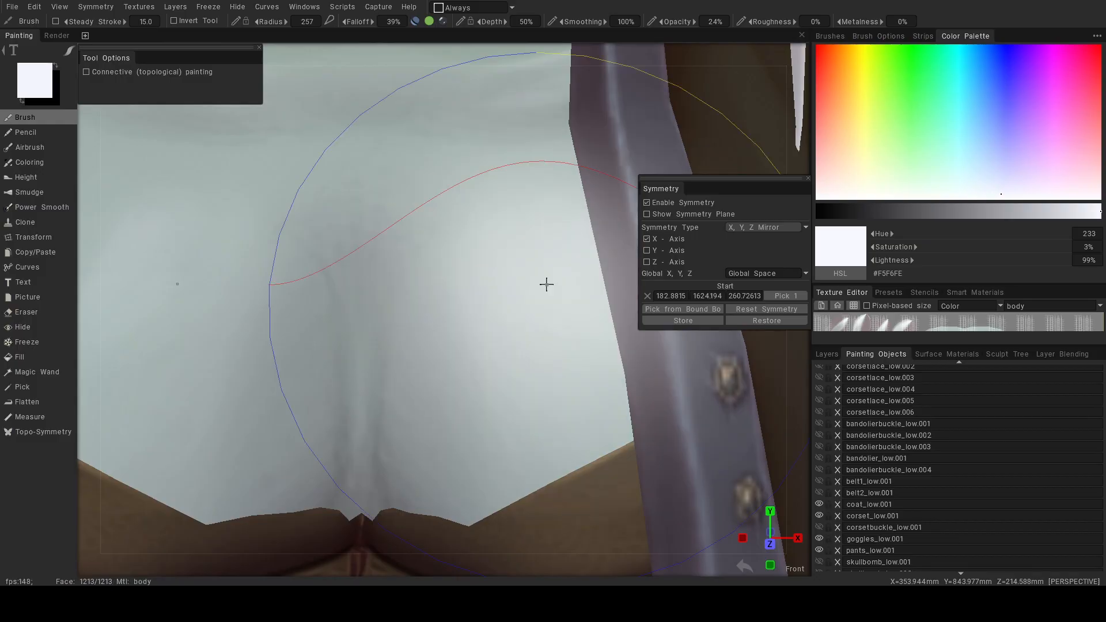
{"action": "right_click_drag", "start_coordinate": [465, 249], "coordinate": [379, 254]}
{"action": "right_click_drag", "start_coordinate": [350, 251], "coordinate": [337, 251]}
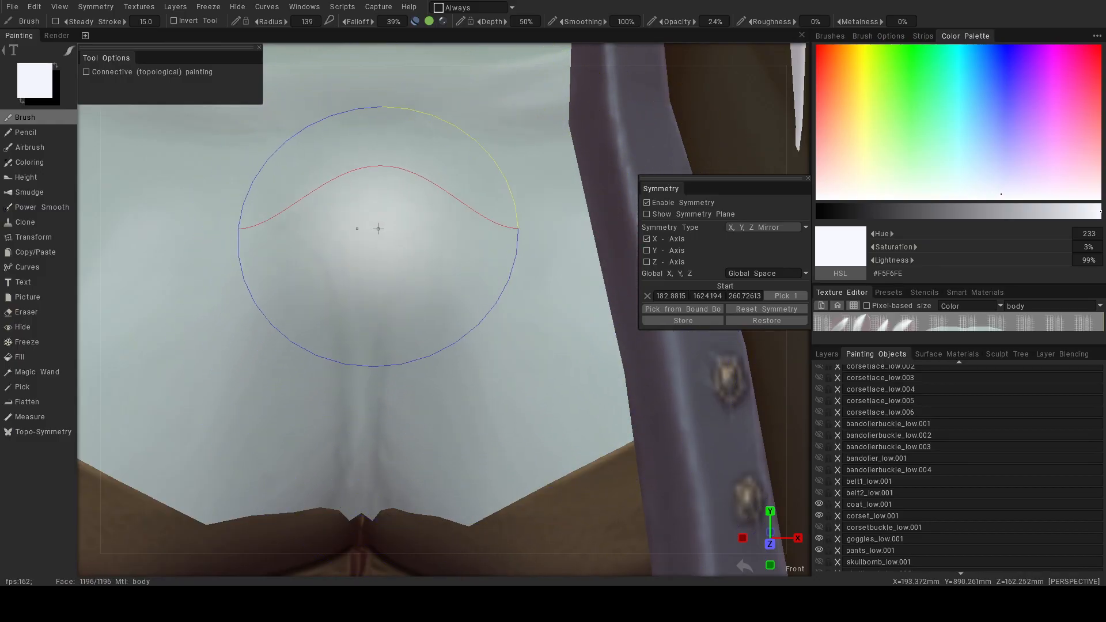
{"action": "mouse_move", "coordinate": [481, 263]}
{"action": "left_mouse_down"}
{"action": "mouse_move", "coordinate": [499, 368]}
{"action": "mouse_move", "coordinate": [487, 386]}
{"action": "mouse_move", "coordinate": [466, 302]}
{"action": "left_mouse_up"}
{"action": "mouse_move", "coordinate": [512, 501]}
{"action": "left_mouse_down"}
{"action": "mouse_move", "coordinate": [477, 267]}
{"action": "mouse_move", "coordinate": [479, 306]}
{"action": "mouse_move", "coordinate": [454, 227]}
{"action": "mouse_move", "coordinate": [502, 453]}
{"action": "left_mouse_up"}
{"action": "right_click_drag", "start_coordinate": [502, 454], "coordinate": [372, 426], "text": "alt"}
{"action": "mouse_move", "coordinate": [372, 427]}
{"action": "left_mouse_down", "text": "alt"}
{"action": "mouse_move", "coordinate": [443, 437]}
{"action": "mouse_move", "coordinate": [405, 453]}
{"action": "left_mouse_up", "text": "alt"}
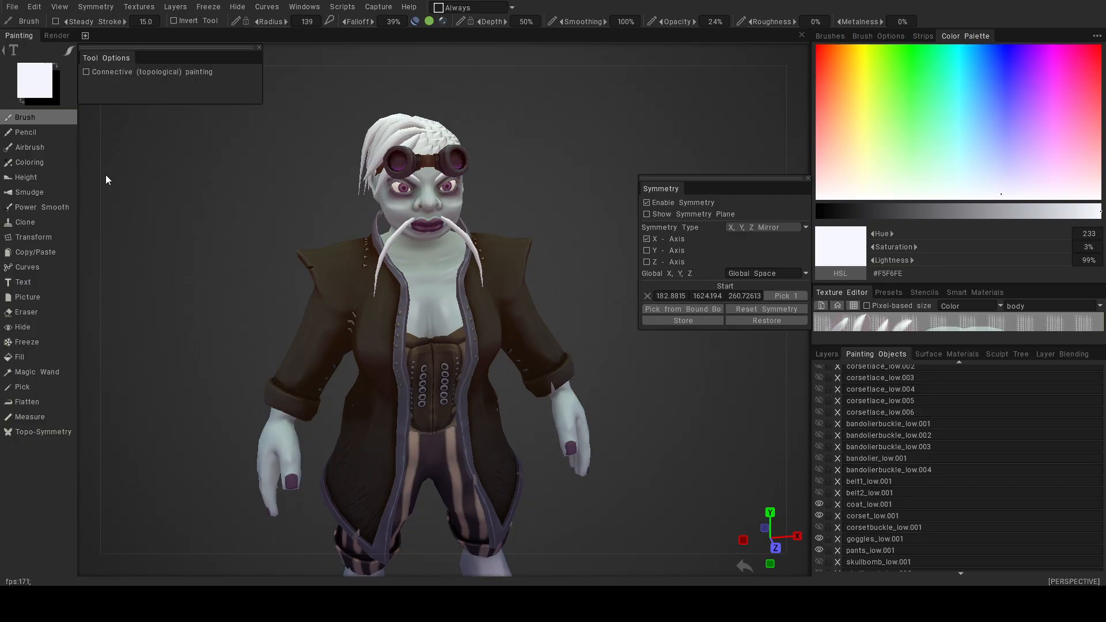
Blend the chest highlights beside the cleavage using Power Smooth with a radius of 72.3.
{"action": "left_click", "coordinate": [38, 213]}
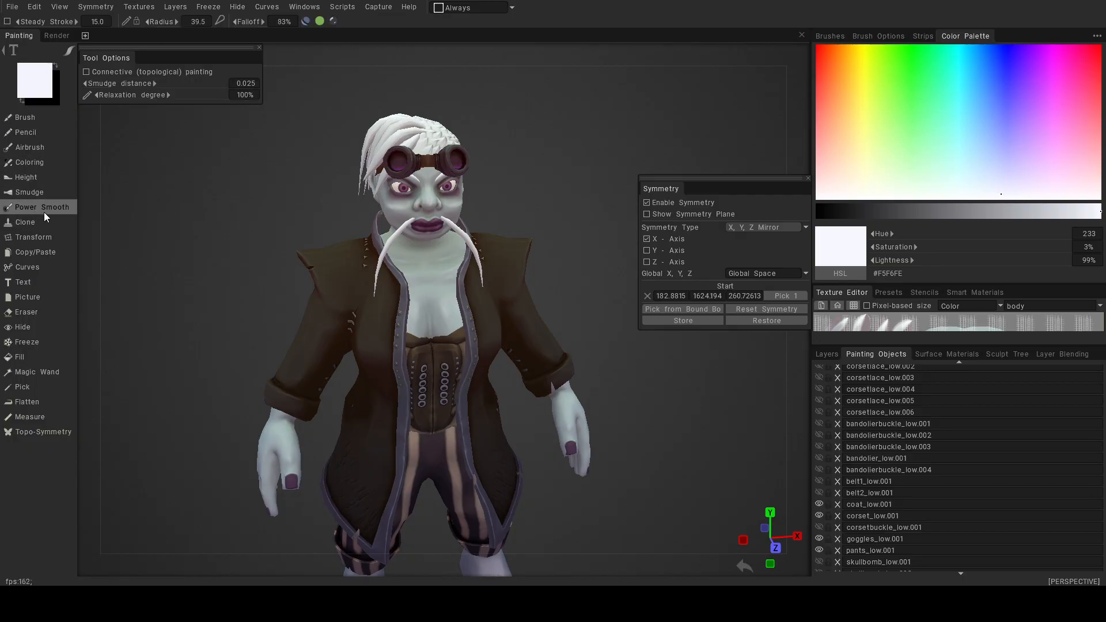
{"action": "scroll", "coordinate": [476, 340], "scroll_direction": "up", "scroll_amount": 8}
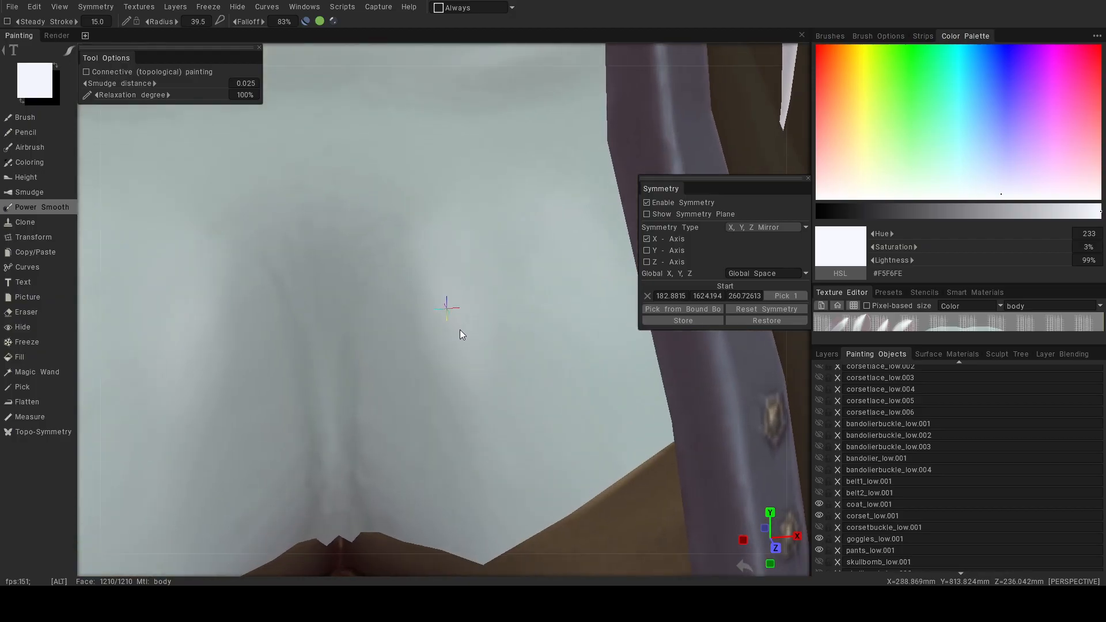
{"action": "right_click_drag", "start_coordinate": [524, 257], "coordinate": [548, 262]}
{"action": "mouse_move", "coordinate": [494, 291]}
{"action": "left_mouse_down"}
{"action": "mouse_move", "coordinate": [497, 371]}
{"action": "mouse_move", "coordinate": [426, 247]}
{"action": "mouse_move", "coordinate": [493, 389]}
{"action": "mouse_move", "coordinate": [459, 363]}
{"action": "mouse_move", "coordinate": [438, 223]}
{"action": "mouse_move", "coordinate": [425, 240]}
{"action": "mouse_move", "coordinate": [467, 383]}
{"action": "mouse_move", "coordinate": [457, 240]}
{"action": "mouse_move", "coordinate": [534, 333]}
{"action": "mouse_move", "coordinate": [469, 291]}
{"action": "mouse_move", "coordinate": [495, 367]}
{"action": "mouse_move", "coordinate": [566, 422]}
{"action": "left_mouse_up"}
{"action": "right_click_drag", "start_coordinate": [567, 422], "coordinate": [435, 413], "text": "alt"}
{"action": "left_click_drag", "start_coordinate": [435, 414], "coordinate": [427, 404], "text": "alt"}
{"action": "right_click_drag", "start_coordinate": [427, 403], "coordinate": [491, 438], "text": "alt"}
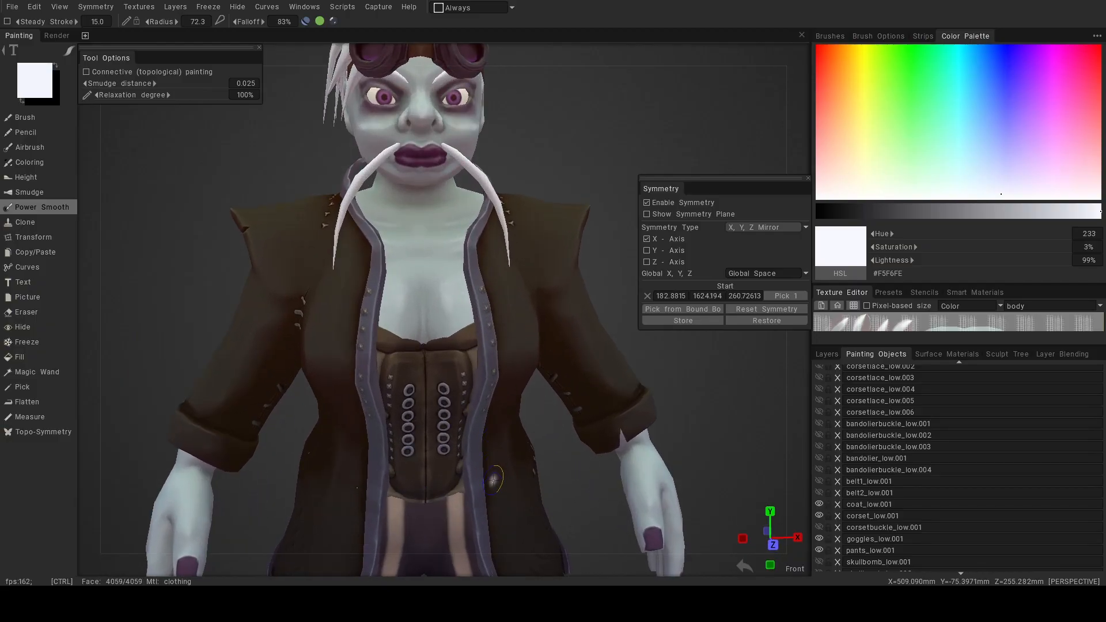
Paint mirrored highlights on the outer sides of the chest using the Brush with radius 139 and 26% opacity.
{"action": "mouse_move", "coordinate": [546, 477]}
{"action": "left_mouse_down", "text": "alt"}
{"action": "mouse_move", "coordinate": [567, 483]}
{"action": "mouse_move", "coordinate": [543, 484]}
{"action": "left_mouse_up", "text": "alt"}
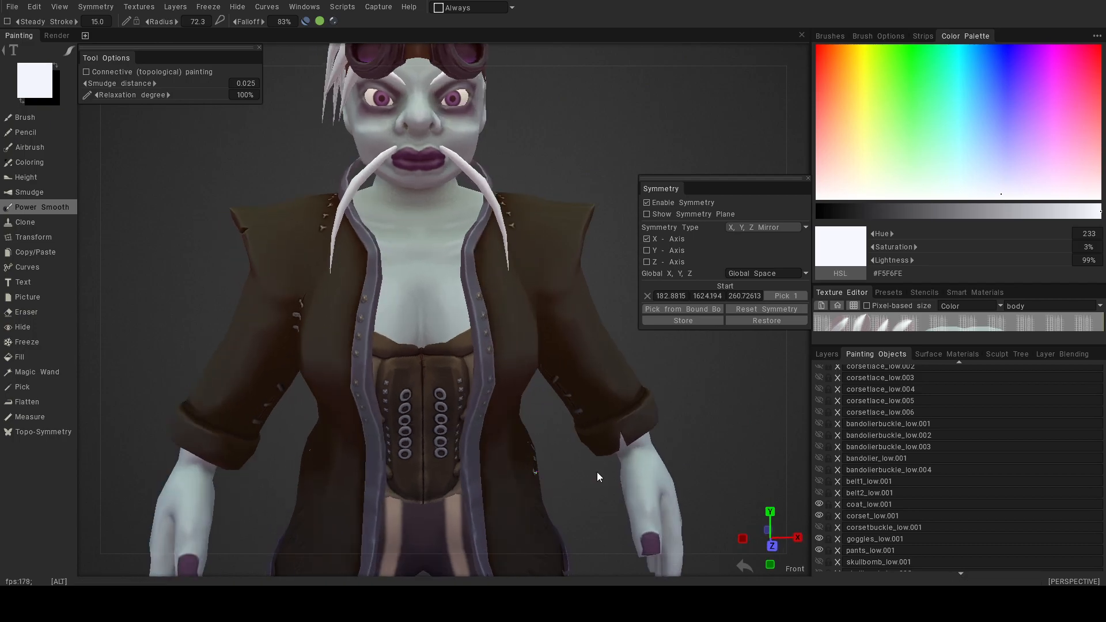
{"action": "left_click", "coordinate": [47, 119]}
{"action": "right_click_drag", "start_coordinate": [479, 376], "coordinate": [556, 398], "text": "alt"}
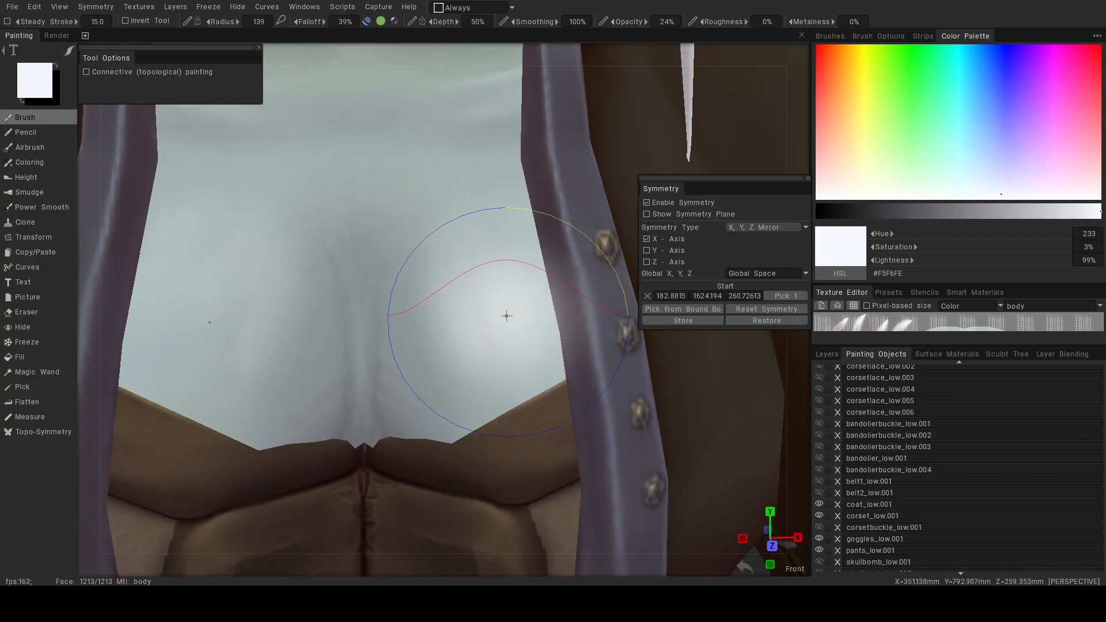
{"action": "right_click_drag", "start_coordinate": [660, 351], "coordinate": [497, 351], "text": "alt"}
{"action": "left_click_drag", "start_coordinate": [497, 352], "coordinate": [560, 355], "text": "alt"}
{"action": "right_click_drag", "start_coordinate": [559, 355], "coordinate": [515, 355], "text": "alt"}
{"action": "middle_click_drag", "start_coordinate": [515, 355], "coordinate": [503, 377], "text": "alt"}
{"action": "right_click_drag", "start_coordinate": [503, 377], "coordinate": [558, 405], "text": "alt"}
{"action": "middle_click_drag", "start_coordinate": [558, 405], "coordinate": [481, 397], "text": "alt"}
{"action": "right_click_drag", "start_coordinate": [387, 369], "coordinate": [407, 369], "text": "alt"}
{"action": "middle_click_drag", "start_coordinate": [529, 374], "coordinate": [470, 401], "text": "alt"}
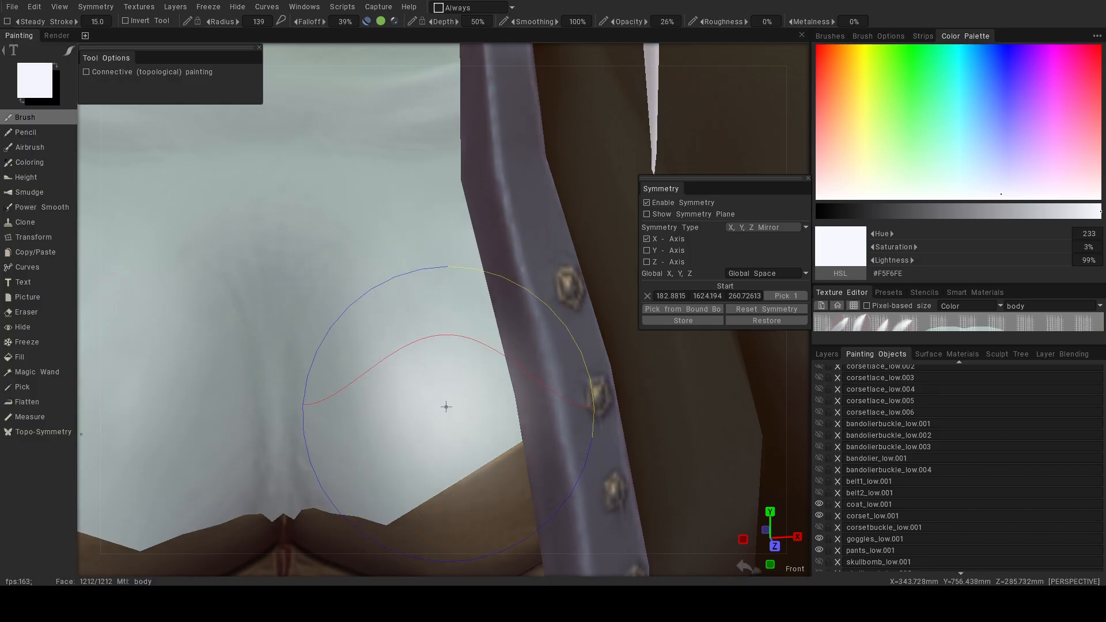
{"action": "mouse_move", "coordinate": [633, 323]}
{"action": "left_mouse_down", "text": "alt"}
{"action": "mouse_move", "coordinate": [579, 300]}
{"action": "mouse_move", "coordinate": [710, 303]}
{"action": "mouse_move", "coordinate": [714, 341]}
{"action": "left_mouse_up", "text": "alt"}
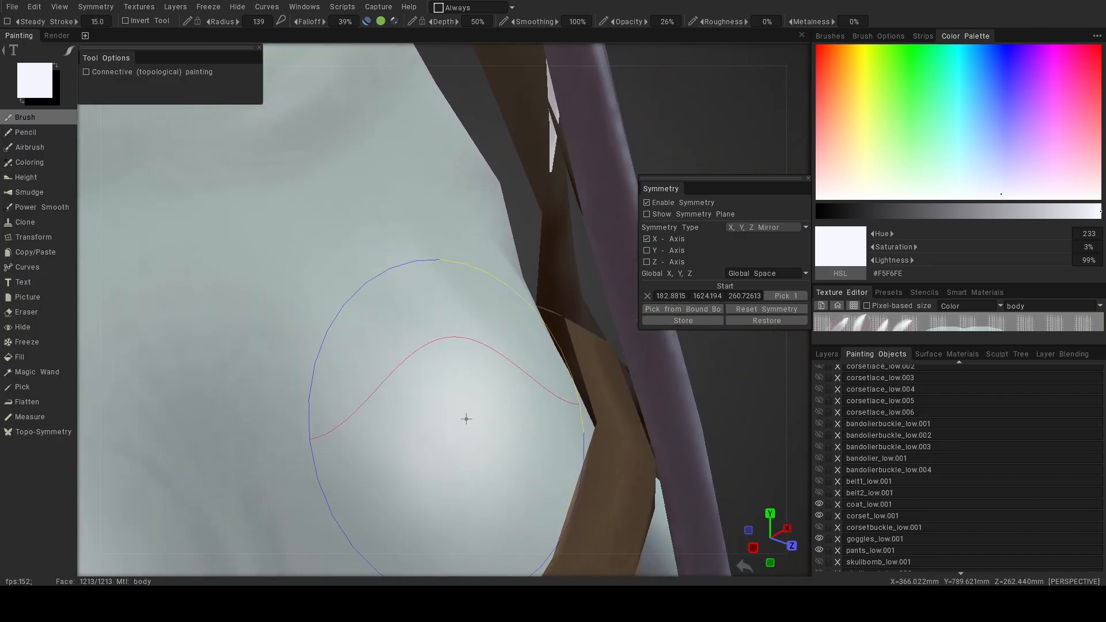
{"action": "left_click_drag", "start_coordinate": [426, 424], "coordinate": [369, 353]}
Try extra highlight strokes on the chest beside the coat opening, undoing each one.
{"action": "right_click_drag", "start_coordinate": [577, 381], "coordinate": [490, 351], "text": "alt"}
{"action": "left_click_drag", "start_coordinate": [489, 340], "coordinate": [404, 333], "text": "alt"}
{"action": "right_click_drag", "start_coordinate": [405, 332], "coordinate": [446, 364], "text": "alt"}
{"action": "mouse_move", "coordinate": [446, 363]}
{"action": "left_mouse_down"}
{"action": "mouse_move", "coordinate": [413, 316]}
{"action": "mouse_move", "coordinate": [466, 303]}
{"action": "mouse_move", "coordinate": [470, 368]}
{"action": "mouse_move", "coordinate": [398, 284]}
{"action": "left_mouse_up"}
{"action": "key", "text": "ctrl+z"}
{"action": "left_click_drag", "start_coordinate": [458, 355], "coordinate": [453, 370]}
{"action": "key", "text": "ctrl+z"}
{"action": "left_click_drag", "start_coordinate": [447, 334], "coordinate": [410, 314], "text": "alt"}
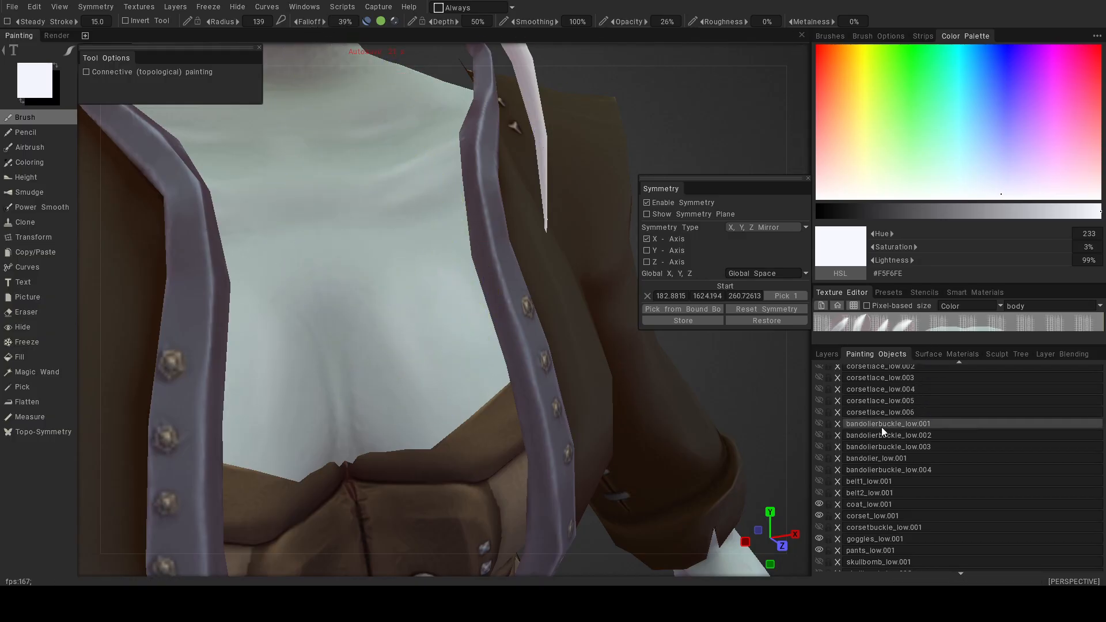
Hide the coat_low.001 object and set the brush to 50% falloff and 15% opacity.
{"action": "left_click", "coordinate": [819, 504]}
{"action": "scroll", "coordinate": [423, 291], "scroll_direction": "up", "scroll_amount": 3}
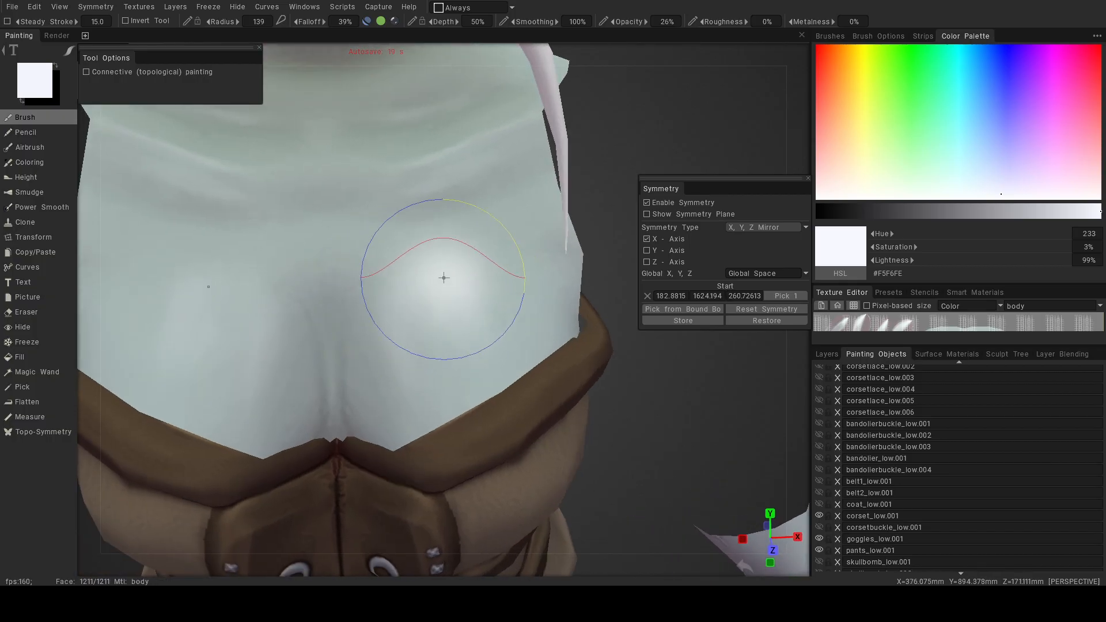
{"action": "left_click", "coordinate": [267, 6]}
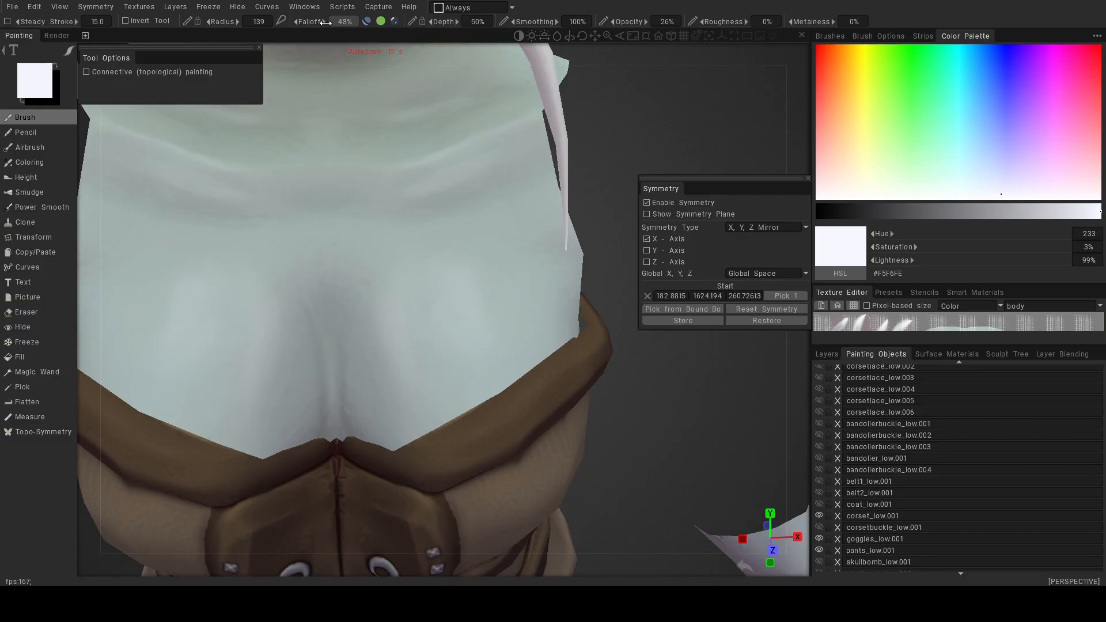
Try painting mirrored highlights over the uncovered chest at radius 139, then undo the strokes.
{"action": "mouse_move", "coordinate": [472, 247]}
{"action": "left_mouse_down"}
{"action": "mouse_move", "coordinate": [457, 309]}
{"action": "mouse_move", "coordinate": [430, 348]}
{"action": "left_mouse_up"}
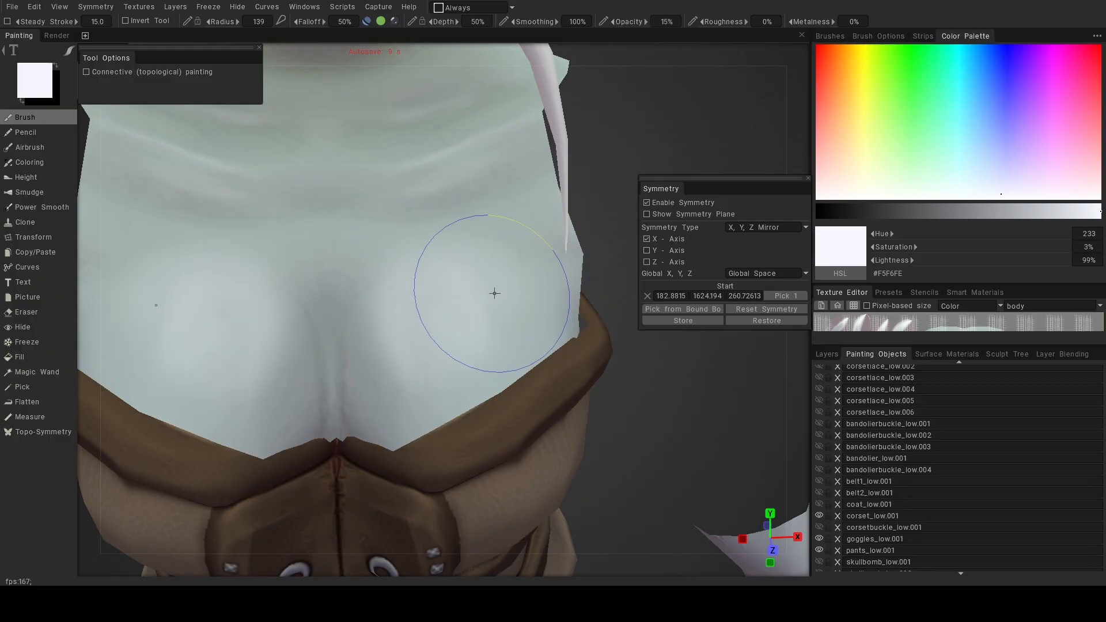
{"action": "right_click_drag", "start_coordinate": [605, 359], "coordinate": [520, 292], "text": "alt"}
{"action": "key", "text": "ctrl+z"}
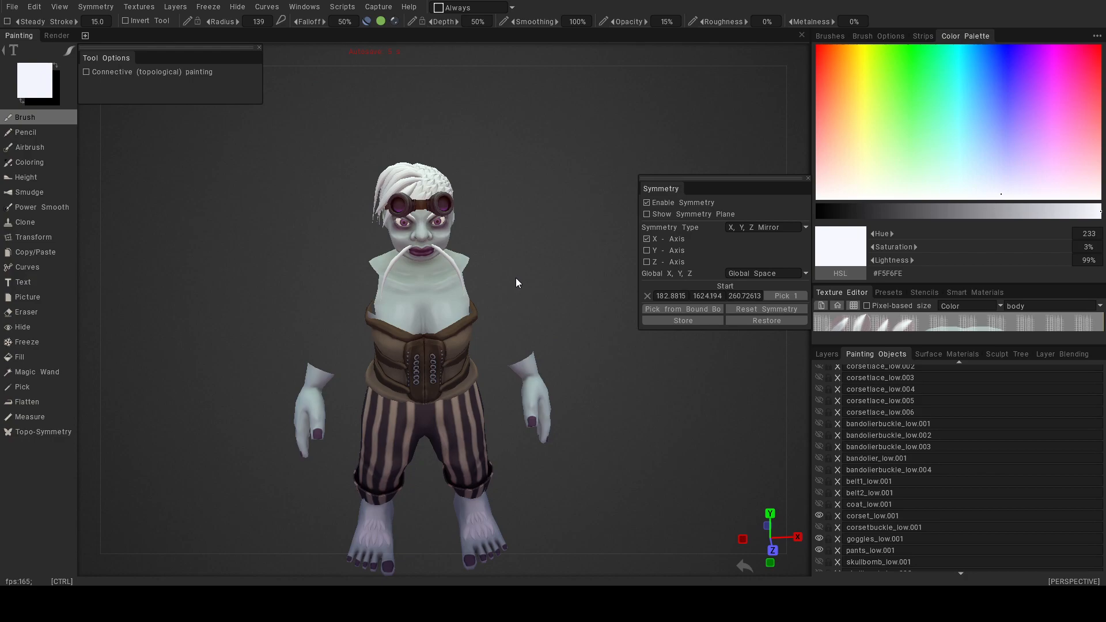
{"action": "right_click_drag", "start_coordinate": [517, 282], "coordinate": [587, 344], "text": "alt"}
{"action": "mouse_move", "coordinate": [446, 282]}
{"action": "left_mouse_down", "text": "alt"}
{"action": "mouse_move", "coordinate": [421, 281]}
{"action": "mouse_move", "coordinate": [425, 309]}
{"action": "left_mouse_up", "text": "alt"}
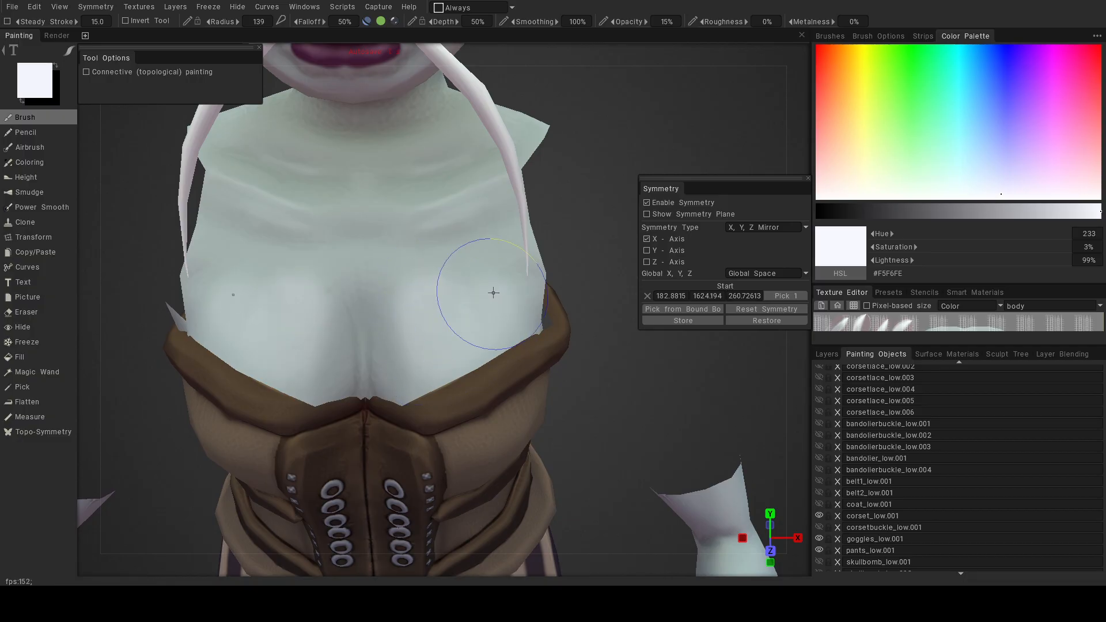
{"action": "right_click_drag", "start_coordinate": [569, 347], "coordinate": [499, 325], "text": "alt"}
{"action": "key", "text": "ctrl+z"}
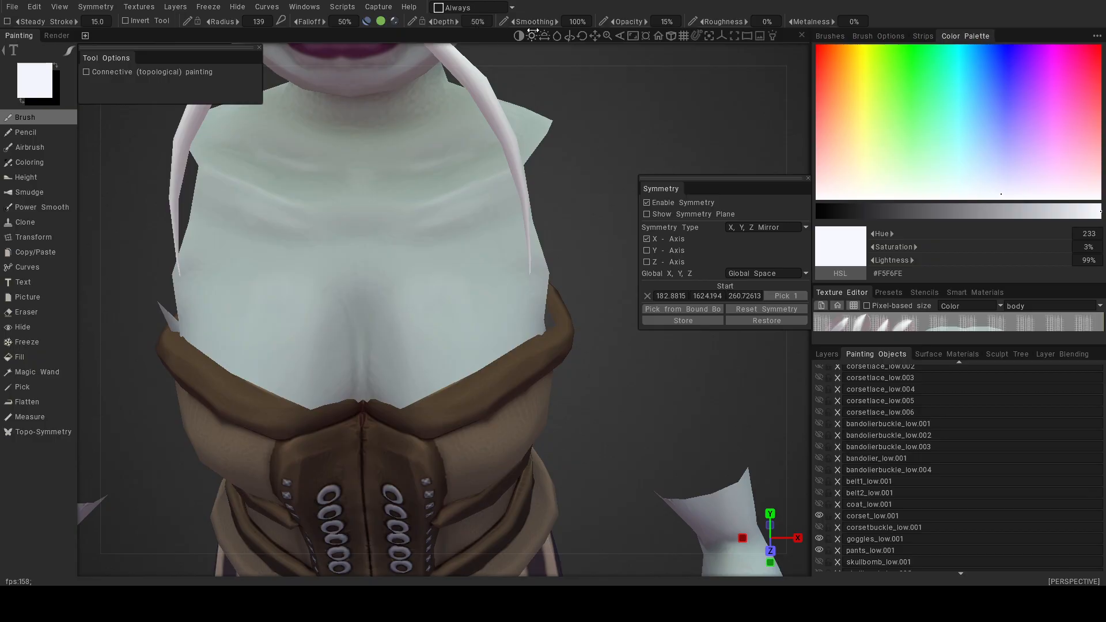
Set the brush falloff to 60% and enlarge the radius to 190.
{"action": "left_click_drag", "start_coordinate": [318, 21], "coordinate": [324, 22]}
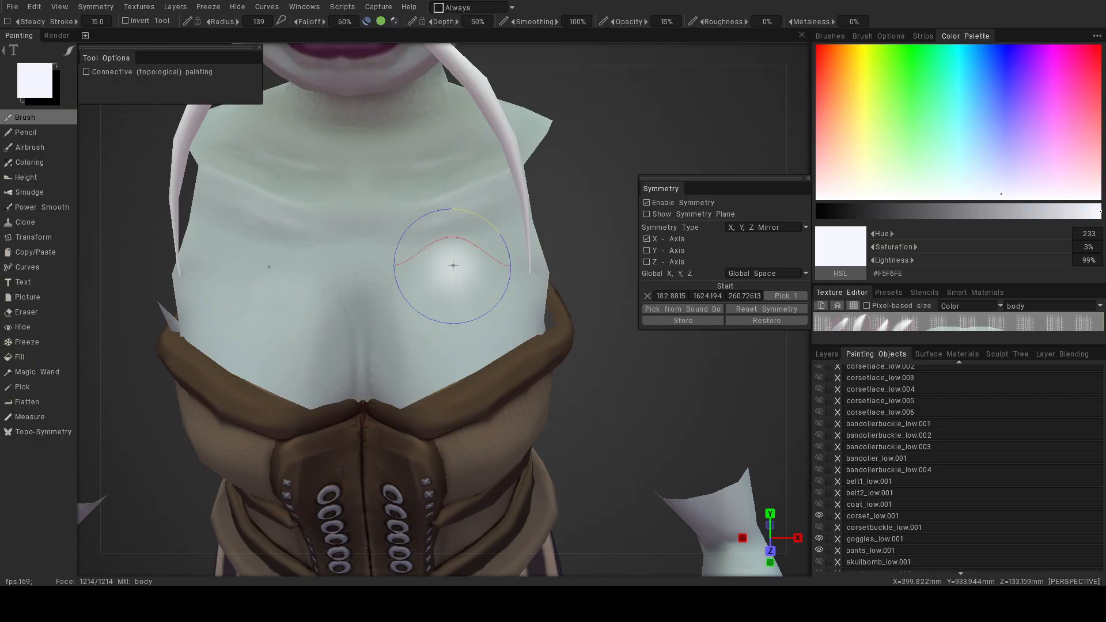
{"action": "key", "text": "bracketright"}
{"action": "key", "text": "bracketright"}
Try painting chest highlights with the larger, softer brush and undo them.
{"action": "mouse_move", "coordinate": [445, 318]}
{"action": "left_mouse_down"}
{"action": "mouse_move", "coordinate": [457, 299]}
{"action": "mouse_move", "coordinate": [467, 305]}
{"action": "mouse_move", "coordinate": [444, 358]}
{"action": "mouse_move", "coordinate": [508, 323]}
{"action": "mouse_move", "coordinate": [469, 320]}
{"action": "left_mouse_up"}
{"action": "key", "text": "ctrl+z"}
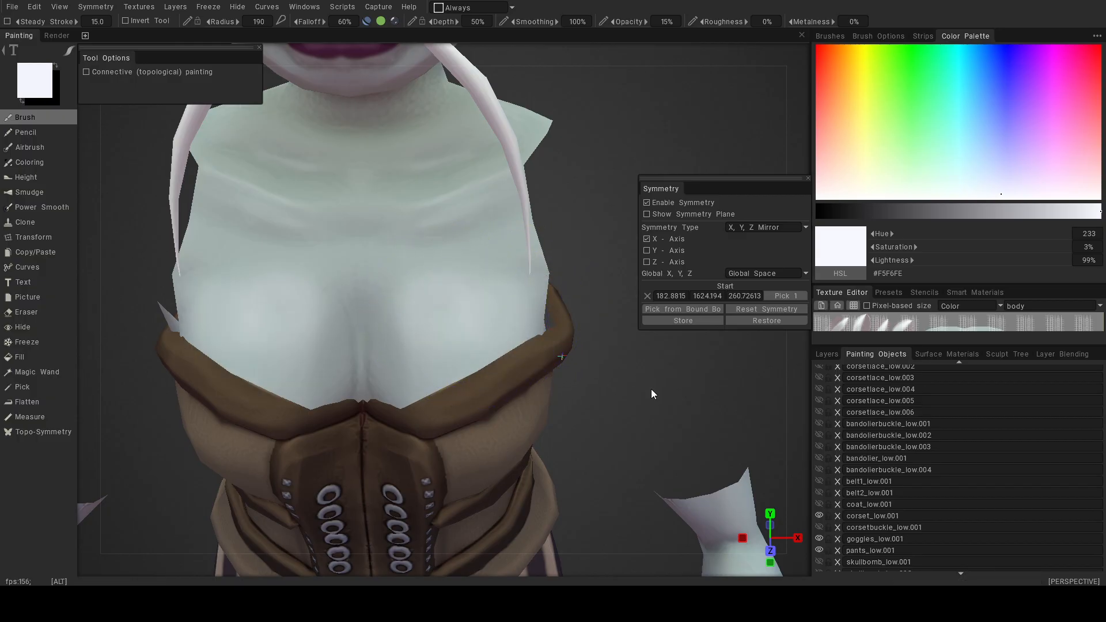
{"action": "right_click_drag", "start_coordinate": [652, 390], "coordinate": [552, 302], "text": "alt"}
{"action": "mouse_move", "coordinate": [552, 302]}
{"action": "left_mouse_down", "text": "alt"}
{"action": "mouse_move", "coordinate": [525, 279]}
{"action": "mouse_move", "coordinate": [544, 287]}
{"action": "left_mouse_up", "text": "alt"}
{"action": "key", "text": "ctrl+z"}
{"action": "key", "text": "ctrl+z"}
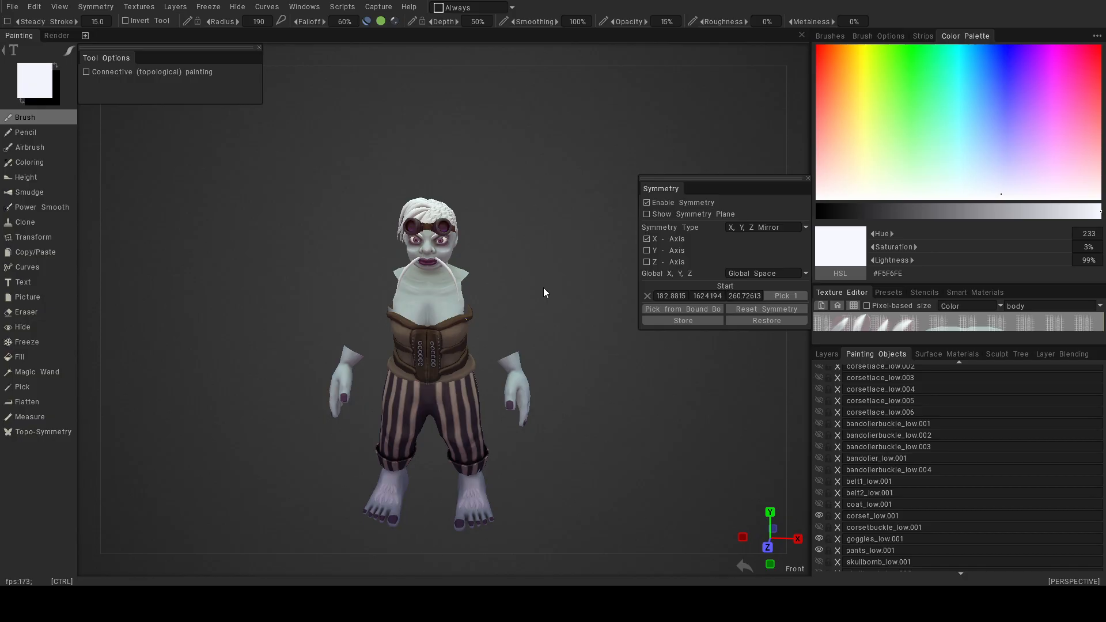
Paint broad soft mirrored highlights over both sides of the chest at radius 190 and 15% opacity.
{"action": "right_click_drag", "start_coordinate": [516, 301], "coordinate": [537, 320], "text": "alt"}
{"action": "middle_click_drag", "start_coordinate": [538, 320], "coordinate": [542, 362], "text": "alt"}
{"action": "right_click_drag", "start_coordinate": [514, 308], "coordinate": [533, 331], "text": "alt"}
{"action": "middle_click_drag", "start_coordinate": [520, 312], "coordinate": [524, 344], "text": "alt"}
{"action": "middle_click_drag", "start_coordinate": [498, 301], "coordinate": [493, 396], "text": "alt"}
{"action": "right_click_drag", "start_coordinate": [456, 306], "coordinate": [505, 361], "text": "alt"}
{"action": "middle_click_drag", "start_coordinate": [513, 436], "coordinate": [510, 202], "text": "alt"}
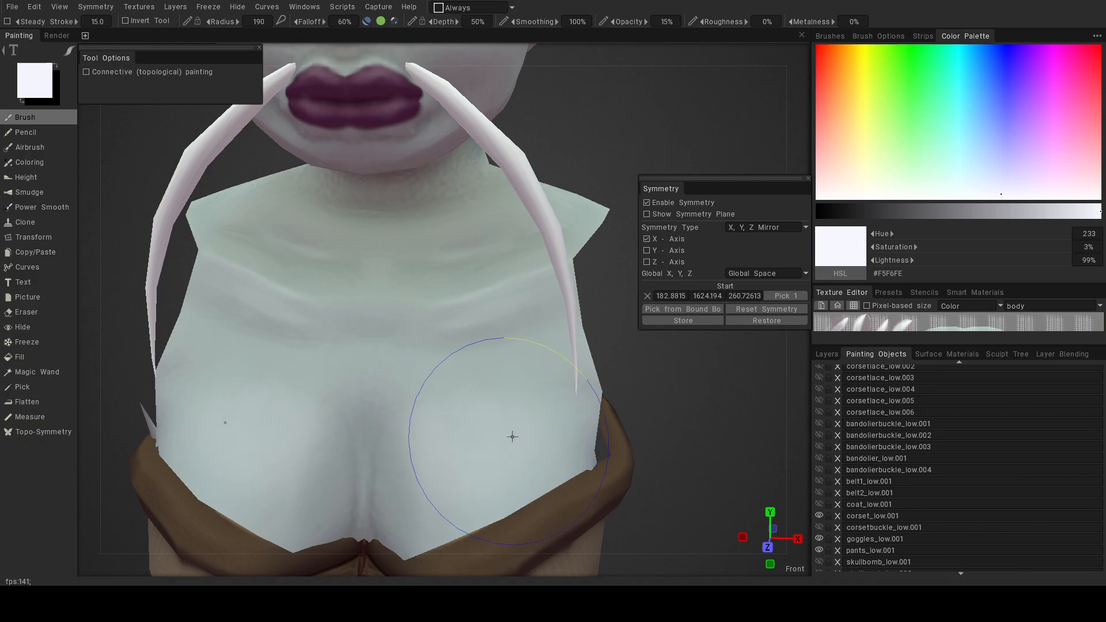
{"action": "right_click_drag", "start_coordinate": [568, 447], "coordinate": [483, 380], "text": "alt"}
{"action": "left_click_drag", "start_coordinate": [468, 389], "coordinate": [490, 364], "text": "alt"}
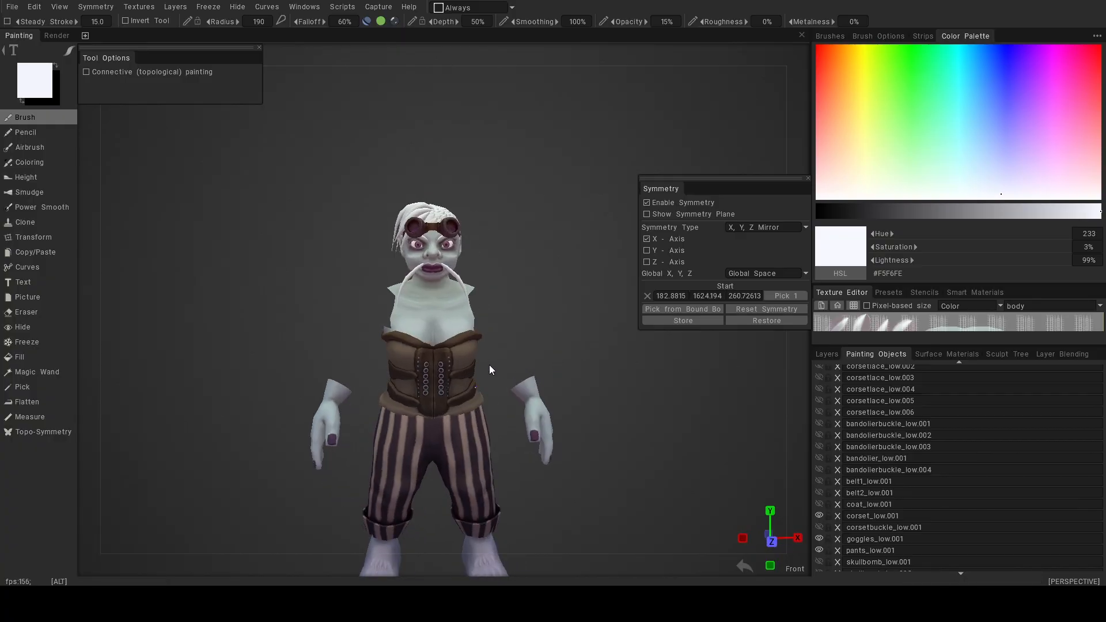
Make the coat_low.001 object visible again.
{"action": "left_click", "coordinate": [819, 504]}
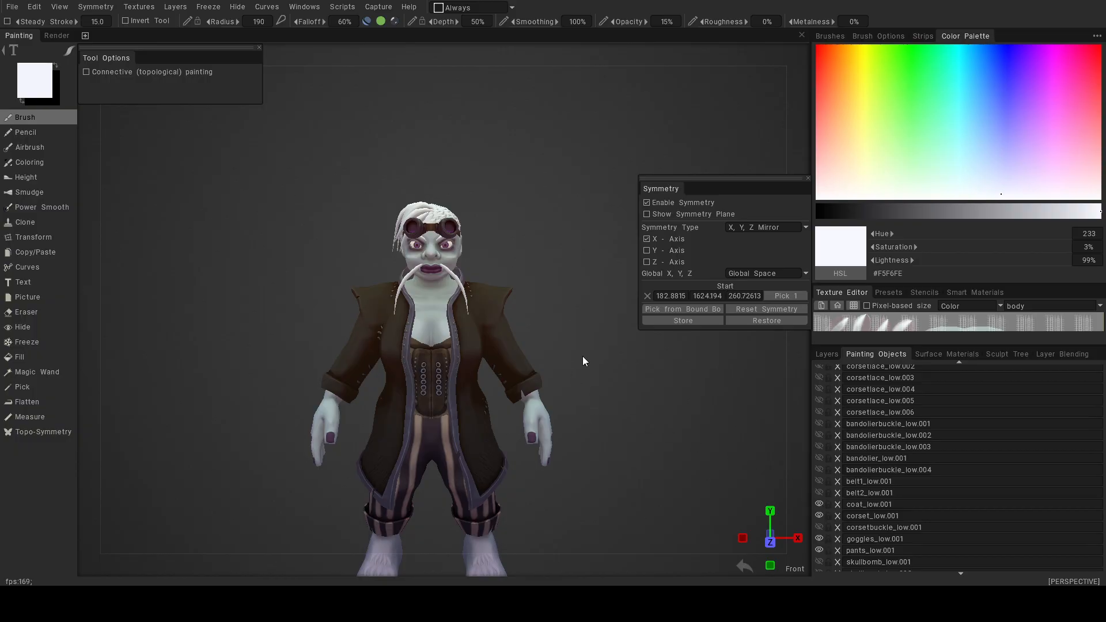
{"action": "left_click_drag", "start_coordinate": [631, 421], "coordinate": [558, 402], "text": "alt"}
{"action": "middle_click_drag", "start_coordinate": [558, 401], "coordinate": [548, 309], "text": "alt"}
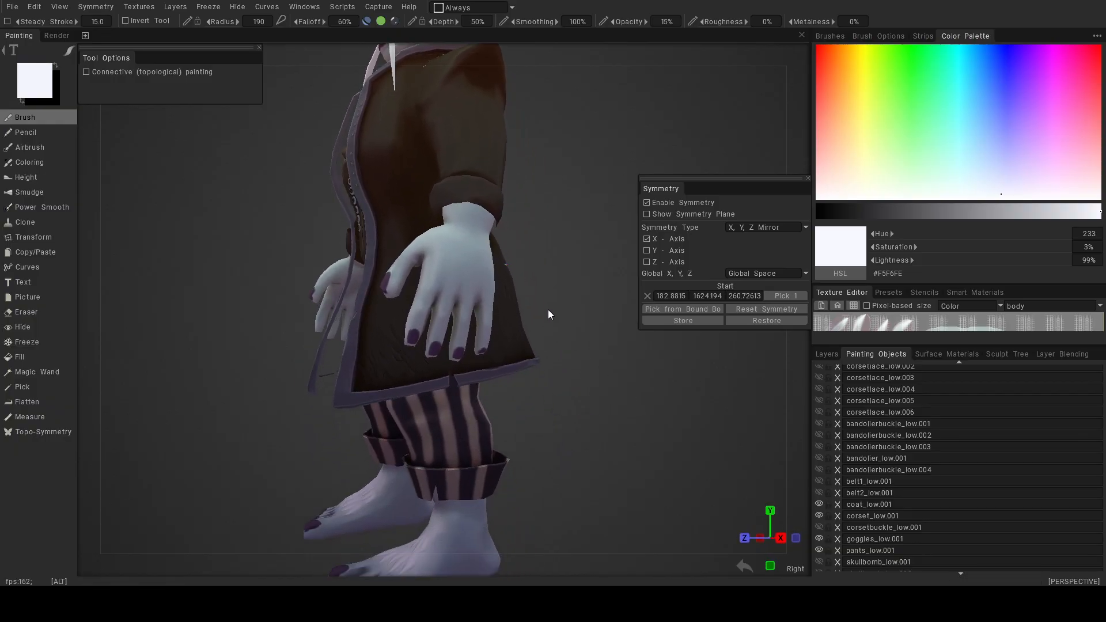
Paint small mirrored highlights around the fingernails, reducing the brush radius to 74.3 and then 45.
{"action": "right_click_drag", "start_coordinate": [510, 272], "coordinate": [491, 302], "text": "alt"}
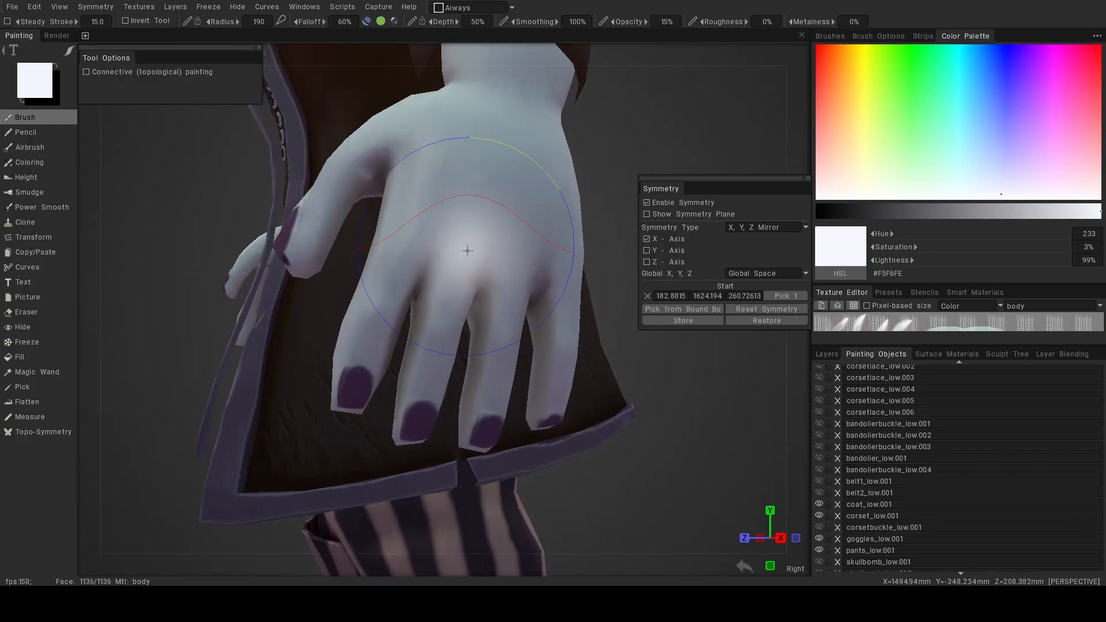
{"action": "right_click_drag", "start_coordinate": [468, 251], "coordinate": [403, 251]}
{"action": "left_click_drag", "start_coordinate": [467, 250], "coordinate": [452, 250], "text": "alt"}
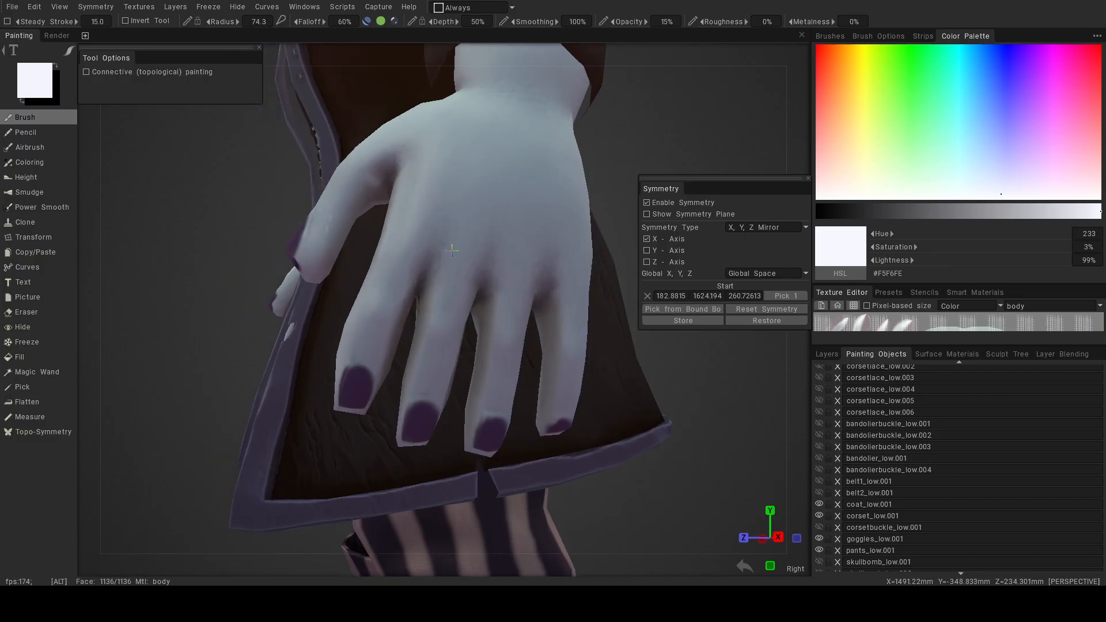
{"action": "middle_click_drag", "start_coordinate": [463, 232], "coordinate": [517, 201], "text": "alt"}
{"action": "right_click_drag", "start_coordinate": [517, 201], "coordinate": [482, 293], "text": "alt"}
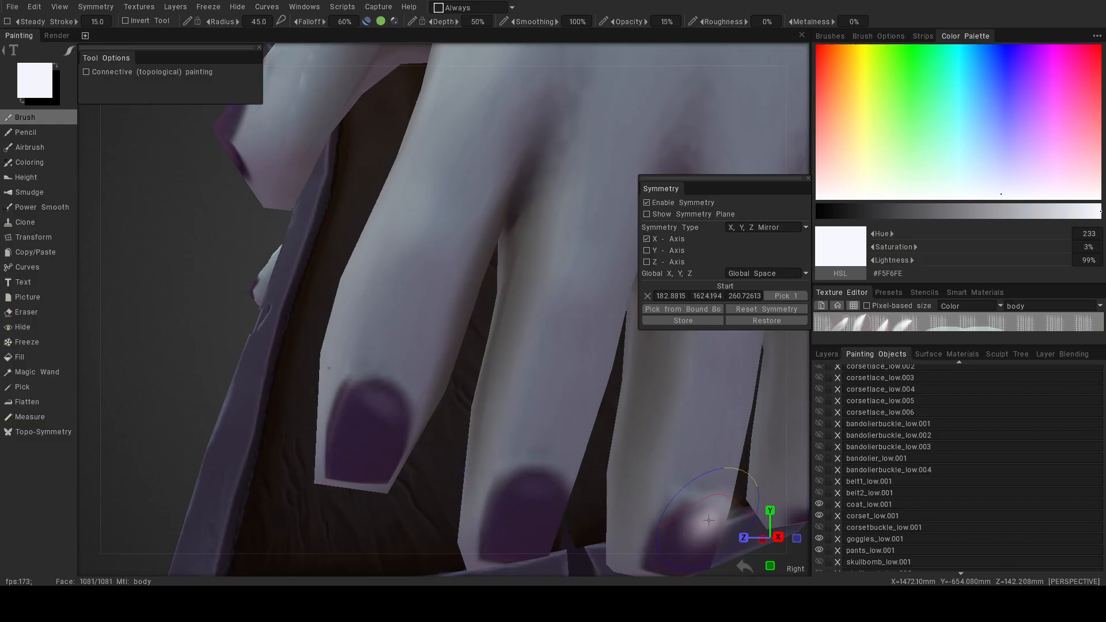
{"action": "mouse_move", "coordinate": [697, 444]}
{"action": "middle_mouse_down"}
{"action": "mouse_move", "coordinate": [540, 363]}
{"action": "mouse_move", "coordinate": [413, 262]}
{"action": "mouse_move", "coordinate": [451, 285]}
{"action": "mouse_move", "coordinate": [450, 324]}
{"action": "middle_mouse_up"}
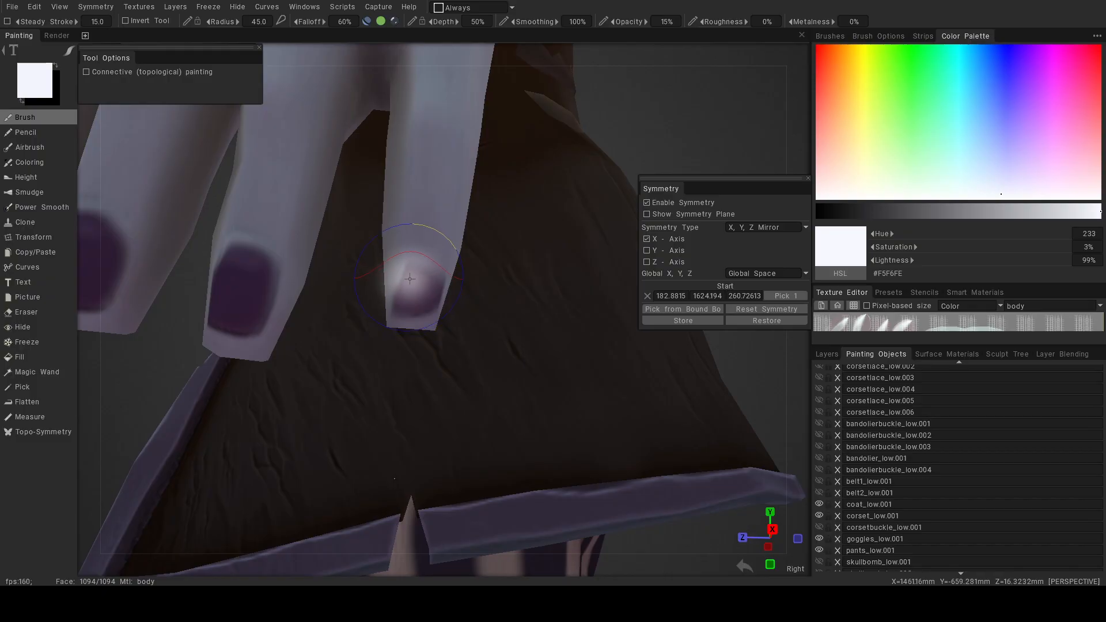
{"action": "right_click_drag", "start_coordinate": [429, 288], "coordinate": [374, 285], "text": "alt"}
{"action": "left_click_drag", "start_coordinate": [374, 285], "coordinate": [500, 340], "text": "alt"}
{"action": "middle_click_drag", "start_coordinate": [363, 222], "coordinate": [413, 268], "text": "alt"}
{"action": "left_click_drag", "start_coordinate": [412, 268], "coordinate": [397, 286], "text": "alt"}
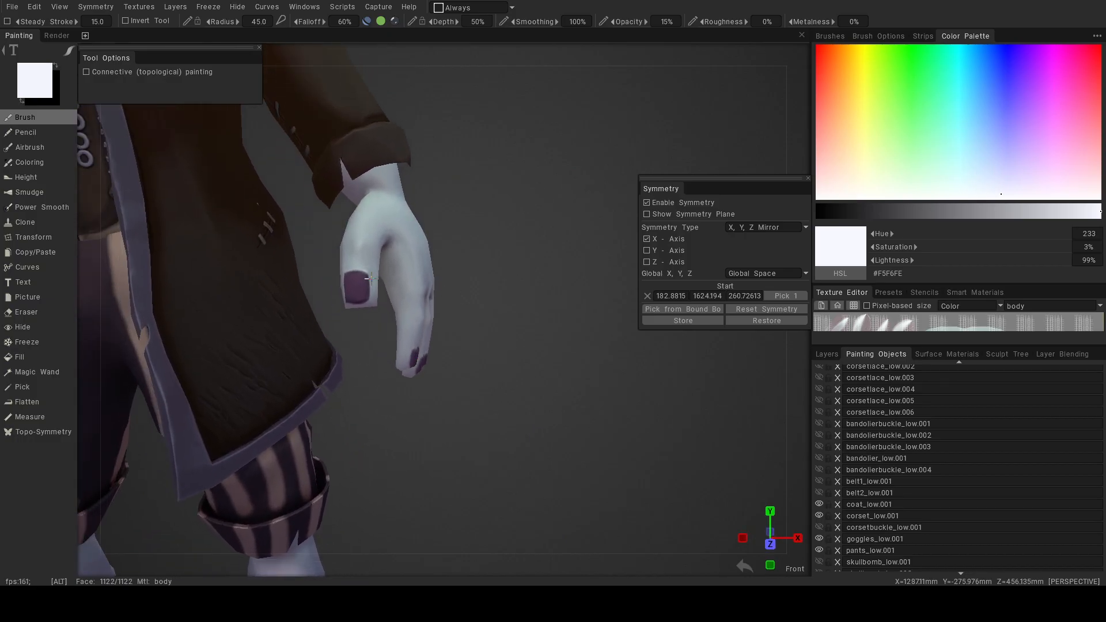
Paint highlights on the thumb around the nail with a brush radius of 57.6.
{"action": "right_click_drag", "start_coordinate": [368, 287], "coordinate": [405, 290], "text": "alt"}
{"action": "left_click_drag", "start_coordinate": [406, 291], "coordinate": [432, 295], "text": "alt"}
{"action": "middle_click_drag", "start_coordinate": [432, 295], "coordinate": [545, 359], "text": "alt"}
{"action": "right_click_drag", "start_coordinate": [449, 330], "coordinate": [484, 335], "text": "alt"}
{"action": "left_click_drag", "start_coordinate": [479, 340], "coordinate": [479, 334]}
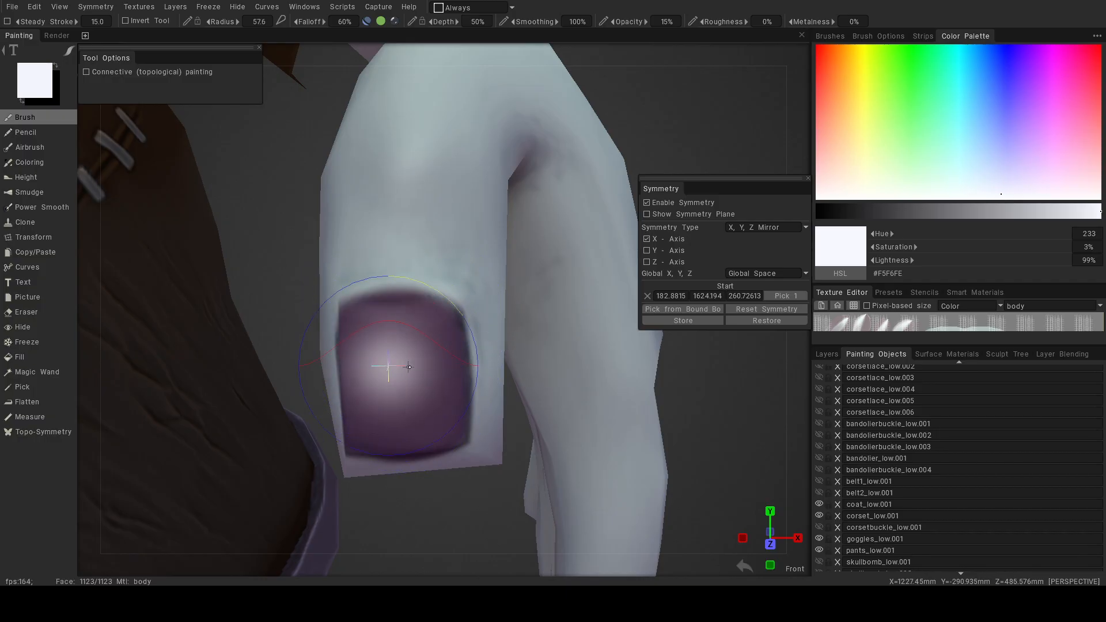
Try a highlight stroke on the thumbnail with the brush radius at 70.5 and undo it.
{"action": "right_click_drag", "start_coordinate": [406, 367], "coordinate": [421, 364]}
{"action": "left_click_drag", "start_coordinate": [379, 317], "coordinate": [386, 331]}
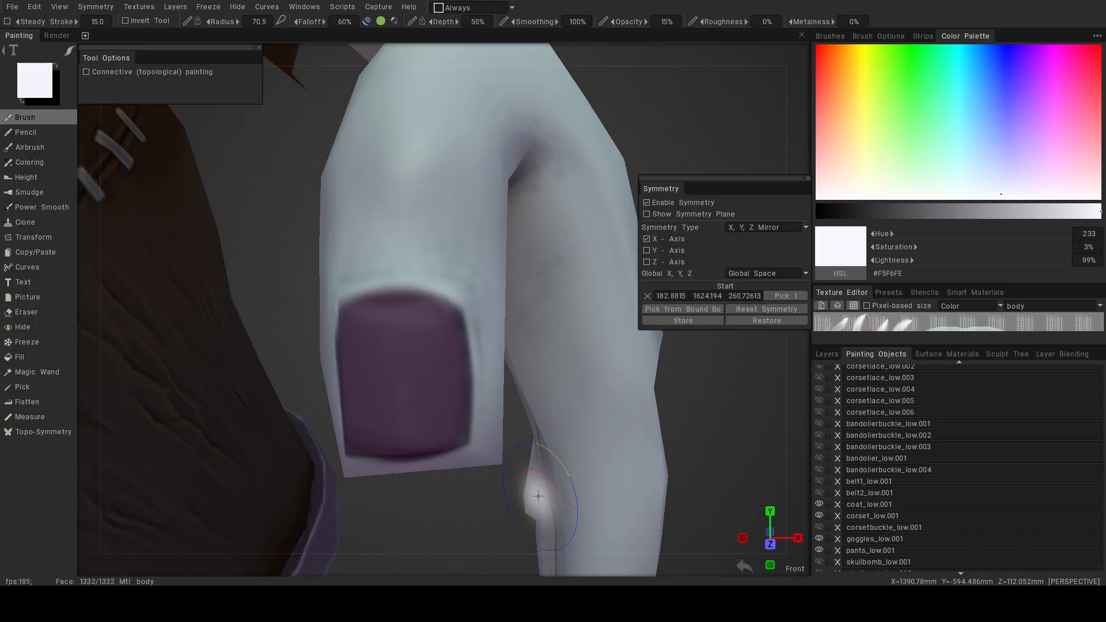
{"action": "key", "text": "ctrl+z"}
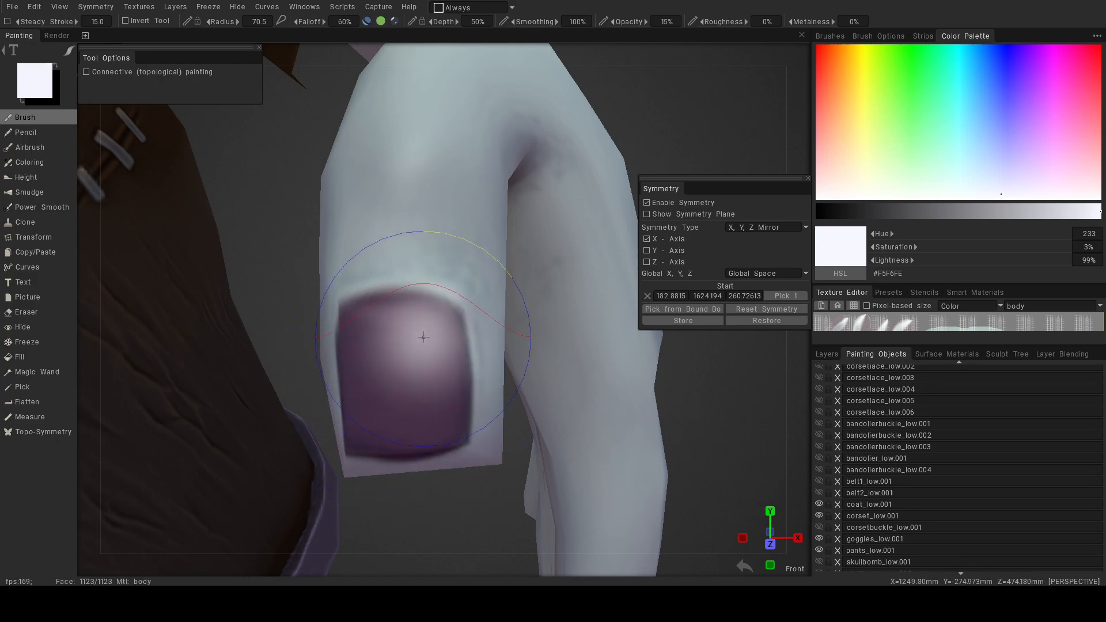
Enlarge the brush radius to 124 and paint a soft highlight over the thumbnail.
{"action": "key", "text": "bracketright"}
{"action": "key", "text": "bracketright"}
{"action": "key", "text": "bracketright"}
{"action": "key", "text": "bracketright"}
{"action": "key", "text": "bracketright"}
{"action": "key", "text": "bracketright"}
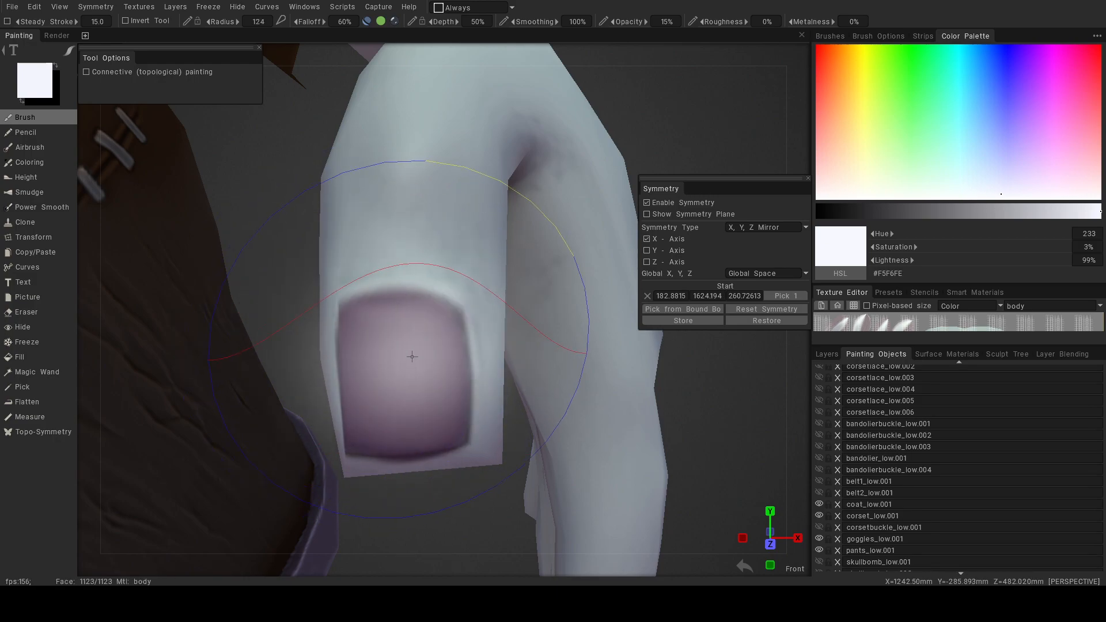
{"action": "left_click_drag", "start_coordinate": [398, 352], "coordinate": [402, 363]}
{"action": "left_click_drag", "start_coordinate": [411, 405], "coordinate": [416, 416]}
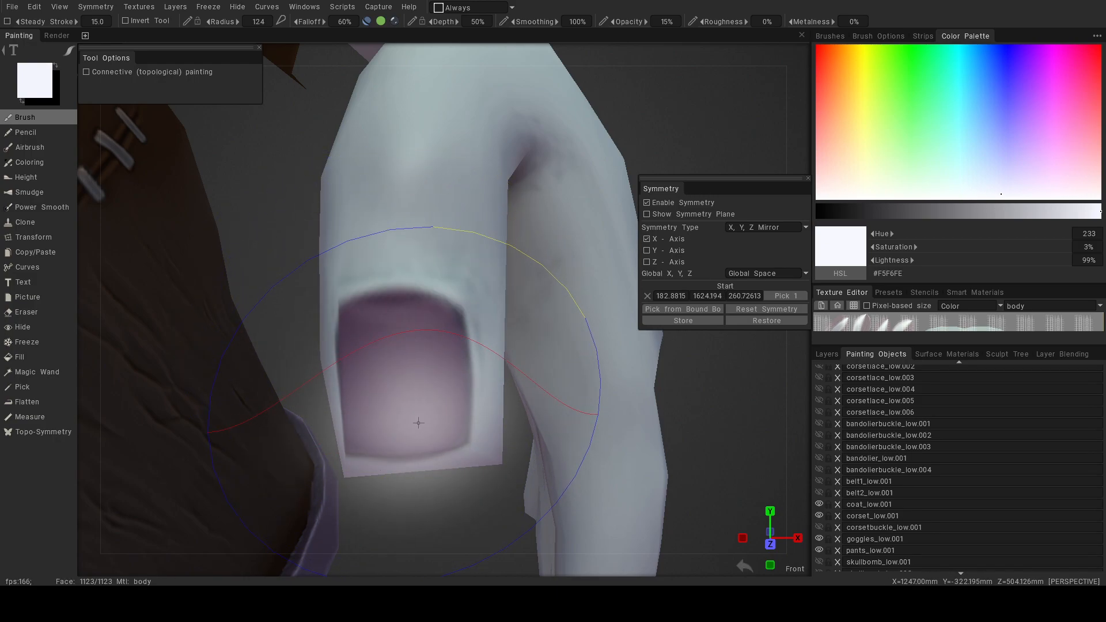
{"action": "left_click_drag", "start_coordinate": [399, 349], "coordinate": [401, 428]}
Paint soft mirrored highlights over the remaining fingernails with a brush radius of 124.
{"action": "right_click_drag", "start_coordinate": [573, 332], "coordinate": [522, 344], "text": "alt"}
{"action": "left_click_drag", "start_coordinate": [488, 344], "coordinate": [352, 324], "text": "alt"}
{"action": "middle_click_drag", "start_coordinate": [418, 340], "coordinate": [386, 265], "text": "alt"}
{"action": "right_click_drag", "start_coordinate": [386, 265], "coordinate": [415, 279], "text": "alt"}
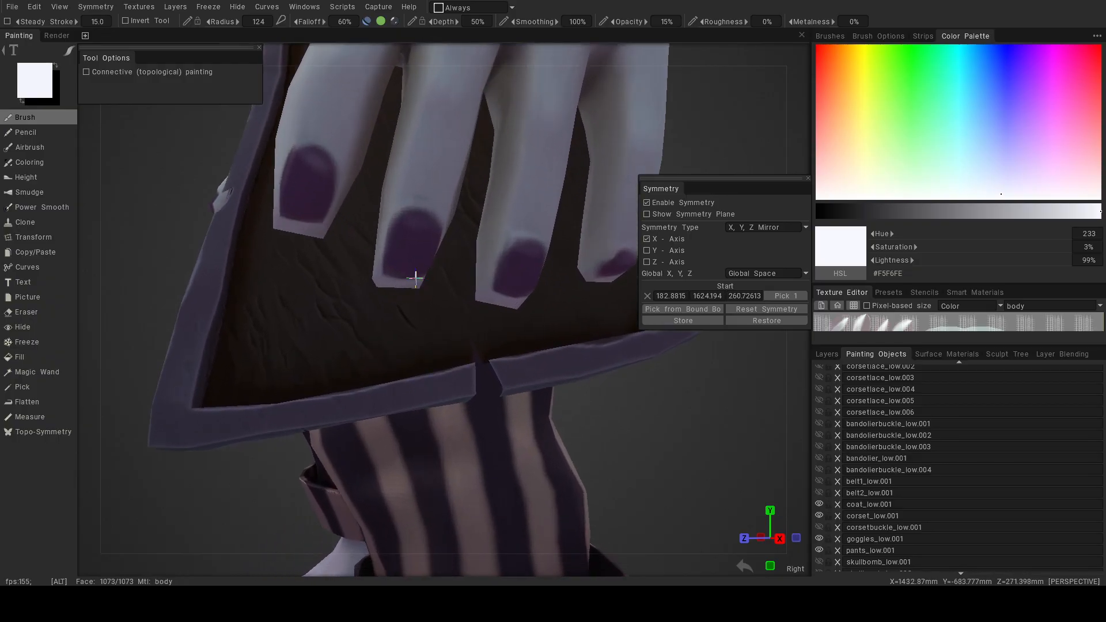
{"action": "middle_click_drag", "start_coordinate": [415, 279], "coordinate": [507, 375], "text": "alt"}
{"action": "right_click_drag", "start_coordinate": [507, 375], "coordinate": [484, 346], "text": "alt"}
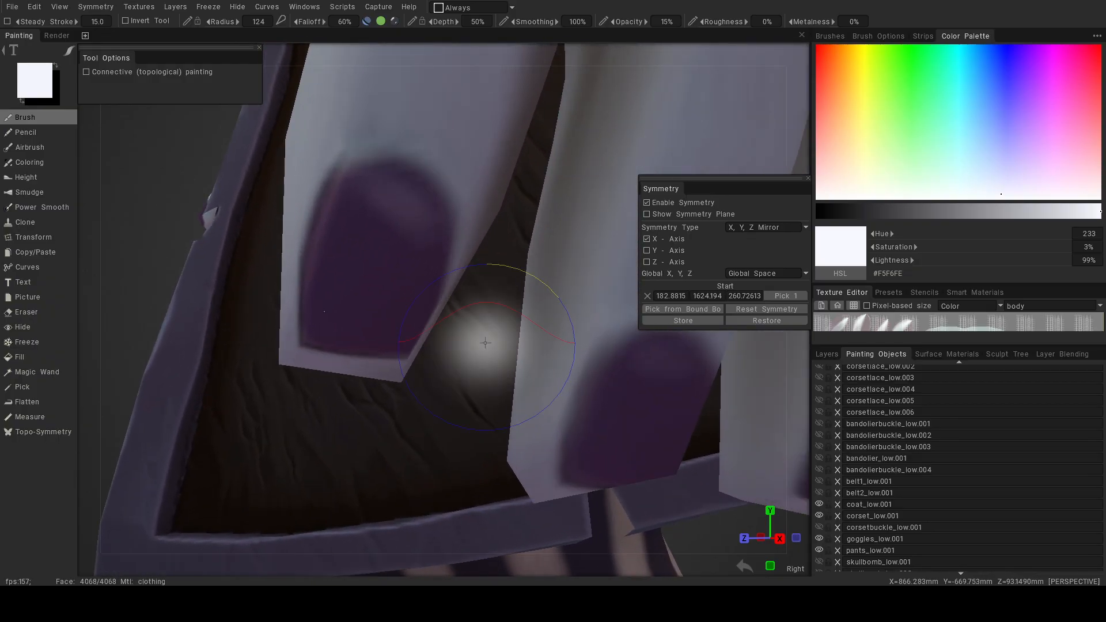
{"action": "left_click_drag", "start_coordinate": [388, 242], "coordinate": [379, 261]}
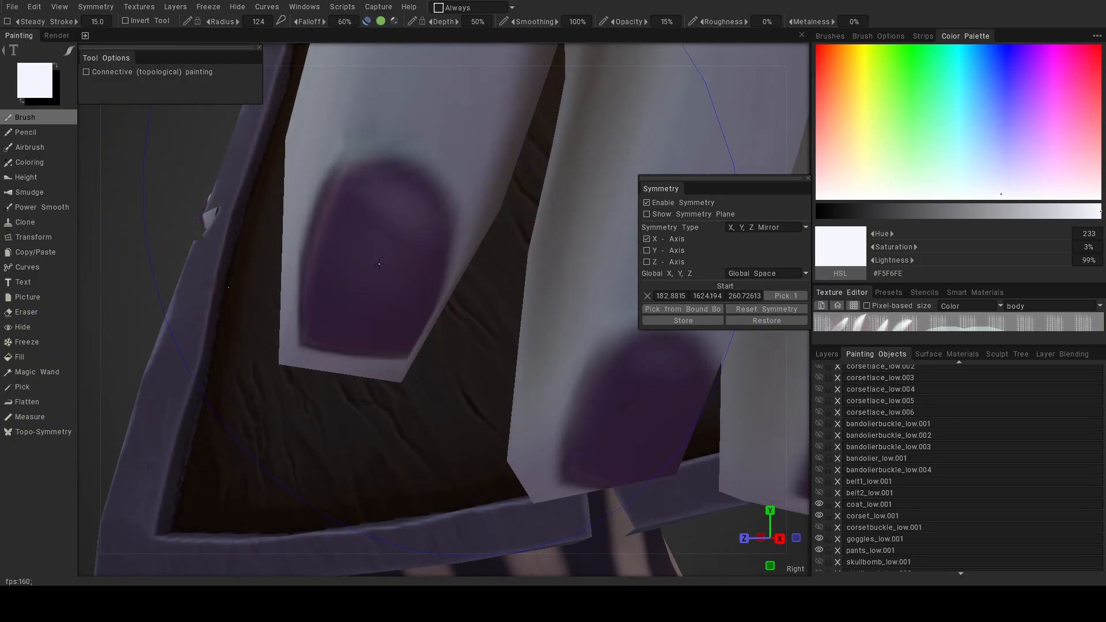
{"action": "left_click_drag", "start_coordinate": [377, 312], "coordinate": [571, 371]}
{"action": "left_click_drag", "start_coordinate": [655, 374], "coordinate": [635, 436]}
{"action": "mouse_move", "coordinate": [635, 433]}
{"action": "middle_mouse_down"}
{"action": "mouse_move", "coordinate": [252, 294]}
{"action": "mouse_move", "coordinate": [279, 314]}
{"action": "mouse_move", "coordinate": [312, 308]}
{"action": "middle_mouse_up"}
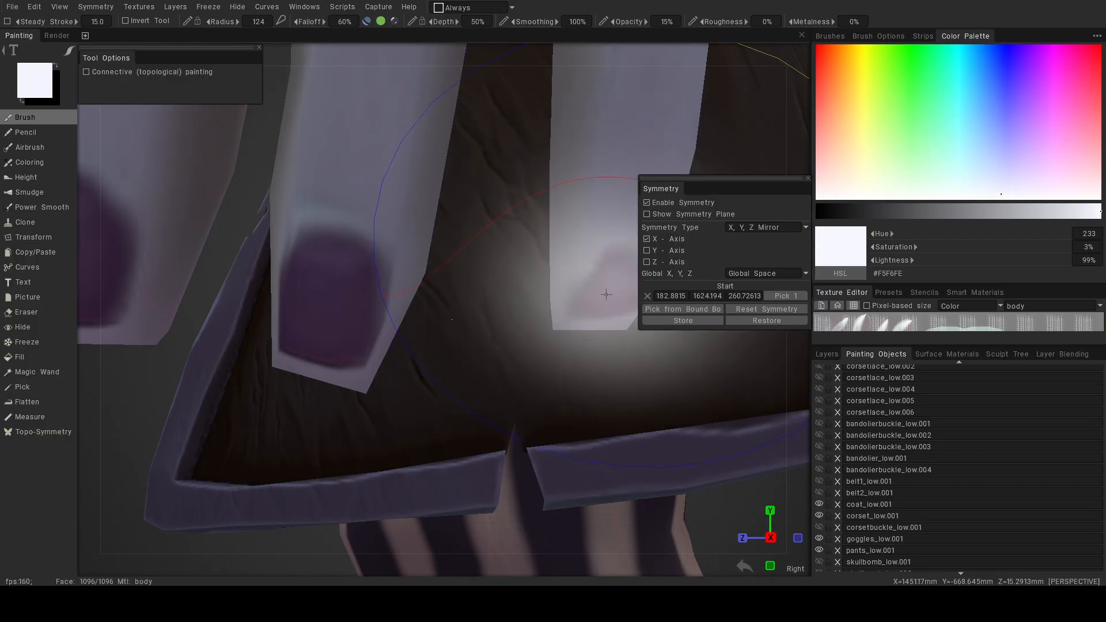
Paint mirrored highlights on the toenails at 16% opacity, using radius 124 and then reducing it to 42.1.
{"action": "right_click_drag", "start_coordinate": [592, 304], "coordinate": [519, 363], "text": "alt"}
{"action": "left_click_drag", "start_coordinate": [524, 363], "coordinate": [530, 289], "text": "alt"}
{"action": "left_click_drag", "start_coordinate": [468, 236], "coordinate": [591, 420], "text": "alt"}
{"action": "middle_click_drag", "start_coordinate": [591, 419], "coordinate": [594, 231], "text": "alt"}
{"action": "right_click_drag", "start_coordinate": [426, 302], "coordinate": [468, 329], "text": "alt"}
{"action": "middle_click_drag", "start_coordinate": [467, 330], "coordinate": [531, 264], "text": "alt"}
{"action": "mouse_move", "coordinate": [531, 263]}
{"action": "left_mouse_down", "text": "alt"}
{"action": "mouse_move", "coordinate": [500, 385]}
{"action": "mouse_move", "coordinate": [474, 362]}
{"action": "left_mouse_up", "text": "alt"}
{"action": "middle_click_drag", "start_coordinate": [474, 362], "coordinate": [512, 301], "text": "alt"}
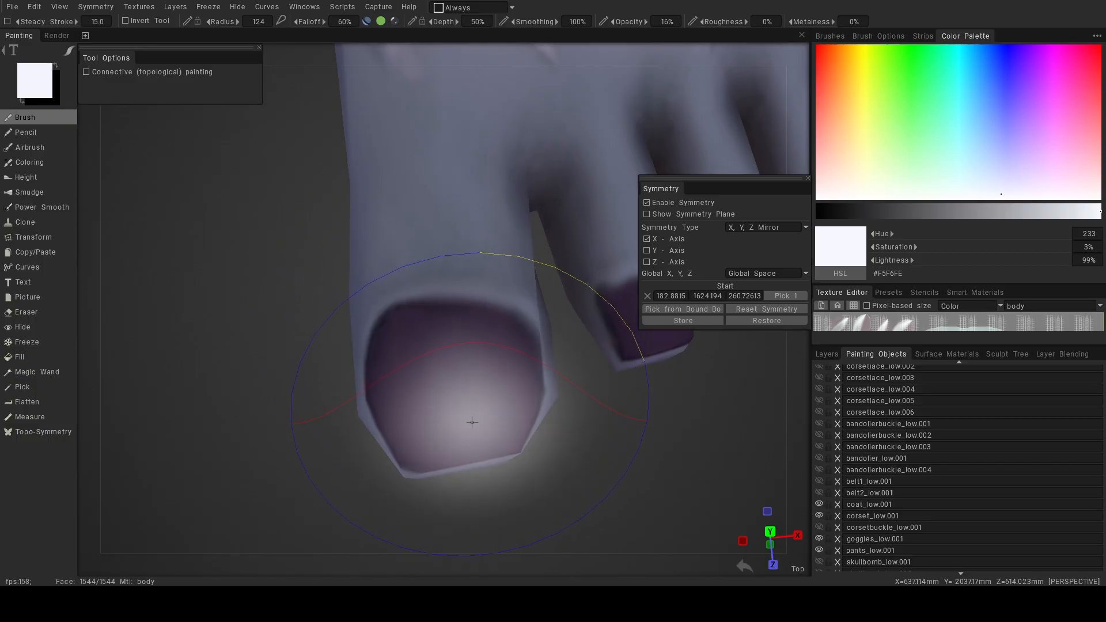
{"action": "middle_click_drag", "start_coordinate": [612, 375], "coordinate": [389, 403], "text": "alt"}
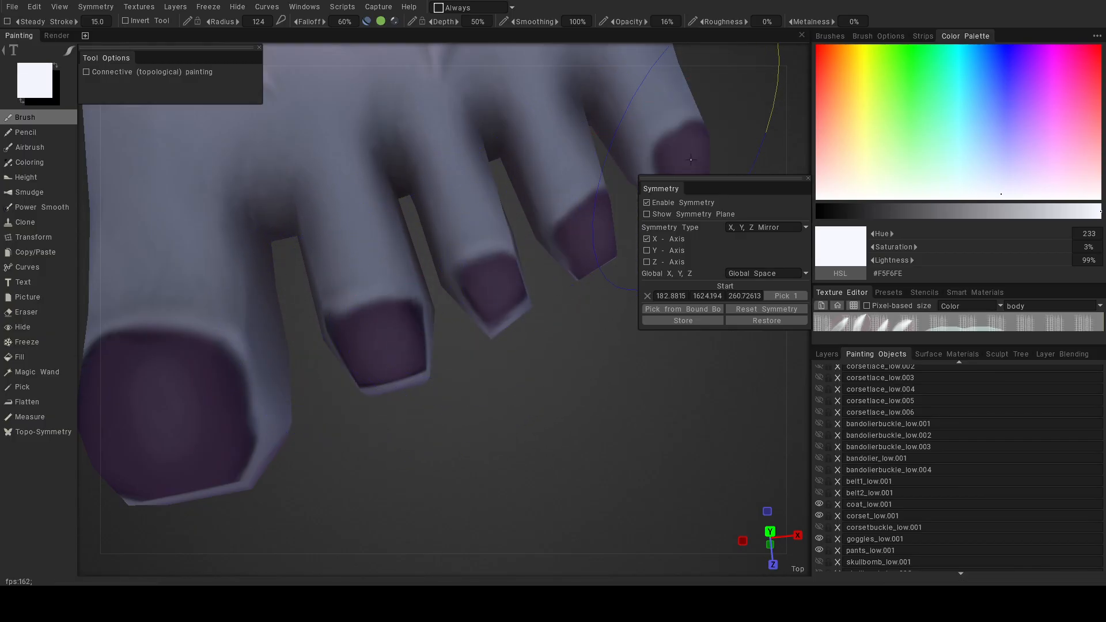
{"action": "mouse_move", "coordinate": [290, 396]}
{"action": "right_mouse_down", "text": "alt"}
{"action": "mouse_move", "coordinate": [242, 395]}
{"action": "mouse_move", "coordinate": [181, 418]}
{"action": "mouse_move", "coordinate": [172, 402]}
{"action": "right_mouse_up", "text": "alt"}
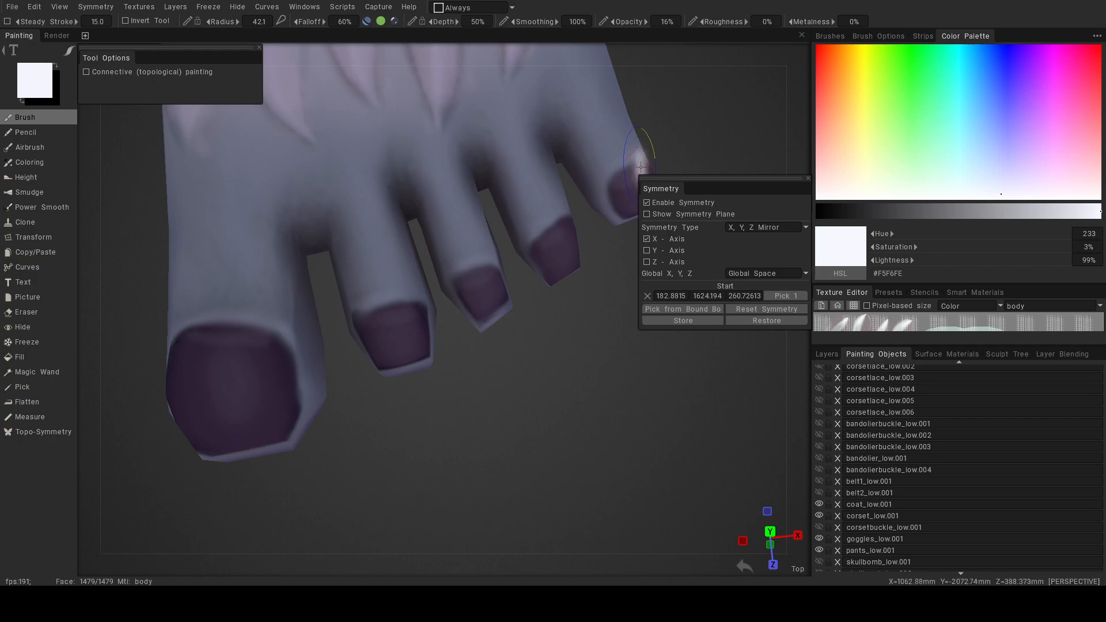
Examine the painted highlights over the whole character, from the feet up to the head.
{"action": "scroll", "coordinate": [420, 313], "scroll_direction": "down", "scroll_amount": 10}
{"action": "left_click_drag", "start_coordinate": [445, 309], "coordinate": [501, 259], "text": "alt"}
{"action": "scroll", "coordinate": [530, 249], "scroll_direction": "down", "scroll_amount": 5}
{"action": "middle_click_drag", "start_coordinate": [546, 255], "coordinate": [582, 353], "text": "alt"}
{"action": "left_click_drag", "start_coordinate": [583, 352], "coordinate": [456, 369], "text": "alt"}
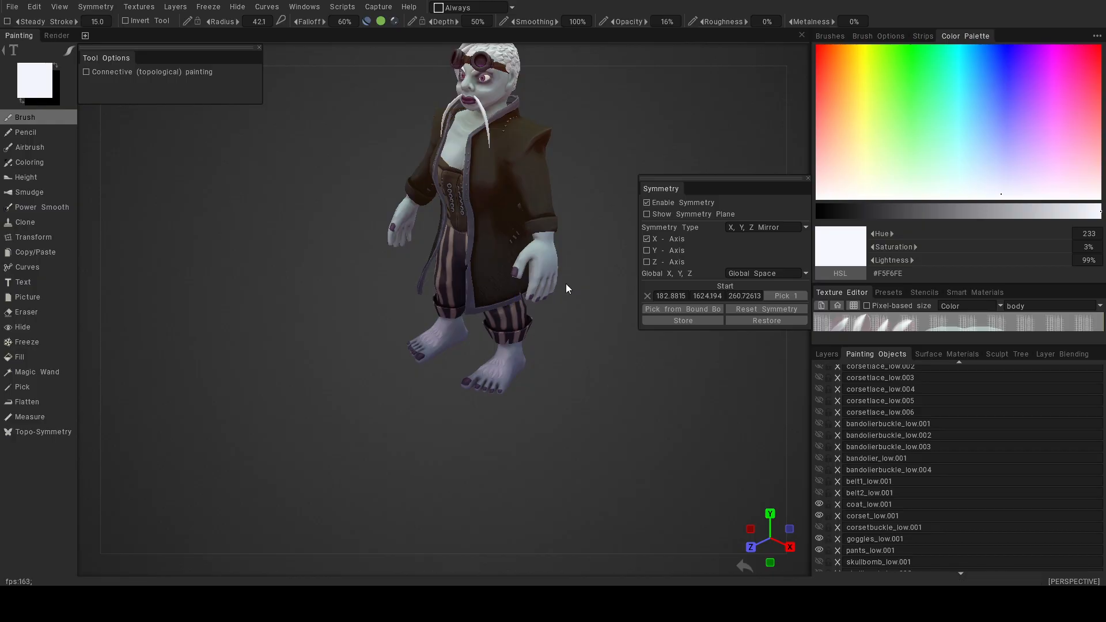
{"action": "left_click_drag", "start_coordinate": [571, 286], "coordinate": [659, 289], "text": "alt"}
{"action": "middle_click_drag", "start_coordinate": [514, 190], "coordinate": [561, 284], "text": "alt"}
{"action": "right_click_drag", "start_coordinate": [561, 283], "coordinate": [520, 256], "text": "alt"}
{"action": "middle_click_drag", "start_coordinate": [520, 256], "coordinate": [521, 409], "text": "alt"}
{"action": "left_click_drag", "start_coordinate": [567, 323], "coordinate": [409, 306], "text": "alt"}
{"action": "right_click_drag", "start_coordinate": [409, 306], "coordinate": [536, 336], "text": "alt"}
{"action": "left_click_drag", "start_coordinate": [536, 336], "coordinate": [565, 346], "text": "alt"}
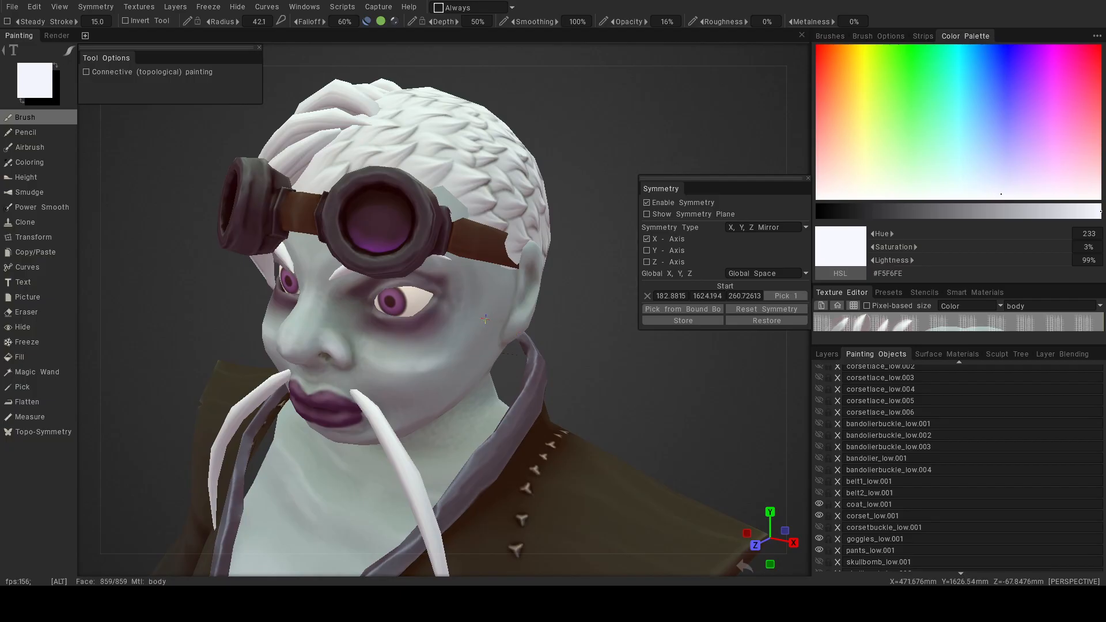
Paint soft mirrored highlights on the ear rims and lobes with a brush radius of 42.1.
{"action": "middle_click_drag", "start_coordinate": [506, 328], "coordinate": [393, 295], "text": "alt"}
{"action": "mouse_move", "coordinate": [393, 295]}
{"action": "right_mouse_down", "text": "alt"}
{"action": "mouse_move", "coordinate": [426, 302]}
{"action": "mouse_move", "coordinate": [398, 312]}
{"action": "right_mouse_up", "text": "alt"}
{"action": "middle_click_drag", "start_coordinate": [399, 312], "coordinate": [413, 344], "text": "alt"}
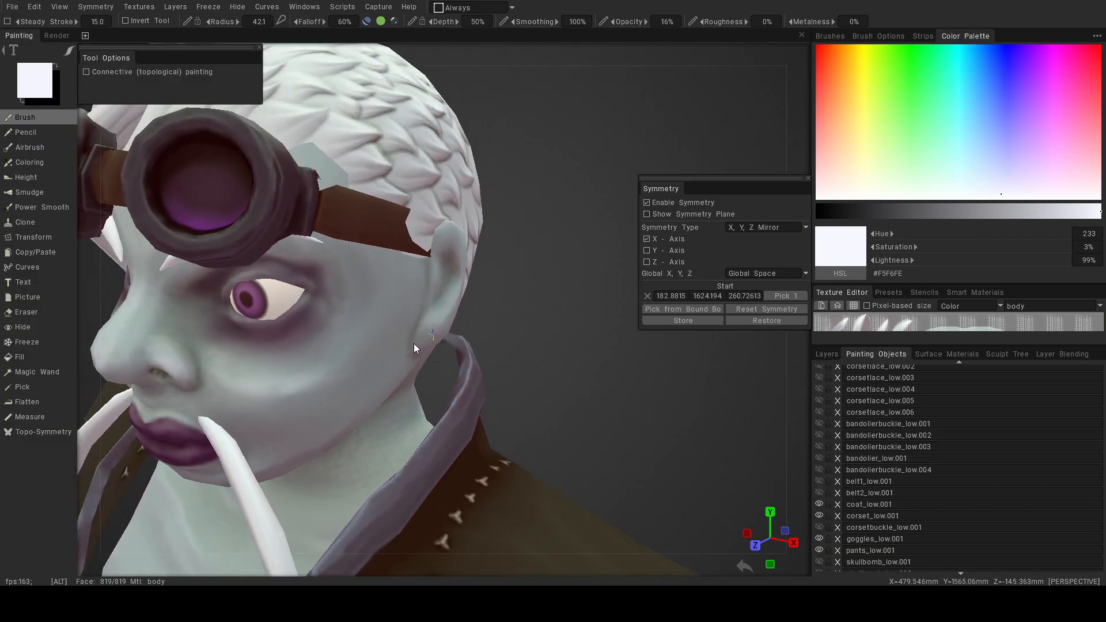
{"action": "right_click_drag", "start_coordinate": [413, 343], "coordinate": [439, 355], "text": "alt"}
{"action": "left_click_drag", "start_coordinate": [439, 355], "coordinate": [426, 360], "text": "alt"}
{"action": "left_click_drag", "start_coordinate": [425, 359], "coordinate": [422, 357]}
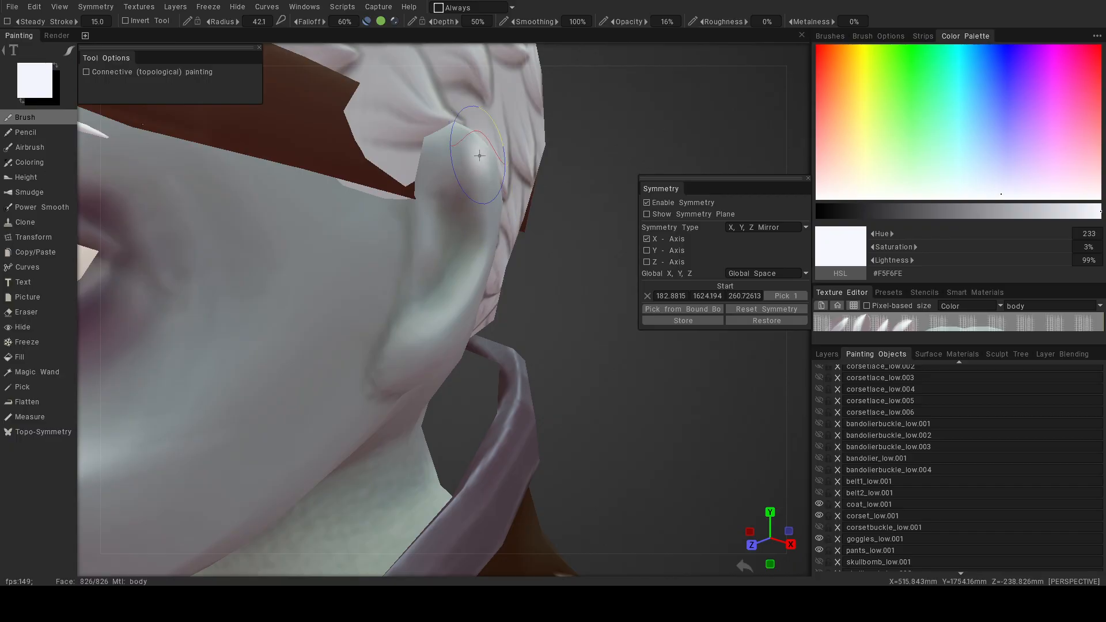
Extend the soft highlights along the outer back edges of the ears.
{"action": "left_click_drag", "start_coordinate": [544, 215], "coordinate": [438, 232], "text": "alt"}
{"action": "middle_click_drag", "start_coordinate": [438, 232], "coordinate": [456, 350], "text": "alt"}
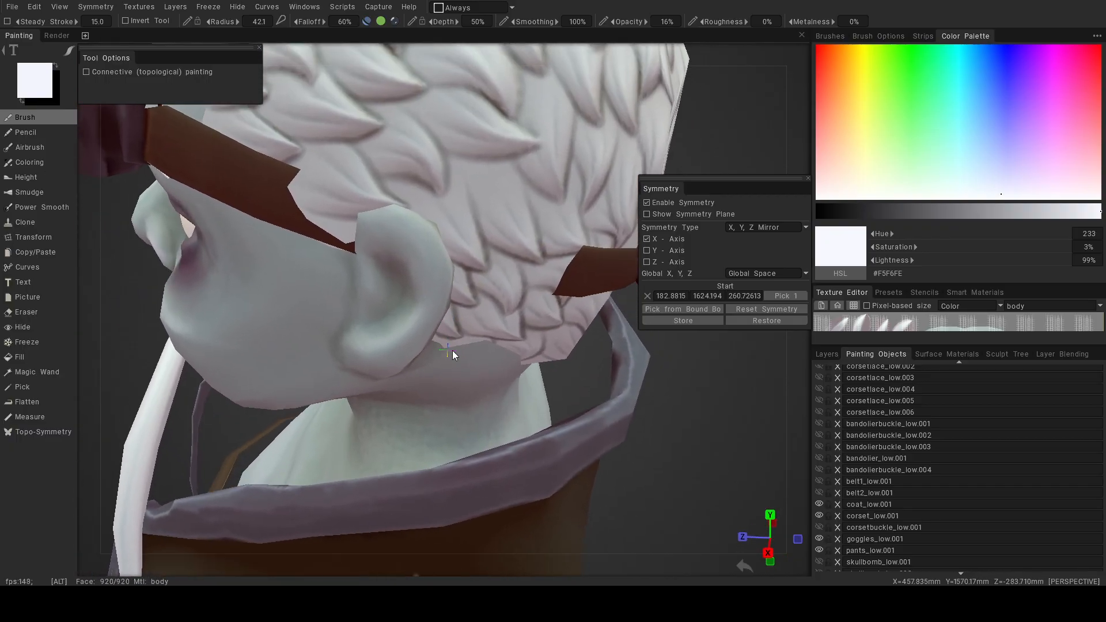
{"action": "left_click_drag", "start_coordinate": [456, 351], "coordinate": [382, 330], "text": "alt"}
{"action": "right_click_drag", "start_coordinate": [382, 331], "coordinate": [393, 334], "text": "alt"}
{"action": "middle_click_drag", "start_coordinate": [392, 335], "coordinate": [416, 386], "text": "alt"}
{"action": "left_click_drag", "start_coordinate": [416, 387], "coordinate": [424, 385]}
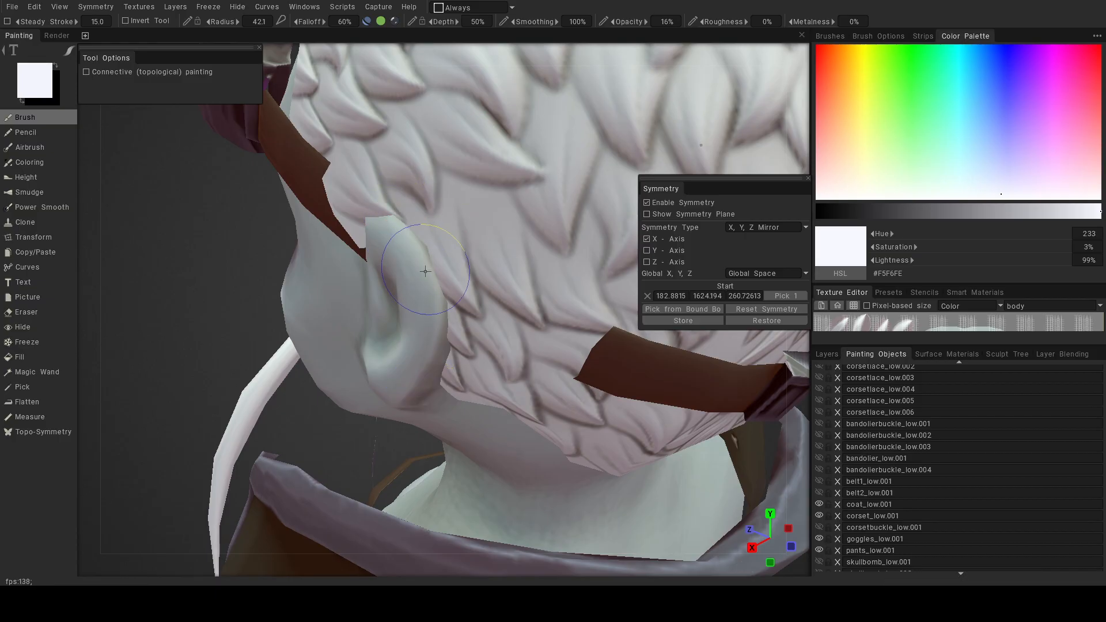
Examine the jaw, neck and mouth shading from the side, the front and at a distance.
{"action": "left_click_drag", "start_coordinate": [502, 347], "coordinate": [595, 316], "text": "alt"}
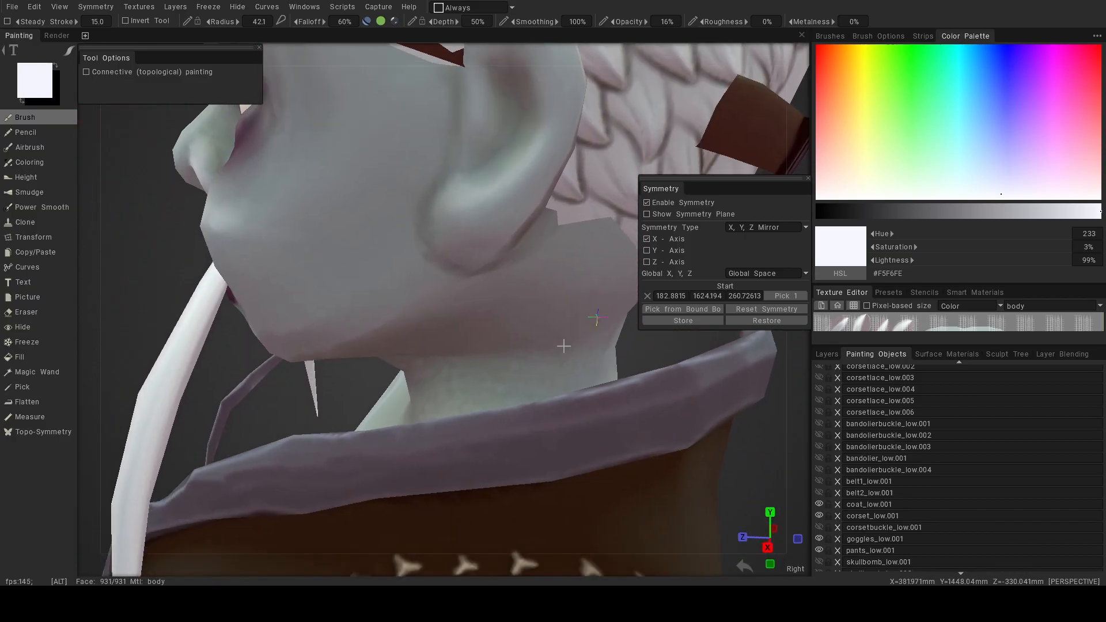
{"action": "middle_click_drag", "start_coordinate": [595, 316], "coordinate": [424, 418], "text": "alt"}
{"action": "left_click_drag", "start_coordinate": [468, 432], "coordinate": [616, 354], "text": "alt"}
{"action": "left_click_drag", "start_coordinate": [423, 346], "coordinate": [421, 401], "text": "alt"}
{"action": "left_click_drag", "start_coordinate": [557, 399], "coordinate": [441, 426], "text": "alt"}
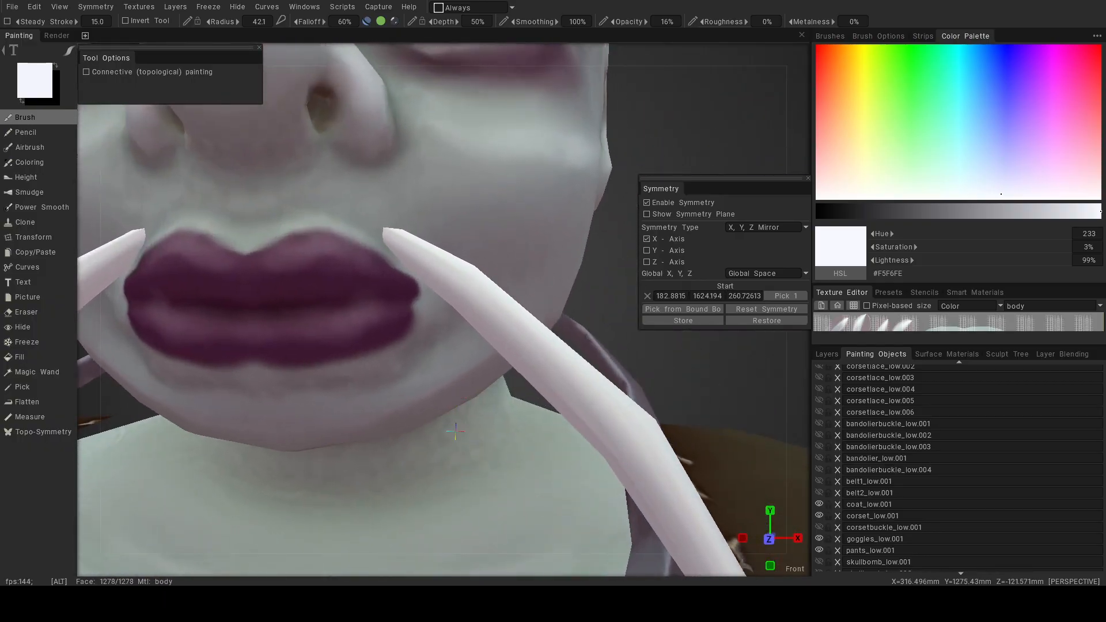
{"action": "right_click_drag", "start_coordinate": [623, 399], "coordinate": [514, 384], "text": "alt"}
{"action": "left_click_drag", "start_coordinate": [514, 384], "coordinate": [479, 397], "text": "alt"}
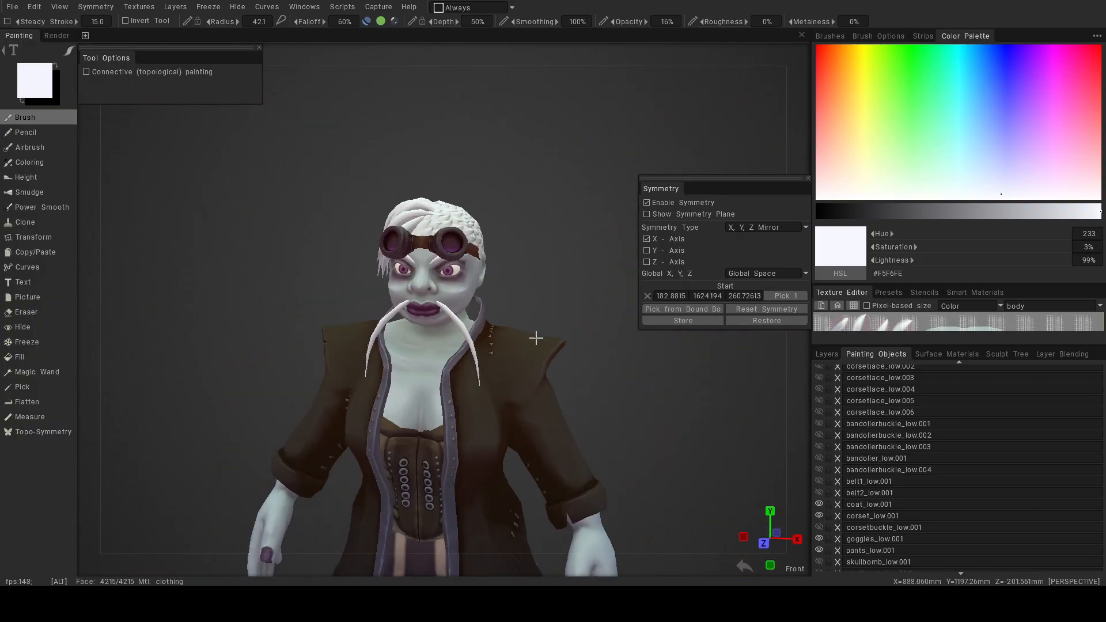
{"action": "mouse_move", "coordinate": [606, 373]}
{"action": "left_mouse_down", "text": "alt"}
{"action": "mouse_move", "coordinate": [586, 270]}
{"action": "mouse_move", "coordinate": [489, 348]}
{"action": "mouse_move", "coordinate": [538, 345]}
{"action": "mouse_move", "coordinate": [597, 379]}
{"action": "left_mouse_up", "text": "alt"}
Inspect the tusk tips, the coat's collar trim and the upper chest up close.
{"action": "right_click_drag", "start_coordinate": [598, 379], "coordinate": [426, 255], "text": "alt"}
{"action": "middle_click_drag", "start_coordinate": [427, 254], "coordinate": [456, 288], "text": "alt"}
{"action": "left_click_drag", "start_coordinate": [456, 288], "coordinate": [468, 287], "text": "alt"}
{"action": "mouse_move", "coordinate": [468, 287]}
{"action": "middle_mouse_down", "text": "alt"}
{"action": "mouse_move", "coordinate": [364, 202]}
{"action": "mouse_move", "coordinate": [582, 550]}
{"action": "middle_mouse_up", "text": "alt"}
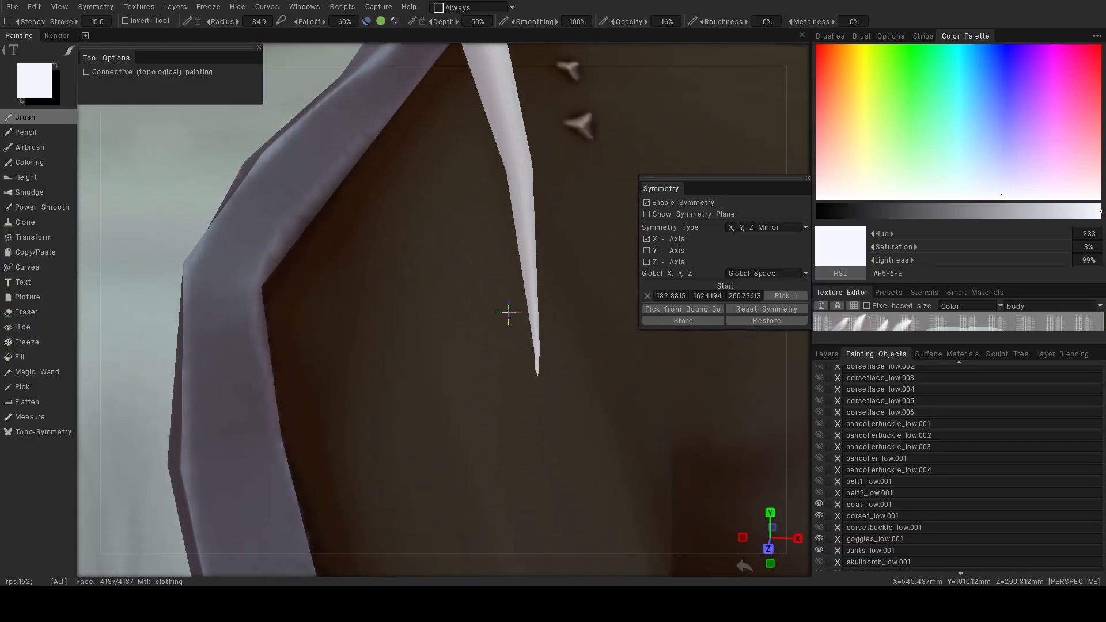
{"action": "mouse_move", "coordinate": [455, 262]}
{"action": "middle_mouse_down", "text": "alt"}
{"action": "mouse_move", "coordinate": [597, 562]}
{"action": "mouse_move", "coordinate": [429, 412]}
{"action": "middle_mouse_up", "text": "alt"}
{"action": "left_click_drag", "start_coordinate": [383, 249], "coordinate": [375, 191], "text": "alt"}
{"action": "middle_click_drag", "start_coordinate": [562, 294], "coordinate": [576, 306], "text": "alt"}
{"action": "middle_click_drag", "start_coordinate": [288, 151], "coordinate": [489, 314], "text": "alt"}
{"action": "left_click_drag", "start_coordinate": [491, 320], "coordinate": [510, 288], "text": "alt"}
{"action": "right_click_drag", "start_coordinate": [509, 288], "coordinate": [419, 319], "text": "alt"}
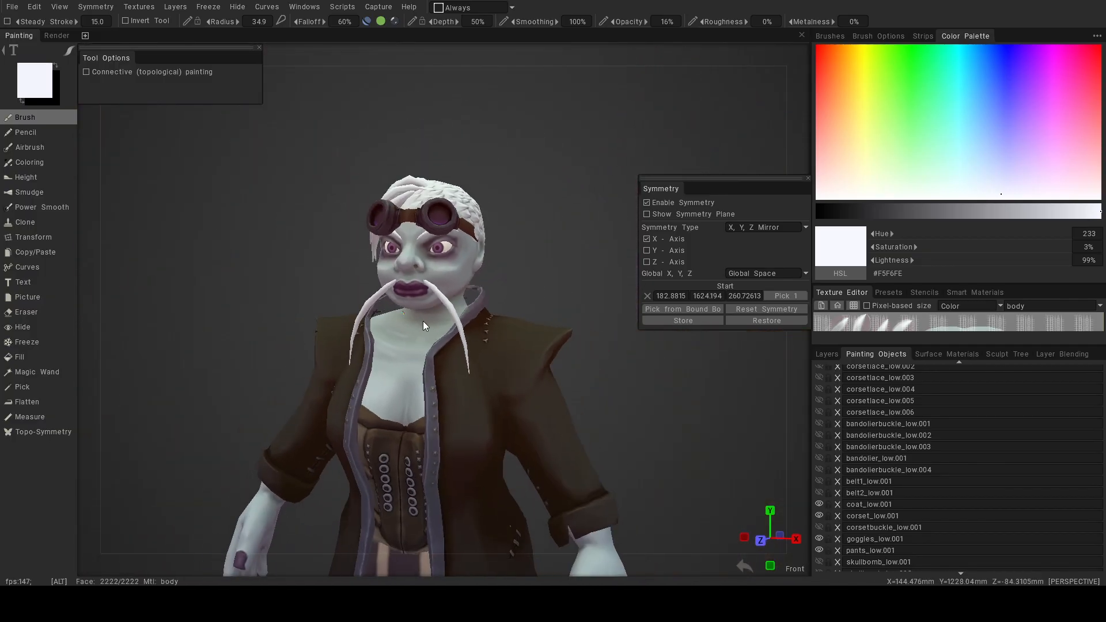
Enlarge the brush radius to 138 and review the character's chest, hands and feet.
{"action": "left_click_drag", "start_coordinate": [420, 319], "coordinate": [568, 326], "text": "alt"}
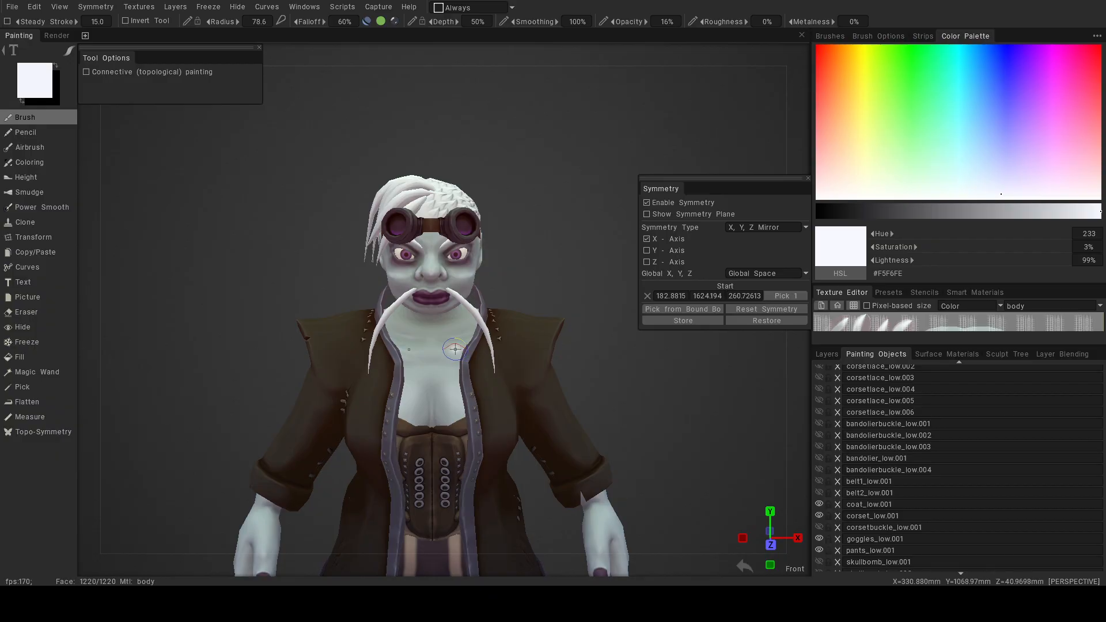
{"action": "mouse_move", "coordinate": [551, 315]}
{"action": "left_mouse_down", "text": "alt"}
{"action": "mouse_move", "coordinate": [528, 316]}
{"action": "mouse_move", "coordinate": [540, 331]}
{"action": "left_mouse_up", "text": "alt"}
{"action": "middle_click_drag", "start_coordinate": [540, 331], "coordinate": [557, 99], "text": "alt"}
{"action": "left_click_drag", "start_coordinate": [613, 473], "coordinate": [465, 452], "text": "alt"}
{"action": "right_click_drag", "start_coordinate": [464, 452], "coordinate": [450, 278], "text": "alt"}
{"action": "left_click_drag", "start_coordinate": [407, 287], "coordinate": [278, 313], "text": "alt"}
{"action": "right_click_drag", "start_coordinate": [278, 313], "coordinate": [490, 365], "text": "alt"}
{"action": "left_click_drag", "start_coordinate": [490, 366], "coordinate": [546, 400], "text": "alt"}
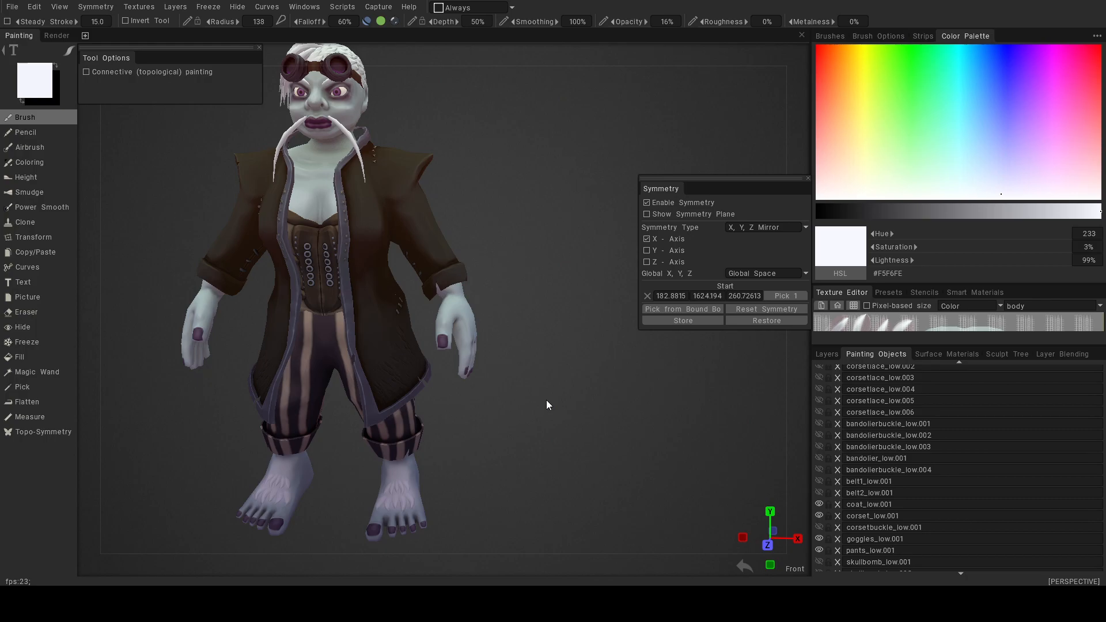
Examine the facial highlights around the nose, cheeks and eyes from the front and at an angle.
{"action": "middle_click_drag", "start_coordinate": [359, 154], "coordinate": [497, 302], "text": "alt"}
{"action": "right_click_drag", "start_coordinate": [497, 302], "coordinate": [524, 301], "text": "alt"}
{"action": "left_click_drag", "start_coordinate": [523, 301], "coordinate": [424, 215], "text": "alt"}
{"action": "right_click_drag", "start_coordinate": [524, 183], "coordinate": [496, 302], "text": "alt"}
{"action": "left_click_drag", "start_coordinate": [497, 302], "coordinate": [512, 324], "text": "alt"}
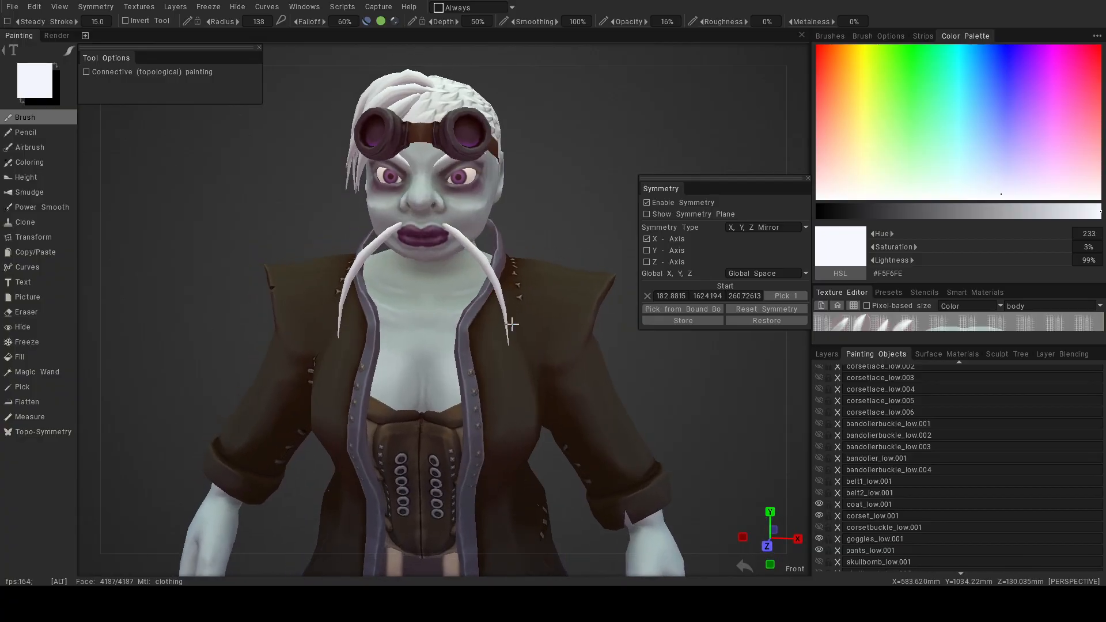
{"action": "middle_click_drag", "start_coordinate": [428, 281], "coordinate": [430, 356], "text": "alt"}
{"action": "right_click_drag", "start_coordinate": [429, 356], "coordinate": [429, 192], "text": "alt"}
{"action": "middle_click_drag", "start_coordinate": [429, 191], "coordinate": [393, 318], "text": "alt"}
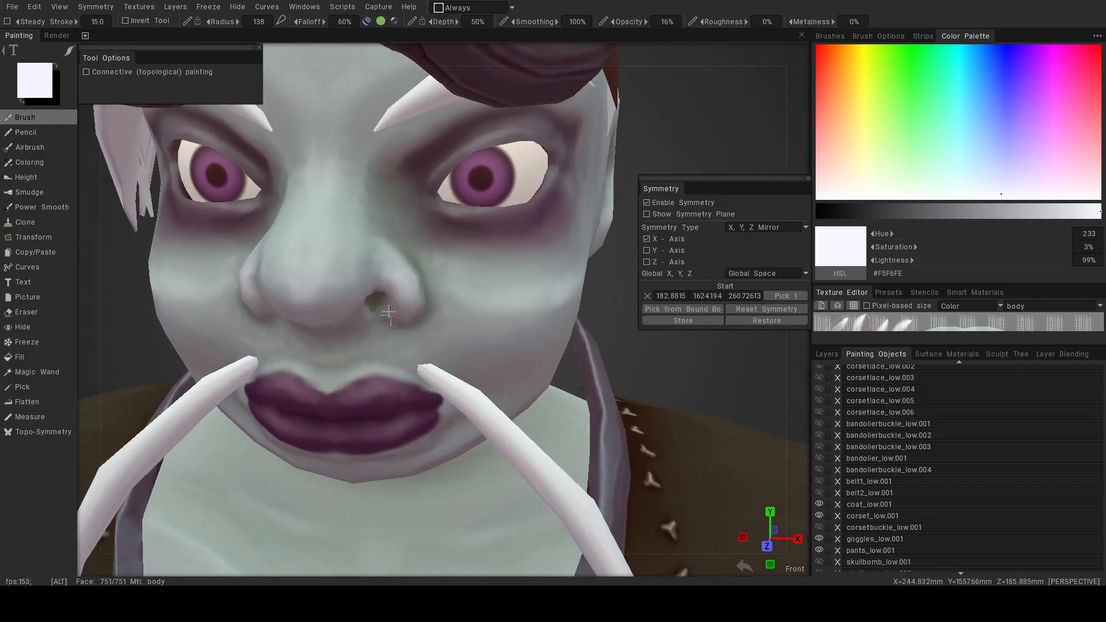
{"action": "mouse_move", "coordinate": [464, 330]}
{"action": "left_mouse_down", "text": "alt"}
{"action": "mouse_move", "coordinate": [500, 357]}
{"action": "mouse_move", "coordinate": [534, 342]}
{"action": "mouse_move", "coordinate": [474, 349]}
{"action": "left_mouse_up", "text": "alt"}
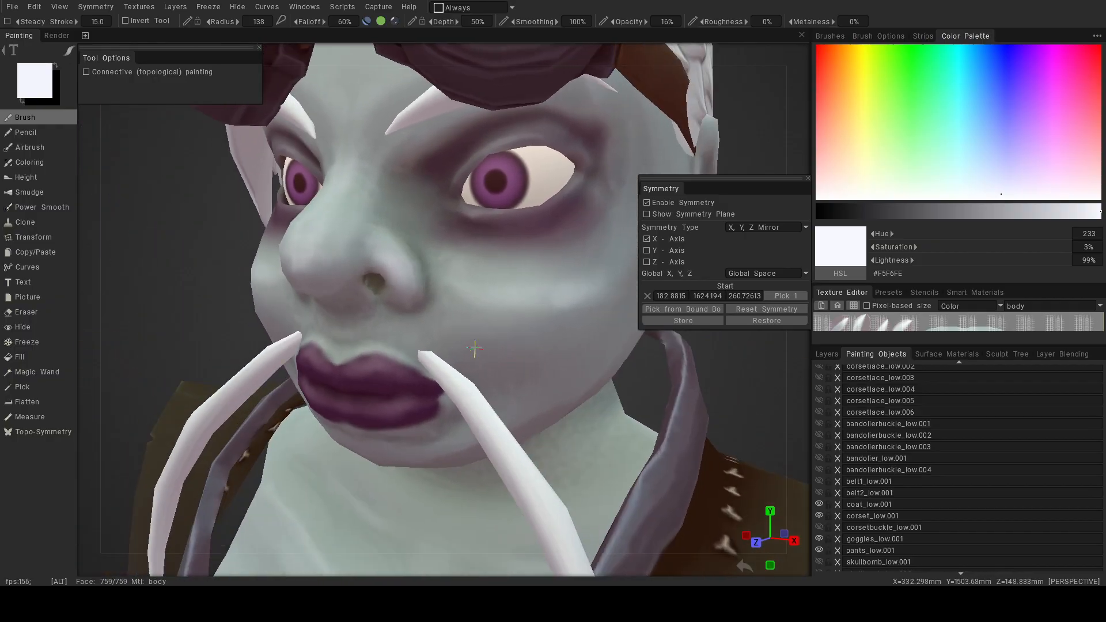
{"action": "mouse_move", "coordinate": [563, 284]}
{"action": "left_mouse_down", "text": "alt"}
{"action": "mouse_move", "coordinate": [506, 280]}
{"action": "mouse_move", "coordinate": [615, 298]}
{"action": "mouse_move", "coordinate": [535, 295]}
{"action": "mouse_move", "coordinate": [576, 300]}
{"action": "left_mouse_up", "text": "alt"}
{"action": "right_click_drag", "start_coordinate": [575, 301], "coordinate": [486, 266], "text": "alt"}
{"action": "left_click_drag", "start_coordinate": [486, 266], "coordinate": [479, 240], "text": "alt"}
{"action": "right_click_drag", "start_coordinate": [479, 239], "coordinate": [460, 265], "text": "alt"}
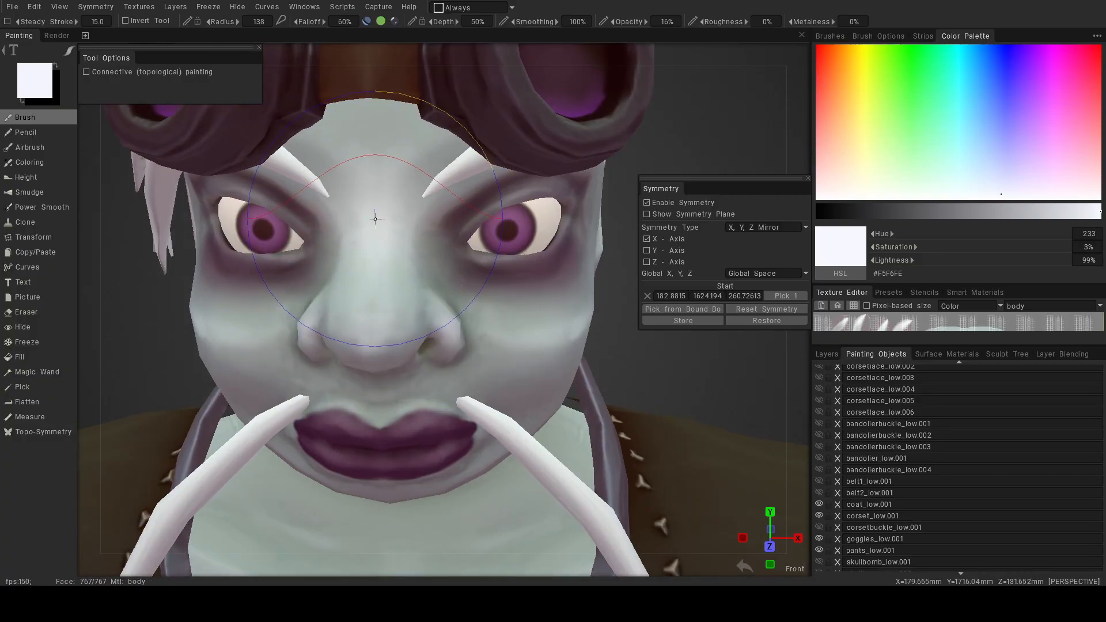
Reduce the brush radius to 77.7 and paint soft mirrored highlights across the cheeks.
{"action": "right_click_drag", "start_coordinate": [351, 231], "coordinate": [323, 228]}
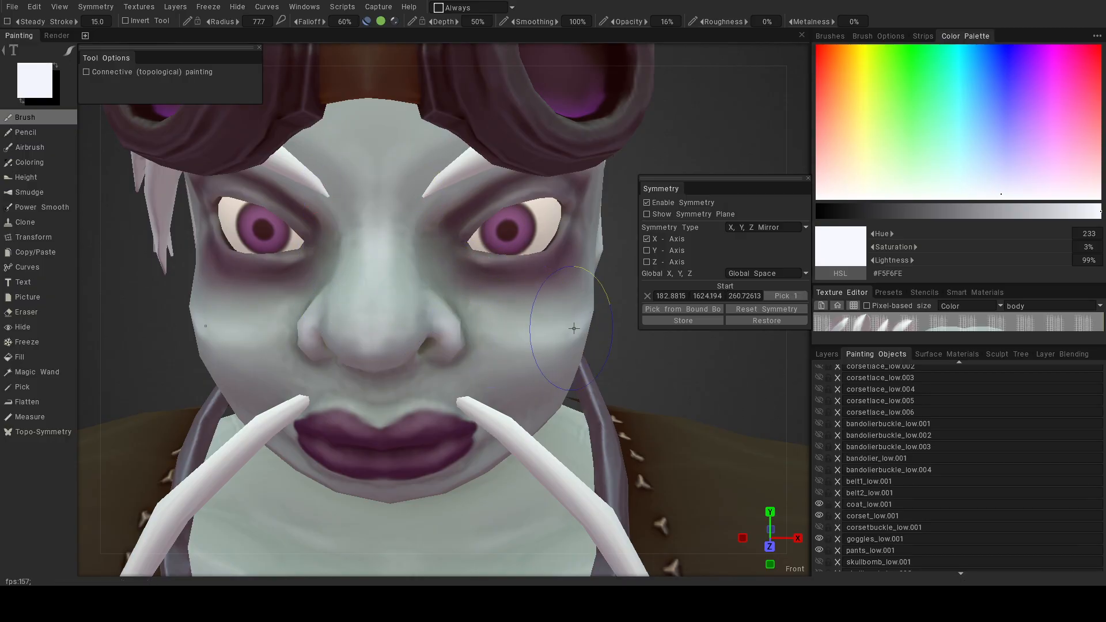
{"action": "middle_click_drag", "start_coordinate": [483, 314], "coordinate": [407, 307]}
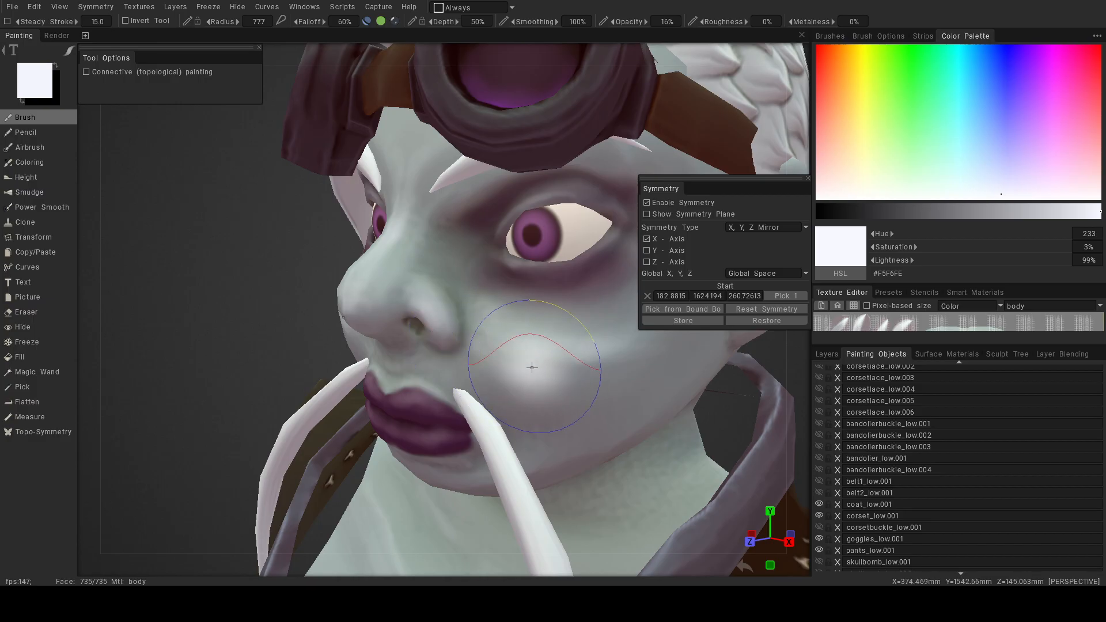
{"action": "right_click_drag", "start_coordinate": [757, 420], "coordinate": [618, 386], "text": "alt"}
{"action": "left_click_drag", "start_coordinate": [553, 373], "coordinate": [642, 371], "text": "alt"}
{"action": "mouse_move", "coordinate": [533, 350]}
{"action": "right_mouse_down", "text": "alt"}
{"action": "mouse_move", "coordinate": [577, 376]}
{"action": "mouse_move", "coordinate": [583, 402]}
{"action": "right_mouse_up", "text": "alt"}
{"action": "left_click_drag", "start_coordinate": [583, 403], "coordinate": [545, 362], "text": "alt"}
{"action": "right_click_drag", "start_coordinate": [545, 362], "coordinate": [511, 335], "text": "alt"}
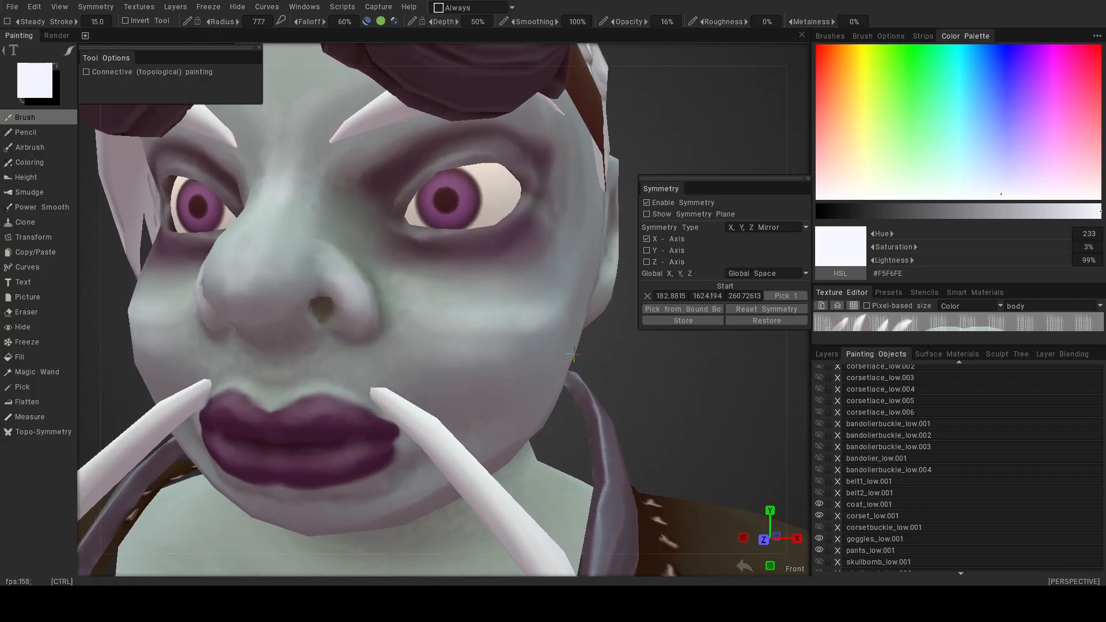
{"action": "right_click_drag", "start_coordinate": [581, 369], "coordinate": [540, 365], "text": "alt"}
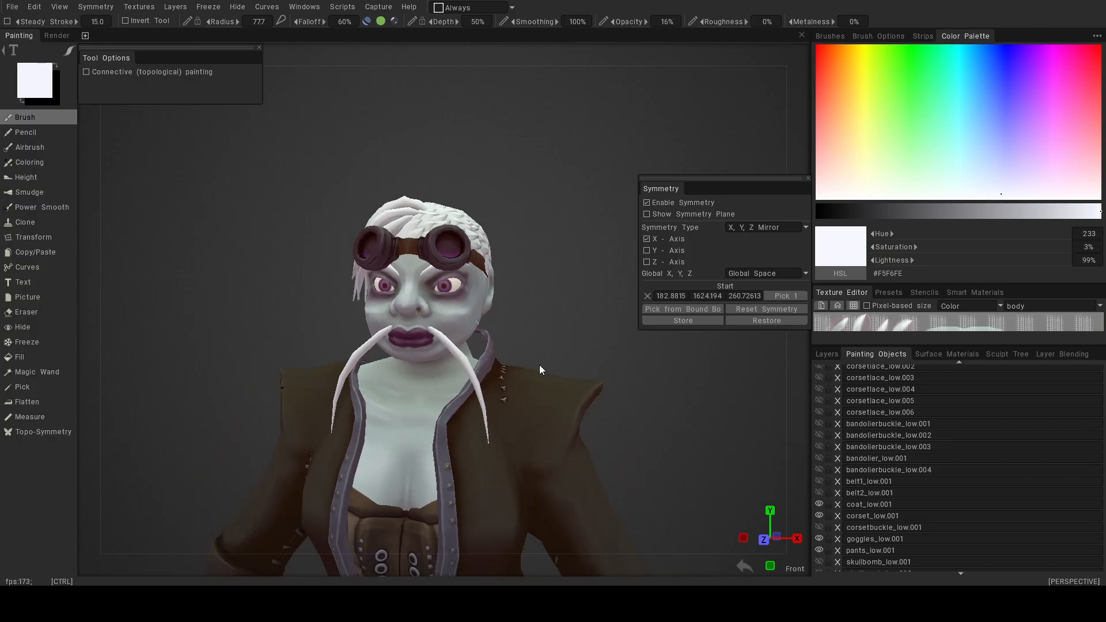
{"action": "mouse_move", "coordinate": [541, 365]}
{"action": "left_mouse_down", "text": "alt"}
{"action": "mouse_move", "coordinate": [589, 367]}
{"action": "mouse_move", "coordinate": [531, 370]}
{"action": "left_mouse_up", "text": "alt"}
{"action": "right_click_drag", "start_coordinate": [530, 370], "coordinate": [571, 375], "text": "alt"}
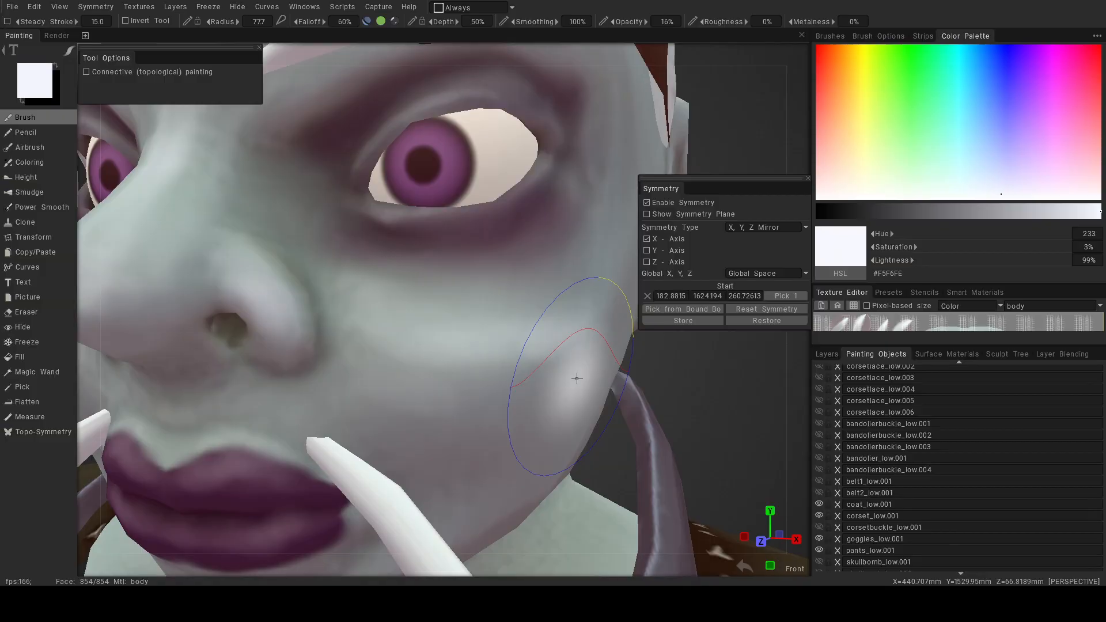
Enlarge the brush radius to 110 and paint a broader soft highlight over the cheeks.
{"action": "right_click_drag", "start_coordinate": [424, 355], "coordinate": [455, 366]}
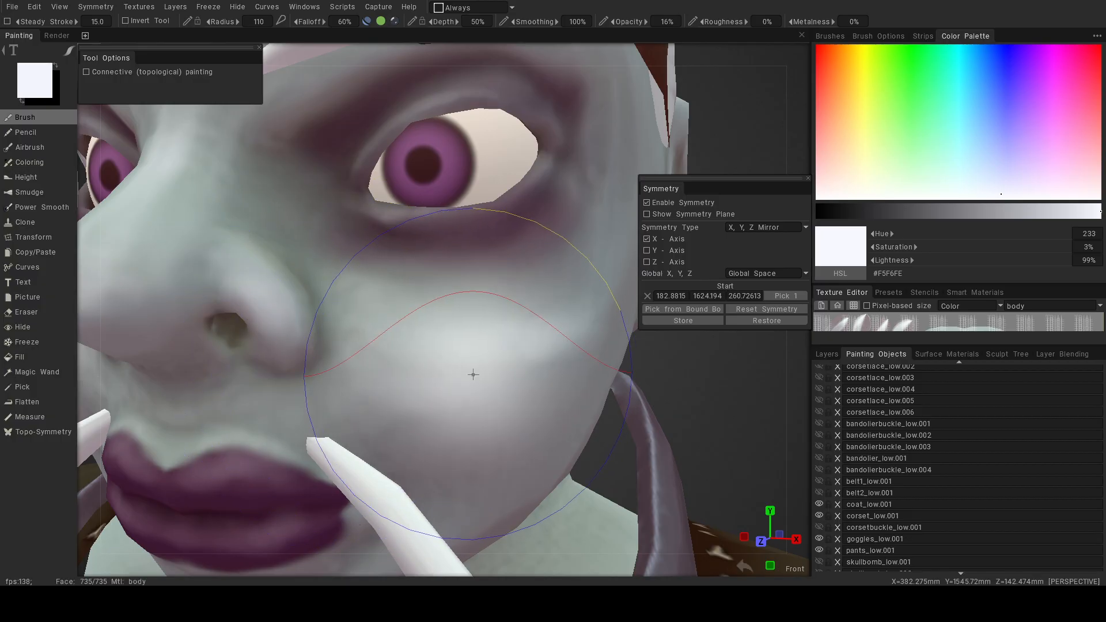
{"action": "right_click_drag", "start_coordinate": [709, 425], "coordinate": [600, 421], "text": "alt"}
{"action": "left_click_drag", "start_coordinate": [599, 419], "coordinate": [518, 417], "text": "alt"}
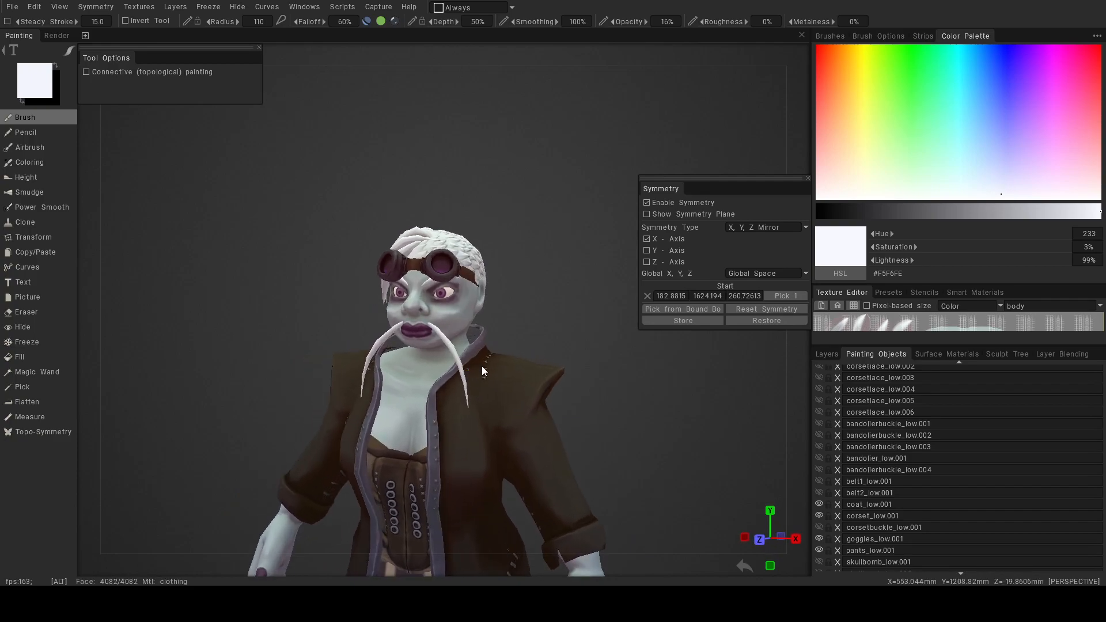
{"action": "right_click_drag", "start_coordinate": [519, 416], "coordinate": [545, 400], "text": "alt"}
{"action": "left_click_drag", "start_coordinate": [502, 393], "coordinate": [464, 400], "text": "alt"}
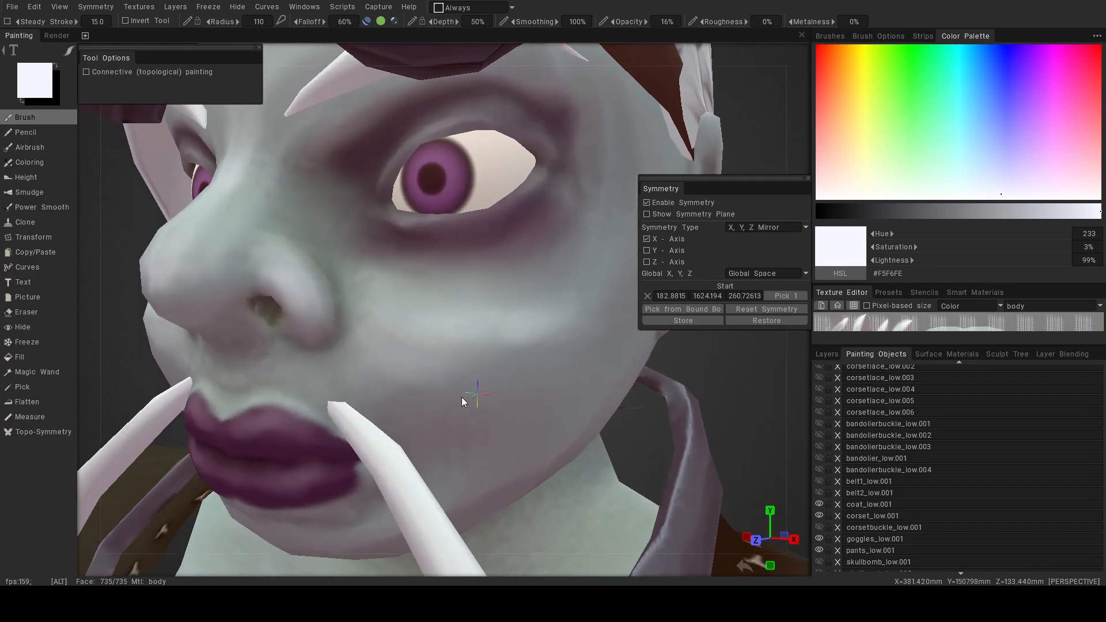
Switch to Power Smooth, try smoothing the cheek highlight with radius 72.3, and undo the strokes.
{"action": "left_click", "coordinate": [56, 209]}
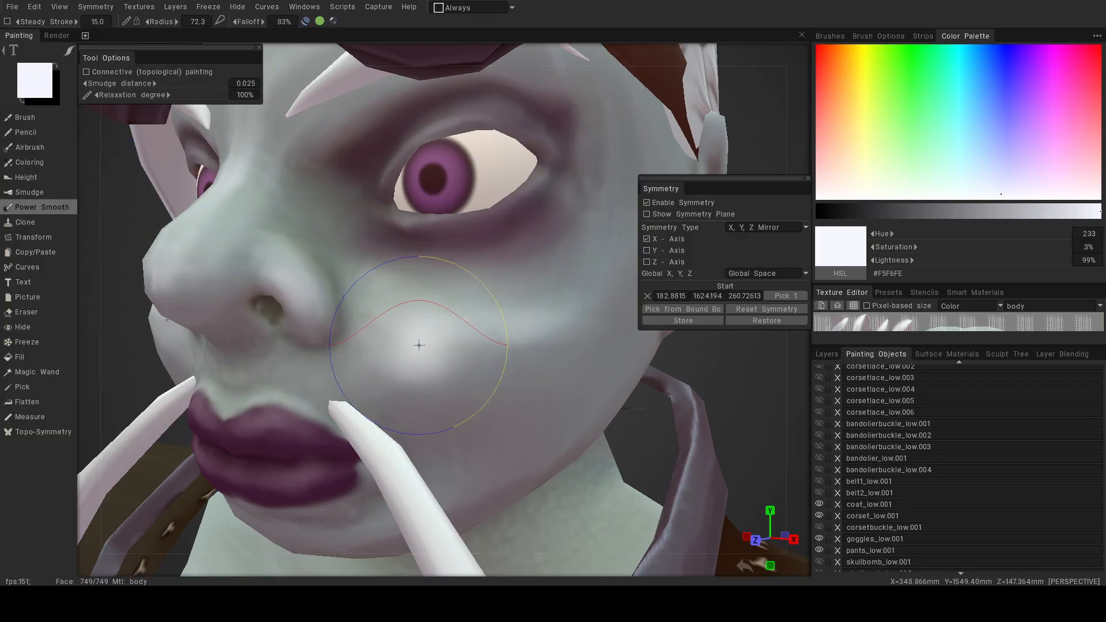
{"action": "mouse_move", "coordinate": [433, 349]}
{"action": "left_mouse_down"}
{"action": "mouse_move", "coordinate": [554, 322]}
{"action": "mouse_move", "coordinate": [579, 337]}
{"action": "mouse_move", "coordinate": [552, 333]}
{"action": "left_mouse_up"}
{"action": "key", "text": "ctrl+z"}
{"action": "key", "text": "ctrl+z"}
Soften the mirrored cheek highlights below the eyes using Power Smooth with radius 72.3 and 83% falloff.
{"action": "left_click_drag", "start_coordinate": [502, 425], "coordinate": [593, 416], "text": "alt"}
{"action": "mouse_move", "coordinate": [593, 416]}
{"action": "right_mouse_down", "text": "alt"}
{"action": "mouse_move", "coordinate": [457, 412]}
{"action": "mouse_move", "coordinate": [531, 439]}
{"action": "mouse_move", "coordinate": [591, 441]}
{"action": "right_mouse_up", "text": "alt"}
{"action": "mouse_move", "coordinate": [591, 440]}
{"action": "left_mouse_down", "text": "alt"}
{"action": "mouse_move", "coordinate": [420, 394]}
{"action": "mouse_move", "coordinate": [414, 380]}
{"action": "left_mouse_up", "text": "alt"}
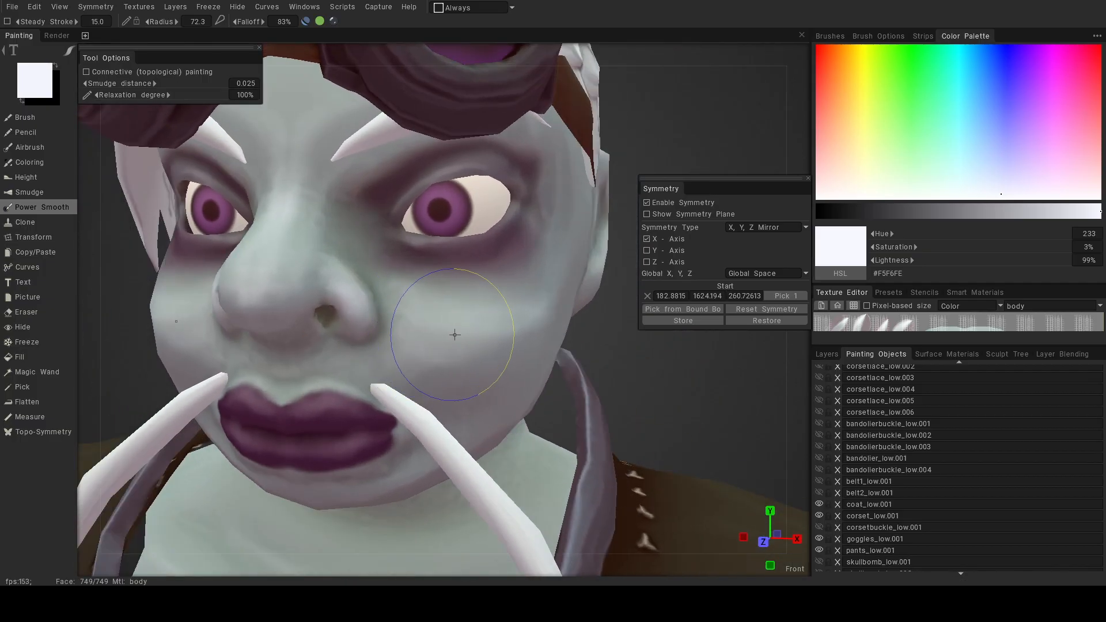
{"action": "right_click_drag", "start_coordinate": [595, 366], "coordinate": [527, 357], "text": "alt"}
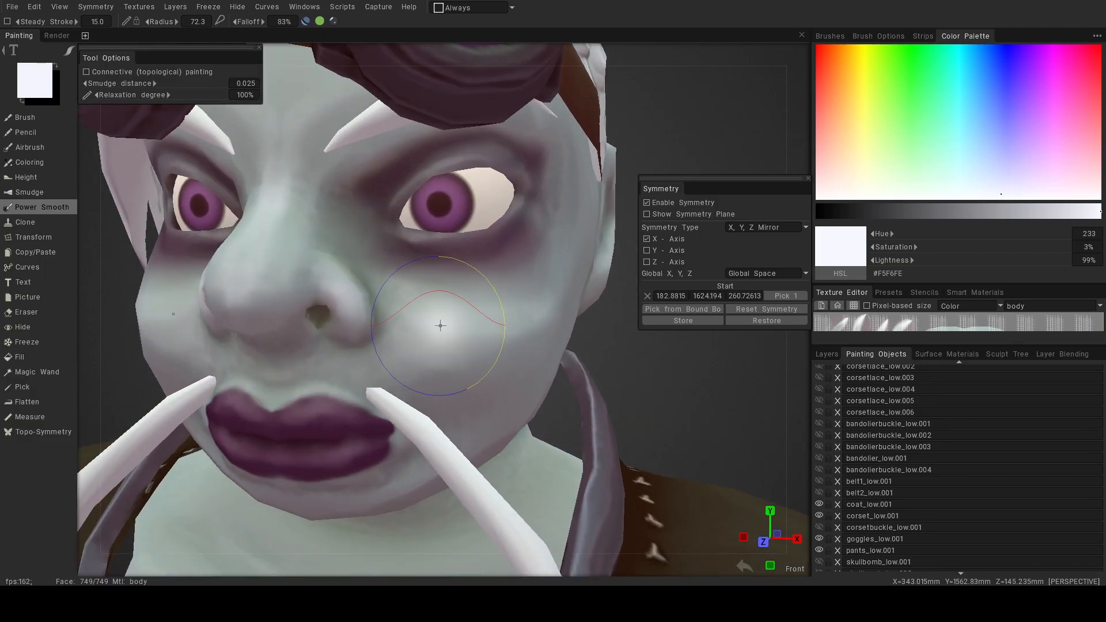
{"action": "left_click_drag", "start_coordinate": [441, 325], "coordinate": [405, 331], "text": "alt"}
{"action": "left_click_drag", "start_coordinate": [276, 199], "coordinate": [275, 200]}
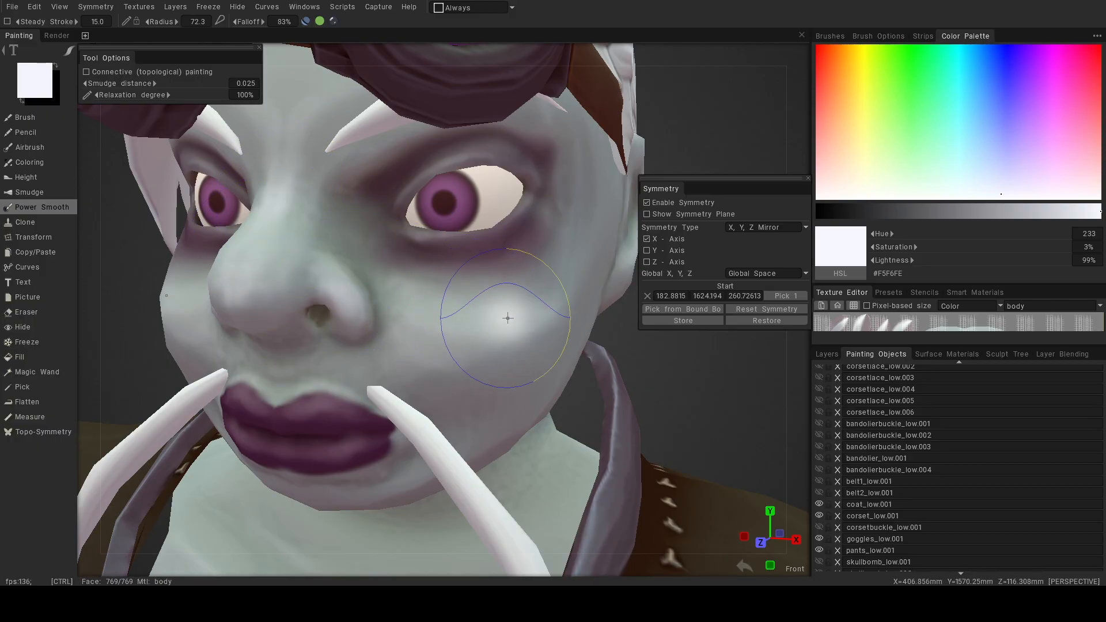
Finish blending the facial highlights toward the outer eye area and return to the Brush tool.
{"action": "right_click_drag", "start_coordinate": [594, 372], "coordinate": [461, 352], "text": "alt"}
{"action": "left_click_drag", "start_coordinate": [461, 351], "coordinate": [440, 343], "text": "alt"}
{"action": "right_click_drag", "start_coordinate": [440, 342], "coordinate": [573, 383], "text": "alt"}
{"action": "middle_click_drag", "start_coordinate": [573, 382], "coordinate": [352, 423], "text": "alt"}
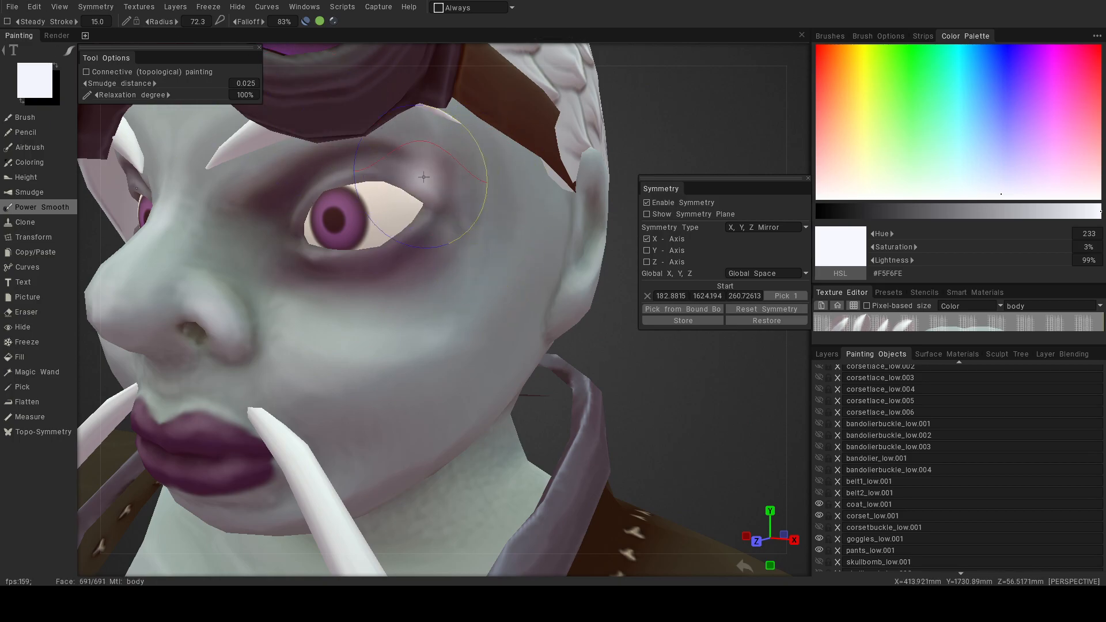
{"action": "left_click", "coordinate": [29, 118]}
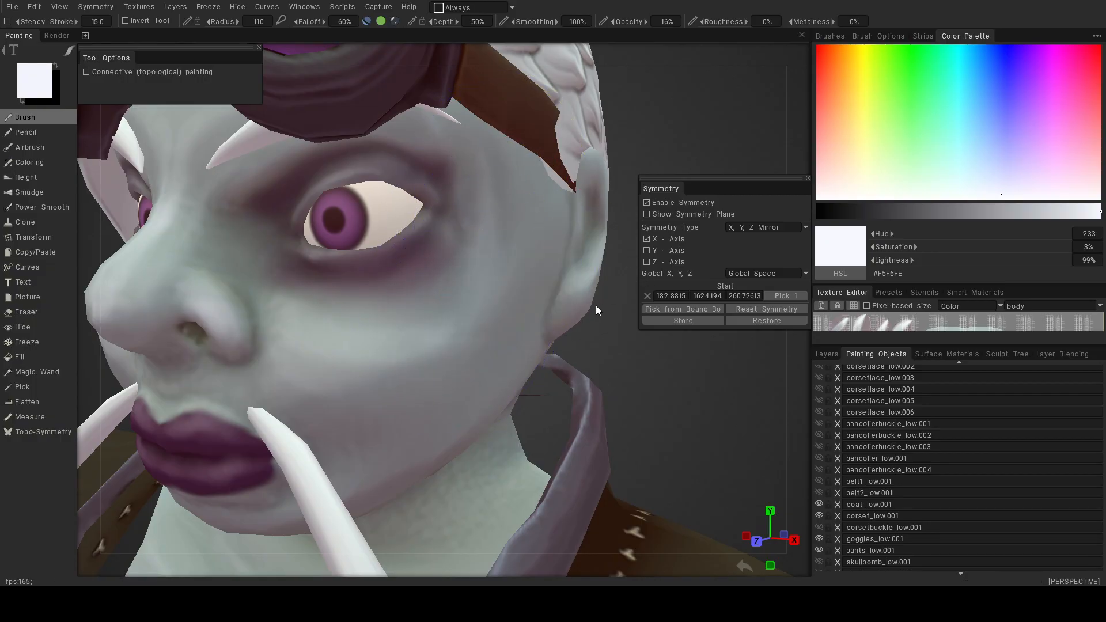
Examine the blended cheek, nose and eye shading from the front and from angled views.
{"action": "left_click_drag", "start_coordinate": [599, 303], "coordinate": [637, 326], "text": "alt"}
{"action": "right_click_drag", "start_coordinate": [637, 326], "coordinate": [538, 324], "text": "alt"}
{"action": "left_click_drag", "start_coordinate": [539, 326], "coordinate": [497, 289], "text": "alt"}
{"action": "right_click_drag", "start_coordinate": [496, 289], "coordinate": [519, 295], "text": "alt"}
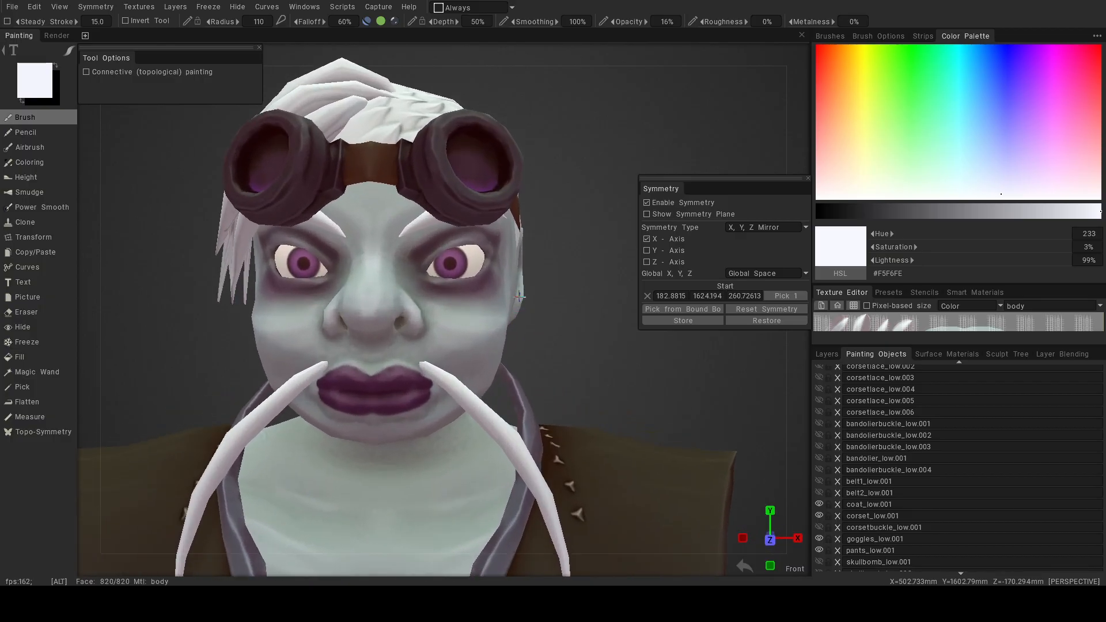
{"action": "left_click_drag", "start_coordinate": [447, 261], "coordinate": [392, 256], "text": "alt"}
{"action": "right_click_drag", "start_coordinate": [392, 256], "coordinate": [431, 228], "text": "alt"}
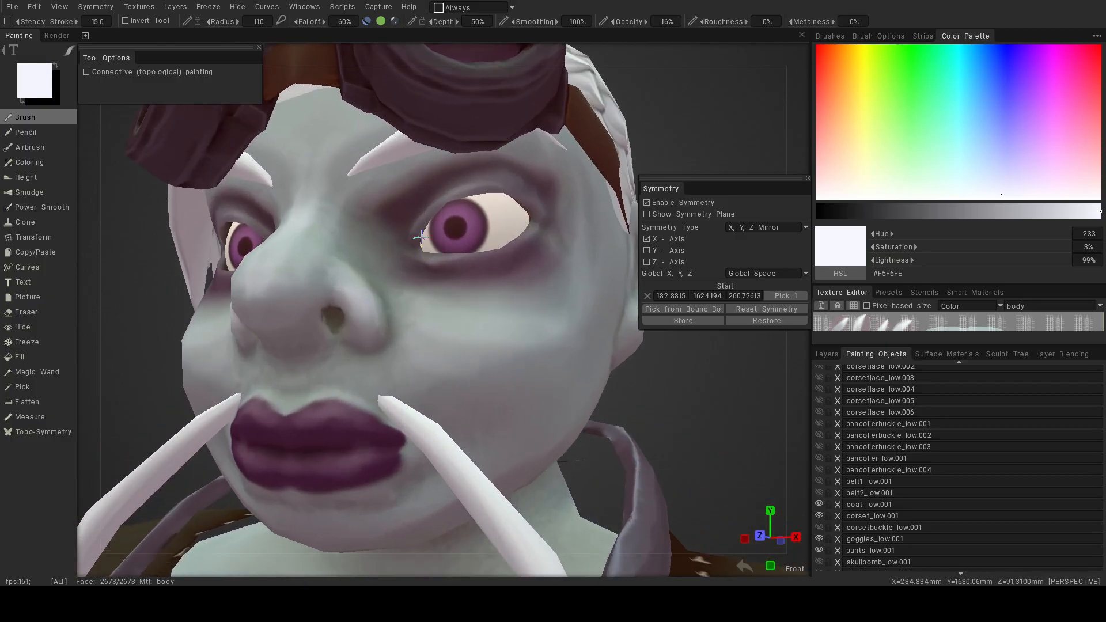
{"action": "middle_click_drag", "start_coordinate": [431, 228], "coordinate": [486, 299], "text": "alt"}
{"action": "left_click_drag", "start_coordinate": [486, 302], "coordinate": [293, 293], "text": "alt"}
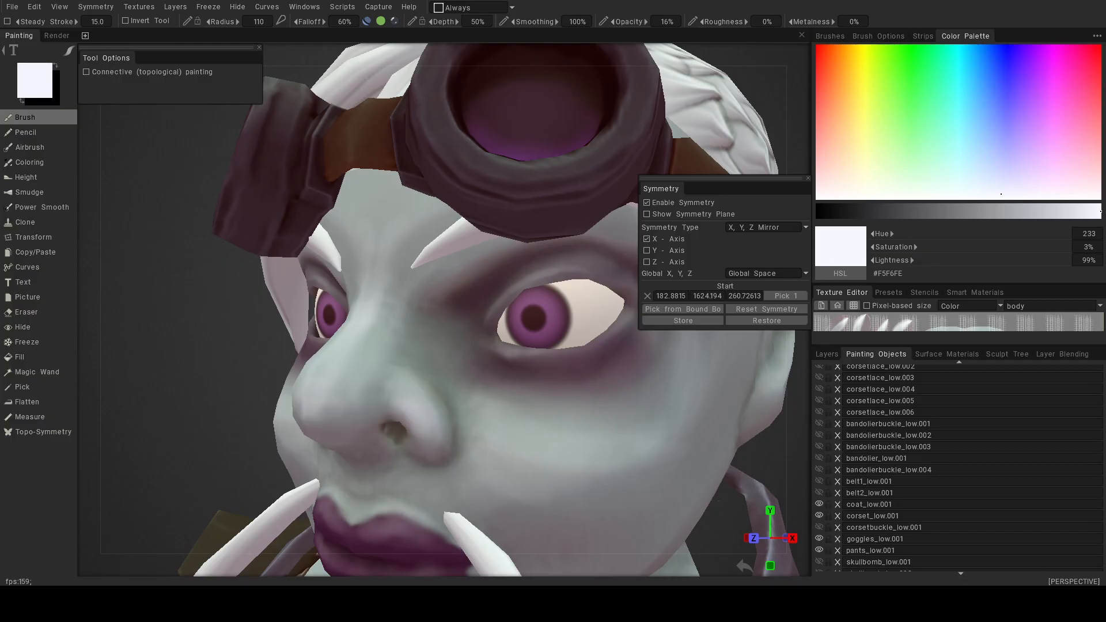
{"action": "left_click_drag", "start_coordinate": [518, 382], "coordinate": [587, 392], "text": "alt"}
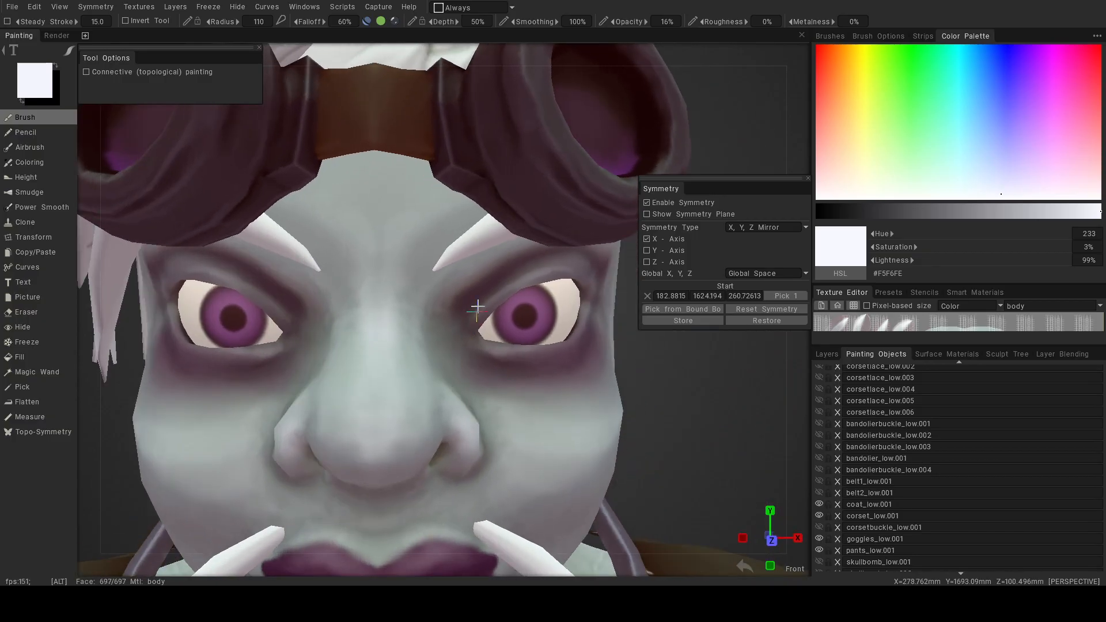
Paint a soft mirrored highlight on the back of the hand using the Brush with radius 110 and 16% opacity.
{"action": "right_click_drag", "start_coordinate": [578, 427], "coordinate": [449, 395], "text": "alt"}
{"action": "middle_click_drag", "start_coordinate": [536, 424], "coordinate": [510, 315], "text": "alt"}
{"action": "left_click_drag", "start_coordinate": [556, 381], "coordinate": [526, 381], "text": "alt"}
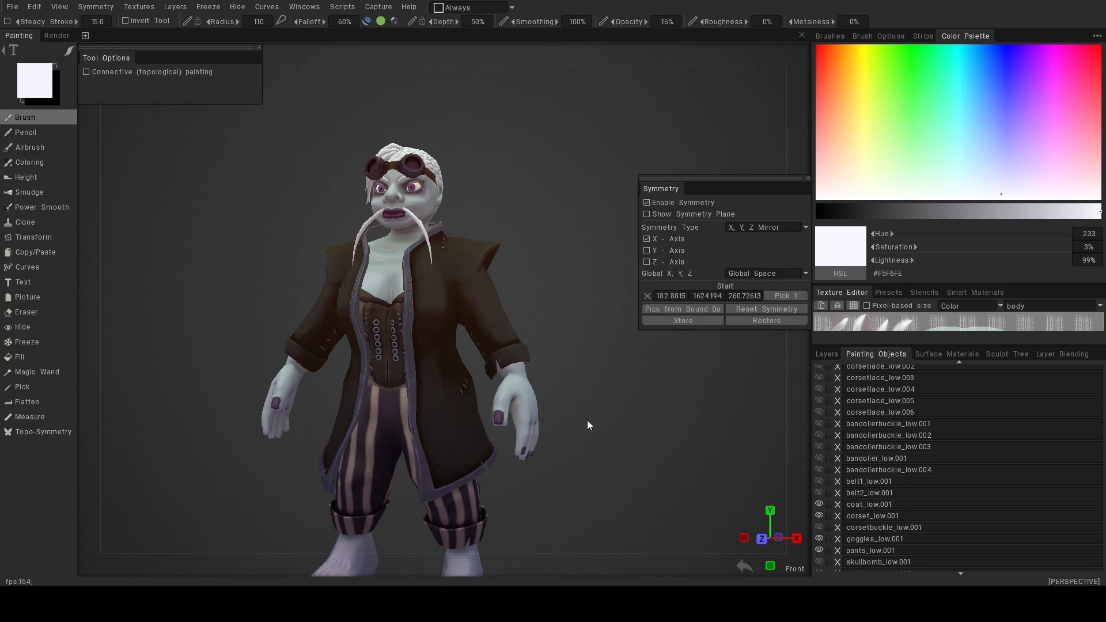
{"action": "left_click_drag", "start_coordinate": [617, 409], "coordinate": [568, 421], "text": "alt"}
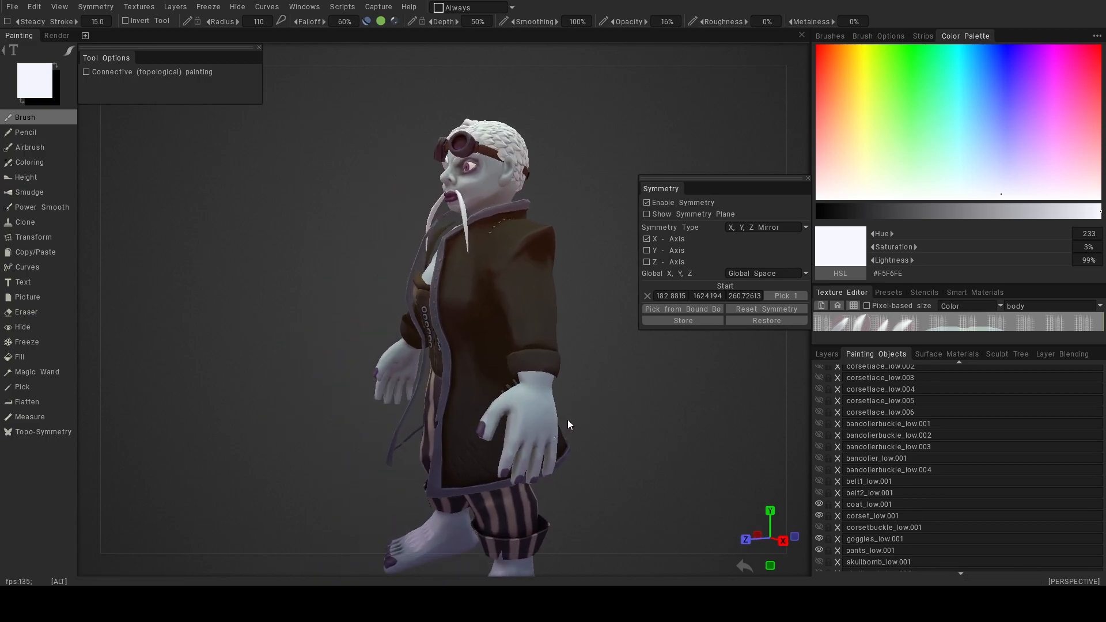
{"action": "middle_click_drag", "start_coordinate": [569, 420], "coordinate": [486, 375], "text": "alt"}
{"action": "right_click_drag", "start_coordinate": [486, 375], "coordinate": [521, 416], "text": "alt"}
{"action": "middle_click_drag", "start_coordinate": [521, 416], "coordinate": [483, 331], "text": "alt"}
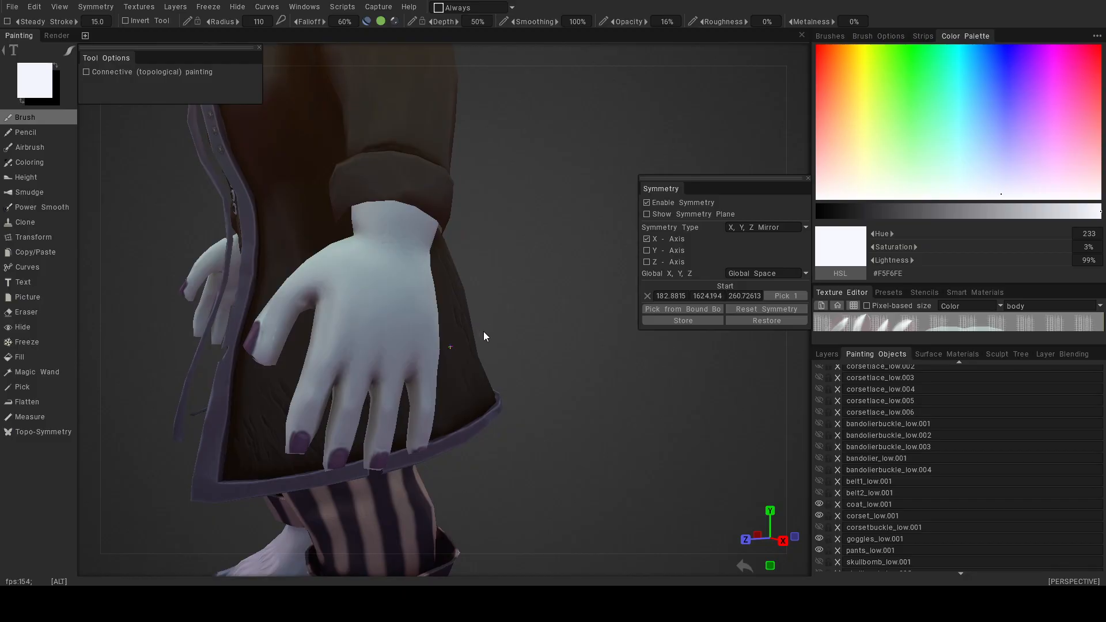
{"action": "mouse_move", "coordinate": [484, 332]}
{"action": "left_mouse_down", "text": "alt"}
{"action": "mouse_move", "coordinate": [432, 302]}
{"action": "mouse_move", "coordinate": [468, 361]}
{"action": "mouse_move", "coordinate": [607, 428]}
{"action": "mouse_move", "coordinate": [588, 396]}
{"action": "left_mouse_up", "text": "alt"}
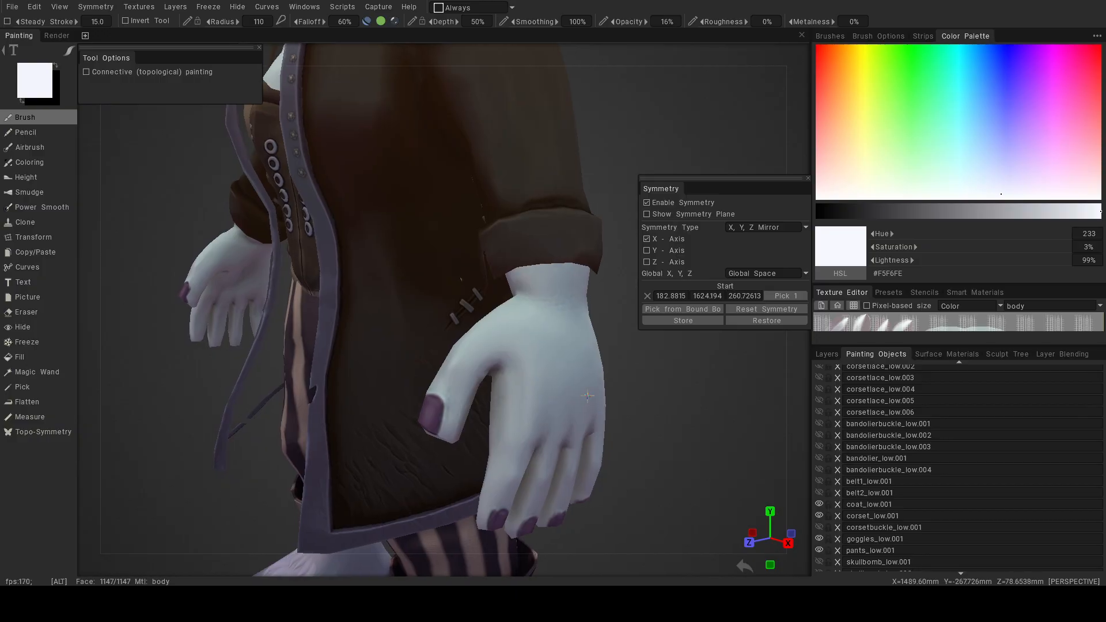
{"action": "left_click_drag", "start_coordinate": [588, 396], "coordinate": [679, 405], "text": "alt"}
{"action": "right_click_drag", "start_coordinate": [529, 426], "coordinate": [588, 433], "text": "alt"}
{"action": "middle_click_drag", "start_coordinate": [588, 433], "coordinate": [571, 345], "text": "alt"}
{"action": "mouse_move", "coordinate": [571, 345]}
{"action": "right_mouse_down", "text": "alt"}
{"action": "mouse_move", "coordinate": [572, 370]}
{"action": "mouse_move", "coordinate": [566, 365]}
{"action": "right_mouse_up", "text": "alt"}
{"action": "middle_click_drag", "start_coordinate": [565, 365], "coordinate": [490, 303], "text": "alt"}
{"action": "mouse_move", "coordinate": [487, 292]}
{"action": "left_mouse_down"}
{"action": "mouse_move", "coordinate": [461, 345]}
{"action": "mouse_move", "coordinate": [451, 316]}
{"action": "mouse_move", "coordinate": [451, 398]}
{"action": "mouse_move", "coordinate": [467, 309]}
{"action": "left_mouse_up"}
Brush soft mirrored highlights along the thumb and fingers with radius 110 and 60% falloff.
{"action": "left_click_drag", "start_coordinate": [481, 240], "coordinate": [412, 243], "text": "alt"}
{"action": "middle_click_drag", "start_coordinate": [559, 363], "coordinate": [404, 126], "text": "alt"}
{"action": "mouse_move", "coordinate": [553, 240]}
{"action": "left_mouse_down", "text": "alt"}
{"action": "mouse_move", "coordinate": [507, 235]}
{"action": "mouse_move", "coordinate": [503, 215]}
{"action": "mouse_move", "coordinate": [482, 366]}
{"action": "mouse_move", "coordinate": [457, 247]}
{"action": "mouse_move", "coordinate": [455, 303]}
{"action": "left_mouse_up", "text": "alt"}
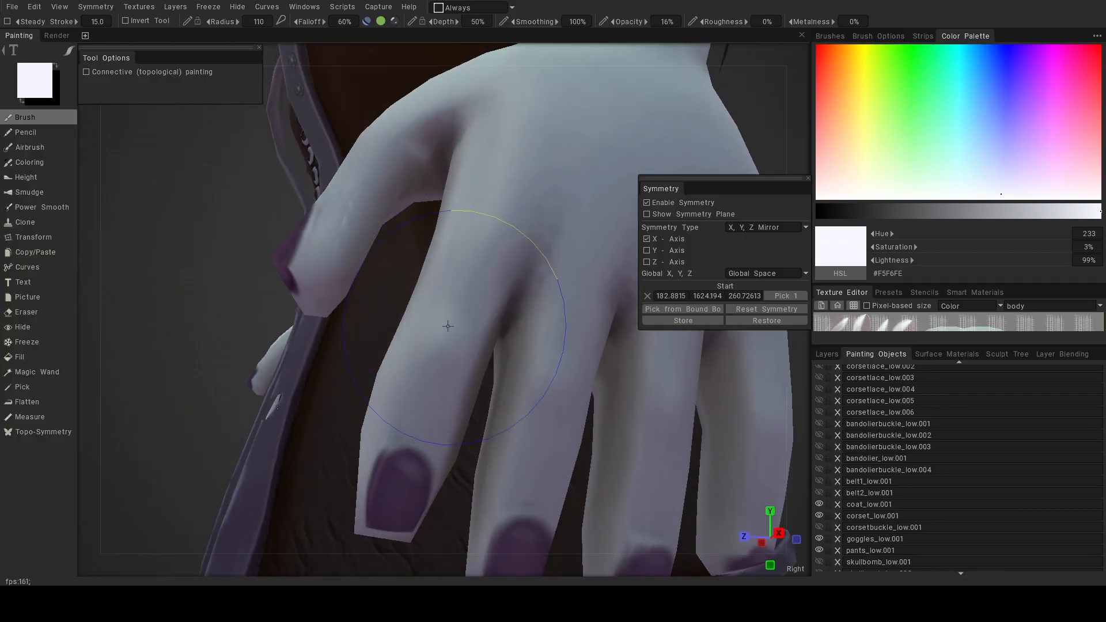
{"action": "left_click_drag", "start_coordinate": [341, 227], "coordinate": [344, 259]}
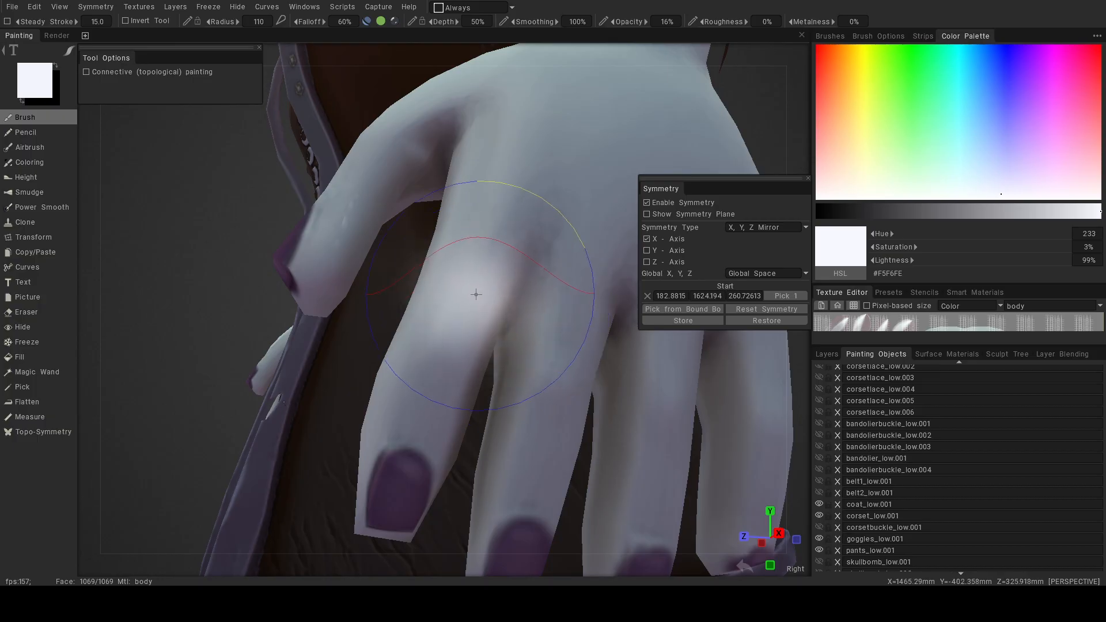
{"action": "left_click_drag", "start_coordinate": [548, 324], "coordinate": [538, 438]}
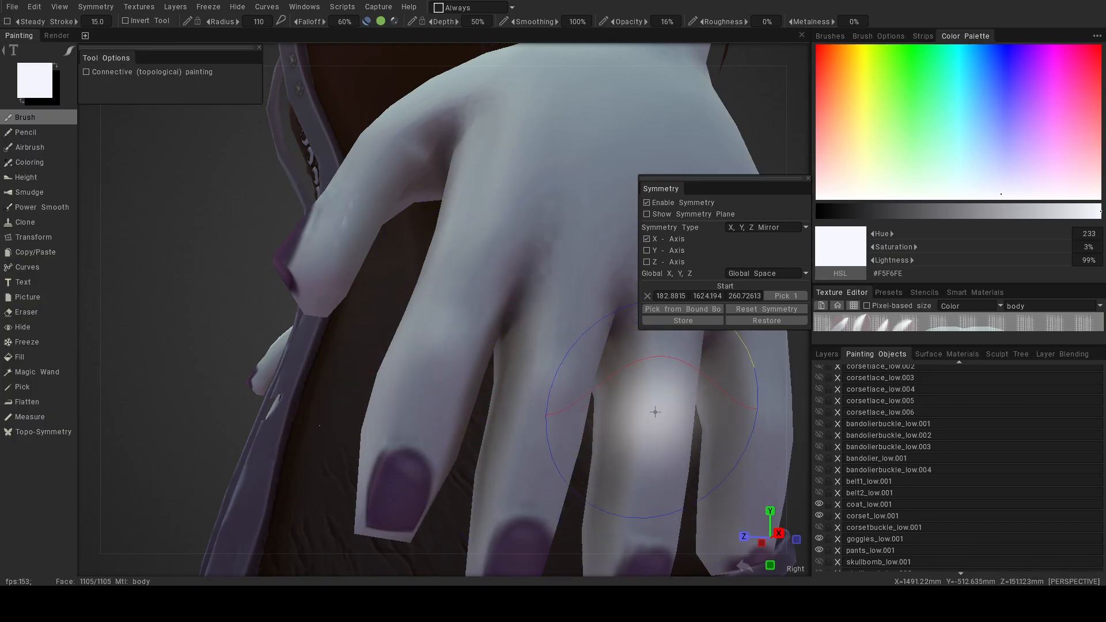
{"action": "mouse_move", "coordinate": [642, 470]}
{"action": "left_mouse_down", "text": "alt"}
{"action": "mouse_move", "coordinate": [605, 470]}
{"action": "mouse_move", "coordinate": [477, 417]}
{"action": "mouse_move", "coordinate": [396, 415]}
{"action": "mouse_move", "coordinate": [410, 421]}
{"action": "left_mouse_up", "text": "alt"}
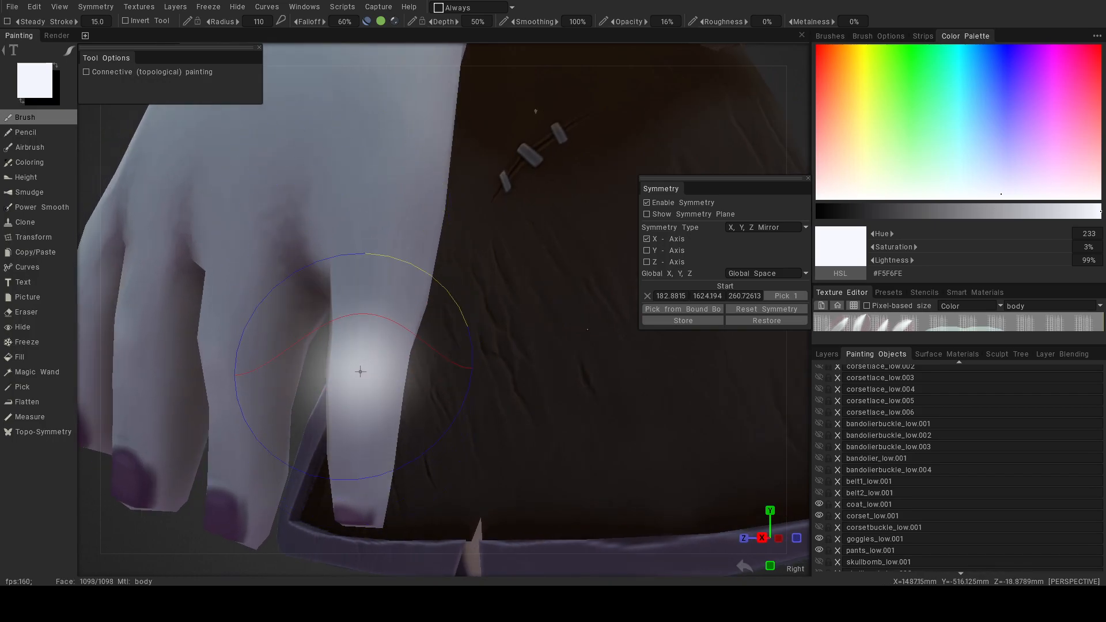
{"action": "left_click_drag", "start_coordinate": [350, 447], "coordinate": [318, 302], "text": "alt"}
Switch to Power Smooth, reduce its radius to 25, and bring the thumb beside its nail into close view.
{"action": "left_click", "coordinate": [40, 207]}
{"action": "mouse_move", "coordinate": [323, 346]}
{"action": "left_mouse_down", "text": "alt"}
{"action": "mouse_move", "coordinate": [334, 336]}
{"action": "mouse_move", "coordinate": [301, 331]}
{"action": "mouse_move", "coordinate": [274, 344]}
{"action": "mouse_move", "coordinate": [410, 351]}
{"action": "mouse_move", "coordinate": [380, 348]}
{"action": "left_mouse_up", "text": "alt"}
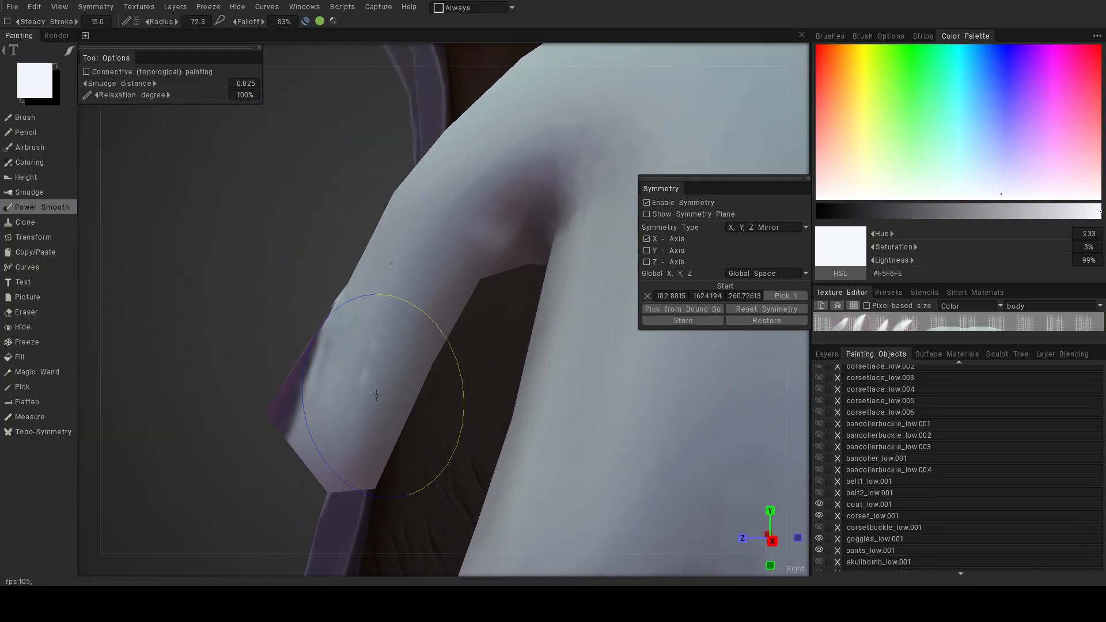
{"action": "left_click_drag", "start_coordinate": [377, 395], "coordinate": [370, 389], "text": "ctrl"}
{"action": "left_click_drag", "start_coordinate": [353, 390], "coordinate": [363, 374], "text": "alt"}
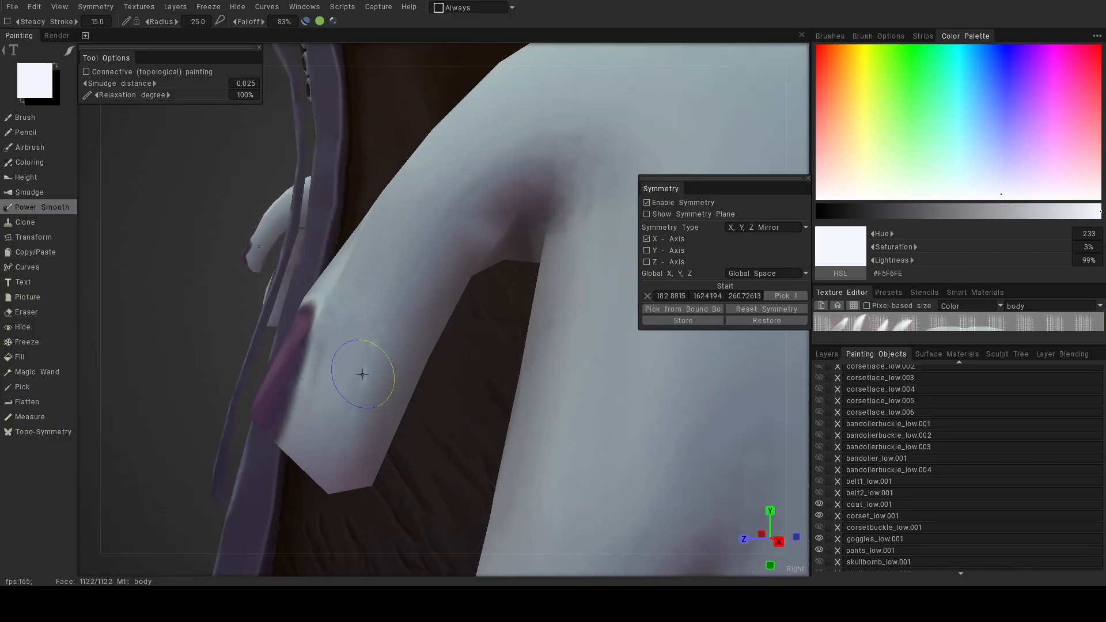
{"action": "left_click", "coordinate": [3, 195]}
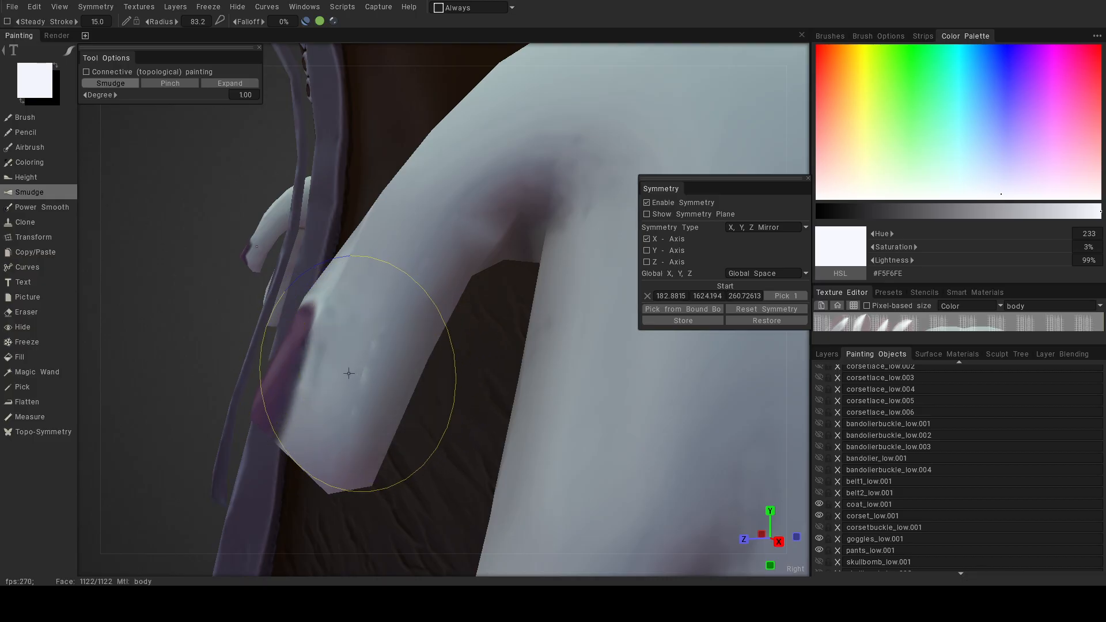
{"action": "left_click", "coordinate": [381, 384]}
{"action": "key", "text": "ctrl+z"}
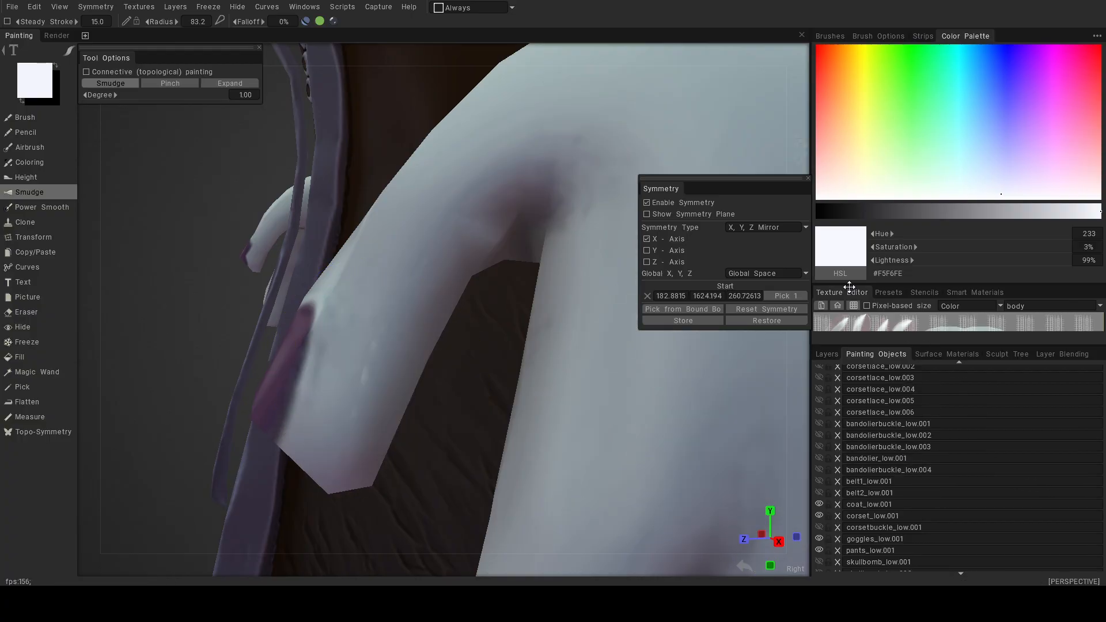
Select the body_BaseColor1001.png layer and smooth the spots on the thumb using Power Smooth with radius 23.5 and 83% falloff.
{"action": "left_click", "coordinate": [826, 355]}
{"action": "left_click", "coordinate": [889, 448]}
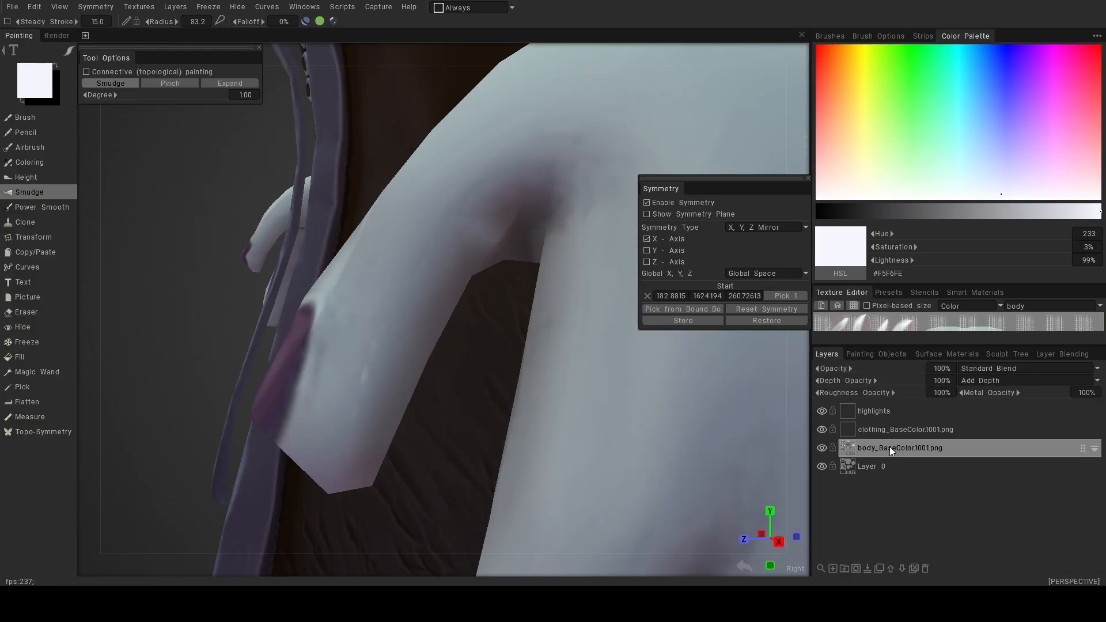
{"action": "left_click_drag", "start_coordinate": [363, 357], "coordinate": [365, 402]}
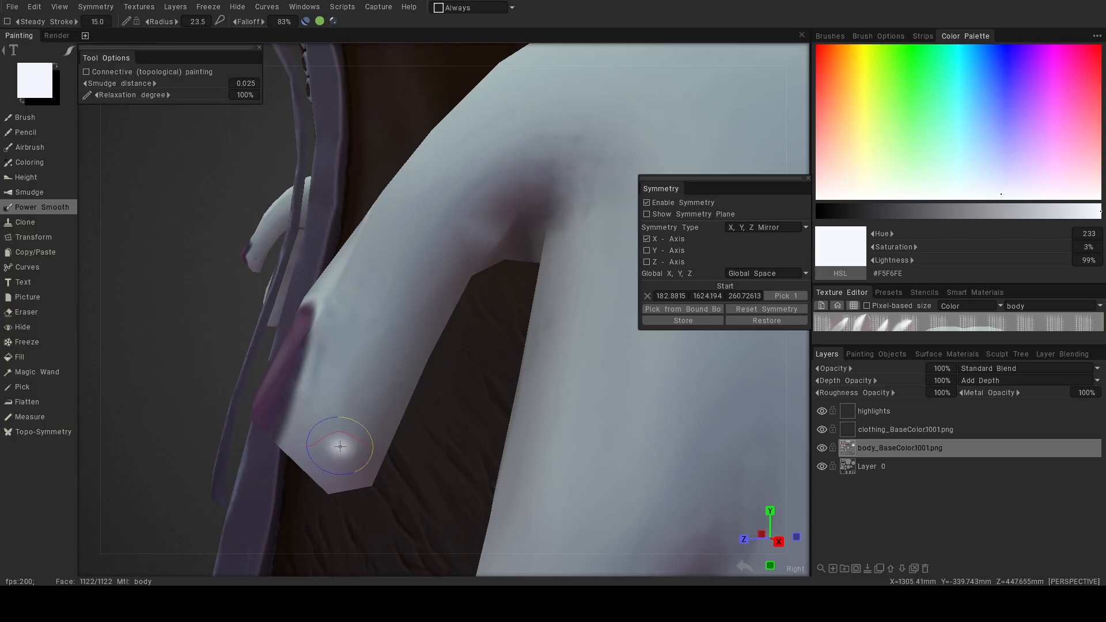
Examine the character's hands, coat, chest and face from several angles and distances.
{"action": "left_click_drag", "start_coordinate": [459, 434], "coordinate": [502, 438], "text": "alt"}
{"action": "right_click_drag", "start_coordinate": [502, 438], "coordinate": [425, 431], "text": "alt"}
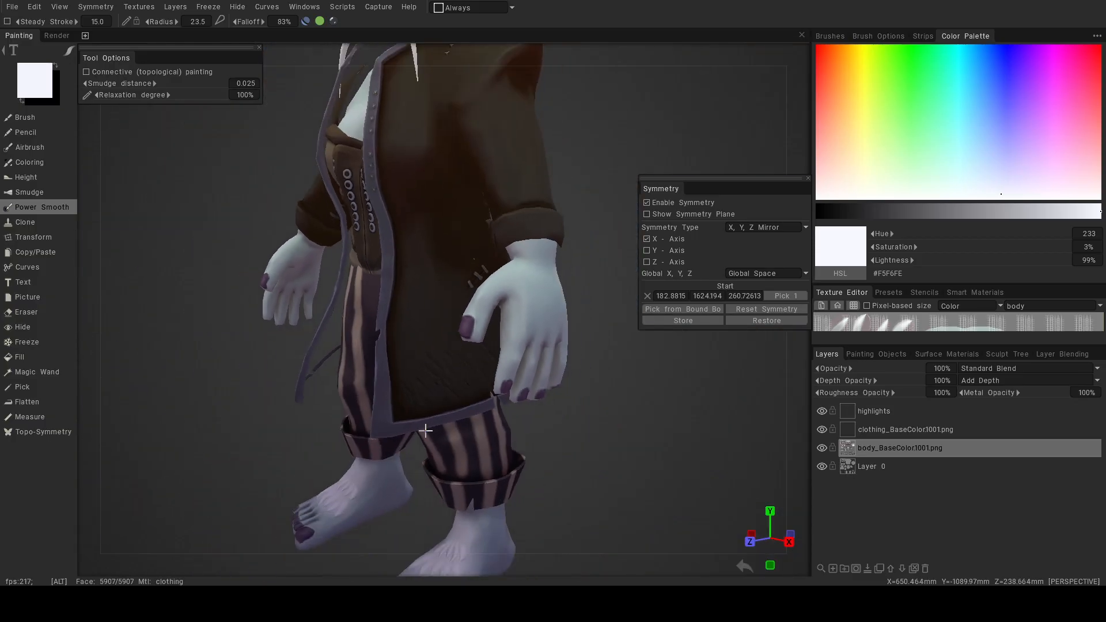
{"action": "left_click_drag", "start_coordinate": [389, 429], "coordinate": [518, 447], "text": "alt"}
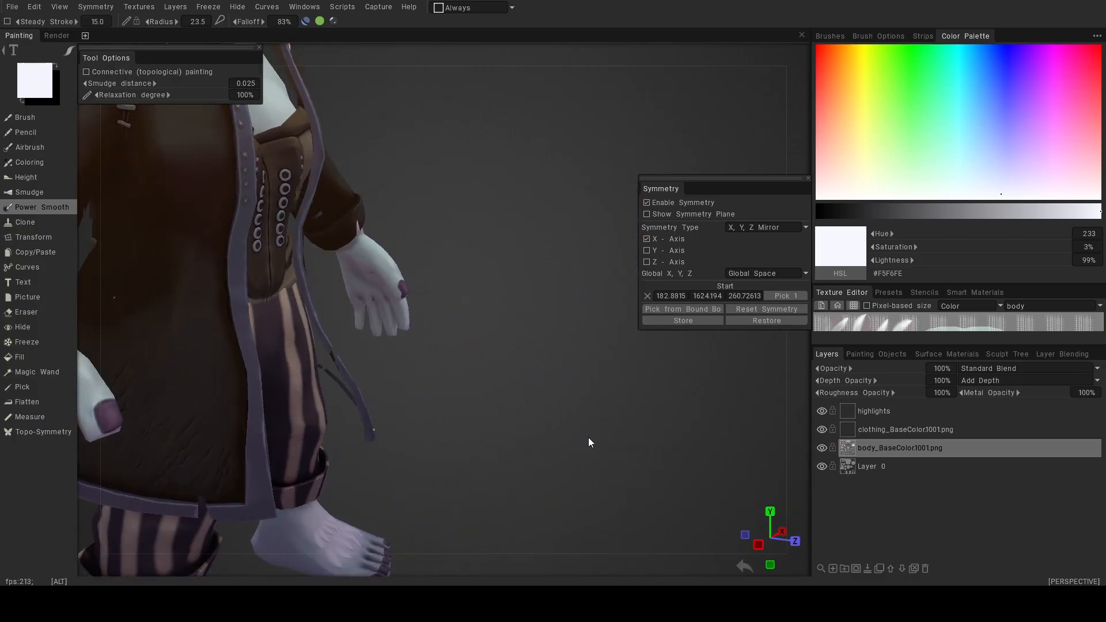
{"action": "left_click_drag", "start_coordinate": [377, 291], "coordinate": [412, 294], "text": "alt"}
{"action": "right_click_drag", "start_coordinate": [413, 294], "coordinate": [439, 318], "text": "alt"}
{"action": "left_click_drag", "start_coordinate": [439, 317], "coordinate": [433, 363], "text": "alt"}
{"action": "right_click_drag", "start_coordinate": [434, 363], "coordinate": [371, 355], "text": "alt"}
{"action": "left_click_drag", "start_coordinate": [371, 355], "coordinate": [630, 423], "text": "alt"}
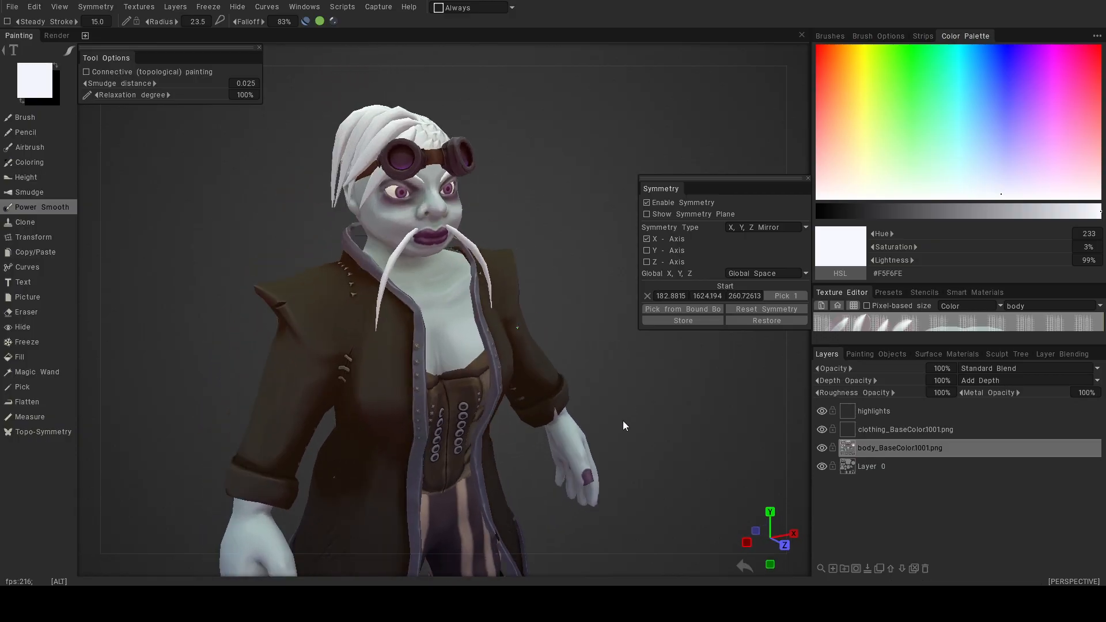
{"action": "left_click_drag", "start_coordinate": [584, 321], "coordinate": [552, 320], "text": "alt"}
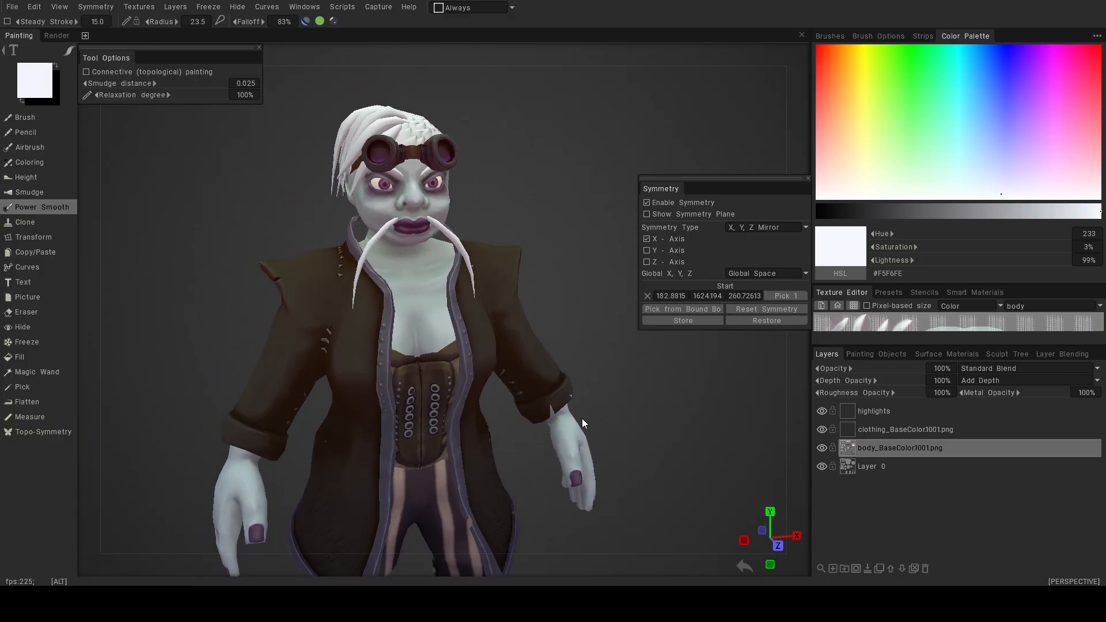
{"action": "mouse_move", "coordinate": [614, 453]}
{"action": "left_mouse_down", "text": "alt"}
{"action": "mouse_move", "coordinate": [575, 448]}
{"action": "mouse_move", "coordinate": [621, 462]}
{"action": "left_mouse_up", "text": "alt"}
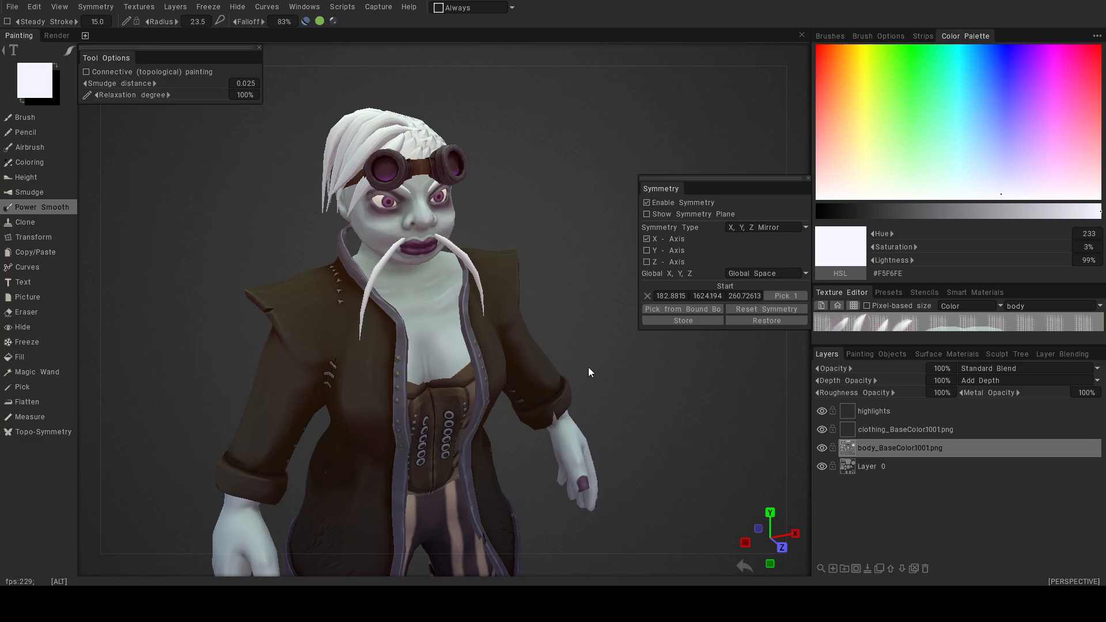
{"action": "left_click_drag", "start_coordinate": [570, 352], "coordinate": [491, 301], "text": "alt"}
{"action": "right_click_drag", "start_coordinate": [458, 245], "coordinate": [483, 278], "text": "alt"}
{"action": "middle_click_drag", "start_coordinate": [483, 278], "coordinate": [515, 360], "text": "alt"}
{"action": "left_click_drag", "start_coordinate": [514, 362], "coordinate": [483, 353], "text": "alt"}
{"action": "right_click_drag", "start_coordinate": [483, 352], "coordinate": [593, 378], "text": "alt"}
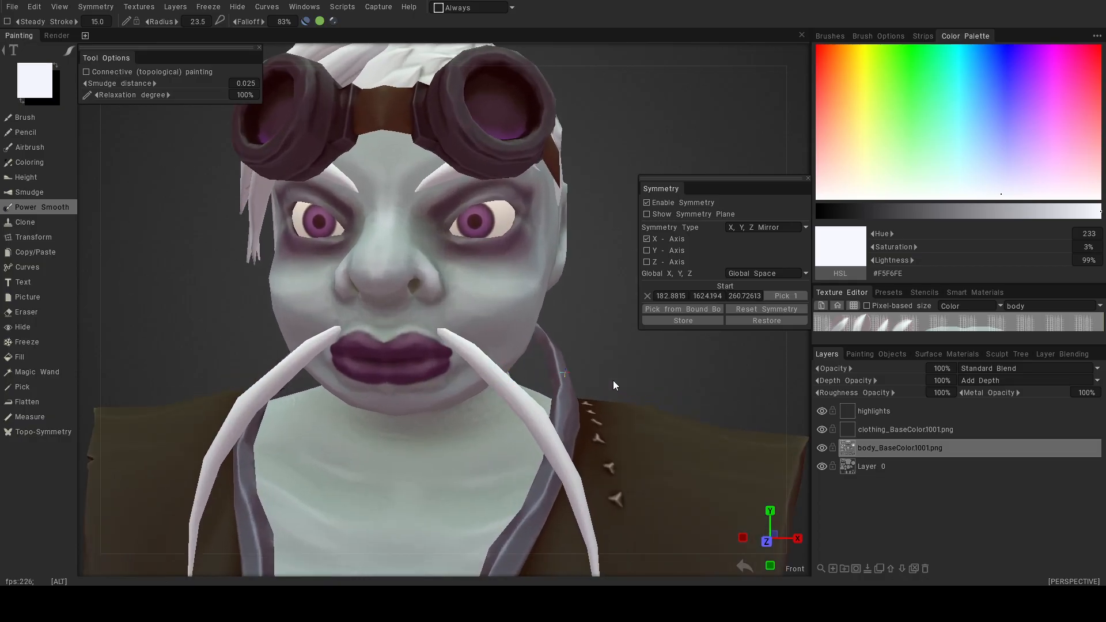
{"action": "left_click_drag", "start_coordinate": [637, 337], "coordinate": [621, 348], "text": "alt"}
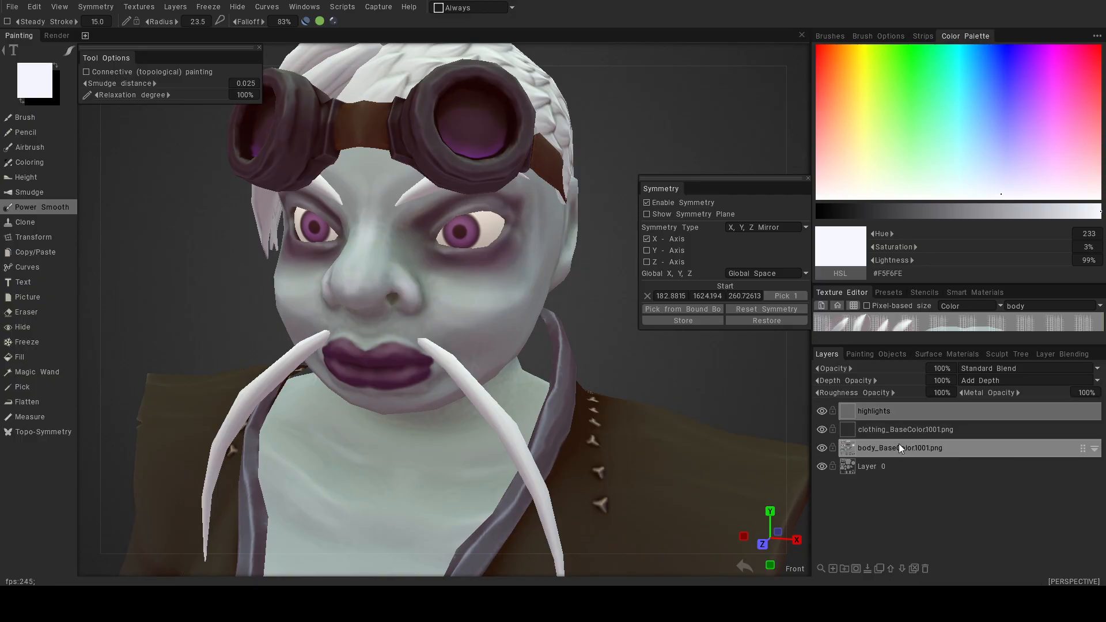
Make the highlights layer active and check the face, full figure and upper body.
{"action": "left_click", "coordinate": [852, 413]}
{"action": "scroll", "coordinate": [482, 335], "scroll_direction": "up", "scroll_amount": 3}
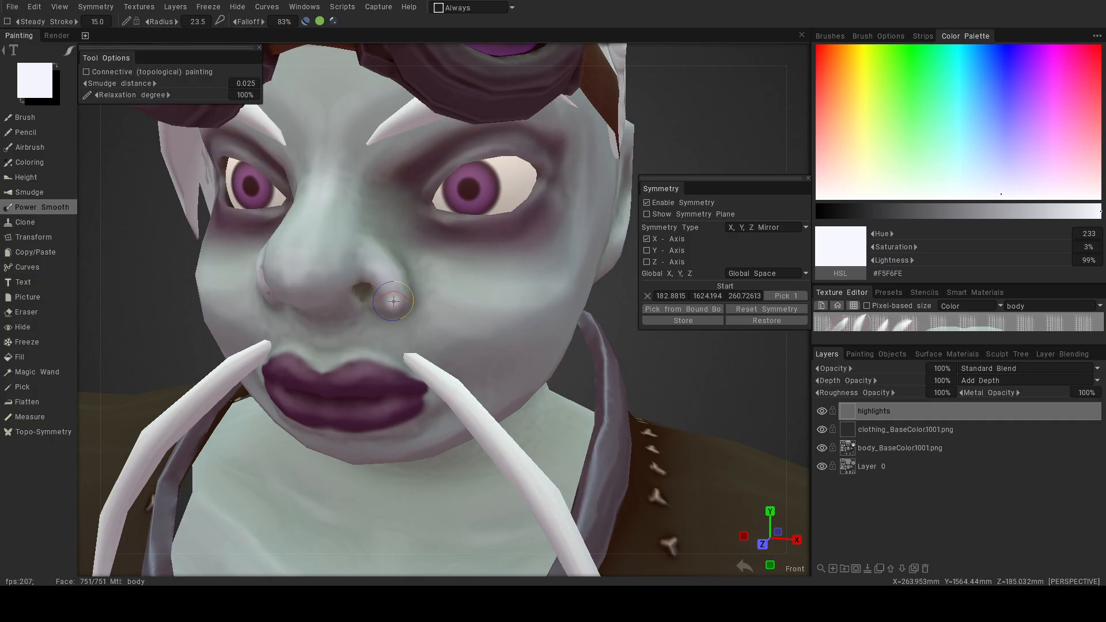
{"action": "right_click_drag", "start_coordinate": [718, 406], "coordinate": [552, 361], "text": "alt"}
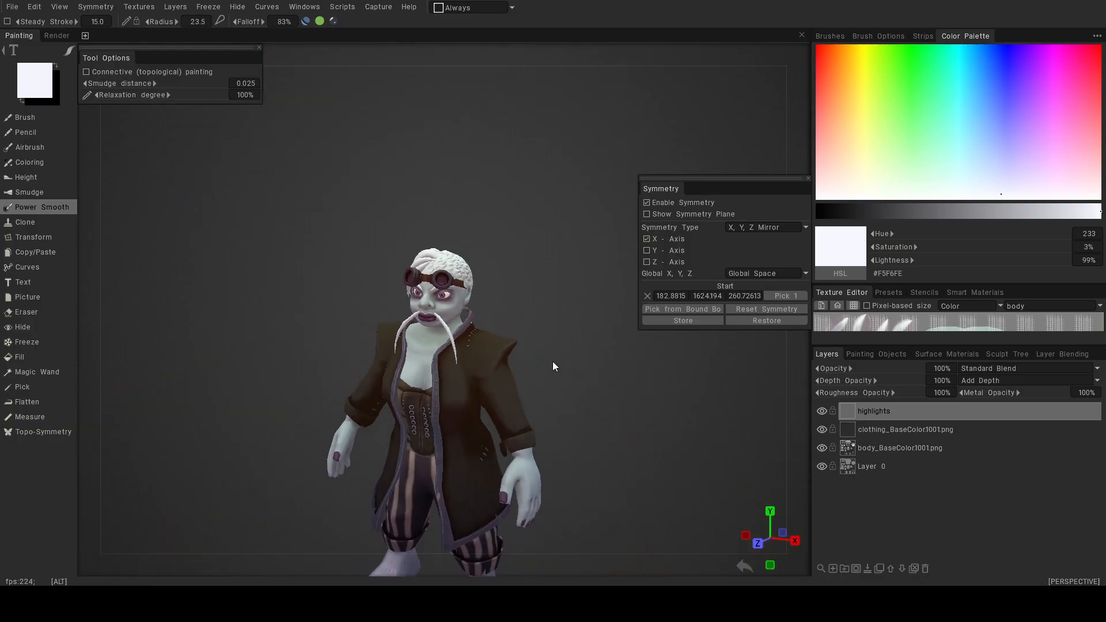
{"action": "middle_click_drag", "start_coordinate": [644, 477], "coordinate": [614, 367], "text": "alt"}
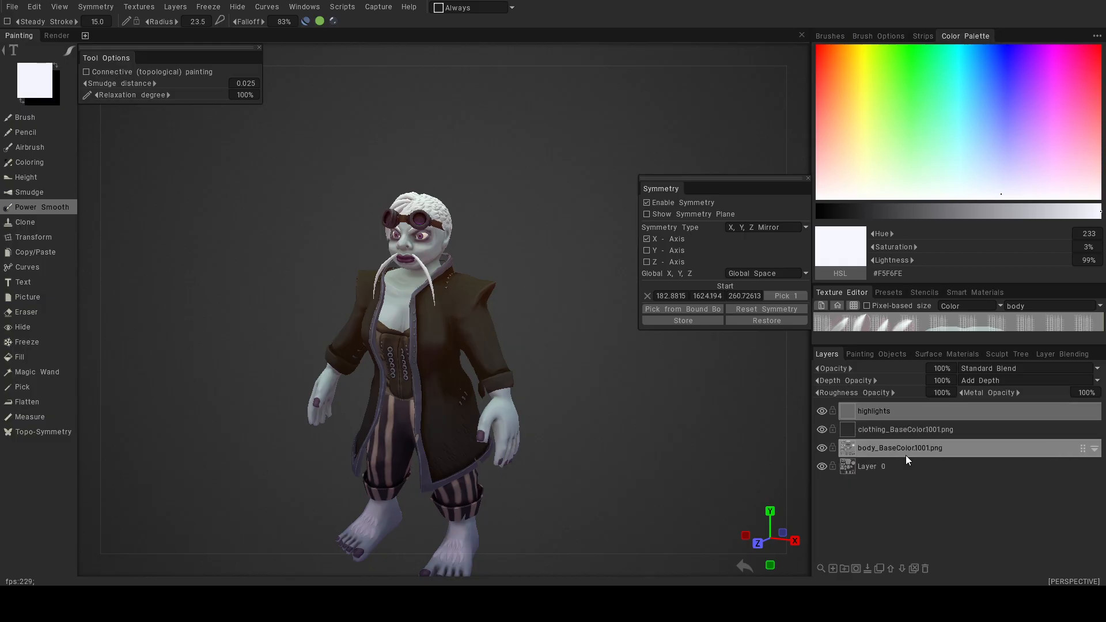
{"action": "right_click_drag", "start_coordinate": [497, 346], "coordinate": [570, 381], "text": "alt"}
{"action": "middle_click_drag", "start_coordinate": [570, 385], "coordinate": [593, 444], "text": "alt"}
{"action": "mouse_move", "coordinate": [593, 444]}
{"action": "left_mouse_down", "text": "alt"}
{"action": "mouse_move", "coordinate": [590, 430]}
{"action": "mouse_move", "coordinate": [605, 435]}
{"action": "left_mouse_up", "text": "alt"}
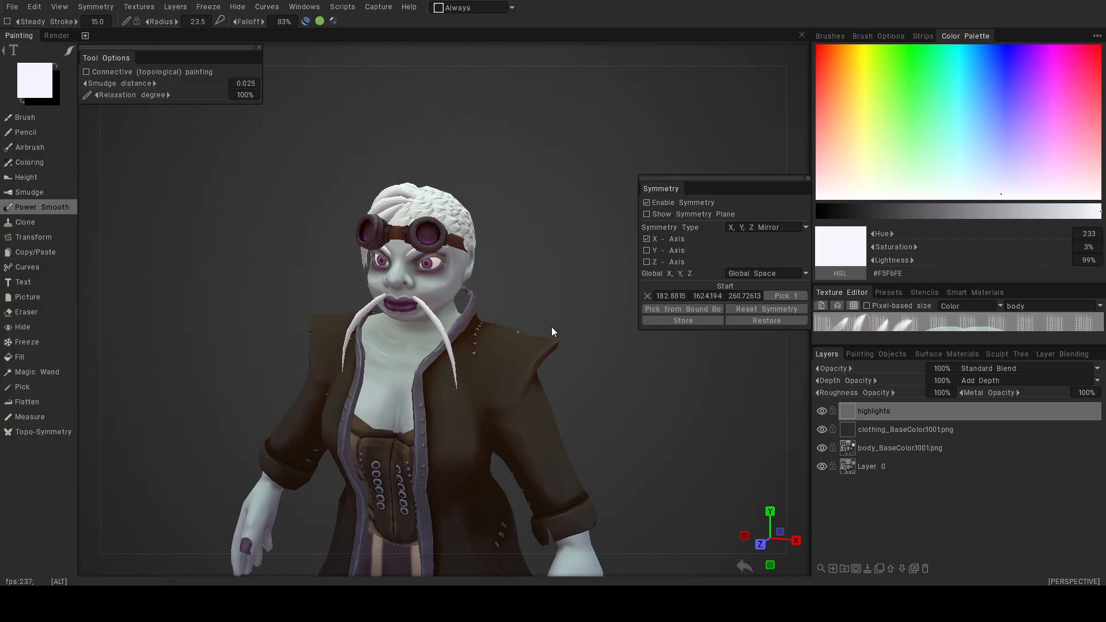
{"action": "left_click_drag", "start_coordinate": [555, 316], "coordinate": [530, 324], "text": "alt"}
{"action": "left_click_drag", "start_coordinate": [433, 297], "coordinate": [536, 294], "text": "alt"}
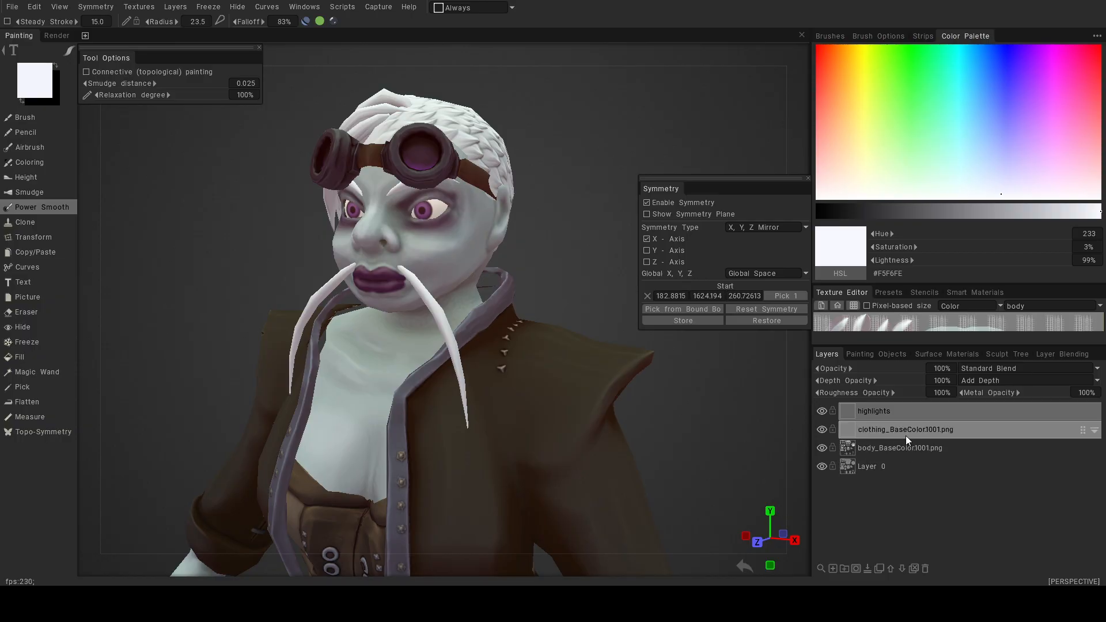
Switch from the body_BaseColor1001.png layer back to the highlights layer and inspect the face and chest shading.
{"action": "left_click", "coordinate": [882, 447]}
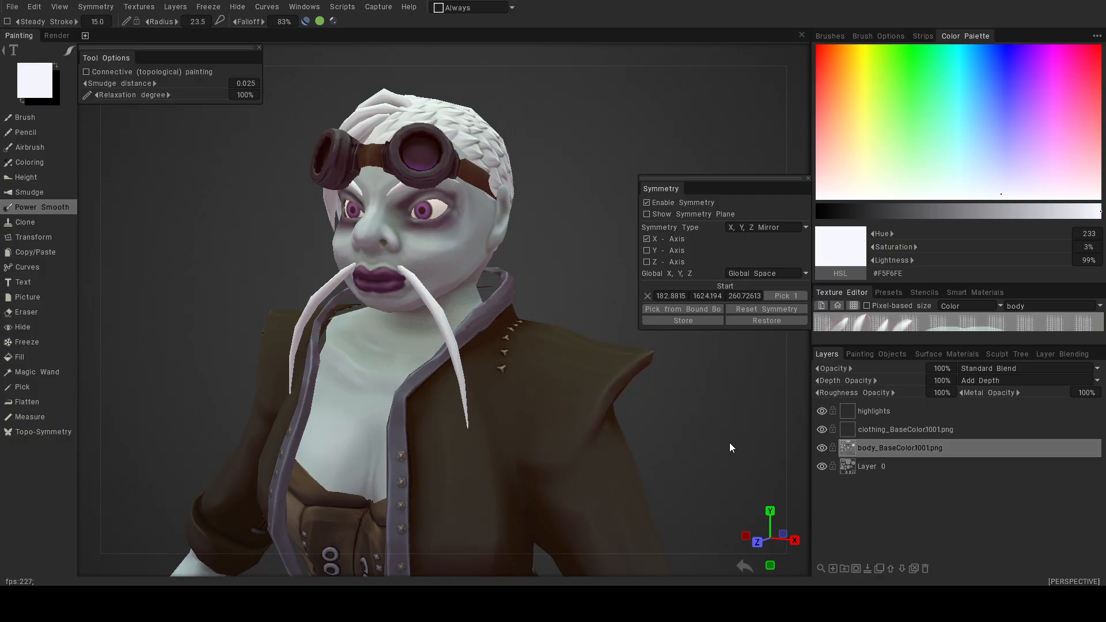
{"action": "left_click", "coordinate": [884, 411]}
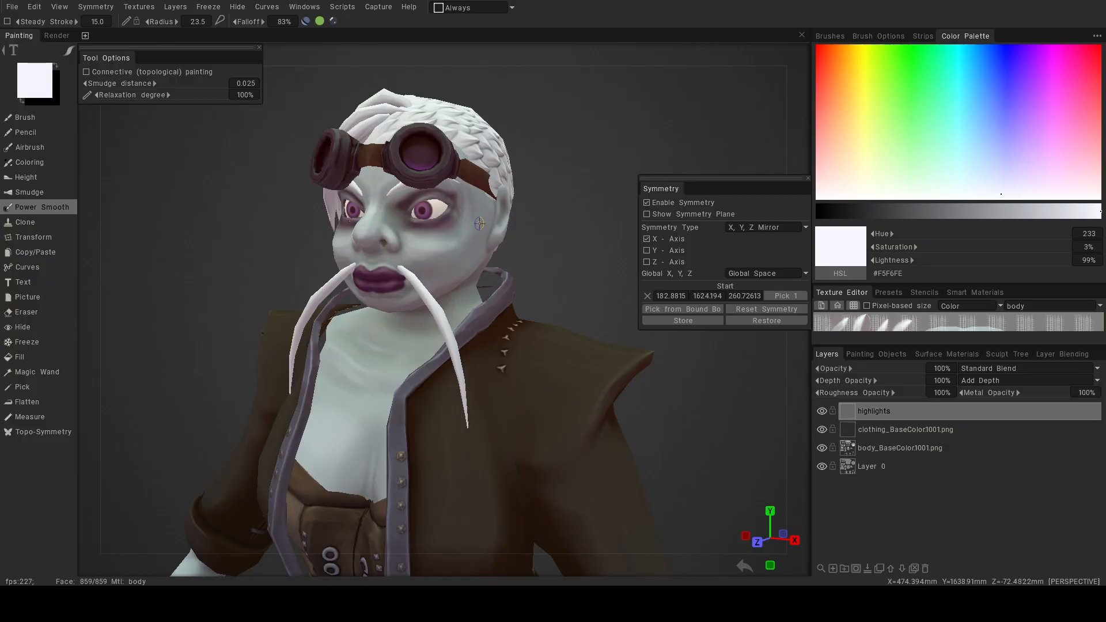
{"action": "left_click_drag", "start_coordinate": [478, 259], "coordinate": [504, 278], "text": "alt"}
{"action": "middle_click_drag", "start_coordinate": [536, 262], "coordinate": [557, 278], "text": "alt"}
{"action": "right_click_drag", "start_coordinate": [557, 278], "coordinate": [576, 322], "text": "alt"}
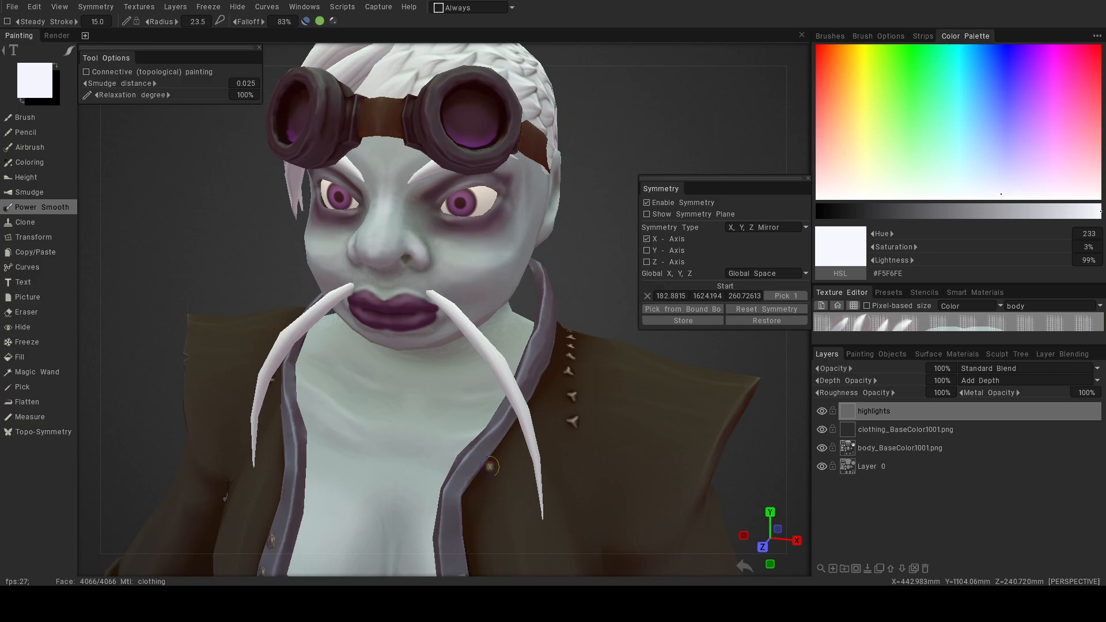
{"action": "left_click_drag", "start_coordinate": [433, 375], "coordinate": [464, 323], "text": "alt"}
{"action": "middle_click_drag", "start_coordinate": [464, 322], "coordinate": [446, 350], "text": "alt"}
{"action": "left_click_drag", "start_coordinate": [447, 350], "coordinate": [484, 353], "text": "alt"}
{"action": "left_click_drag", "start_coordinate": [709, 373], "coordinate": [663, 381], "text": "alt"}
{"action": "mouse_move", "coordinate": [456, 340]}
{"action": "left_mouse_down", "text": "alt"}
{"action": "mouse_move", "coordinate": [422, 328]}
{"action": "mouse_move", "coordinate": [409, 296]}
{"action": "mouse_move", "coordinate": [469, 317]}
{"action": "mouse_move", "coordinate": [346, 253]}
{"action": "left_mouse_up", "text": "alt"}
{"action": "scroll", "coordinate": [395, 292], "scroll_direction": "up", "scroll_amount": 5}
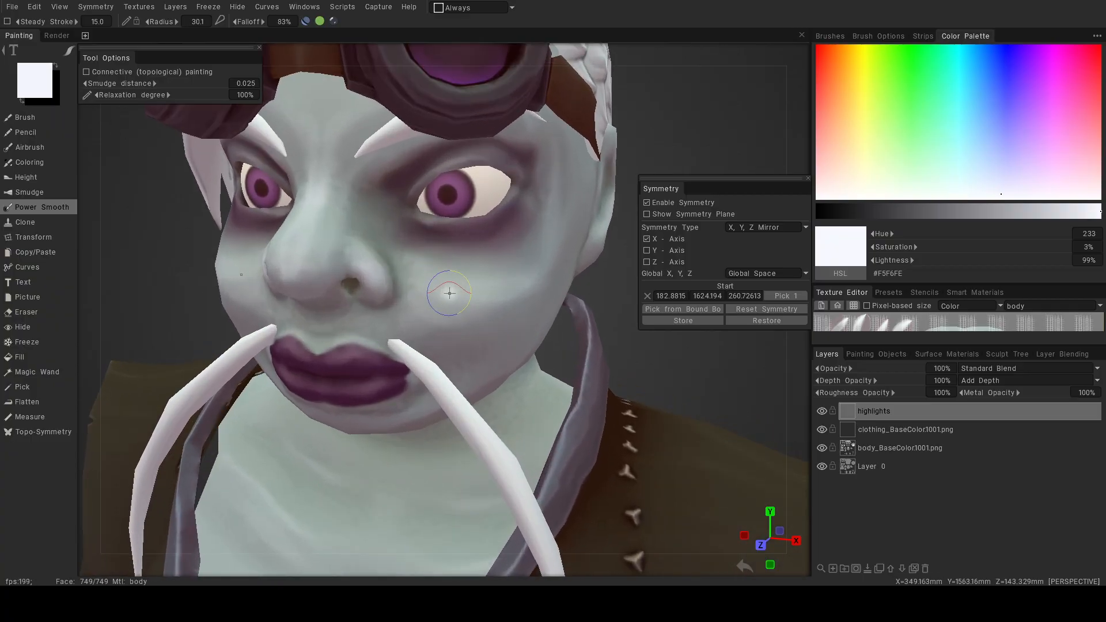
Adjust the Power Smooth radius, smooth the cheek highlight below the eye, and return to the Brush tool.
{"action": "right_click_drag", "start_coordinate": [450, 293], "coordinate": [461, 293]}
{"action": "left_click_drag", "start_coordinate": [542, 251], "coordinate": [438, 299]}
{"action": "left_click", "coordinate": [54, 119]}
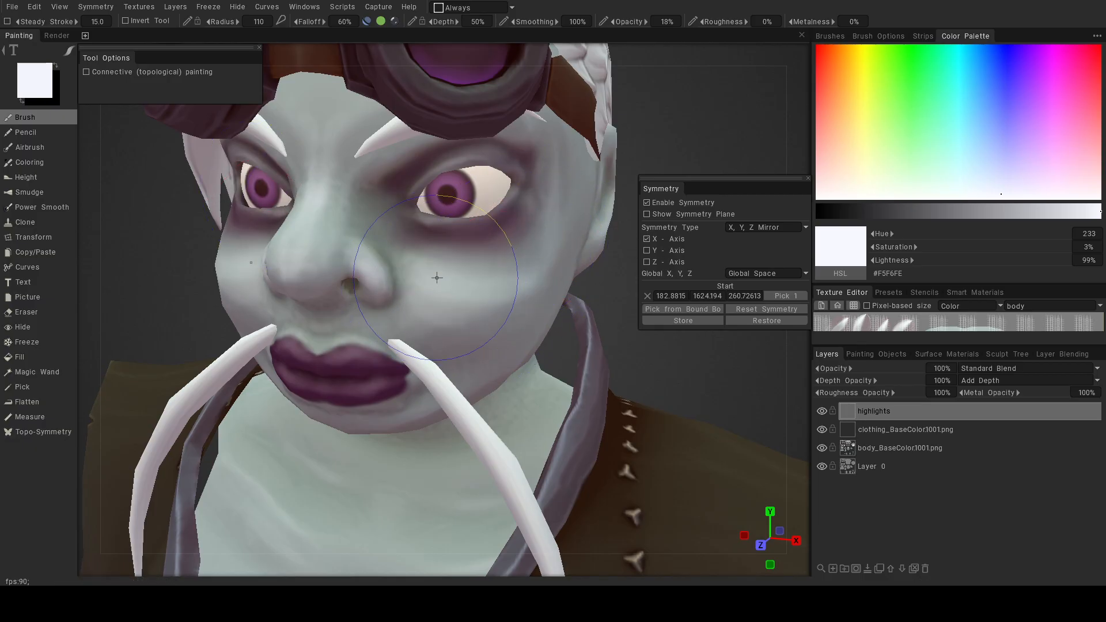
Examine the face from the front, the full figure, and the back of the hand up close.
{"action": "right_click_drag", "start_coordinate": [565, 225], "coordinate": [550, 354], "text": "alt"}
{"action": "mouse_move", "coordinate": [515, 294]}
{"action": "left_mouse_down", "text": "alt"}
{"action": "mouse_move", "coordinate": [562, 273]}
{"action": "mouse_move", "coordinate": [504, 291]}
{"action": "mouse_move", "coordinate": [576, 279]}
{"action": "mouse_move", "coordinate": [521, 293]}
{"action": "mouse_move", "coordinate": [563, 282]}
{"action": "left_mouse_up", "text": "alt"}
{"action": "left_click_drag", "start_coordinate": [433, 276], "coordinate": [411, 288], "text": "alt"}
{"action": "right_click_drag", "start_coordinate": [410, 288], "coordinate": [409, 219], "text": "alt"}
{"action": "middle_click_drag", "start_coordinate": [409, 219], "coordinate": [458, 266], "text": "alt"}
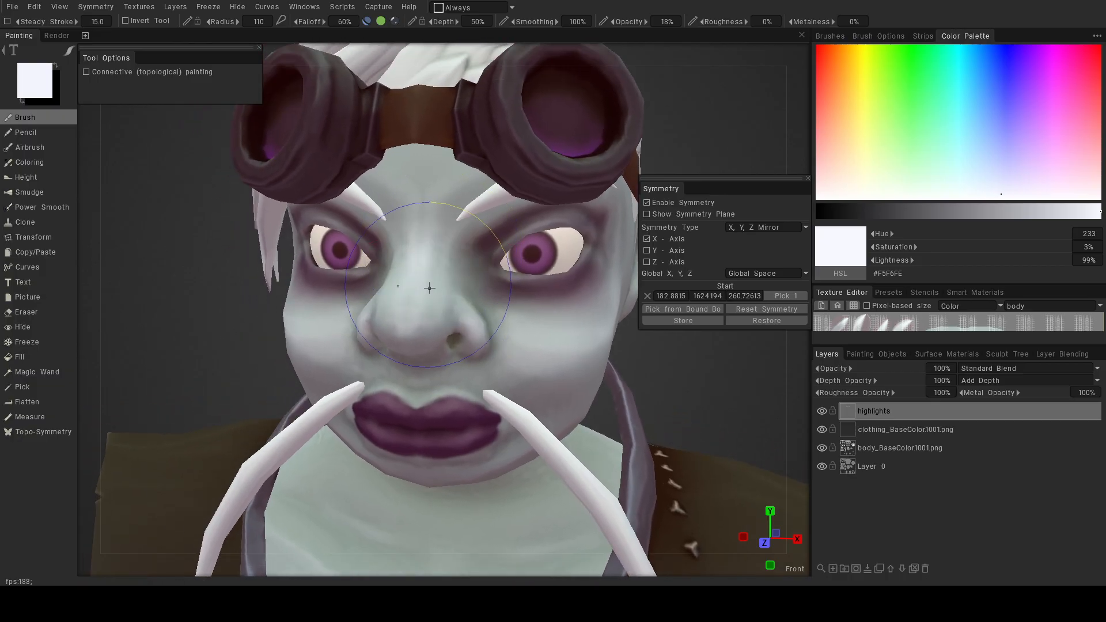
{"action": "left_click_drag", "start_coordinate": [412, 296], "coordinate": [592, 351], "text": "alt"}
{"action": "right_click_drag", "start_coordinate": [591, 350], "coordinate": [509, 341], "text": "alt"}
{"action": "mouse_move", "coordinate": [510, 342]}
{"action": "left_mouse_down", "text": "alt"}
{"action": "mouse_move", "coordinate": [482, 325]}
{"action": "mouse_move", "coordinate": [552, 329]}
{"action": "mouse_move", "coordinate": [503, 330]}
{"action": "mouse_move", "coordinate": [510, 350]}
{"action": "left_mouse_up", "text": "alt"}
{"action": "middle_click_drag", "start_coordinate": [509, 345], "coordinate": [544, 299], "text": "alt"}
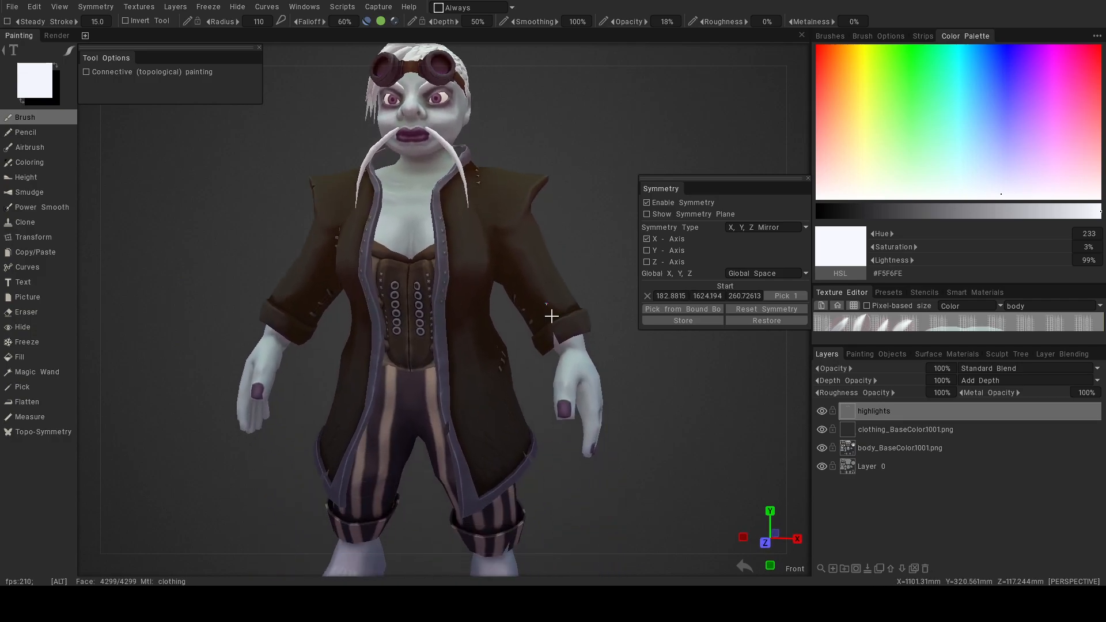
{"action": "left_click_drag", "start_coordinate": [544, 299], "coordinate": [512, 323], "text": "alt"}
{"action": "middle_click_drag", "start_coordinate": [513, 323], "coordinate": [516, 314], "text": "alt"}
{"action": "left_click_drag", "start_coordinate": [516, 314], "coordinate": [502, 327], "text": "alt"}
{"action": "right_click_drag", "start_coordinate": [502, 327], "coordinate": [578, 356], "text": "alt"}
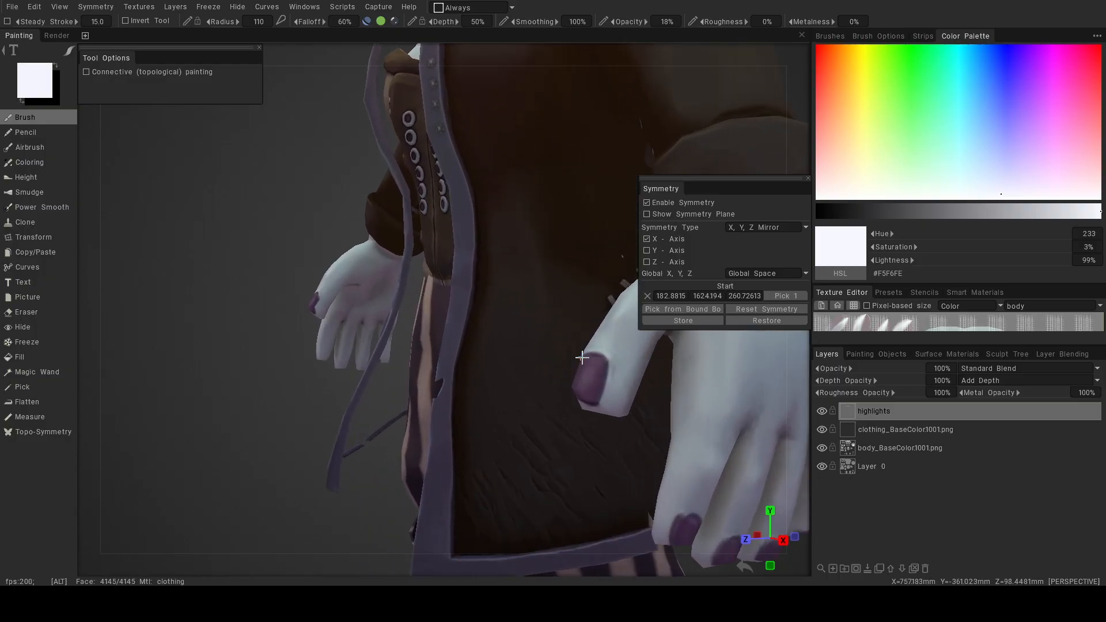
{"action": "middle_click_drag", "start_coordinate": [578, 355], "coordinate": [449, 319], "text": "alt"}
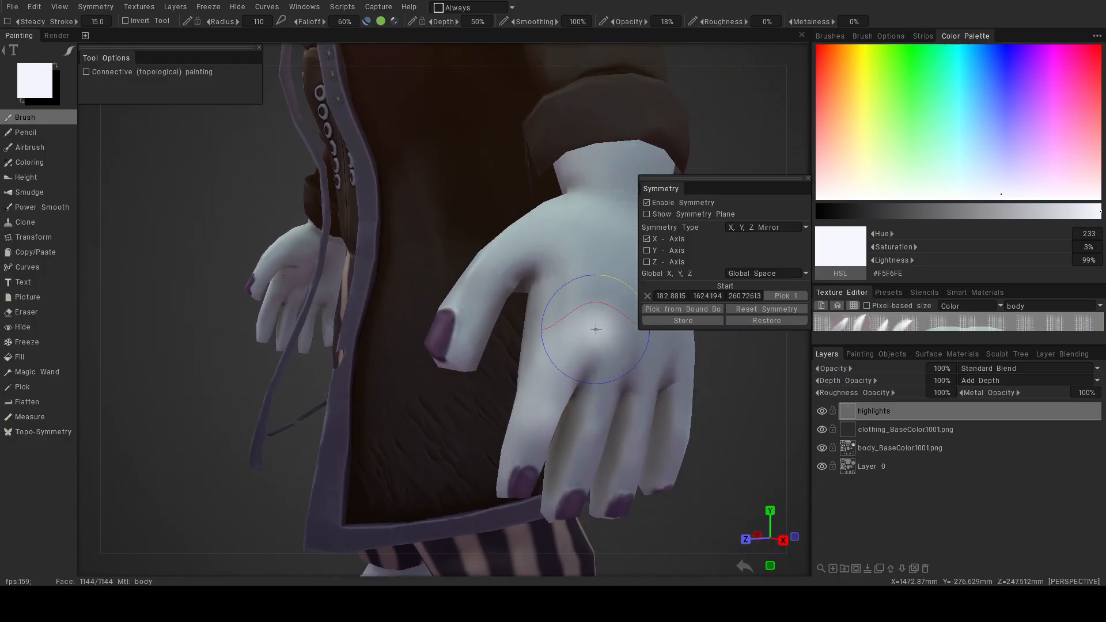
Reduce the brush radius to 91.5 and examine the knuckles and fingers on the back of the hand up close.
{"action": "left_click_drag", "start_coordinate": [570, 337], "coordinate": [541, 365], "text": "alt"}
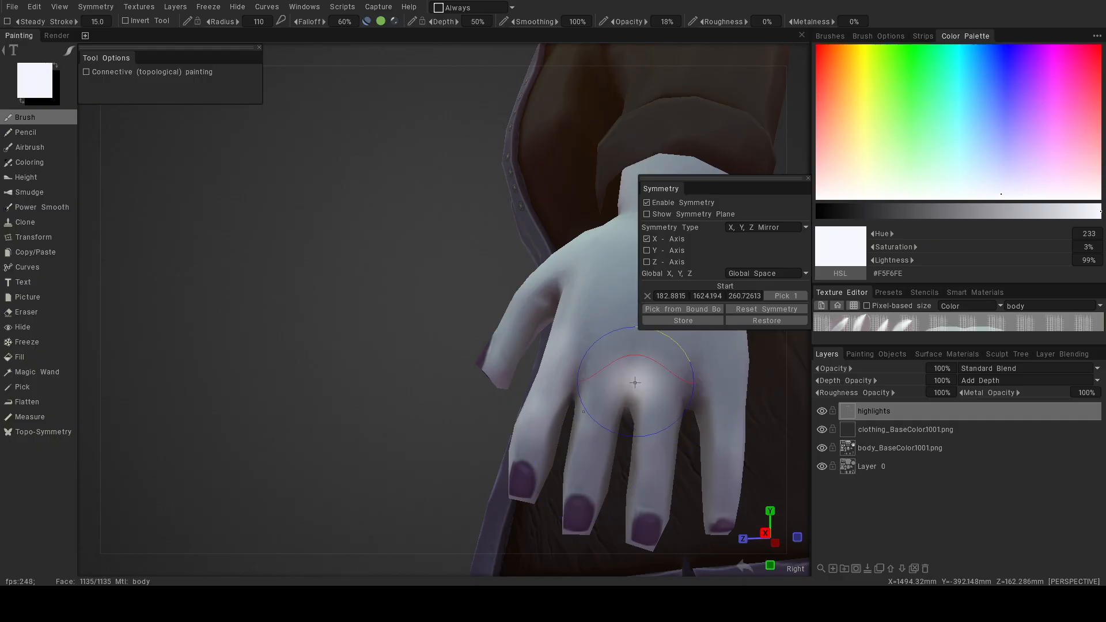
{"action": "left_click_drag", "start_coordinate": [588, 341], "coordinate": [615, 369], "text": "alt"}
{"action": "middle_click_drag", "start_coordinate": [605, 371], "coordinate": [527, 324], "text": "alt"}
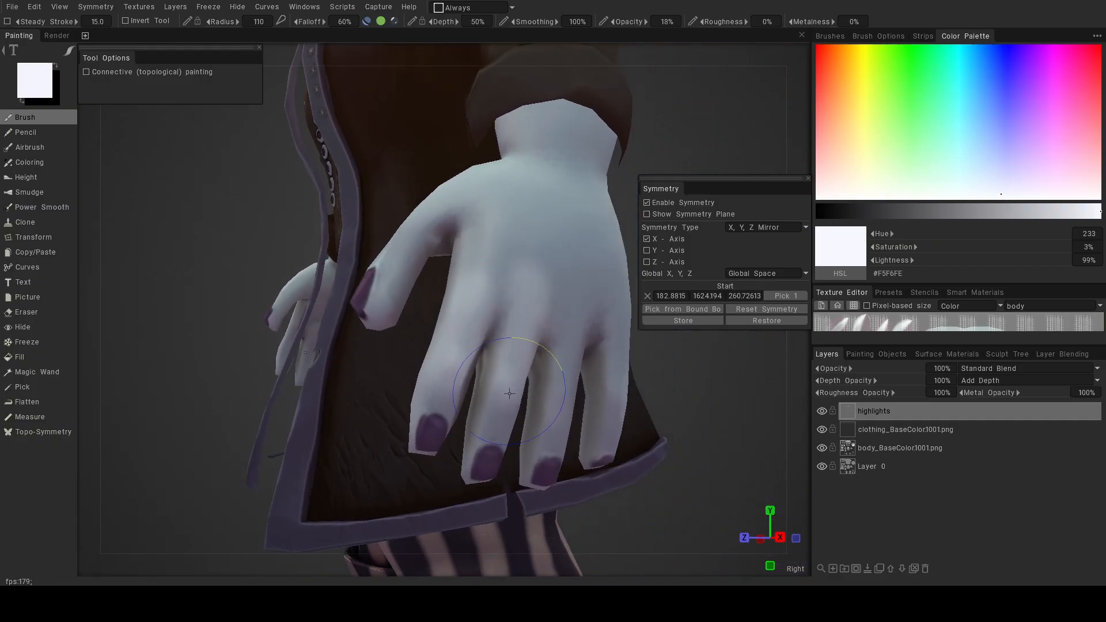
{"action": "mouse_move", "coordinate": [519, 375]}
{"action": "right_mouse_down"}
{"action": "mouse_move", "coordinate": [544, 375]}
{"action": "mouse_move", "coordinate": [518, 349]}
{"action": "right_mouse_up"}
{"action": "mouse_move", "coordinate": [539, 347]}
{"action": "left_mouse_down", "text": "alt"}
{"action": "mouse_move", "coordinate": [506, 343]}
{"action": "mouse_move", "coordinate": [521, 331]}
{"action": "left_mouse_up", "text": "alt"}
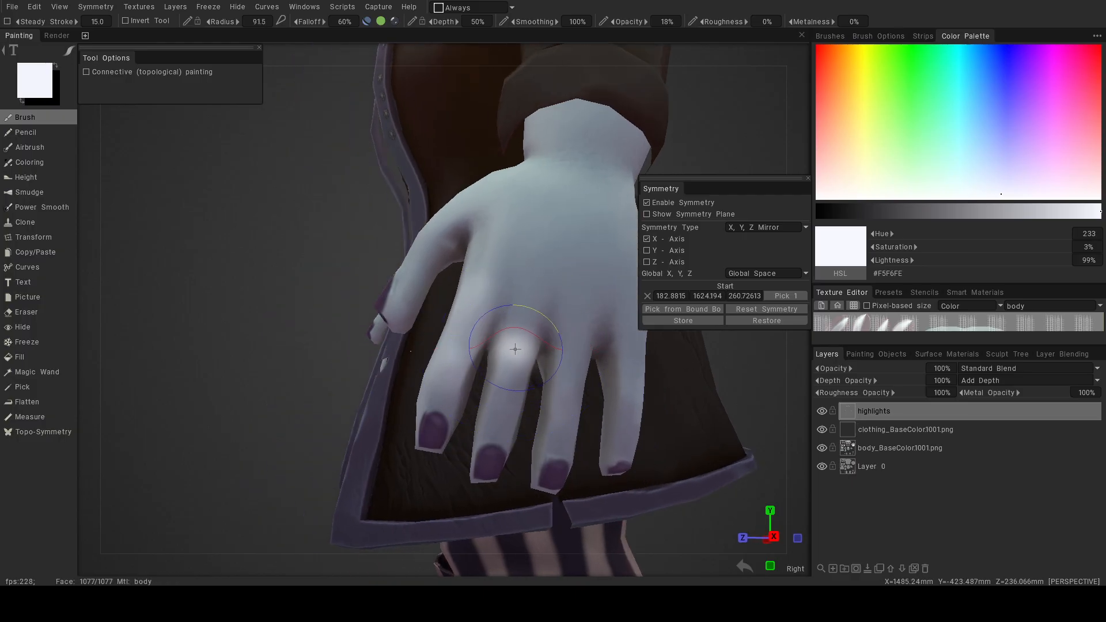
{"action": "mouse_move", "coordinate": [605, 361]}
{"action": "left_mouse_down", "text": "alt"}
{"action": "mouse_move", "coordinate": [703, 379]}
{"action": "mouse_move", "coordinate": [582, 371]}
{"action": "mouse_move", "coordinate": [709, 370]}
{"action": "mouse_move", "coordinate": [576, 345]}
{"action": "mouse_move", "coordinate": [458, 210]}
{"action": "mouse_move", "coordinate": [408, 226]}
{"action": "mouse_move", "coordinate": [538, 264]}
{"action": "mouse_move", "coordinate": [455, 361]}
{"action": "mouse_move", "coordinate": [476, 354]}
{"action": "mouse_move", "coordinate": [577, 371]}
{"action": "left_mouse_up", "text": "alt"}
{"action": "right_click_drag", "start_coordinate": [577, 371], "coordinate": [486, 377], "text": "alt"}
{"action": "middle_click_drag", "start_coordinate": [487, 377], "coordinate": [570, 259], "text": "alt"}
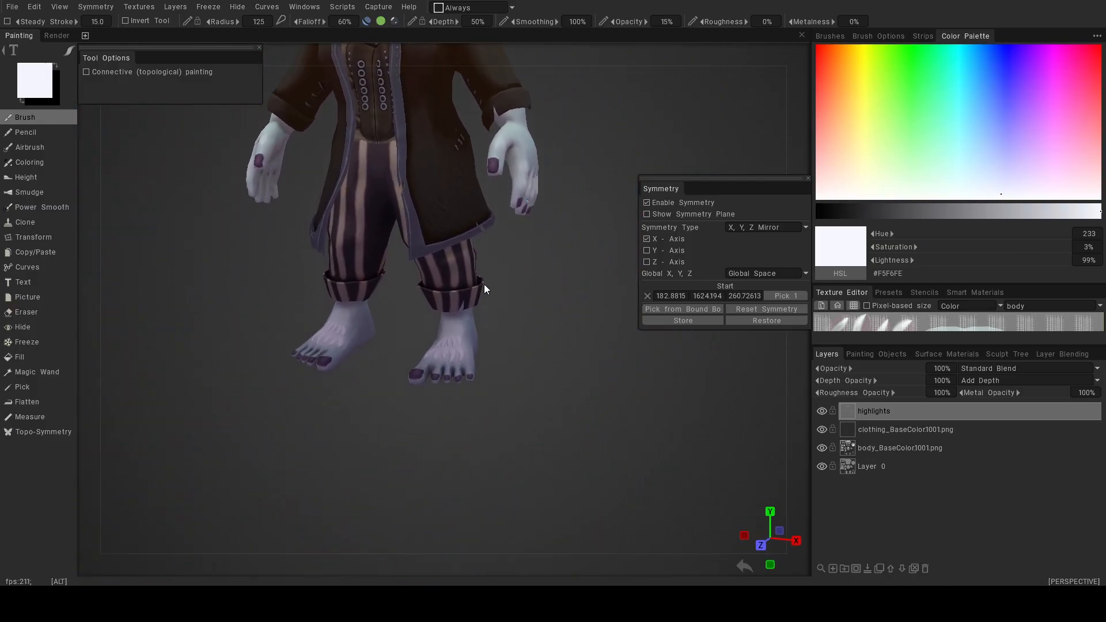
Examine the top of the foot and toes up close, and check the figure from the front.
{"action": "left_click_drag", "start_coordinate": [485, 284], "coordinate": [538, 310], "text": "alt"}
{"action": "middle_click_drag", "start_coordinate": [538, 310], "coordinate": [541, 267], "text": "alt"}
{"action": "right_click_drag", "start_coordinate": [466, 350], "coordinate": [549, 406], "text": "alt"}
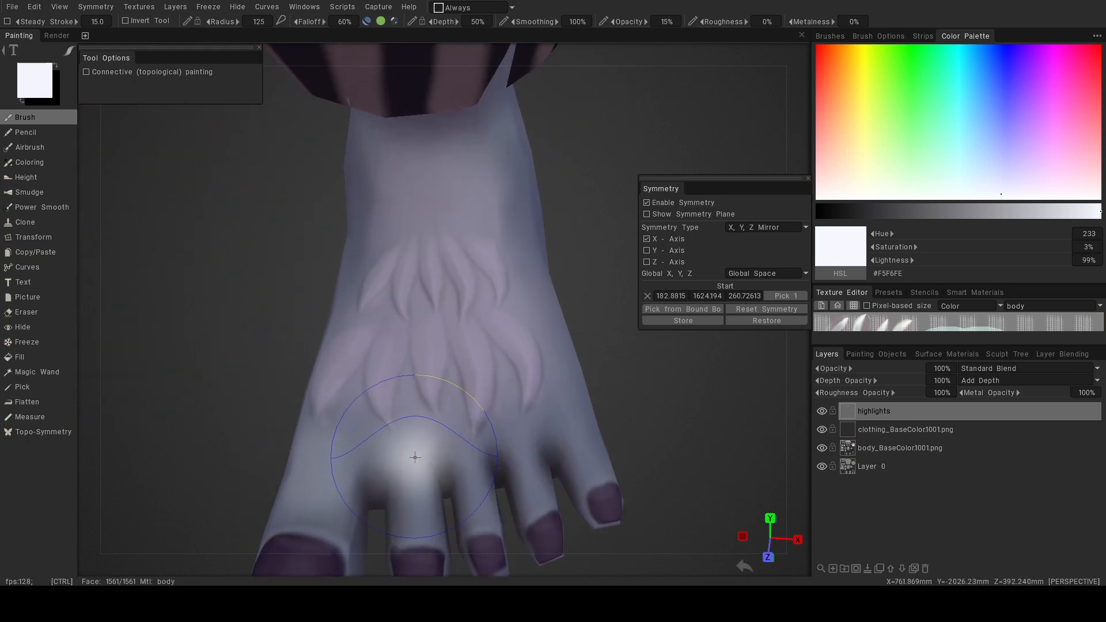
{"action": "left_click_drag", "start_coordinate": [592, 469], "coordinate": [550, 503], "text": "alt"}
{"action": "left_click_drag", "start_coordinate": [618, 448], "coordinate": [652, 526], "text": "alt"}
{"action": "right_click_drag", "start_coordinate": [652, 526], "coordinate": [480, 369], "text": "alt"}
{"action": "middle_click_drag", "start_coordinate": [479, 369], "coordinate": [490, 478], "text": "alt"}
{"action": "left_click_drag", "start_coordinate": [489, 478], "coordinate": [503, 512], "text": "alt"}
{"action": "middle_click_drag", "start_coordinate": [461, 207], "coordinate": [447, 352], "text": "alt"}
{"action": "left_click_drag", "start_coordinate": [447, 352], "coordinate": [462, 286], "text": "alt"}
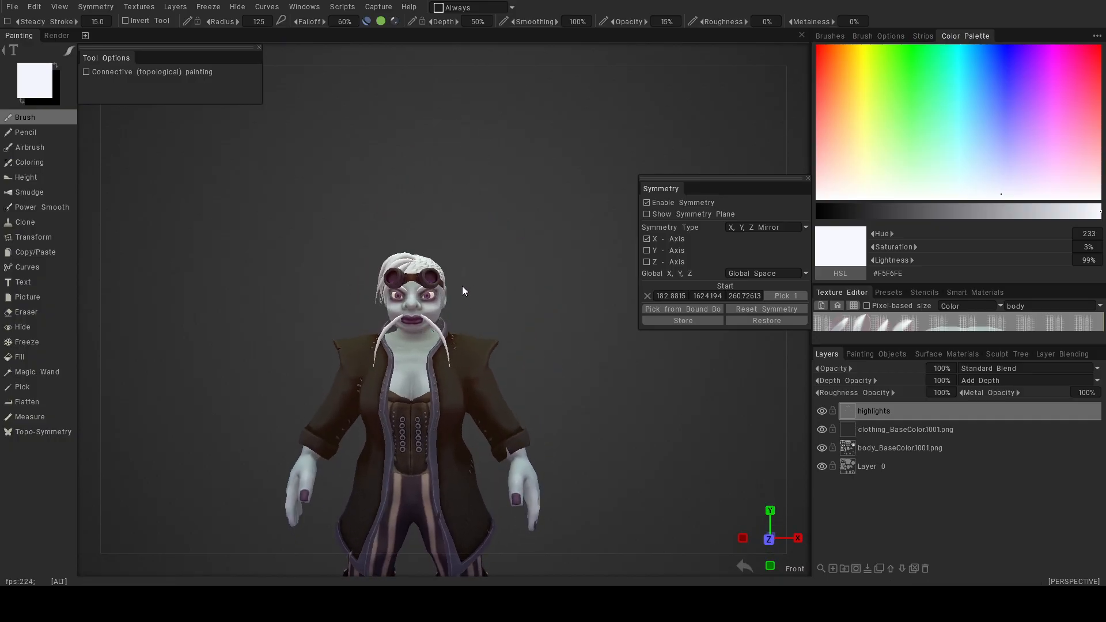
Toggle the highlights layer's visibility repeatedly to compare the character with and without it, leaving the layer visible.
{"action": "left_click", "coordinate": [825, 410]}
{"action": "left_click", "coordinate": [825, 410]}
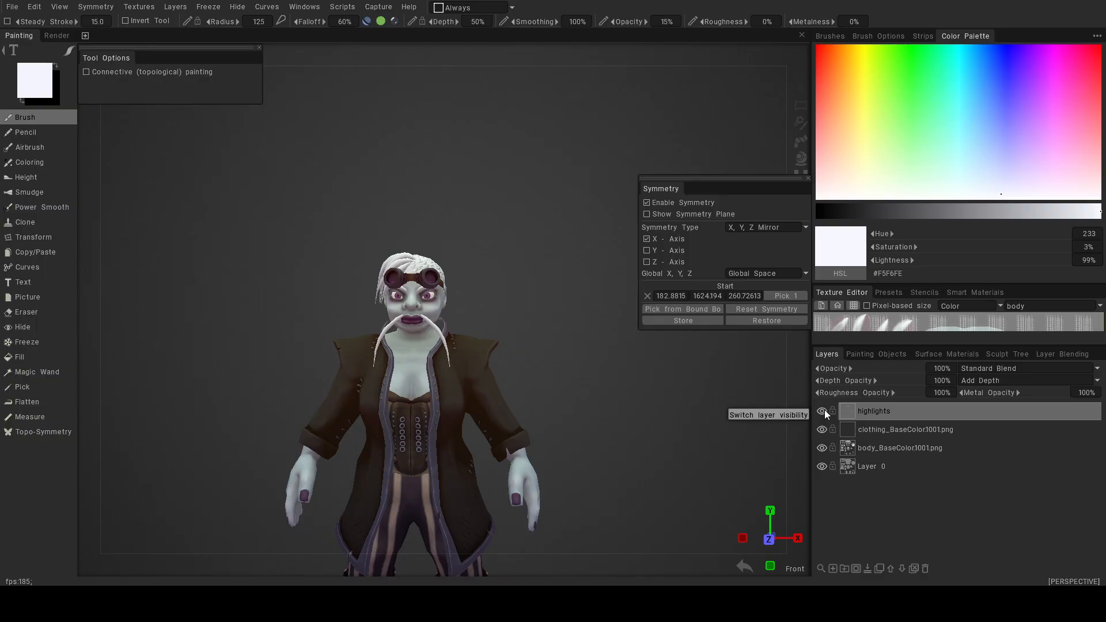
{"action": "left_click", "coordinate": [825, 410]}
{"action": "left_click", "coordinate": [822, 411]}
{"action": "left_click", "coordinate": [824, 410]}
{"action": "left_click", "coordinate": [825, 409]}
{"action": "left_click", "coordinate": [825, 410]}
{"action": "left_click", "coordinate": [824, 410]}
{"action": "left_click", "coordinate": [825, 410]}
{"action": "left_click", "coordinate": [825, 410]}
Enlarge the brush radius to 151 and paint a soft highlight on the temple, undoing the first cheek stroke.
{"action": "left_click_drag", "start_coordinate": [586, 379], "coordinate": [426, 305], "text": "alt"}
{"action": "right_click_drag", "start_coordinate": [425, 305], "coordinate": [524, 358], "text": "alt"}
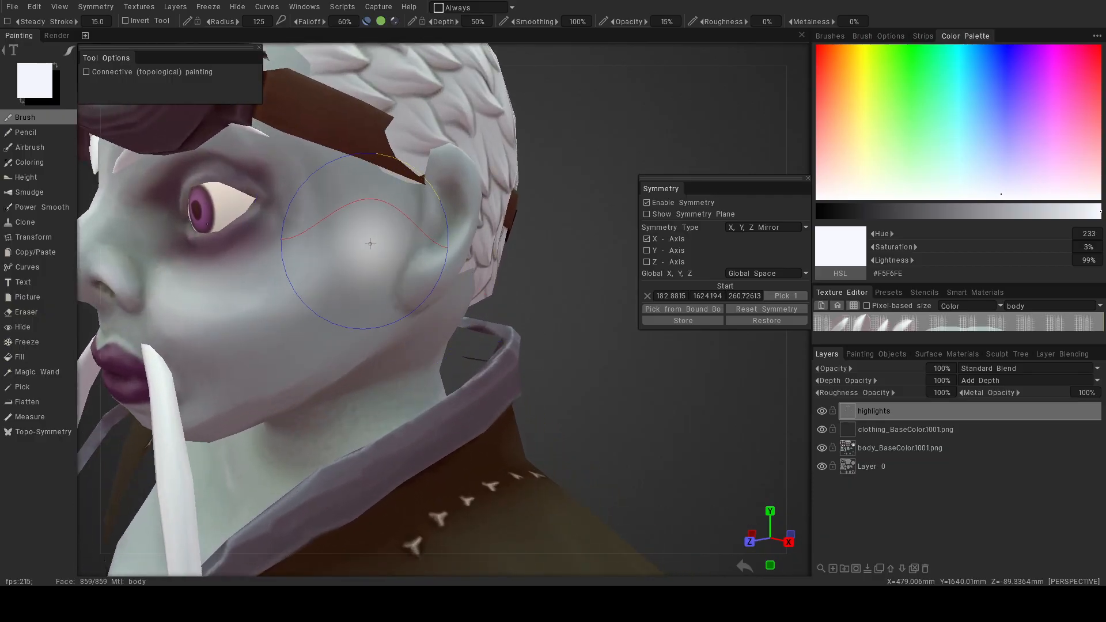
{"action": "left_click_drag", "start_coordinate": [388, 196], "coordinate": [339, 252]}
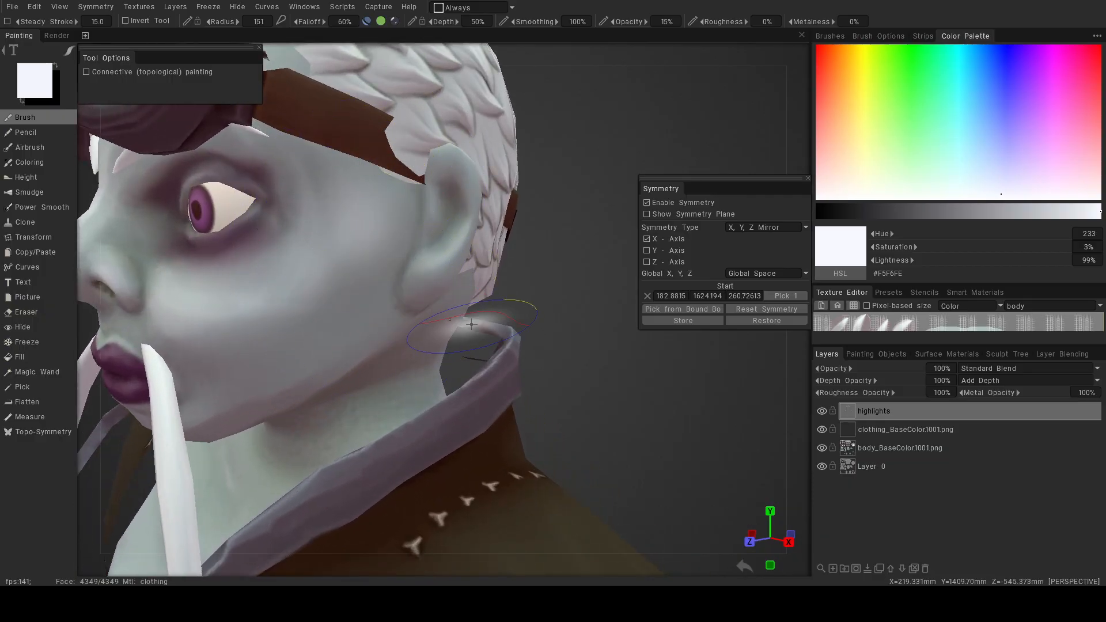
{"action": "key", "text": "ctrl+z"}
{"action": "left_click_drag", "start_coordinate": [352, 169], "coordinate": [361, 196]}
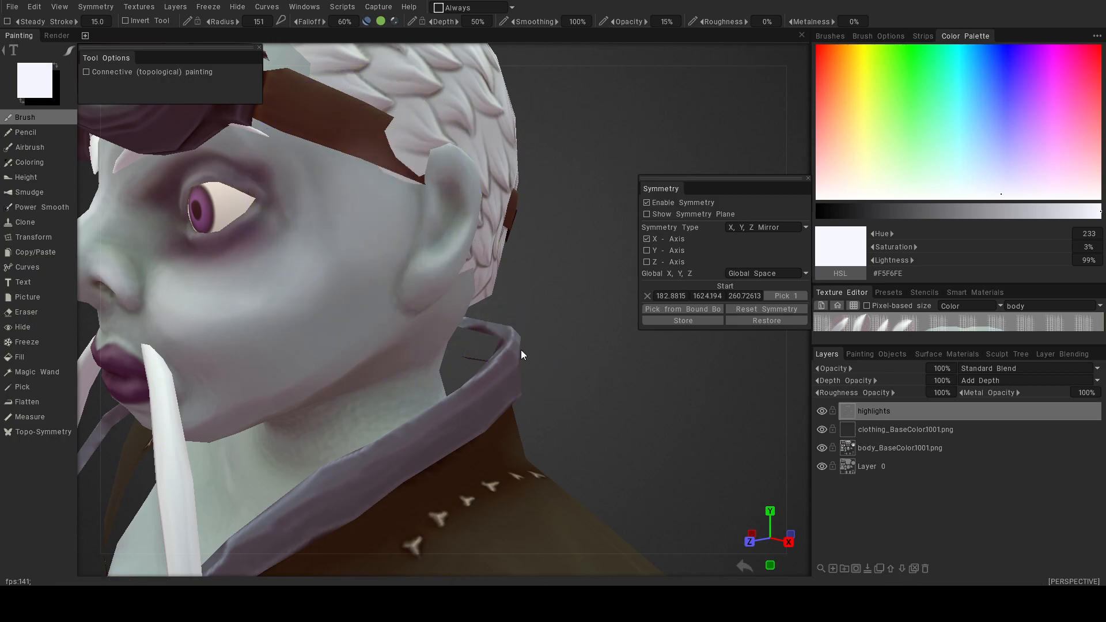
Examine the cheek and jaw shading from the side and check the full figure from the front.
{"action": "left_click_drag", "start_coordinate": [618, 246], "coordinate": [467, 340], "text": "alt"}
{"action": "left_click_drag", "start_coordinate": [640, 360], "coordinate": [550, 356], "text": "alt"}
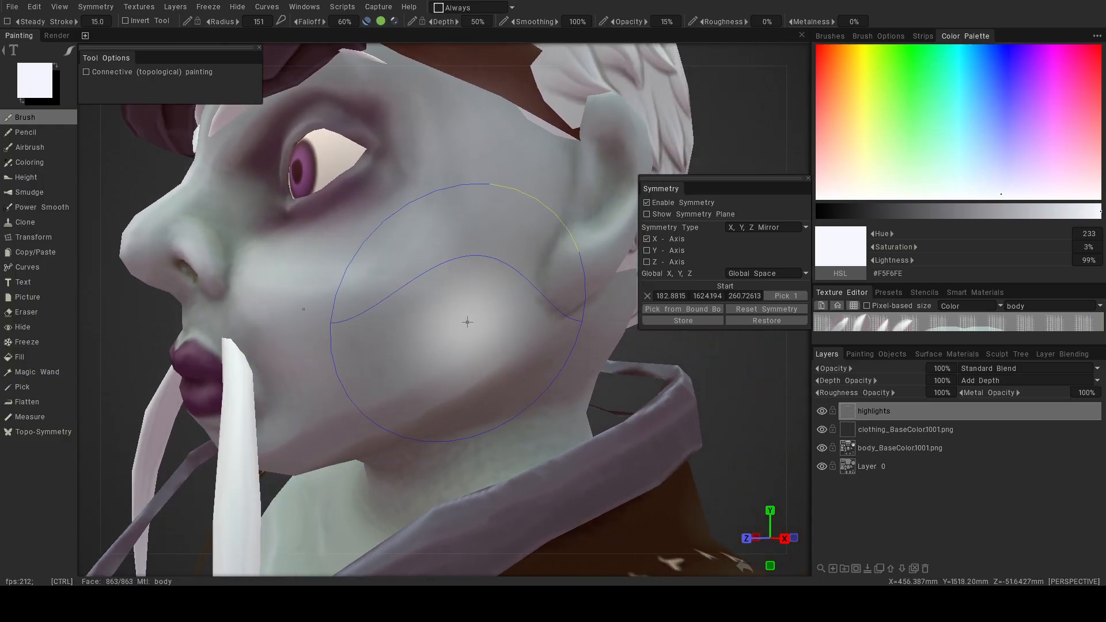
{"action": "right_click_drag", "start_coordinate": [634, 406], "coordinate": [514, 383], "text": "alt"}
{"action": "left_click_drag", "start_coordinate": [514, 382], "coordinate": [640, 351], "text": "alt"}
{"action": "right_click_drag", "start_coordinate": [641, 351], "coordinate": [668, 371], "text": "alt"}
{"action": "left_click_drag", "start_coordinate": [668, 372], "coordinate": [511, 383], "text": "alt"}
{"action": "left_click_drag", "start_coordinate": [469, 321], "coordinate": [563, 337], "text": "alt"}
{"action": "right_click_drag", "start_coordinate": [563, 336], "coordinate": [422, 302], "text": "alt"}
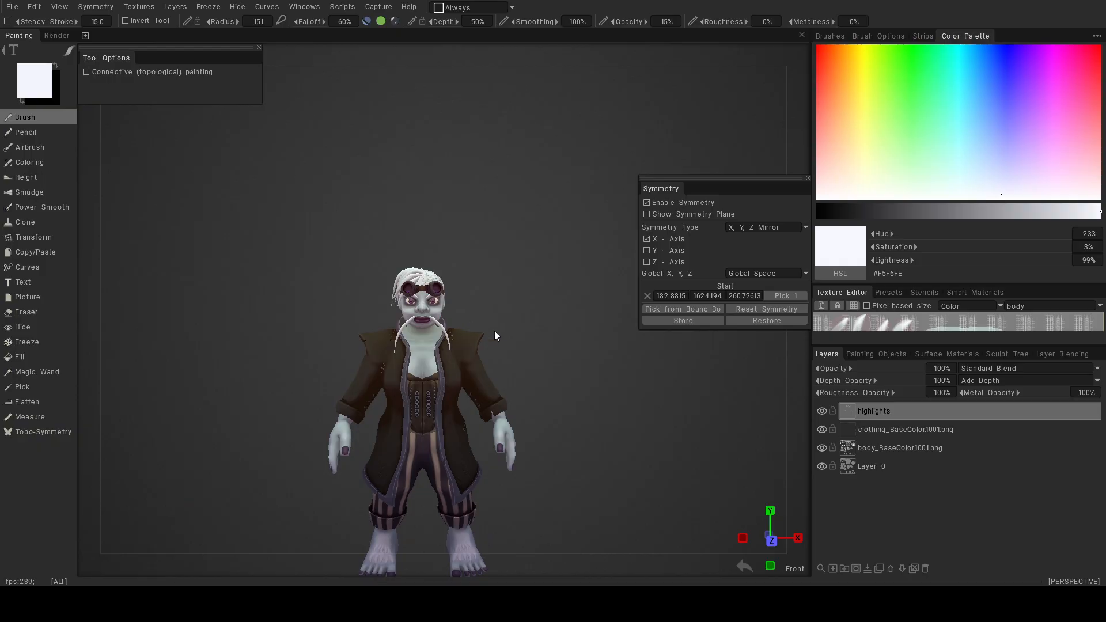
Set the texture export/import workflow to Gloss/Color Specular.
{"action": "left_click", "coordinate": [12, 6]}
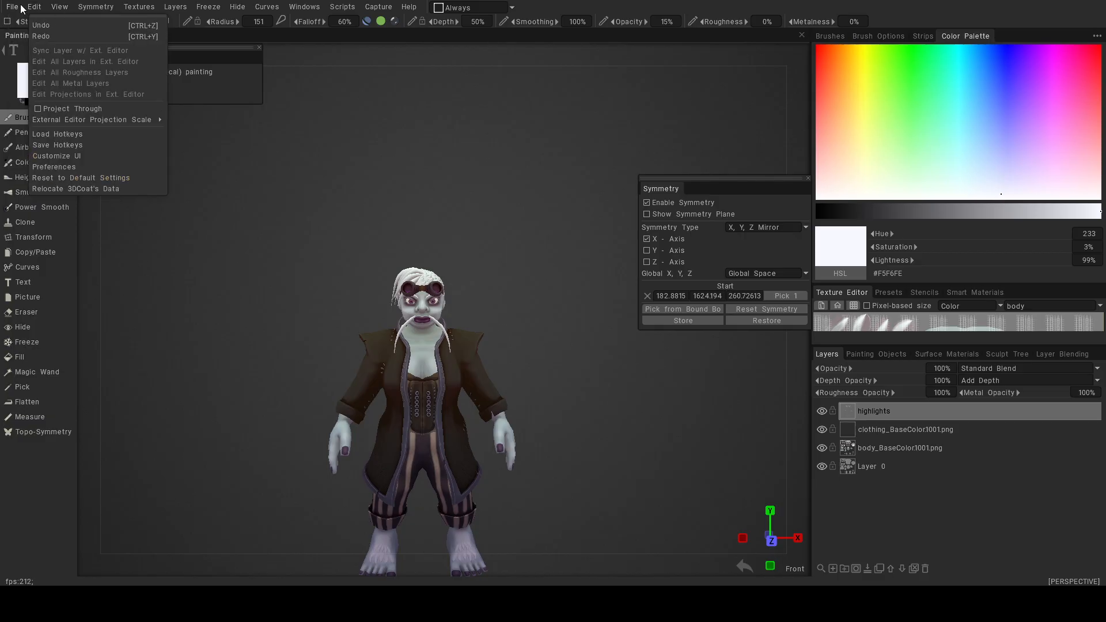
{"action": "mouse_move", "coordinate": [138, 9]}
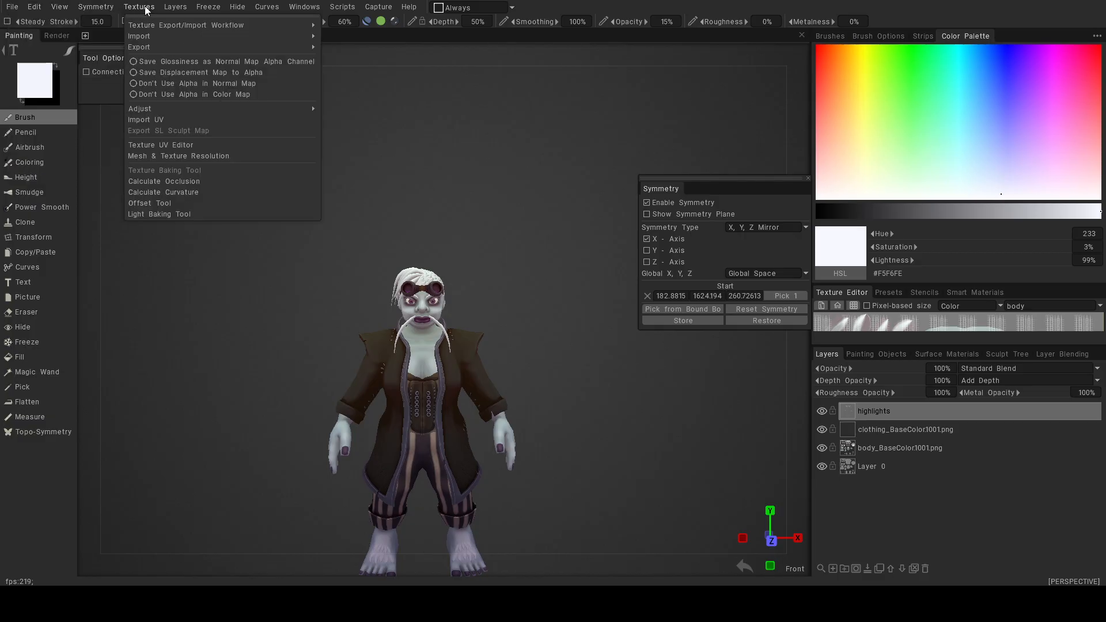
{"action": "mouse_move", "coordinate": [156, 48]}
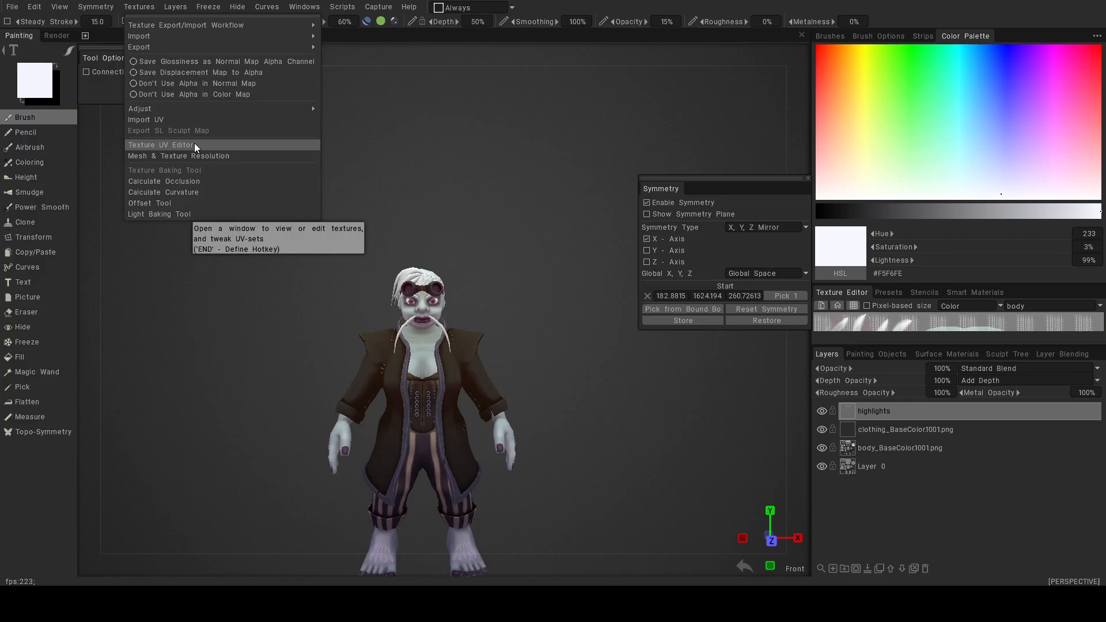
{"action": "left_click", "coordinate": [149, 7]}
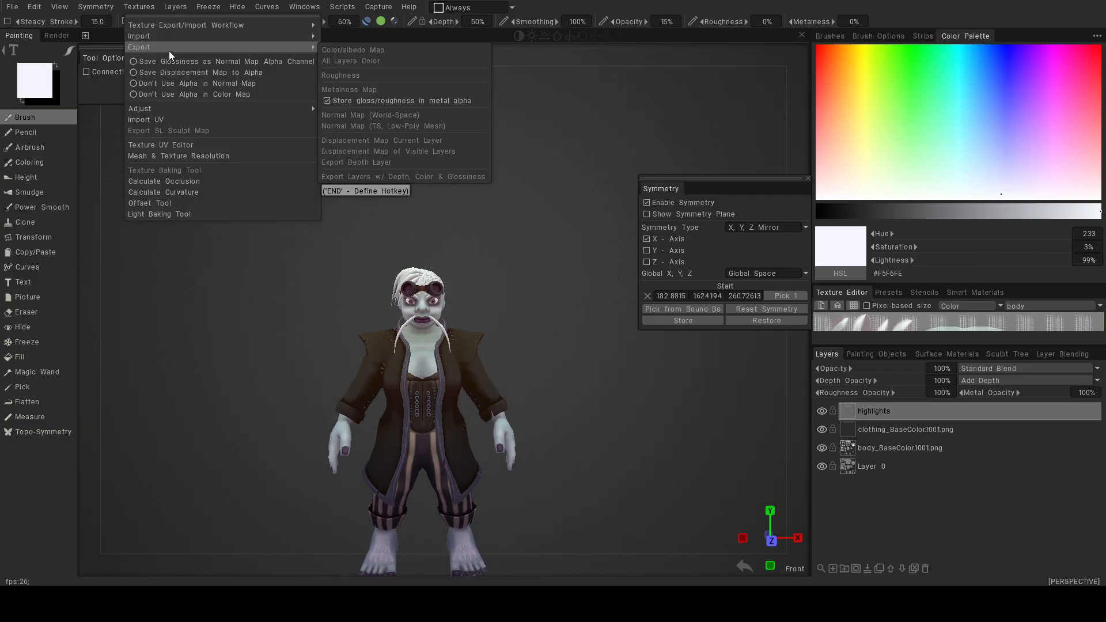
{"action": "mouse_move", "coordinate": [175, 26]}
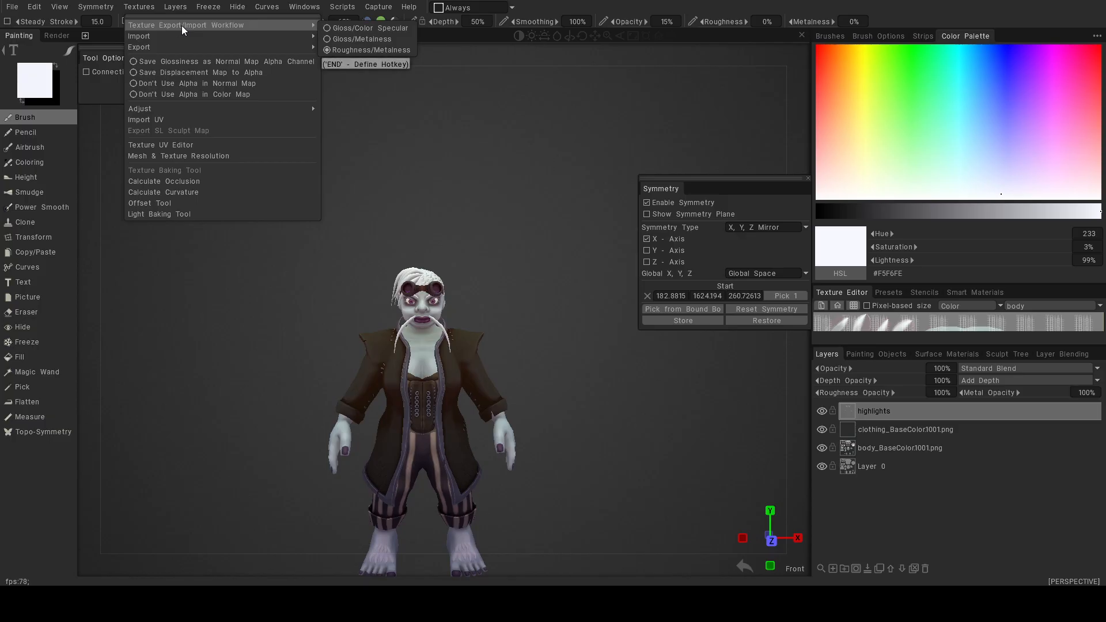
{"action": "left_click", "coordinate": [342, 29]}
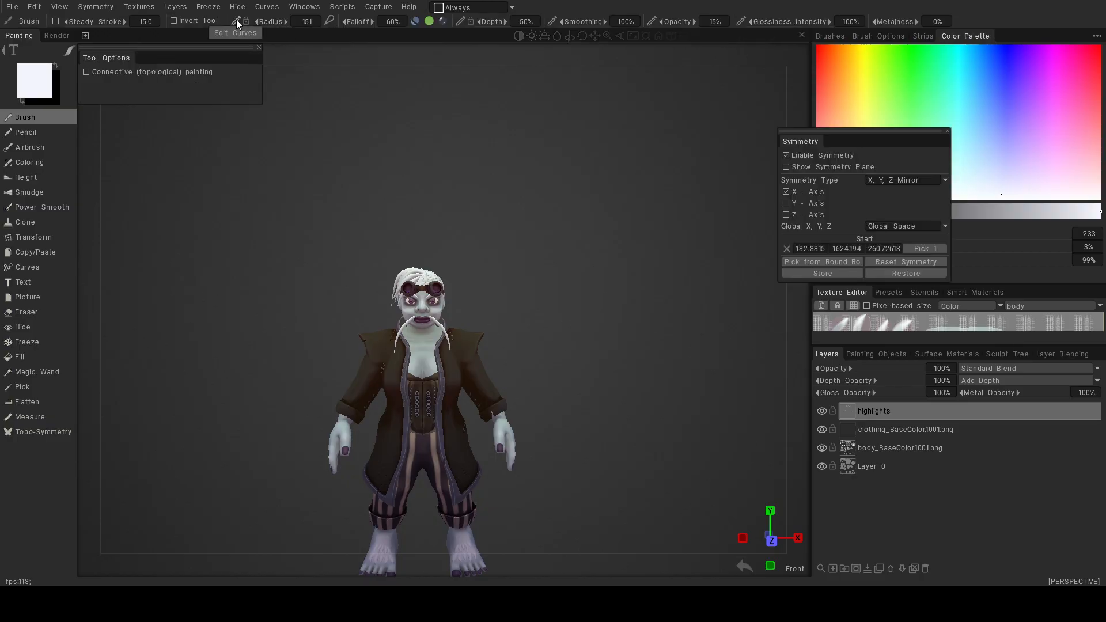
{"action": "left_click", "coordinate": [139, 6]}
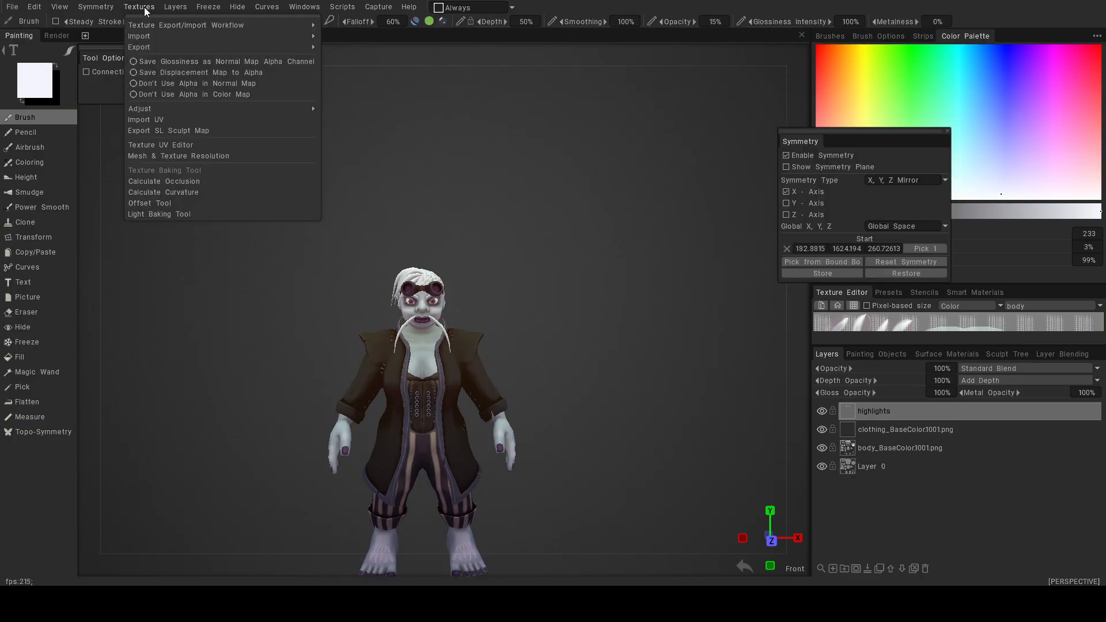
{"action": "left_click", "coordinate": [142, 7]}
{"action": "left_click", "coordinate": [139, 9]}
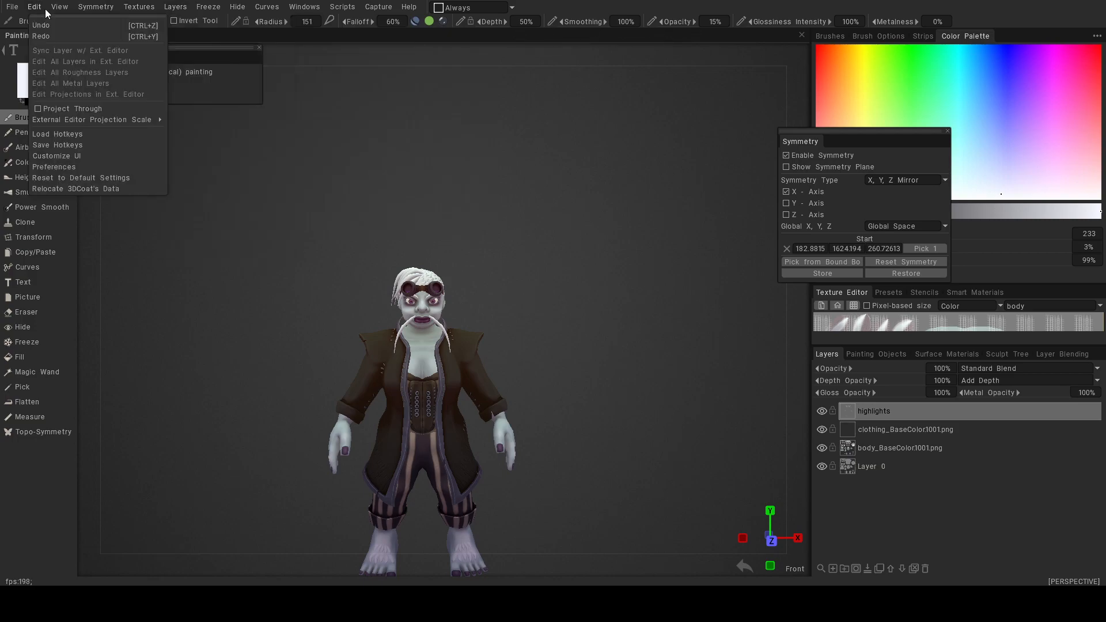
{"action": "mouse_move", "coordinate": [15, 9]}
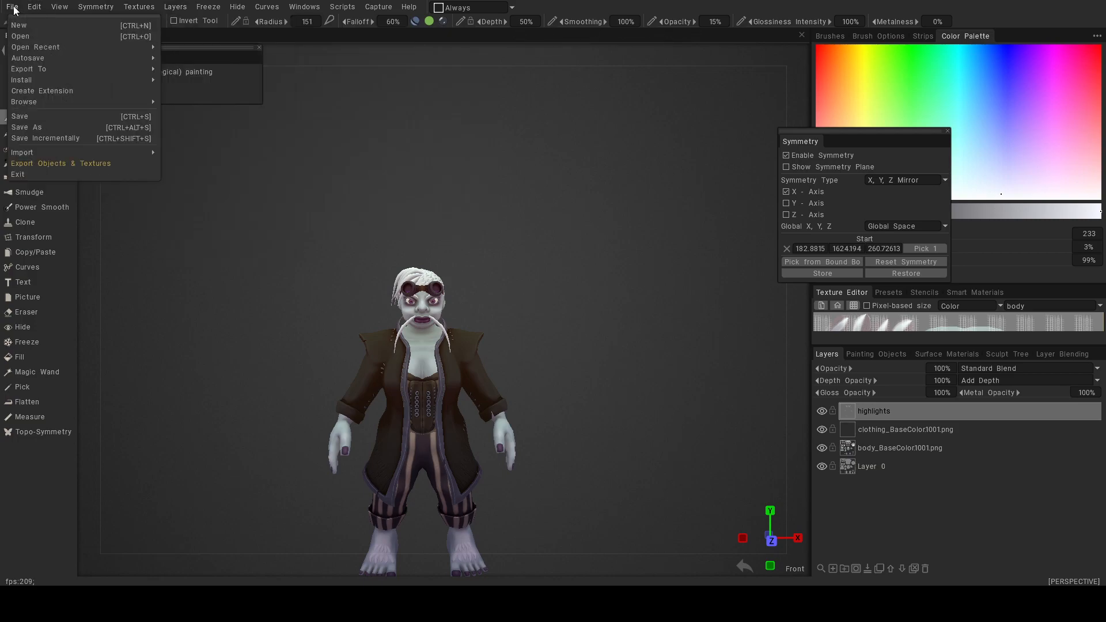
{"action": "left_click", "coordinate": [60, 164]}
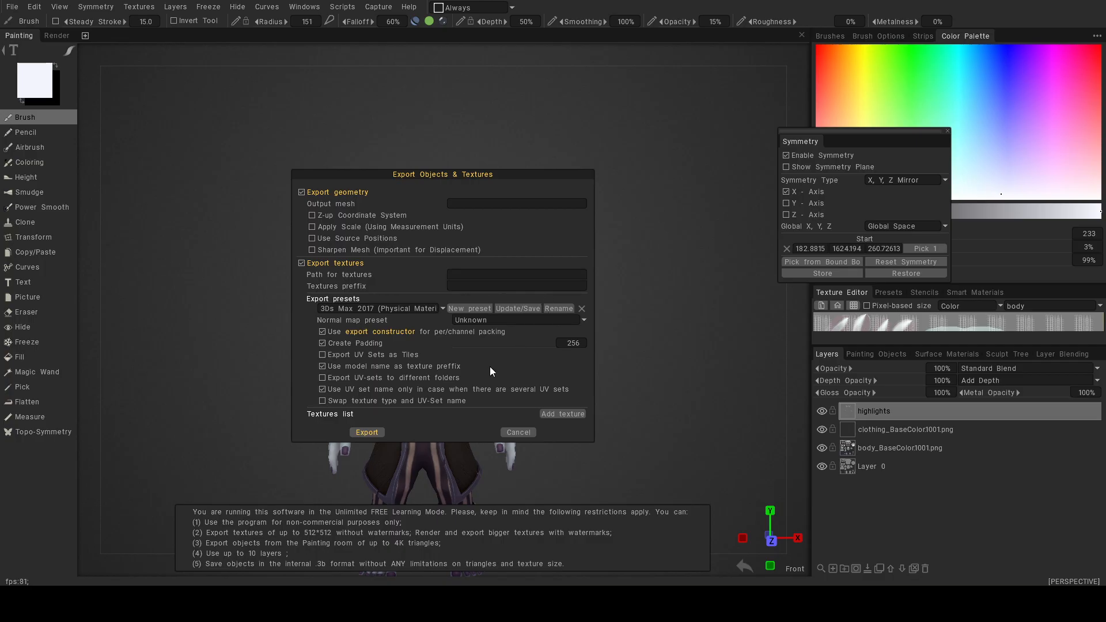
{"action": "left_click", "coordinate": [523, 433]}
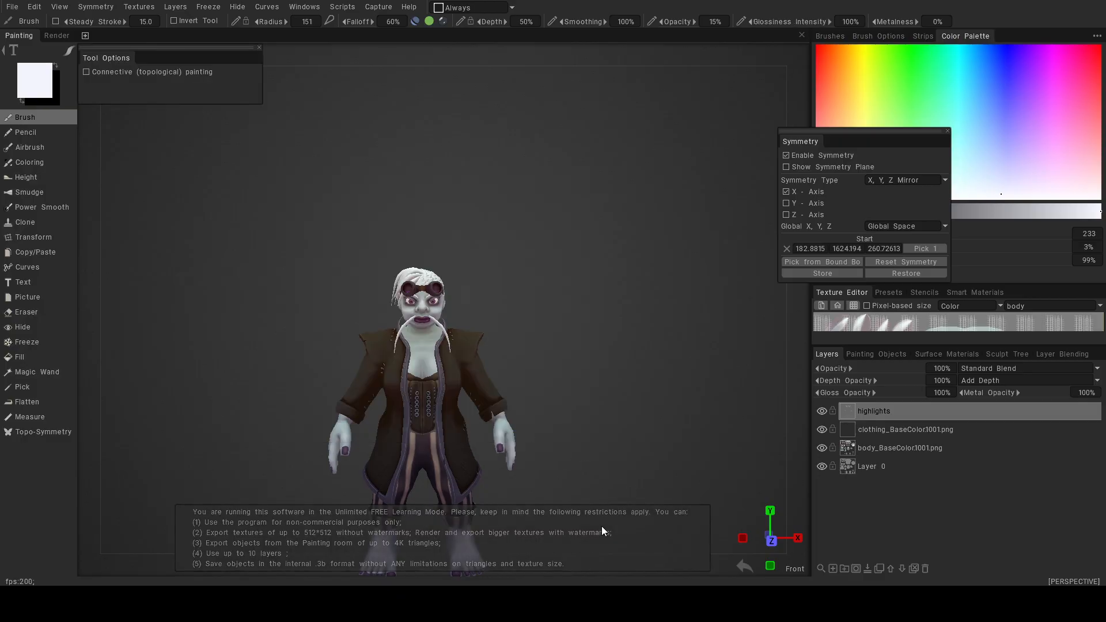
Check the texture width and height of the body and clothing UV sets without changing them.
{"action": "right_click_drag", "start_coordinate": [517, 324], "coordinate": [577, 389]}
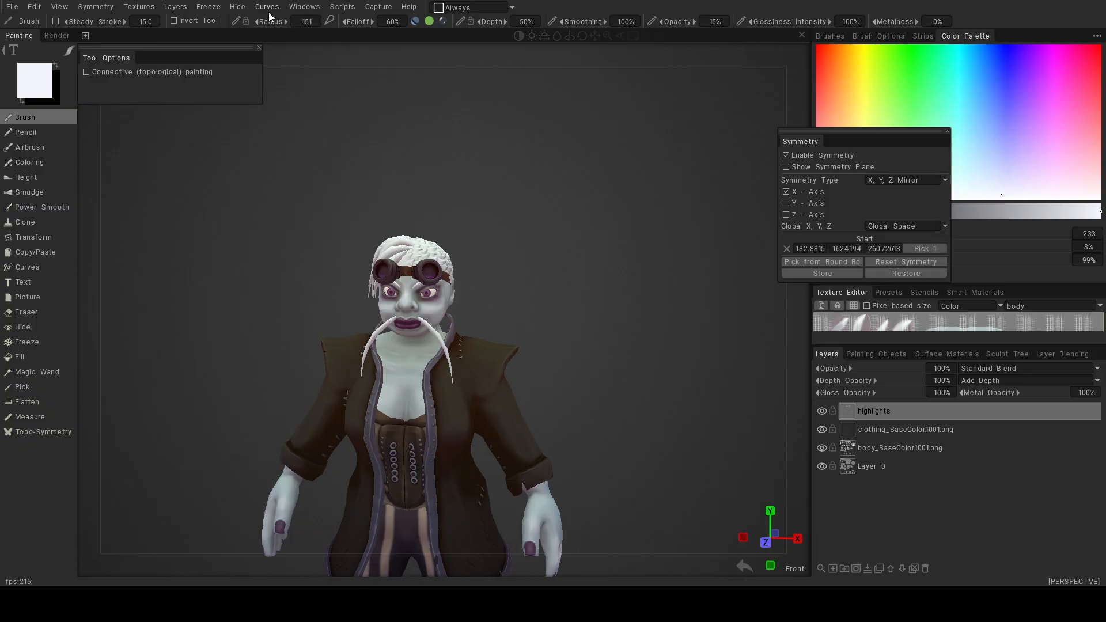
{"action": "left_click", "coordinate": [141, 7]}
{"action": "mouse_move", "coordinate": [166, 44]}
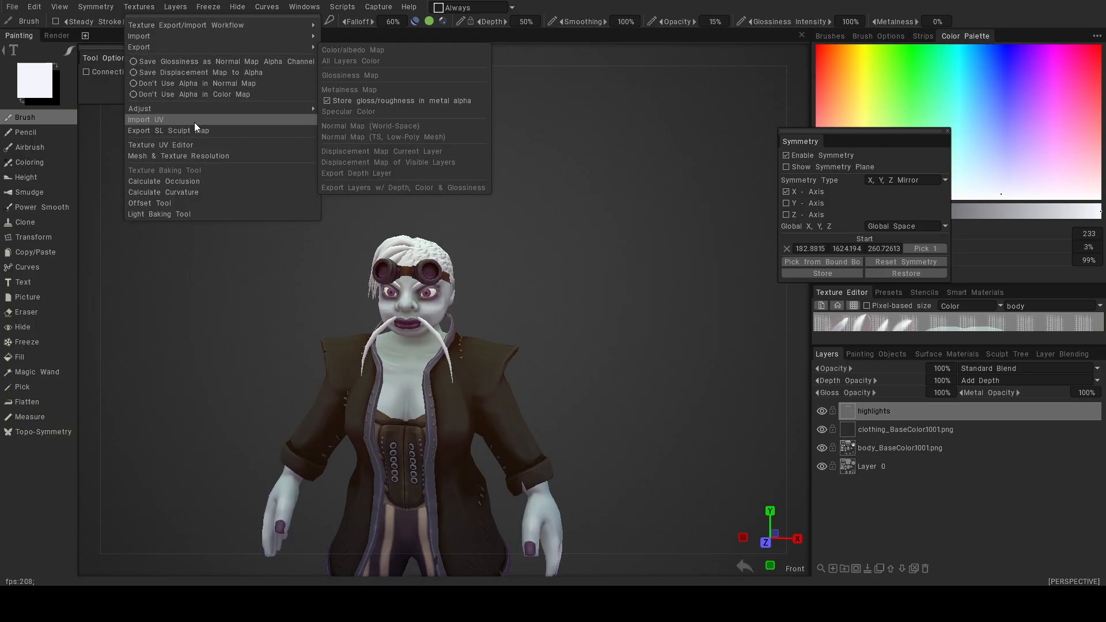
{"action": "left_click", "coordinate": [205, 154]}
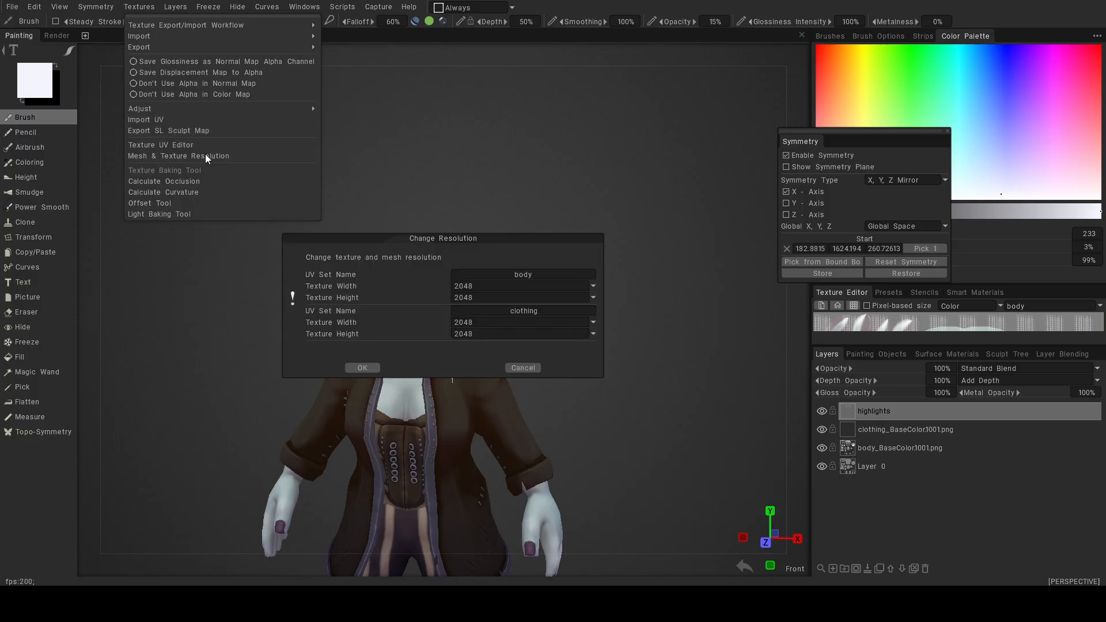
{"action": "left_click", "coordinate": [521, 366]}
Export the color/albedo map for the body UV set.
{"action": "left_click", "coordinate": [139, 7]}
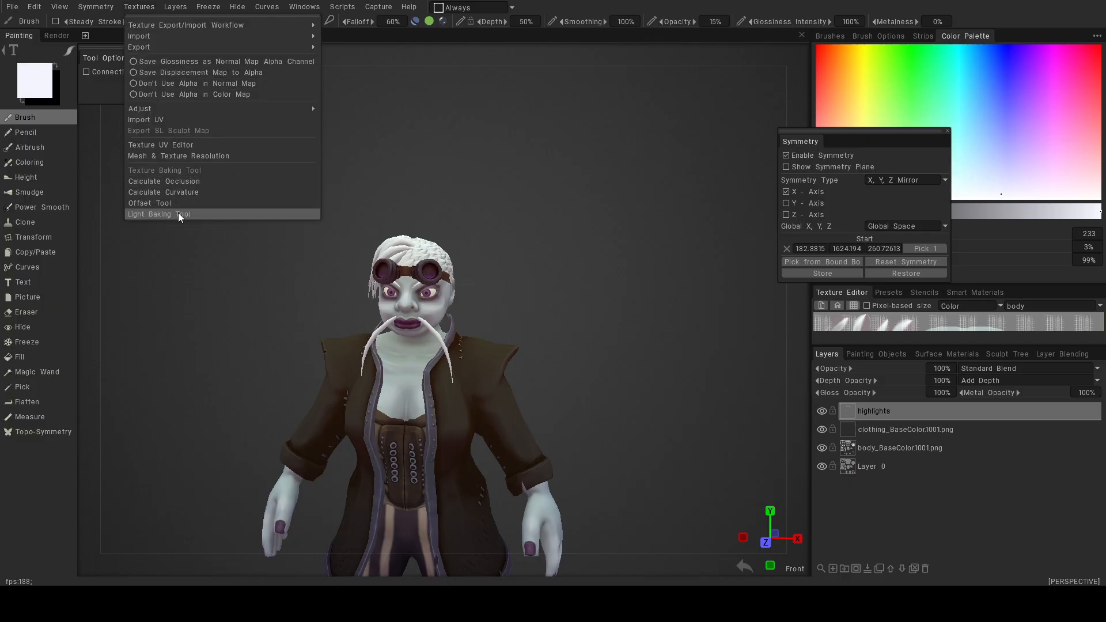
{"action": "mouse_move", "coordinate": [185, 37]}
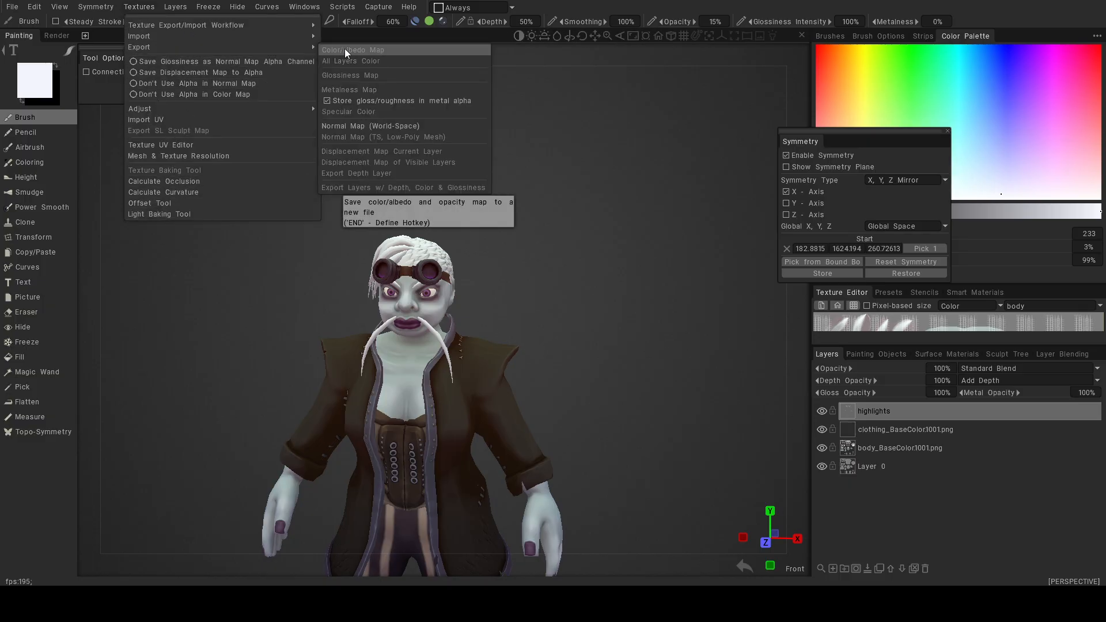
{"action": "left_click", "coordinate": [345, 50]}
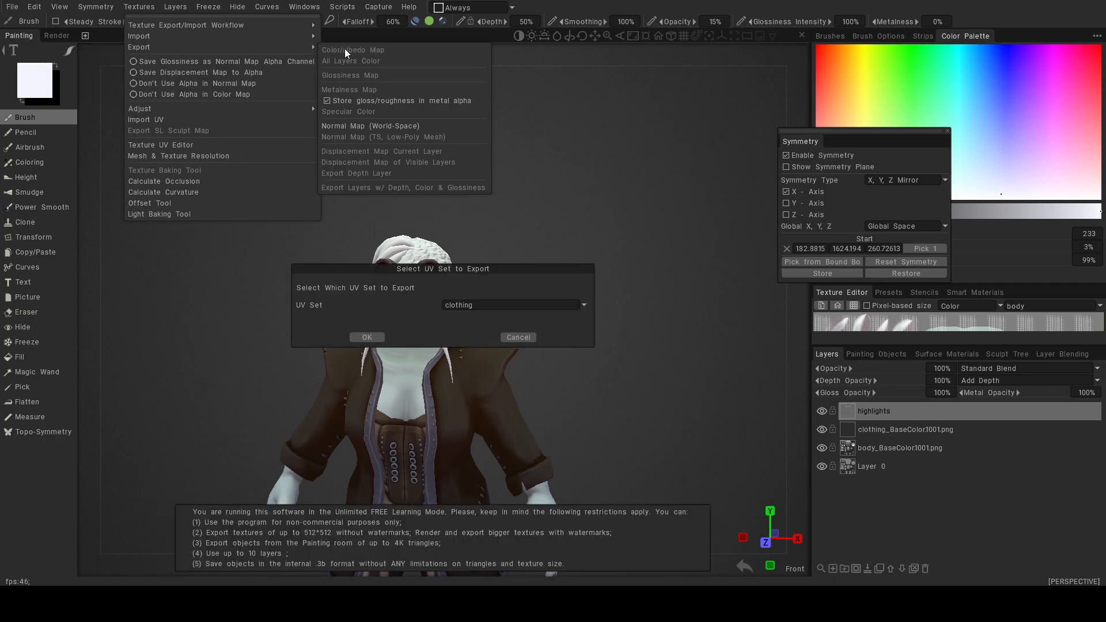
{"action": "left_click", "coordinate": [489, 304]}
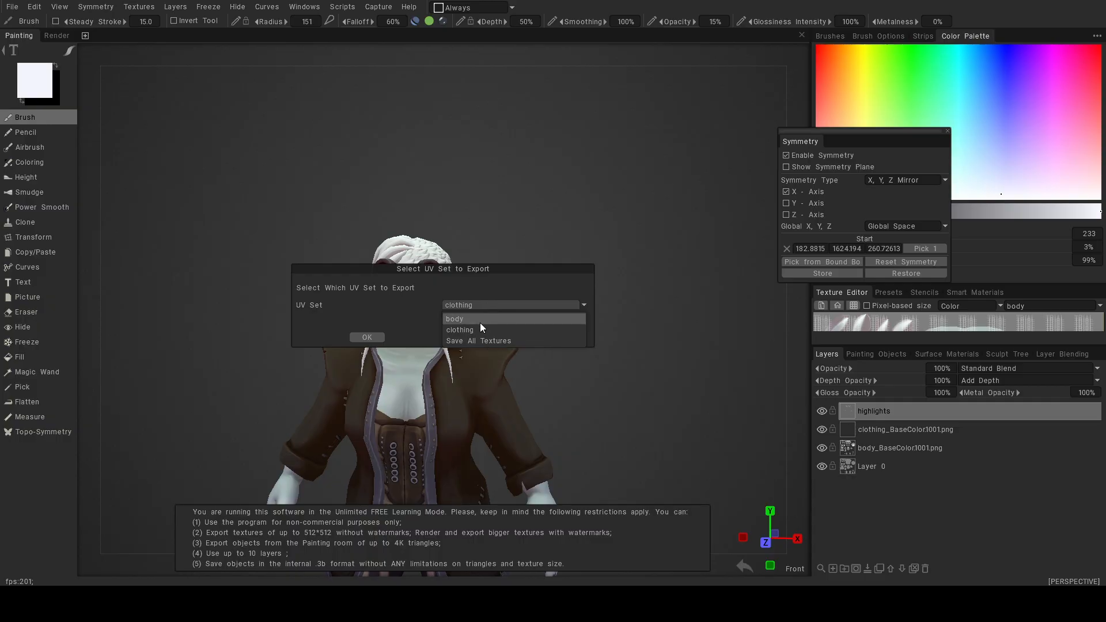
{"action": "left_click", "coordinate": [464, 318]}
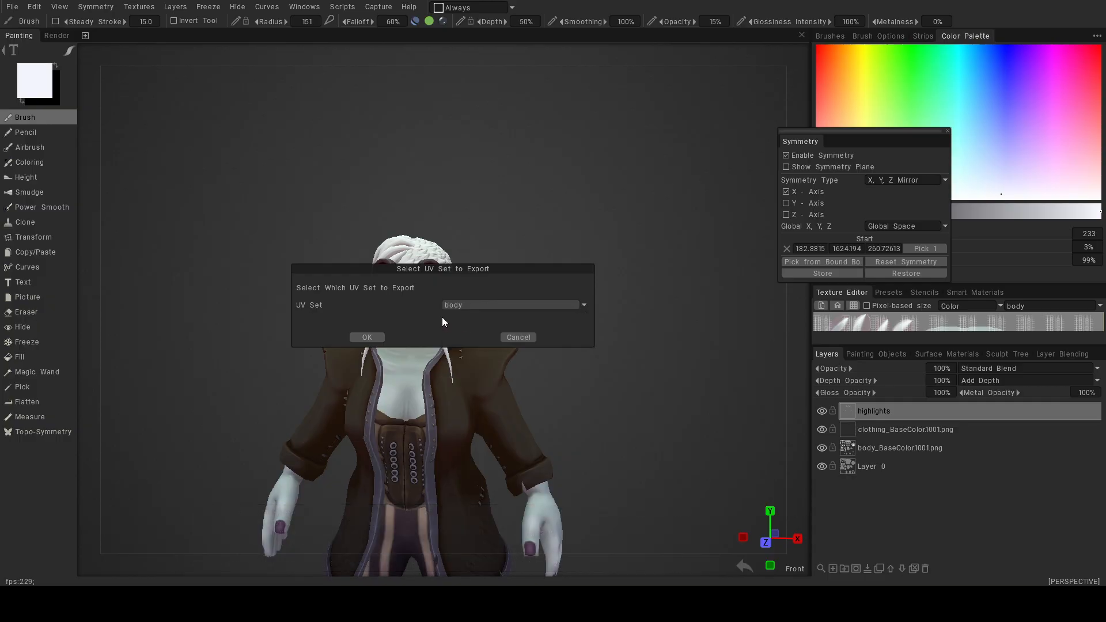
{"action": "left_click", "coordinate": [367, 334]}
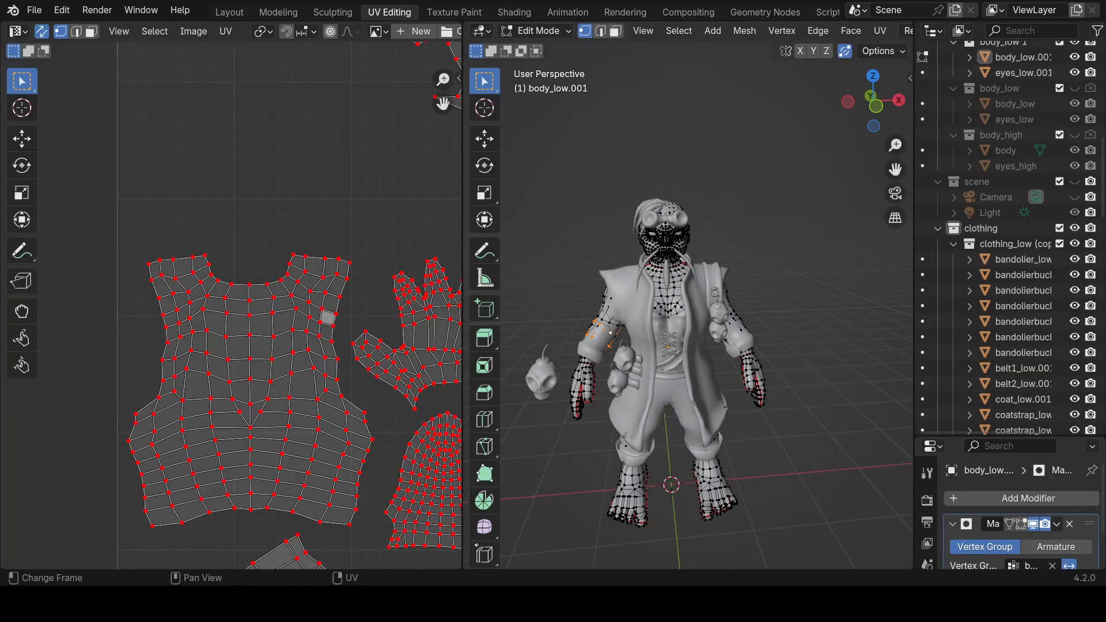
Switch to Blender and open the Shading workspace for the character's body material.
{"action": "left_click", "coordinate": [520, 12]}
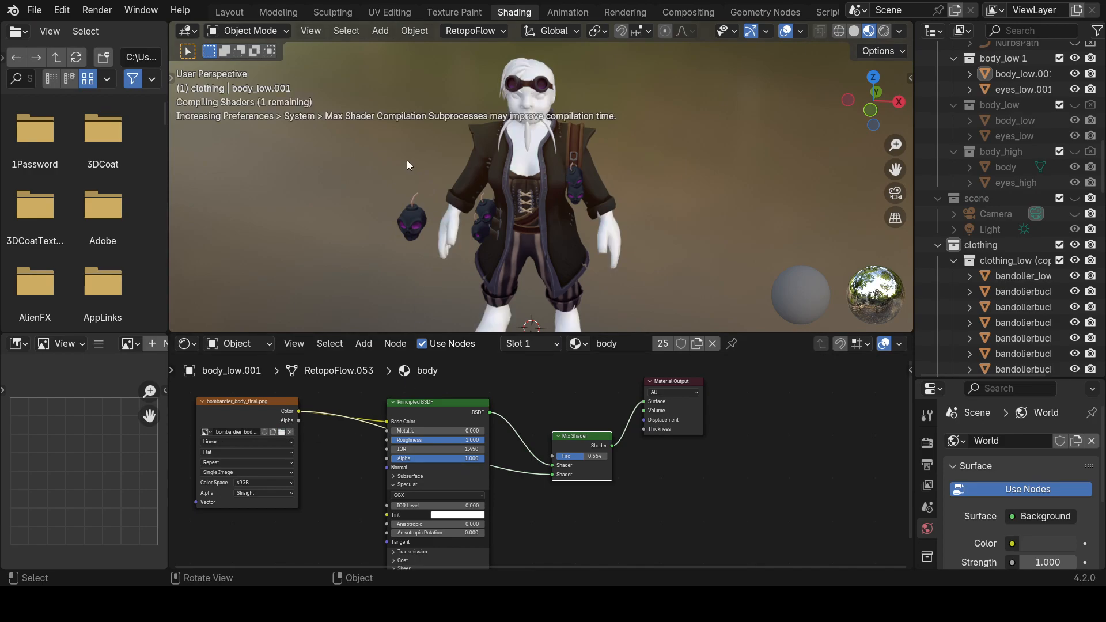
Display the character in rendered shading in the Layout workspace with the scene collection visible.
{"action": "left_click", "coordinate": [225, 12]}
{"action": "mouse_move", "coordinate": [475, 154]}
{"action": "middle_mouse_down"}
{"action": "mouse_move", "coordinate": [502, 182]}
{"action": "mouse_move", "coordinate": [468, 178]}
{"action": "mouse_move", "coordinate": [479, 180]}
{"action": "middle_mouse_up"}
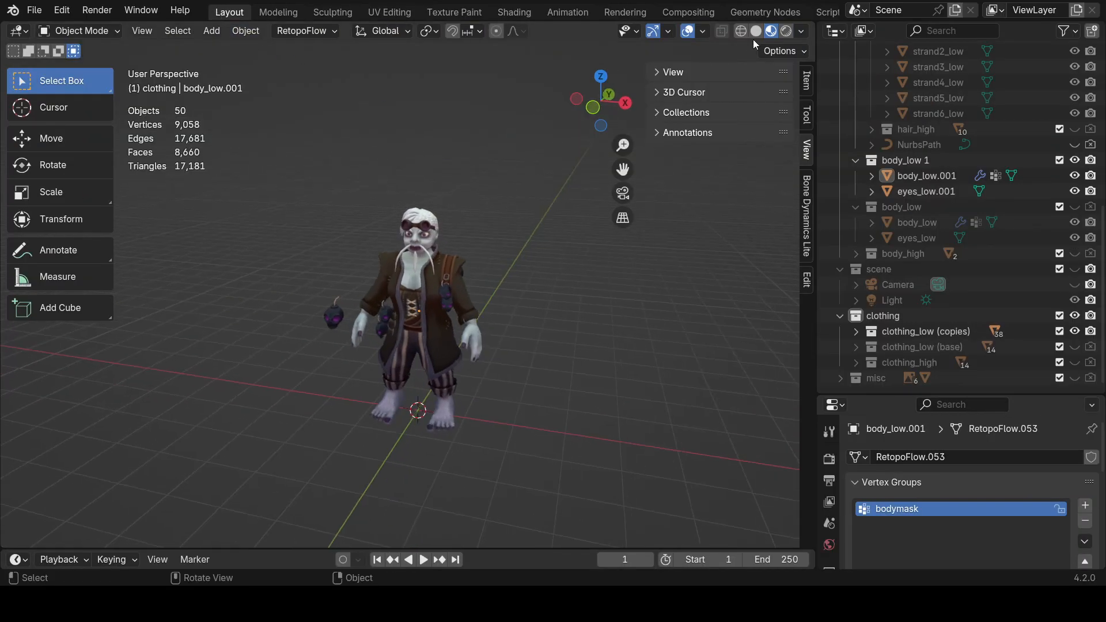
{"action": "left_click", "coordinate": [787, 30]}
{"action": "scroll", "coordinate": [625, 196], "scroll_direction": "up", "scroll_amount": 2}
{"action": "scroll", "coordinate": [1010, 237], "scroll_direction": "up", "scroll_amount": 4}
{"action": "scroll", "coordinate": [1009, 236], "scroll_direction": "down", "scroll_amount": 6}
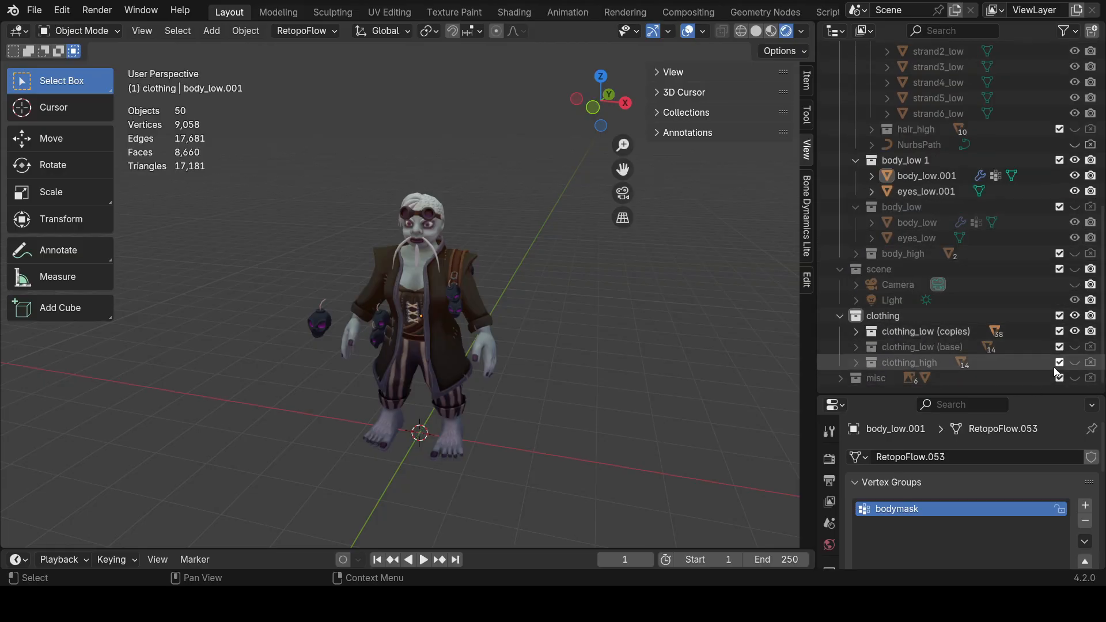
{"action": "left_click", "coordinate": [1074, 271]}
{"action": "left_click", "coordinate": [90, 10]}
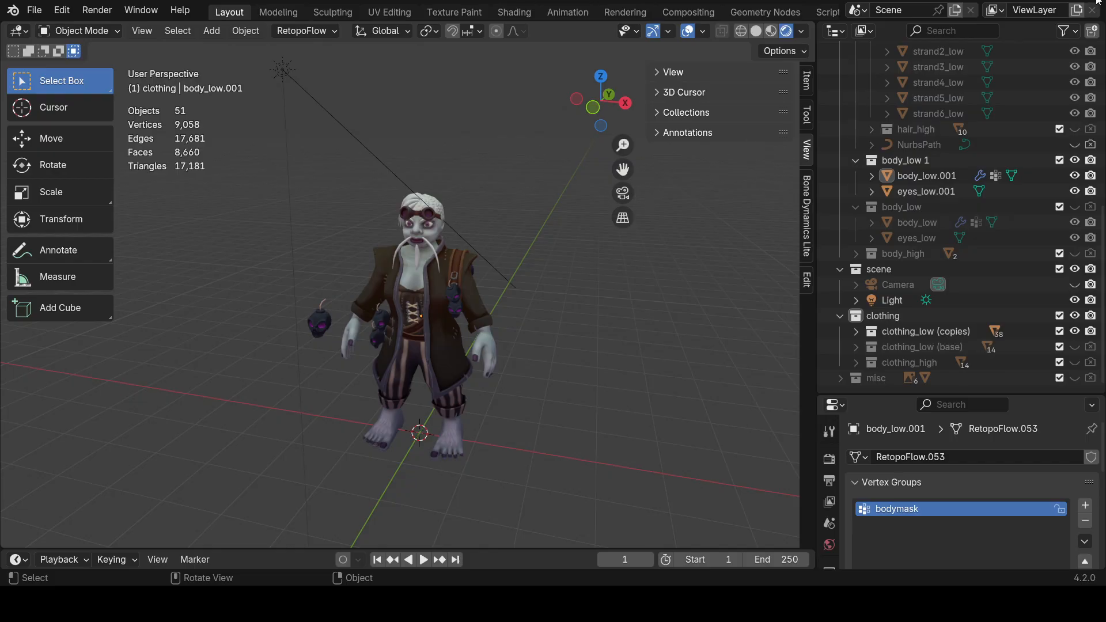
{"action": "middle_click_drag", "start_coordinate": [576, 227], "coordinate": [559, 281]}
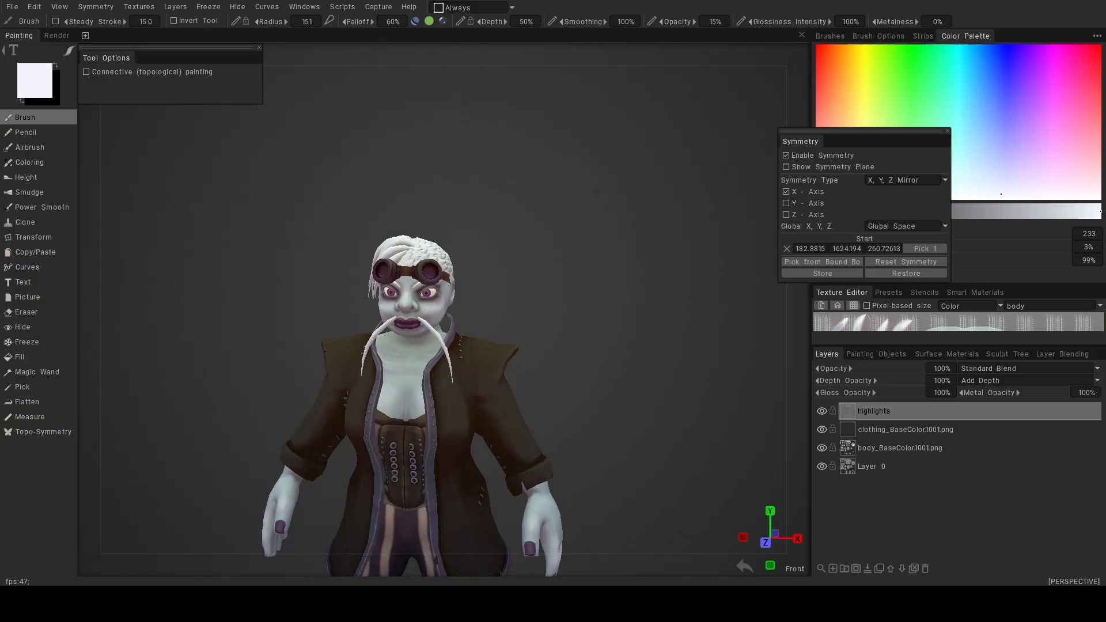
Switch to 3DCoat and add a layer named "shading" above the highlights layer.
{"action": "left_click_drag", "start_coordinate": [530, 334], "coordinate": [550, 288], "text": "alt"}
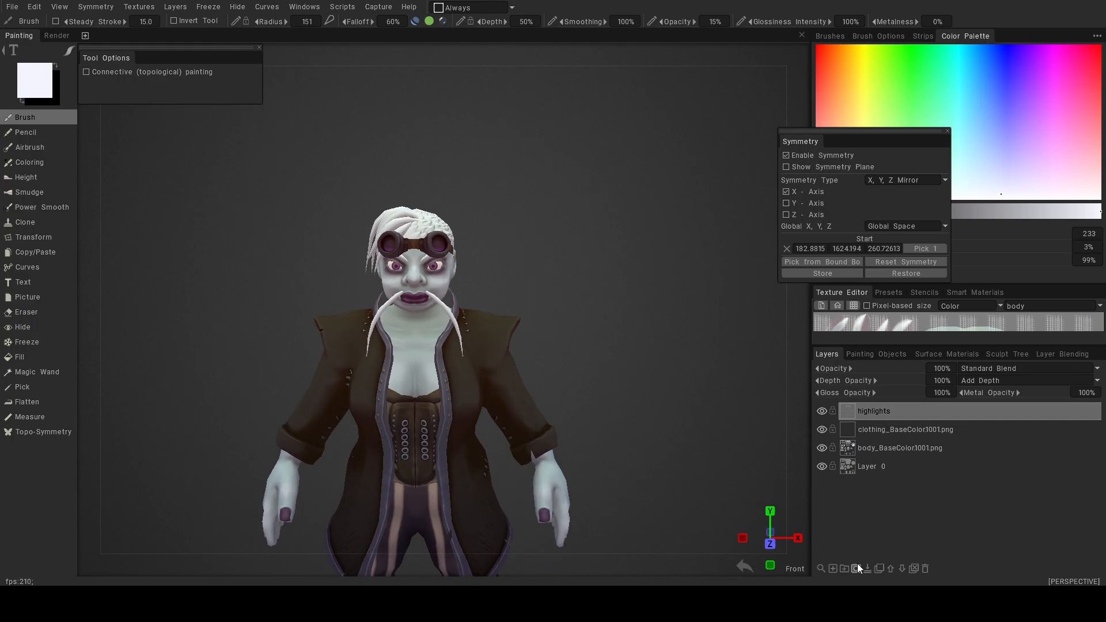
{"action": "left_click", "coordinate": [837, 568]}
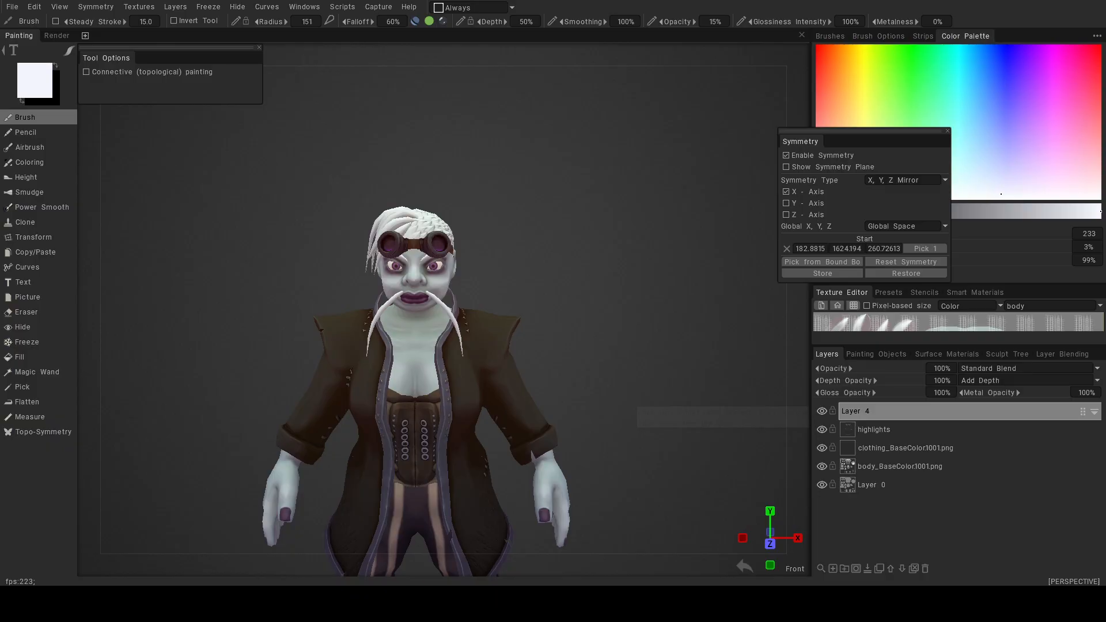
{"action": "double_click", "coordinate": [870, 407]}
{"action": "type", "text": "shading"}
{"action": "key", "text": "Return"}
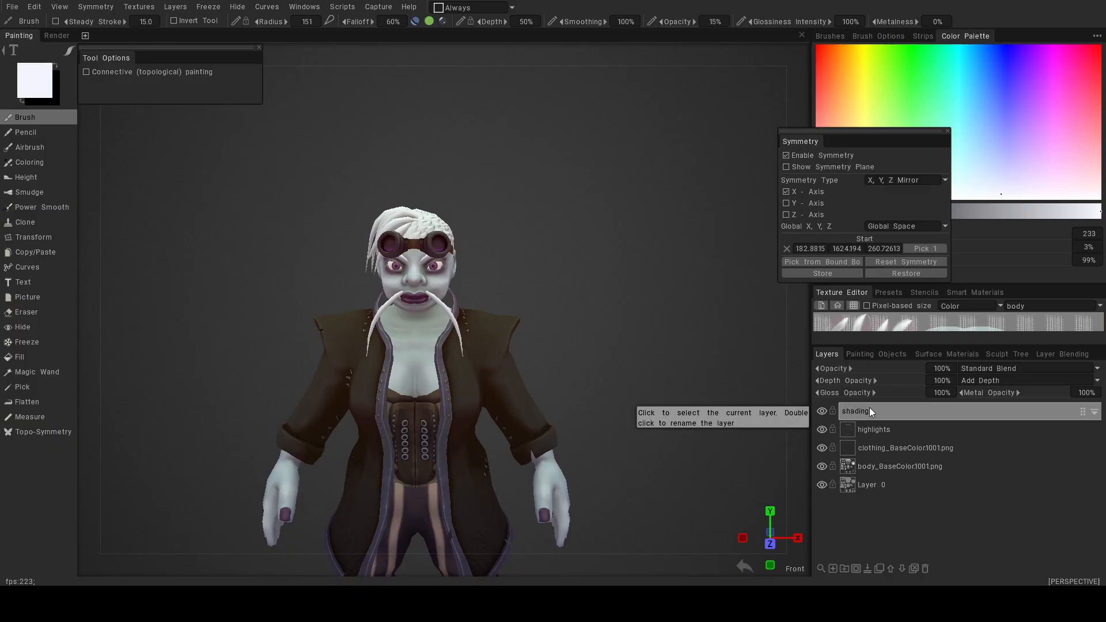
Set the brush colour to a muted blue-grey with hue 232, saturation 23% and lightness 40%.
{"action": "left_click", "coordinate": [39, 78]}
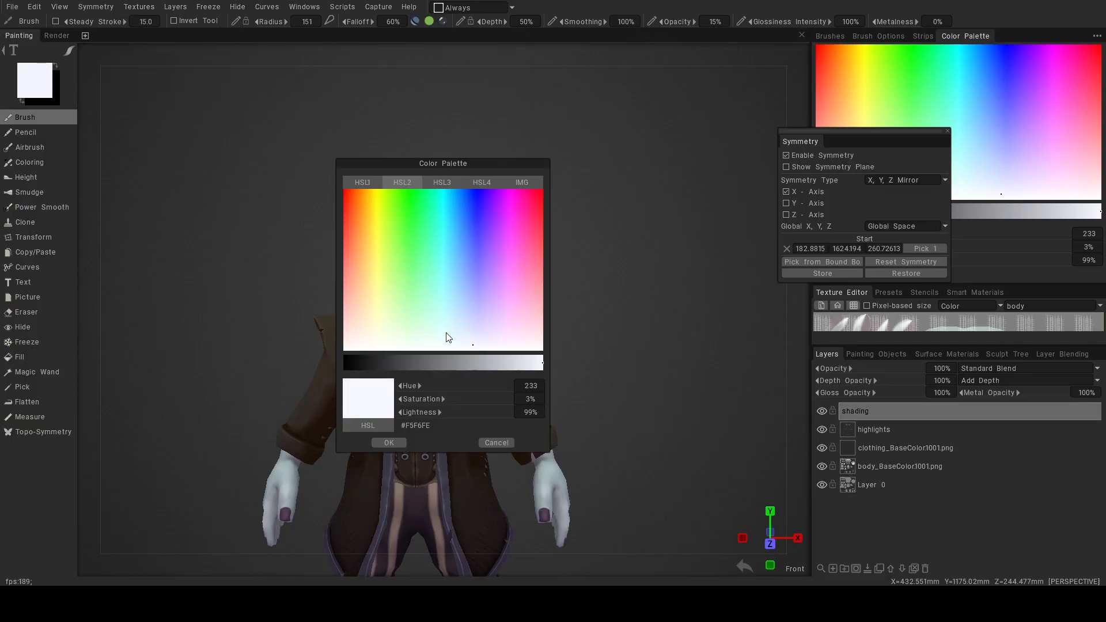
{"action": "left_click", "coordinate": [473, 330]}
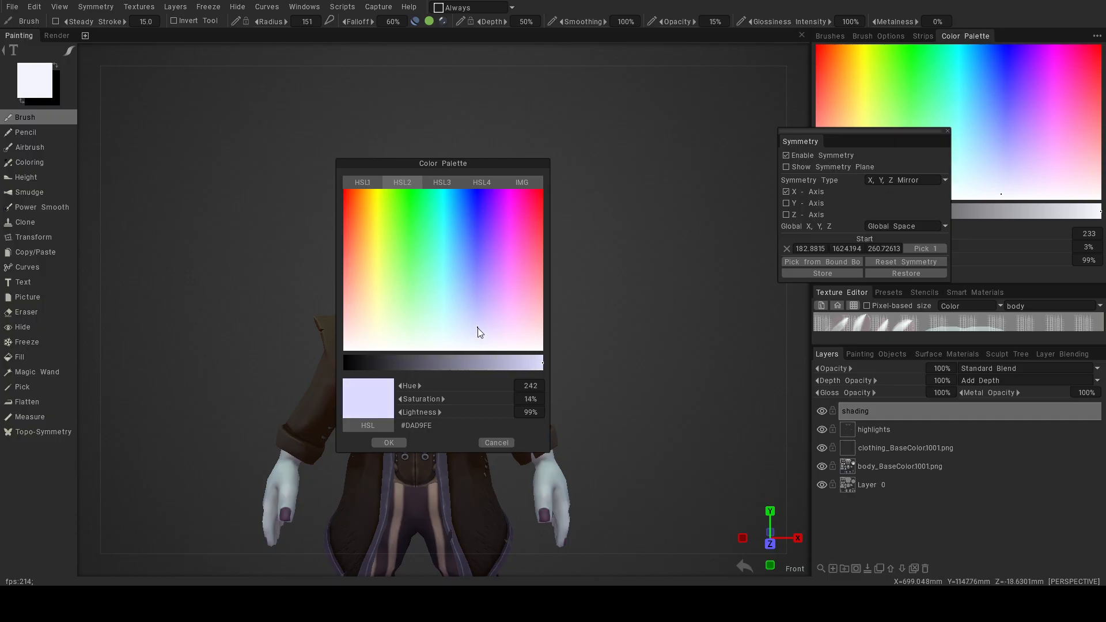
{"action": "mouse_move", "coordinate": [470, 363]}
{"action": "left_mouse_down"}
{"action": "mouse_move", "coordinate": [446, 362]}
{"action": "mouse_move", "coordinate": [473, 314]}
{"action": "left_mouse_up"}
{"action": "left_click_drag", "start_coordinate": [447, 363], "coordinate": [424, 362]}
{"action": "left_click", "coordinate": [389, 442]}
Hide the coat_low.001 painting object to expose the chest and return to the layer list.
{"action": "scroll", "coordinate": [450, 324], "scroll_direction": "up", "scroll_amount": 4}
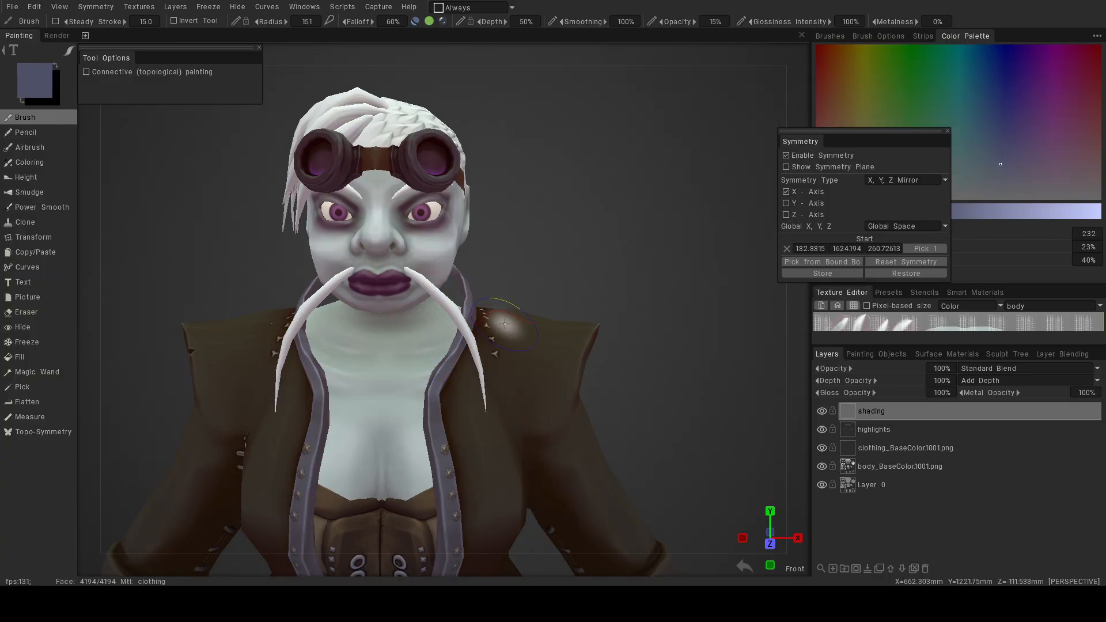
{"action": "scroll", "coordinate": [427, 254], "scroll_direction": "up", "scroll_amount": 3}
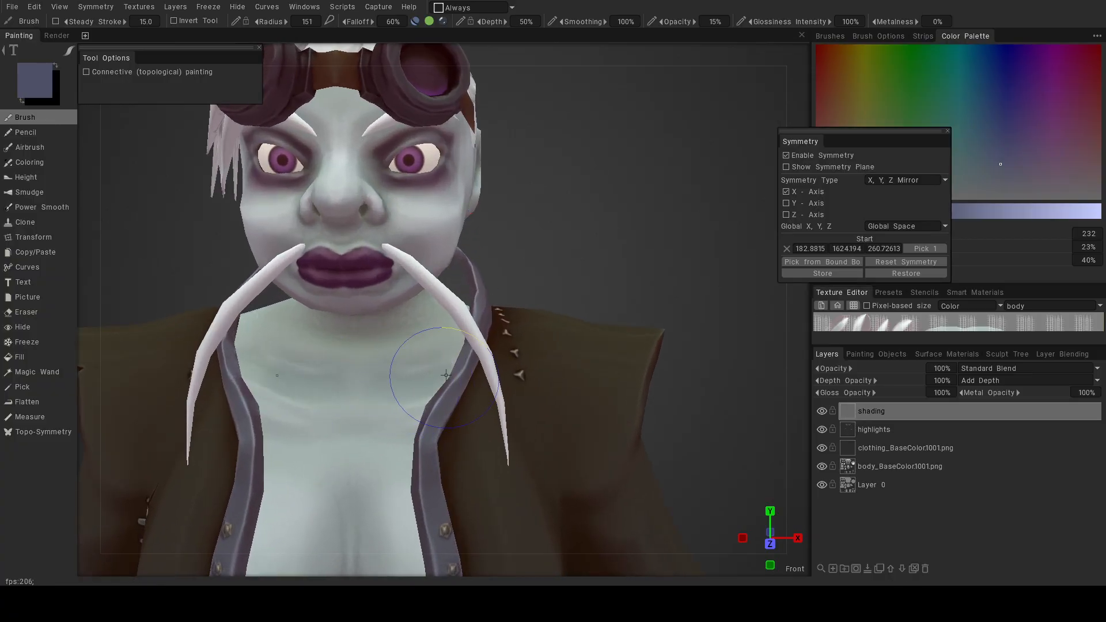
{"action": "middle_click_drag", "start_coordinate": [419, 359], "coordinate": [459, 299], "text": "alt"}
{"action": "mouse_move", "coordinate": [460, 298]}
{"action": "left_mouse_down", "text": "alt"}
{"action": "mouse_move", "coordinate": [476, 322]}
{"action": "mouse_move", "coordinate": [463, 319]}
{"action": "left_mouse_up", "text": "alt"}
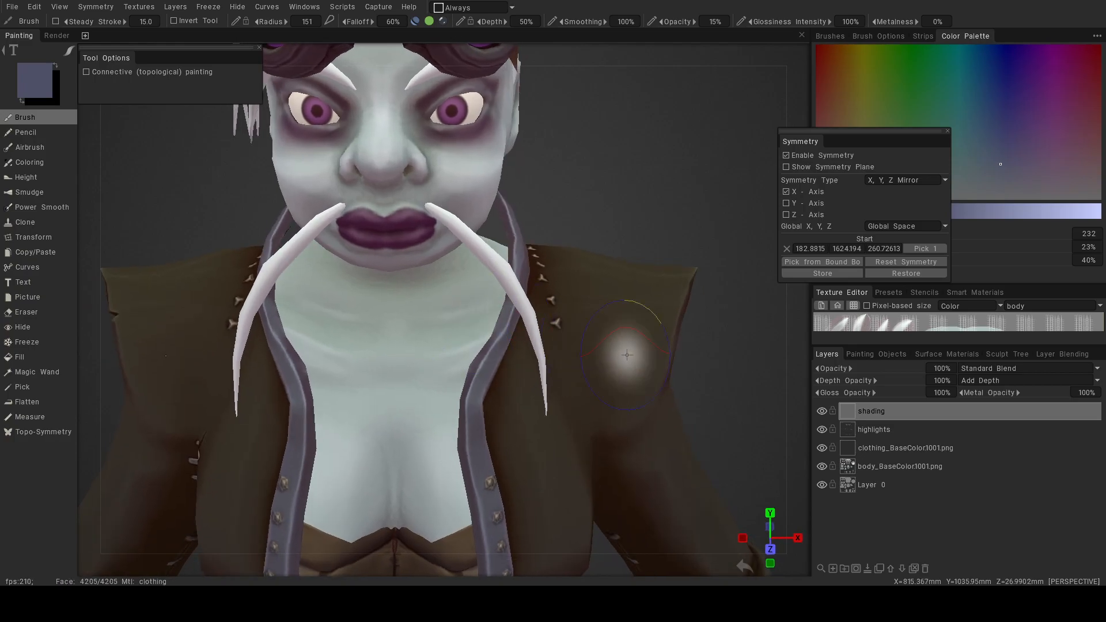
{"action": "left_click", "coordinate": [858, 356]}
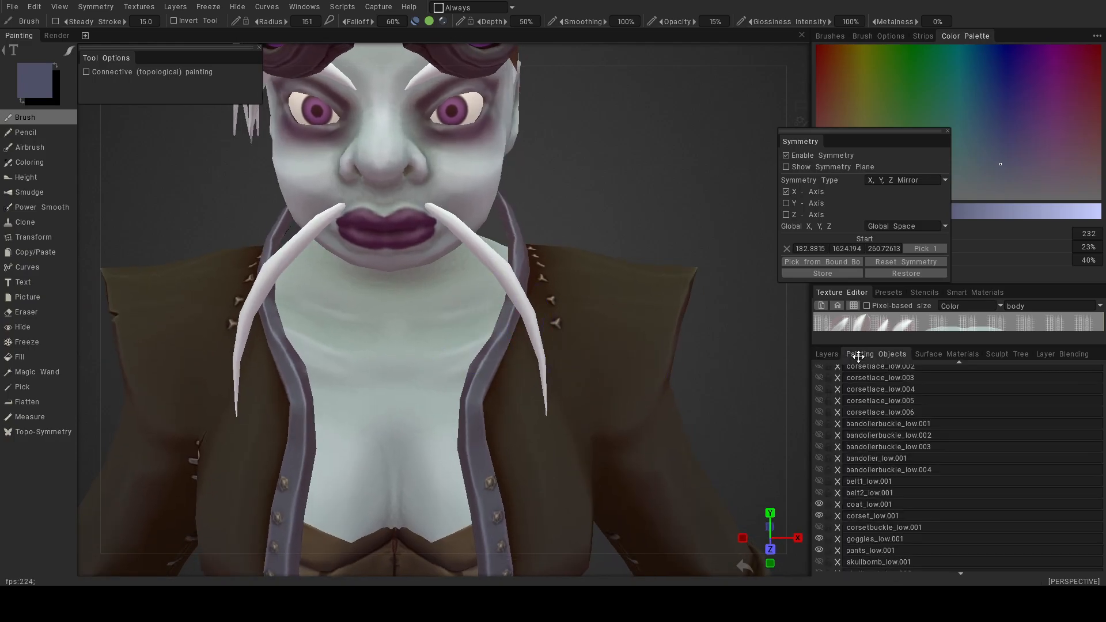
{"action": "left_click", "coordinate": [820, 503]}
{"action": "left_click", "coordinate": [824, 354]}
Try a shading stroke down the middle of the chest, undo it, and smooth the paint between the pectorals.
{"action": "middle_click_drag", "start_coordinate": [573, 387], "coordinate": [643, 335], "text": "alt"}
{"action": "left_click_drag", "start_coordinate": [643, 334], "coordinate": [583, 348], "text": "alt"}
{"action": "middle_click_drag", "start_coordinate": [520, 305], "coordinate": [494, 310], "text": "alt"}
{"action": "left_click_drag", "start_coordinate": [446, 367], "coordinate": [465, 433]}
{"action": "key", "text": "ctrl+z"}
{"action": "left_click_drag", "start_coordinate": [526, 402], "coordinate": [566, 363], "text": "alt"}
{"action": "left_click_drag", "start_coordinate": [489, 424], "coordinate": [498, 393], "text": "alt"}
{"action": "right_click_drag", "start_coordinate": [498, 393], "coordinate": [487, 375], "text": "alt"}
{"action": "left_click_drag", "start_coordinate": [487, 375], "coordinate": [465, 391], "text": "alt"}
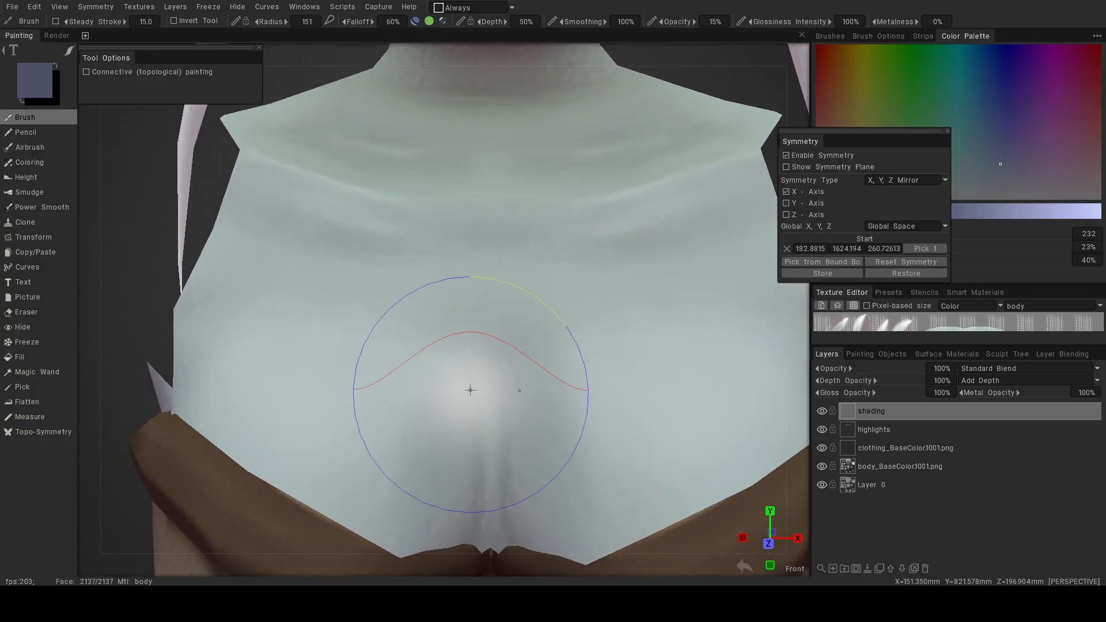
{"action": "mouse_move", "coordinate": [538, 518]}
{"action": "left_mouse_down", "text": "shift"}
{"action": "mouse_move", "coordinate": [486, 418]}
{"action": "mouse_move", "coordinate": [490, 427]}
{"action": "left_mouse_up", "text": "shift"}
Paint soft blue-grey shading around the collarbones and down the centre of the chest.
{"action": "mouse_move", "coordinate": [531, 521]}
{"action": "right_mouse_down", "text": "alt"}
{"action": "mouse_move", "coordinate": [559, 375]}
{"action": "mouse_move", "coordinate": [531, 351]}
{"action": "mouse_move", "coordinate": [558, 382]}
{"action": "right_mouse_up", "text": "alt"}
{"action": "middle_click_drag", "start_coordinate": [527, 315], "coordinate": [524, 371], "text": "alt"}
{"action": "mouse_move", "coordinate": [316, 298]}
{"action": "left_mouse_down"}
{"action": "mouse_move", "coordinate": [306, 292]}
{"action": "mouse_move", "coordinate": [379, 338]}
{"action": "left_mouse_up"}
{"action": "key", "text": "ctrl+z"}
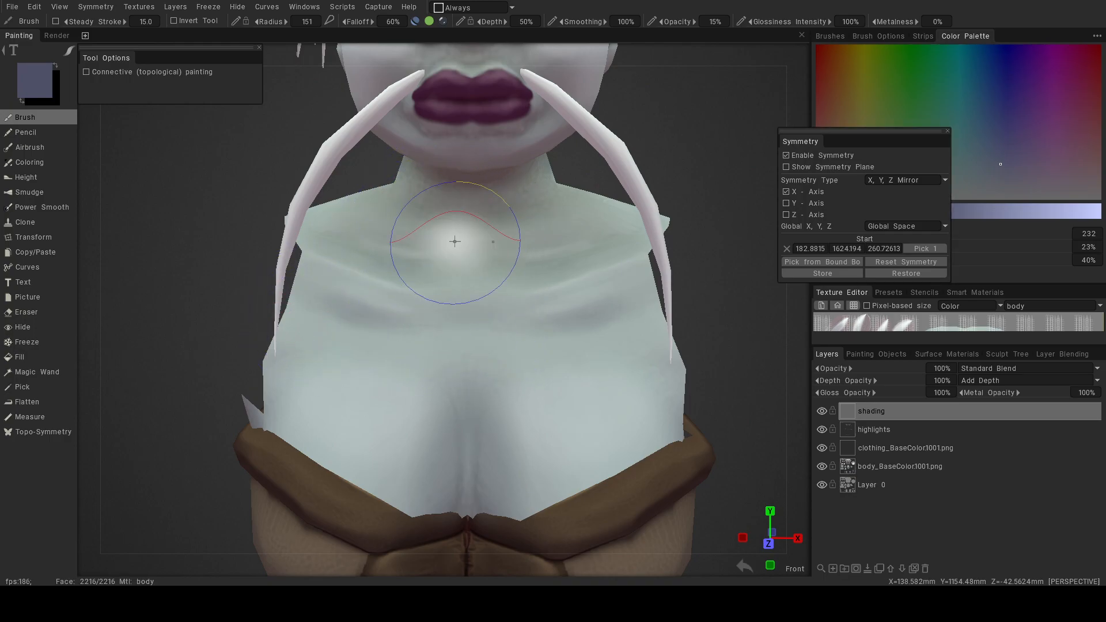
{"action": "mouse_move", "coordinate": [455, 306]}
{"action": "left_mouse_down"}
{"action": "mouse_move", "coordinate": [464, 437]}
{"action": "mouse_move", "coordinate": [481, 425]}
{"action": "mouse_move", "coordinate": [455, 511]}
{"action": "mouse_move", "coordinate": [440, 388]}
{"action": "mouse_move", "coordinate": [408, 365]}
{"action": "mouse_move", "coordinate": [433, 378]}
{"action": "mouse_move", "coordinate": [474, 475]}
{"action": "left_mouse_up"}
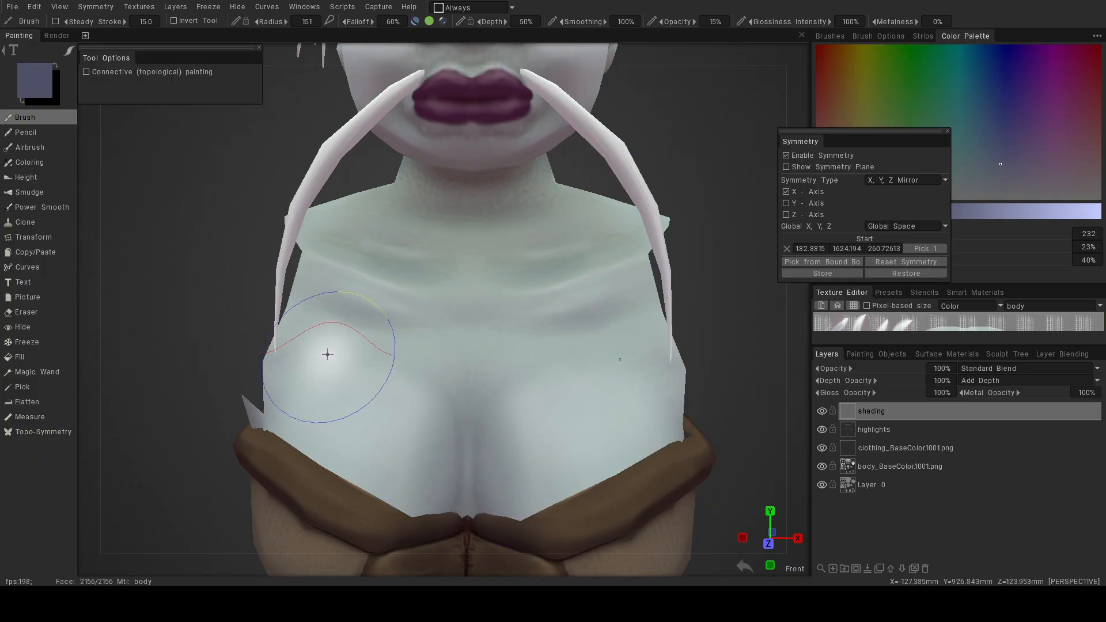
Set the brush radius to 60.2 and shade the side of the nose around the nostril.
{"action": "right_click_drag", "start_coordinate": [659, 346], "coordinate": [527, 317], "text": "alt"}
{"action": "left_click_drag", "start_coordinate": [528, 317], "coordinate": [494, 279], "text": "alt"}
{"action": "right_click_drag", "start_coordinate": [495, 279], "coordinate": [512, 300], "text": "alt"}
{"action": "middle_click_drag", "start_coordinate": [511, 300], "coordinate": [506, 319], "text": "alt"}
{"action": "right_click_drag", "start_coordinate": [506, 320], "coordinate": [506, 385], "text": "alt"}
{"action": "left_click_drag", "start_coordinate": [506, 385], "coordinate": [525, 337], "text": "alt"}
{"action": "mouse_move", "coordinate": [525, 336]}
{"action": "right_mouse_down", "text": "alt"}
{"action": "mouse_move", "coordinate": [461, 307]}
{"action": "mouse_move", "coordinate": [510, 330]}
{"action": "right_mouse_up", "text": "alt"}
{"action": "left_click_drag", "start_coordinate": [509, 329], "coordinate": [483, 313], "text": "alt"}
{"action": "right_click_drag", "start_coordinate": [483, 311], "coordinate": [482, 340], "text": "alt"}
{"action": "right_click_drag", "start_coordinate": [494, 287], "coordinate": [346, 300]}
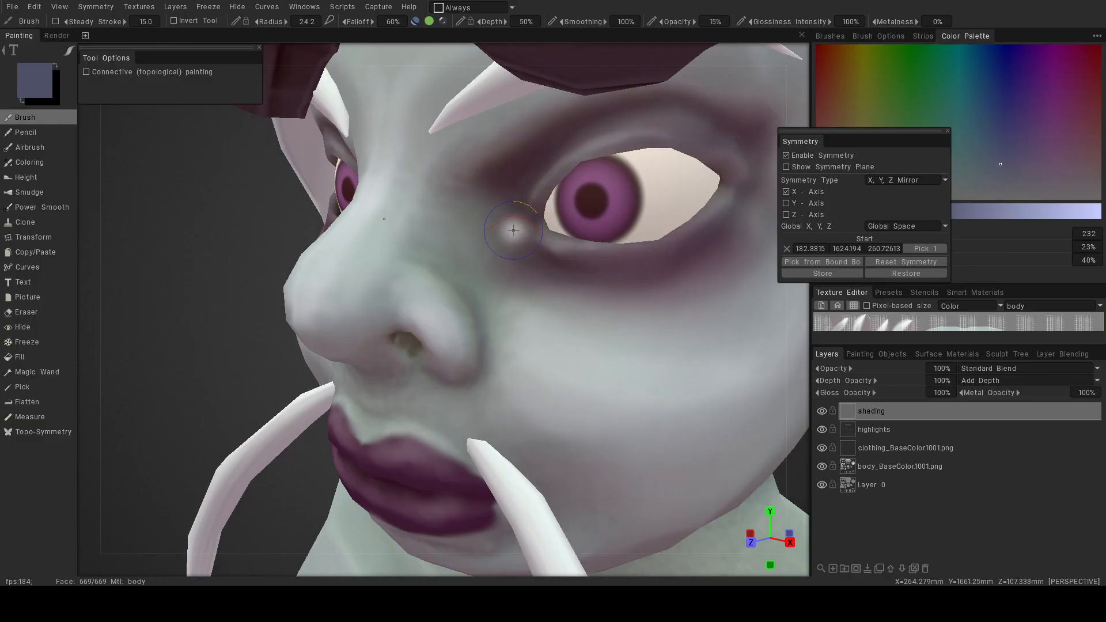
{"action": "right_click_drag", "start_coordinate": [466, 239], "coordinate": [471, 239]}
{"action": "mouse_move", "coordinate": [358, 282]}
{"action": "left_mouse_down"}
{"action": "mouse_move", "coordinate": [349, 333]}
{"action": "mouse_move", "coordinate": [398, 339]}
{"action": "mouse_move", "coordinate": [397, 352]}
{"action": "left_mouse_up"}
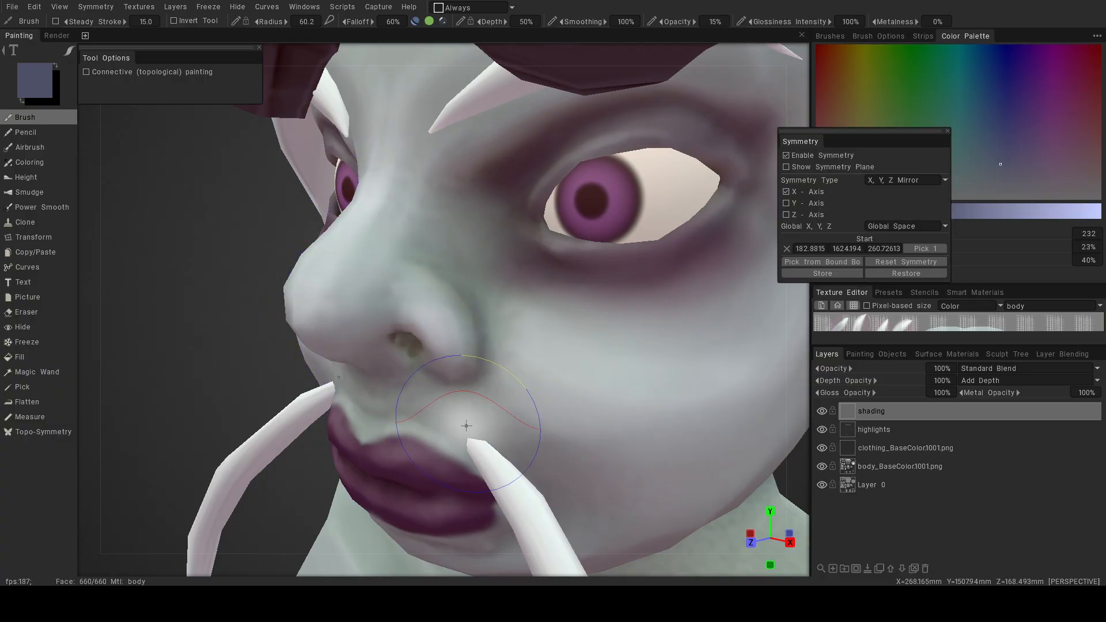
Shade the inner hollow of the ear and the crease in front of the earlobe.
{"action": "left_click_drag", "start_coordinate": [607, 415], "coordinate": [679, 412], "text": "alt"}
{"action": "right_click_drag", "start_coordinate": [679, 412], "coordinate": [605, 397], "text": "alt"}
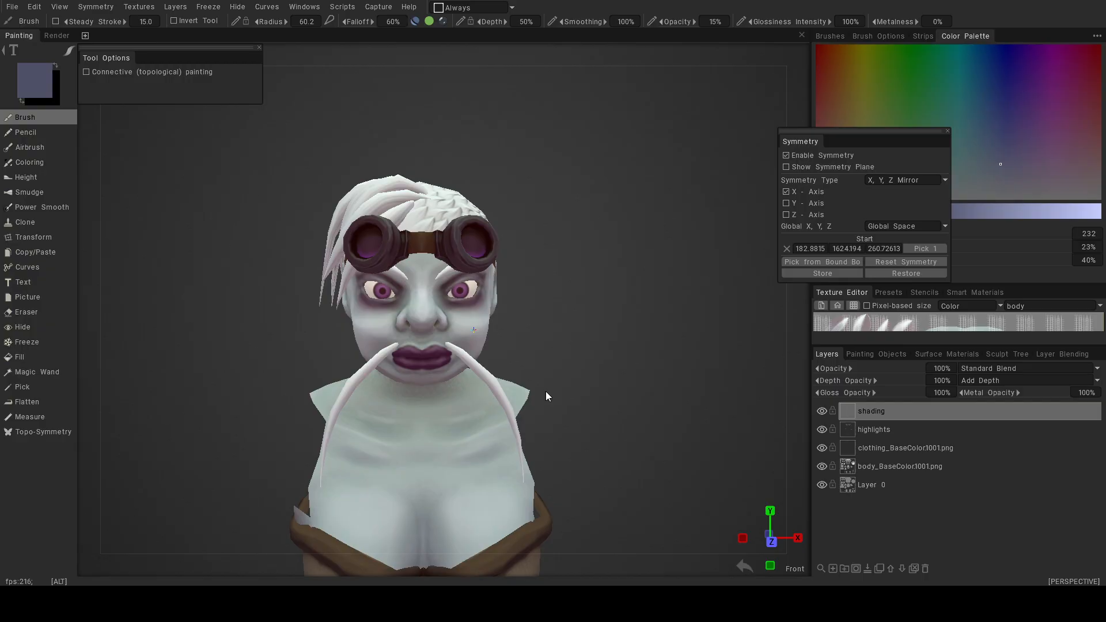
{"action": "left_click_drag", "start_coordinate": [546, 392], "coordinate": [391, 375], "text": "alt"}
{"action": "right_click_drag", "start_coordinate": [490, 369], "coordinate": [519, 373], "text": "alt"}
{"action": "left_click_drag", "start_coordinate": [519, 373], "coordinate": [269, 380], "text": "alt"}
{"action": "right_click_drag", "start_coordinate": [269, 380], "coordinate": [432, 372], "text": "alt"}
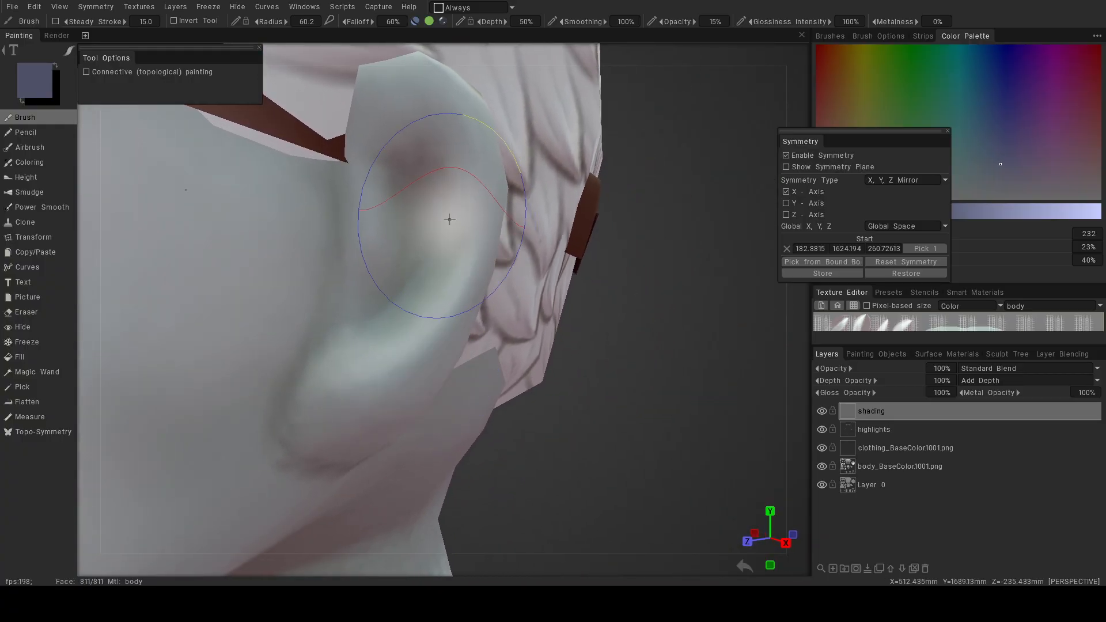
{"action": "left_click_drag", "start_coordinate": [415, 180], "coordinate": [425, 222]}
{"action": "mouse_move", "coordinate": [412, 276]}
{"action": "left_mouse_down"}
{"action": "mouse_move", "coordinate": [426, 246]}
{"action": "mouse_move", "coordinate": [371, 279]}
{"action": "mouse_move", "coordinate": [408, 167]}
{"action": "mouse_move", "coordinate": [407, 284]}
{"action": "mouse_move", "coordinate": [390, 284]}
{"action": "mouse_move", "coordinate": [395, 291]}
{"action": "mouse_move", "coordinate": [341, 227]}
{"action": "mouse_move", "coordinate": [329, 332]}
{"action": "left_mouse_up"}
{"action": "left_click_drag", "start_coordinate": [318, 269], "coordinate": [309, 403]}
Hide the hairbase_low.001 and goggles_low.001 objects to expose the skin behind the ear.
{"action": "mouse_move", "coordinate": [452, 431]}
{"action": "left_mouse_down", "text": "alt"}
{"action": "mouse_move", "coordinate": [320, 396]}
{"action": "mouse_move", "coordinate": [352, 392]}
{"action": "left_mouse_up", "text": "alt"}
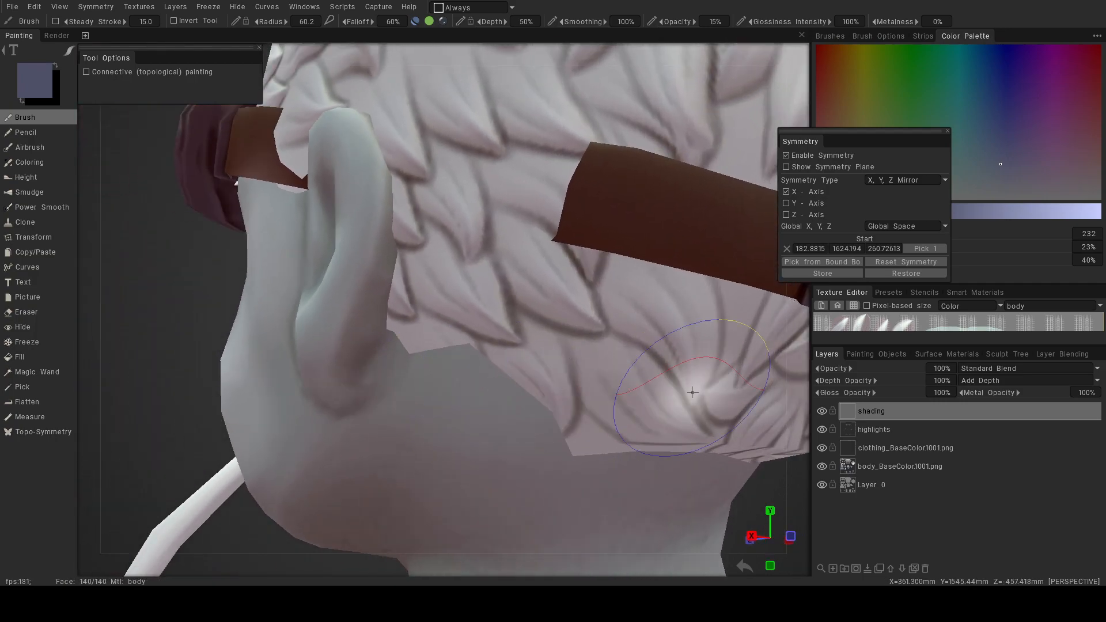
{"action": "left_click", "coordinate": [868, 355]}
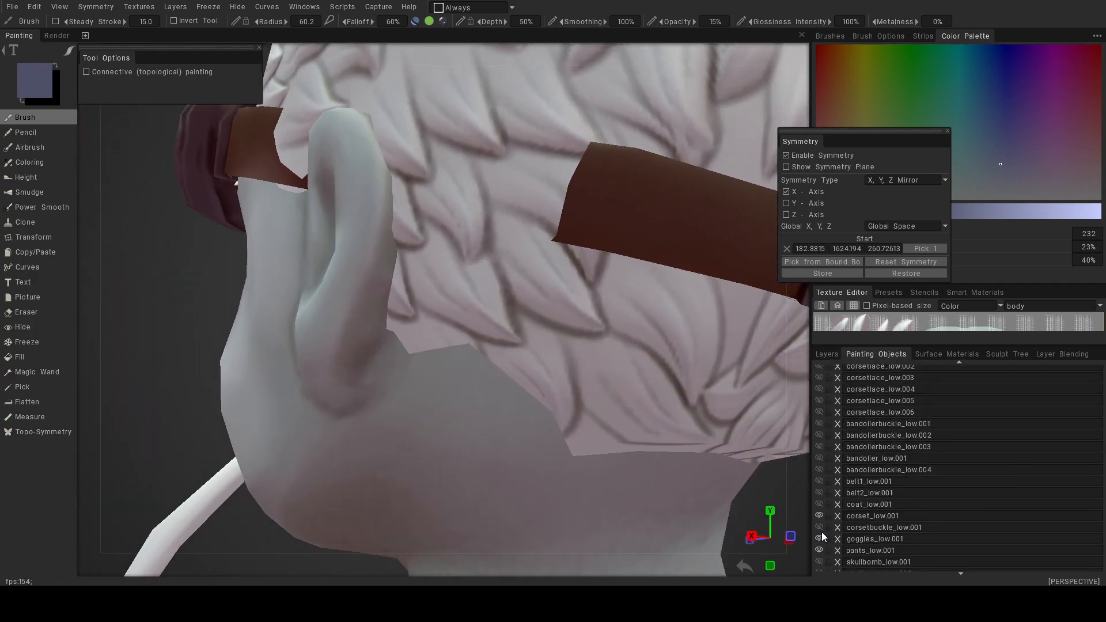
{"action": "scroll", "coordinate": [888, 466], "scroll_direction": "up", "scroll_amount": 5}
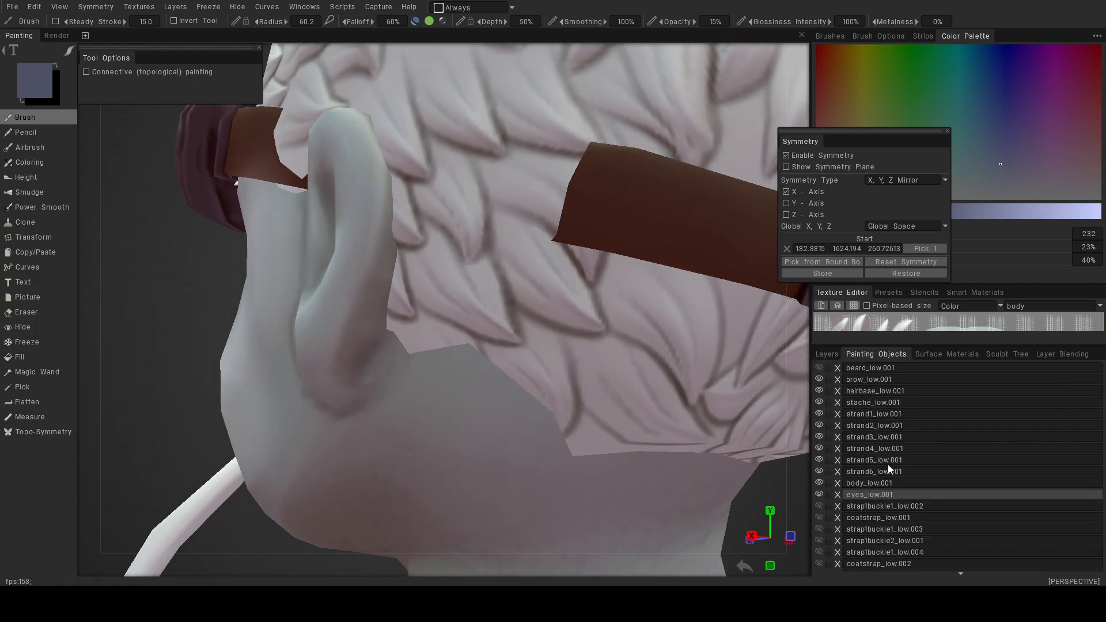
{"action": "left_click", "coordinate": [820, 390]}
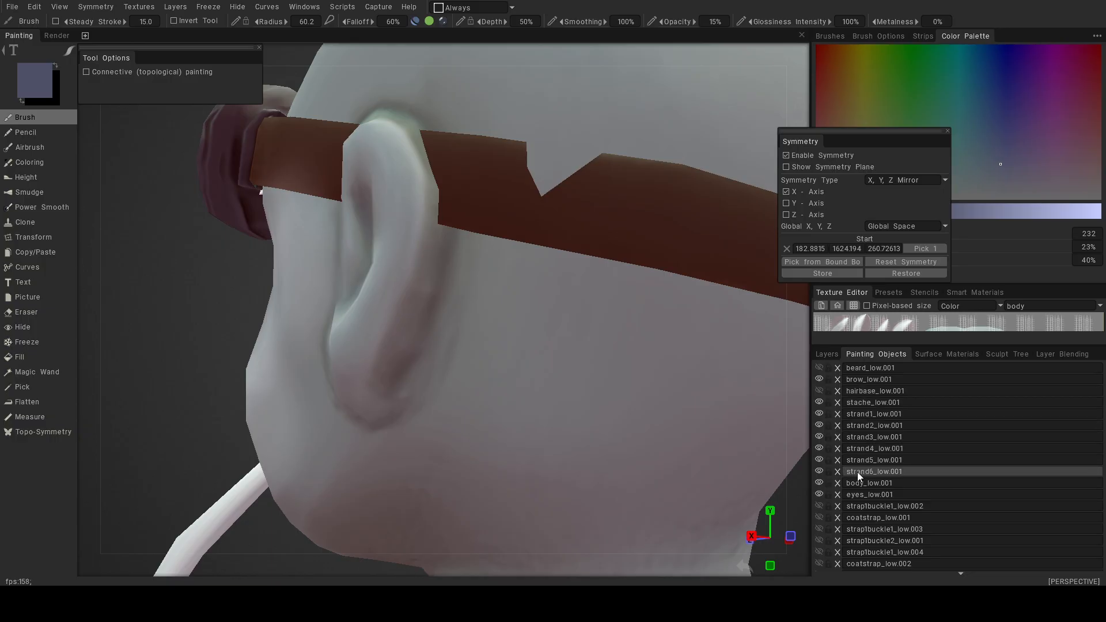
{"action": "scroll", "coordinate": [888, 495], "scroll_direction": "down", "scroll_amount": 6}
{"action": "scroll", "coordinate": [897, 518], "scroll_direction": "down", "scroll_amount": 1}
{"action": "left_click", "coordinate": [819, 496]}
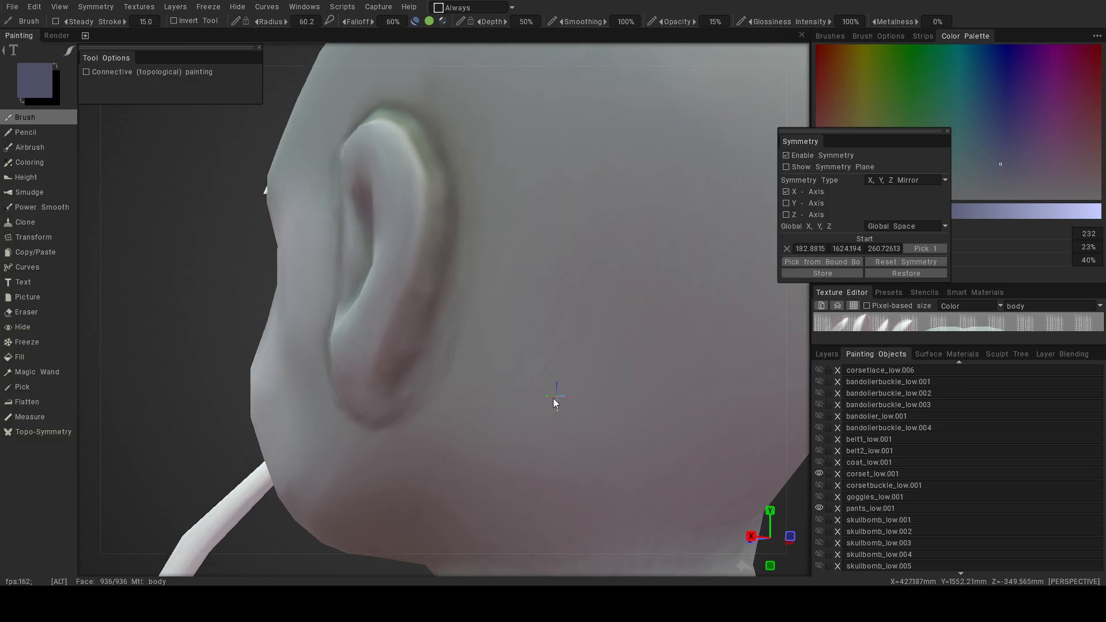
Shade the crease behind the ear and show the goggles_low.001 object again.
{"action": "left_click_drag", "start_coordinate": [556, 399], "coordinate": [522, 419], "text": "alt"}
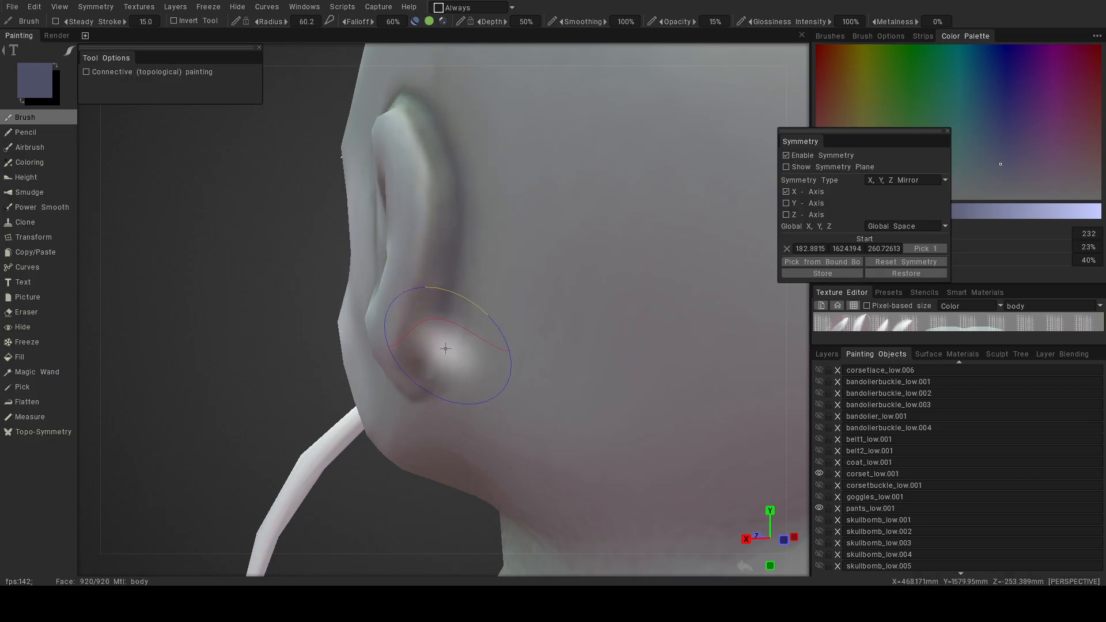
{"action": "left_click_drag", "start_coordinate": [570, 400], "coordinate": [672, 408], "text": "alt"}
{"action": "right_click_drag", "start_coordinate": [672, 408], "coordinate": [575, 383], "text": "alt"}
{"action": "mouse_move", "coordinate": [575, 383]}
{"action": "left_mouse_down", "text": "alt"}
{"action": "mouse_move", "coordinate": [713, 386]}
{"action": "mouse_move", "coordinate": [571, 392]}
{"action": "left_mouse_up", "text": "alt"}
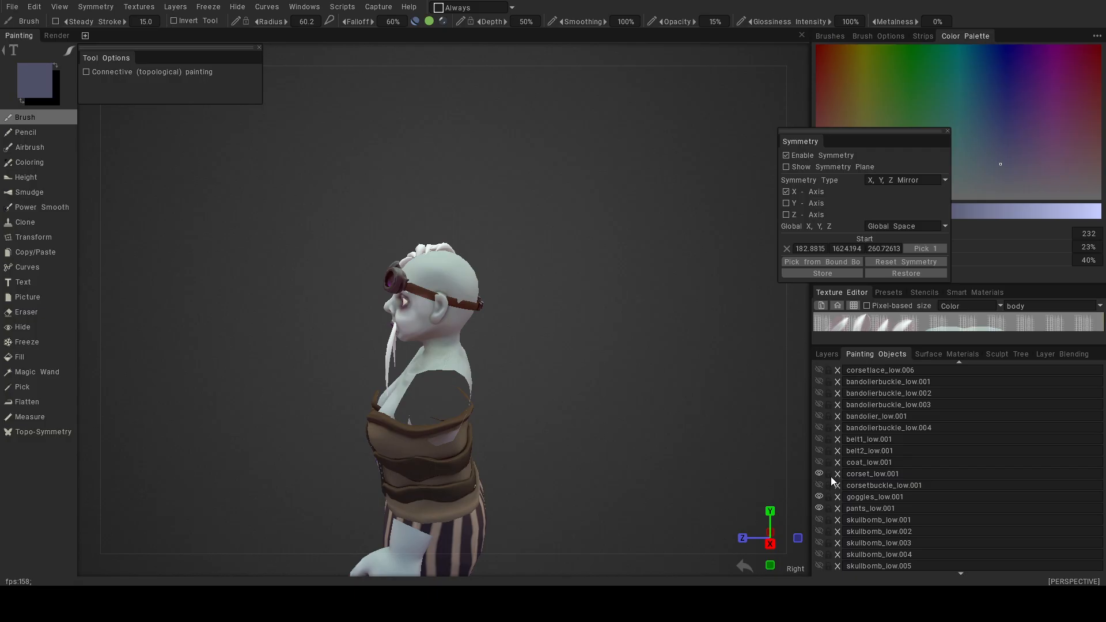
Hide the brow_low.001 object to expose the skin above the eyes.
{"action": "left_click_drag", "start_coordinate": [496, 361], "coordinate": [660, 366], "text": "alt"}
{"action": "right_click_drag", "start_coordinate": [577, 343], "coordinate": [664, 365], "text": "alt"}
{"action": "left_click_drag", "start_coordinate": [664, 366], "coordinate": [634, 357], "text": "alt"}
{"action": "mouse_move", "coordinate": [551, 317]}
{"action": "left_mouse_down", "text": "alt"}
{"action": "mouse_move", "coordinate": [474, 239]}
{"action": "mouse_move", "coordinate": [572, 320]}
{"action": "mouse_move", "coordinate": [517, 306]}
{"action": "mouse_move", "coordinate": [599, 309]}
{"action": "mouse_move", "coordinate": [644, 254]}
{"action": "mouse_move", "coordinate": [541, 280]}
{"action": "mouse_move", "coordinate": [536, 302]}
{"action": "mouse_move", "coordinate": [483, 283]}
{"action": "left_mouse_up", "text": "alt"}
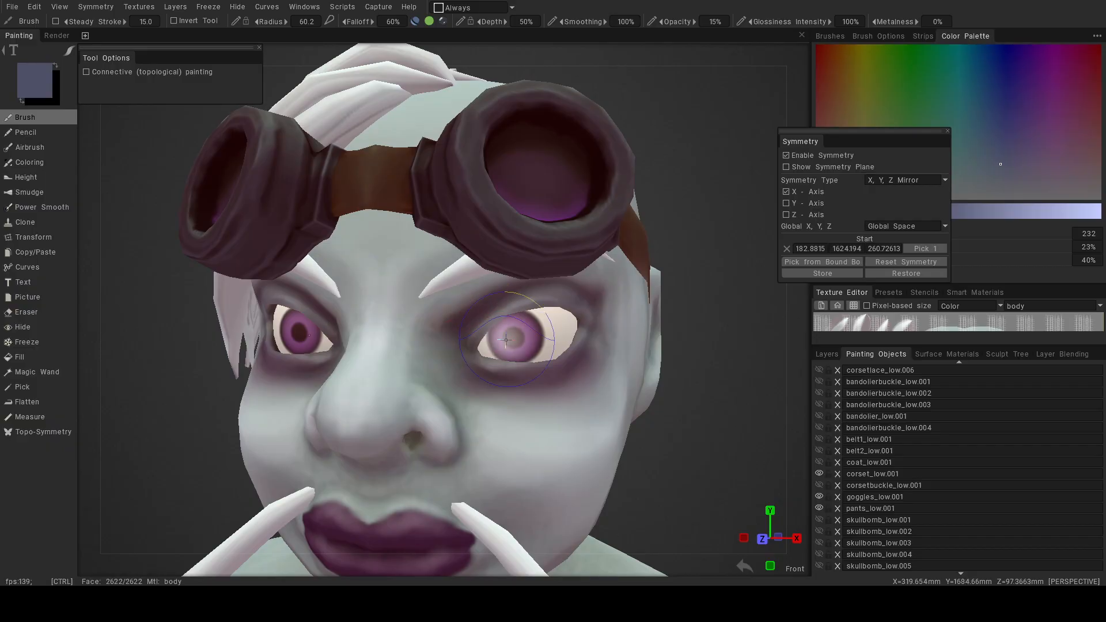
{"action": "scroll", "coordinate": [910, 453], "scroll_direction": "up", "scroll_amount": 10}
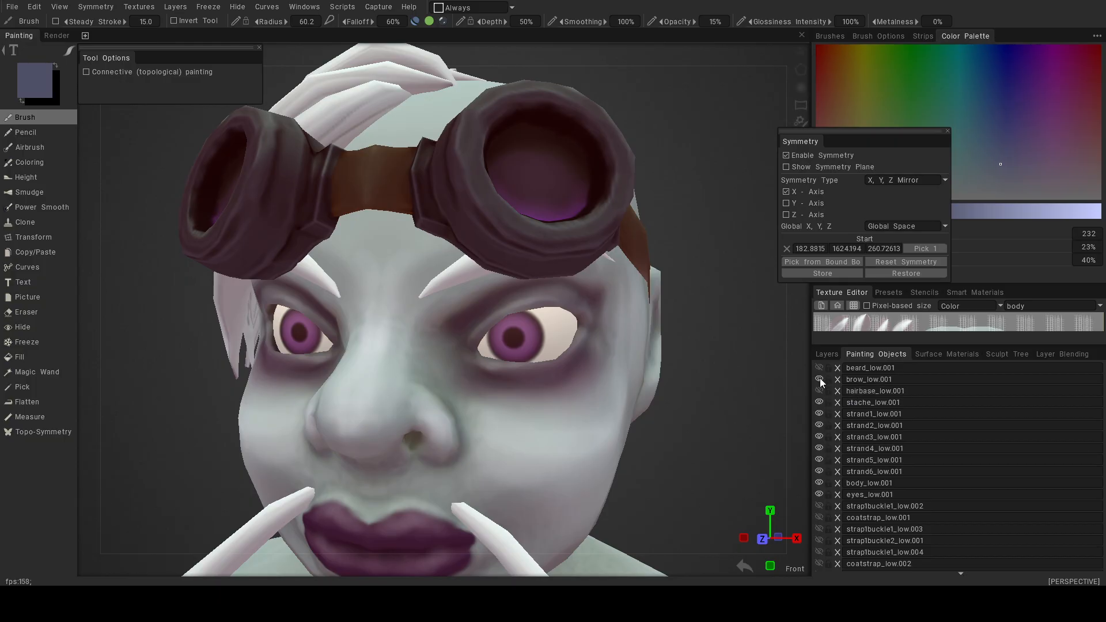
{"action": "left_click", "coordinate": [819, 379]}
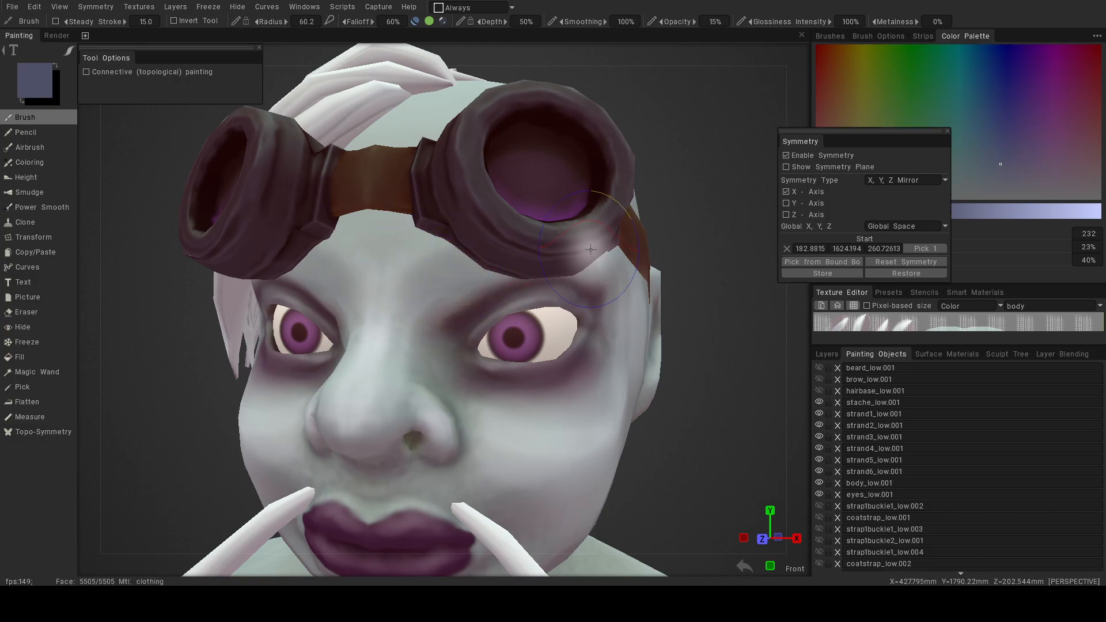
Paint soft shading on the brow area beneath the goggles and beside the bridge of the nose.
{"action": "left_click_drag", "start_coordinate": [587, 255], "coordinate": [494, 226], "text": "alt"}
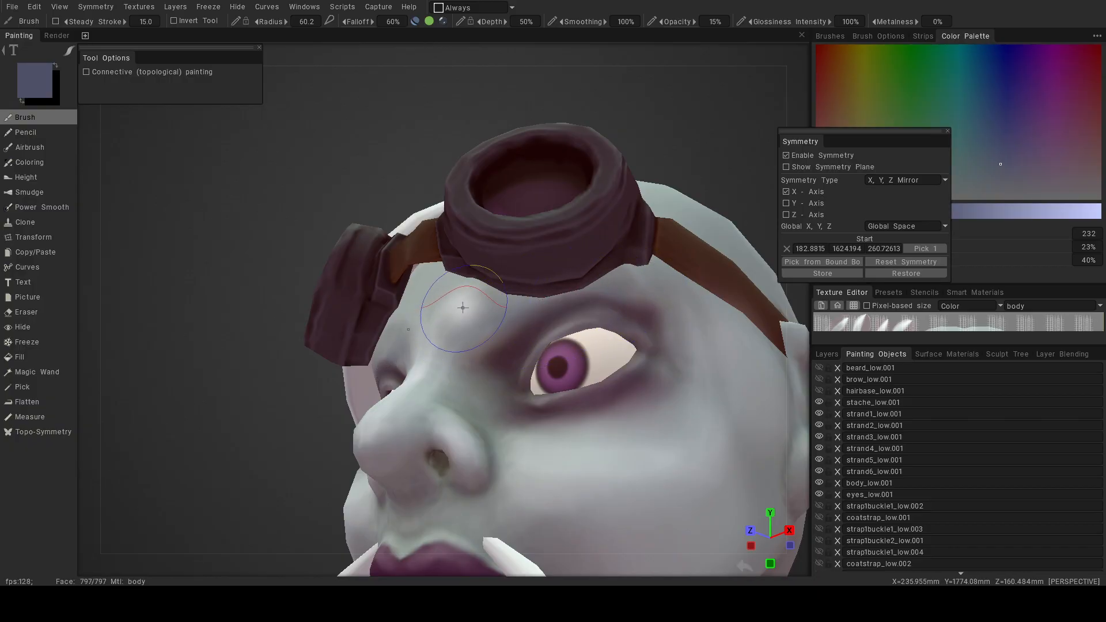
{"action": "left_click_drag", "start_coordinate": [476, 402], "coordinate": [558, 442], "text": "alt"}
{"action": "right_click_drag", "start_coordinate": [558, 442], "coordinate": [451, 438], "text": "alt"}
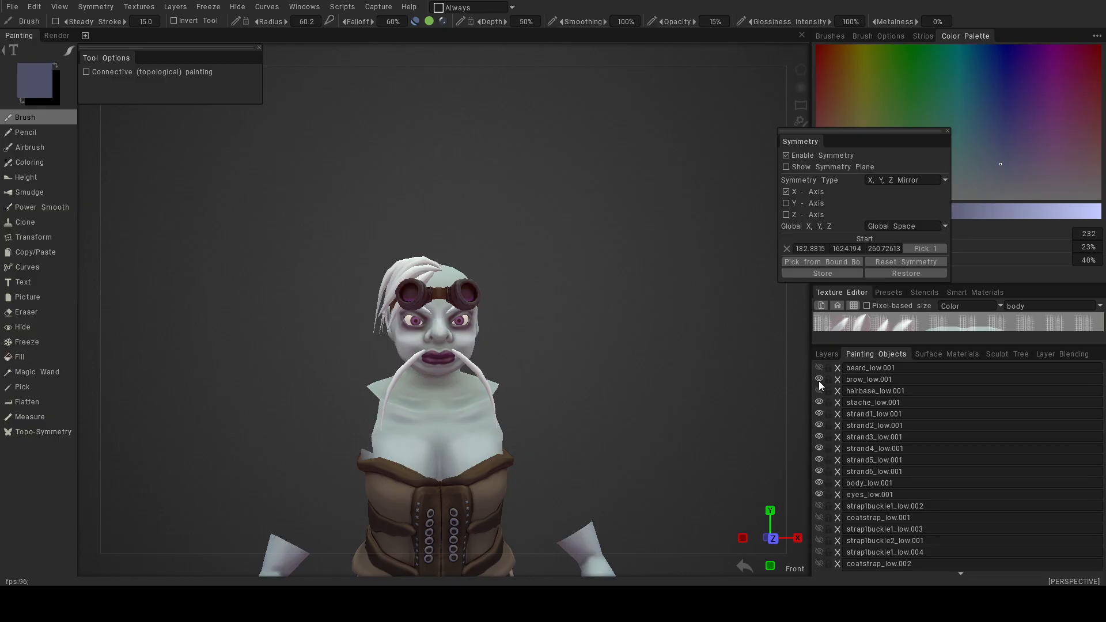
{"action": "right_click_drag", "start_coordinate": [601, 356], "coordinate": [618, 412], "text": "alt"}
{"action": "left_click_drag", "start_coordinate": [588, 406], "coordinate": [498, 364], "text": "alt"}
{"action": "right_click_drag", "start_coordinate": [498, 364], "coordinate": [539, 374], "text": "alt"}
{"action": "mouse_move", "coordinate": [539, 334]}
{"action": "left_mouse_down"}
{"action": "mouse_move", "coordinate": [526, 363]}
{"action": "mouse_move", "coordinate": [454, 407]}
{"action": "mouse_move", "coordinate": [519, 346]}
{"action": "left_mouse_up"}
{"action": "mouse_move", "coordinate": [472, 386]}
{"action": "left_mouse_down"}
{"action": "mouse_move", "coordinate": [458, 398]}
{"action": "mouse_move", "coordinate": [451, 384]}
{"action": "left_mouse_up"}
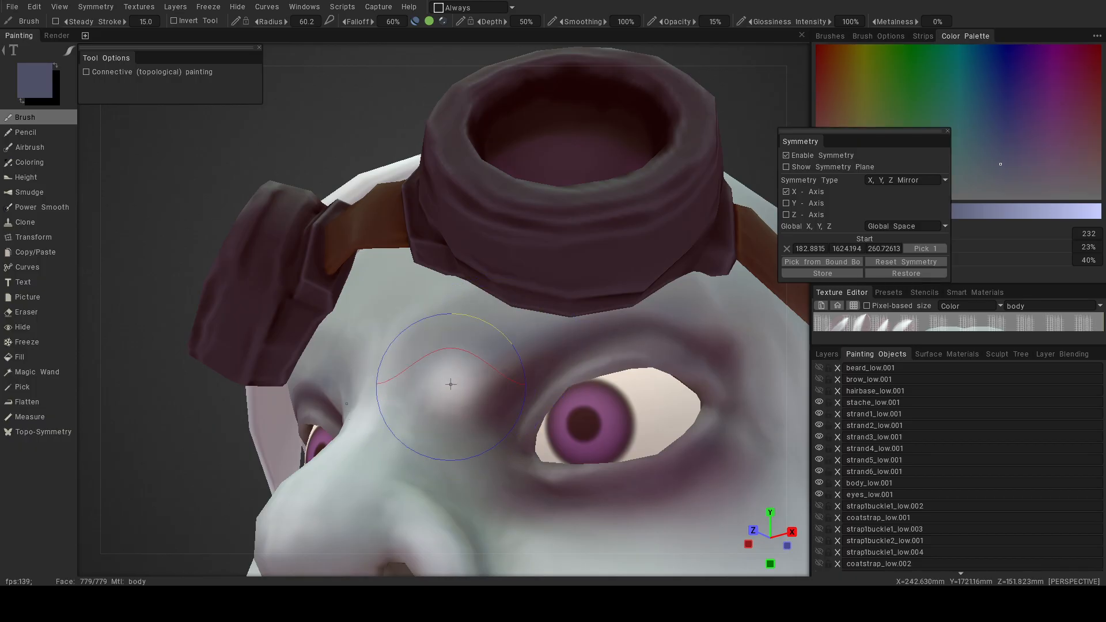
Darken the blue-grey brush colour to 27% lightness.
{"action": "left_click", "coordinate": [38, 72]}
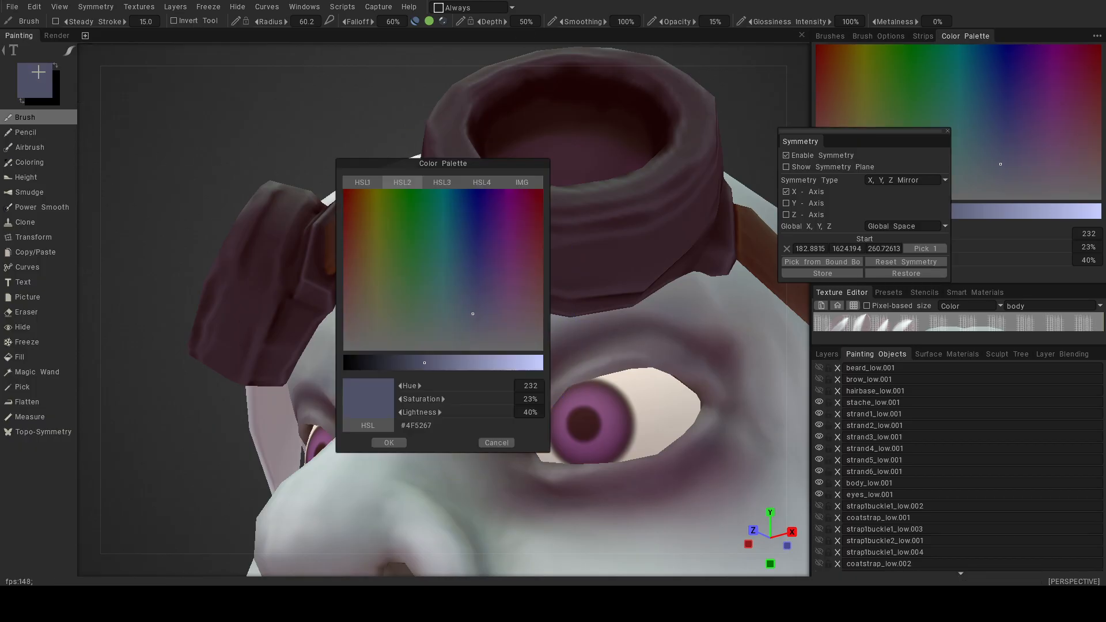
{"action": "left_click_drag", "start_coordinate": [406, 363], "coordinate": [396, 364]}
{"action": "left_click", "coordinate": [389, 443]}
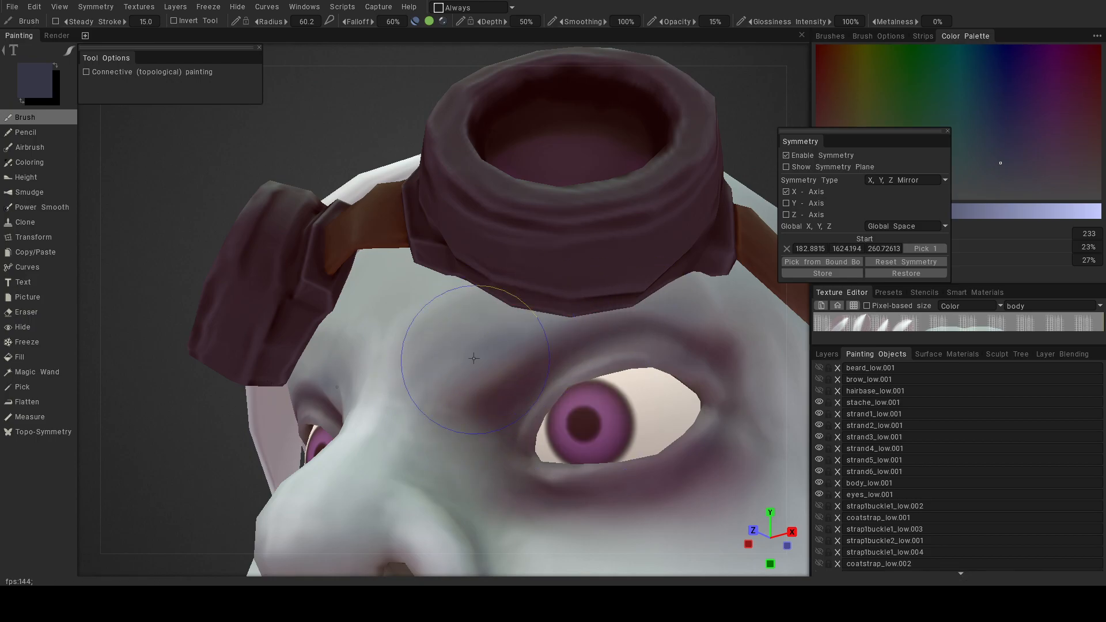
Paint darker blue-grey shading on the brow and forehead skin along the lower edge of the goggles.
{"action": "mouse_move", "coordinate": [452, 326]}
{"action": "left_mouse_down"}
{"action": "mouse_move", "coordinate": [420, 319]}
{"action": "mouse_move", "coordinate": [425, 265]}
{"action": "mouse_move", "coordinate": [440, 296]}
{"action": "mouse_move", "coordinate": [464, 296]}
{"action": "left_mouse_up"}
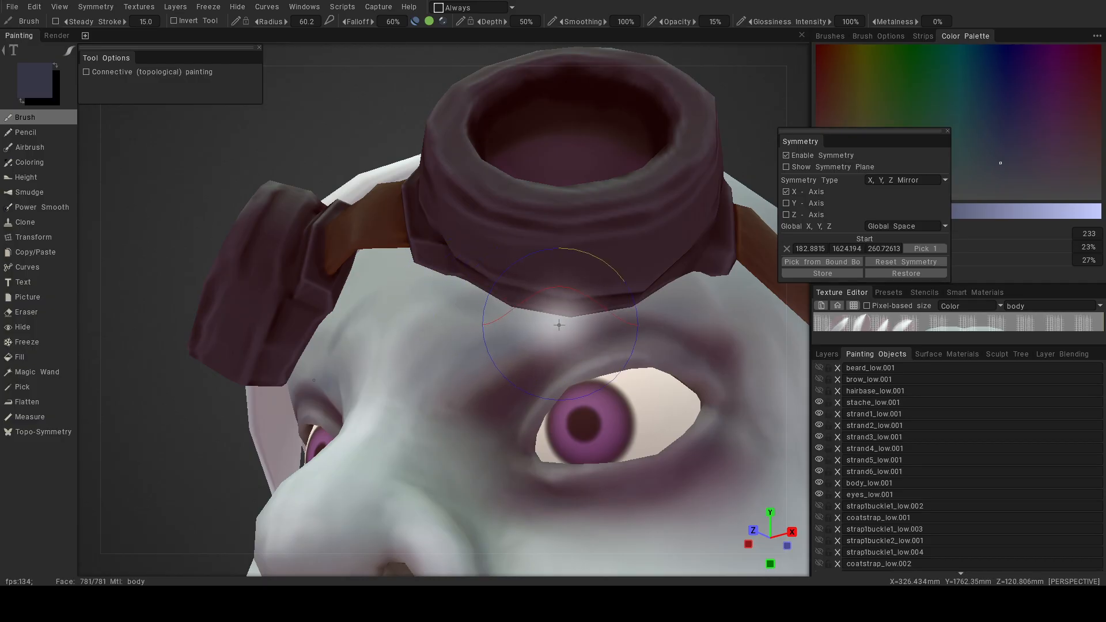
{"action": "mouse_move", "coordinate": [543, 321]}
{"action": "left_mouse_down", "text": "alt"}
{"action": "mouse_move", "coordinate": [630, 358]}
{"action": "mouse_move", "coordinate": [602, 359]}
{"action": "left_mouse_up", "text": "alt"}
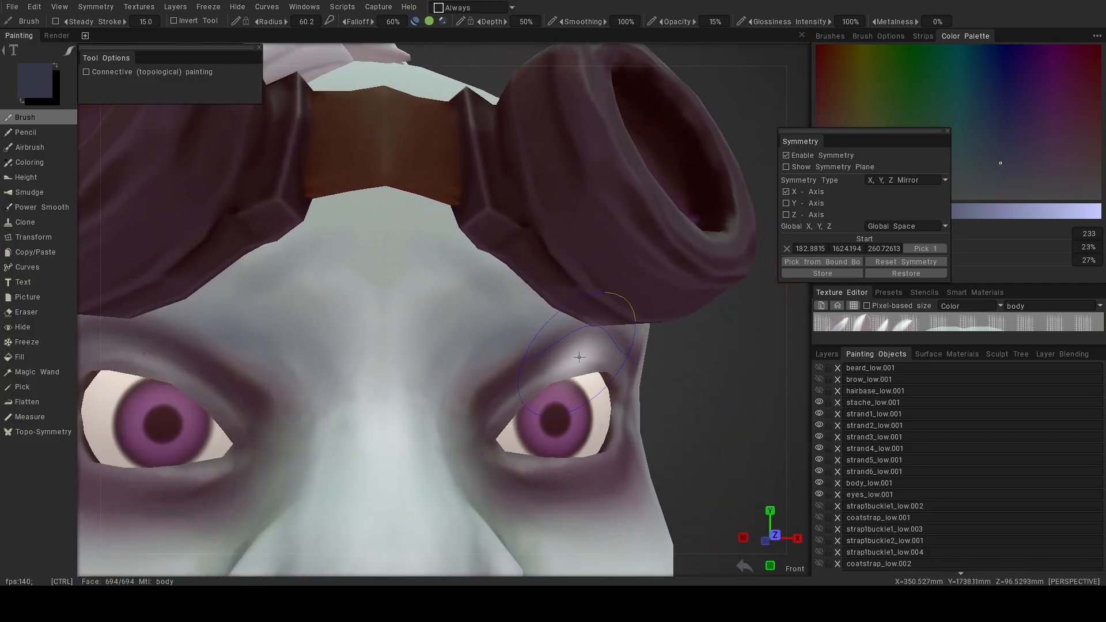
{"action": "left_click_drag", "start_coordinate": [527, 329], "coordinate": [445, 236], "text": "alt"}
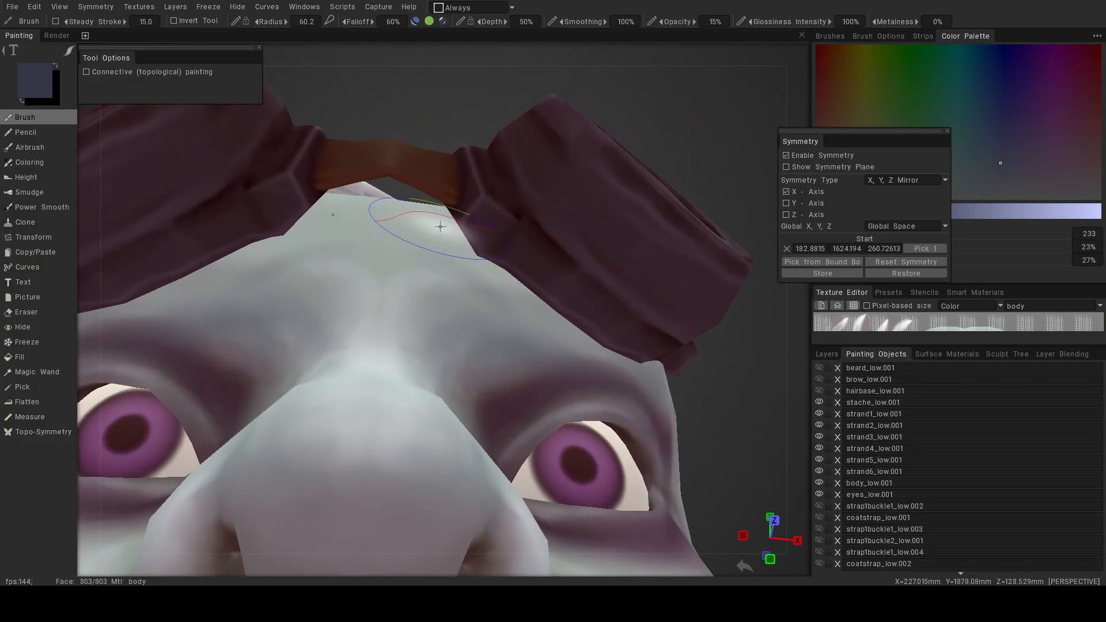
{"action": "left_click_drag", "start_coordinate": [530, 310], "coordinate": [436, 207], "text": "alt"}
{"action": "left_click_drag", "start_coordinate": [429, 228], "coordinate": [478, 79], "text": "alt"}
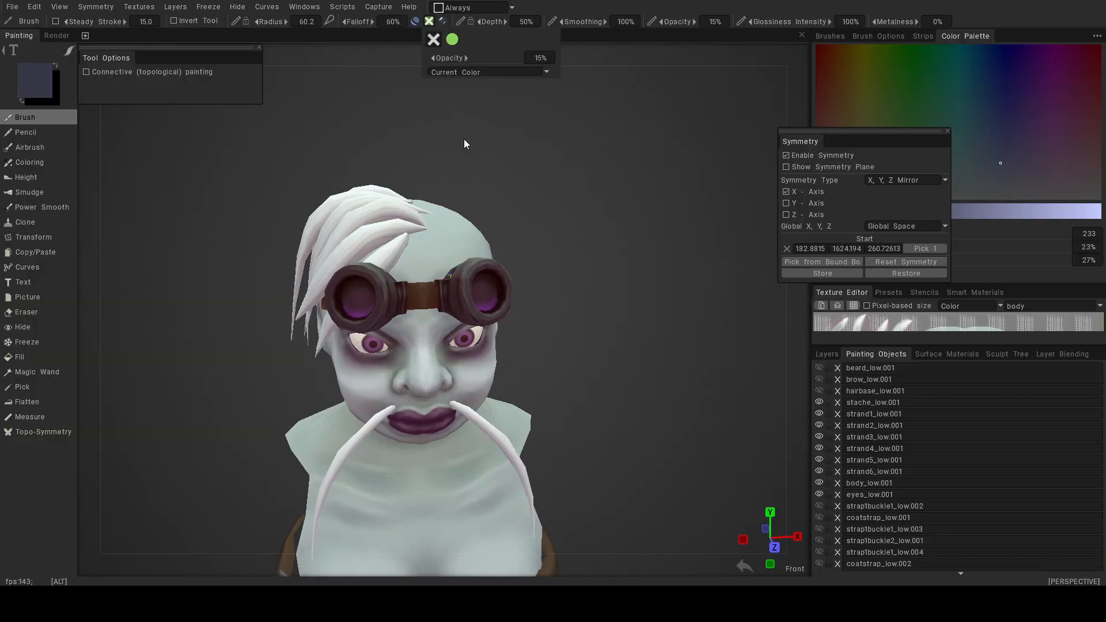
Try to paint blue-grey shading on the scalp where it meets the rim of the goggles.
{"action": "left_click_drag", "start_coordinate": [438, 176], "coordinate": [374, 242], "text": "alt"}
{"action": "right_click_drag", "start_coordinate": [374, 242], "coordinate": [427, 267], "text": "alt"}
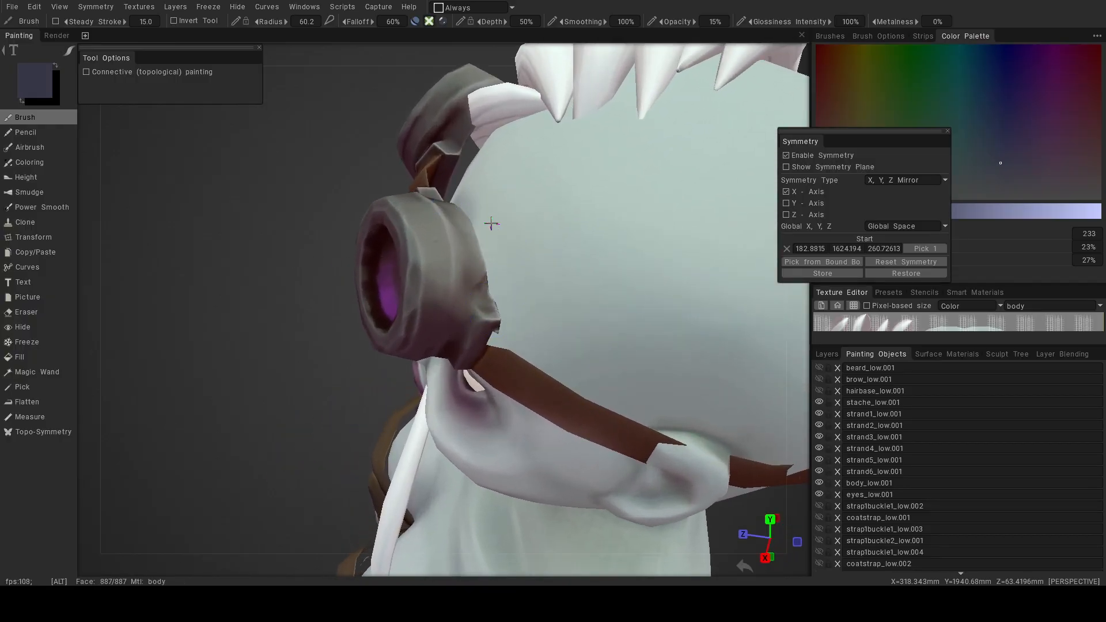
{"action": "right_click_drag", "start_coordinate": [489, 225], "coordinate": [491, 234], "text": "alt"}
{"action": "left_click_drag", "start_coordinate": [491, 234], "coordinate": [470, 236], "text": "alt"}
{"action": "mouse_move", "coordinate": [524, 196]}
{"action": "left_mouse_down"}
{"action": "mouse_move", "coordinate": [535, 296]}
{"action": "mouse_move", "coordinate": [514, 302]}
{"action": "left_mouse_up"}
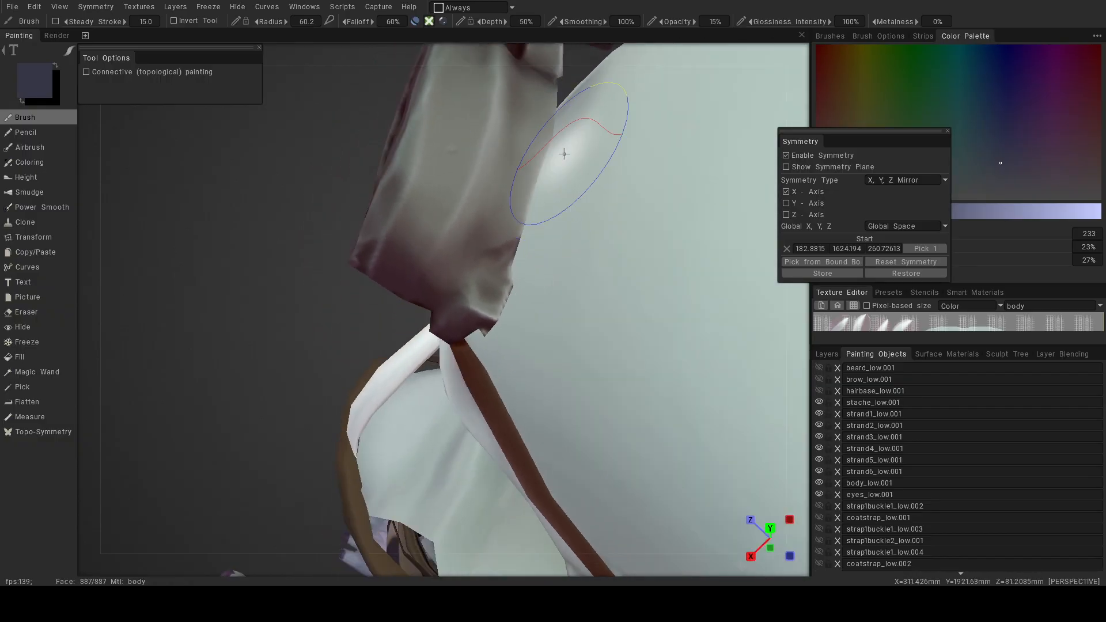
{"action": "left_click_drag", "start_coordinate": [519, 260], "coordinate": [798, 196], "text": "alt"}
{"action": "left_click_drag", "start_coordinate": [390, 255], "coordinate": [556, 210], "text": "alt"}
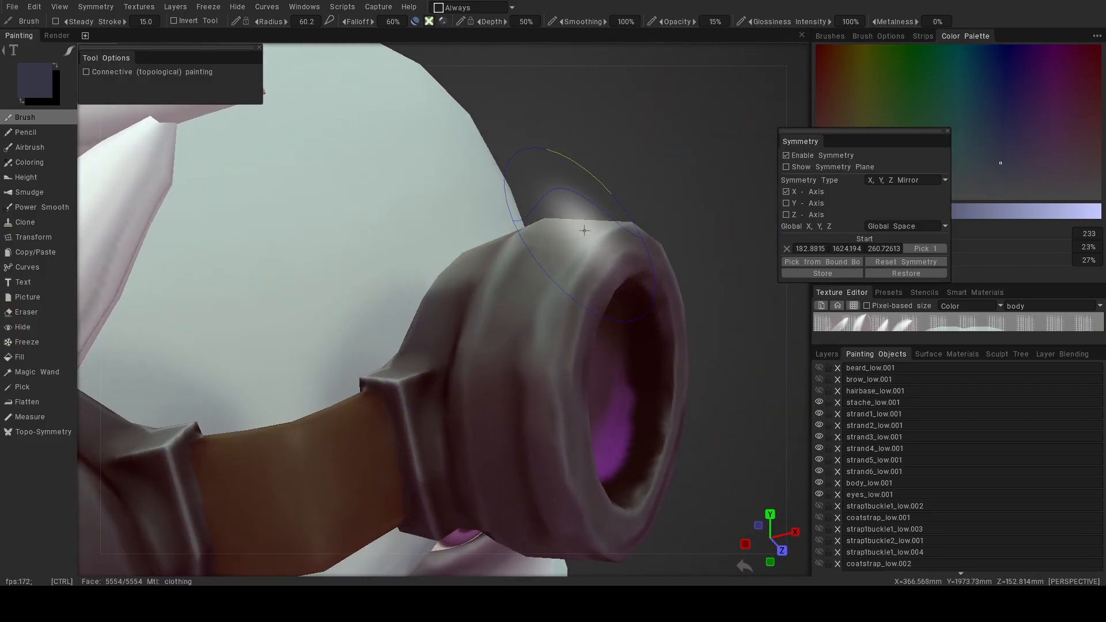
{"action": "scroll", "coordinate": [369, 243], "scroll_direction": "up", "scroll_amount": 2}
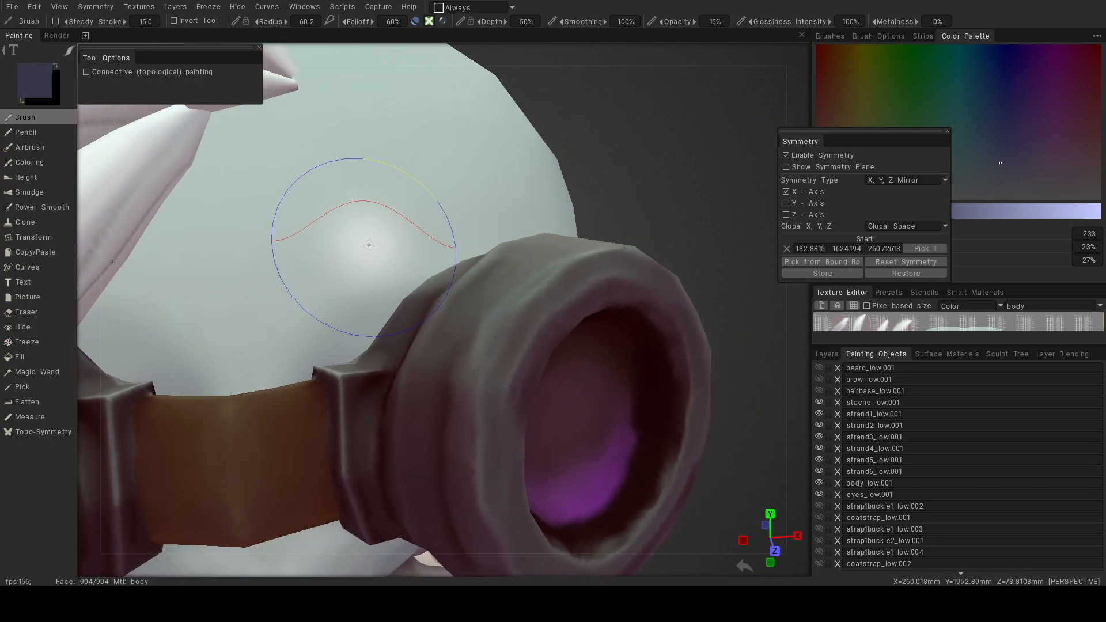
{"action": "scroll", "coordinate": [436, 292], "scroll_direction": "down", "scroll_amount": 10}
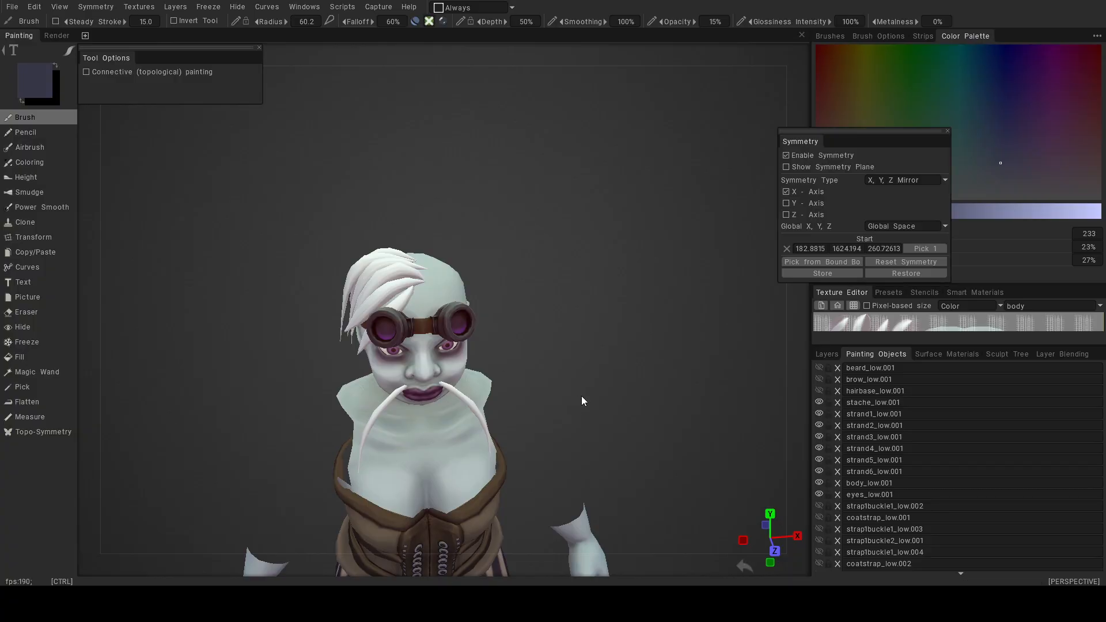
Check which paint layer is active and inspect the face from the front and side.
{"action": "left_click_drag", "start_coordinate": [537, 395], "coordinate": [490, 341], "text": "alt"}
{"action": "right_click_drag", "start_coordinate": [490, 341], "coordinate": [537, 366], "text": "alt"}
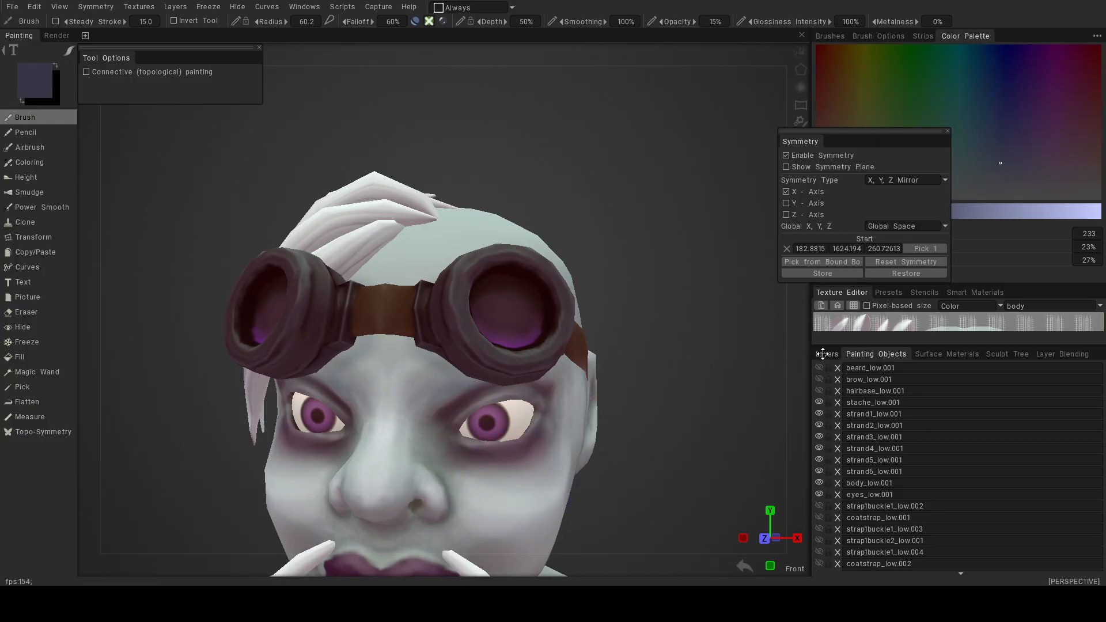
{"action": "left_click", "coordinate": [818, 353]}
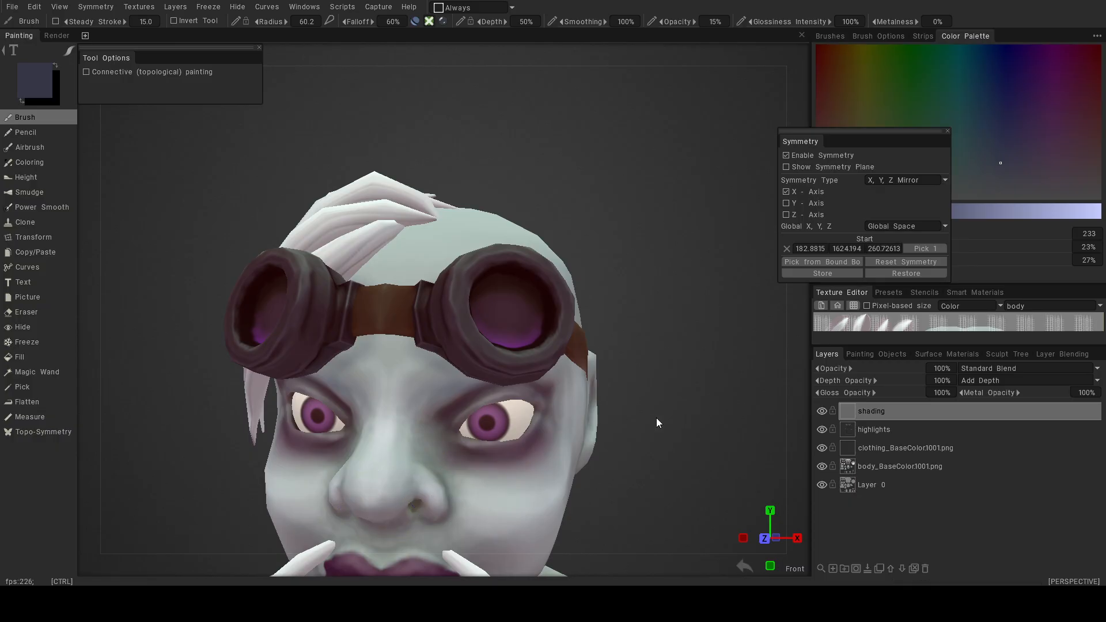
{"action": "left_click_drag", "start_coordinate": [656, 418], "coordinate": [415, 426]}
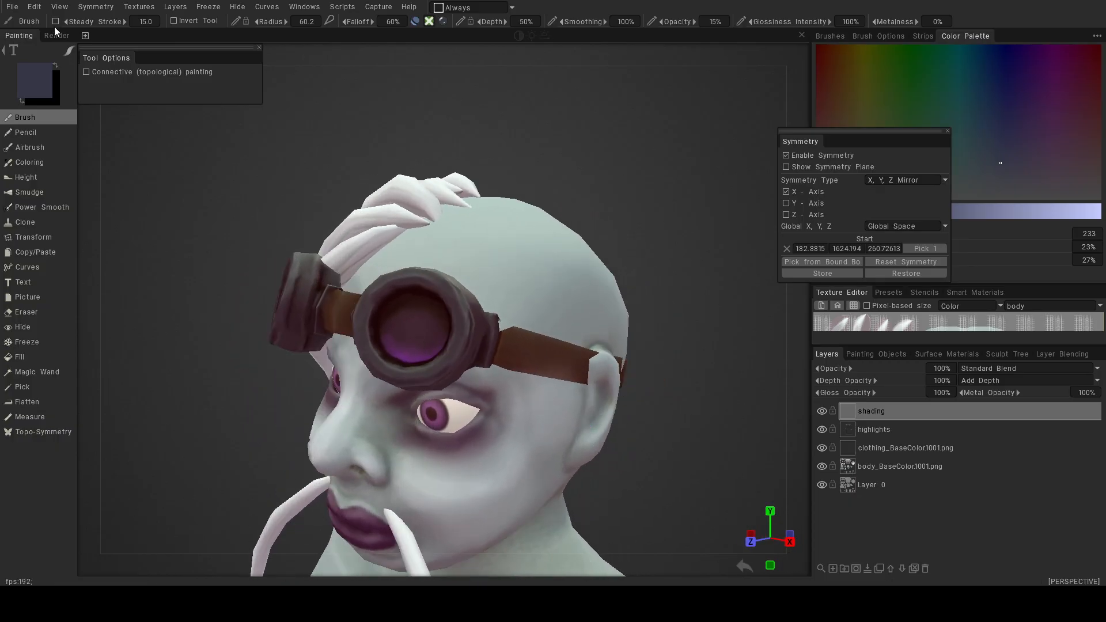
{"action": "left_click", "coordinate": [12, 7]}
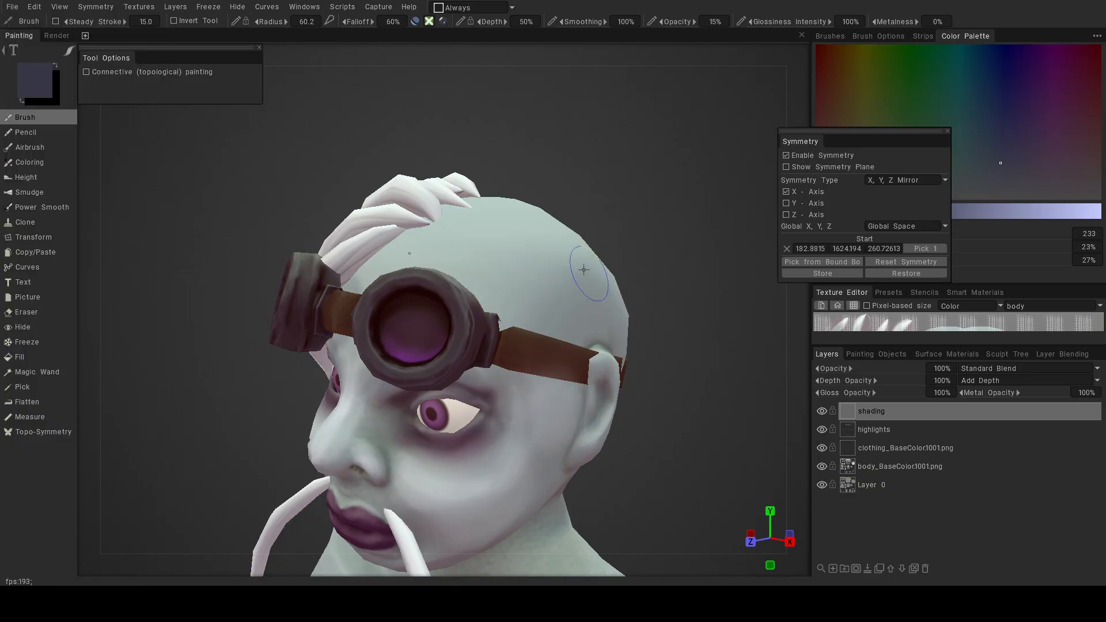
Try to shade the side of the nose bridge next to the inner corner of the eye.
{"action": "left_click_drag", "start_coordinate": [541, 363], "coordinate": [575, 320], "text": "alt"}
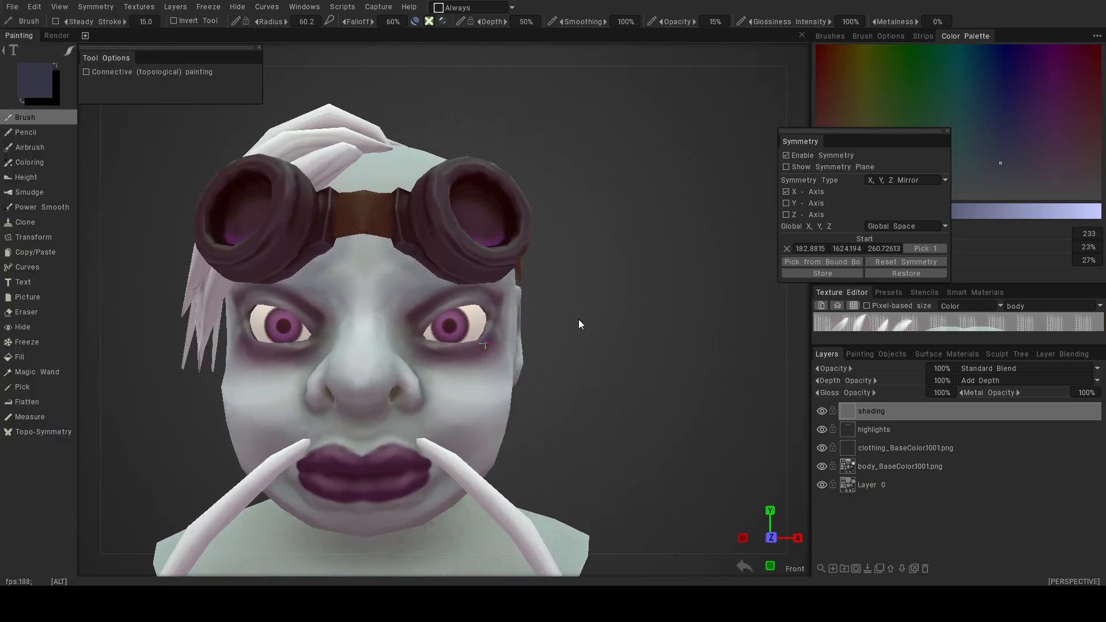
{"action": "scroll", "coordinate": [416, 366], "scroll_direction": "up", "scroll_amount": 4}
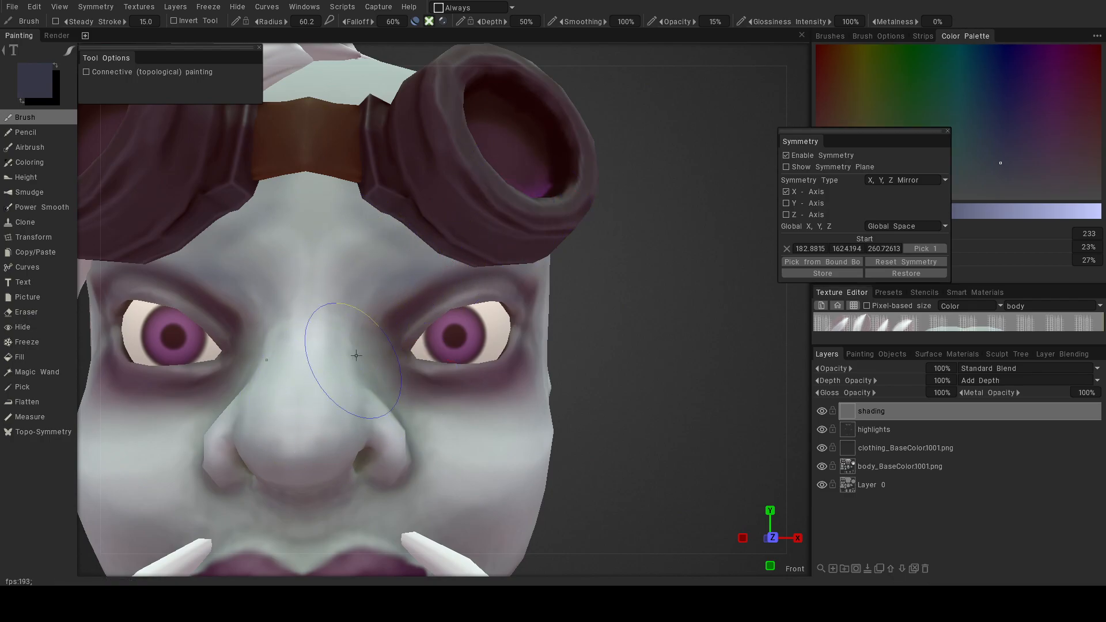
{"action": "left_click_drag", "start_coordinate": [349, 343], "coordinate": [329, 348]}
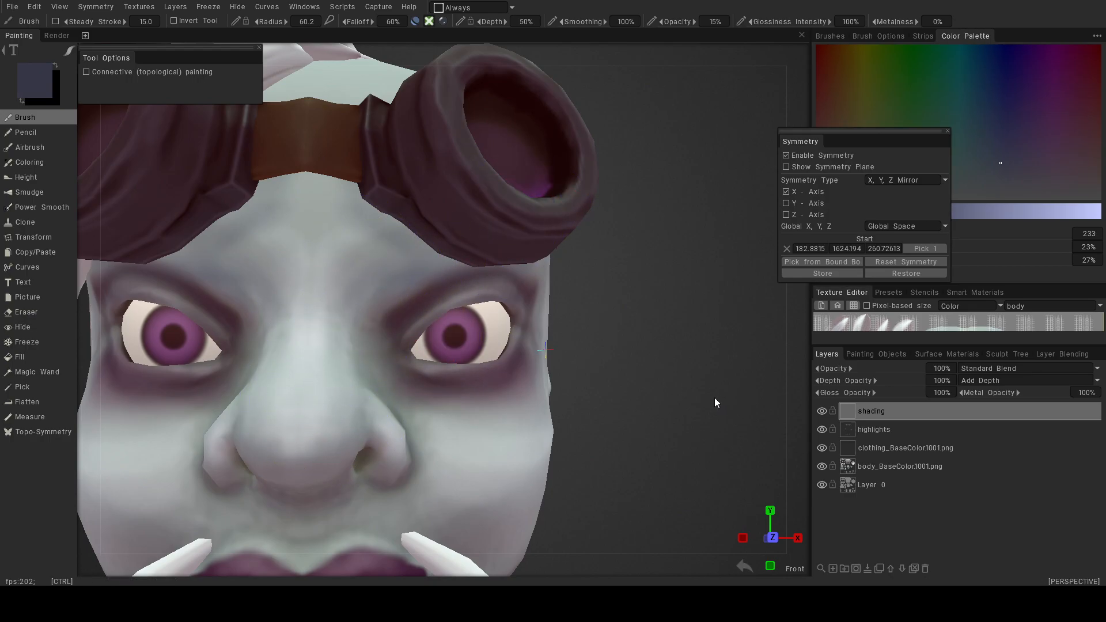
{"action": "left_click_drag", "start_coordinate": [679, 403], "coordinate": [634, 411], "text": "alt"}
{"action": "right_click_drag", "start_coordinate": [634, 410], "coordinate": [576, 409], "text": "alt"}
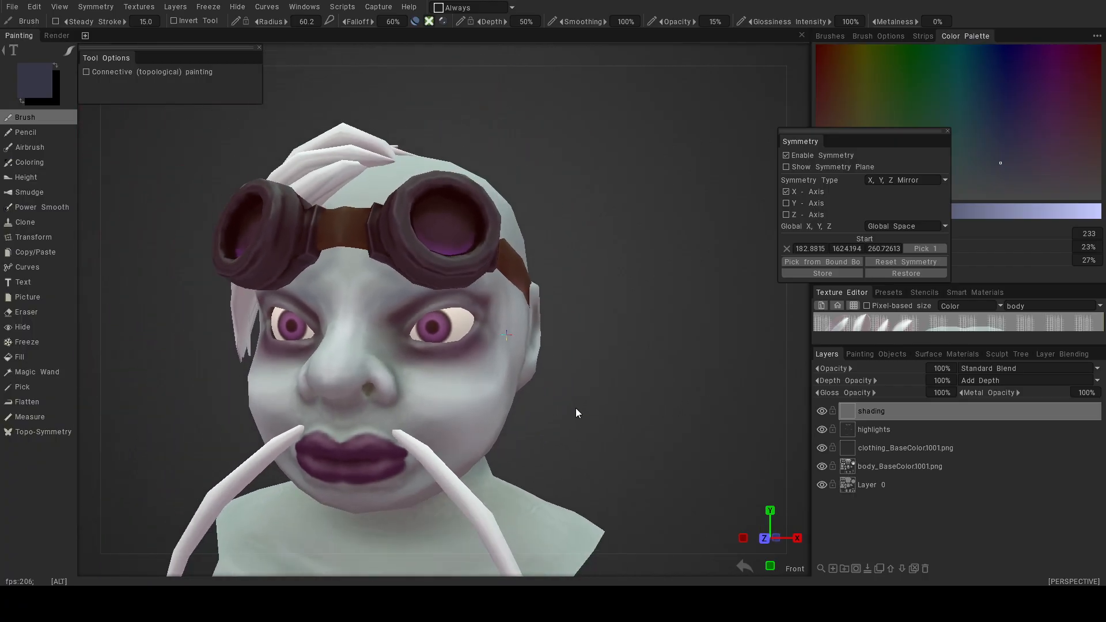
Darken the blue-grey brush colour to 19% lightness and raise the brush opacity to 17%.
{"action": "left_click", "coordinate": [867, 354]}
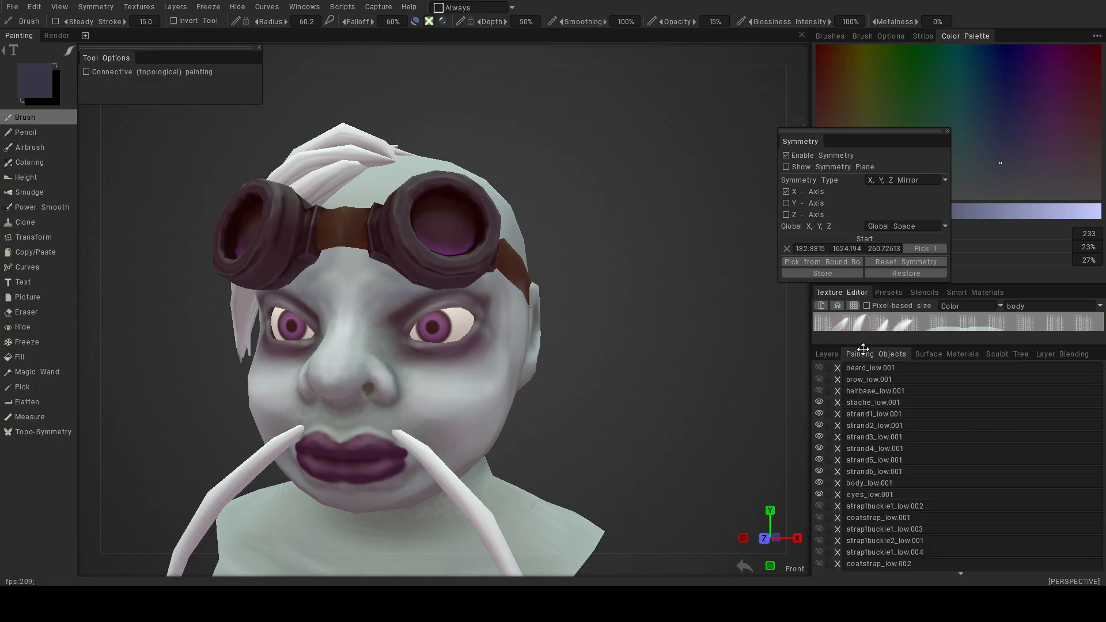
{"action": "scroll", "coordinate": [818, 506], "scroll_direction": "down", "scroll_amount": 5}
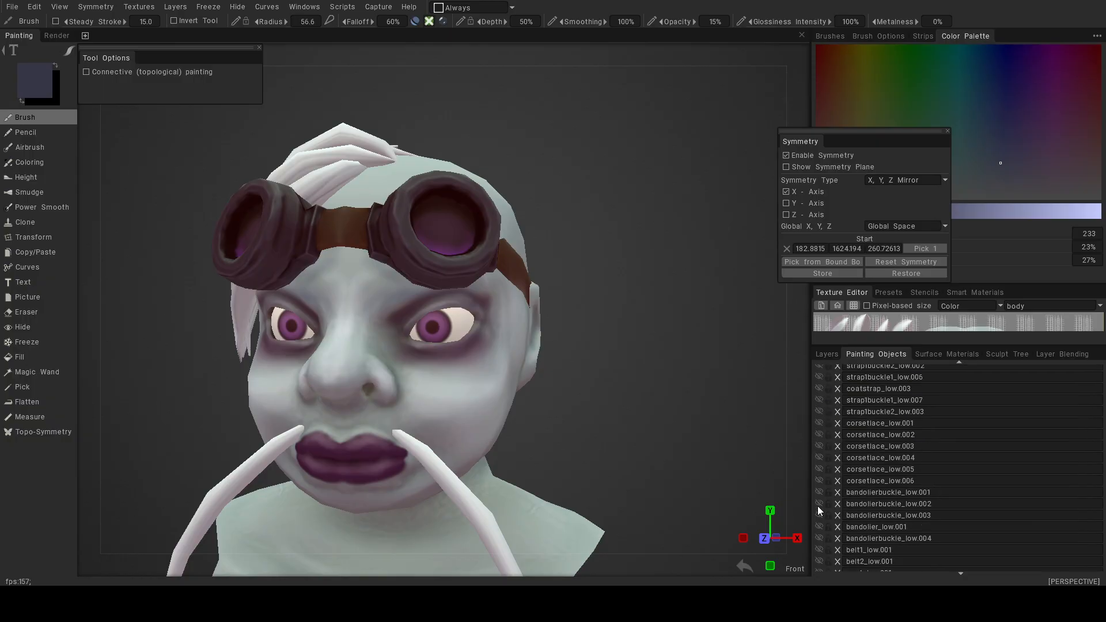
{"action": "left_click", "coordinate": [57, 67]}
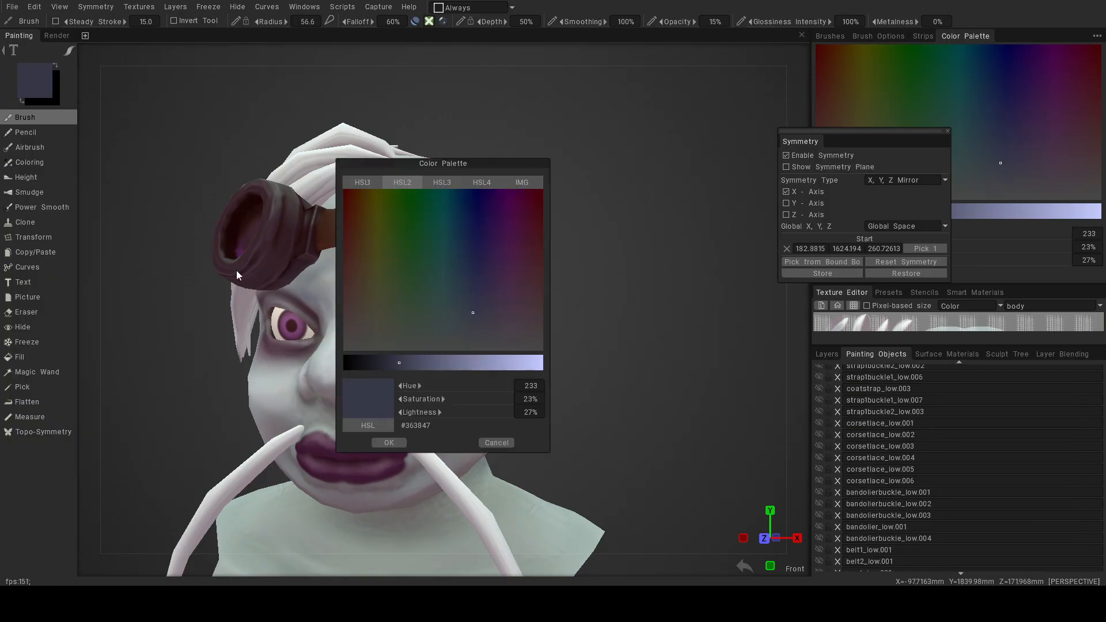
{"action": "left_click", "coordinate": [383, 362]}
{"action": "left_click", "coordinate": [389, 442]}
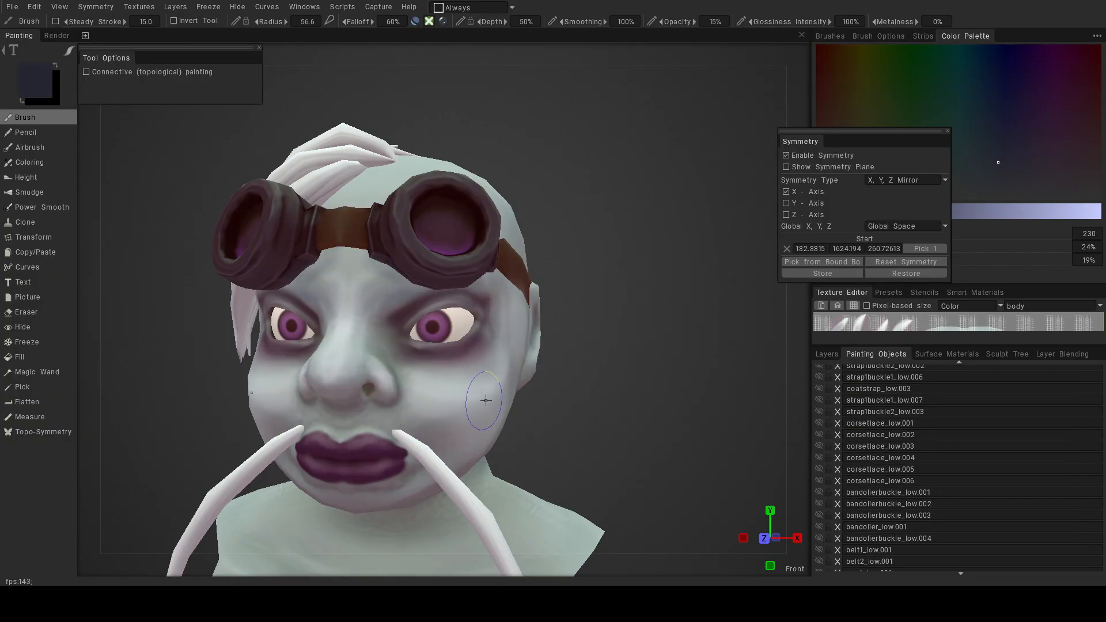
{"action": "left_click_drag", "start_coordinate": [675, 21], "coordinate": [694, 21]}
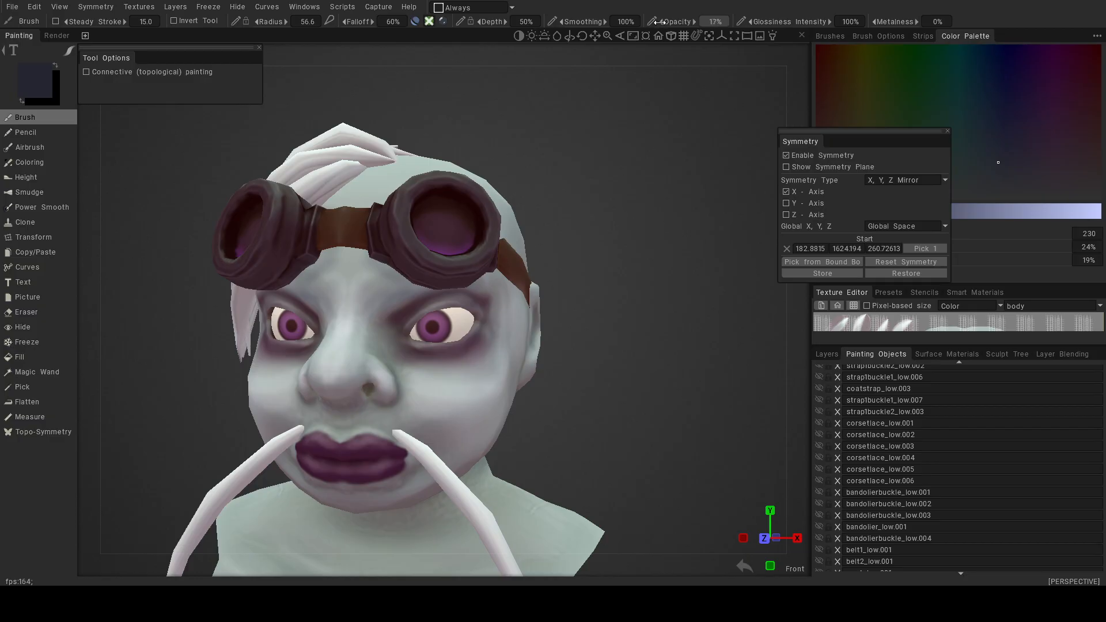
{"action": "mouse_move", "coordinate": [432, 23]}
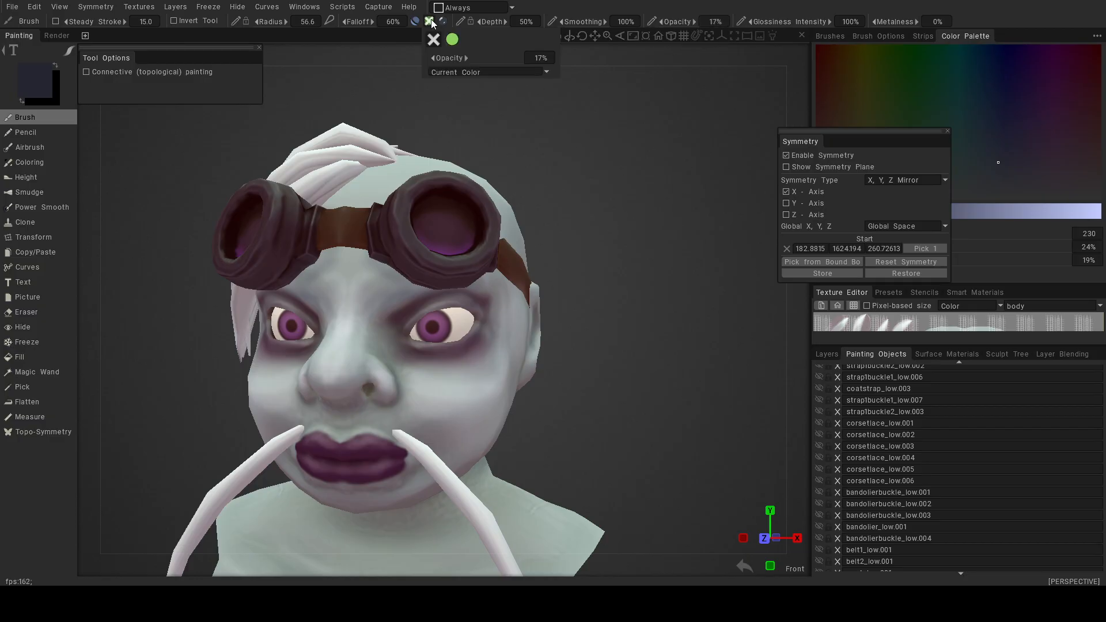
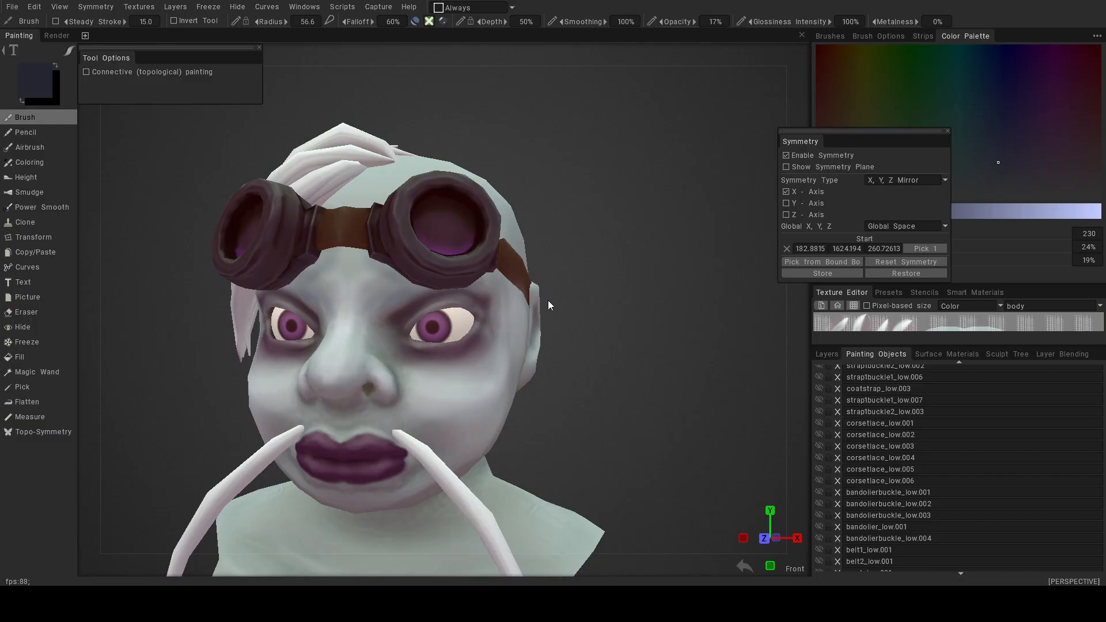
Try the highlights, clothing_BaseColor1001.png and body_BaseColor1001.png layers as paint targets, and make the shading layer active again.
{"action": "left_click", "coordinate": [827, 354]}
{"action": "left_click", "coordinate": [872, 431]}
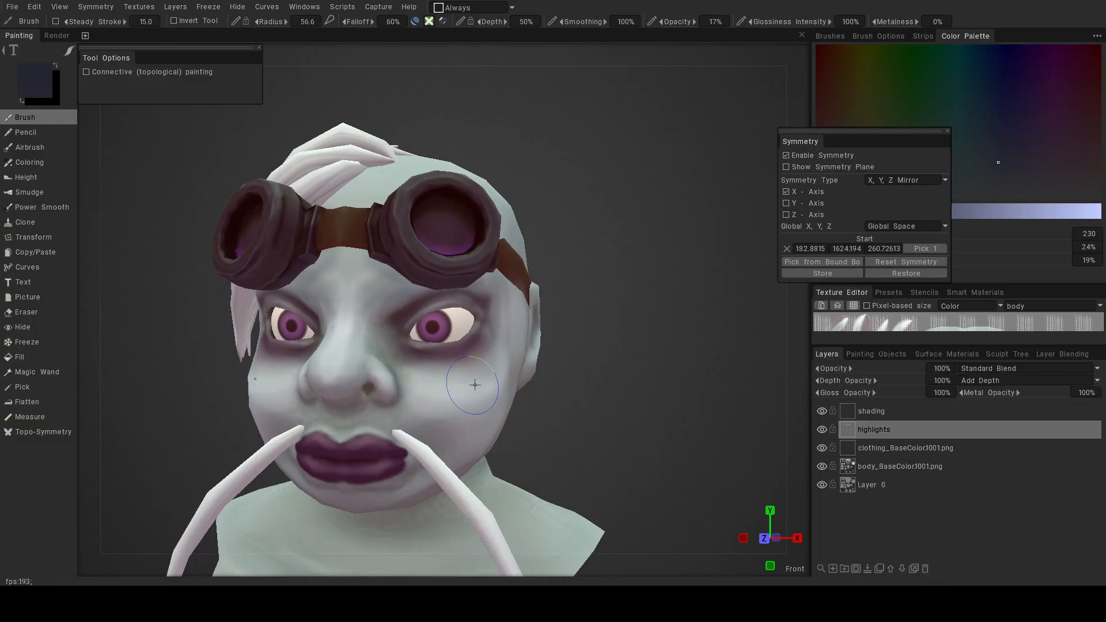
{"action": "left_click", "coordinate": [869, 446]}
{"action": "left_click", "coordinate": [866, 467]}
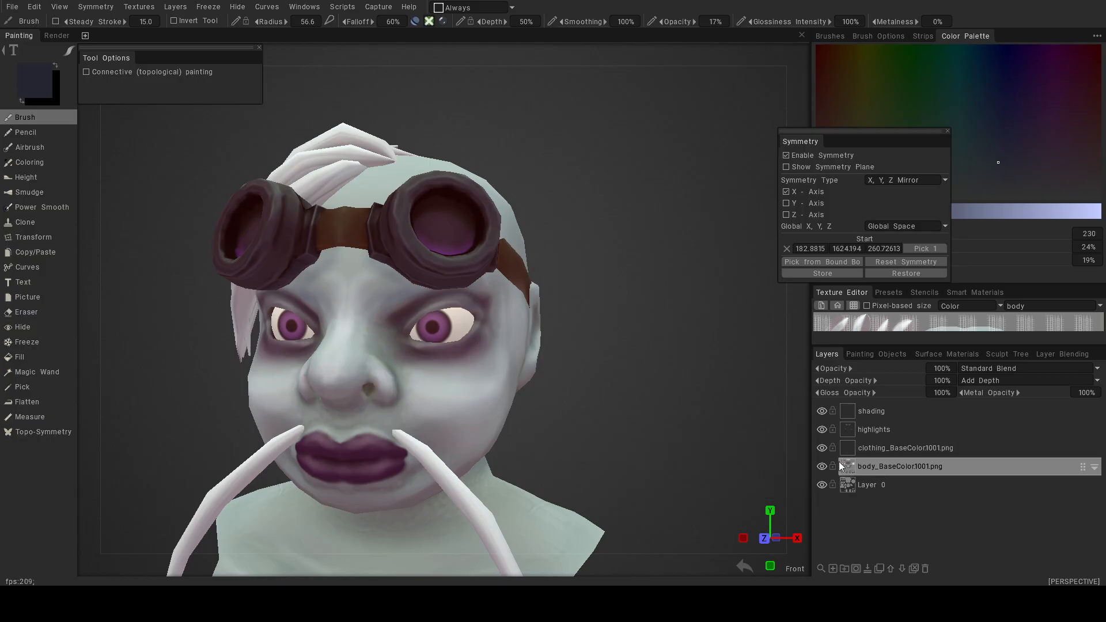
{"action": "left_click", "coordinate": [870, 411]}
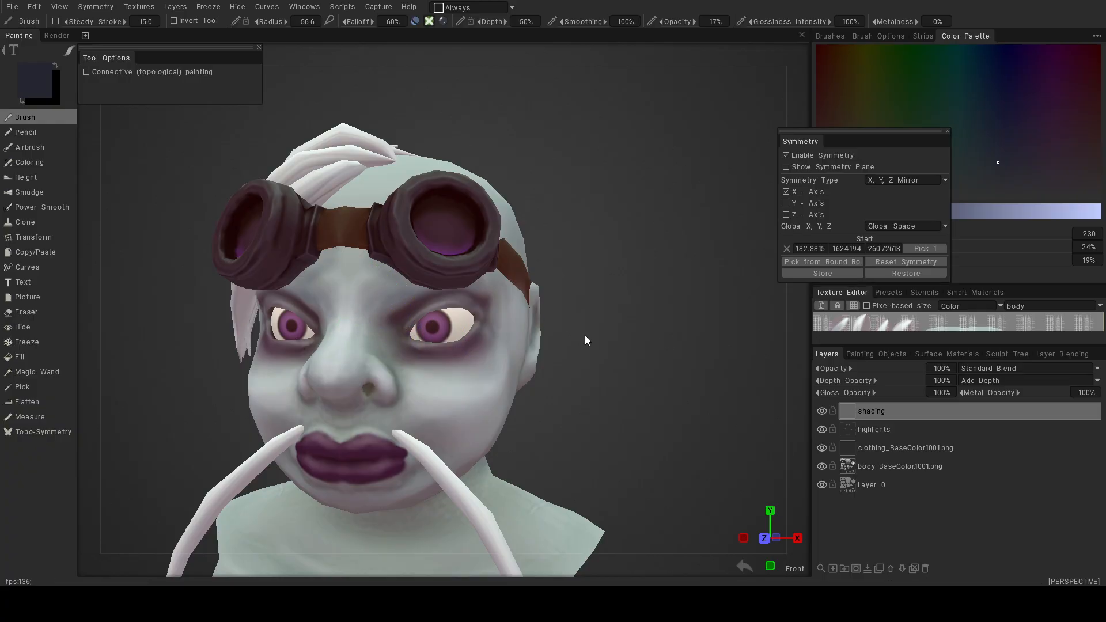
Lower the brush smoothing to 39% and try smoothing the skin below the inner corner of the eye.
{"action": "left_click_drag", "start_coordinate": [586, 335], "coordinate": [562, 302], "text": "alt"}
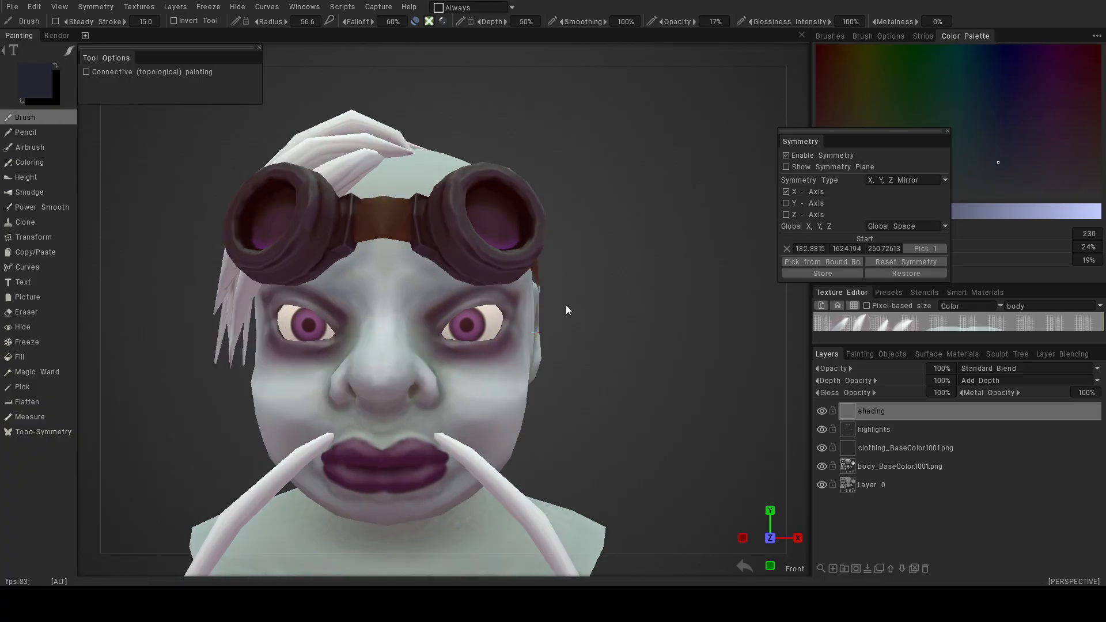
{"action": "right_click_drag", "start_coordinate": [606, 368], "coordinate": [581, 365], "text": "shift"}
{"action": "left_click_drag", "start_coordinate": [442, 339], "coordinate": [452, 353], "text": "shift"}
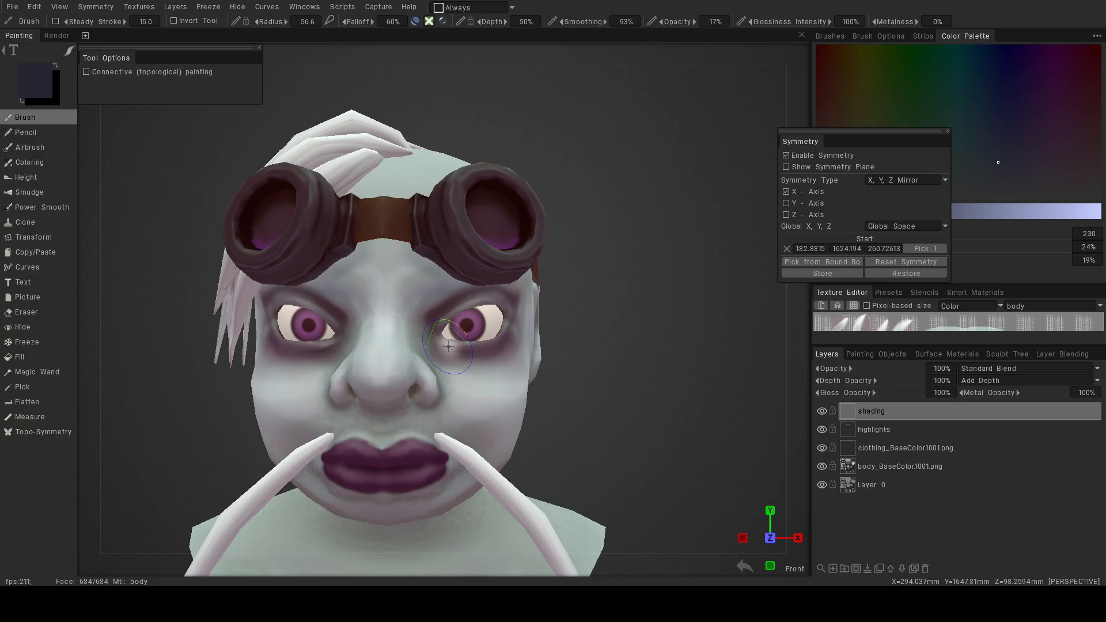
{"action": "right_click_drag", "start_coordinate": [635, 338], "coordinate": [604, 306], "text": "shift"}
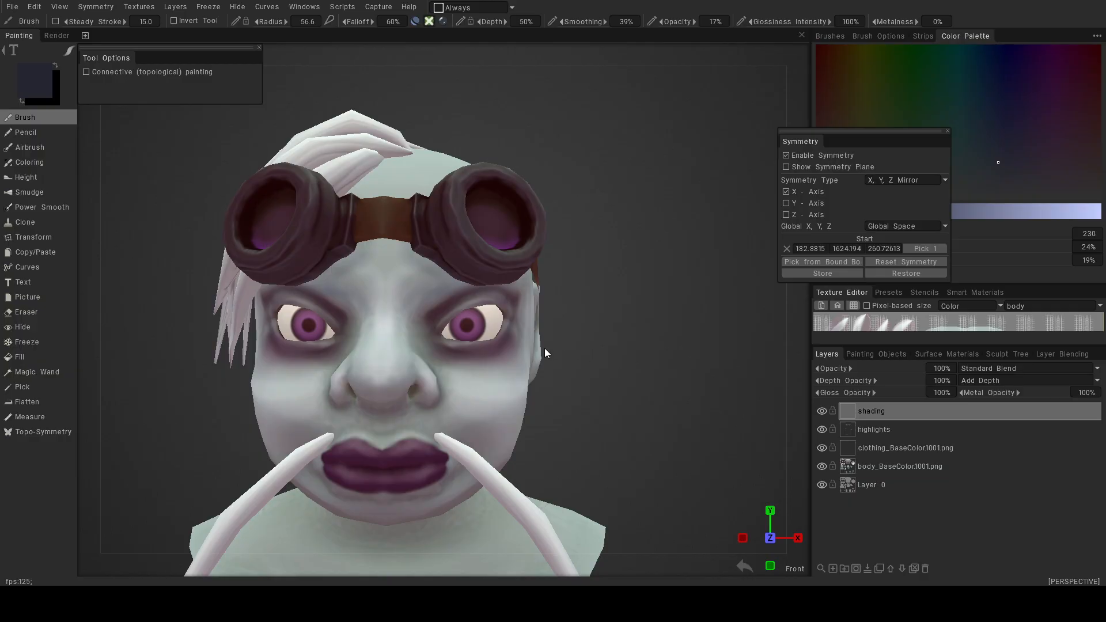
{"action": "left_click_drag", "start_coordinate": [584, 359], "coordinate": [575, 381]}
{"action": "key", "text": "ctrl+z"}
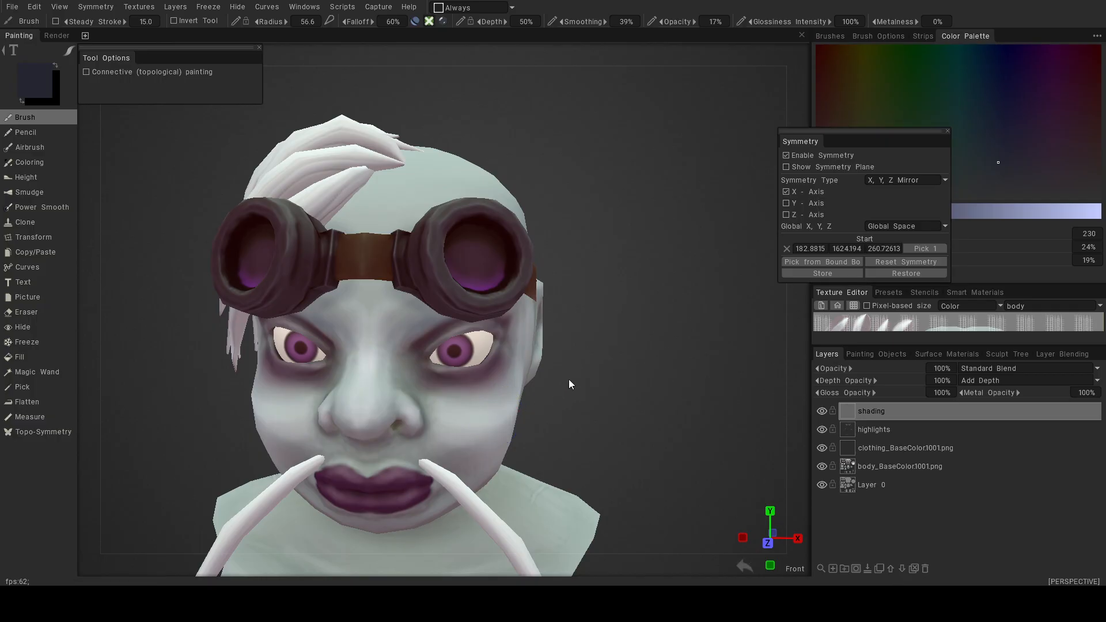
Enlarge the brush radius to 70.6 and return to the Brush tool after trying the Pencil tool.
{"action": "left_click_drag", "start_coordinate": [479, 415], "coordinate": [461, 415], "text": "alt"}
{"action": "right_click_drag", "start_coordinate": [462, 414], "coordinate": [469, 414]}
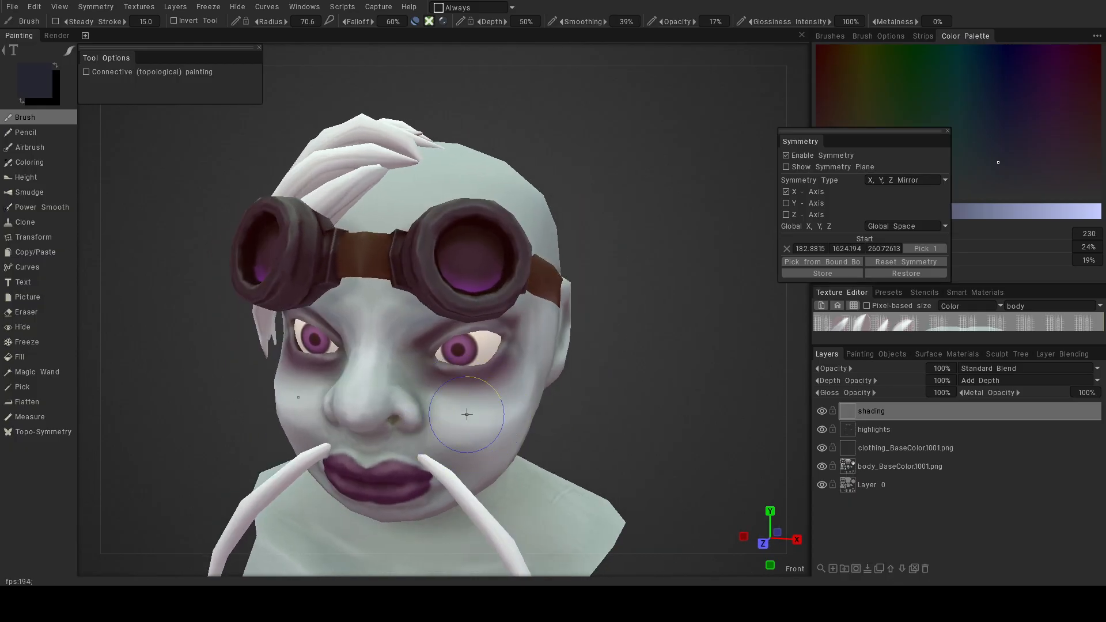
{"action": "left_click", "coordinate": [25, 132]}
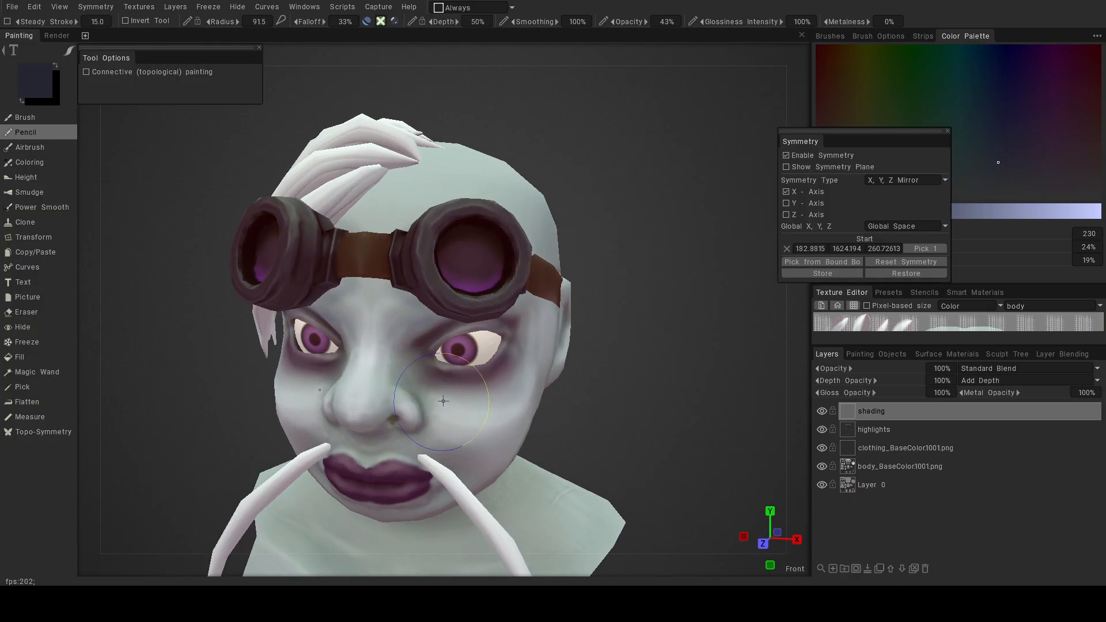
{"action": "left_click", "coordinate": [49, 117]}
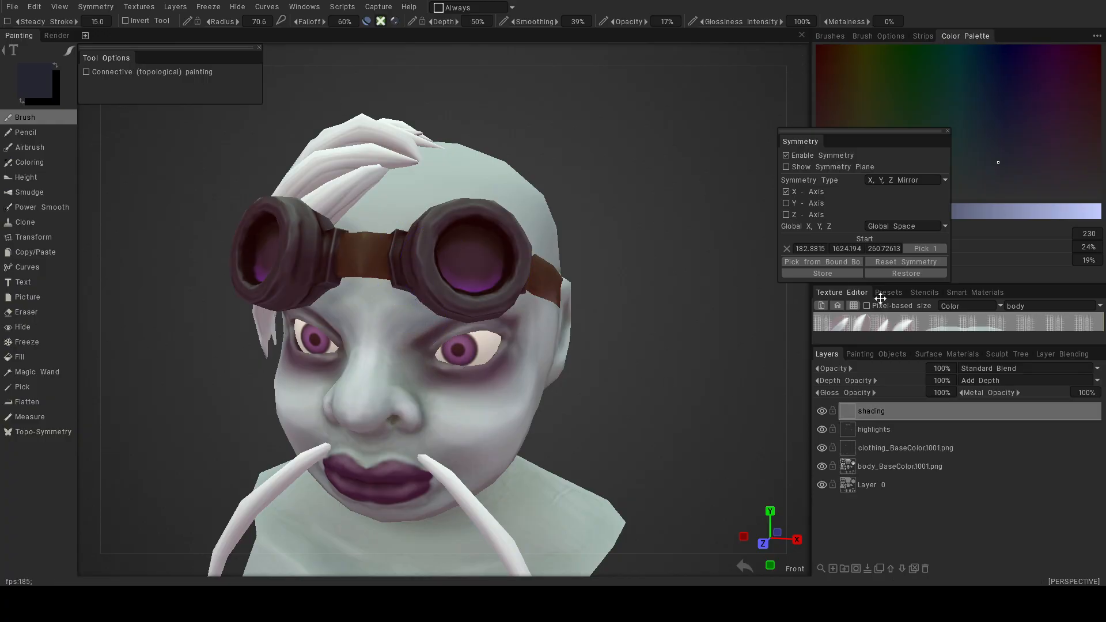
Hide the goggles_low.001 painting object to expose the whole forehead.
{"action": "left_click", "coordinate": [871, 354]}
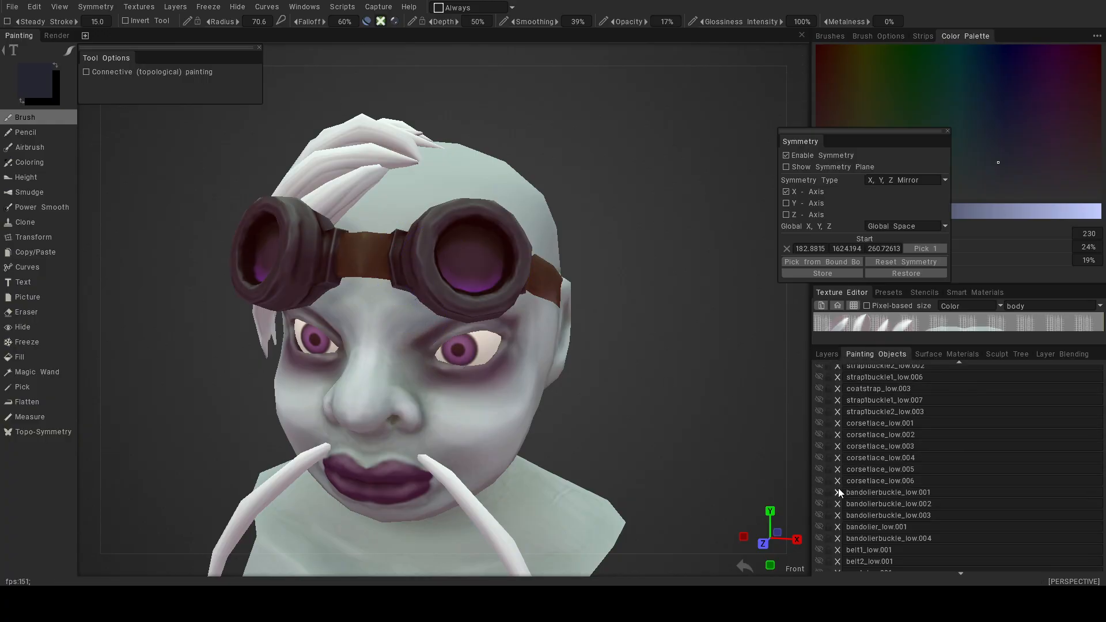
{"action": "scroll", "coordinate": [838, 489], "scroll_direction": "down", "scroll_amount": 4}
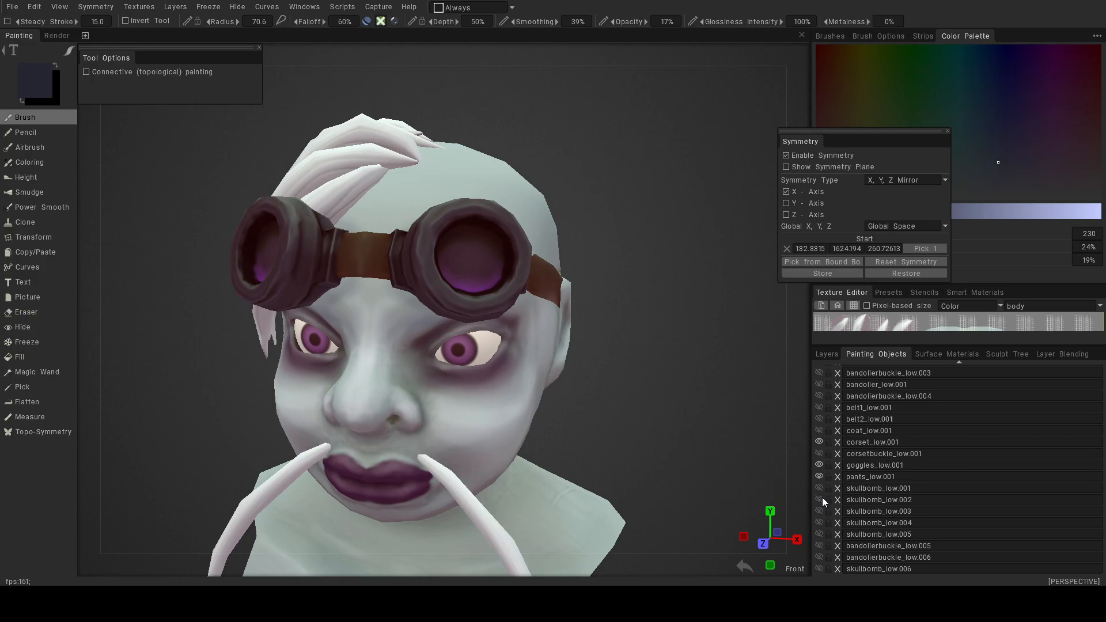
{"action": "left_click", "coordinate": [820, 465]}
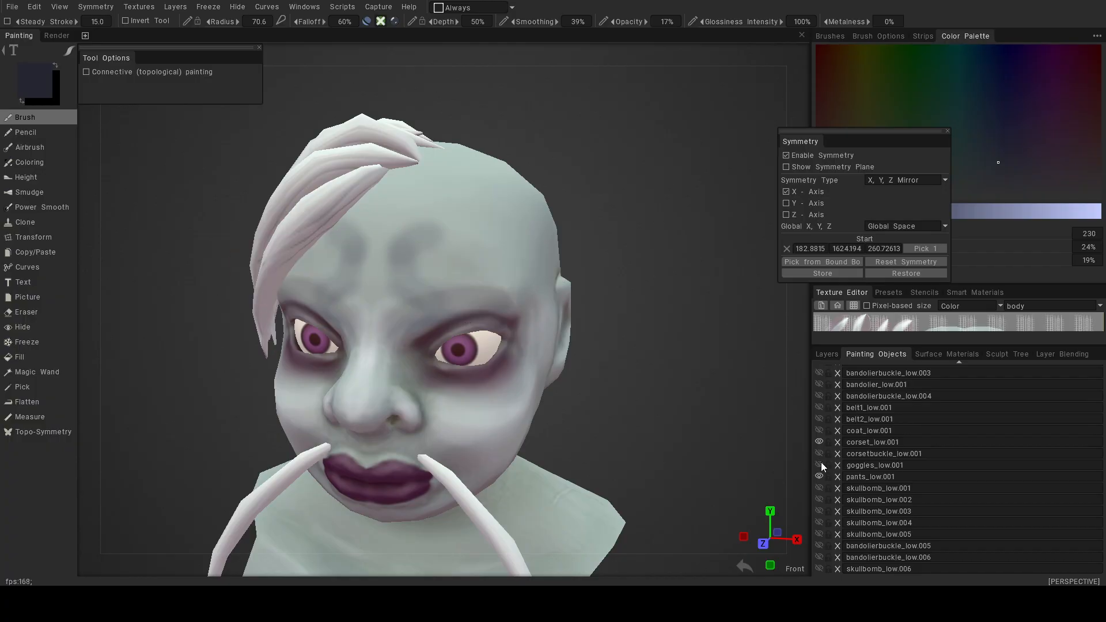
{"action": "scroll", "coordinate": [838, 454], "scroll_direction": "up", "scroll_amount": 5}
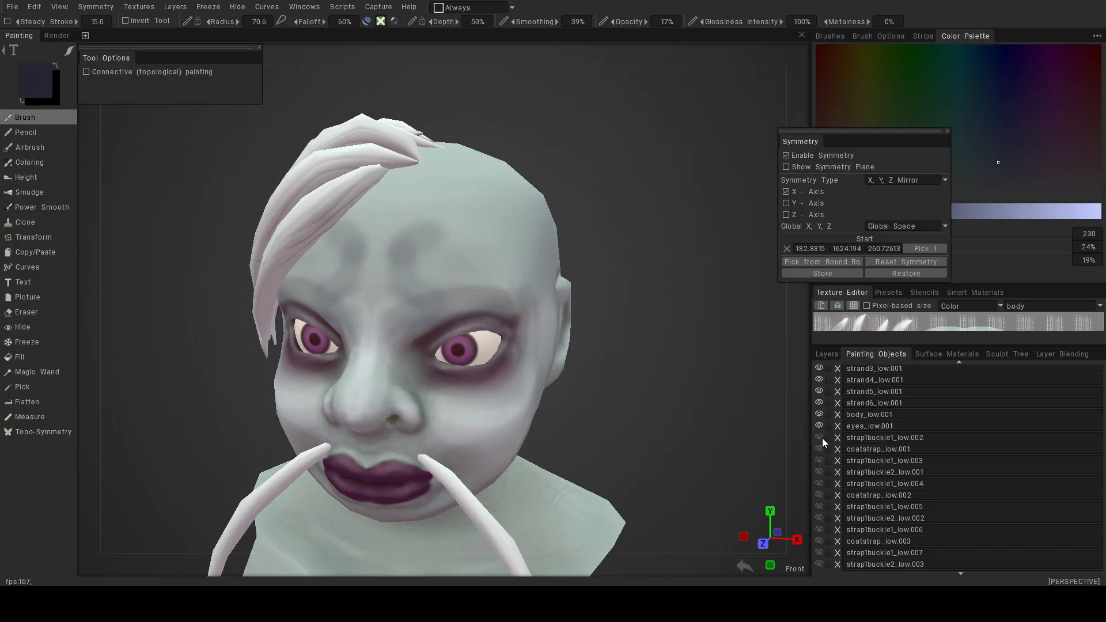
{"action": "left_click", "coordinate": [820, 438]}
{"action": "scroll", "coordinate": [822, 438], "scroll_direction": "up", "scroll_amount": 3}
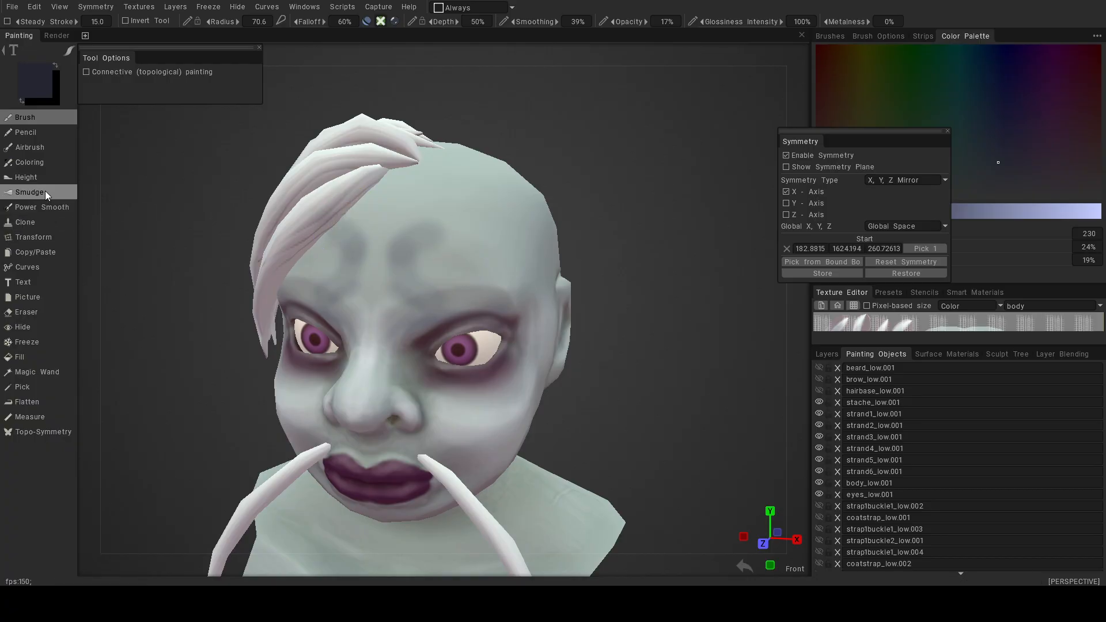
Choose the Power Smooth tool and compare the face with the shading layer hidden and shown, leaving the layer visible.
{"action": "left_click", "coordinate": [41, 207]}
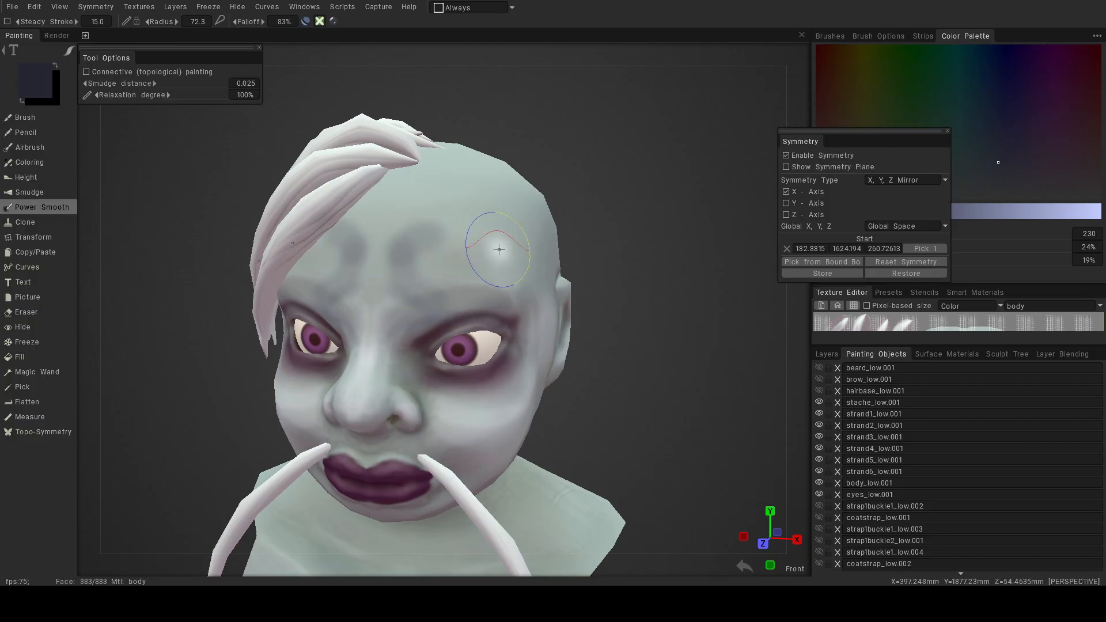
{"action": "left_click", "coordinate": [827, 353]}
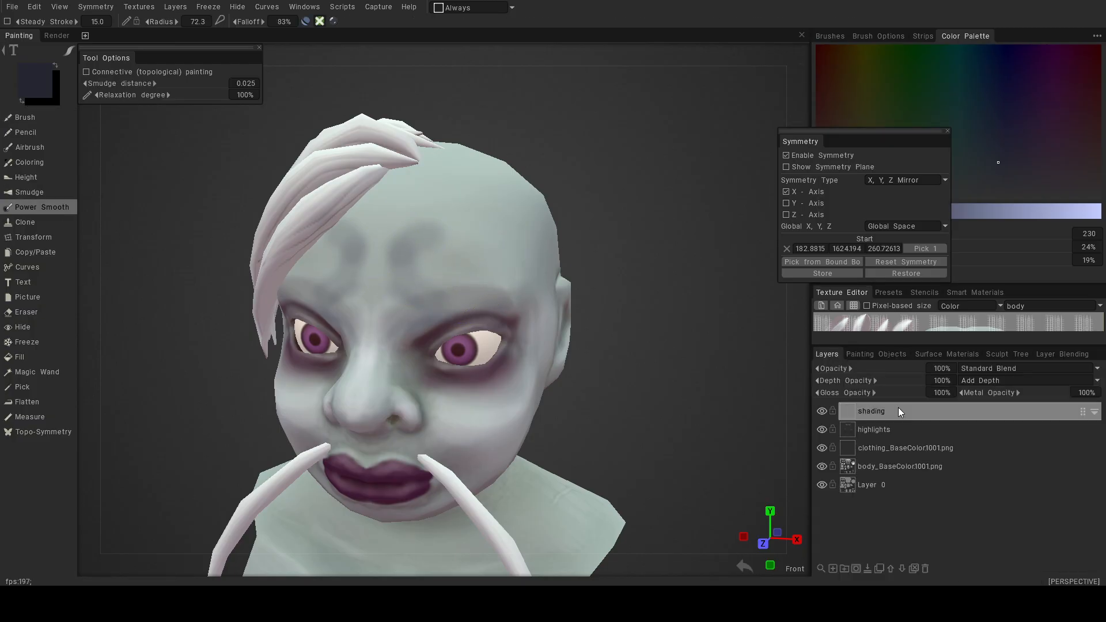
{"action": "left_click", "coordinate": [822, 411]}
{"action": "left_click", "coordinate": [823, 411]}
{"action": "left_click", "coordinate": [823, 410]}
{"action": "left_click", "coordinate": [822, 410]}
{"action": "left_click", "coordinate": [822, 411]}
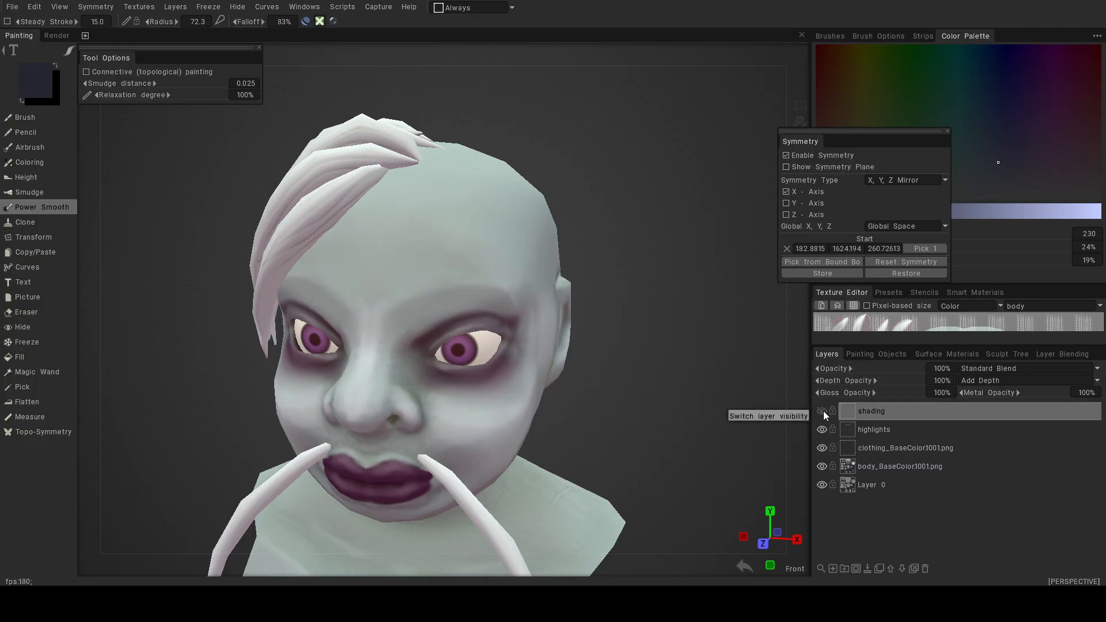
{"action": "left_click", "coordinate": [822, 410]}
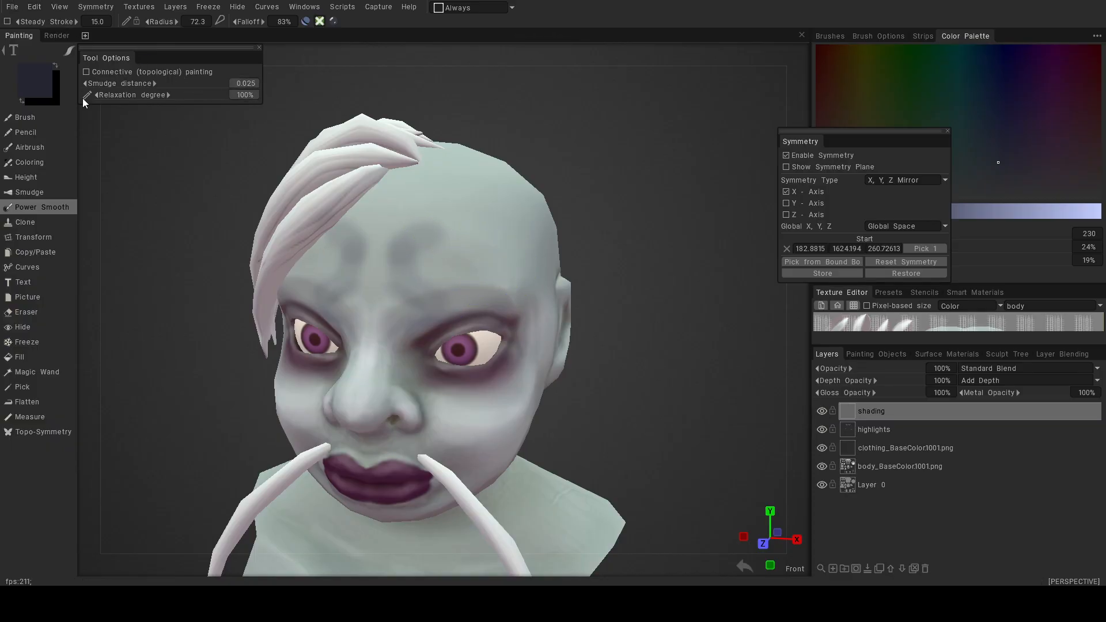
Return to the Brush tool and save the project.
{"action": "left_click", "coordinate": [46, 117]}
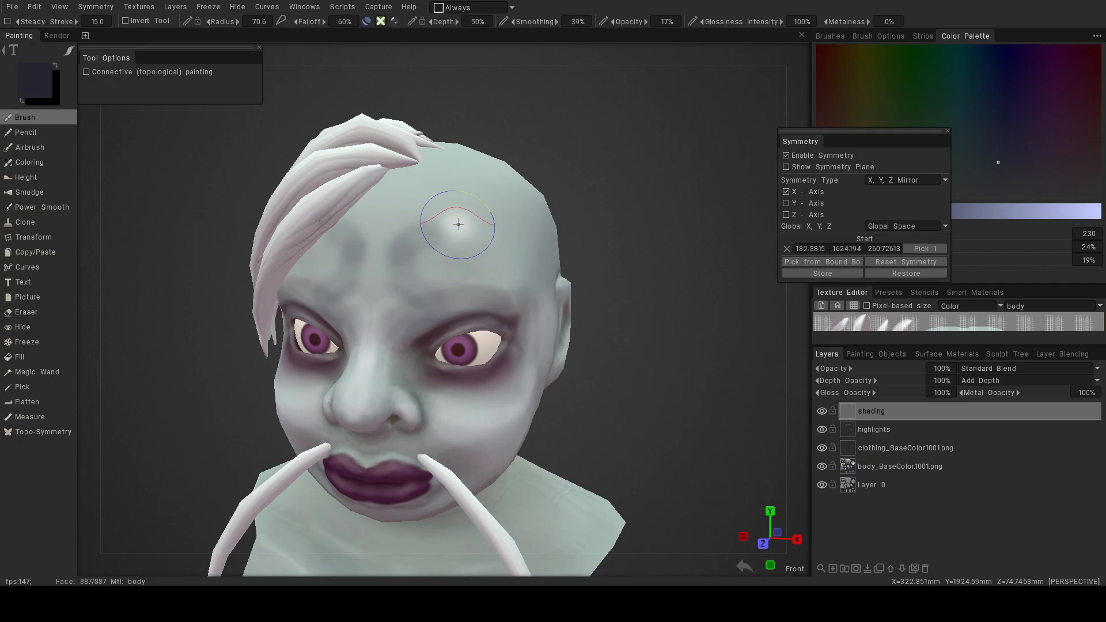
{"action": "left_click", "coordinate": [60, 7]}
{"action": "mouse_move", "coordinate": [8, 5]}
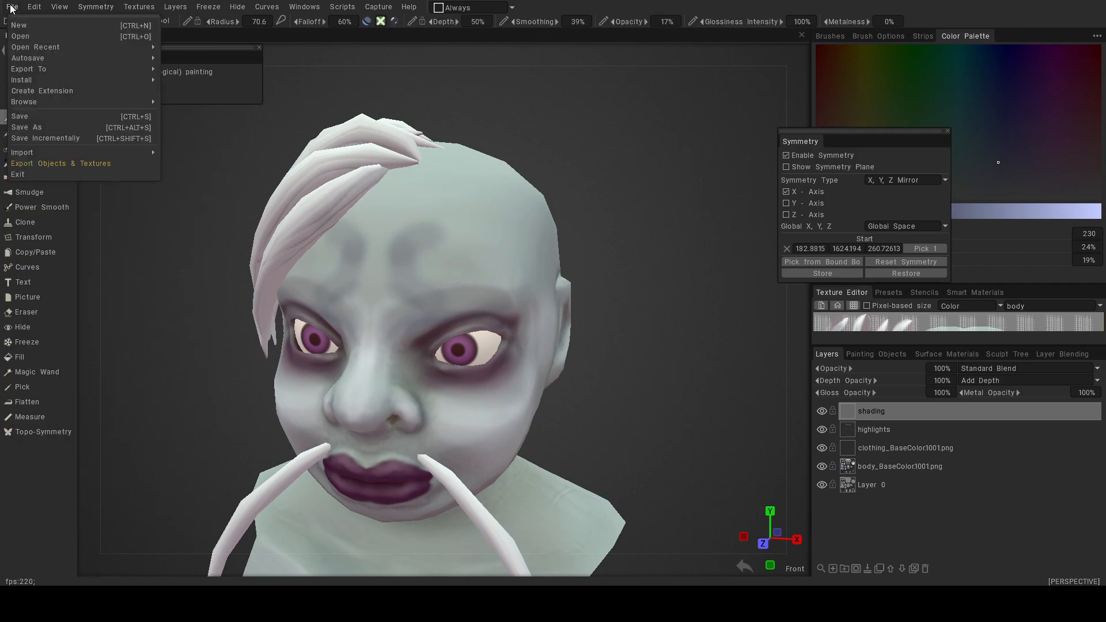
{"action": "left_click", "coordinate": [33, 116]}
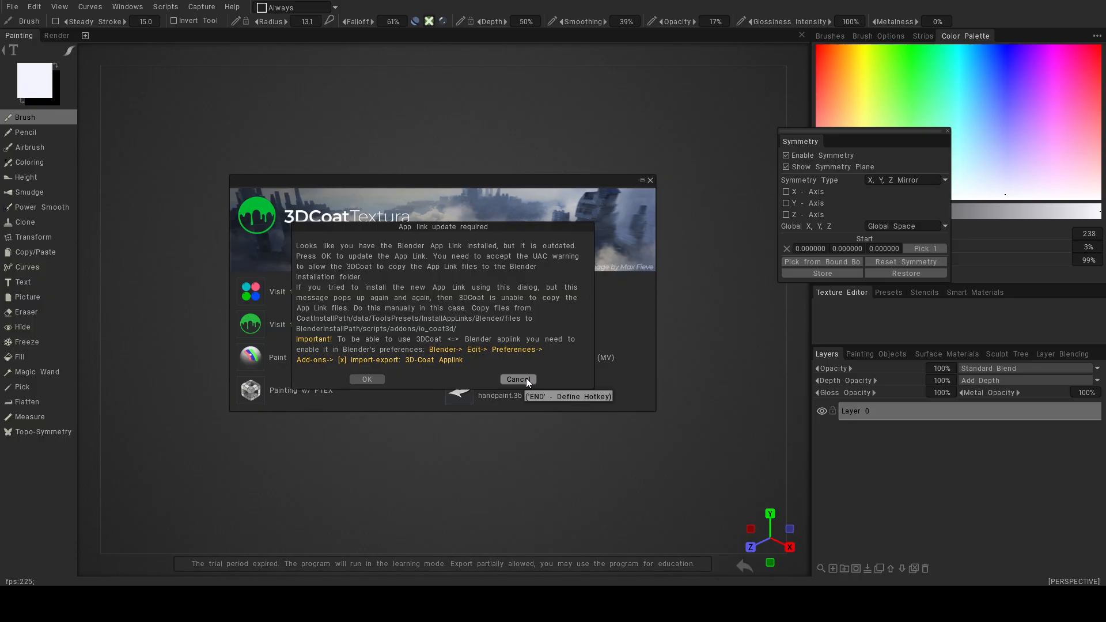
Decline the Blender App Link update, reopen the recent project handpaint.3b and display the model in Flat Shade.
{"action": "left_click", "coordinate": [527, 378]}
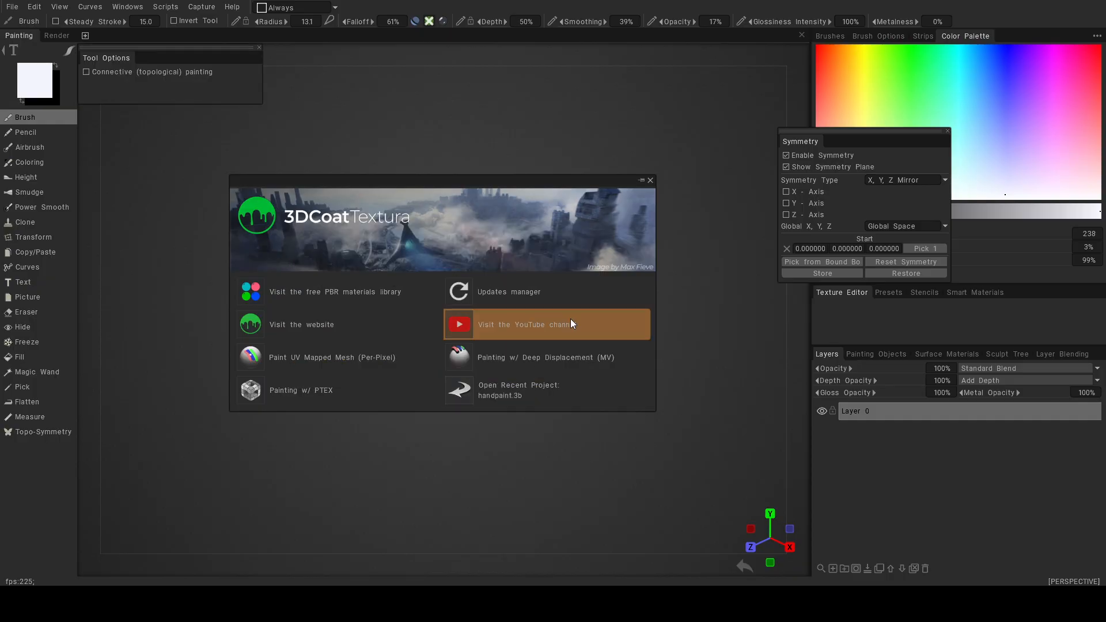
{"action": "left_click", "coordinate": [650, 180]}
{"action": "left_click", "coordinate": [19, 8]}
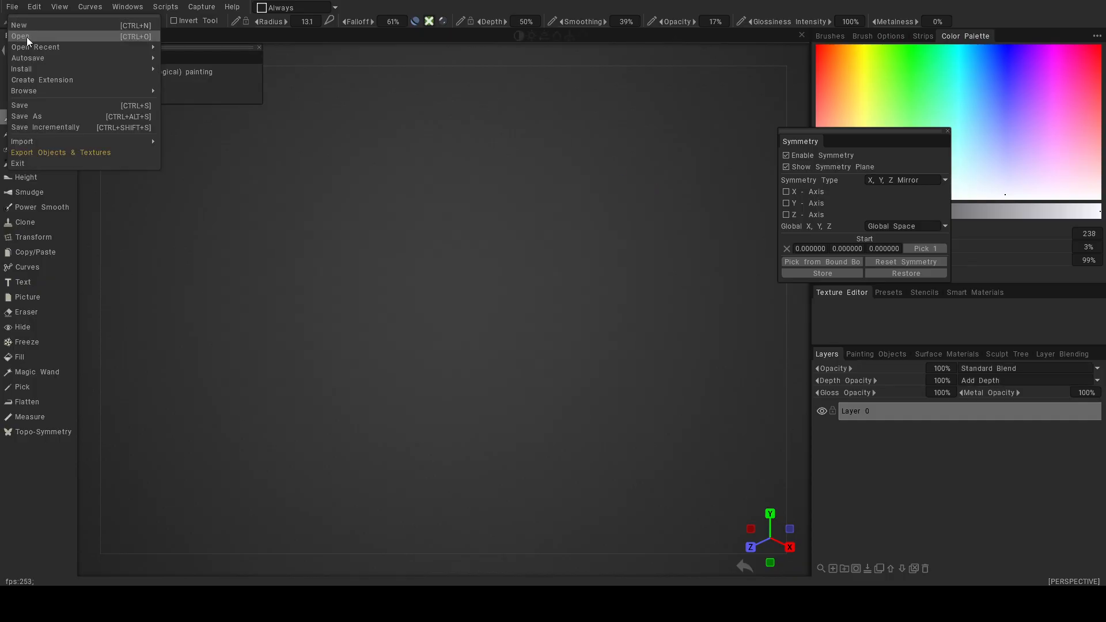
{"action": "mouse_move", "coordinate": [41, 47]}
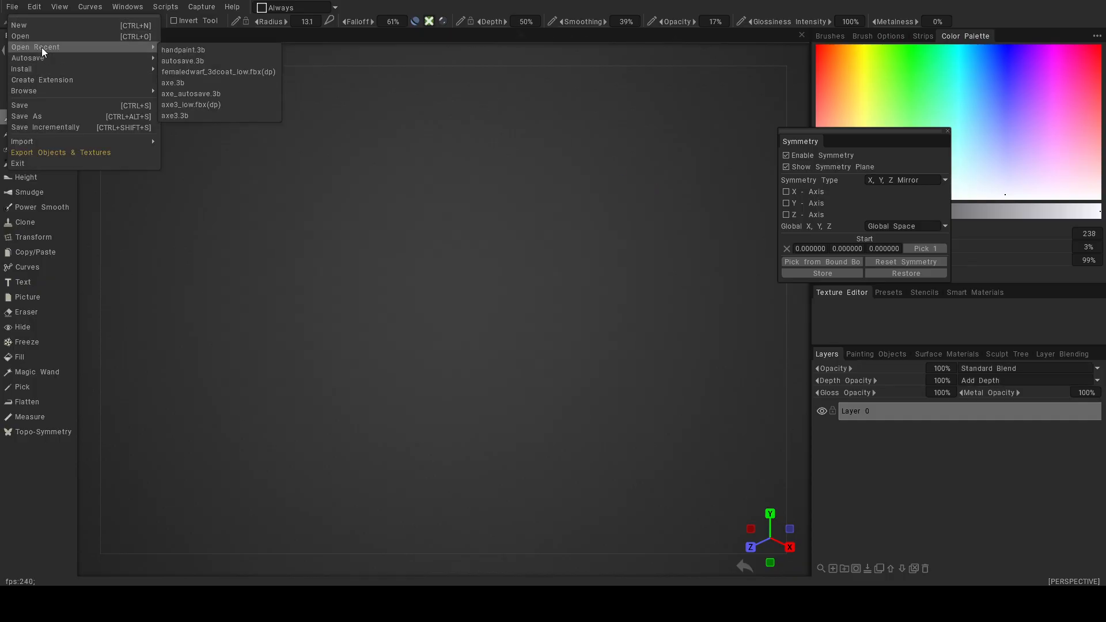
{"action": "left_click", "coordinate": [217, 52]}
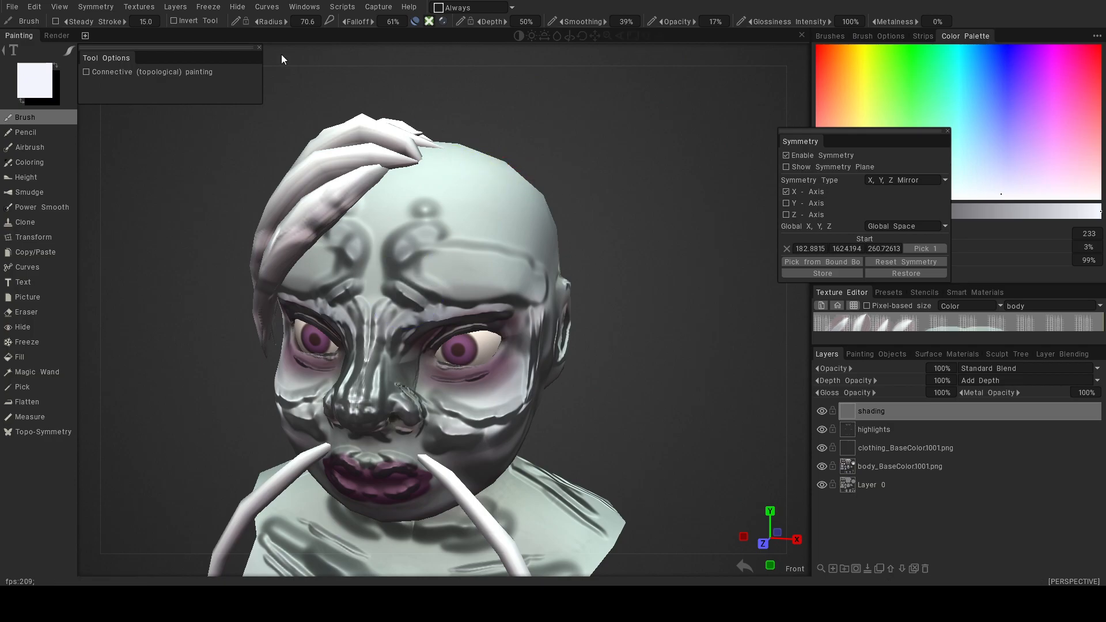
{"action": "left_click", "coordinate": [238, 6]}
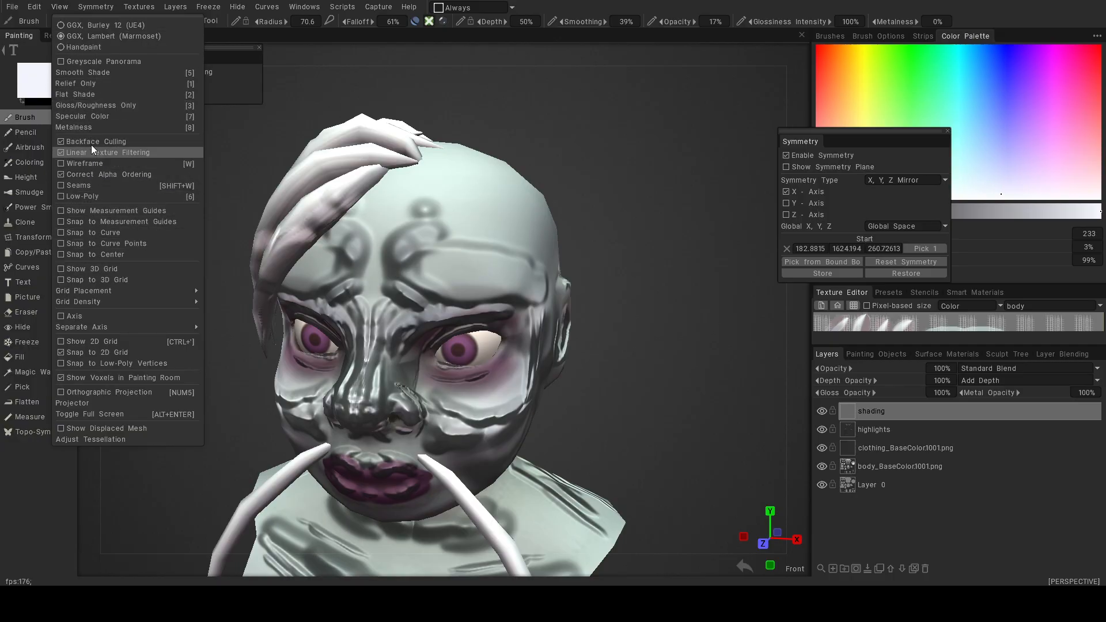
{"action": "left_click", "coordinate": [87, 94]}
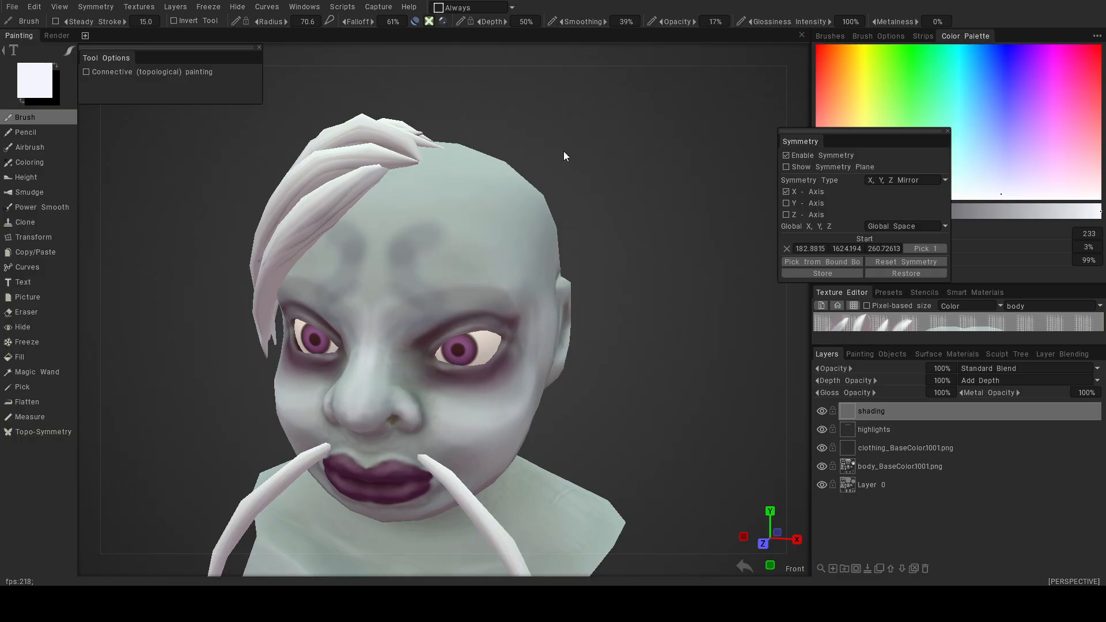
Set the brush colour to a dark blue-grey with hue 231, saturation 22% and lightness 22%, and close the Symmetry window.
{"action": "left_click", "coordinate": [49, 85]}
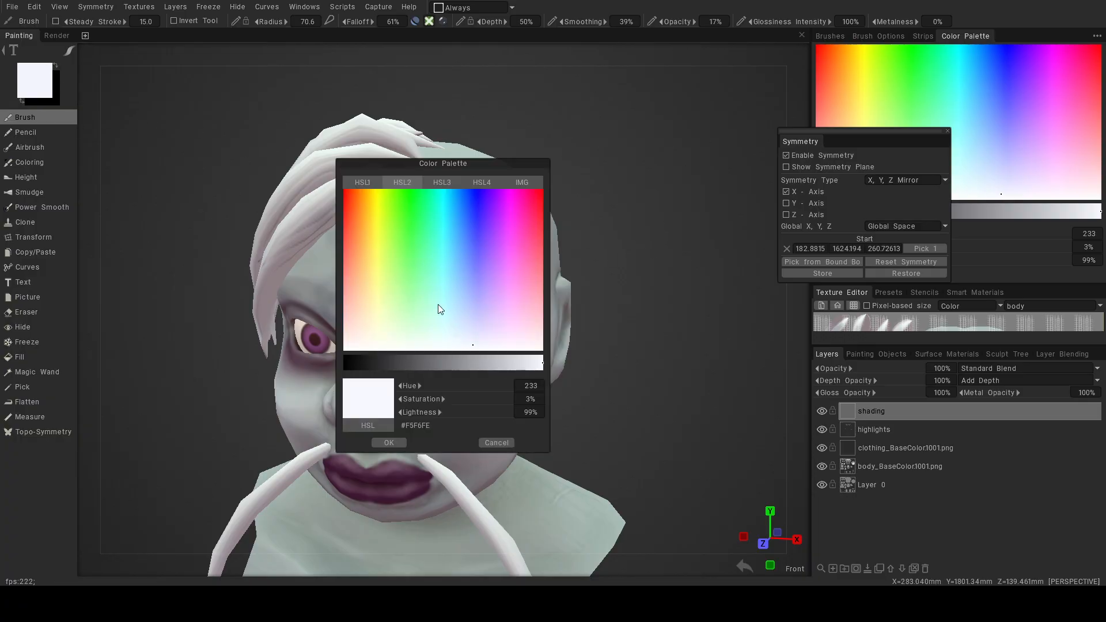
{"action": "left_click", "coordinate": [392, 362]}
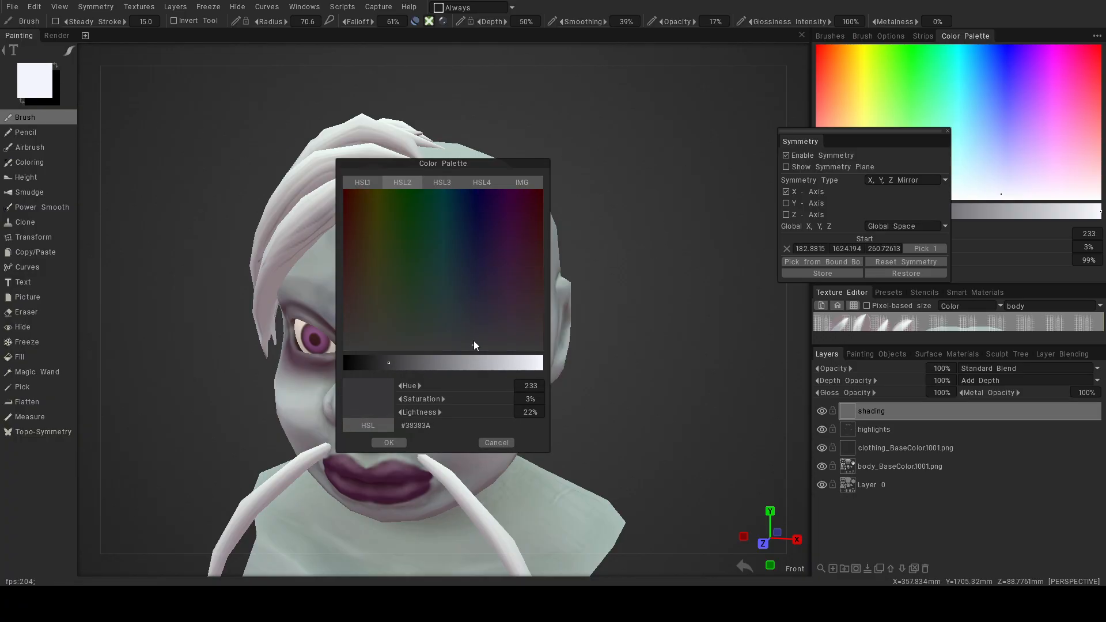
{"action": "left_click", "coordinate": [472, 315]}
{"action": "left_click", "coordinate": [389, 443]}
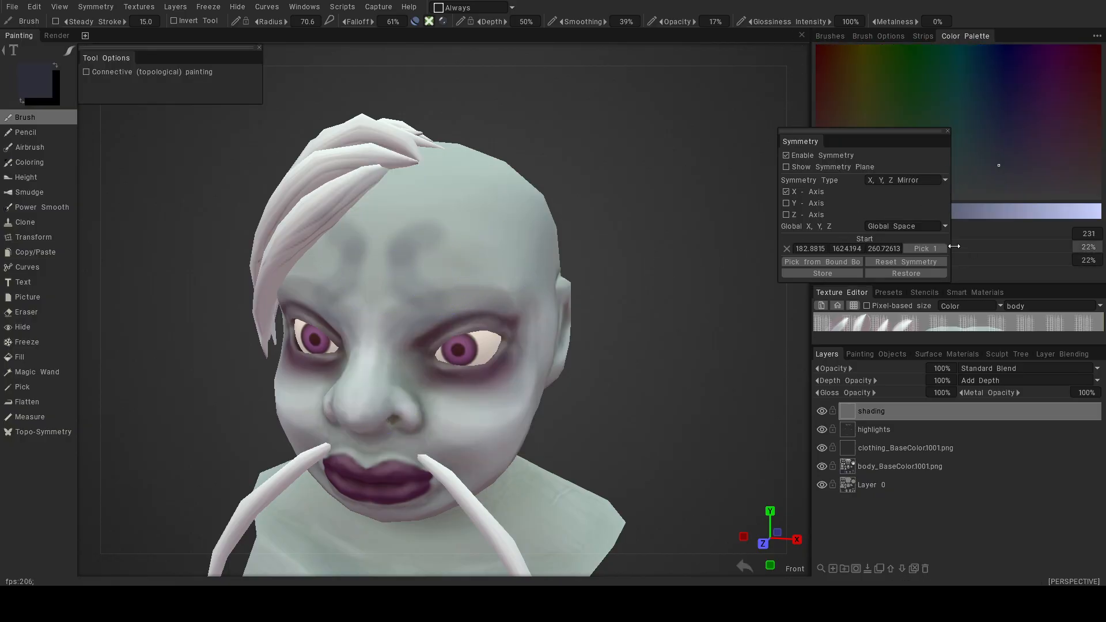
{"action": "left_click", "coordinate": [948, 132]}
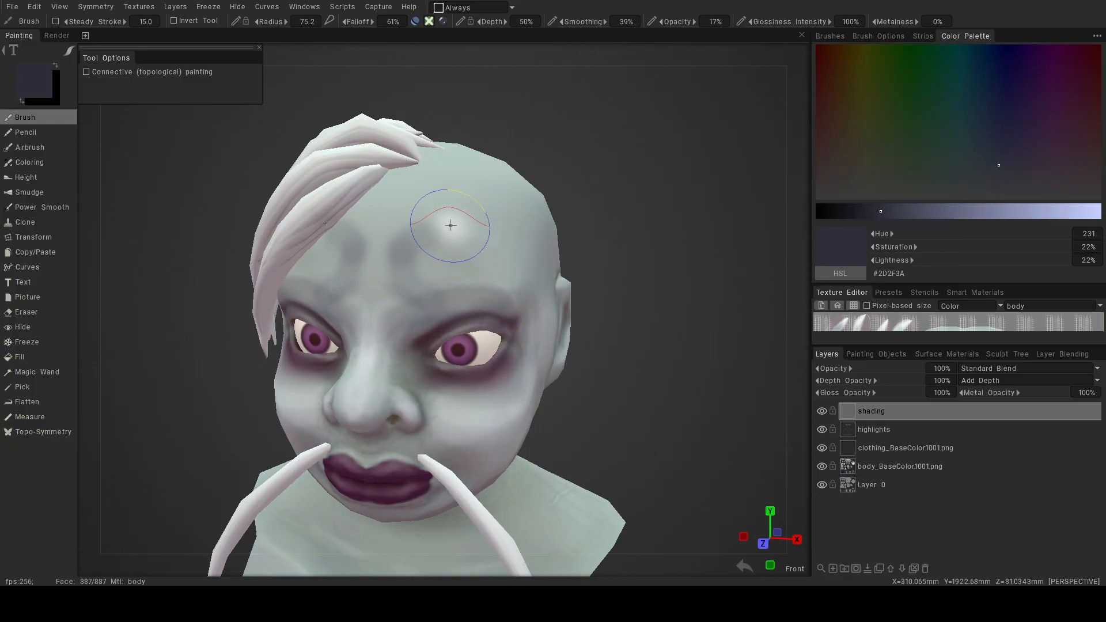
Enable colour painting for the brush, try a shading stroke across the forehead and undo it.
{"action": "left_click", "coordinate": [429, 22]}
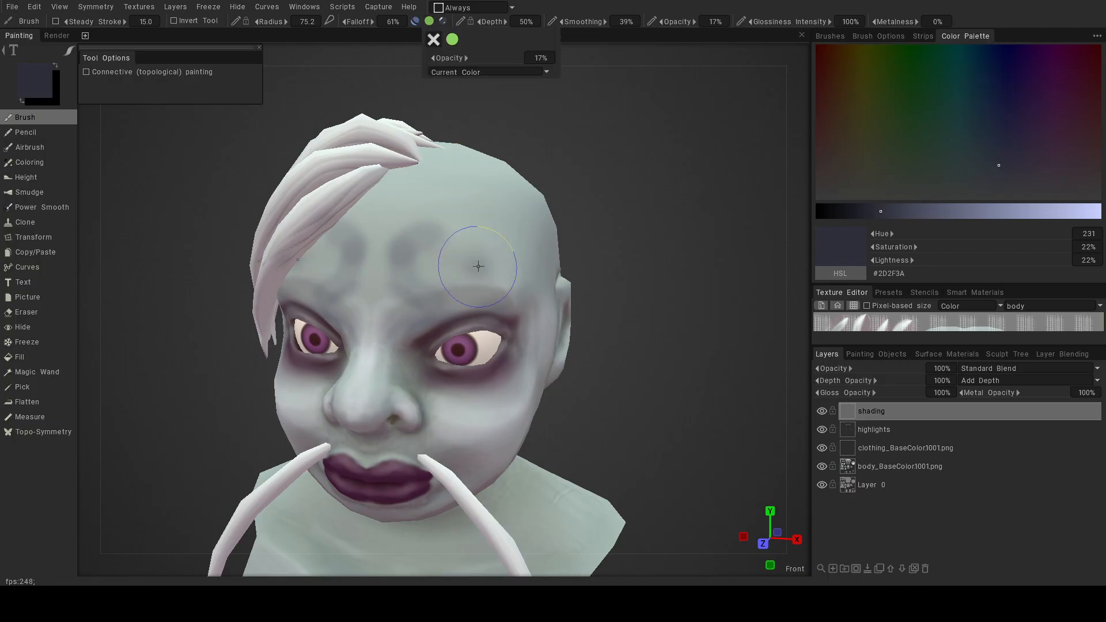
{"action": "mouse_move", "coordinate": [437, 255]}
{"action": "left_mouse_down"}
{"action": "mouse_move", "coordinate": [494, 237]}
{"action": "mouse_move", "coordinate": [496, 284]}
{"action": "mouse_move", "coordinate": [508, 282]}
{"action": "left_mouse_up"}
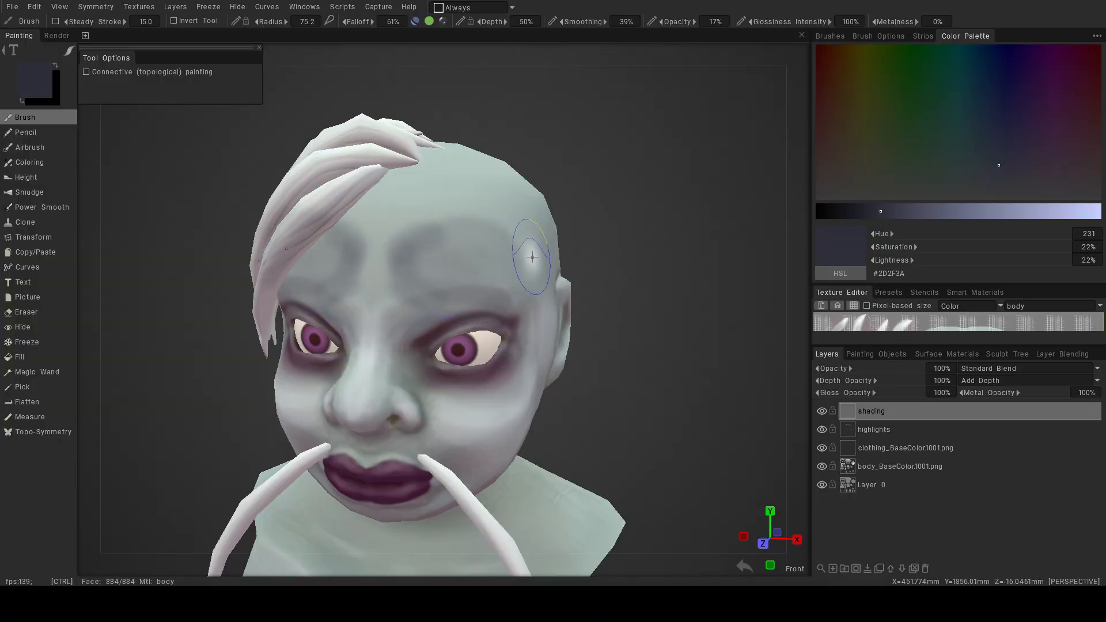
{"action": "key", "text": "ctrl+z"}
{"action": "mouse_move", "coordinate": [429, 24]}
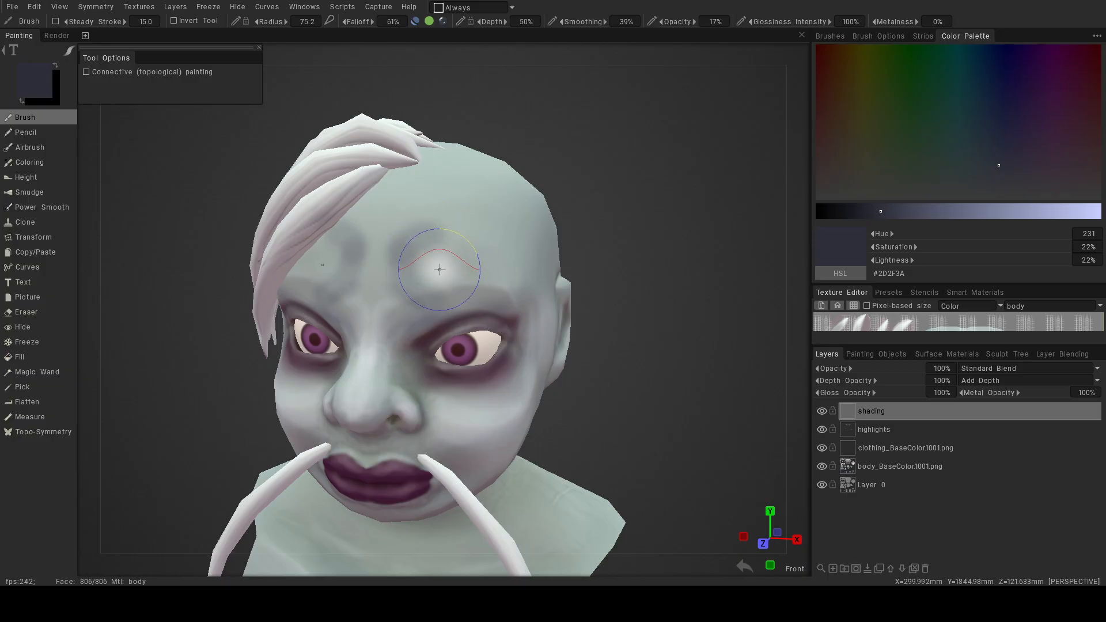
Blend away the dark shading marks on the forehead above the brows with Power Smooth.
{"action": "left_click", "coordinate": [48, 210]}
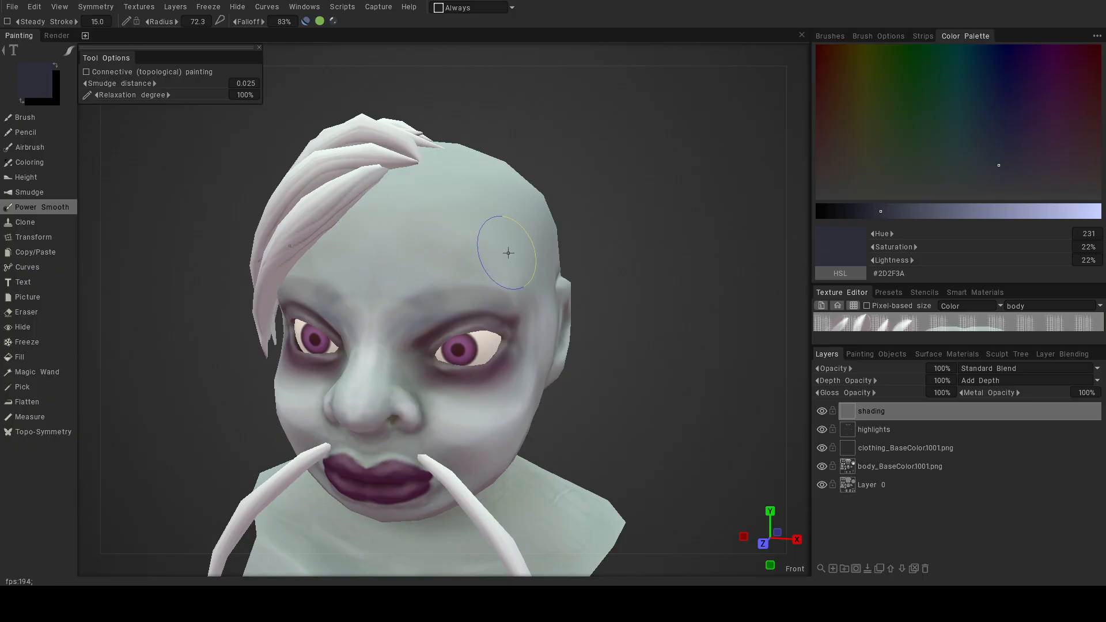
{"action": "mouse_move", "coordinate": [474, 269]}
{"action": "left_mouse_down"}
{"action": "mouse_move", "coordinate": [501, 271]}
{"action": "mouse_move", "coordinate": [497, 181]}
{"action": "mouse_move", "coordinate": [408, 266]}
{"action": "left_mouse_up"}
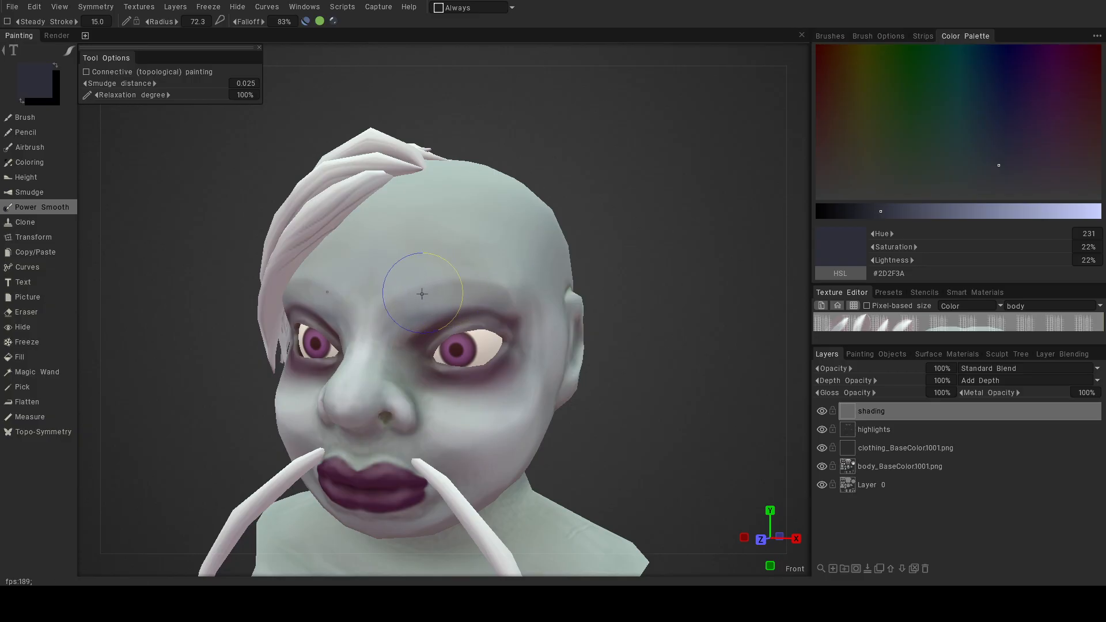
{"action": "mouse_move", "coordinate": [548, 276]}
{"action": "left_mouse_down", "text": "alt"}
{"action": "mouse_move", "coordinate": [417, 248]}
{"action": "mouse_move", "coordinate": [550, 250]}
{"action": "mouse_move", "coordinate": [508, 251]}
{"action": "left_mouse_up", "text": "alt"}
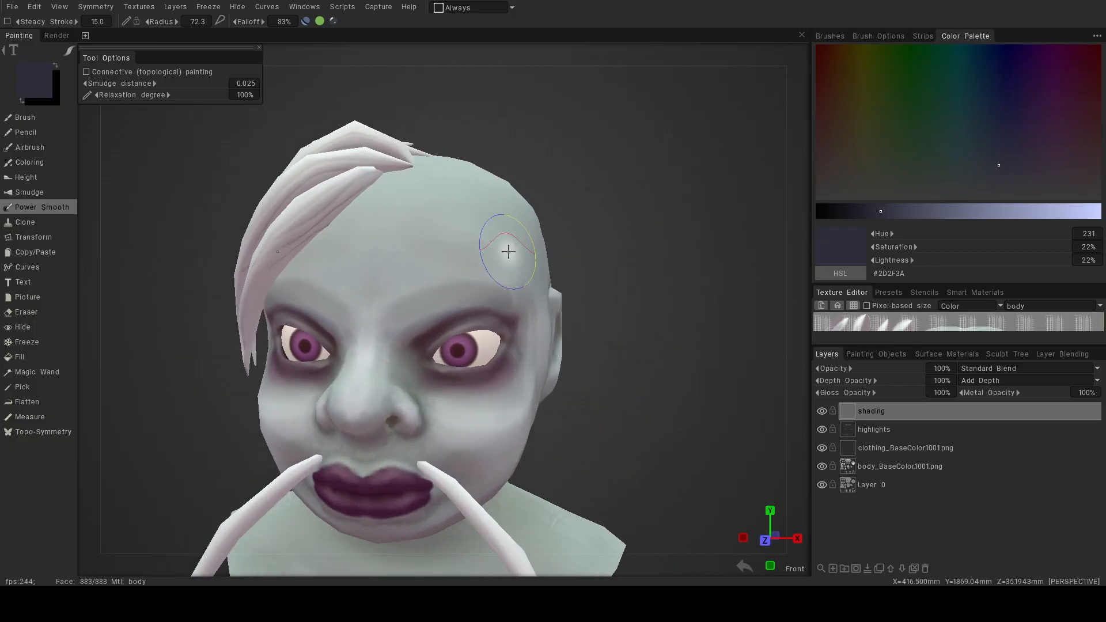
Paint soft blue-grey shading along the brow ridge above the eye with the Brush tool.
{"action": "left_click", "coordinate": [30, 117]}
{"action": "right_click_drag", "start_coordinate": [469, 314], "coordinate": [489, 310], "text": "alt"}
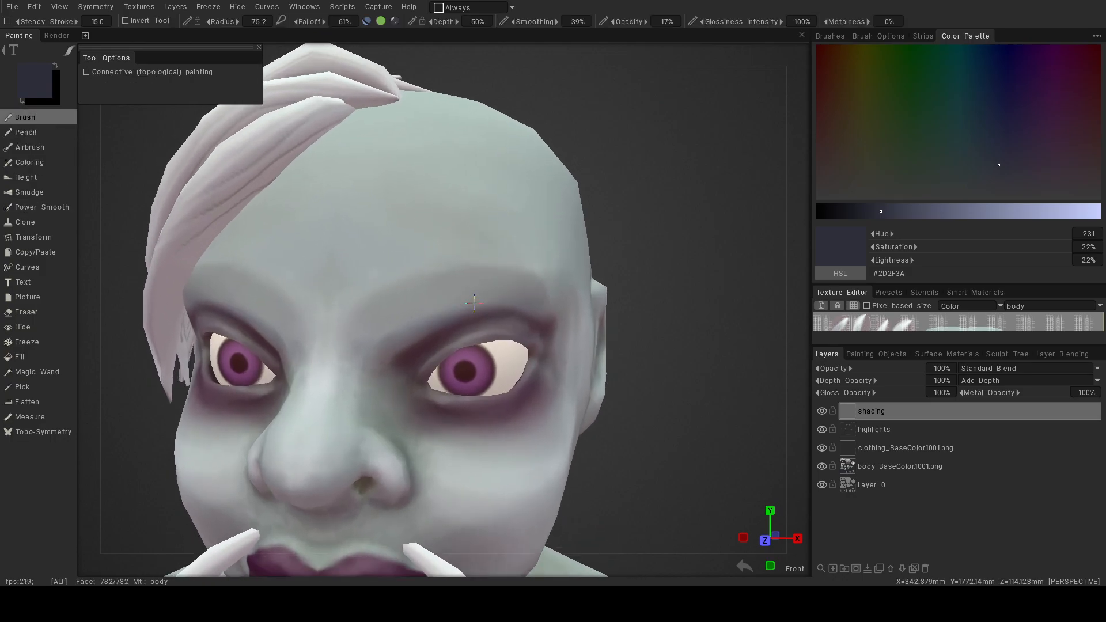
{"action": "left_click_drag", "start_coordinate": [488, 310], "coordinate": [451, 275], "text": "alt"}
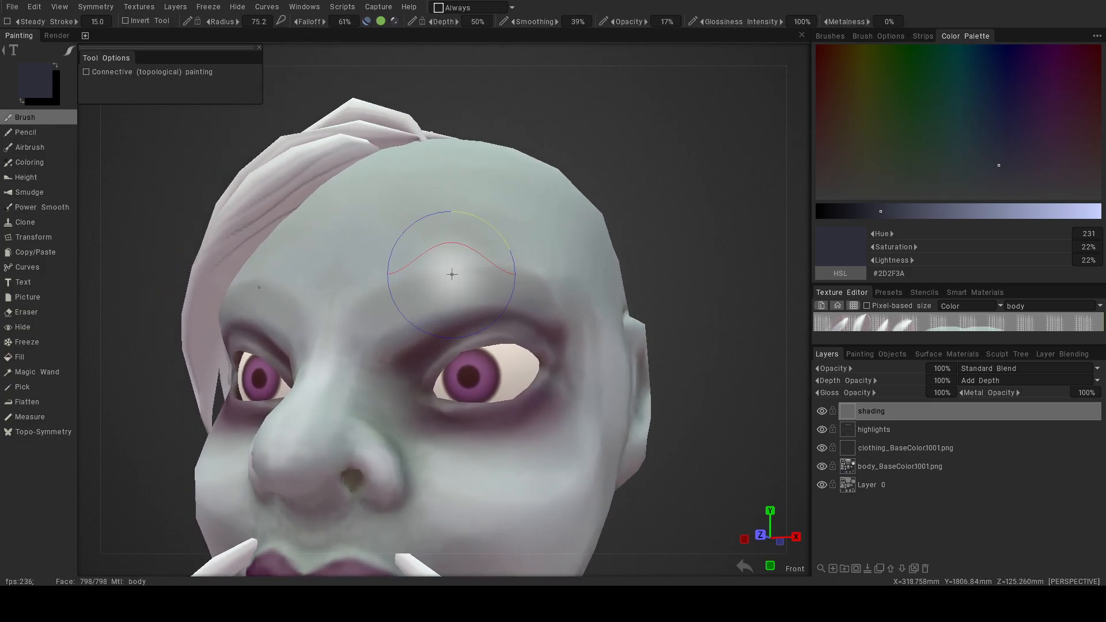
{"action": "mouse_move", "coordinate": [596, 397]}
{"action": "left_mouse_down"}
{"action": "mouse_move", "coordinate": [527, 321]}
{"action": "mouse_move", "coordinate": [370, 353]}
{"action": "left_mouse_up"}
{"action": "left_click_drag", "start_coordinate": [485, 298], "coordinate": [449, 310]}
{"action": "mouse_move", "coordinate": [523, 347]}
{"action": "left_mouse_down", "text": "alt"}
{"action": "mouse_move", "coordinate": [546, 314]}
{"action": "mouse_move", "coordinate": [569, 310]}
{"action": "left_mouse_up", "text": "alt"}
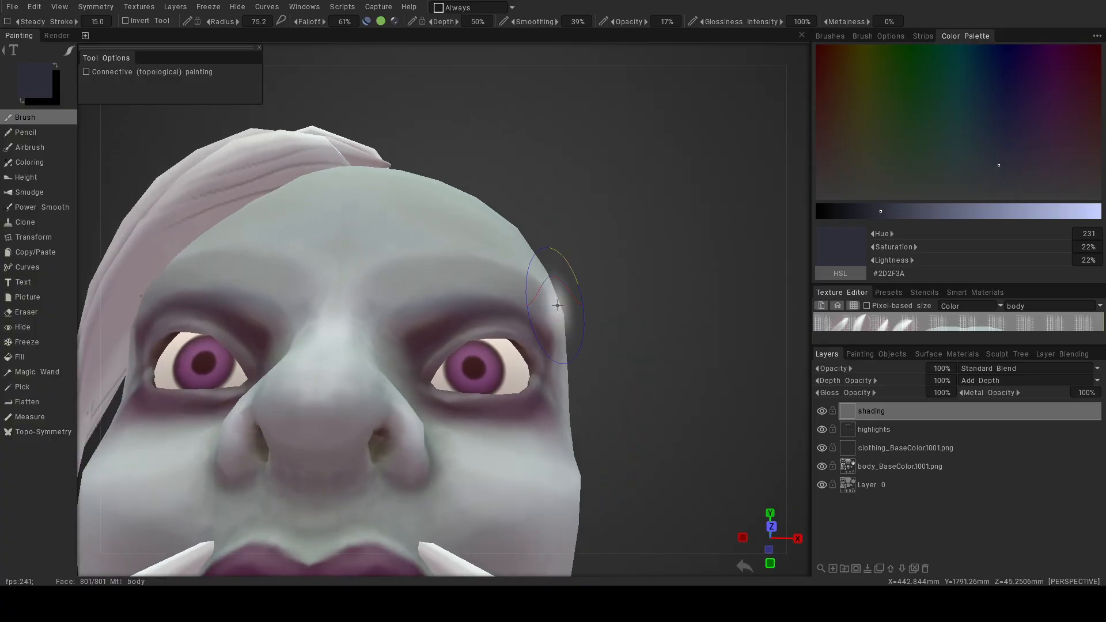
Deepen the shading on the underside of the brow toward the bridge of the nose.
{"action": "left_click_drag", "start_coordinate": [492, 304], "coordinate": [467, 280], "text": "alt"}
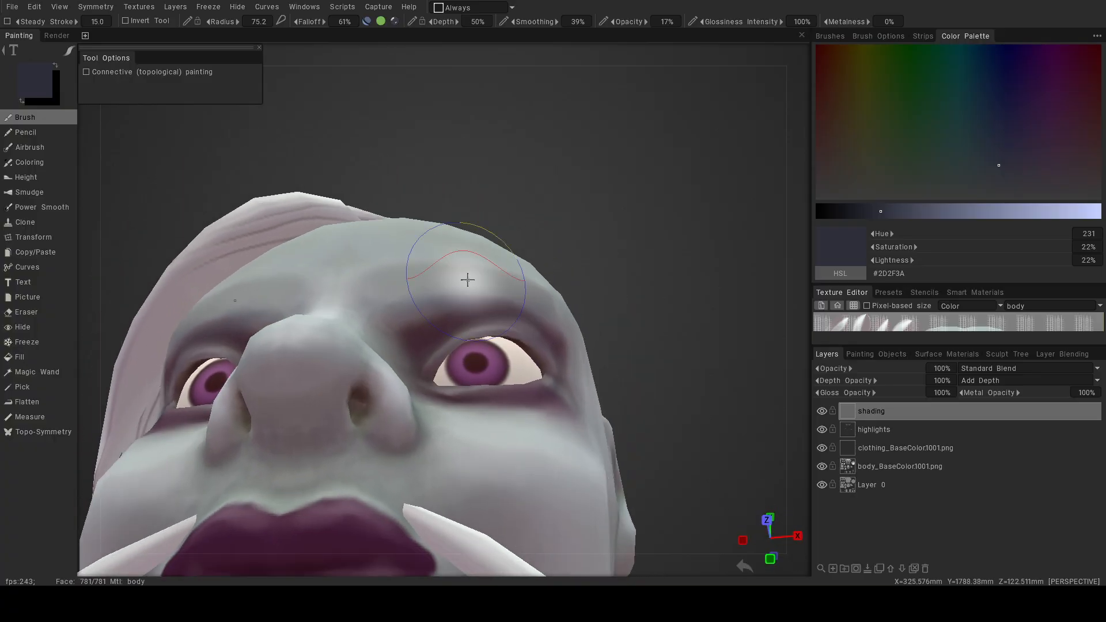
{"action": "mouse_move", "coordinate": [375, 364]}
{"action": "left_mouse_down"}
{"action": "mouse_move", "coordinate": [427, 302]}
{"action": "mouse_move", "coordinate": [390, 309]}
{"action": "left_mouse_up"}
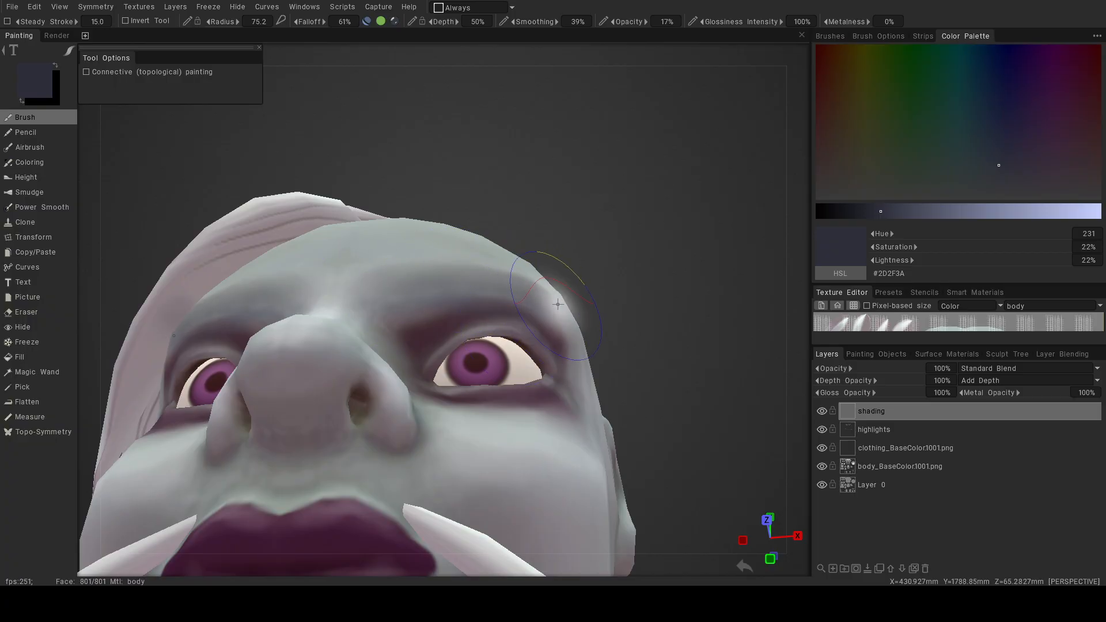
{"action": "left_click_drag", "start_coordinate": [556, 305], "coordinate": [593, 397], "text": "alt"}
{"action": "right_click_drag", "start_coordinate": [593, 397], "coordinate": [608, 436], "text": "alt"}
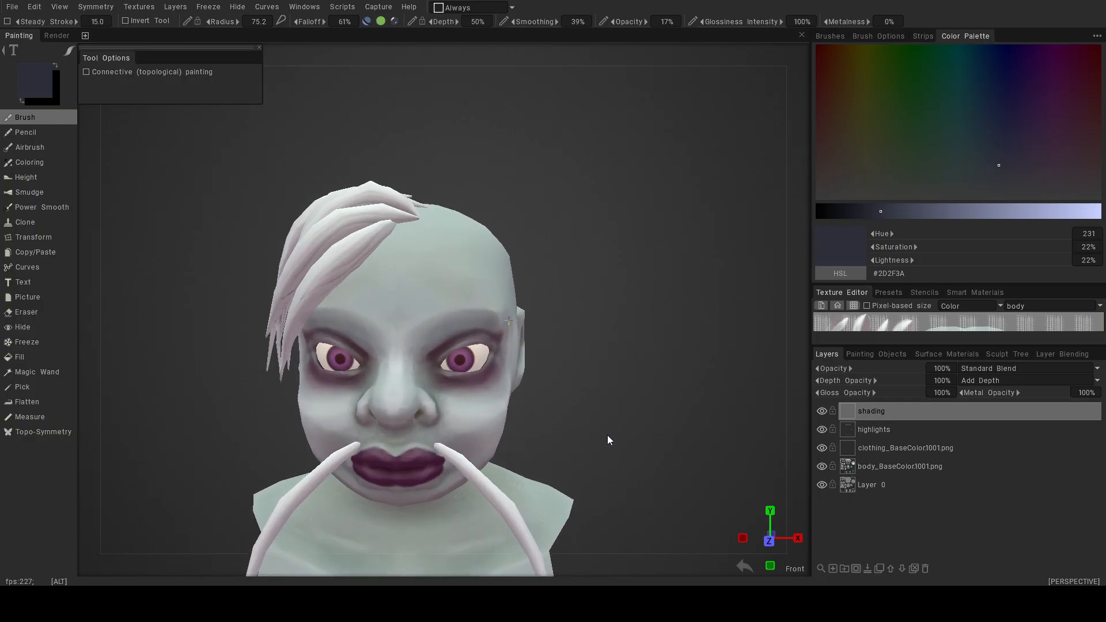
Show the goggles_low.001 object on the character's head and view the face from the front.
{"action": "left_click", "coordinate": [866, 354]}
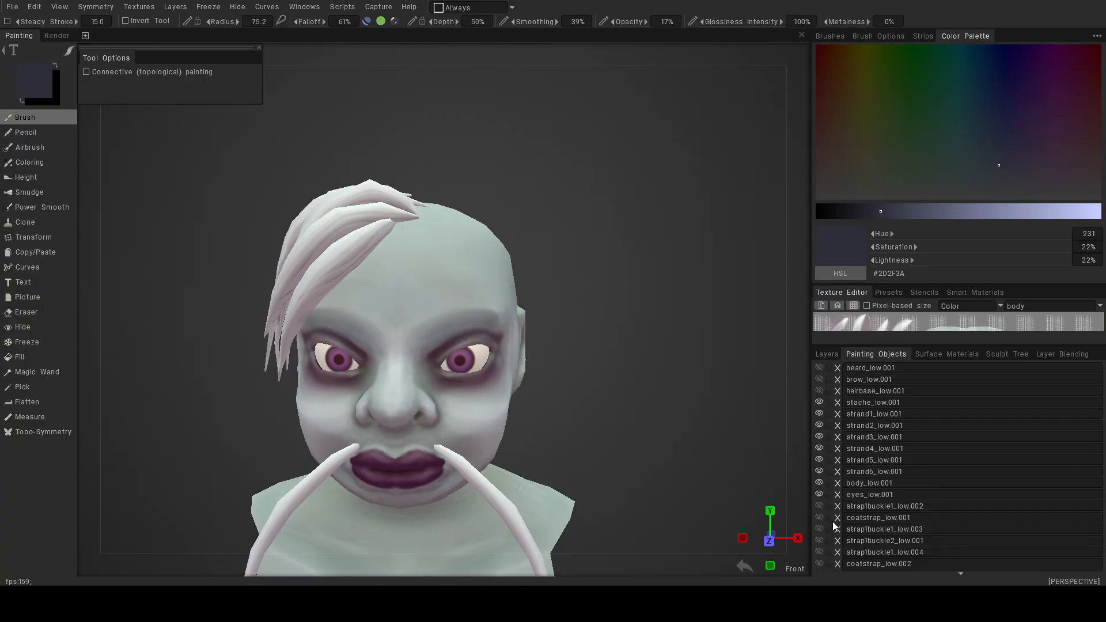
{"action": "scroll", "coordinate": [832, 521], "scroll_direction": "down", "scroll_amount": 6}
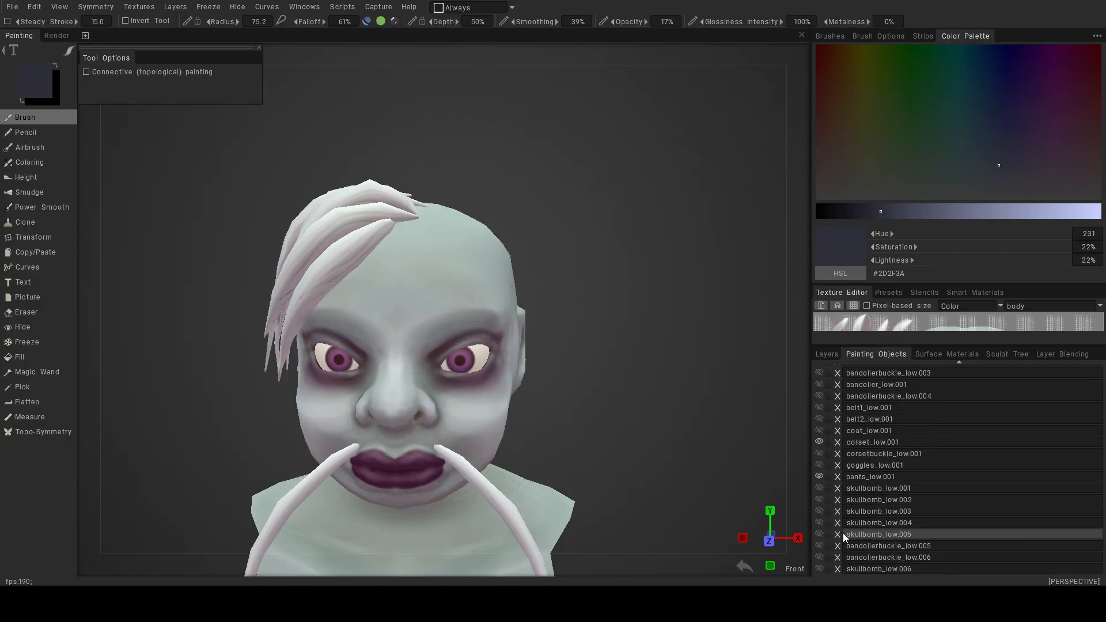
{"action": "left_click_drag", "start_coordinate": [675, 426], "coordinate": [652, 451], "text": "alt"}
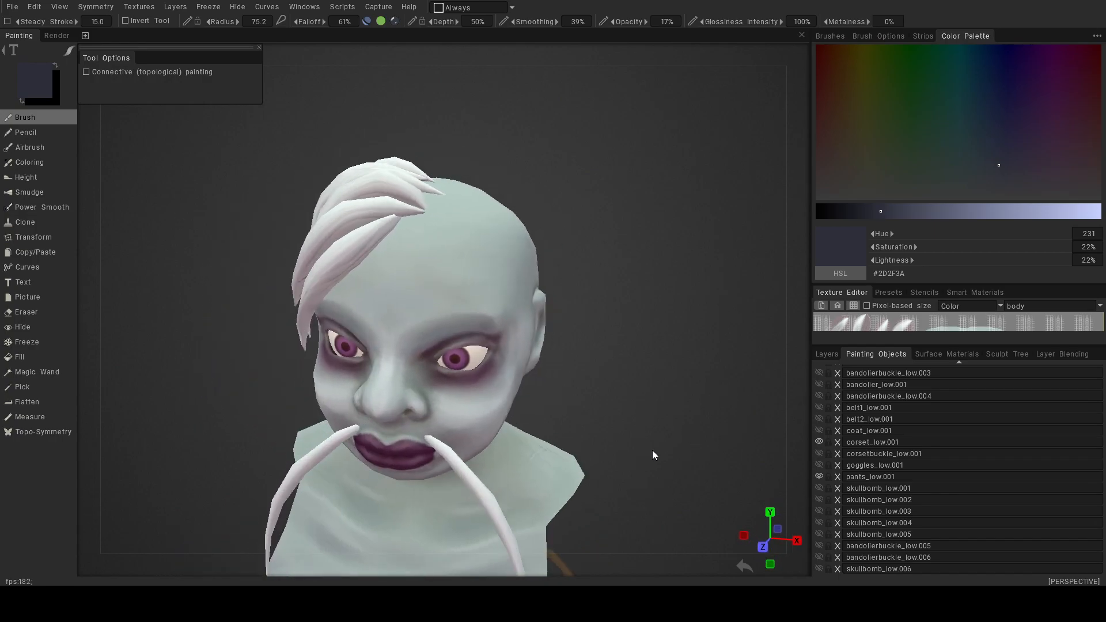
{"action": "left_click", "coordinate": [819, 465]}
{"action": "left_click_drag", "start_coordinate": [596, 403], "coordinate": [655, 392], "text": "alt"}
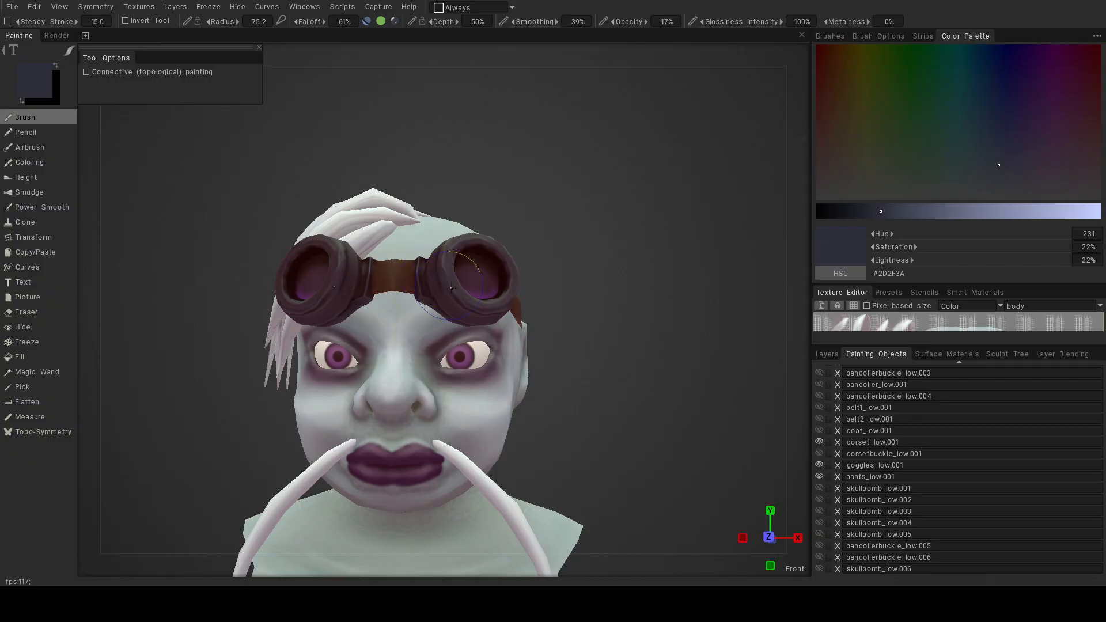
{"action": "left_click_drag", "start_coordinate": [447, 236], "coordinate": [453, 243]}
{"action": "left_click", "coordinate": [465, 311]}
{"action": "key", "text": "ctrl+z"}
{"action": "key", "text": "ctrl+z"}
Lock the goggles against painting and brush soft shading onto the forehead beneath them at a radius of 103.
{"action": "left_click_drag", "start_coordinate": [565, 299], "coordinate": [565, 331]}
{"action": "scroll", "coordinate": [565, 330], "scroll_direction": "up", "scroll_amount": 5}
{"action": "right_click_drag", "start_coordinate": [383, 300], "coordinate": [408, 300]}
{"action": "mouse_move", "coordinate": [410, 278]}
{"action": "left_mouse_down"}
{"action": "mouse_move", "coordinate": [397, 271]}
{"action": "mouse_move", "coordinate": [373, 290]}
{"action": "mouse_move", "coordinate": [397, 301]}
{"action": "mouse_move", "coordinate": [412, 277]}
{"action": "mouse_move", "coordinate": [383, 265]}
{"action": "left_mouse_up"}
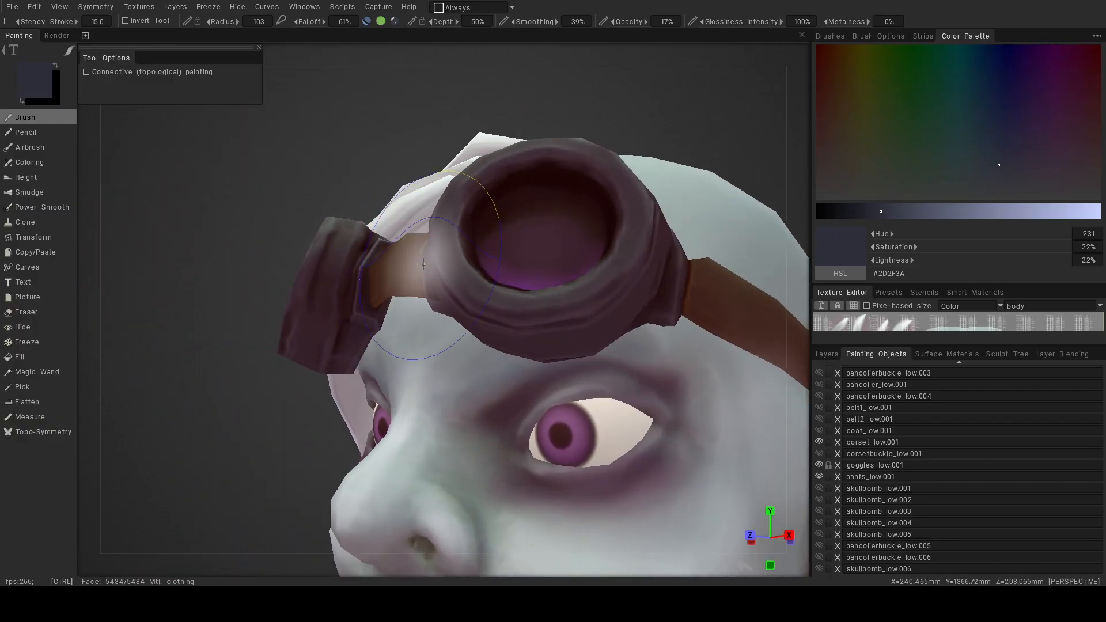
Examine the goggles and the forehead shading around them from the front, the sides, above and at full-body distance.
{"action": "left_click_drag", "start_coordinate": [650, 276], "coordinate": [637, 317], "text": "alt"}
{"action": "left_click_drag", "start_coordinate": [620, 277], "coordinate": [428, 357], "text": "alt"}
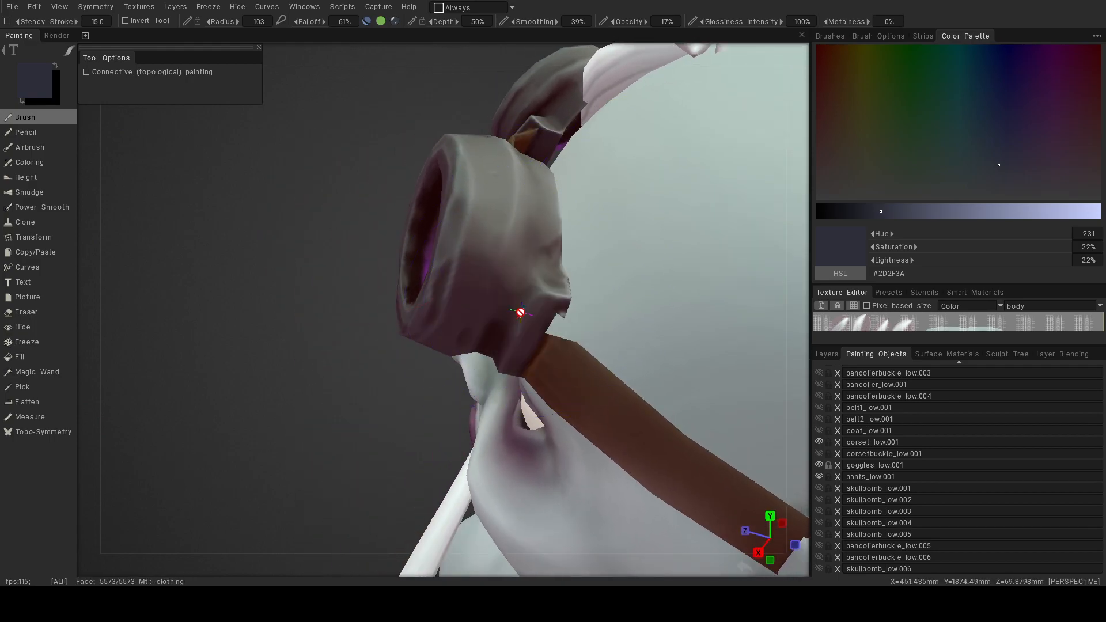
{"action": "left_click_drag", "start_coordinate": [531, 316], "coordinate": [605, 312], "text": "alt"}
{"action": "right_click_drag", "start_coordinate": [600, 312], "coordinate": [546, 292], "text": "alt"}
{"action": "left_click_drag", "start_coordinate": [546, 292], "coordinate": [462, 337], "text": "alt"}
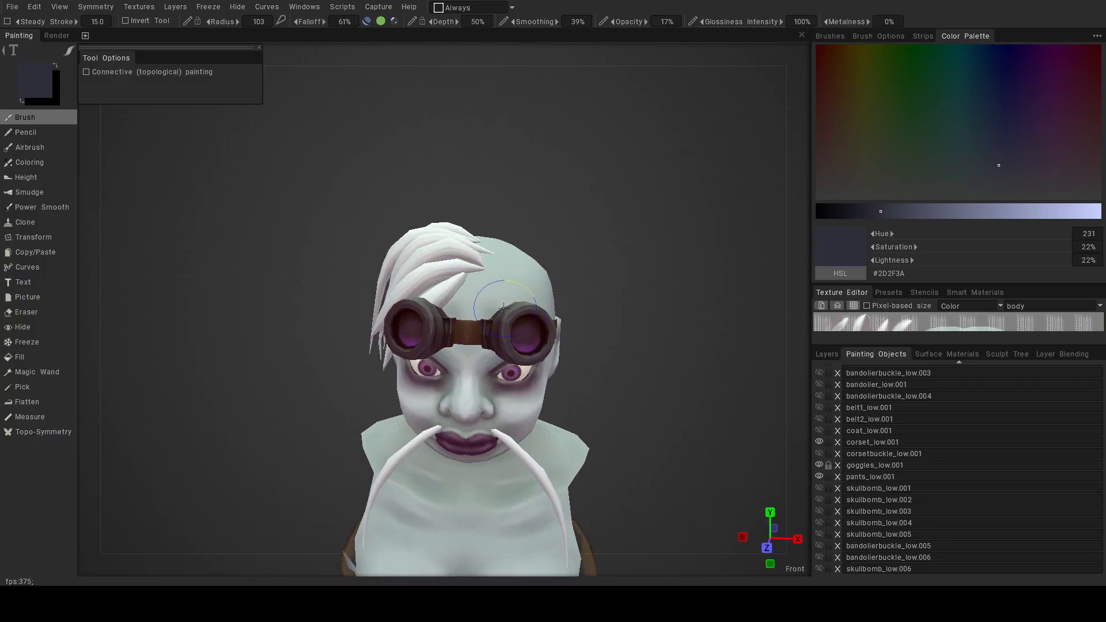
{"action": "left_click_drag", "start_coordinate": [516, 305], "coordinate": [546, 305], "text": "alt"}
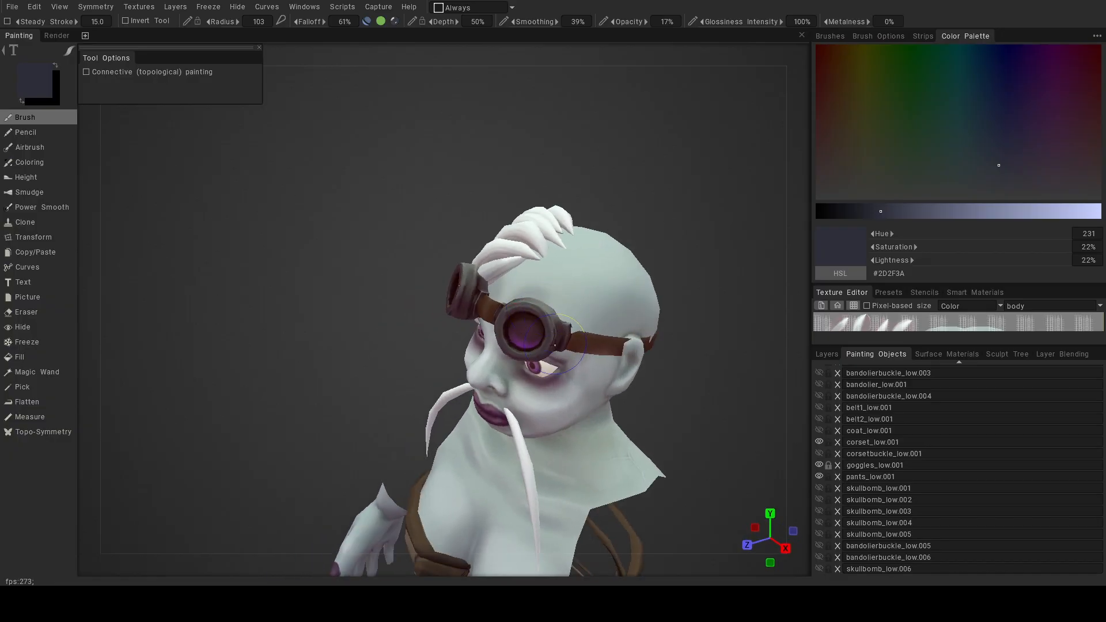
{"action": "left_click_drag", "start_coordinate": [597, 361], "coordinate": [703, 286], "text": "alt"}
{"action": "middle_click_drag", "start_coordinate": [595, 311], "coordinate": [442, 311], "text": "alt"}
{"action": "right_click_drag", "start_coordinate": [442, 312], "coordinate": [468, 343], "text": "alt"}
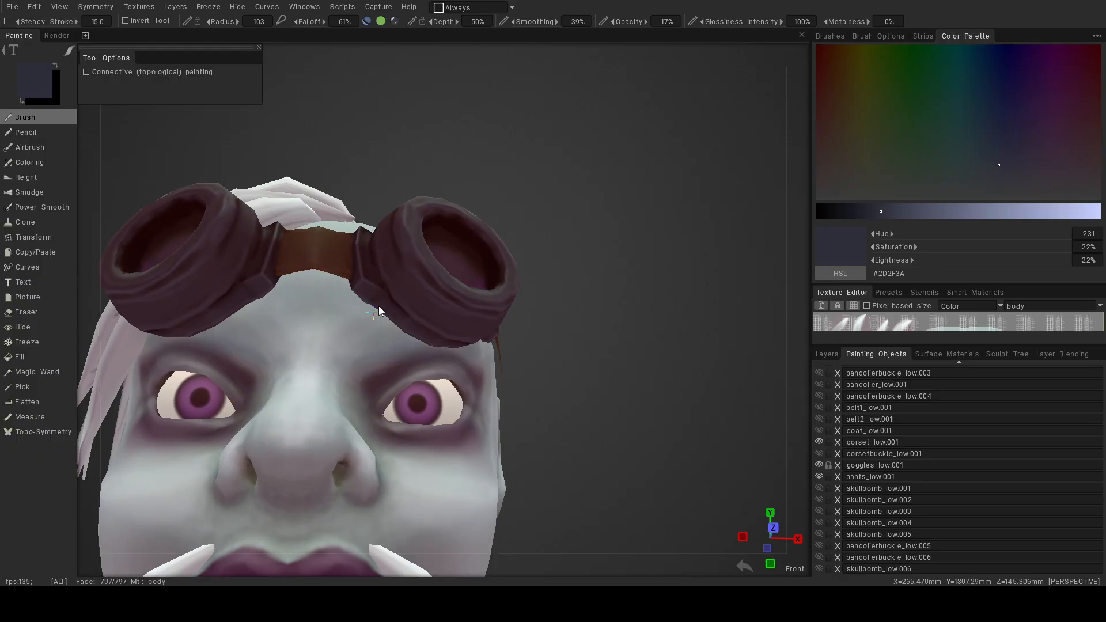
{"action": "left_click_drag", "start_coordinate": [363, 314], "coordinate": [378, 326], "text": "alt"}
{"action": "left_click_drag", "start_coordinate": [482, 335], "coordinate": [522, 328], "text": "alt"}
{"action": "left_click_drag", "start_coordinate": [653, 355], "coordinate": [546, 395], "text": "alt"}
{"action": "mouse_move", "coordinate": [622, 314]}
{"action": "left_mouse_down", "text": "alt"}
{"action": "mouse_move", "coordinate": [741, 228]}
{"action": "mouse_move", "coordinate": [671, 308]}
{"action": "left_mouse_up", "text": "alt"}
{"action": "left_click_drag", "start_coordinate": [448, 160], "coordinate": [701, 197], "text": "alt"}
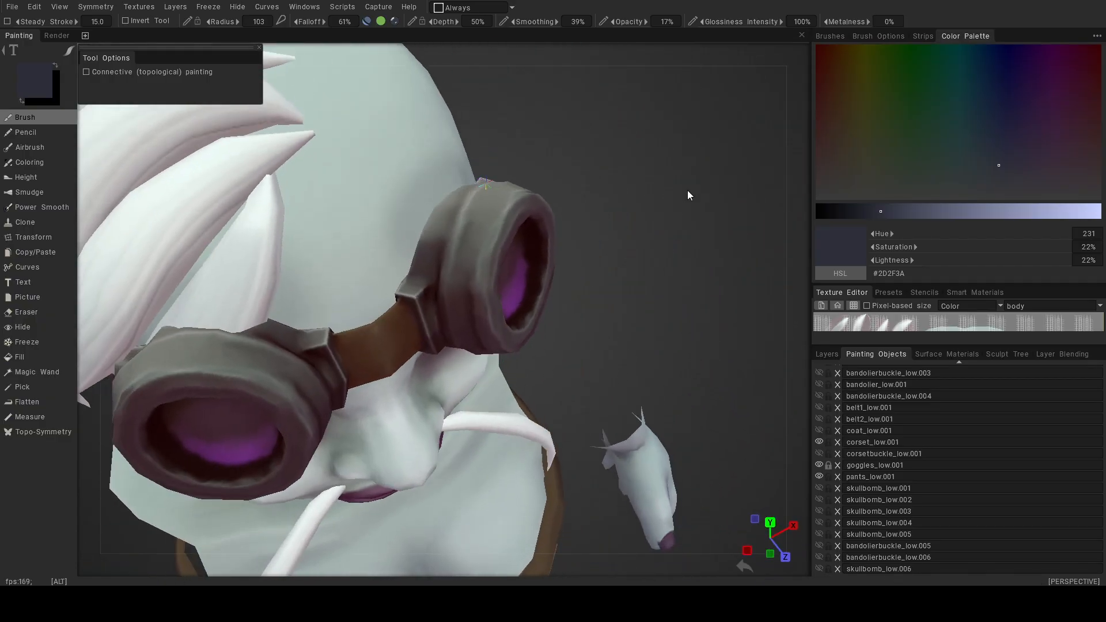
{"action": "left_click_drag", "start_coordinate": [412, 324], "coordinate": [452, 280], "text": "alt"}
{"action": "mouse_move", "coordinate": [410, 230]}
{"action": "left_mouse_down", "text": "alt"}
{"action": "mouse_move", "coordinate": [468, 315]}
{"action": "mouse_move", "coordinate": [387, 222]}
{"action": "left_mouse_up", "text": "alt"}
{"action": "right_click_drag", "start_coordinate": [387, 221], "coordinate": [424, 282], "text": "alt"}
{"action": "left_click_drag", "start_coordinate": [423, 282], "coordinate": [402, 270], "text": "alt"}
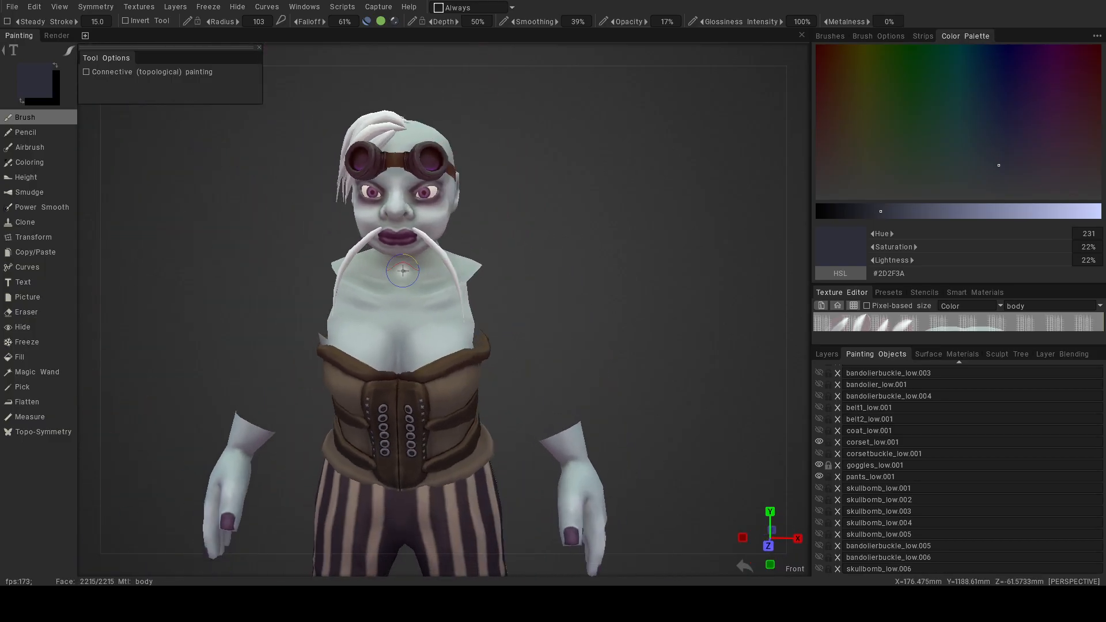
{"action": "left_click_drag", "start_coordinate": [606, 323], "coordinate": [415, 349], "text": "alt"}
Hide the goggles and blend the shading across the forehead and temple with Power Smooth.
{"action": "left_click", "coordinate": [819, 466]}
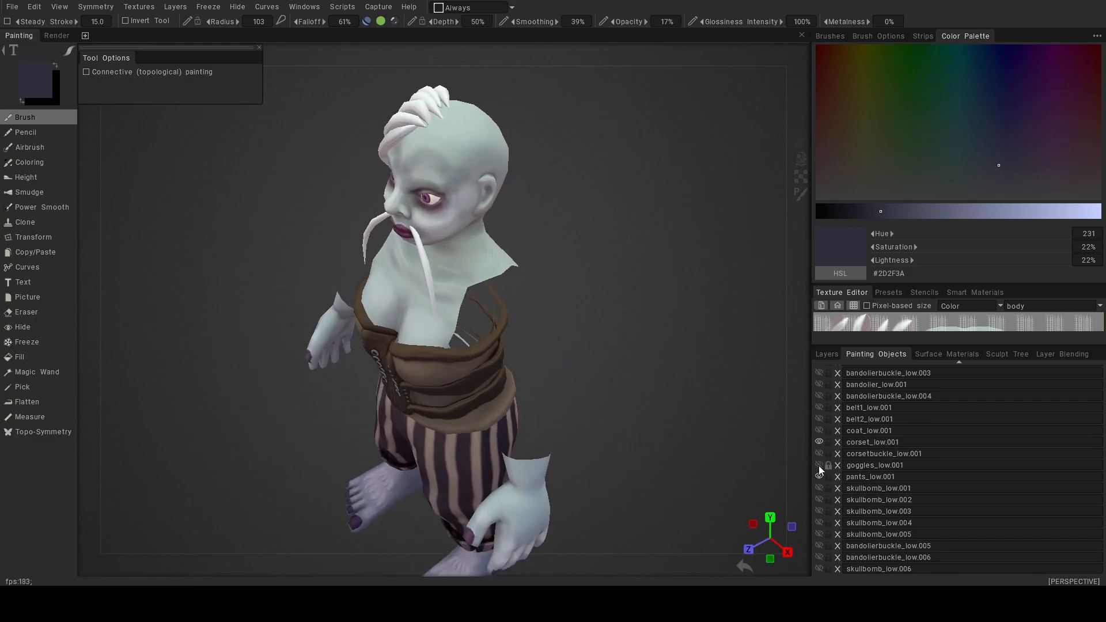
{"action": "left_click_drag", "start_coordinate": [477, 246], "coordinate": [539, 225], "text": "alt"}
{"action": "middle_click_drag", "start_coordinate": [538, 225], "coordinate": [531, 348], "text": "alt"}
{"action": "mouse_move", "coordinate": [531, 349]}
{"action": "right_mouse_down", "text": "alt"}
{"action": "mouse_move", "coordinate": [535, 370]}
{"action": "mouse_move", "coordinate": [432, 328]}
{"action": "right_mouse_up", "text": "alt"}
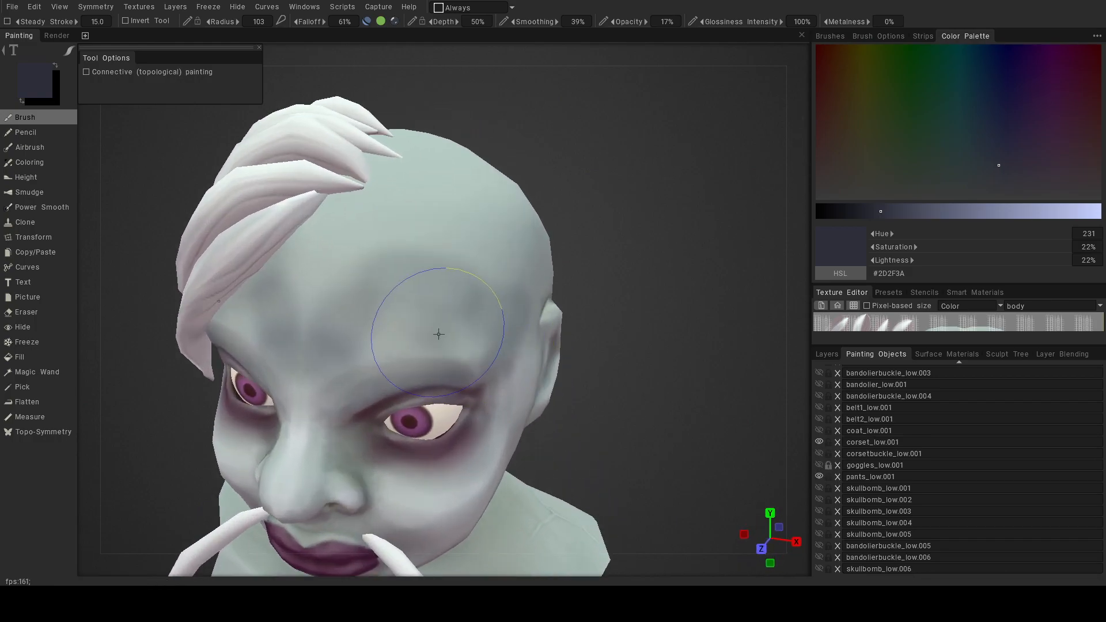
{"action": "left_click_drag", "start_coordinate": [492, 358], "coordinate": [483, 305], "text": "alt"}
{"action": "left_click", "coordinate": [60, 213]}
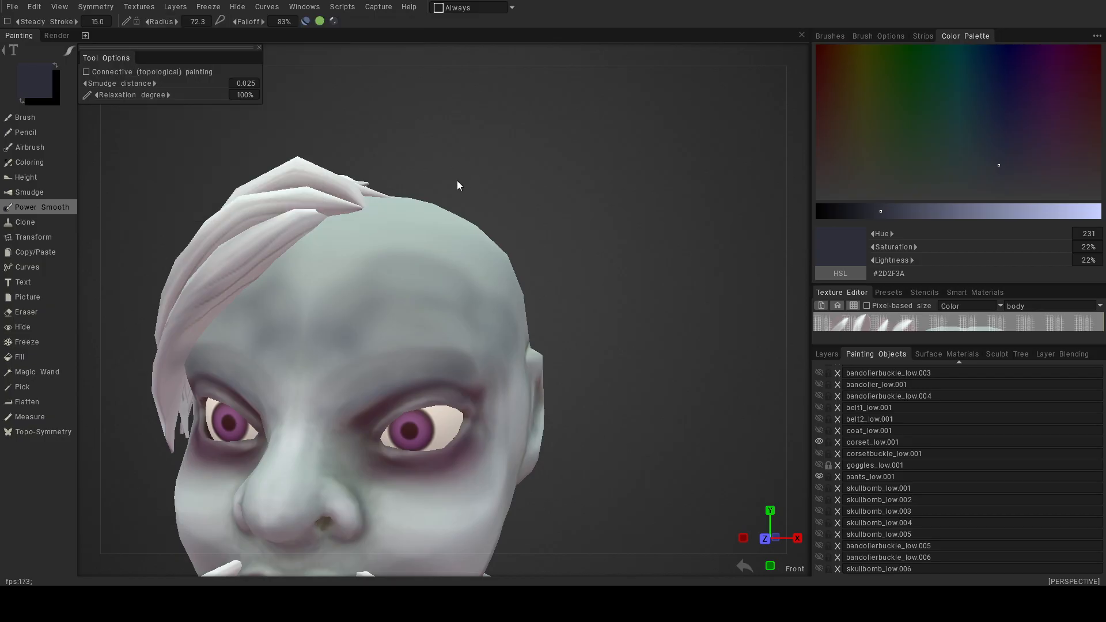
{"action": "mouse_move", "coordinate": [401, 315]}
{"action": "left_mouse_down"}
{"action": "mouse_move", "coordinate": [358, 336]}
{"action": "mouse_move", "coordinate": [382, 303]}
{"action": "mouse_move", "coordinate": [324, 323]}
{"action": "mouse_move", "coordinate": [385, 312]}
{"action": "mouse_move", "coordinate": [373, 287]}
{"action": "mouse_move", "coordinate": [316, 341]}
{"action": "mouse_move", "coordinate": [363, 313]}
{"action": "mouse_move", "coordinate": [498, 324]}
{"action": "left_mouse_up"}
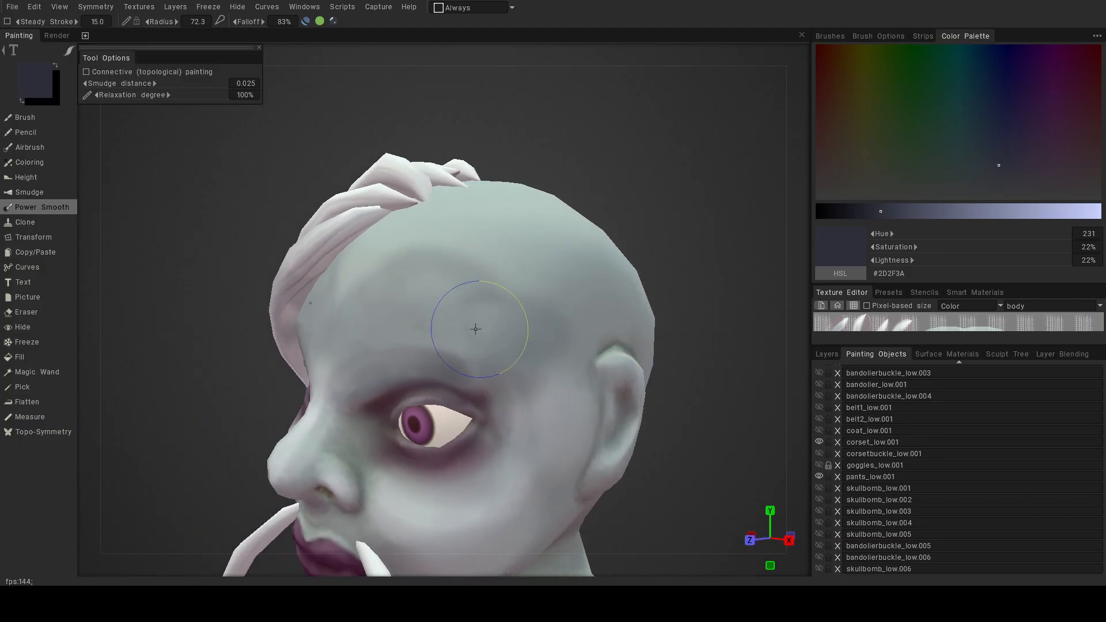
{"action": "left_click_drag", "start_coordinate": [417, 307], "coordinate": [565, 309], "text": "alt"}
{"action": "mouse_move", "coordinate": [345, 321]}
{"action": "left_mouse_down"}
{"action": "mouse_move", "coordinate": [328, 326]}
{"action": "mouse_move", "coordinate": [389, 275]}
{"action": "left_mouse_up"}
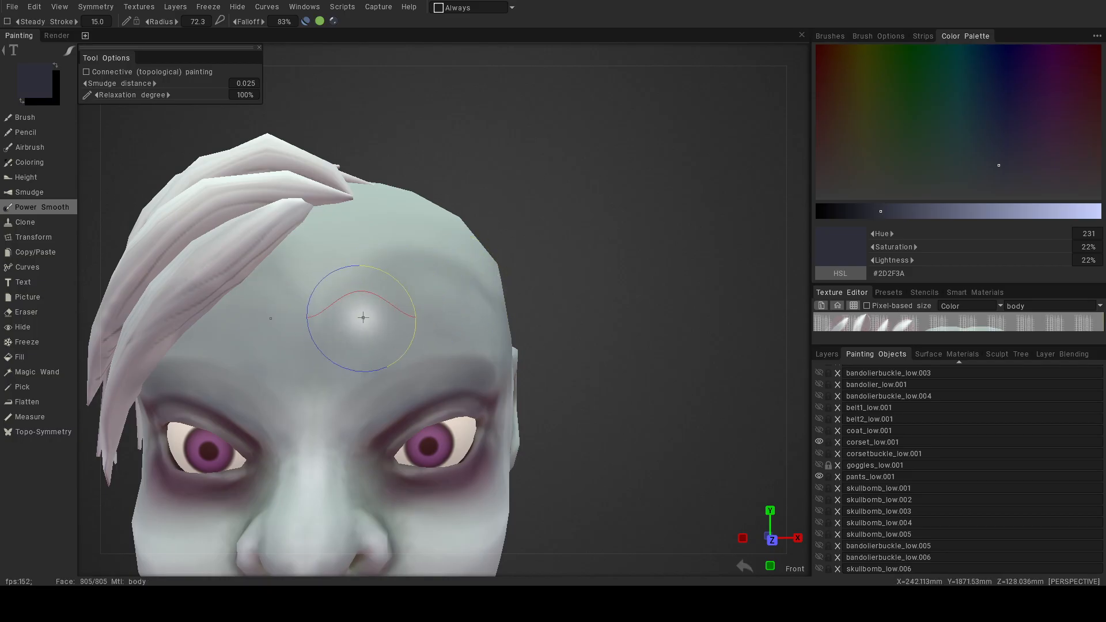
Show the goggles again together with the beard, brow and hair base objects.
{"action": "mouse_move", "coordinate": [563, 360]}
{"action": "left_mouse_down", "text": "alt"}
{"action": "mouse_move", "coordinate": [407, 359]}
{"action": "mouse_move", "coordinate": [576, 351]}
{"action": "left_mouse_up", "text": "alt"}
{"action": "right_click_drag", "start_coordinate": [575, 352], "coordinate": [487, 309], "text": "alt"}
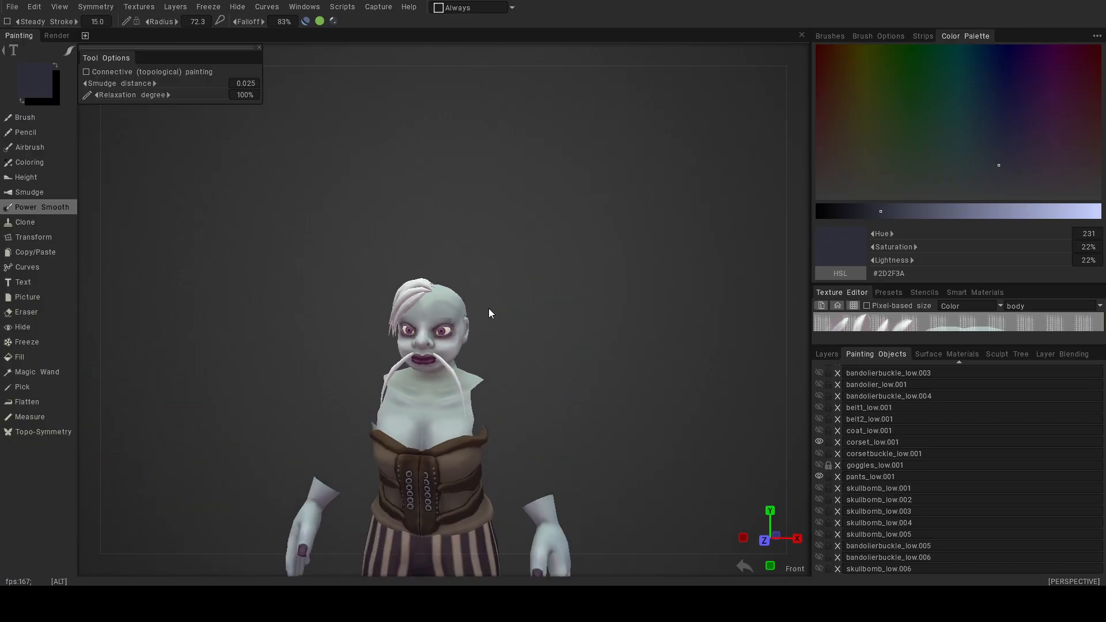
{"action": "left_click_drag", "start_coordinate": [487, 309], "coordinate": [522, 308], "text": "alt"}
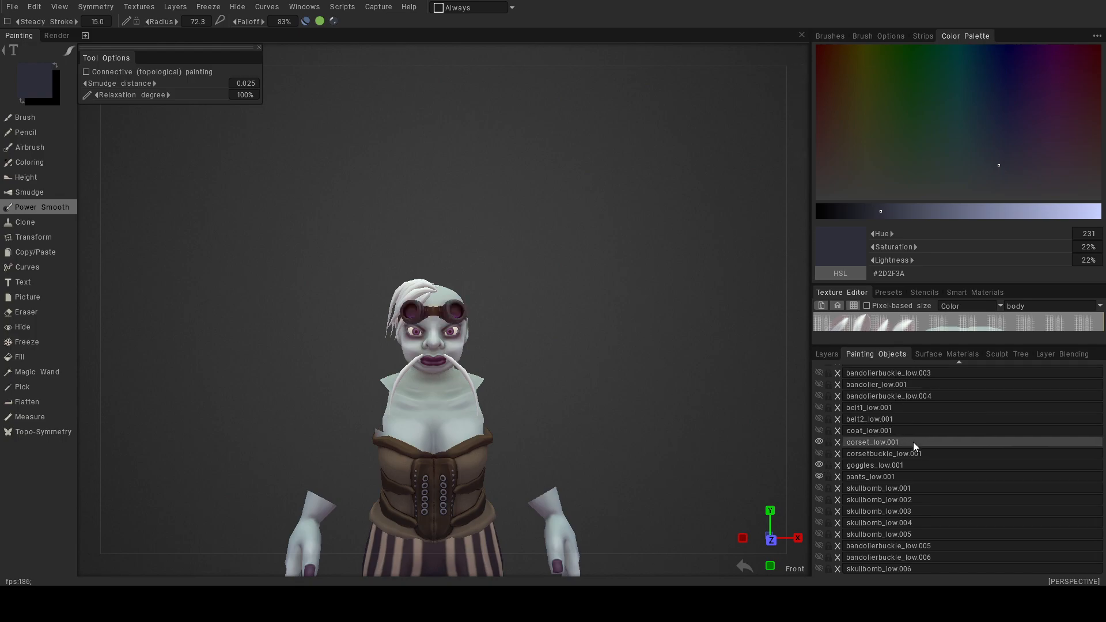
{"action": "scroll", "coordinate": [908, 458], "scroll_direction": "up", "scroll_amount": 5}
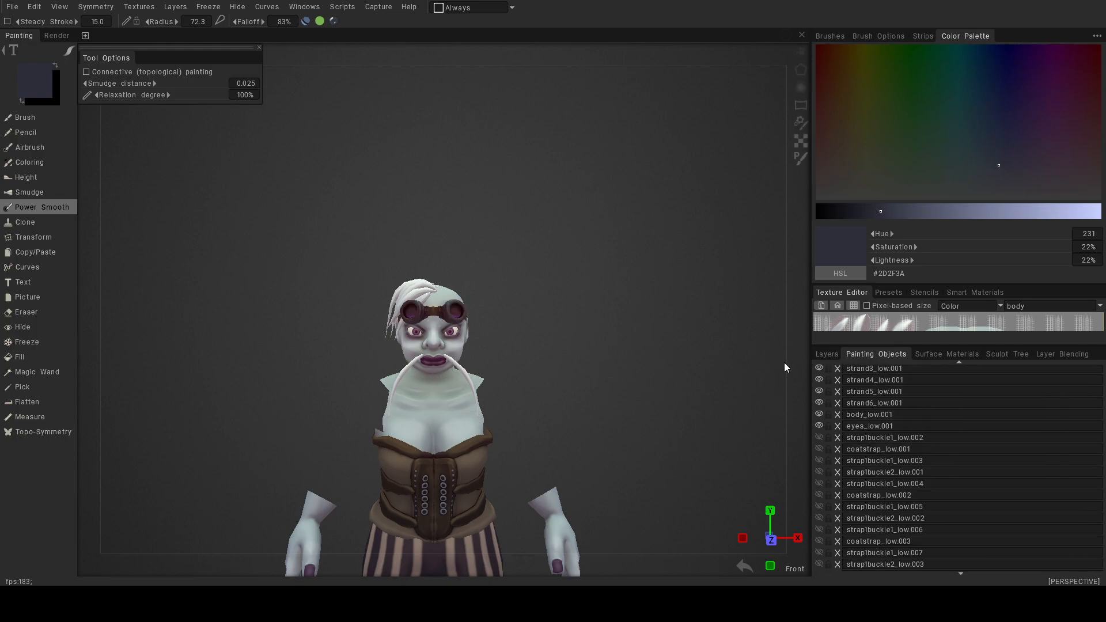
{"action": "left_click", "coordinate": [825, 354]}
{"action": "left_click", "coordinate": [862, 354]}
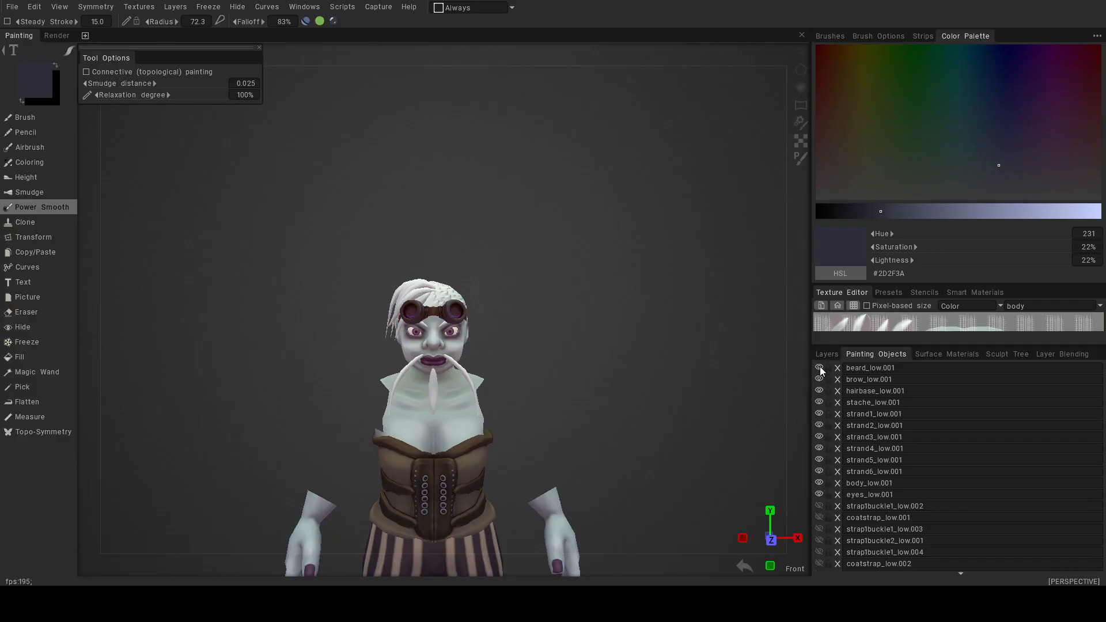
{"action": "mouse_move", "coordinate": [579, 387]}
{"action": "left_mouse_down"}
{"action": "mouse_move", "coordinate": [597, 354]}
{"action": "mouse_move", "coordinate": [697, 388]}
{"action": "mouse_move", "coordinate": [565, 392]}
{"action": "left_mouse_up"}
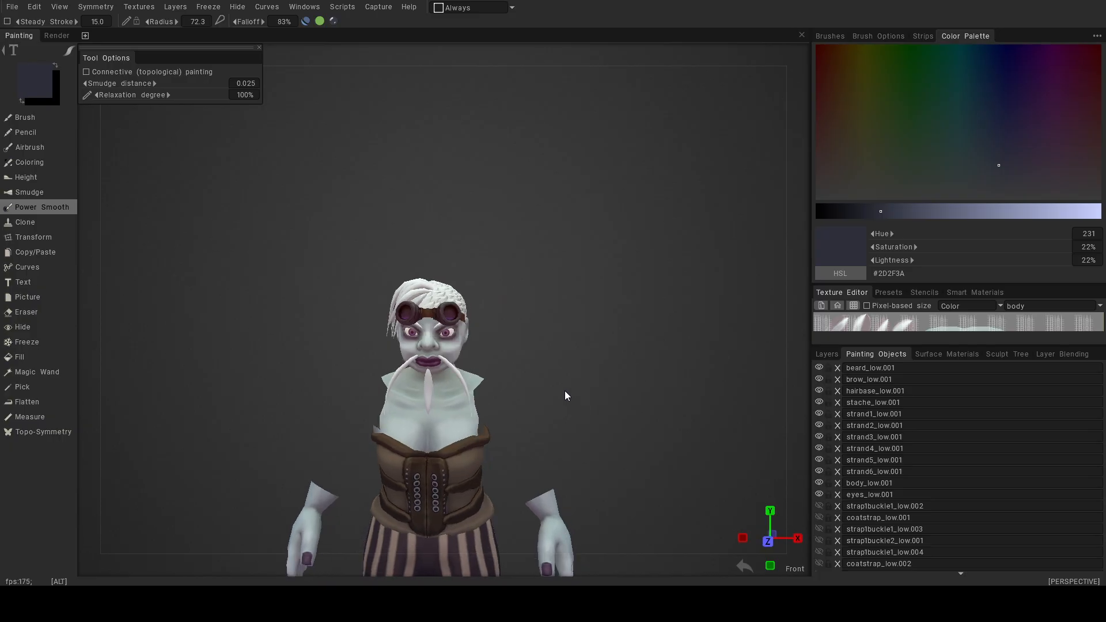
Paint soft shading across the palm of the hand on the shading layer with the Brush at a radius of 144.
{"action": "left_click", "coordinate": [827, 353]}
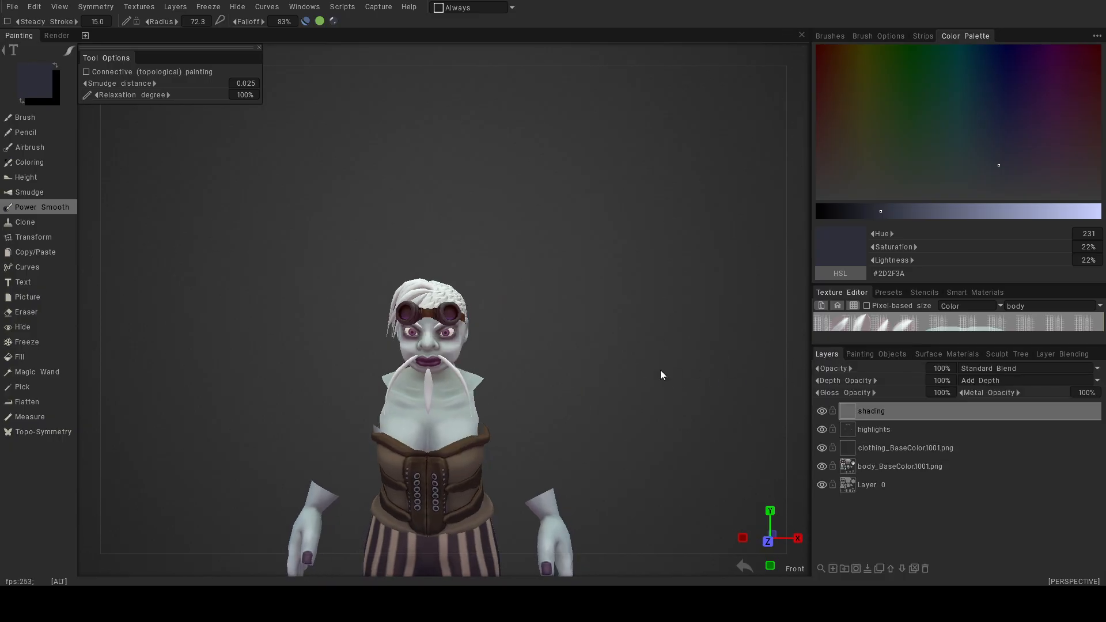
{"action": "right_click_drag", "start_coordinate": [660, 370], "coordinate": [637, 366], "text": "alt"}
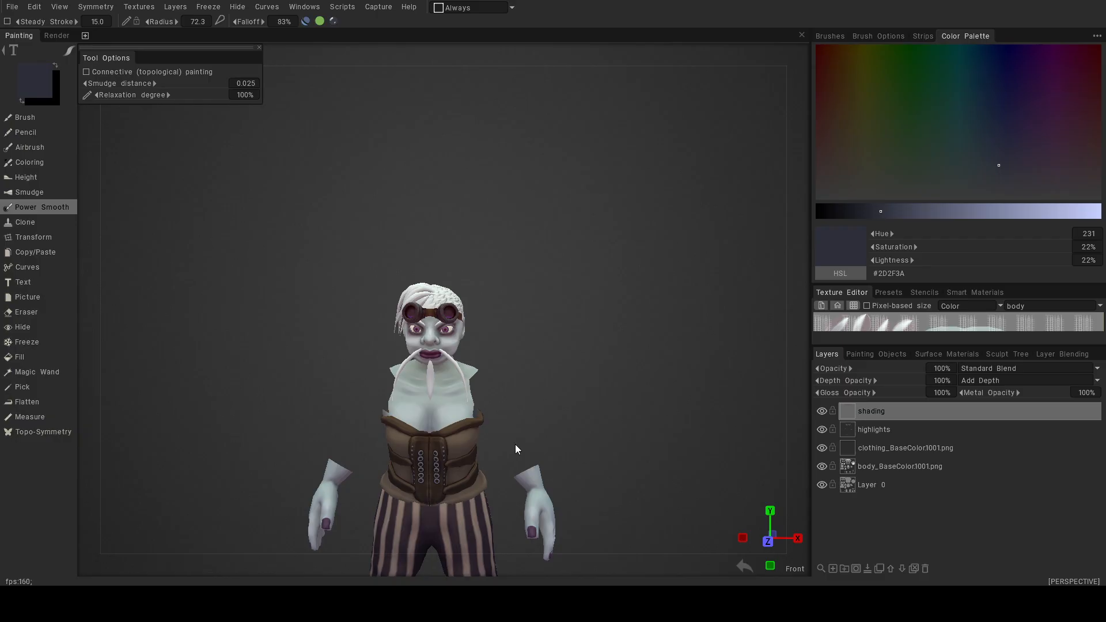
{"action": "middle_click_drag", "start_coordinate": [555, 416], "coordinate": [468, 284], "text": "alt"}
{"action": "left_click_drag", "start_coordinate": [468, 285], "coordinate": [322, 353], "text": "alt"}
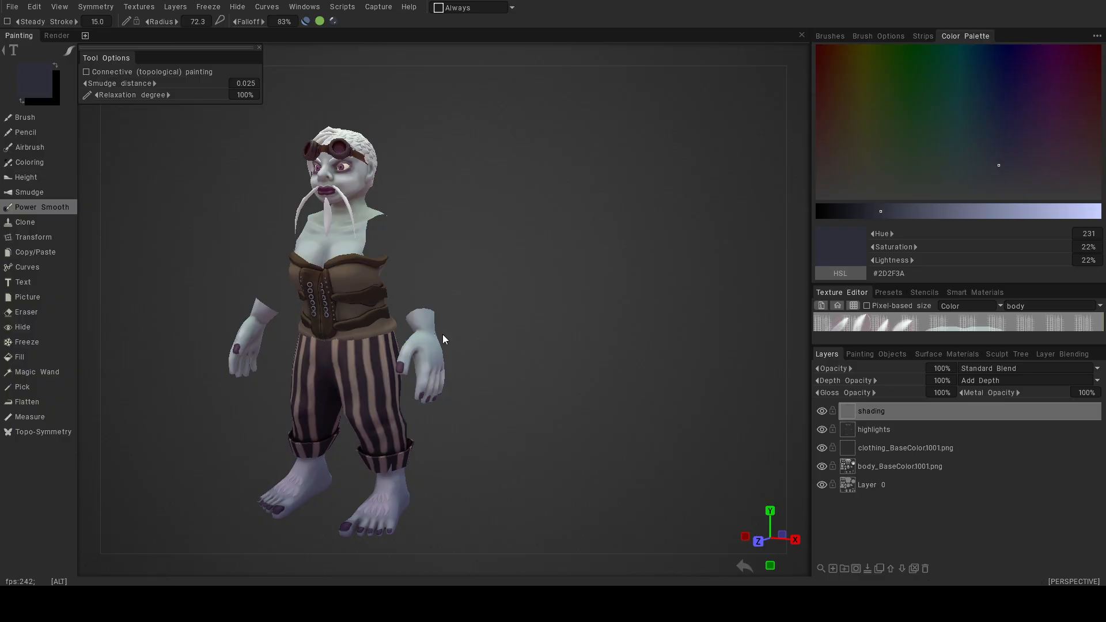
{"action": "right_click_drag", "start_coordinate": [443, 334], "coordinate": [508, 379], "text": "alt"}
{"action": "middle_click_drag", "start_coordinate": [508, 379], "coordinate": [514, 288], "text": "alt"}
{"action": "left_click_drag", "start_coordinate": [514, 288], "coordinate": [601, 263], "text": "alt"}
{"action": "right_click_drag", "start_coordinate": [552, 262], "coordinate": [597, 289], "text": "alt"}
{"action": "left_click_drag", "start_coordinate": [573, 272], "coordinate": [547, 293], "text": "alt"}
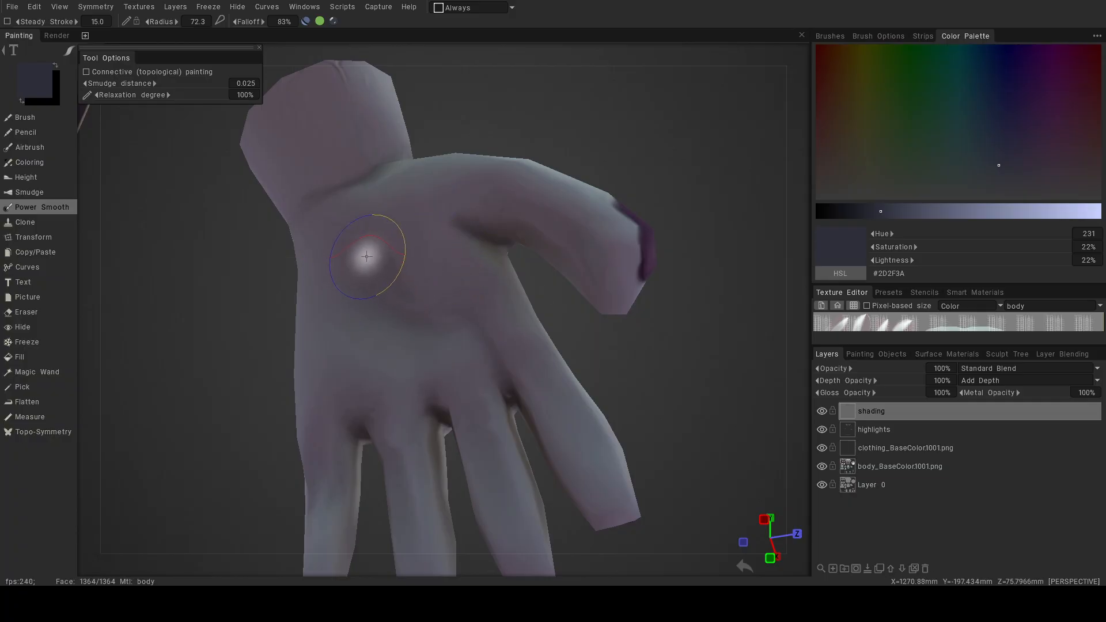
{"action": "left_click", "coordinate": [26, 117]}
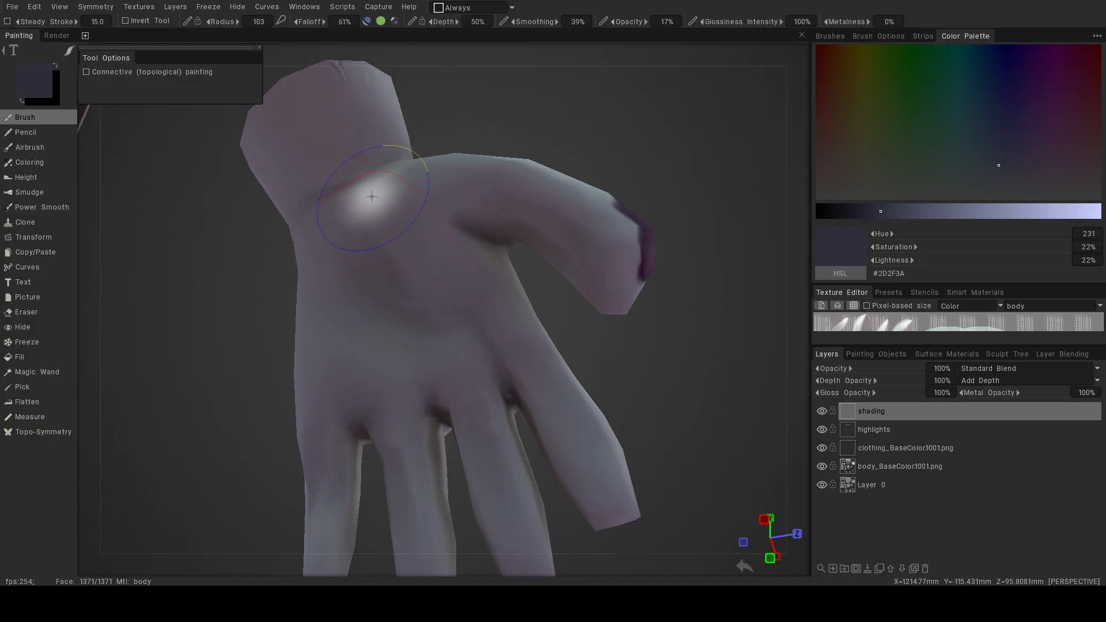
{"action": "right_click_drag", "start_coordinate": [339, 250], "coordinate": [358, 261]}
{"action": "left_click_drag", "start_coordinate": [326, 232], "coordinate": [431, 309]}
{"action": "left_click_drag", "start_coordinate": [380, 297], "coordinate": [443, 316]}
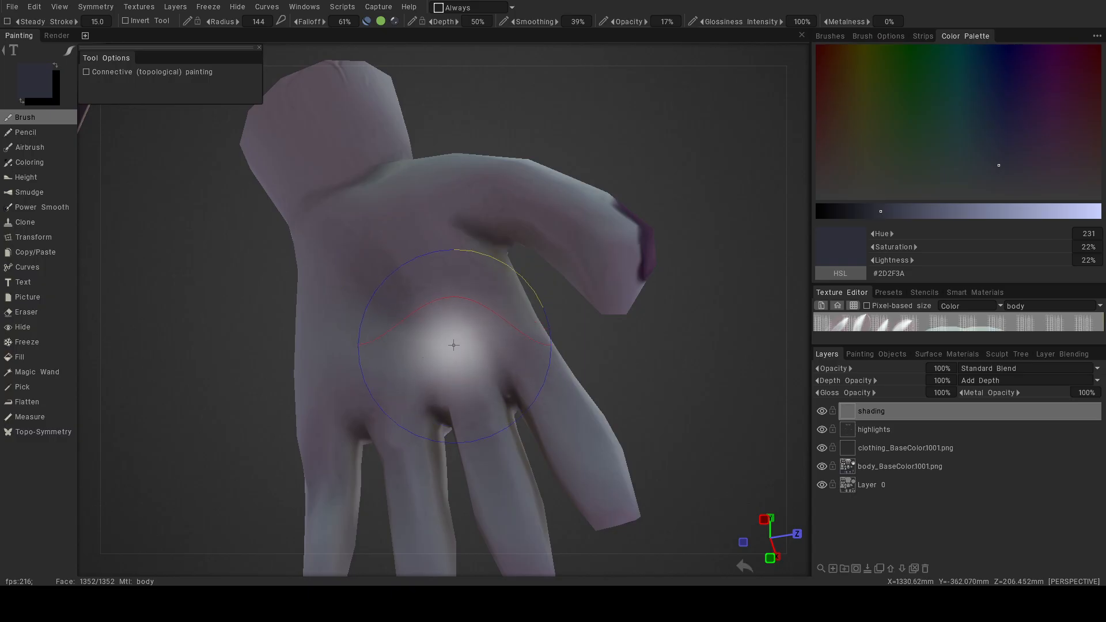
Undo the broad stroke near the finger bases, reduce the brush radius to about 57 and shade between the fingers.
{"action": "left_click_drag", "start_coordinate": [370, 398], "coordinate": [355, 416]}
{"action": "left_click_drag", "start_coordinate": [505, 378], "coordinate": [514, 407]}
{"action": "key", "text": "ctrl+z"}
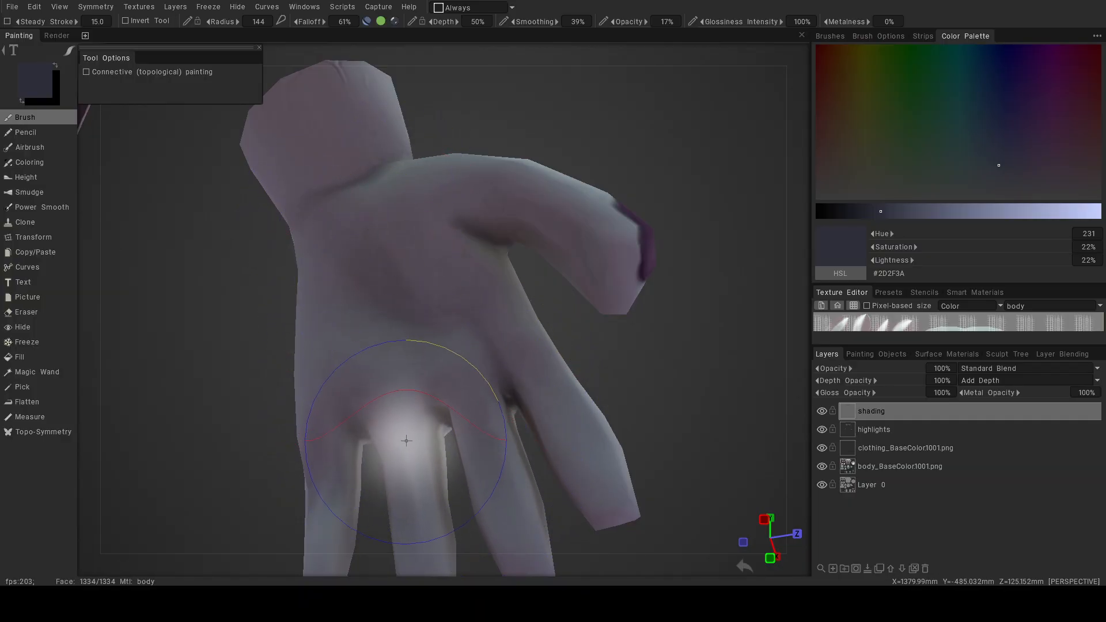
{"action": "mouse_move", "coordinate": [441, 425]}
{"action": "right_mouse_down"}
{"action": "mouse_move", "coordinate": [462, 430]}
{"action": "mouse_move", "coordinate": [398, 426]}
{"action": "right_mouse_up"}
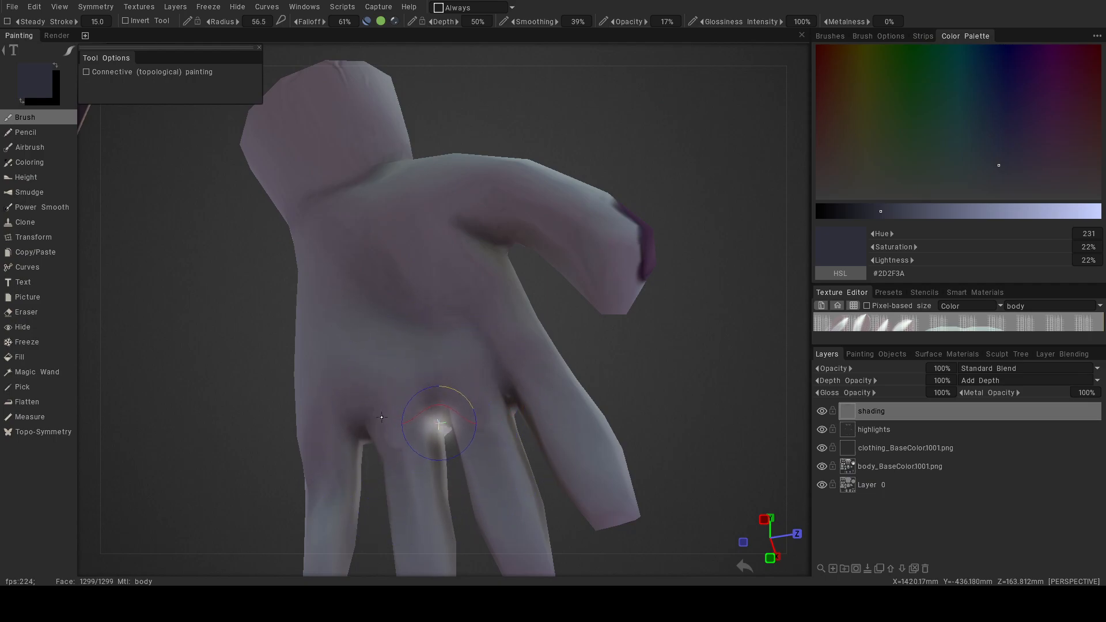
{"action": "left_click_drag", "start_coordinate": [484, 450], "coordinate": [514, 467], "text": "alt"}
{"action": "left_click_drag", "start_coordinate": [387, 461], "coordinate": [392, 493]}
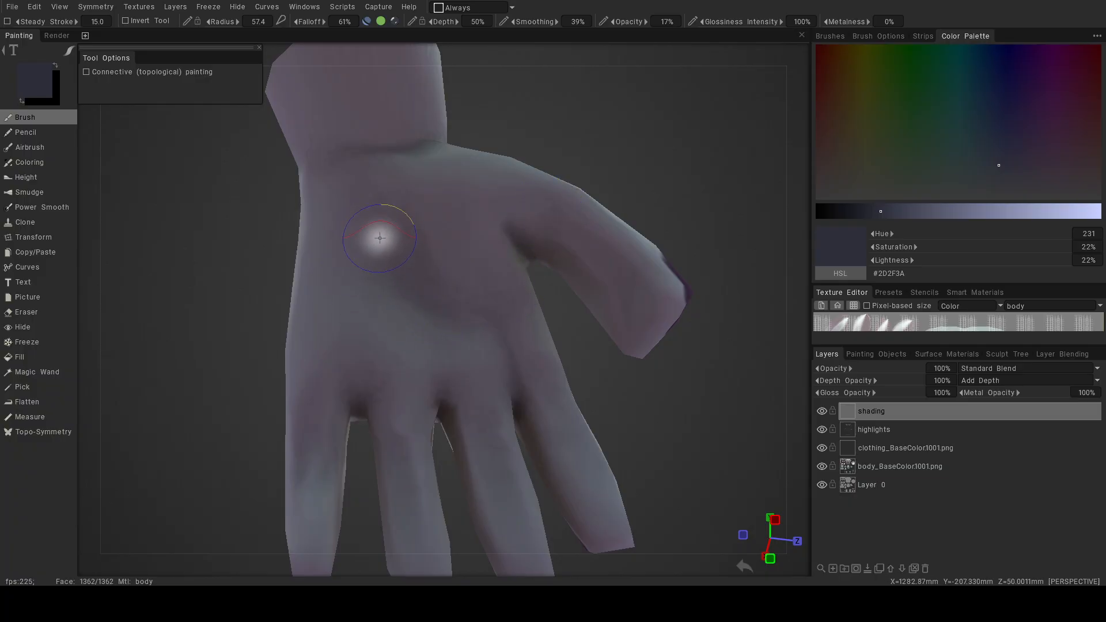
Paint soft shading into the gaps between the toes on the top of the foot.
{"action": "left_click_drag", "start_coordinate": [529, 341], "coordinate": [402, 444], "text": "alt"}
{"action": "right_click_drag", "start_coordinate": [402, 444], "coordinate": [326, 424], "text": "alt"}
{"action": "left_click_drag", "start_coordinate": [327, 424], "coordinate": [438, 452], "text": "alt"}
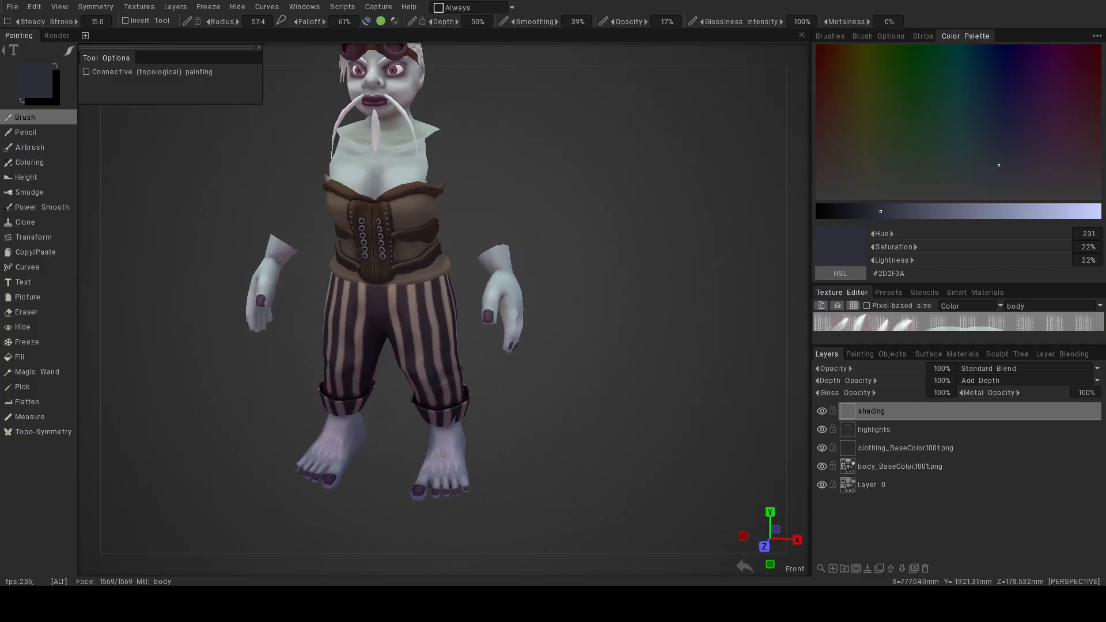
{"action": "middle_click_drag", "start_coordinate": [449, 458], "coordinate": [451, 349], "text": "alt"}
{"action": "right_click_drag", "start_coordinate": [452, 348], "coordinate": [528, 412], "text": "alt"}
{"action": "middle_click_drag", "start_coordinate": [528, 412], "coordinate": [499, 172], "text": "alt"}
{"action": "left_click_drag", "start_coordinate": [463, 282], "coordinate": [438, 311], "text": "alt"}
{"action": "right_click_drag", "start_coordinate": [437, 311], "coordinate": [443, 312], "text": "alt"}
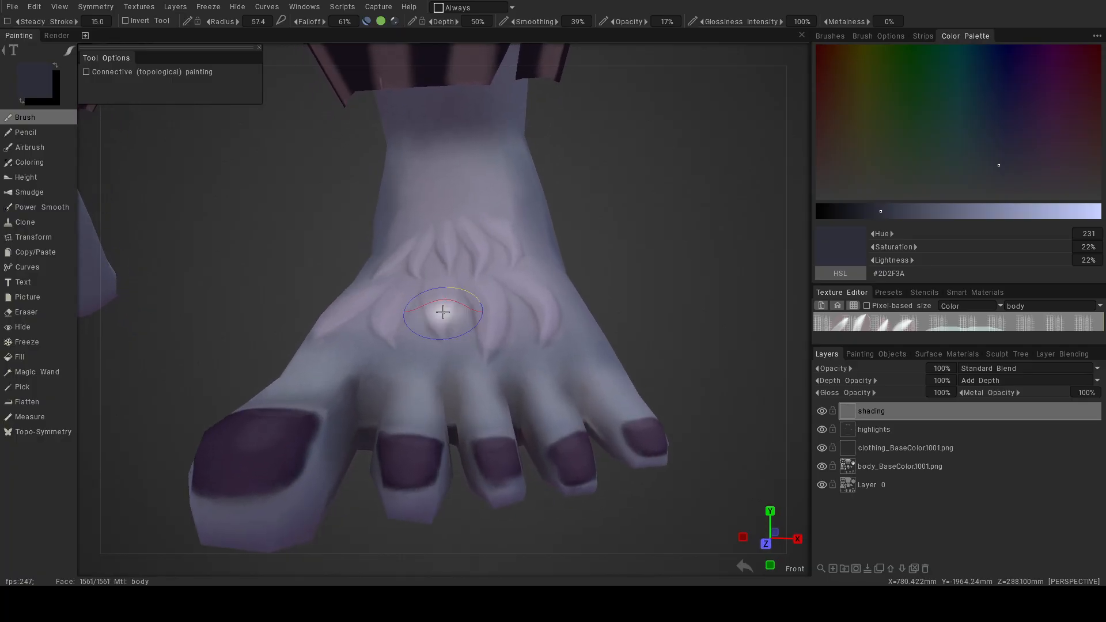
{"action": "mouse_move", "coordinate": [375, 402]}
{"action": "left_mouse_down"}
{"action": "mouse_move", "coordinate": [369, 422]}
{"action": "mouse_move", "coordinate": [367, 389]}
{"action": "left_mouse_up"}
{"action": "mouse_move", "coordinate": [454, 372]}
{"action": "left_mouse_down"}
{"action": "mouse_move", "coordinate": [451, 402]}
{"action": "mouse_move", "coordinate": [448, 387]}
{"action": "left_mouse_up"}
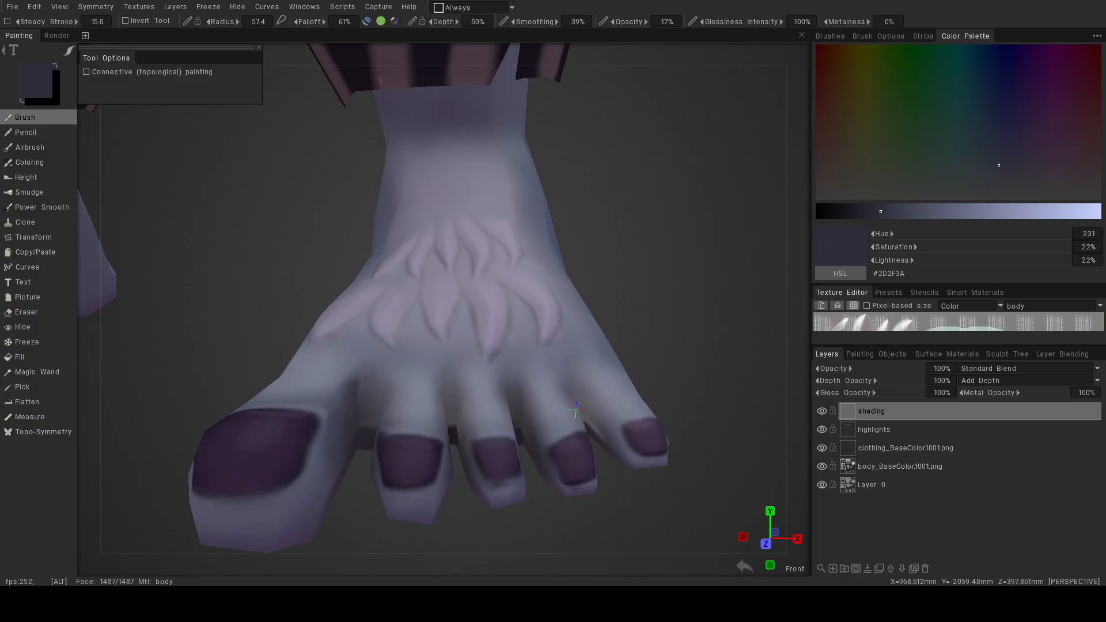
{"action": "left_click_drag", "start_coordinate": [576, 410], "coordinate": [530, 416], "text": "alt"}
{"action": "mouse_move", "coordinate": [594, 382]}
{"action": "left_mouse_down"}
{"action": "mouse_move", "coordinate": [548, 432]}
{"action": "mouse_move", "coordinate": [605, 443]}
{"action": "left_mouse_up"}
{"action": "key", "text": "ctrl+z"}
Examine the shading on the whole figure, then on the neck and bare upper back from behind.
{"action": "right_click_drag", "start_coordinate": [605, 443], "coordinate": [458, 405], "text": "alt"}
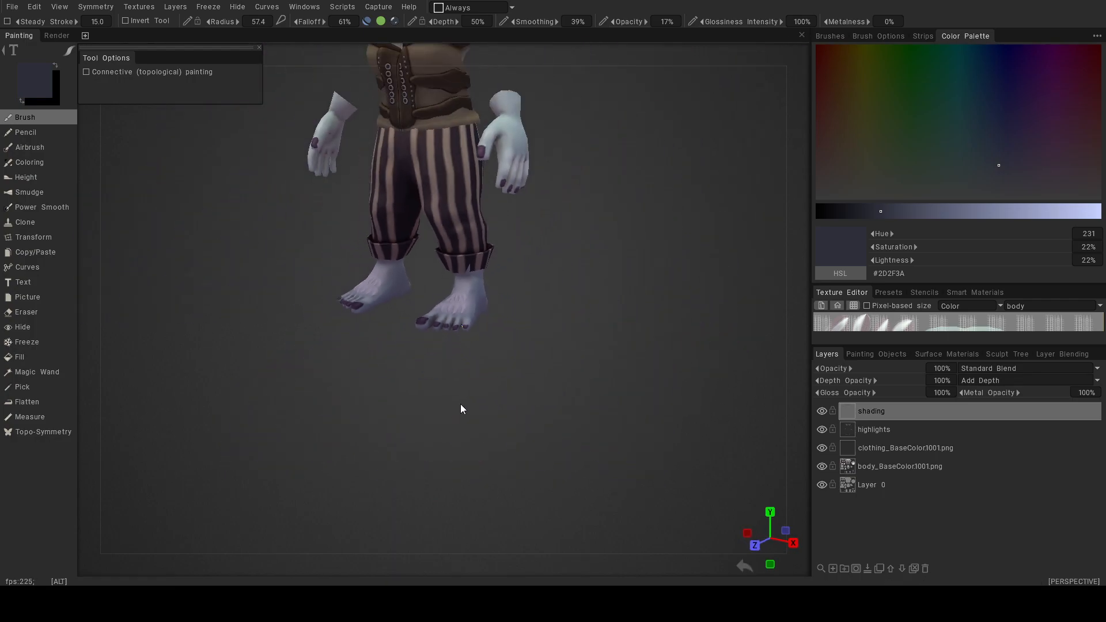
{"action": "left_click_drag", "start_coordinate": [458, 405], "coordinate": [517, 366], "text": "alt"}
{"action": "middle_click_drag", "start_coordinate": [516, 366], "coordinate": [535, 478], "text": "alt"}
{"action": "right_click_drag", "start_coordinate": [534, 479], "coordinate": [541, 368], "text": "alt"}
{"action": "left_click_drag", "start_coordinate": [541, 367], "coordinate": [323, 345], "text": "alt"}
{"action": "middle_click_drag", "start_coordinate": [568, 383], "coordinate": [423, 396], "text": "alt"}
{"action": "left_click_drag", "start_coordinate": [473, 386], "coordinate": [441, 384], "text": "alt"}
{"action": "right_click_drag", "start_coordinate": [490, 377], "coordinate": [565, 366], "text": "alt"}
{"action": "middle_click_drag", "start_coordinate": [565, 371], "coordinate": [453, 313], "text": "alt"}
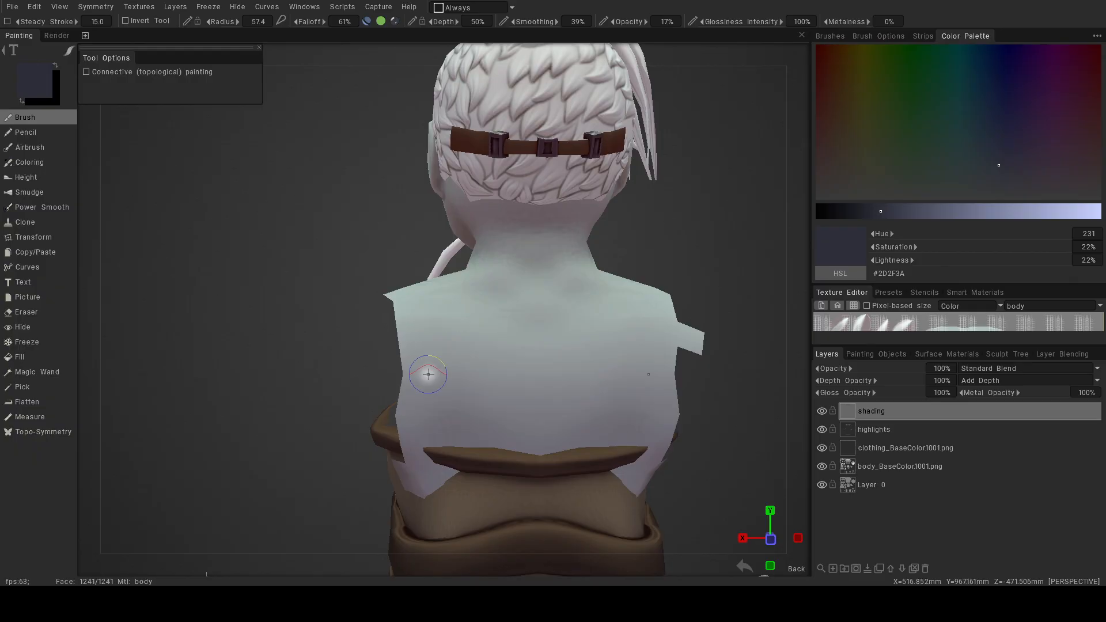
Enlarge the brush radius to 188 and paint soft shading across the upper back and the base of the neck.
{"action": "right_click_drag", "start_coordinate": [445, 363], "coordinate": [459, 366]}
{"action": "mouse_move", "coordinate": [416, 410]}
{"action": "left_mouse_down"}
{"action": "mouse_move", "coordinate": [505, 428]}
{"action": "mouse_move", "coordinate": [496, 388]}
{"action": "left_mouse_up"}
{"action": "mouse_move", "coordinate": [434, 287]}
{"action": "left_mouse_down"}
{"action": "mouse_move", "coordinate": [472, 275]}
{"action": "mouse_move", "coordinate": [513, 301]}
{"action": "left_mouse_up"}
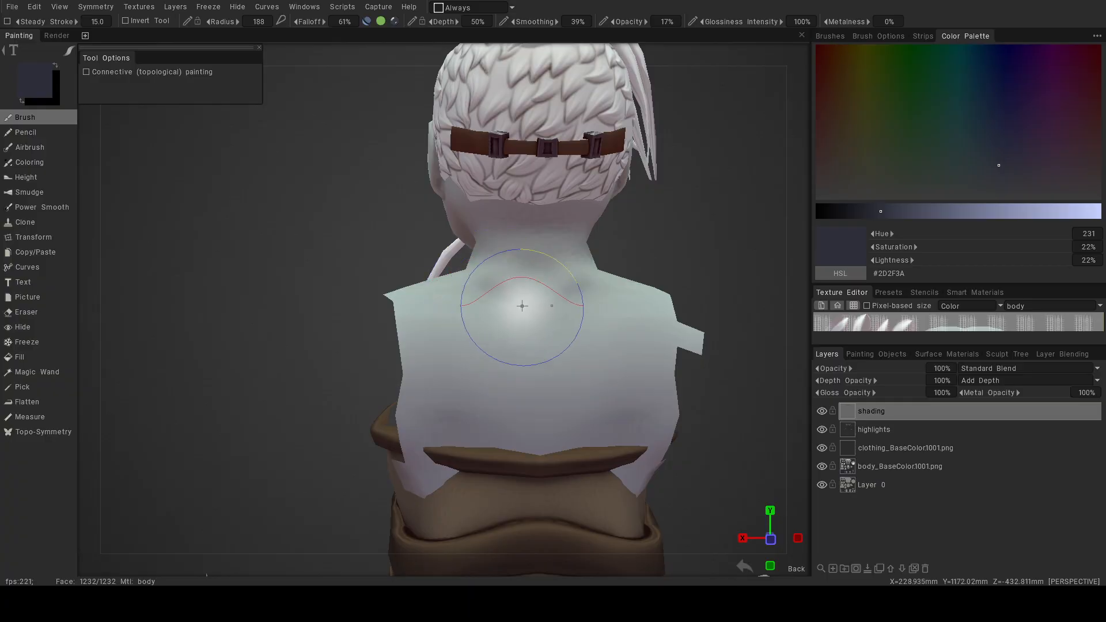
{"action": "left_click_drag", "start_coordinate": [482, 237], "coordinate": [541, 234]}
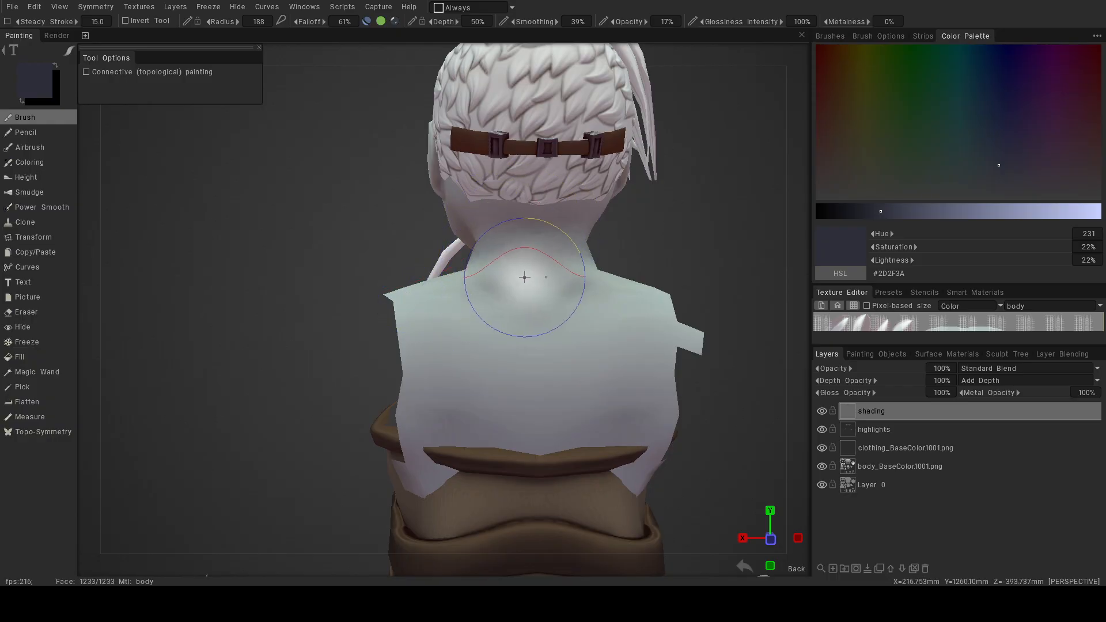
Reduce the brush radius to about 63 and deepen the shading in the cleavage down to the corset's edge.
{"action": "mouse_move", "coordinate": [455, 254]}
{"action": "left_mouse_down", "text": "alt"}
{"action": "mouse_move", "coordinate": [413, 248]}
{"action": "mouse_move", "coordinate": [435, 227]}
{"action": "mouse_move", "coordinate": [492, 268]}
{"action": "mouse_move", "coordinate": [579, 298]}
{"action": "mouse_move", "coordinate": [502, 316]}
{"action": "mouse_move", "coordinate": [625, 312]}
{"action": "mouse_move", "coordinate": [735, 282]}
{"action": "mouse_move", "coordinate": [718, 281]}
{"action": "left_mouse_up", "text": "alt"}
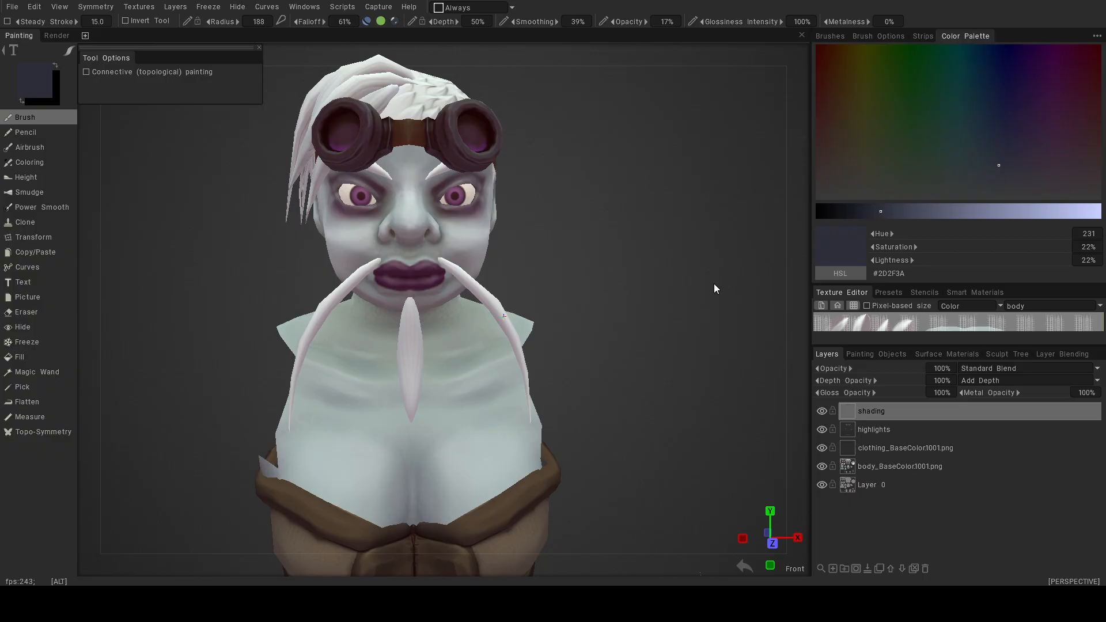
{"action": "left_click_drag", "start_coordinate": [604, 383], "coordinate": [571, 385], "text": "alt"}
{"action": "middle_click_drag", "start_coordinate": [518, 376], "coordinate": [526, 250], "text": "alt"}
{"action": "right_click_drag", "start_coordinate": [444, 339], "coordinate": [467, 358], "text": "alt"}
{"action": "middle_click_drag", "start_coordinate": [467, 358], "coordinate": [476, 252], "text": "alt"}
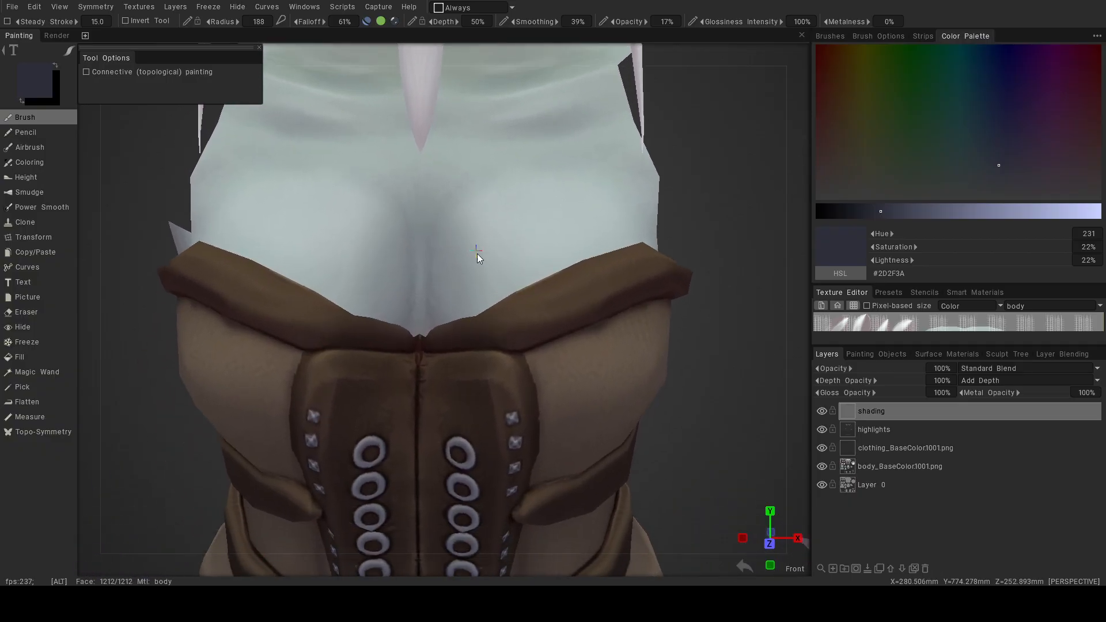
{"action": "right_click_drag", "start_coordinate": [476, 252], "coordinate": [489, 273], "text": "alt"}
{"action": "left_click_drag", "start_coordinate": [488, 272], "coordinate": [490, 311], "text": "alt"}
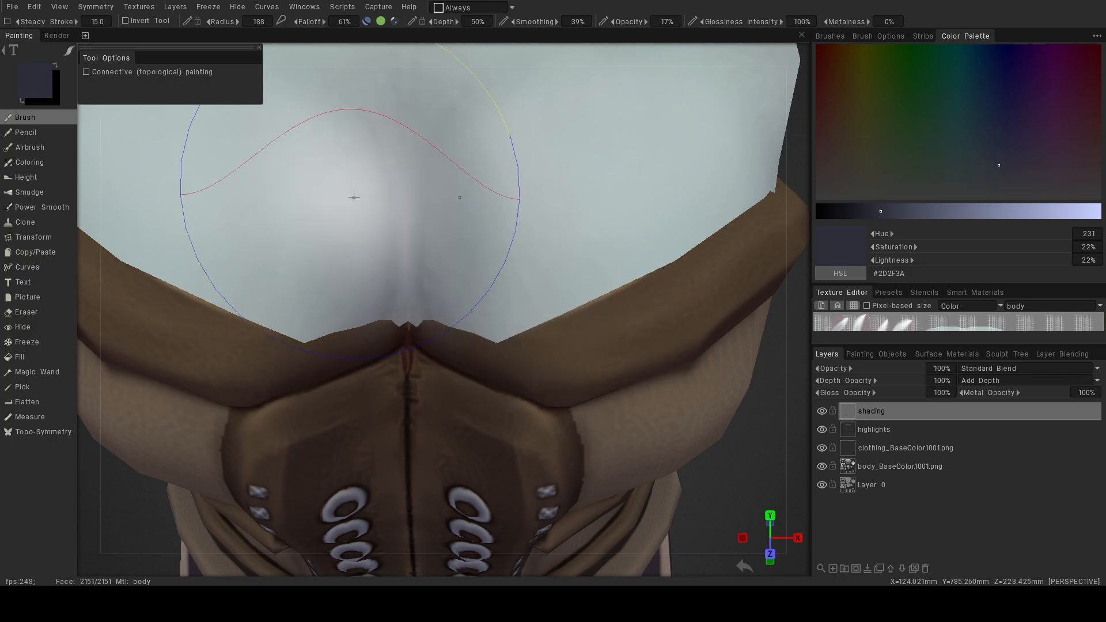
{"action": "right_click_drag", "start_coordinate": [408, 181], "coordinate": [299, 183]}
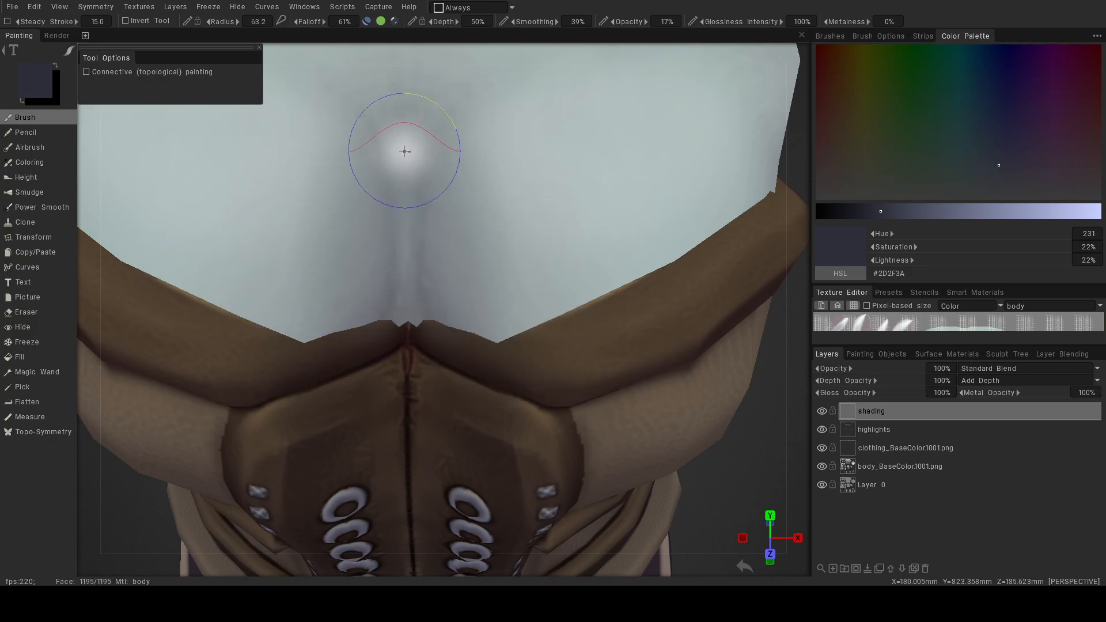
{"action": "left_click_drag", "start_coordinate": [425, 143], "coordinate": [422, 283]}
{"action": "left_click_drag", "start_coordinate": [415, 178], "coordinate": [427, 309]}
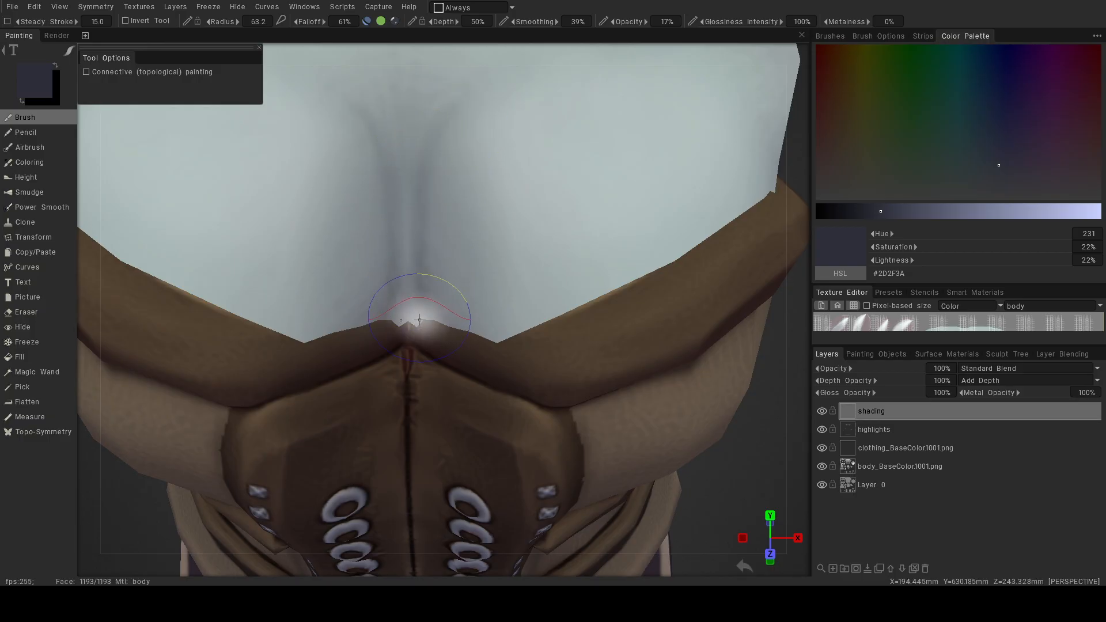
Paint soft shading along the underside of the jaw and chin.
{"action": "right_click_drag", "start_coordinate": [409, 297], "coordinate": [314, 268], "text": "alt"}
{"action": "left_click_drag", "start_coordinate": [313, 268], "coordinate": [307, 209], "text": "alt"}
{"action": "left_click_drag", "start_coordinate": [482, 266], "coordinate": [507, 297], "text": "alt"}
{"action": "right_click_drag", "start_coordinate": [506, 296], "coordinate": [507, 271], "text": "alt"}
{"action": "middle_click_drag", "start_coordinate": [507, 271], "coordinate": [467, 323], "text": "alt"}
{"action": "right_click_drag", "start_coordinate": [467, 322], "coordinate": [522, 344], "text": "alt"}
{"action": "left_click_drag", "start_coordinate": [523, 345], "coordinate": [548, 175], "text": "alt"}
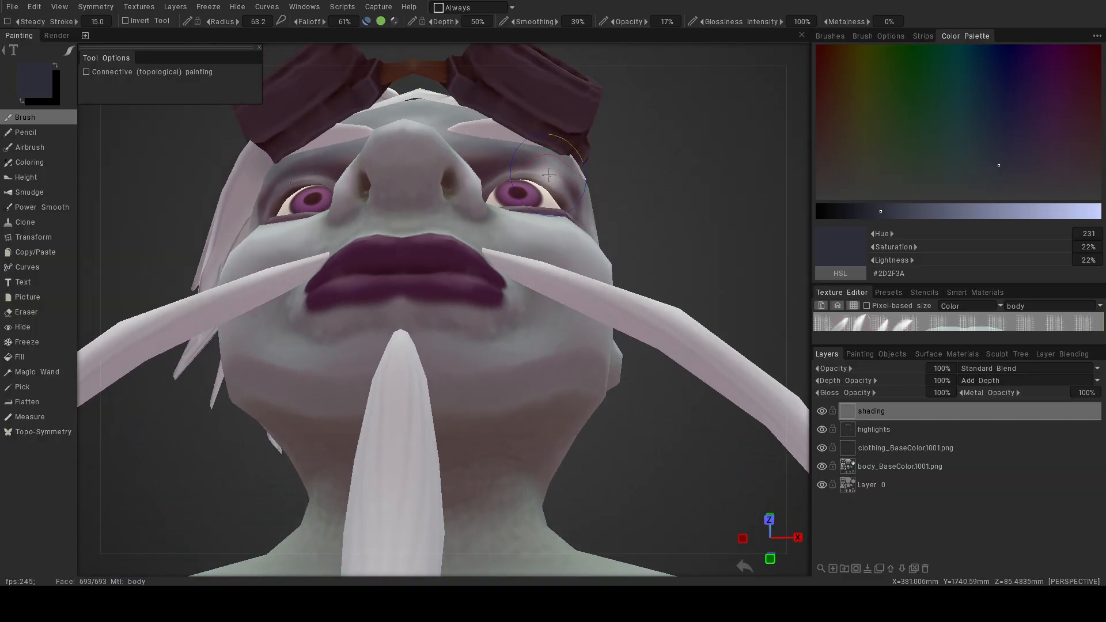
{"action": "mouse_move", "coordinate": [303, 329]}
{"action": "left_mouse_down"}
{"action": "mouse_move", "coordinate": [399, 331]}
{"action": "mouse_move", "coordinate": [388, 449]}
{"action": "left_mouse_up"}
Reduce the brush radius to about 32 and paint shading into the inner hollow of the ear.
{"action": "middle_click_drag", "start_coordinate": [485, 232], "coordinate": [435, 433], "text": "alt"}
{"action": "left_click_drag", "start_coordinate": [434, 433], "coordinate": [418, 478], "text": "alt"}
{"action": "mouse_move", "coordinate": [455, 376]}
{"action": "left_mouse_down", "text": "alt"}
{"action": "mouse_move", "coordinate": [441, 372]}
{"action": "mouse_move", "coordinate": [445, 380]}
{"action": "left_mouse_up", "text": "alt"}
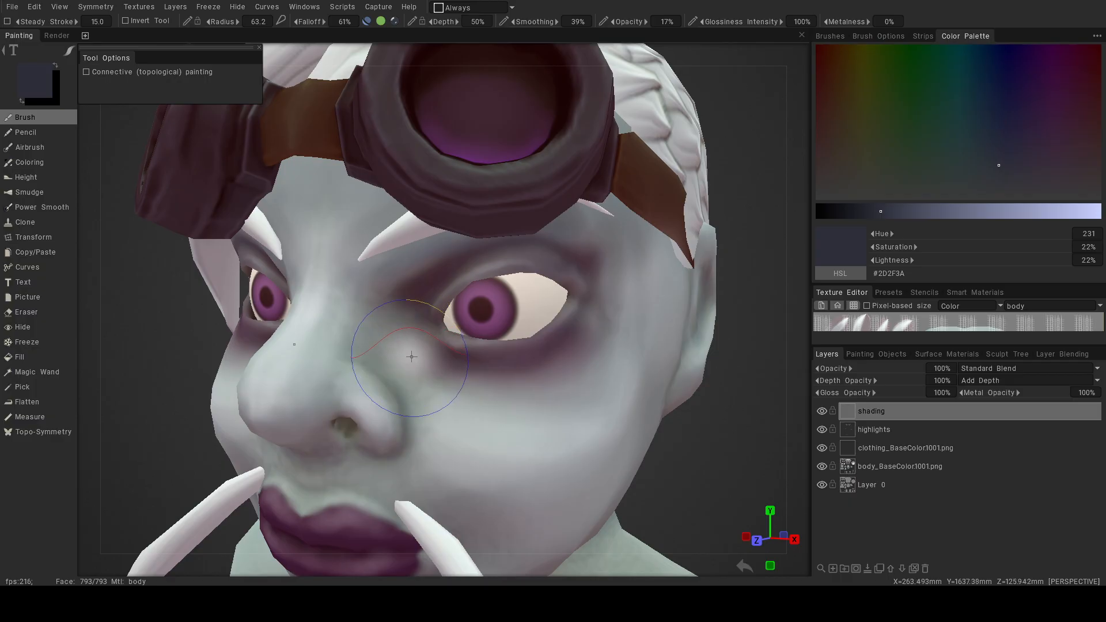
{"action": "left_click_drag", "start_coordinate": [490, 365], "coordinate": [658, 355], "text": "alt"}
{"action": "middle_click_drag", "start_coordinate": [658, 355], "coordinate": [433, 357], "text": "alt"}
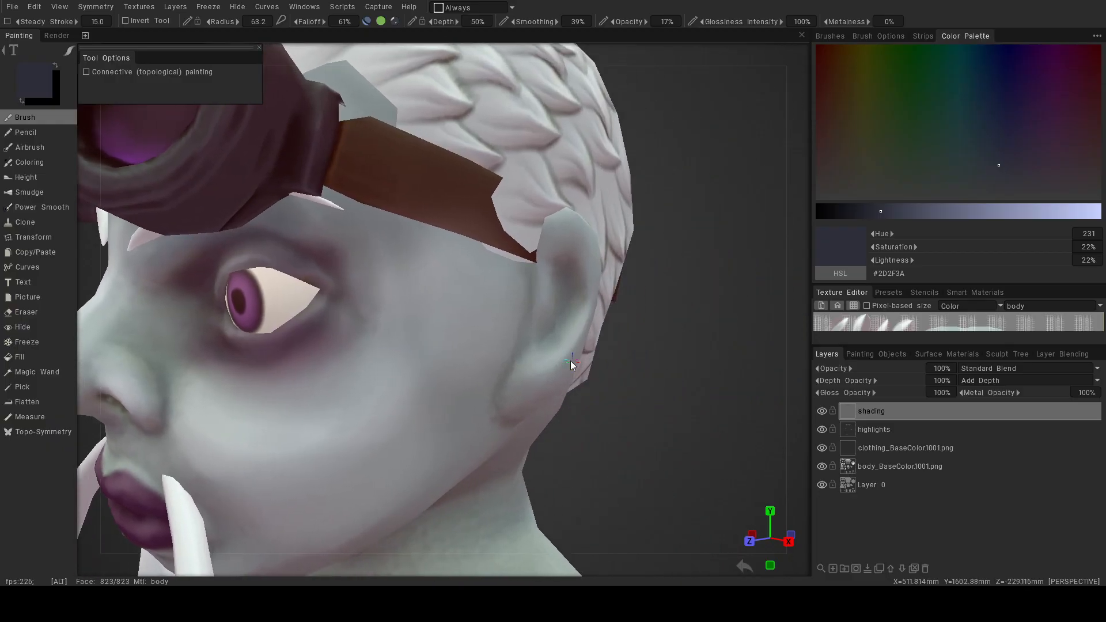
{"action": "left_click_drag", "start_coordinate": [433, 358], "coordinate": [537, 355], "text": "alt"}
{"action": "middle_click_drag", "start_coordinate": [538, 355], "coordinate": [461, 342], "text": "alt"}
{"action": "right_click_drag", "start_coordinate": [461, 343], "coordinate": [490, 349], "text": "alt"}
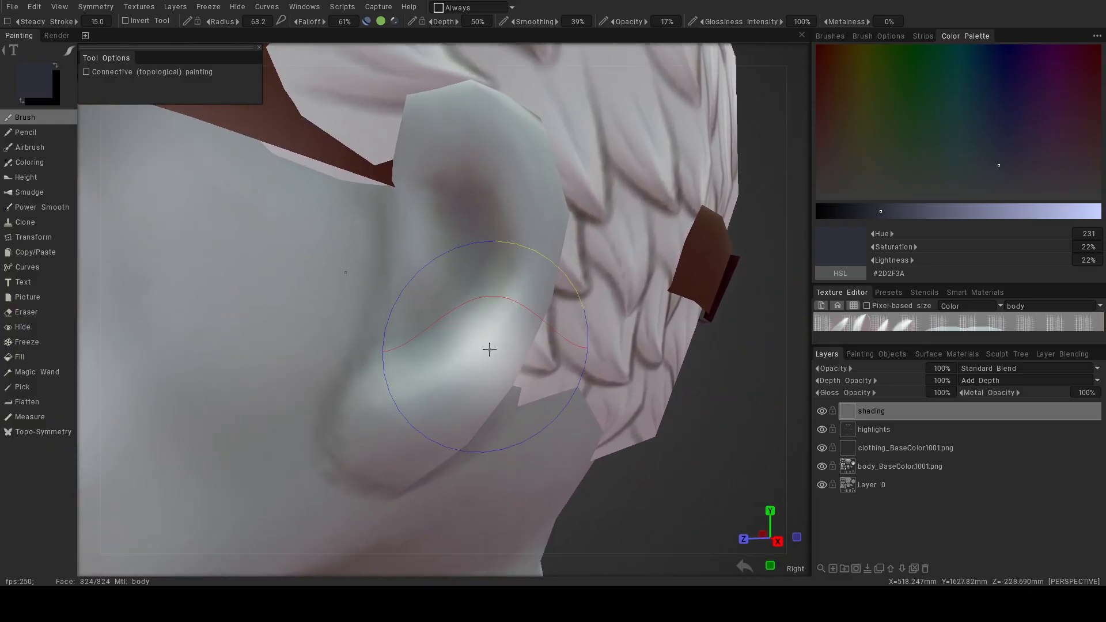
{"action": "key", "text": "bracketleft"}
{"action": "key", "text": "bracketleft"}
{"action": "key", "text": "bracketleft"}
{"action": "key", "text": "bracketleft"}
{"action": "key", "text": "bracketleft"}
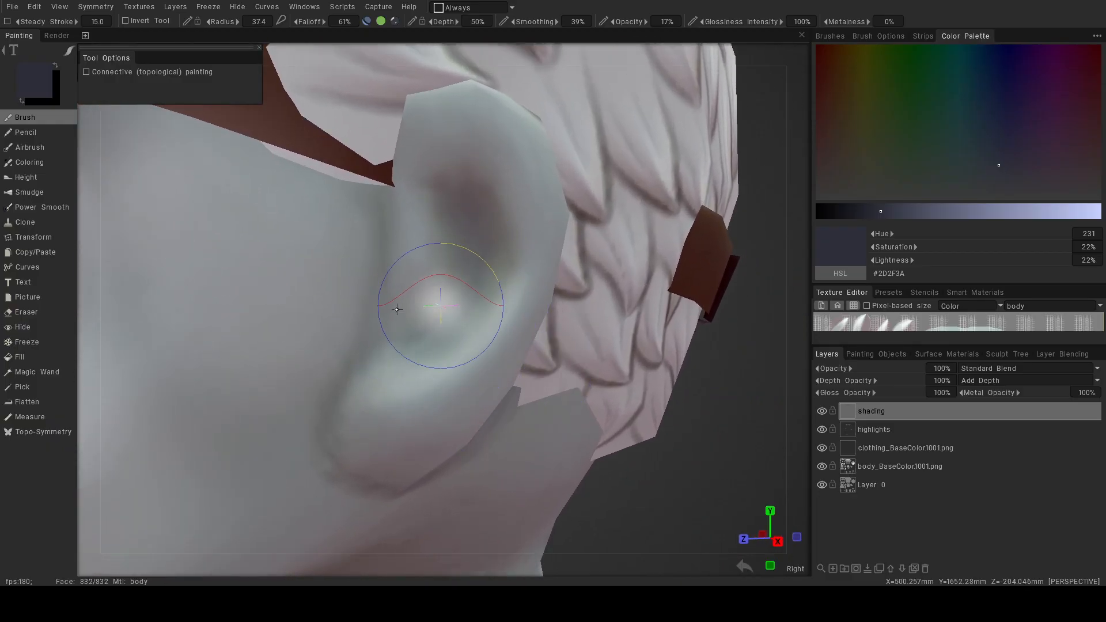
{"action": "left_click_drag", "start_coordinate": [468, 230], "coordinate": [450, 344]}
{"action": "left_click_drag", "start_coordinate": [459, 250], "coordinate": [427, 375]}
{"action": "left_click_drag", "start_coordinate": [457, 204], "coordinate": [414, 361]}
Compare the figure with the highlights and shading layers hidden and shown, then inspect the head.
{"action": "right_click_drag", "start_coordinate": [417, 317], "coordinate": [323, 318], "text": "alt"}
{"action": "left_click_drag", "start_coordinate": [324, 318], "coordinate": [484, 327], "text": "alt"}
{"action": "right_click_drag", "start_coordinate": [484, 329], "coordinate": [420, 321], "text": "alt"}
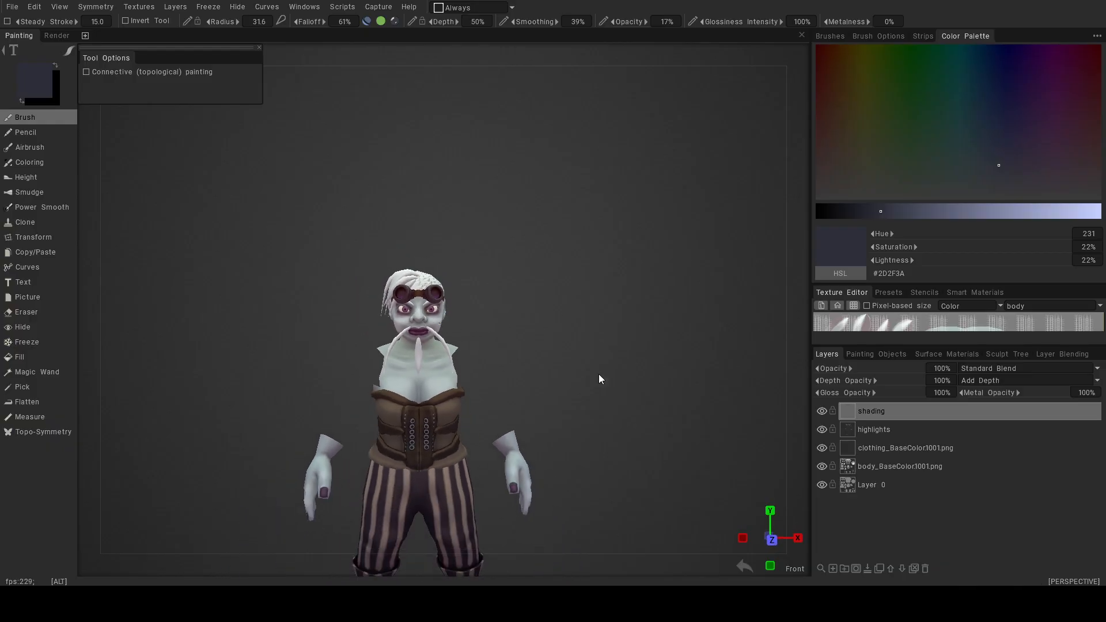
{"action": "left_click", "coordinate": [821, 431]}
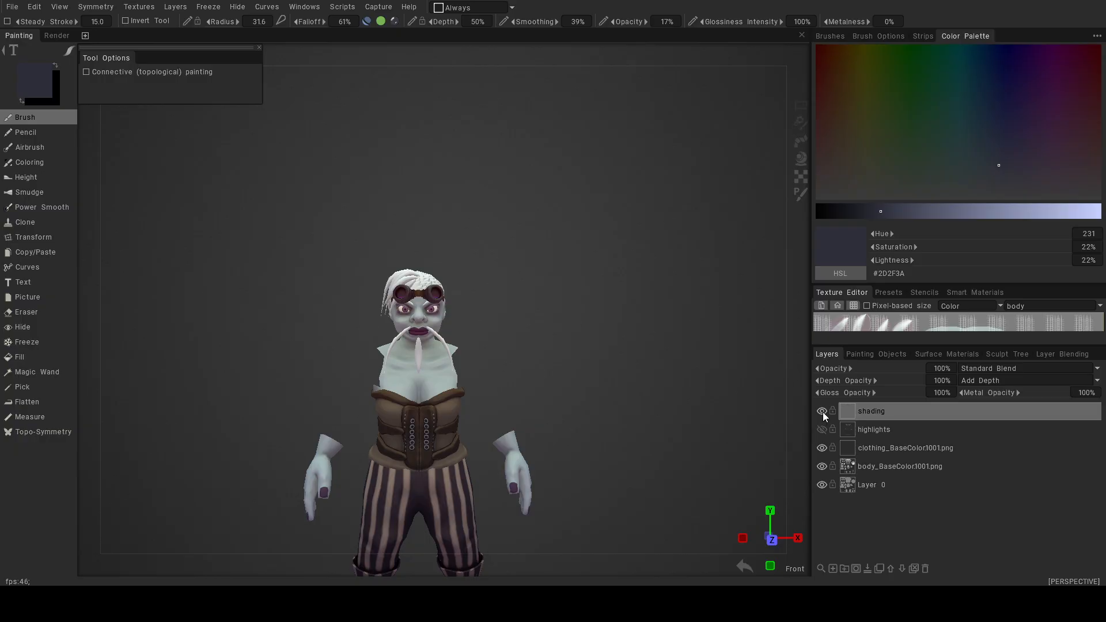
{"action": "left_click", "coordinate": [823, 413]}
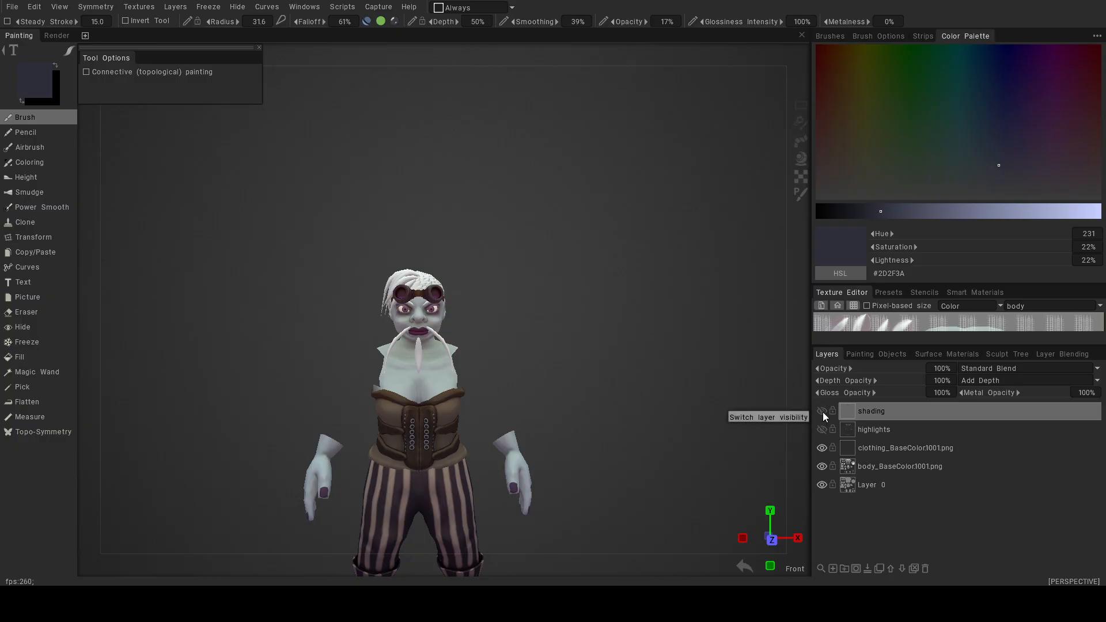
{"action": "left_click", "coordinate": [828, 430]}
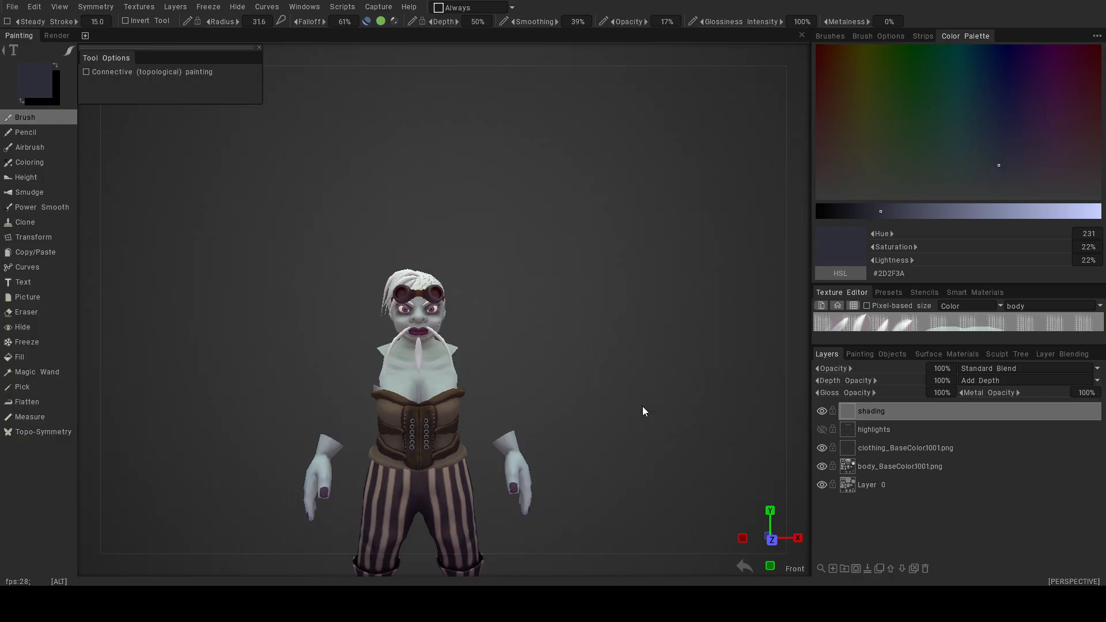
{"action": "left_click_drag", "start_coordinate": [696, 410], "coordinate": [465, 407], "text": "alt"}
{"action": "left_click", "coordinate": [821, 430]}
{"action": "left_click_drag", "start_coordinate": [735, 430], "coordinate": [606, 414], "text": "alt"}
{"action": "right_click_drag", "start_coordinate": [461, 347], "coordinate": [565, 389], "text": "alt"}
{"action": "left_click_drag", "start_coordinate": [564, 389], "coordinate": [656, 386], "text": "alt"}
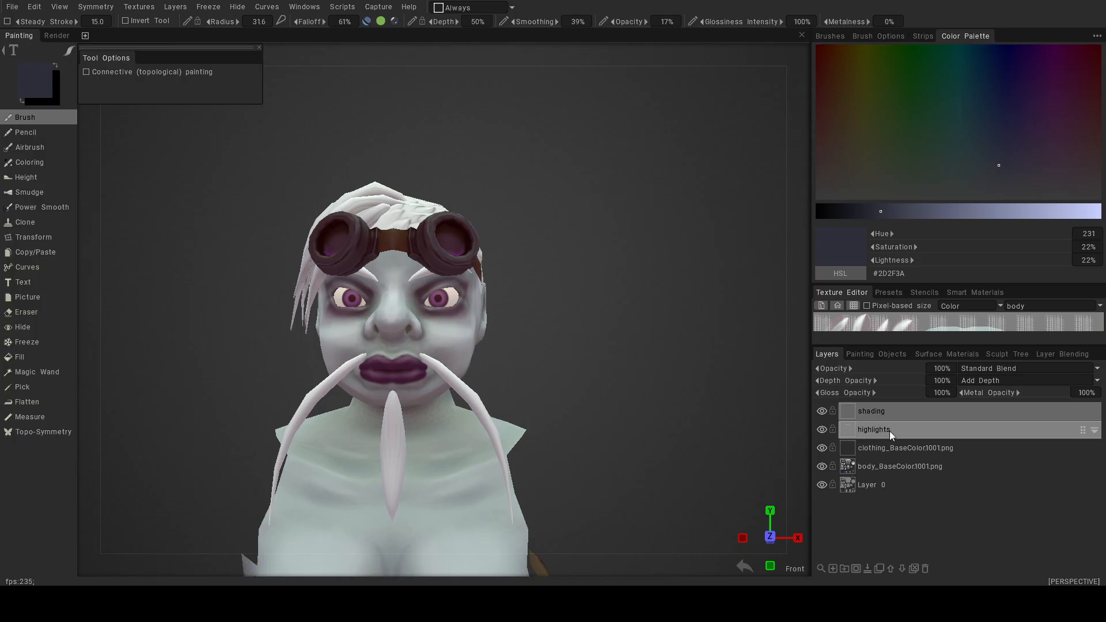
{"action": "left_click_drag", "start_coordinate": [488, 333], "coordinate": [453, 353], "text": "alt"}
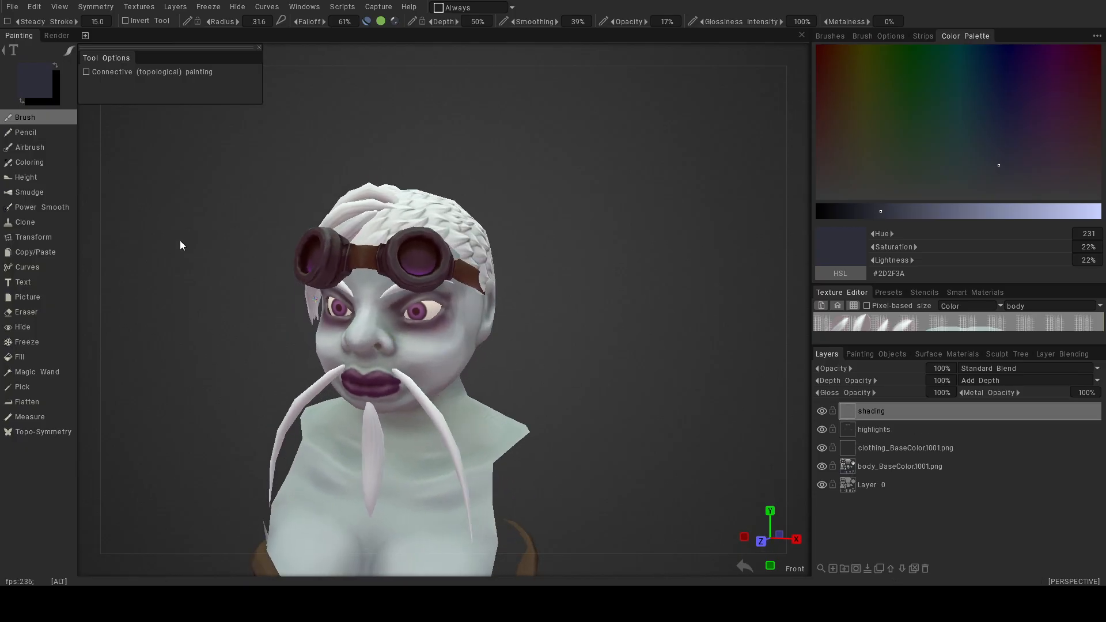
Make the highlights layer active and switch to the Power Smooth tool.
{"action": "left_click", "coordinate": [887, 430]}
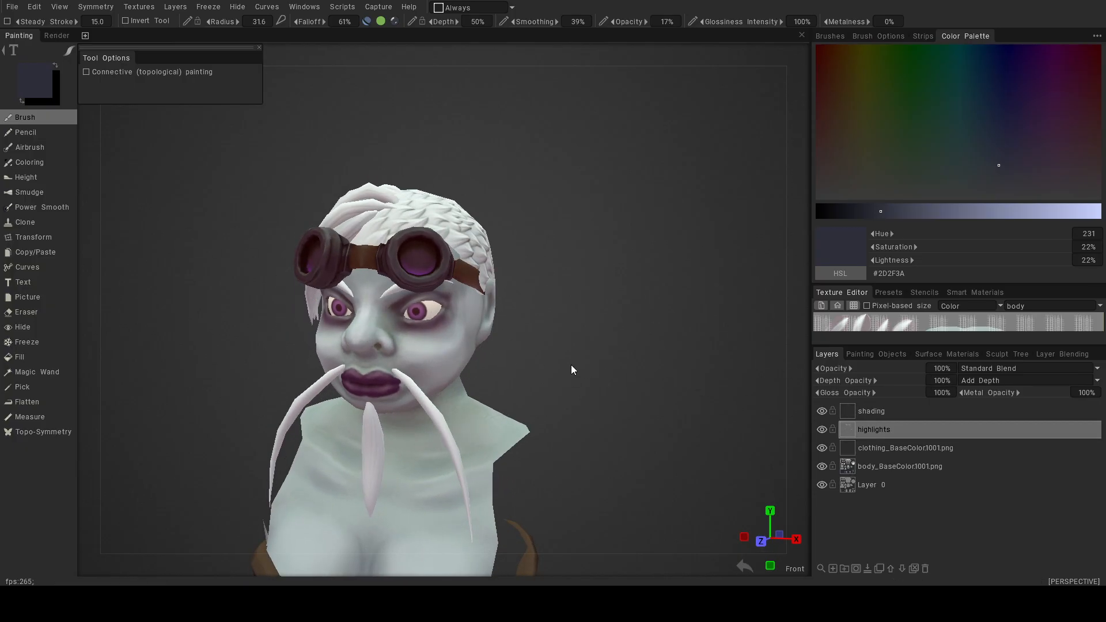
{"action": "right_click_drag", "start_coordinate": [380, 353], "coordinate": [523, 382], "text": "alt"}
{"action": "left_click_drag", "start_coordinate": [523, 382], "coordinate": [498, 364], "text": "alt"}
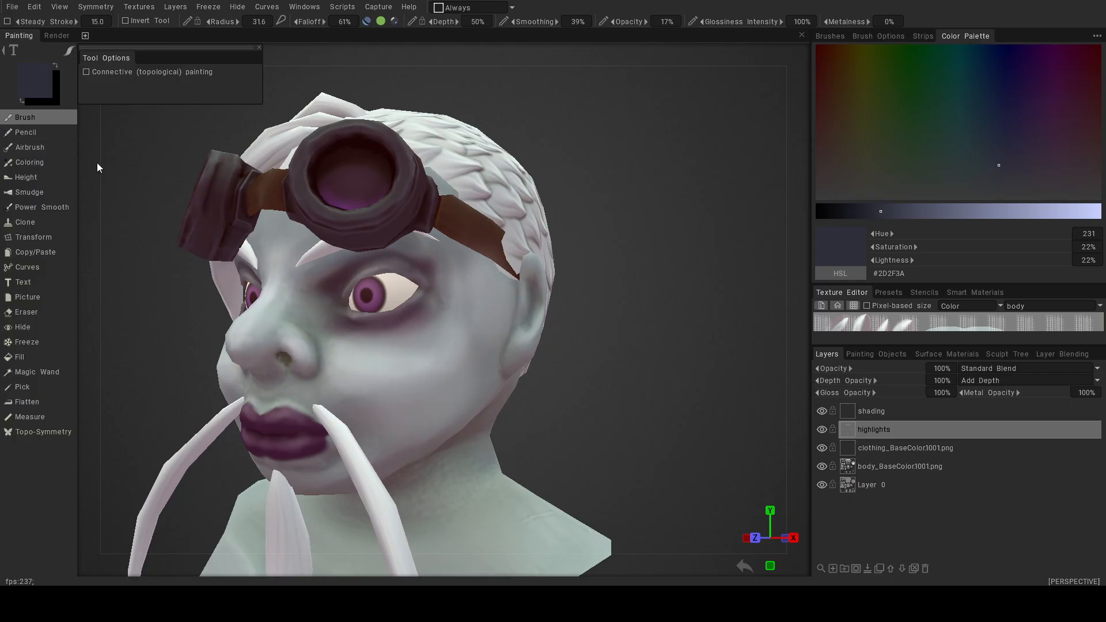
{"action": "left_click", "coordinate": [40, 207]}
{"action": "left_click_drag", "start_coordinate": [396, 365], "coordinate": [430, 361], "text": "alt"}
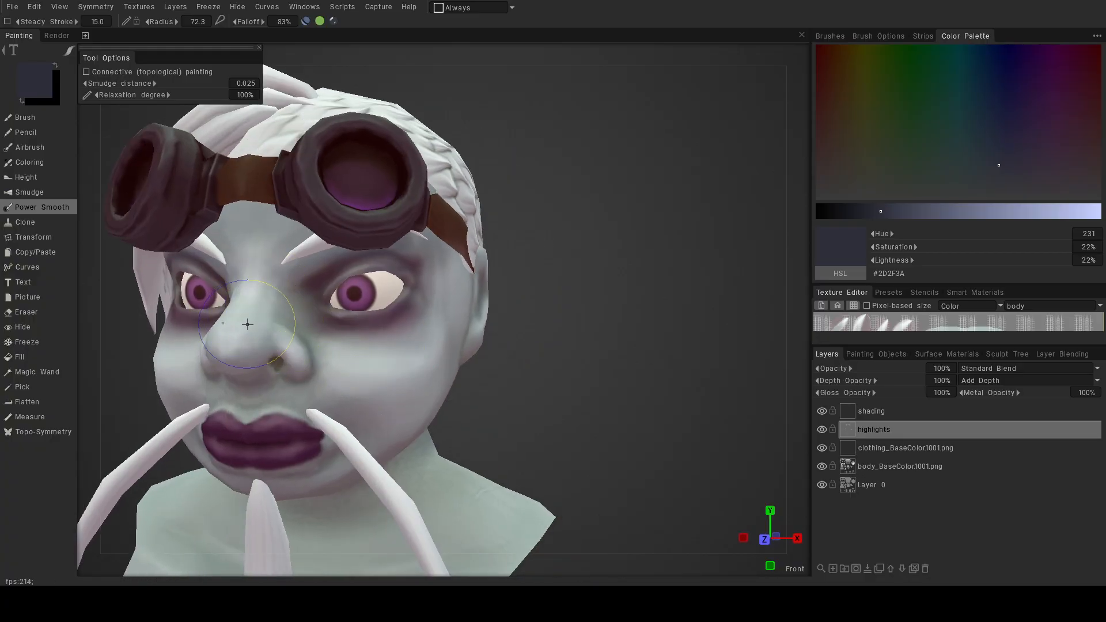
{"action": "left_click_drag", "start_coordinate": [403, 368], "coordinate": [457, 378], "text": "alt"}
{"action": "right_click_drag", "start_coordinate": [457, 382], "coordinate": [489, 390], "text": "alt"}
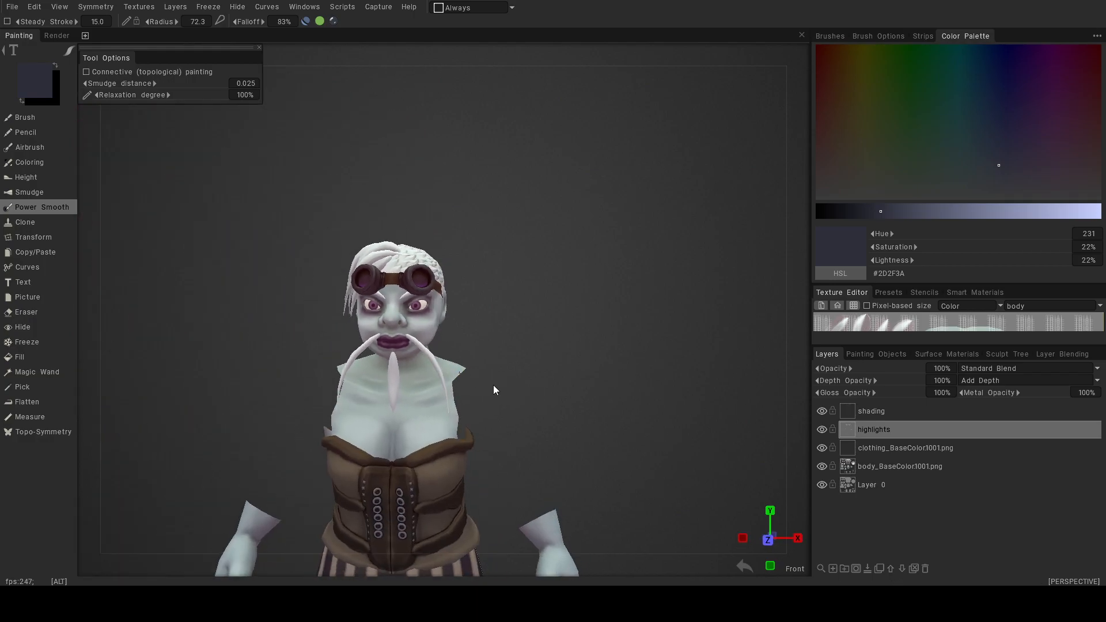
Toggle the highlights layer's visibility repeatedly to judge its effect on the whole figure from a distance.
{"action": "left_click", "coordinate": [824, 430]}
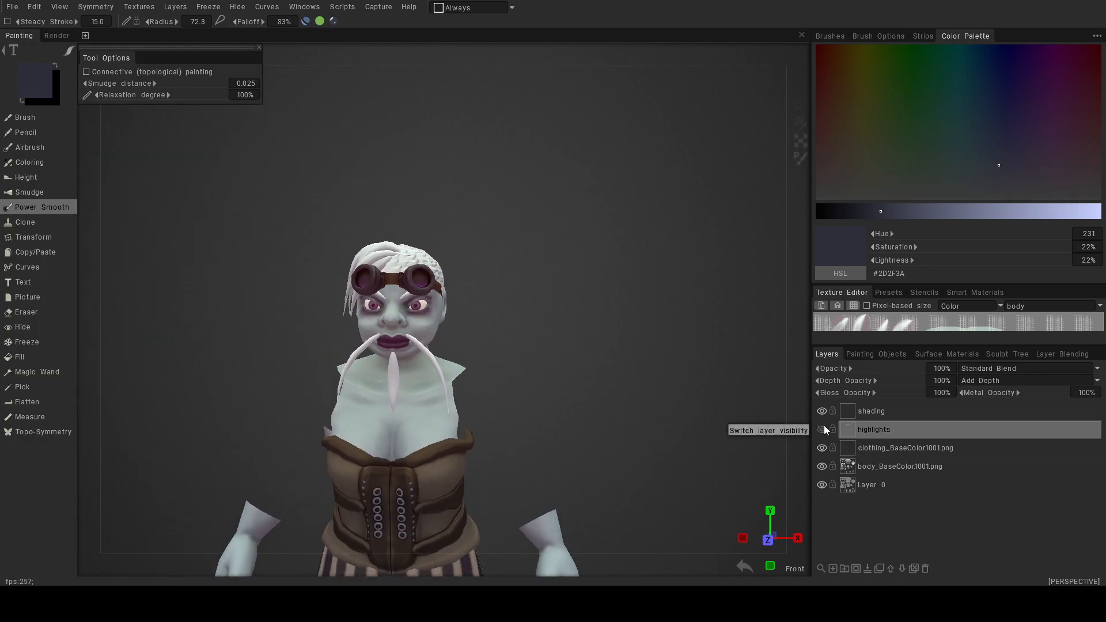
{"action": "left_click", "coordinate": [824, 428]}
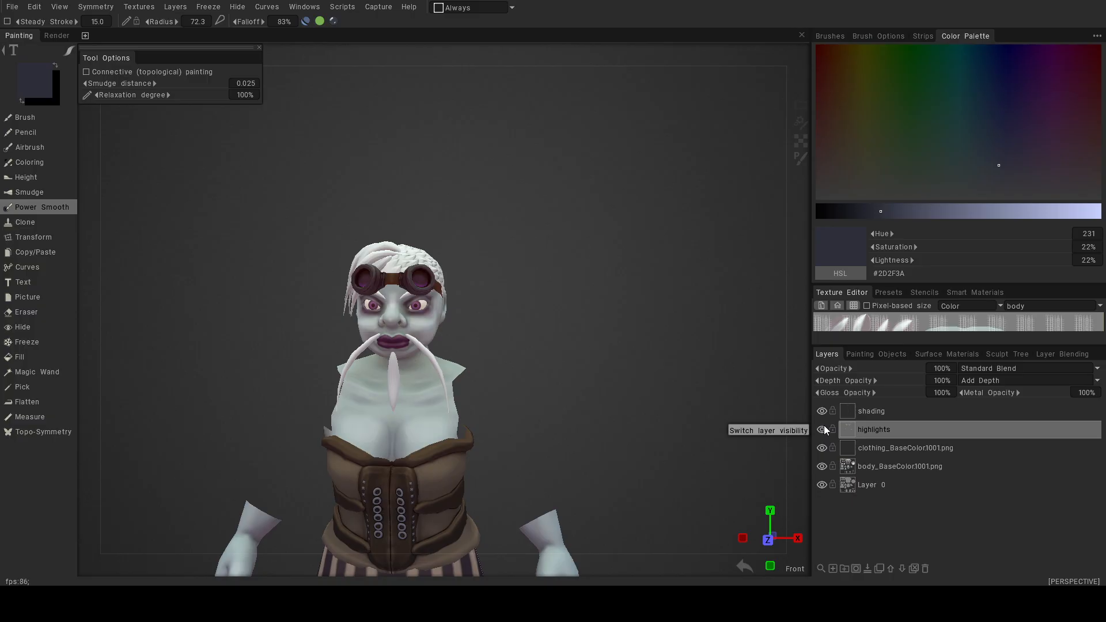
{"action": "scroll", "coordinate": [531, 377], "scroll_direction": "down", "scroll_amount": 5}
{"action": "left_click_drag", "start_coordinate": [532, 377], "coordinate": [587, 402]}
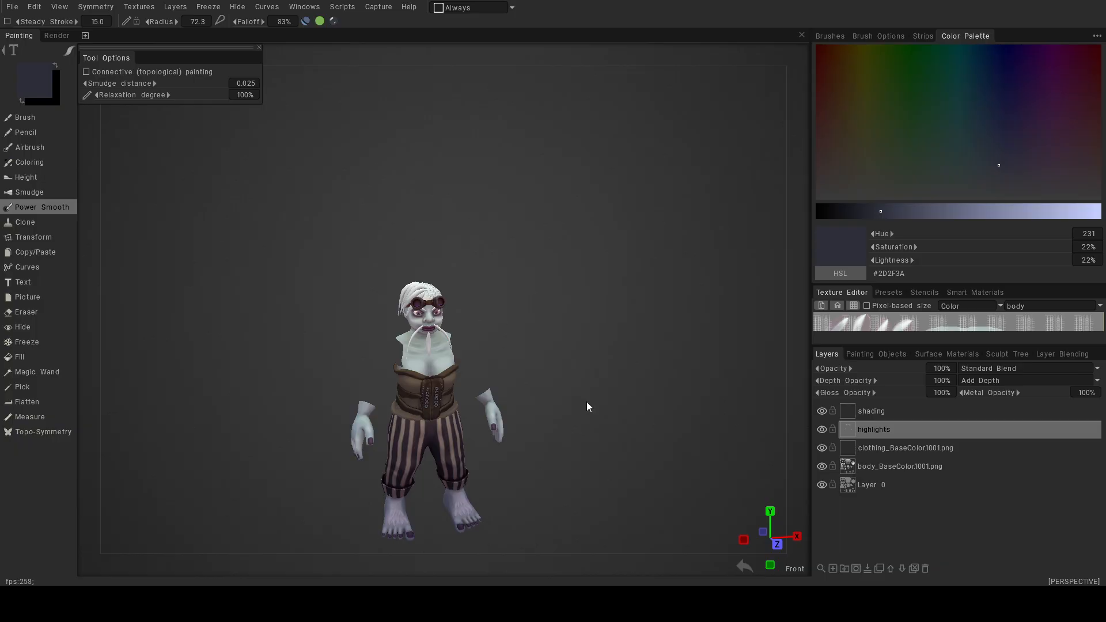
{"action": "left_click", "coordinate": [823, 429]}
{"action": "left_click", "coordinate": [823, 430]}
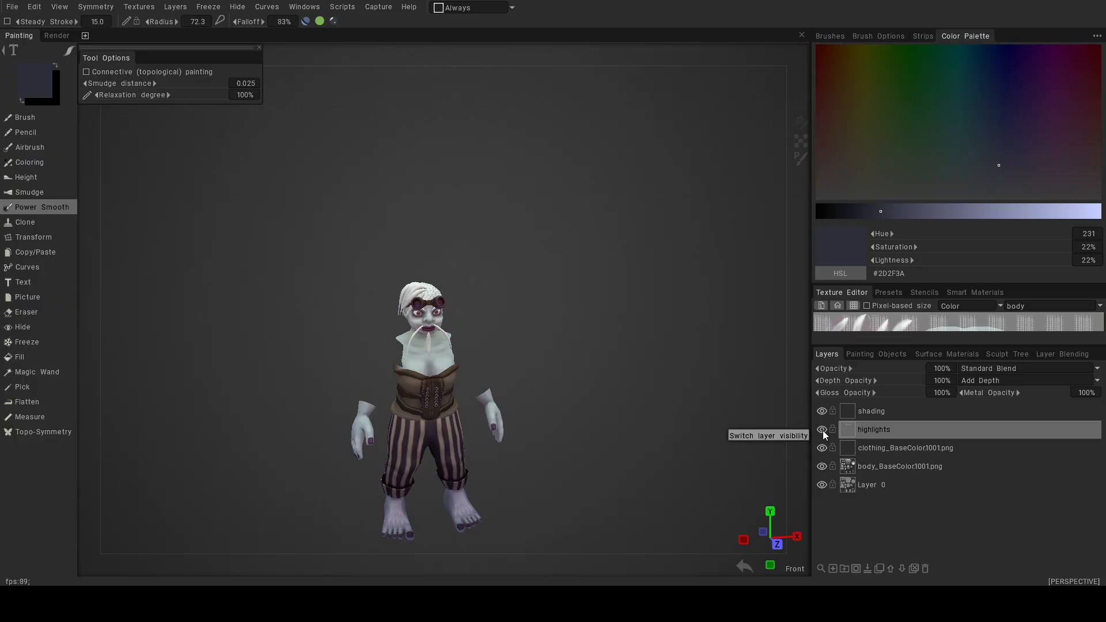
{"action": "left_click", "coordinate": [823, 429]}
{"action": "left_click", "coordinate": [823, 429]}
{"action": "left_click", "coordinate": [823, 429]}
{"action": "left_click", "coordinate": [823, 429]}
Try to soften the face highlights with a broad Eraser stroke on the highlights layer, and undo it.
{"action": "left_click", "coordinate": [55, 316]}
{"action": "mouse_move", "coordinate": [389, 335]}
{"action": "right_mouse_down", "text": "alt"}
{"action": "mouse_move", "coordinate": [470, 373]}
{"action": "mouse_move", "coordinate": [397, 360]}
{"action": "mouse_move", "coordinate": [438, 360]}
{"action": "mouse_move", "coordinate": [417, 360]}
{"action": "right_mouse_up", "text": "alt"}
{"action": "mouse_move", "coordinate": [371, 366]}
{"action": "left_mouse_down"}
{"action": "mouse_move", "coordinate": [300, 372]}
{"action": "mouse_move", "coordinate": [466, 383]}
{"action": "mouse_move", "coordinate": [441, 369]}
{"action": "mouse_move", "coordinate": [535, 347]}
{"action": "mouse_move", "coordinate": [515, 372]}
{"action": "left_mouse_up"}
{"action": "key", "text": "ctrl+z"}
{"action": "key", "text": "ctrl+z"}
{"action": "right_click_drag", "start_coordinate": [493, 361], "coordinate": [503, 360]}
Examine the head and upper body from several distances with the highlights layer switched off and on.
{"action": "mouse_move", "coordinate": [490, 352]}
{"action": "left_mouse_down", "text": "alt"}
{"action": "mouse_move", "coordinate": [511, 359]}
{"action": "mouse_move", "coordinate": [357, 336]}
{"action": "mouse_move", "coordinate": [492, 331]}
{"action": "mouse_move", "coordinate": [441, 360]}
{"action": "mouse_move", "coordinate": [399, 343]}
{"action": "mouse_move", "coordinate": [471, 382]}
{"action": "mouse_move", "coordinate": [563, 376]}
{"action": "left_mouse_up", "text": "alt"}
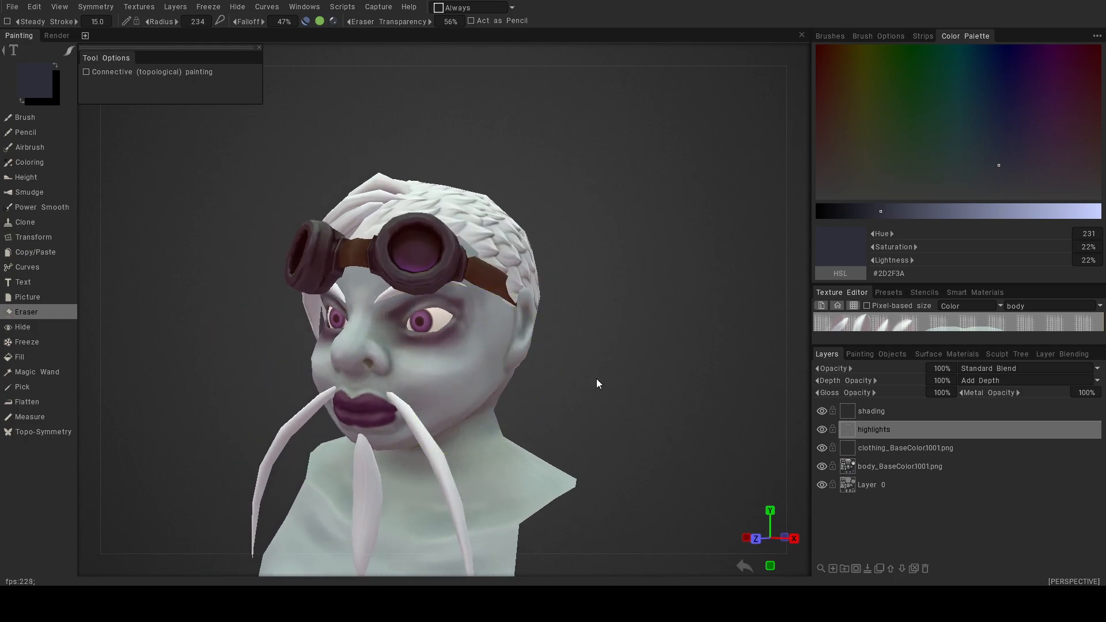
{"action": "left_click", "coordinate": [822, 431]}
{"action": "left_click", "coordinate": [822, 430]}
{"action": "left_click_drag", "start_coordinate": [724, 410], "coordinate": [674, 410], "text": "alt"}
{"action": "scroll", "coordinate": [731, 414], "scroll_direction": "down", "scroll_amount": 5}
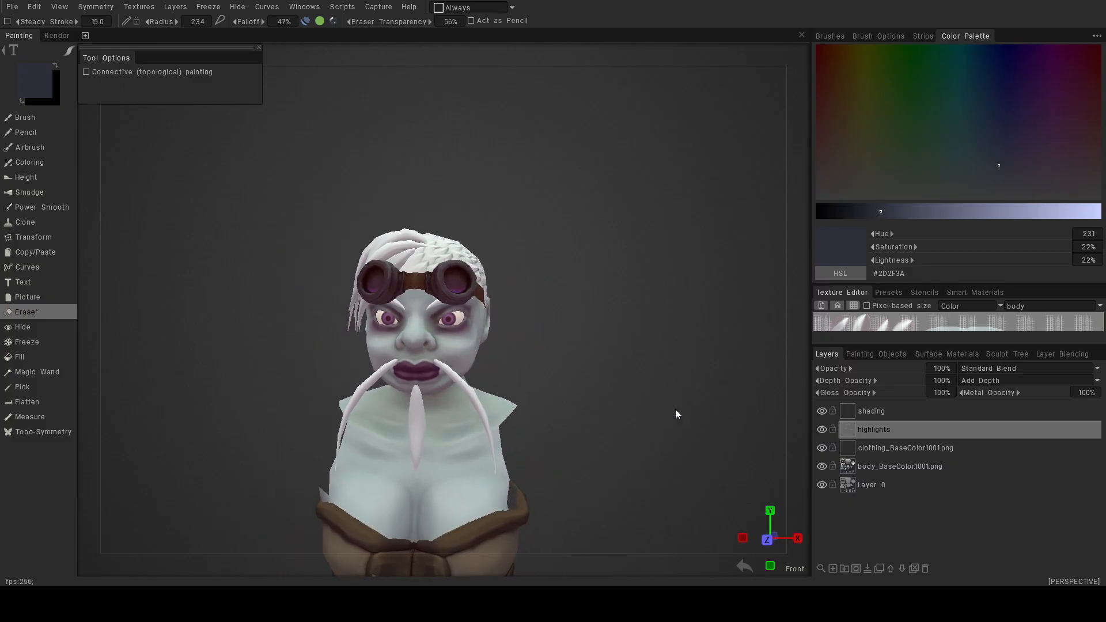
{"action": "scroll", "coordinate": [662, 407], "scroll_direction": "down", "scroll_amount": 5}
{"action": "left_click", "coordinate": [820, 430]}
{"action": "left_click", "coordinate": [820, 429]}
{"action": "mouse_move", "coordinate": [634, 403]}
{"action": "left_mouse_down", "text": "alt"}
{"action": "mouse_move", "coordinate": [506, 400]}
{"action": "mouse_move", "coordinate": [635, 403]}
{"action": "mouse_move", "coordinate": [624, 402]}
{"action": "left_mouse_up", "text": "alt"}
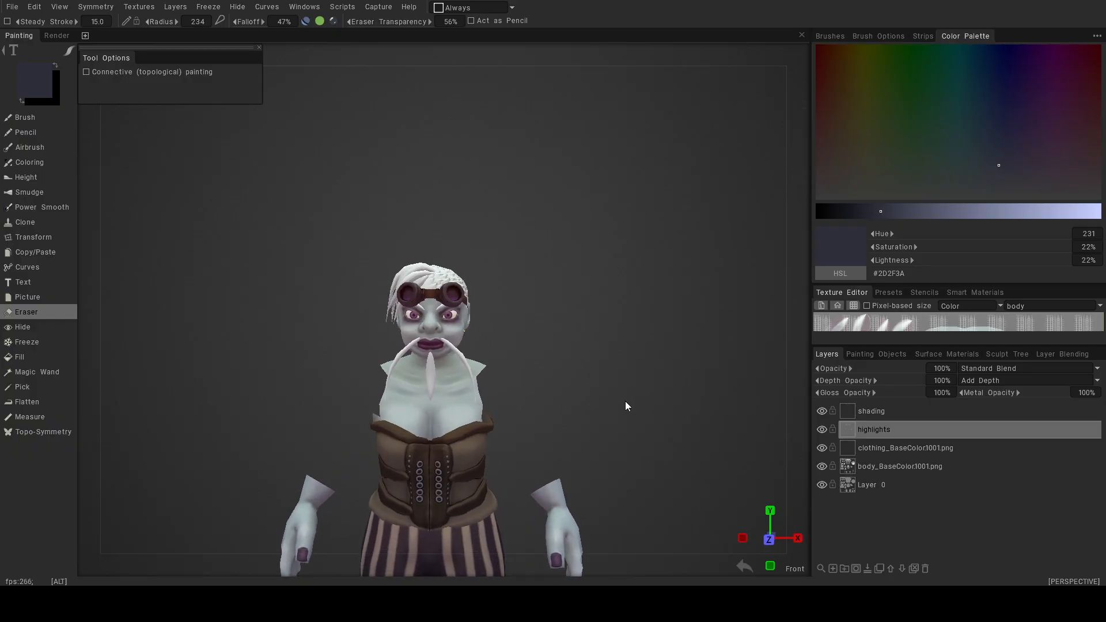
{"action": "scroll", "coordinate": [514, 329], "scroll_direction": "up", "scroll_amount": 8}
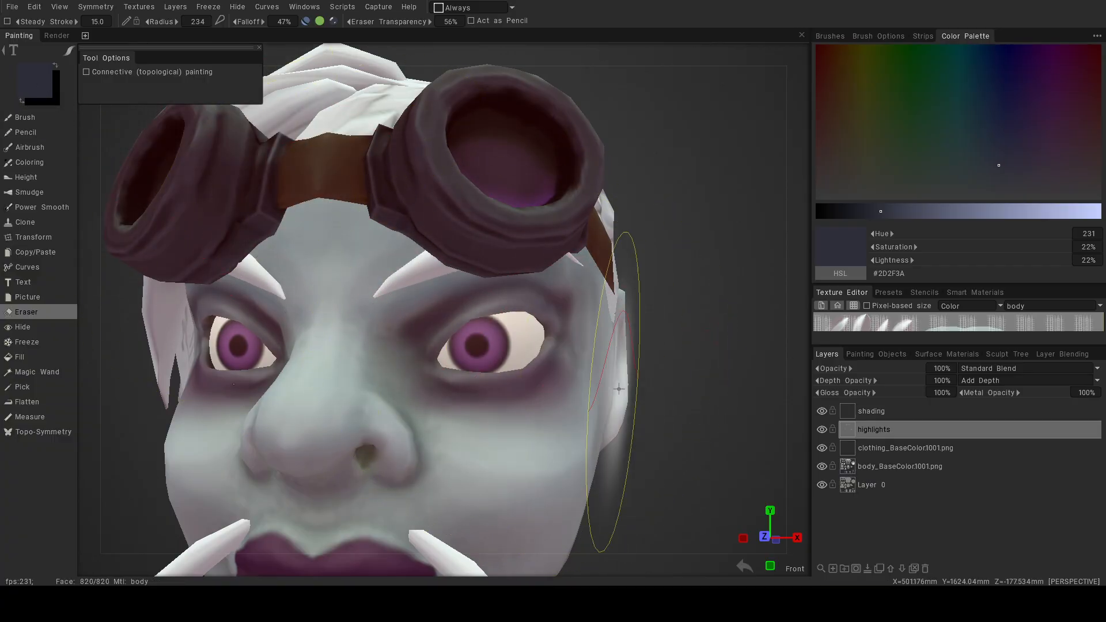
{"action": "right_click_drag", "start_coordinate": [727, 445], "coordinate": [571, 372], "text": "alt"}
{"action": "left_click_drag", "start_coordinate": [571, 373], "coordinate": [597, 381], "text": "alt"}
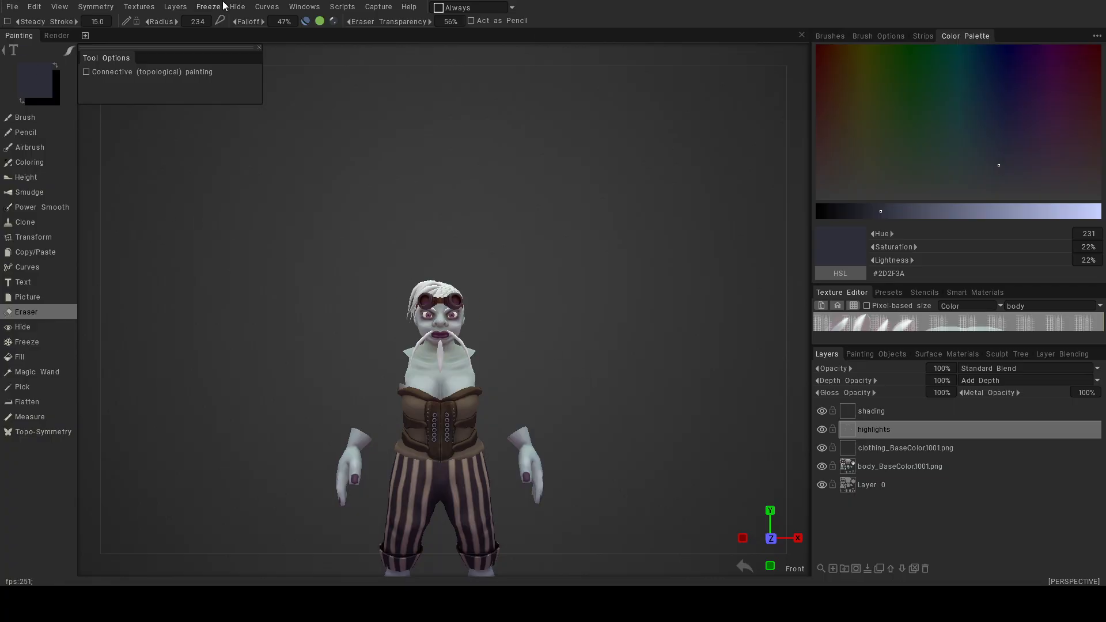
Export the Color/albedo map for the body UV set.
{"action": "left_click", "coordinate": [139, 7]}
{"action": "mouse_move", "coordinate": [147, 47]}
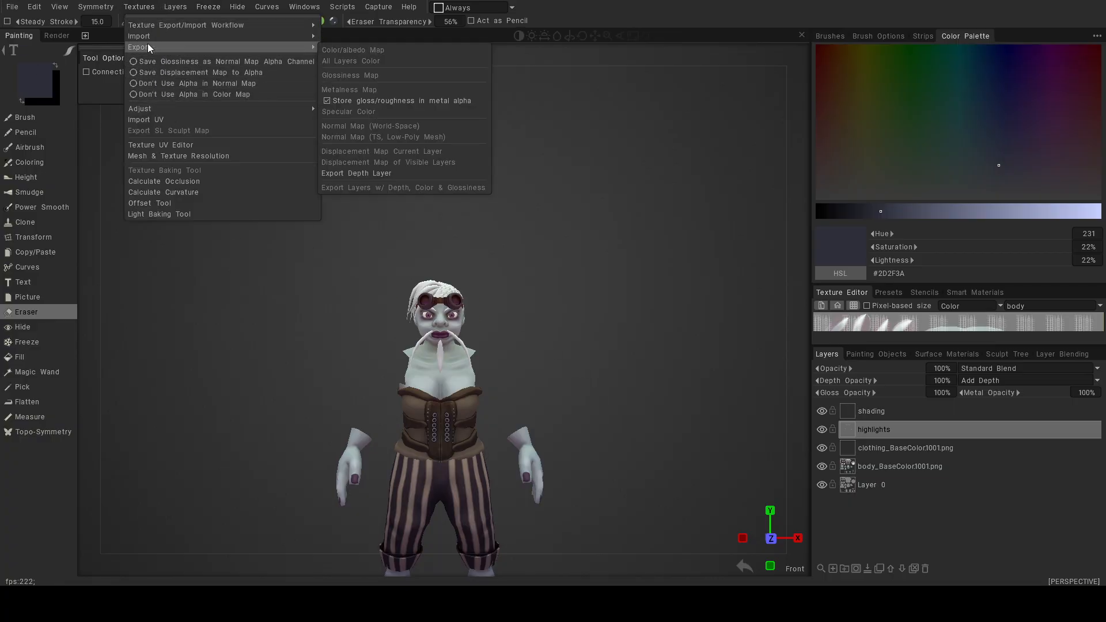
{"action": "left_click", "coordinate": [348, 50]}
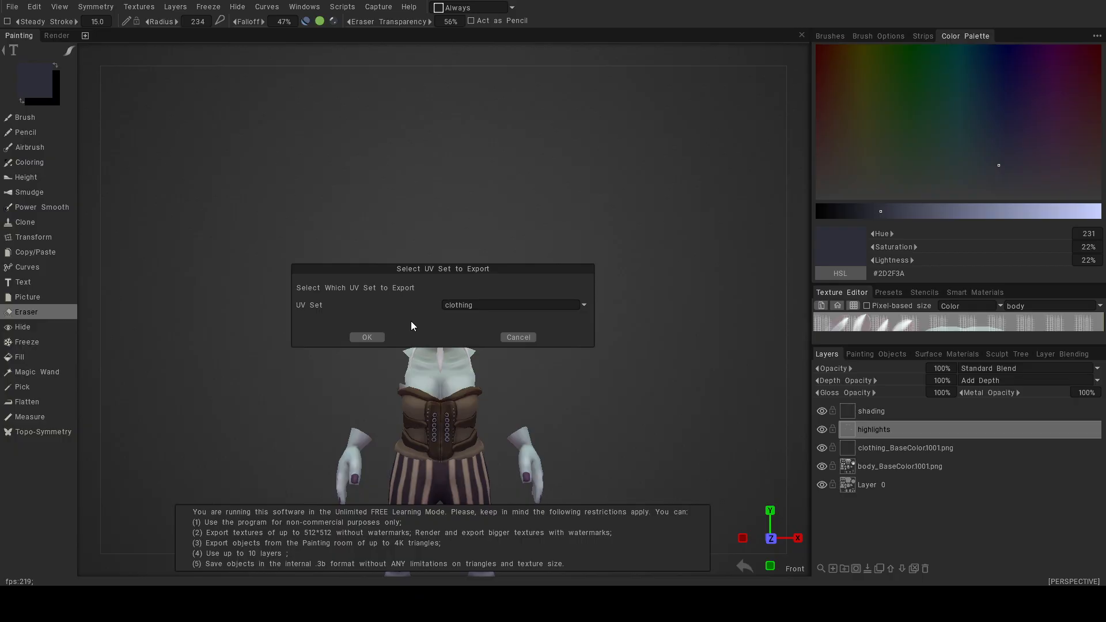
{"action": "left_click", "coordinate": [479, 305]}
{"action": "left_click", "coordinate": [455, 326]}
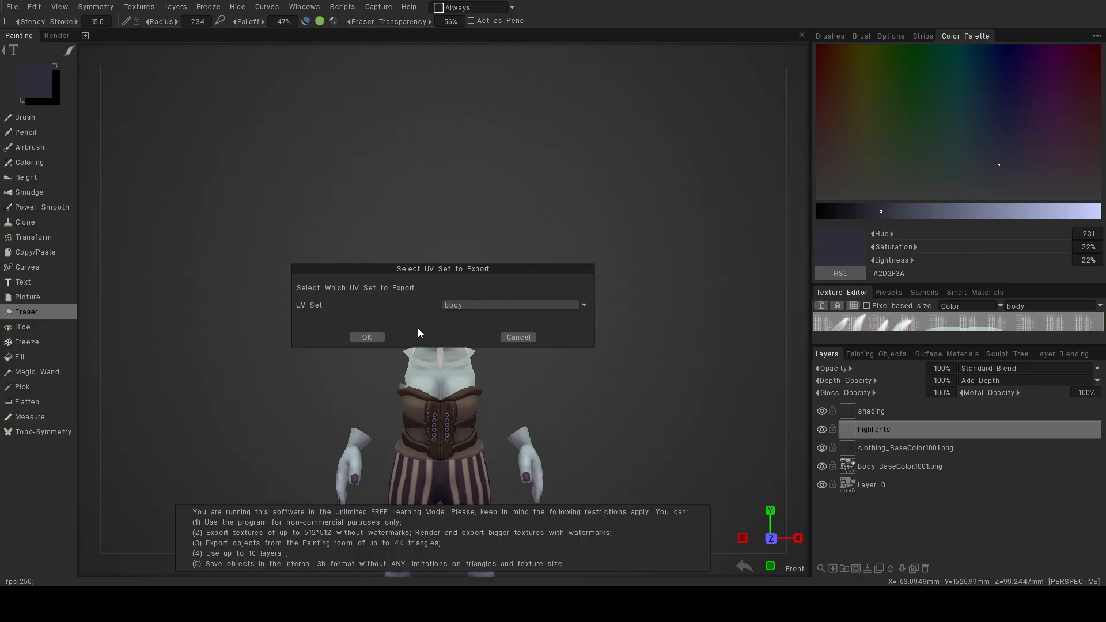
{"action": "left_click", "coordinate": [381, 336]}
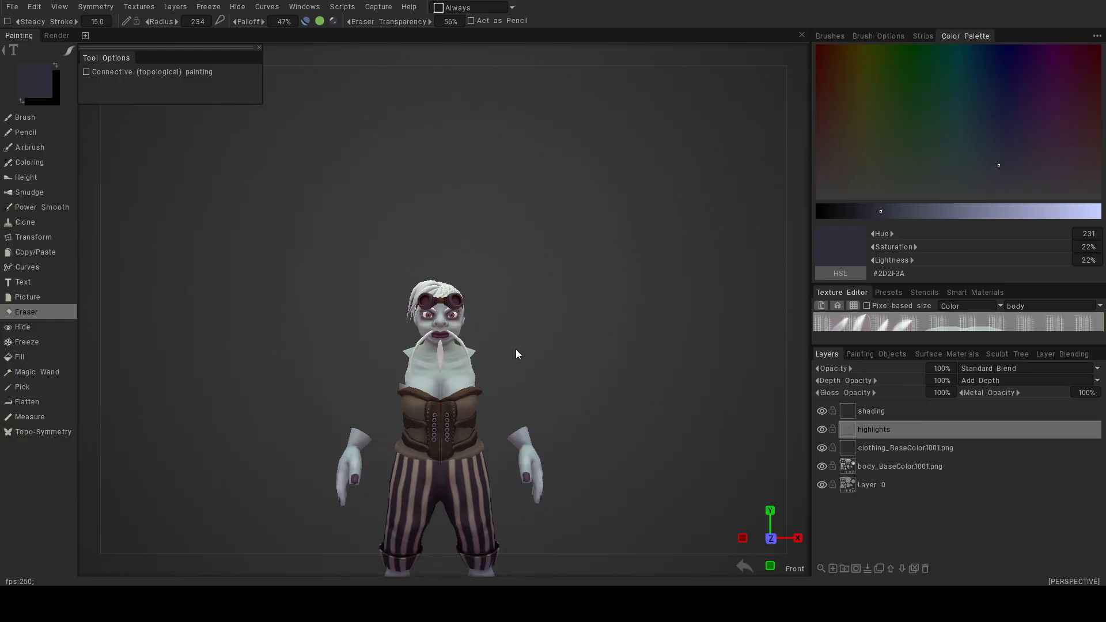
Export the body UV set's Color/albedo map once more.
{"action": "left_click", "coordinate": [136, 7]}
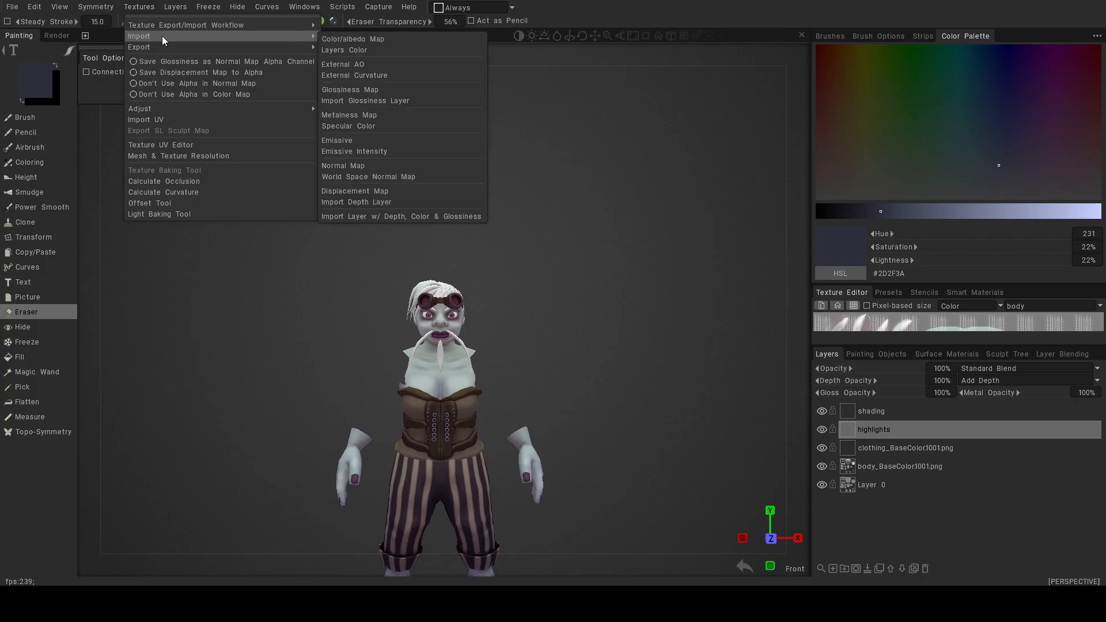
{"action": "left_click", "coordinate": [362, 50]}
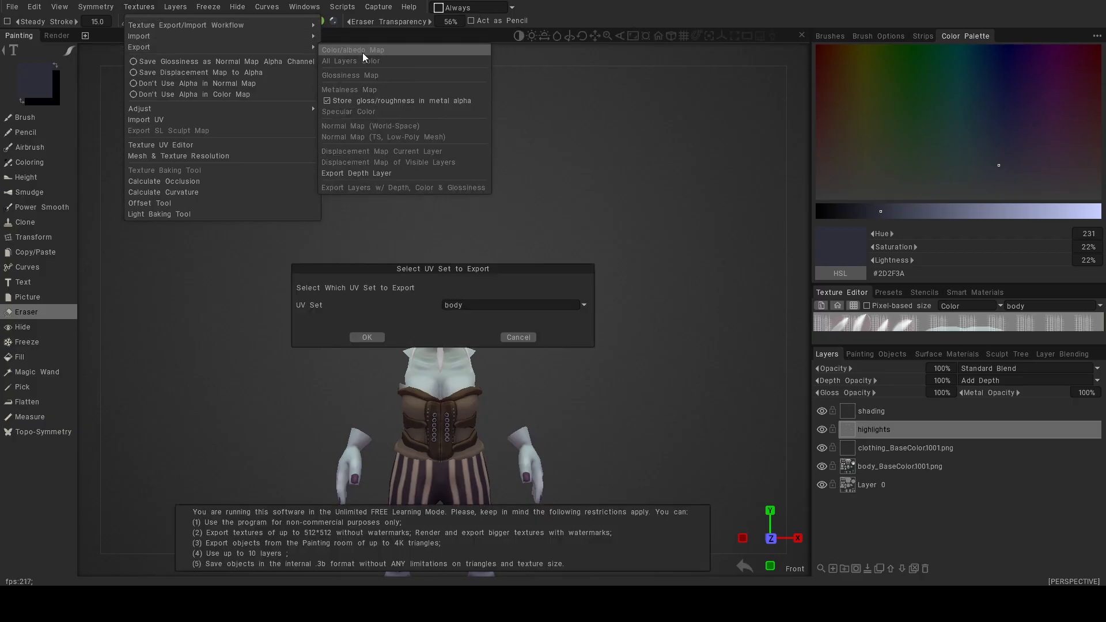
{"action": "left_click", "coordinate": [372, 340]}
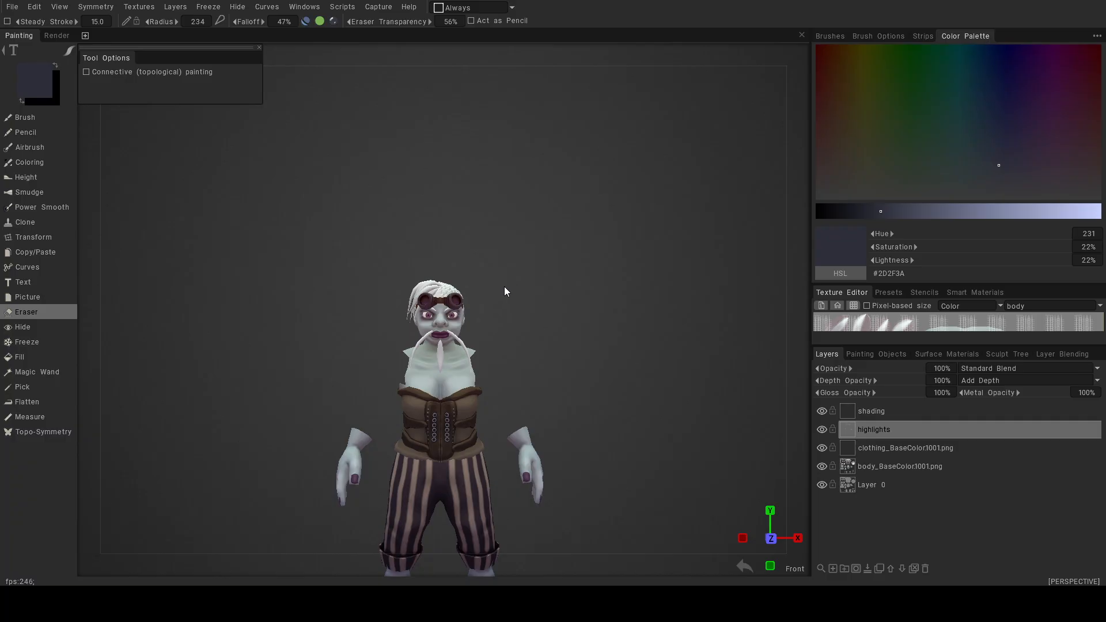
Examine the painted head, chest and full figure from several angles and distances.
{"action": "left_click_drag", "start_coordinate": [479, 291], "coordinate": [493, 311], "text": "alt"}
{"action": "right_click_drag", "start_coordinate": [492, 310], "coordinate": [556, 341], "text": "alt"}
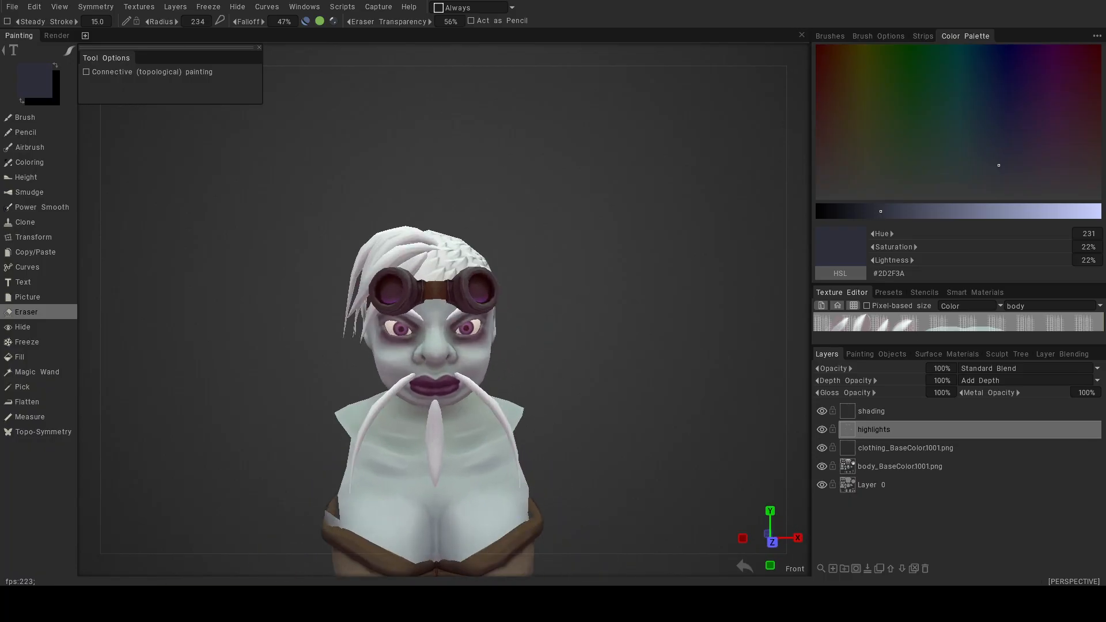
{"action": "middle_click_drag", "start_coordinate": [490, 495], "coordinate": [482, 448], "text": "alt"}
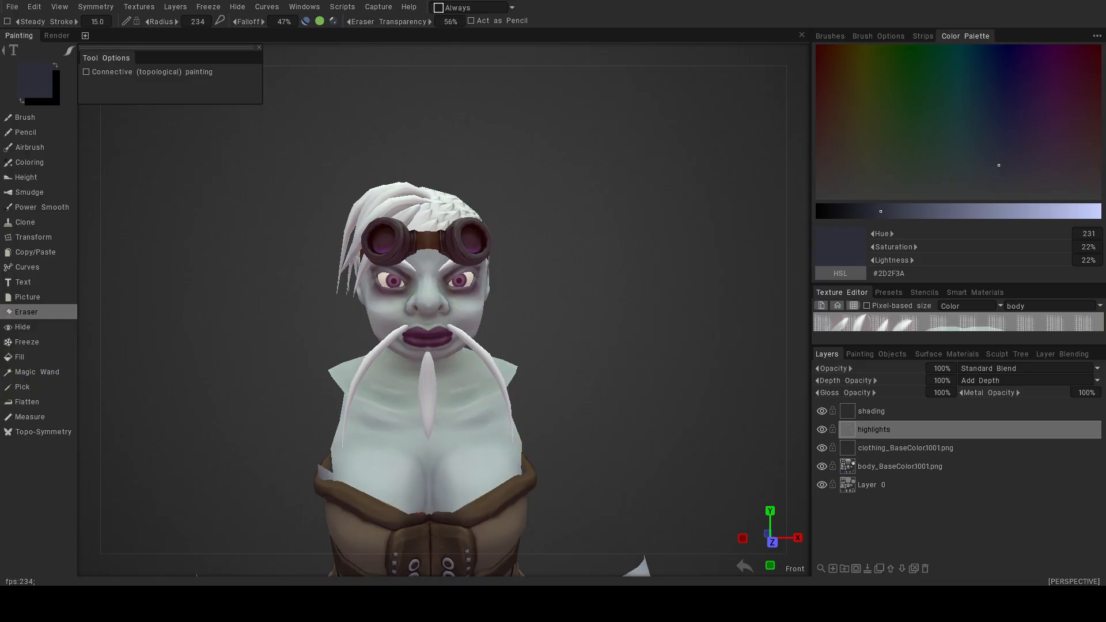
{"action": "left_click_drag", "start_coordinate": [455, 426], "coordinate": [573, 337], "text": "alt"}
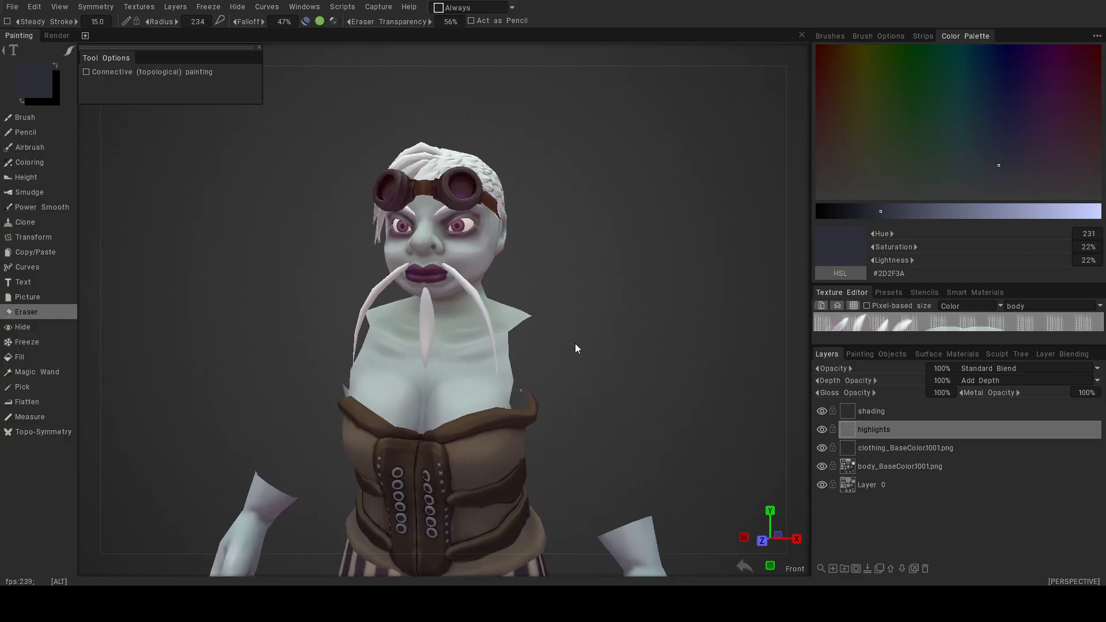
{"action": "right_click_drag", "start_coordinate": [572, 338], "coordinate": [551, 382], "text": "alt"}
{"action": "left_click_drag", "start_coordinate": [554, 332], "coordinate": [560, 397], "text": "alt"}
{"action": "middle_click_drag", "start_coordinate": [544, 380], "coordinate": [553, 416], "text": "alt"}
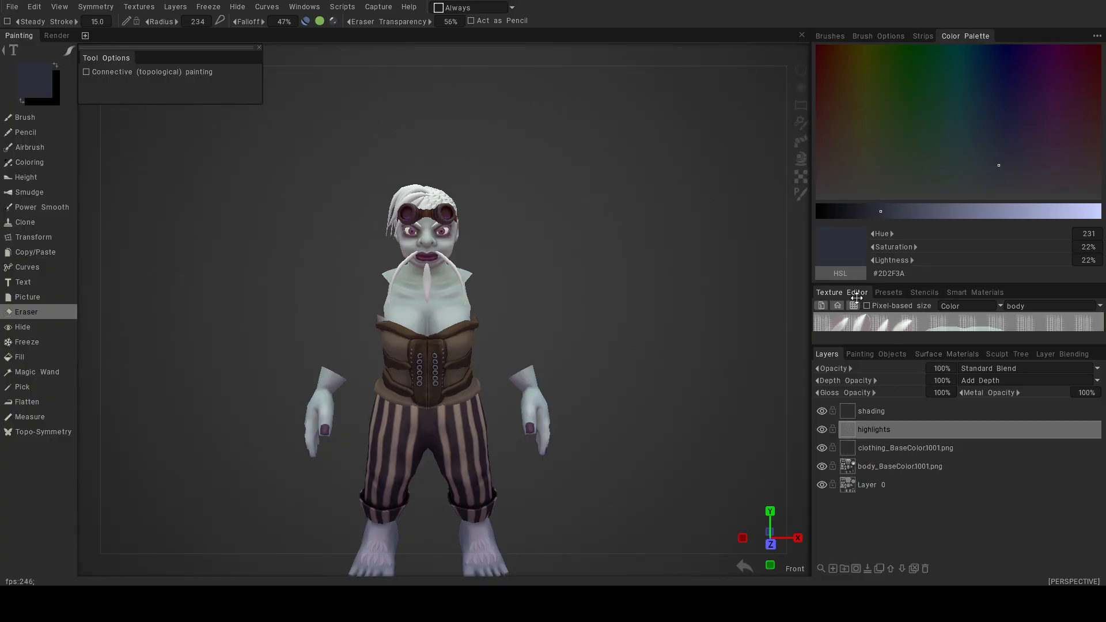
Make the coat_low.001 painting object visible on the character.
{"action": "left_click", "coordinate": [877, 354]}
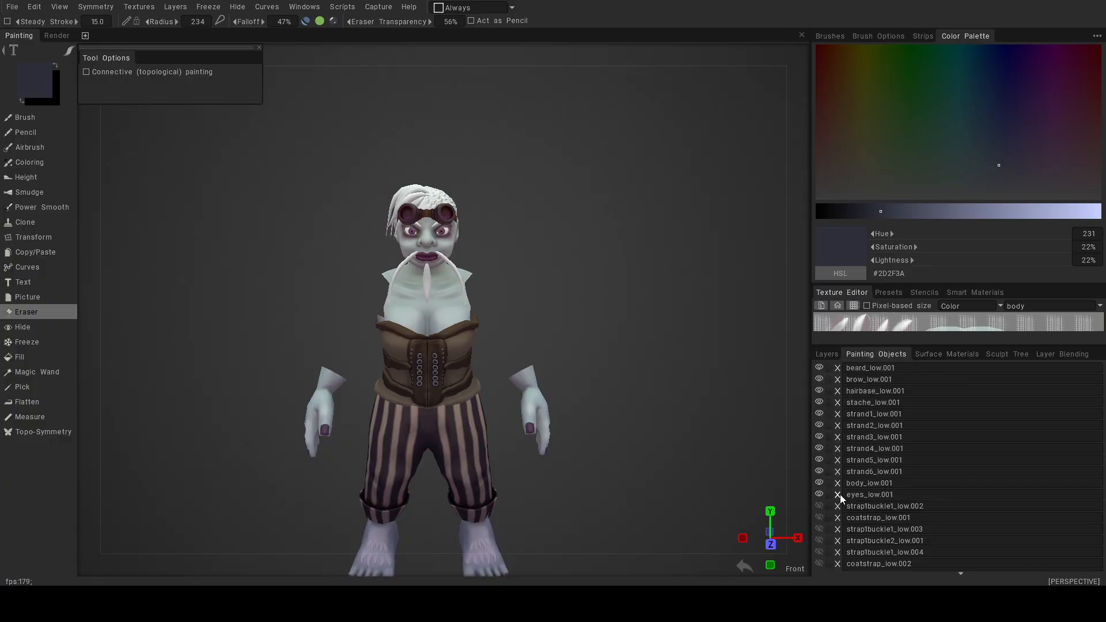
{"action": "scroll", "coordinate": [841, 495], "scroll_direction": "down", "scroll_amount": 6}
{"action": "scroll", "coordinate": [833, 487], "scroll_direction": "down", "scroll_amount": 3}
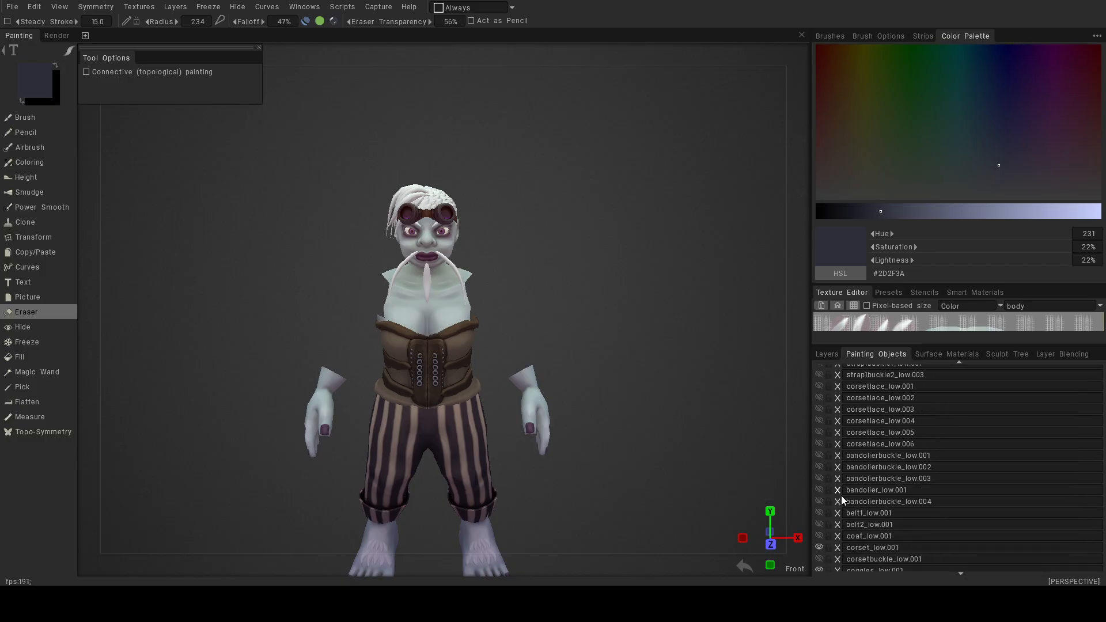
{"action": "left_click", "coordinate": [819, 536]}
Switch to the Brush tool and inspect the coat, sleeves, hands, neck and chest up close and from a distance.
{"action": "left_click_drag", "start_coordinate": [634, 448], "coordinate": [614, 430]}
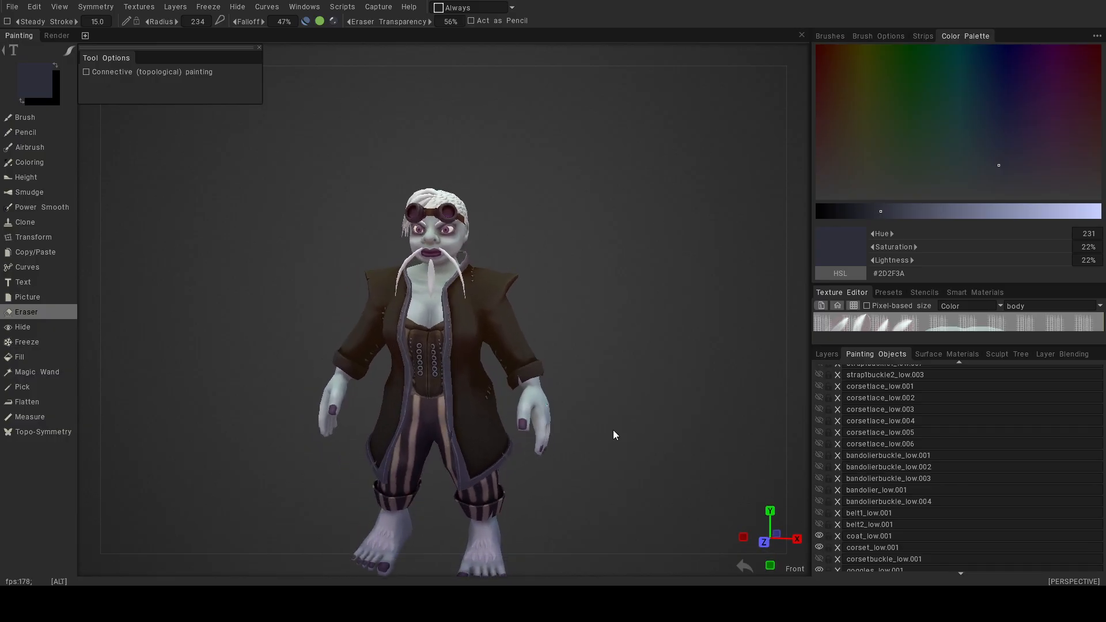
{"action": "middle_click_drag", "start_coordinate": [614, 430], "coordinate": [553, 340], "text": "alt"}
{"action": "right_click_drag", "start_coordinate": [485, 282], "coordinate": [575, 333], "text": "alt"}
{"action": "mouse_move", "coordinate": [576, 333]}
{"action": "left_mouse_down", "text": "alt"}
{"action": "mouse_move", "coordinate": [565, 303]}
{"action": "mouse_move", "coordinate": [662, 316]}
{"action": "mouse_move", "coordinate": [654, 296]}
{"action": "mouse_move", "coordinate": [568, 386]}
{"action": "mouse_move", "coordinate": [564, 378]}
{"action": "left_mouse_up", "text": "alt"}
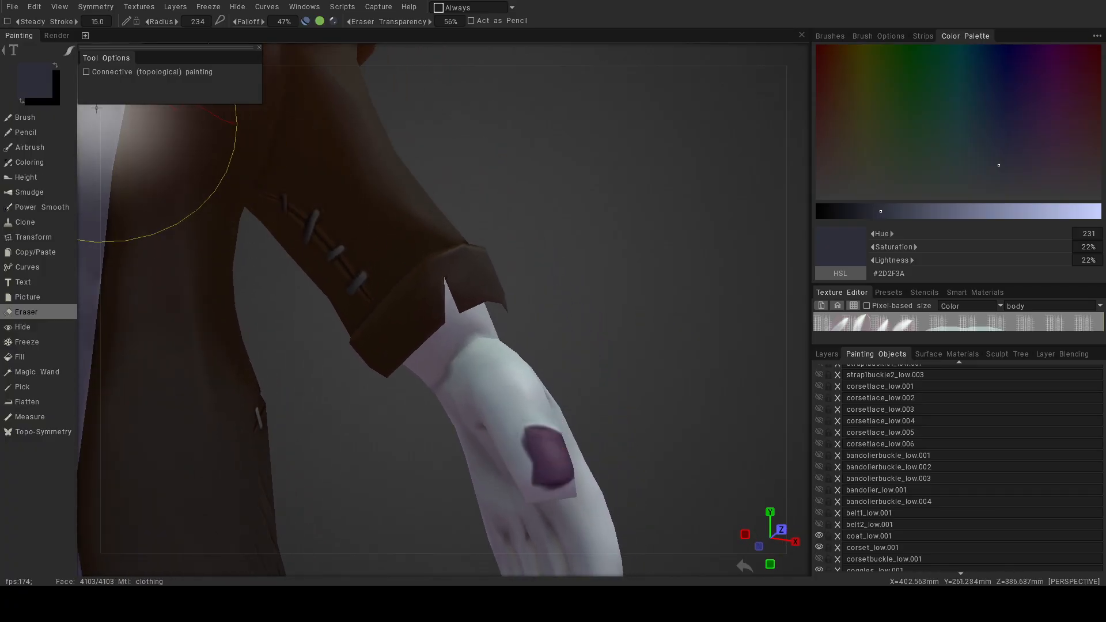
{"action": "left_click", "coordinate": [22, 120]}
{"action": "mouse_move", "coordinate": [506, 299]}
{"action": "left_mouse_down", "text": "alt"}
{"action": "mouse_move", "coordinate": [532, 277]}
{"action": "mouse_move", "coordinate": [444, 390]}
{"action": "mouse_move", "coordinate": [428, 395]}
{"action": "left_mouse_up", "text": "alt"}
{"action": "right_click_drag", "start_coordinate": [605, 400], "coordinate": [450, 360], "text": "alt"}
{"action": "left_click_drag", "start_coordinate": [449, 360], "coordinate": [612, 351], "text": "alt"}
{"action": "right_click_drag", "start_coordinate": [613, 351], "coordinate": [613, 411], "text": "alt"}
{"action": "middle_click_drag", "start_coordinate": [500, 321], "coordinate": [519, 351], "text": "alt"}
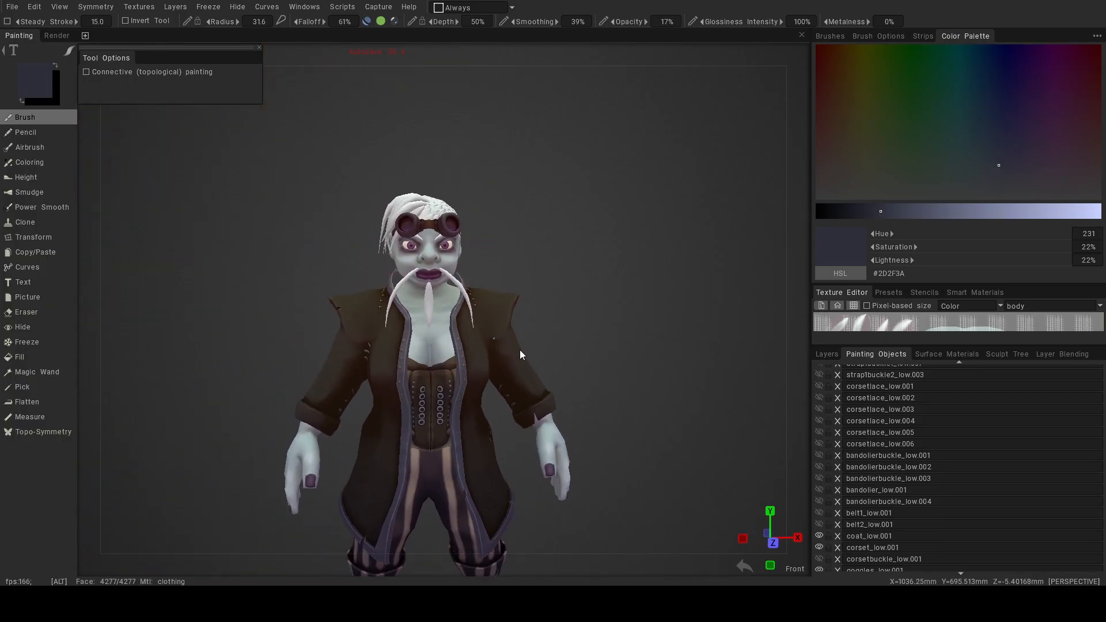
{"action": "left_click_drag", "start_coordinate": [516, 350], "coordinate": [510, 355], "text": "alt"}
{"action": "right_click_drag", "start_coordinate": [455, 341], "coordinate": [536, 339], "text": "alt"}
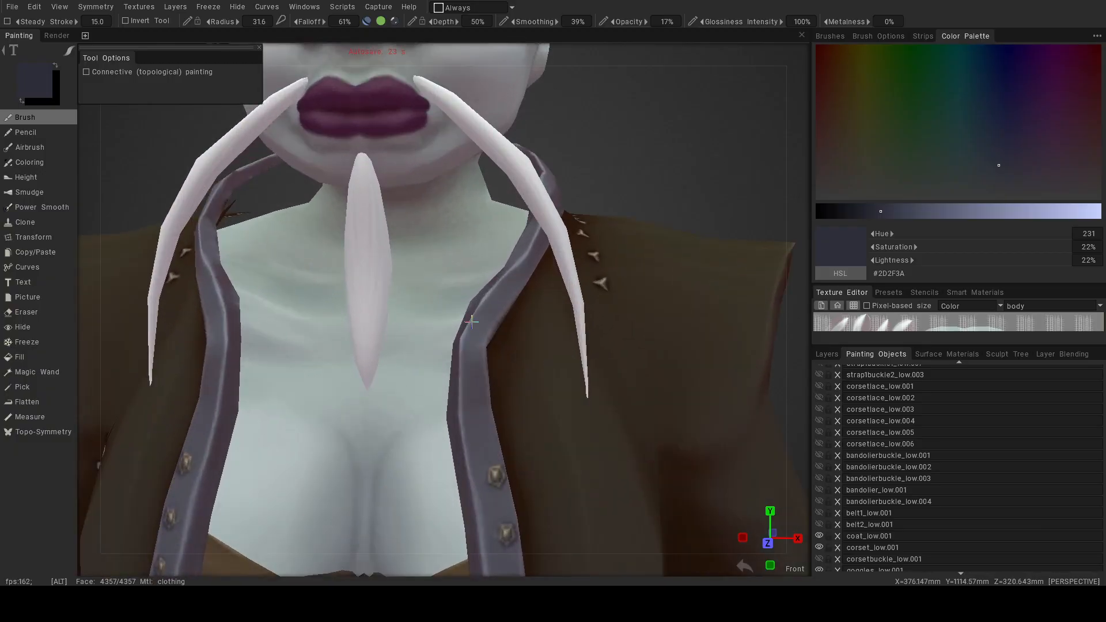
{"action": "left_click_drag", "start_coordinate": [474, 316], "coordinate": [467, 351], "text": "alt"}
Duplicate the shading layer and view the whole upper body with the doubled shading.
{"action": "left_click", "coordinate": [833, 354]}
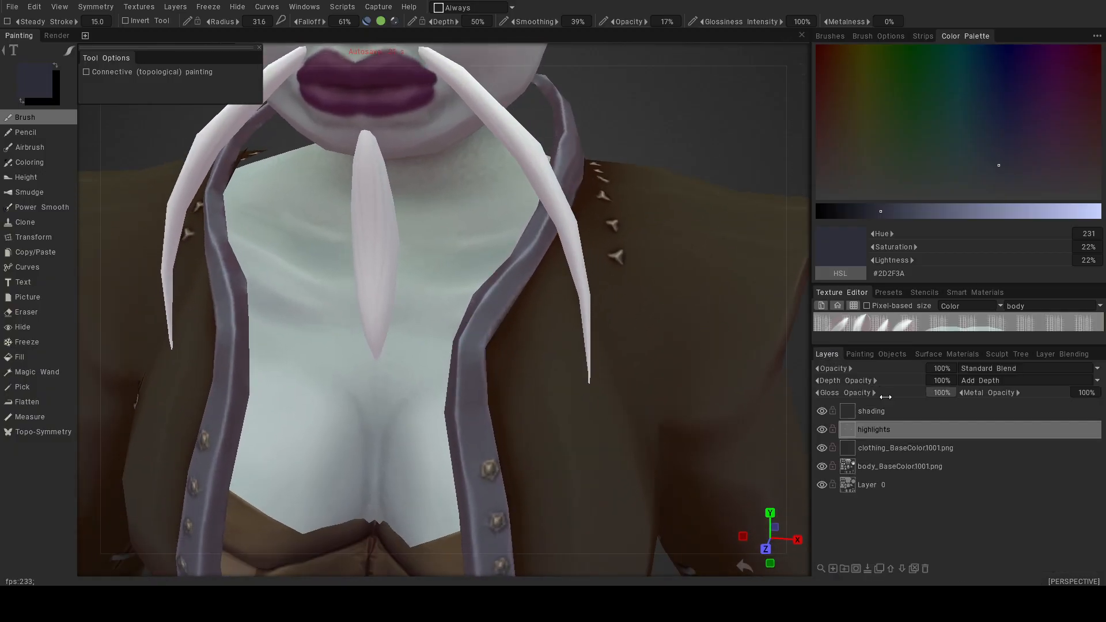
{"action": "left_click", "coordinate": [900, 417]}
{"action": "middle_click_drag", "start_coordinate": [436, 291], "coordinate": [464, 315], "text": "alt"}
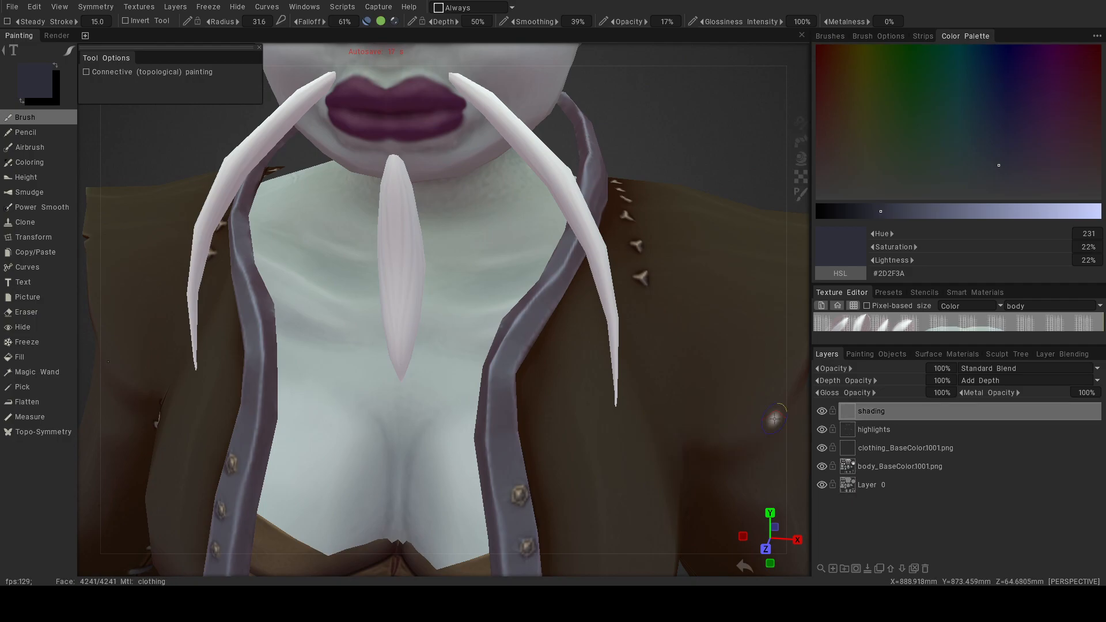
{"action": "right_click", "coordinate": [892, 410]}
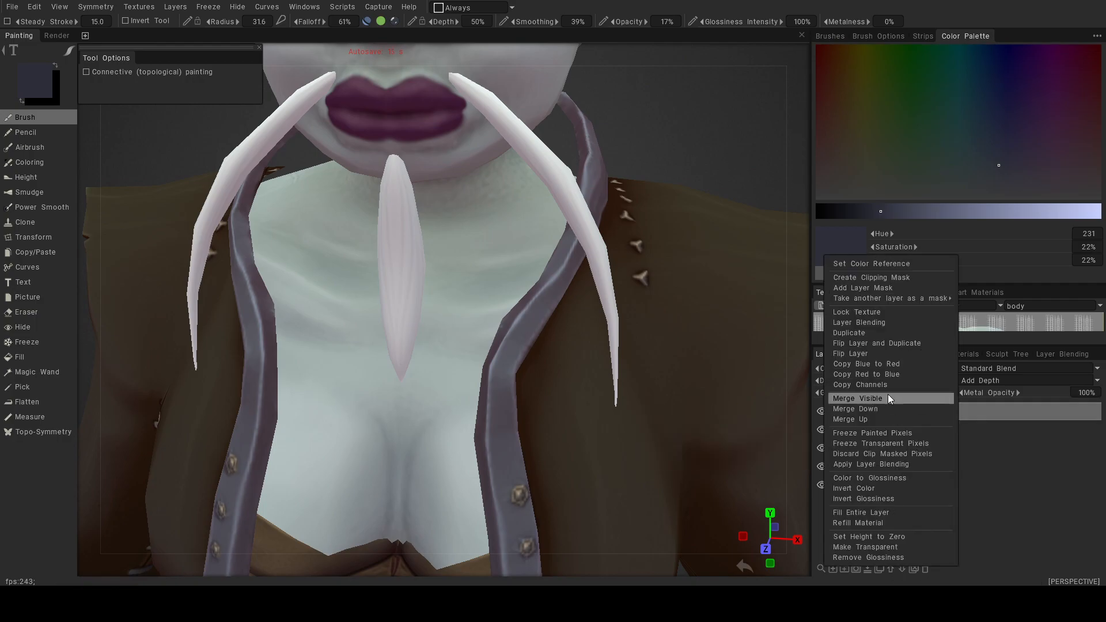
{"action": "left_click", "coordinate": [879, 334]}
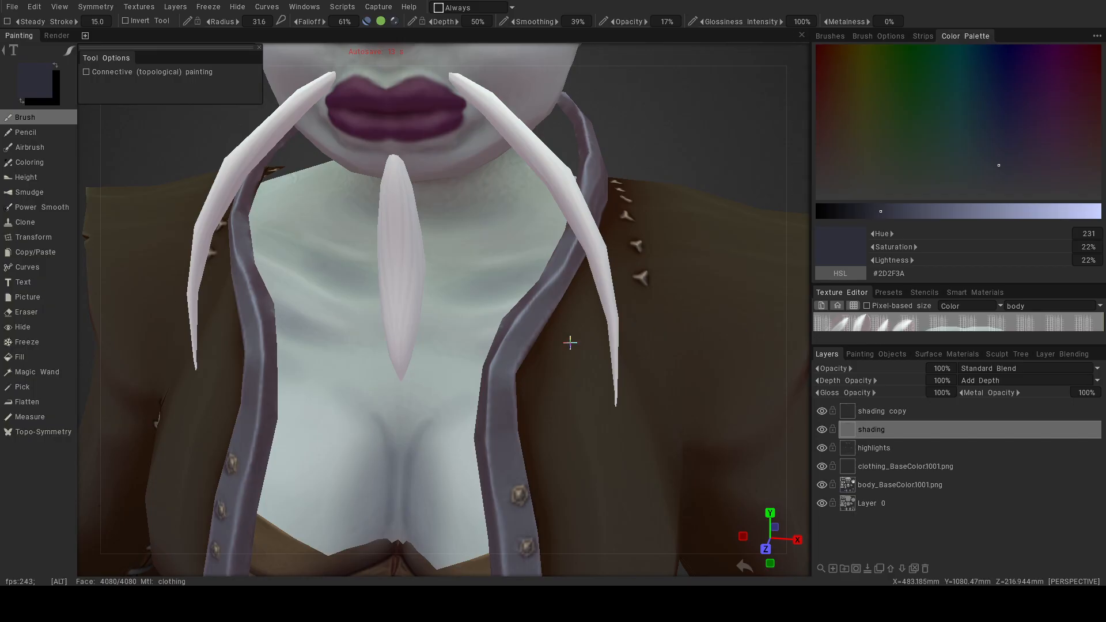
{"action": "right_click_drag", "start_coordinate": [571, 340], "coordinate": [500, 307], "text": "alt"}
{"action": "left_click_drag", "start_coordinate": [500, 307], "coordinate": [537, 285], "text": "alt"}
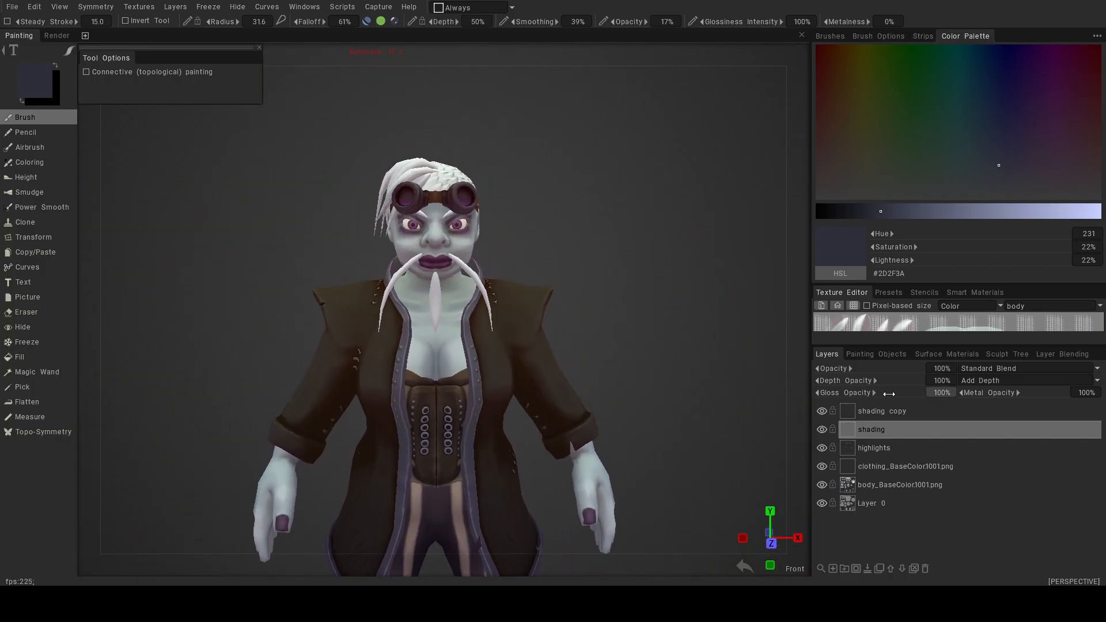
Select the shading copy layer and compare the figure with the shading copy and highlights layers switched off and on.
{"action": "left_click", "coordinate": [897, 412]}
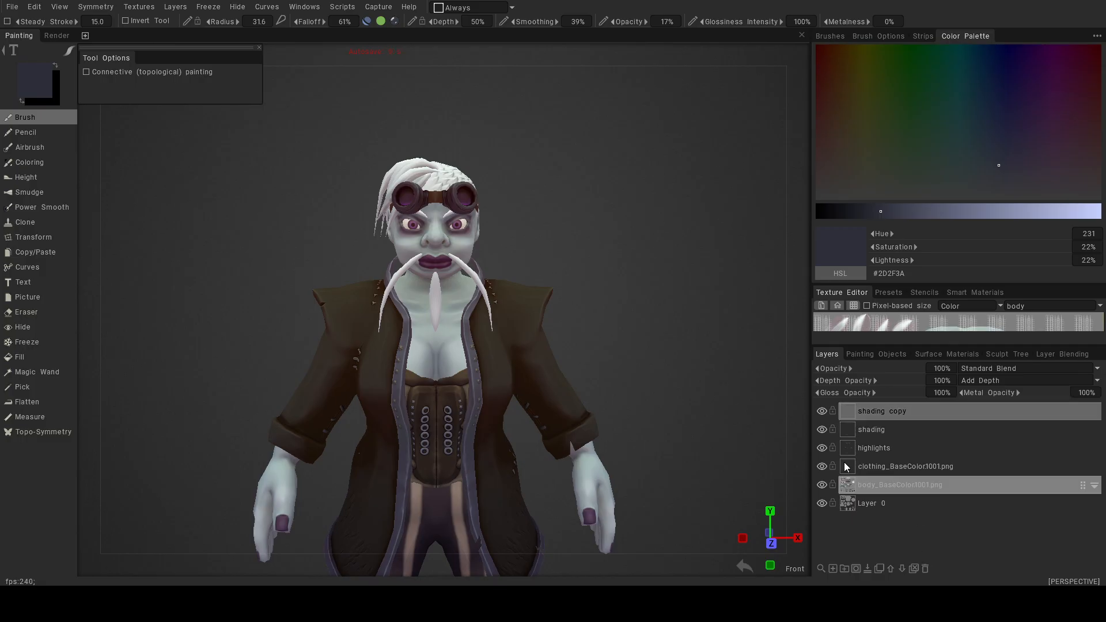
{"action": "left_click", "coordinate": [822, 412]}
{"action": "left_click", "coordinate": [822, 411]}
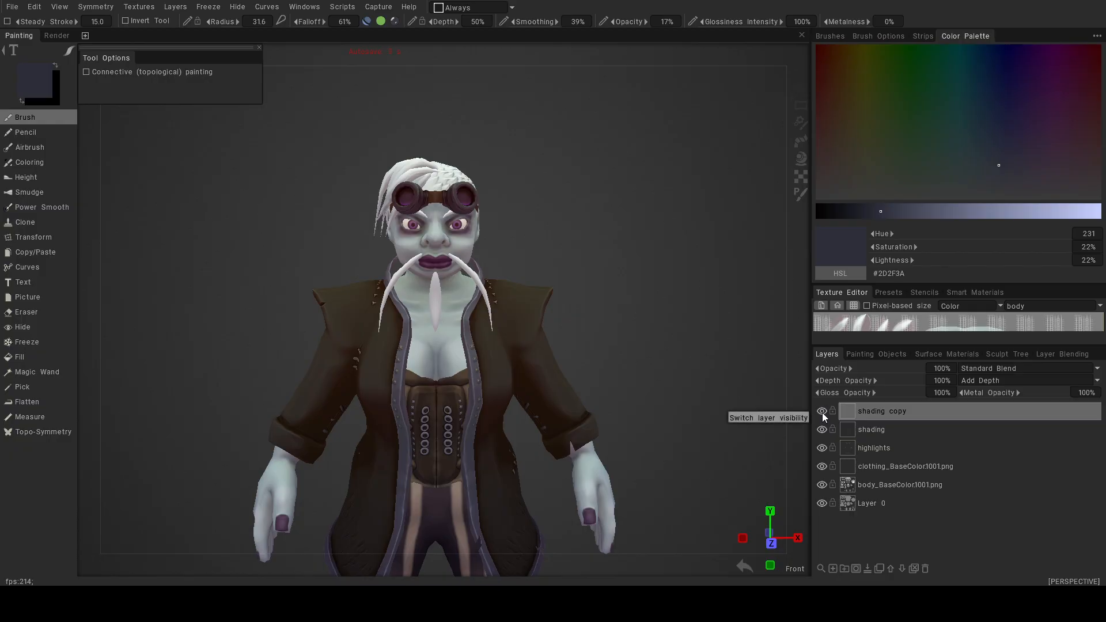
{"action": "left_click", "coordinate": [822, 413]}
{"action": "left_click", "coordinate": [822, 413]}
{"action": "left_click", "coordinate": [822, 448]}
{"action": "left_click", "coordinate": [823, 448]}
{"action": "left_click", "coordinate": [823, 448]}
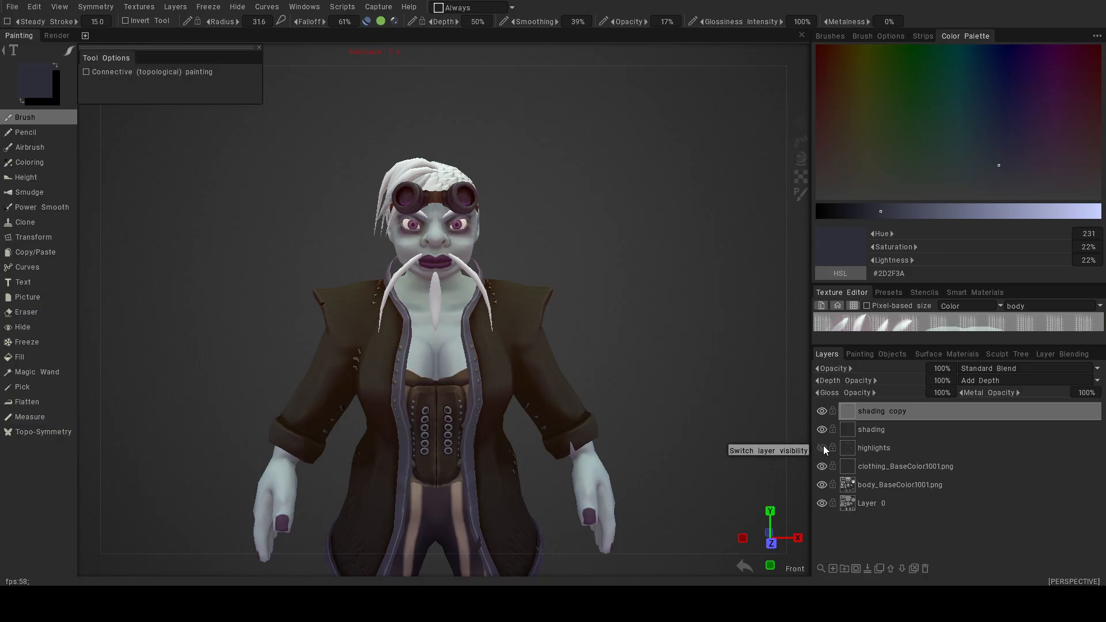
{"action": "left_click", "coordinate": [823, 448]}
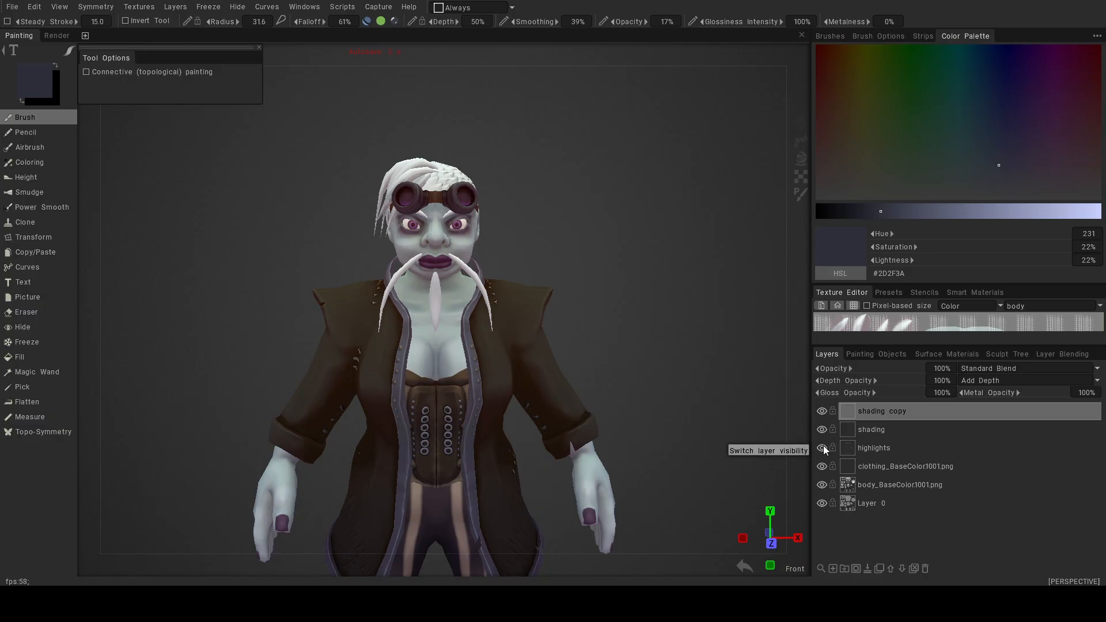
Recheck the shading copy's effect by switching its visibility, and delete that layer.
{"action": "left_click", "coordinate": [824, 410]}
{"action": "left_click", "coordinate": [824, 410]}
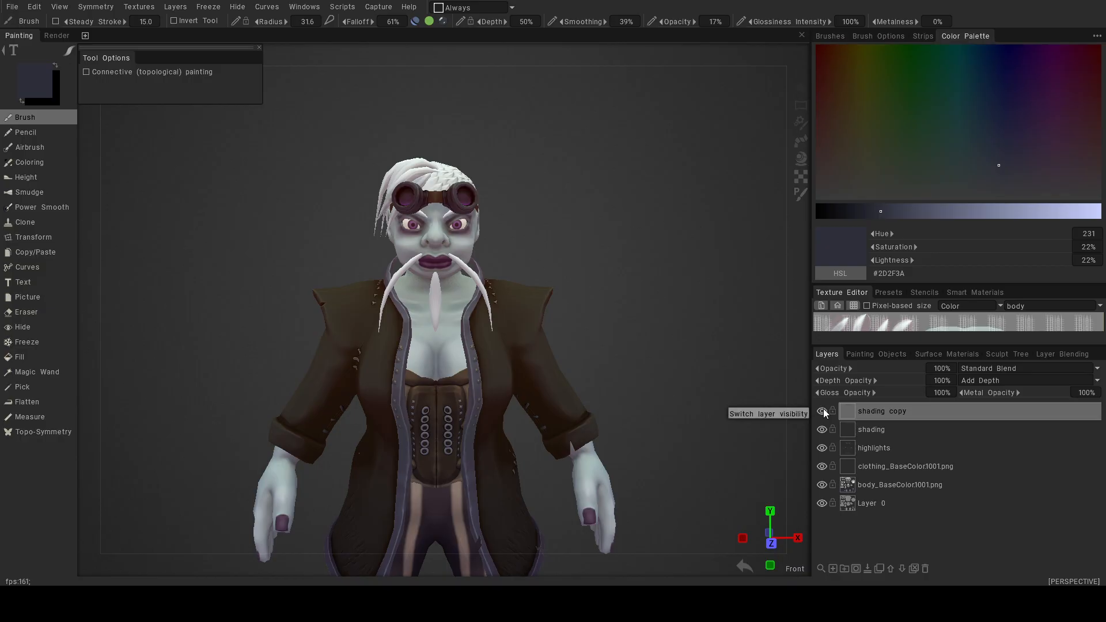
{"action": "left_click", "coordinate": [823, 411]}
{"action": "left_click", "coordinate": [825, 411]}
{"action": "left_click", "coordinate": [927, 569]}
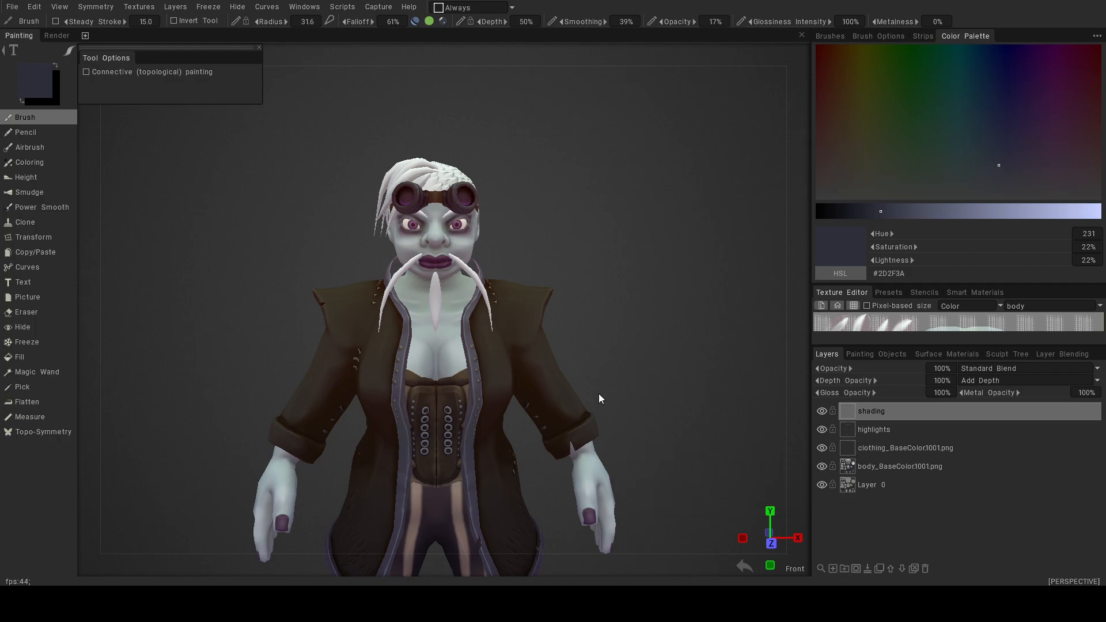
Duplicate the shading layer again to intensify the shading on the character.
{"action": "mouse_move", "coordinate": [636, 358]}
{"action": "left_mouse_down", "text": "alt"}
{"action": "mouse_move", "coordinate": [620, 339]}
{"action": "mouse_move", "coordinate": [536, 340]}
{"action": "mouse_move", "coordinate": [628, 346]}
{"action": "left_mouse_up", "text": "alt"}
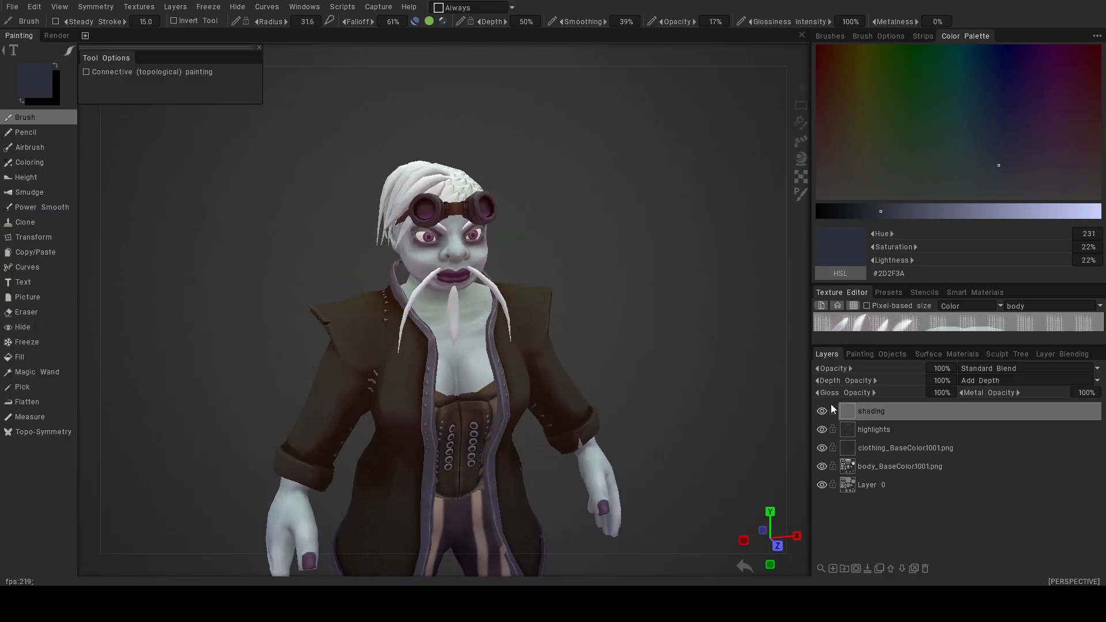
{"action": "right_click", "coordinate": [898, 409]}
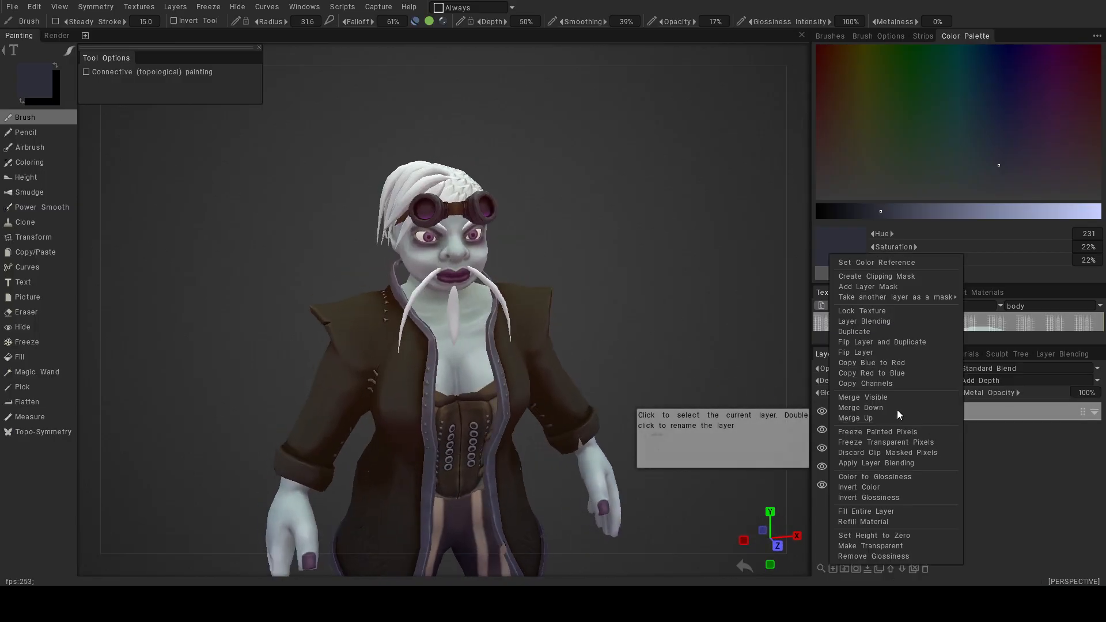
{"action": "left_click", "coordinate": [853, 332]}
{"action": "left_click_drag", "start_coordinate": [727, 385], "coordinate": [687, 377], "text": "alt"}
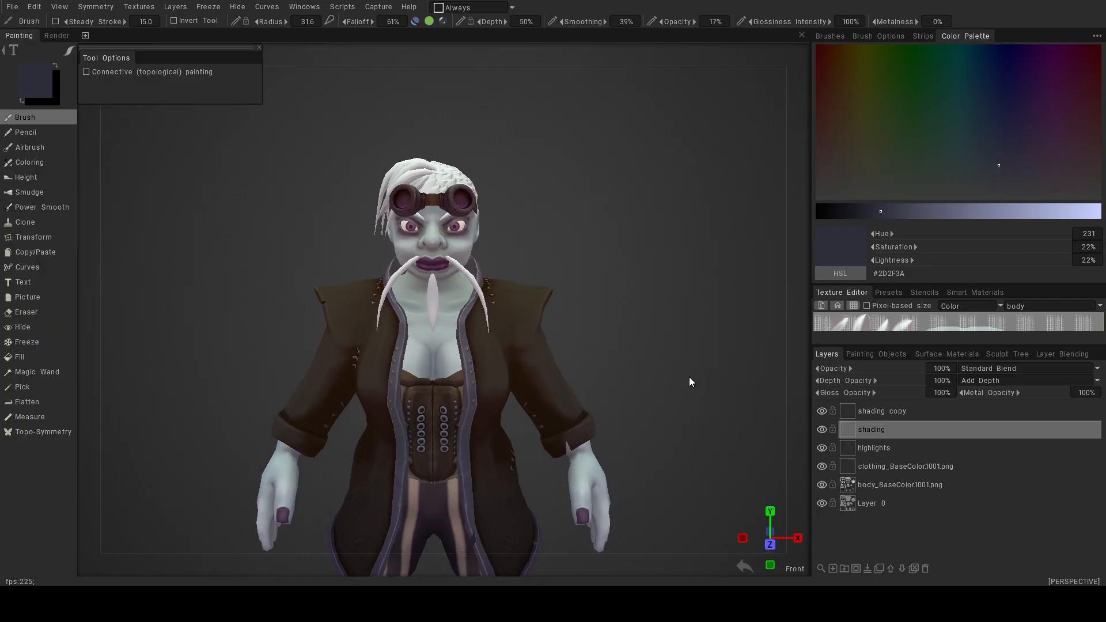
Compare the upper body from two angles with the shading copy layer switched off and on.
{"action": "left_click", "coordinate": [824, 411]}
{"action": "left_click", "coordinate": [824, 411]}
{"action": "mouse_move", "coordinate": [495, 368]}
{"action": "left_mouse_down", "text": "alt"}
{"action": "mouse_move", "coordinate": [719, 339]}
{"action": "mouse_move", "coordinate": [630, 269]}
{"action": "mouse_move", "coordinate": [596, 319]}
{"action": "mouse_move", "coordinate": [609, 303]}
{"action": "mouse_move", "coordinate": [576, 331]}
{"action": "mouse_move", "coordinate": [538, 333]}
{"action": "left_mouse_up", "text": "alt"}
{"action": "left_click", "coordinate": [823, 411]}
{"action": "left_click", "coordinate": [823, 411]}
Examine the head and chest more closely while toggling the shading copy layer's visibility.
{"action": "middle_click_drag", "start_coordinate": [539, 332], "coordinate": [567, 407], "text": "alt"}
{"action": "right_click_drag", "start_coordinate": [567, 407], "coordinate": [590, 350], "text": "alt"}
{"action": "left_click_drag", "start_coordinate": [590, 350], "coordinate": [607, 345], "text": "alt"}
{"action": "middle_click_drag", "start_coordinate": [607, 345], "coordinate": [662, 369], "text": "alt"}
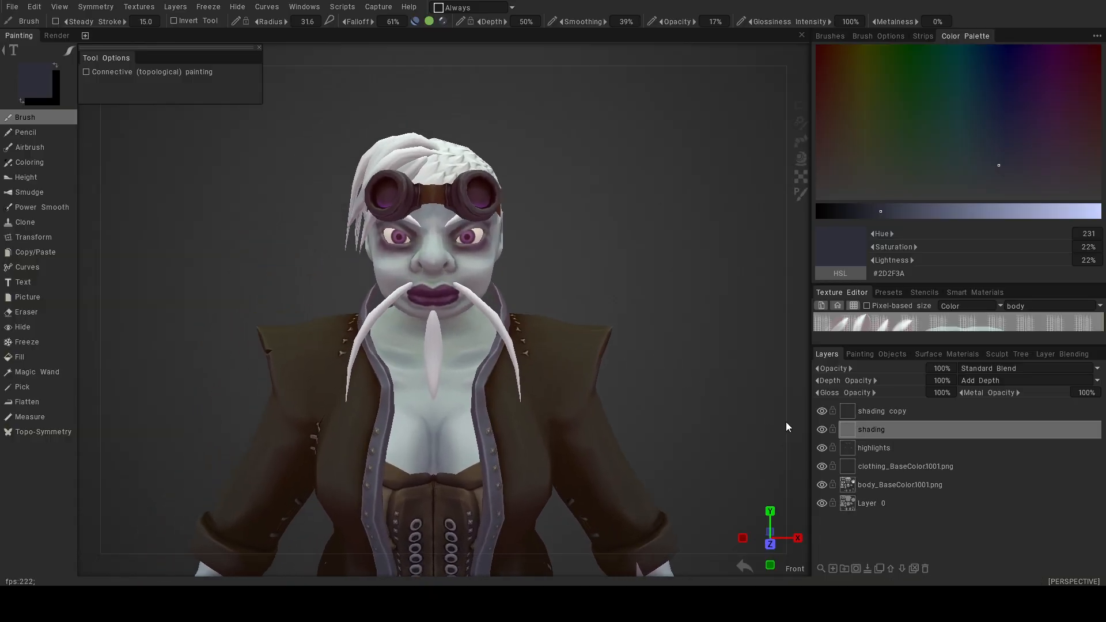
{"action": "left_click", "coordinate": [819, 413]}
{"action": "left_click", "coordinate": [819, 413]}
{"action": "left_click", "coordinate": [819, 413]}
{"action": "left_click", "coordinate": [819, 412]}
Inspect the head from above and the front, and compare the effects of the shading and shading copy layers.
{"action": "left_click_drag", "start_coordinate": [554, 316], "coordinate": [549, 385], "text": "alt"}
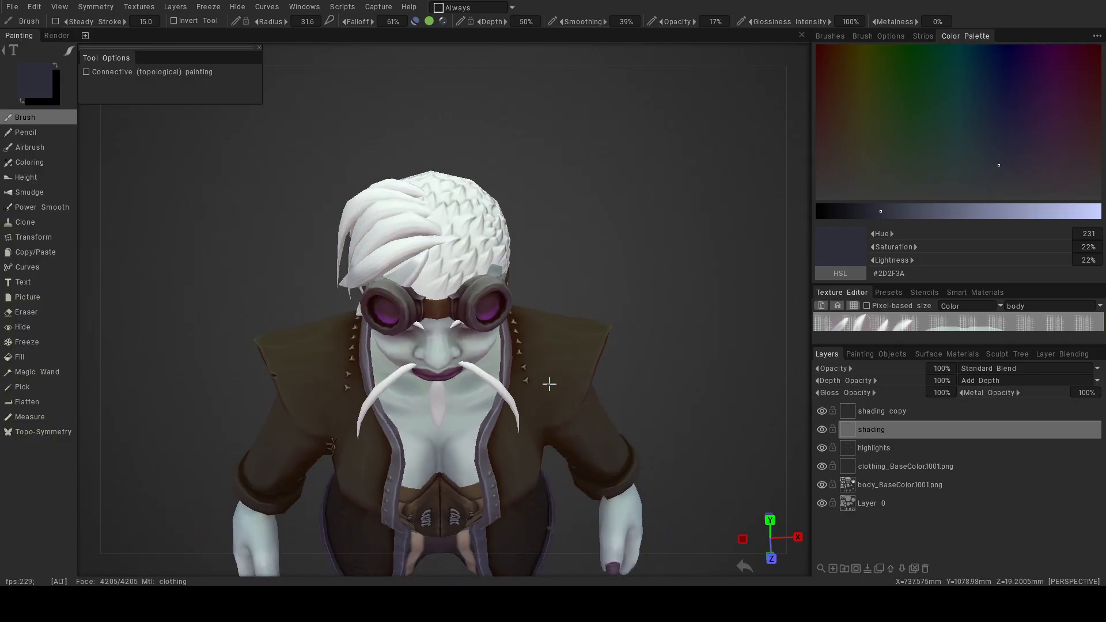
{"action": "left_click_drag", "start_coordinate": [653, 395], "coordinate": [649, 326], "text": "alt"}
{"action": "left_click", "coordinate": [824, 429]}
{"action": "left_click", "coordinate": [824, 429]}
{"action": "left_click", "coordinate": [822, 412]}
{"action": "left_click", "coordinate": [822, 411]}
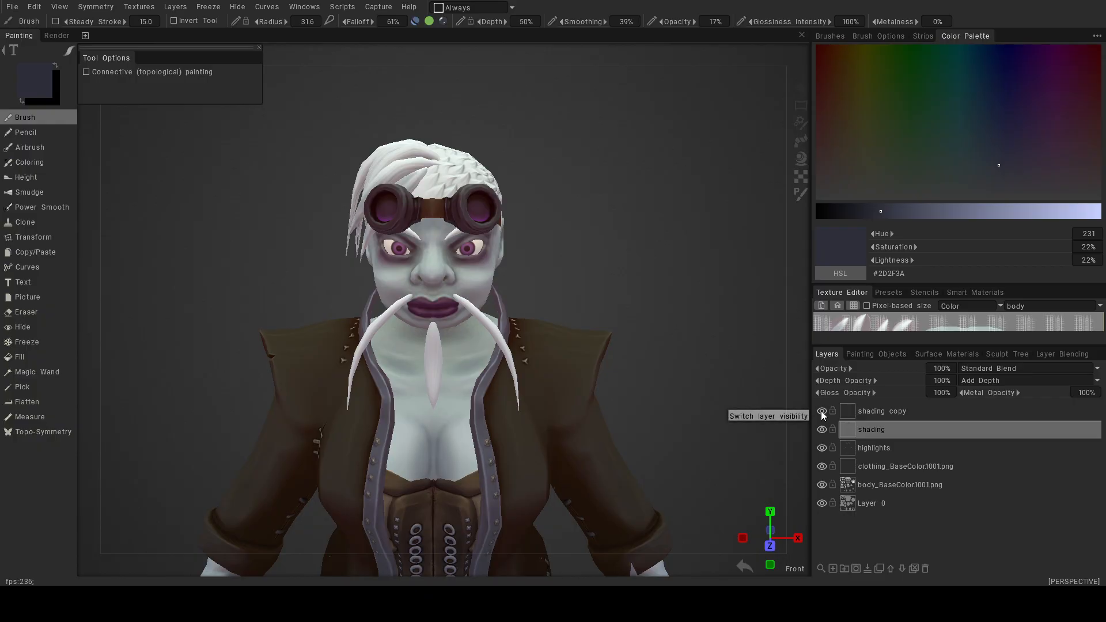
{"action": "left_click", "coordinate": [822, 412]}
{"action": "left_click", "coordinate": [823, 411]}
{"action": "left_click", "coordinate": [822, 412]}
{"action": "left_click", "coordinate": [823, 411]}
{"action": "left_click_drag", "start_coordinate": [175, 257], "coordinate": [179, 219]}
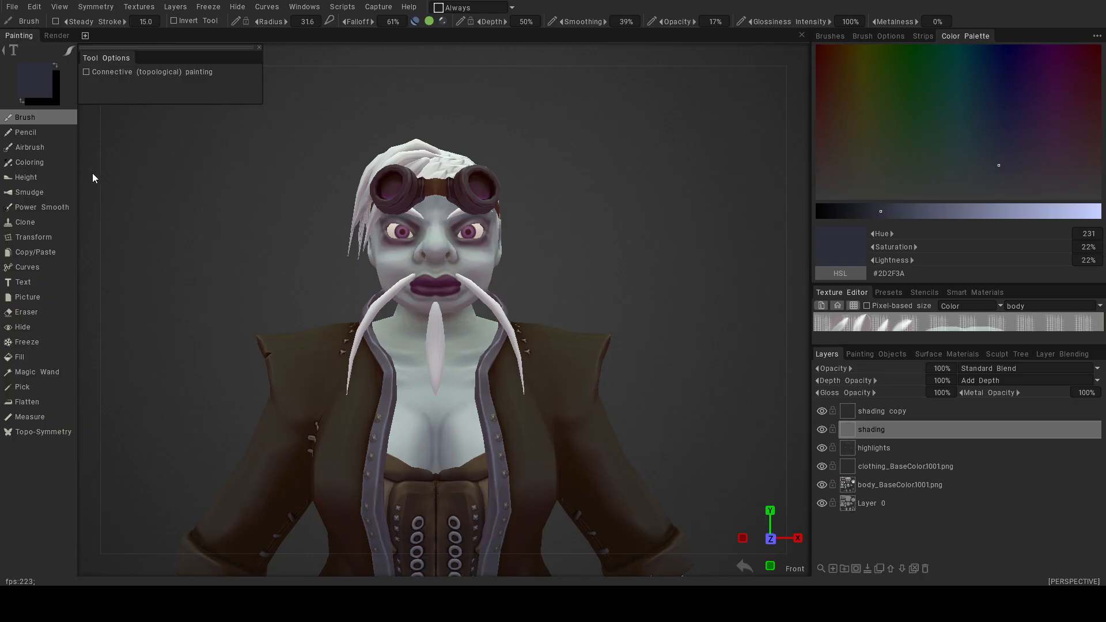
Activate the Eraser with its radius enlarged to 283 and select the shading copy layer.
{"action": "left_click_drag", "start_coordinate": [544, 266], "coordinate": [544, 289], "text": "alt"}
{"action": "right_click_drag", "start_coordinate": [544, 288], "coordinate": [567, 365], "text": "alt"}
{"action": "left_click", "coordinate": [26, 312]}
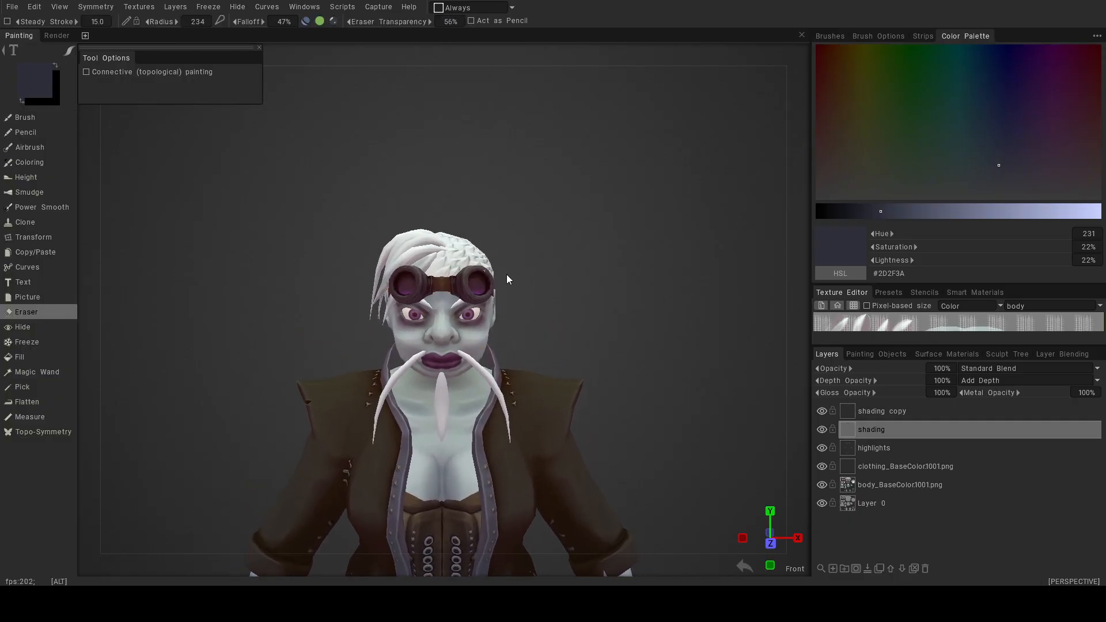
{"action": "key", "text": "bracketright"}
{"action": "key", "text": "bracketright"}
{"action": "right_click_drag", "start_coordinate": [438, 301], "coordinate": [565, 322], "text": "alt"}
{"action": "left_click", "coordinate": [882, 412]}
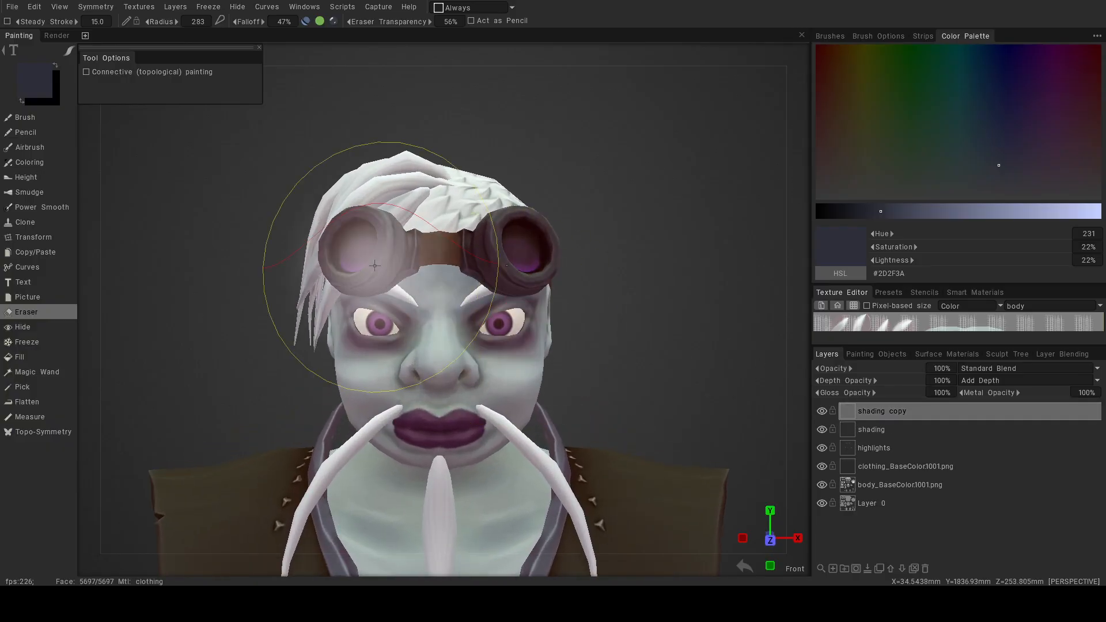
Try erasing the doubled shading around the goggles on the shading copy layer, and undo each attempt.
{"action": "left_click_drag", "start_coordinate": [379, 265], "coordinate": [398, 275], "text": "alt"}
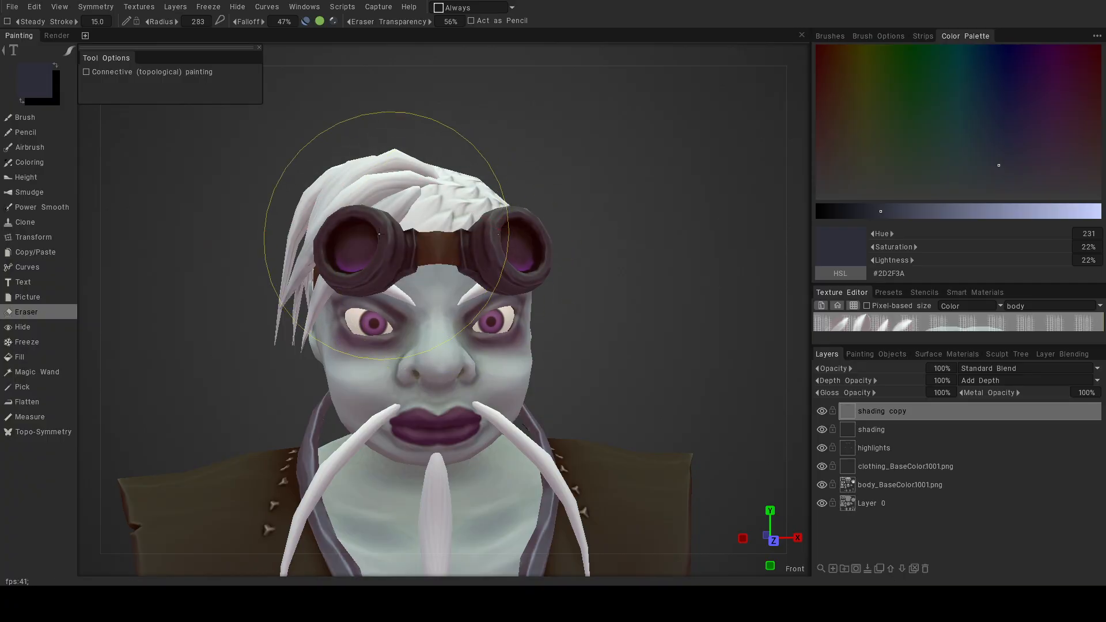
{"action": "left_click", "coordinate": [405, 258]}
{"action": "key", "text": "ctrl+z"}
{"action": "left_click", "coordinate": [362, 248]}
{"action": "key", "text": "ctrl+z"}
{"action": "scroll", "coordinate": [632, 299], "scroll_direction": "down", "scroll_amount": 5}
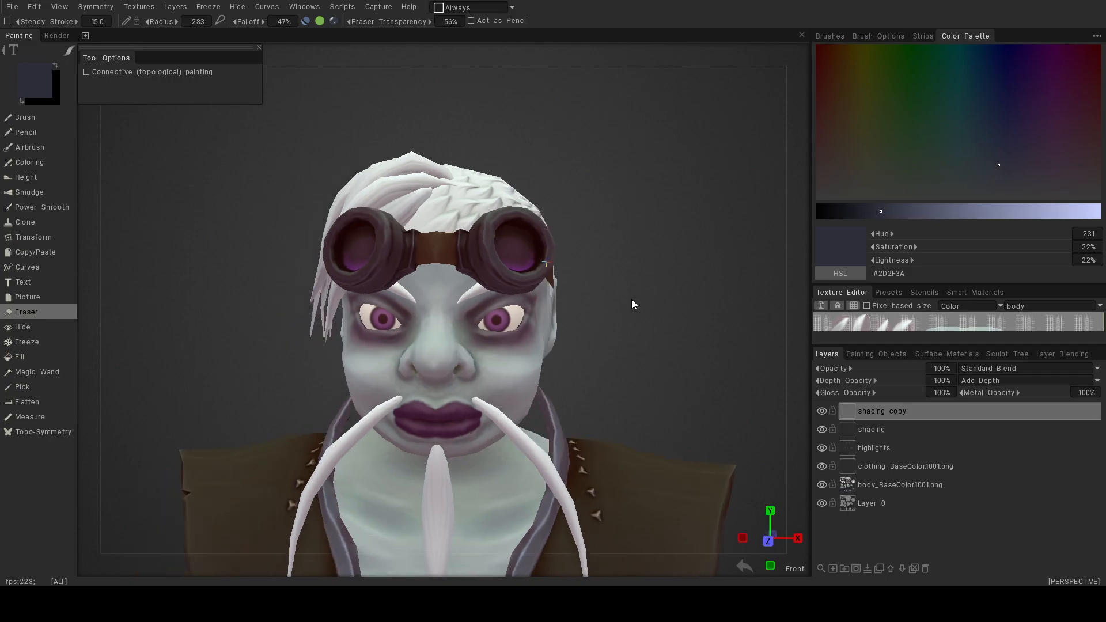
Select the shading layer and merge it up with the shading copy layer above it.
{"action": "left_click", "coordinate": [891, 430]}
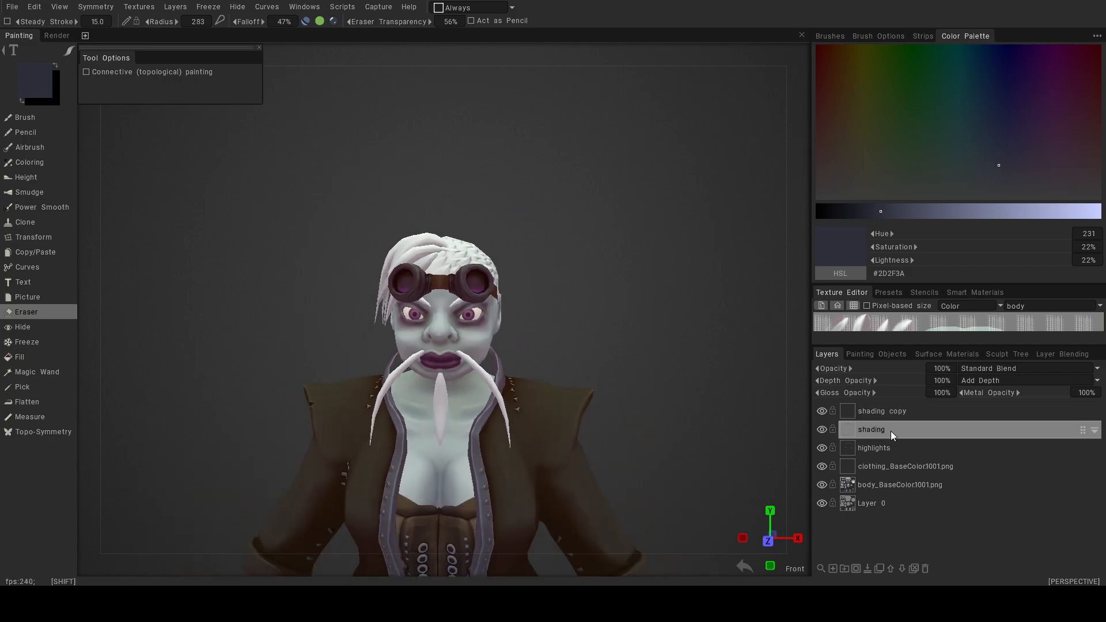
{"action": "right_click", "coordinate": [892, 428]}
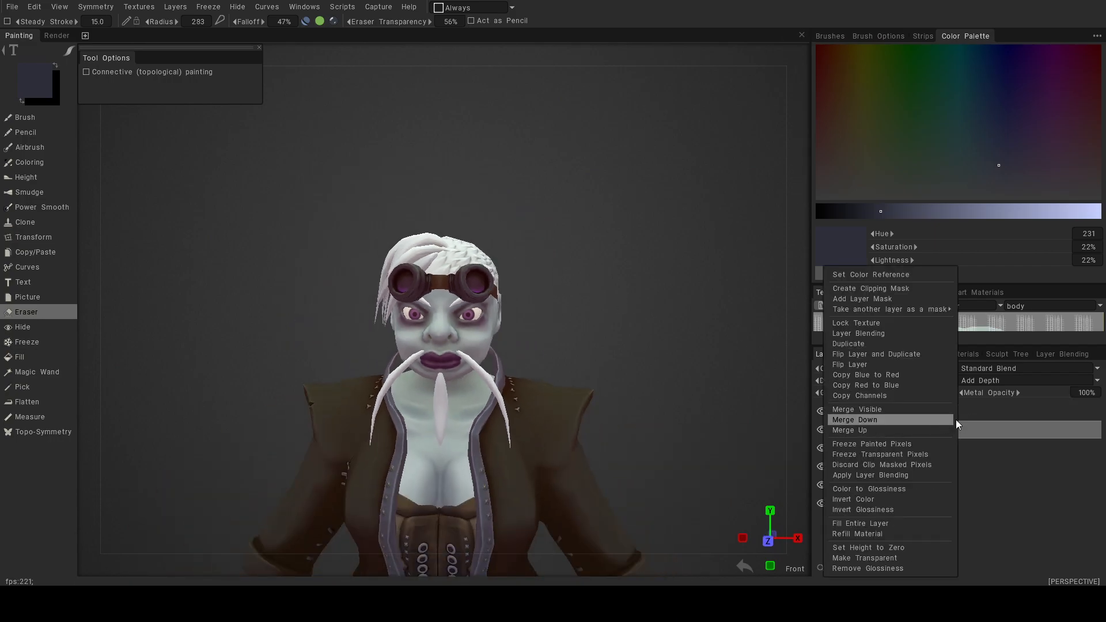
{"action": "right_click", "coordinate": [932, 427]}
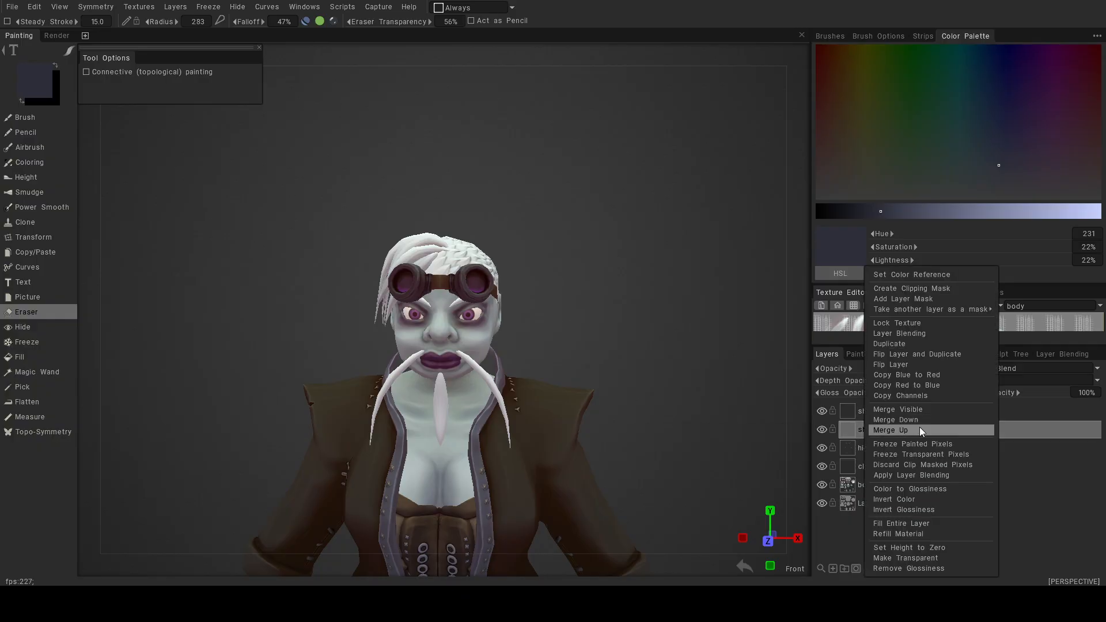
{"action": "left_click", "coordinate": [920, 427]}
Inspect the full character from the front with the shading and highlights layers hidden and shown together.
{"action": "right_click_drag", "start_coordinate": [564, 353], "coordinate": [551, 337], "text": "alt"}
{"action": "middle_click_drag", "start_coordinate": [542, 323], "coordinate": [528, 257], "text": "alt"}
{"action": "right_click_drag", "start_coordinate": [527, 257], "coordinate": [518, 400], "text": "alt"}
{"action": "left_click_drag", "start_coordinate": [518, 400], "coordinate": [497, 392], "text": "alt"}
{"action": "right_click_drag", "start_coordinate": [496, 392], "coordinate": [454, 346], "text": "alt"}
{"action": "left_click_drag", "start_coordinate": [454, 345], "coordinate": [450, 337], "text": "alt"}
{"action": "right_click_drag", "start_coordinate": [519, 347], "coordinate": [509, 335], "text": "alt"}
{"action": "left_click_drag", "start_coordinate": [509, 335], "coordinate": [514, 331], "text": "alt"}
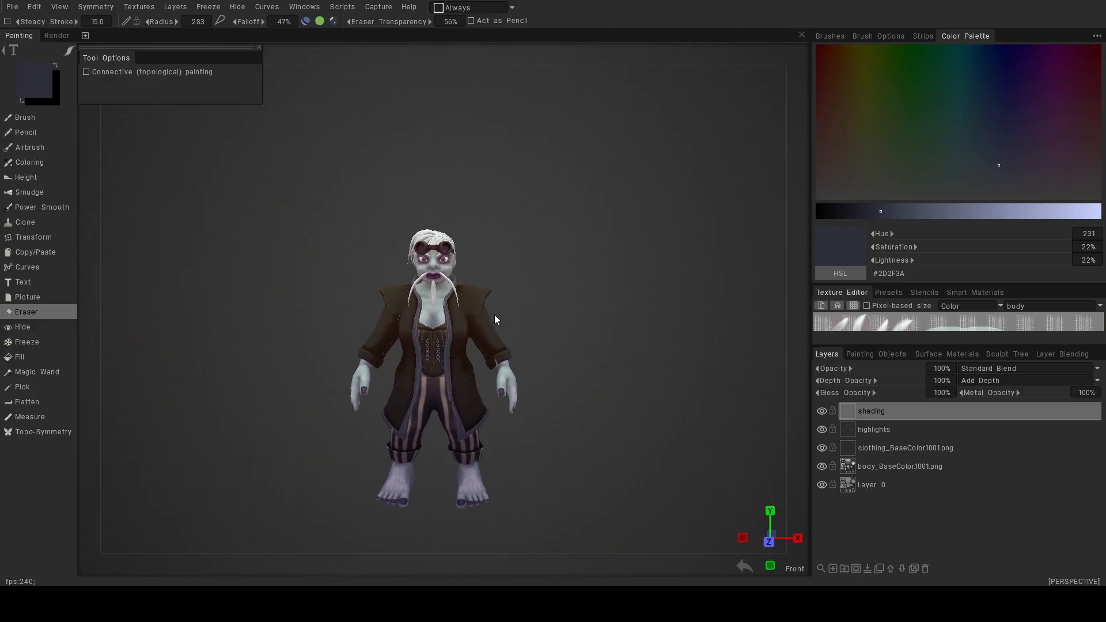
{"action": "left_click", "coordinate": [822, 429]}
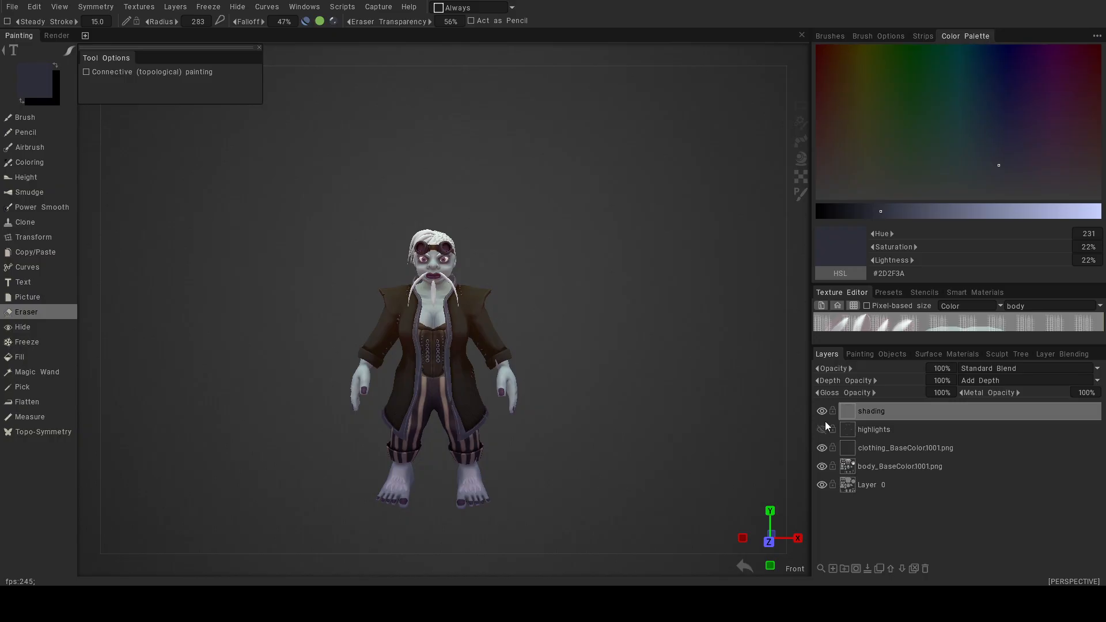
{"action": "left_click_drag", "start_coordinate": [559, 318], "coordinate": [565, 321], "text": "alt"}
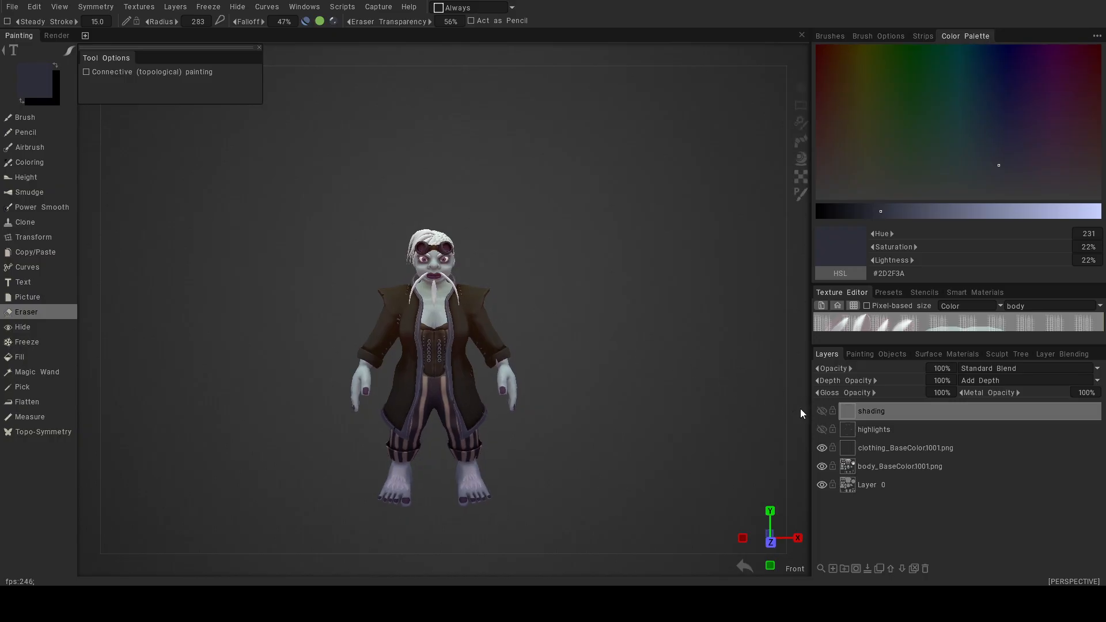
{"action": "left_click", "coordinate": [822, 412]}
{"action": "left_click", "coordinate": [824, 430]}
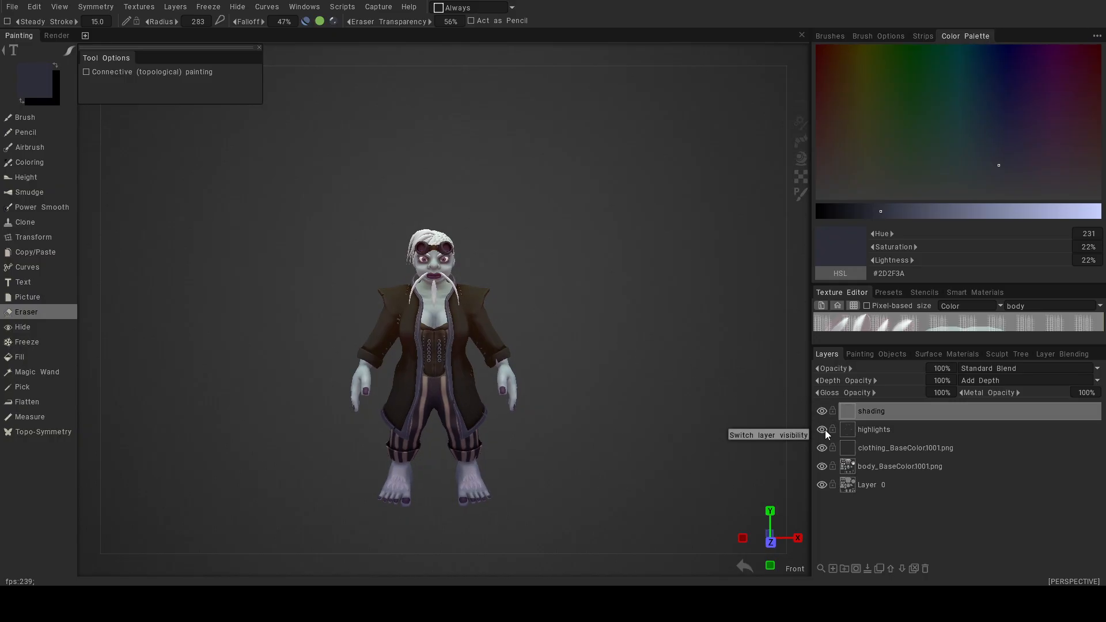
Compare the separate contributions of the highlights and shading layers on the whole figure by toggling their visibility.
{"action": "left_click", "coordinate": [823, 430]}
{"action": "left_click", "coordinate": [823, 430]}
{"action": "left_click", "coordinate": [823, 412]}
{"action": "left_click", "coordinate": [824, 431]}
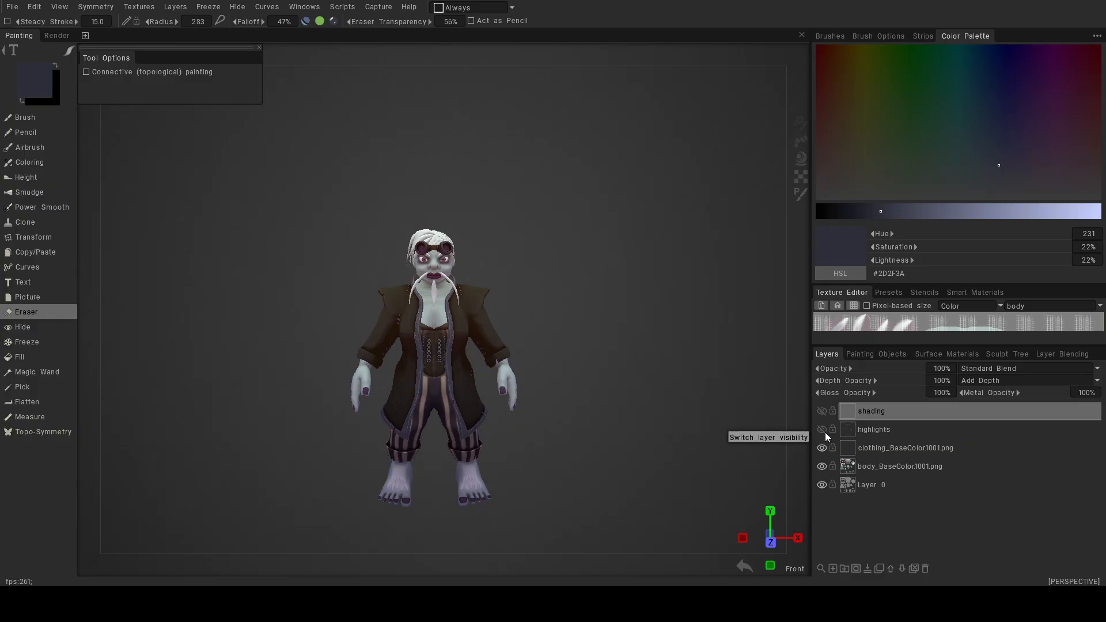
{"action": "left_click", "coordinate": [824, 431]}
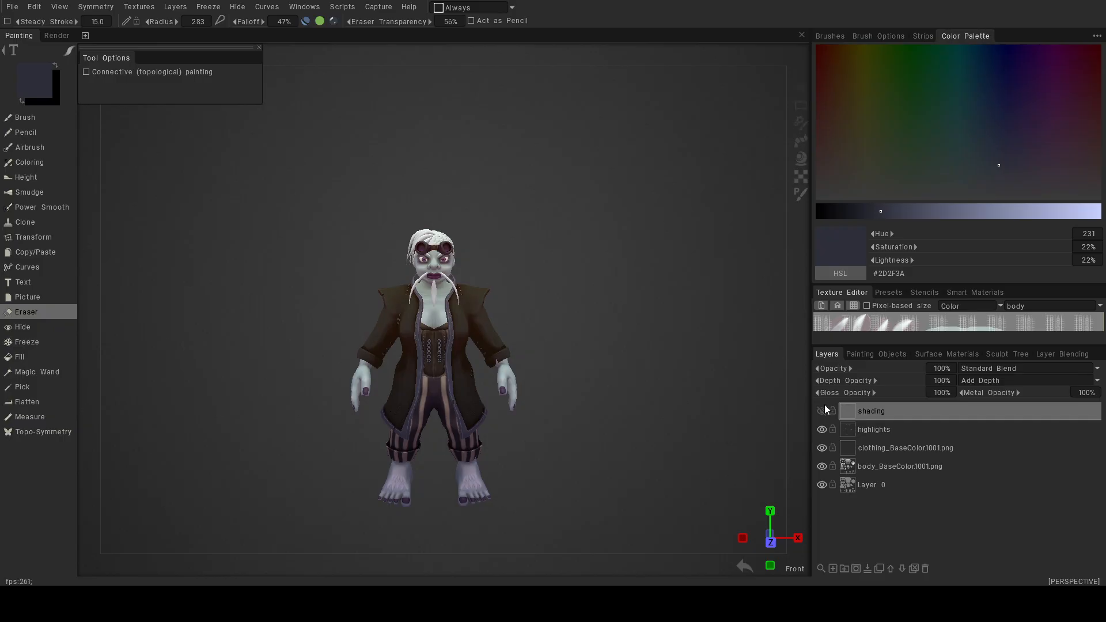
{"action": "left_click", "coordinate": [823, 429]}
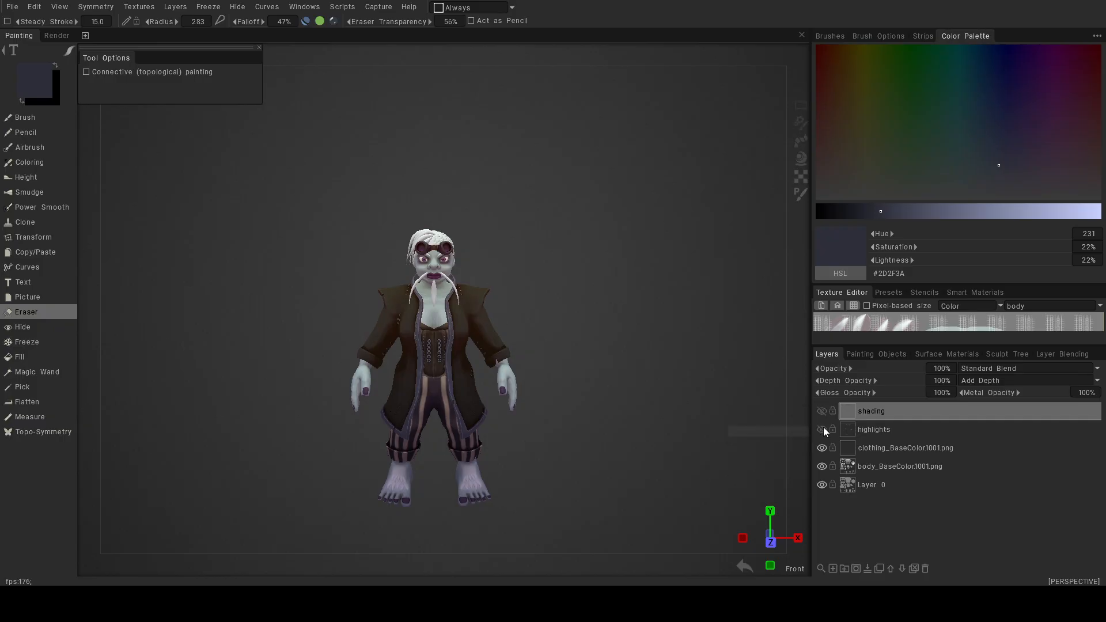
{"action": "left_click", "coordinate": [823, 411]}
{"action": "left_click", "coordinate": [823, 430]}
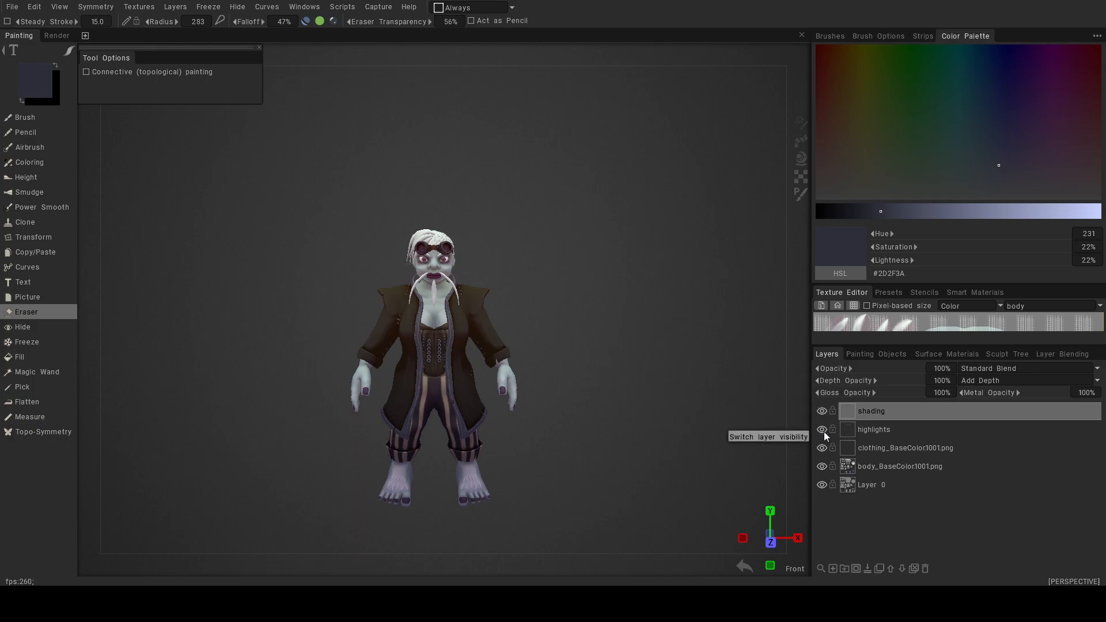
{"action": "left_click", "coordinate": [824, 431]}
{"action": "left_click", "coordinate": [825, 431]}
{"action": "left_click", "coordinate": [824, 431]}
Select the highlights layer and set the eraser transparency to 20% for work on the face.
{"action": "mouse_move", "coordinate": [576, 338]}
{"action": "left_mouse_down", "text": "alt"}
{"action": "mouse_move", "coordinate": [666, 336]}
{"action": "mouse_move", "coordinate": [558, 325]}
{"action": "left_mouse_up", "text": "alt"}
{"action": "right_click_drag", "start_coordinate": [559, 325], "coordinate": [603, 393], "text": "alt"}
{"action": "middle_click_drag", "start_coordinate": [340, 253], "coordinate": [326, 312], "text": "alt"}
{"action": "right_click_drag", "start_coordinate": [326, 312], "coordinate": [374, 364], "text": "alt"}
{"action": "left_click_drag", "start_coordinate": [369, 334], "coordinate": [394, 290], "text": "alt"}
{"action": "left_click", "coordinate": [883, 431]}
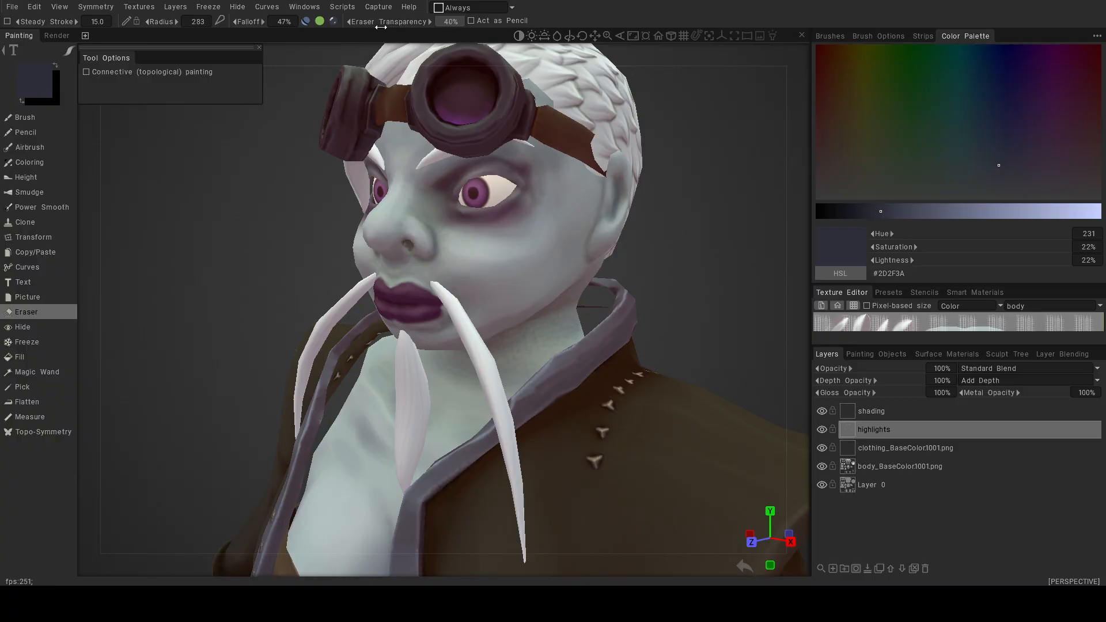
{"action": "left_click_drag", "start_coordinate": [366, 30], "coordinate": [357, 32]}
{"action": "mouse_move", "coordinate": [457, 214]}
{"action": "left_mouse_down", "text": "alt"}
{"action": "mouse_move", "coordinate": [493, 212]}
{"action": "mouse_move", "coordinate": [448, 184]}
{"action": "left_mouse_up", "text": "alt"}
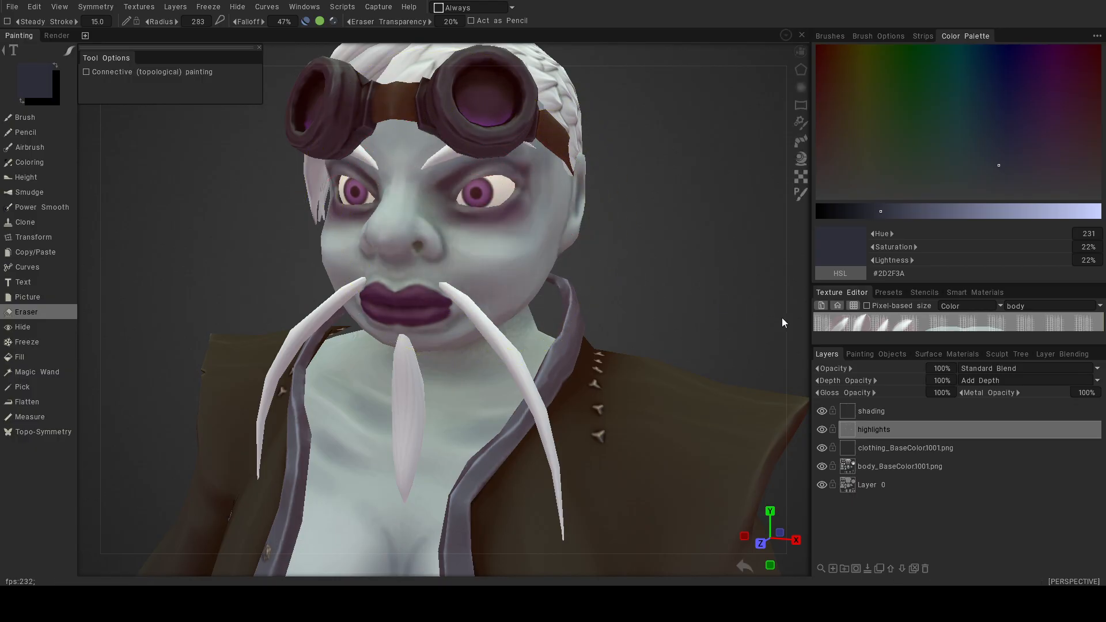
Check the effect of the highlights layer on the upper body by hiding and showing it.
{"action": "right_click_drag", "start_coordinate": [628, 355], "coordinate": [561, 334], "text": "alt"}
{"action": "left_click_drag", "start_coordinate": [561, 333], "coordinate": [591, 308], "text": "alt"}
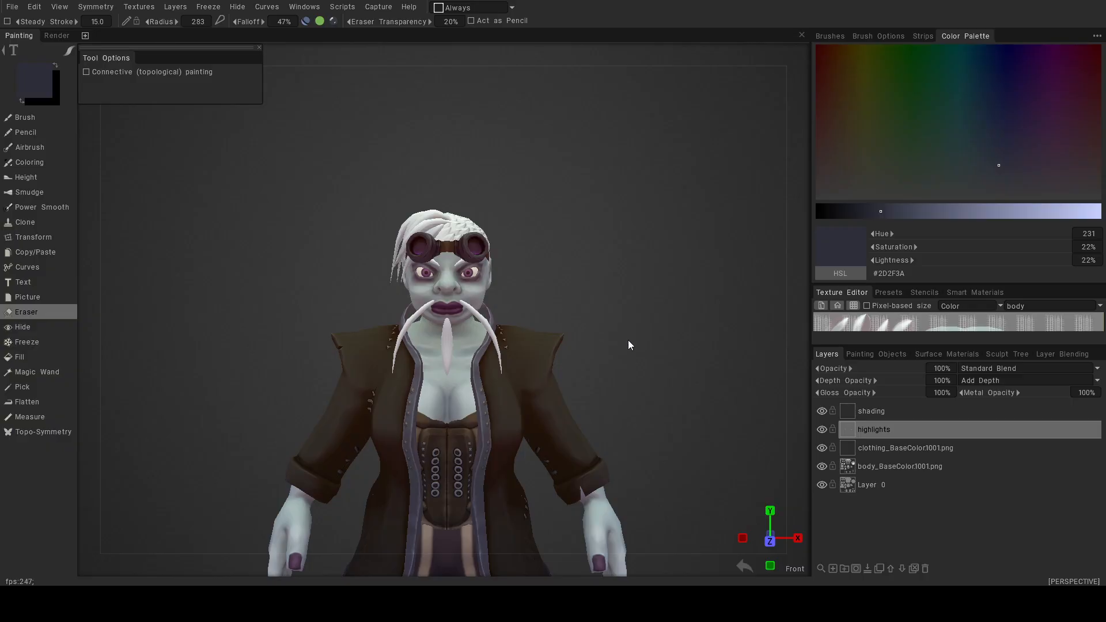
{"action": "left_click", "coordinate": [825, 429]}
{"action": "left_click", "coordinate": [825, 430]}
{"action": "left_click", "coordinate": [825, 429]}
{"action": "left_click", "coordinate": [825, 428]}
Set the eraser radius to 134 and its transparency to 100% while checking the cheek highlights up close.
{"action": "left_click_drag", "start_coordinate": [538, 302], "coordinate": [464, 310], "text": "alt"}
{"action": "mouse_move", "coordinate": [464, 310]}
{"action": "right_mouse_down", "text": "alt"}
{"action": "mouse_move", "coordinate": [508, 321]}
{"action": "mouse_move", "coordinate": [528, 242]}
{"action": "mouse_move", "coordinate": [569, 230]}
{"action": "mouse_move", "coordinate": [491, 243]}
{"action": "right_mouse_up", "text": "alt"}
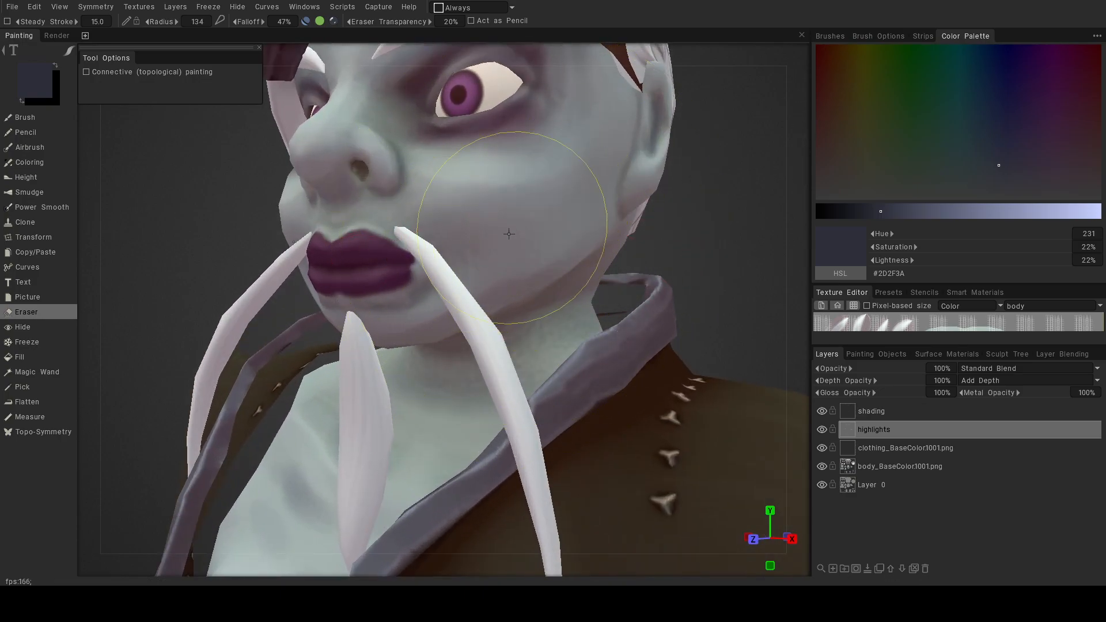
{"action": "mouse_move", "coordinate": [519, 235]}
{"action": "left_mouse_down", "text": "alt"}
{"action": "mouse_move", "coordinate": [486, 234]}
{"action": "mouse_move", "coordinate": [612, 228]}
{"action": "left_mouse_up", "text": "alt"}
{"action": "right_click_drag", "start_coordinate": [497, 261], "coordinate": [496, 288], "text": "alt"}
{"action": "mouse_move", "coordinate": [497, 288]}
{"action": "left_mouse_down", "text": "alt"}
{"action": "mouse_move", "coordinate": [524, 281]}
{"action": "mouse_move", "coordinate": [506, 289]}
{"action": "left_mouse_up", "text": "alt"}
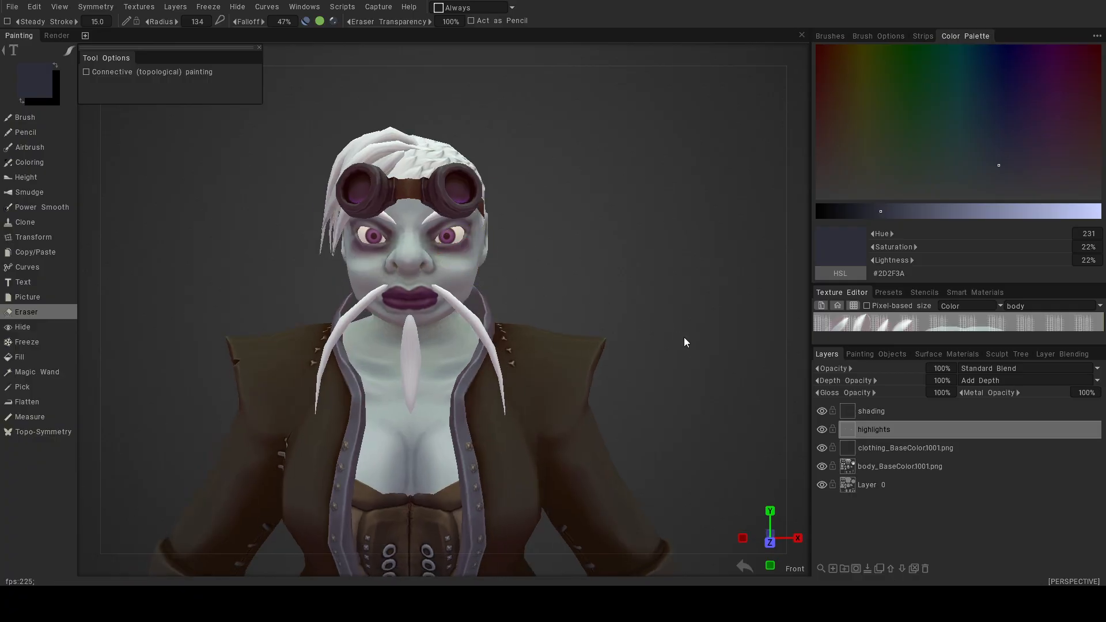
Toggle the highlights layer's visibility from the front and examine the full figure with it shown.
{"action": "left_click", "coordinate": [824, 430]}
{"action": "left_click", "coordinate": [824, 430]}
{"action": "left_click", "coordinate": [824, 429]}
{"action": "left_click", "coordinate": [824, 429]}
{"action": "right_click_drag", "start_coordinate": [738, 395], "coordinate": [608, 342], "text": "alt"}
{"action": "left_click_drag", "start_coordinate": [579, 334], "coordinate": [536, 338], "text": "alt"}
{"action": "middle_click_drag", "start_coordinate": [586, 347], "coordinate": [563, 310], "text": "alt"}
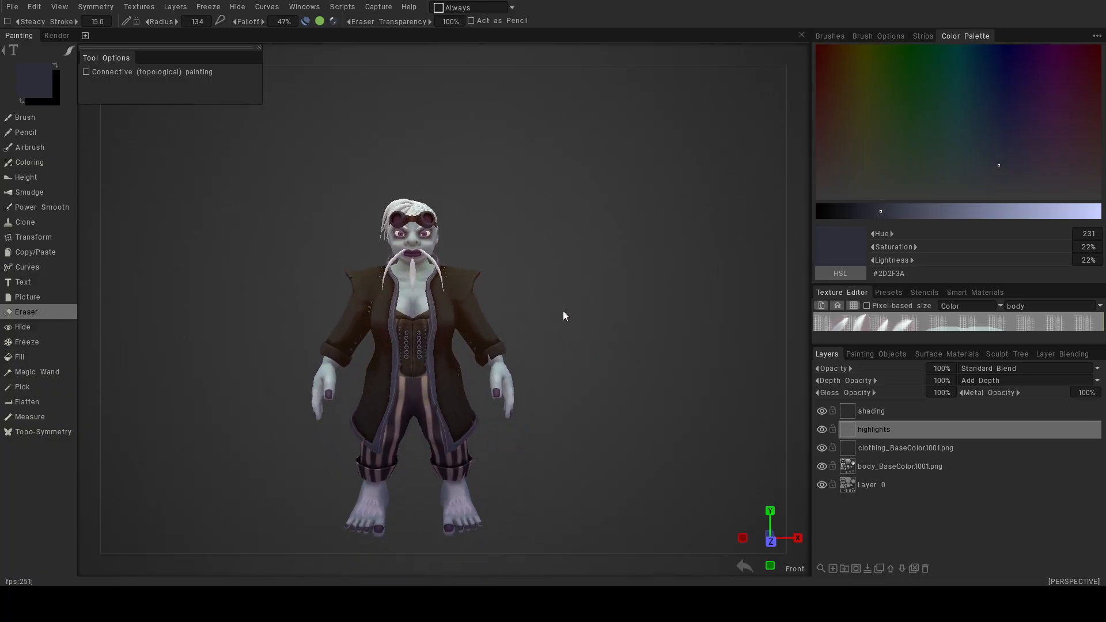
Export the color map for the body UV set.
{"action": "left_click", "coordinate": [13, 7]}
{"action": "left_click", "coordinate": [148, 8]}
{"action": "left_click", "coordinate": [148, 8]}
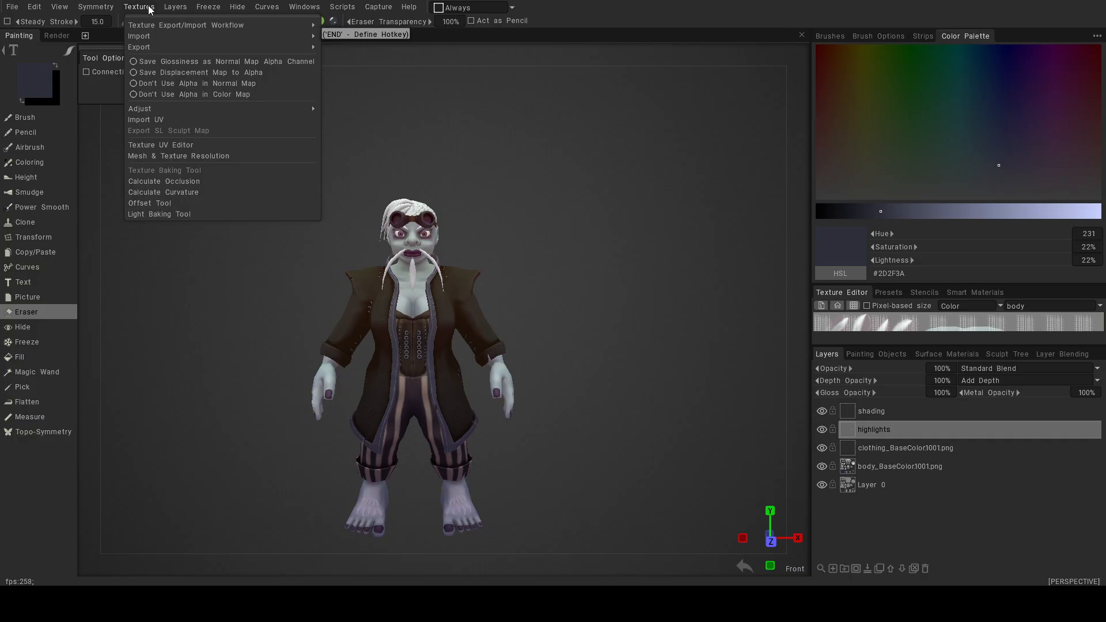
{"action": "mouse_move", "coordinate": [150, 47]}
{"action": "left_click", "coordinate": [413, 92]}
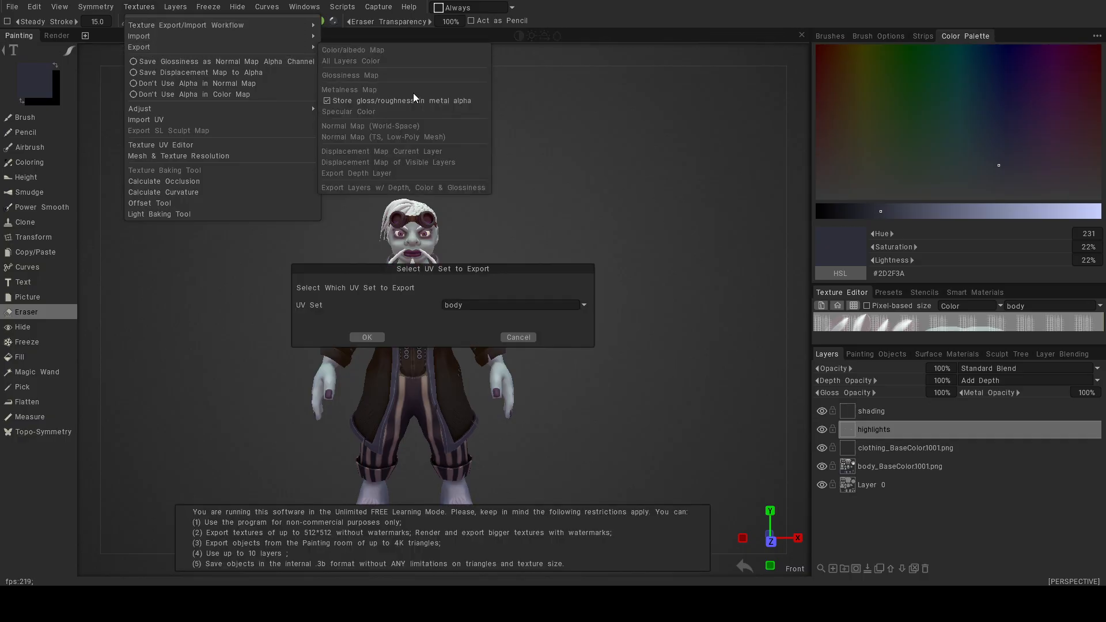
{"action": "left_click", "coordinate": [379, 337]}
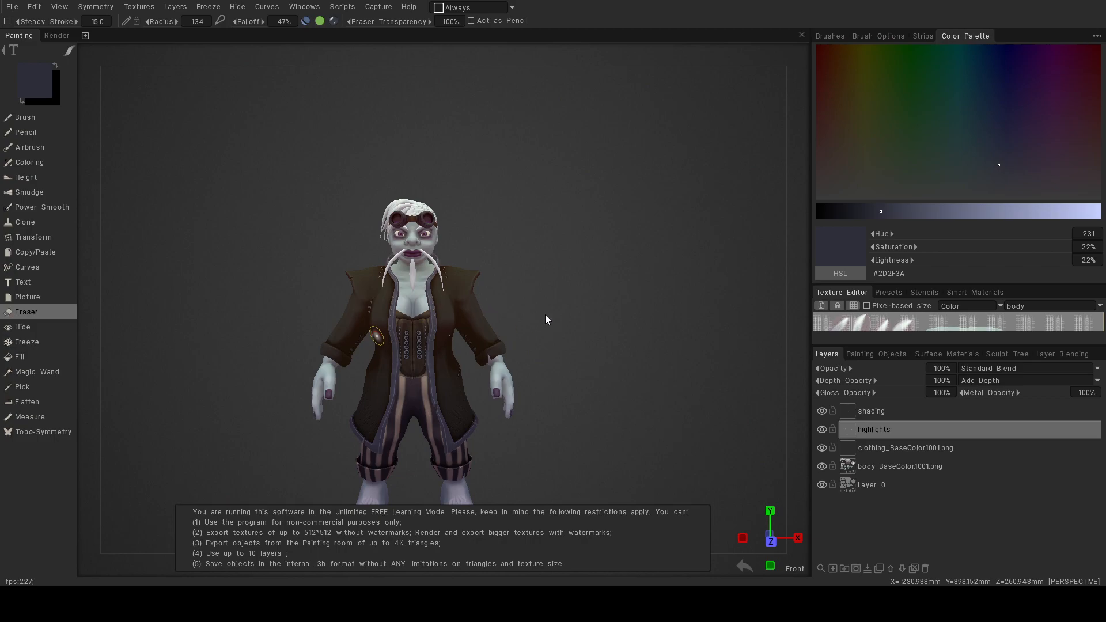
{"action": "left_click", "coordinate": [14, 9]}
{"action": "left_click", "coordinate": [24, 116]}
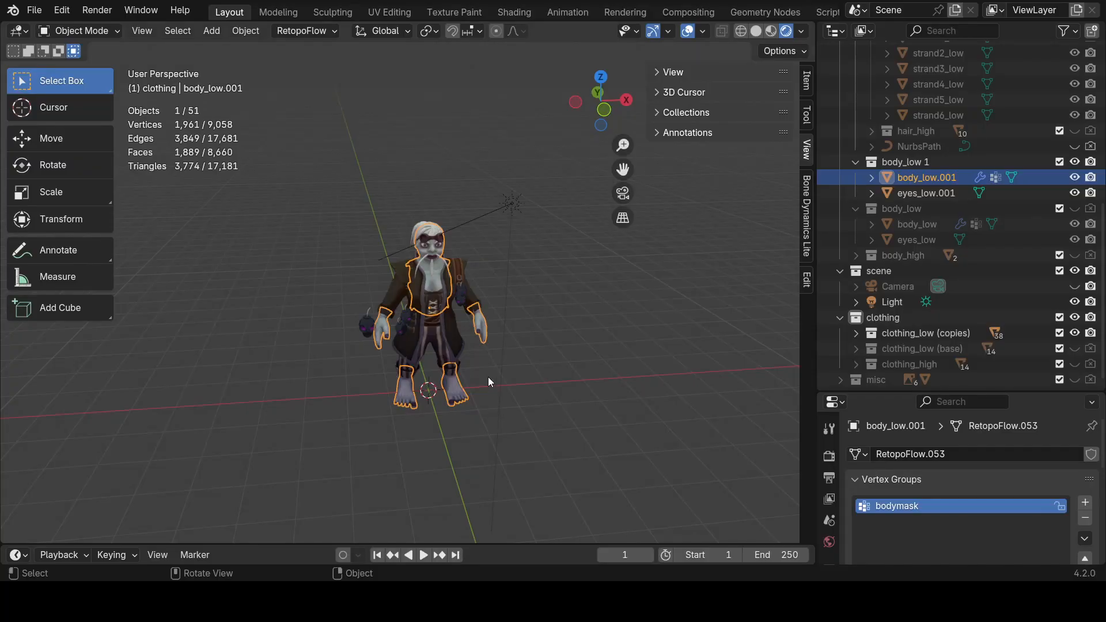
Switch to Blender and examine the textured character in the Shading and Layout workspaces, with the body deselected for a clear view.
{"action": "scroll", "coordinate": [486, 365], "scroll_direction": "up", "scroll_amount": 4}
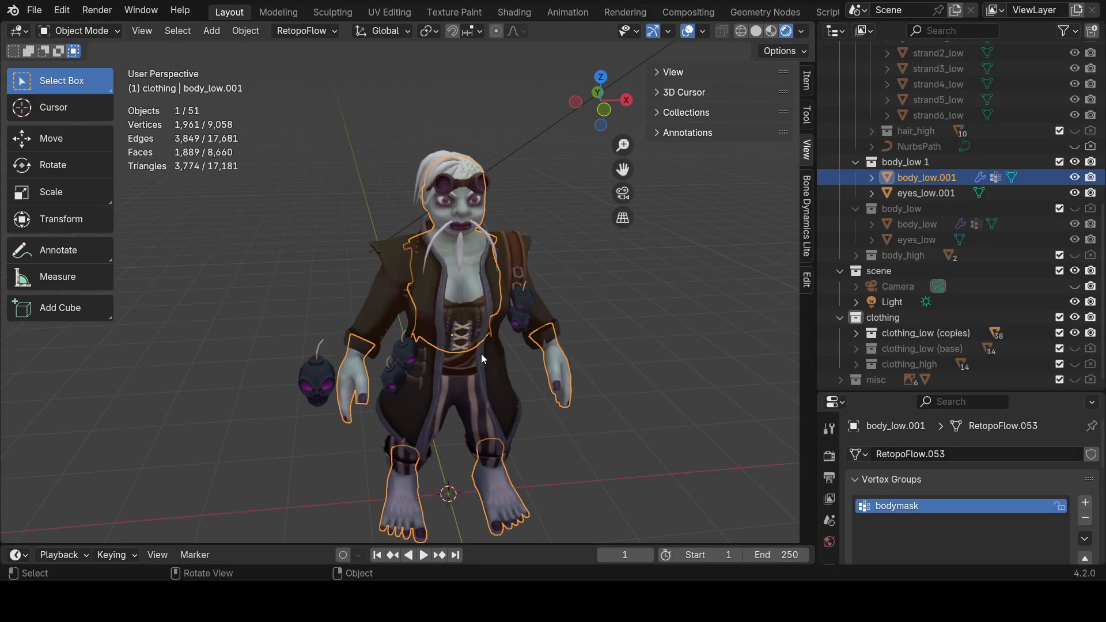
{"action": "left_click", "coordinate": [514, 12]}
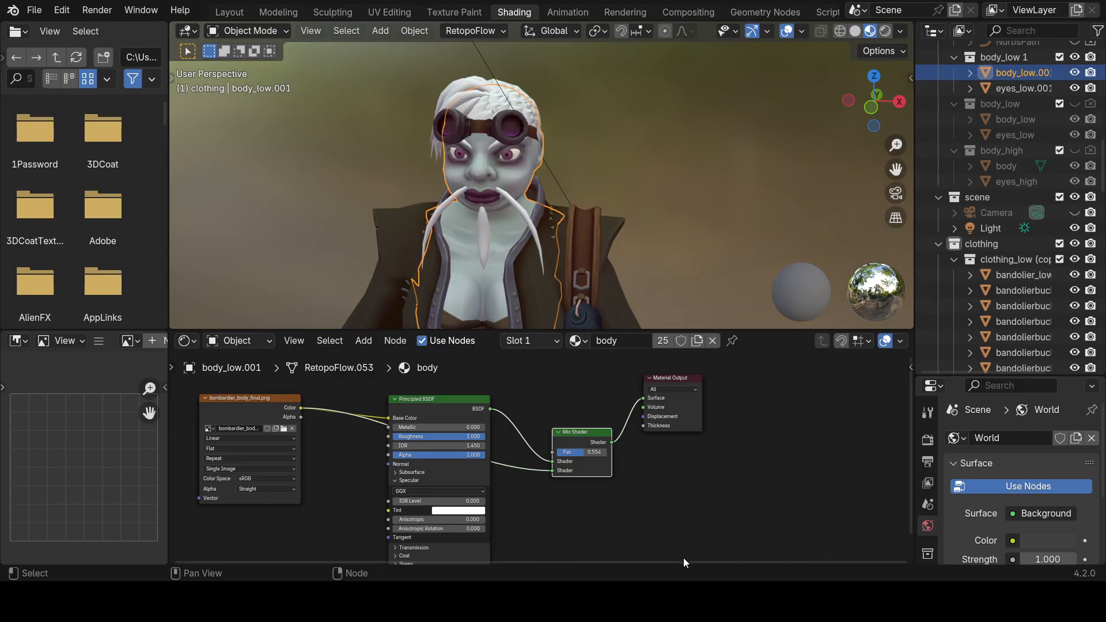
{"action": "left_click", "coordinate": [229, 12]}
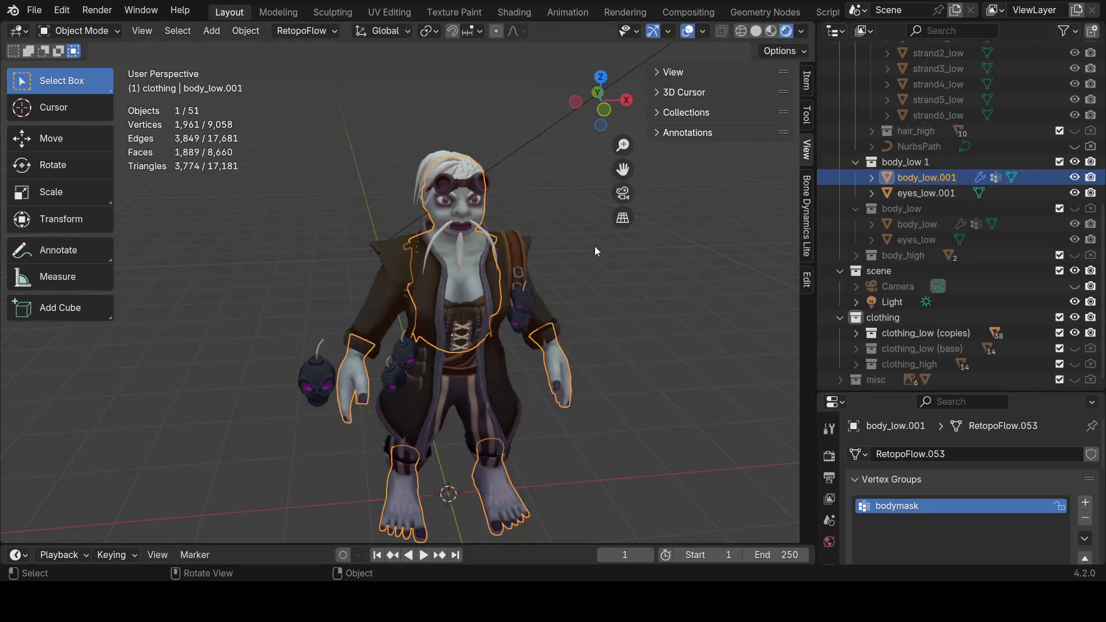
{"action": "left_click", "coordinate": [618, 262]}
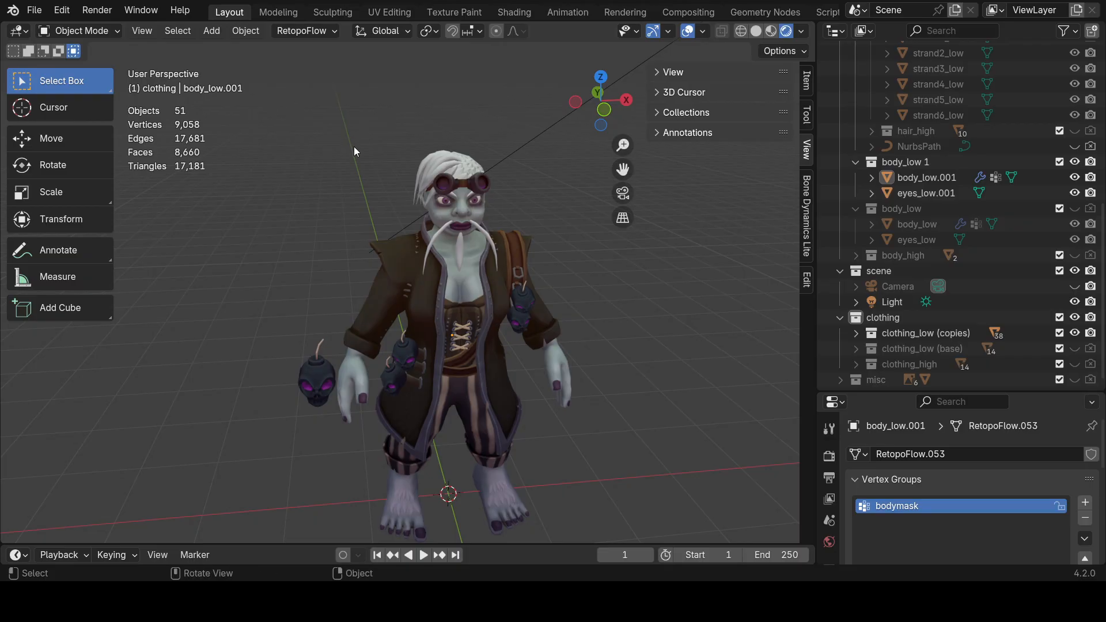
{"action": "scroll", "coordinate": [351, 140], "scroll_direction": "up", "scroll_amount": 6}
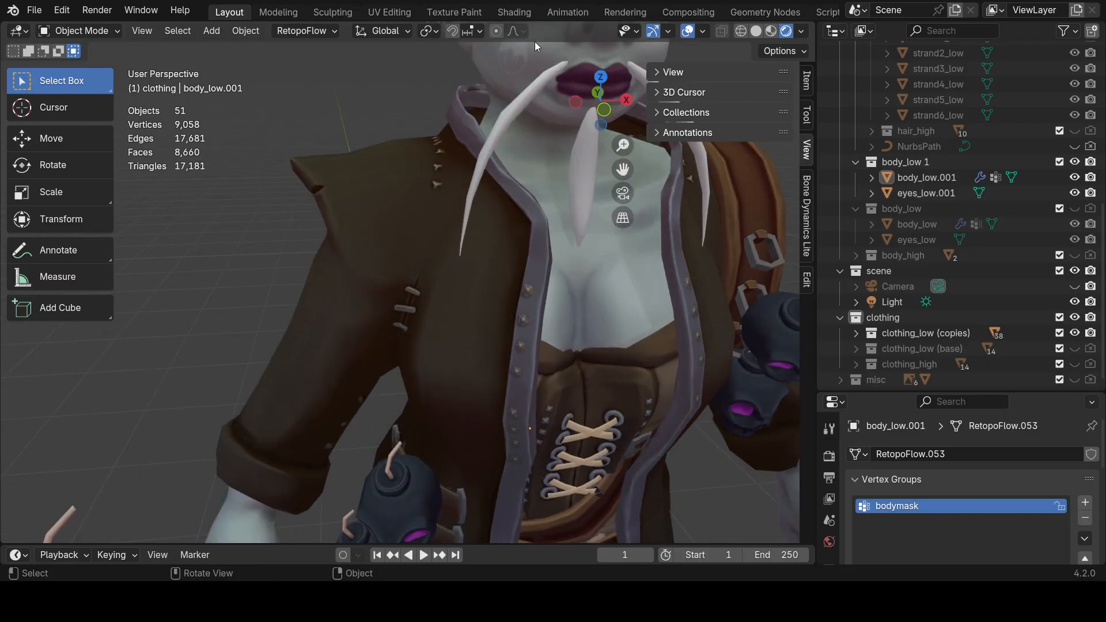
{"action": "scroll", "coordinate": [509, 93], "scroll_direction": "down", "scroll_amount": 6}
{"action": "middle_click_drag", "start_coordinate": [600, 198], "coordinate": [669, 253]}
{"action": "left_click", "coordinate": [96, 9]}
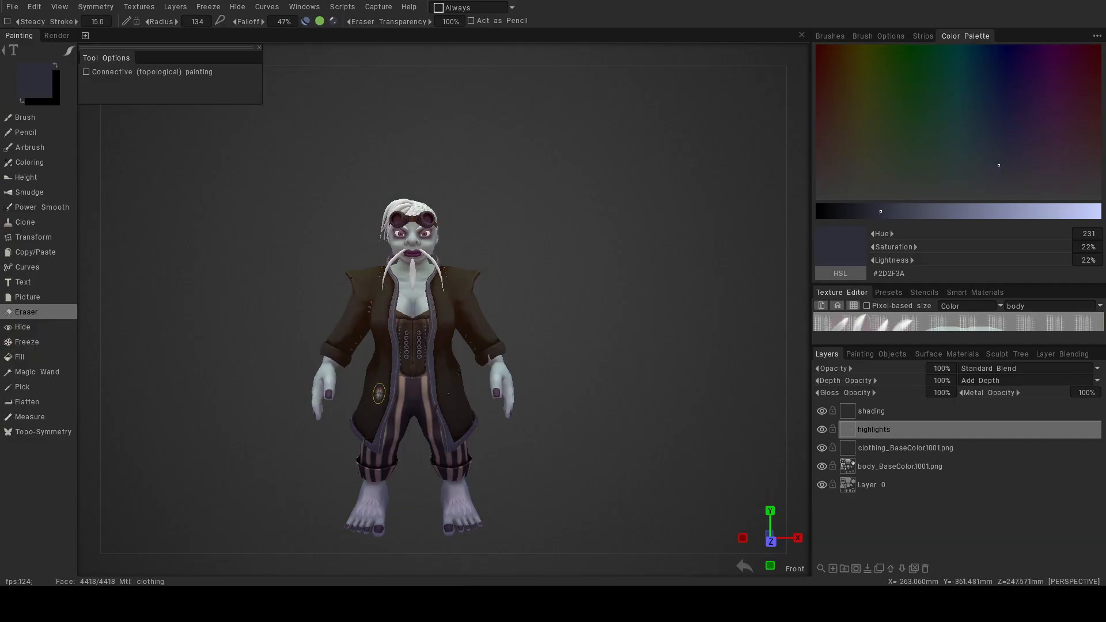
Switch back to 3DCoat, activate the Brush and set the paint color to light blue #B3BBE7 with 90% lightness.
{"action": "right_click_drag", "start_coordinate": [390, 254], "coordinate": [426, 289], "text": "alt"}
{"action": "middle_click_drag", "start_coordinate": [308, 177], "coordinate": [329, 255], "text": "alt"}
{"action": "right_click_drag", "start_coordinate": [329, 255], "coordinate": [397, 284], "text": "alt"}
{"action": "left_click_drag", "start_coordinate": [397, 277], "coordinate": [310, 273], "text": "alt"}
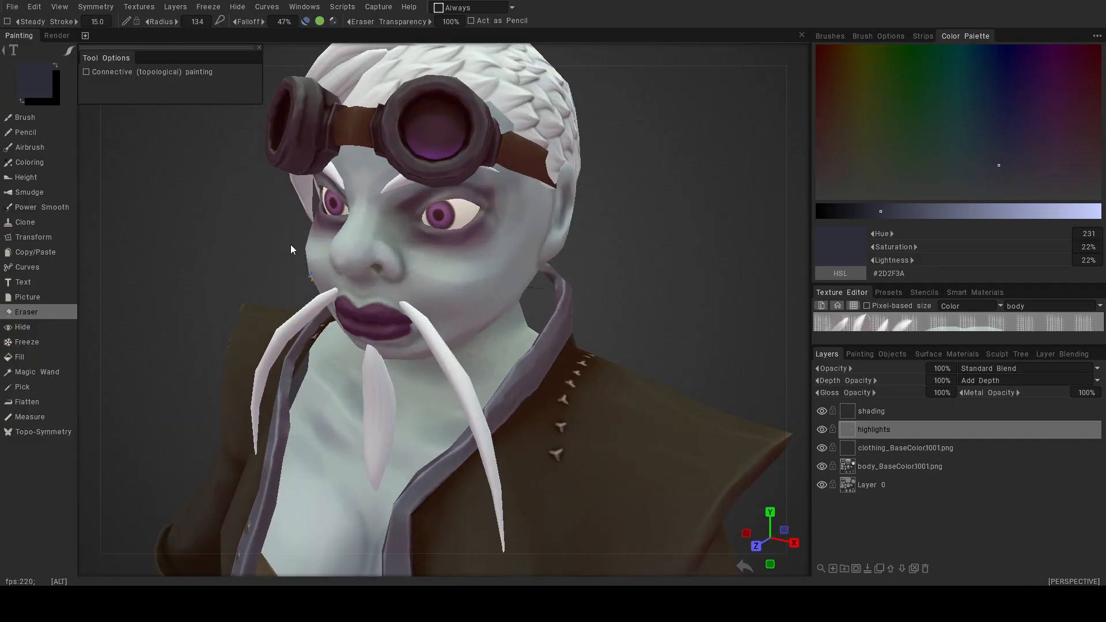
{"action": "left_click", "coordinate": [36, 105]}
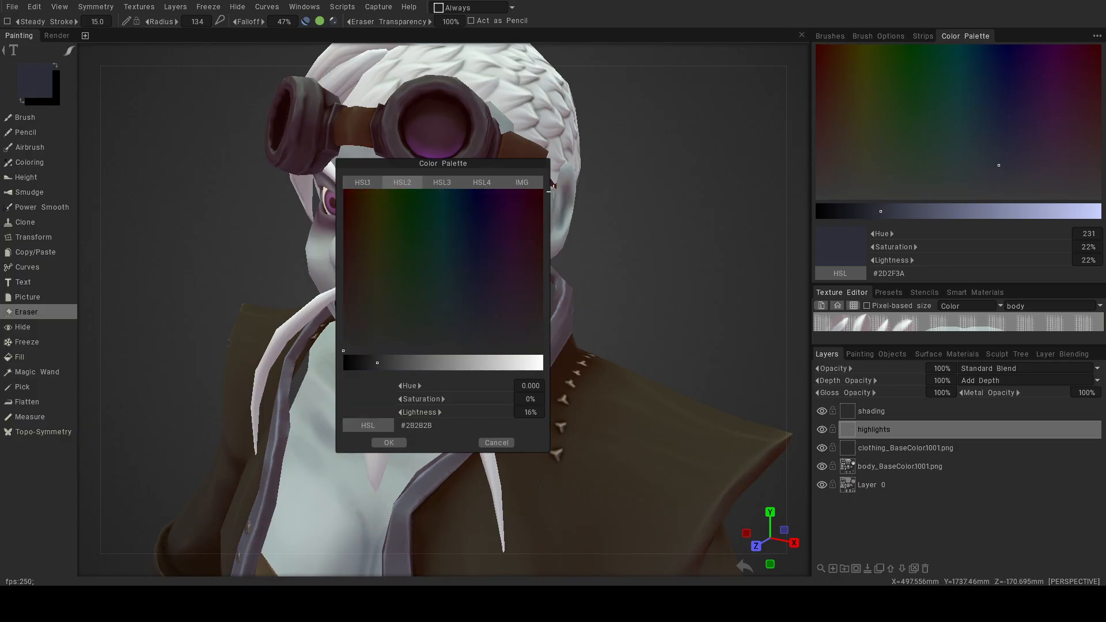
{"action": "left_click", "coordinate": [65, 120]}
{"action": "left_click_drag", "start_coordinate": [508, 363], "coordinate": [524, 363]}
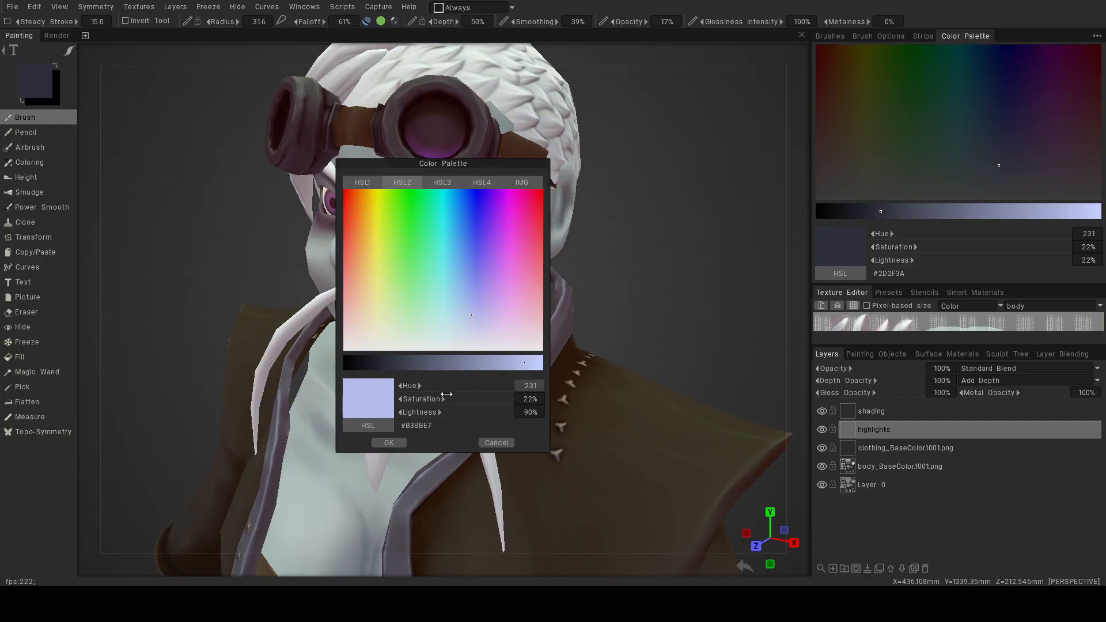
{"action": "left_click", "coordinate": [390, 443]}
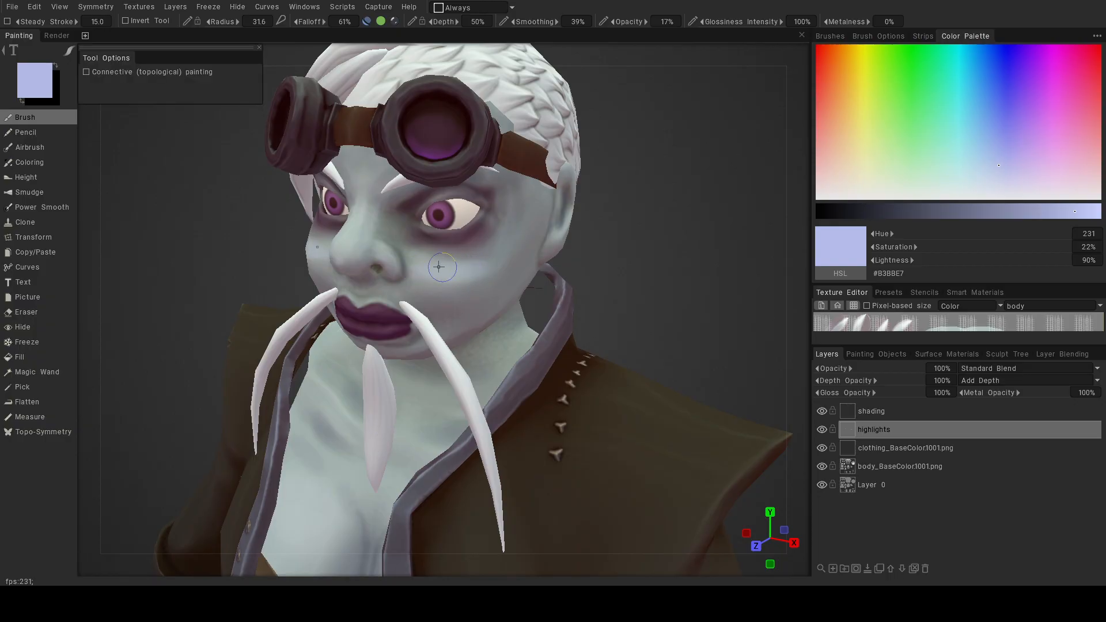
Paint soft light blue highlights across the character's cheek with the Brush at 17% opacity.
{"action": "middle_click_drag", "start_coordinate": [487, 234], "coordinate": [494, 259], "text": "alt"}
{"action": "mouse_move", "coordinate": [493, 258]}
{"action": "right_mouse_down", "text": "alt"}
{"action": "mouse_move", "coordinate": [475, 280]}
{"action": "mouse_move", "coordinate": [490, 285]}
{"action": "right_mouse_up", "text": "alt"}
{"action": "mouse_move", "coordinate": [464, 285]}
{"action": "left_mouse_down"}
{"action": "mouse_move", "coordinate": [447, 282]}
{"action": "mouse_move", "coordinate": [465, 296]}
{"action": "mouse_move", "coordinate": [534, 293]}
{"action": "left_mouse_up"}
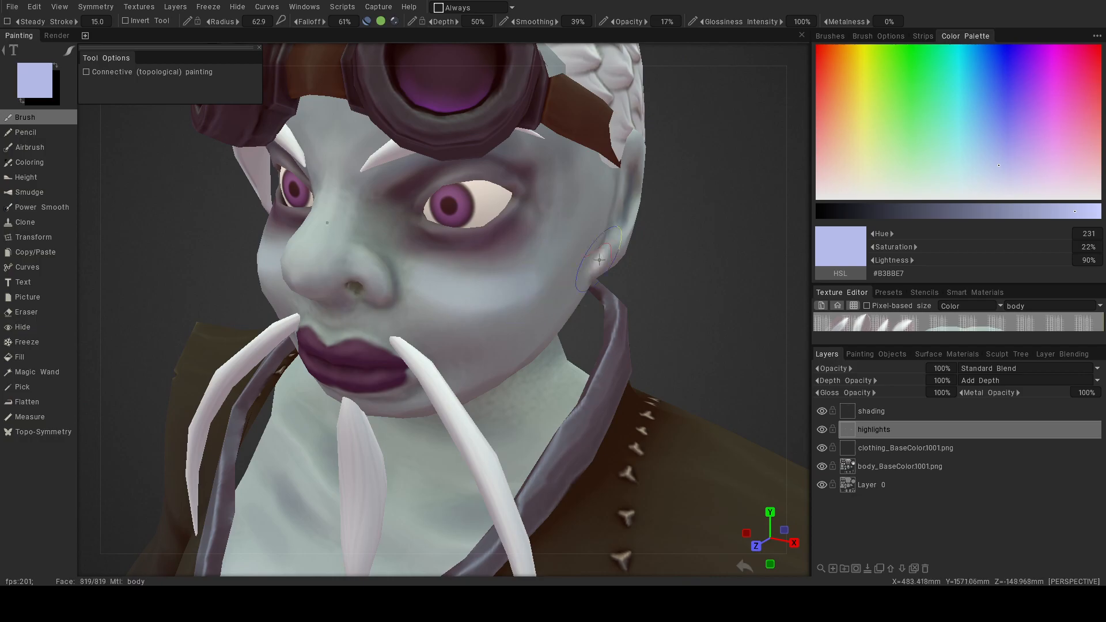
{"action": "mouse_move", "coordinate": [321, 241]}
{"action": "left_mouse_down", "text": "alt"}
{"action": "mouse_move", "coordinate": [404, 230]}
{"action": "mouse_move", "coordinate": [351, 306]}
{"action": "left_mouse_up", "text": "alt"}
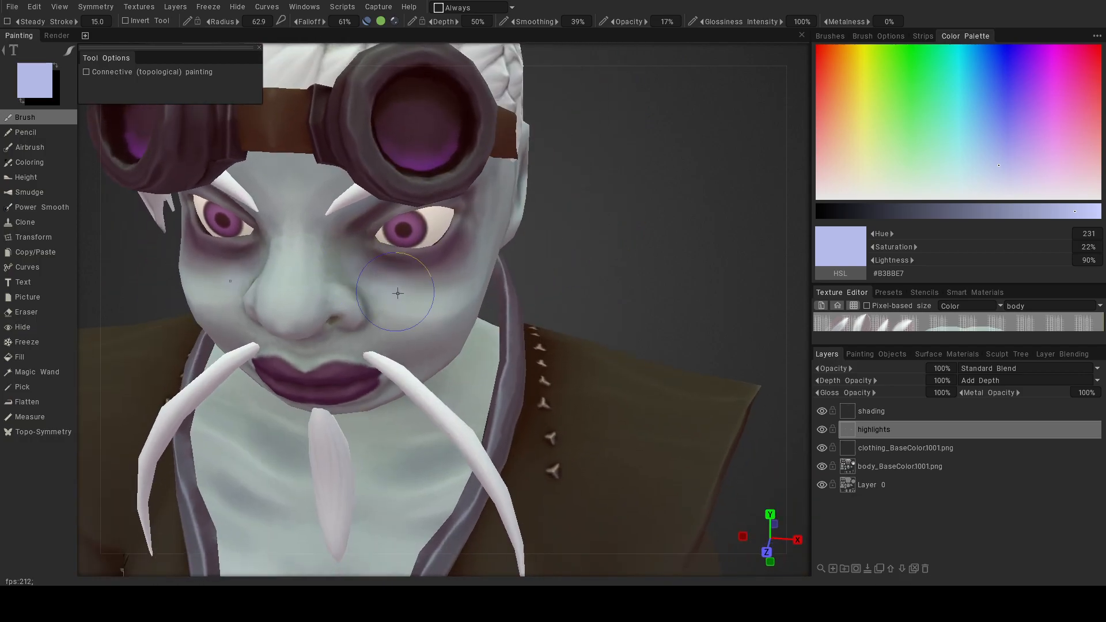
{"action": "left_click_drag", "start_coordinate": [473, 278], "coordinate": [414, 293], "text": "alt"}
{"action": "right_click_drag", "start_coordinate": [405, 284], "coordinate": [416, 283]}
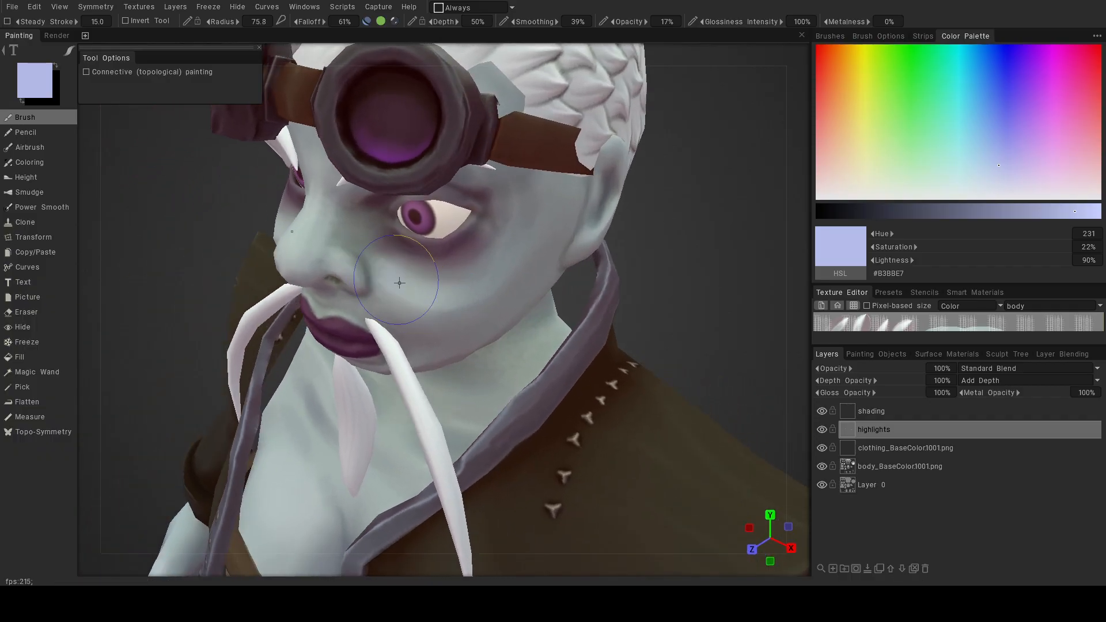
{"action": "left_click_drag", "start_coordinate": [501, 283], "coordinate": [587, 260], "text": "alt"}
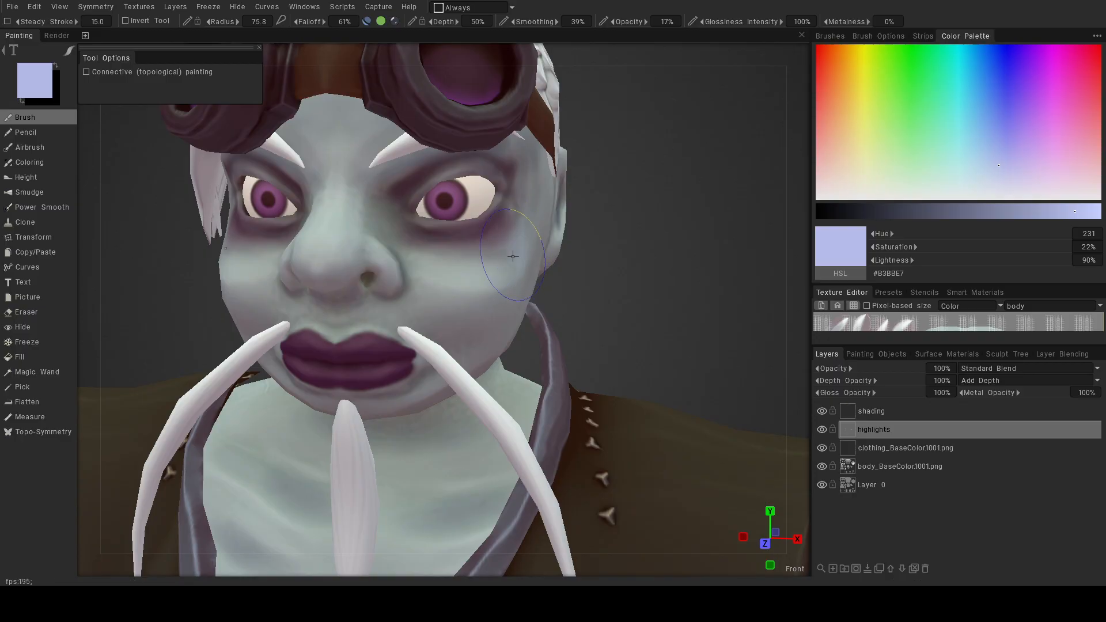
{"action": "left_click_drag", "start_coordinate": [515, 304], "coordinate": [604, 253], "text": "alt"}
{"action": "right_click_drag", "start_coordinate": [604, 250], "coordinate": [555, 290], "text": "alt"}
{"action": "left_click_drag", "start_coordinate": [555, 290], "coordinate": [483, 321], "text": "alt"}
{"action": "right_click_drag", "start_coordinate": [483, 321], "coordinate": [524, 323], "text": "alt"}
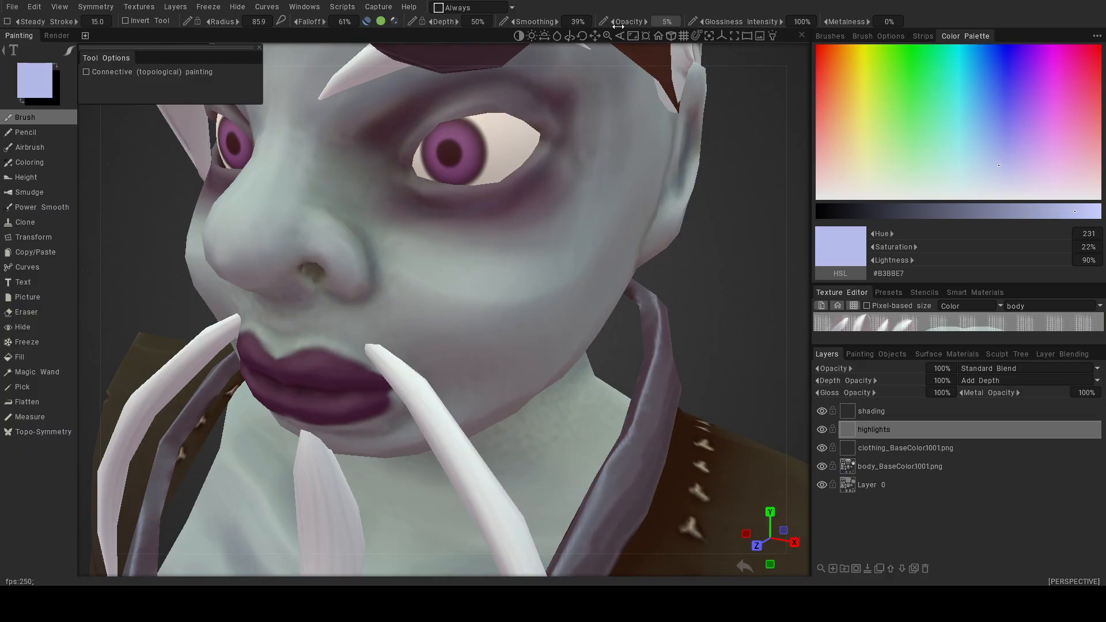
Lower the brush opacity to 5% and build up subtle highlights over the cheek and jaw.
{"action": "left_click_drag", "start_coordinate": [441, 257], "coordinate": [398, 227], "text": "alt"}
{"action": "middle_click_drag", "start_coordinate": [399, 228], "coordinate": [509, 319], "text": "alt"}
{"action": "mouse_move", "coordinate": [385, 272]}
{"action": "left_mouse_down", "text": "alt"}
{"action": "mouse_move", "coordinate": [363, 277]}
{"action": "mouse_move", "coordinate": [395, 255]}
{"action": "left_mouse_up", "text": "alt"}
{"action": "left_click_drag", "start_coordinate": [392, 350], "coordinate": [350, 323], "text": "alt"}
{"action": "right_click_drag", "start_coordinate": [492, 386], "coordinate": [473, 378]}
{"action": "left_click_drag", "start_coordinate": [516, 413], "coordinate": [523, 444]}
{"action": "right_click_drag", "start_coordinate": [488, 414], "coordinate": [410, 392], "text": "alt"}
{"action": "left_click_drag", "start_coordinate": [410, 391], "coordinate": [557, 379], "text": "alt"}
{"action": "middle_click_drag", "start_coordinate": [510, 361], "coordinate": [467, 351], "text": "alt"}
{"action": "right_click_drag", "start_coordinate": [466, 351], "coordinate": [565, 392], "text": "alt"}
{"action": "middle_click_drag", "start_coordinate": [565, 392], "coordinate": [485, 375], "text": "alt"}
{"action": "mouse_move", "coordinate": [485, 375]}
{"action": "left_mouse_down", "text": "alt"}
{"action": "mouse_move", "coordinate": [424, 362]}
{"action": "mouse_move", "coordinate": [472, 352]}
{"action": "left_mouse_up", "text": "alt"}
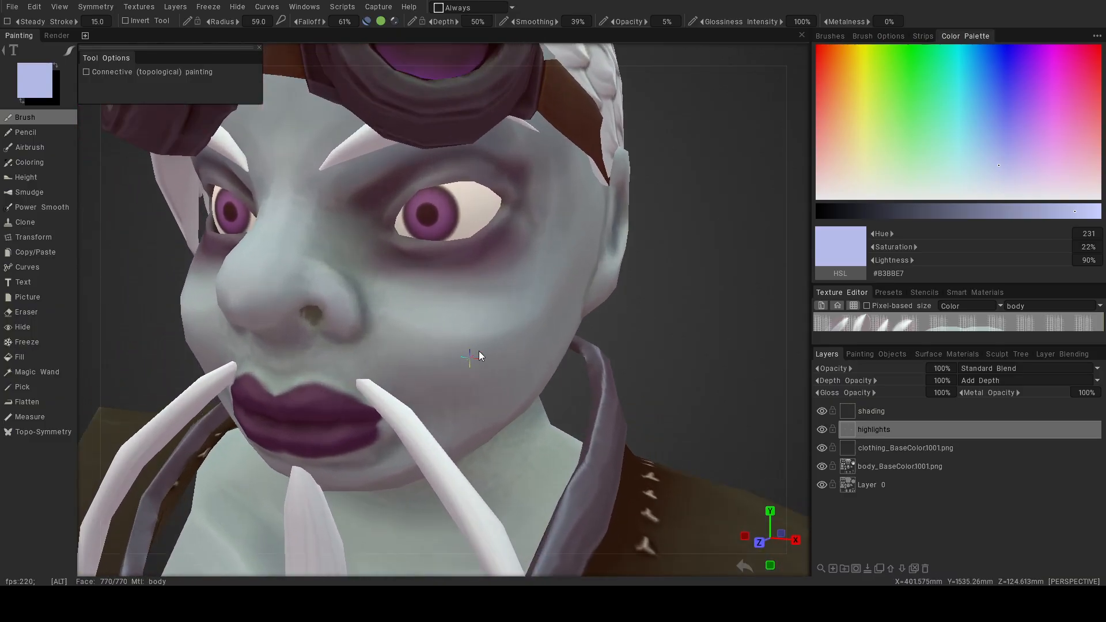
Blend the cheek highlight beneath the eye with faint light blue strokes at radius 59.
{"action": "right_click_drag", "start_coordinate": [473, 352], "coordinate": [513, 368], "text": "alt"}
{"action": "middle_click_drag", "start_coordinate": [512, 369], "coordinate": [432, 365], "text": "alt"}
{"action": "left_click_drag", "start_coordinate": [500, 352], "coordinate": [444, 363], "text": "alt"}
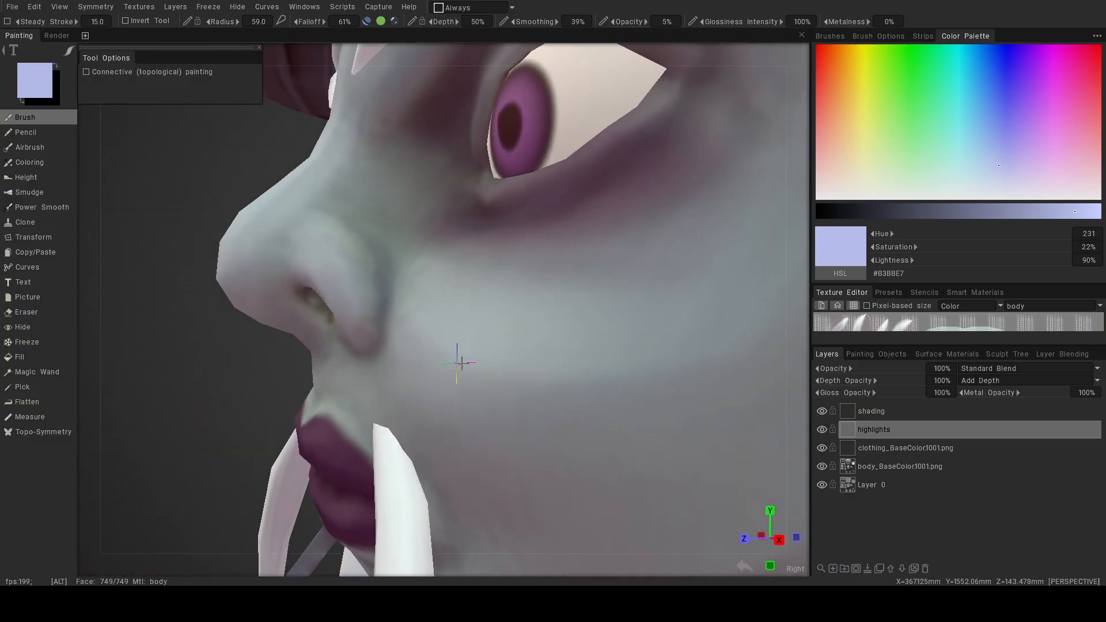
{"action": "middle_click_drag", "start_coordinate": [536, 350], "coordinate": [393, 385], "text": "alt"}
{"action": "left_click_drag", "start_coordinate": [549, 268], "coordinate": [501, 294]}
{"action": "right_click_drag", "start_coordinate": [595, 382], "coordinate": [432, 372], "text": "alt"}
{"action": "left_click_drag", "start_coordinate": [424, 372], "coordinate": [594, 379], "text": "alt"}
{"action": "right_click_drag", "start_coordinate": [596, 384], "coordinate": [534, 427], "text": "alt"}
{"action": "mouse_move", "coordinate": [511, 256]}
{"action": "left_mouse_down"}
{"action": "mouse_move", "coordinate": [516, 196]}
{"action": "mouse_move", "coordinate": [467, 276]}
{"action": "mouse_move", "coordinate": [522, 215]}
{"action": "mouse_move", "coordinate": [474, 281]}
{"action": "left_mouse_up"}
Frame the whole character from the front and save the project.
{"action": "right_click_drag", "start_coordinate": [579, 361], "coordinate": [470, 354], "text": "alt"}
{"action": "left_click_drag", "start_coordinate": [470, 350], "coordinate": [533, 355], "text": "alt"}
{"action": "right_click_drag", "start_coordinate": [533, 354], "coordinate": [464, 362], "text": "alt"}
{"action": "left_click_drag", "start_coordinate": [515, 356], "coordinate": [536, 362], "text": "alt"}
{"action": "left_click", "coordinate": [12, 8]}
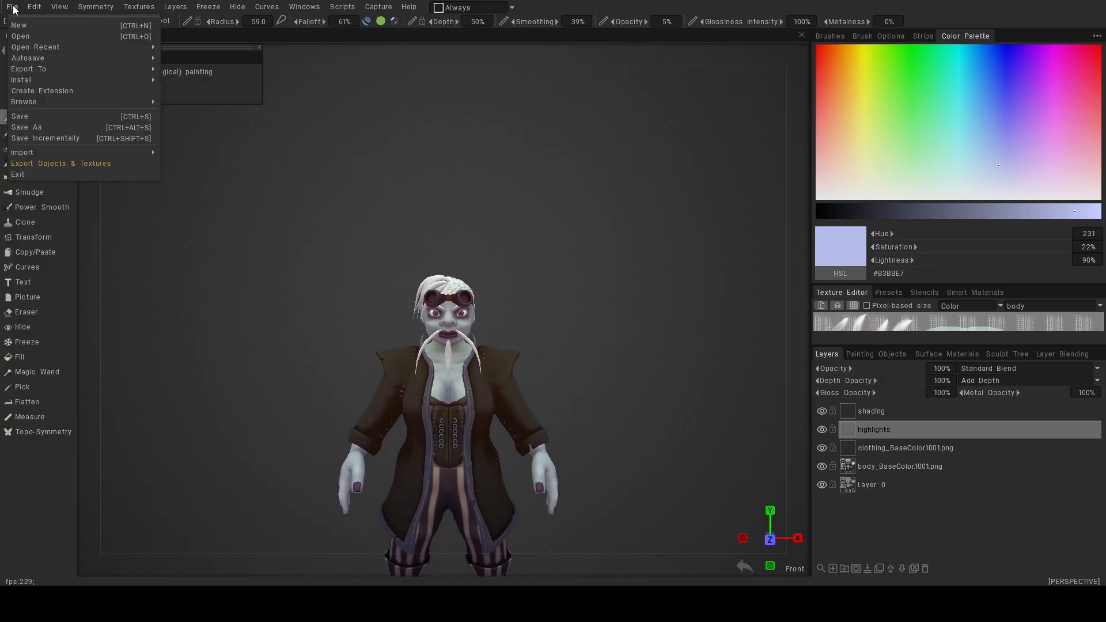
{"action": "left_click", "coordinate": [22, 113]}
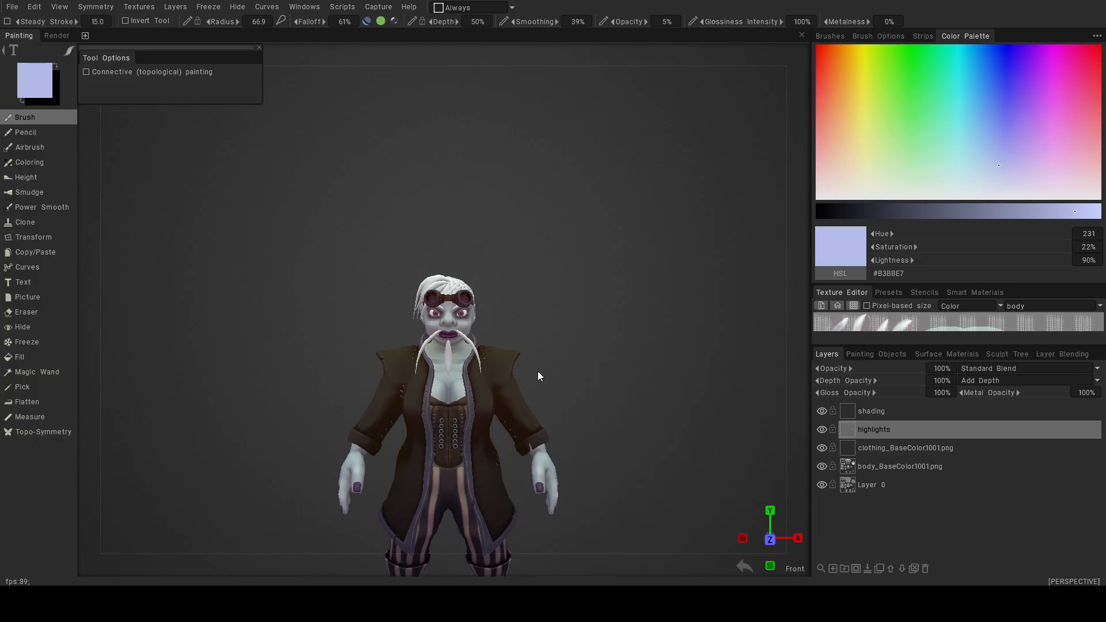
Soften the painted highlights around the nose with the Power Smooth tool on the highlights layer.
{"action": "left_click_drag", "start_coordinate": [642, 377], "coordinate": [718, 379], "text": "alt"}
{"action": "scroll", "coordinate": [586, 354], "scroll_direction": "up", "scroll_amount": 5}
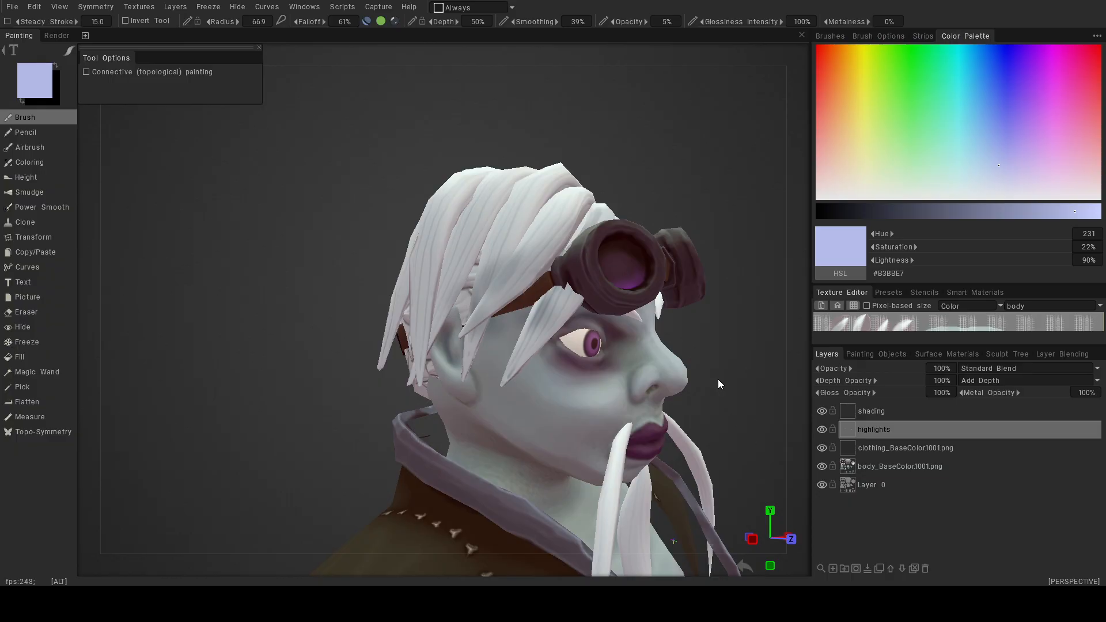
{"action": "mouse_move", "coordinate": [700, 357]}
{"action": "left_mouse_down", "text": "alt"}
{"action": "mouse_move", "coordinate": [558, 376]}
{"action": "mouse_move", "coordinate": [631, 393]}
{"action": "mouse_move", "coordinate": [642, 379]}
{"action": "mouse_move", "coordinate": [586, 364]}
{"action": "mouse_move", "coordinate": [603, 360]}
{"action": "mouse_move", "coordinate": [564, 367]}
{"action": "left_mouse_up", "text": "alt"}
{"action": "scroll", "coordinate": [564, 368], "scroll_direction": "up", "scroll_amount": 5}
{"action": "scroll", "coordinate": [558, 346], "scroll_direction": "up", "scroll_amount": 5}
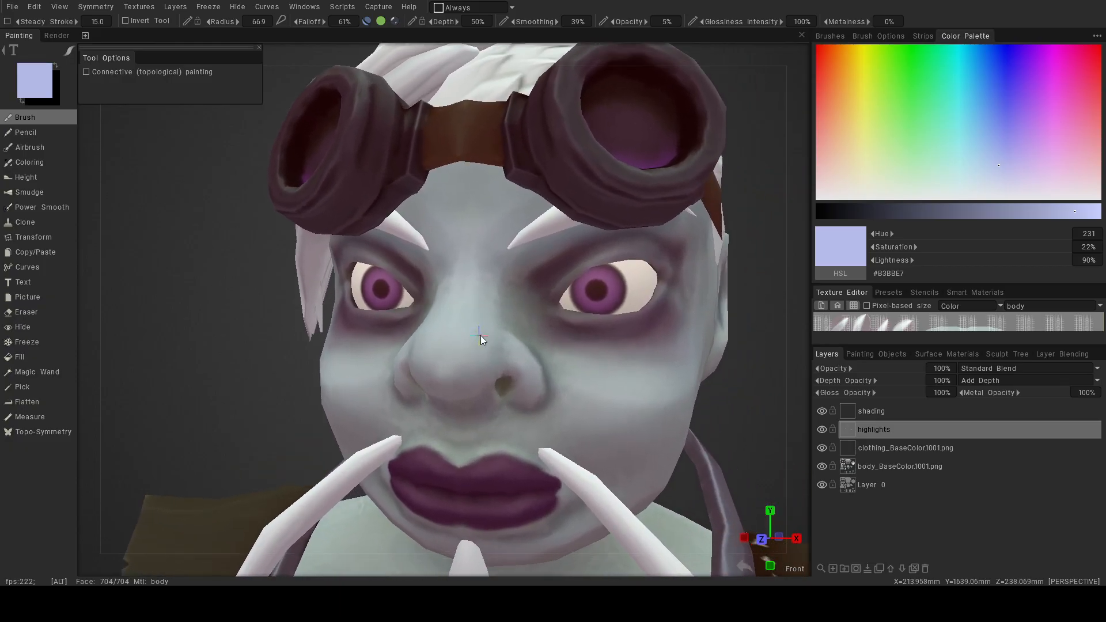
{"action": "left_click", "coordinate": [58, 206]}
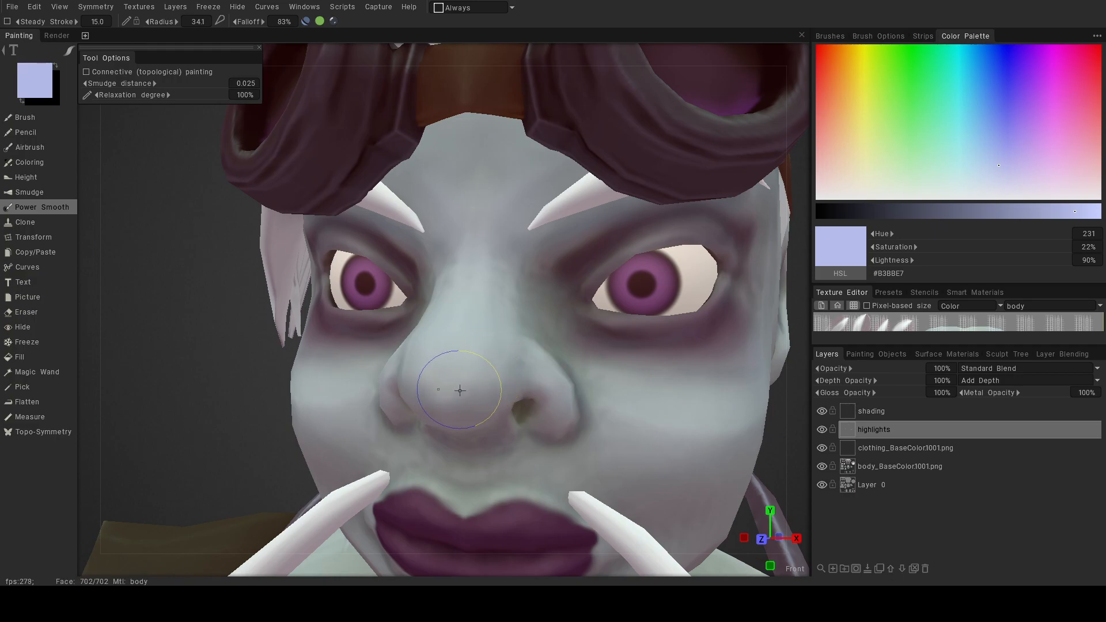
{"action": "right_click_drag", "start_coordinate": [584, 373], "coordinate": [496, 365], "text": "alt"}
{"action": "left_click_drag", "start_coordinate": [536, 368], "coordinate": [571, 371], "text": "alt"}
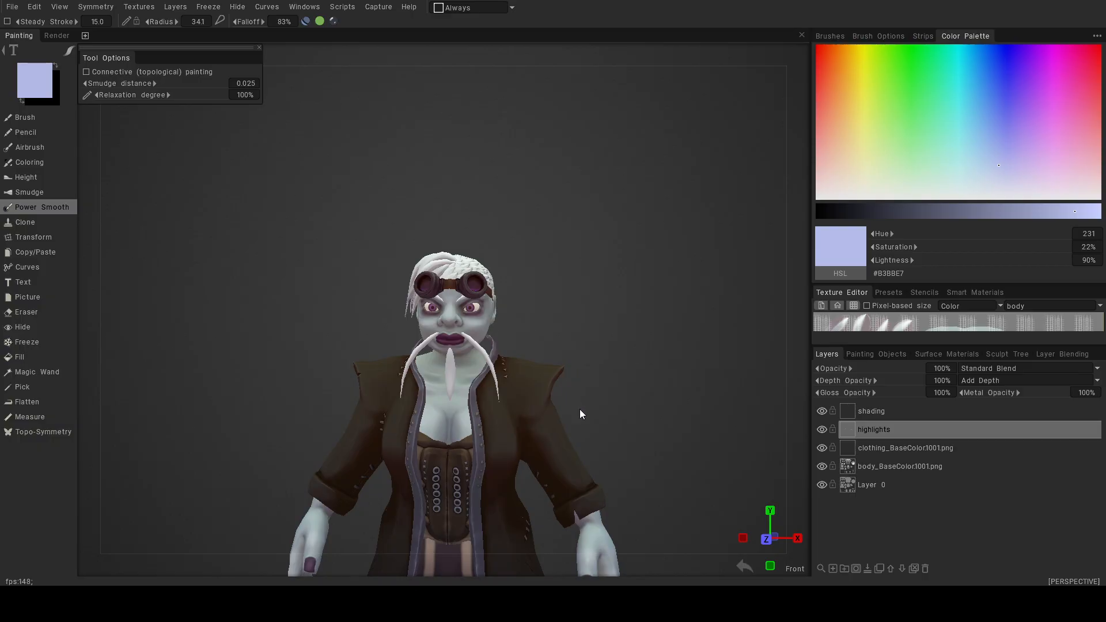
Smooth the dark shading at the center of the chest on the shading layer, using Power Smooth with radius 25 and 86% falloff.
{"action": "left_click", "coordinate": [880, 413]}
{"action": "middle_click_drag", "start_coordinate": [531, 421], "coordinate": [514, 396], "text": "alt"}
{"action": "right_click_drag", "start_coordinate": [513, 395], "coordinate": [497, 423], "text": "alt"}
{"action": "mouse_move", "coordinate": [497, 423]}
{"action": "middle_mouse_down", "text": "alt"}
{"action": "mouse_move", "coordinate": [479, 289]}
{"action": "mouse_move", "coordinate": [451, 260]}
{"action": "middle_mouse_up", "text": "alt"}
{"action": "mouse_move", "coordinate": [451, 261]}
{"action": "right_mouse_down", "text": "alt"}
{"action": "mouse_move", "coordinate": [457, 313]}
{"action": "mouse_move", "coordinate": [533, 310]}
{"action": "right_mouse_up", "text": "alt"}
{"action": "mouse_move", "coordinate": [518, 266]}
{"action": "left_mouse_down"}
{"action": "mouse_move", "coordinate": [479, 382]}
{"action": "mouse_move", "coordinate": [487, 426]}
{"action": "left_mouse_up"}
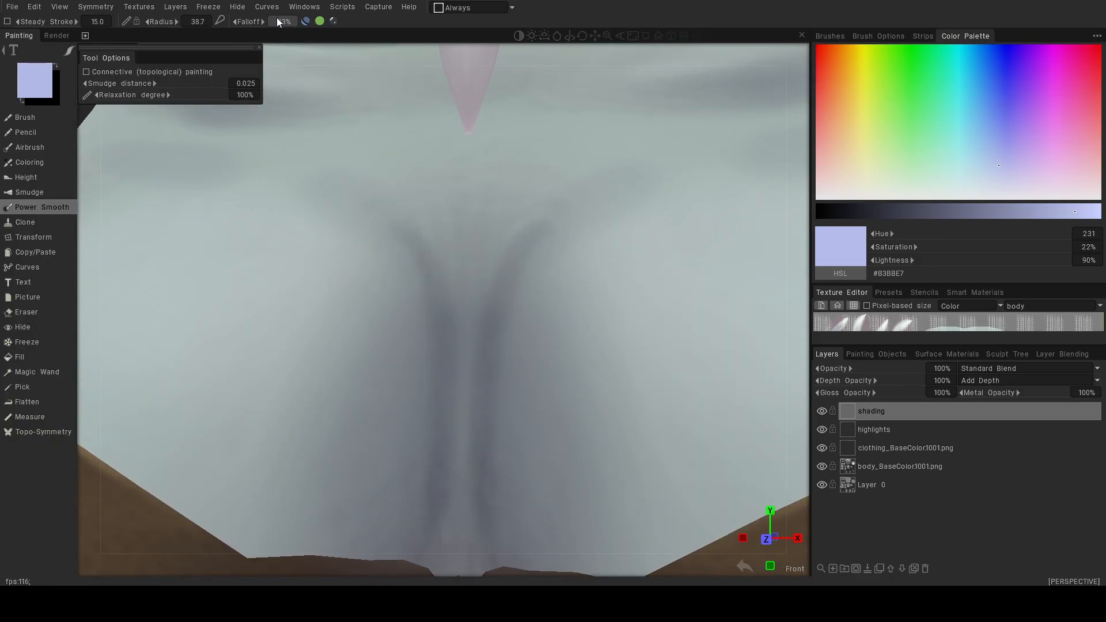
{"action": "right_click_drag", "start_coordinate": [528, 300], "coordinate": [556, 306]}
{"action": "mouse_move", "coordinate": [535, 271]}
{"action": "left_mouse_down"}
{"action": "mouse_move", "coordinate": [514, 287]}
{"action": "mouse_move", "coordinate": [494, 449]}
{"action": "left_mouse_up"}
{"action": "right_click_drag", "start_coordinate": [494, 449], "coordinate": [503, 449]}
{"action": "key", "text": "ctrl+z"}
{"action": "right_click_drag", "start_coordinate": [483, 409], "coordinate": [409, 409]}
{"action": "left_click_drag", "start_coordinate": [498, 323], "coordinate": [499, 371]}
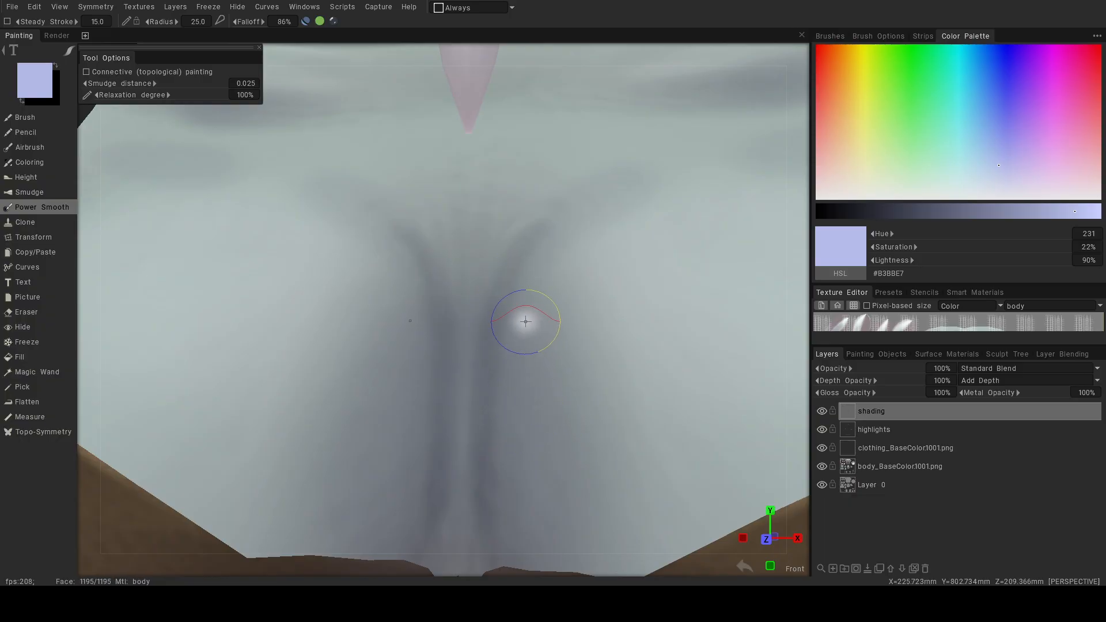
Examine the smoothed chest shading from an angle and the full figure from the front.
{"action": "mouse_move", "coordinate": [496, 325]}
{"action": "left_mouse_down", "text": "alt"}
{"action": "mouse_move", "coordinate": [544, 371]}
{"action": "mouse_move", "coordinate": [575, 330]}
{"action": "left_mouse_up", "text": "alt"}
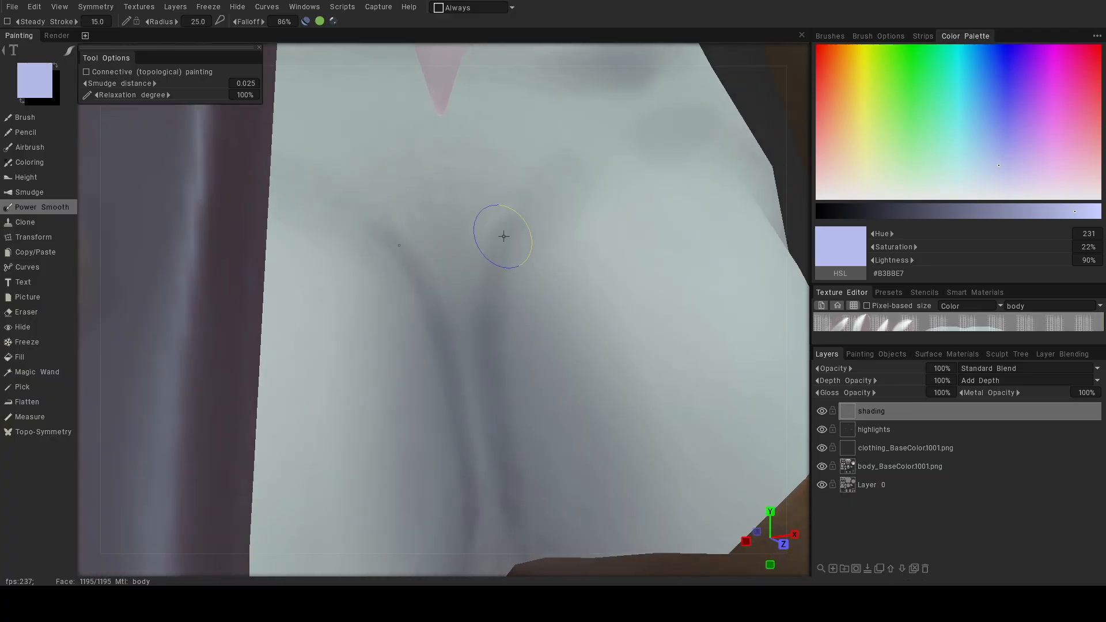
{"action": "right_click_drag", "start_coordinate": [605, 327], "coordinate": [462, 306], "text": "alt"}
{"action": "left_click_drag", "start_coordinate": [462, 305], "coordinate": [424, 308], "text": "alt"}
{"action": "right_click_drag", "start_coordinate": [578, 343], "coordinate": [519, 334], "text": "alt"}
{"action": "mouse_move", "coordinate": [520, 334]}
{"action": "left_mouse_down", "text": "alt"}
{"action": "mouse_move", "coordinate": [441, 340]}
{"action": "mouse_move", "coordinate": [457, 336]}
{"action": "mouse_move", "coordinate": [321, 317]}
{"action": "mouse_move", "coordinate": [232, 324]}
{"action": "mouse_move", "coordinate": [523, 332]}
{"action": "left_mouse_up", "text": "alt"}
{"action": "middle_click_drag", "start_coordinate": [483, 254], "coordinate": [484, 275], "text": "alt"}
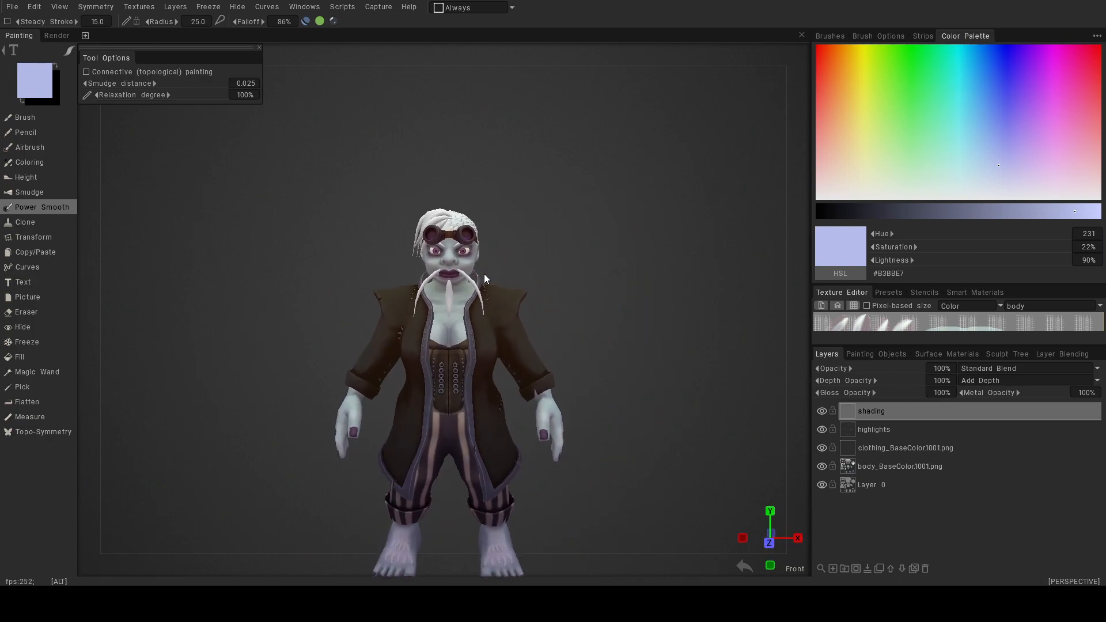
{"action": "middle_click_drag", "start_coordinate": [624, 368], "coordinate": [583, 334], "text": "alt"}
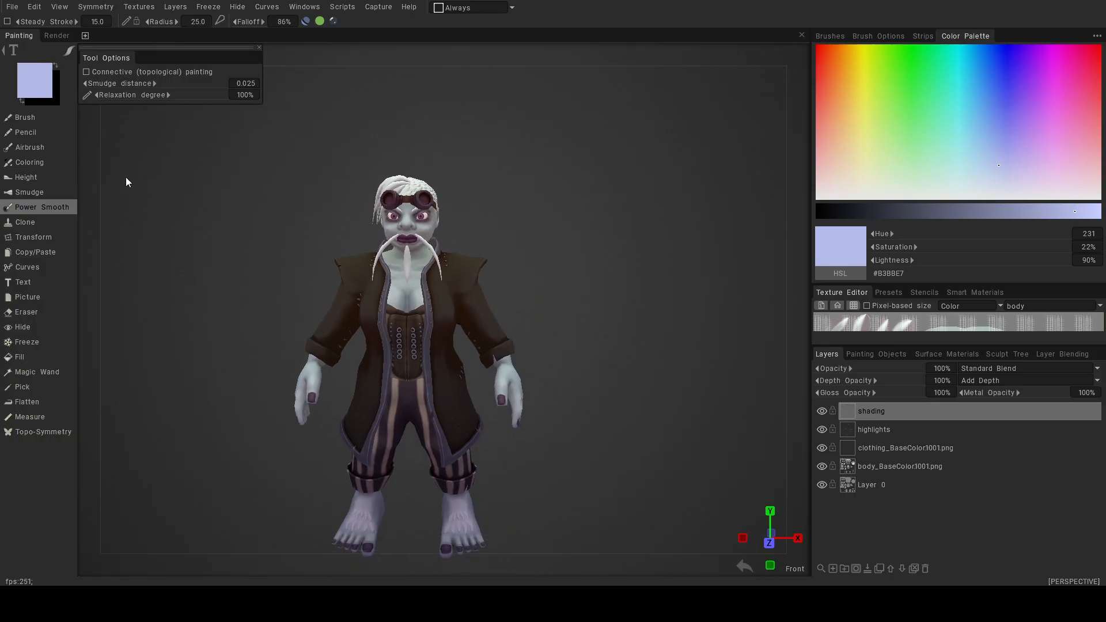
Activate the Brush and set the paint color to dark blue #30333E with 24% lightness.
{"action": "left_click", "coordinate": [36, 117]}
{"action": "left_click", "coordinate": [30, 86]}
{"action": "left_click", "coordinate": [393, 362]}
{"action": "left_click", "coordinate": [396, 443]}
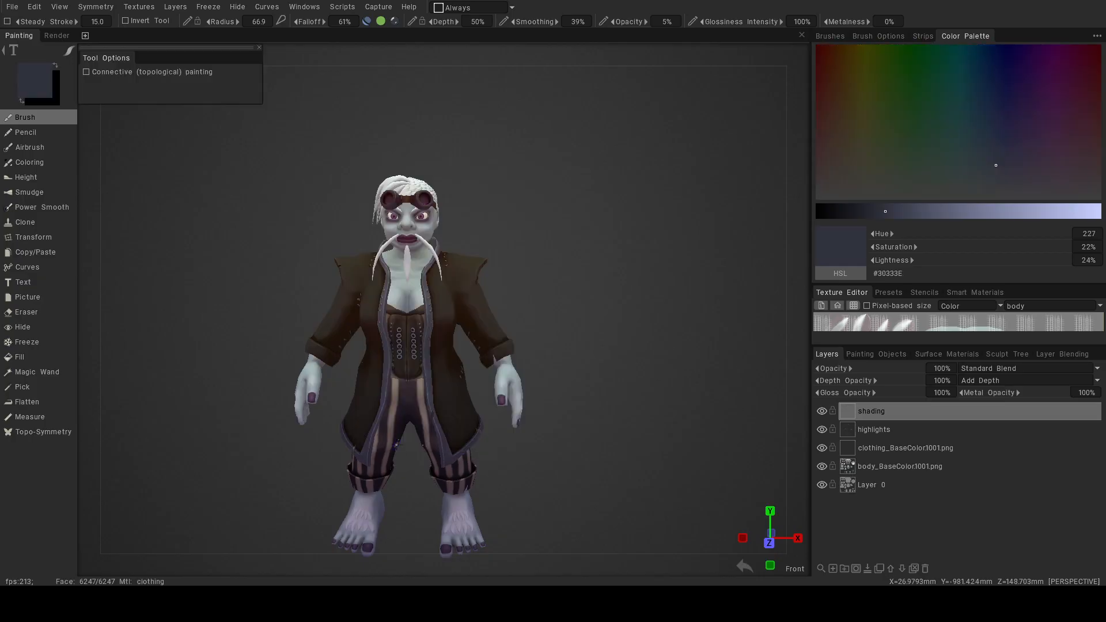
Paint faint dark blue shading over the hand around the fingers and thumb on the shading layer.
{"action": "right_click_drag", "start_coordinate": [542, 370], "coordinate": [681, 480], "text": "alt"}
{"action": "middle_click_drag", "start_coordinate": [682, 480], "coordinate": [336, 126], "text": "alt"}
{"action": "left_click_drag", "start_coordinate": [445, 295], "coordinate": [453, 283], "text": "alt"}
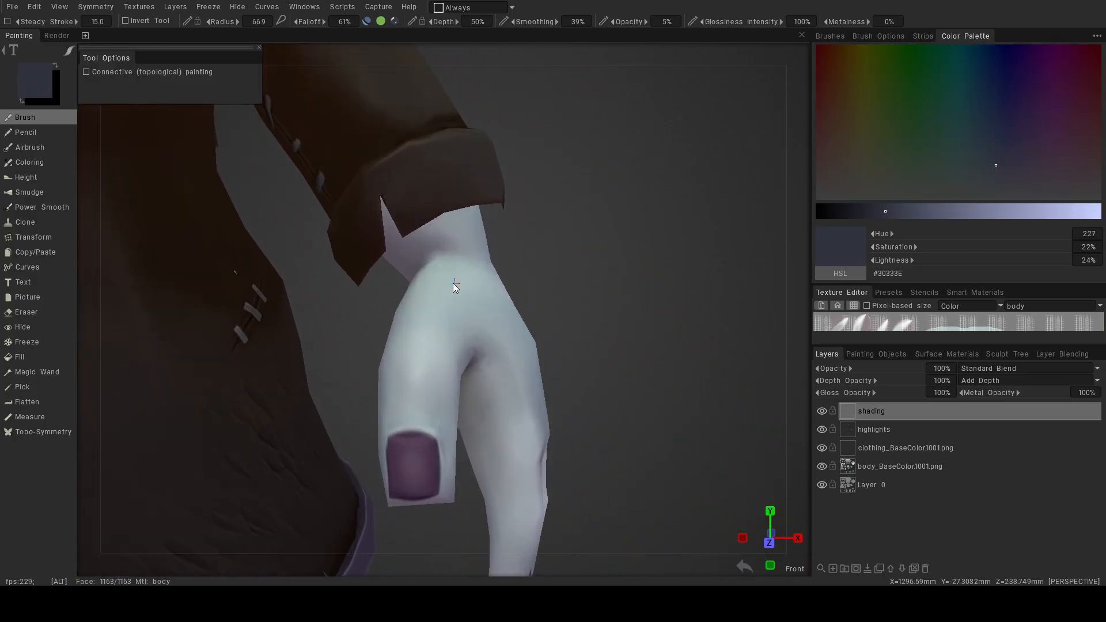
{"action": "middle_click_drag", "start_coordinate": [465, 313], "coordinate": [450, 294], "text": "alt"}
{"action": "mouse_move", "coordinate": [449, 294]}
{"action": "left_mouse_down", "text": "alt"}
{"action": "mouse_move", "coordinate": [397, 263]}
{"action": "mouse_move", "coordinate": [413, 237]}
{"action": "mouse_move", "coordinate": [445, 368]}
{"action": "left_mouse_up", "text": "alt"}
{"action": "left_click_drag", "start_coordinate": [415, 418], "coordinate": [561, 482]}
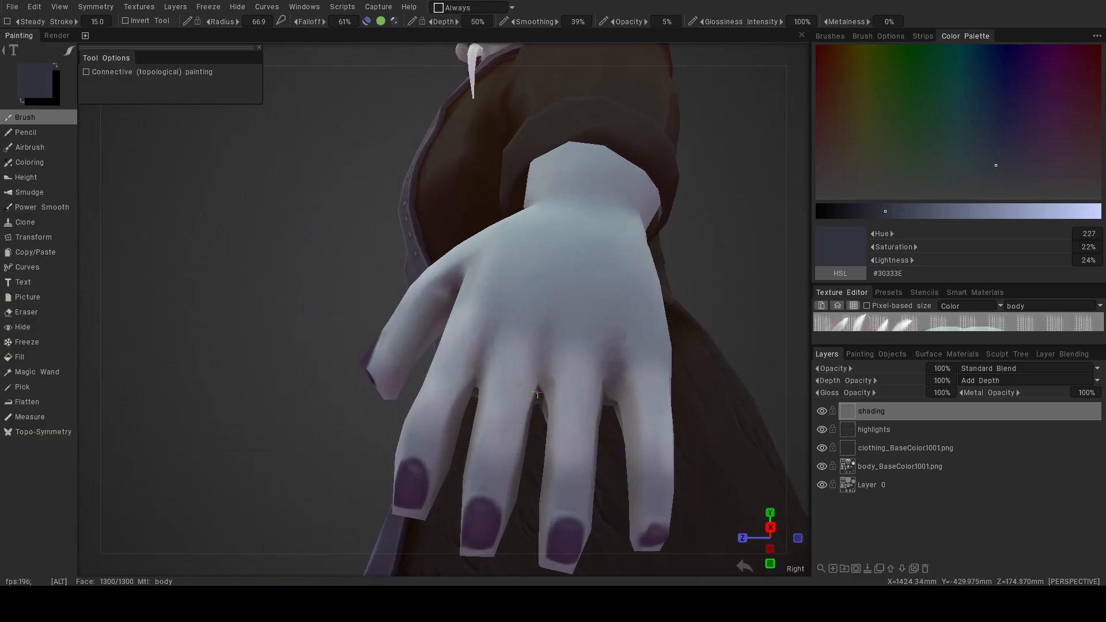
{"action": "left_click_drag", "start_coordinate": [544, 398], "coordinate": [672, 439], "text": "alt"}
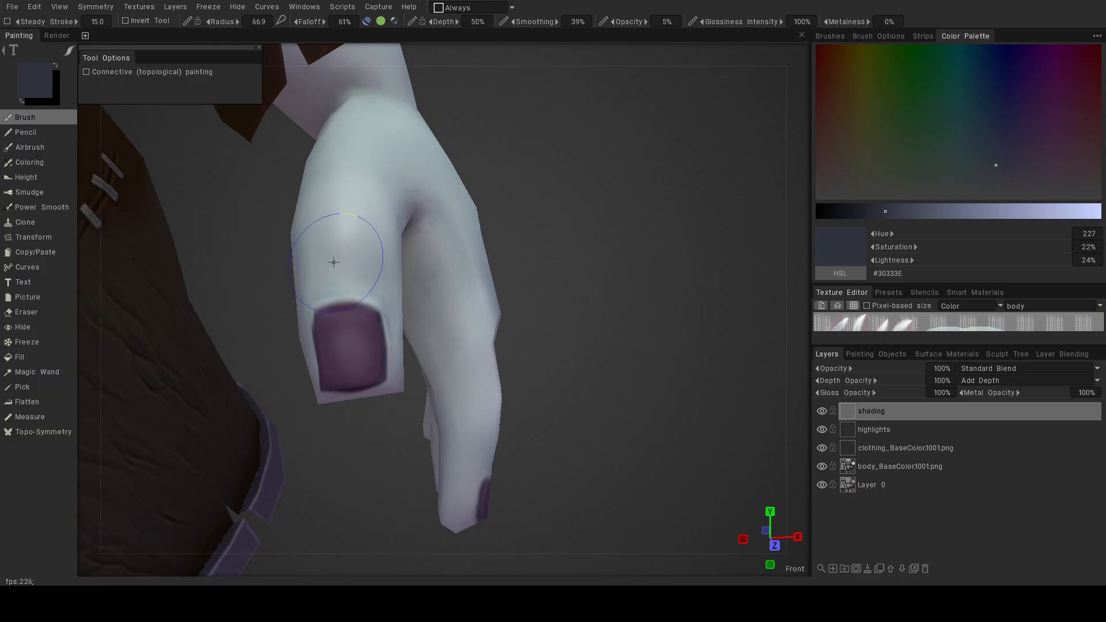
{"action": "middle_click_drag", "start_coordinate": [389, 305], "coordinate": [402, 323], "text": "alt"}
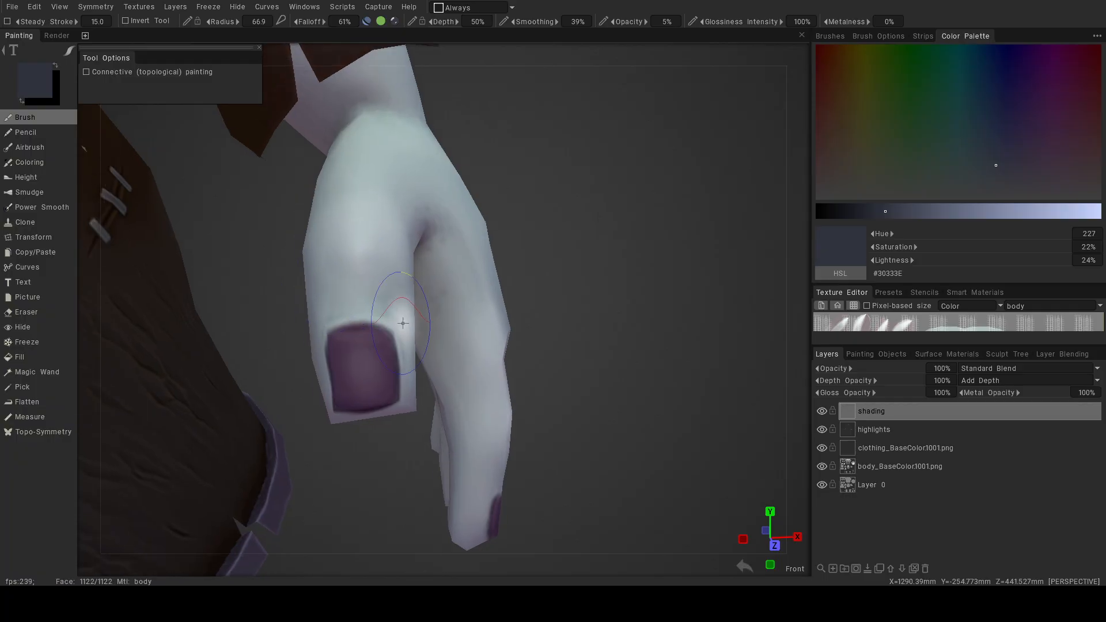
{"action": "mouse_move", "coordinate": [345, 279]}
{"action": "right_mouse_down", "text": "alt"}
{"action": "mouse_move", "coordinate": [455, 340]}
{"action": "mouse_move", "coordinate": [381, 319]}
{"action": "right_mouse_up", "text": "alt"}
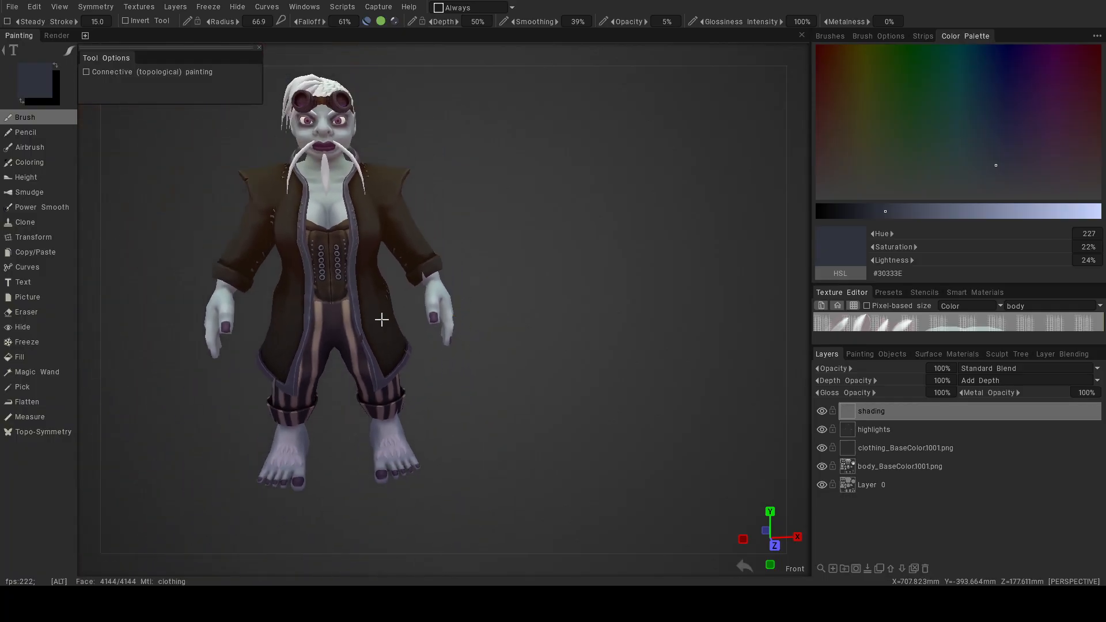
Undo the last brush stroke and shift the paint color to dark slate blue #30373E with hue 210.
{"action": "left_click_drag", "start_coordinate": [464, 407], "coordinate": [309, 357], "text": "alt"}
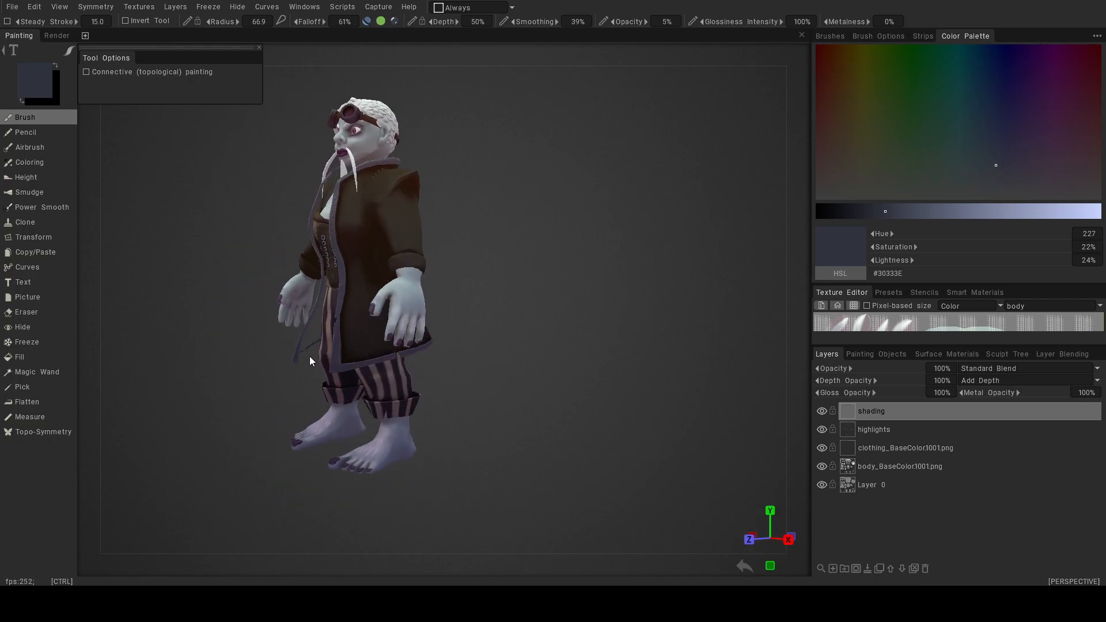
{"action": "key", "text": "ctrl+z"}
{"action": "right_click_drag", "start_coordinate": [315, 350], "coordinate": [703, 404], "text": "alt"}
{"action": "left_click", "coordinate": [881, 407]}
{"action": "left_click_drag", "start_coordinate": [450, 355], "coordinate": [513, 357], "text": "alt"}
{"action": "left_click", "coordinate": [39, 82]}
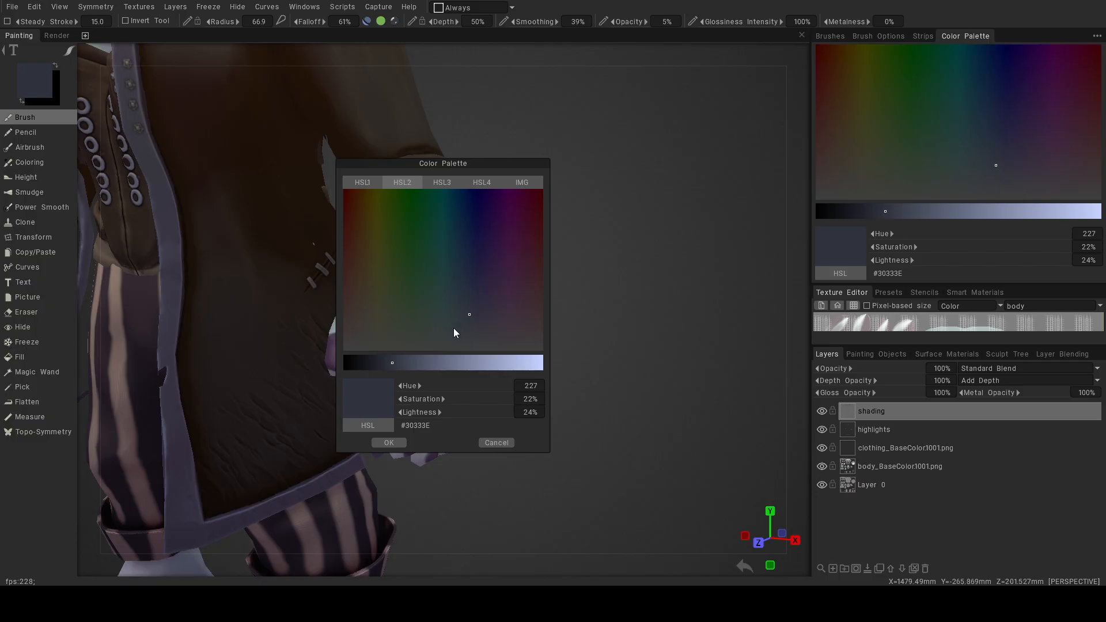
{"action": "left_click", "coordinate": [459, 314]}
{"action": "left_click", "coordinate": [398, 442]}
Shade the fingers and the gaps between the knuckles with the dark slate blue at 5% opacity.
{"action": "mouse_move", "coordinate": [329, 314]}
{"action": "left_mouse_down", "text": "alt"}
{"action": "mouse_move", "coordinate": [383, 323]}
{"action": "mouse_move", "coordinate": [395, 348]}
{"action": "mouse_move", "coordinate": [416, 349]}
{"action": "left_mouse_up", "text": "alt"}
{"action": "scroll", "coordinate": [370, 347], "scroll_direction": "up", "scroll_amount": 2}
{"action": "left_click_drag", "start_coordinate": [348, 350], "coordinate": [215, 329]}
{"action": "left_click_drag", "start_coordinate": [415, 459], "coordinate": [413, 429], "text": "alt"}
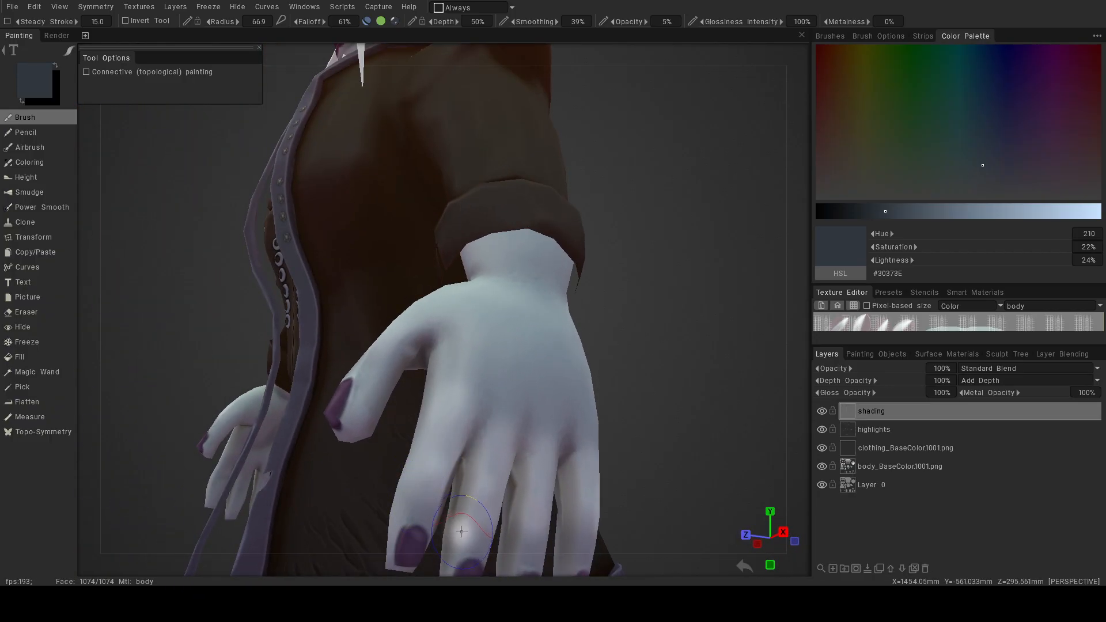
{"action": "left_click_drag", "start_coordinate": [482, 531], "coordinate": [418, 450], "text": "alt"}
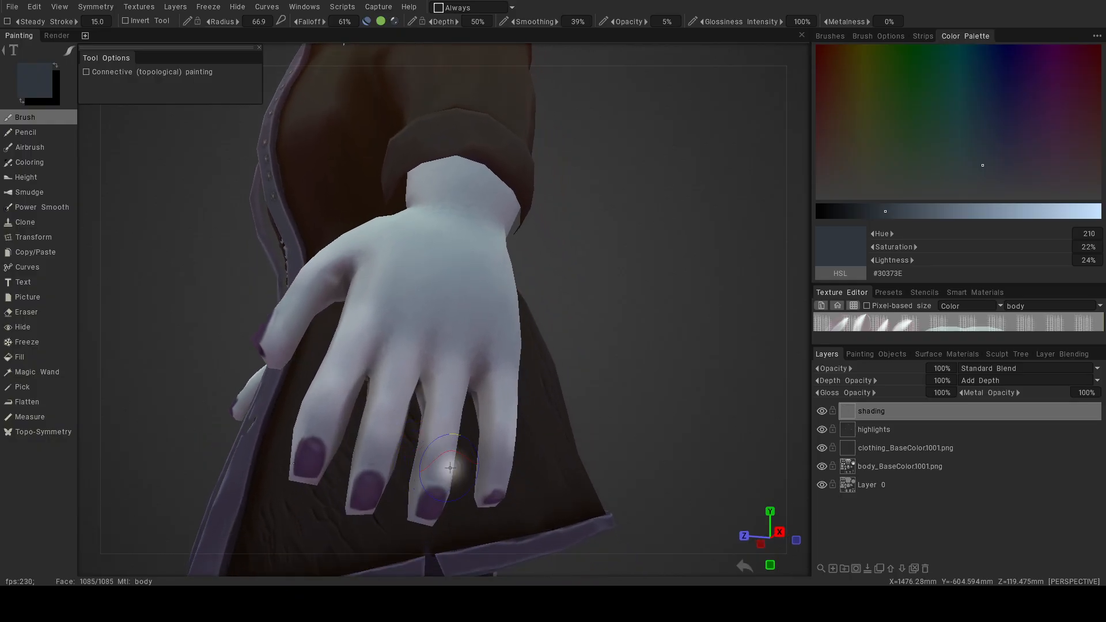
{"action": "left_click_drag", "start_coordinate": [440, 387], "coordinate": [451, 306], "text": "alt"}
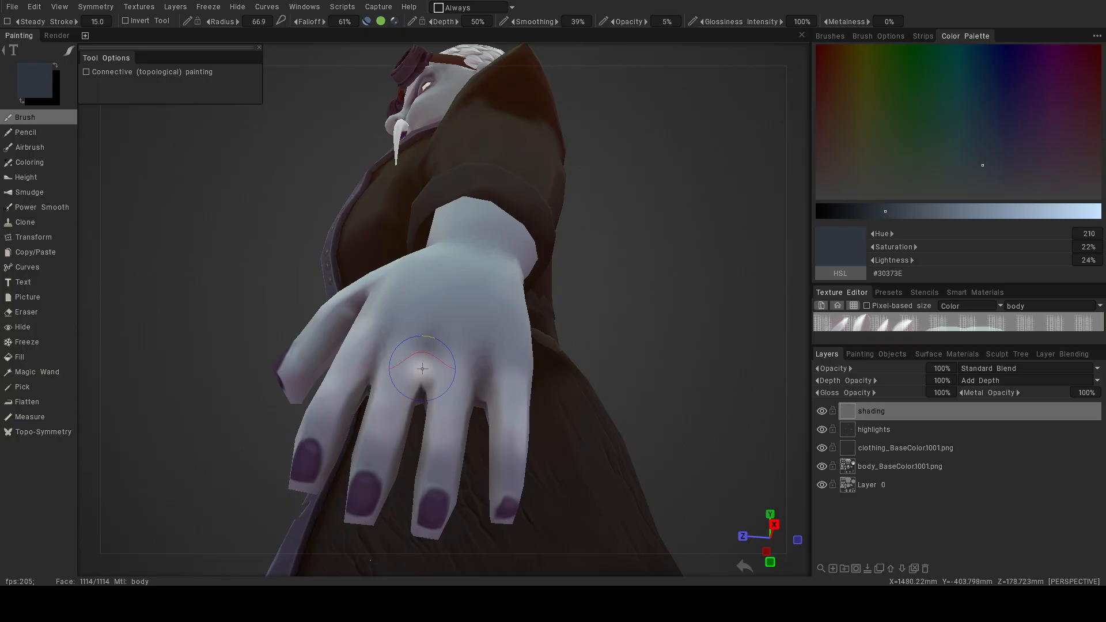
{"action": "left_click_drag", "start_coordinate": [423, 365], "coordinate": [367, 358], "text": "alt"}
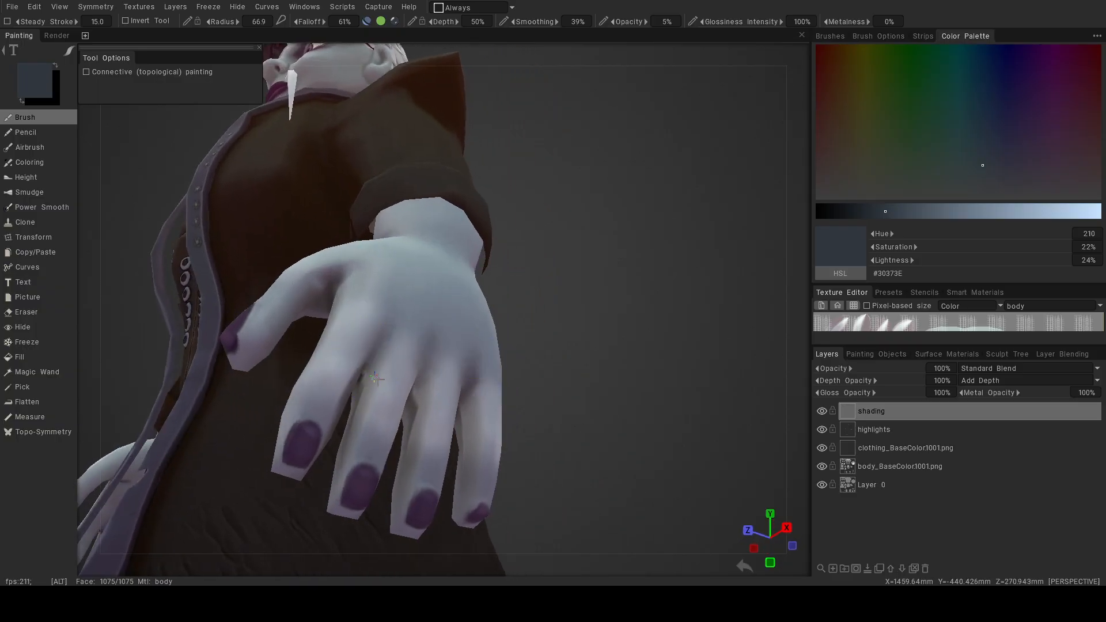
{"action": "left_click_drag", "start_coordinate": [370, 374], "coordinate": [486, 441], "text": "alt"}
Reduce the brush radius to 33.6 and shade the toes and the gaps between them on the foot.
{"action": "right_click_drag", "start_coordinate": [485, 442], "coordinate": [414, 439], "text": "alt"}
{"action": "left_click_drag", "start_coordinate": [413, 439], "coordinate": [426, 493], "text": "alt"}
{"action": "middle_click_drag", "start_coordinate": [426, 493], "coordinate": [431, 362], "text": "alt"}
{"action": "right_click_drag", "start_coordinate": [430, 362], "coordinate": [536, 429], "text": "alt"}
{"action": "middle_click_drag", "start_coordinate": [358, 484], "coordinate": [470, 300], "text": "alt"}
{"action": "right_click_drag", "start_coordinate": [469, 299], "coordinate": [502, 331], "text": "alt"}
{"action": "mouse_move", "coordinate": [403, 398]}
{"action": "left_mouse_down", "text": "alt"}
{"action": "mouse_move", "coordinate": [396, 430]}
{"action": "mouse_move", "coordinate": [319, 452]}
{"action": "left_mouse_up", "text": "alt"}
{"action": "key", "text": "ctrl+z"}
{"action": "scroll", "coordinate": [468, 435], "scroll_direction": "down", "scroll_amount": 5}
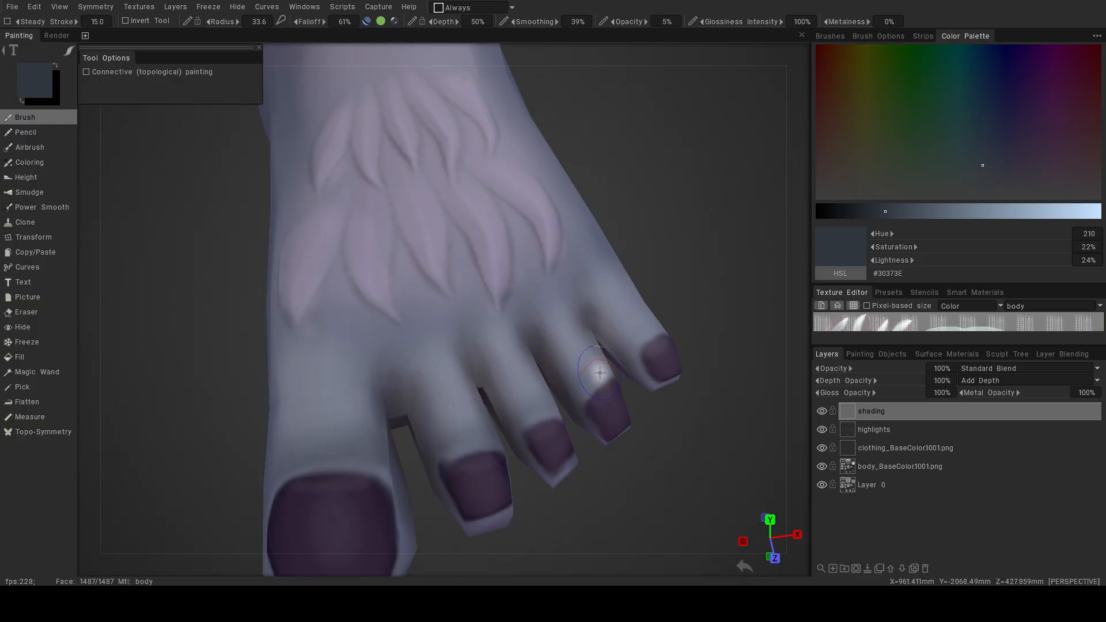
{"action": "left_click_drag", "start_coordinate": [661, 324], "coordinate": [638, 328], "text": "alt"}
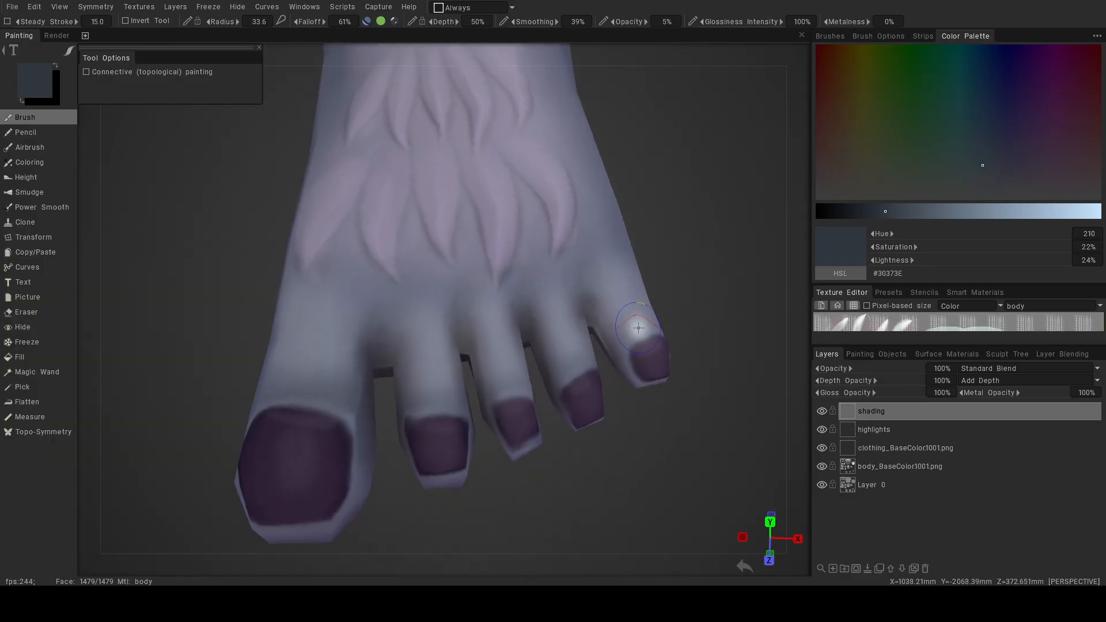
Brush faint dark slate blue shading strokes around the coat's shoulder area on the shading layer.
{"action": "right_click_drag", "start_coordinate": [628, 334], "coordinate": [504, 276], "text": "alt"}
{"action": "left_click_drag", "start_coordinate": [504, 276], "coordinate": [489, 250], "text": "alt"}
{"action": "middle_click_drag", "start_coordinate": [489, 250], "coordinate": [522, 401], "text": "alt"}
{"action": "left_click_drag", "start_coordinate": [521, 402], "coordinate": [531, 350], "text": "alt"}
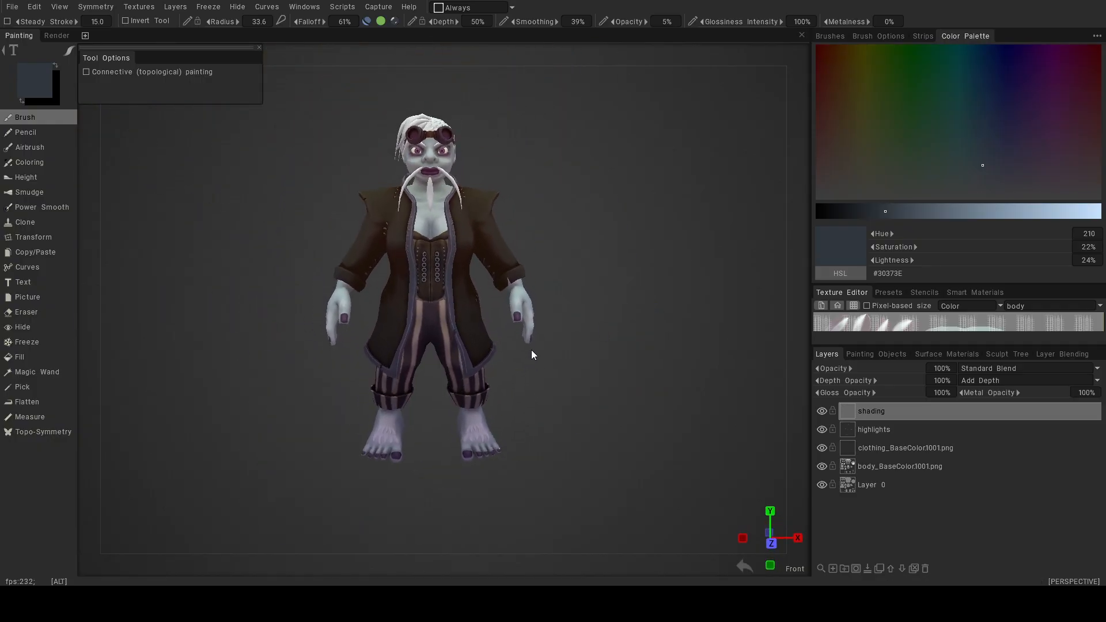
{"action": "middle_click_drag", "start_coordinate": [482, 328], "coordinate": [503, 415], "text": "alt"}
{"action": "left_click_drag", "start_coordinate": [503, 415], "coordinate": [454, 317], "text": "alt"}
{"action": "right_click_drag", "start_coordinate": [454, 317], "coordinate": [588, 393], "text": "alt"}
{"action": "middle_click_drag", "start_coordinate": [588, 393], "coordinate": [404, 253], "text": "alt"}
{"action": "mouse_move", "coordinate": [407, 257]}
{"action": "left_mouse_down"}
{"action": "mouse_move", "coordinate": [394, 309]}
{"action": "mouse_move", "coordinate": [509, 361]}
{"action": "left_mouse_up"}
{"action": "mouse_move", "coordinate": [396, 330]}
{"action": "left_mouse_down"}
{"action": "mouse_move", "coordinate": [483, 357]}
{"action": "mouse_move", "coordinate": [489, 326]}
{"action": "mouse_move", "coordinate": [565, 290]}
{"action": "left_mouse_up"}
{"action": "left_click_drag", "start_coordinate": [509, 338], "coordinate": [536, 320]}
{"action": "mouse_move", "coordinate": [455, 348]}
{"action": "left_mouse_down"}
{"action": "mouse_move", "coordinate": [505, 349]}
{"action": "mouse_move", "coordinate": [423, 334]}
{"action": "left_mouse_up"}
{"action": "mouse_move", "coordinate": [463, 372]}
{"action": "left_mouse_down"}
{"action": "mouse_move", "coordinate": [539, 371]}
{"action": "mouse_move", "coordinate": [562, 346]}
{"action": "left_mouse_up"}
{"action": "left_click_drag", "start_coordinate": [577, 295], "coordinate": [542, 335]}
{"action": "right_click_drag", "start_coordinate": [565, 408], "coordinate": [433, 401], "text": "alt"}
{"action": "left_click_drag", "start_coordinate": [433, 401], "coordinate": [556, 431], "text": "alt"}
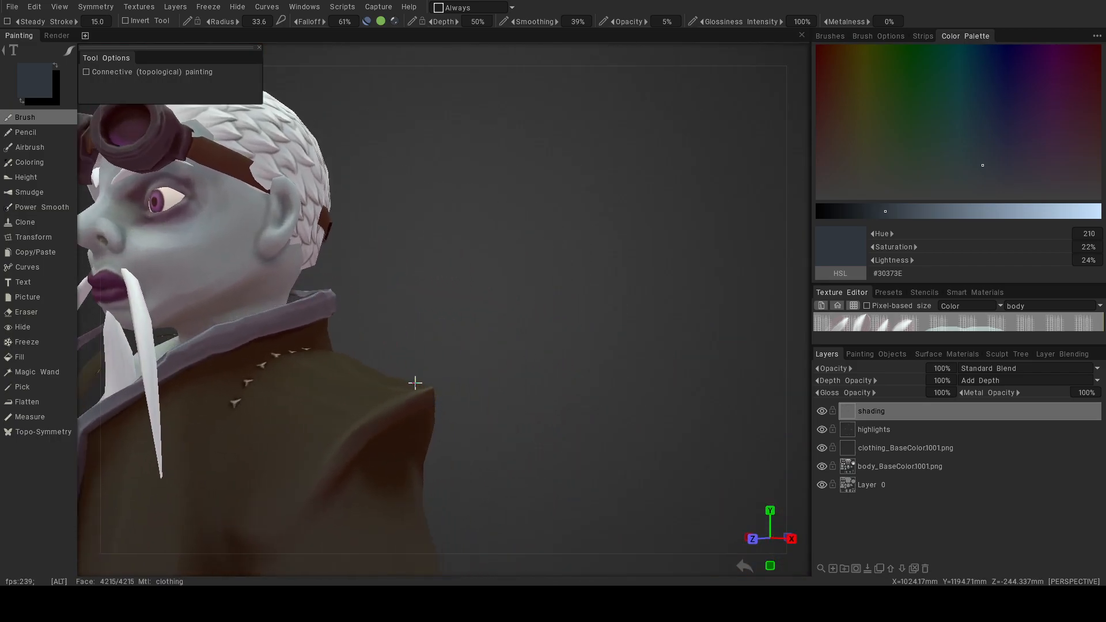
{"action": "middle_click_drag", "start_coordinate": [417, 383], "coordinate": [542, 389], "text": "alt"}
{"action": "left_click_drag", "start_coordinate": [542, 390], "coordinate": [546, 363], "text": "alt"}
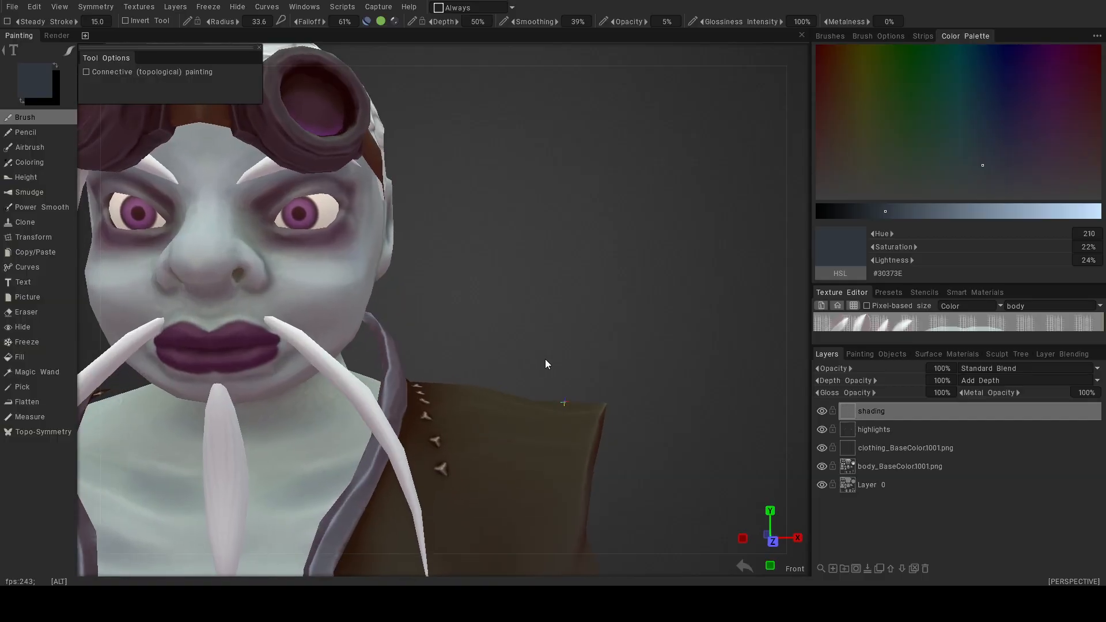
Compare the whole character with the shading layer hidden and shown, and save the project.
{"action": "right_click_drag", "start_coordinate": [546, 363], "coordinate": [416, 320], "text": "alt"}
{"action": "left_click_drag", "start_coordinate": [416, 320], "coordinate": [750, 408], "text": "alt"}
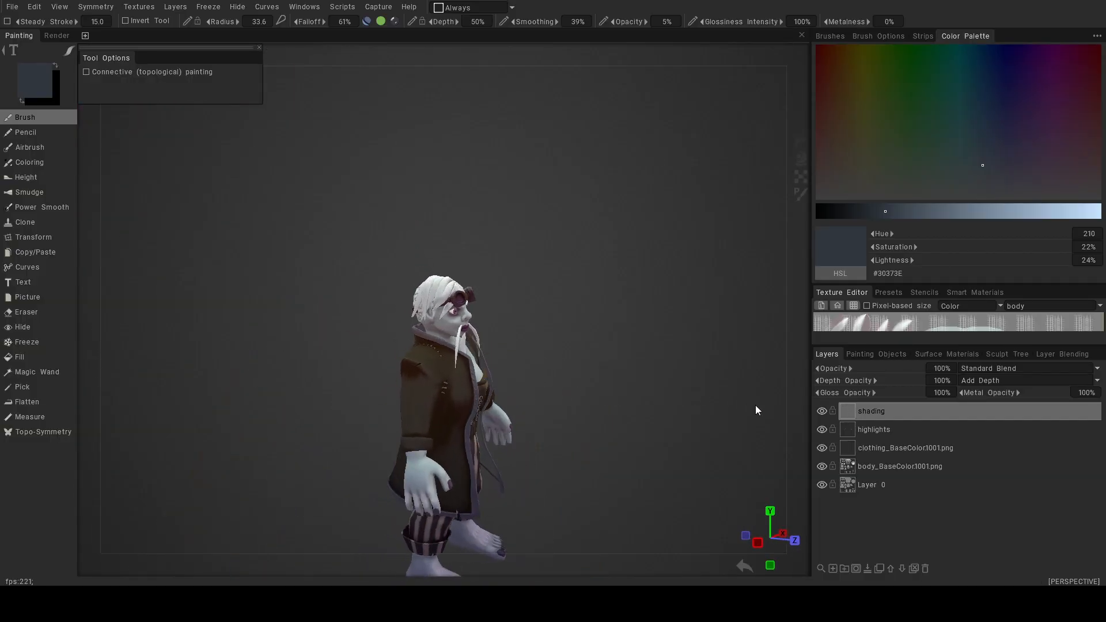
{"action": "left_click", "coordinate": [822, 411]}
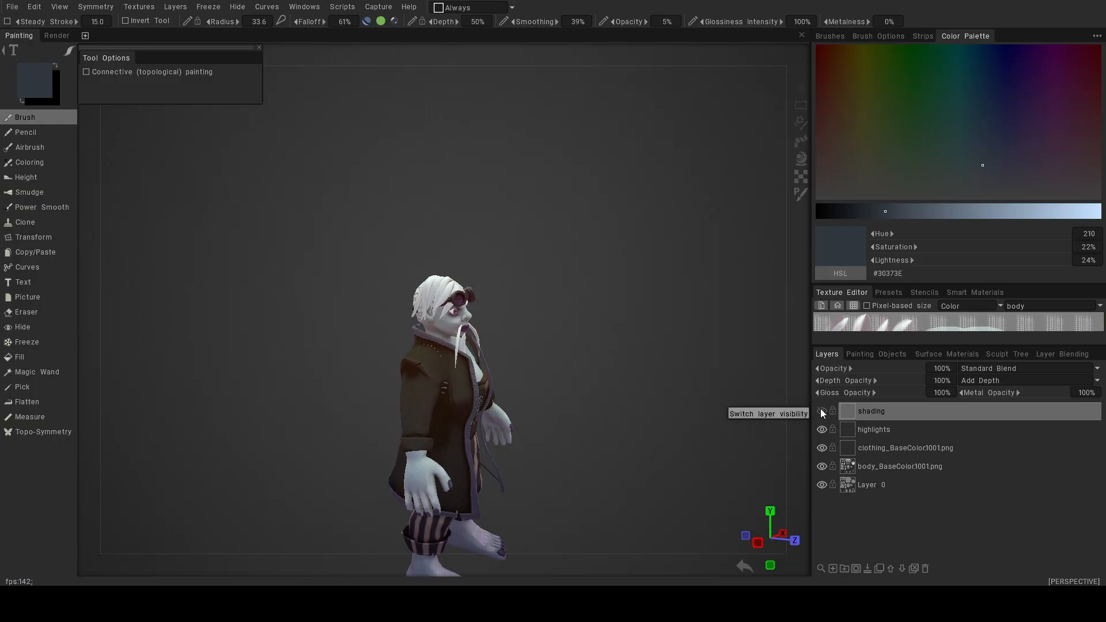
{"action": "left_click_drag", "start_coordinate": [773, 386], "coordinate": [548, 356], "text": "alt"}
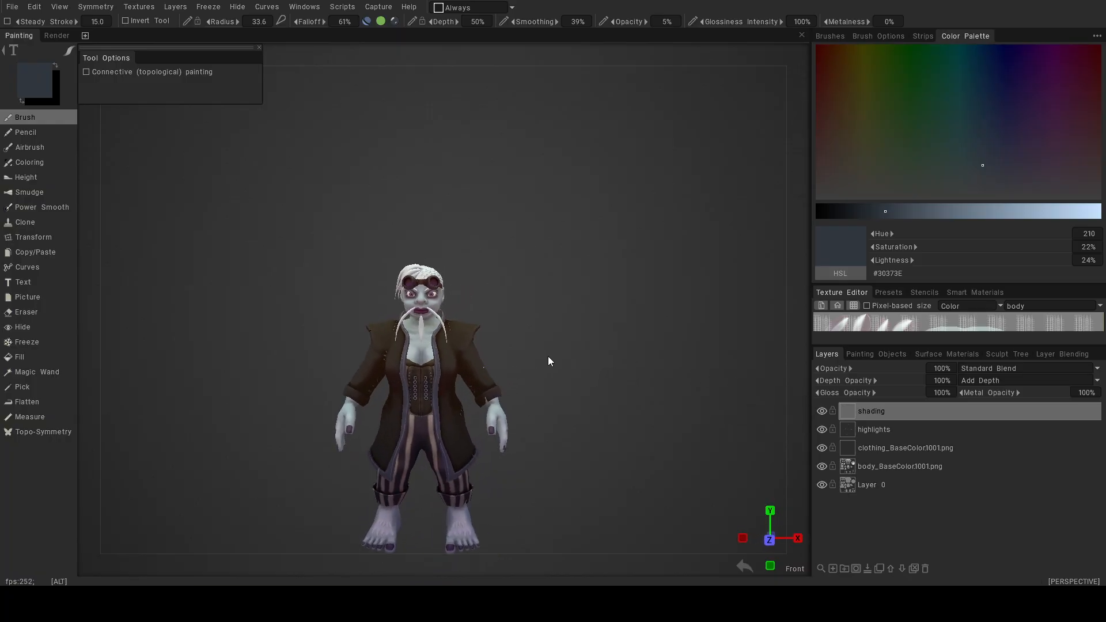
{"action": "left_click", "coordinate": [10, 11]}
{"action": "left_click", "coordinate": [65, 118]}
Refine the dark slate blue shading around the eye on the shading layer, reducing the brush radius to 21.7.
{"action": "right_click_drag", "start_coordinate": [448, 346], "coordinate": [504, 403], "text": "alt"}
{"action": "middle_click_drag", "start_coordinate": [371, 236], "coordinate": [470, 365], "text": "alt"}
{"action": "left_click_drag", "start_coordinate": [470, 365], "coordinate": [434, 354], "text": "alt"}
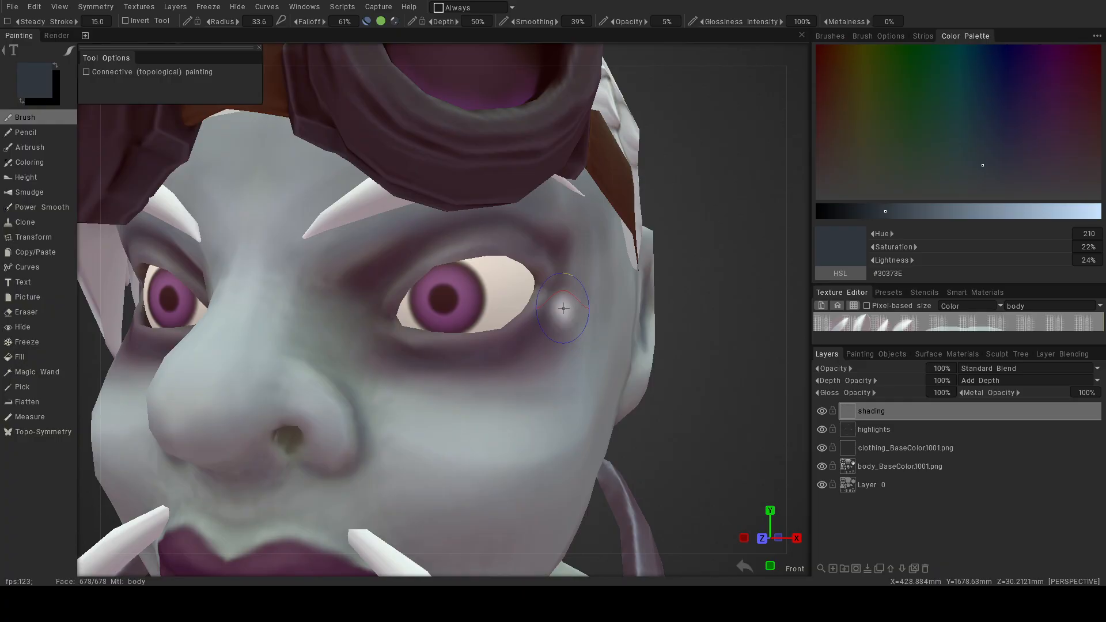
{"action": "right_click_drag", "start_coordinate": [476, 368], "coordinate": [447, 390], "text": "alt"}
{"action": "mouse_move", "coordinate": [447, 391]}
{"action": "left_mouse_down", "text": "alt"}
{"action": "mouse_move", "coordinate": [480, 391]}
{"action": "mouse_move", "coordinate": [433, 381]}
{"action": "left_mouse_up", "text": "alt"}
{"action": "right_click_drag", "start_coordinate": [406, 289], "coordinate": [482, 320], "text": "alt"}
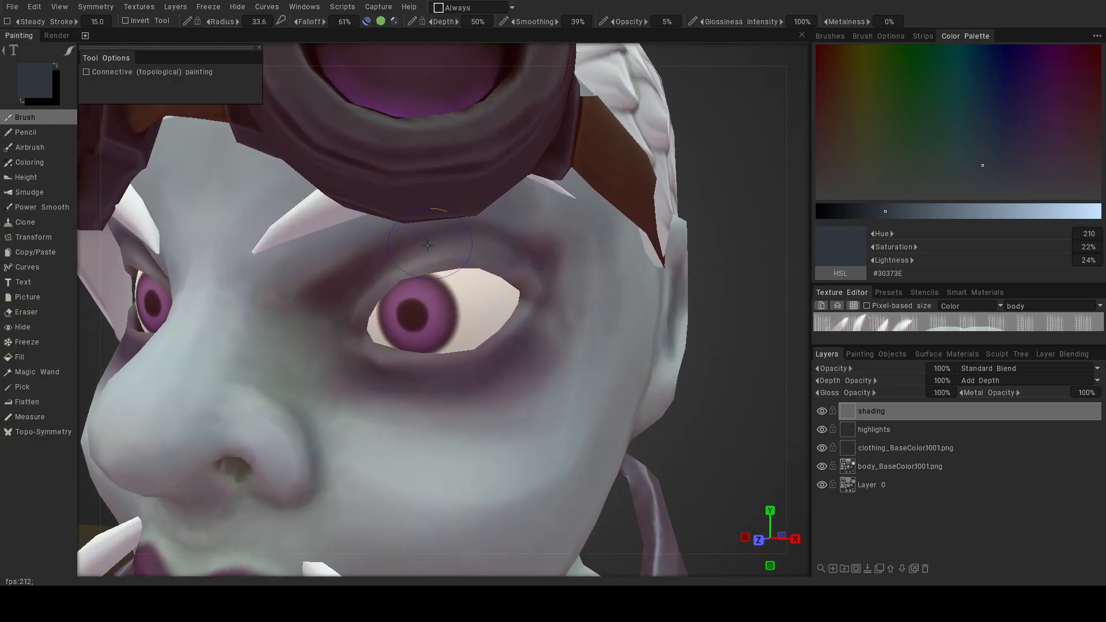
{"action": "left_click_drag", "start_coordinate": [533, 261], "coordinate": [491, 245], "text": "alt"}
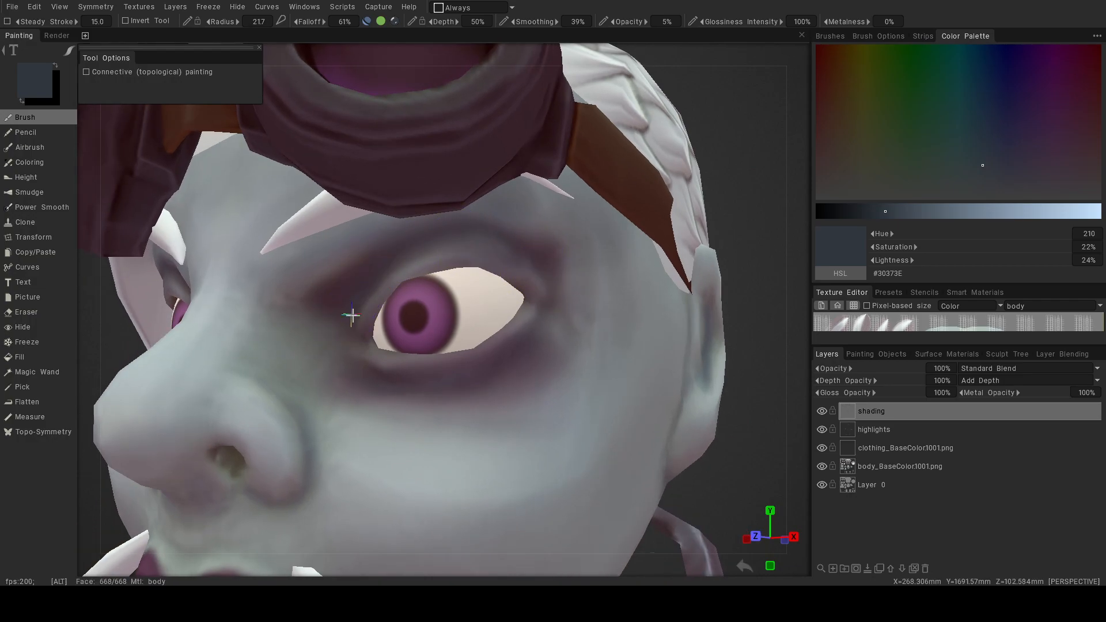
{"action": "right_click_drag", "start_coordinate": [349, 312], "coordinate": [404, 354], "text": "alt"}
{"action": "left_click_drag", "start_coordinate": [405, 354], "coordinate": [467, 365], "text": "alt"}
{"action": "mouse_move", "coordinate": [467, 365]}
{"action": "right_mouse_down", "text": "alt"}
{"action": "mouse_move", "coordinate": [486, 340]}
{"action": "mouse_move", "coordinate": [448, 399]}
{"action": "right_mouse_up", "text": "alt"}
{"action": "left_click_drag", "start_coordinate": [448, 398], "coordinate": [532, 388], "text": "alt"}
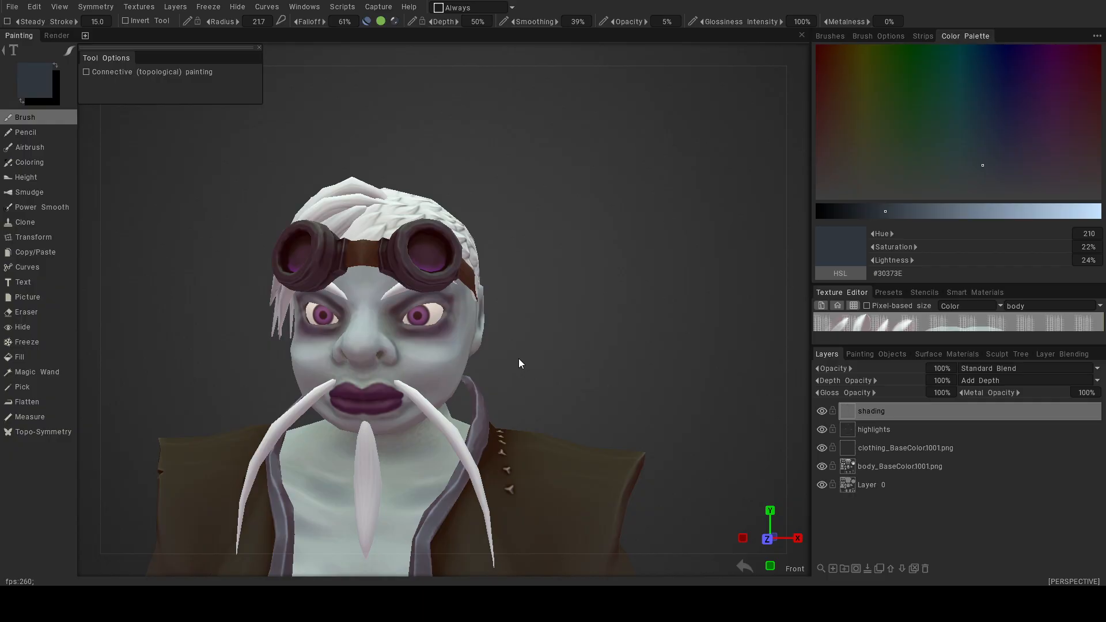
Examine the shaded character from several sides, at full-body distance and close to the face.
{"action": "left_click_drag", "start_coordinate": [531, 351], "coordinate": [608, 371], "text": "alt"}
{"action": "right_click_drag", "start_coordinate": [609, 371], "coordinate": [497, 323], "text": "alt"}
{"action": "left_click_drag", "start_coordinate": [496, 323], "coordinate": [562, 371], "text": "alt"}
{"action": "middle_click_drag", "start_coordinate": [562, 371], "coordinate": [534, 276], "text": "alt"}
{"action": "left_click_drag", "start_coordinate": [527, 284], "coordinate": [402, 356], "text": "alt"}
{"action": "mouse_move", "coordinate": [588, 374]}
{"action": "left_mouse_down", "text": "alt"}
{"action": "mouse_move", "coordinate": [558, 367]}
{"action": "mouse_move", "coordinate": [603, 351]}
{"action": "mouse_move", "coordinate": [588, 340]}
{"action": "mouse_move", "coordinate": [600, 351]}
{"action": "mouse_move", "coordinate": [584, 361]}
{"action": "left_mouse_up", "text": "alt"}
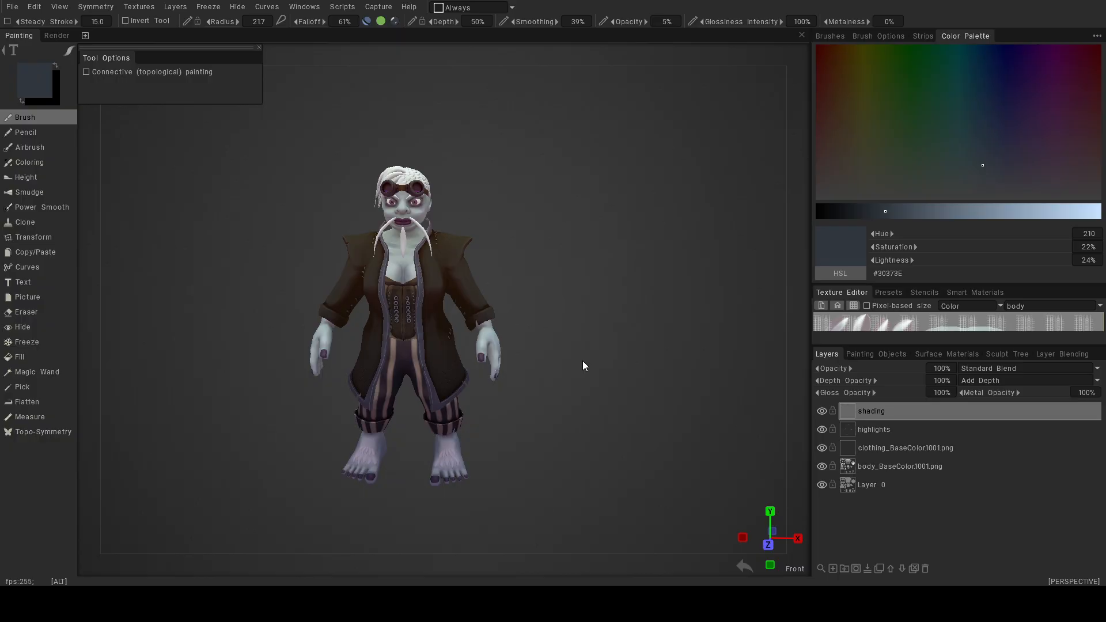
{"action": "middle_click_drag", "start_coordinate": [470, 218], "coordinate": [493, 321], "text": "alt"}
{"action": "right_click_drag", "start_coordinate": [494, 322], "coordinate": [597, 355], "text": "alt"}
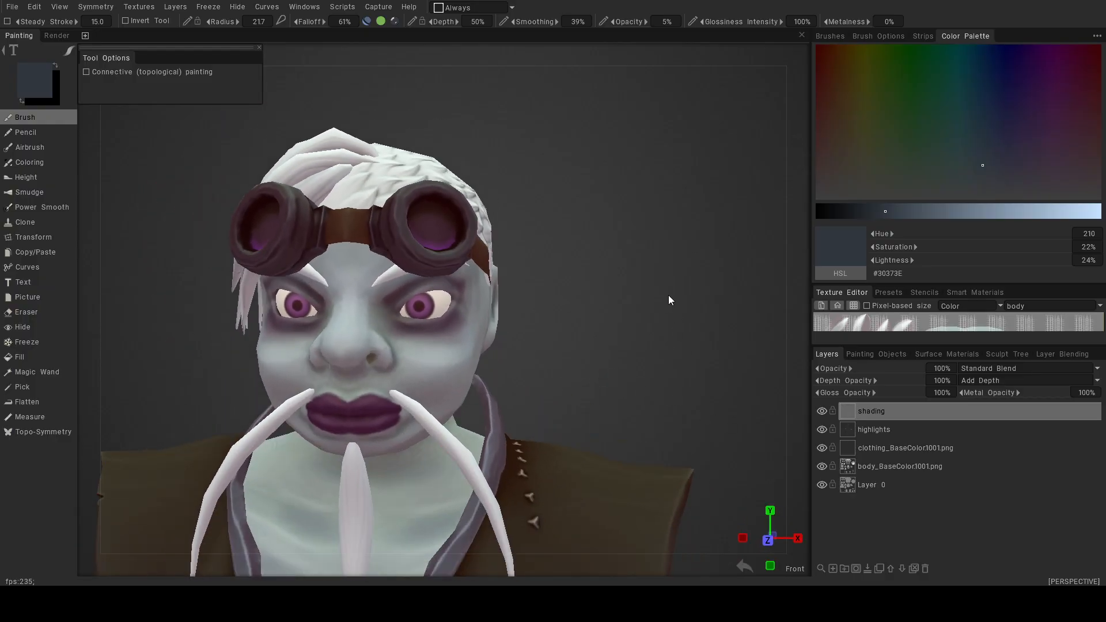
Add a new paint layer above the shading layer and name it color.
{"action": "left_click", "coordinate": [832, 570]}
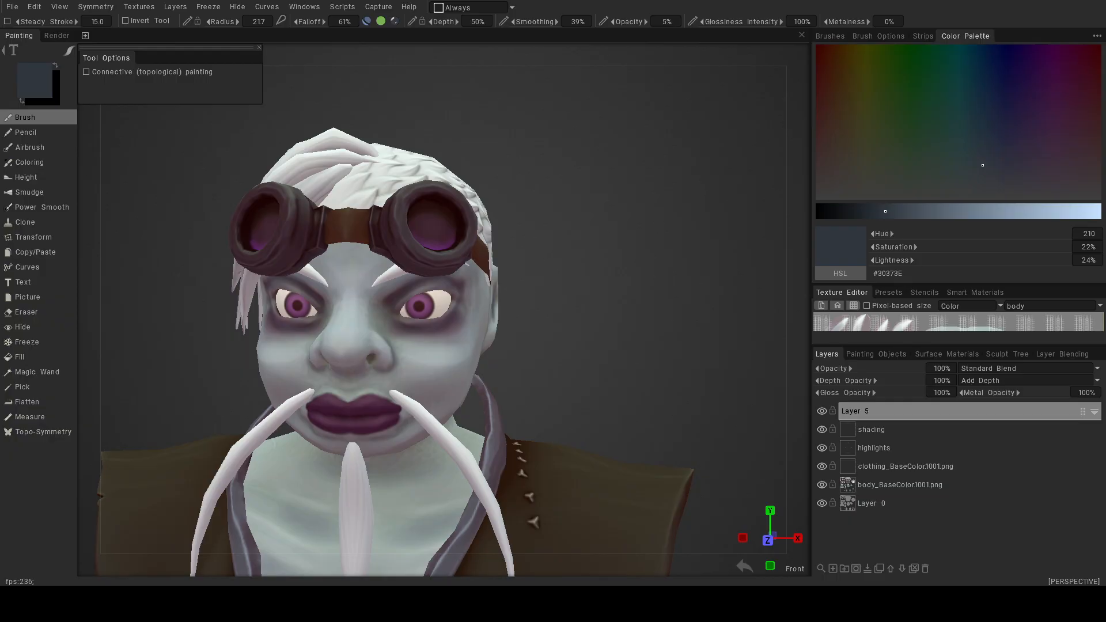
{"action": "double_click", "coordinate": [869, 412]}
{"action": "type", "text": "color"}
{"action": "key", "text": "Return"}
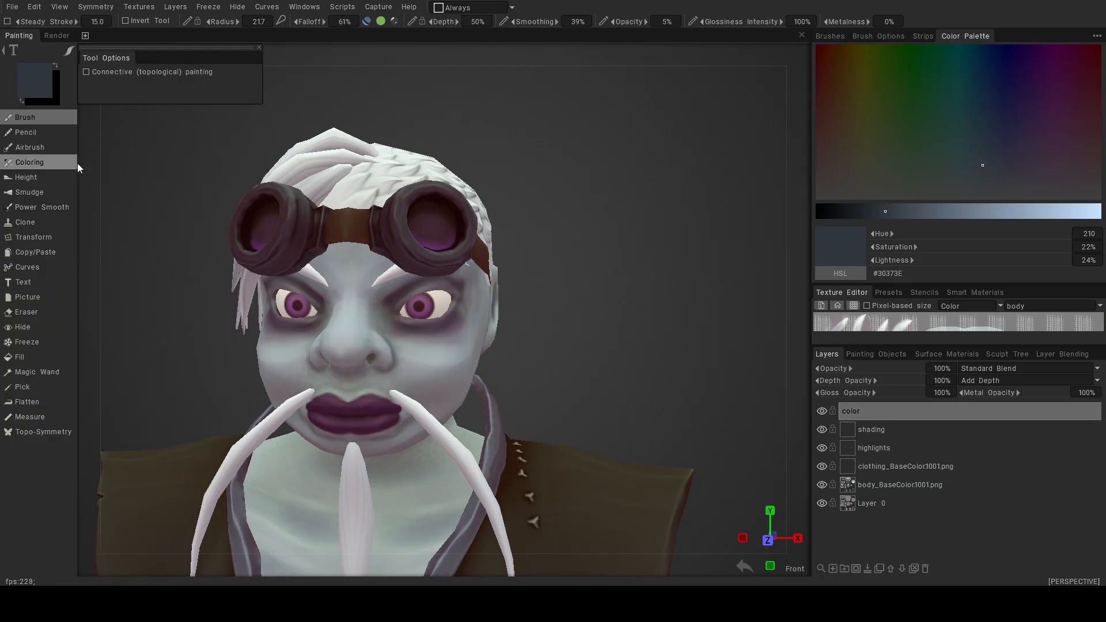
Set the paint color to muted red #9D4747 with hue 0, saturation 54% and lightness 61%.
{"action": "left_click", "coordinate": [26, 70]}
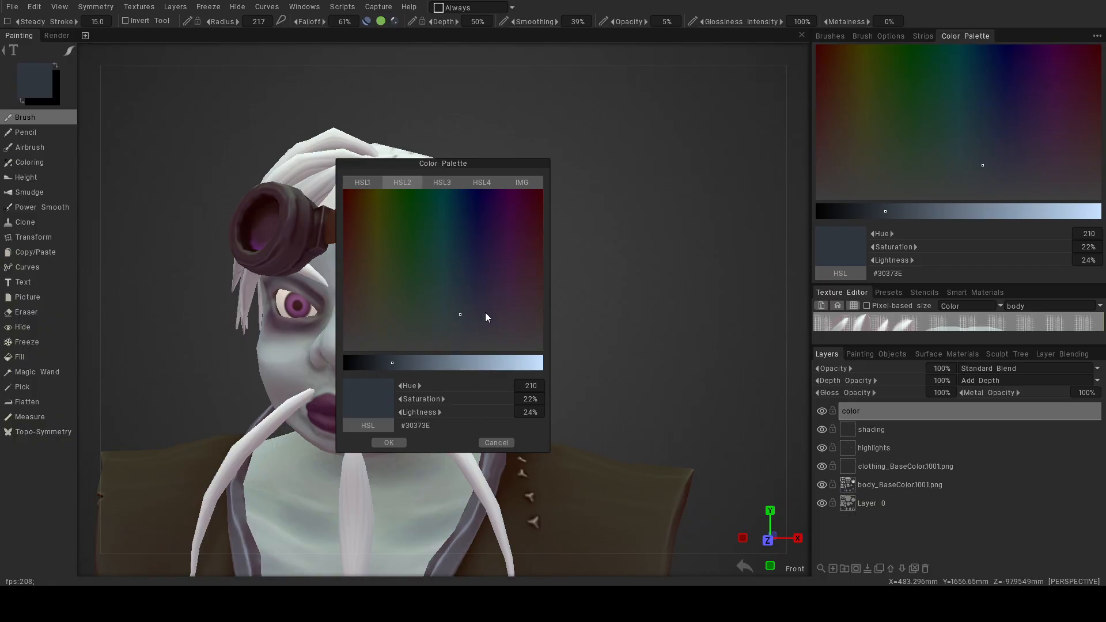
{"action": "left_click", "coordinate": [532, 295]}
{"action": "left_click_drag", "start_coordinate": [482, 364], "coordinate": [467, 363]}
{"action": "left_click_drag", "start_coordinate": [534, 288], "coordinate": [546, 264]}
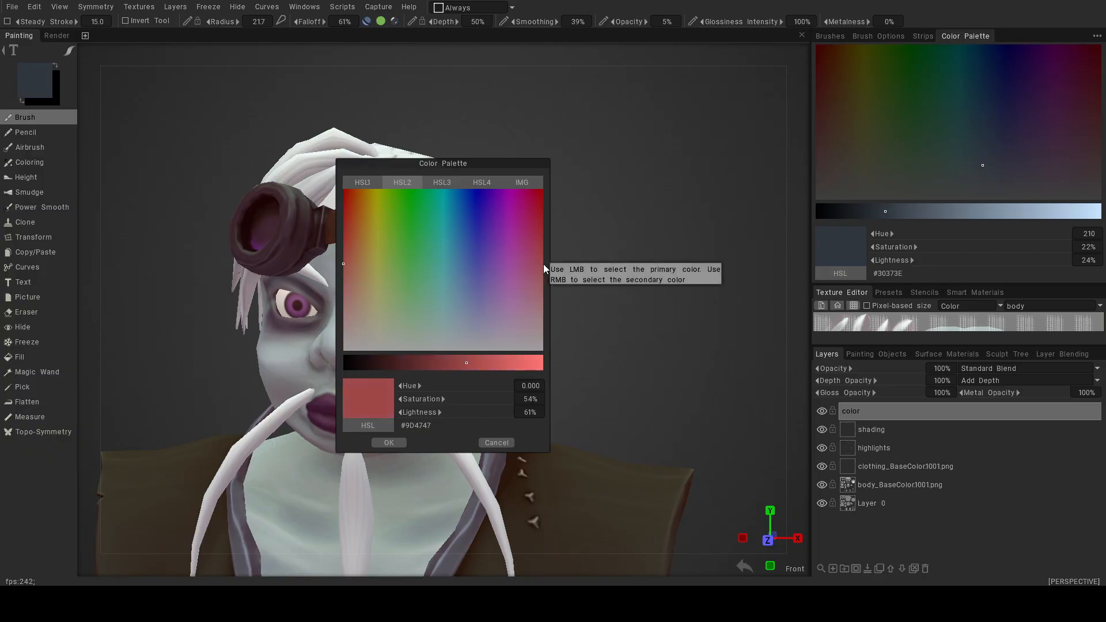
{"action": "left_click", "coordinate": [403, 442]}
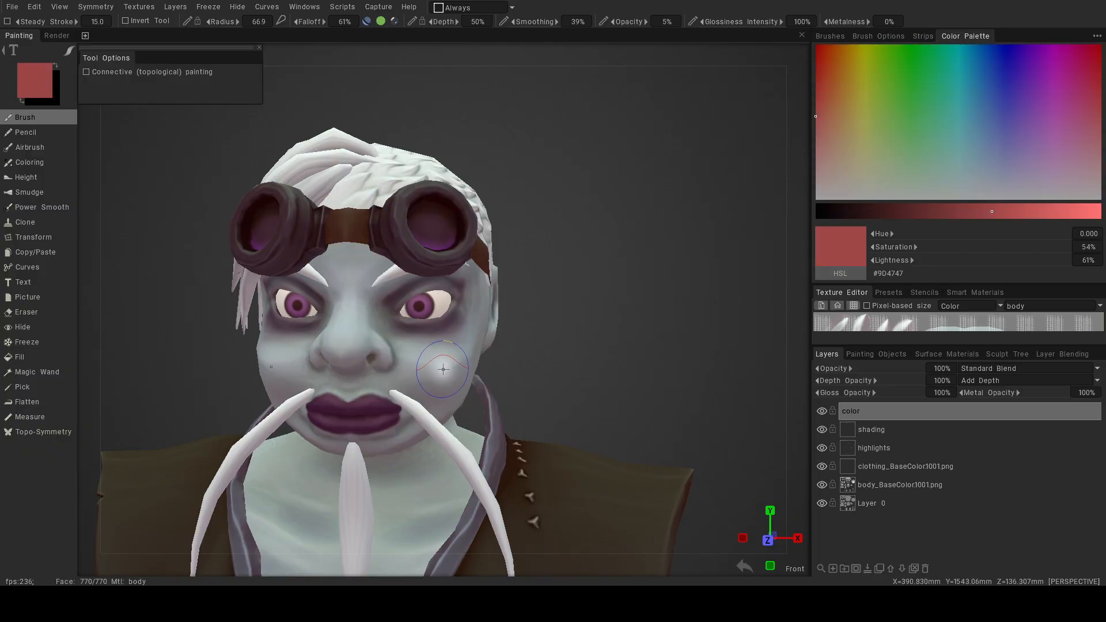
Undo the first red stroke, enlarge the brush radius to 125 and brush a faint red tint onto the cheek.
{"action": "left_click_drag", "start_coordinate": [439, 364], "coordinate": [467, 365], "text": "alt"}
{"action": "key", "text": "ctrl+z"}
{"action": "left_click_drag", "start_coordinate": [656, 314], "coordinate": [636, 304], "text": "alt"}
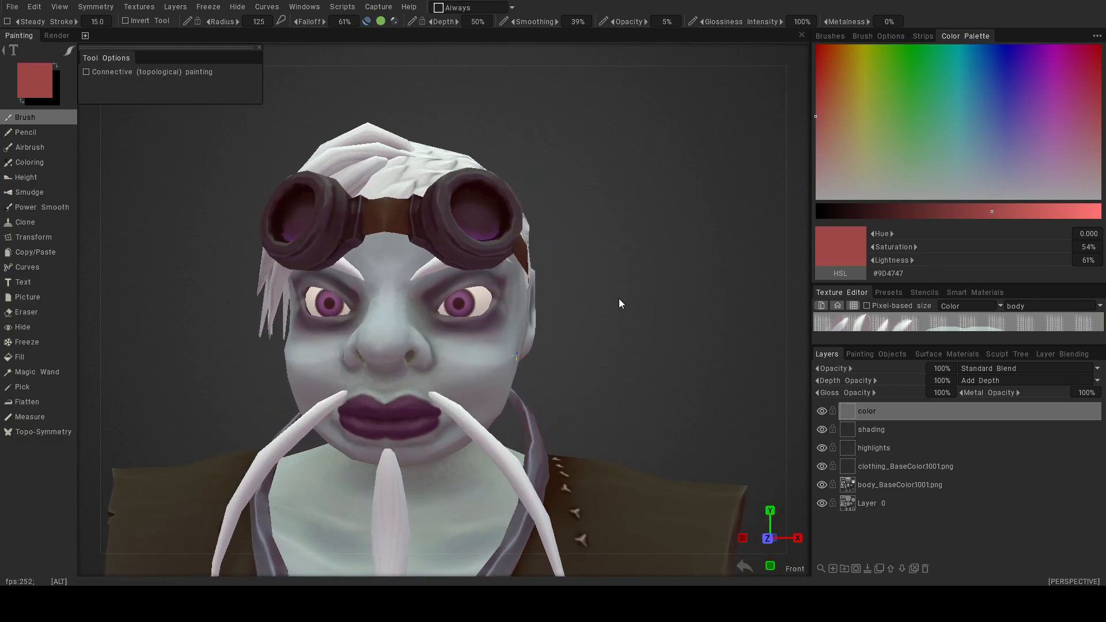
{"action": "left_click_drag", "start_coordinate": [600, 295], "coordinate": [589, 268], "text": "alt"}
{"action": "right_click_drag", "start_coordinate": [589, 267], "coordinate": [613, 272], "text": "alt"}
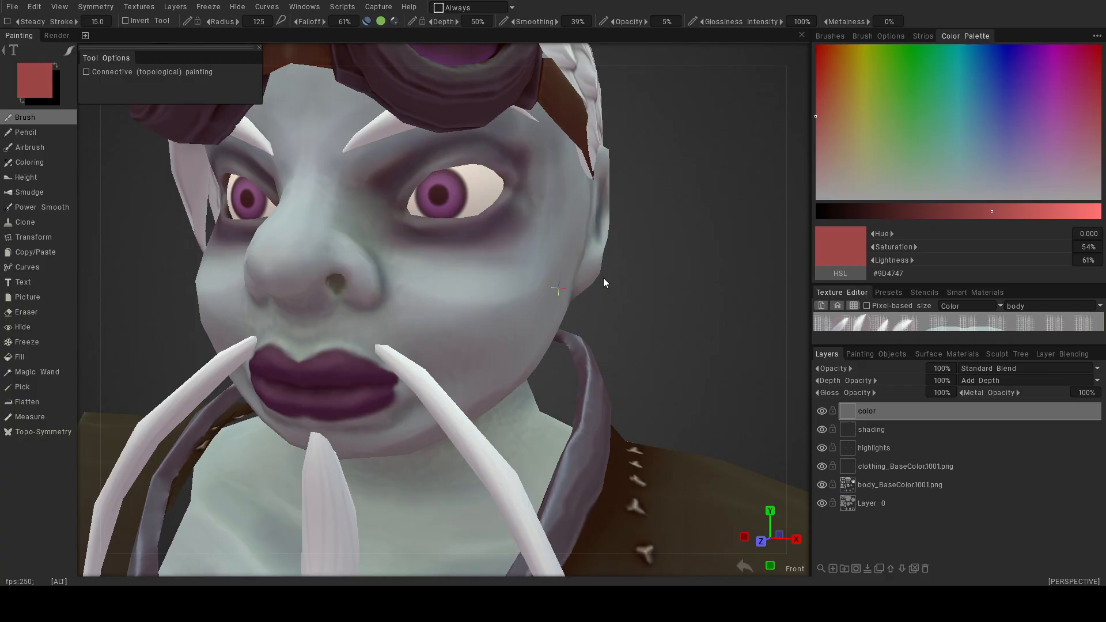
{"action": "middle_click_drag", "start_coordinate": [620, 277], "coordinate": [627, 311], "text": "alt"}
{"action": "mouse_move", "coordinate": [627, 316]}
{"action": "left_mouse_down", "text": "alt"}
{"action": "mouse_move", "coordinate": [609, 317]}
{"action": "mouse_move", "coordinate": [623, 313]}
{"action": "mouse_move", "coordinate": [632, 335]}
{"action": "mouse_move", "coordinate": [608, 302]}
{"action": "left_mouse_up", "text": "alt"}
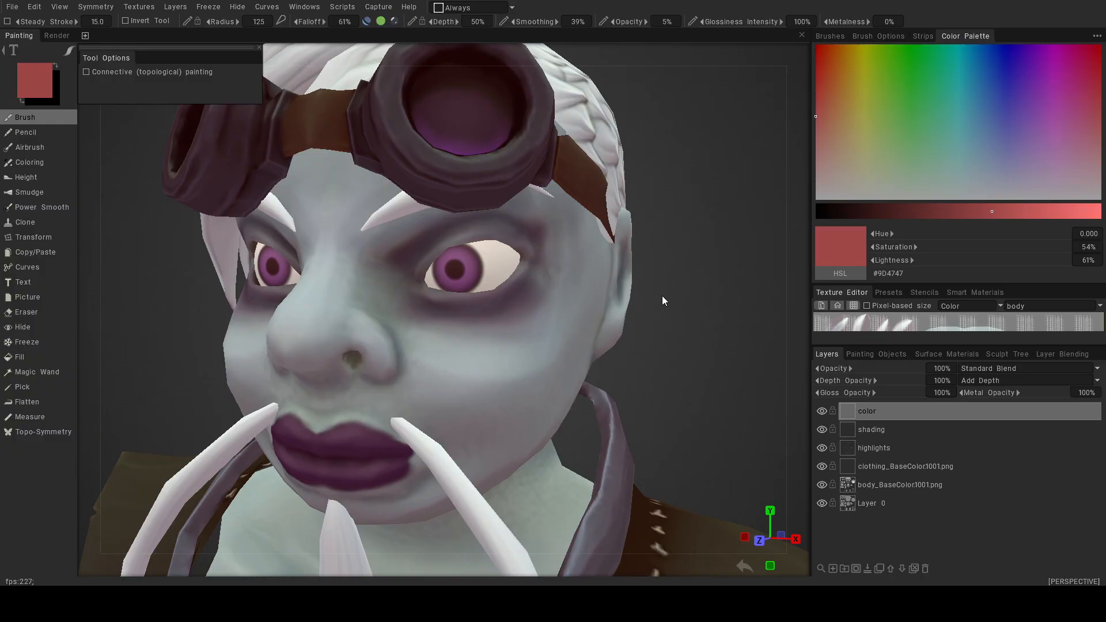
{"action": "left_click_drag", "start_coordinate": [659, 303], "coordinate": [657, 271]}
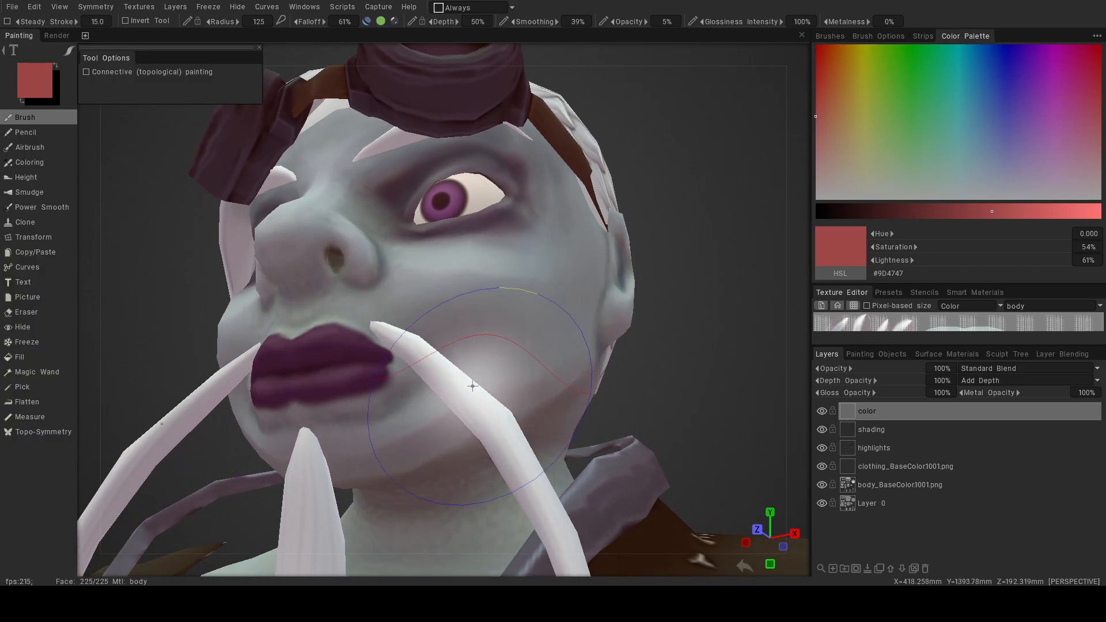
Extend the faint muted red tint over the lower cheeks and the sides of the face on the color layer.
{"action": "left_click_drag", "start_coordinate": [502, 388], "coordinate": [610, 413], "text": "alt"}
{"action": "mouse_move", "coordinate": [610, 412]}
{"action": "right_mouse_down", "text": "alt"}
{"action": "mouse_move", "coordinate": [618, 382]}
{"action": "mouse_move", "coordinate": [527, 335]}
{"action": "mouse_move", "coordinate": [615, 381]}
{"action": "right_mouse_up", "text": "alt"}
{"action": "left_click_drag", "start_coordinate": [616, 381], "coordinate": [509, 380], "text": "alt"}
{"action": "key", "text": "alt"}
{"action": "mouse_move", "coordinate": [618, 345]}
{"action": "left_mouse_down", "text": "alt"}
{"action": "mouse_move", "coordinate": [458, 342]}
{"action": "mouse_move", "coordinate": [581, 338]}
{"action": "mouse_move", "coordinate": [524, 357]}
{"action": "mouse_move", "coordinate": [494, 347]}
{"action": "mouse_move", "coordinate": [604, 321]}
{"action": "mouse_move", "coordinate": [621, 325]}
{"action": "mouse_move", "coordinate": [525, 341]}
{"action": "mouse_move", "coordinate": [444, 331]}
{"action": "mouse_move", "coordinate": [506, 319]}
{"action": "left_mouse_up", "text": "alt"}
{"action": "right_click_drag", "start_coordinate": [506, 319], "coordinate": [462, 310], "text": "alt"}
{"action": "left_click_drag", "start_coordinate": [379, 263], "coordinate": [377, 267]}
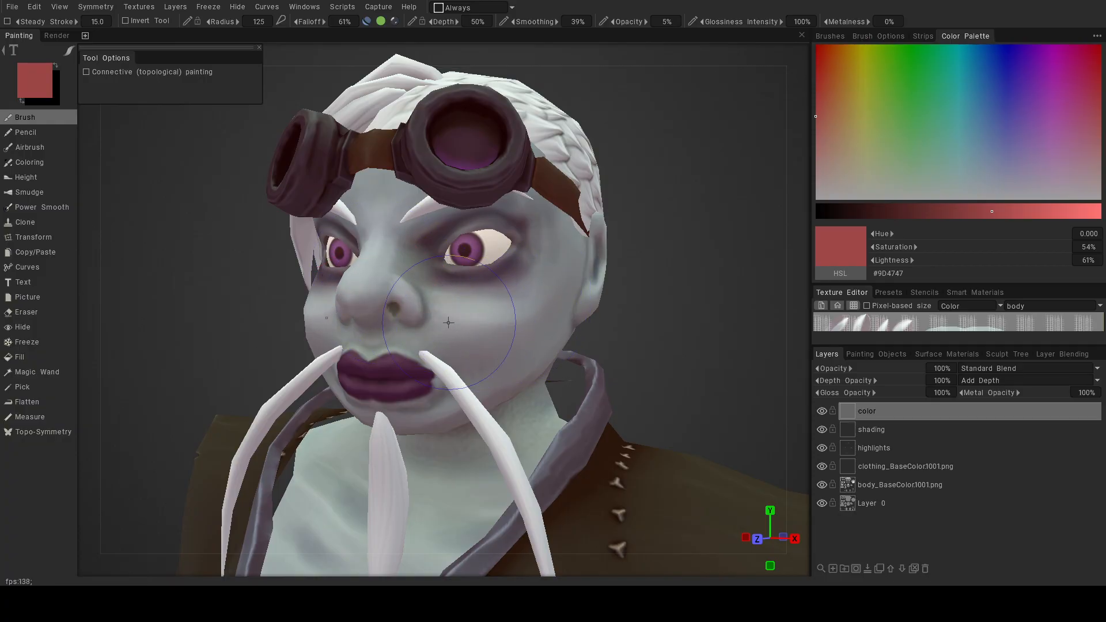
Blend the muted red tint around the nose and mouth, reducing the brush radius to 91.4.
{"action": "left_click_drag", "start_coordinate": [557, 288], "coordinate": [623, 288], "text": "alt"}
{"action": "right_click_drag", "start_coordinate": [624, 288], "coordinate": [541, 306], "text": "alt"}
{"action": "left_click_drag", "start_coordinate": [542, 306], "coordinate": [449, 305], "text": "alt"}
{"action": "right_click_drag", "start_coordinate": [450, 306], "coordinate": [547, 311], "text": "alt"}
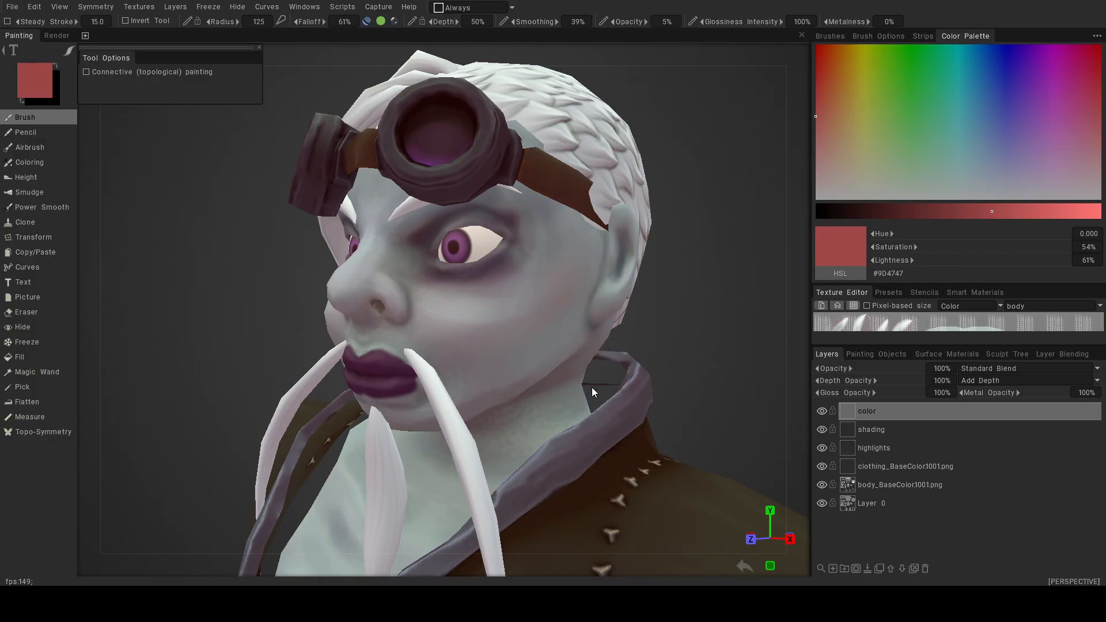
{"action": "mouse_move", "coordinate": [531, 349]}
{"action": "left_mouse_down", "text": "alt"}
{"action": "mouse_move", "coordinate": [577, 349]}
{"action": "mouse_move", "coordinate": [593, 333]}
{"action": "mouse_move", "coordinate": [488, 317]}
{"action": "mouse_move", "coordinate": [521, 341]}
{"action": "mouse_move", "coordinate": [546, 340]}
{"action": "left_mouse_up", "text": "alt"}
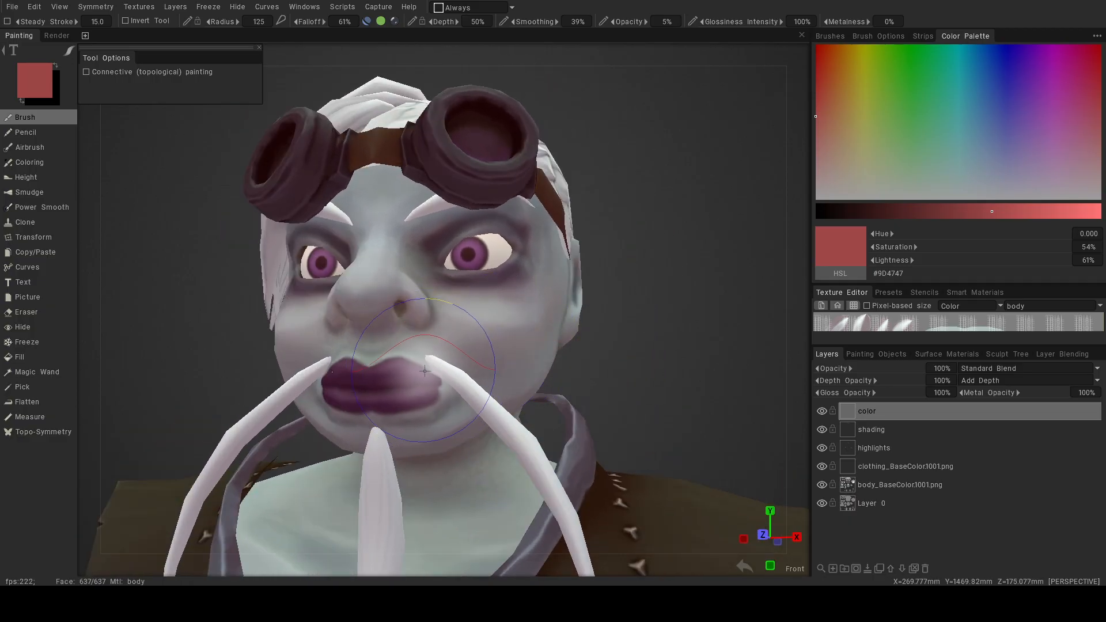
{"action": "right_click_drag", "start_coordinate": [421, 371], "coordinate": [446, 373], "text": "alt"}
{"action": "right_click_drag", "start_coordinate": [580, 428], "coordinate": [605, 426], "text": "alt"}
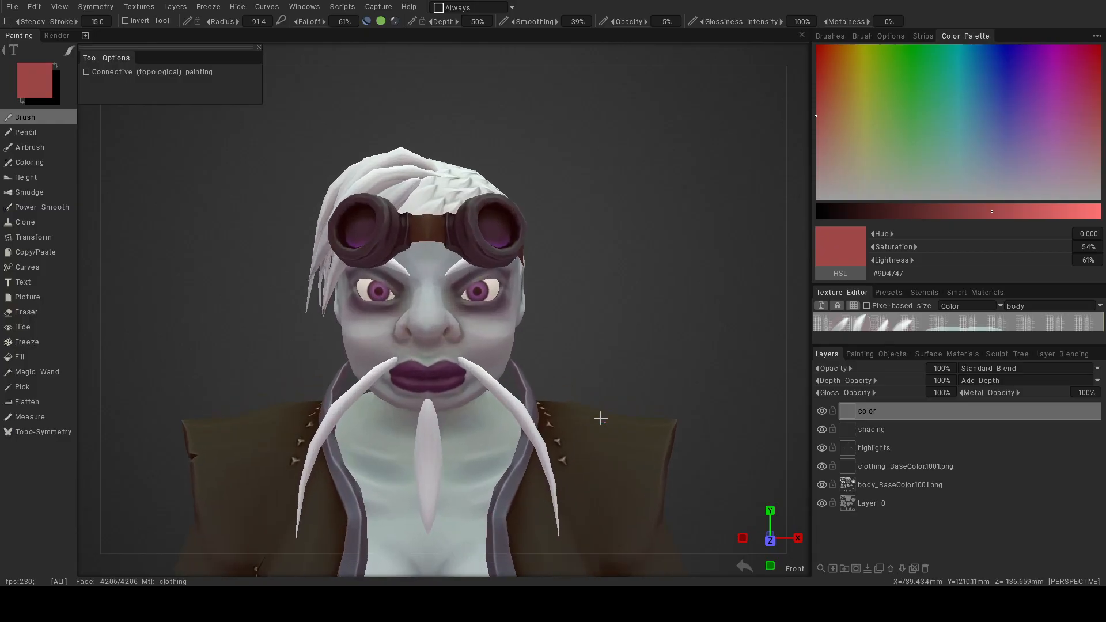
Set the paint color to blue #2D509D and enlarge the brush radius to 151.
{"action": "left_click", "coordinate": [45, 84]}
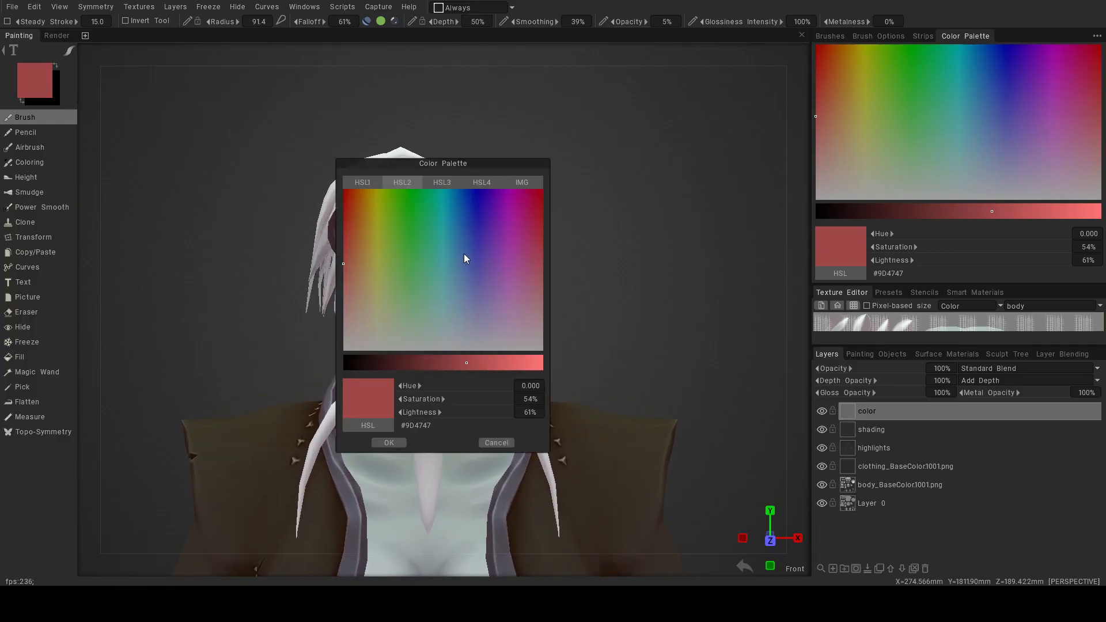
{"action": "left_click", "coordinate": [389, 442]}
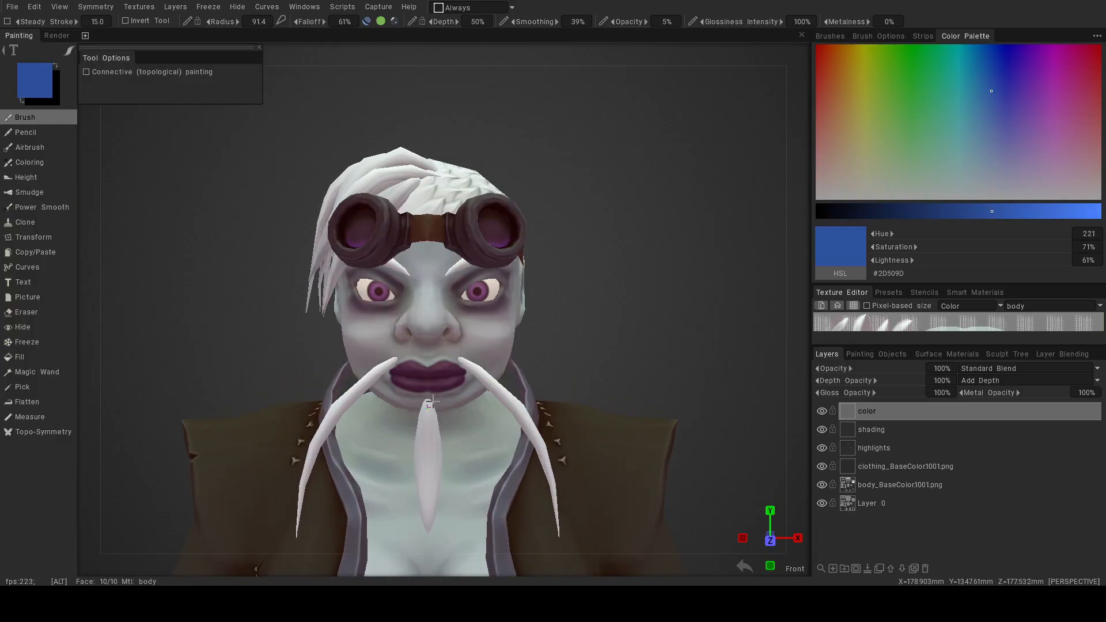
{"action": "left_click_drag", "start_coordinate": [389, 443], "coordinate": [386, 330], "text": "alt"}
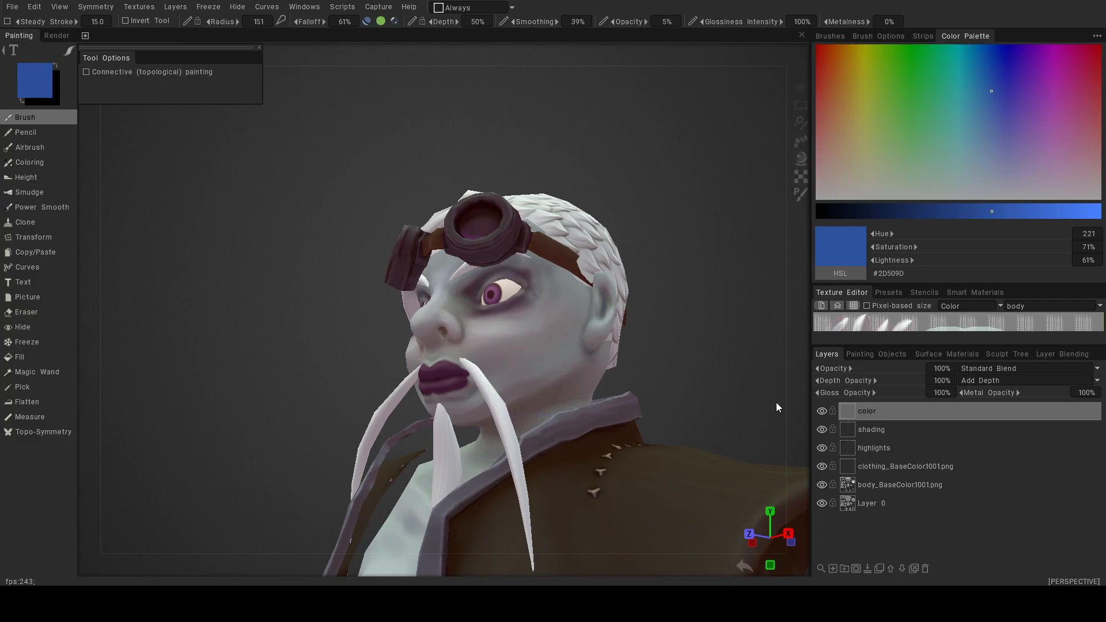
Hide the stache_low.001 and beard_low.001 objects to expose the mouth and chin.
{"action": "left_click", "coordinate": [859, 354]}
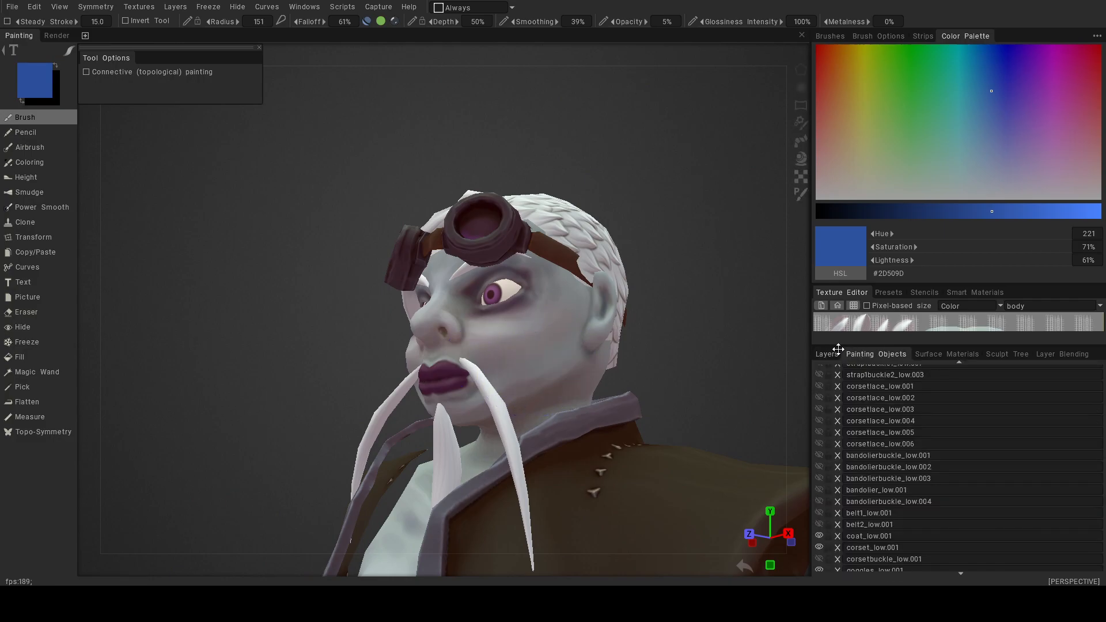
{"action": "scroll", "coordinate": [838, 499], "scroll_direction": "up", "scroll_amount": 6}
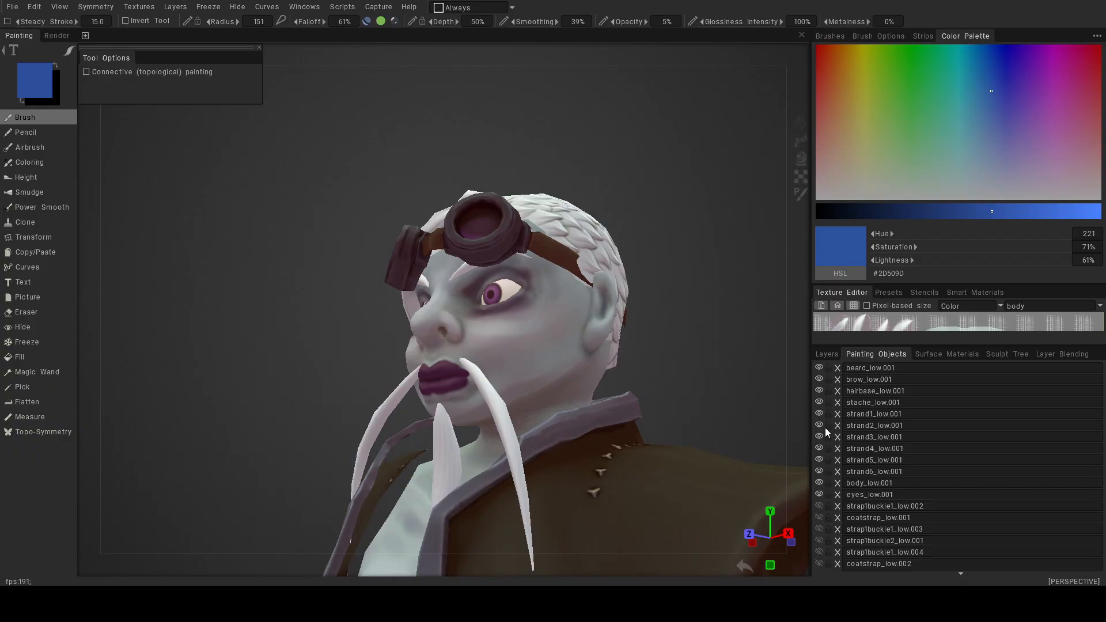
{"action": "left_click", "coordinate": [820, 402]}
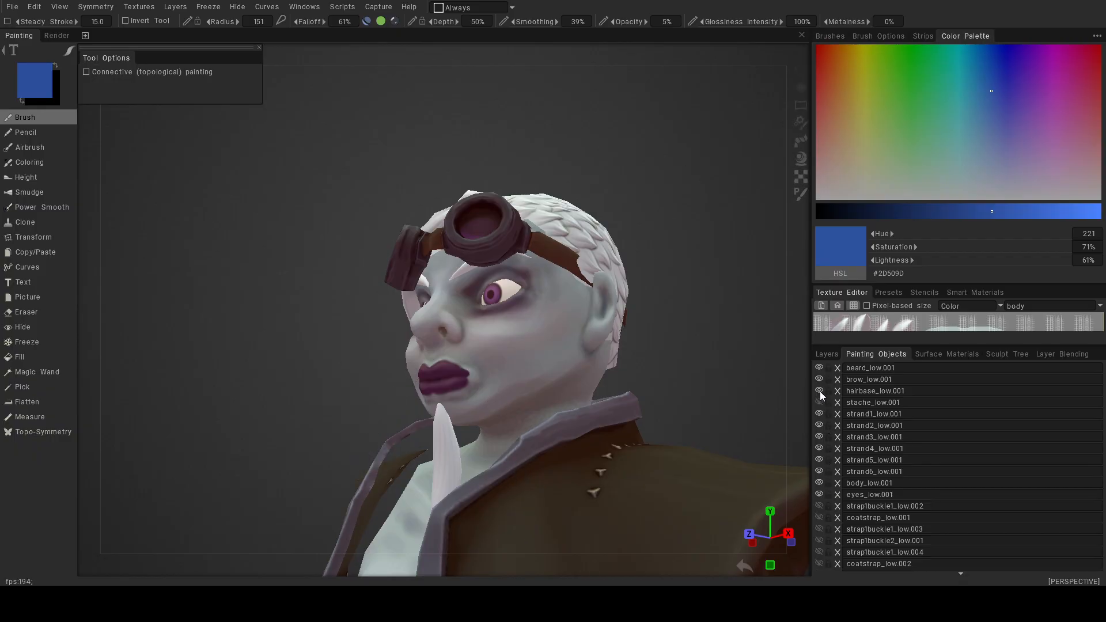
{"action": "left_click", "coordinate": [820, 369]}
Brush a faint blue tint over the jawline, chin and lower face on the color layer at 5% opacity.
{"action": "left_click_drag", "start_coordinate": [473, 370], "coordinate": [526, 378], "text": "alt"}
{"action": "right_click_drag", "start_coordinate": [527, 378], "coordinate": [543, 385], "text": "alt"}
{"action": "left_click_drag", "start_coordinate": [543, 386], "coordinate": [640, 468], "text": "alt"}
{"action": "right_click_drag", "start_coordinate": [641, 468], "coordinate": [513, 445], "text": "alt"}
{"action": "right_click_drag", "start_coordinate": [454, 385], "coordinate": [491, 323], "text": "alt"}
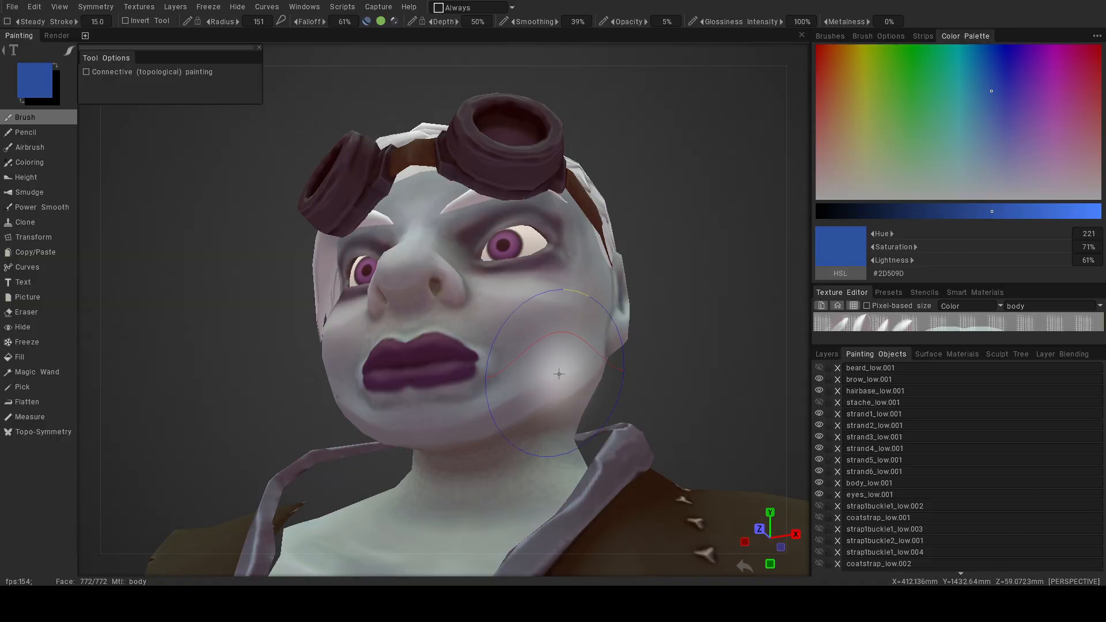
{"action": "scroll", "coordinate": [555, 400], "scroll_direction": "down", "scroll_amount": 3}
{"action": "left_click_drag", "start_coordinate": [555, 395], "coordinate": [564, 441], "text": "alt"}
{"action": "right_click_drag", "start_coordinate": [564, 440], "coordinate": [506, 434], "text": "alt"}
{"action": "left_click_drag", "start_coordinate": [519, 398], "coordinate": [515, 409], "text": "alt"}
{"action": "right_click_drag", "start_coordinate": [470, 339], "coordinate": [554, 326], "text": "alt"}
{"action": "middle_click_drag", "start_coordinate": [554, 323], "coordinate": [580, 344], "text": "alt"}
{"action": "left_click_drag", "start_coordinate": [576, 342], "coordinate": [553, 323], "text": "alt"}
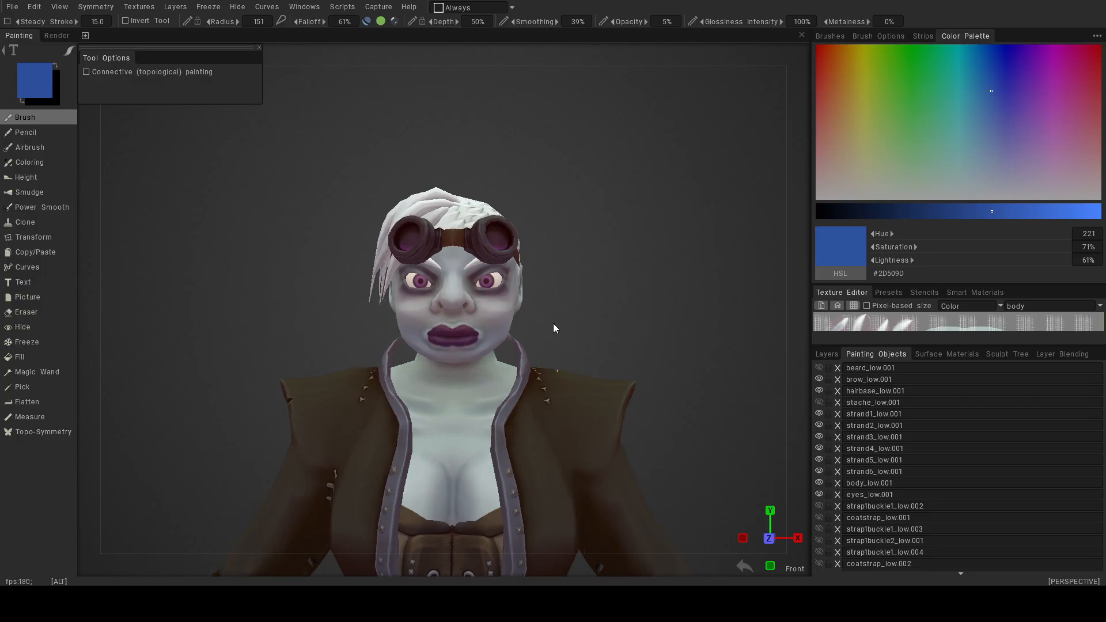
Return to the layer list and set the paint color to crimson #9D1C44 with hue 341 and saturation 82%.
{"action": "left_click", "coordinate": [827, 354]}
{"action": "left_click", "coordinate": [49, 97]}
{"action": "left_click", "coordinate": [533, 218]}
{"action": "left_click", "coordinate": [389, 443]}
Brush a faint crimson blush over the nose and cheeks on the color layer with the 151 radius brush.
{"action": "left_click_drag", "start_coordinate": [500, 336], "coordinate": [413, 326], "text": "alt"}
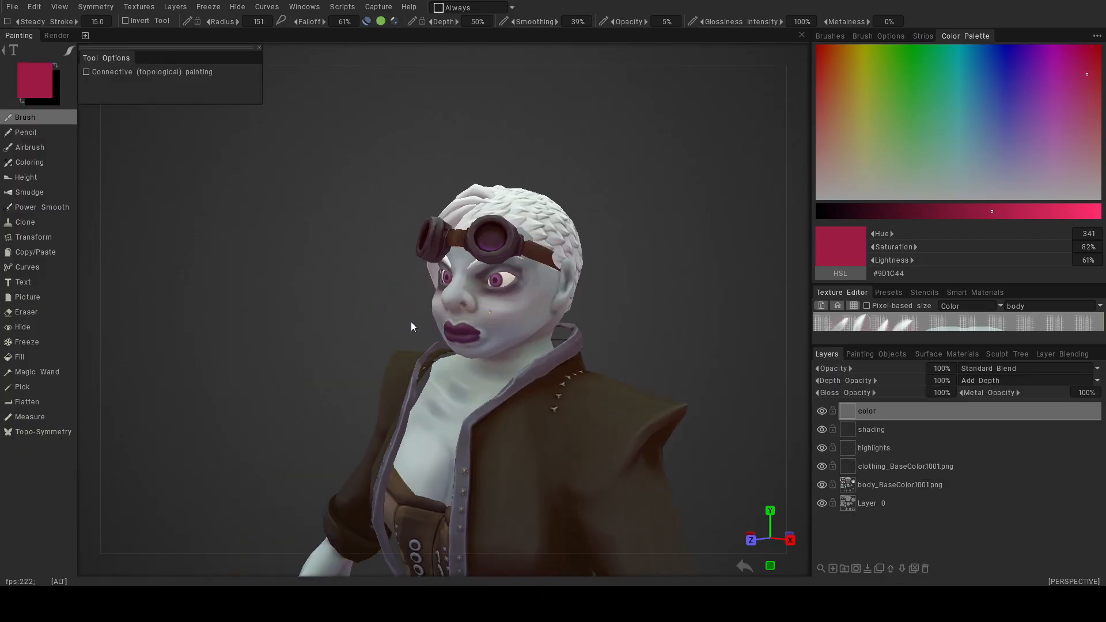
{"action": "right_click_drag", "start_coordinate": [413, 326], "coordinate": [628, 305], "text": "alt"}
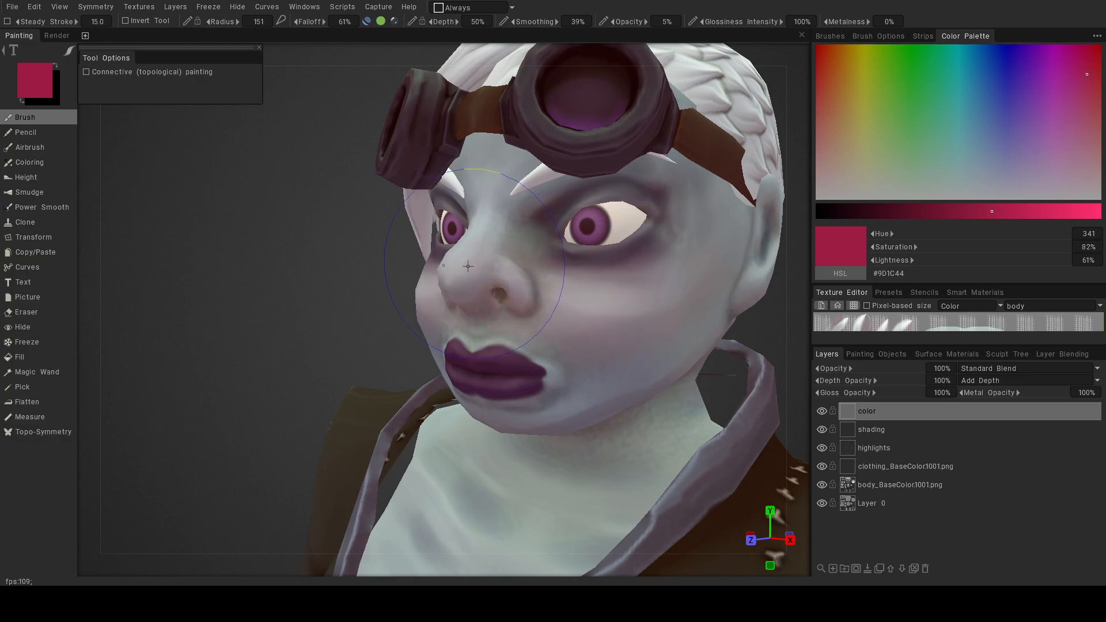
{"action": "left_click", "coordinate": [750, 540]}
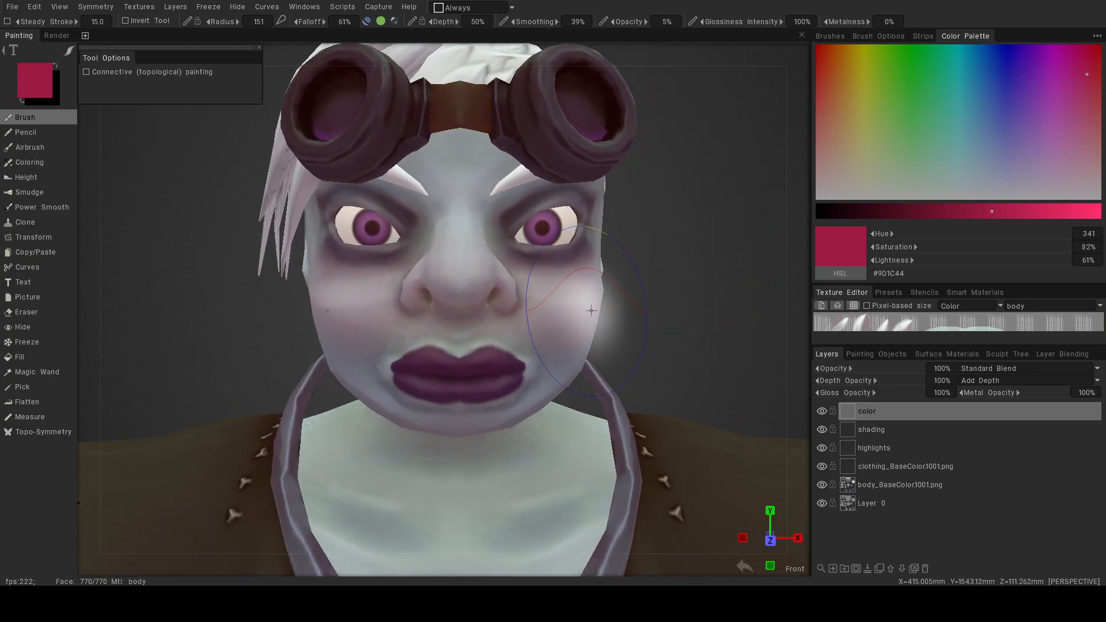
{"action": "left_click_drag", "start_coordinate": [590, 311], "coordinate": [497, 314], "text": "alt"}
{"action": "mouse_move", "coordinate": [639, 295]}
{"action": "left_mouse_down"}
{"action": "mouse_move", "coordinate": [607, 299]}
{"action": "mouse_move", "coordinate": [647, 312]}
{"action": "mouse_move", "coordinate": [671, 291]}
{"action": "left_mouse_up"}
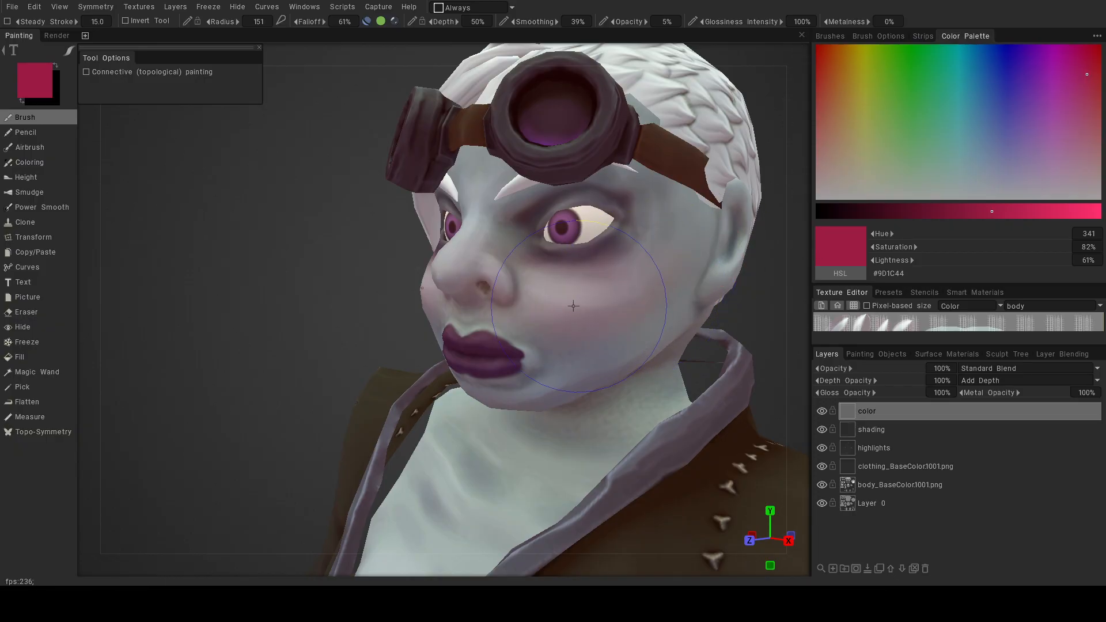
{"action": "scroll", "coordinate": [545, 311], "scroll_direction": "down", "scroll_amount": 6}
{"action": "left_click_drag", "start_coordinate": [542, 328], "coordinate": [604, 340], "text": "alt"}
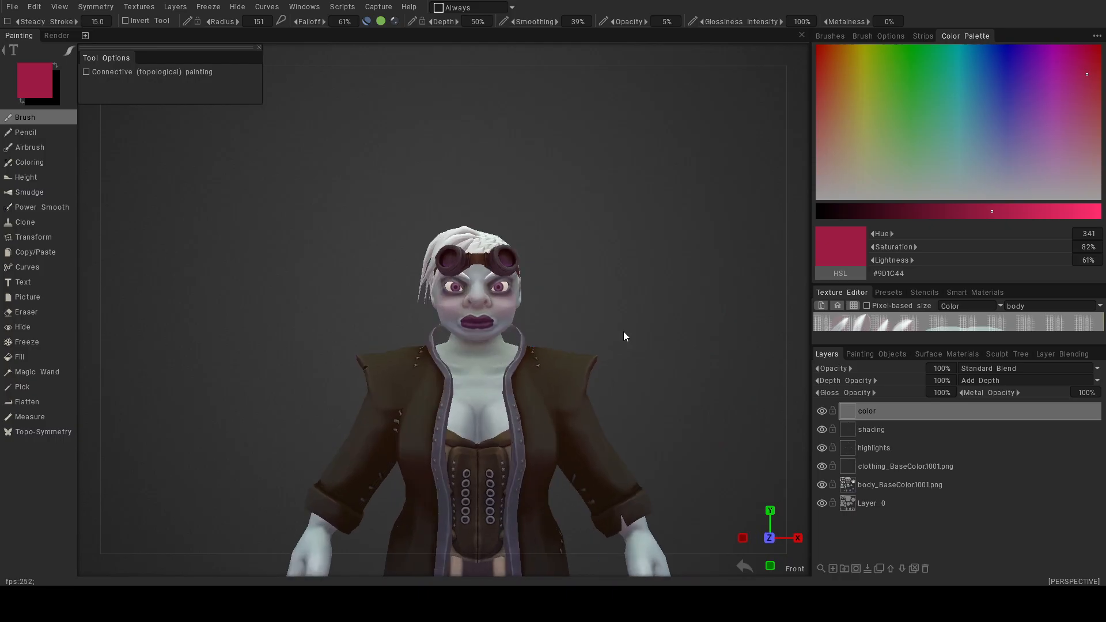
Examine the crimson and blue tints on the face from the front and side, near and far.
{"action": "scroll", "coordinate": [623, 331], "scroll_direction": "down", "scroll_amount": 5}
{"action": "left_click_drag", "start_coordinate": [482, 344], "coordinate": [516, 357], "text": "alt"}
{"action": "right_click_drag", "start_coordinate": [515, 357], "coordinate": [628, 396], "text": "alt"}
{"action": "mouse_move", "coordinate": [612, 396]}
{"action": "left_mouse_down", "text": "alt"}
{"action": "mouse_move", "coordinate": [577, 383]}
{"action": "mouse_move", "coordinate": [608, 378]}
{"action": "left_mouse_up", "text": "alt"}
{"action": "right_click_drag", "start_coordinate": [609, 378], "coordinate": [429, 337], "text": "alt"}
{"action": "mouse_move", "coordinate": [429, 336]}
{"action": "left_mouse_down", "text": "alt"}
{"action": "mouse_move", "coordinate": [527, 340]}
{"action": "mouse_move", "coordinate": [487, 352]}
{"action": "mouse_move", "coordinate": [415, 343]}
{"action": "mouse_move", "coordinate": [434, 336]}
{"action": "left_mouse_up", "text": "alt"}
{"action": "right_click_drag", "start_coordinate": [434, 336], "coordinate": [579, 363], "text": "alt"}
{"action": "middle_click_drag", "start_coordinate": [579, 363], "coordinate": [445, 339], "text": "alt"}
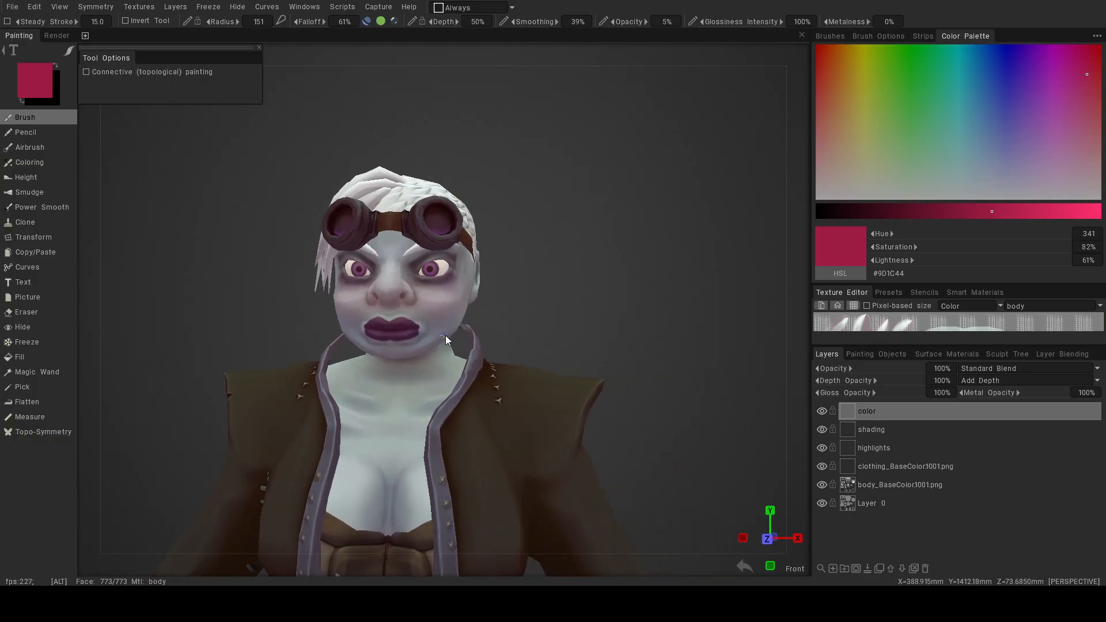
{"action": "right_click_drag", "start_coordinate": [445, 339], "coordinate": [480, 348], "text": "alt"}
{"action": "middle_click_drag", "start_coordinate": [451, 335], "coordinate": [489, 332], "text": "alt"}
{"action": "right_click_drag", "start_coordinate": [487, 332], "coordinate": [446, 335]}
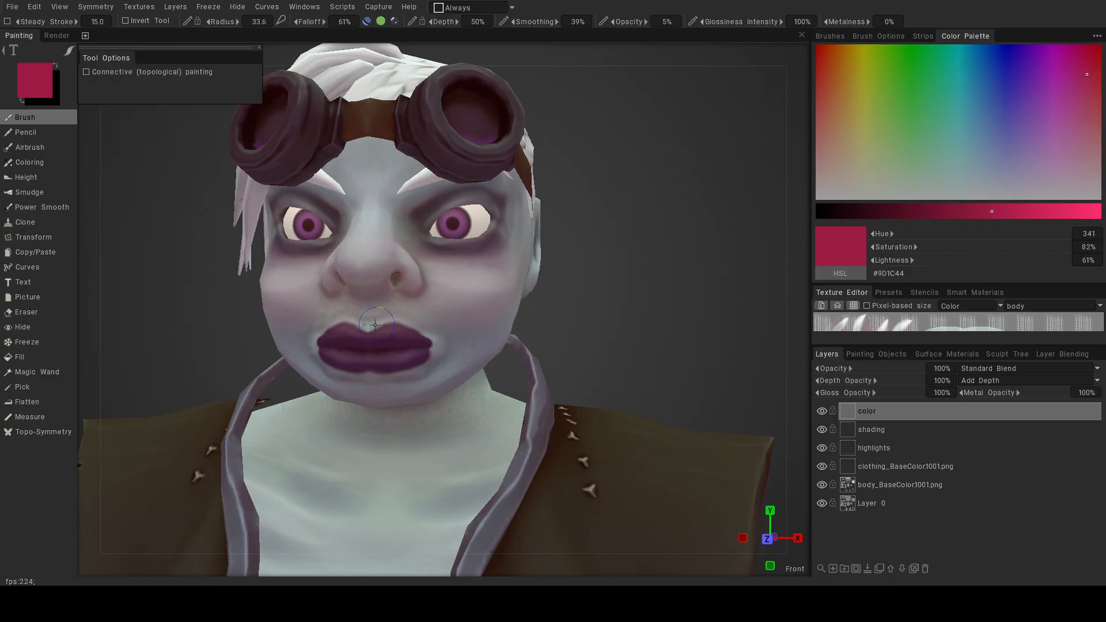
{"action": "left_click_drag", "start_coordinate": [422, 280], "coordinate": [314, 281], "text": "alt"}
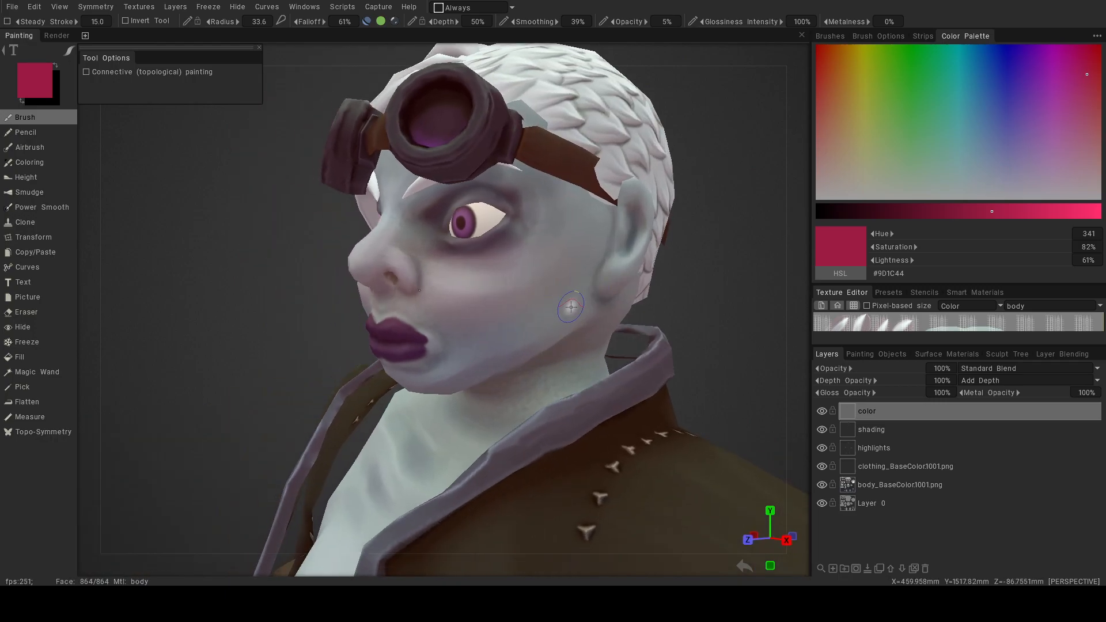
{"action": "mouse_move", "coordinate": [562, 306]}
{"action": "left_mouse_down", "text": "alt"}
{"action": "mouse_move", "coordinate": [484, 292]}
{"action": "mouse_move", "coordinate": [604, 293]}
{"action": "mouse_move", "coordinate": [437, 287]}
{"action": "mouse_move", "coordinate": [449, 285]}
{"action": "left_mouse_up", "text": "alt"}
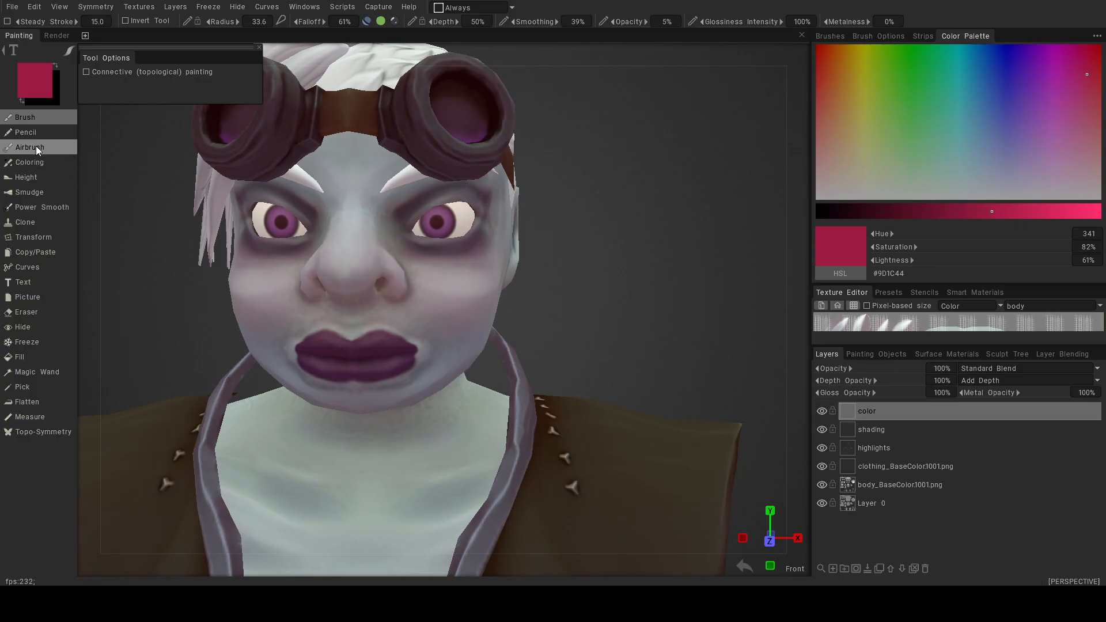
Set the secondary paint color to muted olive #969D76 with hue 70.8, saturation 24% and lightness 61%.
{"action": "left_click", "coordinate": [20, 93]}
{"action": "left_click", "coordinate": [378, 213]}
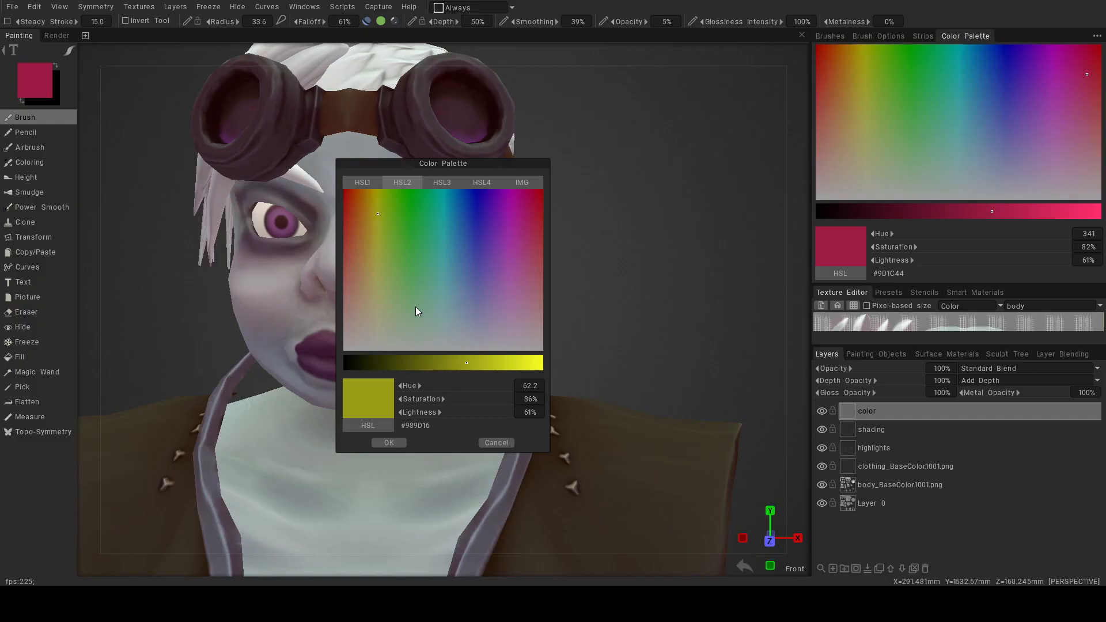
{"action": "mouse_move", "coordinate": [371, 275]}
{"action": "left_mouse_down"}
{"action": "mouse_move", "coordinate": [390, 292]}
{"action": "mouse_move", "coordinate": [384, 266]}
{"action": "left_mouse_up"}
{"action": "left_click_drag", "start_coordinate": [383, 321], "coordinate": [383, 311]}
{"action": "left_click", "coordinate": [388, 442]}
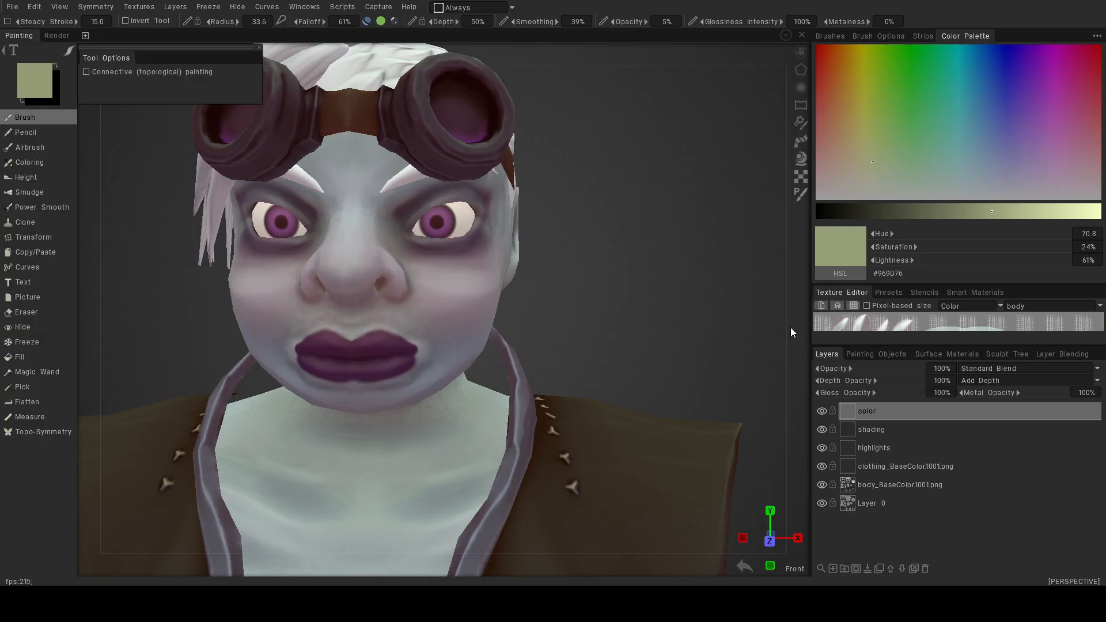
Set the paint color to soft yellow #CAC76B with saturation 47% and lightness 79%, and enlarge the brush radius to 160.
{"action": "middle_click_drag", "start_coordinate": [450, 224], "coordinate": [548, 329]}
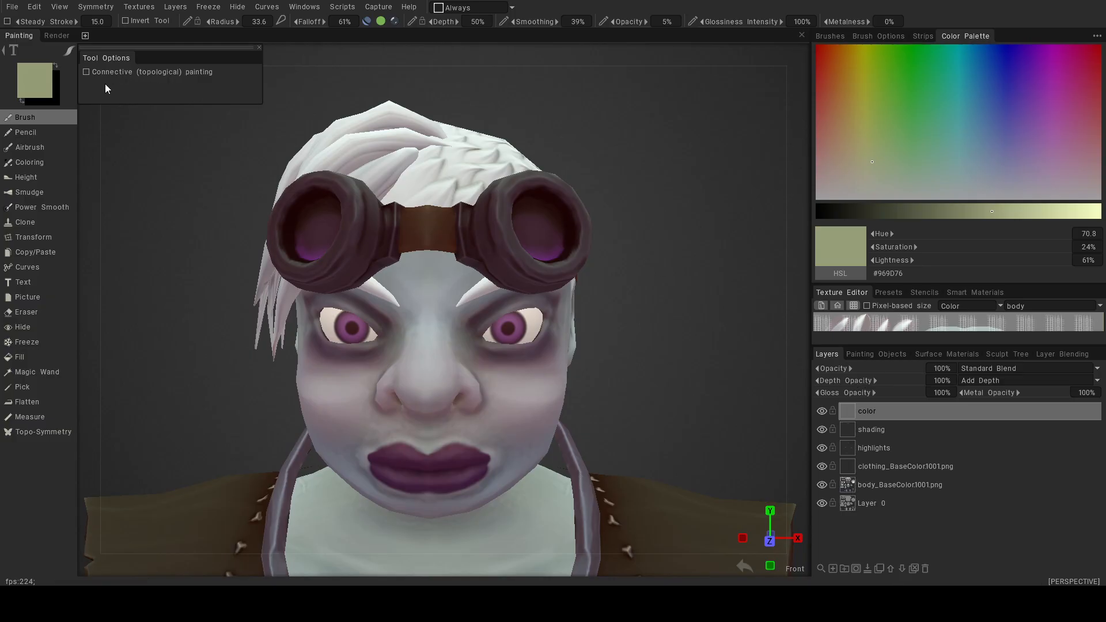
{"action": "left_click", "coordinate": [27, 91]}
{"action": "left_click_drag", "start_coordinate": [487, 362], "coordinate": [502, 361]}
{"action": "left_click_drag", "start_coordinate": [383, 289], "coordinate": [376, 276]}
{"action": "left_click", "coordinate": [396, 442]}
{"action": "key", "text": "]"}
{"action": "key", "text": "]"}
{"action": "key", "text": "]"}
{"action": "key", "text": "]"}
{"action": "key", "text": "]"}
{"action": "key", "text": "]"}
{"action": "key", "text": "]"}
Hide the goggles_low.001 object to uncover the forehead.
{"action": "left_click", "coordinate": [872, 353]}
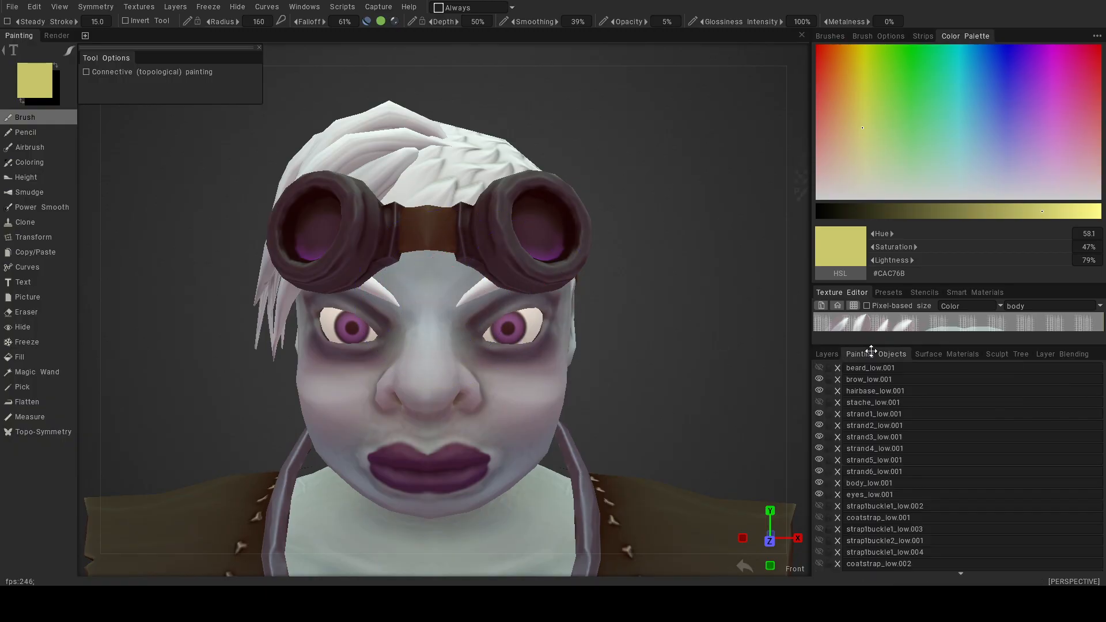
{"action": "scroll", "coordinate": [826, 511], "scroll_direction": "down", "scroll_amount": 10}
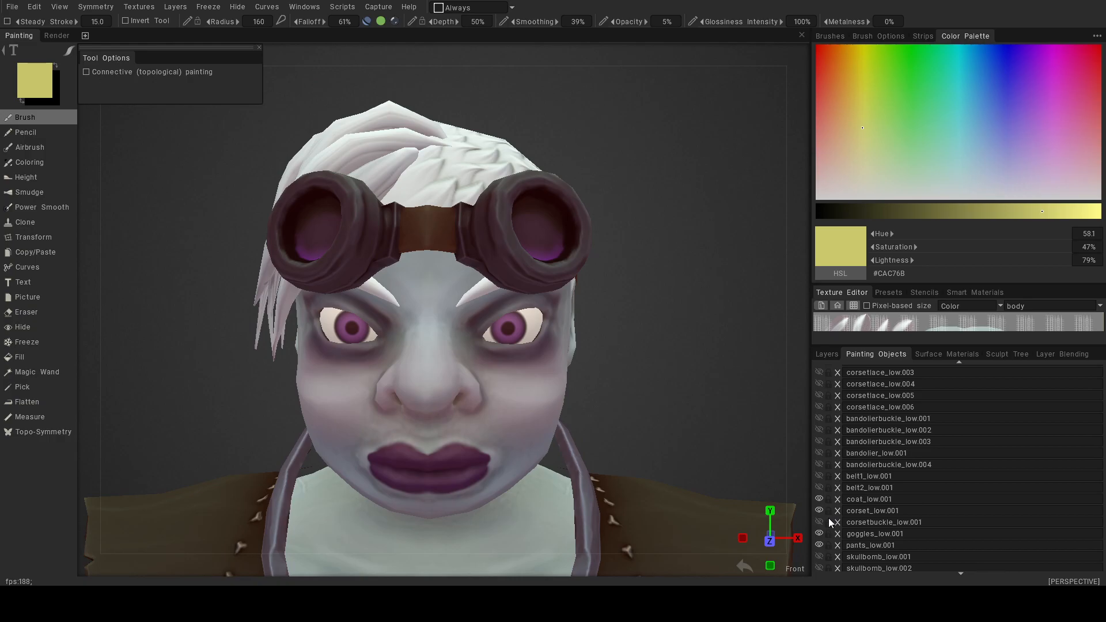
{"action": "left_click", "coordinate": [820, 533]}
{"action": "scroll", "coordinate": [875, 514], "scroll_direction": "up", "scroll_amount": 10}
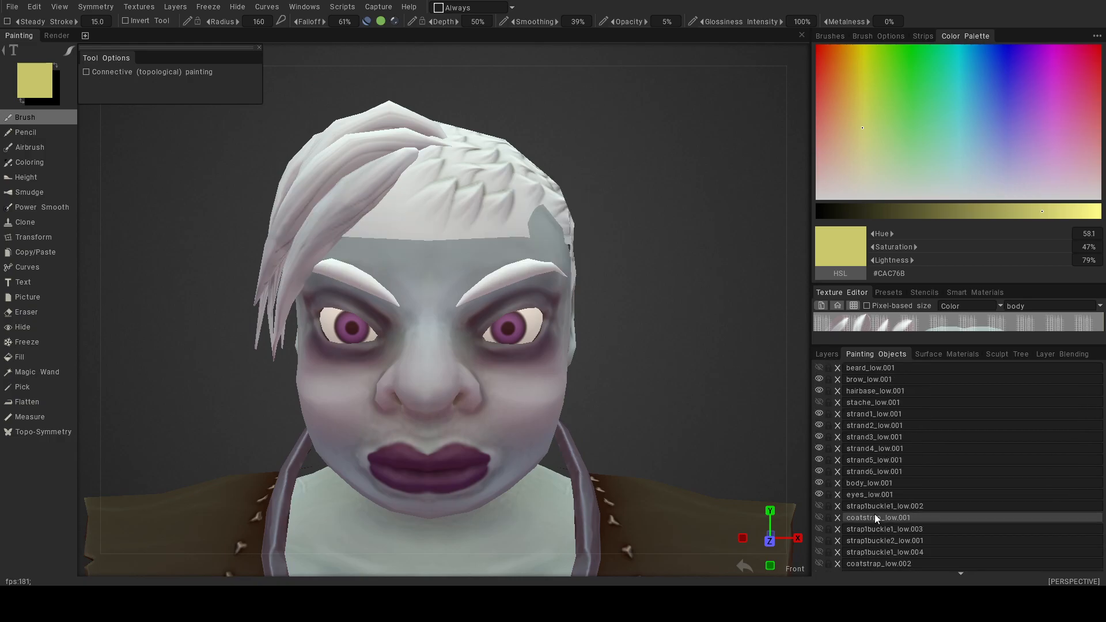
Hide hairbase_low.001, the strand1 to strand6 hair objects and brow_low.001 to expose the whole scalp and forehead.
{"action": "left_click", "coordinate": [820, 391]}
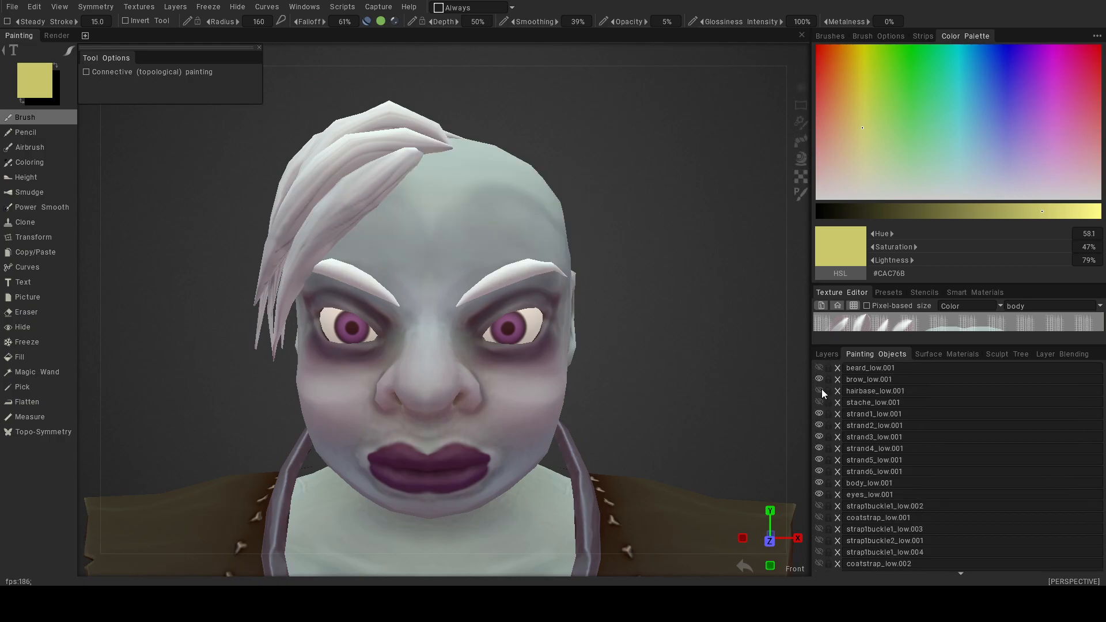
{"action": "left_click", "coordinate": [819, 414]}
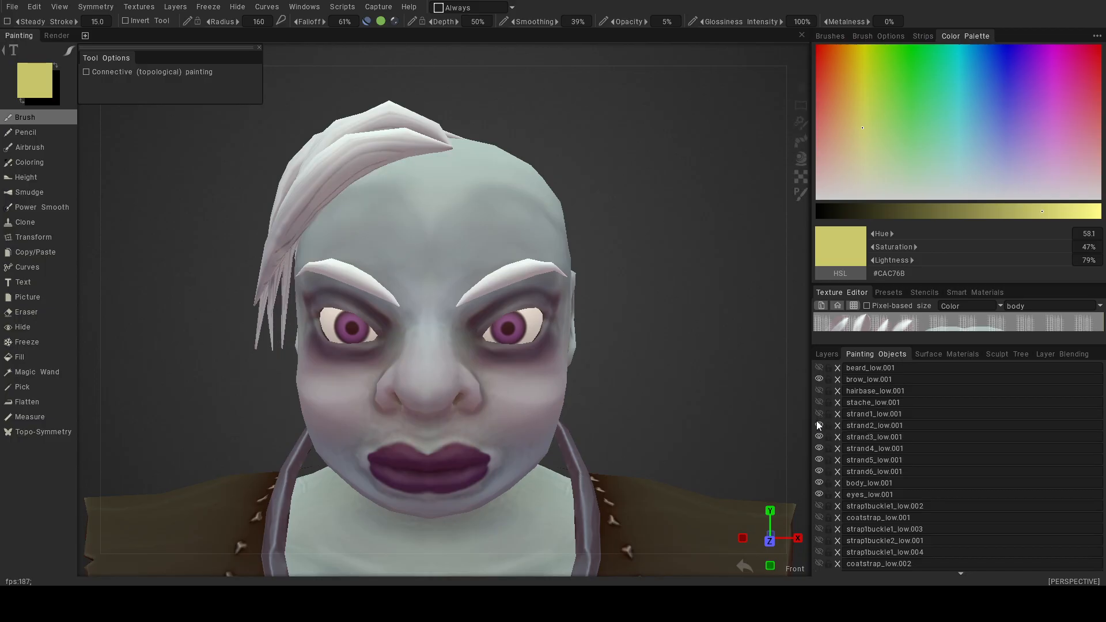
{"action": "left_click", "coordinate": [818, 426]}
{"action": "left_click", "coordinate": [819, 437]}
{"action": "left_click", "coordinate": [818, 449]}
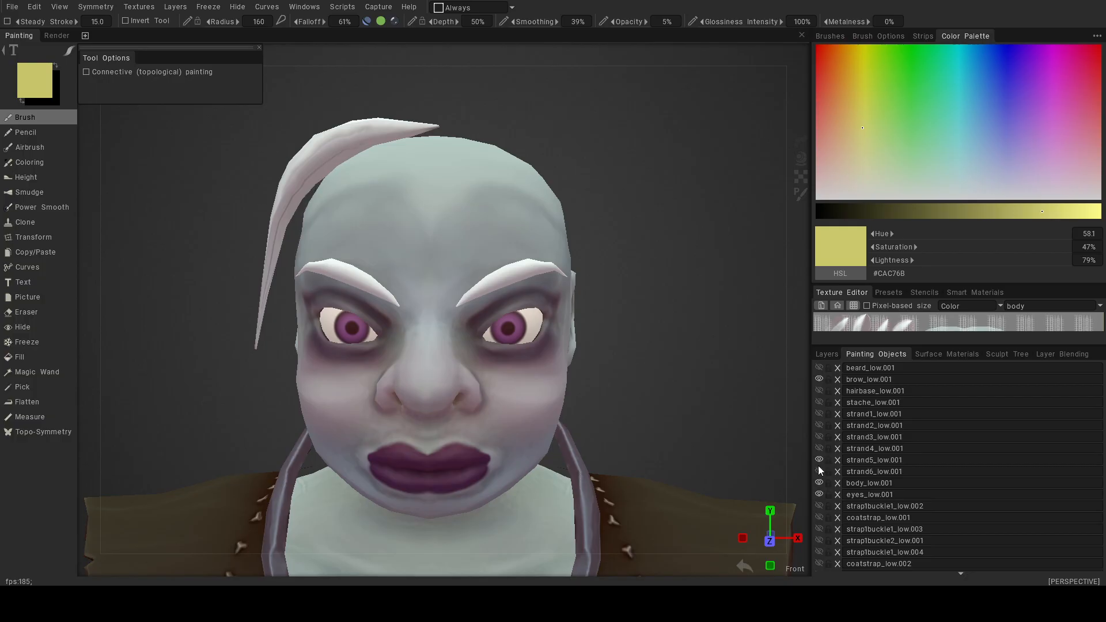
{"action": "left_click", "coordinate": [819, 461]}
{"action": "left_click", "coordinate": [820, 483]}
{"action": "left_click", "coordinate": [819, 484]}
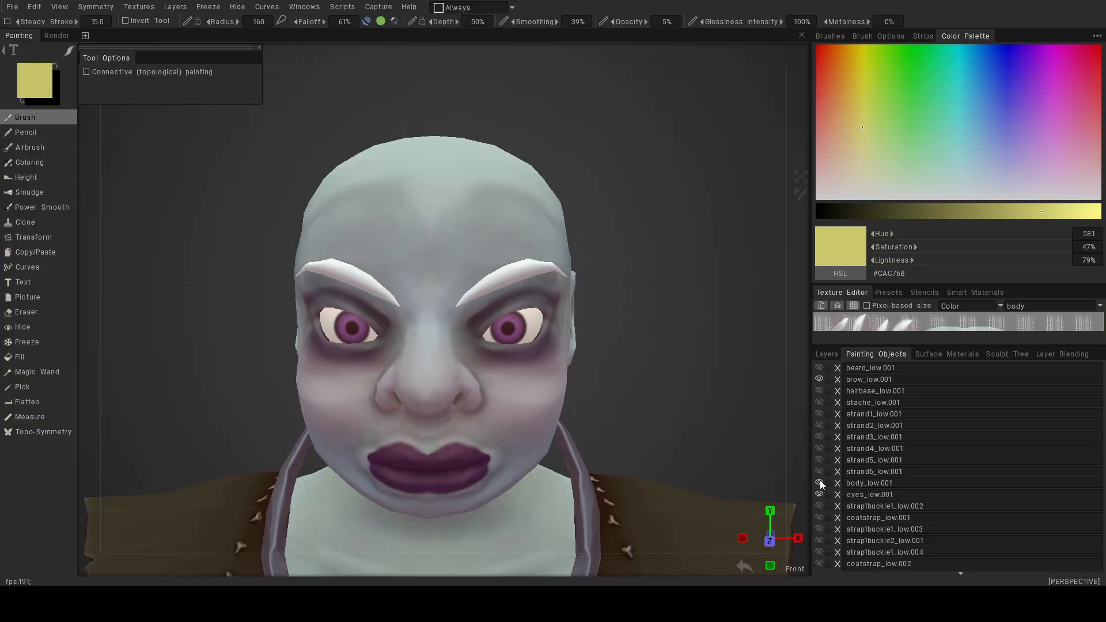
{"action": "left_click", "coordinate": [818, 380]}
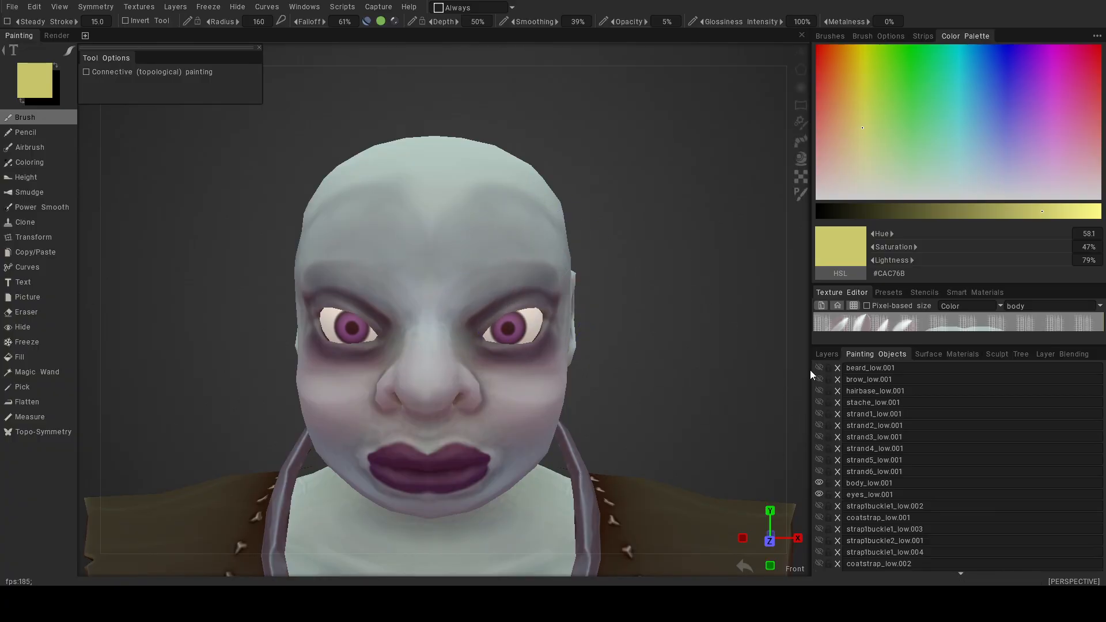
Try a faint yellow stroke across the forehead and temple with the 160 radius brush, and undo it.
{"action": "mouse_move", "coordinate": [473, 225]}
{"action": "left_mouse_down", "text": "alt"}
{"action": "mouse_move", "coordinate": [456, 273]}
{"action": "mouse_move", "coordinate": [385, 156]}
{"action": "mouse_move", "coordinate": [486, 220]}
{"action": "mouse_move", "coordinate": [361, 136]}
{"action": "mouse_move", "coordinate": [489, 158]}
{"action": "mouse_move", "coordinate": [372, 124]}
{"action": "left_mouse_up", "text": "alt"}
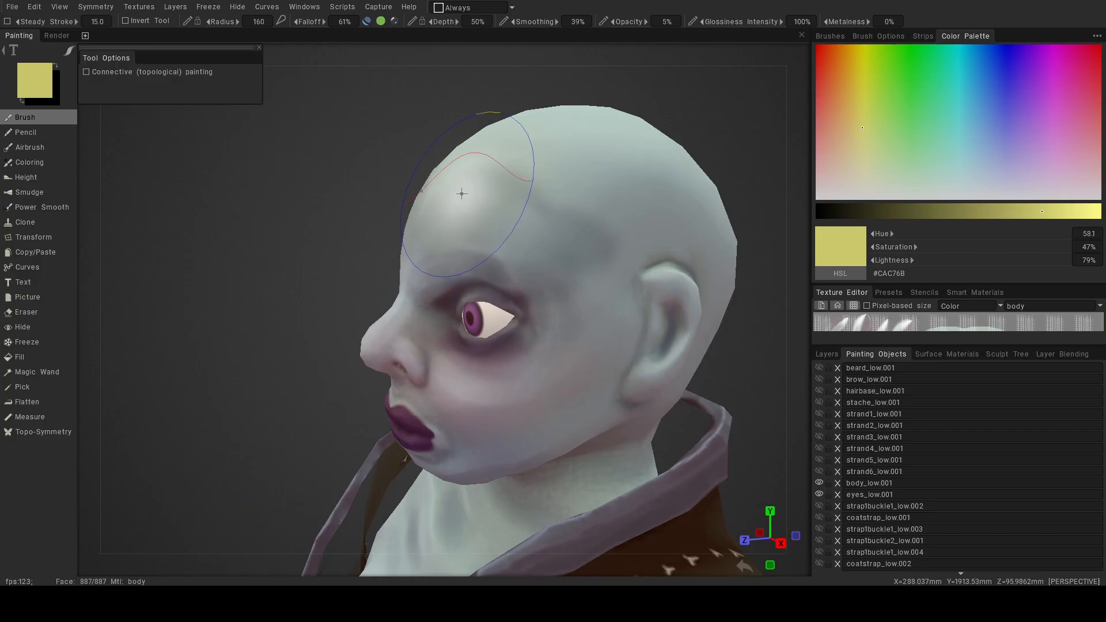
{"action": "left_click_drag", "start_coordinate": [459, 190], "coordinate": [593, 215]}
{"action": "mouse_move", "coordinate": [539, 186]}
{"action": "left_mouse_down", "text": "alt"}
{"action": "mouse_move", "coordinate": [687, 163]}
{"action": "mouse_move", "coordinate": [534, 243]}
{"action": "mouse_move", "coordinate": [530, 261]}
{"action": "left_mouse_up", "text": "alt"}
{"action": "key", "text": "ctrl+z"}
{"action": "key", "text": "ctrl+z"}
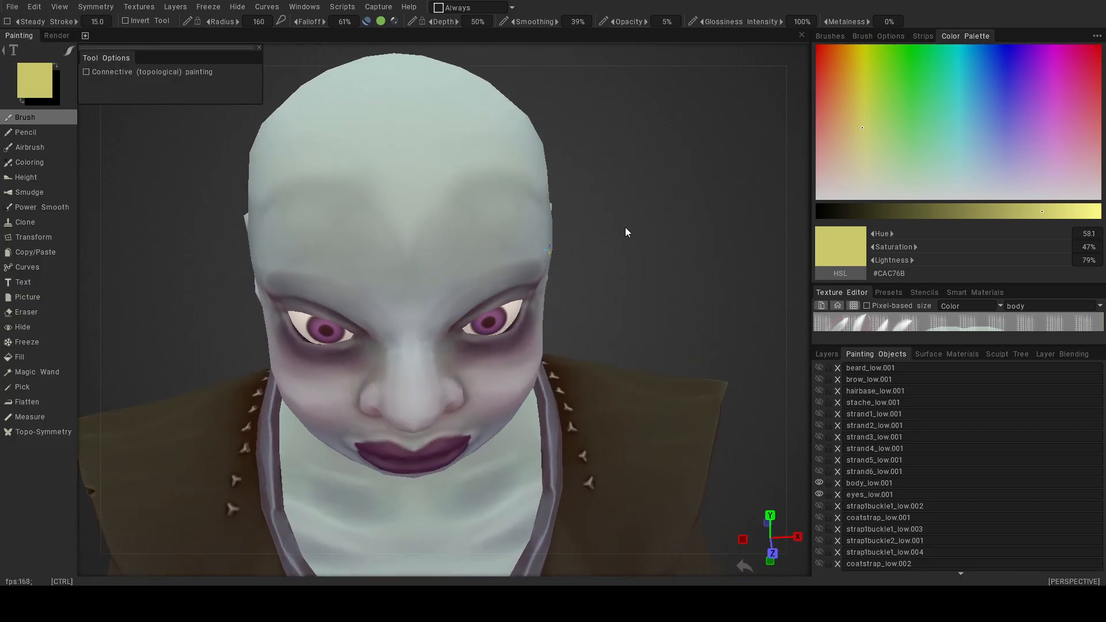
Brush a faint yellow tint over the forehead and scalp on the color layer with a 194 radius brush at 5% opacity.
{"action": "left_click_drag", "start_coordinate": [597, 223], "coordinate": [513, 243], "text": "alt"}
{"action": "mouse_move", "coordinate": [513, 244]}
{"action": "right_mouse_down", "text": "alt"}
{"action": "mouse_move", "coordinate": [547, 230]}
{"action": "mouse_move", "coordinate": [486, 218]}
{"action": "right_mouse_up", "text": "alt"}
{"action": "mouse_move", "coordinate": [487, 218]}
{"action": "left_mouse_down", "text": "alt"}
{"action": "mouse_move", "coordinate": [469, 279]}
{"action": "mouse_move", "coordinate": [452, 262]}
{"action": "left_mouse_up", "text": "alt"}
{"action": "key", "text": "bracketright"}
{"action": "key", "text": "bracketright"}
{"action": "mouse_move", "coordinate": [413, 311]}
{"action": "left_mouse_down"}
{"action": "mouse_move", "coordinate": [477, 287]}
{"action": "mouse_move", "coordinate": [452, 333]}
{"action": "mouse_move", "coordinate": [472, 283]}
{"action": "mouse_move", "coordinate": [413, 247]}
{"action": "mouse_move", "coordinate": [615, 265]}
{"action": "mouse_move", "coordinate": [494, 301]}
{"action": "left_mouse_up"}
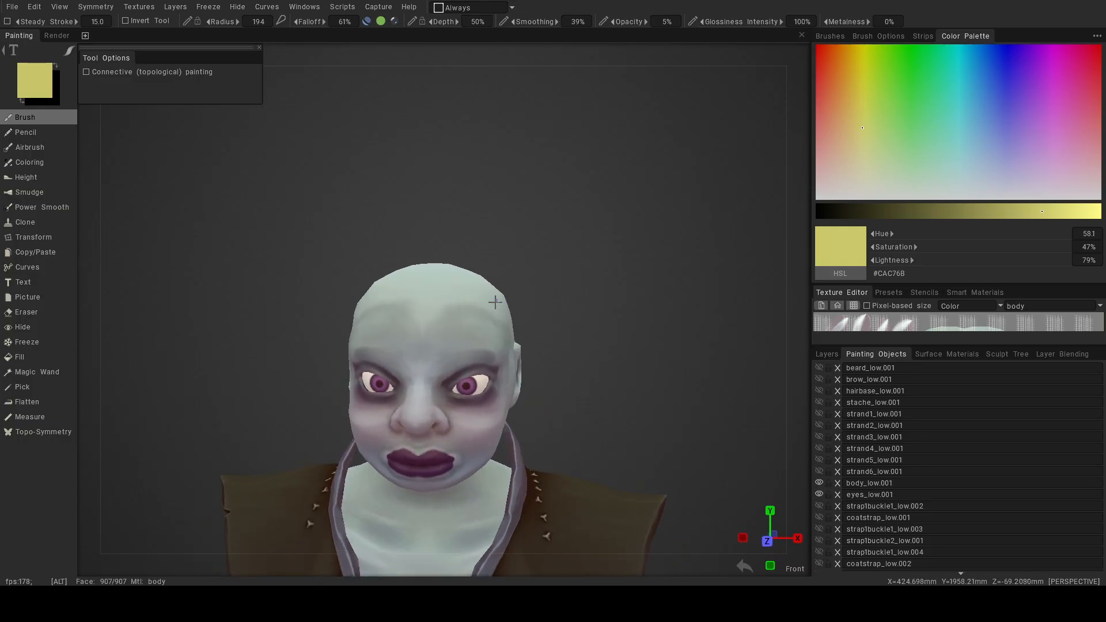
{"action": "left_click_drag", "start_coordinate": [573, 378], "coordinate": [338, 470], "text": "alt"}
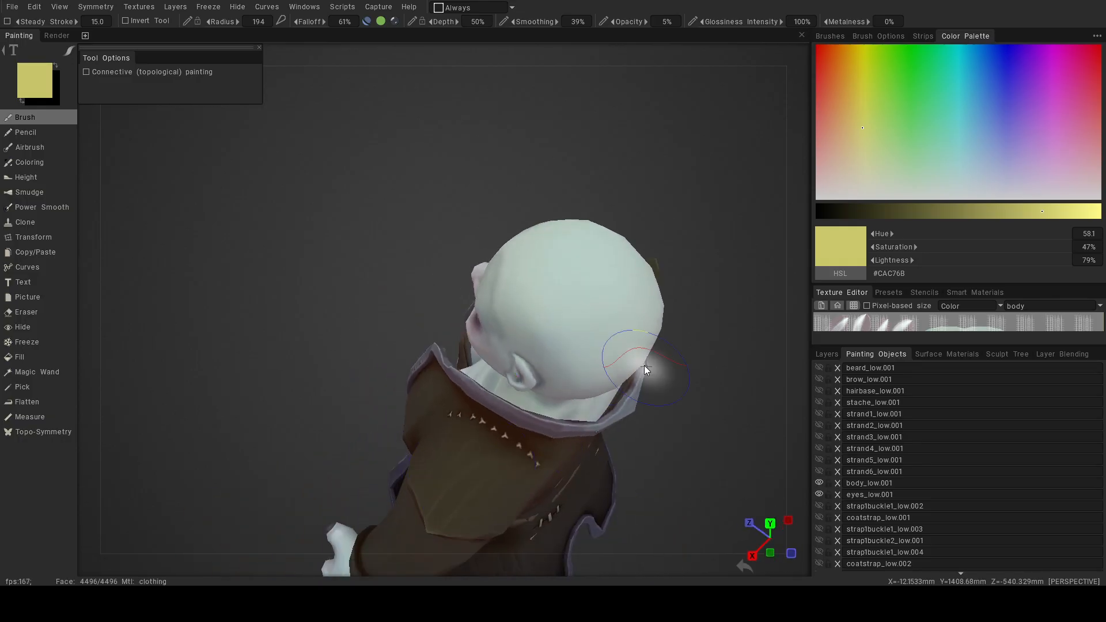
{"action": "left_click_drag", "start_coordinate": [605, 358], "coordinate": [786, 251], "text": "alt"}
{"action": "right_click_drag", "start_coordinate": [691, 294], "coordinate": [599, 330], "text": "alt"}
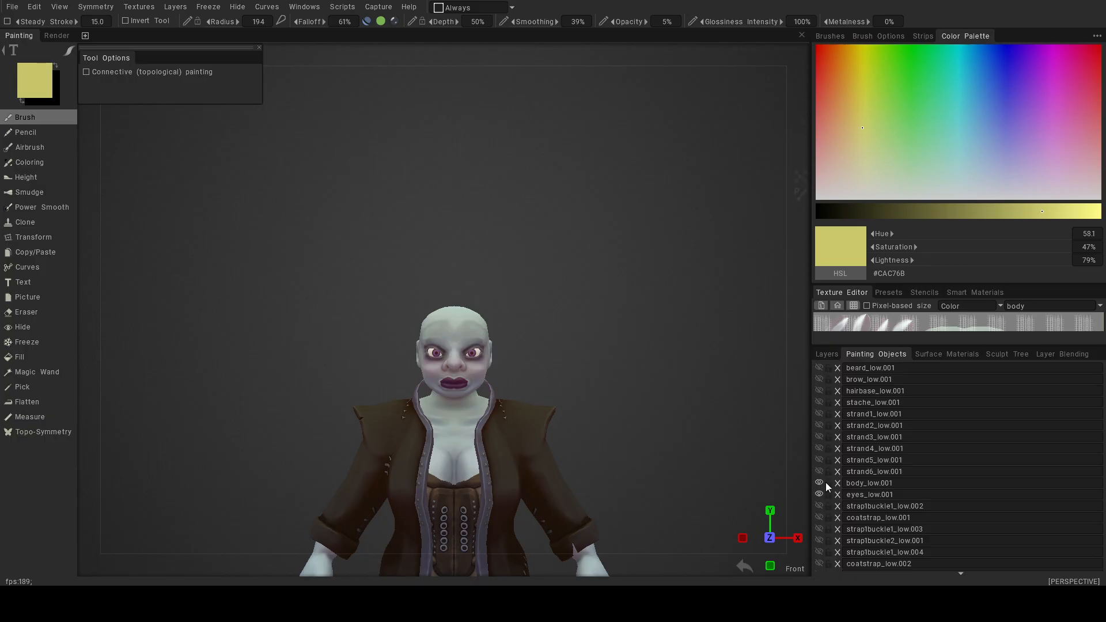
Show the hair base, hair strands, brow, stache_low.001, goggles_low.001 and beard_low.001 objects again.
{"action": "left_click_drag", "start_coordinate": [823, 472], "coordinate": [820, 388]}
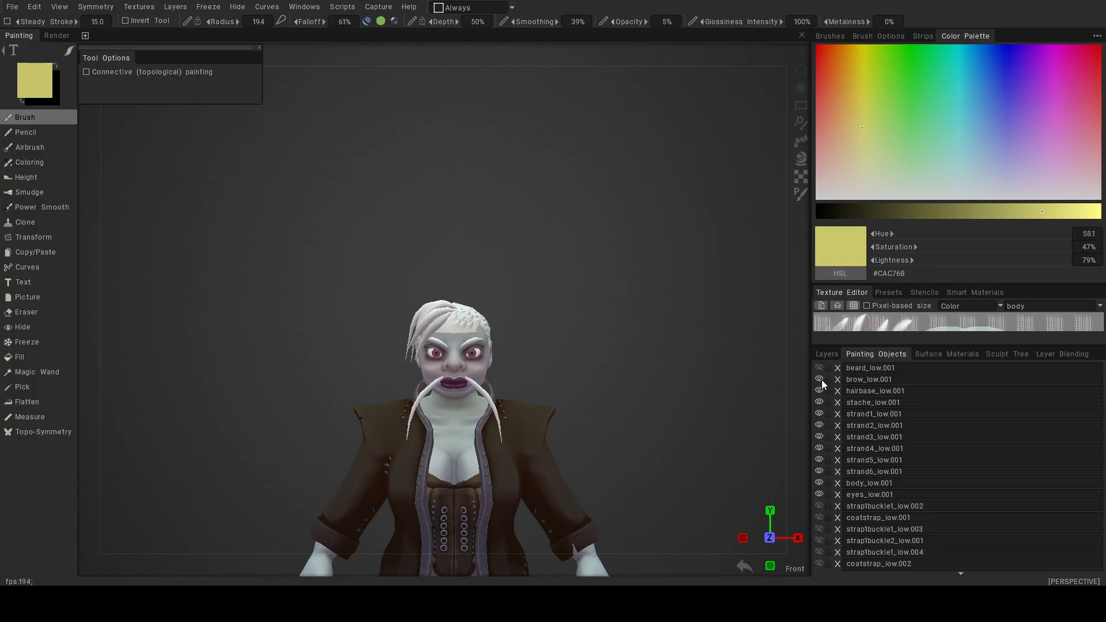
{"action": "scroll", "coordinate": [850, 504], "scroll_direction": "down", "scroll_amount": 4}
{"action": "scroll", "coordinate": [857, 505], "scroll_direction": "down", "scroll_amount": 4}
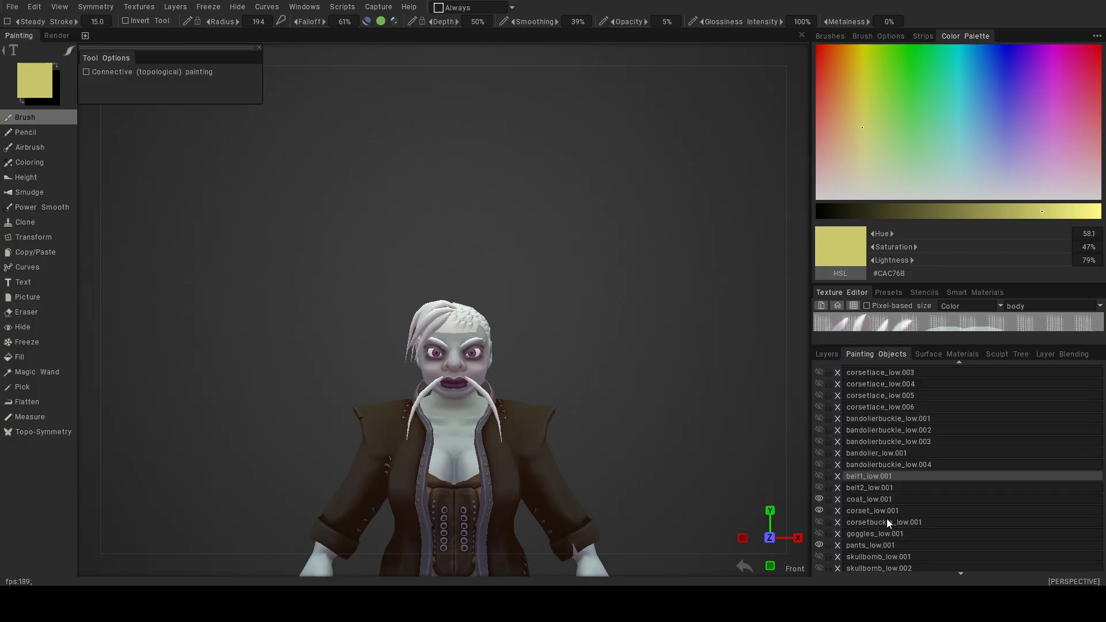
{"action": "left_click", "coordinate": [819, 534]}
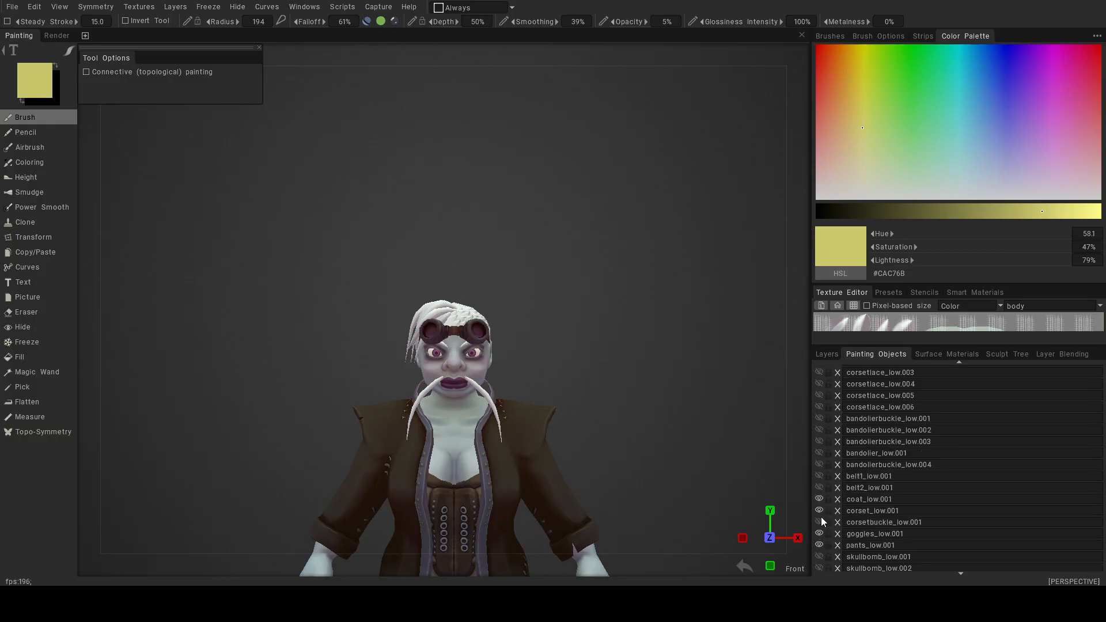
{"action": "scroll", "coordinate": [847, 493], "scroll_direction": "up", "scroll_amount": 8}
{"action": "left_click", "coordinate": [819, 367]}
Check the whole character from a distance and save the project.
{"action": "left_click_drag", "start_coordinate": [638, 354], "coordinate": [606, 375], "text": "alt"}
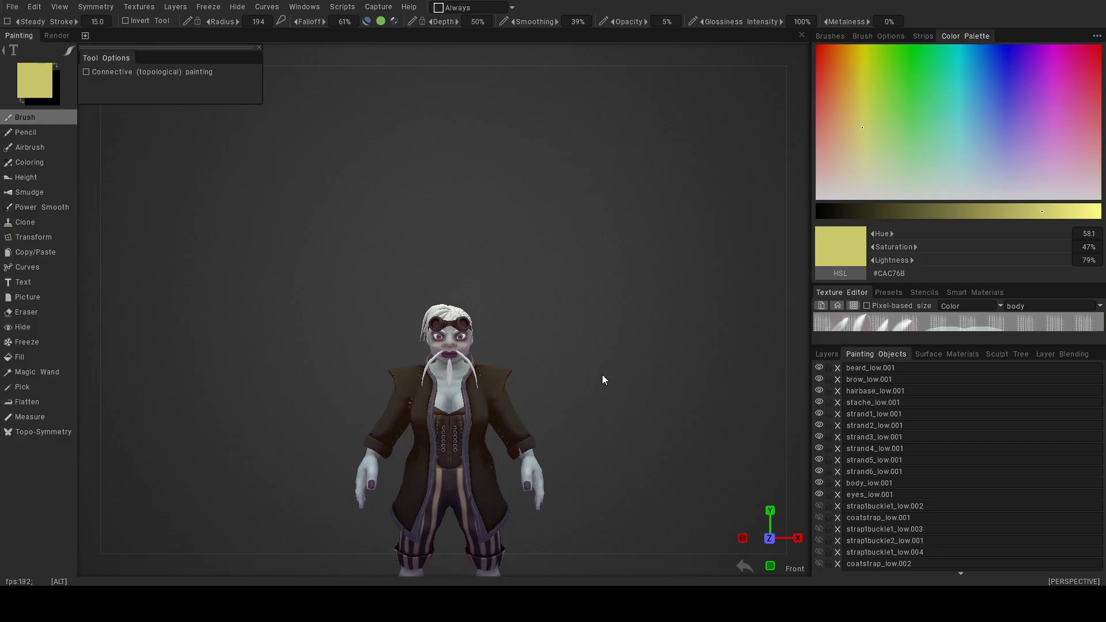
{"action": "right_click_drag", "start_coordinate": [602, 375], "coordinate": [690, 413], "text": "alt"}
{"action": "left_click_drag", "start_coordinate": [663, 421], "coordinate": [637, 421], "text": "alt"}
{"action": "right_click_drag", "start_coordinate": [636, 417], "coordinate": [549, 398], "text": "alt"}
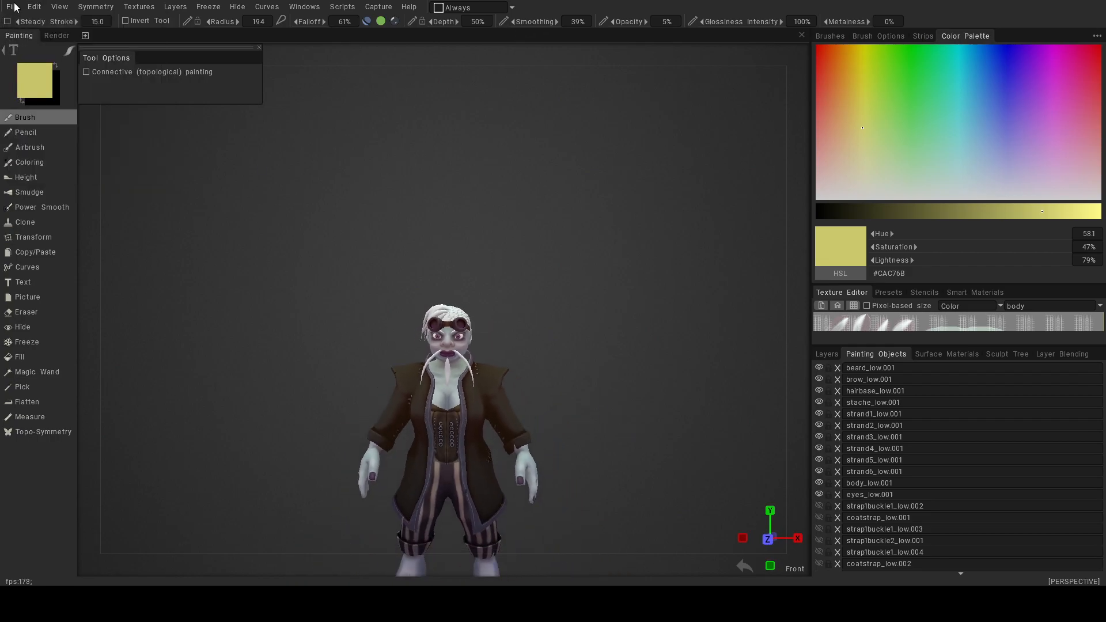
{"action": "mouse_move", "coordinate": [13, 7]}
{"action": "left_click", "coordinate": [40, 112]}
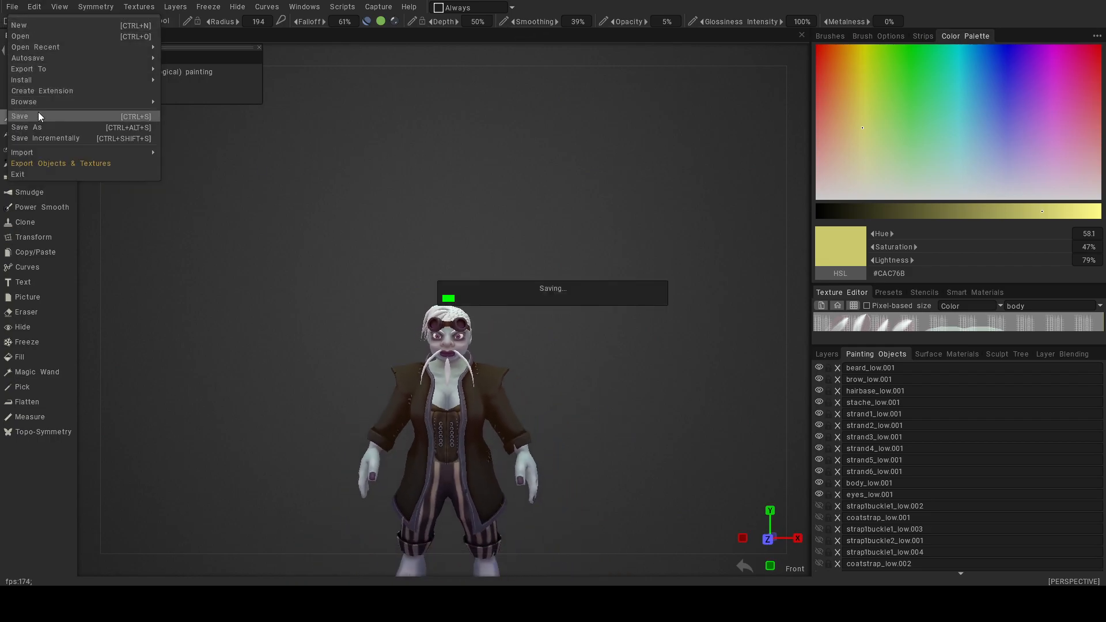
Export the color/albedo map of the body UV set.
{"action": "left_click", "coordinate": [144, 7]}
{"action": "mouse_move", "coordinate": [173, 47]}
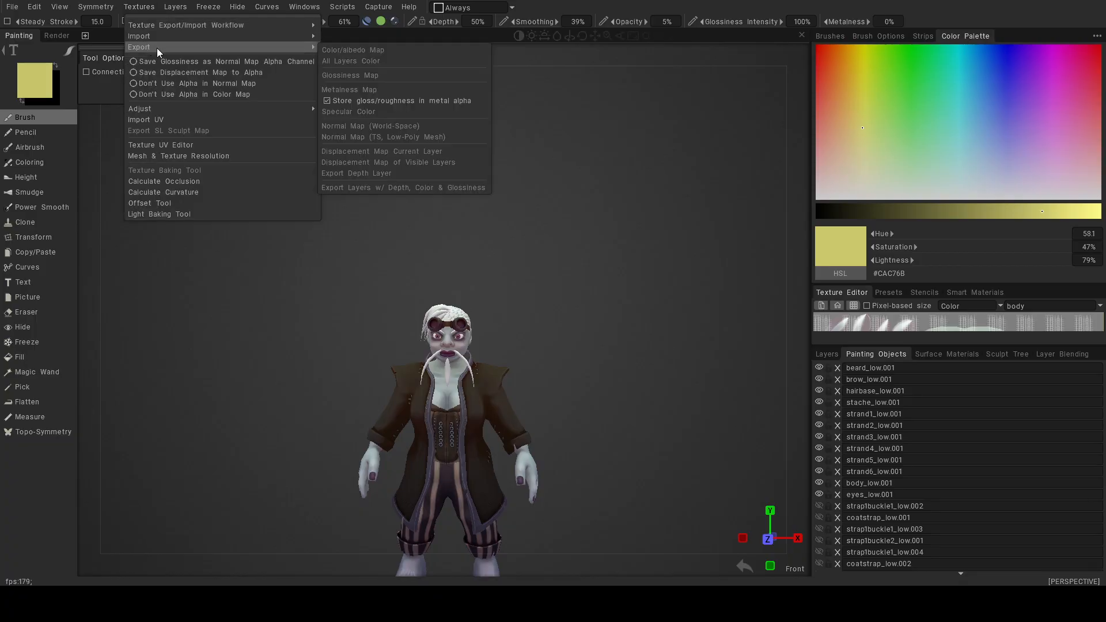
{"action": "left_click", "coordinate": [349, 50]}
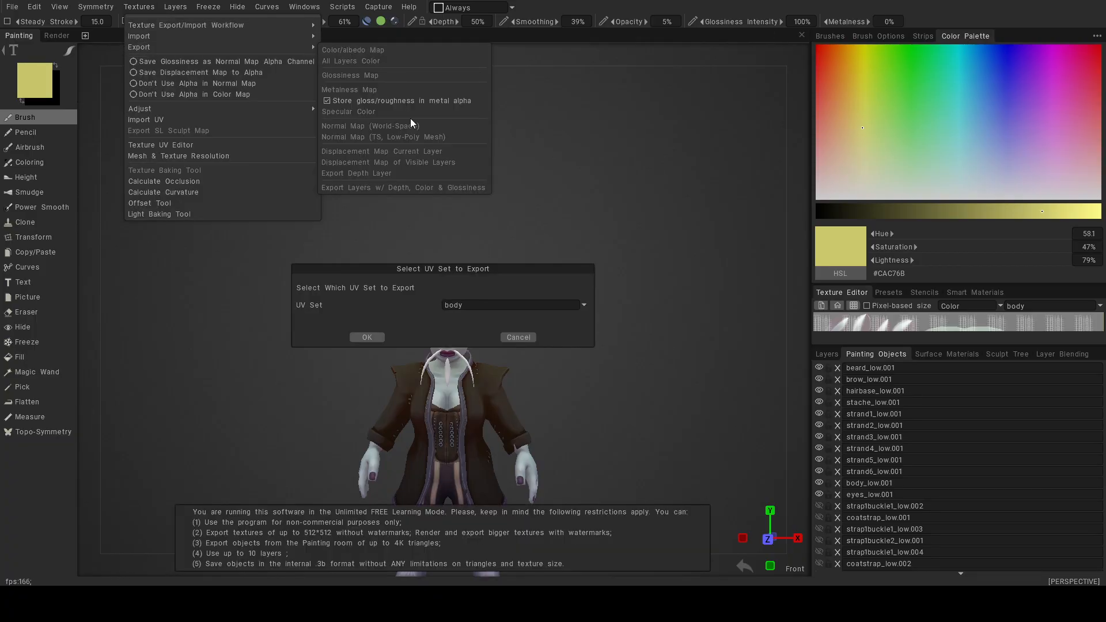
{"action": "left_click", "coordinate": [371, 338]}
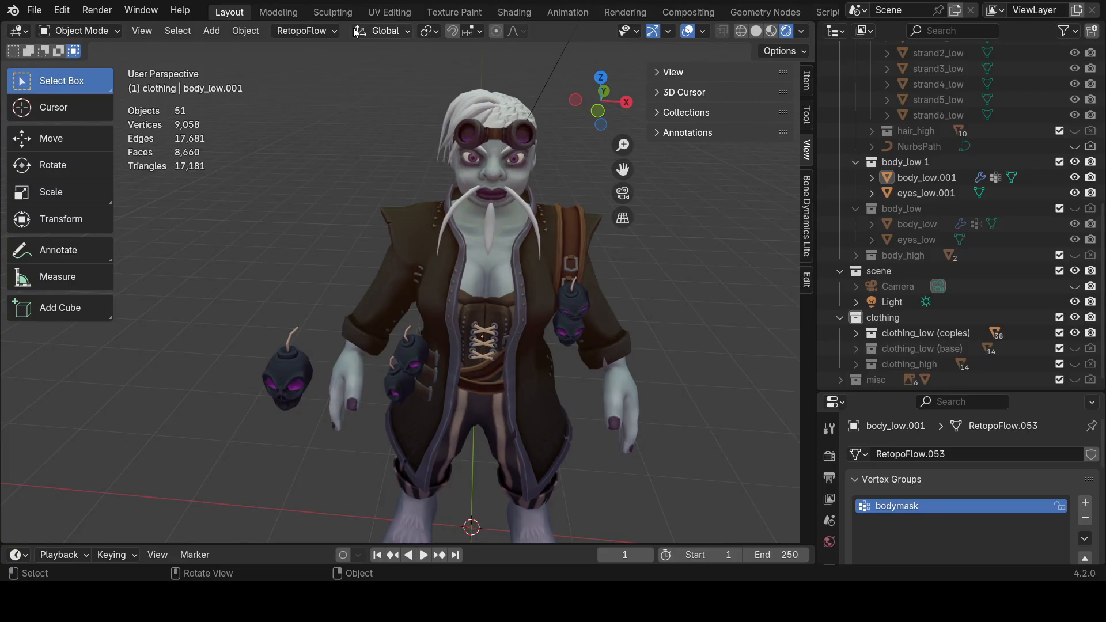
In Blender, check the body material's texture nodes and examine the fully assembled character with the exported texture.
{"action": "left_click", "coordinate": [513, 13]}
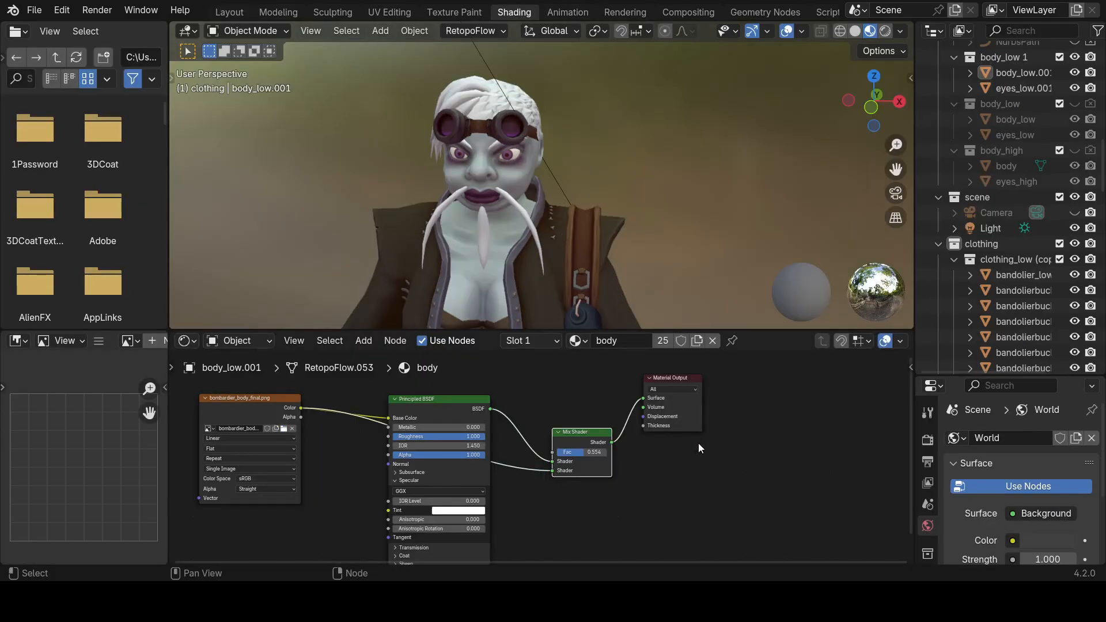
{"action": "left_click", "coordinate": [236, 14]}
{"action": "middle_click_drag", "start_coordinate": [549, 209], "coordinate": [578, 272]}
{"action": "left_click", "coordinate": [97, 10]}
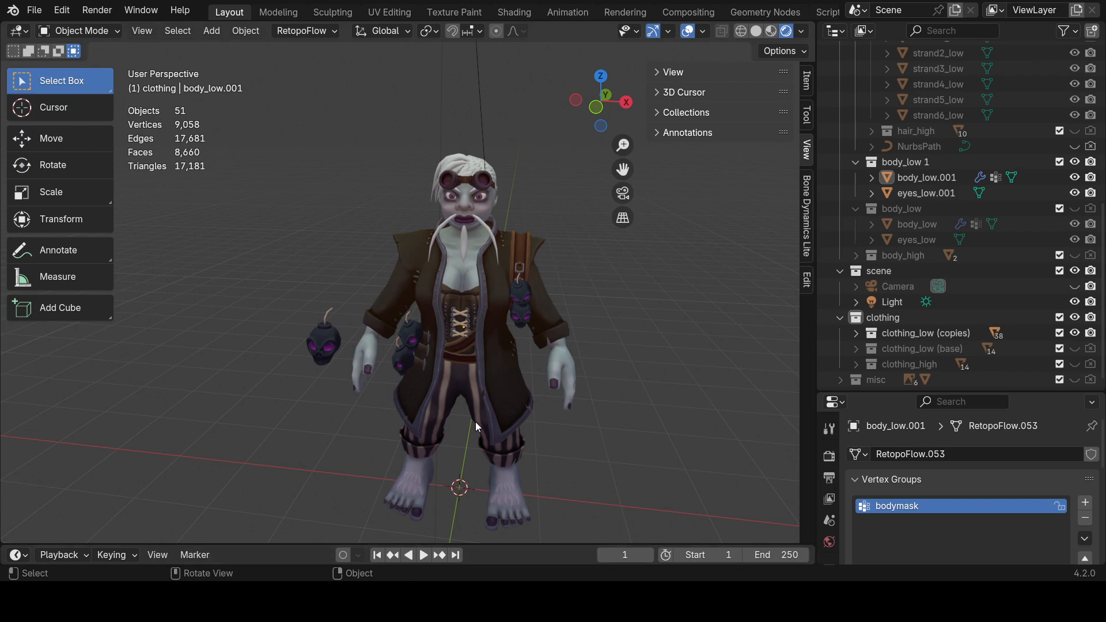
{"action": "middle_click_drag", "start_coordinate": [504, 331], "coordinate": [448, 340]}
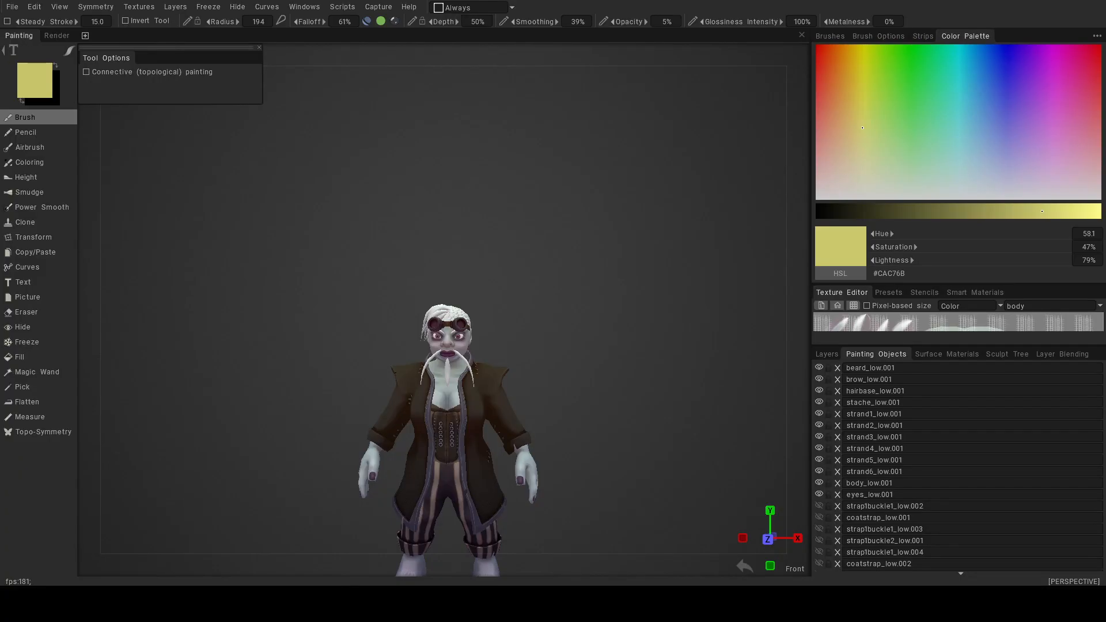
Return to 3DCoat, frame the character's upper body from the front and save the project again.
{"action": "middle_click_drag", "start_coordinate": [531, 341], "coordinate": [496, 260], "text": "alt"}
{"action": "right_click_drag", "start_coordinate": [496, 259], "coordinate": [558, 302], "text": "alt"}
{"action": "mouse_move", "coordinate": [558, 302]}
{"action": "left_mouse_down", "text": "alt"}
{"action": "mouse_move", "coordinate": [466, 310]}
{"action": "mouse_move", "coordinate": [556, 311]}
{"action": "left_mouse_up", "text": "alt"}
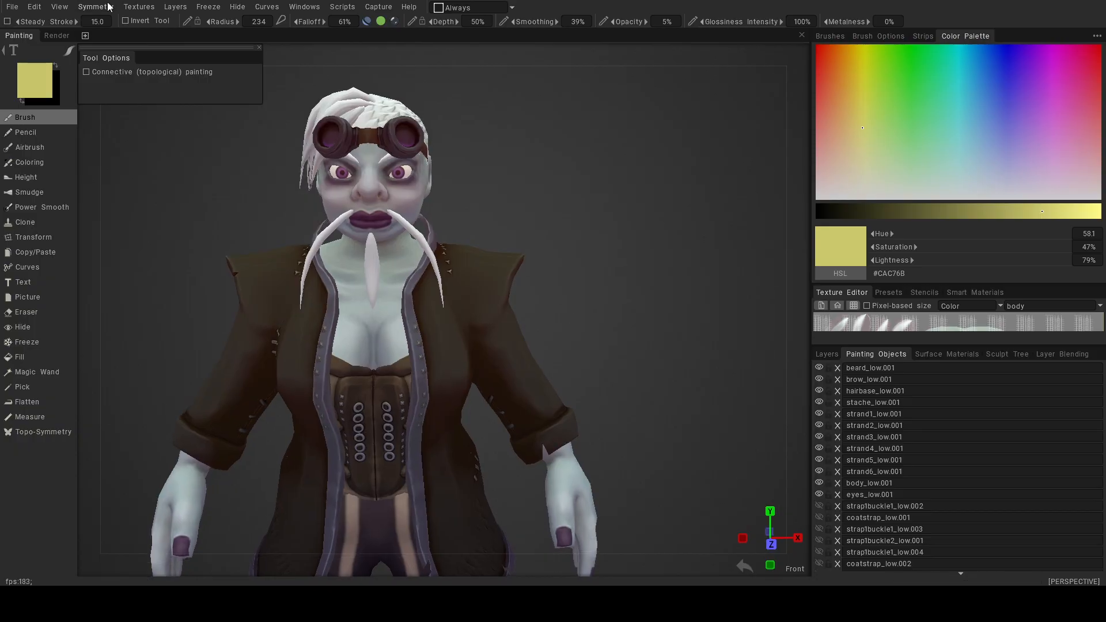
{"action": "left_click", "coordinate": [19, 10]}
{"action": "left_click", "coordinate": [33, 118]}
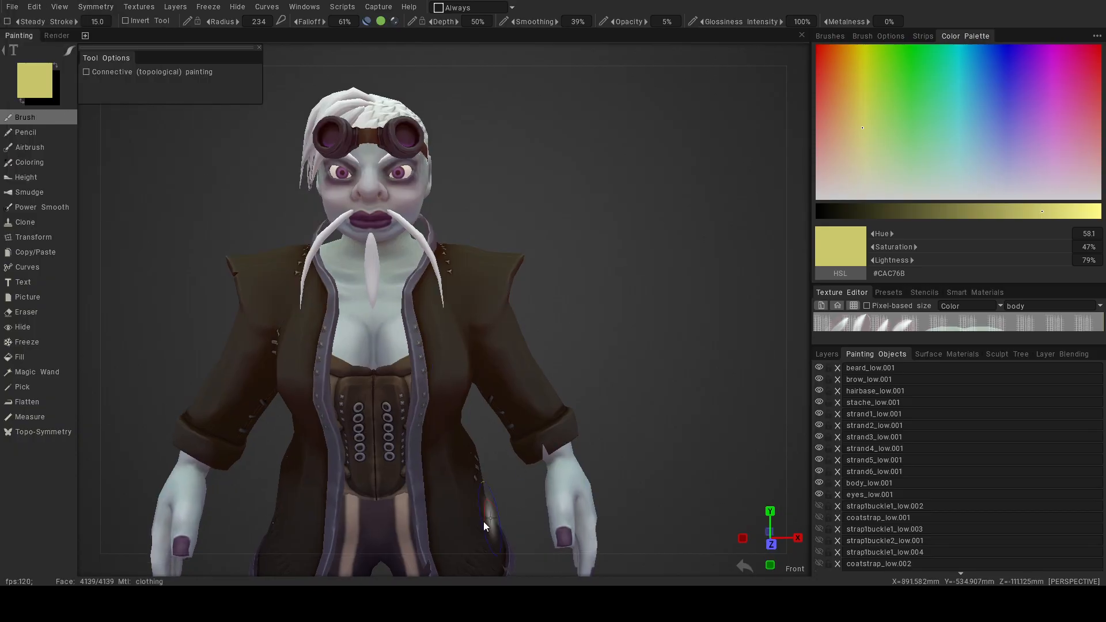
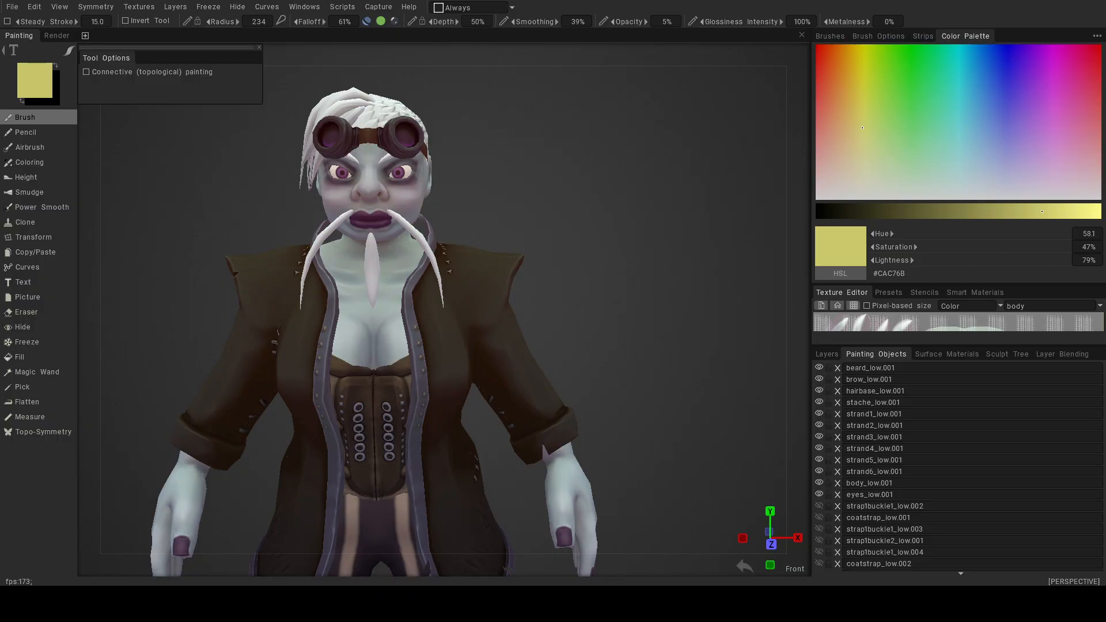
With the color layer active, change the brush color to a pinkish red with hue 345 and lightness 79%.
{"action": "left_click_drag", "start_coordinate": [431, 372], "coordinate": [462, 335], "text": "alt"}
{"action": "middle_click_drag", "start_coordinate": [462, 335], "coordinate": [523, 365], "text": "alt"}
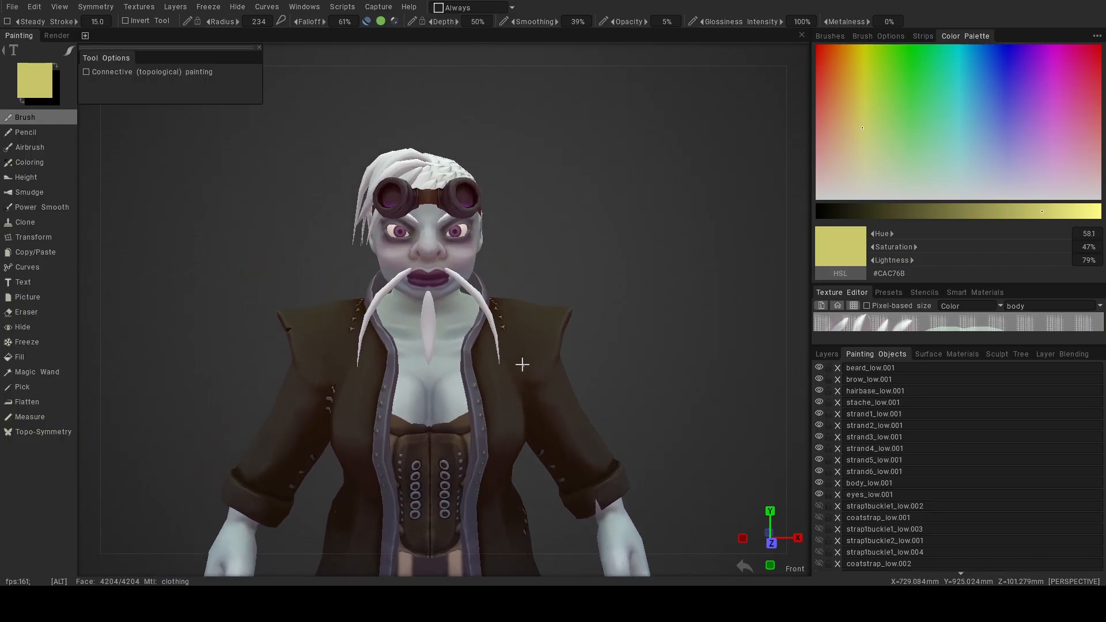
{"action": "left_click_drag", "start_coordinate": [523, 365], "coordinate": [528, 372], "text": "alt"}
{"action": "left_click", "coordinate": [827, 354]}
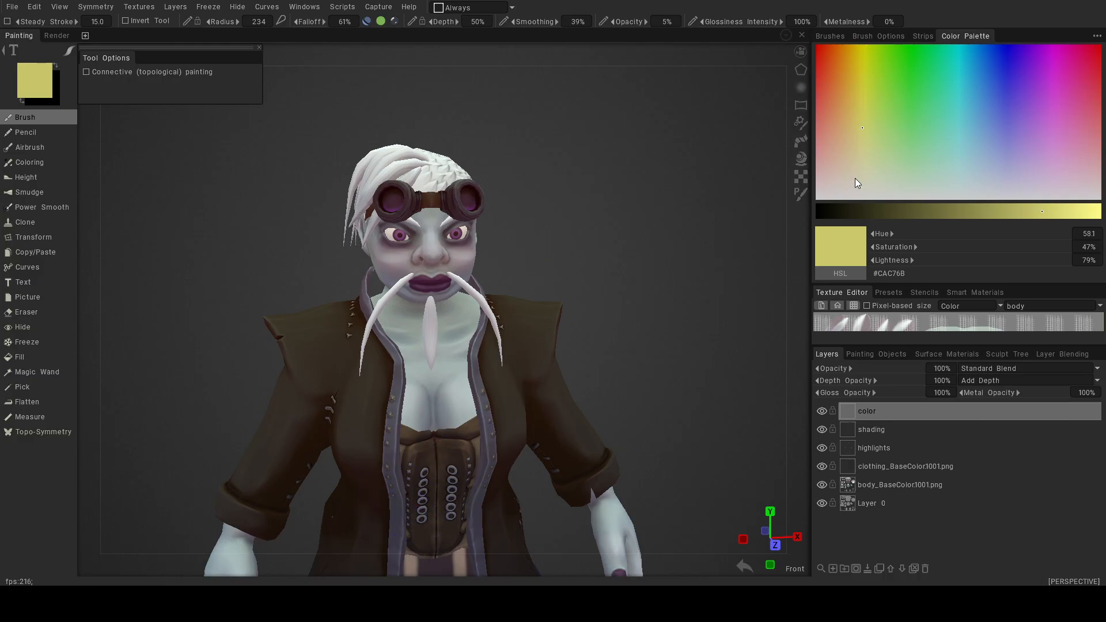
{"action": "left_click_drag", "start_coordinate": [717, 223], "coordinate": [537, 237], "text": "alt"}
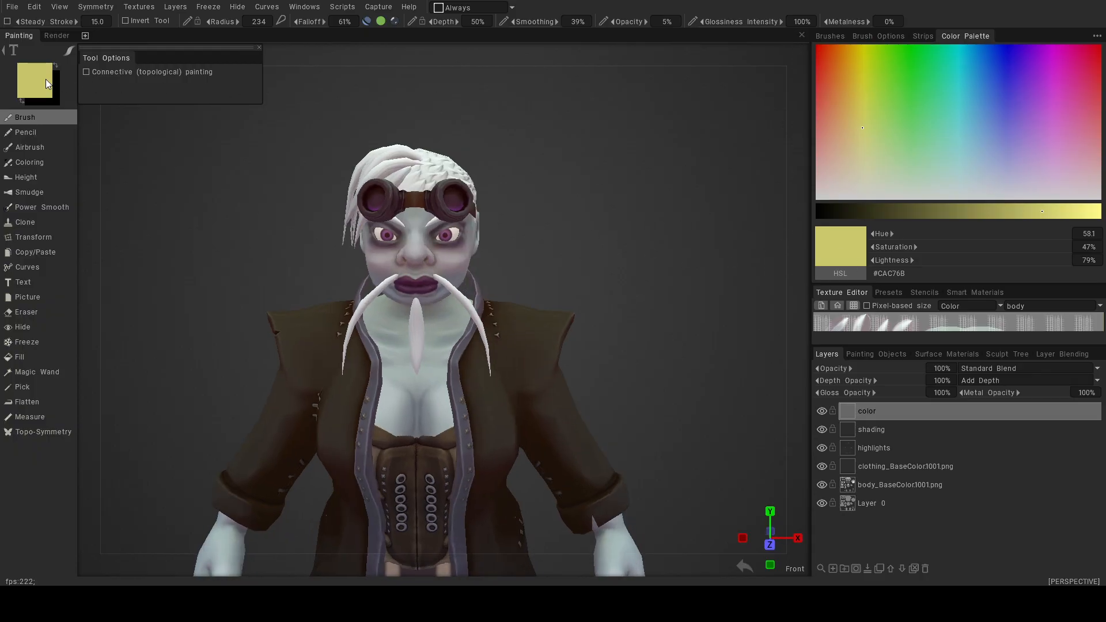
{"action": "left_click", "coordinate": [48, 84]}
{"action": "left_click", "coordinate": [536, 245]}
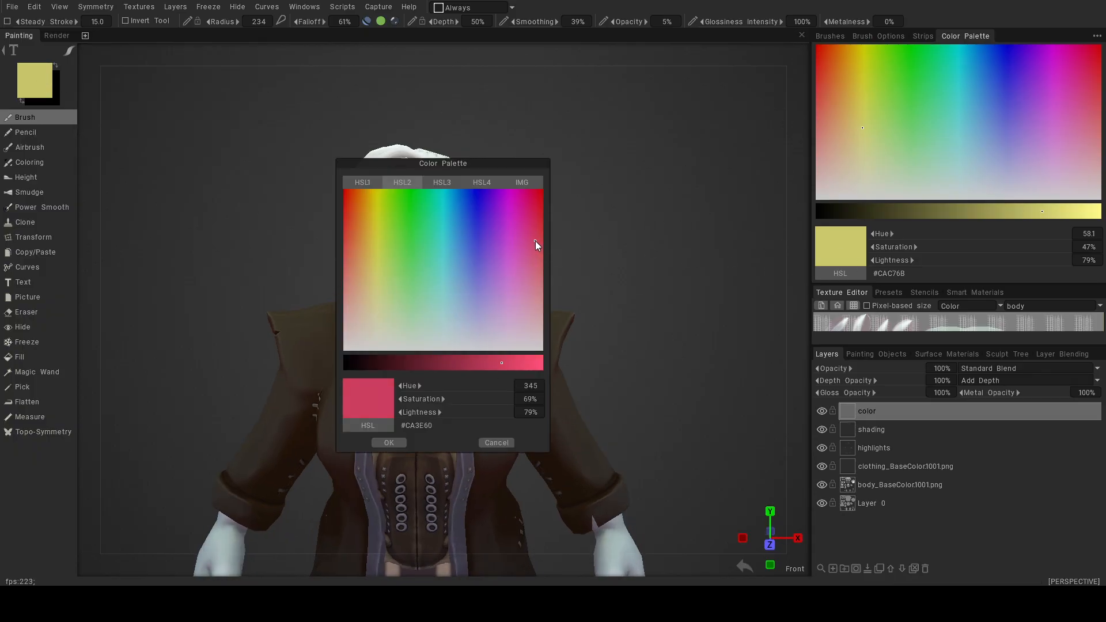
{"action": "left_click", "coordinate": [389, 443]}
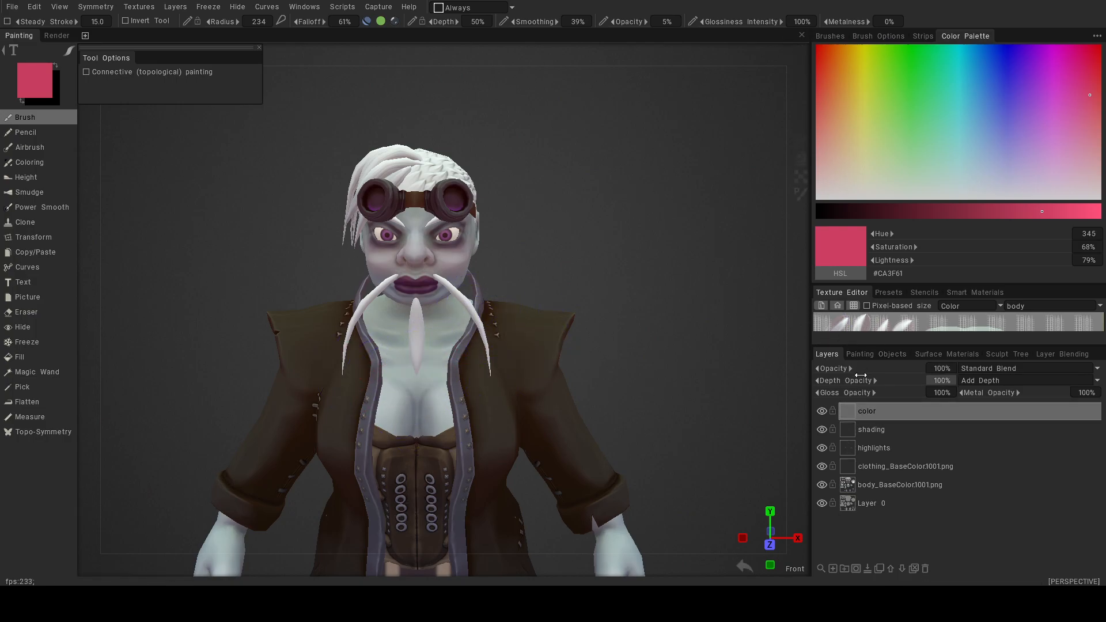
Hide the coat, corset, mustache and beard objects to expose the character's torso and face for painting.
{"action": "left_click", "coordinate": [860, 354]}
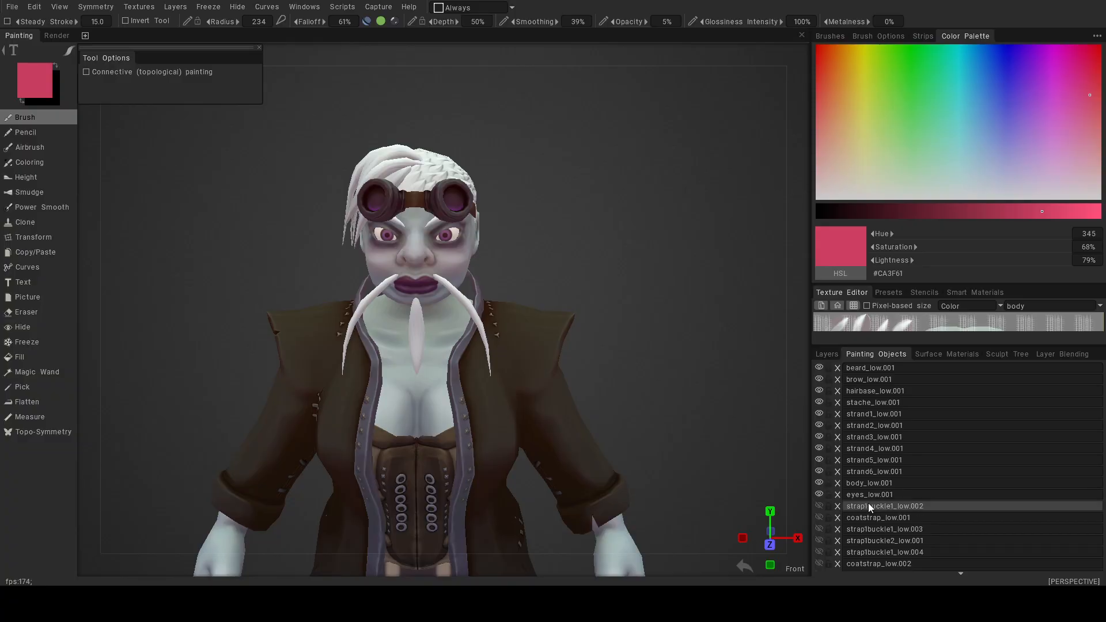
{"action": "scroll", "coordinate": [829, 530], "scroll_direction": "down", "scroll_amount": 5}
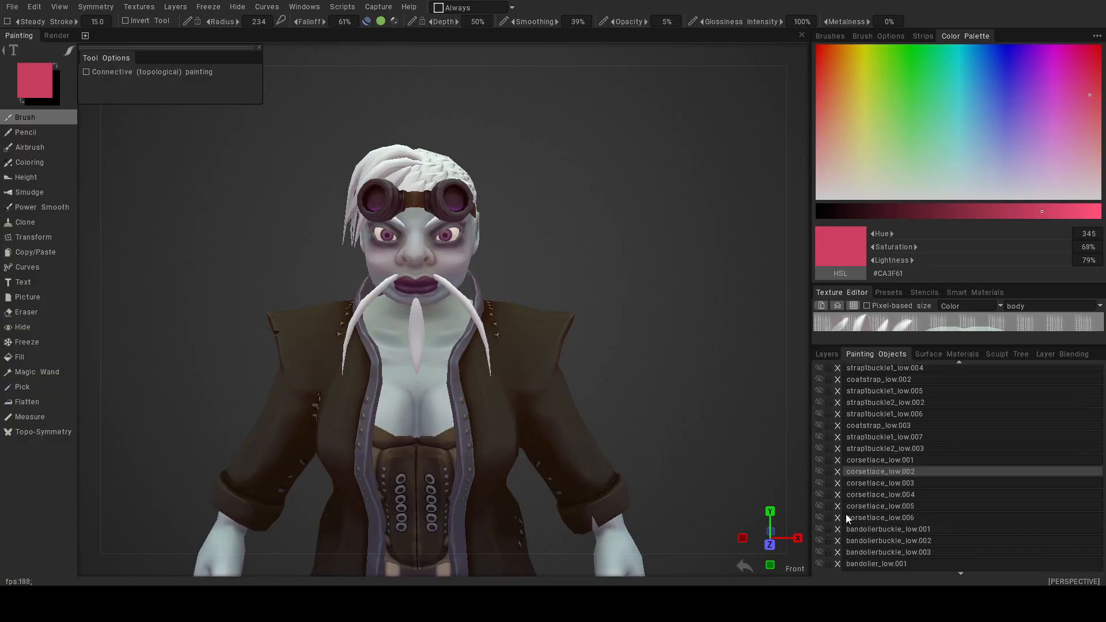
{"action": "scroll", "coordinate": [838, 510], "scroll_direction": "down", "scroll_amount": 3}
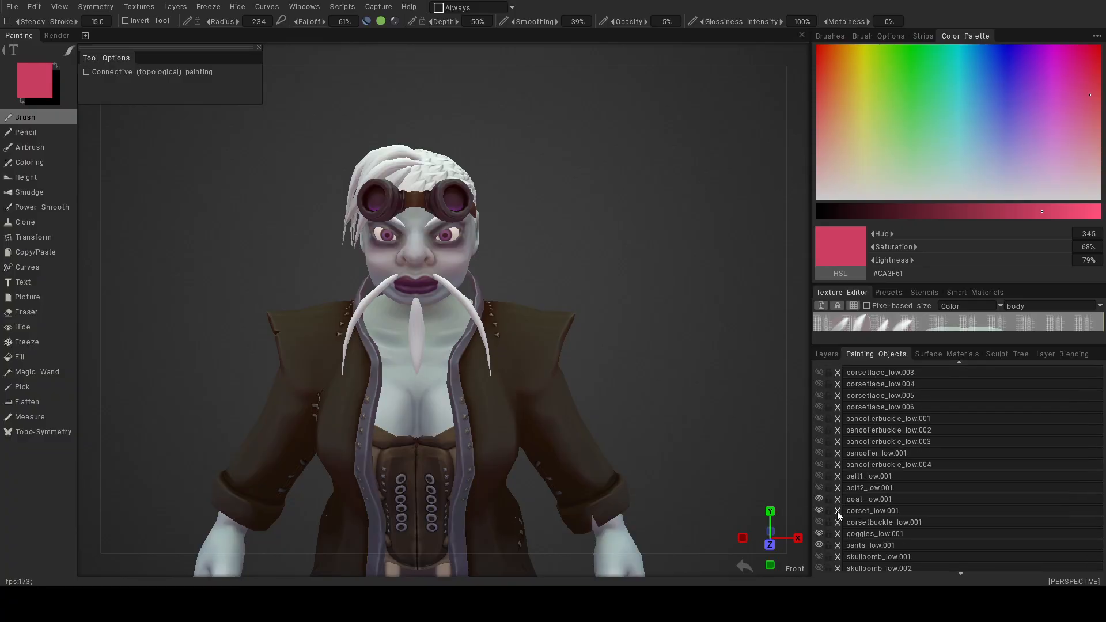
{"action": "left_click", "coordinate": [819, 501]}
{"action": "left_click", "coordinate": [819, 511]}
{"action": "mouse_move", "coordinate": [627, 445]}
{"action": "left_mouse_down"}
{"action": "mouse_move", "coordinate": [630, 414]}
{"action": "mouse_move", "coordinate": [617, 432]}
{"action": "left_mouse_up"}
{"action": "scroll", "coordinate": [870, 433], "scroll_direction": "up", "scroll_amount": 8}
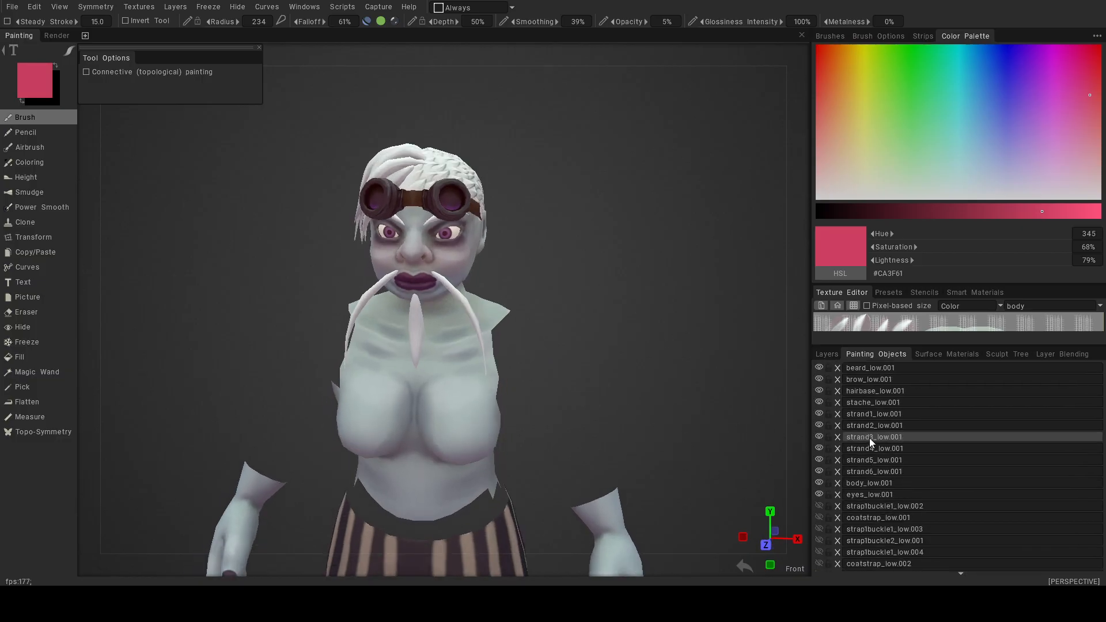
{"action": "left_click", "coordinate": [819, 404]}
{"action": "left_click_drag", "start_coordinate": [457, 409], "coordinate": [478, 410], "text": "alt"}
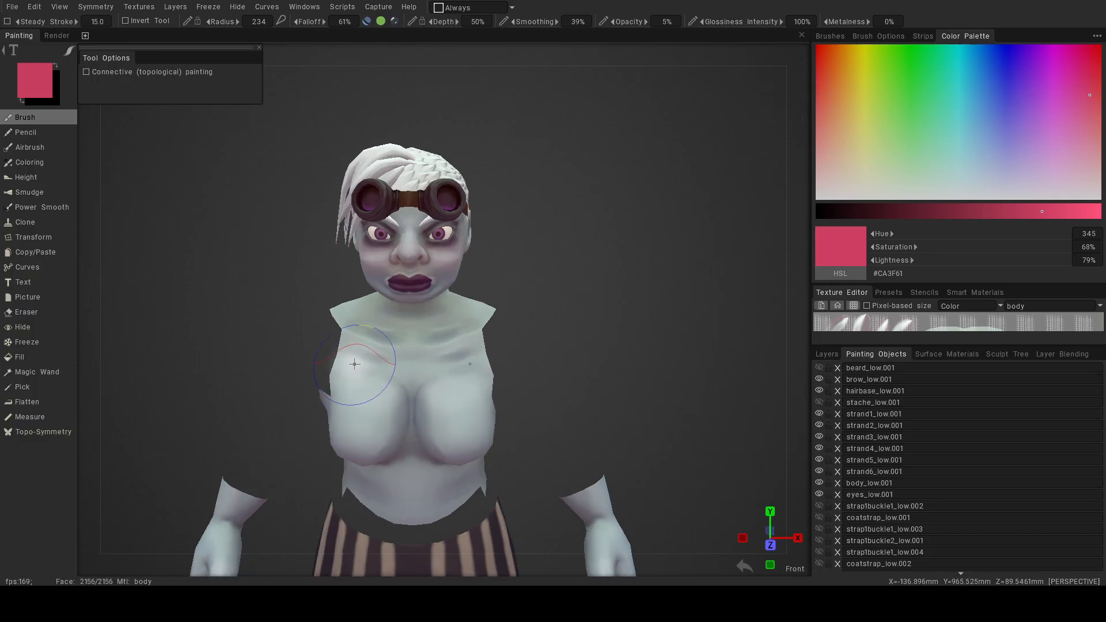
Enlarge the brush radius to about 385 and paint a faint red tint over the torso.
{"action": "right_click_drag", "start_coordinate": [375, 373], "coordinate": [405, 373]}
{"action": "mouse_move", "coordinate": [375, 373]}
{"action": "left_mouse_down"}
{"action": "mouse_move", "coordinate": [363, 369]}
{"action": "mouse_move", "coordinate": [410, 393]}
{"action": "mouse_move", "coordinate": [413, 453]}
{"action": "mouse_move", "coordinate": [482, 457]}
{"action": "mouse_move", "coordinate": [439, 459]}
{"action": "mouse_move", "coordinate": [438, 359]}
{"action": "left_mouse_up"}
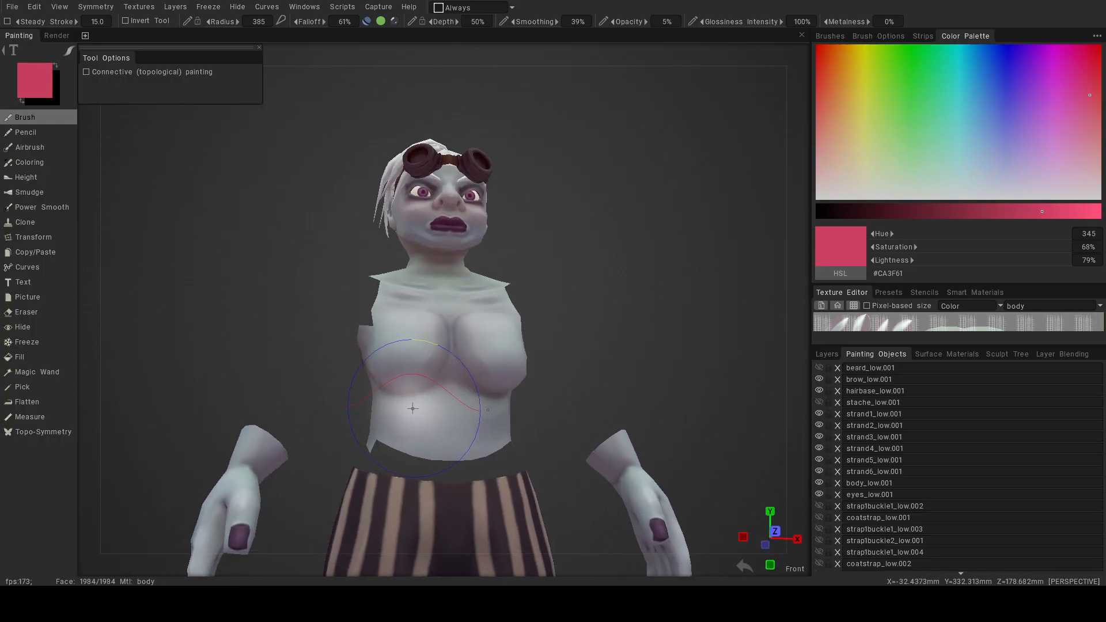
{"action": "mouse_move", "coordinate": [409, 418]}
{"action": "left_mouse_down", "text": "alt"}
{"action": "mouse_move", "coordinate": [438, 452]}
{"action": "mouse_move", "coordinate": [607, 479]}
{"action": "mouse_move", "coordinate": [545, 425]}
{"action": "mouse_move", "coordinate": [551, 338]}
{"action": "mouse_move", "coordinate": [416, 344]}
{"action": "mouse_move", "coordinate": [543, 328]}
{"action": "mouse_move", "coordinate": [319, 289]}
{"action": "mouse_move", "coordinate": [379, 344]}
{"action": "mouse_move", "coordinate": [528, 346]}
{"action": "mouse_move", "coordinate": [510, 393]}
{"action": "mouse_move", "coordinate": [801, 389]}
{"action": "mouse_move", "coordinate": [622, 394]}
{"action": "mouse_move", "coordinate": [521, 383]}
{"action": "left_mouse_up", "text": "alt"}
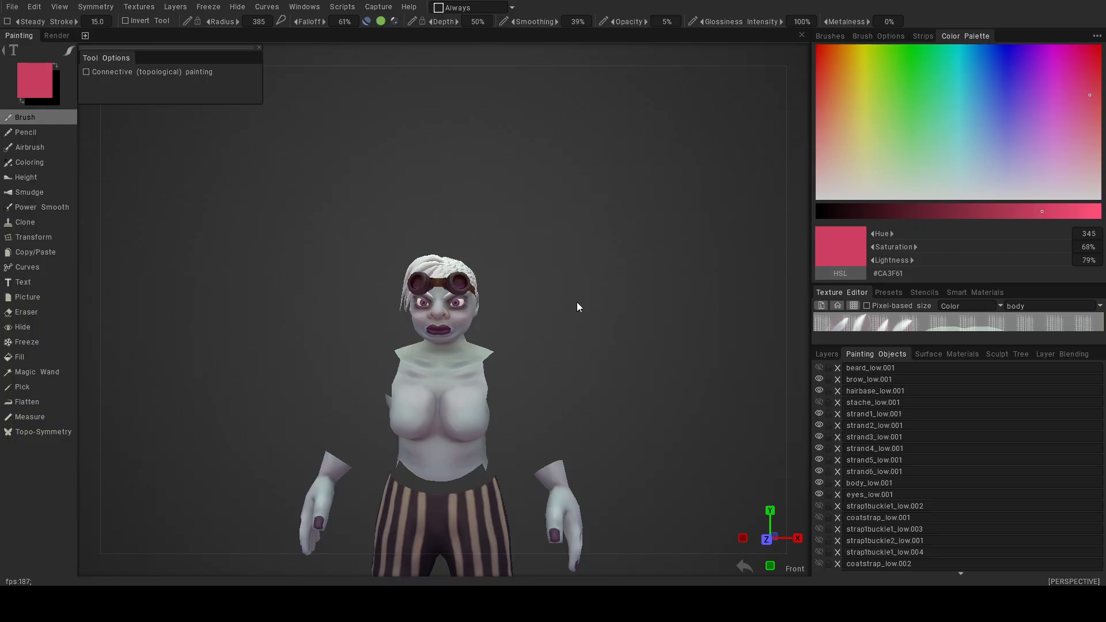
{"action": "mouse_move", "coordinate": [522, 410]}
{"action": "left_mouse_down", "text": "alt"}
{"action": "mouse_move", "coordinate": [606, 419]}
{"action": "mouse_move", "coordinate": [528, 431]}
{"action": "mouse_move", "coordinate": [541, 408]}
{"action": "mouse_move", "coordinate": [462, 386]}
{"action": "mouse_move", "coordinate": [454, 368]}
{"action": "mouse_move", "coordinate": [381, 372]}
{"action": "left_mouse_up", "text": "alt"}
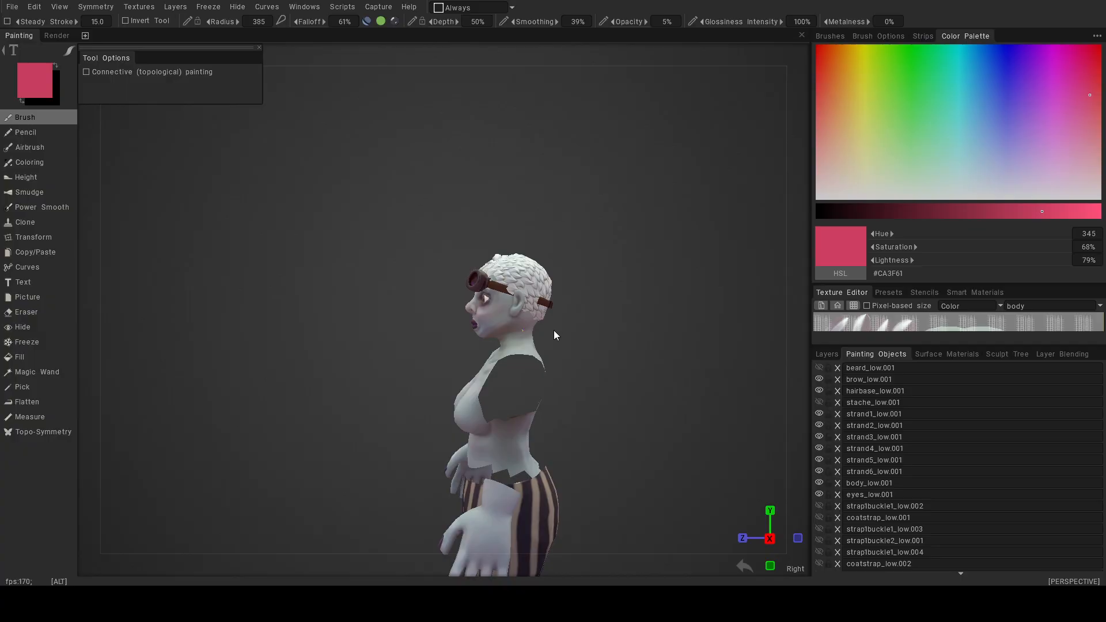
Reduce the brush radius to about 49, tint the ear red and check the result on the whole body.
{"action": "mouse_move", "coordinate": [542, 333]}
{"action": "left_mouse_down", "text": "alt"}
{"action": "mouse_move", "coordinate": [621, 338]}
{"action": "mouse_move", "coordinate": [537, 337]}
{"action": "left_mouse_up", "text": "alt"}
{"action": "middle_click_drag", "start_coordinate": [524, 345], "coordinate": [465, 346], "text": "alt"}
{"action": "right_click_drag", "start_coordinate": [465, 347], "coordinate": [587, 373], "text": "alt"}
{"action": "right_click_drag", "start_coordinate": [477, 402], "coordinate": [404, 402]}
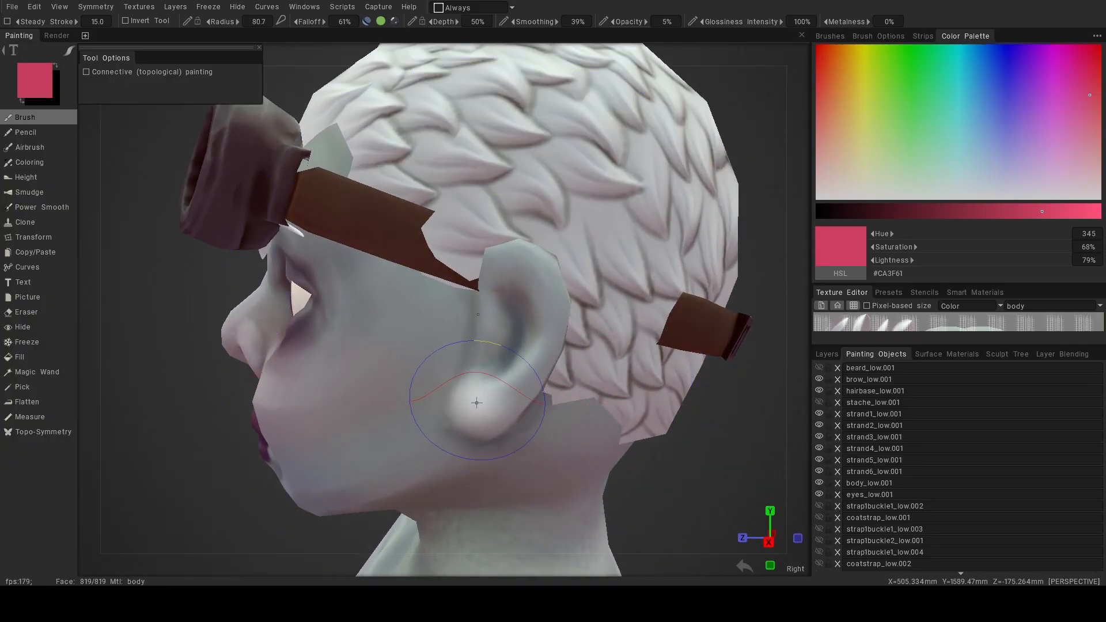
{"action": "left_click_drag", "start_coordinate": [515, 343], "coordinate": [555, 347], "text": "alt"}
{"action": "left_click_drag", "start_coordinate": [517, 276], "coordinate": [540, 297]}
{"action": "left_click_drag", "start_coordinate": [531, 246], "coordinate": [549, 294]}
{"action": "left_click_drag", "start_coordinate": [561, 389], "coordinate": [544, 359], "text": "alt"}
{"action": "left_click_drag", "start_coordinate": [572, 425], "coordinate": [638, 409], "text": "alt"}
{"action": "right_click_drag", "start_coordinate": [613, 421], "coordinate": [497, 416], "text": "alt"}
{"action": "left_click_drag", "start_coordinate": [497, 416], "coordinate": [554, 420], "text": "alt"}
{"action": "right_click_drag", "start_coordinate": [468, 392], "coordinate": [579, 387], "text": "alt"}
{"action": "mouse_move", "coordinate": [517, 396]}
{"action": "left_mouse_down", "text": "alt"}
{"action": "mouse_move", "coordinate": [482, 392]}
{"action": "mouse_move", "coordinate": [527, 402]}
{"action": "mouse_move", "coordinate": [478, 397]}
{"action": "mouse_move", "coordinate": [503, 400]}
{"action": "left_mouse_up", "text": "alt"}
{"action": "mouse_move", "coordinate": [502, 400]}
{"action": "right_mouse_down", "text": "alt"}
{"action": "mouse_move", "coordinate": [569, 401]}
{"action": "mouse_move", "coordinate": [406, 323]}
{"action": "right_mouse_up", "text": "alt"}
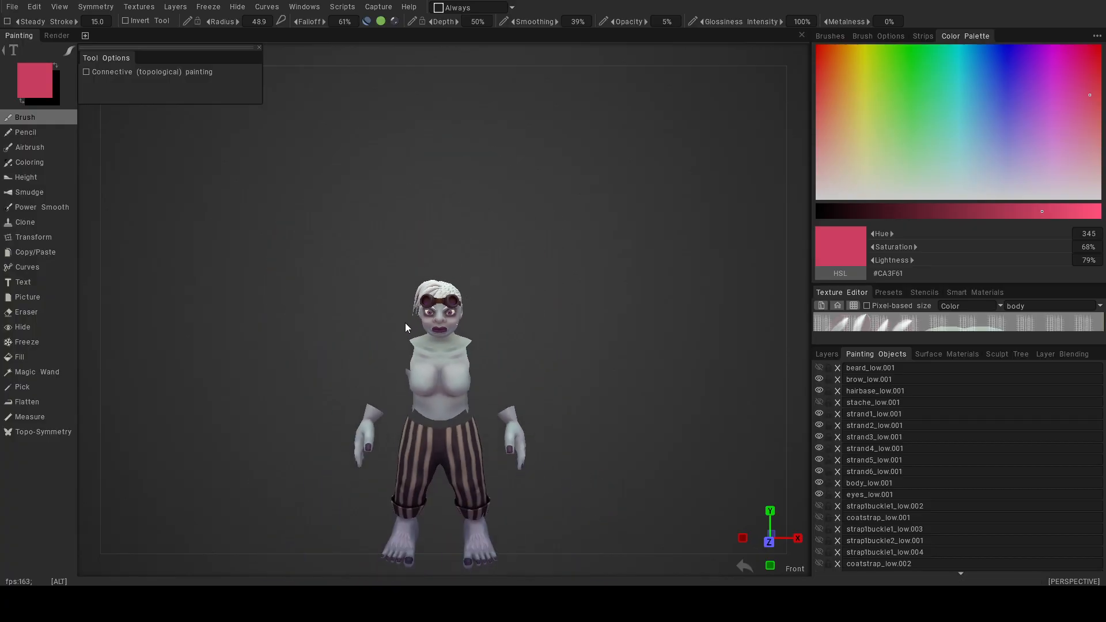
Show the corset and coat objects again and save the project.
{"action": "scroll", "coordinate": [836, 522], "scroll_direction": "down", "scroll_amount": 5}
{"action": "left_click", "coordinate": [820, 511]}
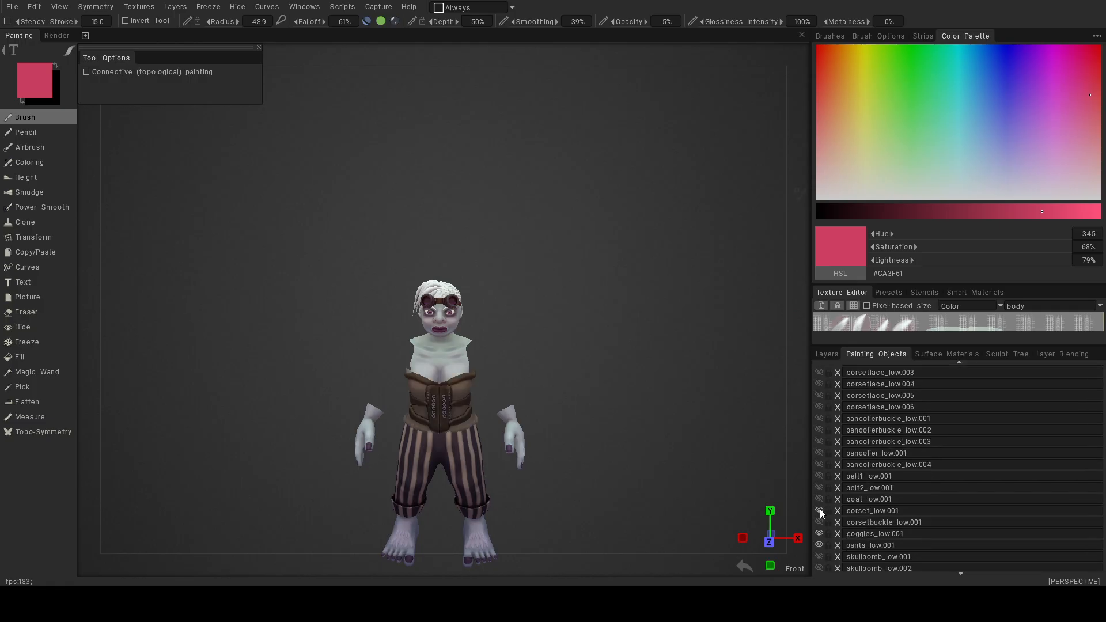
{"action": "left_click", "coordinate": [819, 499]}
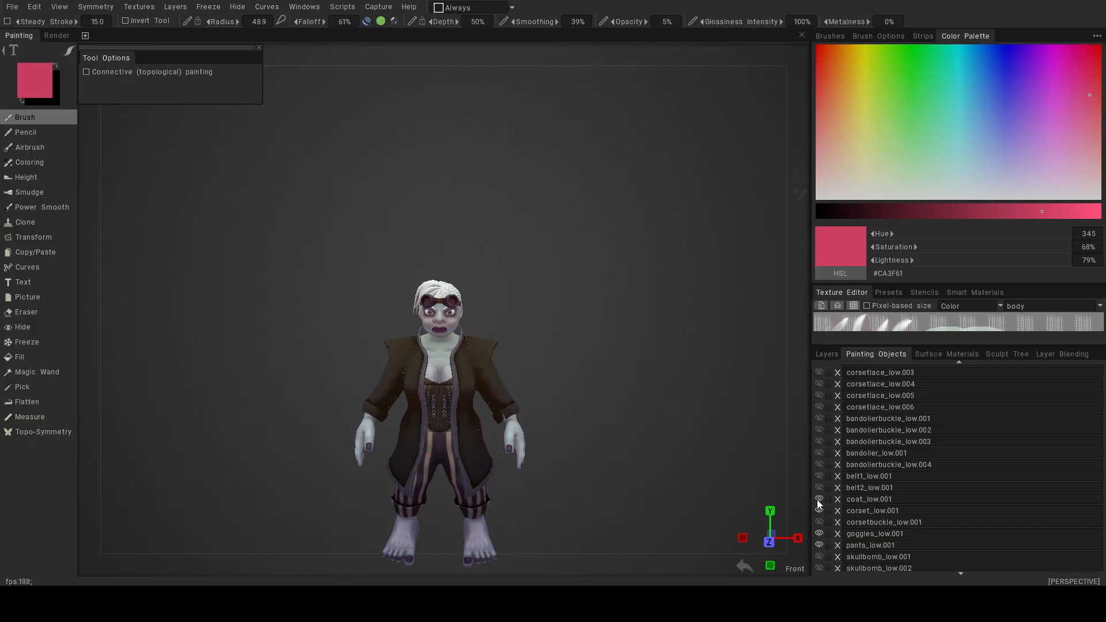
{"action": "right_click_drag", "start_coordinate": [625, 413], "coordinate": [617, 385], "text": "alt"}
{"action": "left_click_drag", "start_coordinate": [618, 385], "coordinate": [614, 410], "text": "alt"}
{"action": "right_click_drag", "start_coordinate": [501, 369], "coordinate": [627, 391], "text": "alt"}
{"action": "left_click_drag", "start_coordinate": [627, 390], "coordinate": [606, 372], "text": "alt"}
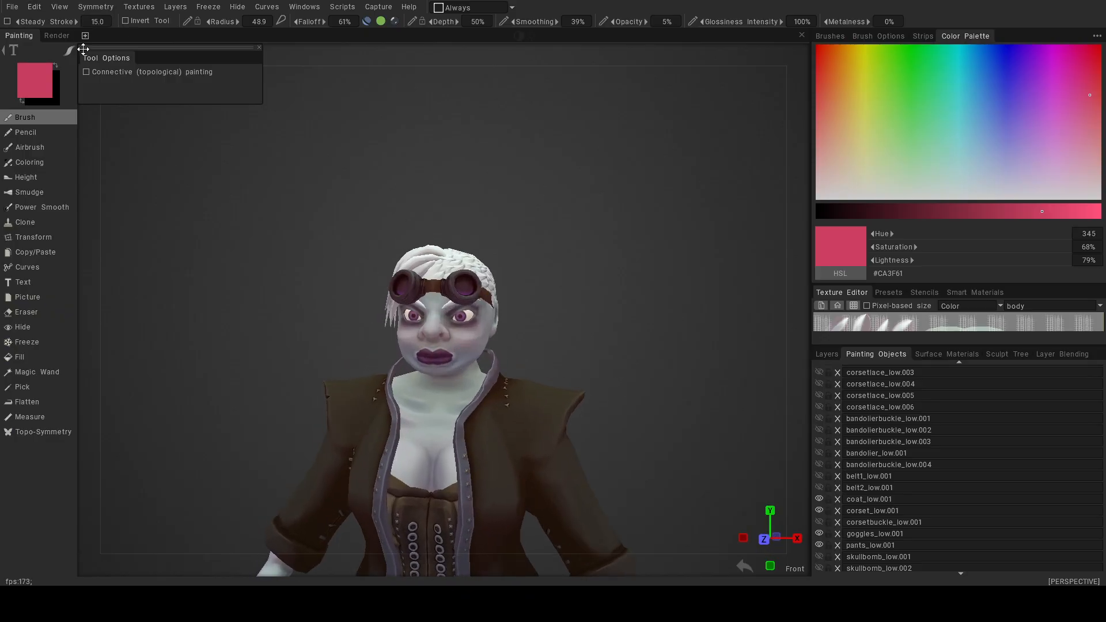
{"action": "left_click", "coordinate": [11, 7]}
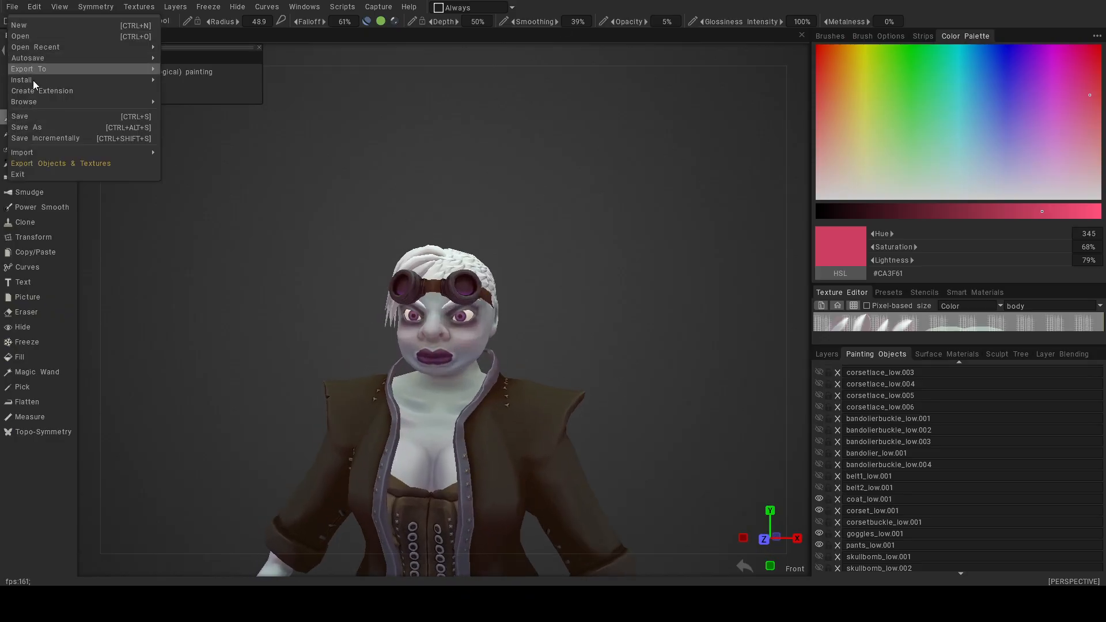
{"action": "left_click", "coordinate": [21, 115]}
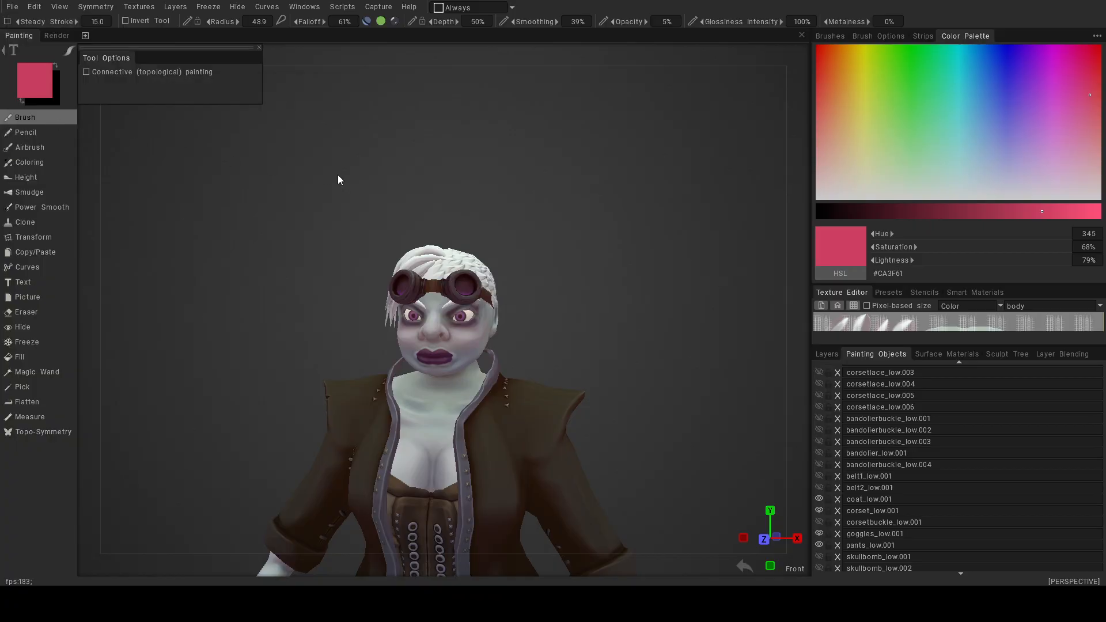
On the body_BaseColor1001.png layer, use Power Smooth to blend the paint between the nostril and the cheek.
{"action": "left_click", "coordinate": [824, 353]}
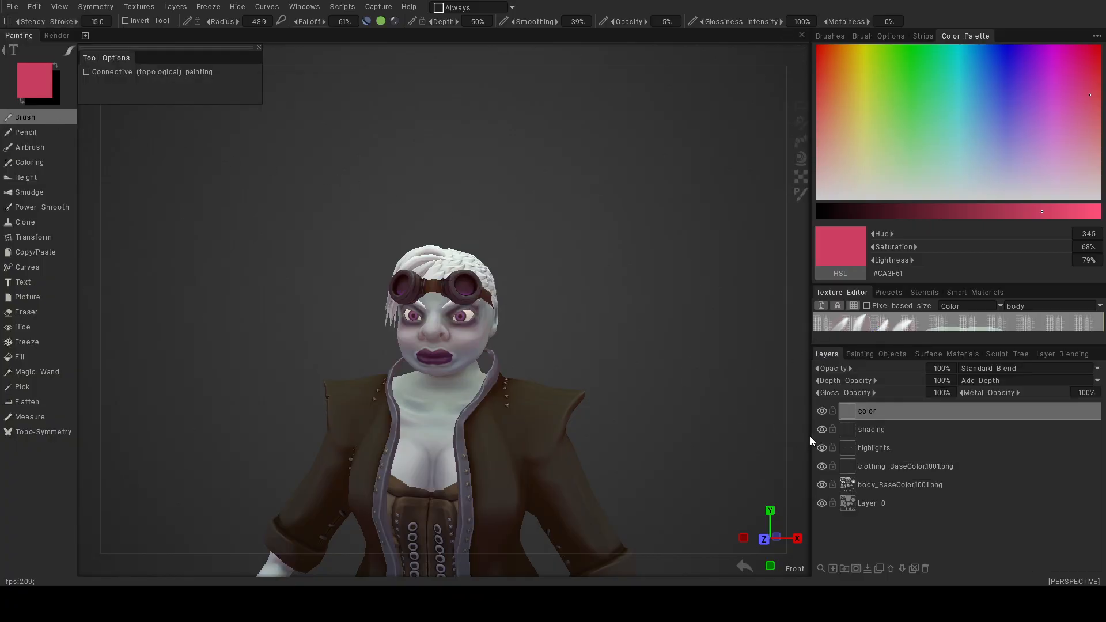
{"action": "left_click", "coordinate": [882, 488]}
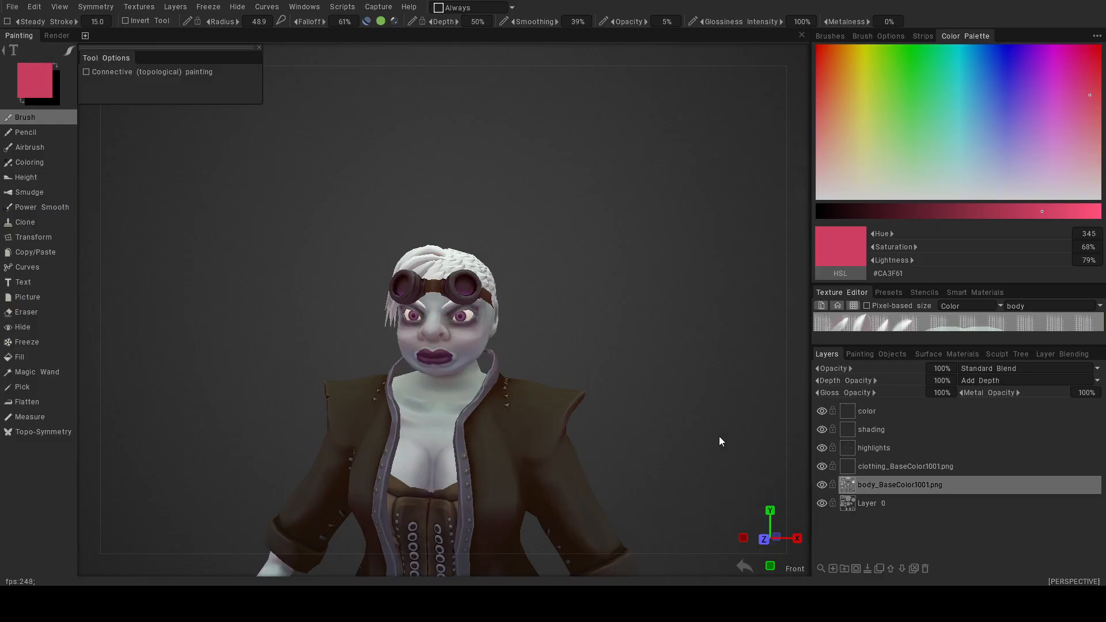
{"action": "scroll", "coordinate": [410, 348], "scroll_direction": "up", "scroll_amount": 5}
{"action": "left_click", "coordinate": [35, 207]}
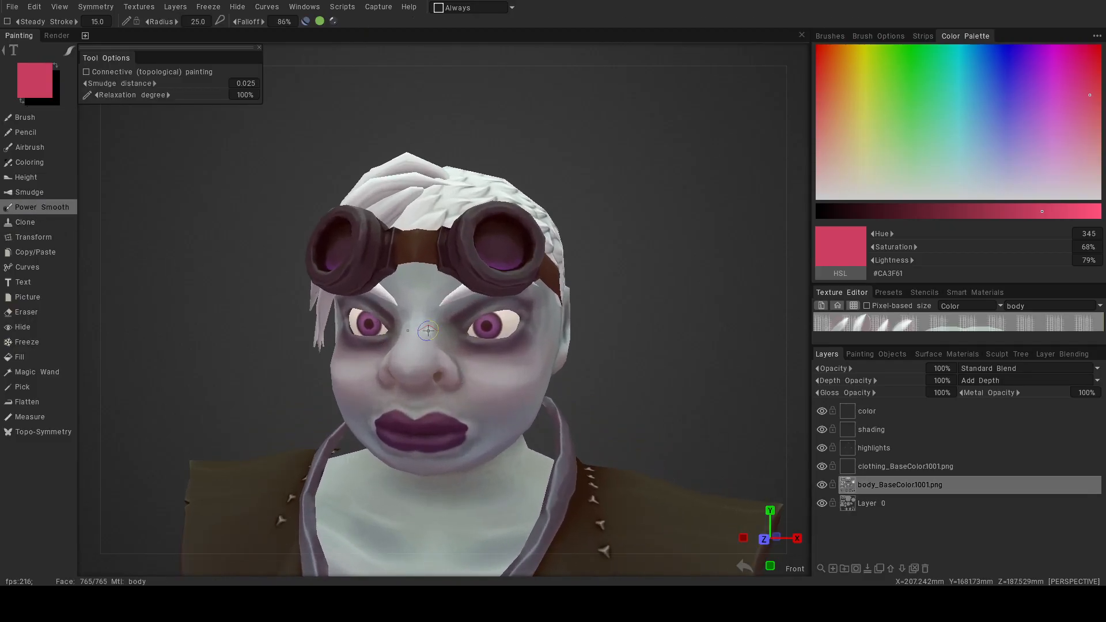
{"action": "scroll", "coordinate": [496, 344], "scroll_direction": "up", "scroll_amount": 8}
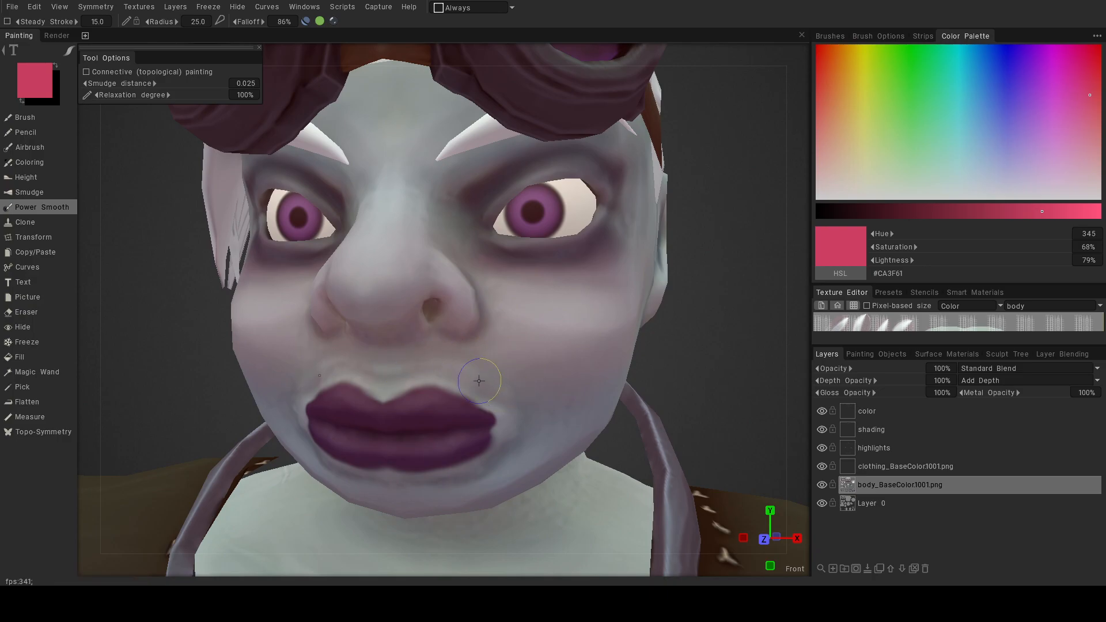
{"action": "left_click_drag", "start_coordinate": [407, 348], "coordinate": [428, 332], "text": "alt"}
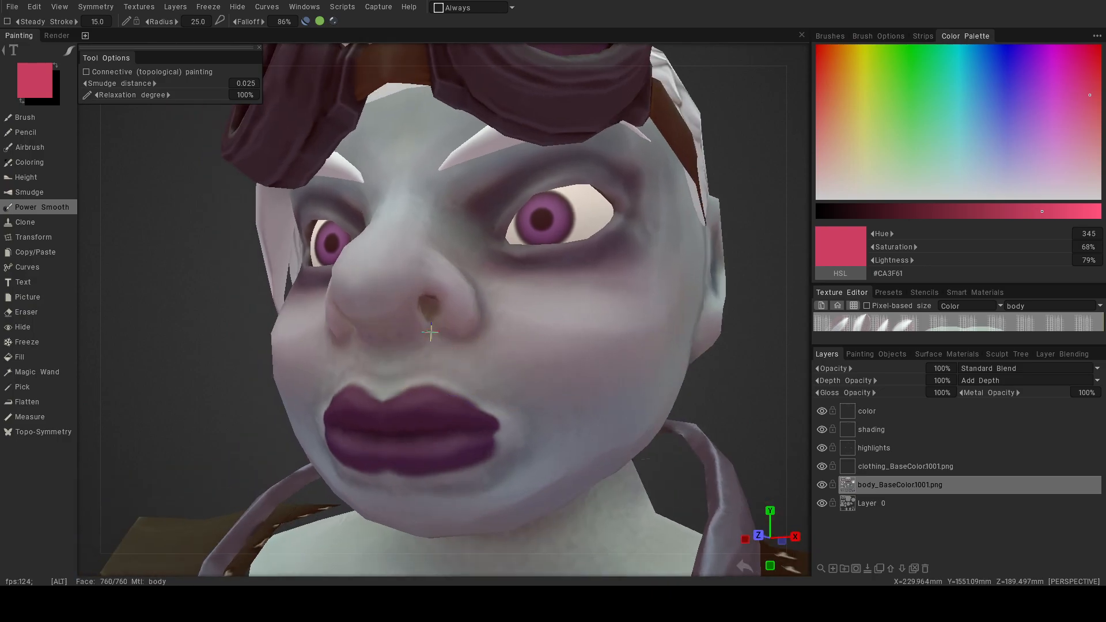
{"action": "right_click_drag", "start_coordinate": [429, 333], "coordinate": [461, 351], "text": "alt"}
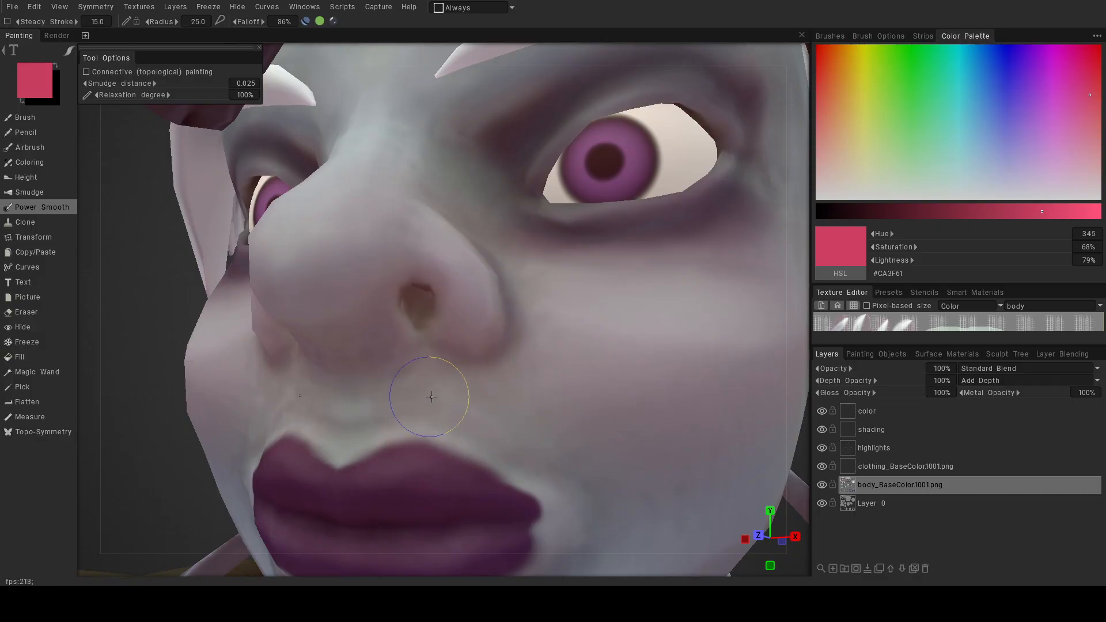
{"action": "mouse_move", "coordinate": [546, 451]}
{"action": "left_mouse_down", "text": "alt"}
{"action": "mouse_move", "coordinate": [517, 417]}
{"action": "mouse_move", "coordinate": [513, 346]}
{"action": "left_mouse_up", "text": "alt"}
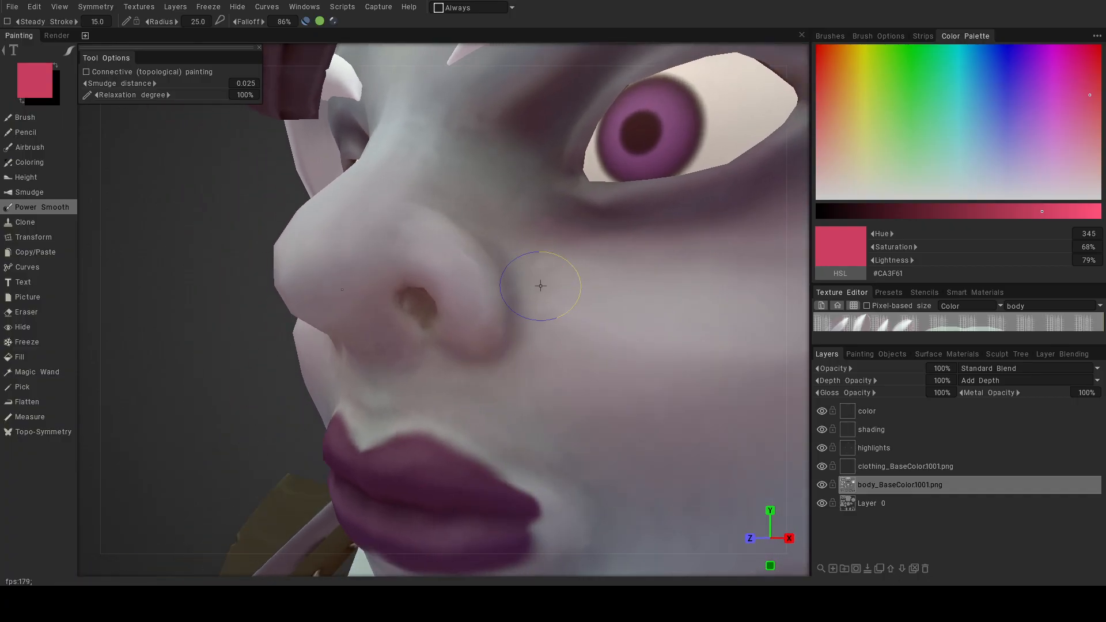
{"action": "left_click_drag", "start_coordinate": [517, 327], "coordinate": [530, 339]}
{"action": "left_click_drag", "start_coordinate": [512, 260], "coordinate": [522, 339]}
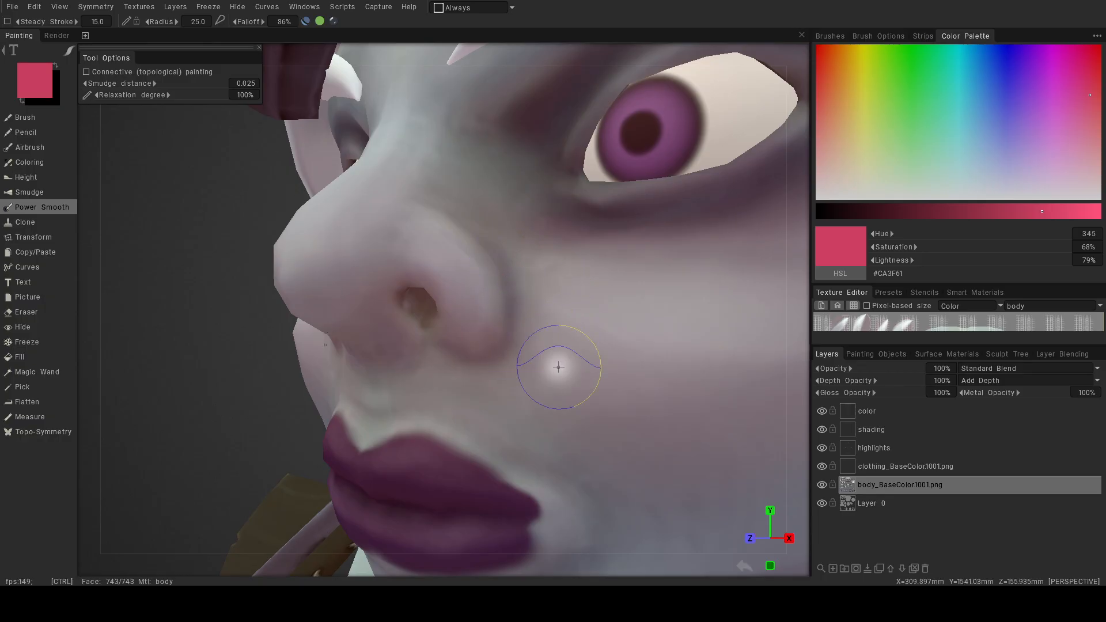
{"action": "left_click_drag", "start_coordinate": [576, 378], "coordinate": [492, 402], "text": "alt"}
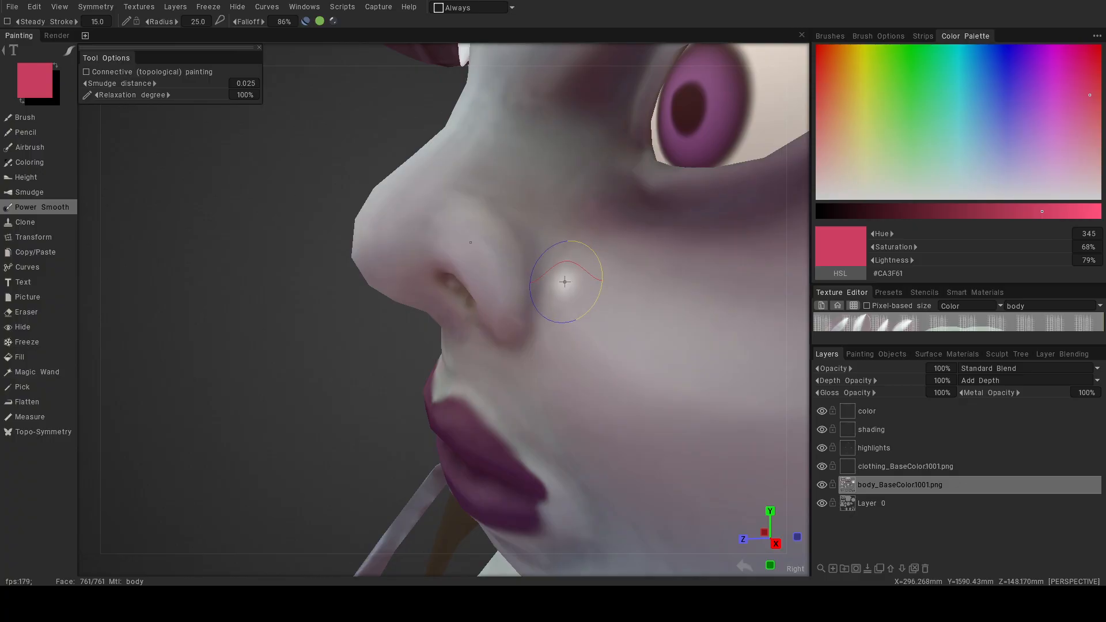
Set Power Smooth to radius 59.9, smudge distance 0.053 and relaxation degree 65%.
{"action": "left_click_drag", "start_coordinate": [558, 346], "coordinate": [647, 369], "text": "alt"}
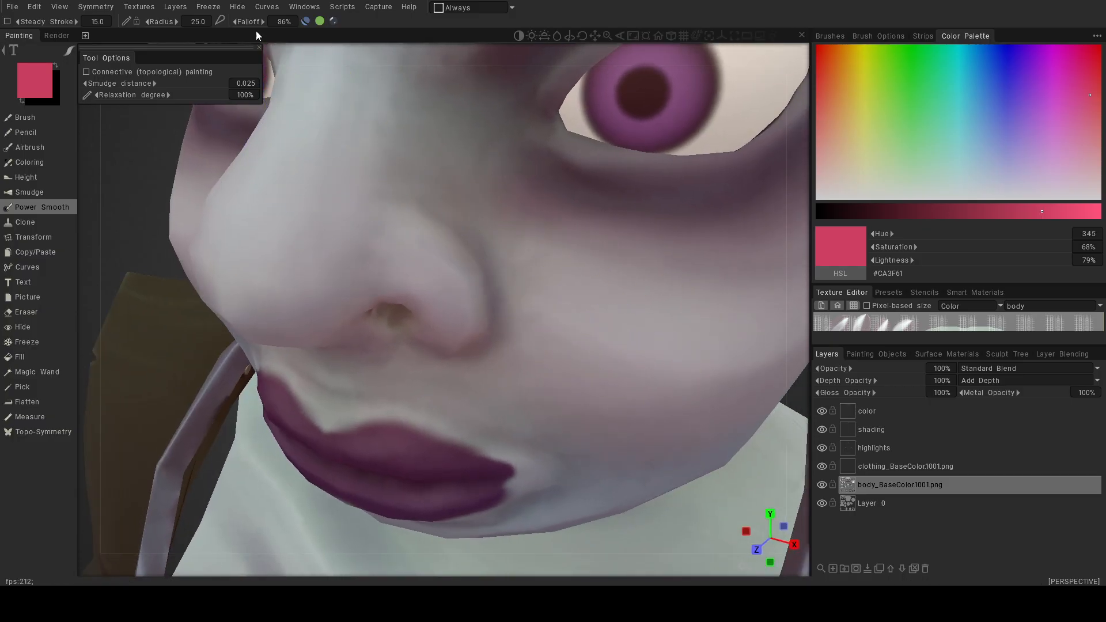
{"action": "right_click_drag", "start_coordinate": [576, 331], "coordinate": [567, 329]}
{"action": "left_click_drag", "start_coordinate": [567, 329], "coordinate": [514, 296], "text": "alt"}
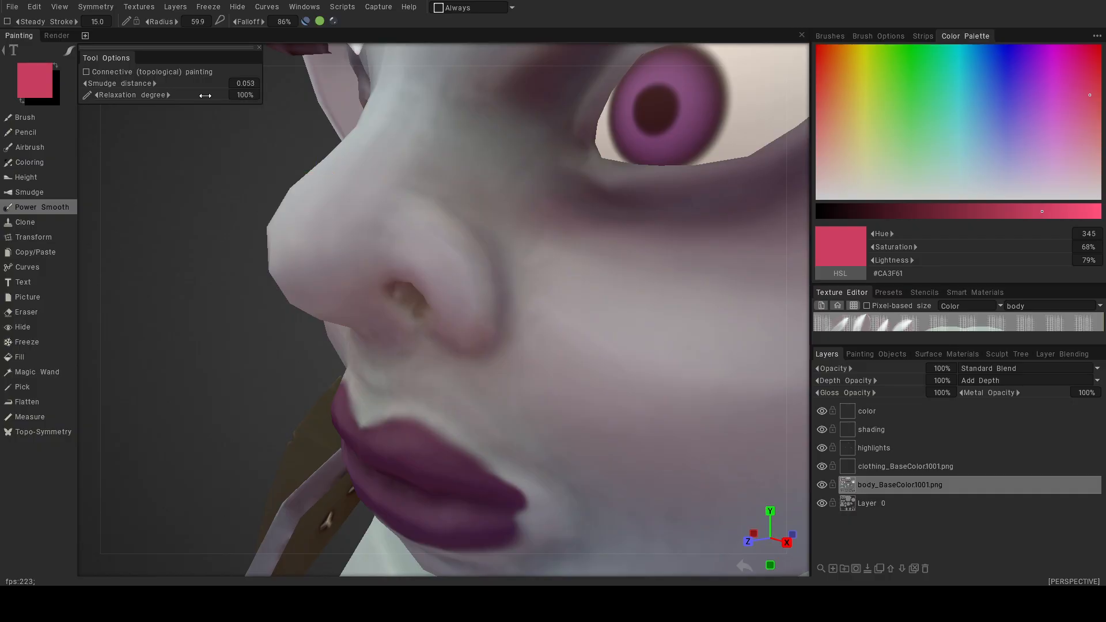
{"action": "left_click_drag", "start_coordinate": [183, 98], "coordinate": [169, 98]}
{"action": "left_click_drag", "start_coordinate": [564, 374], "coordinate": [564, 420], "text": "alt"}
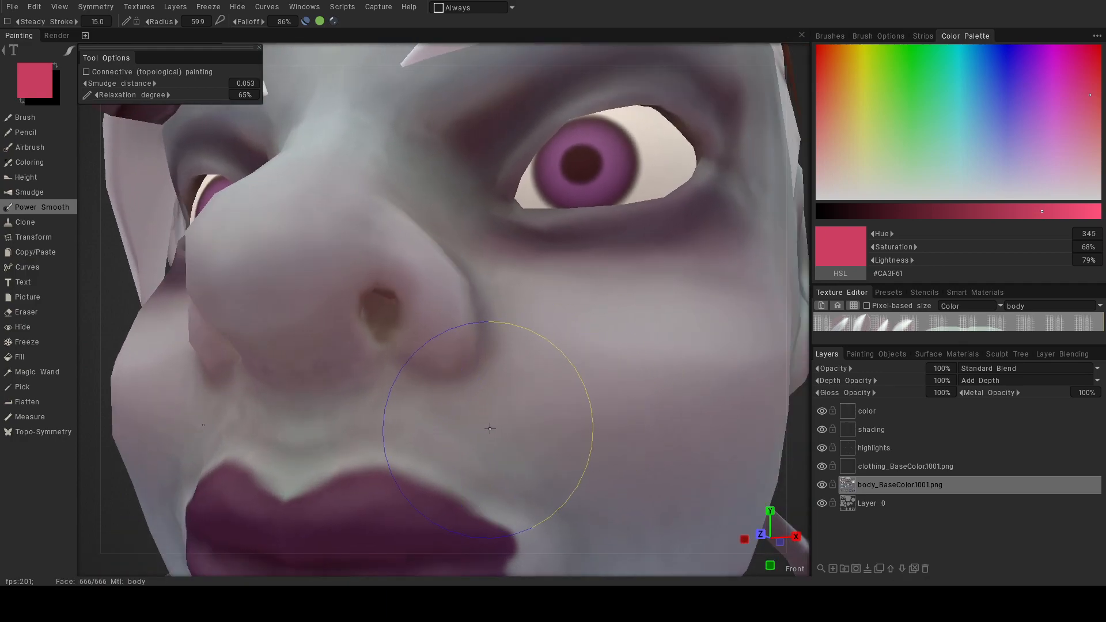
Reduce the Power Smooth radius to 41.2 and smooth the skin around the nose, undoing the strokes that are not wanted.
{"action": "left_click_drag", "start_coordinate": [380, 426], "coordinate": [318, 435]}
{"action": "key", "text": "ctrl+z"}
{"action": "key", "text": "bracketleft"}
{"action": "key", "text": "bracketleft"}
{"action": "mouse_move", "coordinate": [336, 372]}
{"action": "left_mouse_down"}
{"action": "mouse_move", "coordinate": [325, 355]}
{"action": "mouse_move", "coordinate": [345, 367]}
{"action": "left_mouse_up"}
{"action": "left_click_drag", "start_coordinate": [393, 398], "coordinate": [349, 359]}
{"action": "key", "text": "ctrl+z"}
{"action": "left_click_drag", "start_coordinate": [456, 368], "coordinate": [377, 373], "text": "alt"}
{"action": "mouse_move", "coordinate": [457, 354]}
{"action": "left_mouse_down", "text": "alt"}
{"action": "mouse_move", "coordinate": [482, 345]}
{"action": "mouse_move", "coordinate": [489, 445]}
{"action": "left_mouse_up", "text": "alt"}
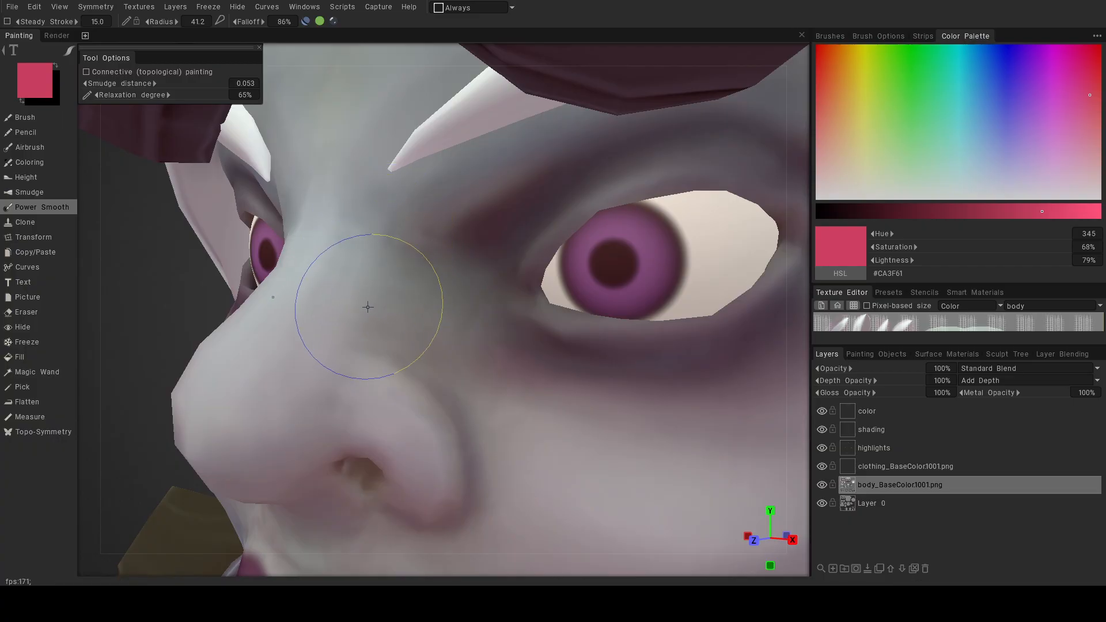
Smooth the paint along the back of the earlobe.
{"action": "mouse_move", "coordinate": [484, 326]}
{"action": "left_mouse_down", "text": "alt"}
{"action": "mouse_move", "coordinate": [413, 310]}
{"action": "mouse_move", "coordinate": [310, 362]}
{"action": "left_mouse_up", "text": "alt"}
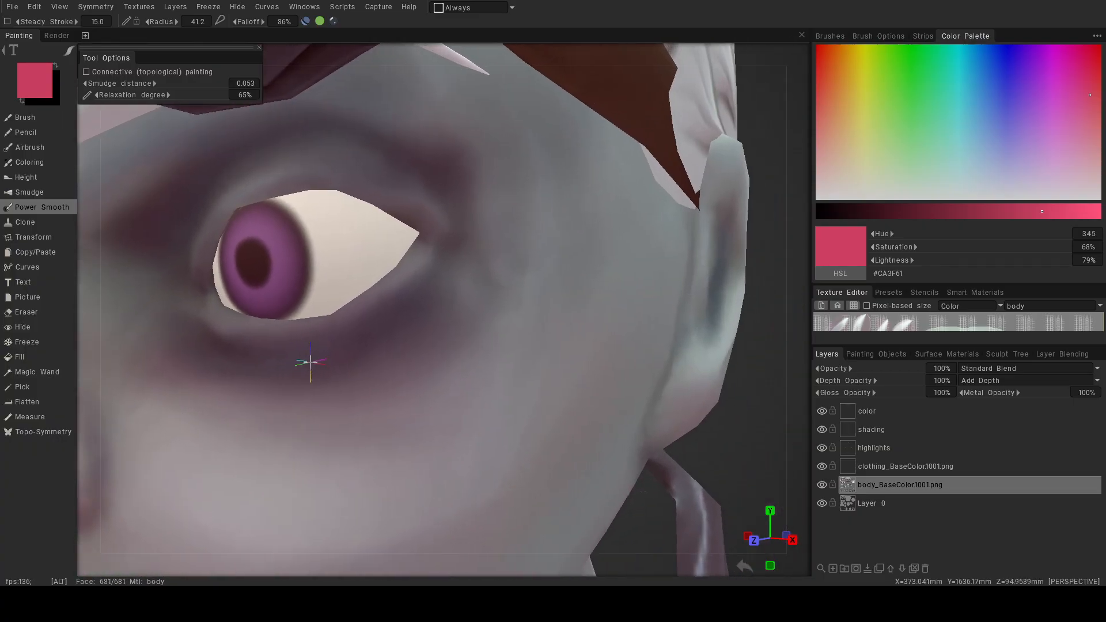
{"action": "mouse_move", "coordinate": [490, 295]}
{"action": "left_mouse_down", "text": "alt"}
{"action": "mouse_move", "coordinate": [434, 289]}
{"action": "mouse_move", "coordinate": [428, 309]}
{"action": "left_mouse_up", "text": "alt"}
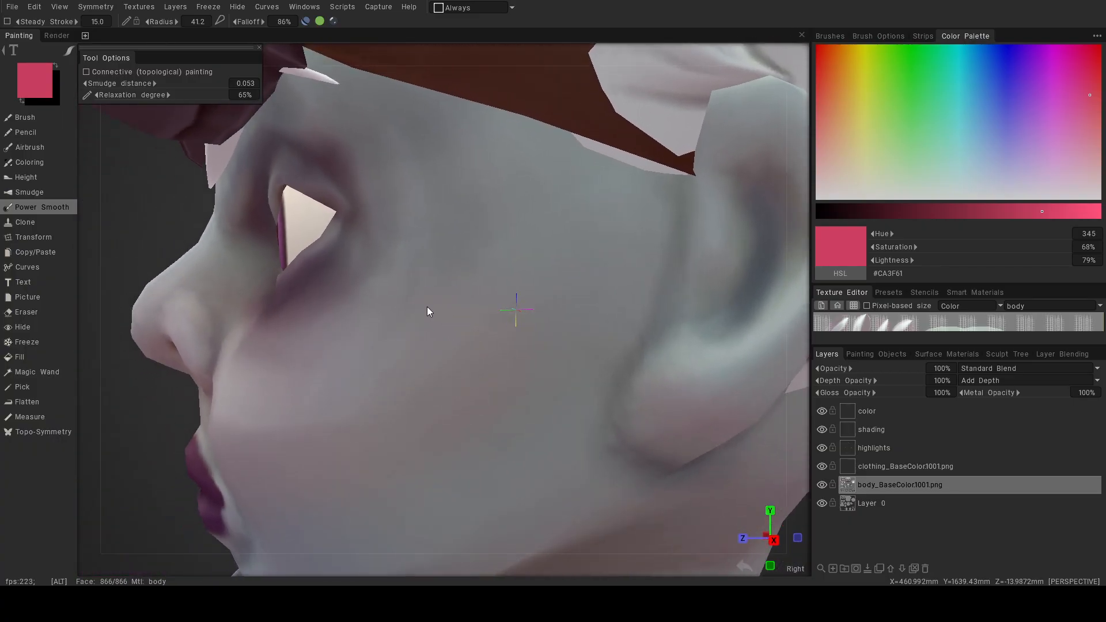
{"action": "left_click_drag", "start_coordinate": [610, 436], "coordinate": [531, 390], "text": "alt"}
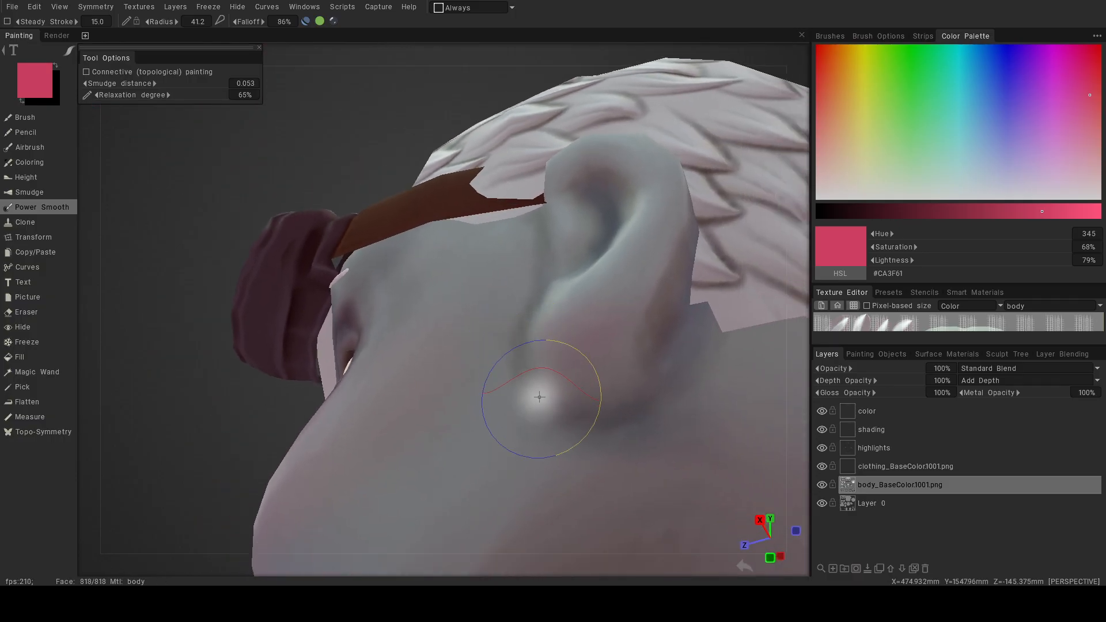
{"action": "left_click_drag", "start_coordinate": [659, 330], "coordinate": [657, 361]}
Enlarge the Power Smooth radius to 301 for blending the neck shading under the chin.
{"action": "middle_click_drag", "start_coordinate": [669, 418], "coordinate": [570, 110], "text": "alt"}
{"action": "right_click_drag", "start_coordinate": [553, 237], "coordinate": [522, 239]}
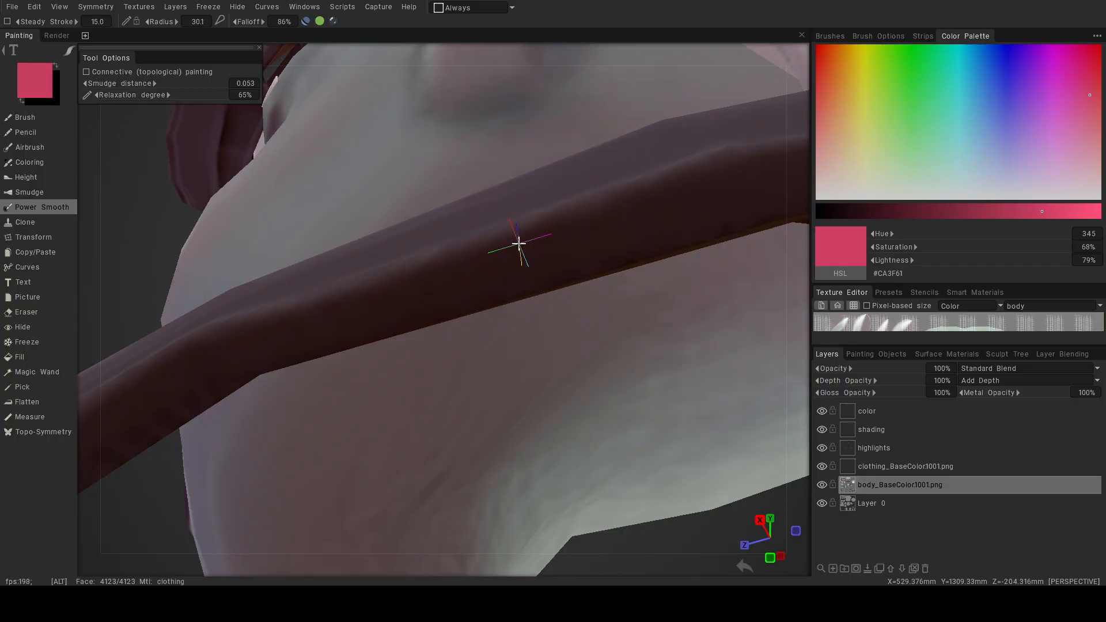
{"action": "left_click_drag", "start_coordinate": [519, 242], "coordinate": [632, 338], "text": "alt"}
{"action": "mouse_move", "coordinate": [494, 253]}
{"action": "right_mouse_down", "text": "alt"}
{"action": "mouse_move", "coordinate": [542, 288]}
{"action": "mouse_move", "coordinate": [371, 227]}
{"action": "right_mouse_up", "text": "alt"}
{"action": "middle_click_drag", "start_coordinate": [371, 227], "coordinate": [506, 297], "text": "alt"}
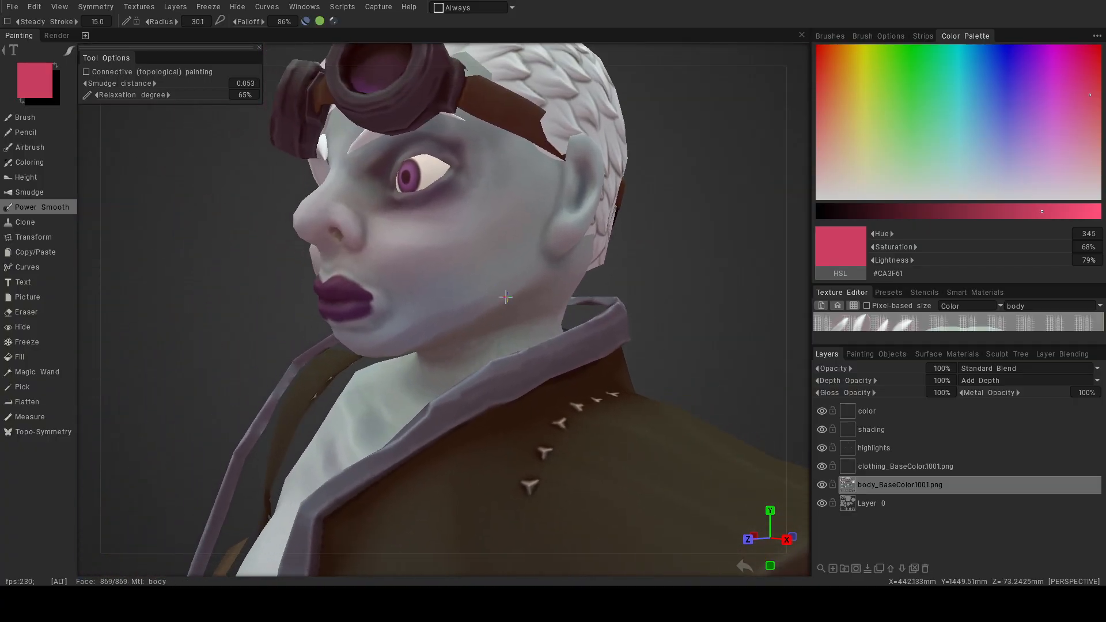
{"action": "left_click_drag", "start_coordinate": [506, 296], "coordinate": [552, 282], "text": "alt"}
{"action": "middle_click_drag", "start_coordinate": [461, 351], "coordinate": [527, 273], "text": "alt"}
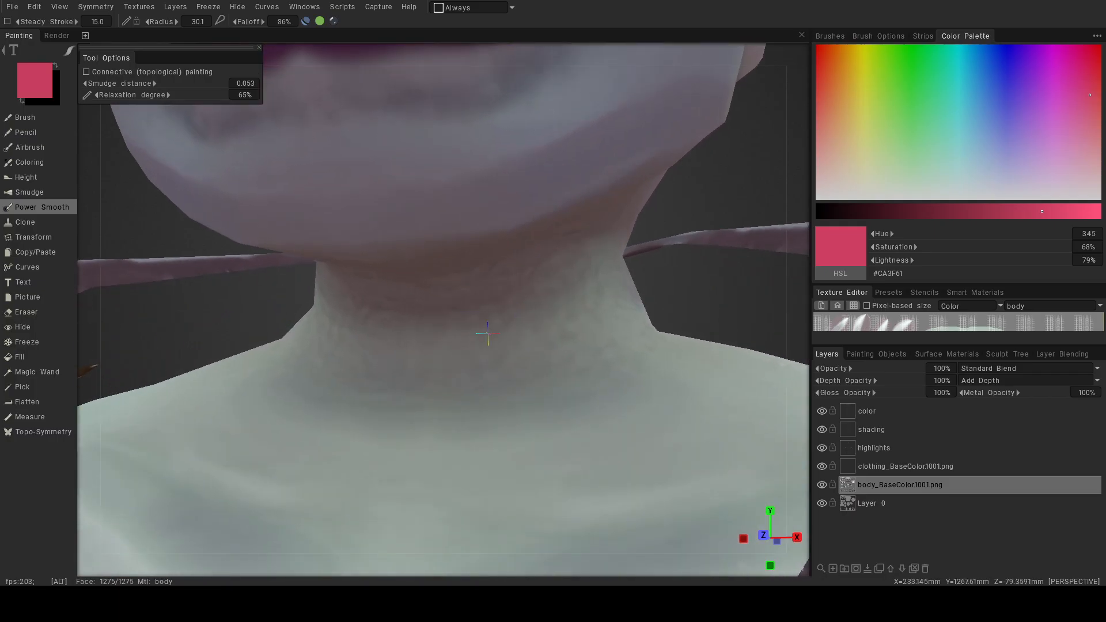
Smooth the skin shading on the front of the neck and under the chin with Power Smooth at radius 72.3.
{"action": "left_click_drag", "start_coordinate": [493, 332], "coordinate": [458, 313], "text": "alt"}
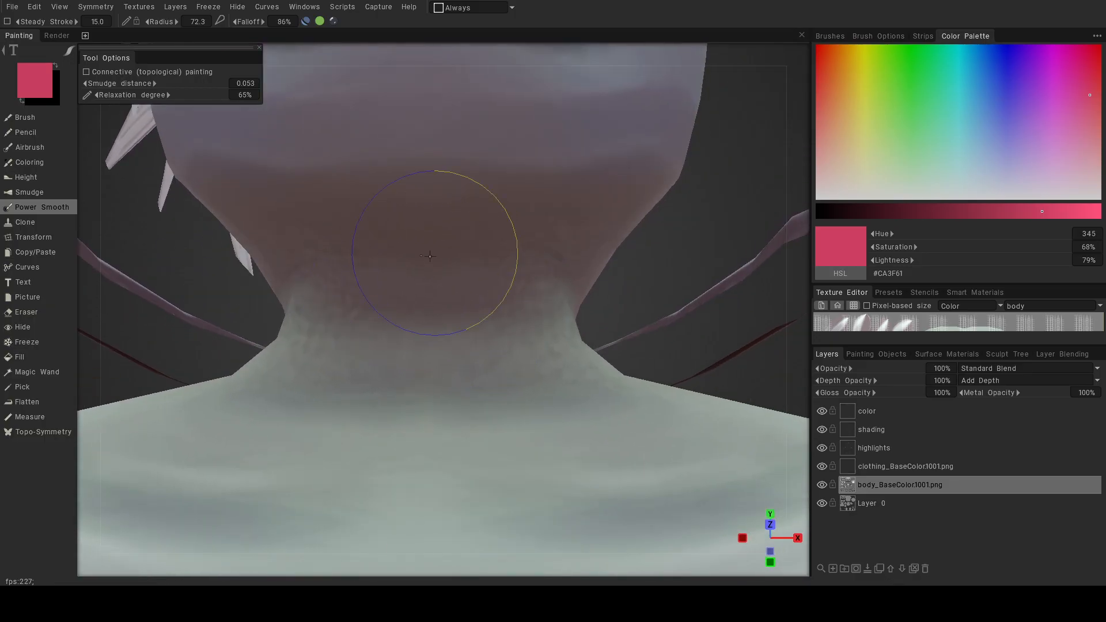
{"action": "mouse_move", "coordinate": [547, 280]}
{"action": "left_mouse_down", "text": "alt"}
{"action": "mouse_move", "coordinate": [486, 326]}
{"action": "mouse_move", "coordinate": [537, 339]}
{"action": "mouse_move", "coordinate": [506, 340]}
{"action": "mouse_move", "coordinate": [538, 370]}
{"action": "mouse_move", "coordinate": [570, 371]}
{"action": "mouse_move", "coordinate": [431, 378]}
{"action": "mouse_move", "coordinate": [511, 405]}
{"action": "mouse_move", "coordinate": [550, 403]}
{"action": "left_mouse_up", "text": "alt"}
{"action": "mouse_move", "coordinate": [602, 358]}
{"action": "left_mouse_down", "text": "alt"}
{"action": "mouse_move", "coordinate": [542, 380]}
{"action": "mouse_move", "coordinate": [449, 382]}
{"action": "left_mouse_up", "text": "alt"}
{"action": "mouse_move", "coordinate": [596, 369]}
{"action": "left_mouse_down", "text": "alt"}
{"action": "mouse_move", "coordinate": [540, 372]}
{"action": "mouse_move", "coordinate": [584, 326]}
{"action": "mouse_move", "coordinate": [548, 333]}
{"action": "left_mouse_up", "text": "alt"}
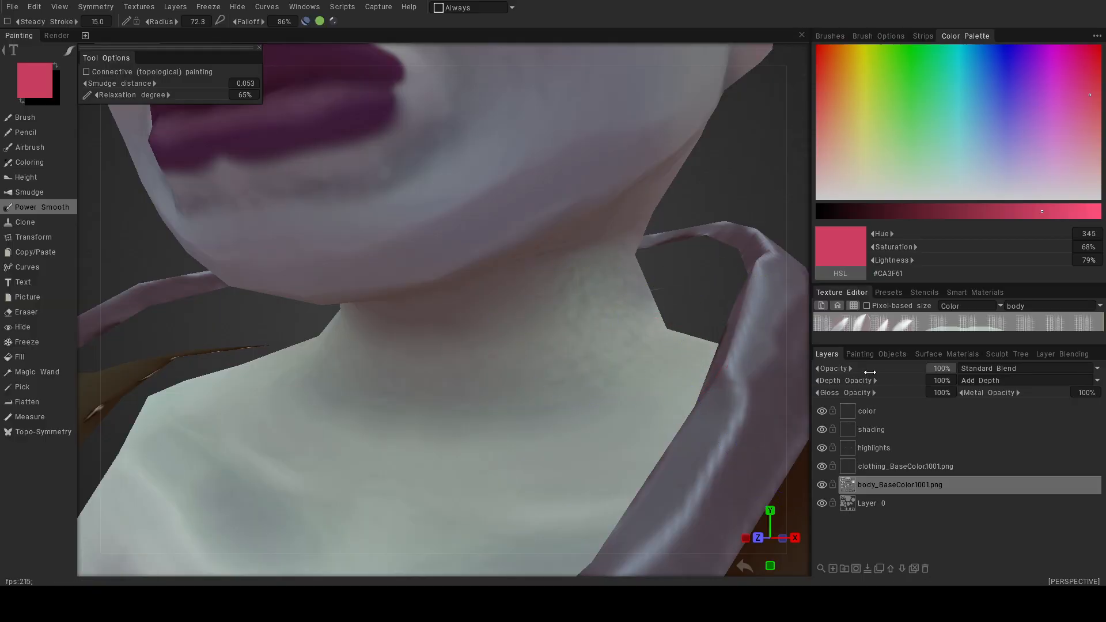
Hide the coat_low.001 object to expose the neck and shoulders, and return to the layer list.
{"action": "left_click", "coordinate": [860, 355]}
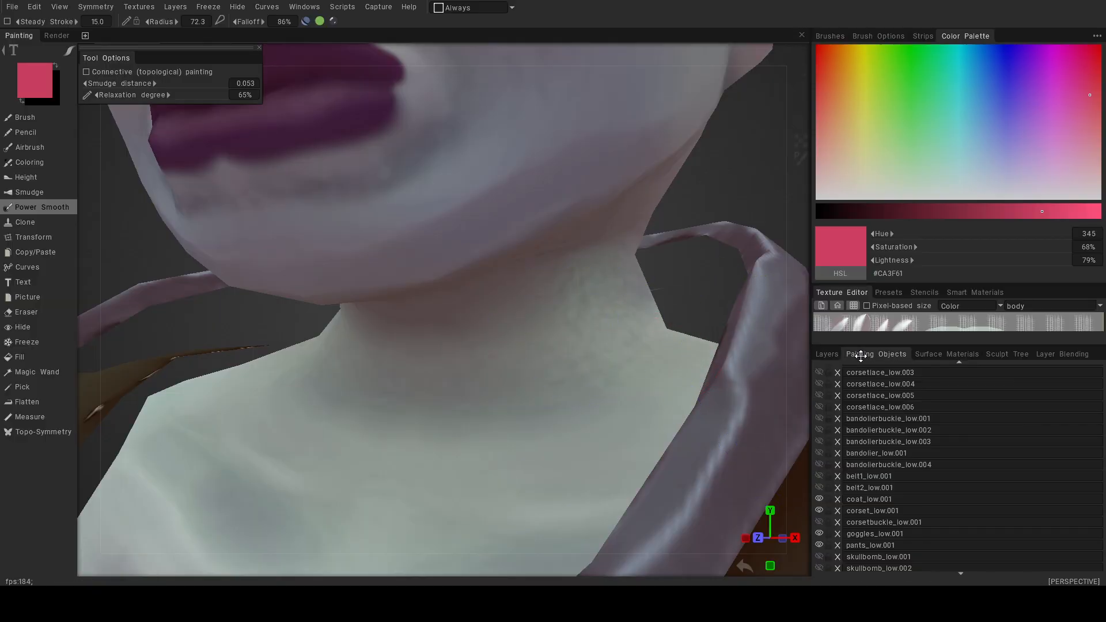
{"action": "left_click", "coordinate": [819, 499]}
{"action": "left_click_drag", "start_coordinate": [692, 416], "coordinate": [582, 377], "text": "alt"}
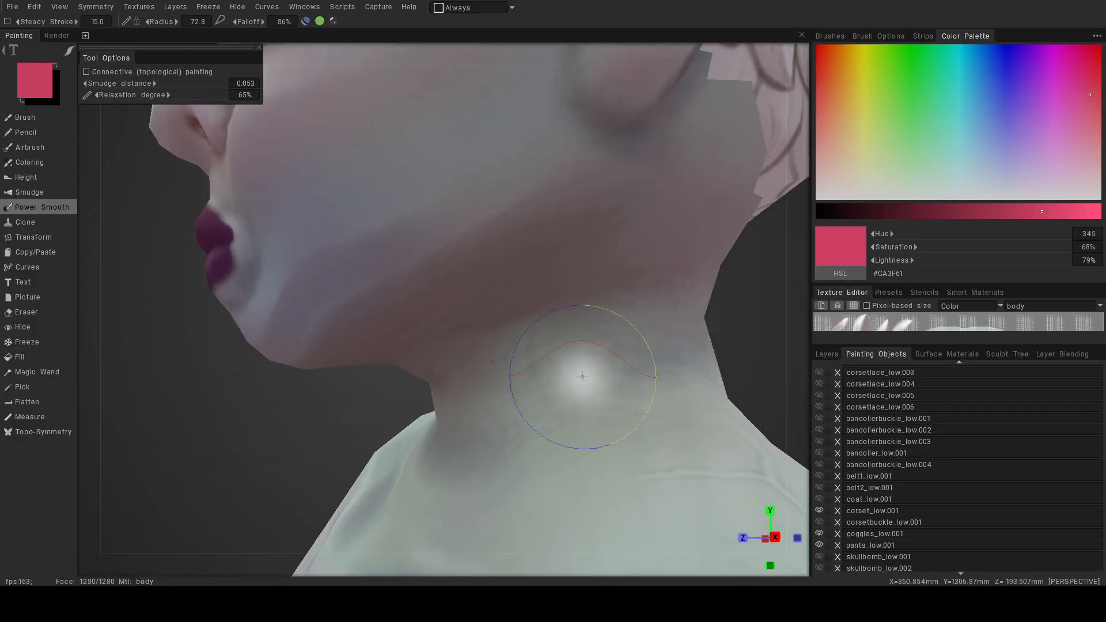
{"action": "left_click", "coordinate": [828, 354]}
Smooth the color transitions on the nape and the side of the neck below the ear.
{"action": "mouse_move", "coordinate": [593, 346]}
{"action": "left_mouse_down", "text": "alt"}
{"action": "mouse_move", "coordinate": [673, 299]}
{"action": "mouse_move", "coordinate": [648, 317]}
{"action": "mouse_move", "coordinate": [617, 266]}
{"action": "left_mouse_up", "text": "alt"}
{"action": "mouse_move", "coordinate": [483, 336]}
{"action": "left_mouse_down"}
{"action": "mouse_move", "coordinate": [560, 238]}
{"action": "mouse_move", "coordinate": [569, 262]}
{"action": "mouse_move", "coordinate": [449, 333]}
{"action": "mouse_move", "coordinate": [531, 321]}
{"action": "mouse_move", "coordinate": [507, 298]}
{"action": "mouse_move", "coordinate": [450, 319]}
{"action": "left_mouse_up"}
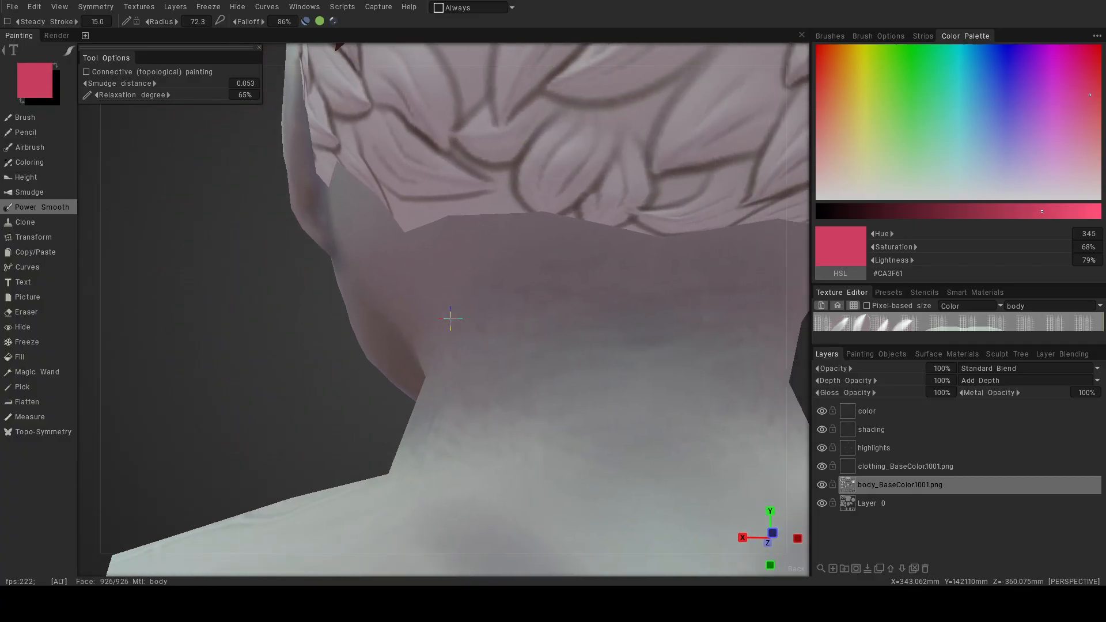
{"action": "mouse_move", "coordinate": [623, 283]}
{"action": "left_mouse_down", "text": "alt"}
{"action": "mouse_move", "coordinate": [489, 290]}
{"action": "mouse_move", "coordinate": [575, 324]}
{"action": "left_mouse_up", "text": "alt"}
{"action": "mouse_move", "coordinate": [571, 348]}
{"action": "left_mouse_down"}
{"action": "mouse_move", "coordinate": [533, 445]}
{"action": "mouse_move", "coordinate": [443, 385]}
{"action": "mouse_move", "coordinate": [477, 366]}
{"action": "mouse_move", "coordinate": [420, 358]}
{"action": "mouse_move", "coordinate": [473, 390]}
{"action": "left_mouse_up"}
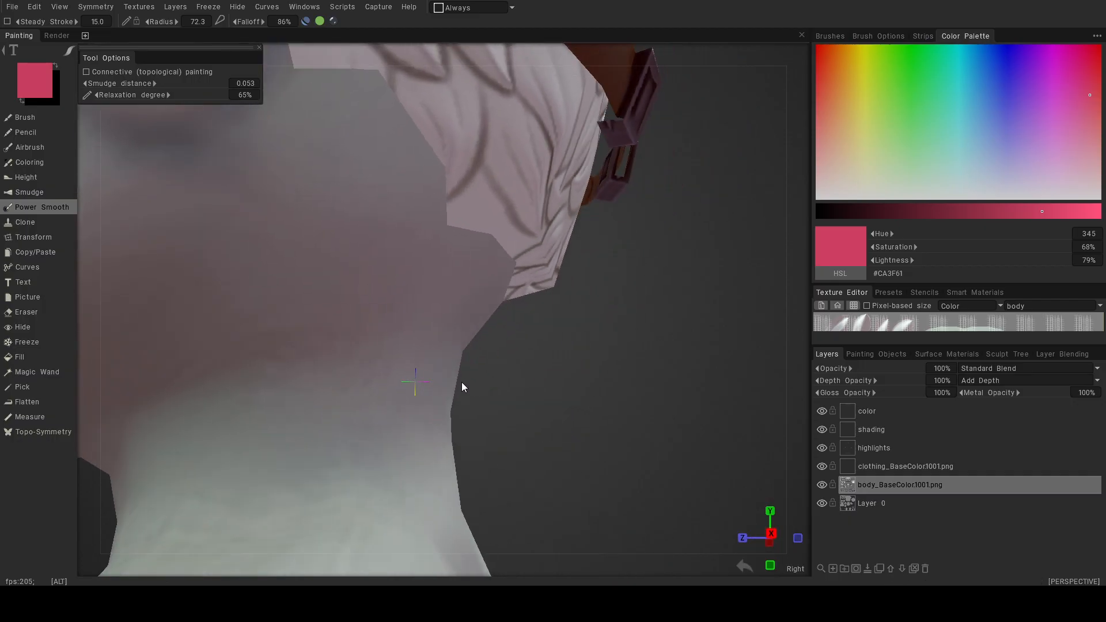
{"action": "middle_click_drag", "start_coordinate": [246, 353], "coordinate": [390, 347], "text": "alt"}
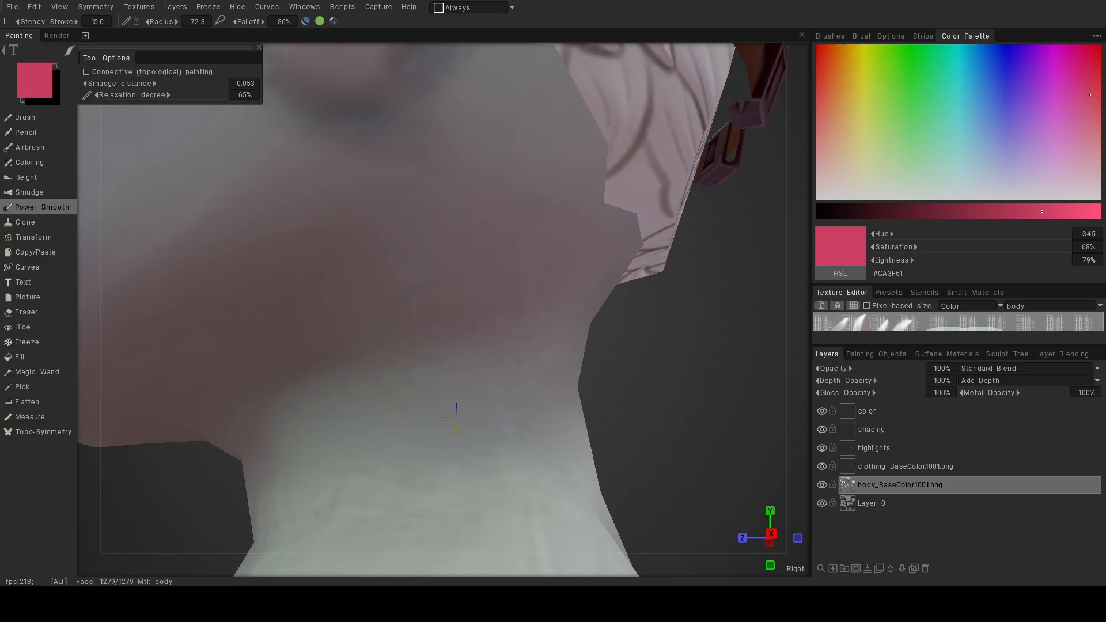
{"action": "left_click_drag", "start_coordinate": [454, 397], "coordinate": [433, 340], "text": "alt"}
{"action": "mouse_move", "coordinate": [321, 353]}
{"action": "left_mouse_down", "text": "alt"}
{"action": "mouse_move", "coordinate": [533, 285]}
{"action": "mouse_move", "coordinate": [538, 301]}
{"action": "mouse_move", "coordinate": [484, 387]}
{"action": "mouse_move", "coordinate": [503, 383]}
{"action": "mouse_move", "coordinate": [468, 357]}
{"action": "mouse_move", "coordinate": [440, 372]}
{"action": "mouse_move", "coordinate": [482, 378]}
{"action": "mouse_move", "coordinate": [391, 360]}
{"action": "left_mouse_up", "text": "alt"}
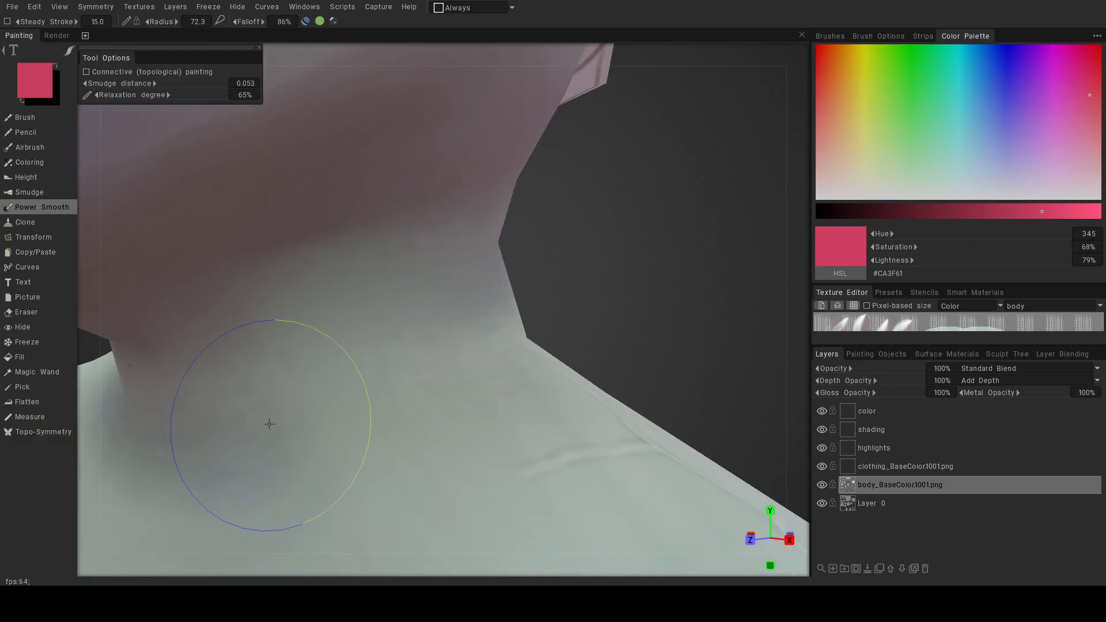
Reduce the brush radius to 38.7 and smooth the shading where the neck meets the shoulder.
{"action": "scroll", "coordinate": [264, 415], "scroll_direction": "down", "scroll_amount": 10}
{"action": "left_click_drag", "start_coordinate": [304, 416], "coordinate": [354, 412], "text": "alt"}
{"action": "scroll", "coordinate": [390, 368], "scroll_direction": "up", "scroll_amount": 10}
{"action": "mouse_move", "coordinate": [346, 359]}
{"action": "left_mouse_down", "text": "alt"}
{"action": "mouse_move", "coordinate": [247, 400]}
{"action": "mouse_move", "coordinate": [395, 309]}
{"action": "mouse_move", "coordinate": [407, 339]}
{"action": "mouse_move", "coordinate": [462, 344]}
{"action": "left_mouse_up", "text": "alt"}
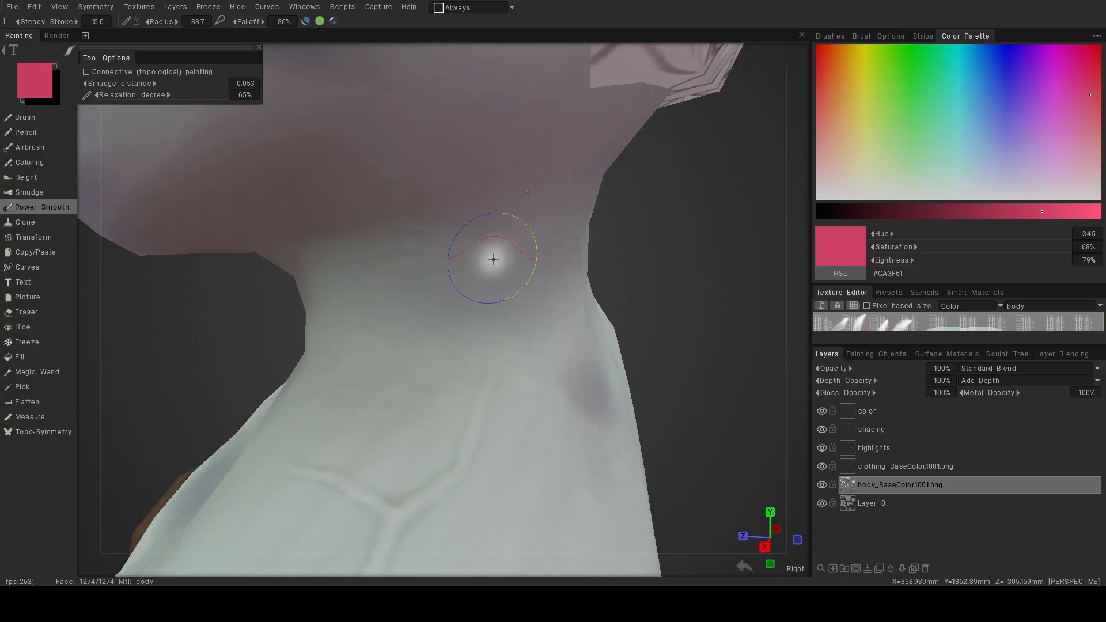
{"action": "left_click_drag", "start_coordinate": [510, 351], "coordinate": [500, 334], "text": "alt"}
{"action": "mouse_move", "coordinate": [569, 329]}
{"action": "left_mouse_down", "text": "alt"}
{"action": "mouse_move", "coordinate": [447, 365]}
{"action": "mouse_move", "coordinate": [487, 352]}
{"action": "mouse_move", "coordinate": [482, 333]}
{"action": "left_mouse_up", "text": "alt"}
{"action": "left_click_drag", "start_coordinate": [414, 376], "coordinate": [356, 268], "text": "alt"}
{"action": "mouse_move", "coordinate": [402, 233]}
{"action": "left_mouse_down", "text": "alt"}
{"action": "mouse_move", "coordinate": [441, 228]}
{"action": "mouse_move", "coordinate": [383, 257]}
{"action": "mouse_move", "coordinate": [525, 292]}
{"action": "left_mouse_up", "text": "alt"}
{"action": "left_click_drag", "start_coordinate": [410, 330], "coordinate": [458, 343], "text": "alt"}
Smooth the skin shading on the nose bridge and around the eyes with the brush radius at 49.7.
{"action": "right_click_drag", "start_coordinate": [458, 343], "coordinate": [475, 291], "text": "alt"}
{"action": "middle_click_drag", "start_coordinate": [417, 275], "coordinate": [501, 455], "text": "alt"}
{"action": "middle_click_drag", "start_coordinate": [484, 406], "coordinate": [578, 437], "text": "alt"}
{"action": "left_click_drag", "start_coordinate": [505, 270], "coordinate": [502, 292]}
{"action": "mouse_move", "coordinate": [502, 292]}
{"action": "right_mouse_down", "text": "alt"}
{"action": "mouse_move", "coordinate": [487, 322]}
{"action": "mouse_move", "coordinate": [507, 315]}
{"action": "right_mouse_up", "text": "alt"}
{"action": "left_click_drag", "start_coordinate": [506, 315], "coordinate": [373, 309], "text": "alt"}
{"action": "middle_click_drag", "start_coordinate": [374, 309], "coordinate": [539, 289], "text": "alt"}
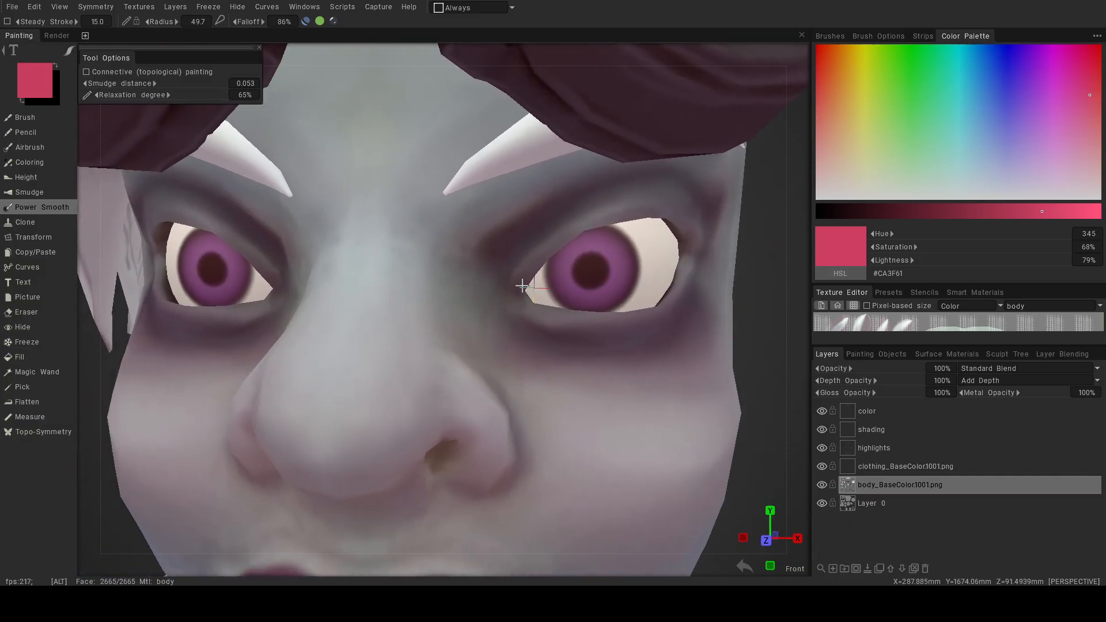
{"action": "right_click_drag", "start_coordinate": [538, 289], "coordinate": [441, 276], "text": "alt"}
{"action": "left_click_drag", "start_coordinate": [441, 277], "coordinate": [397, 250], "text": "alt"}
{"action": "left_click_drag", "start_coordinate": [392, 212], "coordinate": [441, 238]}
{"action": "mouse_move", "coordinate": [441, 239]}
{"action": "left_mouse_down", "text": "alt"}
{"action": "mouse_move", "coordinate": [407, 227]}
{"action": "mouse_move", "coordinate": [397, 202]}
{"action": "left_mouse_up", "text": "alt"}
{"action": "mouse_move", "coordinate": [470, 219]}
{"action": "left_mouse_down"}
{"action": "mouse_move", "coordinate": [440, 323]}
{"action": "mouse_move", "coordinate": [550, 330]}
{"action": "mouse_move", "coordinate": [599, 297]}
{"action": "mouse_move", "coordinate": [521, 290]}
{"action": "left_mouse_up"}
Reduce the brush radius to 41.2 and smooth the skin around the base of the character's left thumb.
{"action": "key", "text": "bracketleft"}
{"action": "key", "text": "bracketleft"}
{"action": "key", "text": "bracketleft"}
{"action": "key", "text": "bracketleft"}
{"action": "key", "text": "bracketleft"}
{"action": "key", "text": "bracketleft"}
{"action": "middle_click_drag", "start_coordinate": [522, 290], "coordinate": [527, 565], "text": "alt"}
{"action": "middle_click_drag", "start_coordinate": [446, 443], "coordinate": [353, 222], "text": "alt"}
{"action": "right_click_drag", "start_coordinate": [499, 372], "coordinate": [473, 403], "text": "alt"}
{"action": "middle_click_drag", "start_coordinate": [473, 403], "coordinate": [345, 129], "text": "alt"}
{"action": "right_click_drag", "start_coordinate": [478, 368], "coordinate": [532, 364], "text": "alt"}
{"action": "left_click_drag", "start_coordinate": [533, 365], "coordinate": [406, 344], "text": "alt"}
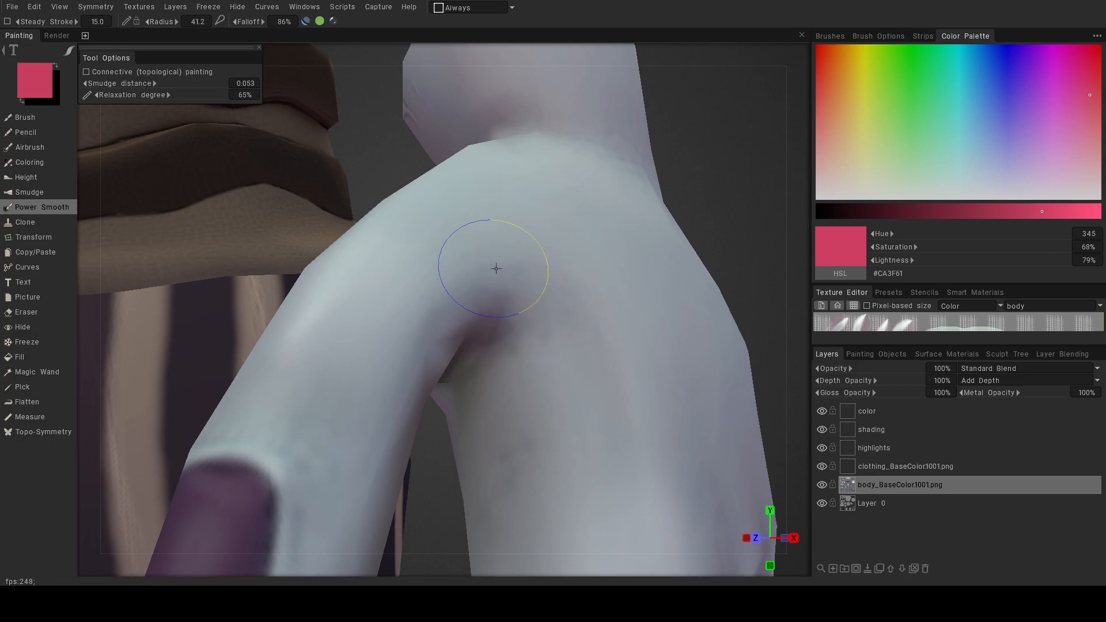
{"action": "middle_click_drag", "start_coordinate": [544, 337], "coordinate": [461, 435], "text": "alt"}
Smooth the shading seam between the back of the hand and the wrist.
{"action": "left_click_drag", "start_coordinate": [511, 382], "coordinate": [401, 435], "text": "alt"}
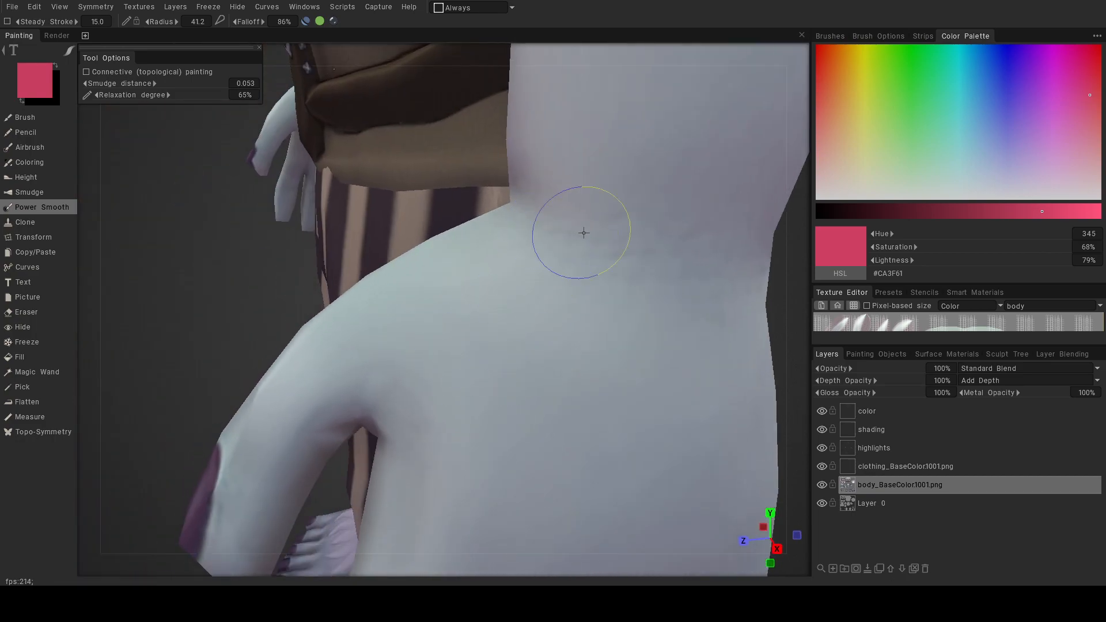
{"action": "mouse_move", "coordinate": [644, 236]}
{"action": "left_mouse_down", "text": "alt"}
{"action": "mouse_move", "coordinate": [645, 252]}
{"action": "mouse_move", "coordinate": [462, 275]}
{"action": "mouse_move", "coordinate": [443, 255]}
{"action": "left_mouse_up", "text": "alt"}
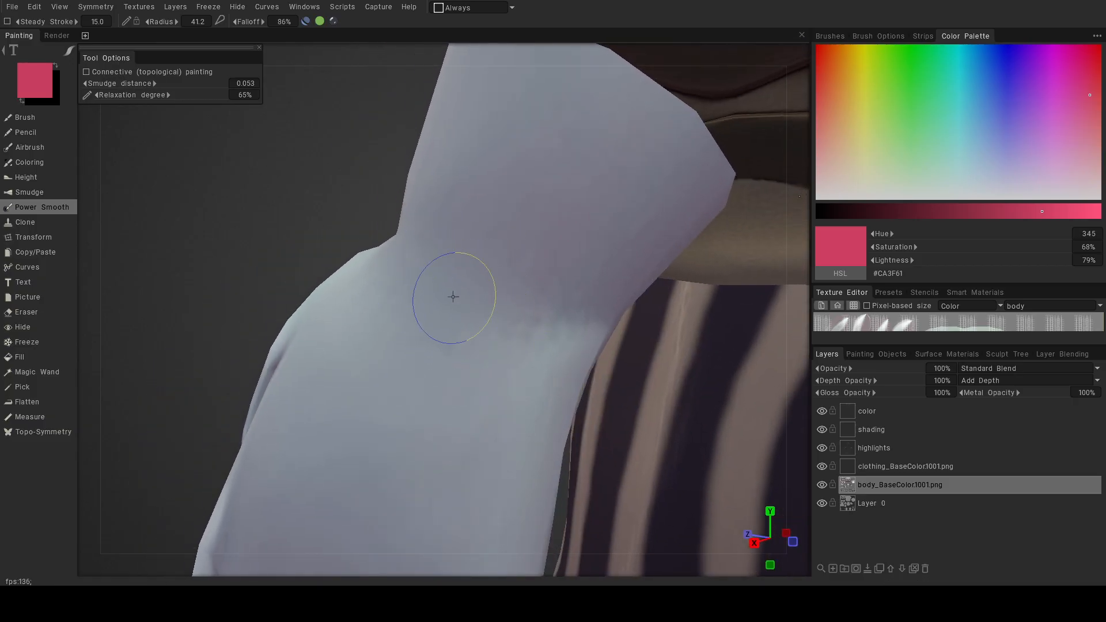
{"action": "mouse_move", "coordinate": [540, 321]}
{"action": "left_mouse_down", "text": "alt"}
{"action": "mouse_move", "coordinate": [544, 297]}
{"action": "mouse_move", "coordinate": [584, 315]}
{"action": "mouse_move", "coordinate": [551, 304]}
{"action": "mouse_move", "coordinate": [615, 279]}
{"action": "left_mouse_up", "text": "alt"}
{"action": "mouse_move", "coordinate": [680, 346]}
{"action": "left_mouse_down", "text": "alt"}
{"action": "mouse_move", "coordinate": [682, 287]}
{"action": "mouse_move", "coordinate": [648, 287]}
{"action": "mouse_move", "coordinate": [586, 354]}
{"action": "left_mouse_up", "text": "alt"}
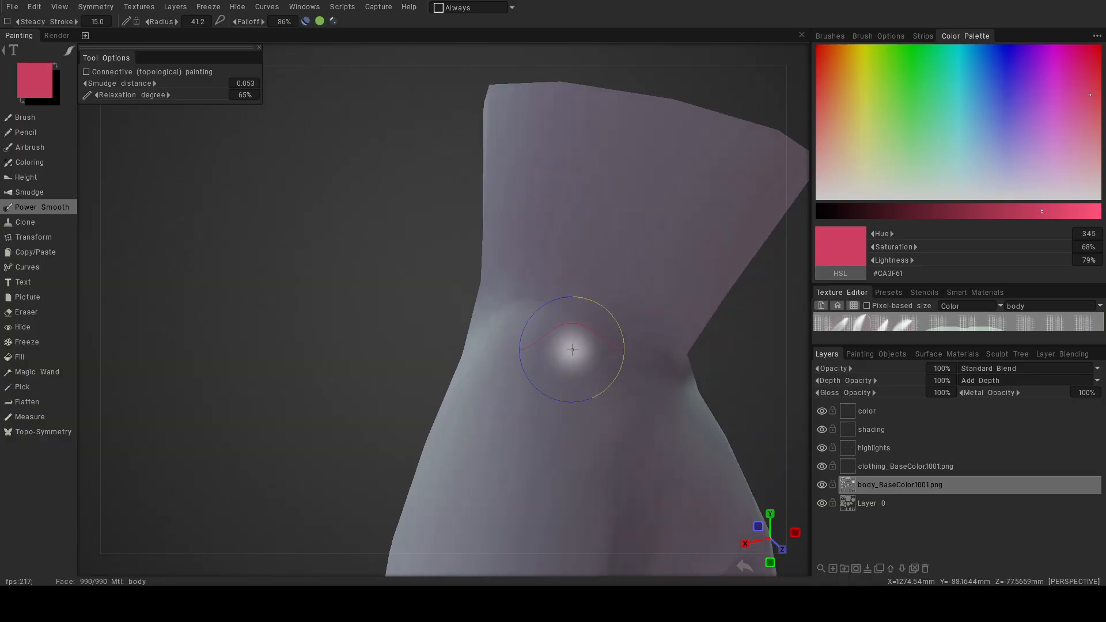
Smooth the inner wrist crease, the palm and the bases of the fingers.
{"action": "mouse_move", "coordinate": [527, 382]}
{"action": "left_mouse_down", "text": "alt"}
{"action": "mouse_move", "coordinate": [469, 345]}
{"action": "mouse_move", "coordinate": [371, 321]}
{"action": "mouse_move", "coordinate": [288, 344]}
{"action": "mouse_move", "coordinate": [513, 298]}
{"action": "mouse_move", "coordinate": [492, 320]}
{"action": "mouse_move", "coordinate": [560, 279]}
{"action": "left_mouse_up", "text": "alt"}
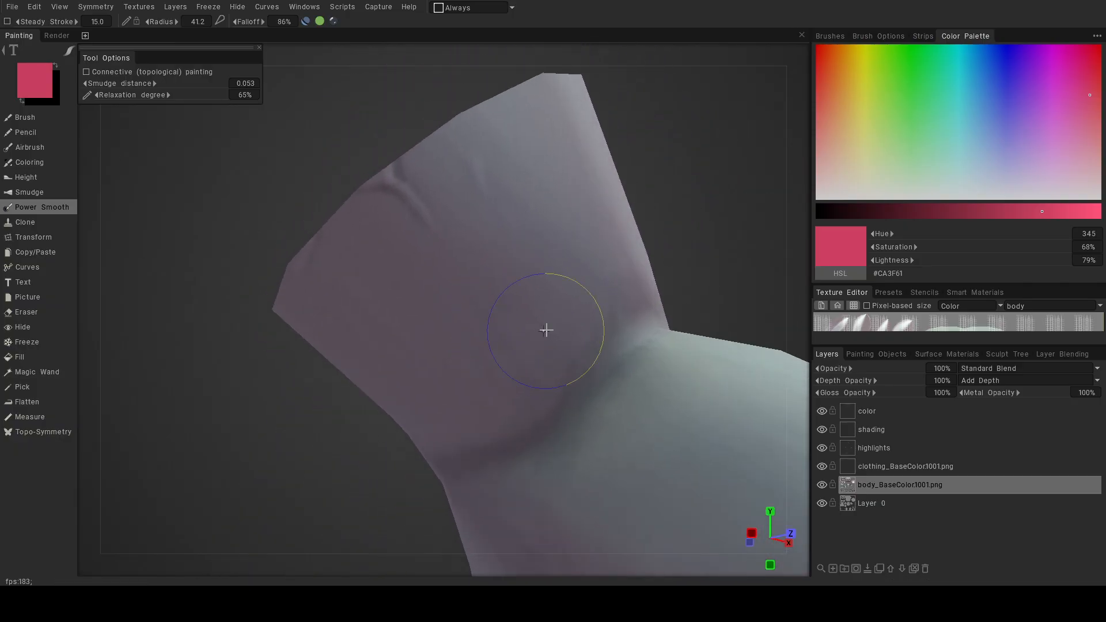
{"action": "mouse_move", "coordinate": [517, 389]}
{"action": "left_mouse_down", "text": "alt"}
{"action": "mouse_move", "coordinate": [447, 334]}
{"action": "mouse_move", "coordinate": [512, 375]}
{"action": "mouse_move", "coordinate": [502, 321]}
{"action": "left_mouse_up", "text": "alt"}
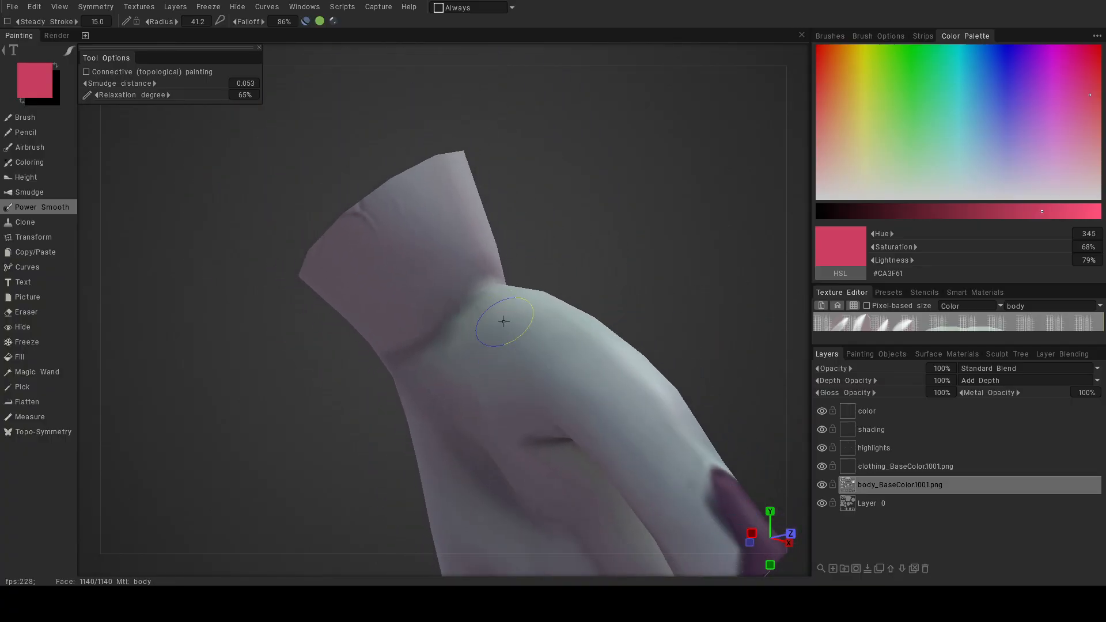
{"action": "left_click_drag", "start_coordinate": [565, 360], "coordinate": [482, 327], "text": "alt"}
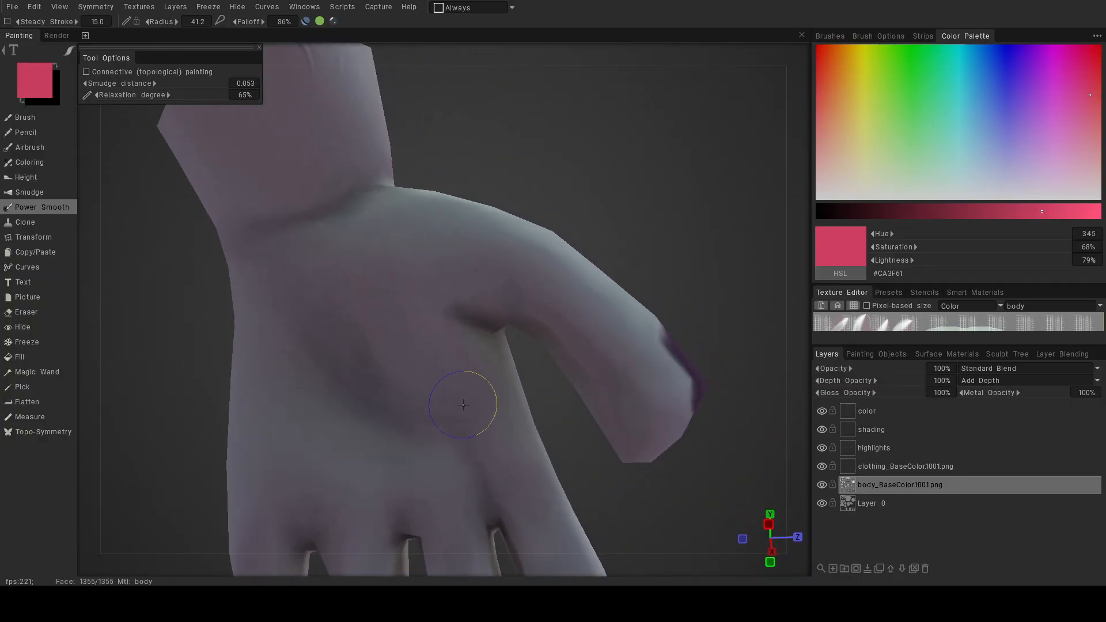
{"action": "middle_click_drag", "start_coordinate": [463, 405], "coordinate": [492, 278], "text": "alt"}
{"action": "right_click_drag", "start_coordinate": [491, 279], "coordinate": [503, 250], "text": "alt"}
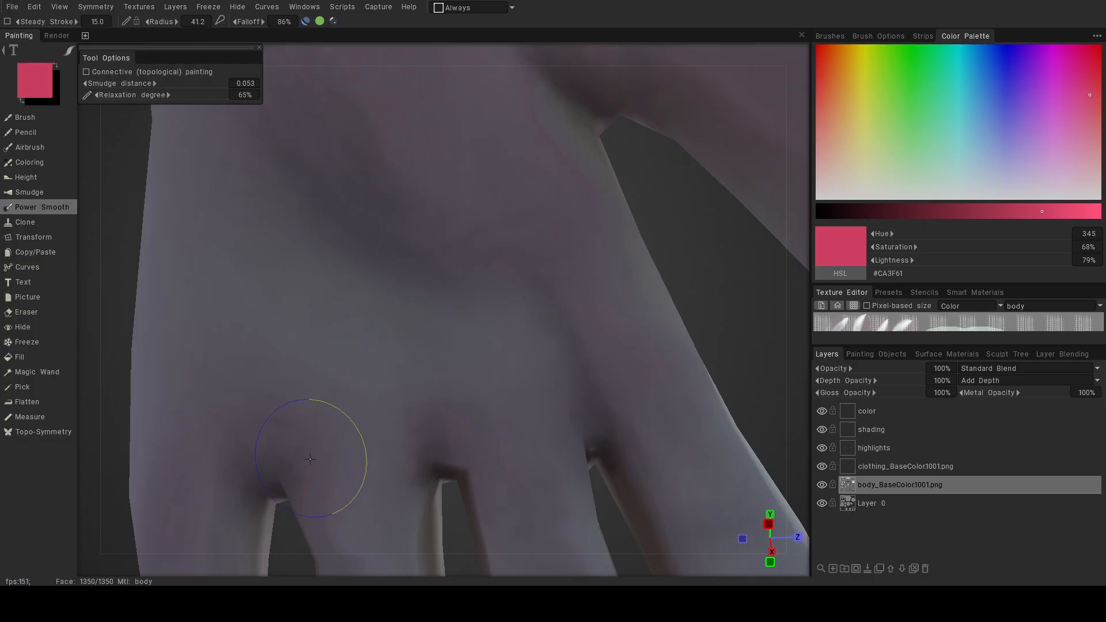
{"action": "mouse_move", "coordinate": [430, 434]}
{"action": "left_mouse_down", "text": "alt"}
{"action": "mouse_move", "coordinate": [415, 351]}
{"action": "mouse_move", "coordinate": [521, 245]}
{"action": "mouse_move", "coordinate": [413, 315]}
{"action": "mouse_move", "coordinate": [600, 333]}
{"action": "left_mouse_up", "text": "alt"}
{"action": "mouse_move", "coordinate": [453, 356]}
{"action": "left_mouse_down", "text": "alt"}
{"action": "mouse_move", "coordinate": [455, 324]}
{"action": "mouse_move", "coordinate": [413, 247]}
{"action": "left_mouse_up", "text": "alt"}
{"action": "middle_click_drag", "start_coordinate": [413, 246], "coordinate": [456, 439], "text": "alt"}
Examine the skin shading on the neck, shoulders, chest and face from the front and side.
{"action": "right_click_drag", "start_coordinate": [455, 440], "coordinate": [222, 394], "text": "alt"}
{"action": "left_click_drag", "start_coordinate": [471, 324], "coordinate": [462, 331], "text": "alt"}
{"action": "middle_click_drag", "start_coordinate": [463, 331], "coordinate": [314, 506], "text": "alt"}
{"action": "left_click_drag", "start_coordinate": [464, 335], "coordinate": [475, 302], "text": "alt"}
{"action": "right_click_drag", "start_coordinate": [475, 302], "coordinate": [552, 334], "text": "alt"}
{"action": "left_click_drag", "start_coordinate": [551, 334], "coordinate": [511, 349], "text": "alt"}
{"action": "right_click_drag", "start_coordinate": [510, 349], "coordinate": [462, 315], "text": "alt"}
{"action": "left_click_drag", "start_coordinate": [462, 315], "coordinate": [498, 226], "text": "alt"}
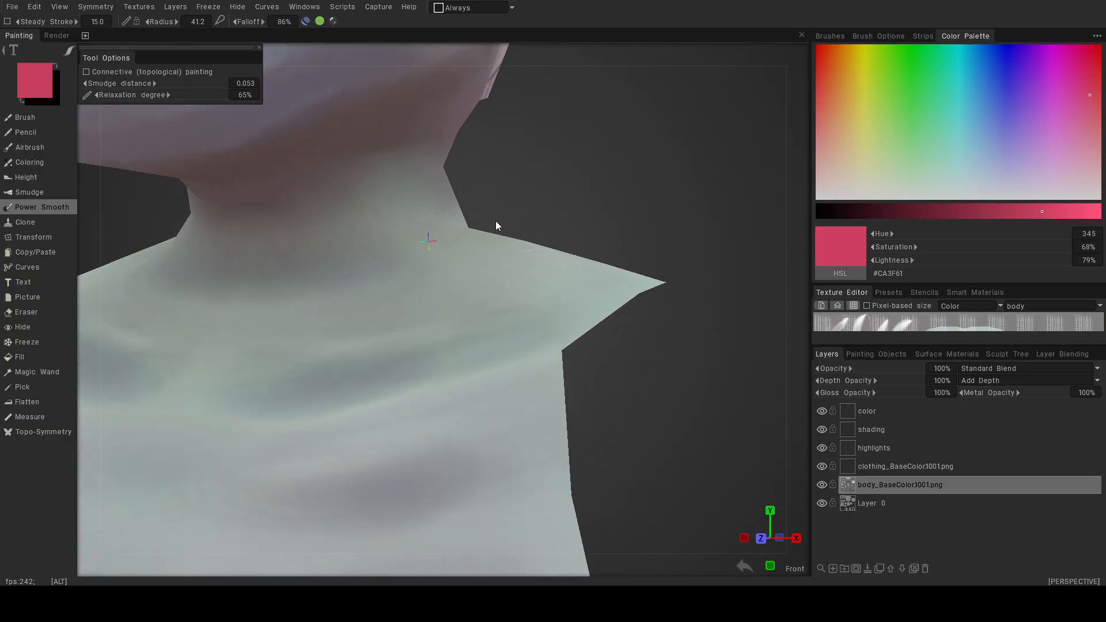
{"action": "left_click_drag", "start_coordinate": [377, 246], "coordinate": [388, 299], "text": "alt"}
{"action": "middle_click_drag", "start_coordinate": [388, 300], "coordinate": [461, 252], "text": "alt"}
{"action": "left_click_drag", "start_coordinate": [427, 296], "coordinate": [386, 350], "text": "alt"}
{"action": "middle_click_drag", "start_coordinate": [385, 354], "coordinate": [440, 311], "text": "alt"}
{"action": "right_click_drag", "start_coordinate": [440, 321], "coordinate": [381, 335], "text": "alt"}
{"action": "middle_click_drag", "start_coordinate": [471, 240], "coordinate": [532, 424], "text": "alt"}
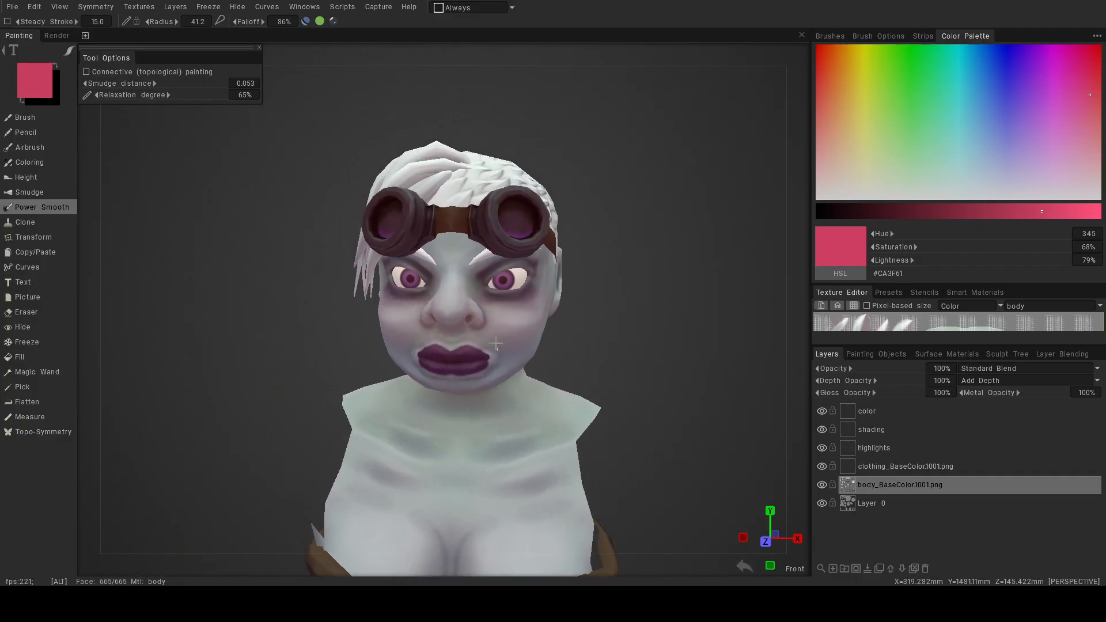
Smooth the skin between the nose and the upper lip with a much smaller brush.
{"action": "right_click_drag", "start_coordinate": [482, 334], "coordinate": [524, 348], "text": "alt"}
{"action": "left_click_drag", "start_coordinate": [511, 318], "coordinate": [459, 310], "text": "alt"}
{"action": "mouse_move", "coordinate": [380, 305]}
{"action": "left_mouse_down", "text": "alt"}
{"action": "mouse_move", "coordinate": [402, 311]}
{"action": "mouse_move", "coordinate": [351, 296]}
{"action": "mouse_move", "coordinate": [358, 317]}
{"action": "left_mouse_up", "text": "alt"}
{"action": "right_click_drag", "start_coordinate": [365, 316], "coordinate": [372, 318]}
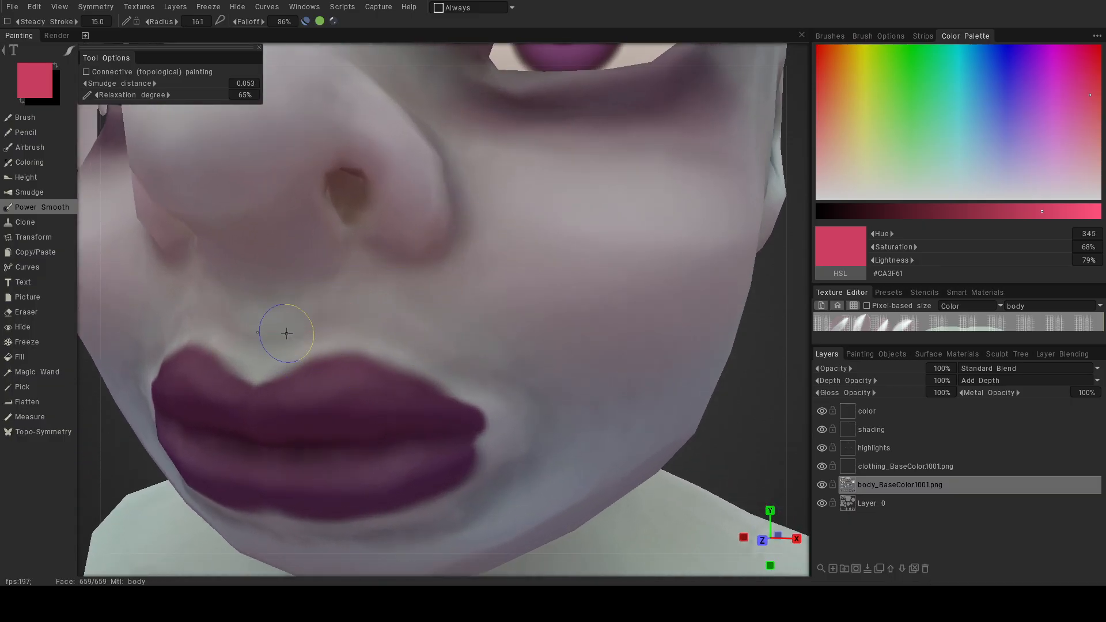
{"action": "left_click_drag", "start_coordinate": [480, 376], "coordinate": [459, 356], "text": "alt"}
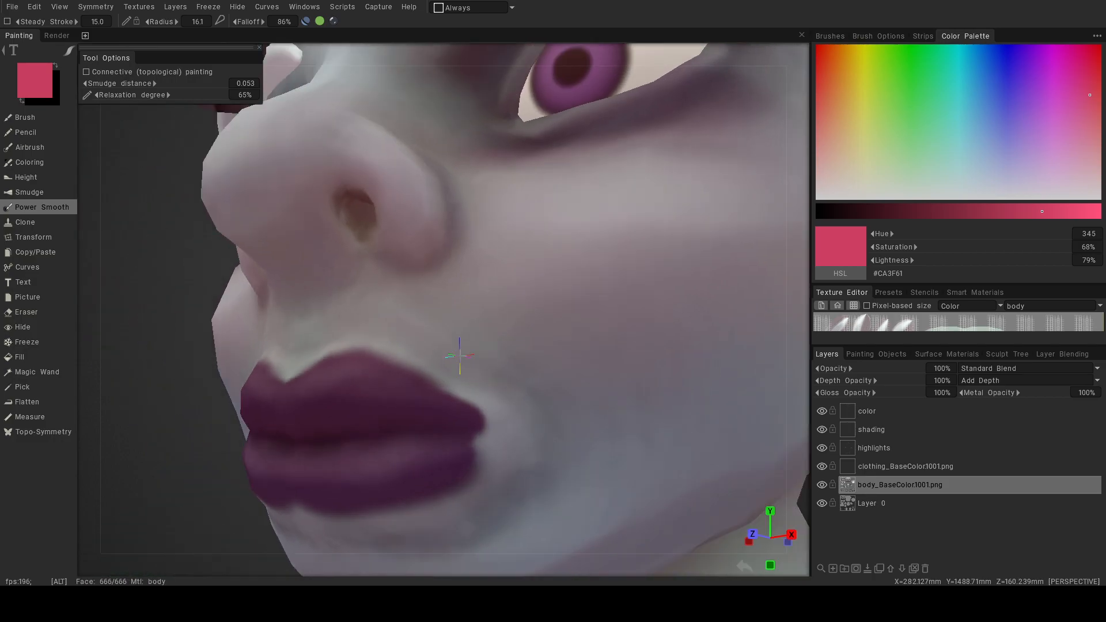
Smooth the skin below the lips, at the mouth corner and on the cheek, using brush radii 19.4 and 38.7.
{"action": "middle_click_drag", "start_coordinate": [477, 520], "coordinate": [558, 387]}
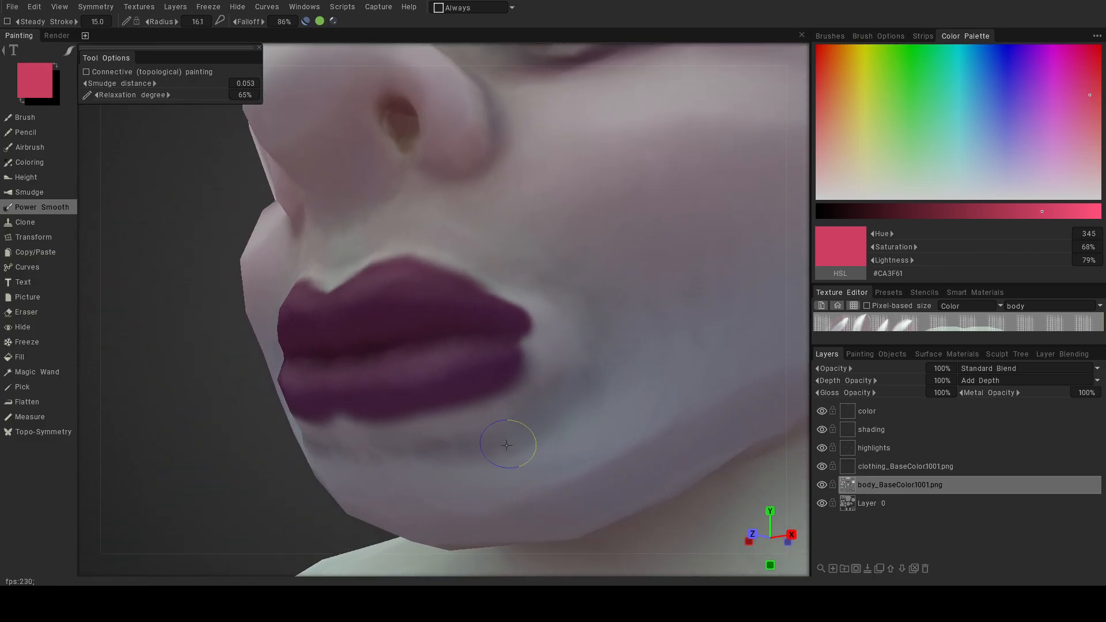
{"action": "left_click_drag", "start_coordinate": [496, 447], "coordinate": [585, 403], "text": "alt"}
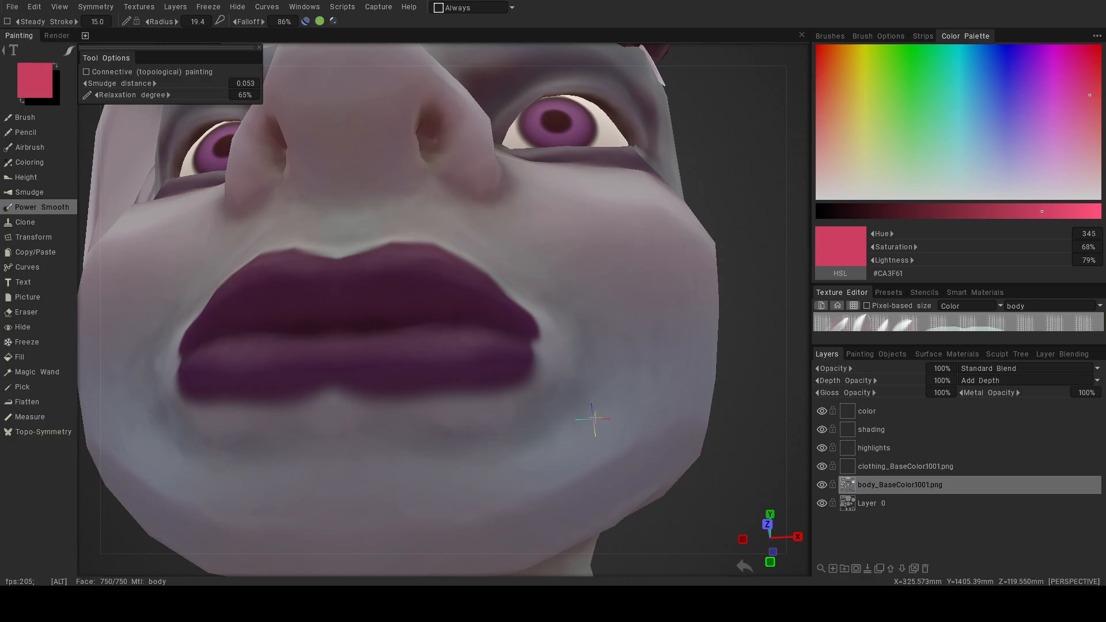
{"action": "left_click_drag", "start_coordinate": [586, 422], "coordinate": [566, 375], "text": "alt"}
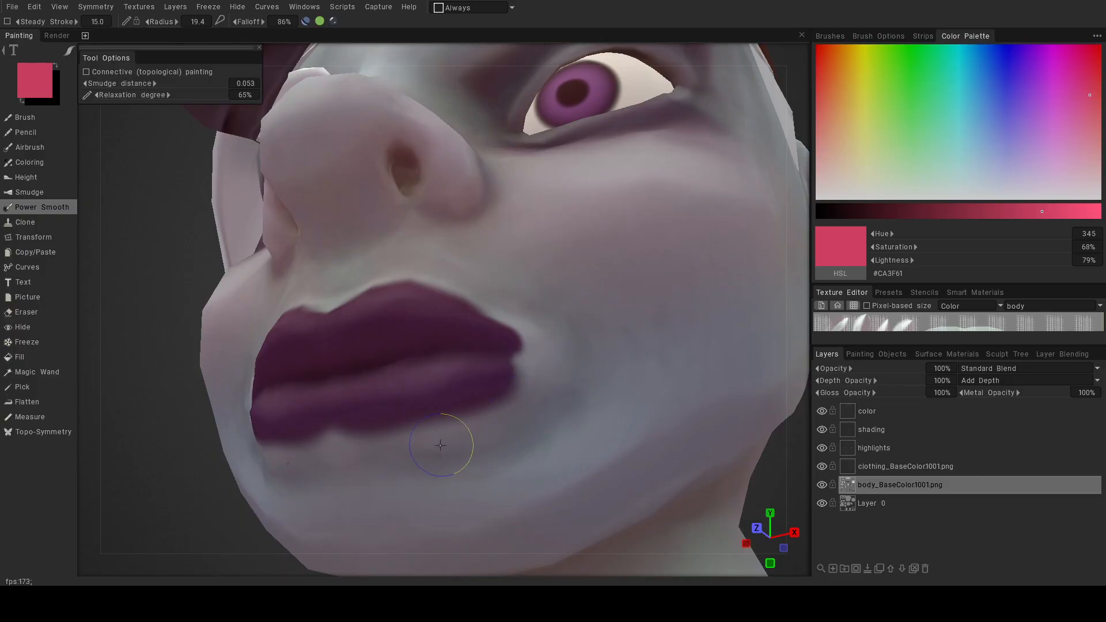
{"action": "left_click_drag", "start_coordinate": [467, 440], "coordinate": [582, 386], "text": "alt"}
{"action": "mouse_move", "coordinate": [665, 345]}
{"action": "left_mouse_down"}
{"action": "mouse_move", "coordinate": [643, 320]}
{"action": "mouse_move", "coordinate": [674, 343]}
{"action": "left_mouse_up"}
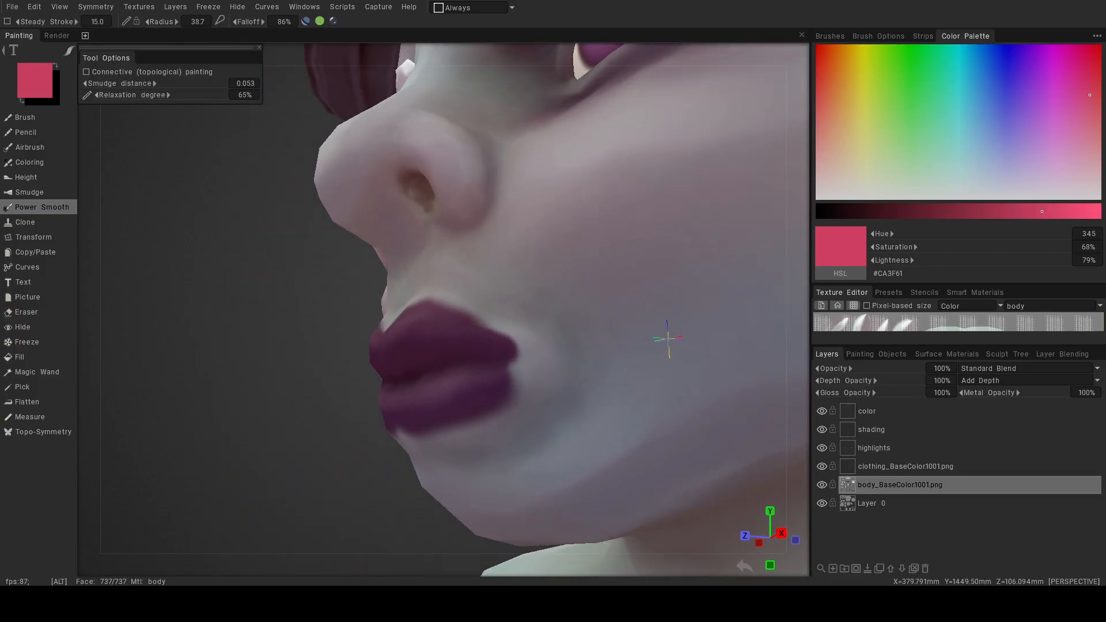
Smooth the shading on the nape and on the character's right side of the neck below the ear.
{"action": "right_click_drag", "start_coordinate": [668, 339], "coordinate": [595, 332], "text": "alt"}
{"action": "left_click_drag", "start_coordinate": [595, 332], "coordinate": [721, 380], "text": "alt"}
{"action": "middle_click_drag", "start_coordinate": [546, 327], "coordinate": [522, 410], "text": "alt"}
{"action": "left_click_drag", "start_coordinate": [447, 371], "coordinate": [660, 345], "text": "alt"}
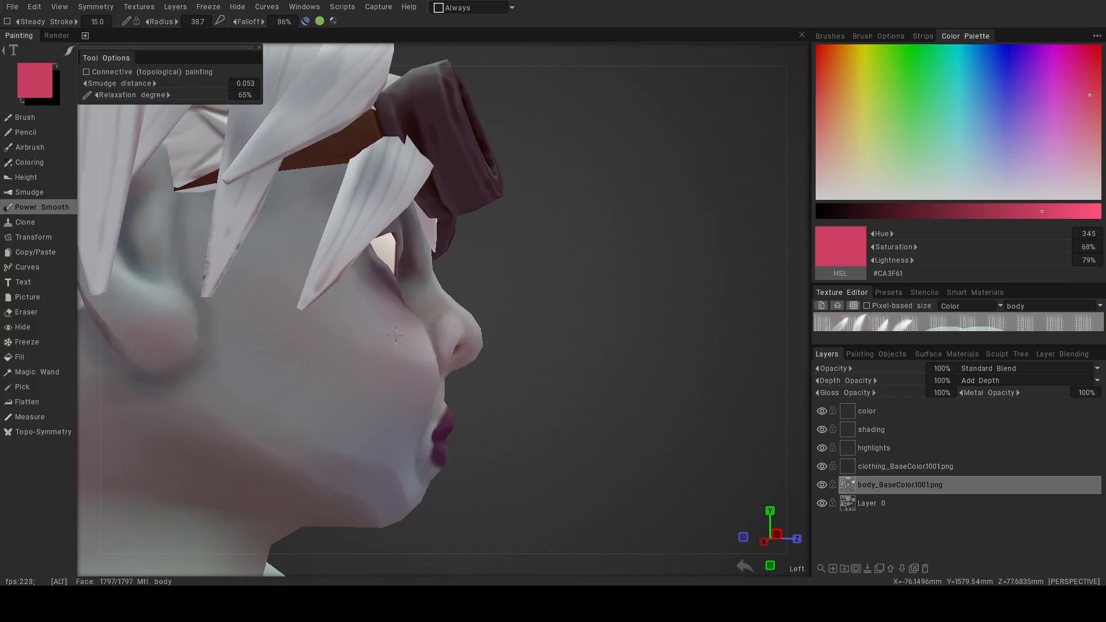
{"action": "middle_click_drag", "start_coordinate": [208, 395], "coordinate": [399, 360], "text": "alt"}
{"action": "left_click_drag", "start_coordinate": [399, 361], "coordinate": [507, 317], "text": "alt"}
{"action": "middle_click_drag", "start_coordinate": [332, 413], "coordinate": [484, 382], "text": "alt"}
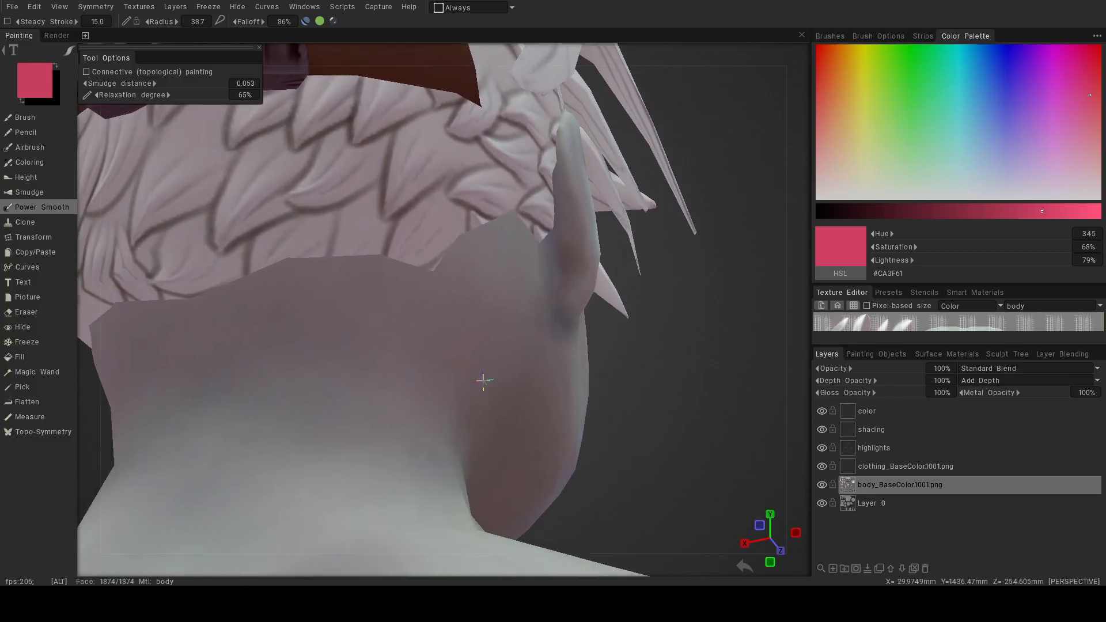
{"action": "left_click_drag", "start_coordinate": [484, 383], "coordinate": [374, 415], "text": "alt"}
{"action": "mouse_move", "coordinate": [405, 412]}
{"action": "middle_mouse_down", "text": "alt"}
{"action": "mouse_move", "coordinate": [440, 344]}
{"action": "mouse_move", "coordinate": [438, 314]}
{"action": "middle_mouse_up", "text": "alt"}
{"action": "mouse_move", "coordinate": [438, 314]}
{"action": "left_mouse_down", "text": "alt"}
{"action": "mouse_move", "coordinate": [446, 360]}
{"action": "mouse_move", "coordinate": [438, 342]}
{"action": "left_mouse_up", "text": "alt"}
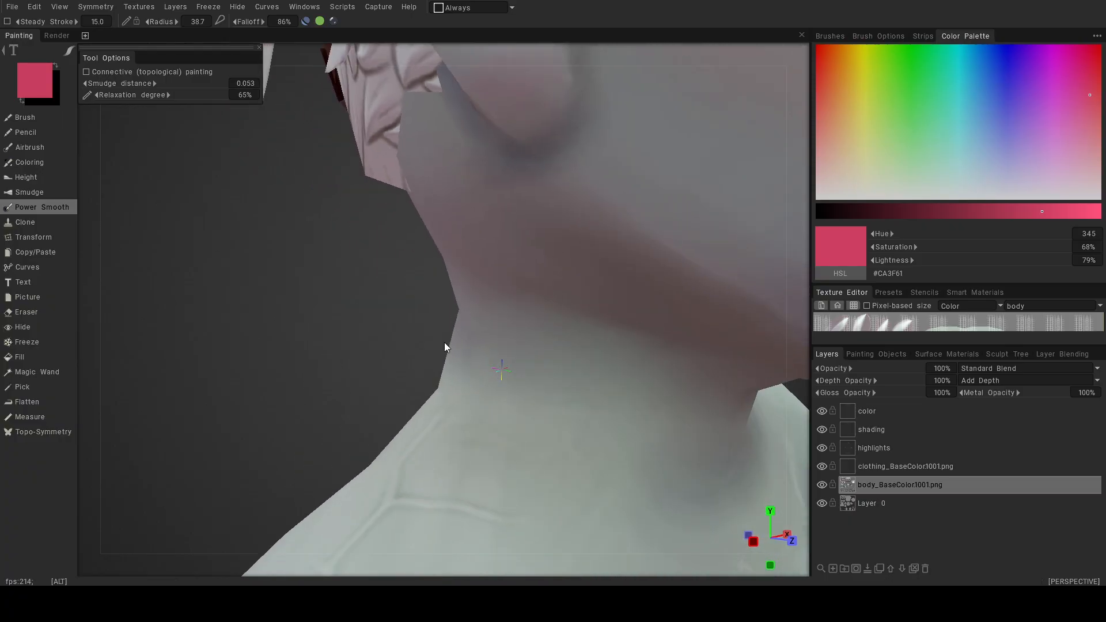
{"action": "left_click_drag", "start_coordinate": [527, 350], "coordinate": [556, 367], "text": "alt"}
{"action": "right_click_drag", "start_coordinate": [556, 366], "coordinate": [509, 394], "text": "alt"}
Enlarge the brush radius to 72.3 and smooth the skin shading across the character's back.
{"action": "left_click_drag", "start_coordinate": [509, 394], "coordinate": [673, 372], "text": "alt"}
{"action": "middle_click_drag", "start_coordinate": [327, 449], "coordinate": [438, 380], "text": "alt"}
{"action": "right_click_drag", "start_coordinate": [437, 380], "coordinate": [429, 340], "text": "alt"}
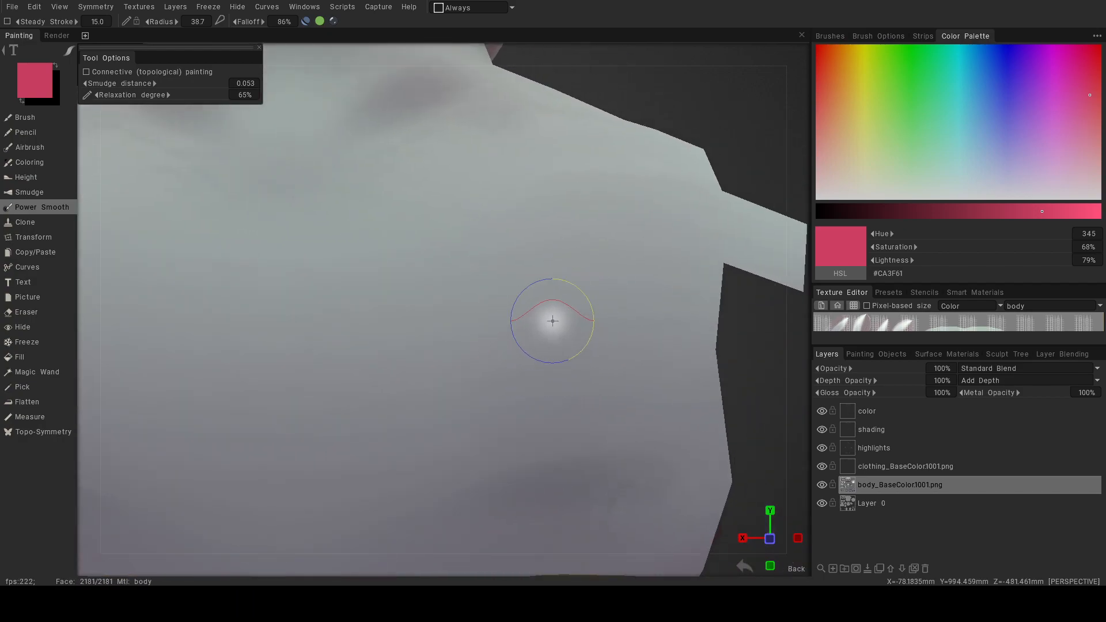
{"action": "right_click_drag", "start_coordinate": [368, 416], "coordinate": [389, 415]}
{"action": "mouse_move", "coordinate": [302, 445]}
{"action": "left_mouse_down"}
{"action": "mouse_move", "coordinate": [249, 390]}
{"action": "mouse_move", "coordinate": [356, 392]}
{"action": "left_mouse_up"}
{"action": "right_click_drag", "start_coordinate": [630, 301], "coordinate": [447, 311], "text": "alt"}
{"action": "left_click_drag", "start_coordinate": [448, 311], "coordinate": [624, 317], "text": "alt"}
{"action": "left_click_drag", "start_coordinate": [623, 316], "coordinate": [620, 354], "text": "alt"}
{"action": "middle_click_drag", "start_coordinate": [620, 354], "coordinate": [590, 400], "text": "alt"}
{"action": "left_click_drag", "start_coordinate": [590, 400], "coordinate": [606, 386], "text": "alt"}
{"action": "right_click_drag", "start_coordinate": [606, 386], "coordinate": [563, 367], "text": "alt"}
{"action": "left_click_drag", "start_coordinate": [564, 367], "coordinate": [552, 366], "text": "alt"}
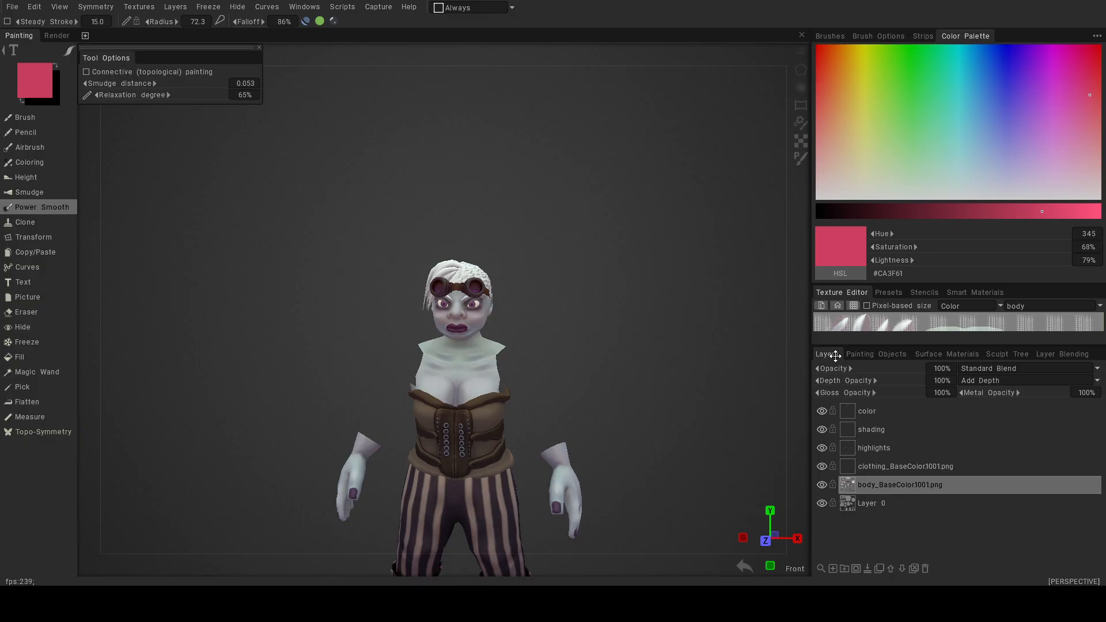
Show the coat_low.001 object again and save the project.
{"action": "left_click", "coordinate": [876, 354]}
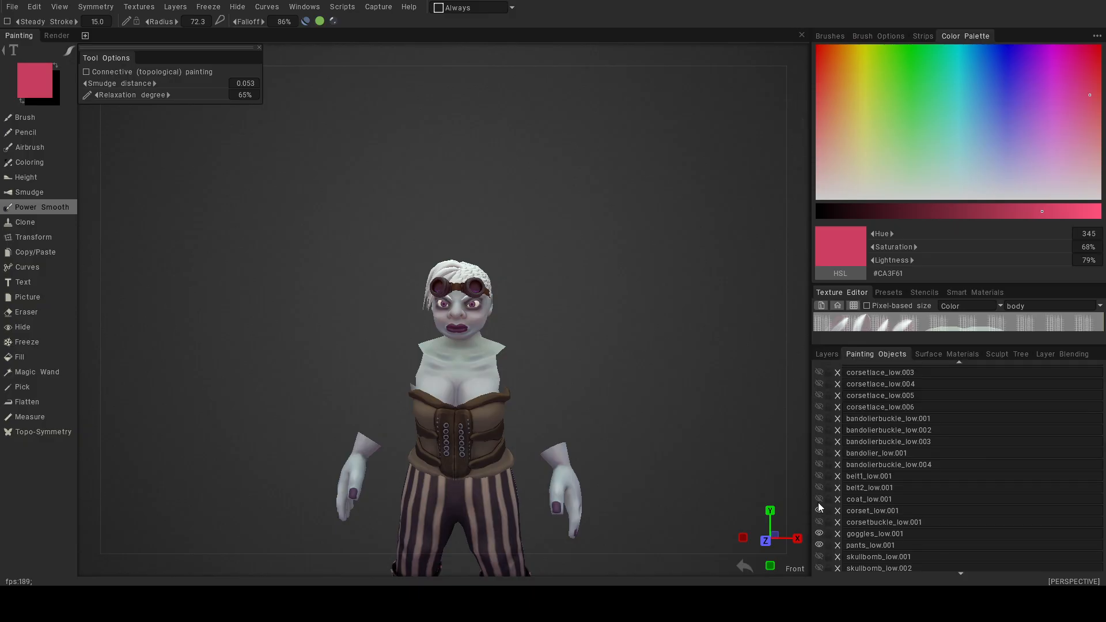
{"action": "left_click", "coordinate": [819, 499]}
{"action": "left_click", "coordinate": [819, 511]}
{"action": "scroll", "coordinate": [556, 354], "scroll_direction": "up", "scroll_amount": 6}
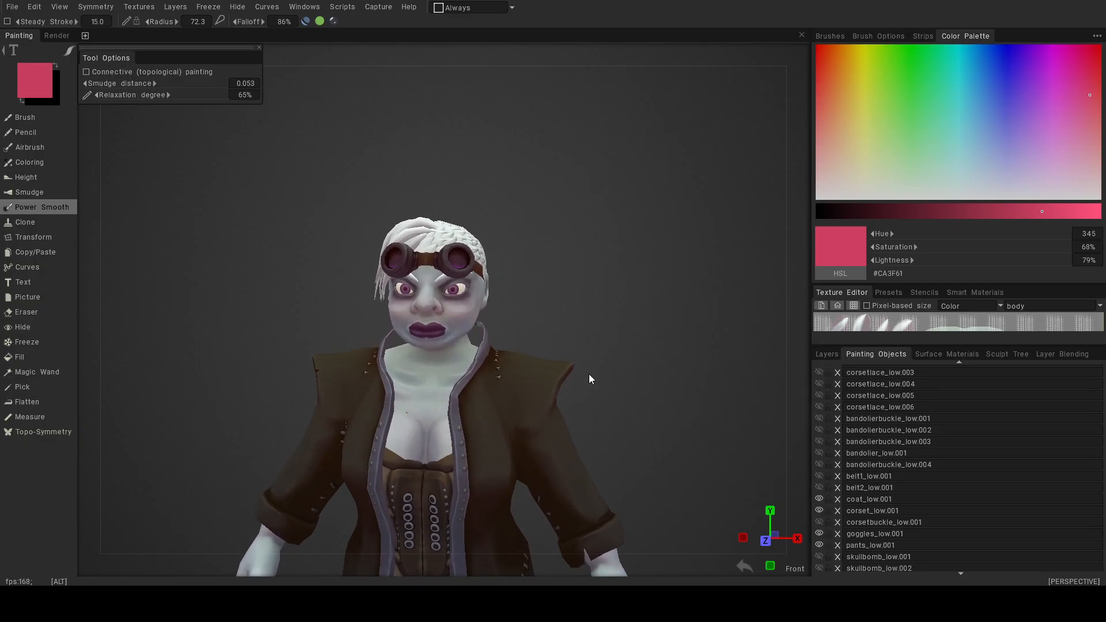
{"action": "left_click", "coordinate": [12, 7]}
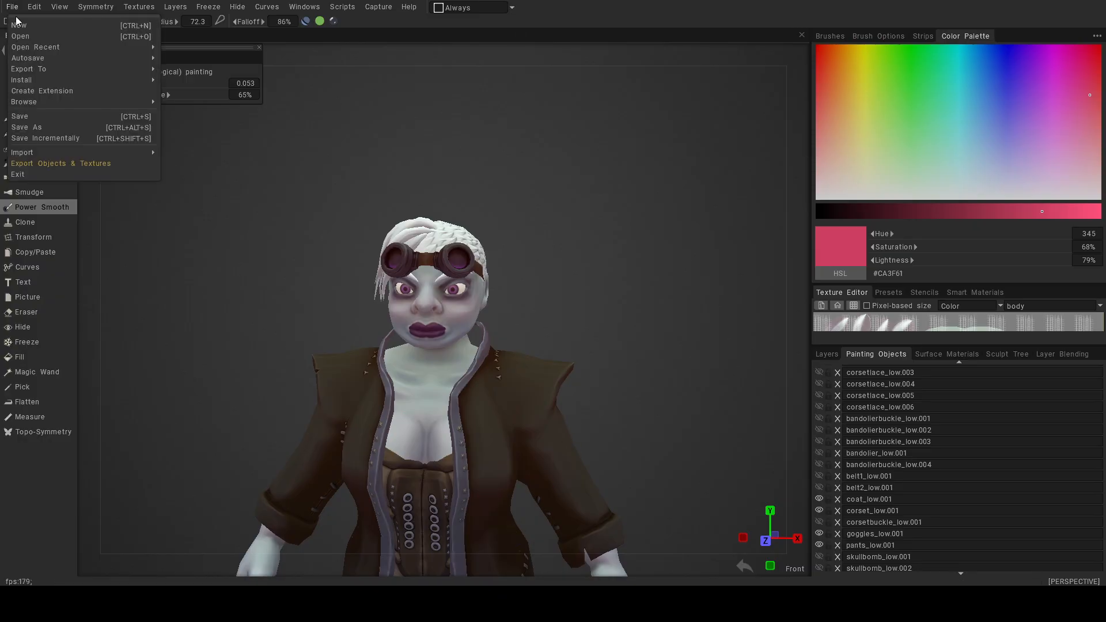
{"action": "left_click", "coordinate": [36, 116]}
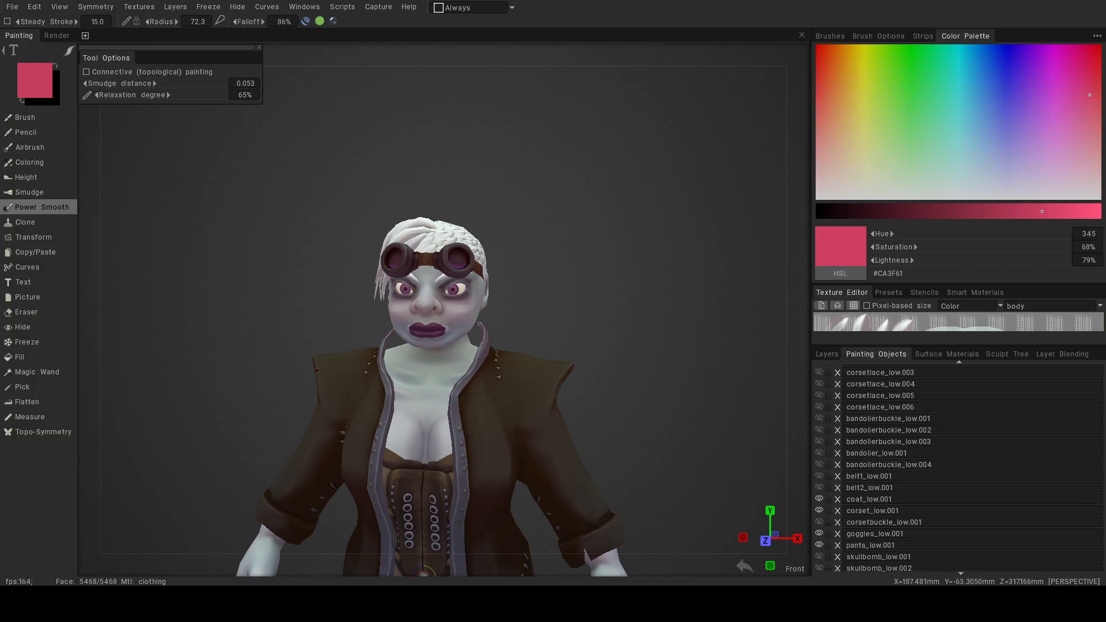
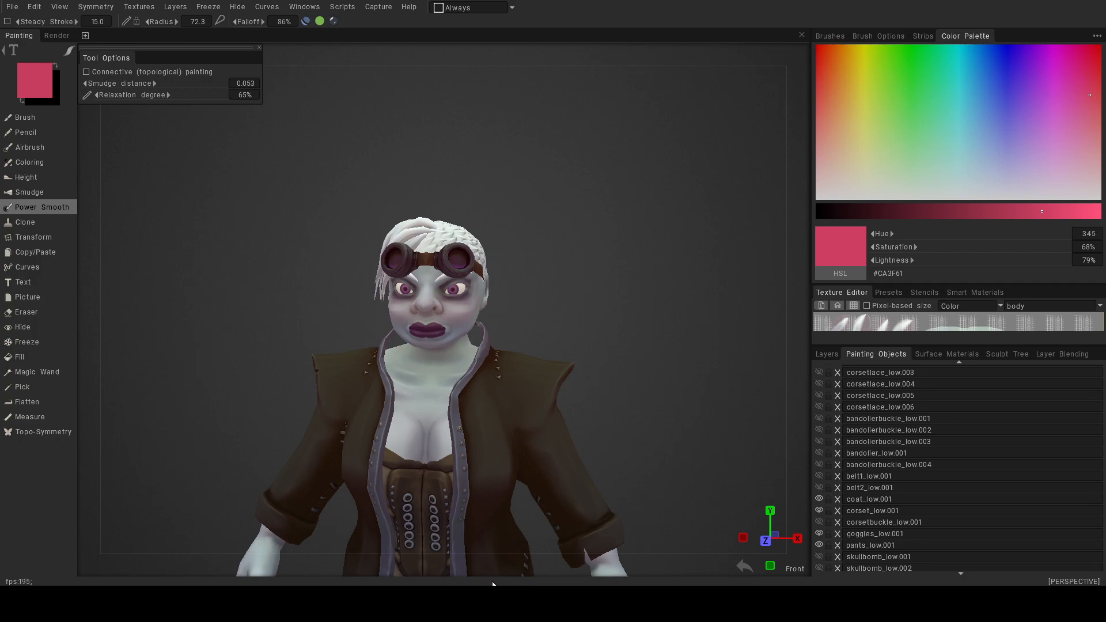
Examine the painted character from the front, and switch to Blender to inspect the fully dressed model up close.
{"action": "left_click_drag", "start_coordinate": [543, 346], "coordinate": [520, 292], "text": "alt"}
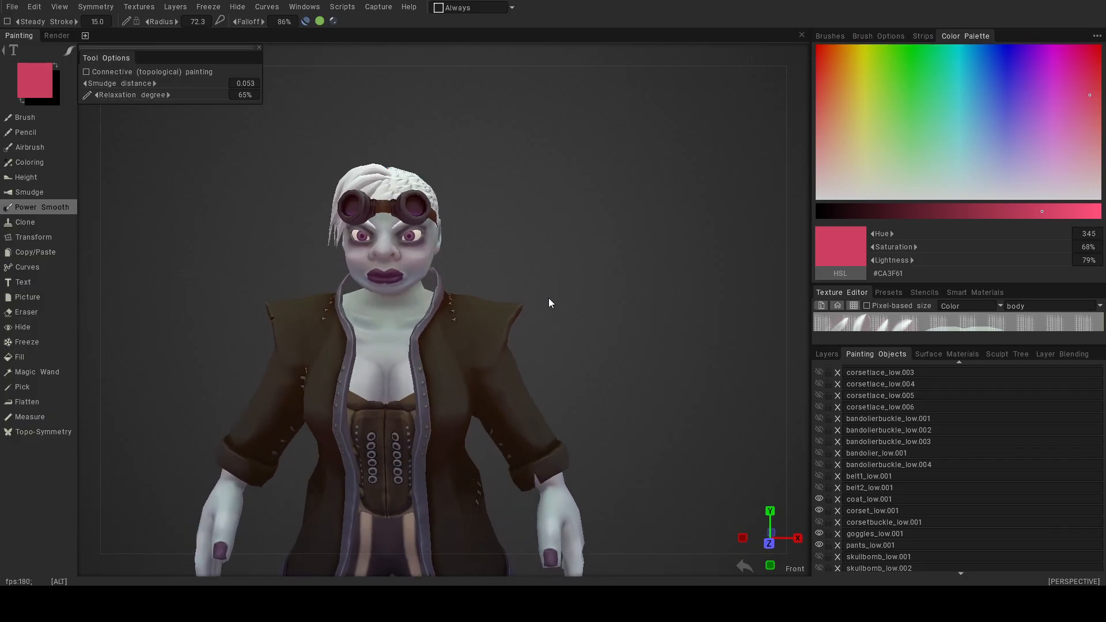
{"action": "right_click_drag", "start_coordinate": [552, 298], "coordinate": [424, 255], "text": "alt"}
{"action": "left_click_drag", "start_coordinate": [424, 254], "coordinate": [482, 316], "text": "alt"}
{"action": "right_click_drag", "start_coordinate": [481, 315], "coordinate": [520, 331], "text": "alt"}
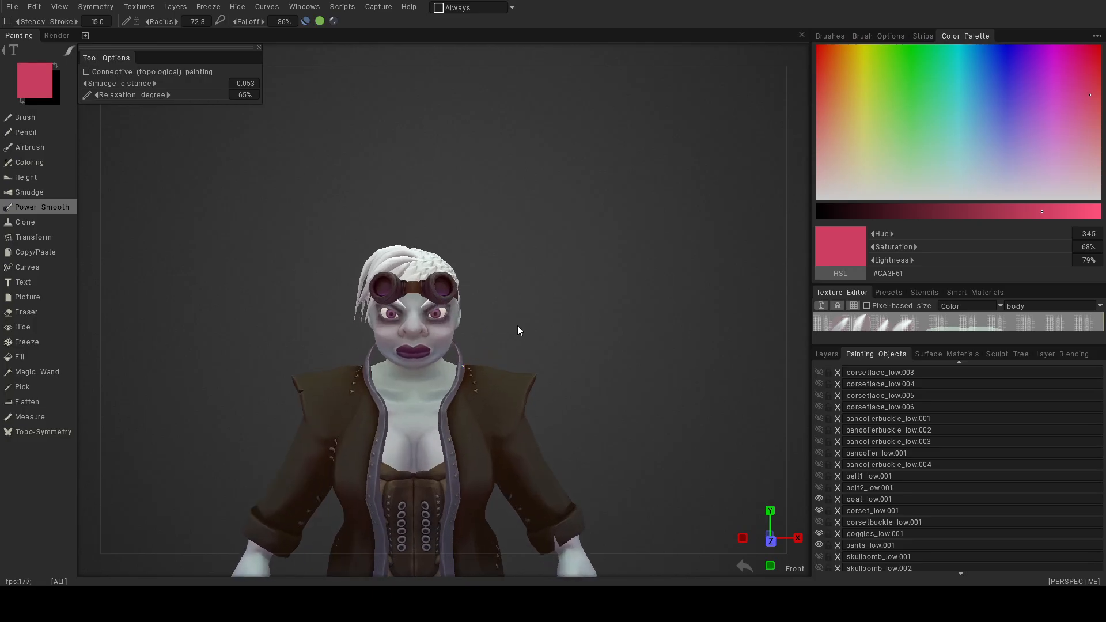
{"action": "left_click_drag", "start_coordinate": [495, 339], "coordinate": [547, 377], "text": "alt"}
{"action": "right_click_drag", "start_coordinate": [548, 376], "coordinate": [475, 373], "text": "alt"}
{"action": "left_click_drag", "start_coordinate": [521, 384], "coordinate": [543, 403], "text": "alt"}
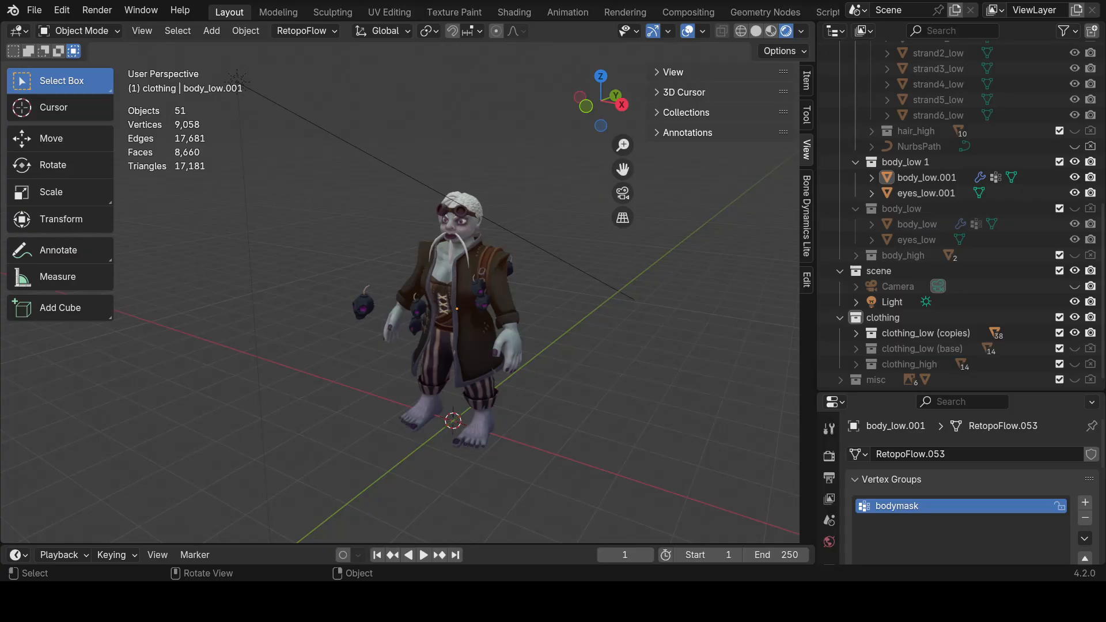
{"action": "scroll", "coordinate": [521, 283], "scroll_direction": "up", "scroll_amount": 3}
{"action": "middle_click_drag", "start_coordinate": [521, 284], "coordinate": [487, 211]}
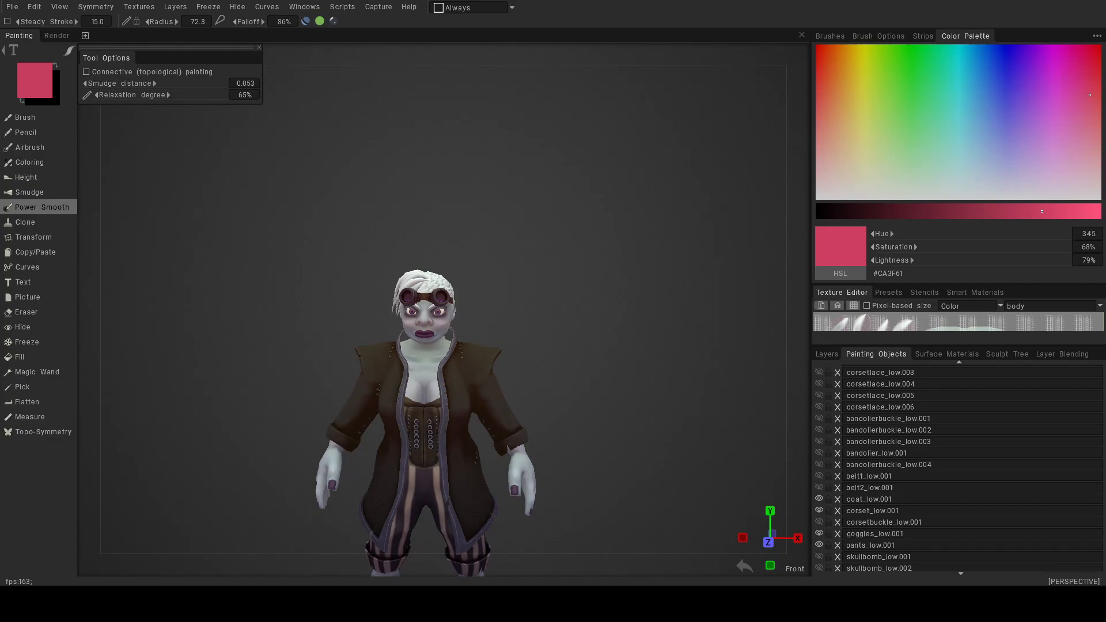
Export the painted texture of the body UV set from 3DCoat, and switch to Blender to check the character.
{"action": "left_click", "coordinate": [12, 7]}
{"action": "mouse_move", "coordinate": [17, 83]}
{"action": "mouse_move", "coordinate": [139, 7]}
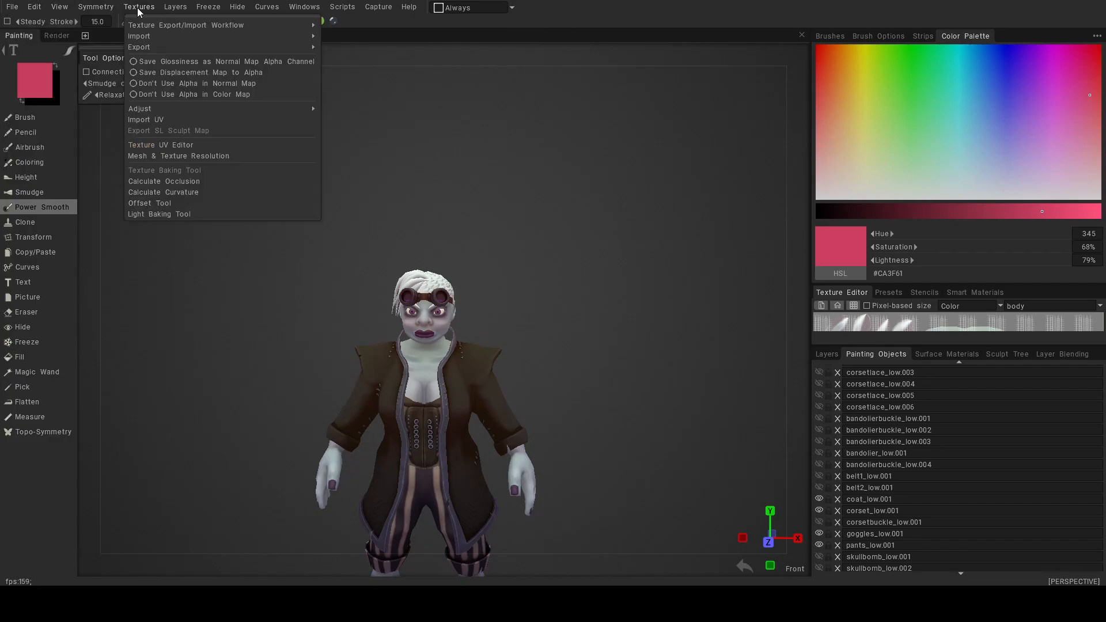
{"action": "mouse_move", "coordinate": [277, 48]}
{"action": "left_click", "coordinate": [347, 51]}
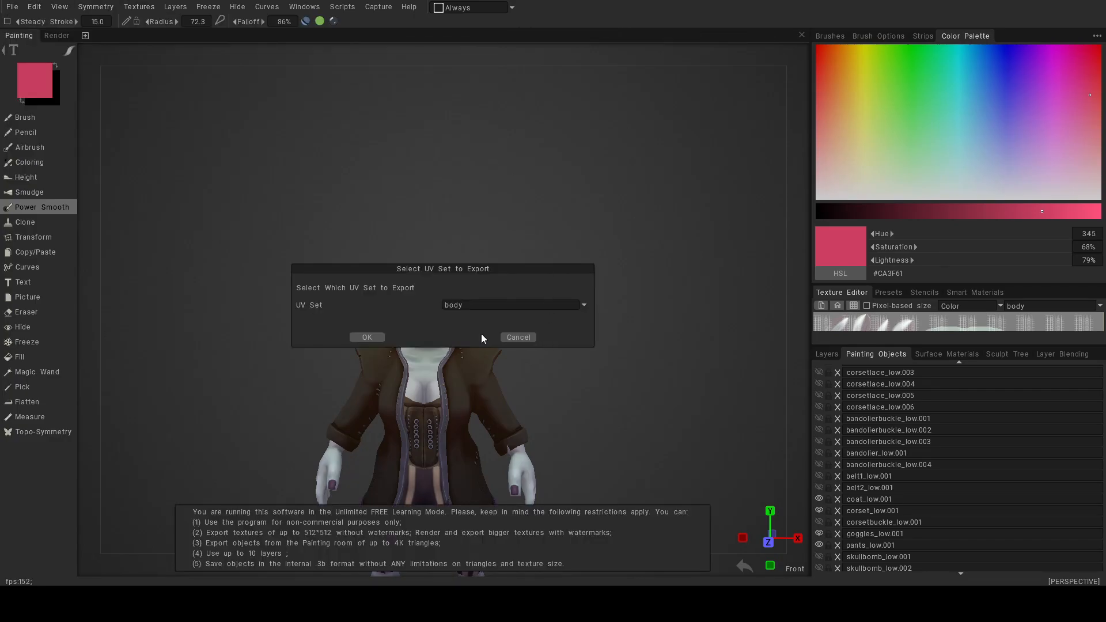
{"action": "left_click", "coordinate": [369, 338]}
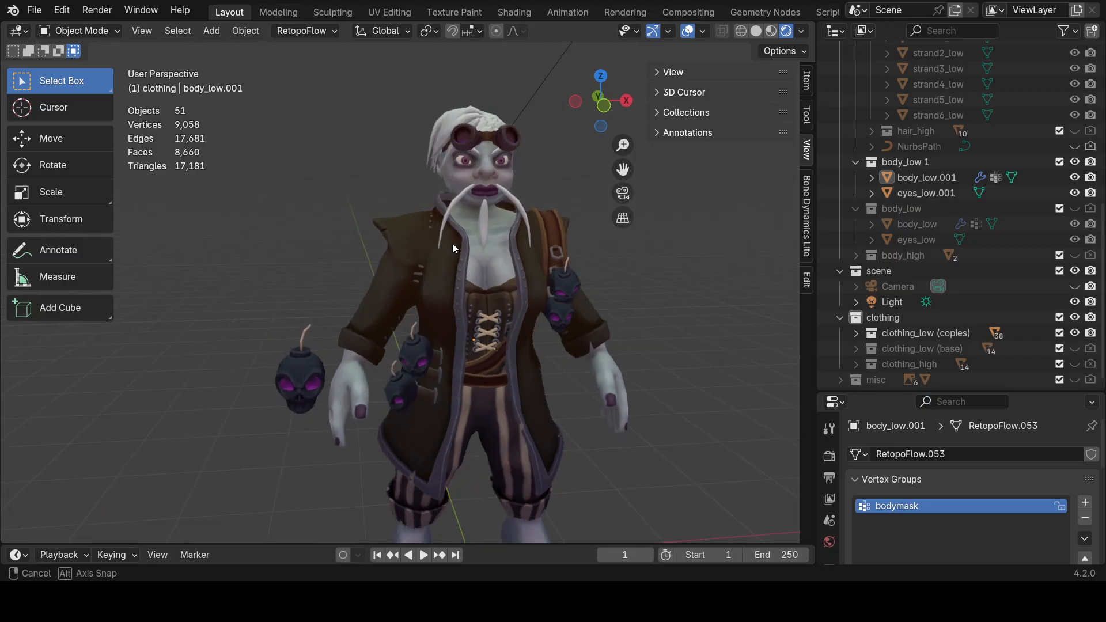
{"action": "left_click", "coordinate": [97, 10]}
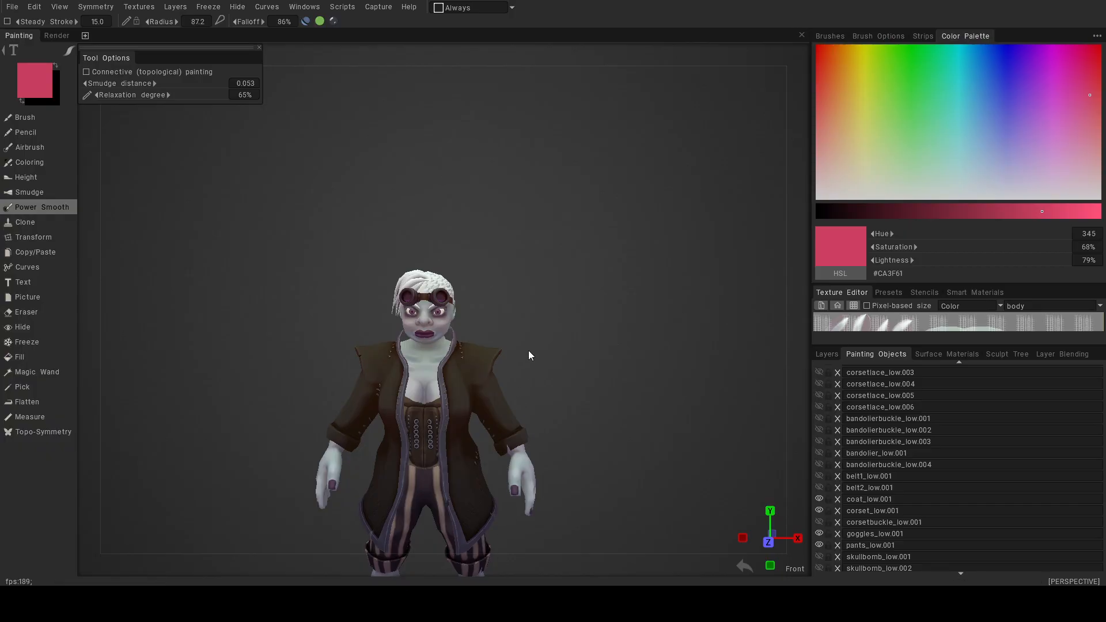
Make the highlights layer active and set the paint color to pale grey-blue #B8BECA.
{"action": "mouse_move", "coordinate": [528, 350]}
{"action": "right_mouse_down", "text": "alt"}
{"action": "mouse_move", "coordinate": [585, 395]}
{"action": "mouse_move", "coordinate": [573, 355]}
{"action": "right_mouse_up", "text": "alt"}
{"action": "middle_click_drag", "start_coordinate": [573, 356], "coordinate": [612, 314], "text": "alt"}
{"action": "left_click", "coordinate": [827, 354]}
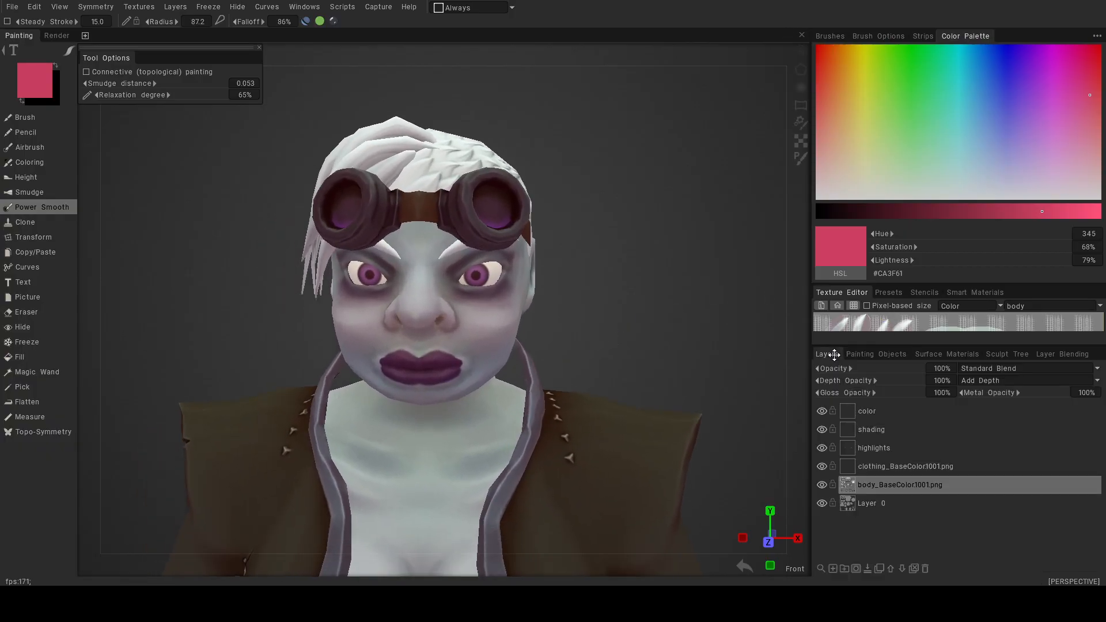
{"action": "left_click", "coordinate": [880, 450]}
{"action": "scroll", "coordinate": [443, 312], "scroll_direction": "up", "scroll_amount": 3}
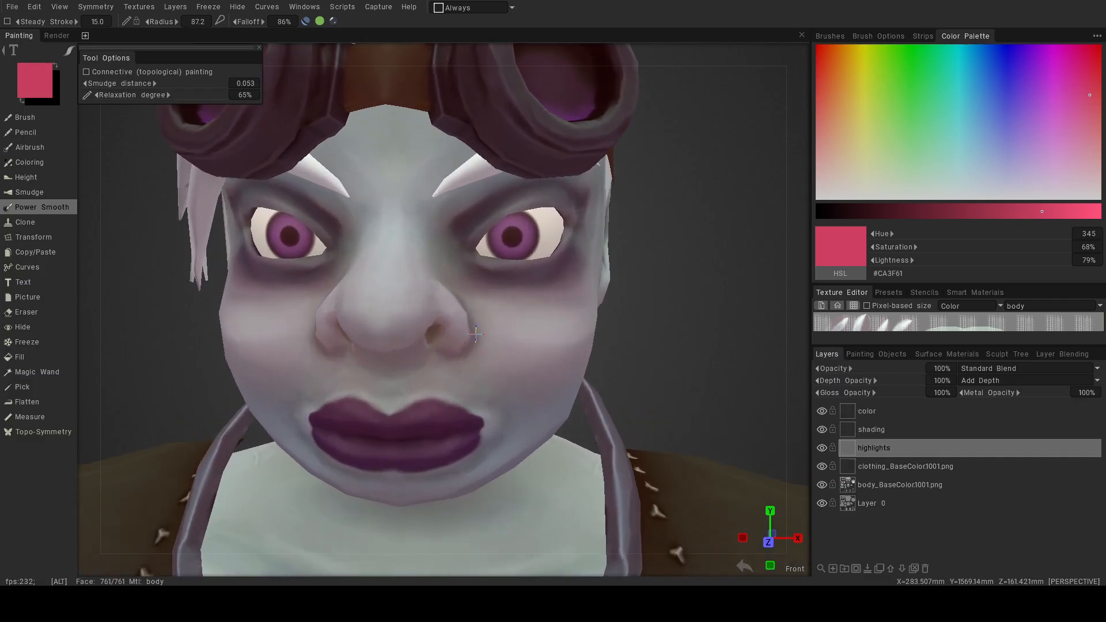
{"action": "left_click", "coordinate": [42, 93]}
{"action": "left_click", "coordinate": [465, 341]}
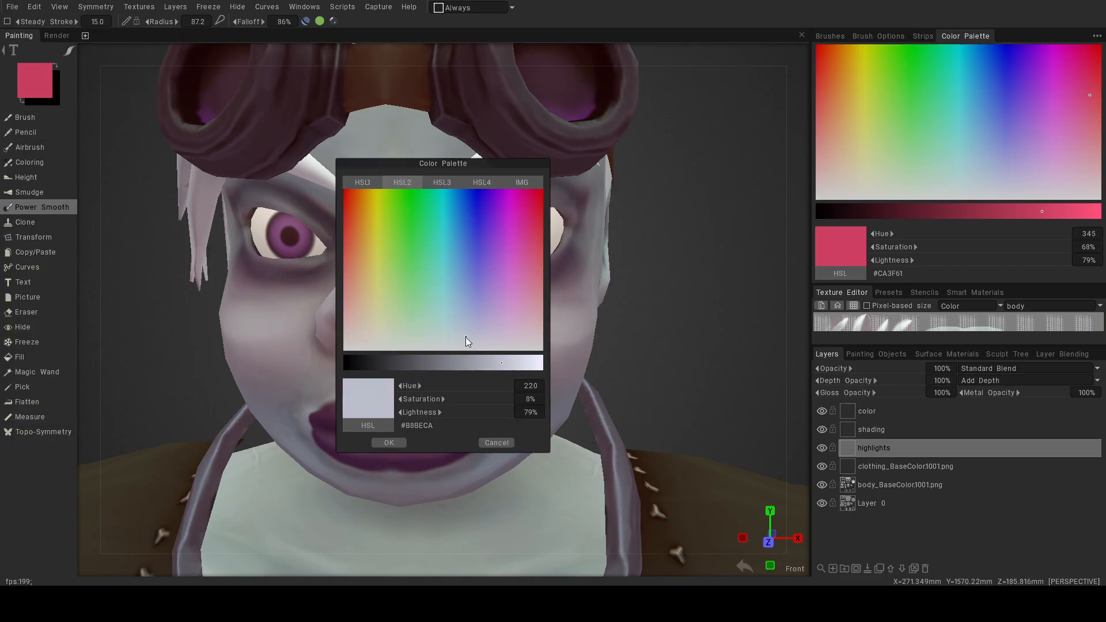
{"action": "left_click", "coordinate": [389, 443]}
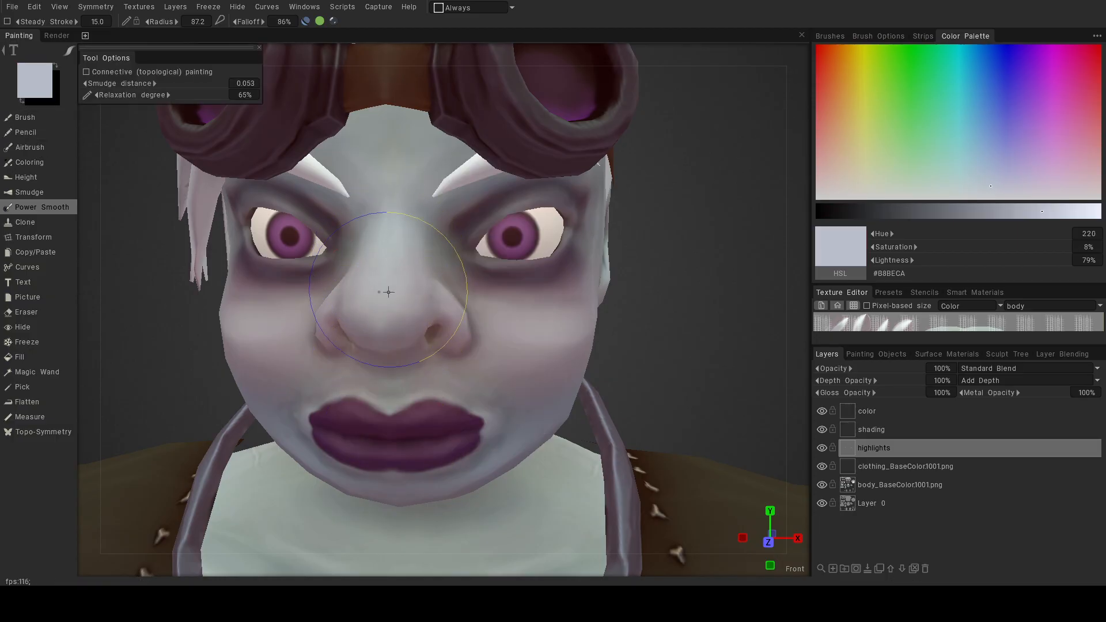
Power Smooth the skin around the nose and cheek, reducing the brush radius to 38.7.
{"action": "mouse_move", "coordinate": [390, 277]}
{"action": "left_mouse_down"}
{"action": "mouse_move", "coordinate": [394, 247]}
{"action": "mouse_move", "coordinate": [388, 296]}
{"action": "mouse_move", "coordinate": [388, 268]}
{"action": "mouse_move", "coordinate": [317, 321]}
{"action": "mouse_move", "coordinate": [299, 320]}
{"action": "left_mouse_up"}
{"action": "mouse_move", "coordinate": [443, 288]}
{"action": "left_mouse_down"}
{"action": "mouse_move", "coordinate": [482, 314]}
{"action": "mouse_move", "coordinate": [495, 347]}
{"action": "mouse_move", "coordinate": [480, 304]}
{"action": "left_mouse_up"}
{"action": "mouse_move", "coordinate": [293, 288]}
{"action": "left_mouse_down", "text": "alt"}
{"action": "mouse_move", "coordinate": [374, 271]}
{"action": "mouse_move", "coordinate": [408, 242]}
{"action": "mouse_move", "coordinate": [328, 256]}
{"action": "left_mouse_up", "text": "alt"}
{"action": "middle_click_drag", "start_coordinate": [522, 306], "coordinate": [450, 301], "text": "alt"}
{"action": "mouse_move", "coordinate": [461, 333]}
{"action": "left_mouse_down"}
{"action": "mouse_move", "coordinate": [563, 341]}
{"action": "mouse_move", "coordinate": [545, 359]}
{"action": "mouse_move", "coordinate": [450, 321]}
{"action": "mouse_move", "coordinate": [601, 346]}
{"action": "left_mouse_up"}
{"action": "left_click_drag", "start_coordinate": [516, 348], "coordinate": [592, 341], "text": "alt"}
{"action": "right_click_drag", "start_coordinate": [465, 359], "coordinate": [469, 312], "text": "alt"}
{"action": "left_click_drag", "start_coordinate": [469, 312], "coordinate": [367, 334], "text": "alt"}
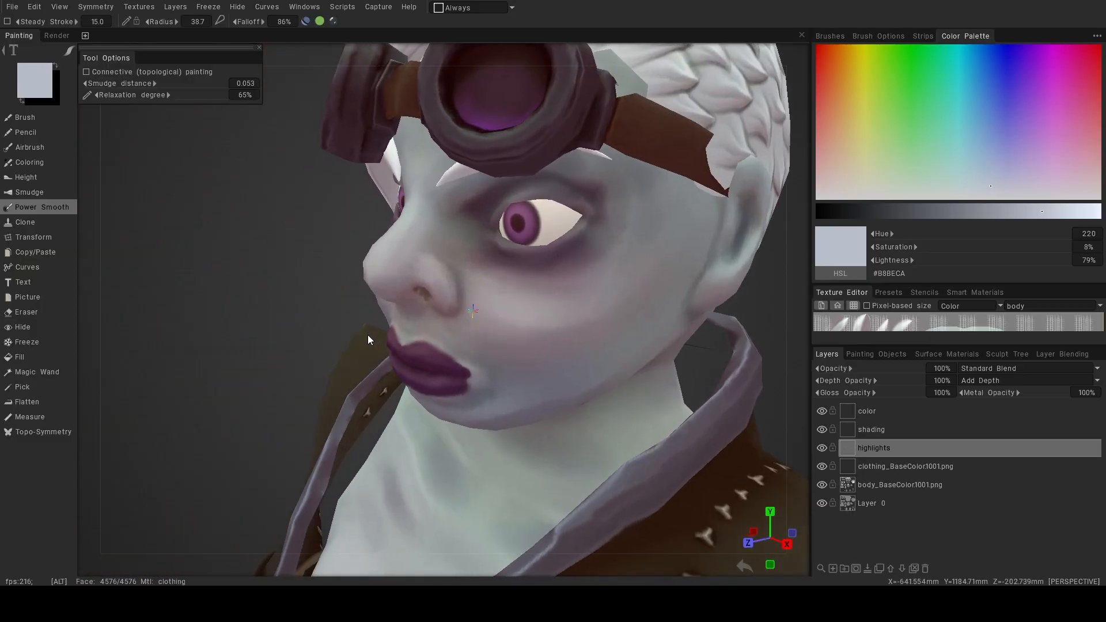
{"action": "right_click_drag", "start_coordinate": [368, 334], "coordinate": [446, 297], "text": "alt"}
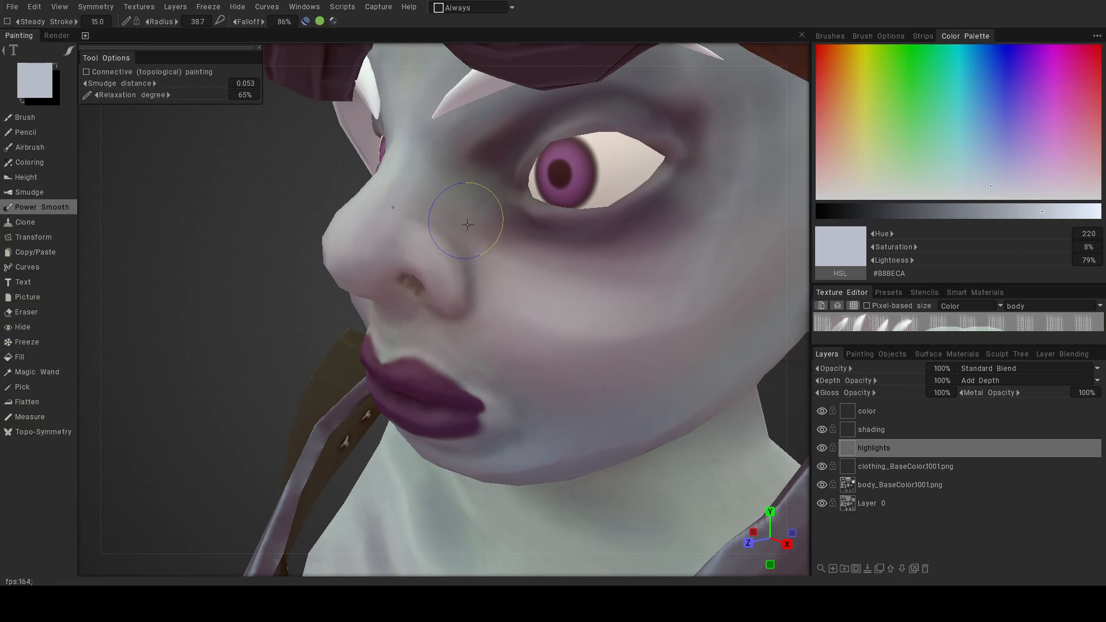
{"action": "left_click_drag", "start_coordinate": [556, 221], "coordinate": [684, 172], "text": "alt"}
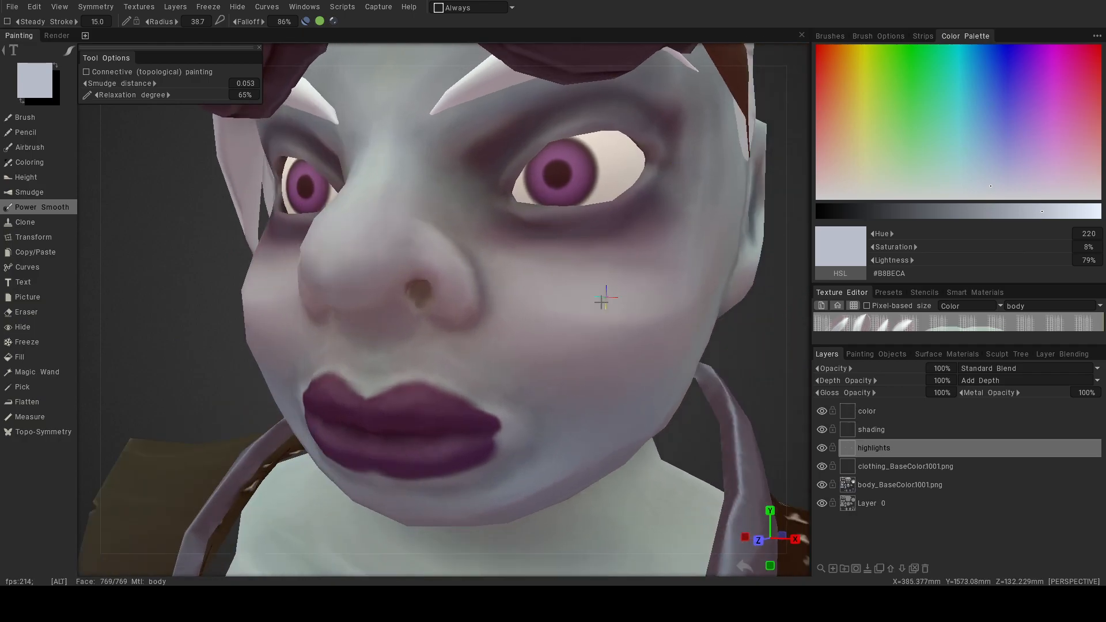
{"action": "left_click_drag", "start_coordinate": [615, 289], "coordinate": [671, 311], "text": "alt"}
{"action": "middle_click_drag", "start_coordinate": [510, 346], "coordinate": [556, 316], "text": "alt"}
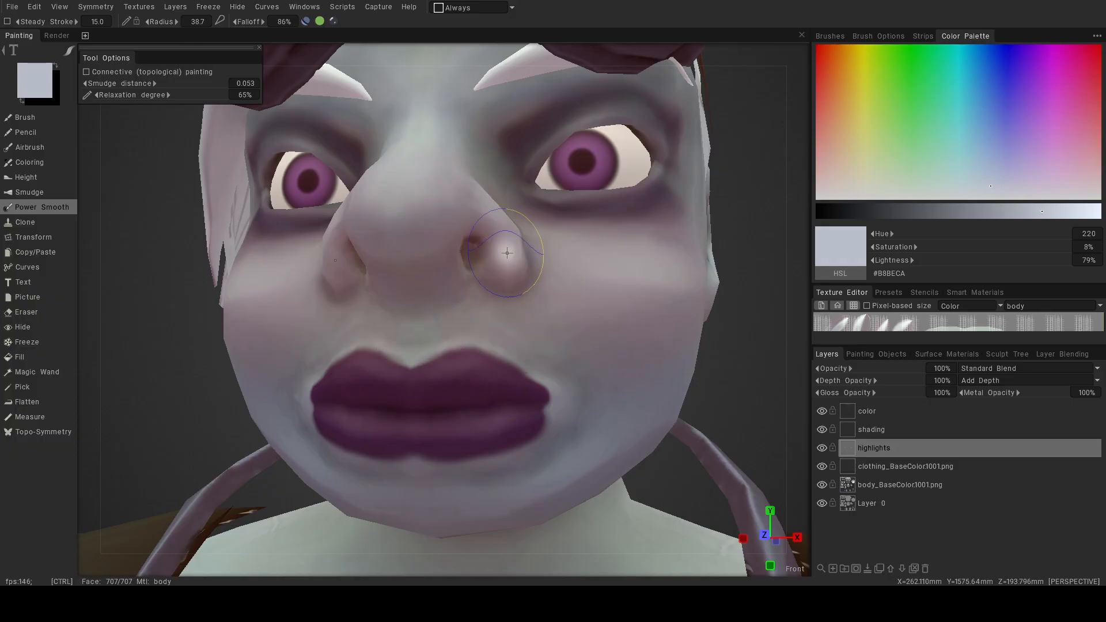
{"action": "left_click_drag", "start_coordinate": [310, 168], "coordinate": [353, 228], "text": "alt"}
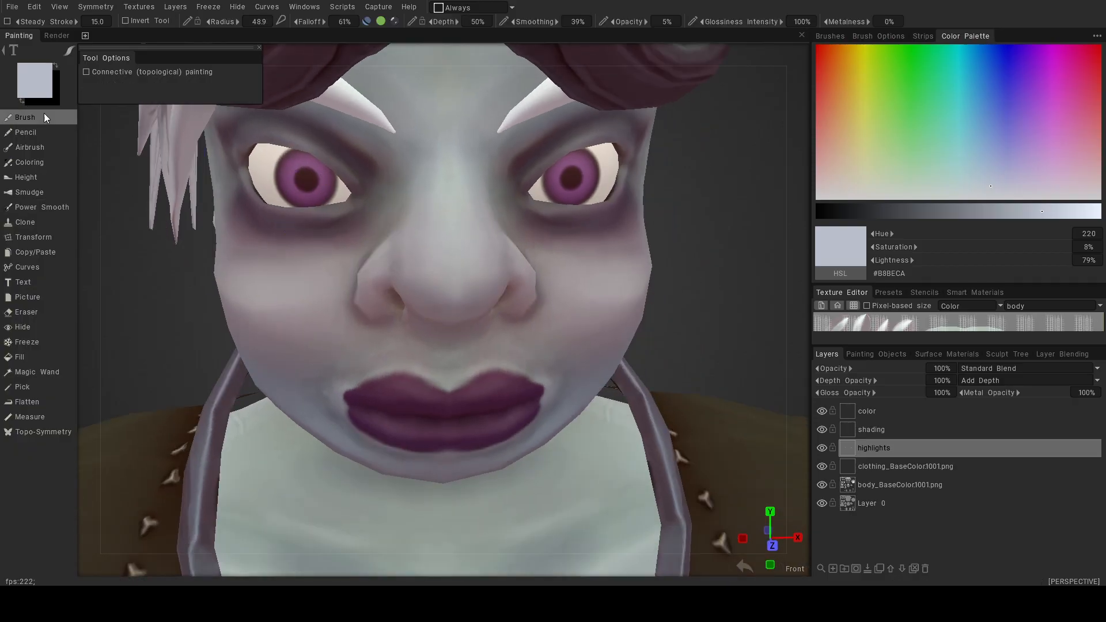
Paint soft highlights on the nose and upper cheek using the Brush at radius 48.9 and 5% opacity, undoing a stray stroke.
{"action": "left_click", "coordinate": [44, 116]}
{"action": "left_click_drag", "start_coordinate": [576, 278], "coordinate": [524, 275], "text": "alt"}
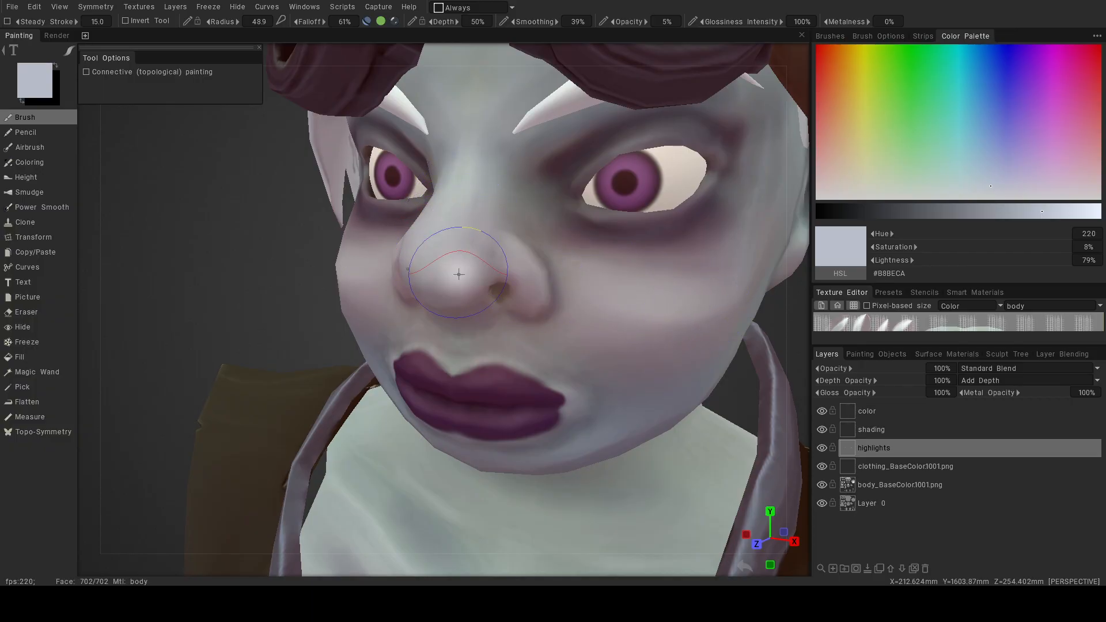
{"action": "key", "text": "ctrl+z"}
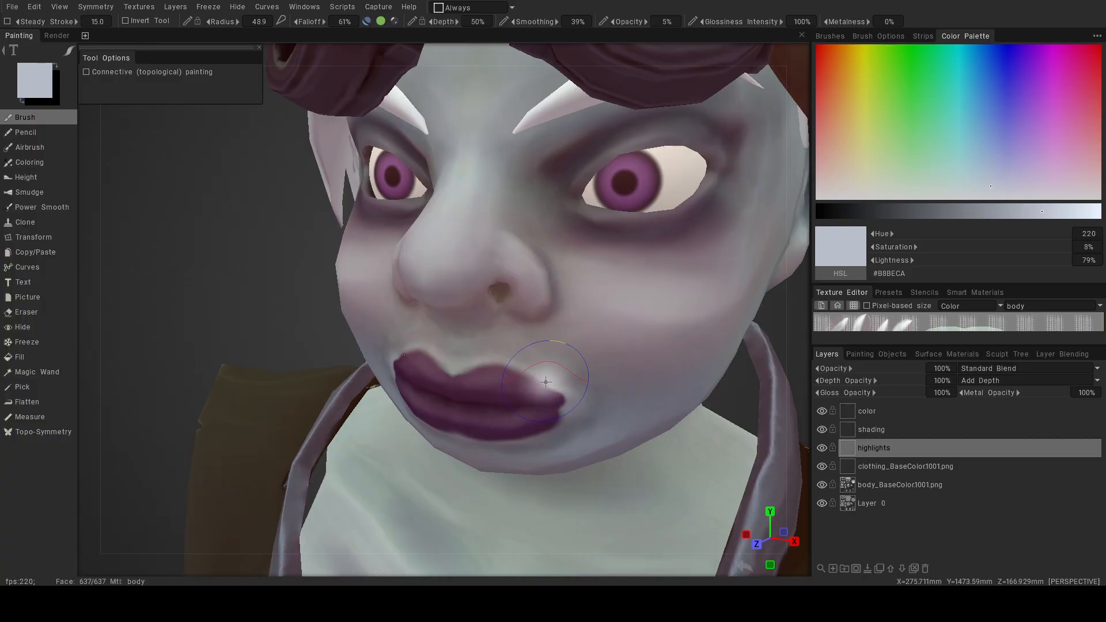
{"action": "middle_click_drag", "start_coordinate": [590, 287], "coordinate": [506, 386], "text": "alt"}
{"action": "left_click_drag", "start_coordinate": [506, 386], "coordinate": [533, 377], "text": "alt"}
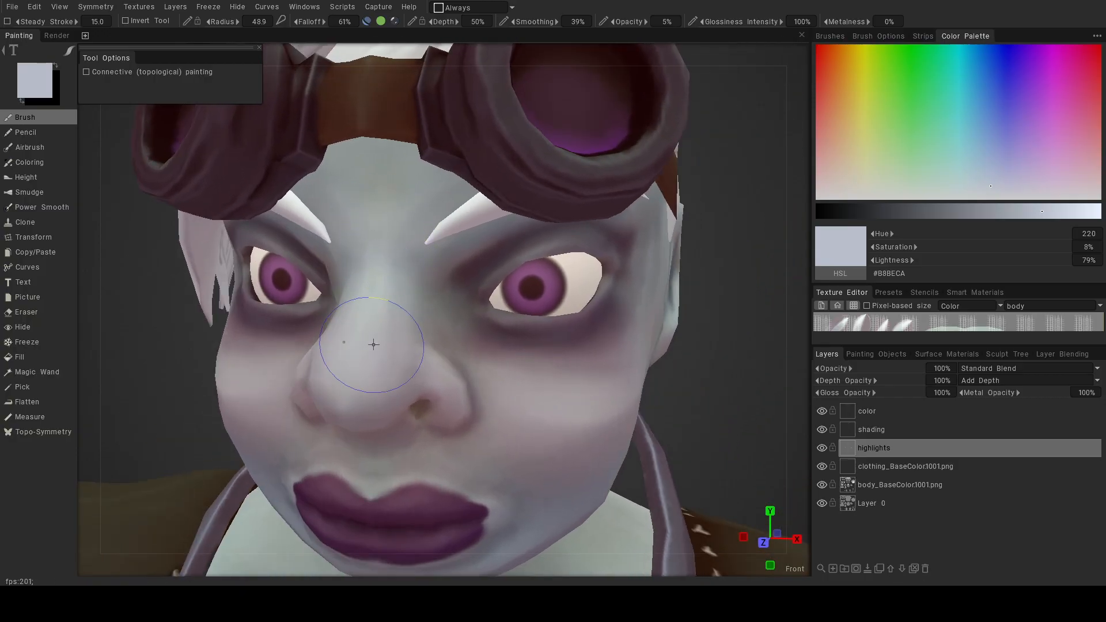
{"action": "right_click_drag", "start_coordinate": [349, 337], "coordinate": [316, 318], "text": "alt"}
{"action": "left_click_drag", "start_coordinate": [316, 321], "coordinate": [254, 313], "text": "alt"}
{"action": "mouse_move", "coordinate": [254, 314]}
{"action": "right_mouse_down", "text": "alt"}
{"action": "mouse_move", "coordinate": [406, 327]}
{"action": "mouse_move", "coordinate": [649, 378]}
{"action": "right_mouse_up", "text": "alt"}
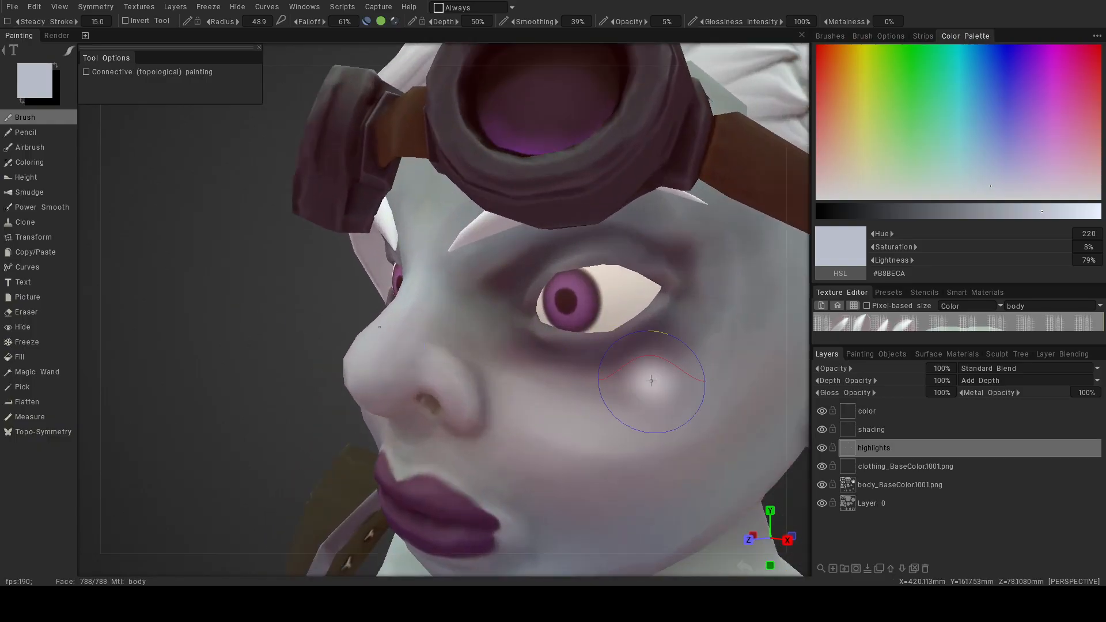
{"action": "right_click_drag", "start_coordinate": [518, 390], "coordinate": [604, 377], "text": "alt"}
{"action": "middle_click_drag", "start_coordinate": [603, 378], "coordinate": [630, 314], "text": "alt"}
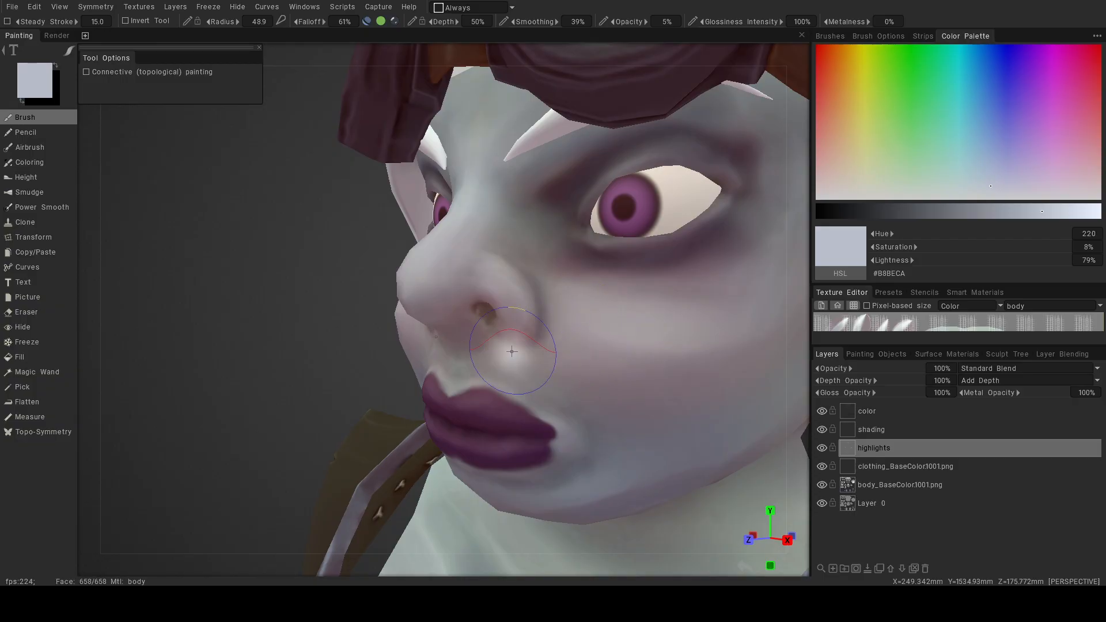
Reduce the brush radius to 29.7 and add small highlights at the nostril wing and around the mouth.
{"action": "mouse_move", "coordinate": [525, 349]}
{"action": "left_mouse_down", "text": "alt"}
{"action": "mouse_move", "coordinate": [637, 374]}
{"action": "mouse_move", "coordinate": [537, 372]}
{"action": "left_mouse_up", "text": "alt"}
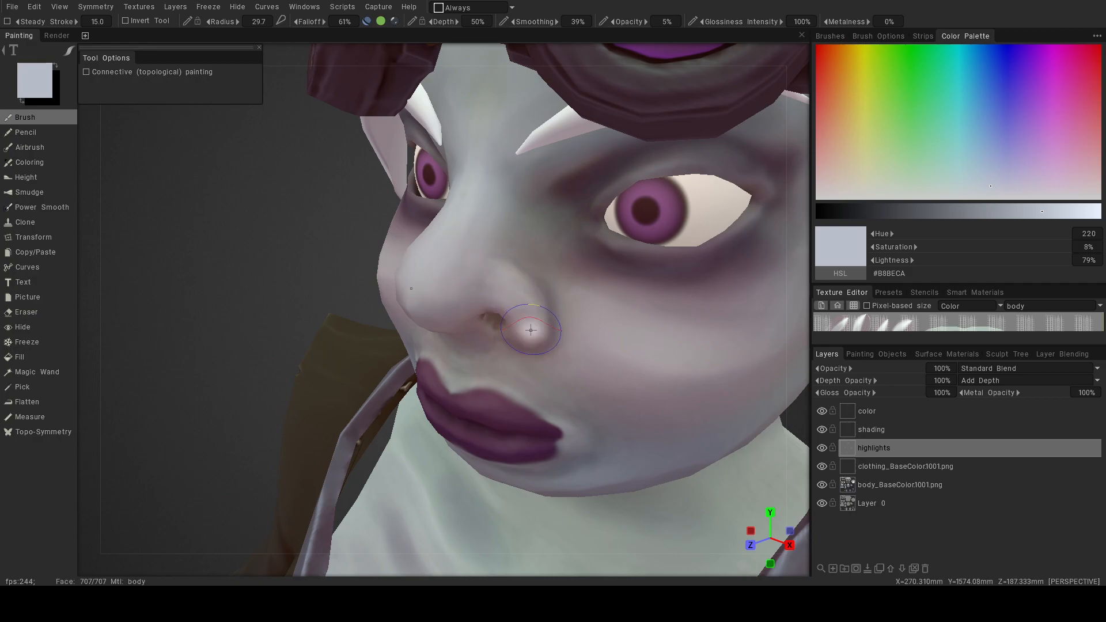
{"action": "left_click_drag", "start_coordinate": [536, 332], "coordinate": [626, 309], "text": "alt"}
{"action": "right_click_drag", "start_coordinate": [625, 303], "coordinate": [535, 347], "text": "alt"}
{"action": "left_click_drag", "start_coordinate": [549, 412], "coordinate": [512, 438]}
Enlarge the brush radius to 71.2 and brighten the lower cheek, then slightly reduce it for the chin.
{"action": "key", "text": "bracketright"}
{"action": "key", "text": "bracketright"}
{"action": "key", "text": "bracketright"}
{"action": "key", "text": "bracketright"}
{"action": "key", "text": "bracketright"}
{"action": "key", "text": "bracketright"}
{"action": "key", "text": "bracketright"}
{"action": "key", "text": "bracketright"}
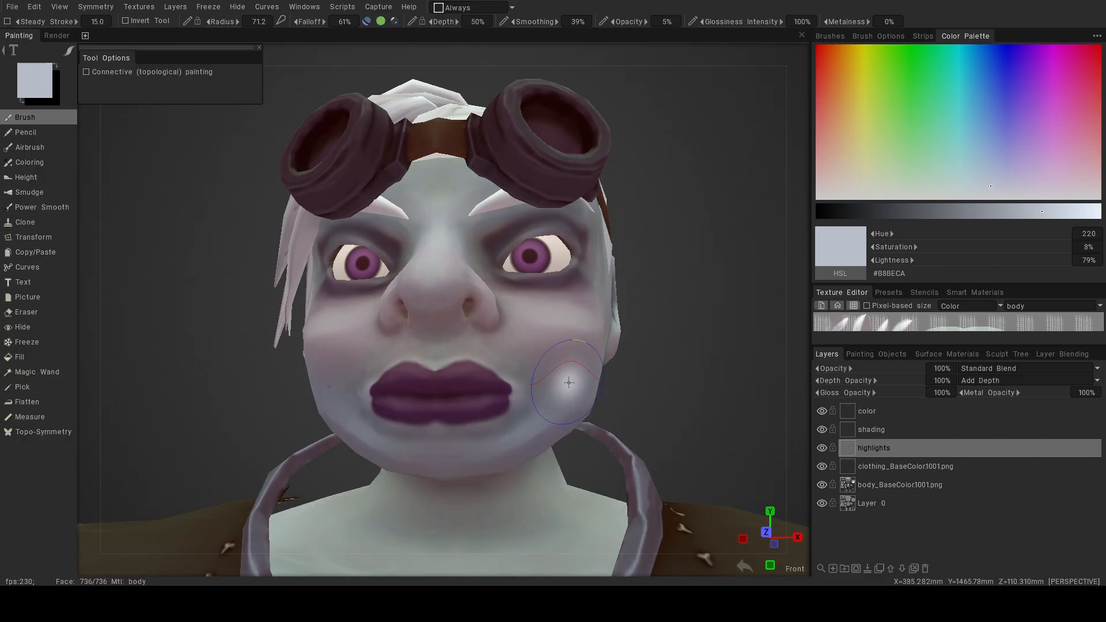
{"action": "middle_click_drag", "start_coordinate": [568, 383], "coordinate": [532, 325], "text": "alt"}
{"action": "right_click_drag", "start_coordinate": [532, 325], "coordinate": [605, 340], "text": "alt"}
{"action": "left_click_drag", "start_coordinate": [605, 340], "coordinate": [576, 369], "text": "alt"}
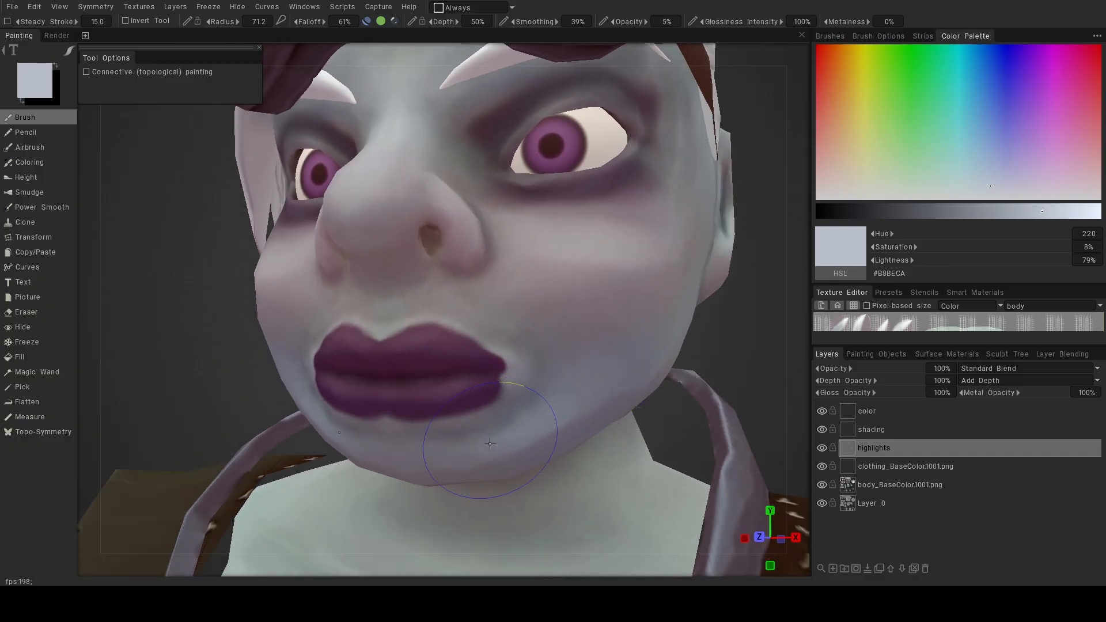
{"action": "left_click_drag", "start_coordinate": [507, 415], "coordinate": [579, 371], "text": "alt"}
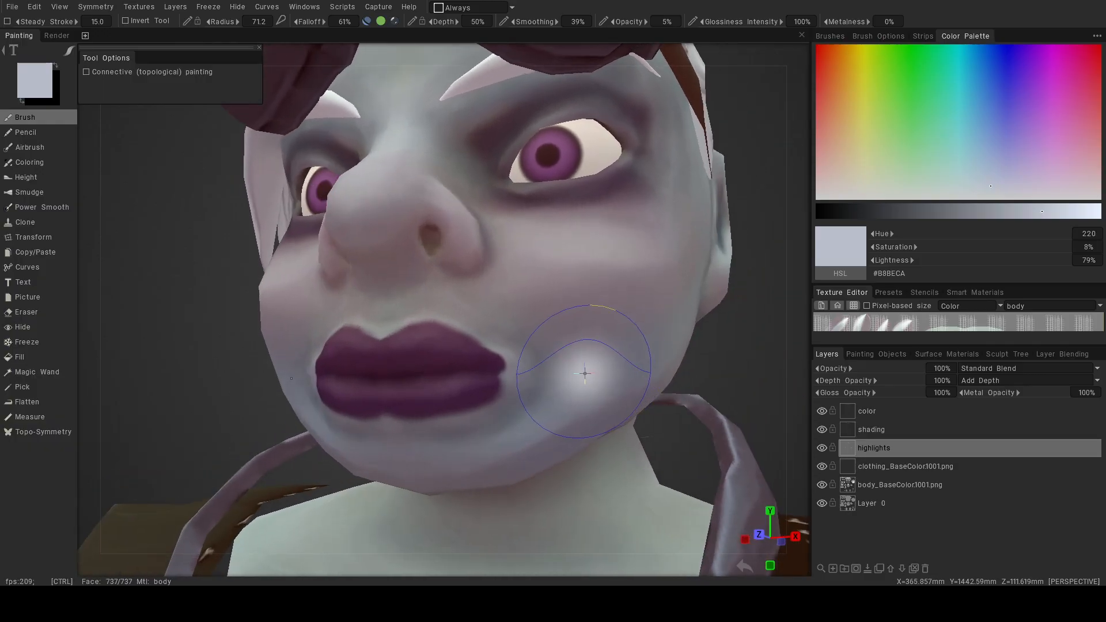
{"action": "key", "text": "bracketleft"}
{"action": "key", "text": "bracketleft"}
{"action": "left_click_drag", "start_coordinate": [422, 459], "coordinate": [434, 444]}
Highlight the forehead between the eyebrows with a brush radius of 43.2 and 6% opacity.
{"action": "right_click_drag", "start_coordinate": [621, 420], "coordinate": [506, 415], "text": "alt"}
{"action": "mouse_move", "coordinate": [505, 415]}
{"action": "left_mouse_down", "text": "alt"}
{"action": "mouse_move", "coordinate": [545, 443]}
{"action": "mouse_move", "coordinate": [405, 447]}
{"action": "mouse_move", "coordinate": [342, 431]}
{"action": "mouse_move", "coordinate": [564, 447]}
{"action": "mouse_move", "coordinate": [541, 452]}
{"action": "mouse_move", "coordinate": [550, 452]}
{"action": "left_mouse_up", "text": "alt"}
{"action": "right_click_drag", "start_coordinate": [532, 368], "coordinate": [513, 324], "text": "alt"}
{"action": "middle_click_drag", "start_coordinate": [454, 293], "coordinate": [472, 335], "text": "alt"}
{"action": "right_click_drag", "start_coordinate": [448, 298], "coordinate": [492, 284], "text": "alt"}
{"action": "key", "text": "bracketleft"}
{"action": "key", "text": "bracketleft"}
{"action": "key", "text": "bracketleft"}
{"action": "key", "text": "bracketleft"}
{"action": "key", "text": "bracketleft"}
{"action": "key", "text": "bracketleft"}
{"action": "key", "text": "bracketleft"}
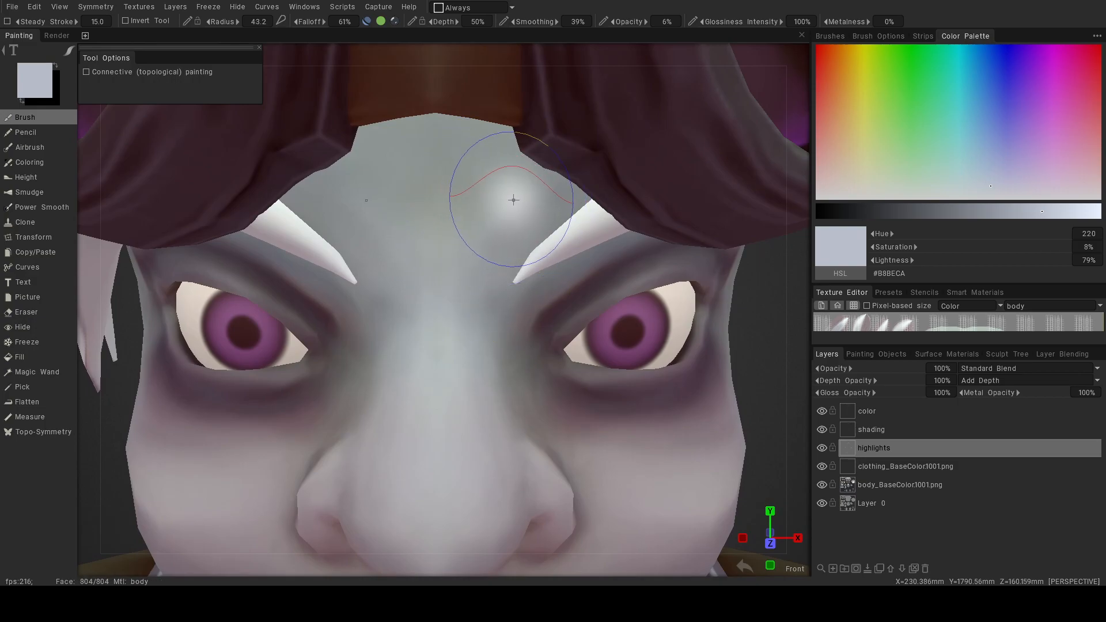
{"action": "mouse_move", "coordinate": [530, 188]}
{"action": "left_mouse_down"}
{"action": "mouse_move", "coordinate": [468, 268]}
{"action": "mouse_move", "coordinate": [491, 217]}
{"action": "mouse_move", "coordinate": [481, 236]}
{"action": "left_mouse_up"}
Make the shading layer active and set the paint color to dark grey #27282B.
{"action": "right_click_drag", "start_coordinate": [610, 337], "coordinate": [512, 326], "text": "alt"}
{"action": "left_click_drag", "start_coordinate": [512, 326], "coordinate": [637, 333], "text": "alt"}
{"action": "left_click", "coordinate": [866, 430]}
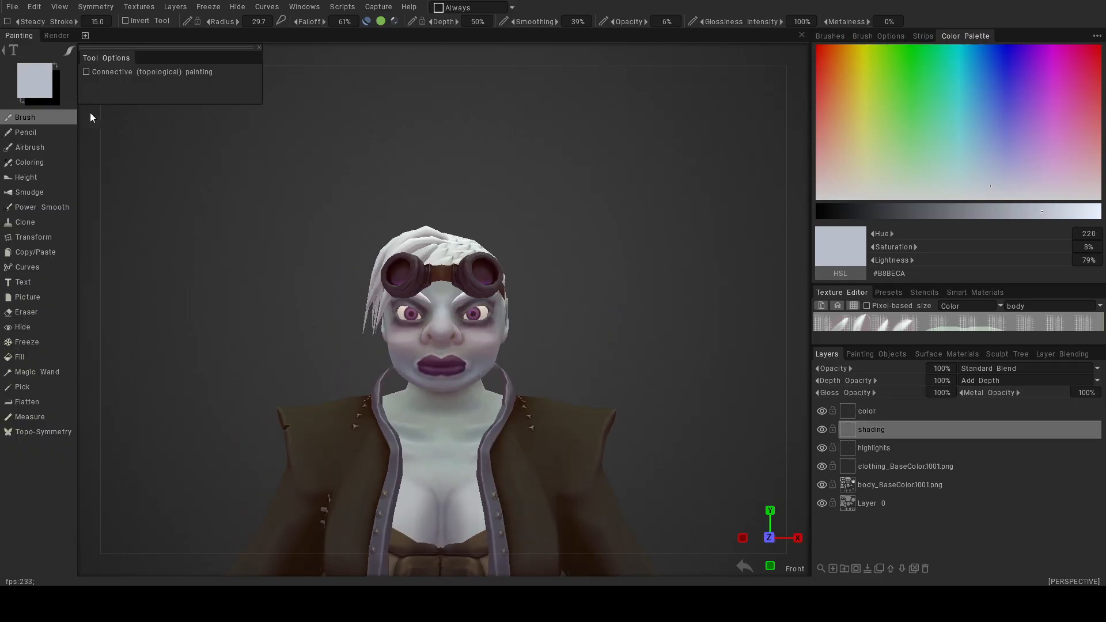
{"action": "left_click", "coordinate": [35, 82]}
{"action": "left_click", "coordinate": [378, 364]}
{"action": "left_click", "coordinate": [389, 443]}
Shade the underside of the nose around the nostrils, using a brush radius of 46.0.
{"action": "mouse_move", "coordinate": [490, 300]}
{"action": "right_mouse_down", "text": "alt"}
{"action": "mouse_move", "coordinate": [529, 296]}
{"action": "mouse_move", "coordinate": [502, 294]}
{"action": "mouse_move", "coordinate": [534, 323]}
{"action": "right_mouse_up", "text": "alt"}
{"action": "left_click_drag", "start_coordinate": [534, 323], "coordinate": [531, 280], "text": "alt"}
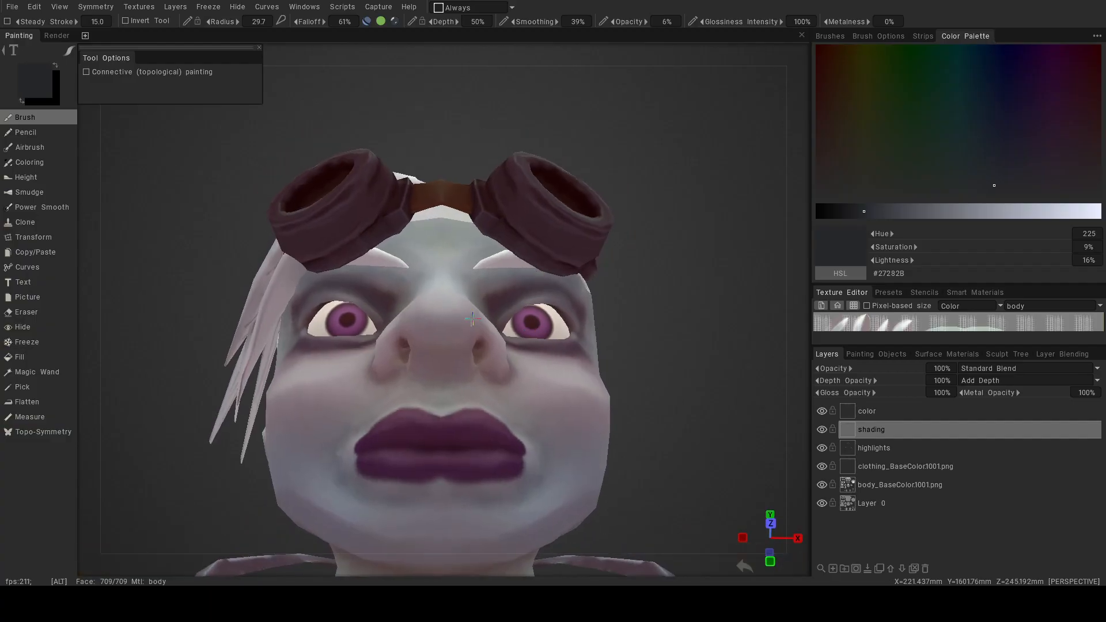
{"action": "left_click_drag", "start_coordinate": [435, 355], "coordinate": [444, 348]}
{"action": "mouse_move", "coordinate": [443, 350]}
{"action": "left_mouse_down"}
{"action": "mouse_move", "coordinate": [423, 364]}
{"action": "mouse_move", "coordinate": [408, 329]}
{"action": "left_mouse_up"}
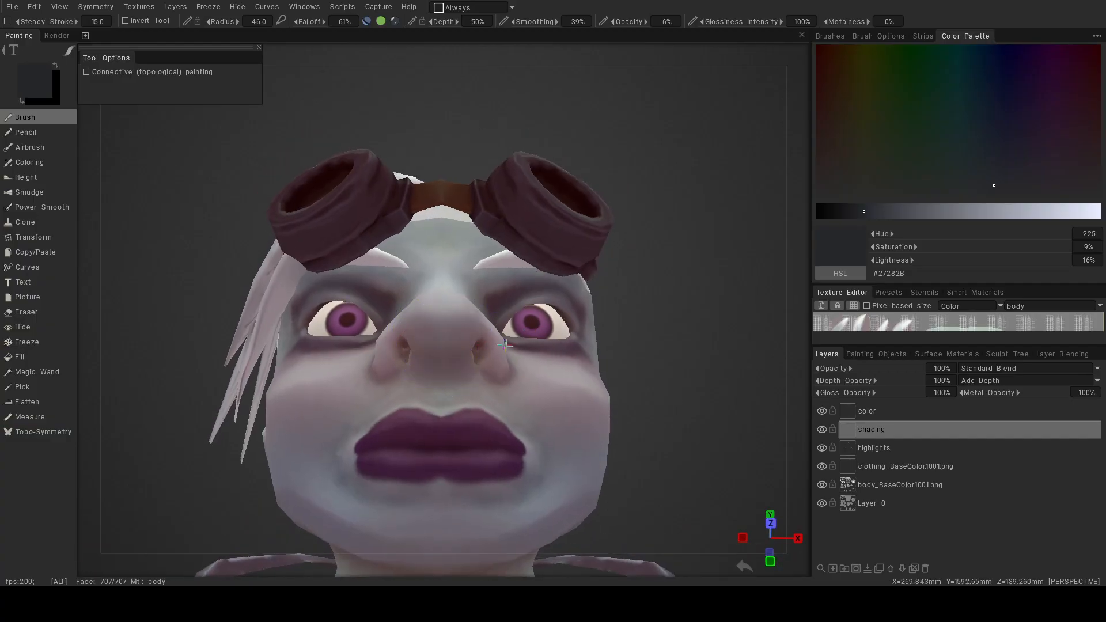
{"action": "left_click_drag", "start_coordinate": [501, 341], "coordinate": [535, 358], "text": "alt"}
{"action": "left_click_drag", "start_coordinate": [453, 342], "coordinate": [394, 381]}
Darken the base of the nose beside the nostril, and reduce the brush radius to 24.6.
{"action": "mouse_move", "coordinate": [527, 370]}
{"action": "left_mouse_down", "text": "alt"}
{"action": "mouse_move", "coordinate": [472, 402]}
{"action": "mouse_move", "coordinate": [519, 382]}
{"action": "mouse_move", "coordinate": [499, 325]}
{"action": "mouse_move", "coordinate": [520, 302]}
{"action": "mouse_move", "coordinate": [505, 298]}
{"action": "left_mouse_up", "text": "alt"}
{"action": "right_click_drag", "start_coordinate": [504, 299], "coordinate": [520, 284], "text": "alt"}
{"action": "left_click_drag", "start_coordinate": [515, 293], "coordinate": [498, 351]}
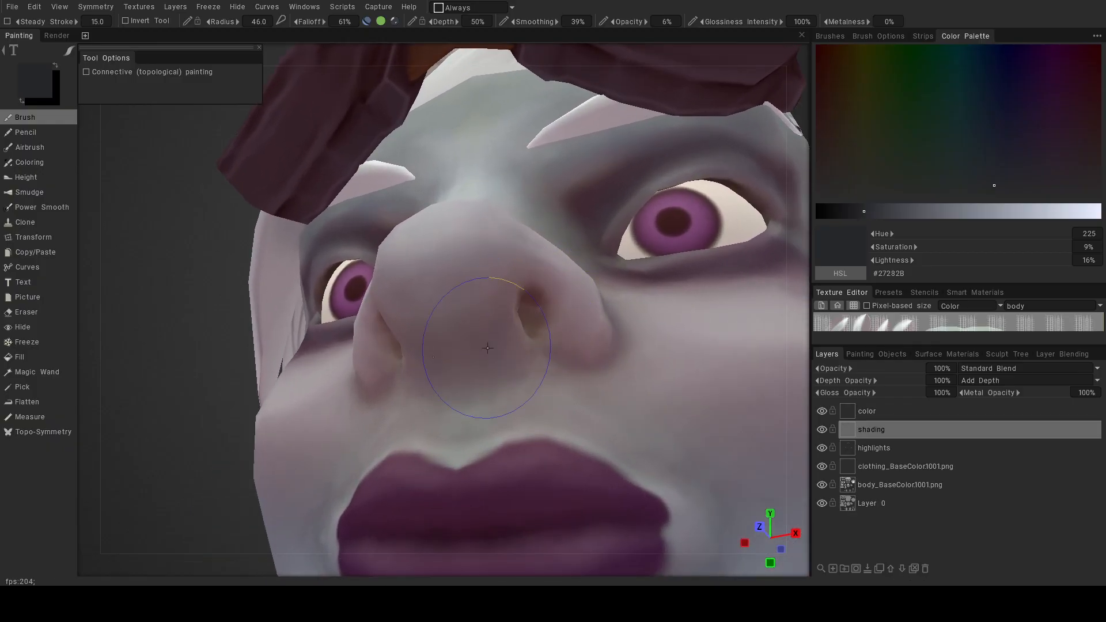
{"action": "right_click_drag", "start_coordinate": [499, 350], "coordinate": [459, 344]}
{"action": "right_click_drag", "start_coordinate": [565, 339], "coordinate": [452, 370], "text": "alt"}
{"action": "left_click_drag", "start_coordinate": [452, 371], "coordinate": [477, 399], "text": "alt"}
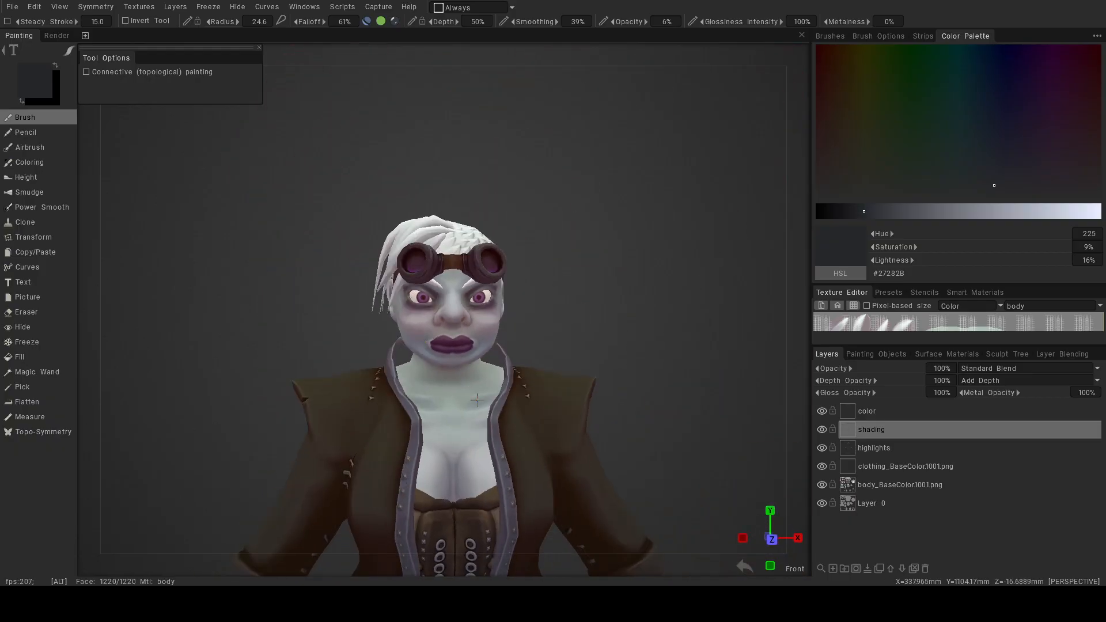
Enlarge the brush radius to 48.9 and deepen the shadow from the nose's underside toward the upper lip.
{"action": "right_click_drag", "start_coordinate": [451, 369], "coordinate": [489, 381], "text": "alt"}
{"action": "left_click_drag", "start_coordinate": [472, 378], "coordinate": [466, 289], "text": "alt"}
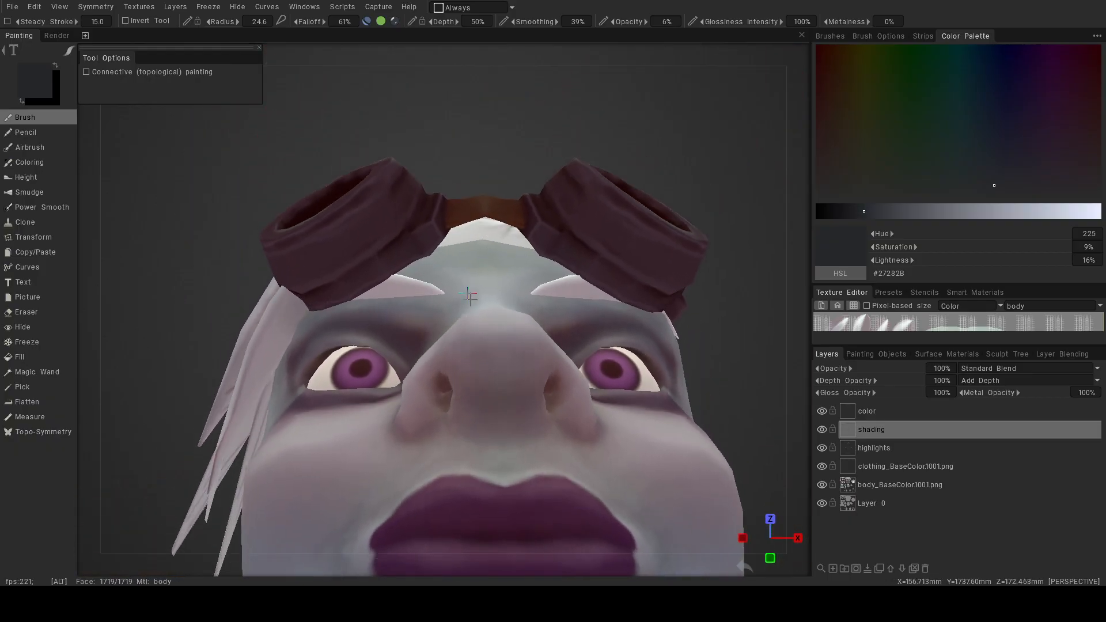
{"action": "right_click_drag", "start_coordinate": [491, 385], "coordinate": [501, 387]}
{"action": "mouse_move", "coordinate": [494, 396]}
{"action": "left_mouse_down"}
{"action": "mouse_move", "coordinate": [460, 408]}
{"action": "mouse_move", "coordinate": [490, 454]}
{"action": "left_mouse_up"}
{"action": "right_click_drag", "start_coordinate": [541, 459], "coordinate": [475, 459], "text": "alt"}
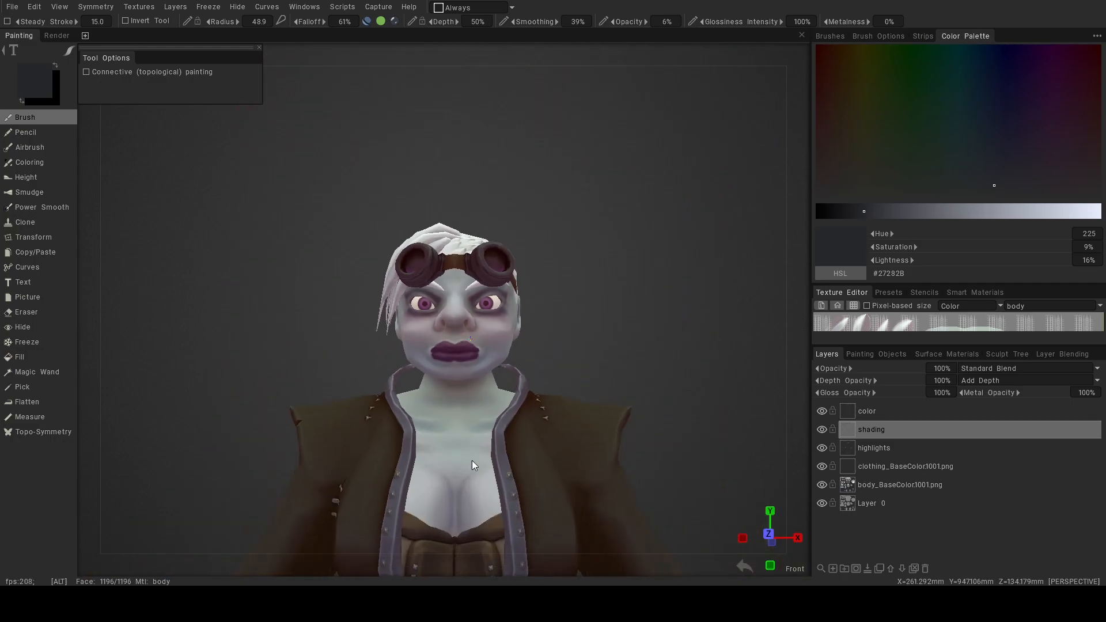
Examine the facial shading and upper body from the front and at three-quarter angles.
{"action": "left_click_drag", "start_coordinate": [475, 459], "coordinate": [477, 487], "text": "alt"}
{"action": "left_click_drag", "start_coordinate": [609, 365], "coordinate": [571, 363], "text": "alt"}
{"action": "right_click_drag", "start_coordinate": [604, 361], "coordinate": [562, 355], "text": "alt"}
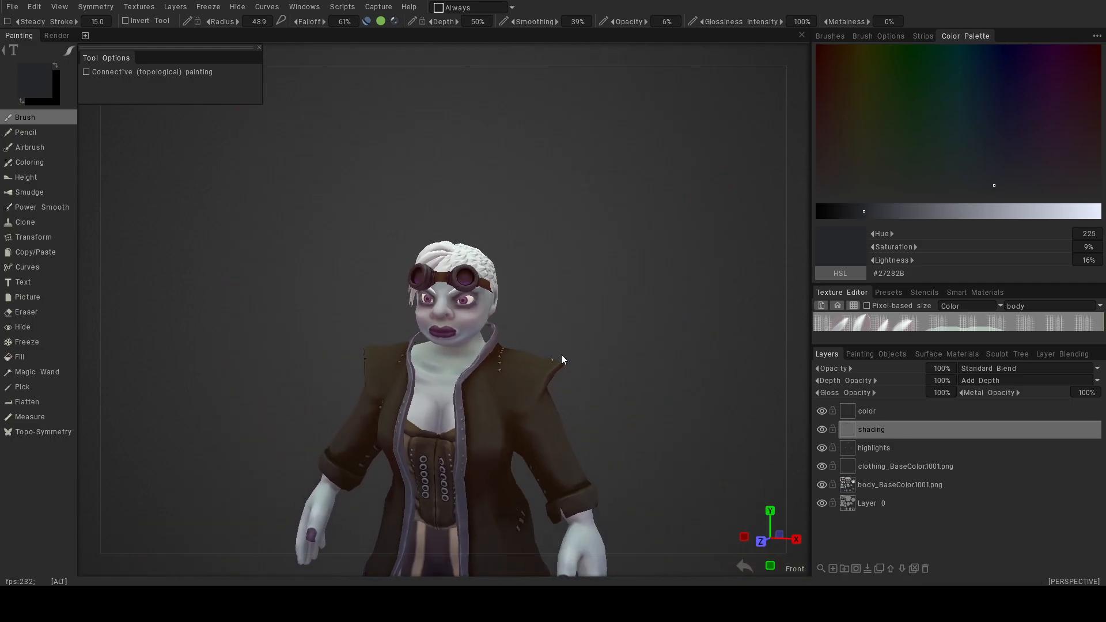
{"action": "left_click_drag", "start_coordinate": [563, 354], "coordinate": [603, 353], "text": "alt"}
{"action": "right_click_drag", "start_coordinate": [603, 353], "coordinate": [435, 335], "text": "alt"}
{"action": "left_click_drag", "start_coordinate": [436, 335], "coordinate": [482, 344], "text": "alt"}
{"action": "right_click_drag", "start_coordinate": [482, 345], "coordinate": [789, 353], "text": "alt"}
{"action": "left_click_drag", "start_coordinate": [696, 345], "coordinate": [653, 334], "text": "alt"}
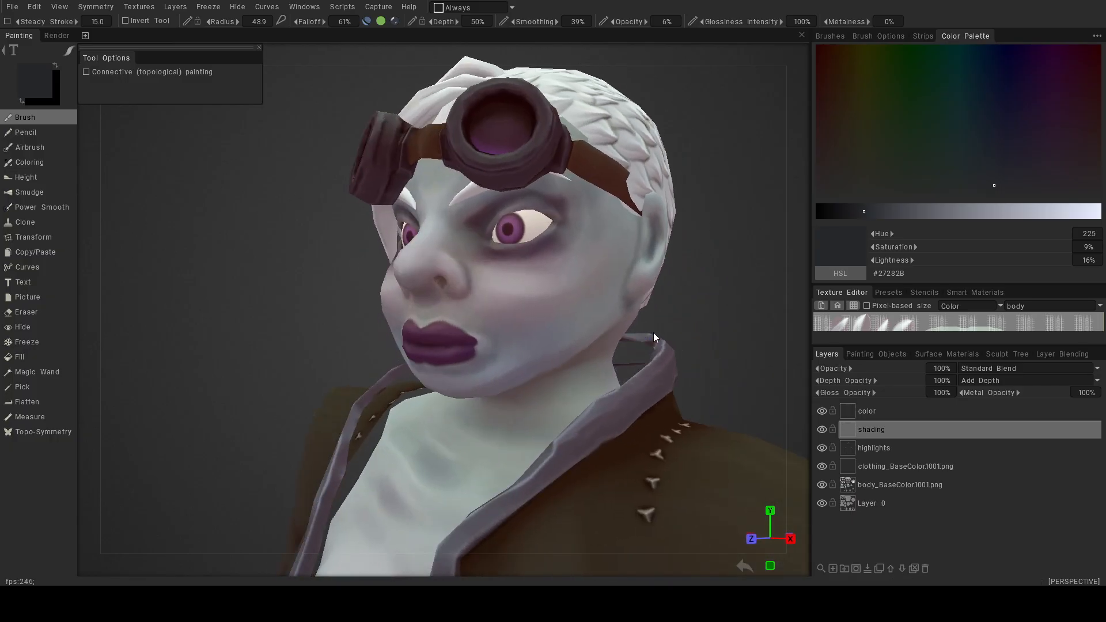
Save the current painting project.
{"action": "left_click", "coordinate": [11, 7]}
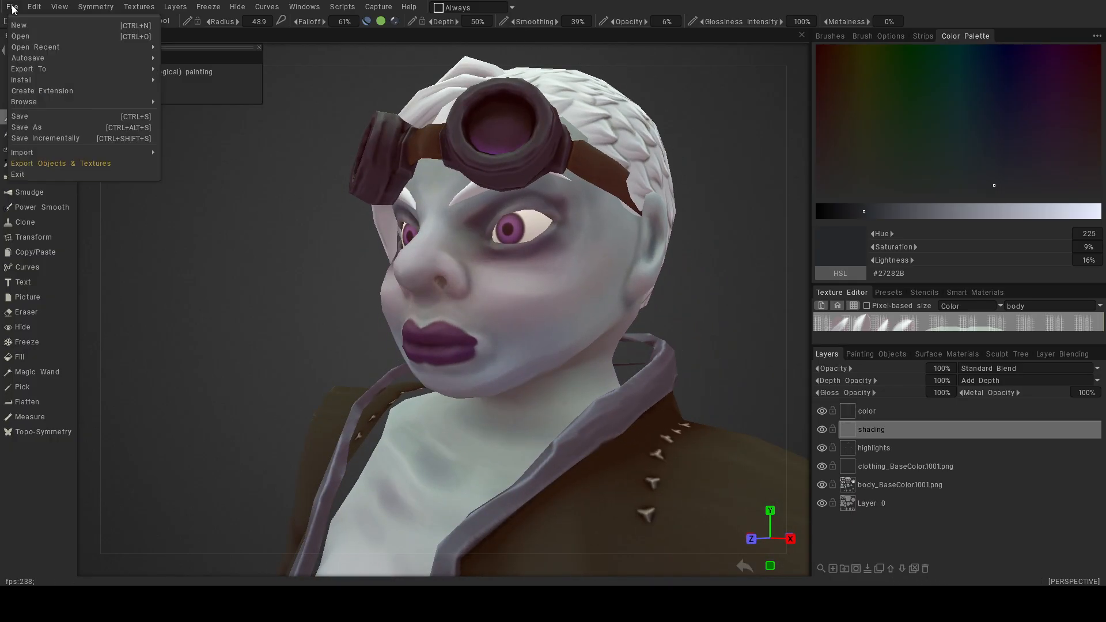
{"action": "left_click", "coordinate": [28, 113]}
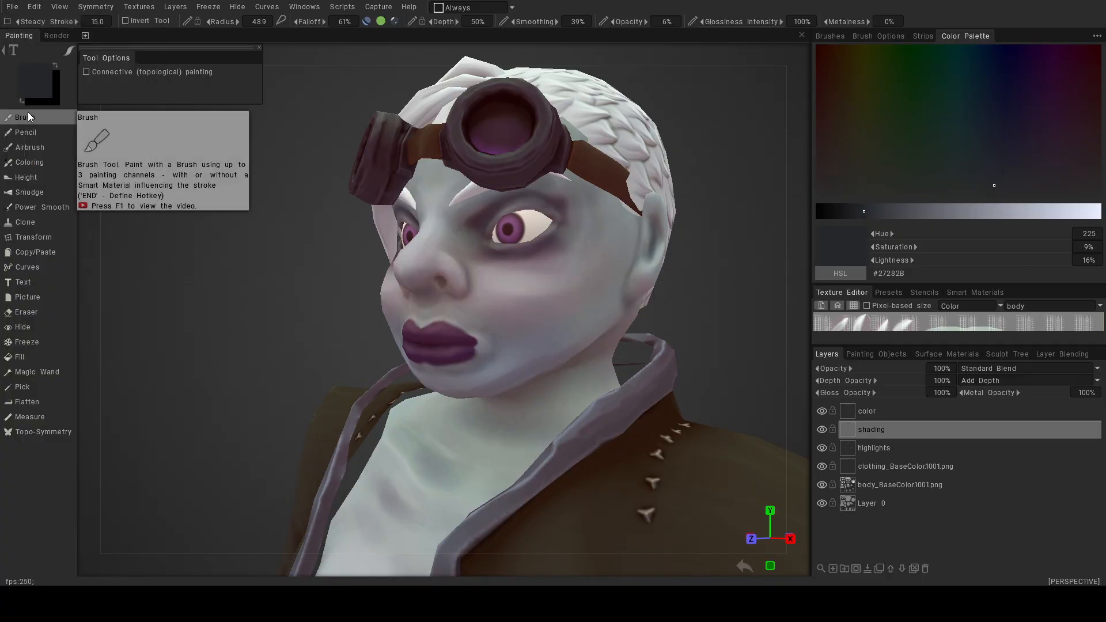
{"action": "left_click", "coordinate": [94, 6]}
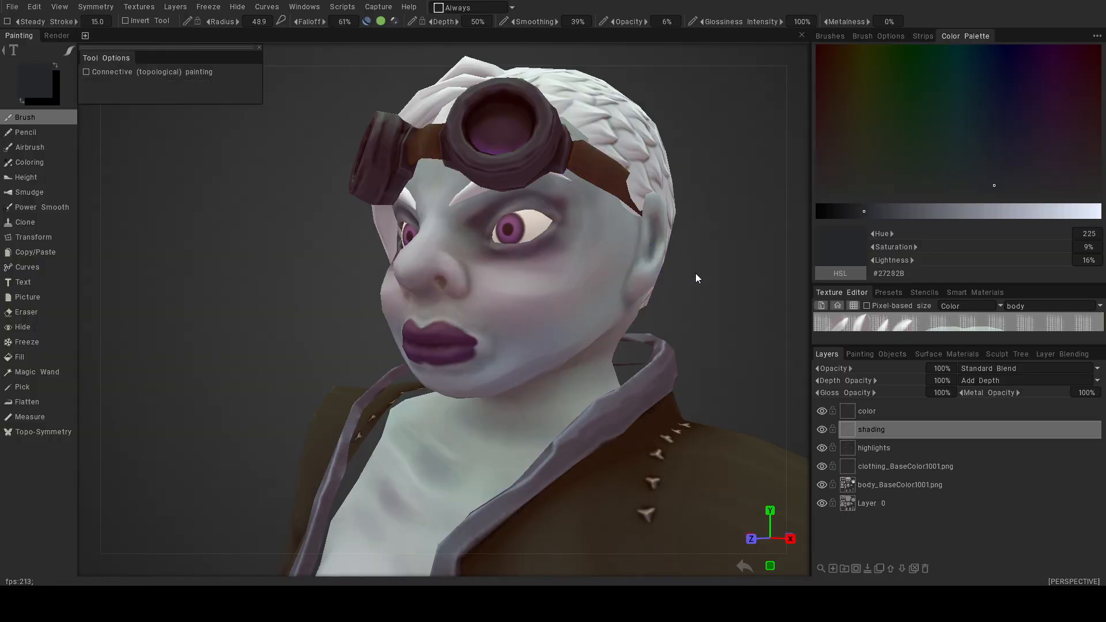
Examine the whole character, from head and coat to hands and feet, at several distances and angles.
{"action": "right_click_drag", "start_coordinate": [717, 281], "coordinate": [678, 282], "text": "alt"}
{"action": "left_click_drag", "start_coordinate": [641, 298], "coordinate": [690, 300], "text": "alt"}
{"action": "right_click_drag", "start_coordinate": [690, 299], "coordinate": [633, 285], "text": "alt"}
{"action": "left_click_drag", "start_coordinate": [633, 285], "coordinate": [560, 259], "text": "alt"}
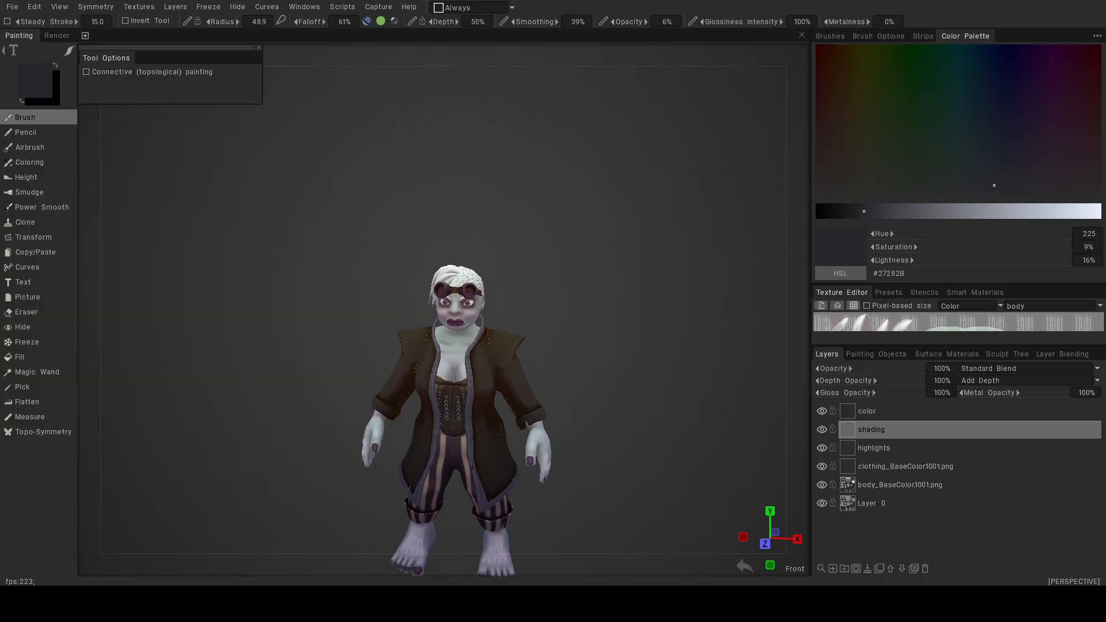
{"action": "right_click_drag", "start_coordinate": [507, 355], "coordinate": [616, 333], "text": "alt"}
{"action": "left_click_drag", "start_coordinate": [616, 337], "coordinate": [681, 303], "text": "alt"}
{"action": "right_click_drag", "start_coordinate": [681, 303], "coordinate": [511, 298], "text": "alt"}
{"action": "left_click_drag", "start_coordinate": [510, 298], "coordinate": [479, 282], "text": "alt"}
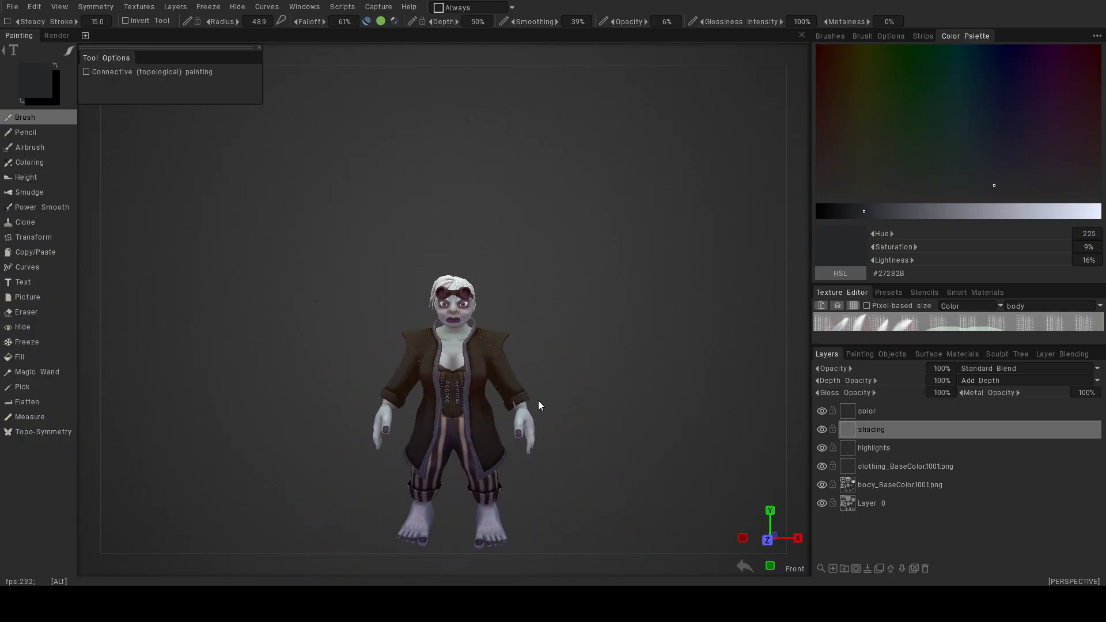
{"action": "middle_click_drag", "start_coordinate": [545, 363], "coordinate": [535, 290], "text": "alt"}
{"action": "right_click_drag", "start_coordinate": [535, 290], "coordinate": [508, 334], "text": "alt"}
{"action": "left_click_drag", "start_coordinate": [508, 335], "coordinate": [432, 342], "text": "alt"}
{"action": "left_click_drag", "start_coordinate": [534, 350], "coordinate": [634, 358], "text": "alt"}
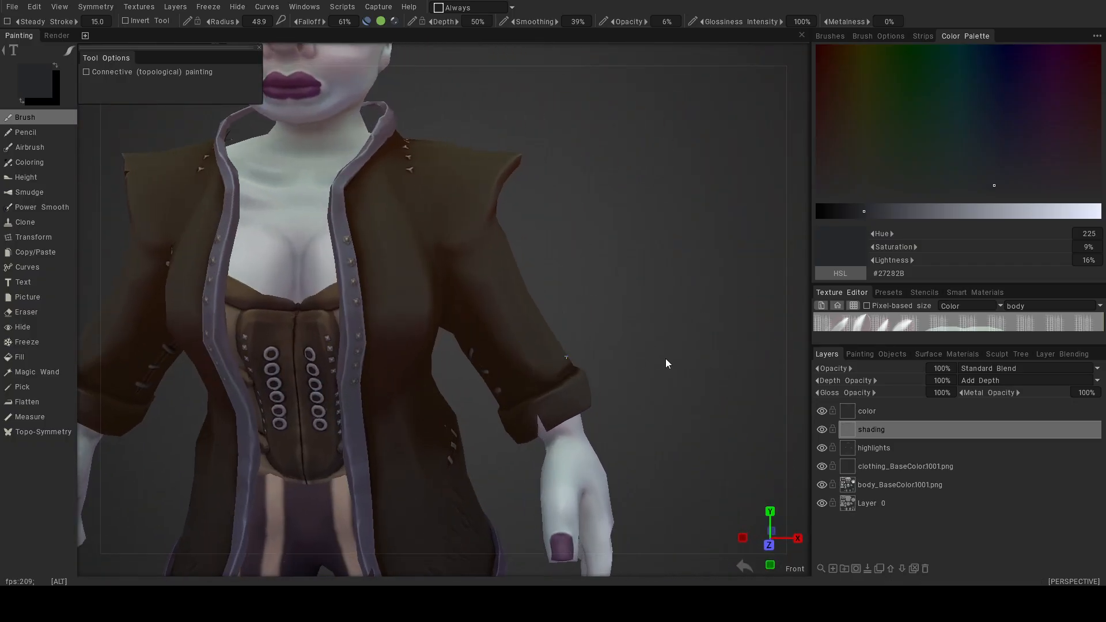
{"action": "right_click_drag", "start_coordinate": [667, 358], "coordinate": [539, 319], "text": "alt"}
{"action": "middle_click_drag", "start_coordinate": [540, 320], "coordinate": [604, 357], "text": "alt"}
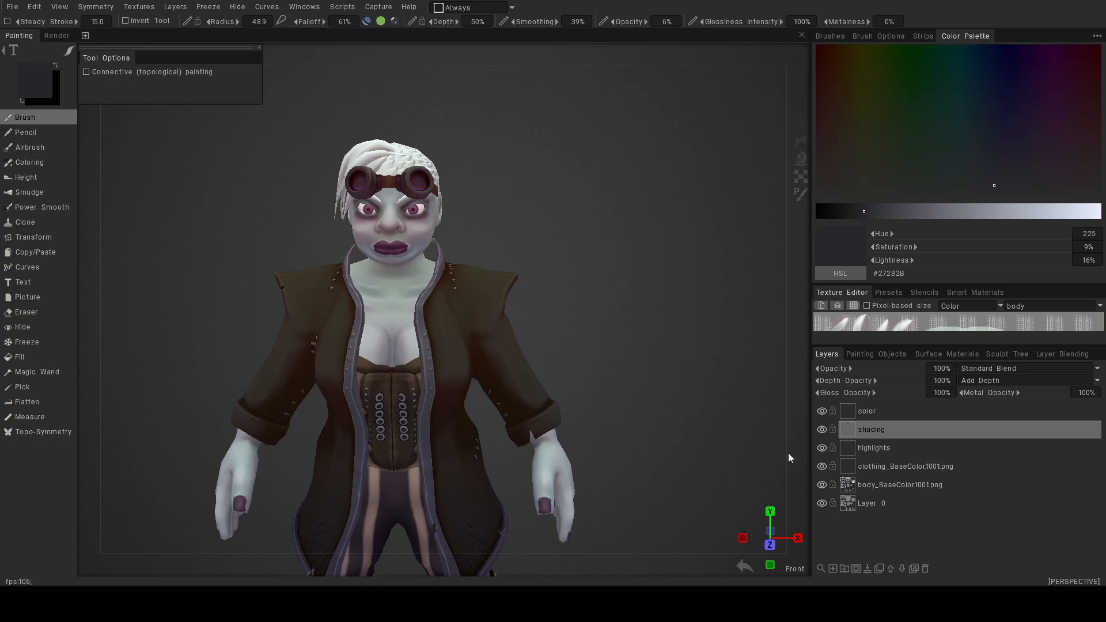
{"action": "left_click_drag", "start_coordinate": [565, 310], "coordinate": [586, 296], "text": "alt"}
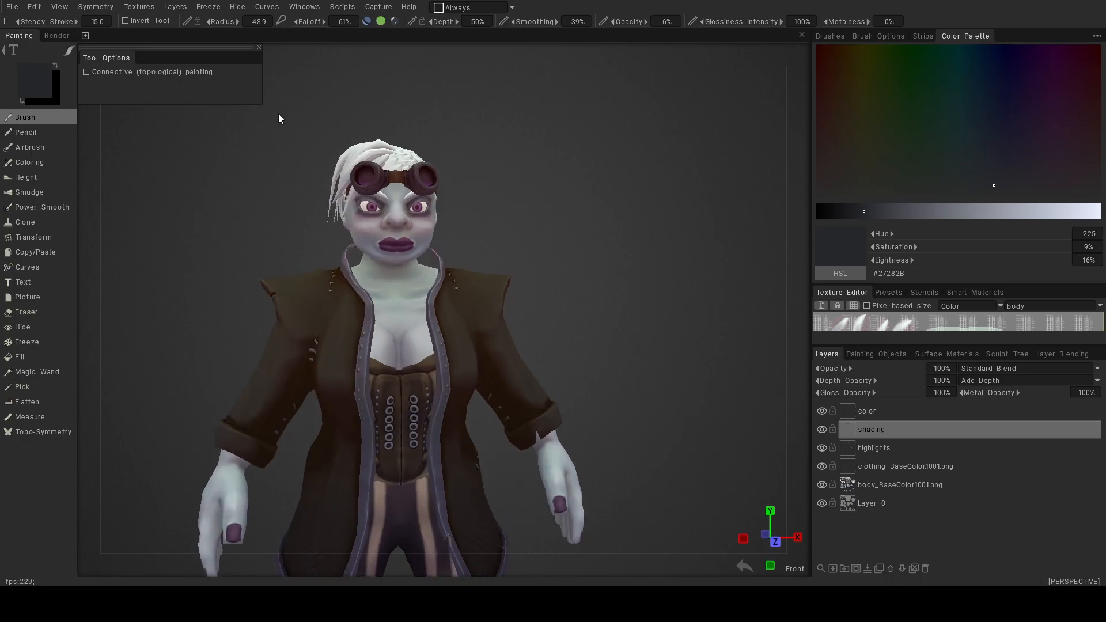
Save the project again and switch the texture editor to the clothing texture.
{"action": "left_click", "coordinate": [12, 7]}
{"action": "left_click", "coordinate": [30, 116]}
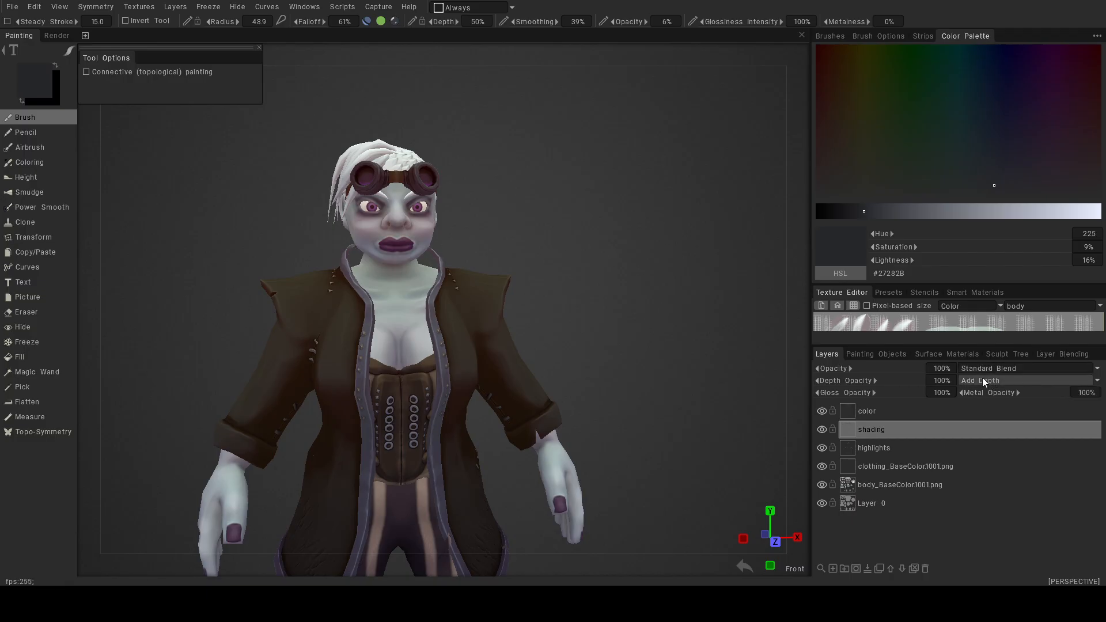
{"action": "left_click", "coordinate": [1044, 309]}
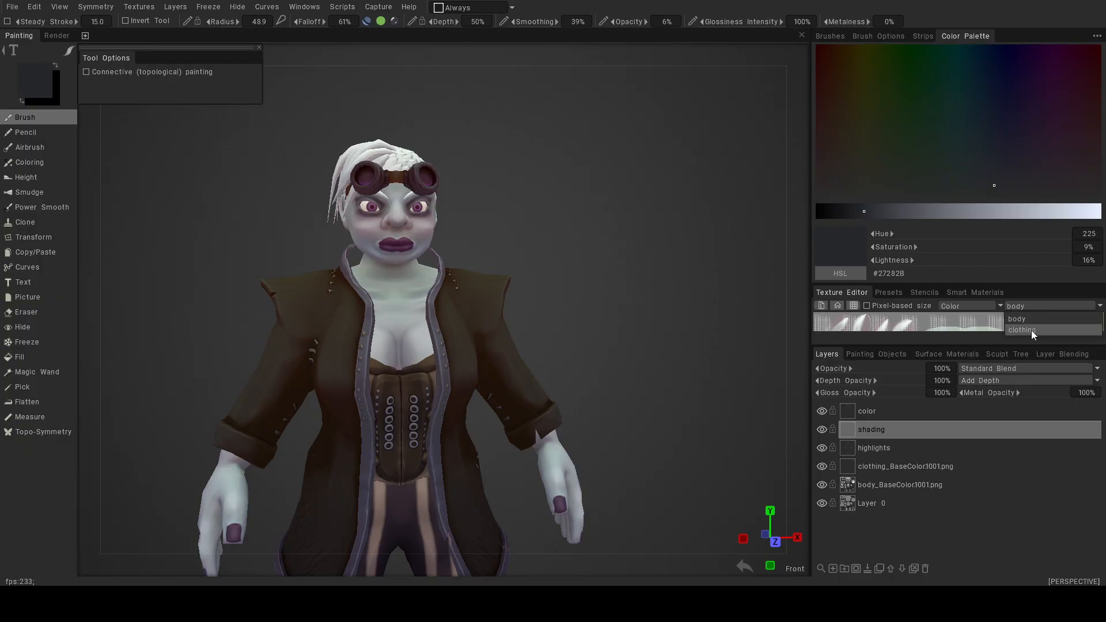
{"action": "left_click", "coordinate": [1031, 330]}
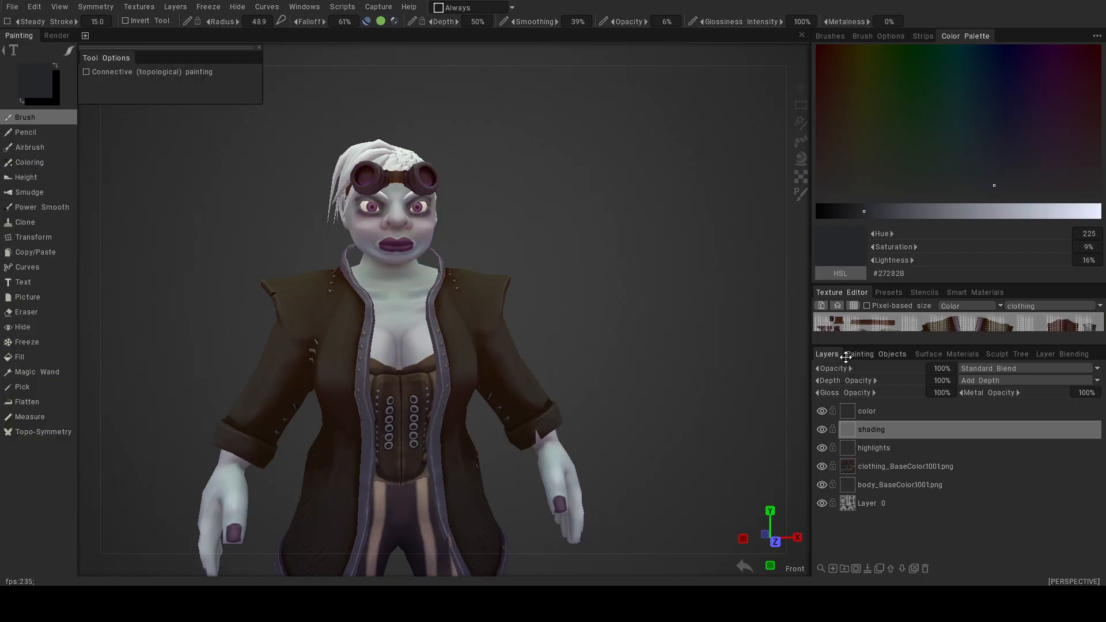
Hide the corset_low.001 object in the model's list of paint objects.
{"action": "left_click", "coordinate": [854, 357]}
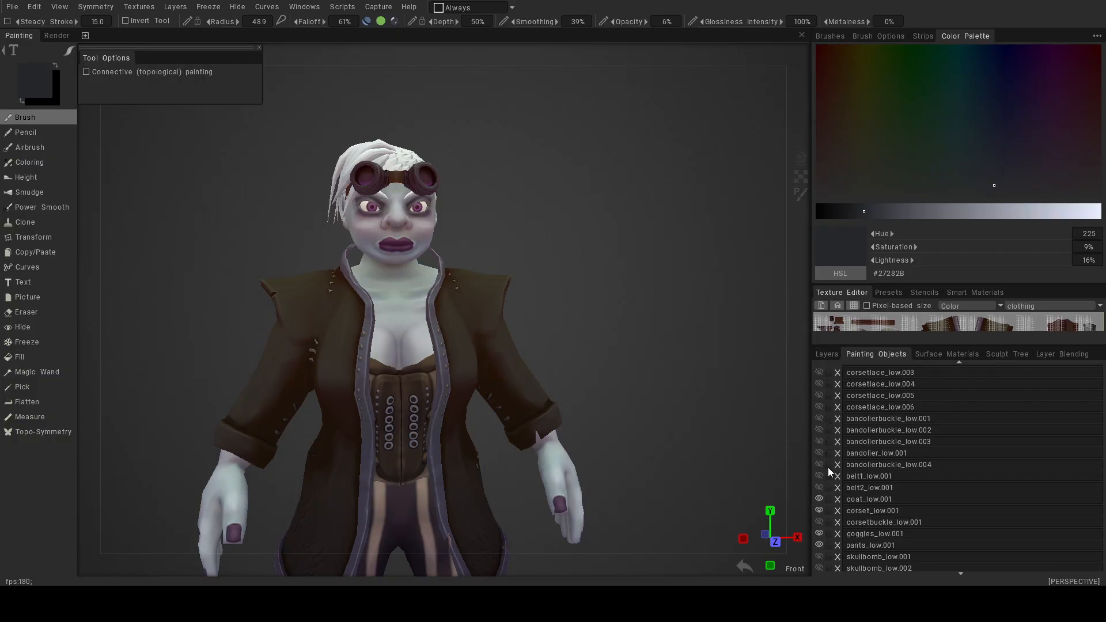
{"action": "left_click_drag", "start_coordinate": [715, 372], "coordinate": [676, 377]}
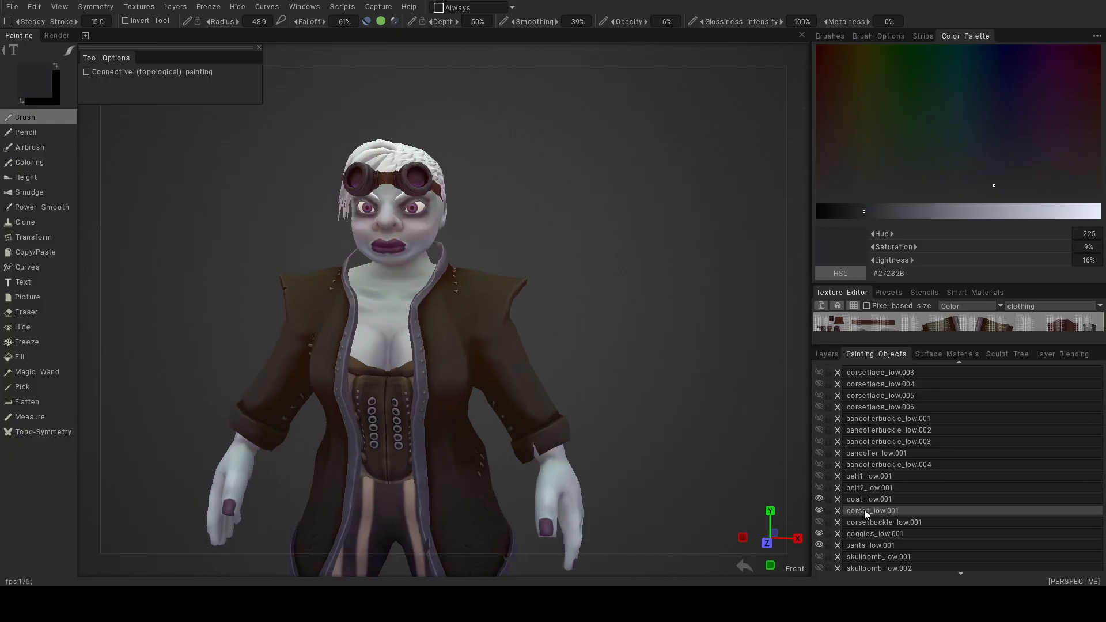
{"action": "left_click", "coordinate": [821, 500]}
{"action": "left_click", "coordinate": [820, 500]}
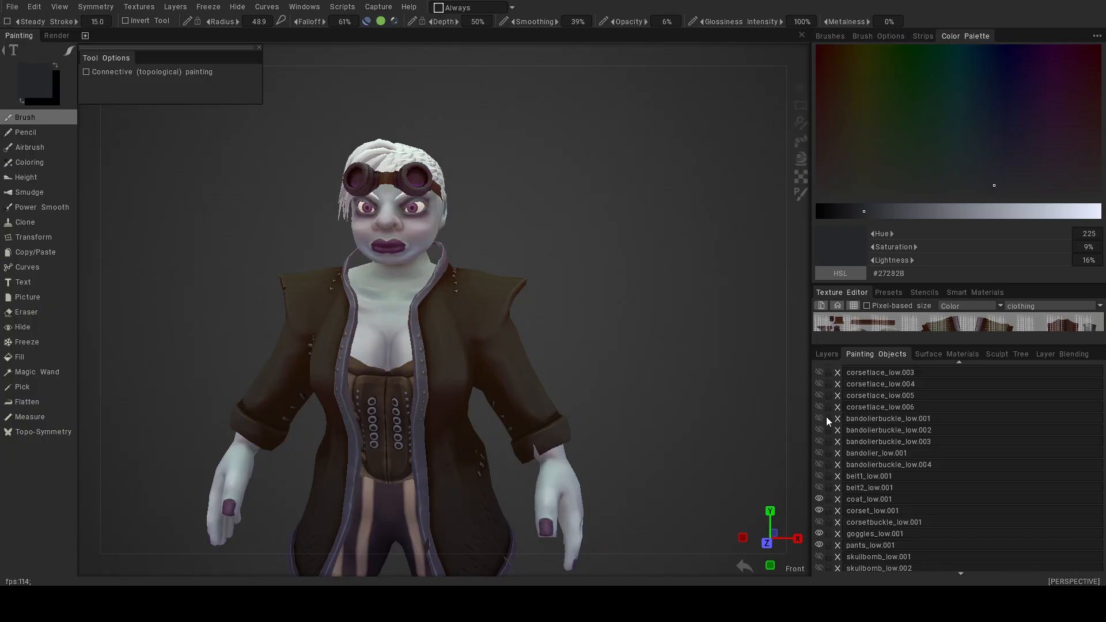
{"action": "left_click", "coordinate": [819, 511]}
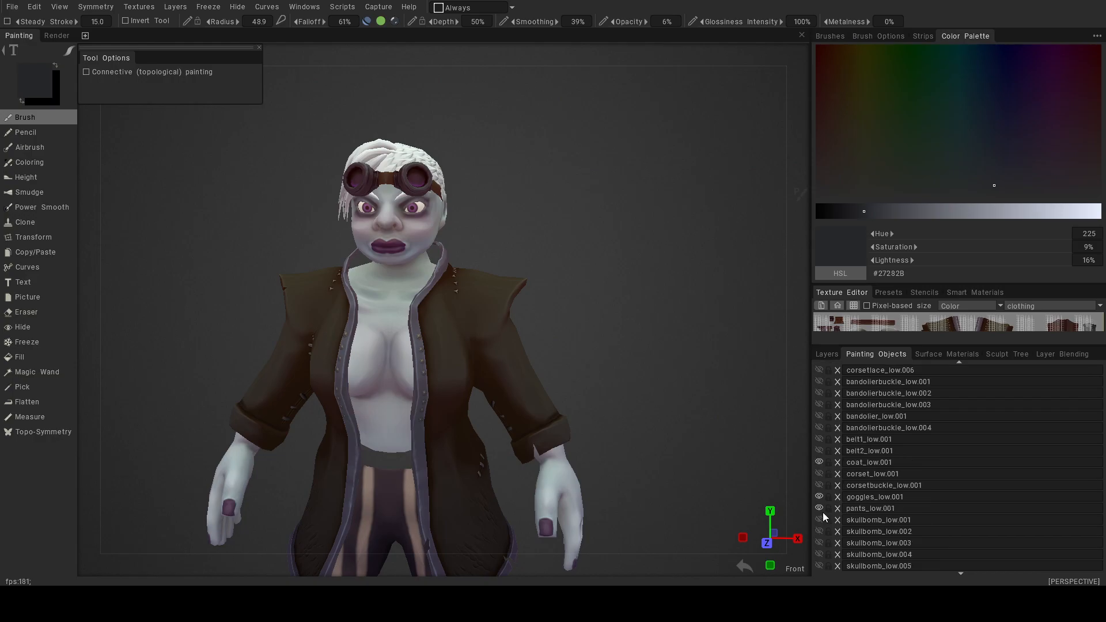
Hide the visible brow, hair, strand, body and eye objects, as well as pants_low.001.
{"action": "scroll", "coordinate": [835, 500], "scroll_direction": "down", "scroll_amount": 5}
{"action": "scroll", "coordinate": [835, 500], "scroll_direction": "up", "scroll_amount": 3}
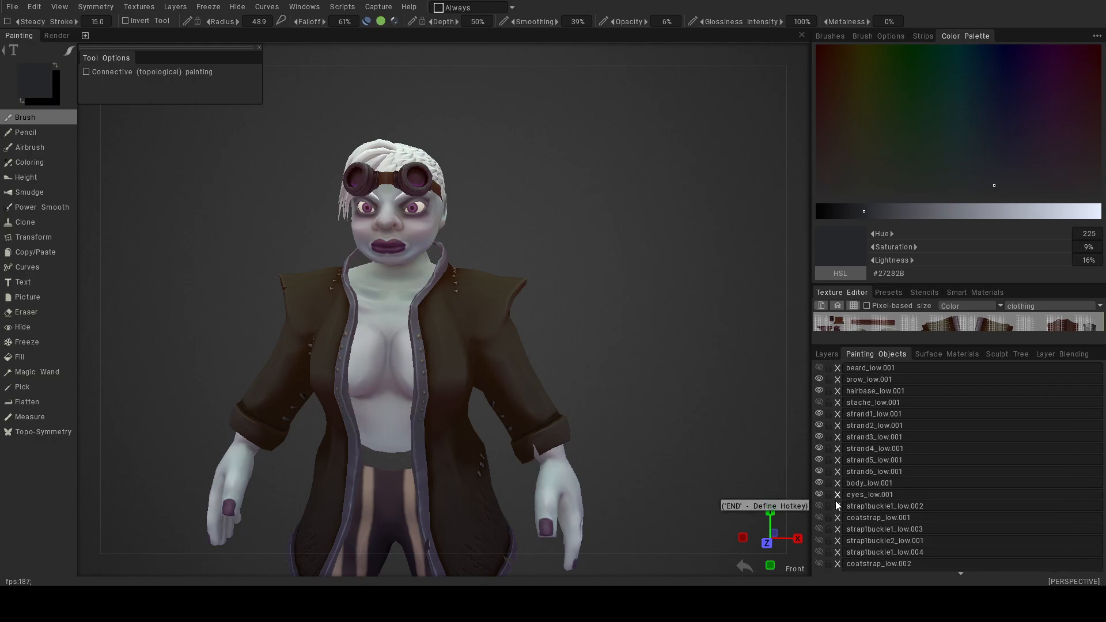
{"action": "left_click_drag", "start_coordinate": [818, 378], "coordinate": [820, 496]}
{"action": "scroll", "coordinate": [890, 450], "scroll_direction": "down", "scroll_amount": 10}
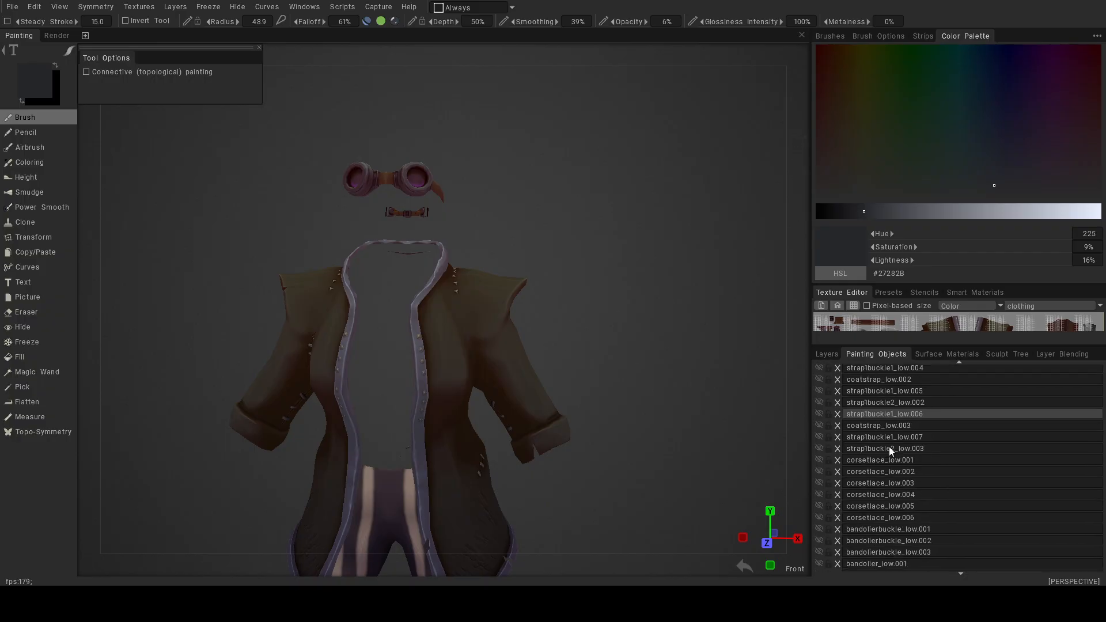
{"action": "left_click", "coordinate": [820, 476]}
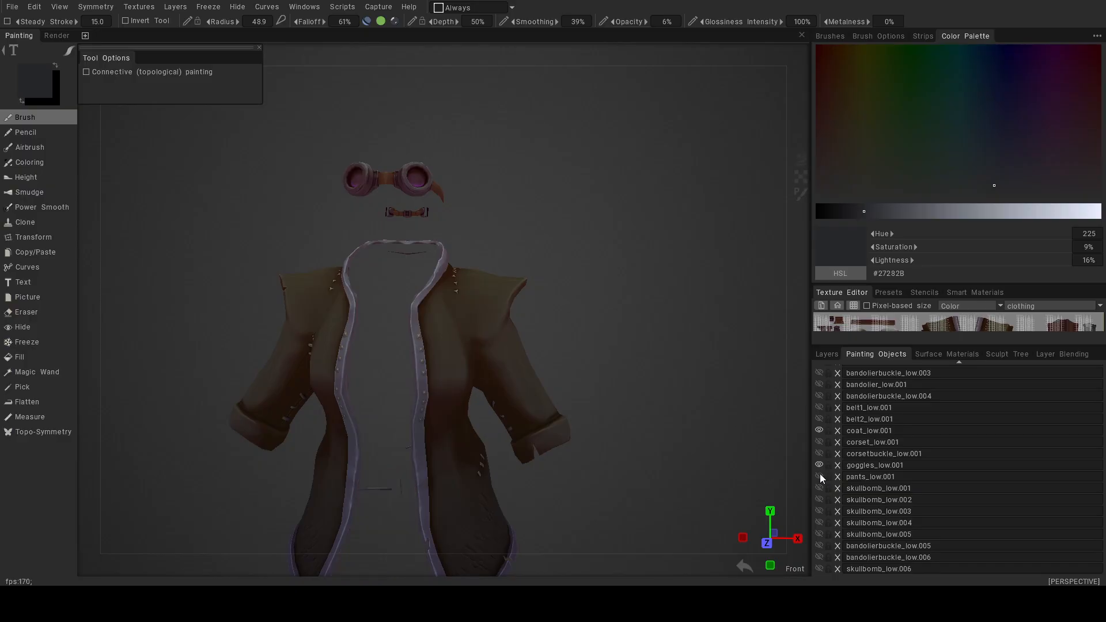
Make the highlights layer active and set the paint color to pale blue-grey #C7CCDB.
{"action": "left_click_drag", "start_coordinate": [534, 450], "coordinate": [562, 479], "text": "alt"}
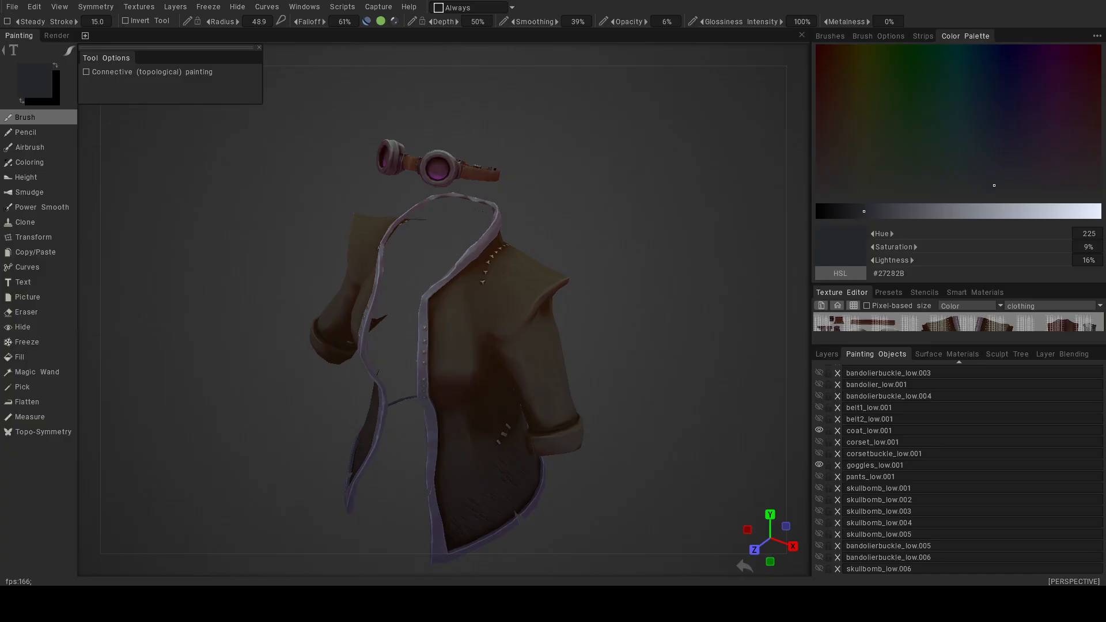
{"action": "left_click_drag", "start_coordinate": [579, 411], "coordinate": [536, 403], "text": "alt"}
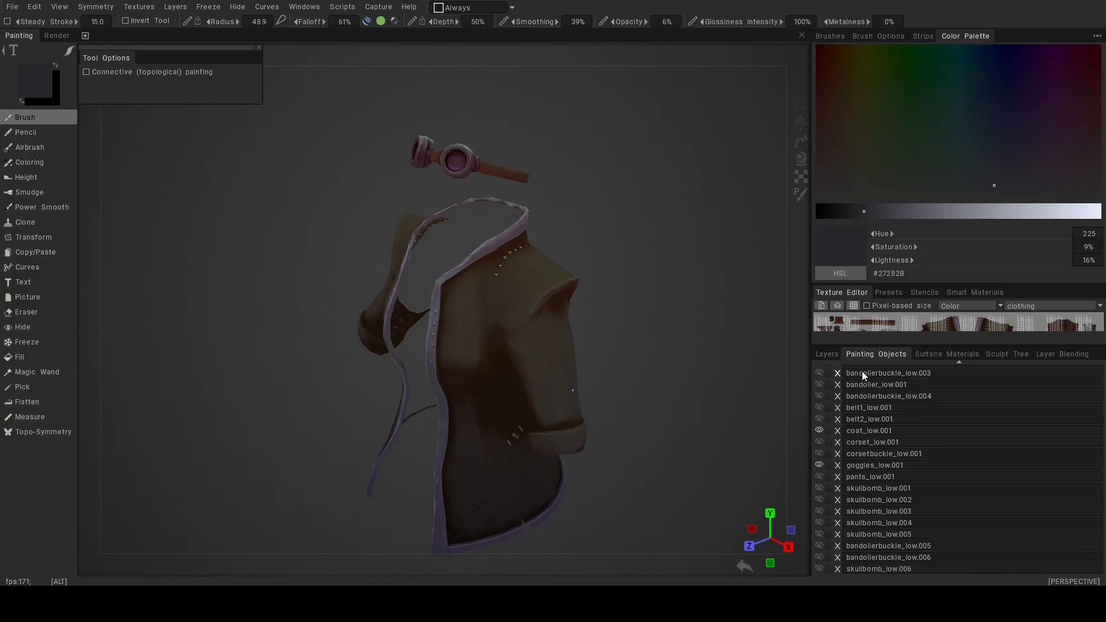
{"action": "left_click", "coordinate": [827, 354]}
{"action": "left_click", "coordinate": [877, 447]}
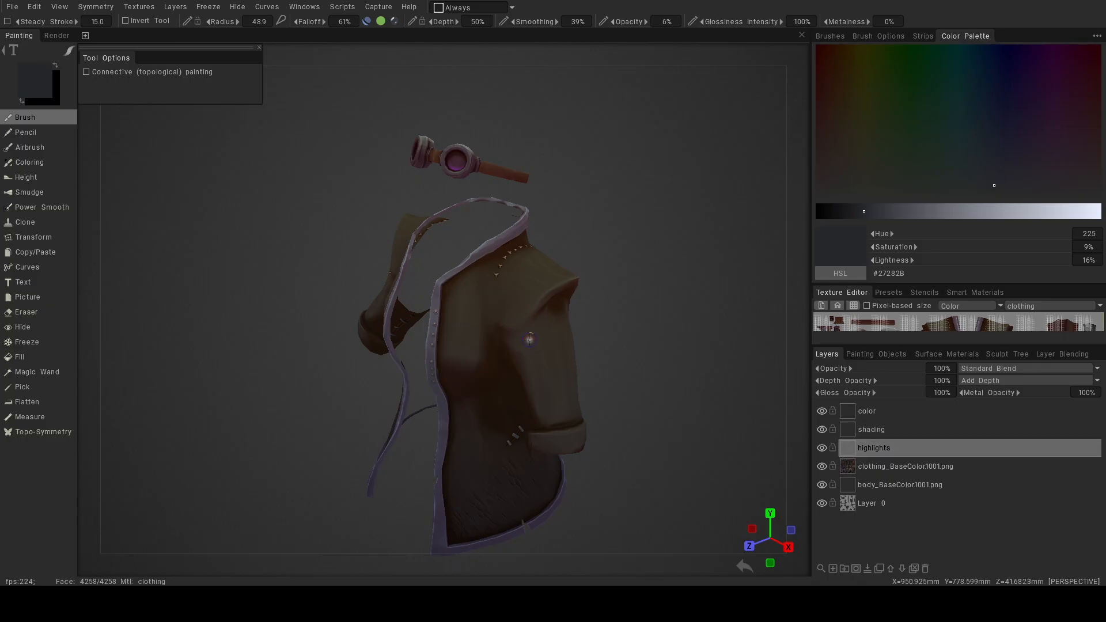
{"action": "left_click", "coordinate": [29, 88]}
{"action": "left_click", "coordinate": [524, 365]}
{"action": "left_click", "coordinate": [389, 443]}
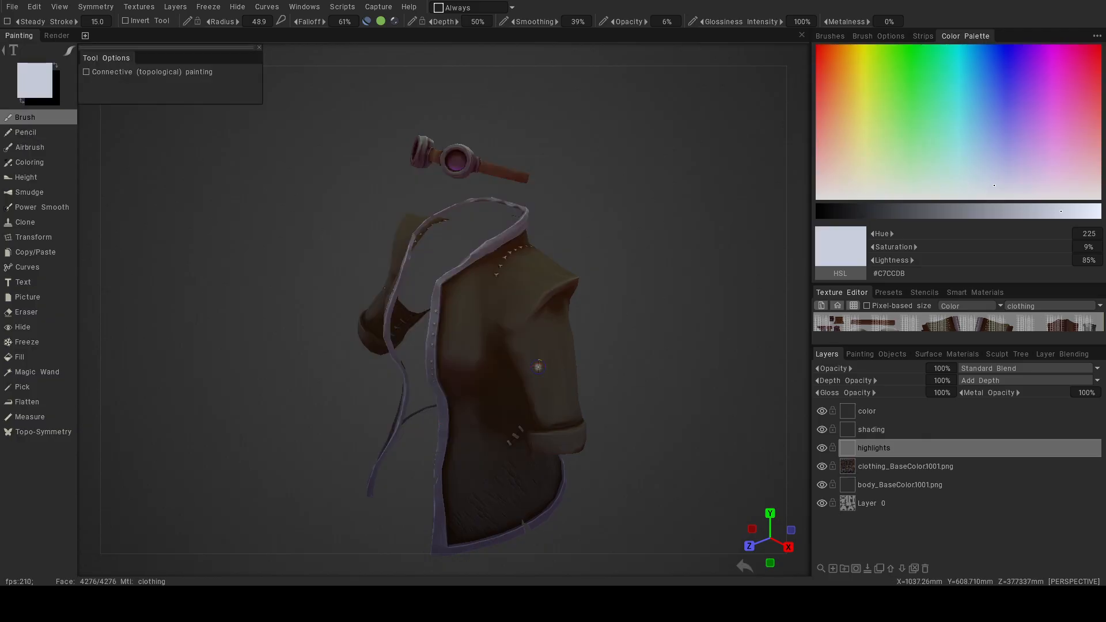
Change the paint color to a warm tan and raise its lightness to 95%, giving #F4CC98.
{"action": "left_click", "coordinate": [32, 90]}
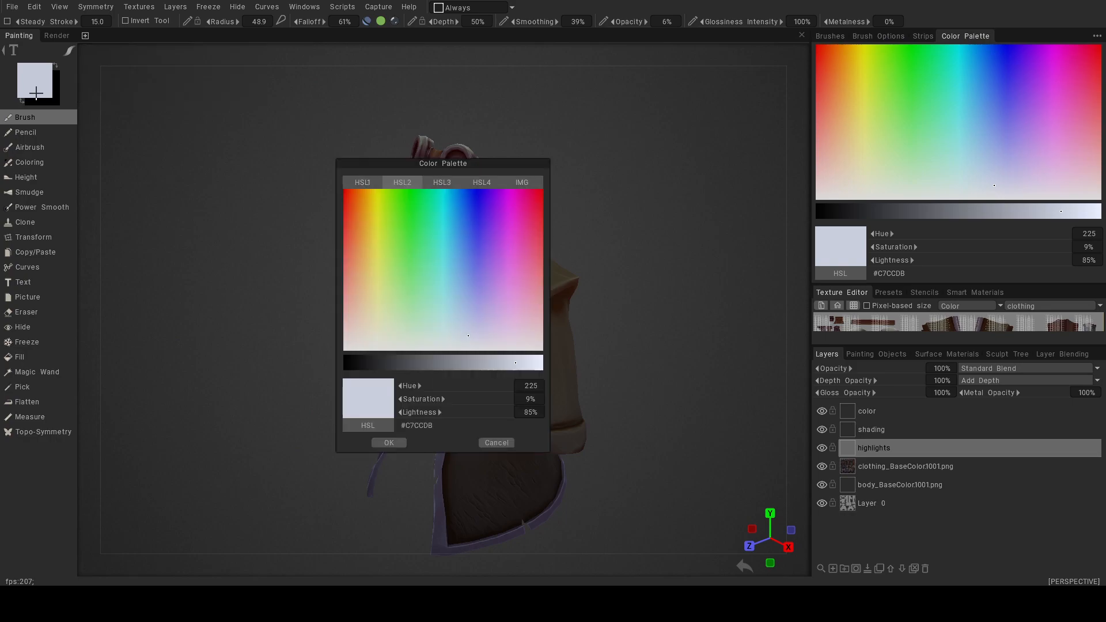
{"action": "left_click", "coordinate": [381, 315]}
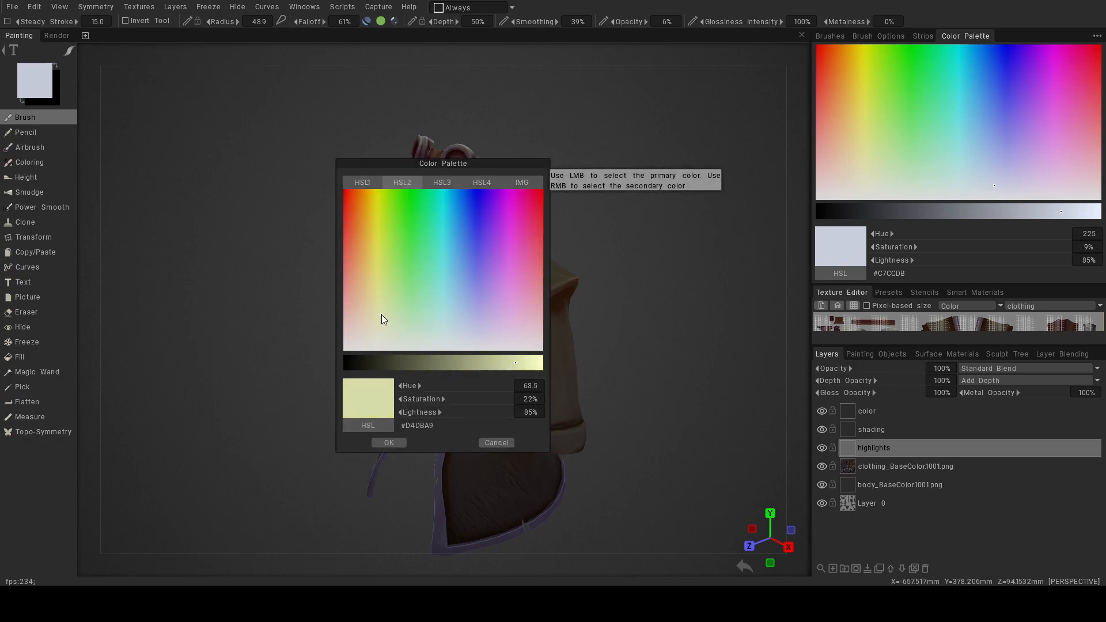
{"action": "left_click", "coordinate": [361, 285]}
{"action": "left_click", "coordinate": [362, 291]}
{"action": "left_click", "coordinate": [389, 442]}
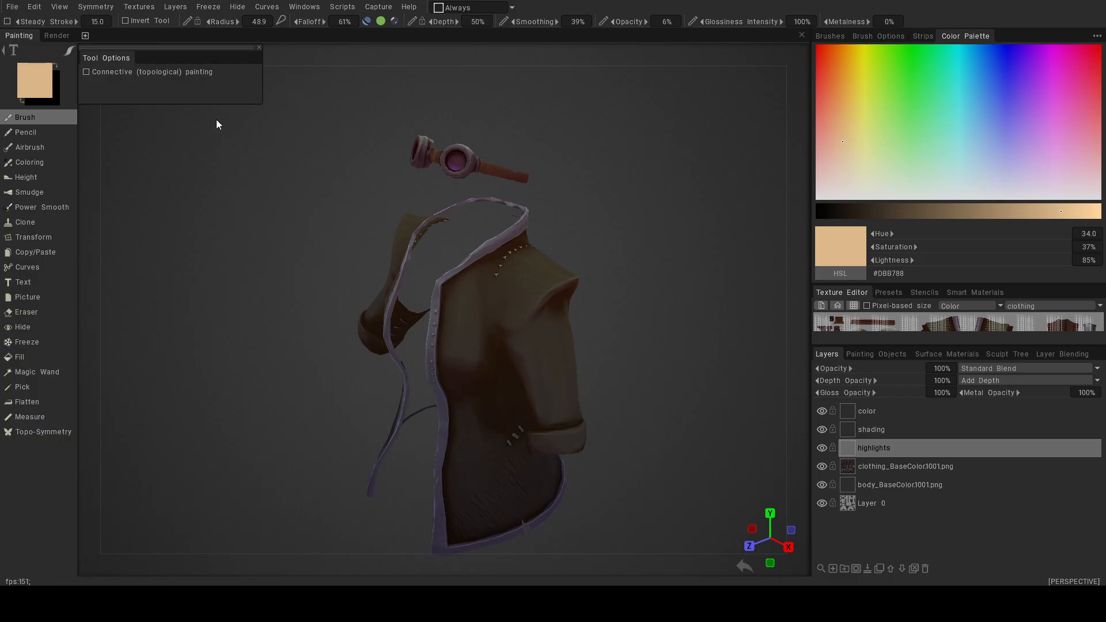
{"action": "left_click", "coordinate": [50, 78]}
{"action": "left_click_drag", "start_coordinate": [517, 363], "coordinate": [533, 363]}
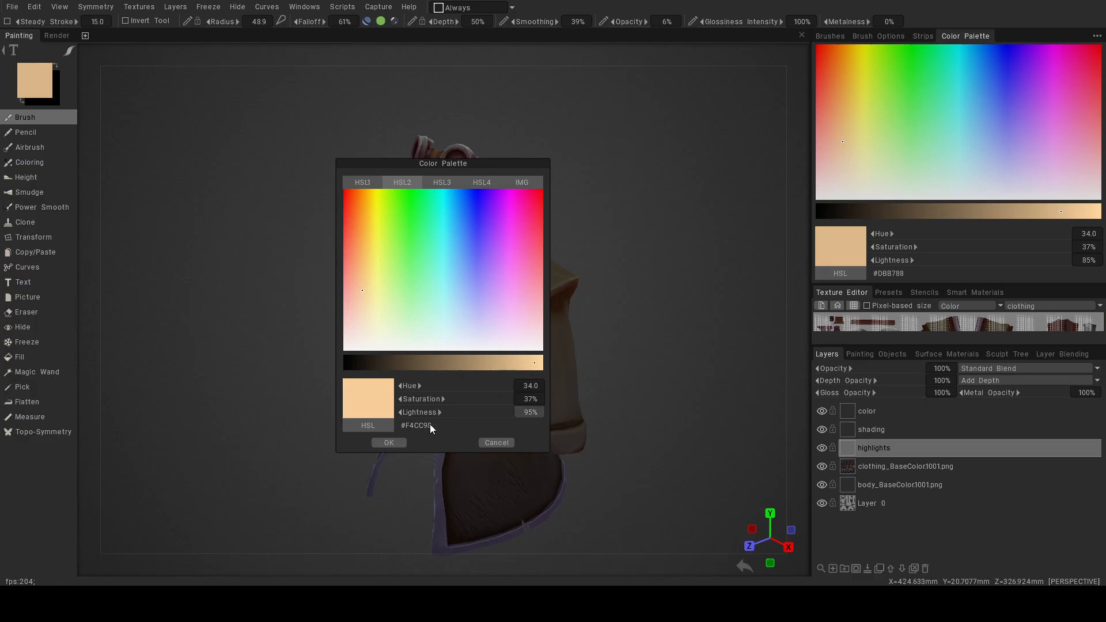
{"action": "left_click", "coordinate": [403, 443]}
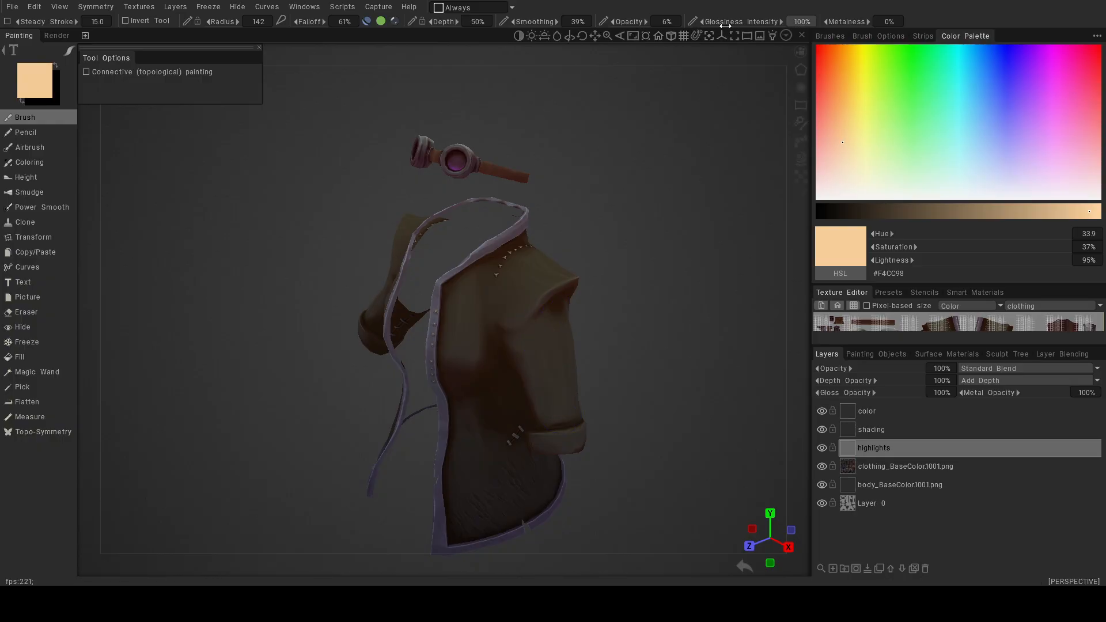
Set the brush radius to 142 and opacity to 21%, and undo a test highlight along the coat sleeve.
{"action": "left_click", "coordinate": [646, 22]}
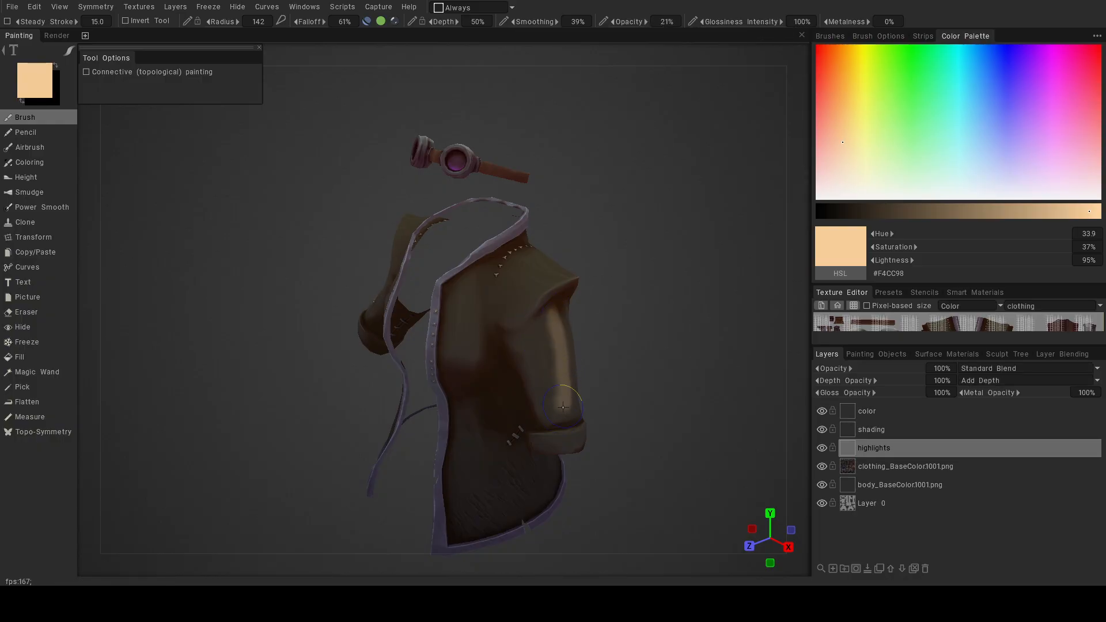
{"action": "key", "text": "ctrl+z"}
{"action": "left_click_drag", "start_coordinate": [599, 379], "coordinate": [628, 358]}
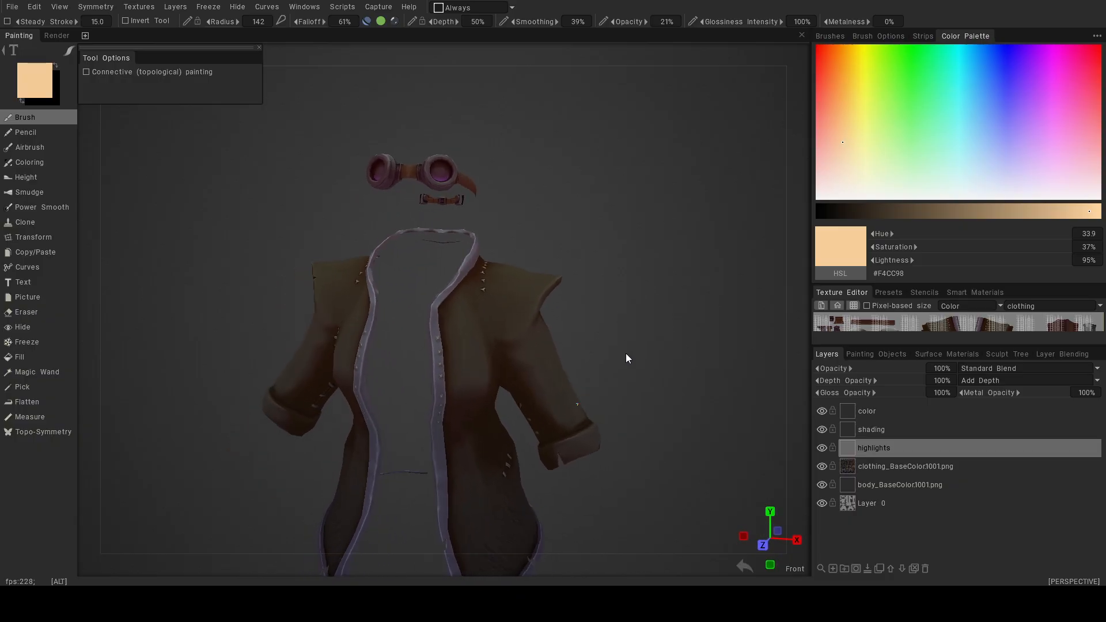
Sample the coat's brown and raise its lightness to 76% for a muted tan paint color, #C3AA8A.
{"action": "left_click", "coordinate": [40, 77]}
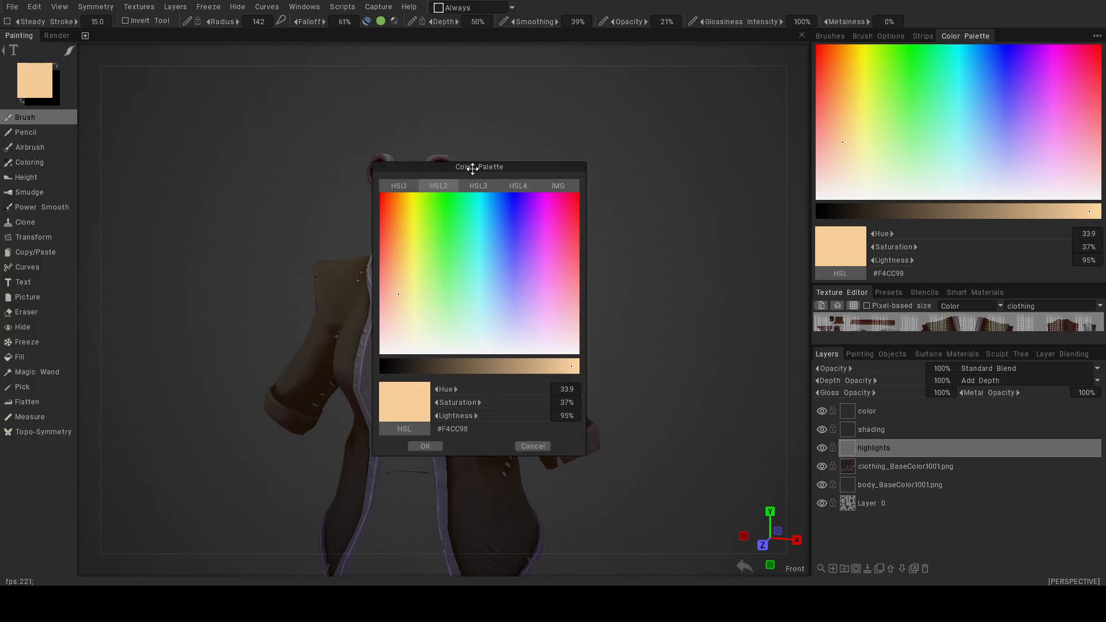
{"action": "left_click_drag", "start_coordinate": [452, 166], "coordinate": [720, 171]}
{"action": "left_click", "coordinate": [480, 332]}
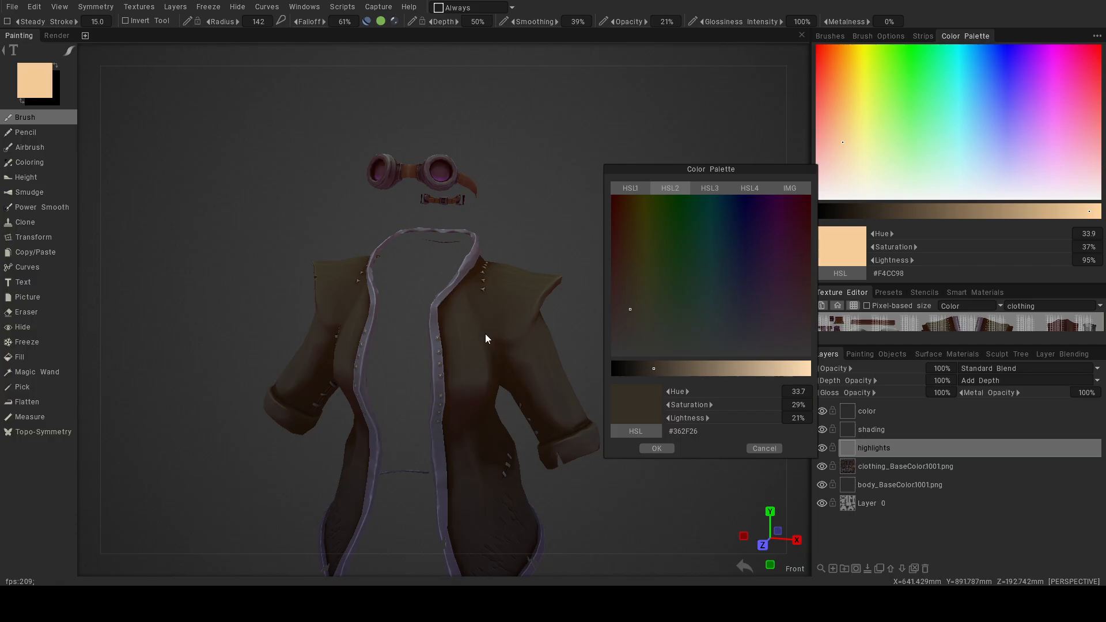
{"action": "left_click_drag", "start_coordinate": [656, 368], "coordinate": [767, 368]}
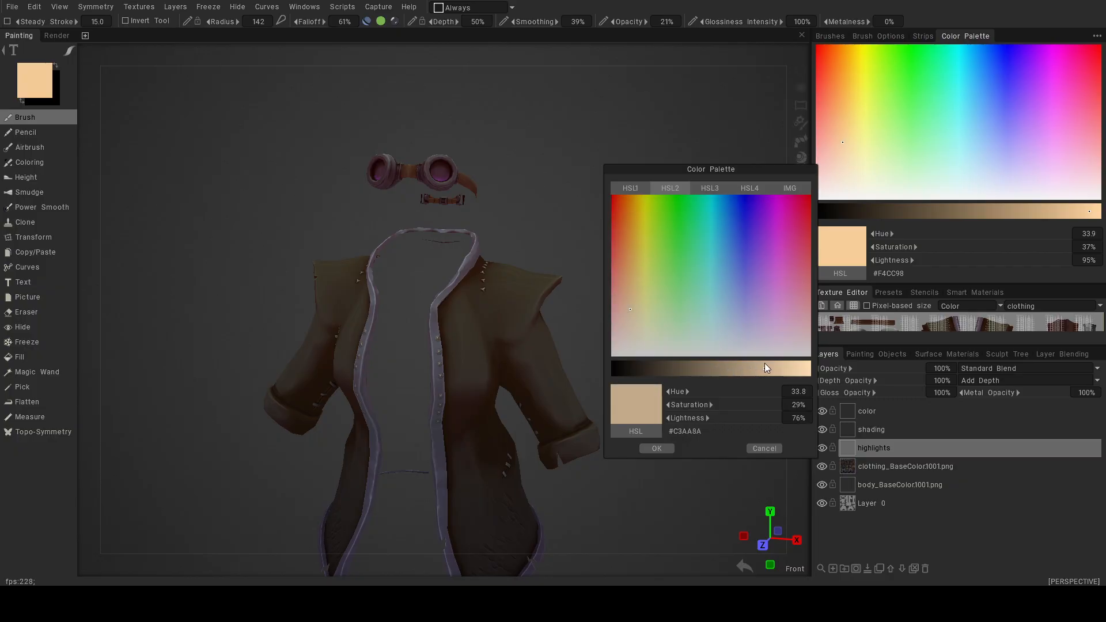
{"action": "left_click", "coordinate": [658, 448]}
Try a highlight stroke down the coat's front panel beside the trim, and undo it.
{"action": "left_click_drag", "start_coordinate": [453, 311], "coordinate": [476, 378]}
{"action": "key", "text": "ctrl+z"}
{"action": "left_click_drag", "start_coordinate": [619, 313], "coordinate": [580, 333], "text": "alt"}
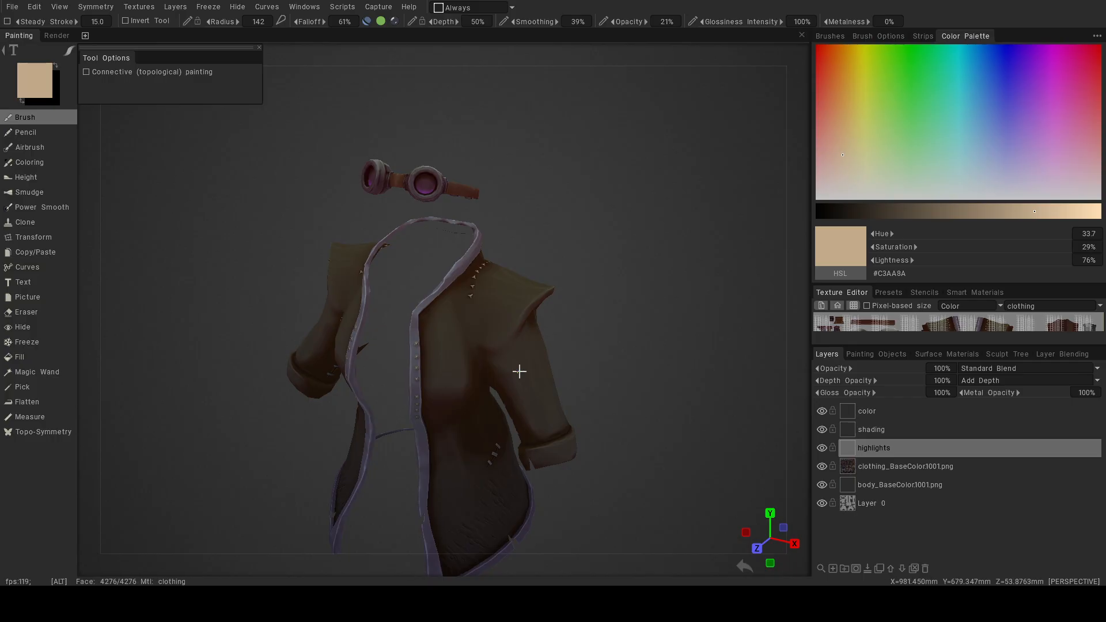
Set the brush radius to 410, and undo a test highlight down the coat's chest panel.
{"action": "right_click_drag", "start_coordinate": [517, 371], "coordinate": [561, 388], "text": "alt"}
{"action": "mouse_move", "coordinate": [561, 388]}
{"action": "left_mouse_down", "text": "alt"}
{"action": "mouse_move", "coordinate": [510, 373]}
{"action": "mouse_move", "coordinate": [552, 372]}
{"action": "left_mouse_up", "text": "alt"}
{"action": "middle_click_drag", "start_coordinate": [512, 371], "coordinate": [469, 317], "text": "alt"}
{"action": "right_click_drag", "start_coordinate": [469, 317], "coordinate": [434, 343], "text": "alt"}
{"action": "right_click_drag", "start_coordinate": [434, 344], "coordinate": [501, 340]}
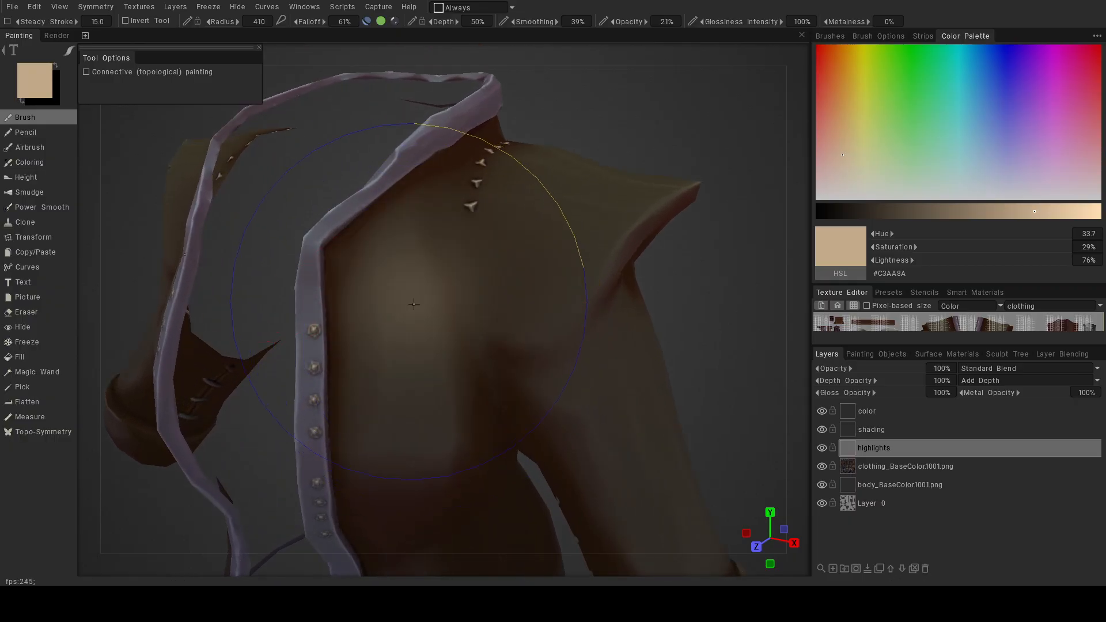
{"action": "left_click_drag", "start_coordinate": [415, 299], "coordinate": [407, 406]}
{"action": "right_click_drag", "start_coordinate": [655, 432], "coordinate": [556, 353], "text": "alt"}
{"action": "key", "text": "ctrl+z"}
Lower the brush opacity to 8% and paint broad, soft highlights on the coat's chest and shoulder.
{"action": "left_click_drag", "start_coordinate": [555, 350], "coordinate": [545, 343], "text": "alt"}
{"action": "mouse_move", "coordinate": [545, 344]}
{"action": "right_mouse_down", "text": "alt"}
{"action": "mouse_move", "coordinate": [545, 334]}
{"action": "mouse_move", "coordinate": [598, 362]}
{"action": "right_mouse_up", "text": "alt"}
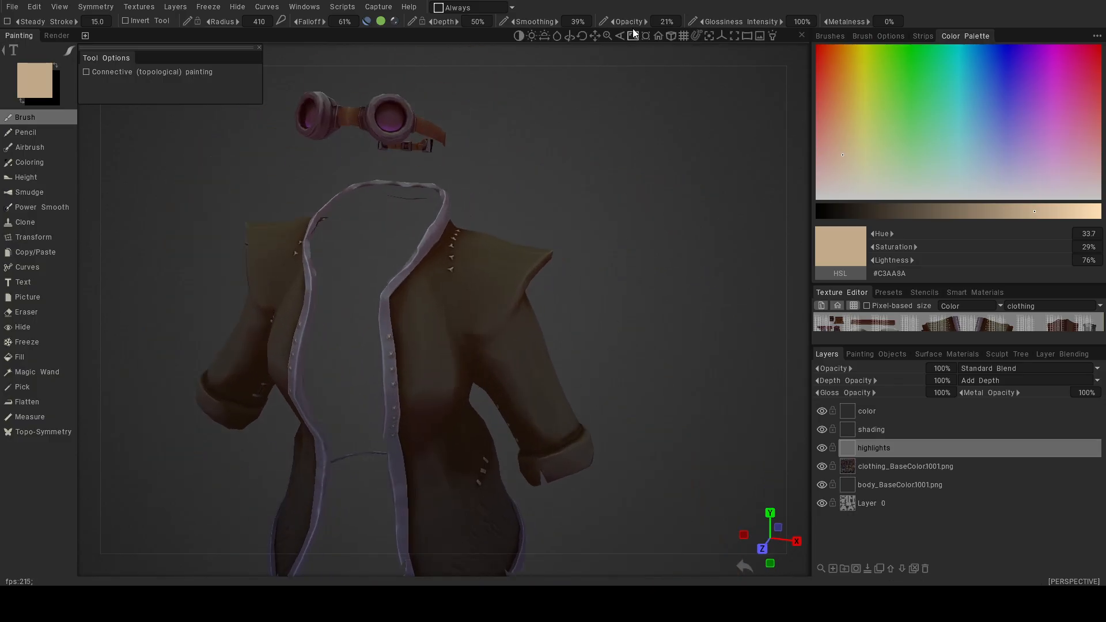
{"action": "left_click_drag", "start_coordinate": [552, 298], "coordinate": [494, 302], "text": "alt"}
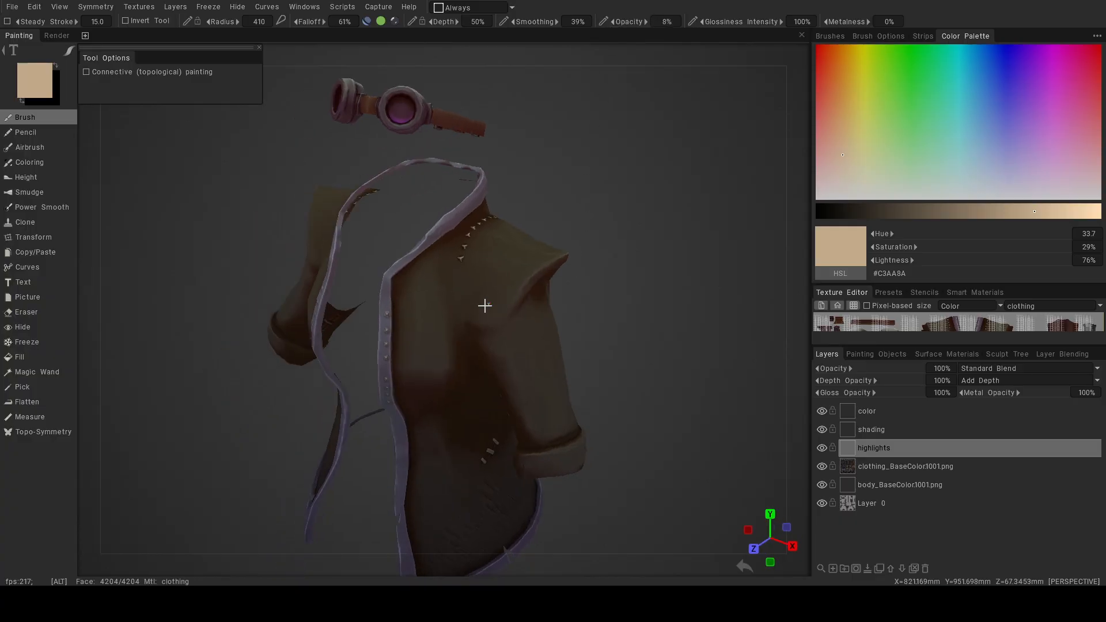
{"action": "right_click_drag", "start_coordinate": [494, 301], "coordinate": [519, 311], "text": "alt"}
{"action": "mouse_move", "coordinate": [424, 302]}
{"action": "left_mouse_down"}
{"action": "mouse_move", "coordinate": [434, 354]}
{"action": "mouse_move", "coordinate": [452, 368]}
{"action": "left_mouse_up"}
{"action": "mouse_move", "coordinate": [529, 249]}
{"action": "left_mouse_down"}
{"action": "mouse_move", "coordinate": [544, 252]}
{"action": "mouse_move", "coordinate": [495, 337]}
{"action": "left_mouse_up"}
{"action": "mouse_move", "coordinate": [554, 187]}
{"action": "left_mouse_down"}
{"action": "mouse_move", "coordinate": [581, 242]}
{"action": "mouse_move", "coordinate": [642, 205]}
{"action": "mouse_move", "coordinate": [600, 183]}
{"action": "mouse_move", "coordinate": [598, 205]}
{"action": "left_mouse_up"}
Brush more soft highlights across the coat's shoulder and upper sleeve with the same large brush.
{"action": "right_click_drag", "start_coordinate": [598, 205], "coordinate": [684, 193], "text": "alt"}
{"action": "middle_click_drag", "start_coordinate": [685, 193], "coordinate": [619, 147], "text": "alt"}
{"action": "left_click_drag", "start_coordinate": [605, 262], "coordinate": [504, 288], "text": "alt"}
{"action": "mouse_move", "coordinate": [499, 363]}
{"action": "left_mouse_down"}
{"action": "mouse_move", "coordinate": [485, 428]}
{"action": "mouse_move", "coordinate": [407, 415]}
{"action": "mouse_move", "coordinate": [524, 368]}
{"action": "mouse_move", "coordinate": [429, 395]}
{"action": "mouse_move", "coordinate": [560, 288]}
{"action": "left_mouse_up"}
{"action": "mouse_move", "coordinate": [523, 217]}
{"action": "left_mouse_down"}
{"action": "mouse_move", "coordinate": [583, 228]}
{"action": "mouse_move", "coordinate": [679, 275]}
{"action": "mouse_move", "coordinate": [711, 312]}
{"action": "left_mouse_up"}
Lower the brush opacity to 3% for subtler highlights.
{"action": "right_click_drag", "start_coordinate": [711, 312], "coordinate": [653, 296], "text": "alt"}
{"action": "left_click_drag", "start_coordinate": [653, 296], "coordinate": [675, 290], "text": "alt"}
{"action": "middle_click_drag", "start_coordinate": [632, 315], "coordinate": [612, 219], "text": "alt"}
{"action": "left_click_drag", "start_coordinate": [554, 364], "coordinate": [499, 299], "text": "alt"}
{"action": "right_click_drag", "start_coordinate": [499, 299], "coordinate": [526, 317], "text": "alt"}
{"action": "mouse_move", "coordinate": [684, 30]}
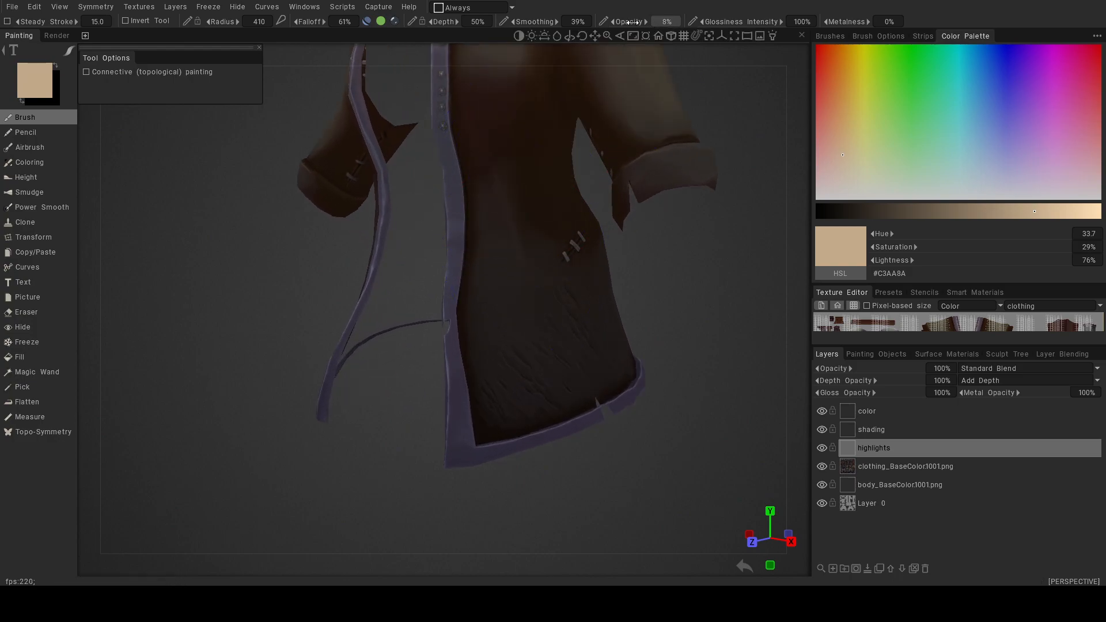
{"action": "left_click_drag", "start_coordinate": [636, 23], "coordinate": [639, 23]}
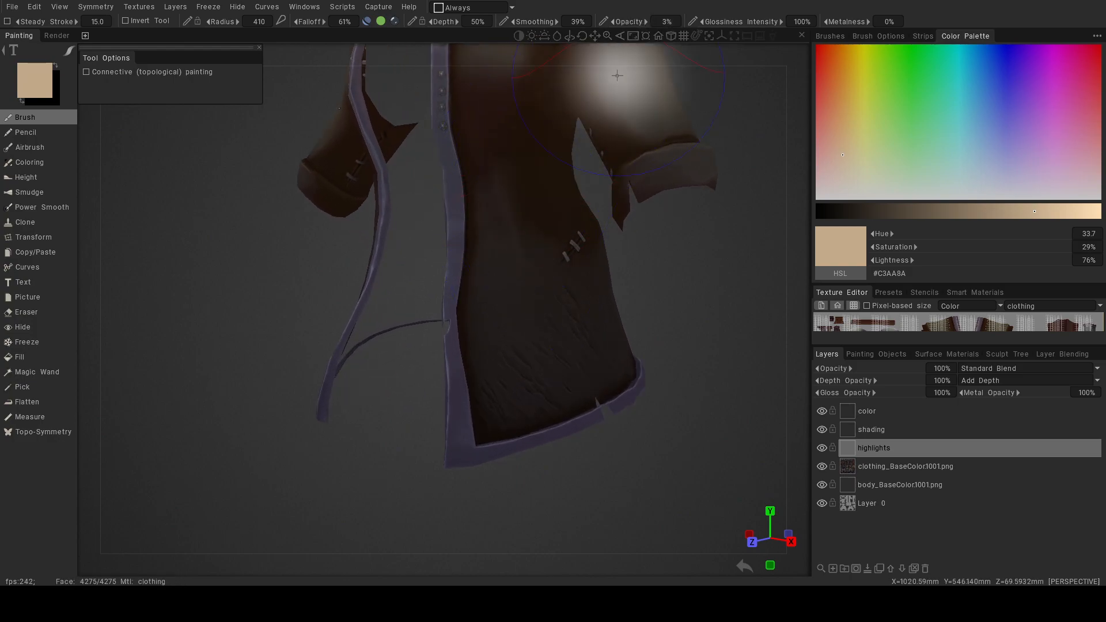
Inspect the coat from several sides and compare it with the highlights, shading and clothing base color layers each hidden and shown.
{"action": "mouse_move", "coordinate": [499, 331]}
{"action": "left_mouse_down", "text": "alt"}
{"action": "mouse_move", "coordinate": [482, 375]}
{"action": "mouse_move", "coordinate": [430, 351]}
{"action": "mouse_move", "coordinate": [427, 365]}
{"action": "left_mouse_up", "text": "alt"}
{"action": "left_click_drag", "start_coordinate": [643, 293], "coordinate": [568, 305], "text": "alt"}
{"action": "left_click_drag", "start_coordinate": [632, 381], "coordinate": [729, 383], "text": "alt"}
{"action": "left_click_drag", "start_coordinate": [600, 363], "coordinate": [646, 340], "text": "alt"}
{"action": "right_click_drag", "start_coordinate": [646, 340], "coordinate": [403, 293], "text": "alt"}
{"action": "mouse_move", "coordinate": [404, 292]}
{"action": "left_mouse_down", "text": "alt"}
{"action": "mouse_move", "coordinate": [338, 289]}
{"action": "mouse_move", "coordinate": [389, 292]}
{"action": "left_mouse_up", "text": "alt"}
{"action": "left_click", "coordinate": [824, 446]}
{"action": "left_click", "coordinate": [823, 447]}
{"action": "left_click", "coordinate": [822, 429]}
{"action": "left_click", "coordinate": [822, 429]}
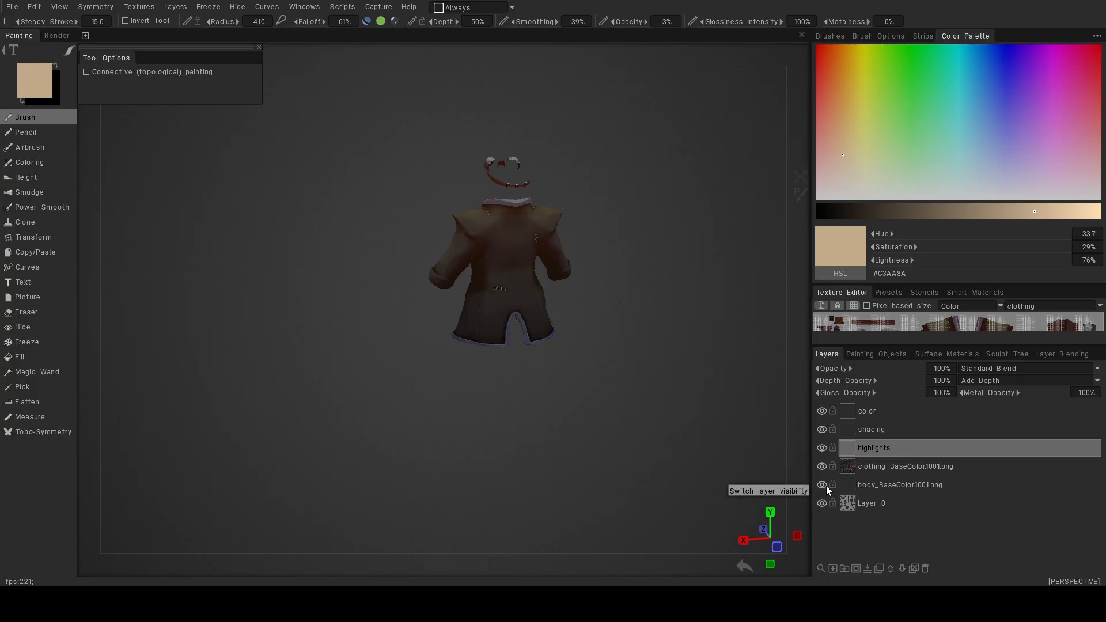
{"action": "left_click", "coordinate": [824, 467]}
{"action": "left_click", "coordinate": [822, 467]}
Set the brush radius to 40.6 and paint fine highlights over the coat's shoulder flap and along its edge.
{"action": "right_click_drag", "start_coordinate": [726, 410], "coordinate": [765, 436], "text": "alt"}
{"action": "mouse_move", "coordinate": [692, 398]}
{"action": "left_mouse_down", "text": "alt"}
{"action": "mouse_move", "coordinate": [772, 388]}
{"action": "mouse_move", "coordinate": [674, 425]}
{"action": "mouse_move", "coordinate": [684, 407]}
{"action": "left_mouse_up", "text": "alt"}
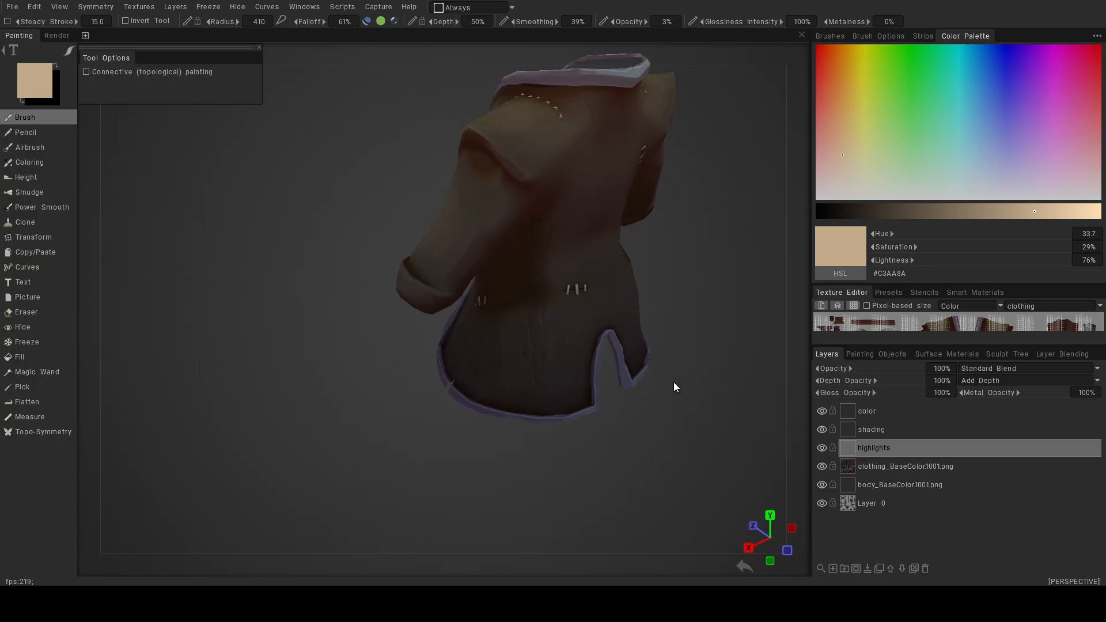
{"action": "mouse_move", "coordinate": [572, 289]}
{"action": "left_mouse_down", "text": "alt"}
{"action": "mouse_move", "coordinate": [605, 353]}
{"action": "mouse_move", "coordinate": [580, 323]}
{"action": "mouse_move", "coordinate": [681, 329]}
{"action": "mouse_move", "coordinate": [616, 344]}
{"action": "left_mouse_up", "text": "alt"}
{"action": "scroll", "coordinate": [448, 309], "scroll_direction": "down", "scroll_amount": 5}
{"action": "left_click_drag", "start_coordinate": [448, 309], "coordinate": [413, 343], "text": "alt"}
{"action": "right_click_drag", "start_coordinate": [411, 342], "coordinate": [482, 331], "text": "alt"}
{"action": "left_click_drag", "start_coordinate": [482, 331], "coordinate": [452, 365], "text": "alt"}
{"action": "right_click_drag", "start_coordinate": [475, 238], "coordinate": [432, 238]}
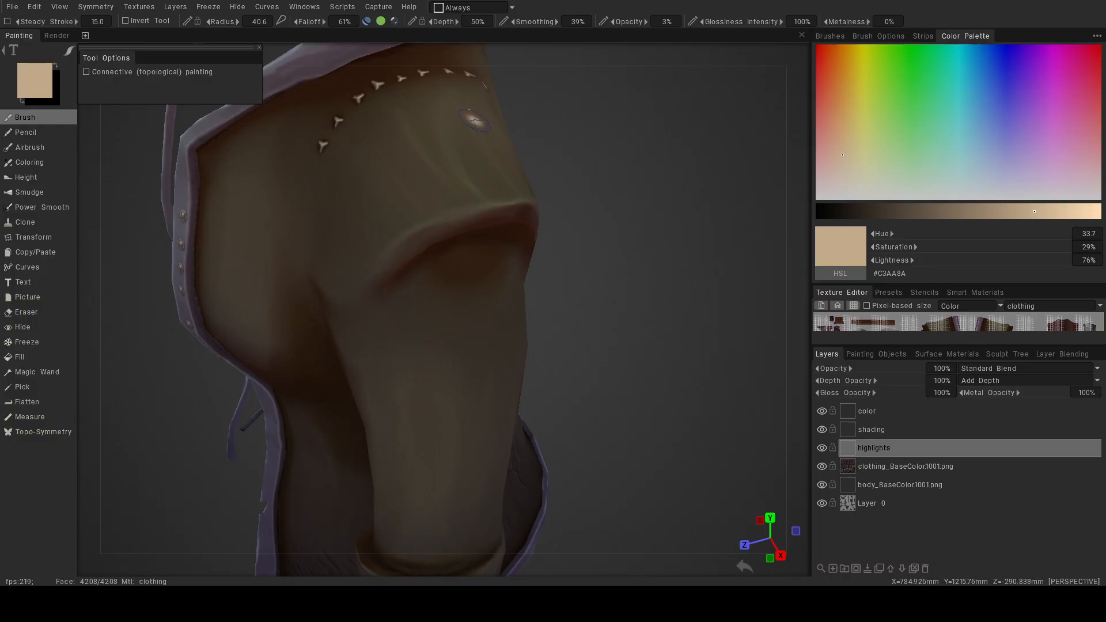
{"action": "middle_click_drag", "start_coordinate": [526, 213], "coordinate": [373, 219]}
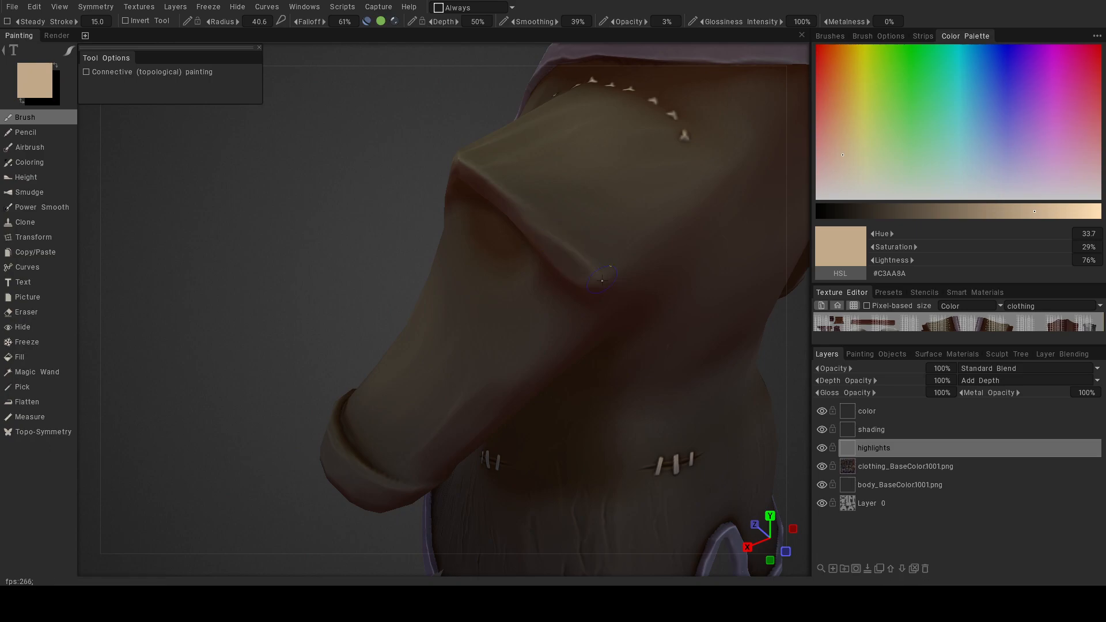
Set the brush radius to 74.8 and build up soft highlights on the sleeve above the cuff.
{"action": "left_click_drag", "start_coordinate": [550, 283], "coordinate": [773, 258], "text": "alt"}
{"action": "right_click_drag", "start_coordinate": [773, 258], "coordinate": [490, 288], "text": "alt"}
{"action": "left_click_drag", "start_coordinate": [490, 288], "coordinate": [479, 339], "text": "alt"}
{"action": "right_click_drag", "start_coordinate": [478, 338], "coordinate": [538, 364], "text": "alt"}
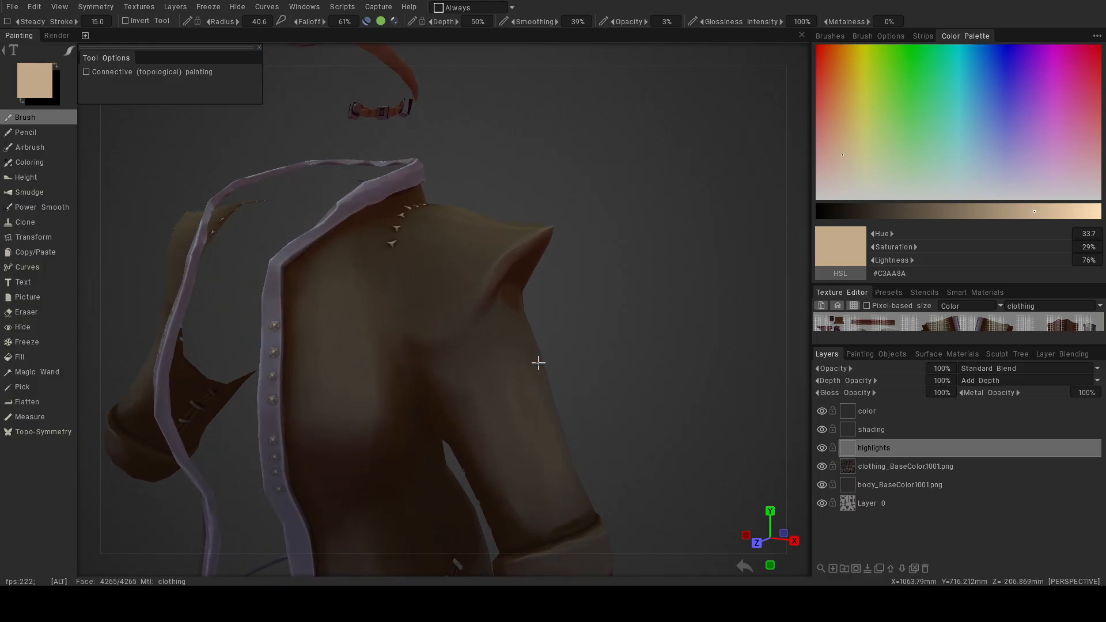
{"action": "middle_click_drag", "start_coordinate": [538, 364], "coordinate": [451, 220], "text": "alt"}
{"action": "mouse_move", "coordinate": [452, 219]}
{"action": "right_mouse_down", "text": "alt"}
{"action": "mouse_move", "coordinate": [468, 229]}
{"action": "mouse_move", "coordinate": [479, 199]}
{"action": "right_mouse_up", "text": "alt"}
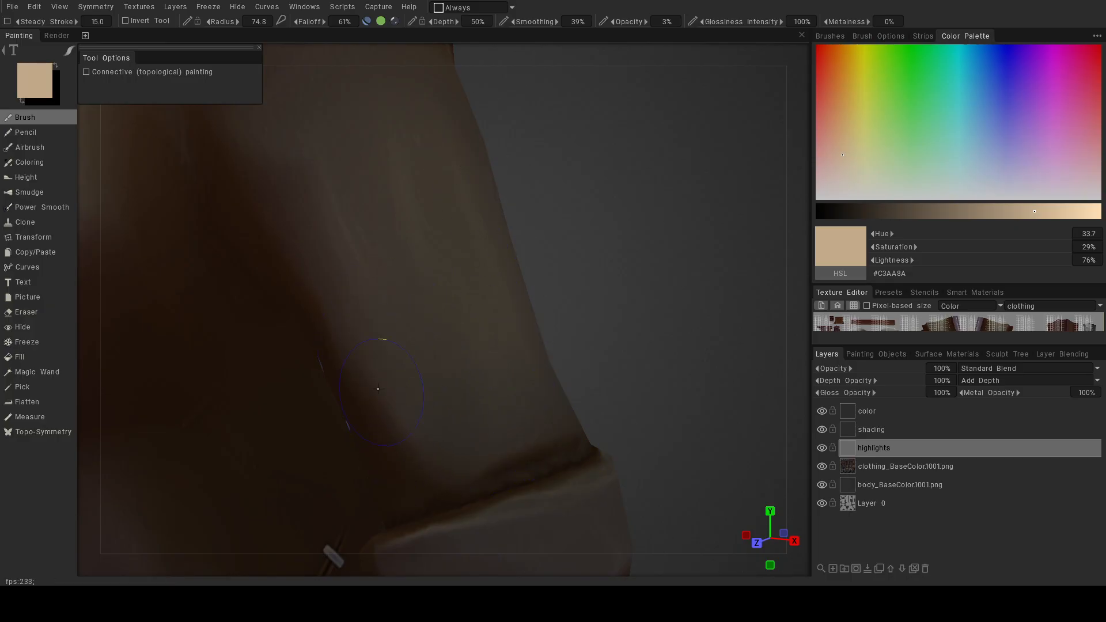
Paint soft highlights on the coat's chest beside the collar trim and below the shoulder near the armpit.
{"action": "right_click_drag", "start_coordinate": [579, 424], "coordinate": [545, 434], "text": "alt"}
{"action": "left_click_drag", "start_coordinate": [545, 435], "coordinate": [388, 338], "text": "alt"}
{"action": "right_click_drag", "start_coordinate": [388, 338], "coordinate": [424, 356], "text": "alt"}
{"action": "left_click_drag", "start_coordinate": [423, 355], "coordinate": [438, 426], "text": "alt"}
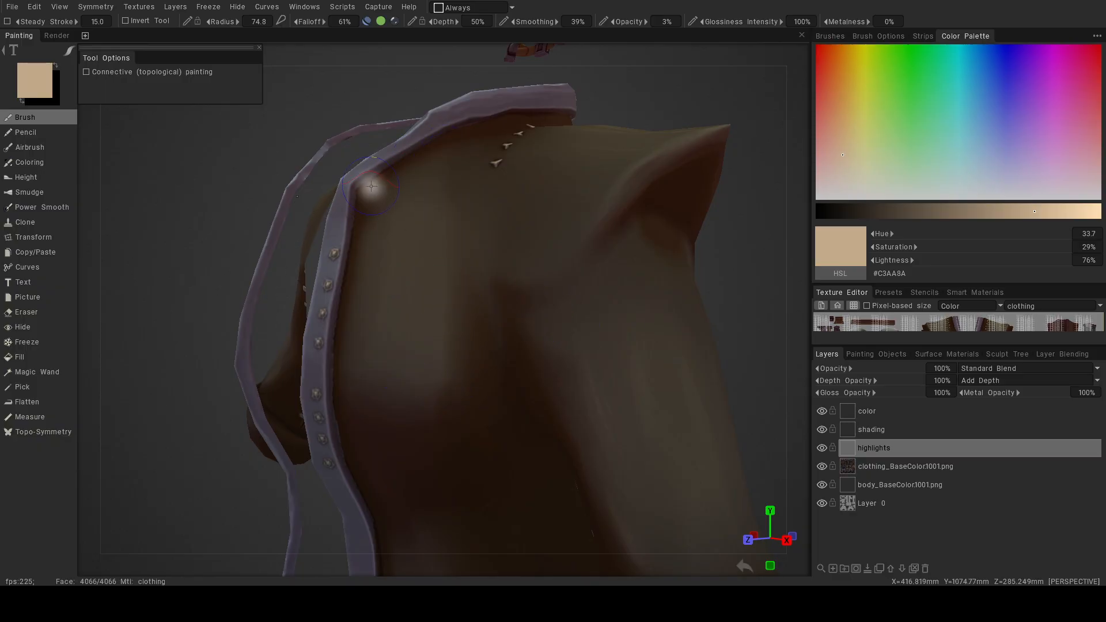
{"action": "left_click_drag", "start_coordinate": [389, 208], "coordinate": [387, 198]}
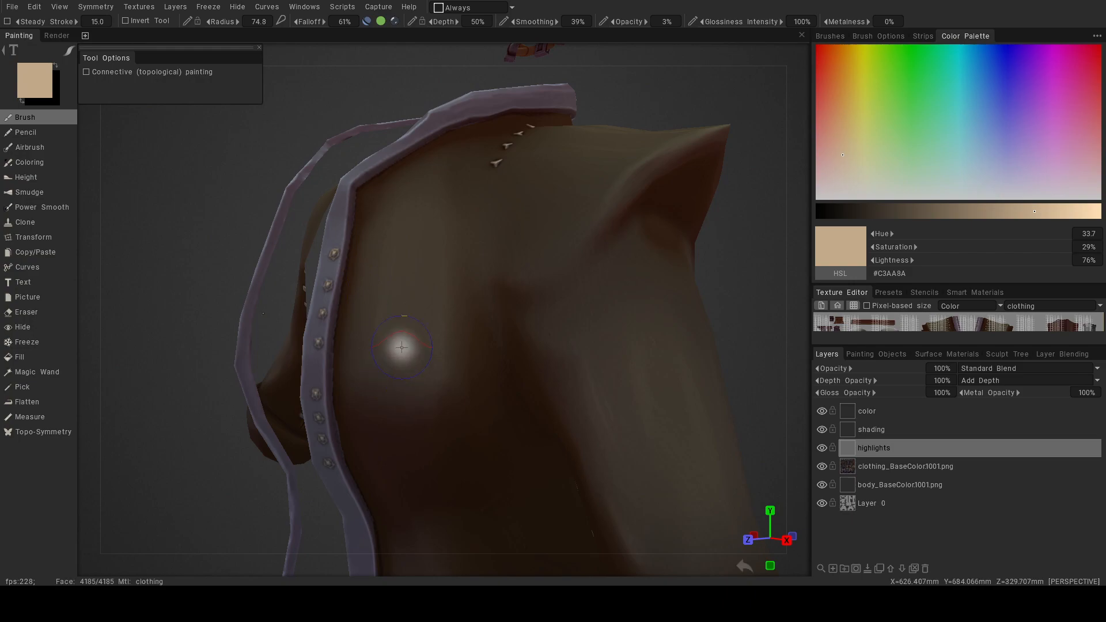
{"action": "left_click_drag", "start_coordinate": [547, 285], "coordinate": [586, 223]}
{"action": "left_click_drag", "start_coordinate": [587, 223], "coordinate": [556, 250]}
Compare the front of the whole coat with the highlights layer hidden and shown.
{"action": "right_click_drag", "start_coordinate": [586, 280], "coordinate": [475, 313], "text": "alt"}
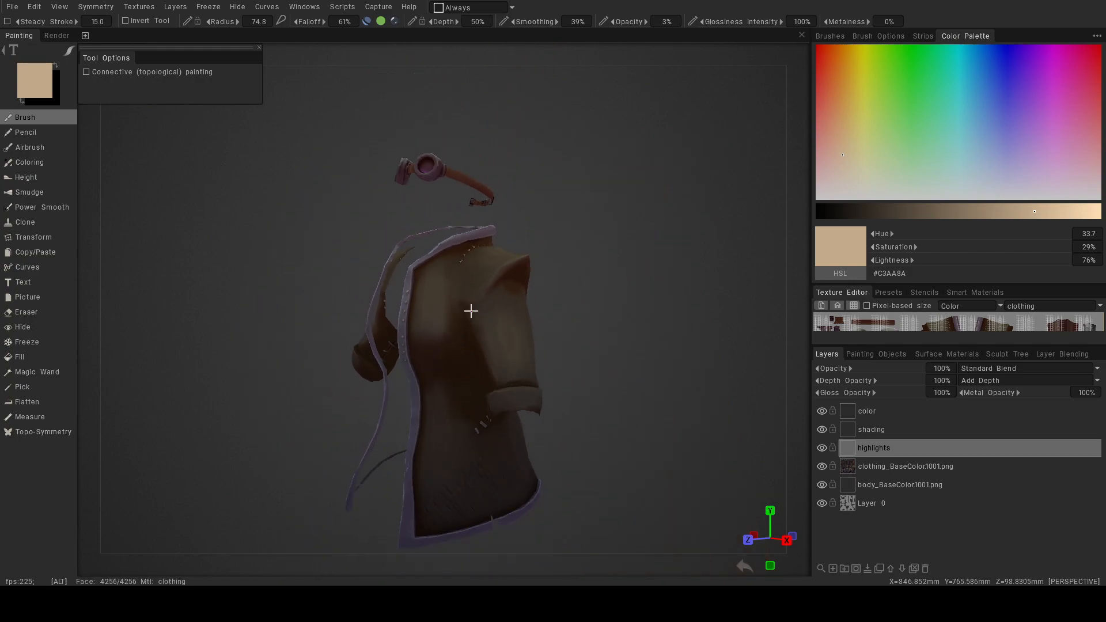
{"action": "left_click_drag", "start_coordinate": [475, 312], "coordinate": [586, 323], "text": "alt"}
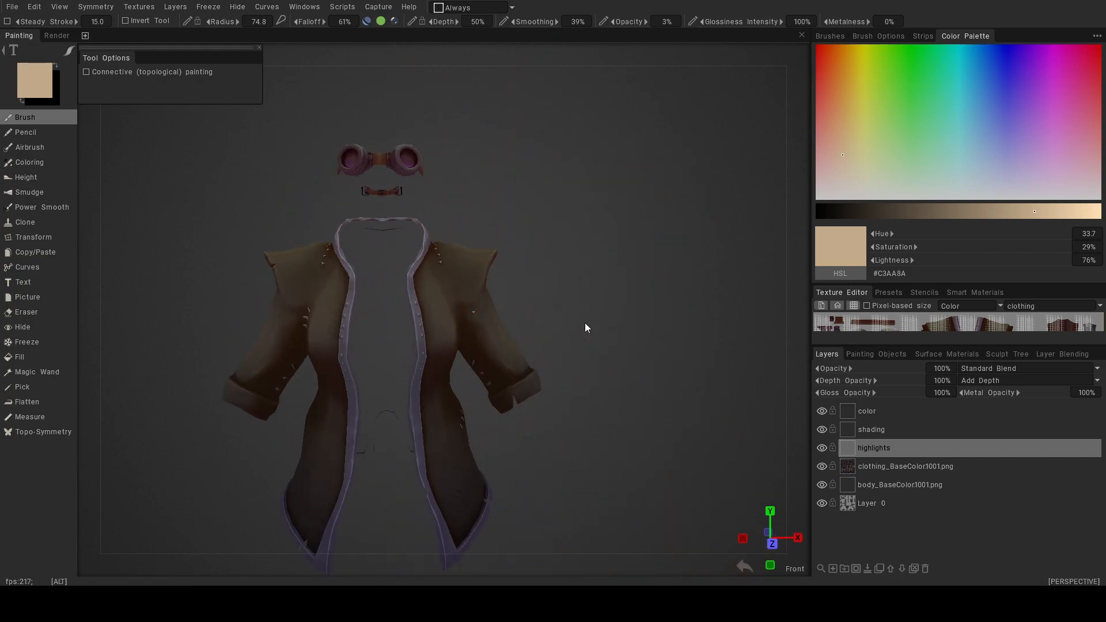
{"action": "left_click", "coordinate": [822, 448]}
{"action": "left_click", "coordinate": [825, 448]}
Paint soft highlights on the back of the coat's shoulder flap and along its lower edge, undoing one stray stroke.
{"action": "mouse_move", "coordinate": [645, 452]}
{"action": "left_mouse_down", "text": "alt"}
{"action": "mouse_move", "coordinate": [586, 451]}
{"action": "mouse_move", "coordinate": [539, 368]}
{"action": "mouse_move", "coordinate": [517, 400]}
{"action": "mouse_move", "coordinate": [518, 310]}
{"action": "left_mouse_up", "text": "alt"}
{"action": "scroll", "coordinate": [524, 338], "scroll_direction": "up", "scroll_amount": 8}
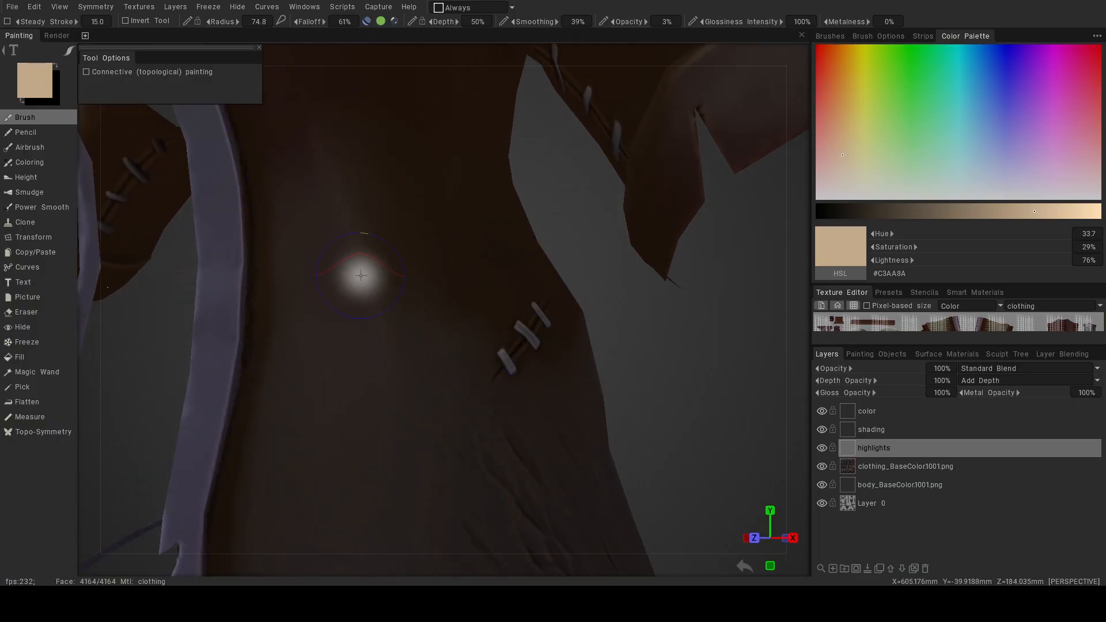
{"action": "scroll", "coordinate": [447, 435], "scroll_direction": "down", "scroll_amount": 8}
{"action": "mouse_move", "coordinate": [360, 461]}
{"action": "left_mouse_down", "text": "alt"}
{"action": "mouse_move", "coordinate": [433, 486]}
{"action": "mouse_move", "coordinate": [101, 445]}
{"action": "mouse_move", "coordinate": [136, 485]}
{"action": "mouse_move", "coordinate": [127, 501]}
{"action": "left_mouse_up", "text": "alt"}
{"action": "middle_click_drag", "start_coordinate": [391, 378], "coordinate": [360, 464], "text": "alt"}
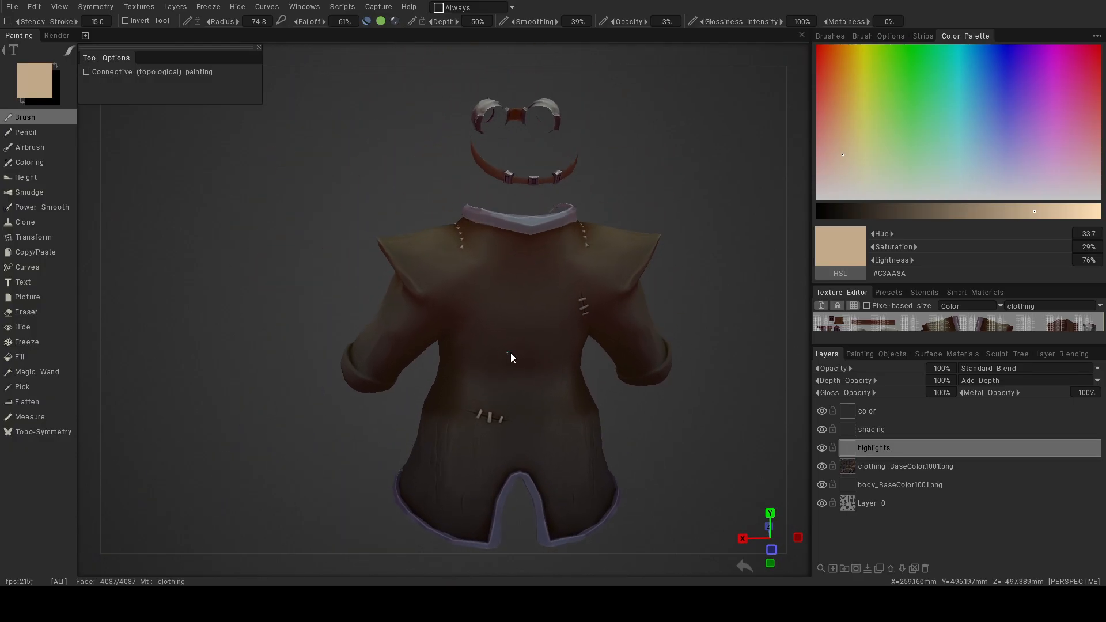
{"action": "right_click_drag", "start_coordinate": [507, 351], "coordinate": [537, 368], "text": "alt"}
{"action": "middle_click_drag", "start_coordinate": [536, 368], "coordinate": [492, 420], "text": "alt"}
{"action": "right_click_drag", "start_coordinate": [492, 420], "coordinate": [503, 422], "text": "alt"}
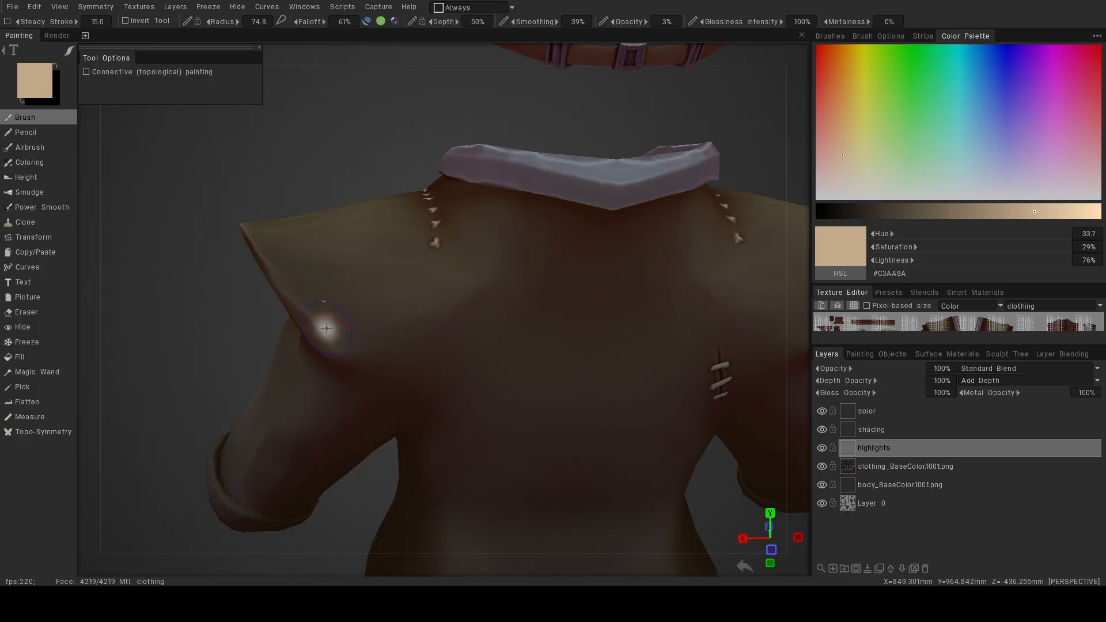
{"action": "left_click_drag", "start_coordinate": [337, 343], "coordinate": [331, 341]}
{"action": "mouse_move", "coordinate": [453, 287]}
{"action": "left_mouse_down"}
{"action": "mouse_move", "coordinate": [403, 299]}
{"action": "mouse_move", "coordinate": [437, 302]}
{"action": "left_mouse_up"}
{"action": "key", "text": "ctrl+z"}
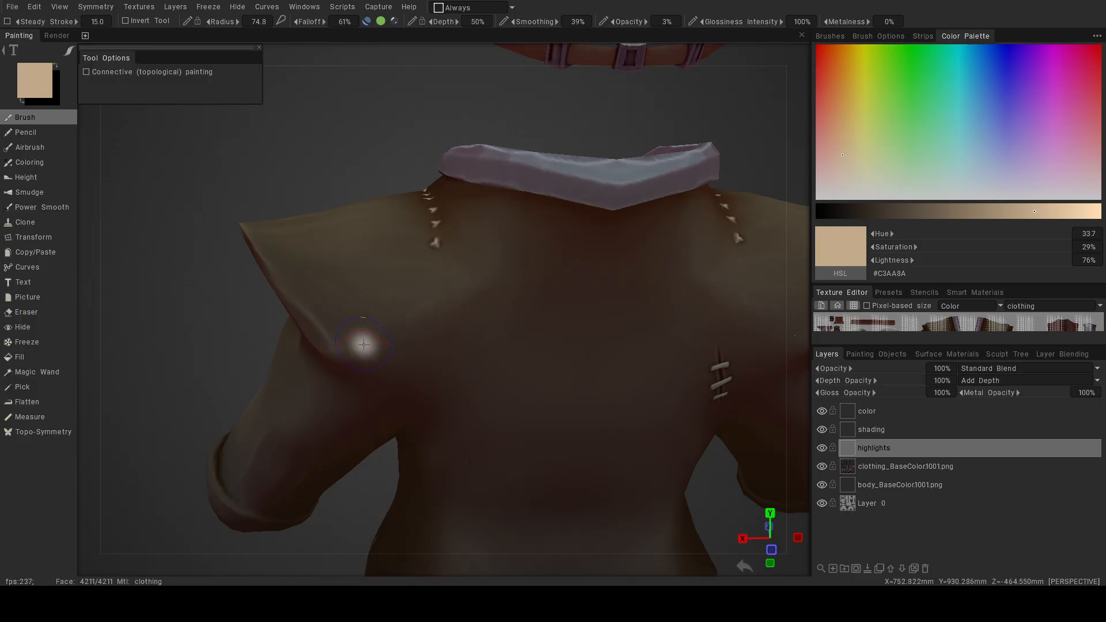
{"action": "mouse_move", "coordinate": [377, 272]}
{"action": "left_mouse_down"}
{"action": "mouse_move", "coordinate": [432, 270]}
{"action": "mouse_move", "coordinate": [415, 265]}
{"action": "left_mouse_up"}
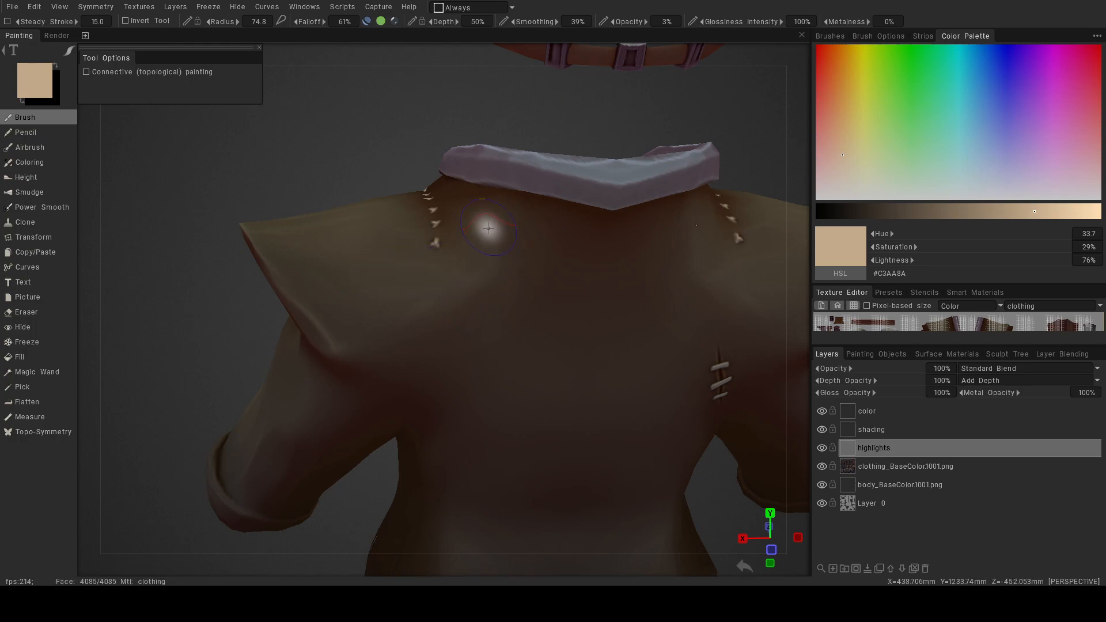
Export the color/albedo map, choosing the UV set to export.
{"action": "left_click_drag", "start_coordinate": [534, 415], "coordinate": [793, 402], "text": "alt"}
{"action": "right_click_drag", "start_coordinate": [793, 403], "coordinate": [606, 393], "text": "alt"}
{"action": "left_click_drag", "start_coordinate": [606, 393], "coordinate": [571, 393], "text": "alt"}
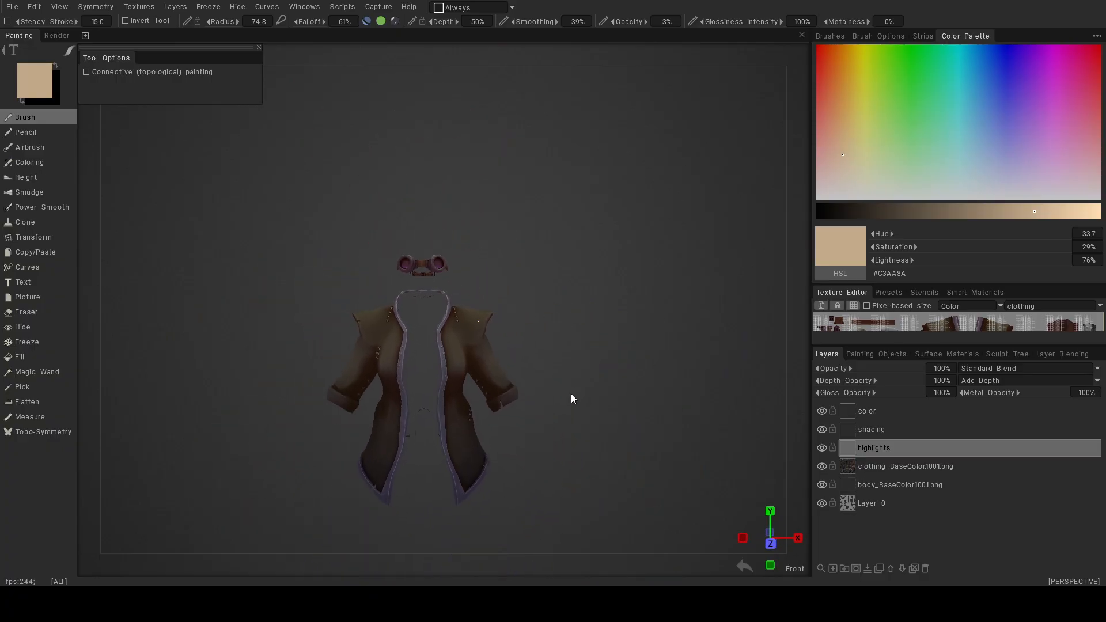
{"action": "left_click", "coordinate": [126, 11]}
{"action": "mouse_move", "coordinate": [151, 49]}
{"action": "left_click", "coordinate": [358, 51]}
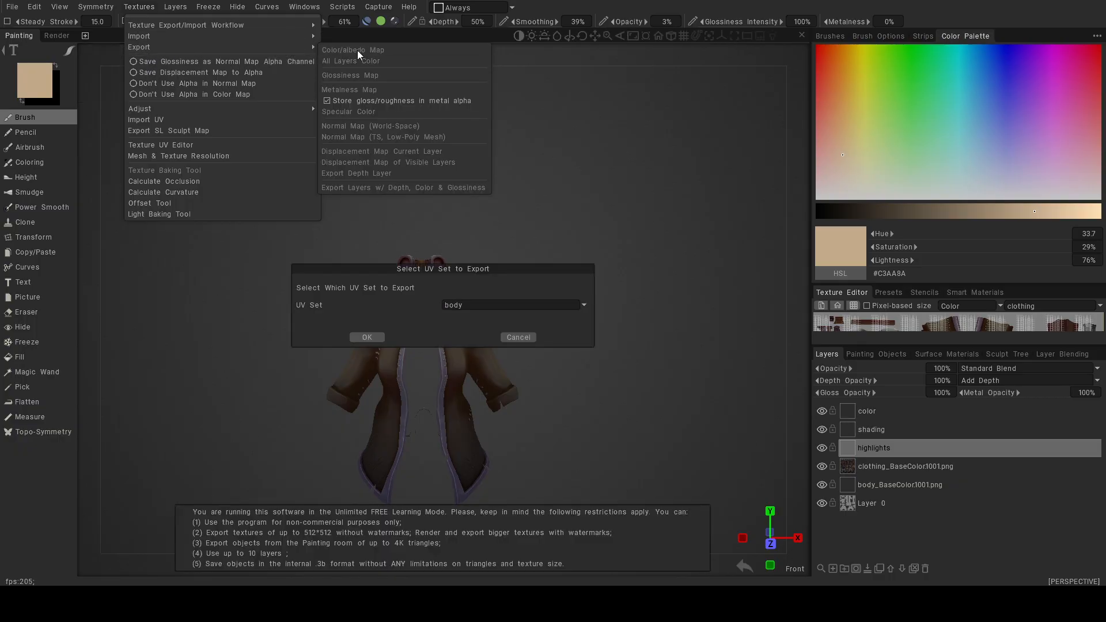
{"action": "left_click", "coordinate": [507, 306]}
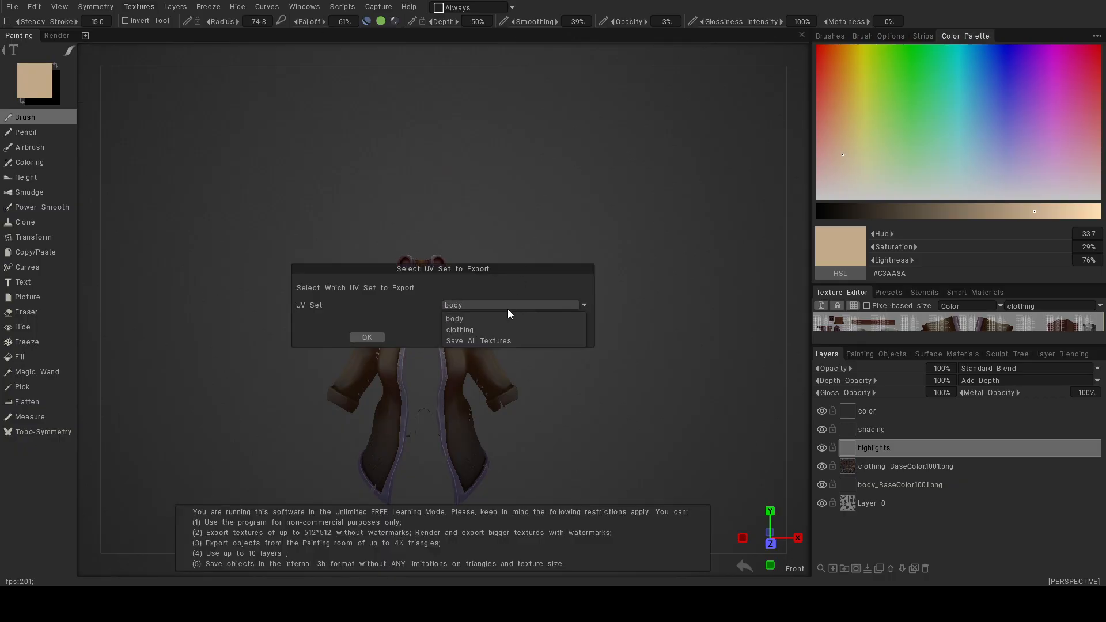
{"action": "left_click", "coordinate": [367, 337]}
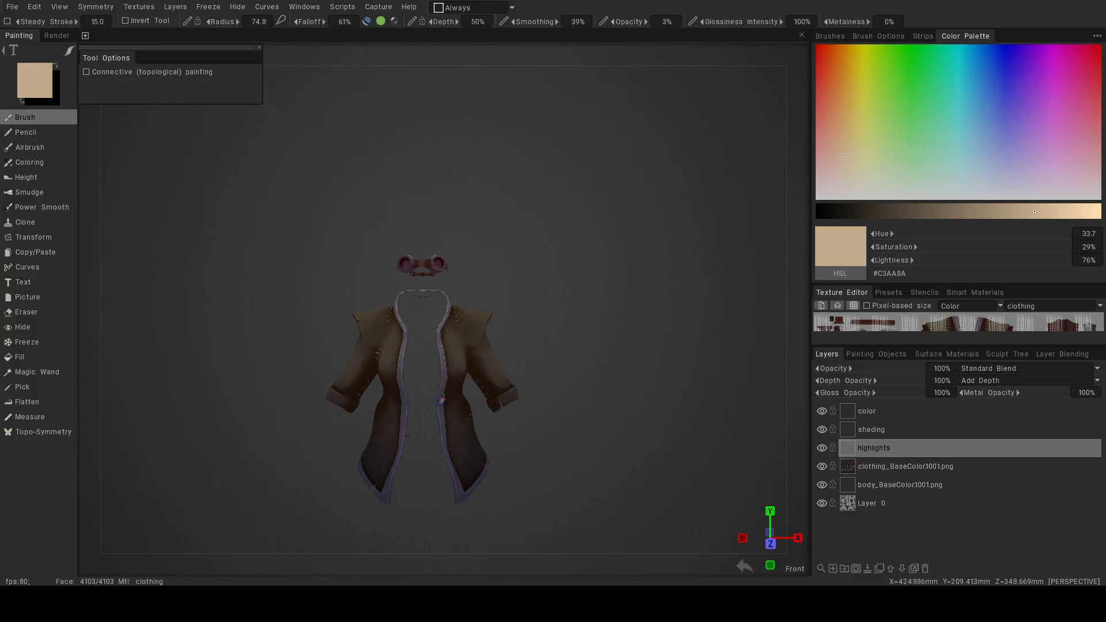
Paint a soft highlight along the inner side of the coat's sleeve.
{"action": "left_click_drag", "start_coordinate": [513, 342], "coordinate": [440, 330], "text": "alt"}
{"action": "right_click_drag", "start_coordinate": [440, 330], "coordinate": [532, 396], "text": "alt"}
{"action": "middle_click_drag", "start_coordinate": [532, 395], "coordinate": [457, 278], "text": "alt"}
{"action": "scroll", "coordinate": [459, 277], "scroll_direction": "up", "scroll_amount": 2}
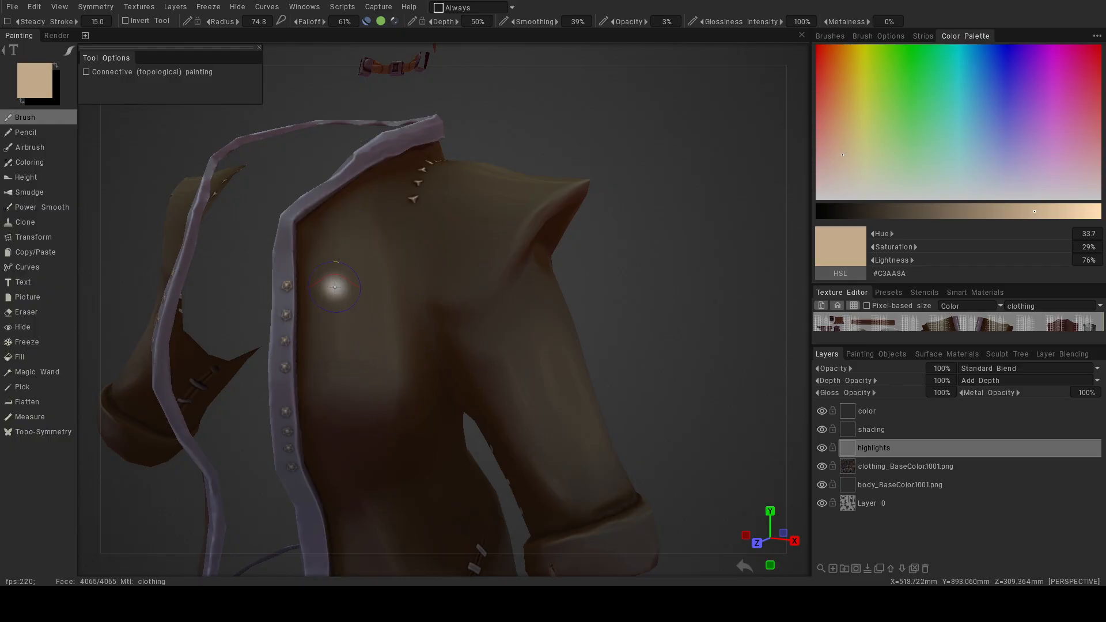
{"action": "left_click_drag", "start_coordinate": [522, 415], "coordinate": [517, 407]}
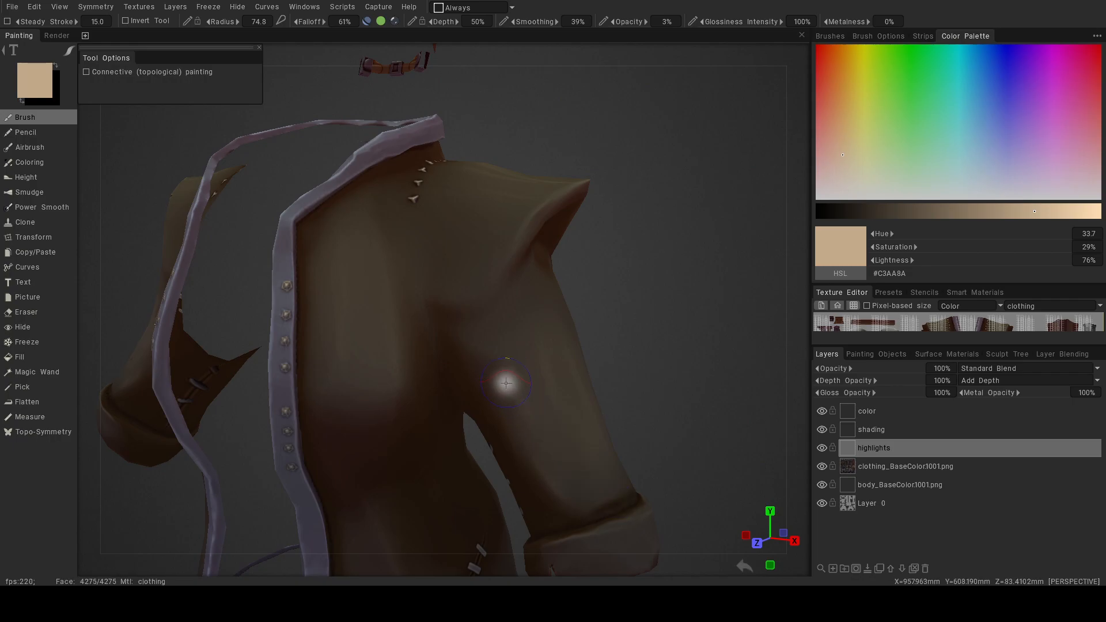
Enlarge the brush and blend broad highlights over the sleeve and down the coat's chest panel.
{"action": "key", "text": "bracketright"}
{"action": "key", "text": "bracketright"}
{"action": "key", "text": "bracketright"}
{"action": "key", "text": "bracketright"}
{"action": "mouse_move", "coordinate": [509, 373]}
{"action": "left_mouse_down"}
{"action": "mouse_move", "coordinate": [551, 480]}
{"action": "mouse_move", "coordinate": [388, 262]}
{"action": "left_mouse_up"}
{"action": "left_click_drag", "start_coordinate": [396, 418], "coordinate": [394, 414]}
{"action": "left_click_drag", "start_coordinate": [351, 271], "coordinate": [378, 434]}
Reduce the brush radius to 61.7 and refine the highlights along the shoulder flap's edge, front and back.
{"action": "mouse_move", "coordinate": [485, 386]}
{"action": "left_mouse_down", "text": "alt"}
{"action": "mouse_move", "coordinate": [386, 338]}
{"action": "mouse_move", "coordinate": [482, 462]}
{"action": "mouse_move", "coordinate": [474, 492]}
{"action": "mouse_move", "coordinate": [527, 420]}
{"action": "mouse_move", "coordinate": [540, 473]}
{"action": "mouse_move", "coordinate": [558, 442]}
{"action": "left_mouse_up", "text": "alt"}
{"action": "key", "text": "bracketleft"}
{"action": "key", "text": "bracketleft"}
{"action": "key", "text": "bracketleft"}
{"action": "key", "text": "bracketleft"}
{"action": "key", "text": "bracketleft"}
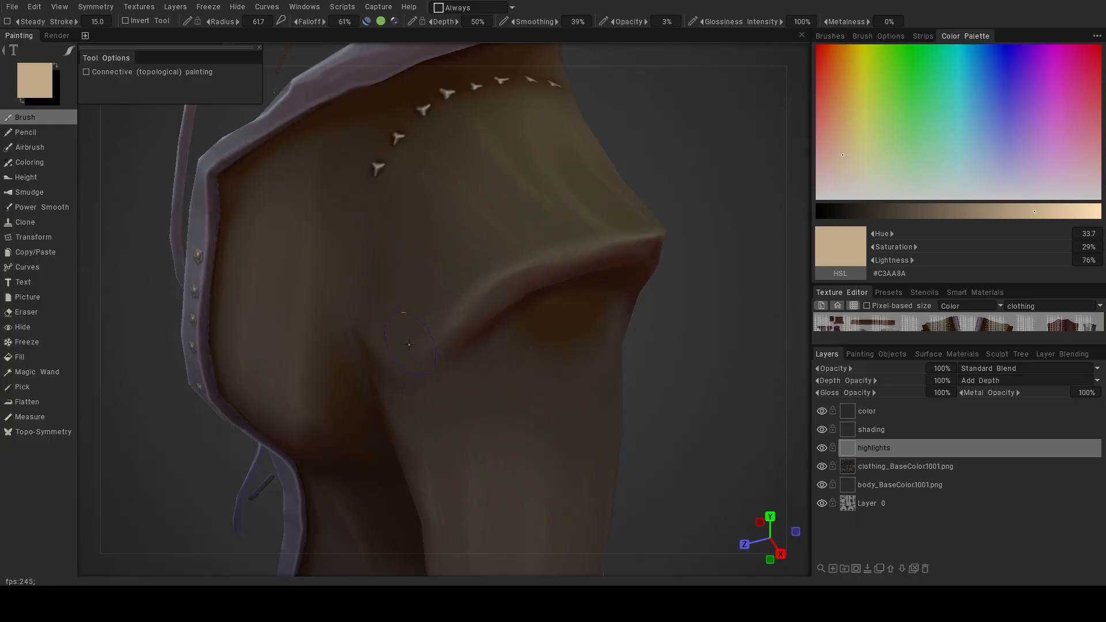
{"action": "left_click_drag", "start_coordinate": [402, 348], "coordinate": [324, 254], "text": "alt"}
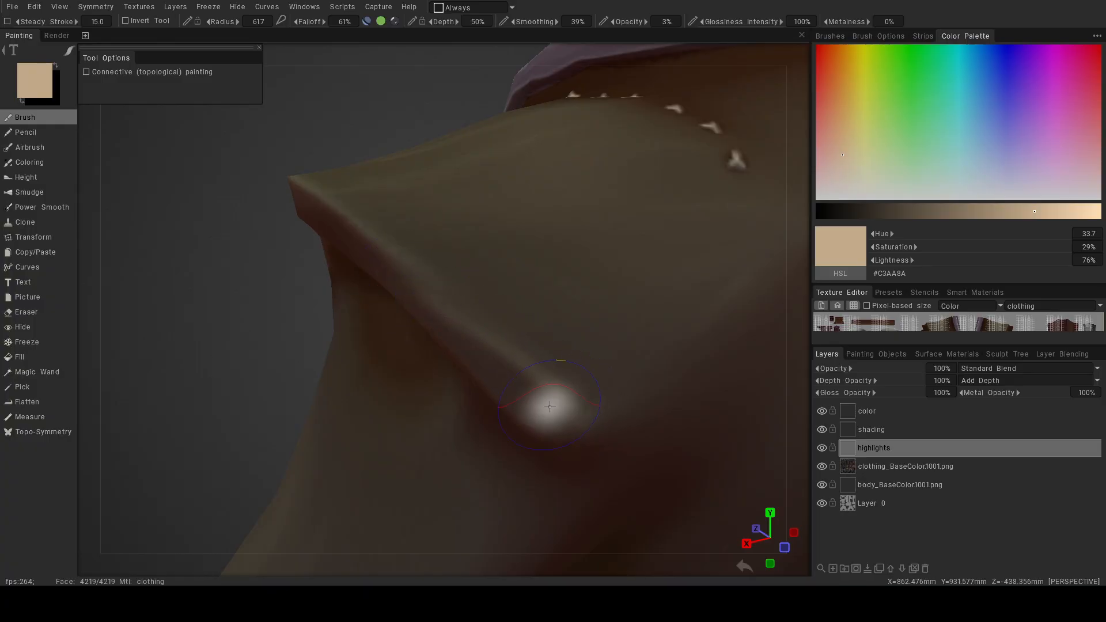
Paint highlights along the upper rim of the rolled sleeve cuff from the back.
{"action": "right_click_drag", "start_coordinate": [603, 405], "coordinate": [349, 375], "text": "alt"}
{"action": "left_click_drag", "start_coordinate": [349, 379], "coordinate": [507, 313], "text": "alt"}
{"action": "right_click_drag", "start_coordinate": [507, 313], "coordinate": [549, 406], "text": "alt"}
{"action": "left_click_drag", "start_coordinate": [548, 405], "coordinate": [536, 432], "text": "alt"}
{"action": "left_click_drag", "start_coordinate": [367, 393], "coordinate": [400, 381]}
{"action": "mouse_move", "coordinate": [399, 381]}
{"action": "left_mouse_down"}
{"action": "mouse_move", "coordinate": [531, 318]}
{"action": "mouse_move", "coordinate": [451, 339]}
{"action": "mouse_move", "coordinate": [439, 321]}
{"action": "mouse_move", "coordinate": [324, 334]}
{"action": "mouse_move", "coordinate": [368, 407]}
{"action": "left_mouse_up"}
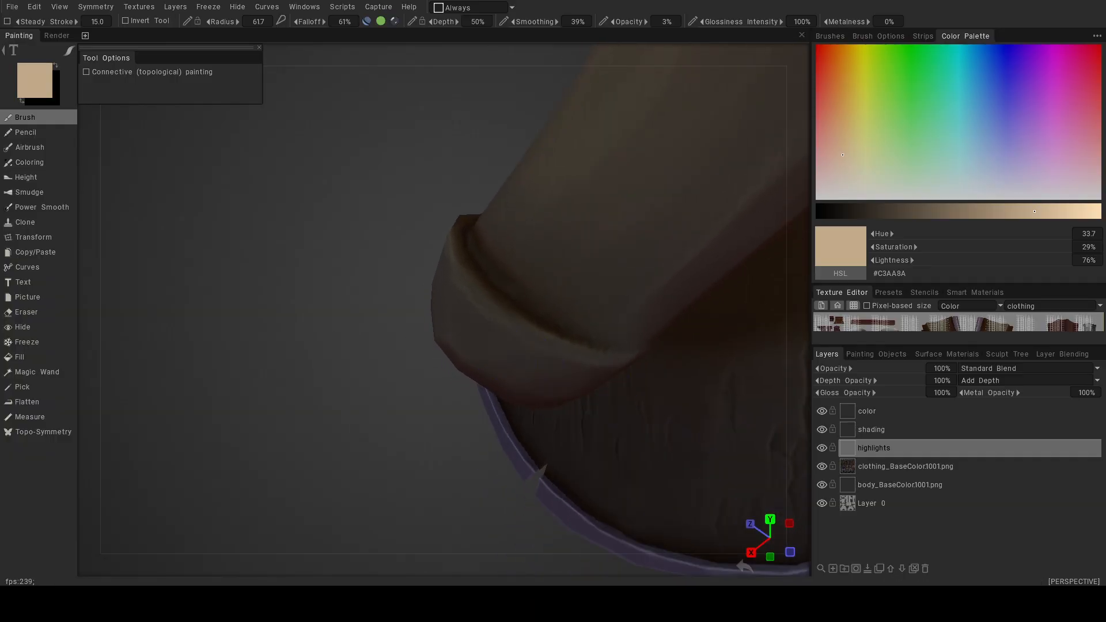
{"action": "mouse_move", "coordinate": [458, 263]}
{"action": "left_mouse_down"}
{"action": "mouse_move", "coordinate": [469, 291]}
{"action": "mouse_move", "coordinate": [460, 280]}
{"action": "left_mouse_up"}
{"action": "left_click_drag", "start_coordinate": [507, 334], "coordinate": [461, 280]}
{"action": "left_click_drag", "start_coordinate": [562, 338], "coordinate": [523, 334]}
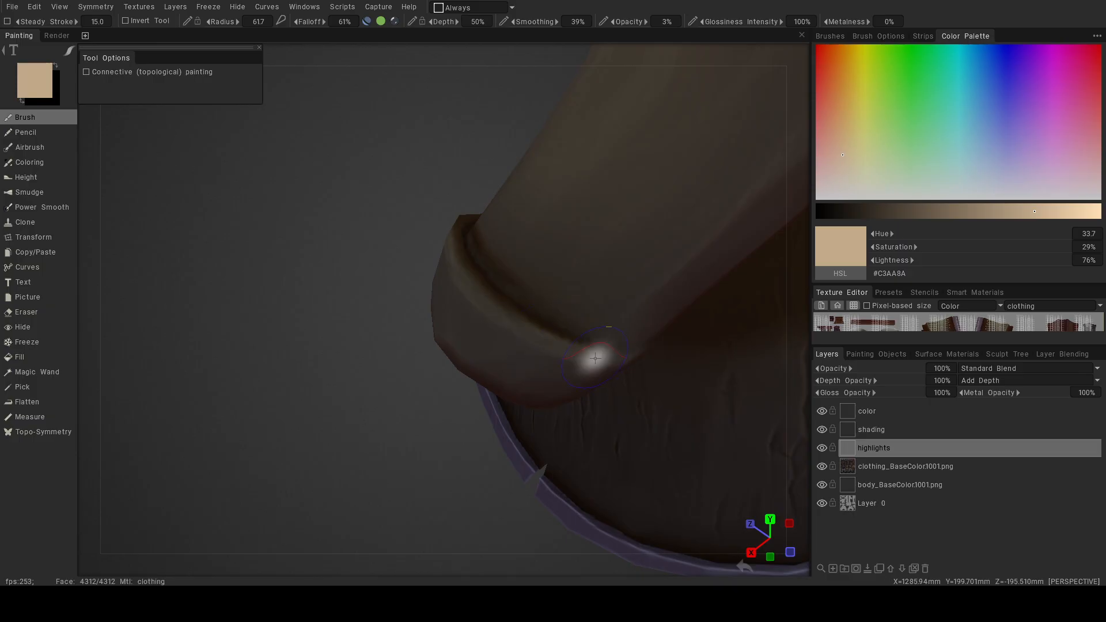
Continue the cuff highlight around the underside and inner side of the sleeve.
{"action": "left_click_drag", "start_coordinate": [651, 355], "coordinate": [455, 343], "text": "alt"}
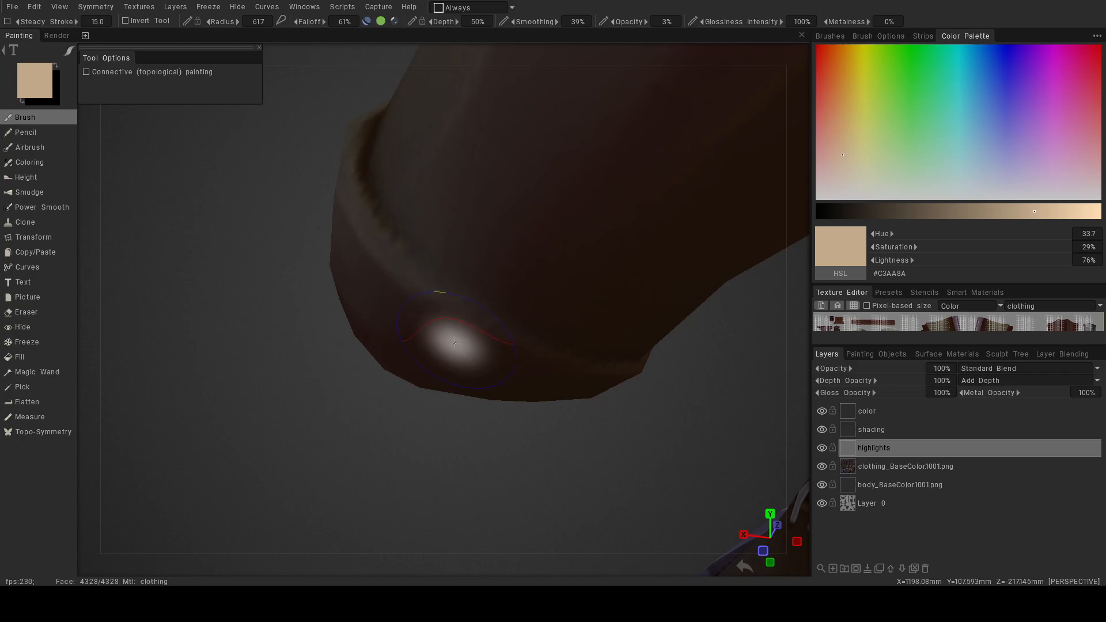
{"action": "mouse_move", "coordinate": [414, 265]}
{"action": "left_mouse_down"}
{"action": "mouse_move", "coordinate": [409, 208]}
{"action": "mouse_move", "coordinate": [455, 306]}
{"action": "left_mouse_up"}
{"action": "mouse_move", "coordinate": [456, 305]}
{"action": "left_mouse_down"}
{"action": "mouse_move", "coordinate": [536, 295]}
{"action": "mouse_move", "coordinate": [530, 337]}
{"action": "left_mouse_up"}
{"action": "left_click_drag", "start_coordinate": [593, 371], "coordinate": [530, 316], "text": "alt"}
{"action": "right_click_drag", "start_coordinate": [531, 316], "coordinate": [544, 299], "text": "alt"}
{"action": "left_click_drag", "start_coordinate": [544, 299], "coordinate": [593, 275], "text": "alt"}
{"action": "middle_click_drag", "start_coordinate": [594, 275], "coordinate": [514, 316], "text": "alt"}
{"action": "right_click_drag", "start_coordinate": [513, 316], "coordinate": [603, 333], "text": "alt"}
{"action": "left_click_drag", "start_coordinate": [603, 333], "coordinate": [628, 354], "text": "alt"}
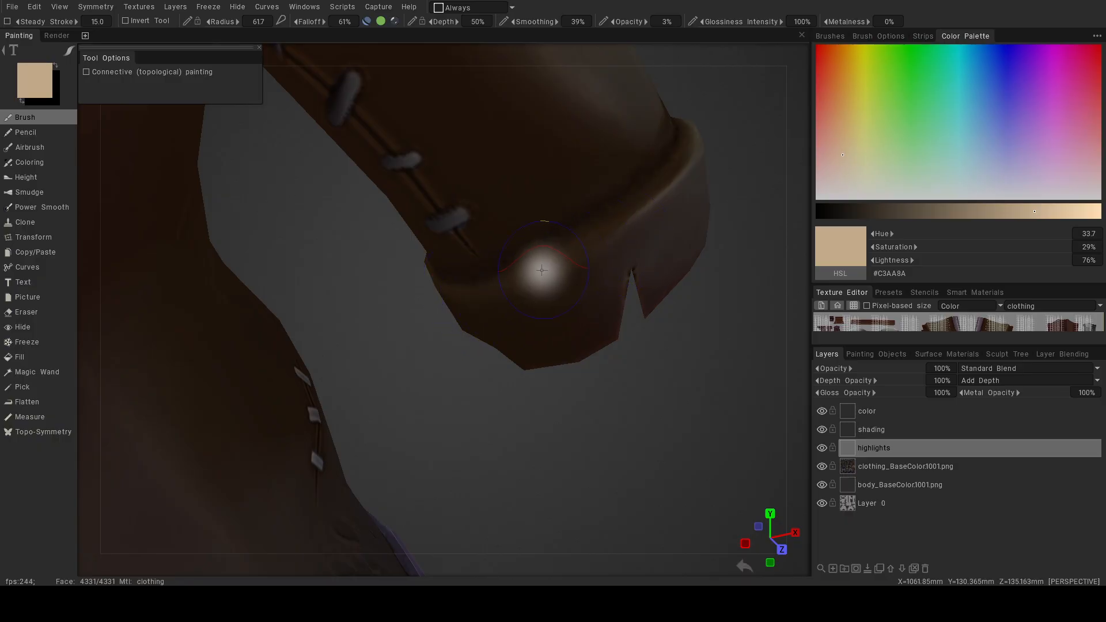
Set the brush radius to 82.6 and paint broad highlights across the cuff's outer face.
{"action": "right_click_drag", "start_coordinate": [620, 236], "coordinate": [490, 232], "text": "alt"}
{"action": "left_click_drag", "start_coordinate": [503, 233], "coordinate": [468, 253], "text": "alt"}
{"action": "left_click_drag", "start_coordinate": [535, 253], "coordinate": [556, 390], "text": "alt"}
{"action": "middle_click_drag", "start_coordinate": [555, 385], "coordinate": [545, 335], "text": "alt"}
{"action": "right_click_drag", "start_coordinate": [544, 335], "coordinate": [586, 361], "text": "alt"}
{"action": "left_click_drag", "start_coordinate": [585, 361], "coordinate": [540, 374], "text": "alt"}
{"action": "middle_click_drag", "start_coordinate": [540, 374], "coordinate": [369, 284], "text": "alt"}
{"action": "right_click_drag", "start_coordinate": [369, 284], "coordinate": [396, 309], "text": "alt"}
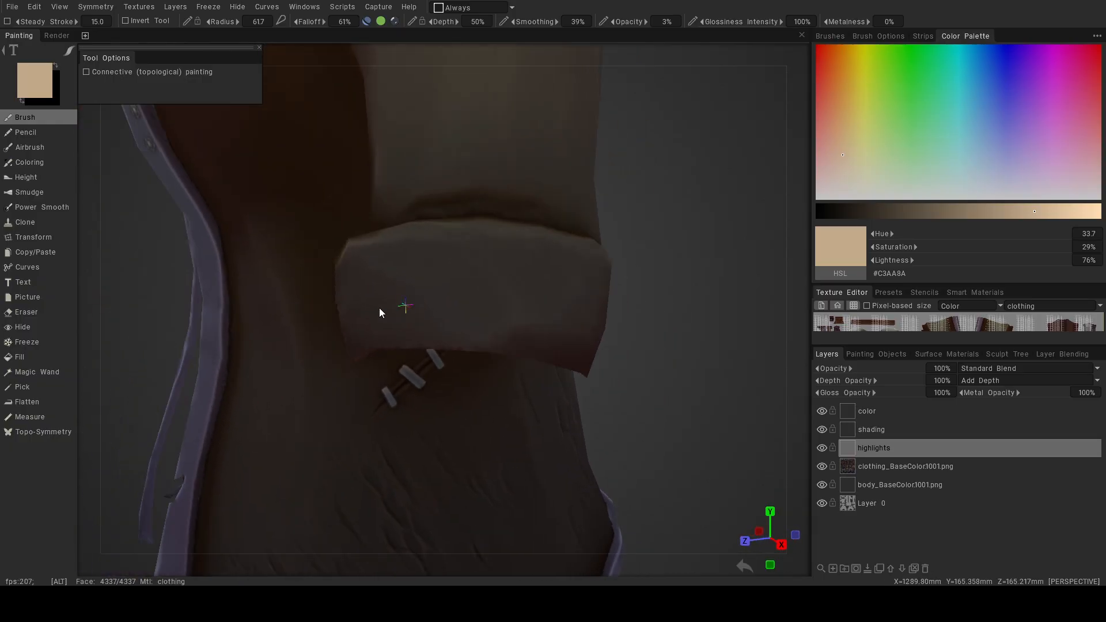
{"action": "left_click_drag", "start_coordinate": [395, 309], "coordinate": [313, 310], "text": "alt"}
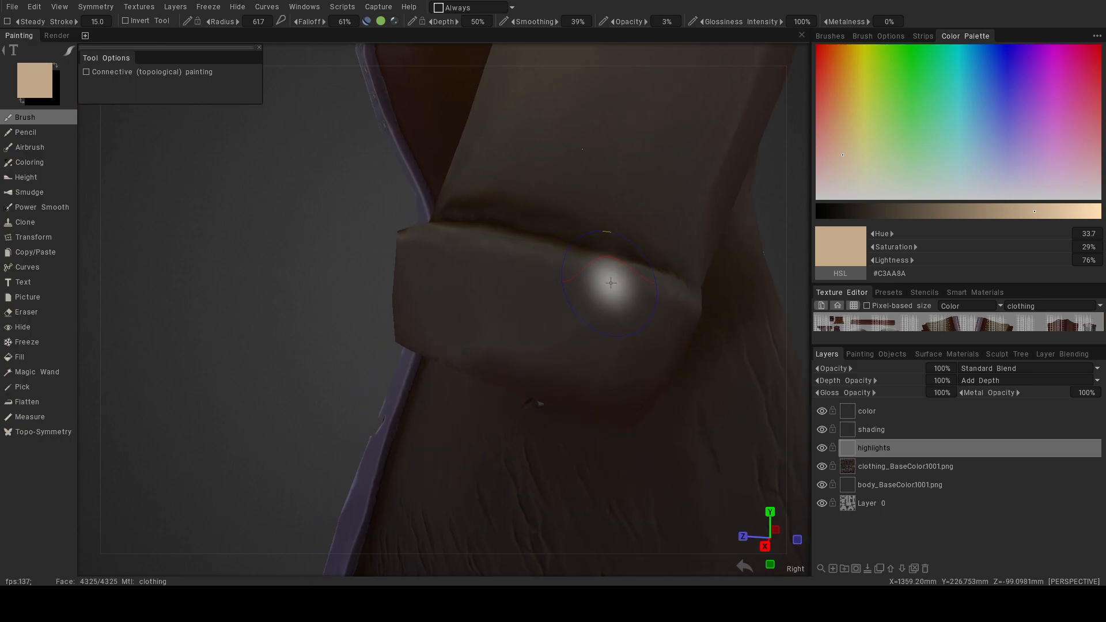
{"action": "right_click_drag", "start_coordinate": [476, 329], "coordinate": [485, 334]}
{"action": "mouse_move", "coordinate": [465, 355]}
{"action": "left_mouse_down"}
{"action": "mouse_move", "coordinate": [449, 280]}
{"action": "mouse_move", "coordinate": [600, 323]}
{"action": "mouse_move", "coordinate": [629, 314]}
{"action": "left_mouse_up"}
{"action": "mouse_move", "coordinate": [470, 350]}
{"action": "left_mouse_down"}
{"action": "mouse_move", "coordinate": [610, 345]}
{"action": "mouse_move", "coordinate": [473, 346]}
{"action": "mouse_move", "coordinate": [606, 312]}
{"action": "left_mouse_up"}
{"action": "right_click_drag", "start_coordinate": [607, 312], "coordinate": [539, 306], "text": "alt"}
{"action": "left_click_drag", "start_coordinate": [539, 307], "coordinate": [709, 303], "text": "alt"}
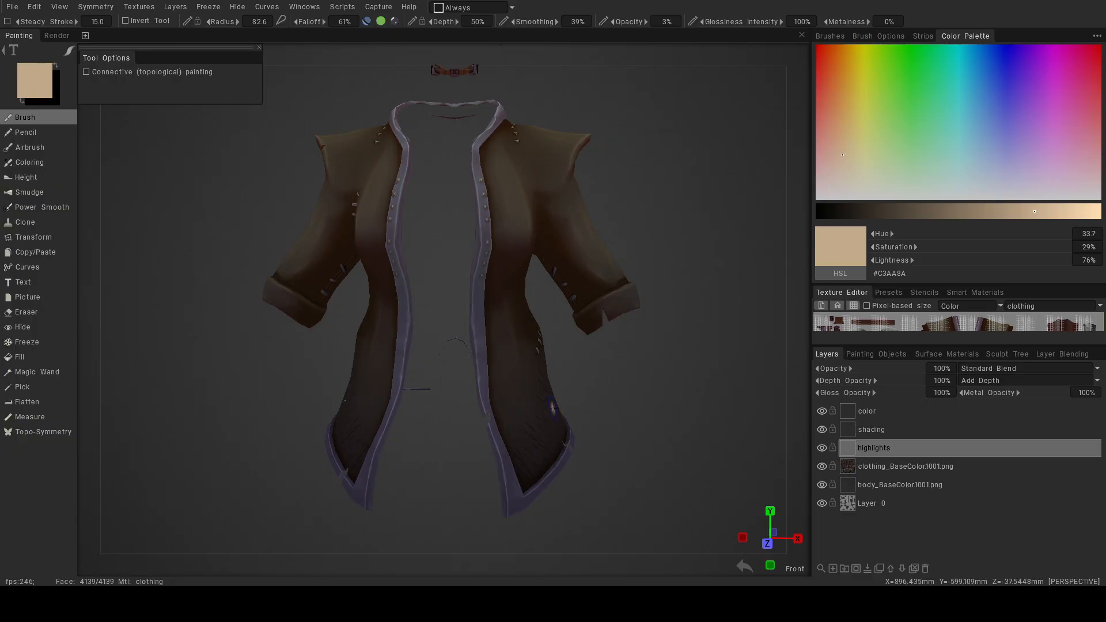
Set the paint color to near-white #F5FFF2 for highlighting the stitches on the coat's shoulder.
{"action": "left_click_drag", "start_coordinate": [610, 336], "coordinate": [618, 370], "text": "alt"}
{"action": "right_click_drag", "start_coordinate": [618, 369], "coordinate": [577, 372], "text": "alt"}
{"action": "left_click_drag", "start_coordinate": [576, 371], "coordinate": [448, 377], "text": "alt"}
{"action": "mouse_move", "coordinate": [447, 372]}
{"action": "right_mouse_down", "text": "alt"}
{"action": "mouse_move", "coordinate": [530, 390]}
{"action": "mouse_move", "coordinate": [572, 424]}
{"action": "right_mouse_up", "text": "alt"}
{"action": "left_click_drag", "start_coordinate": [571, 425], "coordinate": [542, 450], "text": "alt"}
{"action": "left_click", "coordinate": [36, 76]}
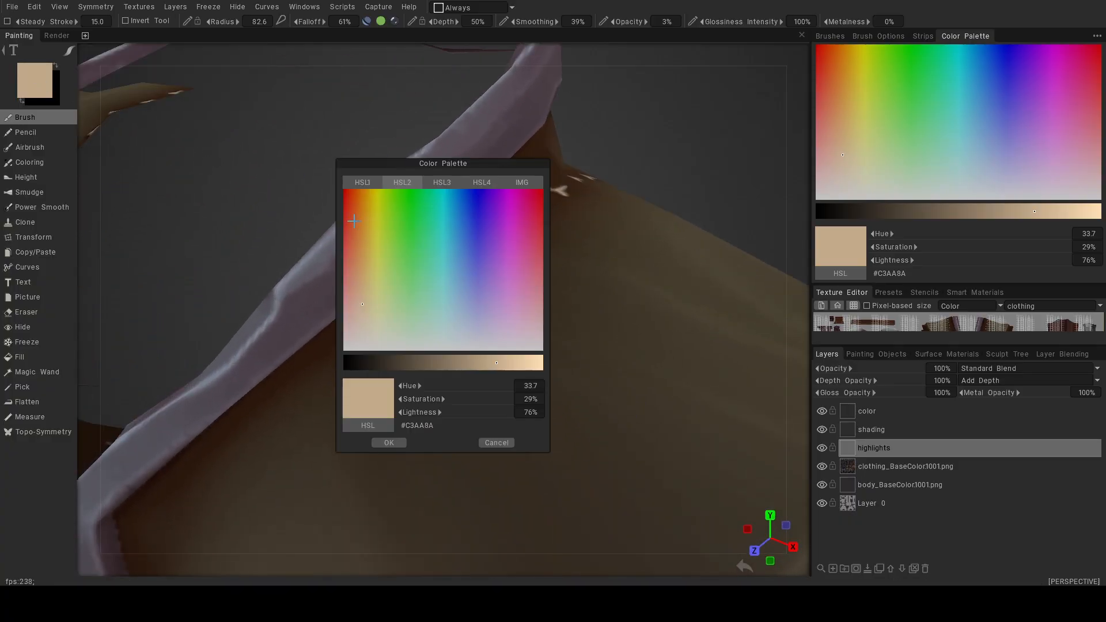
{"action": "left_click_drag", "start_coordinate": [523, 365], "coordinate": [547, 363]}
{"action": "left_click_drag", "start_coordinate": [420, 344], "coordinate": [402, 342]}
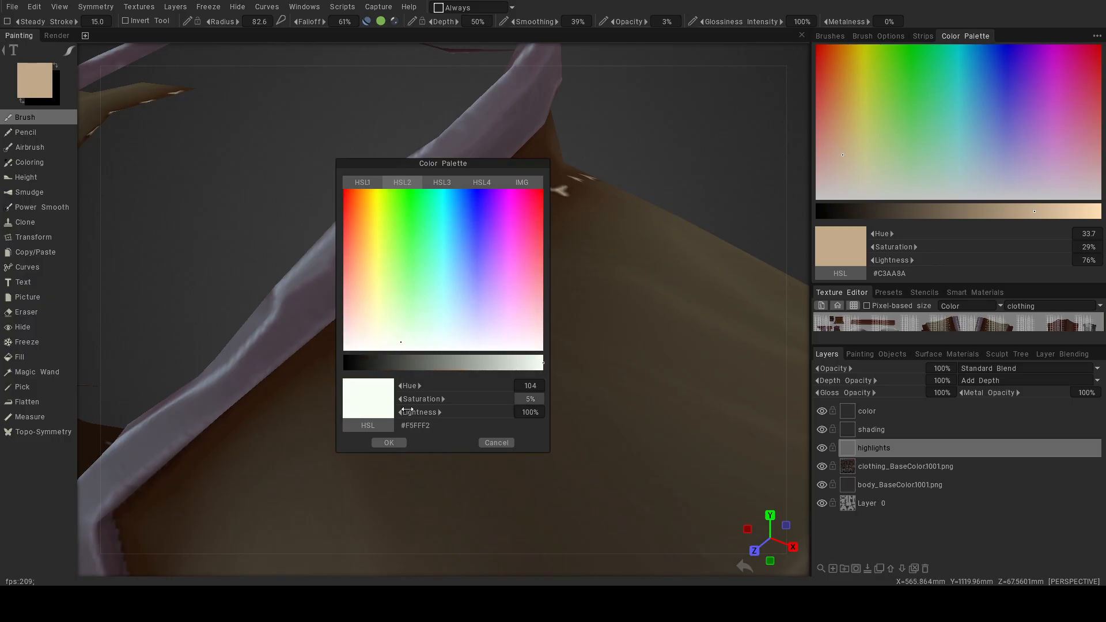
{"action": "left_click", "coordinate": [389, 443]}
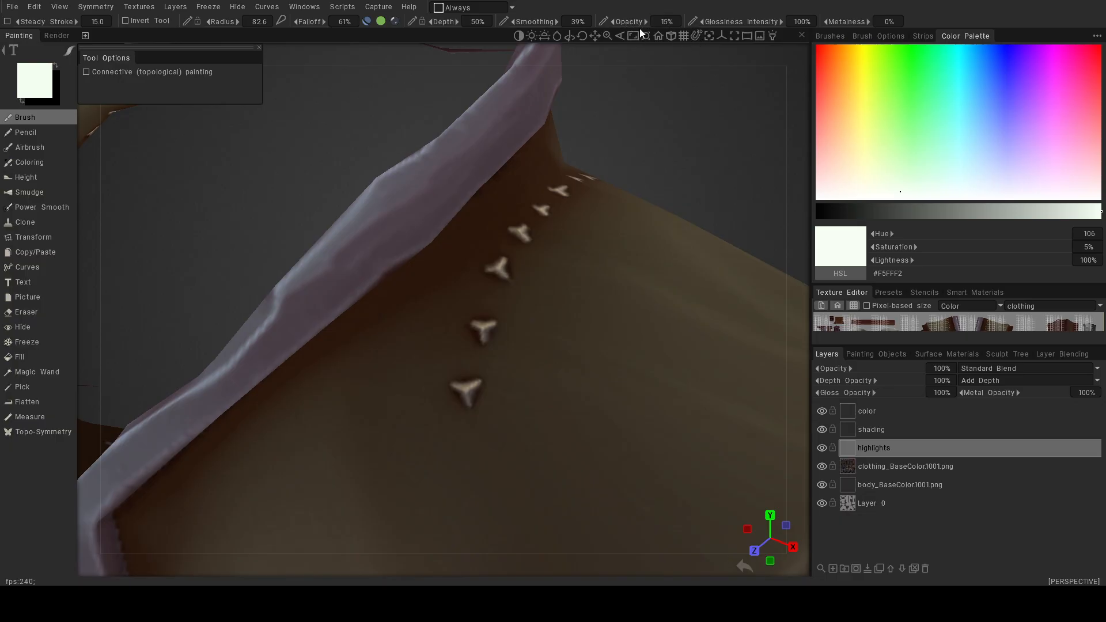
Set the brush radius to 8.18 and opacity to 60%, and paint highlights on the two lowest front shoulder stitches.
{"action": "left_click_drag", "start_coordinate": [639, 29], "coordinate": [642, 29]}
{"action": "mouse_move", "coordinate": [524, 334]}
{"action": "right_mouse_down"}
{"action": "mouse_move", "coordinate": [503, 334]}
{"action": "mouse_move", "coordinate": [512, 324]}
{"action": "right_mouse_up"}
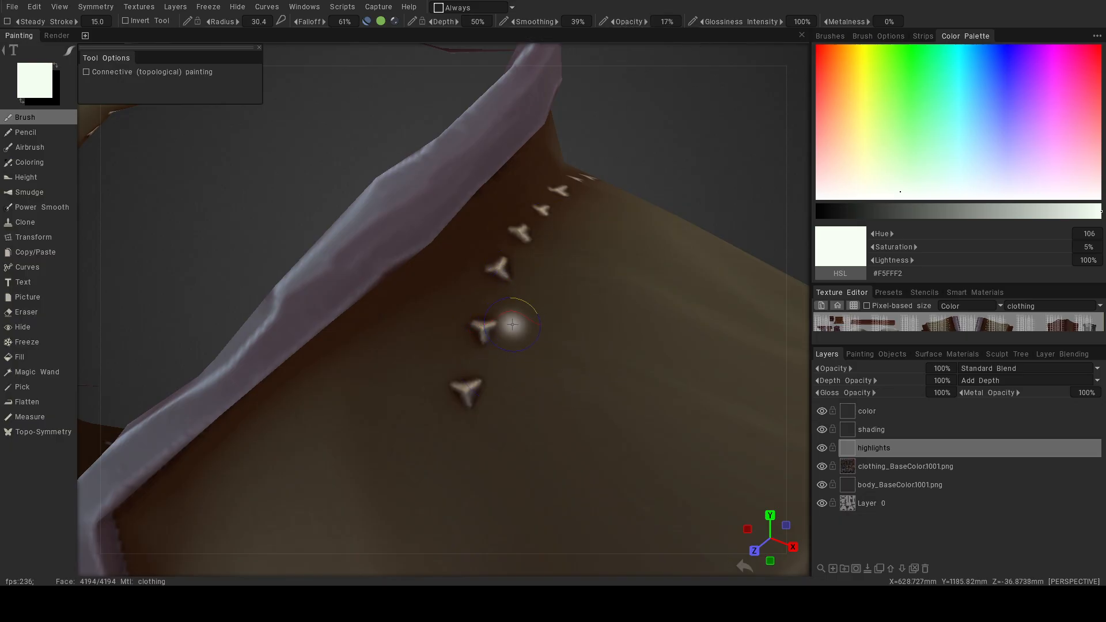
{"action": "left_click_drag", "start_coordinate": [506, 333], "coordinate": [484, 364], "text": "alt"}
{"action": "right_click_drag", "start_coordinate": [484, 364], "coordinate": [493, 368], "text": "alt"}
{"action": "left_click_drag", "start_coordinate": [512, 377], "coordinate": [463, 310], "text": "alt"}
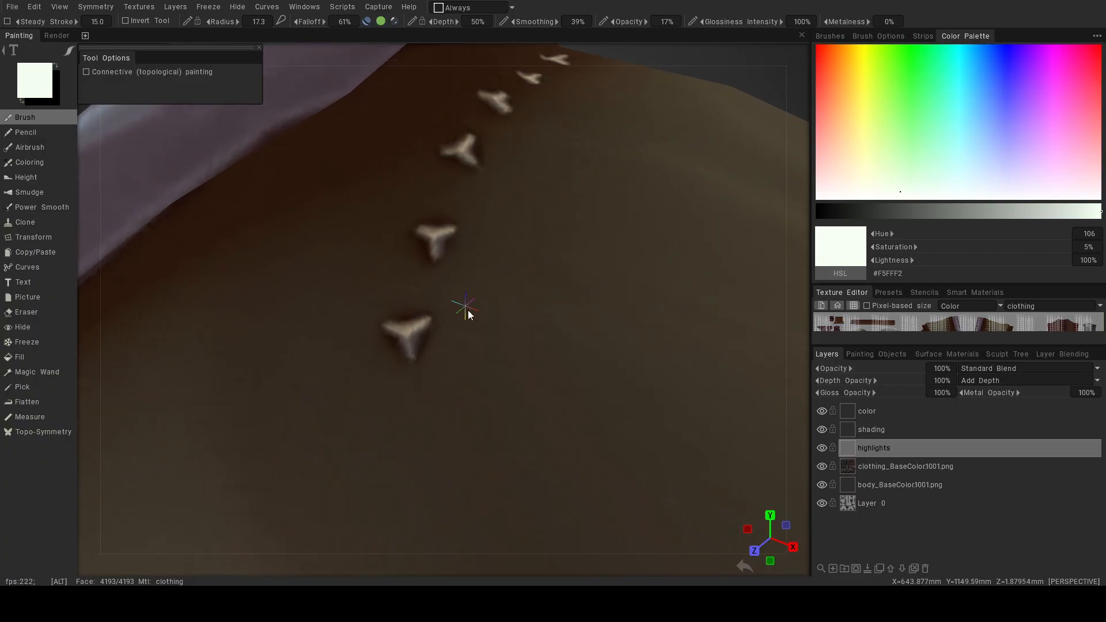
{"action": "right_click_drag", "start_coordinate": [464, 310], "coordinate": [483, 335], "text": "alt"}
{"action": "left_click_drag", "start_coordinate": [465, 363], "coordinate": [464, 389], "text": "alt"}
{"action": "right_click_drag", "start_coordinate": [404, 348], "coordinate": [386, 347]}
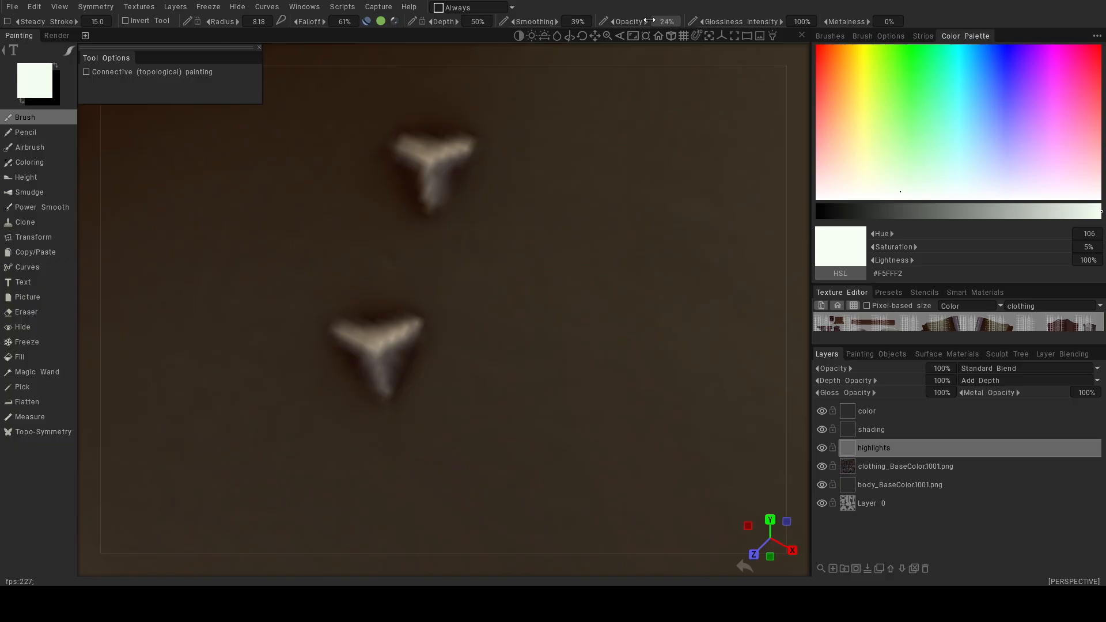
{"action": "left_click_drag", "start_coordinate": [673, 21], "coordinate": [679, 22]}
{"action": "left_click_drag", "start_coordinate": [375, 342], "coordinate": [410, 332]}
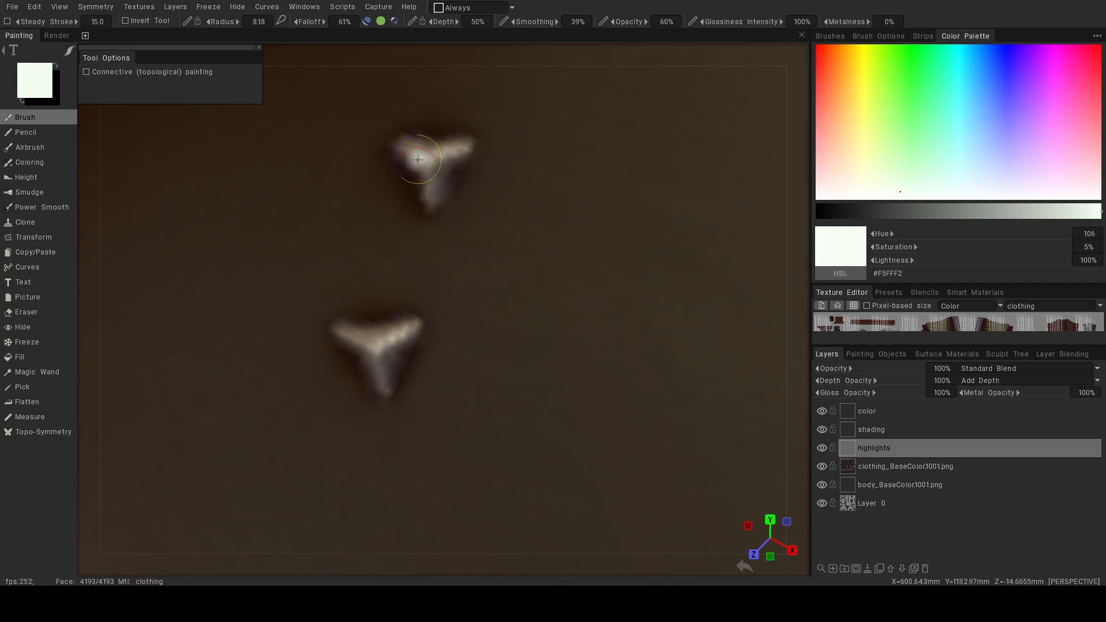
Paint highlights on the remaining stitches up the front of the shoulder.
{"action": "right_click_drag", "start_coordinate": [562, 274], "coordinate": [477, 247], "text": "alt"}
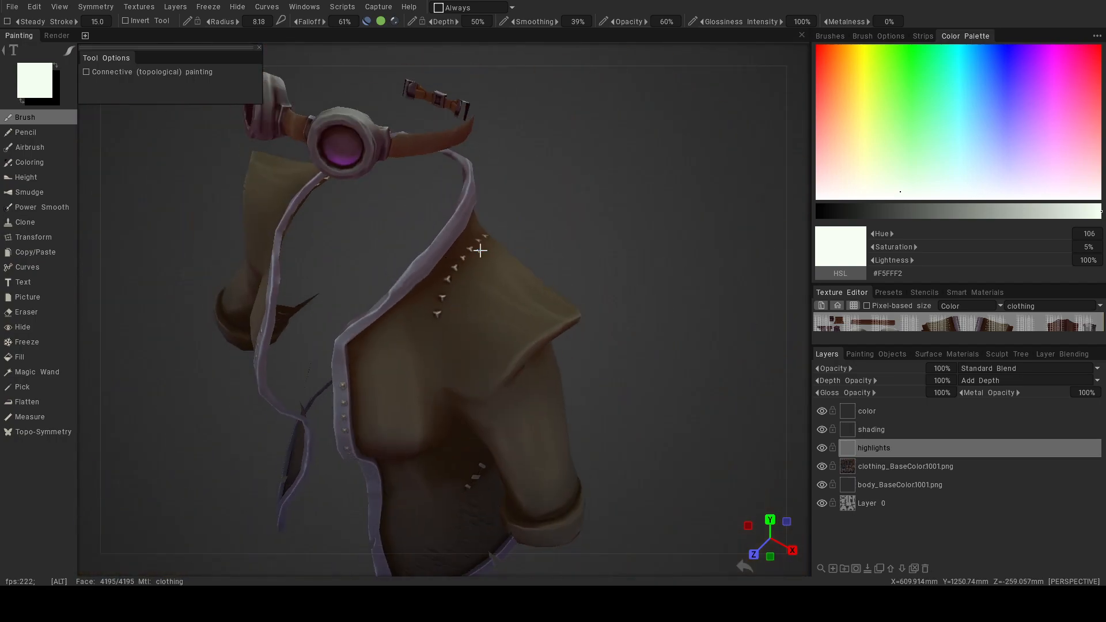
{"action": "left_click_drag", "start_coordinate": [476, 248], "coordinate": [457, 294], "text": "alt"}
{"action": "mouse_move", "coordinate": [457, 294]}
{"action": "right_mouse_down", "text": "alt"}
{"action": "mouse_move", "coordinate": [498, 323]}
{"action": "mouse_move", "coordinate": [561, 313]}
{"action": "right_mouse_up", "text": "alt"}
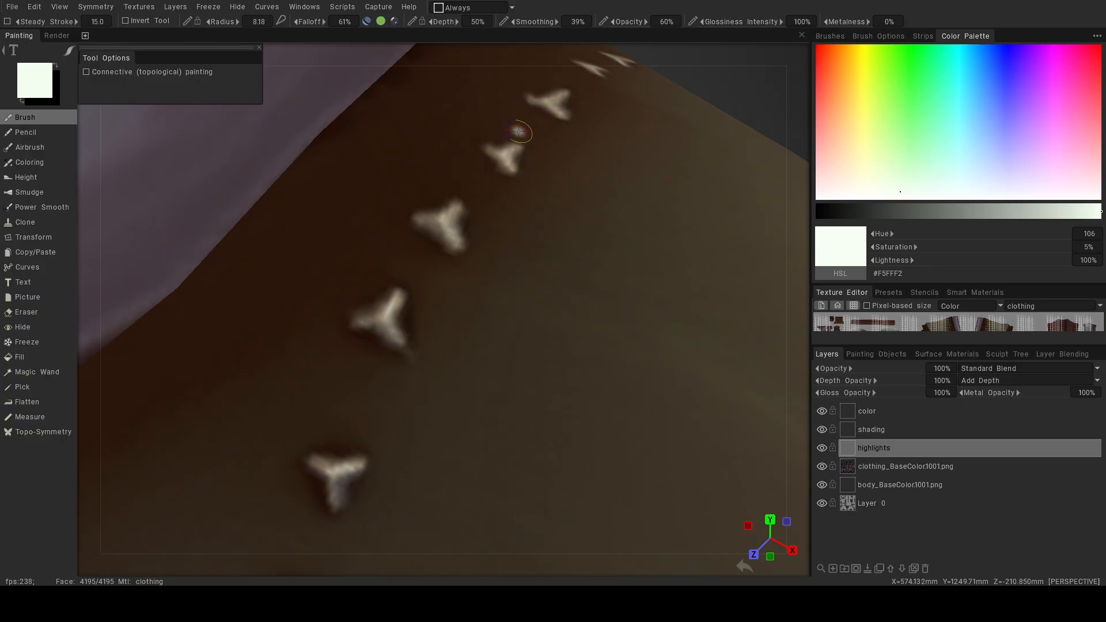
Continue the stitch highlights over the top of the shoulder and down its back.
{"action": "middle_click_drag", "start_coordinate": [524, 125], "coordinate": [415, 326], "text": "alt"}
{"action": "mouse_move", "coordinate": [415, 326]}
{"action": "left_mouse_down", "text": "alt"}
{"action": "mouse_move", "coordinate": [348, 326]}
{"action": "mouse_move", "coordinate": [344, 314]}
{"action": "left_mouse_up", "text": "alt"}
{"action": "right_click_drag", "start_coordinate": [402, 312], "coordinate": [432, 317], "text": "alt"}
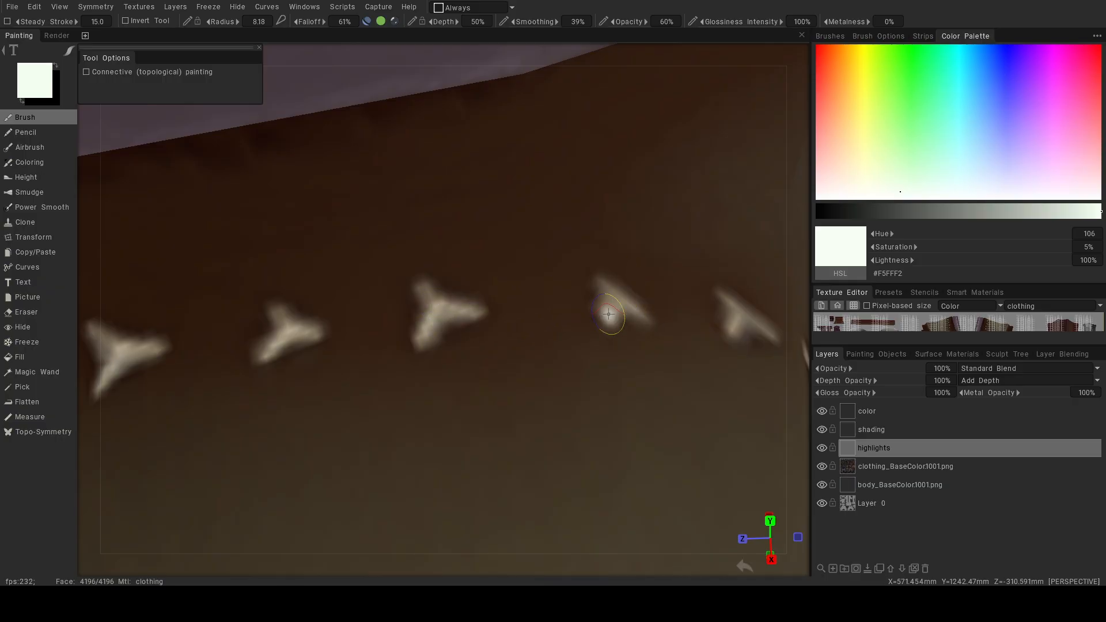
{"action": "mouse_move", "coordinate": [606, 312]}
{"action": "middle_mouse_down"}
{"action": "mouse_move", "coordinate": [365, 276]}
{"action": "mouse_move", "coordinate": [318, 316]}
{"action": "middle_mouse_up"}
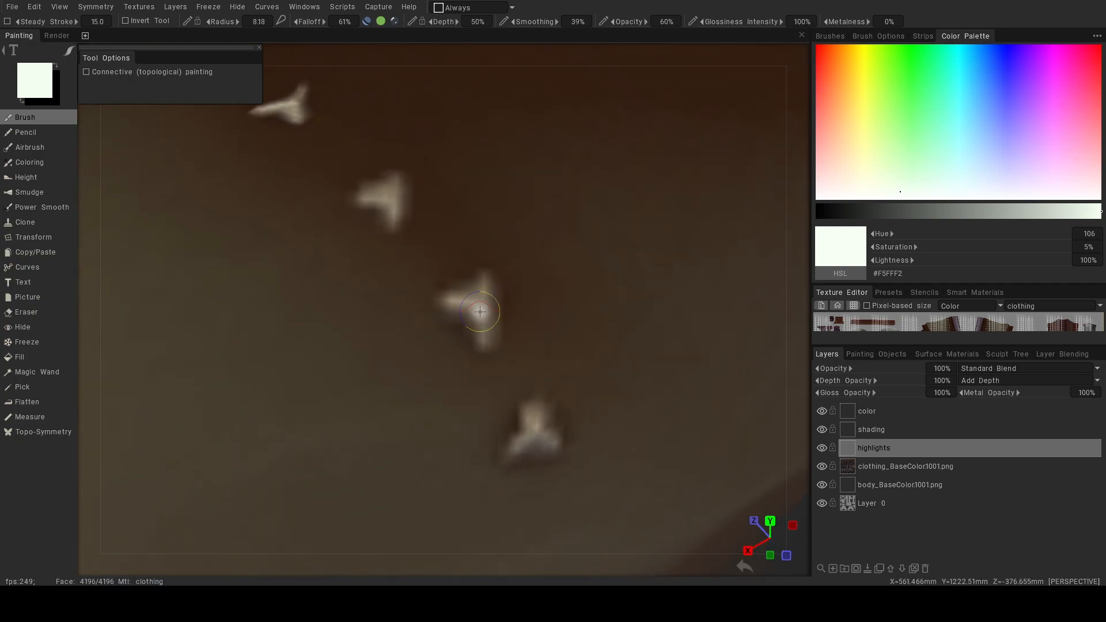
{"action": "left_click_drag", "start_coordinate": [454, 299], "coordinate": [487, 303]}
{"action": "mouse_move", "coordinate": [532, 413]}
{"action": "left_mouse_down"}
{"action": "mouse_move", "coordinate": [528, 432]}
{"action": "mouse_move", "coordinate": [537, 438]}
{"action": "left_mouse_up"}
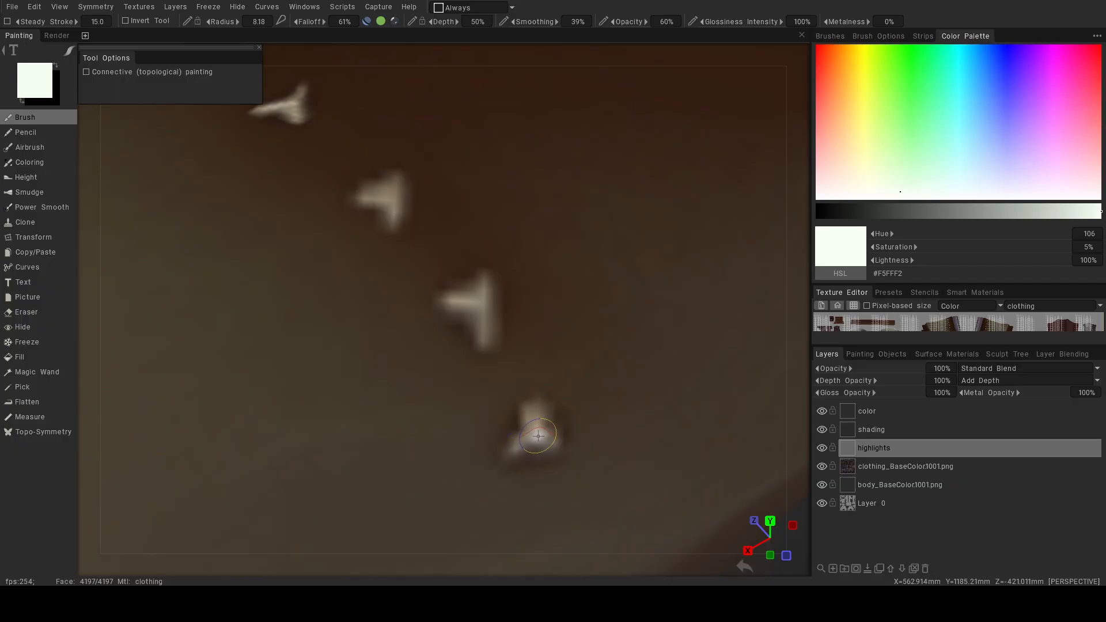
Toggle the highlights layer's visibility to compare the coat with and without the painted highlights.
{"action": "right_click_drag", "start_coordinate": [595, 426], "coordinate": [424, 372], "text": "alt"}
{"action": "left_click_drag", "start_coordinate": [424, 371], "coordinate": [708, 341], "text": "alt"}
{"action": "right_click_drag", "start_coordinate": [533, 306], "coordinate": [511, 341], "text": "alt"}
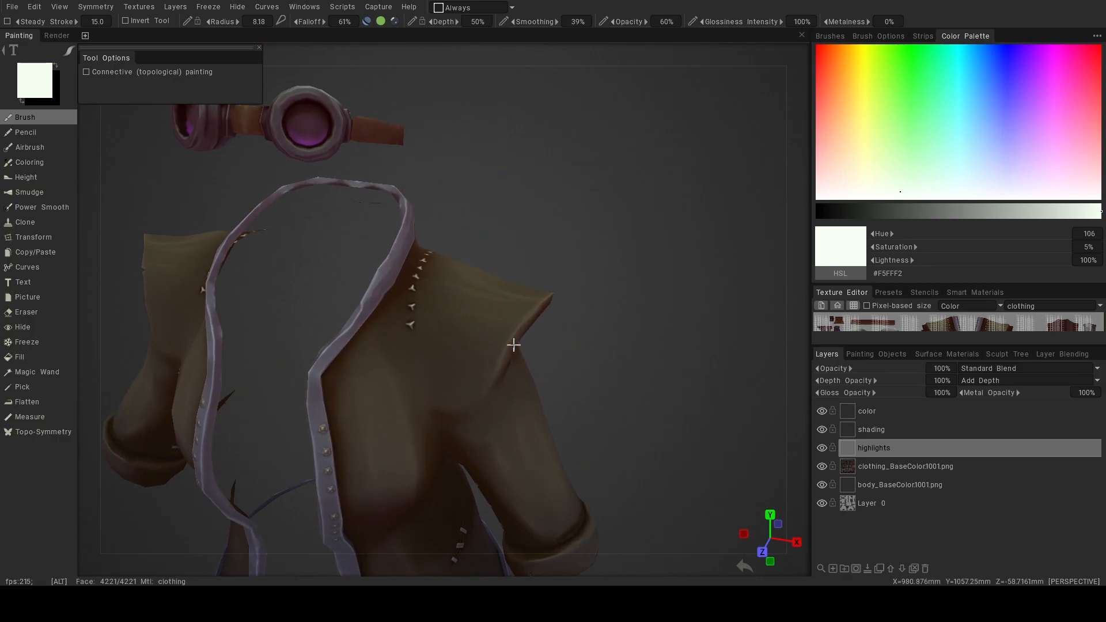
{"action": "left_click", "coordinate": [822, 447]}
{"action": "left_click", "coordinate": [822, 448]}
{"action": "left_click", "coordinate": [821, 449]}
{"action": "left_click", "coordinate": [822, 448]}
{"action": "left_click", "coordinate": [821, 448]}
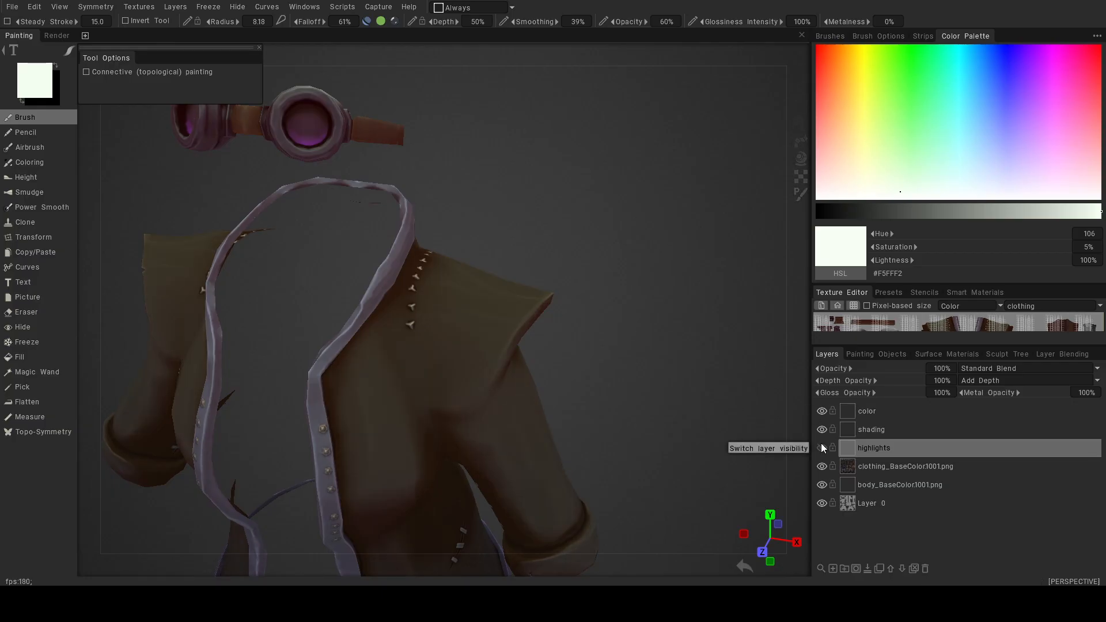
{"action": "left_click", "coordinate": [822, 447]}
Paint a bright highlight on an upper stud of the coat's front trim, undoing unwanted strokes.
{"action": "left_click_drag", "start_coordinate": [487, 345], "coordinate": [519, 344], "text": "alt"}
{"action": "middle_click_drag", "start_coordinate": [520, 344], "coordinate": [516, 220], "text": "alt"}
{"action": "right_click_drag", "start_coordinate": [516, 219], "coordinate": [488, 263], "text": "alt"}
{"action": "middle_click_drag", "start_coordinate": [488, 262], "coordinate": [538, 420], "text": "alt"}
{"action": "right_click_drag", "start_coordinate": [539, 420], "coordinate": [473, 380], "text": "alt"}
{"action": "middle_click_drag", "start_coordinate": [432, 371], "coordinate": [385, 342], "text": "alt"}
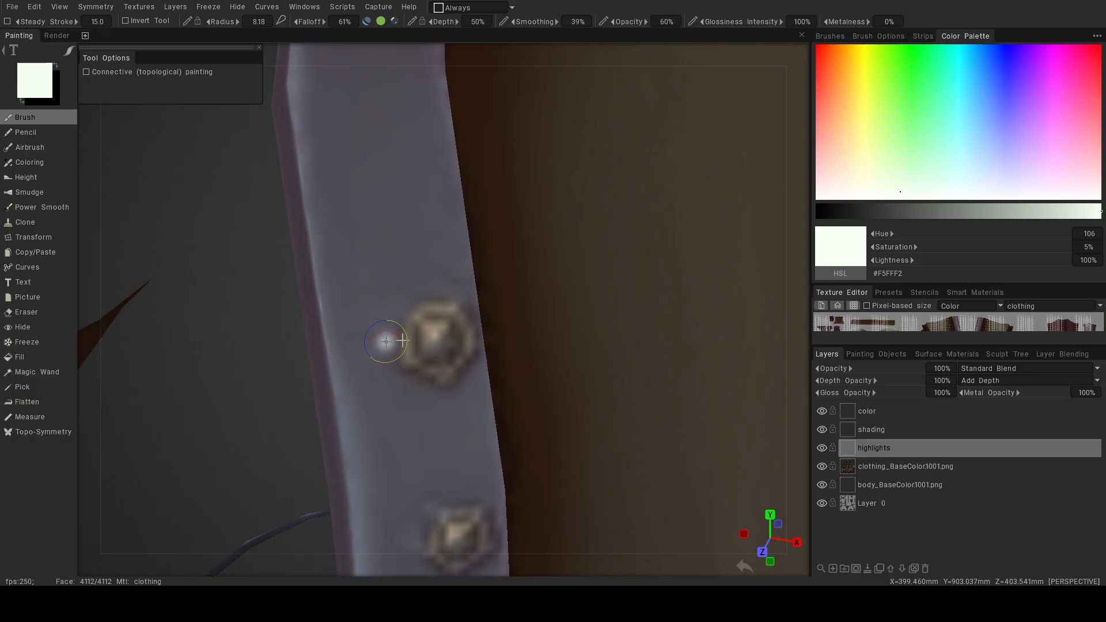
{"action": "mouse_move", "coordinate": [420, 323]}
{"action": "left_mouse_down"}
{"action": "mouse_move", "coordinate": [430, 305]}
{"action": "mouse_move", "coordinate": [441, 330]}
{"action": "mouse_move", "coordinate": [431, 325]}
{"action": "left_mouse_up"}
{"action": "key", "text": "ctrl+z"}
{"action": "key", "text": "ctrl+z"}
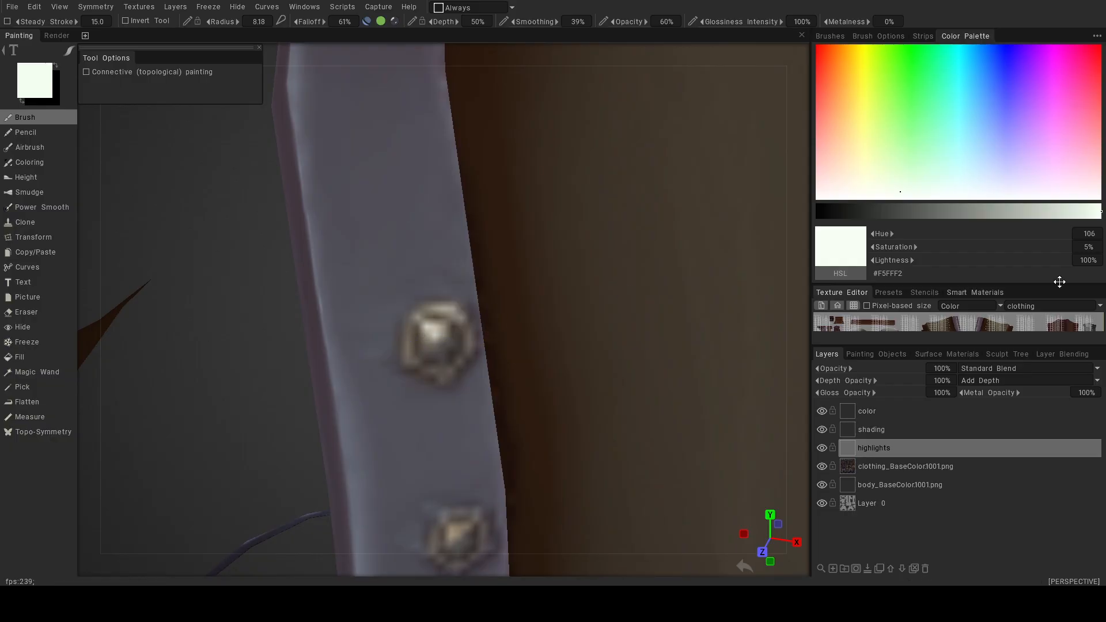
Highlight the next two studs down the coat's front trim, undoing unwanted strokes.
{"action": "mouse_move", "coordinate": [563, 289]}
{"action": "left_mouse_down", "text": "alt"}
{"action": "mouse_move", "coordinate": [603, 267]}
{"action": "mouse_move", "coordinate": [595, 240]}
{"action": "mouse_move", "coordinate": [578, 251]}
{"action": "mouse_move", "coordinate": [536, 217]}
{"action": "left_mouse_up", "text": "alt"}
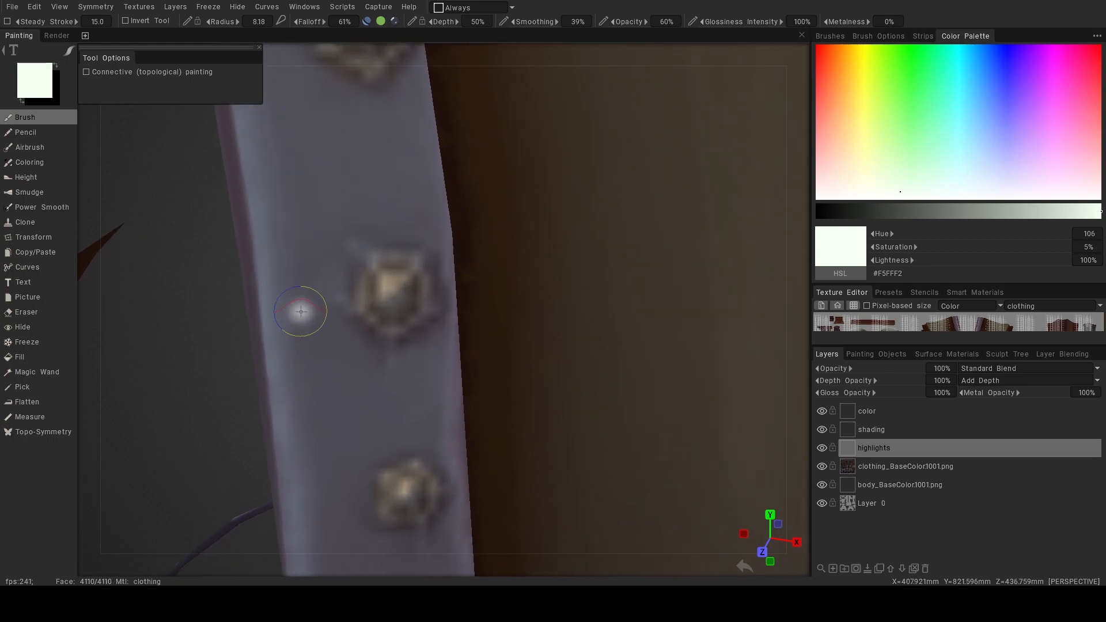
{"action": "mouse_move", "coordinate": [382, 289]}
{"action": "left_mouse_down"}
{"action": "mouse_move", "coordinate": [414, 263]}
{"action": "mouse_move", "coordinate": [385, 299]}
{"action": "left_mouse_up"}
{"action": "key", "text": "ctrl+z"}
{"action": "key", "text": "ctrl+z"}
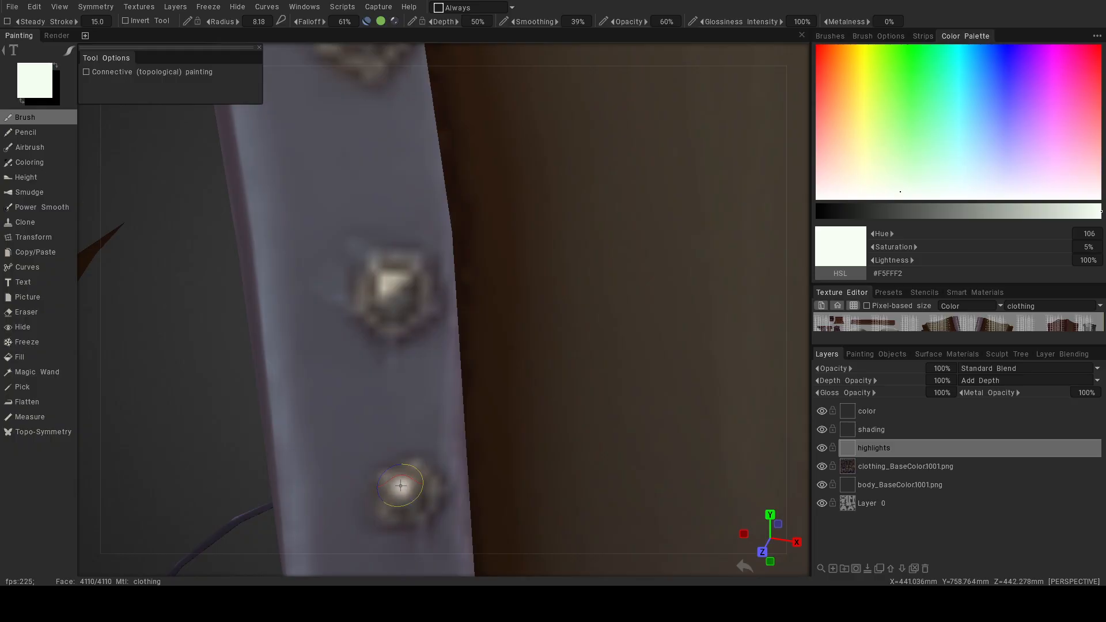
{"action": "left_click_drag", "start_coordinate": [401, 476], "coordinate": [403, 479]}
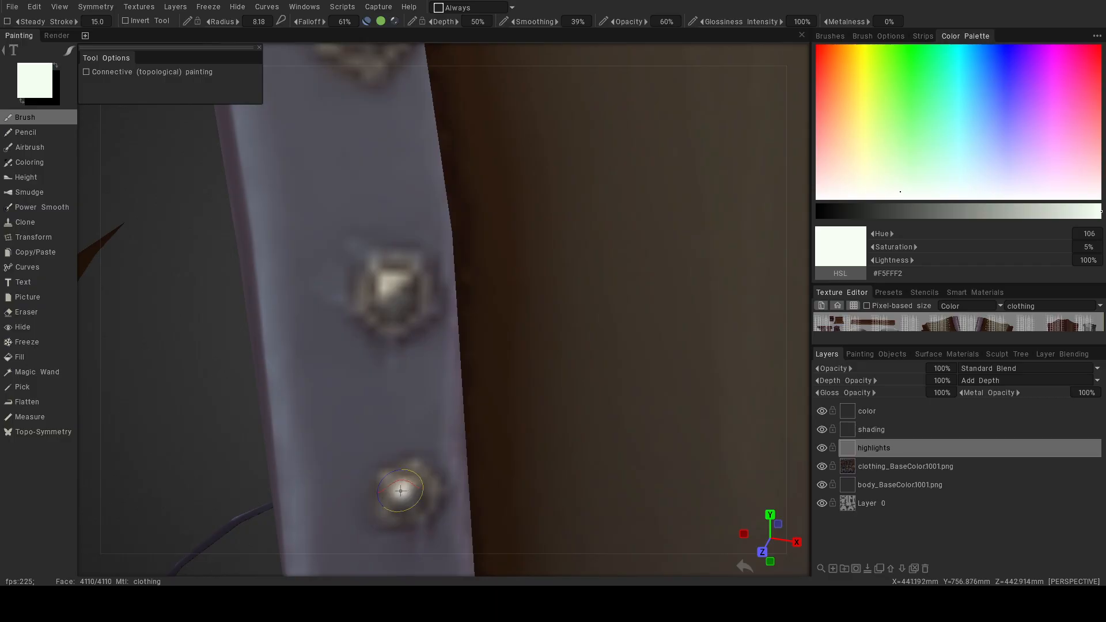
{"action": "key", "text": "ctrl+z"}
Examine the whole coat from the front and side to check the stitch and stud highlights.
{"action": "right_click_drag", "start_coordinate": [420, 494], "coordinate": [404, 425], "text": "alt"}
{"action": "left_click_drag", "start_coordinate": [427, 387], "coordinate": [472, 370], "text": "alt"}
{"action": "right_click_drag", "start_coordinate": [472, 370], "coordinate": [492, 381], "text": "alt"}
{"action": "middle_click_drag", "start_coordinate": [484, 371], "coordinate": [478, 255], "text": "alt"}
{"action": "right_click_drag", "start_coordinate": [514, 272], "coordinate": [470, 262], "text": "alt"}
{"action": "mouse_move", "coordinate": [470, 267]}
{"action": "left_mouse_down", "text": "alt"}
{"action": "mouse_move", "coordinate": [405, 288]}
{"action": "mouse_move", "coordinate": [454, 279]}
{"action": "mouse_move", "coordinate": [426, 264]}
{"action": "mouse_move", "coordinate": [469, 276]}
{"action": "left_mouse_up", "text": "alt"}
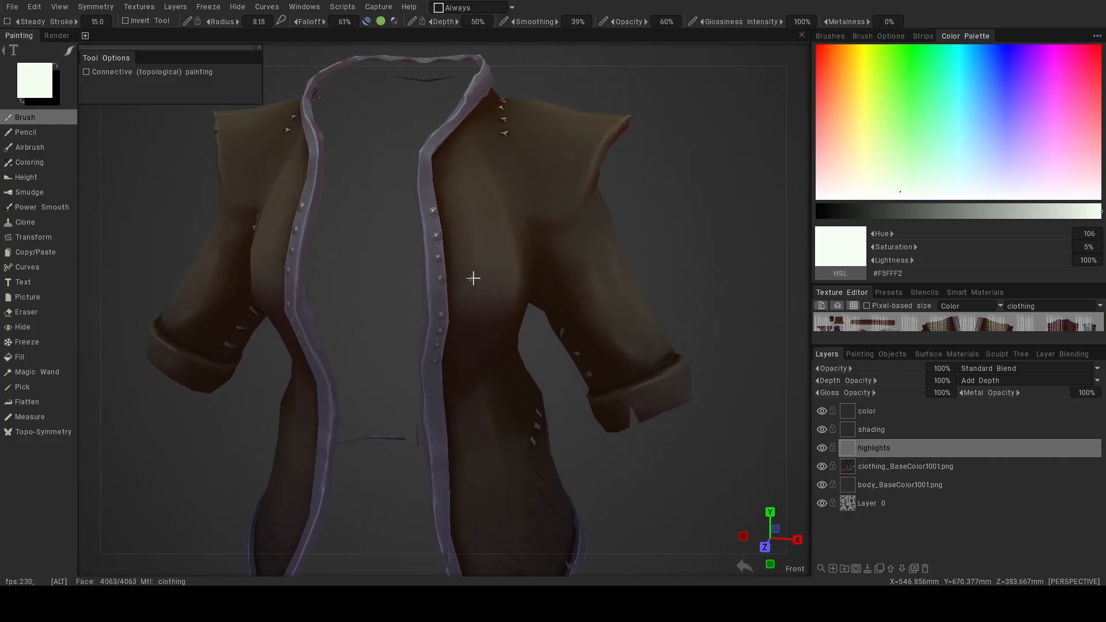
{"action": "right_click_drag", "start_coordinate": [469, 277], "coordinate": [429, 281], "text": "alt"}
{"action": "left_click_drag", "start_coordinate": [430, 282], "coordinate": [555, 303], "text": "alt"}
{"action": "right_click_drag", "start_coordinate": [556, 303], "coordinate": [438, 320], "text": "alt"}
{"action": "left_click_drag", "start_coordinate": [438, 320], "coordinate": [403, 331], "text": "alt"}
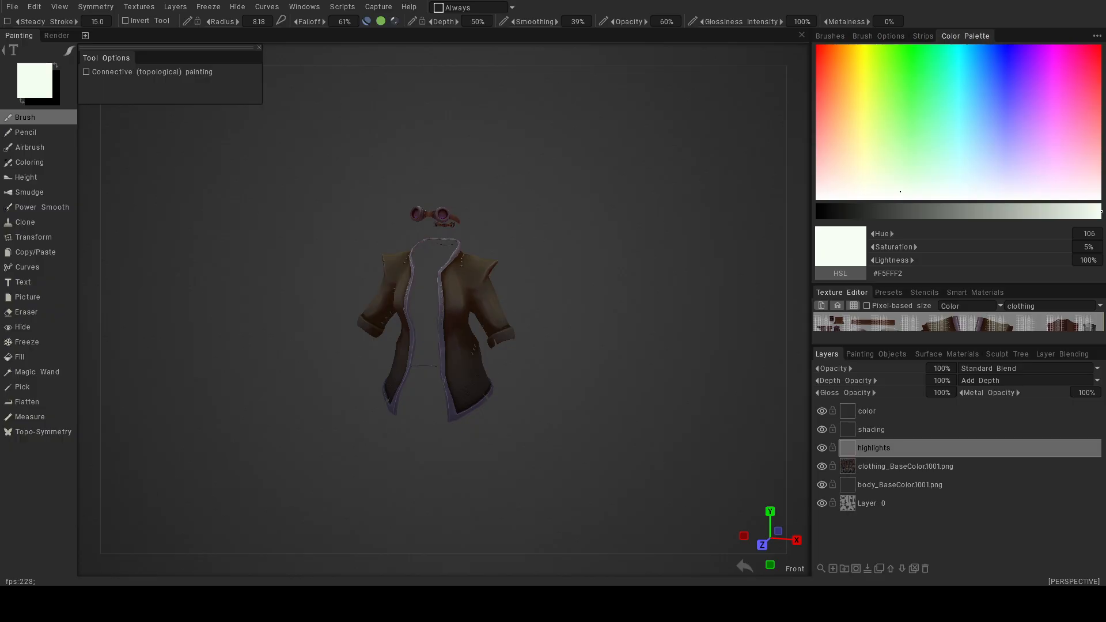
{"action": "right_click_drag", "start_coordinate": [512, 342], "coordinate": [558, 435], "text": "alt"}
{"action": "left_click_drag", "start_coordinate": [559, 435], "coordinate": [857, 434], "text": "alt"}
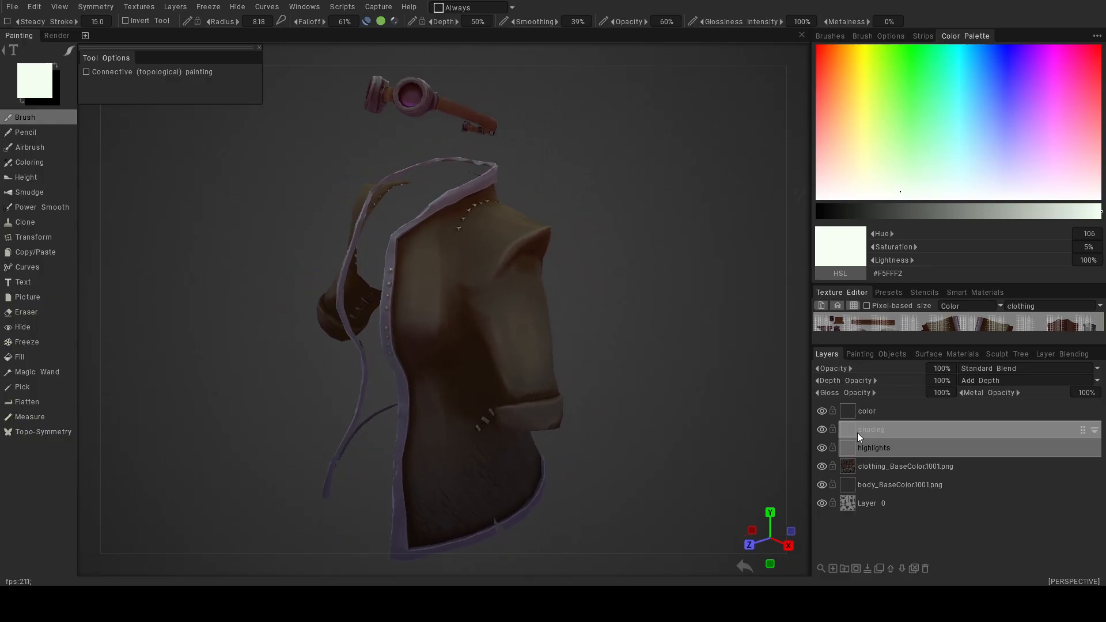
Set the paint color to pale yellow #FFF1B9 and the brush opacity to 9%.
{"action": "left_click_drag", "start_coordinate": [443, 272], "coordinate": [439, 308]}
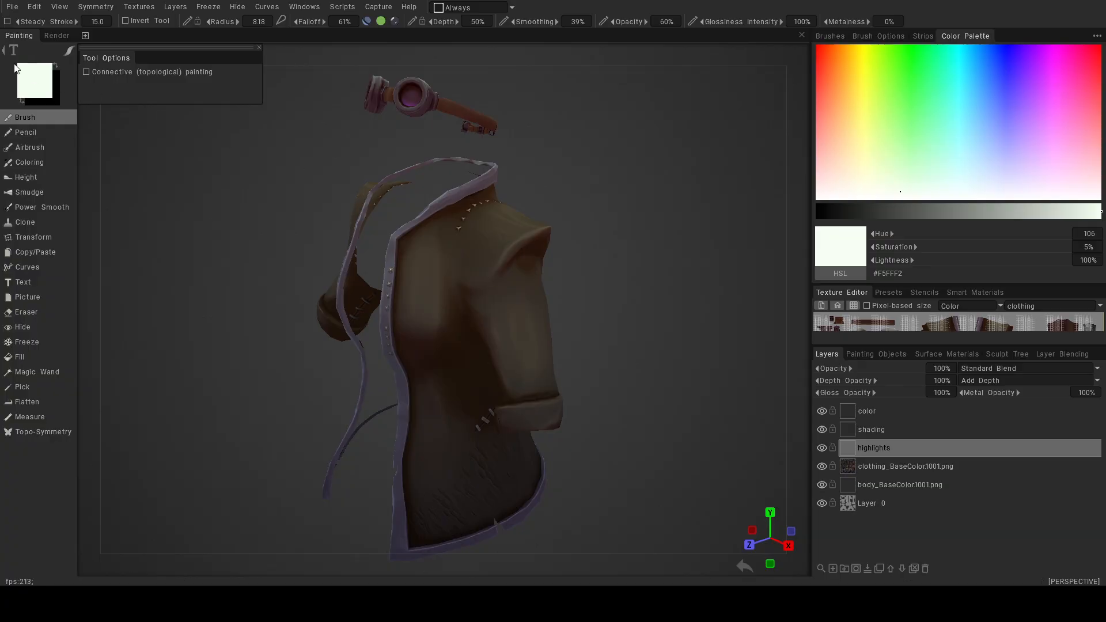
{"action": "left_click", "coordinate": [31, 75]}
{"action": "left_click", "coordinate": [379, 299]}
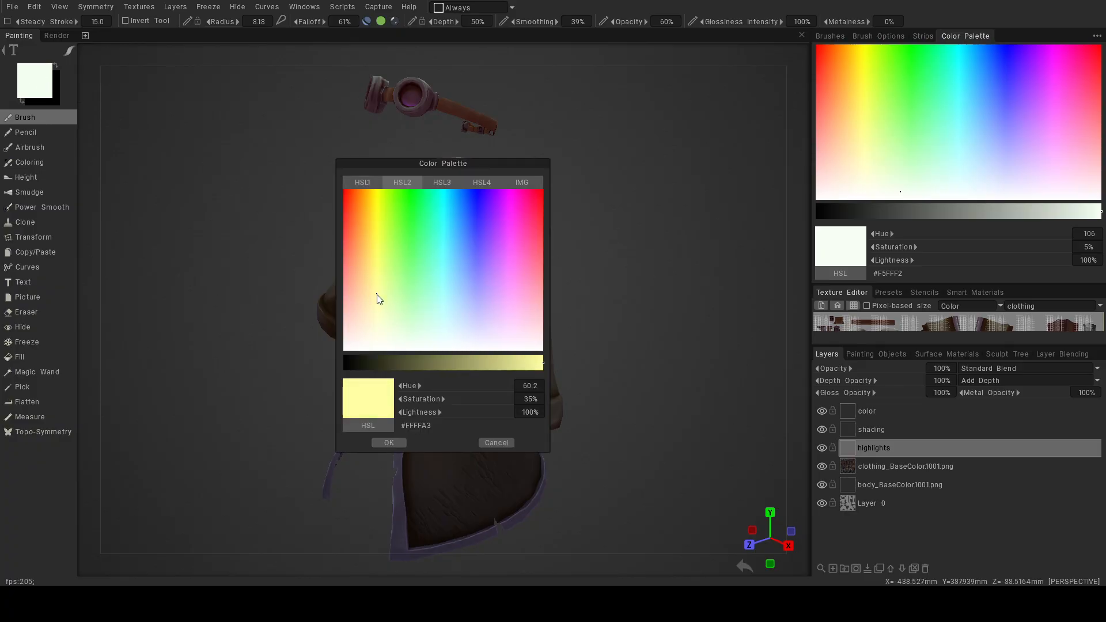
{"action": "left_click", "coordinate": [392, 442]}
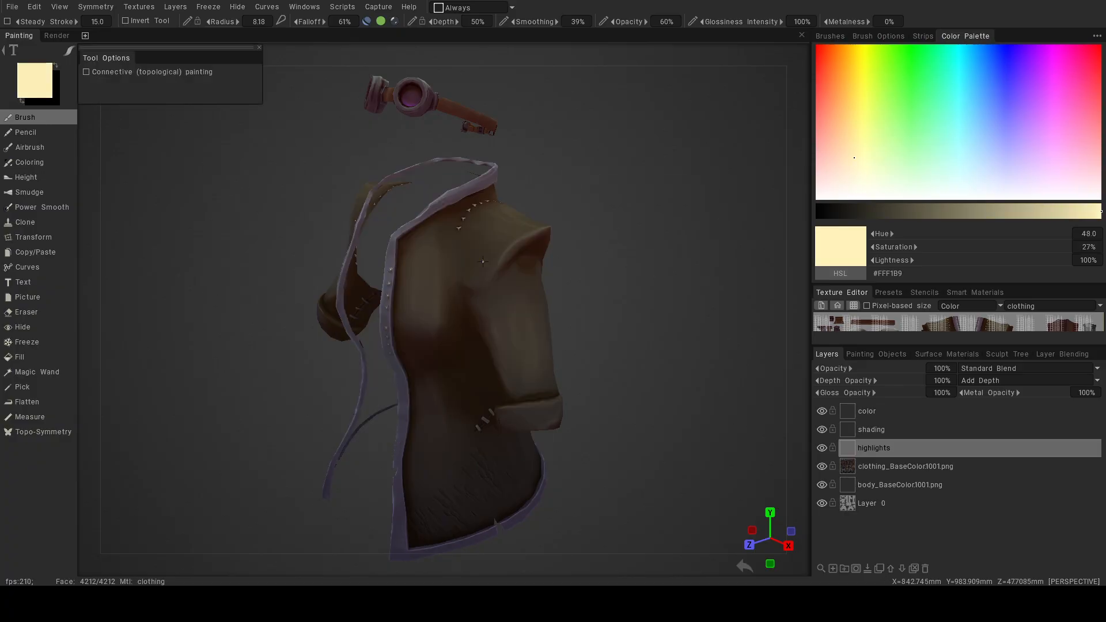
{"action": "left_click_drag", "start_coordinate": [597, 24], "coordinate": [579, 26]}
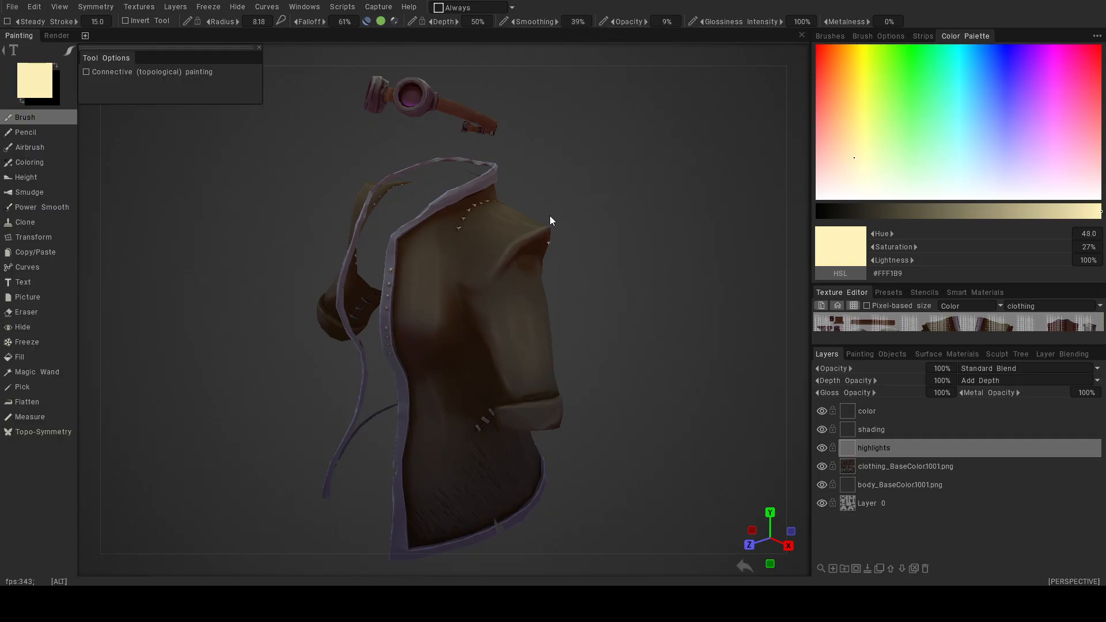
Set the brush radius to 54.3 and paint a soft pale yellow highlight along the shoulder flap's edge and tip.
{"action": "middle_click_drag", "start_coordinate": [550, 216], "coordinate": [458, 327], "text": "alt"}
{"action": "right_click_drag", "start_coordinate": [459, 327], "coordinate": [523, 346], "text": "alt"}
{"action": "middle_click_drag", "start_coordinate": [516, 340], "coordinate": [491, 262], "text": "alt"}
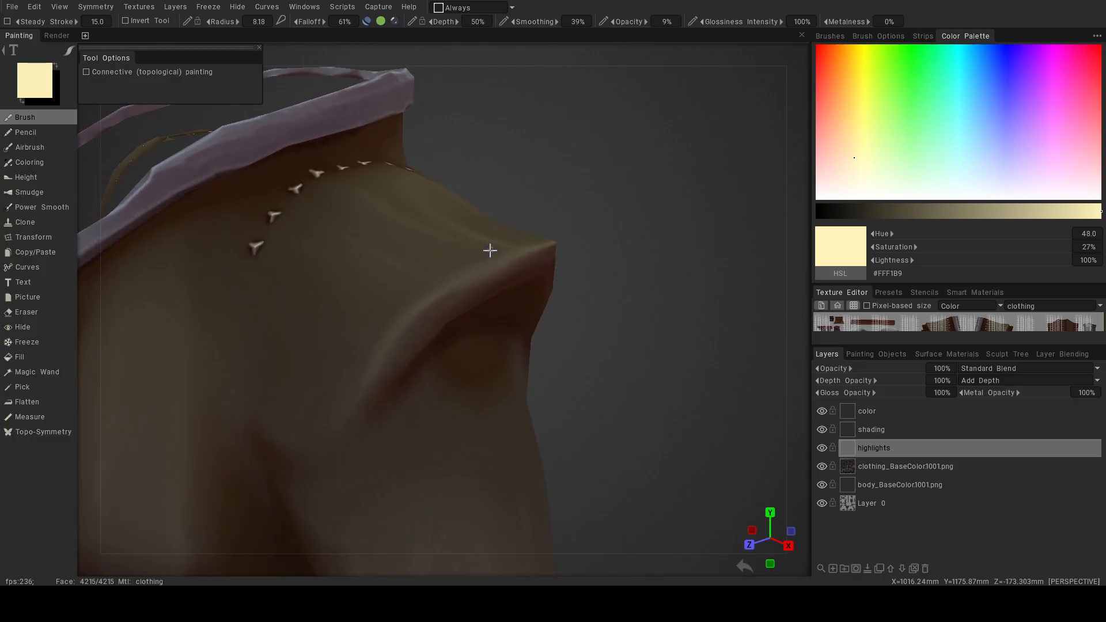
{"action": "right_click_drag", "start_coordinate": [488, 274], "coordinate": [523, 266]}
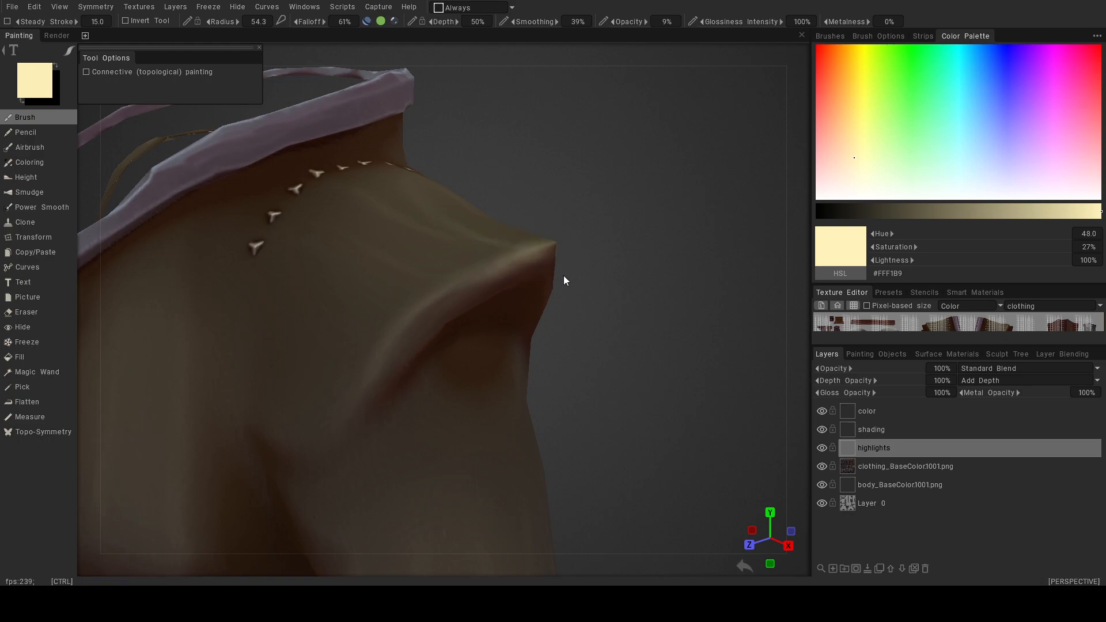
Reduce the brush radius to 25.9 and sharpen the highlight along the shoulder flap's outer and front edge.
{"action": "mouse_move", "coordinate": [561, 279]}
{"action": "left_mouse_down", "text": "alt"}
{"action": "mouse_move", "coordinate": [555, 326]}
{"action": "mouse_move", "coordinate": [522, 337]}
{"action": "mouse_move", "coordinate": [496, 365]}
{"action": "left_mouse_up", "text": "alt"}
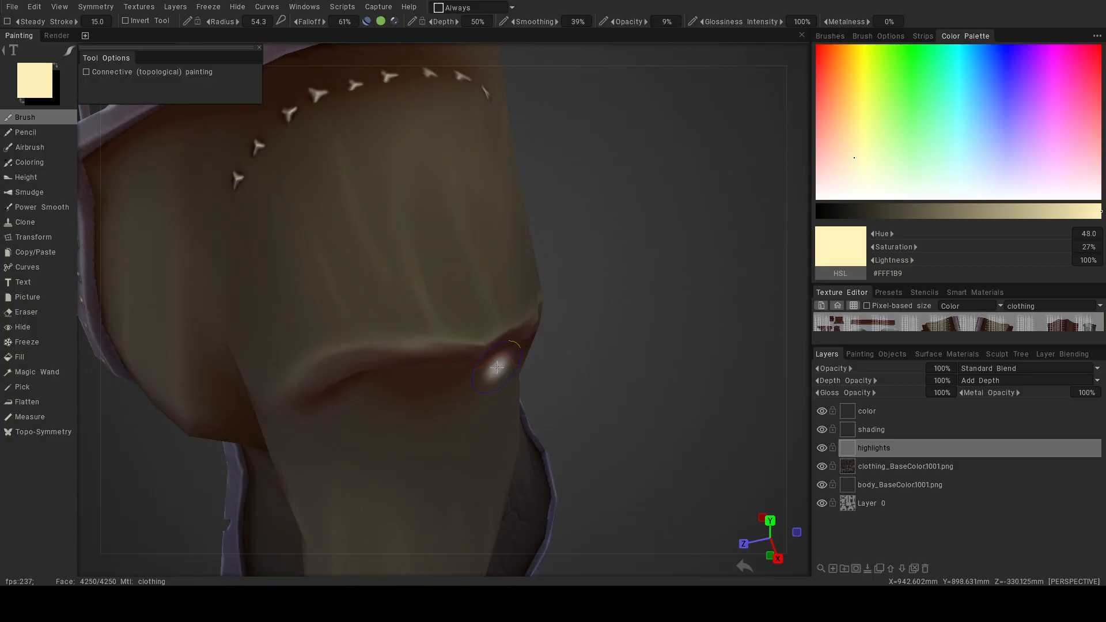
{"action": "right_click_drag", "start_coordinate": [442, 345], "coordinate": [413, 346]}
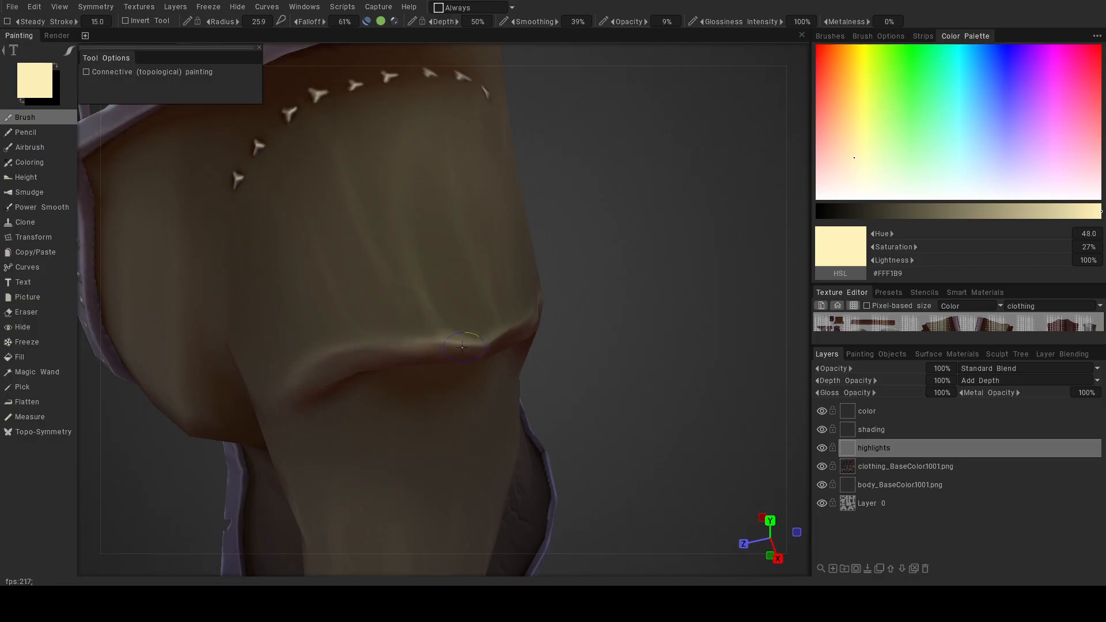
{"action": "left_click_drag", "start_coordinate": [625, 393], "coordinate": [679, 352], "text": "alt"}
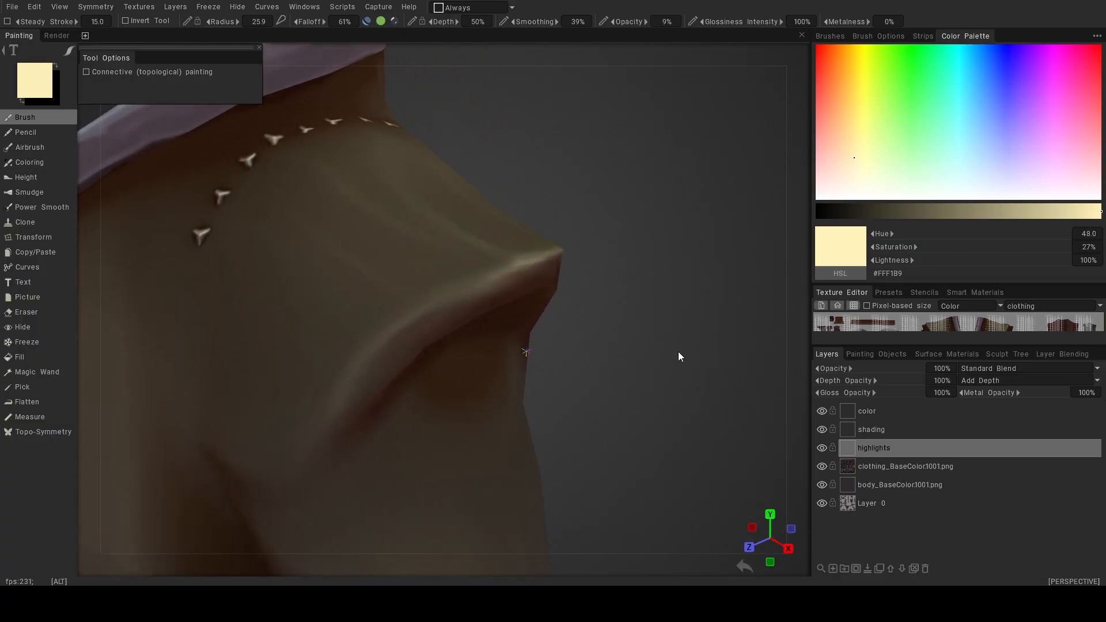
{"action": "right_click_drag", "start_coordinate": [679, 351], "coordinate": [604, 341], "text": "alt"}
{"action": "left_click_drag", "start_coordinate": [603, 341], "coordinate": [678, 326], "text": "alt"}
{"action": "left_click_drag", "start_coordinate": [585, 338], "coordinate": [531, 348], "text": "alt"}
{"action": "right_click_drag", "start_coordinate": [532, 348], "coordinate": [439, 403], "text": "alt"}
{"action": "left_click_drag", "start_coordinate": [439, 402], "coordinate": [444, 423], "text": "alt"}
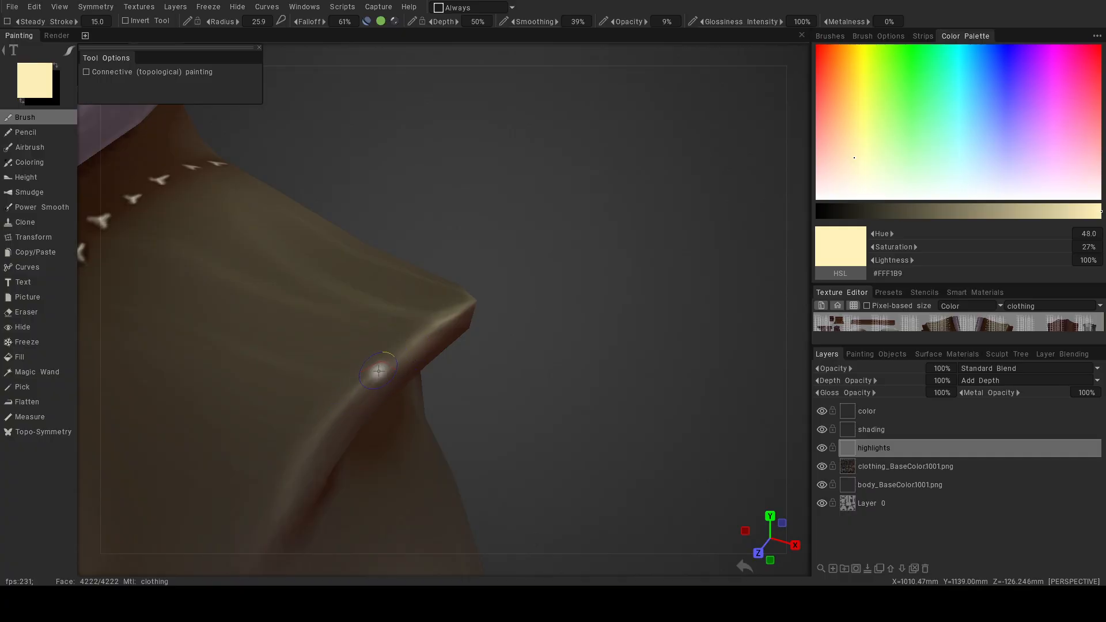
Continue the fine highlight along the shoulder flap's back edge and down its front fold.
{"action": "left_click_drag", "start_coordinate": [494, 423], "coordinate": [425, 390], "text": "alt"}
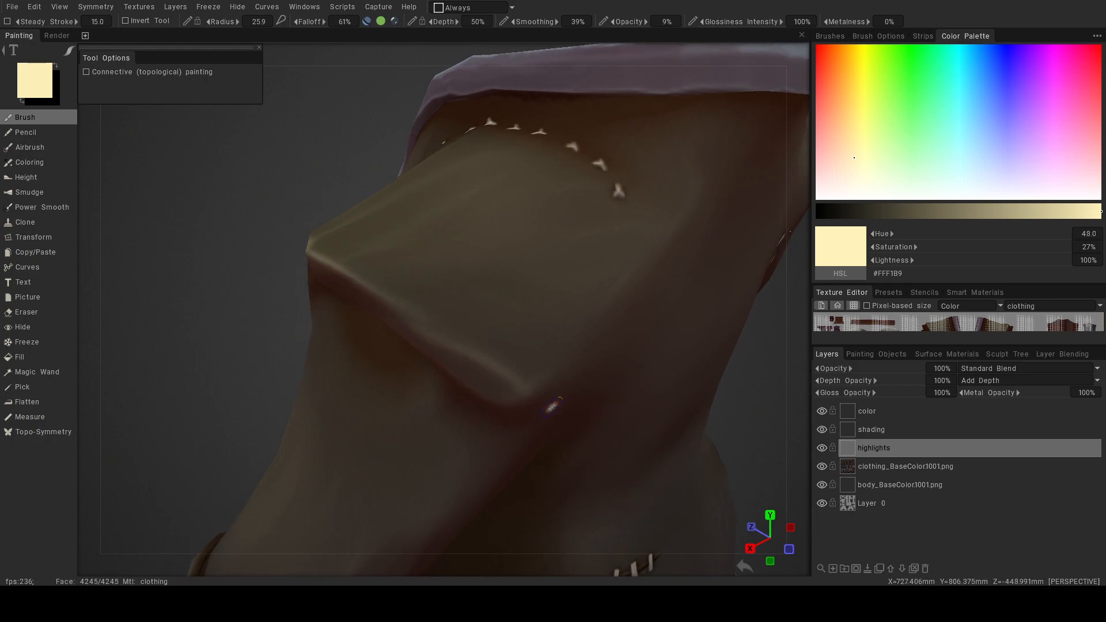
{"action": "right_click_drag", "start_coordinate": [552, 407], "coordinate": [482, 413], "text": "alt"}
{"action": "left_click_drag", "start_coordinate": [482, 413], "coordinate": [568, 310], "text": "alt"}
{"action": "right_click_drag", "start_coordinate": [568, 309], "coordinate": [603, 325], "text": "alt"}
{"action": "middle_click_drag", "start_coordinate": [603, 325], "coordinate": [555, 383], "text": "alt"}
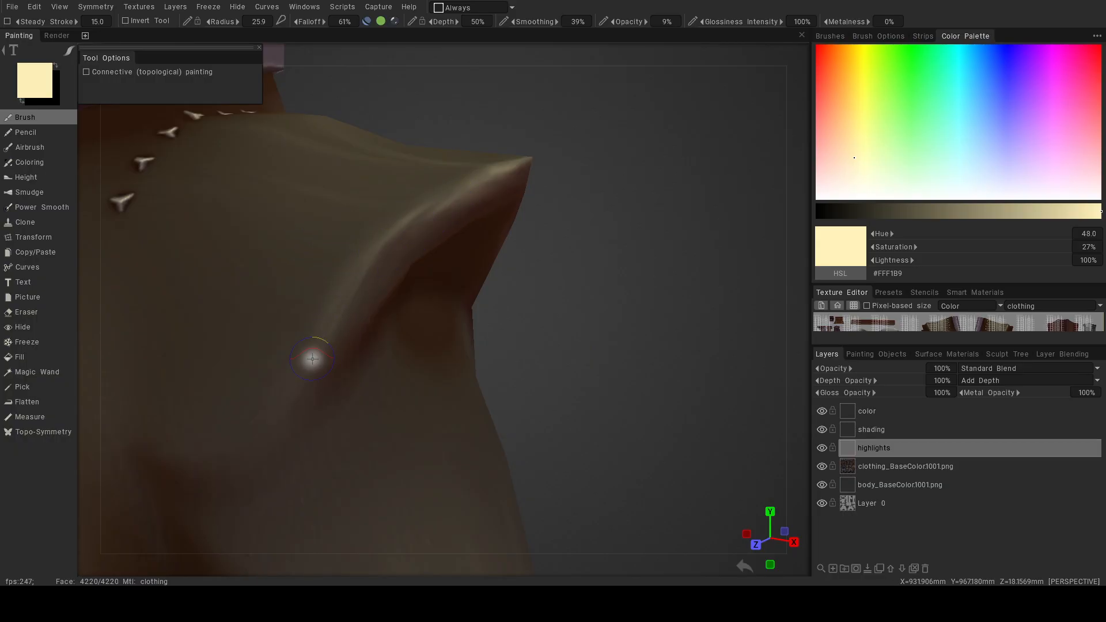
{"action": "right_click_drag", "start_coordinate": [506, 390], "coordinate": [480, 413], "text": "alt"}
{"action": "left_click_drag", "start_coordinate": [480, 413], "coordinate": [514, 407], "text": "alt"}
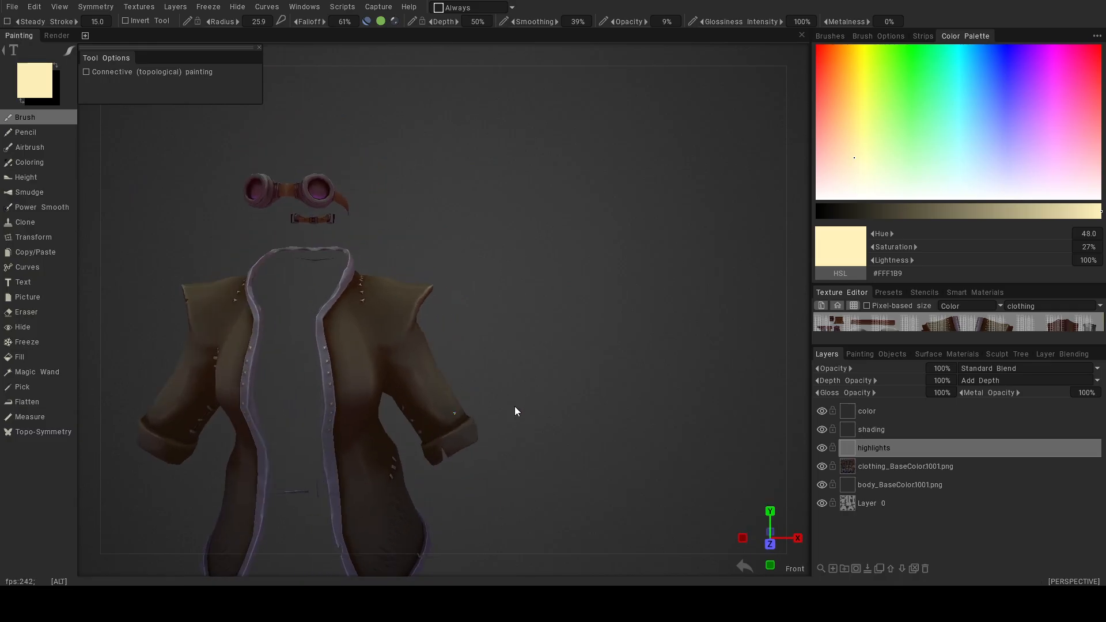
Set the brush radius to 56.8 and paint a broader, soft pale yellow highlight down the shoulder flap's front fold.
{"action": "left_click_drag", "start_coordinate": [382, 383], "coordinate": [329, 346], "text": "alt"}
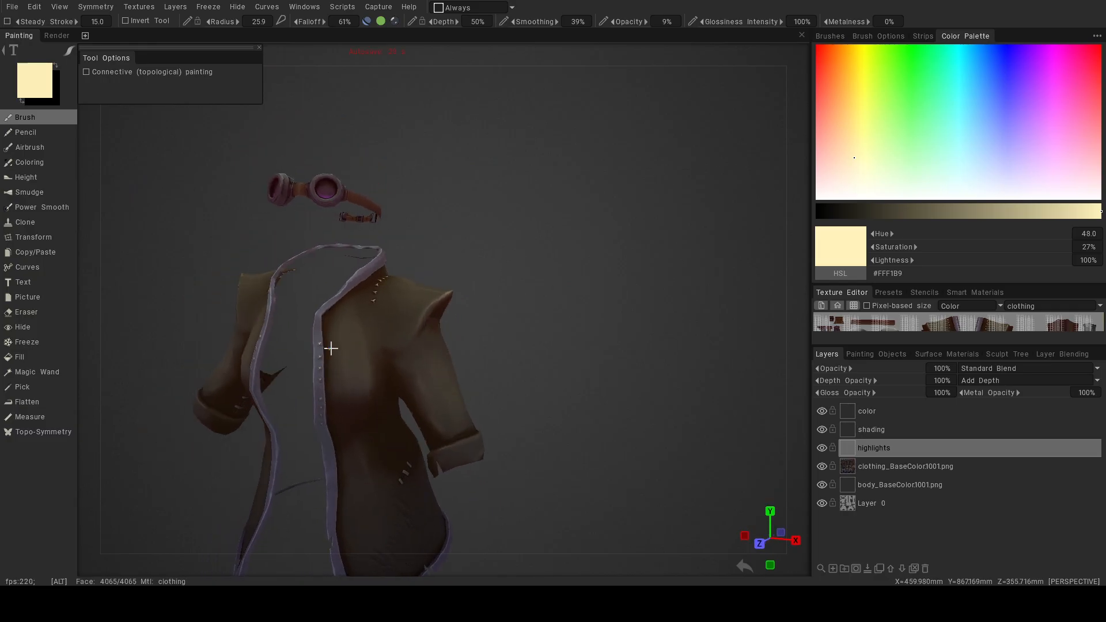
{"action": "right_click_drag", "start_coordinate": [328, 346], "coordinate": [436, 354], "text": "alt"}
{"action": "left_click_drag", "start_coordinate": [437, 354], "coordinate": [454, 355], "text": "alt"}
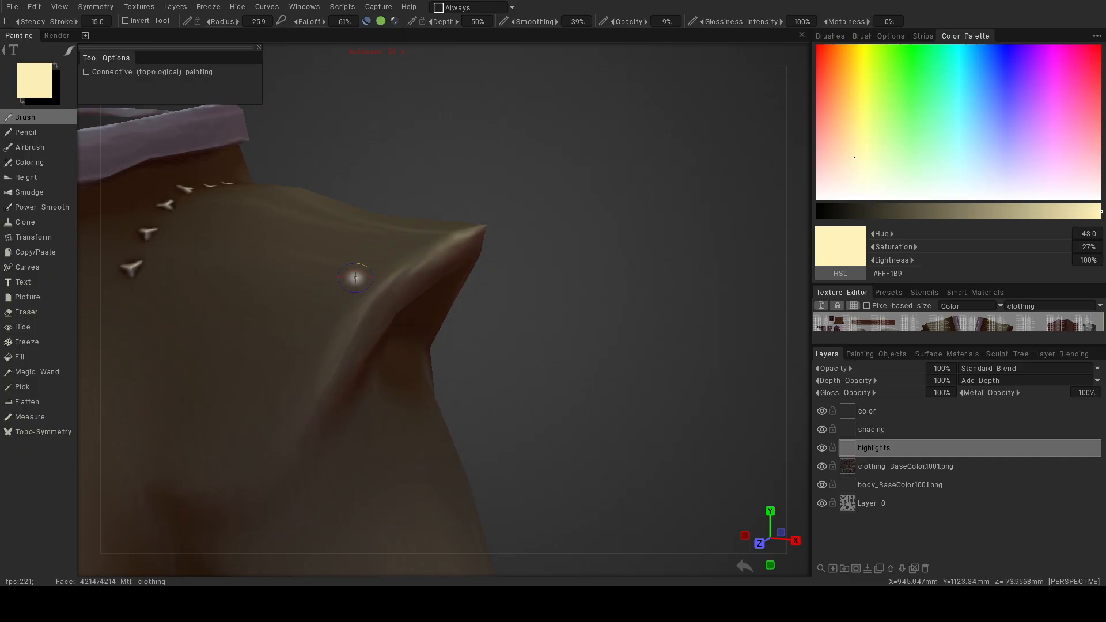
{"action": "right_click_drag", "start_coordinate": [375, 310], "coordinate": [396, 310]}
{"action": "left_click_drag", "start_coordinate": [394, 276], "coordinate": [356, 346]}
{"action": "left_click_drag", "start_coordinate": [382, 294], "coordinate": [350, 364]}
{"action": "left_click_drag", "start_coordinate": [390, 293], "coordinate": [347, 372]}
{"action": "left_click_drag", "start_coordinate": [391, 291], "coordinate": [317, 427]}
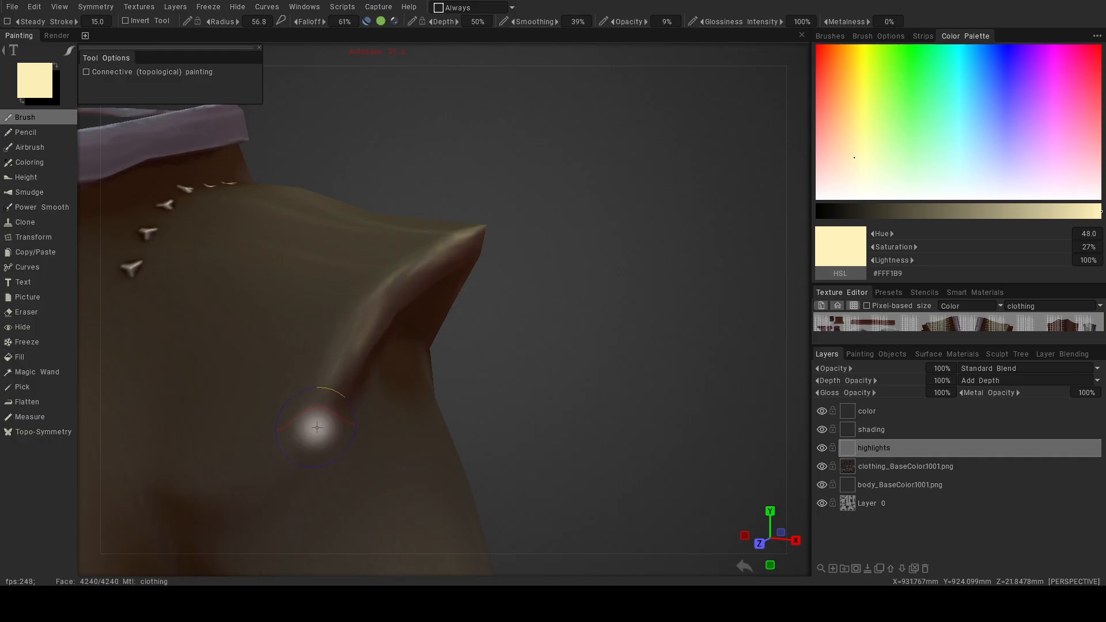
Try another highlight stroke on the shoulder flap's front fold, undo it, and repaint it along the fold's outer edge.
{"action": "scroll", "coordinate": [420, 437], "scroll_direction": "down", "scroll_amount": 5}
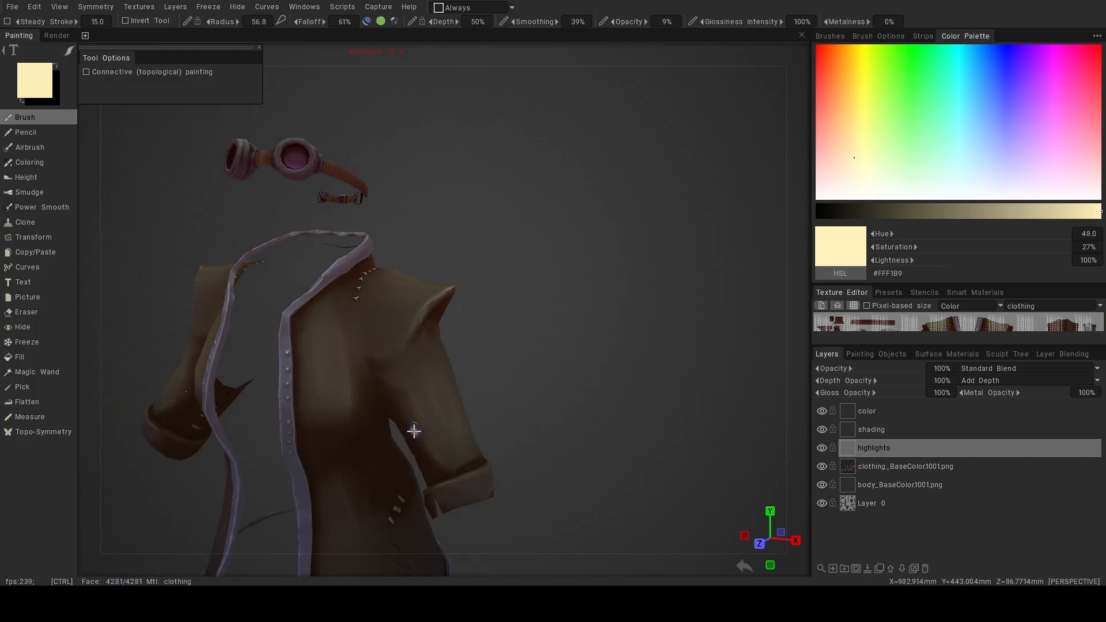
{"action": "scroll", "coordinate": [491, 390], "scroll_direction": "up", "scroll_amount": 5}
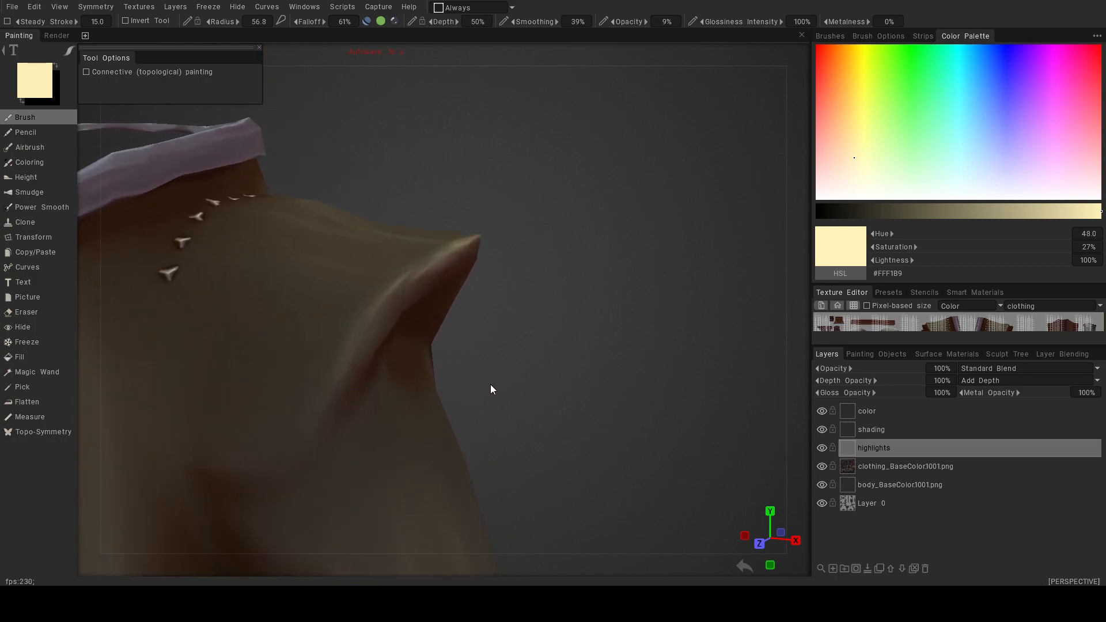
{"action": "left_click_drag", "start_coordinate": [411, 290], "coordinate": [372, 333]}
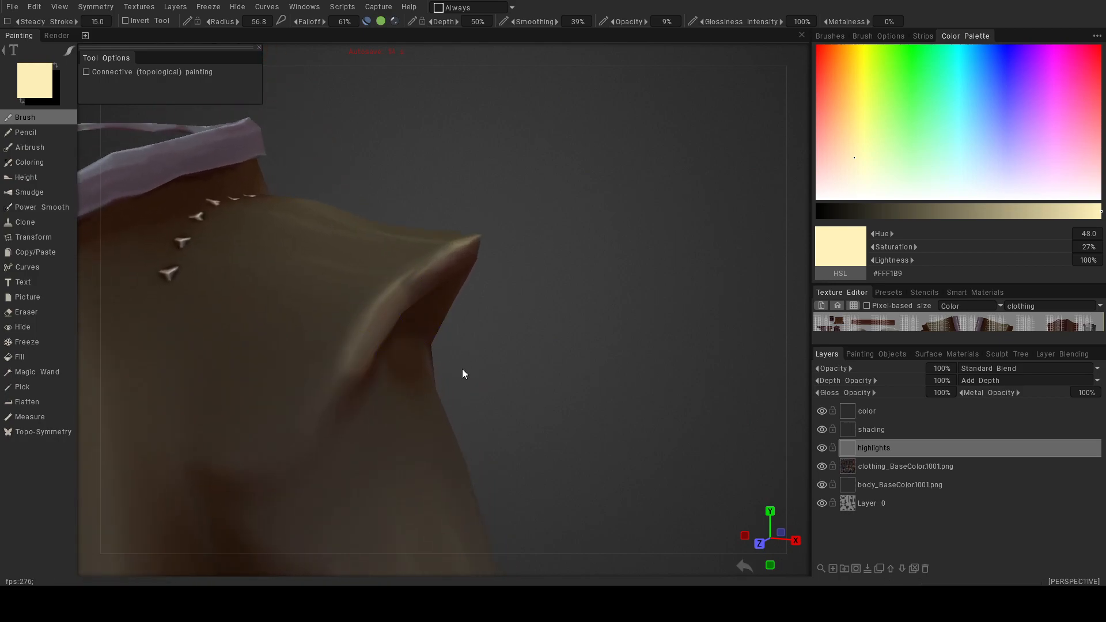
{"action": "key", "text": "ctrl+z"}
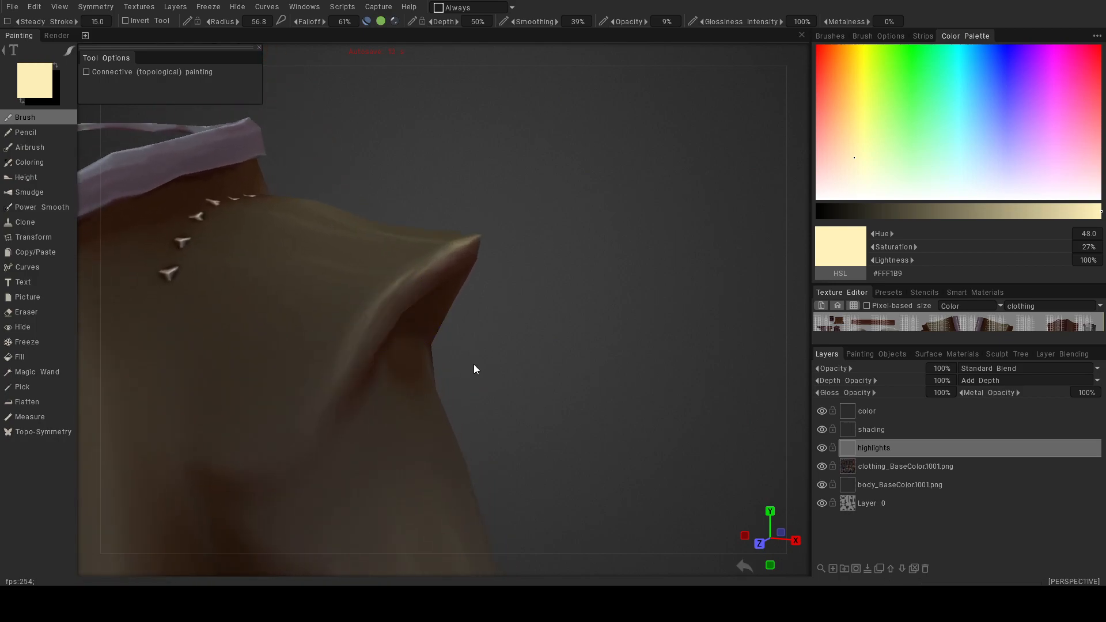
{"action": "left_click_drag", "start_coordinate": [395, 289], "coordinate": [342, 373]}
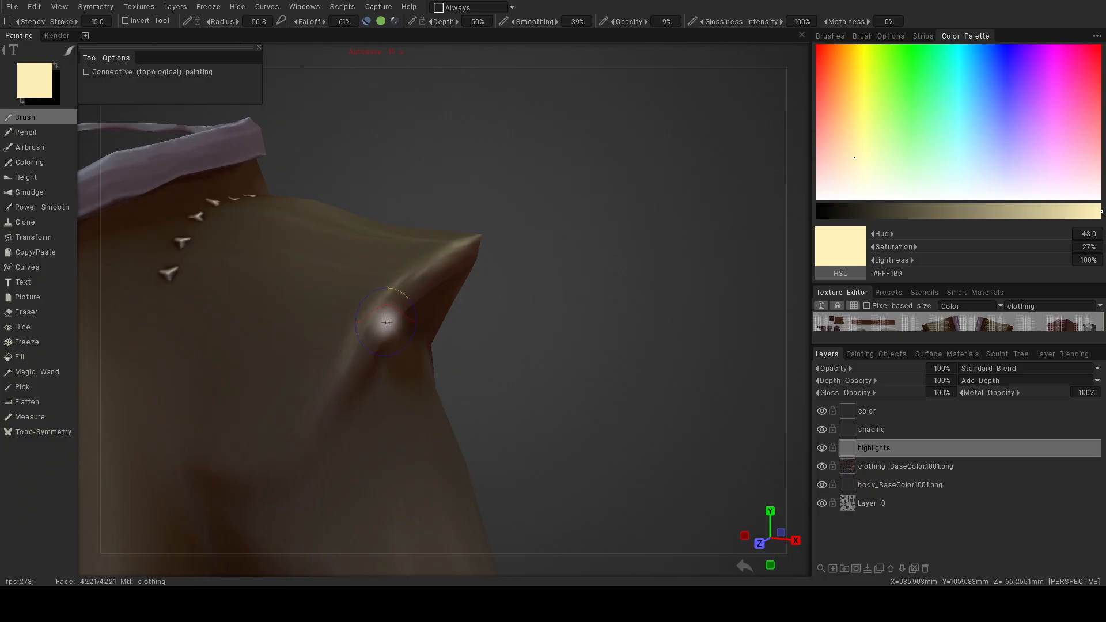
Reduce the brush radius to 18.6, paint a fine highlight along the sleeve cuff's lower edge, and undo the last stroke.
{"action": "right_click_drag", "start_coordinate": [481, 329], "coordinate": [353, 334], "text": "alt"}
{"action": "left_click_drag", "start_coordinate": [353, 334], "coordinate": [396, 347], "text": "alt"}
{"action": "right_click_drag", "start_coordinate": [398, 350], "coordinate": [444, 304], "text": "alt"}
{"action": "left_click_drag", "start_coordinate": [444, 304], "coordinate": [466, 302], "text": "alt"}
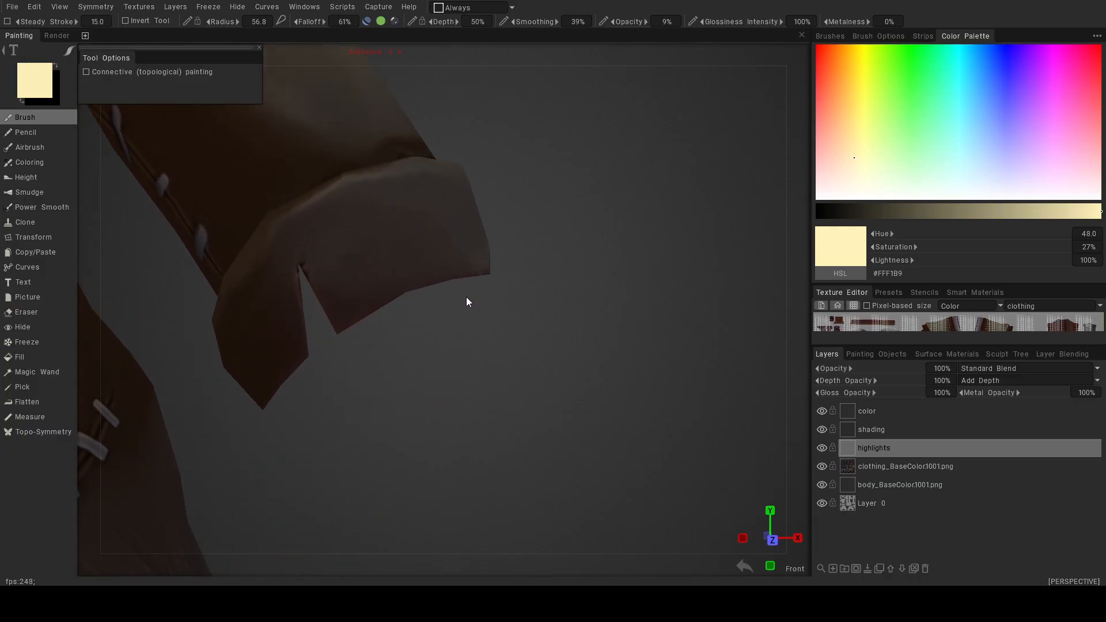
{"action": "right_click_drag", "start_coordinate": [354, 304], "coordinate": [329, 321]}
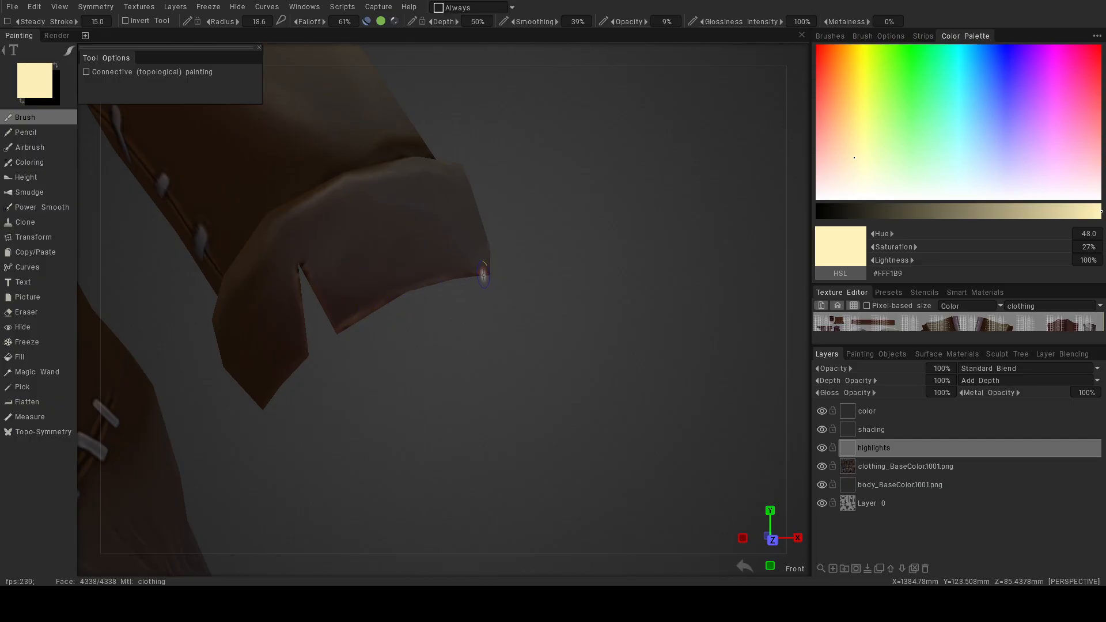
{"action": "mouse_move", "coordinate": [311, 292]}
{"action": "left_mouse_down", "text": "alt"}
{"action": "mouse_move", "coordinate": [332, 318]}
{"action": "mouse_move", "coordinate": [298, 294]}
{"action": "mouse_move", "coordinate": [305, 350]}
{"action": "left_mouse_up", "text": "alt"}
{"action": "key", "text": "ctrl+z"}
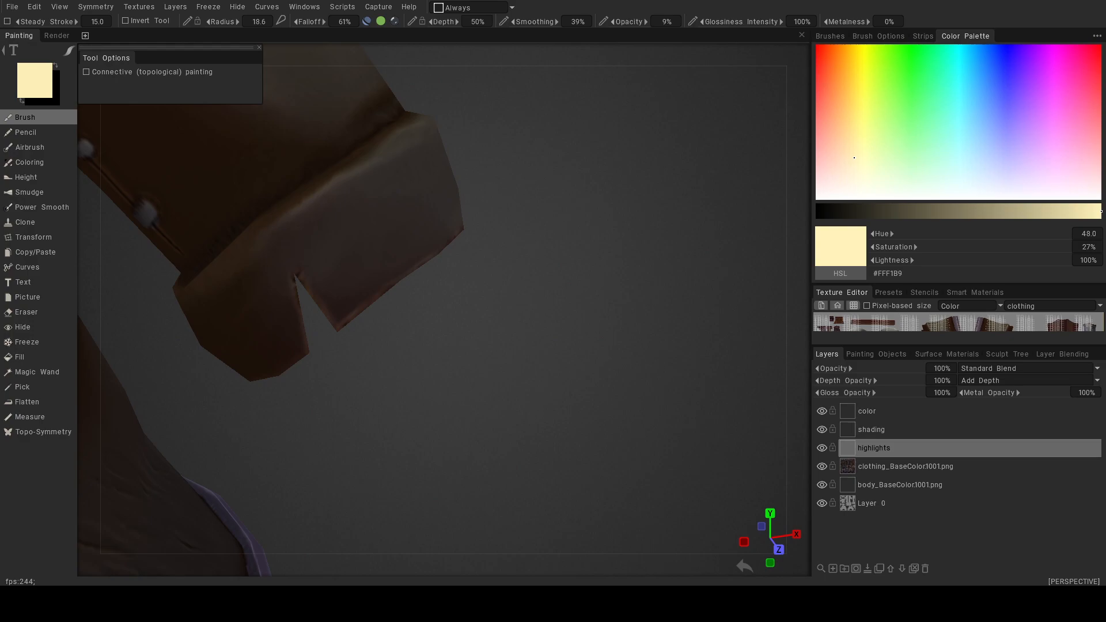
Paint a fine pale yellow highlight along the sleeve cuff's upper fold.
{"action": "right_click_drag", "start_coordinate": [332, 387], "coordinate": [237, 370], "text": "alt"}
{"action": "middle_click_drag", "start_coordinate": [372, 369], "coordinate": [375, 343], "text": "alt"}
{"action": "right_click_drag", "start_coordinate": [374, 343], "coordinate": [423, 372], "text": "alt"}
{"action": "left_click_drag", "start_coordinate": [423, 372], "coordinate": [473, 388], "text": "alt"}
{"action": "middle_click_drag", "start_coordinate": [473, 389], "coordinate": [464, 491], "text": "alt"}
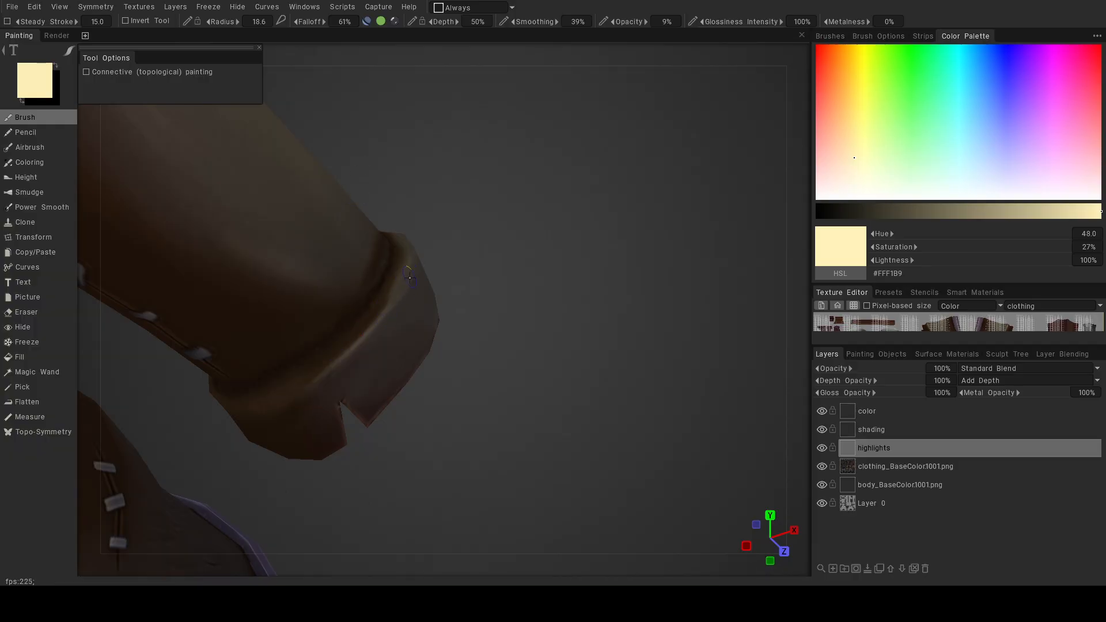
{"action": "mouse_move", "coordinate": [393, 304]}
{"action": "left_mouse_down"}
{"action": "mouse_move", "coordinate": [344, 313]}
{"action": "mouse_move", "coordinate": [355, 327]}
{"action": "left_mouse_up"}
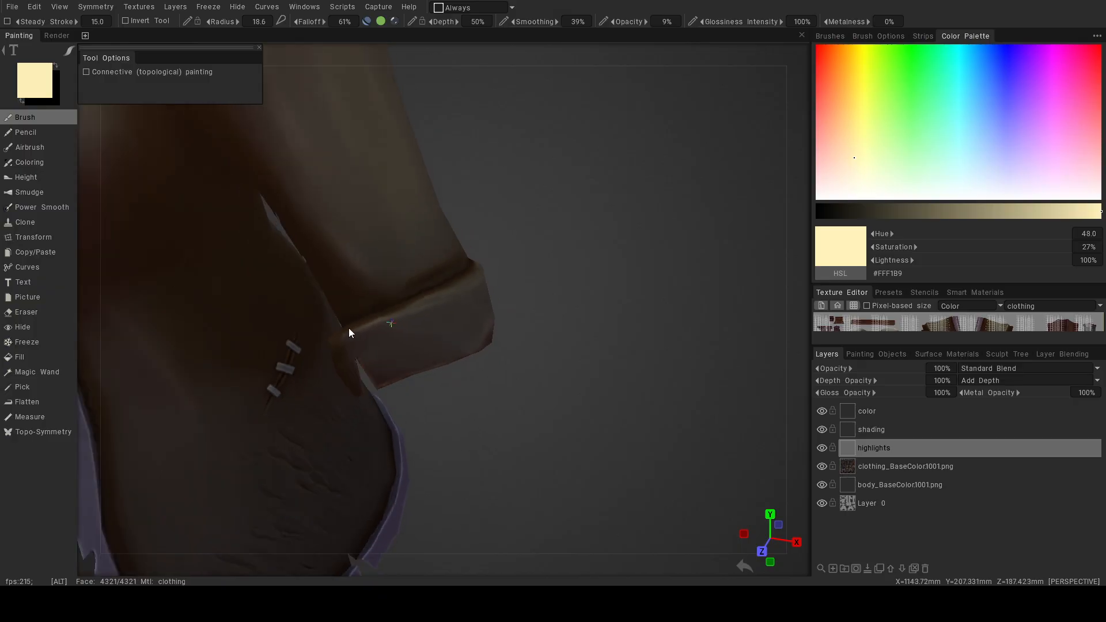
Examine the highlights on the sleeve, cuff and whole coat from several sides.
{"action": "right_click_drag", "start_coordinate": [355, 327], "coordinate": [368, 329], "text": "alt"}
{"action": "left_click_drag", "start_coordinate": [368, 328], "coordinate": [361, 326], "text": "alt"}
{"action": "right_click_drag", "start_coordinate": [361, 326], "coordinate": [280, 295], "text": "alt"}
{"action": "left_click_drag", "start_coordinate": [280, 296], "coordinate": [4, 295], "text": "alt"}
{"action": "right_click_drag", "start_coordinate": [5, 295], "coordinate": [308, 305], "text": "alt"}
{"action": "middle_click_drag", "start_coordinate": [370, 270], "coordinate": [408, 400], "text": "alt"}
{"action": "right_click_drag", "start_coordinate": [407, 400], "coordinate": [423, 365], "text": "alt"}
{"action": "left_click_drag", "start_coordinate": [409, 364], "coordinate": [599, 377], "text": "alt"}
{"action": "right_click_drag", "start_coordinate": [599, 377], "coordinate": [531, 333], "text": "alt"}
{"action": "left_click_drag", "start_coordinate": [531, 332], "coordinate": [556, 334], "text": "alt"}
Make the shading layer active and set the brush to dark brown #231C18 at 31% opacity.
{"action": "left_click", "coordinate": [872, 429]}
{"action": "left_click", "coordinate": [32, 67]}
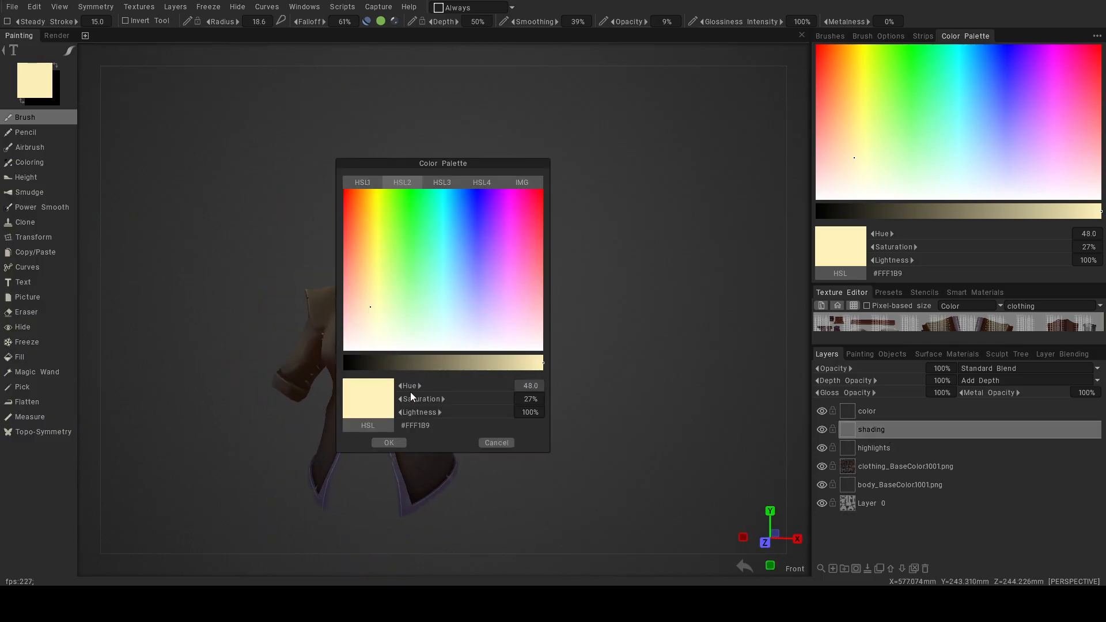
{"action": "left_click", "coordinate": [388, 370]}
{"action": "left_click", "coordinate": [360, 300]}
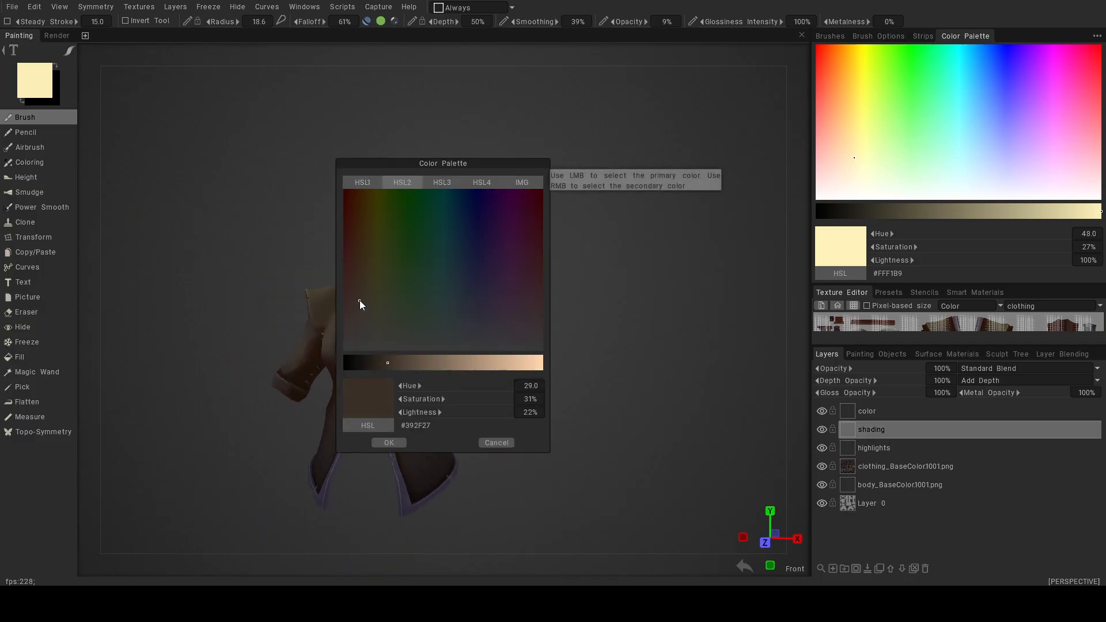
{"action": "left_click", "coordinate": [389, 442]}
{"action": "left_click", "coordinate": [34, 80]}
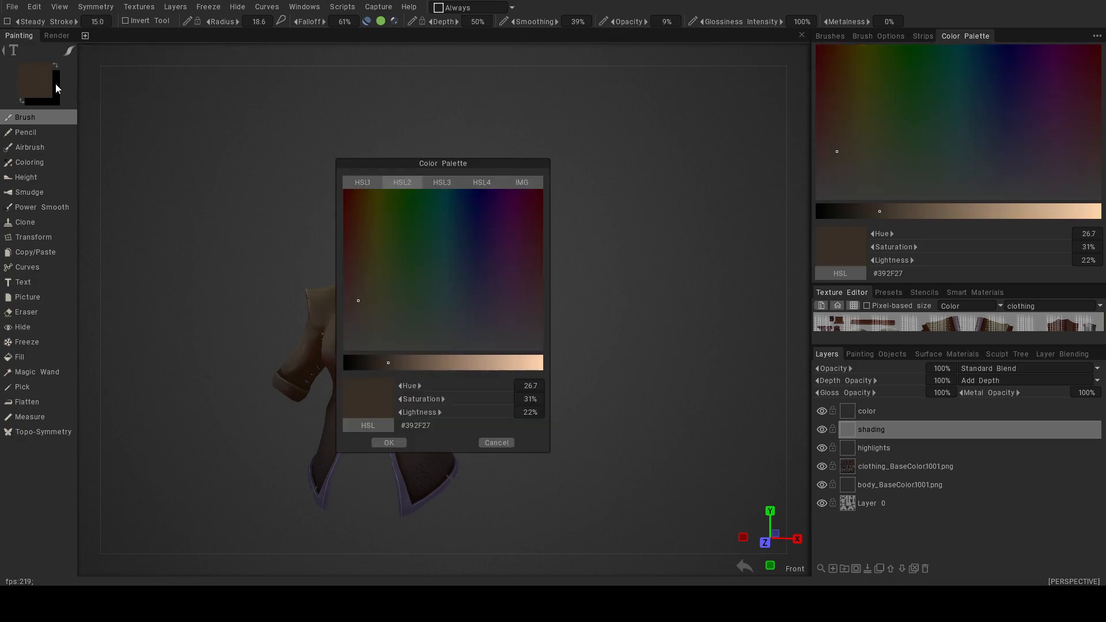
{"action": "left_click", "coordinate": [372, 362]}
{"action": "left_click", "coordinate": [390, 443]}
{"action": "scroll", "coordinate": [378, 341], "scroll_direction": "up", "scroll_amount": 5}
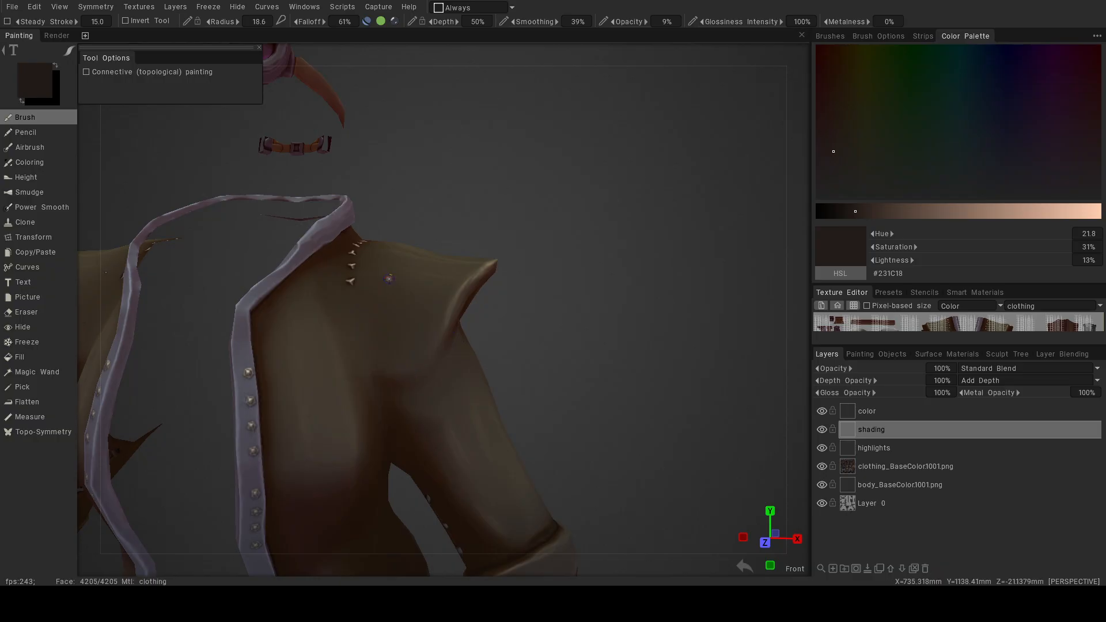
{"action": "mouse_move", "coordinate": [605, 32]}
{"action": "left_click_drag", "start_coordinate": [622, 23], "coordinate": [635, 24]}
Undo a trial shading stroke on the coat's front panel and save the project.
{"action": "left_click_drag", "start_coordinate": [316, 340], "coordinate": [313, 409]}
{"action": "key", "text": "ctrl+z"}
{"action": "left_click_drag", "start_coordinate": [486, 356], "coordinate": [433, 343]}
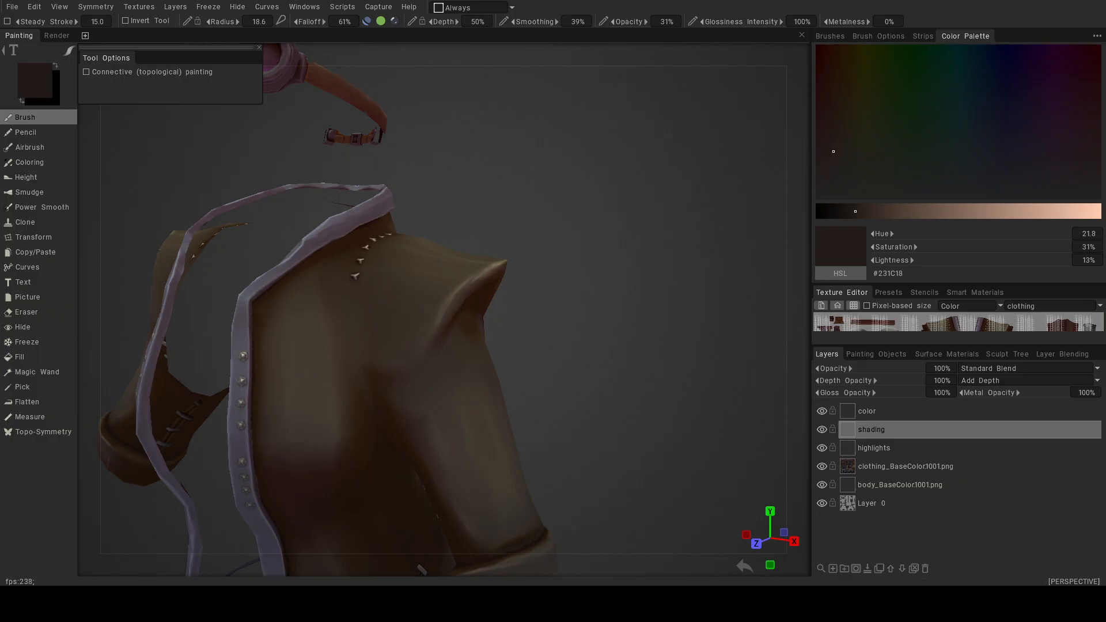
{"action": "left_click", "coordinate": [12, 8]}
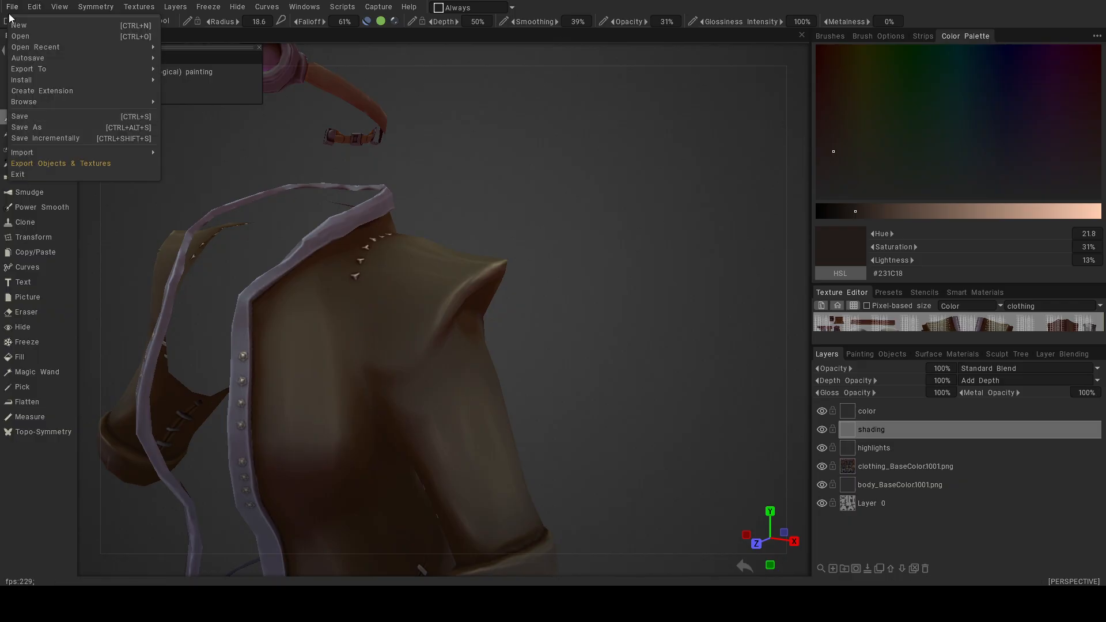
{"action": "left_click", "coordinate": [37, 114]}
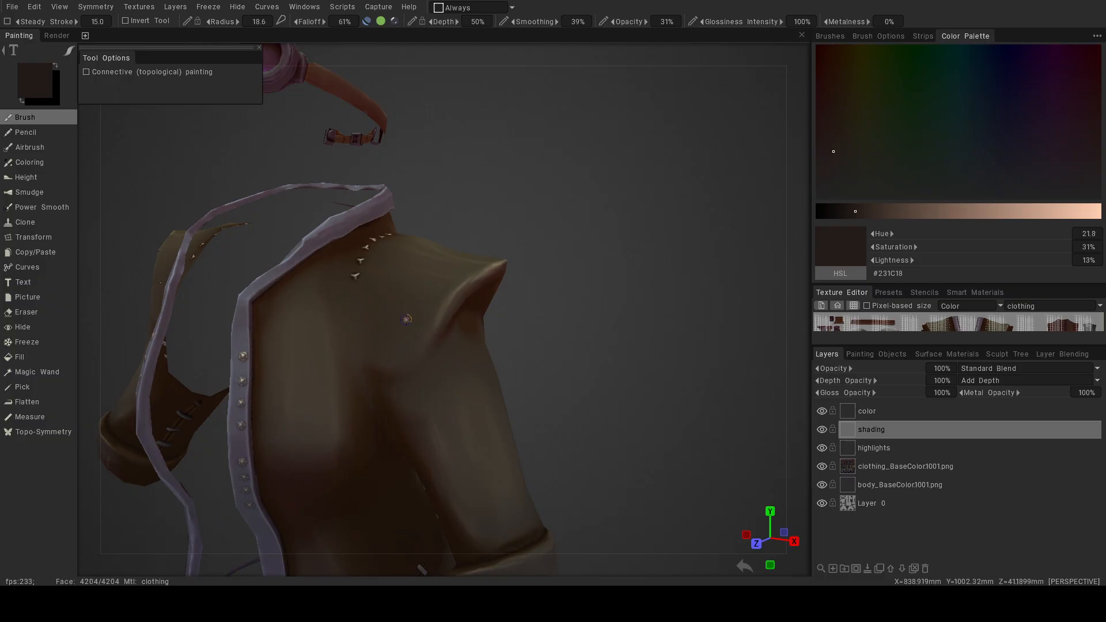
Set the brush radius to 39.1 and paint dark shading beneath the shoulder flap's rim and down its front fold.
{"action": "mouse_move", "coordinate": [398, 321]}
{"action": "left_mouse_down", "text": "alt"}
{"action": "mouse_move", "coordinate": [430, 321]}
{"action": "mouse_move", "coordinate": [477, 284]}
{"action": "mouse_move", "coordinate": [363, 288]}
{"action": "mouse_move", "coordinate": [395, 300]}
{"action": "left_mouse_up", "text": "alt"}
{"action": "right_click_drag", "start_coordinate": [394, 300], "coordinate": [457, 291], "text": "alt"}
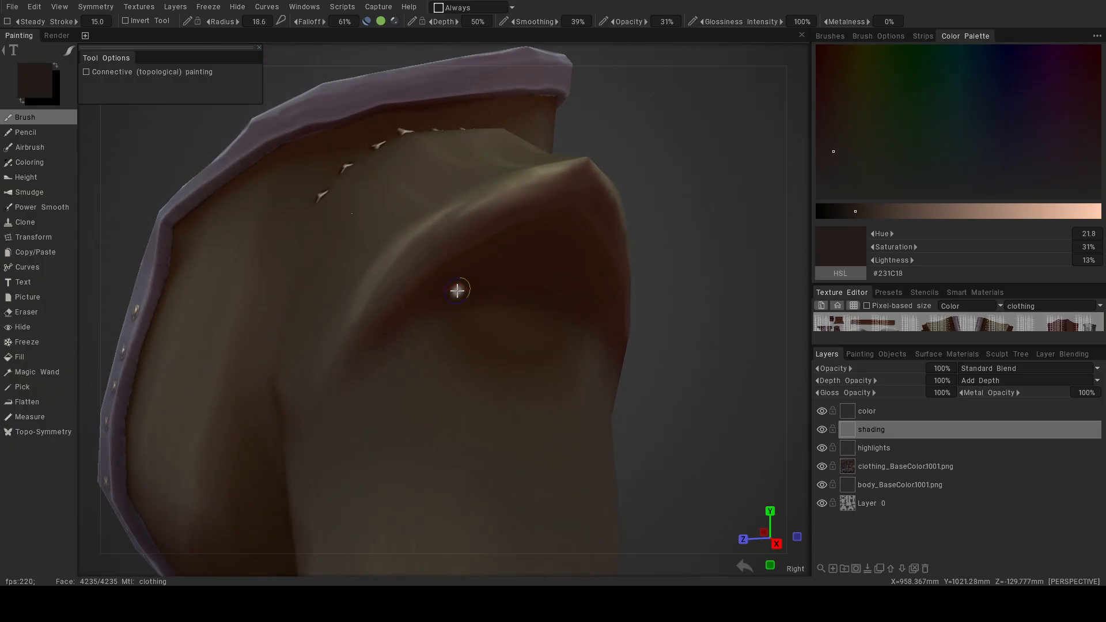
{"action": "right_click_drag", "start_coordinate": [432, 279], "coordinate": [425, 264]}
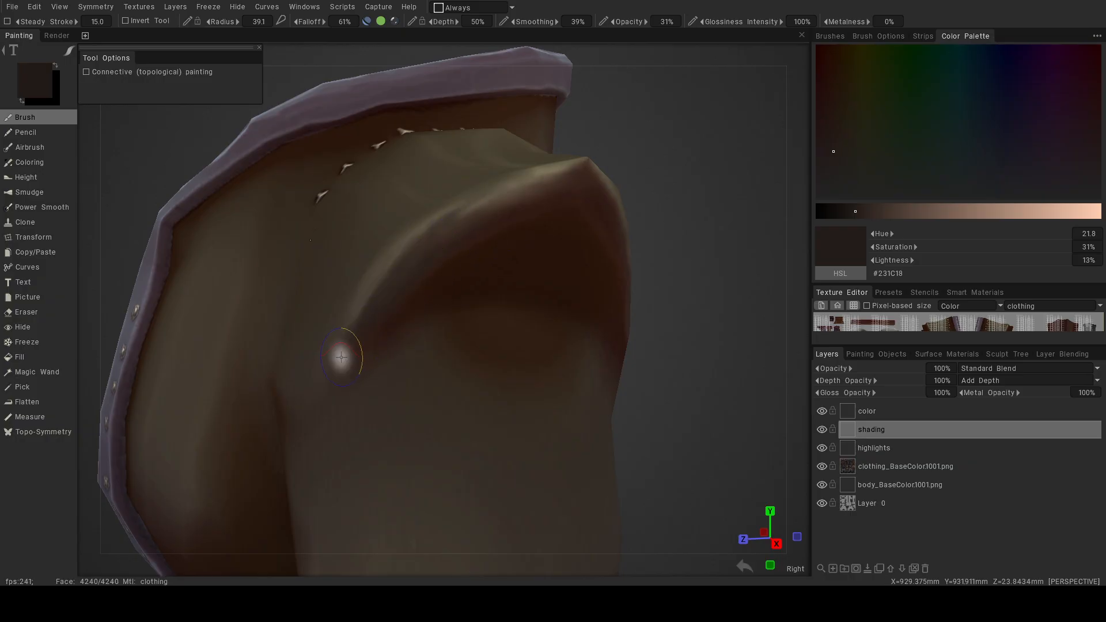
{"action": "left_click_drag", "start_coordinate": [596, 385], "coordinate": [665, 368], "text": "alt"}
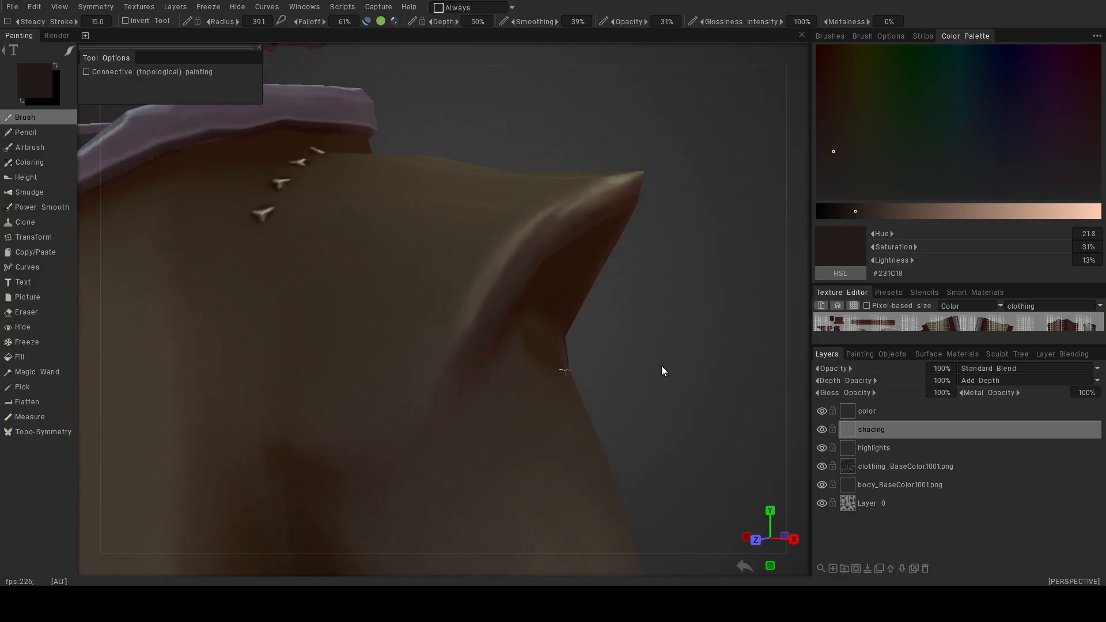
{"action": "right_click_drag", "start_coordinate": [665, 367], "coordinate": [552, 374], "text": "alt"}
{"action": "left_click_drag", "start_coordinate": [551, 379], "coordinate": [520, 397], "text": "alt"}
{"action": "right_click_drag", "start_coordinate": [520, 397], "coordinate": [576, 415], "text": "alt"}
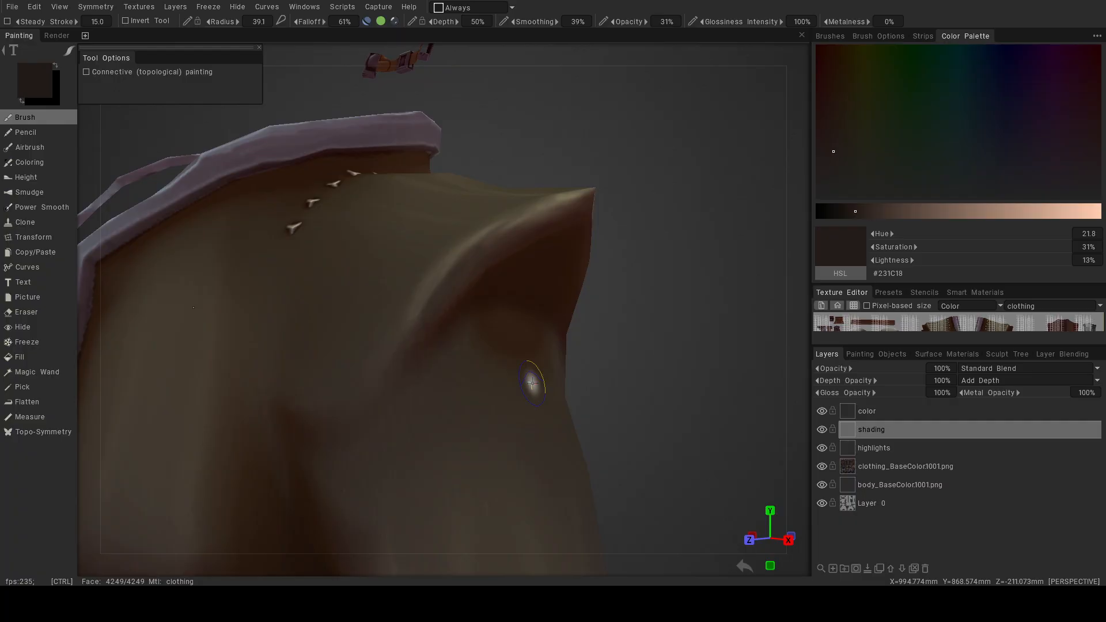
Change the paint color to a more saturated dark brown, #231108.
{"action": "left_click", "coordinate": [40, 92]}
{"action": "left_click_drag", "start_coordinate": [394, 157], "coordinate": [636, 174]}
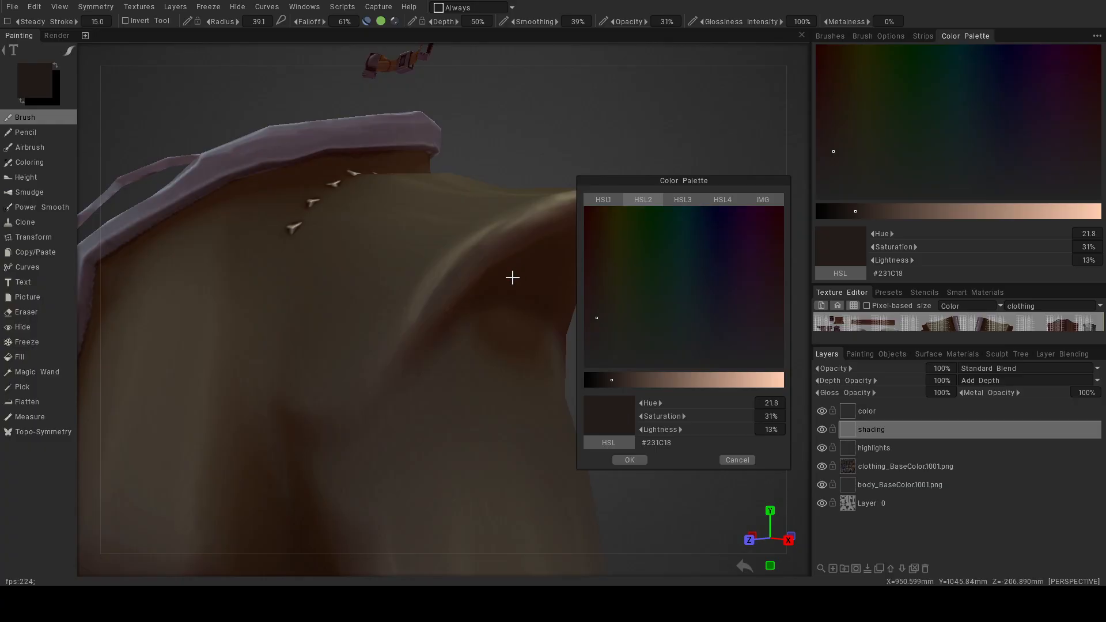
{"action": "left_click", "coordinate": [596, 247]}
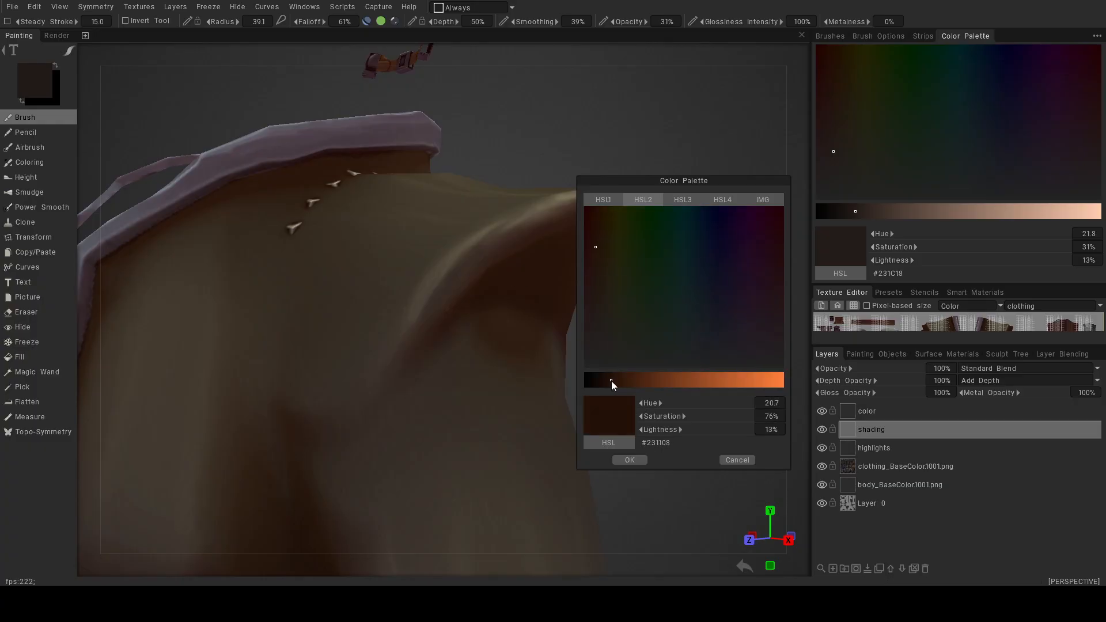
{"action": "left_click", "coordinate": [629, 460]}
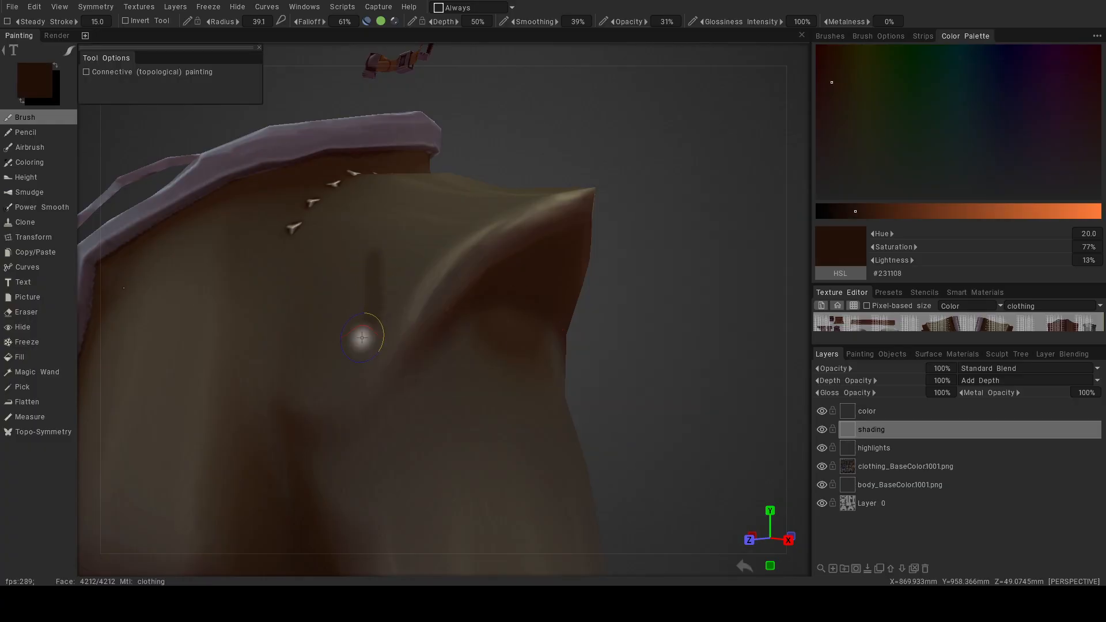
Refine the shading along the shoulder flap's front rim with radius 24.5 and its back fold with radius 45.4.
{"action": "left_click_drag", "start_coordinate": [476, 337], "coordinate": [438, 332], "text": "alt"}
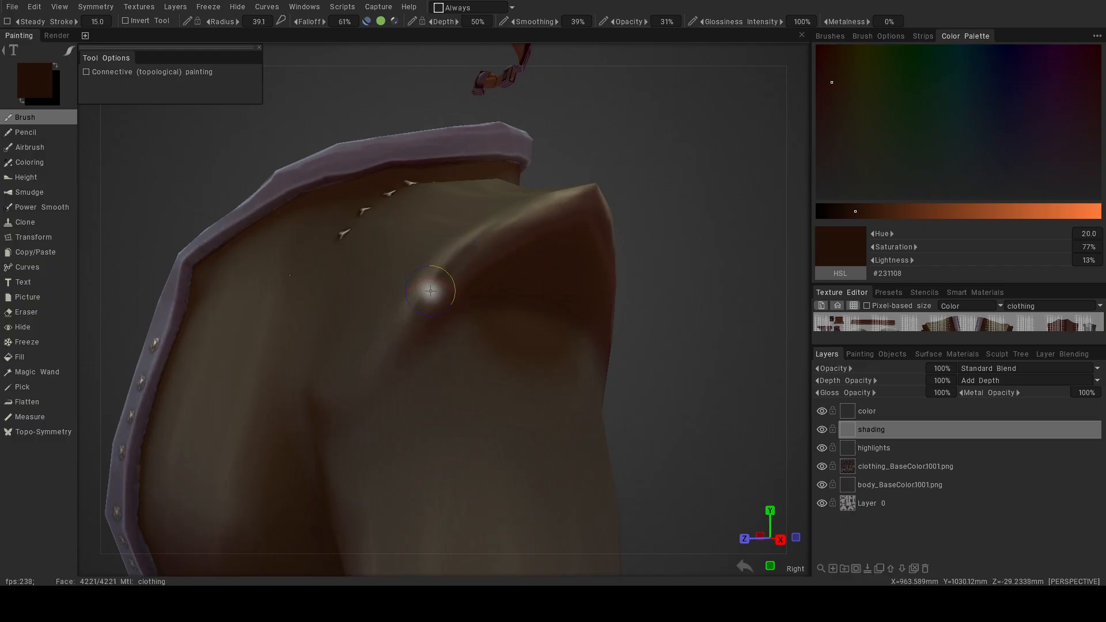
{"action": "mouse_move", "coordinate": [509, 333]}
{"action": "left_mouse_down", "text": "alt"}
{"action": "mouse_move", "coordinate": [527, 349]}
{"action": "mouse_move", "coordinate": [515, 348]}
{"action": "left_mouse_up", "text": "alt"}
{"action": "mouse_move", "coordinate": [515, 348]}
{"action": "right_mouse_down", "text": "alt"}
{"action": "mouse_move", "coordinate": [435, 385]}
{"action": "mouse_move", "coordinate": [447, 385]}
{"action": "right_mouse_up", "text": "alt"}
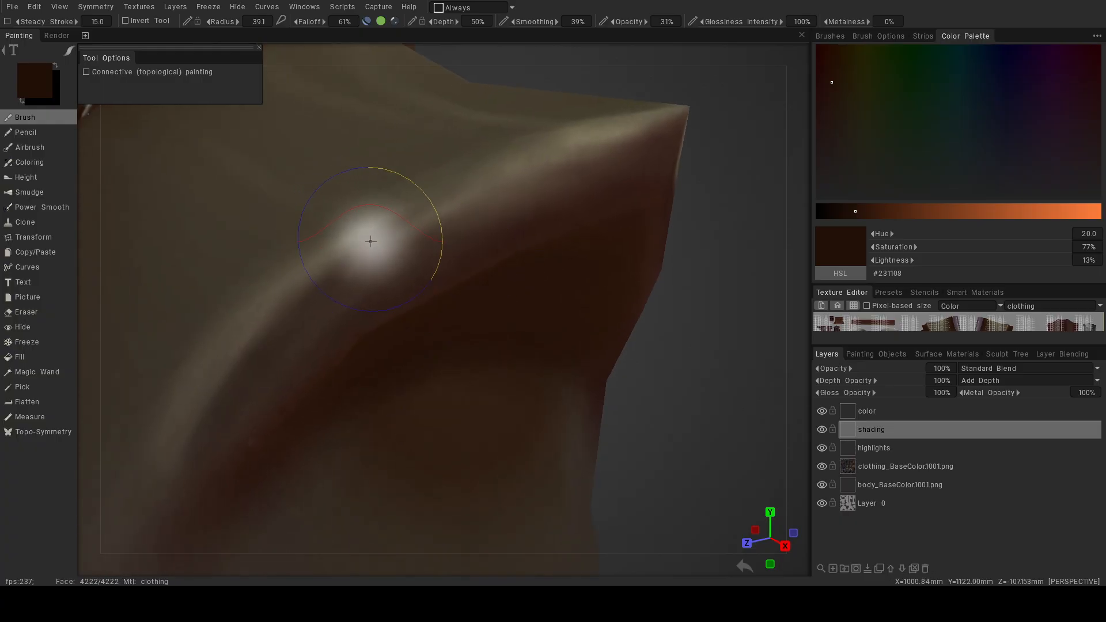
{"action": "right_click_drag", "start_coordinate": [407, 242], "coordinate": [381, 242]}
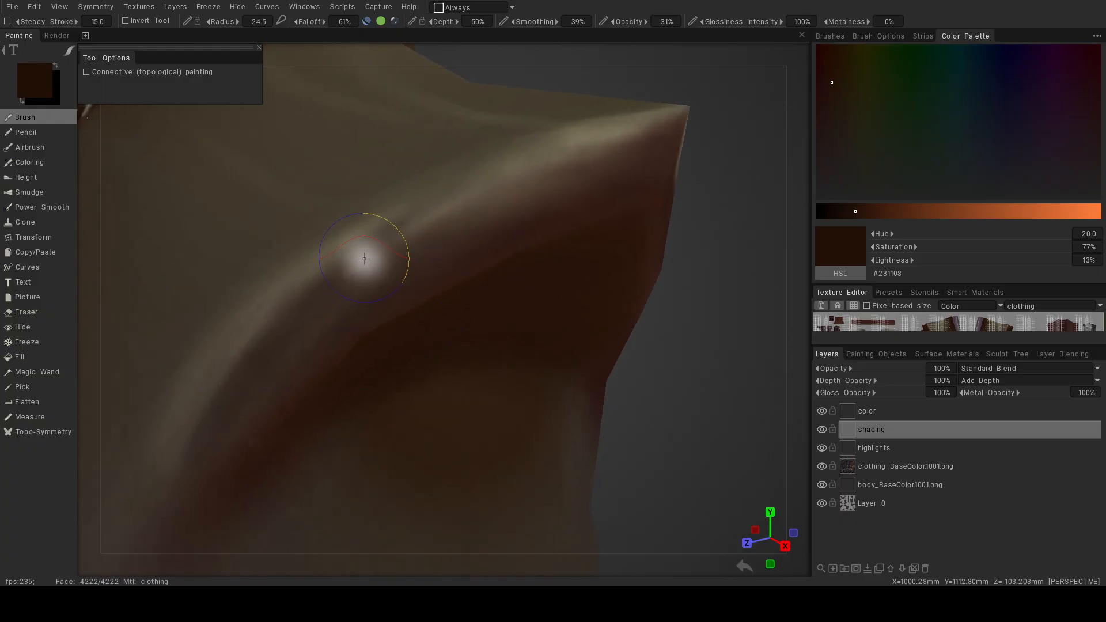
{"action": "mouse_move", "coordinate": [494, 294]}
{"action": "left_mouse_down", "text": "alt"}
{"action": "mouse_move", "coordinate": [365, 336]}
{"action": "mouse_move", "coordinate": [460, 331]}
{"action": "mouse_move", "coordinate": [353, 323]}
{"action": "mouse_move", "coordinate": [454, 333]}
{"action": "mouse_move", "coordinate": [321, 276]}
{"action": "left_mouse_up", "text": "alt"}
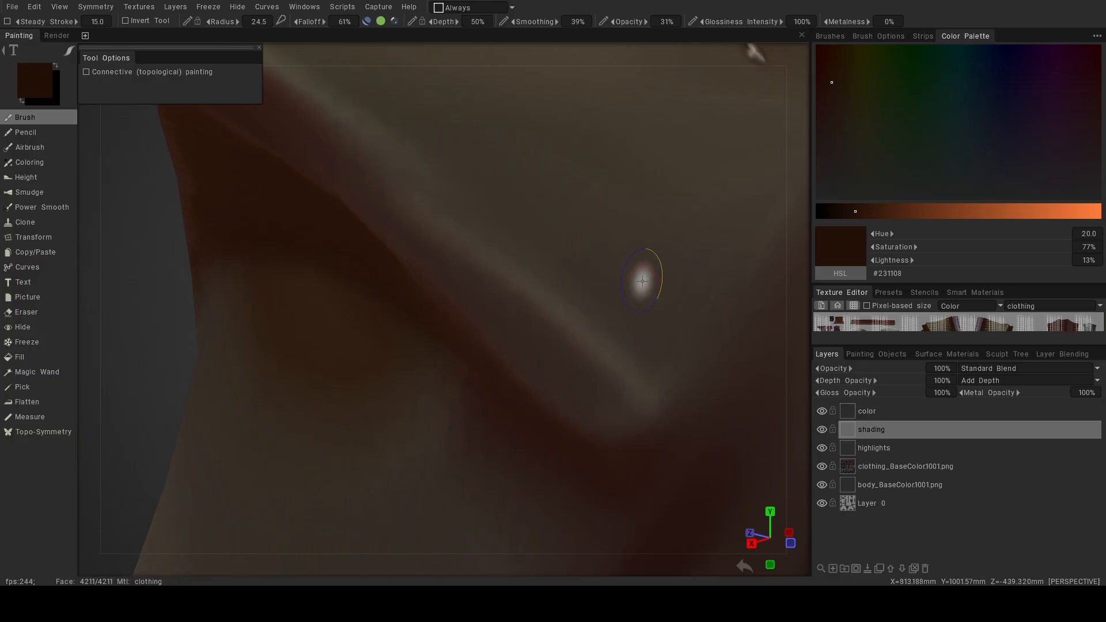
{"action": "right_click_drag", "start_coordinate": [476, 275], "coordinate": [503, 276]}
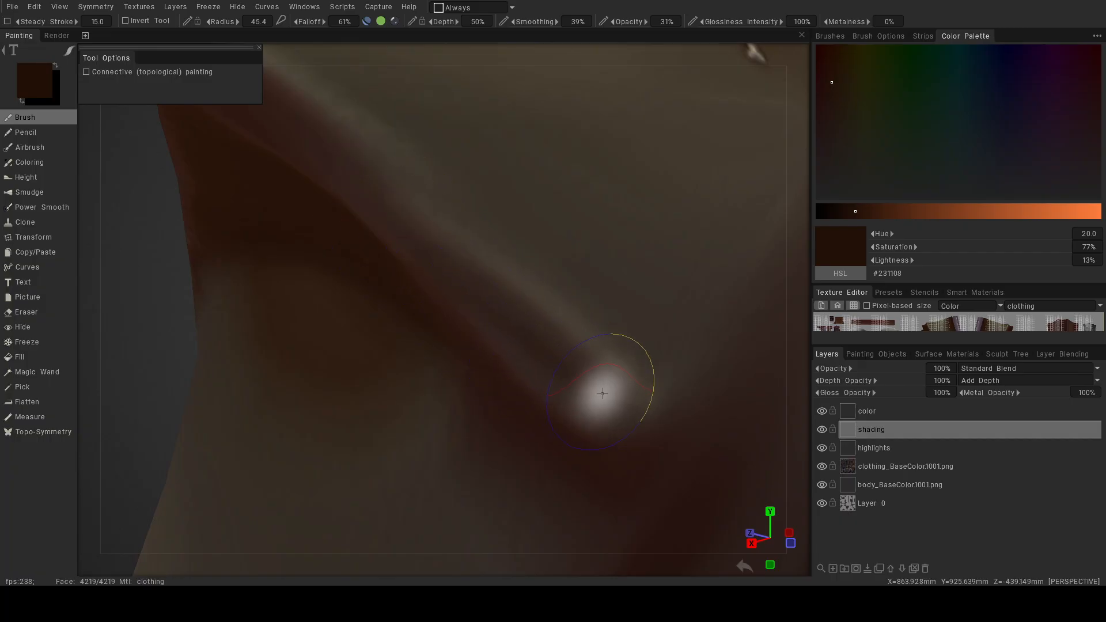
Enlarge the brush radius to 72.6 and softly shade along the shoulder flap's front fold up to its tip.
{"action": "left_click_drag", "start_coordinate": [623, 395], "coordinate": [570, 373], "text": "alt"}
{"action": "right_click_drag", "start_coordinate": [571, 373], "coordinate": [380, 372], "text": "alt"}
{"action": "left_click_drag", "start_coordinate": [381, 372], "coordinate": [669, 391], "text": "alt"}
{"action": "right_click_drag", "start_coordinate": [458, 333], "coordinate": [532, 380], "text": "alt"}
{"action": "mouse_move", "coordinate": [532, 385]}
{"action": "left_mouse_down", "text": "alt"}
{"action": "mouse_move", "coordinate": [487, 353]}
{"action": "mouse_move", "coordinate": [502, 363]}
{"action": "left_mouse_up", "text": "alt"}
{"action": "right_click_drag", "start_coordinate": [413, 394], "coordinate": [479, 421], "text": "alt"}
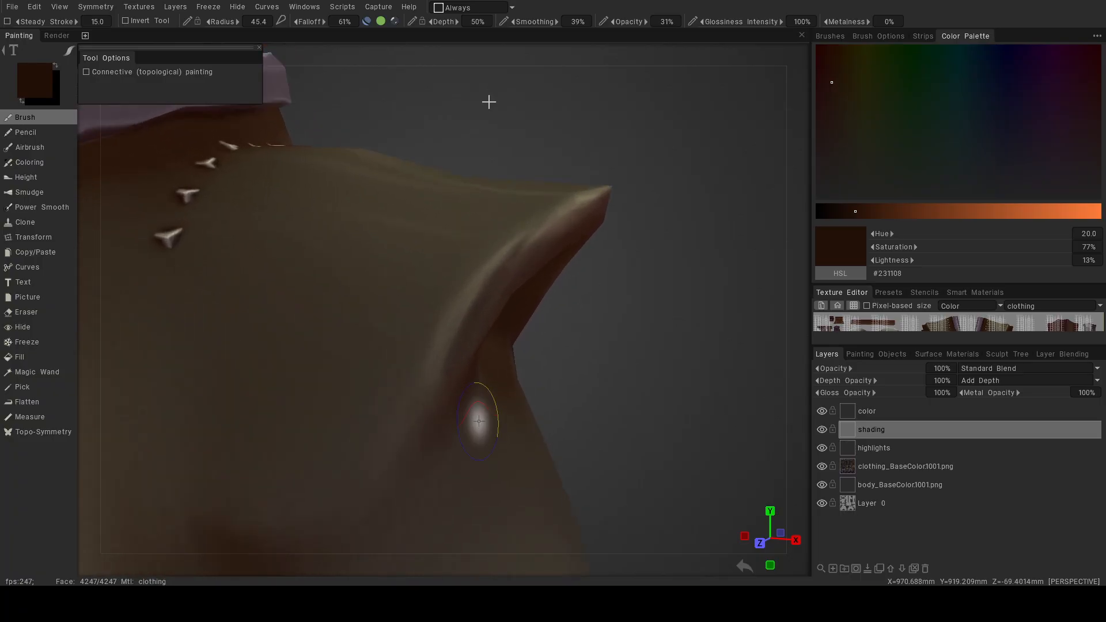
{"action": "right_click_drag", "start_coordinate": [465, 225], "coordinate": [493, 225]}
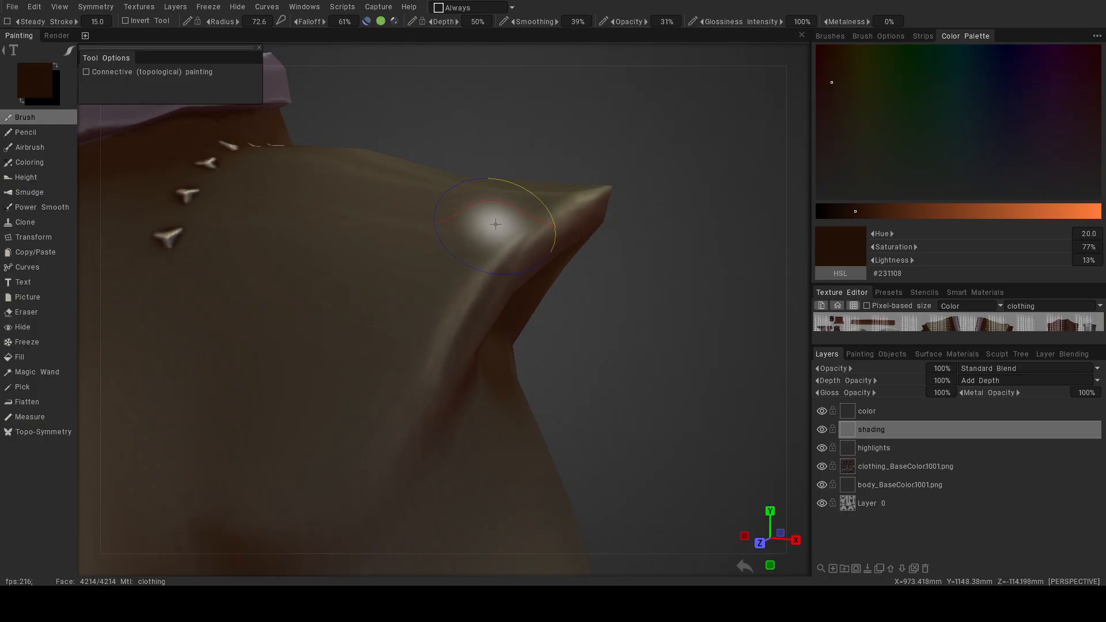
{"action": "mouse_move", "coordinate": [410, 374]}
{"action": "left_mouse_down"}
{"action": "mouse_move", "coordinate": [493, 227]}
{"action": "mouse_move", "coordinate": [605, 187]}
{"action": "left_mouse_up"}
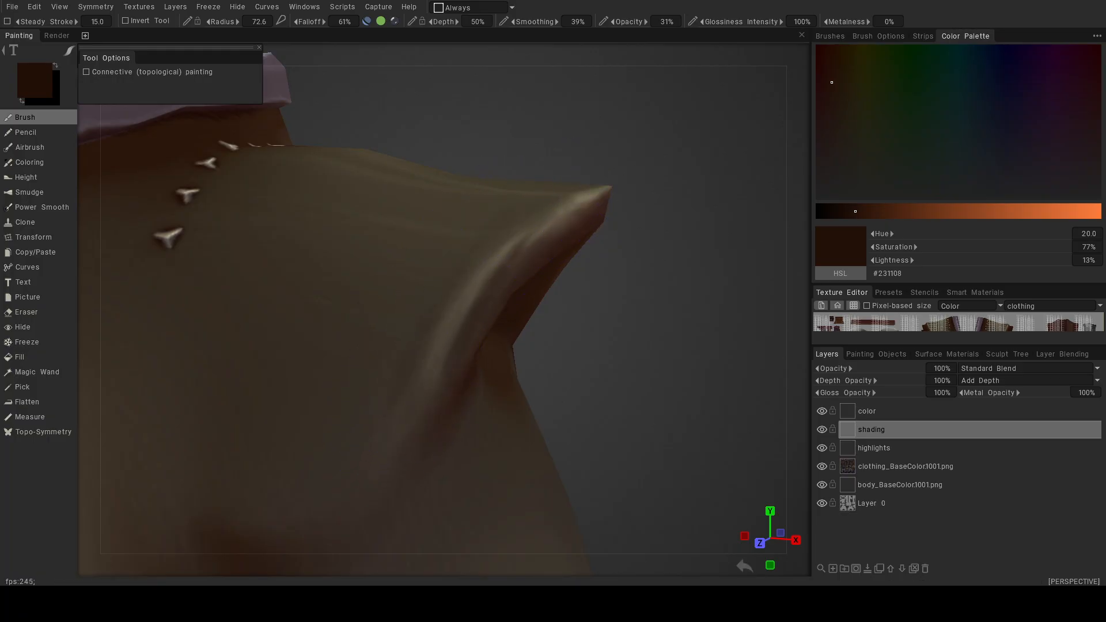
Enlarge the brush radius to 112 and softly shade the vertical folds on the outer side of the shoulder flap.
{"action": "left_click_drag", "start_coordinate": [665, 406], "coordinate": [663, 402], "text": "alt"}
{"action": "right_click_drag", "start_coordinate": [664, 401], "coordinate": [524, 395], "text": "alt"}
{"action": "left_click_drag", "start_coordinate": [523, 395], "coordinate": [571, 412], "text": "alt"}
{"action": "right_click_drag", "start_coordinate": [527, 396], "coordinate": [544, 429], "text": "alt"}
{"action": "left_click_drag", "start_coordinate": [479, 344], "coordinate": [494, 444], "text": "alt"}
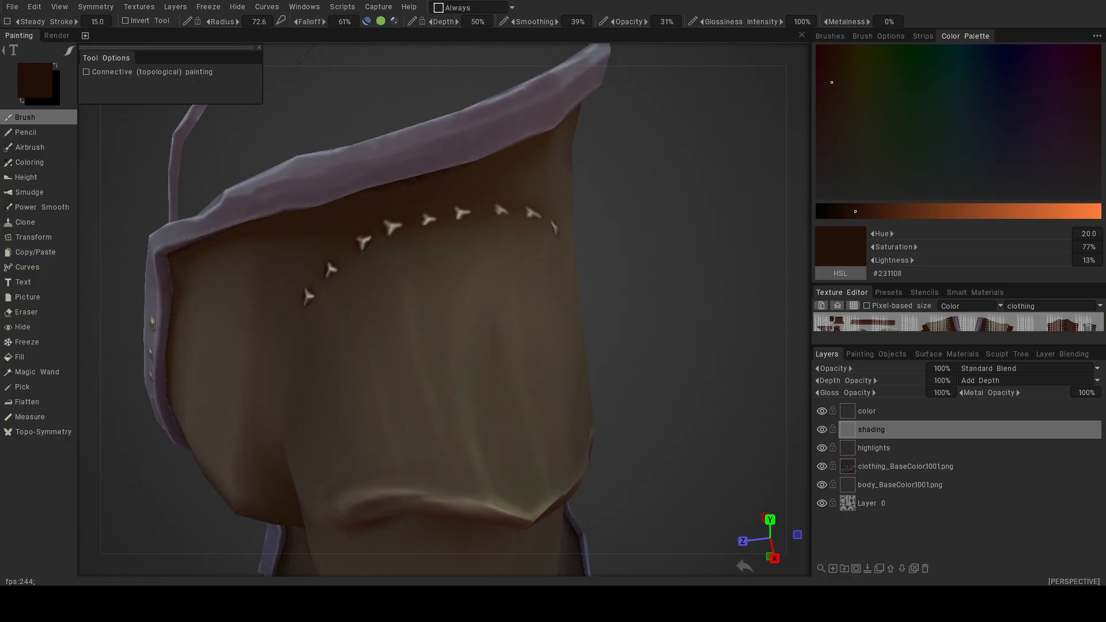
{"action": "right_click_drag", "start_coordinate": [511, 360], "coordinate": [527, 373]}
{"action": "left_click_drag", "start_coordinate": [496, 326], "coordinate": [507, 427]}
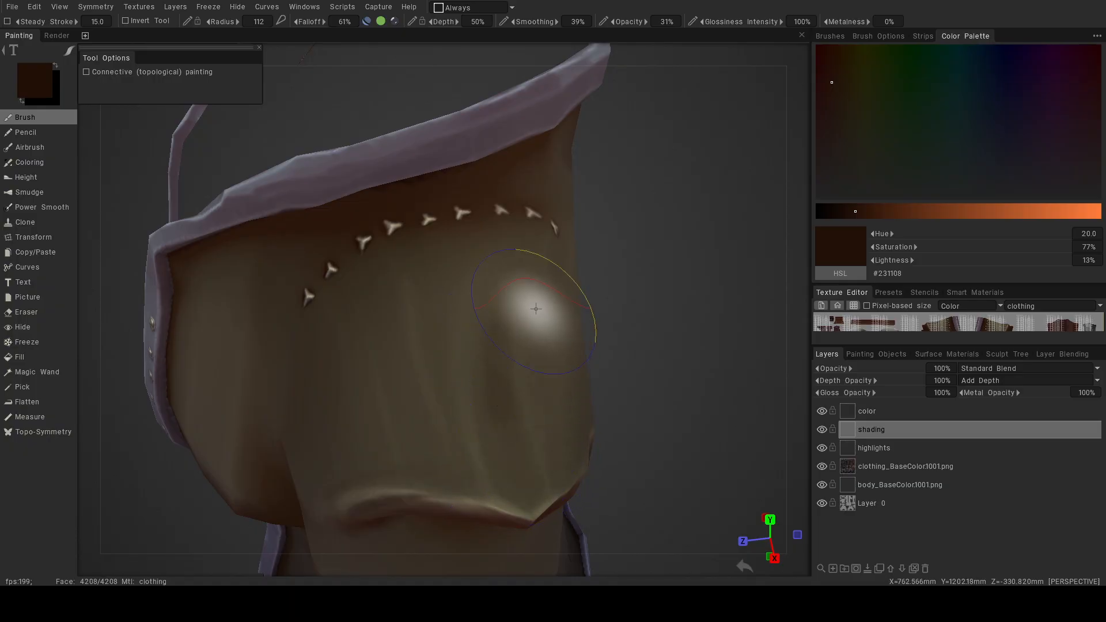
{"action": "left_click_drag", "start_coordinate": [492, 330], "coordinate": [516, 460]}
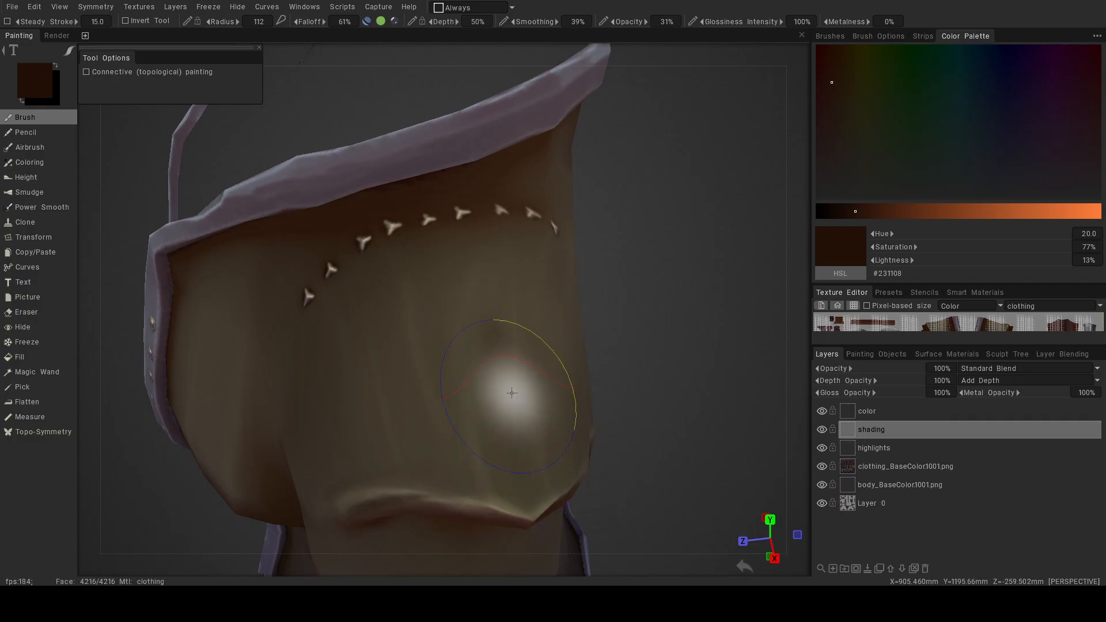
{"action": "left_click_drag", "start_coordinate": [392, 322], "coordinate": [450, 461]}
{"action": "left_click_drag", "start_coordinate": [442, 308], "coordinate": [469, 453]}
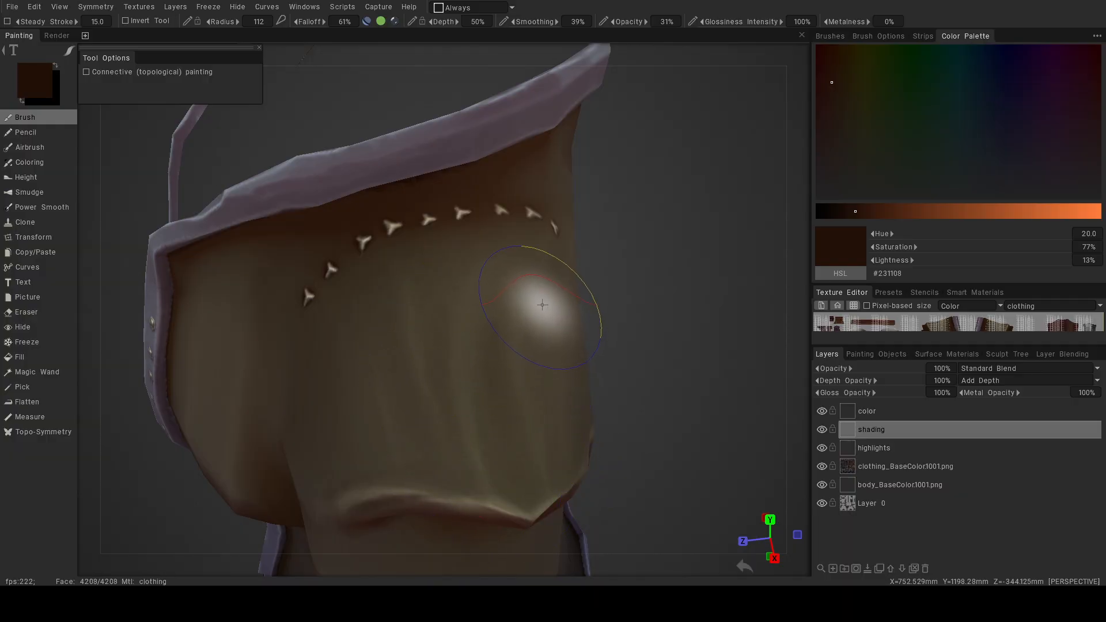
{"action": "left_click_drag", "start_coordinate": [541, 305], "coordinate": [554, 423]}
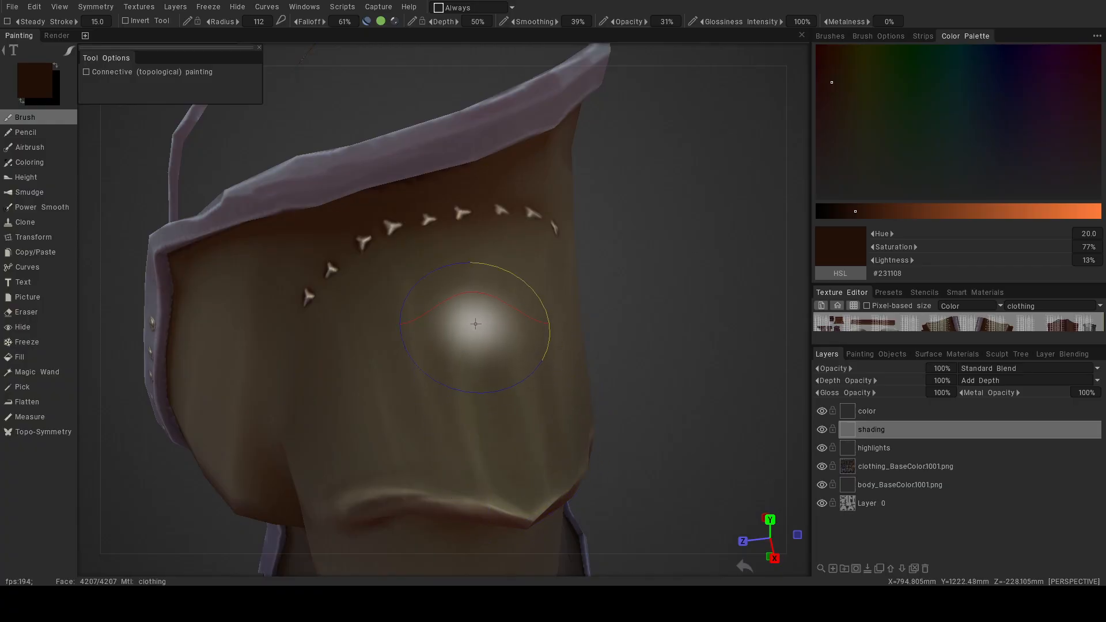
Softly darken the back surface of the shoulder flap below the stitches with broad brush strokes at radius 112.
{"action": "left_click_drag", "start_coordinate": [581, 496], "coordinate": [239, 338], "text": "alt"}
{"action": "right_click_drag", "start_coordinate": [239, 337], "coordinate": [490, 395], "text": "alt"}
{"action": "middle_click_drag", "start_coordinate": [503, 388], "coordinate": [363, 370], "text": "alt"}
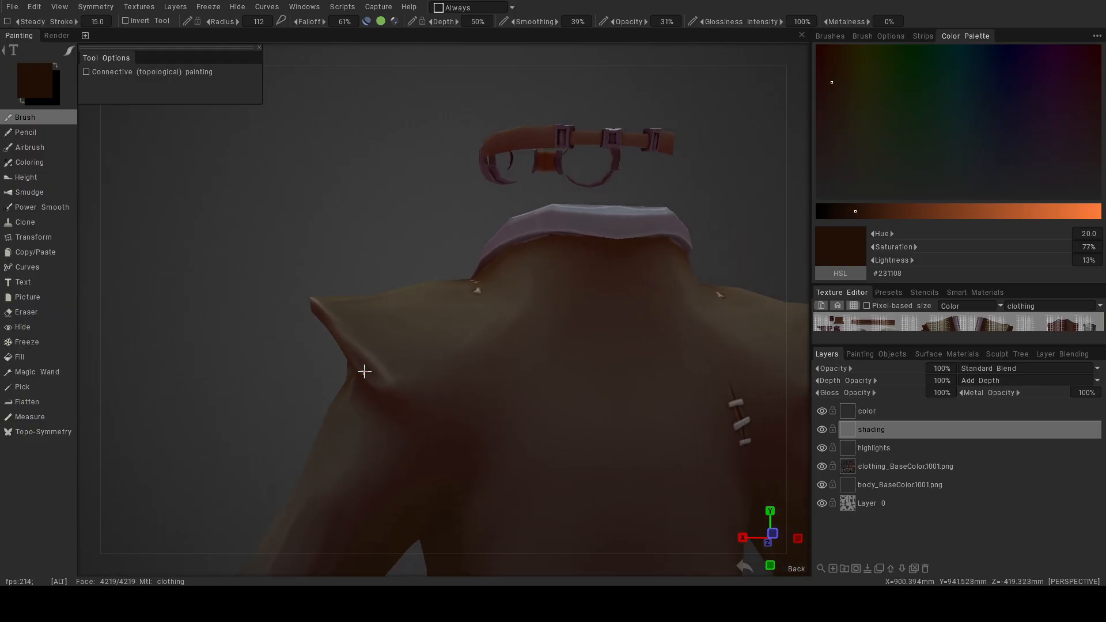
{"action": "right_click_drag", "start_coordinate": [363, 371], "coordinate": [385, 385], "text": "alt"}
{"action": "left_click_drag", "start_coordinate": [385, 385], "coordinate": [386, 426], "text": "alt"}
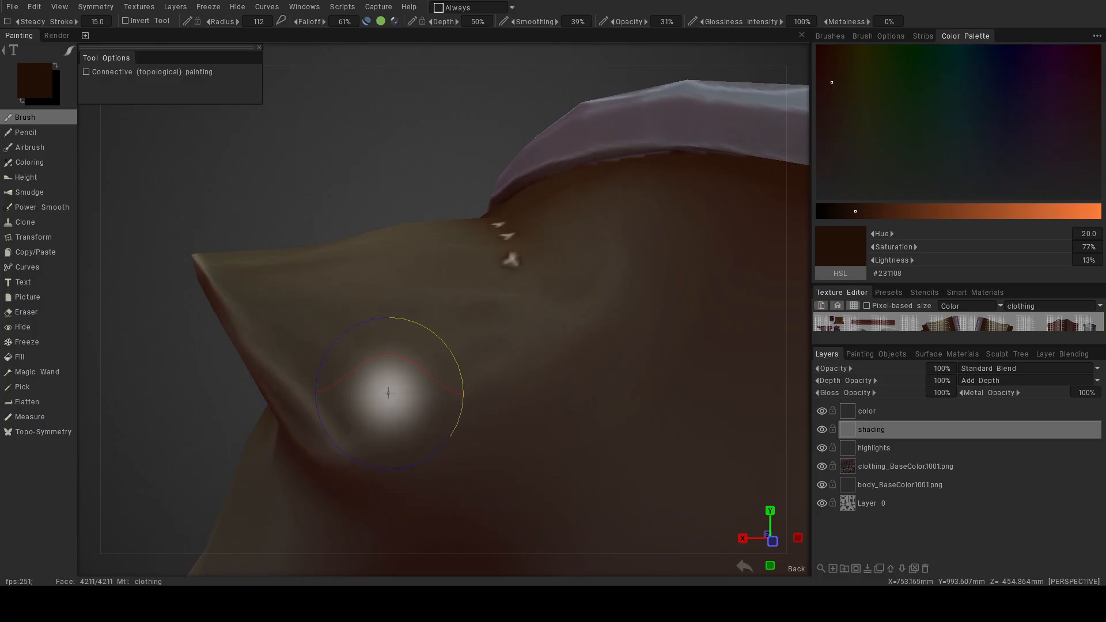
{"action": "right_click_drag", "start_coordinate": [600, 441], "coordinate": [521, 424], "text": "alt"}
{"action": "right_click_drag", "start_coordinate": [460, 399], "coordinate": [518, 446], "text": "alt"}
{"action": "left_click_drag", "start_coordinate": [497, 397], "coordinate": [447, 393], "text": "alt"}
{"action": "left_click_drag", "start_coordinate": [455, 393], "coordinate": [504, 408], "text": "alt"}
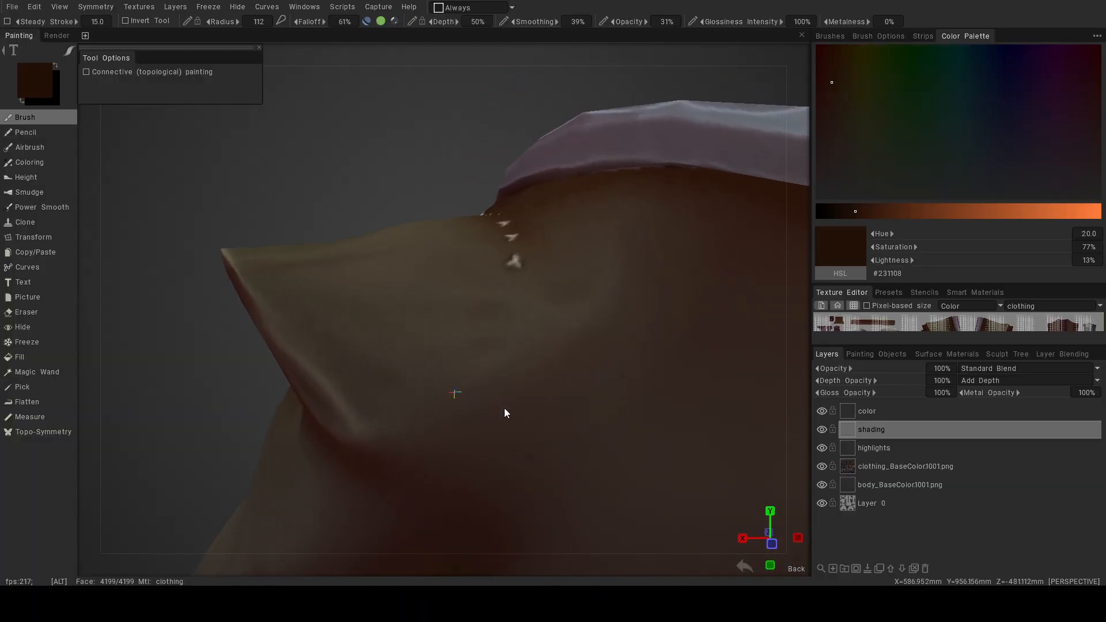
{"action": "left_click", "coordinate": [52, 207]}
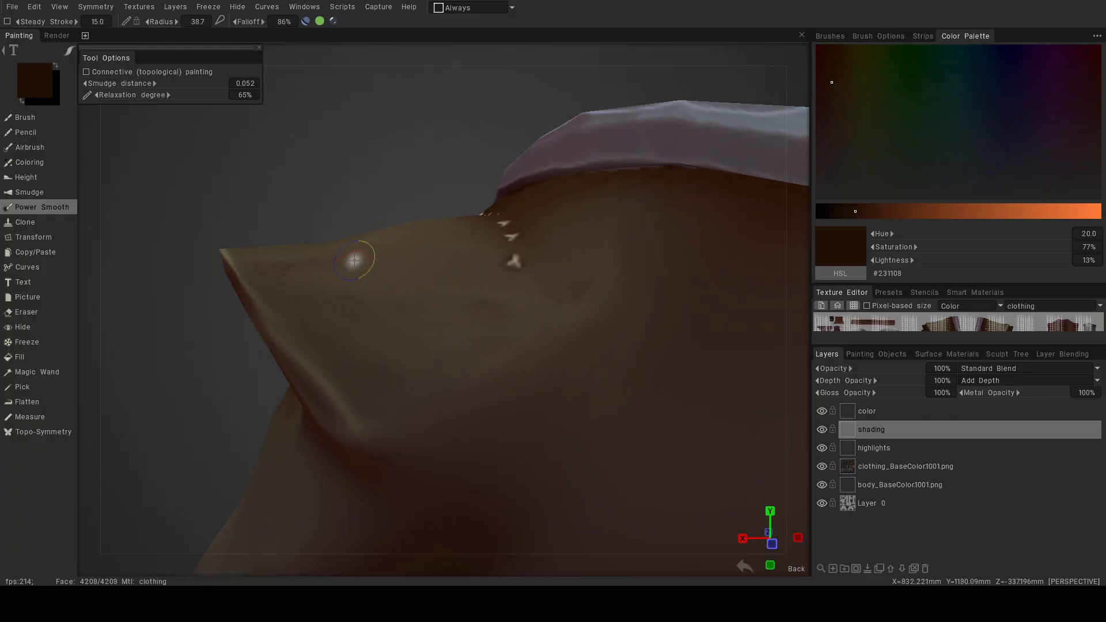
{"action": "right_click_drag", "start_coordinate": [464, 310], "coordinate": [497, 330], "text": "alt"}
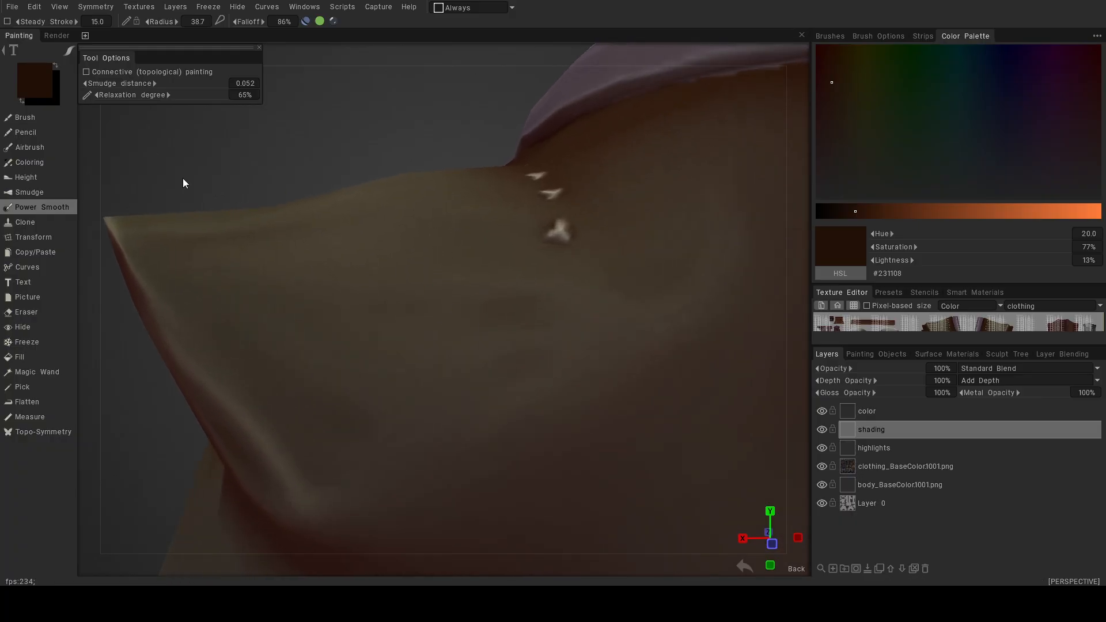
{"action": "left_click", "coordinate": [65, 119]}
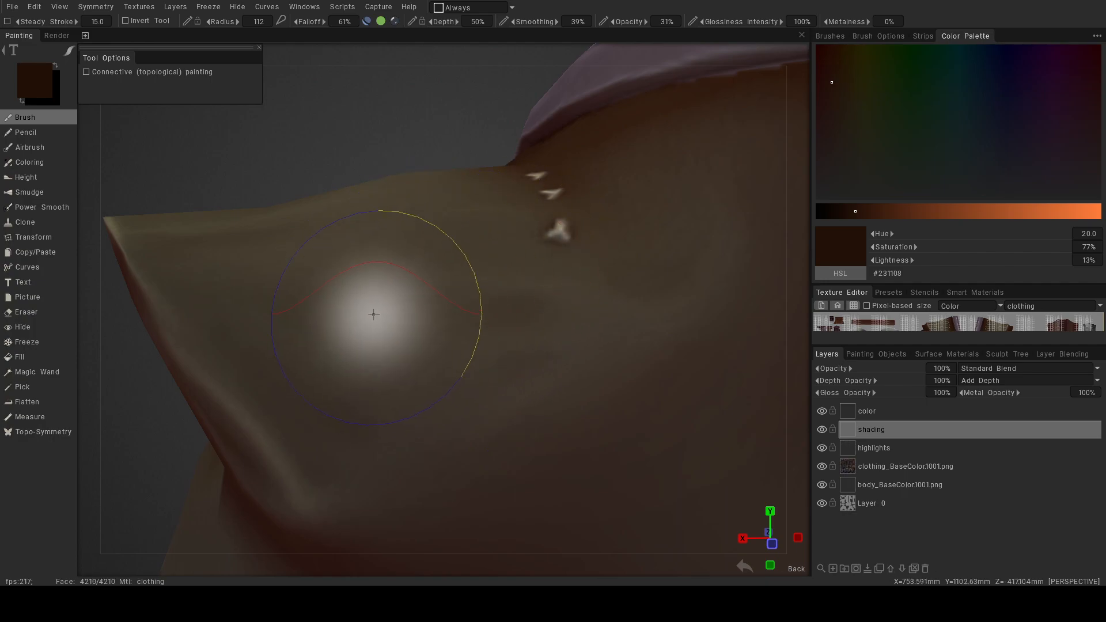
{"action": "left_click_drag", "start_coordinate": [376, 304], "coordinate": [510, 320]}
{"action": "mouse_move", "coordinate": [370, 326]}
{"action": "left_mouse_down"}
{"action": "mouse_move", "coordinate": [519, 360]}
{"action": "mouse_move", "coordinate": [449, 359]}
{"action": "mouse_move", "coordinate": [522, 376]}
{"action": "left_mouse_up"}
{"action": "left_click_drag", "start_coordinate": [280, 306], "coordinate": [539, 382]}
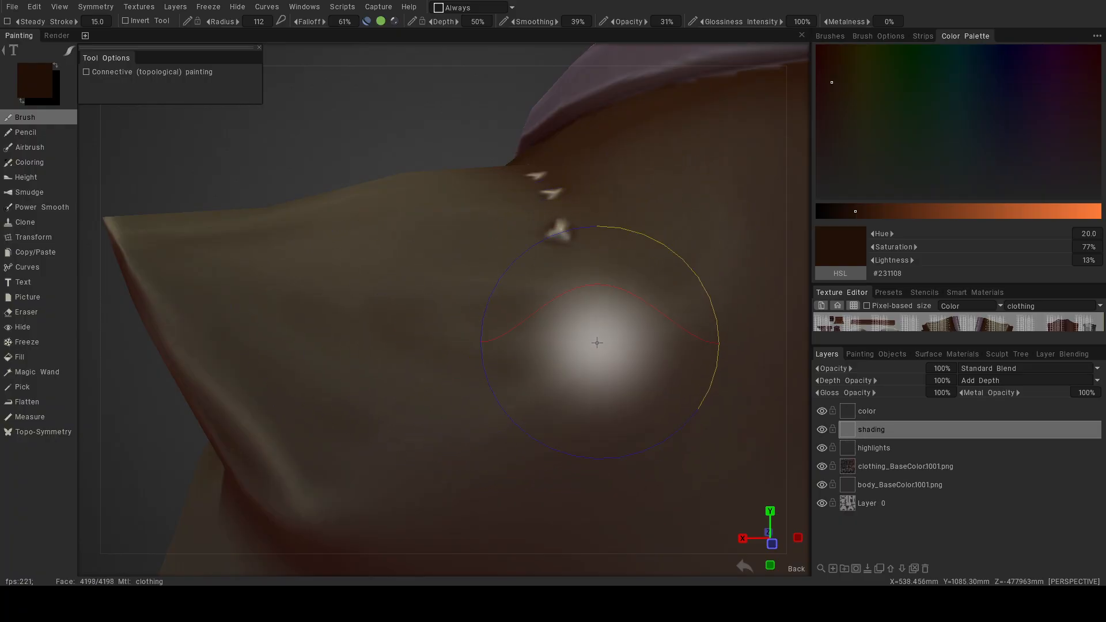
Set the brush radius to 151 and opacity to 19%, and softly shade the coat's chest beside the studded trim.
{"action": "left_click_drag", "start_coordinate": [620, 369], "coordinate": [615, 410], "text": "alt"}
{"action": "right_click_drag", "start_coordinate": [614, 411], "coordinate": [528, 391], "text": "alt"}
{"action": "left_click_drag", "start_coordinate": [527, 390], "coordinate": [501, 404], "text": "alt"}
{"action": "right_click_drag", "start_coordinate": [501, 405], "coordinate": [382, 353], "text": "alt"}
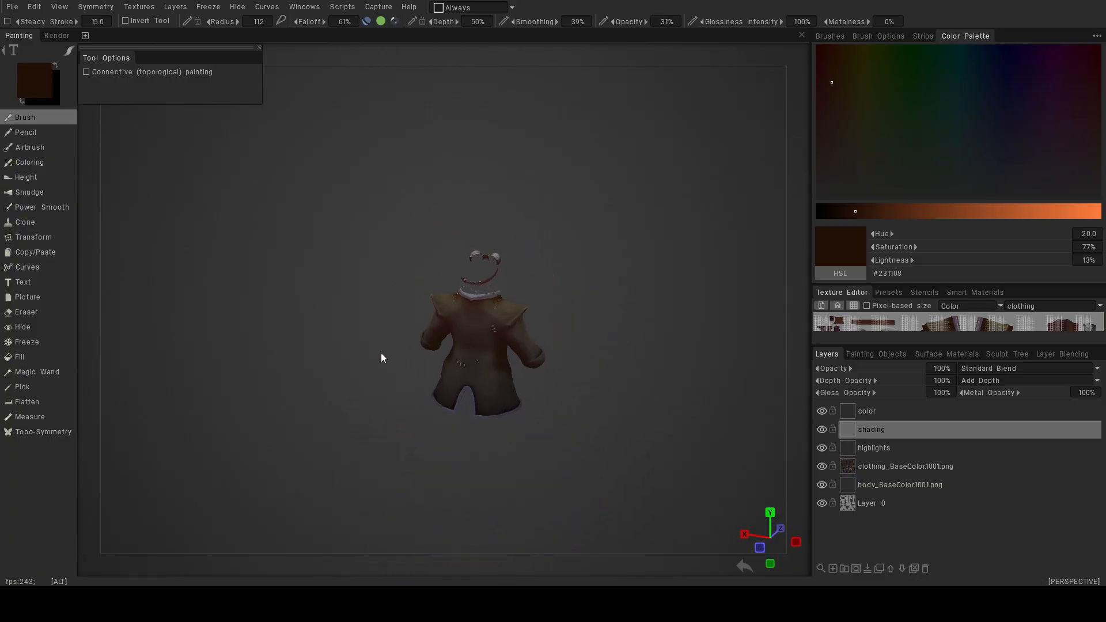
{"action": "left_click_drag", "start_coordinate": [382, 353], "coordinate": [470, 339], "text": "alt"}
{"action": "right_click_drag", "start_coordinate": [471, 339], "coordinate": [433, 361], "text": "alt"}
{"action": "middle_click_drag", "start_coordinate": [432, 362], "coordinate": [494, 358], "text": "alt"}
{"action": "mouse_move", "coordinate": [494, 358]}
{"action": "right_mouse_down", "text": "alt"}
{"action": "mouse_move", "coordinate": [514, 371]}
{"action": "mouse_move", "coordinate": [505, 258]}
{"action": "mouse_move", "coordinate": [477, 256]}
{"action": "right_mouse_up", "text": "alt"}
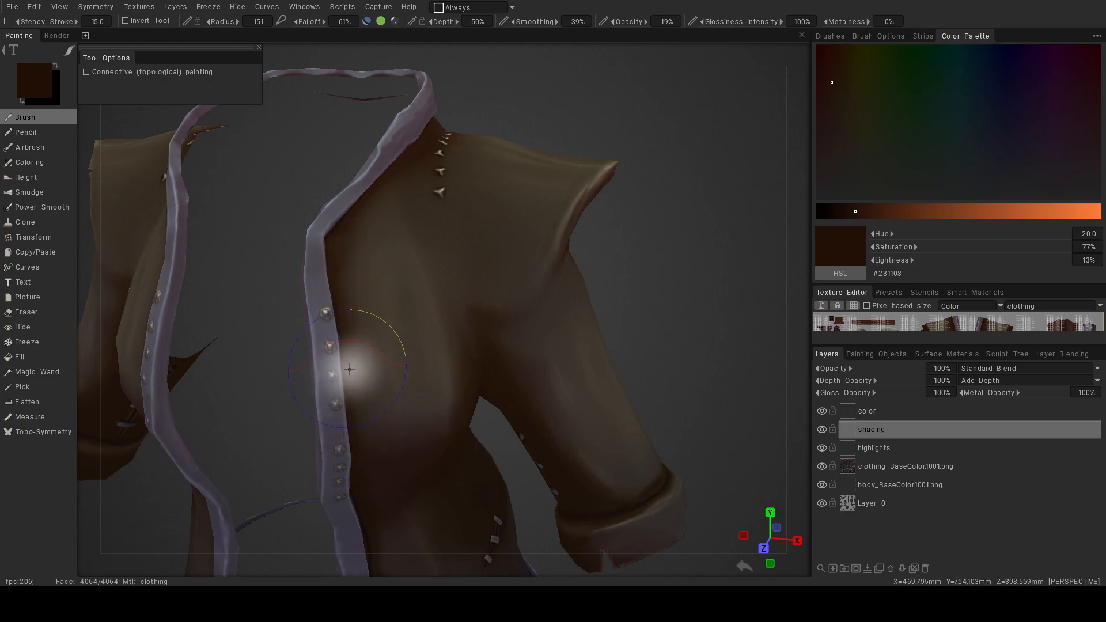
{"action": "left_click_drag", "start_coordinate": [355, 446], "coordinate": [357, 460]}
{"action": "left_click_drag", "start_coordinate": [347, 285], "coordinate": [364, 460]}
{"action": "left_click_drag", "start_coordinate": [401, 276], "coordinate": [420, 394]}
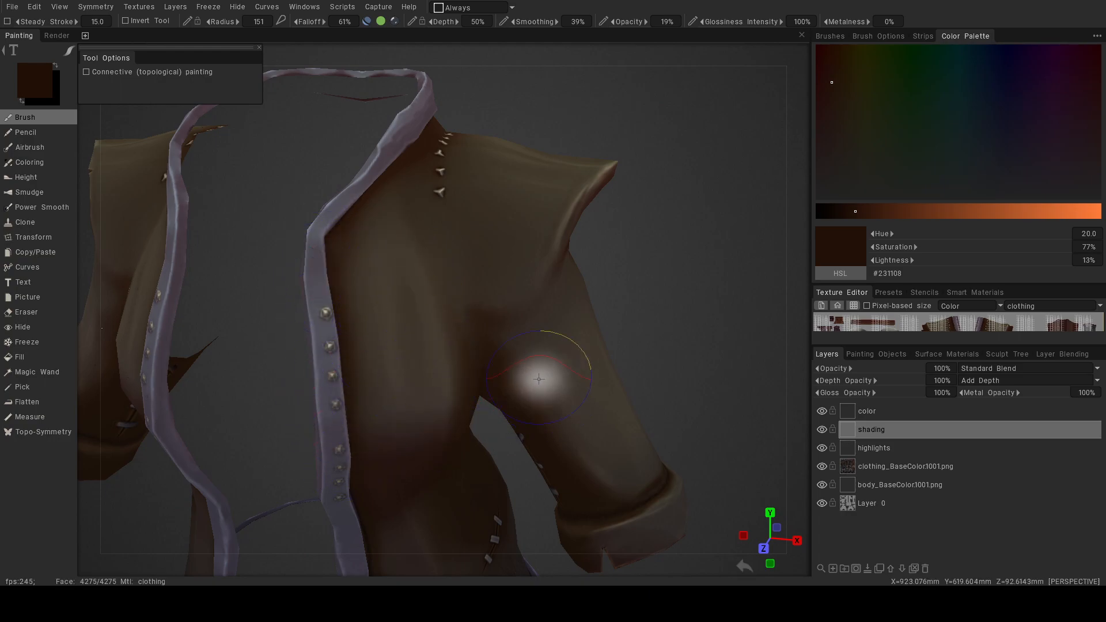
Raise the brush opacity to 21% and softly shade the lower sleeve just above the cuff.
{"action": "right_click_drag", "start_coordinate": [667, 471], "coordinate": [559, 420], "text": "alt"}
{"action": "left_click_drag", "start_coordinate": [558, 420], "coordinate": [524, 411], "text": "alt"}
{"action": "right_click_drag", "start_coordinate": [524, 410], "coordinate": [651, 416], "text": "alt"}
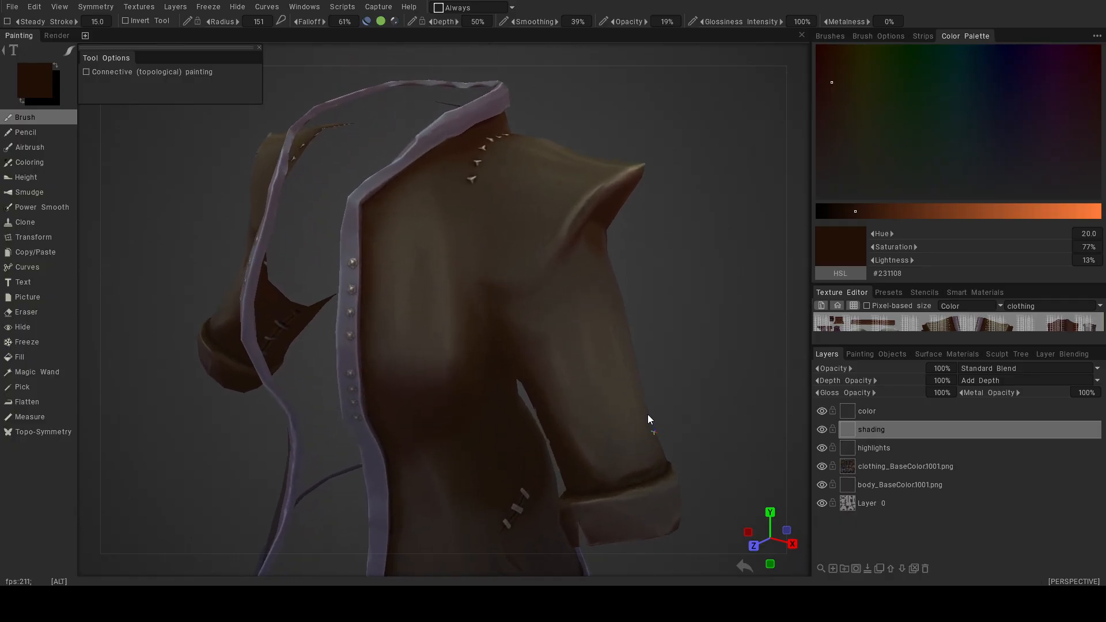
{"action": "middle_click_drag", "start_coordinate": [651, 416], "coordinate": [567, 364], "text": "alt"}
{"action": "right_click_drag", "start_coordinate": [567, 364], "coordinate": [577, 368], "text": "alt"}
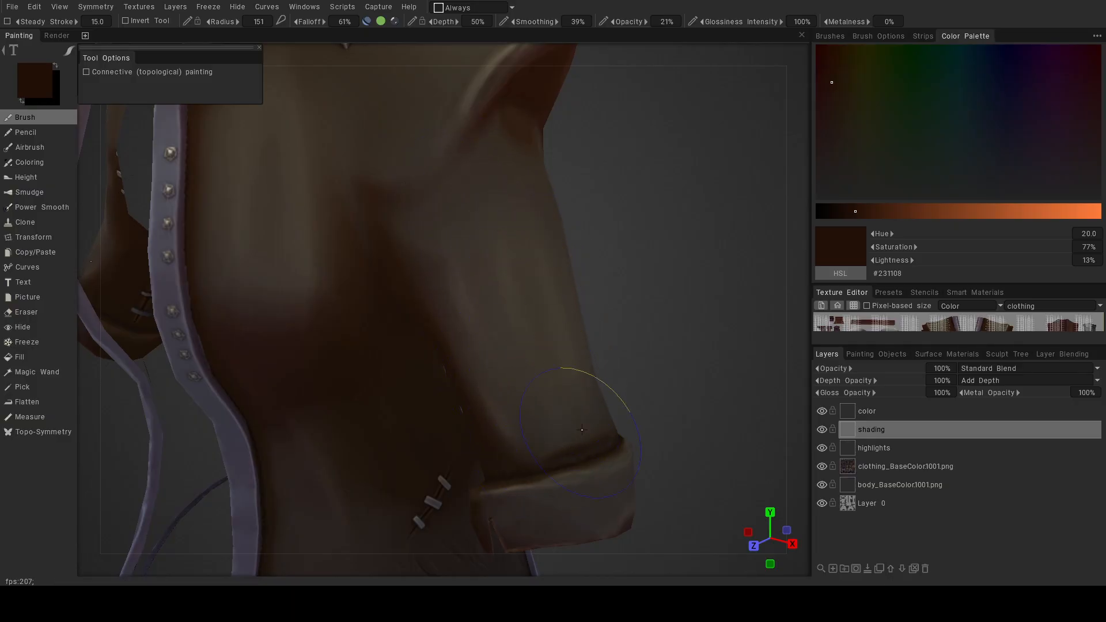
Examine the shading on the coat's cuff, chest and shoulder flap from several angles and distances.
{"action": "right_click_drag", "start_coordinate": [708, 486], "coordinate": [594, 468], "text": "alt"}
{"action": "mouse_move", "coordinate": [594, 468]}
{"action": "left_mouse_down", "text": "alt"}
{"action": "mouse_move", "coordinate": [638, 451]}
{"action": "mouse_move", "coordinate": [507, 417]}
{"action": "mouse_move", "coordinate": [611, 426]}
{"action": "mouse_move", "coordinate": [452, 431]}
{"action": "left_mouse_up", "text": "alt"}
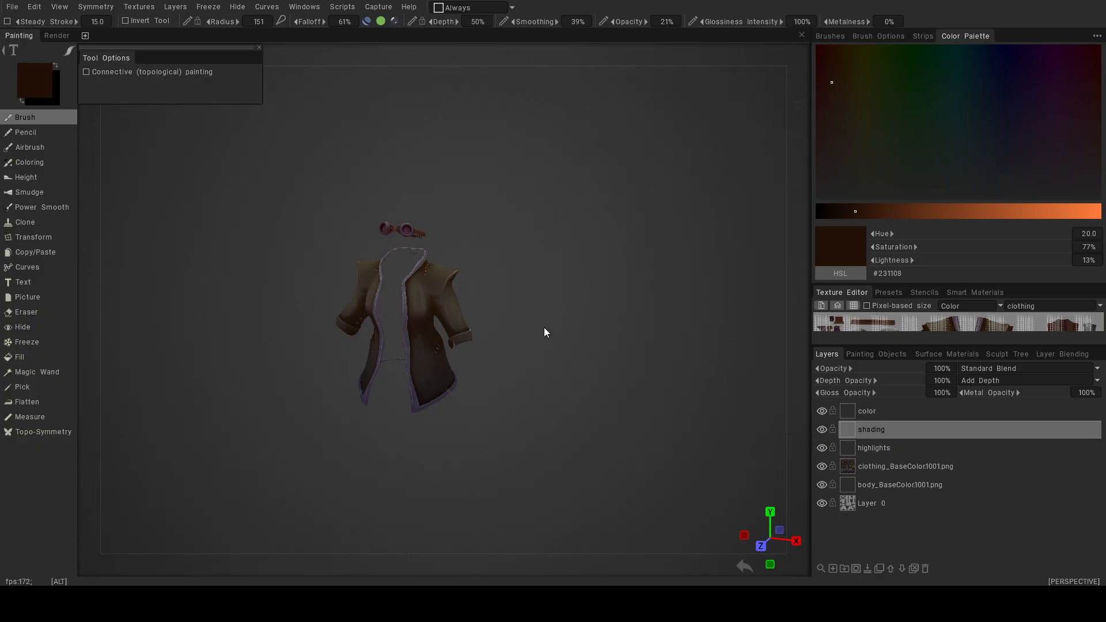
{"action": "right_click_drag", "start_coordinate": [544, 327], "coordinate": [641, 429], "text": "alt"}
{"action": "left_click_drag", "start_coordinate": [640, 428], "coordinate": [548, 424], "text": "alt"}
{"action": "right_click_drag", "start_coordinate": [548, 423], "coordinate": [604, 430], "text": "alt"}
{"action": "middle_click_drag", "start_coordinate": [604, 430], "coordinate": [487, 250], "text": "alt"}
{"action": "right_click_drag", "start_coordinate": [487, 251], "coordinate": [521, 288], "text": "alt"}
{"action": "left_click_drag", "start_coordinate": [521, 288], "coordinate": [486, 298], "text": "alt"}
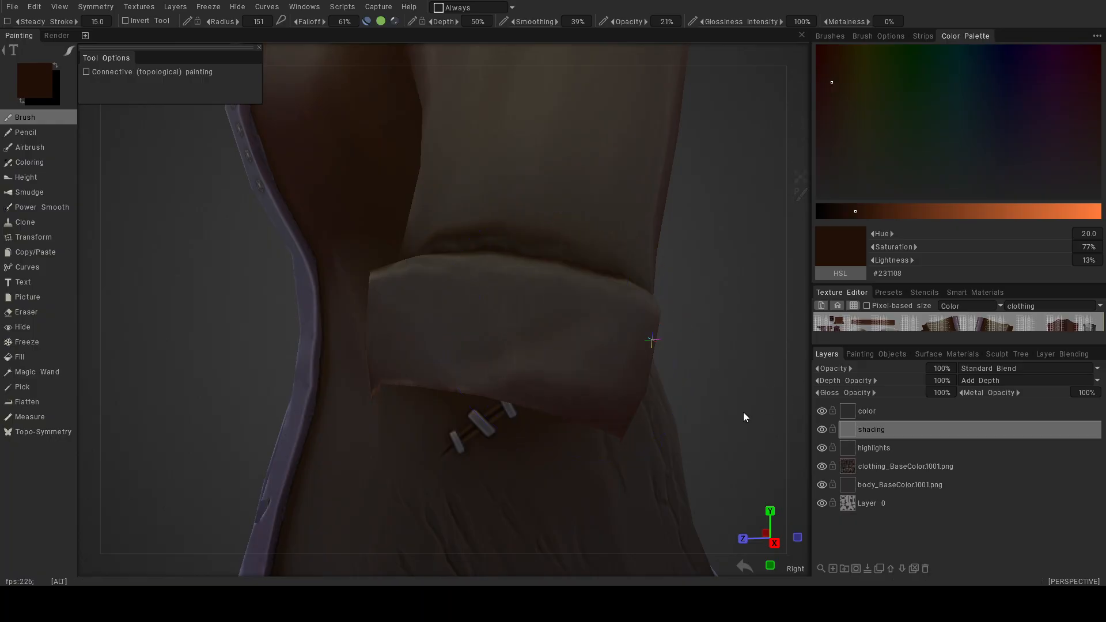
{"action": "right_click_drag", "start_coordinate": [747, 413], "coordinate": [591, 370], "text": "alt"}
{"action": "left_click_drag", "start_coordinate": [591, 370], "coordinate": [707, 392], "text": "alt"}
{"action": "right_click_drag", "start_coordinate": [687, 383], "coordinate": [555, 377], "text": "alt"}
{"action": "left_click_drag", "start_coordinate": [555, 377], "coordinate": [575, 360], "text": "alt"}
{"action": "right_click_drag", "start_coordinate": [527, 317], "coordinate": [655, 313], "text": "alt"}
{"action": "middle_click_drag", "start_coordinate": [478, 202], "coordinate": [489, 320], "text": "alt"}
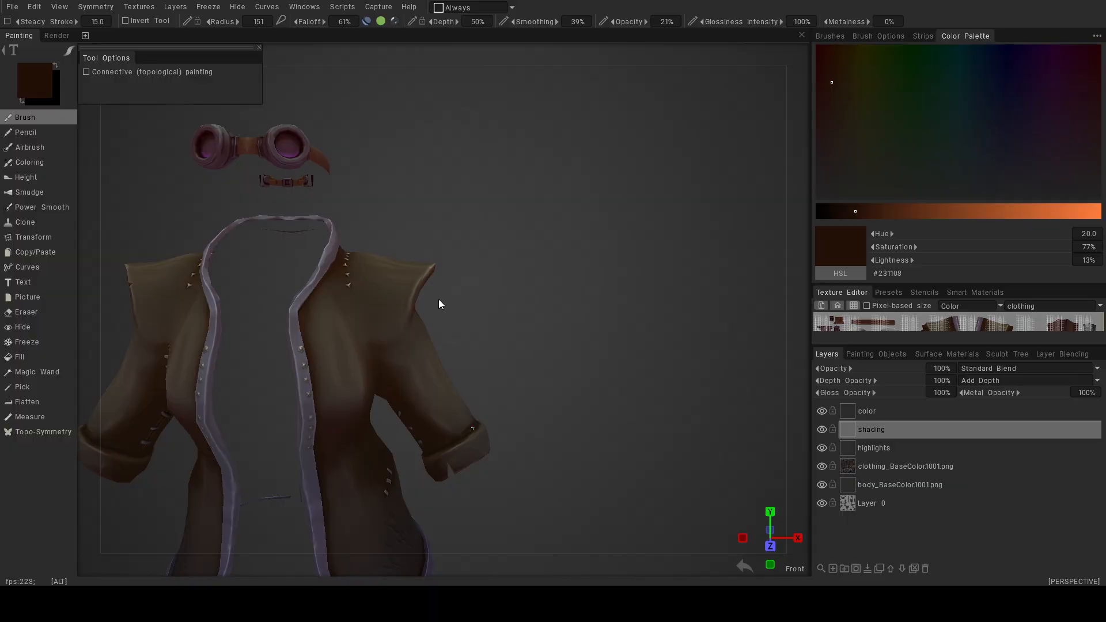
{"action": "right_click_drag", "start_coordinate": [357, 305], "coordinate": [425, 305], "text": "alt"}
{"action": "left_click_drag", "start_coordinate": [425, 305], "coordinate": [398, 324], "text": "alt"}
{"action": "middle_click_drag", "start_coordinate": [357, 325], "coordinate": [514, 333], "text": "alt"}
{"action": "left_click_drag", "start_coordinate": [514, 333], "coordinate": [494, 334], "text": "alt"}
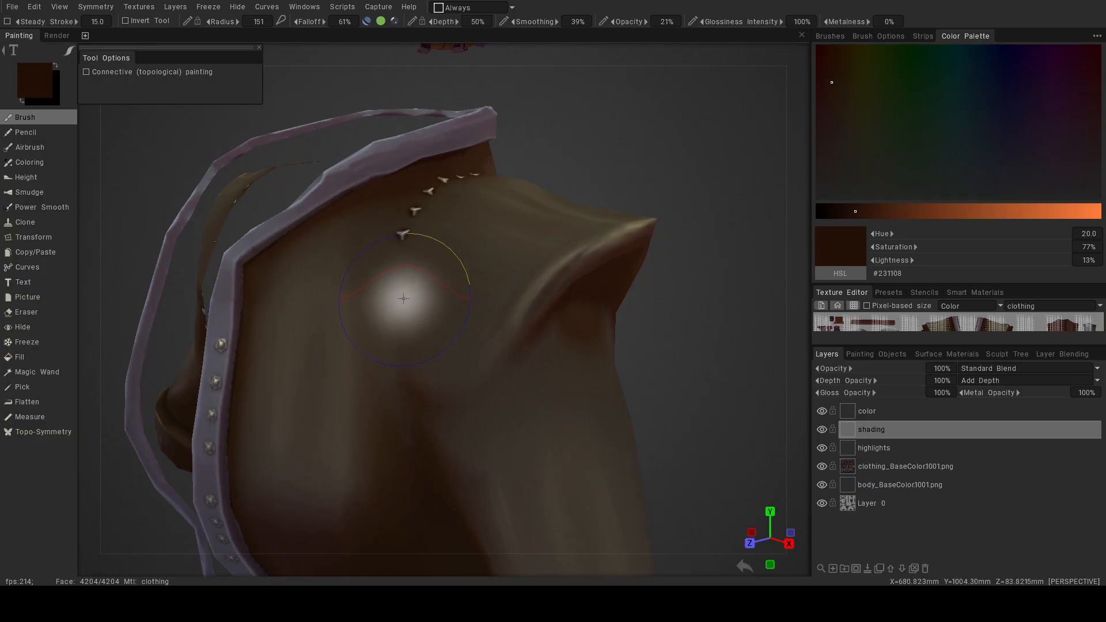
{"action": "mouse_move", "coordinate": [488, 431]}
{"action": "middle_mouse_down"}
{"action": "mouse_move", "coordinate": [573, 428]}
{"action": "mouse_move", "coordinate": [483, 412]}
{"action": "middle_mouse_up"}
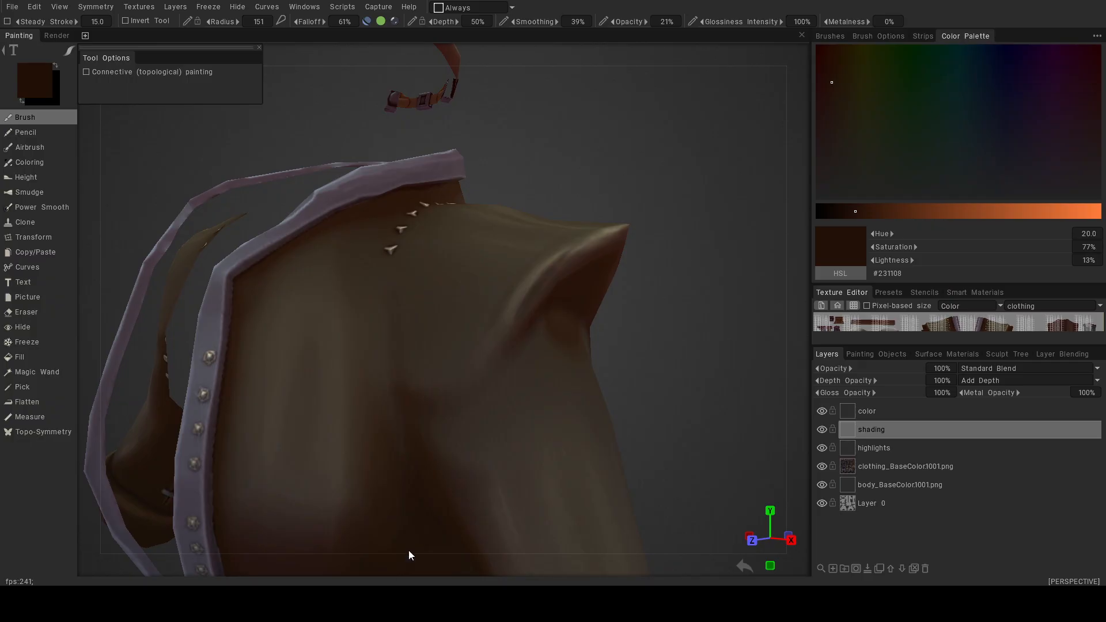
{"action": "right_click_drag", "start_coordinate": [605, 379], "coordinate": [496, 376], "text": "alt"}
{"action": "left_click_drag", "start_coordinate": [497, 375], "coordinate": [540, 390], "text": "alt"}
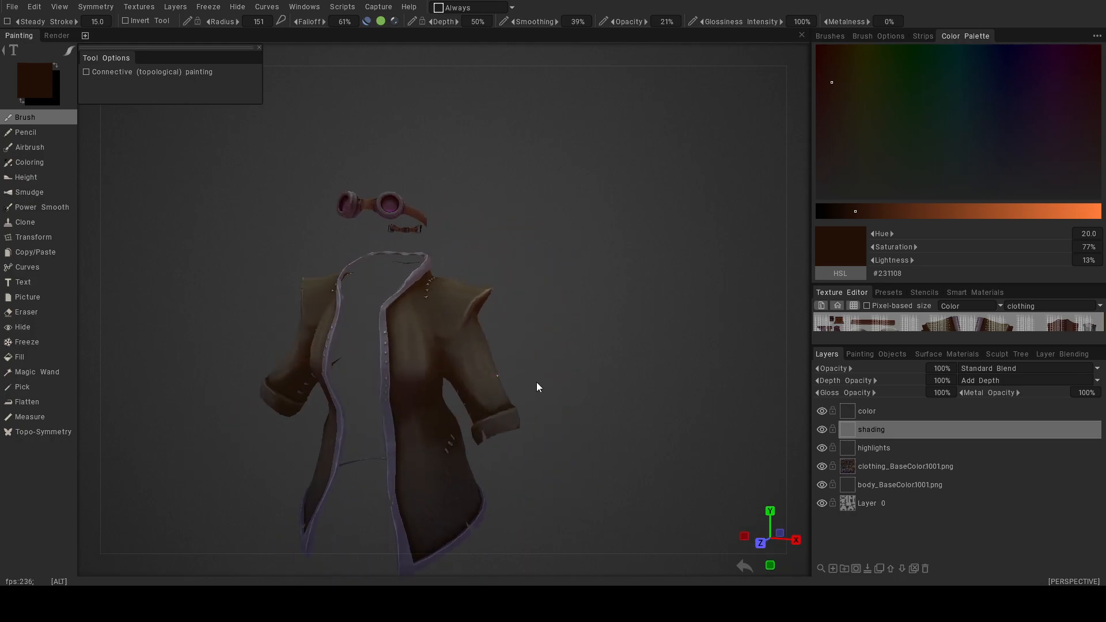
Export the color/albedo map of the clothing UV set.
{"action": "left_click", "coordinate": [137, 7]}
{"action": "left_click", "coordinate": [136, 8]}
{"action": "left_click", "coordinate": [134, 8]}
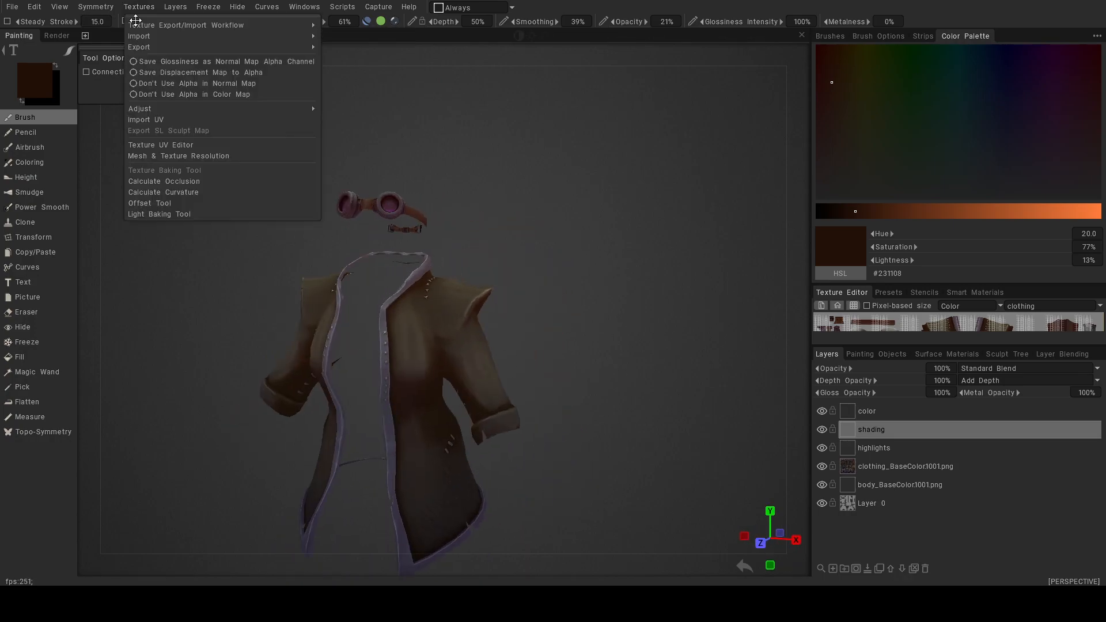
{"action": "mouse_move", "coordinate": [155, 49]}
{"action": "left_click", "coordinate": [371, 53]}
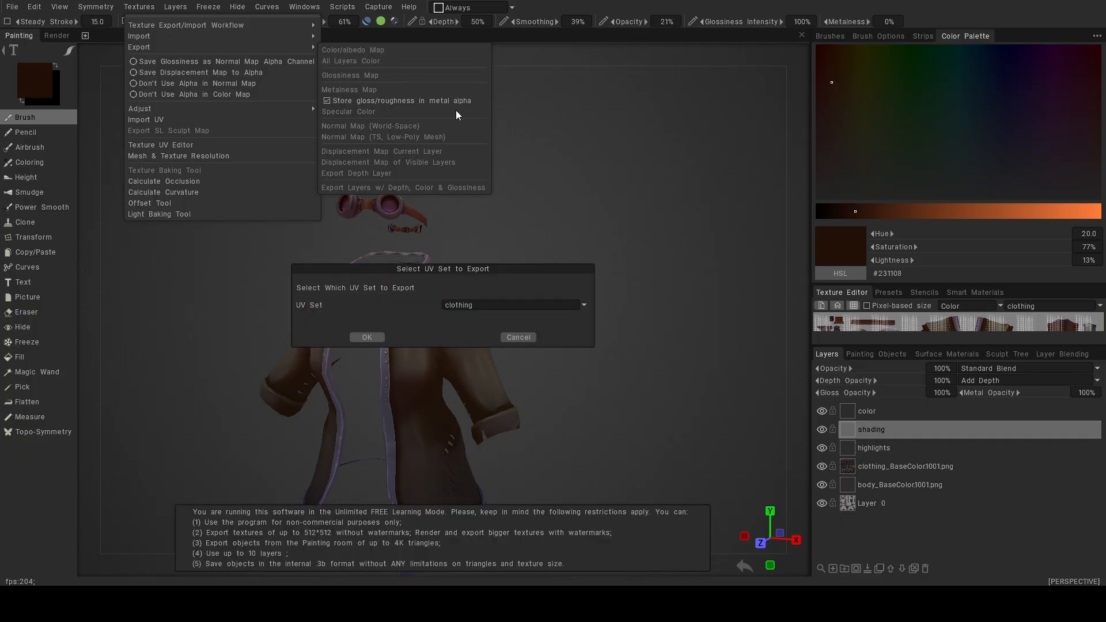
{"action": "left_click", "coordinate": [369, 338]}
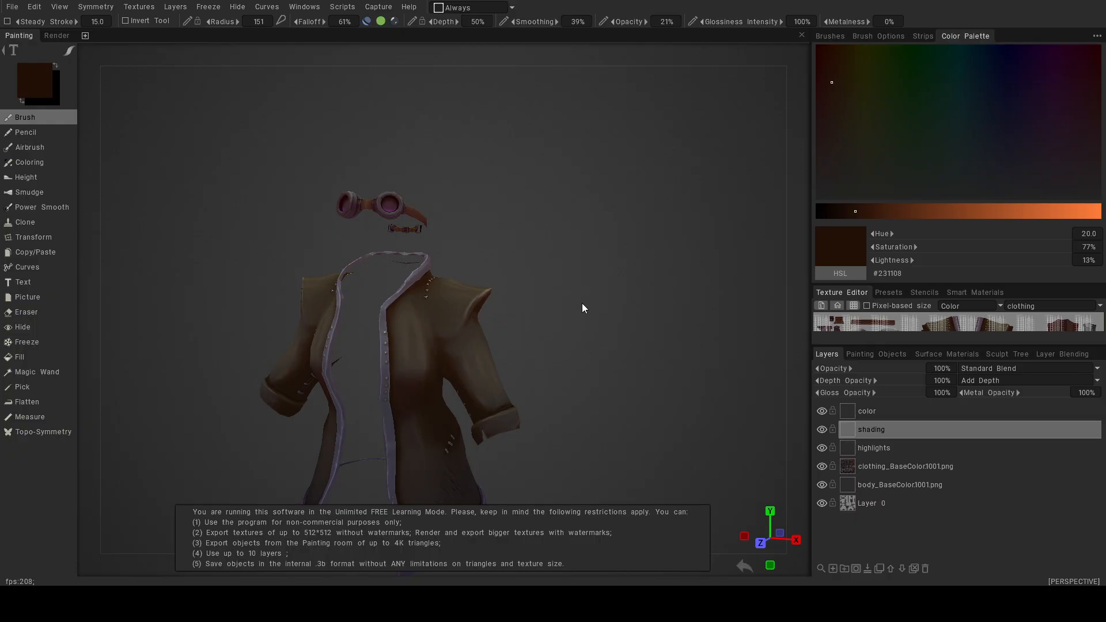
{"action": "left_click", "coordinate": [12, 6]}
{"action": "left_click", "coordinate": [39, 112]}
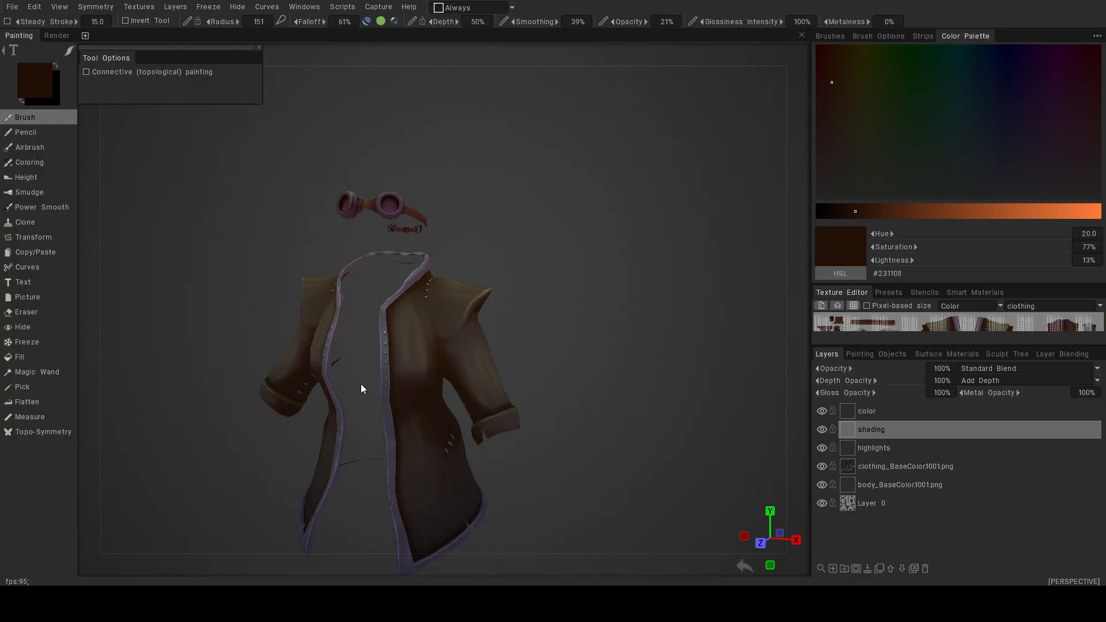
Examine the shading transitions on the coat's chest, armpit and sleeve up close.
{"action": "mouse_move", "coordinate": [367, 361]}
{"action": "right_mouse_down", "text": "alt"}
{"action": "mouse_move", "coordinate": [417, 381]}
{"action": "mouse_move", "coordinate": [499, 385]}
{"action": "right_mouse_up", "text": "alt"}
{"action": "middle_click_drag", "start_coordinate": [499, 385], "coordinate": [529, 372], "text": "alt"}
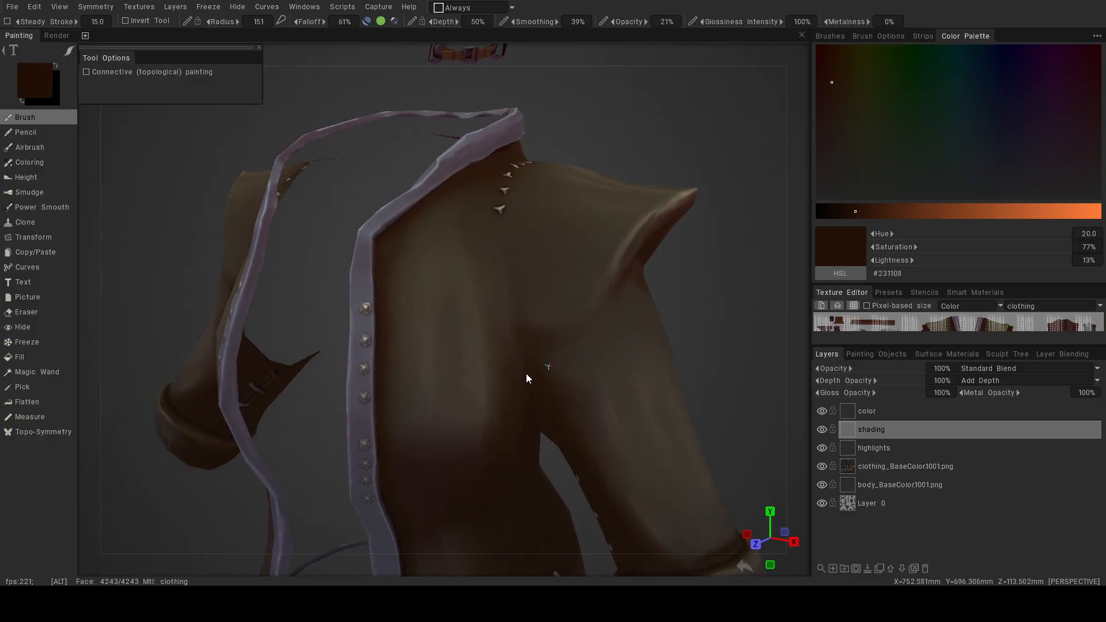
{"action": "left_click_drag", "start_coordinate": [529, 372], "coordinate": [479, 346], "text": "alt"}
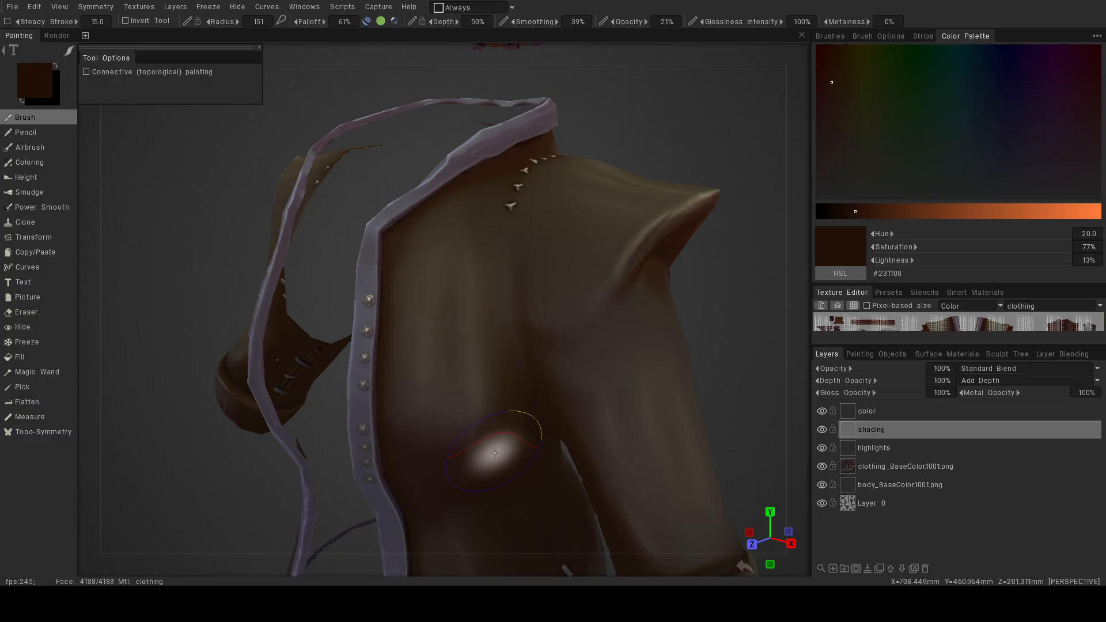
{"action": "middle_click_drag", "start_coordinate": [532, 436], "coordinate": [427, 337], "text": "alt"}
{"action": "mouse_move", "coordinate": [427, 336]}
{"action": "left_mouse_down", "text": "alt"}
{"action": "mouse_move", "coordinate": [378, 331]}
{"action": "mouse_move", "coordinate": [444, 321]}
{"action": "mouse_move", "coordinate": [431, 315]}
{"action": "left_mouse_up", "text": "alt"}
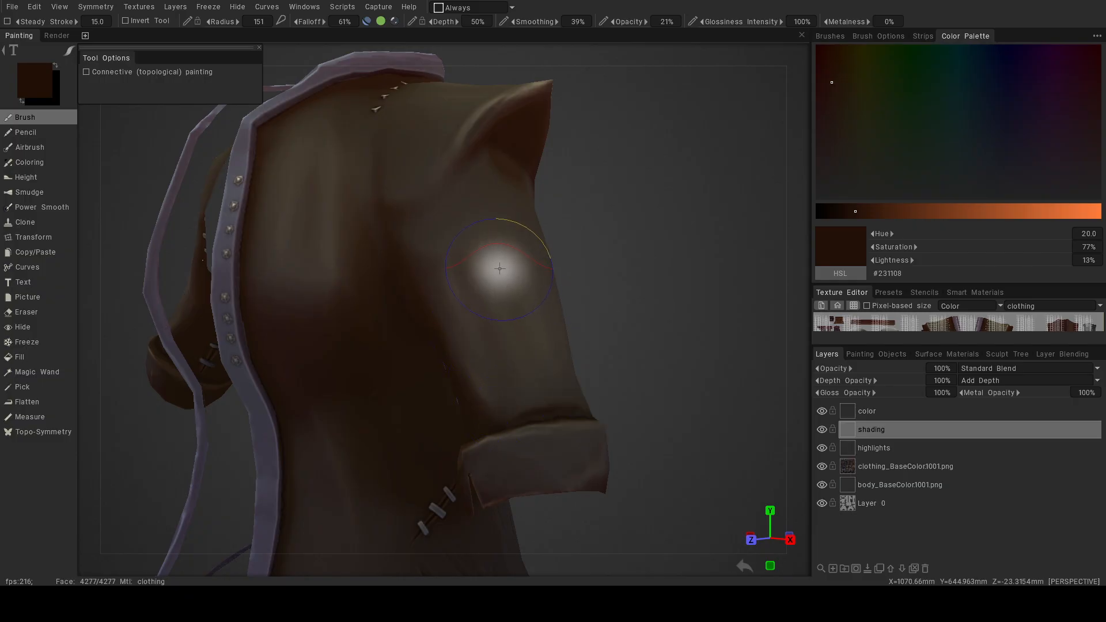
{"action": "mouse_move", "coordinate": [403, 407]}
{"action": "right_mouse_down"}
{"action": "mouse_move", "coordinate": [444, 377]}
{"action": "mouse_move", "coordinate": [476, 276]}
{"action": "mouse_move", "coordinate": [530, 279]}
{"action": "right_mouse_up"}
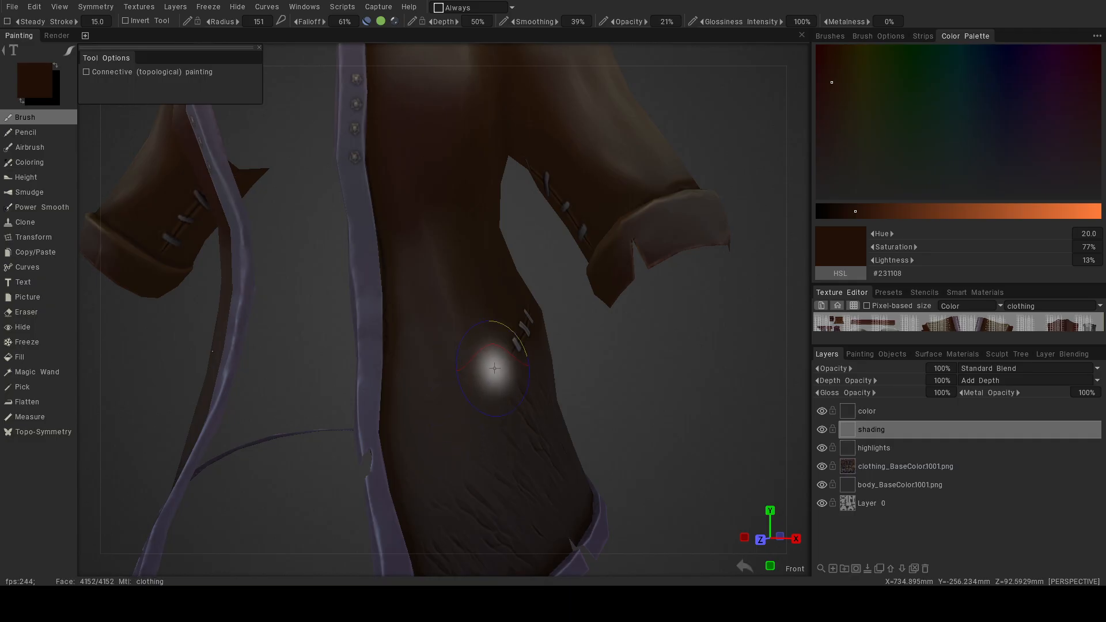
Enlarge the brush radius to 317 and softly shade across the coat's back just above the waist stitches.
{"action": "right_click_drag", "start_coordinate": [494, 368], "coordinate": [379, 362], "text": "alt"}
{"action": "mouse_move", "coordinate": [379, 362]}
{"action": "left_mouse_down", "text": "alt"}
{"action": "mouse_move", "coordinate": [424, 375]}
{"action": "mouse_move", "coordinate": [512, 375]}
{"action": "mouse_move", "coordinate": [240, 385]}
{"action": "mouse_move", "coordinate": [444, 373]}
{"action": "mouse_move", "coordinate": [319, 384]}
{"action": "mouse_move", "coordinate": [85, 372]}
{"action": "mouse_move", "coordinate": [139, 378]}
{"action": "mouse_move", "coordinate": [386, 347]}
{"action": "left_mouse_up", "text": "alt"}
{"action": "right_click_drag", "start_coordinate": [386, 346], "coordinate": [494, 312], "text": "alt"}
{"action": "middle_click_drag", "start_coordinate": [494, 313], "coordinate": [566, 352], "text": "alt"}
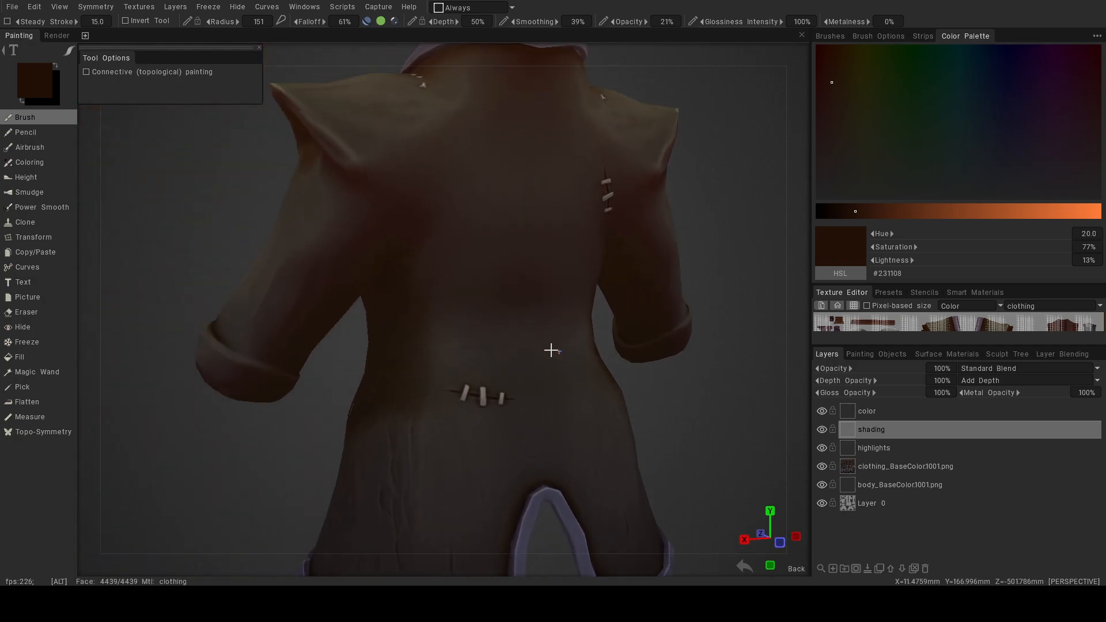
{"action": "left_click_drag", "start_coordinate": [567, 353], "coordinate": [489, 332], "text": "alt"}
{"action": "mouse_move", "coordinate": [489, 331]}
{"action": "right_mouse_down", "text": "alt"}
{"action": "mouse_move", "coordinate": [505, 334]}
{"action": "mouse_move", "coordinate": [395, 344]}
{"action": "mouse_move", "coordinate": [508, 357]}
{"action": "right_mouse_up", "text": "alt"}
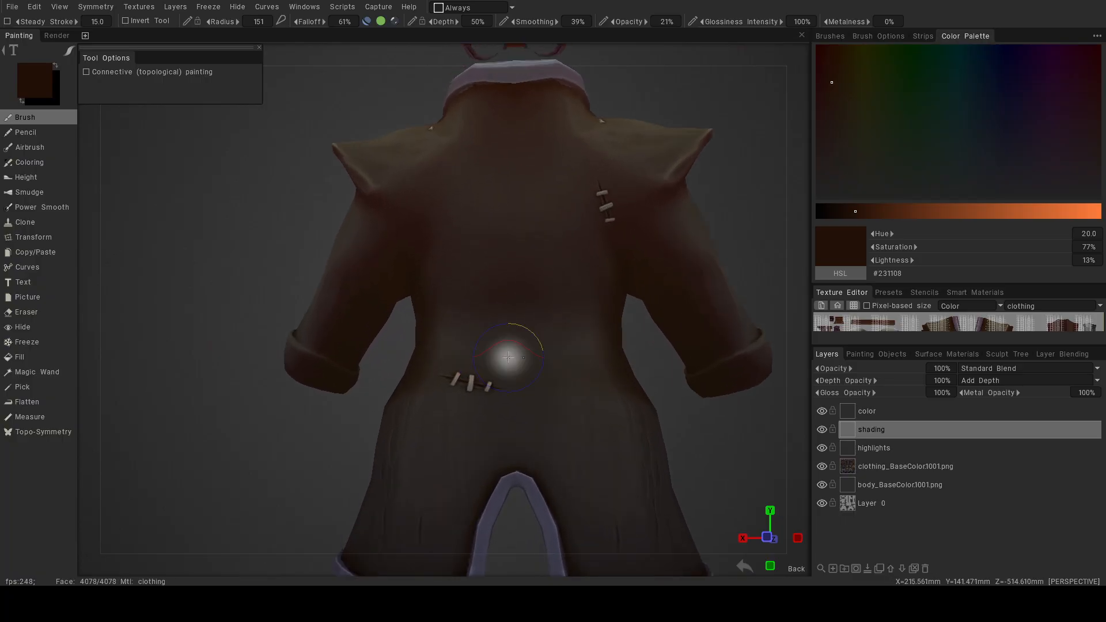
{"action": "right_click_drag", "start_coordinate": [493, 293], "coordinate": [531, 294]}
{"action": "left_click_drag", "start_coordinate": [432, 300], "coordinate": [530, 305]}
{"action": "mouse_move", "coordinate": [434, 300]}
{"action": "left_mouse_down"}
{"action": "mouse_move", "coordinate": [525, 268]}
{"action": "mouse_move", "coordinate": [484, 278]}
{"action": "mouse_move", "coordinate": [500, 255]}
{"action": "left_mouse_up"}
Reduce the brush radius to 170 and shade the back of the coat's sleeve beneath the shoulder flap.
{"action": "left_click_drag", "start_coordinate": [573, 357], "coordinate": [640, 406], "text": "alt"}
{"action": "right_click_drag", "start_coordinate": [639, 406], "coordinate": [542, 383], "text": "alt"}
{"action": "left_click_drag", "start_coordinate": [542, 383], "coordinate": [504, 418], "text": "alt"}
{"action": "right_click_drag", "start_coordinate": [504, 417], "coordinate": [636, 472], "text": "alt"}
{"action": "mouse_move", "coordinate": [636, 472]}
{"action": "left_mouse_down", "text": "alt"}
{"action": "mouse_move", "coordinate": [512, 318]}
{"action": "mouse_move", "coordinate": [504, 366]}
{"action": "mouse_move", "coordinate": [528, 343]}
{"action": "mouse_move", "coordinate": [573, 340]}
{"action": "mouse_move", "coordinate": [458, 448]}
{"action": "mouse_move", "coordinate": [383, 376]}
{"action": "left_mouse_up", "text": "alt"}
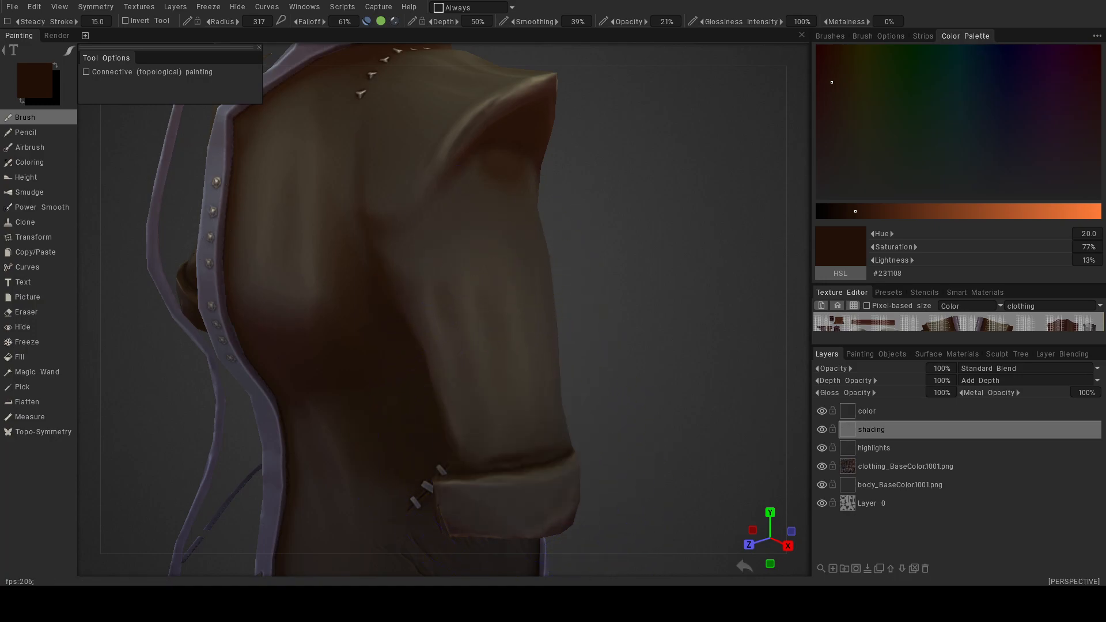
{"action": "left_click_drag", "start_coordinate": [574, 415], "coordinate": [458, 342], "text": "alt"}
{"action": "middle_click_drag", "start_coordinate": [548, 353], "coordinate": [419, 313], "text": "alt"}
{"action": "right_click_drag", "start_coordinate": [446, 297], "coordinate": [398, 297]}
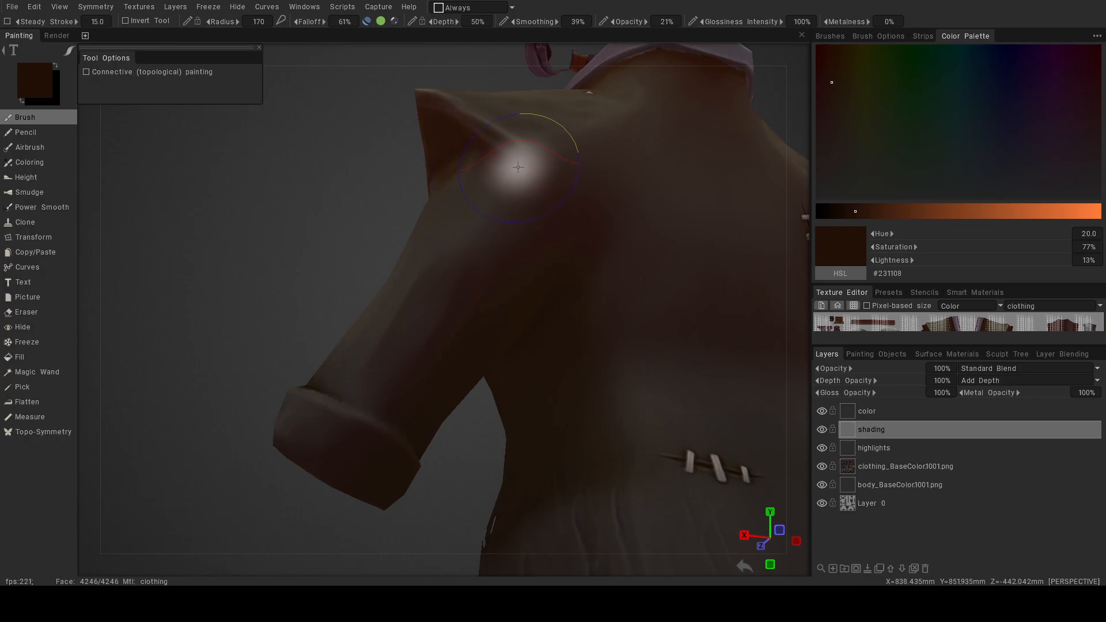
Toggle the highlights and shading layers' visibility to compare their effect on the whole coat.
{"action": "right_click_drag", "start_coordinate": [568, 243], "coordinate": [450, 345], "text": "alt"}
{"action": "left_click_drag", "start_coordinate": [449, 344], "coordinate": [395, 379], "text": "alt"}
{"action": "mouse_move", "coordinate": [345, 342]}
{"action": "left_mouse_down", "text": "alt"}
{"action": "mouse_move", "coordinate": [267, 353]}
{"action": "mouse_move", "coordinate": [403, 383]}
{"action": "mouse_move", "coordinate": [461, 412]}
{"action": "mouse_move", "coordinate": [605, 409]}
{"action": "left_mouse_up", "text": "alt"}
{"action": "left_click", "coordinate": [824, 447]}
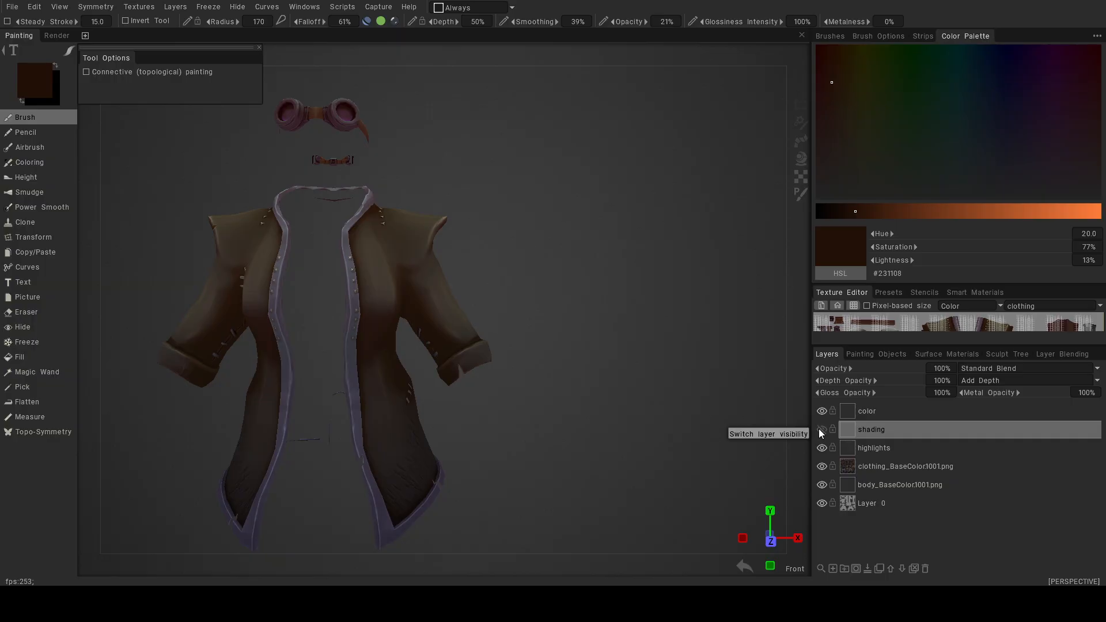
{"action": "left_click_drag", "start_coordinate": [593, 369], "coordinate": [613, 302], "text": "alt"}
{"action": "right_click_drag", "start_coordinate": [613, 302], "coordinate": [340, 271], "text": "alt"}
{"action": "left_click_drag", "start_coordinate": [340, 271], "coordinate": [287, 279], "text": "alt"}
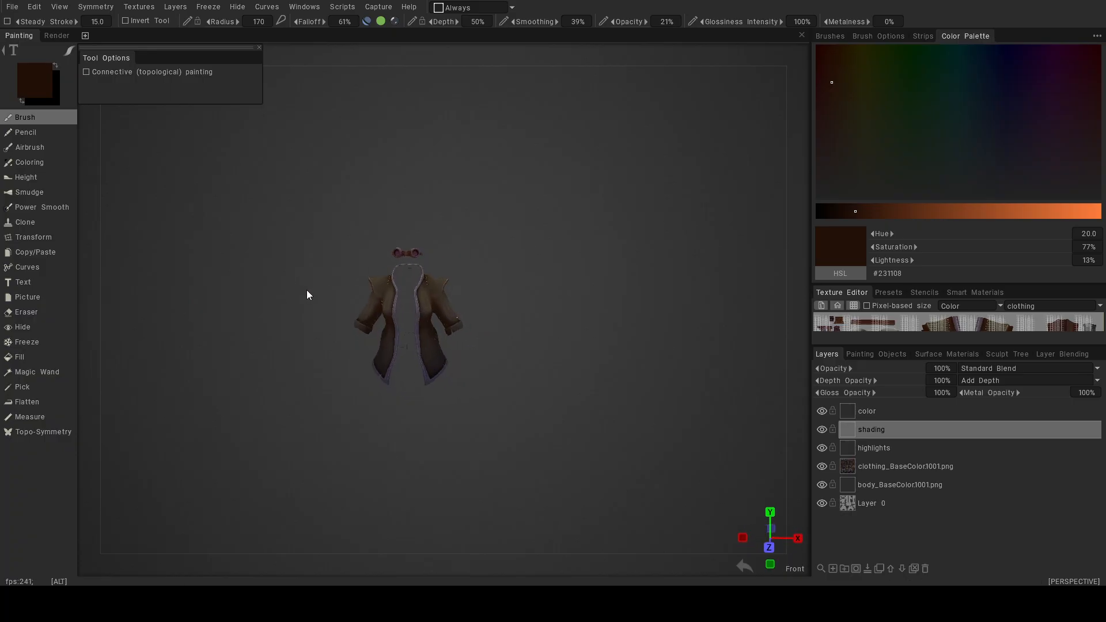
Set the brush radius to 317 and opacity to 7%, softly shading down the coat's sleeve.
{"action": "left_click_drag", "start_coordinate": [432, 311], "coordinate": [336, 322], "text": "alt"}
{"action": "mouse_move", "coordinate": [336, 321]}
{"action": "right_mouse_down", "text": "alt"}
{"action": "mouse_move", "coordinate": [501, 353]}
{"action": "mouse_move", "coordinate": [631, 425]}
{"action": "right_mouse_up", "text": "alt"}
{"action": "mouse_move", "coordinate": [631, 425]}
{"action": "left_mouse_down", "text": "alt"}
{"action": "mouse_move", "coordinate": [526, 320]}
{"action": "mouse_move", "coordinate": [554, 355]}
{"action": "left_mouse_up", "text": "alt"}
{"action": "right_click_drag", "start_coordinate": [553, 355], "coordinate": [579, 355]}
{"action": "left_click_drag", "start_coordinate": [567, 294], "coordinate": [542, 434]}
{"action": "left_click_drag", "start_coordinate": [542, 434], "coordinate": [706, 414], "text": "alt"}
{"action": "left_click_drag", "start_coordinate": [624, 389], "coordinate": [503, 399], "text": "alt"}
{"action": "mouse_move", "coordinate": [584, 43]}
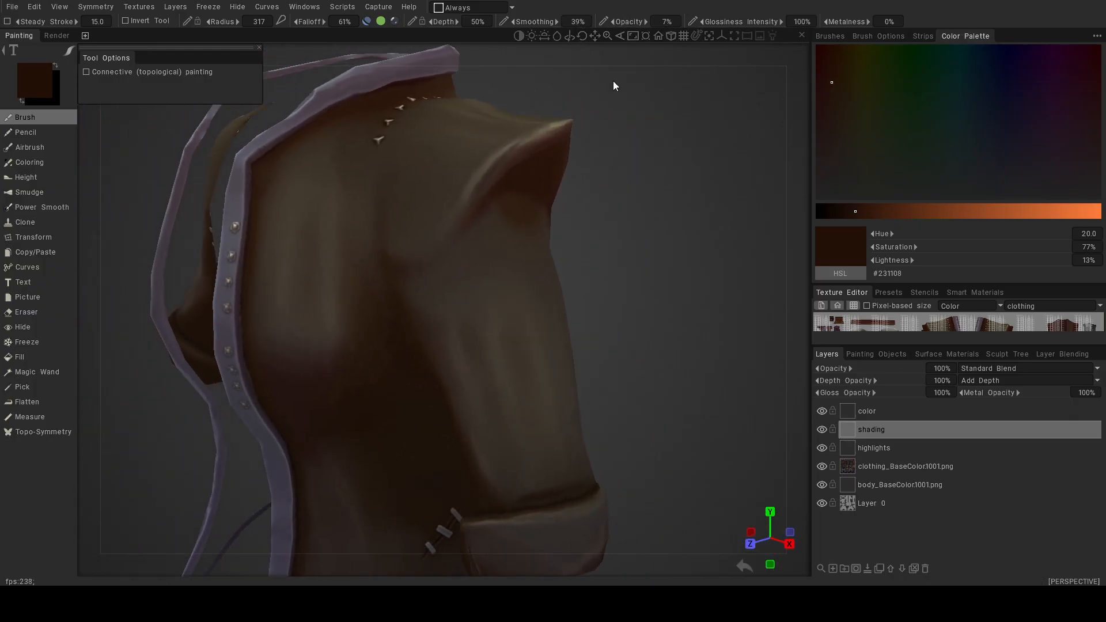
Blend faint dark shading across the coat's upper sleeve and chest with the low-opacity brush.
{"action": "left_click_drag", "start_coordinate": [548, 287], "coordinate": [363, 265], "text": "alt"}
{"action": "mouse_move", "coordinate": [568, 301]}
{"action": "left_mouse_down"}
{"action": "mouse_move", "coordinate": [462, 440]}
{"action": "mouse_move", "coordinate": [792, 448]}
{"action": "left_mouse_up"}
{"action": "right_click_drag", "start_coordinate": [792, 448], "coordinate": [480, 385], "text": "alt"}
{"action": "mouse_move", "coordinate": [480, 385]}
{"action": "left_mouse_down", "text": "alt"}
{"action": "mouse_move", "coordinate": [423, 348]}
{"action": "mouse_move", "coordinate": [422, 361]}
{"action": "left_mouse_up", "text": "alt"}
{"action": "right_click_drag", "start_coordinate": [422, 360], "coordinate": [496, 368], "text": "alt"}
{"action": "left_click_drag", "start_coordinate": [309, 255], "coordinate": [337, 248]}
{"action": "mouse_move", "coordinate": [521, 361]}
{"action": "left_mouse_down", "text": "alt"}
{"action": "mouse_move", "coordinate": [443, 369]}
{"action": "mouse_move", "coordinate": [541, 366]}
{"action": "left_mouse_up", "text": "alt"}
{"action": "right_click_drag", "start_coordinate": [541, 367], "coordinate": [424, 347], "text": "alt"}
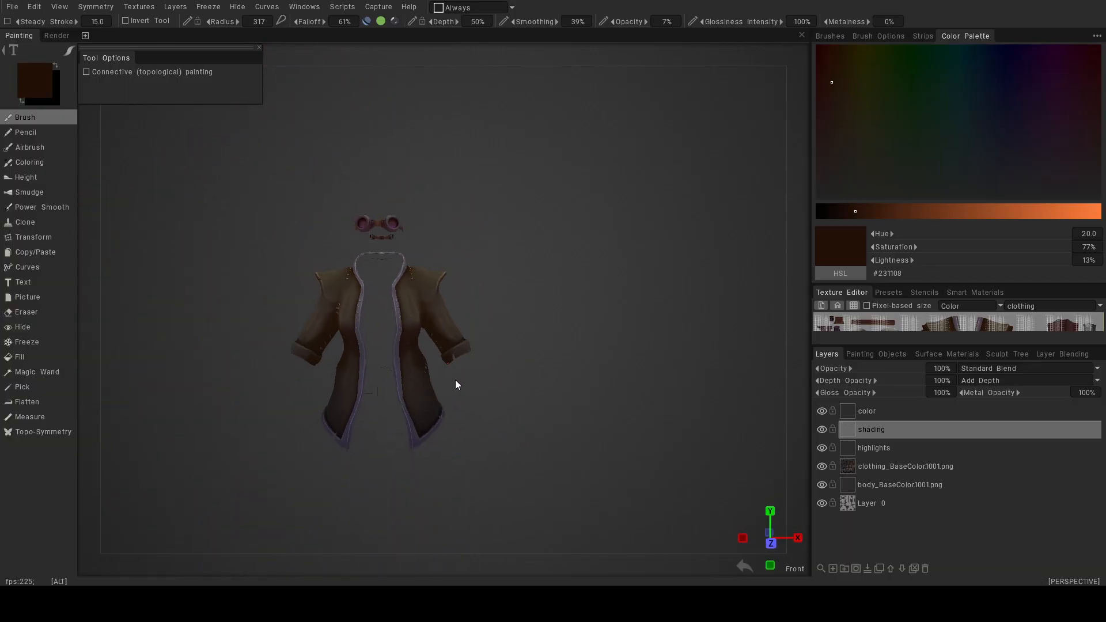
Reduce the brush radius to 159 and softly shade the front and back of the upper sleeve.
{"action": "right_click_drag", "start_coordinate": [523, 368], "coordinate": [644, 465], "text": "alt"}
{"action": "key", "text": "bracketleft"}
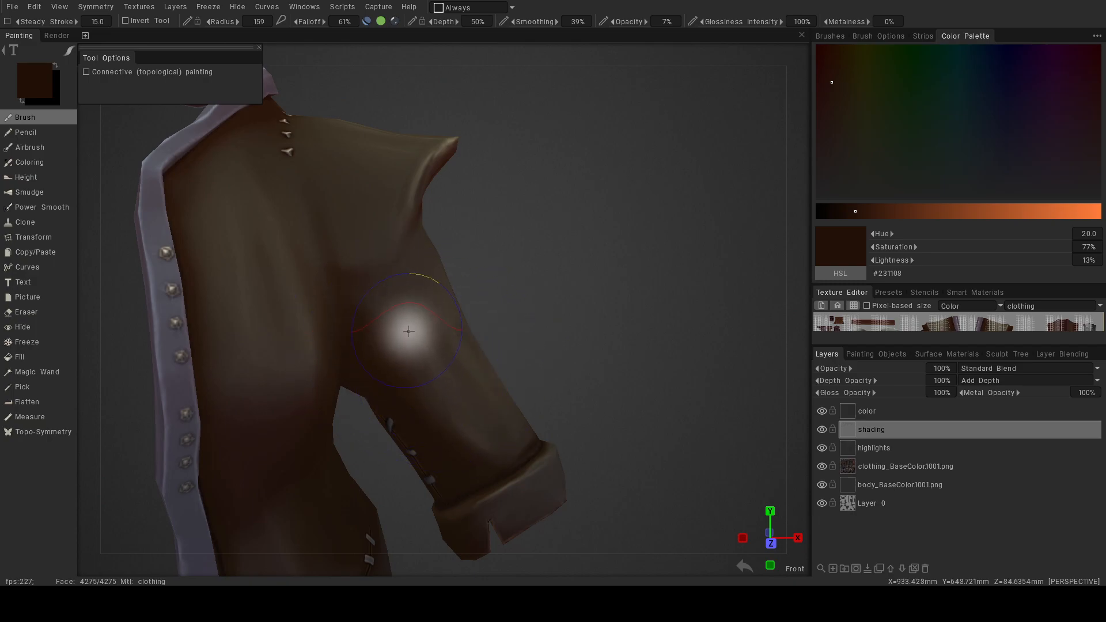
{"action": "mouse_move", "coordinate": [394, 302]}
{"action": "left_mouse_down", "text": "alt"}
{"action": "mouse_move", "coordinate": [381, 316]}
{"action": "mouse_move", "coordinate": [246, 312]}
{"action": "mouse_move", "coordinate": [342, 317]}
{"action": "left_mouse_up", "text": "alt"}
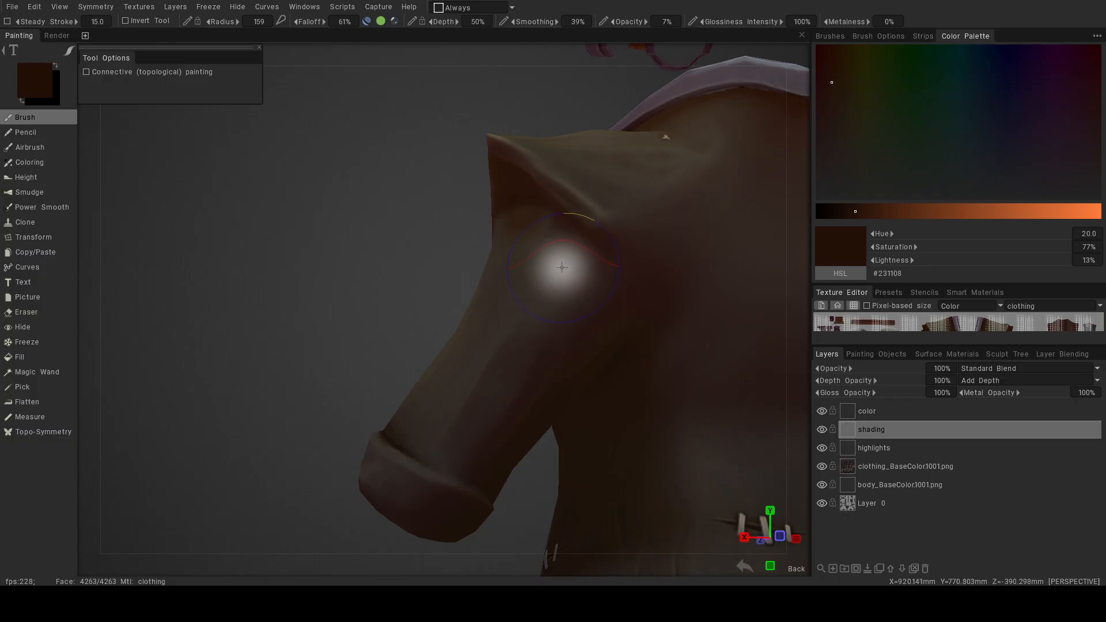
{"action": "mouse_move", "coordinate": [452, 448]}
{"action": "left_mouse_down", "text": "alt"}
{"action": "mouse_move", "coordinate": [694, 457]}
{"action": "mouse_move", "coordinate": [373, 321]}
{"action": "mouse_move", "coordinate": [490, 268]}
{"action": "mouse_move", "coordinate": [336, 294]}
{"action": "mouse_move", "coordinate": [425, 301]}
{"action": "mouse_move", "coordinate": [440, 257]}
{"action": "mouse_move", "coordinate": [432, 370]}
{"action": "mouse_move", "coordinate": [476, 412]}
{"action": "left_mouse_up", "text": "alt"}
{"action": "right_click_drag", "start_coordinate": [475, 407], "coordinate": [396, 398], "text": "alt"}
{"action": "mouse_move", "coordinate": [396, 397]}
{"action": "left_mouse_down", "text": "alt"}
{"action": "mouse_move", "coordinate": [506, 402]}
{"action": "mouse_move", "coordinate": [383, 407]}
{"action": "mouse_move", "coordinate": [465, 412]}
{"action": "mouse_move", "coordinate": [494, 439]}
{"action": "mouse_move", "coordinate": [587, 386]}
{"action": "mouse_move", "coordinate": [603, 391]}
{"action": "left_mouse_up", "text": "alt"}
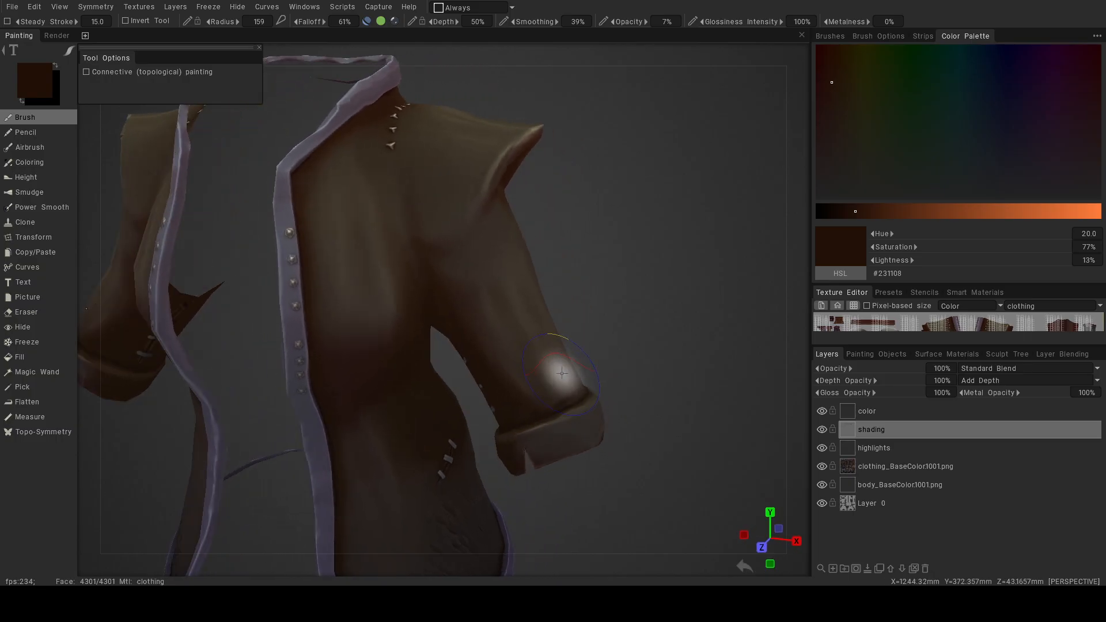
Compare the coat from the front with the highlights layer and the shading layer each hidden and shown.
{"action": "right_click_drag", "start_coordinate": [488, 322], "coordinate": [352, 337], "text": "alt"}
{"action": "left_click_drag", "start_coordinate": [353, 338], "coordinate": [390, 328], "text": "alt"}
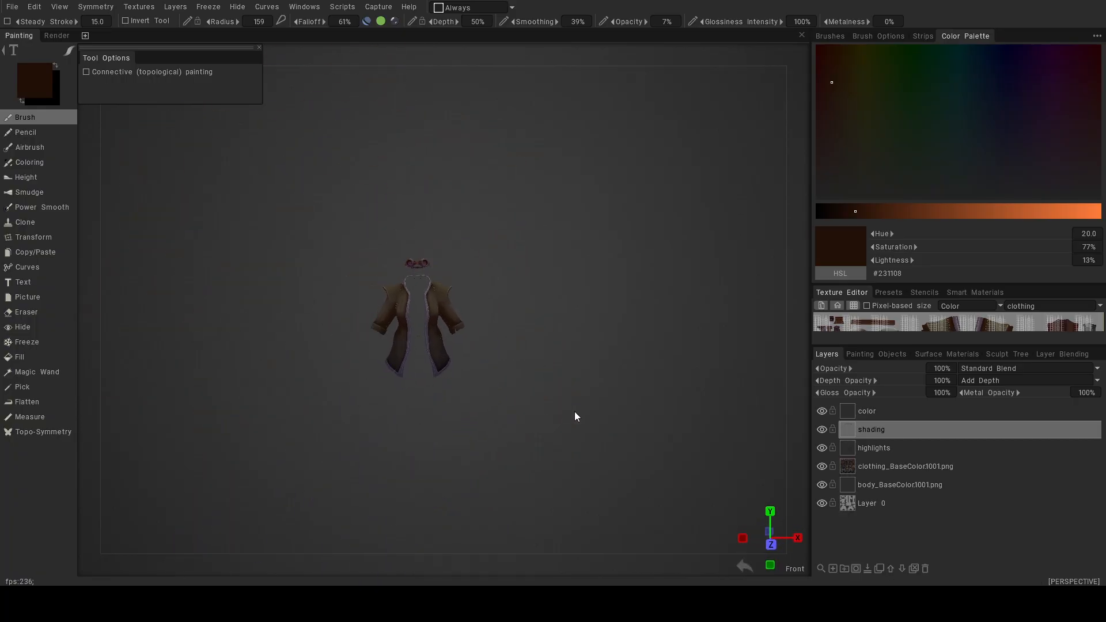
{"action": "right_click_drag", "start_coordinate": [482, 373], "coordinate": [703, 436], "text": "alt"}
{"action": "left_click", "coordinate": [822, 449]}
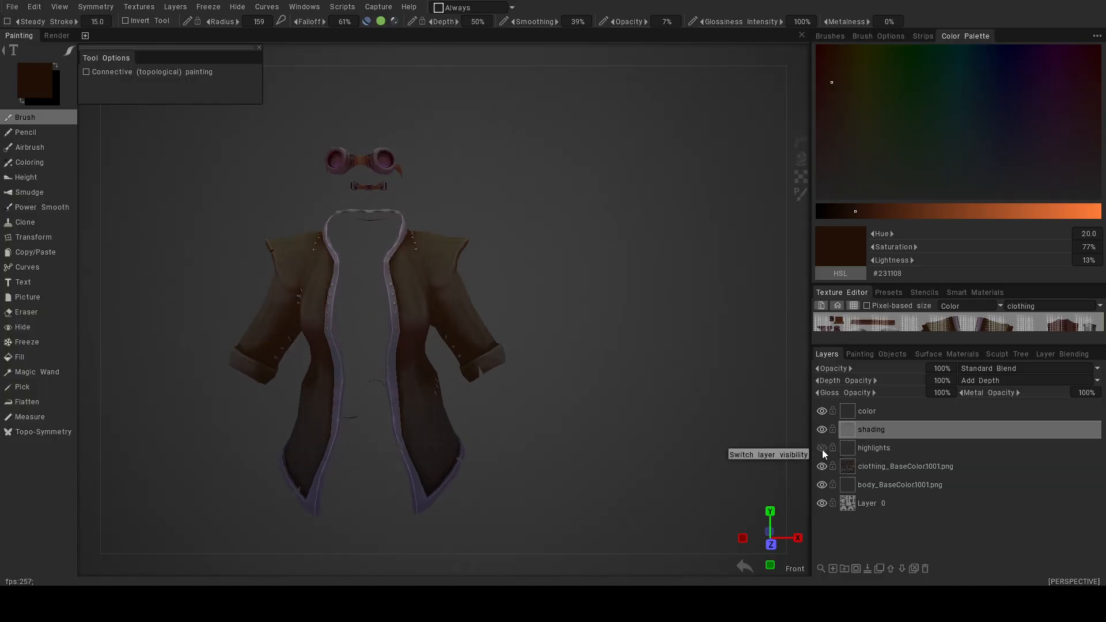
{"action": "left_click", "coordinate": [821, 449]}
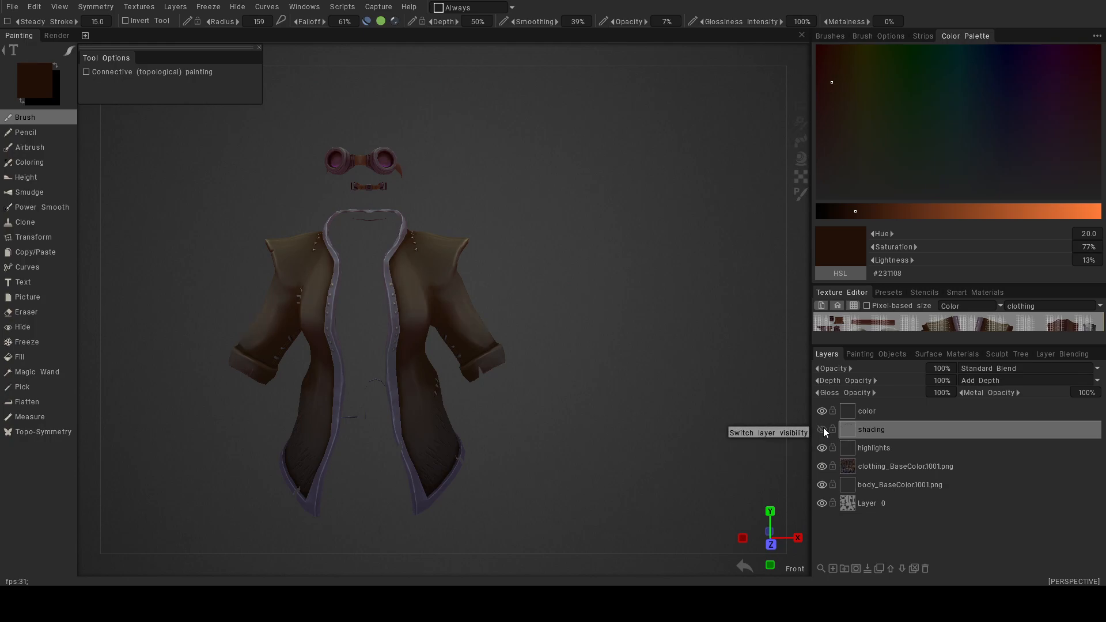
Reduce the brush radius to 90.9 and paint faint lengthwise fold shading over the top of the shoulder flap.
{"action": "left_click_drag", "start_coordinate": [634, 426], "coordinate": [430, 454], "text": "alt"}
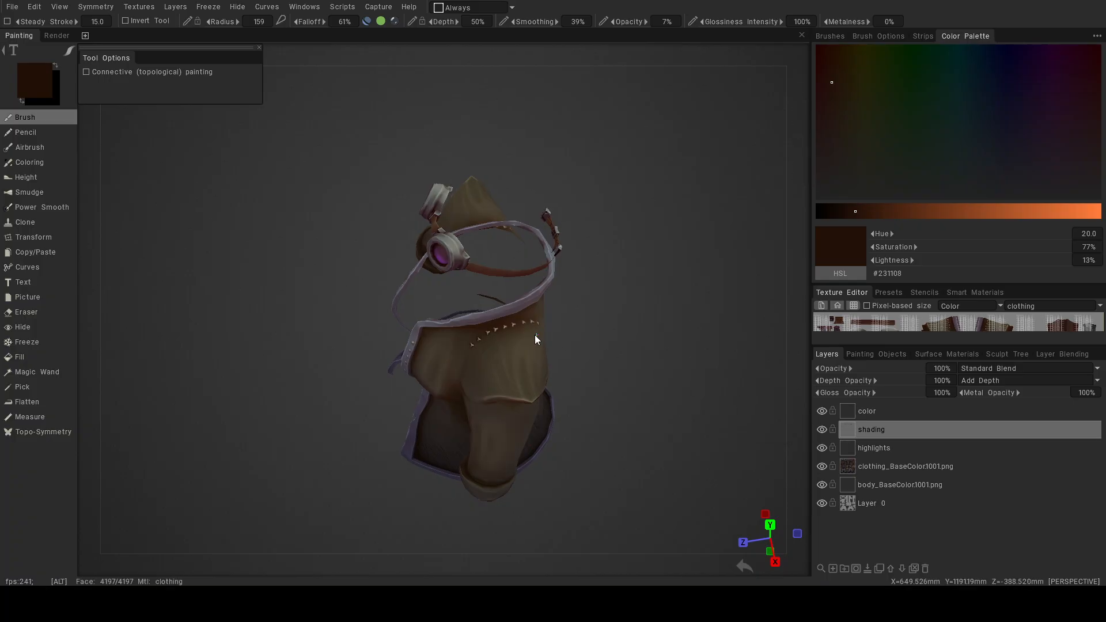
{"action": "left_click_drag", "start_coordinate": [536, 328], "coordinate": [466, 313], "text": "alt"}
{"action": "scroll", "coordinate": [467, 317], "scroll_direction": "up", "scroll_amount": 8}
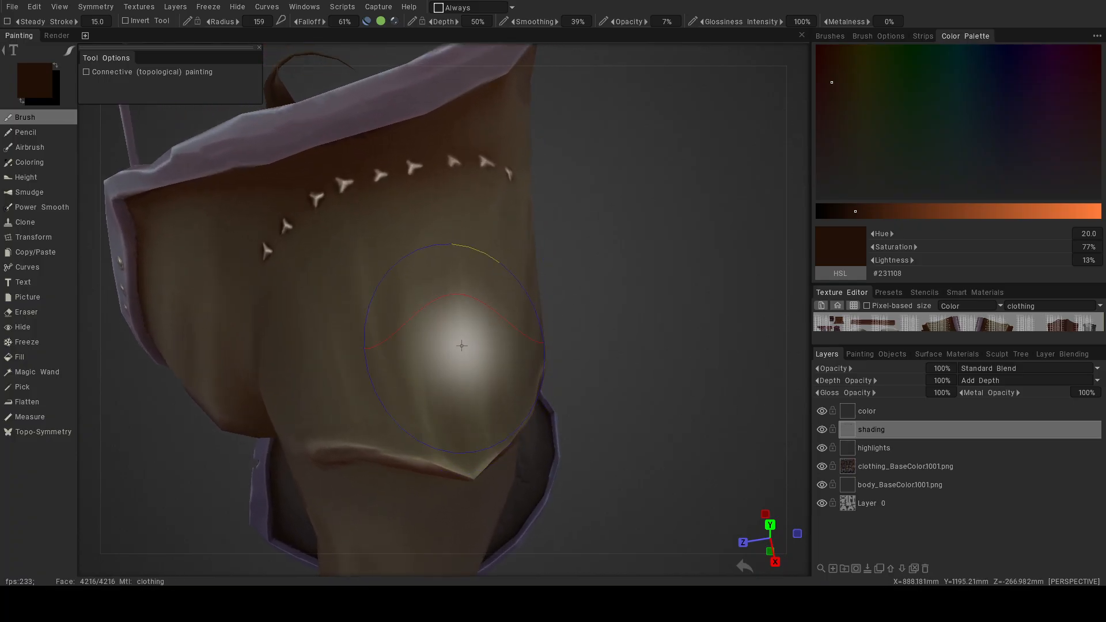
{"action": "right_click_drag", "start_coordinate": [444, 348], "coordinate": [404, 347]}
{"action": "mouse_move", "coordinate": [433, 298]}
{"action": "left_mouse_down"}
{"action": "mouse_move", "coordinate": [452, 376]}
{"action": "mouse_move", "coordinate": [443, 361]}
{"action": "left_mouse_up"}
{"action": "left_click_drag", "start_coordinate": [446, 222], "coordinate": [455, 416]}
{"action": "left_click_drag", "start_coordinate": [395, 209], "coordinate": [398, 371]}
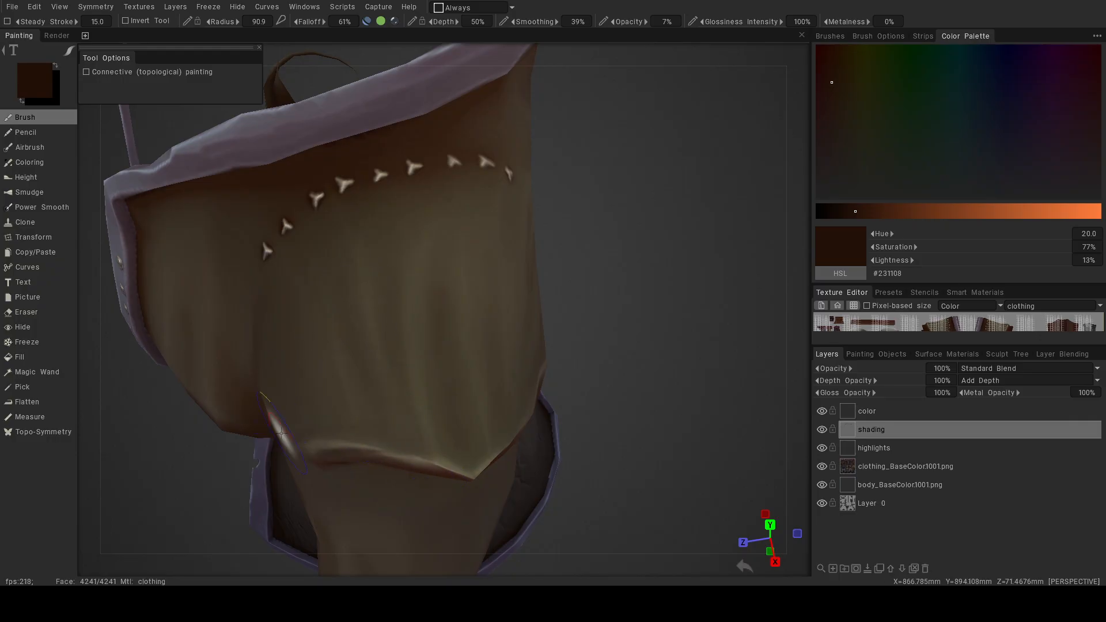
Examine the shading on the coat's front, chest and sleeve from several angles and distances.
{"action": "left_click_drag", "start_coordinate": [570, 393], "coordinate": [608, 339], "text": "alt"}
{"action": "scroll", "coordinate": [608, 340], "scroll_direction": "down", "scroll_amount": 6}
{"action": "left_click_drag", "start_coordinate": [519, 344], "coordinate": [558, 323], "text": "alt"}
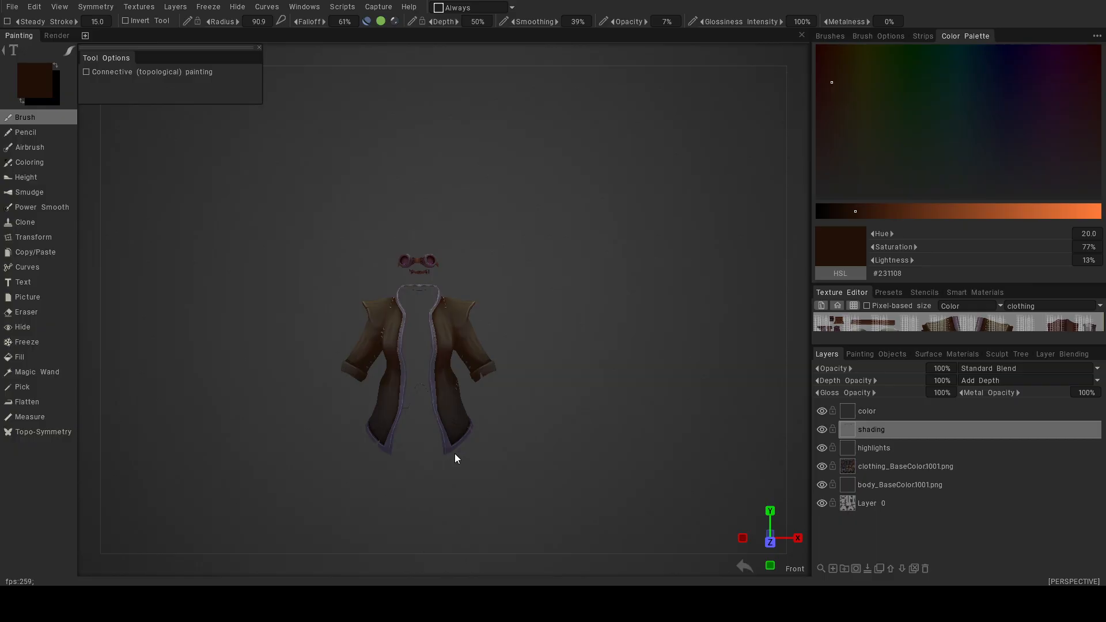
{"action": "left_click_drag", "start_coordinate": [521, 426], "coordinate": [434, 443], "text": "alt"}
{"action": "right_click_drag", "start_coordinate": [465, 439], "coordinate": [541, 452], "text": "alt"}
{"action": "middle_click_drag", "start_coordinate": [541, 452], "coordinate": [512, 350], "text": "alt"}
{"action": "right_click_drag", "start_coordinate": [512, 349], "coordinate": [597, 369], "text": "alt"}
{"action": "left_click_drag", "start_coordinate": [597, 369], "coordinate": [538, 333], "text": "alt"}
{"action": "middle_click_drag", "start_coordinate": [501, 320], "coordinate": [593, 385], "text": "alt"}
{"action": "right_click_drag", "start_coordinate": [593, 386], "coordinate": [637, 389], "text": "alt"}
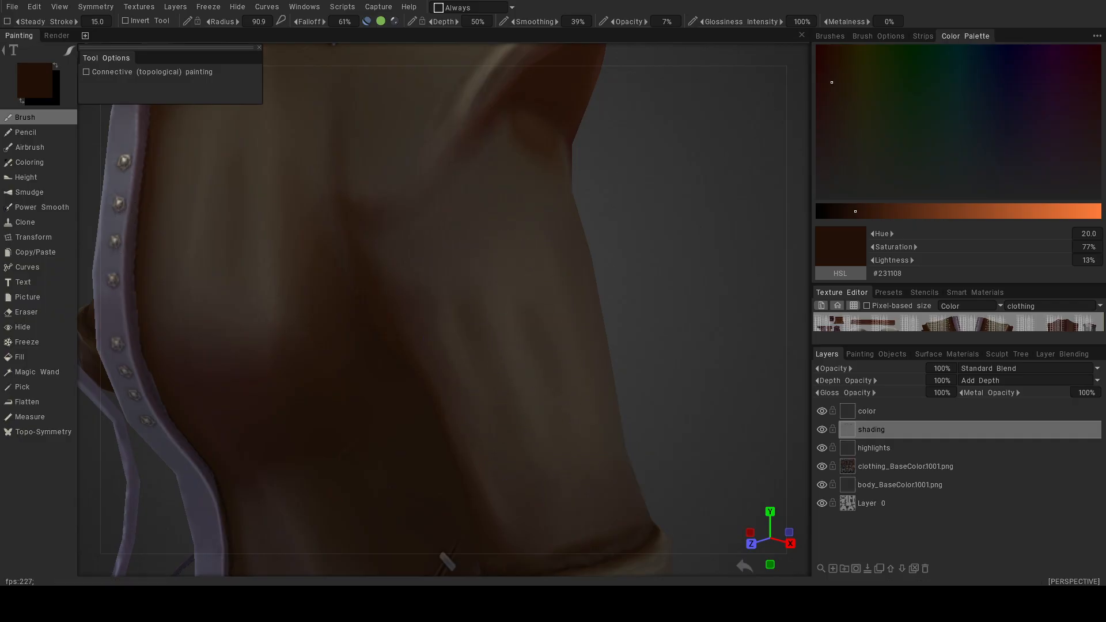
{"action": "right_click_drag", "start_coordinate": [657, 448], "coordinate": [502, 426], "text": "alt"}
{"action": "left_click_drag", "start_coordinate": [502, 426], "coordinate": [469, 429], "text": "alt"}
{"action": "right_click_drag", "start_coordinate": [397, 285], "coordinate": [461, 272], "text": "alt"}
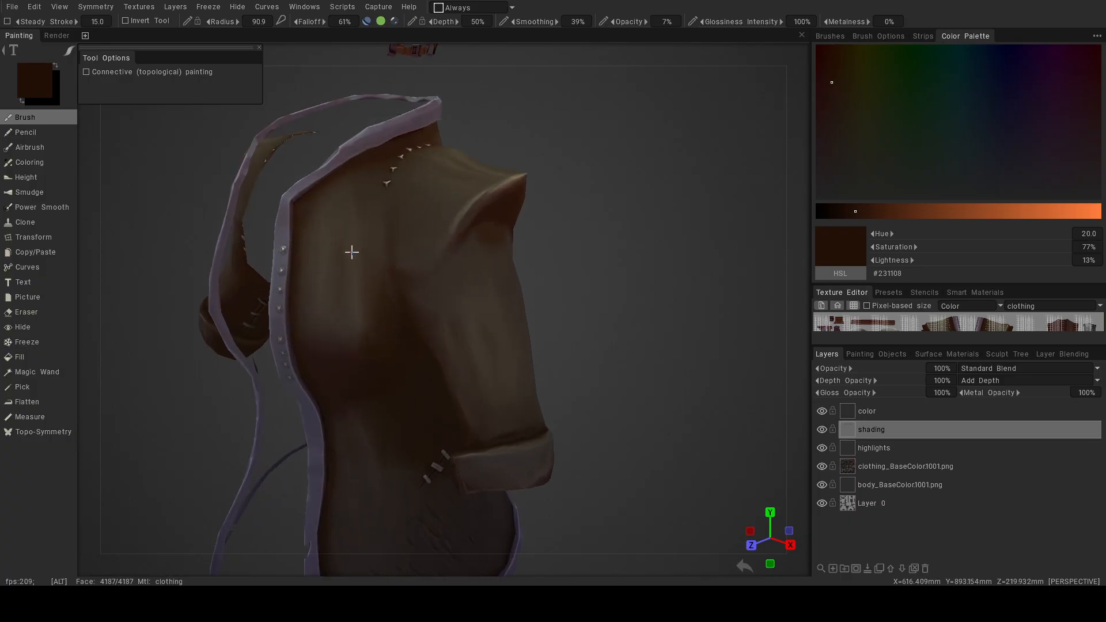
Dab soft dark shading into the armpit crease and beneath the front edge of the shoulder flap.
{"action": "middle_click_drag", "start_coordinate": [363, 254], "coordinate": [479, 263], "text": "alt"}
{"action": "right_click_drag", "start_coordinate": [479, 263], "coordinate": [510, 283], "text": "alt"}
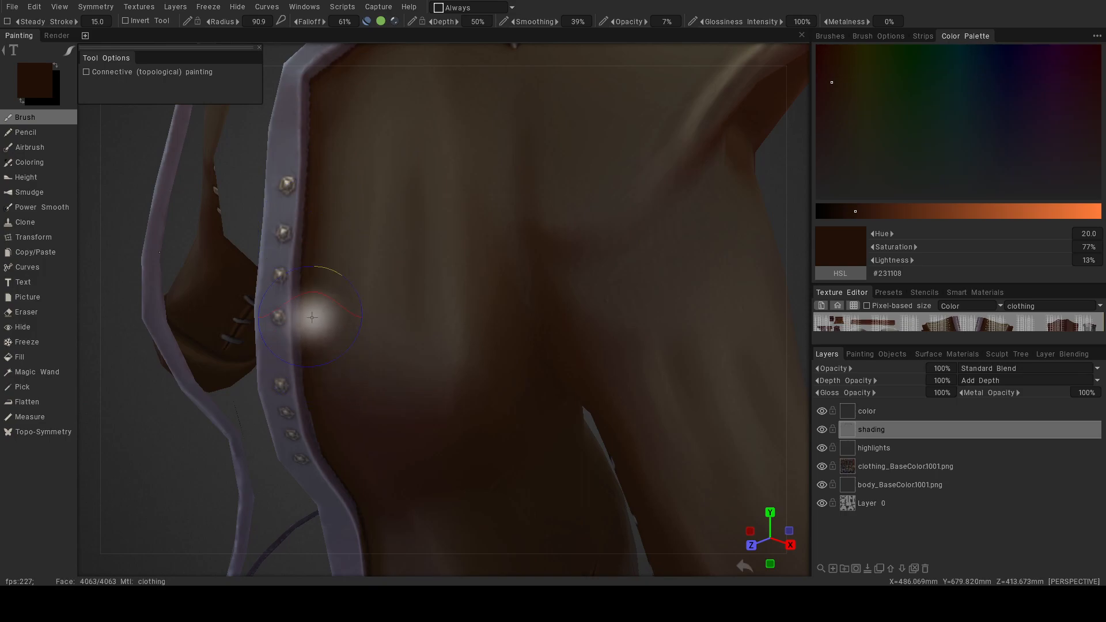
{"action": "left_click", "coordinate": [517, 246]}
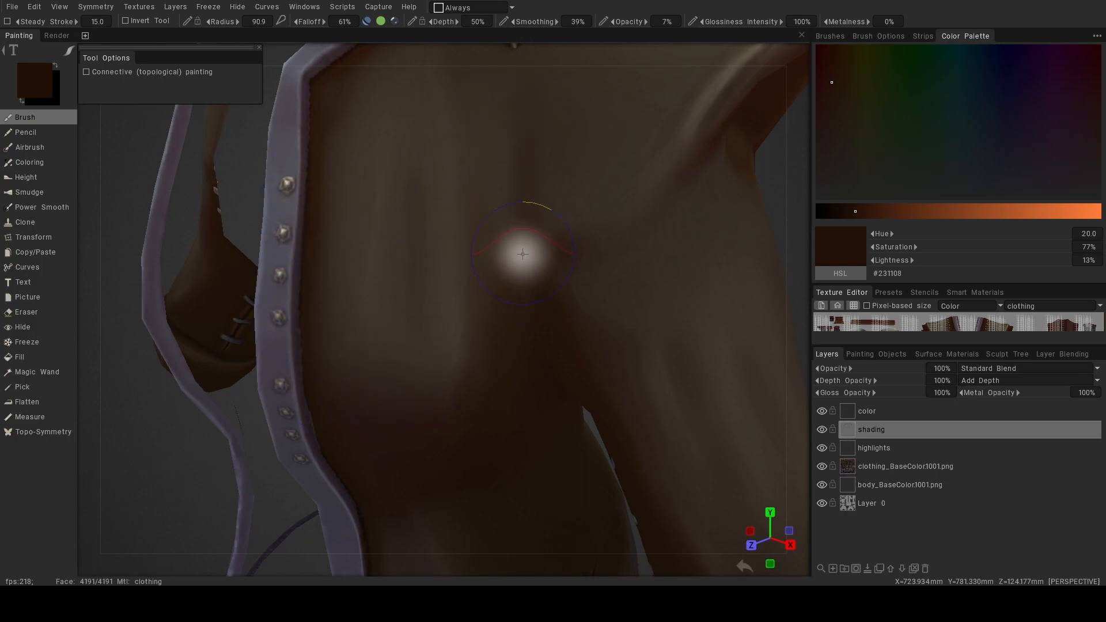
{"action": "left_click", "coordinate": [541, 239]}
{"action": "left_click", "coordinate": [673, 187]}
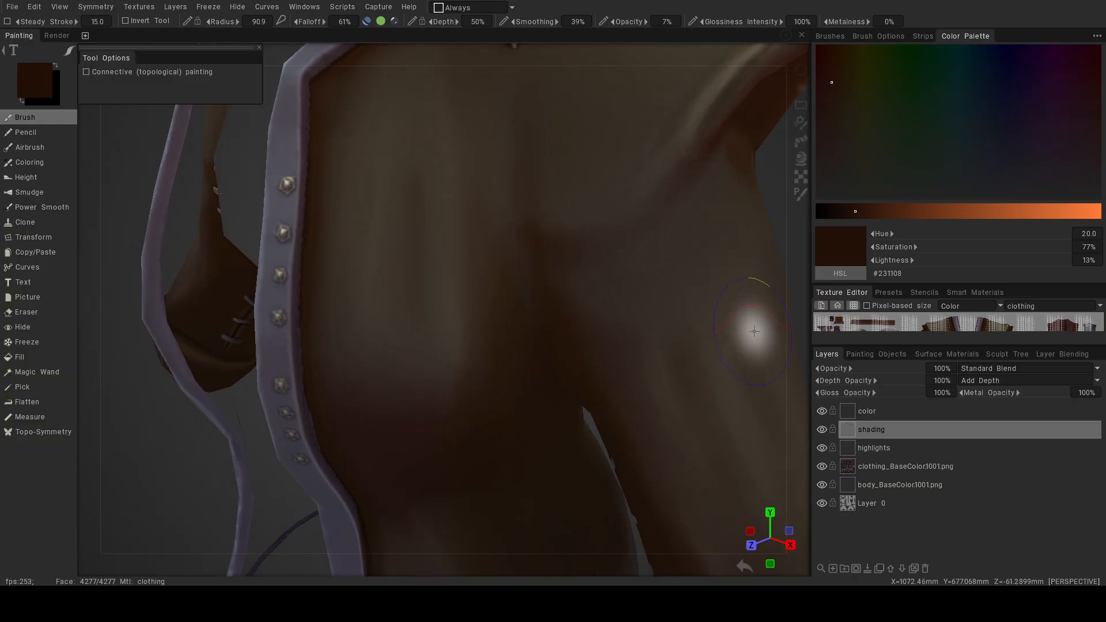
Check the overall shading of the coat from the back and the front.
{"action": "right_click_drag", "start_coordinate": [753, 321], "coordinate": [558, 355], "text": "alt"}
{"action": "left_click_drag", "start_coordinate": [558, 355], "coordinate": [261, 339], "text": "alt"}
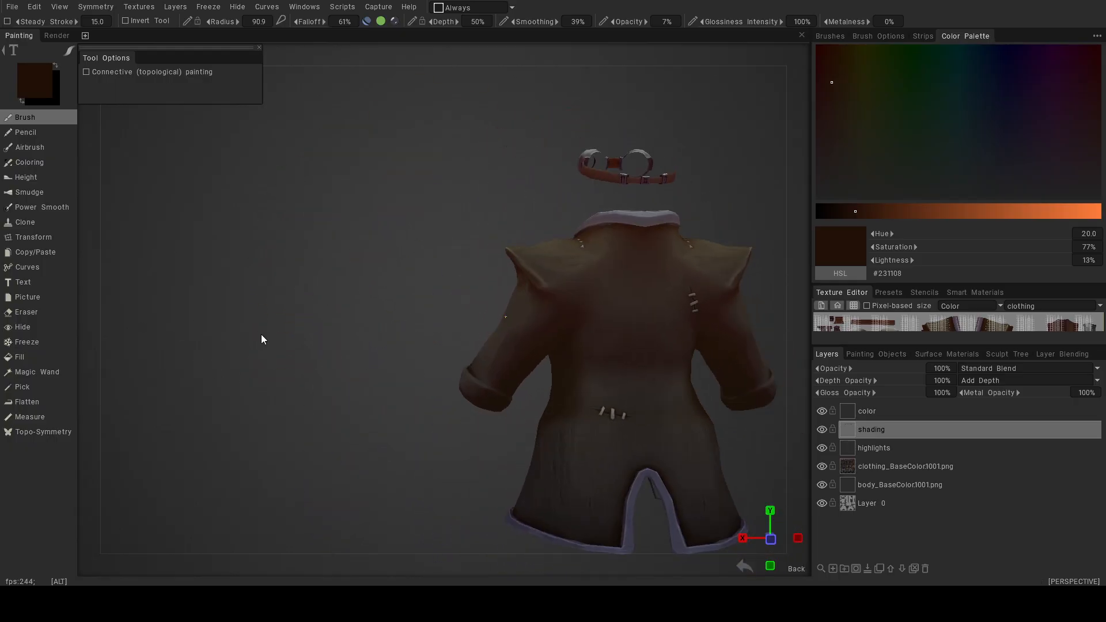
{"action": "right_click_drag", "start_coordinate": [413, 378], "coordinate": [361, 372], "text": "alt"}
{"action": "left_click_drag", "start_coordinate": [362, 372], "coordinate": [688, 391], "text": "alt"}
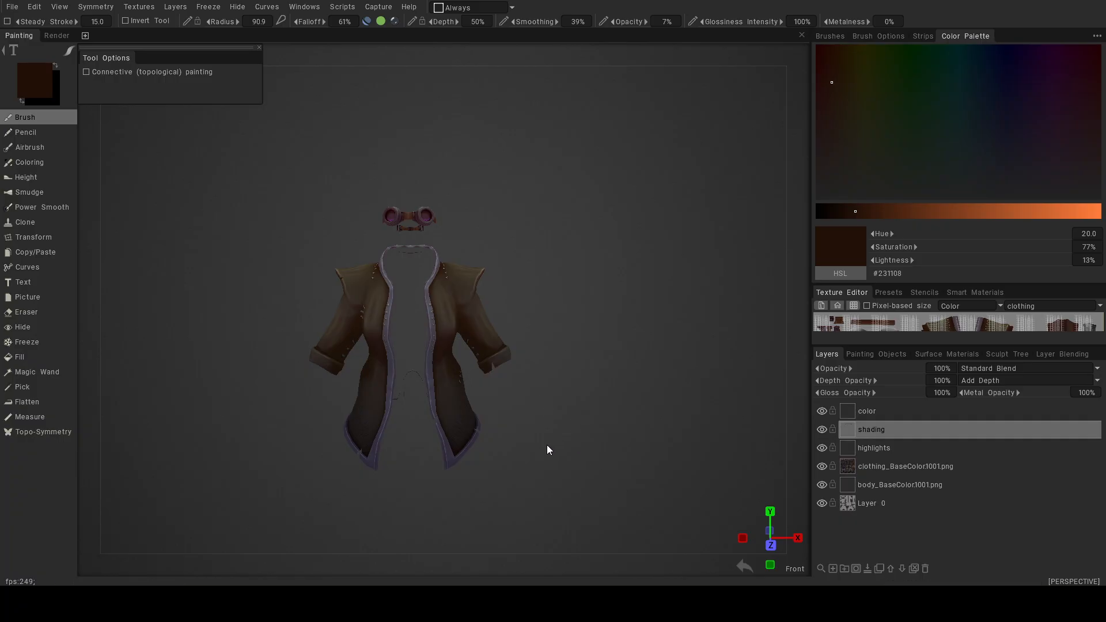
Set the brush radius to 48.7 and opacity to 14%, and shade the wrinkles on the coat's lower front tail.
{"action": "middle_click_drag", "start_coordinate": [514, 372], "coordinate": [468, 280], "text": "alt"}
{"action": "right_click_drag", "start_coordinate": [468, 279], "coordinate": [489, 365], "text": "alt"}
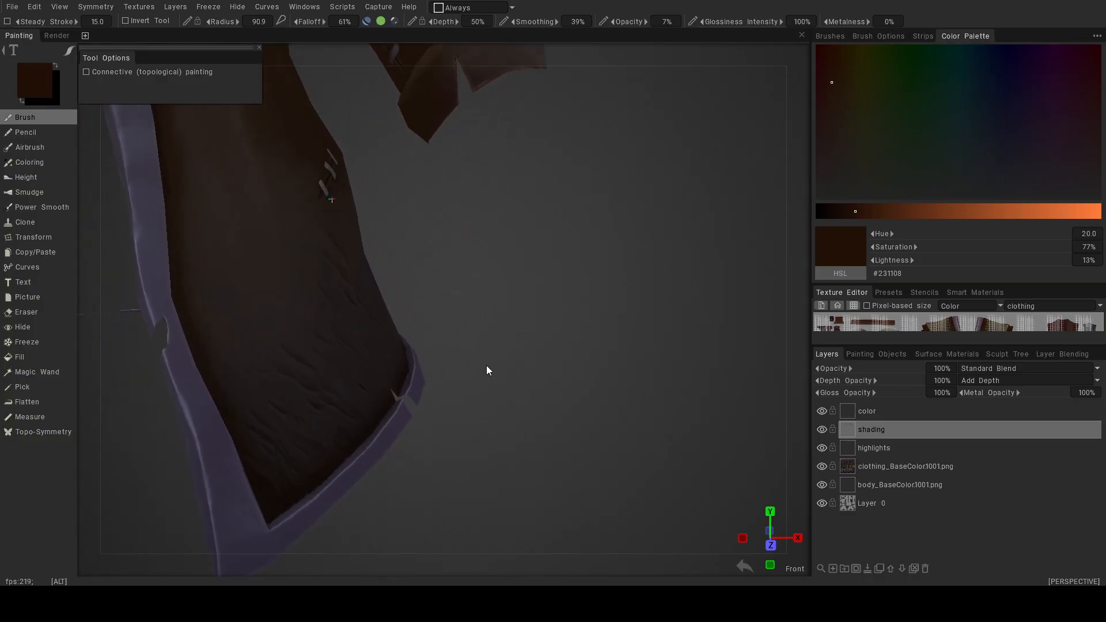
{"action": "left_click_drag", "start_coordinate": [489, 365], "coordinate": [444, 367], "text": "alt"}
{"action": "middle_click_drag", "start_coordinate": [352, 354], "coordinate": [407, 341], "text": "alt"}
{"action": "mouse_move", "coordinate": [407, 342]}
{"action": "right_mouse_down", "text": "alt"}
{"action": "mouse_move", "coordinate": [439, 349]}
{"action": "mouse_move", "coordinate": [417, 347]}
{"action": "right_mouse_up", "text": "alt"}
{"action": "middle_click_drag", "start_coordinate": [418, 347], "coordinate": [515, 343], "text": "alt"}
{"action": "right_click_drag", "start_coordinate": [516, 343], "coordinate": [513, 340], "text": "alt"}
{"action": "left_click_drag", "start_coordinate": [499, 342], "coordinate": [449, 349], "text": "alt"}
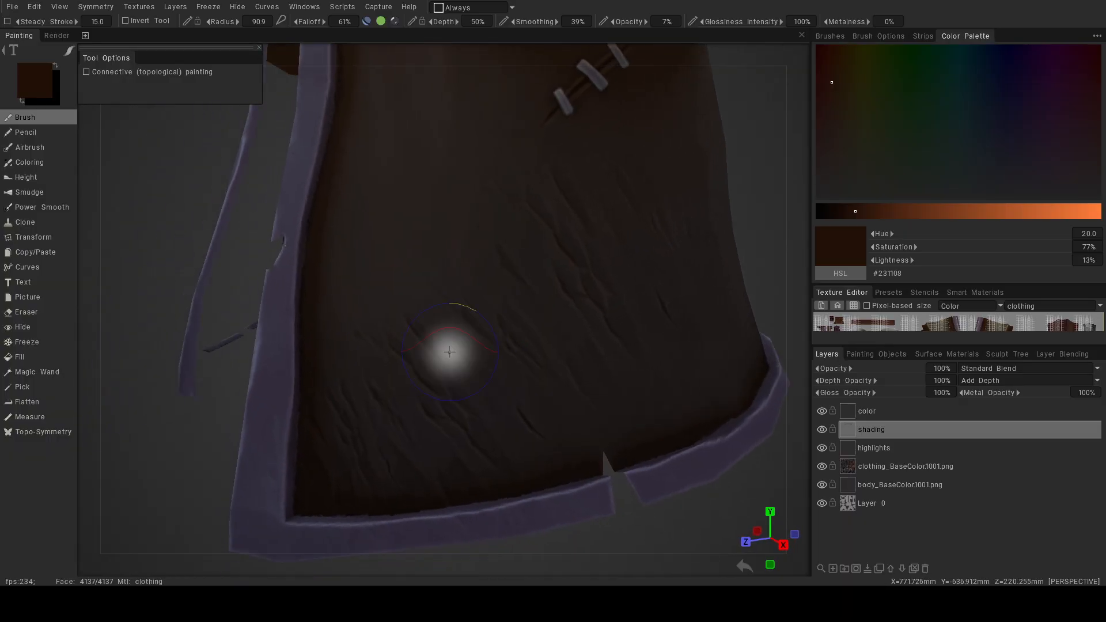
{"action": "right_click_drag", "start_coordinate": [458, 341], "coordinate": [453, 341]}
{"action": "left_click_drag", "start_coordinate": [632, 24], "coordinate": [641, 23]}
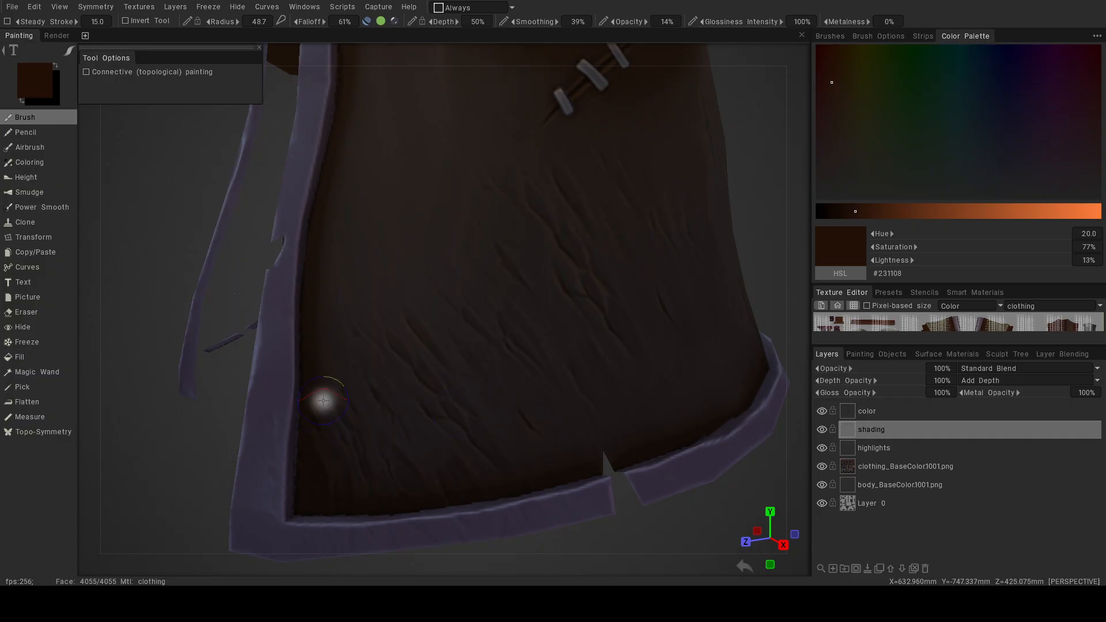
Check the whole coat from a distance and save the project.
{"action": "right_click_drag", "start_coordinate": [575, 428], "coordinate": [462, 438], "text": "alt"}
{"action": "left_click_drag", "start_coordinate": [461, 438], "coordinate": [568, 442], "text": "alt"}
{"action": "right_click_drag", "start_coordinate": [586, 454], "coordinate": [534, 449], "text": "alt"}
{"action": "left_click_drag", "start_coordinate": [535, 449], "coordinate": [631, 454], "text": "alt"}
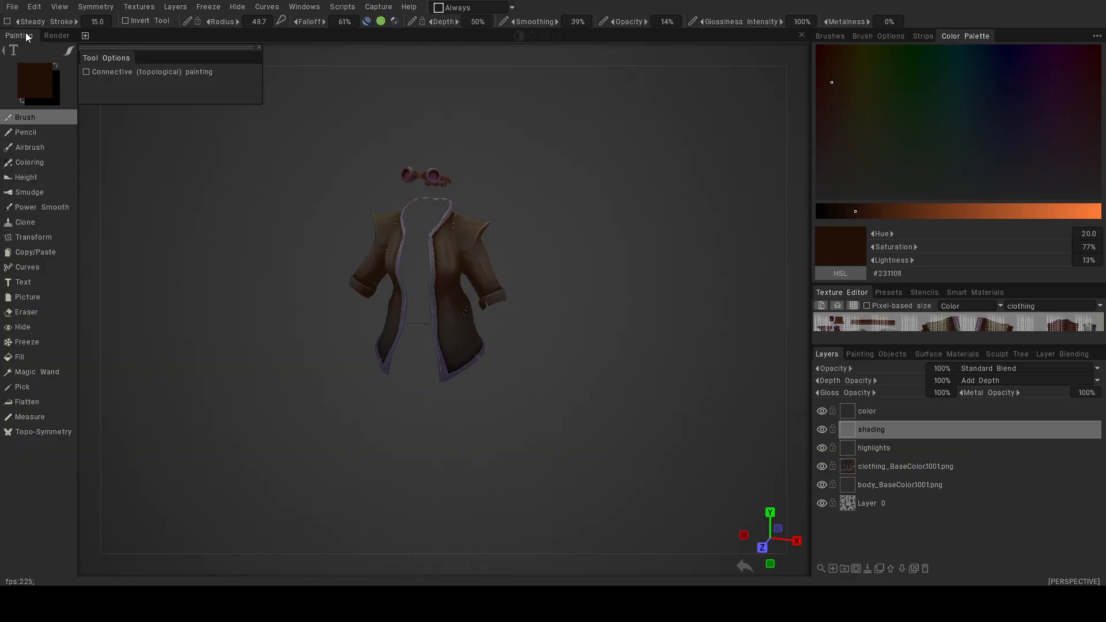
{"action": "left_click", "coordinate": [11, 7]}
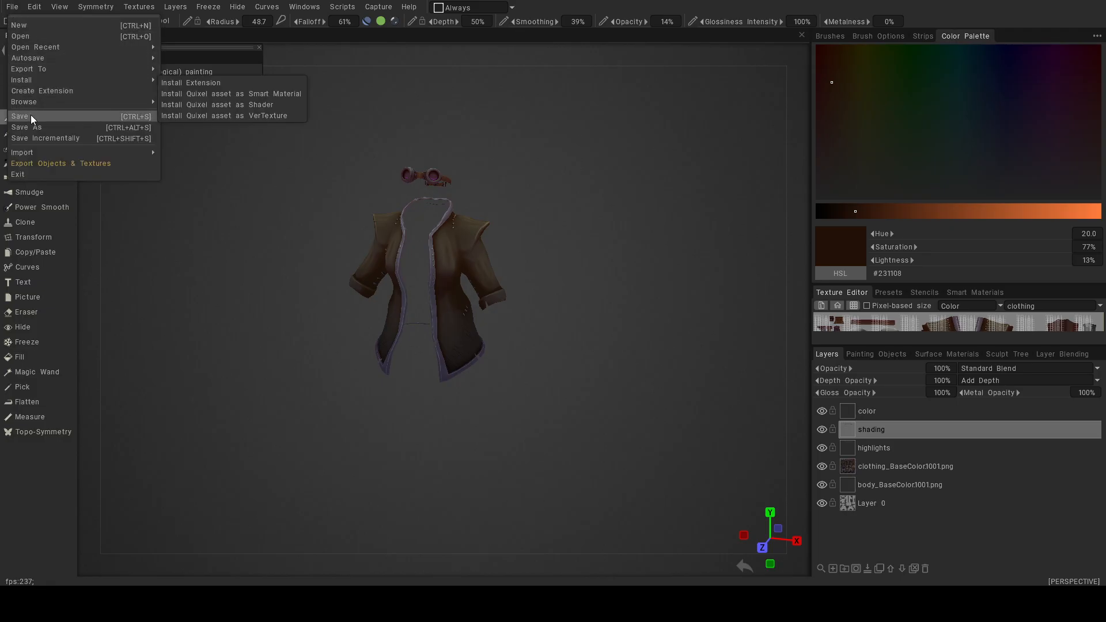
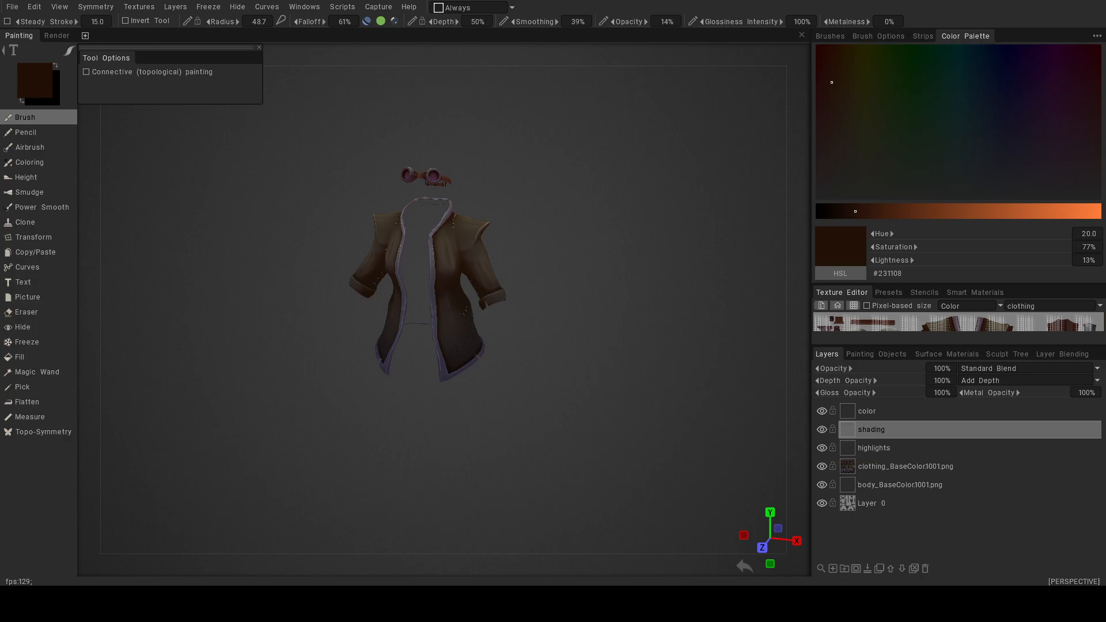
Enlarge the brush radius to 119 for shading the coat's front panel beside the trim.
{"action": "middle_click_drag", "start_coordinate": [431, 332], "coordinate": [415, 386], "text": "alt"}
{"action": "right_click_drag", "start_coordinate": [446, 372], "coordinate": [558, 481], "text": "alt"}
{"action": "right_click_drag", "start_coordinate": [511, 420], "coordinate": [440, 380], "text": "alt"}
{"action": "left_click_drag", "start_coordinate": [472, 356], "coordinate": [395, 419], "text": "alt"}
{"action": "middle_click_drag", "start_coordinate": [403, 403], "coordinate": [430, 440], "text": "alt"}
{"action": "left_click_drag", "start_coordinate": [429, 436], "coordinate": [469, 420], "text": "alt"}
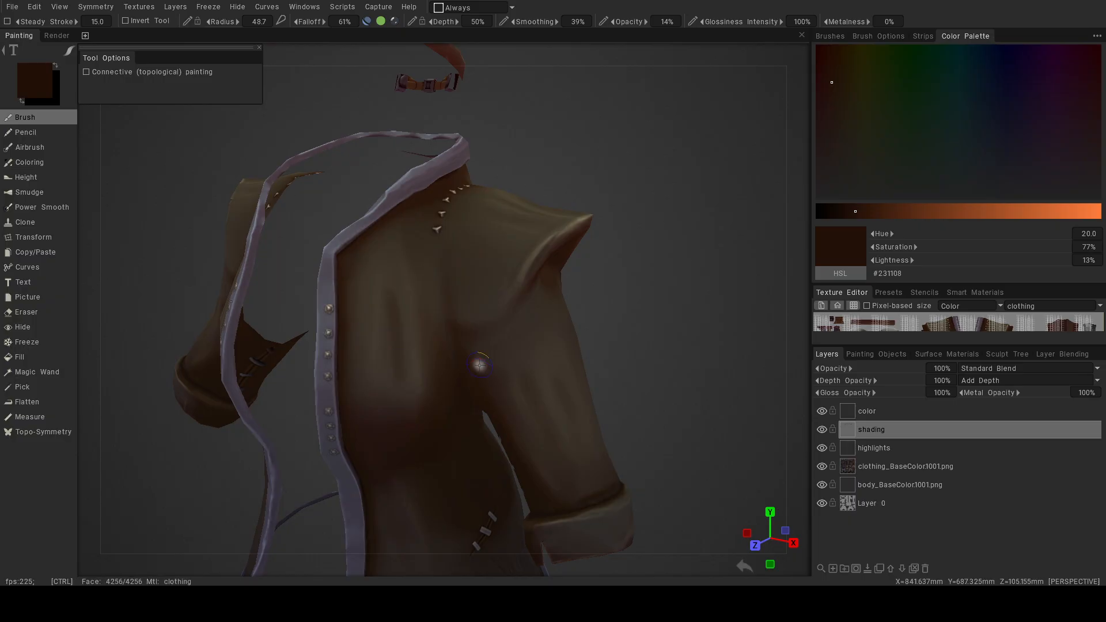
{"action": "left_click_drag", "start_coordinate": [462, 343], "coordinate": [469, 318], "text": "alt"}
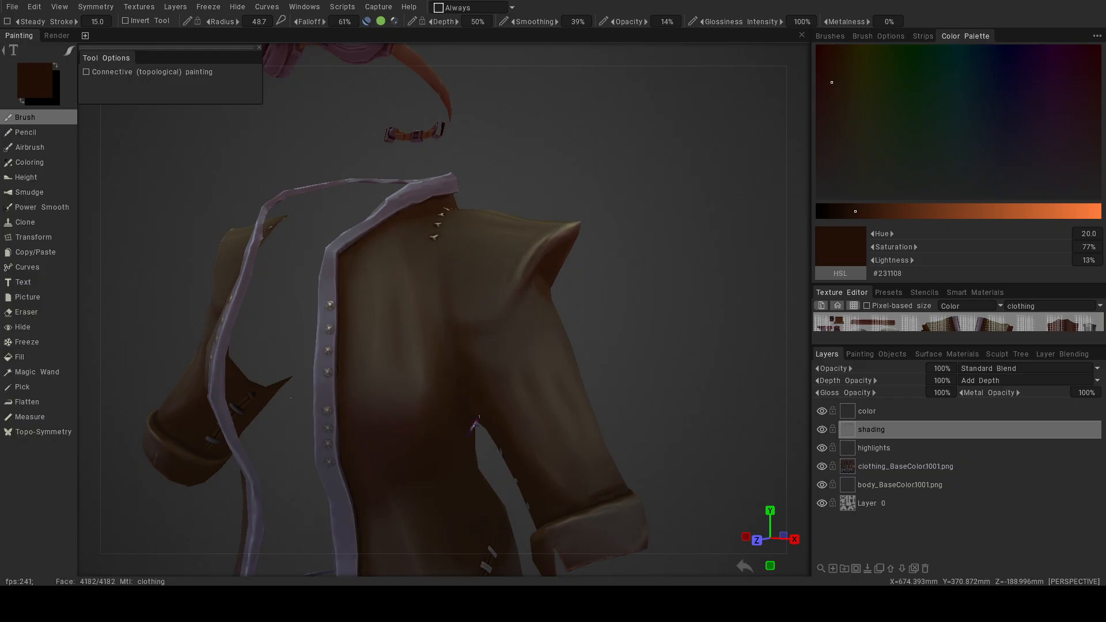
{"action": "key", "text": "bracketright"}
{"action": "key", "text": "bracketright"}
{"action": "key", "text": "bracketright"}
{"action": "key", "text": "bracketright"}
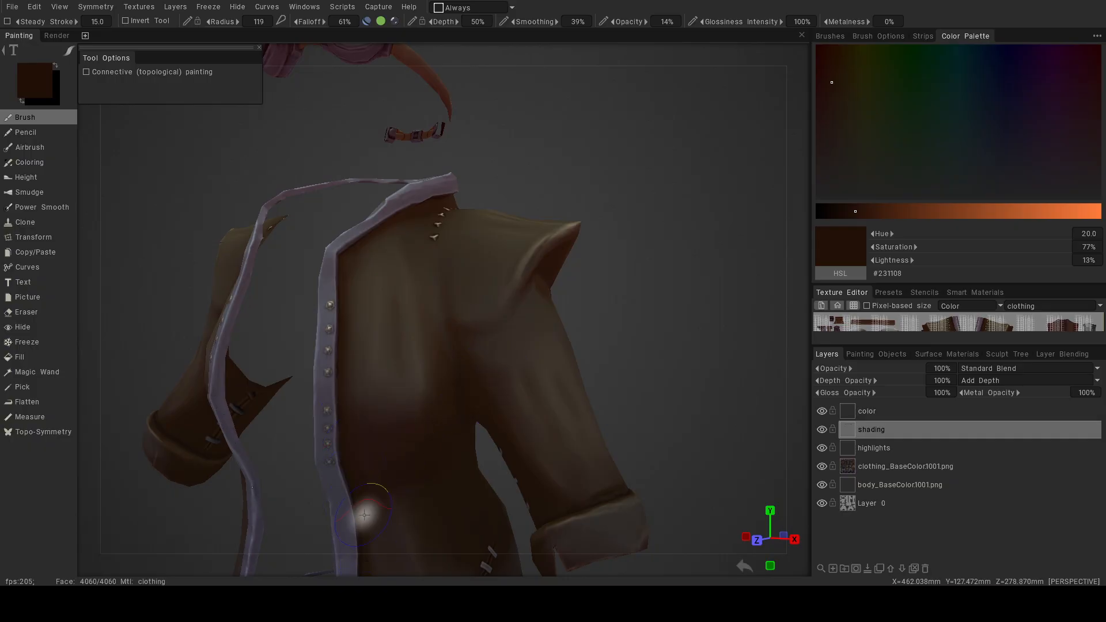
Softly shade the coat's front panel around the waist, between the trim and the side stitches.
{"action": "middle_click_drag", "start_coordinate": [519, 360], "coordinate": [536, 236], "text": "alt"}
{"action": "left_click_drag", "start_coordinate": [533, 306], "coordinate": [494, 323], "text": "alt"}
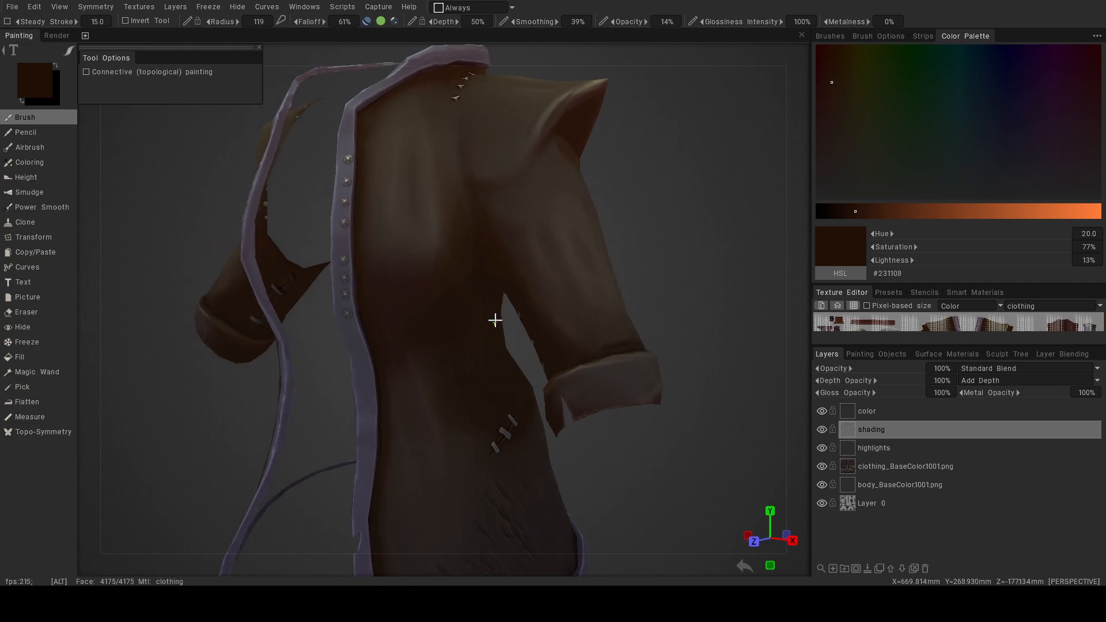
{"action": "middle_click_drag", "start_coordinate": [494, 324], "coordinate": [522, 255], "text": "alt"}
{"action": "left_click_drag", "start_coordinate": [522, 255], "coordinate": [533, 267], "text": "alt"}
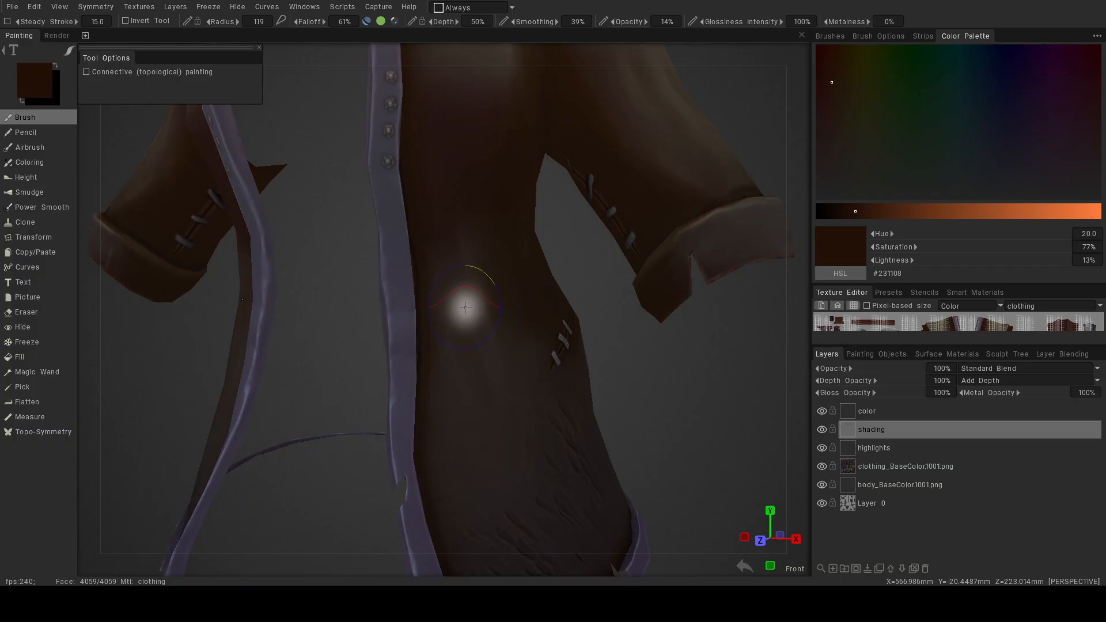
{"action": "key", "text": "space"}
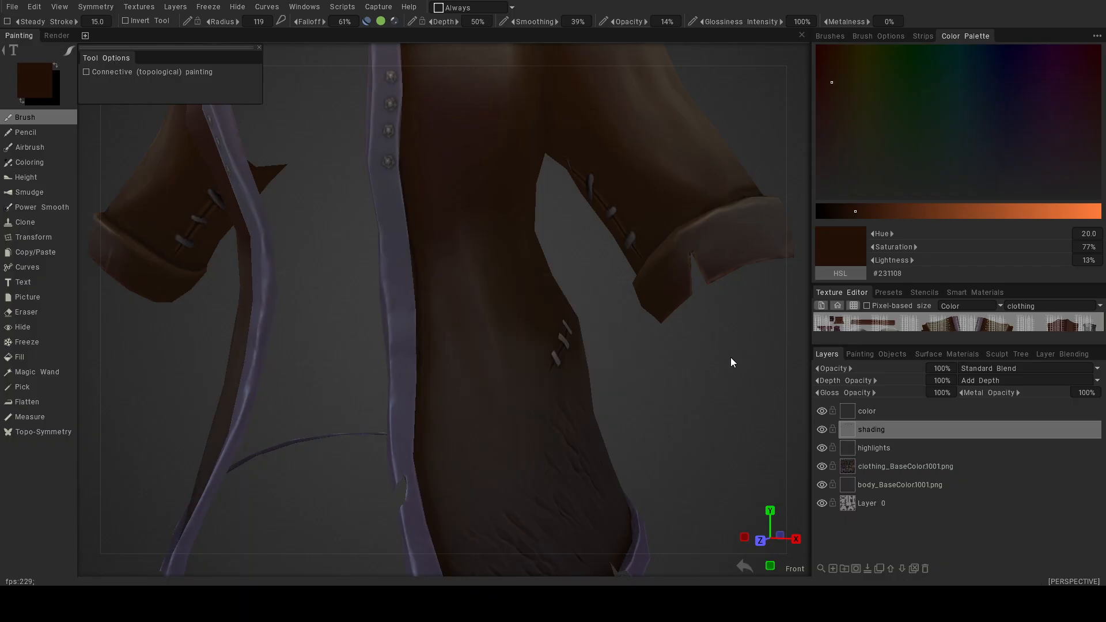
Softly shade the turned-up sleeve cuff on its front and outer sides with the large brush.
{"action": "left_click_drag", "start_coordinate": [426, 328], "coordinate": [438, 406], "text": "alt"}
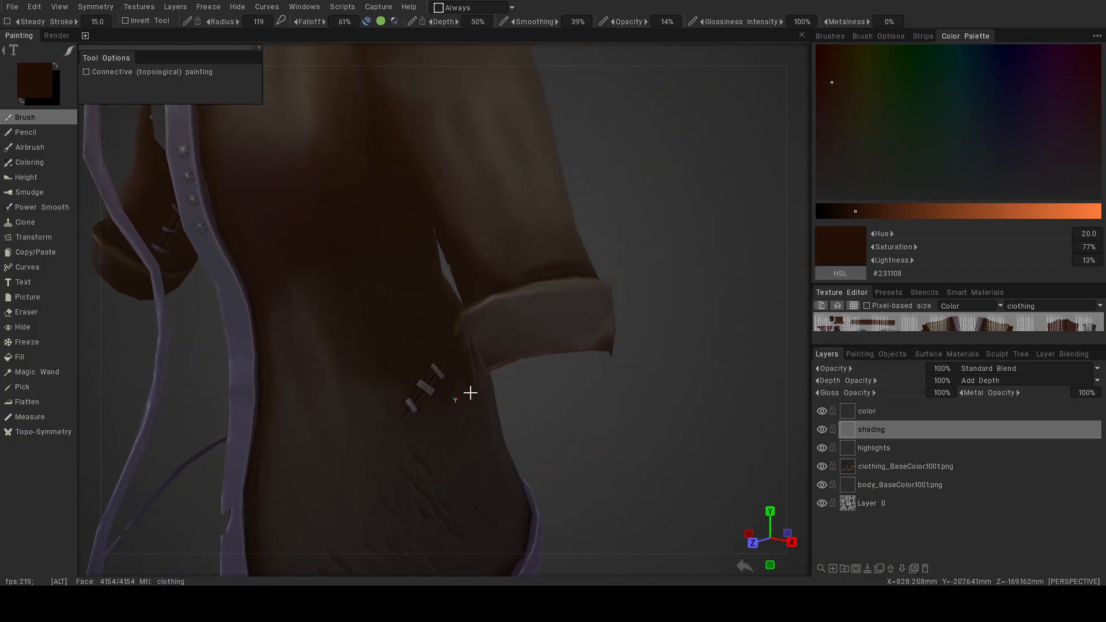
{"action": "left_click_drag", "start_coordinate": [522, 356], "coordinate": [556, 366], "text": "alt"}
{"action": "right_click_drag", "start_coordinate": [556, 367], "coordinate": [575, 368], "text": "alt"}
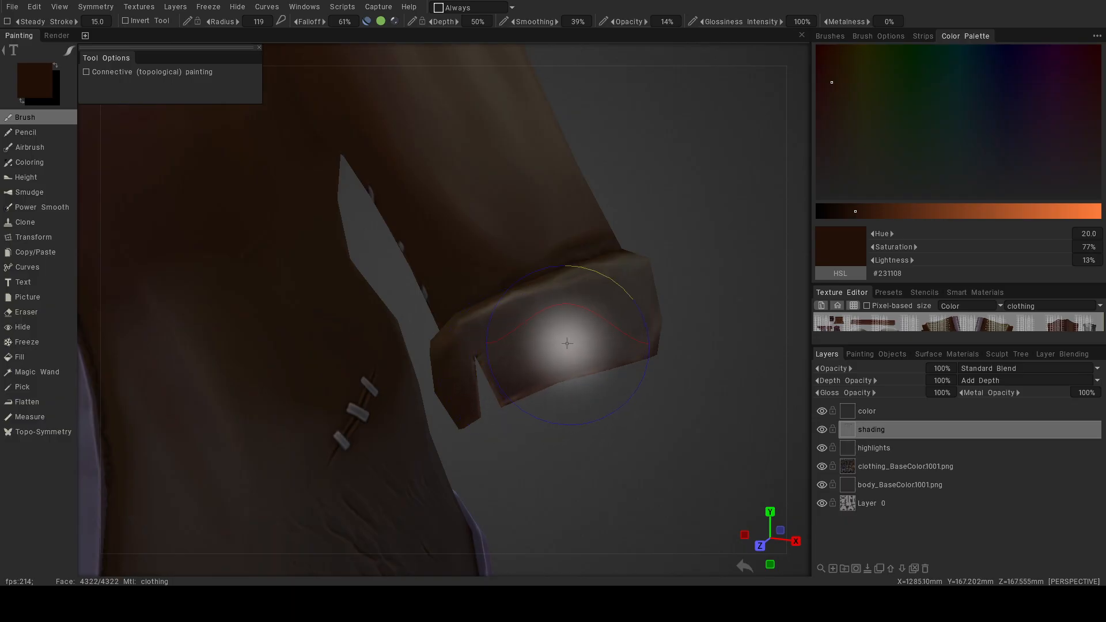
{"action": "left_click_drag", "start_coordinate": [622, 347], "coordinate": [337, 313], "text": "alt"}
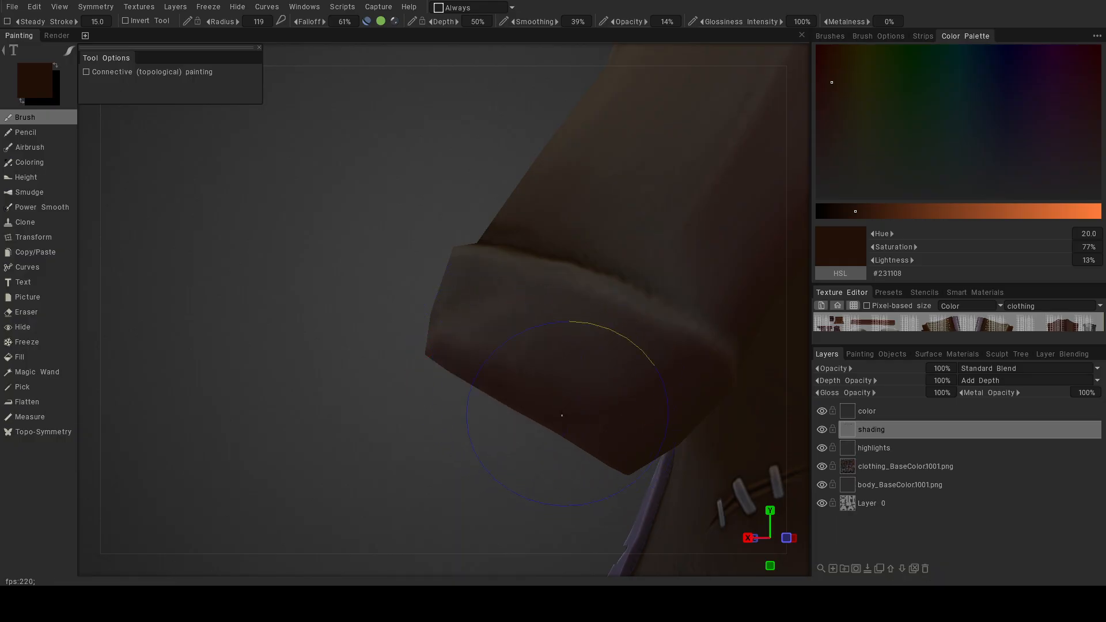
{"action": "left_click_drag", "start_coordinate": [620, 430], "coordinate": [652, 438], "text": "alt"}
Softly shade the back of the sleeve up to the area behind the shoulder and armpit.
{"action": "right_click_drag", "start_coordinate": [652, 438], "coordinate": [568, 413], "text": "alt"}
{"action": "middle_click_drag", "start_coordinate": [568, 413], "coordinate": [516, 411], "text": "alt"}
{"action": "mouse_move", "coordinate": [515, 412]}
{"action": "right_mouse_down", "text": "alt"}
{"action": "mouse_move", "coordinate": [526, 386]}
{"action": "mouse_move", "coordinate": [560, 370]}
{"action": "right_mouse_up", "text": "alt"}
{"action": "left_click_drag", "start_coordinate": [561, 370], "coordinate": [538, 363], "text": "alt"}
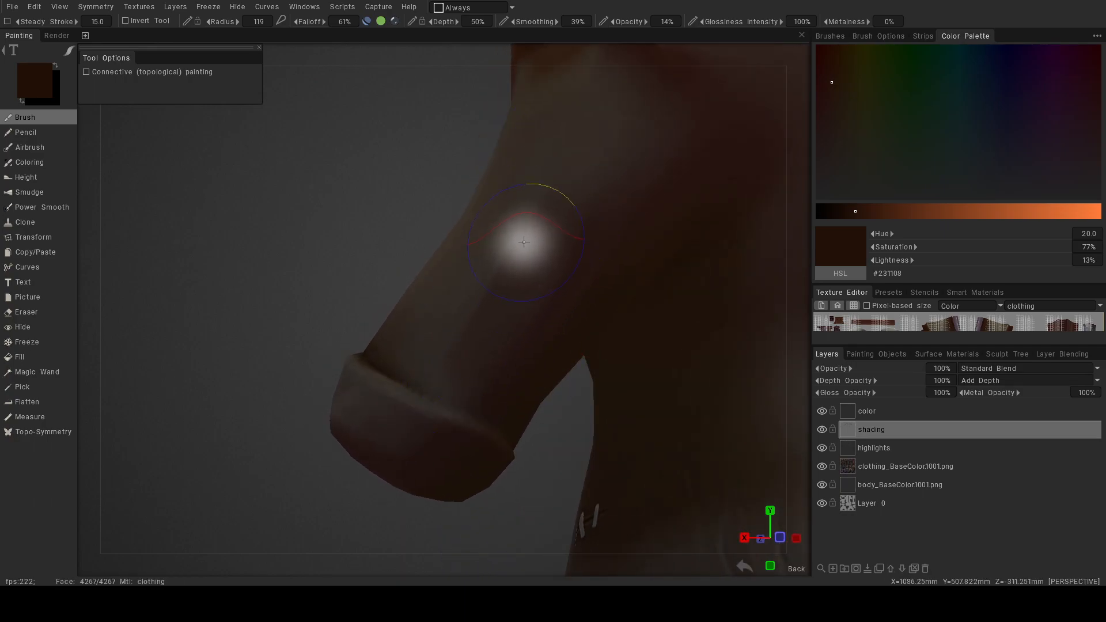
{"action": "left_click_drag", "start_coordinate": [504, 364], "coordinate": [414, 339], "text": "alt"}
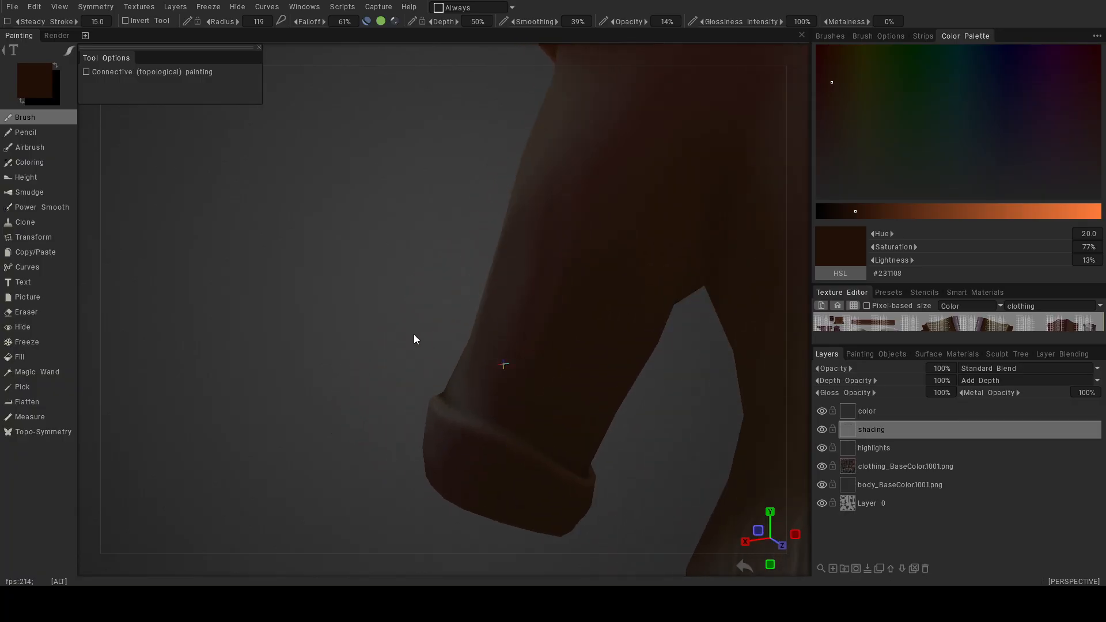
{"action": "left_click_drag", "start_coordinate": [569, 298], "coordinate": [530, 412], "text": "alt"}
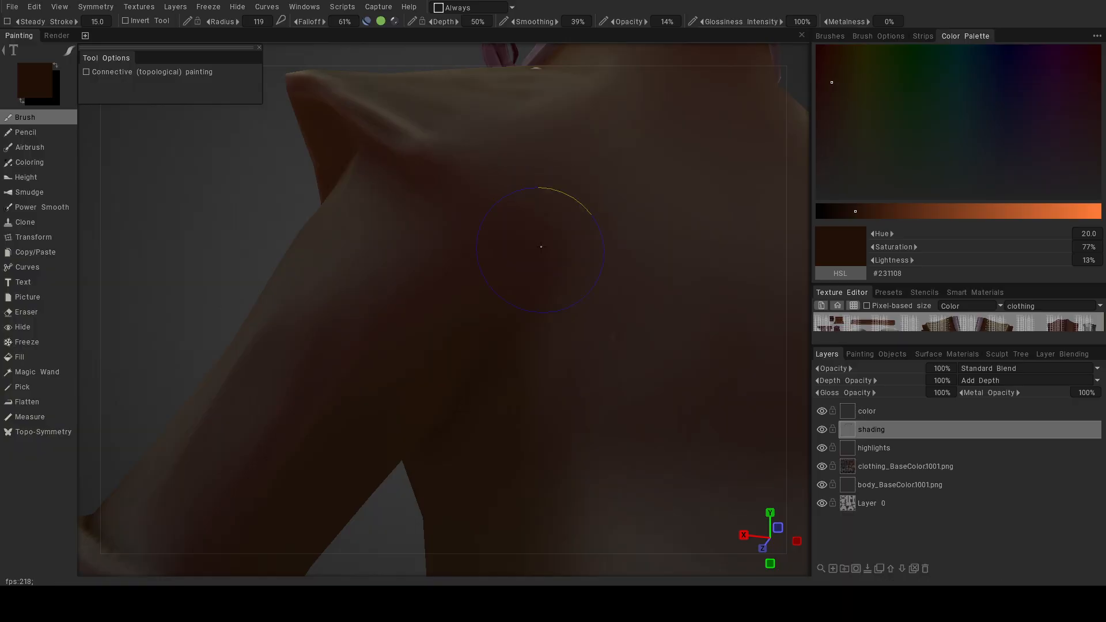
{"action": "key", "text": "space"}
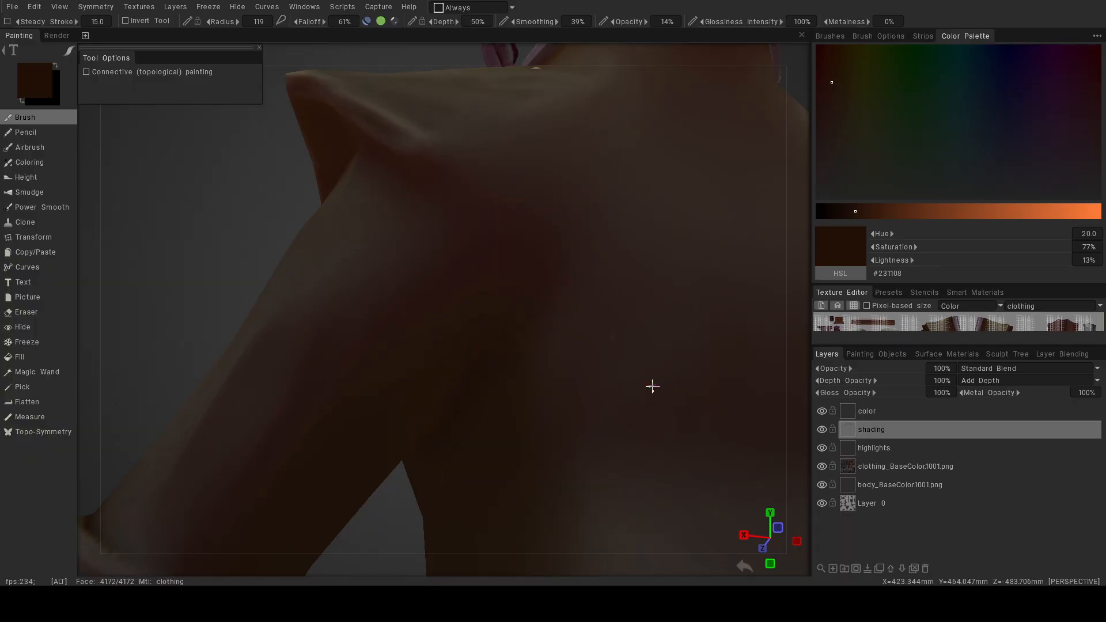
Examine the shading around the shoulder flap, upper sleeve and chest from the back, side and front.
{"action": "left_click_drag", "start_coordinate": [652, 386], "coordinate": [697, 438], "text": "alt"}
{"action": "right_click_drag", "start_coordinate": [696, 438], "coordinate": [519, 452], "text": "alt"}
{"action": "left_click_drag", "start_coordinate": [519, 453], "coordinate": [574, 518], "text": "alt"}
{"action": "right_click_drag", "start_coordinate": [574, 517], "coordinate": [498, 397], "text": "alt"}
{"action": "middle_click_drag", "start_coordinate": [499, 397], "coordinate": [499, 518], "text": "alt"}
{"action": "left_click_drag", "start_coordinate": [499, 518], "coordinate": [525, 476], "text": "alt"}
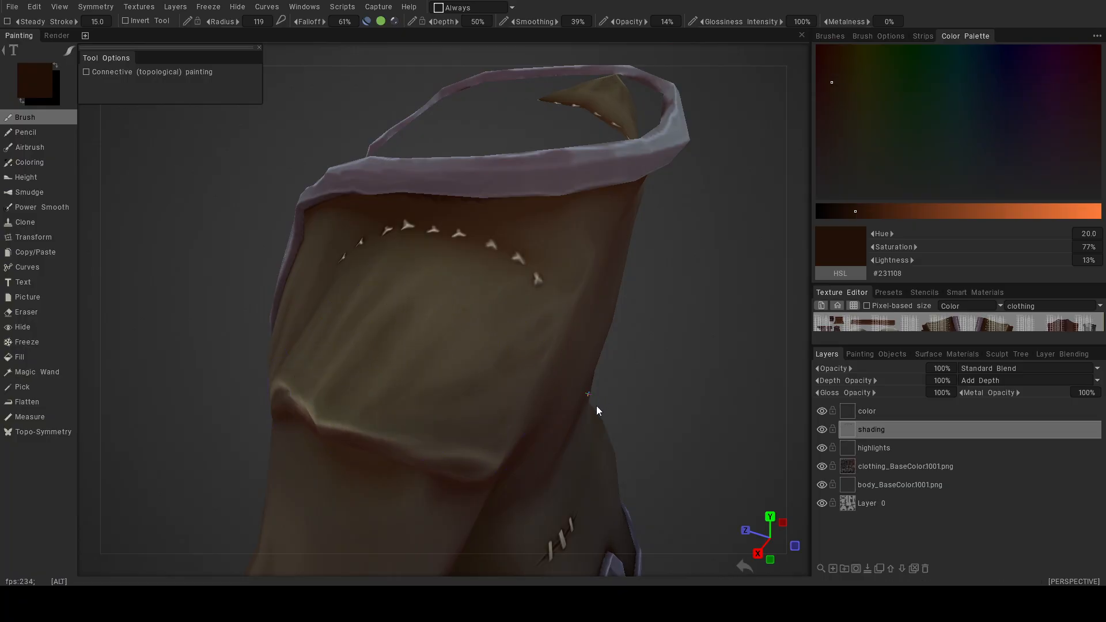
{"action": "right_click_drag", "start_coordinate": [599, 406], "coordinate": [469, 373], "text": "alt"}
{"action": "left_click_drag", "start_coordinate": [468, 373], "coordinate": [327, 390], "text": "alt"}
{"action": "left_click_drag", "start_coordinate": [459, 344], "coordinate": [446, 290], "text": "alt"}
{"action": "left_click_drag", "start_coordinate": [413, 348], "coordinate": [568, 378], "text": "alt"}
{"action": "right_click_drag", "start_coordinate": [568, 378], "coordinate": [485, 386], "text": "alt"}
{"action": "left_click_drag", "start_coordinate": [485, 383], "coordinate": [433, 415], "text": "alt"}
{"action": "right_click_drag", "start_coordinate": [432, 415], "coordinate": [452, 439], "text": "alt"}
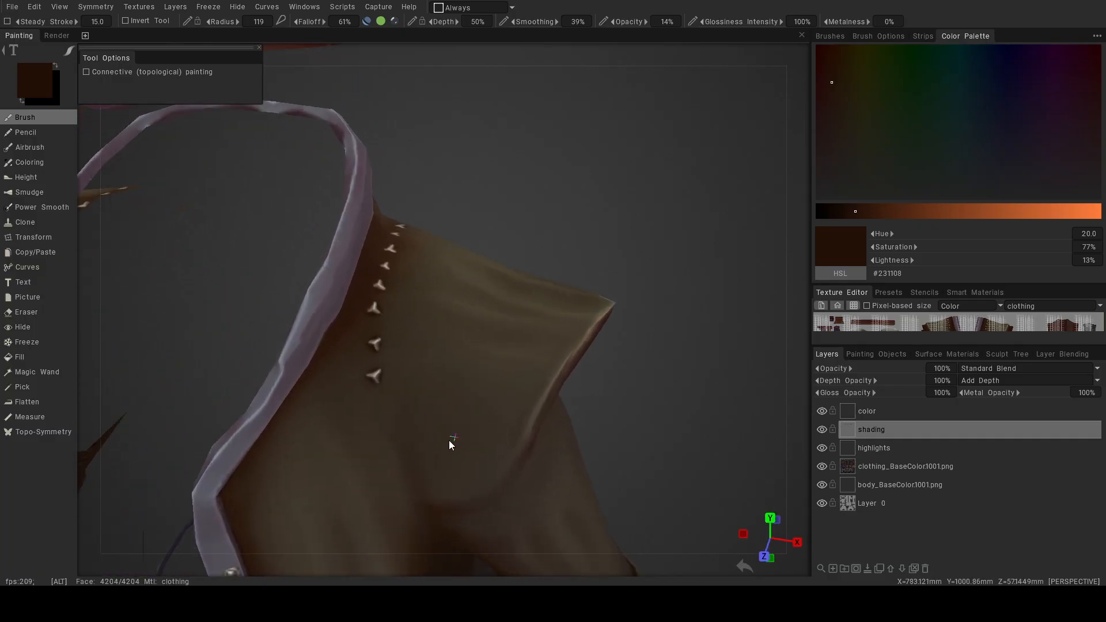
{"action": "left_click_drag", "start_coordinate": [452, 443], "coordinate": [411, 435], "text": "alt"}
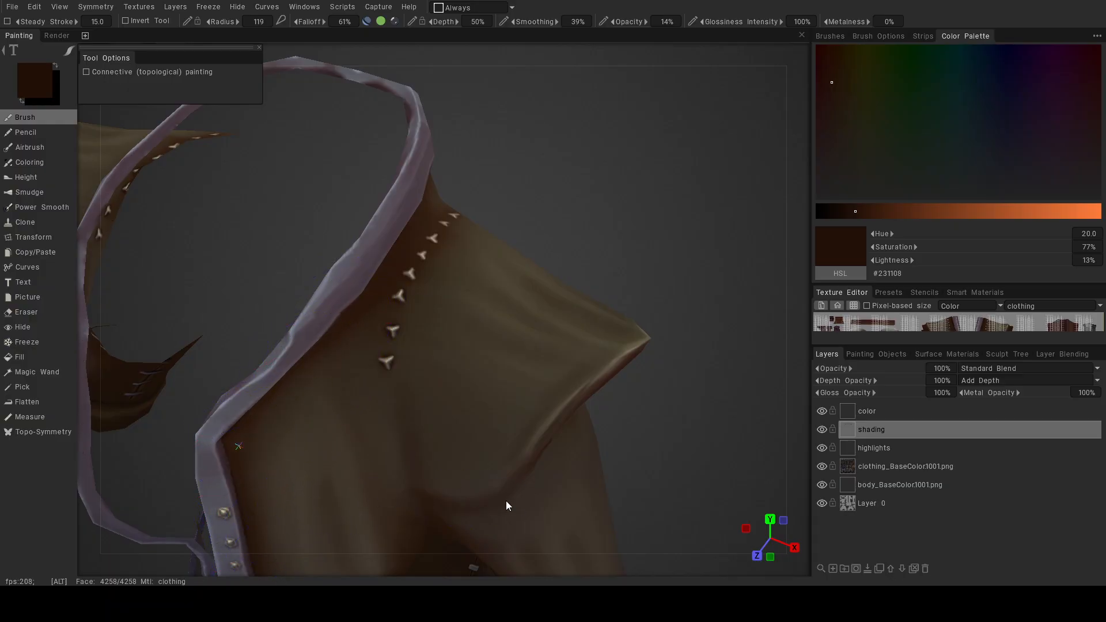
{"action": "left_click_drag", "start_coordinate": [502, 502], "coordinate": [375, 477], "text": "alt"}
{"action": "right_click_drag", "start_coordinate": [603, 390], "coordinate": [610, 351], "text": "alt"}
{"action": "left_click_drag", "start_coordinate": [608, 347], "coordinate": [648, 286], "text": "alt"}
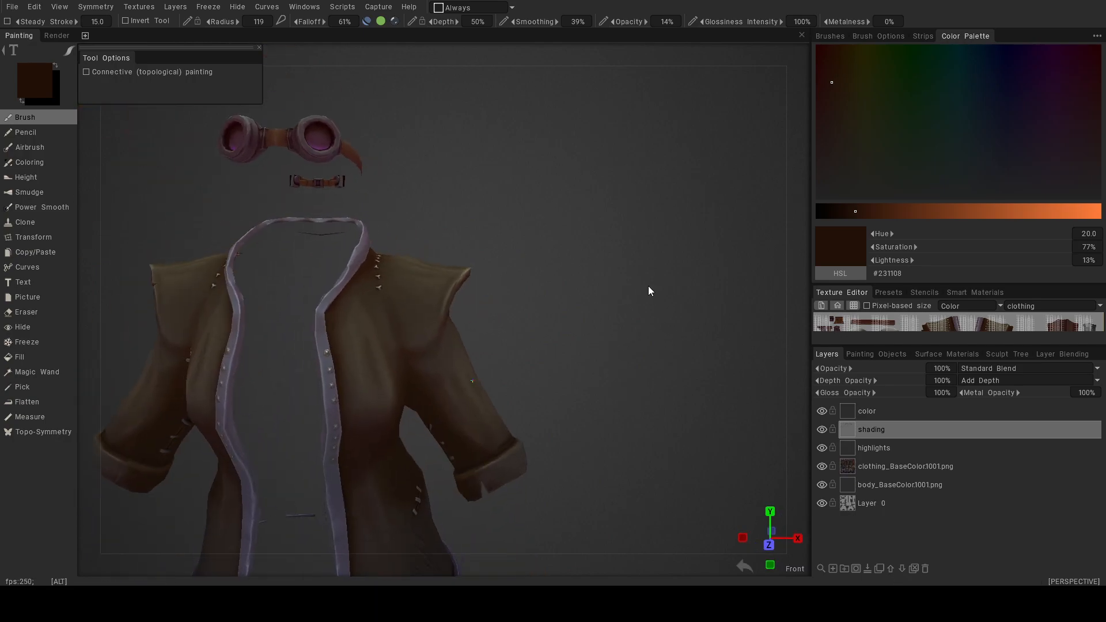
Examine the whole coat from a distance and compare its front with the side of the shoulder.
{"action": "left_click_drag", "start_coordinate": [698, 385], "coordinate": [627, 391], "text": "alt"}
{"action": "right_click_drag", "start_coordinate": [628, 392], "coordinate": [499, 334], "text": "alt"}
{"action": "left_click_drag", "start_coordinate": [500, 333], "coordinate": [508, 324], "text": "alt"}
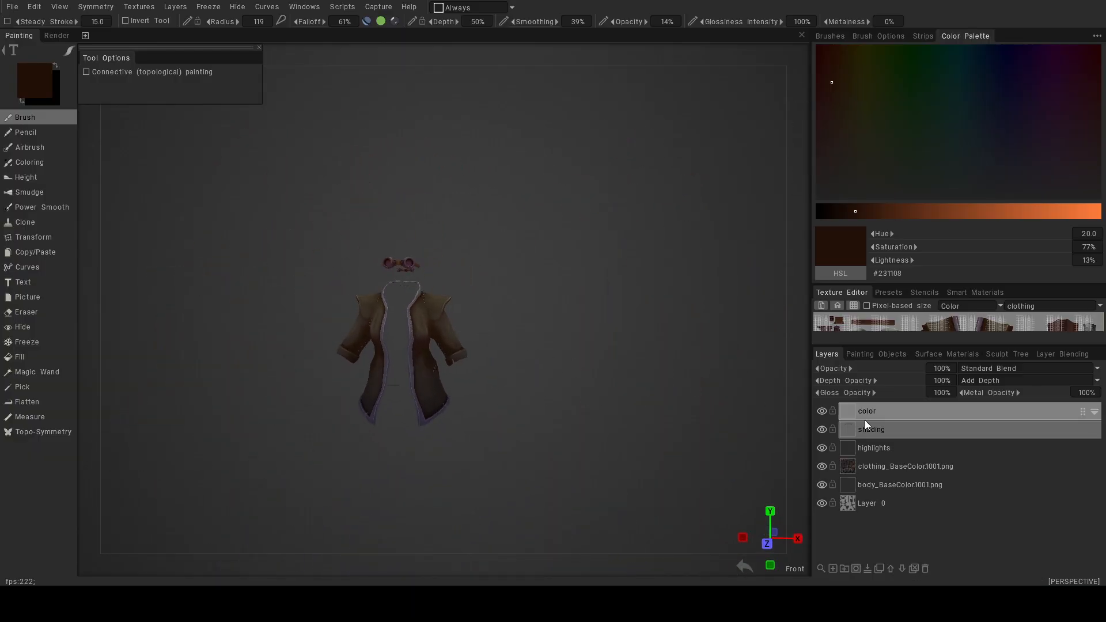
{"action": "left_click", "coordinate": [870, 408]}
{"action": "right_click_drag", "start_coordinate": [483, 326], "coordinate": [565, 391], "text": "alt"}
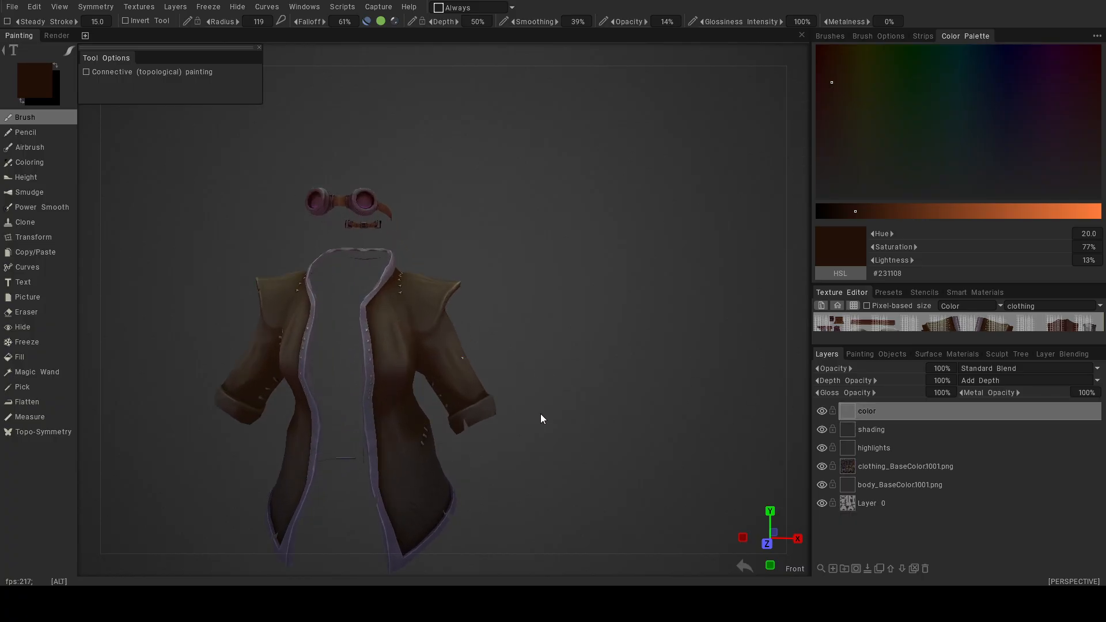
{"action": "left_click_drag", "start_coordinate": [541, 415], "coordinate": [571, 383], "text": "alt"}
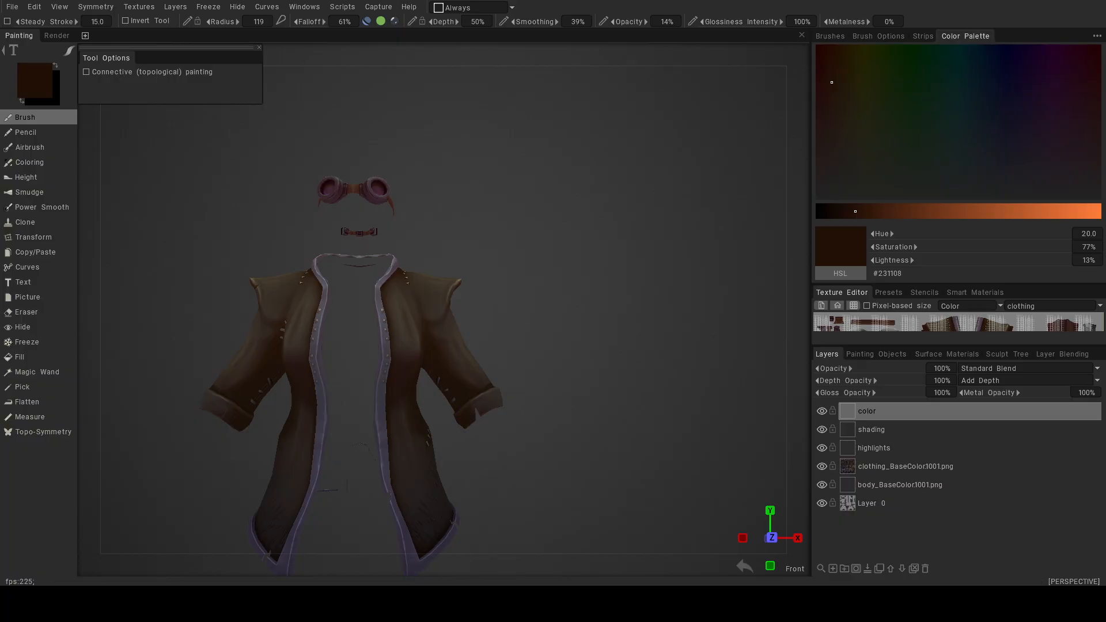
{"action": "left_click_drag", "start_coordinate": [530, 429], "coordinate": [483, 428], "text": "alt"}
{"action": "middle_click_drag", "start_coordinate": [521, 310], "coordinate": [502, 368], "text": "alt"}
{"action": "right_click_drag", "start_coordinate": [472, 332], "coordinate": [576, 374], "text": "alt"}
{"action": "middle_click_drag", "start_coordinate": [579, 378], "coordinate": [545, 365], "text": "alt"}
{"action": "left_click_drag", "start_coordinate": [544, 366], "coordinate": [474, 369], "text": "alt"}
On the shading layer, darken the upper sleeve beneath the shoulder flap with soft, broad strokes.
{"action": "left_click", "coordinate": [891, 430]}
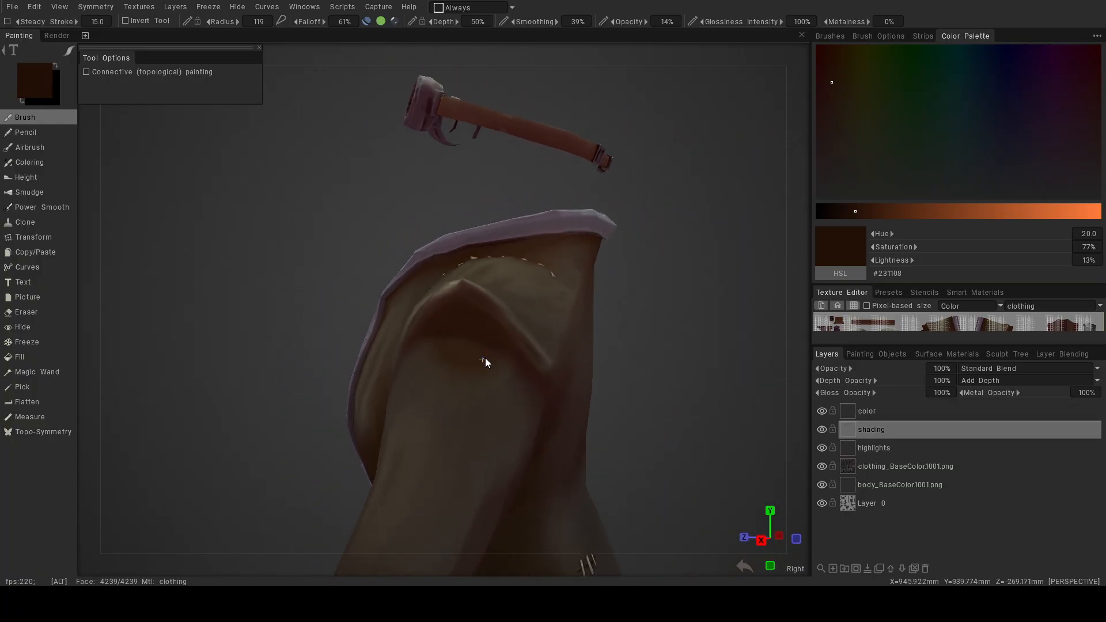
{"action": "right_click_drag", "start_coordinate": [482, 361], "coordinate": [528, 378], "text": "alt"}
{"action": "left_click_drag", "start_coordinate": [528, 378], "coordinate": [513, 399], "text": "alt"}
{"action": "middle_click_drag", "start_coordinate": [513, 399], "coordinate": [477, 351], "text": "alt"}
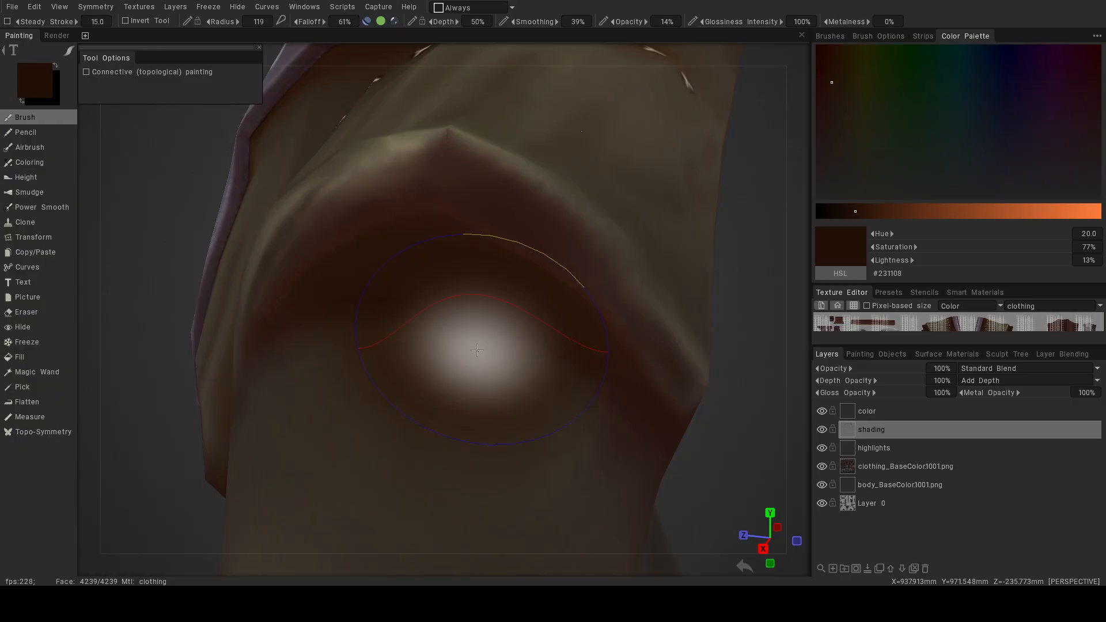
{"action": "mouse_move", "coordinate": [441, 376]}
{"action": "left_mouse_down"}
{"action": "mouse_move", "coordinate": [440, 387]}
{"action": "mouse_move", "coordinate": [420, 347]}
{"action": "left_mouse_up"}
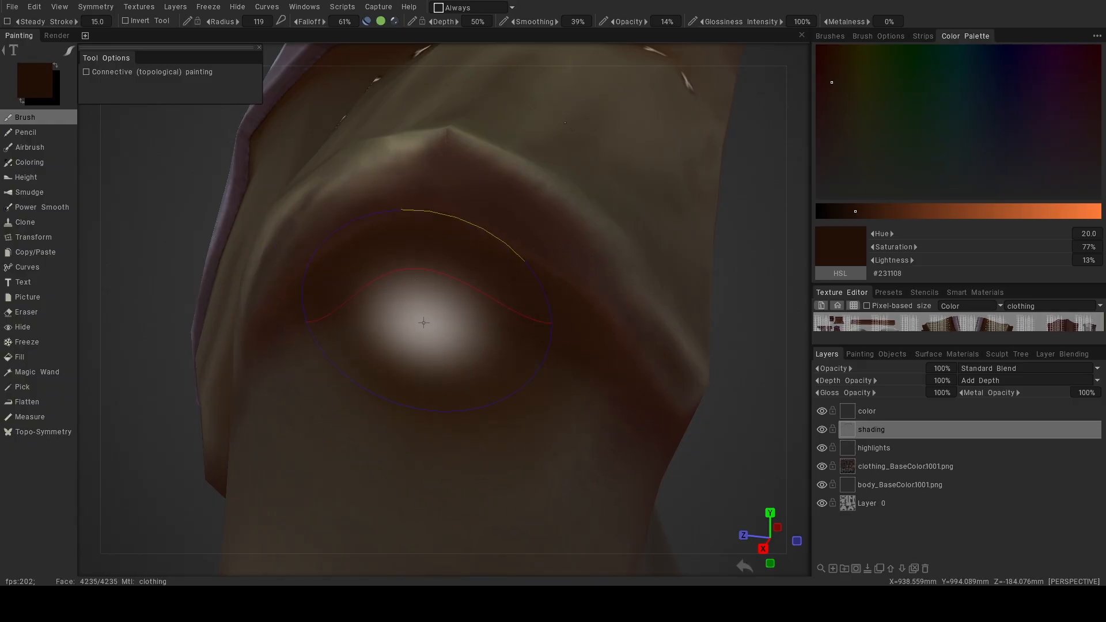
{"action": "left_click_drag", "start_coordinate": [398, 302], "coordinate": [509, 347]}
{"action": "mouse_move", "coordinate": [376, 340]}
{"action": "left_mouse_down"}
{"action": "mouse_move", "coordinate": [536, 354]}
{"action": "mouse_move", "coordinate": [556, 368]}
{"action": "left_mouse_up"}
{"action": "left_click_drag", "start_coordinate": [389, 353], "coordinate": [602, 372]}
{"action": "mouse_move", "coordinate": [350, 357]}
{"action": "left_mouse_down"}
{"action": "mouse_move", "coordinate": [335, 369]}
{"action": "mouse_move", "coordinate": [471, 453]}
{"action": "mouse_move", "coordinate": [491, 453]}
{"action": "mouse_move", "coordinate": [438, 432]}
{"action": "mouse_move", "coordinate": [415, 481]}
{"action": "left_mouse_up"}
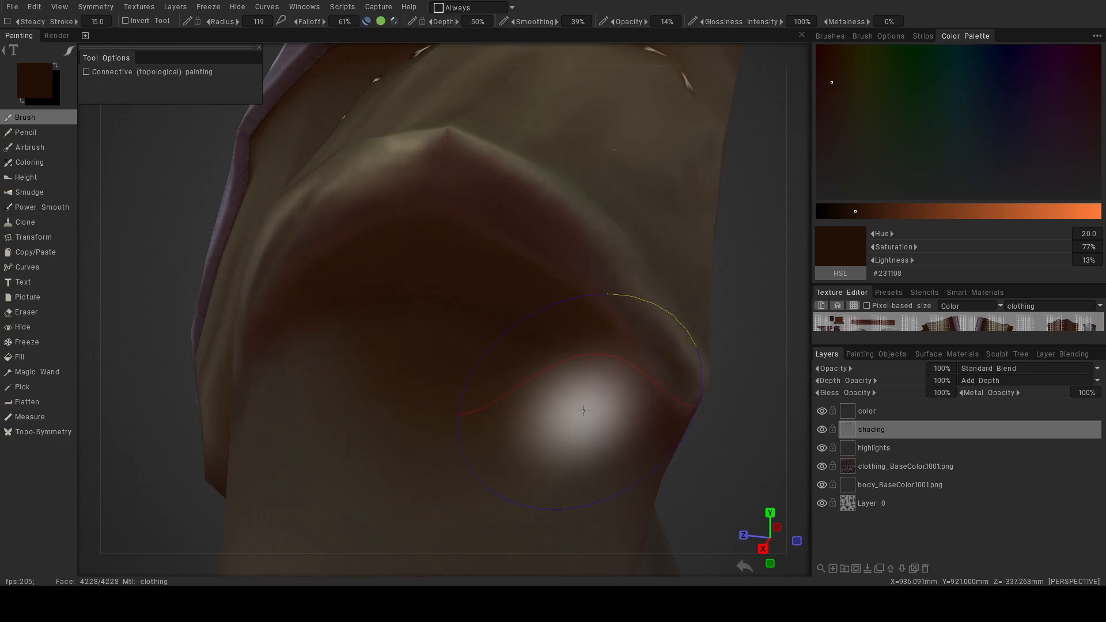
Blend the shading on the upper sleeve around the shoulder flap's front and back edges.
{"action": "right_click_drag", "start_coordinate": [684, 467], "coordinate": [656, 371], "text": "alt"}
{"action": "left_click_drag", "start_coordinate": [655, 371], "coordinate": [721, 362], "text": "alt"}
{"action": "mouse_move", "coordinate": [629, 345]}
{"action": "right_mouse_down", "text": "alt"}
{"action": "mouse_move", "coordinate": [615, 376]}
{"action": "mouse_move", "coordinate": [593, 352]}
{"action": "mouse_move", "coordinate": [612, 355]}
{"action": "right_mouse_up", "text": "alt"}
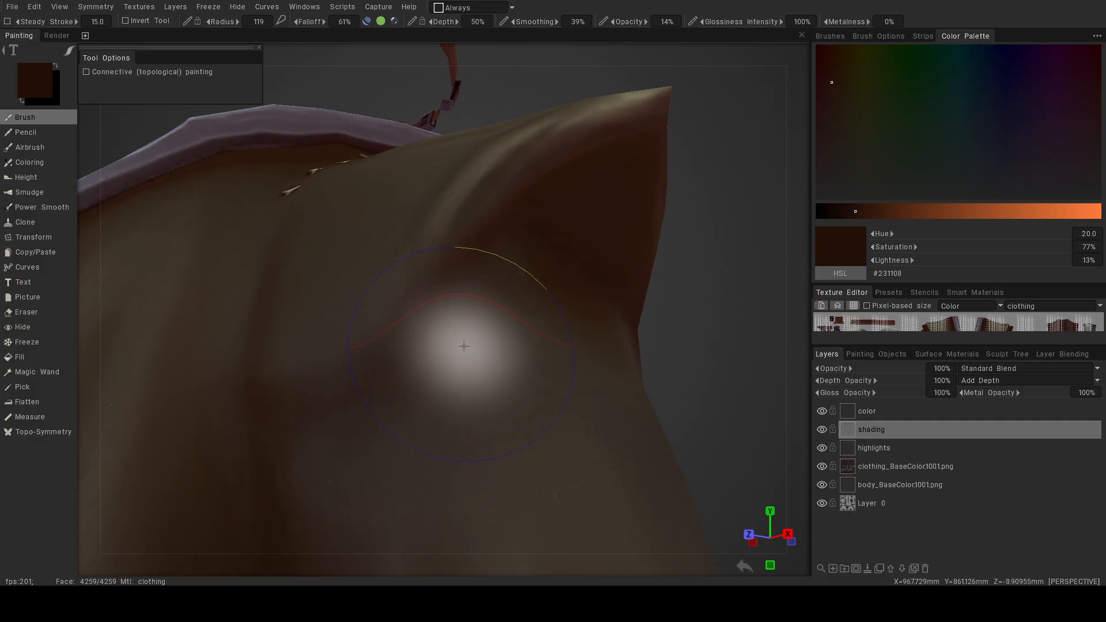
{"action": "mouse_move", "coordinate": [371, 433]}
{"action": "left_mouse_down", "text": "alt"}
{"action": "mouse_move", "coordinate": [539, 509]}
{"action": "mouse_move", "coordinate": [336, 413]}
{"action": "mouse_move", "coordinate": [388, 363]}
{"action": "left_mouse_up", "text": "alt"}
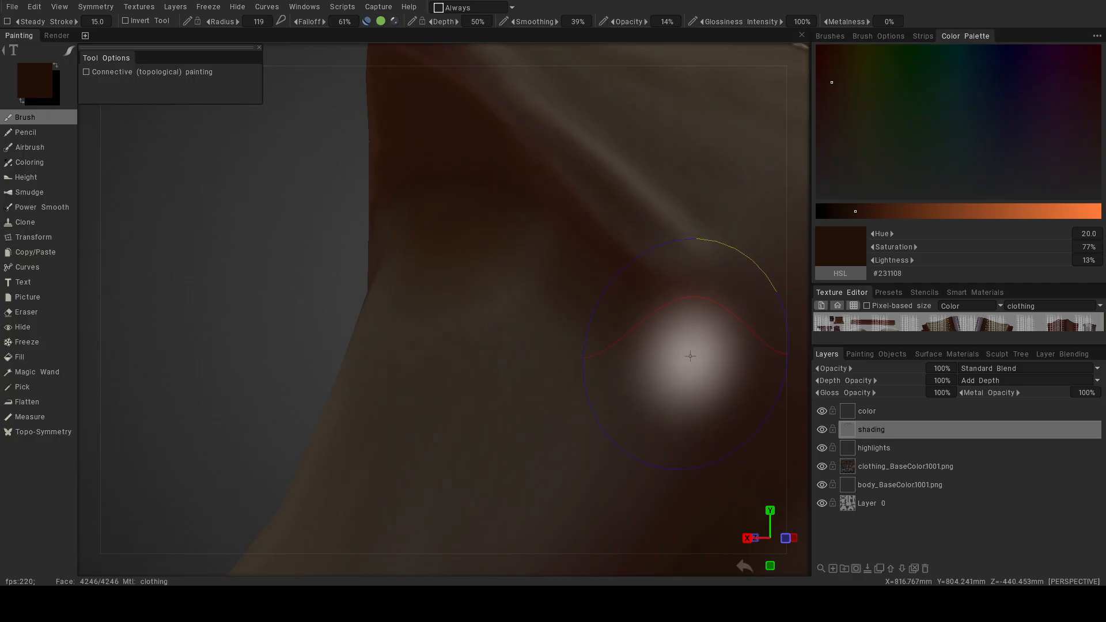
{"action": "left_click_drag", "start_coordinate": [695, 334], "coordinate": [595, 306], "text": "alt"}
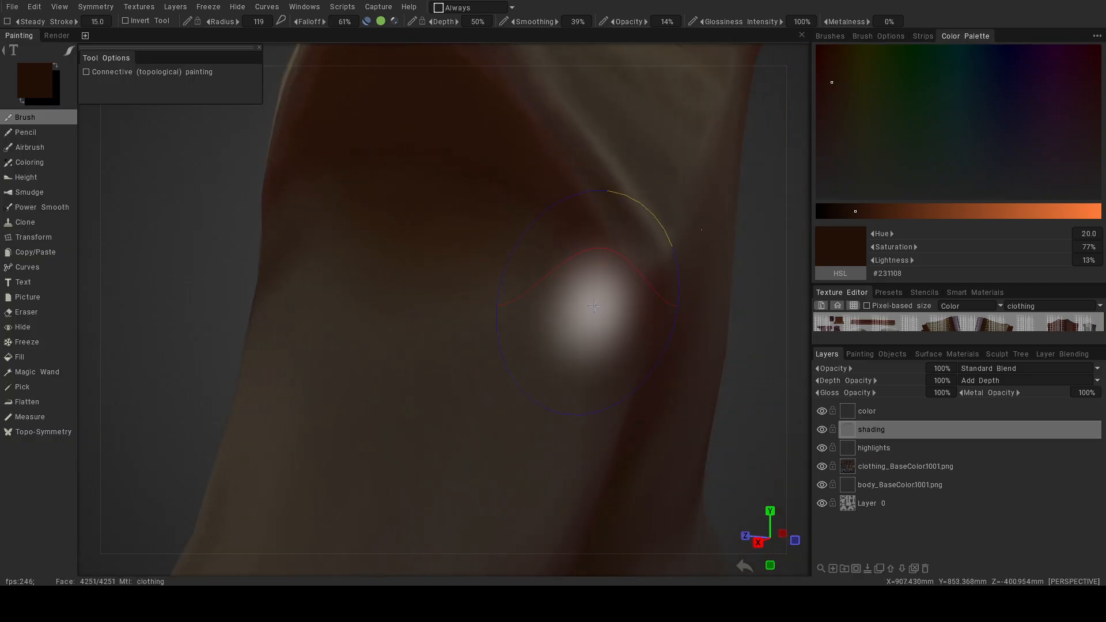
{"action": "left_click_drag", "start_coordinate": [584, 337], "coordinate": [604, 379], "text": "alt"}
Activate the color layer and set the brush color to a muted green, #589E52.
{"action": "left_click", "coordinate": [869, 412]}
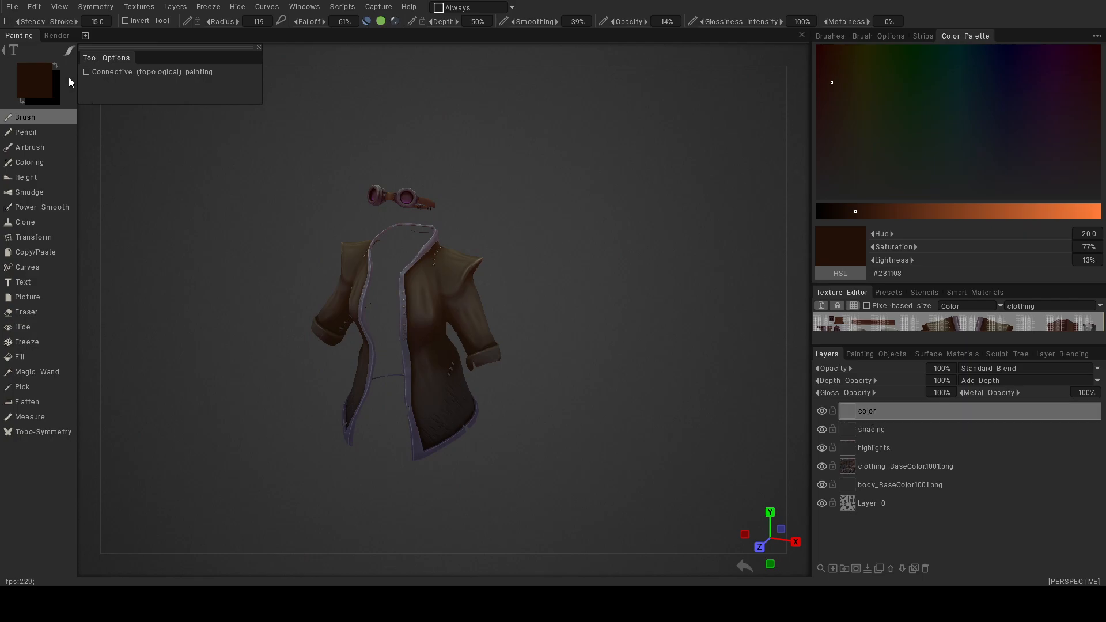
{"action": "left_click", "coordinate": [34, 81]}
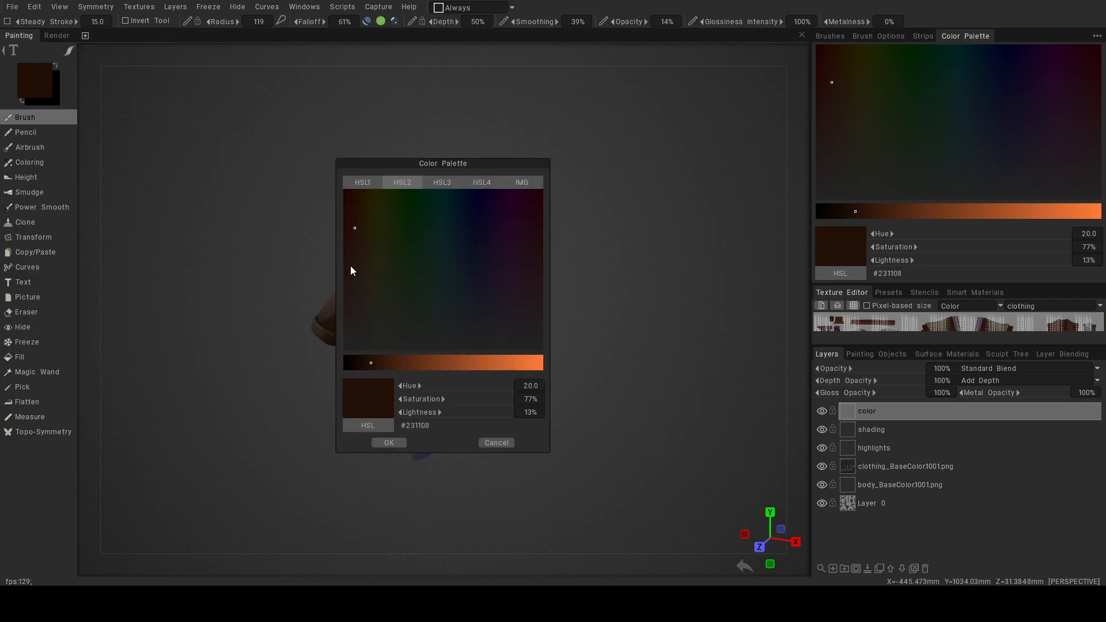
{"action": "left_click", "coordinate": [468, 362]}
{"action": "left_click", "coordinate": [401, 275]}
{"action": "left_click", "coordinate": [407, 275]}
{"action": "left_click", "coordinate": [394, 442]}
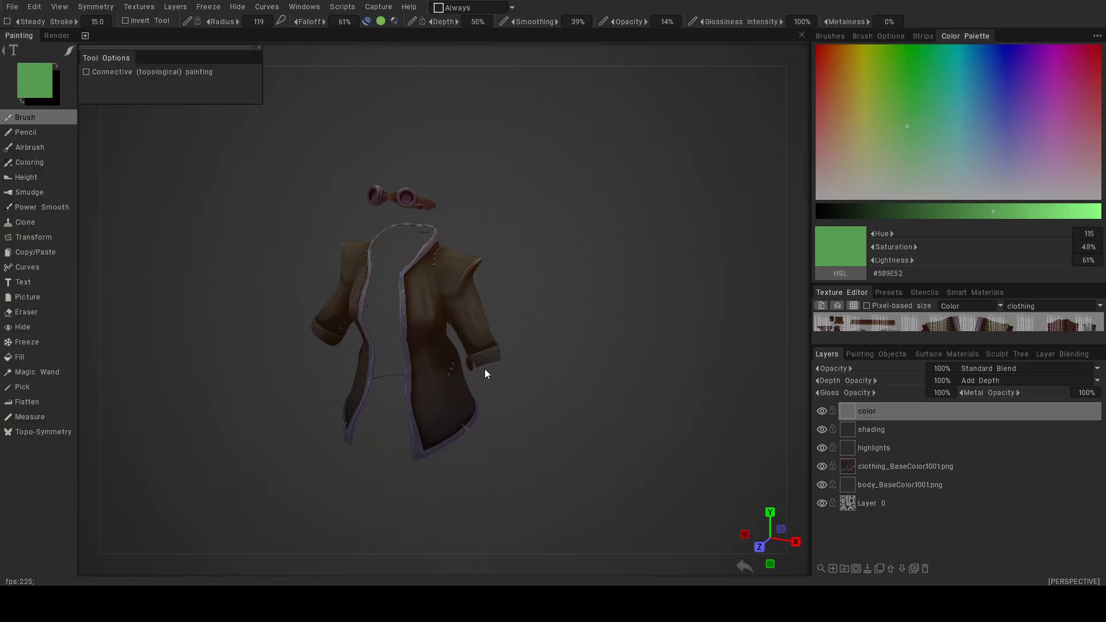
Change the brush color to a brighter green, #4CB734, and enlarge the brush radius to 208.
{"action": "scroll", "coordinate": [428, 329], "scroll_direction": "up", "scroll_amount": 8}
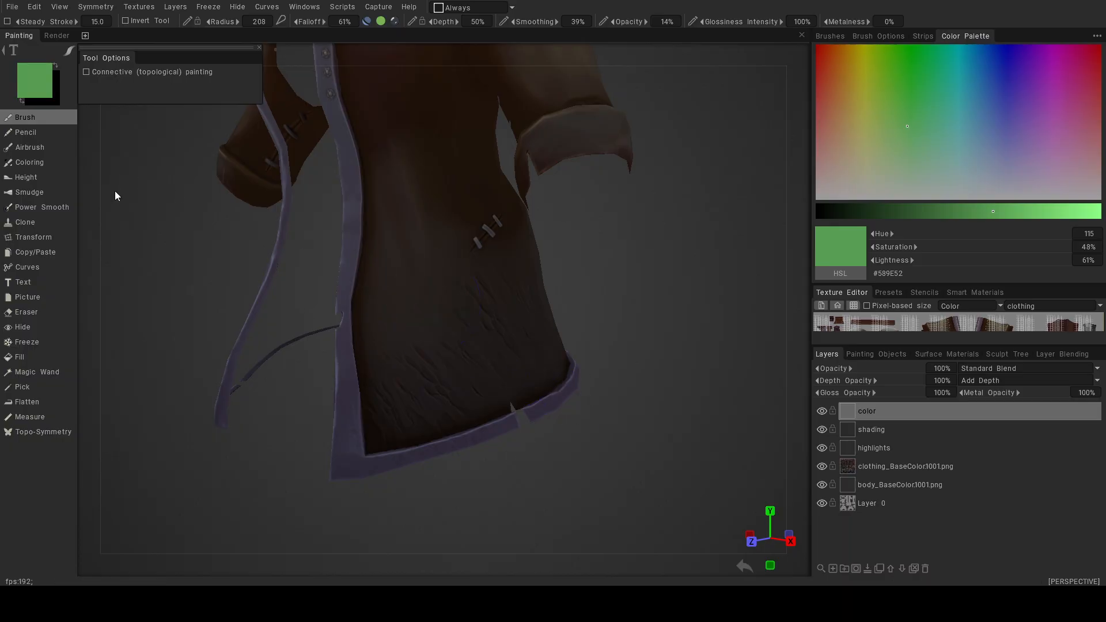
{"action": "left_click", "coordinate": [45, 86]}
{"action": "left_click_drag", "start_coordinate": [412, 269], "coordinate": [405, 237]}
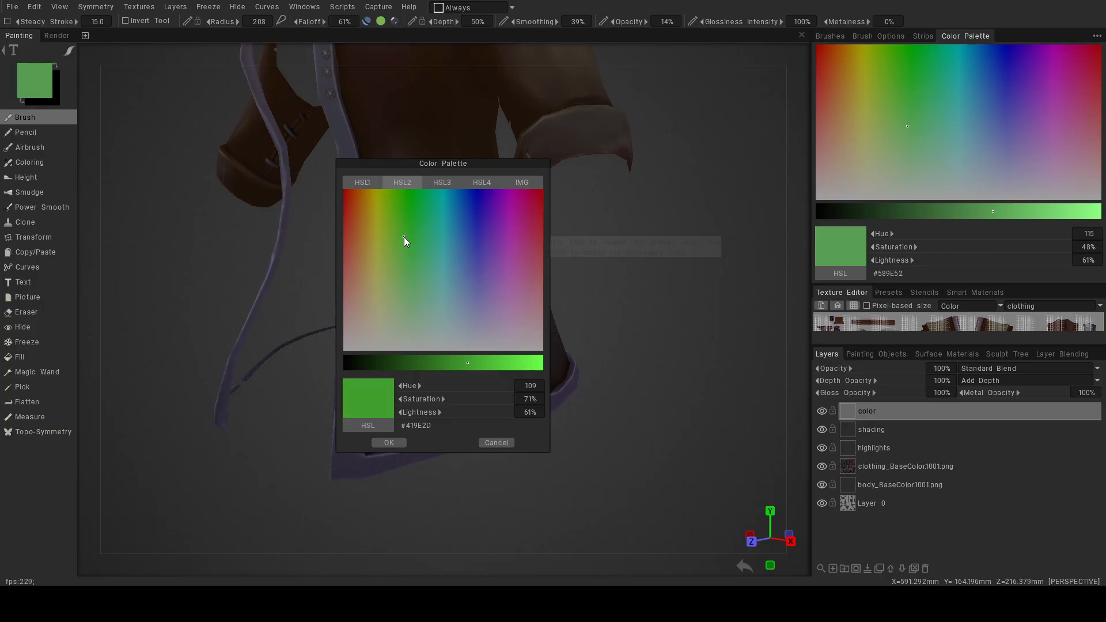
{"action": "left_click", "coordinate": [488, 362]}
{"action": "left_click", "coordinate": [385, 443]}
Try tinting the coat's lower front tail green, enlarging the brush radius to 441, and undo the strokes.
{"action": "left_click_drag", "start_coordinate": [450, 358], "coordinate": [460, 332]}
{"action": "key", "text": "ctrl+z"}
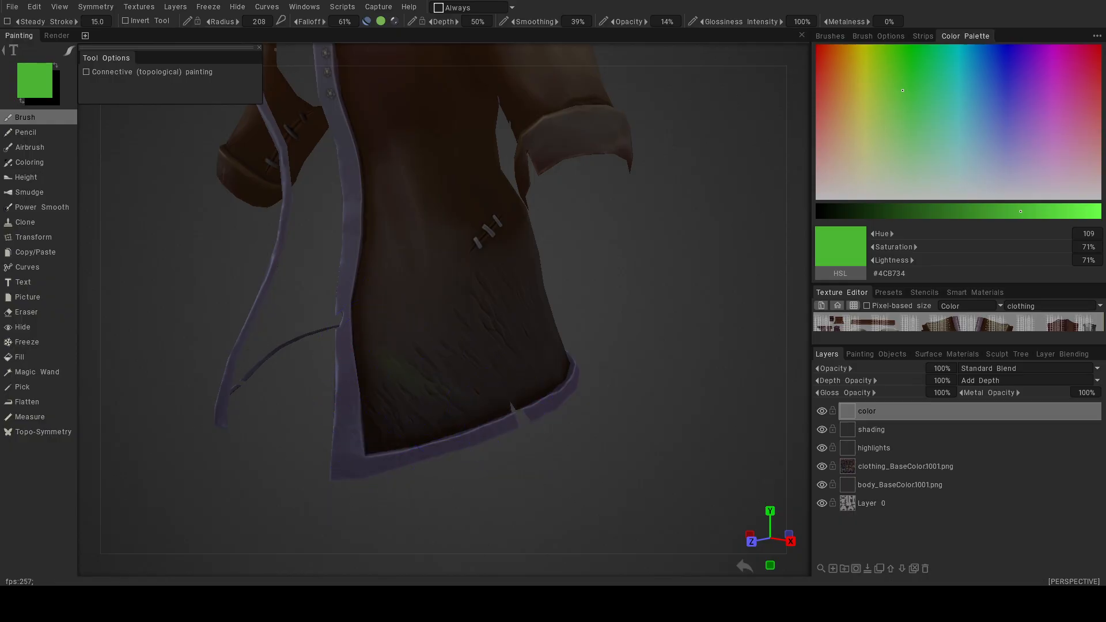
{"action": "right_click", "coordinate": [597, 415]}
{"action": "right_click_drag", "start_coordinate": [471, 355], "coordinate": [519, 355]}
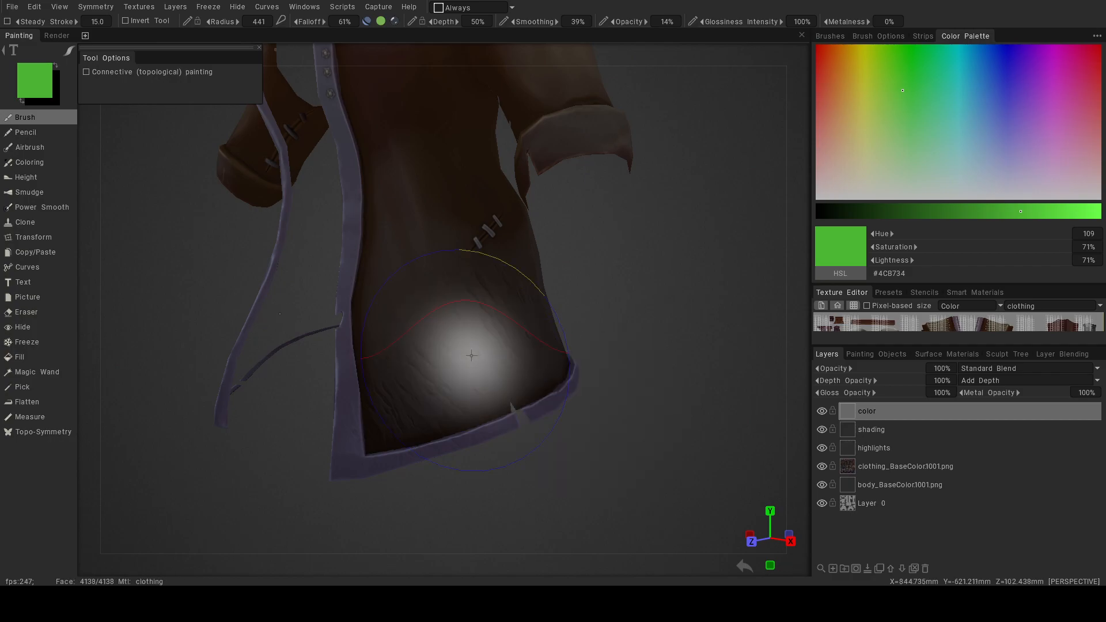
{"action": "left_click_drag", "start_coordinate": [407, 358], "coordinate": [507, 369]}
{"action": "right_click_drag", "start_coordinate": [638, 381], "coordinate": [574, 387], "text": "alt"}
{"action": "mouse_move", "coordinate": [574, 388]}
{"action": "left_mouse_down", "text": "alt"}
{"action": "mouse_move", "coordinate": [538, 393]}
{"action": "mouse_move", "coordinate": [597, 389]}
{"action": "left_mouse_up", "text": "alt"}
{"action": "key", "text": "ctrl+z"}
{"action": "right_click_drag", "start_coordinate": [520, 396], "coordinate": [567, 416], "text": "alt"}
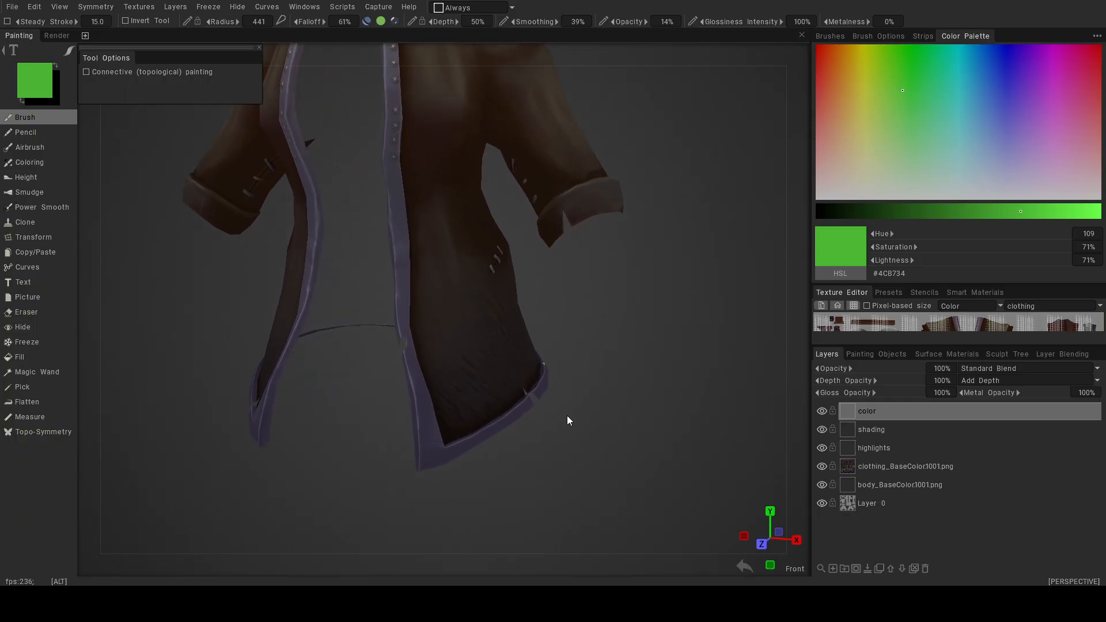
{"action": "left_click_drag", "start_coordinate": [567, 417], "coordinate": [499, 427], "text": "alt"}
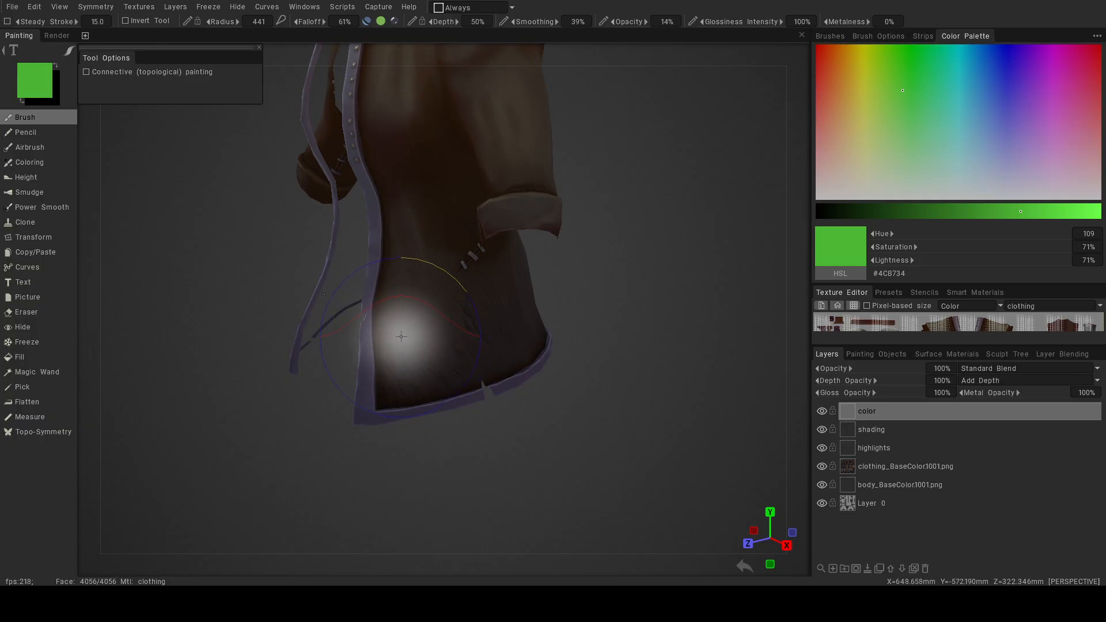
Set the brush radius to 580 and opacity to 3%, and tint the coat's lower front tail faintly green.
{"action": "right_click_drag", "start_coordinate": [437, 344], "coordinate": [459, 344]}
{"action": "mouse_move", "coordinate": [401, 333]}
{"action": "left_mouse_down"}
{"action": "mouse_move", "coordinate": [438, 369]}
{"action": "mouse_move", "coordinate": [346, 375]}
{"action": "mouse_move", "coordinate": [519, 334]}
{"action": "mouse_move", "coordinate": [511, 343]}
{"action": "mouse_move", "coordinate": [556, 352]}
{"action": "left_mouse_up"}
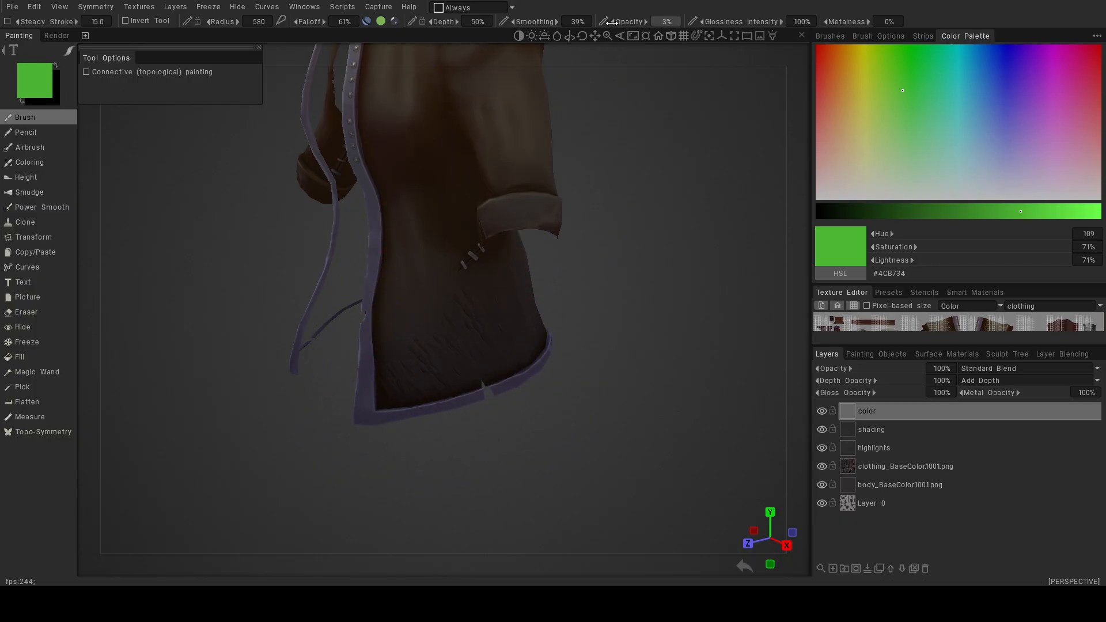
{"action": "left_click_drag", "start_coordinate": [511, 320], "coordinate": [418, 370]}
{"action": "left_click_drag", "start_coordinate": [609, 361], "coordinate": [595, 306], "text": "alt"}
{"action": "mouse_move", "coordinate": [661, 272]}
{"action": "left_mouse_down", "text": "alt"}
{"action": "mouse_move", "coordinate": [682, 262]}
{"action": "mouse_move", "coordinate": [593, 323]}
{"action": "left_mouse_up", "text": "alt"}
{"action": "mouse_move", "coordinate": [647, 354]}
{"action": "left_mouse_down", "text": "alt"}
{"action": "mouse_move", "coordinate": [618, 367]}
{"action": "mouse_move", "coordinate": [690, 348]}
{"action": "mouse_move", "coordinate": [558, 331]}
{"action": "mouse_move", "coordinate": [603, 348]}
{"action": "mouse_move", "coordinate": [682, 94]}
{"action": "left_mouse_up", "text": "alt"}
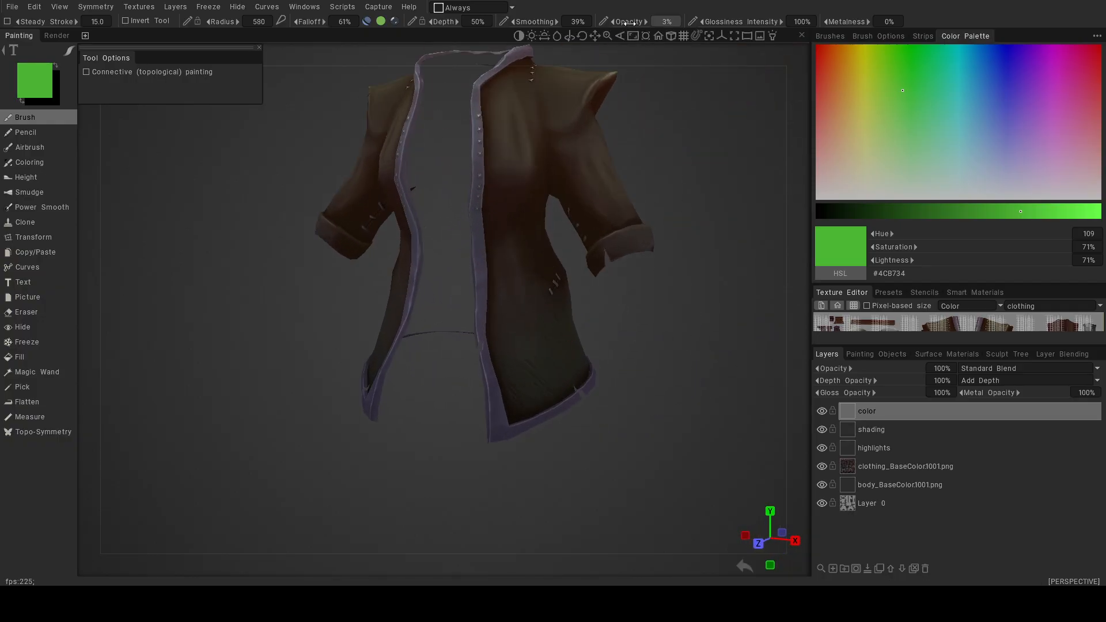
Lower the brush opacity to 1% and tint the coat's lower back tail green.
{"action": "left_click_drag", "start_coordinate": [624, 23], "coordinate": [623, 24]}
{"action": "type", "text": "1"}
{"action": "key", "text": "Return"}
{"action": "left_click_drag", "start_coordinate": [687, 261], "coordinate": [461, 302], "text": "alt"}
{"action": "scroll", "coordinate": [533, 307], "scroll_direction": "up", "scroll_amount": 3}
{"action": "left_click_drag", "start_coordinate": [576, 270], "coordinate": [496, 267], "text": "alt"}
{"action": "left_click", "coordinate": [571, 255]}
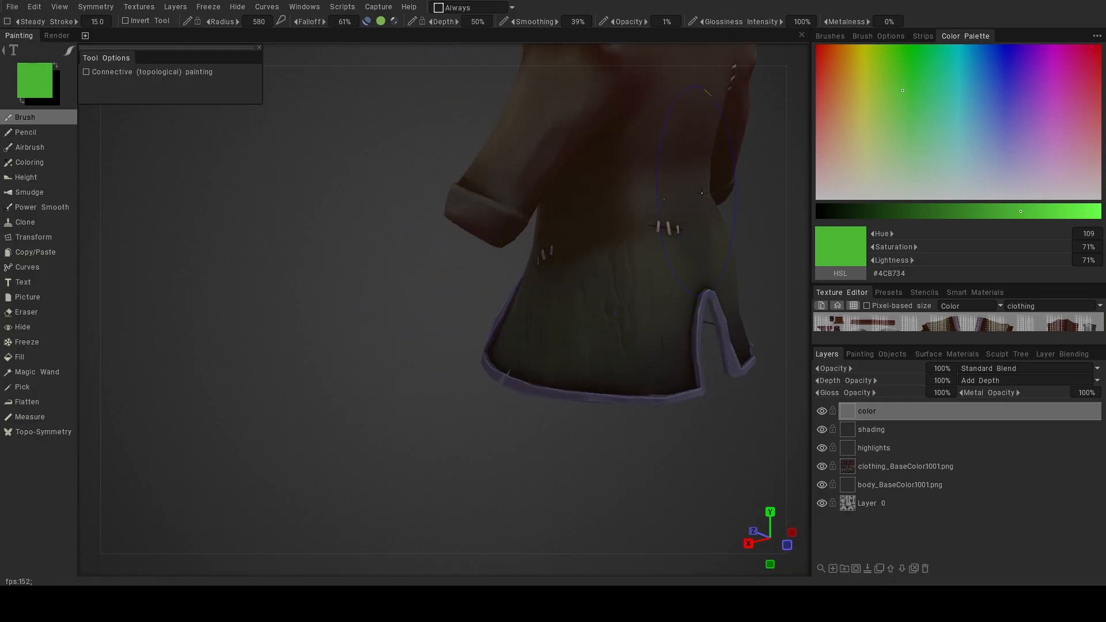
Check the green tint on the coat's tails from a distance and from the front.
{"action": "scroll", "coordinate": [635, 286], "scroll_direction": "down", "scroll_amount": 3}
{"action": "left_click_drag", "start_coordinate": [635, 285], "coordinate": [830, 254], "text": "alt"}
{"action": "scroll", "coordinate": [574, 305], "scroll_direction": "down", "scroll_amount": 3}
{"action": "left_click_drag", "start_coordinate": [574, 304], "coordinate": [491, 316], "text": "alt"}
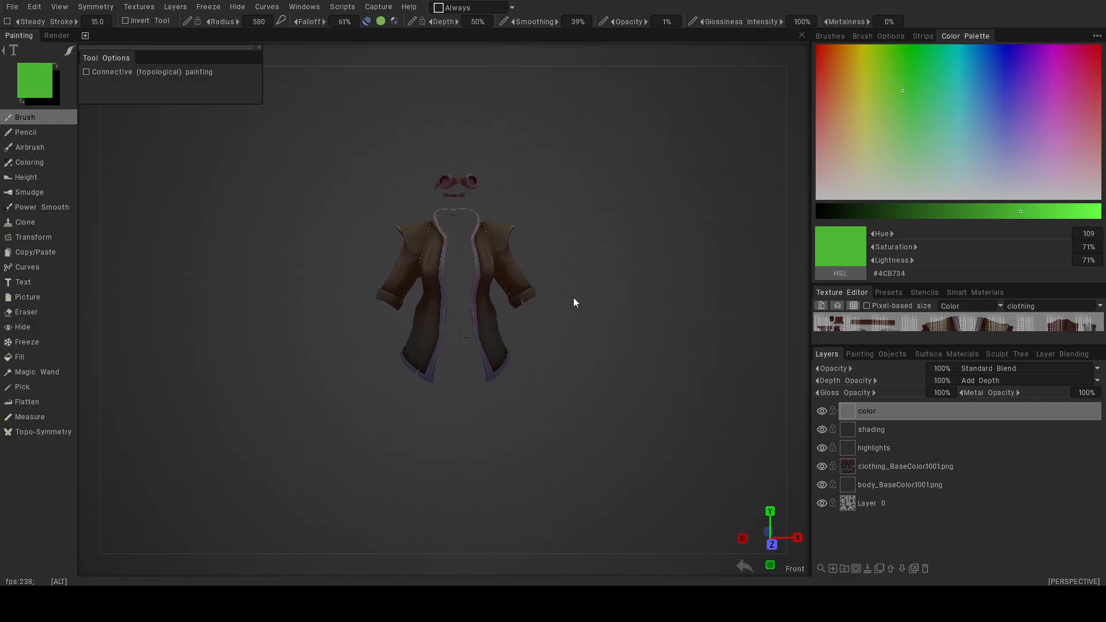
{"action": "left_click_drag", "start_coordinate": [574, 302], "coordinate": [515, 322], "text": "alt"}
{"action": "scroll", "coordinate": [579, 361], "scroll_direction": "up", "scroll_amount": 5}
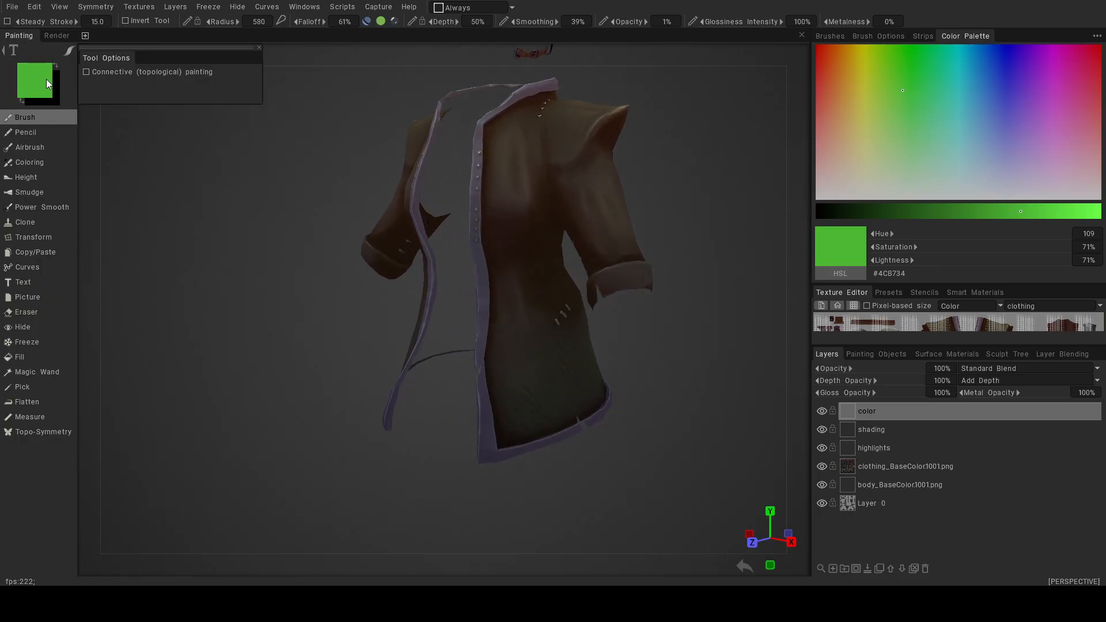
Switch the brush color to blue, hue 222, set its opacity to 3%, and tint the coat faintly blue.
{"action": "left_click", "coordinate": [46, 78]}
{"action": "left_click_drag", "start_coordinate": [445, 249], "coordinate": [467, 247]}
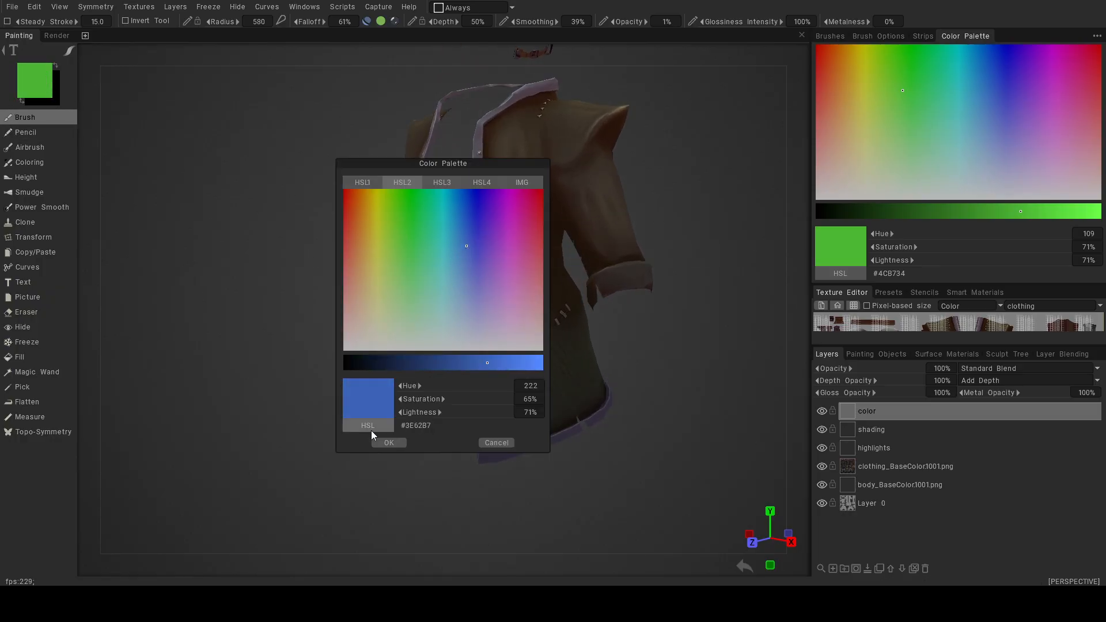
{"action": "left_click", "coordinate": [389, 443]}
{"action": "left_click_drag", "start_coordinate": [389, 451], "coordinate": [435, 268], "text": "alt"}
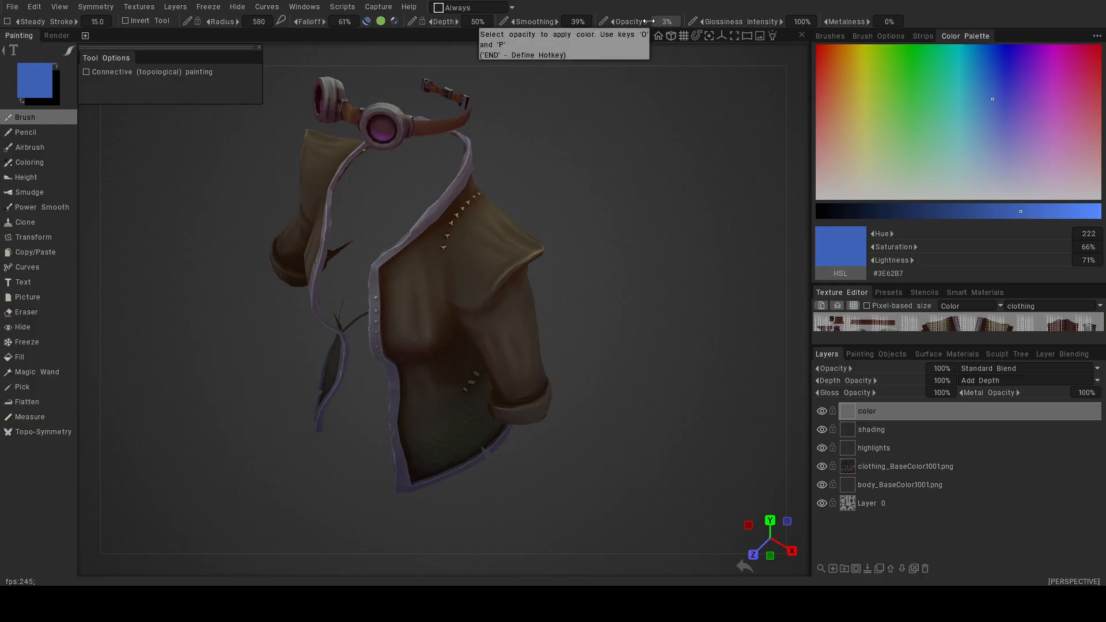
{"action": "left_click_drag", "start_coordinate": [646, 22], "coordinate": [650, 22]}
{"action": "mouse_move", "coordinate": [508, 349]}
{"action": "left_mouse_down", "text": "alt"}
{"action": "mouse_move", "coordinate": [378, 247]}
{"action": "mouse_move", "coordinate": [529, 321]}
{"action": "mouse_move", "coordinate": [461, 346]}
{"action": "mouse_move", "coordinate": [526, 348]}
{"action": "mouse_move", "coordinate": [457, 383]}
{"action": "mouse_move", "coordinate": [474, 361]}
{"action": "mouse_move", "coordinate": [455, 272]}
{"action": "left_mouse_up", "text": "alt"}
{"action": "left_click_drag", "start_coordinate": [610, 349], "coordinate": [452, 287], "text": "alt"}
{"action": "left_click_drag", "start_coordinate": [562, 286], "coordinate": [407, 301], "text": "alt"}
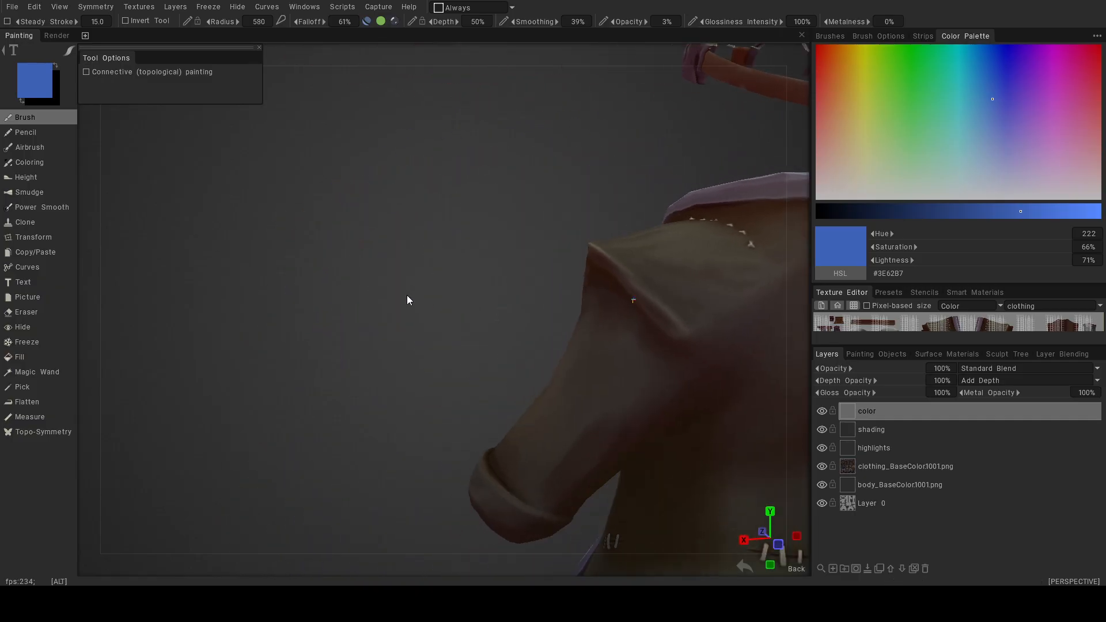
Reduce the brush radius to 257 and examine the coat's tint from the front, sides and back.
{"action": "left_click_drag", "start_coordinate": [637, 306], "coordinate": [248, 334], "text": "alt"}
{"action": "right_click_drag", "start_coordinate": [457, 266], "coordinate": [447, 265]}
{"action": "left_click_drag", "start_coordinate": [502, 272], "coordinate": [417, 298], "text": "alt"}
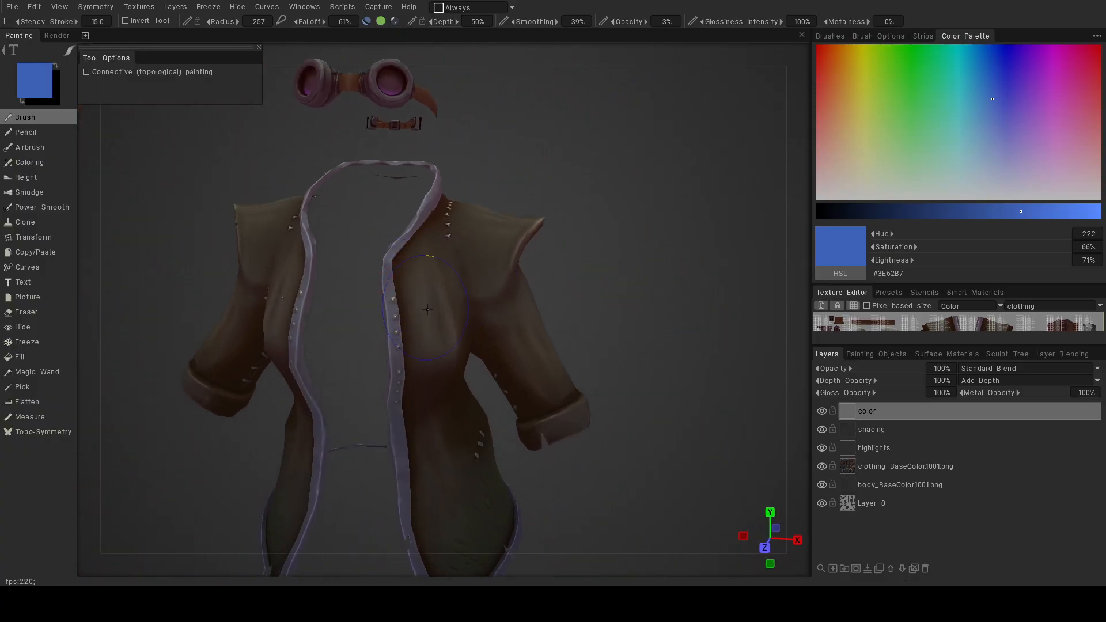
{"action": "left_click_drag", "start_coordinate": [549, 395], "coordinate": [636, 314], "text": "alt"}
{"action": "right_click_drag", "start_coordinate": [635, 309], "coordinate": [376, 281], "text": "alt"}
{"action": "left_click_drag", "start_coordinate": [377, 281], "coordinate": [282, 293], "text": "alt"}
{"action": "middle_click_drag", "start_coordinate": [413, 328], "coordinate": [410, 259], "text": "alt"}
{"action": "right_click_drag", "start_coordinate": [411, 258], "coordinate": [532, 373], "text": "alt"}
{"action": "middle_click_drag", "start_coordinate": [532, 378], "coordinate": [519, 467], "text": "alt"}
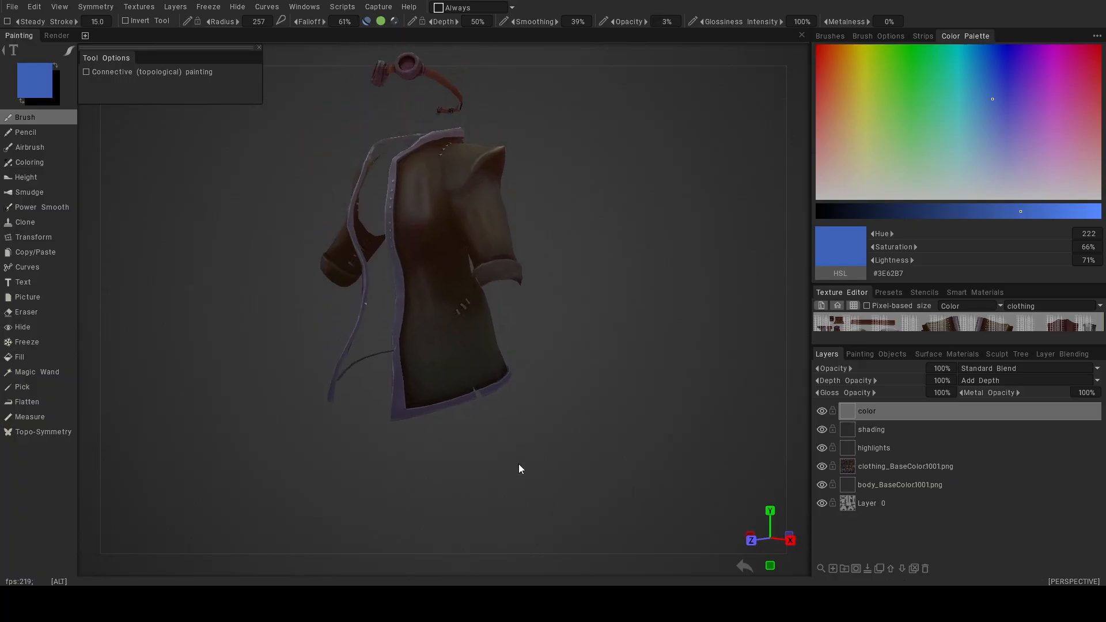
{"action": "left_click_drag", "start_coordinate": [519, 467], "coordinate": [430, 371], "text": "alt"}
{"action": "right_click_drag", "start_coordinate": [430, 370], "coordinate": [513, 400], "text": "alt"}
{"action": "mouse_move", "coordinate": [438, 354]}
{"action": "left_mouse_down", "text": "alt"}
{"action": "mouse_move", "coordinate": [644, 321]}
{"action": "mouse_move", "coordinate": [585, 334]}
{"action": "mouse_move", "coordinate": [659, 341]}
{"action": "mouse_move", "coordinate": [554, 348]}
{"action": "mouse_move", "coordinate": [706, 252]}
{"action": "left_mouse_up", "text": "alt"}
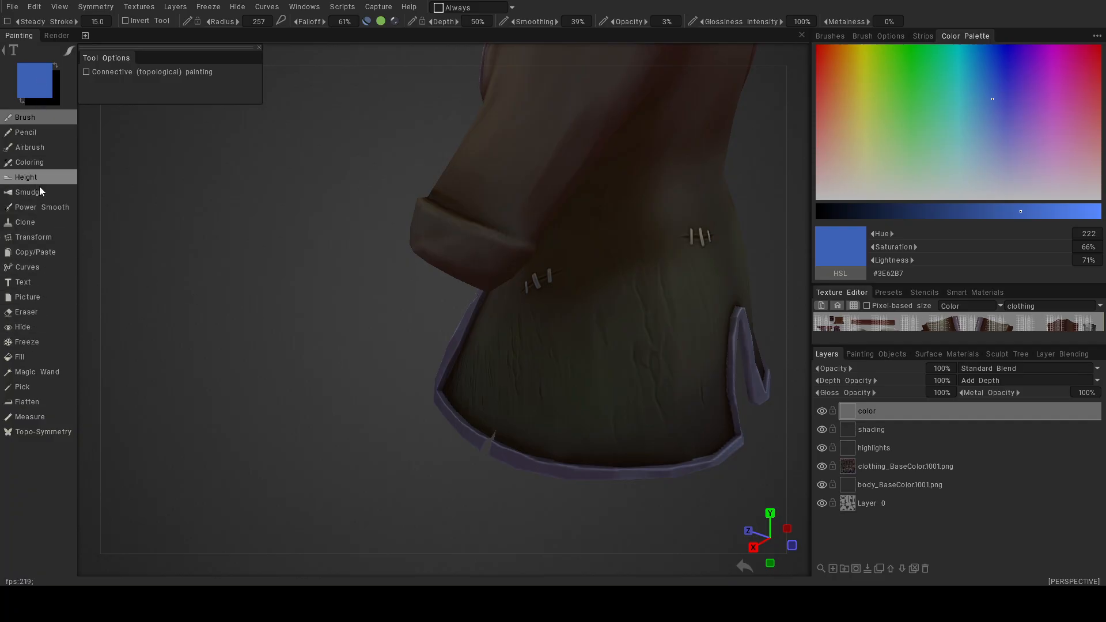
Soften the color tint on the coat's lower tail with the Eraser at 13% transparency and radius 466.
{"action": "left_click", "coordinate": [56, 311]}
{"action": "left_click_drag", "start_coordinate": [449, 22], "coordinate": [325, 30]}
{"action": "right_click_drag", "start_coordinate": [580, 349], "coordinate": [599, 349]}
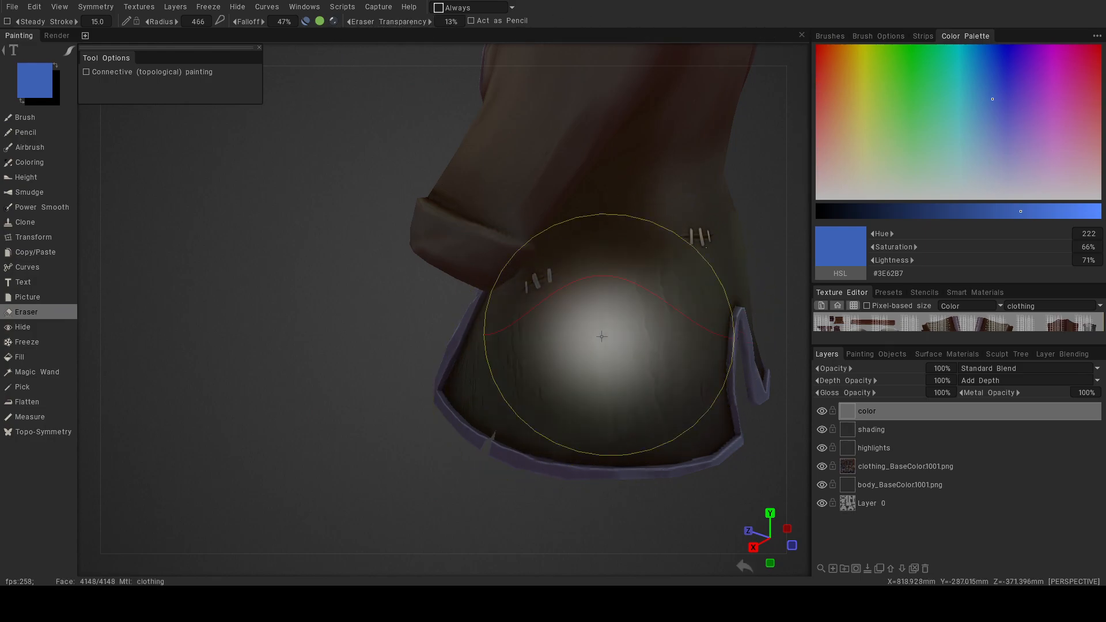
{"action": "left_click_drag", "start_coordinate": [507, 365], "coordinate": [568, 345], "text": "alt"}
{"action": "mouse_move", "coordinate": [438, 435]}
{"action": "left_mouse_down"}
{"action": "mouse_move", "coordinate": [467, 381]}
{"action": "mouse_move", "coordinate": [486, 287]}
{"action": "mouse_move", "coordinate": [490, 357]}
{"action": "left_mouse_up"}
Hide and show the color layer to compare the coat with and without its tint.
{"action": "left_click_drag", "start_coordinate": [489, 380], "coordinate": [352, 385], "text": "alt"}
{"action": "mouse_move", "coordinate": [624, 323]}
{"action": "left_mouse_down", "text": "alt"}
{"action": "mouse_move", "coordinate": [548, 370]}
{"action": "mouse_move", "coordinate": [457, 279]}
{"action": "left_mouse_up", "text": "alt"}
{"action": "left_click_drag", "start_coordinate": [655, 292], "coordinate": [753, 413], "text": "alt"}
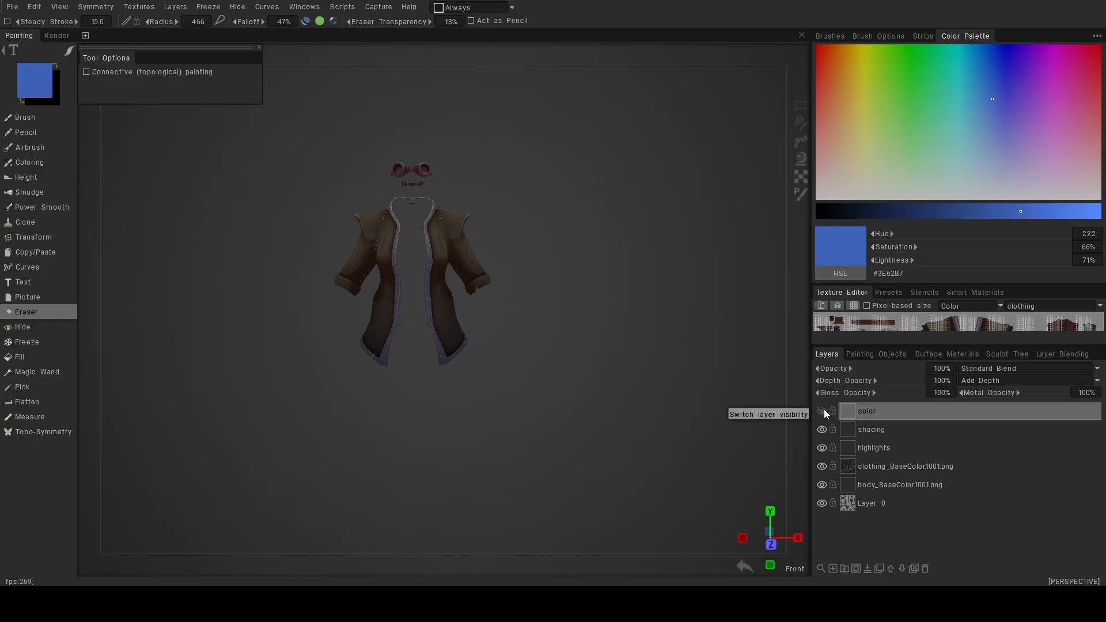
{"action": "left_click_drag", "start_coordinate": [518, 339], "coordinate": [419, 316], "text": "alt"}
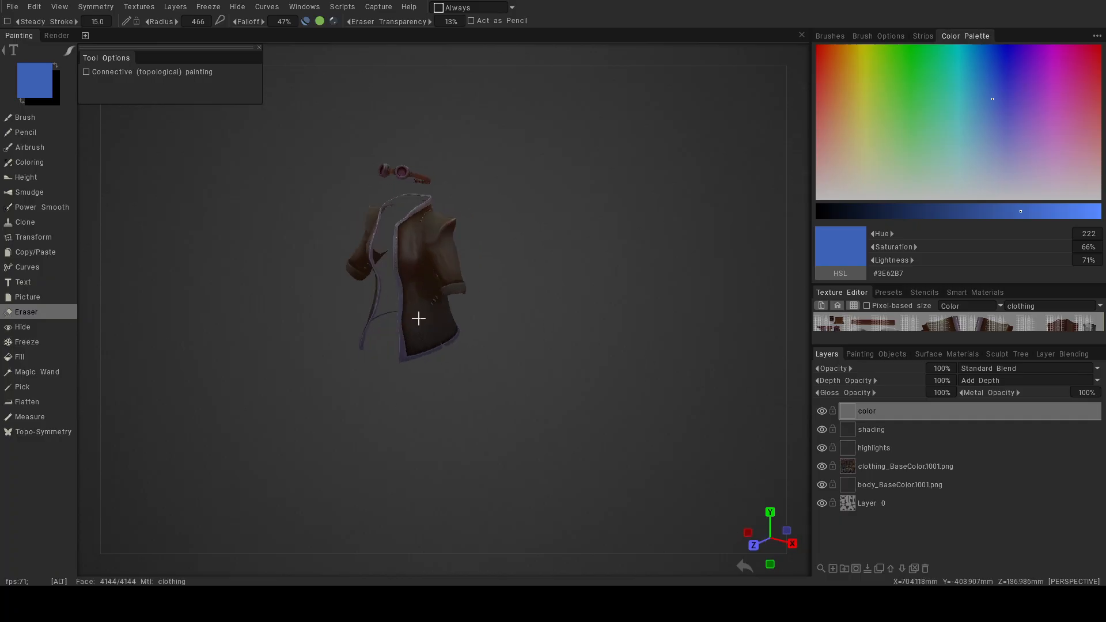
Return to the Brush with a green color, hue 107, at 1% opacity.
{"action": "left_click", "coordinate": [43, 69]}
{"action": "left_click", "coordinate": [402, 240]}
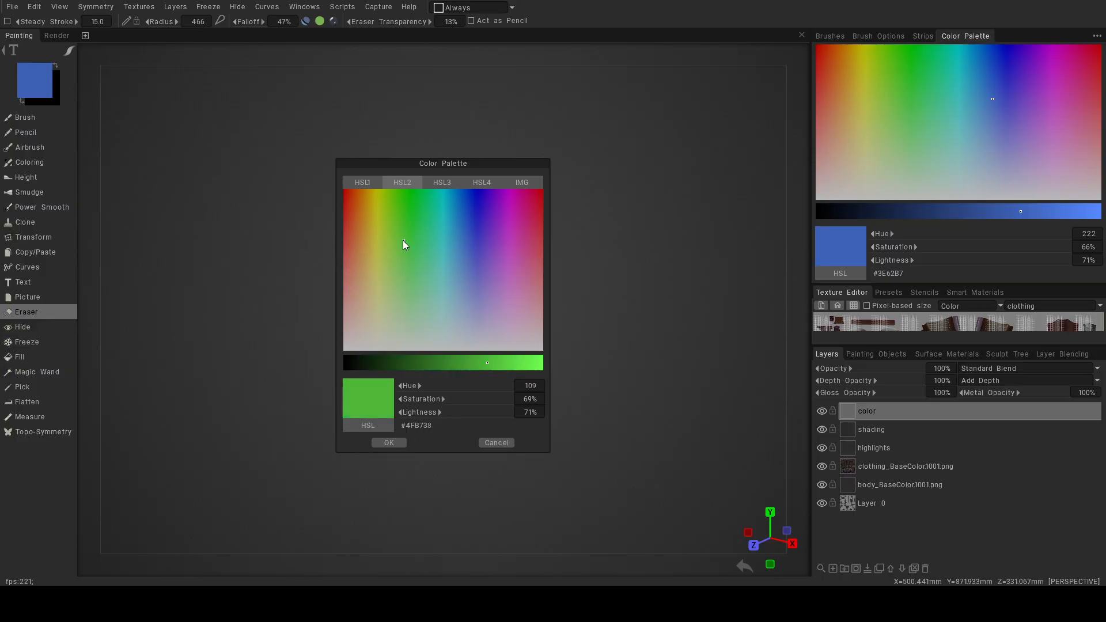
{"action": "left_click", "coordinate": [387, 443]}
{"action": "left_click", "coordinate": [33, 118]}
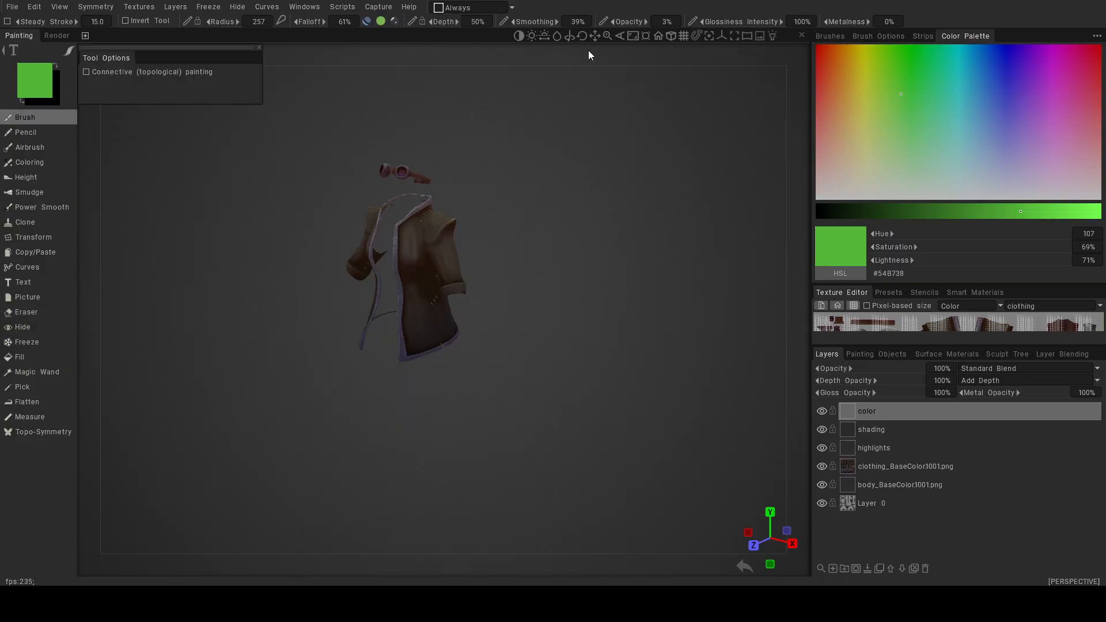
{"action": "left_click_drag", "start_coordinate": [625, 22], "coordinate": [622, 22]}
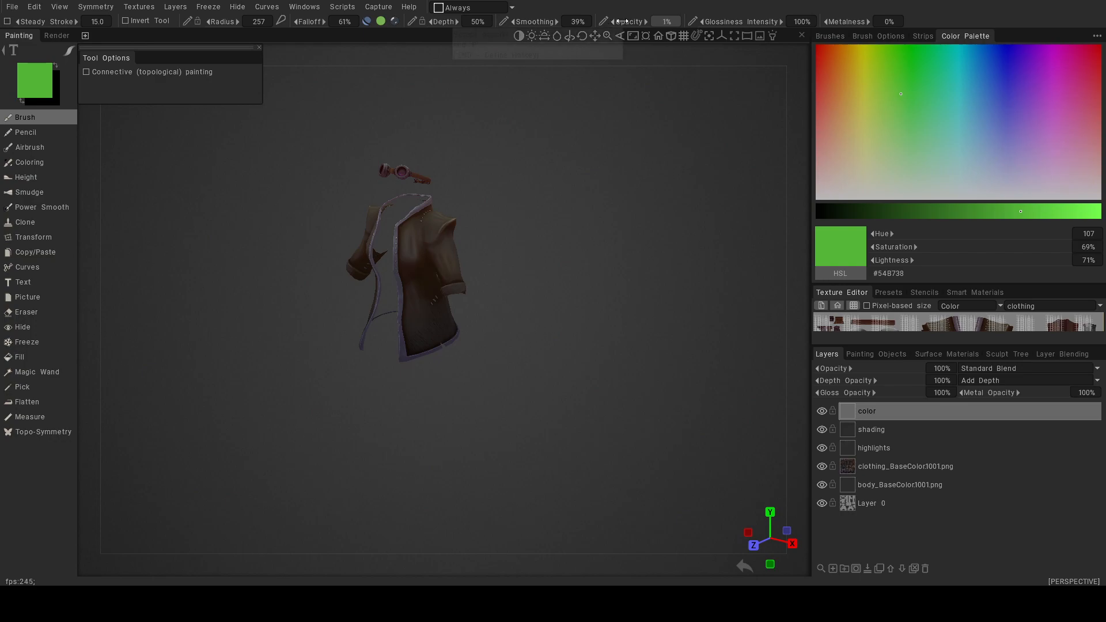
Enlarge the brush radius to 512 and tint the coat's lower front and back tails faintly green.
{"action": "right_click_drag", "start_coordinate": [481, 239], "coordinate": [559, 354]}
{"action": "mouse_move", "coordinate": [559, 354]}
{"action": "left_mouse_down"}
{"action": "mouse_move", "coordinate": [382, 357]}
{"action": "mouse_move", "coordinate": [380, 373]}
{"action": "left_mouse_up"}
{"action": "key", "text": "bracketright"}
{"action": "key", "text": "bracketright"}
{"action": "key", "text": "bracketright"}
{"action": "key", "text": "bracketright"}
{"action": "key", "text": "bracketright"}
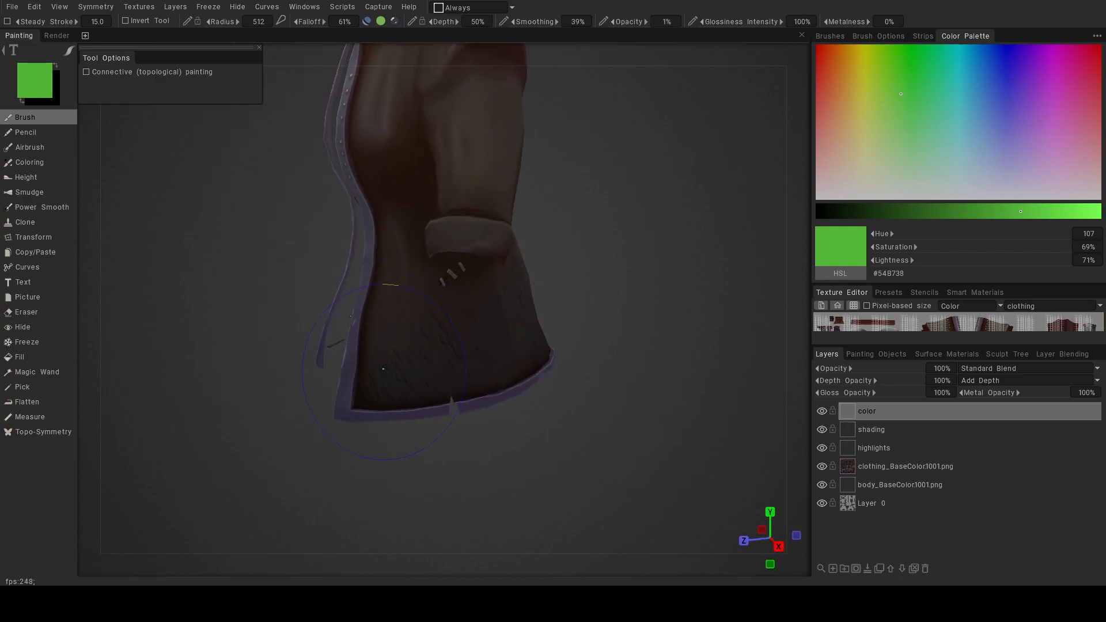
{"action": "left_click_drag", "start_coordinate": [440, 328], "coordinate": [385, 377]}
{"action": "left_click_drag", "start_coordinate": [478, 337], "coordinate": [433, 375]}
{"action": "left_click_drag", "start_coordinate": [554, 330], "coordinate": [449, 319]}
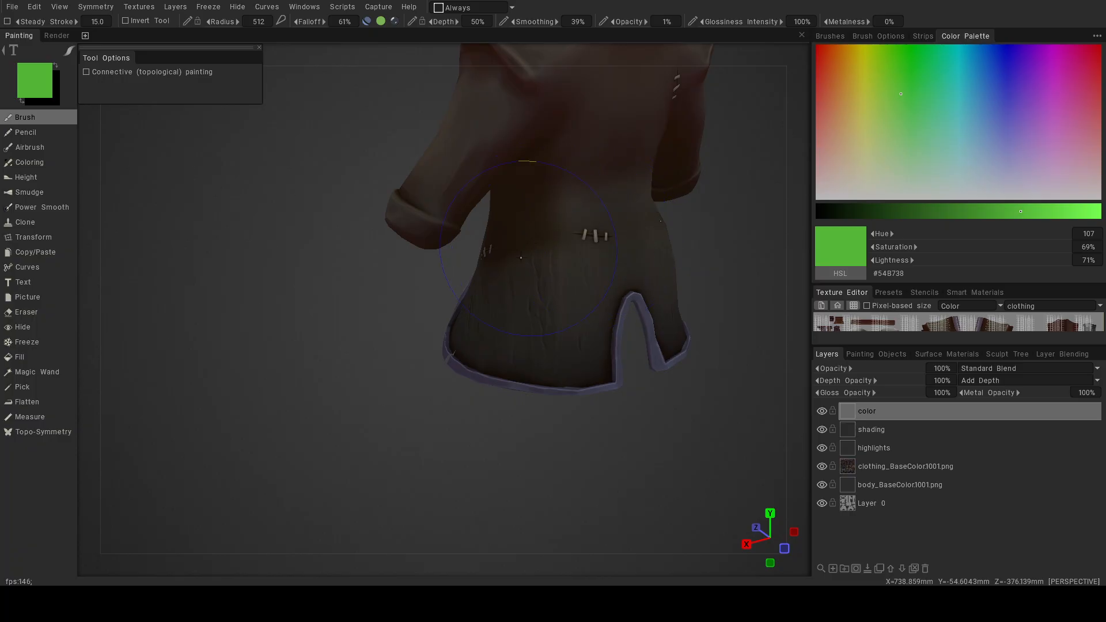
Check the renewed green tint on the coat's tails up close and from the front at a distance.
{"action": "left_click_drag", "start_coordinate": [530, 341], "coordinate": [637, 322], "text": "alt"}
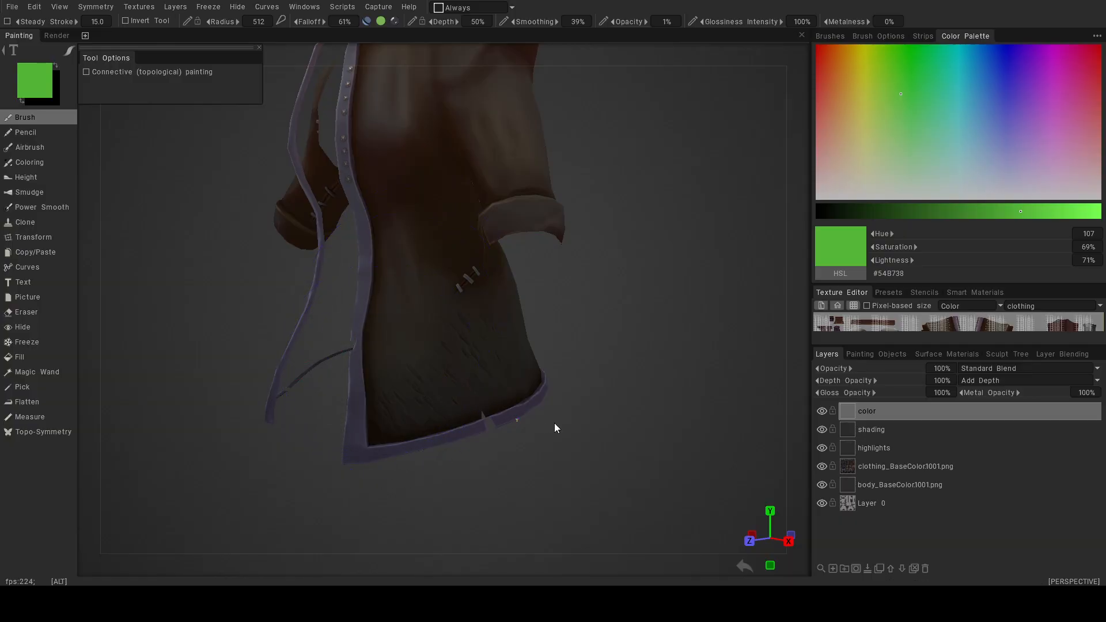
{"action": "left_click_drag", "start_coordinate": [610, 410], "coordinate": [550, 405], "text": "alt"}
{"action": "right_click_drag", "start_coordinate": [549, 404], "coordinate": [583, 373], "text": "alt"}
{"action": "left_click_drag", "start_coordinate": [577, 372], "coordinate": [648, 370], "text": "alt"}
{"action": "right_click_drag", "start_coordinate": [648, 371], "coordinate": [607, 388], "text": "alt"}
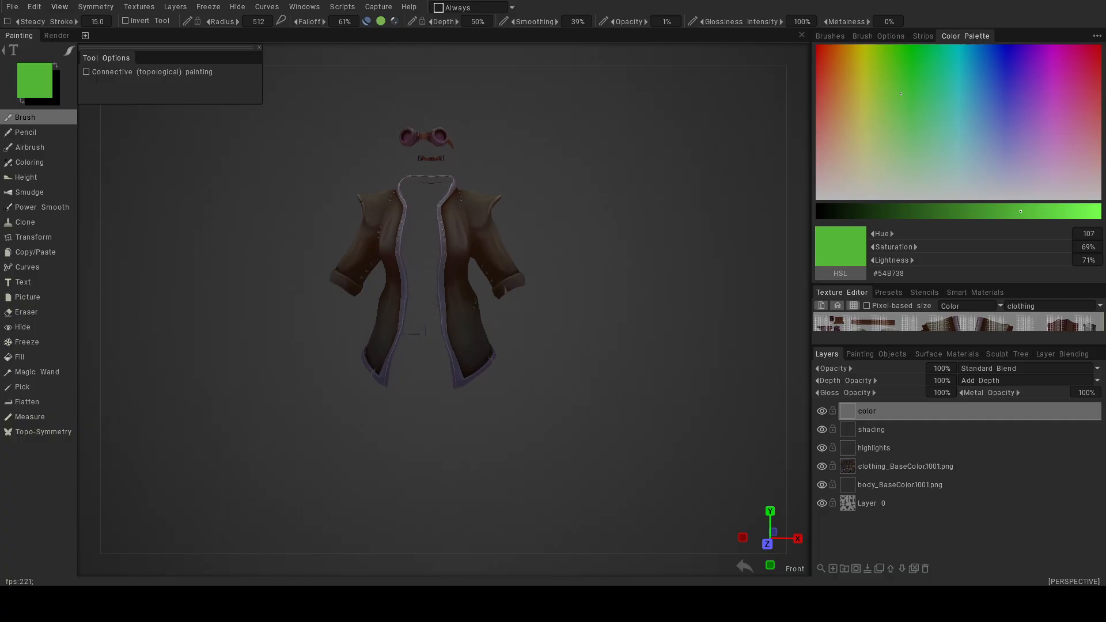
Save the project and export the color/albedo map of the clothing UV set.
{"action": "left_click", "coordinate": [11, 7]}
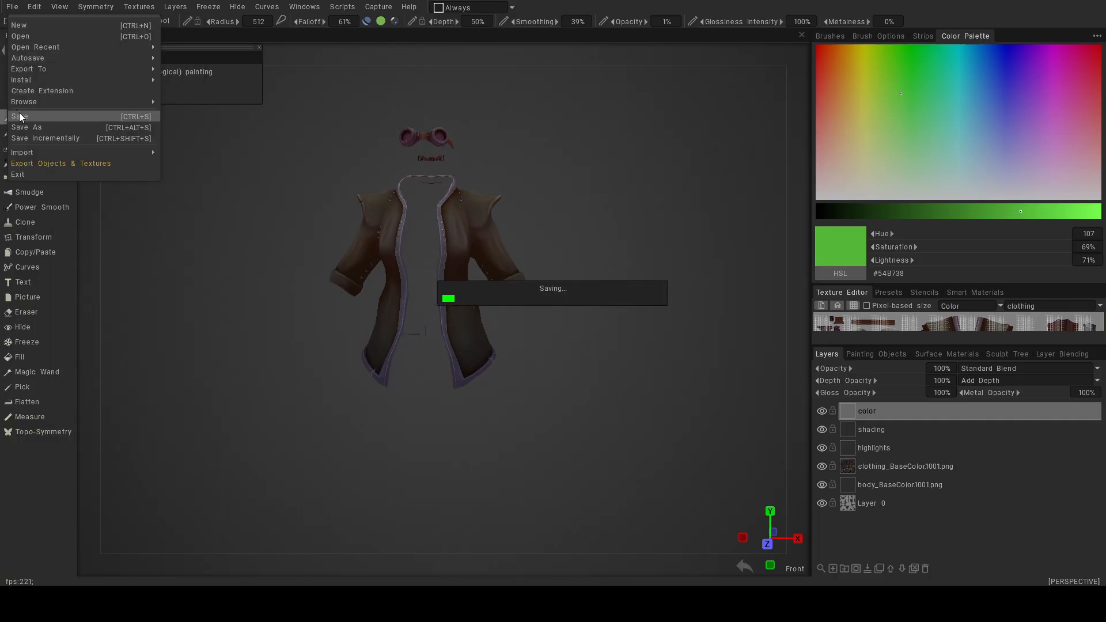
{"action": "left_click", "coordinate": [139, 7]}
{"action": "mouse_move", "coordinate": [149, 46]}
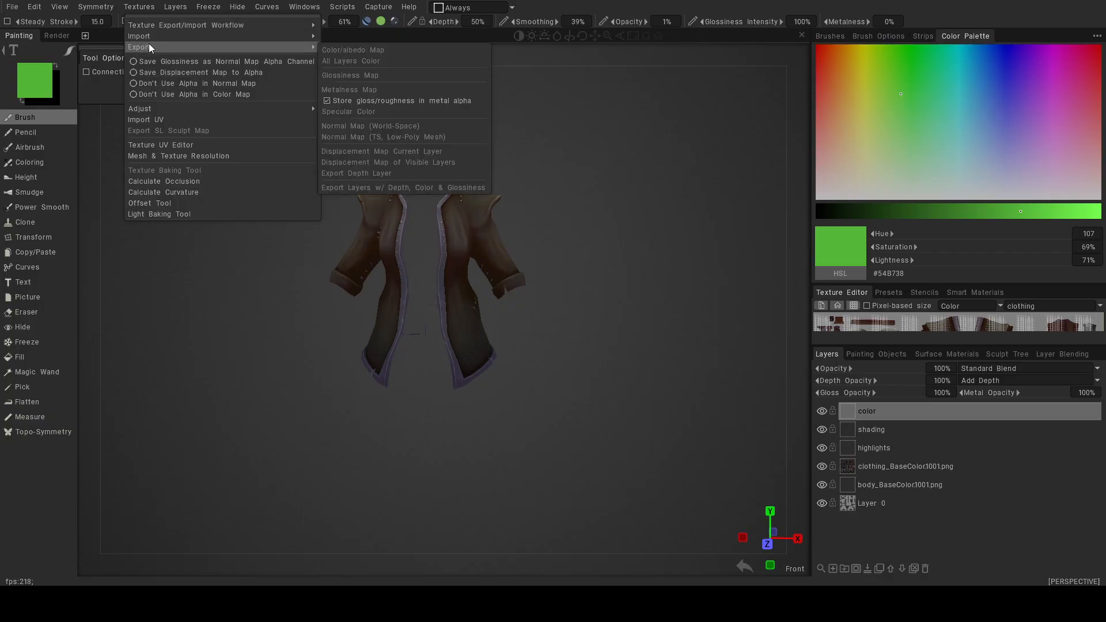
{"action": "left_click", "coordinate": [338, 50]}
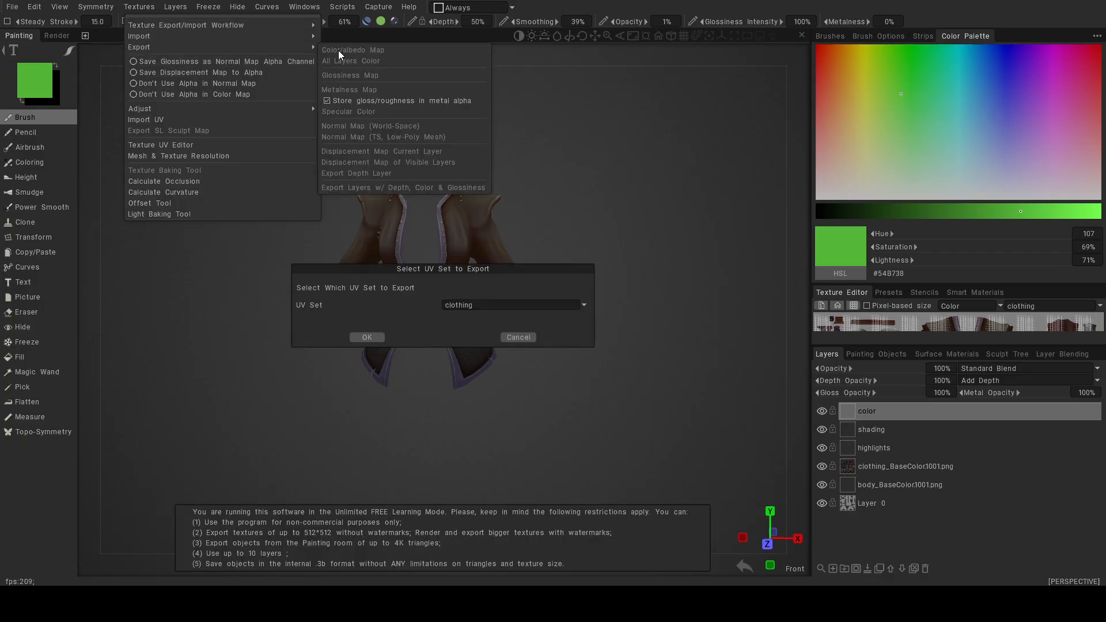
{"action": "left_click", "coordinate": [379, 337]}
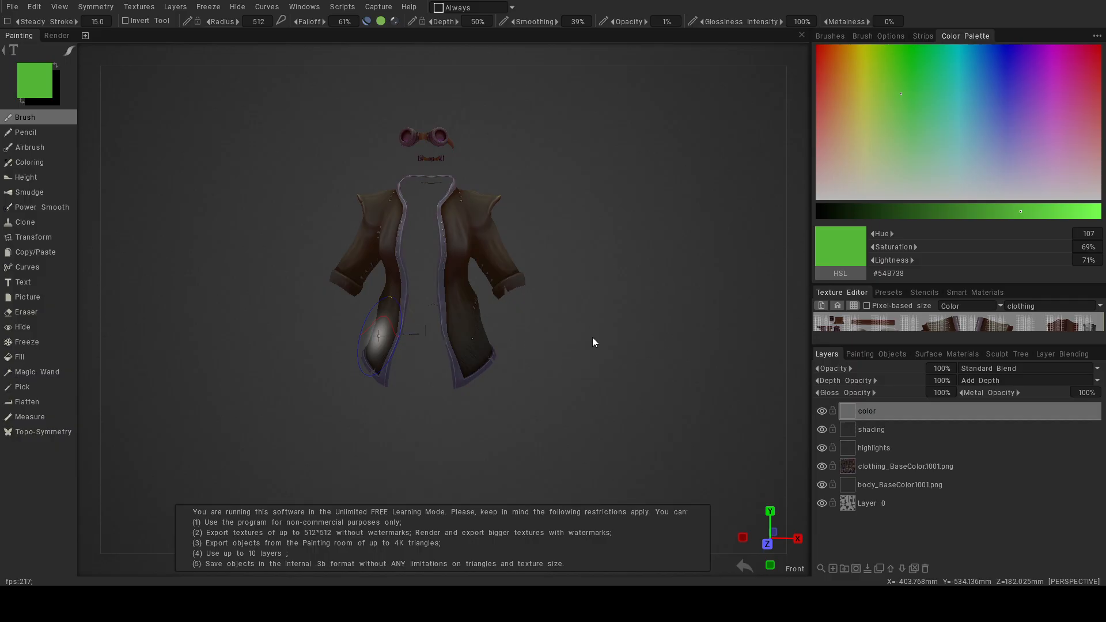
Switch to Blender, update the clothing texture in the coat's material, and review the full character in the Layout workspace.
{"action": "key", "text": "alt+Tab"}
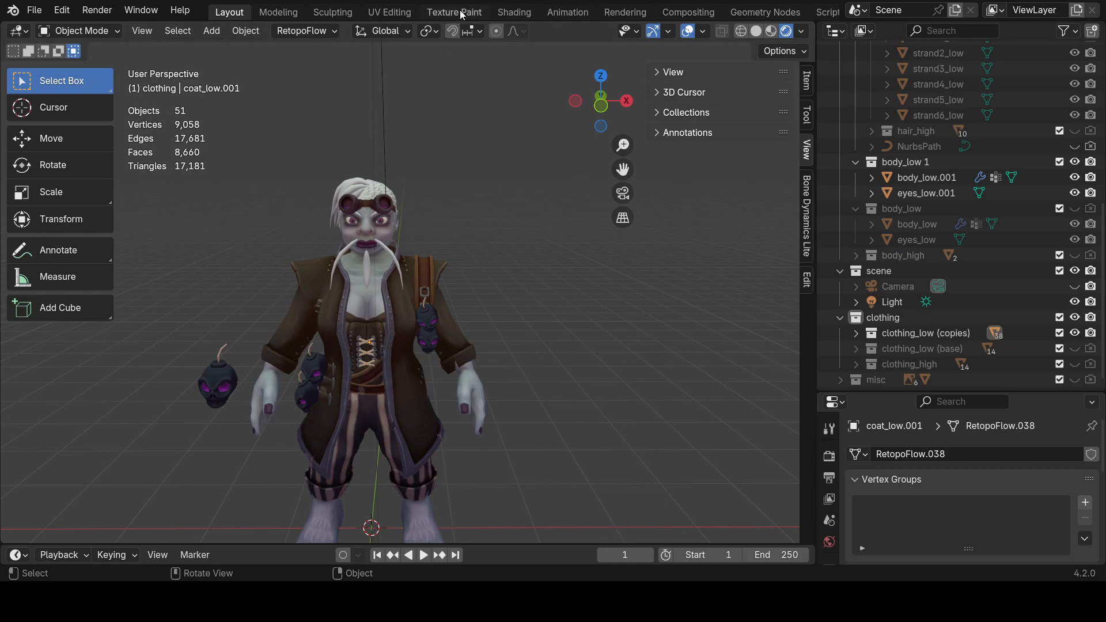
{"action": "left_click", "coordinate": [516, 12]}
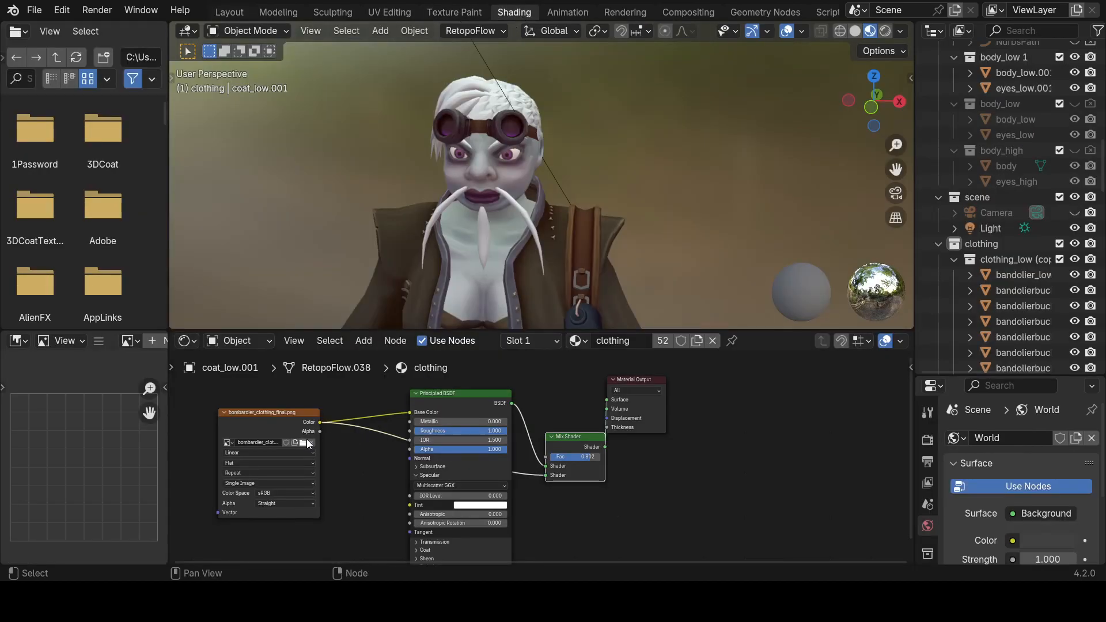
{"action": "left_click", "coordinate": [241, 15]}
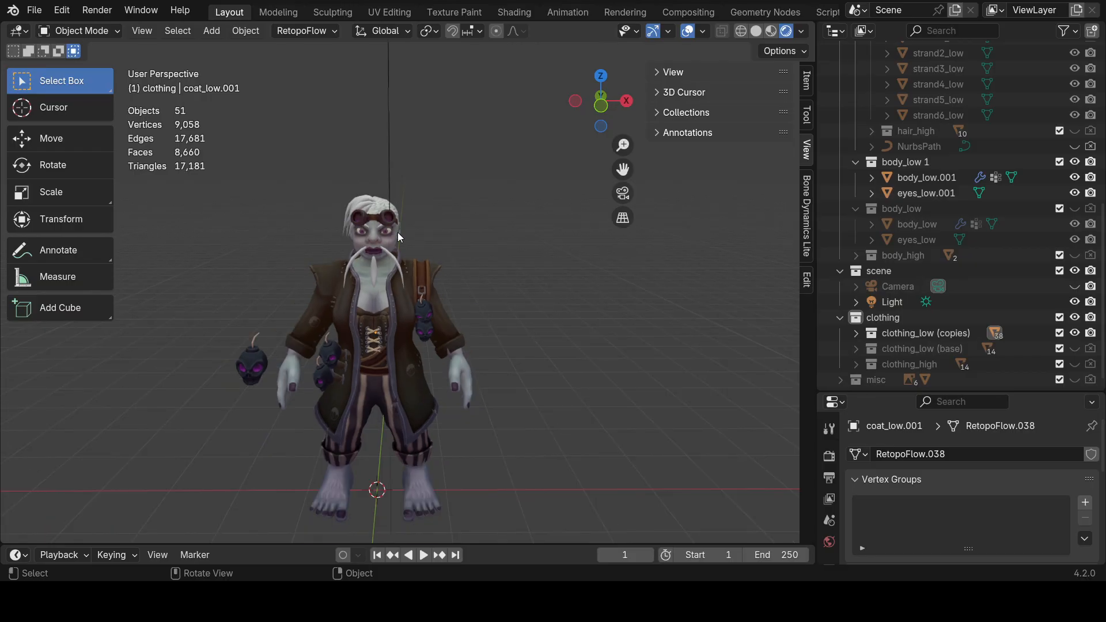
{"action": "left_click", "coordinate": [97, 9]}
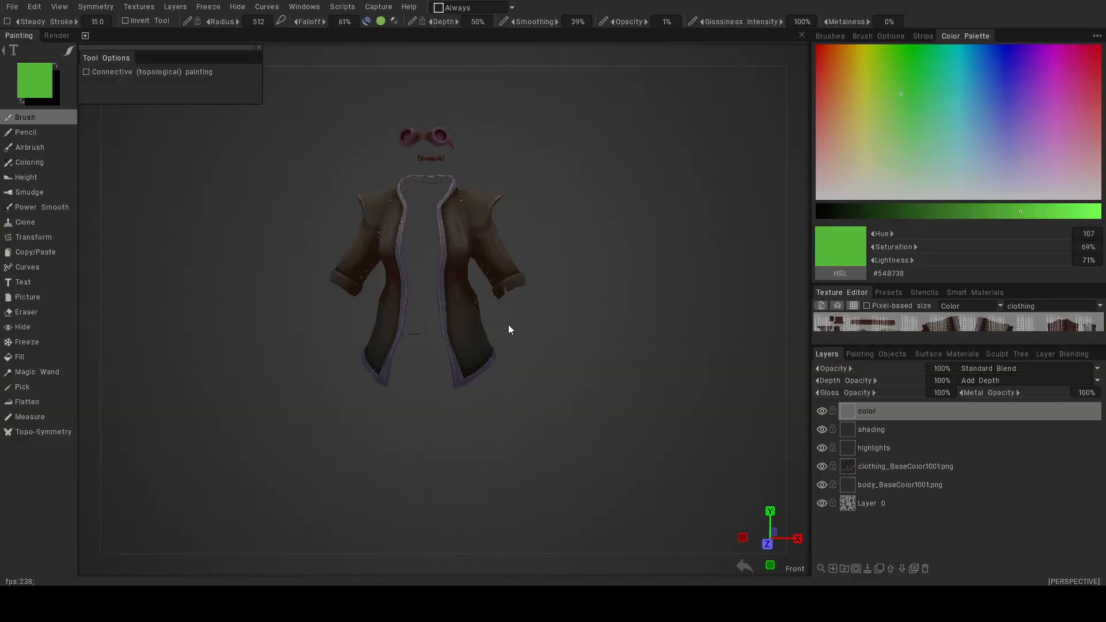
Switch back to 3DCoat, reduce the brush radius to 311, and blend the green tint around the coat's lower back and side.
{"action": "left_click_drag", "start_coordinate": [532, 261], "coordinate": [411, 438], "text": "alt"}
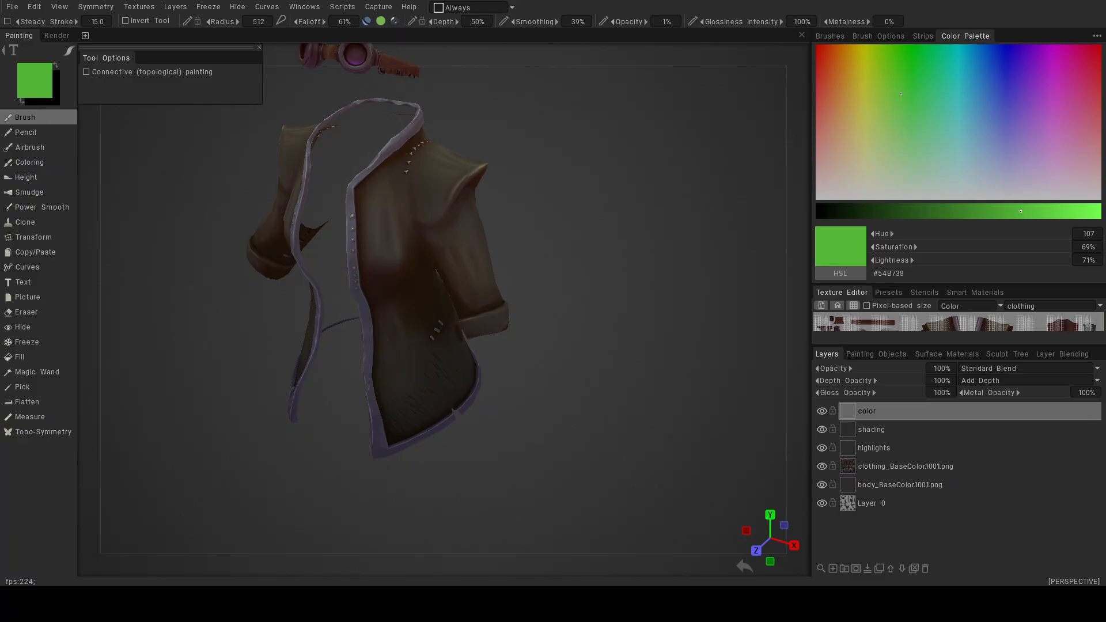
{"action": "mouse_move", "coordinate": [478, 338]}
{"action": "left_mouse_down", "text": "alt"}
{"action": "mouse_move", "coordinate": [545, 301]}
{"action": "mouse_move", "coordinate": [277, 320]}
{"action": "mouse_move", "coordinate": [327, 325]}
{"action": "mouse_move", "coordinate": [380, 289]}
{"action": "mouse_move", "coordinate": [400, 297]}
{"action": "mouse_move", "coordinate": [576, 227]}
{"action": "mouse_move", "coordinate": [388, 222]}
{"action": "mouse_move", "coordinate": [400, 259]}
{"action": "mouse_move", "coordinate": [497, 245]}
{"action": "mouse_move", "coordinate": [490, 318]}
{"action": "left_mouse_up", "text": "alt"}
{"action": "scroll", "coordinate": [605, 367], "scroll_direction": "up", "scroll_amount": 5}
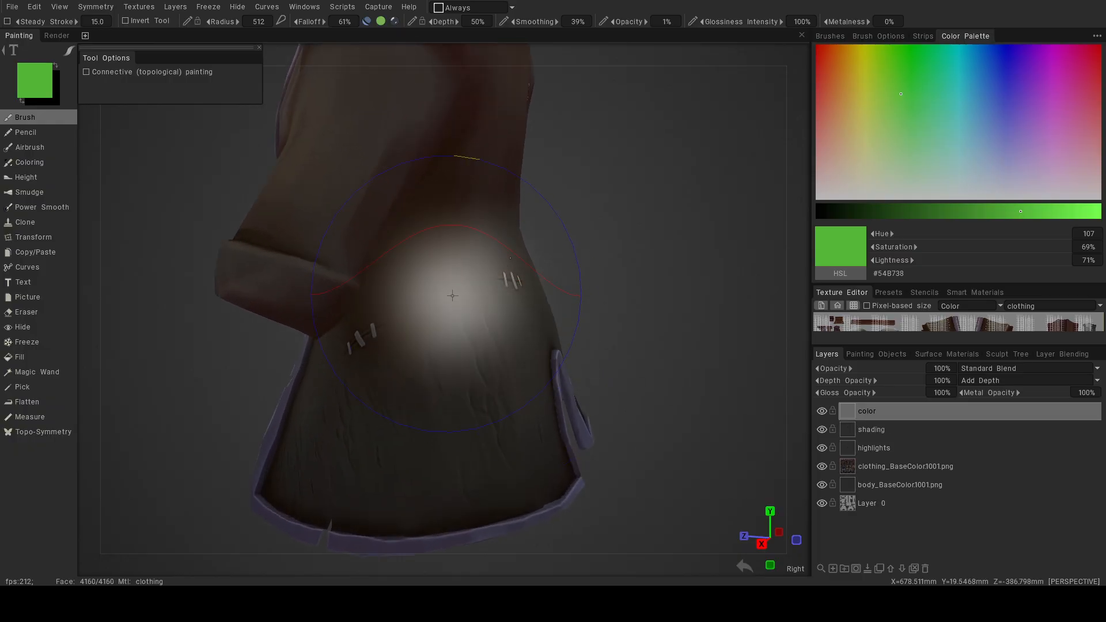
{"action": "right_click", "coordinate": [489, 355]}
{"action": "left_click_drag", "start_coordinate": [490, 355], "coordinate": [457, 309], "text": "alt"}
{"action": "right_click_drag", "start_coordinate": [418, 291], "coordinate": [381, 292]}
{"action": "left_click_drag", "start_coordinate": [481, 340], "coordinate": [538, 375], "text": "alt"}
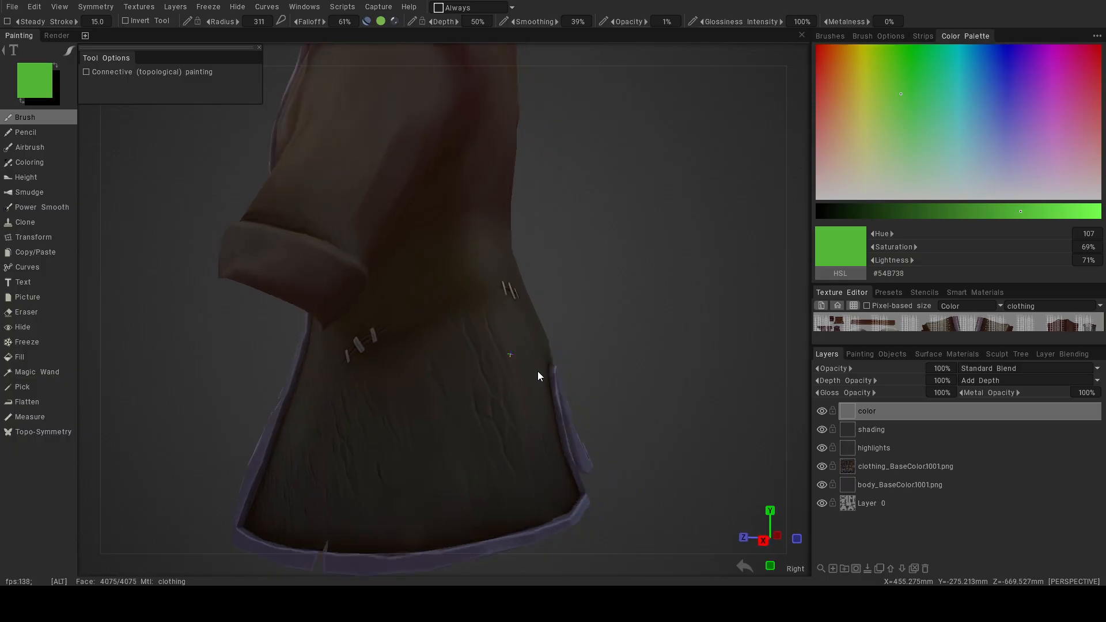
{"action": "left_click_drag", "start_coordinate": [486, 313], "coordinate": [460, 280], "text": "alt"}
{"action": "mouse_move", "coordinate": [408, 317]}
{"action": "left_mouse_down", "text": "alt"}
{"action": "mouse_move", "coordinate": [494, 353]}
{"action": "mouse_move", "coordinate": [494, 318]}
{"action": "mouse_move", "coordinate": [464, 328]}
{"action": "mouse_move", "coordinate": [473, 278]}
{"action": "left_mouse_up", "text": "alt"}
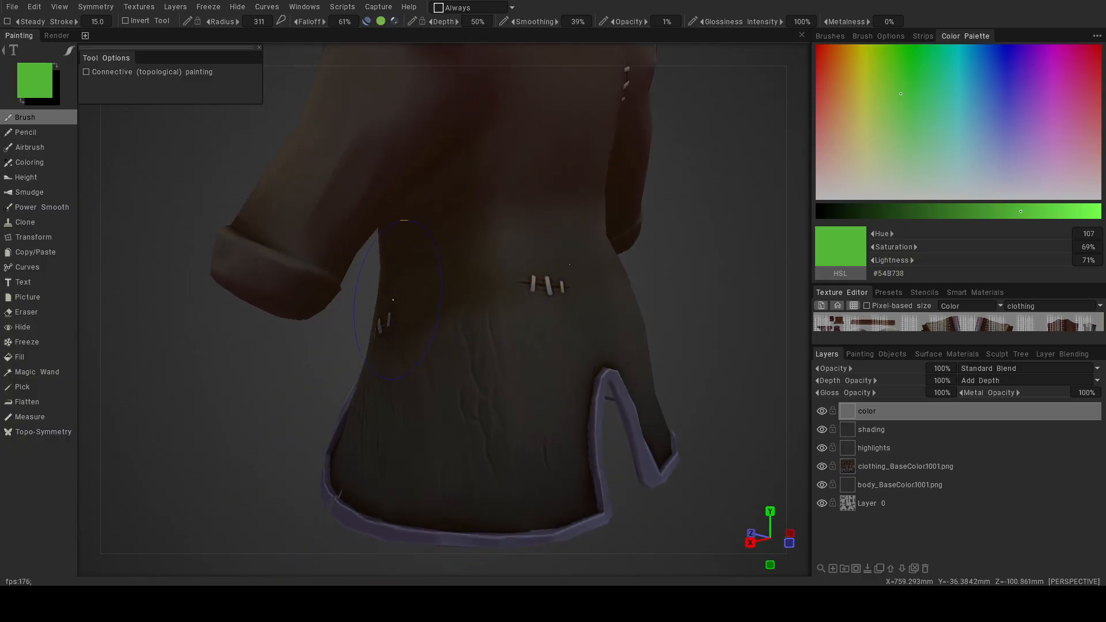
On the highlights layer, choose a pale tan with hue 47.6 and saturation 34%, and softly highlight the coat's lower side.
{"action": "left_click", "coordinate": [891, 448]}
{"action": "left_click", "coordinate": [31, 77]}
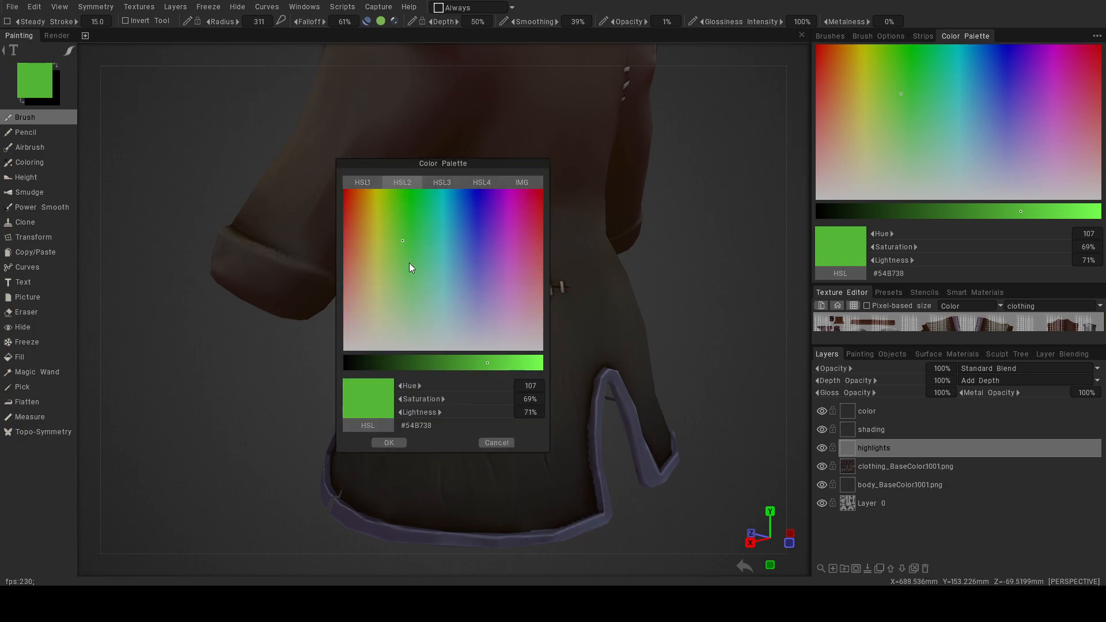
{"action": "left_click", "coordinate": [401, 332]}
{"action": "left_click", "coordinate": [370, 257]}
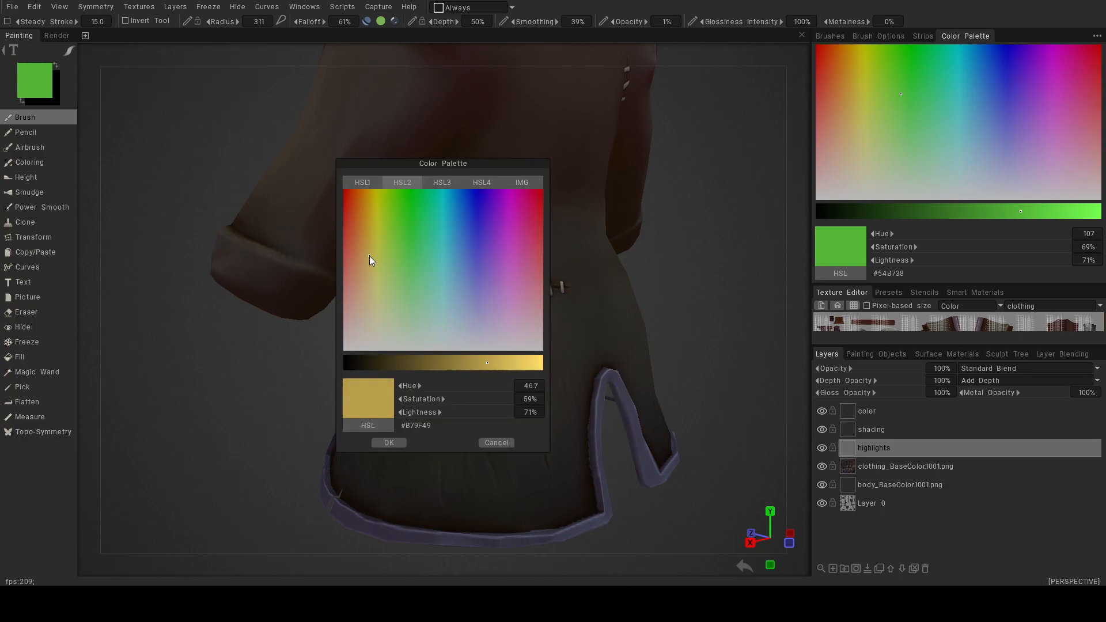
{"action": "left_click", "coordinate": [392, 443]}
{"action": "mouse_move", "coordinate": [437, 336]}
{"action": "left_mouse_down", "text": "alt"}
{"action": "mouse_move", "coordinate": [554, 274]}
{"action": "mouse_move", "coordinate": [496, 314]}
{"action": "mouse_move", "coordinate": [425, 313]}
{"action": "mouse_move", "coordinate": [491, 245]}
{"action": "left_mouse_up", "text": "alt"}
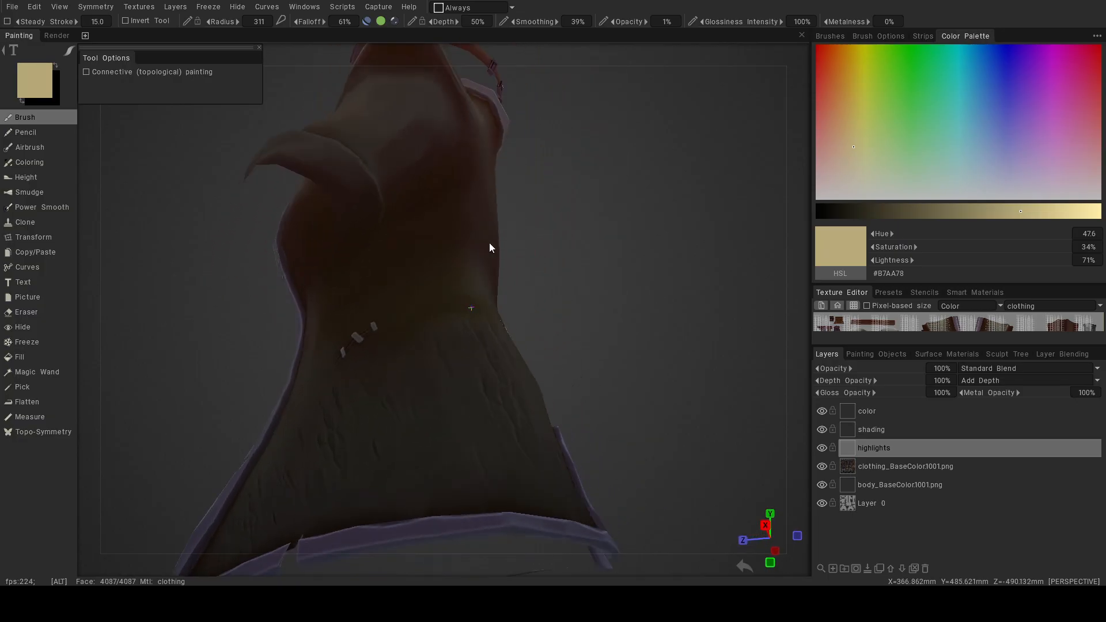
{"action": "mouse_move", "coordinate": [350, 298]}
{"action": "left_mouse_down", "text": "alt"}
{"action": "mouse_move", "coordinate": [537, 362]}
{"action": "mouse_move", "coordinate": [308, 373]}
{"action": "mouse_move", "coordinate": [272, 402]}
{"action": "mouse_move", "coordinate": [403, 271]}
{"action": "mouse_move", "coordinate": [407, 364]}
{"action": "mouse_move", "coordinate": [702, 359]}
{"action": "mouse_move", "coordinate": [595, 348]}
{"action": "mouse_move", "coordinate": [602, 368]}
{"action": "left_mouse_up", "text": "alt"}
{"action": "scroll", "coordinate": [407, 364], "scroll_direction": "down", "scroll_amount": 10}
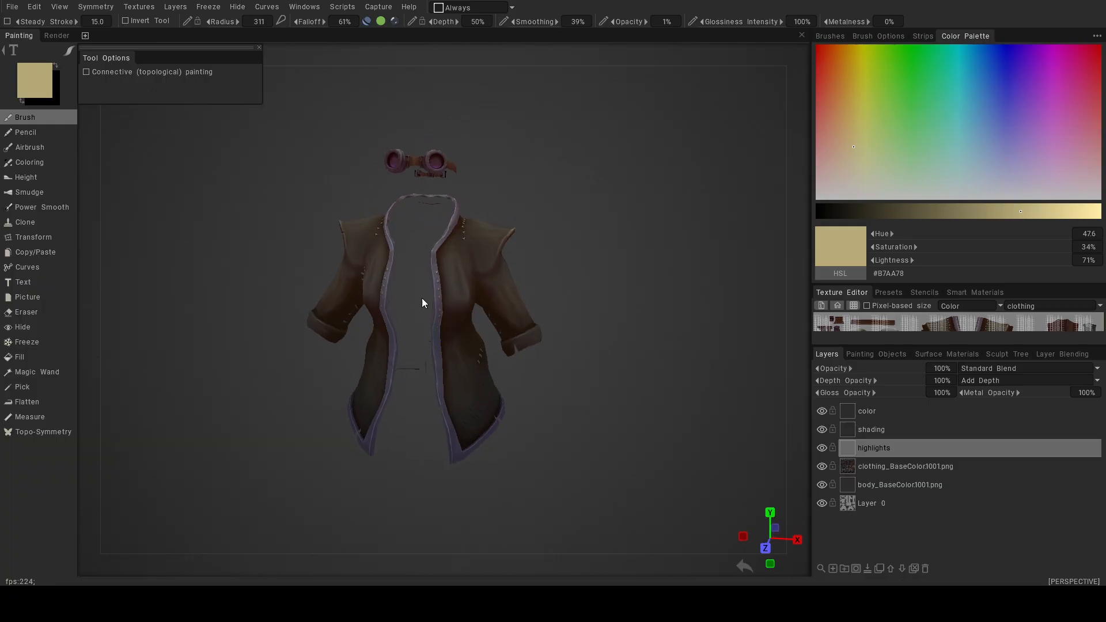
Lighten the highlight color to 92% lightness and reduce the brush radius to 166.
{"action": "left_click", "coordinate": [27, 77]}
{"action": "left_click_drag", "start_coordinate": [465, 362], "coordinate": [527, 362]}
{"action": "left_click", "coordinate": [389, 443]}
{"action": "right_click_drag", "start_coordinate": [474, 289], "coordinate": [446, 276]}
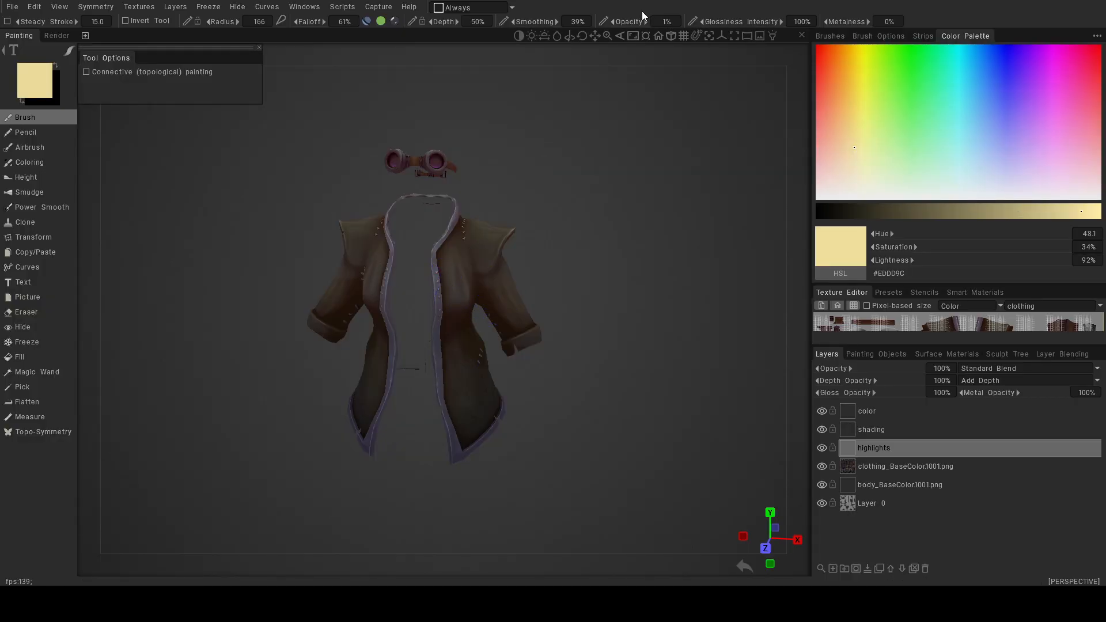
Set the brush opacity to 5% and reduce its radius to 94.7 for highlighting the coat's front.
{"action": "right_click_drag", "start_coordinate": [456, 290], "coordinate": [499, 327], "text": "alt"}
{"action": "middle_click_drag", "start_coordinate": [499, 327], "coordinate": [418, 323], "text": "alt"}
{"action": "left_click_drag", "start_coordinate": [411, 264], "coordinate": [378, 272], "text": "alt"}
{"action": "right_click_drag", "start_coordinate": [402, 232], "coordinate": [388, 233]}
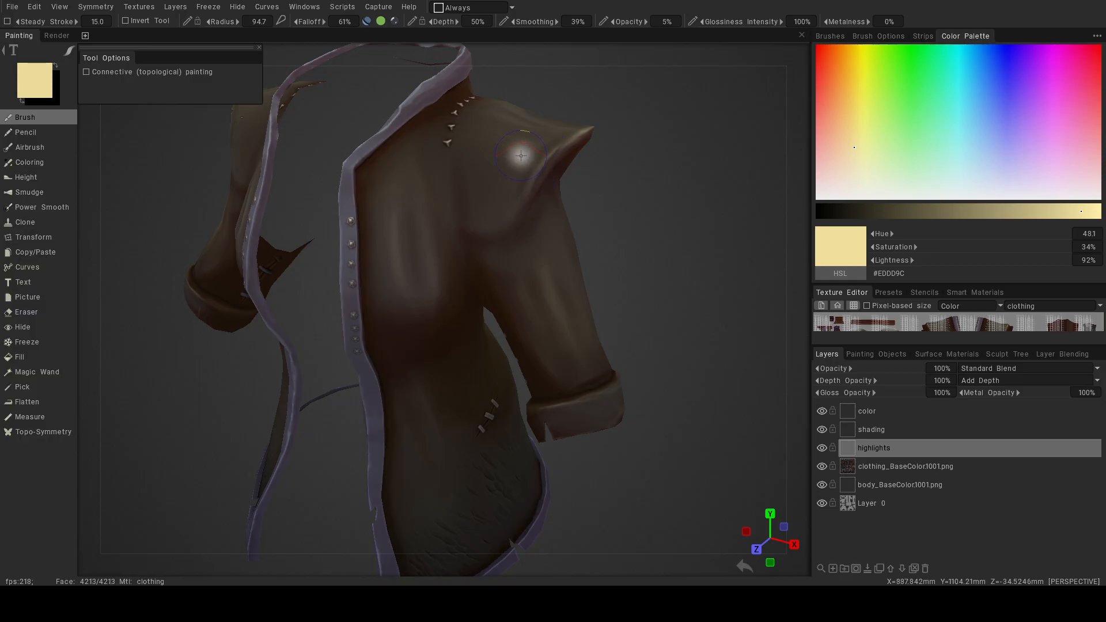
Examine the painted highlights on the coat's shoulder, sleeve, chest and lower side from several angles.
{"action": "left_click_drag", "start_coordinate": [592, 218], "coordinate": [449, 356], "text": "alt"}
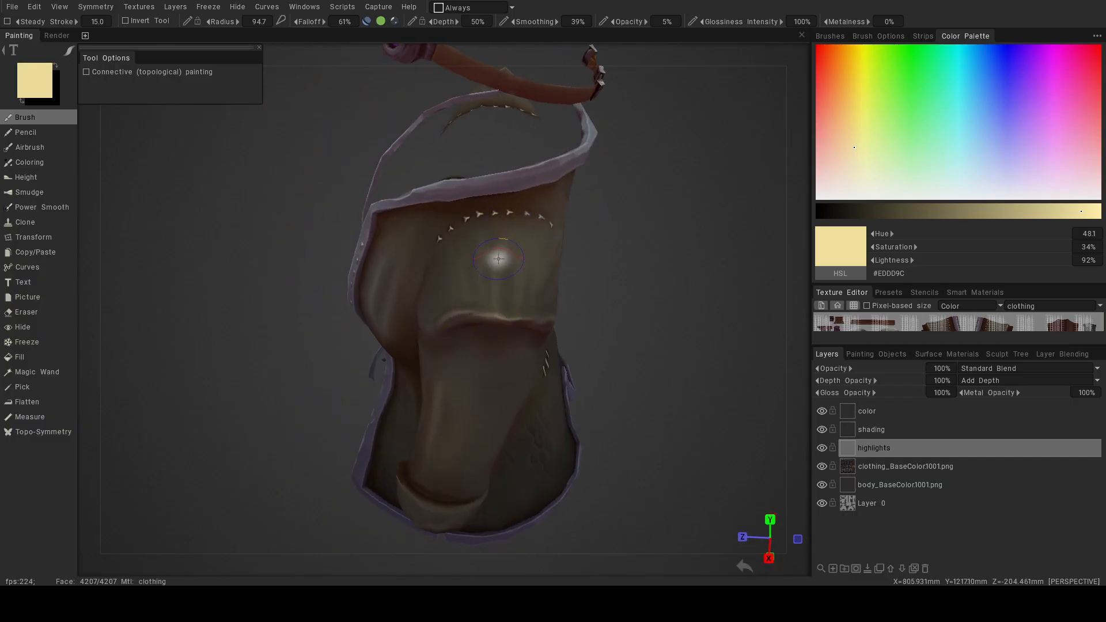
{"action": "left_click_drag", "start_coordinate": [503, 326], "coordinate": [607, 258], "text": "alt"}
{"action": "middle_click_drag", "start_coordinate": [425, 386], "coordinate": [434, 316], "text": "alt"}
{"action": "right_click_drag", "start_coordinate": [432, 318], "coordinate": [544, 348], "text": "alt"}
{"action": "left_click_drag", "start_coordinate": [544, 348], "coordinate": [469, 349], "text": "alt"}
{"action": "middle_click_drag", "start_coordinate": [469, 349], "coordinate": [496, 233], "text": "alt"}
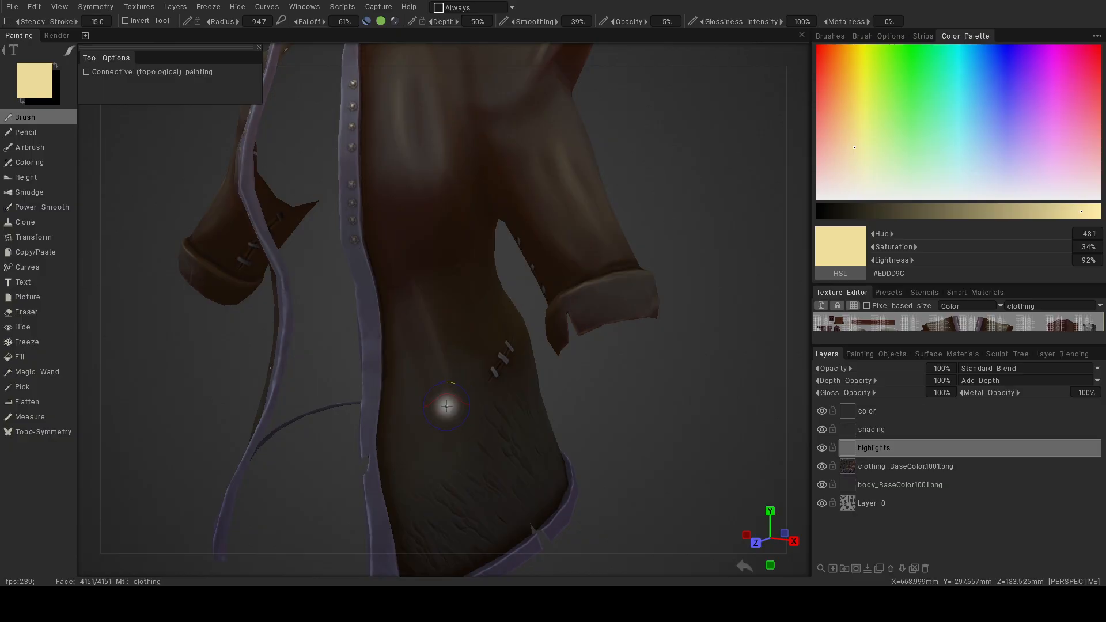
{"action": "right_click_drag", "start_coordinate": [447, 407], "coordinate": [382, 410], "text": "alt"}
{"action": "left_click_drag", "start_coordinate": [382, 411], "coordinate": [431, 387], "text": "alt"}
{"action": "right_click_drag", "start_coordinate": [472, 336], "coordinate": [312, 256], "text": "alt"}
{"action": "left_click_drag", "start_coordinate": [312, 256], "coordinate": [375, 251], "text": "alt"}
{"action": "right_click_drag", "start_coordinate": [374, 250], "coordinate": [544, 388], "text": "alt"}
{"action": "left_click_drag", "start_coordinate": [544, 392], "coordinate": [523, 350], "text": "alt"}
{"action": "right_click_drag", "start_coordinate": [521, 347], "coordinate": [571, 351], "text": "alt"}
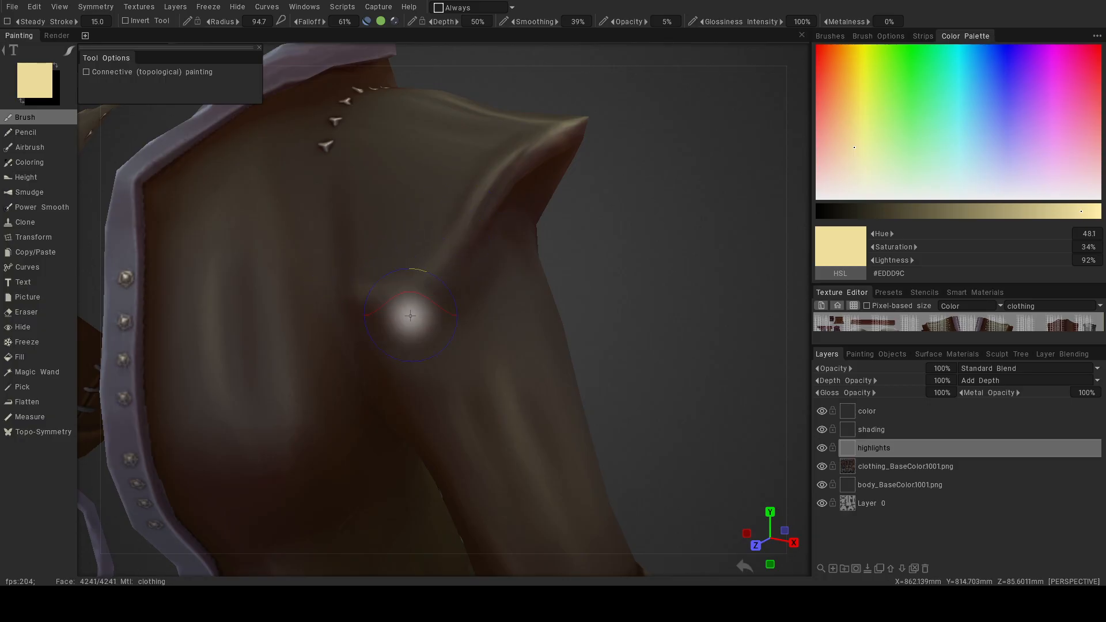
{"action": "right_click_drag", "start_coordinate": [443, 327], "coordinate": [309, 316], "text": "alt"}
{"action": "left_click_drag", "start_coordinate": [309, 317], "coordinate": [382, 297], "text": "alt"}
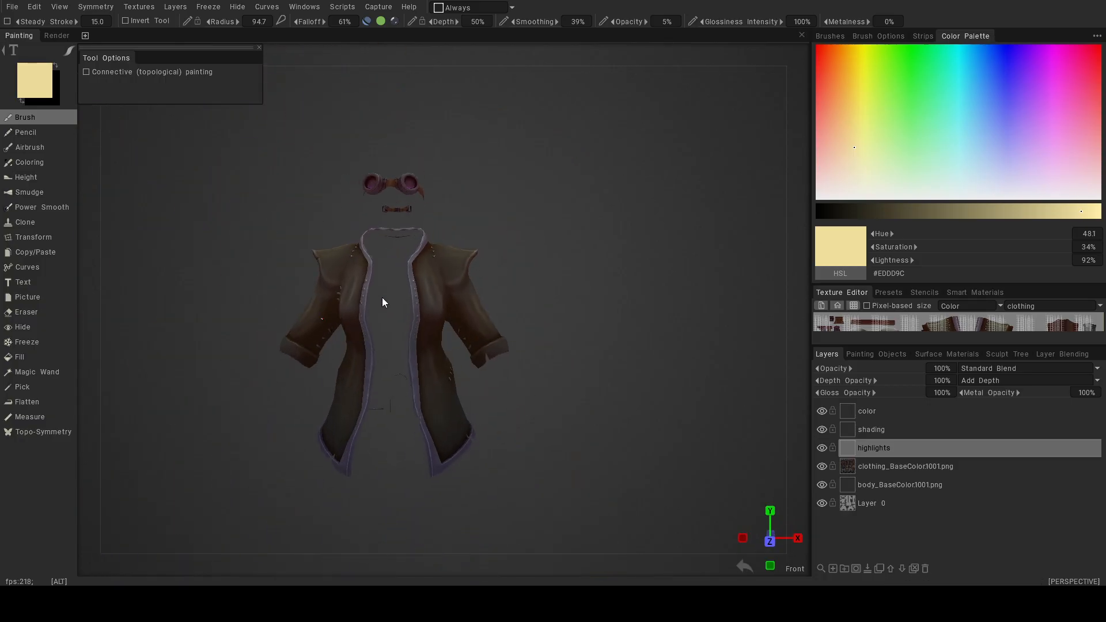
Softly highlight the back of the coat from the shoulder across the upper back, and reduce the brush radius to 46.1.
{"action": "mouse_move", "coordinate": [454, 334]}
{"action": "left_mouse_down", "text": "alt"}
{"action": "mouse_move", "coordinate": [487, 390]}
{"action": "mouse_move", "coordinate": [398, 408]}
{"action": "mouse_move", "coordinate": [278, 390]}
{"action": "mouse_move", "coordinate": [453, 367]}
{"action": "left_mouse_up", "text": "alt"}
{"action": "left_click_drag", "start_coordinate": [533, 417], "coordinate": [500, 319], "text": "alt"}
{"action": "right_click_drag", "start_coordinate": [500, 319], "coordinate": [612, 339], "text": "alt"}
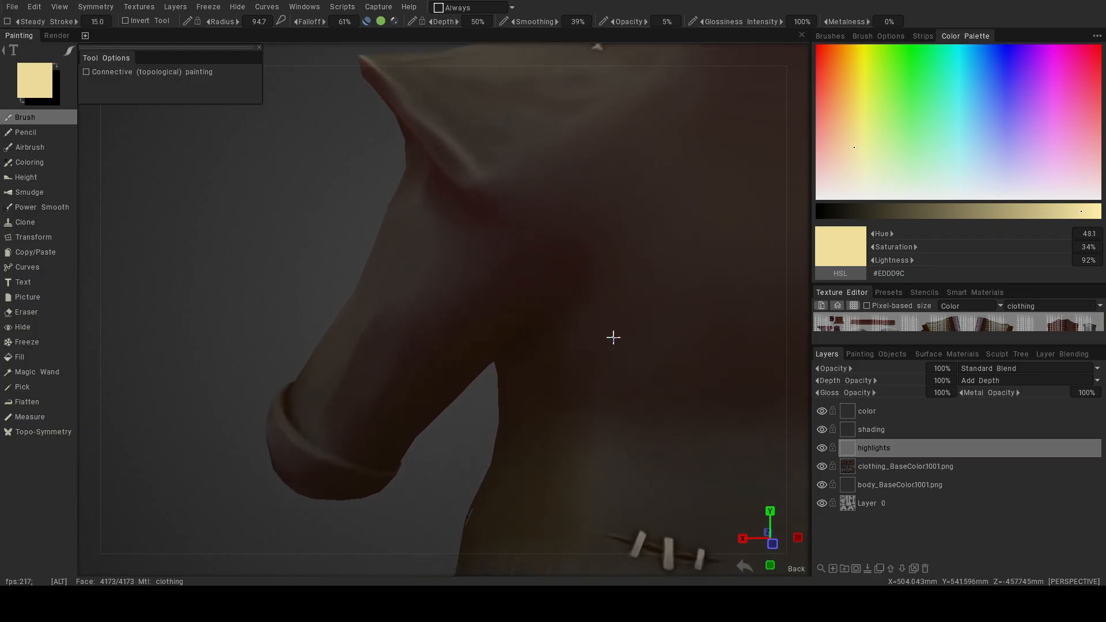
{"action": "left_click_drag", "start_coordinate": [578, 311], "coordinate": [568, 292], "text": "alt"}
{"action": "middle_click_drag", "start_coordinate": [568, 292], "coordinate": [474, 387], "text": "alt"}
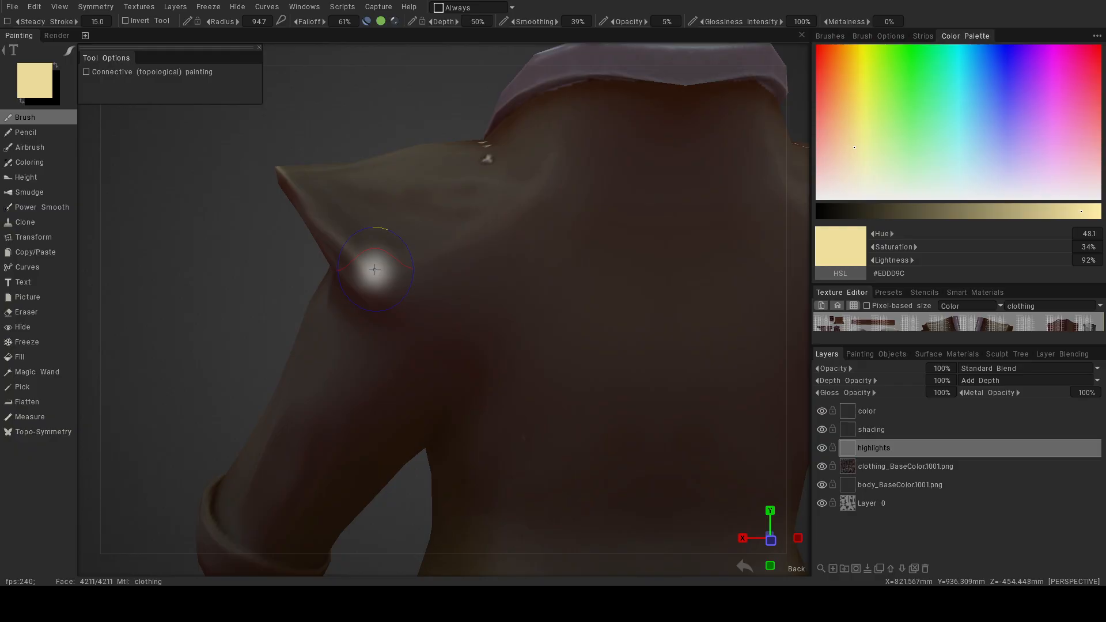
{"action": "left_click_drag", "start_coordinate": [374, 270], "coordinate": [394, 333], "text": "alt"}
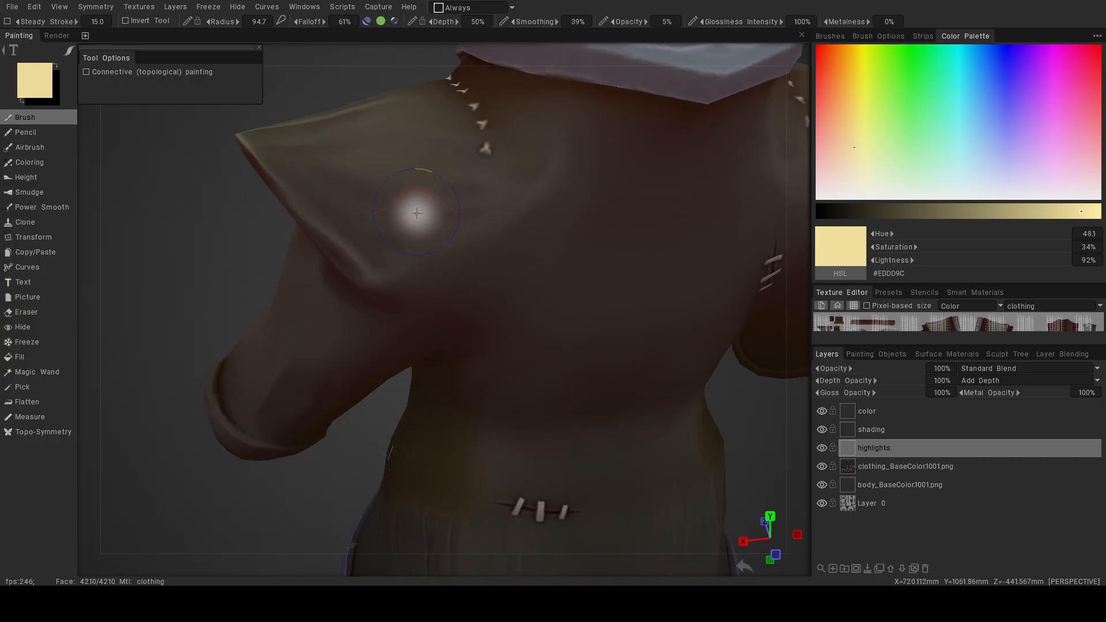
{"action": "left_click_drag", "start_coordinate": [424, 196], "coordinate": [599, 224]}
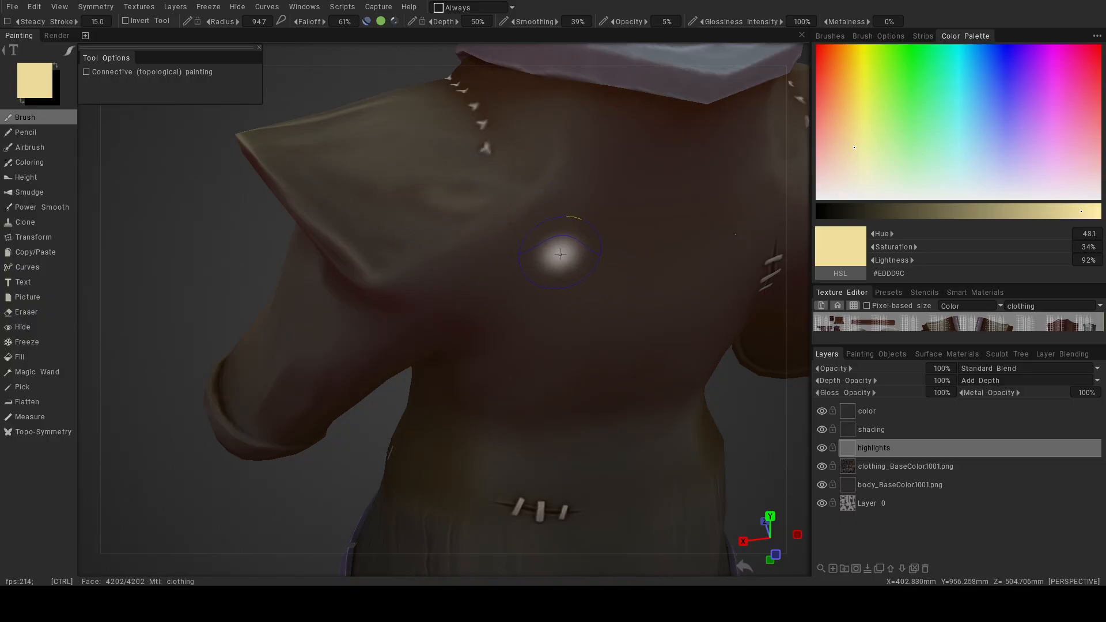
{"action": "mouse_move", "coordinate": [442, 208]}
{"action": "right_mouse_down"}
{"action": "mouse_move", "coordinate": [425, 212]}
{"action": "mouse_move", "coordinate": [429, 188]}
{"action": "right_mouse_up"}
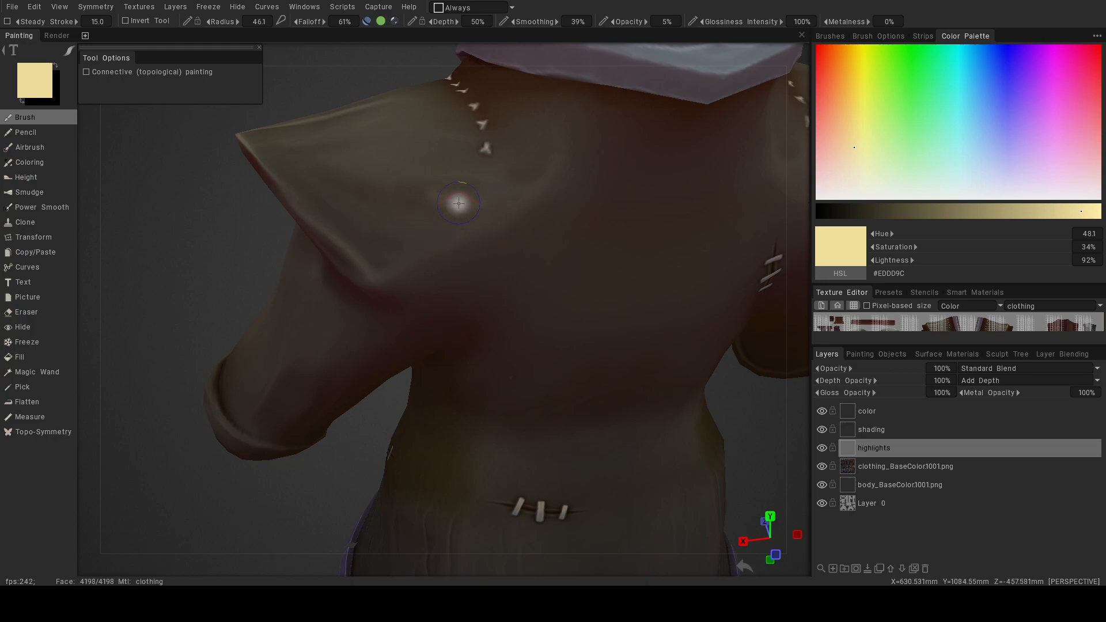
Enlarge the brush radius to 263 and softly highlight the coat's back down to the tail.
{"action": "right_click_drag", "start_coordinate": [563, 219], "coordinate": [464, 133], "text": "alt"}
{"action": "left_click_drag", "start_coordinate": [464, 133], "coordinate": [455, 177], "text": "alt"}
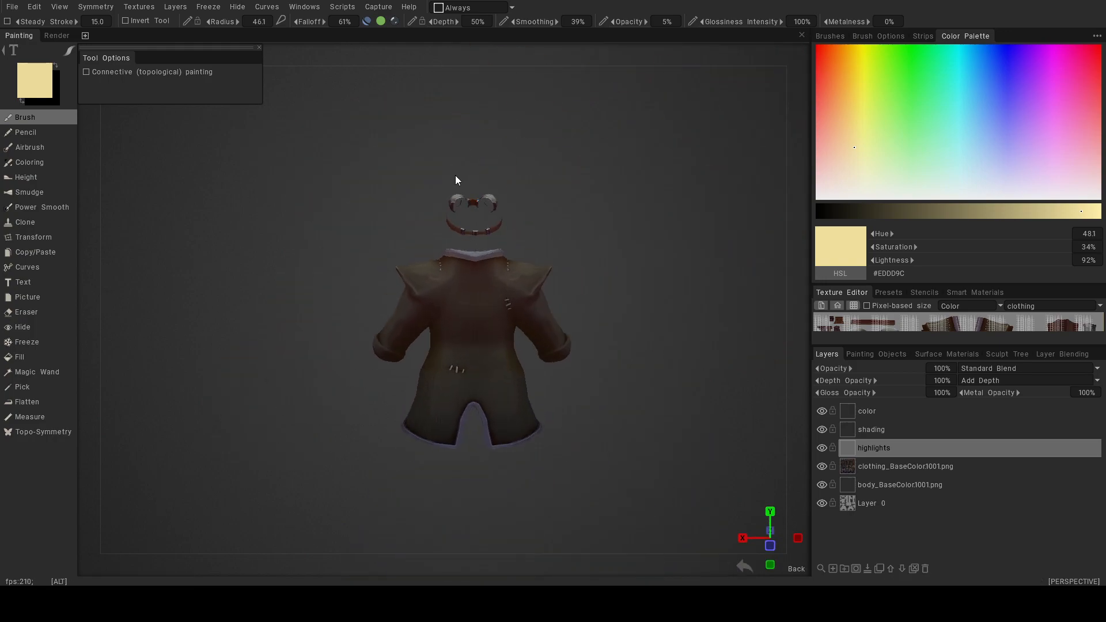
{"action": "right_click_drag", "start_coordinate": [438, 220], "coordinate": [528, 267], "text": "alt"}
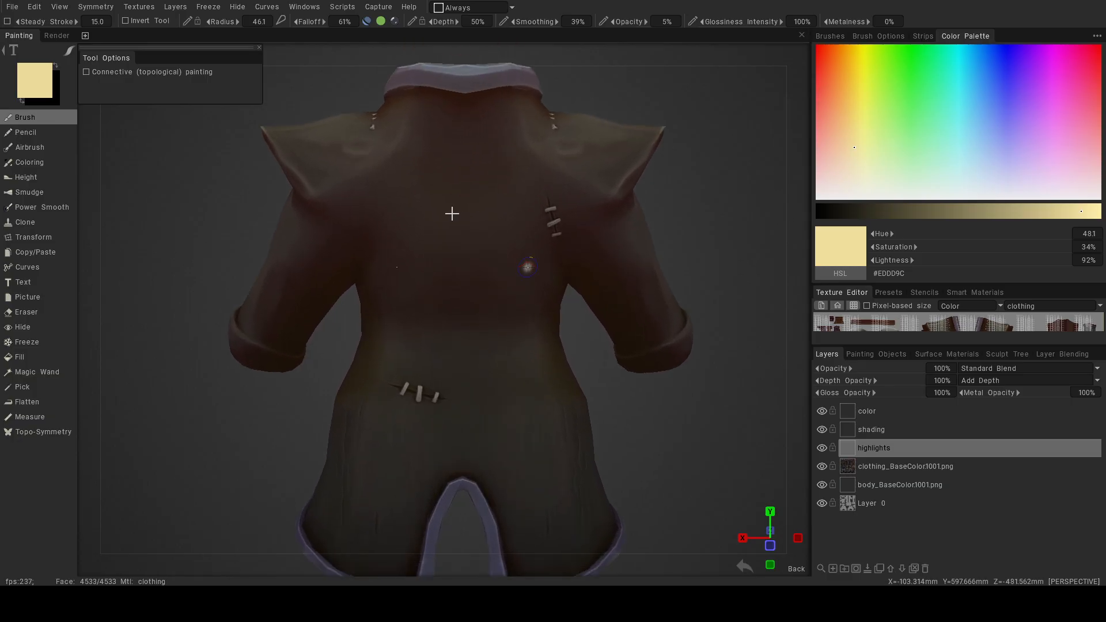
{"action": "right_click_drag", "start_coordinate": [463, 220], "coordinate": [496, 229]}
{"action": "mouse_move", "coordinate": [377, 212]}
{"action": "left_mouse_down"}
{"action": "mouse_move", "coordinate": [611, 265]}
{"action": "mouse_move", "coordinate": [387, 233]}
{"action": "mouse_move", "coordinate": [354, 184]}
{"action": "mouse_move", "coordinate": [469, 227]}
{"action": "mouse_move", "coordinate": [439, 272]}
{"action": "mouse_move", "coordinate": [385, 311]}
{"action": "mouse_move", "coordinate": [360, 395]}
{"action": "mouse_move", "coordinate": [425, 310]}
{"action": "mouse_move", "coordinate": [384, 314]}
{"action": "mouse_move", "coordinate": [362, 440]}
{"action": "mouse_move", "coordinate": [371, 366]}
{"action": "mouse_move", "coordinate": [436, 441]}
{"action": "mouse_move", "coordinate": [397, 357]}
{"action": "mouse_move", "coordinate": [370, 375]}
{"action": "mouse_move", "coordinate": [353, 497]}
{"action": "left_mouse_up"}
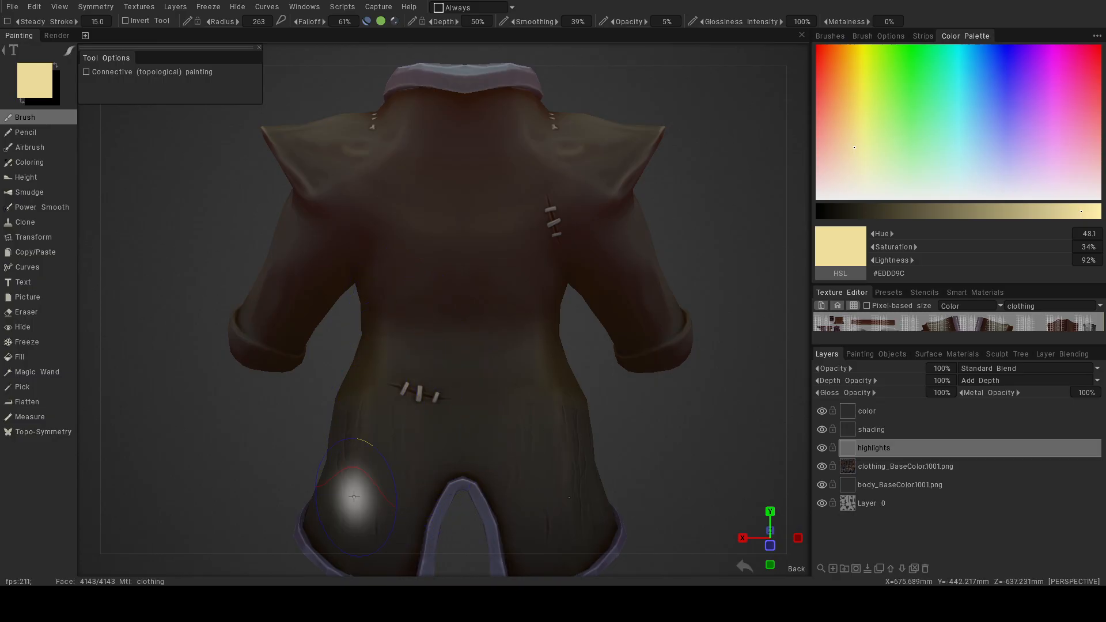
Hide the highlights layer and show it again to compare the coat with and without the highlights.
{"action": "scroll", "coordinate": [290, 483], "scroll_direction": "down", "scroll_amount": 5}
{"action": "mouse_move", "coordinate": [291, 482]}
{"action": "left_mouse_down", "text": "alt"}
{"action": "mouse_move", "coordinate": [399, 431]}
{"action": "mouse_move", "coordinate": [536, 442]}
{"action": "mouse_move", "coordinate": [553, 425]}
{"action": "mouse_move", "coordinate": [660, 434]}
{"action": "mouse_move", "coordinate": [658, 532]}
{"action": "mouse_move", "coordinate": [444, 443]}
{"action": "mouse_move", "coordinate": [580, 403]}
{"action": "mouse_move", "coordinate": [720, 432]}
{"action": "left_mouse_up", "text": "alt"}
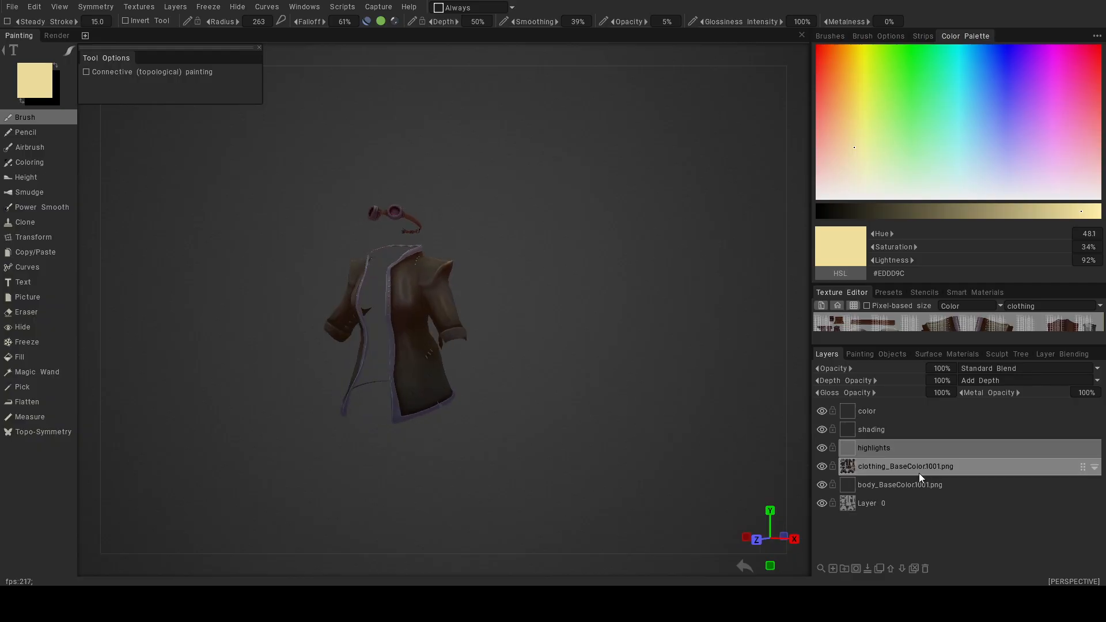
{"action": "left_click", "coordinate": [823, 447]}
{"action": "left_click_drag", "start_coordinate": [652, 418], "coordinate": [698, 447], "text": "alt"}
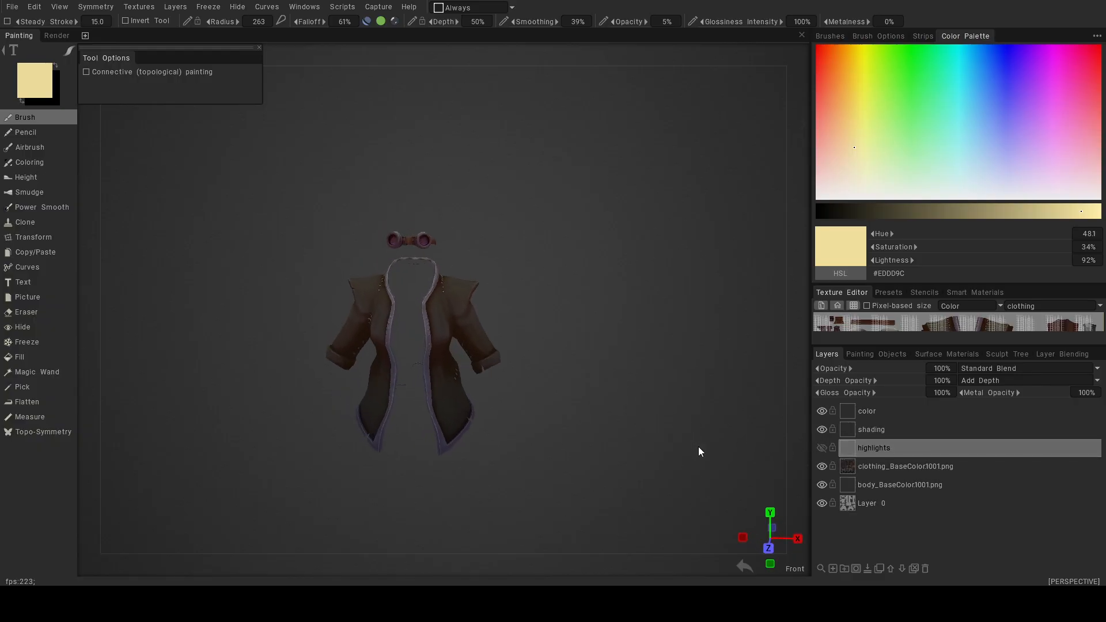
{"action": "left_click", "coordinate": [823, 448]}
{"action": "left_click_drag", "start_coordinate": [713, 415], "coordinate": [640, 369], "text": "alt"}
Select the color layer and examine the coat's sleeve, lower side, tail trim and front.
{"action": "left_click", "coordinate": [893, 414]}
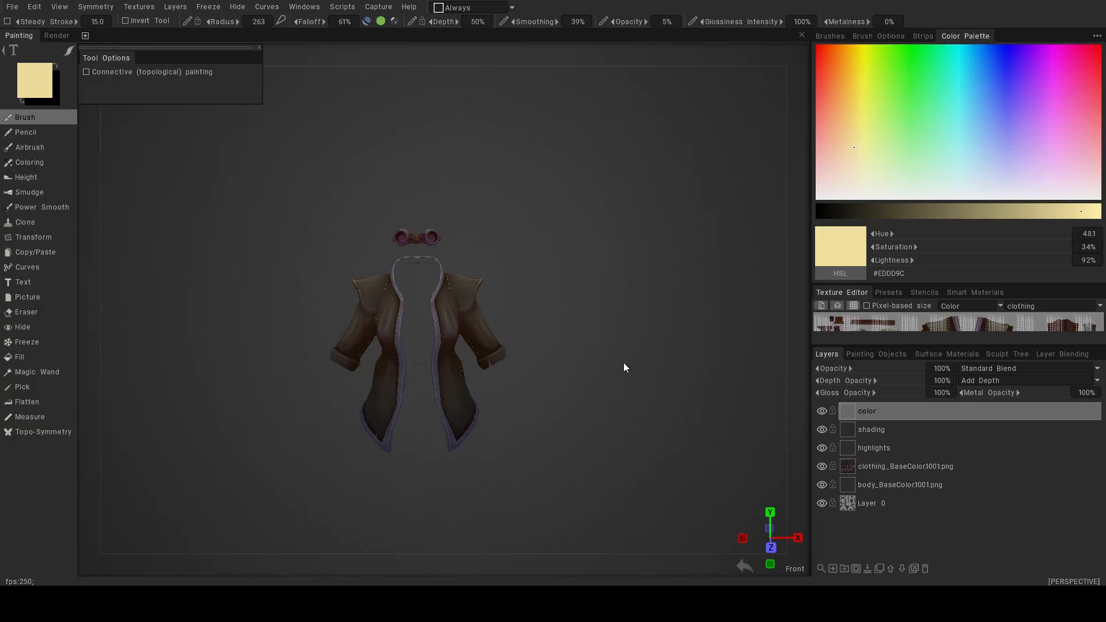
{"action": "left_click_drag", "start_coordinate": [553, 393], "coordinate": [479, 384], "text": "alt"}
{"action": "right_click_drag", "start_coordinate": [479, 385], "coordinate": [568, 459], "text": "alt"}
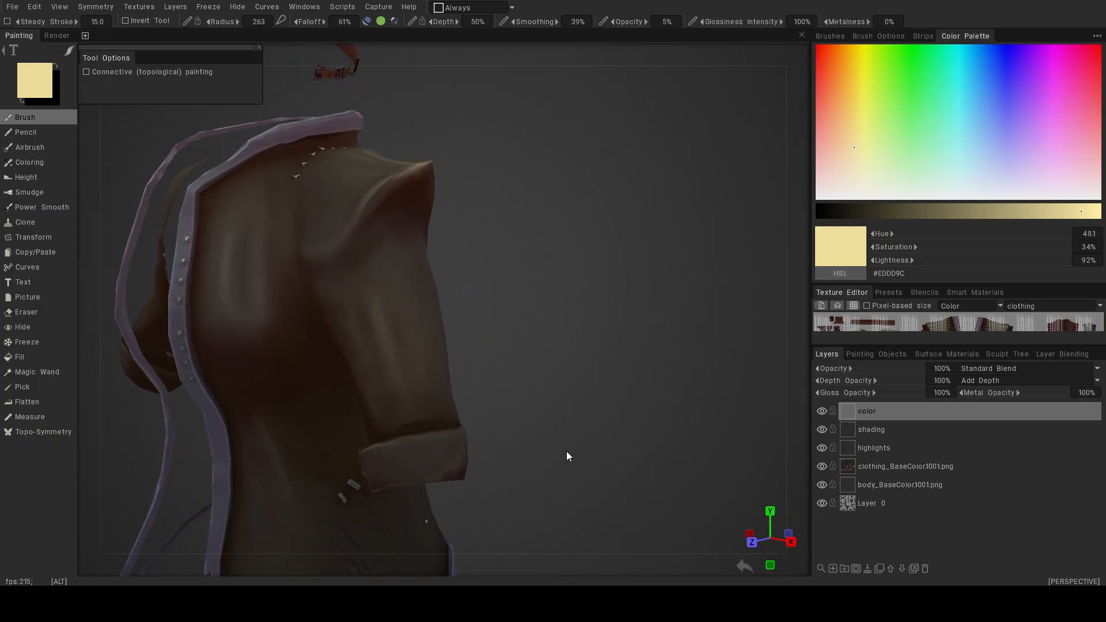
{"action": "middle_click_drag", "start_coordinate": [569, 459], "coordinate": [472, 340], "text": "alt"}
{"action": "right_click_drag", "start_coordinate": [471, 340], "coordinate": [496, 363], "text": "alt"}
{"action": "mouse_move", "coordinate": [497, 363]}
{"action": "left_mouse_down", "text": "alt"}
{"action": "mouse_move", "coordinate": [446, 380]}
{"action": "mouse_move", "coordinate": [499, 370]}
{"action": "left_mouse_up", "text": "alt"}
{"action": "middle_click_drag", "start_coordinate": [498, 370], "coordinate": [710, 321], "text": "alt"}
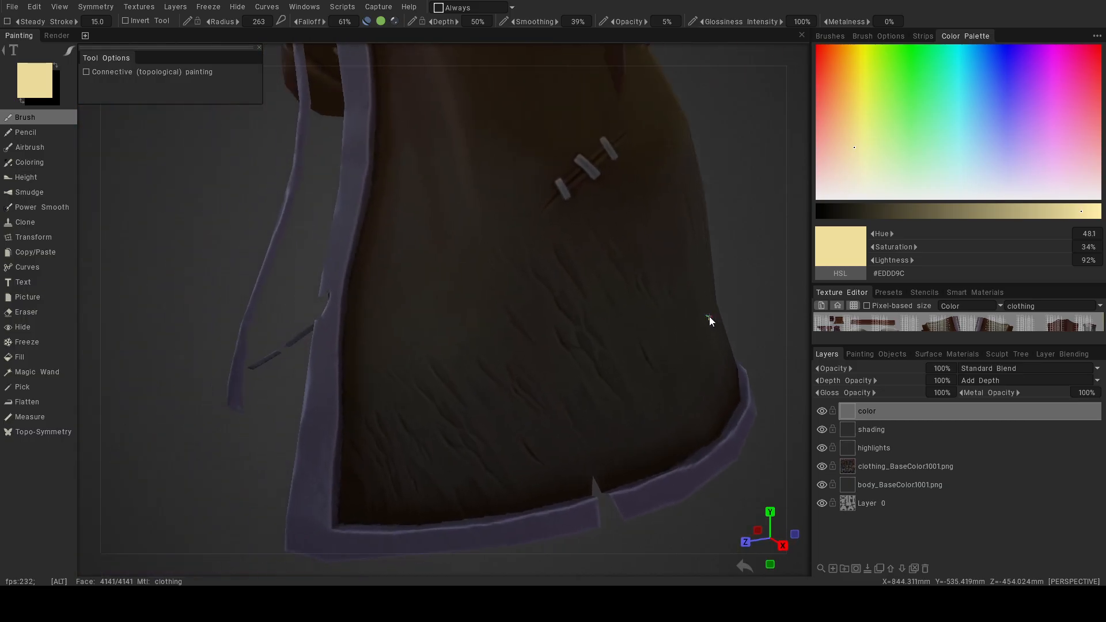
{"action": "left_click_drag", "start_coordinate": [459, 342], "coordinate": [544, 507], "text": "alt"}
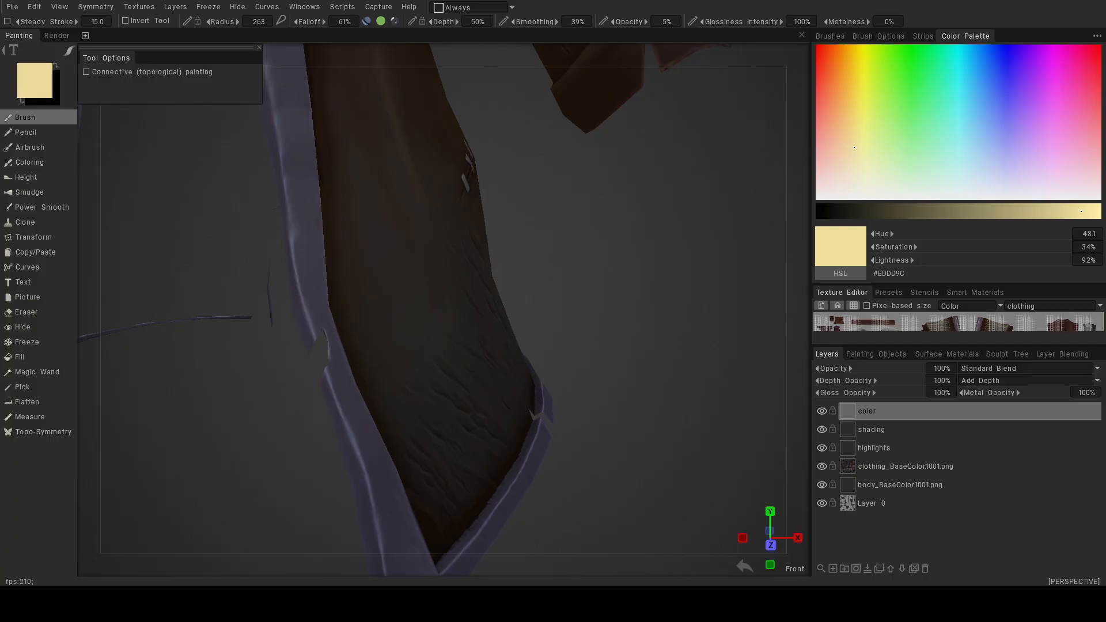
{"action": "right_click_drag", "start_coordinate": [527, 543], "coordinate": [576, 455], "text": "alt"}
{"action": "middle_click_drag", "start_coordinate": [568, 352], "coordinate": [563, 482], "text": "alt"}
{"action": "left_click_drag", "start_coordinate": [563, 482], "coordinate": [550, 427], "text": "alt"}
{"action": "right_click_drag", "start_coordinate": [411, 306], "coordinate": [496, 333], "text": "alt"}
{"action": "left_click_drag", "start_coordinate": [404, 311], "coordinate": [373, 271], "text": "alt"}
{"action": "right_click_drag", "start_coordinate": [372, 272], "coordinate": [413, 345], "text": "alt"}
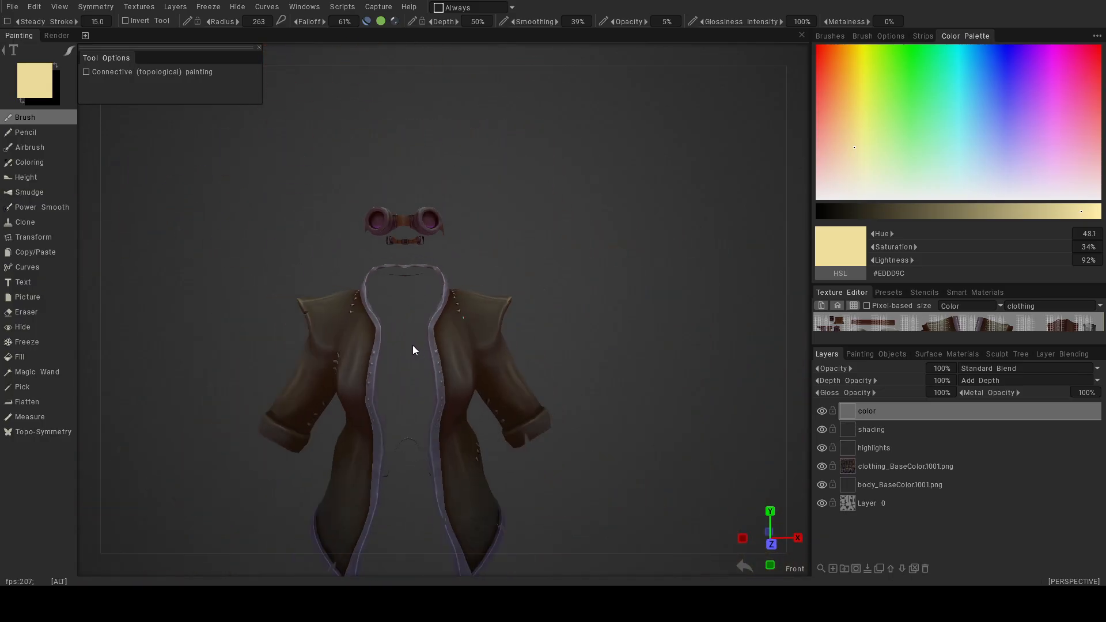
Save the project and export the color/albedo map for the clothing UV set.
{"action": "left_click", "coordinate": [14, 11]}
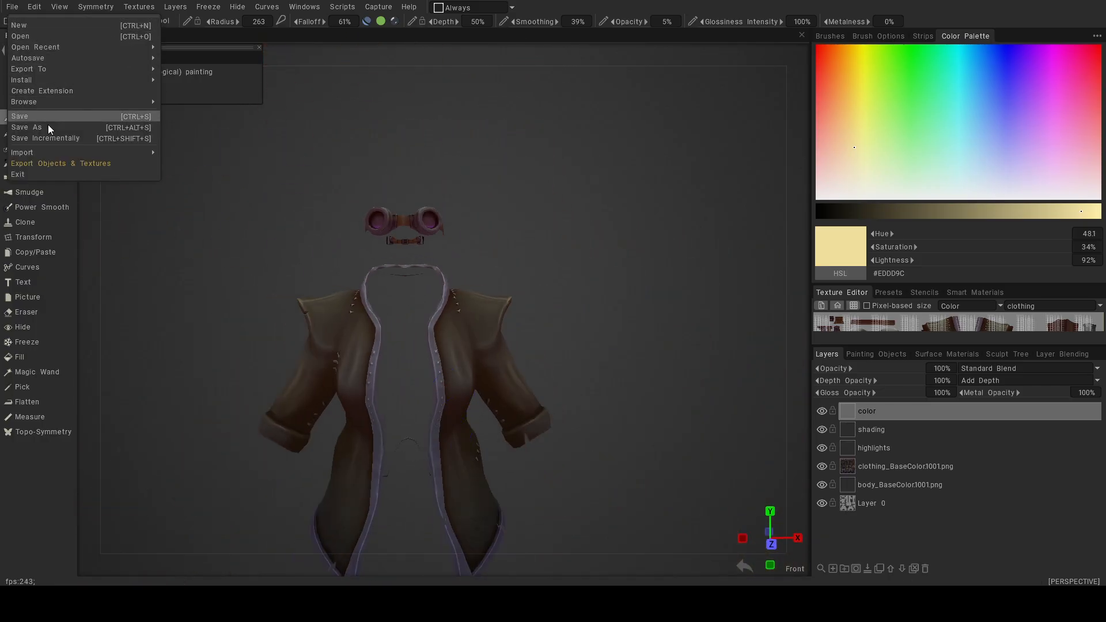
{"action": "left_click", "coordinate": [32, 115]}
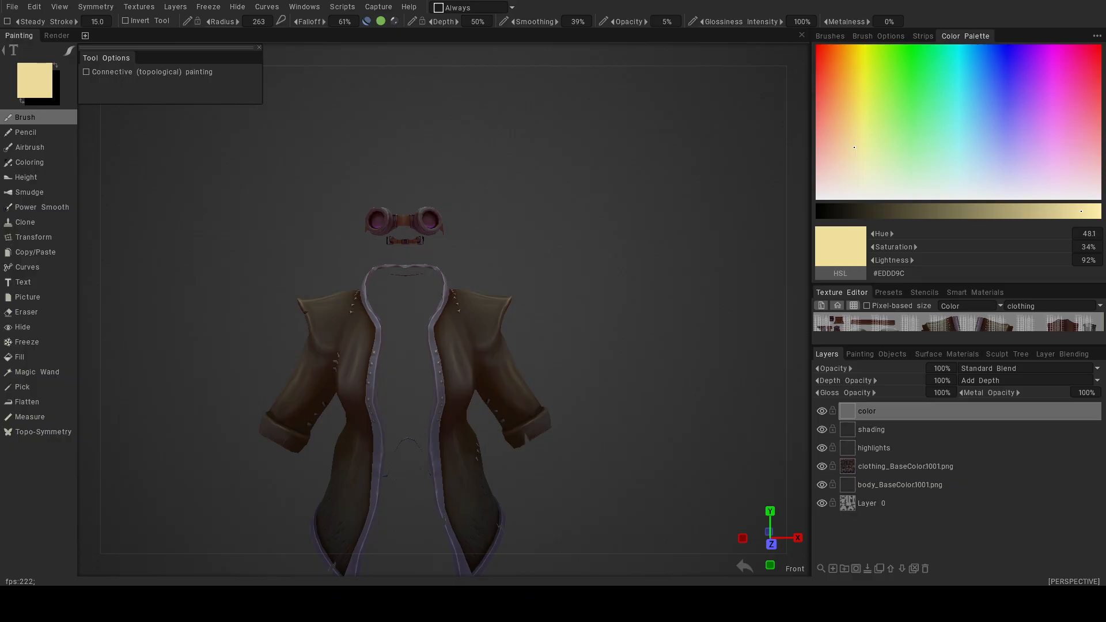
{"action": "left_click", "coordinate": [138, 7]}
{"action": "mouse_move", "coordinate": [137, 47]}
{"action": "left_click", "coordinate": [361, 49]}
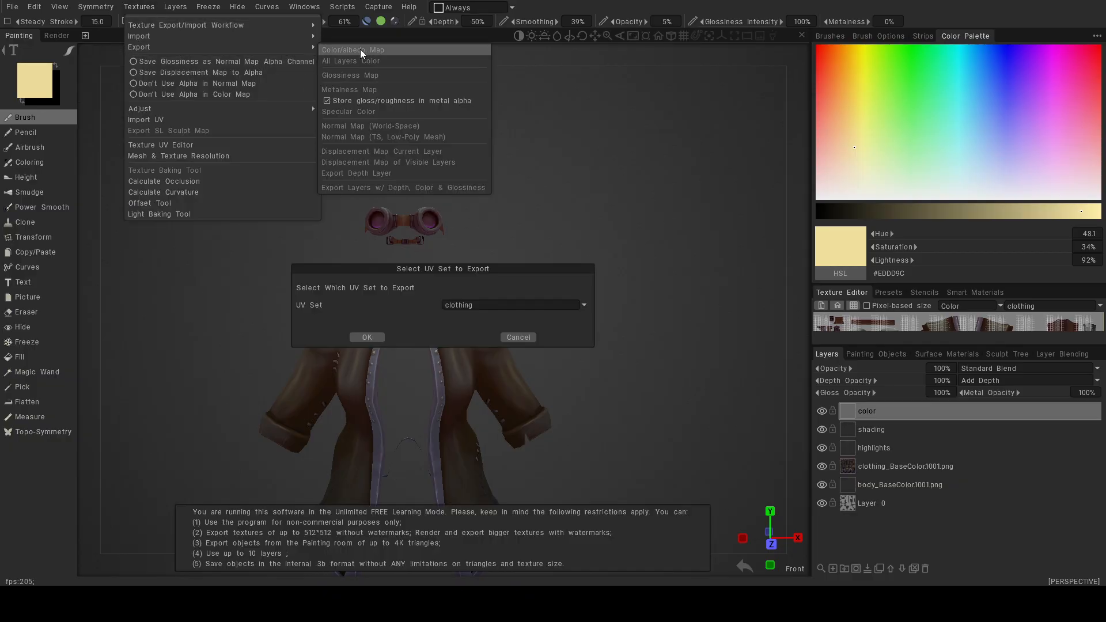
{"action": "left_click", "coordinate": [359, 338]}
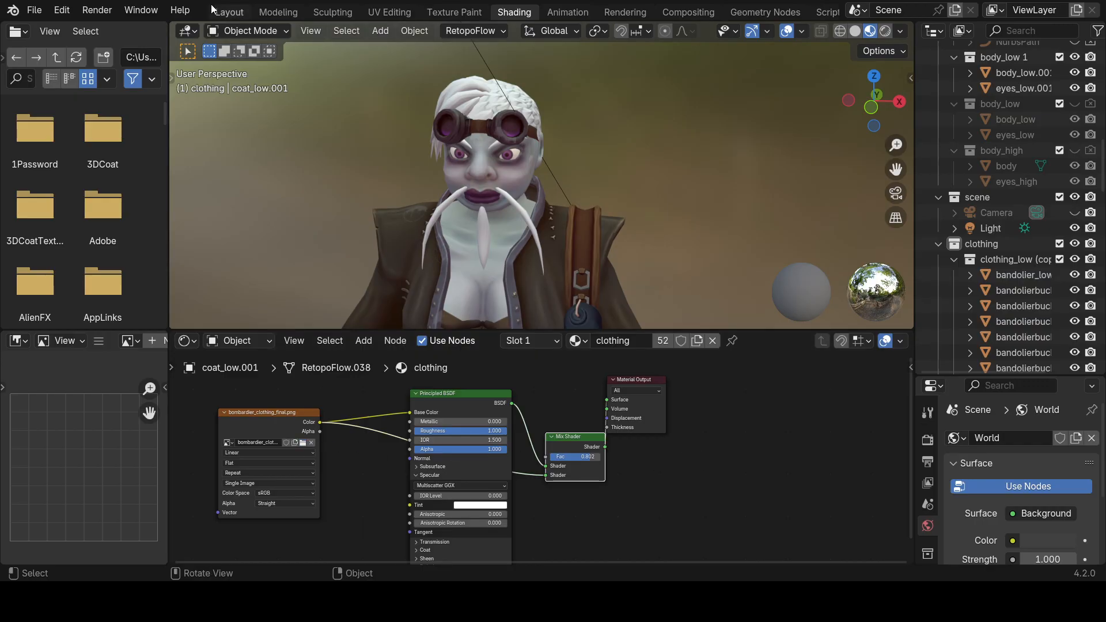
In Blender, open the Layout workspace and review the updated coat on the full character from several angles and distances.
{"action": "left_click", "coordinate": [230, 11]}
{"action": "middle_click_drag", "start_coordinate": [470, 168], "coordinate": [511, 262]}
{"action": "scroll", "coordinate": [541, 220], "scroll_direction": "down", "scroll_amount": 3}
{"action": "middle_click_drag", "start_coordinate": [425, 252], "coordinate": [597, 290]}
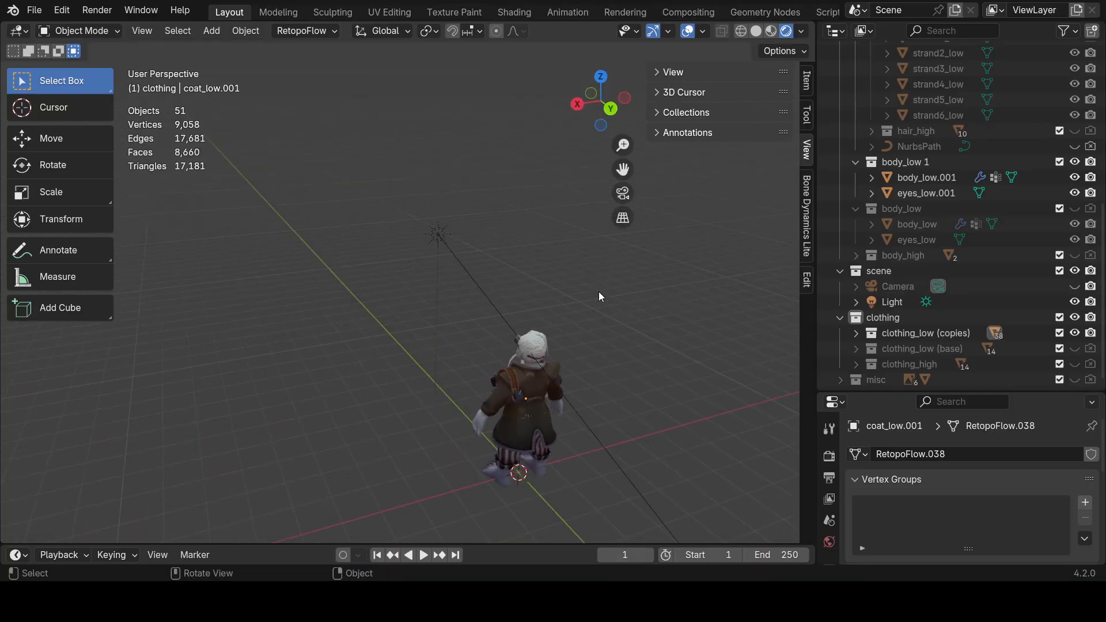
{"action": "middle_click_drag", "start_coordinate": [513, 251], "coordinate": [352, 144]}
{"action": "scroll", "coordinate": [428, 276], "scroll_direction": "up", "scroll_amount": 3}
{"action": "scroll", "coordinate": [476, 376], "scroll_direction": "up", "scroll_amount": 3}
{"action": "scroll", "coordinate": [482, 316], "scroll_direction": "down", "scroll_amount": 4}
{"action": "scroll", "coordinate": [482, 316], "scroll_direction": "down", "scroll_amount": 5}
{"action": "middle_click_drag", "start_coordinate": [482, 315], "coordinate": [491, 285]}
{"action": "scroll", "coordinate": [464, 289], "scroll_direction": "down", "scroll_amount": 2}
{"action": "scroll", "coordinate": [491, 286], "scroll_direction": "up", "scroll_amount": 7}
{"action": "middle_click_drag", "start_coordinate": [490, 357], "coordinate": [518, 252], "text": "shift"}
{"action": "scroll", "coordinate": [379, 243], "scroll_direction": "up", "scroll_amount": 4}
{"action": "scroll", "coordinate": [376, 244], "scroll_direction": "down", "scroll_amount": 3}
{"action": "scroll", "coordinate": [414, 326], "scroll_direction": "up", "scroll_amount": 3}
{"action": "scroll", "coordinate": [365, 314], "scroll_direction": "down", "scroll_amount": 3}
{"action": "scroll", "coordinate": [487, 233], "scroll_direction": "down", "scroll_amount": 4}
{"action": "scroll", "coordinate": [487, 236], "scroll_direction": "down", "scroll_amount": 2}
Isolate the coat in local view to inspect it, and return to the full scene.
{"action": "left_click", "coordinate": [410, 339]}
{"action": "key", "text": "KP_Divide"}
{"action": "scroll", "coordinate": [493, 323], "scroll_direction": "down", "scroll_amount": 3}
{"action": "middle_click_drag", "start_coordinate": [506, 331], "coordinate": [431, 328]}
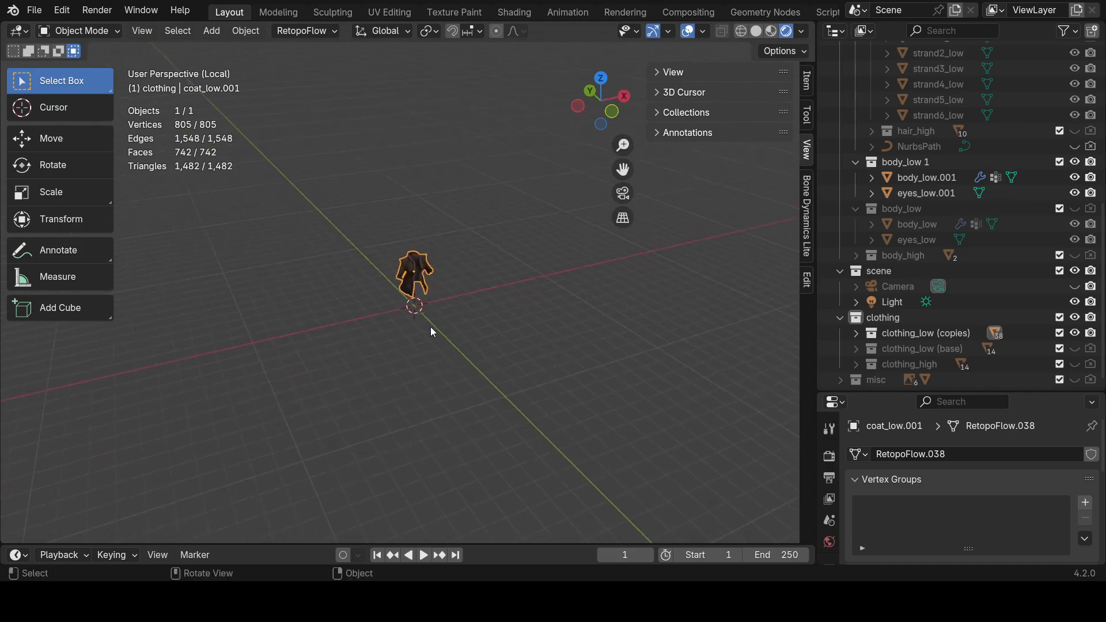
{"action": "key", "text": "KP_Divide"}
{"action": "left_click", "coordinate": [97, 10]}
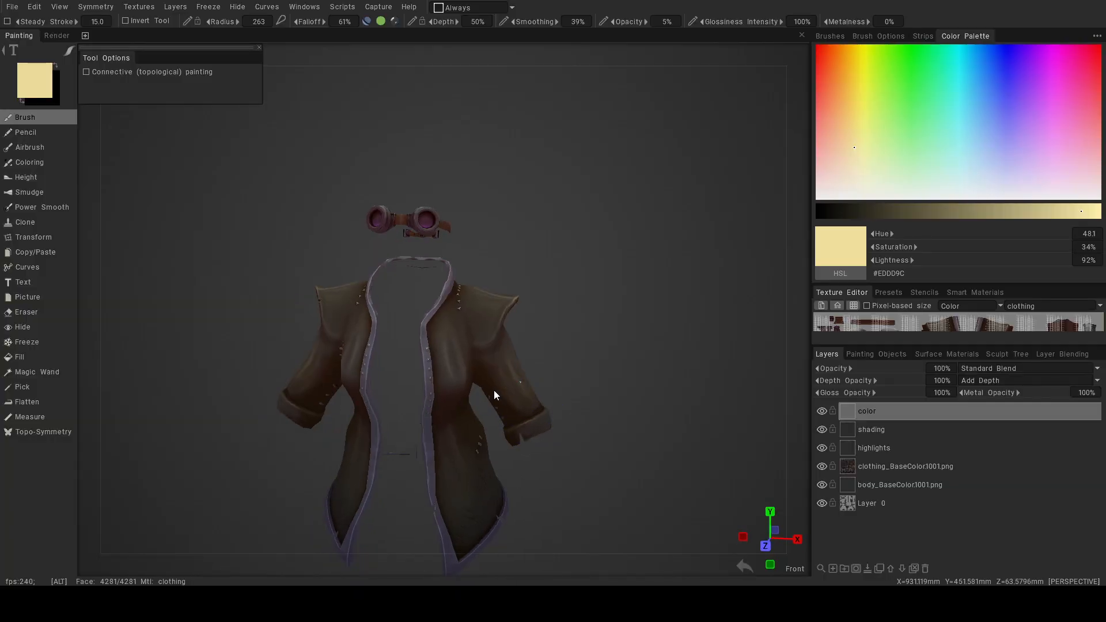
Switch back to 3DCoat and examine the goggles, collar and coat shoulders up close.
{"action": "left_click_drag", "start_coordinate": [496, 389], "coordinate": [482, 393], "text": "alt"}
{"action": "left_click_drag", "start_coordinate": [486, 275], "coordinate": [492, 247], "text": "alt"}
{"action": "middle_click_drag", "start_coordinate": [492, 247], "coordinate": [530, 298], "text": "alt"}
{"action": "left_click_drag", "start_coordinate": [530, 298], "coordinate": [551, 310], "text": "alt"}
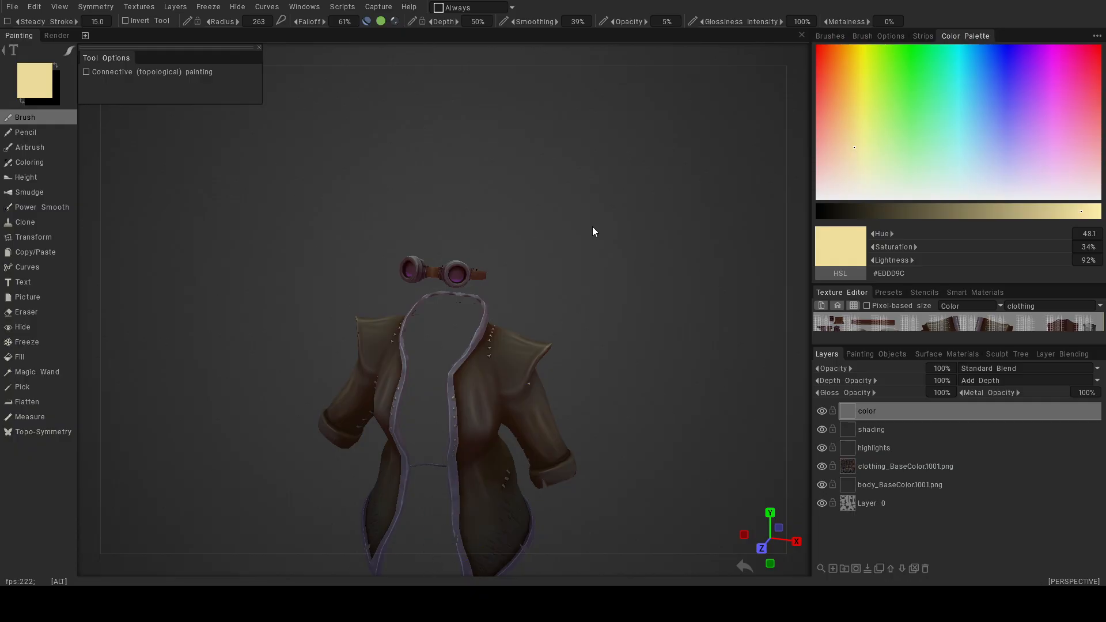
{"action": "right_click_drag", "start_coordinate": [592, 226], "coordinate": [631, 274], "text": "alt"}
{"action": "middle_click_drag", "start_coordinate": [631, 274], "coordinate": [582, 309], "text": "alt"}
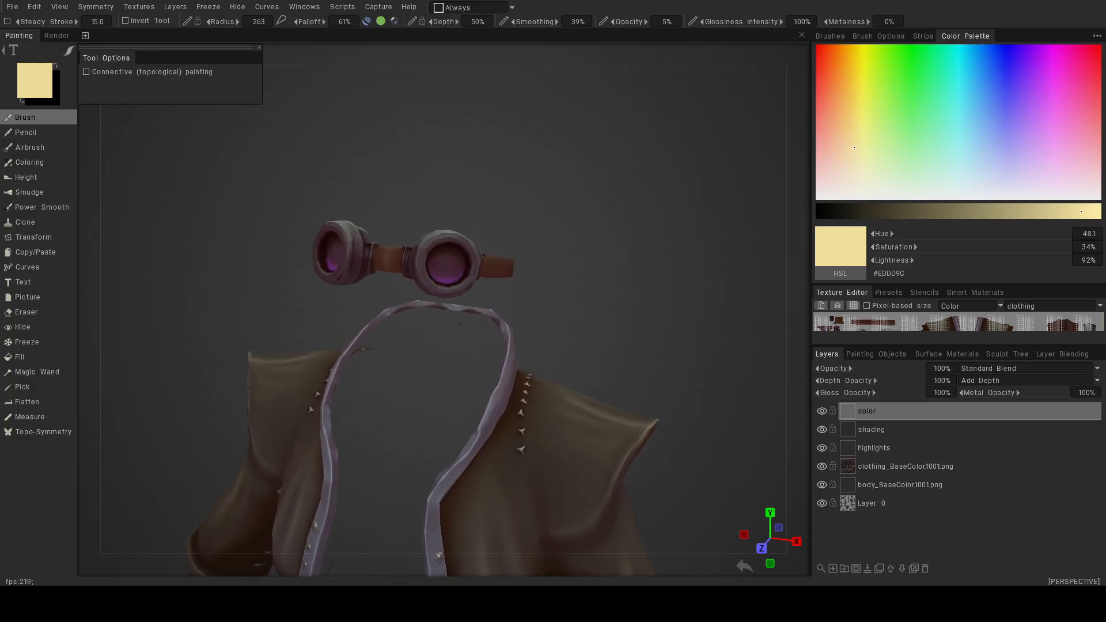
{"action": "left_click_drag", "start_coordinate": [395, 333], "coordinate": [569, 336], "text": "alt"}
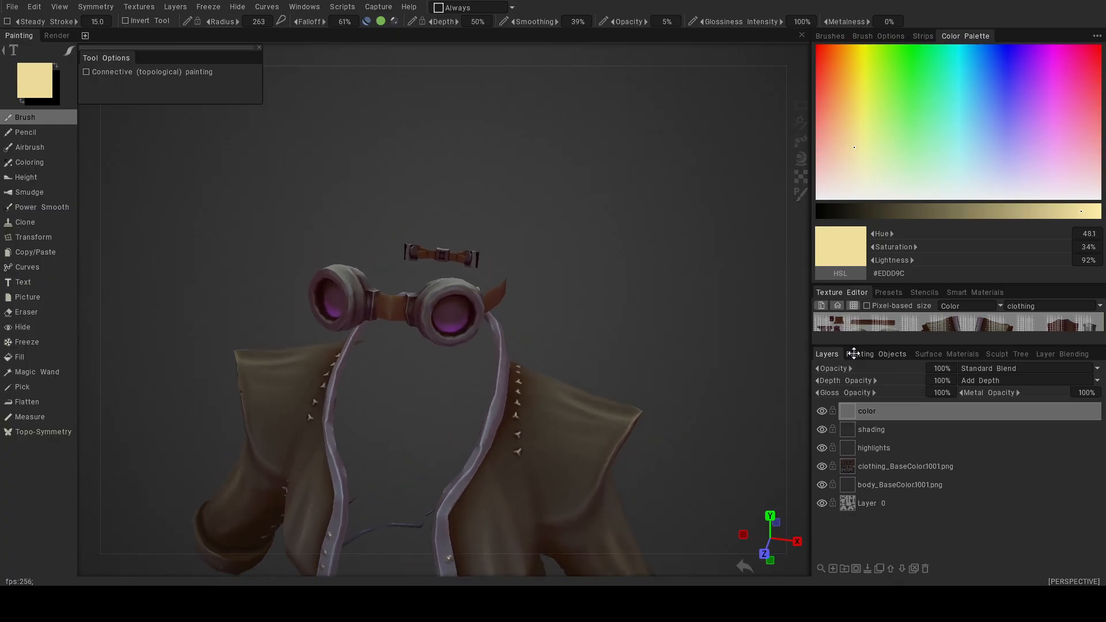
{"action": "mouse_move", "coordinate": [594, 305]}
{"action": "left_mouse_down", "text": "alt"}
{"action": "mouse_move", "coordinate": [582, 336]}
{"action": "mouse_move", "coordinate": [593, 311]}
{"action": "left_mouse_up", "text": "alt"}
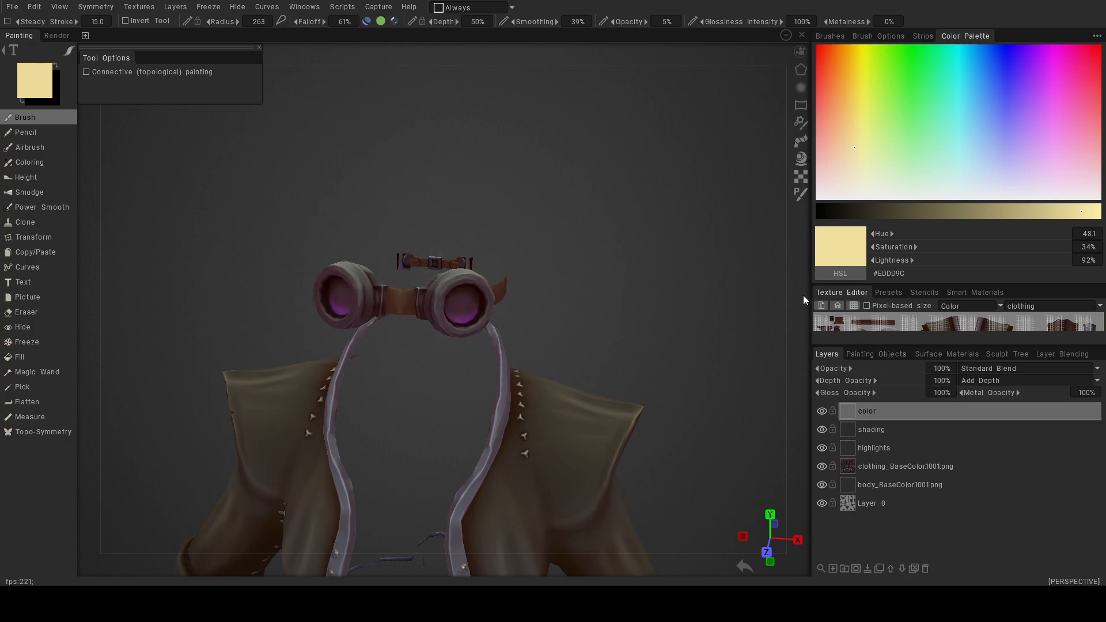
Show the corset_low.001 and corsetbuckle_low.001 objects together with the coat and goggles.
{"action": "left_click", "coordinate": [876, 354]}
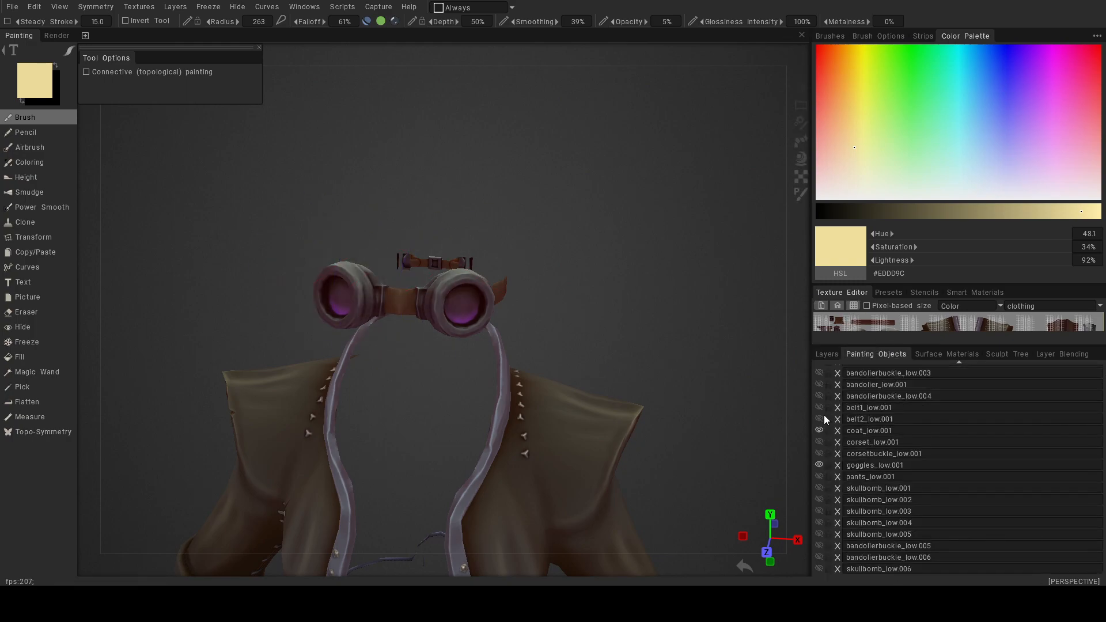
{"action": "left_click", "coordinate": [820, 442]}
{"action": "left_click", "coordinate": [820, 453]}
{"action": "middle_click_drag", "start_coordinate": [714, 414], "coordinate": [727, 202], "text": "alt"}
{"action": "left_click_drag", "start_coordinate": [727, 202], "coordinate": [701, 192], "text": "alt"}
{"action": "right_click_drag", "start_coordinate": [701, 192], "coordinate": [644, 209], "text": "alt"}
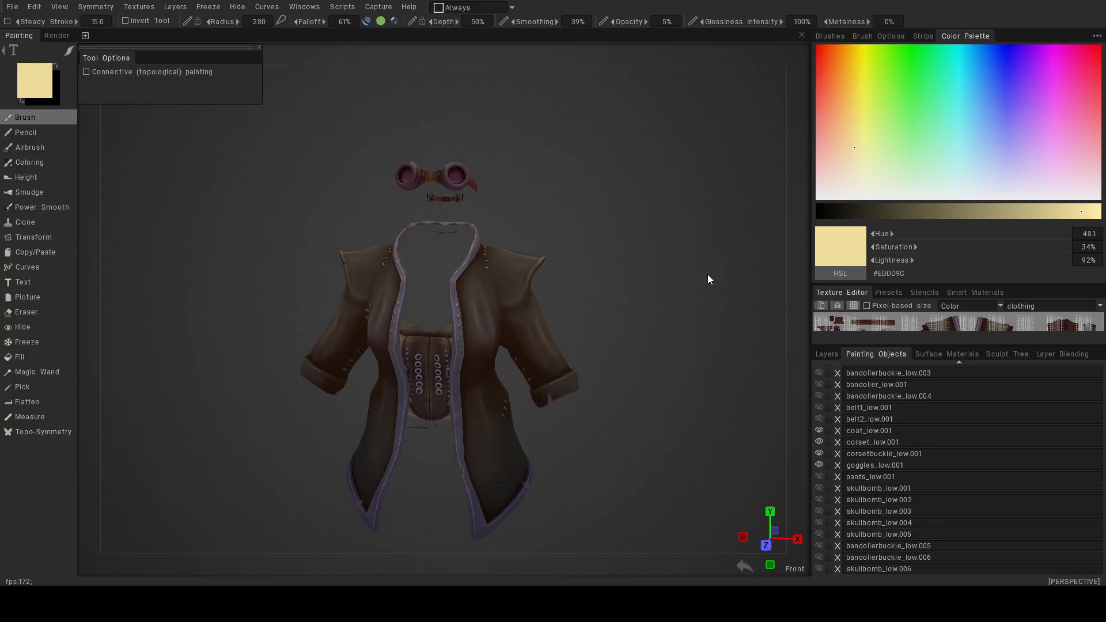
Show the pants_low.001 object to review it with the coat, and hide it again.
{"action": "left_click", "coordinate": [820, 477]}
{"action": "right_click_drag", "start_coordinate": [630, 438], "coordinate": [546, 398], "text": "alt"}
{"action": "mouse_move", "coordinate": [545, 397]}
{"action": "left_mouse_down", "text": "alt"}
{"action": "mouse_move", "coordinate": [603, 400]}
{"action": "mouse_move", "coordinate": [432, 400]}
{"action": "mouse_move", "coordinate": [550, 409]}
{"action": "left_mouse_up", "text": "alt"}
{"action": "left_click", "coordinate": [820, 475]}
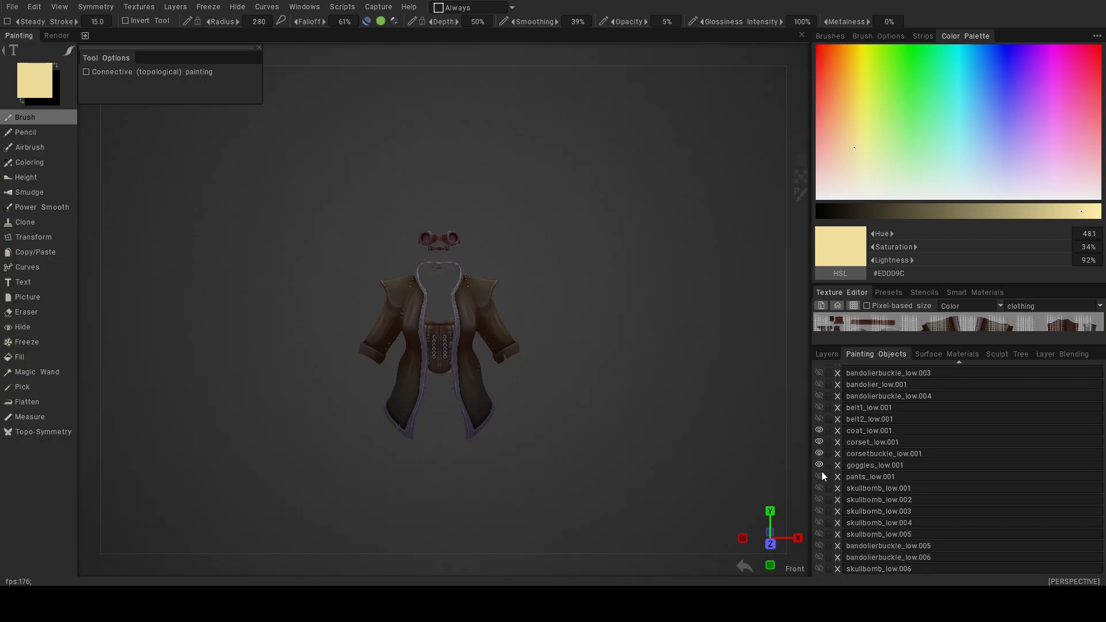
Hide the corset, its buckles and the coat so that only the goggles stay shown, framed up close.
{"action": "left_click", "coordinate": [819, 442]}
{"action": "left_click", "coordinate": [819, 431]}
{"action": "right_click_drag", "start_coordinate": [716, 389], "coordinate": [552, 316], "text": "alt"}
{"action": "middle_click_drag", "start_coordinate": [552, 311], "coordinate": [544, 382], "text": "alt"}
{"action": "right_click_drag", "start_coordinate": [544, 381], "coordinate": [573, 417], "text": "alt"}
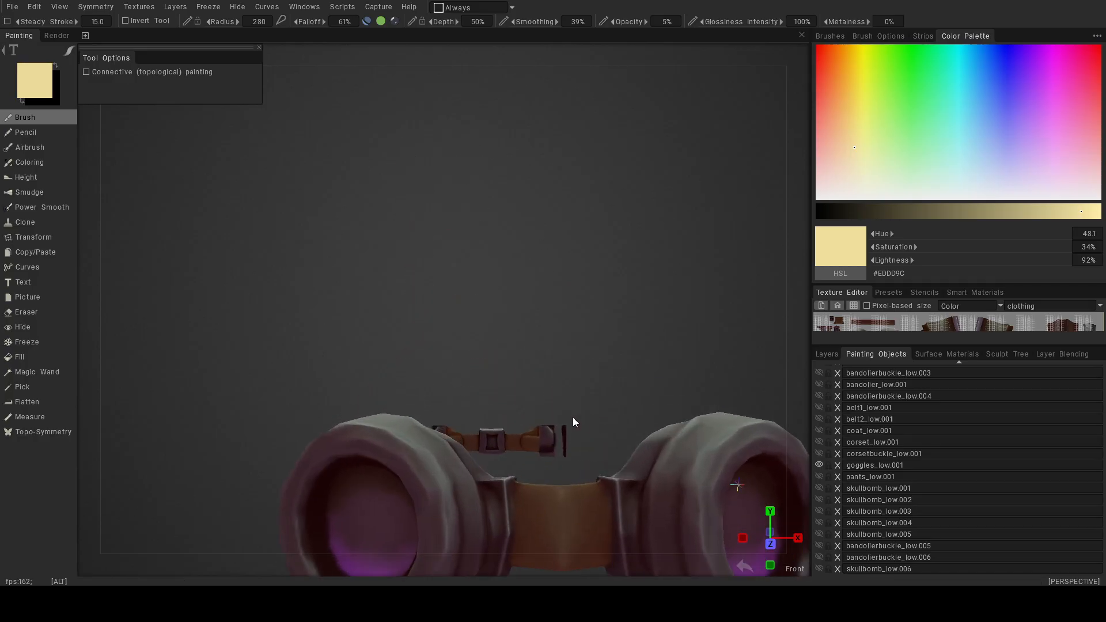
{"action": "middle_click_drag", "start_coordinate": [573, 417], "coordinate": [503, 322], "text": "alt"}
{"action": "mouse_move", "coordinate": [503, 322]}
{"action": "left_mouse_down", "text": "alt"}
{"action": "mouse_move", "coordinate": [527, 379]}
{"action": "mouse_move", "coordinate": [504, 319]}
{"action": "left_mouse_up", "text": "alt"}
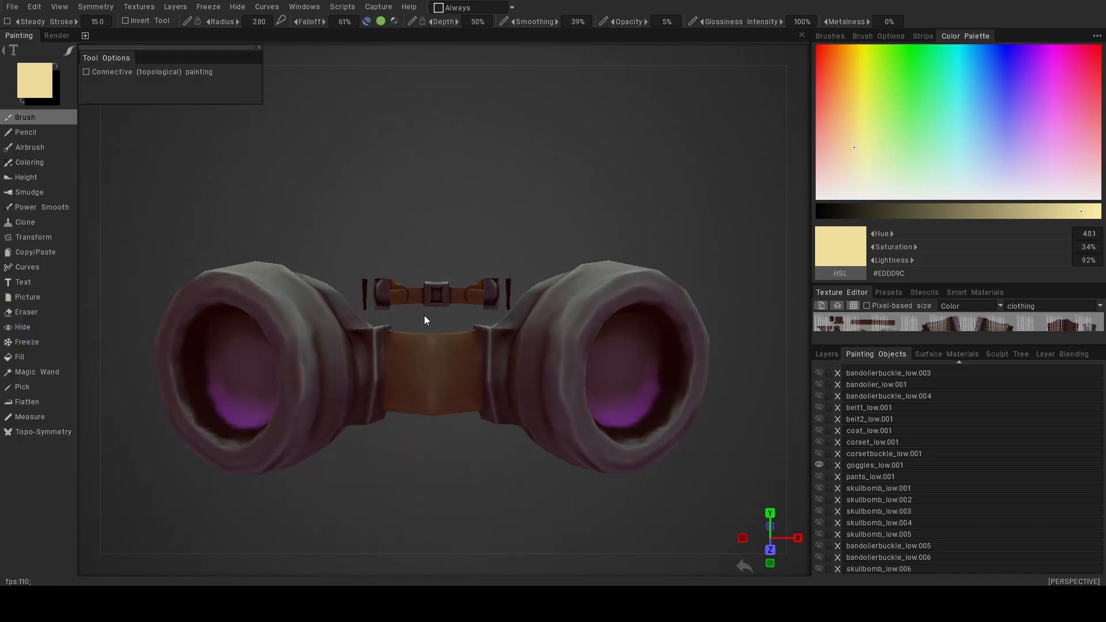
Reduce the brush radius to 66.6 for painting the goggles.
{"action": "key", "text": "bracketleft"}
{"action": "key", "text": "bracketleft"}
{"action": "key", "text": "bracketleft"}
{"action": "key", "text": "bracketleft"}
{"action": "key", "text": "bracketleft"}
{"action": "key", "text": "bracketleft"}
{"action": "key", "text": "bracketleft"}
{"action": "key", "text": "bracketleft"}
{"action": "key", "text": "bracketleft"}
{"action": "key", "text": "bracketleft"}
{"action": "key", "text": "bracketleft"}
{"action": "key", "text": "bracketleft"}
{"action": "key", "text": "bracketleft"}
{"action": "key", "text": "bracketleft"}
{"action": "key", "text": "bracketleft"}
{"action": "key", "text": "bracketleft"}
{"action": "key", "text": "bracketleft"}
{"action": "key", "text": "bracketleft"}
{"action": "key", "text": "bracketleft"}
{"action": "key", "text": "bracketleft"}
{"action": "left_click_drag", "start_coordinate": [427, 260], "coordinate": [405, 264], "text": "alt"}
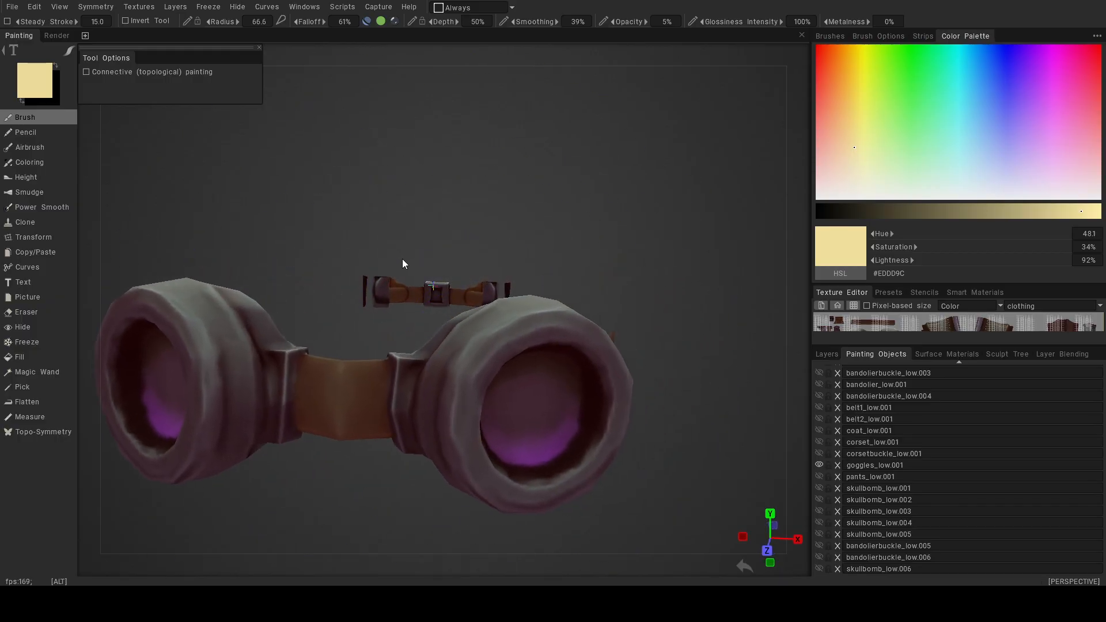
Make the highlights layer the active painting layer.
{"action": "left_click", "coordinate": [827, 354]}
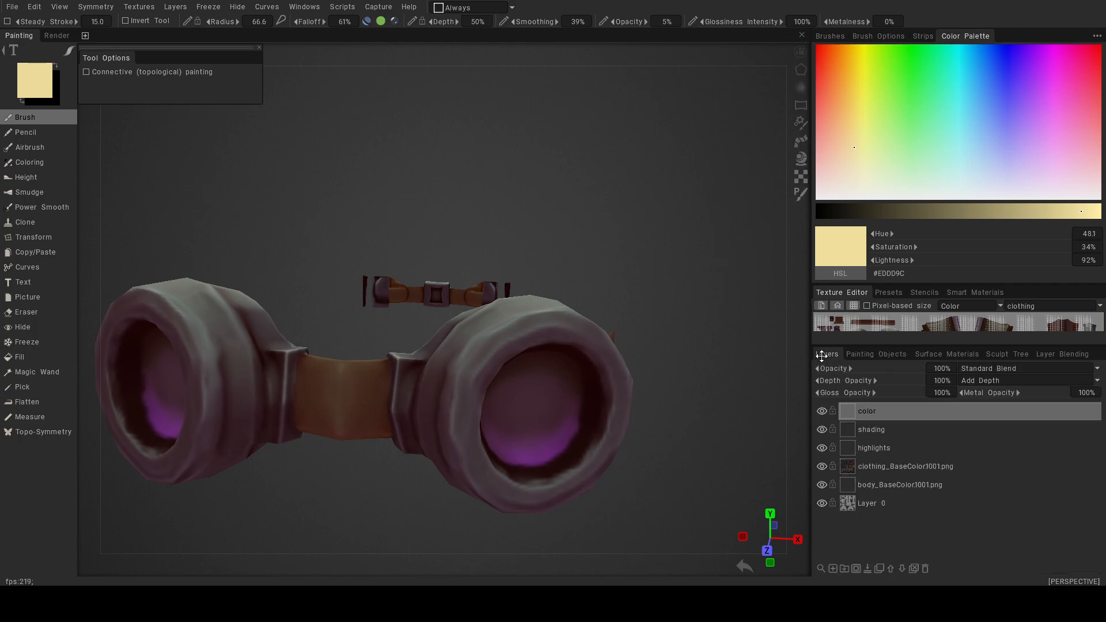
{"action": "middle_click_drag", "start_coordinate": [512, 260], "coordinate": [557, 257], "text": "alt"}
{"action": "left_click_drag", "start_coordinate": [505, 279], "coordinate": [554, 242], "text": "alt"}
{"action": "left_click", "coordinate": [872, 445]}
Change the foreground paint colour to the pale blue #D8EBFB.
{"action": "left_click", "coordinate": [37, 67]}
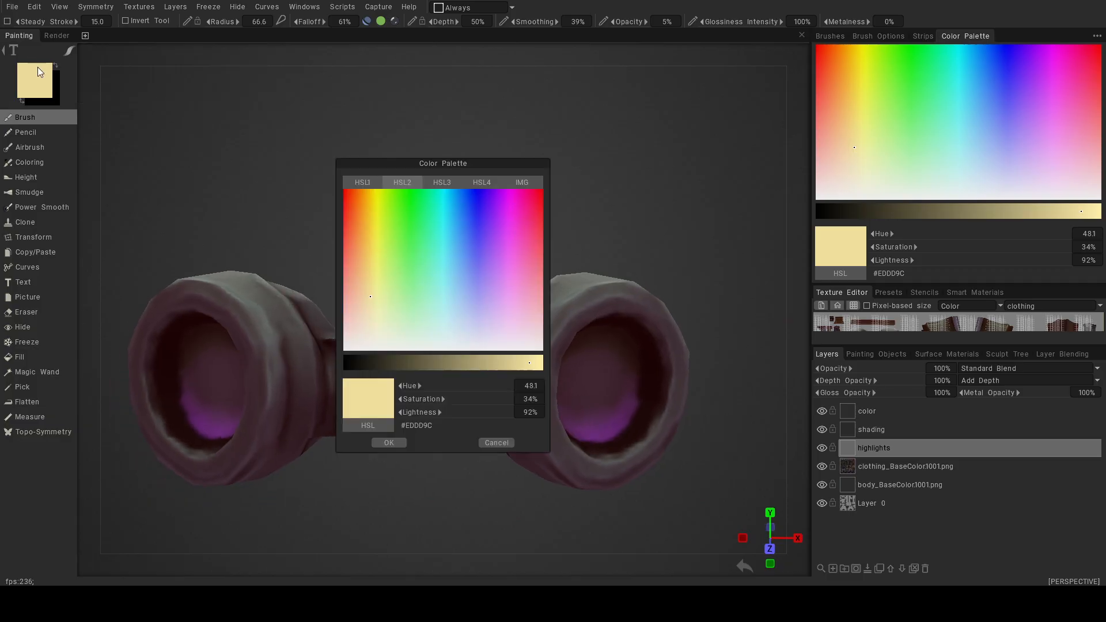
{"action": "left_click", "coordinate": [455, 312]}
{"action": "left_click", "coordinate": [459, 304]}
{"action": "left_click", "coordinate": [535, 362]}
{"action": "left_click_drag", "start_coordinate": [454, 301], "coordinate": [457, 333]}
{"action": "left_click", "coordinate": [390, 442]}
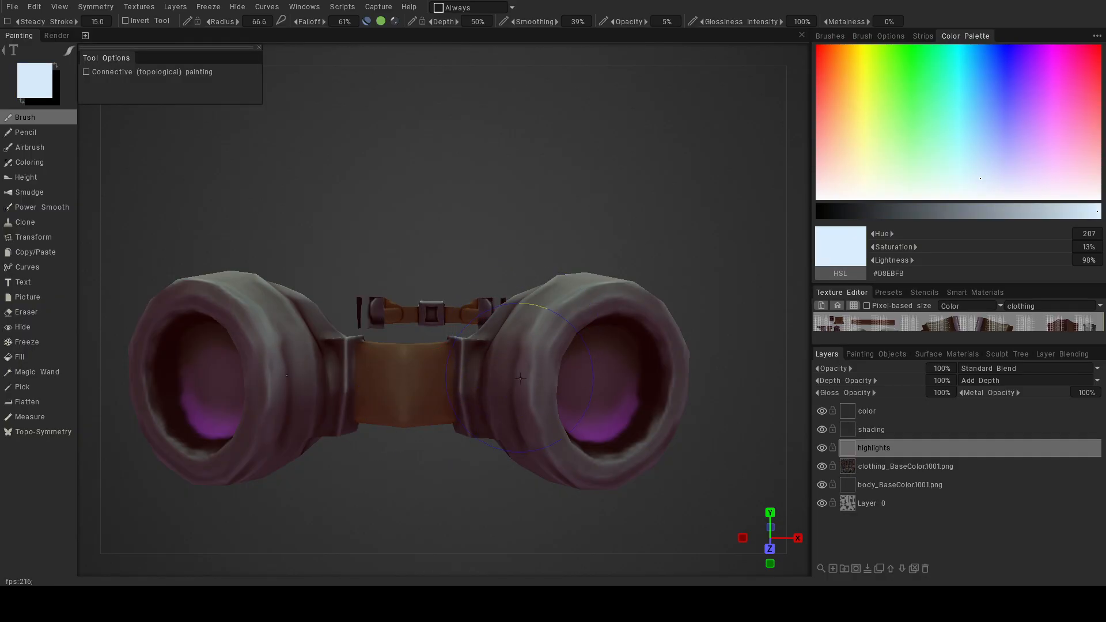
Raise the brush opacity to 19%, trying a highlight stroke on the lens housing and undoing it.
{"action": "key", "text": "ctrl+z"}
{"action": "left_click_drag", "start_coordinate": [566, 244], "coordinate": [489, 294]}
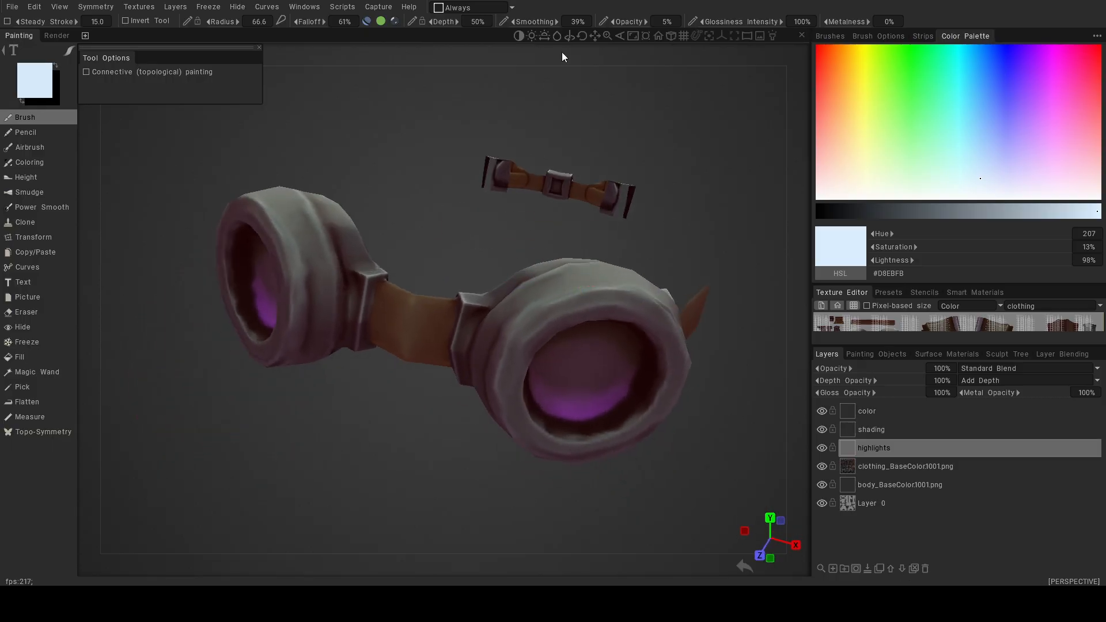
{"action": "left_click_drag", "start_coordinate": [637, 23], "coordinate": [640, 23]}
{"action": "left_click_drag", "start_coordinate": [612, 285], "coordinate": [544, 297]}
{"action": "key", "text": "ctrl+z"}
Reduce the brush radius to 19.7 for detail work on the upper side of the lens housing.
{"action": "middle_click_drag", "start_coordinate": [618, 244], "coordinate": [565, 292], "text": "alt"}
{"action": "mouse_move", "coordinate": [565, 291]}
{"action": "left_mouse_down", "text": "alt"}
{"action": "mouse_move", "coordinate": [563, 318]}
{"action": "mouse_move", "coordinate": [500, 357]}
{"action": "left_mouse_up", "text": "alt"}
{"action": "key", "text": "bracketleft"}
{"action": "key", "text": "bracketleft"}
{"action": "key", "text": "bracketleft"}
{"action": "key", "text": "bracketleft"}
{"action": "key", "text": "bracketleft"}
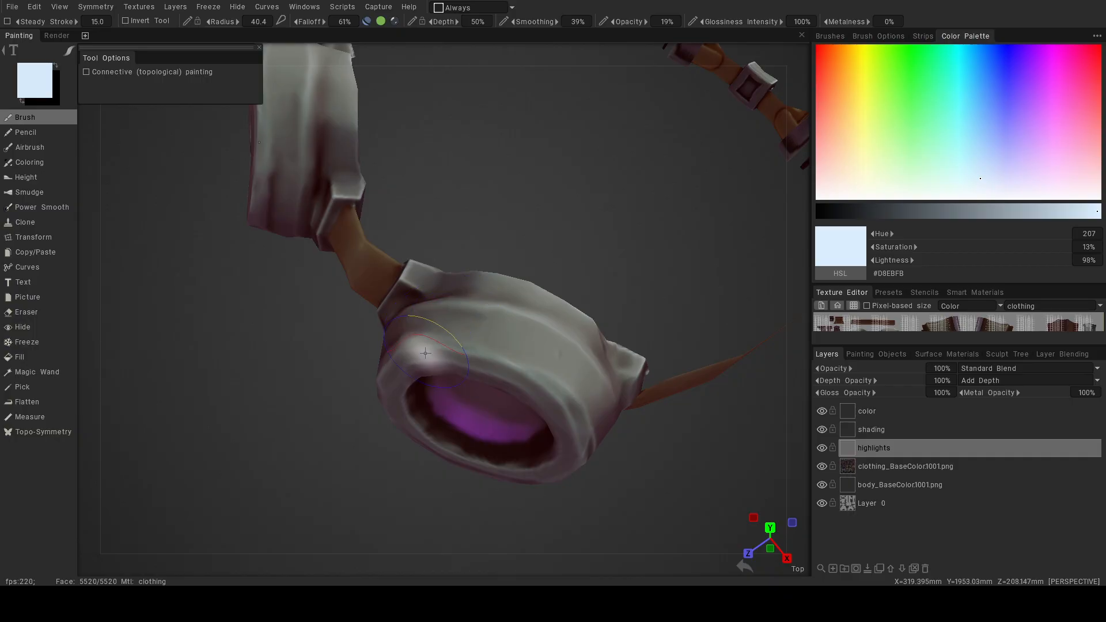
{"action": "key", "text": "bracketleft"}
{"action": "key", "text": "bracketleft"}
{"action": "key", "text": "bracketleft"}
{"action": "key", "text": "bracketleft"}
{"action": "key", "text": "bracketleft"}
{"action": "key", "text": "bracketleft"}
{"action": "key", "text": "bracketleft"}
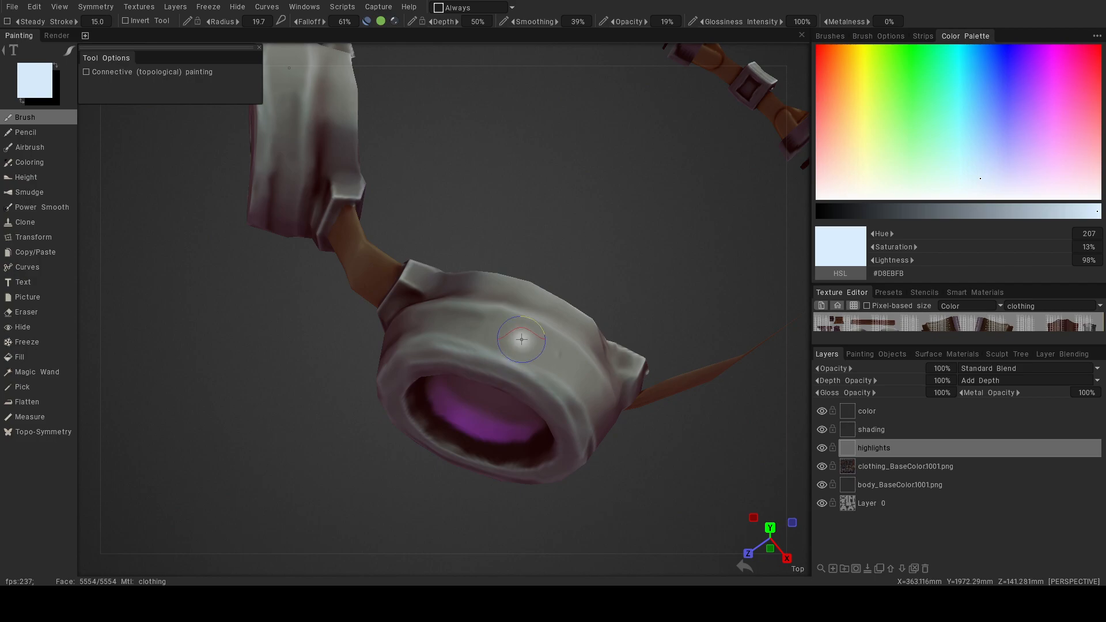
Lighten the foreground colour to #E4F2FB and reduce the brush radius to 11.1.
{"action": "left_click", "coordinate": [25, 87]}
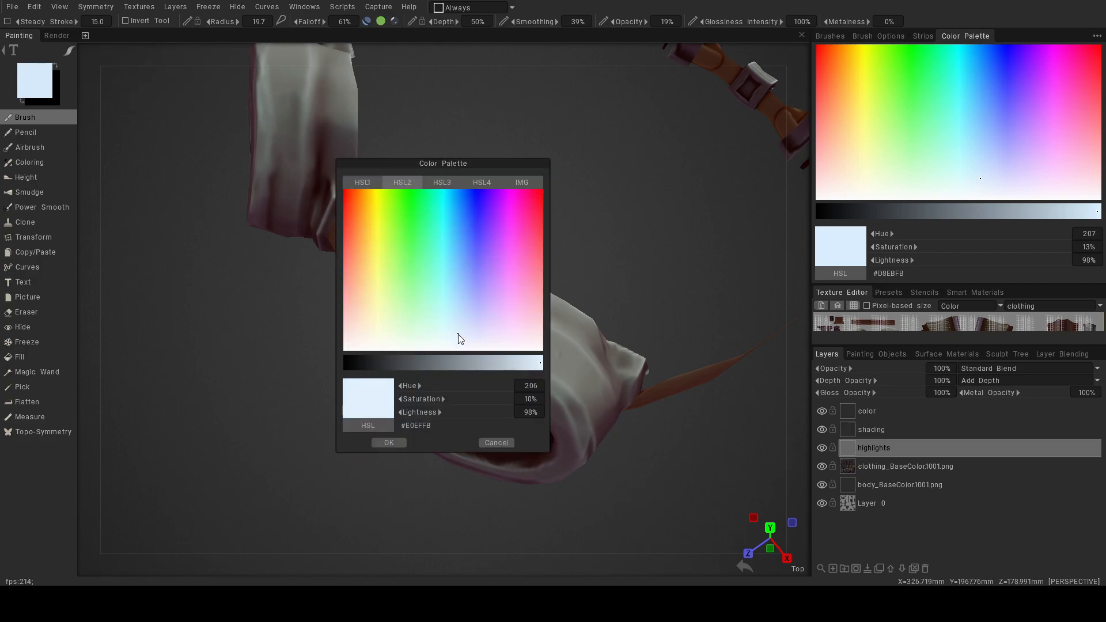
{"action": "left_click", "coordinate": [391, 442]}
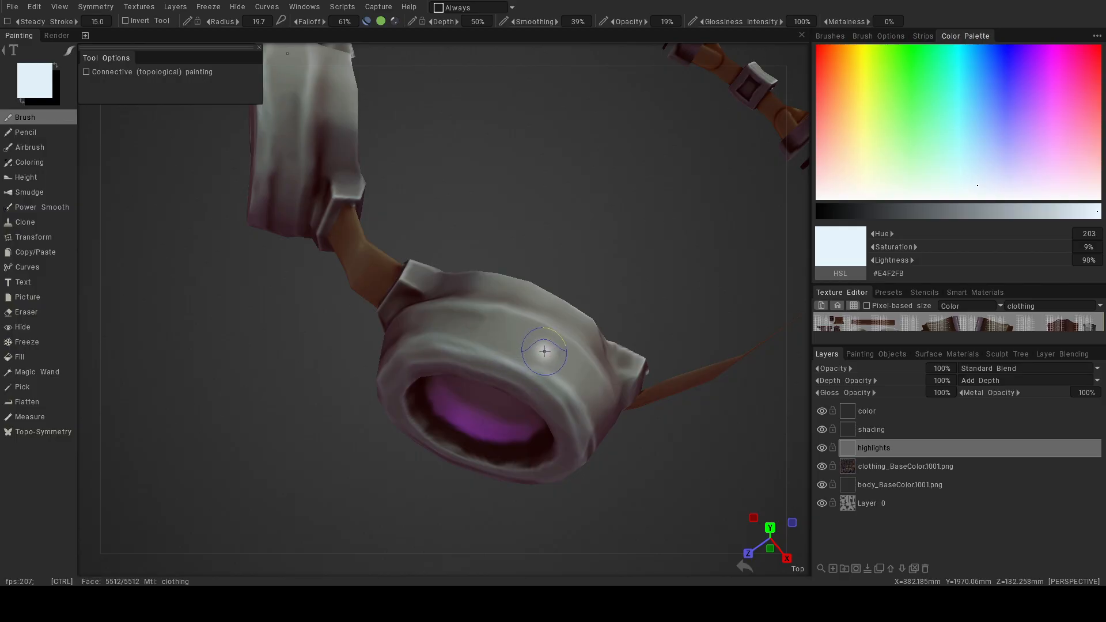
{"action": "key", "text": "bracketleft"}
{"action": "key", "text": "bracketleft"}
{"action": "key", "text": "bracketleft"}
{"action": "key", "text": "bracketleft"}
{"action": "key", "text": "bracketleft"}
{"action": "key", "text": "bracketleft"}
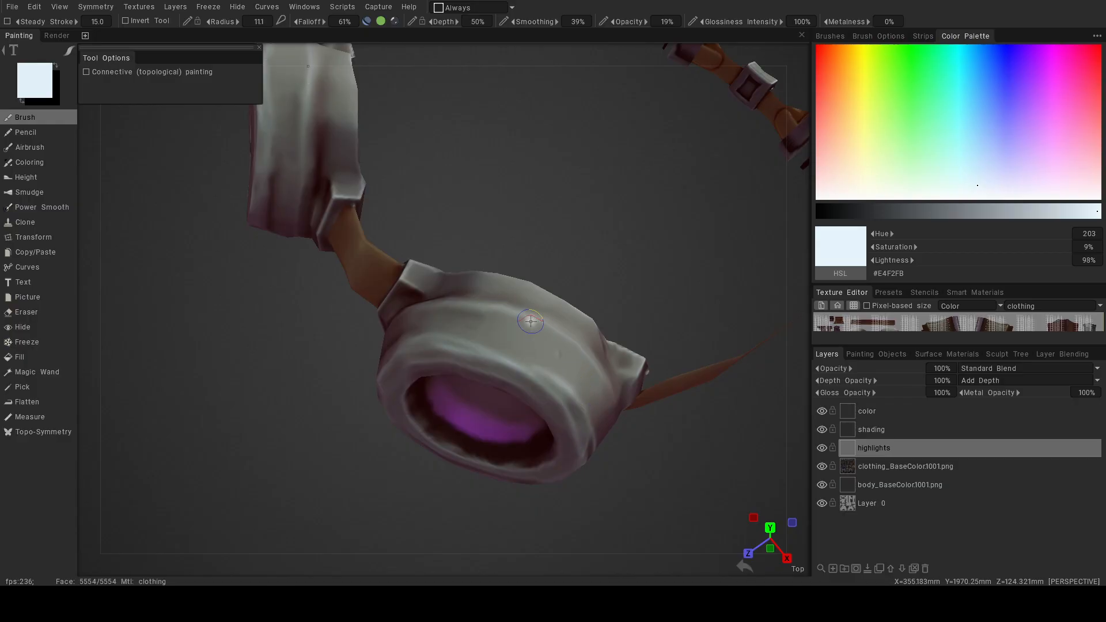
Try highlight strokes along the front rim edge of the lens housing and undo them.
{"action": "left_click_drag", "start_coordinate": [530, 321], "coordinate": [284, 307], "text": "alt"}
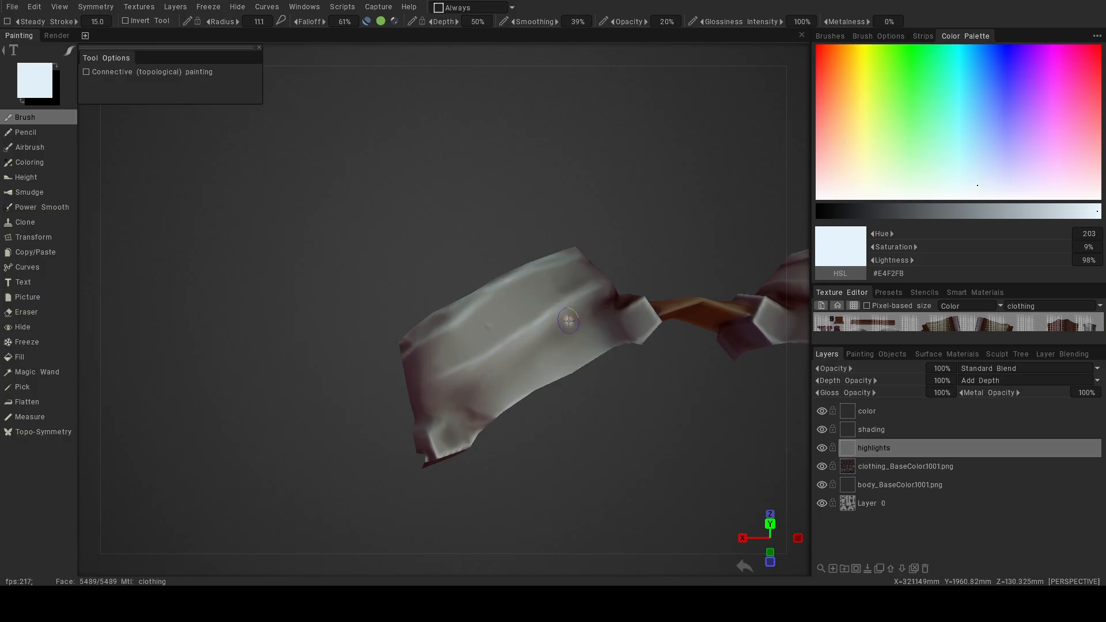
{"action": "left_click_drag", "start_coordinate": [558, 330], "coordinate": [575, 365], "text": "alt"}
{"action": "left_click_drag", "start_coordinate": [534, 321], "coordinate": [535, 385], "text": "alt"}
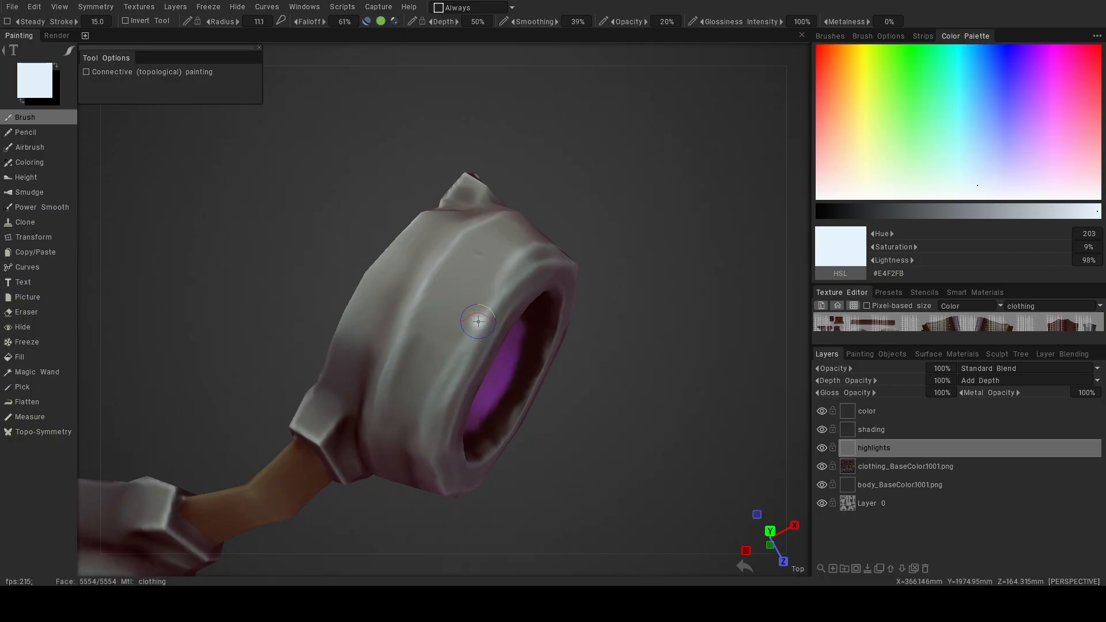
{"action": "left_click_drag", "start_coordinate": [449, 400], "coordinate": [447, 406]}
{"action": "key", "text": "ctrl+z"}
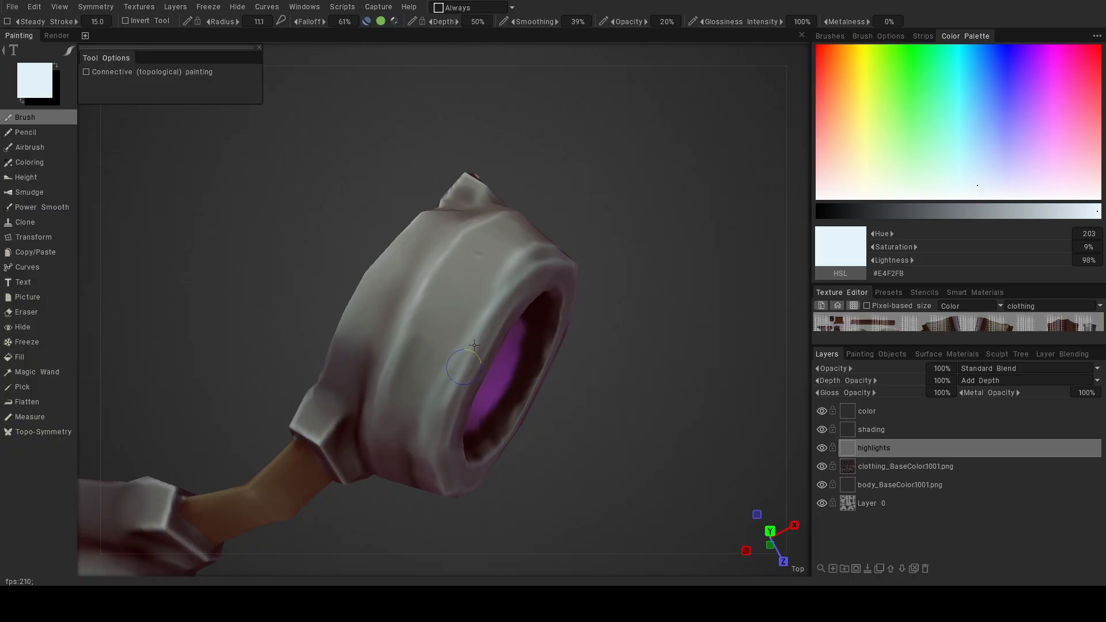
{"action": "left_click_drag", "start_coordinate": [487, 316], "coordinate": [440, 385]}
{"action": "key", "text": "ctrl+z"}
Paint thin highlights along the edges of the bracket joining the lens housing to the leather bridge.
{"action": "left_click_drag", "start_coordinate": [308, 387], "coordinate": [293, 408]}
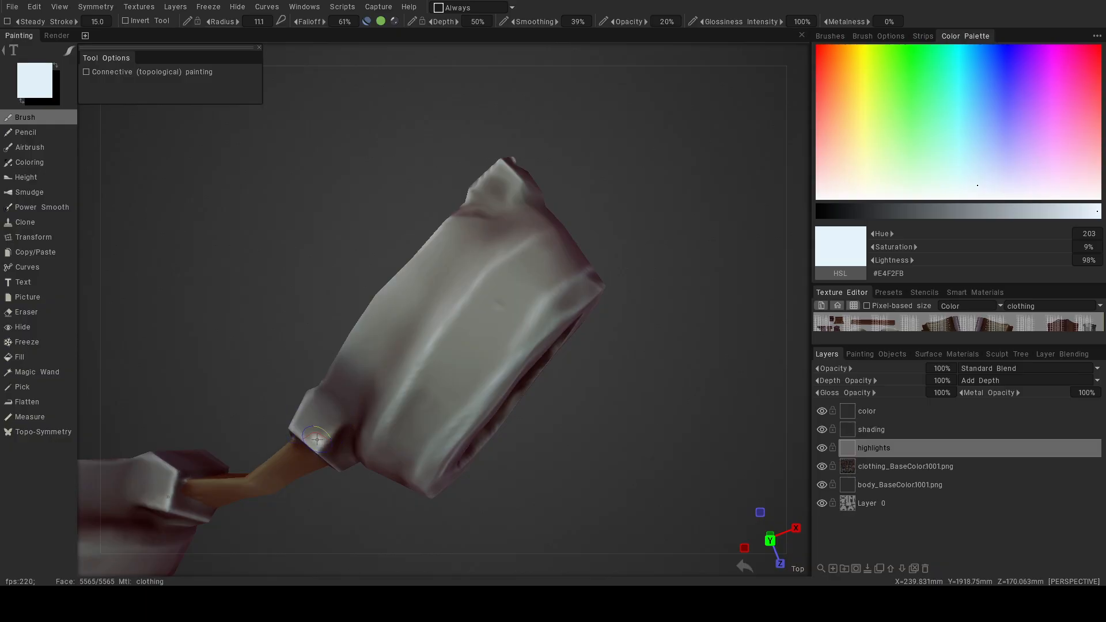
{"action": "left_click_drag", "start_coordinate": [287, 428], "coordinate": [302, 437]}
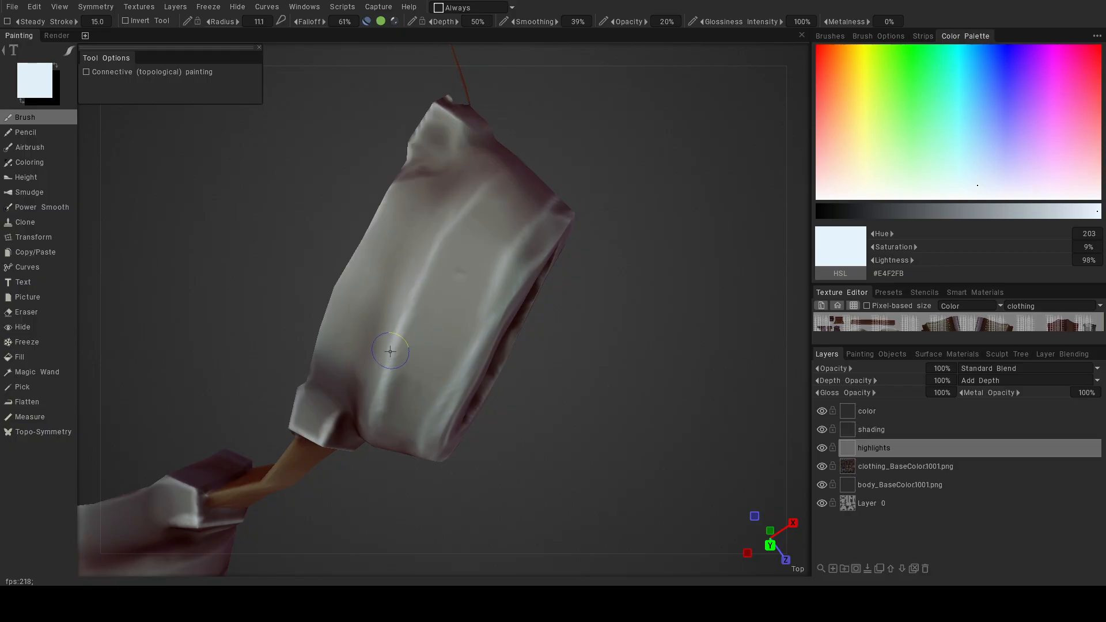
{"action": "left_click_drag", "start_coordinate": [501, 383], "coordinate": [504, 317], "text": "alt"}
{"action": "mouse_move", "coordinate": [504, 317]}
{"action": "right_mouse_down", "text": "alt"}
{"action": "mouse_move", "coordinate": [504, 285]}
{"action": "mouse_move", "coordinate": [479, 269]}
{"action": "mouse_move", "coordinate": [545, 309]}
{"action": "right_mouse_up", "text": "alt"}
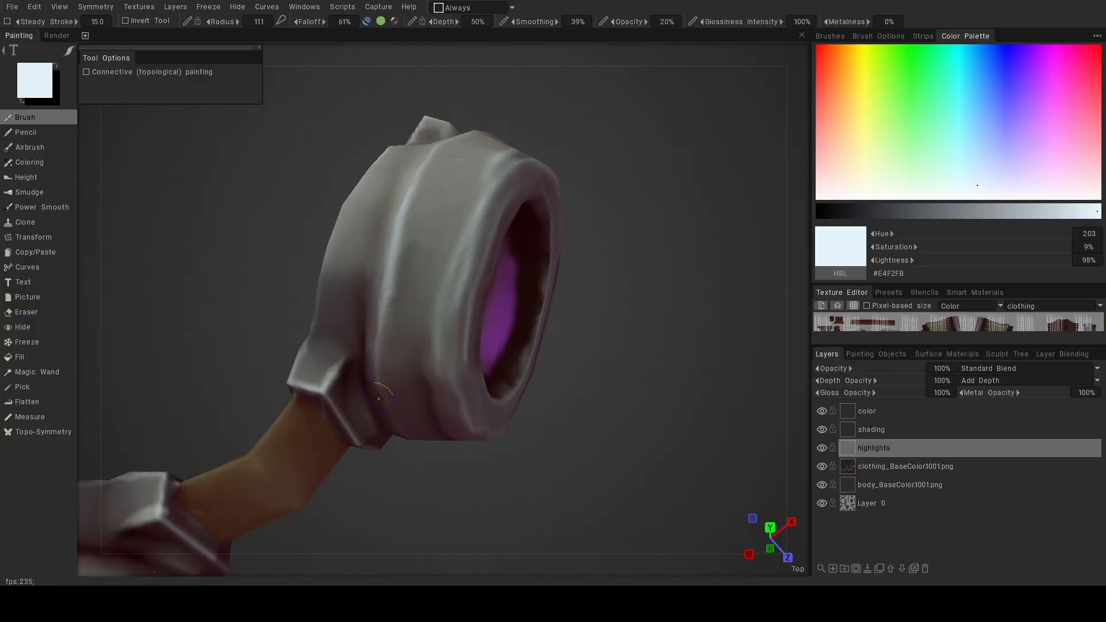
Examine the painted highlights on the goggles from several angles and distances.
{"action": "left_click_drag", "start_coordinate": [526, 323], "coordinate": [445, 291], "text": "alt"}
{"action": "right_click_drag", "start_coordinate": [444, 290], "coordinate": [338, 281], "text": "alt"}
{"action": "left_click_drag", "start_coordinate": [337, 281], "coordinate": [365, 263], "text": "alt"}
{"action": "left_click_drag", "start_coordinate": [410, 323], "coordinate": [425, 334], "text": "alt"}
{"action": "right_click_drag", "start_coordinate": [425, 333], "coordinate": [475, 371], "text": "alt"}
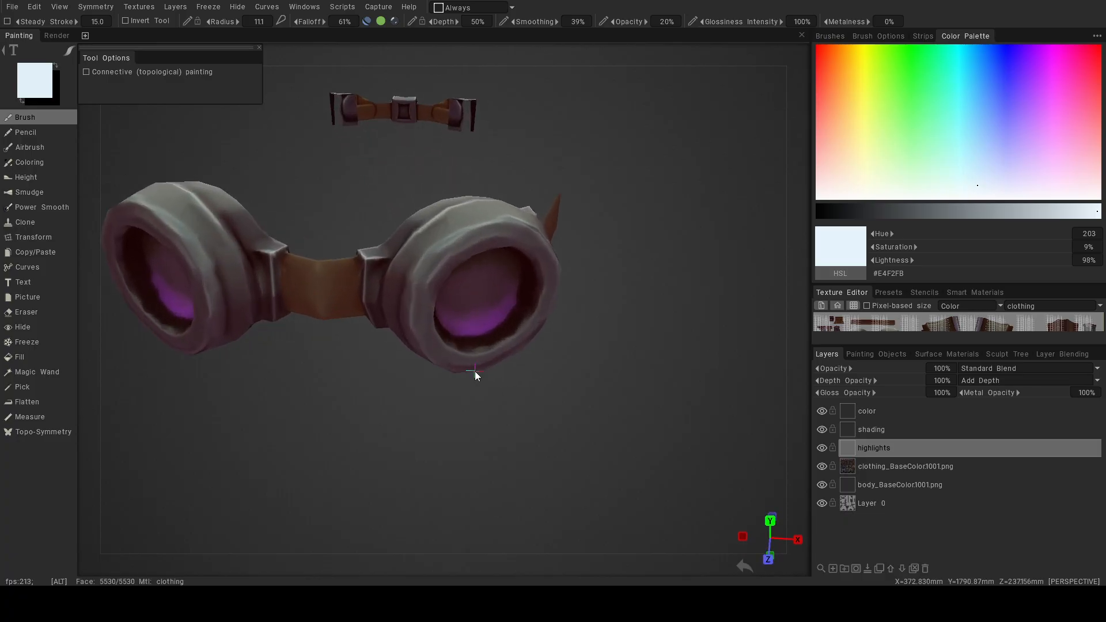
{"action": "left_click_drag", "start_coordinate": [474, 371], "coordinate": [469, 359], "text": "alt"}
{"action": "right_click_drag", "start_coordinate": [469, 358], "coordinate": [495, 375], "text": "alt"}
{"action": "left_click_drag", "start_coordinate": [495, 376], "coordinate": [518, 405], "text": "alt"}
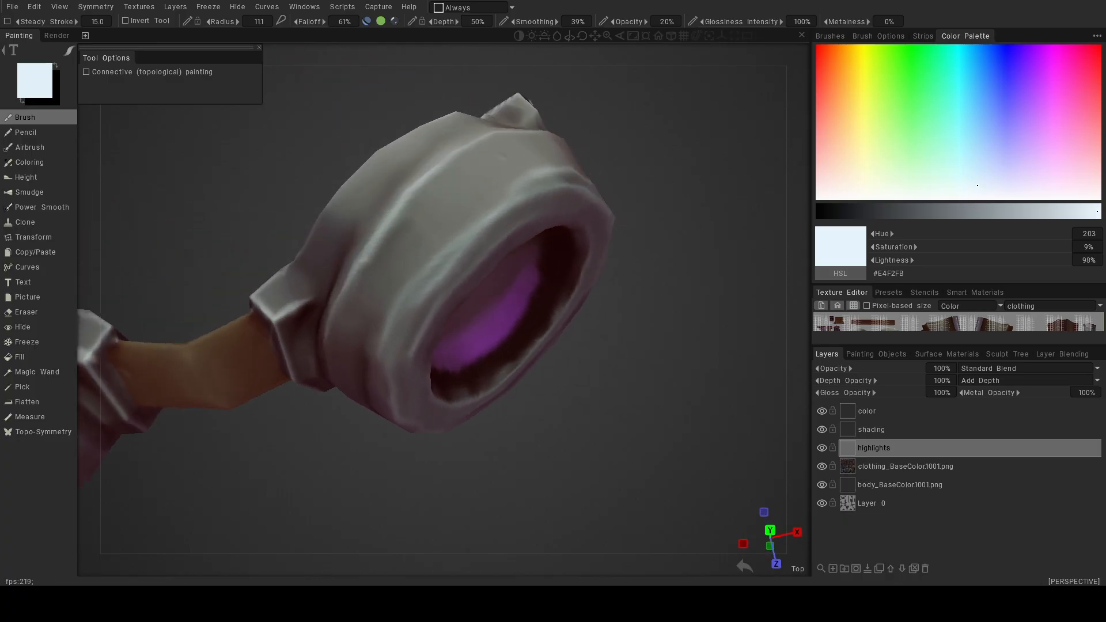
Raise the brush opacity to 35% and strengthen the highlight along the lens housing's front rim edge.
{"action": "left_click_drag", "start_coordinate": [636, 21], "coordinate": [643, 22]}
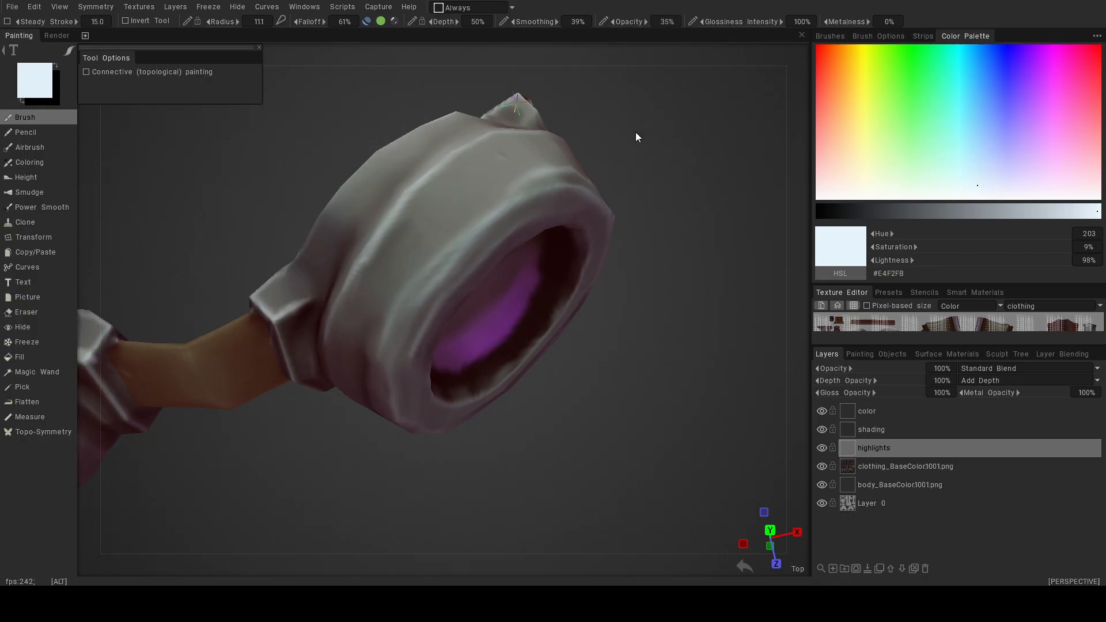
{"action": "left_click_drag", "start_coordinate": [637, 110], "coordinate": [649, 175]}
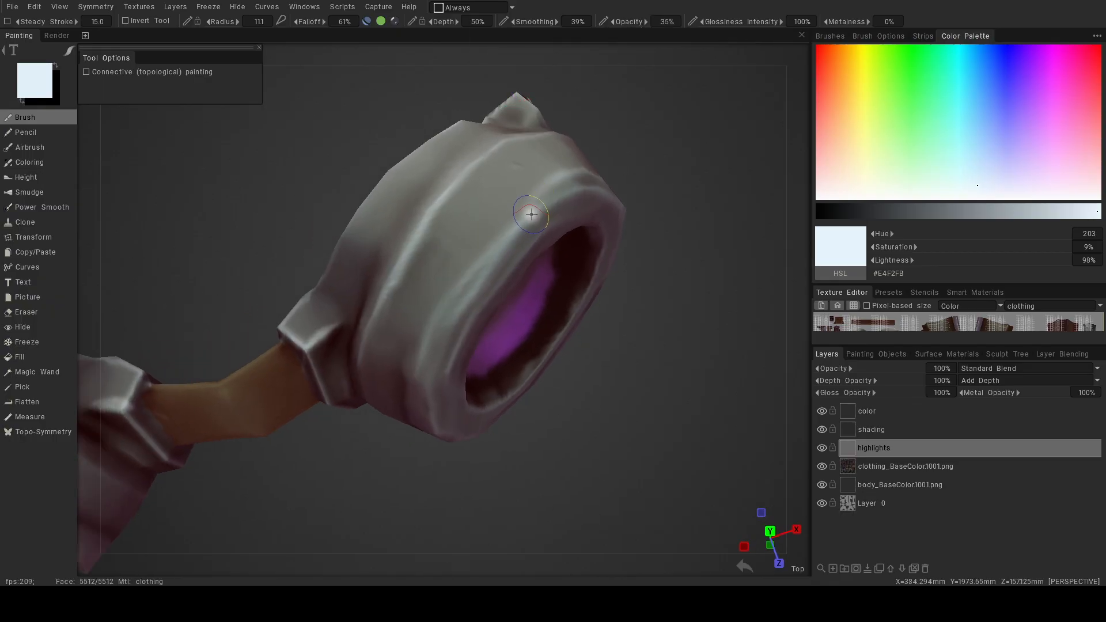
{"action": "mouse_move", "coordinate": [502, 251]}
{"action": "left_mouse_down"}
{"action": "mouse_move", "coordinate": [524, 231]}
{"action": "mouse_move", "coordinate": [473, 297]}
{"action": "mouse_move", "coordinate": [481, 282]}
{"action": "left_mouse_up"}
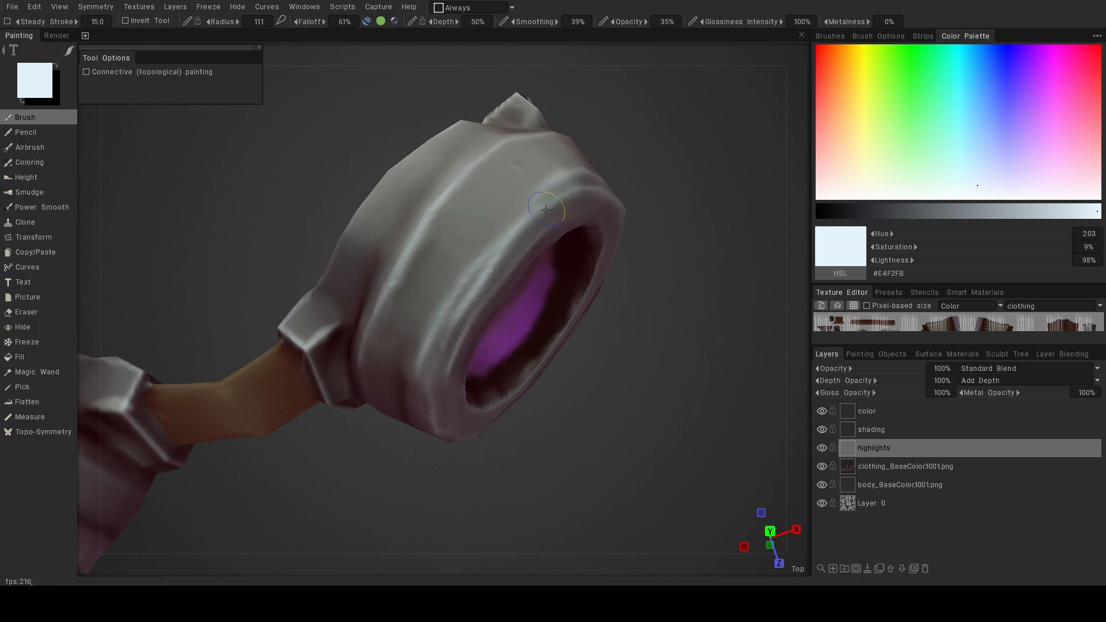
Extend the highlights around the outer side of the front rim and along the middle ridge of the lens housing.
{"action": "mouse_move", "coordinate": [508, 252]}
{"action": "left_mouse_down", "text": "alt"}
{"action": "mouse_move", "coordinate": [356, 252]}
{"action": "mouse_move", "coordinate": [273, 233]}
{"action": "left_mouse_up", "text": "alt"}
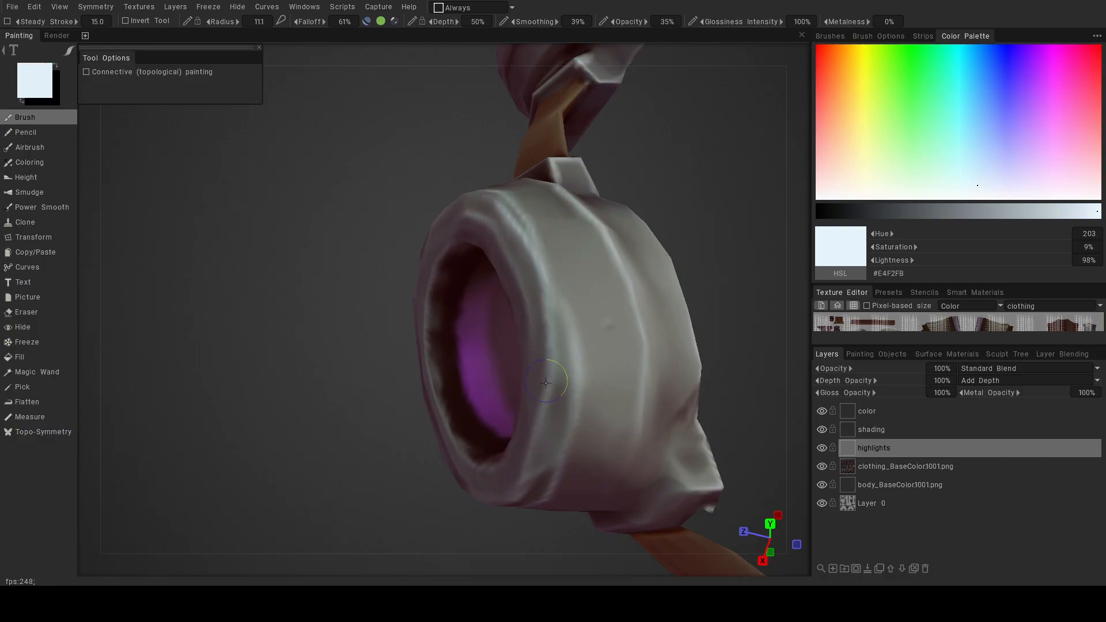
{"action": "left_click_drag", "start_coordinate": [526, 461], "coordinate": [521, 488]}
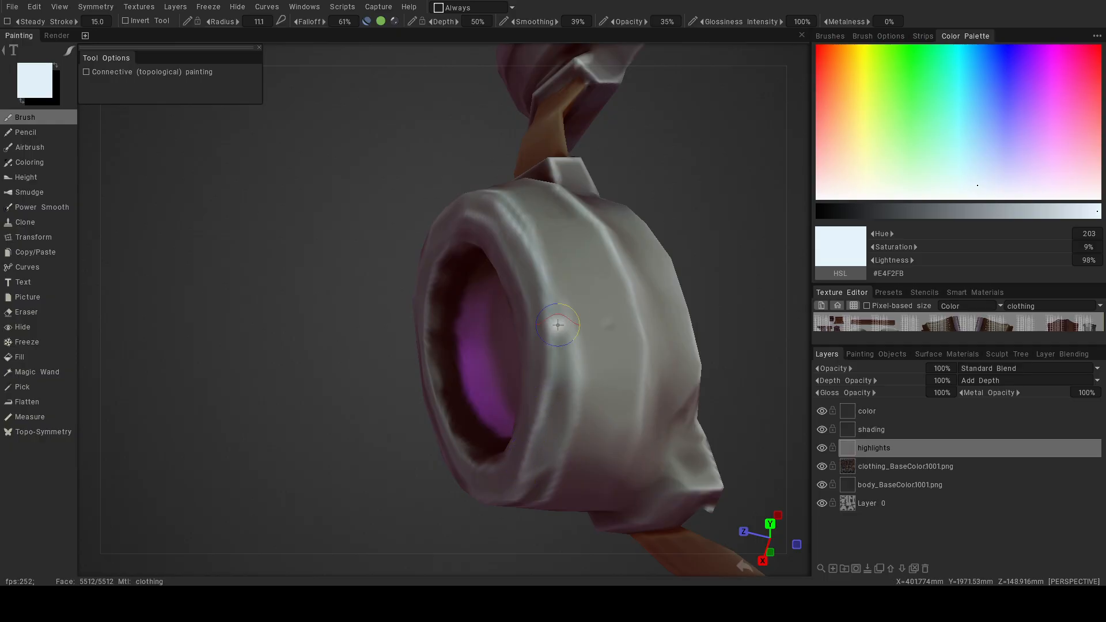
{"action": "left_click_drag", "start_coordinate": [550, 296], "coordinate": [574, 372]}
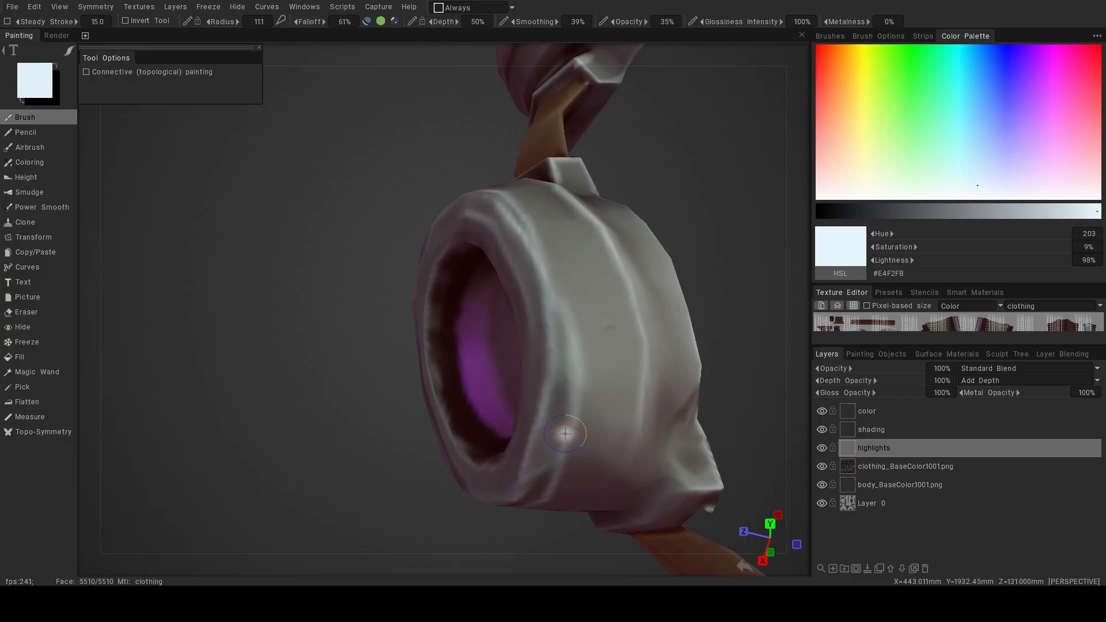
{"action": "mouse_move", "coordinate": [628, 291]}
{"action": "right_mouse_down"}
{"action": "mouse_move", "coordinate": [519, 326]}
{"action": "mouse_move", "coordinate": [622, 311]}
{"action": "mouse_move", "coordinate": [514, 337]}
{"action": "right_mouse_up"}
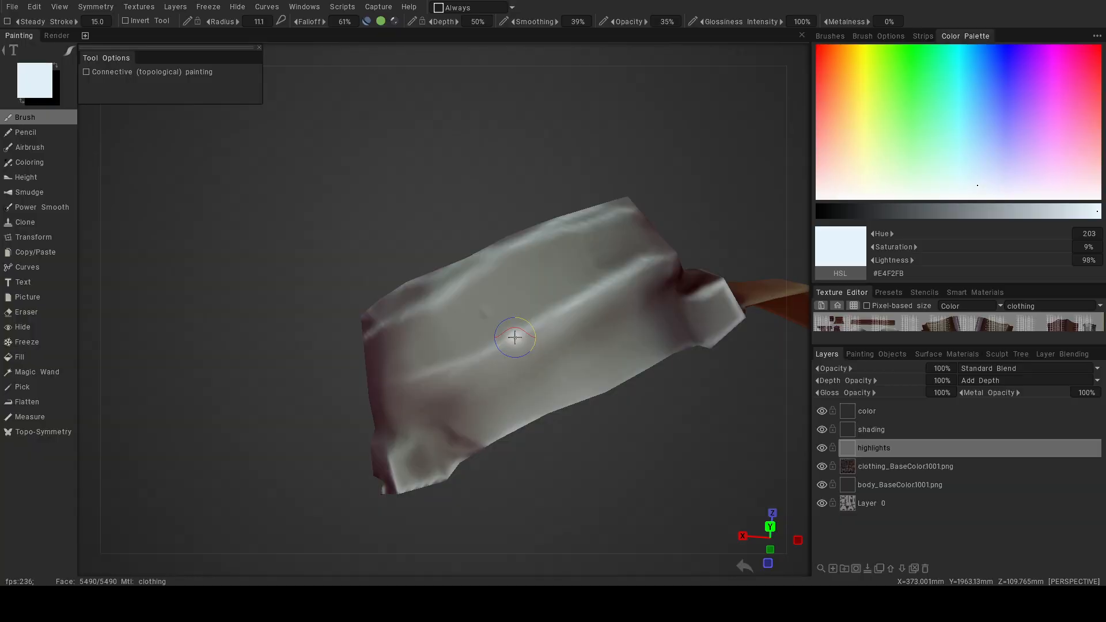
{"action": "left_click_drag", "start_coordinate": [471, 360], "coordinate": [607, 282]}
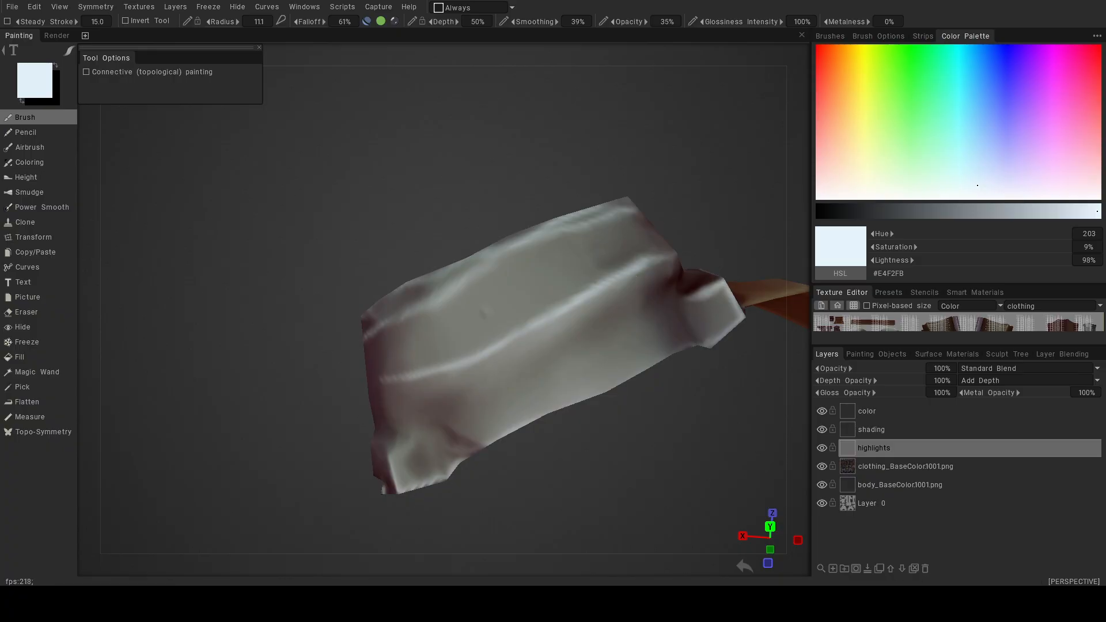
Soften the highlights on the outer side of the lens housing with Power Smooth at a radius of 20.7.
{"action": "left_click_drag", "start_coordinate": [396, 490], "coordinate": [545, 421], "text": "alt"}
{"action": "right_click_drag", "start_coordinate": [546, 421], "coordinate": [502, 419], "text": "alt"}
{"action": "left_click_drag", "start_coordinate": [502, 419], "coordinate": [333, 398], "text": "alt"}
{"action": "right_click_drag", "start_coordinate": [332, 394], "coordinate": [463, 381], "text": "alt"}
{"action": "middle_click_drag", "start_coordinate": [462, 382], "coordinate": [568, 324], "text": "alt"}
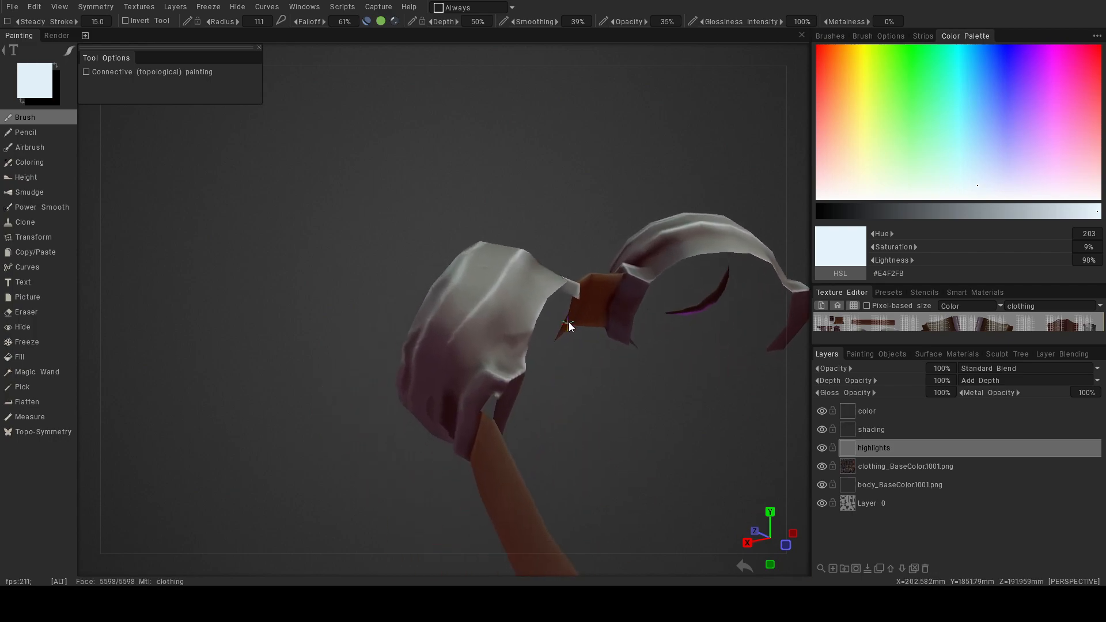
{"action": "left_click_drag", "start_coordinate": [567, 324], "coordinate": [579, 314], "text": "alt"}
{"action": "left_click", "coordinate": [35, 207]}
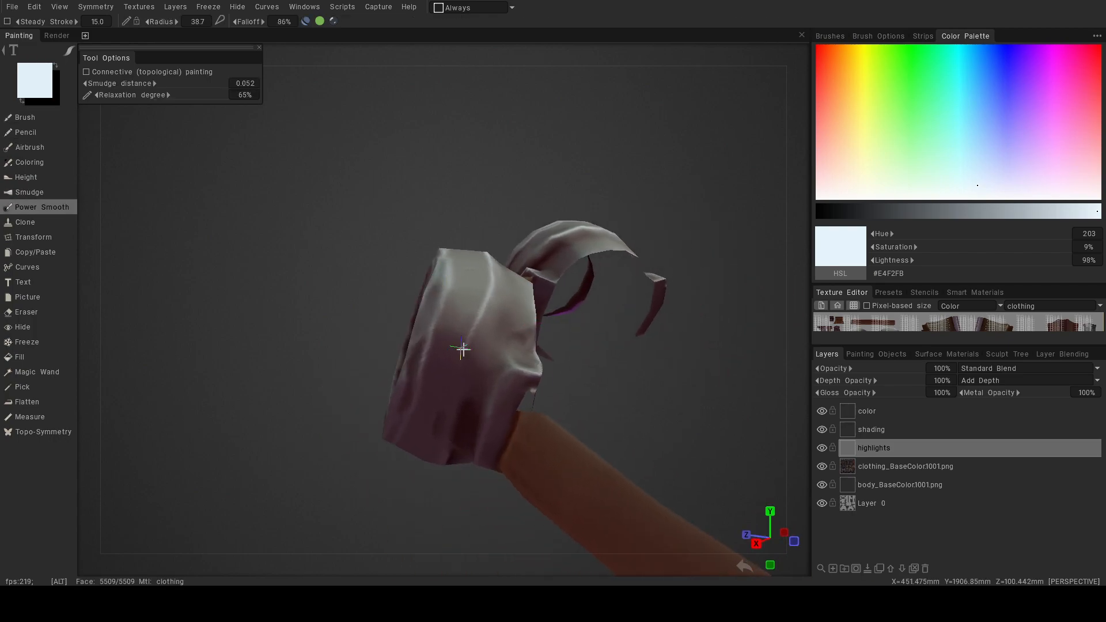
{"action": "left_click_drag", "start_coordinate": [451, 343], "coordinate": [476, 353], "text": "alt"}
{"action": "middle_click_drag", "start_coordinate": [494, 349], "coordinate": [451, 342], "text": "alt"}
{"action": "right_click_drag", "start_coordinate": [434, 342], "coordinate": [483, 340], "text": "alt"}
{"action": "right_click_drag", "start_coordinate": [421, 361], "coordinate": [417, 336]}
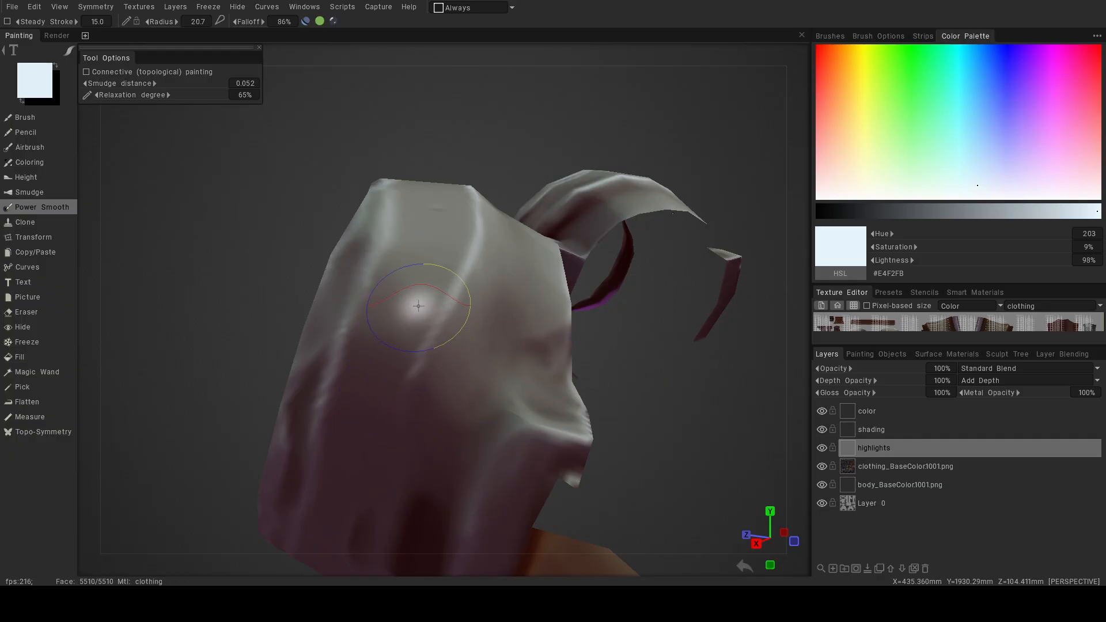
Compare the goggles with the highlights layer hidden and shown, from far and near.
{"action": "mouse_move", "coordinate": [612, 448]}
{"action": "left_mouse_down", "text": "alt"}
{"action": "mouse_move", "coordinate": [461, 375]}
{"action": "mouse_move", "coordinate": [482, 407]}
{"action": "mouse_move", "coordinate": [767, 406]}
{"action": "left_mouse_up", "text": "alt"}
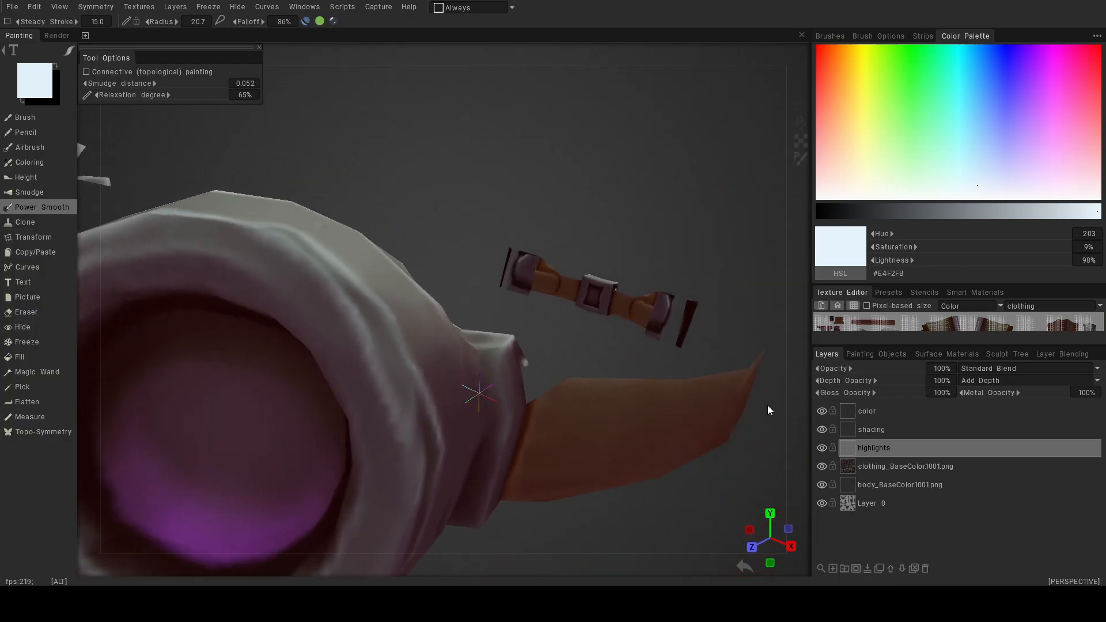
{"action": "right_click_drag", "start_coordinate": [767, 406], "coordinate": [451, 331], "text": "alt"}
{"action": "left_click_drag", "start_coordinate": [451, 331], "coordinate": [535, 343], "text": "alt"}
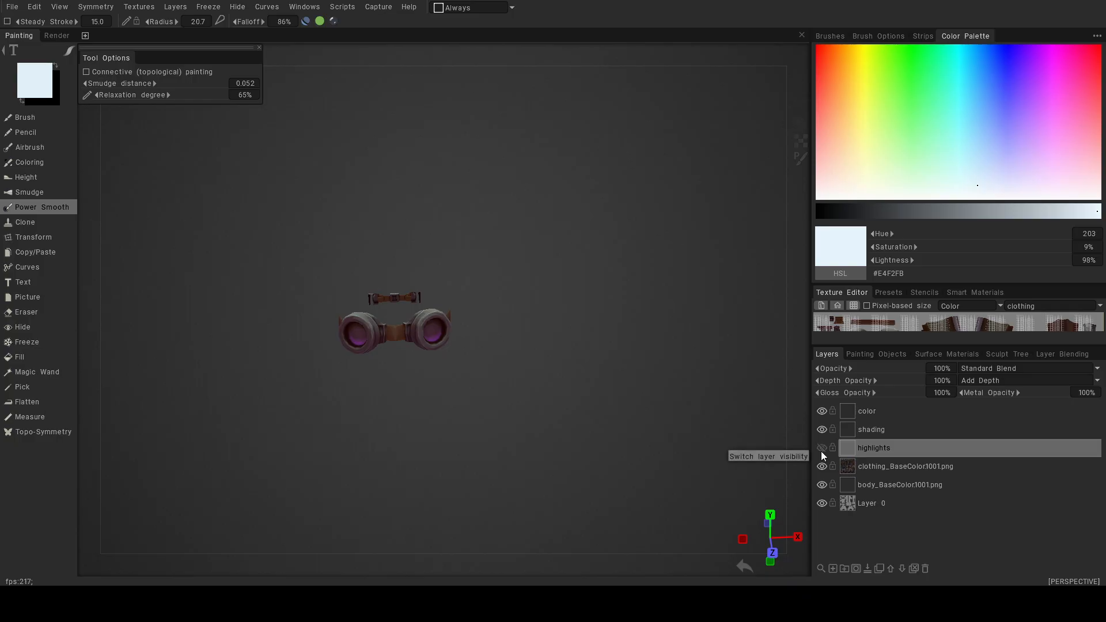
{"action": "left_click_drag", "start_coordinate": [506, 360], "coordinate": [502, 420], "text": "alt"}
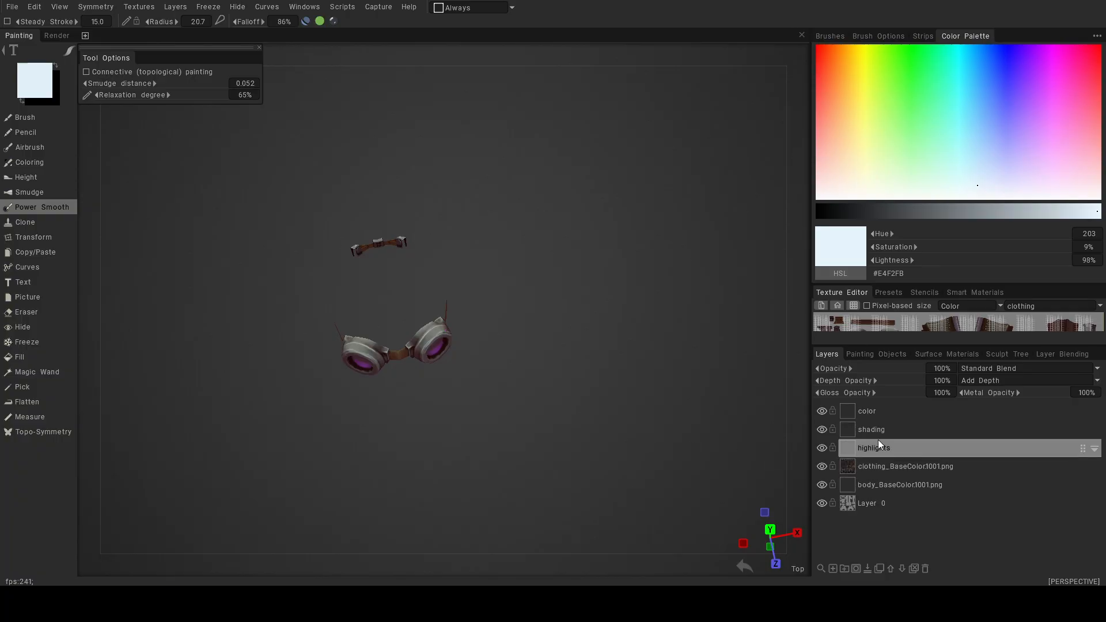
{"action": "right_click_drag", "start_coordinate": [479, 346], "coordinate": [494, 379], "text": "alt"}
{"action": "middle_click_drag", "start_coordinate": [495, 378], "coordinate": [588, 293], "text": "alt"}
{"action": "left_click_drag", "start_coordinate": [588, 335], "coordinate": [529, 317], "text": "alt"}
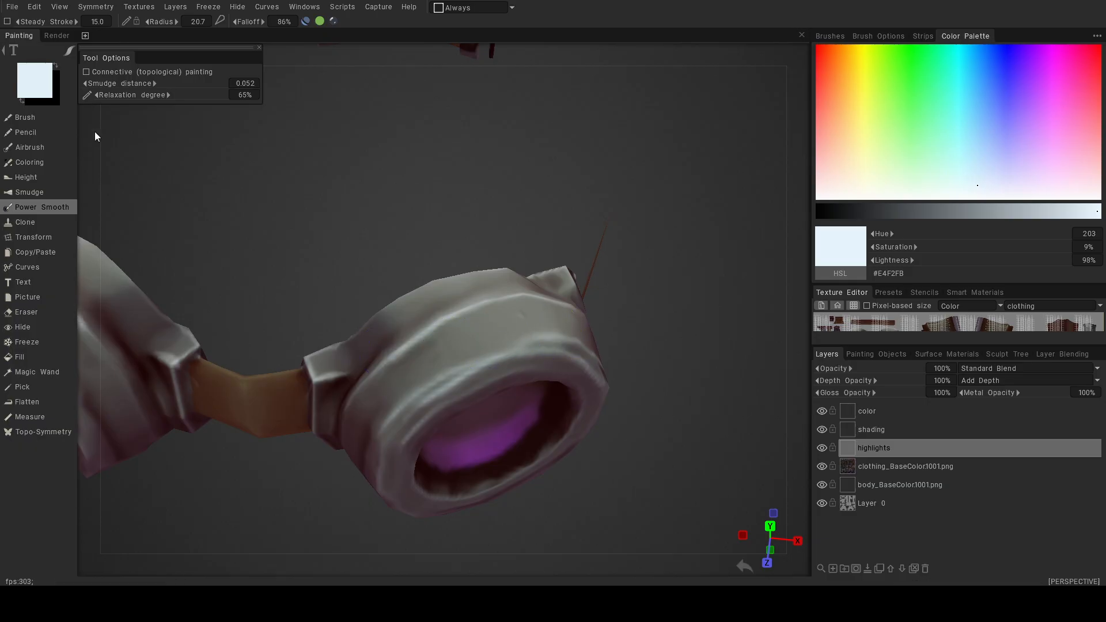
Paint a broad, soft highlight over the top of the lens housing with the Brush at radius 72.5 and 7% opacity.
{"action": "left_click", "coordinate": [46, 133]}
{"action": "left_click", "coordinate": [25, 119]}
{"action": "right_click_drag", "start_coordinate": [484, 343], "coordinate": [514, 343]}
{"action": "mouse_move", "coordinate": [546, 330]}
{"action": "left_mouse_down"}
{"action": "mouse_move", "coordinate": [440, 349]}
{"action": "mouse_move", "coordinate": [399, 370]}
{"action": "left_mouse_up"}
{"action": "key", "text": "ctrl+z"}
{"action": "right_click_drag", "start_coordinate": [497, 345], "coordinate": [577, 344]}
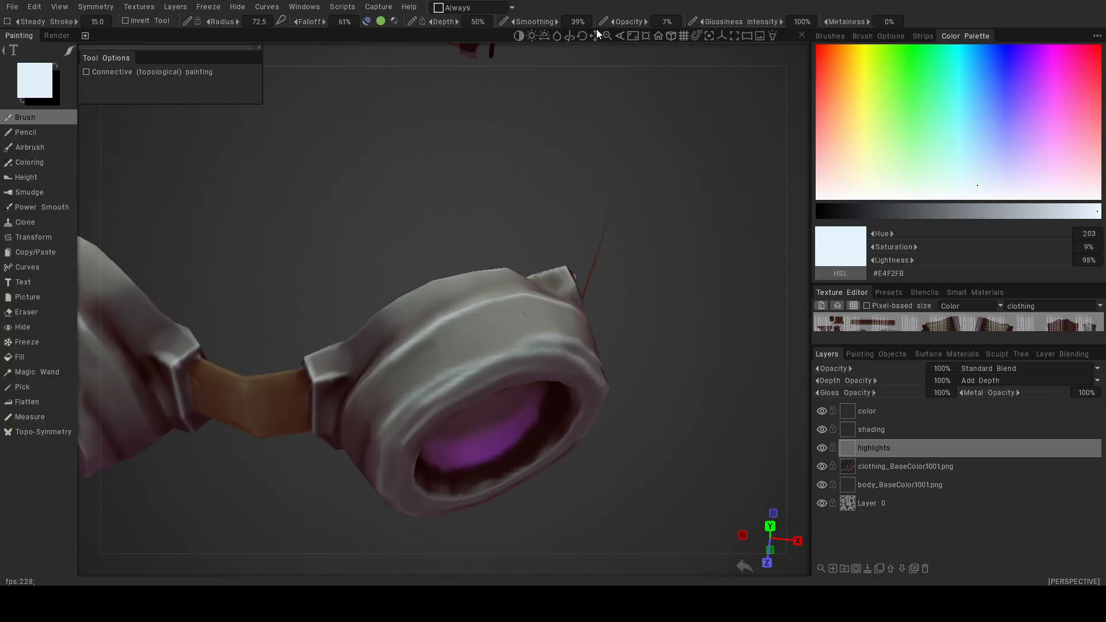
{"action": "left_click_drag", "start_coordinate": [421, 337], "coordinate": [428, 364], "text": "alt"}
{"action": "mouse_move", "coordinate": [519, 308]}
{"action": "left_mouse_down"}
{"action": "mouse_move", "coordinate": [549, 296]}
{"action": "mouse_move", "coordinate": [464, 269]}
{"action": "left_mouse_up"}
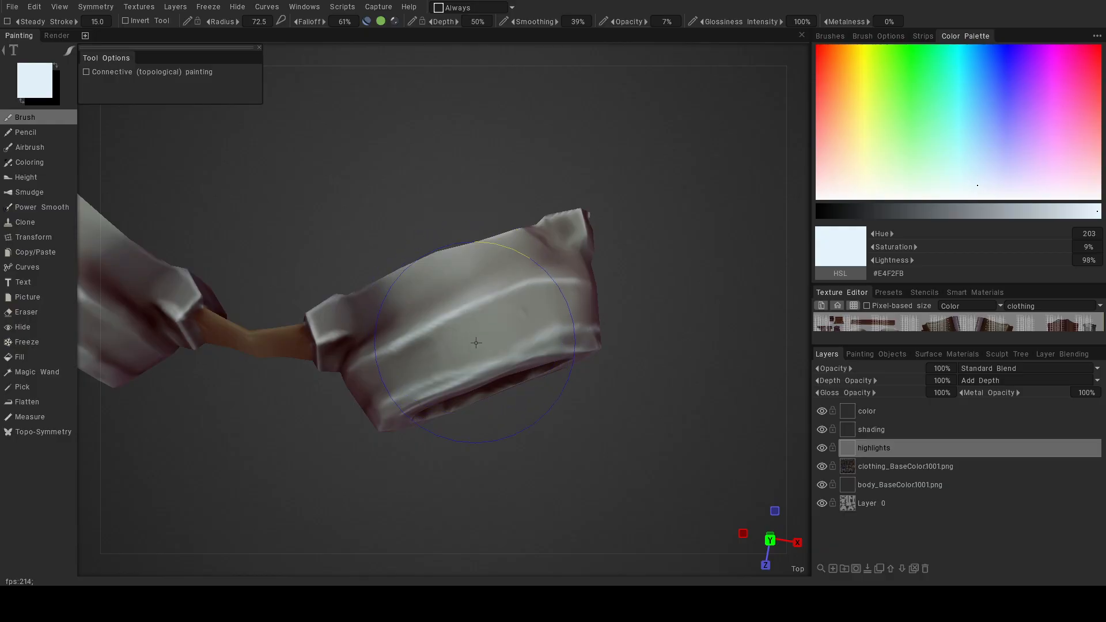
Review the goggles from far away and up close, and from the front and lower sides.
{"action": "left_click_drag", "start_coordinate": [648, 384], "coordinate": [635, 294], "text": "alt"}
{"action": "scroll", "coordinate": [635, 291], "scroll_direction": "down", "scroll_amount": 7, "text": "alt"}
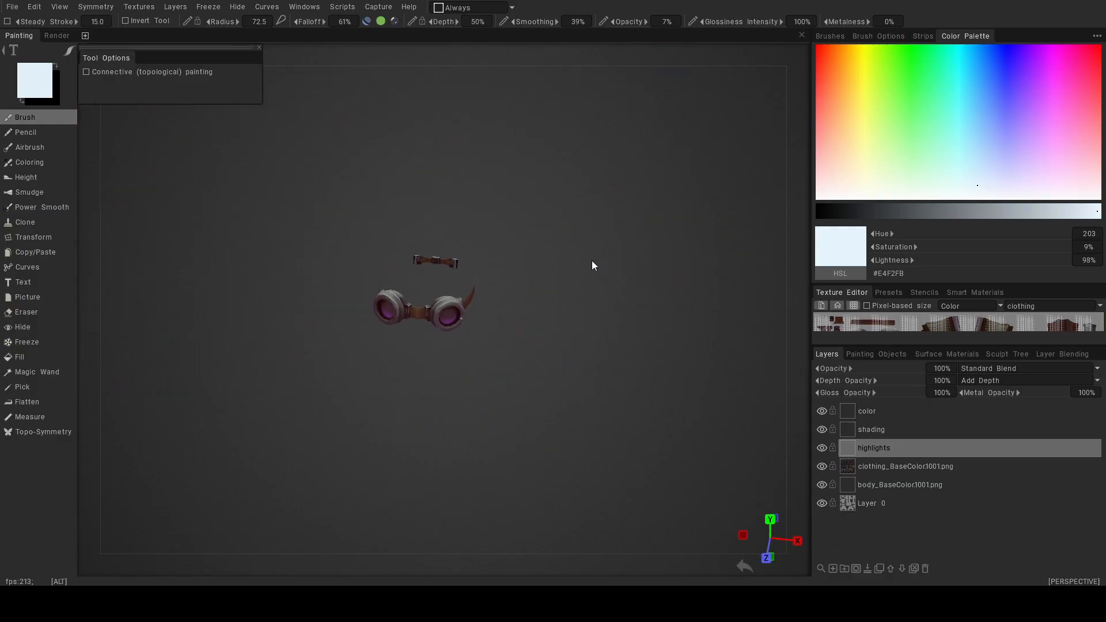
{"action": "scroll", "coordinate": [590, 259], "scroll_direction": "up", "scroll_amount": 1, "text": "alt"}
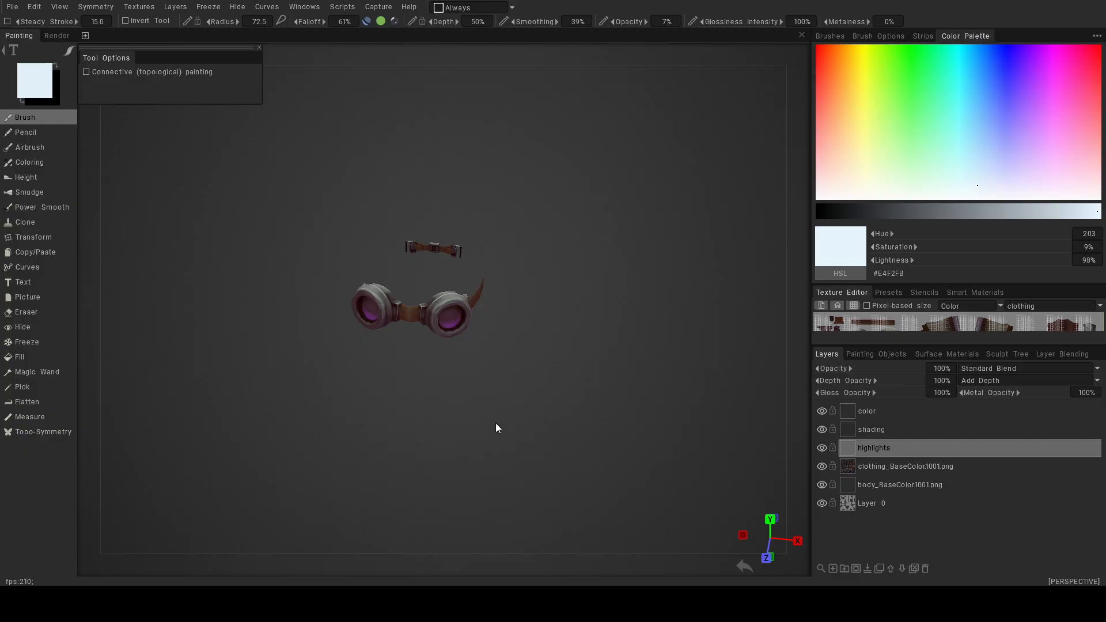
{"action": "right_click_drag", "start_coordinate": [475, 336], "coordinate": [531, 360], "text": "alt"}
{"action": "mouse_move", "coordinate": [497, 348]}
{"action": "left_mouse_down", "text": "alt"}
{"action": "mouse_move", "coordinate": [532, 326]}
{"action": "mouse_move", "coordinate": [582, 319]}
{"action": "mouse_move", "coordinate": [530, 321]}
{"action": "mouse_move", "coordinate": [576, 311]}
{"action": "left_mouse_up", "text": "alt"}
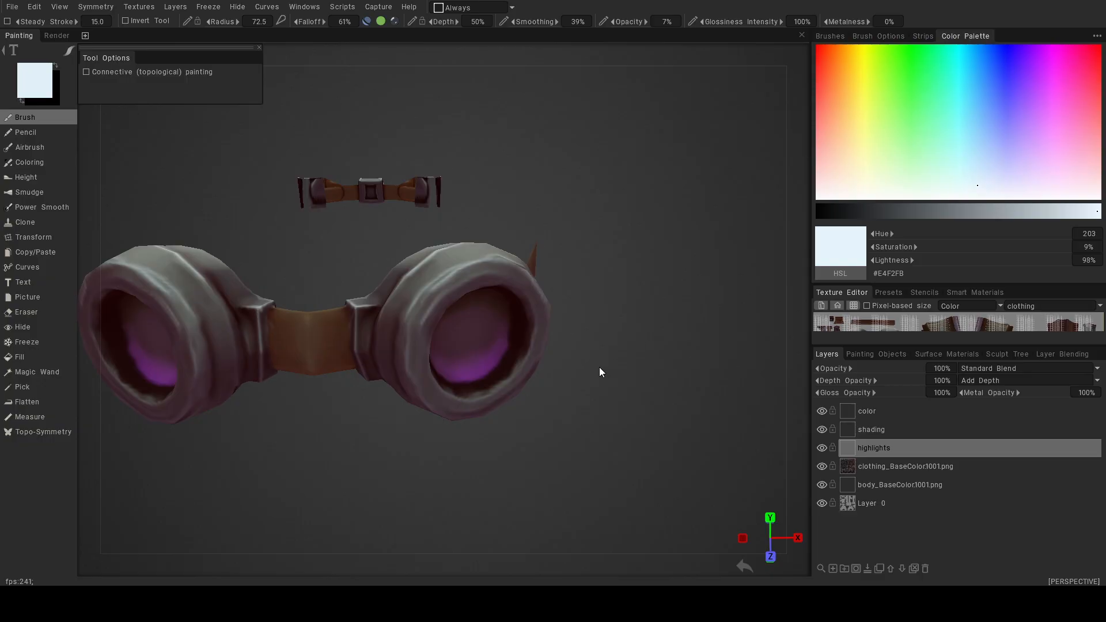
{"action": "left_click_drag", "start_coordinate": [534, 332], "coordinate": [503, 373], "text": "alt"}
{"action": "right_click_drag", "start_coordinate": [447, 385], "coordinate": [475, 357], "text": "alt"}
{"action": "mouse_move", "coordinate": [486, 364]}
{"action": "left_mouse_down", "text": "alt"}
{"action": "mouse_move", "coordinate": [458, 347]}
{"action": "mouse_move", "coordinate": [481, 435]}
{"action": "mouse_move", "coordinate": [455, 365]}
{"action": "left_mouse_up", "text": "alt"}
{"action": "right_click_drag", "start_coordinate": [455, 364], "coordinate": [447, 321], "text": "alt"}
{"action": "left_click_drag", "start_coordinate": [447, 322], "coordinate": [461, 302], "text": "alt"}
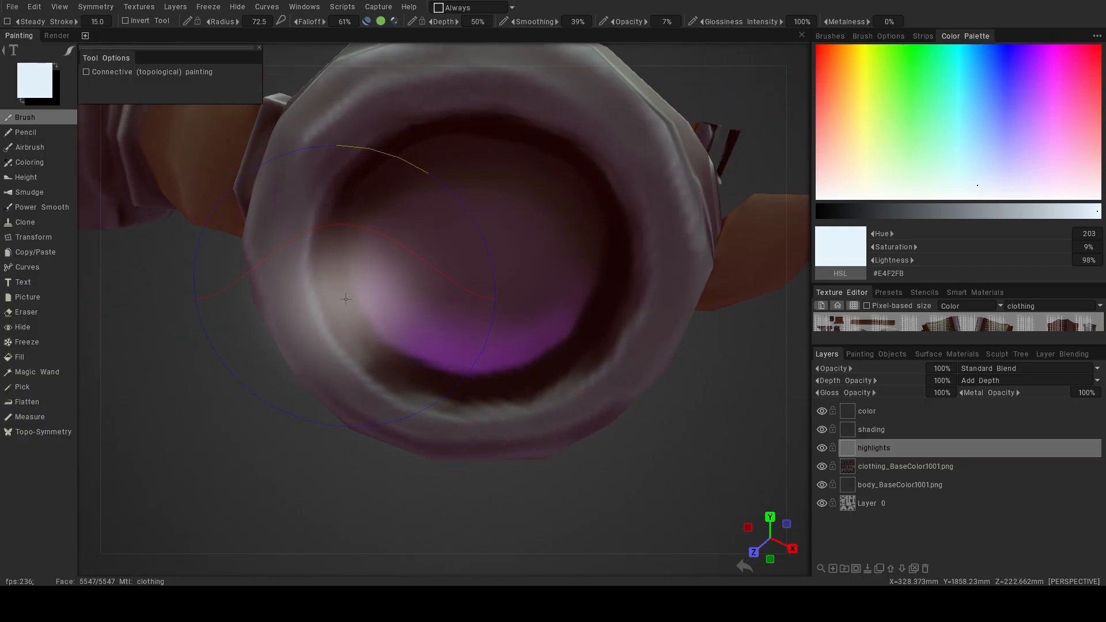
Paint a soft pale blue highlight along the lower edge of the lens with a brush radius of 27.6.
{"action": "right_click_drag", "start_coordinate": [412, 307], "coordinate": [322, 289]}
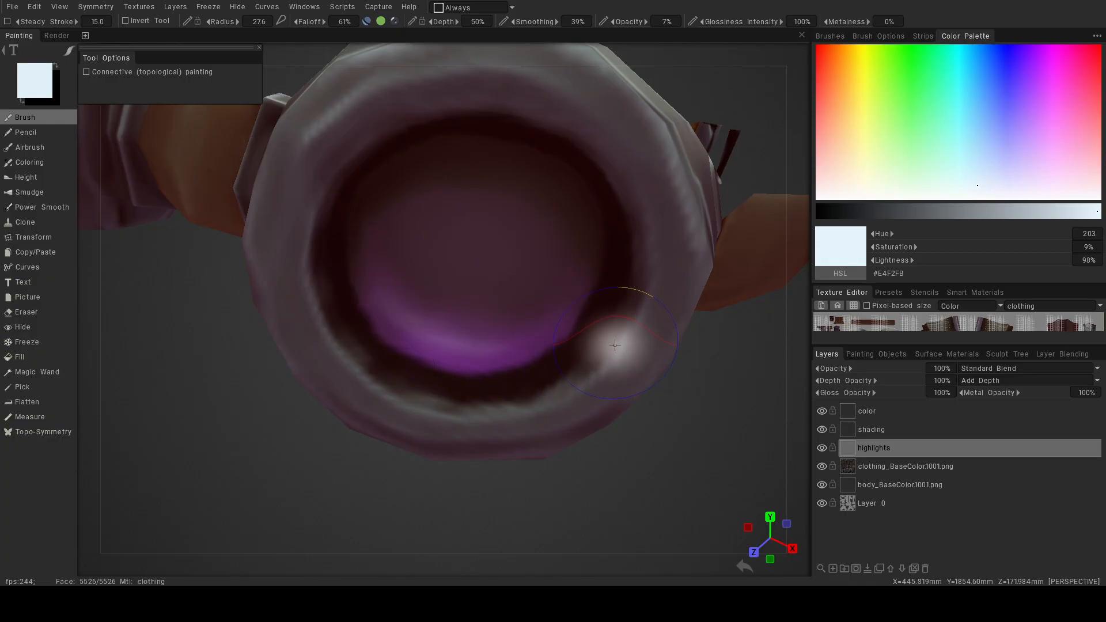
{"action": "left_click_drag", "start_coordinate": [448, 348], "coordinate": [488, 348]}
{"action": "left_click_drag", "start_coordinate": [402, 325], "coordinate": [455, 344]}
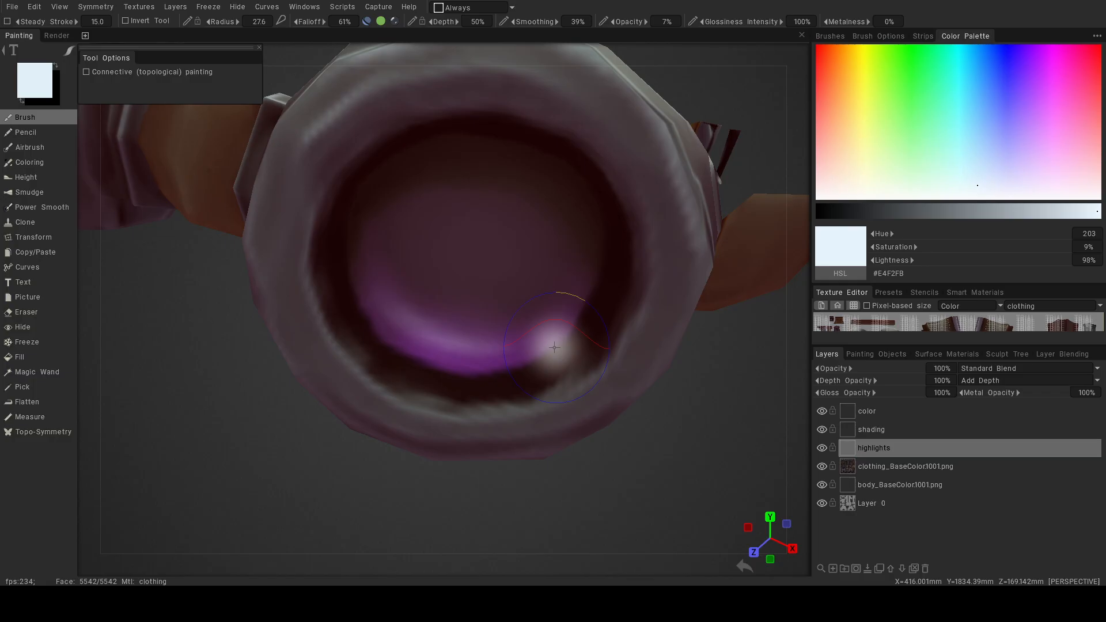
{"action": "scroll", "coordinate": [555, 348], "scroll_direction": "down", "scroll_amount": 10}
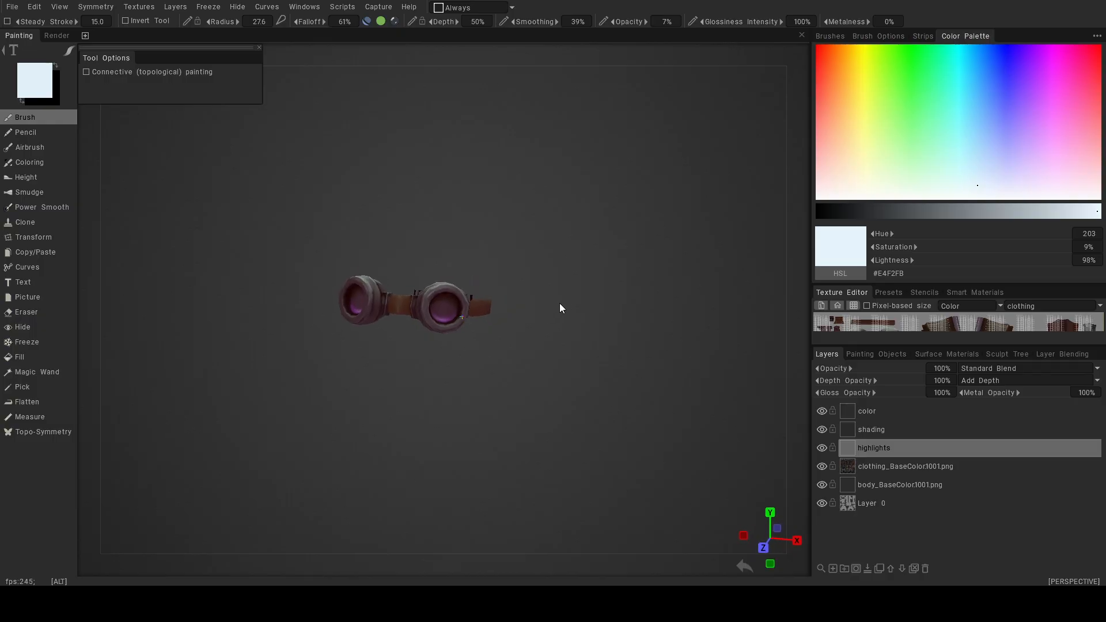
Try a broad pale highlight over the whole lens with a brush radius of 109, and undo the last two strokes.
{"action": "scroll", "coordinate": [561, 307], "scroll_direction": "up", "scroll_amount": 10}
{"action": "key", "text": "bracketright"}
{"action": "key", "text": "bracketright"}
{"action": "key", "text": "bracketright"}
{"action": "key", "text": "bracketright"}
{"action": "key", "text": "bracketright"}
{"action": "key", "text": "bracketright"}
{"action": "key", "text": "bracketright"}
{"action": "key", "text": "bracketright"}
{"action": "key", "text": "bracketright"}
{"action": "key", "text": "bracketright"}
{"action": "key", "text": "bracketright"}
{"action": "key", "text": "bracketright"}
{"action": "key", "text": "bracketright"}
{"action": "key", "text": "bracketright"}
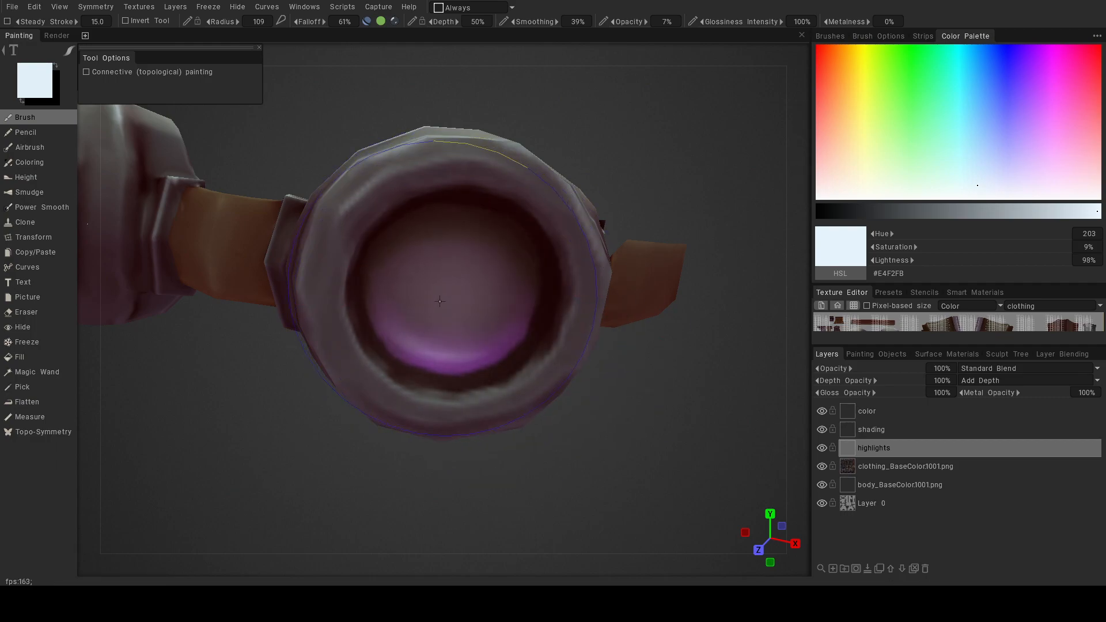
{"action": "key", "text": "ctrl+z"}
{"action": "key", "text": "ctrl+z"}
Paint a soft, broad pale highlight over the lens glass with a brush radius of 74.9.
{"action": "key", "text": "bracketleft"}
{"action": "key", "text": "bracketleft"}
{"action": "key", "text": "bracketleft"}
{"action": "key", "text": "bracketleft"}
{"action": "key", "text": "bracketleft"}
{"action": "key", "text": "bracketleft"}
{"action": "key", "text": "bracketleft"}
{"action": "right_click_drag", "start_coordinate": [576, 342], "coordinate": [539, 351], "text": "alt"}
{"action": "left_click_drag", "start_coordinate": [539, 351], "coordinate": [494, 338], "text": "alt"}
{"action": "right_click_drag", "start_coordinate": [494, 338], "coordinate": [555, 370], "text": "alt"}
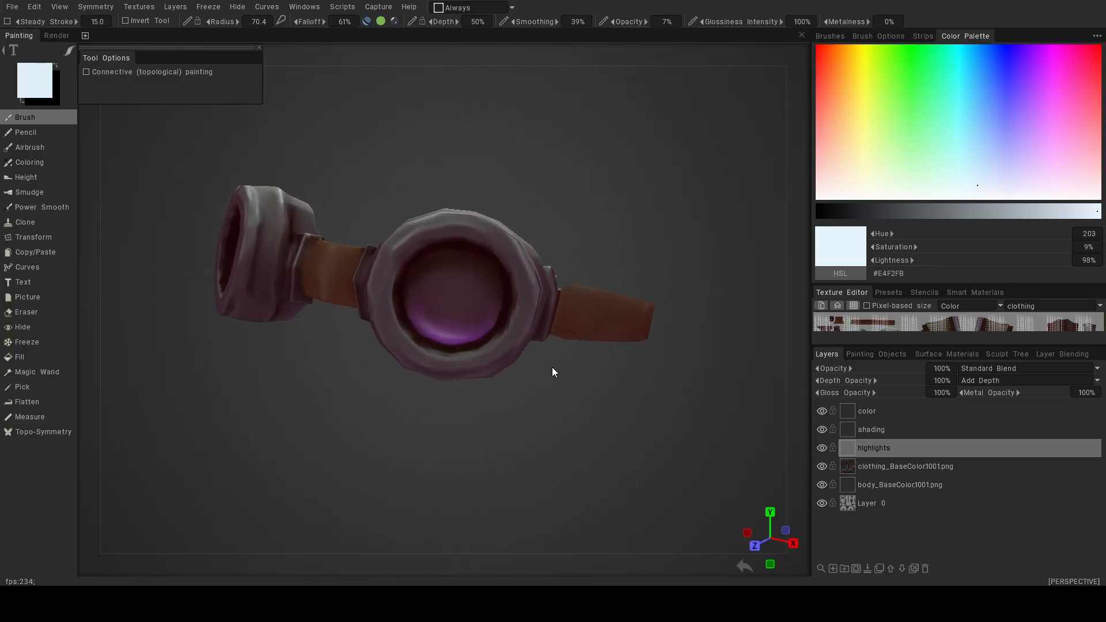
{"action": "key", "text": "bracketright"}
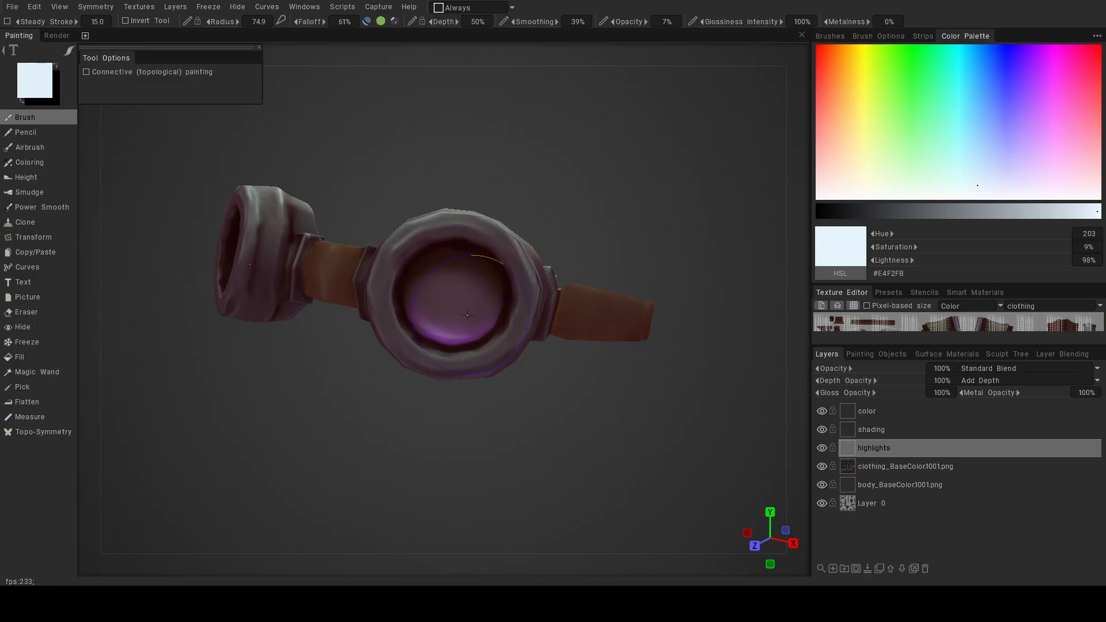
{"action": "right_click_drag", "start_coordinate": [593, 379], "coordinate": [517, 365], "text": "alt"}
{"action": "left_click_drag", "start_coordinate": [516, 366], "coordinate": [574, 364], "text": "alt"}
{"action": "mouse_move", "coordinate": [574, 364]}
{"action": "right_mouse_down", "text": "alt"}
{"action": "mouse_move", "coordinate": [463, 354]}
{"action": "mouse_move", "coordinate": [544, 433]}
{"action": "mouse_move", "coordinate": [477, 434]}
{"action": "mouse_move", "coordinate": [517, 437]}
{"action": "right_mouse_up", "text": "alt"}
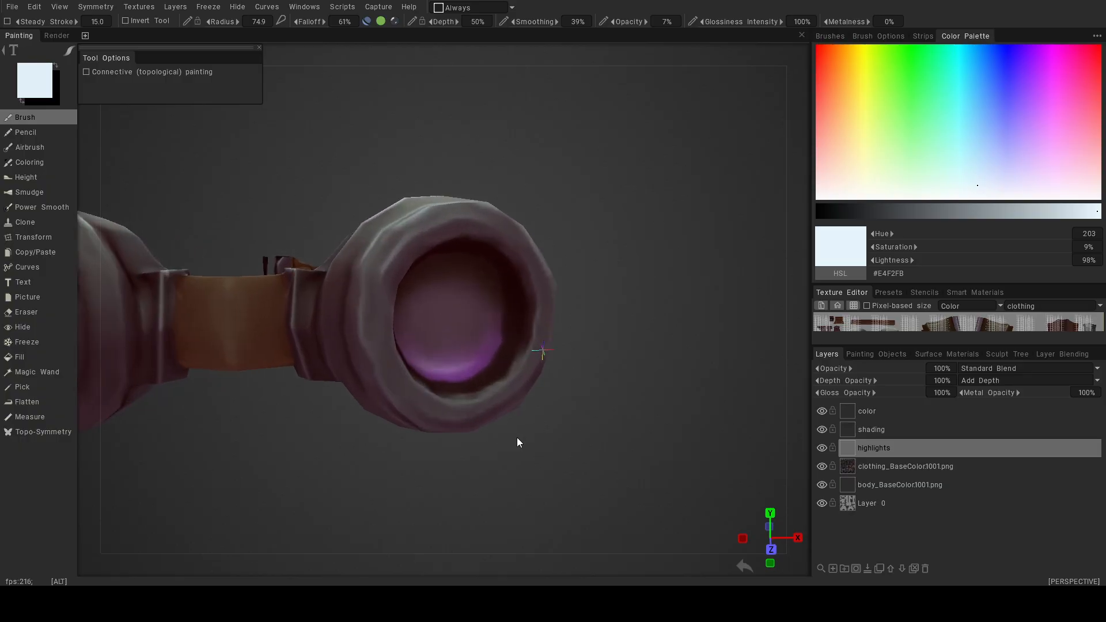
Try thin highlight strokes along the lower edge of the lens with a brush radius of 13.9, undoing each one.
{"action": "left_click_drag", "start_coordinate": [517, 438], "coordinate": [458, 430], "text": "alt"}
{"action": "key", "text": "bracketleft"}
{"action": "key", "text": "bracketleft"}
{"action": "key", "text": "bracketleft"}
{"action": "key", "text": "bracketleft"}
{"action": "key", "text": "bracketleft"}
{"action": "key", "text": "bracketleft"}
{"action": "key", "text": "bracketleft"}
{"action": "key", "text": "bracketleft"}
{"action": "key", "text": "bracketleft"}
{"action": "key", "text": "bracketleft"}
{"action": "key", "text": "bracketleft"}
{"action": "key", "text": "bracketleft"}
{"action": "key", "text": "bracketleft"}
{"action": "key", "text": "bracketleft"}
{"action": "key", "text": "bracketleft"}
{"action": "key", "text": "bracketleft"}
{"action": "key", "text": "bracketleft"}
{"action": "key", "text": "bracketleft"}
{"action": "key", "text": "bracketleft"}
{"action": "key", "text": "bracketleft"}
{"action": "key", "text": "bracketleft"}
{"action": "key", "text": "bracketleft"}
{"action": "key", "text": "bracketleft"}
{"action": "key", "text": "bracketleft"}
{"action": "key", "text": "bracketleft"}
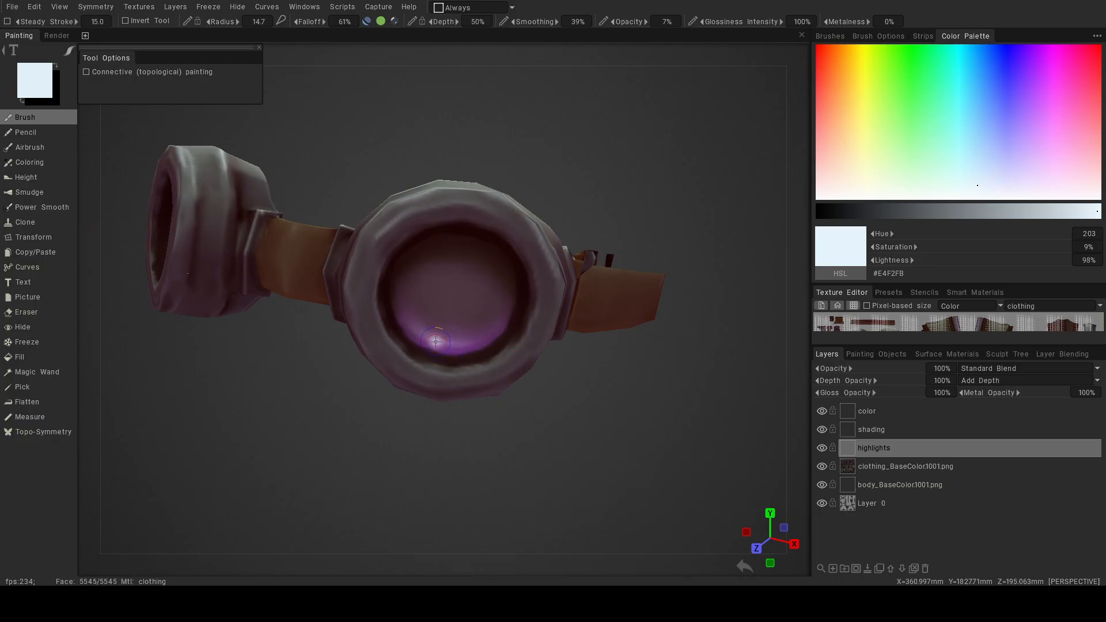
{"action": "left_click_drag", "start_coordinate": [456, 344], "coordinate": [470, 343]}
{"action": "key", "text": "ctrl+z"}
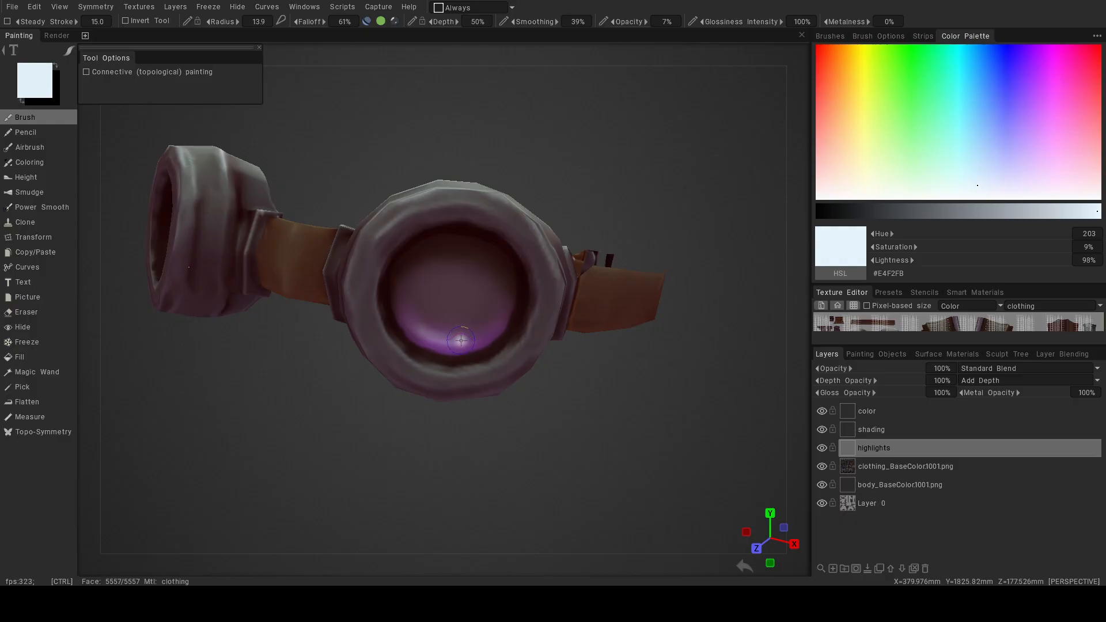
{"action": "left_click_drag", "start_coordinate": [459, 342], "coordinate": [470, 340]}
{"action": "key", "text": "ctrl+z"}
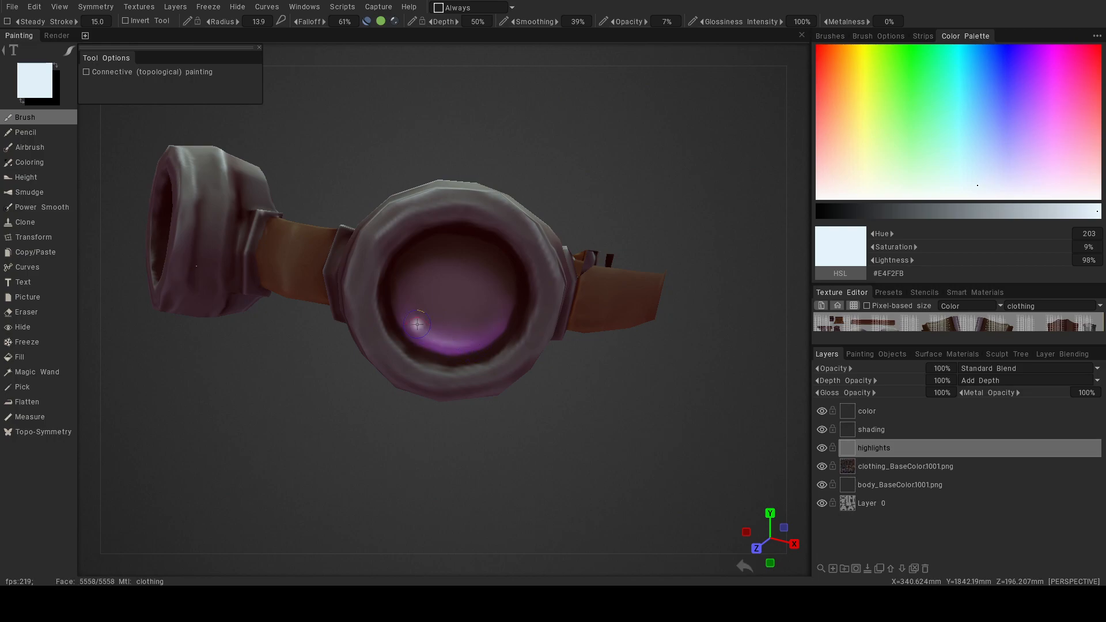
Select the color layer and set the brush color to magenta #F327FB.
{"action": "right_click_drag", "start_coordinate": [744, 398], "coordinate": [554, 382], "text": "alt"}
{"action": "left_click_drag", "start_coordinate": [554, 382], "coordinate": [531, 438], "text": "alt"}
{"action": "right_click_drag", "start_coordinate": [442, 398], "coordinate": [539, 380], "text": "alt"}
{"action": "left_click_drag", "start_coordinate": [539, 387], "coordinate": [361, 344], "text": "alt"}
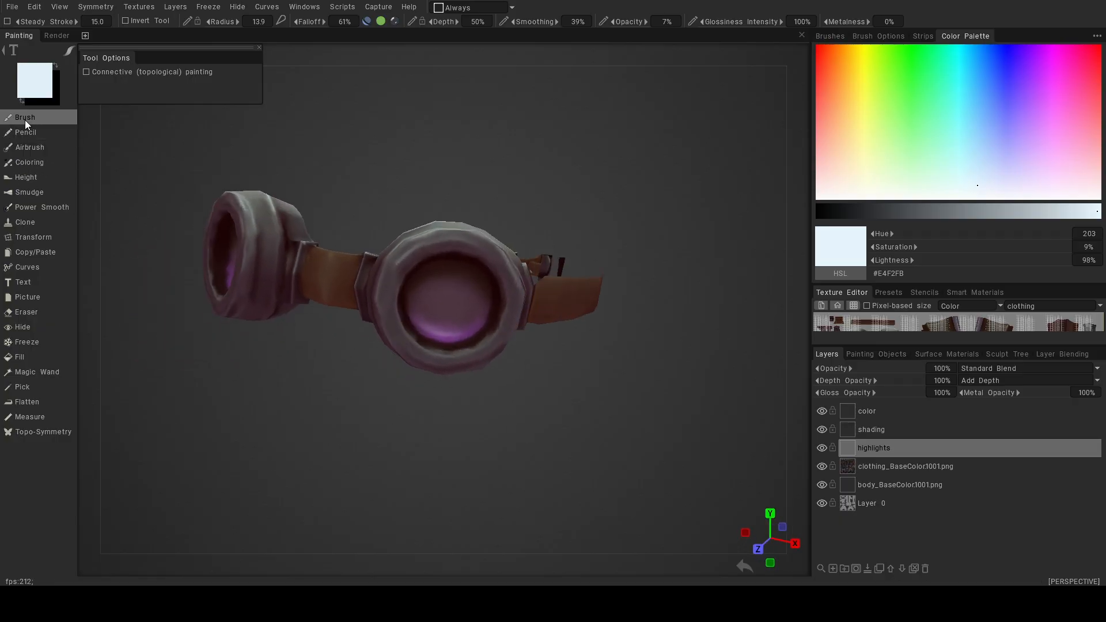
{"action": "left_click", "coordinate": [30, 88]}
{"action": "left_click", "coordinate": [507, 443]}
{"action": "left_click", "coordinate": [884, 410]}
{"action": "left_click", "coordinate": [44, 73]}
{"action": "left_click", "coordinate": [510, 217]}
{"action": "left_click", "coordinate": [396, 439]}
Tint the lens magenta with two dabs at a brush radius of 90.4, and check the goggles from several angles.
{"action": "right_click_drag", "start_coordinate": [469, 295], "coordinate": [507, 295]}
{"action": "left_click", "coordinate": [445, 301]}
{"action": "left_click", "coordinate": [446, 300]}
{"action": "right_click_drag", "start_coordinate": [595, 349], "coordinate": [544, 325], "text": "alt"}
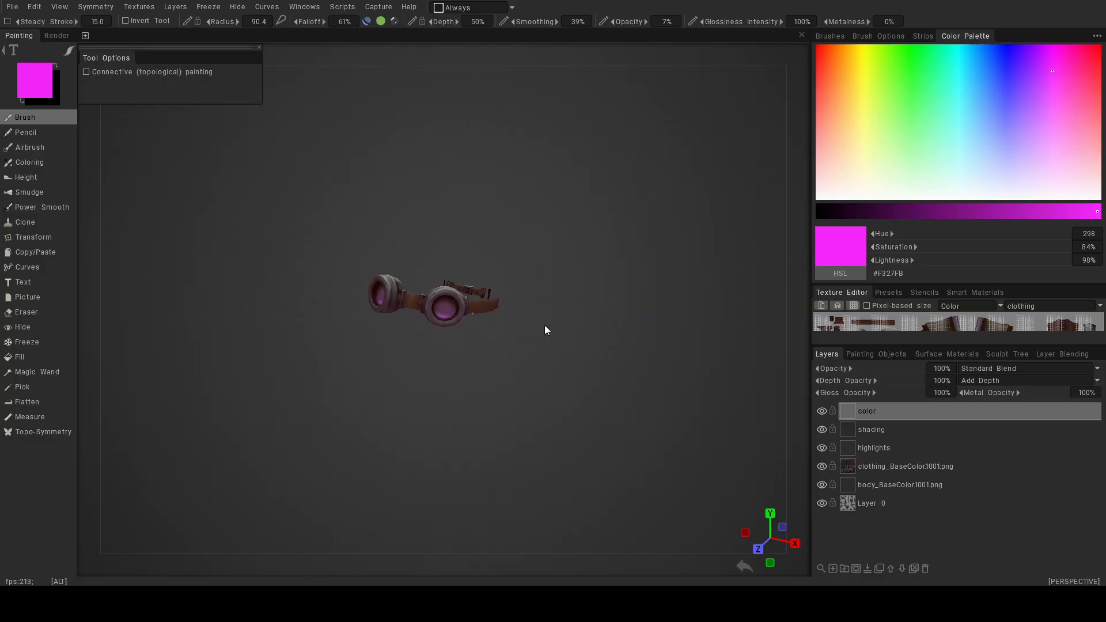
{"action": "left_click_drag", "start_coordinate": [544, 325], "coordinate": [595, 320], "text": "alt"}
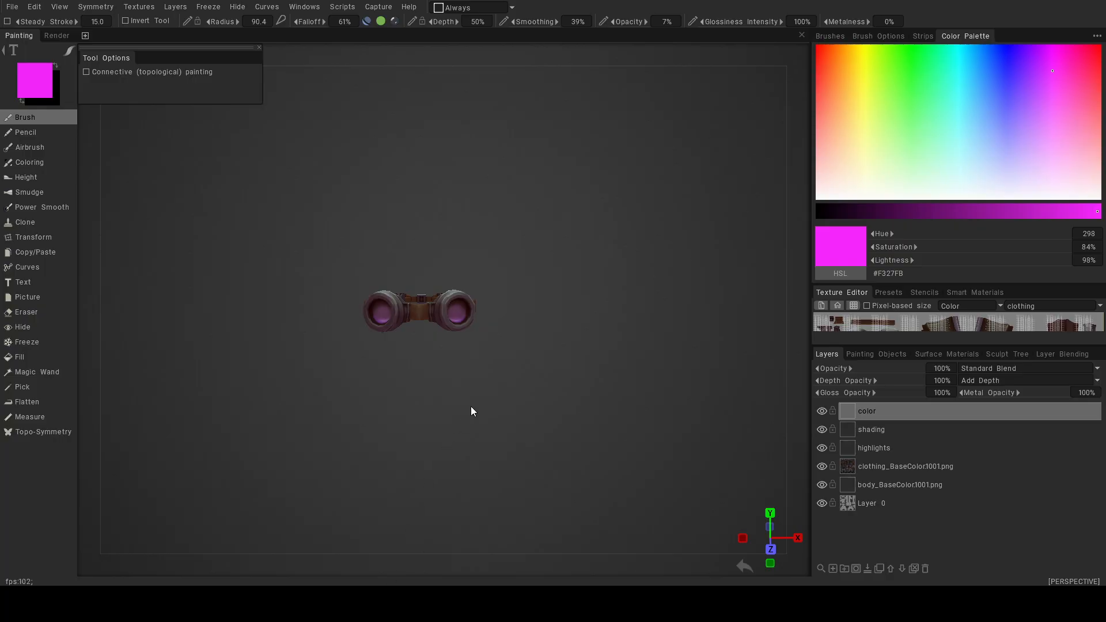
{"action": "left_click_drag", "start_coordinate": [449, 349], "coordinate": [404, 365], "text": "alt"}
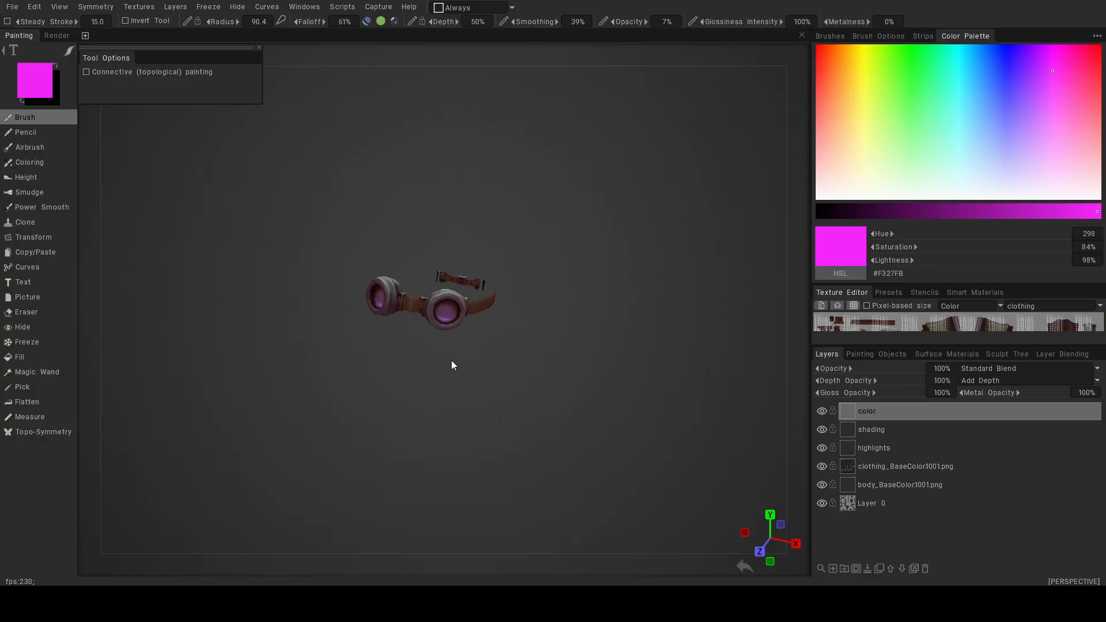
Select the highlights layer and set the secondary color to a pale pink.
{"action": "left_click", "coordinate": [882, 448]}
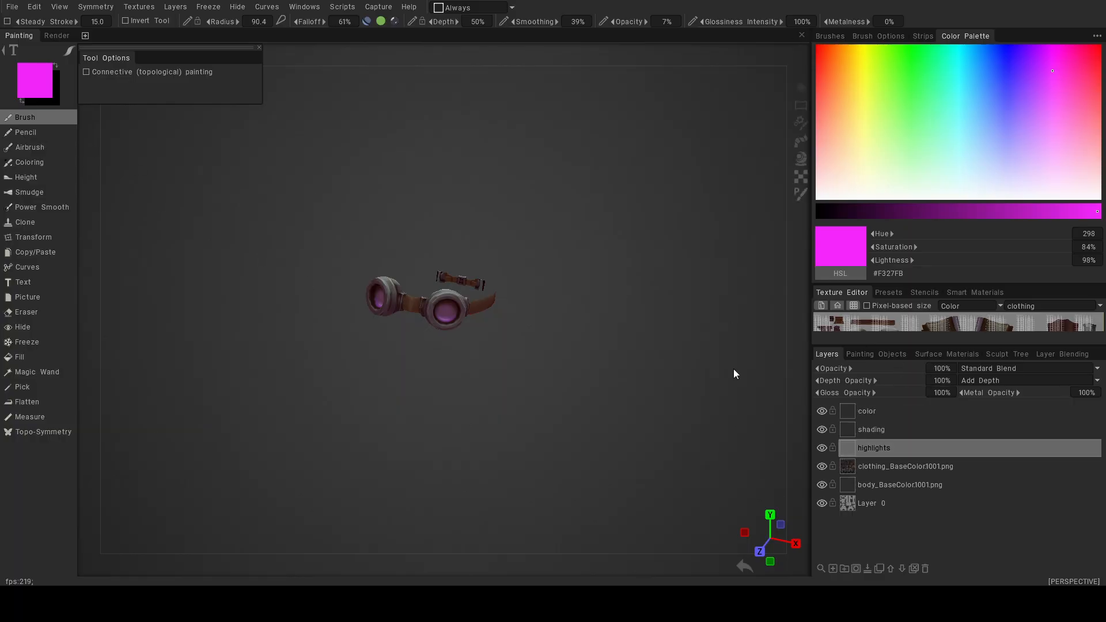
{"action": "left_click", "coordinate": [53, 96]}
{"action": "left_click", "coordinate": [37, 80]}
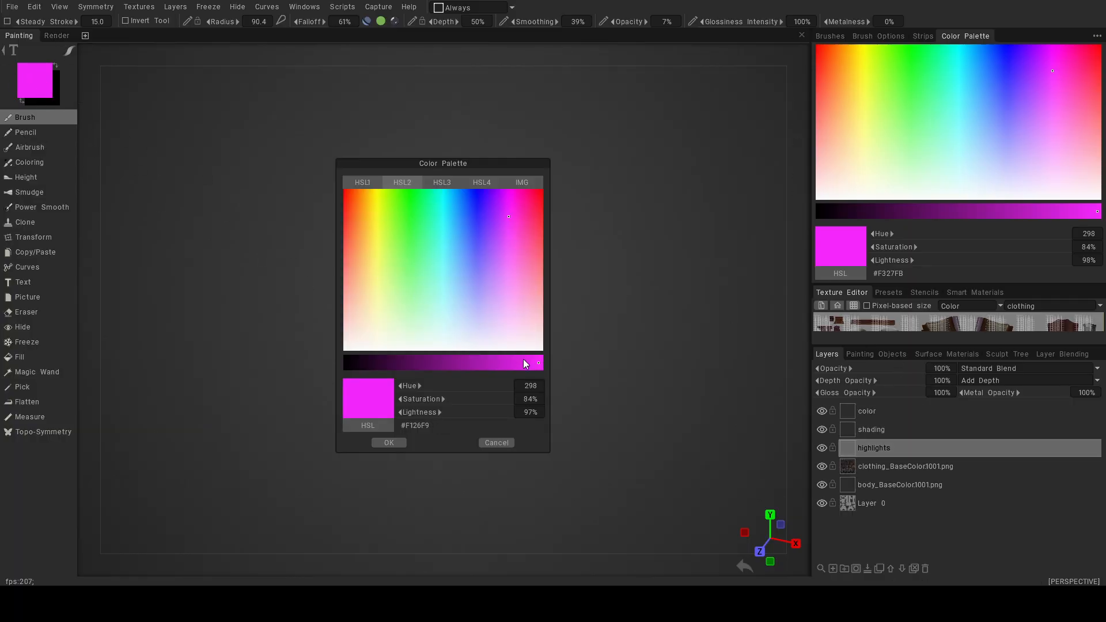
{"action": "left_click", "coordinate": [526, 336]}
{"action": "left_click", "coordinate": [385, 443]}
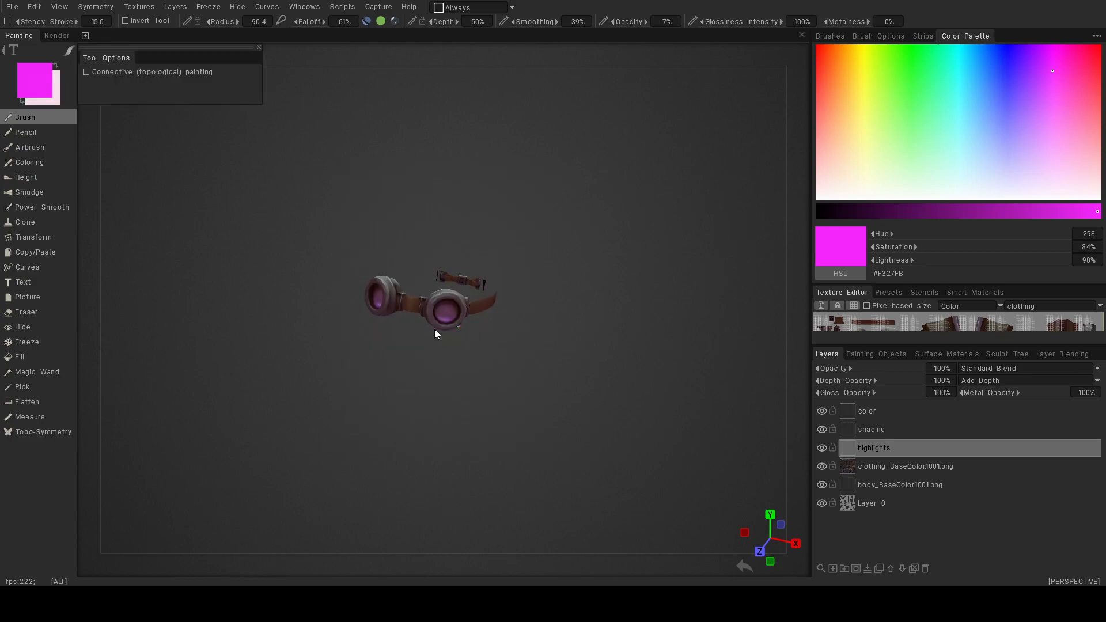
Paint a pale lilac #F5DFFB highlight along the lower edge of the lens at radius 22.8 and 17% opacity.
{"action": "scroll", "coordinate": [431, 328], "scroll_direction": "up", "scroll_amount": 8}
{"action": "right_click_drag", "start_coordinate": [443, 356], "coordinate": [368, 356]}
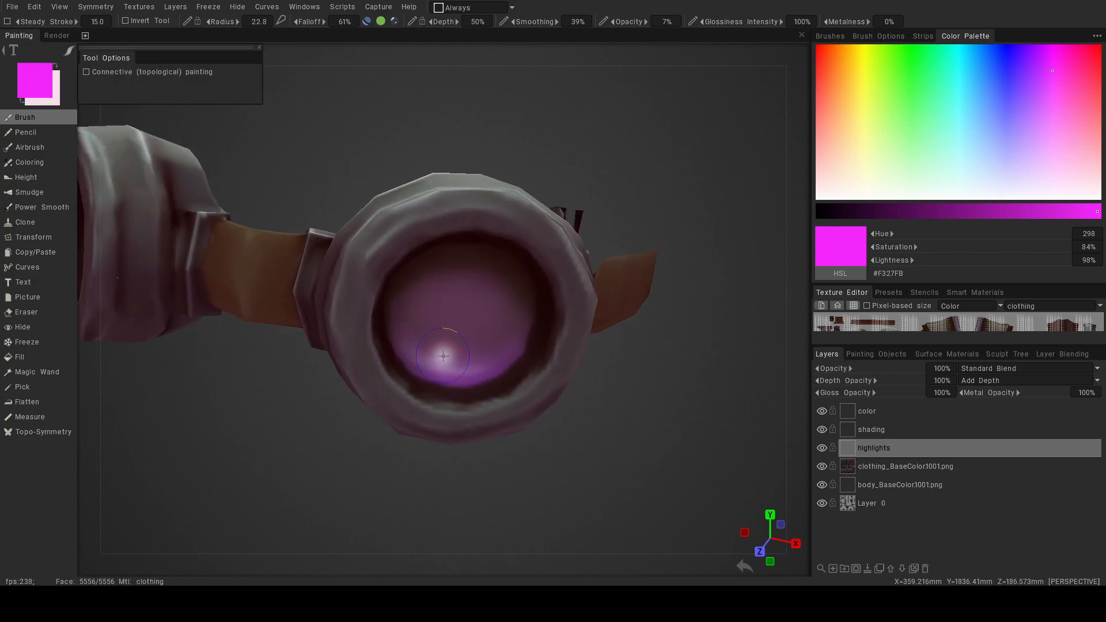
{"action": "left_click_drag", "start_coordinate": [637, 20], "coordinate": [640, 20]}
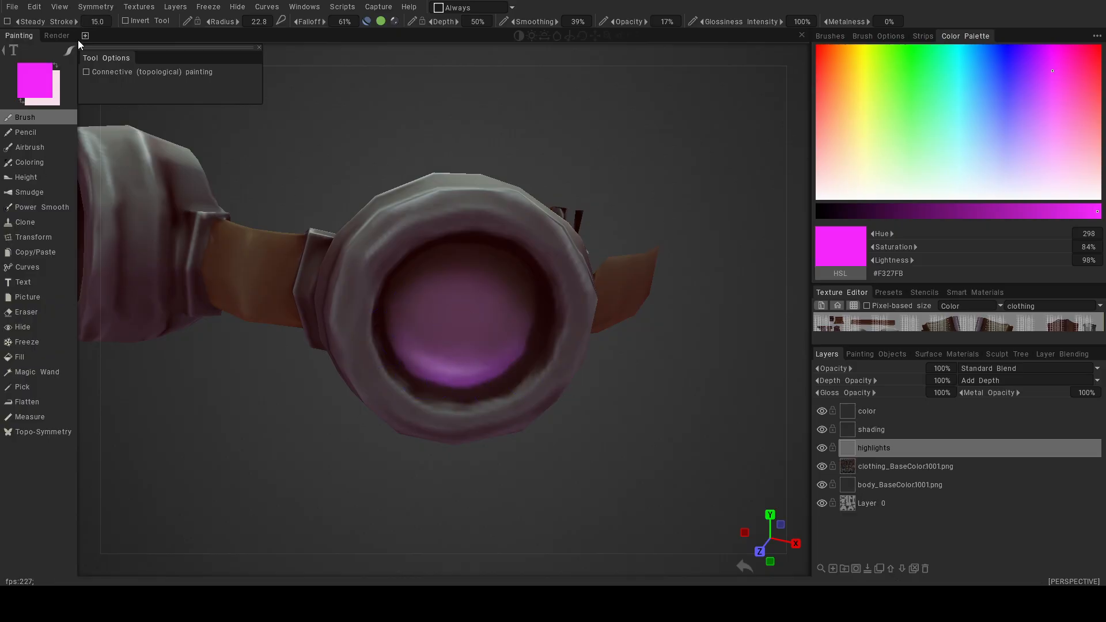
{"action": "left_click", "coordinate": [30, 85]}
{"action": "left_click", "coordinate": [504, 338]}
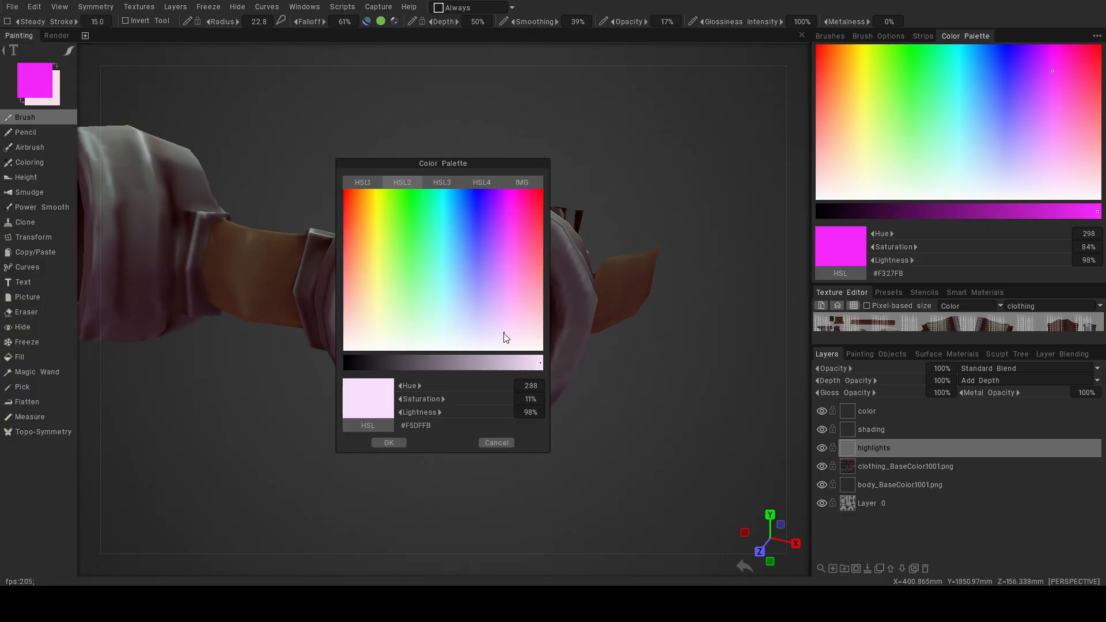
{"action": "left_click", "coordinate": [389, 443]}
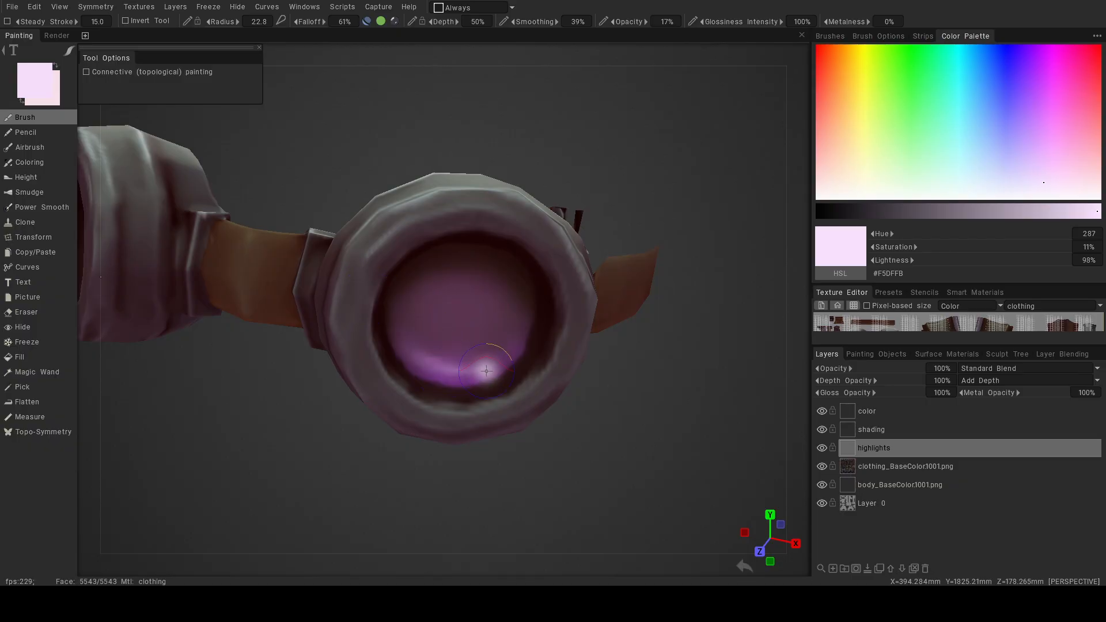
{"action": "left_click_drag", "start_coordinate": [403, 340], "coordinate": [483, 370]}
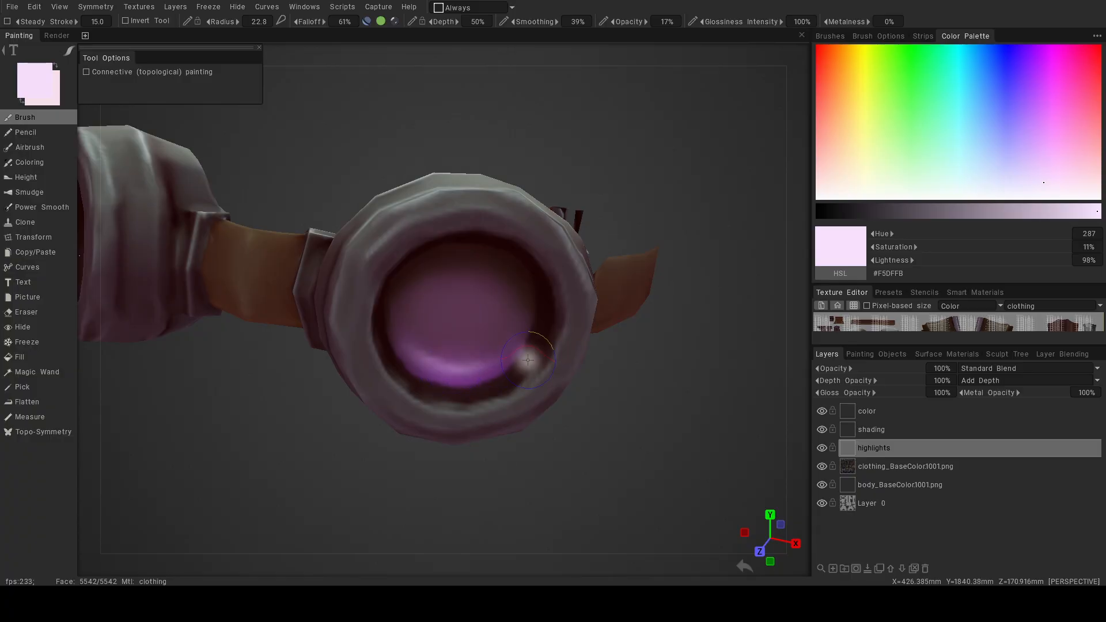
{"action": "right_click_drag", "start_coordinate": [566, 363], "coordinate": [503, 336], "text": "alt"}
{"action": "mouse_move", "coordinate": [502, 337]}
{"action": "left_mouse_down", "text": "alt"}
{"action": "mouse_move", "coordinate": [544, 326]}
{"action": "mouse_move", "coordinate": [497, 330]}
{"action": "left_mouse_up", "text": "alt"}
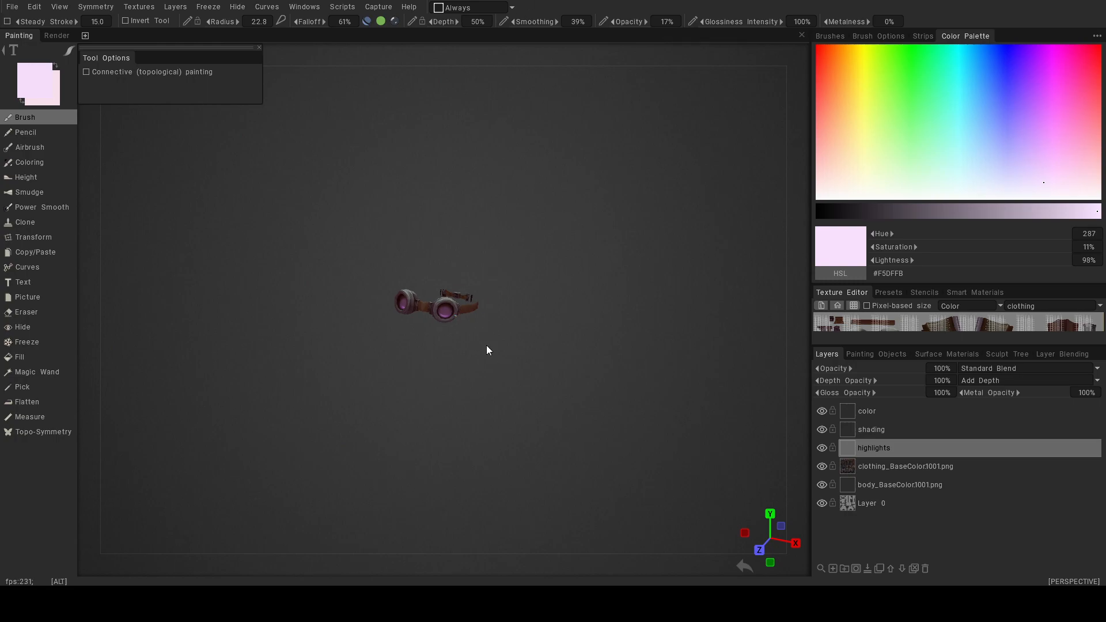
Select the shading layer and set the brush color to a very dark grey, #1C1A1D.
{"action": "right_click_drag", "start_coordinate": [479, 340], "coordinate": [549, 401], "text": "alt"}
{"action": "mouse_move", "coordinate": [549, 401]}
{"action": "left_mouse_down", "text": "alt"}
{"action": "mouse_move", "coordinate": [572, 458]}
{"action": "mouse_move", "coordinate": [555, 495]}
{"action": "mouse_move", "coordinate": [587, 476]}
{"action": "left_mouse_up", "text": "alt"}
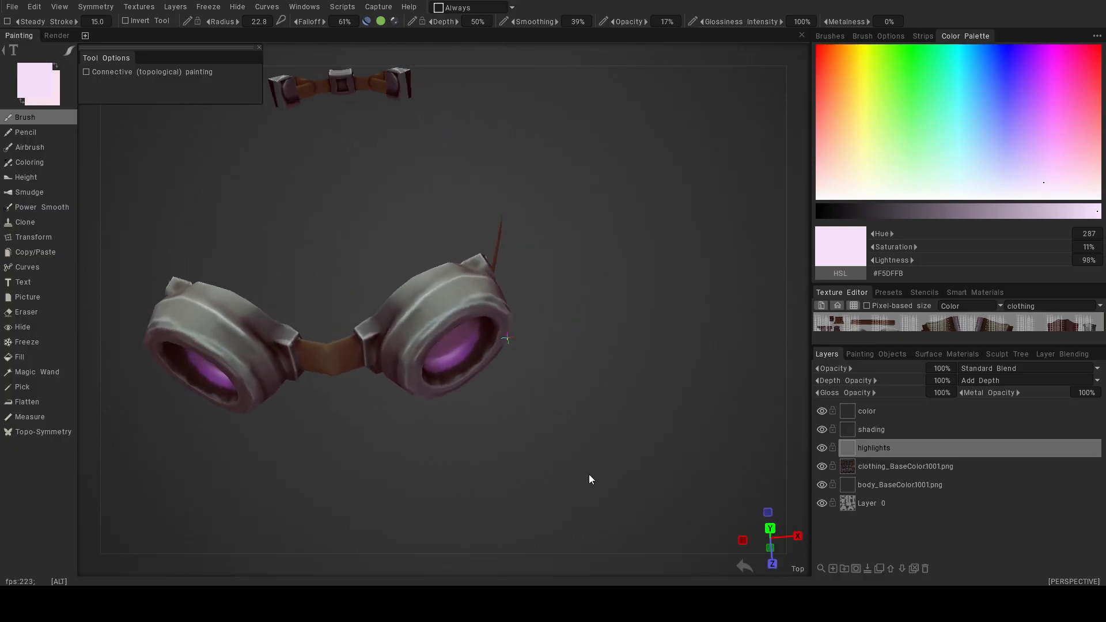
{"action": "left_click", "coordinate": [882, 431]}
{"action": "left_click", "coordinate": [45, 89]}
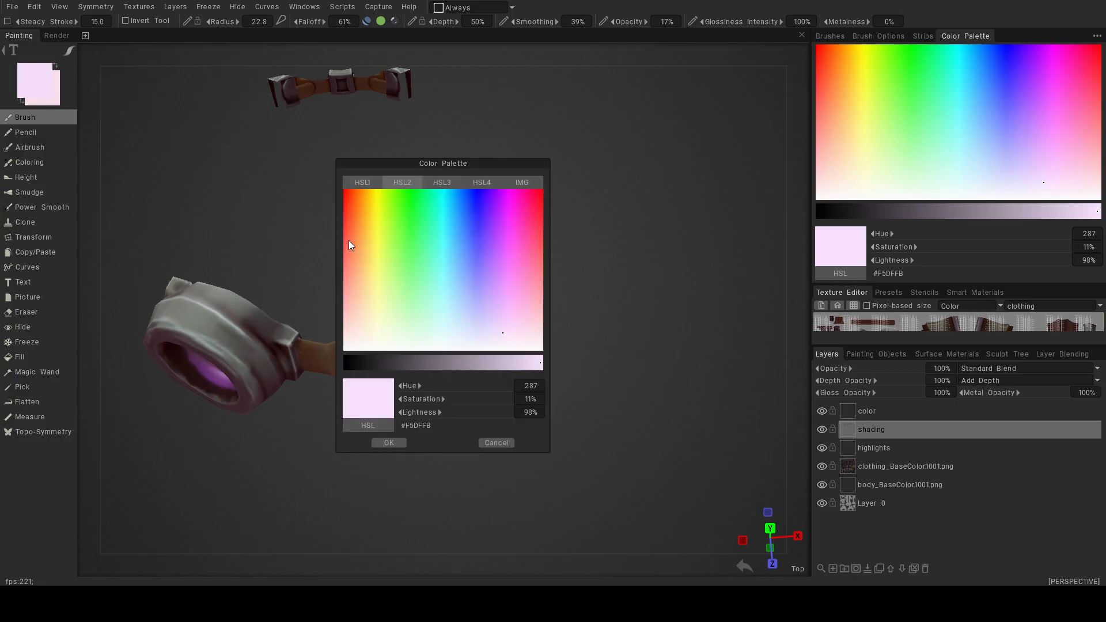
{"action": "left_click_drag", "start_coordinate": [428, 368], "coordinate": [391, 365]}
{"action": "left_click", "coordinate": [390, 443]}
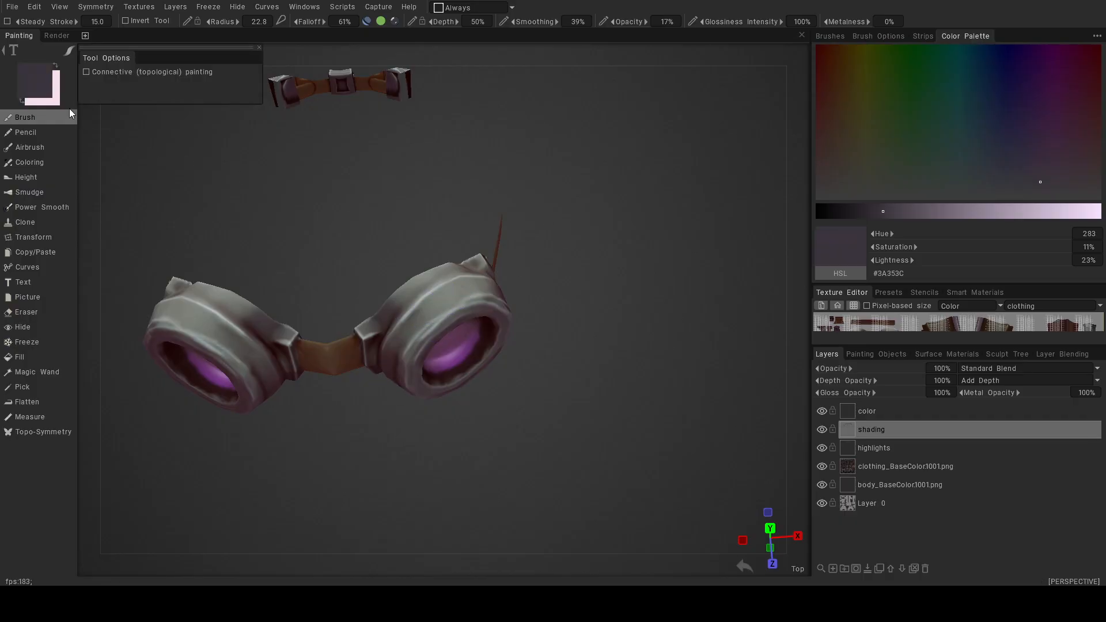
{"action": "left_click", "coordinate": [42, 87]}
{"action": "left_click", "coordinate": [376, 362]}
{"action": "left_click", "coordinate": [390, 443]}
{"action": "mouse_move", "coordinate": [389, 438]}
{"action": "left_mouse_down", "text": "alt"}
{"action": "mouse_move", "coordinate": [361, 387]}
{"action": "mouse_move", "coordinate": [399, 357]}
{"action": "mouse_move", "coordinate": [404, 410]}
{"action": "mouse_move", "coordinate": [480, 338]}
{"action": "left_mouse_up", "text": "alt"}
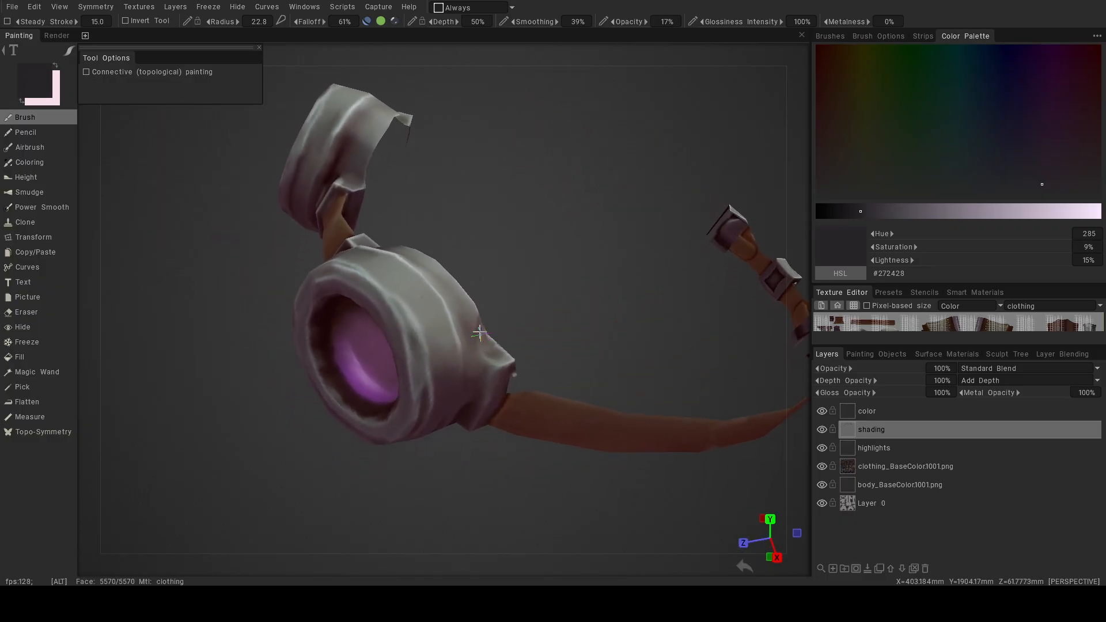
{"action": "left_click", "coordinate": [41, 82]}
{"action": "left_click", "coordinate": [367, 366]}
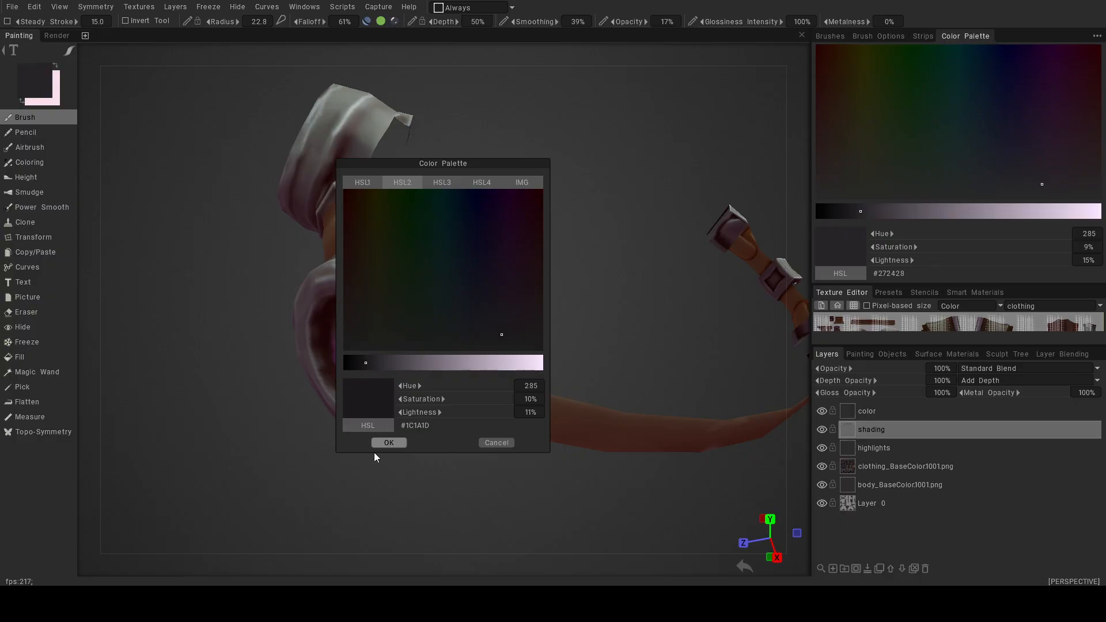
{"action": "left_click", "coordinate": [382, 445]}
Paint dark shading down the outer side of the lens housing behind the front rim, and undo the last stroke.
{"action": "scroll", "coordinate": [482, 365], "scroll_direction": "up", "scroll_amount": 3}
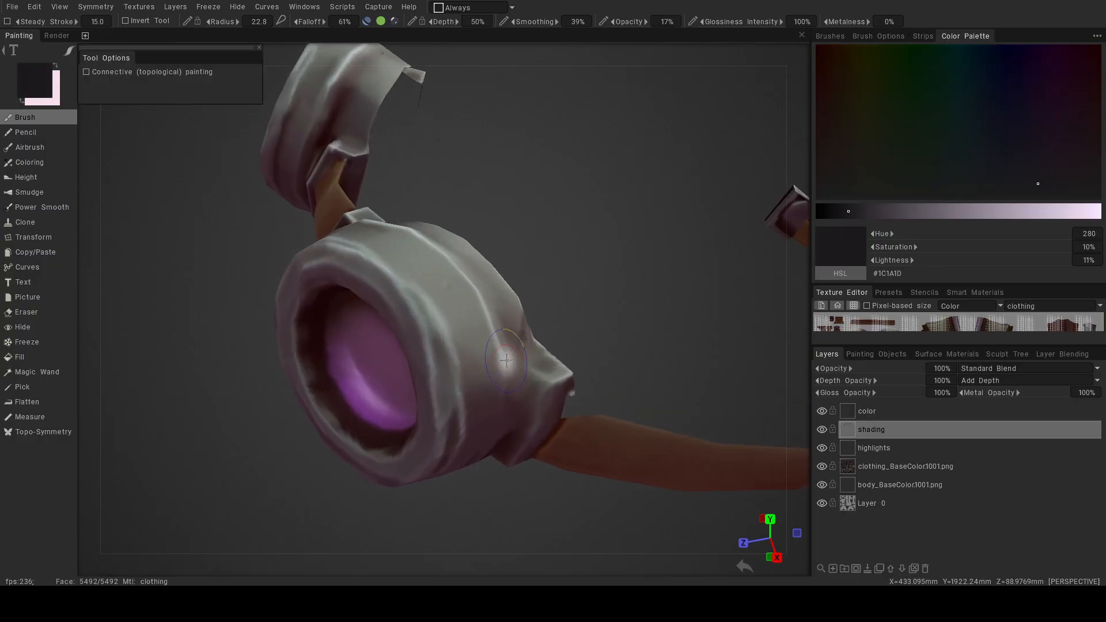
{"action": "mouse_move", "coordinate": [451, 290]}
{"action": "left_mouse_down"}
{"action": "mouse_move", "coordinate": [435, 363]}
{"action": "mouse_move", "coordinate": [460, 436]}
{"action": "left_mouse_up"}
{"action": "left_click_drag", "start_coordinate": [455, 361], "coordinate": [457, 403]}
{"action": "left_click_drag", "start_coordinate": [439, 325], "coordinate": [452, 424]}
{"action": "key", "text": "ctrl+z"}
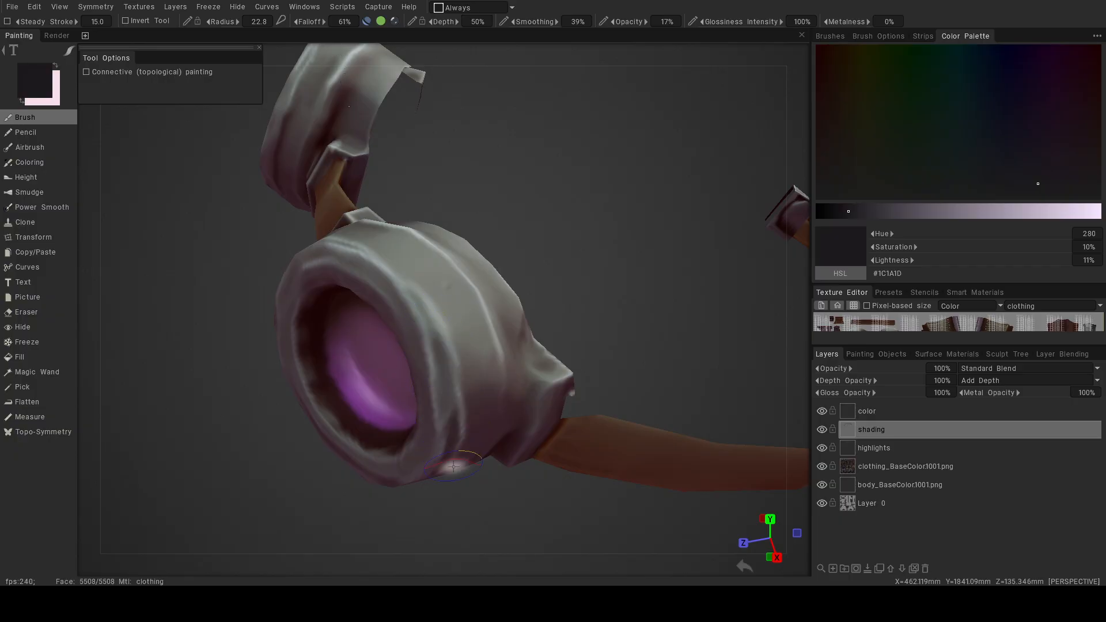
{"action": "mouse_move", "coordinate": [454, 467]}
{"action": "left_mouse_down", "text": "alt"}
{"action": "mouse_move", "coordinate": [516, 462]}
{"action": "mouse_move", "coordinate": [365, 213]}
{"action": "mouse_move", "coordinate": [444, 175]}
{"action": "mouse_move", "coordinate": [450, 263]}
{"action": "mouse_move", "coordinate": [483, 263]}
{"action": "left_mouse_up", "text": "alt"}
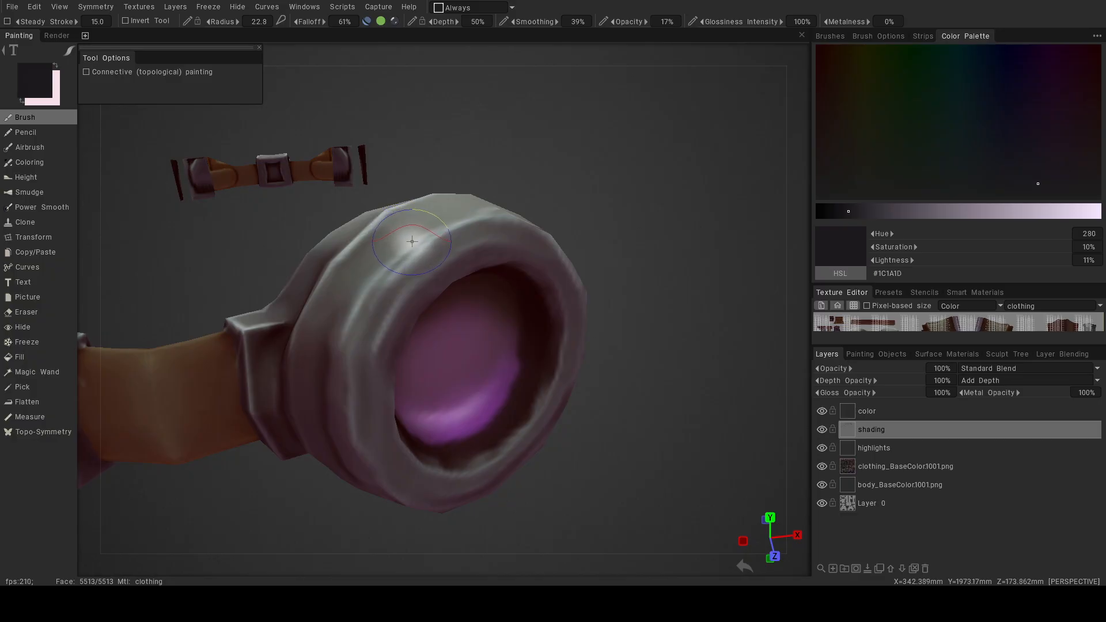
Paint dark shading along the groove on the lens housing's side at radius 26.1 and 31% opacity.
{"action": "right_click_drag", "start_coordinate": [440, 271], "coordinate": [424, 267]}
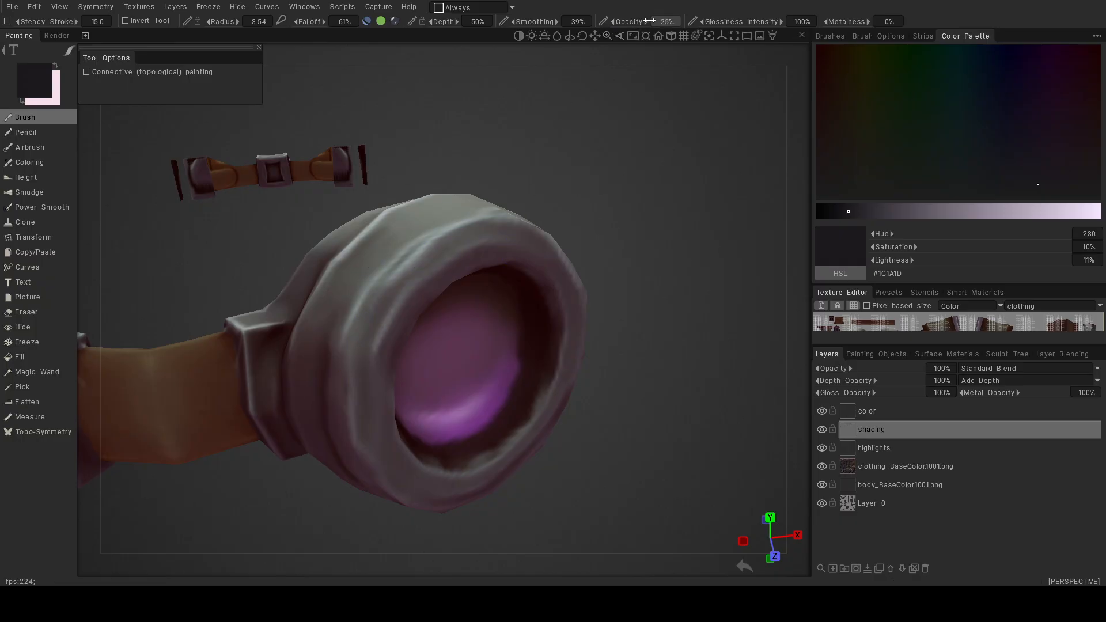
{"action": "left_click_drag", "start_coordinate": [649, 21], "coordinate": [654, 22]}
{"action": "left_click_drag", "start_coordinate": [395, 161], "coordinate": [419, 195], "text": "alt"}
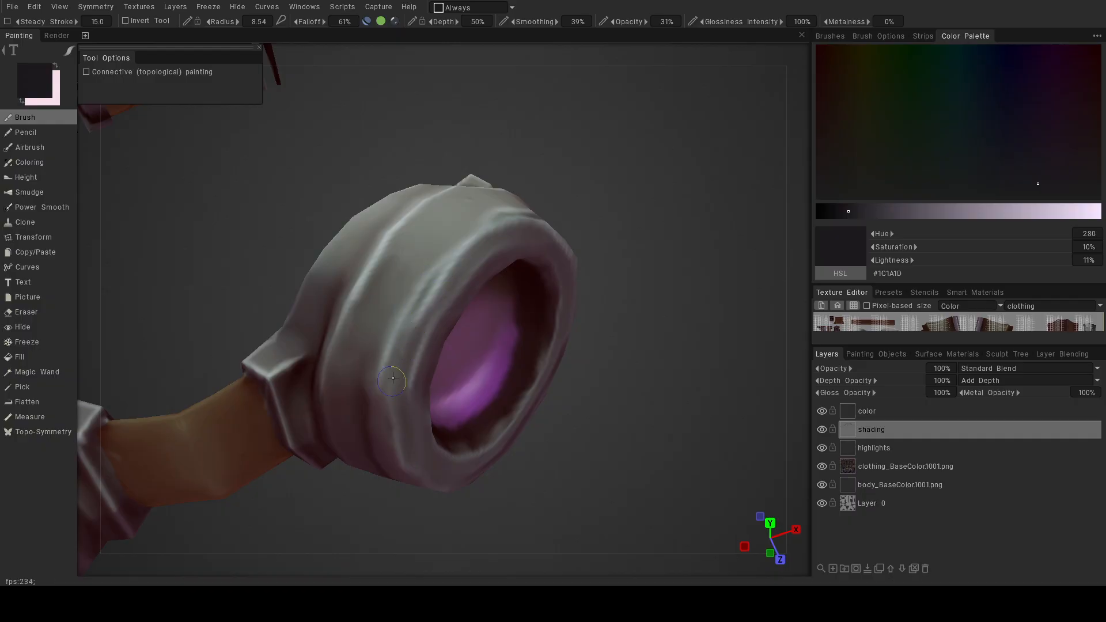
{"action": "right_click_drag", "start_coordinate": [390, 317], "coordinate": [402, 315]}
{"action": "left_click_drag", "start_coordinate": [400, 270], "coordinate": [367, 341]}
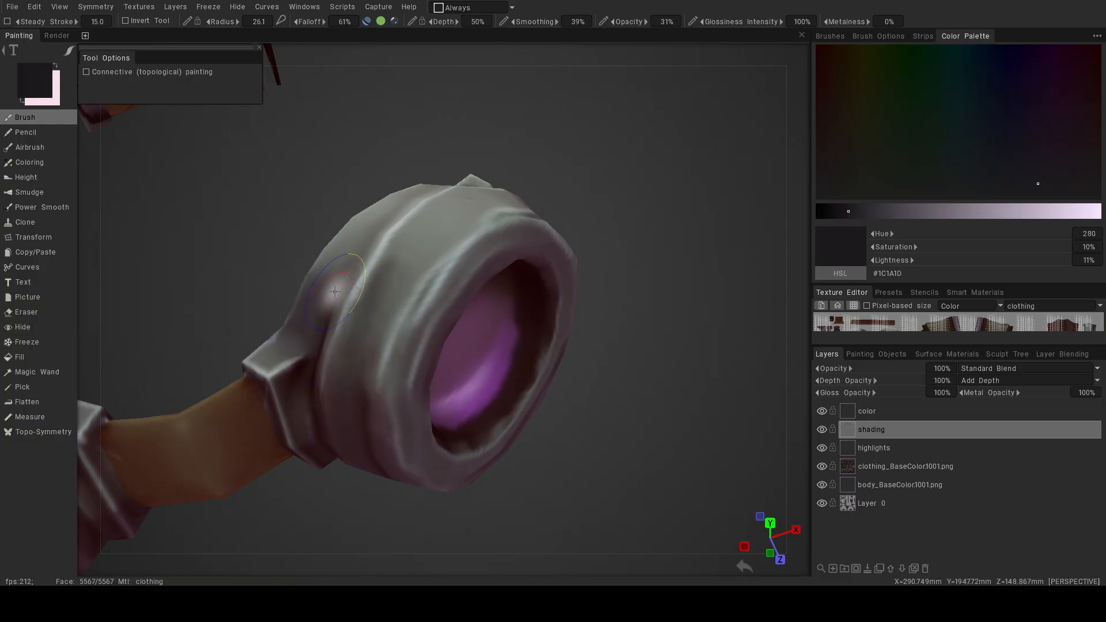
{"action": "middle_click_drag", "start_coordinate": [389, 217], "coordinate": [543, 388]}
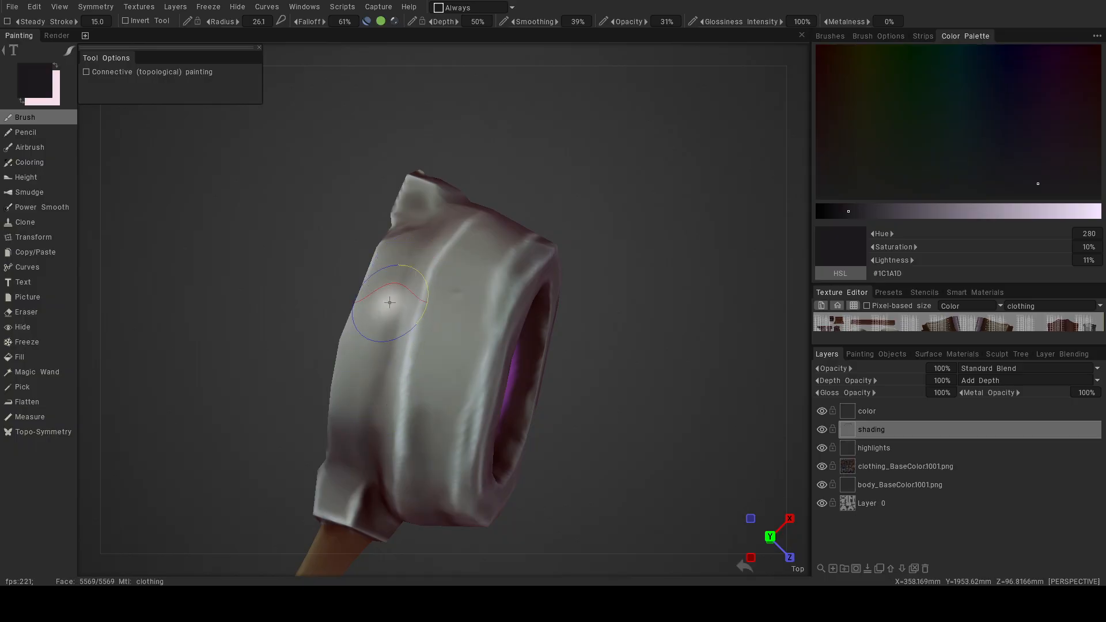
Paint dark shading at radius 32.1 on the lower outer side of the housing near the strap mount, and soften its upper edge.
{"action": "middle_click_drag", "start_coordinate": [677, 398], "coordinate": [562, 363]}
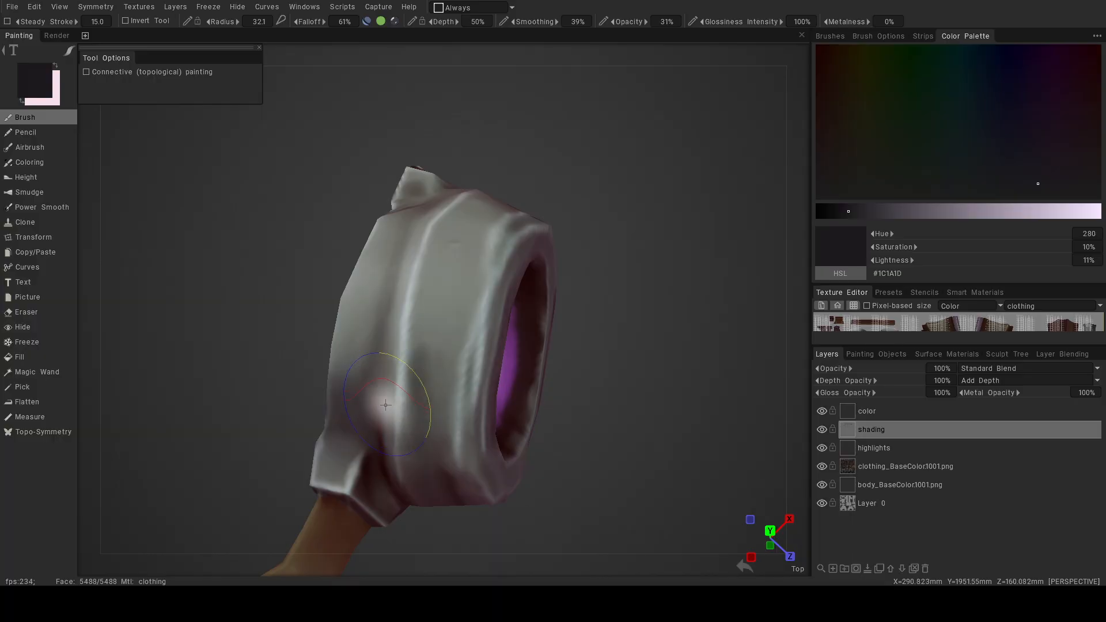
{"action": "left_click_drag", "start_coordinate": [624, 415], "coordinate": [546, 392], "text": "alt"}
{"action": "right_click_drag", "start_coordinate": [546, 392], "coordinate": [425, 324], "text": "alt"}
{"action": "left_click_drag", "start_coordinate": [425, 325], "coordinate": [467, 315], "text": "alt"}
{"action": "right_click_drag", "start_coordinate": [467, 319], "coordinate": [470, 415], "text": "alt"}
{"action": "left_click_drag", "start_coordinate": [470, 415], "coordinate": [371, 379], "text": "alt"}
{"action": "left_click_drag", "start_coordinate": [483, 364], "coordinate": [412, 269], "text": "alt"}
{"action": "right_click_drag", "start_coordinate": [413, 269], "coordinate": [430, 254], "text": "alt"}
{"action": "mouse_move", "coordinate": [461, 265]}
{"action": "left_mouse_down", "text": "alt"}
{"action": "mouse_move", "coordinate": [432, 422]}
{"action": "mouse_move", "coordinate": [351, 452]}
{"action": "left_mouse_up", "text": "alt"}
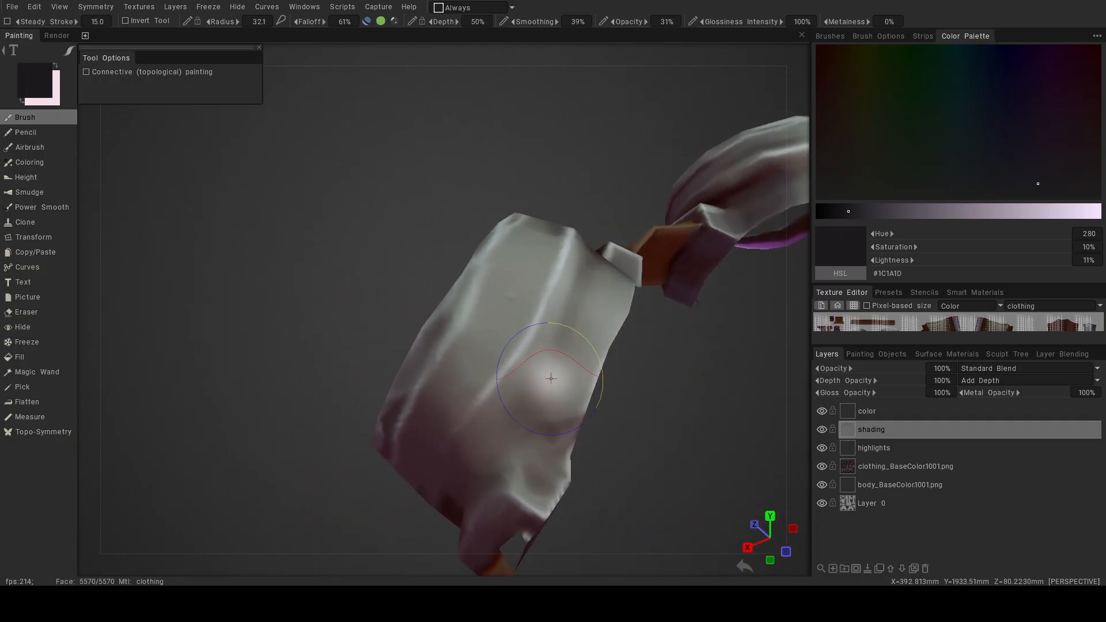
{"action": "mouse_move", "coordinate": [536, 425]}
{"action": "left_mouse_down"}
{"action": "mouse_move", "coordinate": [564, 460]}
{"action": "mouse_move", "coordinate": [507, 444]}
{"action": "mouse_move", "coordinate": [478, 464]}
{"action": "mouse_move", "coordinate": [487, 482]}
{"action": "left_mouse_up"}
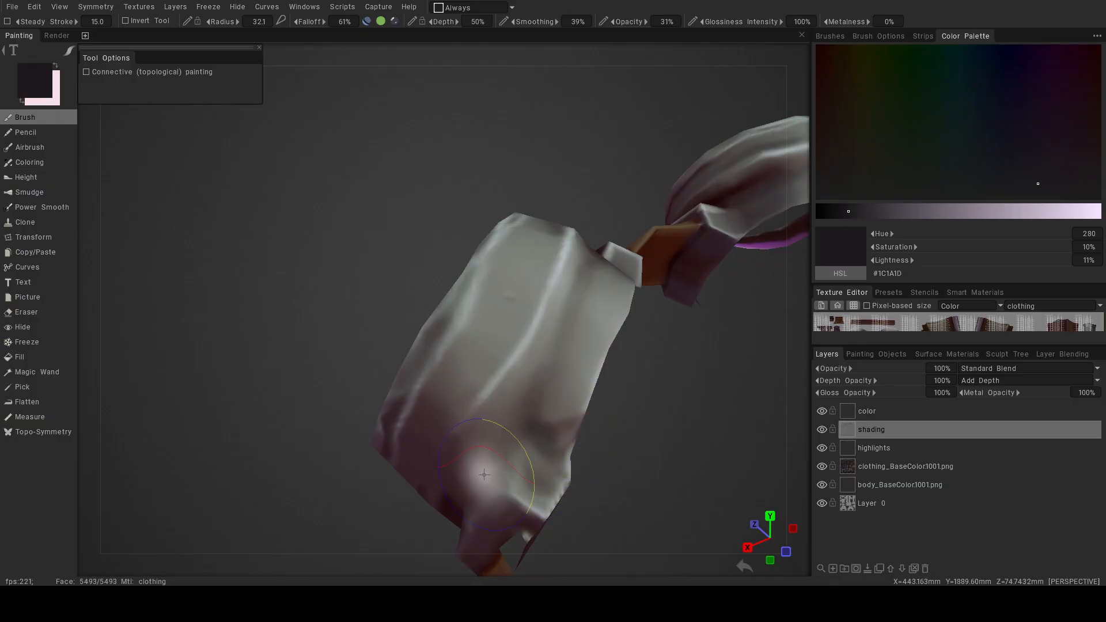
{"action": "mouse_move", "coordinate": [507, 340]}
{"action": "left_mouse_down", "text": "shift"}
{"action": "mouse_move", "coordinate": [469, 366]}
{"action": "mouse_move", "coordinate": [490, 358]}
{"action": "left_mouse_up", "text": "shift"}
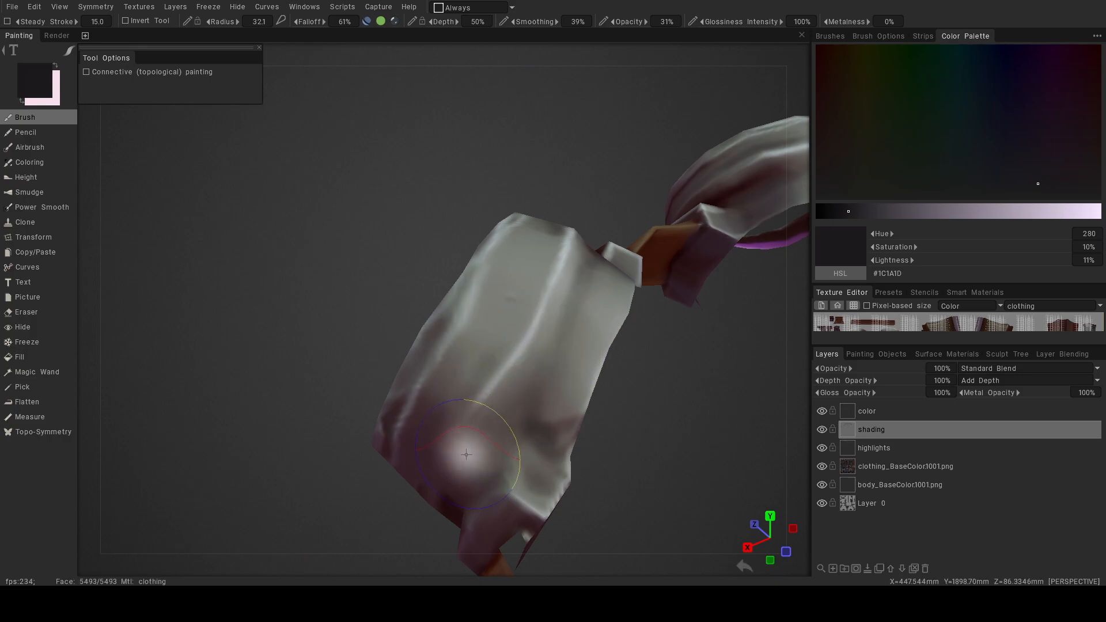
Reduce the brush radius to 19.9 and shade the housing's outer end between the strap mount and front rim.
{"action": "left_click_drag", "start_coordinate": [624, 476], "coordinate": [483, 438], "text": "alt"}
{"action": "scroll", "coordinate": [565, 409], "scroll_direction": "down", "scroll_amount": 5, "text": "alt"}
{"action": "scroll", "coordinate": [483, 438], "scroll_direction": "down", "scroll_amount": 3, "text": "alt"}
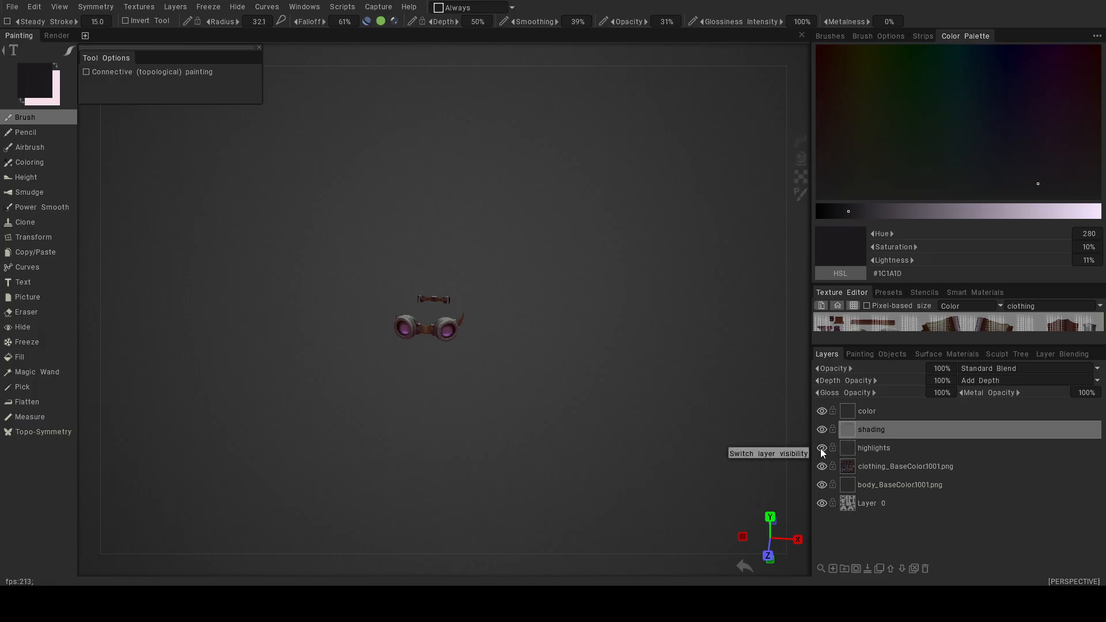
{"action": "right_click_drag", "start_coordinate": [487, 358], "coordinate": [526, 429], "text": "alt"}
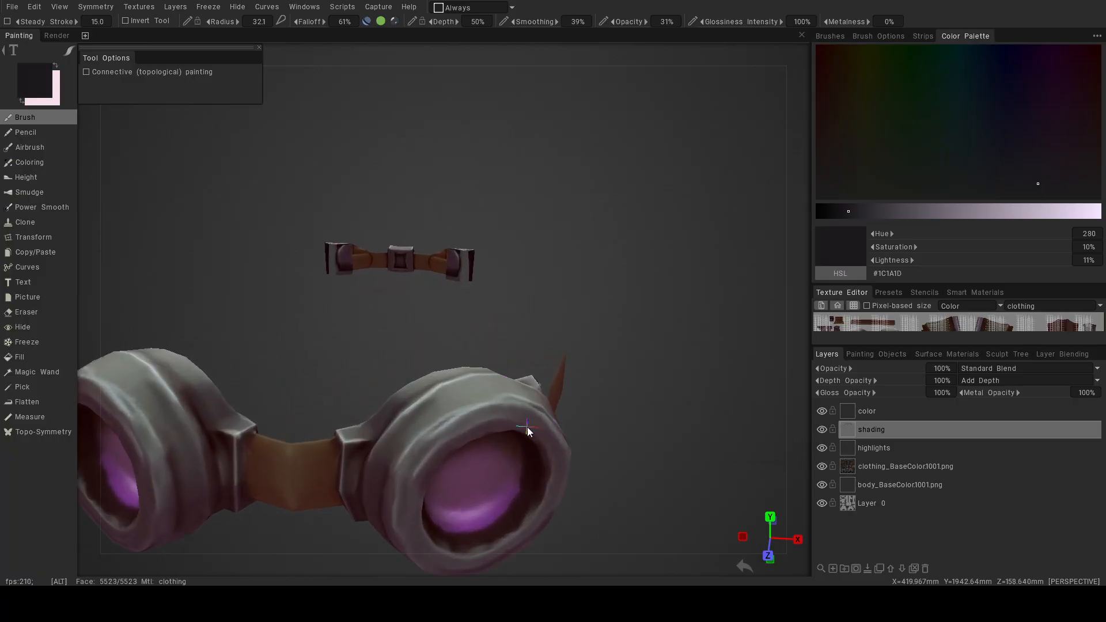
{"action": "left_click_drag", "start_coordinate": [526, 428], "coordinate": [558, 501], "text": "alt"}
{"action": "middle_click_drag", "start_coordinate": [558, 502], "coordinate": [519, 425], "text": "alt"}
{"action": "left_click_drag", "start_coordinate": [519, 425], "coordinate": [579, 439], "text": "alt"}
{"action": "middle_click_drag", "start_coordinate": [579, 439], "coordinate": [566, 416], "text": "alt"}
{"action": "right_click_drag", "start_coordinate": [566, 416], "coordinate": [592, 396], "text": "alt"}
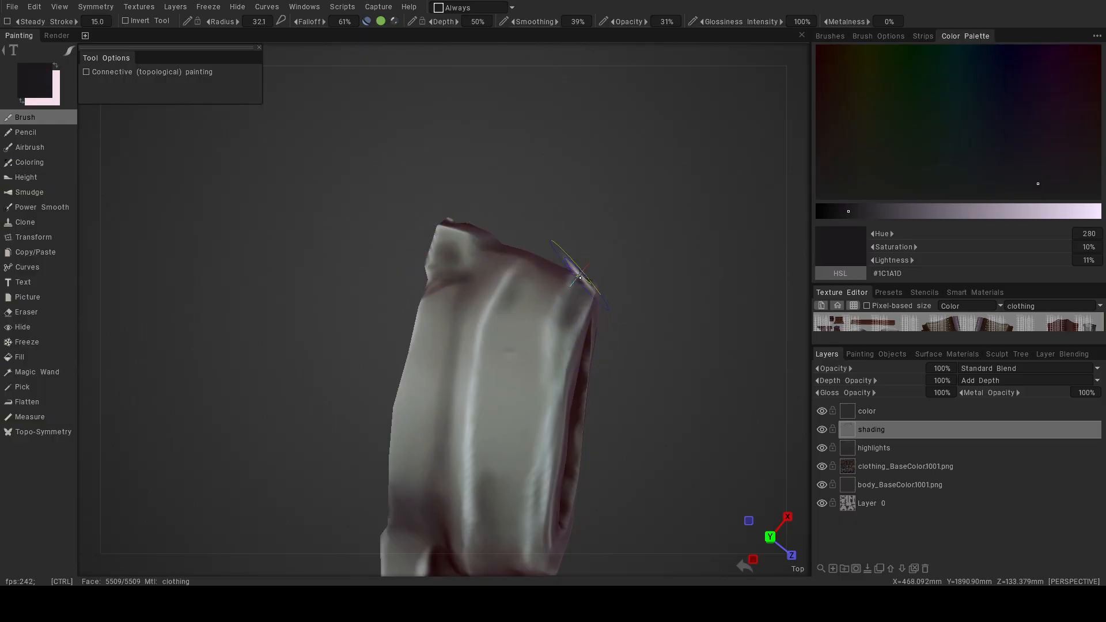
{"action": "right_click_drag", "start_coordinate": [587, 285], "coordinate": [576, 291]}
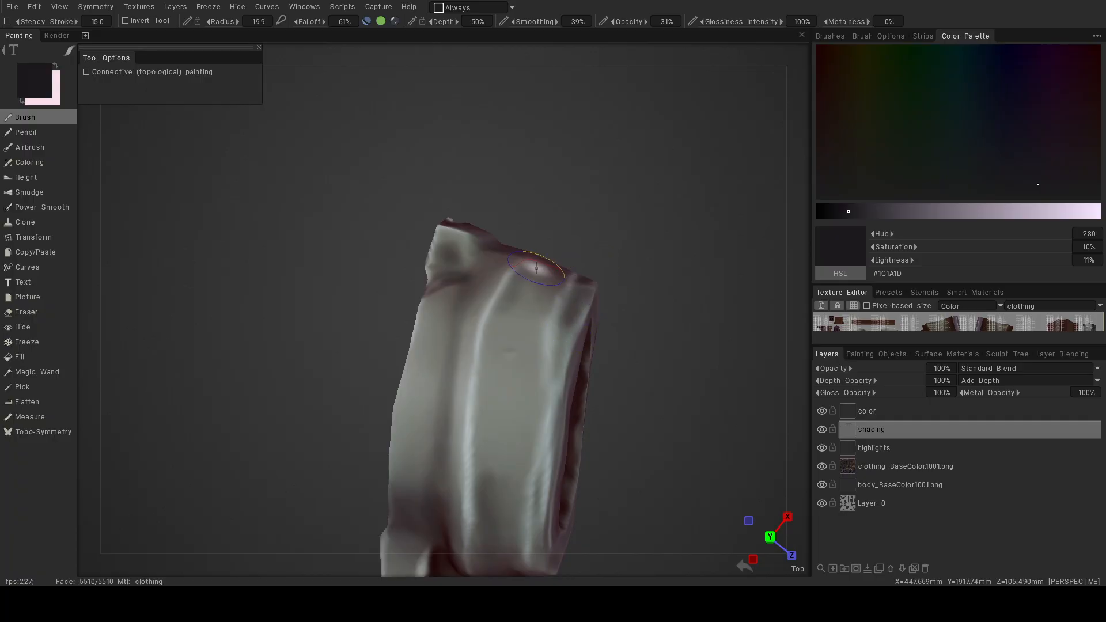
Paint dark shading around the face of the housing's front rim with the 19.9 radius brush.
{"action": "left_click_drag", "start_coordinate": [474, 312], "coordinate": [353, 355], "text": "alt"}
{"action": "right_click_drag", "start_coordinate": [354, 355], "coordinate": [365, 383], "text": "alt"}
{"action": "mouse_move", "coordinate": [366, 382]}
{"action": "left_mouse_down", "text": "alt"}
{"action": "mouse_move", "coordinate": [457, 375]}
{"action": "mouse_move", "coordinate": [483, 394]}
{"action": "mouse_move", "coordinate": [447, 363]}
{"action": "left_mouse_up", "text": "alt"}
{"action": "right_click_drag", "start_coordinate": [447, 363], "coordinate": [491, 375], "text": "alt"}
{"action": "left_click_drag", "start_coordinate": [491, 375], "coordinate": [437, 361], "text": "alt"}
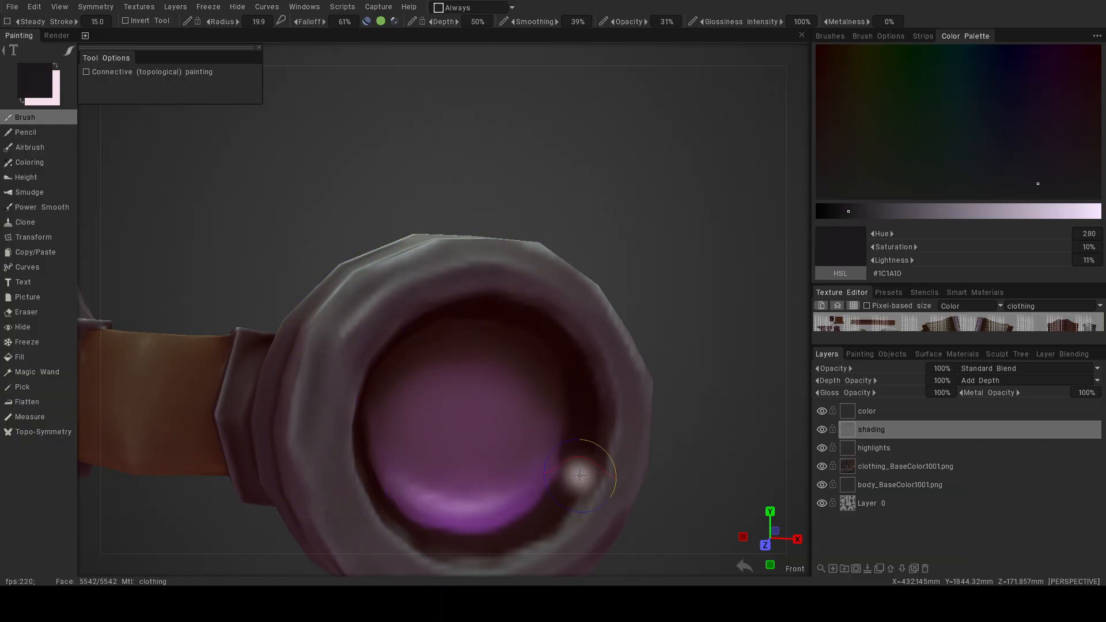
{"action": "middle_click_drag", "start_coordinate": [582, 476], "coordinate": [536, 382], "text": "alt"}
{"action": "left_click_drag", "start_coordinate": [509, 410], "coordinate": [473, 374], "text": "alt"}
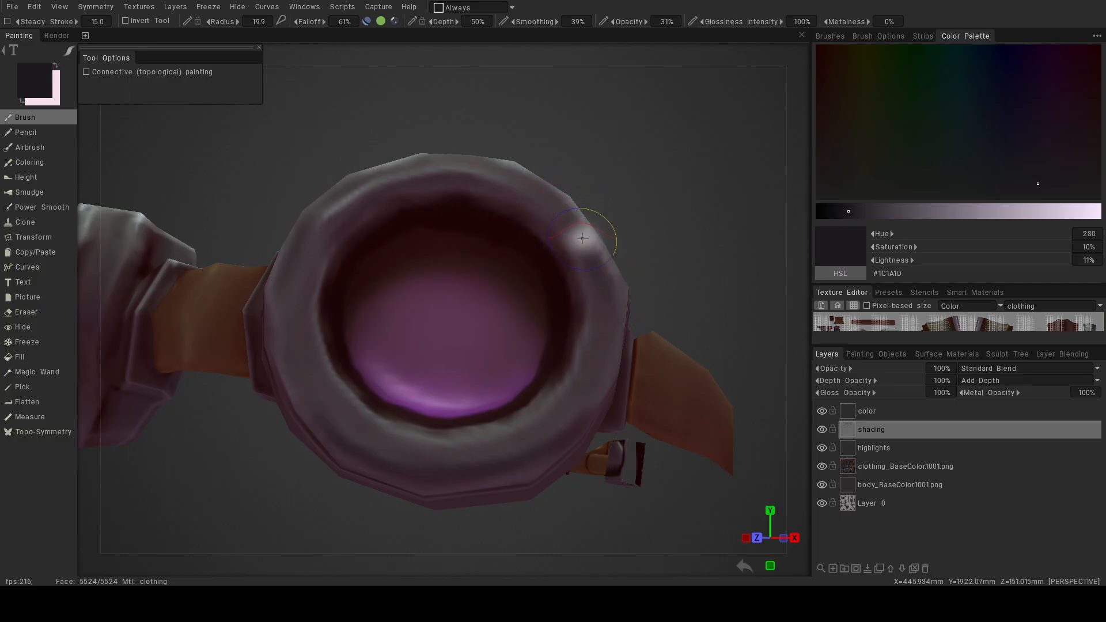
{"action": "right_click_drag", "start_coordinate": [632, 407], "coordinate": [469, 401], "text": "alt"}
{"action": "left_click_drag", "start_coordinate": [469, 401], "coordinate": [477, 459], "text": "alt"}
{"action": "right_click_drag", "start_coordinate": [456, 353], "coordinate": [507, 440], "text": "alt"}
{"action": "left_click_drag", "start_coordinate": [506, 441], "coordinate": [495, 404], "text": "alt"}
{"action": "middle_click_drag", "start_coordinate": [495, 401], "coordinate": [445, 308], "text": "alt"}
{"action": "right_click_drag", "start_coordinate": [446, 308], "coordinate": [457, 321], "text": "alt"}
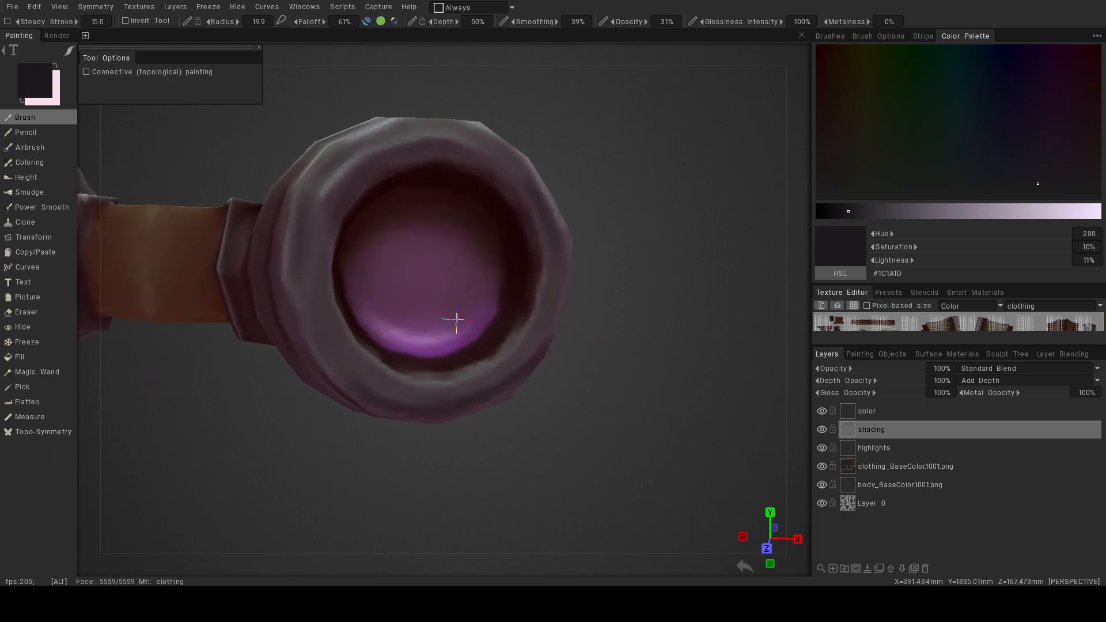
{"action": "left_click_drag", "start_coordinate": [457, 321], "coordinate": [451, 291], "text": "alt"}
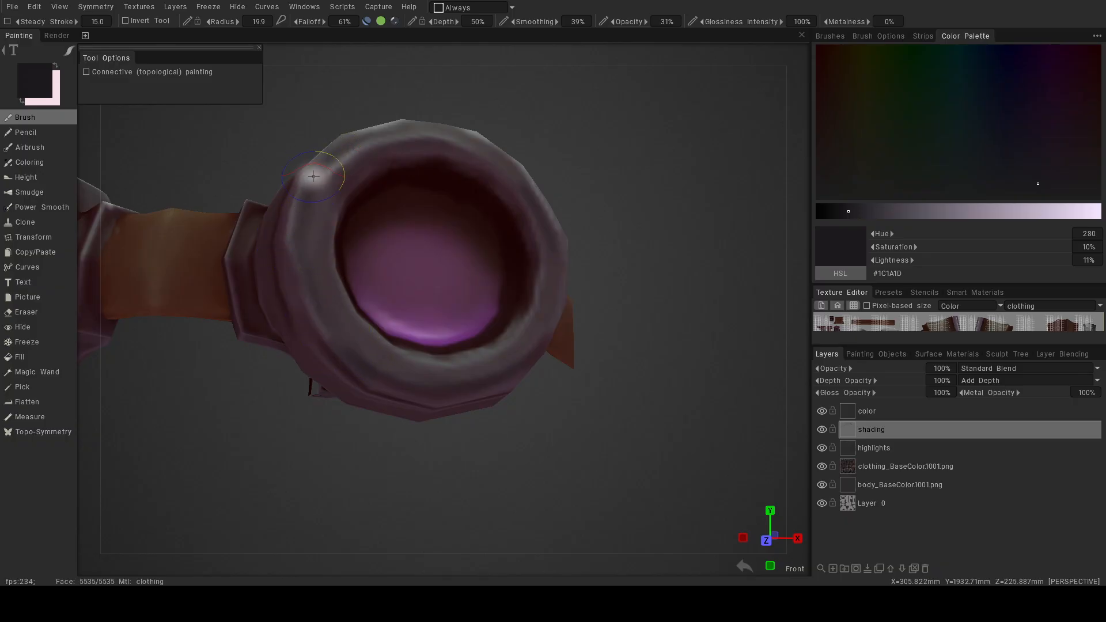
Examine the shading on both goggle housings from a distance and from several angles.
{"action": "left_click_drag", "start_coordinate": [405, 375], "coordinate": [417, 385], "text": "alt"}
{"action": "right_click_drag", "start_coordinate": [417, 385], "coordinate": [334, 388], "text": "alt"}
{"action": "mouse_move", "coordinate": [334, 388]}
{"action": "left_mouse_down", "text": "alt"}
{"action": "mouse_move", "coordinate": [344, 416]}
{"action": "mouse_move", "coordinate": [366, 410]}
{"action": "mouse_move", "coordinate": [371, 445]}
{"action": "mouse_move", "coordinate": [494, 435]}
{"action": "left_mouse_up", "text": "alt"}
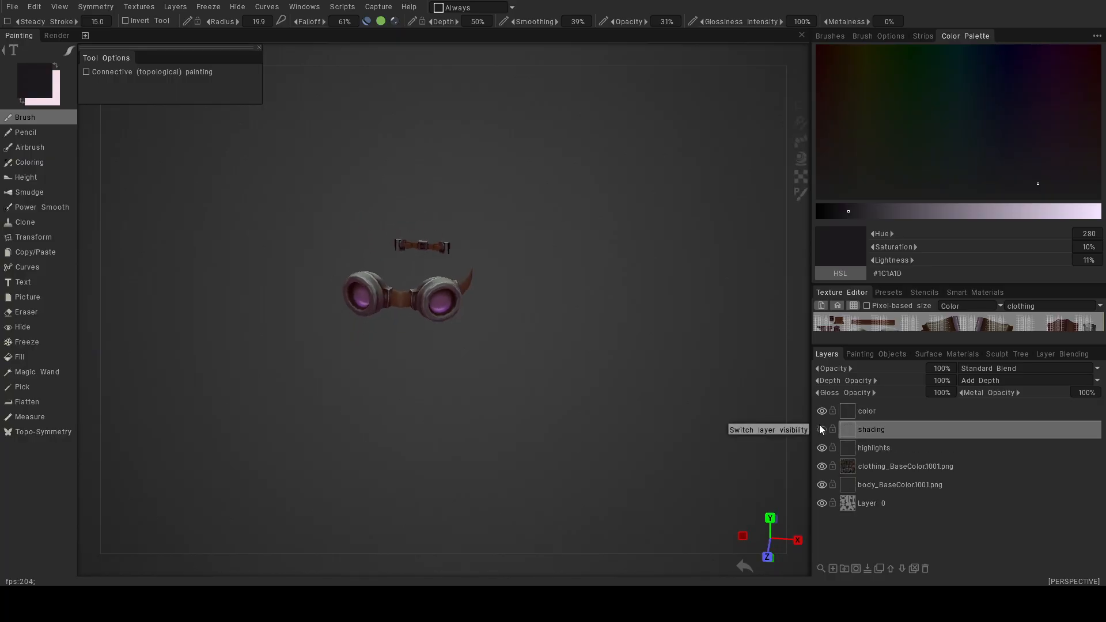
{"action": "right_click_drag", "start_coordinate": [527, 353], "coordinate": [487, 388], "text": "alt"}
{"action": "left_click_drag", "start_coordinate": [487, 388], "coordinate": [547, 338], "text": "alt"}
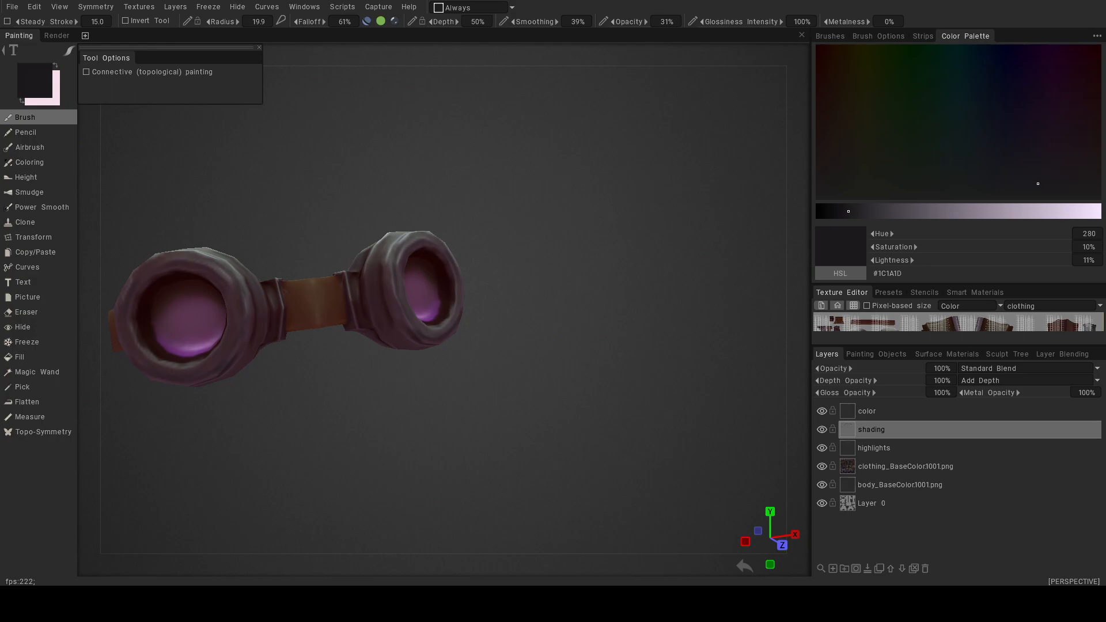
{"action": "middle_click_drag", "start_coordinate": [418, 392], "coordinate": [476, 403], "text": "alt"}
{"action": "left_click_drag", "start_coordinate": [477, 403], "coordinate": [436, 400], "text": "alt"}
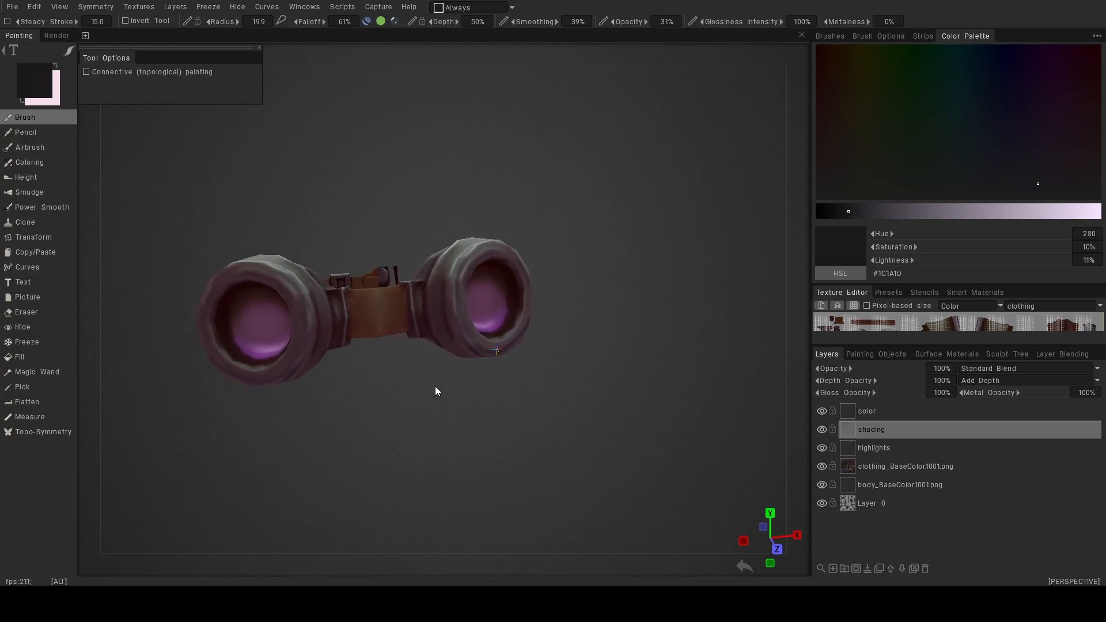
{"action": "right_click_drag", "start_coordinate": [437, 400], "coordinate": [474, 368], "text": "alt"}
{"action": "left_click_drag", "start_coordinate": [474, 368], "coordinate": [516, 366], "text": "alt"}
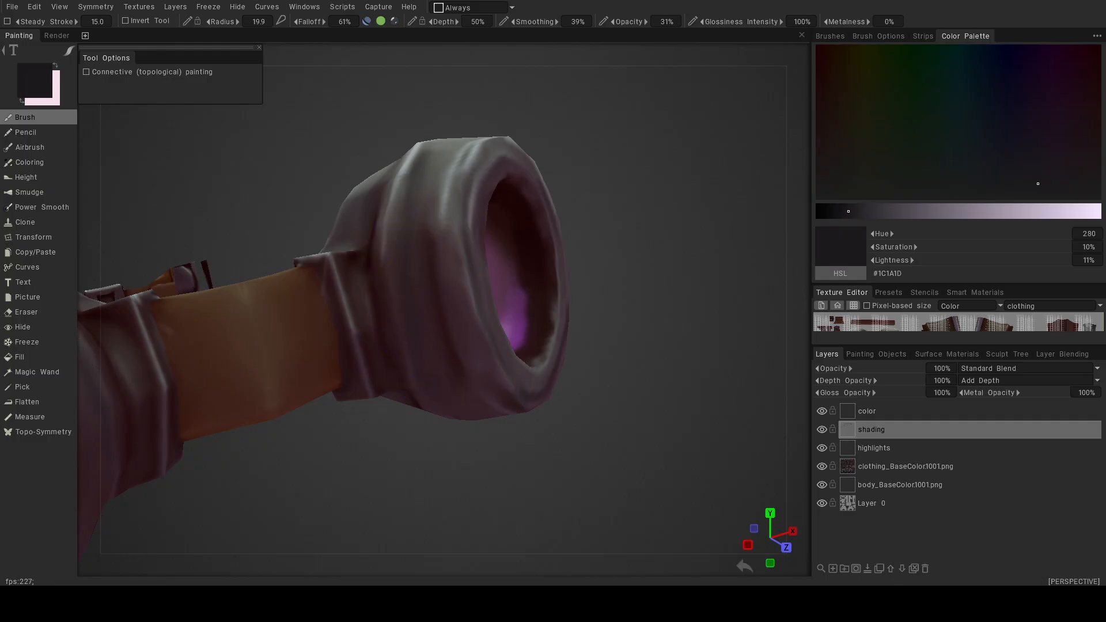
Shade the top side of the housing beside the front rim and enlarge the brush radius to 36.1.
{"action": "left_click_drag", "start_coordinate": [589, 457], "coordinate": [520, 464], "text": "alt"}
{"action": "right_click_drag", "start_coordinate": [521, 464], "coordinate": [446, 471], "text": "alt"}
{"action": "left_click_drag", "start_coordinate": [446, 471], "coordinate": [489, 396], "text": "alt"}
{"action": "right_click_drag", "start_coordinate": [490, 395], "coordinate": [515, 424], "text": "alt"}
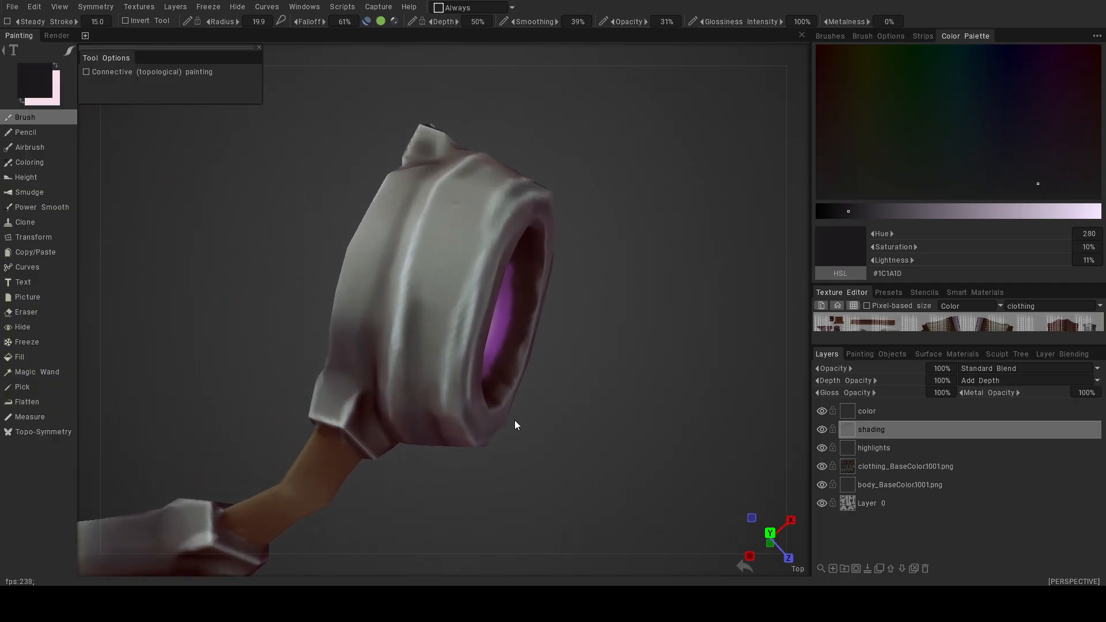
{"action": "mouse_move", "coordinate": [505, 202]}
{"action": "left_mouse_down"}
{"action": "mouse_move", "coordinate": [491, 283]}
{"action": "mouse_move", "coordinate": [469, 306]}
{"action": "left_mouse_up"}
{"action": "right_click_drag", "start_coordinate": [488, 231], "coordinate": [507, 226]}
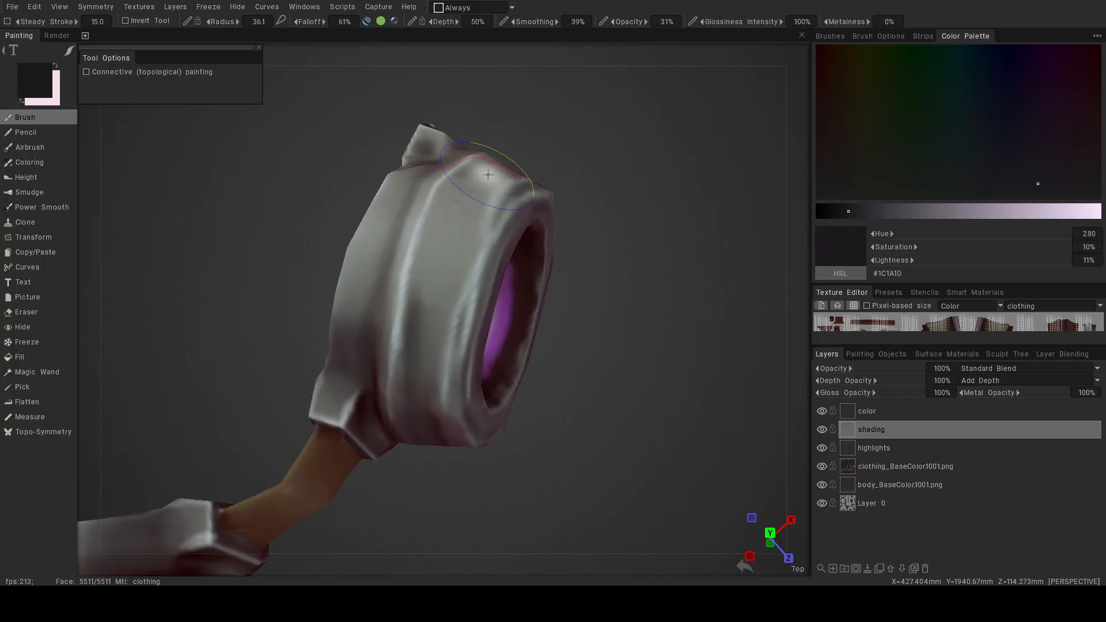
Blend the painted shading on the outer side of the lens housing with Power Smooth.
{"action": "left_click_drag", "start_coordinate": [482, 233], "coordinate": [398, 226], "text": "alt"}
{"action": "left_click", "coordinate": [41, 207]}
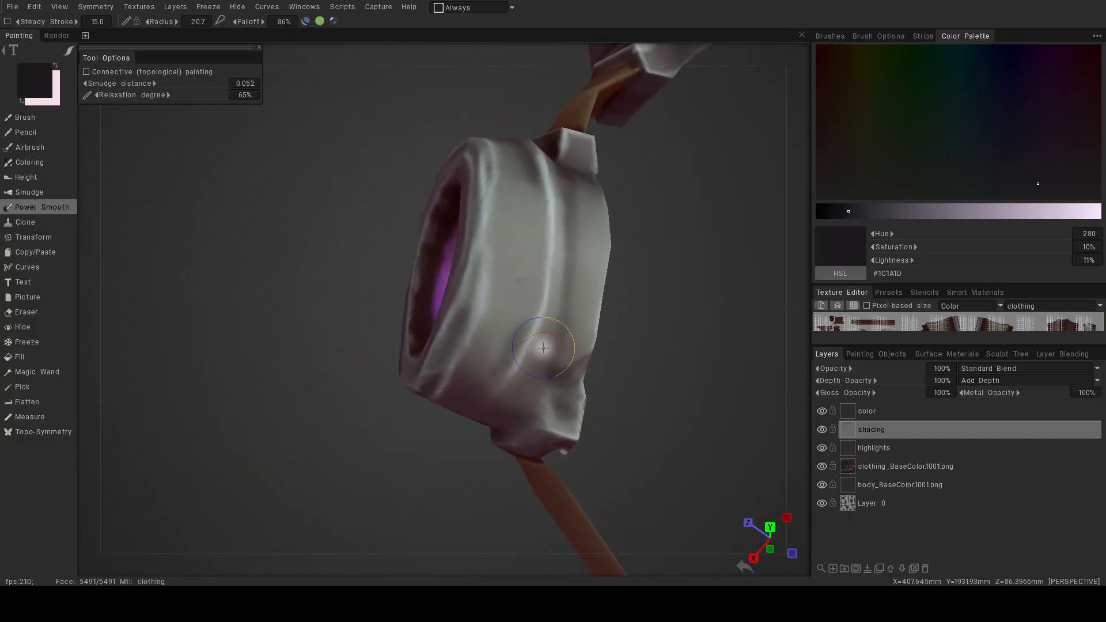
{"action": "middle_click_drag", "start_coordinate": [519, 320], "coordinate": [465, 306], "text": "alt"}
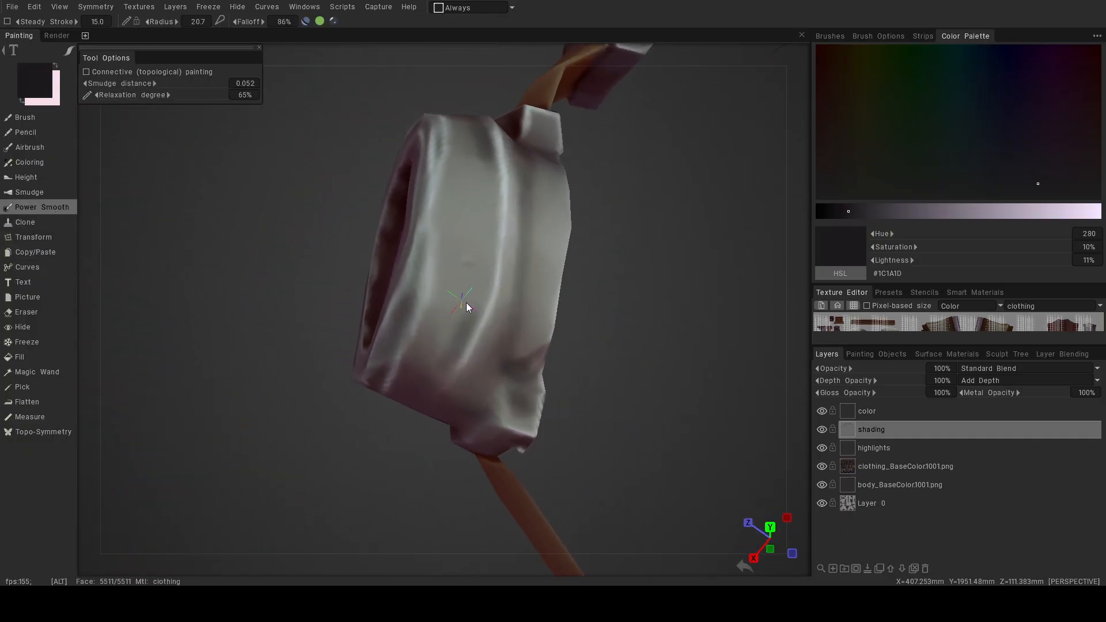
{"action": "right_click_drag", "start_coordinate": [465, 306], "coordinate": [485, 323], "text": "alt"}
{"action": "mouse_move", "coordinate": [492, 313]}
{"action": "left_mouse_down"}
{"action": "mouse_move", "coordinate": [462, 327]}
{"action": "mouse_move", "coordinate": [505, 297]}
{"action": "left_mouse_up"}
{"action": "left_click_drag", "start_coordinate": [504, 298], "coordinate": [435, 379]}
{"action": "mouse_move", "coordinate": [585, 313]}
{"action": "left_mouse_down", "text": "alt"}
{"action": "mouse_move", "coordinate": [593, 245]}
{"action": "mouse_move", "coordinate": [544, 321]}
{"action": "mouse_move", "coordinate": [538, 403]}
{"action": "left_mouse_up", "text": "alt"}
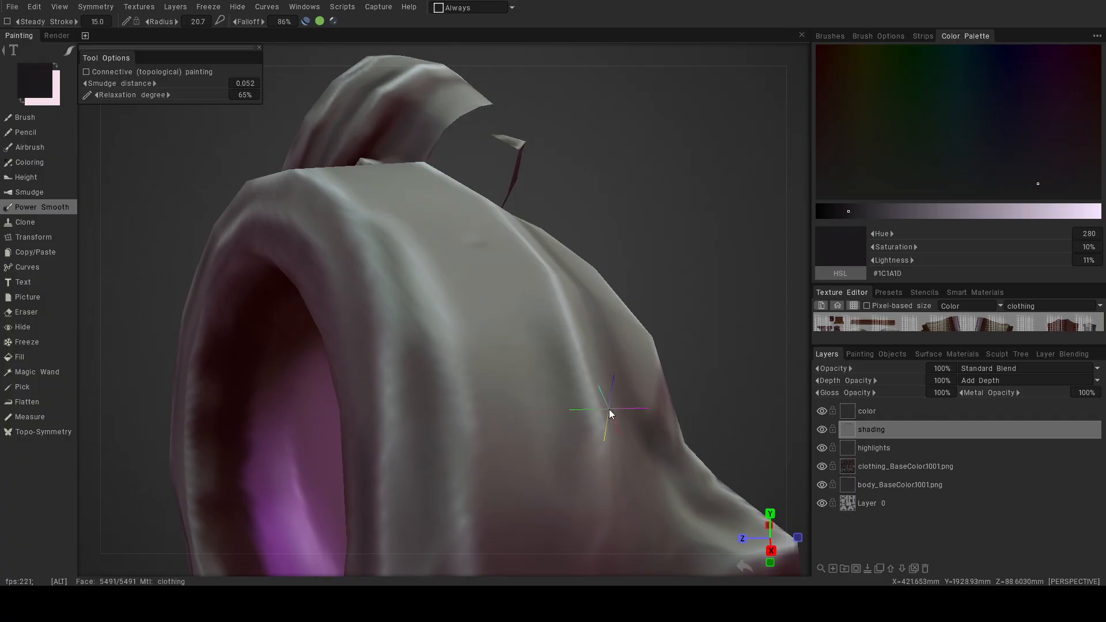
Inspect the smoothed housing up close and the whole goggles from the back and front.
{"action": "right_click_drag", "start_coordinate": [610, 415], "coordinate": [509, 400], "text": "alt"}
{"action": "middle_click_drag", "start_coordinate": [508, 400], "coordinate": [448, 402], "text": "alt"}
{"action": "mouse_move", "coordinate": [448, 402]}
{"action": "left_mouse_down", "text": "alt"}
{"action": "mouse_move", "coordinate": [553, 414]}
{"action": "mouse_move", "coordinate": [428, 383]}
{"action": "mouse_move", "coordinate": [437, 319]}
{"action": "mouse_move", "coordinate": [527, 378]}
{"action": "left_mouse_up", "text": "alt"}
{"action": "left_click_drag", "start_coordinate": [456, 359], "coordinate": [353, 291], "text": "alt"}
{"action": "right_click_drag", "start_coordinate": [482, 368], "coordinate": [494, 284], "text": "alt"}
{"action": "left_click_drag", "start_coordinate": [494, 284], "coordinate": [548, 388], "text": "alt"}
{"action": "right_click_drag", "start_coordinate": [548, 387], "coordinate": [486, 403], "text": "alt"}
{"action": "left_click_drag", "start_coordinate": [486, 403], "coordinate": [143, 374], "text": "alt"}
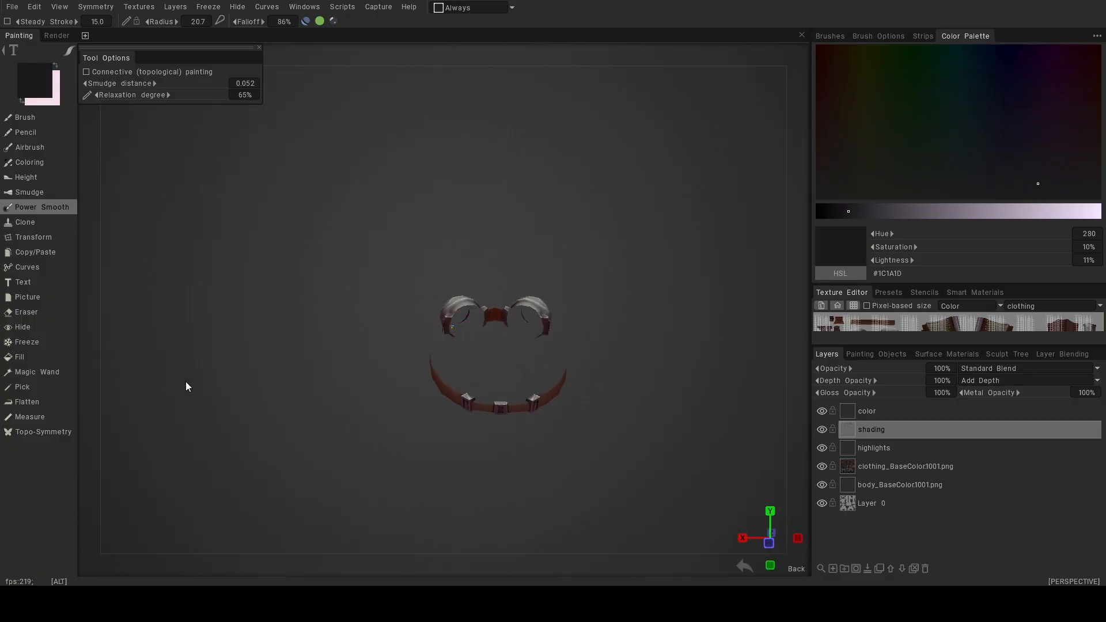
{"action": "left_click_drag", "start_coordinate": [429, 408], "coordinate": [445, 351], "text": "alt"}
{"action": "right_click_drag", "start_coordinate": [446, 351], "coordinate": [430, 375], "text": "alt"}
{"action": "left_click_drag", "start_coordinate": [430, 375], "coordinate": [551, 341], "text": "alt"}
{"action": "right_click_drag", "start_coordinate": [551, 341], "coordinate": [505, 348], "text": "alt"}
{"action": "middle_click_drag", "start_coordinate": [505, 348], "coordinate": [619, 388], "text": "alt"}
Return to the Brush and set its color to a dark brown, #24140F, sampled from the leather bridge strap and darkened.
{"action": "left_click", "coordinate": [25, 118]}
{"action": "mouse_move", "coordinate": [457, 313]}
{"action": "right_mouse_down", "text": "alt"}
{"action": "mouse_move", "coordinate": [486, 338]}
{"action": "mouse_move", "coordinate": [426, 360]}
{"action": "right_mouse_up", "text": "alt"}
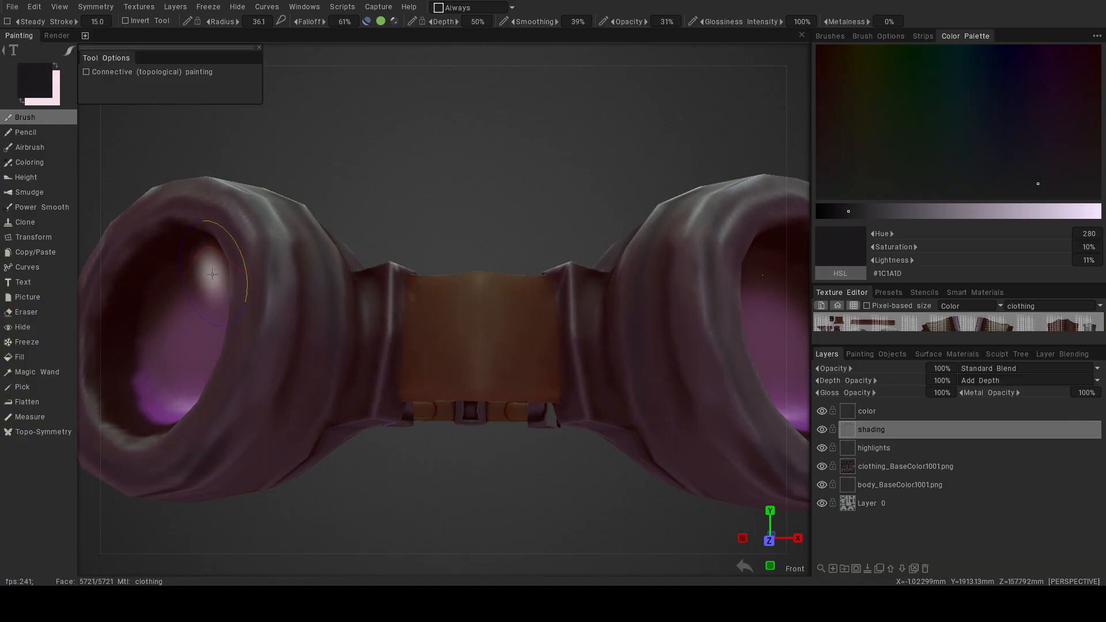
{"action": "left_click", "coordinate": [34, 80]}
{"action": "left_click", "coordinate": [389, 442]}
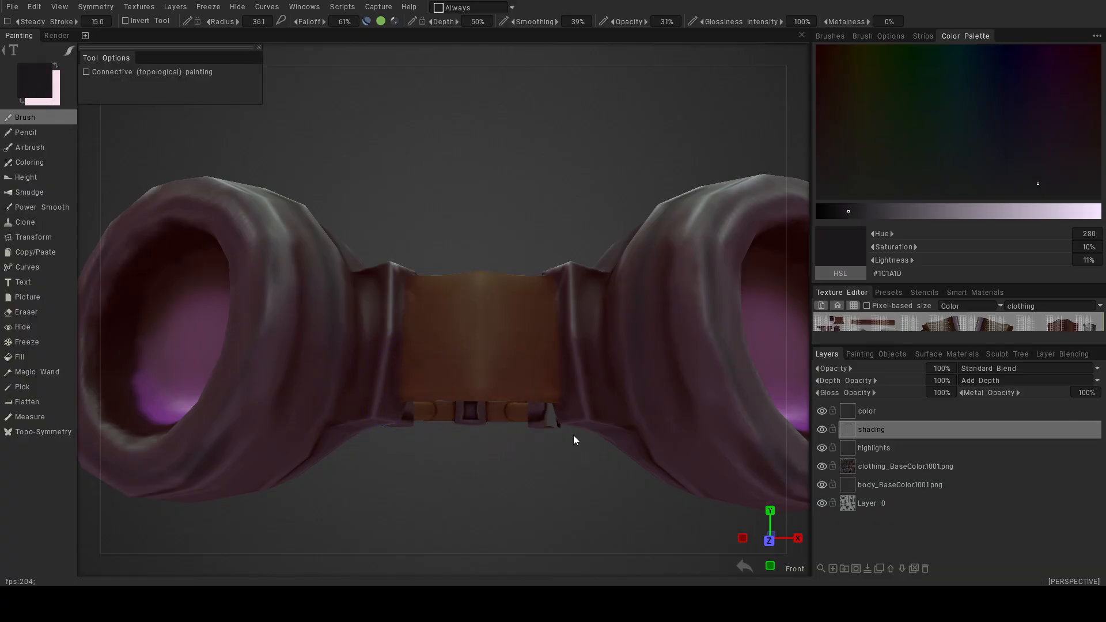
{"action": "left_click", "coordinate": [39, 85]}
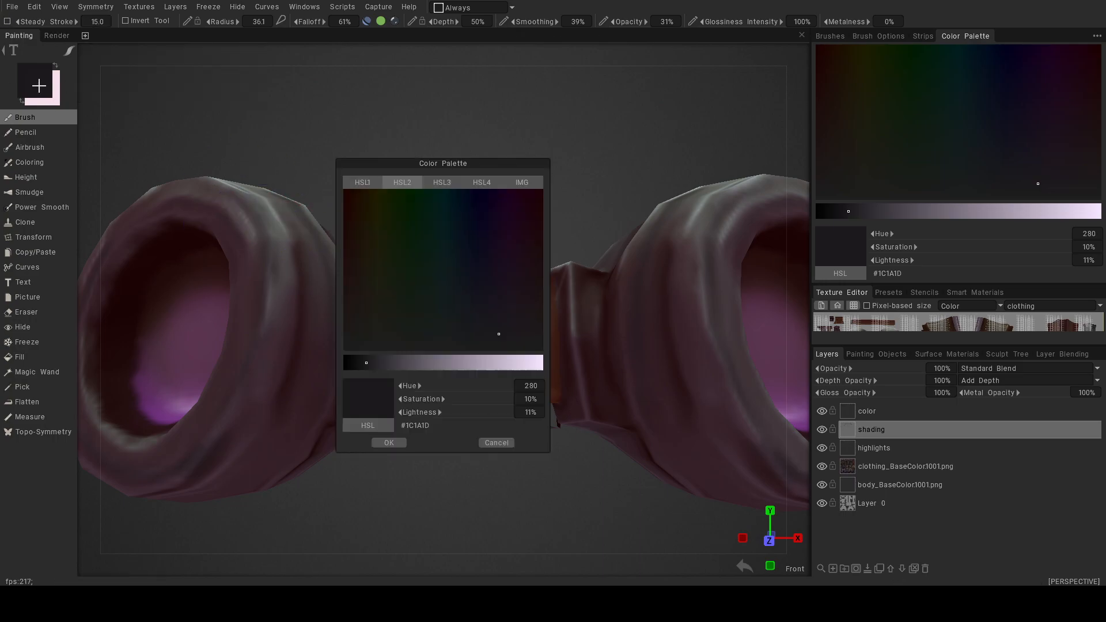
{"action": "left_click_drag", "start_coordinate": [454, 168], "coordinate": [295, 134]}
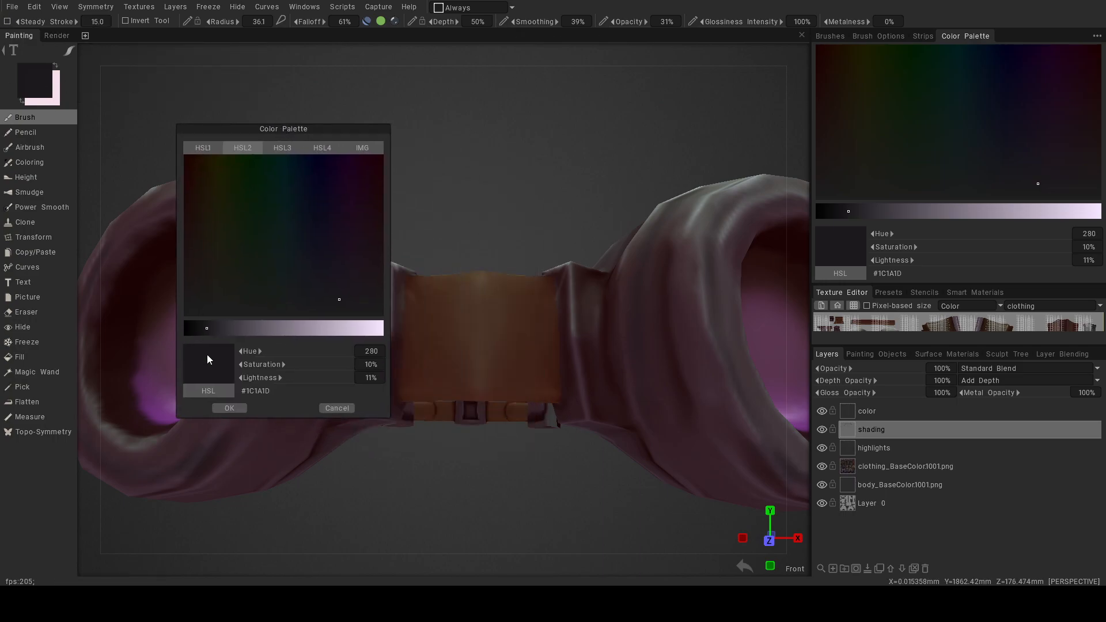
{"action": "left_click", "coordinate": [448, 386]}
{"action": "left_click_drag", "start_coordinate": [226, 328], "coordinate": [212, 330]}
{"action": "left_click", "coordinate": [238, 410]}
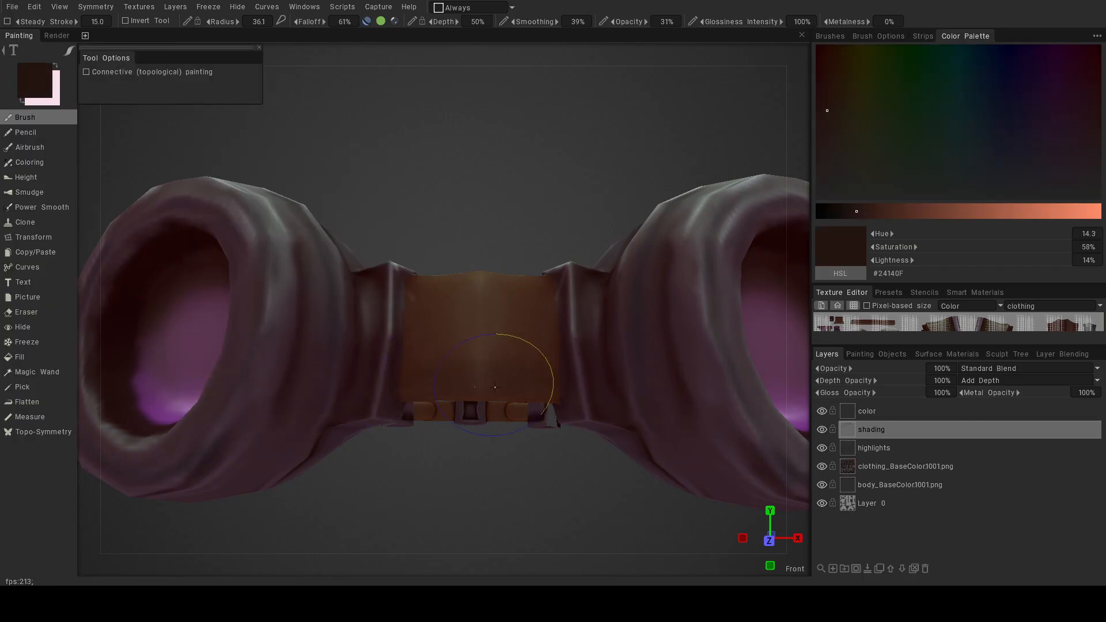
Paint dark brown shading on the leather strap between the two lenses, enlarging the brush radius to 52.5.
{"action": "mouse_move", "coordinate": [468, 342]}
{"action": "middle_mouse_down"}
{"action": "mouse_move", "coordinate": [462, 328]}
{"action": "mouse_move", "coordinate": [450, 360]}
{"action": "middle_mouse_up"}
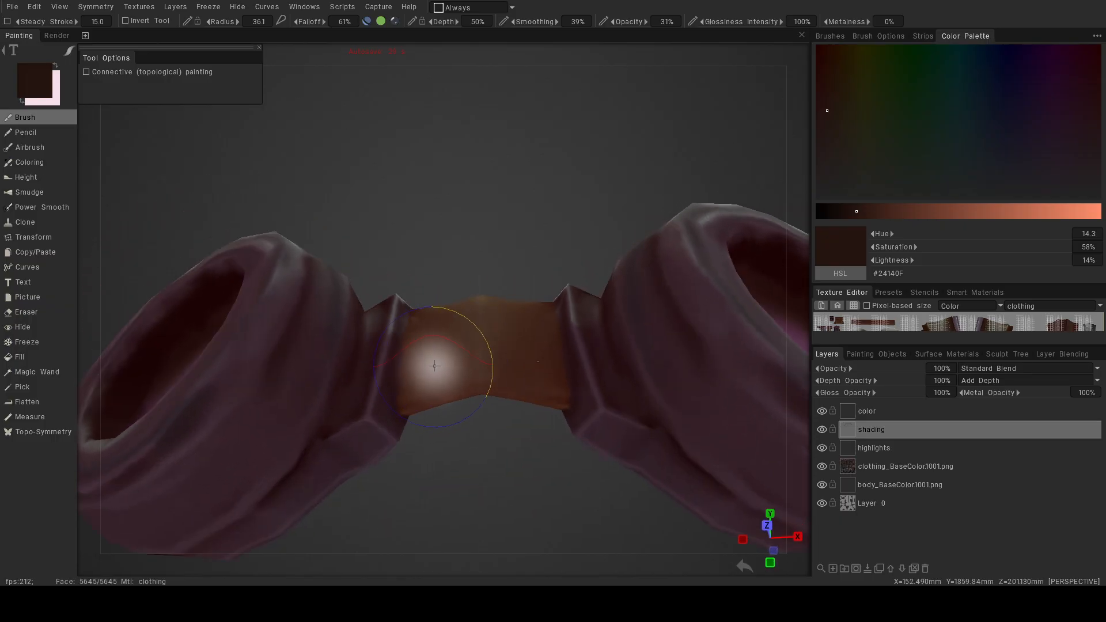
{"action": "left_click_drag", "start_coordinate": [423, 384], "coordinate": [441, 486], "text": "alt"}
{"action": "mouse_move", "coordinate": [440, 486]}
{"action": "right_mouse_down", "text": "alt"}
{"action": "mouse_move", "coordinate": [388, 459]}
{"action": "mouse_move", "coordinate": [455, 445]}
{"action": "right_mouse_up", "text": "alt"}
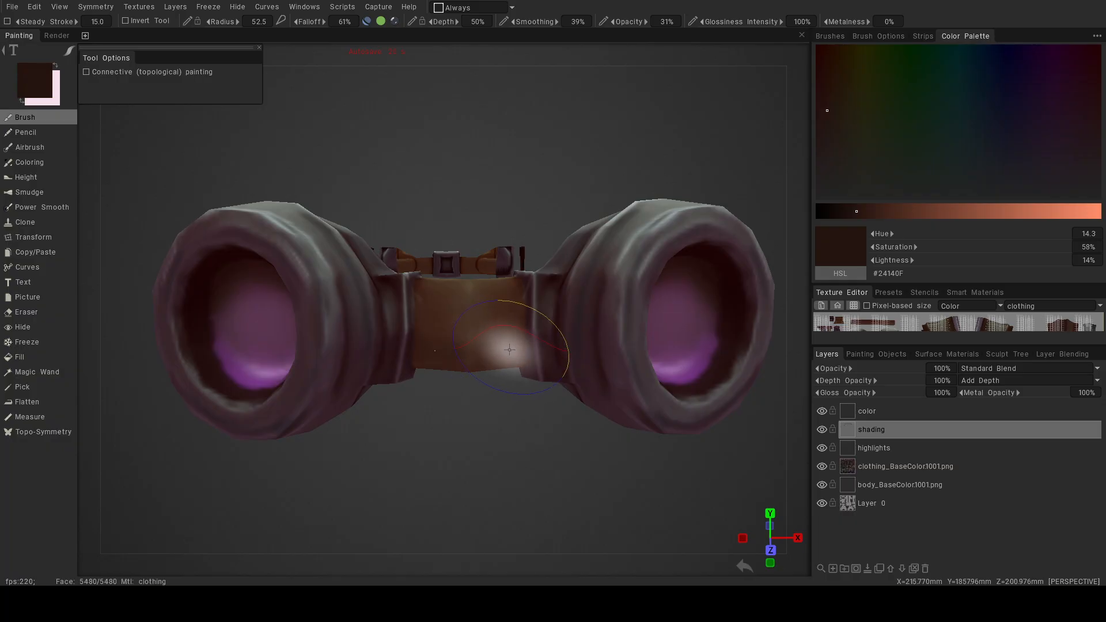
{"action": "left_click_drag", "start_coordinate": [469, 346], "coordinate": [476, 439], "text": "alt"}
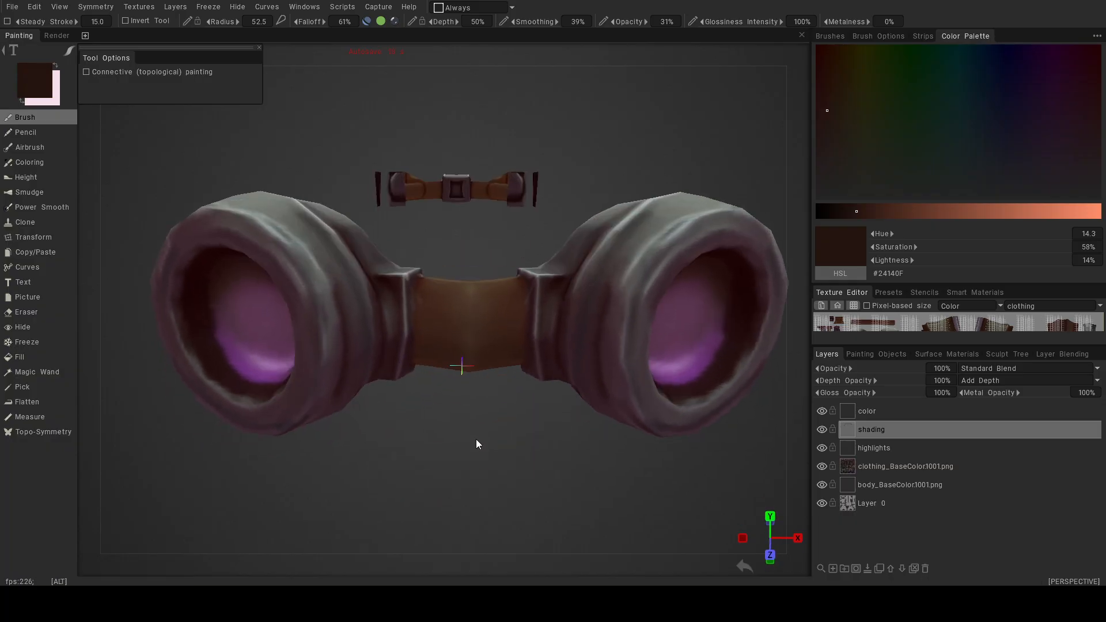
Paint dark brown shading on the leather strap behind the rear buckles with the brush radius reduced to 31.9.
{"action": "right_click_drag", "start_coordinate": [476, 439], "coordinate": [437, 388], "text": "alt"}
{"action": "middle_click_drag", "start_coordinate": [481, 311], "coordinate": [457, 427], "text": "alt"}
{"action": "right_click_drag", "start_coordinate": [457, 427], "coordinate": [461, 378], "text": "alt"}
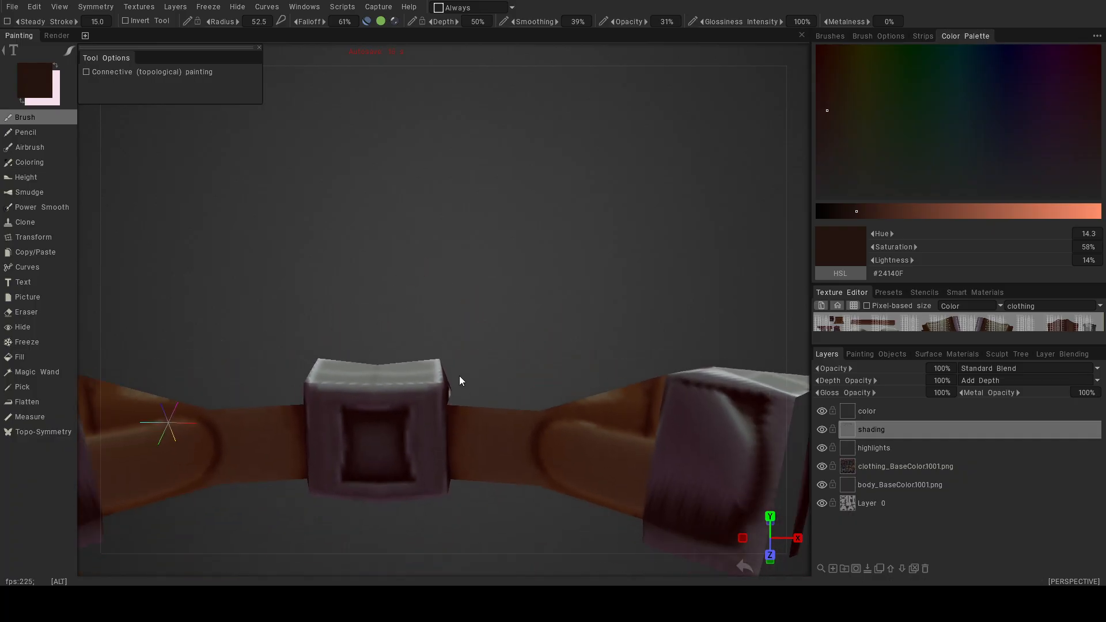
{"action": "left_click_drag", "start_coordinate": [484, 391], "coordinate": [319, 416], "text": "alt"}
{"action": "left_click_drag", "start_coordinate": [391, 443], "coordinate": [355, 427], "text": "alt"}
{"action": "middle_click_drag", "start_coordinate": [407, 430], "coordinate": [382, 292], "text": "alt"}
{"action": "left_click_drag", "start_coordinate": [384, 310], "coordinate": [383, 285], "text": "alt"}
{"action": "right_click_drag", "start_coordinate": [390, 292], "coordinate": [358, 308]}
{"action": "left_click_drag", "start_coordinate": [349, 304], "coordinate": [379, 316]}
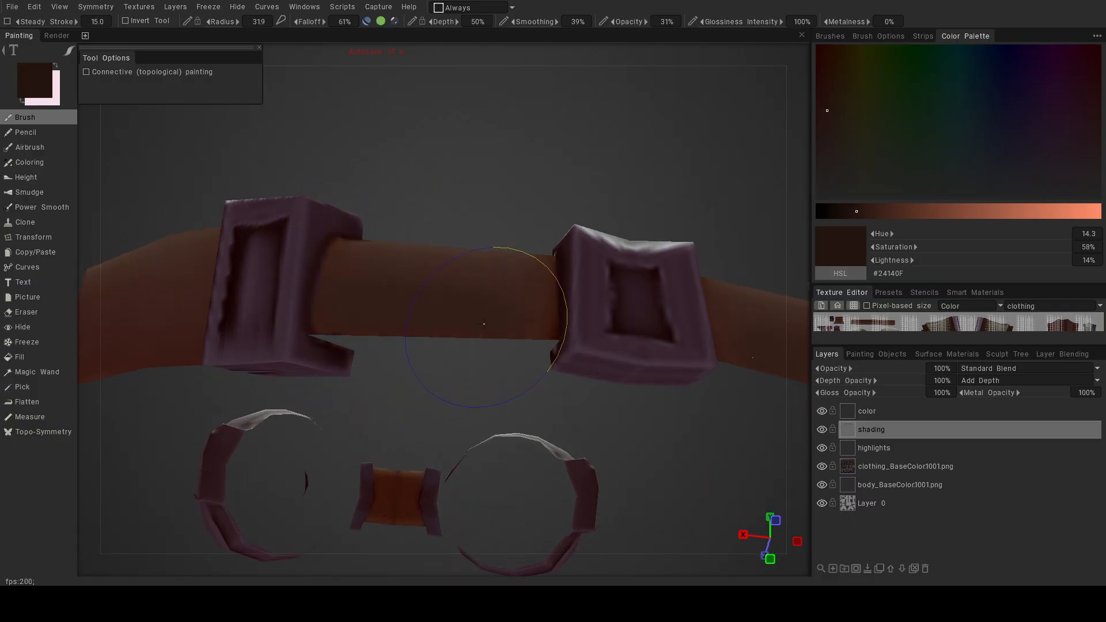
{"action": "mouse_move", "coordinate": [346, 314]}
{"action": "left_mouse_down", "text": "alt"}
{"action": "mouse_move", "coordinate": [531, 353]}
{"action": "mouse_move", "coordinate": [578, 348]}
{"action": "mouse_move", "coordinate": [518, 340]}
{"action": "left_mouse_up", "text": "alt"}
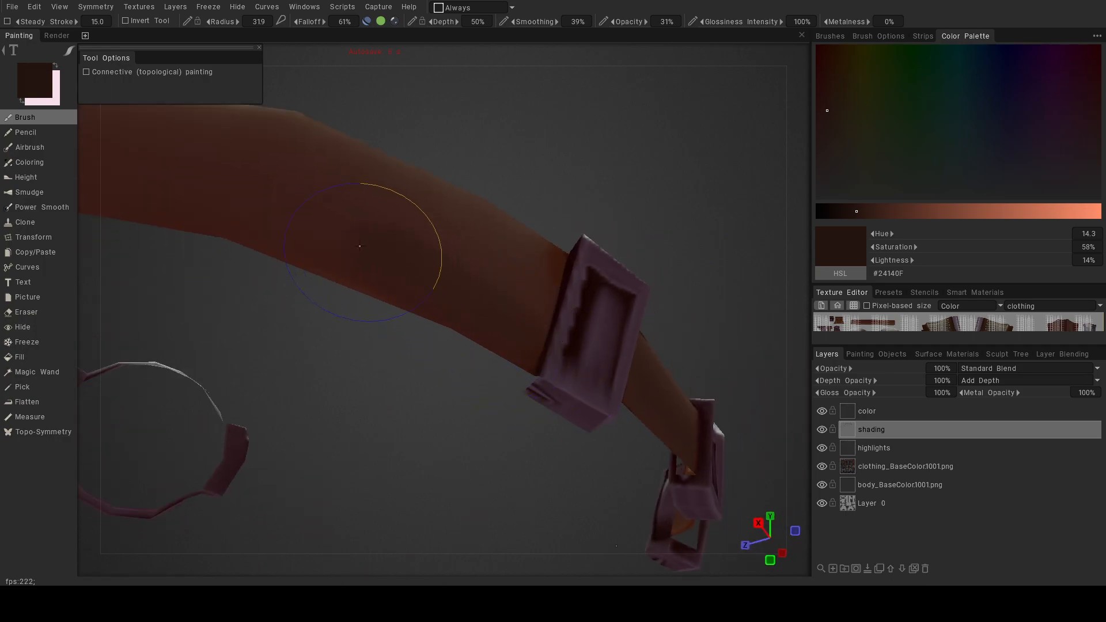
Extend the dark brown shading along the long side strap between the rear buckle and the lens housing.
{"action": "middle_click_drag", "start_coordinate": [214, 199], "coordinate": [580, 403], "text": "alt"}
{"action": "right_click_drag", "start_coordinate": [580, 402], "coordinate": [451, 356], "text": "alt"}
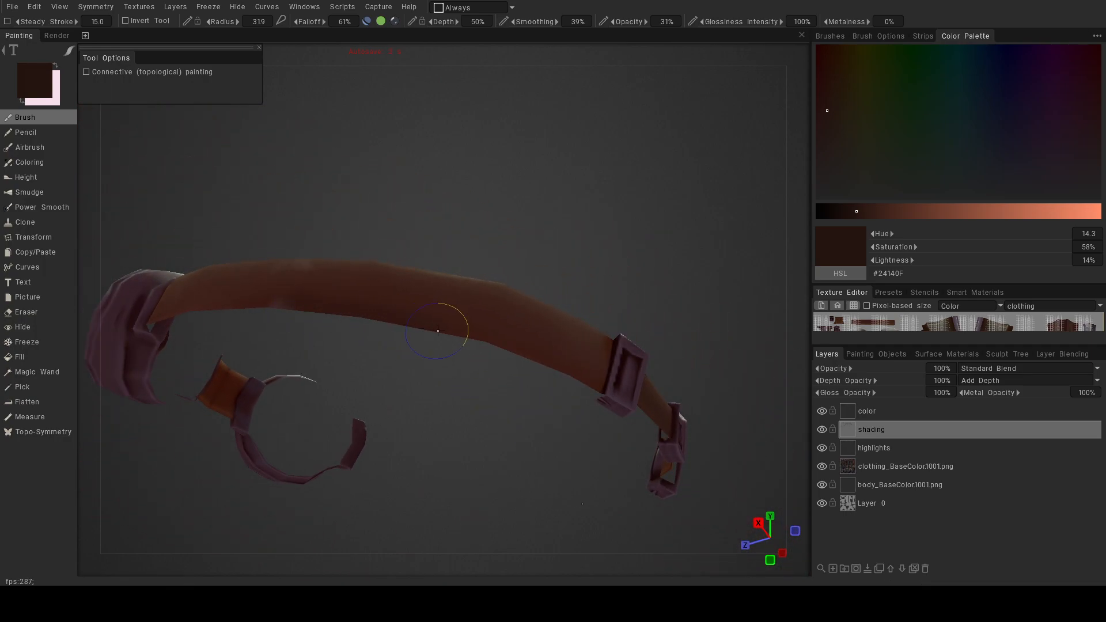
{"action": "mouse_move", "coordinate": [563, 372]}
{"action": "left_mouse_down"}
{"action": "mouse_move", "coordinate": [593, 387]}
{"action": "mouse_move", "coordinate": [547, 357]}
{"action": "left_mouse_up"}
{"action": "key", "text": "ctrl+z"}
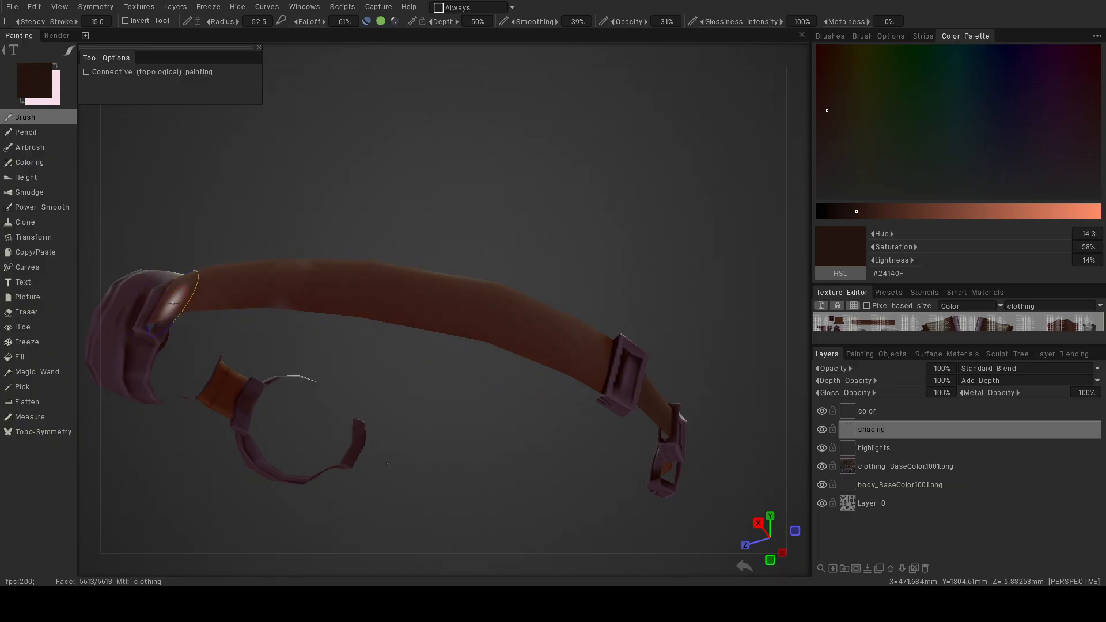
{"action": "left_click_drag", "start_coordinate": [174, 311], "coordinate": [176, 309]}
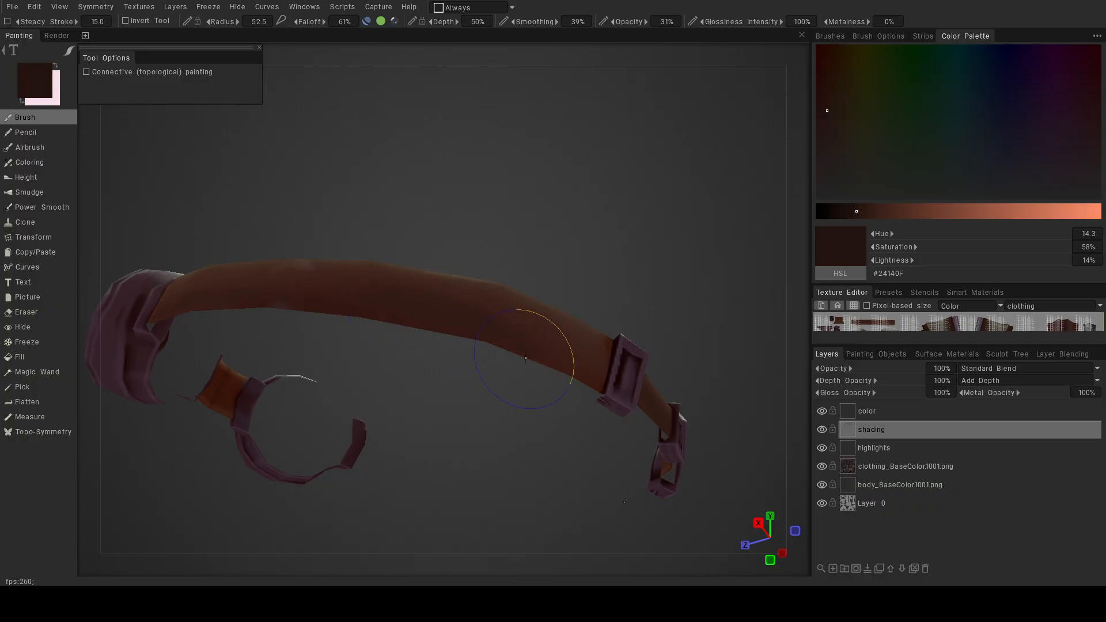
{"action": "left_click_drag", "start_coordinate": [374, 371], "coordinate": [418, 368], "text": "alt"}
{"action": "middle_click_drag", "start_coordinate": [417, 369], "coordinate": [582, 402], "text": "alt"}
{"action": "left_click_drag", "start_coordinate": [496, 392], "coordinate": [536, 370], "text": "alt"}
{"action": "right_click_drag", "start_coordinate": [536, 370], "coordinate": [492, 373], "text": "alt"}
{"action": "mouse_move", "coordinate": [493, 373]}
{"action": "left_mouse_down", "text": "alt"}
{"action": "mouse_move", "coordinate": [482, 379]}
{"action": "mouse_move", "coordinate": [499, 385]}
{"action": "left_mouse_up", "text": "alt"}
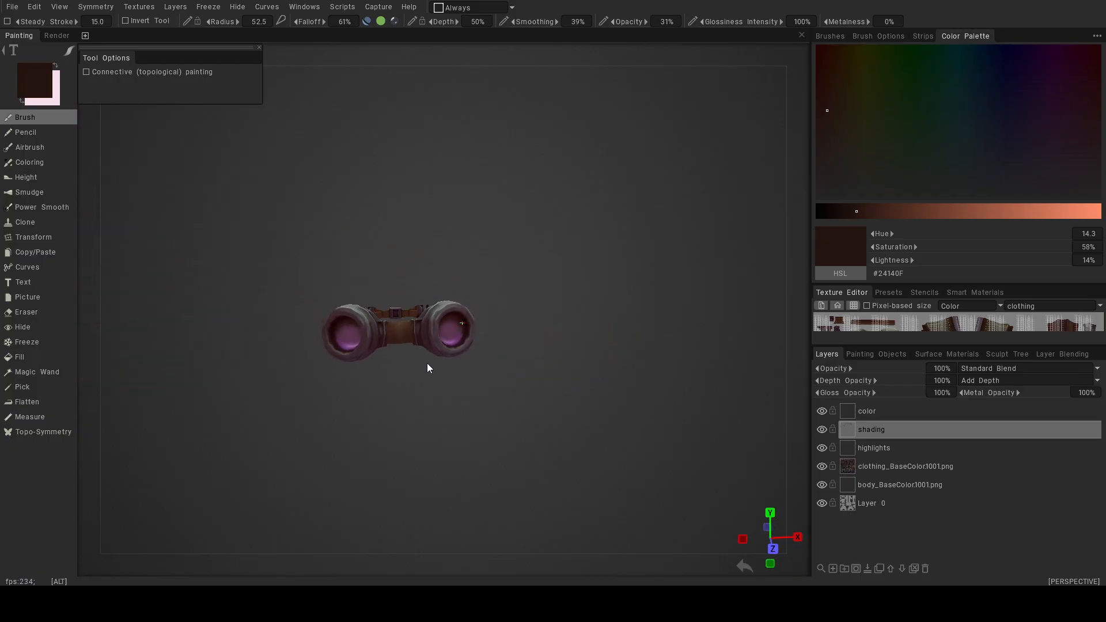
{"action": "left_click", "coordinate": [36, 100]}
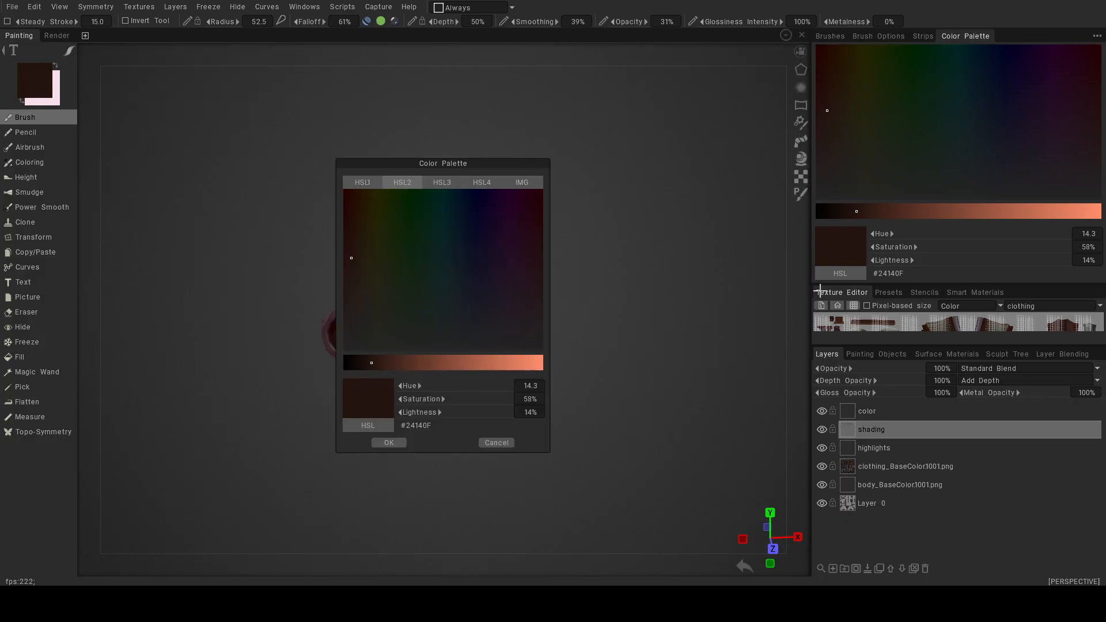
{"action": "left_click", "coordinate": [895, 447]}
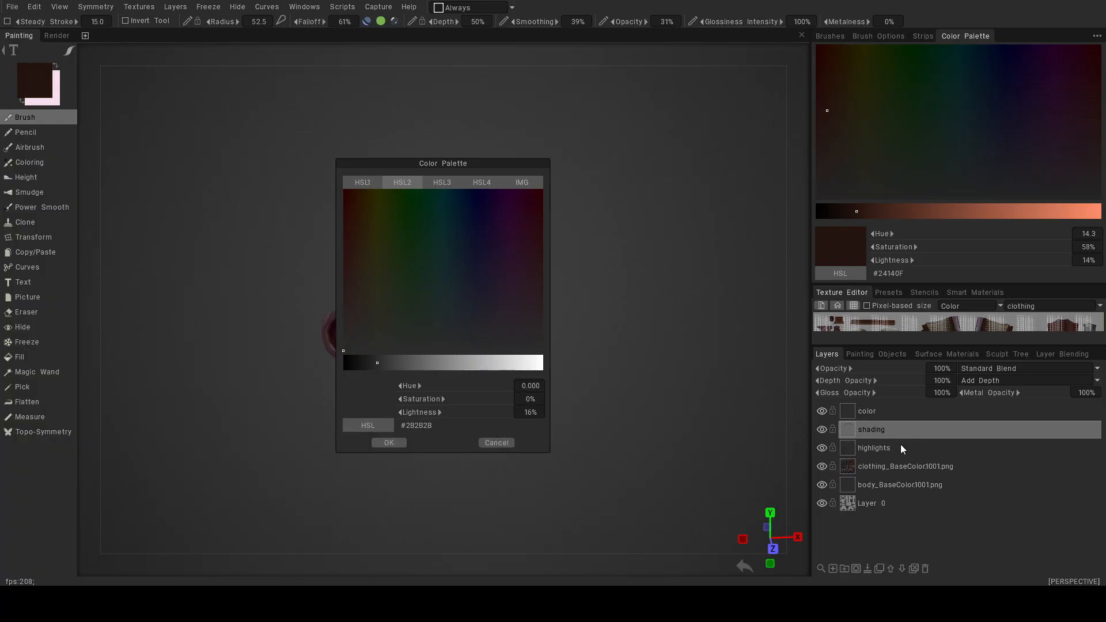
{"action": "left_click", "coordinate": [495, 444]}
Make the highlights layer active and set the brush color to a light warm gray, #D5D1C8.
{"action": "left_click", "coordinate": [945, 448]}
{"action": "left_click", "coordinate": [44, 70]}
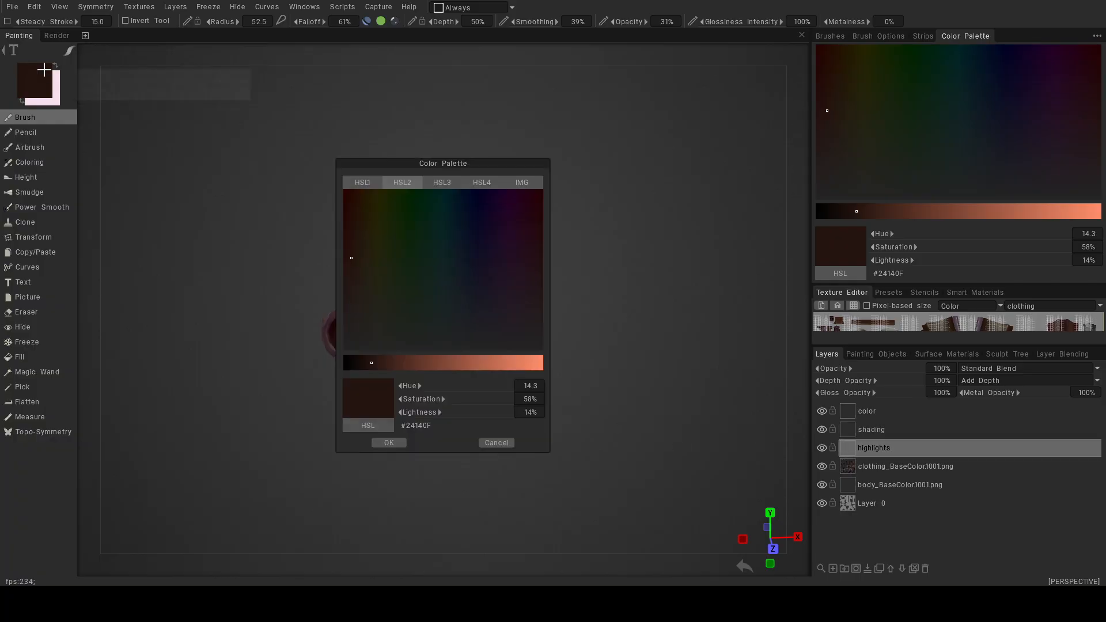
{"action": "left_click", "coordinate": [368, 341]}
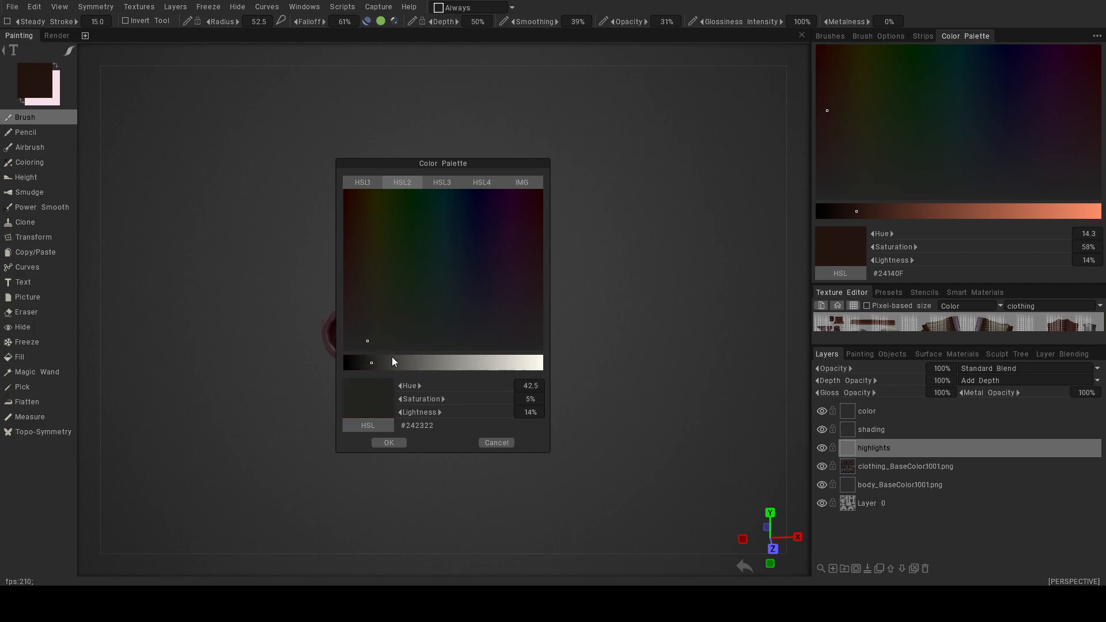
{"action": "left_click", "coordinate": [510, 363]}
{"action": "left_click", "coordinate": [377, 443]}
Paint a faint highlight along the upper edge of the leather bridge strap at 10% opacity with a radius of 11.7.
{"action": "left_click_drag", "start_coordinate": [429, 323], "coordinate": [451, 309], "text": "alt"}
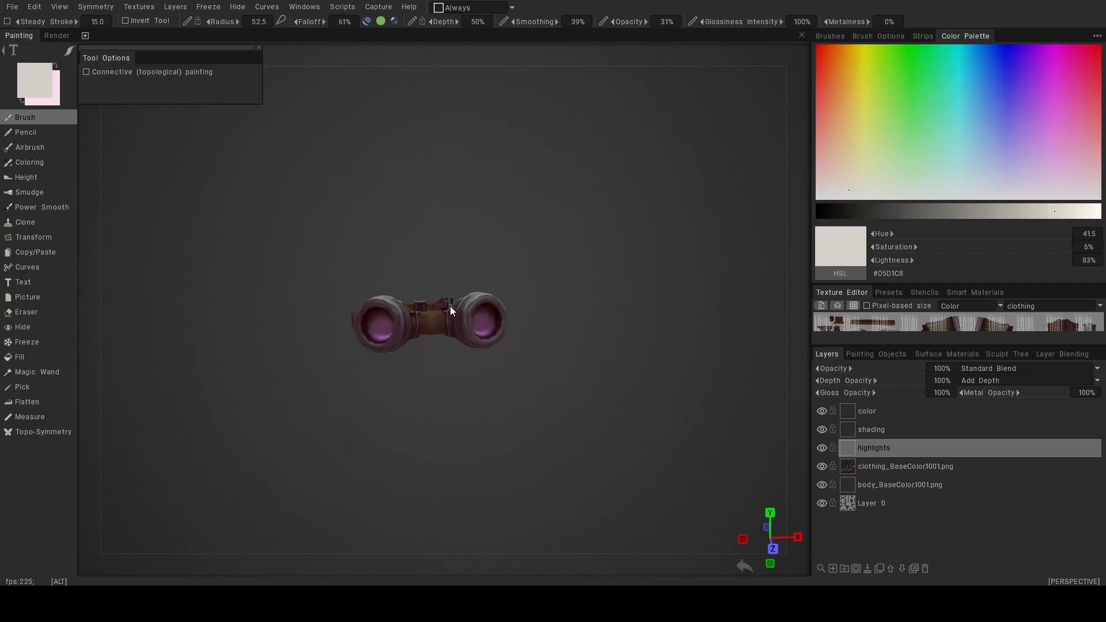
{"action": "right_click_drag", "start_coordinate": [452, 309], "coordinate": [466, 361], "text": "alt"}
{"action": "left_click_drag", "start_coordinate": [465, 361], "coordinate": [406, 380], "text": "alt"}
{"action": "mouse_move", "coordinate": [368, 324]}
{"action": "right_mouse_down"}
{"action": "mouse_move", "coordinate": [373, 316]}
{"action": "mouse_move", "coordinate": [366, 335]}
{"action": "right_mouse_up"}
{"action": "left_click_drag", "start_coordinate": [636, 17], "coordinate": [635, 17]}
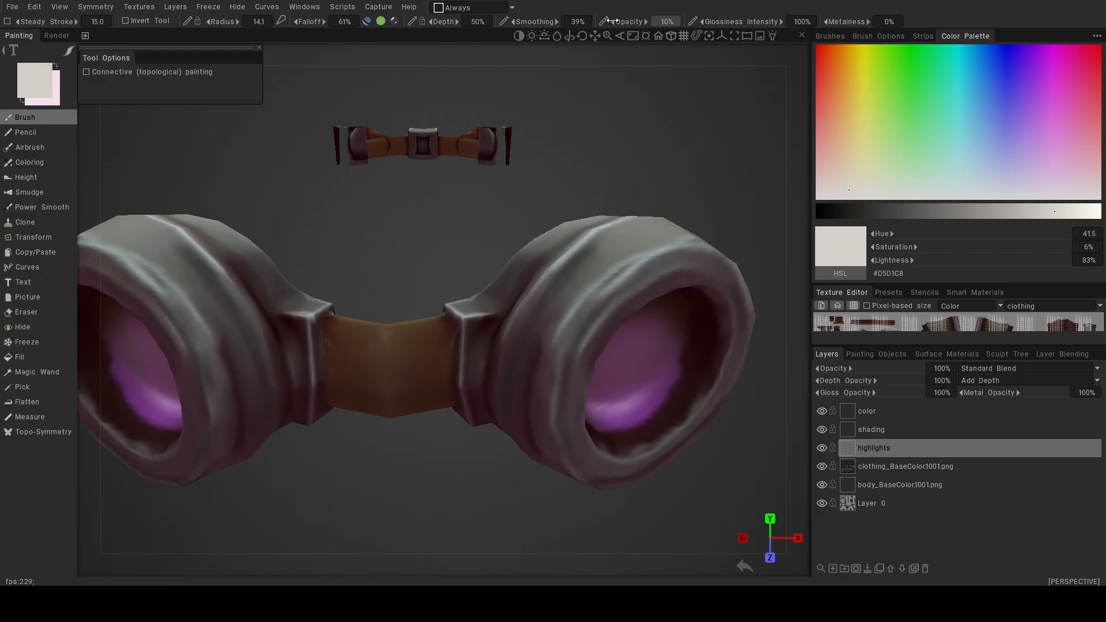
{"action": "mouse_move", "coordinate": [449, 321]}
{"action": "left_mouse_down"}
{"action": "mouse_move", "coordinate": [378, 321]}
{"action": "mouse_move", "coordinate": [373, 361]}
{"action": "left_mouse_up"}
{"action": "right_click_drag", "start_coordinate": [372, 361], "coordinate": [353, 344], "text": "alt"}
{"action": "left_click_drag", "start_coordinate": [354, 343], "coordinate": [346, 362], "text": "alt"}
{"action": "right_click_drag", "start_coordinate": [261, 326], "coordinate": [255, 323]}
{"action": "left_click_drag", "start_coordinate": [217, 317], "coordinate": [230, 326]}
{"action": "left_click_drag", "start_coordinate": [305, 337], "coordinate": [349, 331]}
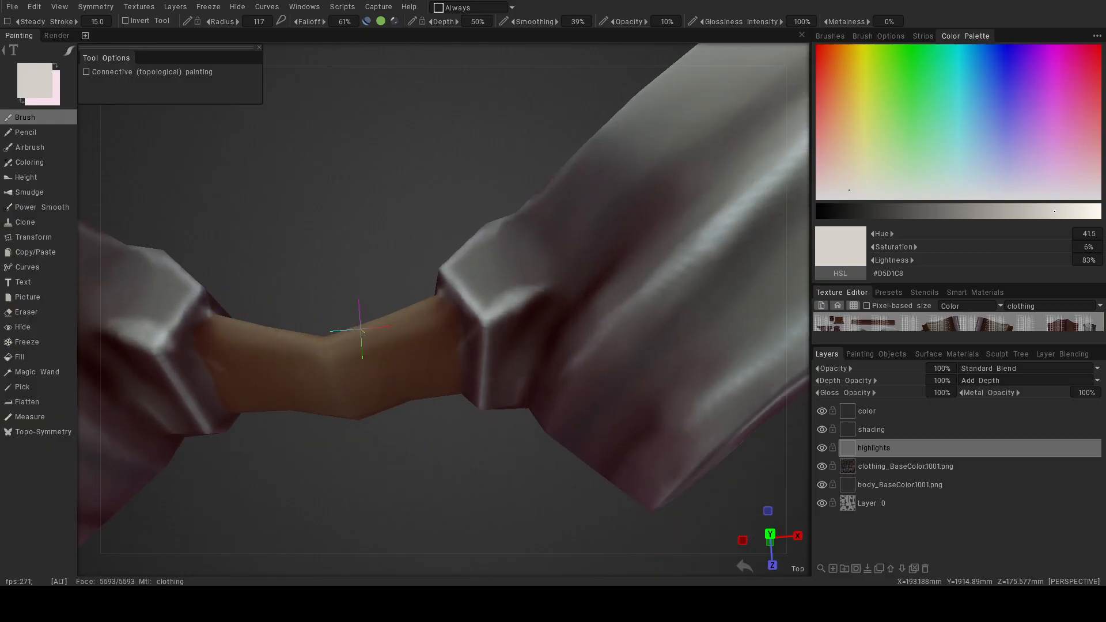
Try painting light gray highlights along the upper edge of the long side strap with larger brush radii.
{"action": "right_click_drag", "start_coordinate": [349, 331], "coordinate": [405, 222], "text": "alt"}
{"action": "mouse_move", "coordinate": [405, 221]}
{"action": "left_mouse_down", "text": "alt"}
{"action": "mouse_move", "coordinate": [413, 170]}
{"action": "mouse_move", "coordinate": [625, 328]}
{"action": "mouse_move", "coordinate": [434, 271]}
{"action": "mouse_move", "coordinate": [175, 379]}
{"action": "left_mouse_up", "text": "alt"}
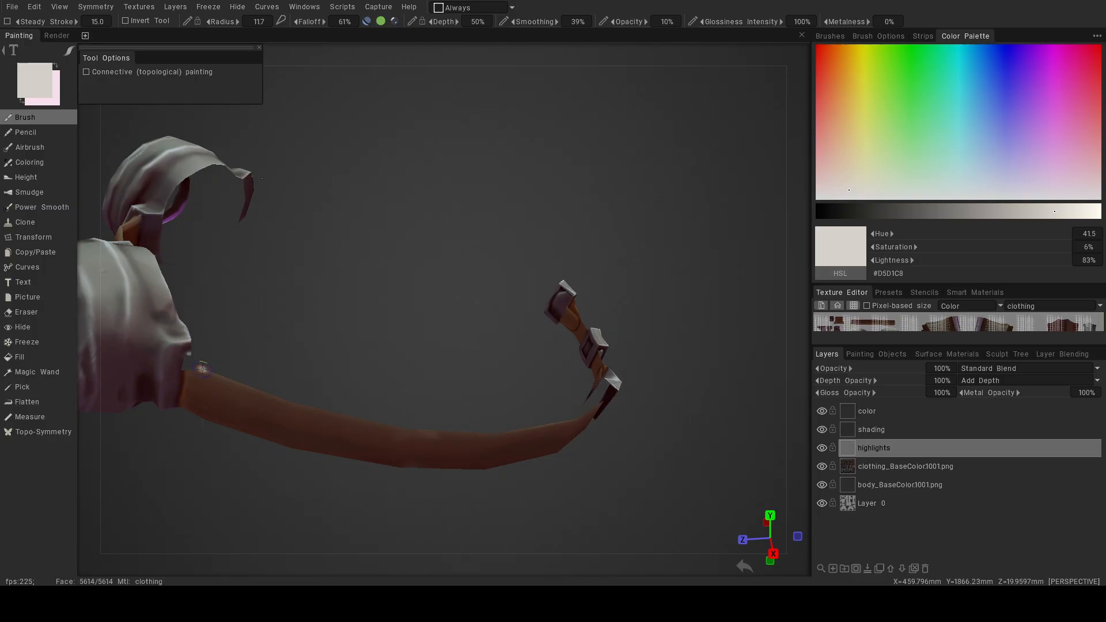
{"action": "key", "text": "ctrl+z"}
{"action": "middle_click_drag", "start_coordinate": [275, 364], "coordinate": [369, 312], "text": "alt"}
{"action": "right_click_drag", "start_coordinate": [368, 311], "coordinate": [309, 343], "text": "alt"}
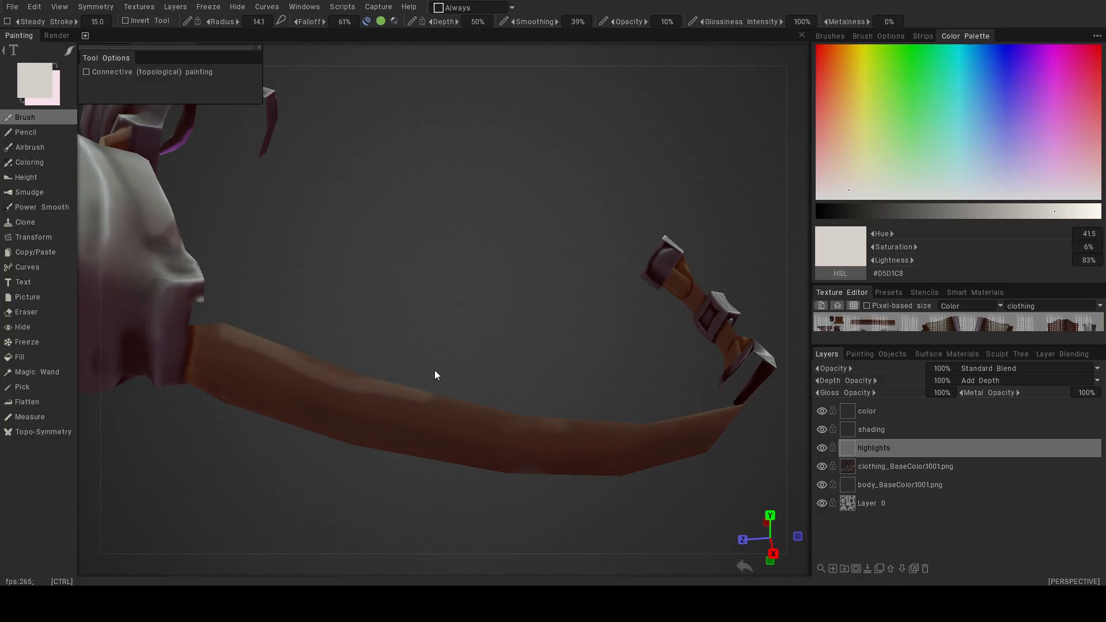
{"action": "key", "text": "ctrl+z"}
{"action": "mouse_move", "coordinate": [232, 330]}
{"action": "left_mouse_down"}
{"action": "mouse_move", "coordinate": [282, 357]}
{"action": "mouse_move", "coordinate": [380, 303]}
{"action": "mouse_move", "coordinate": [368, 293]}
{"action": "mouse_move", "coordinate": [523, 386]}
{"action": "left_mouse_up"}
{"action": "key", "text": "ctrl+z"}
{"action": "middle_click_drag", "start_coordinate": [523, 387], "coordinate": [406, 351], "text": "alt"}
{"action": "right_click_drag", "start_coordinate": [407, 351], "coordinate": [430, 369], "text": "alt"}
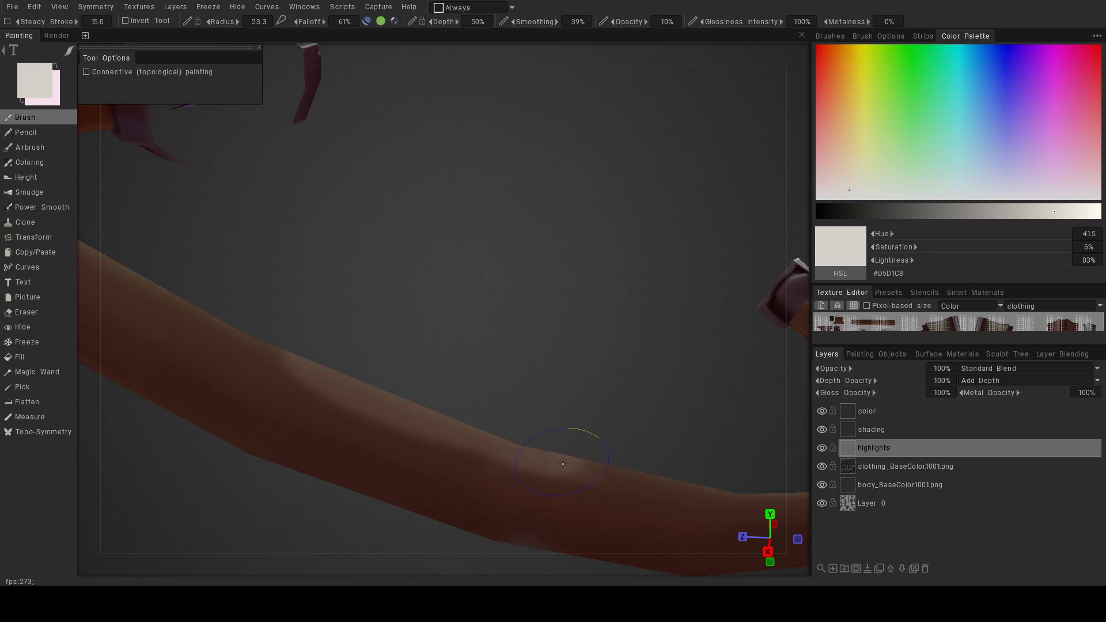
{"action": "key", "text": "ctrl+z"}
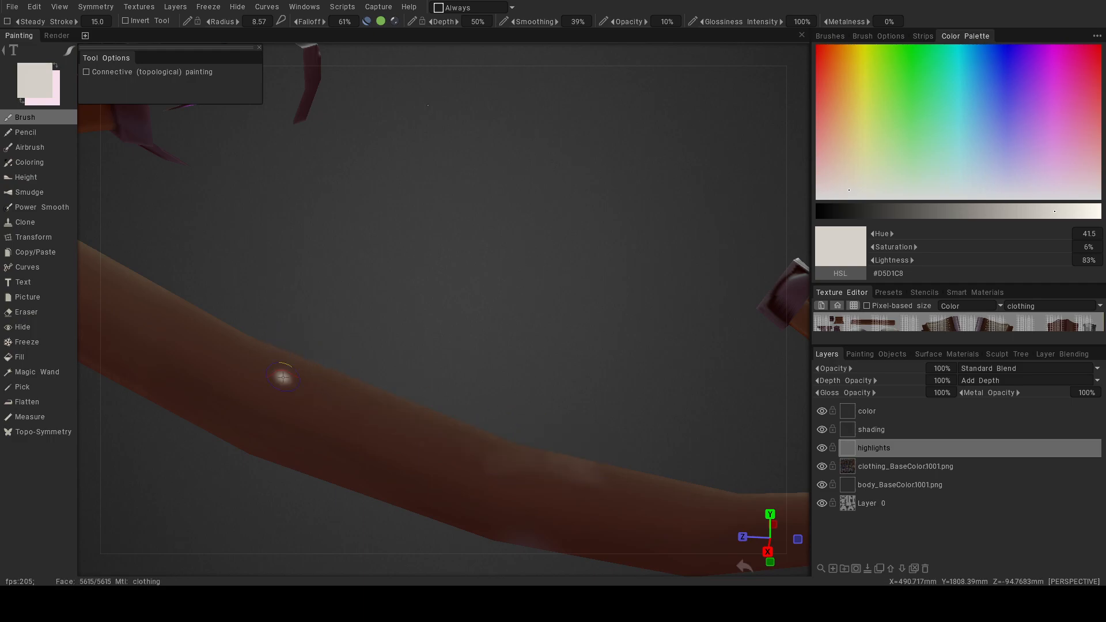
Paint a thin highlight along the upper edge of the long side strap with a brush radius of 8.57.
{"action": "left_click_drag", "start_coordinate": [277, 346], "coordinate": [343, 372]}
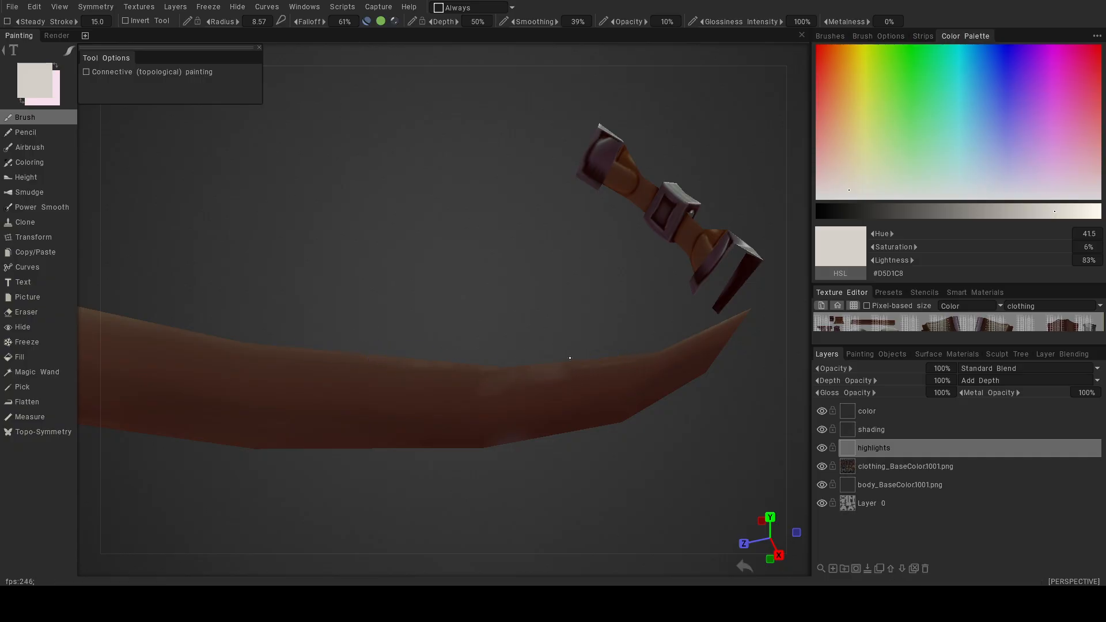
{"action": "left_click_drag", "start_coordinate": [569, 362], "coordinate": [608, 362], "text": "alt"}
{"action": "left_click_drag", "start_coordinate": [566, 328], "coordinate": [478, 341], "text": "alt"}
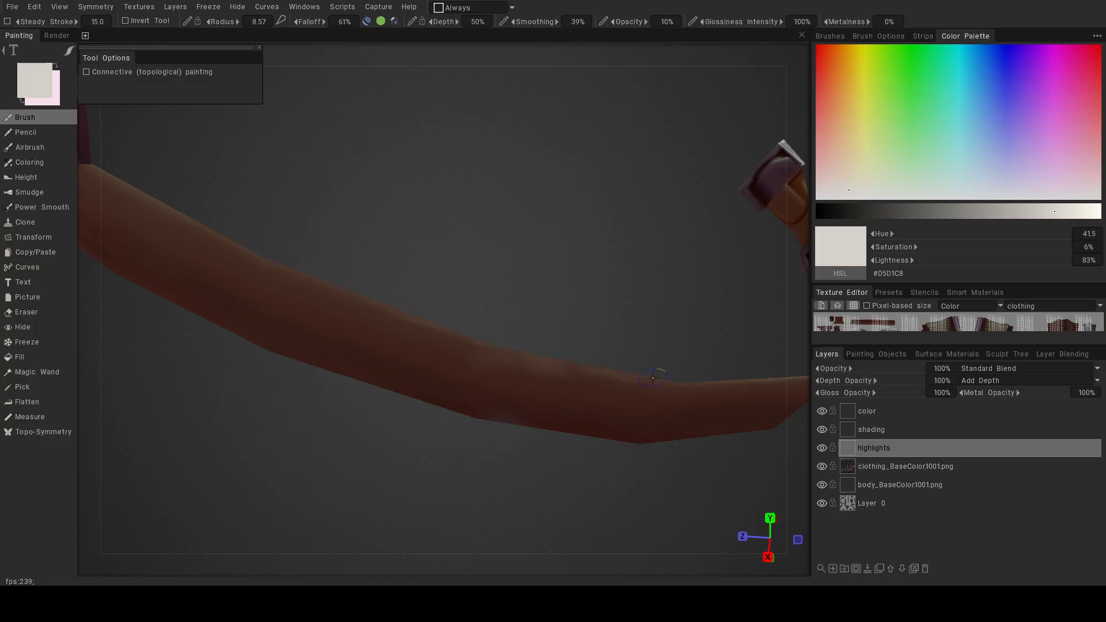
{"action": "right_click_drag", "start_coordinate": [610, 210], "coordinate": [506, 204], "text": "alt"}
{"action": "mouse_move", "coordinate": [506, 204]}
{"action": "left_mouse_down", "text": "alt"}
{"action": "mouse_move", "coordinate": [571, 169]}
{"action": "mouse_move", "coordinate": [650, 154]}
{"action": "mouse_move", "coordinate": [657, 193]}
{"action": "mouse_move", "coordinate": [620, 254]}
{"action": "mouse_move", "coordinate": [566, 302]}
{"action": "mouse_move", "coordinate": [540, 364]}
{"action": "mouse_move", "coordinate": [530, 333]}
{"action": "mouse_move", "coordinate": [504, 331]}
{"action": "left_mouse_up", "text": "alt"}
{"action": "right_click_drag", "start_coordinate": [503, 331], "coordinate": [559, 341], "text": "alt"}
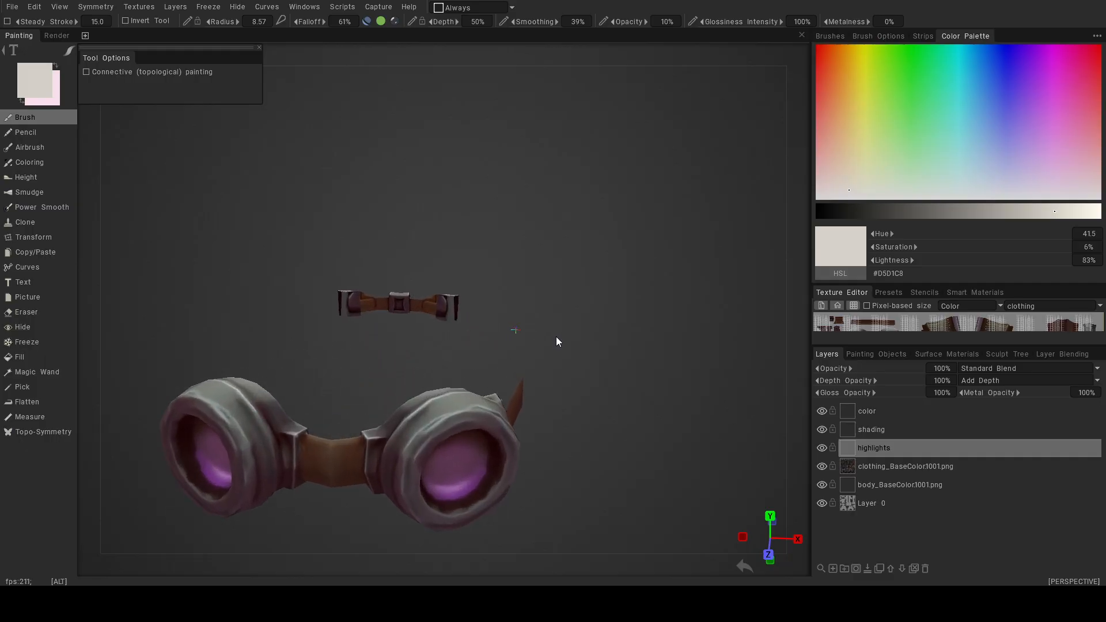
Change the brush color to a warm light tan, #D5BB9C.
{"action": "left_click", "coordinate": [36, 87]}
{"action": "left_click", "coordinate": [363, 310]}
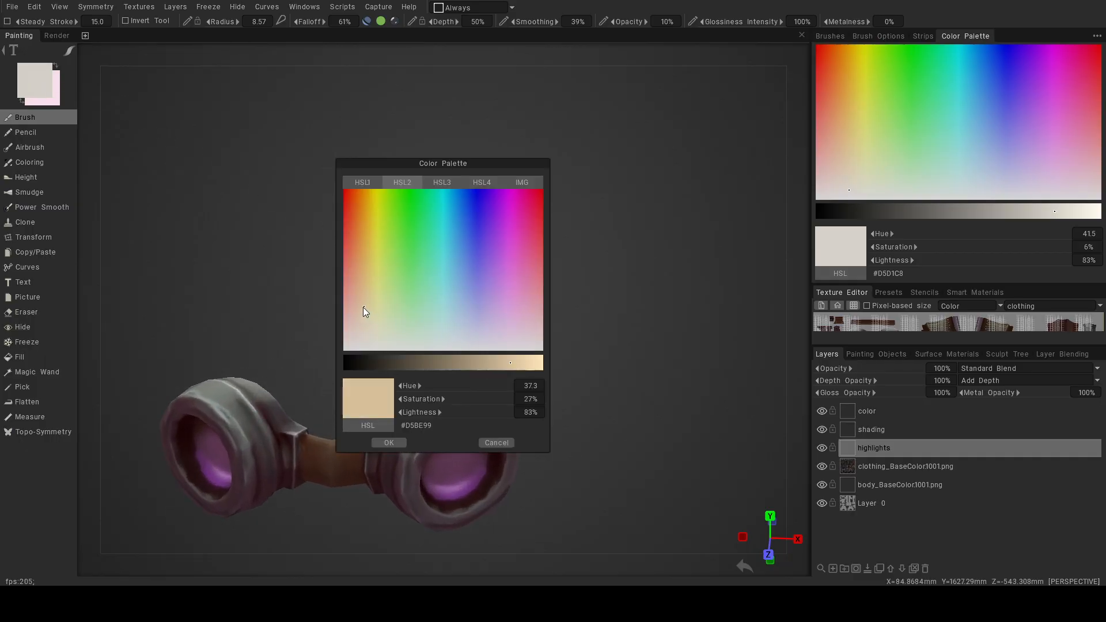
{"action": "left_click", "coordinate": [393, 443]}
Check the painted goggles as a whole and save the project.
{"action": "middle_click_drag", "start_coordinate": [410, 426], "coordinate": [470, 353], "text": "alt"}
{"action": "right_click_drag", "start_coordinate": [469, 353], "coordinate": [358, 398], "text": "alt"}
{"action": "left_click_drag", "start_coordinate": [393, 387], "coordinate": [328, 369], "text": "alt"}
{"action": "right_click_drag", "start_coordinate": [328, 369], "coordinate": [412, 358], "text": "alt"}
{"action": "left_click_drag", "start_coordinate": [412, 358], "coordinate": [430, 334], "text": "alt"}
{"action": "left_click", "coordinate": [12, 7]}
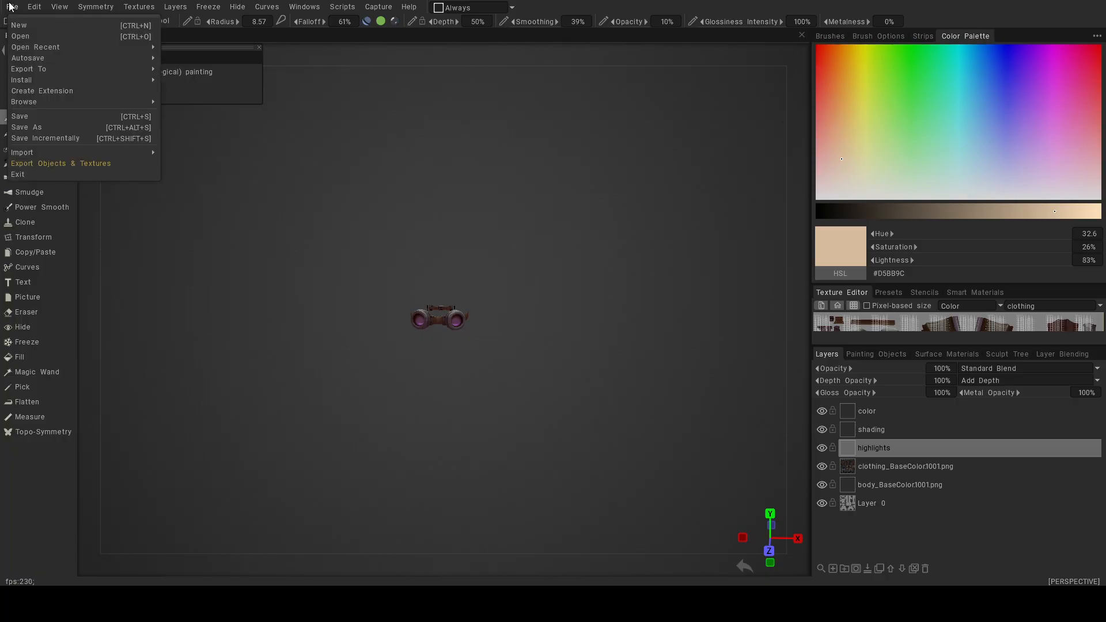
{"action": "left_click", "coordinate": [49, 116]}
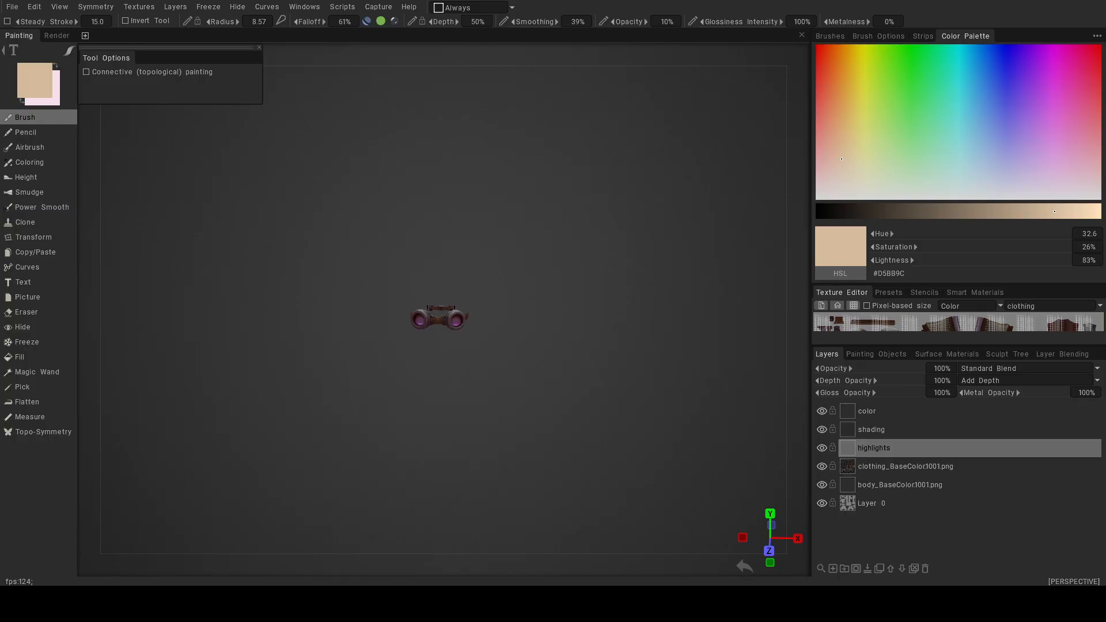
Examine the goggles from several angles, compare them without and with the highlights layer, and view the painting objects list.
{"action": "right_click_drag", "start_coordinate": [505, 355], "coordinate": [619, 455], "text": "alt"}
{"action": "left_click_drag", "start_coordinate": [465, 363], "coordinate": [405, 317], "text": "alt"}
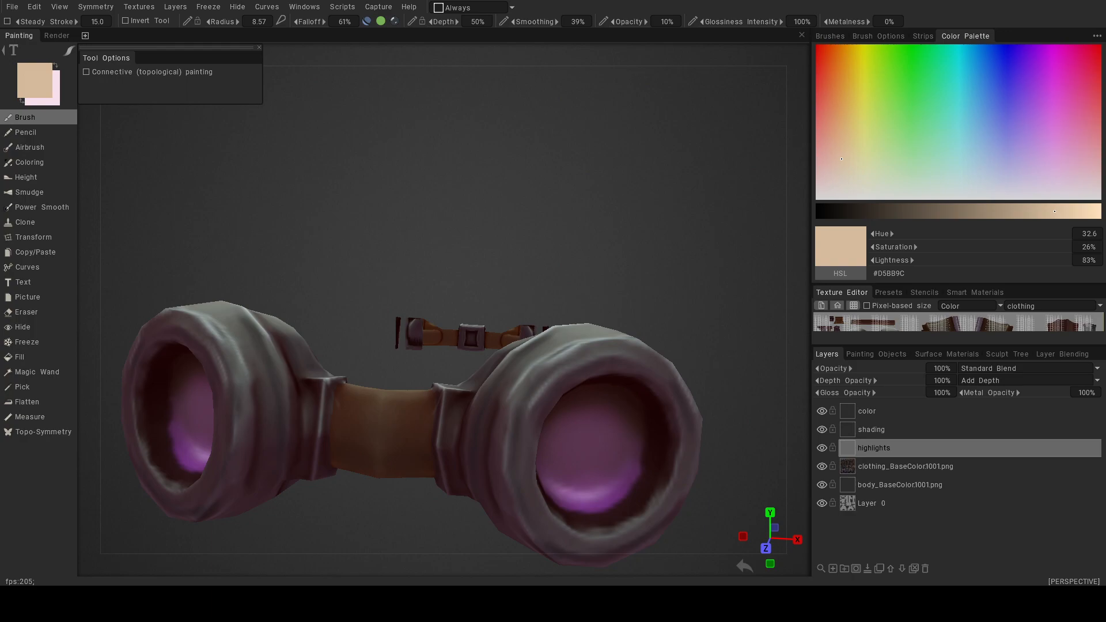
{"action": "left_click_drag", "start_coordinate": [574, 326], "coordinate": [525, 304], "text": "alt"}
{"action": "mouse_move", "coordinate": [524, 302]}
{"action": "right_mouse_down", "text": "alt"}
{"action": "mouse_move", "coordinate": [433, 247]}
{"action": "mouse_move", "coordinate": [452, 251]}
{"action": "right_mouse_up", "text": "alt"}
{"action": "left_click_drag", "start_coordinate": [452, 251], "coordinate": [507, 280], "text": "alt"}
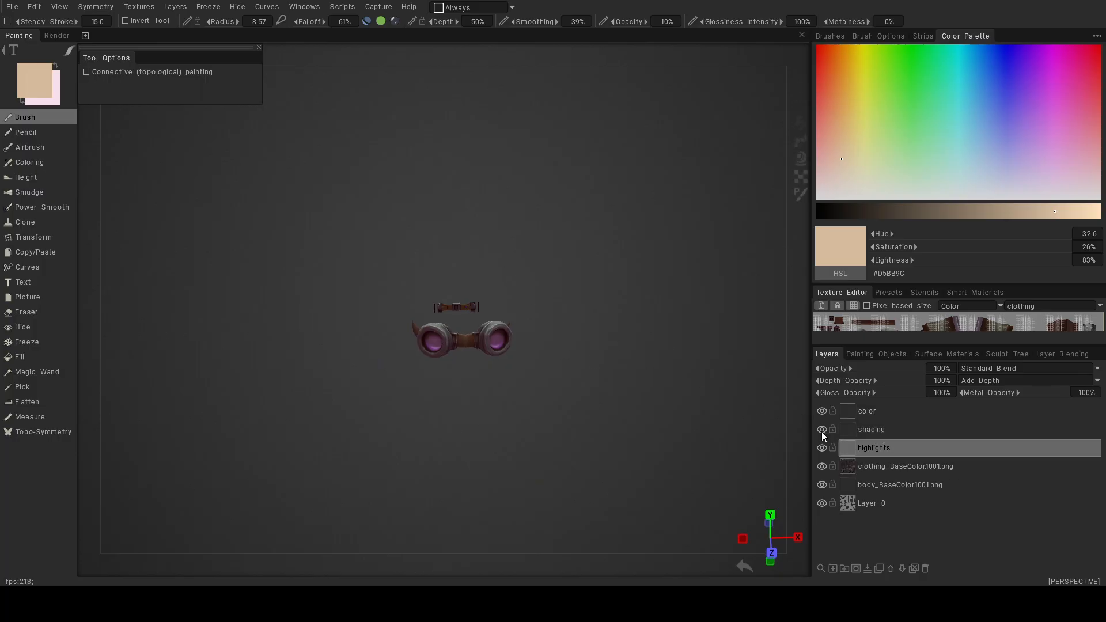
{"action": "left_click", "coordinate": [822, 449]}
{"action": "left_click", "coordinate": [821, 449]}
{"action": "left_click", "coordinate": [882, 355]}
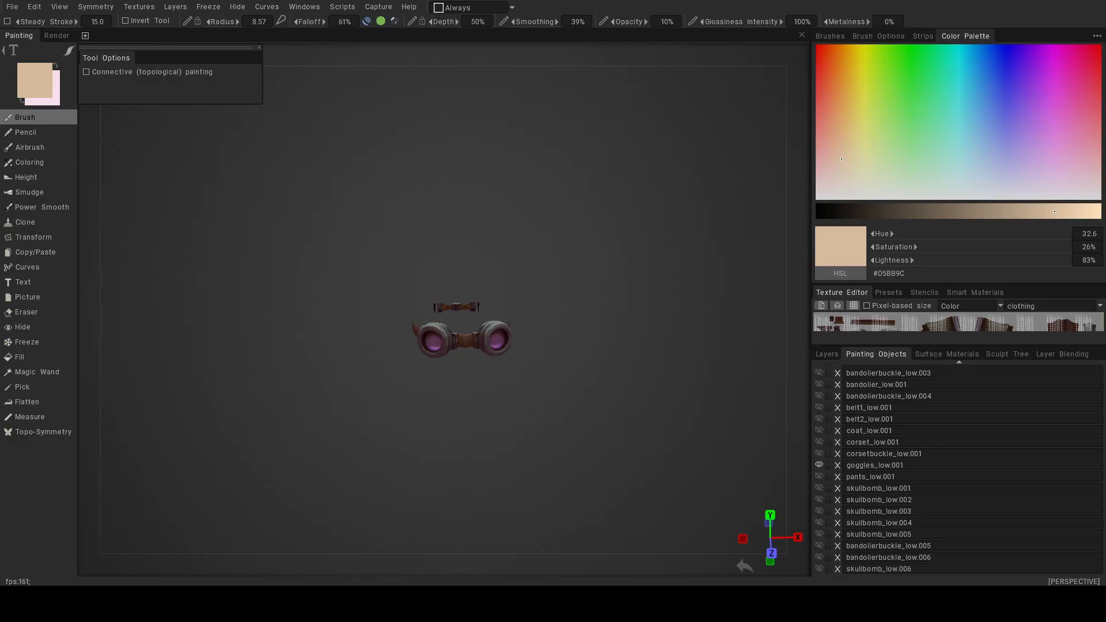
{"action": "left_click_drag", "start_coordinate": [562, 397], "coordinate": [566, 375], "text": "alt"}
{"action": "right_click_drag", "start_coordinate": [566, 374], "coordinate": [596, 401], "text": "alt"}
{"action": "left_click_drag", "start_coordinate": [596, 401], "coordinate": [807, 452], "text": "alt"}
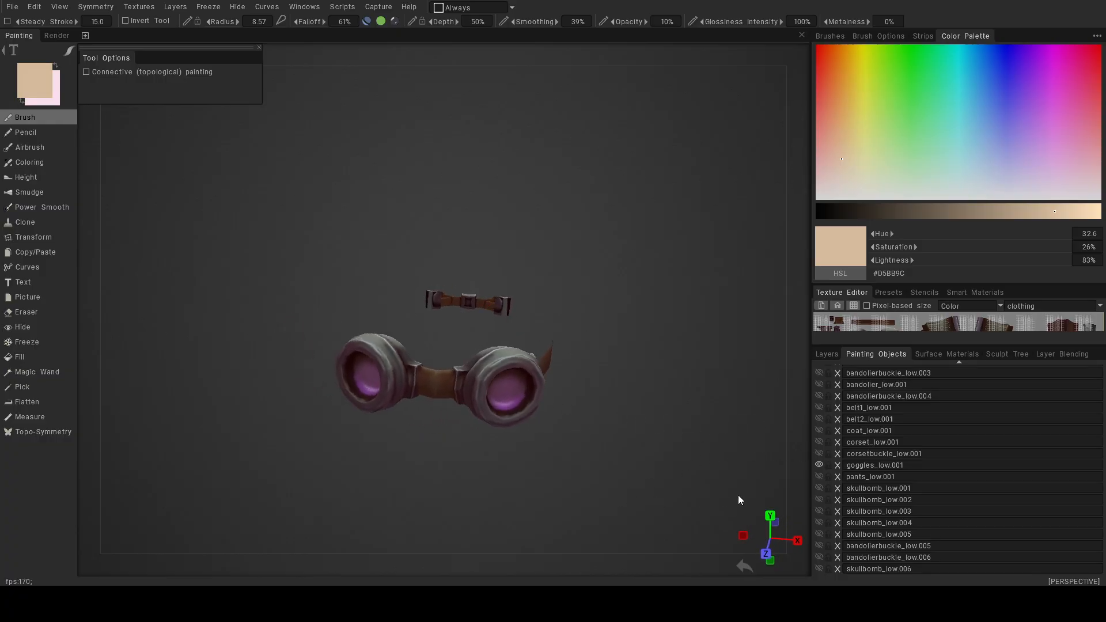
Export the color/albedo map for the clothing UV set.
{"action": "mouse_move", "coordinate": [135, 9]}
{"action": "mouse_move", "coordinate": [143, 51]}
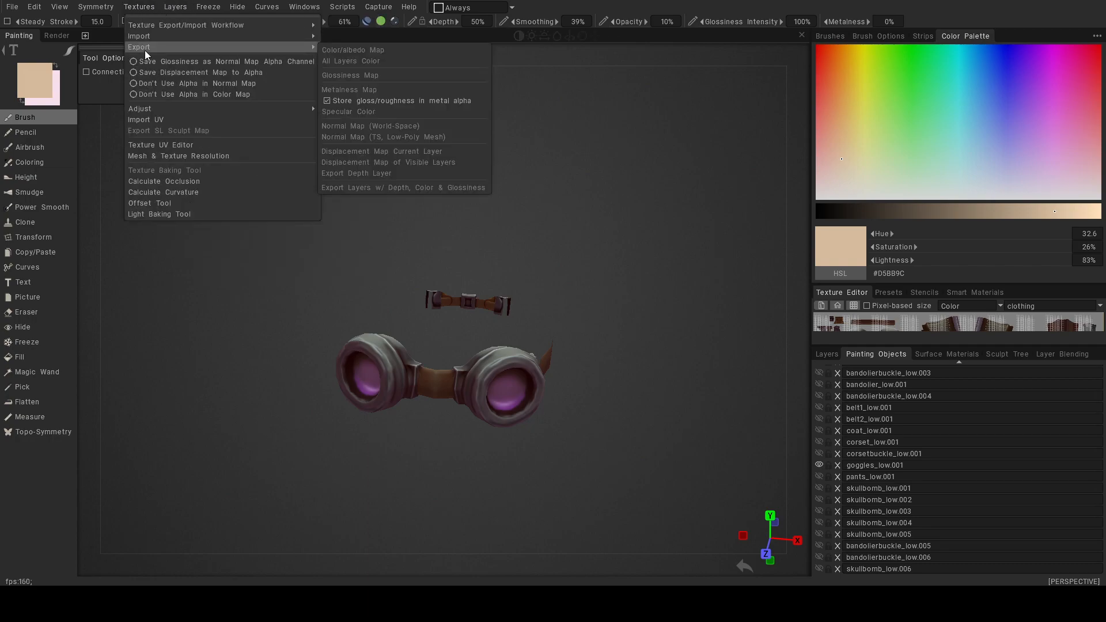
{"action": "left_click", "coordinate": [337, 51]}
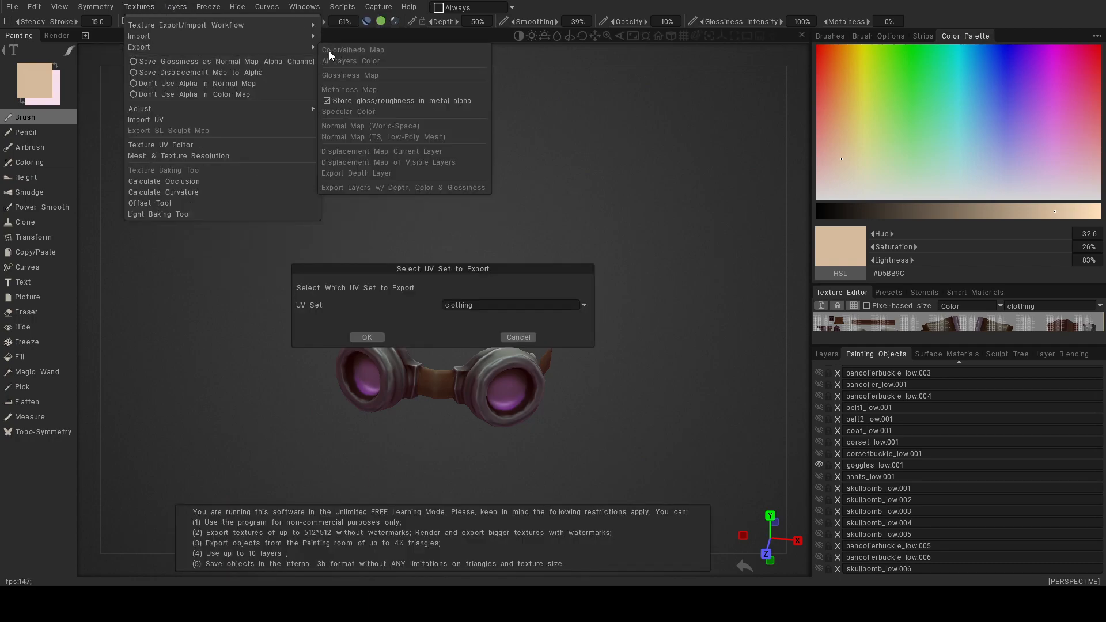
{"action": "left_click", "coordinate": [372, 336]}
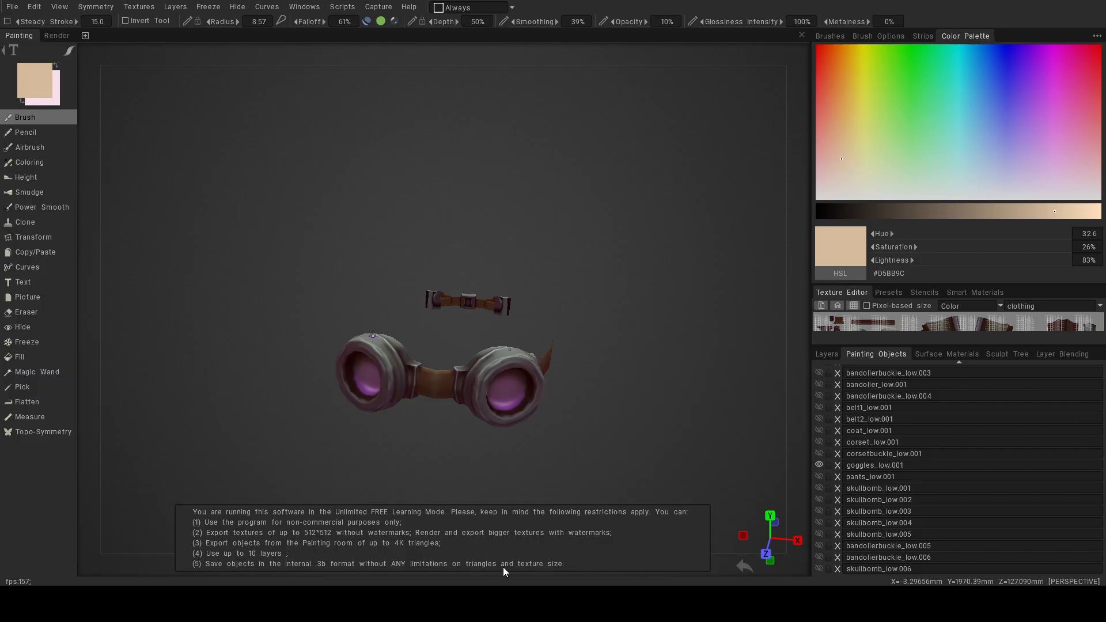
Switch to Blender, deselect the coat and view the character's upper body and goggles from the front.
{"action": "left_click", "coordinate": [370, 602]}
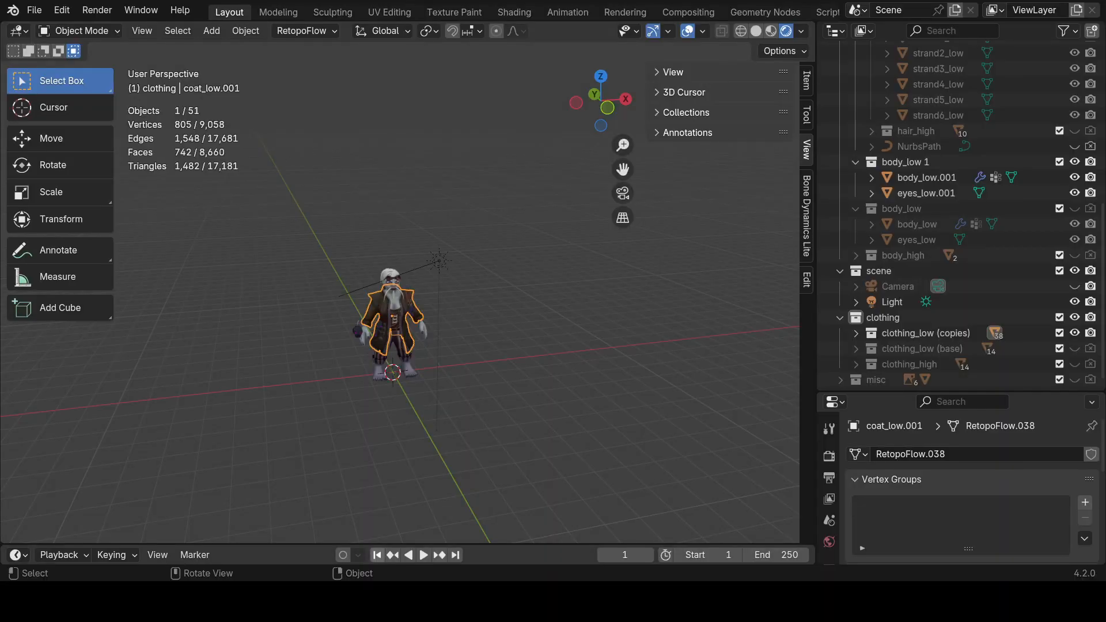
{"action": "left_click", "coordinate": [397, 537]}
{"action": "scroll", "coordinate": [447, 363], "scroll_direction": "up", "scroll_amount": 6}
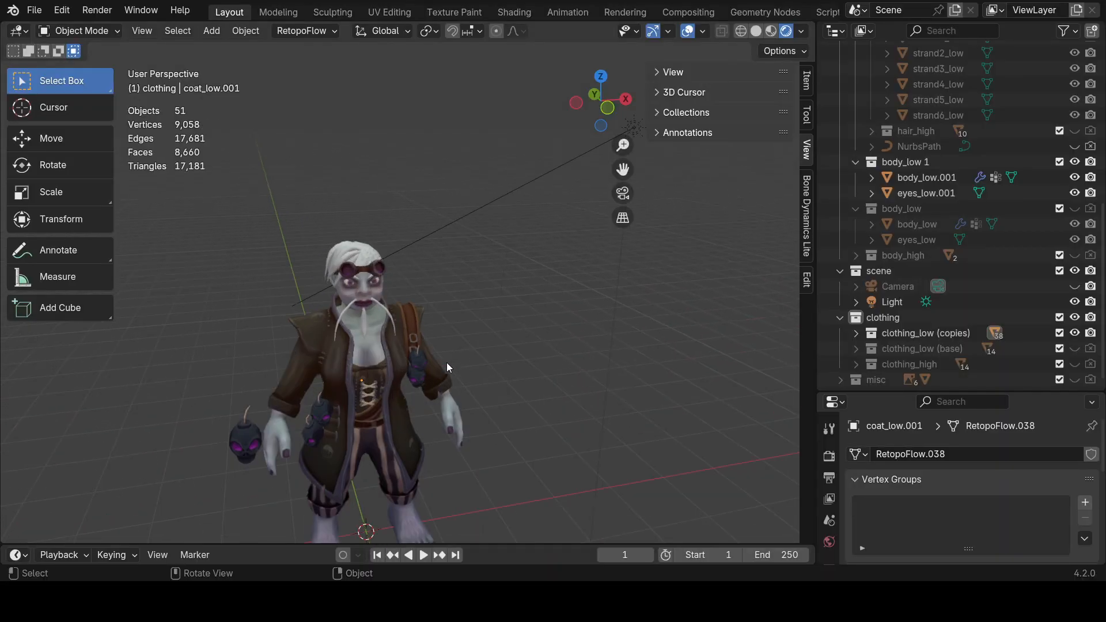
{"action": "left_click_drag", "start_coordinate": [425, 361], "coordinate": [417, 355], "text": "alt"}
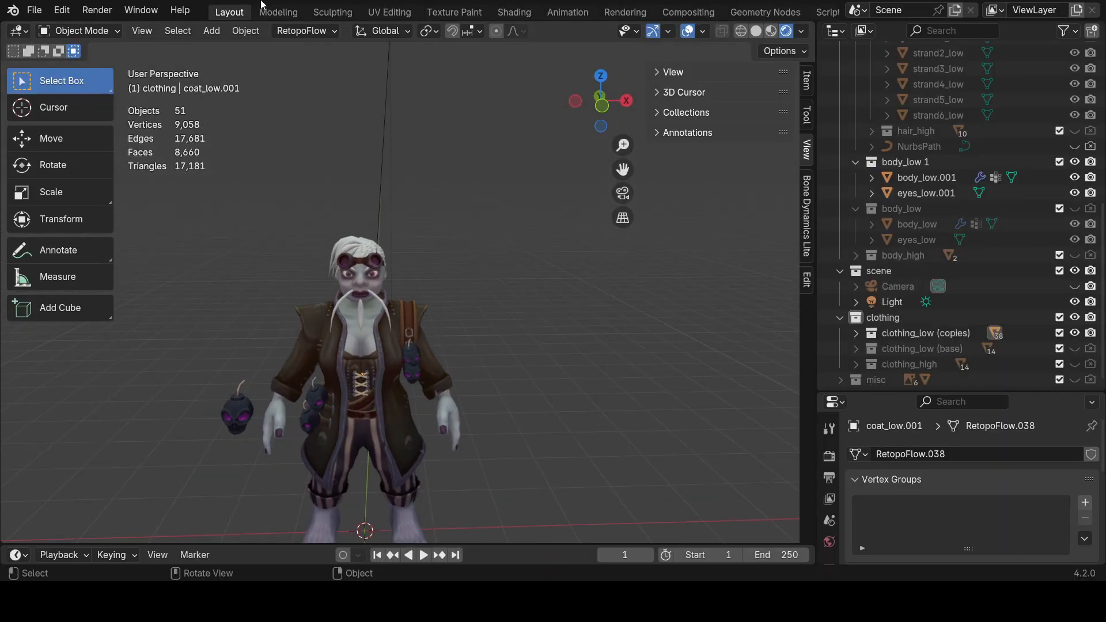
Open the Shading workspace to work on the clothing material's nodes.
{"action": "left_click", "coordinate": [454, 12]}
{"action": "left_click", "coordinate": [390, 13]}
{"action": "left_click", "coordinate": [505, 12]}
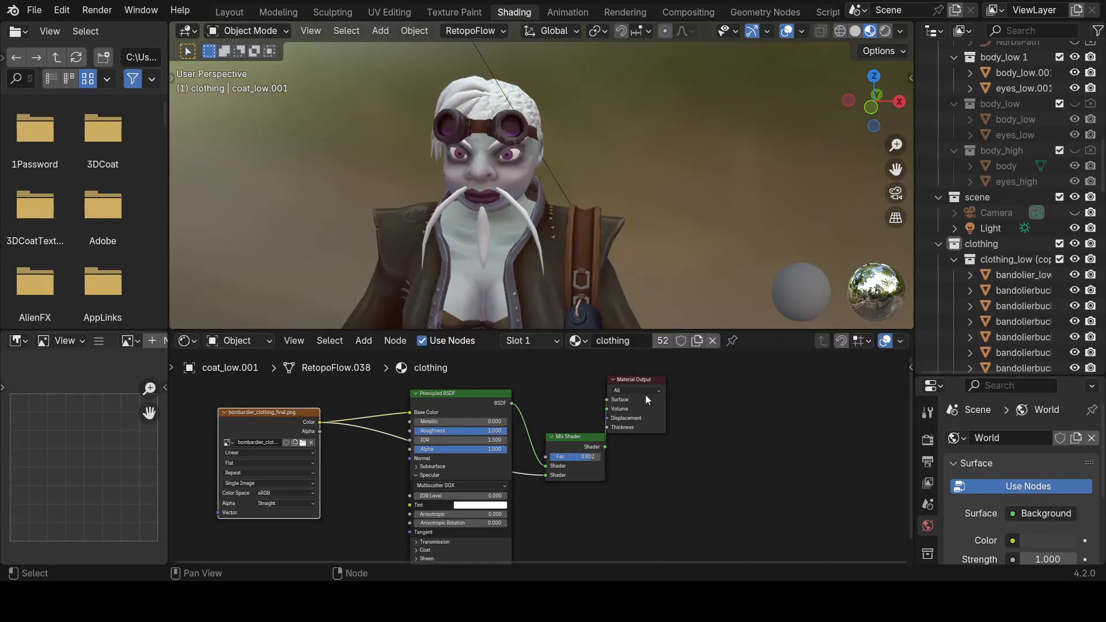
Return to the Layout workspace and inspect the textured goggles up close and the full character.
{"action": "left_click", "coordinate": [231, 12]}
{"action": "middle_click_drag", "start_coordinate": [487, 319], "coordinate": [406, 334]}
{"action": "scroll", "coordinate": [406, 334], "scroll_direction": "up", "scroll_amount": 4}
{"action": "middle_click_drag", "start_coordinate": [445, 300], "coordinate": [634, 392]}
{"action": "scroll", "coordinate": [503, 313], "scroll_direction": "up", "scroll_amount": 5}
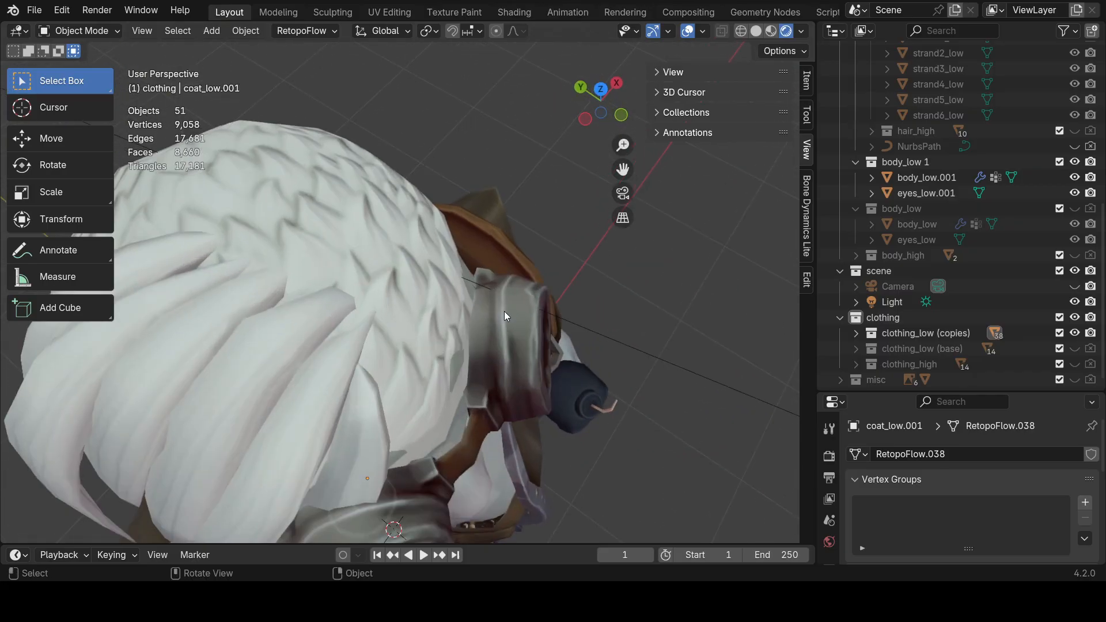
{"action": "middle_click_drag", "start_coordinate": [507, 319], "coordinate": [557, 375]}
{"action": "scroll", "coordinate": [515, 303], "scroll_direction": "down", "scroll_amount": 5}
{"action": "scroll", "coordinate": [481, 364], "scroll_direction": "down", "scroll_amount": 3}
Render a still image of the full character to check the updated clothing texture.
{"action": "left_click", "coordinate": [96, 9]}
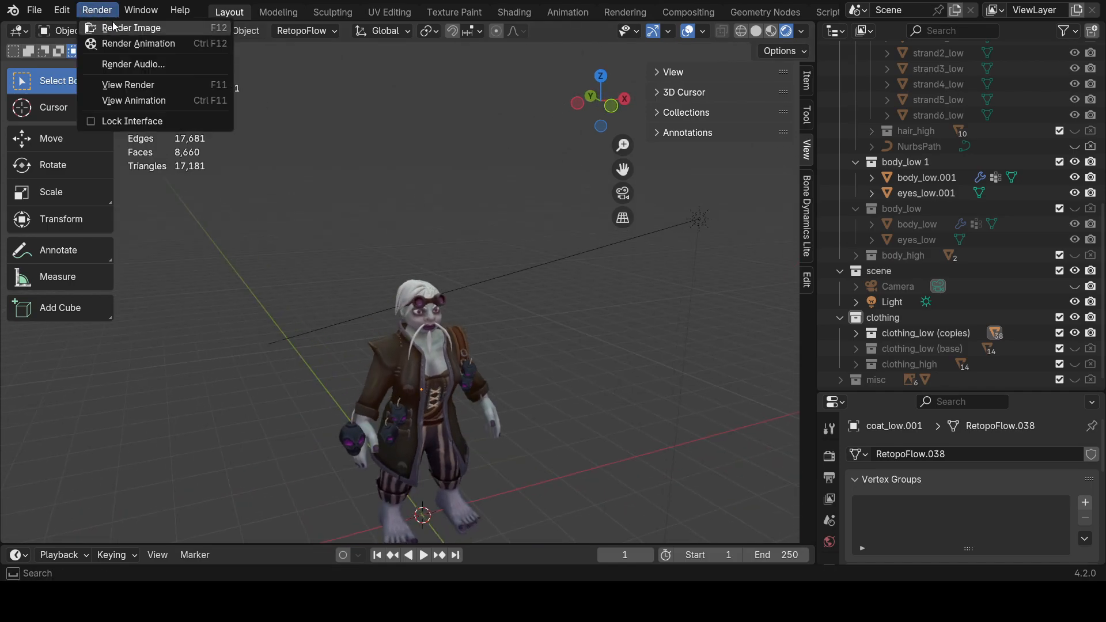
{"action": "left_click", "coordinate": [115, 26]}
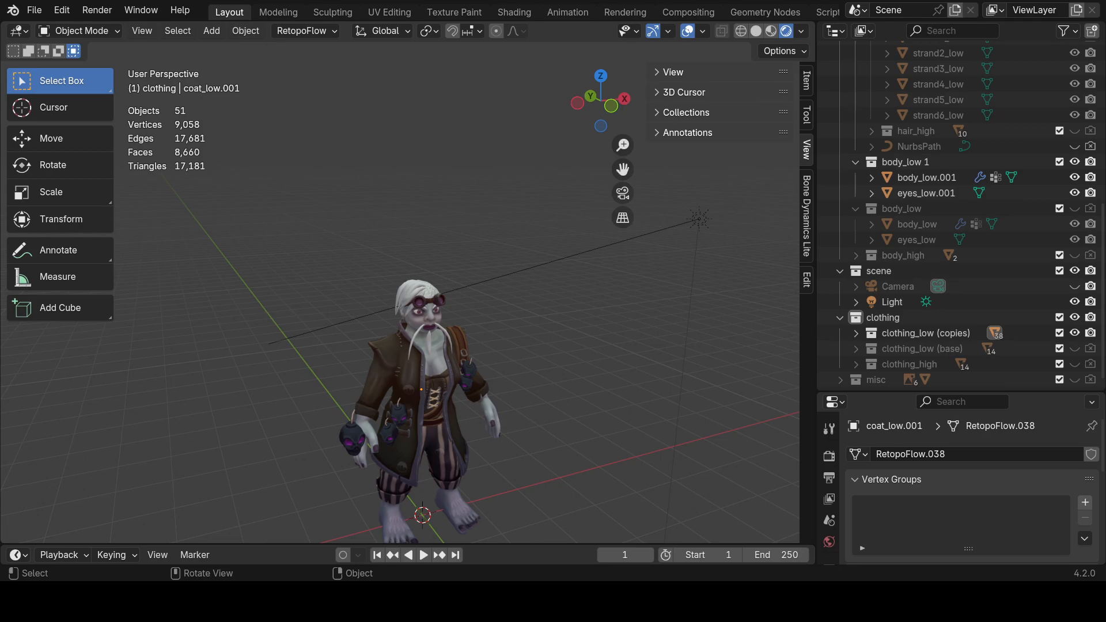
{"action": "scroll", "coordinate": [516, 400], "scroll_direction": "up", "scroll_amount": 2}
{"action": "mouse_move", "coordinate": [517, 400]}
{"action": "middle_mouse_down"}
{"action": "mouse_move", "coordinate": [498, 403]}
{"action": "mouse_move", "coordinate": [539, 396]}
{"action": "mouse_move", "coordinate": [402, 381]}
{"action": "mouse_move", "coordinate": [513, 396]}
{"action": "middle_mouse_up"}
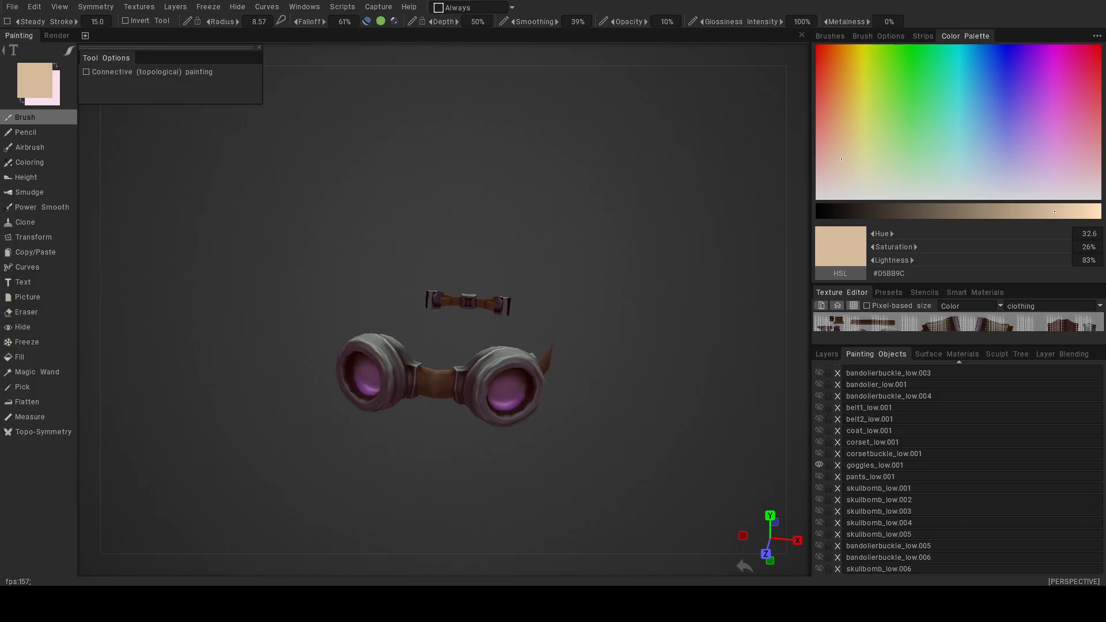
Switch to 3DCoat and show the pants, corset buckle, corset and coat alongside the goggles.
{"action": "middle_click_drag", "start_coordinate": [540, 388], "coordinate": [527, 353], "text": "alt"}
{"action": "left_click_drag", "start_coordinate": [527, 353], "coordinate": [582, 371], "text": "alt"}
{"action": "right_click_drag", "start_coordinate": [582, 371], "coordinate": [561, 366], "text": "alt"}
{"action": "left_click_drag", "start_coordinate": [560, 366], "coordinate": [581, 376], "text": "alt"}
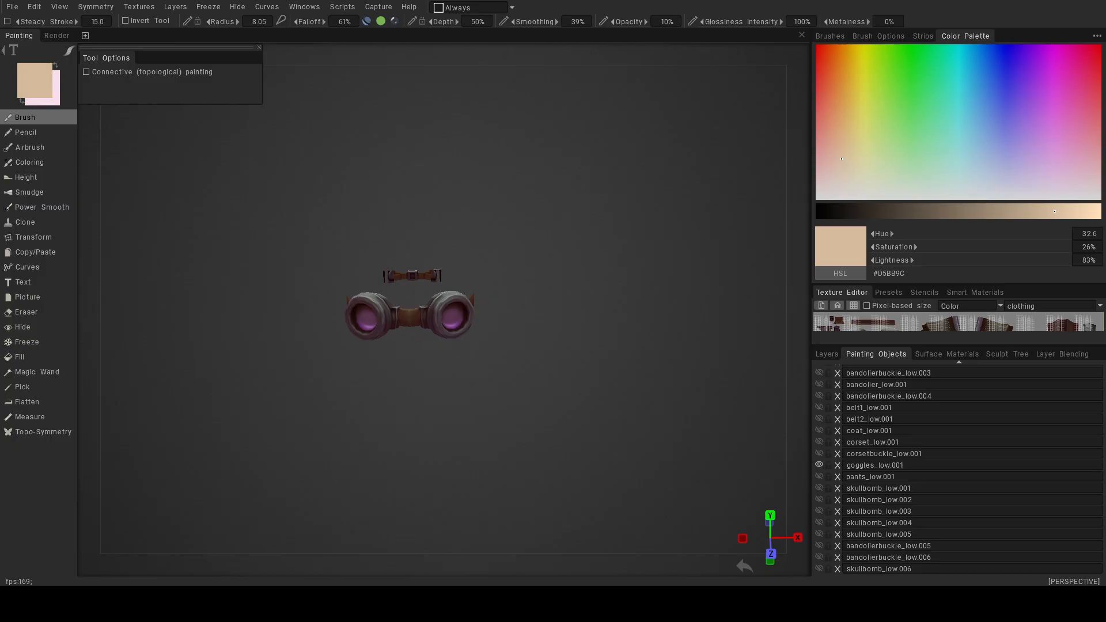
{"action": "left_click", "coordinate": [823, 476]}
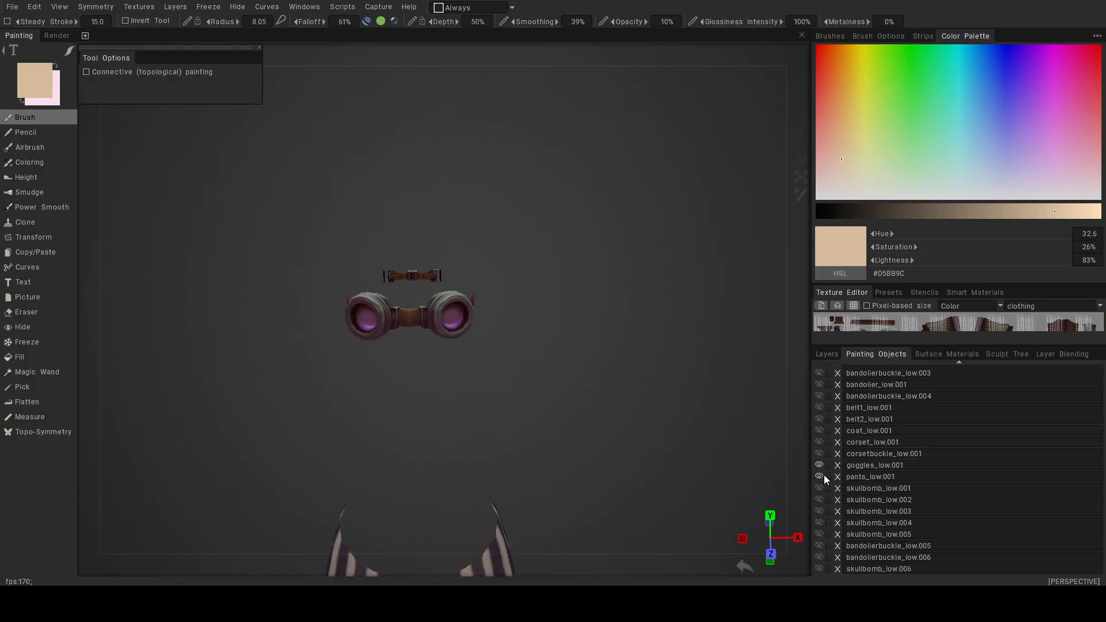
{"action": "left_click_drag", "start_coordinate": [588, 407], "coordinate": [786, 459], "text": "alt"}
{"action": "left_click_drag", "start_coordinate": [596, 437], "coordinate": [636, 392], "text": "alt"}
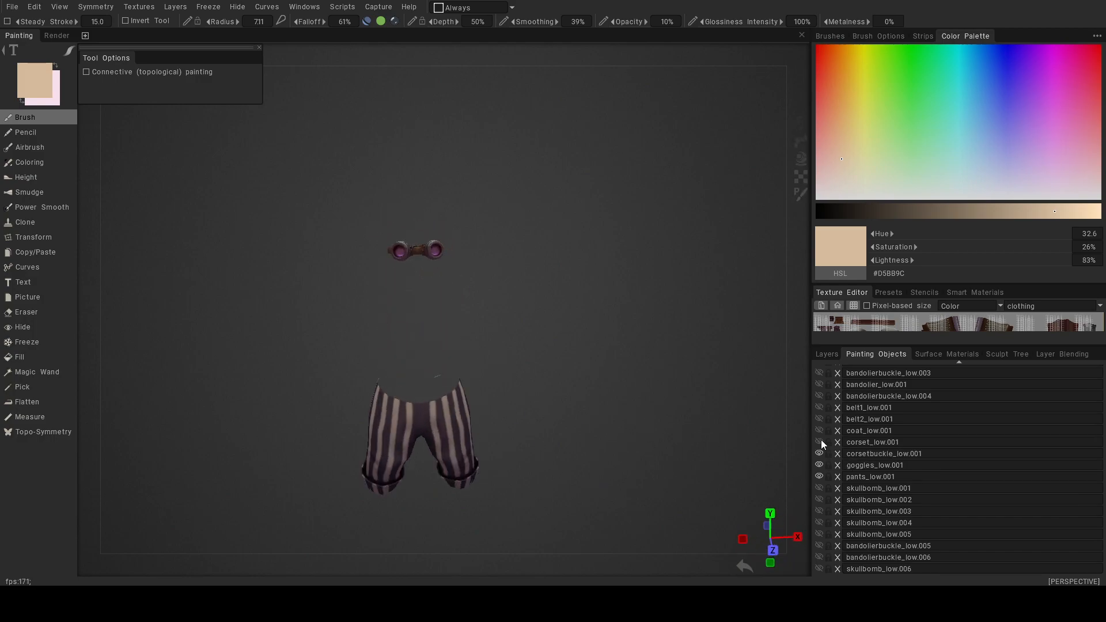
{"action": "left_click", "coordinate": [821, 442]}
{"action": "left_click", "coordinate": [821, 430]}
{"action": "left_click", "coordinate": [820, 419]}
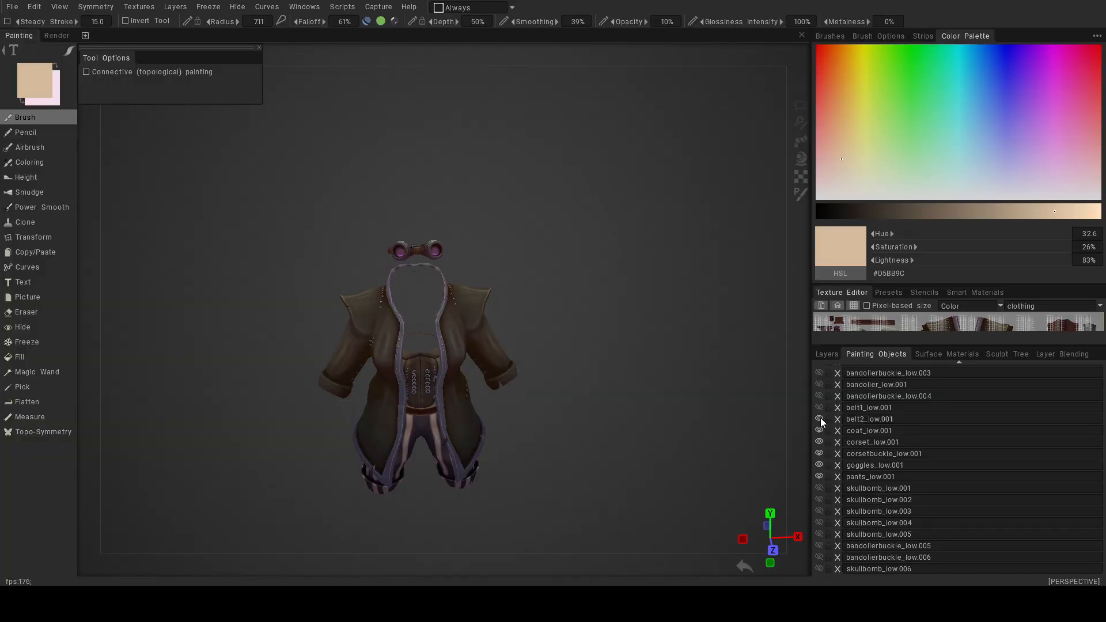
Examine the assembled coat, corset, pants and goggles from the front and look through the painting objects list.
{"action": "scroll", "coordinate": [834, 416], "scroll_direction": "down", "scroll_amount": 8}
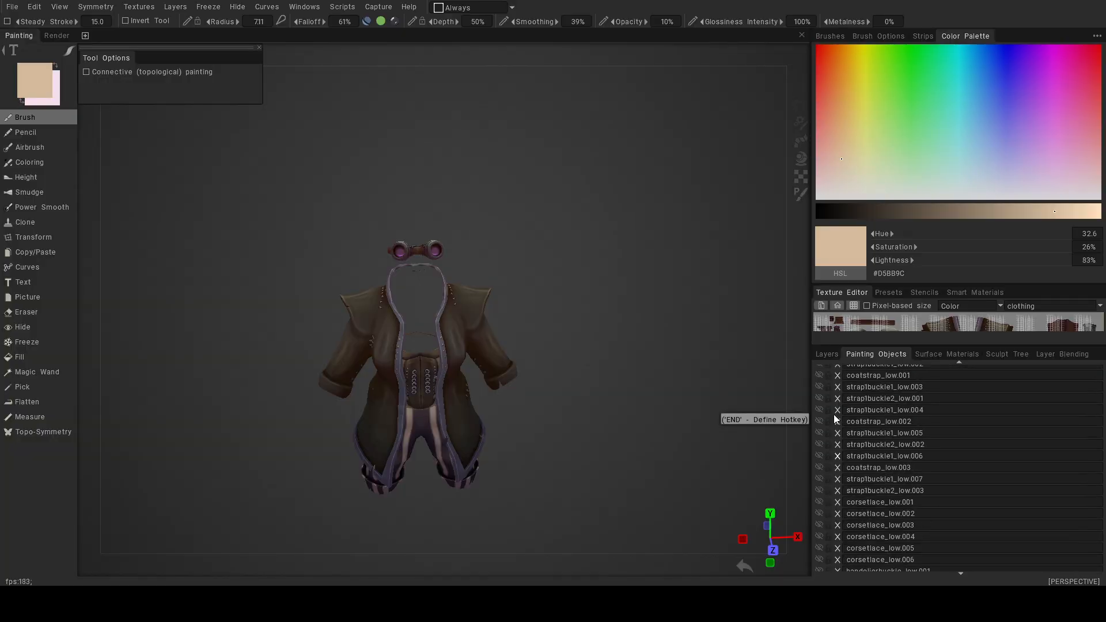
{"action": "scroll", "coordinate": [835, 414], "scroll_direction": "down", "scroll_amount": 3}
{"action": "mouse_move", "coordinate": [594, 375]}
{"action": "left_mouse_down", "text": "alt"}
{"action": "mouse_move", "coordinate": [637, 347]}
{"action": "mouse_move", "coordinate": [625, 324]}
{"action": "mouse_move", "coordinate": [496, 343]}
{"action": "mouse_move", "coordinate": [570, 363]}
{"action": "mouse_move", "coordinate": [558, 364]}
{"action": "left_mouse_up", "text": "alt"}
{"action": "middle_click_drag", "start_coordinate": [485, 333], "coordinate": [552, 377], "text": "alt"}
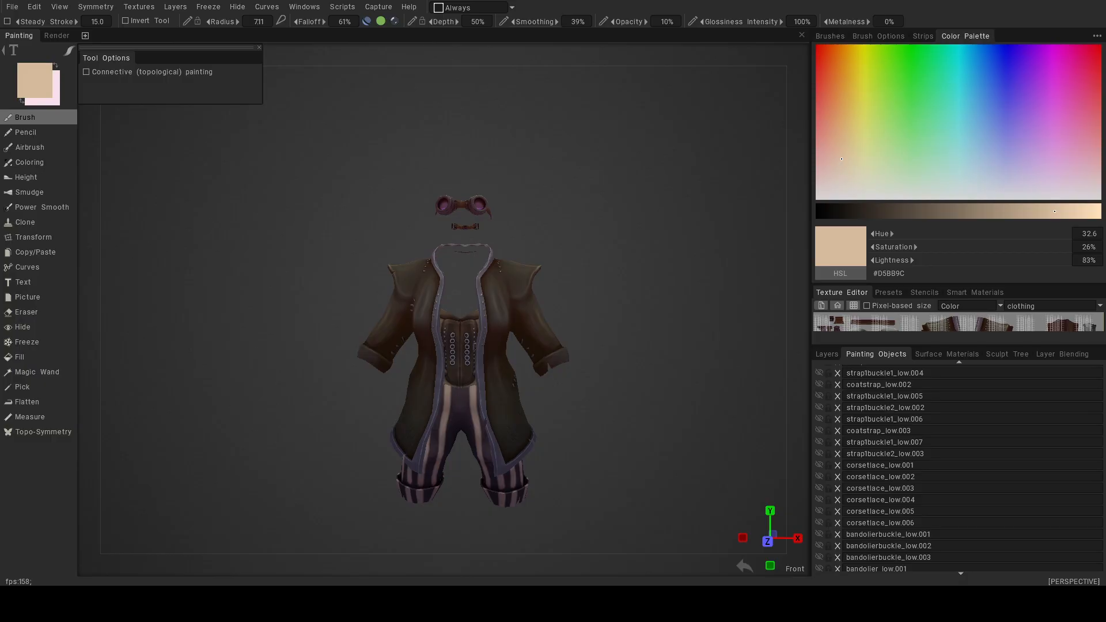
{"action": "right_click_drag", "start_coordinate": [590, 354], "coordinate": [650, 394], "text": "alt"}
{"action": "middle_click_drag", "start_coordinate": [650, 394], "coordinate": [614, 367], "text": "alt"}
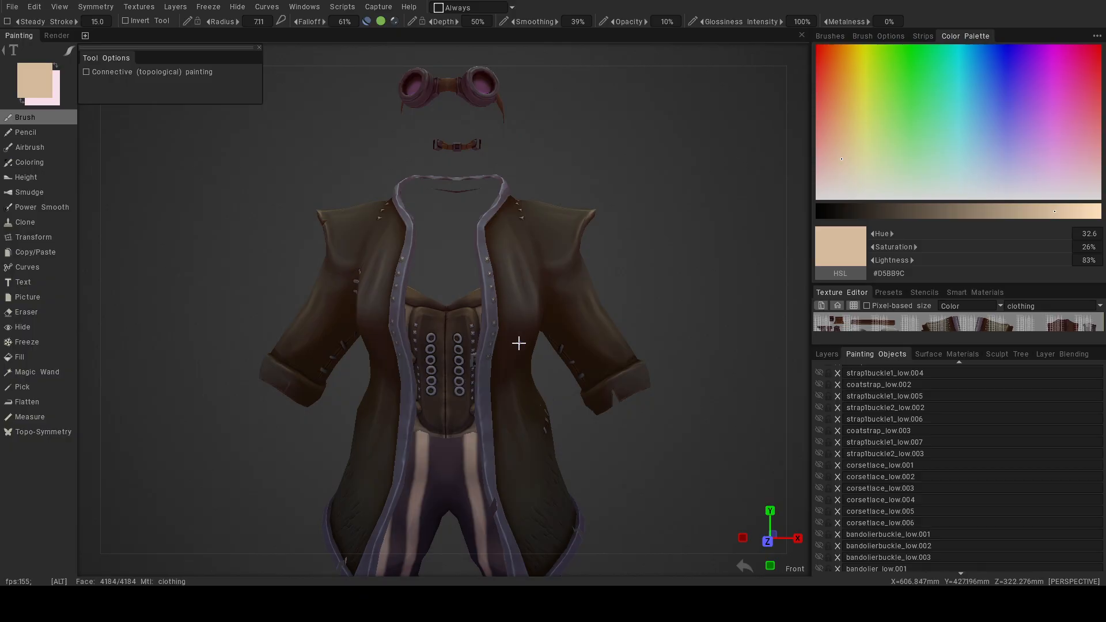
{"action": "left_click_drag", "start_coordinate": [519, 342], "coordinate": [532, 344], "text": "alt"}
{"action": "left_click_drag", "start_coordinate": [562, 420], "coordinate": [541, 427], "text": "alt"}
{"action": "scroll", "coordinate": [822, 448], "scroll_direction": "down", "scroll_amount": 4}
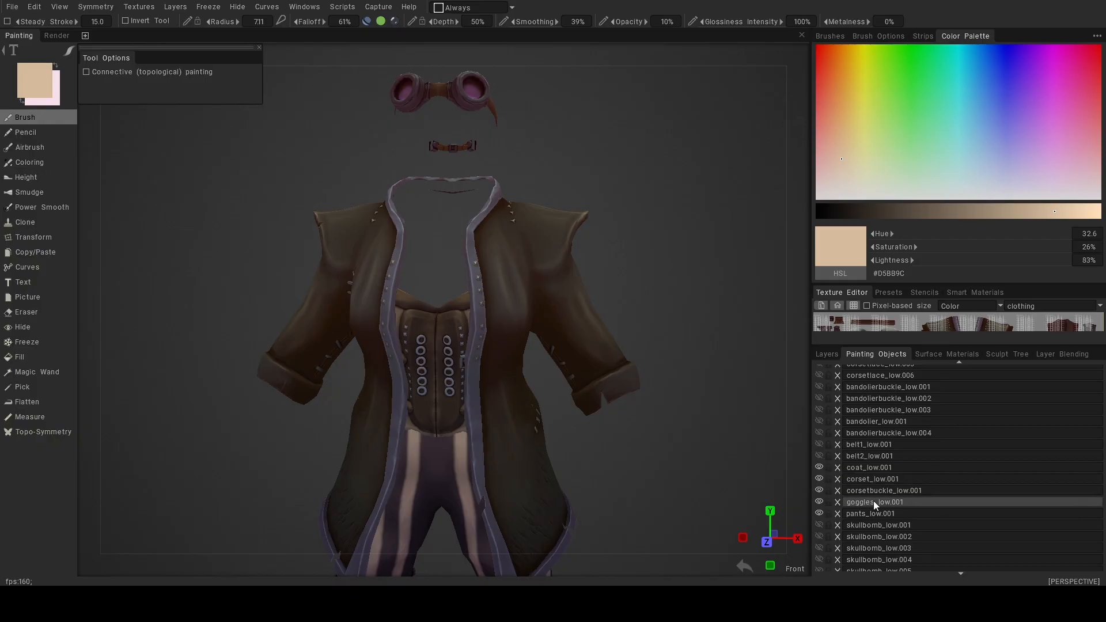
Hide the coat, corset buckle, goggles and pants to isolate the corset, and display the paint layers.
{"action": "left_click", "coordinate": [819, 467]}
{"action": "left_click", "coordinate": [819, 491]}
{"action": "left_click", "coordinate": [819, 502]}
{"action": "left_click", "coordinate": [819, 514]}
{"action": "left_click_drag", "start_coordinate": [591, 448], "coordinate": [629, 477], "text": "alt"}
{"action": "left_click", "coordinate": [826, 354]}
{"action": "left_click_drag", "start_coordinate": [485, 575], "coordinate": [474, 566]}
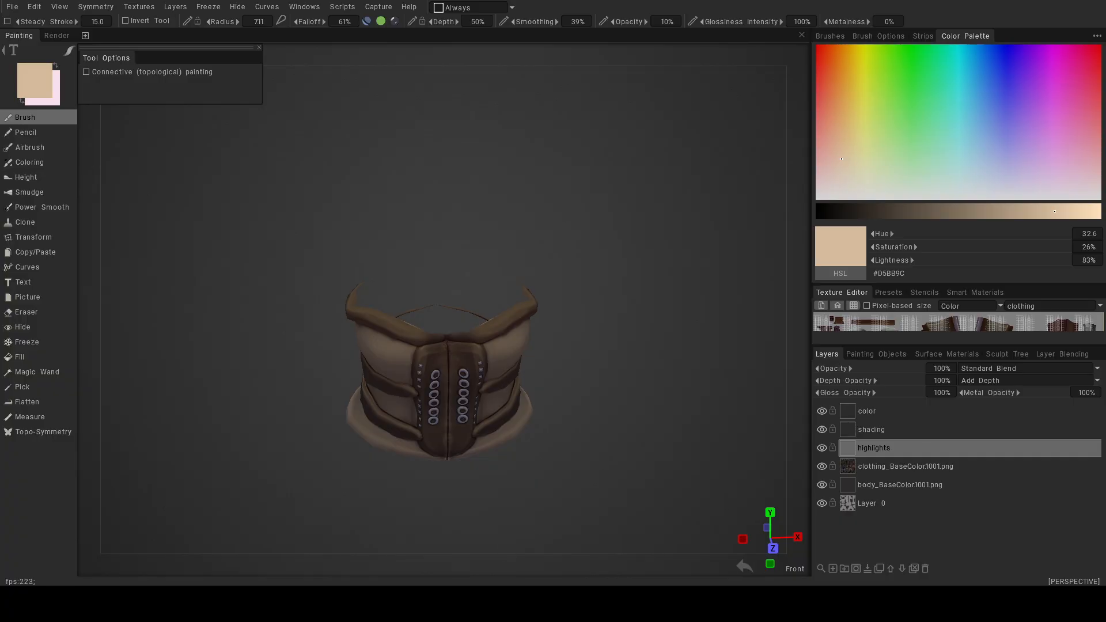
Examine the corset's trim, front panel and side straps up close and from several angles.
{"action": "mouse_move", "coordinate": [505, 370]}
{"action": "left_mouse_down", "text": "alt"}
{"action": "mouse_move", "coordinate": [496, 363]}
{"action": "mouse_move", "coordinate": [593, 403]}
{"action": "mouse_move", "coordinate": [492, 400]}
{"action": "mouse_move", "coordinate": [559, 365]}
{"action": "mouse_move", "coordinate": [541, 317]}
{"action": "mouse_move", "coordinate": [512, 323]}
{"action": "left_mouse_up", "text": "alt"}
{"action": "right_click_drag", "start_coordinate": [512, 323], "coordinate": [614, 386], "text": "alt"}
{"action": "mouse_move", "coordinate": [593, 398]}
{"action": "left_mouse_down", "text": "alt"}
{"action": "mouse_move", "coordinate": [551, 403]}
{"action": "mouse_move", "coordinate": [526, 381]}
{"action": "mouse_move", "coordinate": [623, 388]}
{"action": "mouse_move", "coordinate": [543, 407]}
{"action": "mouse_move", "coordinate": [588, 403]}
{"action": "left_mouse_up", "text": "alt"}
{"action": "right_click_drag", "start_coordinate": [587, 403], "coordinate": [483, 407], "text": "alt"}
{"action": "middle_click_drag", "start_coordinate": [454, 416], "coordinate": [539, 351], "text": "alt"}
{"action": "right_click_drag", "start_coordinate": [477, 318], "coordinate": [512, 346], "text": "alt"}
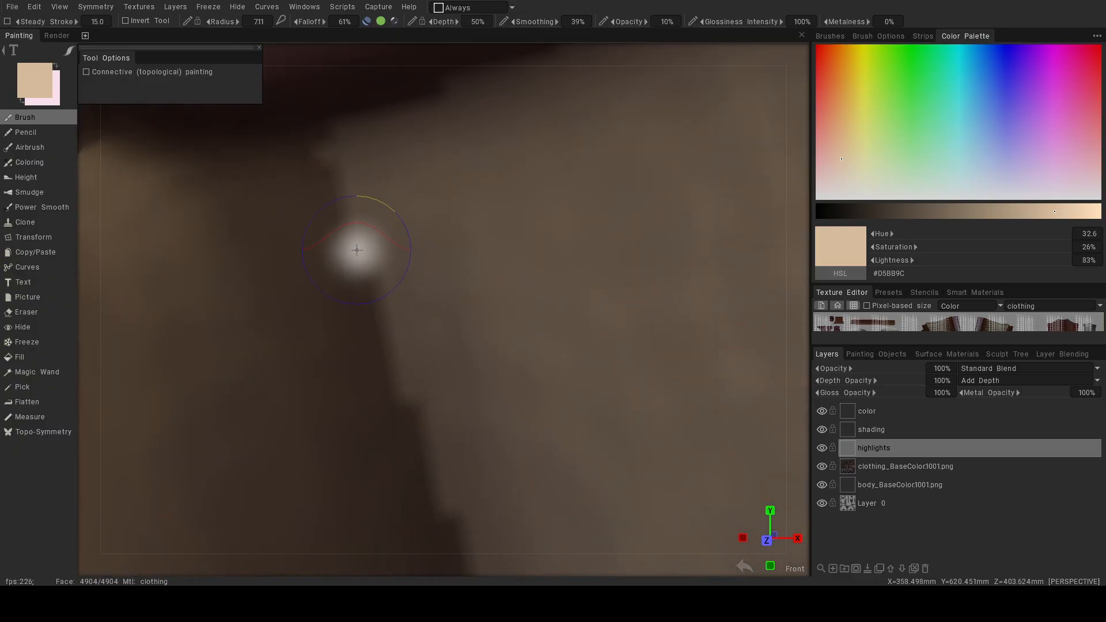
{"action": "right_click_drag", "start_coordinate": [531, 548], "coordinate": [385, 402], "text": "alt"}
{"action": "left_click_drag", "start_coordinate": [386, 403], "coordinate": [563, 457], "text": "alt"}
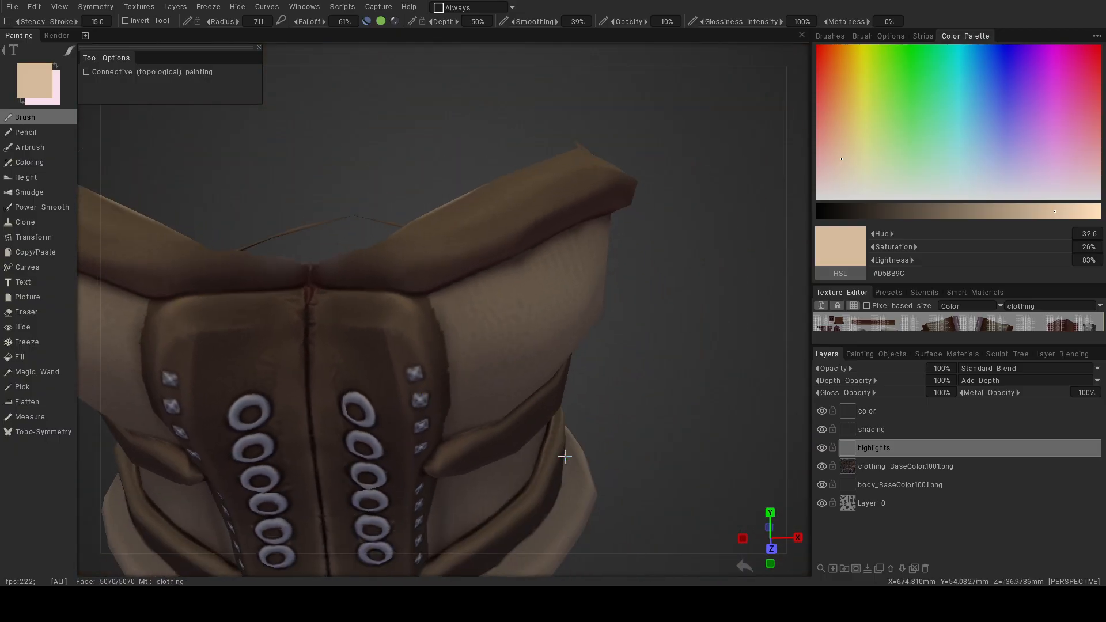
{"action": "right_click_drag", "start_coordinate": [563, 457], "coordinate": [536, 459], "text": "alt"}
{"action": "left_click_drag", "start_coordinate": [536, 459], "coordinate": [499, 487], "text": "alt"}
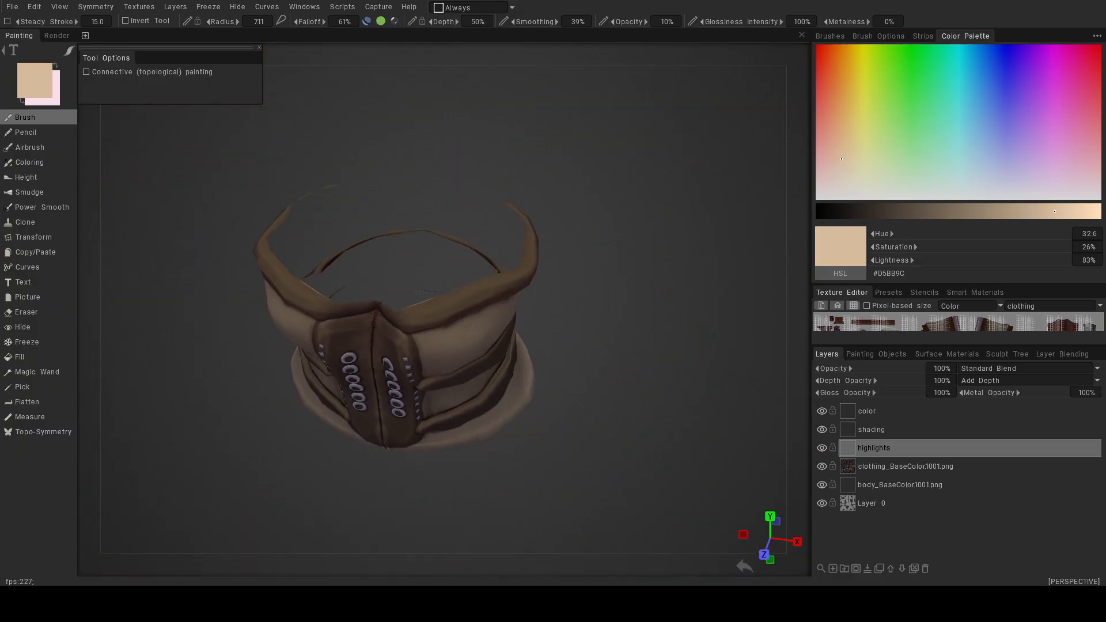
{"action": "left_click_drag", "start_coordinate": [449, 368], "coordinate": [427, 363], "text": "alt"}
{"action": "right_click_drag", "start_coordinate": [427, 363], "coordinate": [455, 351], "text": "alt"}
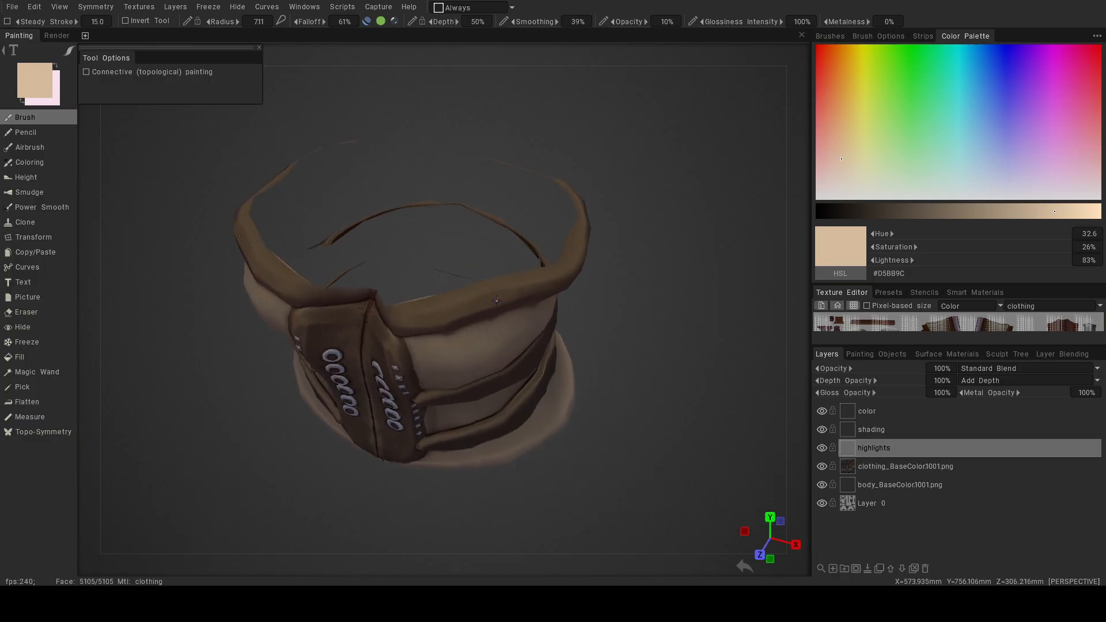
{"action": "left_click_drag", "start_coordinate": [320, 230], "coordinate": [268, 166], "text": "alt"}
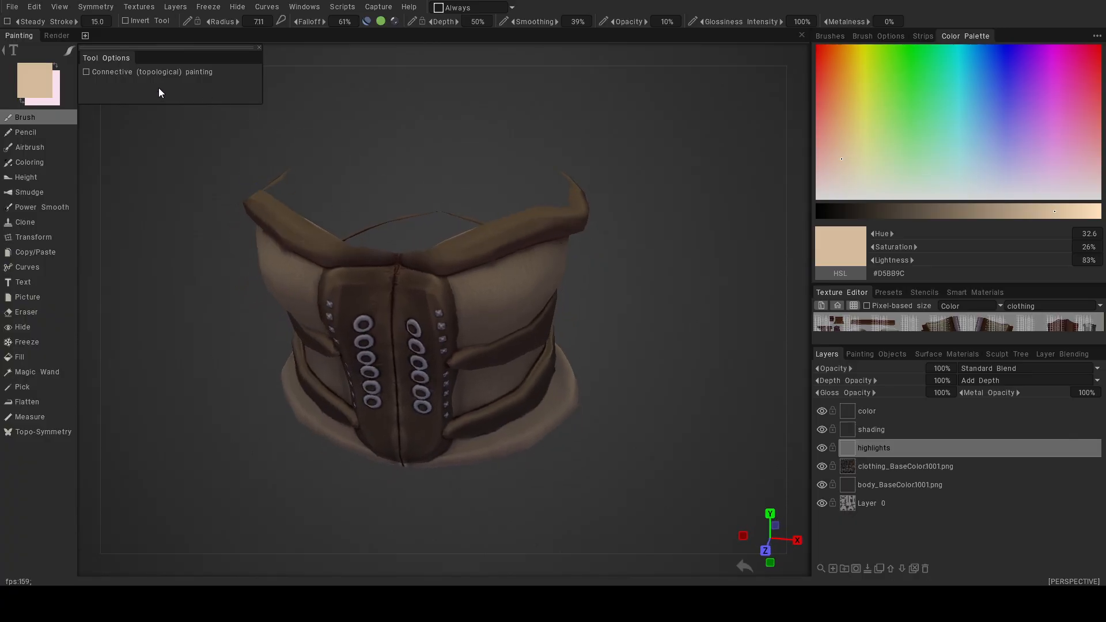
{"action": "left_click_drag", "start_coordinate": [200, 188], "coordinate": [301, 207], "text": "alt"}
{"action": "left_click_drag", "start_coordinate": [244, 147], "coordinate": [326, 239], "text": "alt"}
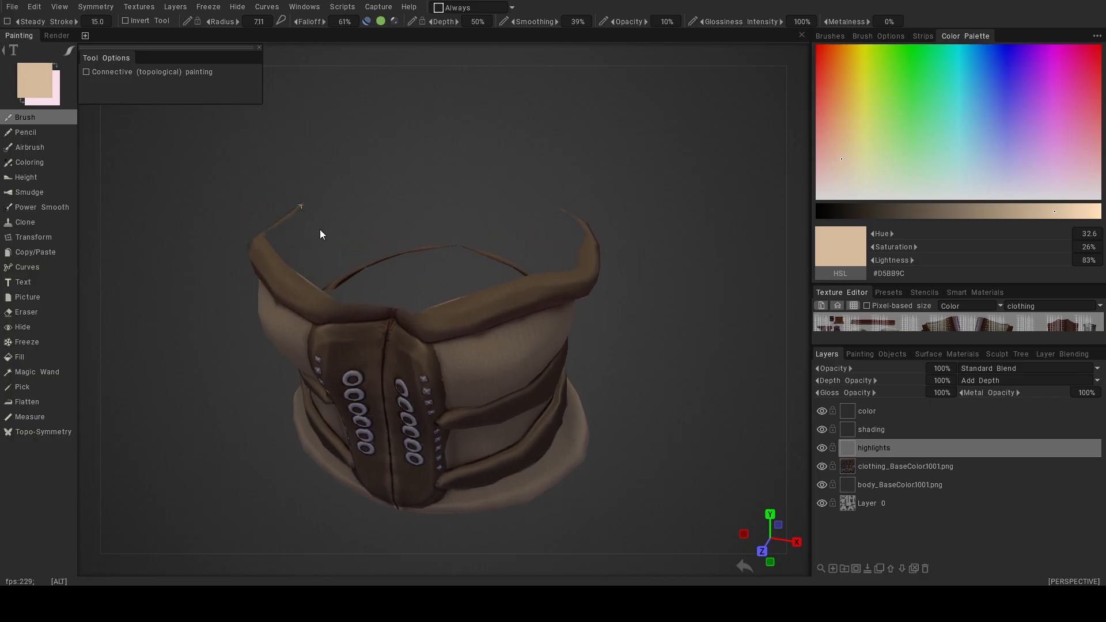
Set the foreground paint color to the pale beige #D5CCAA.
{"action": "left_click", "coordinate": [42, 82]}
{"action": "left_click", "coordinate": [371, 330]}
{"action": "left_click", "coordinate": [370, 320]}
{"action": "left_click", "coordinate": [402, 442]}
Enlarge the brush radius to 40.9 and paint soft highlights along the corset's upper trim on the highlights layer.
{"action": "middle_click_drag", "start_coordinate": [432, 325], "coordinate": [448, 345], "text": "alt"}
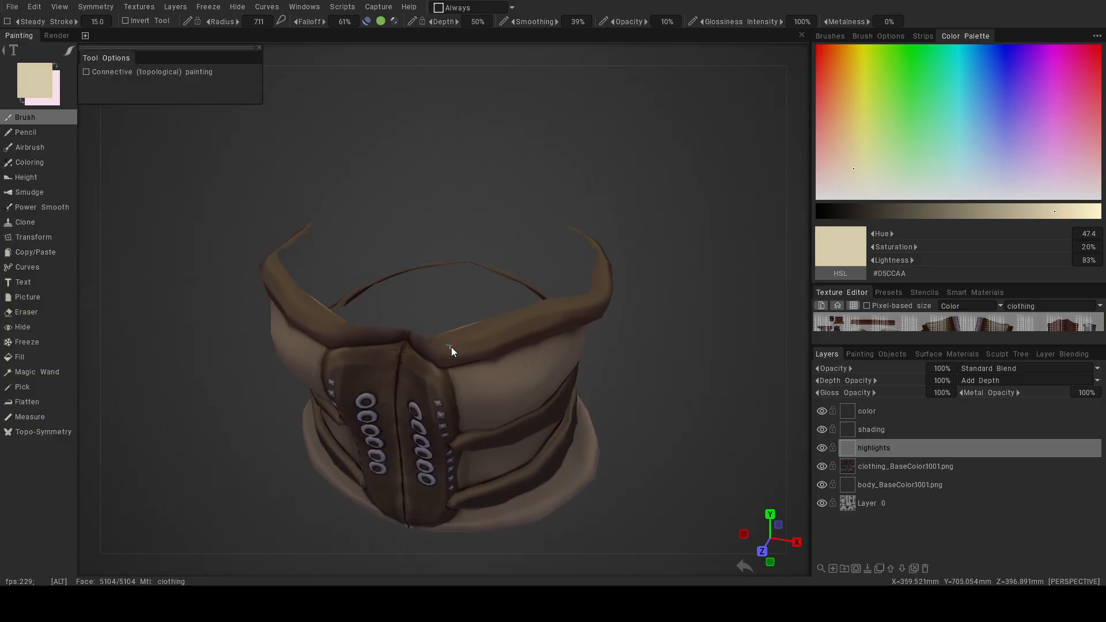
{"action": "scroll", "coordinate": [458, 353], "scroll_direction": "up", "scroll_amount": 5}
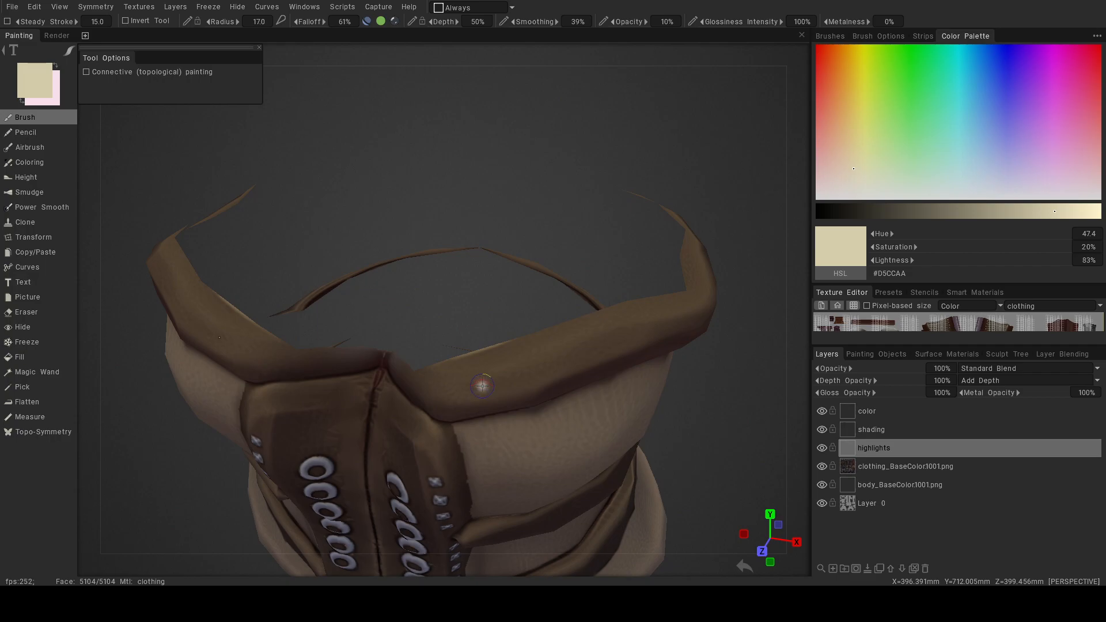
{"action": "left_click_drag", "start_coordinate": [493, 377], "coordinate": [466, 366], "text": "alt"}
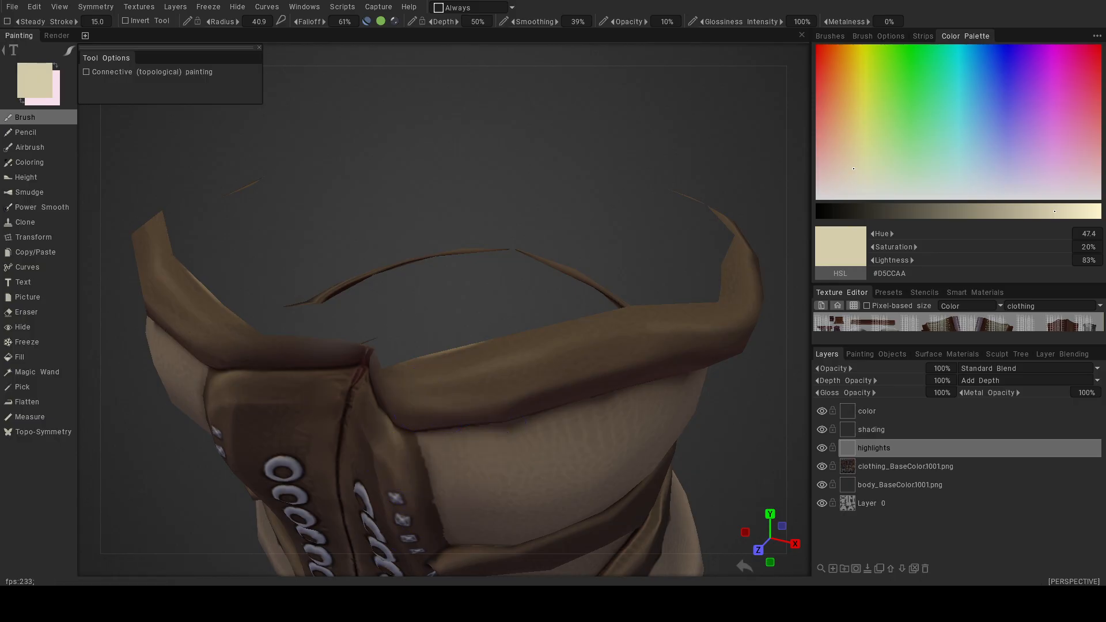
{"action": "mouse_move", "coordinate": [606, 381]}
{"action": "left_mouse_down", "text": "alt"}
{"action": "mouse_move", "coordinate": [639, 366]}
{"action": "mouse_move", "coordinate": [639, 307]}
{"action": "mouse_move", "coordinate": [624, 295]}
{"action": "mouse_move", "coordinate": [551, 337]}
{"action": "mouse_move", "coordinate": [603, 319]}
{"action": "mouse_move", "coordinate": [589, 324]}
{"action": "left_mouse_up", "text": "alt"}
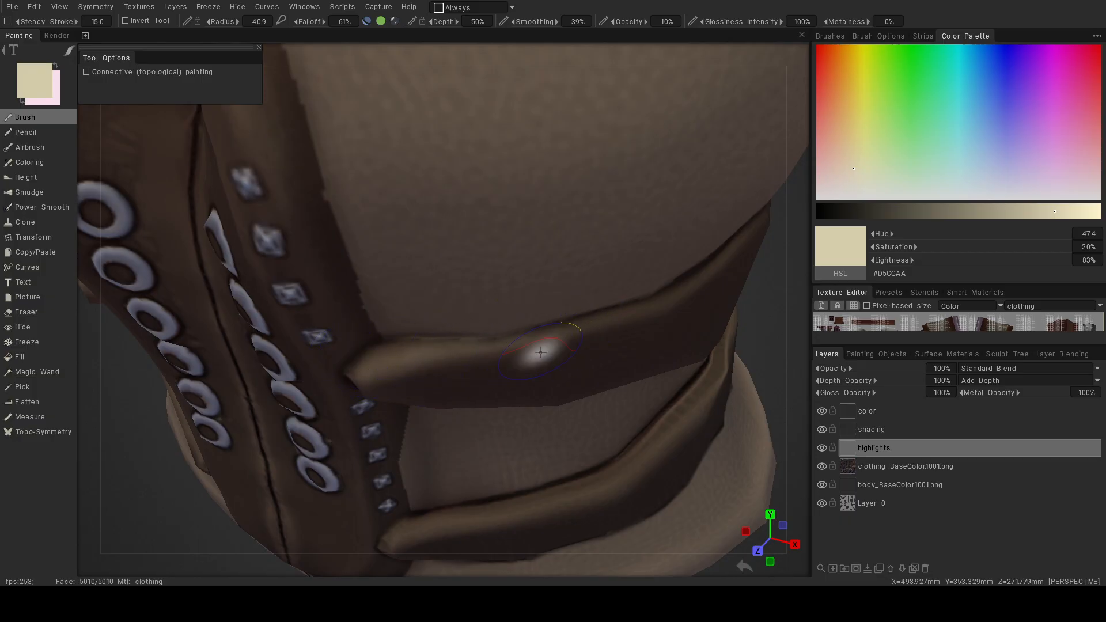
Paint soft highlights on the corset's side straps and the upper corner of its front panel.
{"action": "right_click_drag", "start_coordinate": [540, 352], "coordinate": [449, 363], "text": "alt"}
{"action": "left_click_drag", "start_coordinate": [450, 363], "coordinate": [508, 364], "text": "alt"}
{"action": "middle_click_drag", "start_coordinate": [507, 364], "coordinate": [569, 422], "text": "alt"}
{"action": "right_click_drag", "start_coordinate": [460, 367], "coordinate": [483, 379], "text": "alt"}
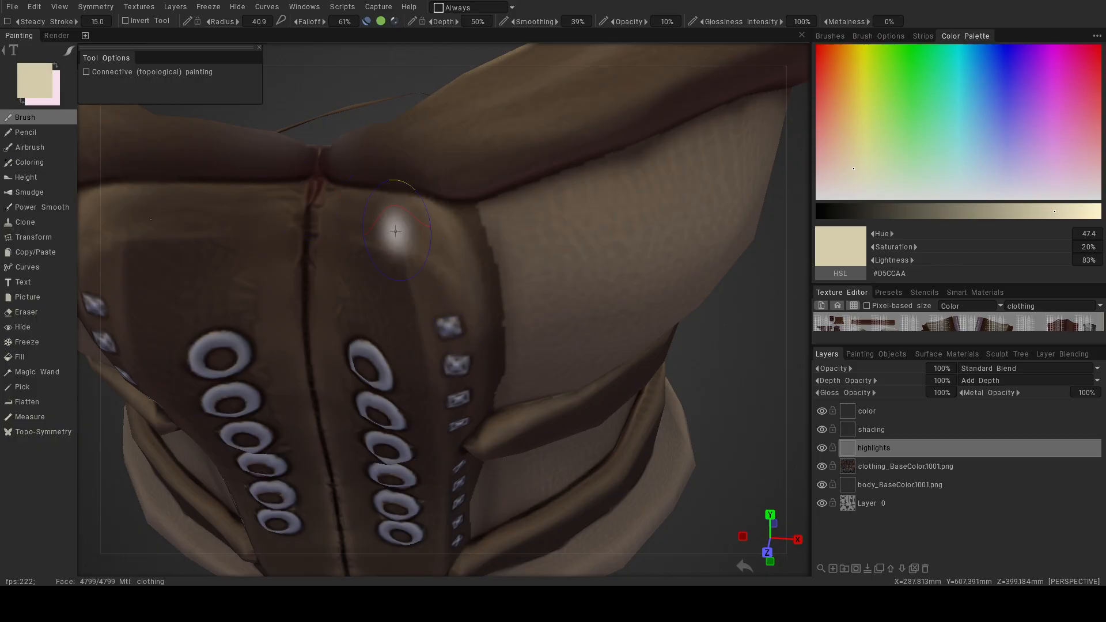
{"action": "left_click_drag", "start_coordinate": [457, 291], "coordinate": [489, 225], "text": "alt"}
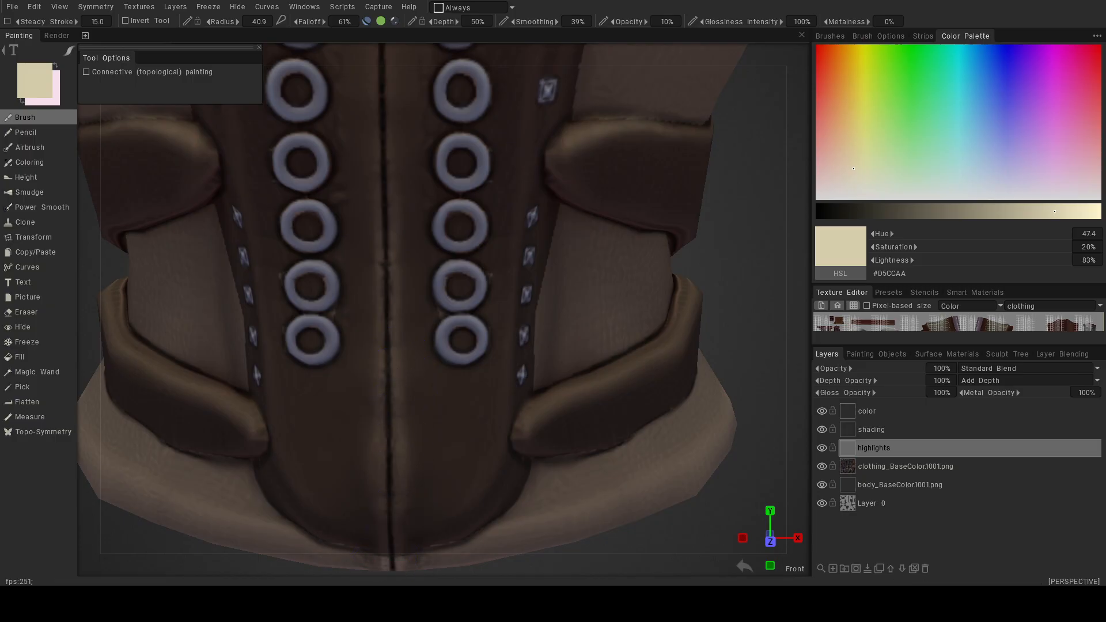
Paint soft highlights on the corset's lower front panel and around the front ends of the straps.
{"action": "left_click_drag", "start_coordinate": [549, 424], "coordinate": [496, 450], "text": "alt"}
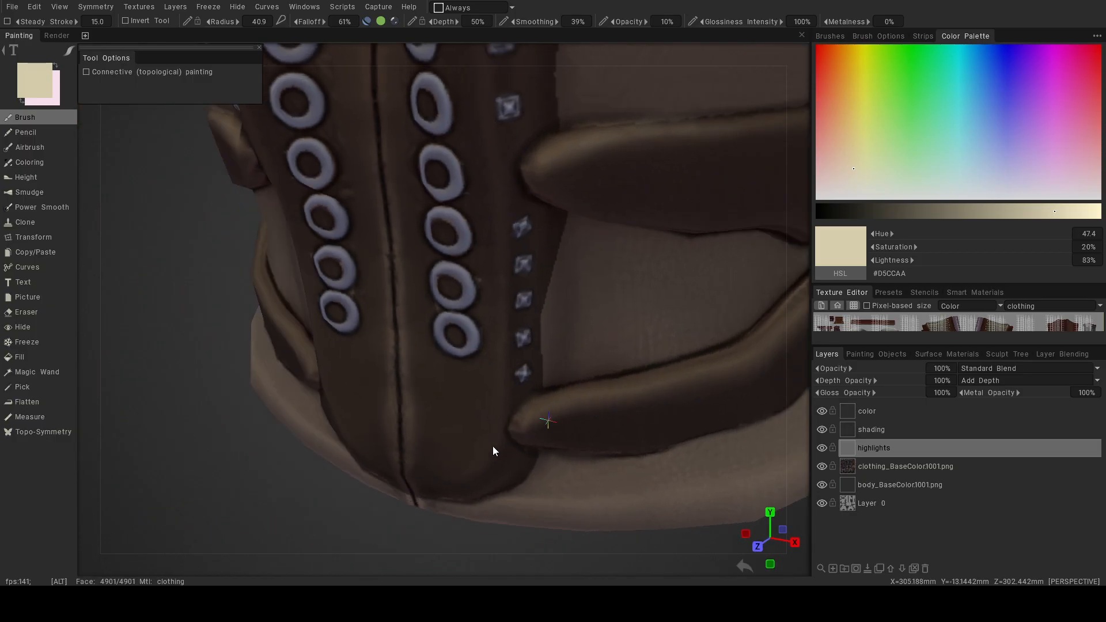
{"action": "right_click_drag", "start_coordinate": [496, 449], "coordinate": [447, 445], "text": "alt"}
{"action": "middle_click_drag", "start_coordinate": [482, 321], "coordinate": [459, 470], "text": "alt"}
{"action": "left_click_drag", "start_coordinate": [415, 383], "coordinate": [434, 430], "text": "alt"}
{"action": "right_click_drag", "start_coordinate": [457, 345], "coordinate": [505, 350], "text": "alt"}
Continue the highlights along the upper trim around the corset's side and back.
{"action": "mouse_move", "coordinate": [498, 355]}
{"action": "left_mouse_down", "text": "alt"}
{"action": "mouse_move", "coordinate": [400, 375]}
{"action": "mouse_move", "coordinate": [329, 364]}
{"action": "mouse_move", "coordinate": [287, 324]}
{"action": "mouse_move", "coordinate": [299, 311]}
{"action": "left_mouse_up", "text": "alt"}
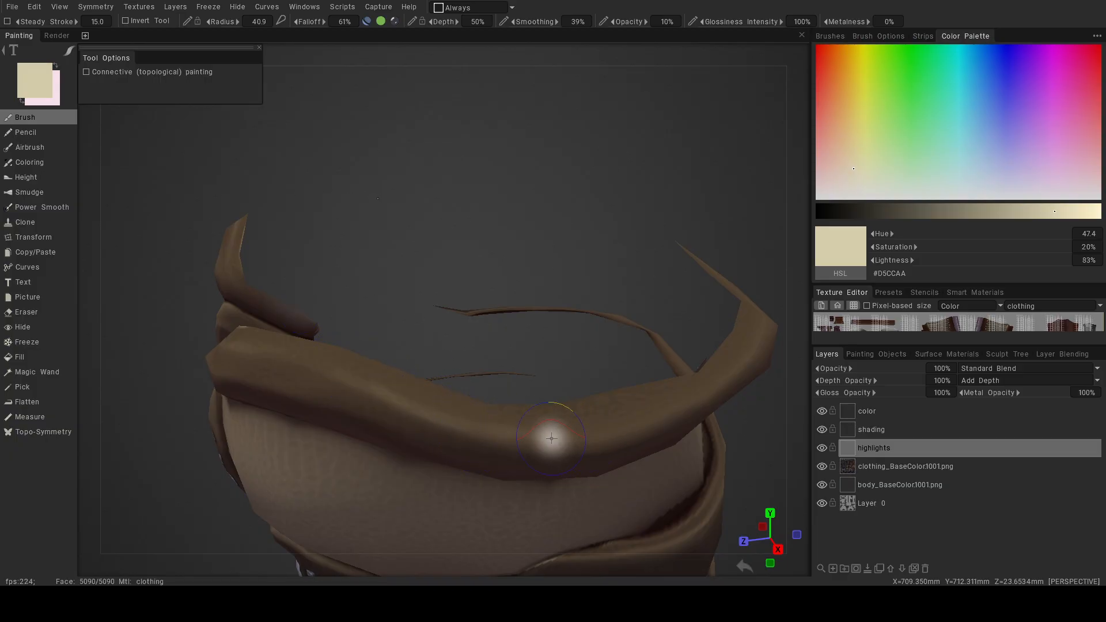
{"action": "left_click_drag", "start_coordinate": [661, 417], "coordinate": [379, 394], "text": "alt"}
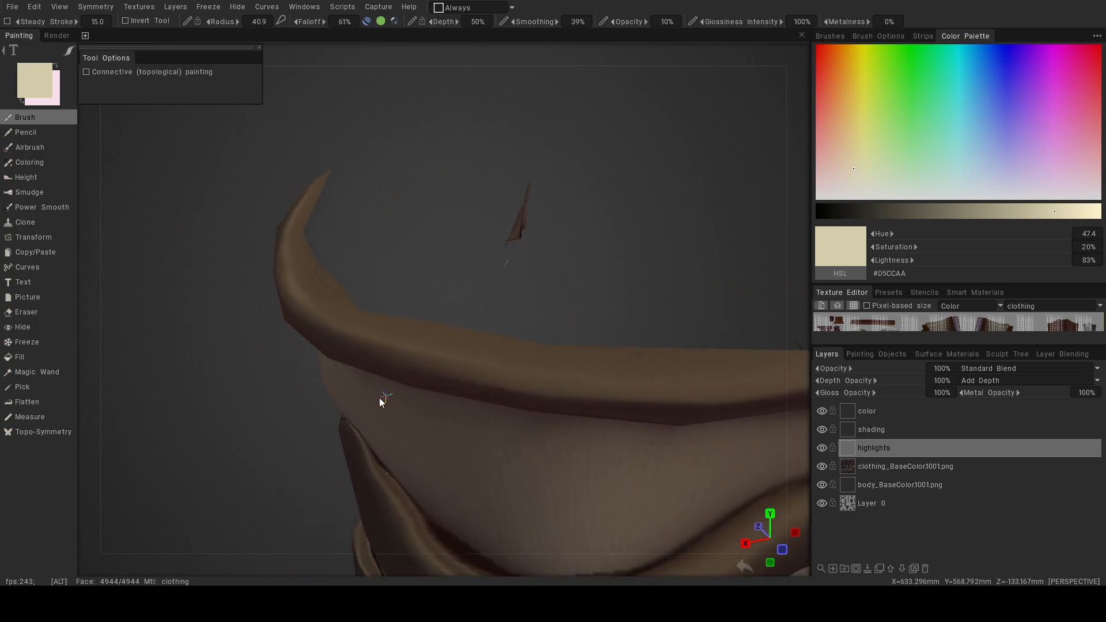
{"action": "right_click_drag", "start_coordinate": [383, 399], "coordinate": [355, 392], "text": "alt"}
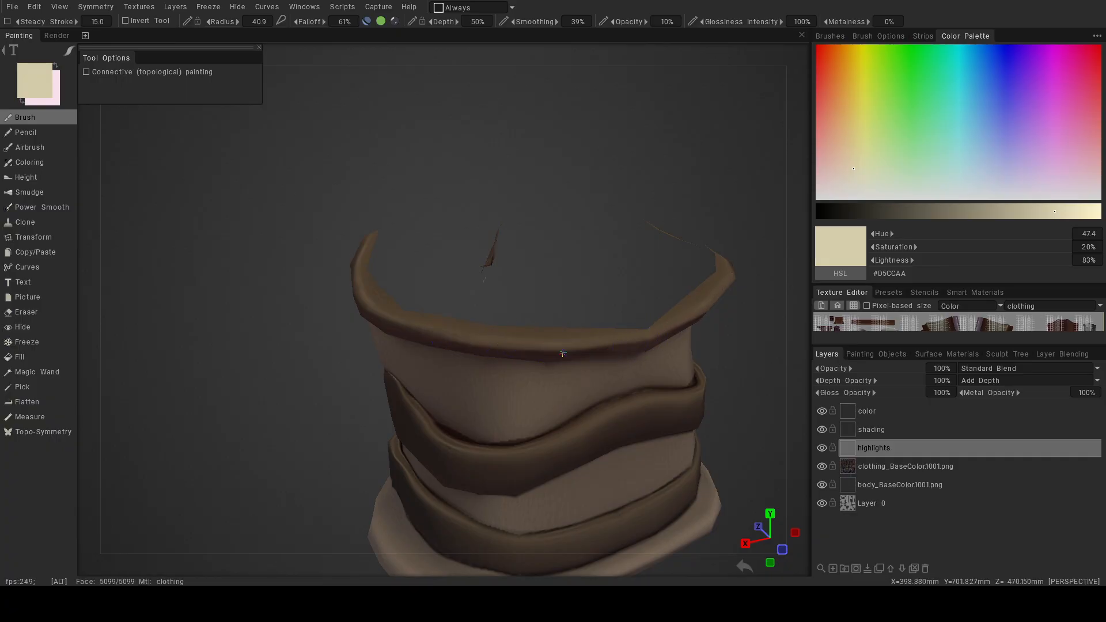
Paint soft highlights along the top edges of the straps at the corset's back.
{"action": "left_click_drag", "start_coordinate": [571, 354], "coordinate": [518, 284], "text": "alt"}
{"action": "right_click_drag", "start_coordinate": [519, 284], "coordinate": [500, 391], "text": "alt"}
{"action": "middle_click_drag", "start_coordinate": [499, 390], "coordinate": [456, 357], "text": "alt"}
{"action": "left_click_drag", "start_coordinate": [495, 385], "coordinate": [434, 382], "text": "alt"}
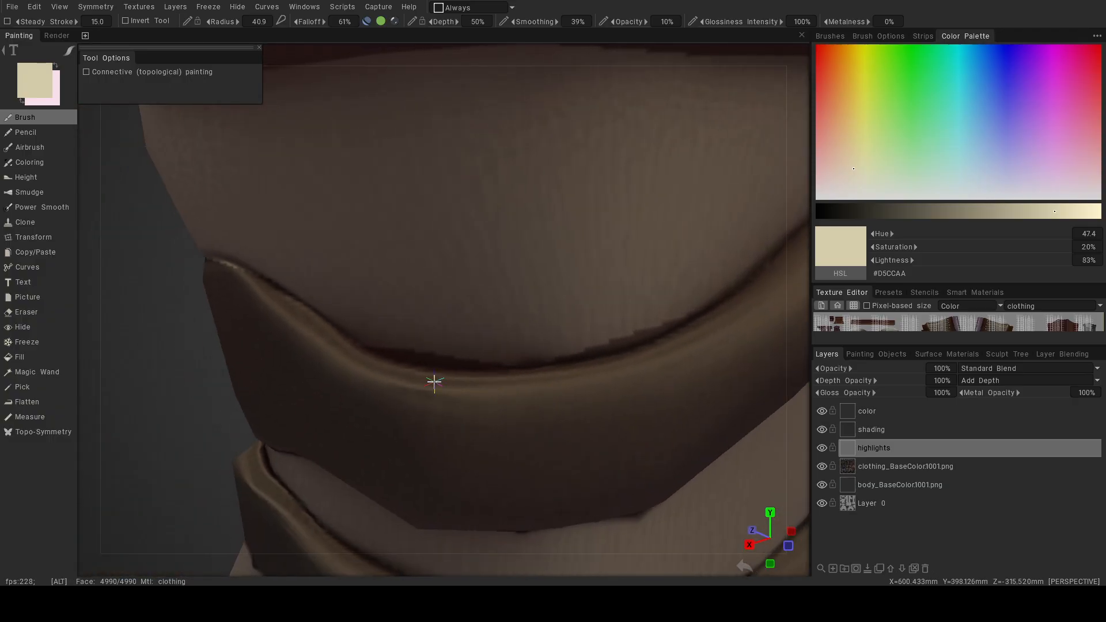
{"action": "right_click_drag", "start_coordinate": [591, 333], "coordinate": [484, 304], "text": "alt"}
{"action": "middle_click_drag", "start_coordinate": [484, 304], "coordinate": [598, 373], "text": "alt"}
{"action": "left_click_drag", "start_coordinate": [597, 373], "coordinate": [521, 367], "text": "alt"}
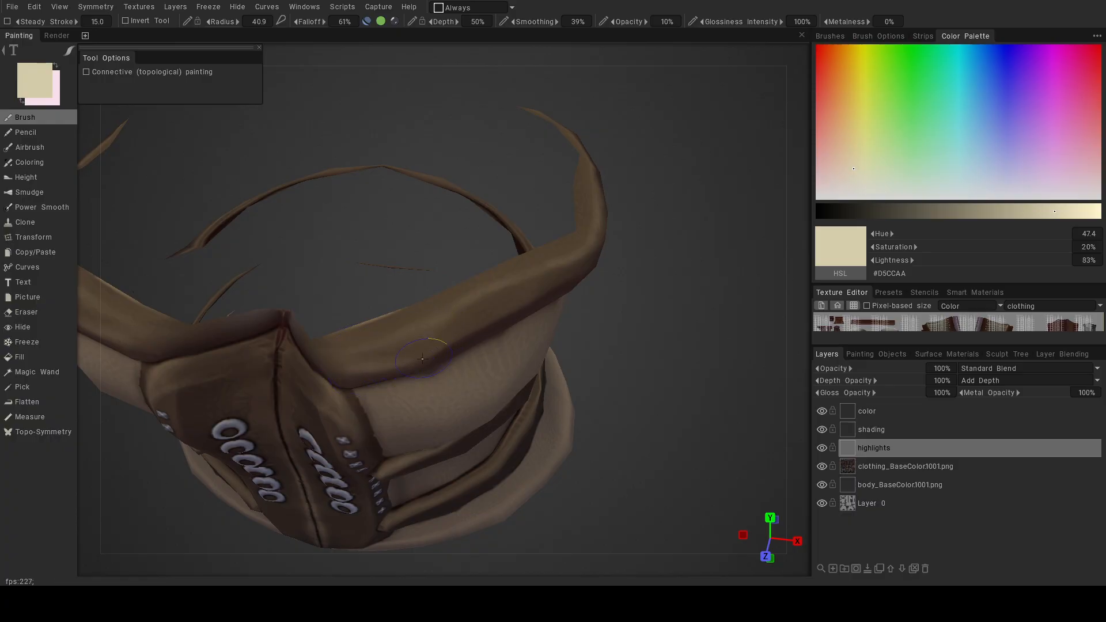
Brush highlights onto the top of the front panel and the neighbouring trim, and check the whole corset from afar.
{"action": "left_click_drag", "start_coordinate": [296, 370], "coordinate": [459, 358], "text": "alt"}
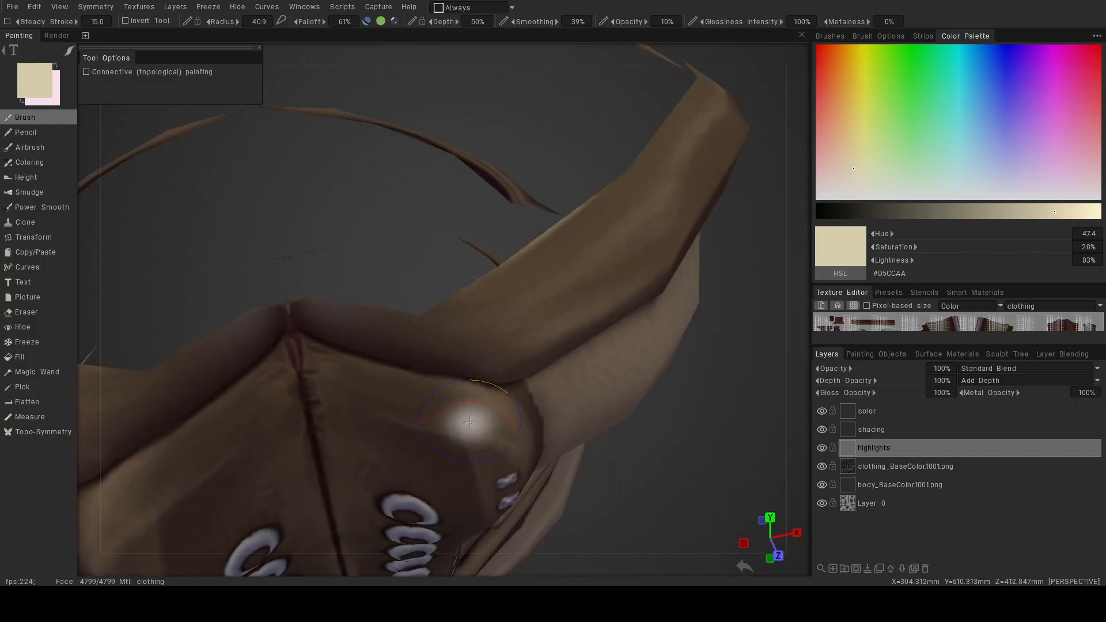
{"action": "left_click_drag", "start_coordinate": [340, 296], "coordinate": [370, 320], "text": "alt"}
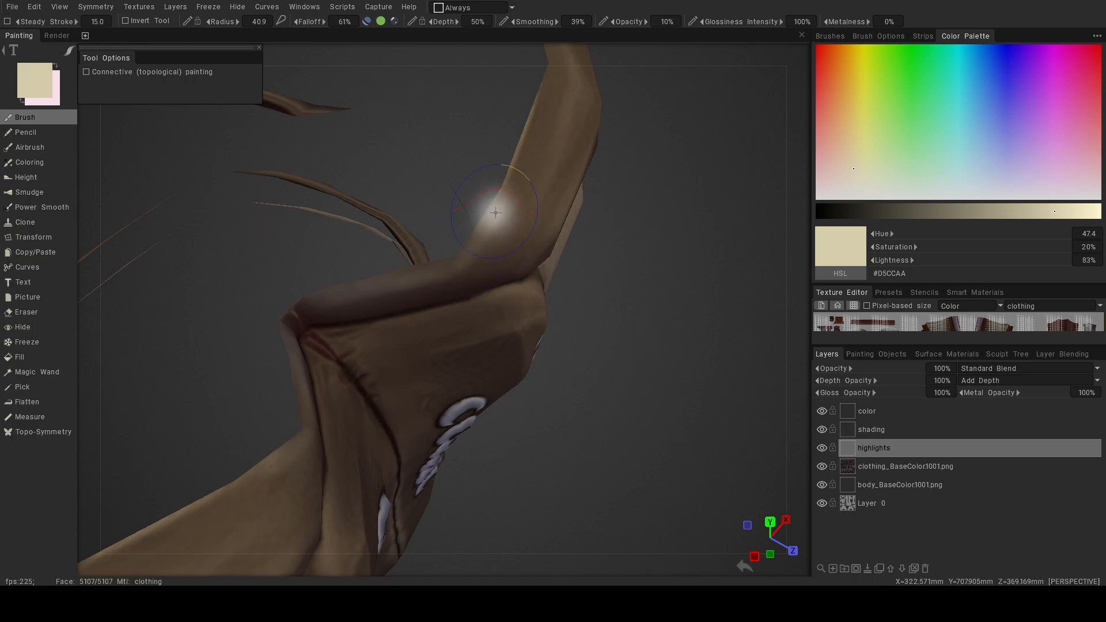
{"action": "left_click_drag", "start_coordinate": [559, 301], "coordinate": [519, 289], "text": "alt"}
{"action": "right_click_drag", "start_coordinate": [518, 288], "coordinate": [501, 358], "text": "alt"}
{"action": "left_click_drag", "start_coordinate": [500, 358], "coordinate": [396, 292], "text": "alt"}
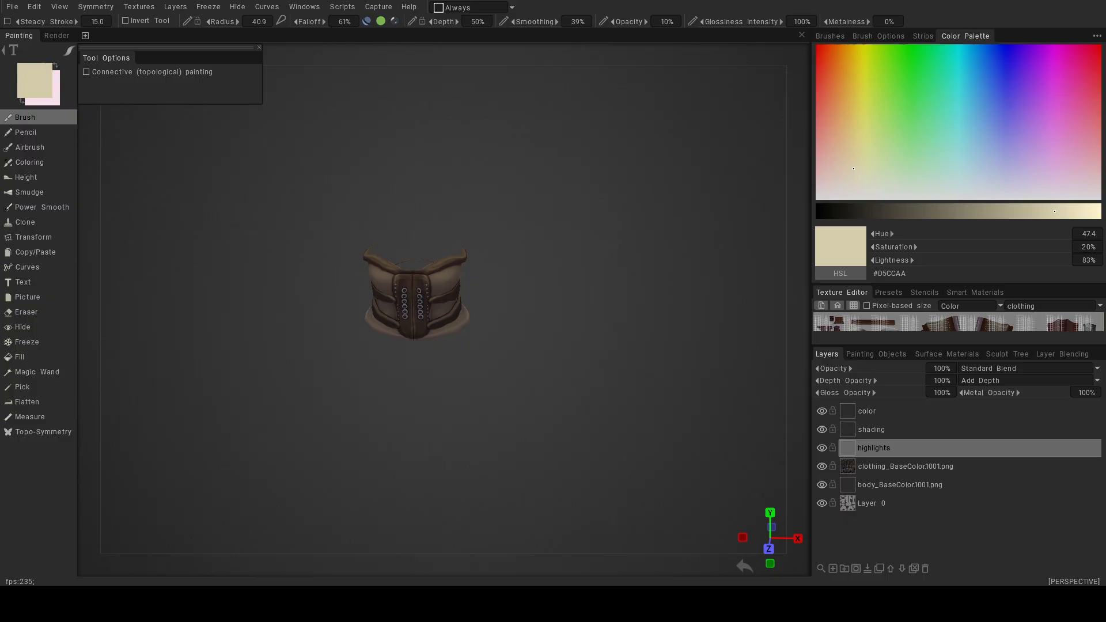
Examine the painted highlights on the corset's upper trim, side straps and front panel from several angles.
{"action": "right_click_drag", "start_coordinate": [401, 365], "coordinate": [466, 380], "text": "alt"}
{"action": "middle_click_drag", "start_coordinate": [466, 380], "coordinate": [453, 478], "text": "alt"}
{"action": "right_click_drag", "start_coordinate": [453, 478], "coordinate": [444, 357], "text": "alt"}
{"action": "left_click_drag", "start_coordinate": [438, 396], "coordinate": [381, 471], "text": "alt"}
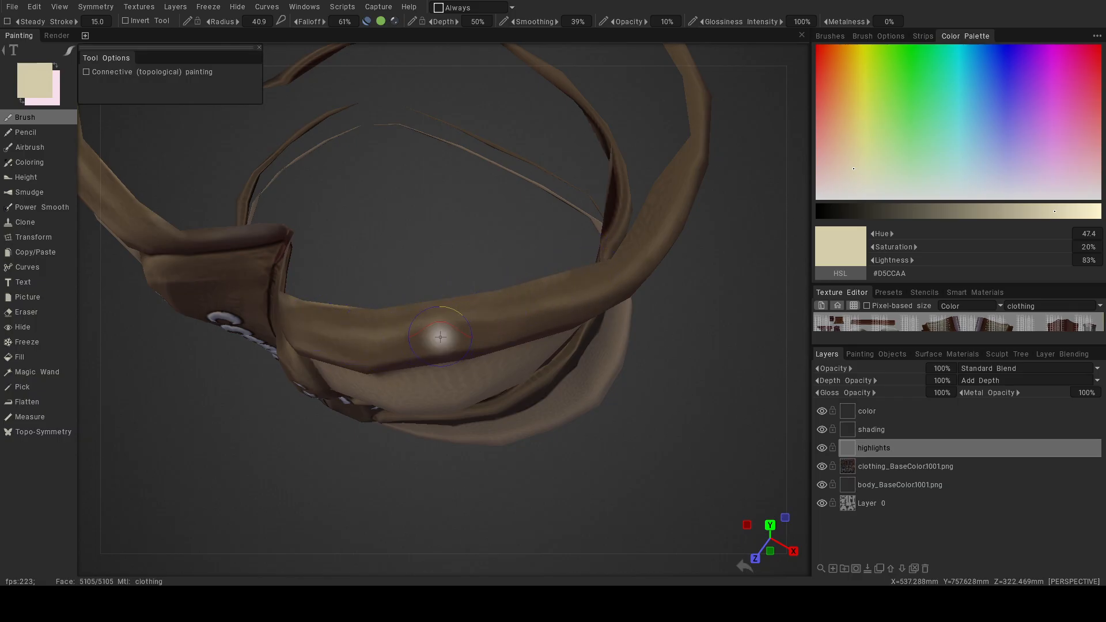
{"action": "left_click_drag", "start_coordinate": [410, 329], "coordinate": [444, 346], "text": "alt"}
{"action": "right_click_drag", "start_coordinate": [444, 345], "coordinate": [440, 417], "text": "alt"}
{"action": "middle_click_drag", "start_coordinate": [439, 417], "coordinate": [499, 336], "text": "alt"}
{"action": "left_click_drag", "start_coordinate": [499, 336], "coordinate": [503, 459], "text": "alt"}
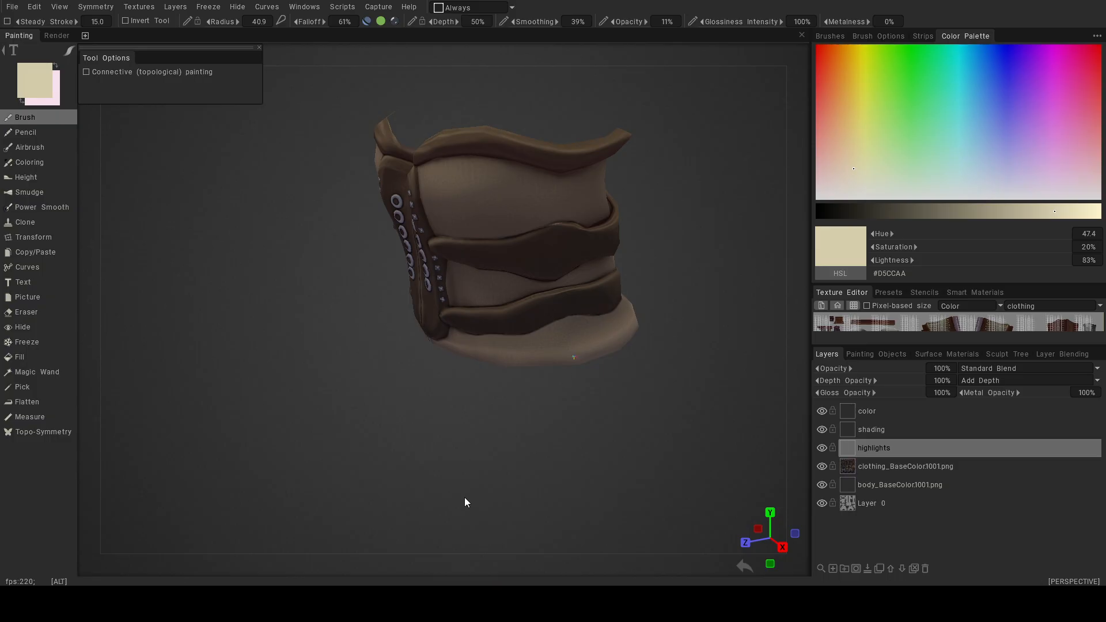
{"action": "right_click_drag", "start_coordinate": [392, 564], "coordinate": [496, 375], "text": "alt"}
{"action": "left_click_drag", "start_coordinate": [496, 375], "coordinate": [537, 362], "text": "alt"}
{"action": "middle_click_drag", "start_coordinate": [524, 348], "coordinate": [525, 471], "text": "alt"}
{"action": "right_click_drag", "start_coordinate": [529, 438], "coordinate": [507, 434], "text": "alt"}
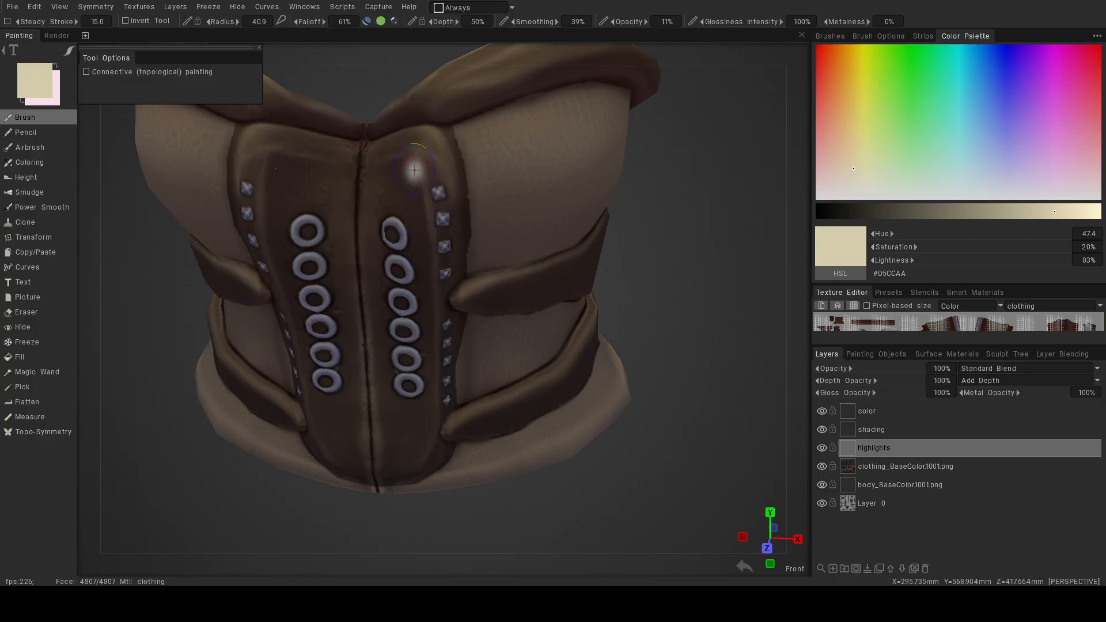
Make the shading layer active and set the brush colour to the dark brown #221A16.
{"action": "left_click", "coordinate": [871, 429]}
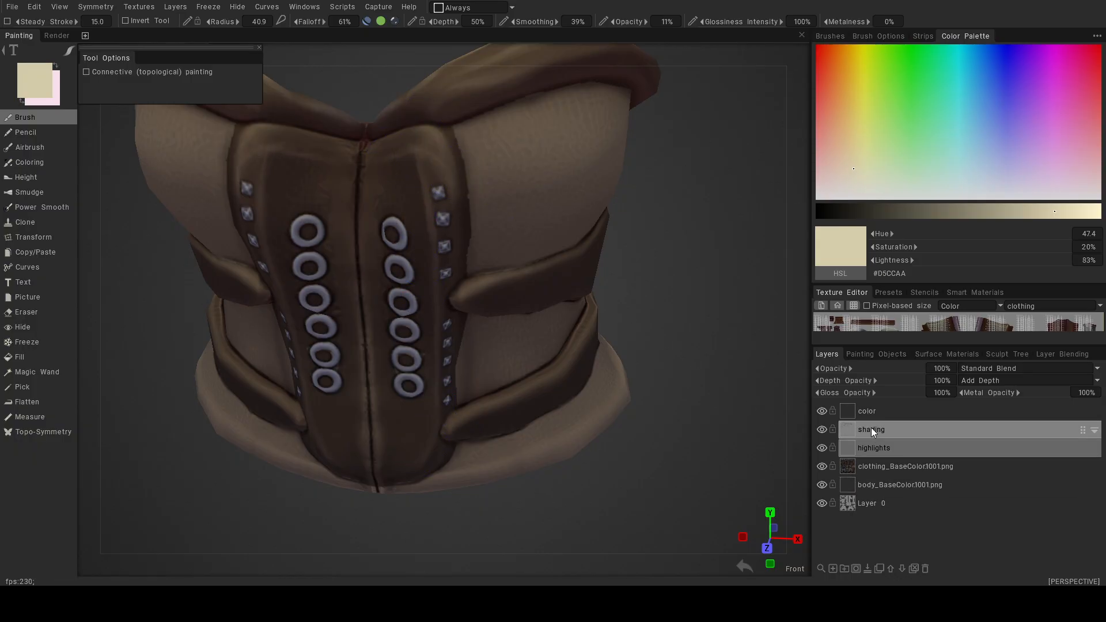
{"action": "left_click", "coordinate": [40, 86]}
{"action": "left_click_drag", "start_coordinate": [439, 362], "coordinate": [395, 364]}
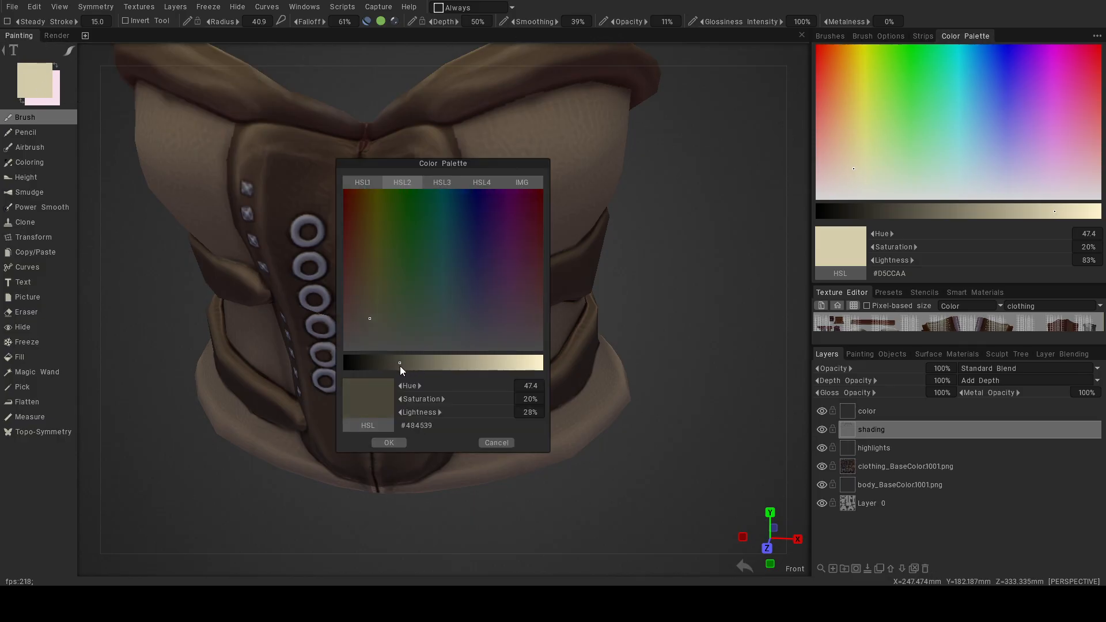
{"action": "left_click", "coordinate": [367, 320]}
{"action": "left_click_drag", "start_coordinate": [366, 319], "coordinate": [359, 316]}
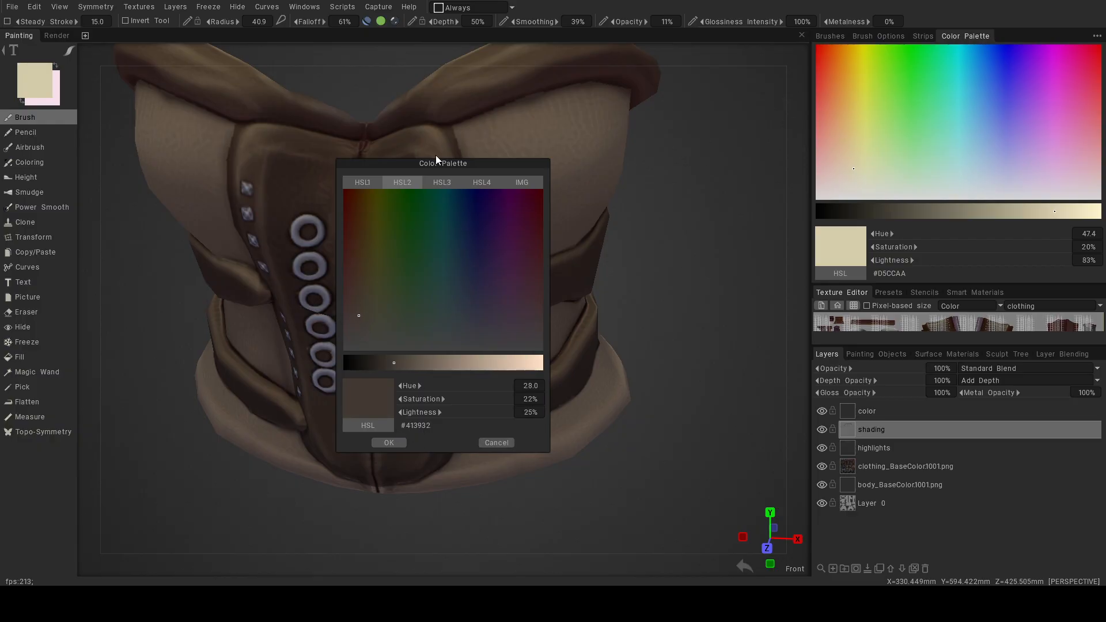
{"action": "left_click_drag", "start_coordinate": [438, 165], "coordinate": [633, 157]}
{"action": "left_click", "coordinate": [397, 190]}
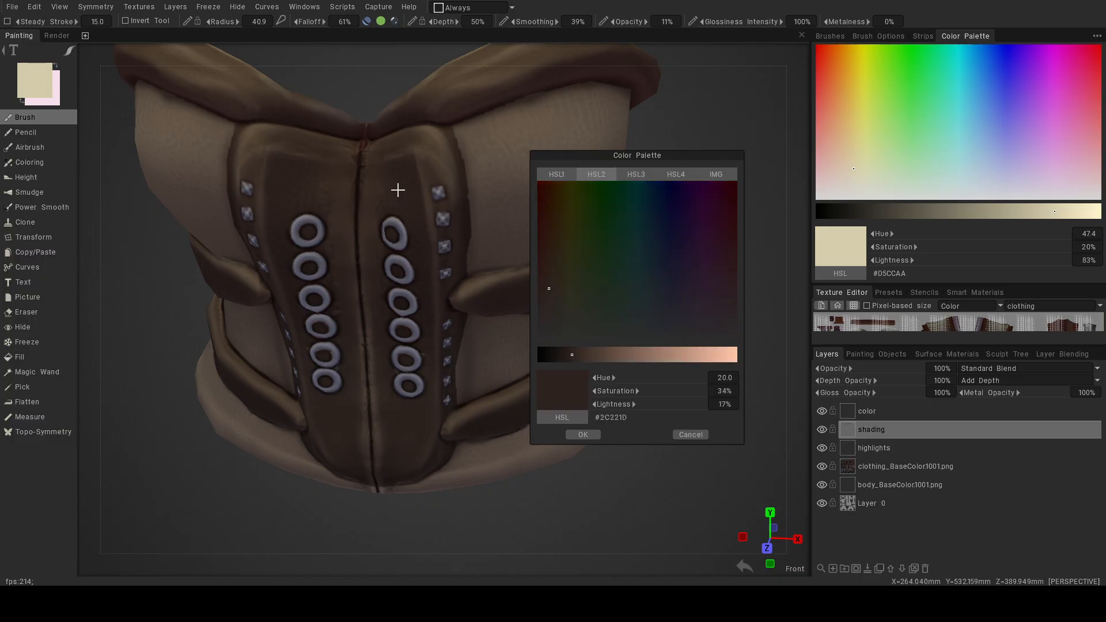
{"action": "left_click_drag", "start_coordinate": [572, 355], "coordinate": [565, 355]}
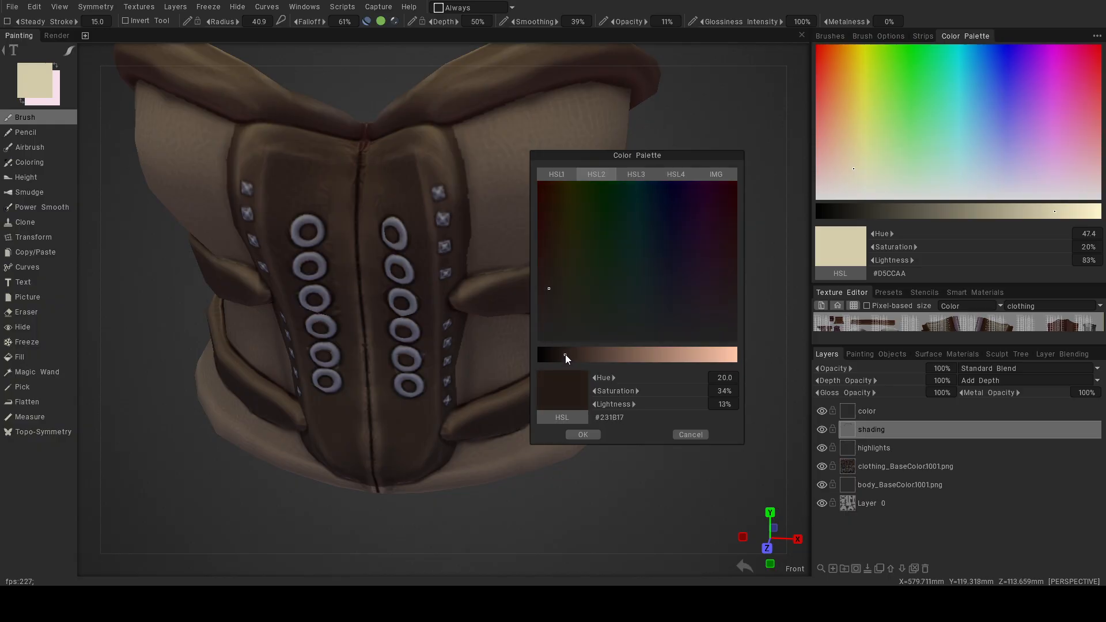
{"action": "left_click", "coordinate": [583, 434]}
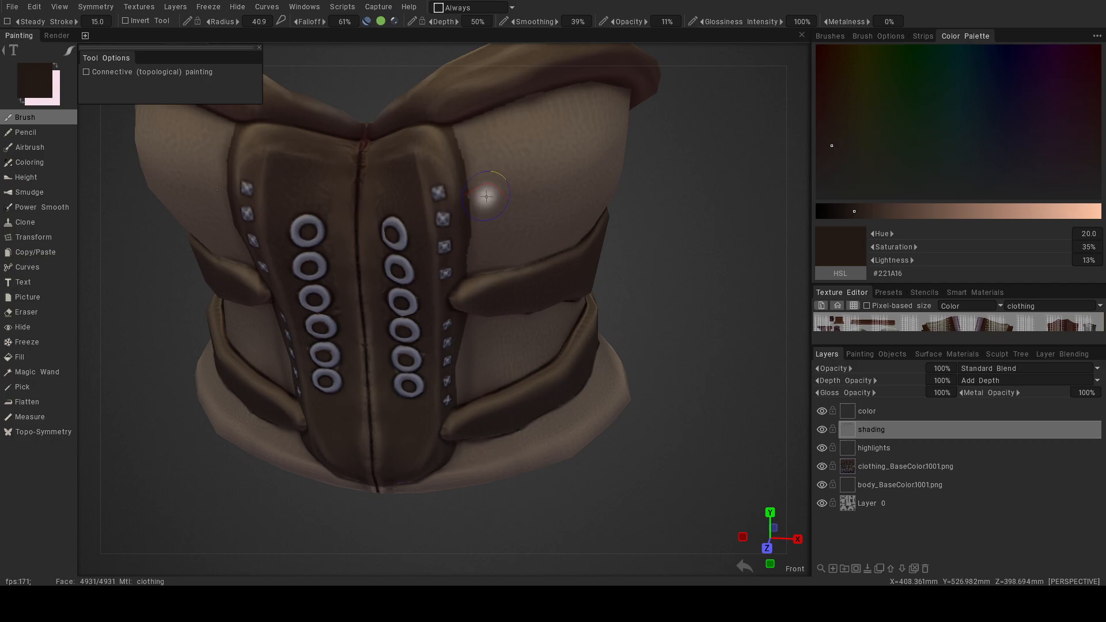
Shade the underside of the upper trim beside the top of the corset's front panel.
{"action": "scroll", "coordinate": [472, 234], "scroll_direction": "up", "scroll_amount": 6}
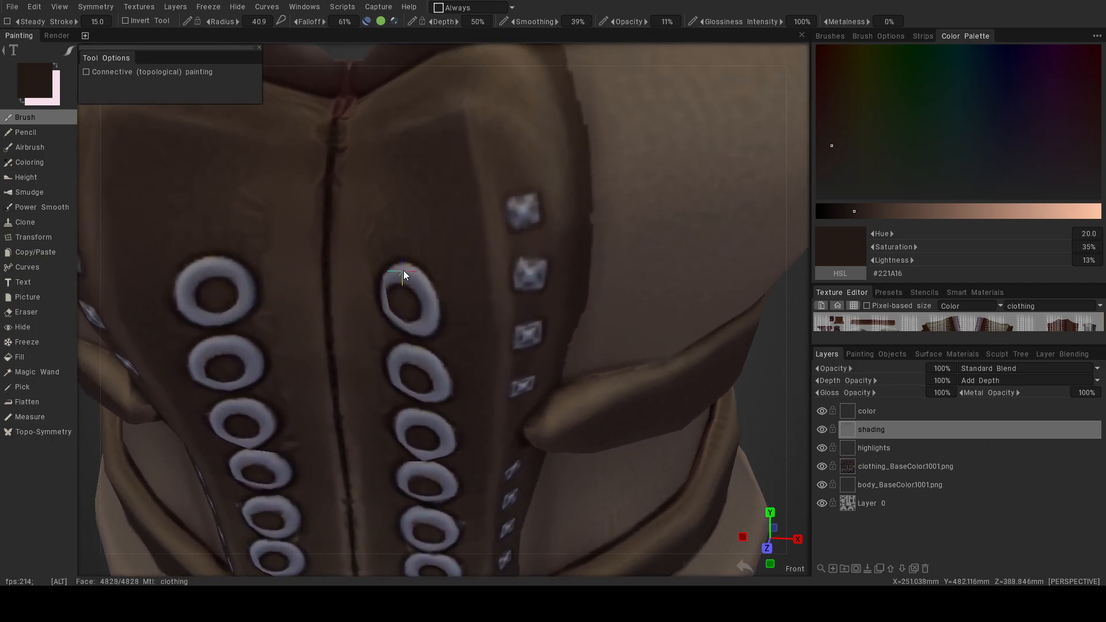
{"action": "mouse_move", "coordinate": [403, 271]}
{"action": "left_mouse_down", "text": "alt"}
{"action": "mouse_move", "coordinate": [455, 234]}
{"action": "mouse_move", "coordinate": [426, 238]}
{"action": "mouse_move", "coordinate": [409, 286]}
{"action": "left_mouse_up", "text": "alt"}
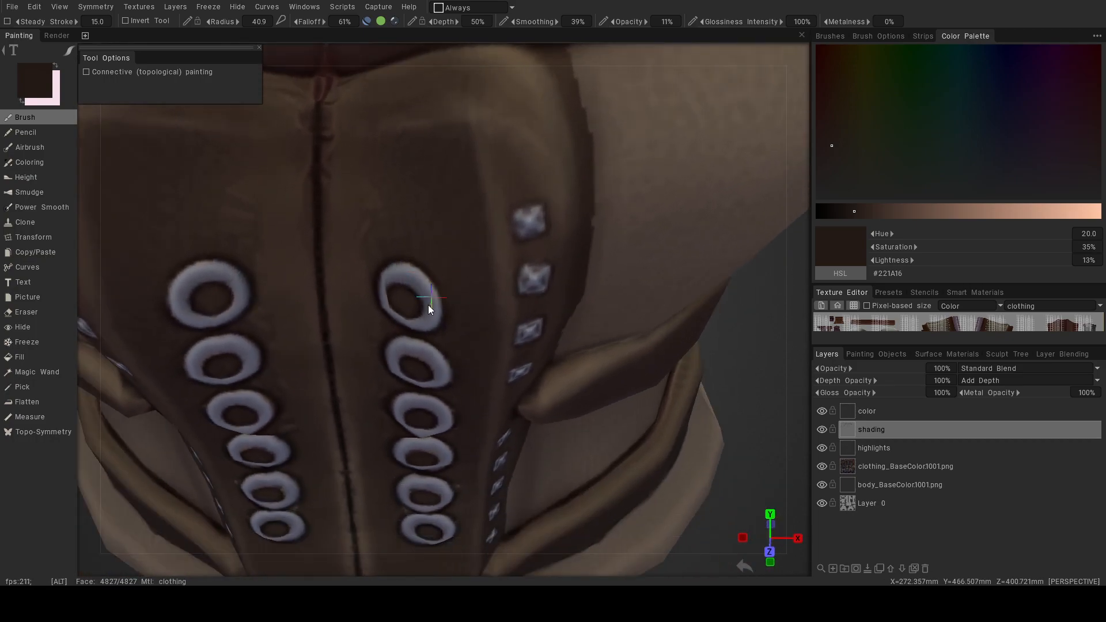
{"action": "right_click_drag", "start_coordinate": [438, 289], "coordinate": [455, 329], "text": "alt"}
{"action": "right_click_drag", "start_coordinate": [525, 284], "coordinate": [452, 254], "text": "alt"}
{"action": "left_click_drag", "start_coordinate": [452, 254], "coordinate": [439, 350], "text": "alt"}
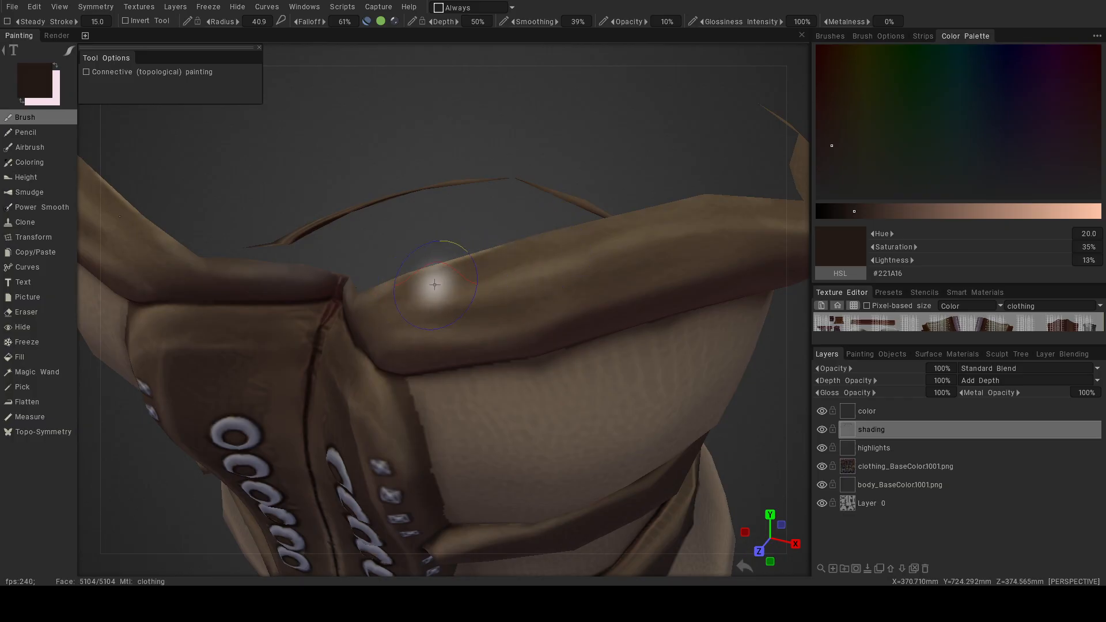
{"action": "mouse_move", "coordinate": [391, 351]}
{"action": "left_mouse_down", "text": "alt"}
{"action": "mouse_move", "coordinate": [400, 296]}
{"action": "mouse_move", "coordinate": [379, 279]}
{"action": "left_mouse_up", "text": "alt"}
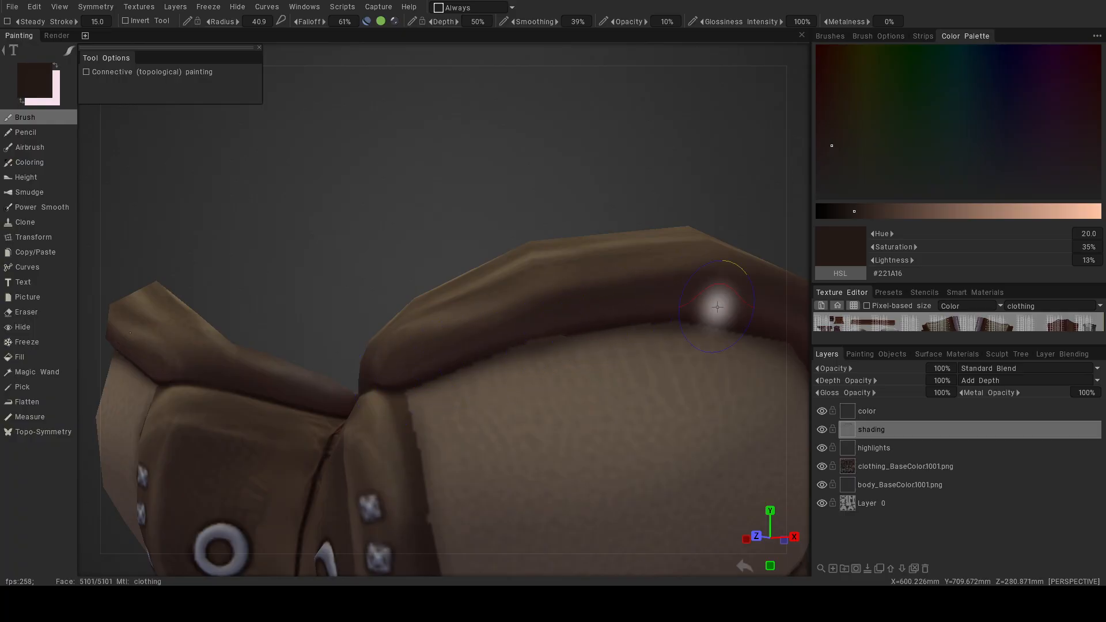
{"action": "left_click_drag", "start_coordinate": [721, 309], "coordinate": [722, 357], "text": "alt"}
{"action": "right_click_drag", "start_coordinate": [722, 358], "coordinate": [797, 432], "text": "alt"}
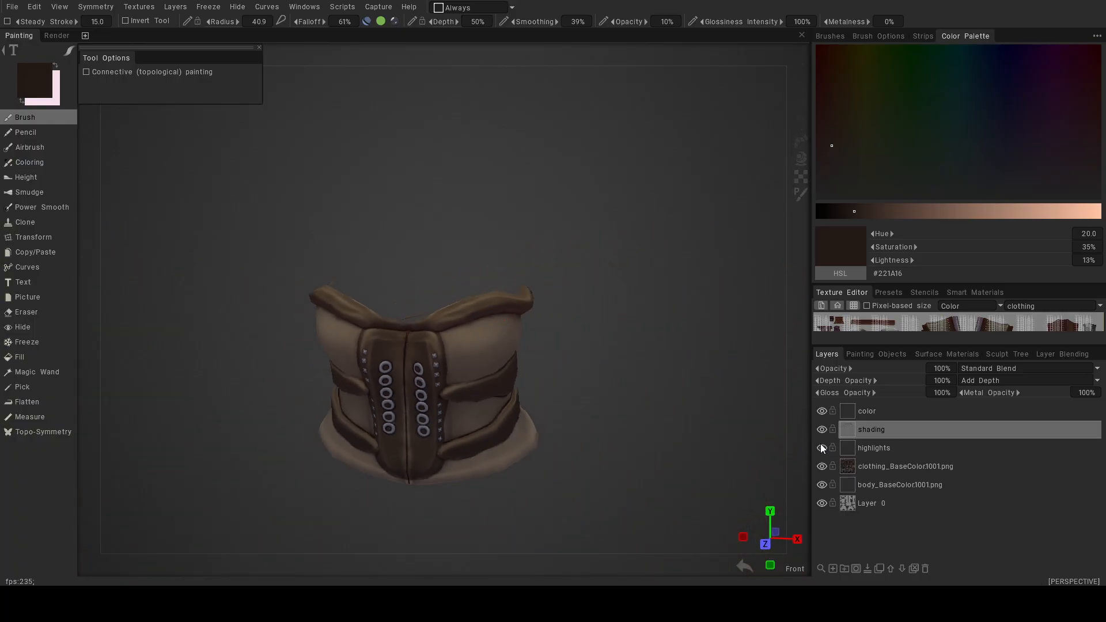
Paint dark shading along the lower edges of the straps near the corset's front panel.
{"action": "right_click_drag", "start_coordinate": [632, 367], "coordinate": [617, 382], "text": "alt"}
{"action": "mouse_move", "coordinate": [617, 382]}
{"action": "left_mouse_down", "text": "alt"}
{"action": "mouse_move", "coordinate": [464, 242]}
{"action": "mouse_move", "coordinate": [518, 277]}
{"action": "left_mouse_up", "text": "alt"}
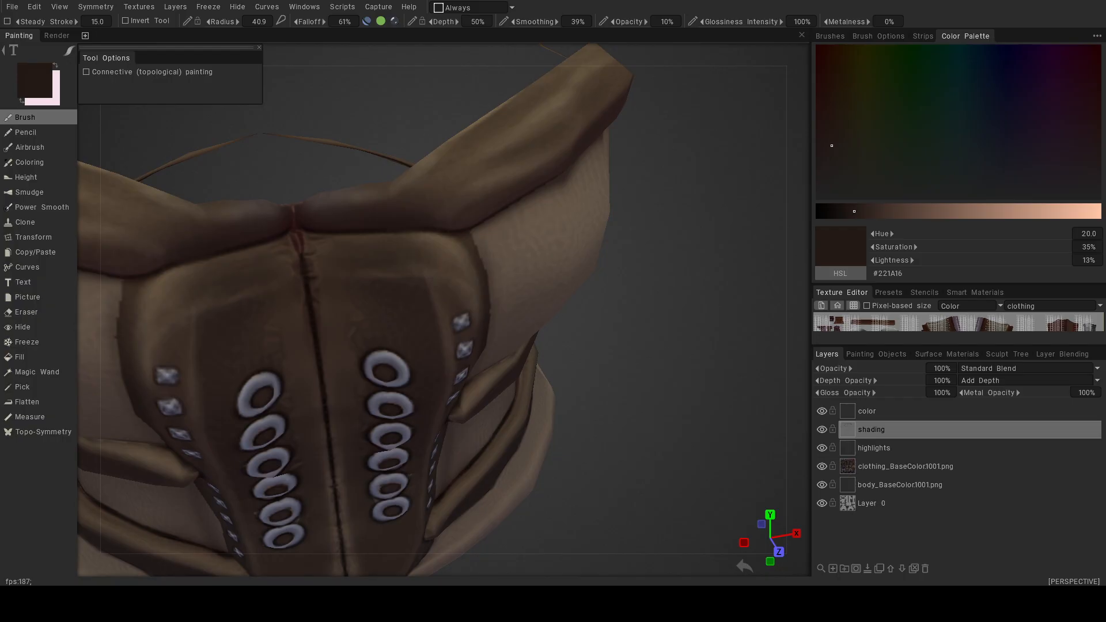
{"action": "mouse_move", "coordinate": [468, 398]}
{"action": "left_mouse_down", "text": "alt"}
{"action": "mouse_move", "coordinate": [462, 364]}
{"action": "mouse_move", "coordinate": [376, 229]}
{"action": "mouse_move", "coordinate": [508, 308]}
{"action": "mouse_move", "coordinate": [472, 281]}
{"action": "left_mouse_up", "text": "alt"}
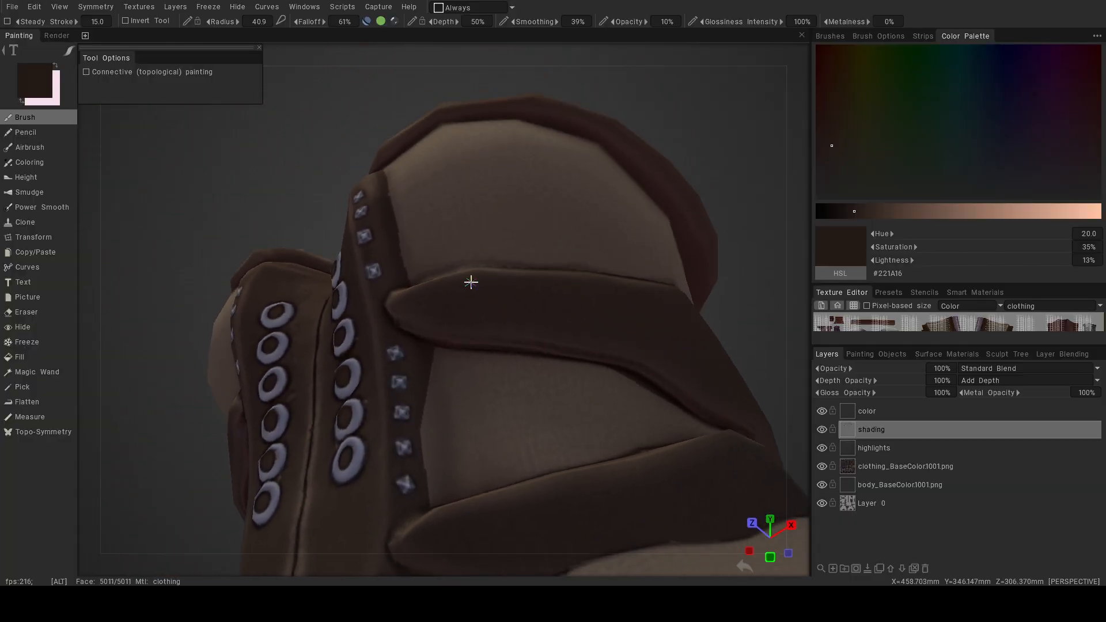
{"action": "right_click_drag", "start_coordinate": [472, 282], "coordinate": [506, 289], "text": "alt"}
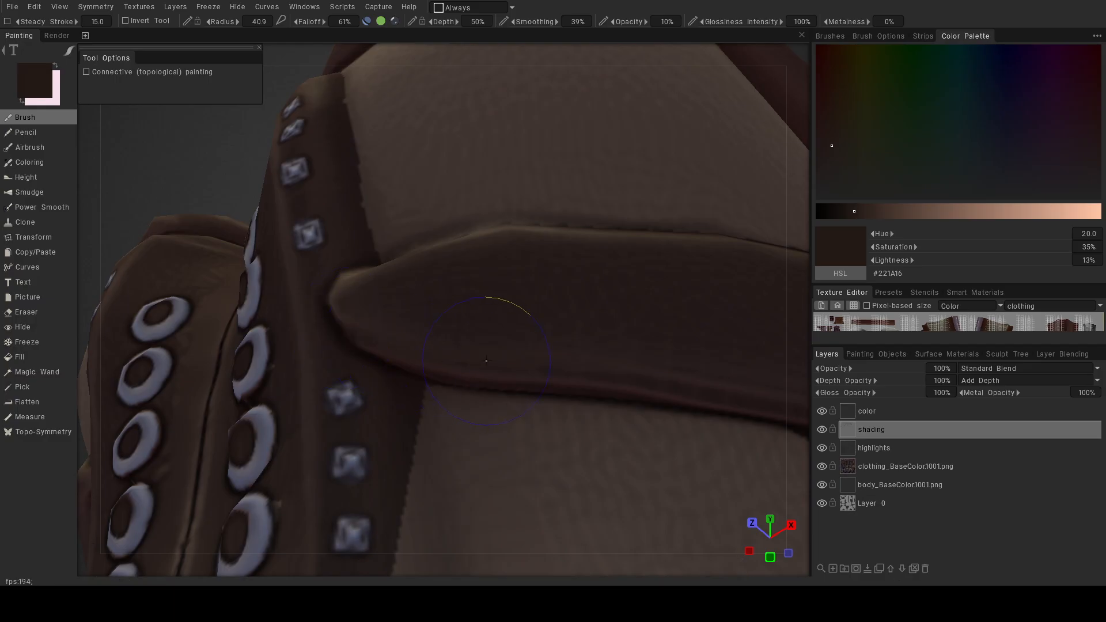
{"action": "left_click_drag", "start_coordinate": [521, 379], "coordinate": [531, 390], "text": "alt"}
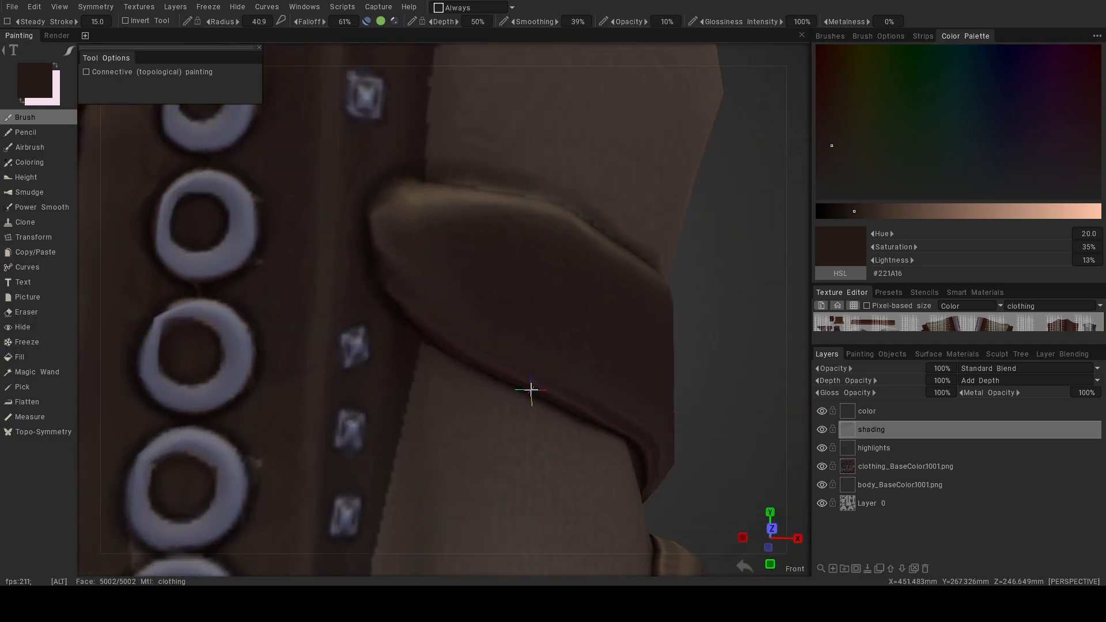
{"action": "right_click_drag", "start_coordinate": [531, 390], "coordinate": [457, 376], "text": "alt"}
{"action": "left_click_drag", "start_coordinate": [456, 375], "coordinate": [454, 418], "text": "alt"}
{"action": "right_click_drag", "start_coordinate": [375, 353], "coordinate": [411, 358], "text": "alt"}
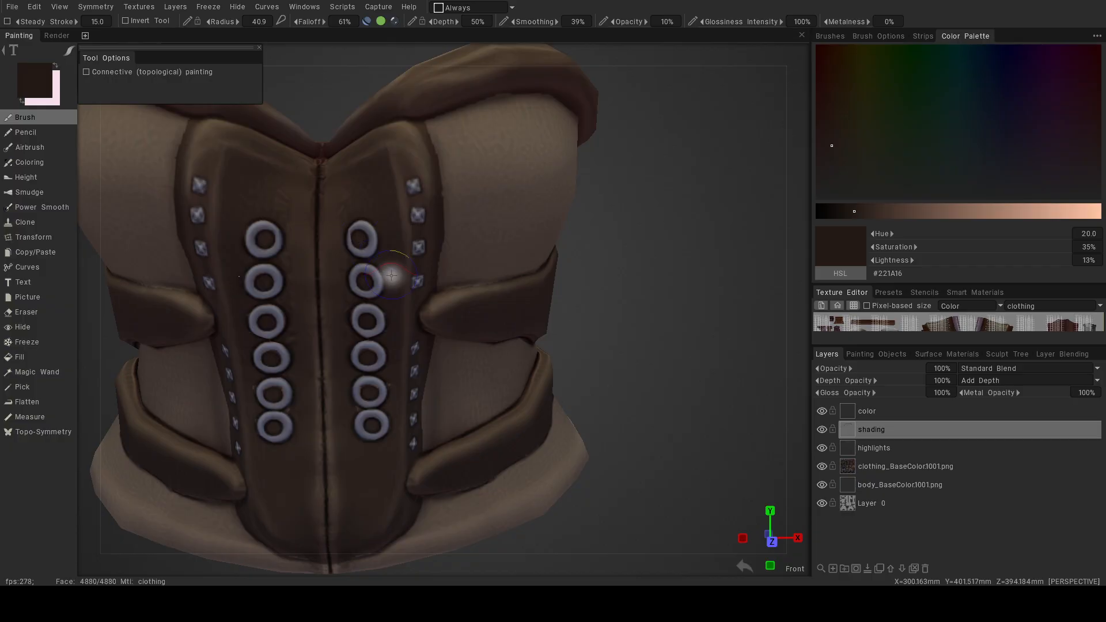
Reduce the brush radius to 24.4 and shade the leather in and around the front panel's eyelets.
{"action": "right_click_drag", "start_coordinate": [376, 336], "coordinate": [417, 335], "text": "alt"}
{"action": "left_click_drag", "start_coordinate": [417, 335], "coordinate": [445, 313], "text": "alt"}
{"action": "right_click_drag", "start_coordinate": [414, 297], "coordinate": [437, 304], "text": "alt"}
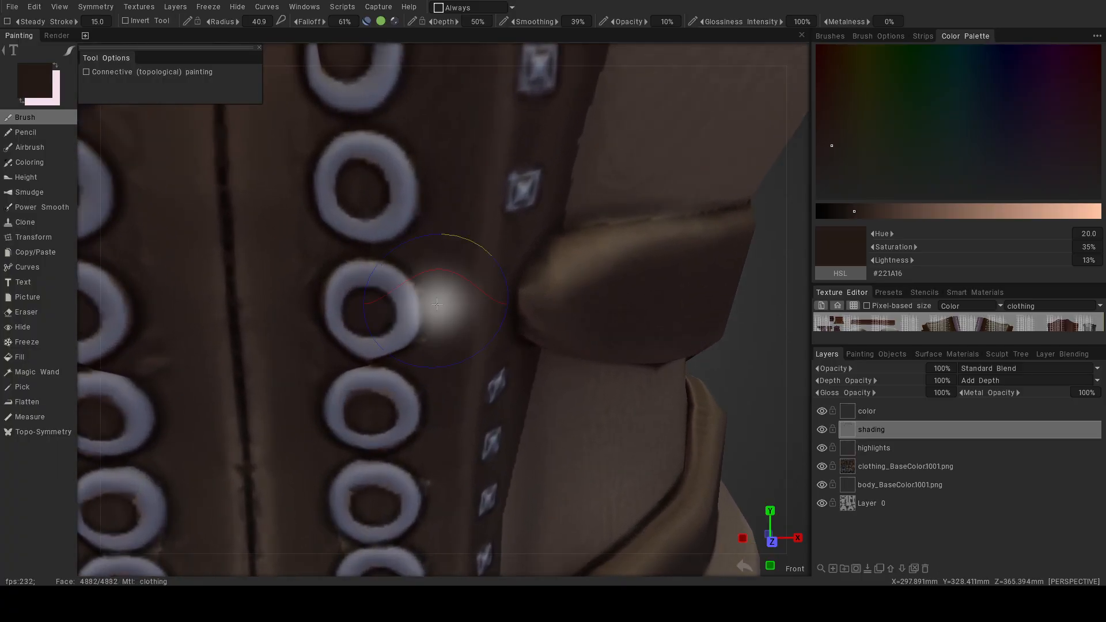
{"action": "right_click_drag", "start_coordinate": [367, 308], "coordinate": [350, 310]}
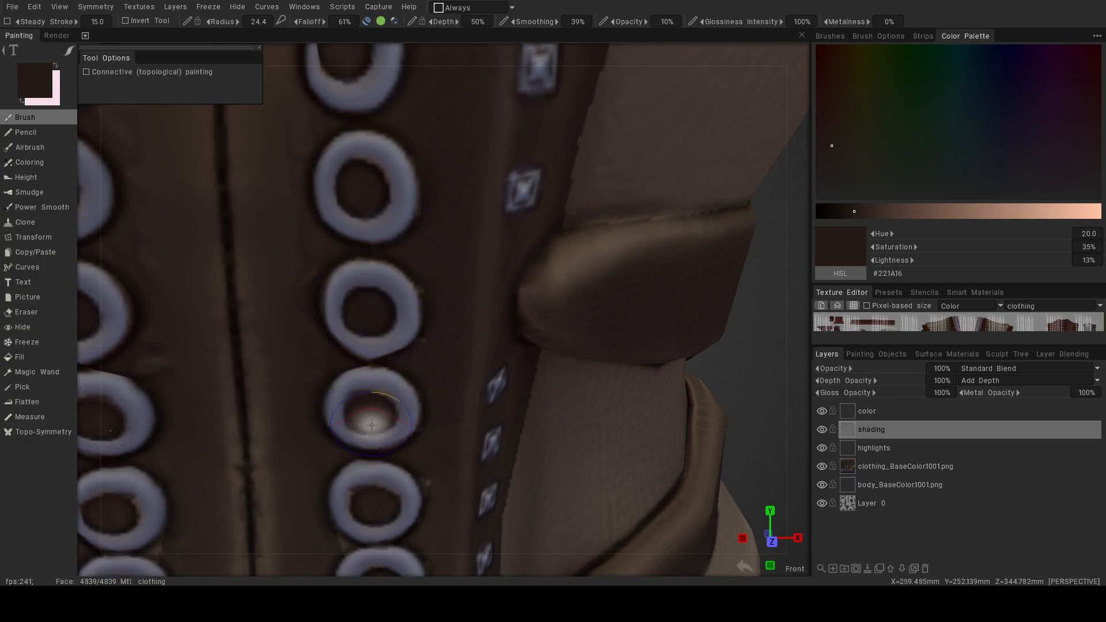
{"action": "middle_click_drag", "start_coordinate": [403, 470], "coordinate": [426, 285]}
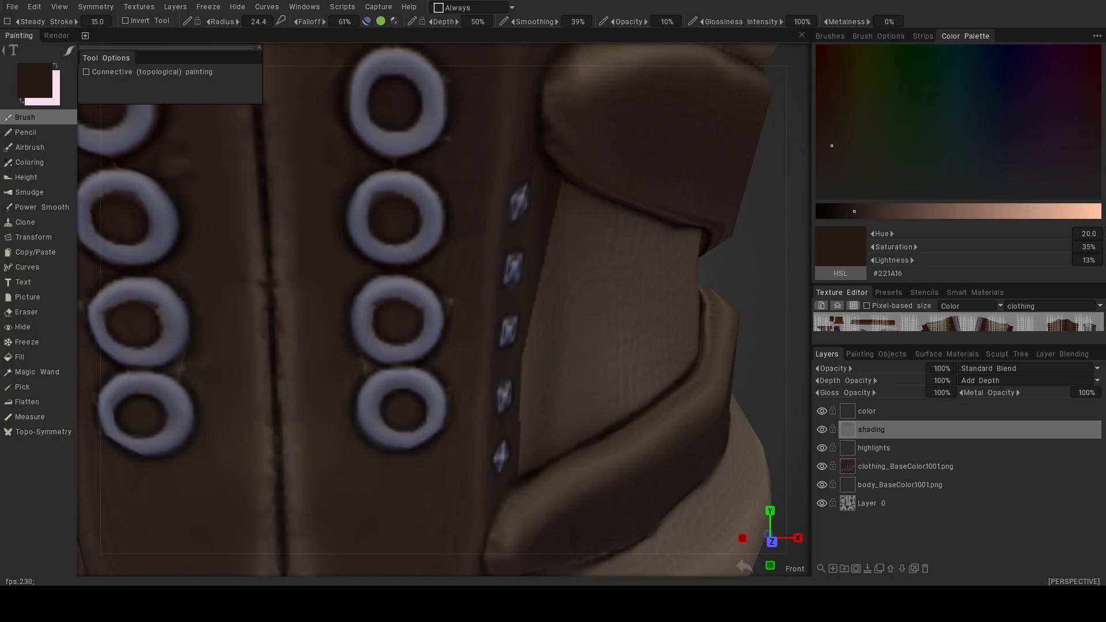
Enlarge the brush radius to 39.2 and darken the bottom end of the front panel below the lower straps.
{"action": "right_click_drag", "start_coordinate": [580, 441], "coordinate": [517, 424], "text": "alt"}
{"action": "left_click_drag", "start_coordinate": [517, 424], "coordinate": [495, 409], "text": "alt"}
{"action": "middle_click_drag", "start_coordinate": [495, 409], "coordinate": [501, 331], "text": "alt"}
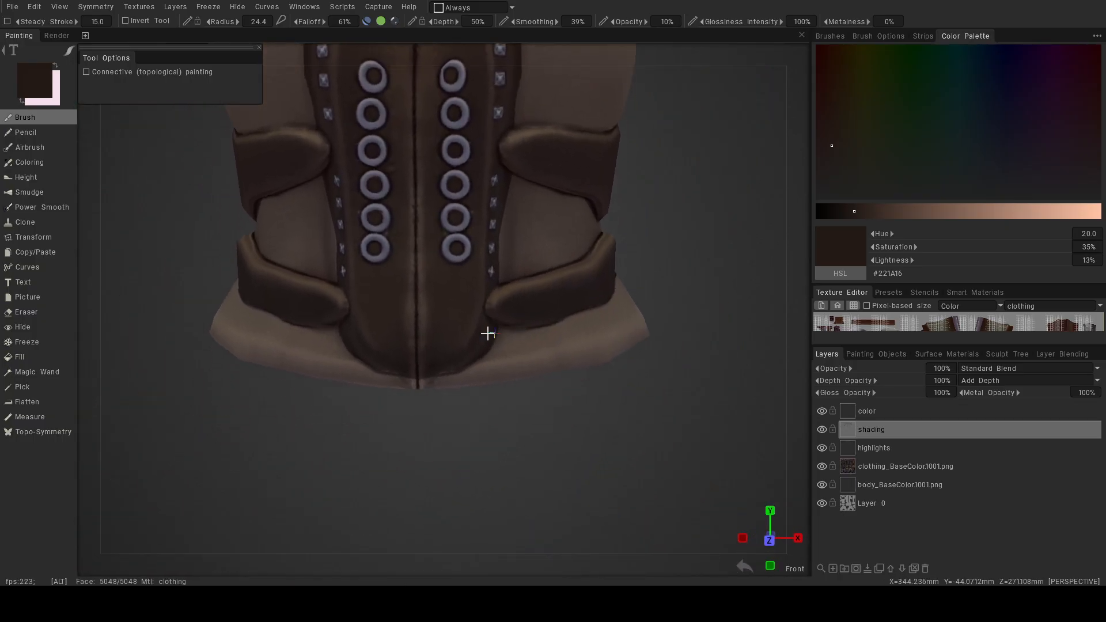
{"action": "left_click_drag", "start_coordinate": [502, 331], "coordinate": [469, 295], "text": "alt"}
{"action": "right_click_drag", "start_coordinate": [469, 296], "coordinate": [488, 302], "text": "alt"}
{"action": "middle_click_drag", "start_coordinate": [523, 371], "coordinate": [463, 326], "text": "alt"}
{"action": "right_click_drag", "start_coordinate": [463, 326], "coordinate": [486, 328], "text": "alt"}
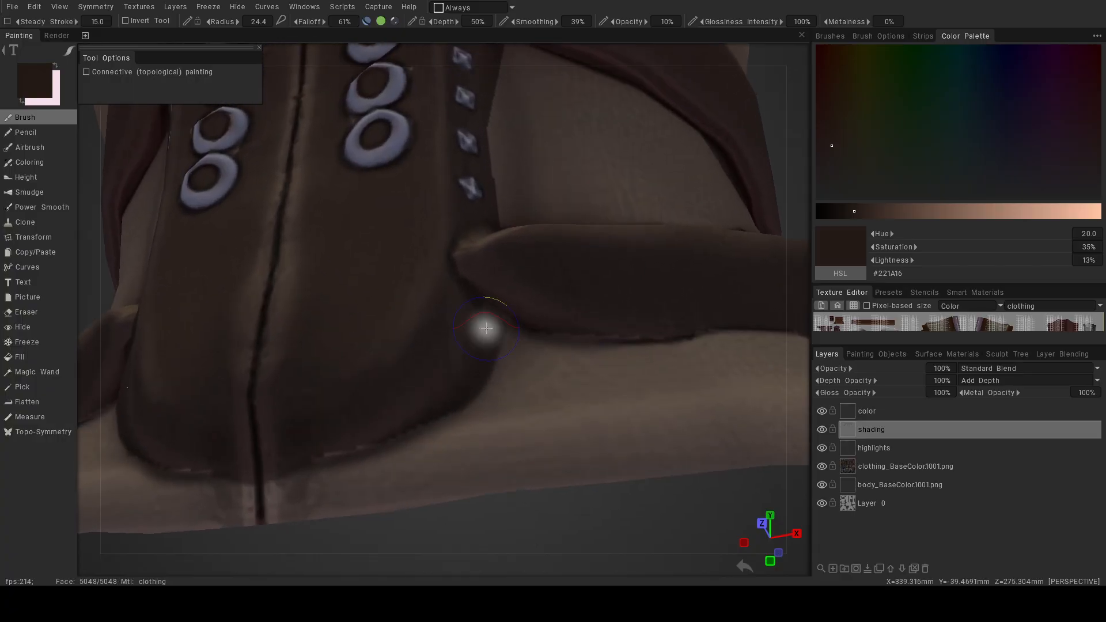
{"action": "key", "text": "bracketright"}
{"action": "key", "text": "bracketright"}
{"action": "key", "text": "bracketright"}
{"action": "key", "text": "bracketright"}
{"action": "key", "text": "bracketright"}
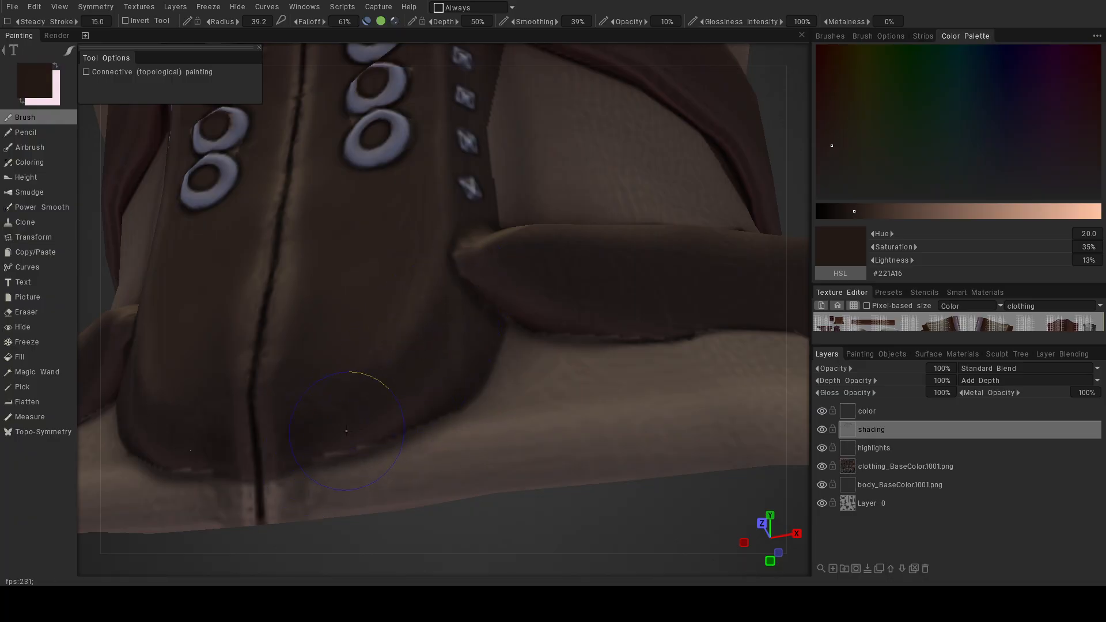
{"action": "left_click_drag", "start_coordinate": [295, 449], "coordinate": [277, 459]}
{"action": "mouse_move", "coordinate": [522, 318]}
{"action": "left_mouse_down"}
{"action": "mouse_move", "coordinate": [436, 423]}
{"action": "mouse_move", "coordinate": [374, 452]}
{"action": "left_mouse_up"}
{"action": "mouse_move", "coordinate": [535, 324]}
{"action": "left_mouse_down"}
{"action": "mouse_move", "coordinate": [391, 440]}
{"action": "mouse_move", "coordinate": [321, 476]}
{"action": "left_mouse_up"}
{"action": "left_click_drag", "start_coordinate": [503, 326], "coordinate": [538, 330]}
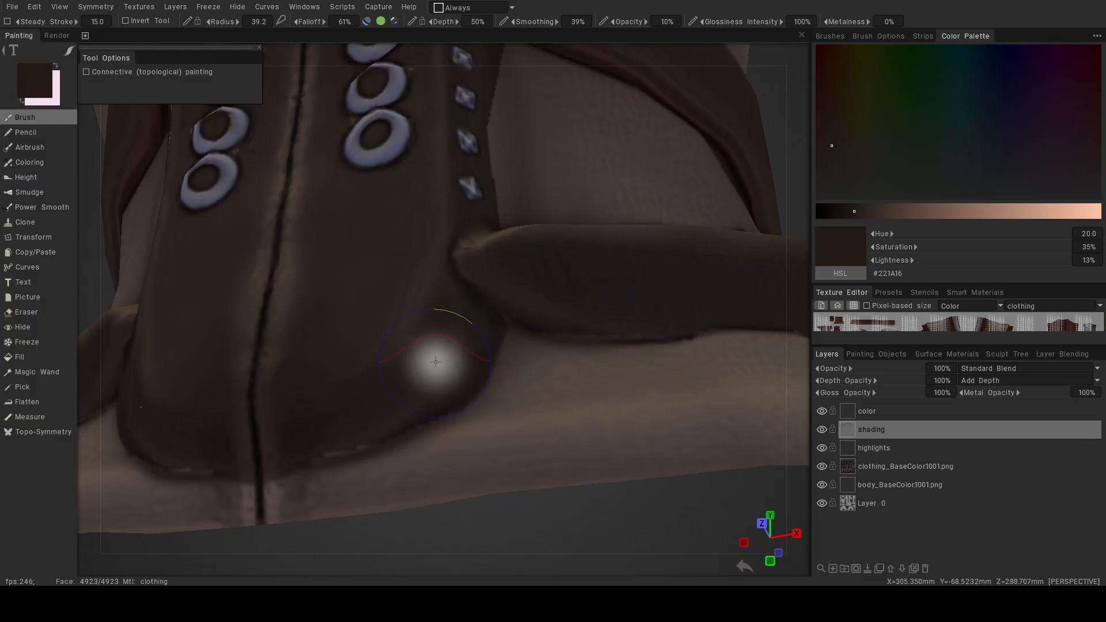
Continue the dark shading along the upper trim around the corset's side and back.
{"action": "left_click_drag", "start_coordinate": [442, 366], "coordinate": [480, 393], "text": "alt"}
{"action": "right_click_drag", "start_coordinate": [480, 393], "coordinate": [618, 369], "text": "alt"}
{"action": "left_click_drag", "start_coordinate": [548, 368], "coordinate": [417, 338], "text": "alt"}
{"action": "middle_click_drag", "start_coordinate": [417, 230], "coordinate": [415, 319], "text": "alt"}
{"action": "right_click_drag", "start_coordinate": [415, 319], "coordinate": [449, 342], "text": "alt"}
{"action": "left_click_drag", "start_coordinate": [450, 342], "coordinate": [415, 327], "text": "alt"}
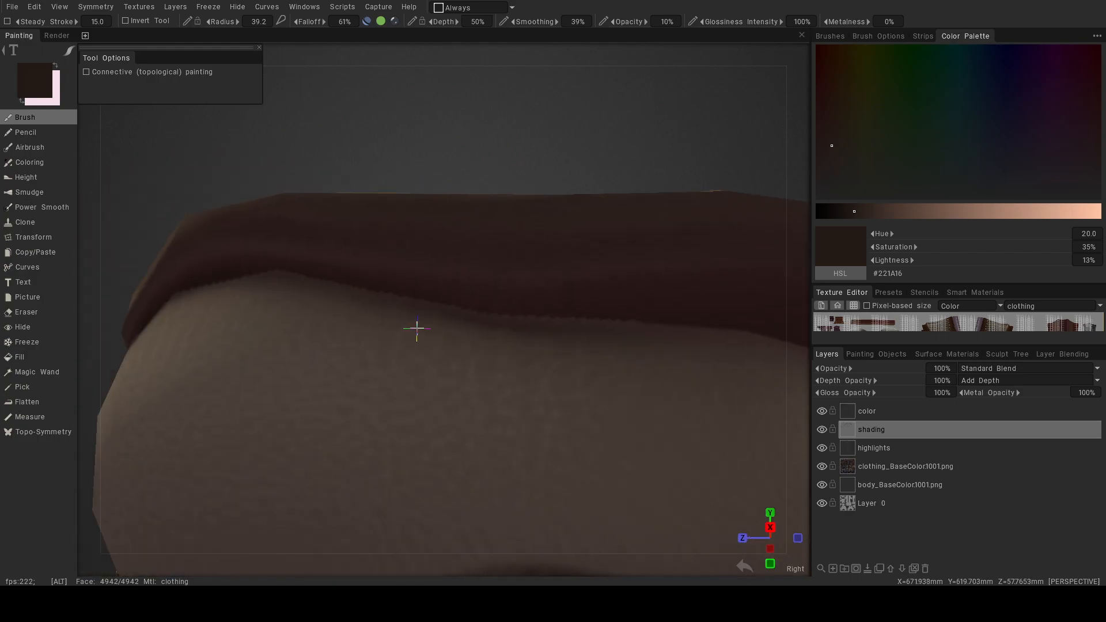
{"action": "right_click_drag", "start_coordinate": [415, 326], "coordinate": [390, 326], "text": "alt"}
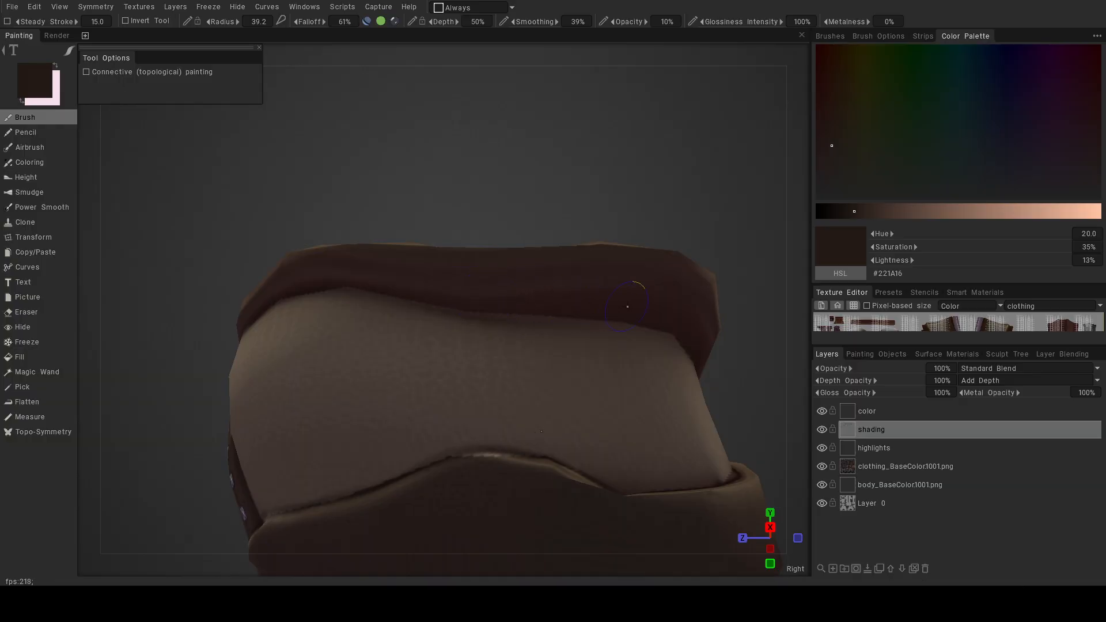
{"action": "left_click_drag", "start_coordinate": [649, 320], "coordinate": [377, 311], "text": "alt"}
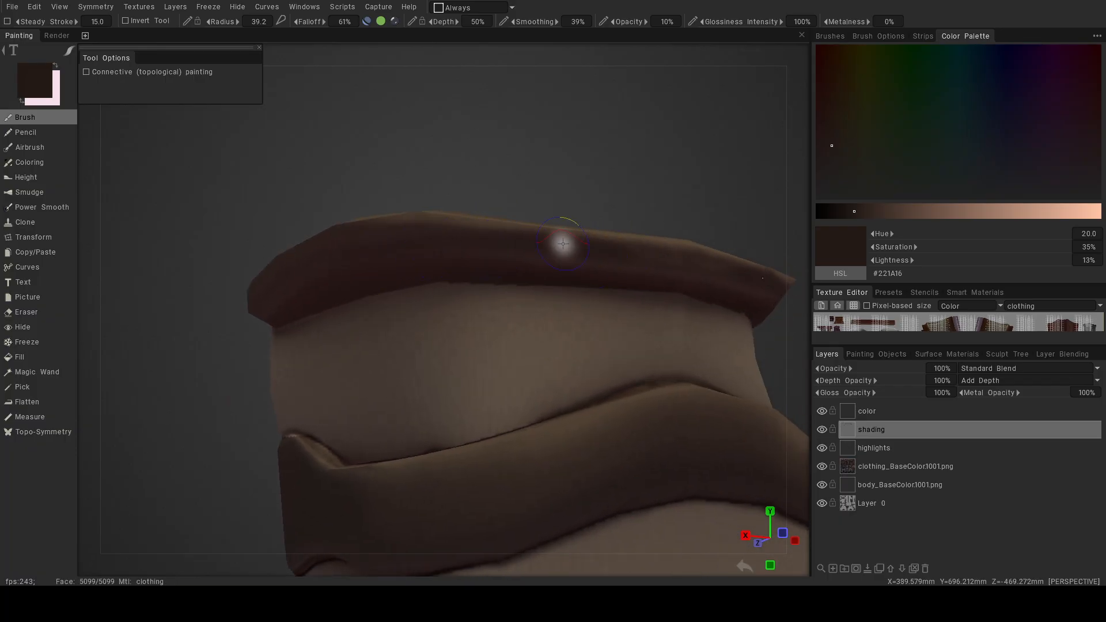
{"action": "left_click_drag", "start_coordinate": [512, 242], "coordinate": [556, 246]}
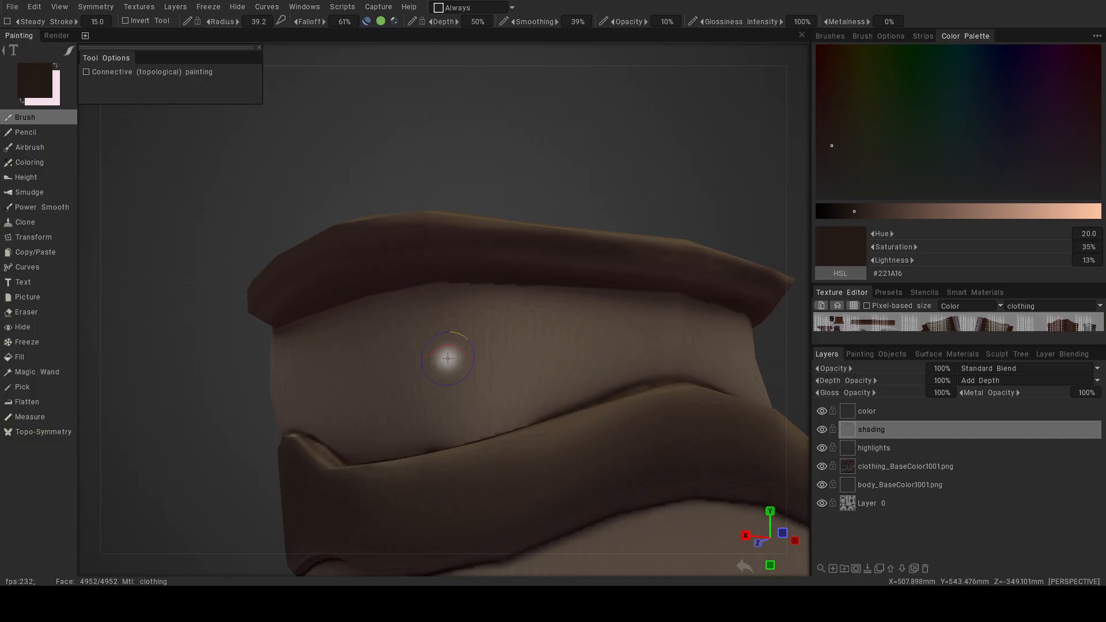
Raise the brush opacity to 23% and compare the corset's front with and without the shading layer.
{"action": "left_click_drag", "start_coordinate": [625, 249], "coordinate": [568, 295], "text": "alt"}
{"action": "left_click_drag", "start_coordinate": [355, 267], "coordinate": [585, 294], "text": "alt"}
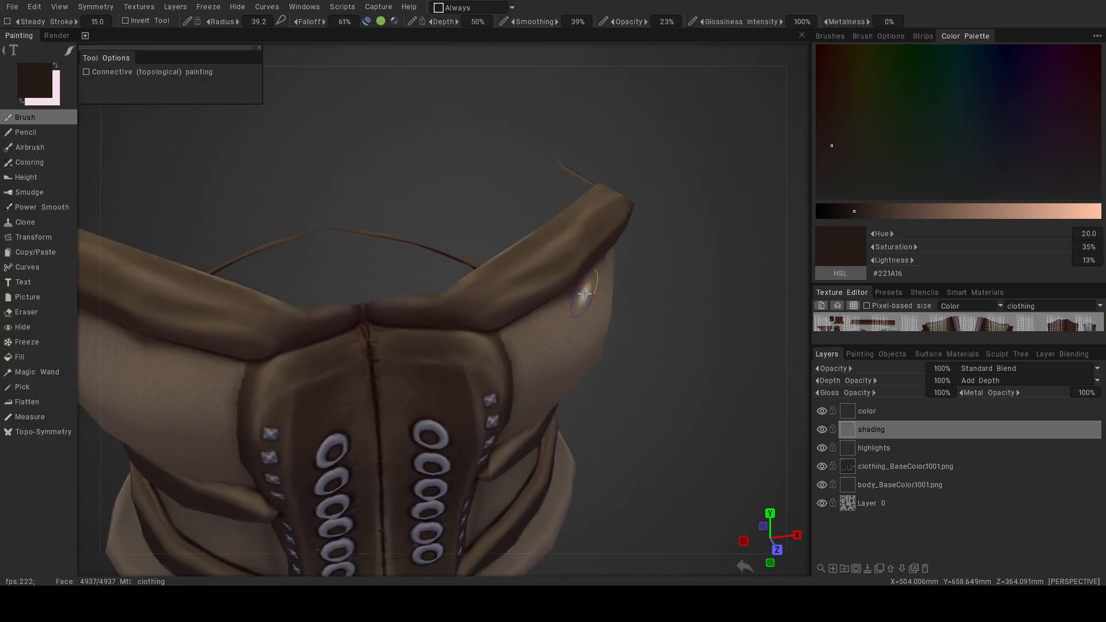
{"action": "left_click", "coordinate": [825, 434]}
{"action": "left_click_drag", "start_coordinate": [727, 391], "coordinate": [666, 386], "text": "alt"}
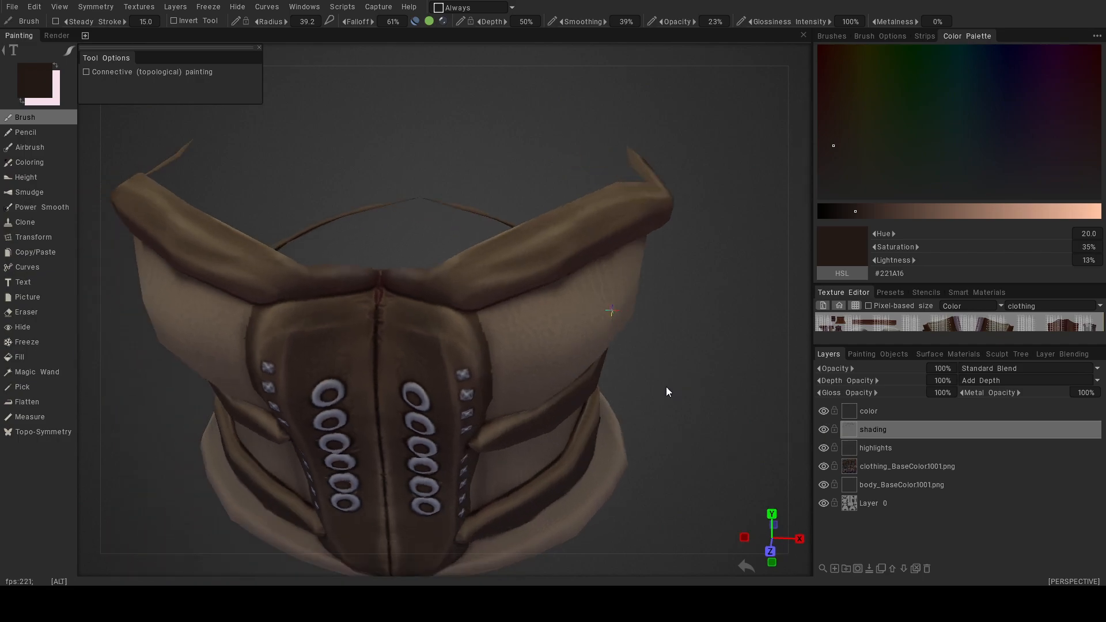
{"action": "right_click_drag", "start_coordinate": [666, 386], "coordinate": [686, 390], "text": "alt"}
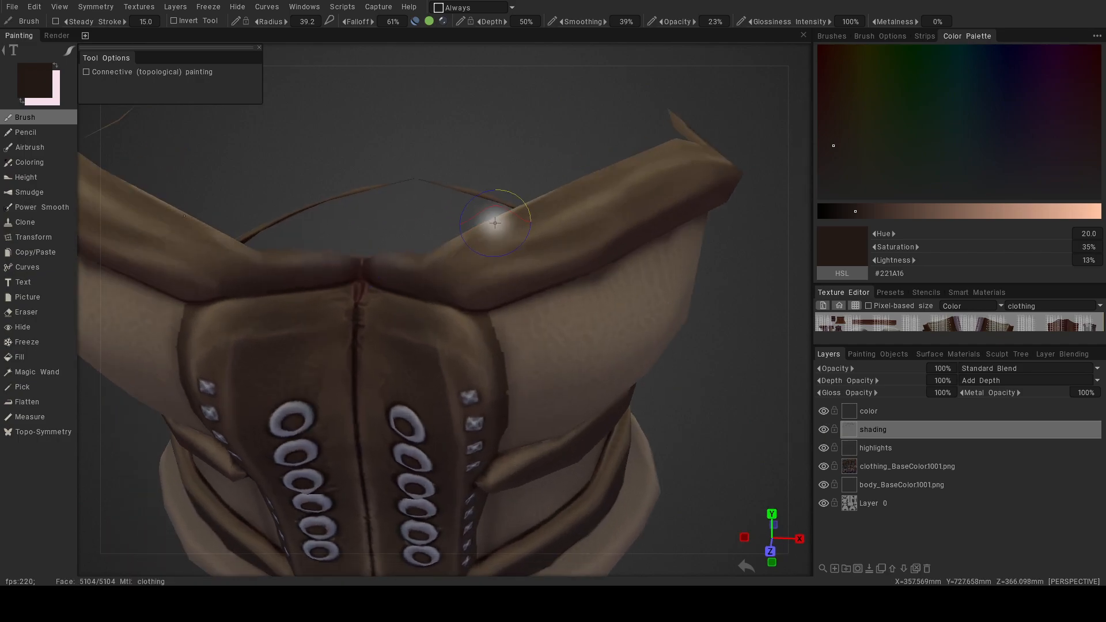
Work on the shading where the upper trim meets the front panel, using brush radii of 78.3 and 43.9.
{"action": "key", "text": "bracketright"}
{"action": "key", "text": "bracketright"}
{"action": "key", "text": "bracketright"}
{"action": "key", "text": "bracketright"}
{"action": "key", "text": "bracketright"}
{"action": "key", "text": "bracketright"}
{"action": "key", "text": "bracketright"}
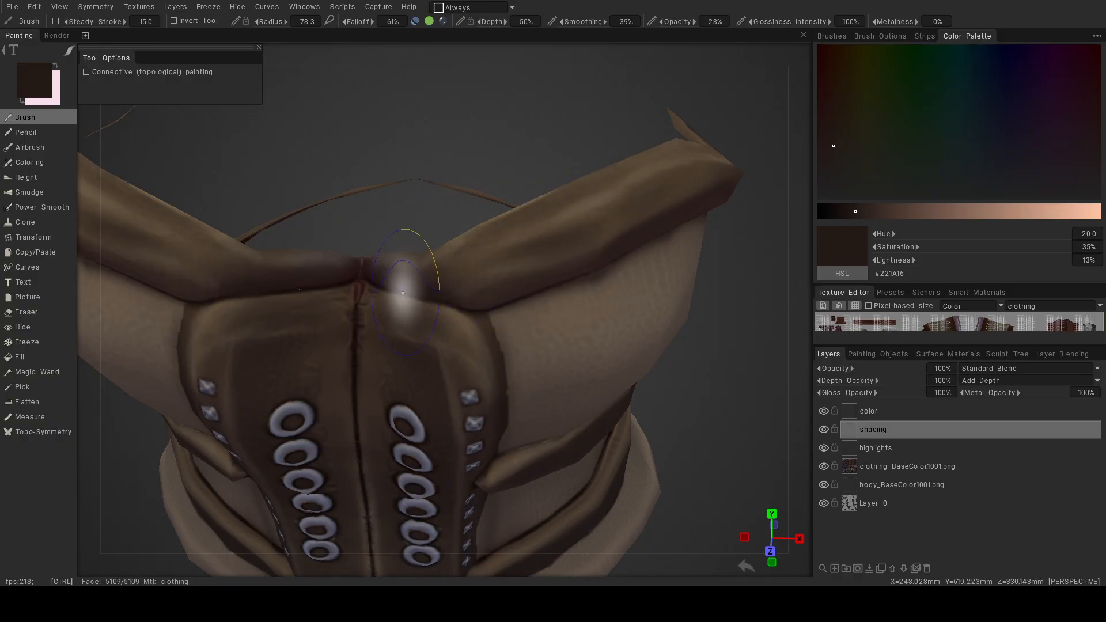
{"action": "key", "text": "bracketleft"}
{"action": "key", "text": "bracketleft"}
{"action": "key", "text": "bracketleft"}
{"action": "key", "text": "bracketleft"}
{"action": "key", "text": "bracketleft"}
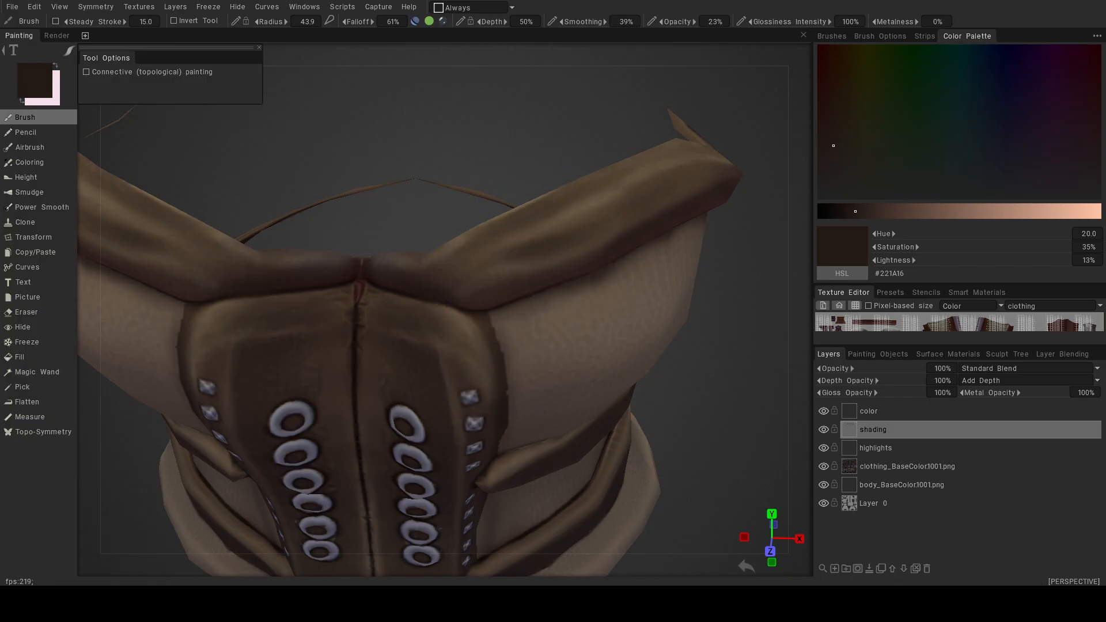
Paint dark shading on the fabric directly beneath the upper trim, around the corset's side and back.
{"action": "mouse_move", "coordinate": [578, 363]}
{"action": "left_mouse_down", "text": "alt"}
{"action": "mouse_move", "coordinate": [623, 349]}
{"action": "mouse_move", "coordinate": [410, 351]}
{"action": "left_mouse_up", "text": "alt"}
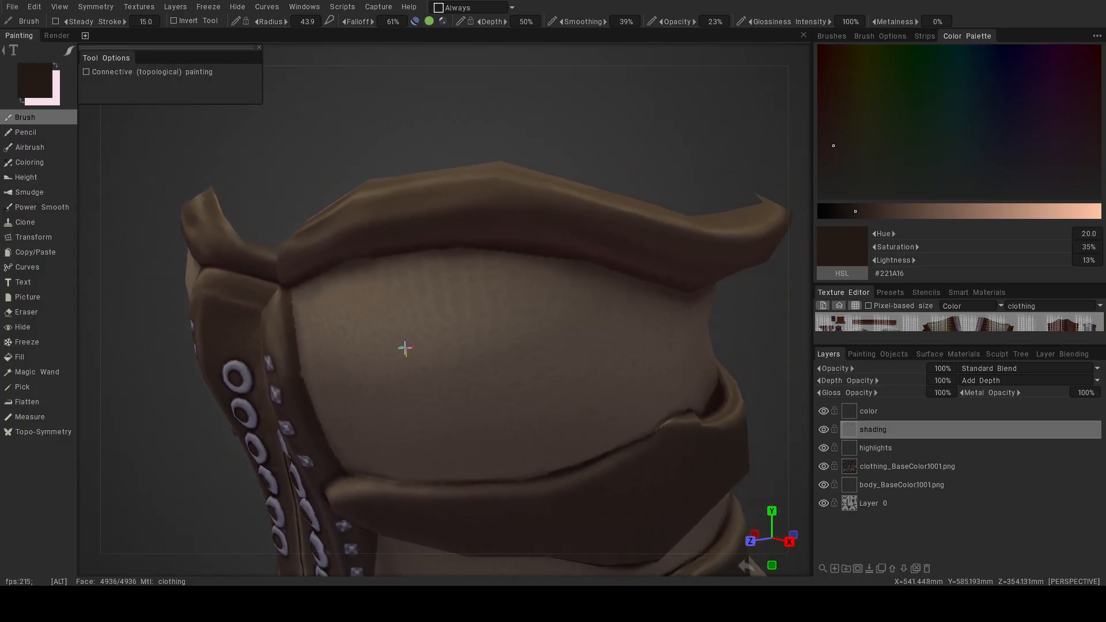
{"action": "mouse_move", "coordinate": [378, 264]}
{"action": "left_mouse_down"}
{"action": "mouse_move", "coordinate": [506, 253]}
{"action": "mouse_move", "coordinate": [492, 259]}
{"action": "left_mouse_up"}
{"action": "mouse_move", "coordinate": [568, 260]}
{"action": "left_mouse_down", "text": "alt"}
{"action": "mouse_move", "coordinate": [638, 284]}
{"action": "mouse_move", "coordinate": [453, 253]}
{"action": "left_mouse_up", "text": "alt"}
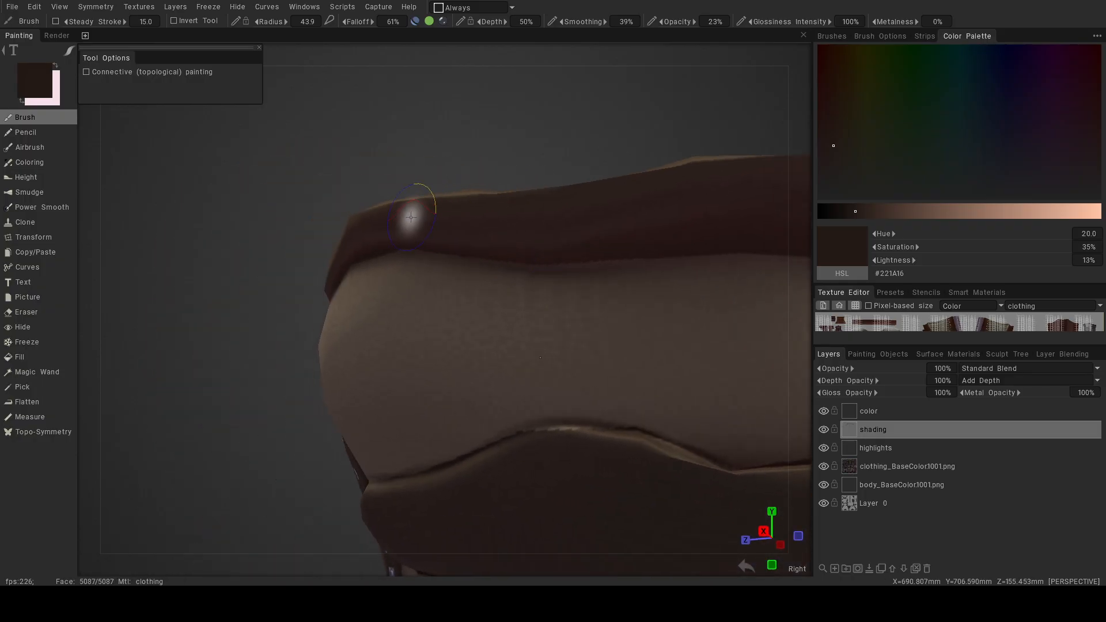
{"action": "mouse_move", "coordinate": [679, 248]}
{"action": "left_mouse_down", "text": "alt"}
{"action": "mouse_move", "coordinate": [366, 237]}
{"action": "mouse_move", "coordinate": [563, 287]}
{"action": "mouse_move", "coordinate": [405, 356]}
{"action": "left_mouse_up", "text": "alt"}
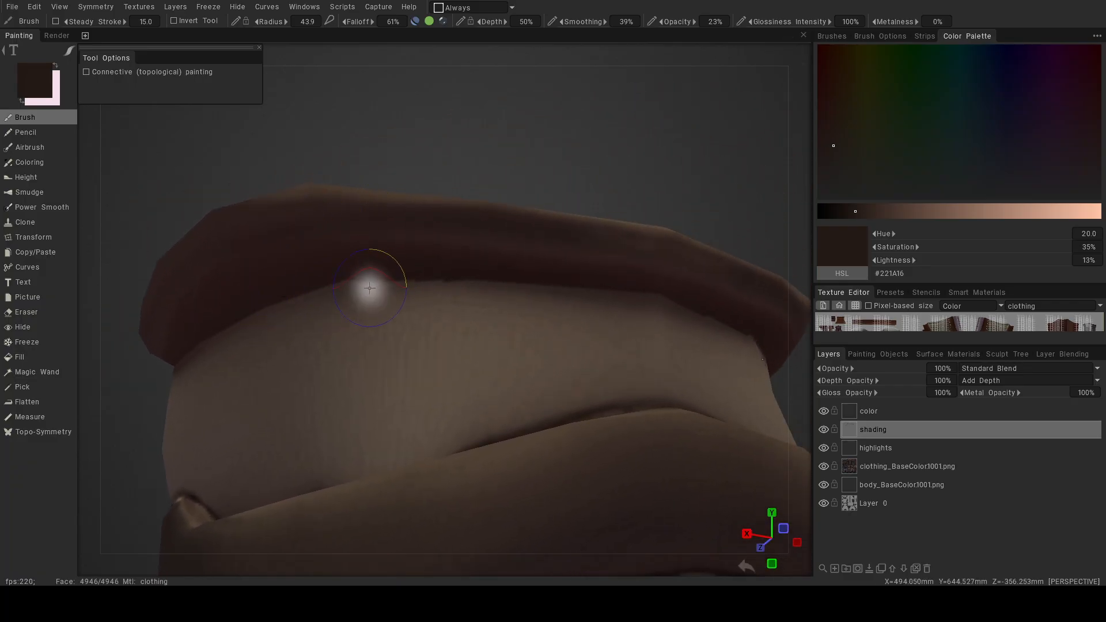
{"action": "left_click_drag", "start_coordinate": [523, 285], "coordinate": [531, 286]}
{"action": "left_click_drag", "start_coordinate": [608, 298], "coordinate": [670, 403]}
{"action": "right_click_drag", "start_coordinate": [669, 403], "coordinate": [641, 382], "text": "alt"}
{"action": "mouse_move", "coordinate": [640, 382]}
{"action": "left_mouse_down", "text": "alt"}
{"action": "mouse_move", "coordinate": [645, 349]}
{"action": "mouse_move", "coordinate": [626, 369]}
{"action": "left_mouse_up", "text": "alt"}
Darken the fabric around the strap ends beside the front panel and along the lower strap's underside.
{"action": "left_click_drag", "start_coordinate": [465, 446], "coordinate": [507, 301], "text": "alt"}
{"action": "right_click_drag", "start_coordinate": [507, 302], "coordinate": [532, 433], "text": "alt"}
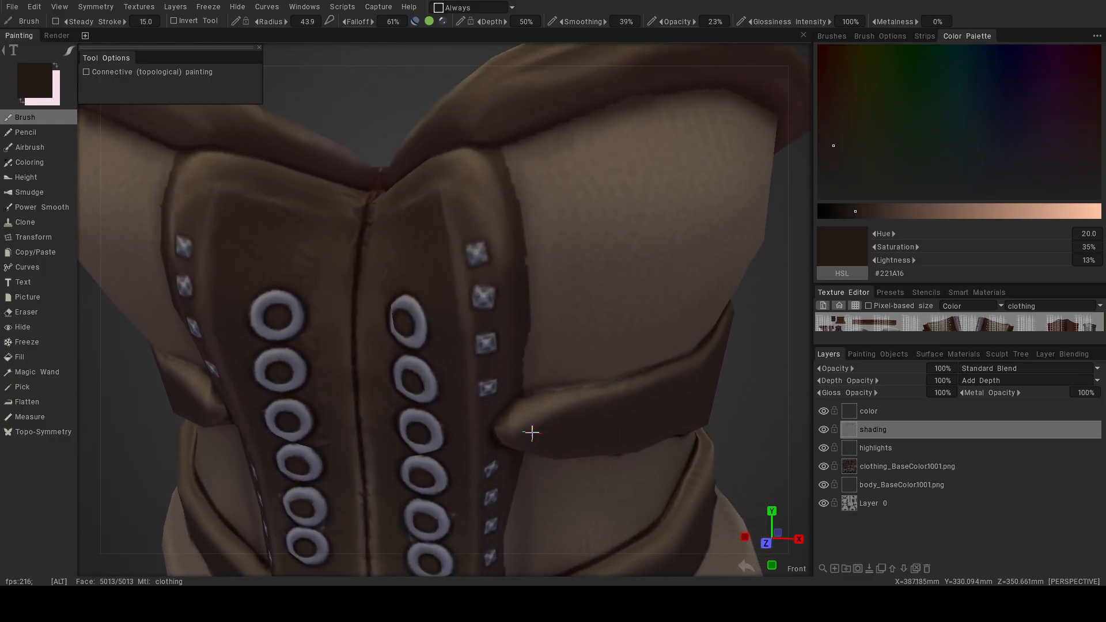
{"action": "left_click_drag", "start_coordinate": [532, 433], "coordinate": [497, 414], "text": "alt"}
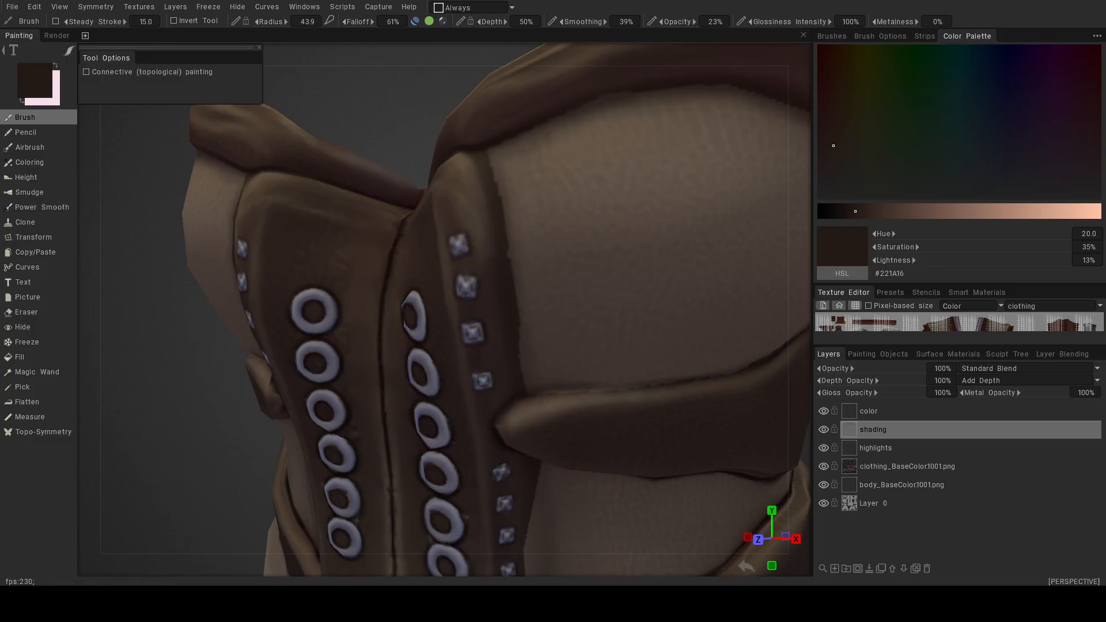
{"action": "left_click_drag", "start_coordinate": [644, 444], "coordinate": [542, 236], "text": "alt"}
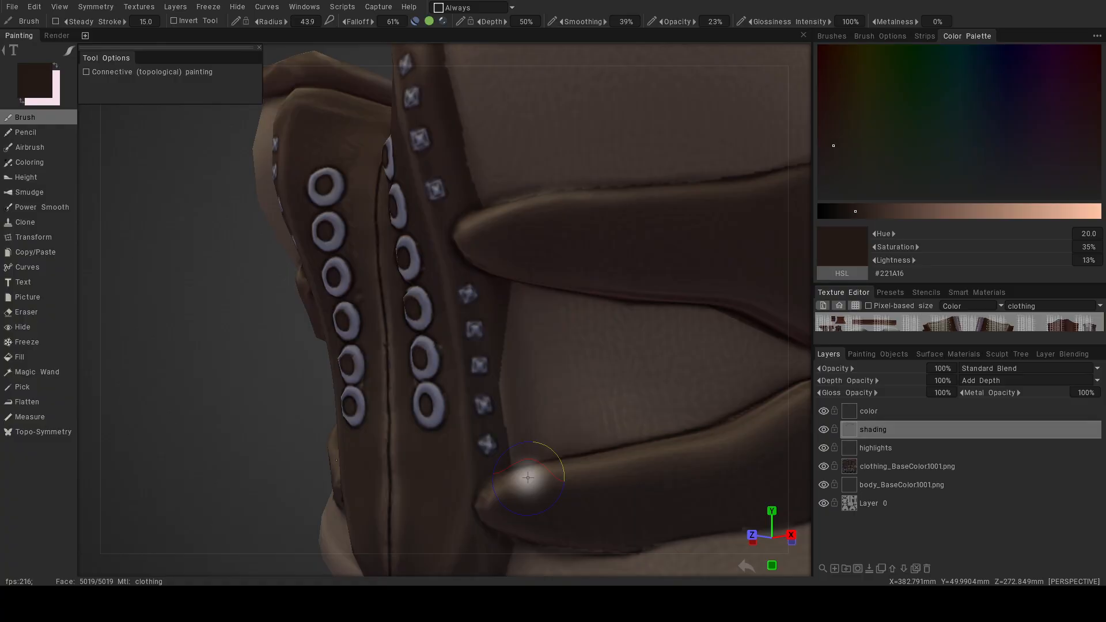
{"action": "mouse_move", "coordinate": [513, 495]}
{"action": "left_mouse_down", "text": "alt"}
{"action": "mouse_move", "coordinate": [605, 377]}
{"action": "mouse_move", "coordinate": [561, 346]}
{"action": "mouse_move", "coordinate": [580, 321]}
{"action": "left_mouse_up", "text": "alt"}
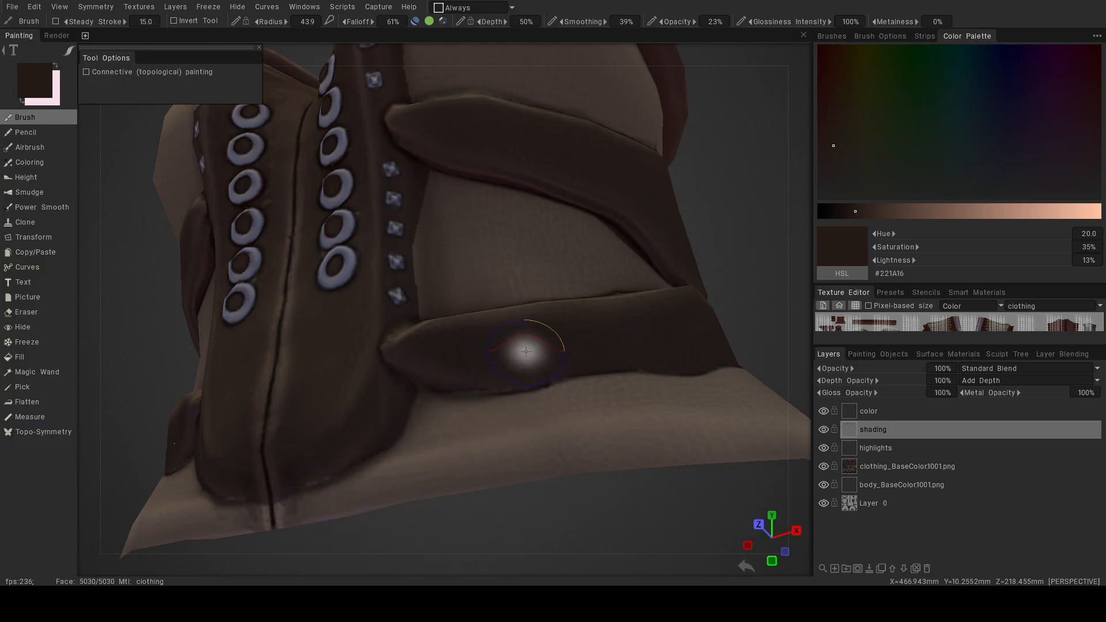
{"action": "mouse_move", "coordinate": [593, 379]}
{"action": "left_mouse_down"}
{"action": "mouse_move", "coordinate": [482, 383]}
{"action": "mouse_move", "coordinate": [505, 380]}
{"action": "left_mouse_up"}
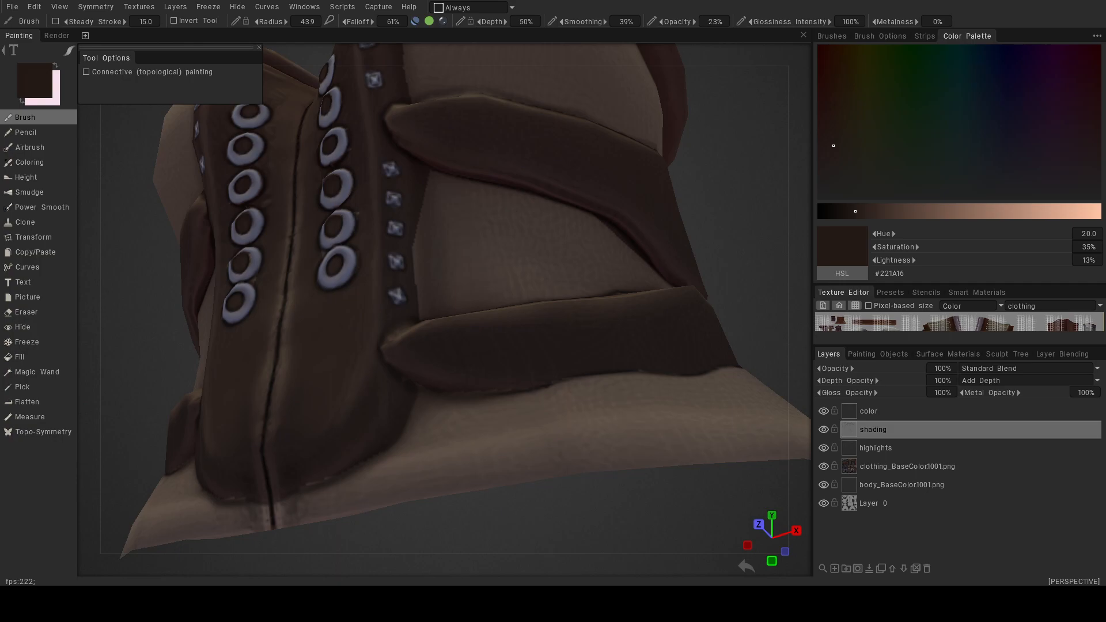
{"action": "left_click_drag", "start_coordinate": [544, 495], "coordinate": [439, 562], "text": "alt"}
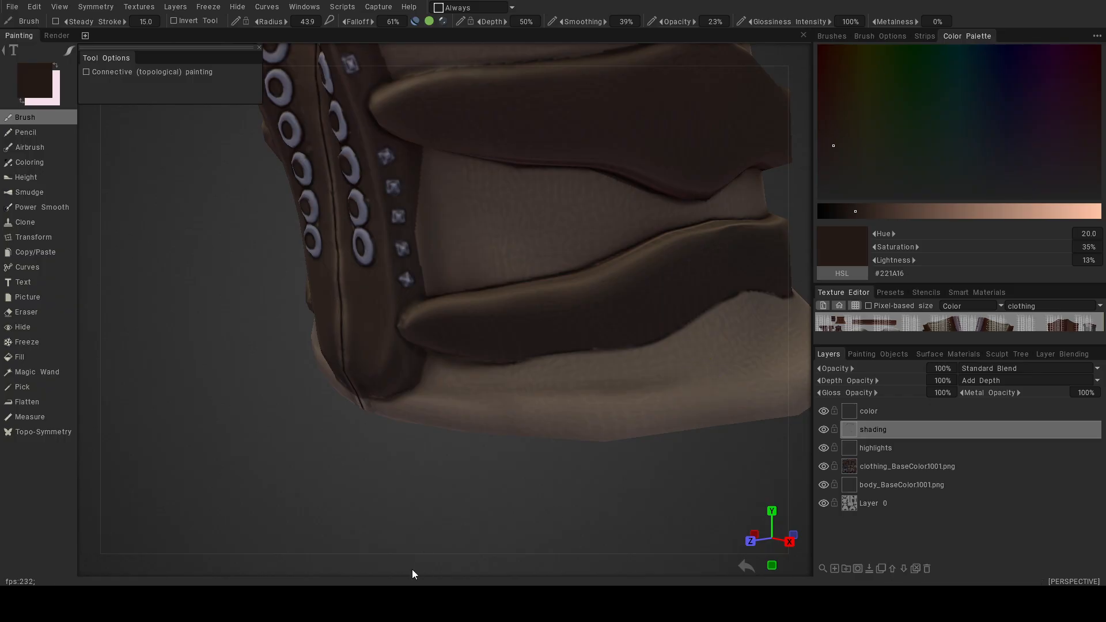
{"action": "left_click_drag", "start_coordinate": [700, 420], "coordinate": [451, 483], "text": "alt"}
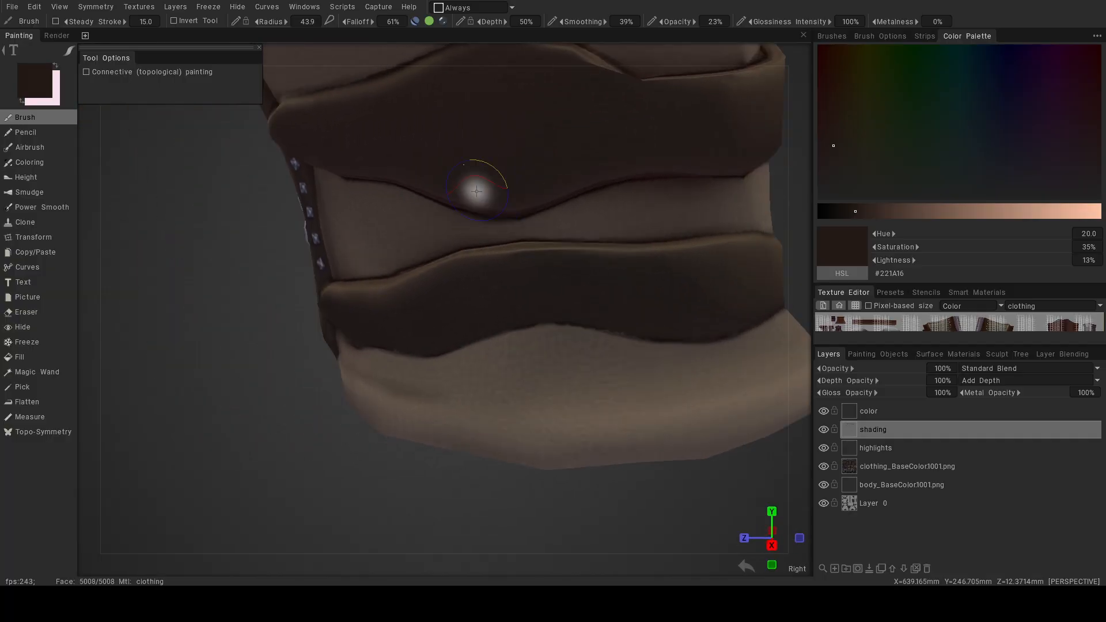
Enlarge the brush radius to 88.7 and shade the fabric hem below the lower strap from side to back.
{"action": "right_click_drag", "start_coordinate": [461, 399], "coordinate": [598, 395]}
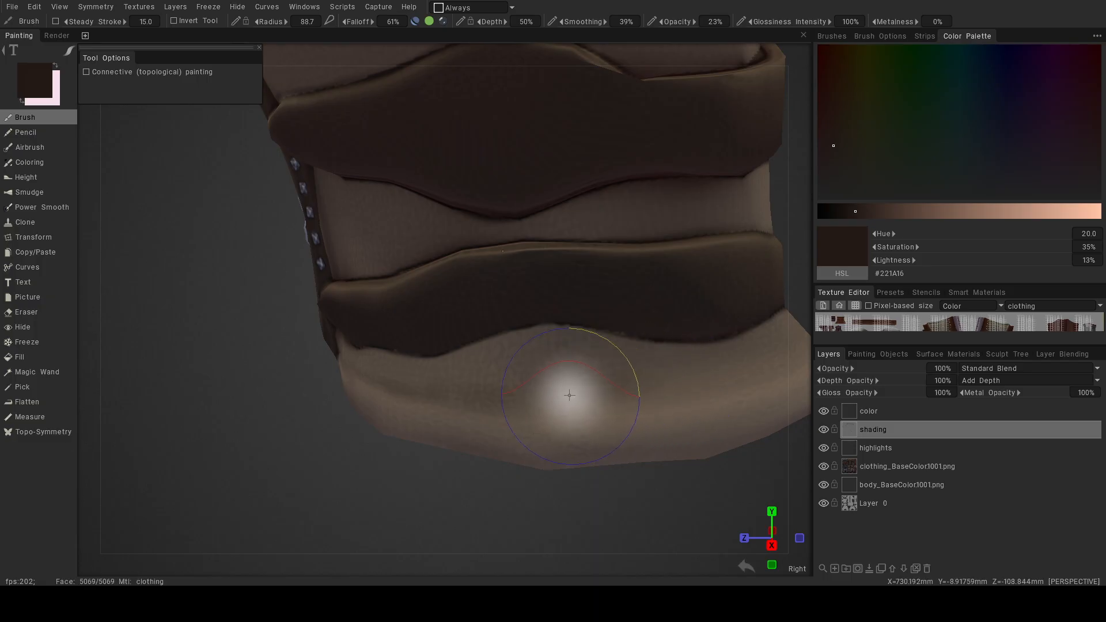
{"action": "left_click_drag", "start_coordinate": [750, 369], "coordinate": [340, 382], "text": "alt"}
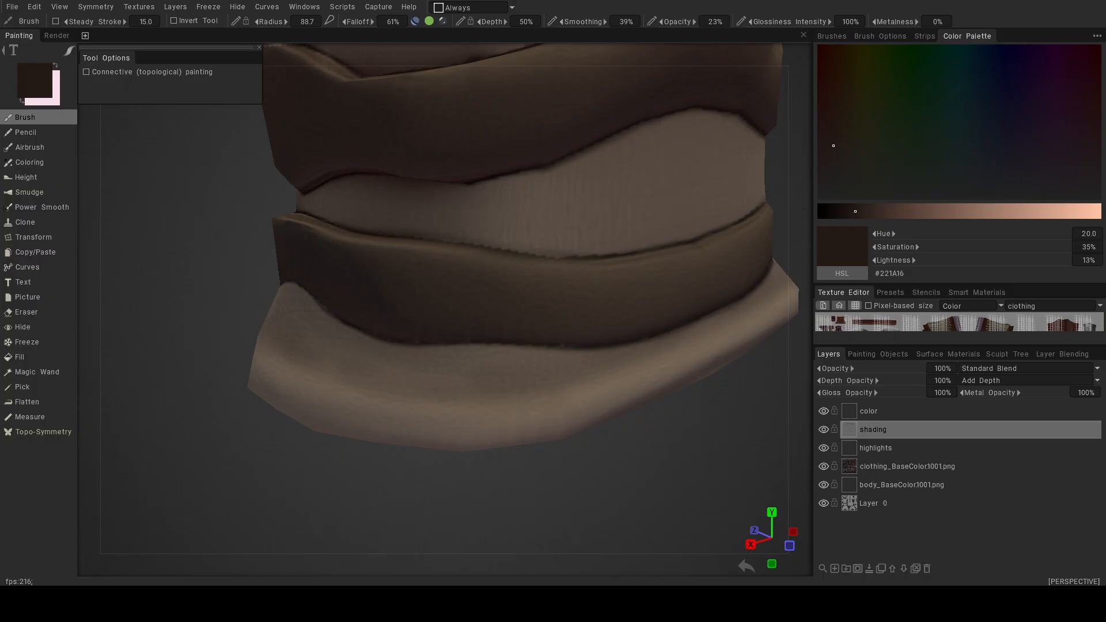
{"action": "right_click_drag", "start_coordinate": [635, 474], "coordinate": [628, 421], "text": "alt"}
{"action": "left_click_drag", "start_coordinate": [632, 420], "coordinate": [582, 404], "text": "alt"}
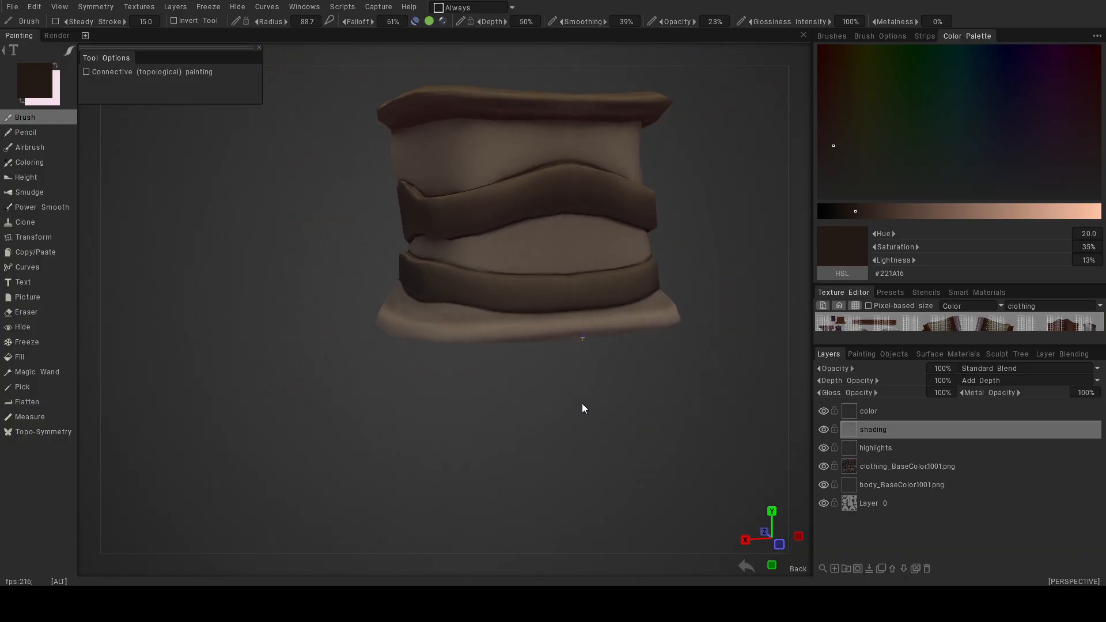
{"action": "middle_click_drag", "start_coordinate": [582, 404], "coordinate": [594, 494], "text": "alt"}
{"action": "left_click_drag", "start_coordinate": [594, 494], "coordinate": [537, 449], "text": "alt"}
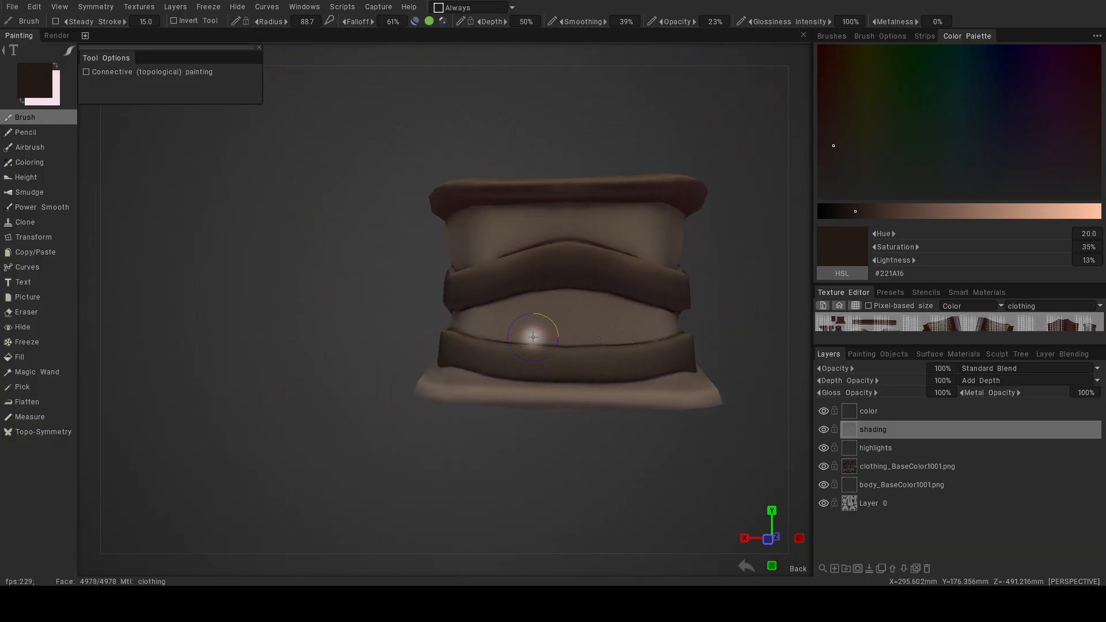
Enlarge the brush radius to 176 and softly darken the fabric and straps across the corset's back and side.
{"action": "right_click_drag", "start_coordinate": [563, 302], "coordinate": [566, 299]}
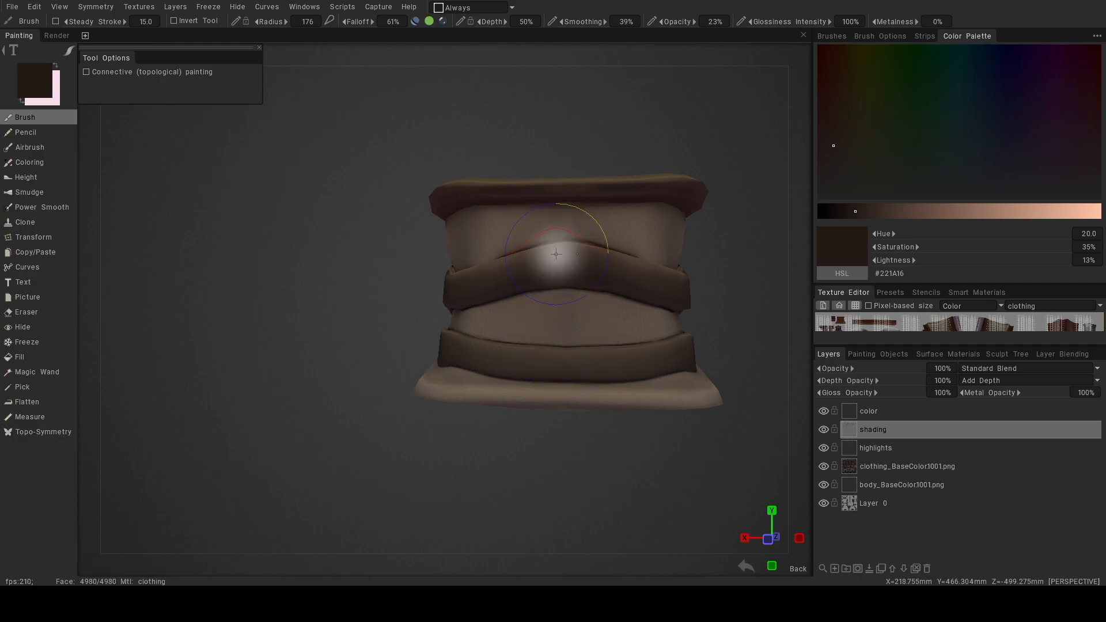
{"action": "right_click_drag", "start_coordinate": [551, 263], "coordinate": [567, 263], "text": "alt"}
{"action": "middle_click_drag", "start_coordinate": [567, 263], "coordinate": [445, 362], "text": "alt"}
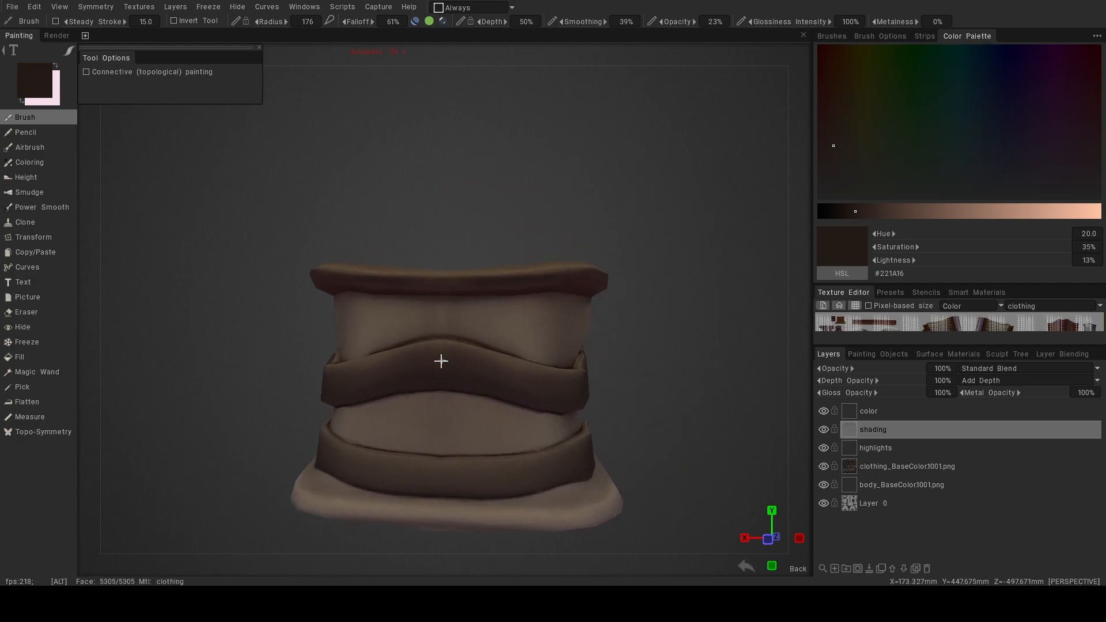
{"action": "right_click_drag", "start_coordinate": [445, 361], "coordinate": [485, 366], "text": "alt"}
{"action": "mouse_move", "coordinate": [439, 341]}
{"action": "left_mouse_down"}
{"action": "mouse_move", "coordinate": [452, 327]}
{"action": "mouse_move", "coordinate": [453, 360]}
{"action": "mouse_move", "coordinate": [502, 385]}
{"action": "mouse_move", "coordinate": [493, 450]}
{"action": "mouse_move", "coordinate": [672, 368]}
{"action": "mouse_move", "coordinate": [526, 382]}
{"action": "mouse_move", "coordinate": [731, 362]}
{"action": "left_mouse_up"}
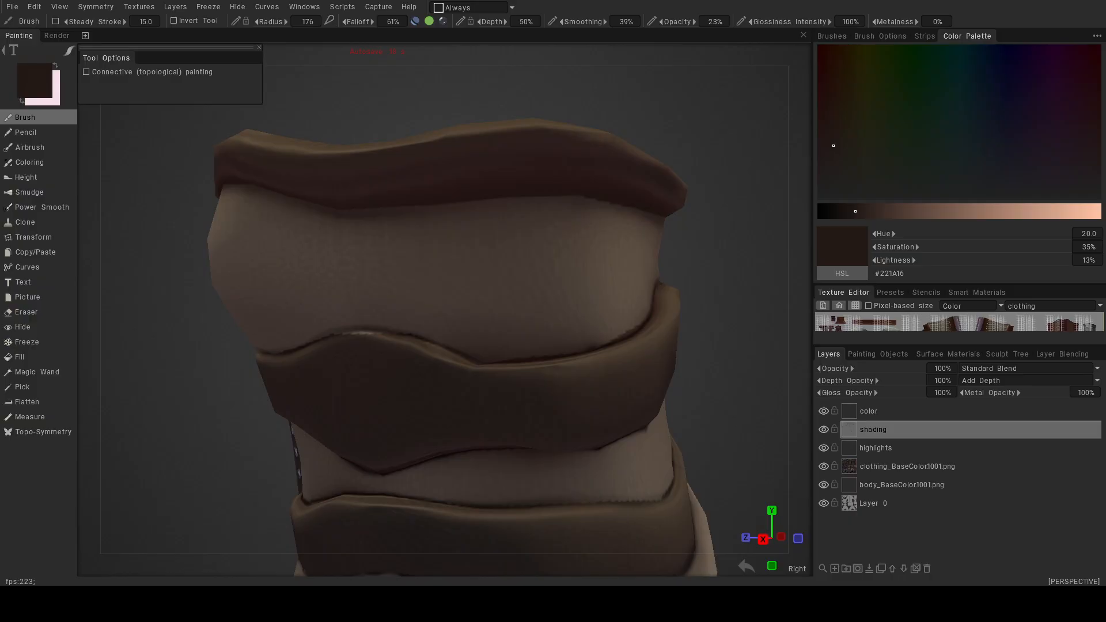
{"action": "mouse_move", "coordinate": [269, 368]}
{"action": "left_mouse_down", "text": "alt"}
{"action": "mouse_move", "coordinate": [298, 351]}
{"action": "mouse_move", "coordinate": [482, 313]}
{"action": "mouse_move", "coordinate": [498, 285]}
{"action": "mouse_move", "coordinate": [457, 264]}
{"action": "left_mouse_up", "text": "alt"}
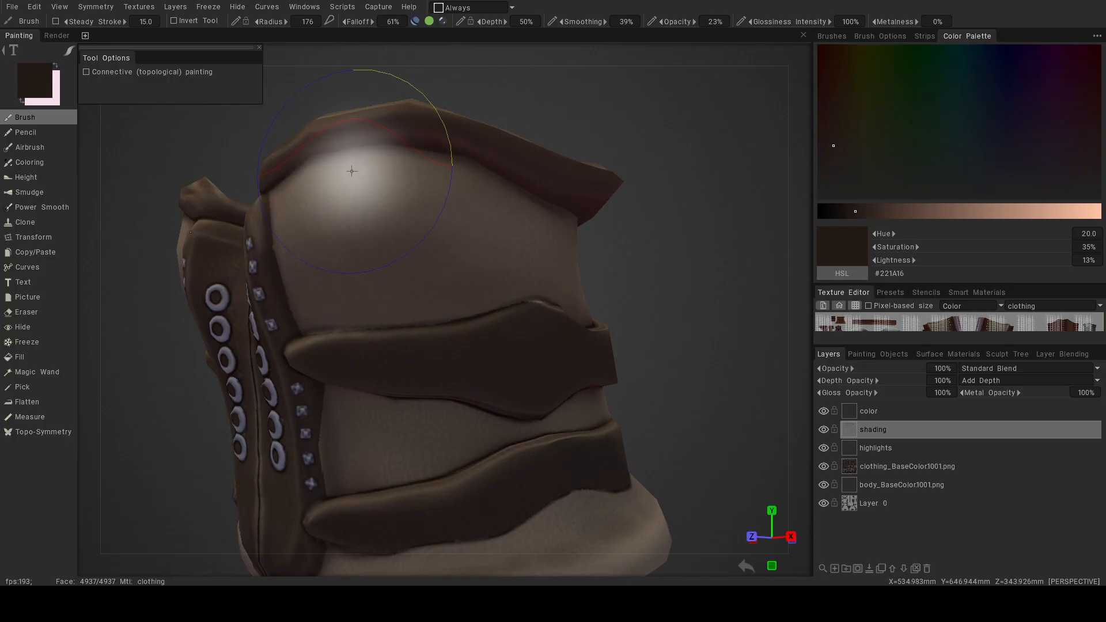
Reduce the brush radius to 57.0 and deepen the shading beneath the upper trim, around the strap ends and along the front panel's edge.
{"action": "right_click_drag", "start_coordinate": [328, 156], "coordinate": [272, 202]}
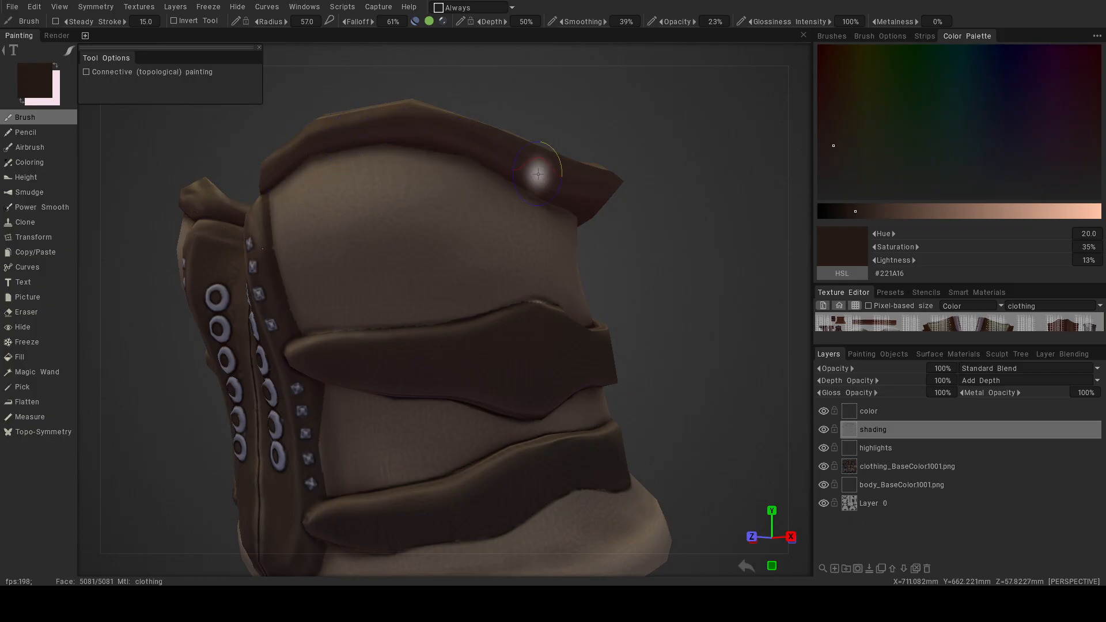
{"action": "mouse_move", "coordinate": [426, 423]}
{"action": "left_mouse_down", "text": "alt"}
{"action": "mouse_move", "coordinate": [396, 465]}
{"action": "mouse_move", "coordinate": [469, 326]}
{"action": "mouse_move", "coordinate": [535, 266]}
{"action": "mouse_move", "coordinate": [505, 251]}
{"action": "mouse_move", "coordinate": [424, 279]}
{"action": "mouse_move", "coordinate": [438, 344]}
{"action": "mouse_move", "coordinate": [481, 349]}
{"action": "mouse_move", "coordinate": [518, 231]}
{"action": "mouse_move", "coordinate": [458, 255]}
{"action": "mouse_move", "coordinate": [453, 235]}
{"action": "mouse_move", "coordinate": [466, 242]}
{"action": "left_mouse_up", "text": "alt"}
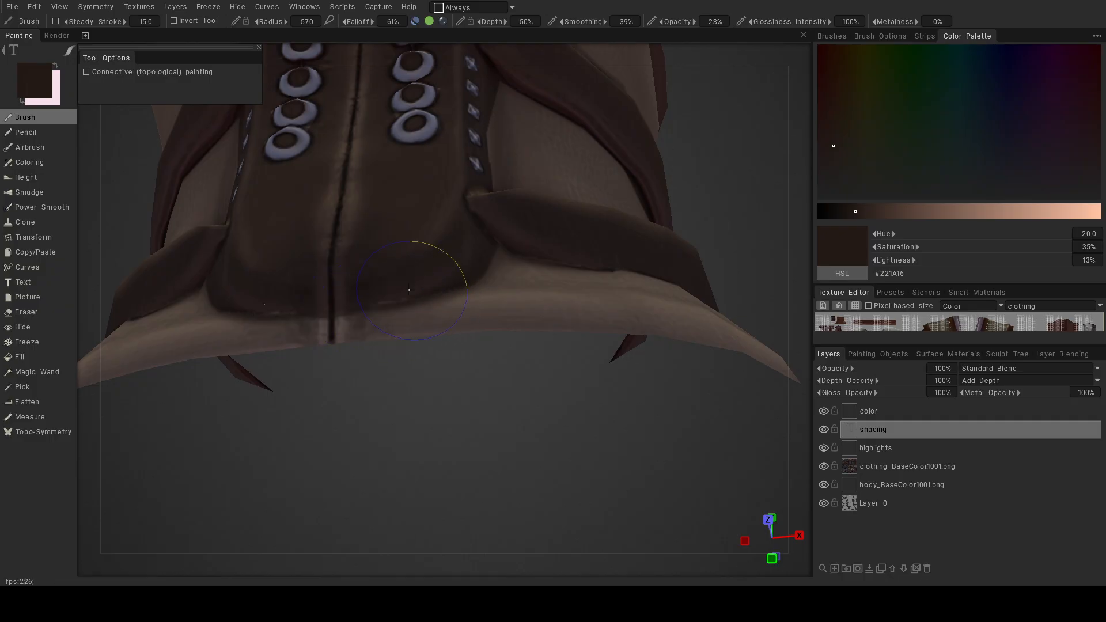
{"action": "mouse_move", "coordinate": [520, 267]}
{"action": "left_mouse_down", "text": "alt"}
{"action": "mouse_move", "coordinate": [520, 301]}
{"action": "mouse_move", "coordinate": [494, 358]}
{"action": "mouse_move", "coordinate": [475, 367]}
{"action": "left_mouse_up", "text": "alt"}
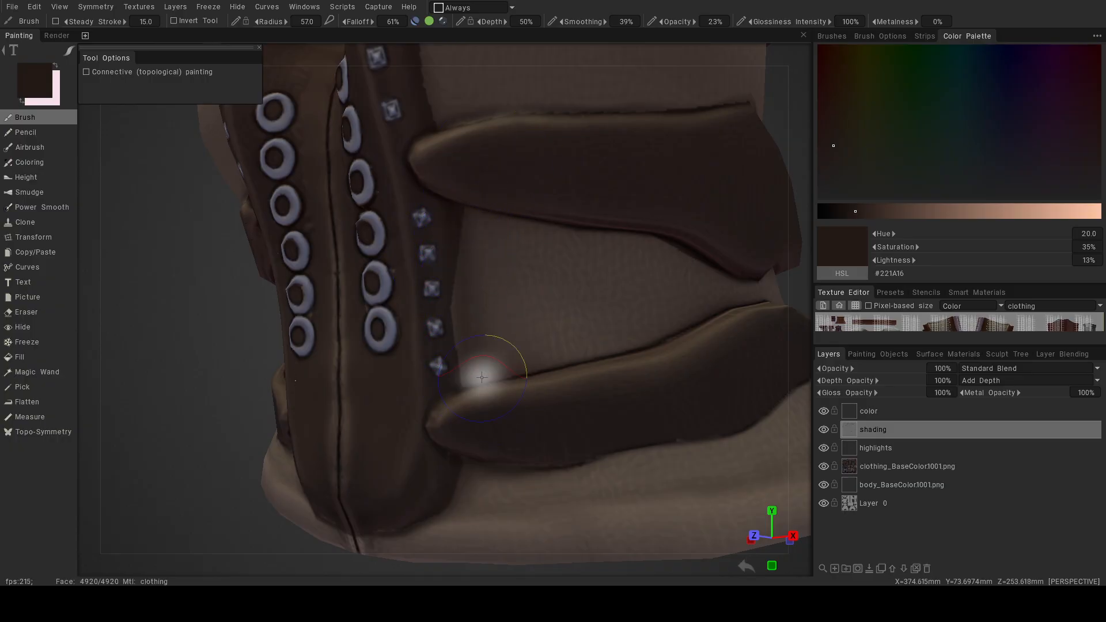
{"action": "left_click_drag", "start_coordinate": [461, 282], "coordinate": [486, 379], "text": "alt"}
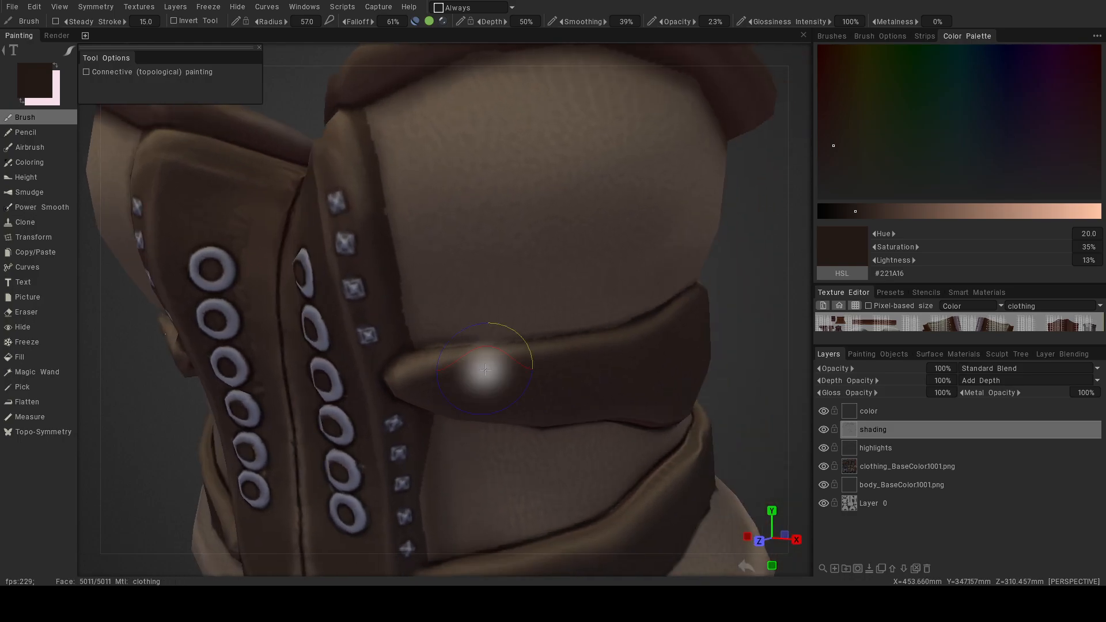
{"action": "left_click_drag", "start_coordinate": [364, 106], "coordinate": [399, 257]}
{"action": "left_click_drag", "start_coordinate": [378, 198], "coordinate": [400, 276]}
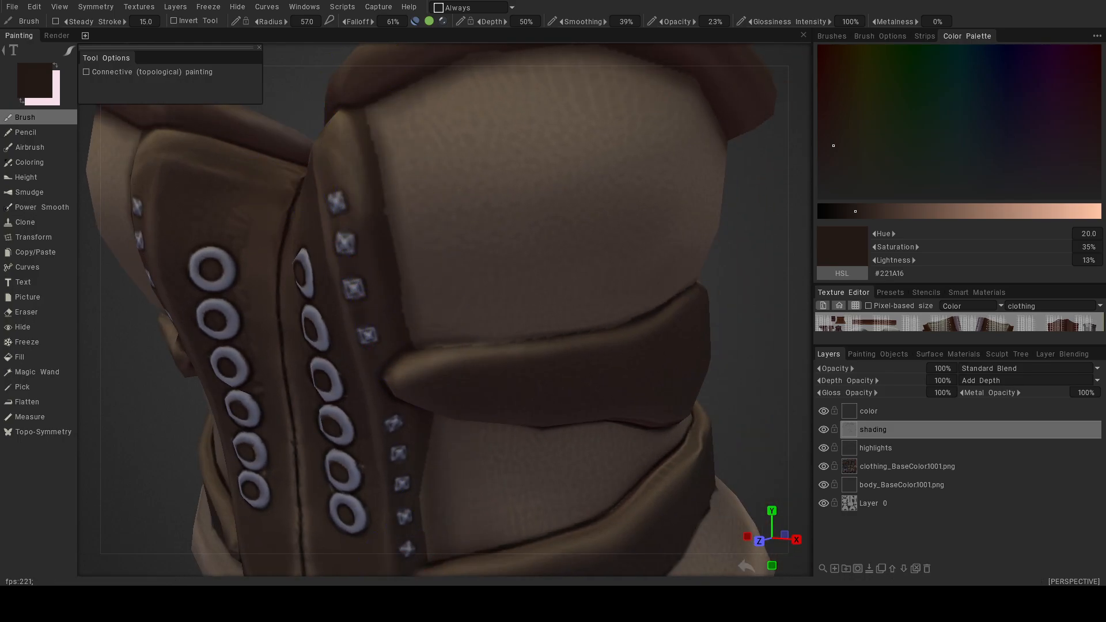
{"action": "left_click_drag", "start_coordinate": [394, 434], "coordinate": [483, 334], "text": "alt"}
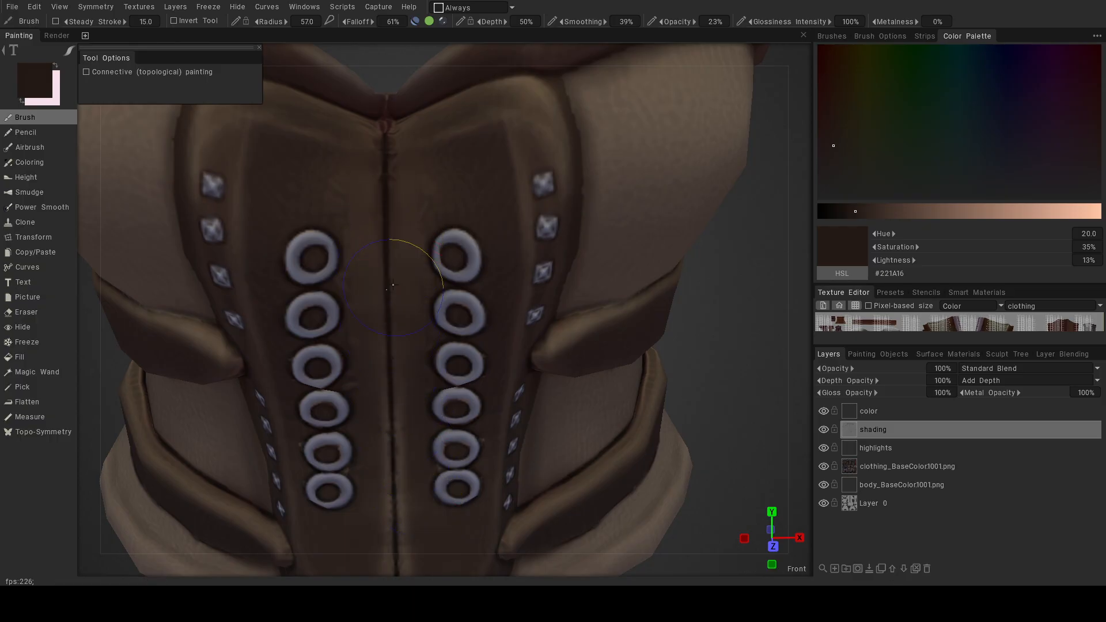
Compare the whole corset's front with and without the shading layer.
{"action": "scroll", "coordinate": [535, 411], "scroll_direction": "down", "scroll_amount": 5}
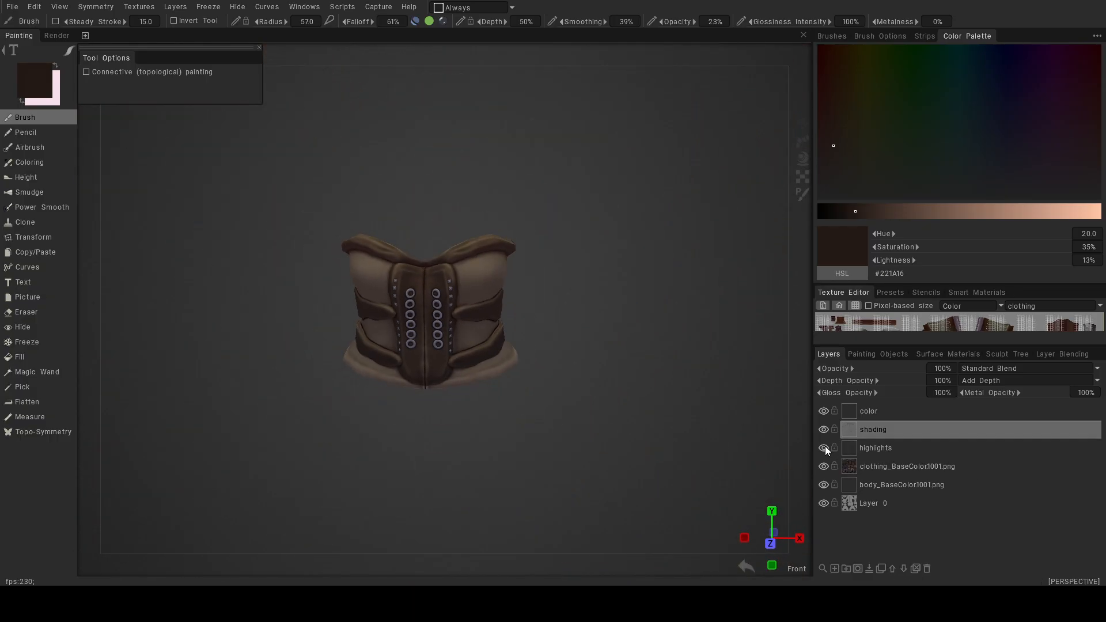
{"action": "left_click", "coordinate": [823, 431]}
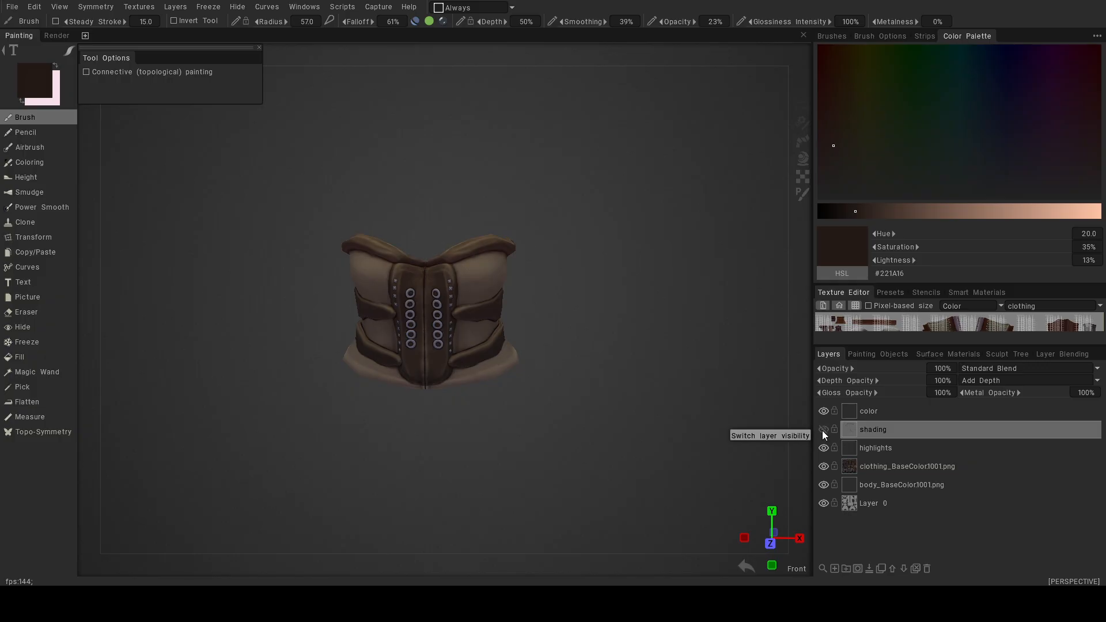
{"action": "left_click", "coordinate": [823, 431]}
Enlarge the brush radius to 155 and darken the fabric between the upper trim and the upper strap.
{"action": "mouse_move", "coordinate": [605, 398]}
{"action": "left_mouse_down", "text": "alt"}
{"action": "mouse_move", "coordinate": [480, 383]}
{"action": "mouse_move", "coordinate": [430, 316]}
{"action": "mouse_move", "coordinate": [462, 338]}
{"action": "mouse_move", "coordinate": [488, 297]}
{"action": "mouse_move", "coordinate": [483, 329]}
{"action": "left_mouse_up", "text": "alt"}
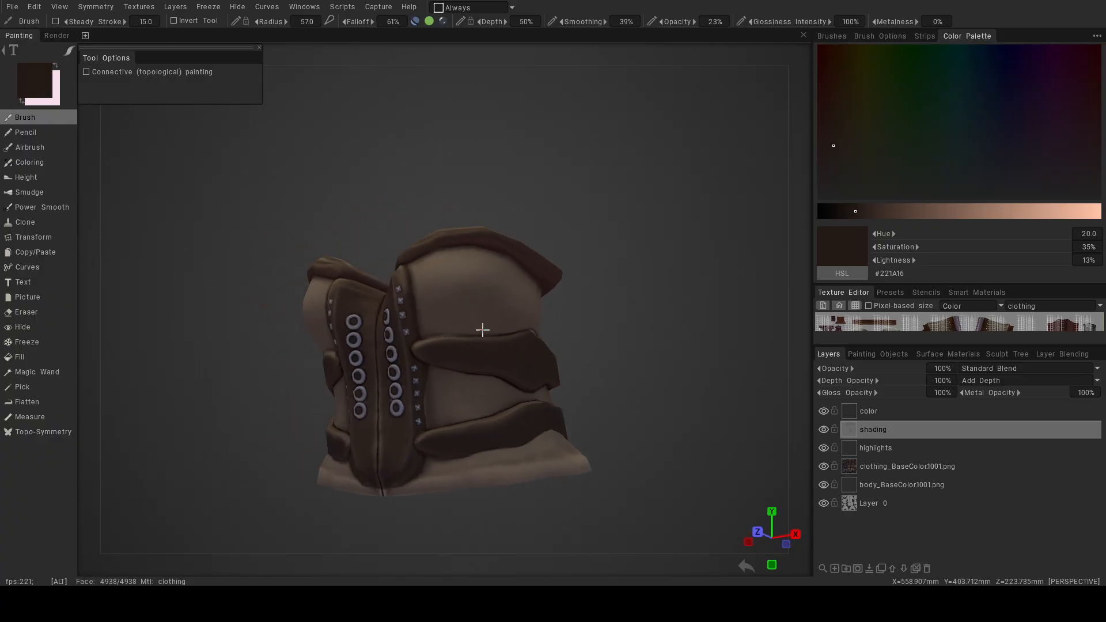
{"action": "right_click_drag", "start_coordinate": [483, 329], "coordinate": [513, 342], "text": "alt"}
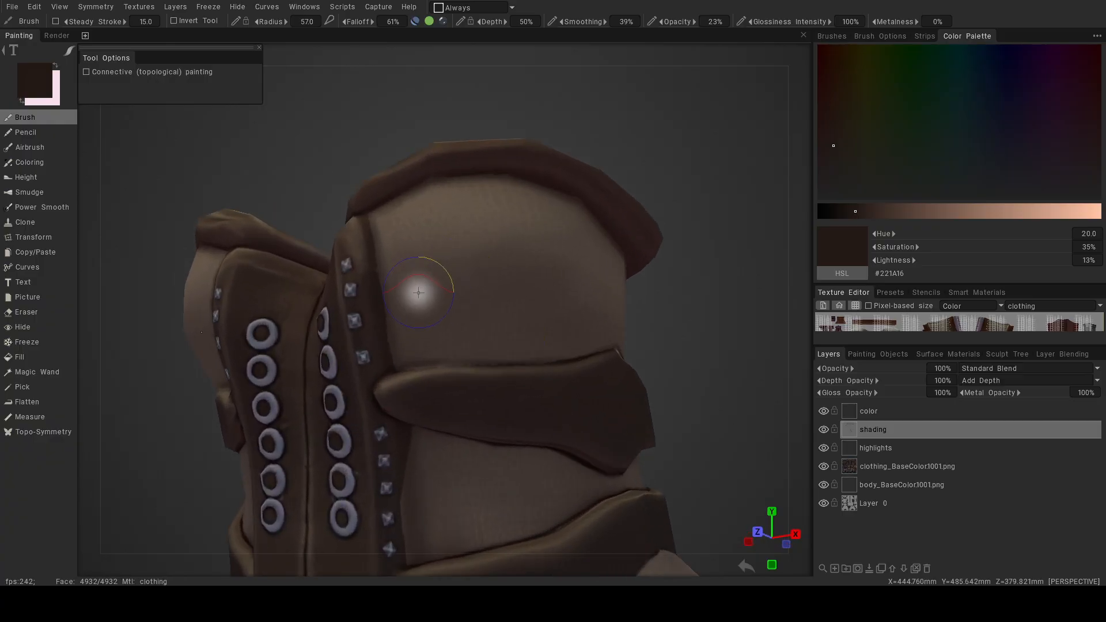
{"action": "right_click_drag", "start_coordinate": [506, 257], "coordinate": [563, 267]}
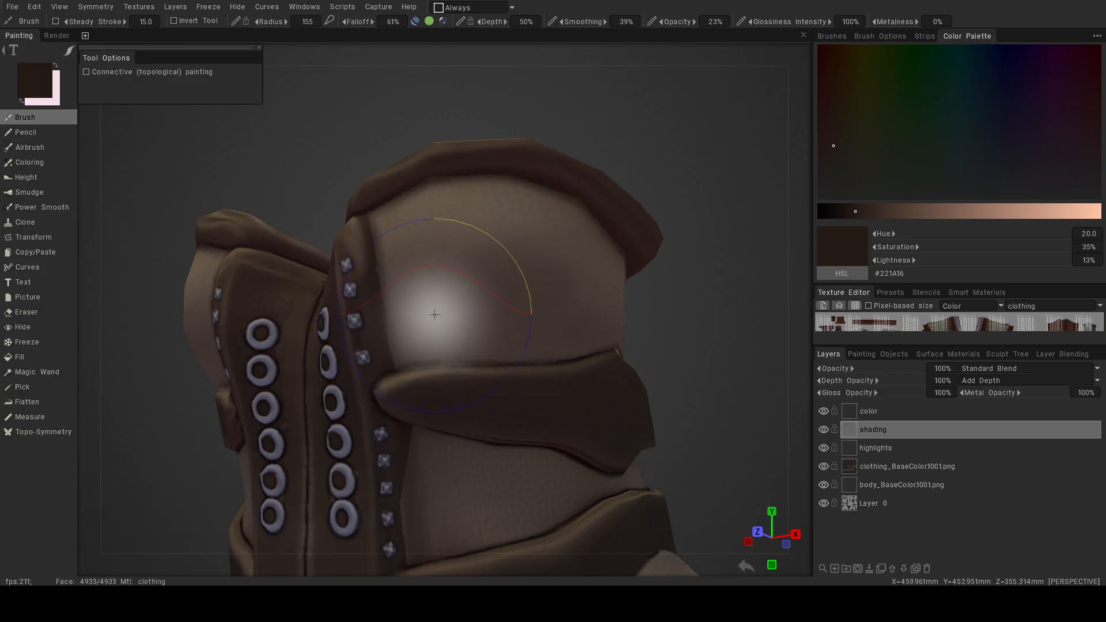
{"action": "left_click_drag", "start_coordinate": [406, 317], "coordinate": [551, 340]}
{"action": "right_click_drag", "start_coordinate": [669, 355], "coordinate": [588, 354], "text": "alt"}
{"action": "mouse_move", "coordinate": [556, 353]}
{"action": "left_mouse_down", "text": "alt"}
{"action": "mouse_move", "coordinate": [582, 340]}
{"action": "mouse_move", "coordinate": [479, 338]}
{"action": "left_mouse_up", "text": "alt"}
{"action": "right_click_drag", "start_coordinate": [479, 337], "coordinate": [576, 310], "text": "alt"}
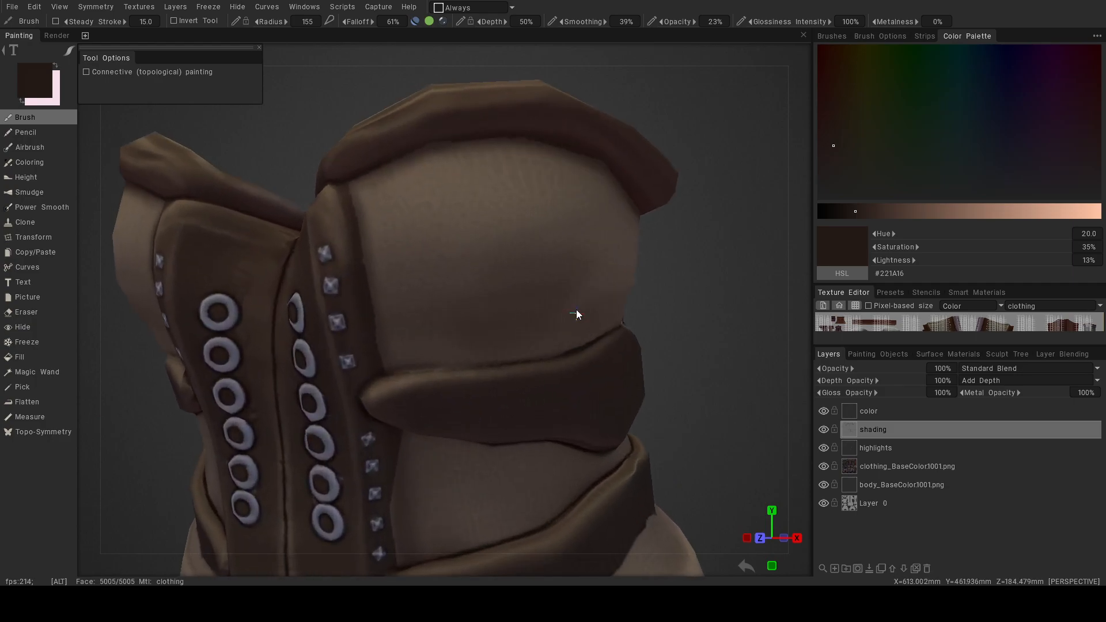
{"action": "left_click_drag", "start_coordinate": [577, 310], "coordinate": [600, 271], "text": "alt"}
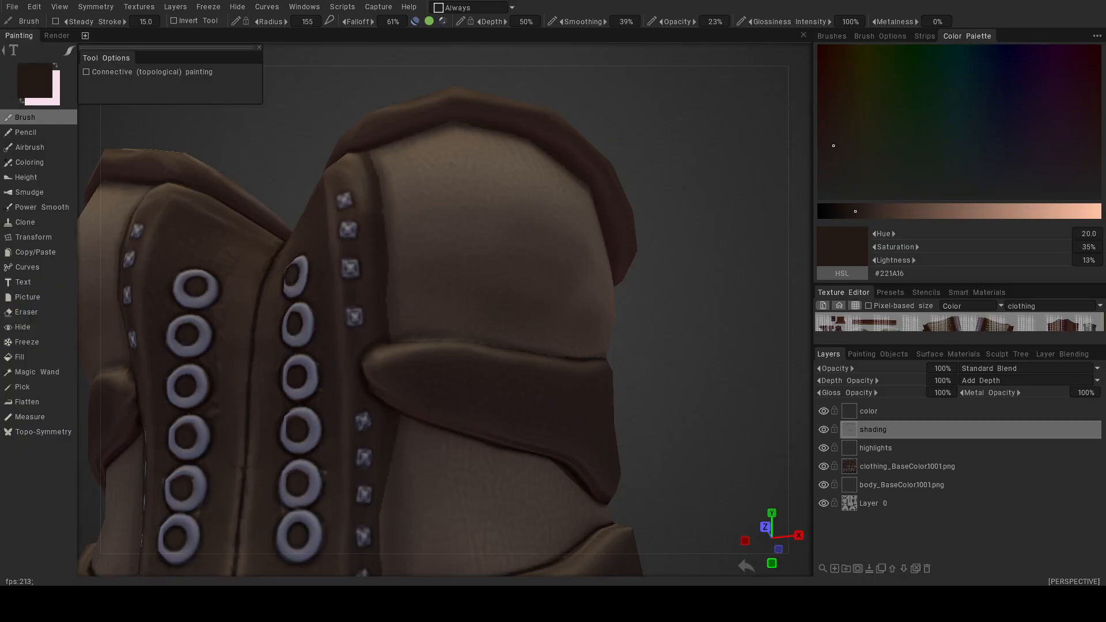
Continue the broad, soft shading over the fabric on the corset's side and along the hem below the lower strap.
{"action": "left_click_drag", "start_coordinate": [496, 457], "coordinate": [467, 458], "text": "alt"}
{"action": "right_click_drag", "start_coordinate": [548, 430], "coordinate": [496, 471], "text": "alt"}
{"action": "left_click_drag", "start_coordinate": [577, 424], "coordinate": [518, 435], "text": "alt"}
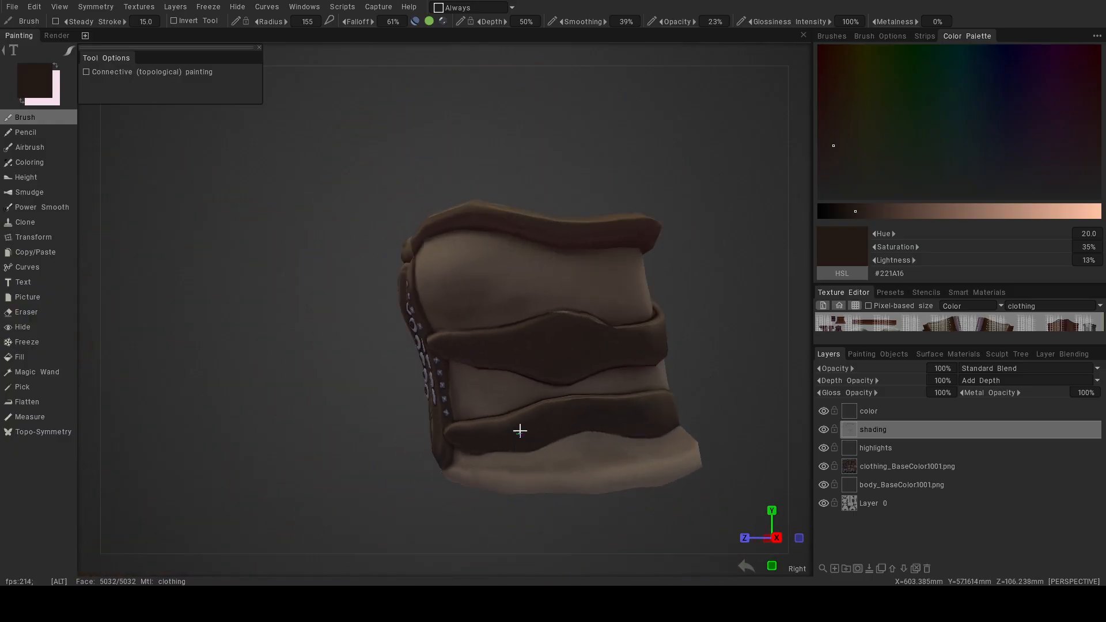
{"action": "left_click_drag", "start_coordinate": [548, 375], "coordinate": [495, 355], "text": "alt"}
{"action": "right_click_drag", "start_coordinate": [495, 355], "coordinate": [526, 379], "text": "alt"}
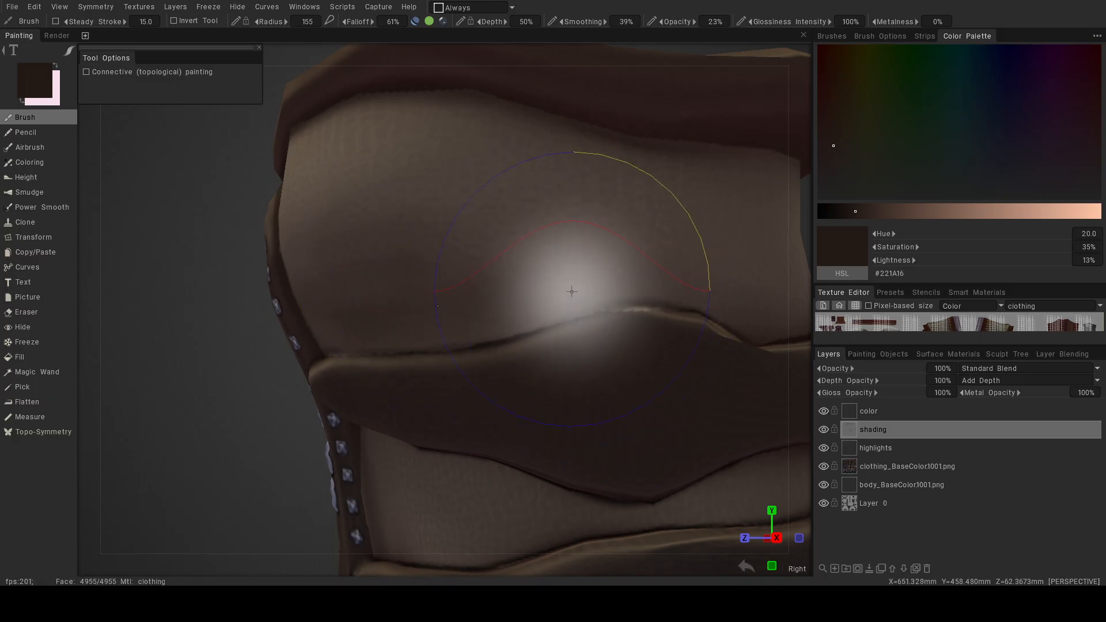
{"action": "right_click_drag", "start_coordinate": [558, 340], "coordinate": [501, 333], "text": "alt"}
{"action": "left_click_drag", "start_coordinate": [500, 334], "coordinate": [539, 348], "text": "alt"}
{"action": "right_click_drag", "start_coordinate": [437, 346], "coordinate": [462, 361], "text": "alt"}
{"action": "left_click_drag", "start_coordinate": [461, 361], "coordinate": [677, 297], "text": "alt"}
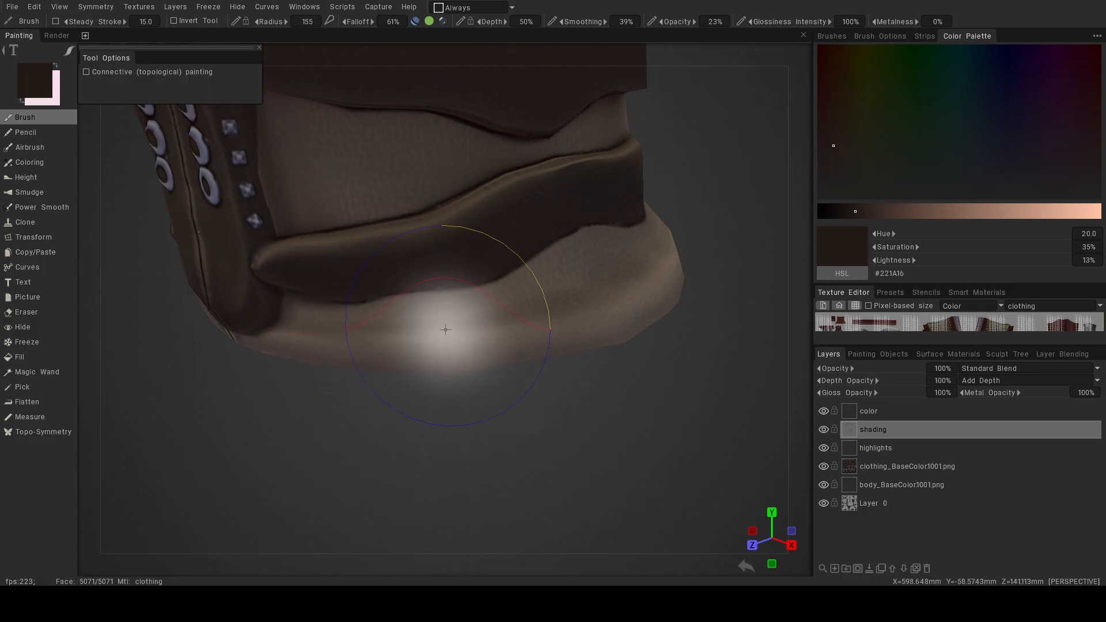
{"action": "left_click_drag", "start_coordinate": [624, 284], "coordinate": [391, 299], "text": "alt"}
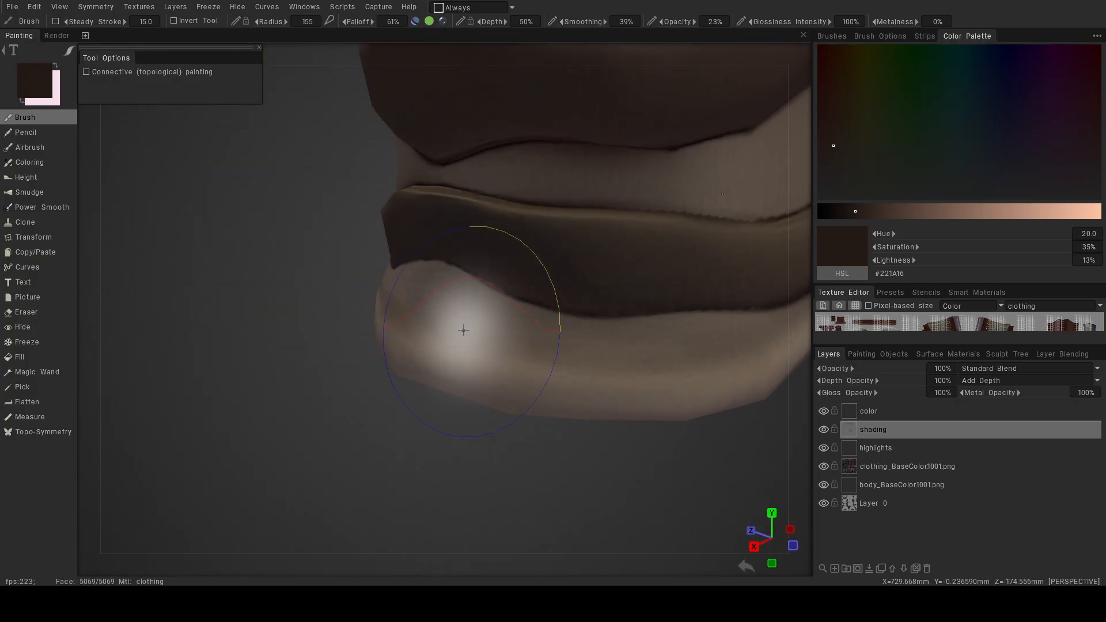
Examine the fabric and strap shading along the hem, the corset's side and the front from several angles.
{"action": "left_click_drag", "start_coordinate": [766, 309], "coordinate": [477, 311], "text": "alt"}
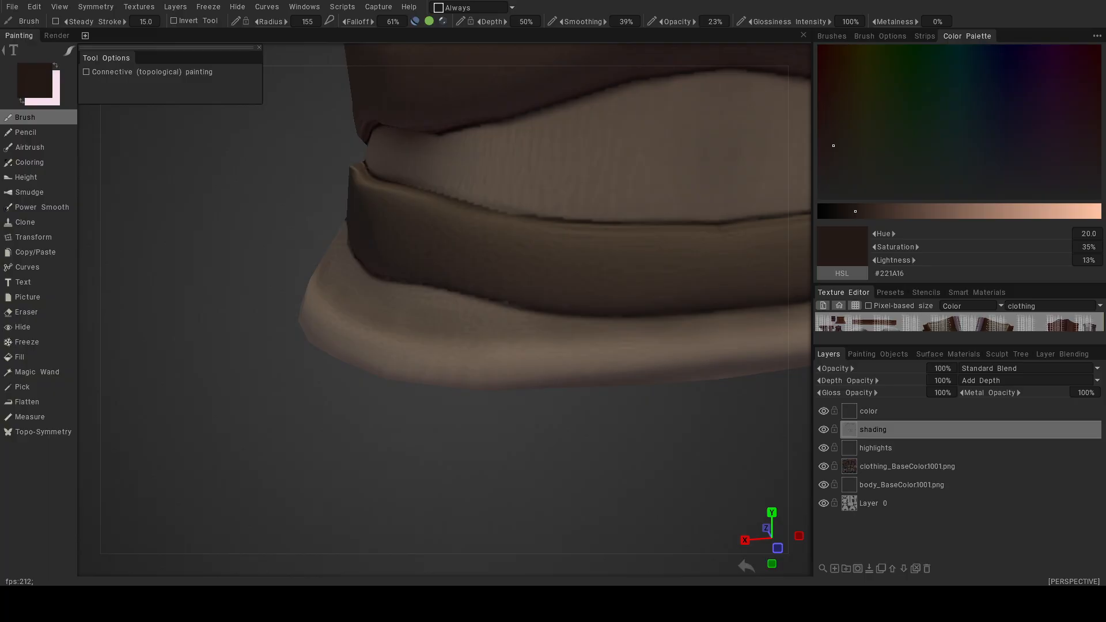
{"action": "left_click_drag", "start_coordinate": [472, 340], "coordinate": [645, 333], "text": "alt"}
{"action": "right_click_drag", "start_coordinate": [645, 333], "coordinate": [582, 338], "text": "alt"}
{"action": "left_click_drag", "start_coordinate": [582, 339], "coordinate": [583, 316], "text": "alt"}
{"action": "left_click_drag", "start_coordinate": [509, 373], "coordinate": [450, 328], "text": "alt"}
{"action": "right_click_drag", "start_coordinate": [450, 328], "coordinate": [473, 356], "text": "alt"}
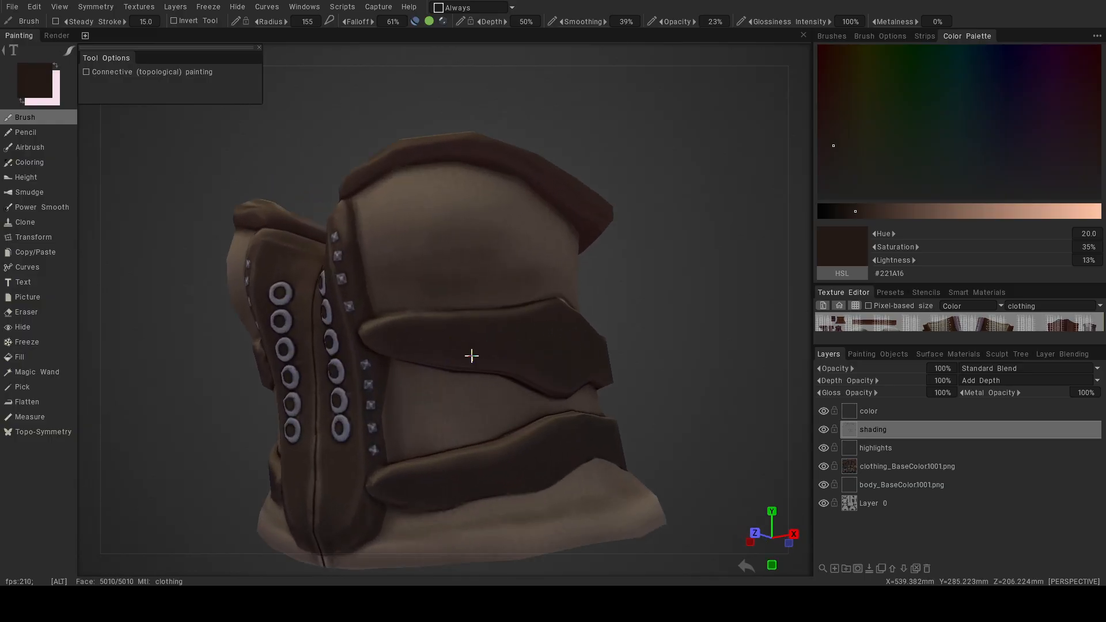
{"action": "left_click_drag", "start_coordinate": [473, 356], "coordinate": [437, 354], "text": "alt"}
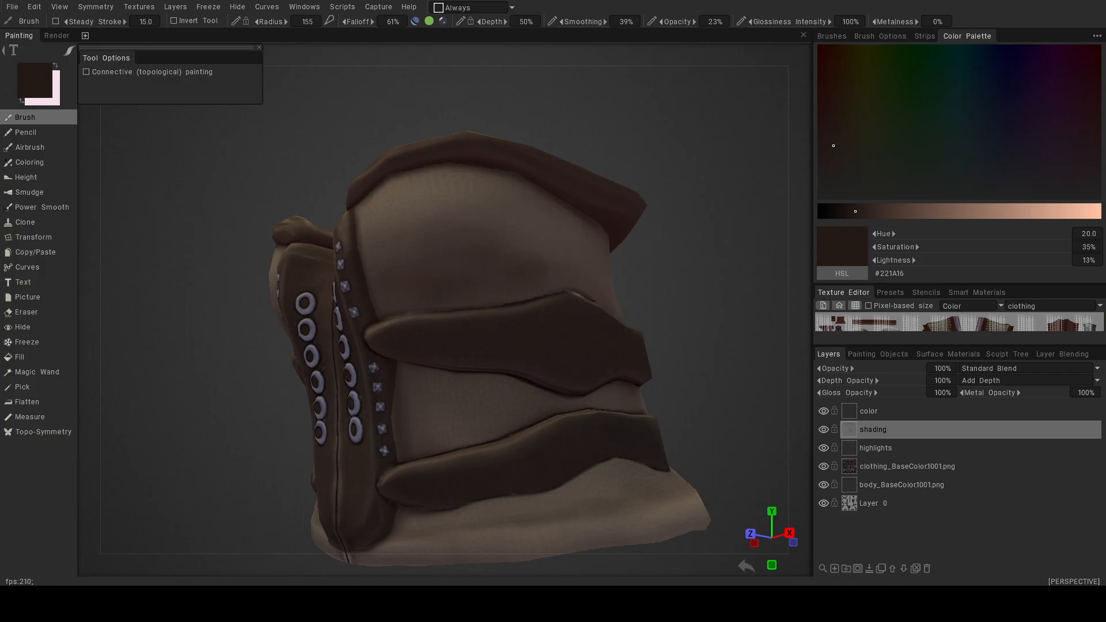
{"action": "left_click_drag", "start_coordinate": [408, 455], "coordinate": [548, 463], "text": "alt"}
{"action": "right_click_drag", "start_coordinate": [547, 464], "coordinate": [499, 453], "text": "alt"}
{"action": "left_click_drag", "start_coordinate": [499, 453], "coordinate": [441, 493], "text": "alt"}
{"action": "right_click_drag", "start_coordinate": [398, 429], "coordinate": [490, 451], "text": "alt"}
{"action": "middle_click_drag", "start_coordinate": [489, 450], "coordinate": [506, 484], "text": "alt"}
{"action": "right_click_drag", "start_coordinate": [426, 409], "coordinate": [463, 419], "text": "alt"}
Reduce the brush radius to 71.4 and deepen the soft shading on the fabric beneath the upper trim.
{"action": "right_click_drag", "start_coordinate": [401, 402], "coordinate": [327, 398]}
{"action": "left_click_drag", "start_coordinate": [332, 382], "coordinate": [319, 278], "text": "alt"}
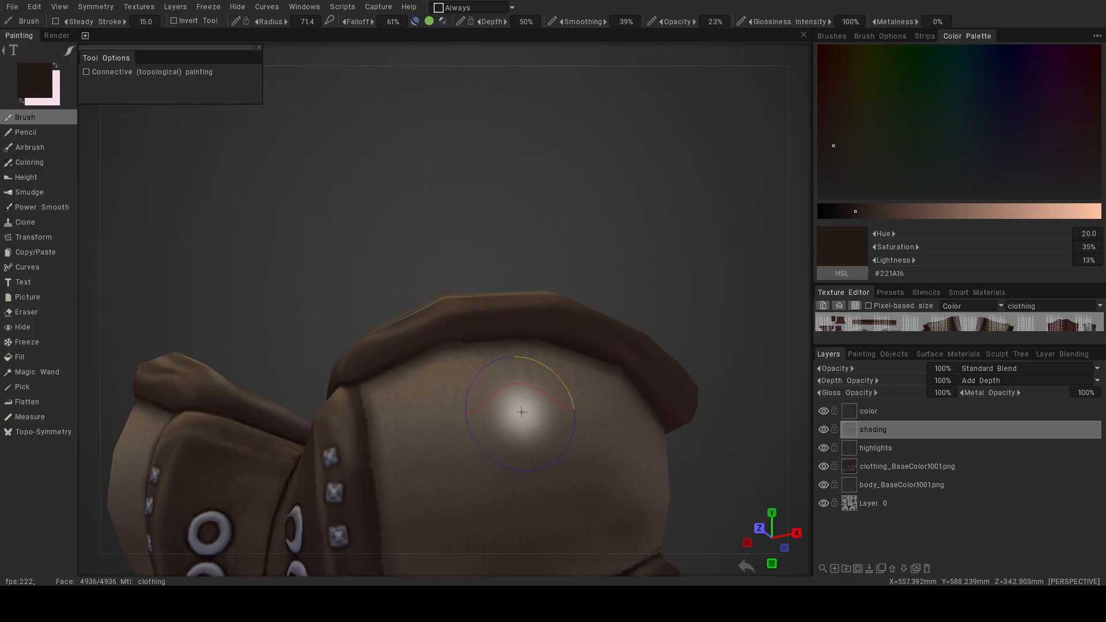
{"action": "left_click_drag", "start_coordinate": [476, 388], "coordinate": [444, 479], "text": "alt"}
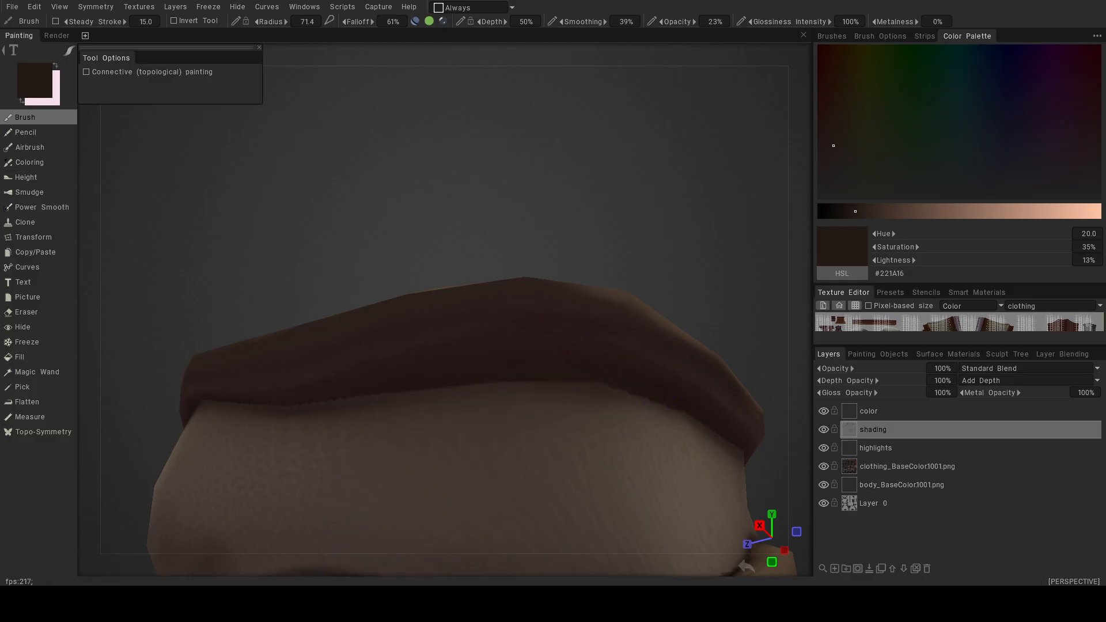
{"action": "left_click_drag", "start_coordinate": [612, 418], "coordinate": [627, 332], "text": "alt"}
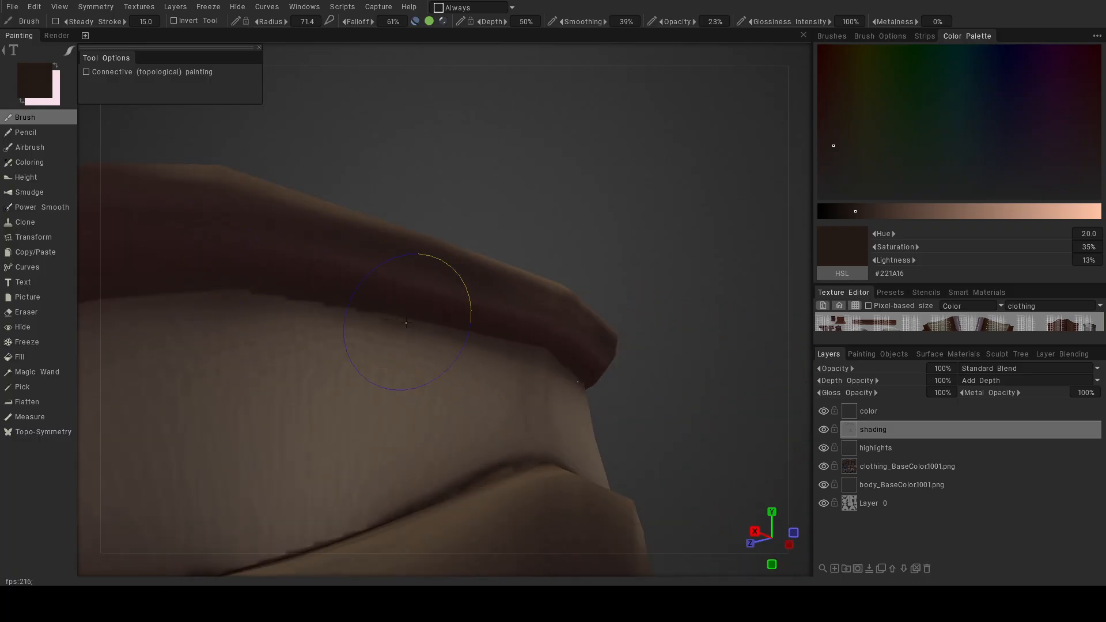
{"action": "right_click_drag", "start_coordinate": [557, 360], "coordinate": [507, 452], "text": "alt"}
{"action": "left_click_drag", "start_coordinate": [506, 452], "coordinate": [481, 363], "text": "alt"}
{"action": "middle_click_drag", "start_coordinate": [482, 363], "coordinate": [541, 329], "text": "alt"}
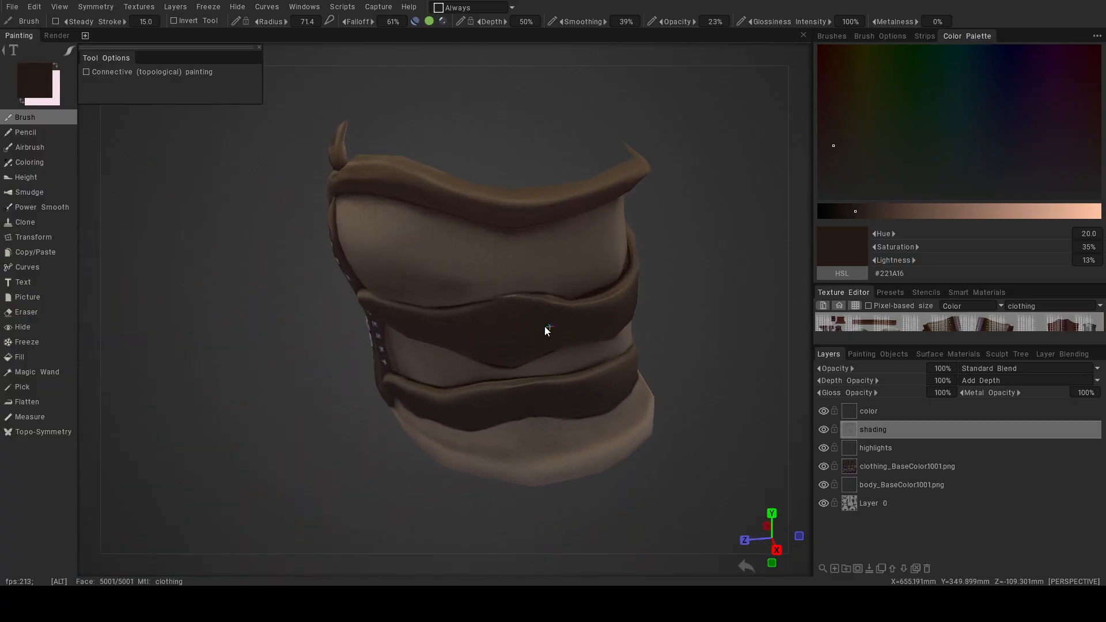
Enlarge the brush radius to 115 for the chest fabric beside the studded front panel.
{"action": "right_click_drag", "start_coordinate": [541, 329], "coordinate": [613, 260], "text": "alt"}
{"action": "middle_click_drag", "start_coordinate": [613, 259], "coordinate": [578, 263], "text": "alt"}
{"action": "right_click_drag", "start_coordinate": [540, 269], "coordinate": [541, 287], "text": "alt"}
{"action": "left_click_drag", "start_coordinate": [542, 286], "coordinate": [570, 282], "text": "alt"}
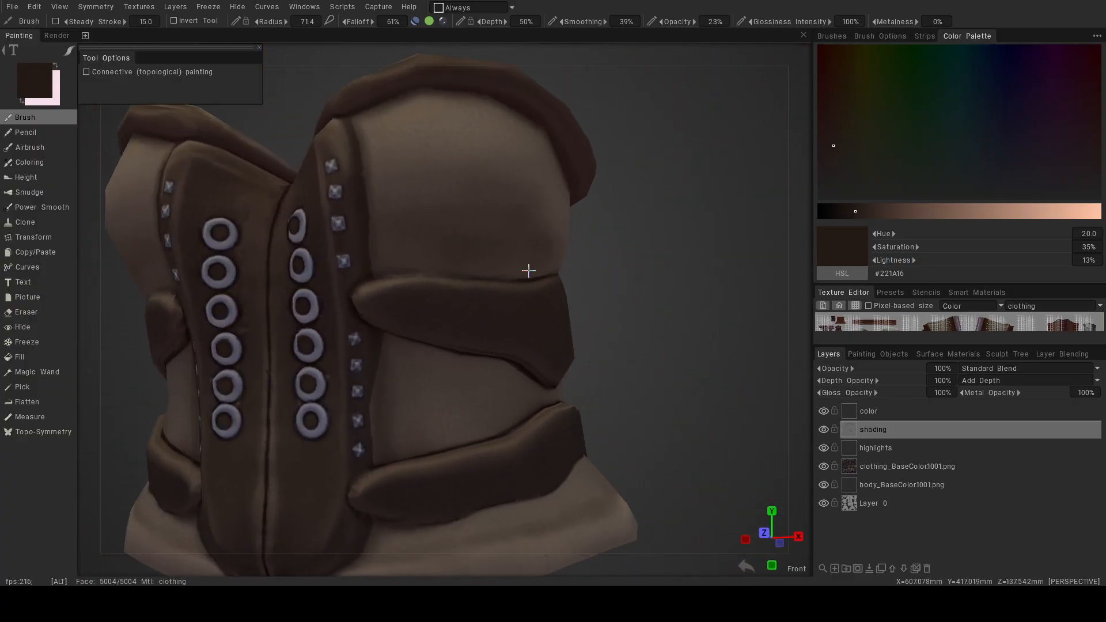
{"action": "middle_click_drag", "start_coordinate": [528, 272], "coordinate": [555, 344], "text": "alt"}
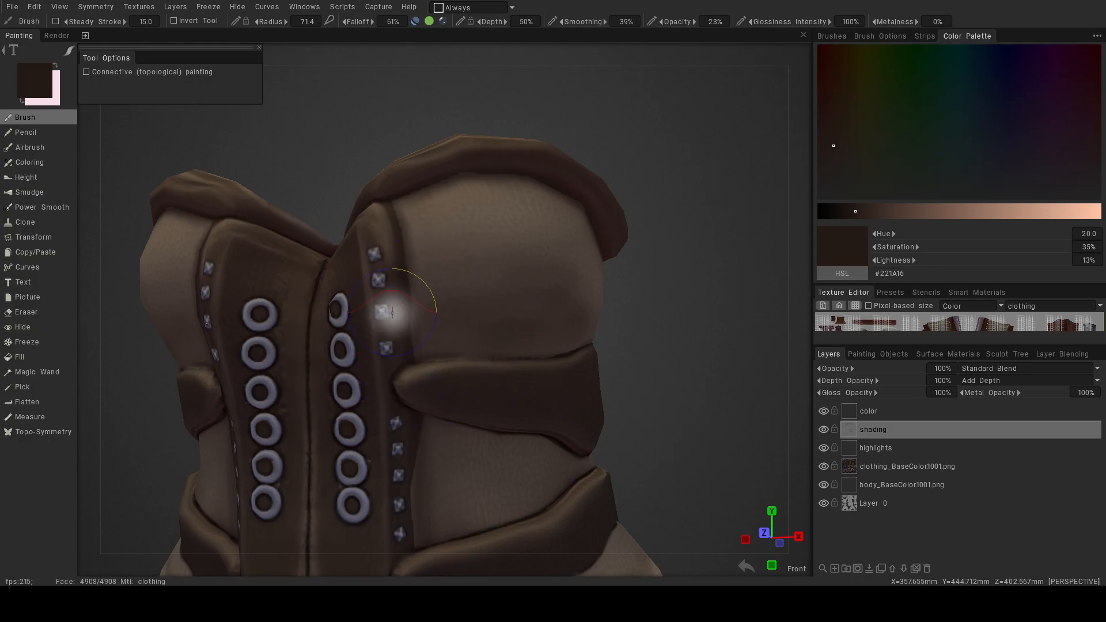
{"action": "right_click_drag", "start_coordinate": [466, 321], "coordinate": [493, 321]}
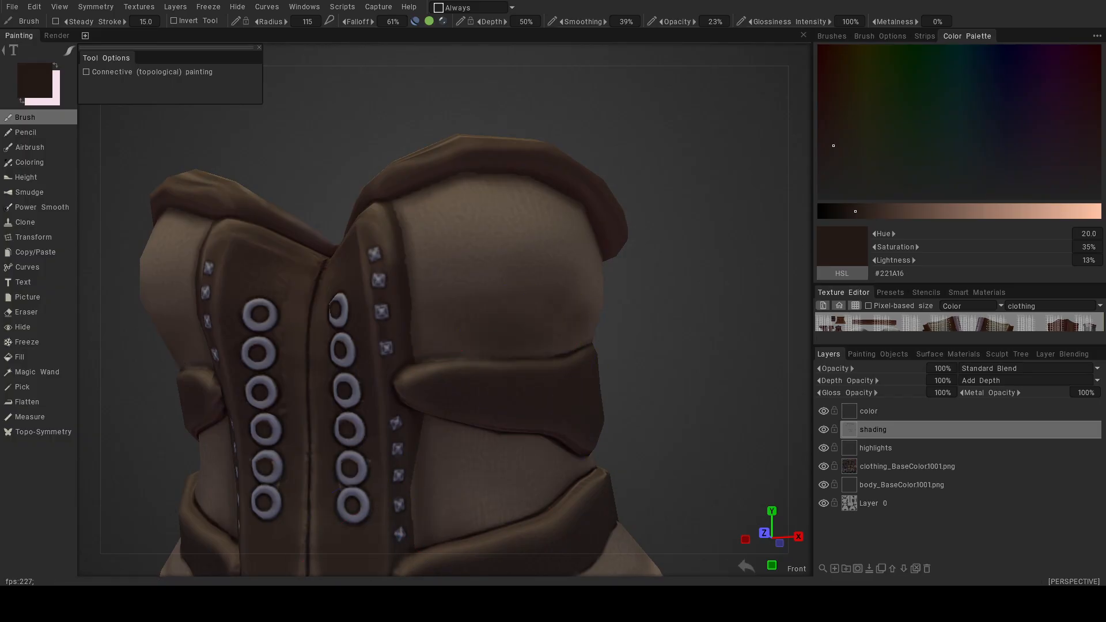
Compare the whole corset from the front with the shading layer hidden and shown.
{"action": "right_click_drag", "start_coordinate": [429, 424], "coordinate": [478, 450], "text": "alt"}
{"action": "left_click_drag", "start_coordinate": [478, 449], "coordinate": [560, 417], "text": "alt"}
{"action": "left_click", "coordinate": [825, 430]}
{"action": "left_click", "coordinate": [825, 430]}
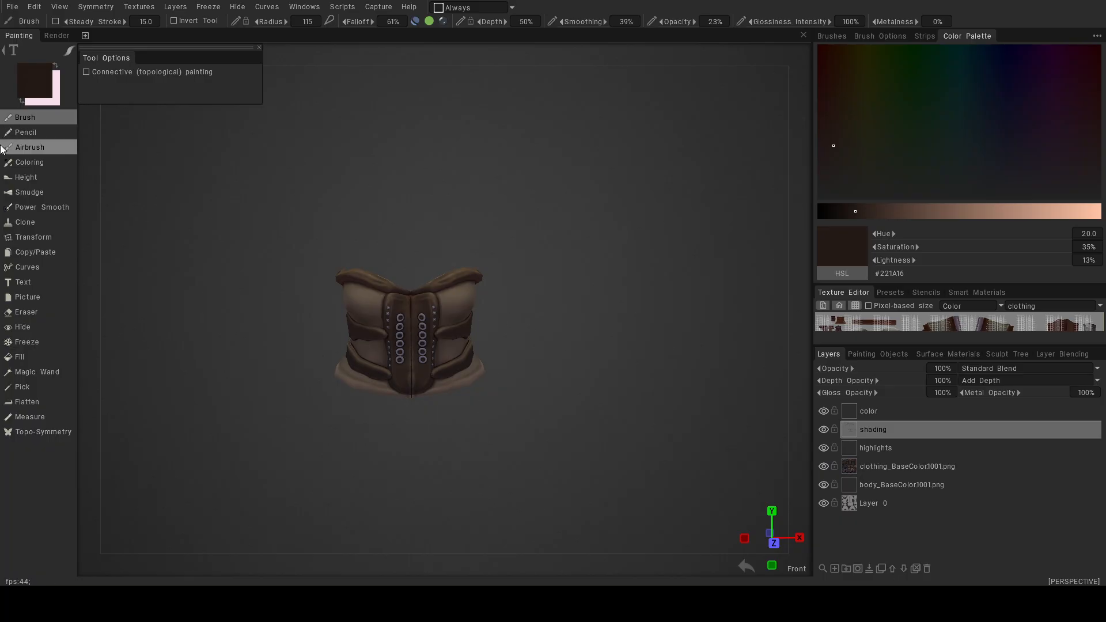
Raise the brush colour's lightness to 92% for a light peach, #ECB499, and undo the last stroke.
{"action": "left_click", "coordinate": [35, 83]}
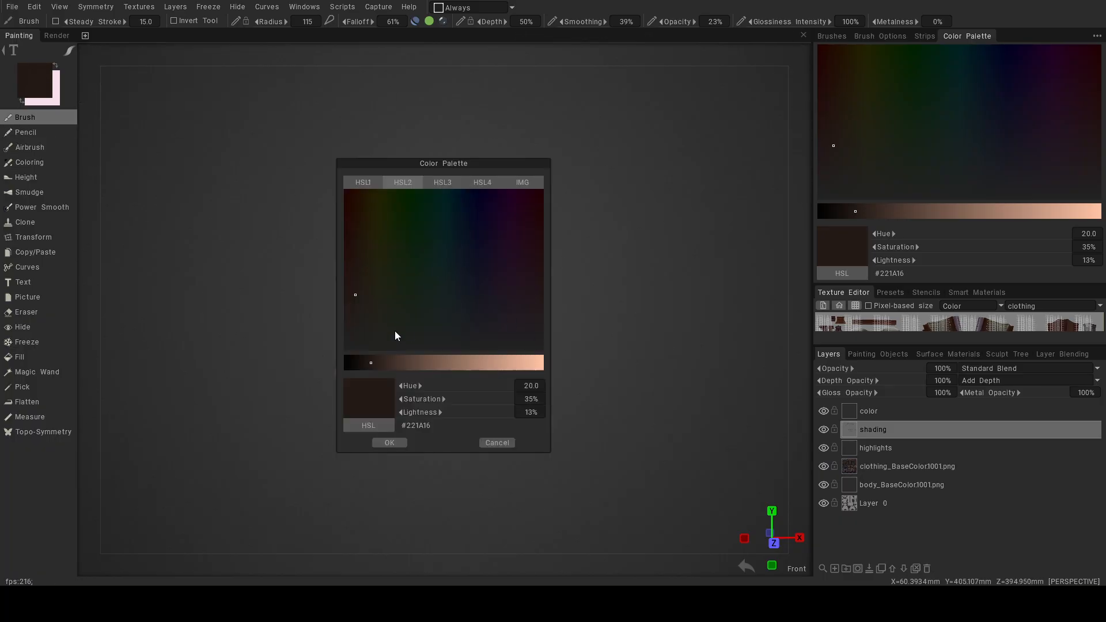
{"action": "left_click", "coordinate": [529, 363]}
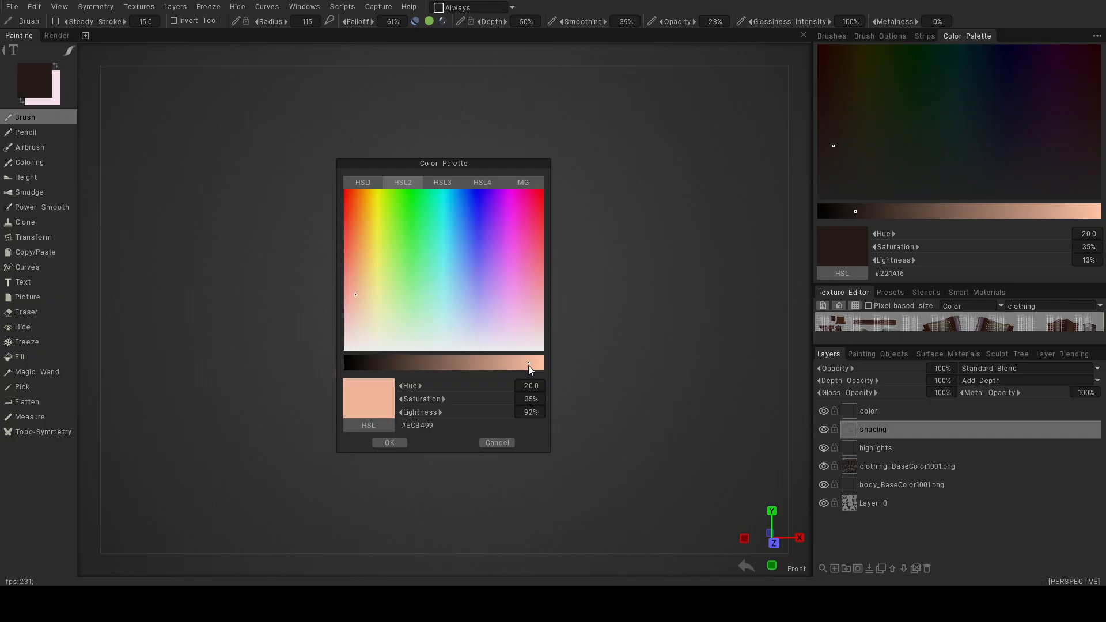
{"action": "left_click", "coordinate": [389, 442]}
{"action": "key", "text": "ctrl+z"}
Enlarge the brush radius to 168 and try a peach highlight on the fabric below the upper trim.
{"action": "left_click_drag", "start_coordinate": [492, 302], "coordinate": [461, 314], "text": "alt"}
{"action": "right_click_drag", "start_coordinate": [461, 314], "coordinate": [542, 342], "text": "alt"}
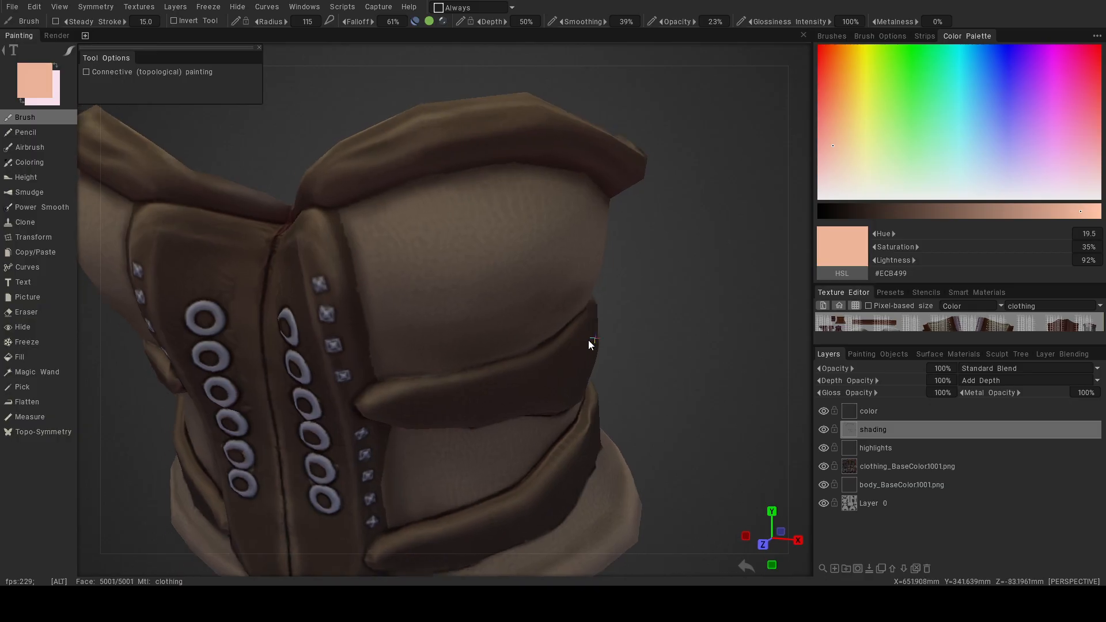
{"action": "left_click_drag", "start_coordinate": [591, 340], "coordinate": [581, 343], "text": "alt"}
{"action": "right_click_drag", "start_coordinate": [581, 343], "coordinate": [610, 351], "text": "alt"}
{"action": "key", "text": "]"}
{"action": "key", "text": "]"}
{"action": "key", "text": "]"}
{"action": "key", "text": "]"}
{"action": "mouse_move", "coordinate": [397, 248]}
{"action": "left_mouse_down"}
{"action": "mouse_move", "coordinate": [371, 267]}
{"action": "mouse_move", "coordinate": [449, 224]}
{"action": "left_mouse_up"}
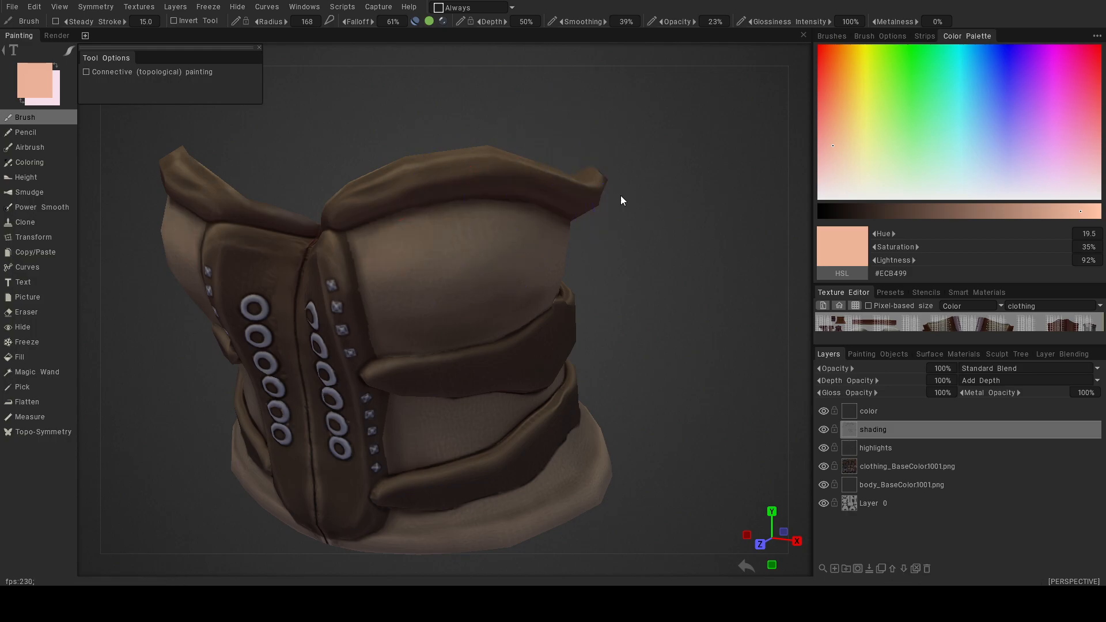
Shift the brush colour to a pale tan, #ECCBA7.
{"action": "left_click", "coordinate": [26, 89]}
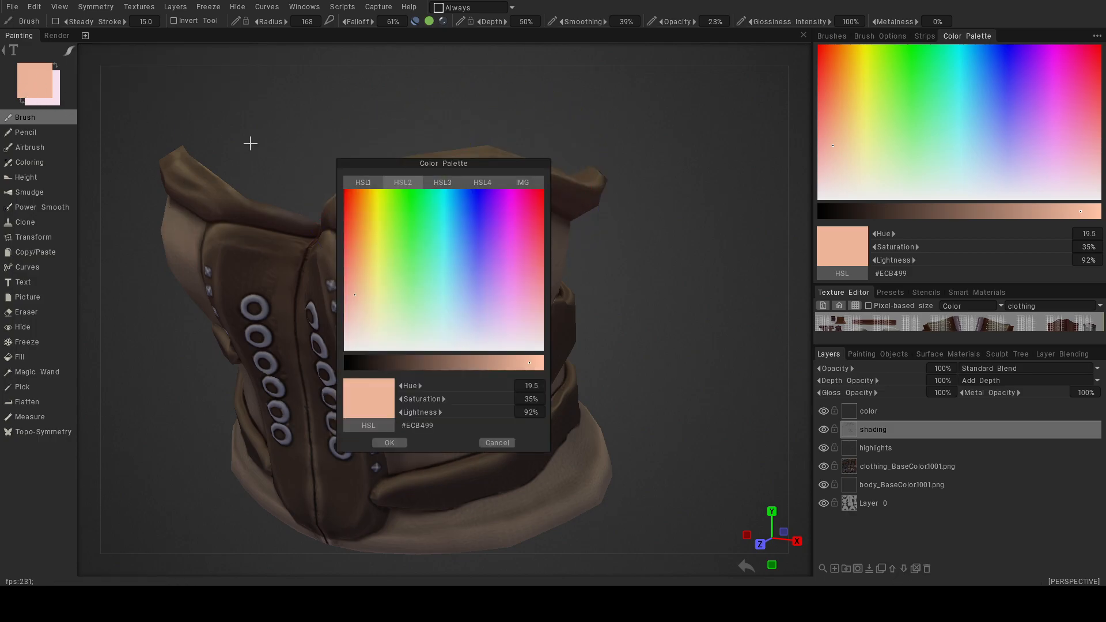
{"action": "left_click", "coordinate": [357, 302]}
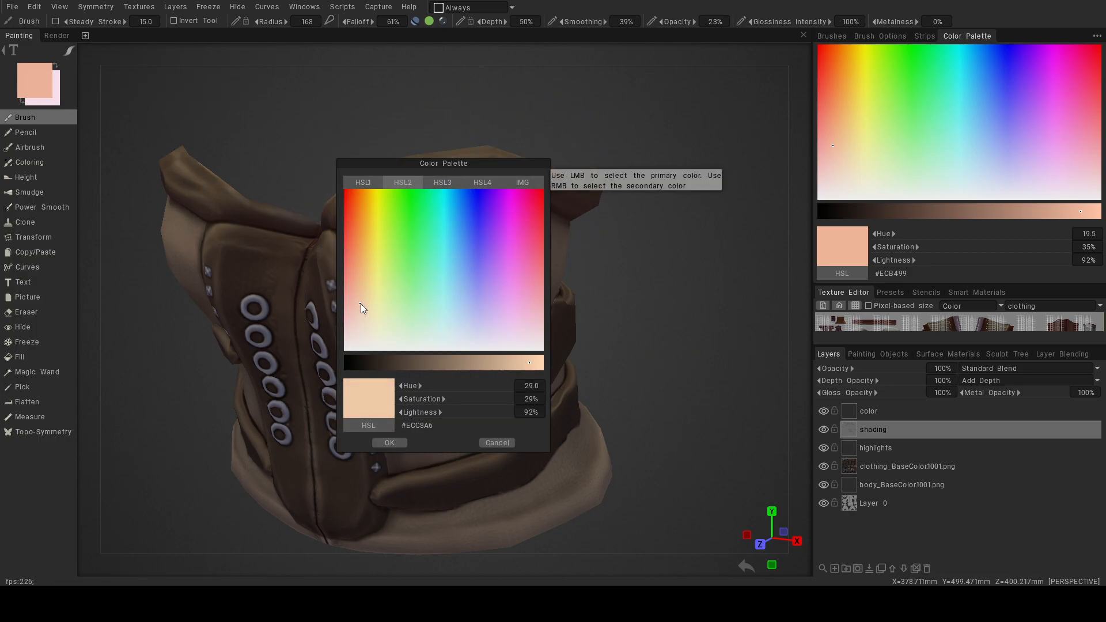
{"action": "left_click", "coordinate": [394, 442]}
{"action": "left_click_drag", "start_coordinate": [534, 332], "coordinate": [504, 332], "text": "alt"}
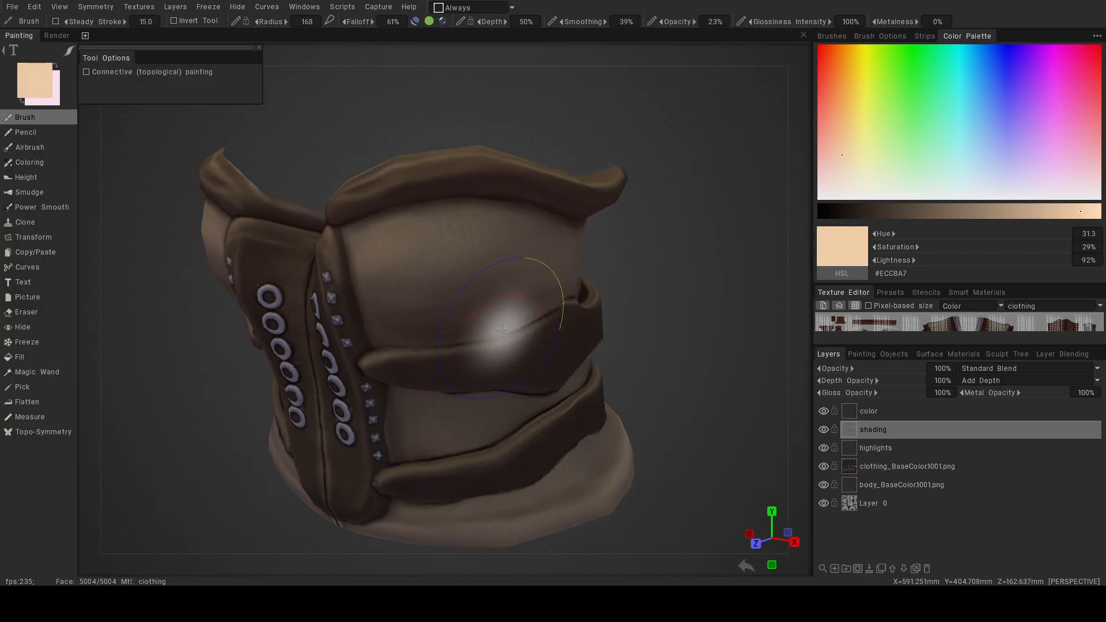
Enlarge the brush radius to 213 and then 287, and try broad pale highlights over the upper fabric on the shading layer.
{"action": "key", "text": "]"}
{"action": "key", "text": "]"}
{"action": "key", "text": "]"}
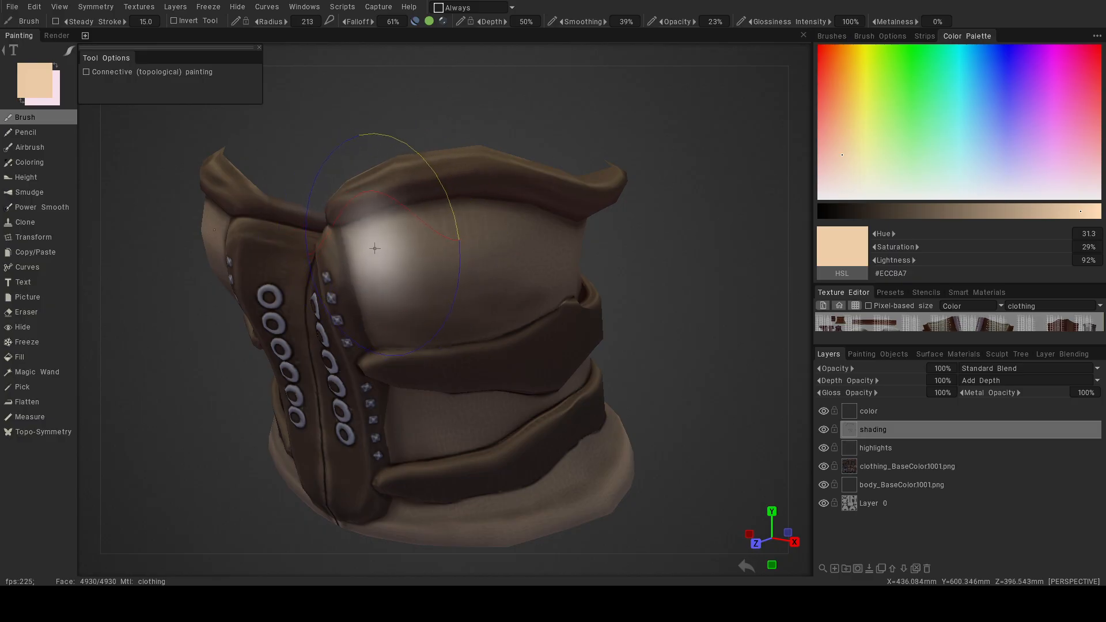
{"action": "left_click_drag", "start_coordinate": [460, 249], "coordinate": [449, 240]}
{"action": "mouse_move", "coordinate": [410, 280]}
{"action": "left_mouse_down"}
{"action": "mouse_move", "coordinate": [490, 242]}
{"action": "mouse_move", "coordinate": [557, 253]}
{"action": "mouse_move", "coordinate": [425, 276]}
{"action": "left_mouse_up"}
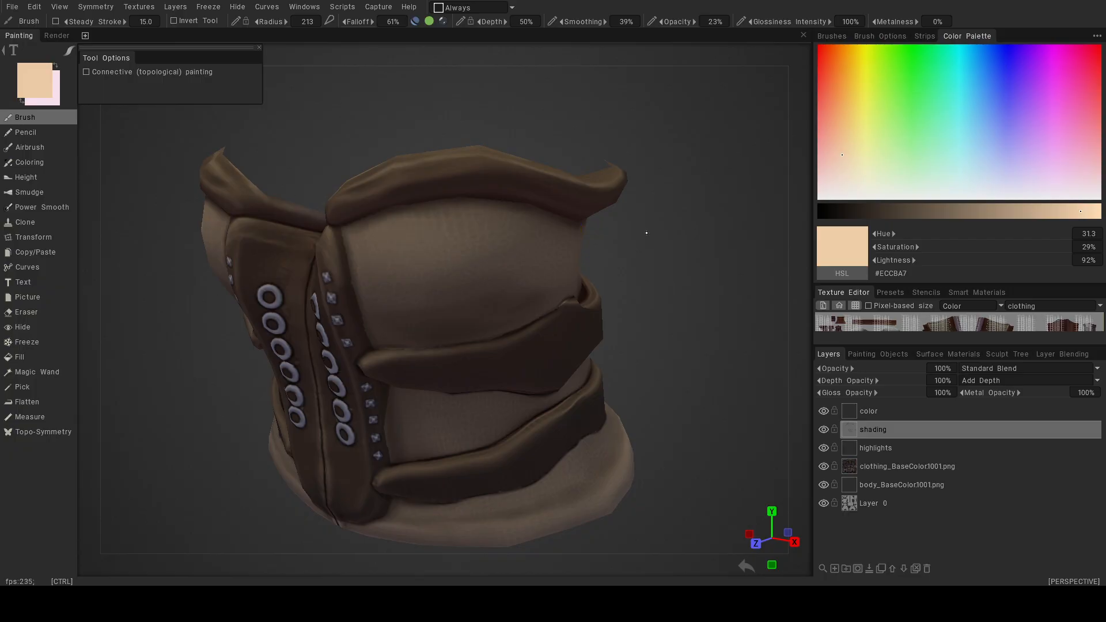
{"action": "right_click_drag", "start_coordinate": [410, 265], "coordinate": [439, 263]}
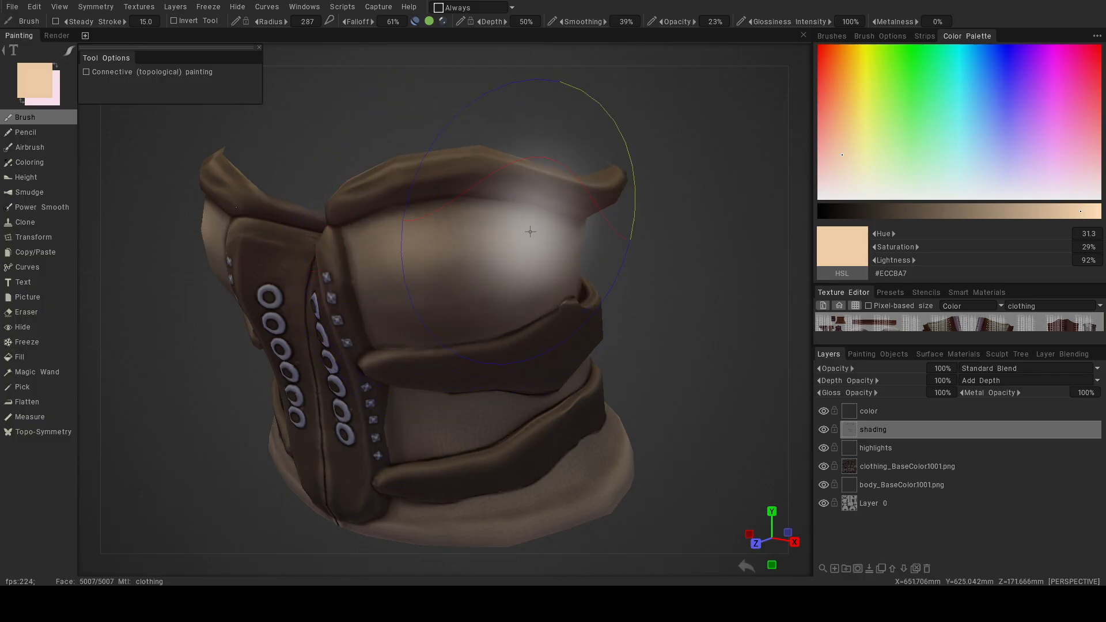
{"action": "right_click_drag", "start_coordinate": [601, 300], "coordinate": [554, 288], "text": "alt"}
{"action": "left_click_drag", "start_coordinate": [554, 288], "coordinate": [583, 275], "text": "alt"}
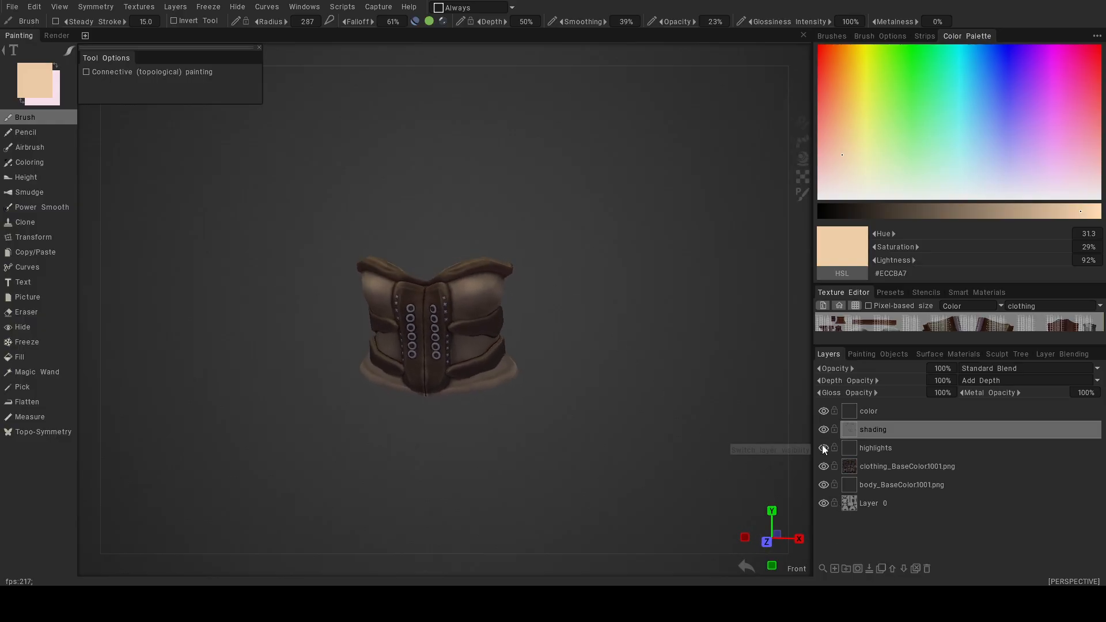
Toggle the highlights layer's visibility to compare, and make that layer active for painting.
{"action": "right_click_drag", "start_coordinate": [466, 320], "coordinate": [557, 334], "text": "alt"}
{"action": "left_click_drag", "start_coordinate": [593, 333], "coordinate": [530, 353], "text": "alt"}
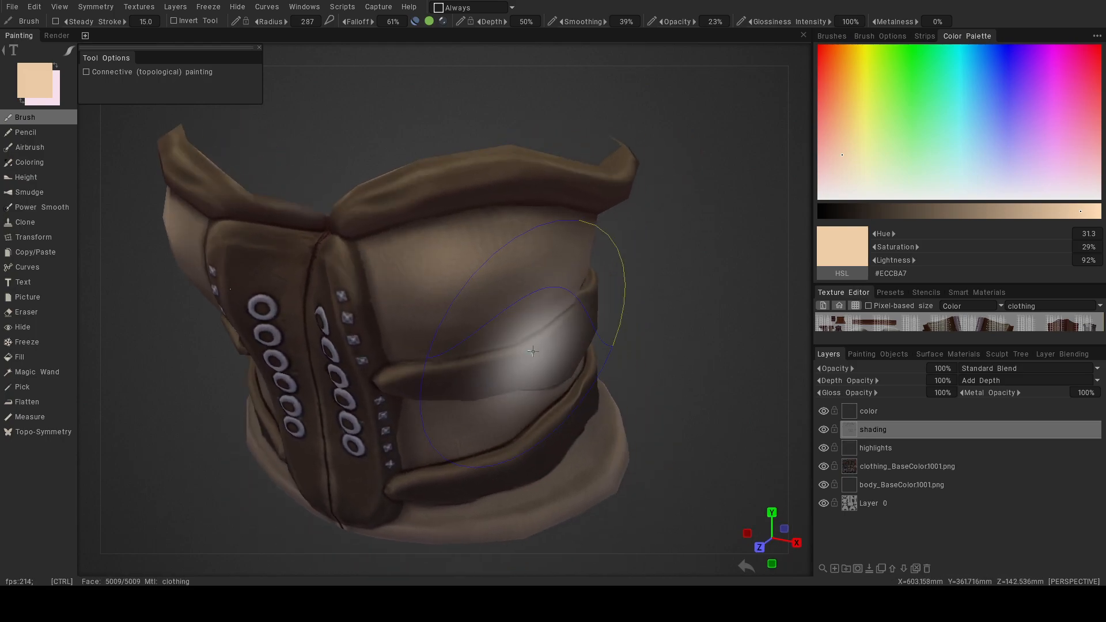
{"action": "left_click", "coordinate": [824, 449]}
{"action": "left_click", "coordinate": [824, 448]}
{"action": "left_click", "coordinate": [884, 445]}
Paint a broad pale highlight across the fabric below the upper trim on the highlights layer, undoing an unwanted stroke.
{"action": "left_click_drag", "start_coordinate": [533, 268], "coordinate": [497, 258], "text": "alt"}
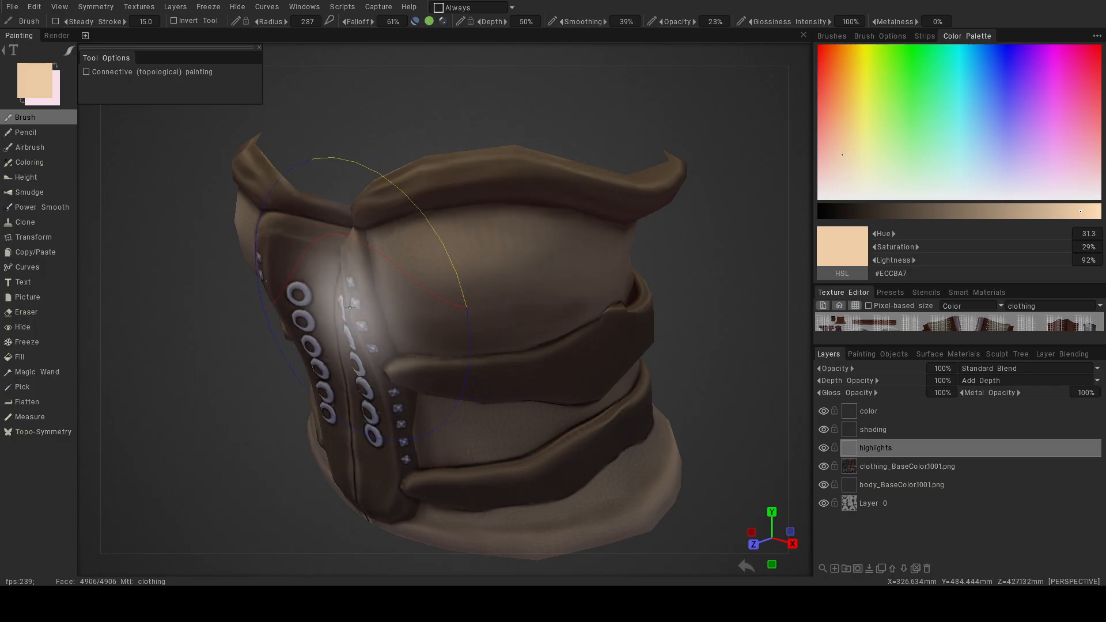
{"action": "mouse_move", "coordinate": [408, 255]}
{"action": "left_mouse_down"}
{"action": "mouse_move", "coordinate": [488, 252]}
{"action": "mouse_move", "coordinate": [512, 236]}
{"action": "mouse_move", "coordinate": [383, 265]}
{"action": "mouse_move", "coordinate": [378, 276]}
{"action": "mouse_move", "coordinate": [556, 264]}
{"action": "mouse_move", "coordinate": [517, 256]}
{"action": "left_mouse_up"}
{"action": "key", "text": "ctrl+z"}
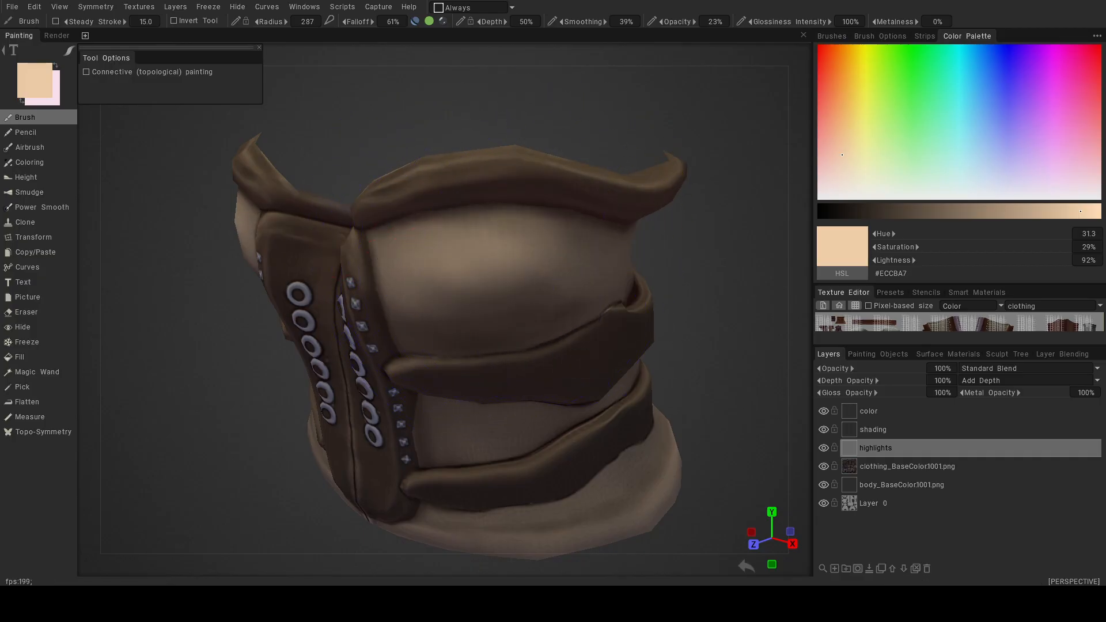
{"action": "left_click_drag", "start_coordinate": [560, 286], "coordinate": [511, 259], "text": "alt"}
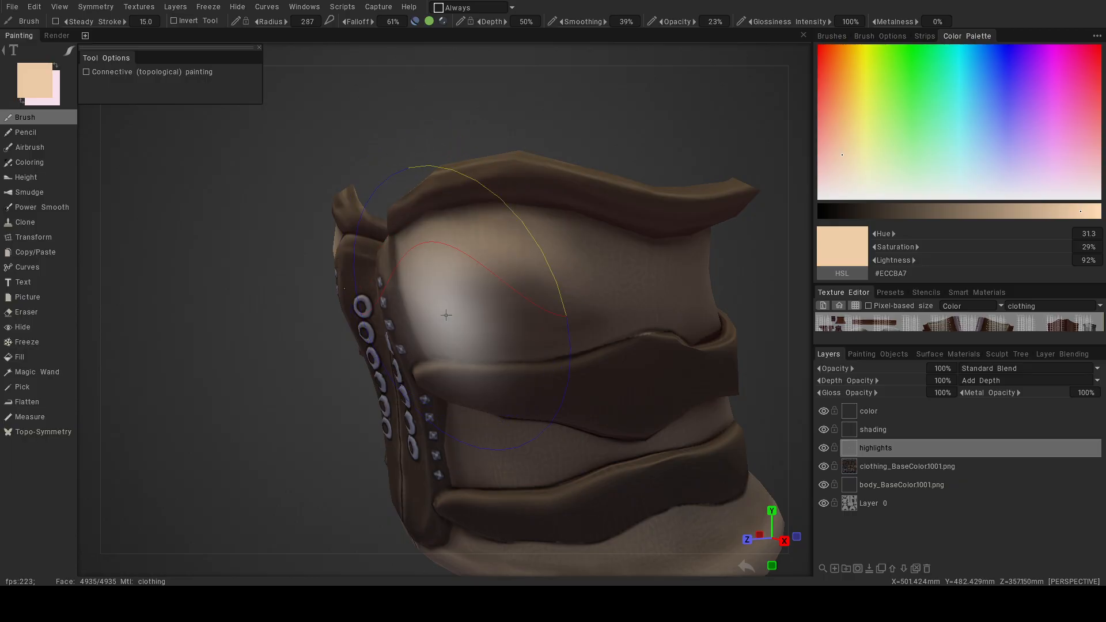
Compare the whole corset's front with the highlights layer hidden and shown.
{"action": "right_click_drag", "start_coordinate": [551, 346], "coordinate": [471, 339], "text": "alt"}
{"action": "left_click_drag", "start_coordinate": [471, 340], "coordinate": [541, 344], "text": "alt"}
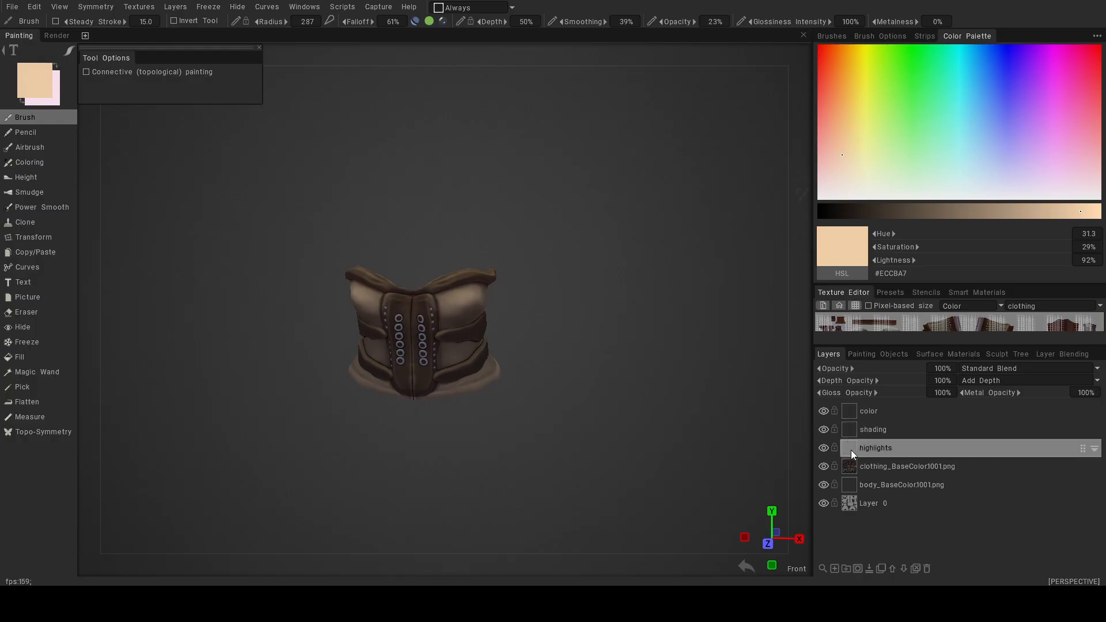
{"action": "left_click", "coordinate": [823, 448]}
{"action": "left_click", "coordinate": [823, 448]}
{"action": "mouse_move", "coordinate": [615, 416]}
{"action": "left_mouse_down", "text": "alt"}
{"action": "mouse_move", "coordinate": [642, 451]}
{"action": "mouse_move", "coordinate": [584, 464]}
{"action": "mouse_move", "coordinate": [483, 418]}
{"action": "mouse_move", "coordinate": [590, 432]}
{"action": "mouse_move", "coordinate": [650, 412]}
{"action": "mouse_move", "coordinate": [603, 408]}
{"action": "left_mouse_up", "text": "alt"}
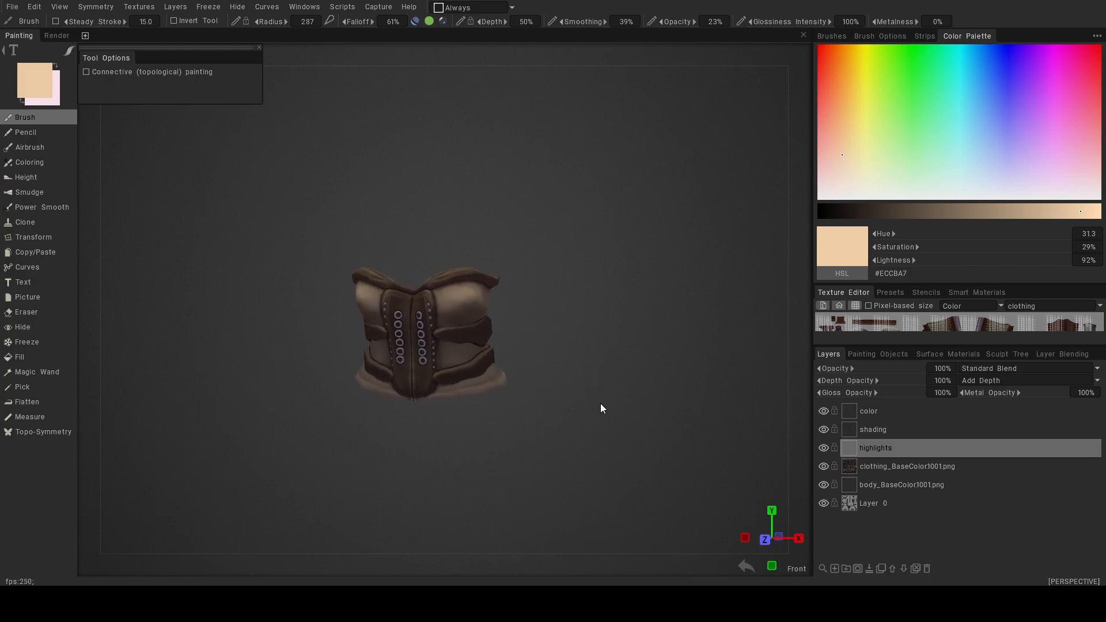
Examine the new fabric highlights on the whole corset from the front, the sides and slightly above.
{"action": "mouse_move", "coordinate": [594, 408]}
{"action": "left_mouse_down", "text": "alt"}
{"action": "mouse_move", "coordinate": [506, 438]}
{"action": "mouse_move", "coordinate": [672, 432]}
{"action": "mouse_move", "coordinate": [577, 418]}
{"action": "left_mouse_up", "text": "alt"}
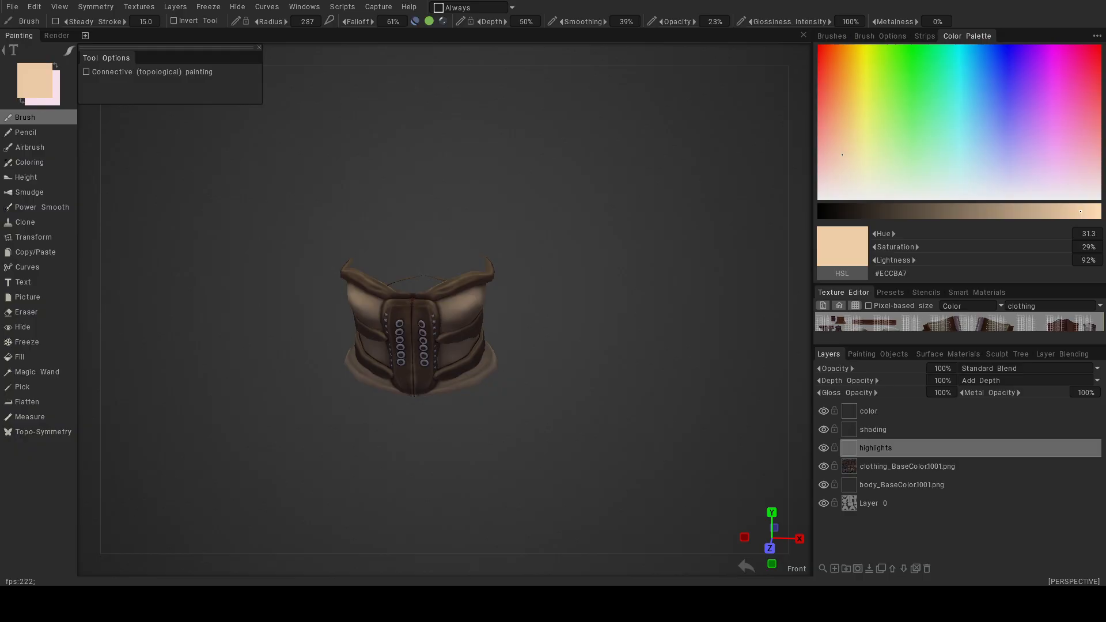
{"action": "left_click_drag", "start_coordinate": [521, 416], "coordinate": [547, 404], "text": "alt"}
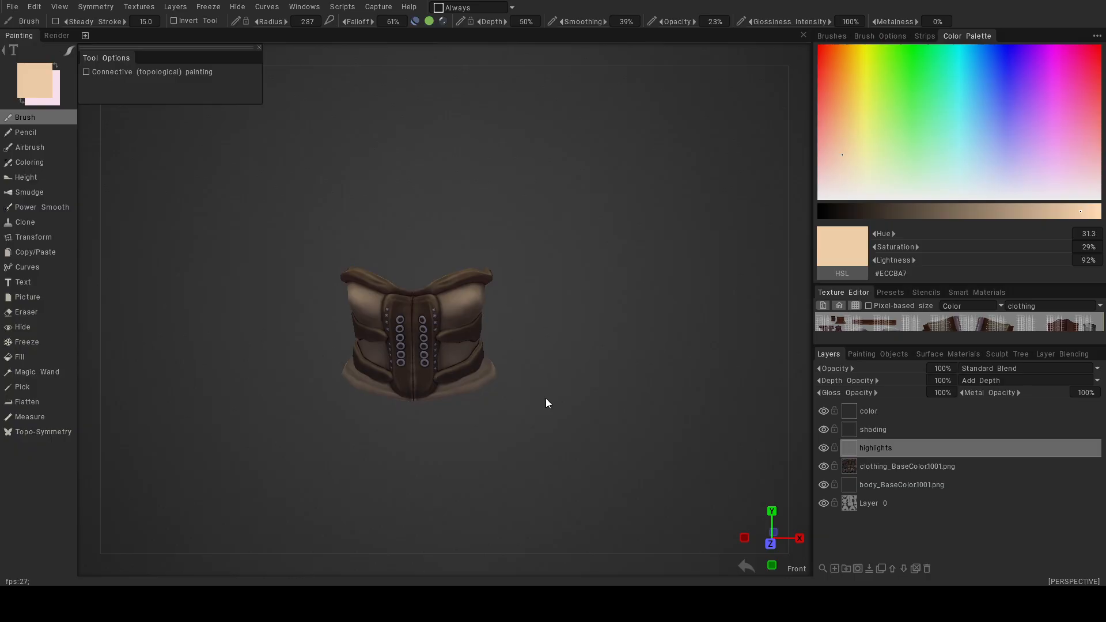
{"action": "left_click_drag", "start_coordinate": [553, 400], "coordinate": [713, 421], "text": "alt"}
{"action": "left_click_drag", "start_coordinate": [586, 372], "coordinate": [501, 398], "text": "alt"}
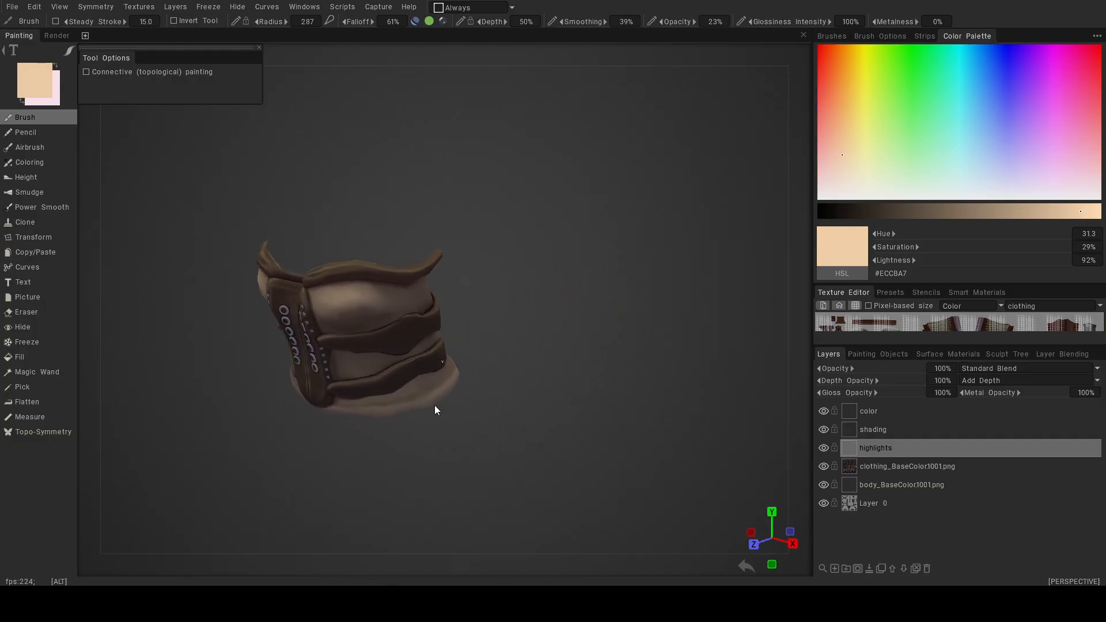
{"action": "left_click_drag", "start_coordinate": [435, 406], "coordinate": [478, 397], "text": "alt"}
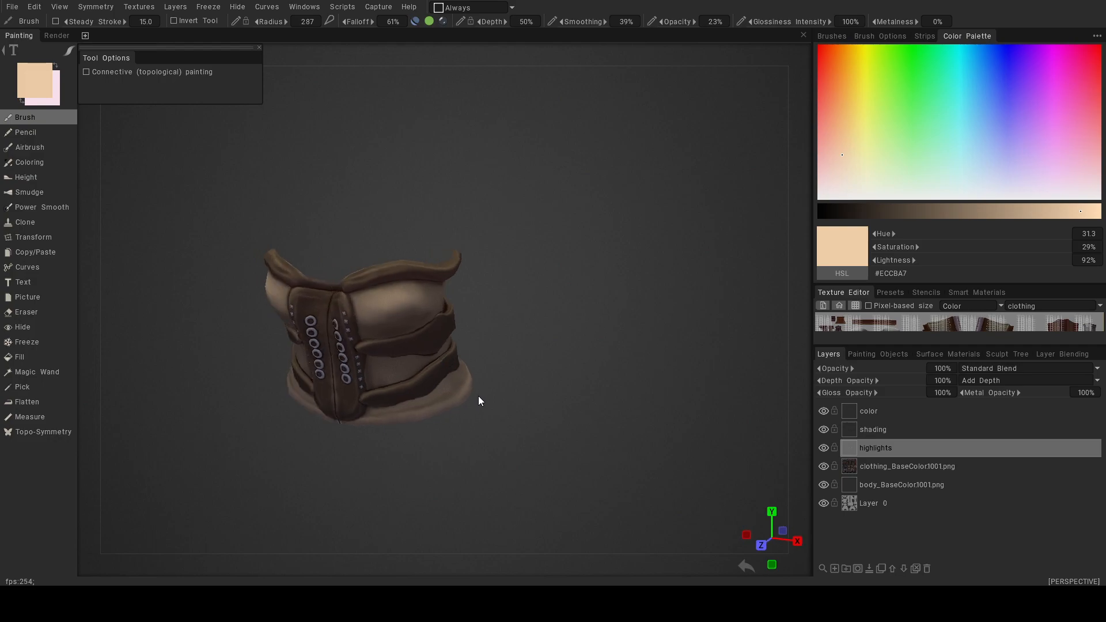
{"action": "middle_click_drag", "start_coordinate": [450, 437], "coordinate": [523, 396], "text": "alt"}
{"action": "left_click_drag", "start_coordinate": [523, 398], "coordinate": [549, 406], "text": "alt"}
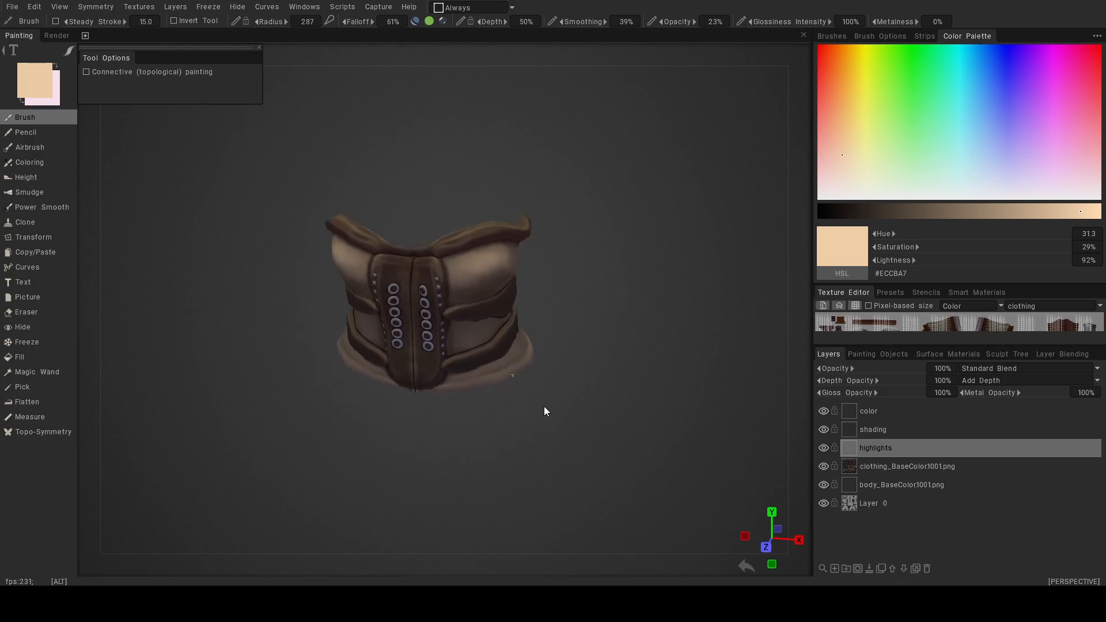
{"action": "left_click_drag", "start_coordinate": [494, 294], "coordinate": [464, 294], "text": "alt"}
{"action": "right_click_drag", "start_coordinate": [464, 294], "coordinate": [533, 291], "text": "alt"}
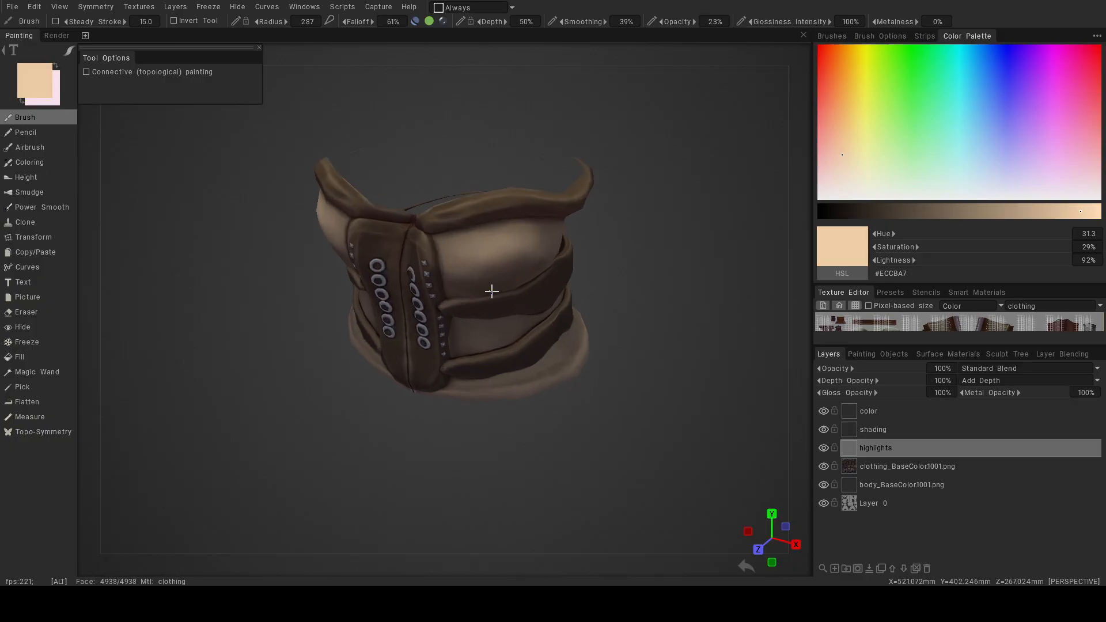
{"action": "left_click_drag", "start_coordinate": [491, 291], "coordinate": [622, 297], "text": "alt"}
{"action": "middle_click_drag", "start_coordinate": [622, 298], "coordinate": [576, 378], "text": "alt"}
{"action": "left_click_drag", "start_coordinate": [577, 378], "coordinate": [519, 379], "text": "alt"}
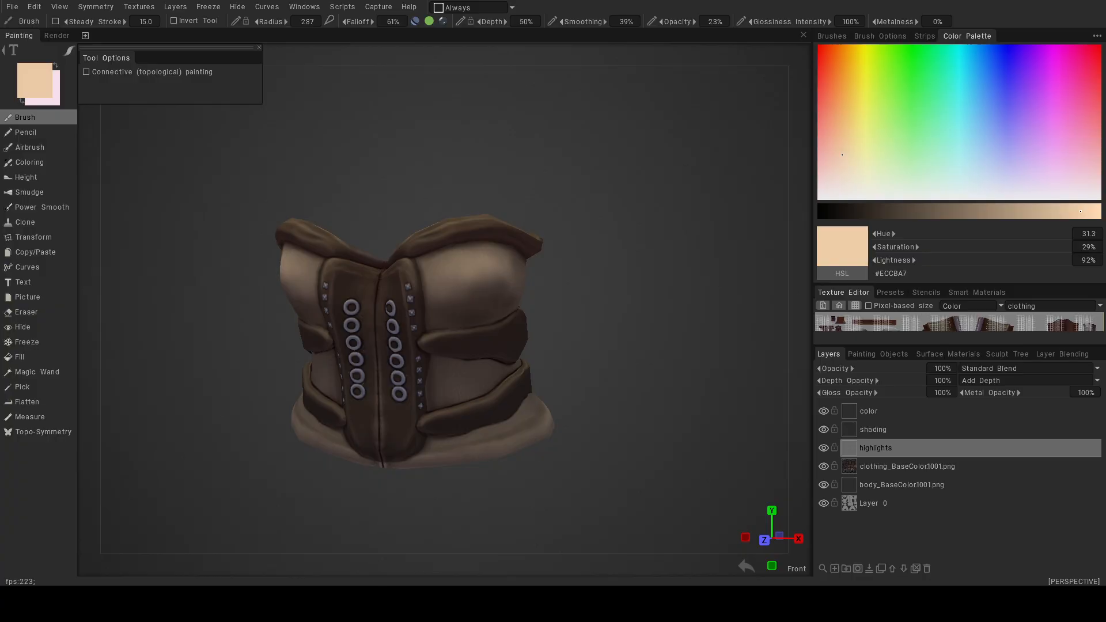
Set the brush colour to a paler cream, #ECE8D2.
{"action": "left_click_drag", "start_coordinate": [462, 353], "coordinate": [504, 328], "text": "alt"}
{"action": "right_click_drag", "start_coordinate": [379, 299], "coordinate": [386, 301], "text": "alt"}
{"action": "middle_click_drag", "start_coordinate": [386, 302], "coordinate": [511, 324], "text": "alt"}
{"action": "left_click_drag", "start_coordinate": [511, 323], "coordinate": [456, 340], "text": "alt"}
{"action": "left_click", "coordinate": [41, 79]}
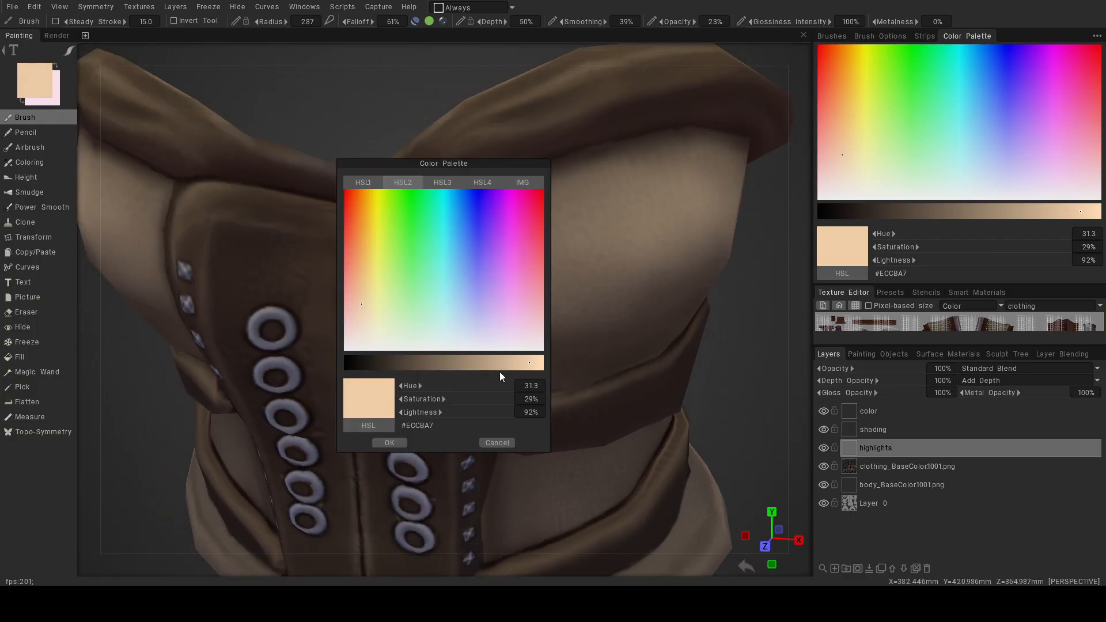
{"action": "left_click", "coordinate": [372, 334]}
{"action": "left_click", "coordinate": [389, 443]}
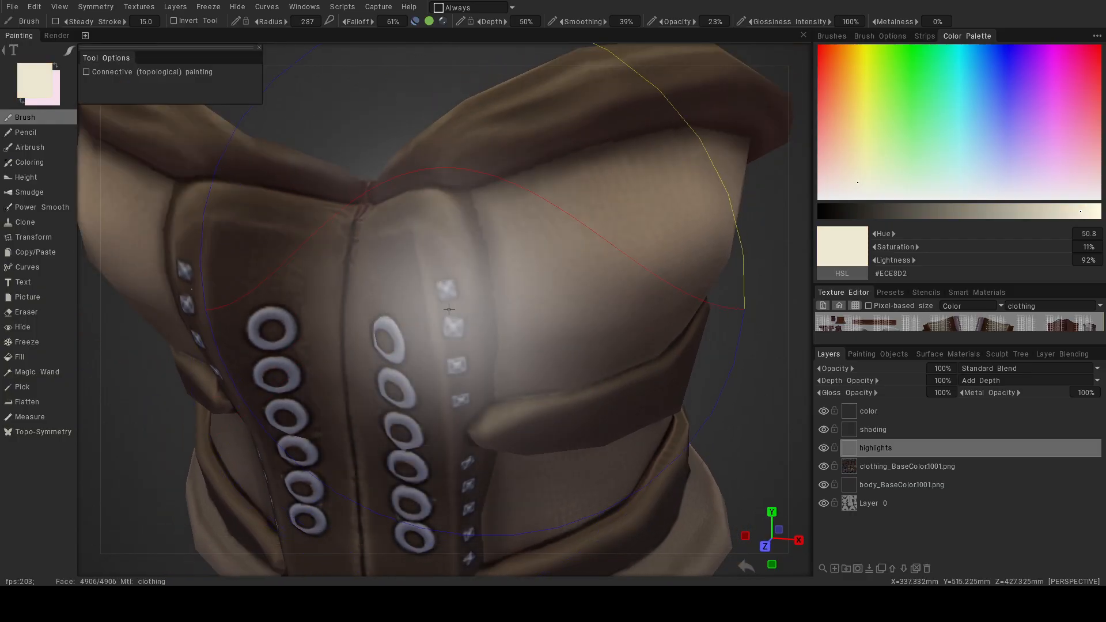
Paint small cream highlights on the upper metal studs beside the front panel with a brush radius of 14.3, undoing unwanted strokes.
{"action": "left_click_drag", "start_coordinate": [438, 306], "coordinate": [445, 287], "text": "alt"}
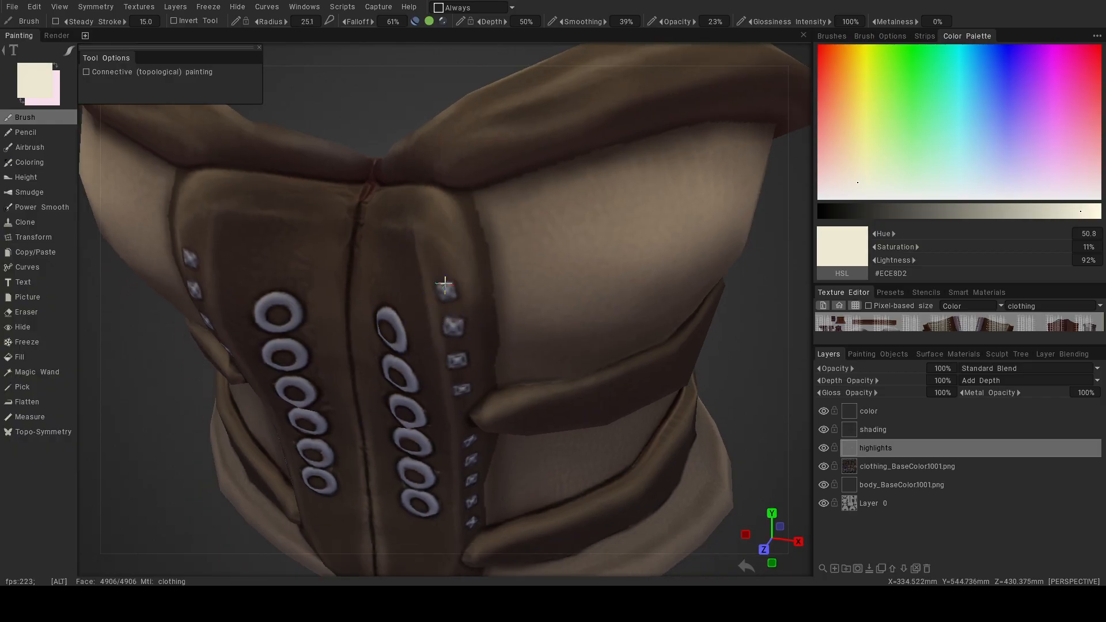
{"action": "middle_click_drag", "start_coordinate": [444, 288], "coordinate": [439, 316], "text": "alt"}
{"action": "right_click_drag", "start_coordinate": [440, 316], "coordinate": [455, 334], "text": "alt"}
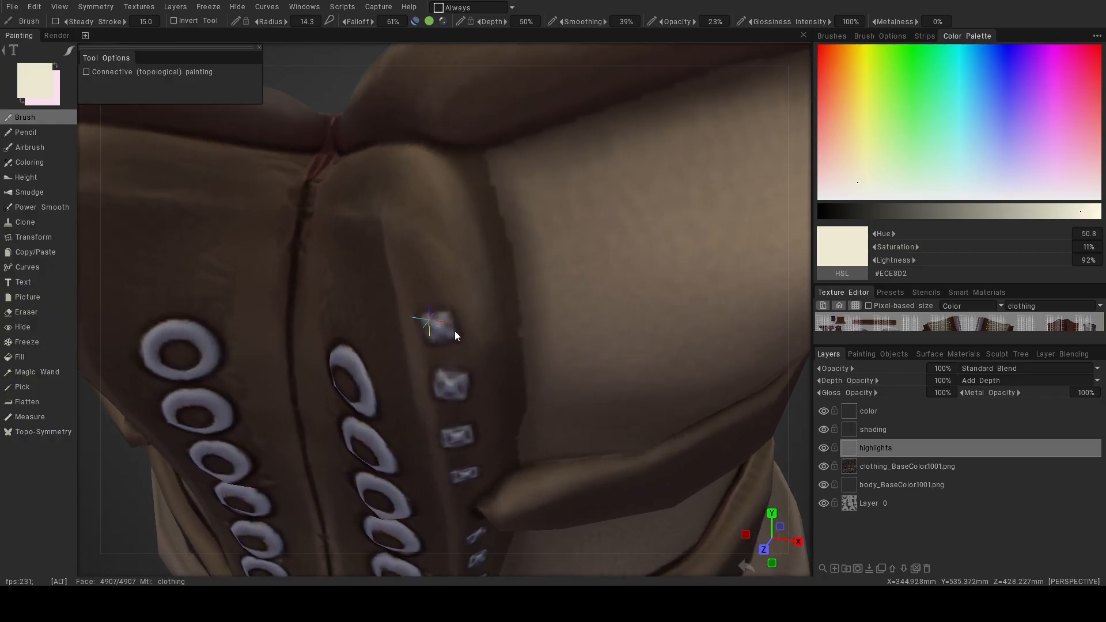
{"action": "left_click_drag", "start_coordinate": [454, 334], "coordinate": [426, 335], "text": "alt"}
{"action": "right_click_drag", "start_coordinate": [438, 326], "coordinate": [451, 331], "text": "alt"}
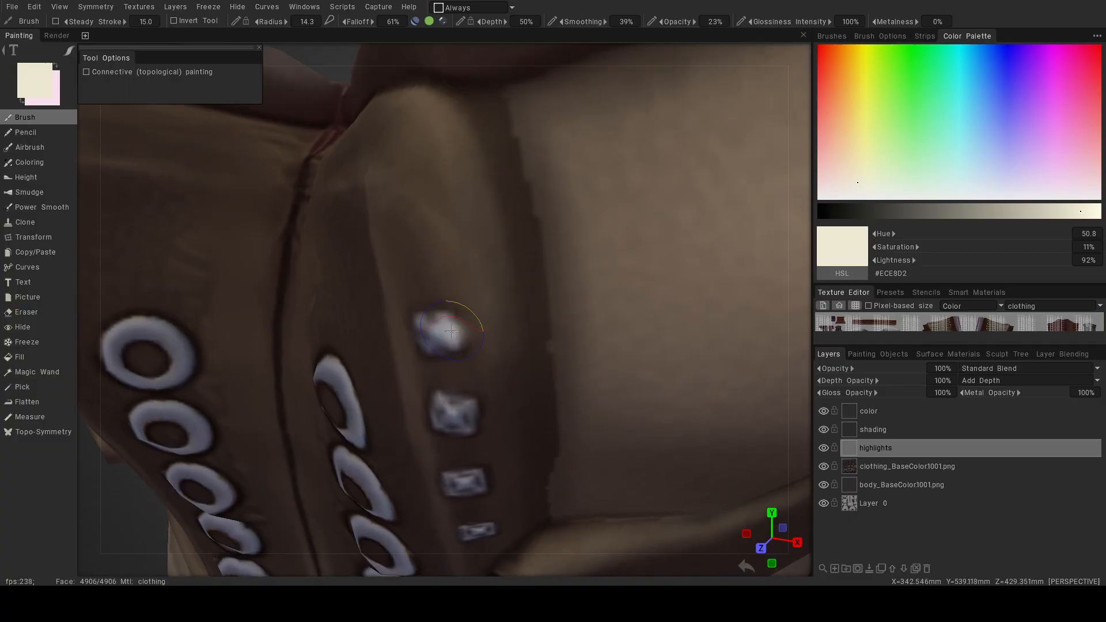
{"action": "key", "text": "ctrl+z"}
{"action": "mouse_move", "coordinate": [433, 330]}
{"action": "left_mouse_down"}
{"action": "mouse_move", "coordinate": [426, 321]}
{"action": "mouse_move", "coordinate": [445, 316]}
{"action": "mouse_move", "coordinate": [440, 324]}
{"action": "left_mouse_up"}
{"action": "key", "text": "ctrl+z"}
{"action": "key", "text": "ctrl+z"}
{"action": "key", "text": "ctrl+z"}
{"action": "mouse_move", "coordinate": [453, 413]}
{"action": "left_mouse_down"}
{"action": "mouse_move", "coordinate": [456, 401]}
{"action": "mouse_move", "coordinate": [468, 410]}
{"action": "left_mouse_up"}
Paint small cream highlights on the third and fourth metal studs above the middle strap.
{"action": "mouse_move", "coordinate": [480, 404]}
{"action": "middle_mouse_down", "text": "alt"}
{"action": "mouse_move", "coordinate": [519, 346]}
{"action": "mouse_move", "coordinate": [523, 240]}
{"action": "middle_mouse_up", "text": "alt"}
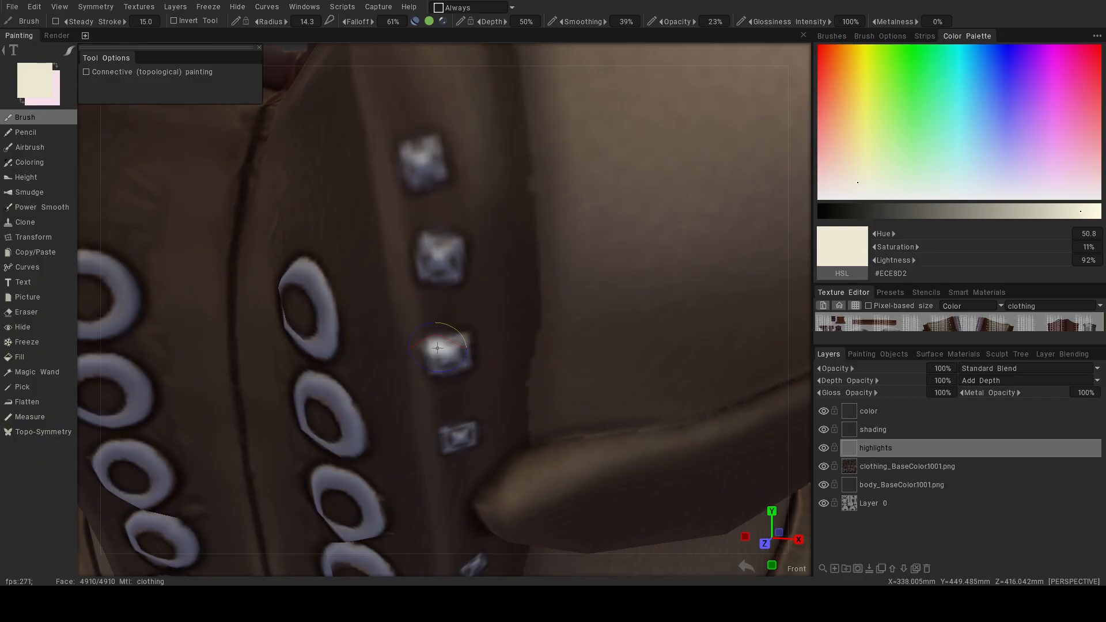
{"action": "middle_click_drag", "start_coordinate": [475, 384], "coordinate": [454, 281], "text": "alt"}
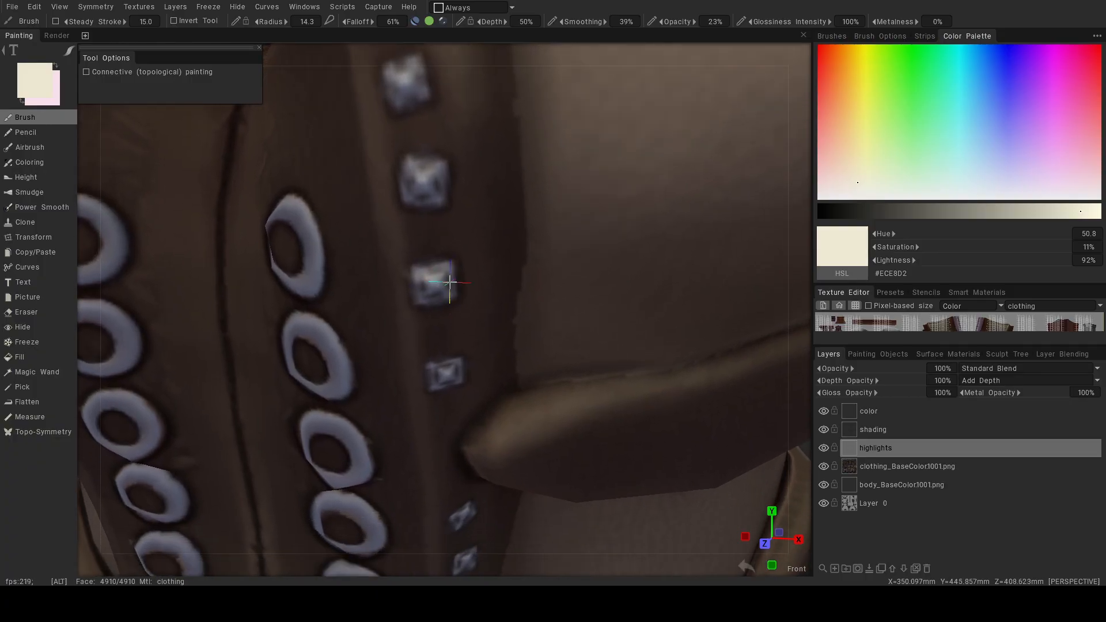
{"action": "left_click_drag", "start_coordinate": [454, 282], "coordinate": [444, 319], "text": "alt"}
{"action": "middle_click_drag", "start_coordinate": [444, 319], "coordinate": [449, 265], "text": "alt"}
{"action": "right_click_drag", "start_coordinate": [449, 265], "coordinate": [465, 280], "text": "alt"}
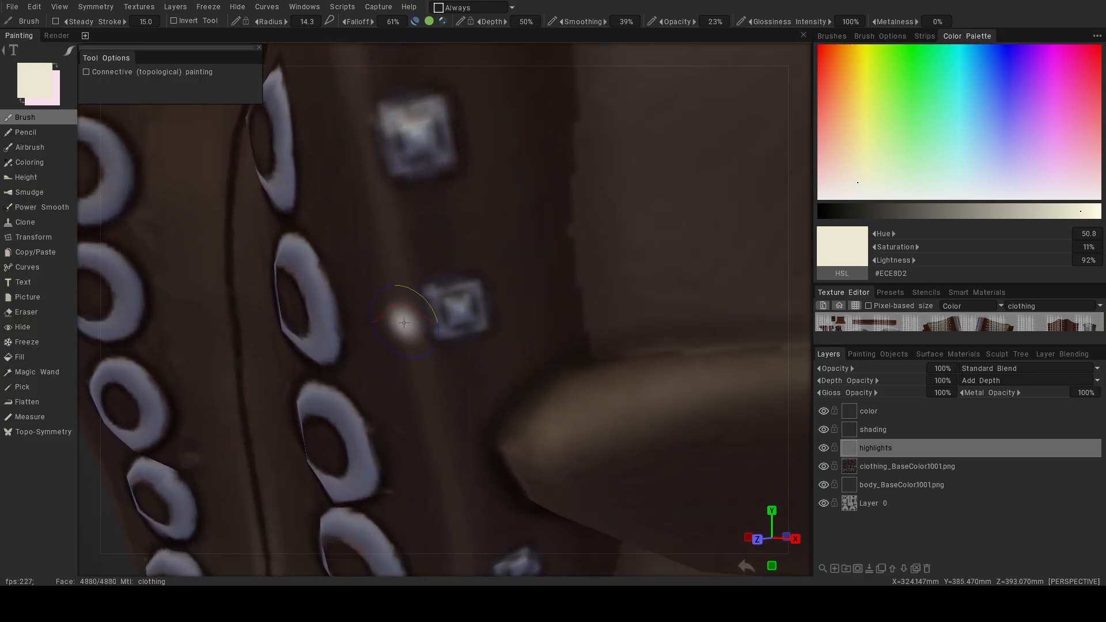
Paint small highlights on the upper lacing eyelets beside the corset's centre seam.
{"action": "right_click_drag", "start_coordinate": [482, 380], "coordinate": [474, 353], "text": "alt"}
{"action": "left_click_drag", "start_coordinate": [474, 353], "coordinate": [553, 394], "text": "alt"}
{"action": "middle_click_drag", "start_coordinate": [434, 293], "coordinate": [470, 369], "text": "alt"}
{"action": "right_click_drag", "start_coordinate": [469, 369], "coordinate": [481, 389], "text": "alt"}
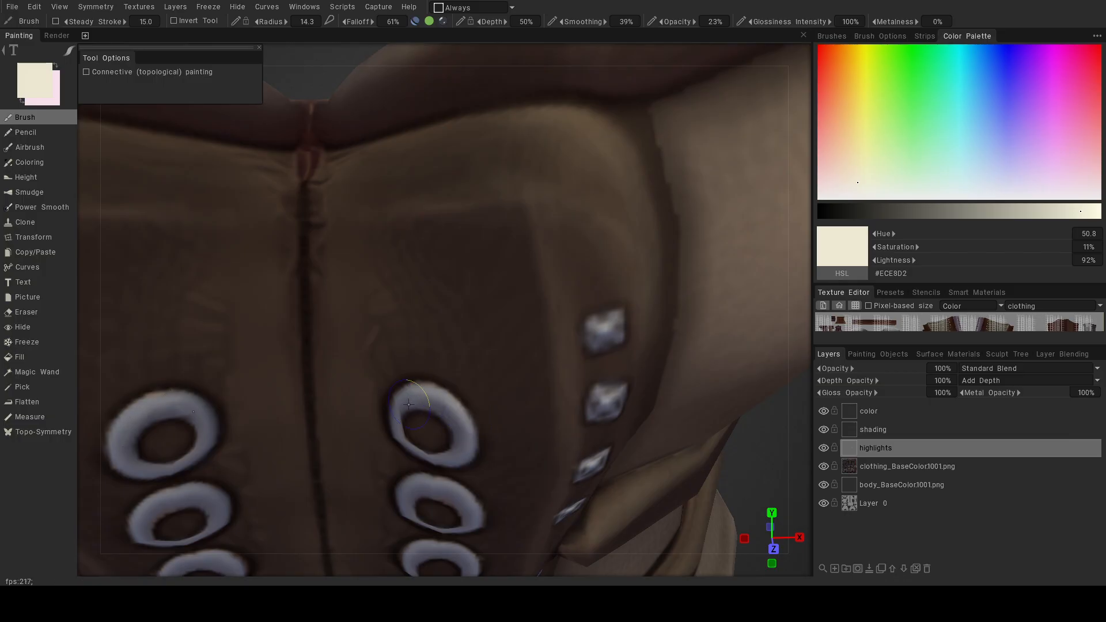
{"action": "middle_click_drag", "start_coordinate": [462, 368], "coordinate": [496, 154], "text": "alt"}
{"action": "left_click_drag", "start_coordinate": [496, 154], "coordinate": [487, 210], "text": "alt"}
{"action": "middle_click_drag", "start_coordinate": [488, 210], "coordinate": [482, 286], "text": "alt"}
{"action": "right_click_drag", "start_coordinate": [482, 285], "coordinate": [474, 323], "text": "alt"}
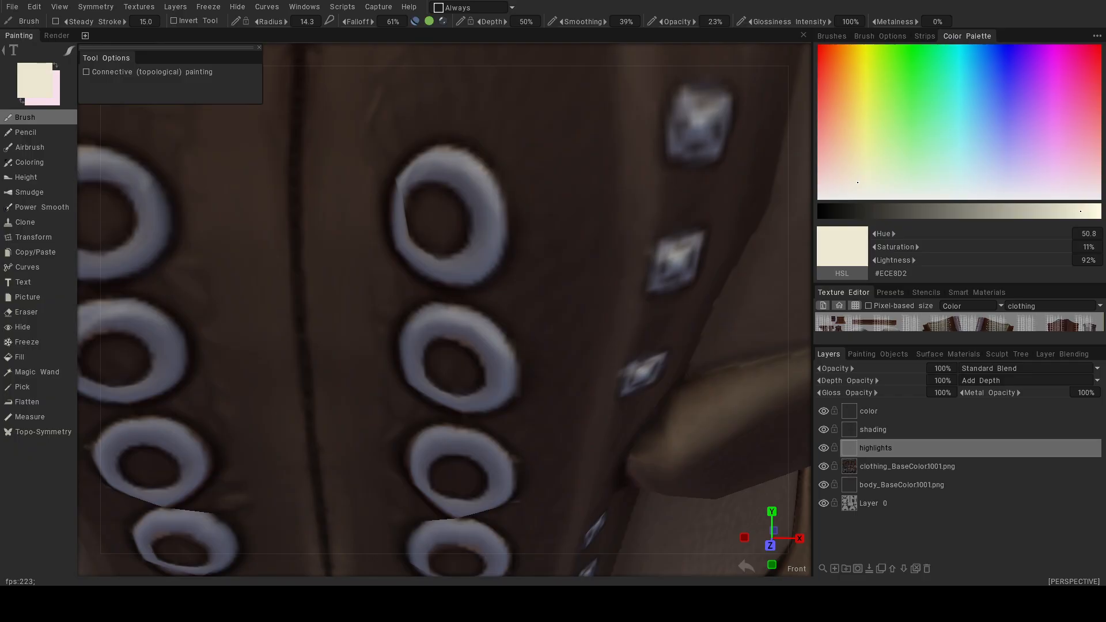
Paint small highlights on the upper rims of the lower lacing eyelets.
{"action": "left_click_drag", "start_coordinate": [496, 249], "coordinate": [438, 102], "text": "alt"}
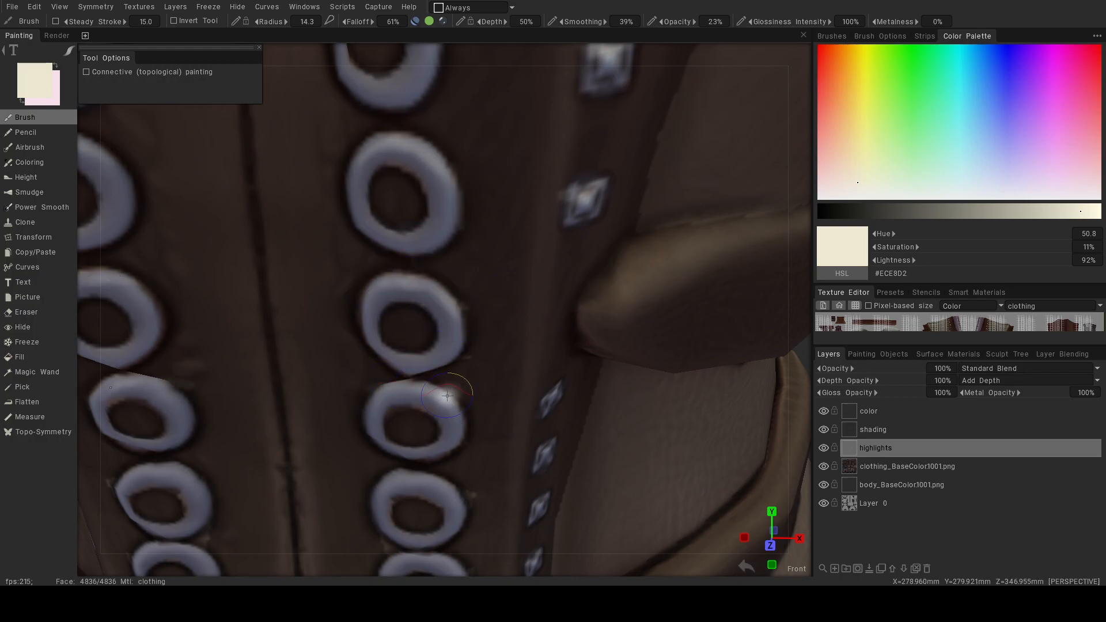
{"action": "middle_click_drag", "start_coordinate": [464, 401], "coordinate": [462, 372]}
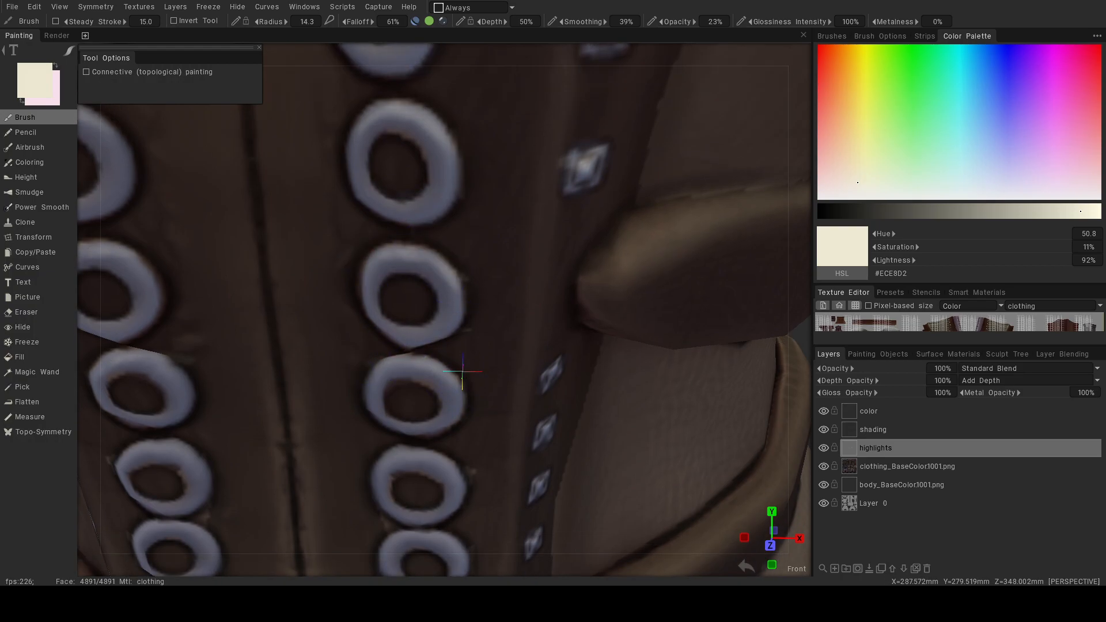
{"action": "middle_click_drag", "start_coordinate": [523, 391], "coordinate": [546, 268], "text": "alt"}
{"action": "left_click_drag", "start_coordinate": [507, 281], "coordinate": [482, 304], "text": "alt"}
{"action": "right_click_drag", "start_coordinate": [482, 304], "coordinate": [503, 310], "text": "alt"}
{"action": "left_click_drag", "start_coordinate": [498, 318], "coordinate": [505, 311]}
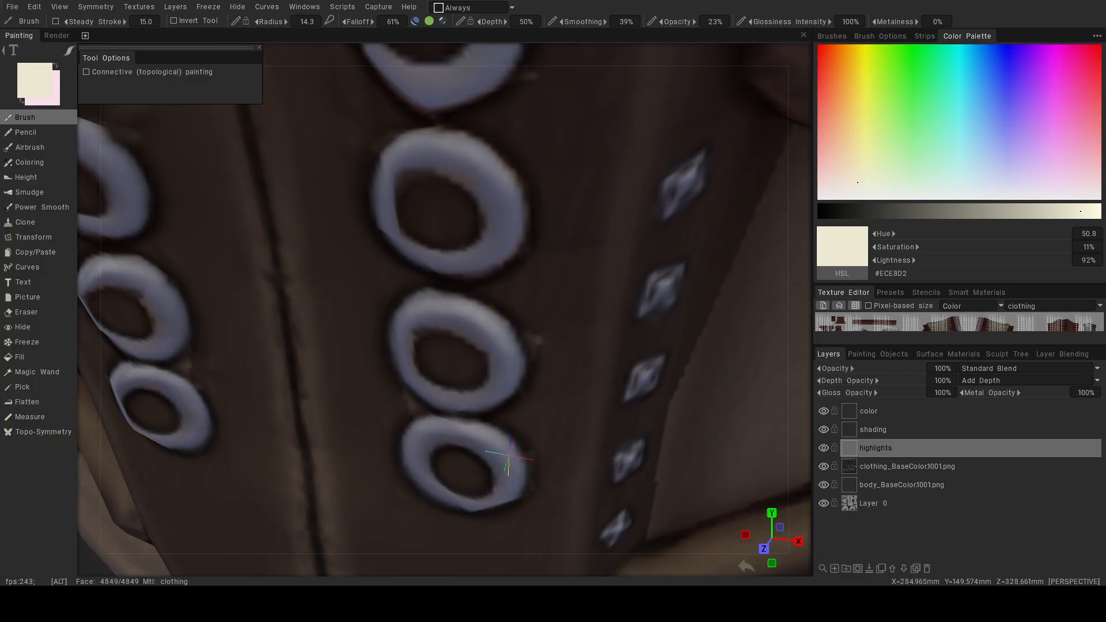
Reduce the brush radius to 8.21 and brighten the studs just above the middle strap with finer highlights.
{"action": "right_click_drag", "start_coordinate": [510, 456], "coordinate": [423, 505], "text": "alt"}
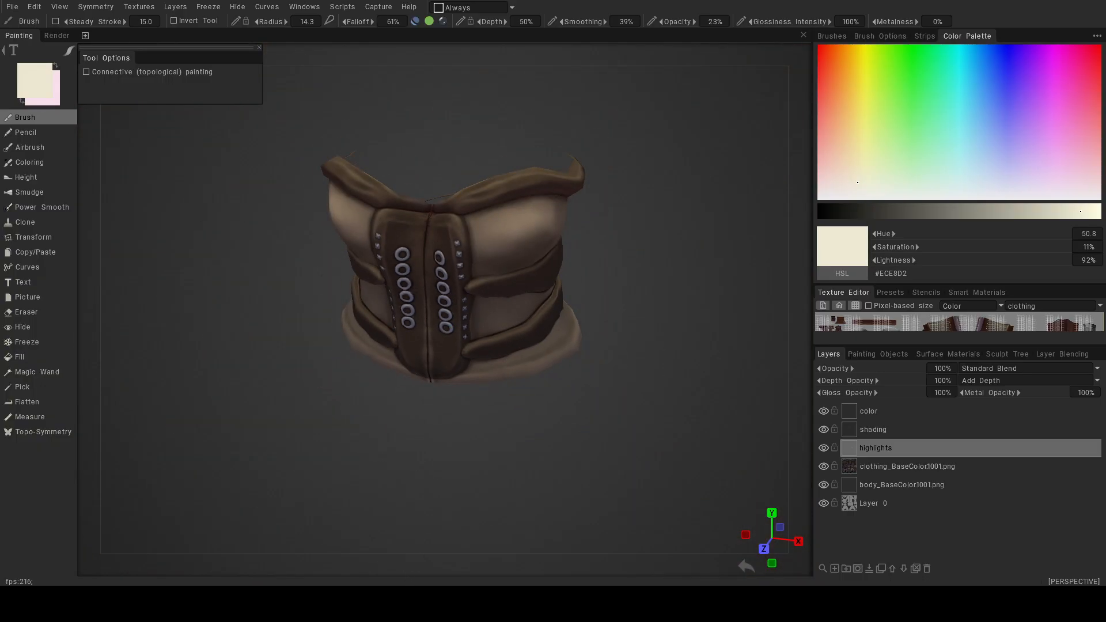
{"action": "left_click_drag", "start_coordinate": [497, 517], "coordinate": [551, 424], "text": "alt"}
{"action": "left_click_drag", "start_coordinate": [551, 288], "coordinate": [504, 236], "text": "alt"}
{"action": "right_click_drag", "start_coordinate": [504, 236], "coordinate": [511, 307], "text": "alt"}
{"action": "left_click_drag", "start_coordinate": [512, 306], "coordinate": [447, 294], "text": "alt"}
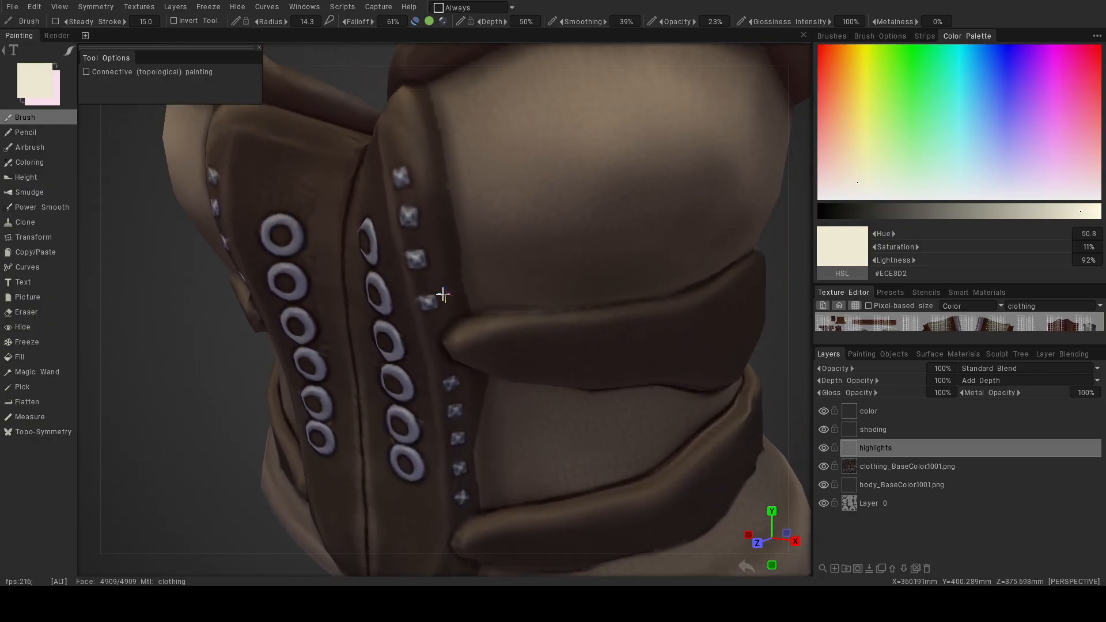
{"action": "right_click_drag", "start_coordinate": [447, 294], "coordinate": [461, 311], "text": "alt"}
{"action": "middle_click_drag", "start_coordinate": [402, 271], "coordinate": [442, 310], "text": "alt"}
{"action": "mouse_move", "coordinate": [431, 309]}
{"action": "right_mouse_down", "text": "alt"}
{"action": "mouse_move", "coordinate": [441, 325]}
{"action": "mouse_move", "coordinate": [408, 337]}
{"action": "right_mouse_up", "text": "alt"}
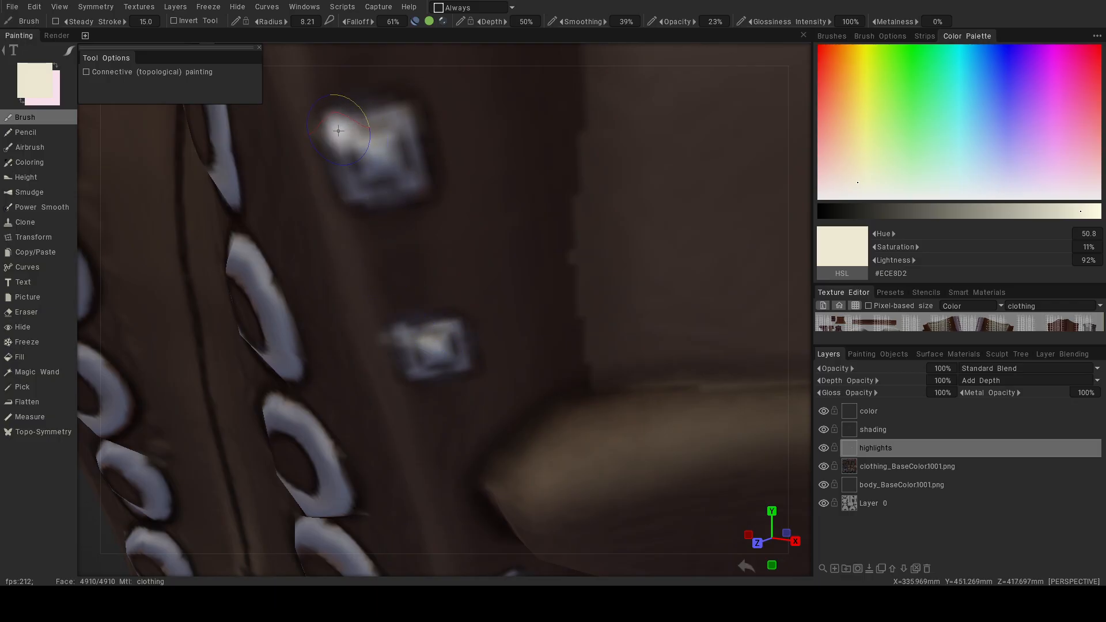
Add a finer cream highlight to the topmost stud beside the front panel.
{"action": "right_click_drag", "start_coordinate": [600, 291], "coordinate": [534, 267], "text": "alt"}
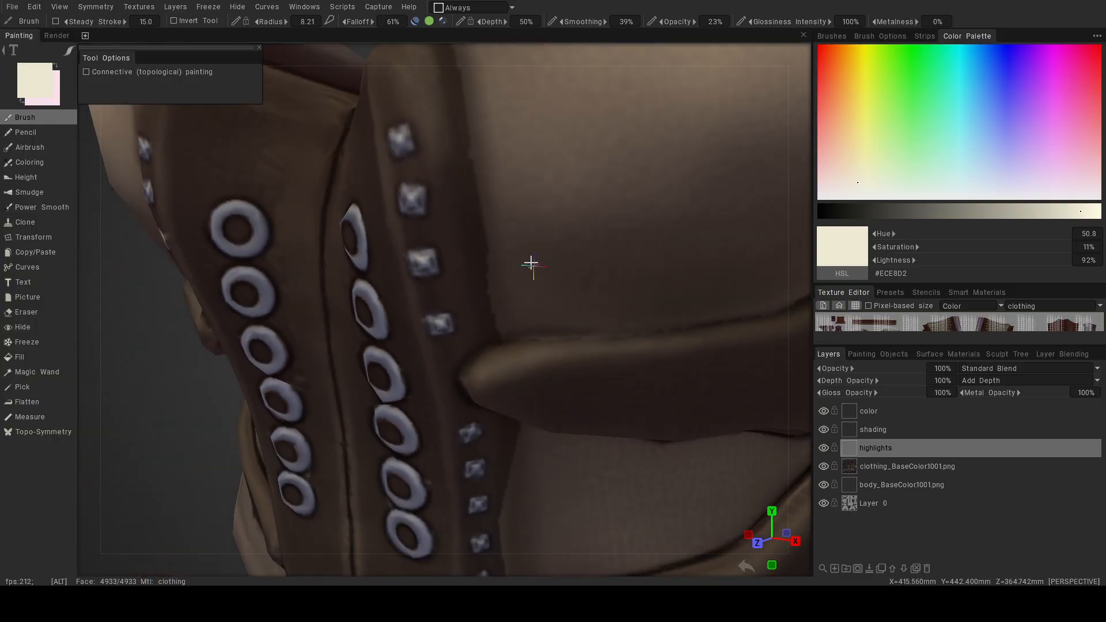
{"action": "middle_click_drag", "start_coordinate": [401, 178], "coordinate": [423, 291], "text": "alt"}
{"action": "right_click_drag", "start_coordinate": [424, 291], "coordinate": [461, 326], "text": "alt"}
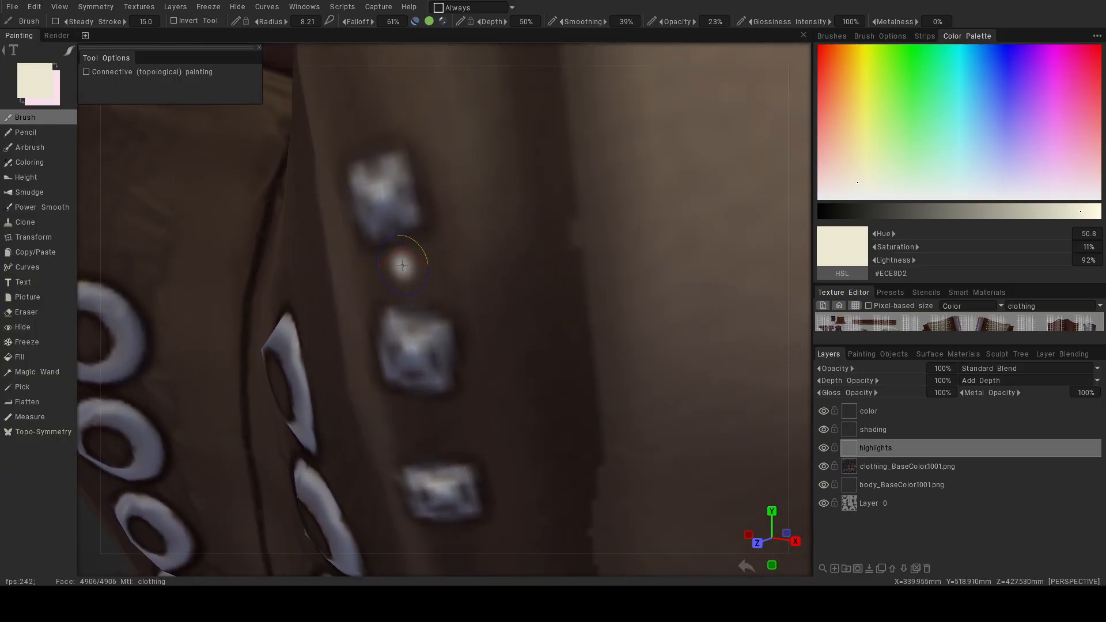
{"action": "mouse_move", "coordinate": [352, 169]}
{"action": "left_mouse_down"}
{"action": "mouse_move", "coordinate": [376, 184]}
{"action": "mouse_move", "coordinate": [396, 171]}
{"action": "mouse_move", "coordinate": [383, 185]}
{"action": "left_mouse_up"}
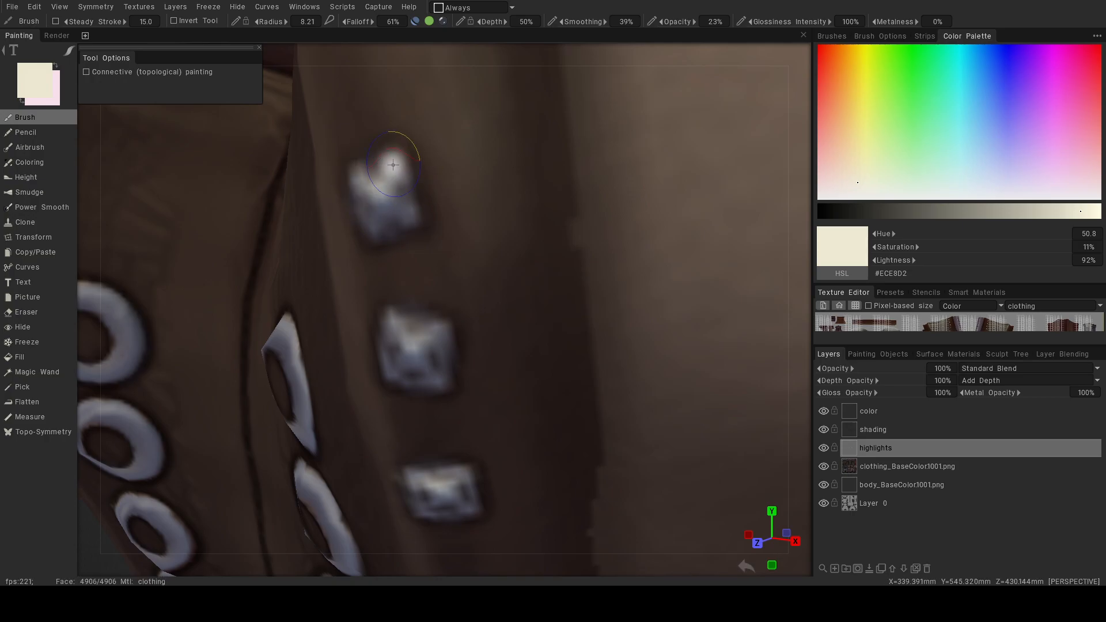
Examine the new stud and eyelet highlights up close and on the whole corset from several angles.
{"action": "right_click_drag", "start_coordinate": [484, 259], "coordinate": [409, 302], "text": "alt"}
{"action": "left_click_drag", "start_coordinate": [410, 302], "coordinate": [476, 363], "text": "alt"}
{"action": "middle_click_drag", "start_coordinate": [477, 363], "coordinate": [457, 287], "text": "alt"}
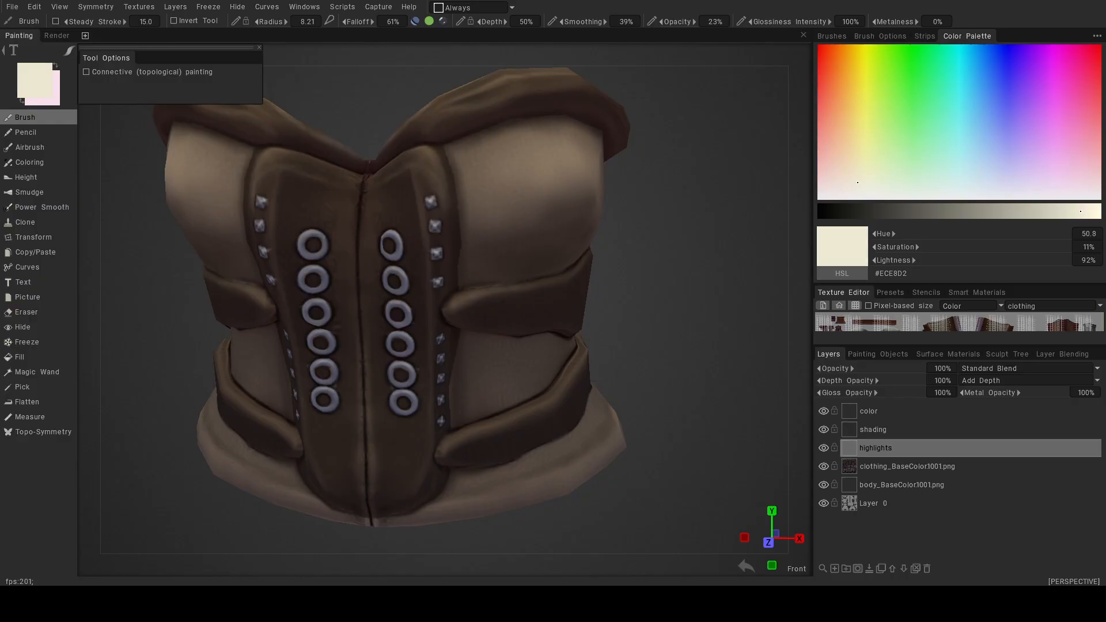
{"action": "left_click_drag", "start_coordinate": [496, 438], "coordinate": [500, 387], "text": "alt"}
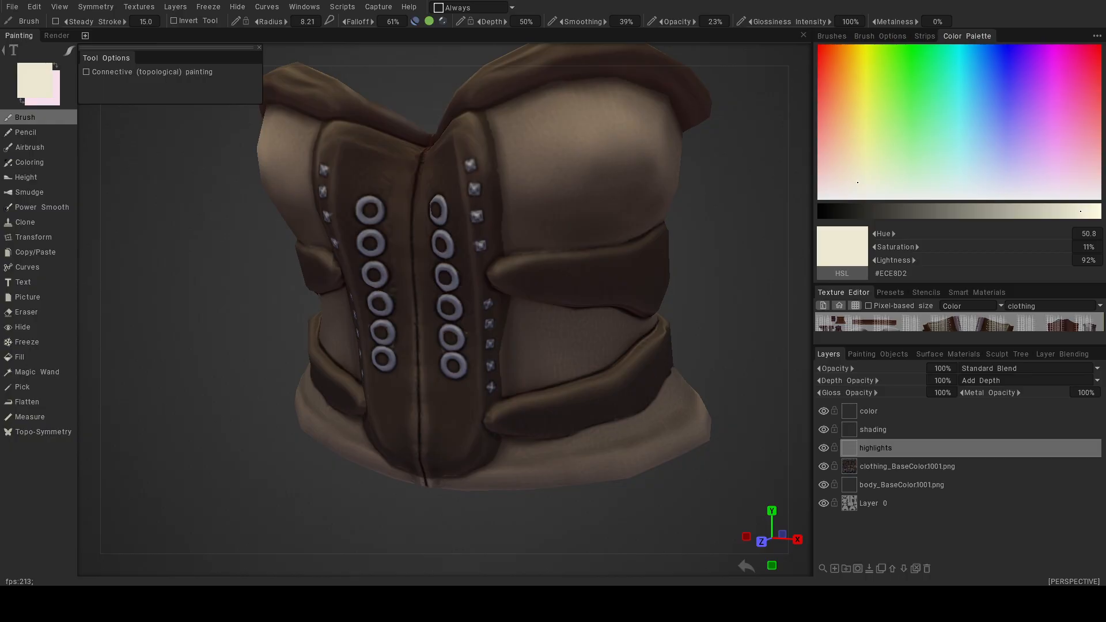
{"action": "right_click_drag", "start_coordinate": [410, 368], "coordinate": [482, 375], "text": "alt"}
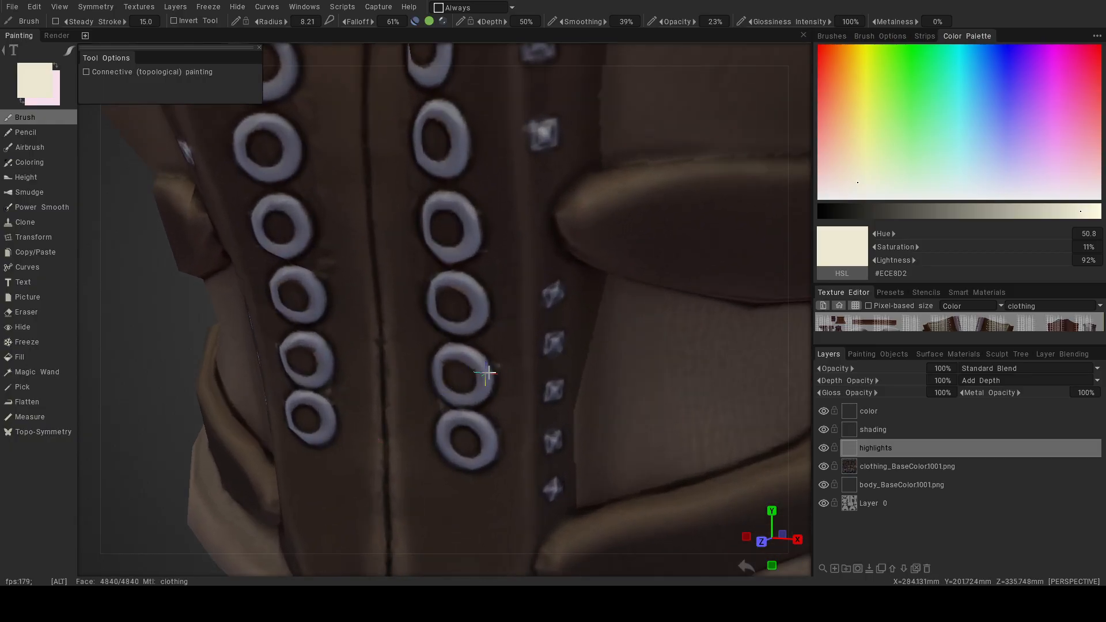
{"action": "left_click_drag", "start_coordinate": [482, 375], "coordinate": [519, 374], "text": "alt"}
{"action": "right_click_drag", "start_coordinate": [508, 375], "coordinate": [524, 377], "text": "alt"}
{"action": "left_click_drag", "start_coordinate": [523, 376], "coordinate": [477, 383], "text": "alt"}
{"action": "right_click_drag", "start_coordinate": [512, 382], "coordinate": [445, 379], "text": "alt"}
{"action": "left_click_drag", "start_coordinate": [445, 379], "coordinate": [490, 407], "text": "alt"}
{"action": "left_click_drag", "start_coordinate": [544, 361], "coordinate": [596, 456], "text": "alt"}
{"action": "left_click_drag", "start_coordinate": [596, 456], "coordinate": [563, 451], "text": "alt"}
{"action": "right_click_drag", "start_coordinate": [564, 451], "coordinate": [528, 431], "text": "alt"}
{"action": "left_click_drag", "start_coordinate": [527, 431], "coordinate": [585, 339], "text": "alt"}
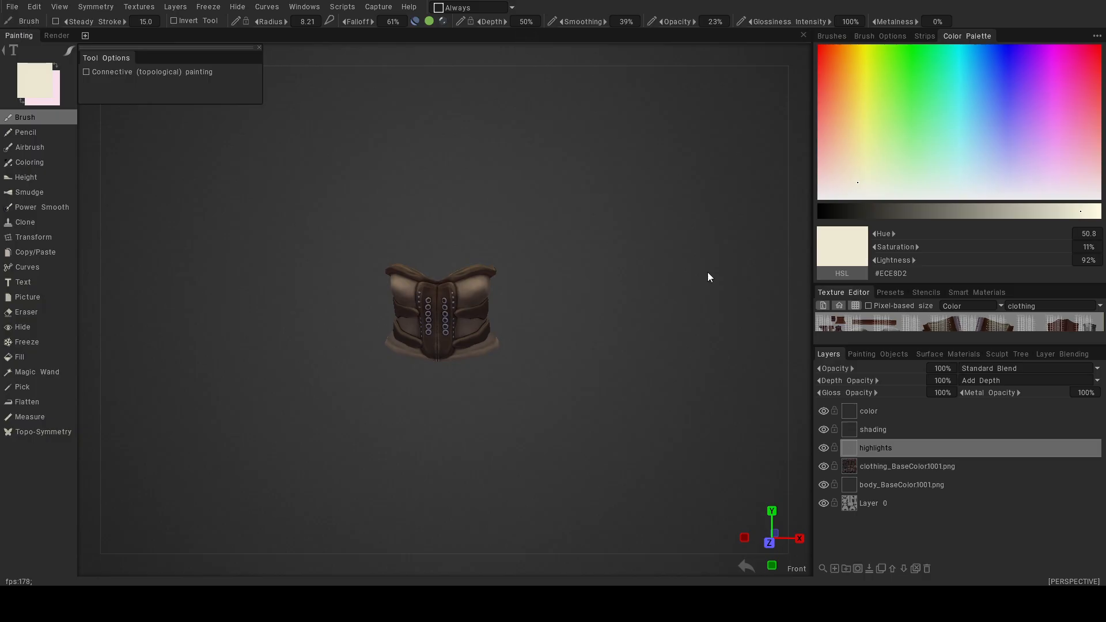
Bring up the list of painting objects and export the colour/albedo map.
{"action": "left_click", "coordinate": [864, 354]}
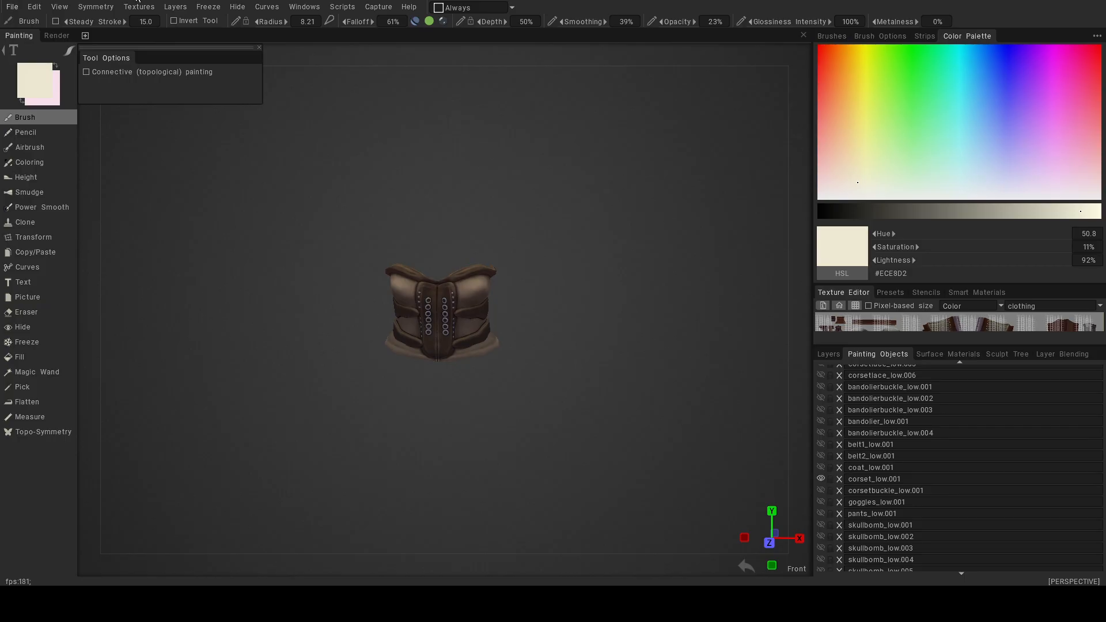
{"action": "left_click", "coordinate": [139, 7]}
{"action": "mouse_move", "coordinate": [276, 47]}
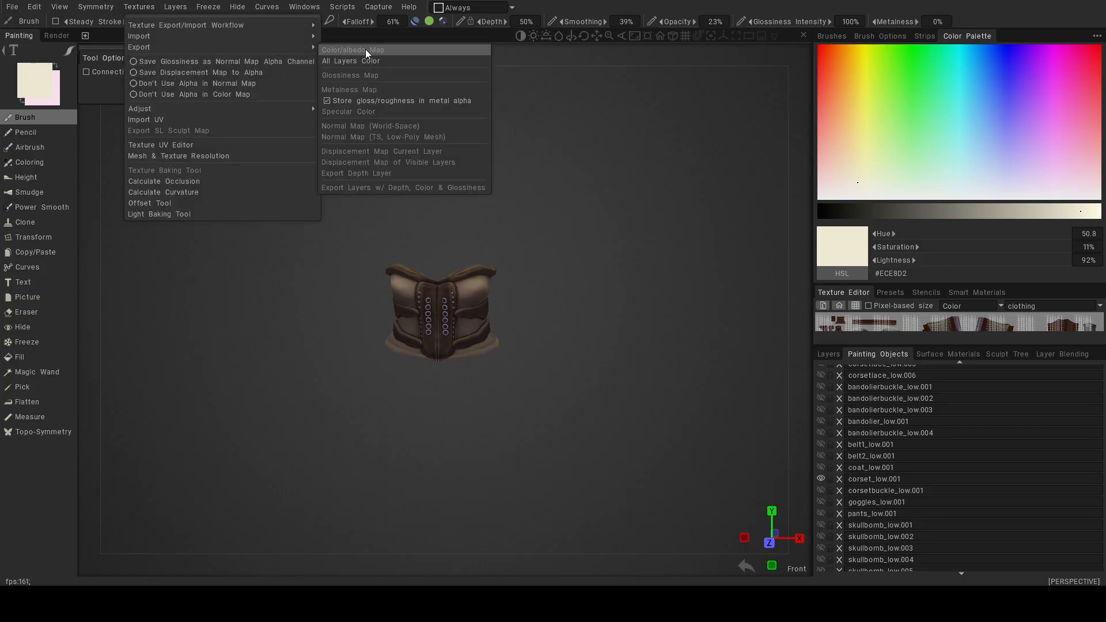
{"action": "left_click", "coordinate": [366, 50]}
{"action": "left_click", "coordinate": [364, 340]}
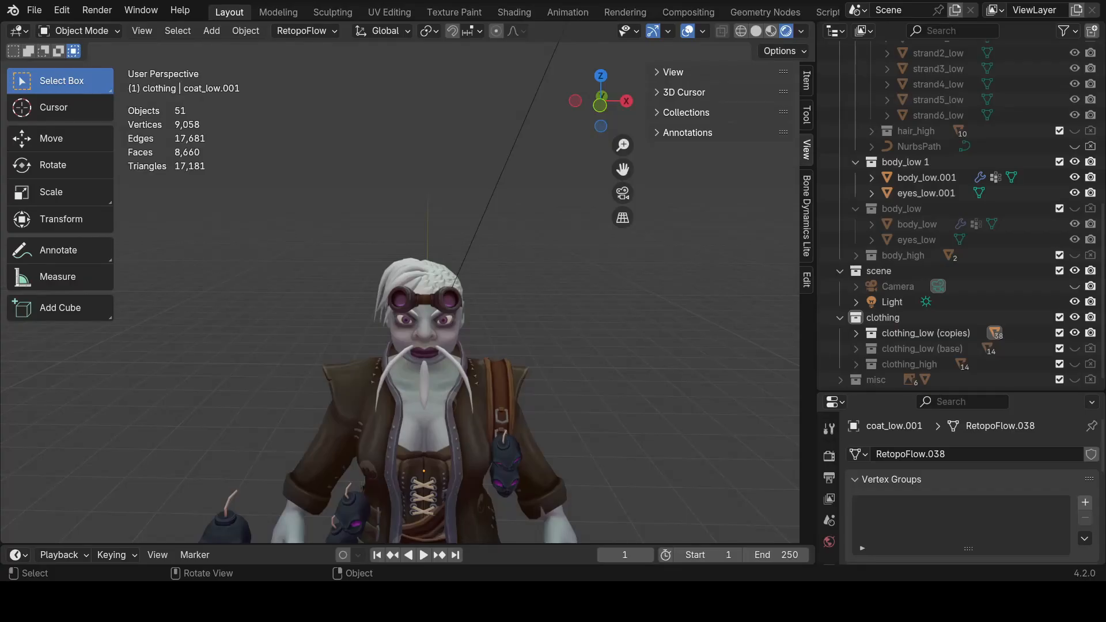
In Blender, view the clothing material in the Shading workspace and examine the whole character from the front in the Layout workspace.
{"action": "left_click", "coordinate": [509, 13]}
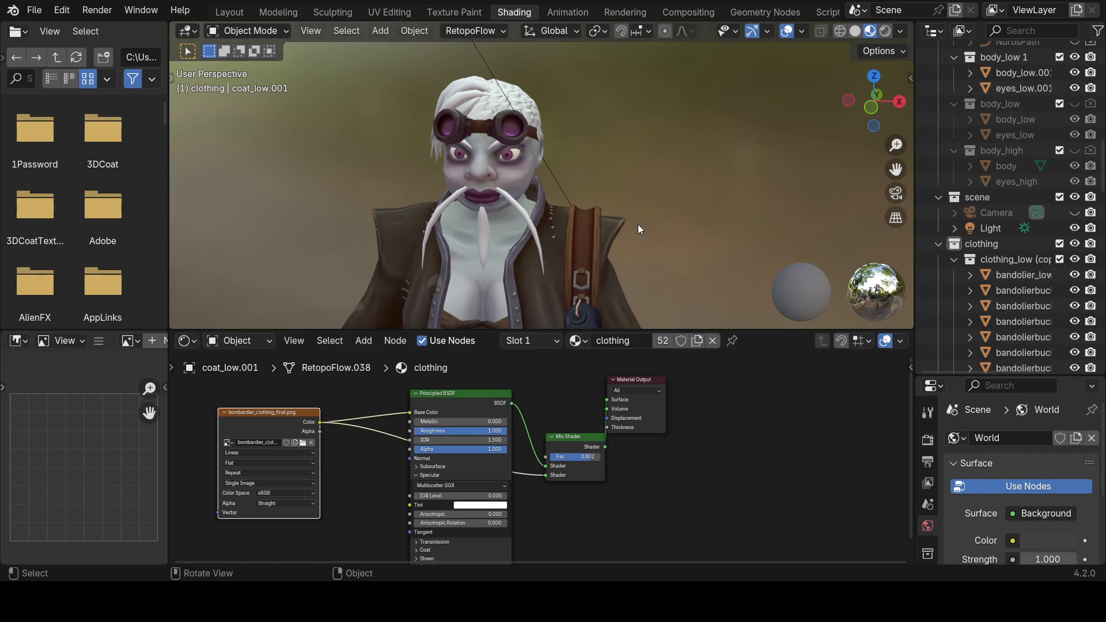
{"action": "left_click", "coordinate": [229, 12]}
{"action": "mouse_move", "coordinate": [499, 262]}
{"action": "middle_mouse_down", "text": "alt"}
{"action": "mouse_move", "coordinate": [534, 330]}
{"action": "mouse_move", "coordinate": [549, 301]}
{"action": "mouse_move", "coordinate": [647, 346]}
{"action": "mouse_move", "coordinate": [635, 346]}
{"action": "mouse_move", "coordinate": [580, 235]}
{"action": "middle_mouse_up", "text": "alt"}
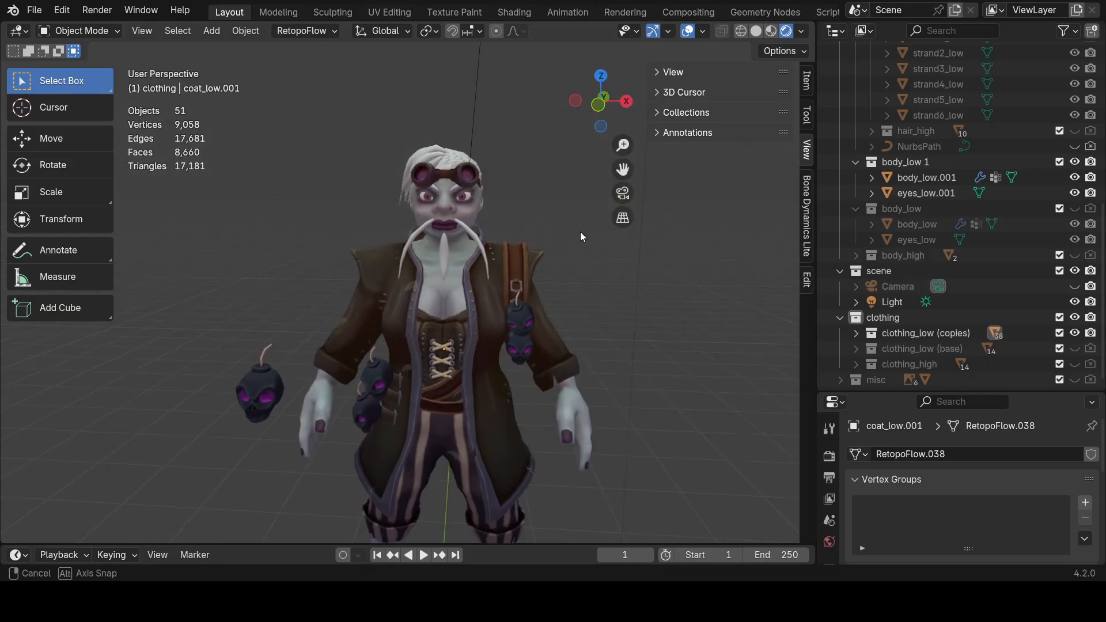
{"action": "middle_click_drag", "start_coordinate": [521, 313], "coordinate": [576, 331]}
{"action": "middle_click_drag", "start_coordinate": [576, 332], "coordinate": [462, 335]}
{"action": "scroll", "coordinate": [462, 334], "scroll_direction": "down", "scroll_amount": 2}
{"action": "mouse_move", "coordinate": [359, 307]}
{"action": "middle_mouse_down"}
{"action": "mouse_move", "coordinate": [502, 324]}
{"action": "mouse_move", "coordinate": [369, 326]}
{"action": "middle_mouse_up"}
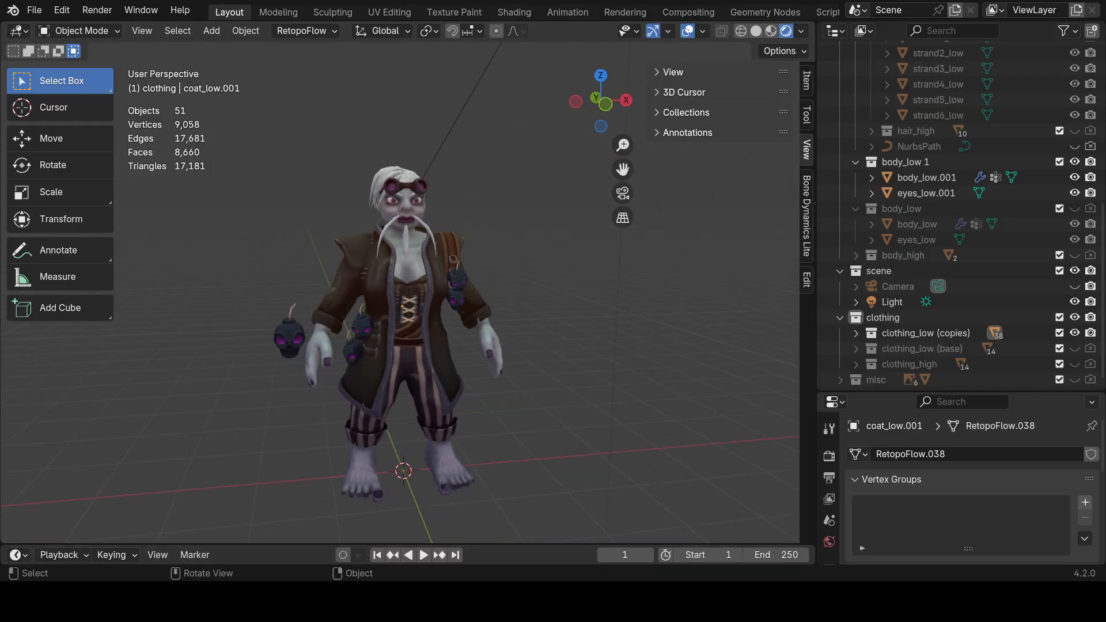
Examine the character's coat and corset from the back and the front, clearing any accidental object selection.
{"action": "middle_click_drag", "start_coordinate": [417, 440], "coordinate": [558, 348]}
{"action": "middle_click_drag", "start_coordinate": [557, 348], "coordinate": [586, 321]}
{"action": "scroll", "coordinate": [399, 403], "scroll_direction": "up", "scroll_amount": 5}
{"action": "middle_click_drag", "start_coordinate": [399, 404], "coordinate": [464, 399]}
{"action": "left_click", "coordinate": [490, 444]}
{"action": "middle_click_drag", "start_coordinate": [463, 399], "coordinate": [425, 398]}
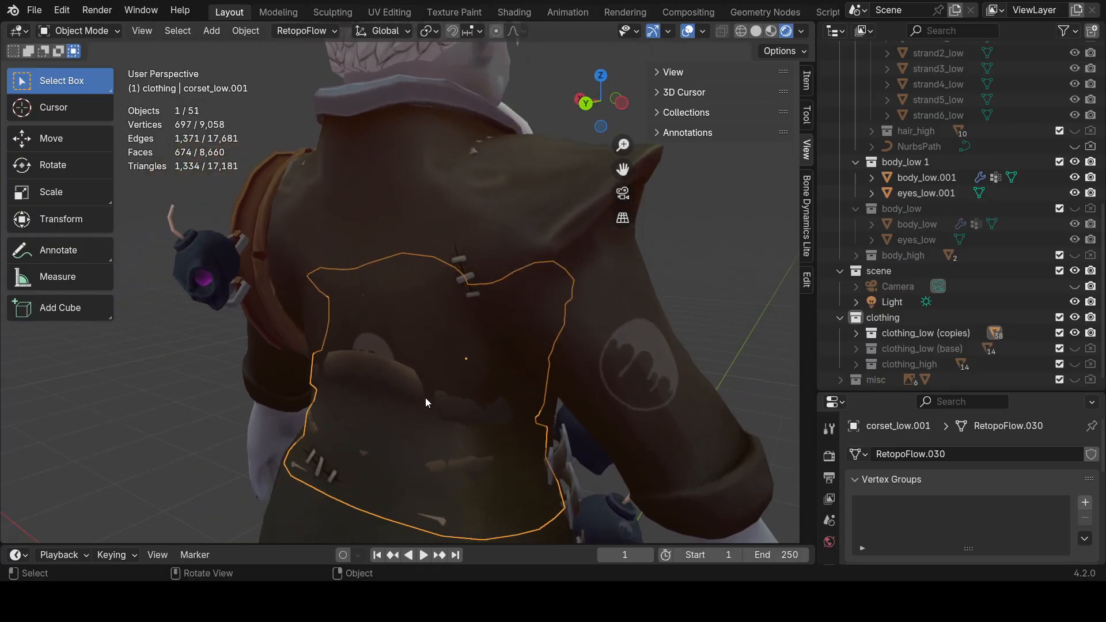
{"action": "scroll", "coordinate": [425, 398], "scroll_direction": "down", "scroll_amount": 1}
{"action": "left_click", "coordinate": [675, 302]}
{"action": "middle_click_drag", "start_coordinate": [675, 302], "coordinate": [541, 450], "text": "shift"}
{"action": "scroll", "coordinate": [554, 386], "scroll_direction": "up", "scroll_amount": 1}
{"action": "scroll", "coordinate": [536, 390], "scroll_direction": "down", "scroll_amount": 5}
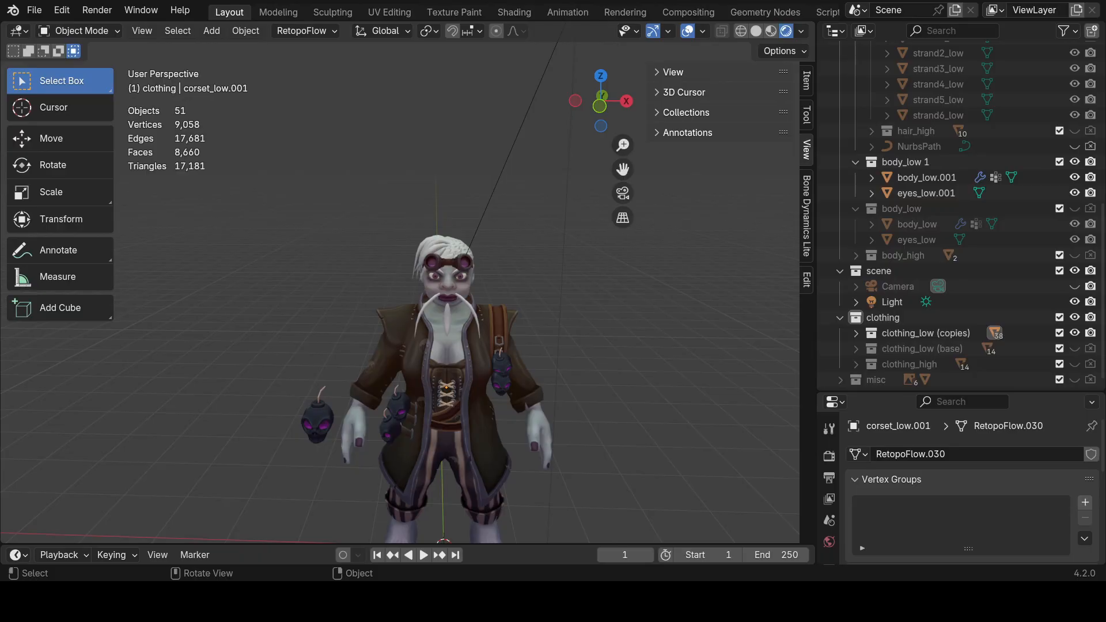
{"action": "middle_click_drag", "start_coordinate": [469, 344], "coordinate": [510, 355]}
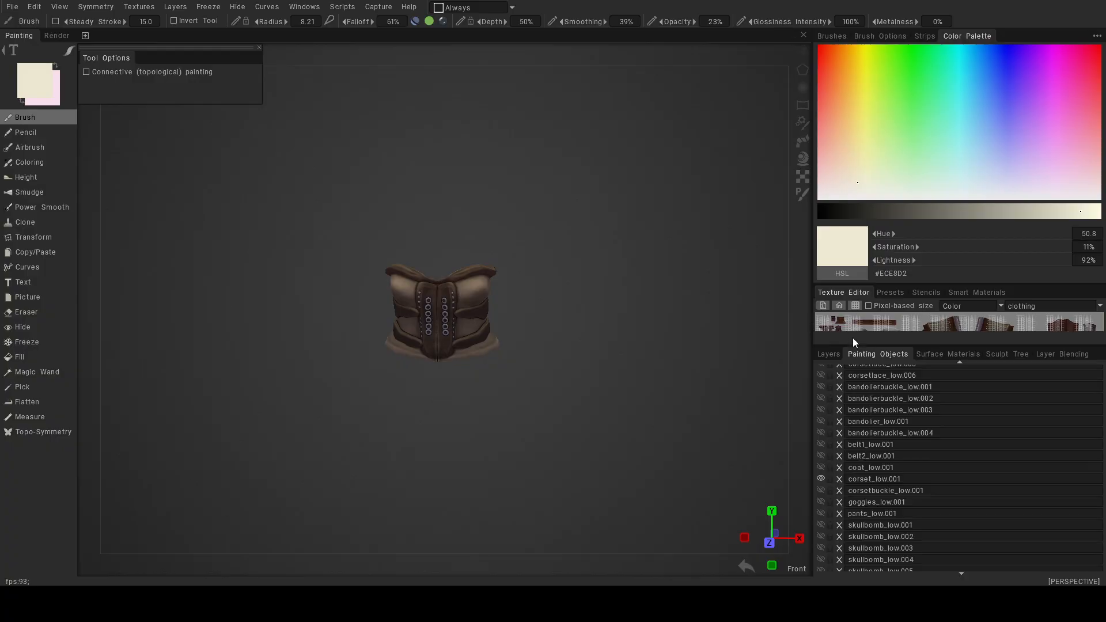
Back in 3DCoat, hide the corset_low.001 object and show pants_low.001 for painting.
{"action": "left_click", "coordinate": [821, 479]}
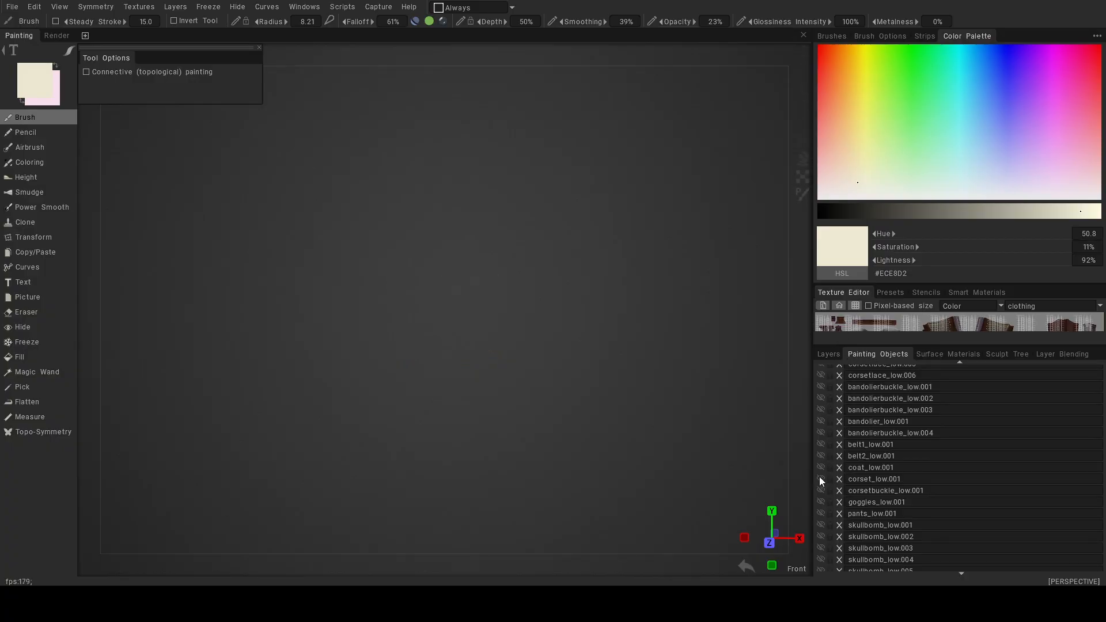
{"action": "left_click", "coordinate": [822, 514]}
{"action": "left_click_drag", "start_coordinate": [532, 388], "coordinate": [530, 274], "text": "alt"}
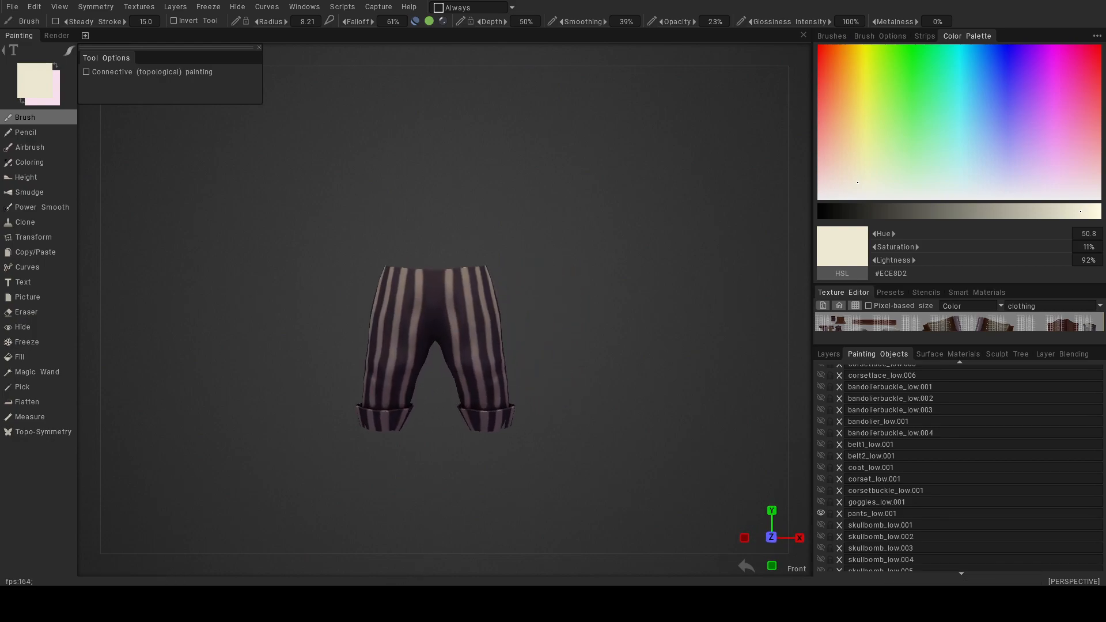
{"action": "left_click_drag", "start_coordinate": [441, 366], "coordinate": [485, 380], "text": "alt"}
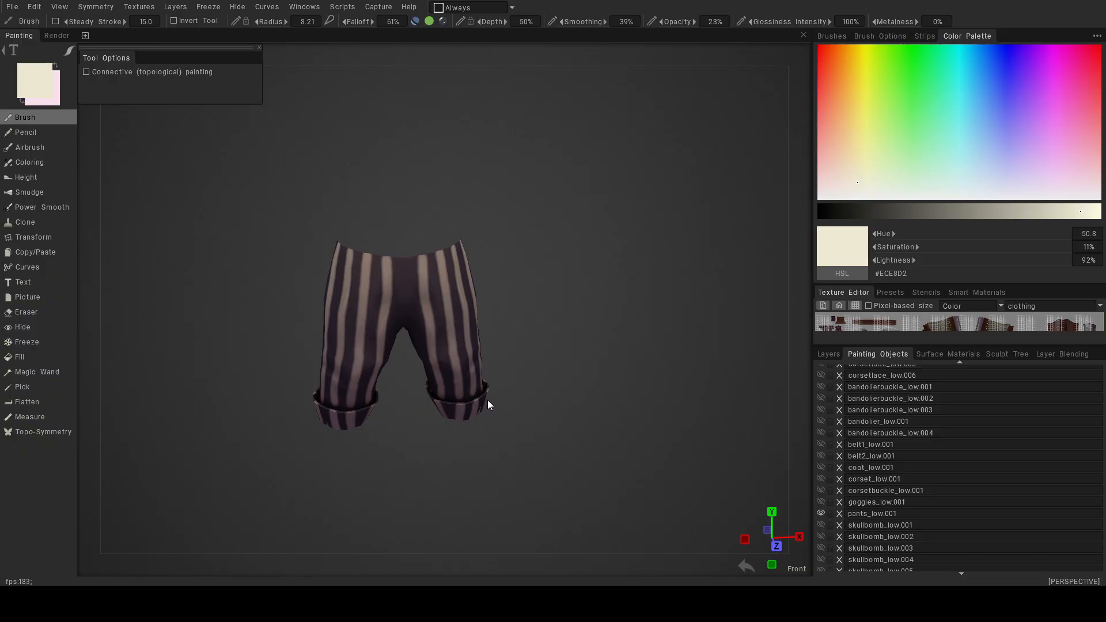
Save the 3DCoat project, switch to Blender and examine the character's pants from the front.
{"action": "left_click", "coordinate": [14, 6]}
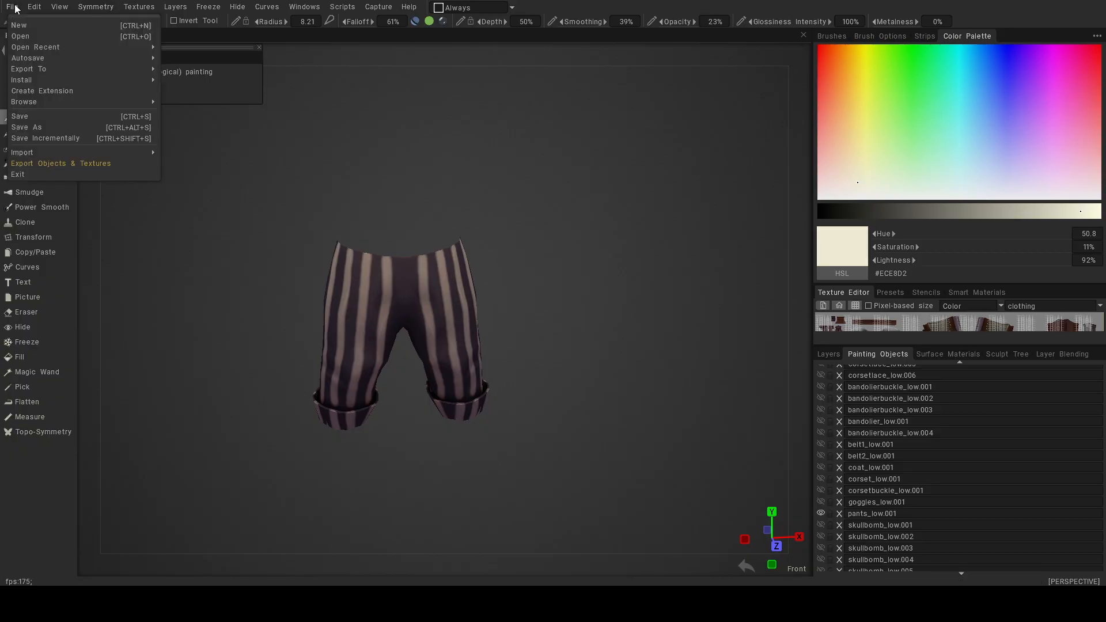
{"action": "left_click", "coordinate": [23, 116]}
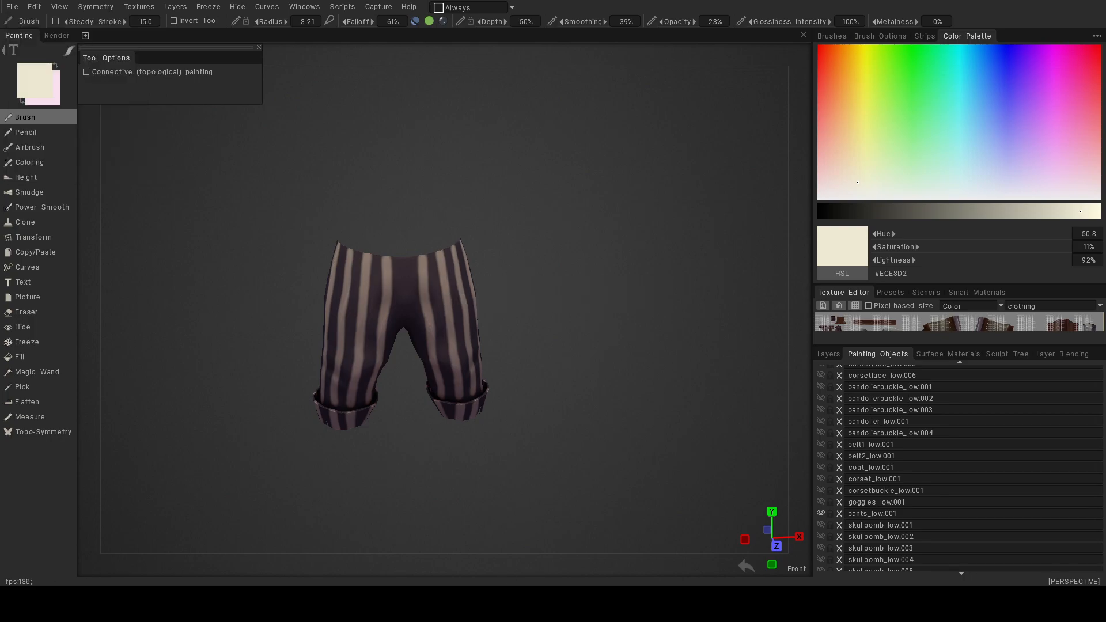
{"action": "left_click", "coordinate": [599, 604]}
{"action": "middle_click_drag", "start_coordinate": [536, 442], "coordinate": [450, 454]}
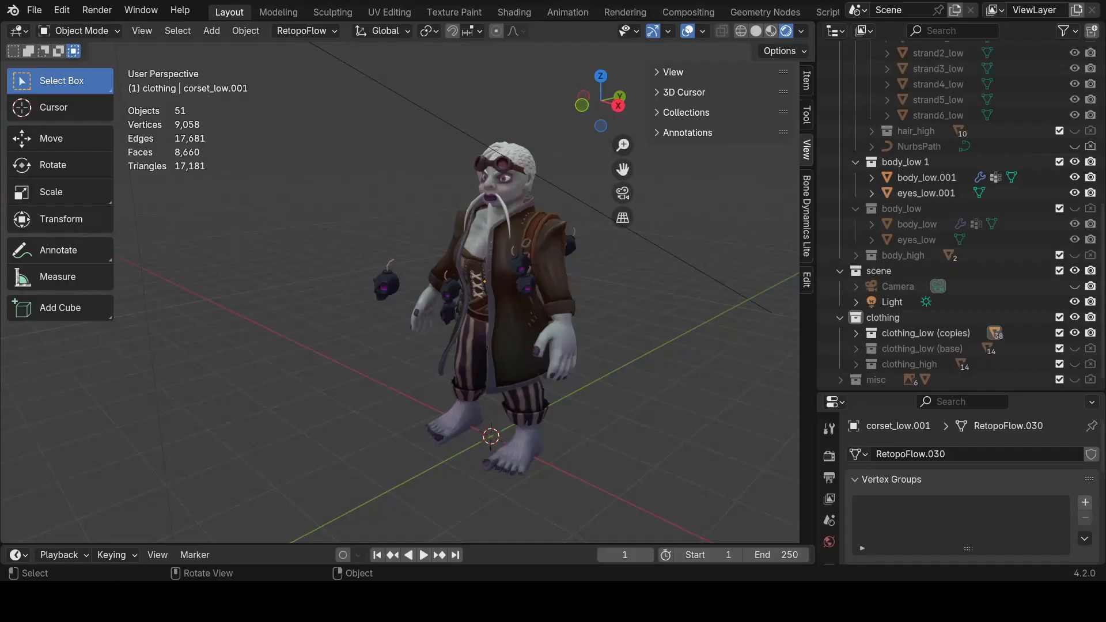
{"action": "scroll", "coordinate": [618, 386], "scroll_direction": "up", "scroll_amount": 5}
{"action": "middle_click_drag", "start_coordinate": [623, 422], "coordinate": [580, 387]}
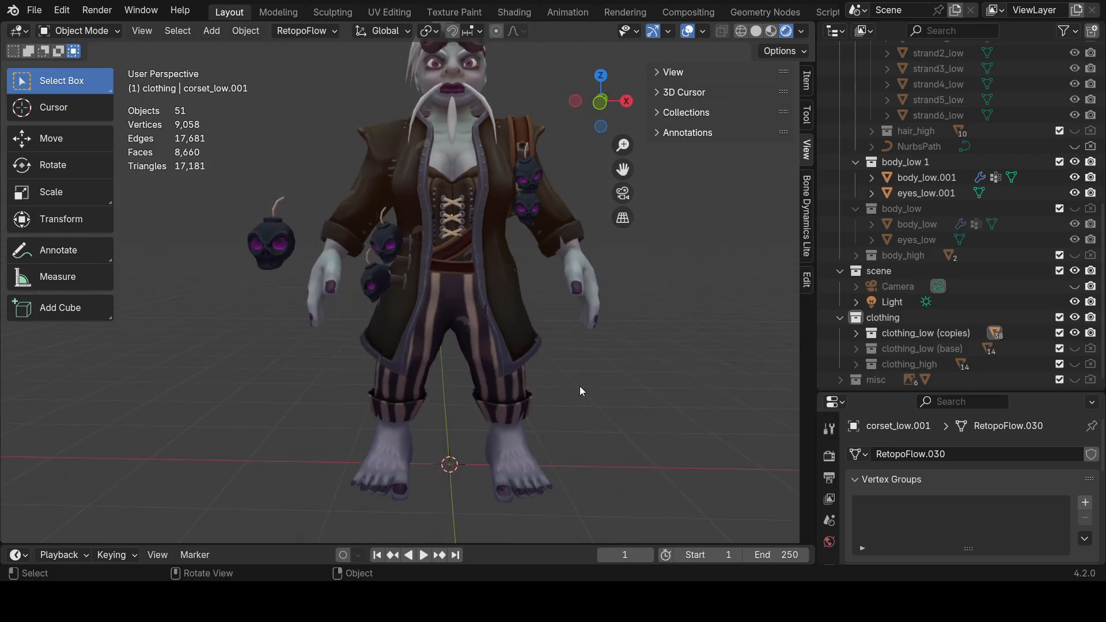
{"action": "middle_click_drag", "start_coordinate": [511, 390], "coordinate": [395, 353]}
Select pants_low.001 and isolate it in local view.
{"action": "left_click", "coordinate": [496, 402]}
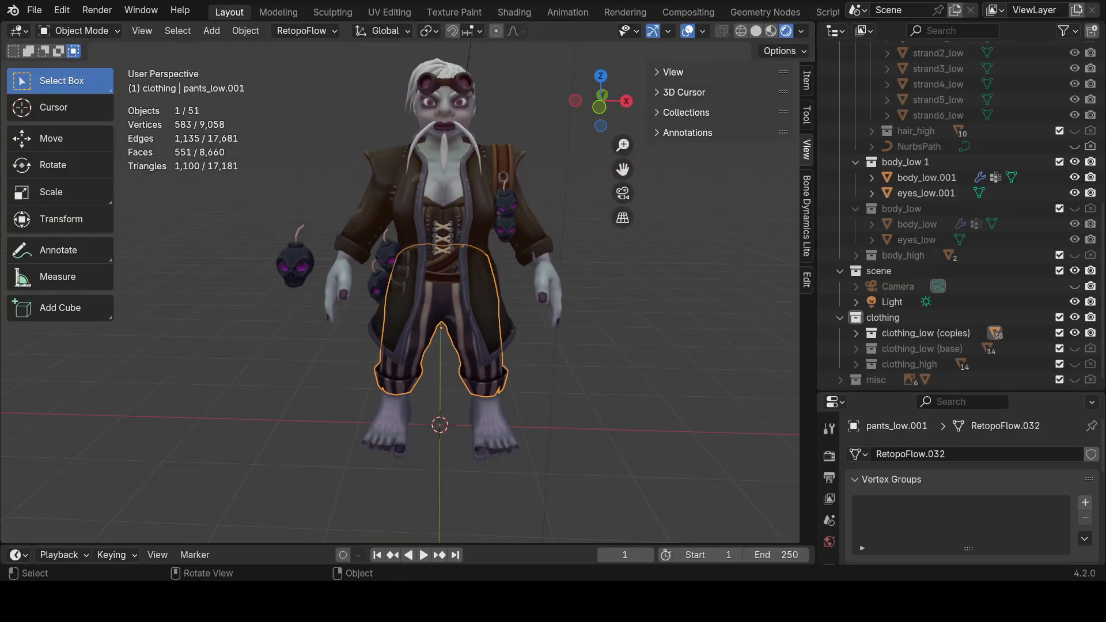
{"action": "mouse_move", "coordinate": [497, 378]}
{"action": "middle_mouse_down"}
{"action": "mouse_move", "coordinate": [472, 371]}
{"action": "mouse_move", "coordinate": [508, 372]}
{"action": "middle_mouse_up"}
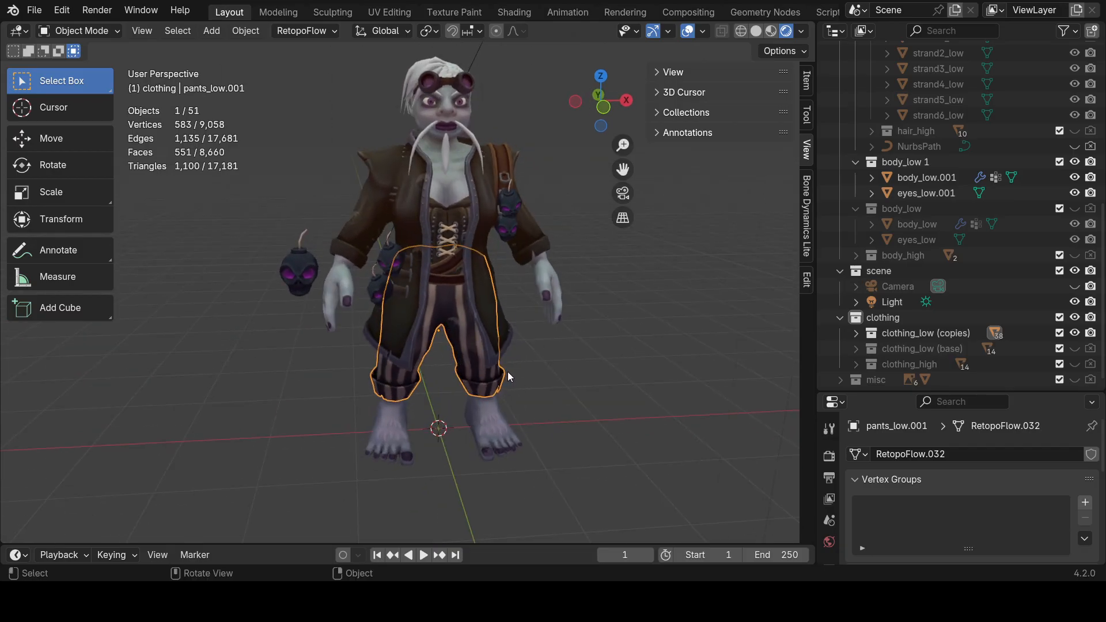
{"action": "middle_click_drag", "start_coordinate": [520, 374], "coordinate": [434, 392]}
{"action": "key", "text": "KP_Divide"}
{"action": "scroll", "coordinate": [912, 378], "scroll_direction": "down", "scroll_amount": 1}
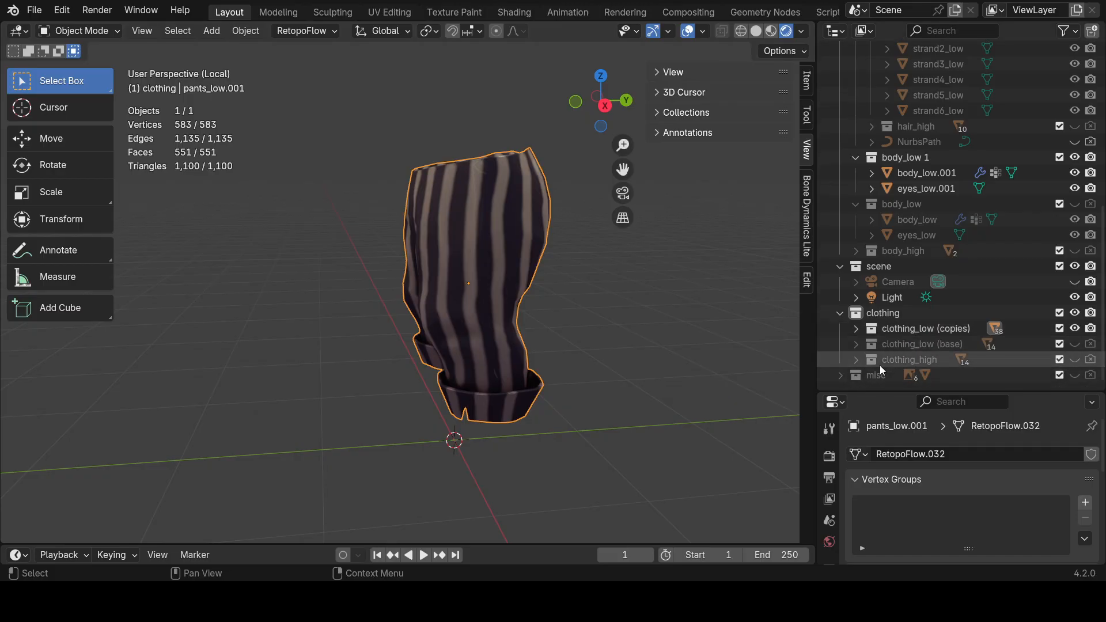
Expand the clothing_low (copies) collection in the scene hierarchy and hide the whole collection.
{"action": "scroll", "coordinate": [1030, 281], "scroll_direction": "up", "scroll_amount": 12}
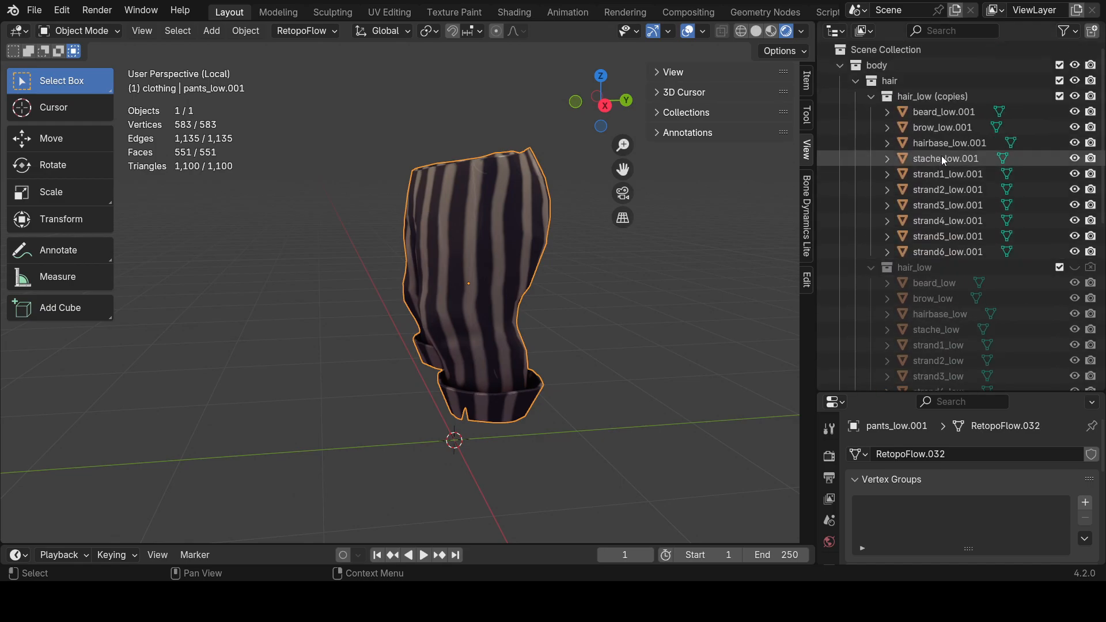
{"action": "scroll", "coordinate": [952, 248], "scroll_direction": "down", "scroll_amount": 4}
{"action": "scroll", "coordinate": [952, 248], "scroll_direction": "down", "scroll_amount": 8}
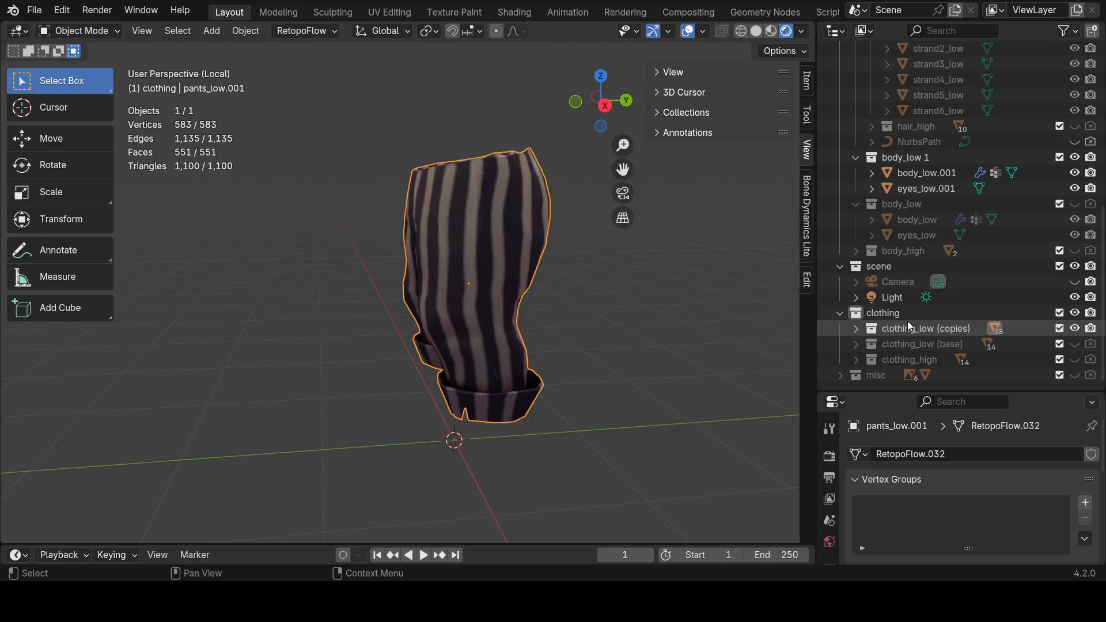
{"action": "left_click", "coordinate": [857, 329]}
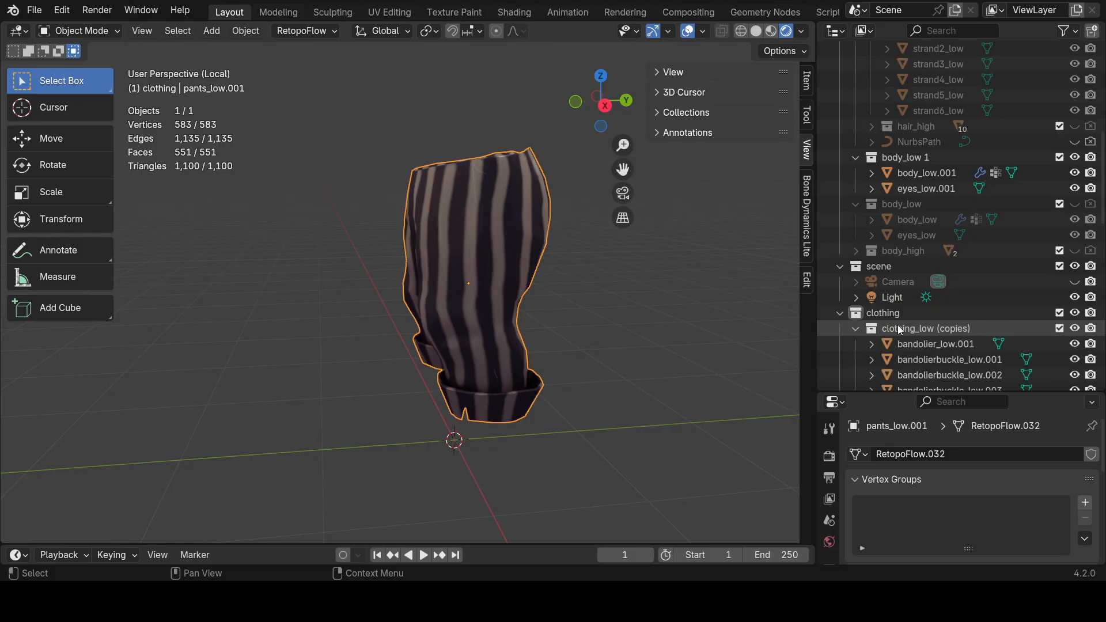
{"action": "scroll", "coordinate": [904, 323], "scroll_direction": "down", "scroll_amount": 4}
{"action": "scroll", "coordinate": [903, 324], "scroll_direction": "down", "scroll_amount": 10}
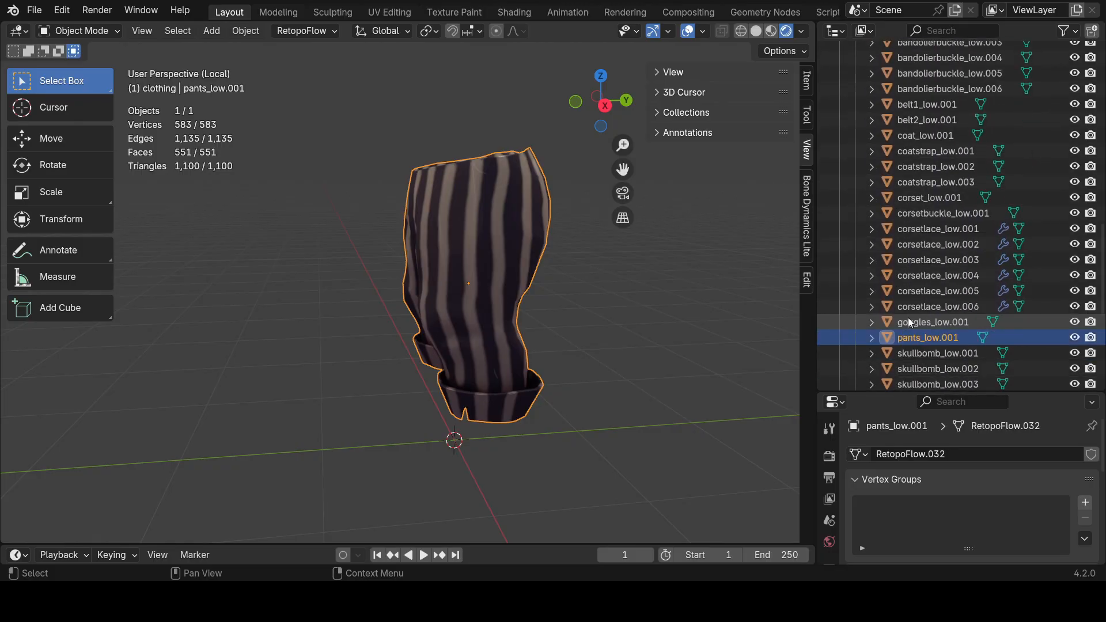
{"action": "scroll", "coordinate": [909, 321], "scroll_direction": "down", "scroll_amount": 5}
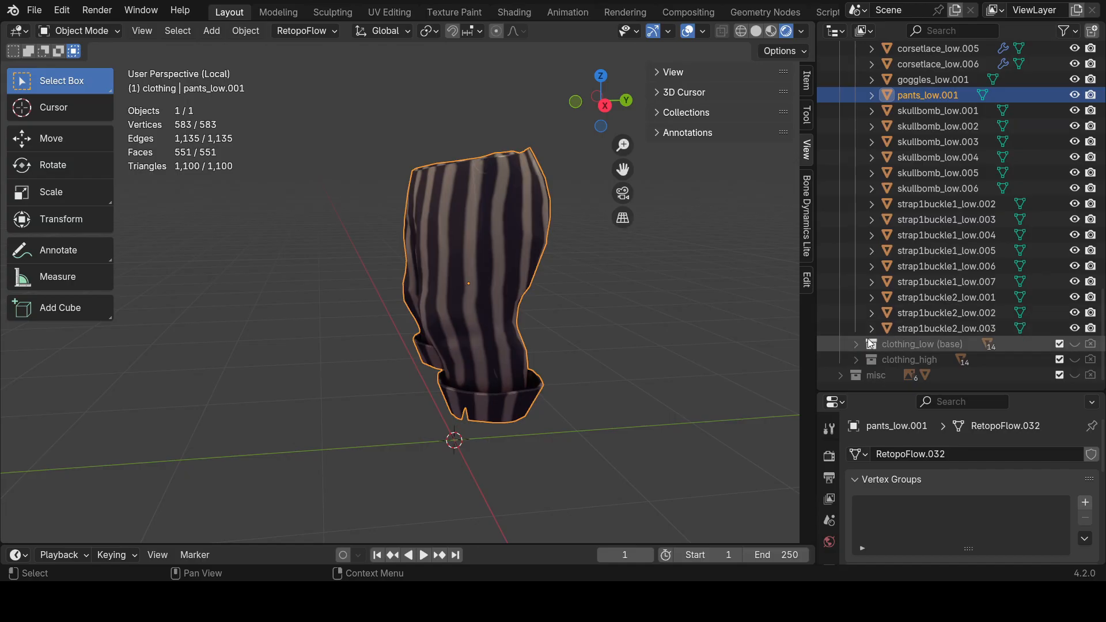
{"action": "scroll", "coordinate": [987, 302], "scroll_direction": "up", "scroll_amount": 15}
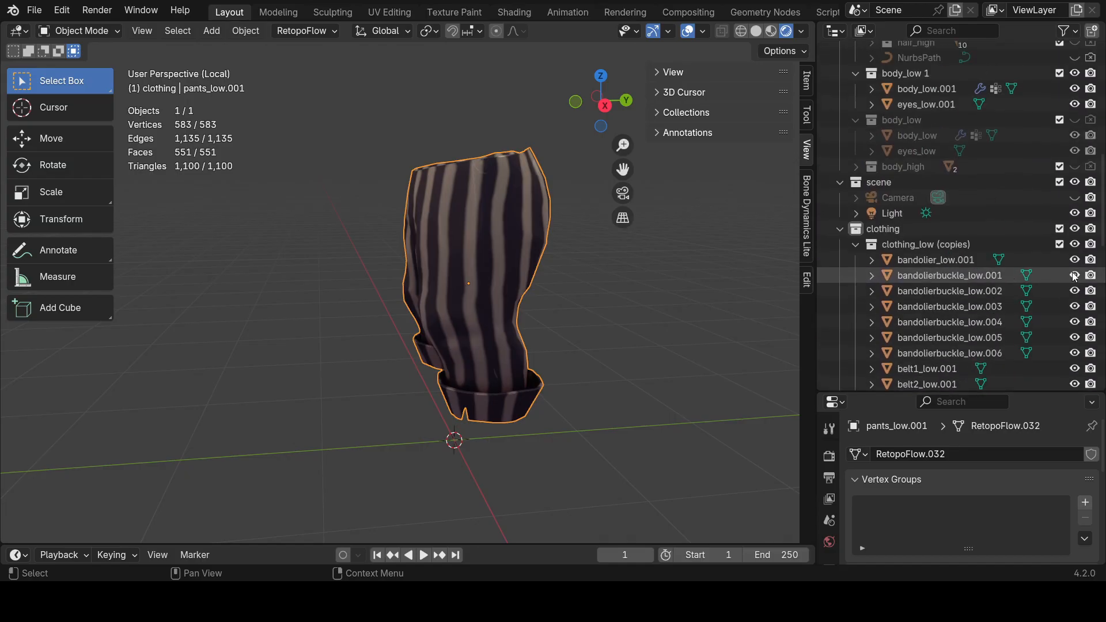
{"action": "left_click", "coordinate": [1077, 244]}
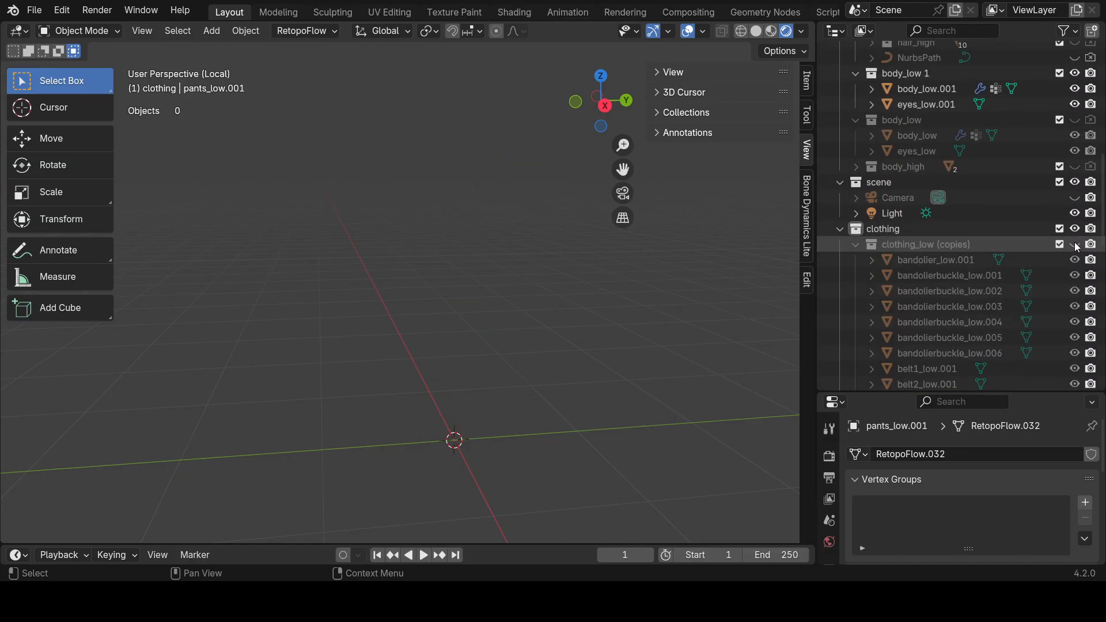
Unhide the clothing_high collection and make it the active collection, keeping its parent clothing collection visible.
{"action": "left_click", "coordinate": [1077, 230]}
{"action": "scroll", "coordinate": [978, 294], "scroll_direction": "down", "scroll_amount": 14}
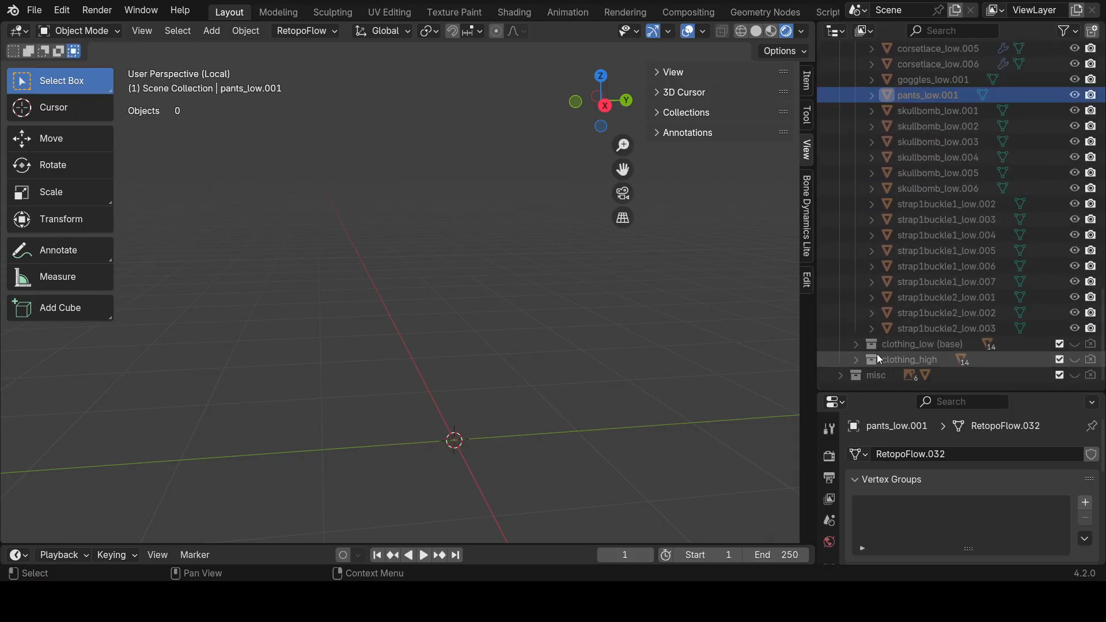
{"action": "left_click", "coordinate": [1075, 360]}
{"action": "scroll", "coordinate": [922, 333], "scroll_direction": "down", "scroll_amount": 3}
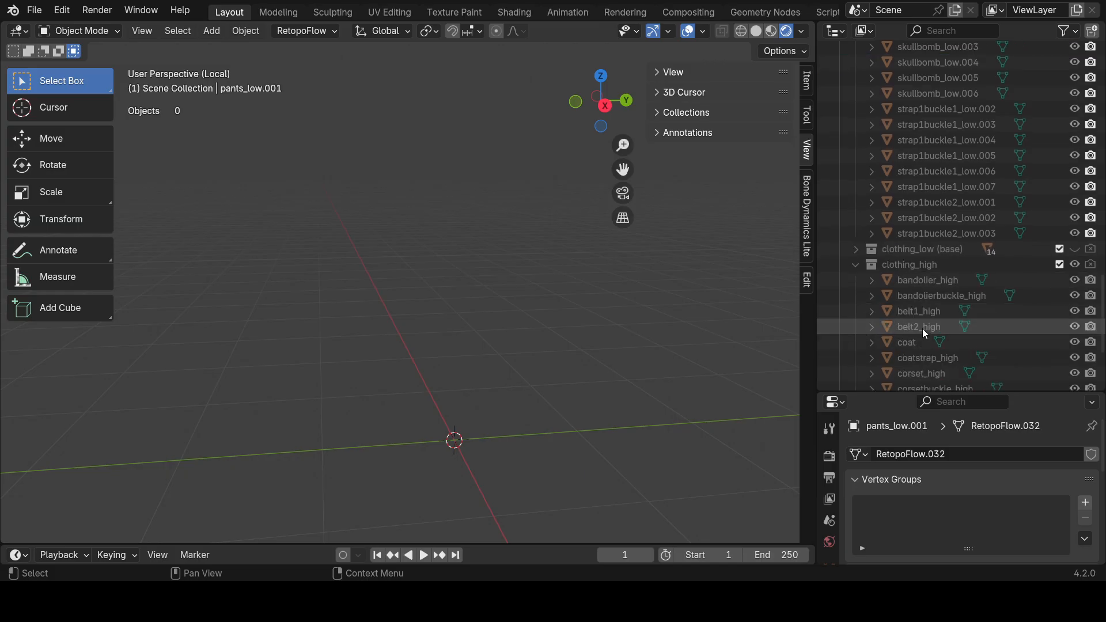
{"action": "scroll", "coordinate": [939, 310], "scroll_direction": "up", "scroll_amount": 5}
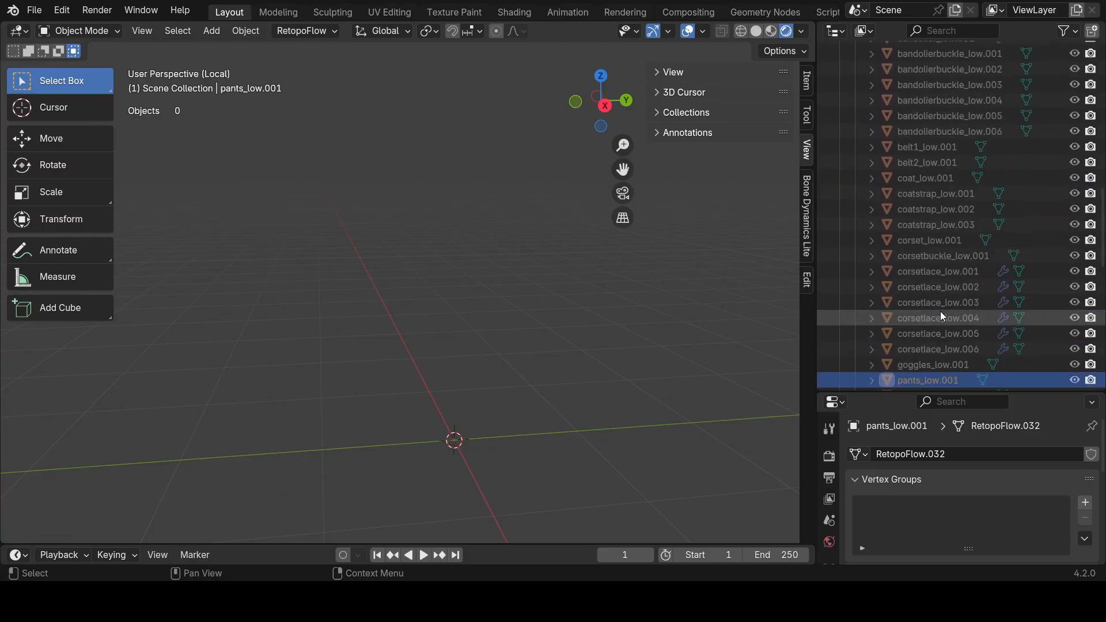
{"action": "scroll", "coordinate": [1014, 323], "scroll_direction": "down", "scroll_amount": 5}
{"action": "left_click", "coordinate": [929, 264]}
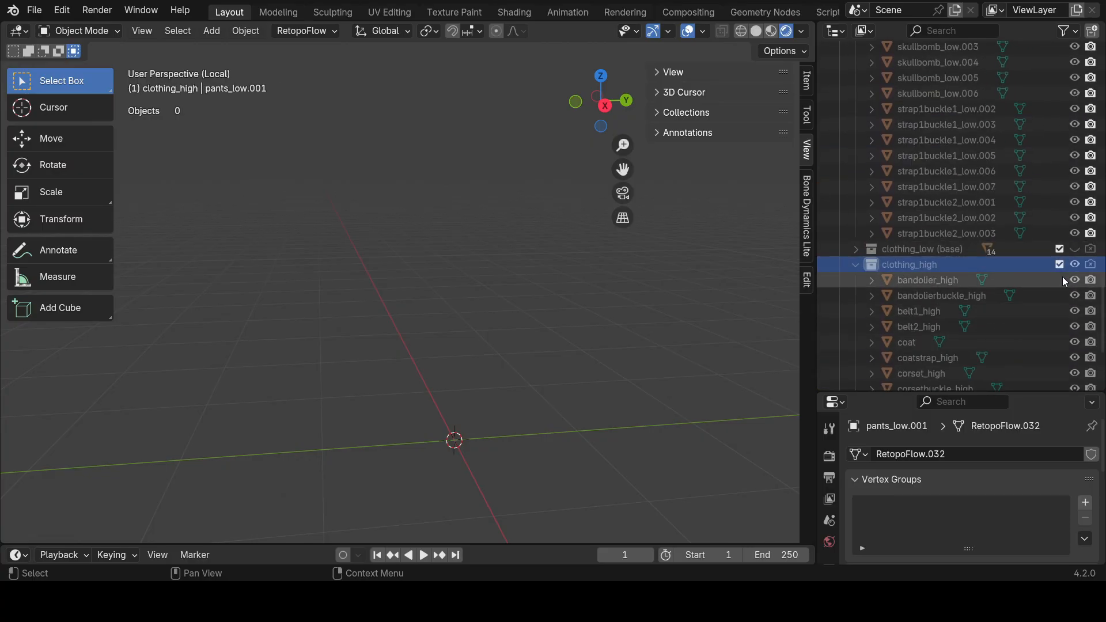
{"action": "scroll", "coordinate": [1063, 279], "scroll_direction": "up", "scroll_amount": 9}
{"action": "scroll", "coordinate": [1063, 277], "scroll_direction": "up", "scroll_amount": 10}
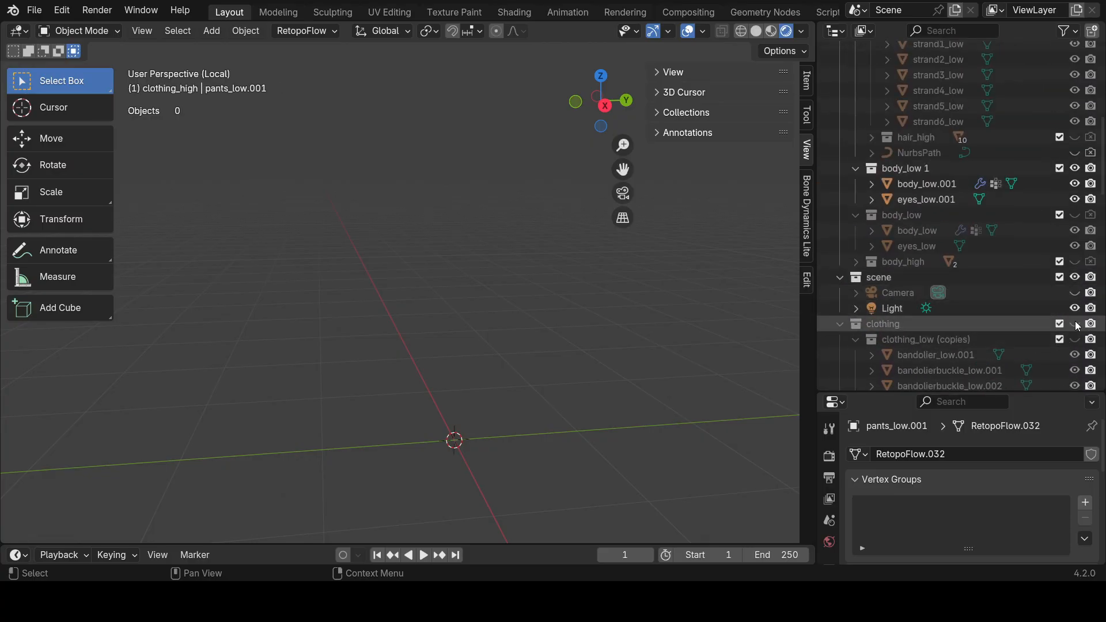
{"action": "scroll", "coordinate": [943, 309], "scroll_direction": "down", "scroll_amount": 3}
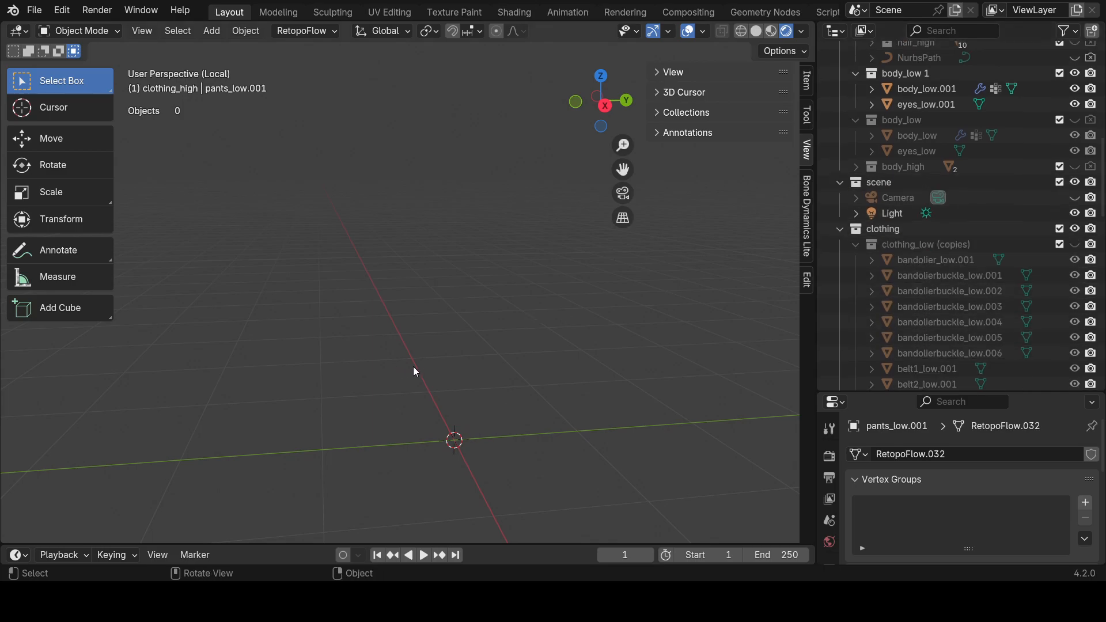
Leave the empty local view, switch the viewport to solid shading and isolate the pants_high object.
{"action": "key", "text": "KP_Divide"}
{"action": "mouse_move", "coordinate": [539, 371]}
{"action": "middle_mouse_down"}
{"action": "mouse_move", "coordinate": [479, 322]}
{"action": "mouse_move", "coordinate": [536, 333]}
{"action": "mouse_move", "coordinate": [542, 354]}
{"action": "mouse_move", "coordinate": [513, 381]}
{"action": "mouse_move", "coordinate": [433, 345]}
{"action": "mouse_move", "coordinate": [563, 348]}
{"action": "middle_mouse_up"}
{"action": "scroll", "coordinate": [531, 367], "scroll_direction": "up", "scroll_amount": 3}
{"action": "left_click", "coordinate": [538, 383]}
{"action": "left_click", "coordinate": [756, 32]}
{"action": "key", "text": "KP_Divide"}
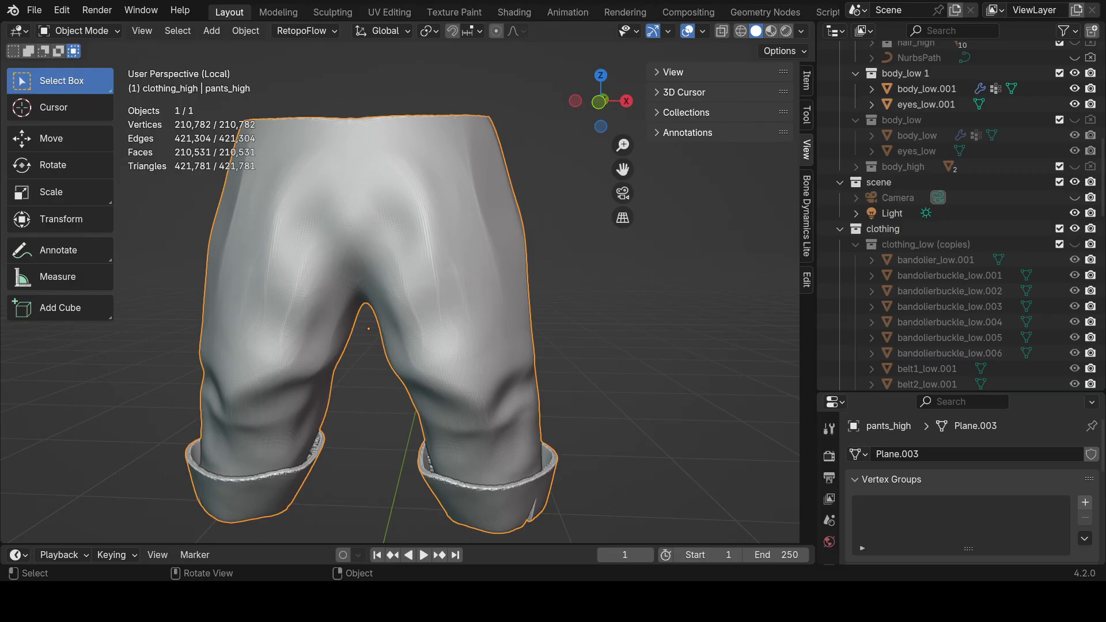
View pants_high from the side, enlarge the Properties editor and enter Sculpt Mode.
{"action": "middle_click_drag", "start_coordinate": [445, 448], "coordinate": [633, 380]}
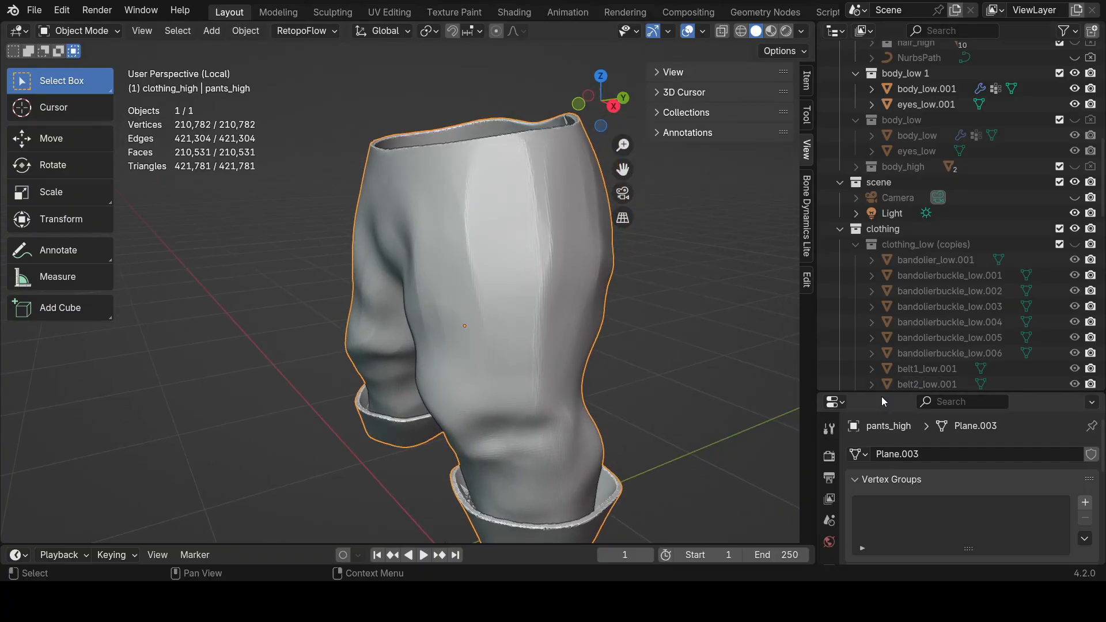
{"action": "left_click_drag", "start_coordinate": [870, 392], "coordinate": [869, 217]}
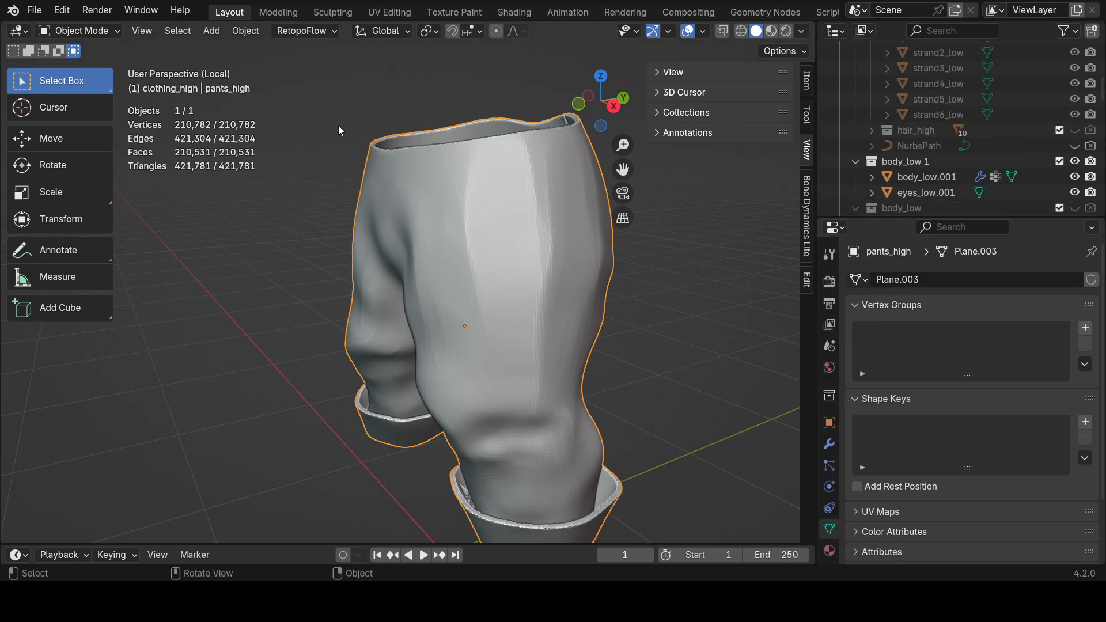
{"action": "left_click", "coordinate": [87, 32]}
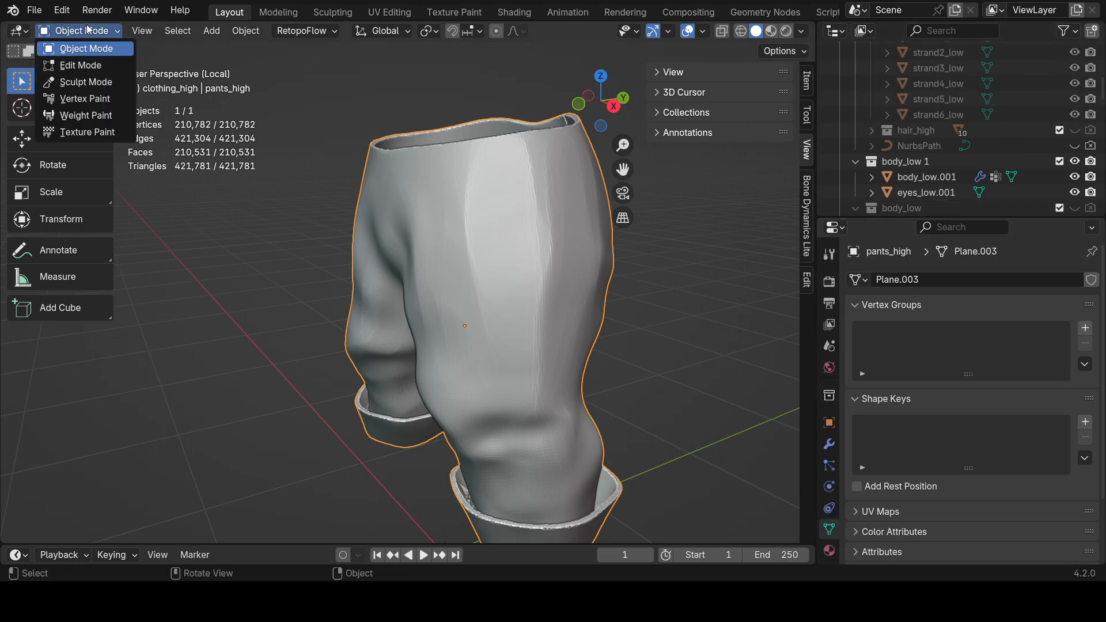
{"action": "left_click", "coordinate": [87, 82]}
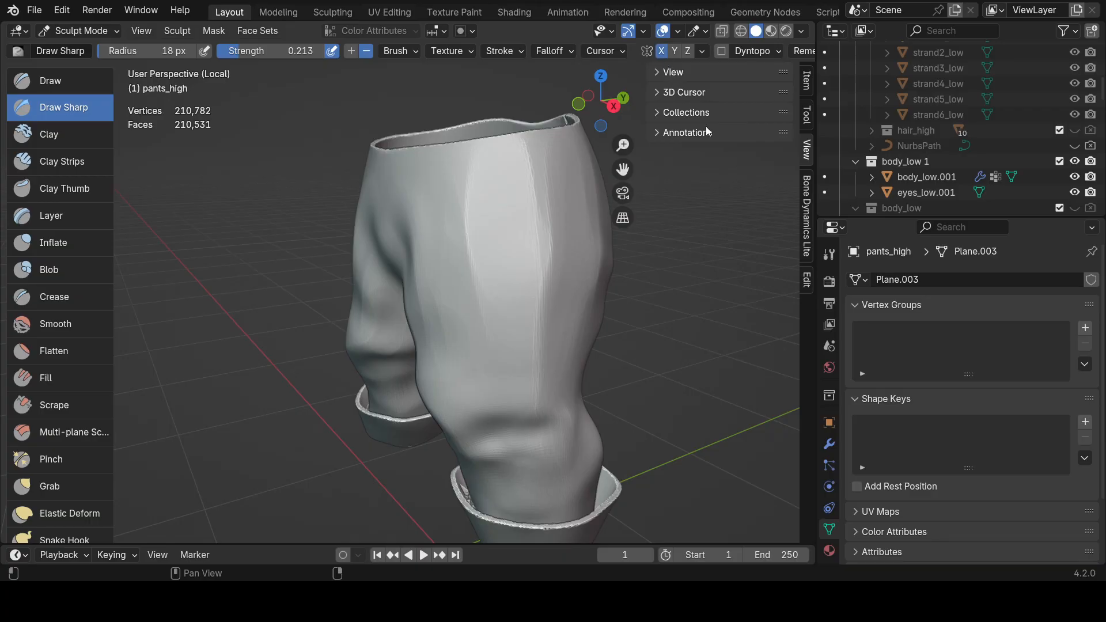
Try the Draw Sharp brush on the outer thigh of pants_high and undo the stroke.
{"action": "left_click", "coordinate": [747, 51]}
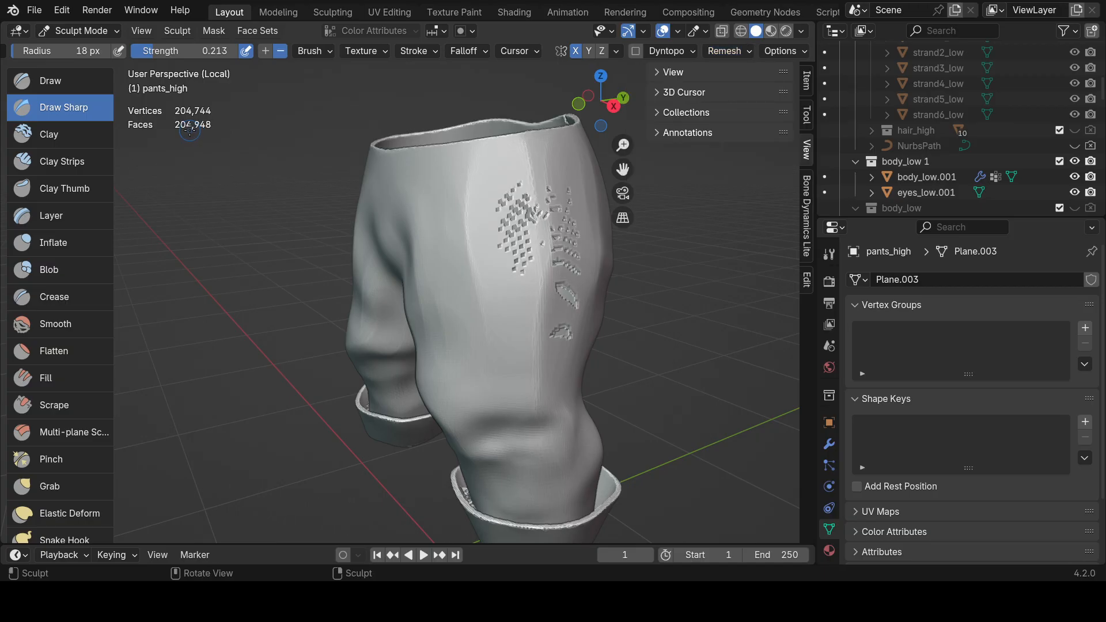
{"action": "key", "text": "ctrl+z"}
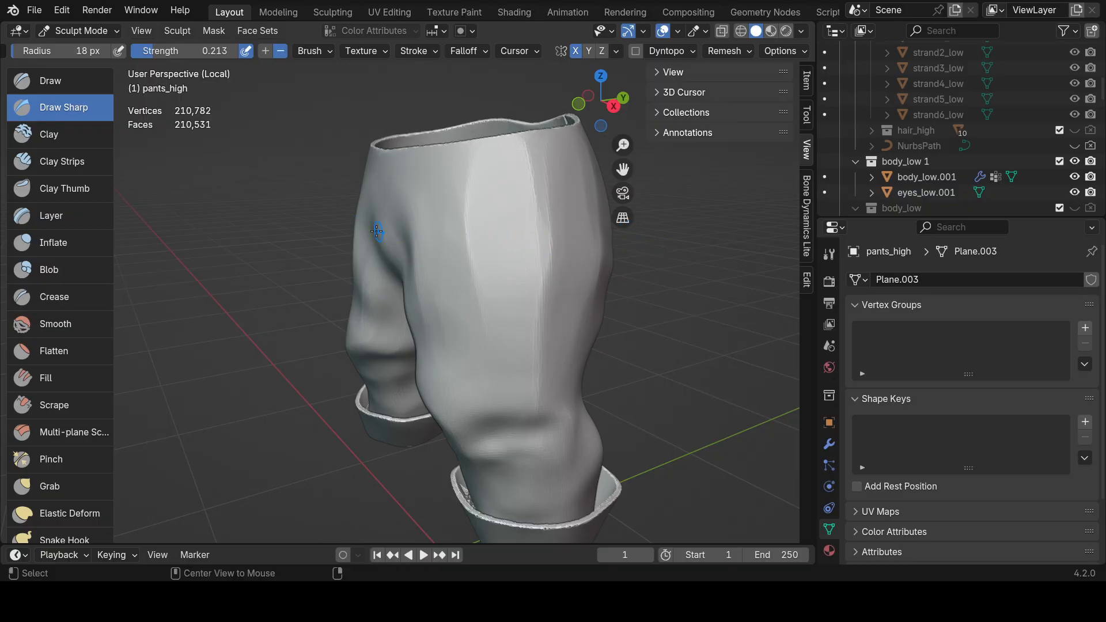
Activate the Draw tool, search its brushes for "pat" and choose the Seam_Stitch_Patch_02 brush.
{"action": "mouse_move", "coordinate": [307, 226]}
{"action": "middle_mouse_down"}
{"action": "mouse_move", "coordinate": [283, 226]}
{"action": "mouse_move", "coordinate": [353, 236]}
{"action": "mouse_move", "coordinate": [372, 259]}
{"action": "mouse_move", "coordinate": [320, 239]}
{"action": "middle_mouse_up"}
{"action": "left_click", "coordinate": [60, 88]}
{"action": "left_click", "coordinate": [829, 281]}
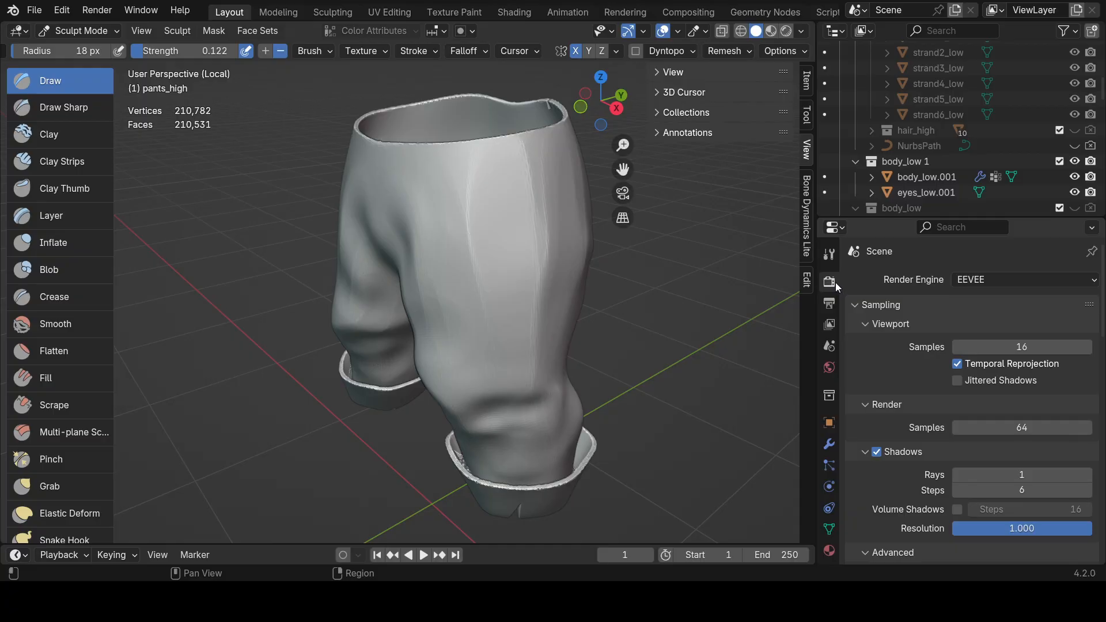
{"action": "left_click", "coordinate": [830, 256]}
{"action": "left_click", "coordinate": [991, 337]}
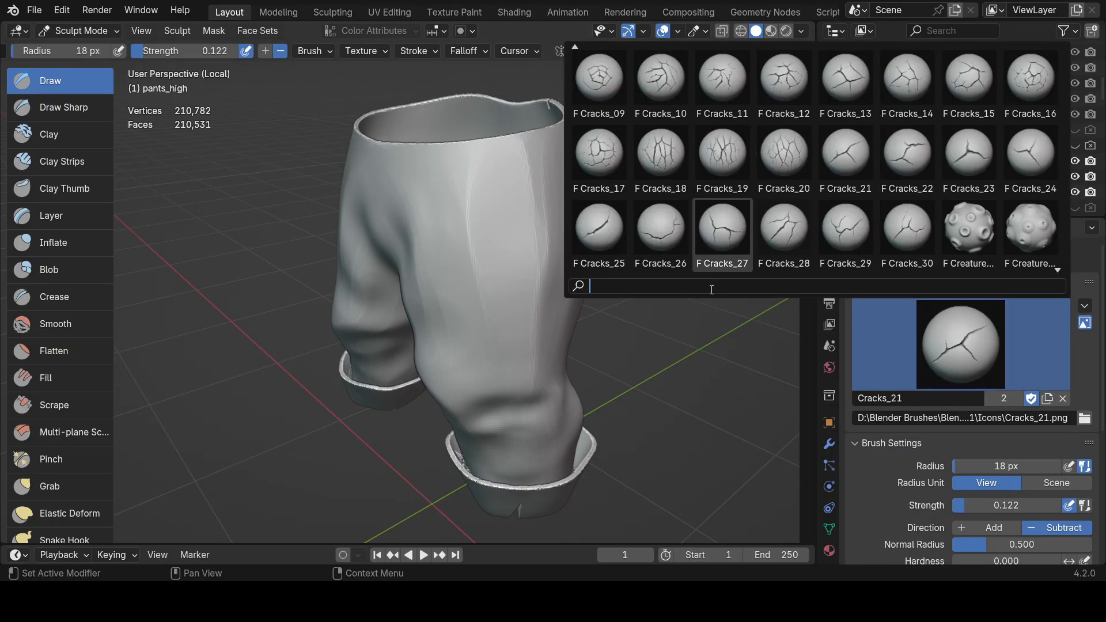
{"action": "type", "text": "pat"}
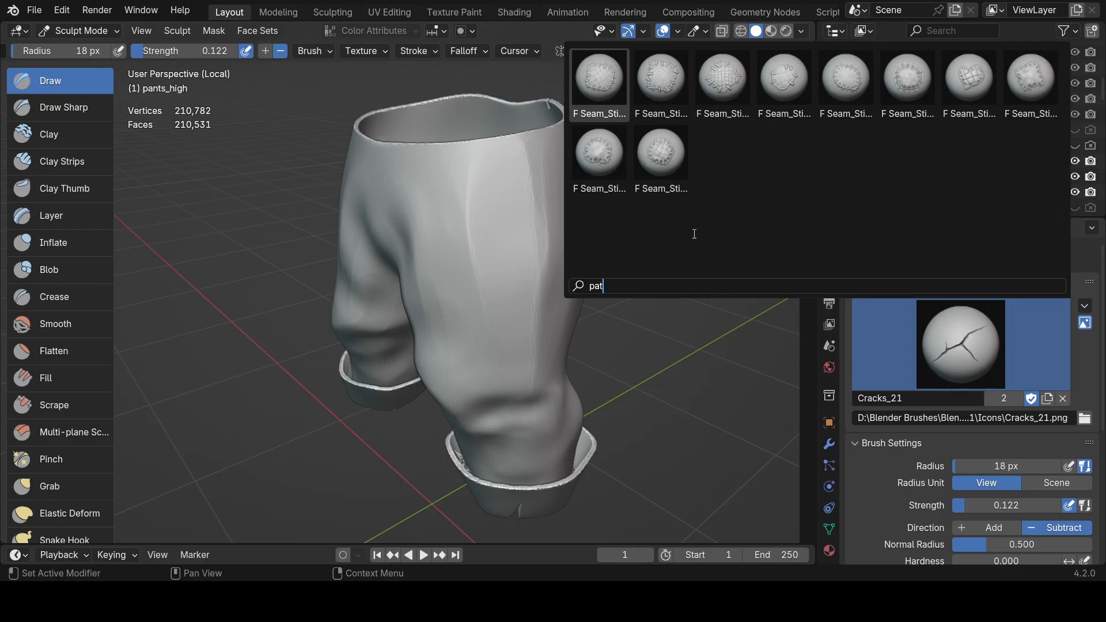
{"action": "left_click", "coordinate": [661, 81]}
Try stamping a stitched patch on the outer thigh of pants_high at radius 75 px and strength 0.300.
{"action": "left_click_drag", "start_coordinate": [506, 232], "coordinate": [557, 233]}
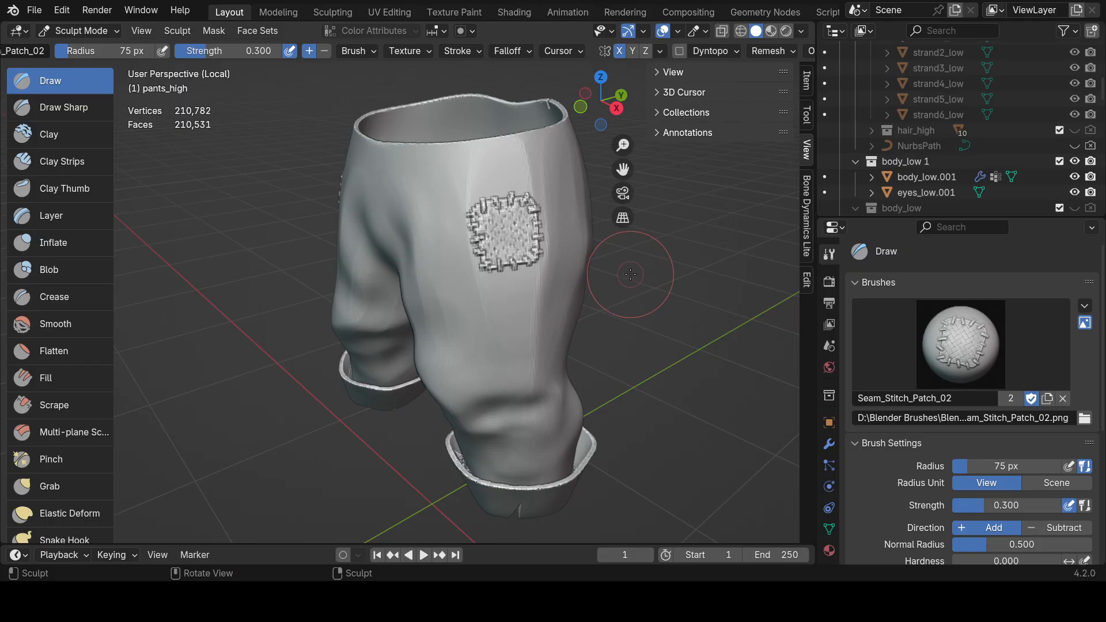
{"action": "scroll", "coordinate": [631, 275], "scroll_direction": "up", "scroll_amount": 7}
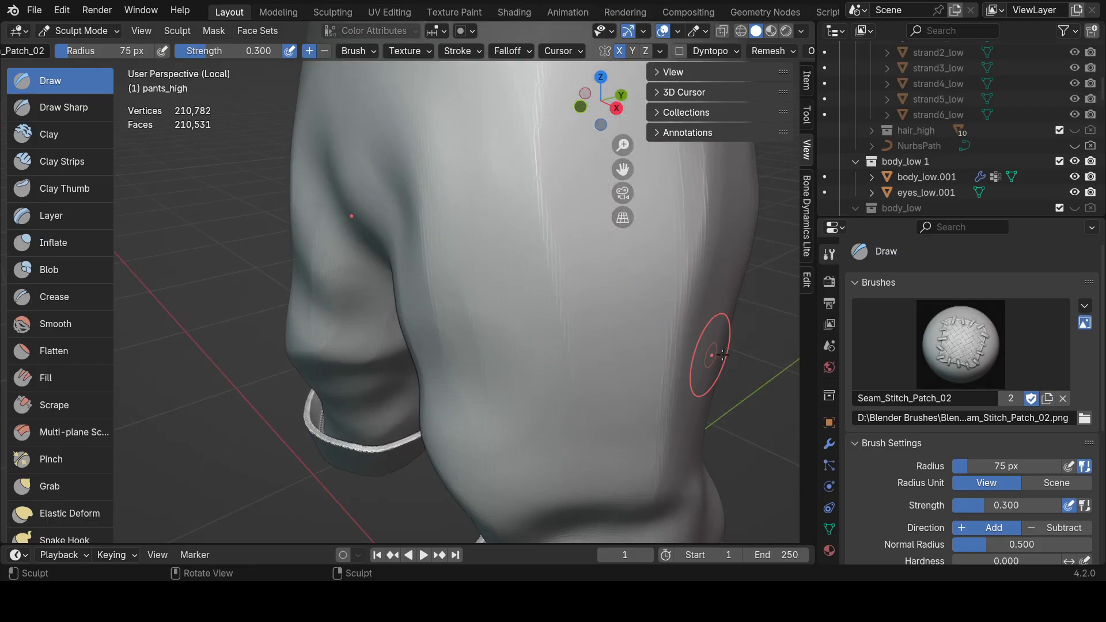
{"action": "scroll", "coordinate": [722, 355], "scroll_direction": "down", "scroll_amount": 8}
Return pants_high to Object Mode and save the Blender file.
{"action": "left_click", "coordinate": [99, 31]}
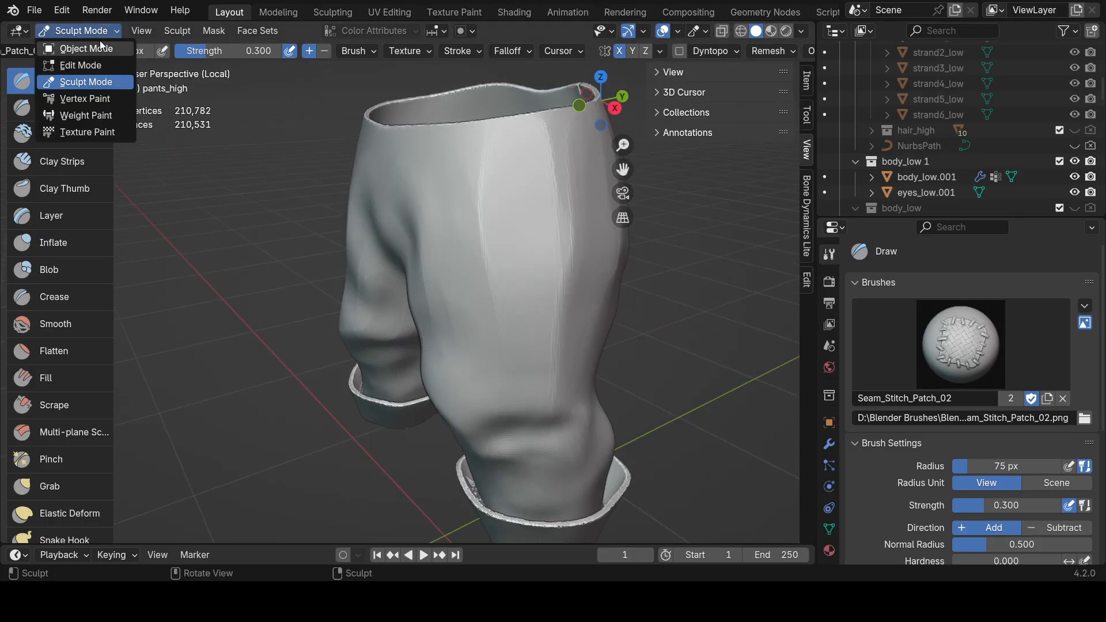
{"action": "left_click", "coordinate": [102, 47]}
{"action": "middle_click_drag", "start_coordinate": [715, 390], "coordinate": [675, 383]}
{"action": "left_click", "coordinate": [34, 10]}
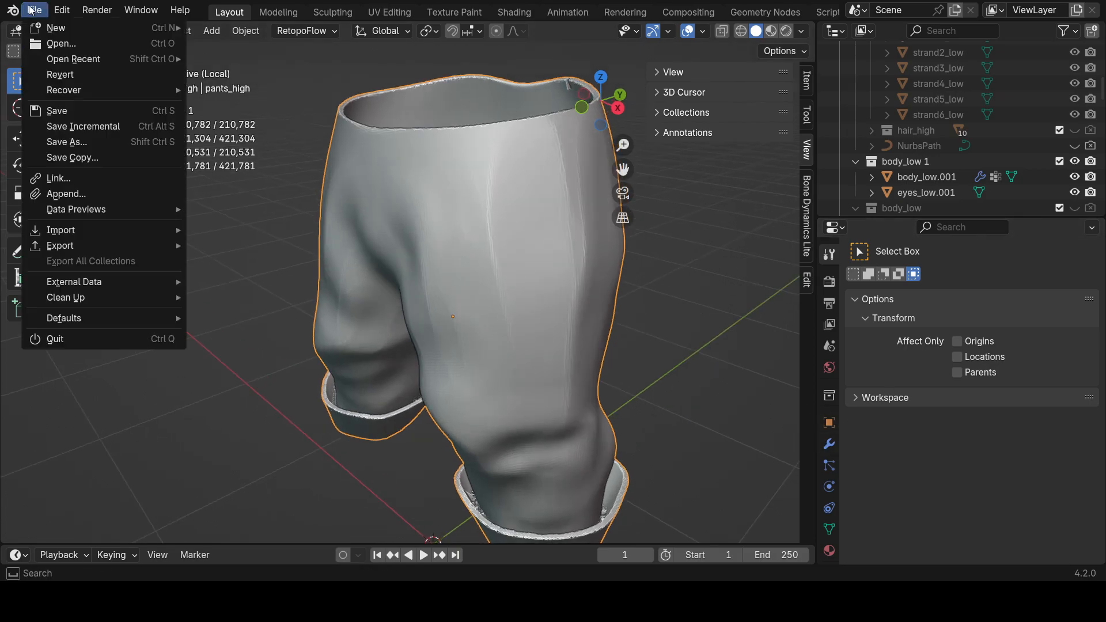
{"action": "left_click", "coordinate": [75, 110]}
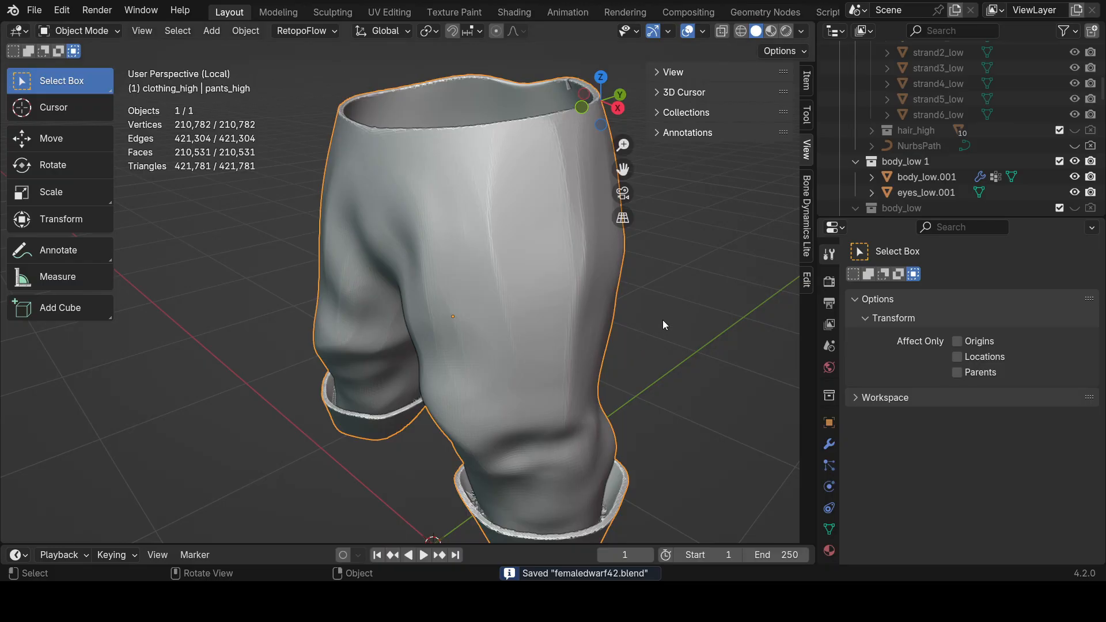
Add a Subdivision Surface modifier to pants_high.
{"action": "left_click", "coordinate": [829, 444]}
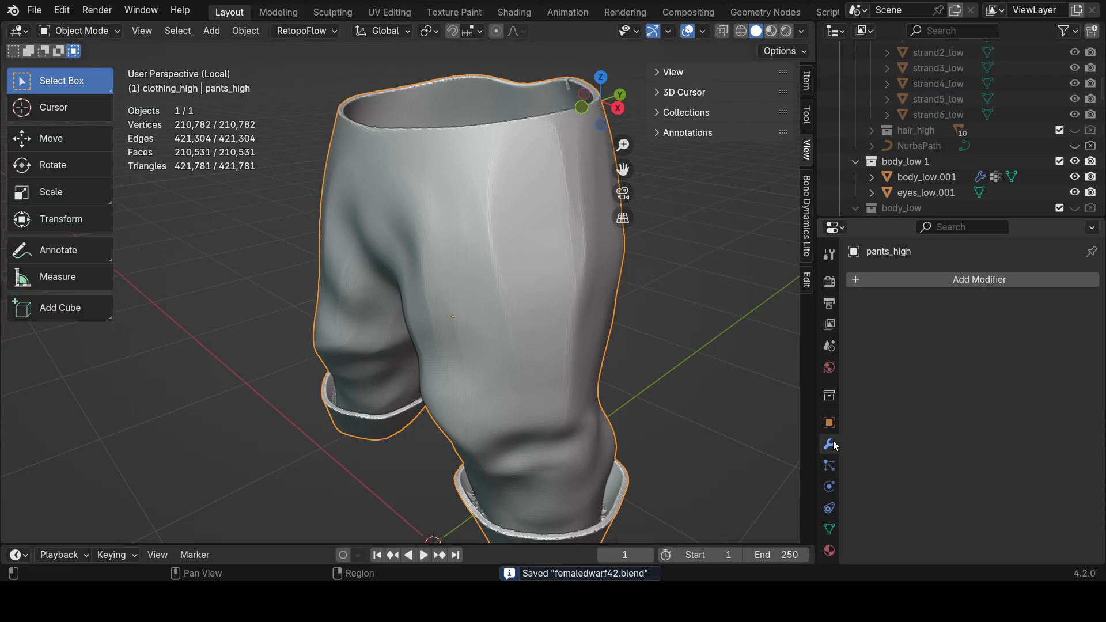
{"action": "left_click", "coordinate": [911, 275]}
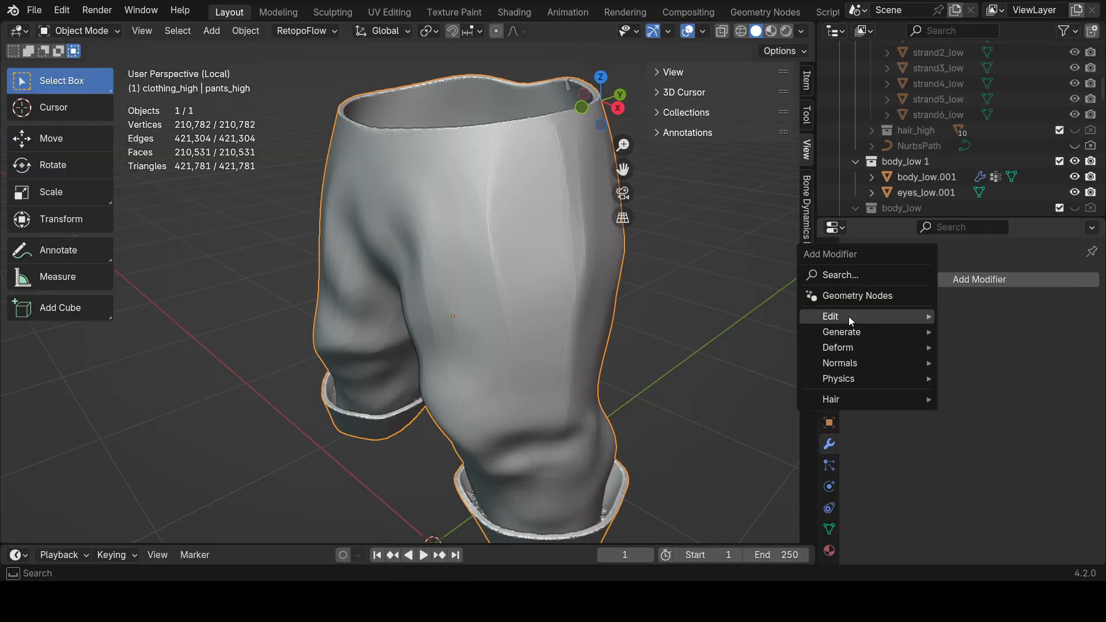
{"action": "mouse_move", "coordinate": [856, 334]}
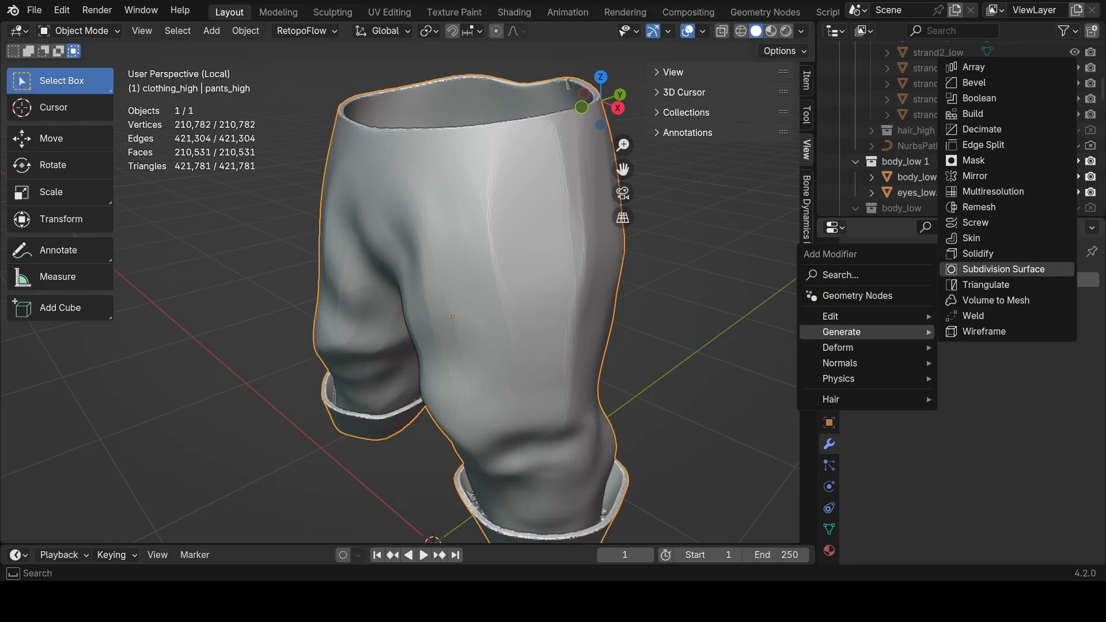
{"action": "key", "text": "Return"}
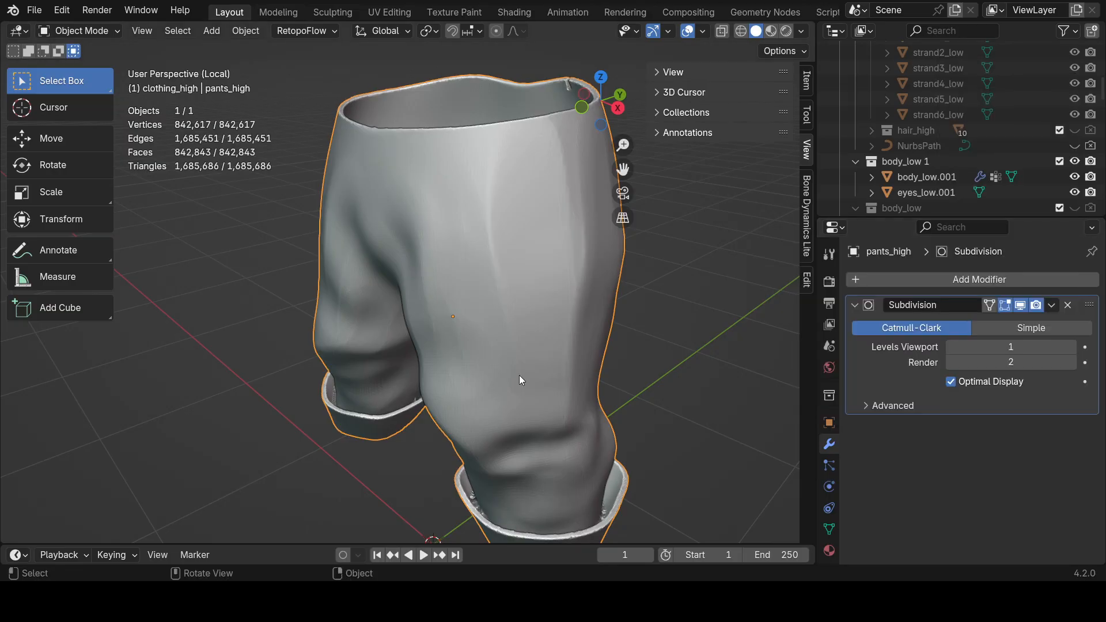
{"action": "scroll", "coordinate": [485, 308], "scroll_direction": "down", "scroll_amount": 3}
{"action": "middle_click_drag", "start_coordinate": [485, 308], "coordinate": [459, 296]}
{"action": "scroll", "coordinate": [501, 320], "scroll_direction": "up", "scroll_amount": 3}
{"action": "scroll", "coordinate": [511, 253], "scroll_direction": "down", "scroll_amount": 2}
{"action": "mouse_move", "coordinate": [455, 248]}
{"action": "middle_mouse_down"}
{"action": "mouse_move", "coordinate": [511, 253]}
{"action": "mouse_move", "coordinate": [406, 309]}
{"action": "mouse_move", "coordinate": [481, 335]}
{"action": "mouse_move", "coordinate": [431, 331]}
{"action": "mouse_move", "coordinate": [506, 282]}
{"action": "mouse_move", "coordinate": [494, 260]}
{"action": "mouse_move", "coordinate": [458, 268]}
{"action": "middle_mouse_up"}
{"action": "scroll", "coordinate": [407, 309], "scroll_direction": "up", "scroll_amount": 2}
{"action": "scroll", "coordinate": [506, 282], "scroll_direction": "down", "scroll_amount": 2}
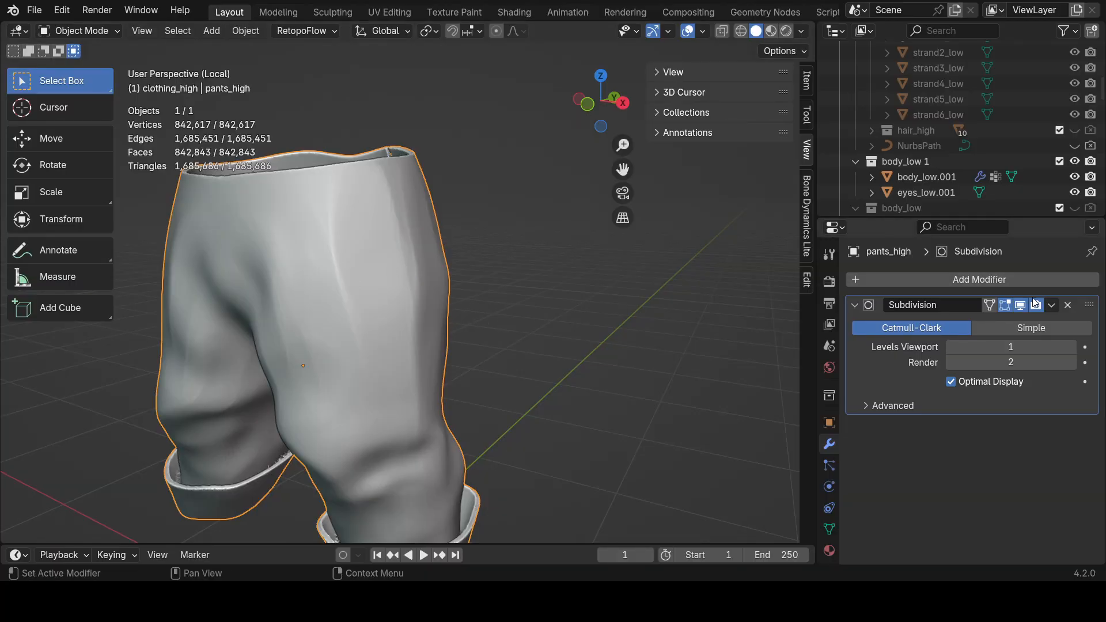
Apply the Subdivision modifier on pants_high.
{"action": "left_click", "coordinate": [1052, 305]}
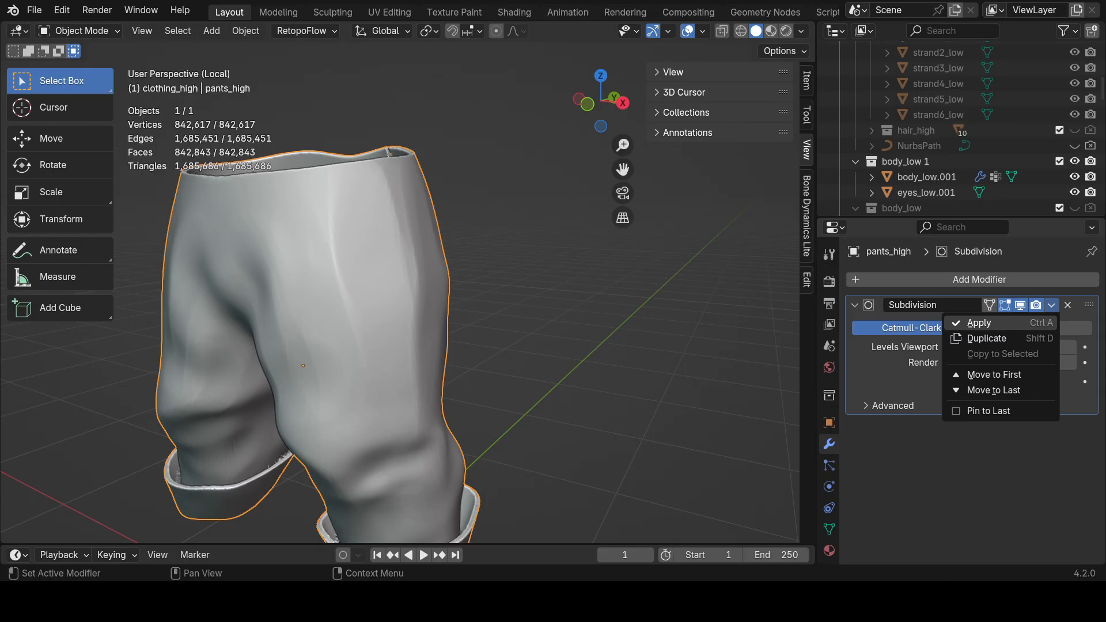
{"action": "left_click", "coordinate": [986, 322]}
{"action": "scroll", "coordinate": [354, 259], "scroll_direction": "down", "scroll_amount": 2}
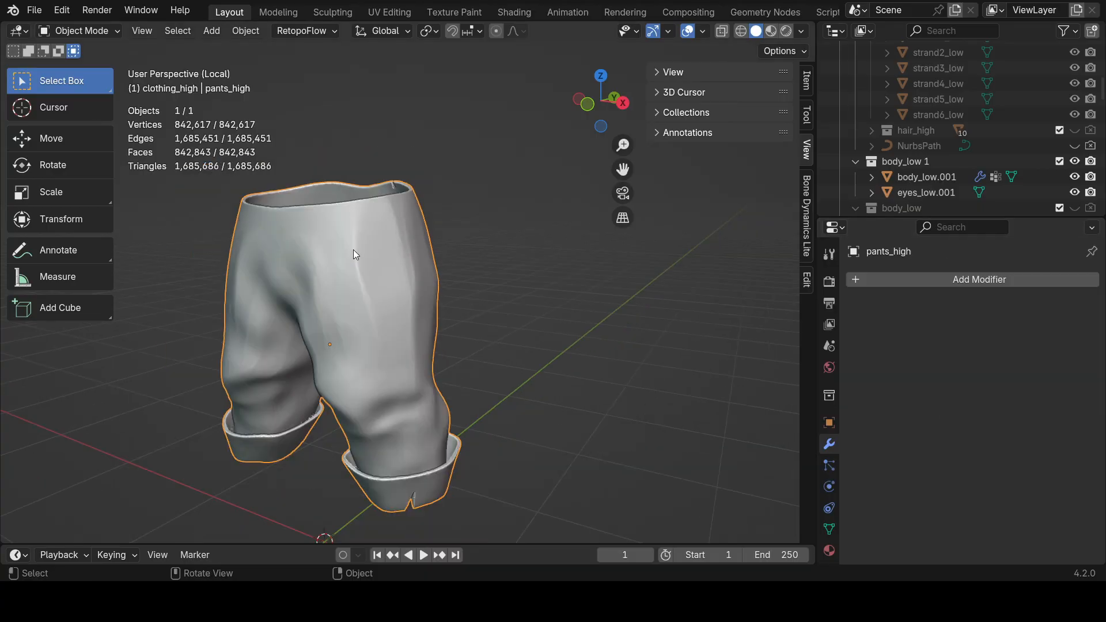
Try stamping a large stitched patch on the outer thigh of pants_high in Sculpt Mode, inspect its detail up close and undo it.
{"action": "scroll", "coordinate": [337, 345], "scroll_direction": "up", "scroll_amount": 3}
{"action": "mouse_move", "coordinate": [440, 330]}
{"action": "middle_mouse_down"}
{"action": "mouse_move", "coordinate": [412, 357]}
{"action": "mouse_move", "coordinate": [476, 306]}
{"action": "middle_mouse_up"}
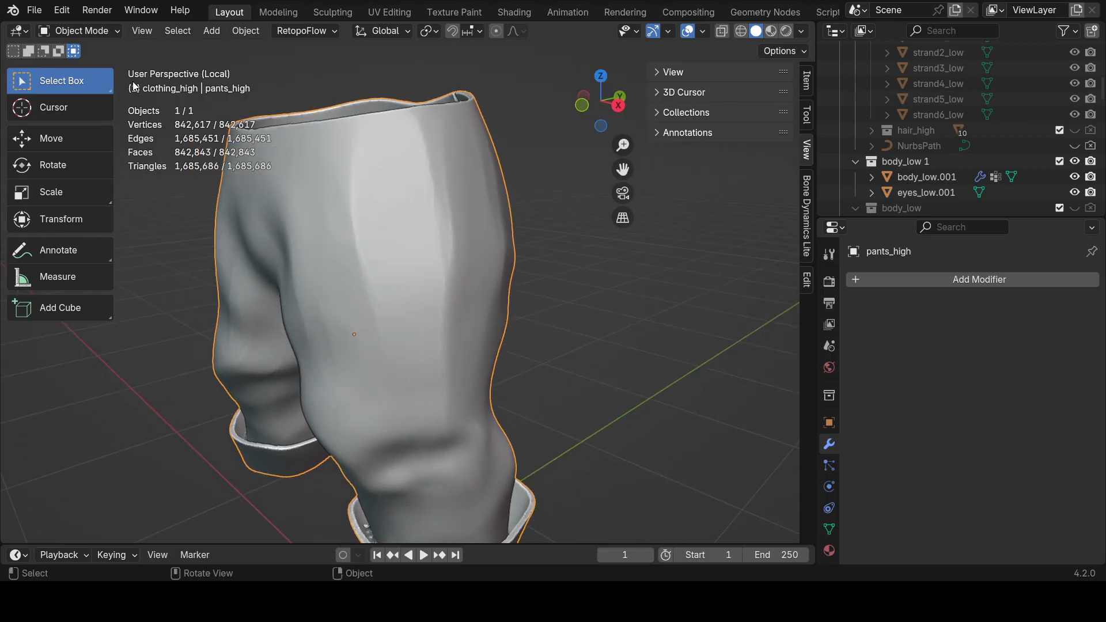
{"action": "left_click", "coordinate": [78, 30]}
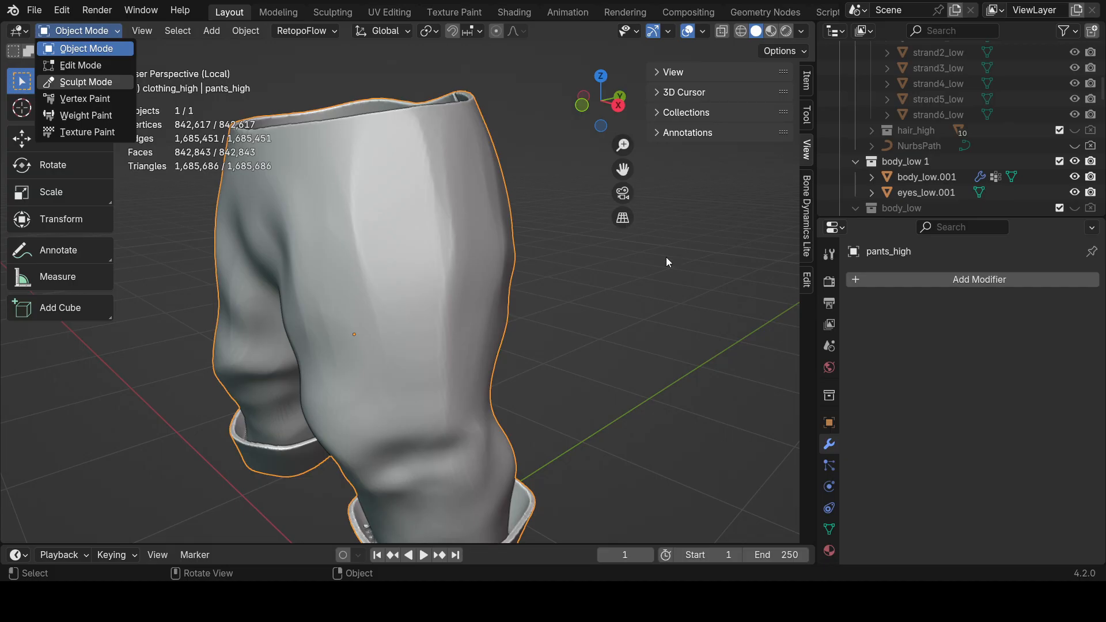
{"action": "key", "text": "Return"}
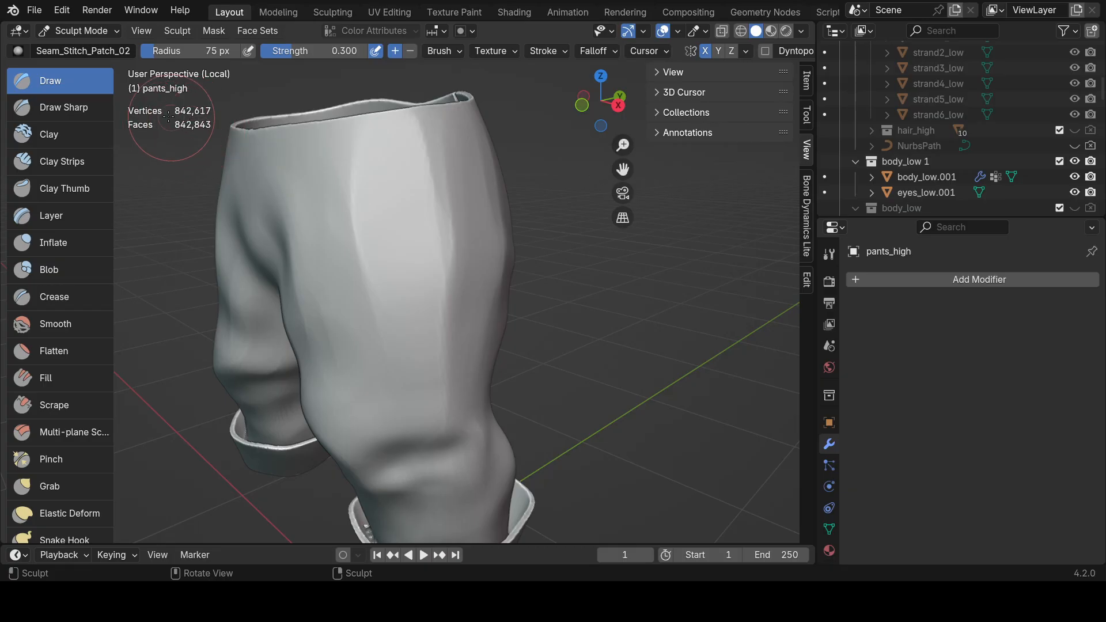
{"action": "middle_click_drag", "start_coordinate": [550, 236], "coordinate": [494, 237]}
{"action": "left_click_drag", "start_coordinate": [407, 249], "coordinate": [516, 278]}
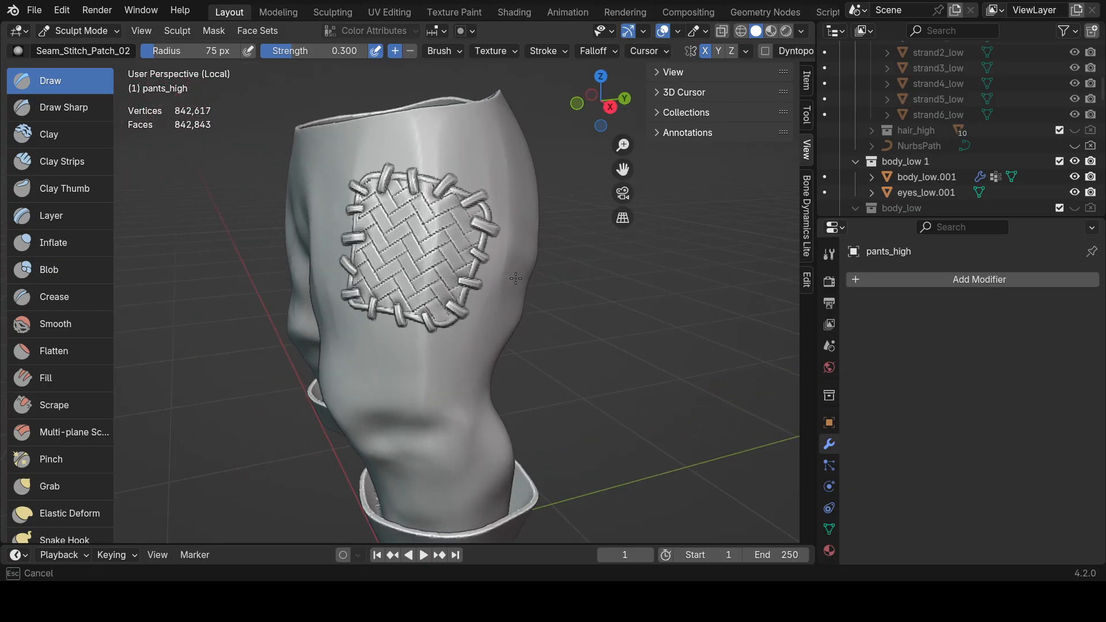
{"action": "scroll", "coordinate": [480, 270], "scroll_direction": "up", "scroll_amount": 5}
{"action": "middle_click_drag", "start_coordinate": [474, 267], "coordinate": [441, 254]}
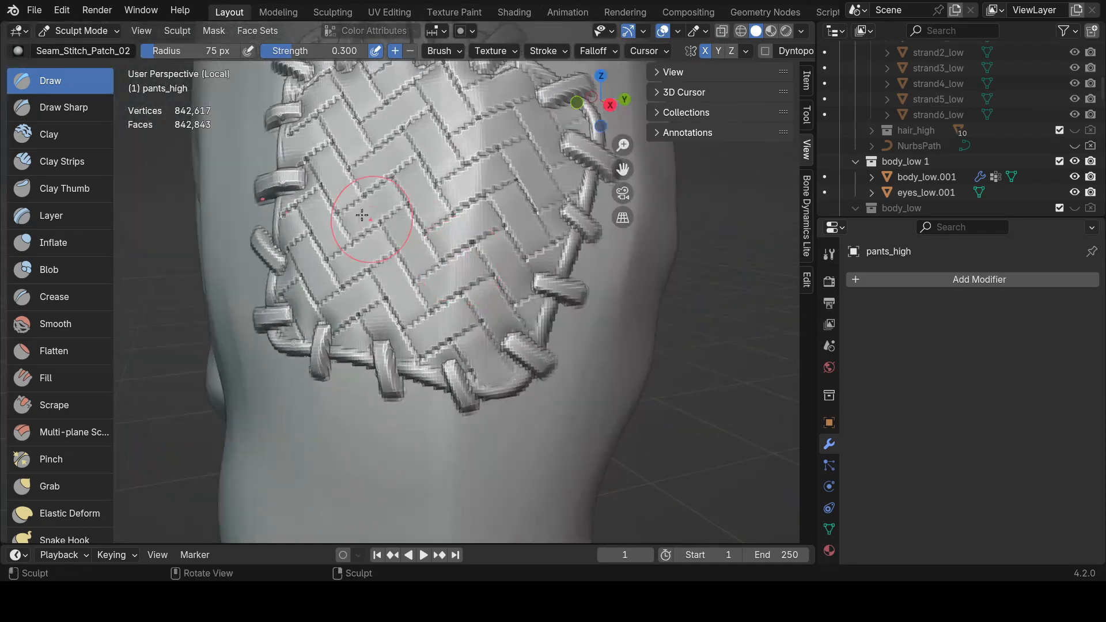
{"action": "scroll", "coordinate": [408, 207], "scroll_direction": "down", "scroll_amount": 3}
{"action": "key", "text": "ctrl+z"}
{"action": "mouse_move", "coordinate": [408, 207]}
{"action": "middle_mouse_down"}
{"action": "mouse_move", "coordinate": [398, 210]}
{"action": "mouse_move", "coordinate": [420, 216]}
{"action": "middle_mouse_up"}
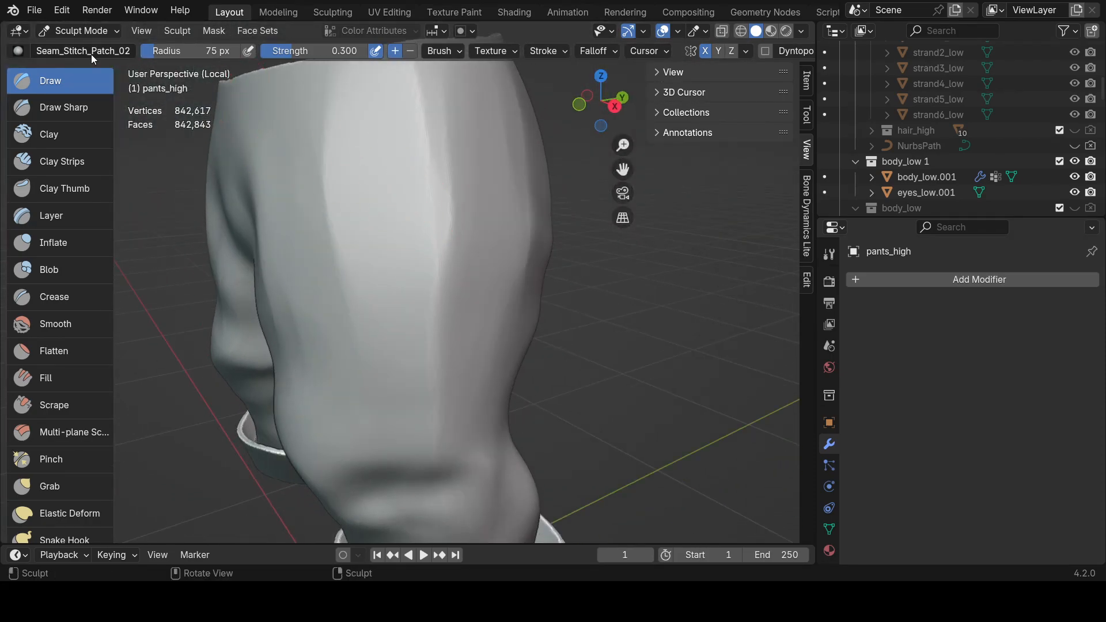
Apply Shade Smooth to pants_high in Object Mode and re-enter Sculpt Mode.
{"action": "left_click", "coordinate": [67, 30]}
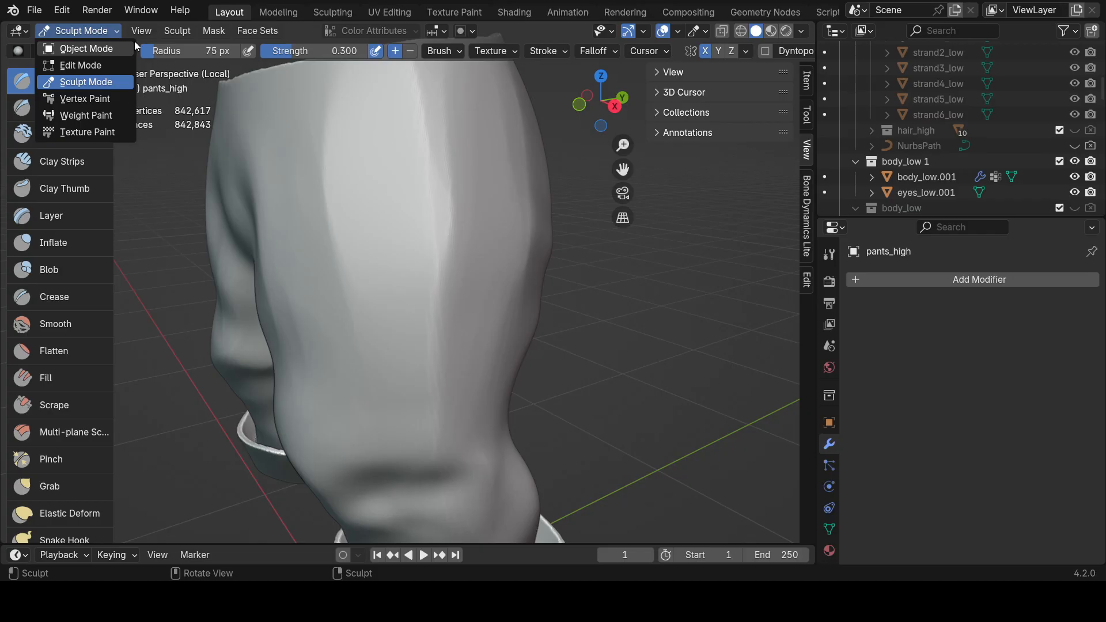
{"action": "key", "text": "o"}
{"action": "right_click", "coordinate": [320, 111]}
{"action": "left_click", "coordinate": [300, 110]}
{"action": "left_click", "coordinate": [92, 31]}
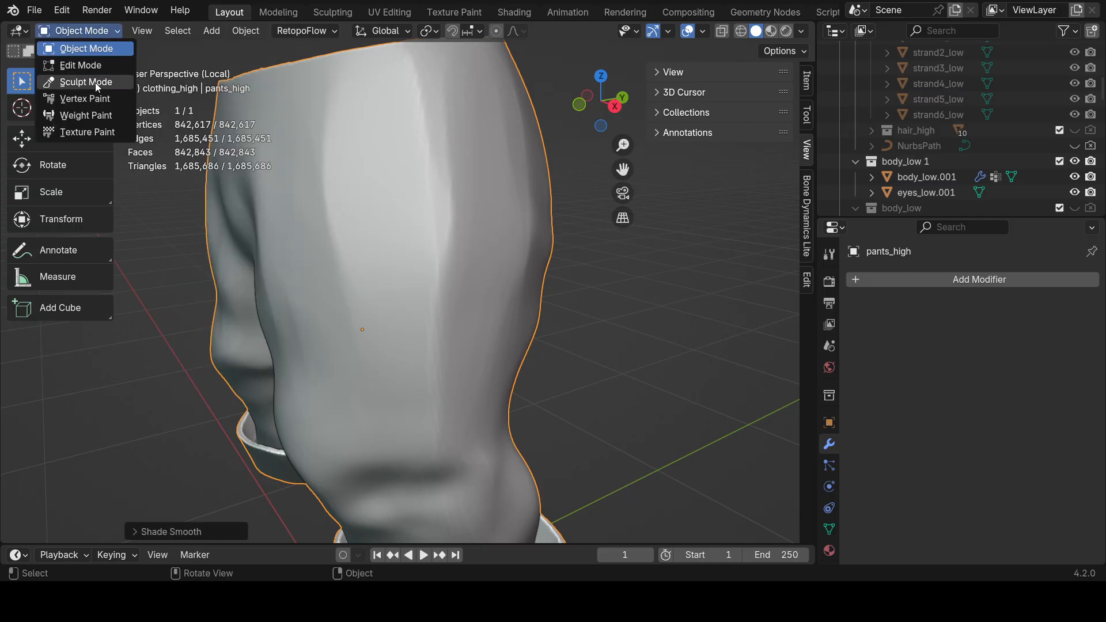
{"action": "key", "text": "Return"}
Try the Seam_Stitch_Patch_02 brush on the smooth-shaded outer thigh and undo the stamp.
{"action": "mouse_move", "coordinate": [363, 190]}
{"action": "left_mouse_down"}
{"action": "mouse_move", "coordinate": [390, 190]}
{"action": "mouse_move", "coordinate": [416, 215]}
{"action": "left_mouse_up"}
{"action": "middle_click_drag", "start_coordinate": [416, 214], "coordinate": [500, 139], "text": "alt"}
{"action": "middle_click_drag", "start_coordinate": [450, 438], "coordinate": [489, 257], "text": "ctrl"}
{"action": "key", "text": "ctrl+z"}
{"action": "scroll", "coordinate": [499, 334], "scroll_direction": "down", "scroll_amount": 4}
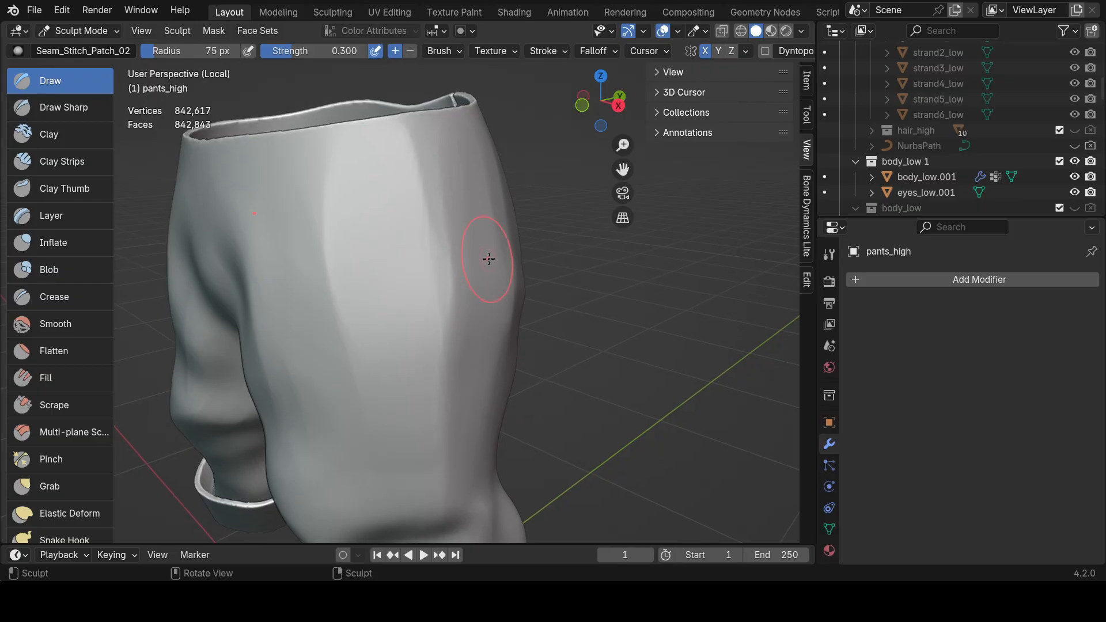
Try small stitched patches on the upper outer thigh, check them from both sides of the pants and undo them.
{"action": "scroll", "coordinate": [490, 257], "scroll_direction": "down", "scroll_amount": 1}
{"action": "middle_click_drag", "start_coordinate": [519, 327], "coordinate": [481, 273]}
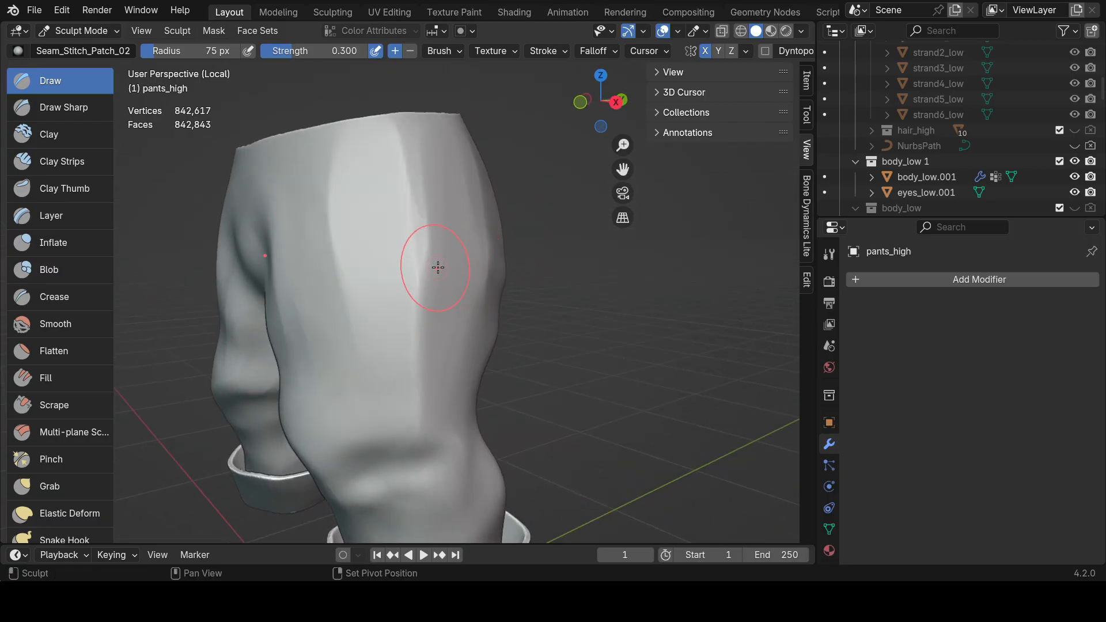
{"action": "middle_click_drag", "start_coordinate": [398, 253], "coordinate": [431, 278], "text": "shift"}
{"action": "mouse_move", "coordinate": [428, 264]}
{"action": "left_mouse_down"}
{"action": "mouse_move", "coordinate": [467, 264]}
{"action": "mouse_move", "coordinate": [476, 223]}
{"action": "left_mouse_up"}
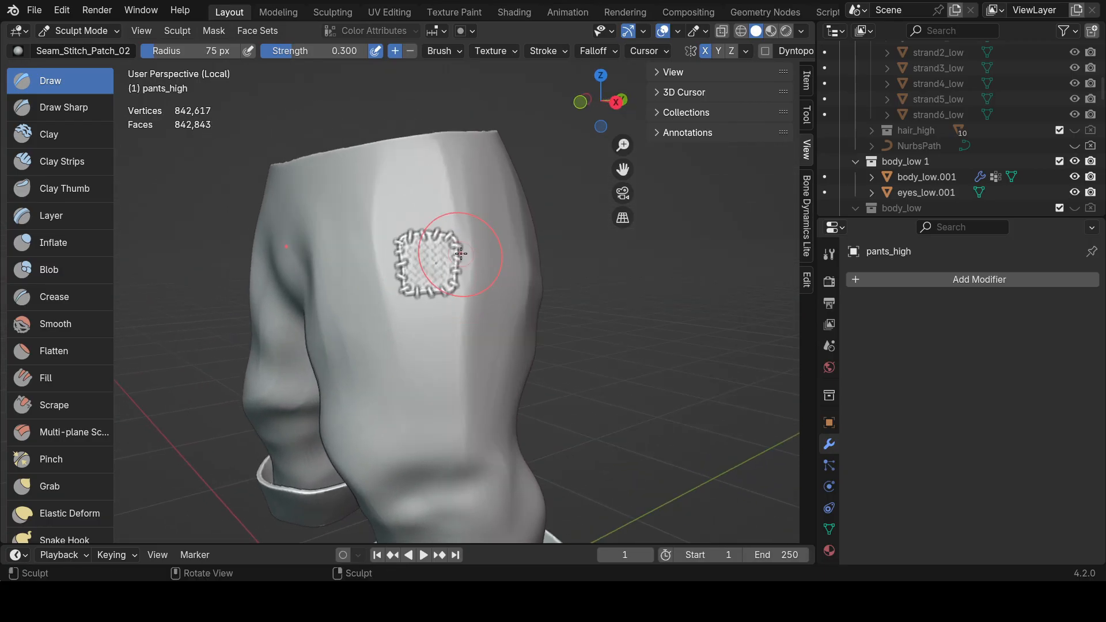
{"action": "middle_click_drag", "start_coordinate": [506, 267], "coordinate": [581, 296]}
{"action": "scroll", "coordinate": [581, 296], "scroll_direction": "down", "scroll_amount": 6}
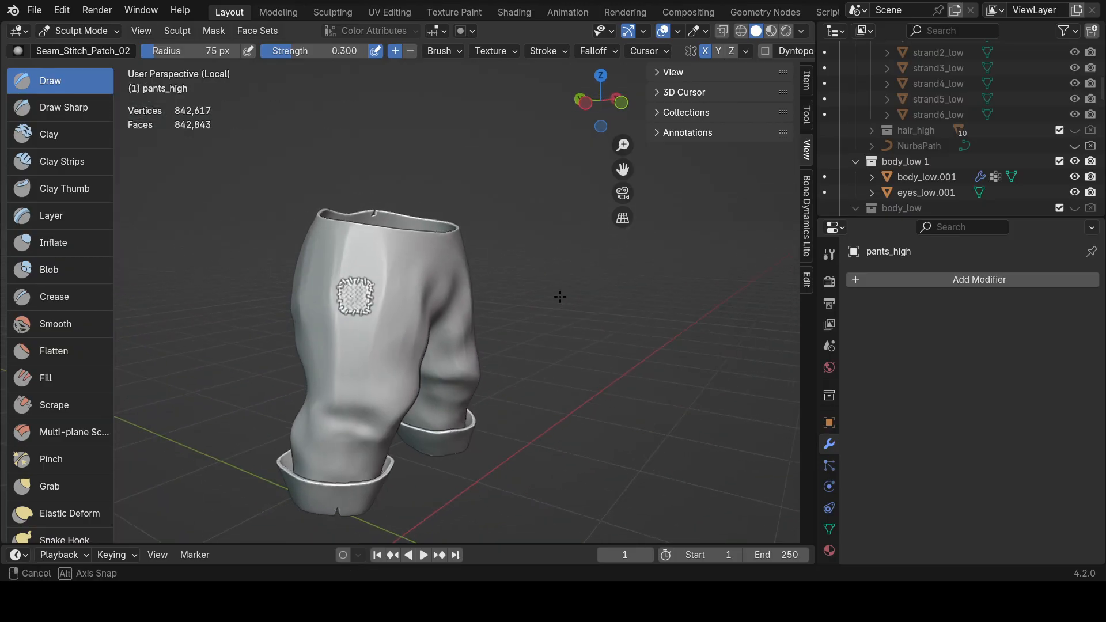
{"action": "scroll", "coordinate": [512, 277], "scroll_direction": "up", "scroll_amount": 7}
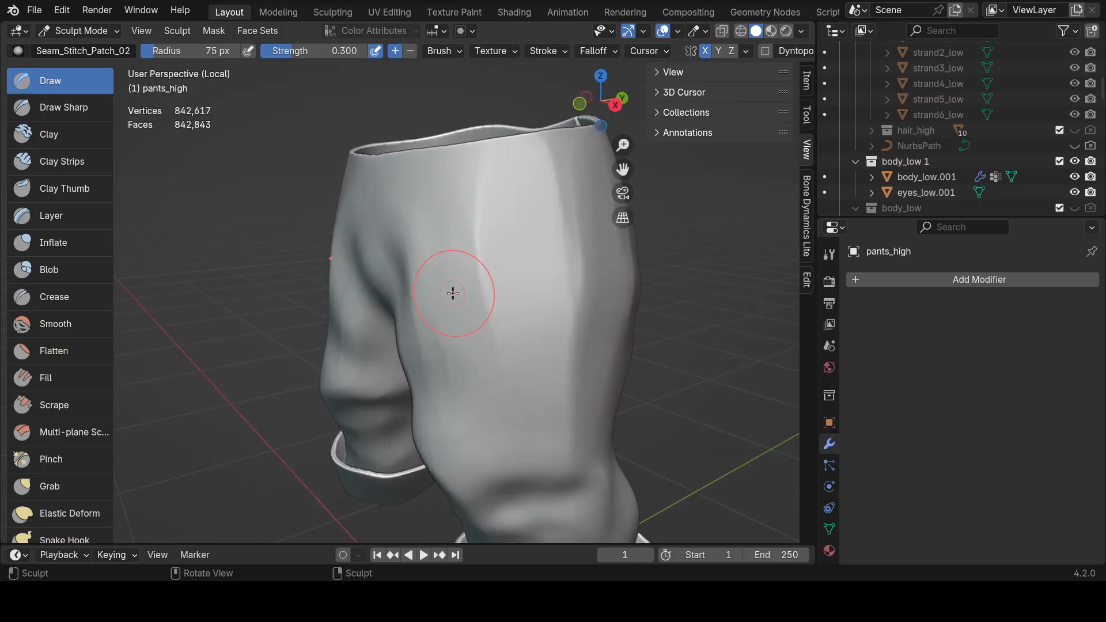
{"action": "left_click_drag", "start_coordinate": [568, 302], "coordinate": [579, 254]}
{"action": "key", "text": "ctrl+z"}
Try remeshing pants_high with a voxel size of 0.00962 m and undo the remesh.
{"action": "middle_click_drag", "start_coordinate": [600, 259], "coordinate": [526, 260], "text": "shift"}
{"action": "scroll", "coordinate": [756, 51], "scroll_direction": "down", "scroll_amount": 4}
{"action": "scroll", "coordinate": [755, 51], "scroll_direction": "down", "scroll_amount": 1}
{"action": "left_click", "coordinate": [734, 52]}
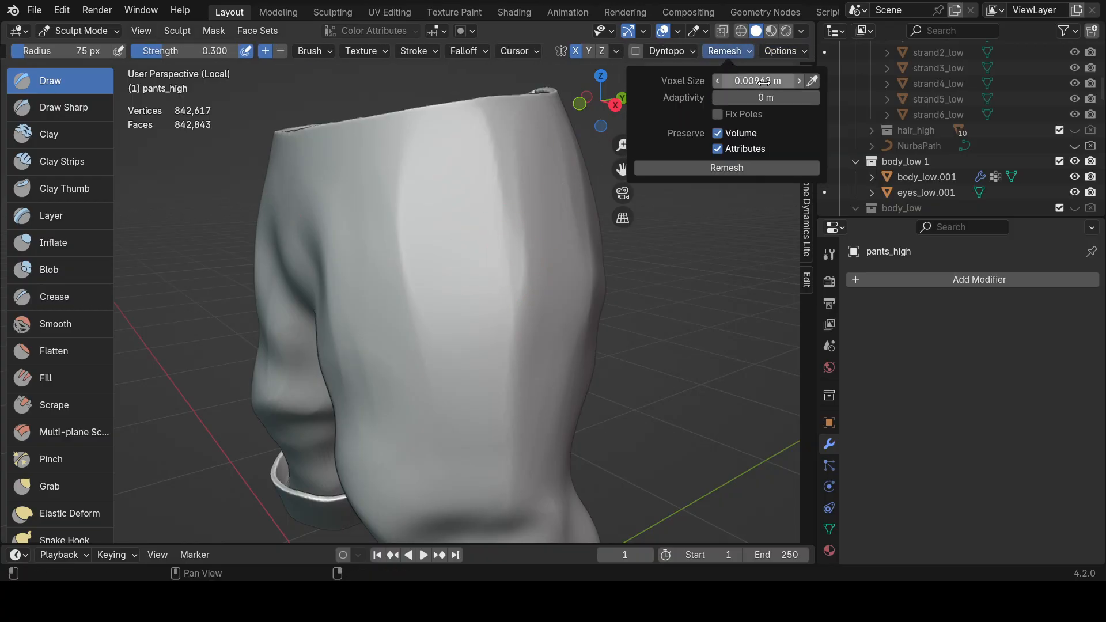
{"action": "left_click", "coordinate": [727, 168]}
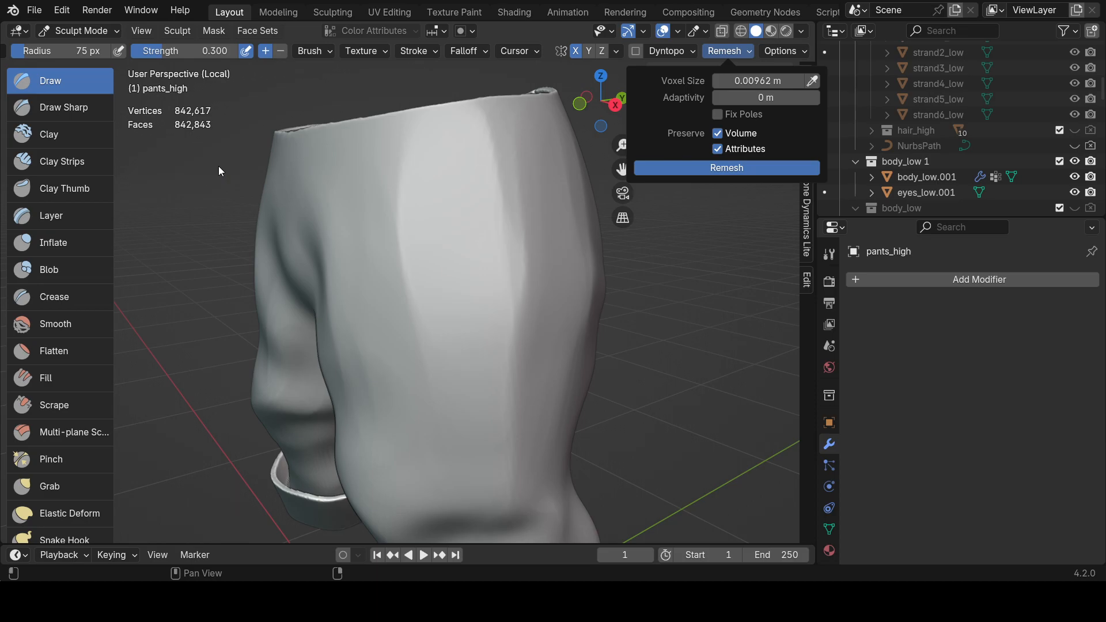
{"action": "mouse_move", "coordinate": [423, 230]}
{"action": "middle_mouse_down"}
{"action": "mouse_move", "coordinate": [388, 240]}
{"action": "mouse_move", "coordinate": [421, 237]}
{"action": "middle_mouse_up"}
{"action": "scroll", "coordinate": [533, 331], "scroll_direction": "down", "scroll_amount": 2}
{"action": "mouse_move", "coordinate": [534, 331]}
{"action": "middle_mouse_down"}
{"action": "mouse_move", "coordinate": [443, 248]}
{"action": "mouse_move", "coordinate": [403, 369]}
{"action": "mouse_move", "coordinate": [369, 266]}
{"action": "mouse_move", "coordinate": [358, 282]}
{"action": "mouse_move", "coordinate": [448, 311]}
{"action": "middle_mouse_up"}
{"action": "key", "text": "ctrl+z"}
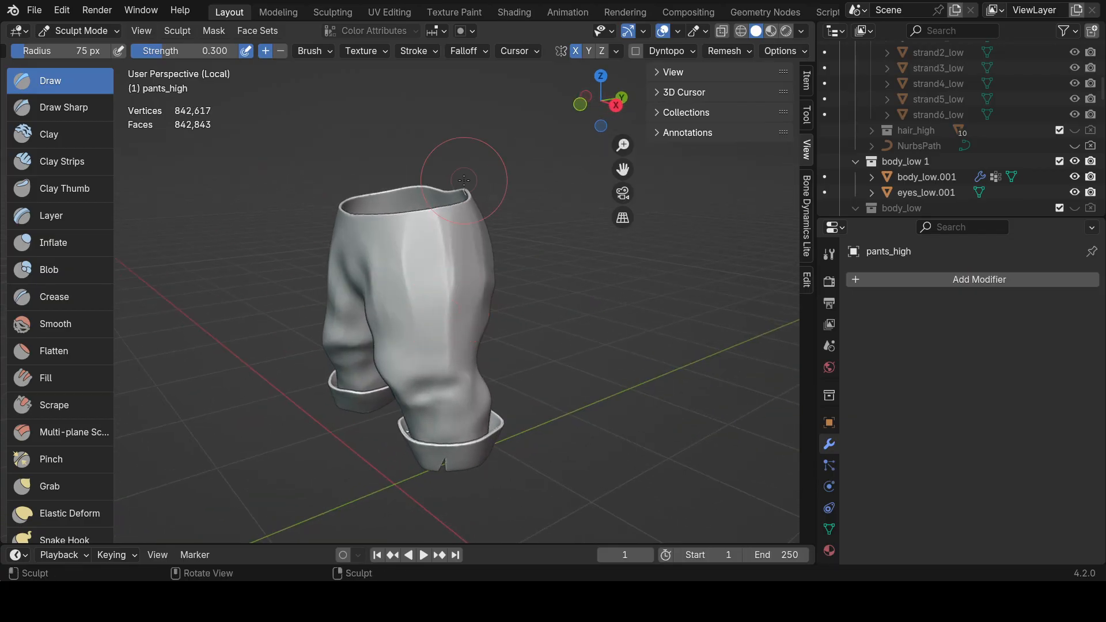
Enter a new voxel size in the Remesh settings for pants_high.
{"action": "left_click", "coordinate": [785, 50]}
{"action": "left_click", "coordinate": [727, 52]}
{"action": "left_click", "coordinate": [750, 81]}
{"action": "left_click", "coordinate": [740, 81]}
{"action": "type", "text": "4"}
{"action": "key", "text": "Return"}
Try one more stitched patch stamp on the outer thigh, view it up close and undo it.
{"action": "scroll", "coordinate": [461, 241], "scroll_direction": "up", "scroll_amount": 2}
{"action": "mouse_move", "coordinate": [457, 250]}
{"action": "middle_mouse_down"}
{"action": "mouse_move", "coordinate": [471, 287]}
{"action": "mouse_move", "coordinate": [688, 281]}
{"action": "mouse_move", "coordinate": [442, 263]}
{"action": "middle_mouse_up"}
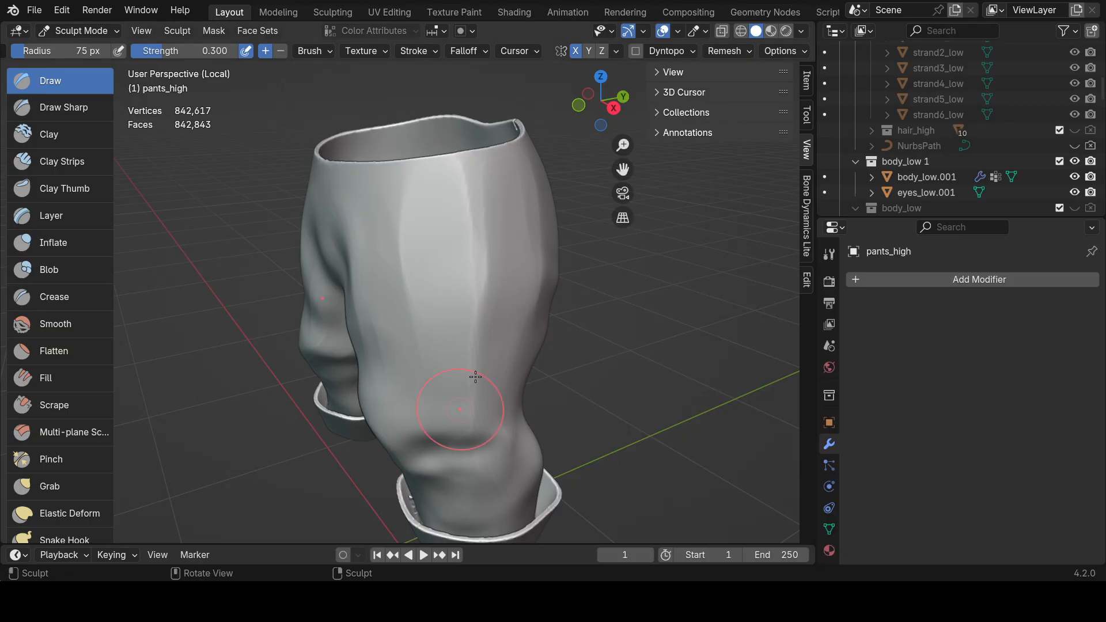
{"action": "mouse_move", "coordinate": [453, 226]}
{"action": "left_mouse_down"}
{"action": "mouse_move", "coordinate": [482, 252]}
{"action": "mouse_move", "coordinate": [460, 264]}
{"action": "left_mouse_up"}
{"action": "scroll", "coordinate": [460, 264], "scroll_direction": "up", "scroll_amount": 5}
{"action": "key", "text": "ctrl+z"}
Return pants_high to Object Mode.
{"action": "left_click", "coordinate": [92, 31]}
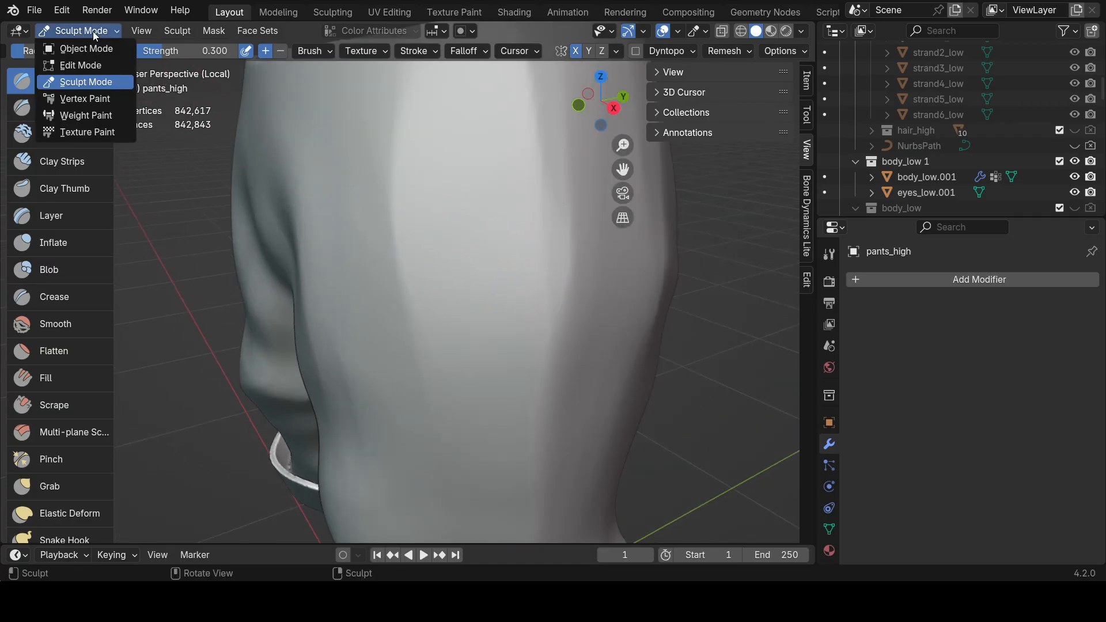
{"action": "left_click", "coordinate": [100, 49]}
{"action": "middle_click_drag", "start_coordinate": [692, 346], "coordinate": [519, 254]}
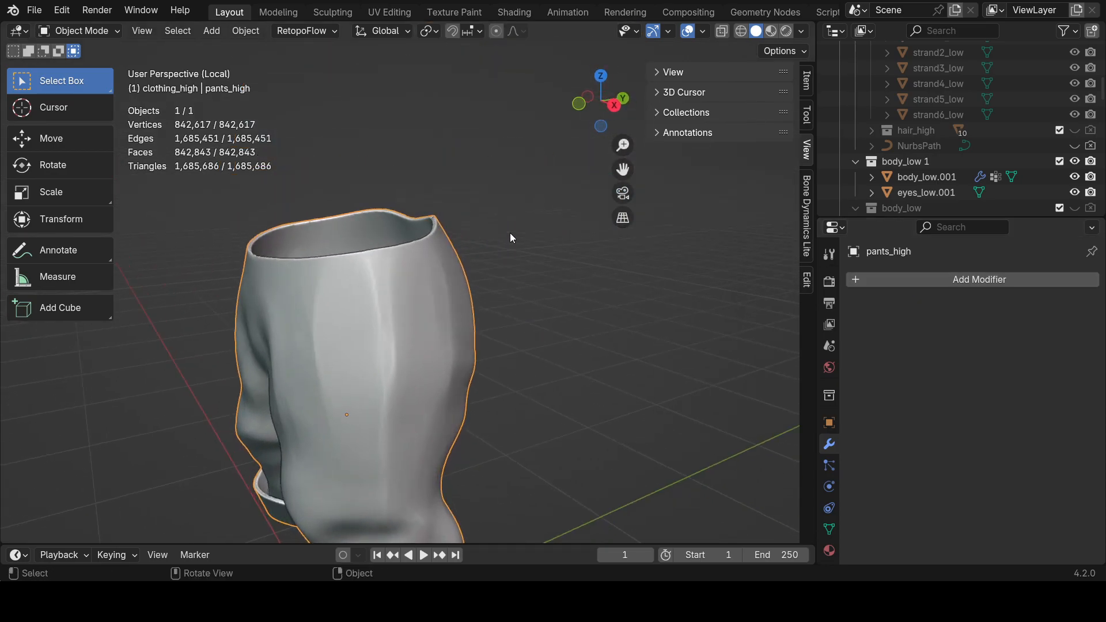
Examine the mesh density of pants_high near the waist in wireframe shading and restore solid shading.
{"action": "scroll", "coordinate": [418, 306], "scroll_direction": "up", "scroll_amount": 6}
{"action": "middle_click_drag", "start_coordinate": [427, 312], "coordinate": [496, 328], "text": "shift"}
{"action": "scroll", "coordinate": [468, 373], "scroll_direction": "up", "scroll_amount": 5}
{"action": "scroll", "coordinate": [299, 259], "scroll_direction": "up", "scroll_amount": 5}
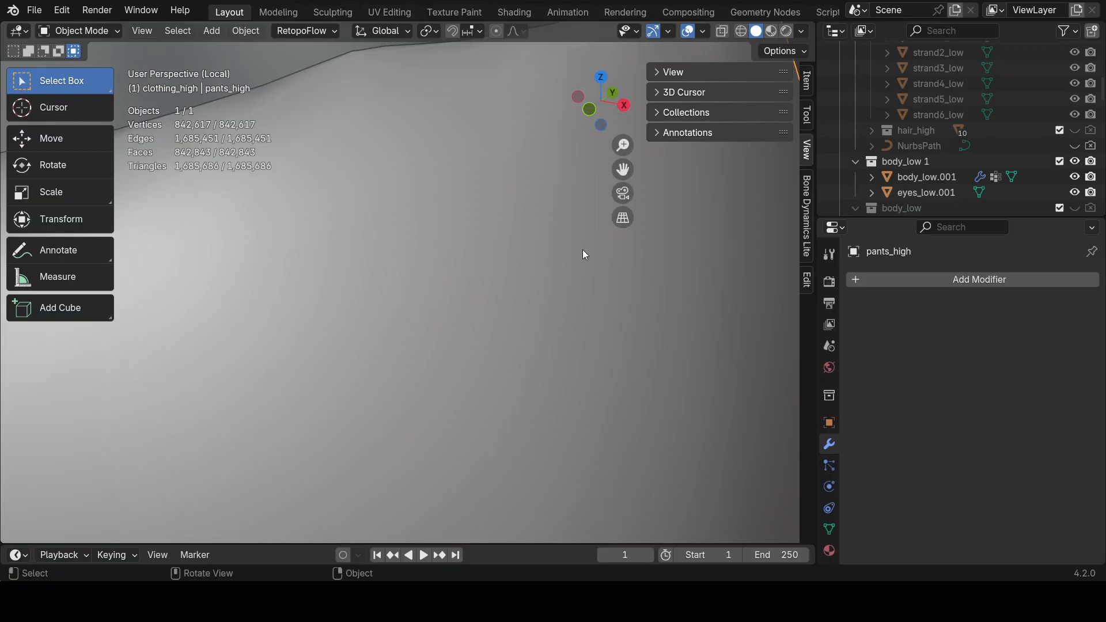
{"action": "scroll", "coordinate": [418, 283], "scroll_direction": "down", "scroll_amount": 6}
{"action": "left_click", "coordinate": [741, 31]}
{"action": "scroll", "coordinate": [416, 326], "scroll_direction": "up", "scroll_amount": 3}
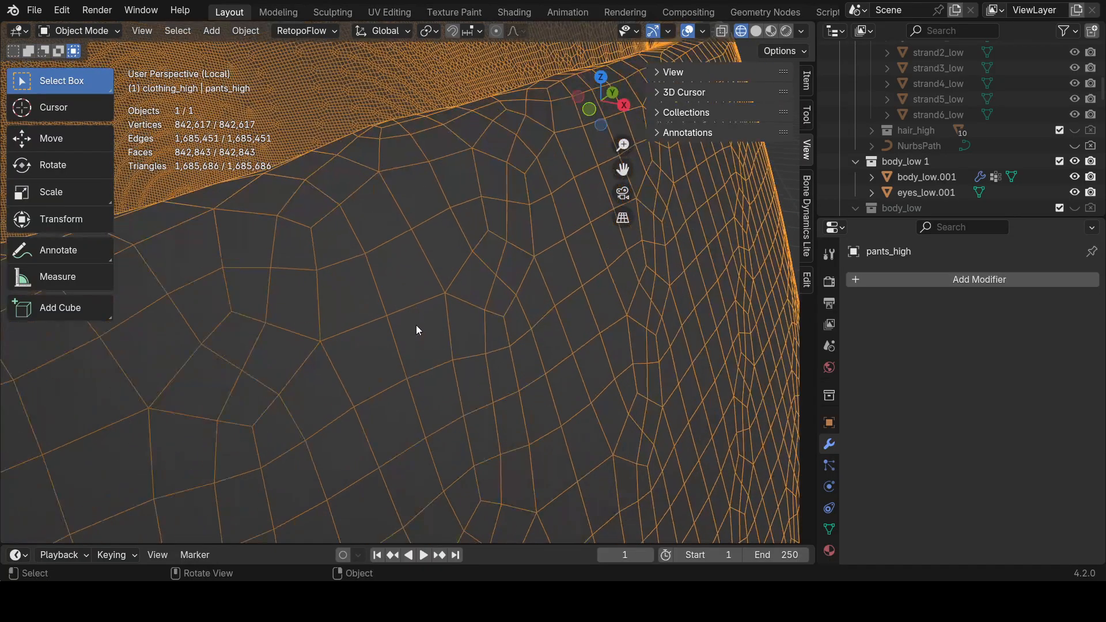
{"action": "middle_click_drag", "start_coordinate": [527, 306], "coordinate": [486, 284]}
{"action": "scroll", "coordinate": [452, 342], "scroll_direction": "down", "scroll_amount": 7}
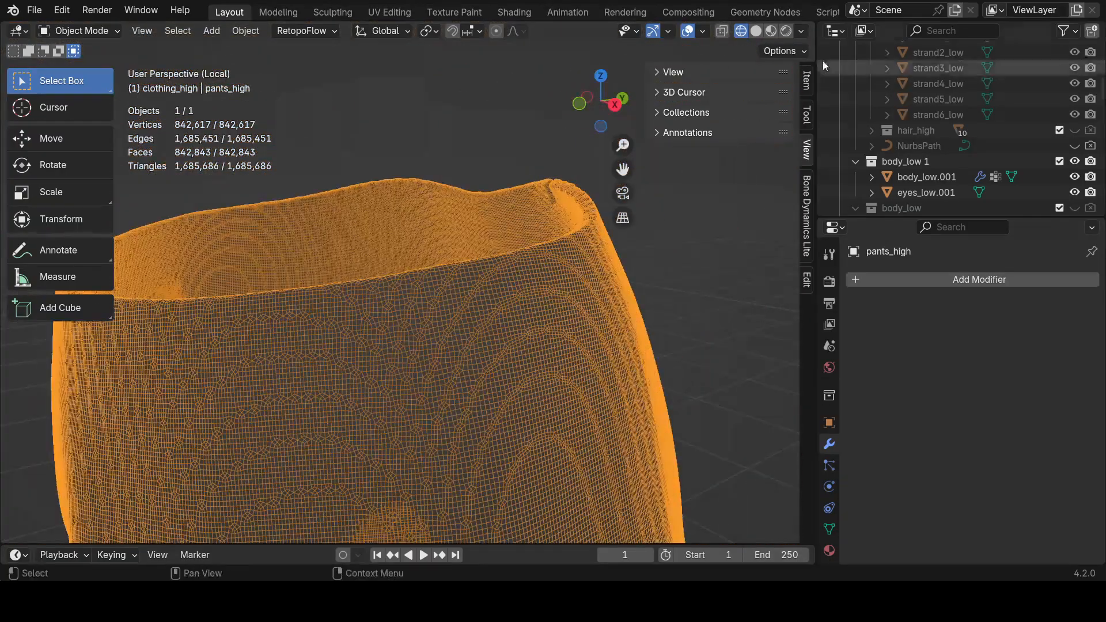
{"action": "left_click", "coordinate": [754, 32]}
Examine the notch in the back of the waistband and the overall surface of pants_high.
{"action": "scroll", "coordinate": [480, 350], "scroll_direction": "down", "scroll_amount": 3}
{"action": "scroll", "coordinate": [479, 351], "scroll_direction": "up", "scroll_amount": 3}
{"action": "middle_click_drag", "start_coordinate": [479, 352], "coordinate": [549, 372]}
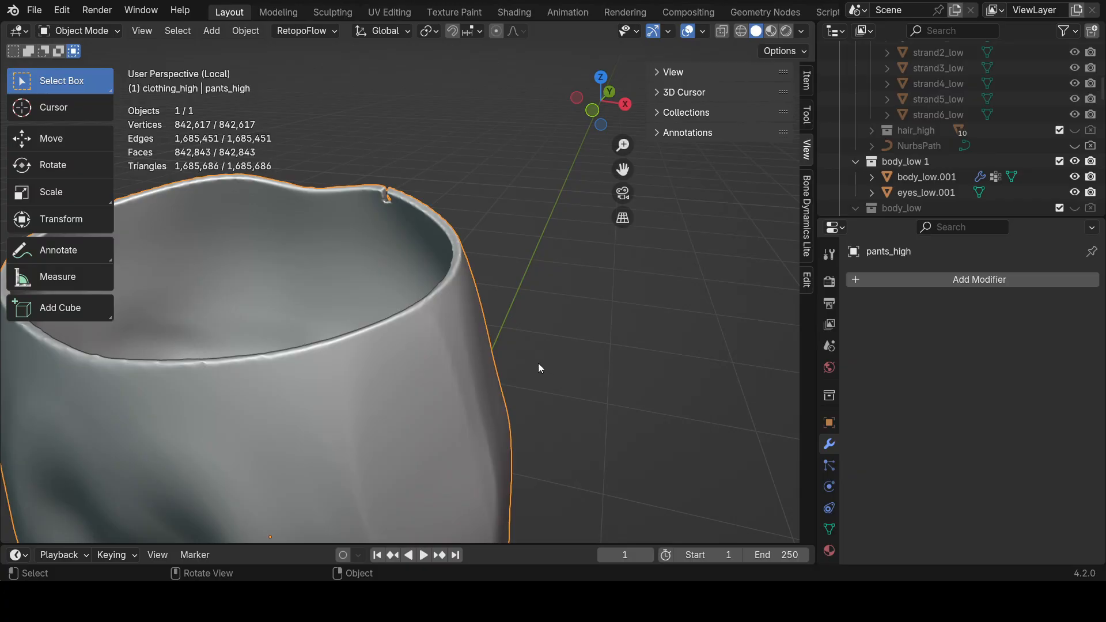
{"action": "middle_click_drag", "start_coordinate": [296, 181], "coordinate": [234, 168]}
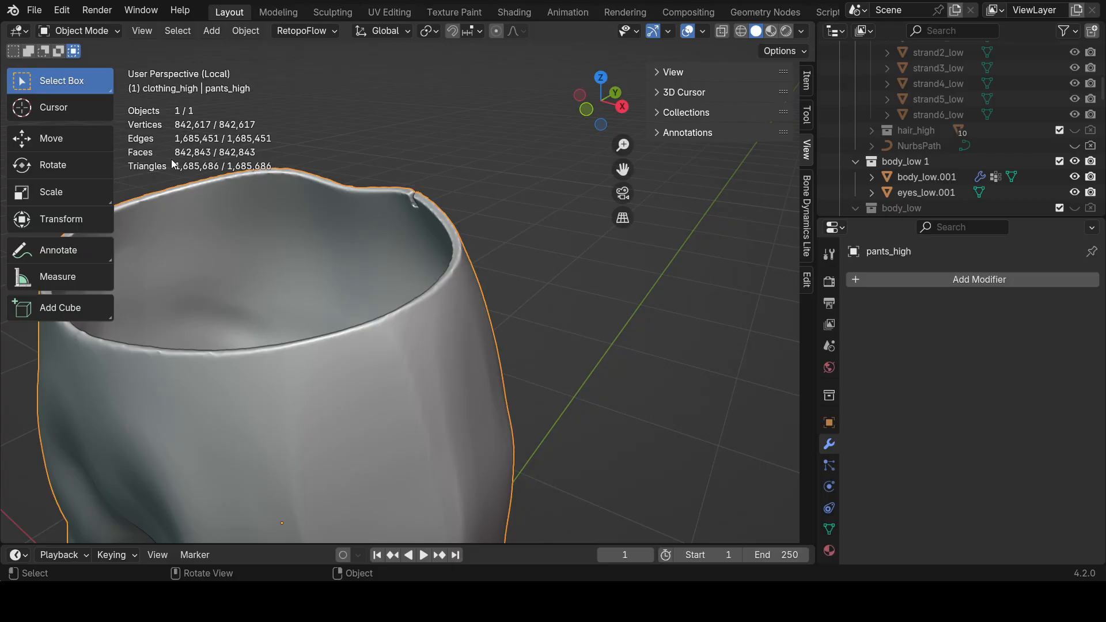
{"action": "scroll", "coordinate": [404, 239], "scroll_direction": "up", "scroll_amount": 4}
{"action": "middle_click_drag", "start_coordinate": [422, 210], "coordinate": [458, 212]}
{"action": "middle_click_drag", "start_coordinate": [442, 142], "coordinate": [465, 319], "text": "shift"}
{"action": "scroll", "coordinate": [483, 330], "scroll_direction": "up", "scroll_amount": 5}
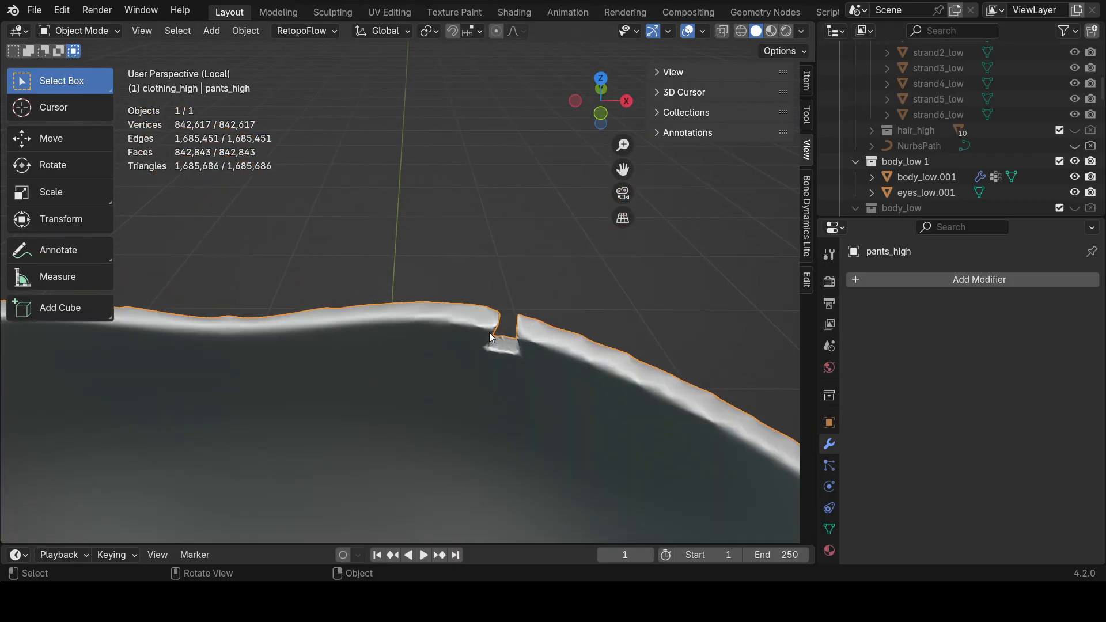
{"action": "middle_click_drag", "start_coordinate": [566, 364], "coordinate": [287, 245], "text": "shift"}
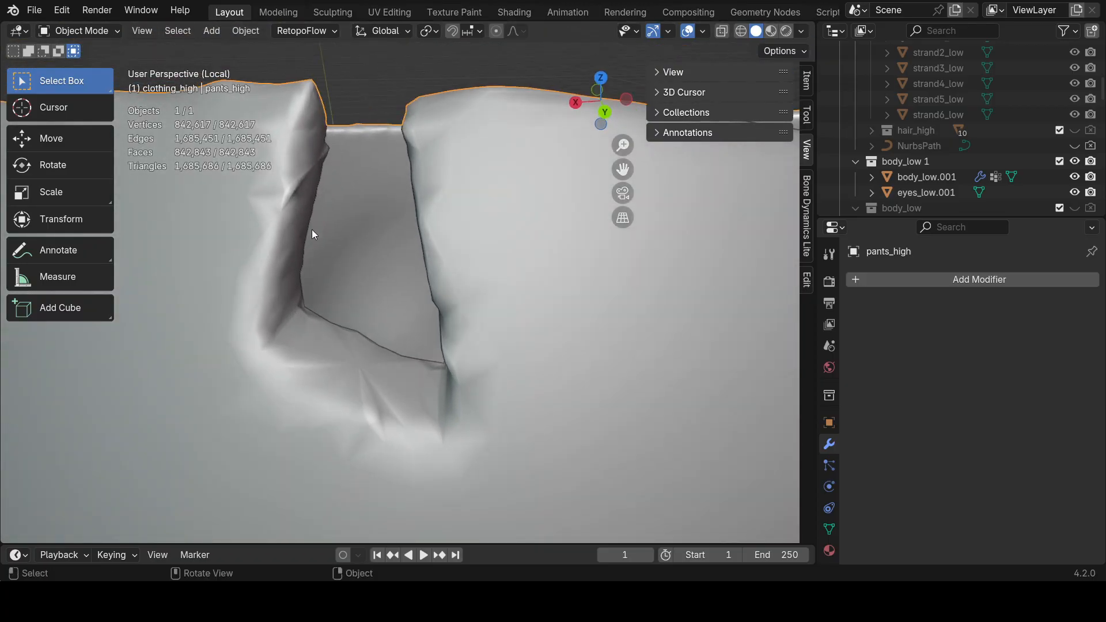
{"action": "scroll", "coordinate": [311, 226], "scroll_direction": "down", "scroll_amount": 8}
{"action": "middle_click_drag", "start_coordinate": [388, 353], "coordinate": [425, 358]}
{"action": "middle_click_drag", "start_coordinate": [425, 357], "coordinate": [599, 271], "text": "shift"}
{"action": "scroll", "coordinate": [511, 278], "scroll_direction": "up", "scroll_amount": 4}
{"action": "middle_click_drag", "start_coordinate": [599, 271], "coordinate": [522, 227], "text": "shift"}
{"action": "scroll", "coordinate": [554, 254], "scroll_direction": "up", "scroll_amount": 4}
{"action": "middle_click_drag", "start_coordinate": [590, 289], "coordinate": [478, 97], "text": "shift"}
{"action": "scroll", "coordinate": [356, 320], "scroll_direction": "down", "scroll_amount": 6}
{"action": "scroll", "coordinate": [426, 221], "scroll_direction": "down", "scroll_amount": 5}
{"action": "mouse_move", "coordinate": [426, 221]}
{"action": "middle_mouse_down"}
{"action": "mouse_move", "coordinate": [385, 257]}
{"action": "mouse_move", "coordinate": [395, 236]}
{"action": "mouse_move", "coordinate": [432, 235]}
{"action": "middle_mouse_up"}
{"action": "middle_click_drag", "start_coordinate": [432, 235], "coordinate": [426, 394], "text": "shift"}
{"action": "scroll", "coordinate": [465, 412], "scroll_direction": "up", "scroll_amount": 3}
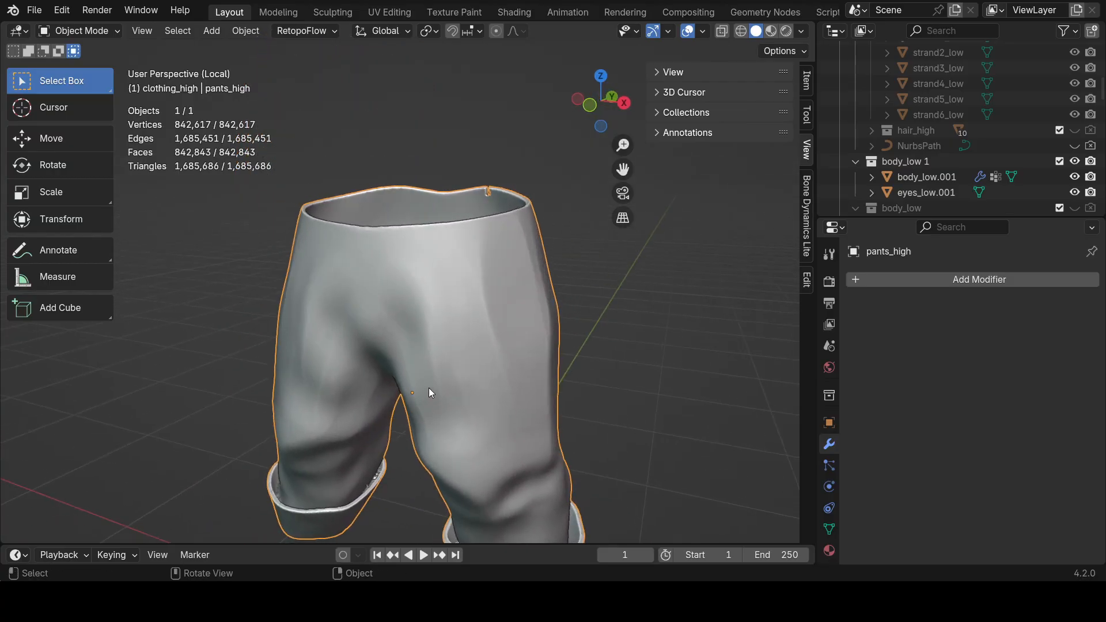
{"action": "middle_click_drag", "start_coordinate": [548, 362], "coordinate": [451, 351], "text": "shift"}
{"action": "scroll", "coordinate": [452, 353], "scroll_direction": "up", "scroll_amount": 2}
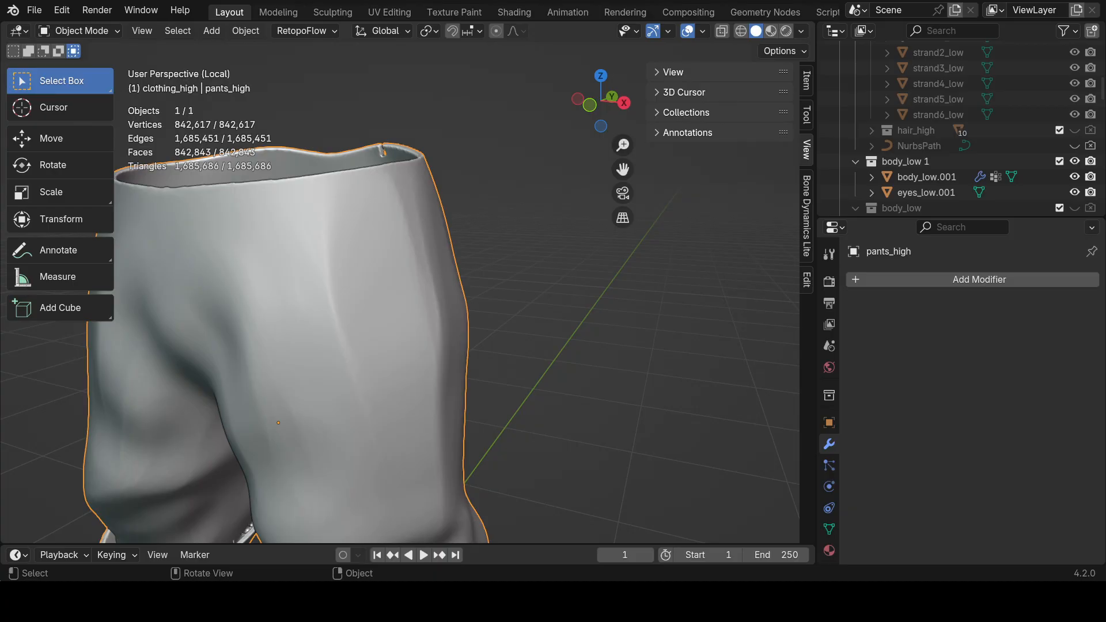
Examine the surface of the isolated high-poly pants from the front and the hip side.
{"action": "middle_click_drag", "start_coordinate": [525, 415], "coordinate": [523, 415]}
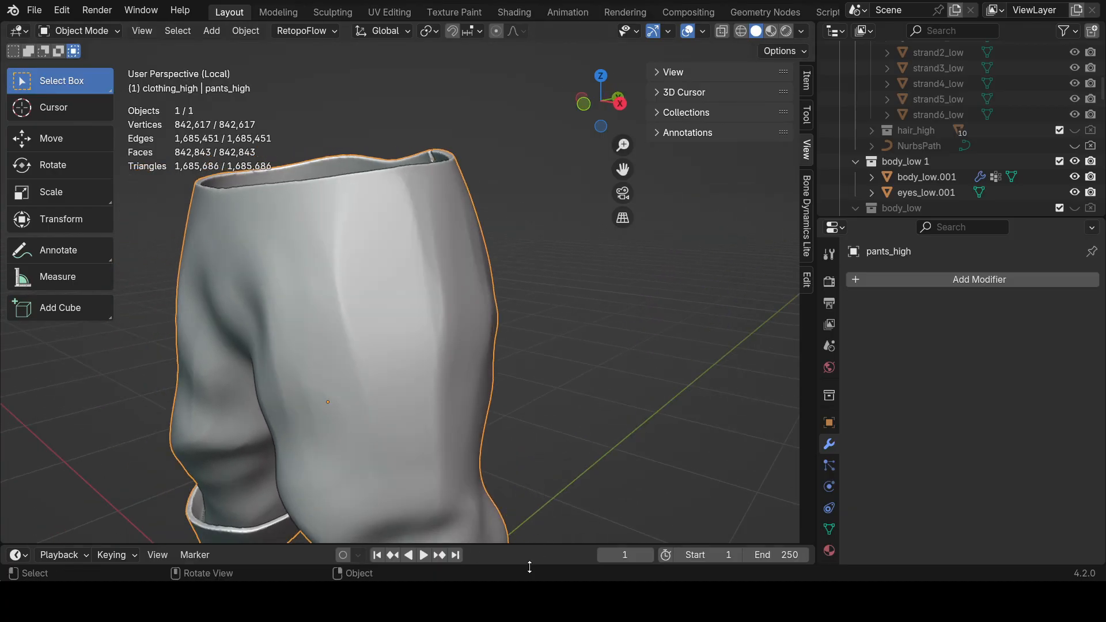
{"action": "scroll", "coordinate": [598, 437], "scroll_direction": "down", "scroll_amount": 2}
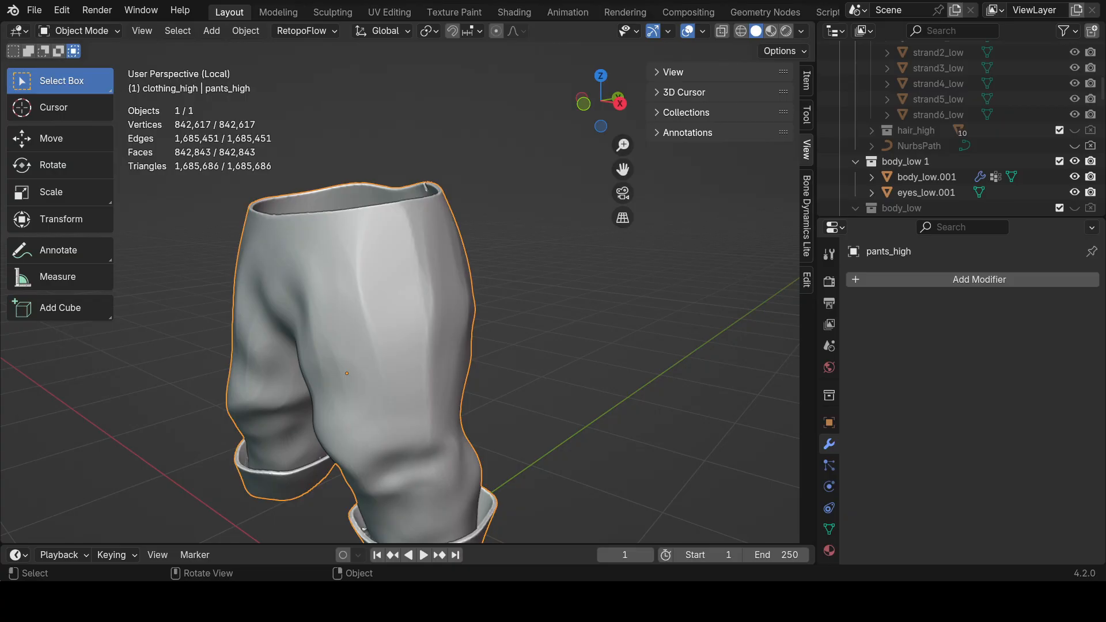
{"action": "middle_click_drag", "start_coordinate": [461, 346], "coordinate": [494, 421]}
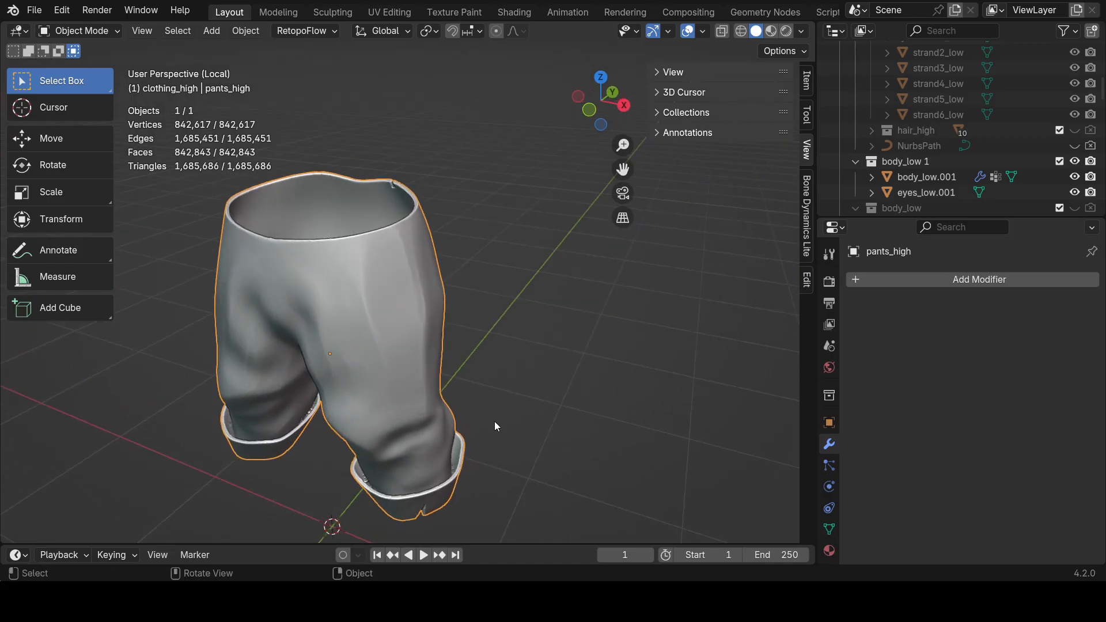
{"action": "middle_click_drag", "start_coordinate": [472, 438], "coordinate": [510, 397]}
{"action": "scroll", "coordinate": [504, 413], "scroll_direction": "up", "scroll_amount": 2}
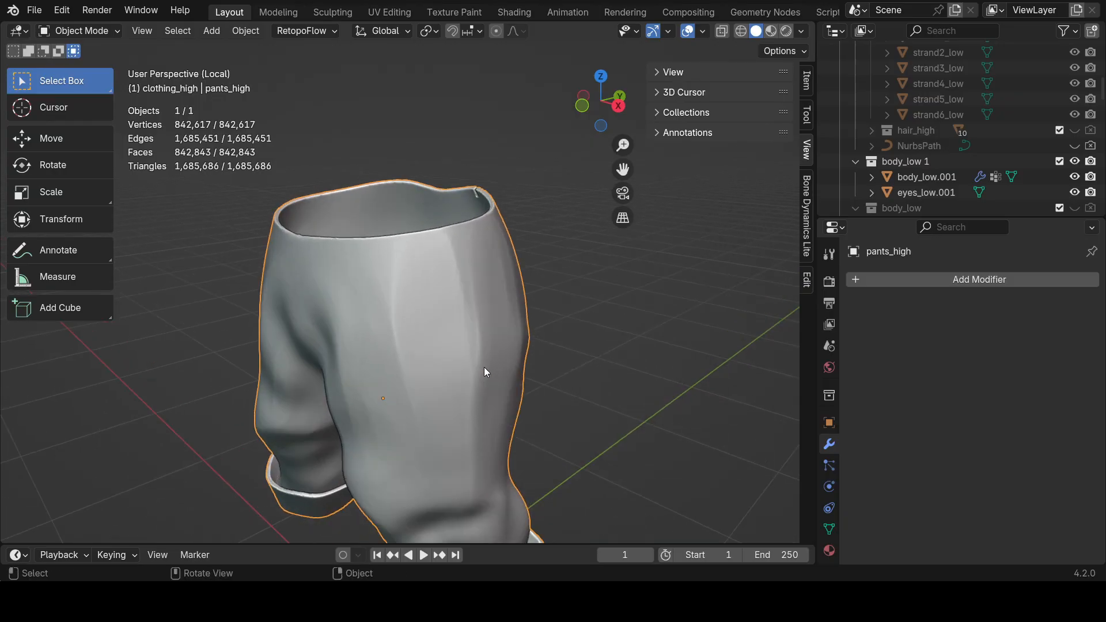
{"action": "middle_click_drag", "start_coordinate": [646, 302], "coordinate": [580, 309]}
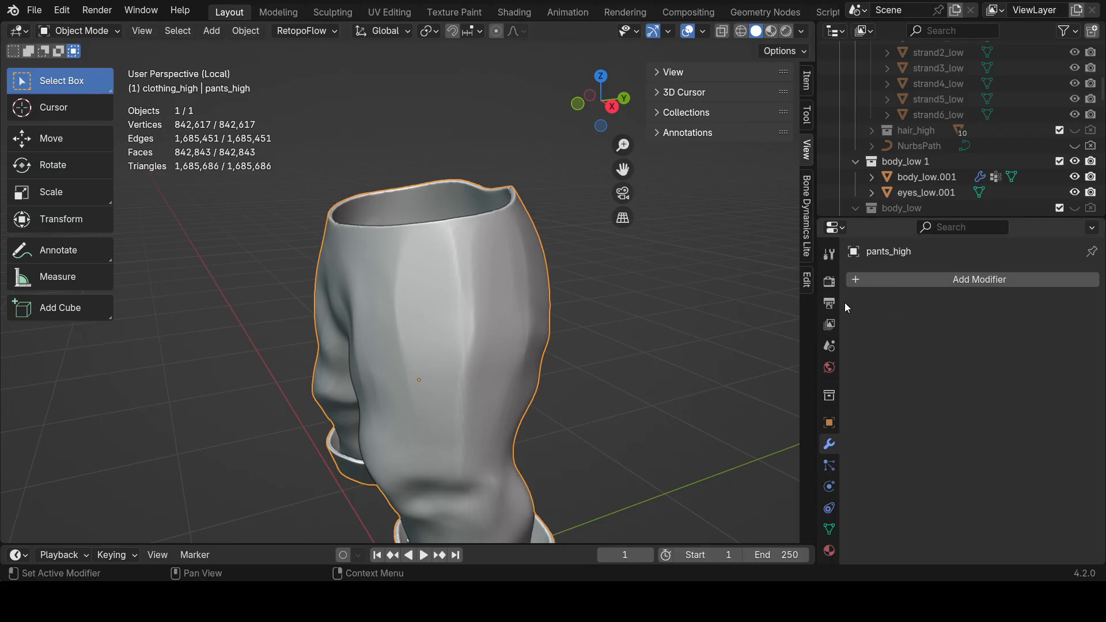
Save the current Blender file under its existing name.
{"action": "left_click", "coordinate": [879, 282]}
{"action": "mouse_move", "coordinate": [878, 283]}
{"action": "left_click", "coordinate": [34, 9]}
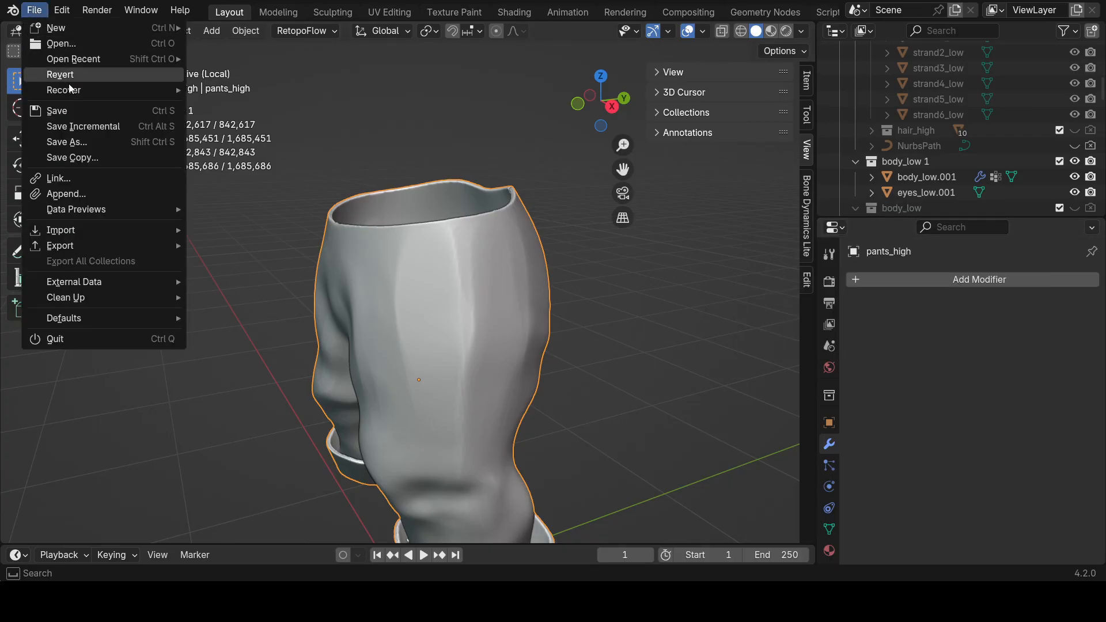
{"action": "left_click", "coordinate": [55, 111]}
Add a Subdivision Surface modifier to pants_high and open the modifier's extra options.
{"action": "left_click", "coordinate": [952, 282]}
{"action": "mouse_move", "coordinate": [933, 279]}
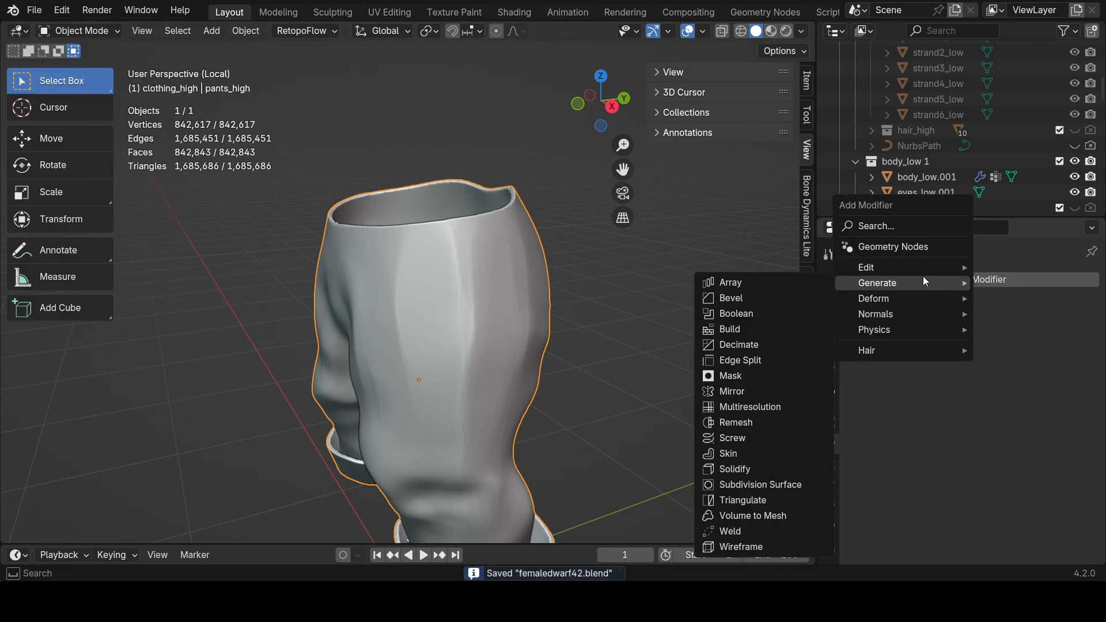
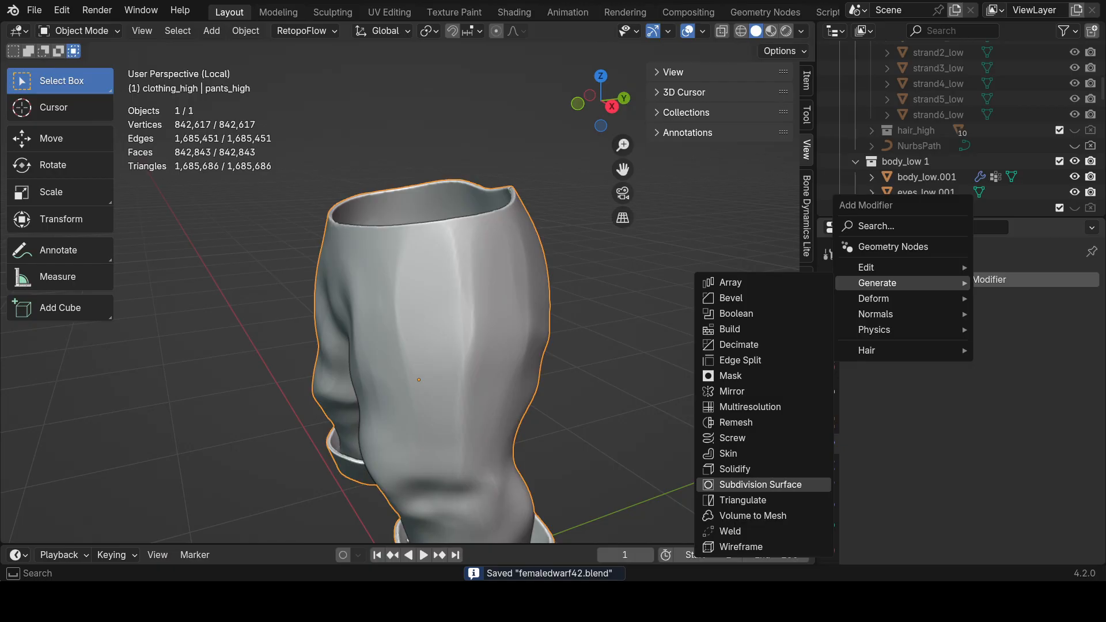
{"action": "left_click", "coordinate": [761, 485]}
{"action": "middle_click_drag", "start_coordinate": [317, 203], "coordinate": [462, 274]}
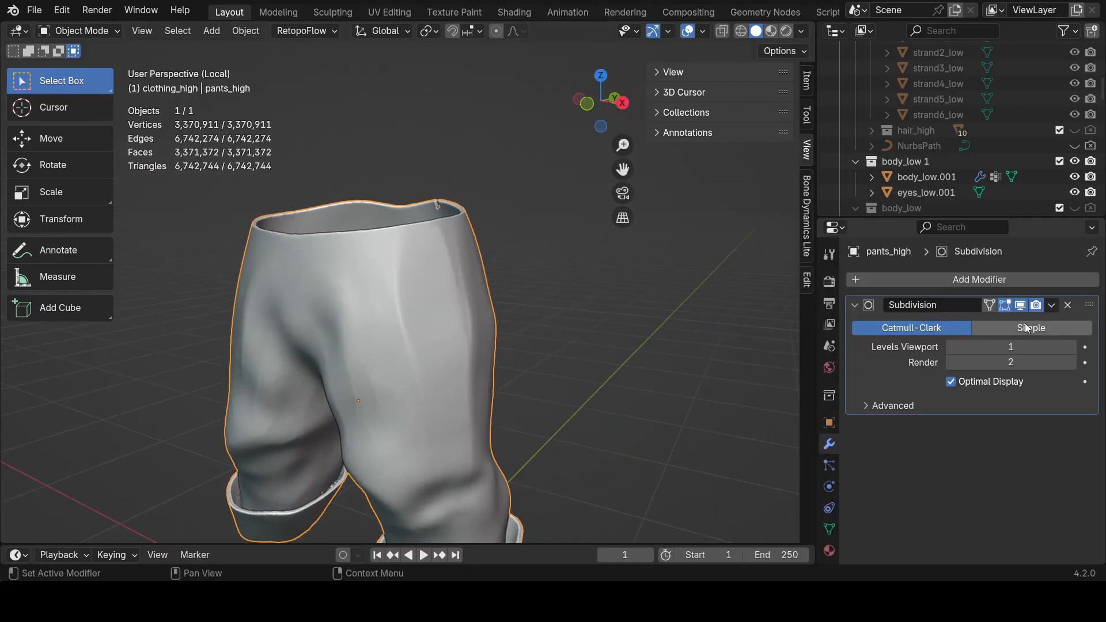
{"action": "left_click", "coordinate": [1051, 306]}
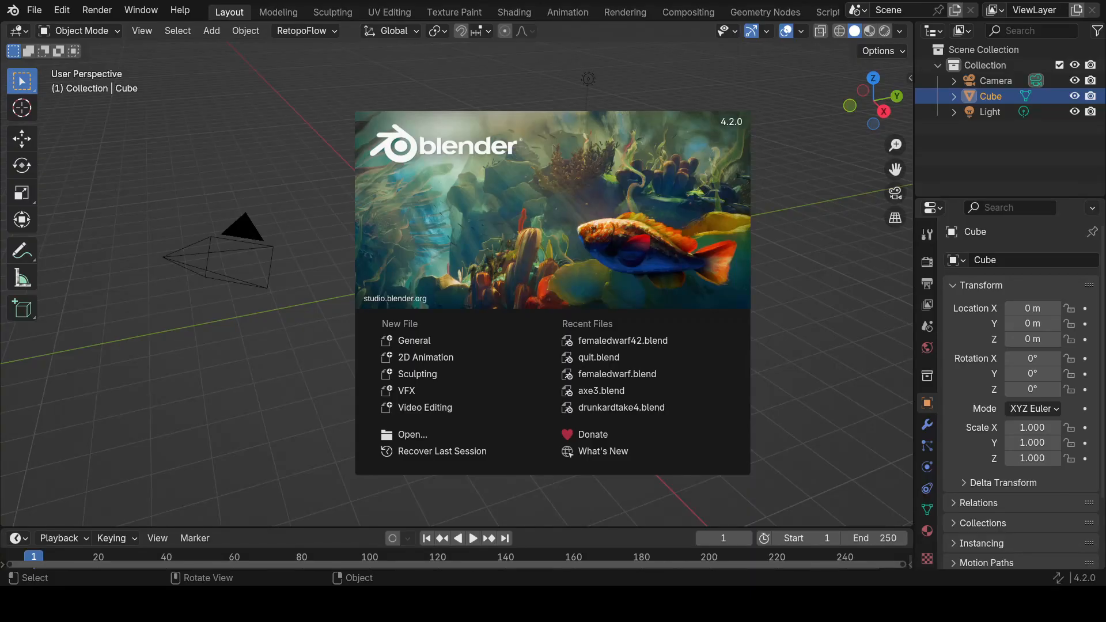
Recover the last Blender session from the new default scene.
{"action": "left_click", "coordinate": [35, 10]}
{"action": "left_click", "coordinate": [34, 9]}
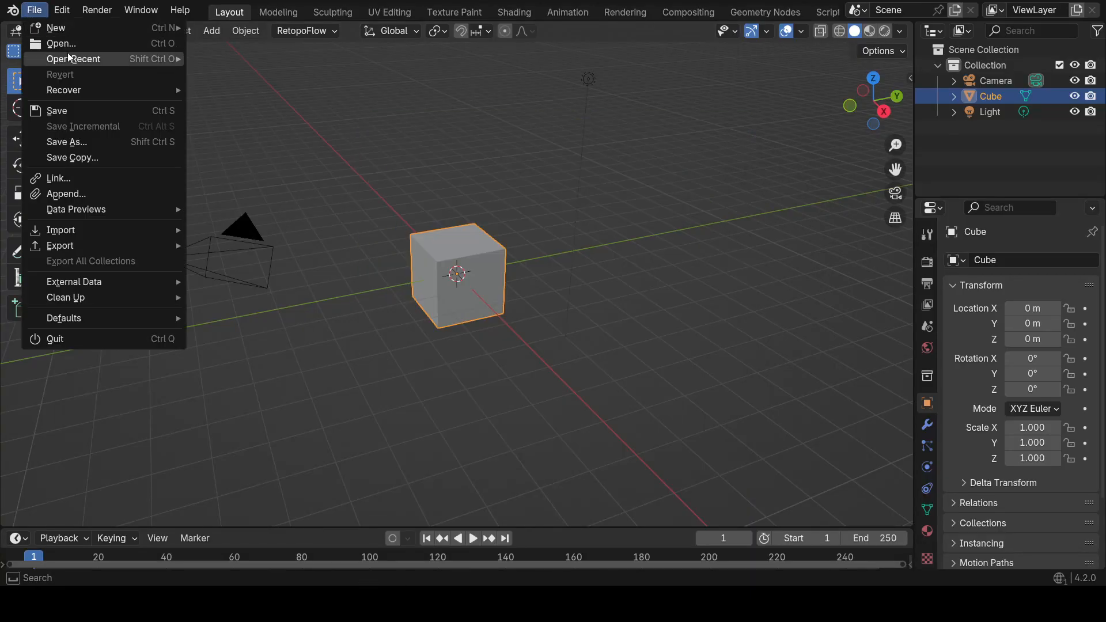
{"action": "mouse_move", "coordinate": [116, 59]}
{"action": "mouse_move", "coordinate": [115, 91]}
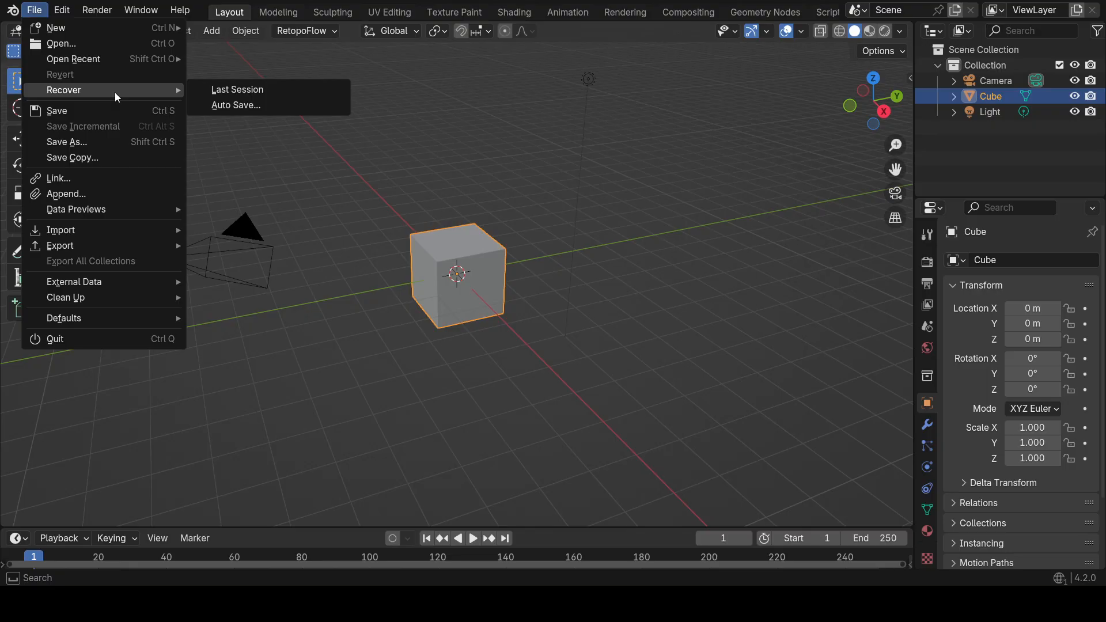
{"action": "left_click", "coordinate": [226, 93]}
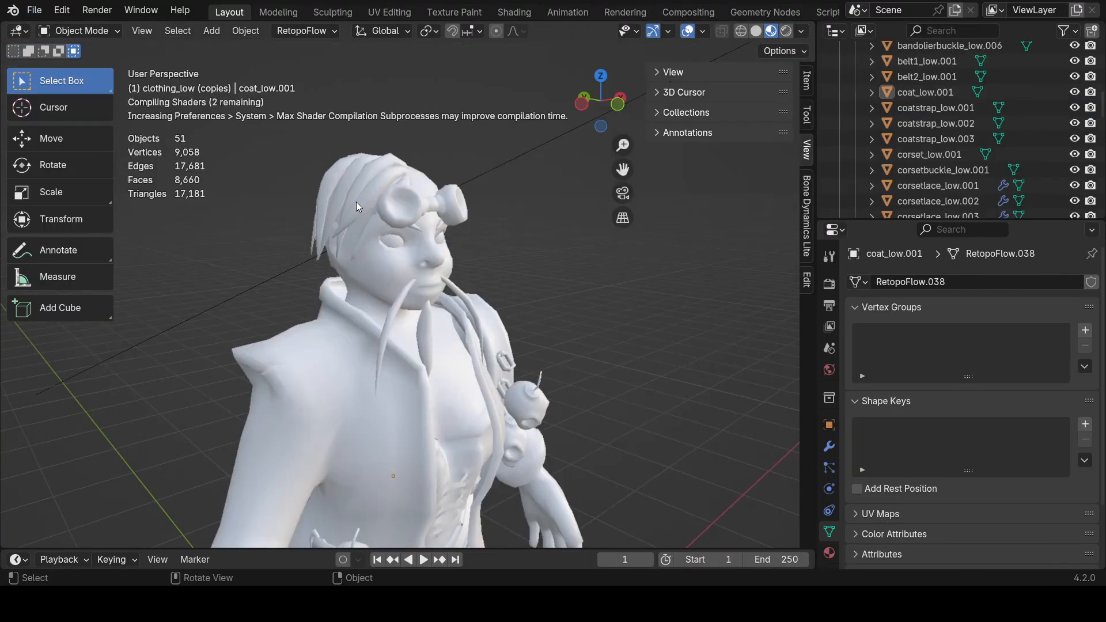
Reopen quit.blend from the recently used files.
{"action": "middle_click_drag", "start_coordinate": [357, 202], "coordinate": [369, 254]}
{"action": "left_click", "coordinate": [35, 10]}
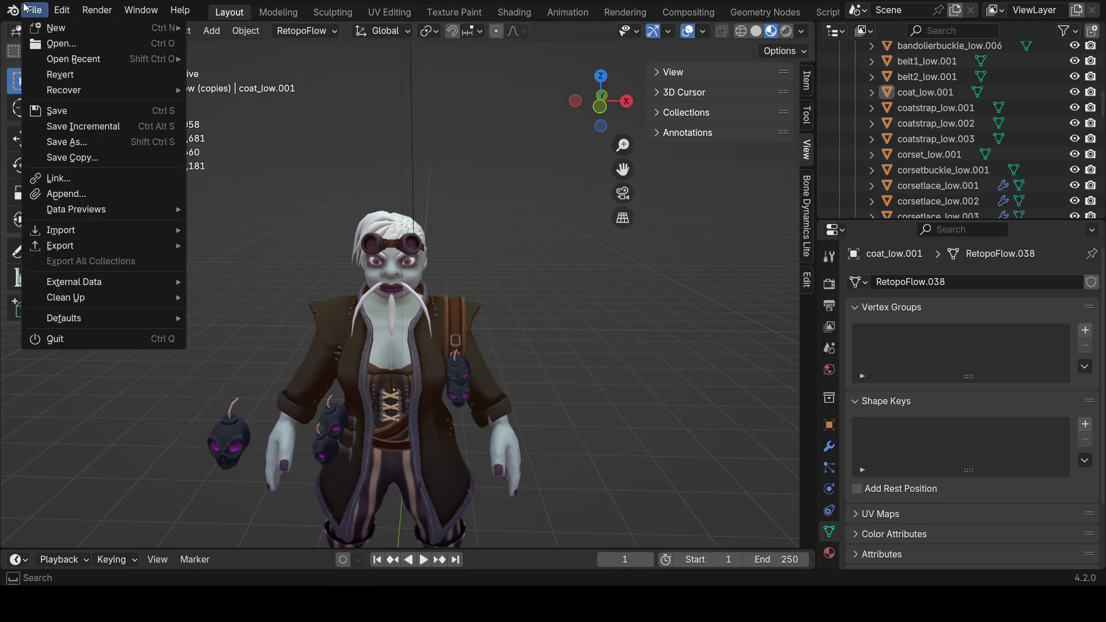
{"action": "mouse_move", "coordinate": [91, 61]}
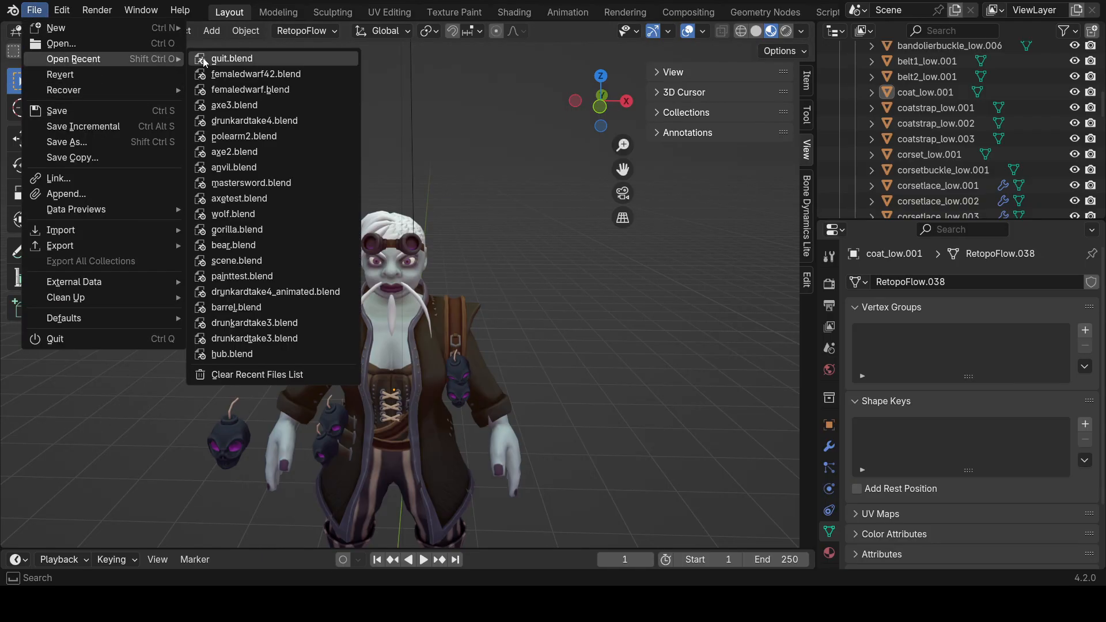
{"action": "left_click", "coordinate": [230, 57]}
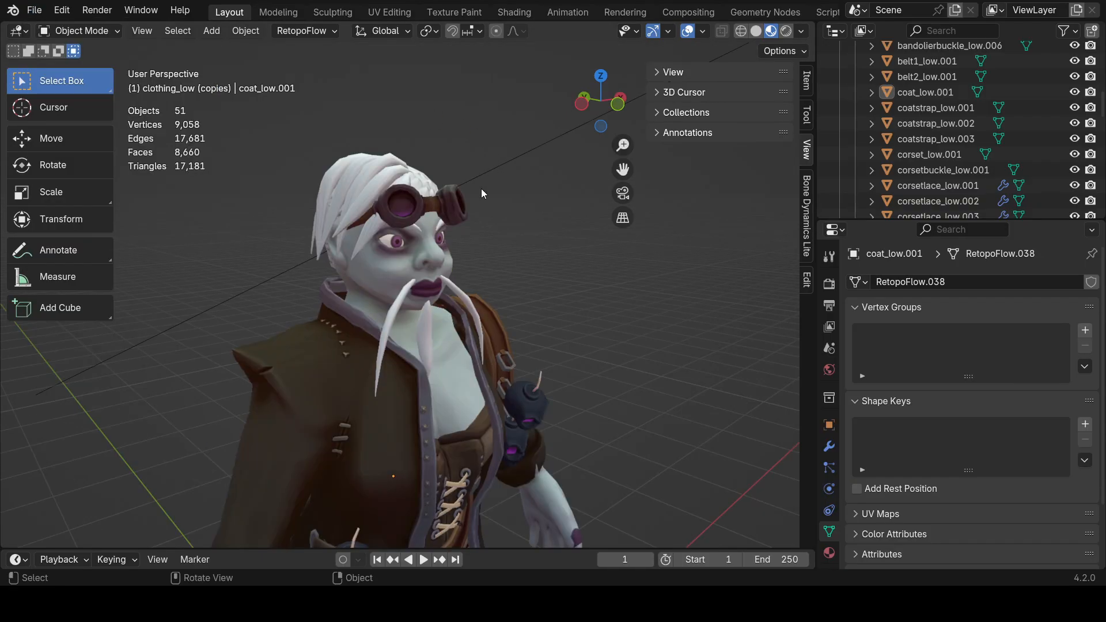
Recover the autosaved version of the character file with the isolated pants_high.
{"action": "left_click", "coordinate": [35, 10]}
{"action": "mouse_move", "coordinate": [64, 88]}
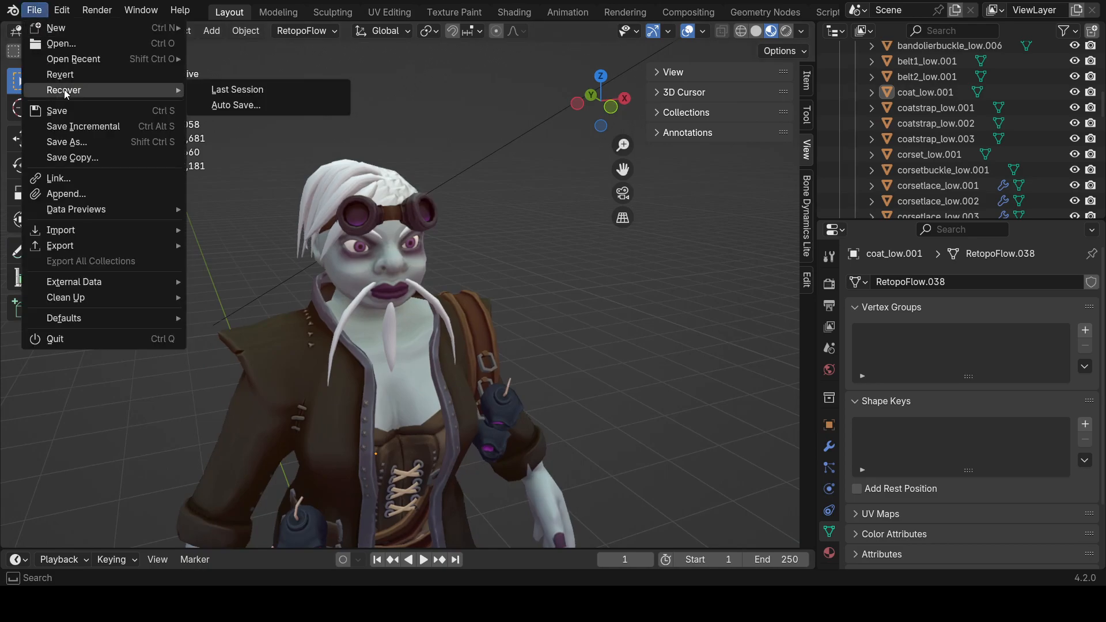
{"action": "left_click", "coordinate": [227, 106]}
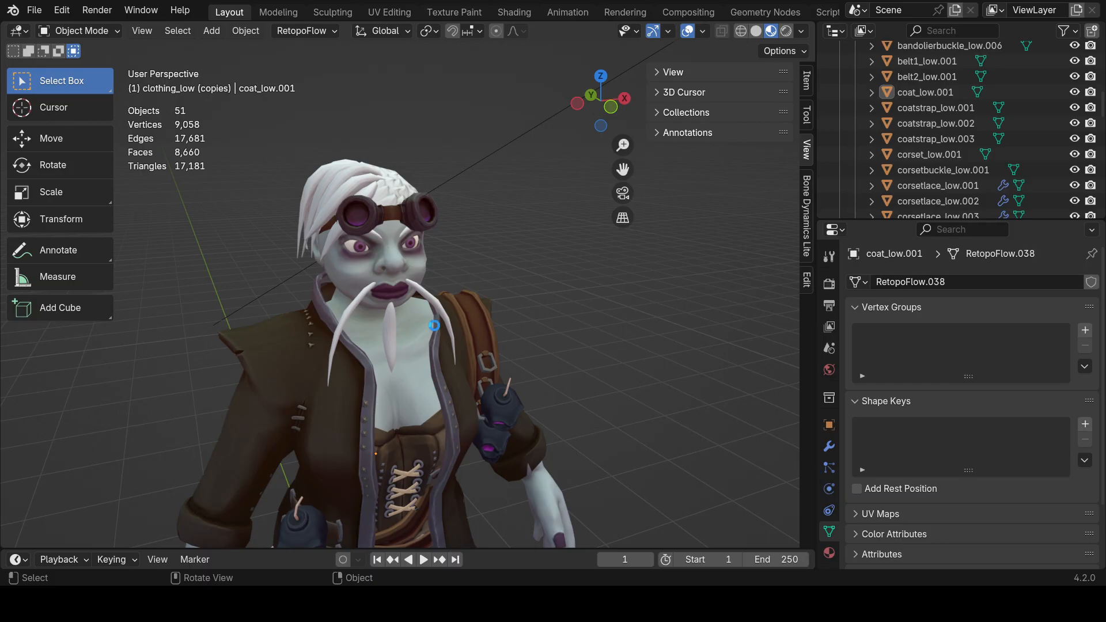
{"action": "middle_click_drag", "start_coordinate": [501, 299], "coordinate": [380, 404]}
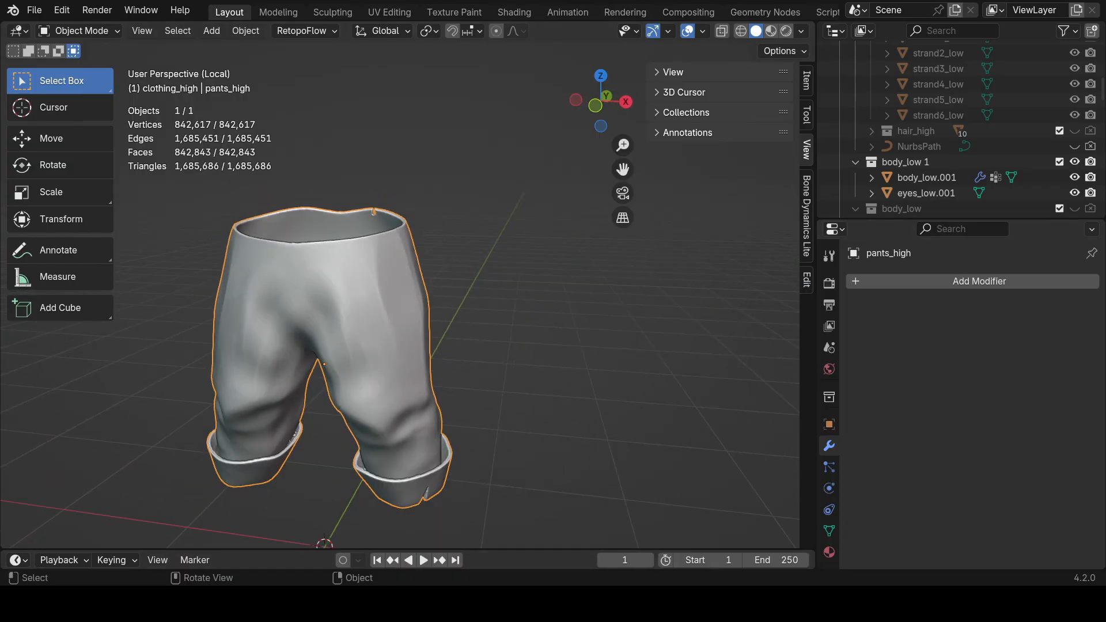
Enlarge the Outliner and hide pants_high in the clothing_high collection.
{"action": "scroll", "coordinate": [911, 193], "scroll_direction": "down", "scroll_amount": 2}
{"action": "left_click_drag", "start_coordinate": [893, 220], "coordinate": [891, 458]}
{"action": "scroll", "coordinate": [1032, 360], "scroll_direction": "down", "scroll_amount": 5}
{"action": "scroll", "coordinate": [1029, 375], "scroll_direction": "up", "scroll_amount": 12}
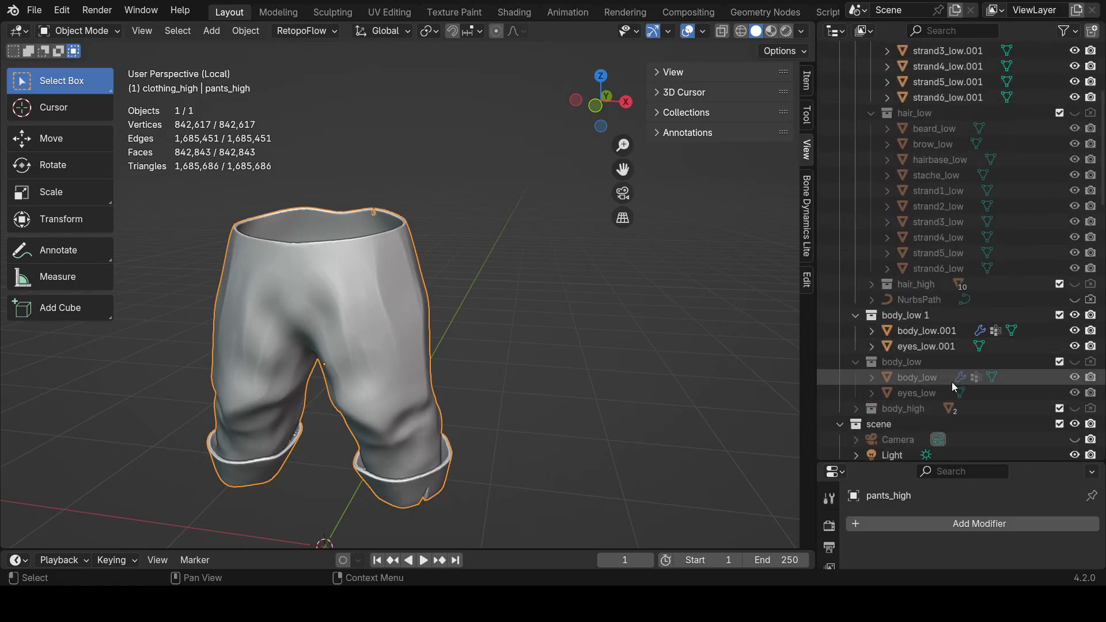
{"action": "scroll", "coordinate": [974, 350], "scroll_direction": "up", "scroll_amount": 5}
{"action": "scroll", "coordinate": [970, 357], "scroll_direction": "down", "scroll_amount": 8}
{"action": "scroll", "coordinate": [960, 390], "scroll_direction": "down", "scroll_amount": 15}
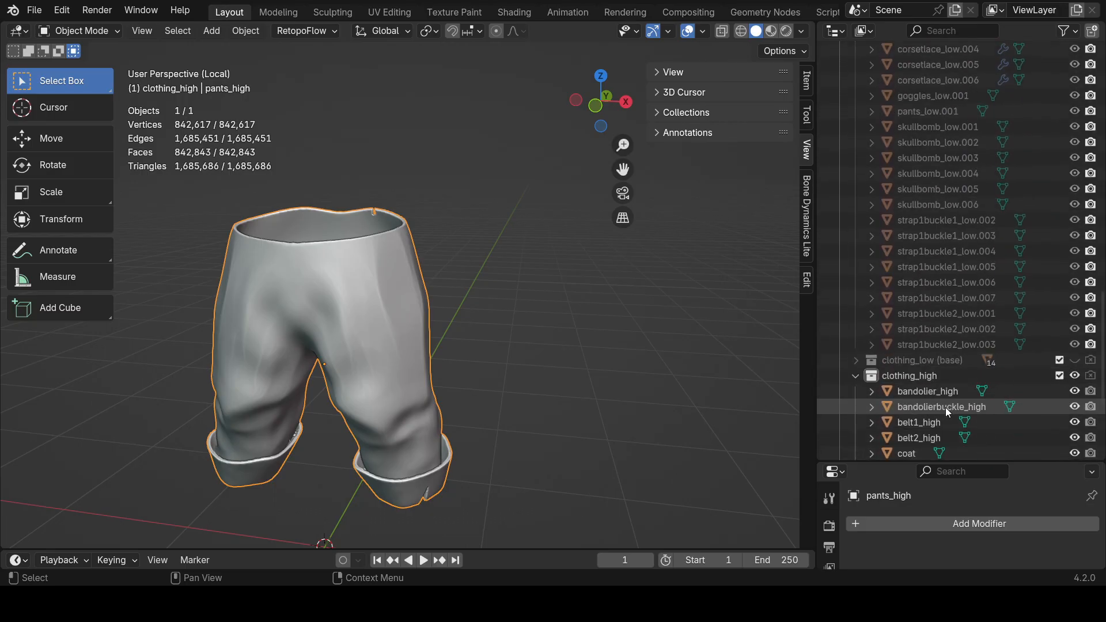
{"action": "left_click", "coordinate": [1073, 383]}
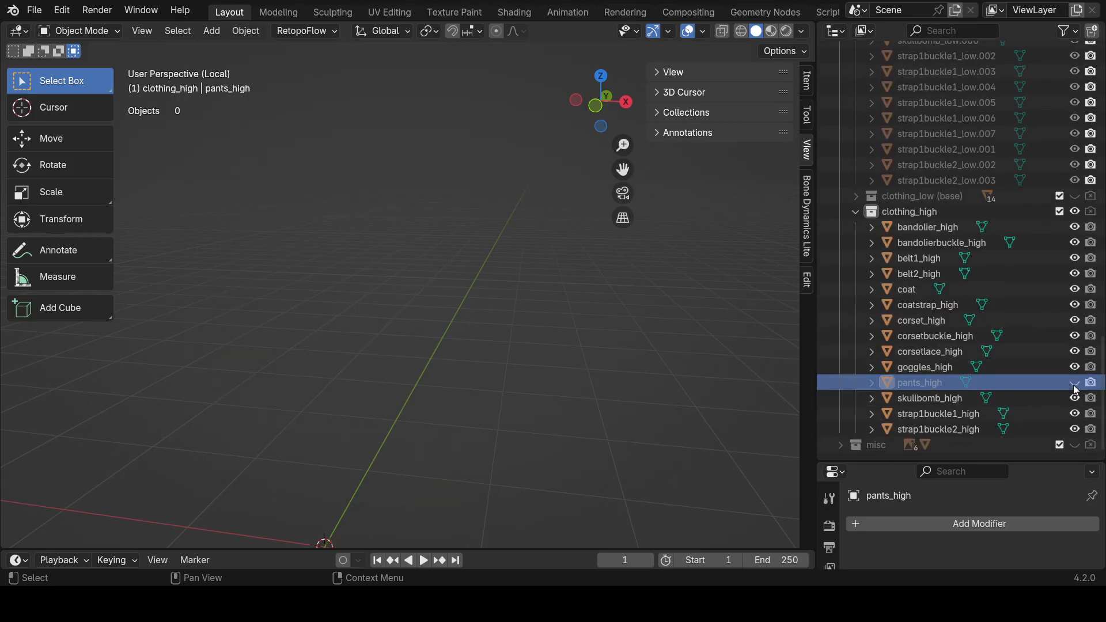
Leave local view so that the whole character is displayed.
{"action": "scroll", "coordinate": [991, 372], "scroll_direction": "up", "scroll_amount": 15}
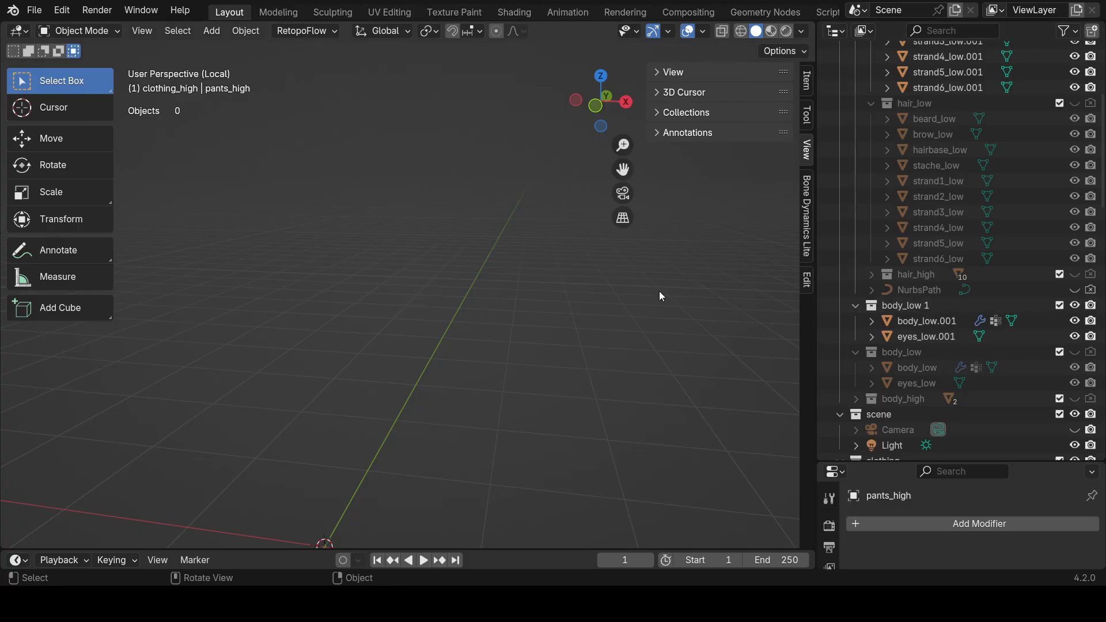
{"action": "key", "text": "KP_Divide"}
{"action": "scroll", "coordinate": [596, 299], "scroll_direction": "up", "scroll_amount": 3}
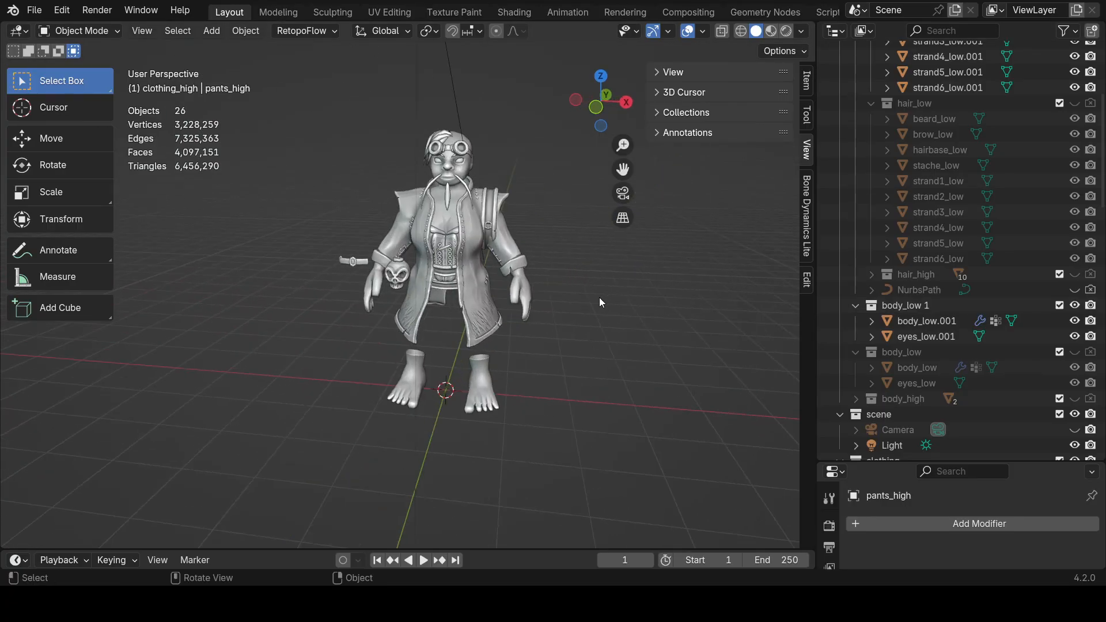
{"action": "scroll", "coordinate": [916, 224], "scroll_direction": "up", "scroll_amount": 4}
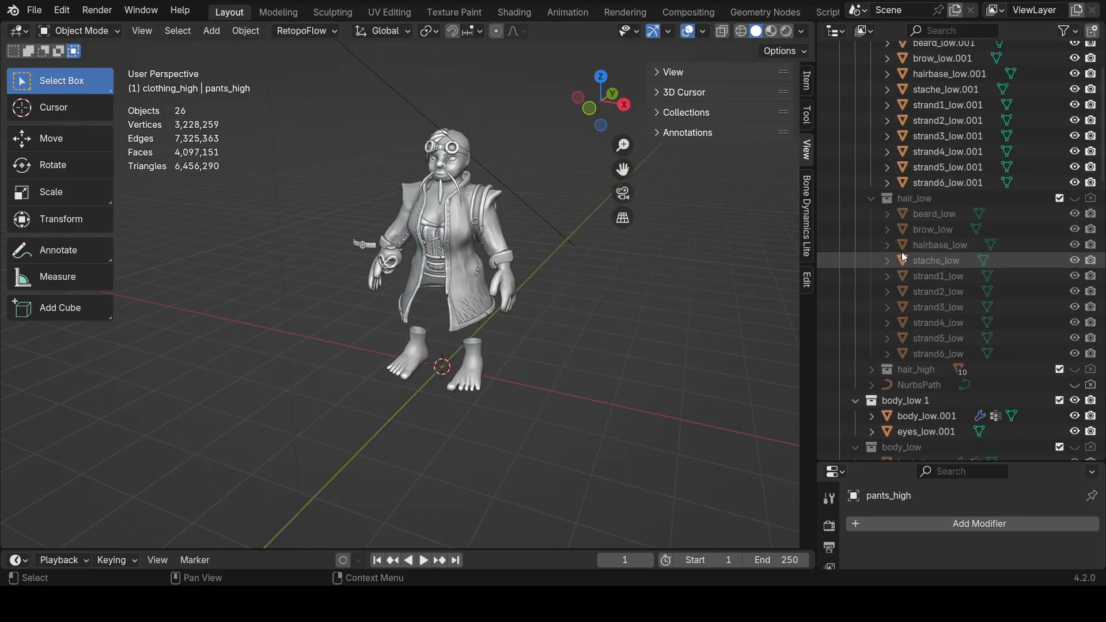
Unhide the misc collection together with its reference images Empty through Empty.005 and the skullbase object.
{"action": "scroll", "coordinate": [1005, 228], "scroll_direction": "up", "scroll_amount": 3}
{"action": "scroll", "coordinate": [974, 261], "scroll_direction": "down", "scroll_amount": 10}
{"action": "scroll", "coordinate": [974, 261], "scroll_direction": "down", "scroll_amount": 8}
{"action": "scroll", "coordinate": [963, 268], "scroll_direction": "up", "scroll_amount": 15}
{"action": "scroll", "coordinate": [978, 255], "scroll_direction": "down", "scroll_amount": 16}
{"action": "scroll", "coordinate": [926, 312], "scroll_direction": "down", "scroll_amount": 15}
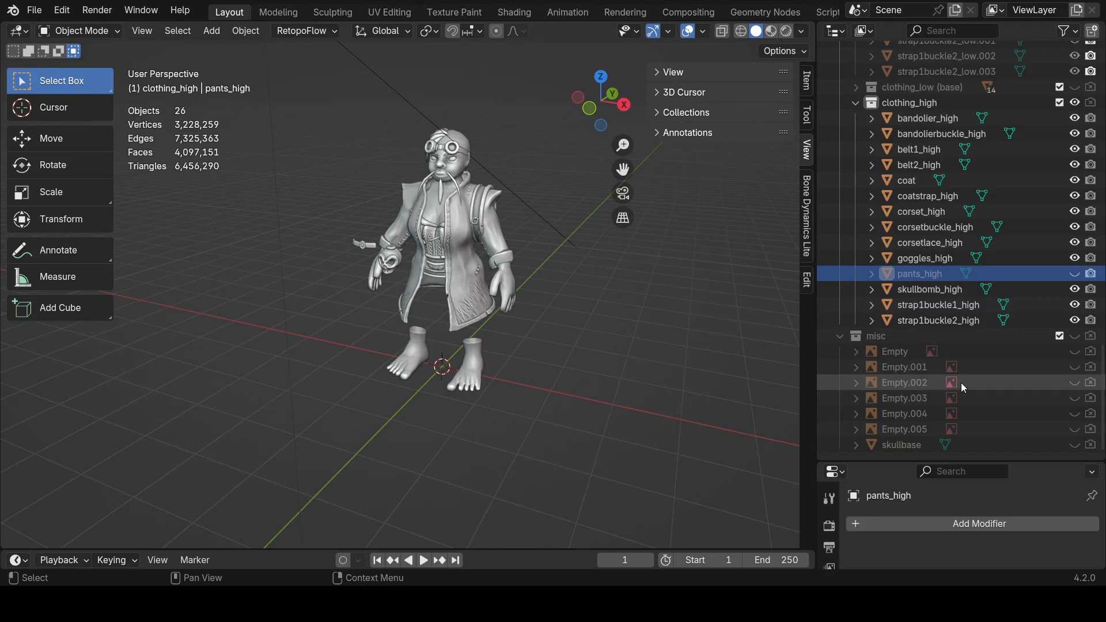
{"action": "left_click", "coordinate": [1072, 337]}
{"action": "left_click_drag", "start_coordinate": [1076, 352], "coordinate": [1075, 447]}
Examine the dwarf concept art up close, including the goggles, beard and pistol.
{"action": "middle_click_drag", "start_coordinate": [444, 315], "coordinate": [499, 367]}
{"action": "middle_click_drag", "start_coordinate": [499, 367], "coordinate": [458, 230], "text": "shift"}
{"action": "scroll", "coordinate": [432, 234], "scroll_direction": "up", "scroll_amount": 2}
{"action": "scroll", "coordinate": [366, 303], "scroll_direction": "up", "scroll_amount": 3}
{"action": "scroll", "coordinate": [465, 285], "scroll_direction": "up", "scroll_amount": 4}
{"action": "scroll", "coordinate": [510, 279], "scroll_direction": "up", "scroll_amount": 2}
{"action": "scroll", "coordinate": [444, 274], "scroll_direction": "down", "scroll_amount": 2}
{"action": "scroll", "coordinate": [451, 268], "scroll_direction": "down", "scroll_amount": 1}
{"action": "scroll", "coordinate": [459, 230], "scroll_direction": "up", "scroll_amount": 2}
{"action": "middle_click_drag", "start_coordinate": [432, 285], "coordinate": [393, 378], "text": "shift"}
{"action": "scroll", "coordinate": [393, 379], "scroll_direction": "up", "scroll_amount": 3}
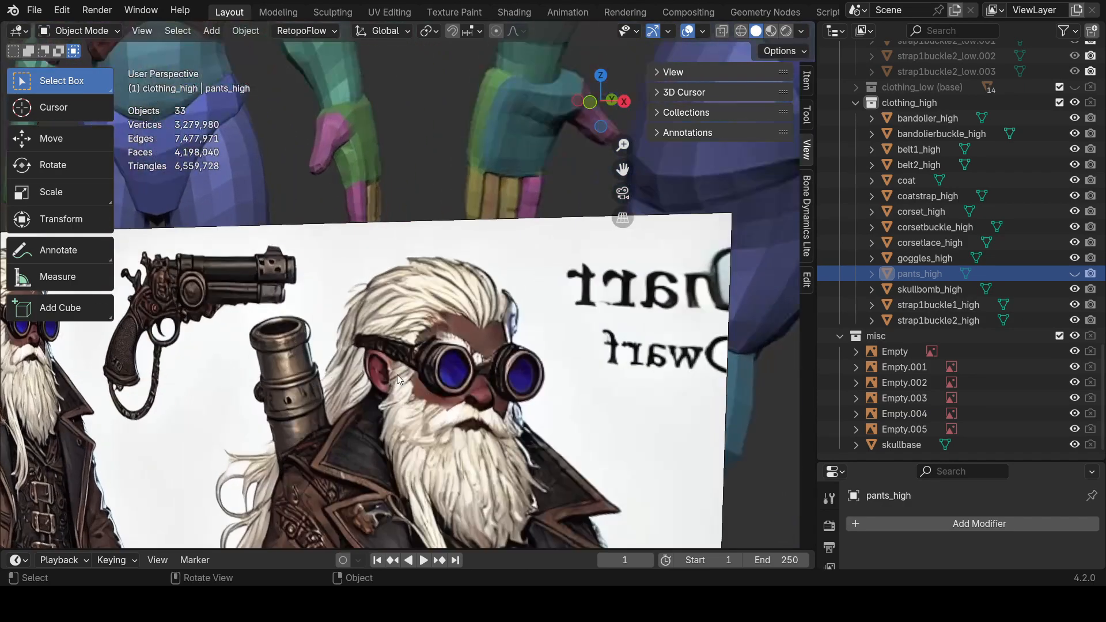
Hide the dwarf concept art image named Empty.
{"action": "scroll", "coordinate": [466, 382], "scroll_direction": "down", "scroll_amount": 6}
{"action": "middle_click_drag", "start_coordinate": [486, 363], "coordinate": [337, 412]}
{"action": "left_click", "coordinate": [402, 358]}
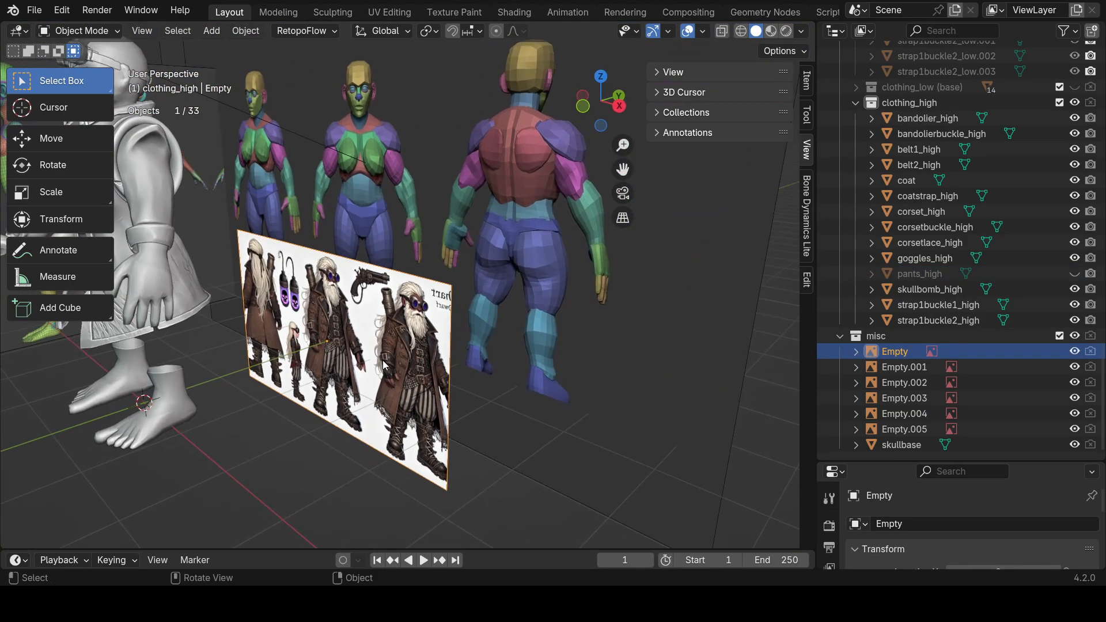
{"action": "key", "text": "h"}
Select the Empty.002 reference image and examine its color-coded muscular body figures from front and back.
{"action": "scroll", "coordinate": [341, 378], "scroll_direction": "down", "scroll_amount": 5}
{"action": "scroll", "coordinate": [396, 375], "scroll_direction": "up", "scroll_amount": 4}
{"action": "middle_click_drag", "start_coordinate": [530, 417], "coordinate": [277, 363]}
{"action": "scroll", "coordinate": [415, 331], "scroll_direction": "up", "scroll_amount": 4}
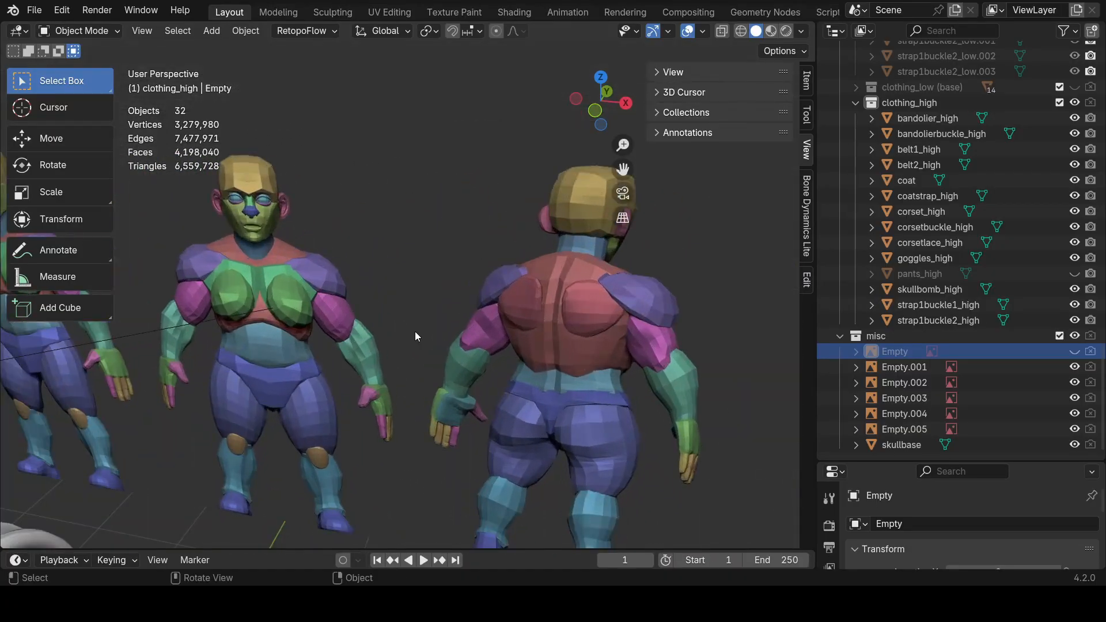
{"action": "scroll", "coordinate": [279, 275], "scroll_direction": "down", "scroll_amount": 1}
{"action": "middle_click_drag", "start_coordinate": [279, 275], "coordinate": [316, 280]}
{"action": "left_click", "coordinate": [422, 288]}
{"action": "middle_click_drag", "start_coordinate": [664, 286], "coordinate": [565, 281], "text": "shift"}
{"action": "scroll", "coordinate": [566, 282], "scroll_direction": "down", "scroll_amount": 3}
{"action": "middle_click_drag", "start_coordinate": [525, 400], "coordinate": [512, 391]}
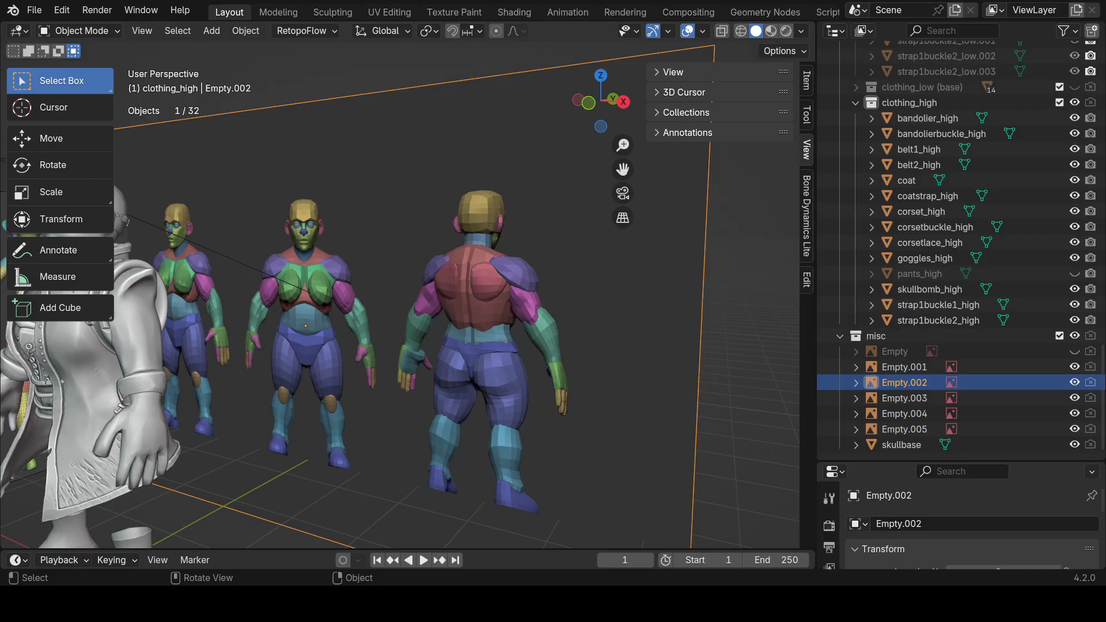
Compare the sculpted dwarf's overall proportions with the surrounding body reference images.
{"action": "scroll", "coordinate": [289, 234], "scroll_direction": "down", "scroll_amount": 7}
{"action": "middle_click_drag", "start_coordinate": [408, 256], "coordinate": [440, 393]}
{"action": "scroll", "coordinate": [444, 316], "scroll_direction": "up", "scroll_amount": 4}
{"action": "scroll", "coordinate": [440, 393], "scroll_direction": "up", "scroll_amount": 2}
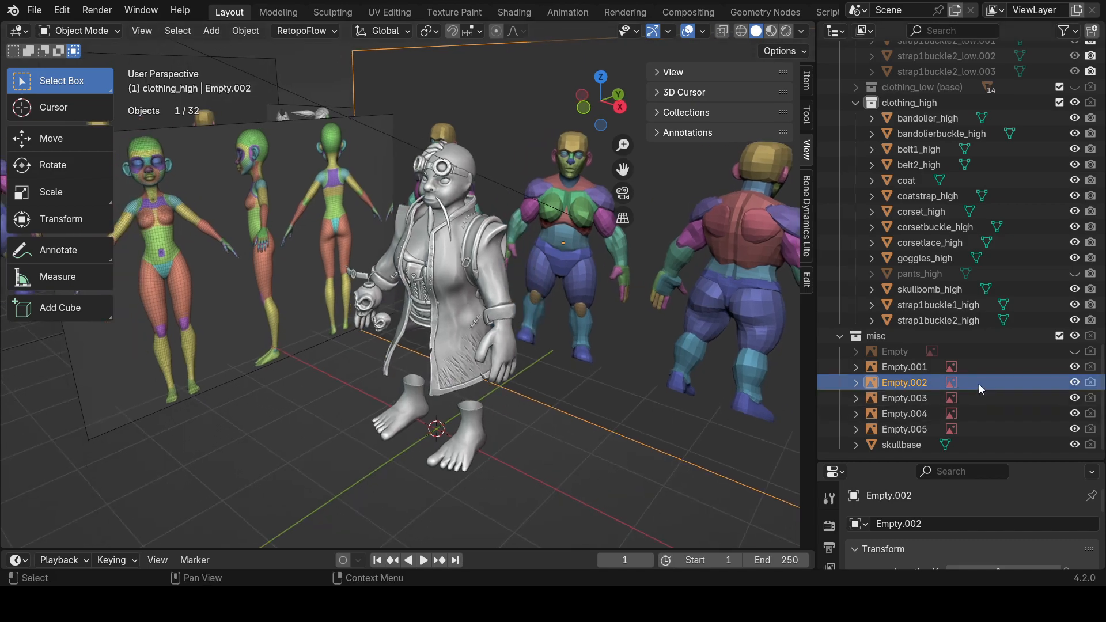
{"action": "middle_click_drag", "start_coordinate": [528, 385], "coordinate": [495, 432]}
{"action": "scroll", "coordinate": [505, 347], "scroll_direction": "up", "scroll_amount": 5}
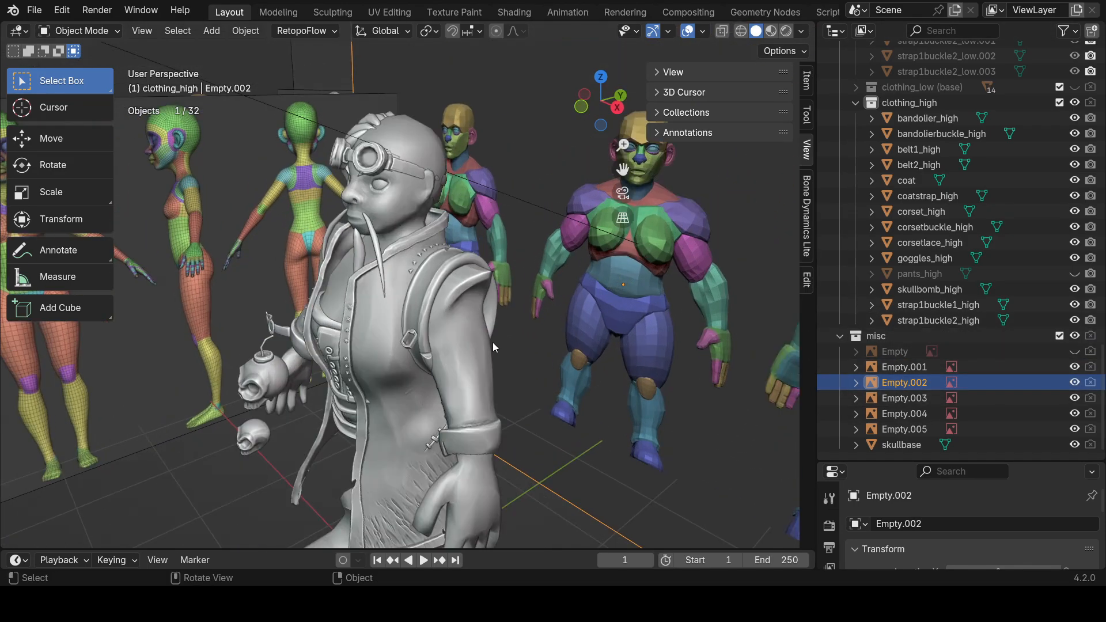
{"action": "scroll", "coordinate": [492, 342], "scroll_direction": "down", "scroll_amount": 5}
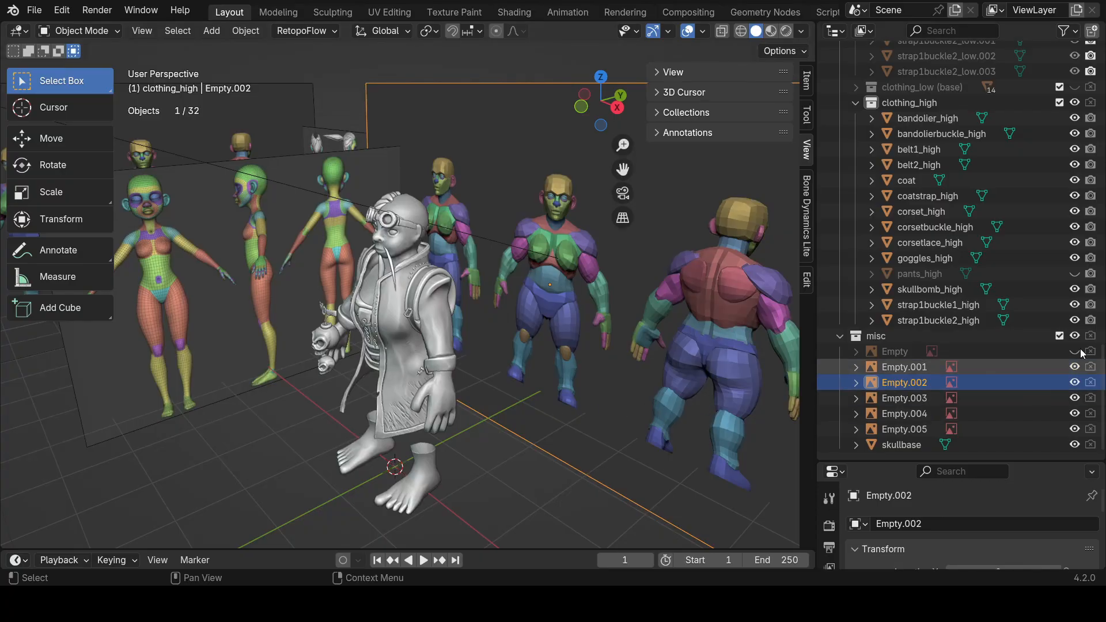
Examine the color-coded topology reference of the slim female figure, especially the edge flow on the head.
{"action": "middle_click_drag", "start_coordinate": [425, 274], "coordinate": [455, 288]}
{"action": "middle_click_drag", "start_coordinate": [455, 288], "coordinate": [582, 363], "text": "shift"}
{"action": "scroll", "coordinate": [327, 268], "scroll_direction": "up", "scroll_amount": 4}
{"action": "middle_click_drag", "start_coordinate": [327, 267], "coordinate": [357, 289]}
{"action": "middle_click_drag", "start_coordinate": [357, 288], "coordinate": [448, 319], "text": "shift"}
{"action": "scroll", "coordinate": [511, 332], "scroll_direction": "up", "scroll_amount": 5}
{"action": "scroll", "coordinate": [399, 309], "scroll_direction": "down", "scroll_amount": 10}
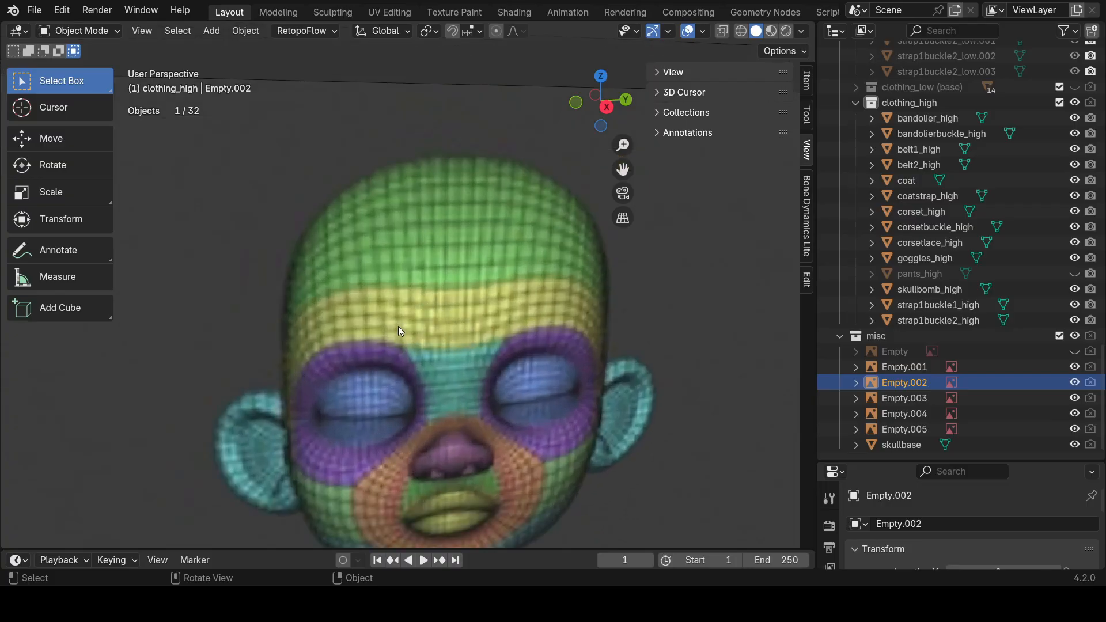
{"action": "scroll", "coordinate": [432, 288], "scroll_direction": "up", "scroll_amount": 3}
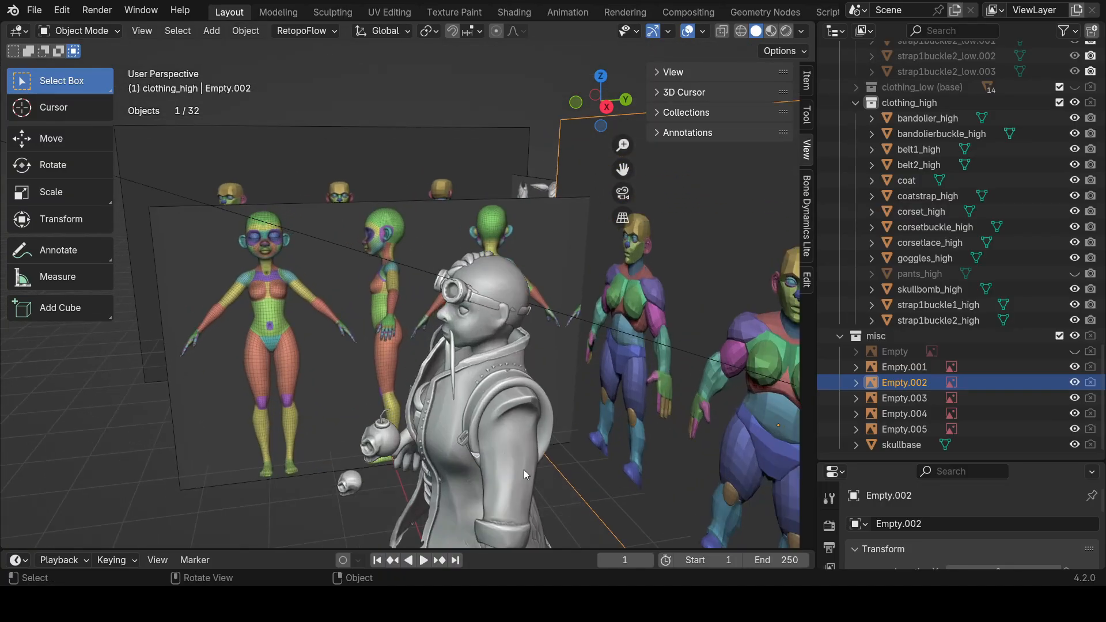
Isolate the low-poly body_low.001 mesh and open it in Edit Mode with its head in view.
{"action": "left_click", "coordinate": [474, 335]}
{"action": "middle_click_drag", "start_coordinate": [476, 330], "coordinate": [535, 318]}
{"action": "key", "text": "KP_Divide"}
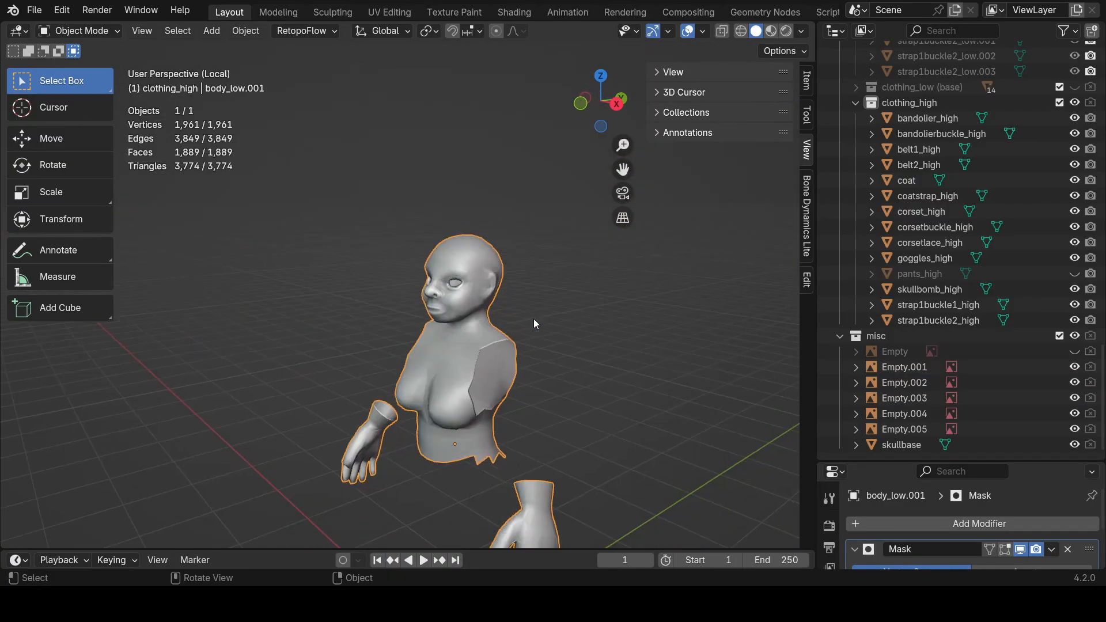
{"action": "scroll", "coordinate": [398, 194], "scroll_direction": "up", "scroll_amount": 1}
{"action": "middle_click_drag", "start_coordinate": [403, 197], "coordinate": [382, 412], "text": "shift"}
{"action": "scroll", "coordinate": [392, 392], "scroll_direction": "up", "scroll_amount": 4}
{"action": "middle_click_drag", "start_coordinate": [412, 361], "coordinate": [461, 349]}
{"action": "left_click", "coordinate": [92, 33]}
{"action": "left_click", "coordinate": [91, 61]}
Examine the low-poly body's edge flow around the eyes, nose and mouth, including its overall upper-body topology.
{"action": "scroll", "coordinate": [466, 264], "scroll_direction": "up", "scroll_amount": 6}
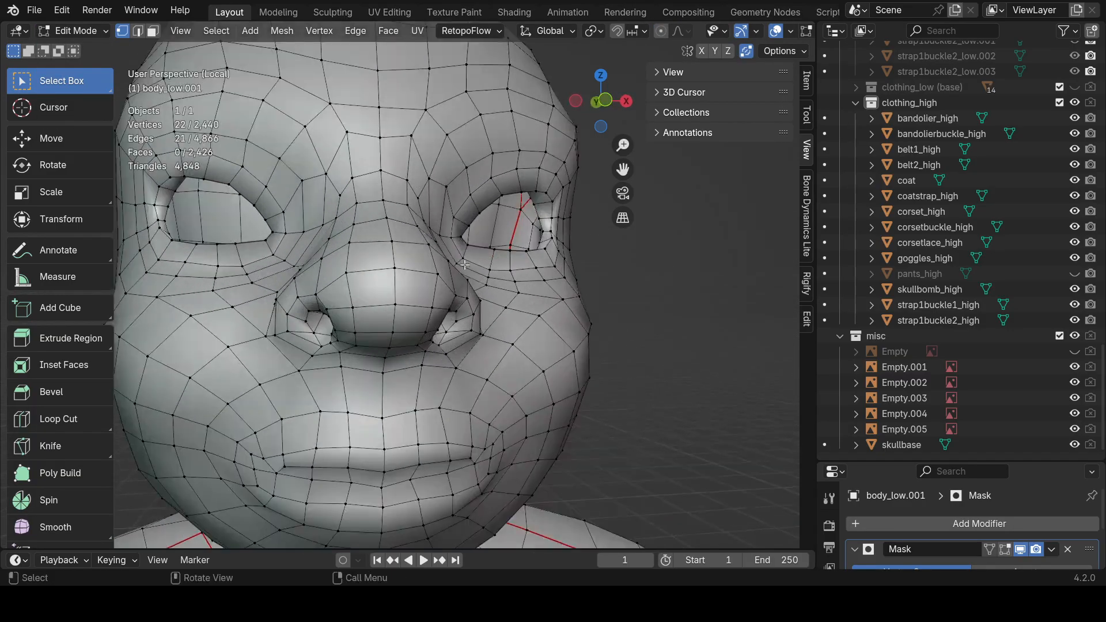
{"action": "middle_click_drag", "start_coordinate": [465, 265], "coordinate": [493, 272]}
{"action": "middle_click_drag", "start_coordinate": [377, 289], "coordinate": [429, 296]}
{"action": "scroll", "coordinate": [369, 296], "scroll_direction": "down", "scroll_amount": 4}
{"action": "middle_click_drag", "start_coordinate": [277, 245], "coordinate": [328, 306], "text": "shift"}
{"action": "middle_click_drag", "start_coordinate": [518, 282], "coordinate": [383, 280]}
{"action": "scroll", "coordinate": [568, 345], "scroll_direction": "down", "scroll_amount": 5}
Return to Object Mode, leave the isolated view and hide the misc collection with the reference images.
{"action": "left_click", "coordinate": [80, 31]}
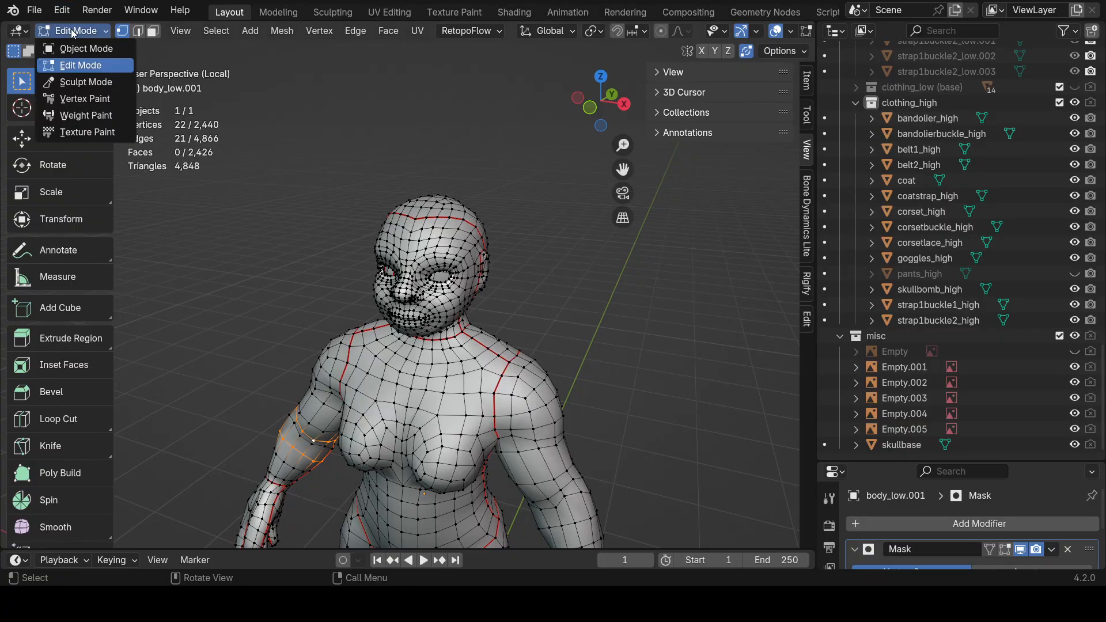
{"action": "left_click", "coordinate": [87, 44]}
{"action": "key", "text": "KP_Divide"}
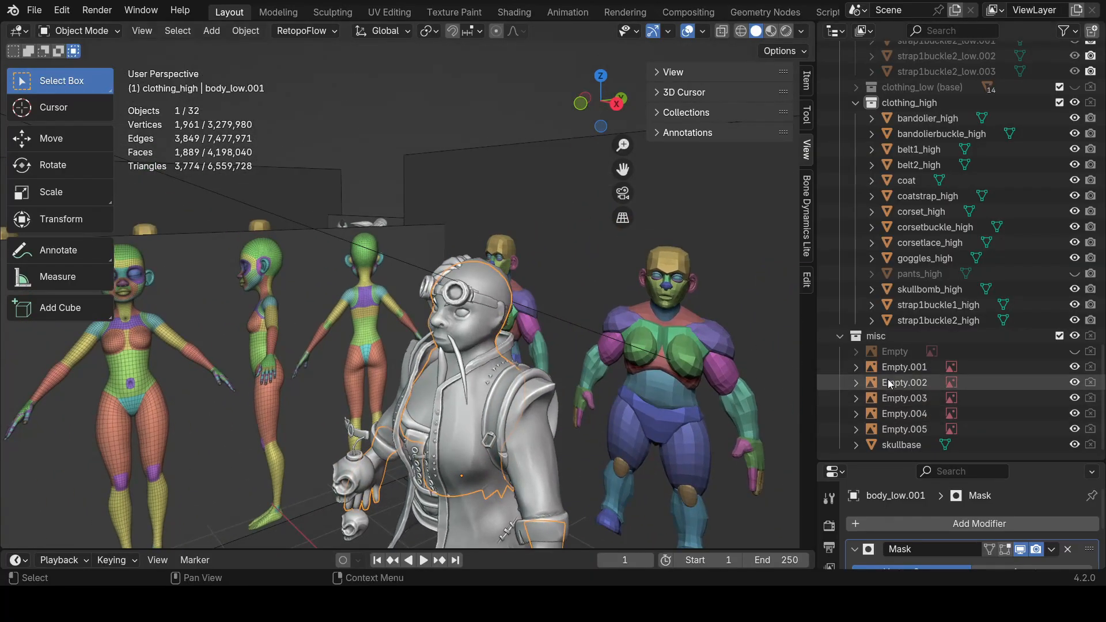
{"action": "left_click", "coordinate": [1075, 336]}
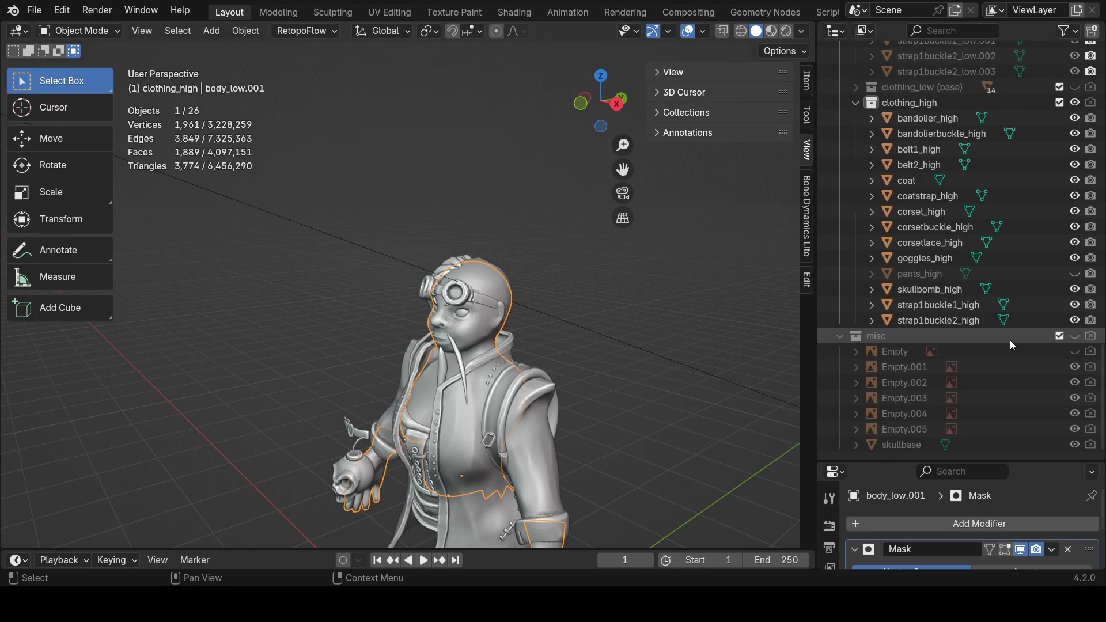
Unhide the pants_high object in the clothing_high collection and isolate it.
{"action": "scroll", "coordinate": [1067, 232], "scroll_direction": "up", "scroll_amount": 5}
{"action": "scroll", "coordinate": [1068, 231], "scroll_direction": "up", "scroll_amount": 5}
{"action": "scroll", "coordinate": [1068, 231], "scroll_direction": "down", "scroll_amount": 10}
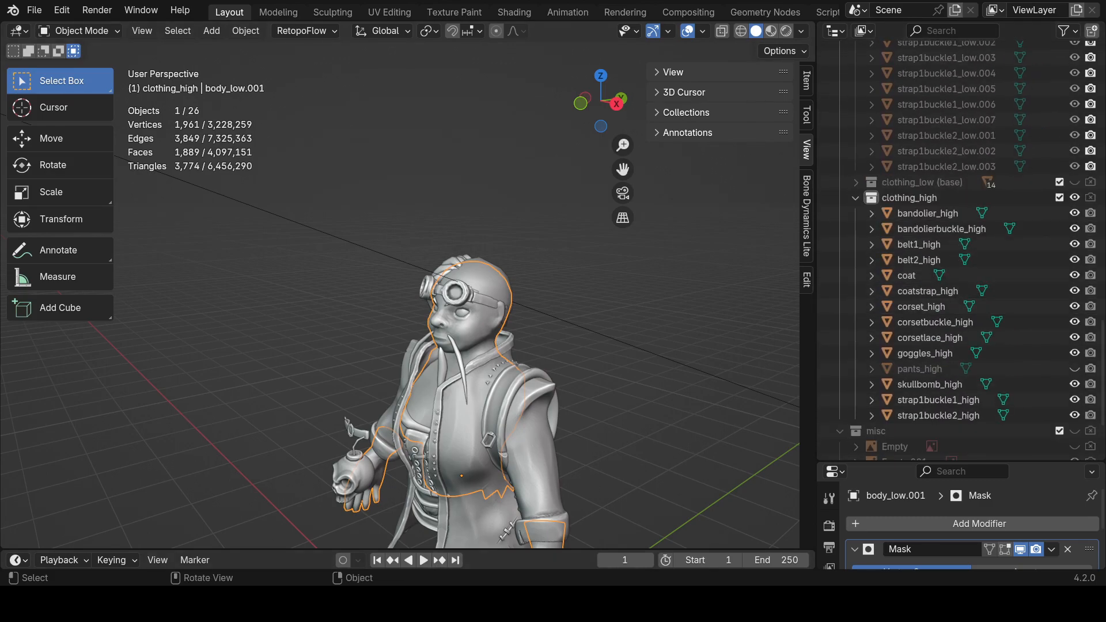
{"action": "scroll", "coordinate": [1051, 341], "scroll_direction": "down", "scroll_amount": 2}
{"action": "scroll", "coordinate": [1052, 341], "scroll_direction": "up", "scroll_amount": 2}
{"action": "scroll", "coordinate": [1051, 342], "scroll_direction": "up", "scroll_amount": 8}
{"action": "scroll", "coordinate": [1056, 378], "scroll_direction": "down", "scroll_amount": 10}
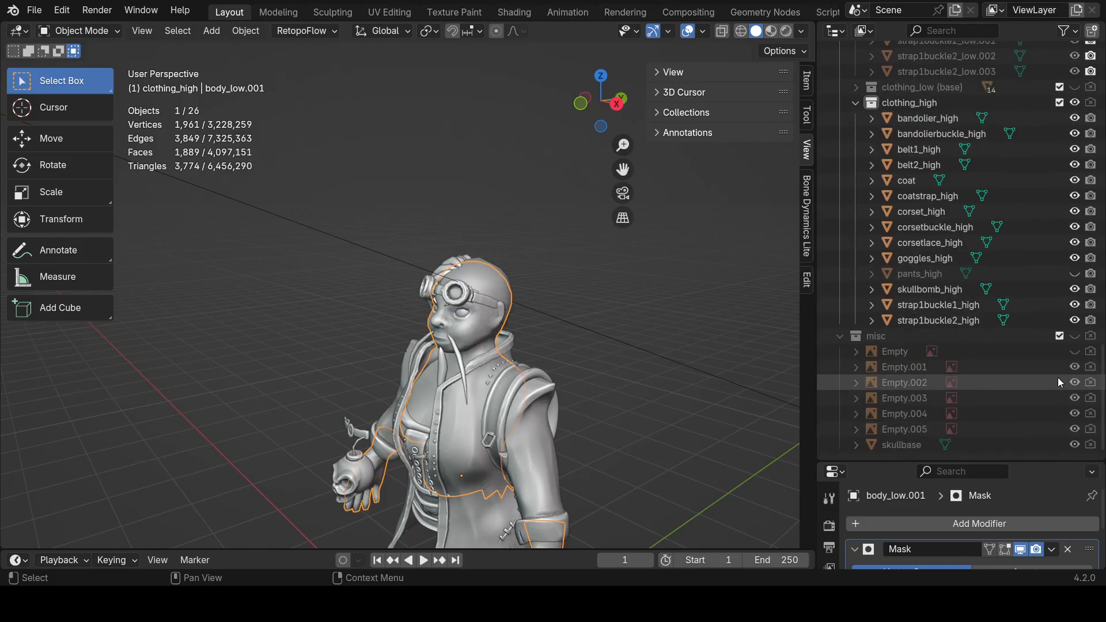
{"action": "left_click", "coordinate": [1076, 273]}
{"action": "middle_click_drag", "start_coordinate": [589, 412], "coordinate": [632, 161], "text": "shift"}
{"action": "left_click", "coordinate": [556, 395]}
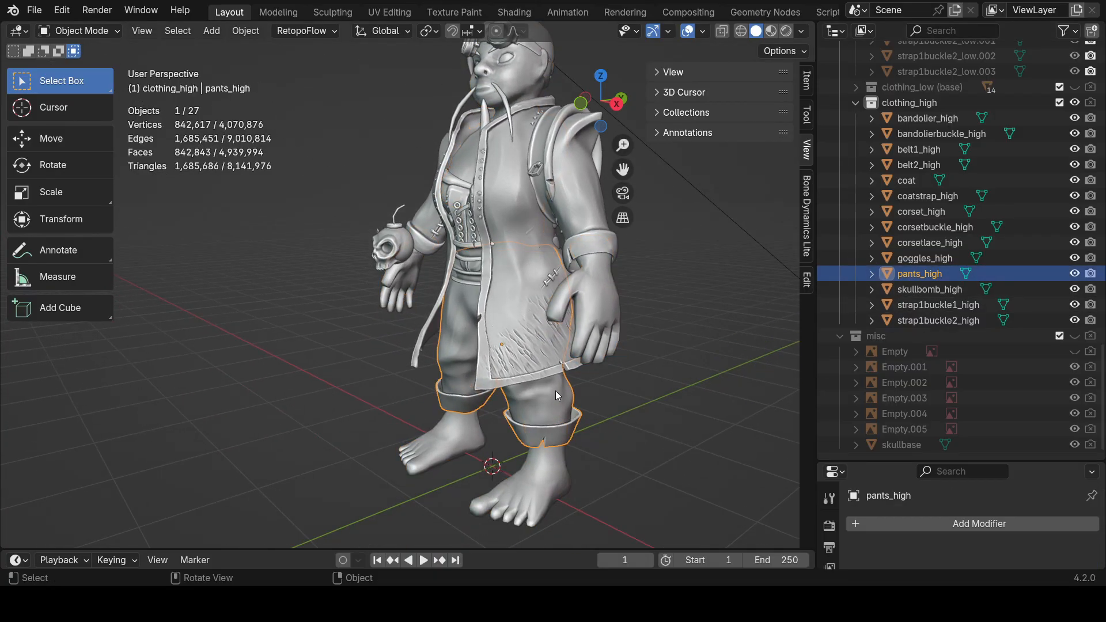
{"action": "key", "text": "KP_Divide"}
Save the file and switch the isolated pants to Sculpt Mode.
{"action": "left_click", "coordinate": [34, 10]}
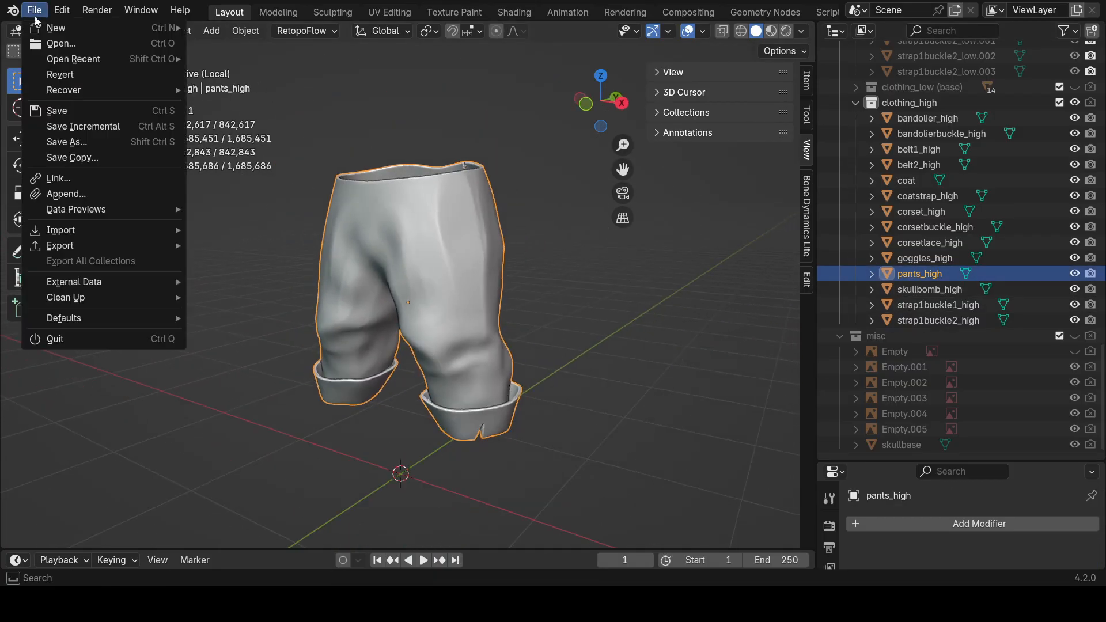
{"action": "left_click", "coordinate": [61, 114]}
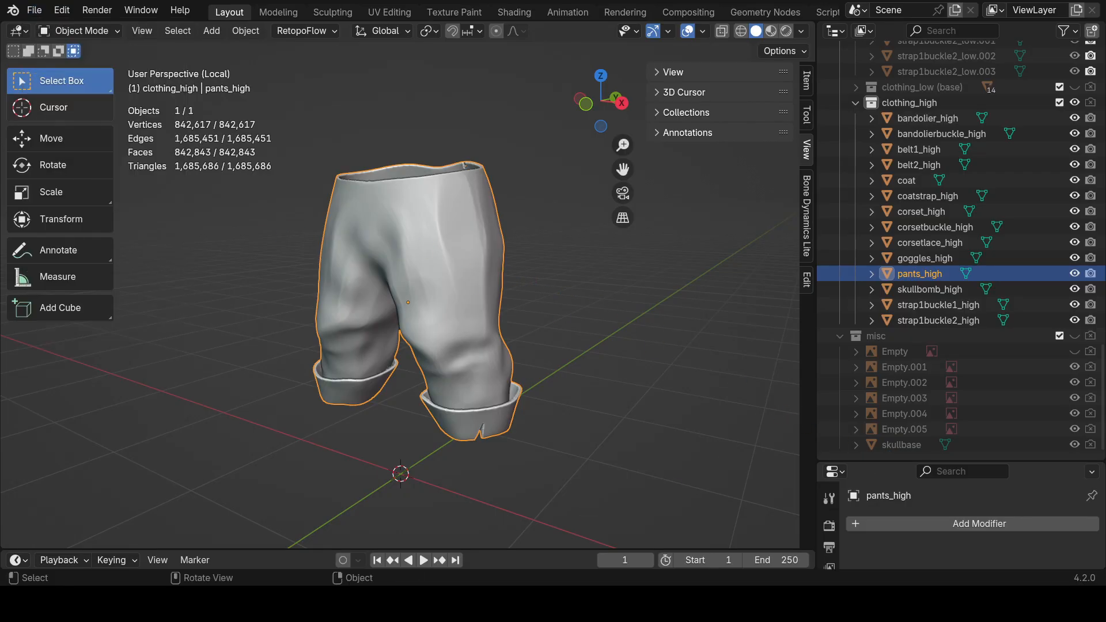
{"action": "left_click", "coordinate": [80, 30]}
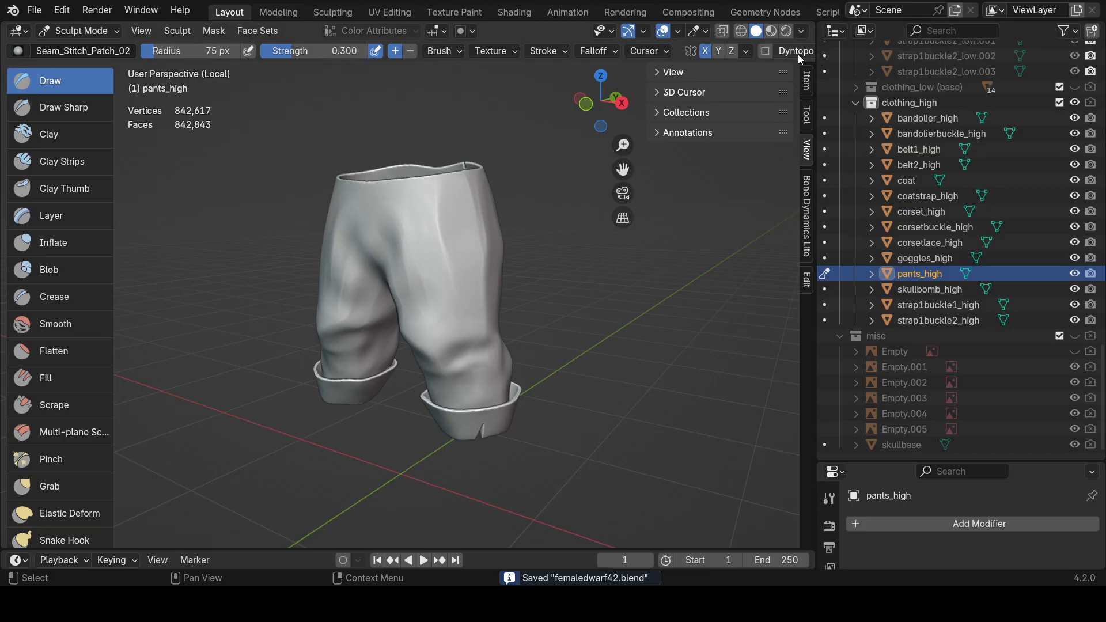
{"action": "scroll", "coordinate": [798, 55], "scroll_direction": "down", "scroll_amount": 4}
{"action": "left_click", "coordinate": [778, 53]}
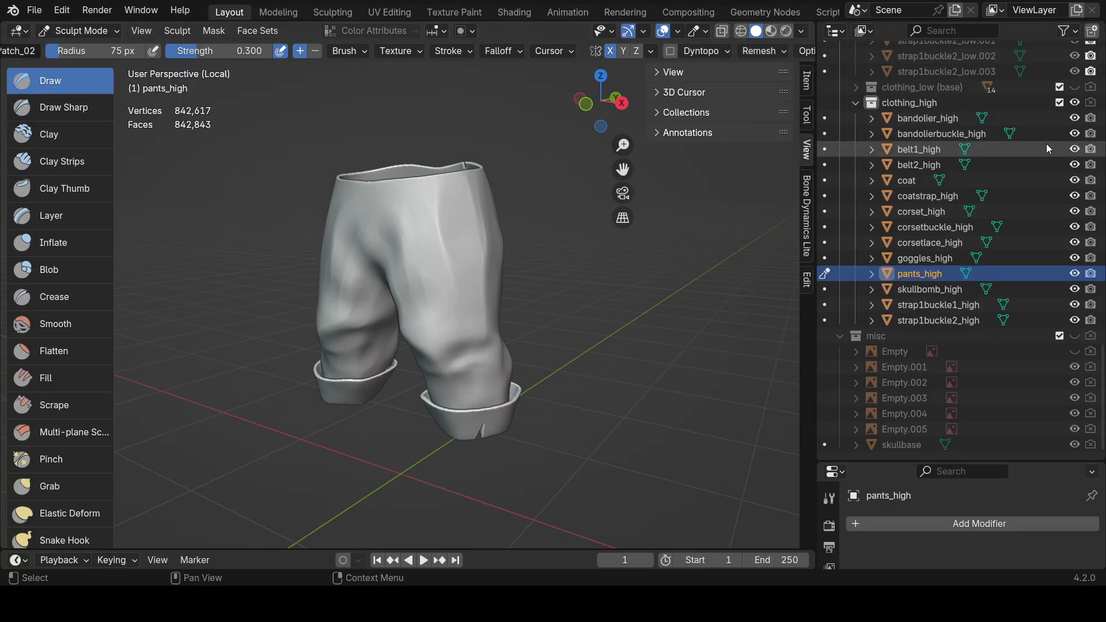
Examine the rolled-up cuff and the outer side of the pants up close.
{"action": "scroll", "coordinate": [448, 324], "scroll_direction": "up", "scroll_amount": 2}
{"action": "middle_click_drag", "start_coordinate": [447, 324], "coordinate": [526, 348]}
{"action": "middle_click_drag", "start_coordinate": [526, 408], "coordinate": [419, 187], "text": "shift"}
{"action": "scroll", "coordinate": [464, 204], "scroll_direction": "up", "scroll_amount": 4}
{"action": "scroll", "coordinate": [435, 250], "scroll_direction": "up", "scroll_amount": 6}
{"action": "middle_click_drag", "start_coordinate": [504, 302], "coordinate": [499, 273]}
{"action": "scroll", "coordinate": [426, 398], "scroll_direction": "down", "scroll_amount": 8}
{"action": "middle_click_drag", "start_coordinate": [464, 133], "coordinate": [468, 424], "text": "shift"}
{"action": "middle_click_drag", "start_coordinate": [468, 423], "coordinate": [455, 346]}
Voxel-remesh the pants at a voxel size of 0.00562 m with volume and attributes preserved, and check the surface.
{"action": "left_click", "coordinate": [762, 51]}
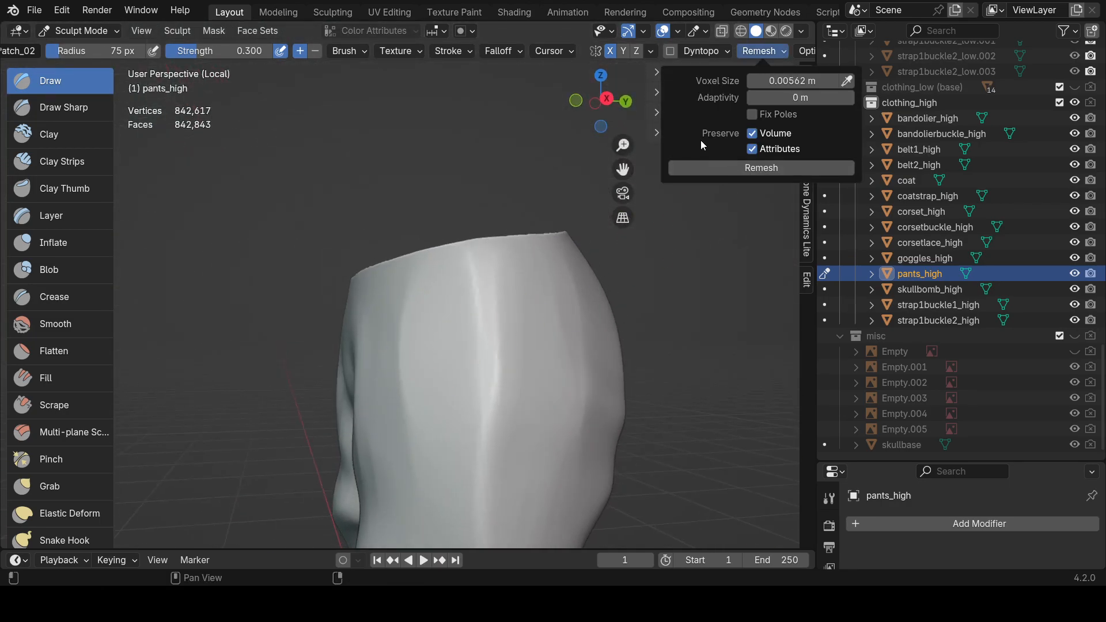
{"action": "left_click", "coordinate": [714, 168]}
{"action": "left_click", "coordinate": [757, 52]}
{"action": "left_click", "coordinate": [769, 51]}
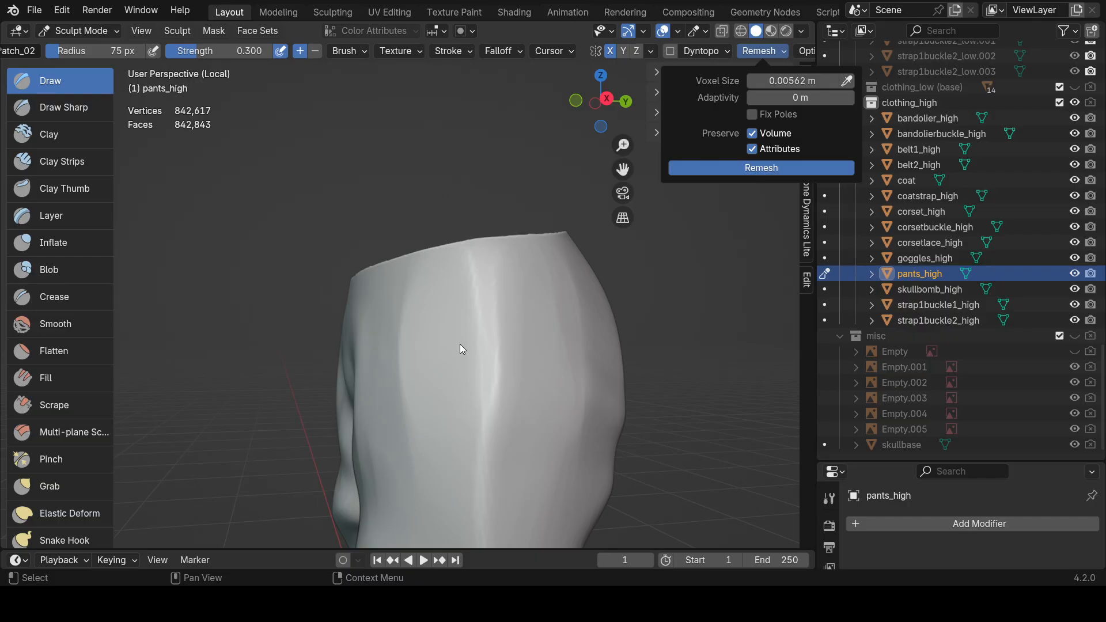
{"action": "mouse_move", "coordinate": [479, 314]}
{"action": "middle_mouse_down"}
{"action": "mouse_move", "coordinate": [511, 336]}
{"action": "mouse_move", "coordinate": [547, 216]}
{"action": "mouse_move", "coordinate": [261, 280]}
{"action": "mouse_move", "coordinate": [481, 279]}
{"action": "middle_mouse_up"}
{"action": "scroll", "coordinate": [547, 216], "scroll_direction": "down", "scroll_amount": 6}
{"action": "scroll", "coordinate": [494, 279], "scroll_direction": "up", "scroll_amount": 5}
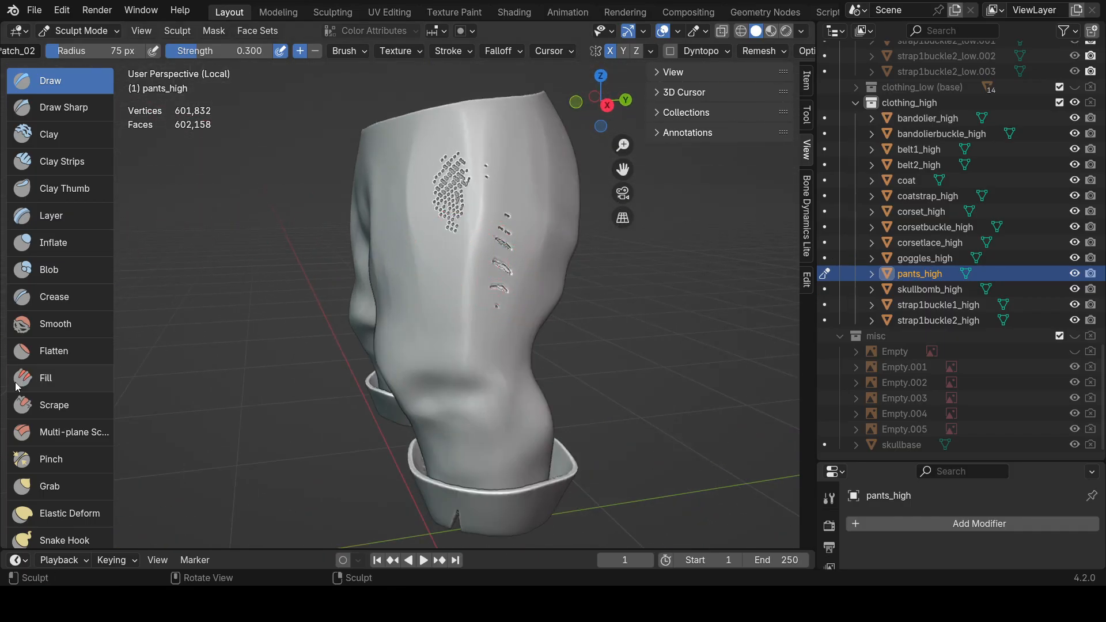
Try to close the holes on the pants' outer thigh using the Inflate brush at 96 px radius and 0.500 strength.
{"action": "left_click", "coordinate": [76, 237]}
{"action": "mouse_move", "coordinate": [489, 215]}
{"action": "middle_mouse_down", "text": "shift"}
{"action": "mouse_move", "coordinate": [468, 318]}
{"action": "mouse_move", "coordinate": [507, 331]}
{"action": "middle_mouse_up", "text": "shift"}
{"action": "scroll", "coordinate": [475, 319], "scroll_direction": "up", "scroll_amount": 3}
{"action": "key", "text": "f"}
{"action": "left_click", "coordinate": [491, 316]}
{"action": "mouse_move", "coordinate": [468, 320]}
{"action": "left_mouse_down"}
{"action": "mouse_move", "coordinate": [461, 294]}
{"action": "mouse_move", "coordinate": [453, 345]}
{"action": "left_mouse_up"}
{"action": "mouse_move", "coordinate": [452, 346]}
{"action": "middle_mouse_down"}
{"action": "mouse_move", "coordinate": [442, 272]}
{"action": "mouse_move", "coordinate": [500, 283]}
{"action": "mouse_move", "coordinate": [439, 323]}
{"action": "mouse_move", "coordinate": [420, 353]}
{"action": "middle_mouse_up"}
{"action": "scroll", "coordinate": [499, 283], "scroll_direction": "up", "scroll_amount": 3}
{"action": "left_click_drag", "start_coordinate": [407, 267], "coordinate": [475, 269]}
{"action": "left_click_drag", "start_coordinate": [542, 340], "coordinate": [533, 294]}
{"action": "left_click_drag", "start_coordinate": [438, 456], "coordinate": [452, 513]}
{"action": "middle_click_drag", "start_coordinate": [579, 429], "coordinate": [494, 275], "text": "shift"}
{"action": "left_click_drag", "start_coordinate": [533, 345], "coordinate": [528, 487]}
{"action": "middle_click_drag", "start_coordinate": [527, 493], "coordinate": [499, 285], "text": "shift"}
{"action": "mouse_move", "coordinate": [501, 242]}
{"action": "left_mouse_down"}
{"action": "mouse_move", "coordinate": [487, 377]}
{"action": "mouse_move", "coordinate": [503, 312]}
{"action": "mouse_move", "coordinate": [503, 352]}
{"action": "left_mouse_up"}
{"action": "scroll", "coordinate": [504, 368], "scroll_direction": "down", "scroll_amount": 3}
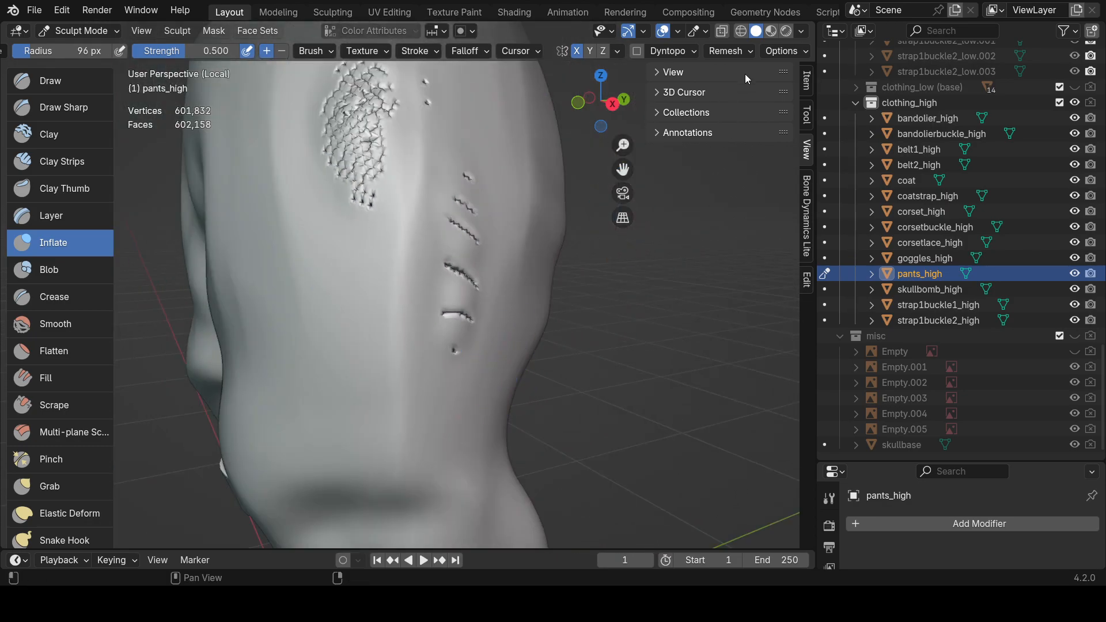
{"action": "left_click", "coordinate": [727, 50]}
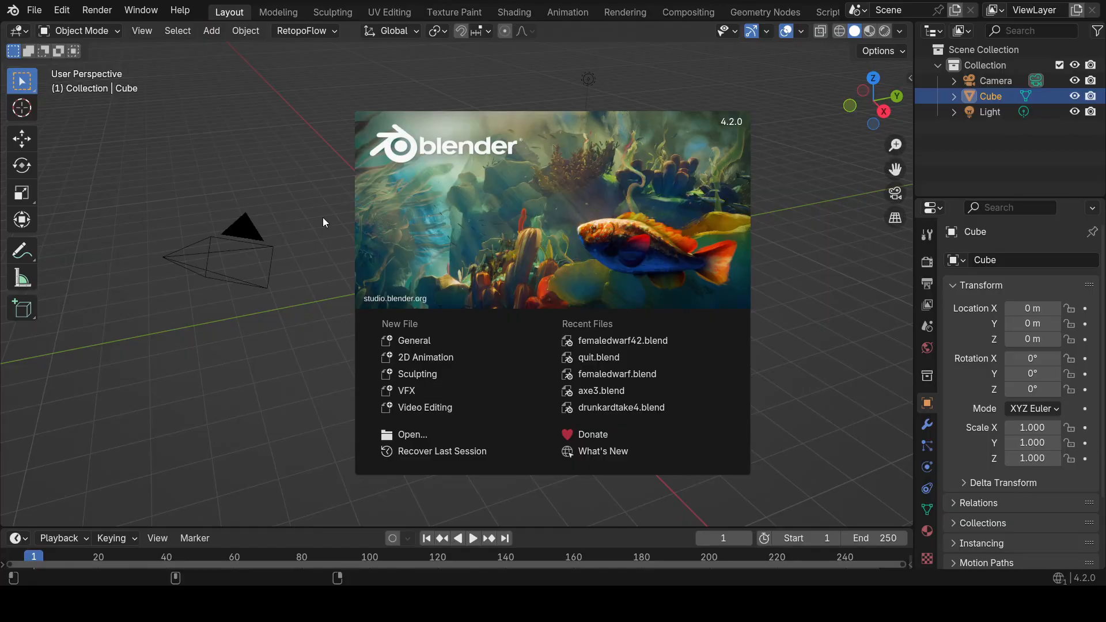
Reopen the recent file femaledwarf42.blend and put the isolated pants in Sculpt Mode.
{"action": "left_click", "coordinate": [34, 10]}
{"action": "mouse_move", "coordinate": [76, 58]}
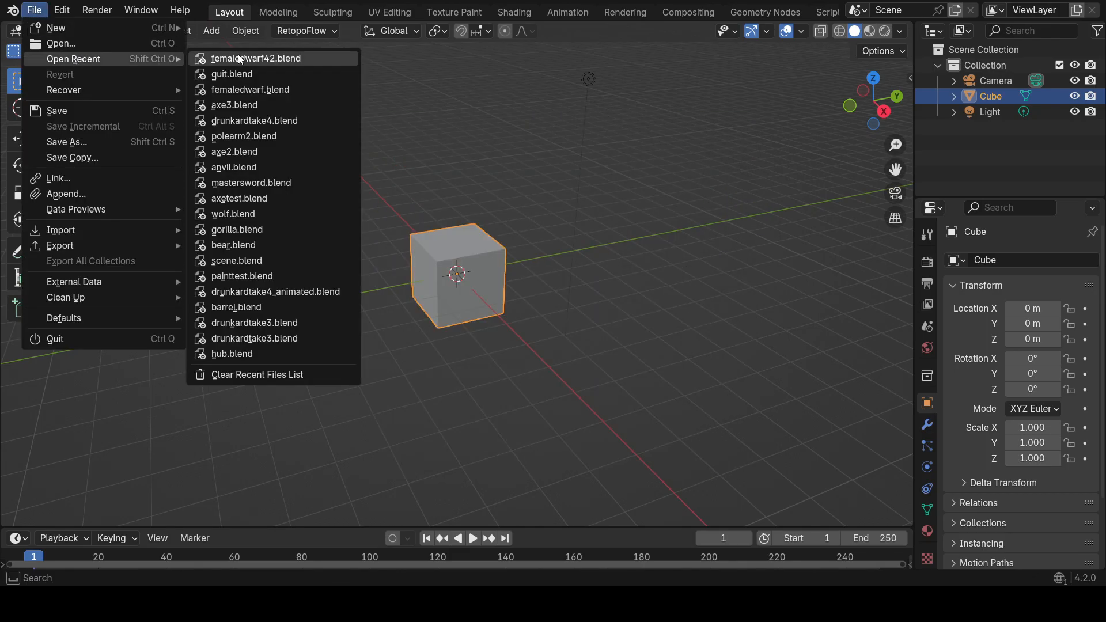
{"action": "left_click", "coordinate": [255, 58]}
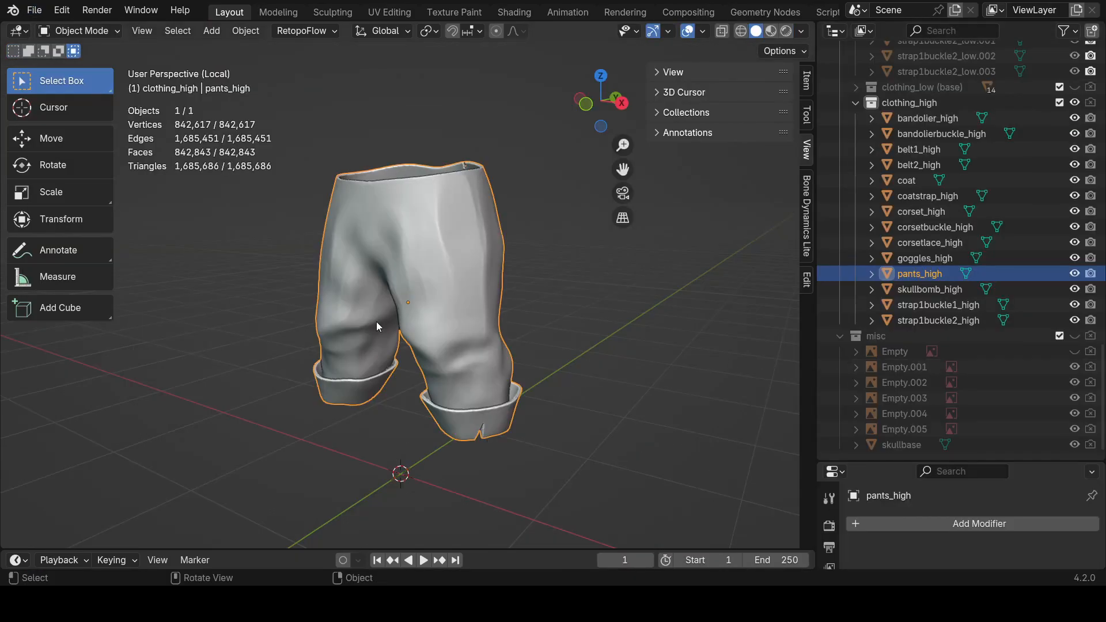
{"action": "middle_click_drag", "start_coordinate": [376, 321], "coordinate": [522, 312]}
{"action": "left_click", "coordinate": [96, 33]}
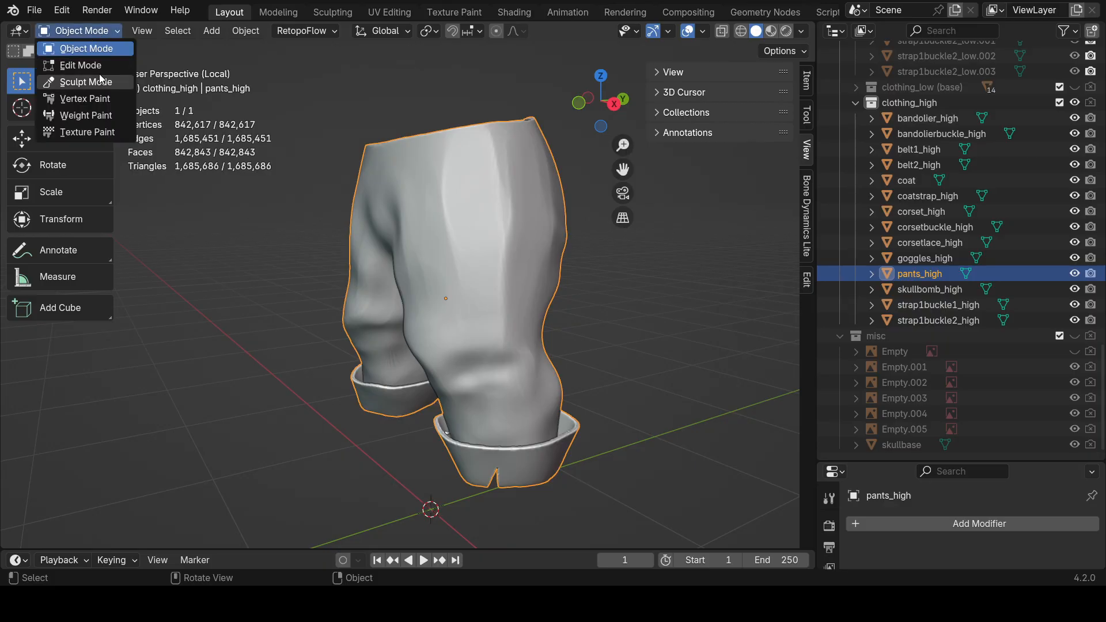
{"action": "left_click", "coordinate": [86, 81]}
{"action": "scroll", "coordinate": [767, 51], "scroll_direction": "down", "scroll_amount": 3}
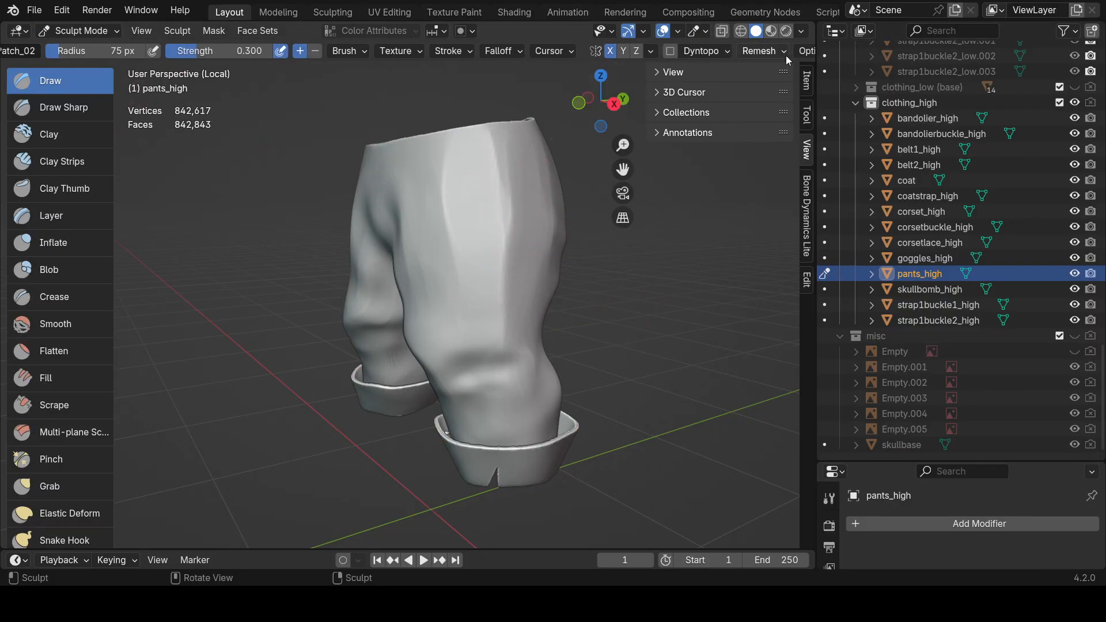
Try two Seam_Stitch_Patch_02 stamps on the outer side of the pants and undo both.
{"action": "left_click", "coordinate": [772, 51]}
{"action": "scroll", "coordinate": [403, 192], "scroll_direction": "up", "scroll_amount": 1}
{"action": "left_click_drag", "start_coordinate": [477, 210], "coordinate": [513, 214]}
{"action": "mouse_move", "coordinate": [503, 218]}
{"action": "middle_mouse_down"}
{"action": "mouse_move", "coordinate": [572, 257]}
{"action": "mouse_move", "coordinate": [479, 230]}
{"action": "middle_mouse_up"}
{"action": "key", "text": "ctrl+z"}
{"action": "middle_click_drag", "start_coordinate": [457, 272], "coordinate": [405, 250], "text": "alt"}
{"action": "mouse_move", "coordinate": [385, 272]}
{"action": "left_mouse_down"}
{"action": "mouse_move", "coordinate": [449, 275]}
{"action": "mouse_move", "coordinate": [435, 277]}
{"action": "left_mouse_up"}
{"action": "scroll", "coordinate": [434, 276], "scroll_direction": "down", "scroll_amount": 3}
{"action": "middle_click_drag", "start_coordinate": [434, 276], "coordinate": [461, 341]}
{"action": "key", "text": "ctrl+z"}
{"action": "scroll", "coordinate": [397, 286], "scroll_direction": "up", "scroll_amount": 1}
{"action": "middle_click_drag", "start_coordinate": [461, 341], "coordinate": [464, 328]}
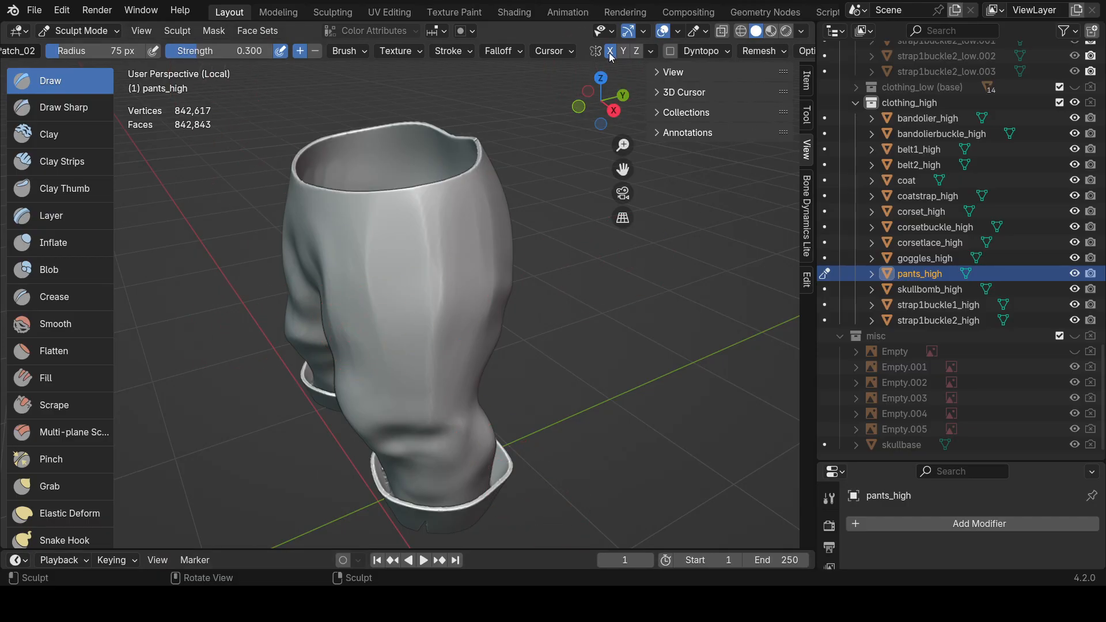
Turn off X symmetry and check the pants from the front together with the full outfit.
{"action": "scroll", "coordinate": [727, 50], "scroll_direction": "down", "scroll_amount": 2}
{"action": "middle_click_drag", "start_coordinate": [422, 199], "coordinate": [425, 387]}
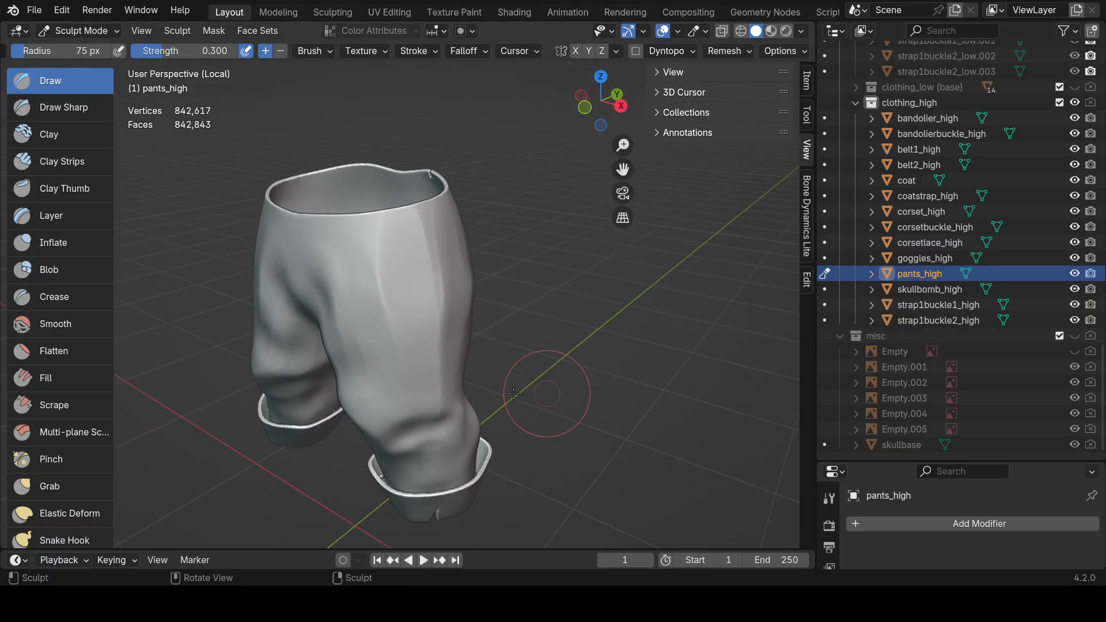
{"action": "key", "text": "KP_Divide"}
{"action": "mouse_move", "coordinate": [459, 466]}
{"action": "middle_mouse_down"}
{"action": "mouse_move", "coordinate": [473, 420]}
{"action": "mouse_move", "coordinate": [501, 413]}
{"action": "middle_mouse_up"}
{"action": "scroll", "coordinate": [501, 414], "scroll_direction": "up", "scroll_amount": 8}
{"action": "mouse_move", "coordinate": [438, 397]}
{"action": "middle_mouse_down"}
{"action": "mouse_move", "coordinate": [455, 330]}
{"action": "mouse_move", "coordinate": [432, 323]}
{"action": "middle_mouse_up"}
{"action": "mouse_move", "coordinate": [432, 323]}
{"action": "left_mouse_down"}
{"action": "mouse_move", "coordinate": [456, 340]}
{"action": "mouse_move", "coordinate": [472, 329]}
{"action": "left_mouse_up"}
{"action": "middle_click_drag", "start_coordinate": [450, 344], "coordinate": [543, 372]}
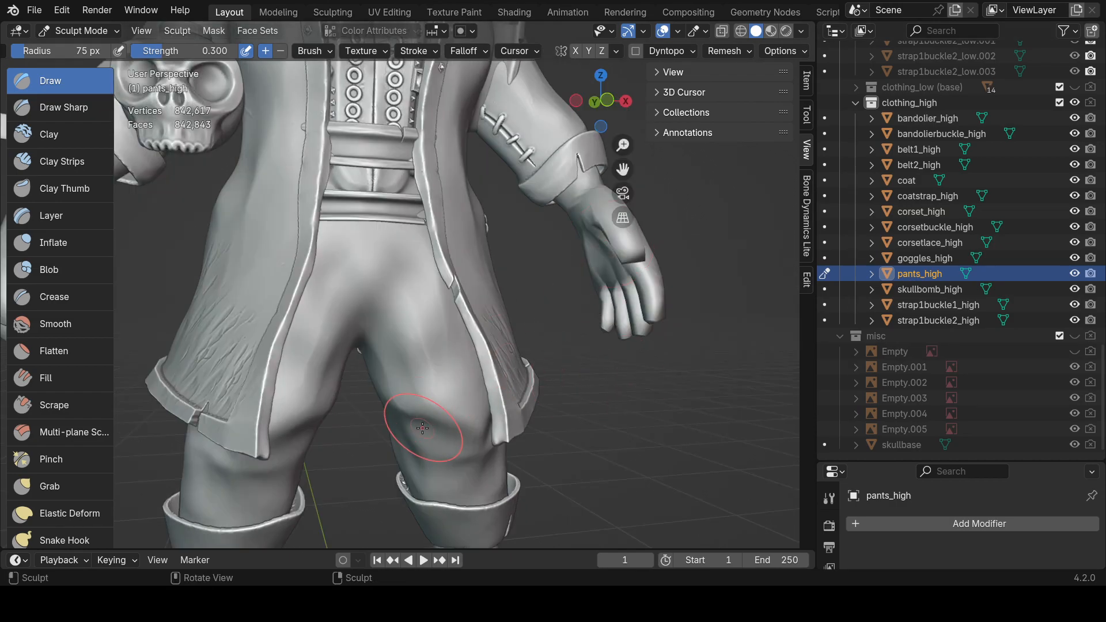
Isolate the pants and stamp one square Seam_Stitch_Patch_02 patch on the character's left outer thigh.
{"action": "key", "text": "KP_Divide"}
{"action": "middle_click_drag", "start_coordinate": [443, 478], "coordinate": [483, 334]}
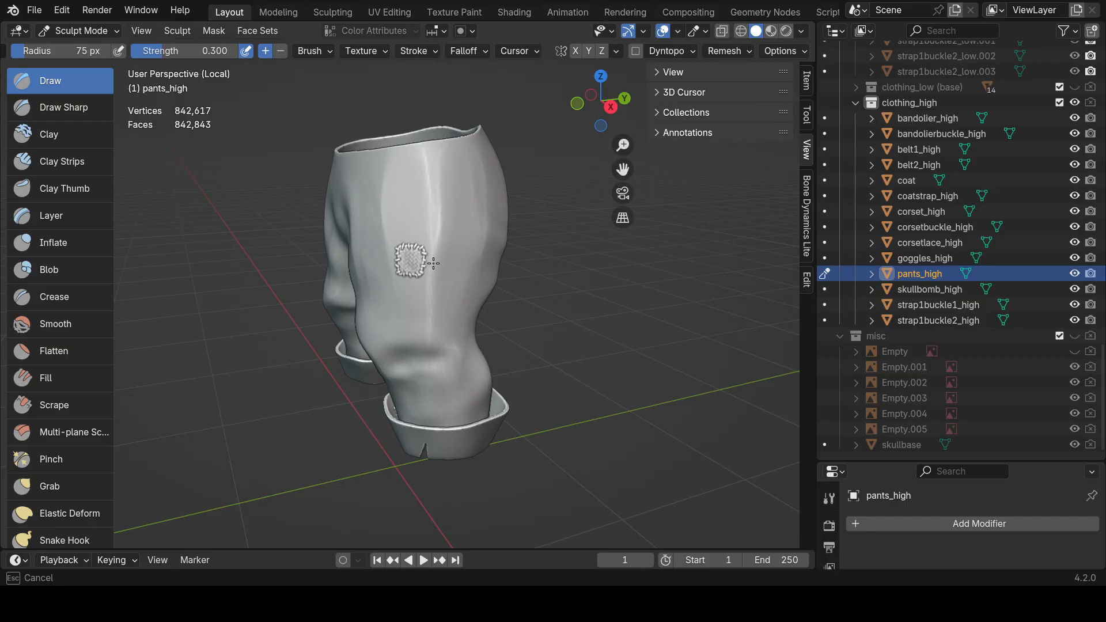
{"action": "middle_click_drag", "start_coordinate": [439, 263], "coordinate": [439, 270]}
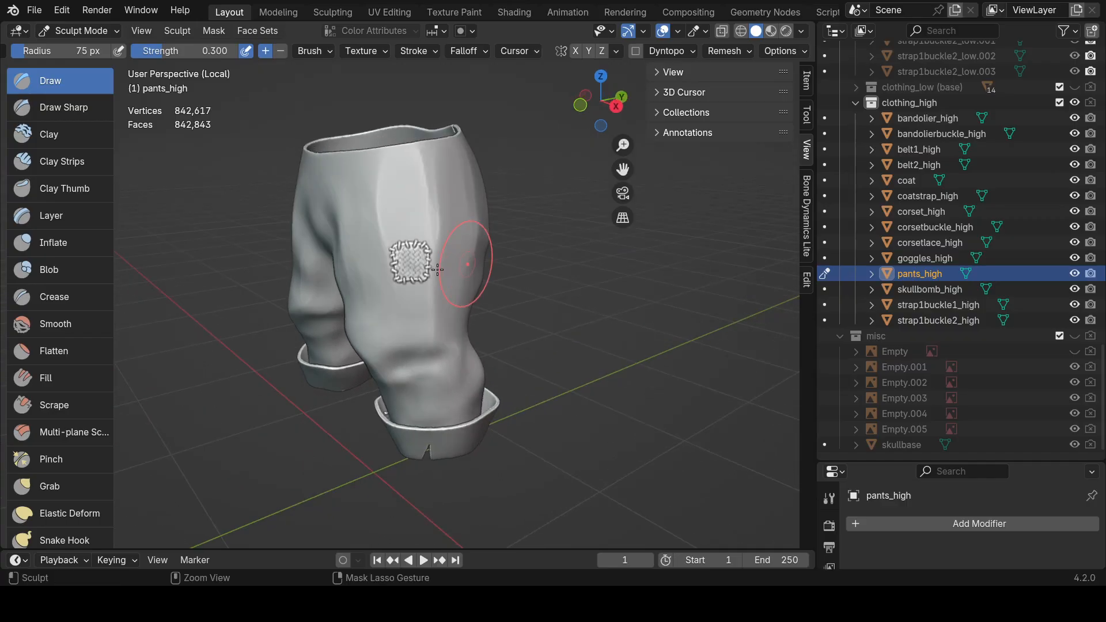
{"action": "mouse_move", "coordinate": [417, 251]}
{"action": "left_mouse_down", "text": "ctrl"}
{"action": "mouse_move", "coordinate": [429, 262]}
{"action": "mouse_move", "coordinate": [407, 267]}
{"action": "mouse_move", "coordinate": [407, 257]}
{"action": "mouse_move", "coordinate": [461, 261]}
{"action": "left_mouse_up", "text": "ctrl"}
{"action": "scroll", "coordinate": [391, 256], "scroll_direction": "up", "scroll_amount": 4}
{"action": "mouse_move", "coordinate": [465, 262]}
{"action": "middle_mouse_down"}
{"action": "mouse_move", "coordinate": [588, 249]}
{"action": "mouse_move", "coordinate": [632, 329]}
{"action": "mouse_move", "coordinate": [698, 337]}
{"action": "middle_mouse_up"}
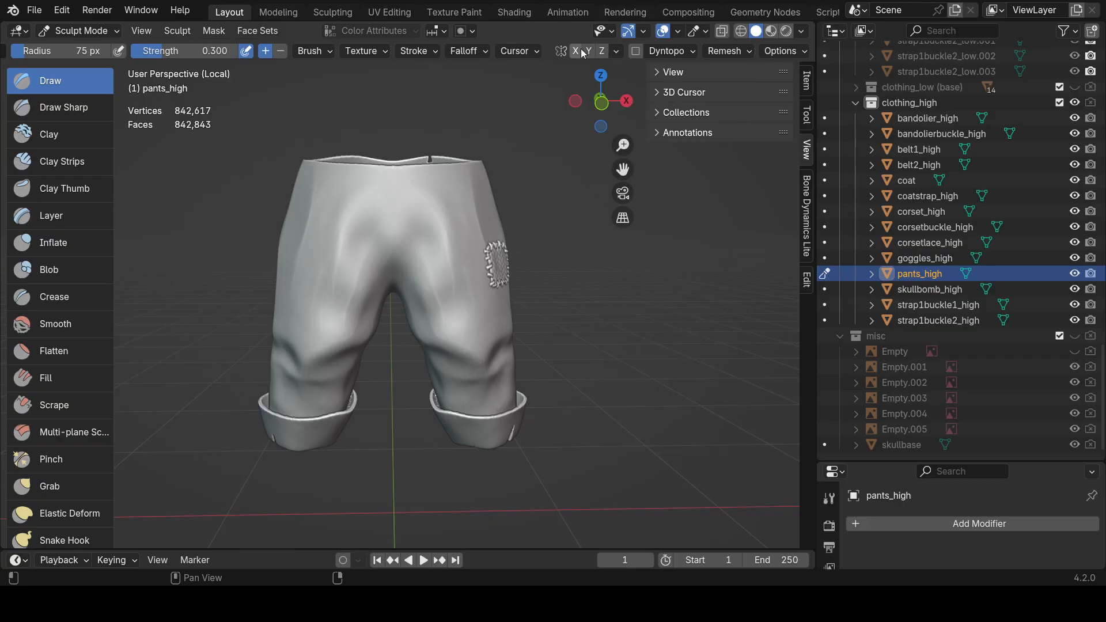
Turn X symmetry back on and choose the Seam_Stitch_Simple_09 brush for sculpting.
{"action": "left_click", "coordinate": [829, 499]}
{"action": "scroll", "coordinate": [901, 514], "scroll_direction": "down", "scroll_amount": 5}
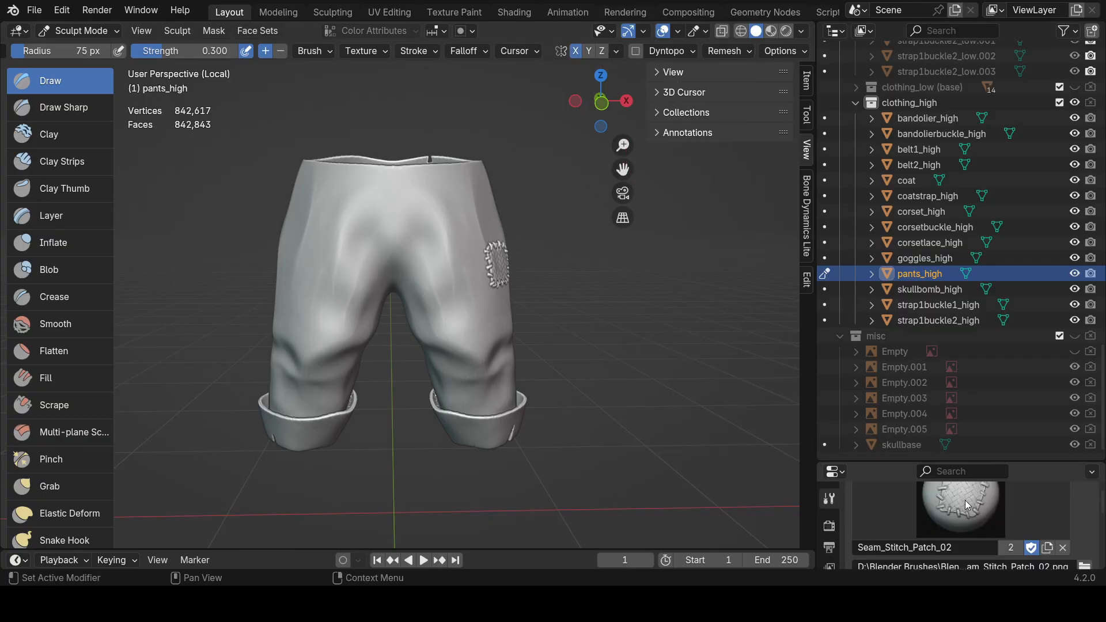
{"action": "left_click", "coordinate": [966, 500]}
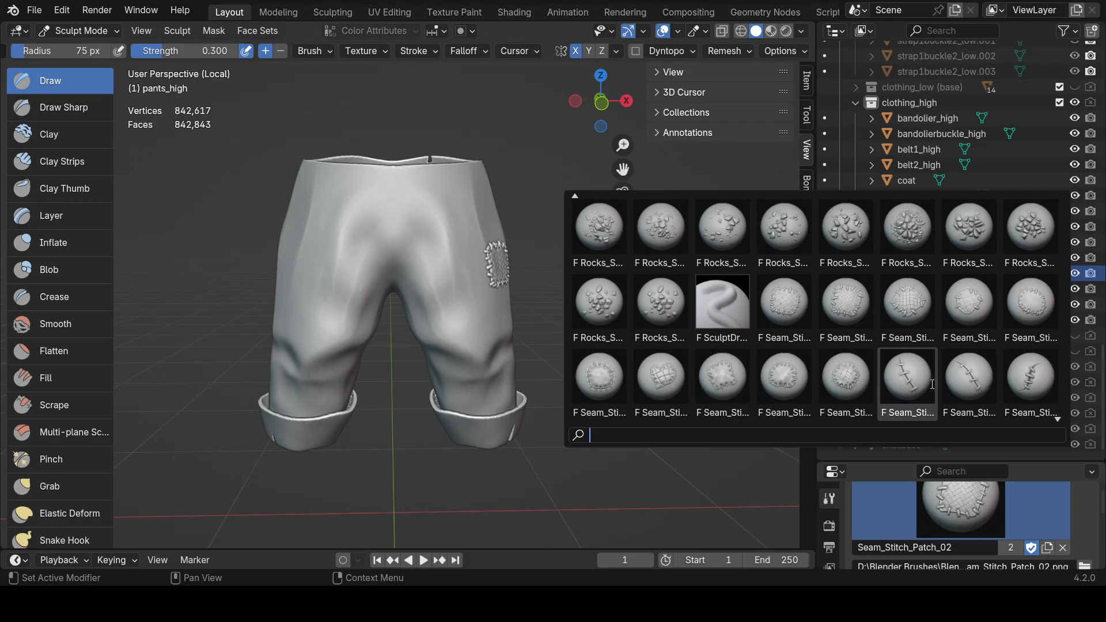
{"action": "left_click", "coordinate": [908, 378]}
{"action": "left_click", "coordinate": [1000, 509]}
{"action": "scroll", "coordinate": [1031, 378], "scroll_direction": "down", "scroll_amount": 2}
{"action": "scroll", "coordinate": [1032, 377], "scroll_direction": "down", "scroll_amount": 1}
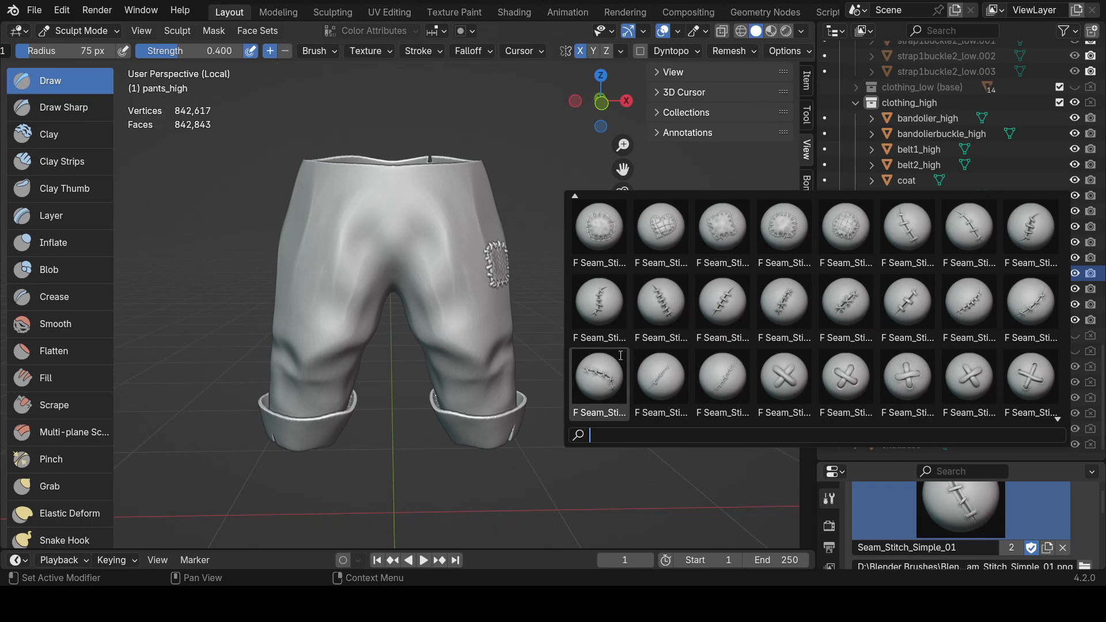
{"action": "left_click", "coordinate": [895, 304]}
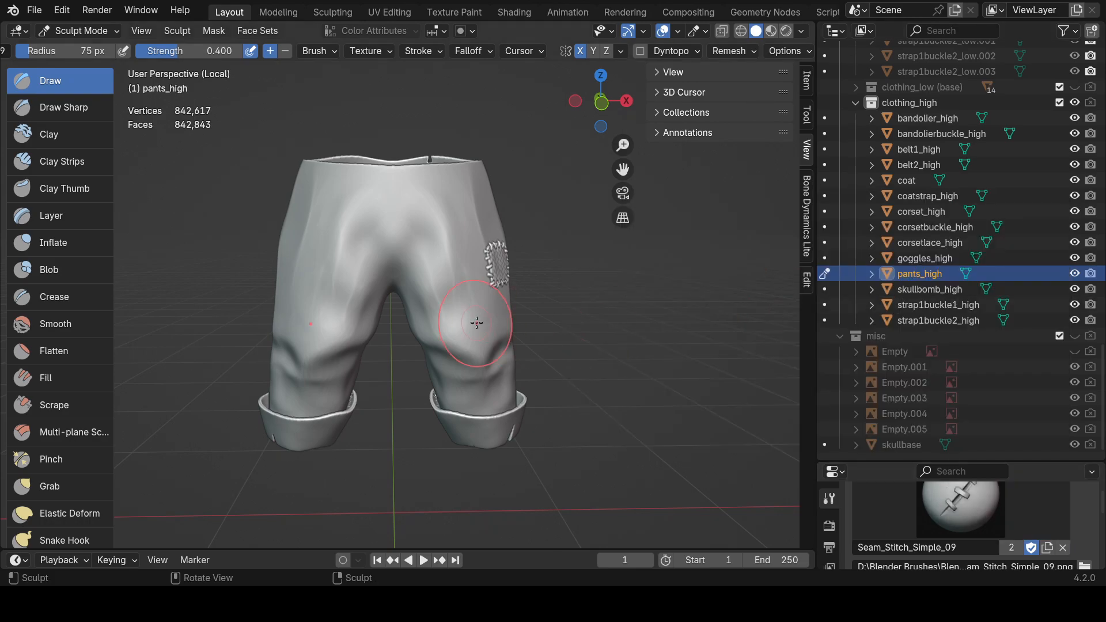
Bring the rest of the outfit back into view around the pants.
{"action": "scroll", "coordinate": [483, 324], "scroll_direction": "up", "scroll_amount": 3}
{"action": "middle_click_drag", "start_coordinate": [407, 284], "coordinate": [345, 248]}
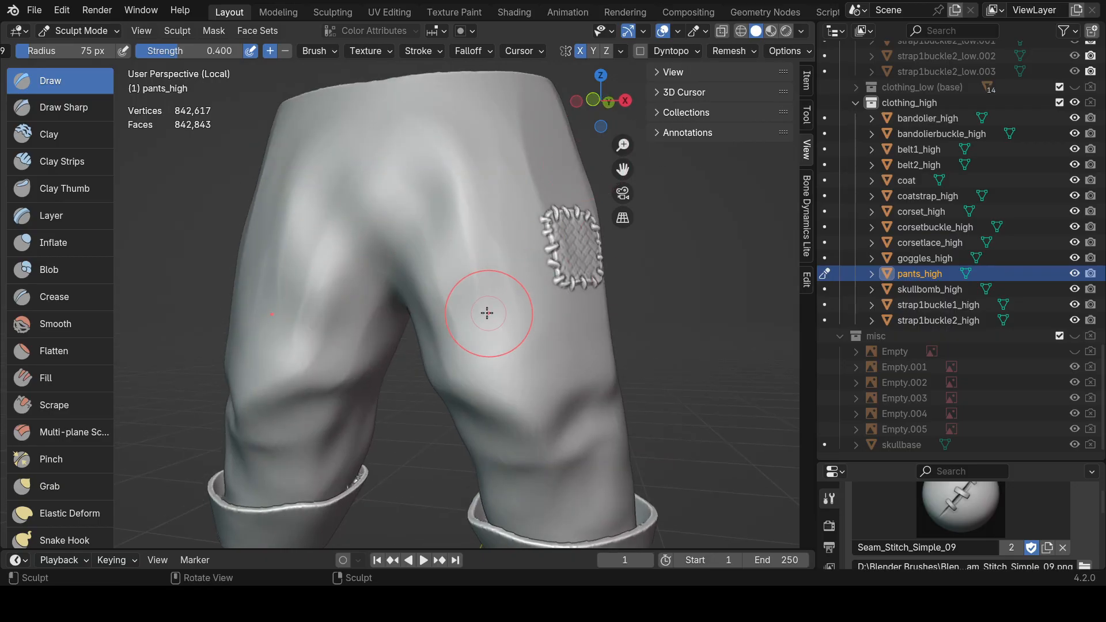
{"action": "key", "text": "KP_Divide"}
{"action": "middle_click_drag", "start_coordinate": [426, 317], "coordinate": [403, 257]}
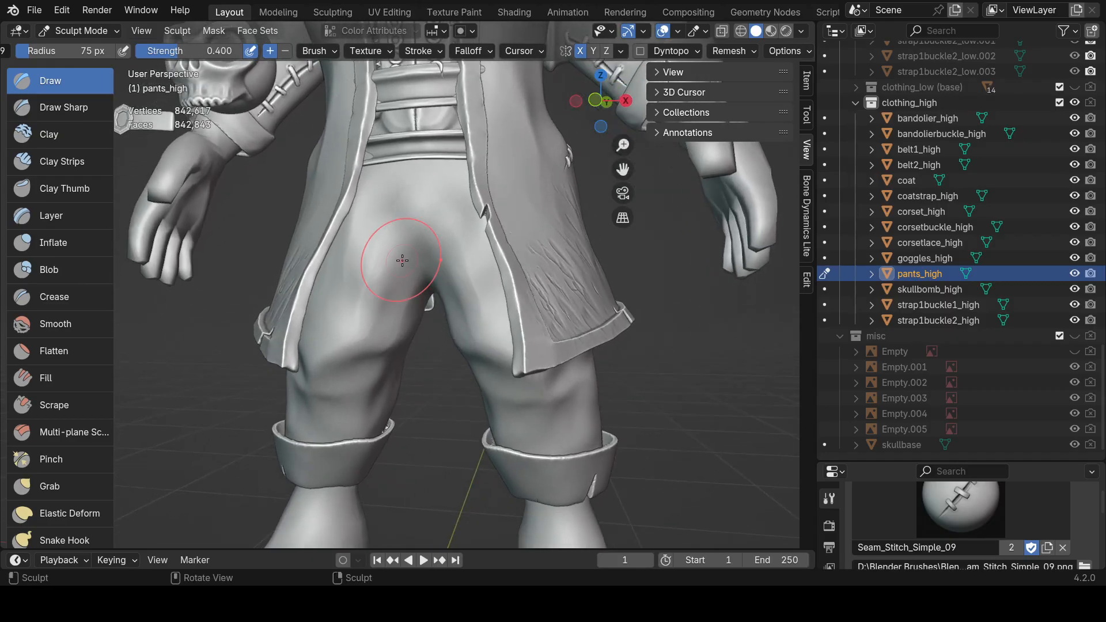
Try Seam_Stitch_Simple_09 stitches at several spots on the front of the pants leg below the coat opening.
{"action": "scroll", "coordinate": [372, 259], "scroll_direction": "up", "scroll_amount": 3}
{"action": "left_click_drag", "start_coordinate": [396, 255], "coordinate": [372, 353]}
{"action": "mouse_move", "coordinate": [380, 353]}
{"action": "middle_mouse_down"}
{"action": "mouse_move", "coordinate": [428, 357]}
{"action": "mouse_move", "coordinate": [381, 363]}
{"action": "mouse_move", "coordinate": [398, 338]}
{"action": "mouse_move", "coordinate": [403, 289]}
{"action": "middle_mouse_up"}
{"action": "key", "text": "ctrl+z"}
{"action": "left_click_drag", "start_coordinate": [443, 324], "coordinate": [395, 424]}
{"action": "middle_click_drag", "start_coordinate": [445, 408], "coordinate": [452, 461]}
{"action": "middle_click_drag", "start_coordinate": [450, 408], "coordinate": [419, 406]}
{"action": "middle_click_drag", "start_coordinate": [419, 406], "coordinate": [423, 346], "text": "shift"}
{"action": "left_click_drag", "start_coordinate": [437, 330], "coordinate": [429, 377]}
{"action": "left_click_drag", "start_coordinate": [418, 424], "coordinate": [398, 425]}
{"action": "mouse_move", "coordinate": [396, 423]}
{"action": "middle_mouse_down"}
{"action": "mouse_move", "coordinate": [512, 401]}
{"action": "mouse_move", "coordinate": [461, 420]}
{"action": "mouse_move", "coordinate": [464, 441]}
{"action": "mouse_move", "coordinate": [455, 432]}
{"action": "middle_mouse_up"}
{"action": "scroll", "coordinate": [513, 400], "scroll_direction": "down", "scroll_amount": 4}
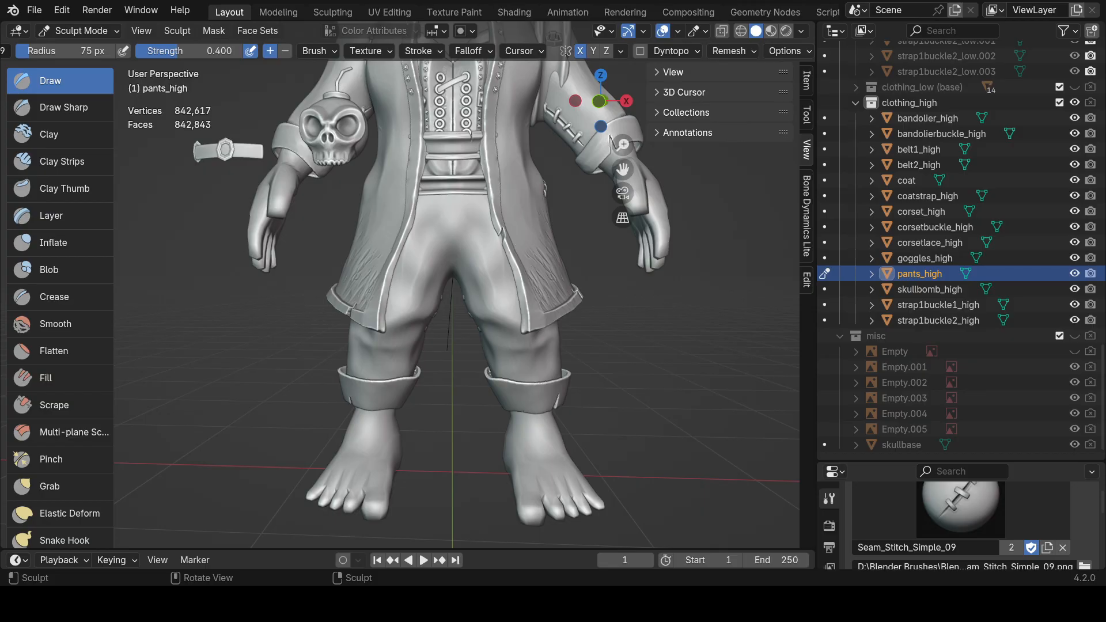
{"action": "middle_click_drag", "start_coordinate": [422, 367], "coordinate": [366, 364]}
{"action": "left_click", "coordinate": [80, 29]}
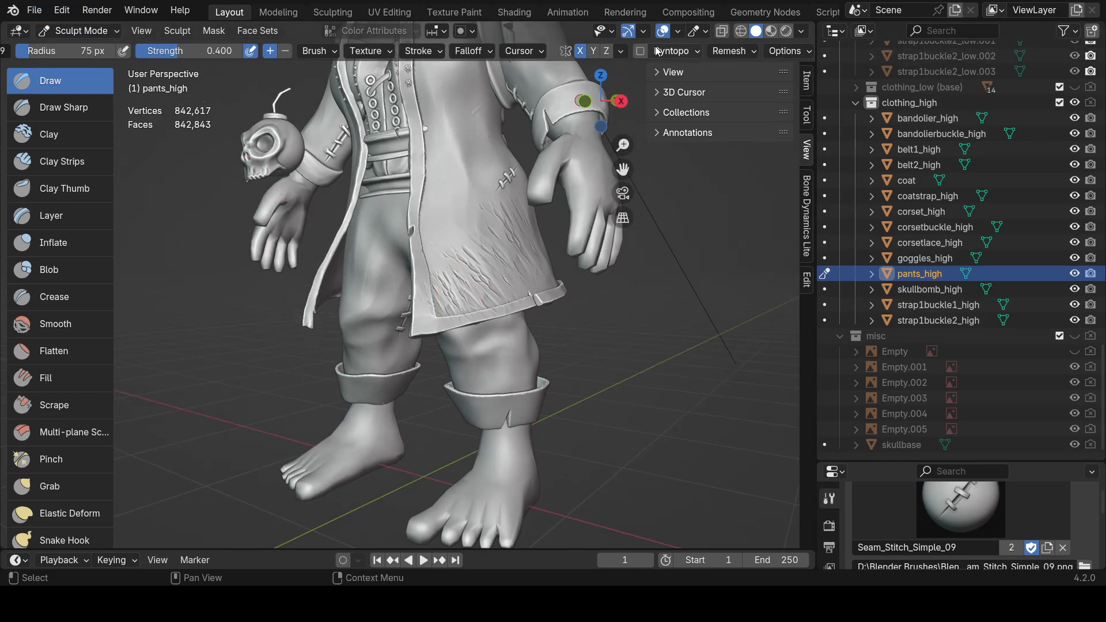
Isolate the pants and enable Dyntopo for sculpting on them, accepting the loss of attribute data.
{"action": "key", "text": "KP_Divide"}
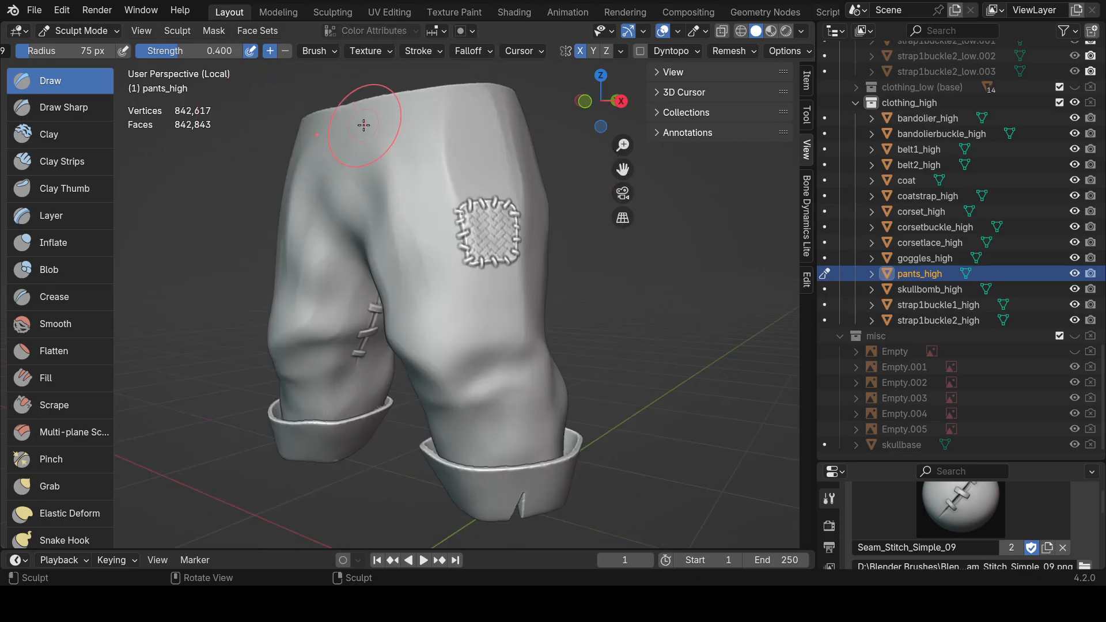
{"action": "middle_click_drag", "start_coordinate": [365, 116], "coordinate": [388, 234]}
{"action": "left_click", "coordinate": [640, 51]}
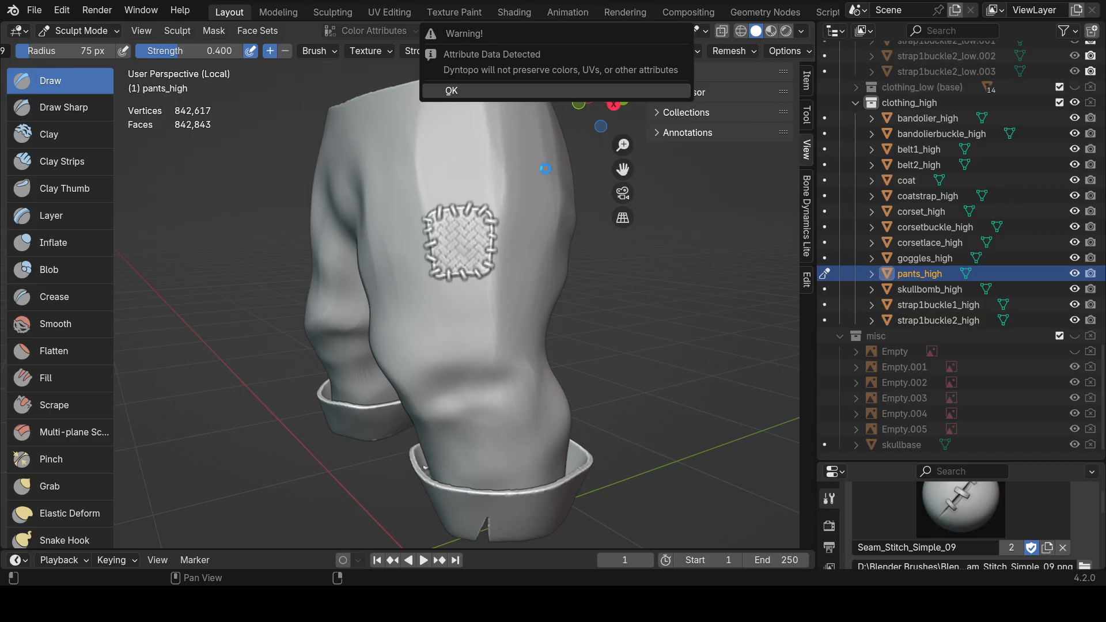
{"action": "left_click", "coordinate": [452, 90]}
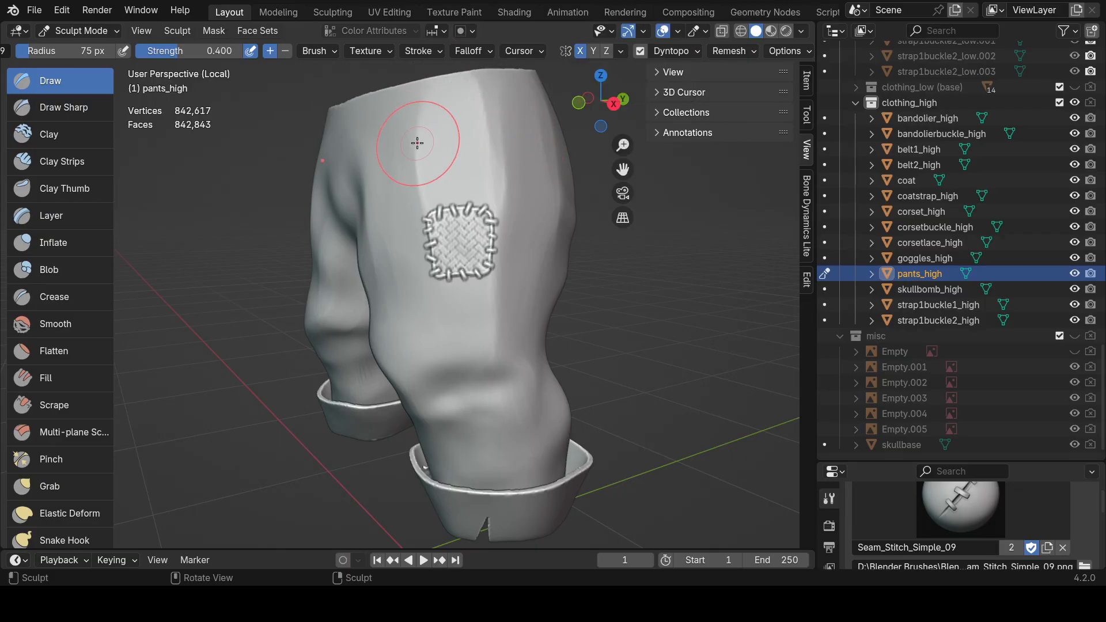
Try a Seam_Stitch_Simple_09 stitch and a round Seam_Stitch_Patch_10 patch above the square patch on the character's left outer thigh.
{"action": "left_click_drag", "start_coordinate": [463, 144], "coordinate": [392, 143]}
{"action": "middle_click_drag", "start_coordinate": [392, 143], "coordinate": [493, 204]}
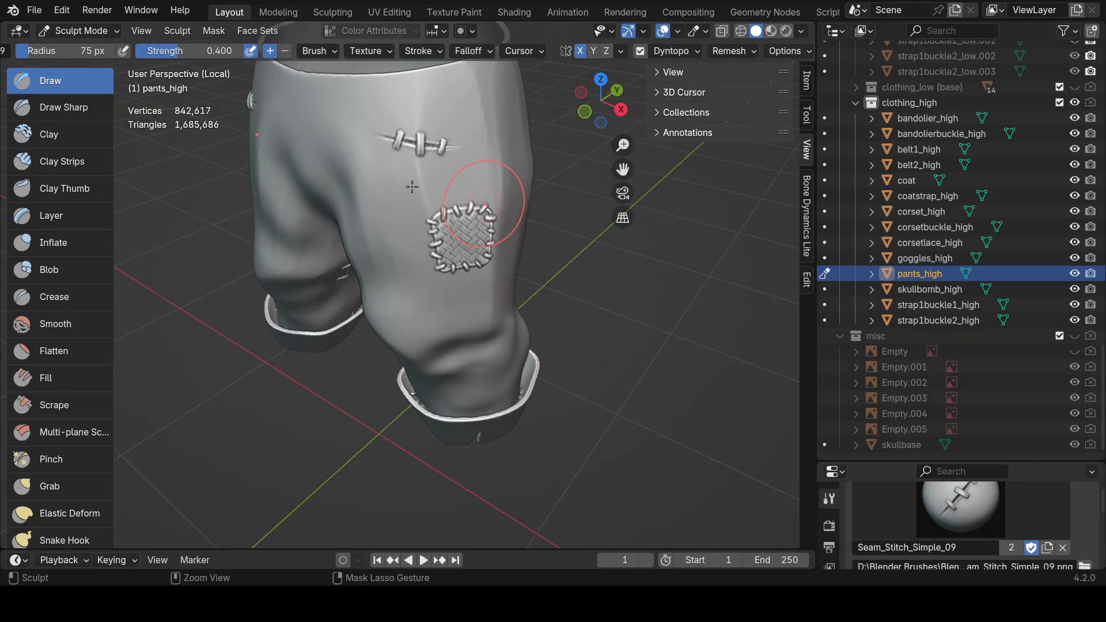
{"action": "left_click", "coordinate": [1018, 494]}
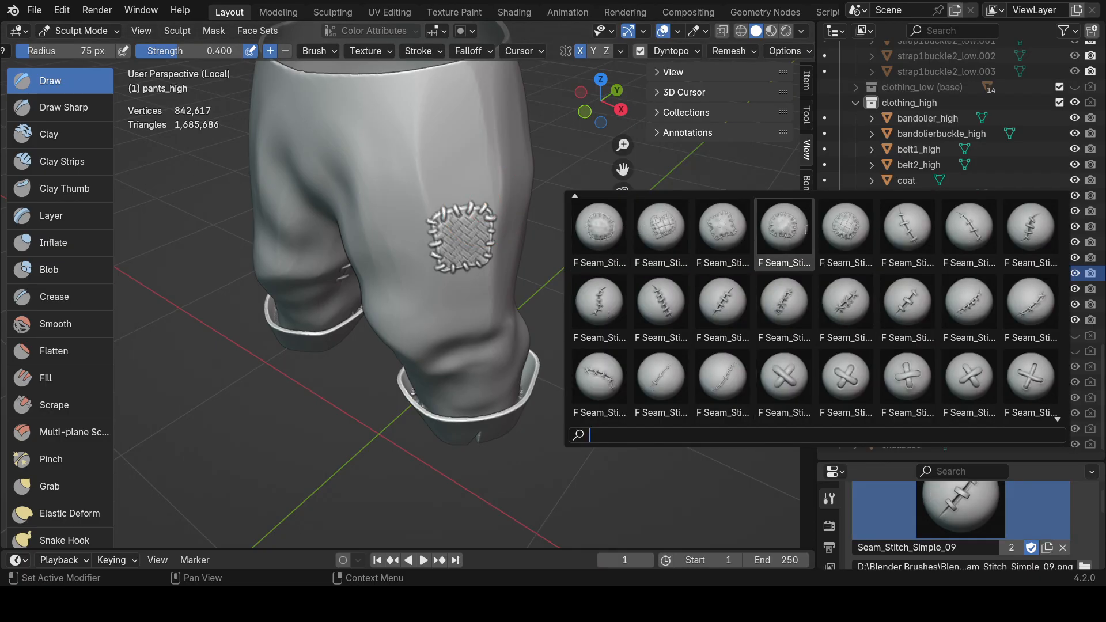
{"action": "left_click", "coordinate": [845, 230]}
{"action": "middle_click_drag", "start_coordinate": [470, 194], "coordinate": [443, 175]}
{"action": "left_click_drag", "start_coordinate": [485, 158], "coordinate": [512, 166]}
{"action": "scroll", "coordinate": [511, 167], "scroll_direction": "up", "scroll_amount": 3}
{"action": "mouse_move", "coordinate": [511, 175]}
{"action": "middle_mouse_down", "text": "shift"}
{"action": "mouse_move", "coordinate": [506, 243]}
{"action": "mouse_move", "coordinate": [493, 241]}
{"action": "middle_mouse_up", "text": "shift"}
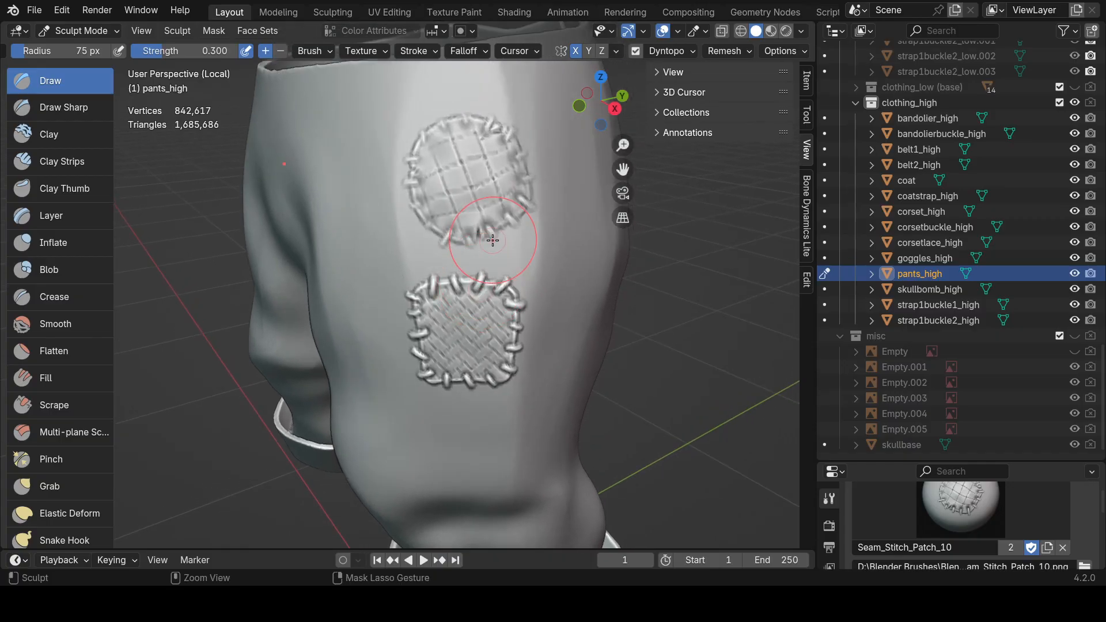
{"action": "key", "text": "ctrl+z"}
Raise the Dyntopo detail size to 40 px and try the round Seam_Stitch_Patch_10 patch above the square patch.
{"action": "left_click", "coordinate": [670, 53]}
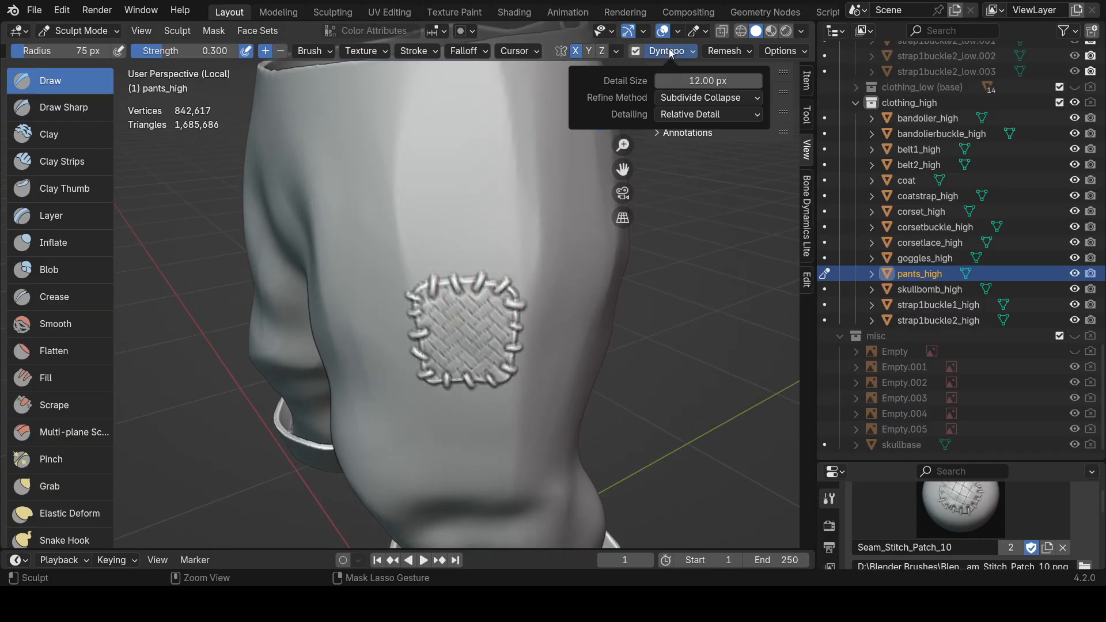
{"action": "left_click_drag", "start_coordinate": [709, 81], "coordinate": [727, 81]}
{"action": "left_click", "coordinate": [709, 81]}
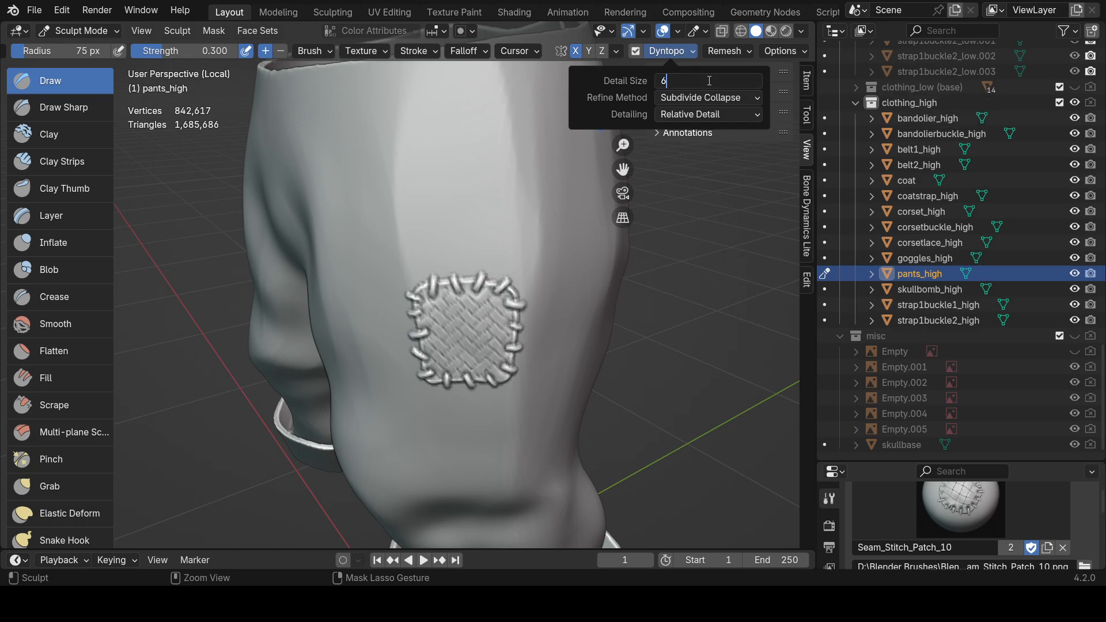
{"action": "type", "text": "65"}
{"action": "key", "text": "Return"}
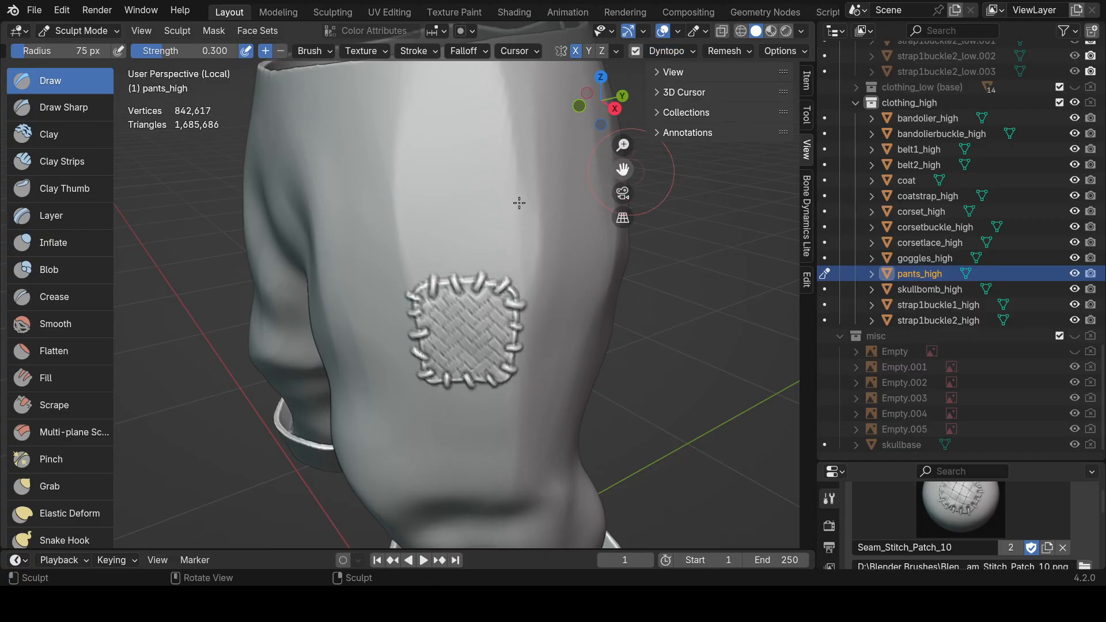
{"action": "left_click_drag", "start_coordinate": [460, 169], "coordinate": [508, 179]}
{"action": "scroll", "coordinate": [454, 178], "scroll_direction": "up", "scroll_amount": 2}
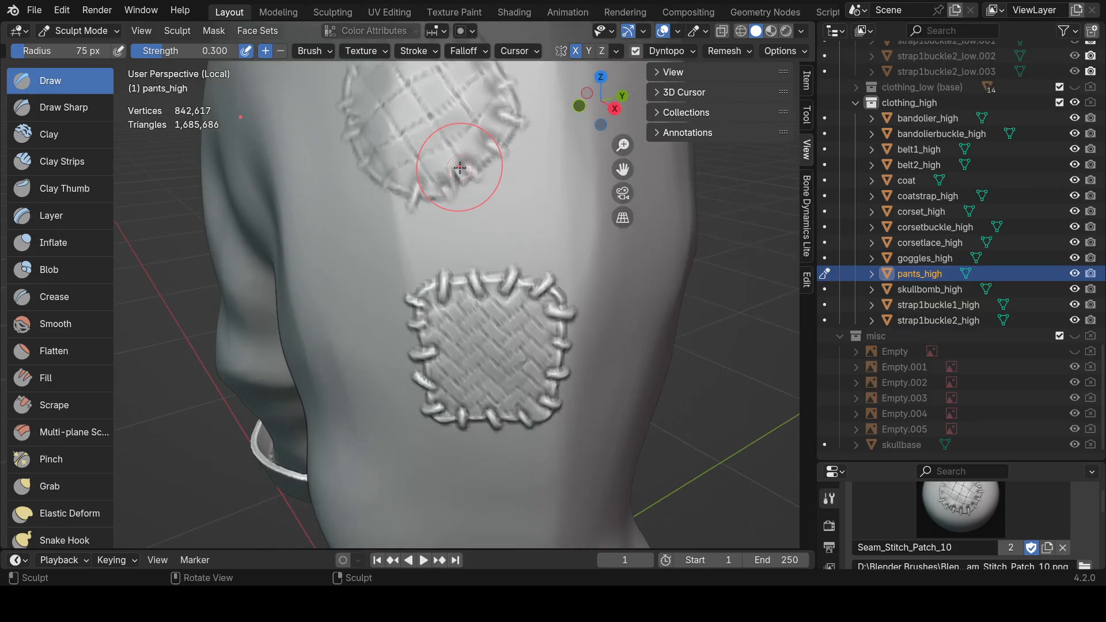
{"action": "scroll", "coordinate": [513, 165], "scroll_direction": "down", "scroll_amount": 3}
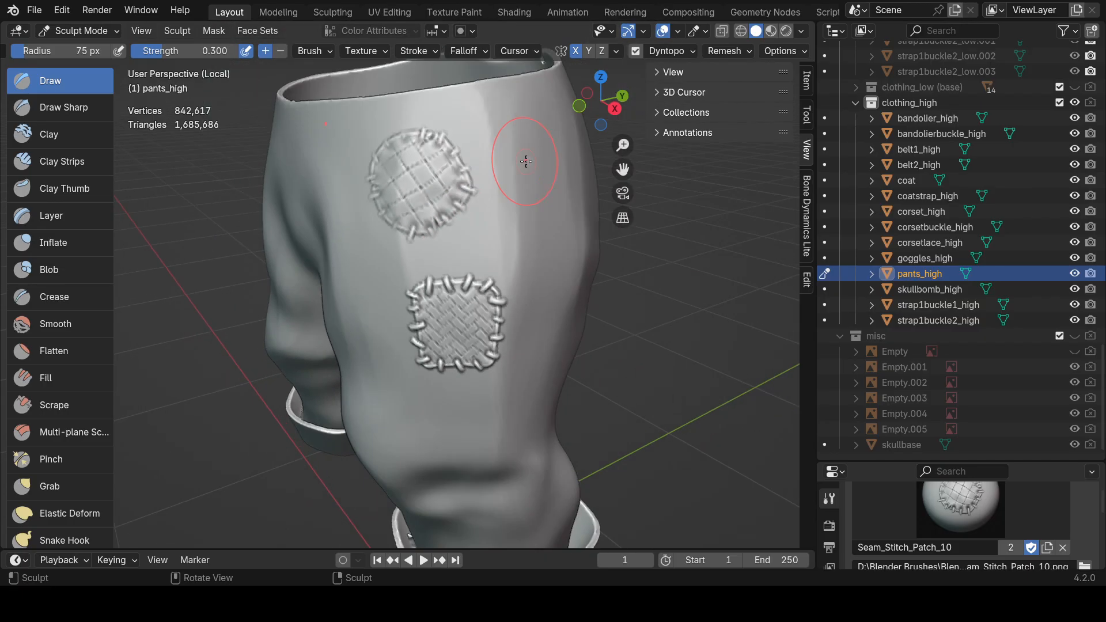
{"action": "key", "text": "ctrl+z"}
Lower the Dyntopo detail size to 1 px and try the round patch on the upper outer thigh again.
{"action": "left_click", "coordinate": [723, 52]}
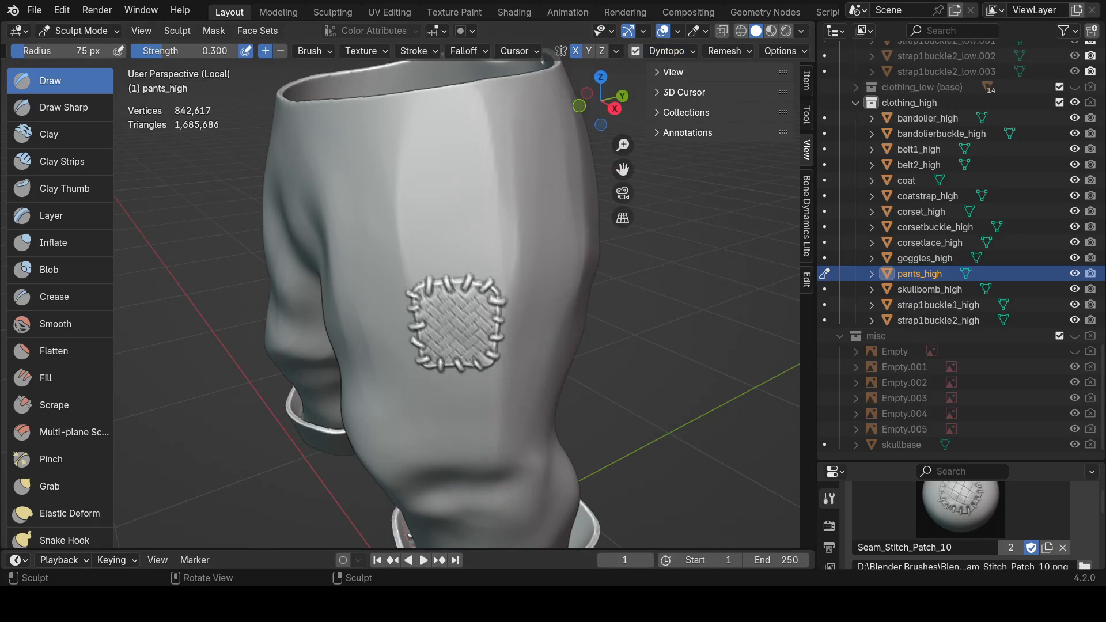
{"action": "left_click", "coordinate": [668, 51]}
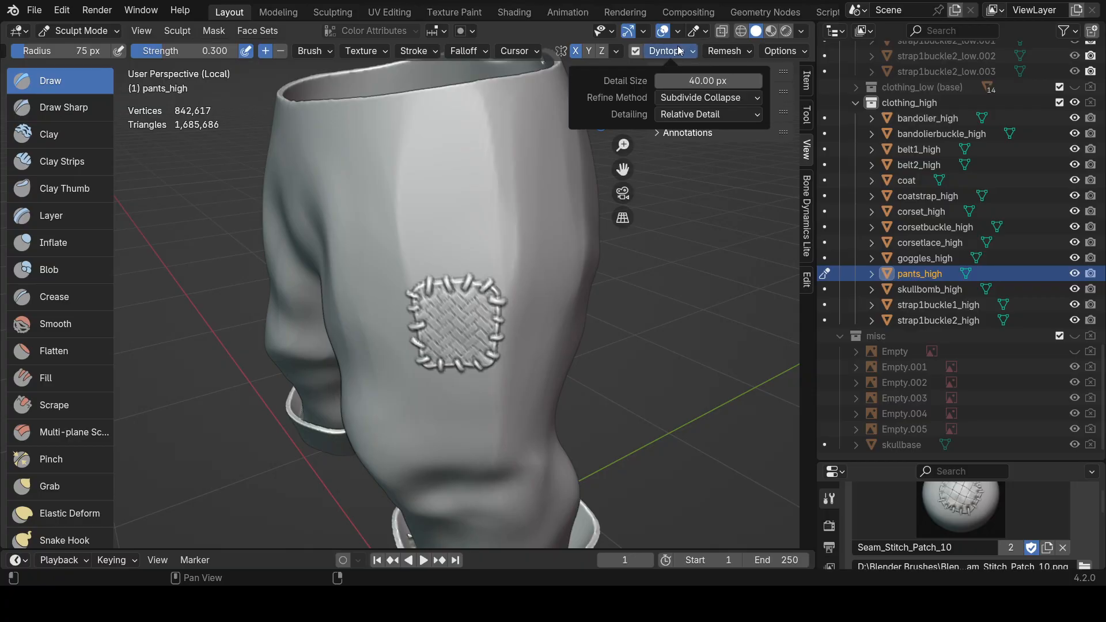
{"action": "left_click", "coordinate": [708, 81]}
{"action": "type", "text": "12"}
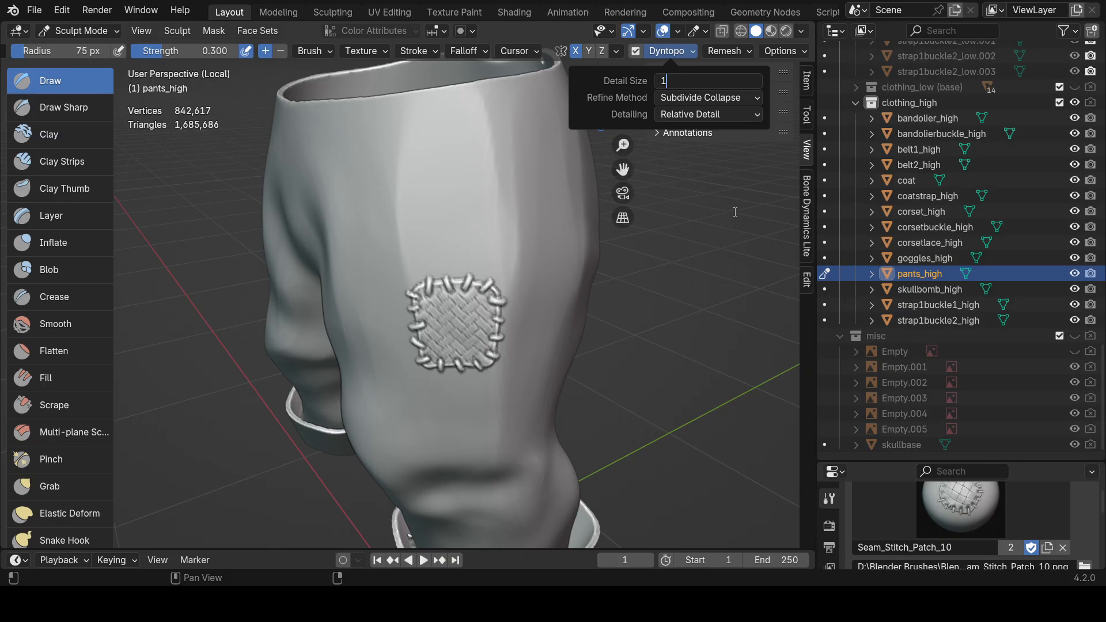
{"action": "key", "text": "Return"}
{"action": "left_click", "coordinate": [696, 114]}
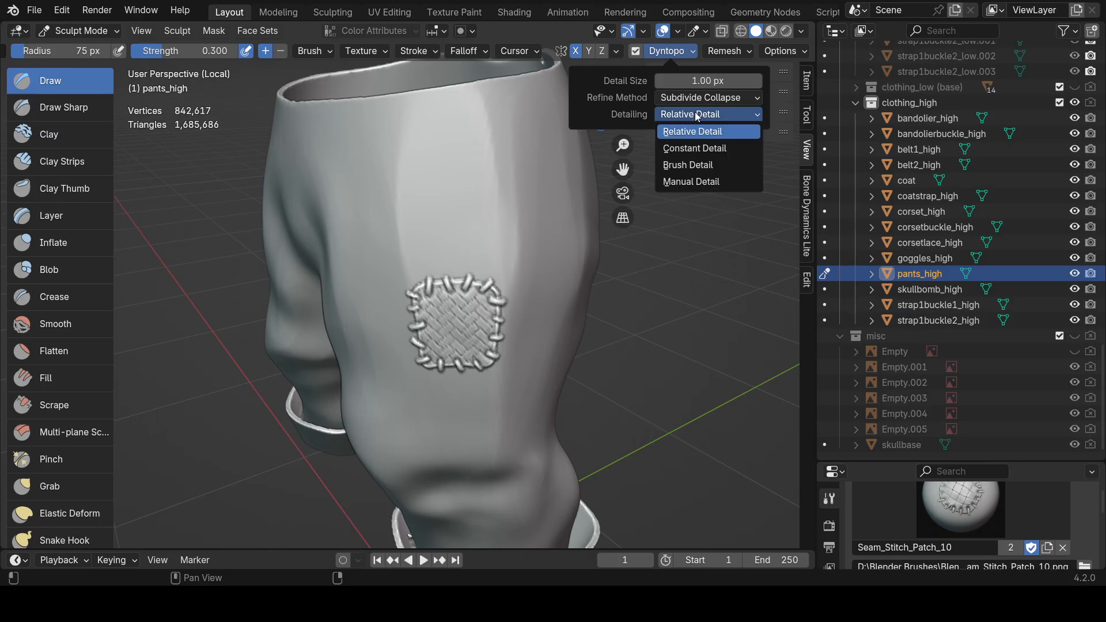
{"action": "left_click", "coordinate": [695, 113]}
{"action": "mouse_move", "coordinate": [453, 189]}
{"action": "left_mouse_down"}
{"action": "mouse_move", "coordinate": [532, 204]}
{"action": "mouse_move", "coordinate": [495, 200]}
{"action": "left_mouse_up"}
{"action": "mouse_move", "coordinate": [495, 201]}
{"action": "middle_mouse_down"}
{"action": "mouse_move", "coordinate": [469, 198]}
{"action": "mouse_move", "coordinate": [612, 176]}
{"action": "mouse_move", "coordinate": [533, 178]}
{"action": "middle_mouse_up"}
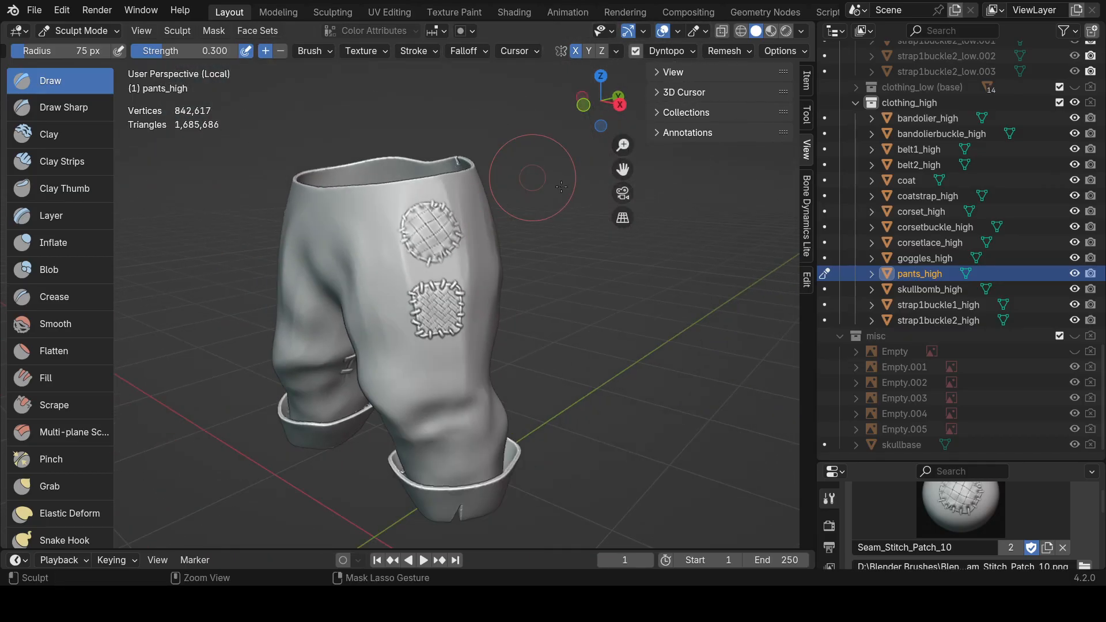
{"action": "key", "text": "ctrl+z"}
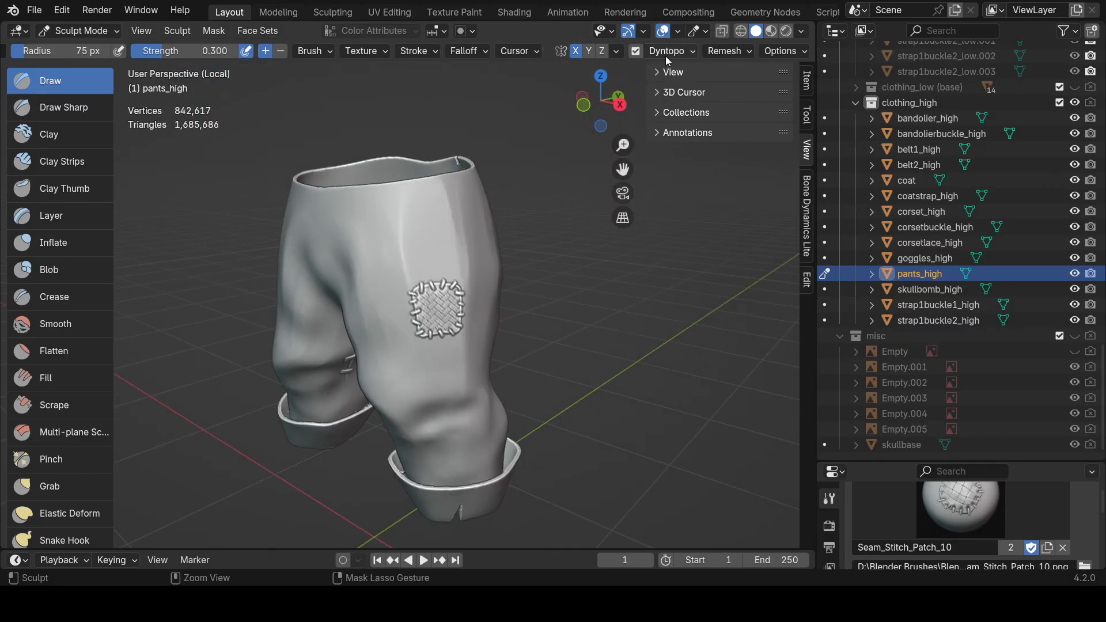
Set the Dyntopo detailing to Constant Detail and try the round patch above the square one.
{"action": "left_click", "coordinate": [668, 57]}
{"action": "left_click", "coordinate": [700, 97]}
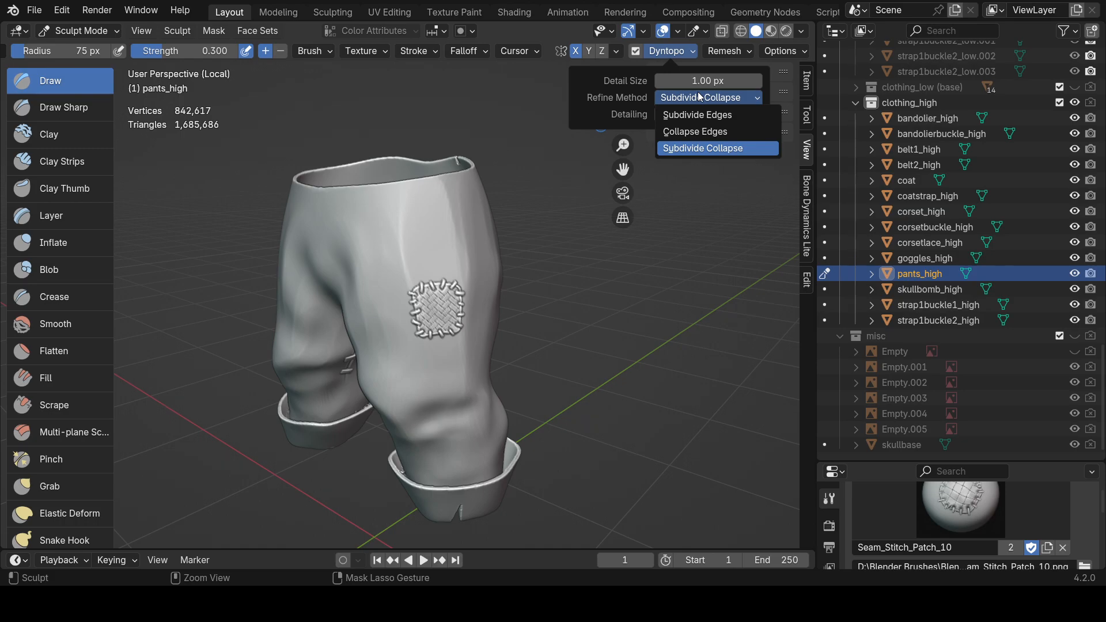
{"action": "left_click", "coordinate": [703, 148]}
{"action": "left_click", "coordinate": [701, 115]}
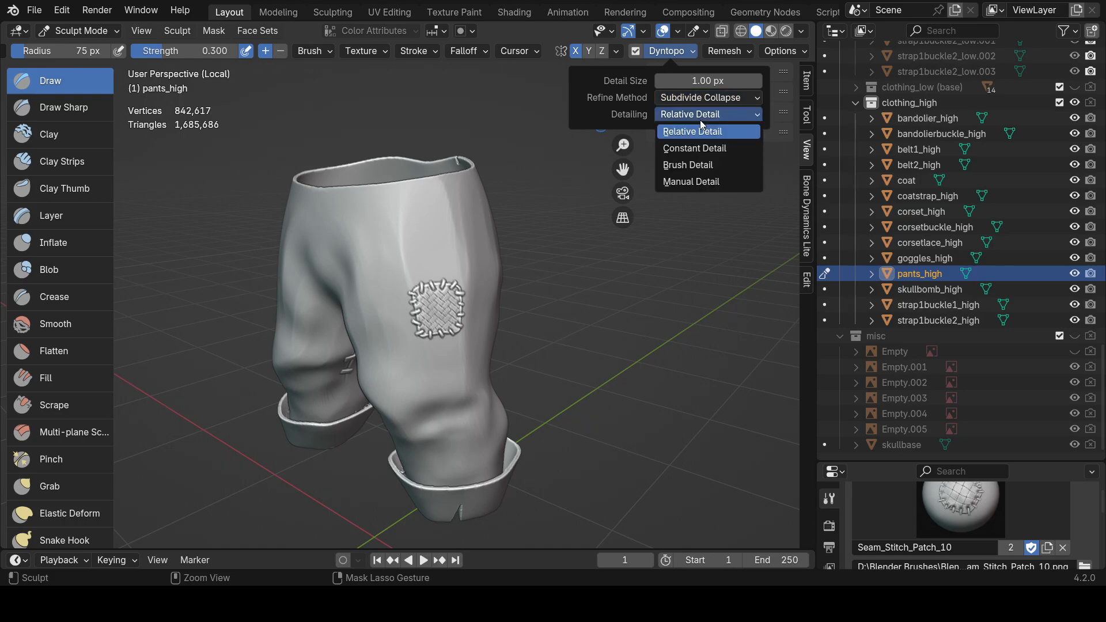
{"action": "left_click", "coordinate": [701, 146]}
{"action": "scroll", "coordinate": [405, 255], "scroll_direction": "up", "scroll_amount": 3}
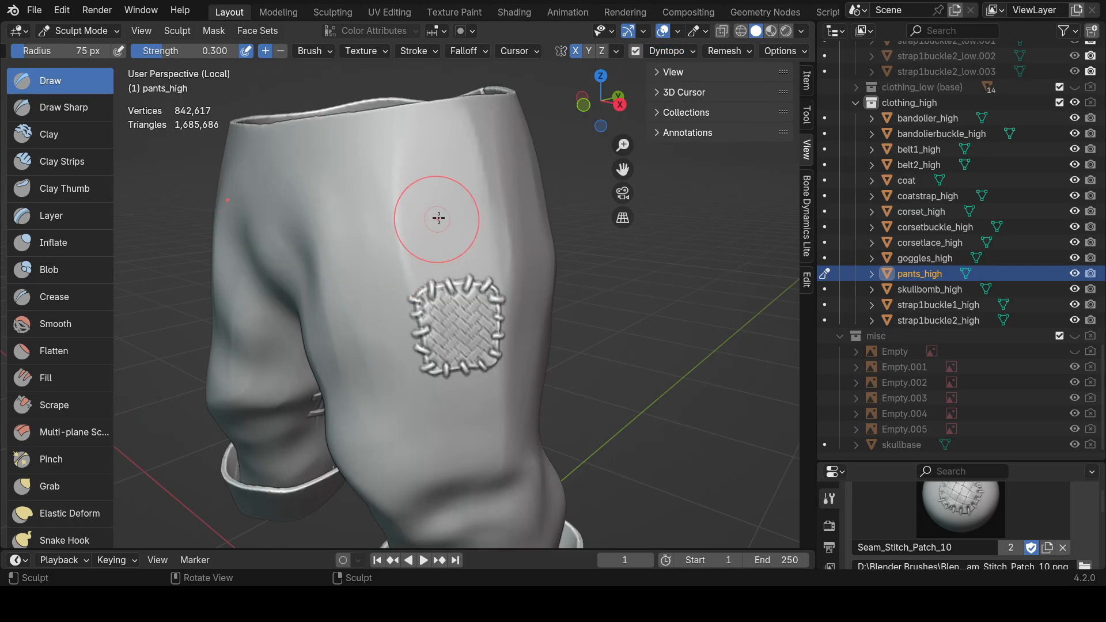
{"action": "left_click_drag", "start_coordinate": [473, 230], "coordinate": [501, 236]}
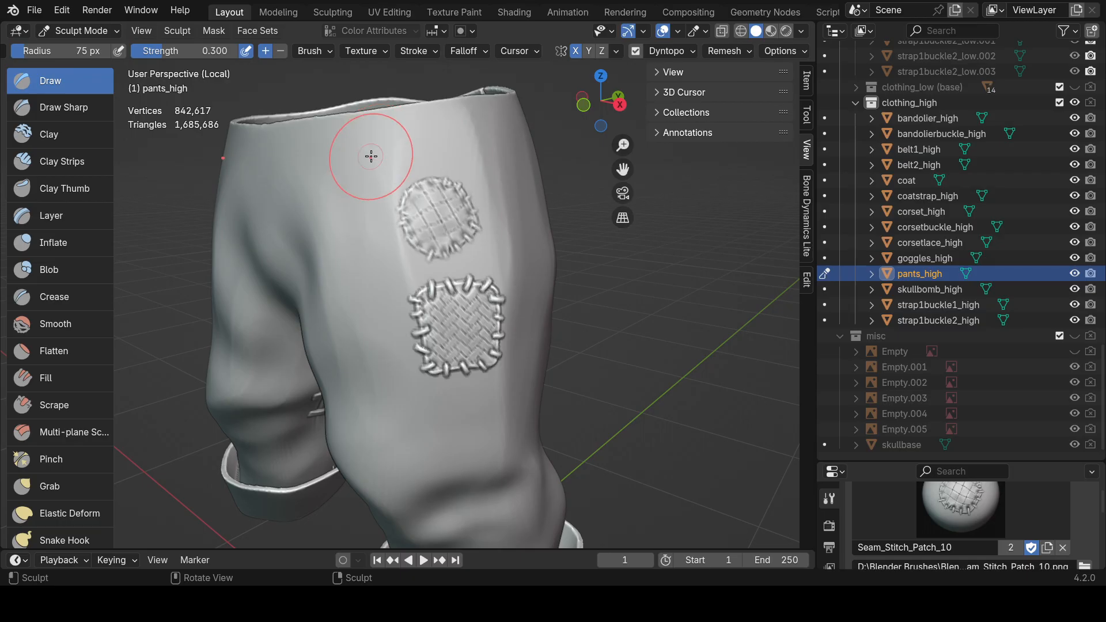
{"action": "key", "text": "ctrl+z"}
Set the Dyntopo detailing to Brush Detail and try the round patch on the outer thigh once more.
{"action": "left_click", "coordinate": [667, 51]}
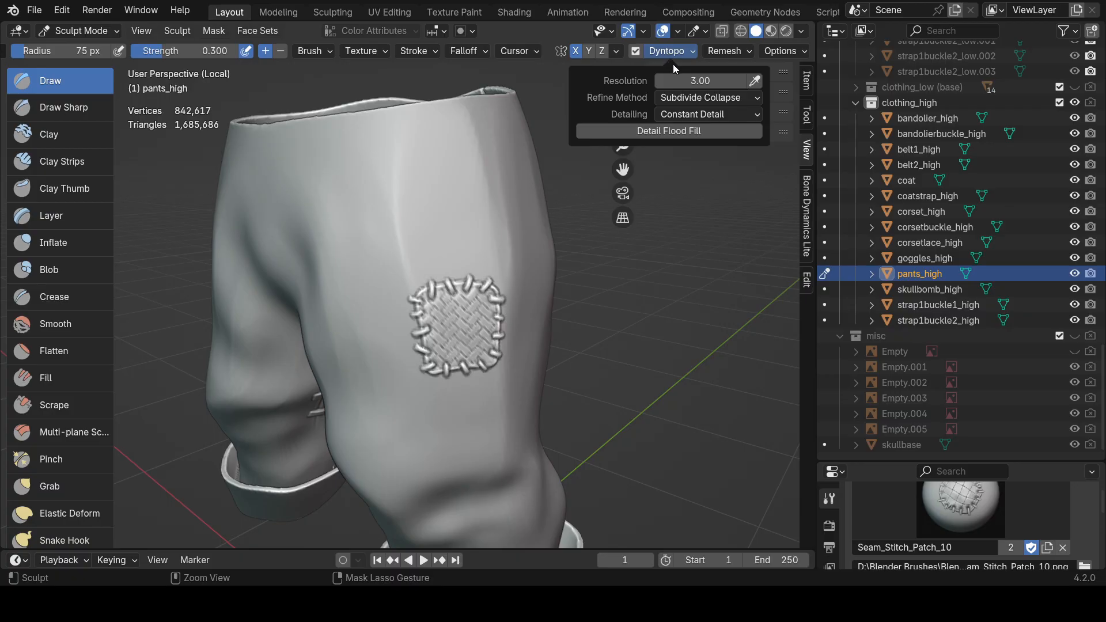
{"action": "left_click", "coordinate": [682, 115]}
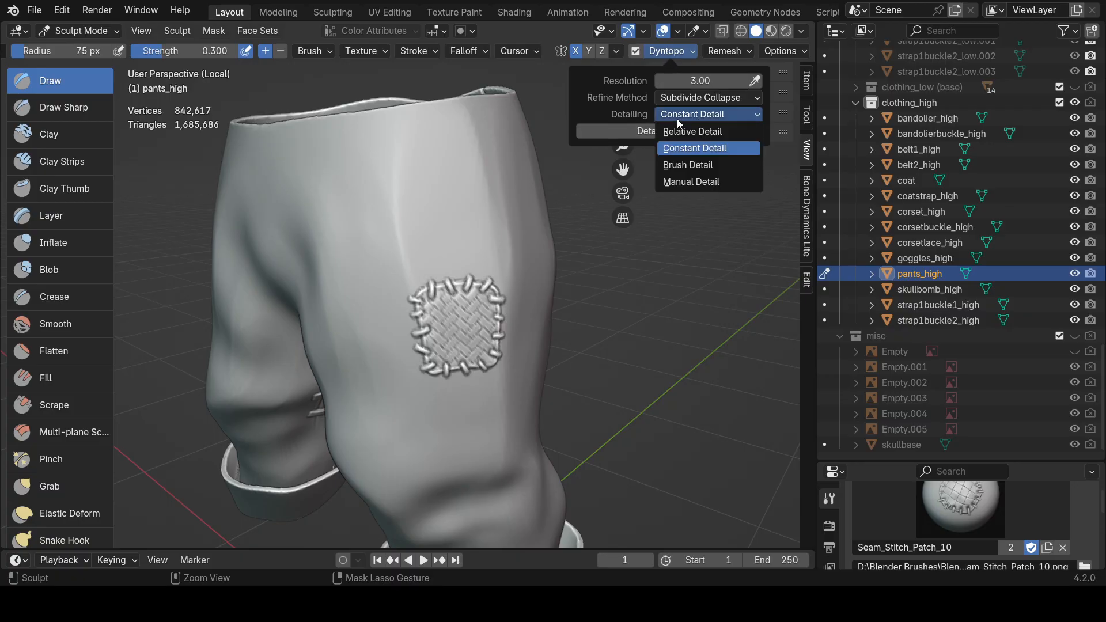
{"action": "left_click", "coordinate": [688, 165]}
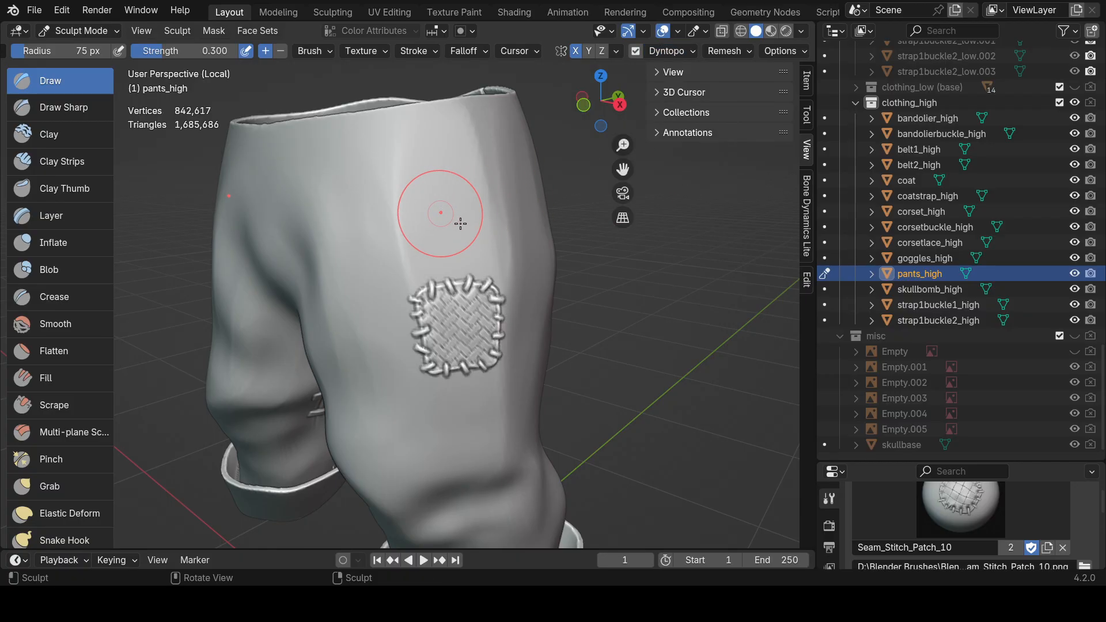
{"action": "left_click_drag", "start_coordinate": [484, 232], "coordinate": [561, 217]}
{"action": "key", "text": "ctrl"}
{"action": "key", "text": "ctrl+z"}
Turn off Dyntopo for the pants.
{"action": "scroll", "coordinate": [519, 344], "scroll_direction": "down", "scroll_amount": 5}
{"action": "middle_click_drag", "start_coordinate": [514, 336], "coordinate": [680, 144]}
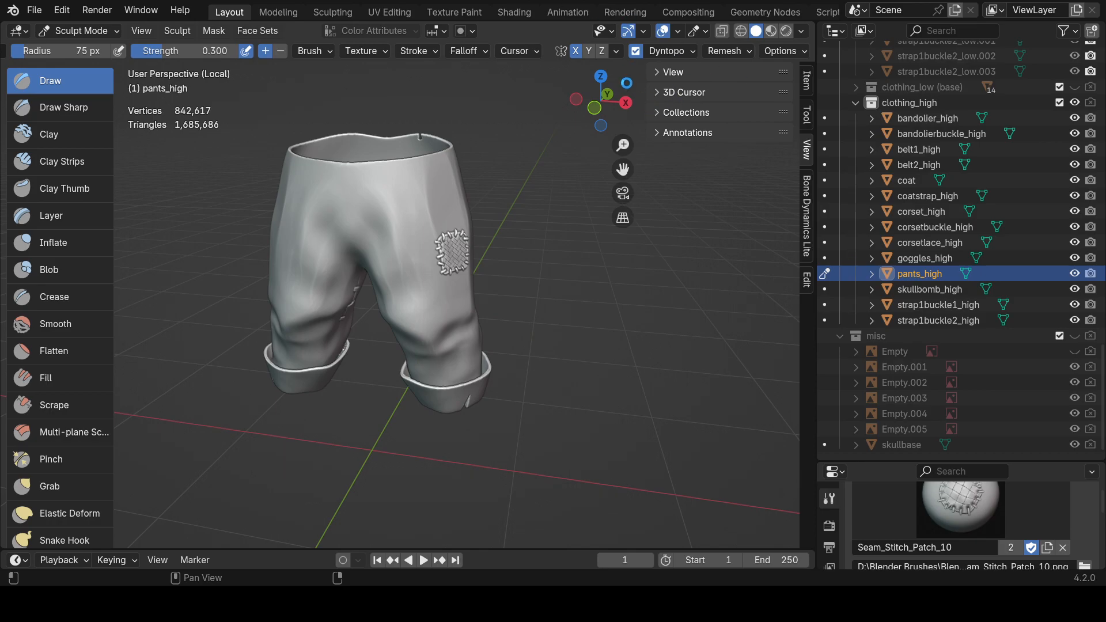
{"action": "left_click", "coordinate": [636, 51]}
{"action": "mouse_move", "coordinate": [415, 242]}
{"action": "middle_mouse_down"}
{"action": "mouse_move", "coordinate": [299, 231]}
{"action": "mouse_move", "coordinate": [461, 239]}
{"action": "mouse_move", "coordinate": [458, 250]}
{"action": "mouse_move", "coordinate": [356, 224]}
{"action": "mouse_move", "coordinate": [397, 265]}
{"action": "mouse_move", "coordinate": [454, 215]}
{"action": "mouse_move", "coordinate": [543, 207]}
{"action": "mouse_move", "coordinate": [445, 192]}
{"action": "mouse_move", "coordinate": [309, 233]}
{"action": "mouse_move", "coordinate": [427, 230]}
{"action": "middle_mouse_up"}
{"action": "scroll", "coordinate": [409, 245], "scroll_direction": "down", "scroll_amount": 4}
{"action": "scroll", "coordinate": [398, 271], "scroll_direction": "up", "scroll_amount": 3}
Switch the pants to Object Mode and back to Sculpt Mode, and bring the rest of the outfit back into view.
{"action": "left_click", "coordinate": [79, 31]}
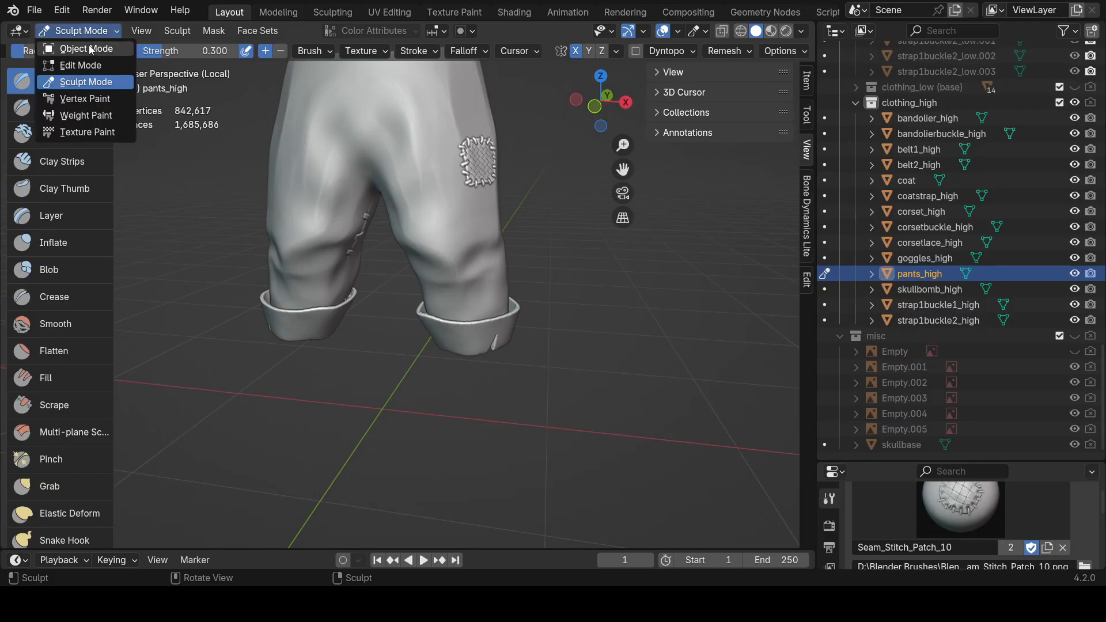
{"action": "left_click", "coordinate": [63, 47]}
{"action": "scroll", "coordinate": [576, 292], "scroll_direction": "up", "scroll_amount": 2}
{"action": "middle_click_drag", "start_coordinate": [556, 310], "coordinate": [472, 283]}
{"action": "left_click", "coordinate": [79, 31]}
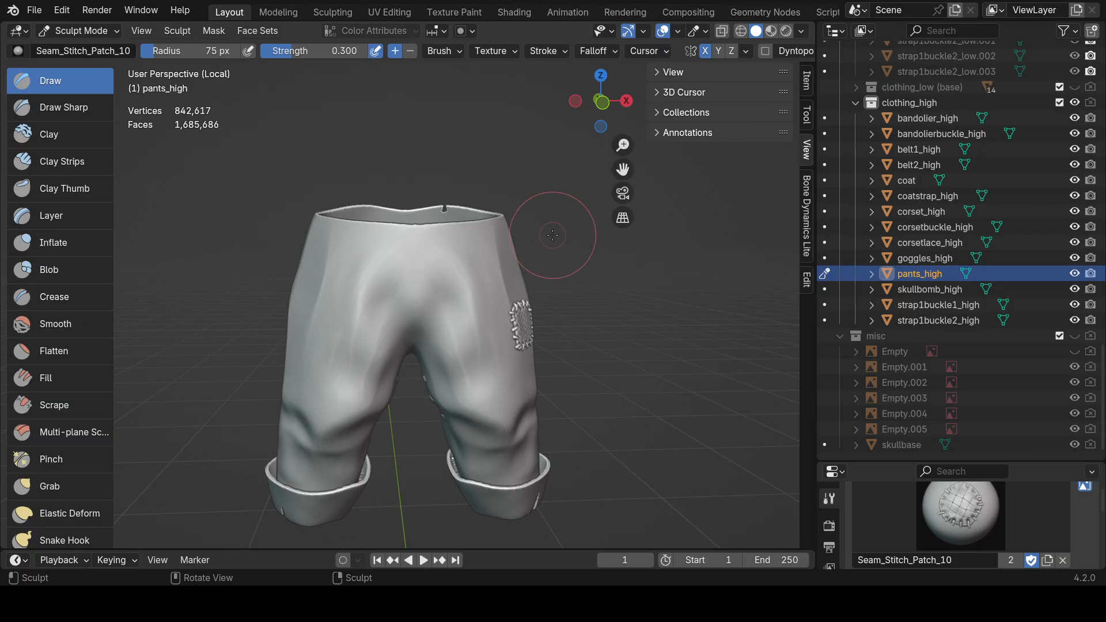
{"action": "key", "text": "KP_Divide"}
{"action": "middle_click_drag", "start_coordinate": [472, 223], "coordinate": [516, 219]}
{"action": "middle_click_drag", "start_coordinate": [435, 213], "coordinate": [469, 277], "text": "shift"}
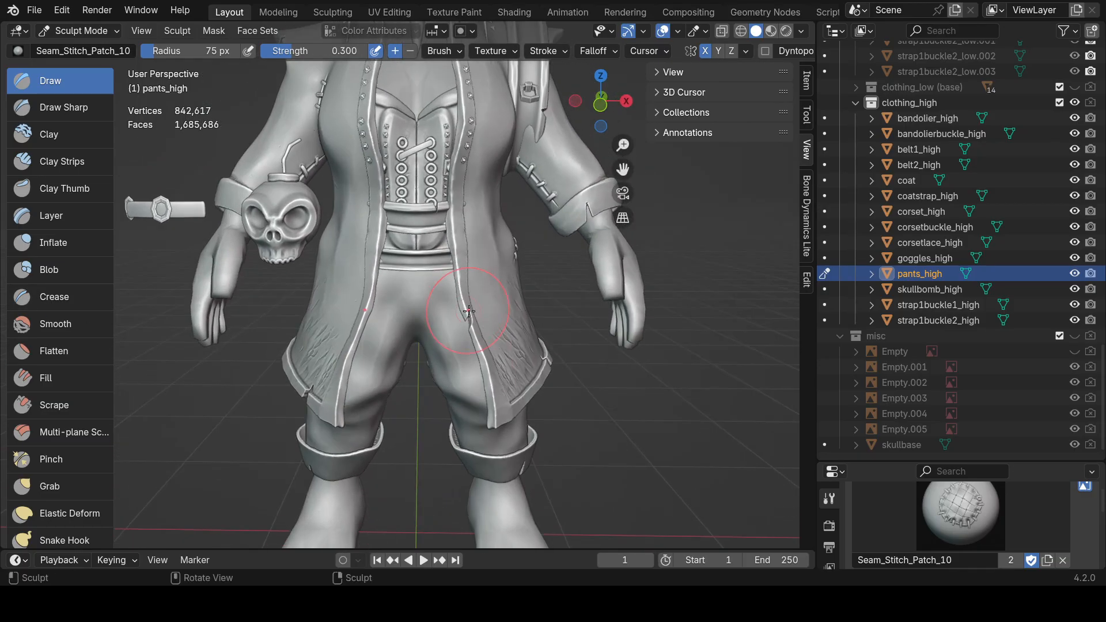
Choose the Seam_Stitch_Simple_20 brush and try cross stitches on the front of the pants below the belt.
{"action": "left_click", "coordinate": [961, 515]}
{"action": "scroll", "coordinate": [856, 346], "scroll_direction": "down", "scroll_amount": 2}
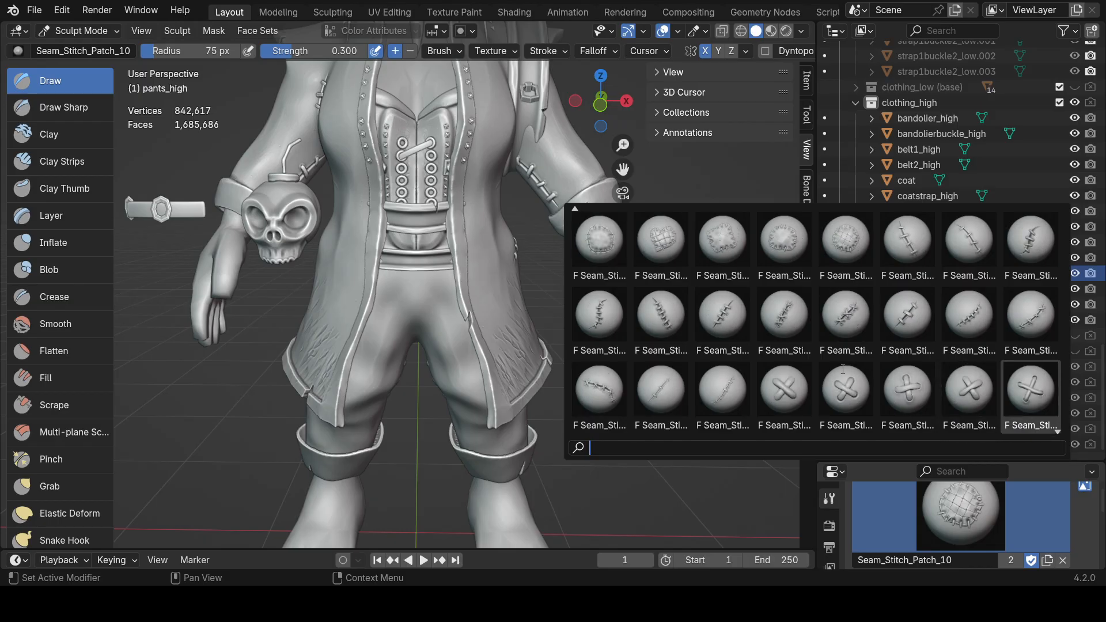
{"action": "scroll", "coordinate": [920, 392], "scroll_direction": "down", "scroll_amount": 1}
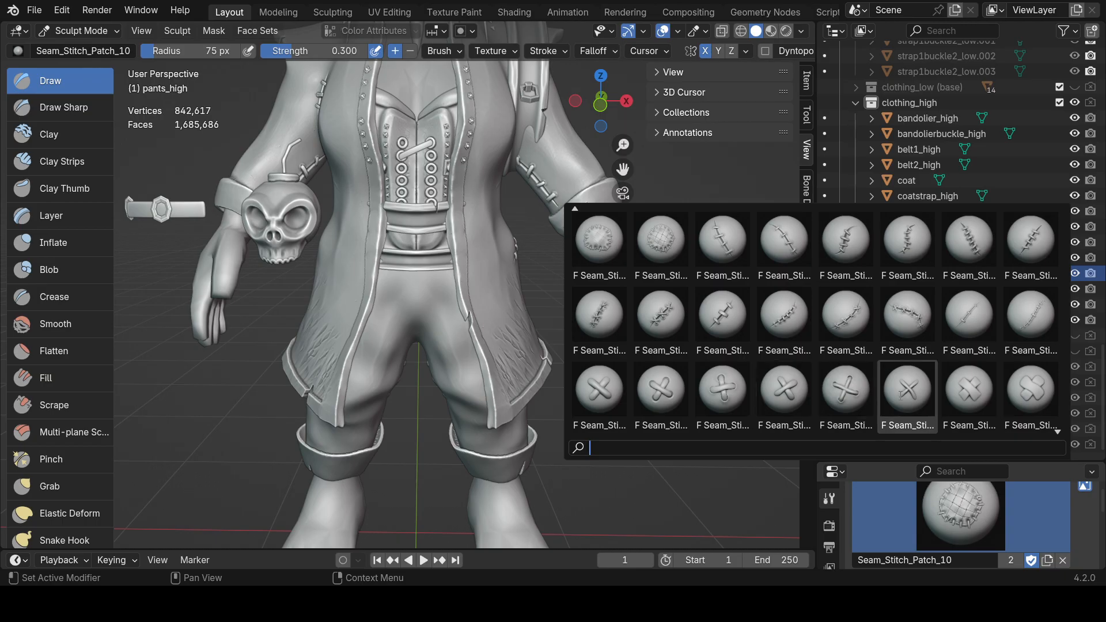
{"action": "left_click", "coordinate": [859, 406]}
{"action": "scroll", "coordinate": [400, 302], "scroll_direction": "up", "scroll_amount": 3}
{"action": "left_click_drag", "start_coordinate": [437, 303], "coordinate": [451, 312]}
{"action": "key", "text": "ctrl+z"}
{"action": "key", "text": "ctrl+z"}
{"action": "mouse_move", "coordinate": [422, 269]}
{"action": "left_mouse_down"}
{"action": "mouse_move", "coordinate": [462, 311]}
{"action": "mouse_move", "coordinate": [495, 280]}
{"action": "left_mouse_up"}
{"action": "key", "text": "ctrl+z"}
Try a single Seam_Stitch_Simple_20 cross at the front center of the pants with X symmetry off.
{"action": "scroll", "coordinate": [569, 294], "scroll_direction": "down", "scroll_amount": 7}
{"action": "scroll", "coordinate": [438, 321], "scroll_direction": "up", "scroll_amount": 7}
{"action": "mouse_move", "coordinate": [422, 320]}
{"action": "left_mouse_down"}
{"action": "mouse_move", "coordinate": [461, 346]}
{"action": "mouse_move", "coordinate": [496, 335]}
{"action": "mouse_move", "coordinate": [484, 309]}
{"action": "mouse_move", "coordinate": [484, 318]}
{"action": "left_mouse_up"}
{"action": "scroll", "coordinate": [582, 344], "scroll_direction": "down", "scroll_amount": 6}
{"action": "mouse_move", "coordinate": [569, 349]}
{"action": "middle_mouse_down"}
{"action": "mouse_move", "coordinate": [533, 344]}
{"action": "mouse_move", "coordinate": [566, 337]}
{"action": "middle_mouse_up"}
{"action": "key", "text": "ctrl+z"}
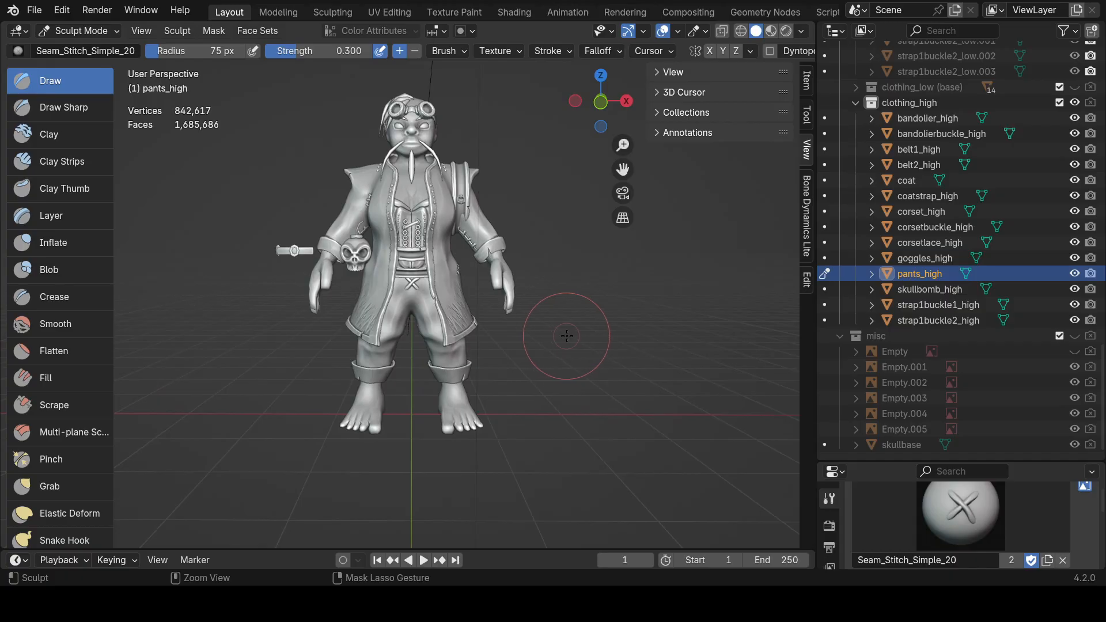
Choose the Seam_Stitch_Simple_18 brush for the front of the pants.
{"action": "left_click", "coordinate": [961, 513]}
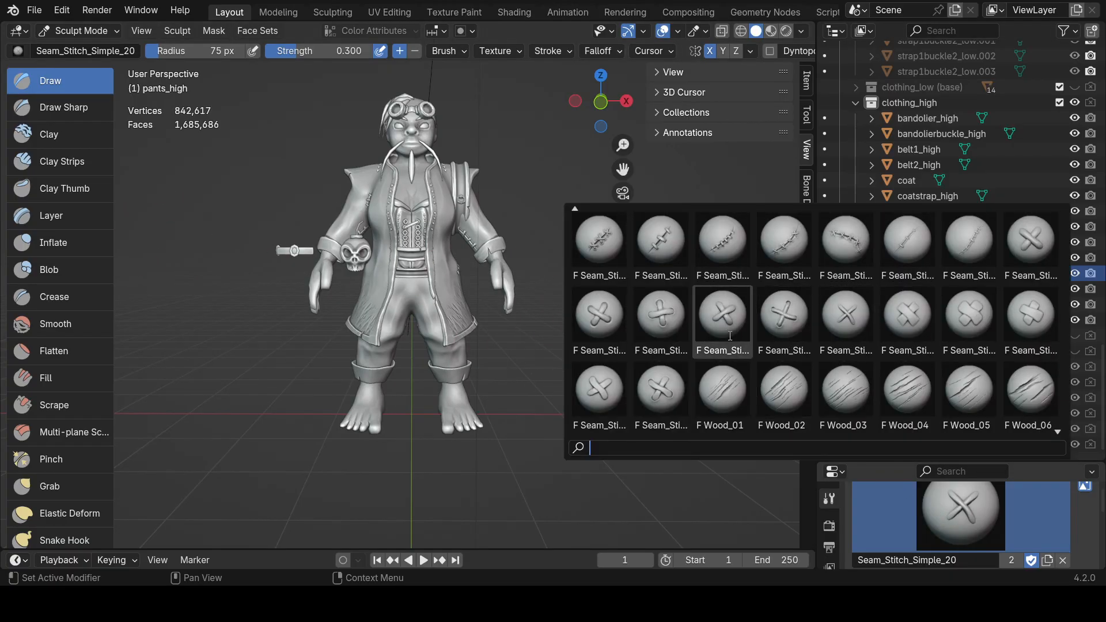
{"action": "left_click", "coordinate": [723, 320]}
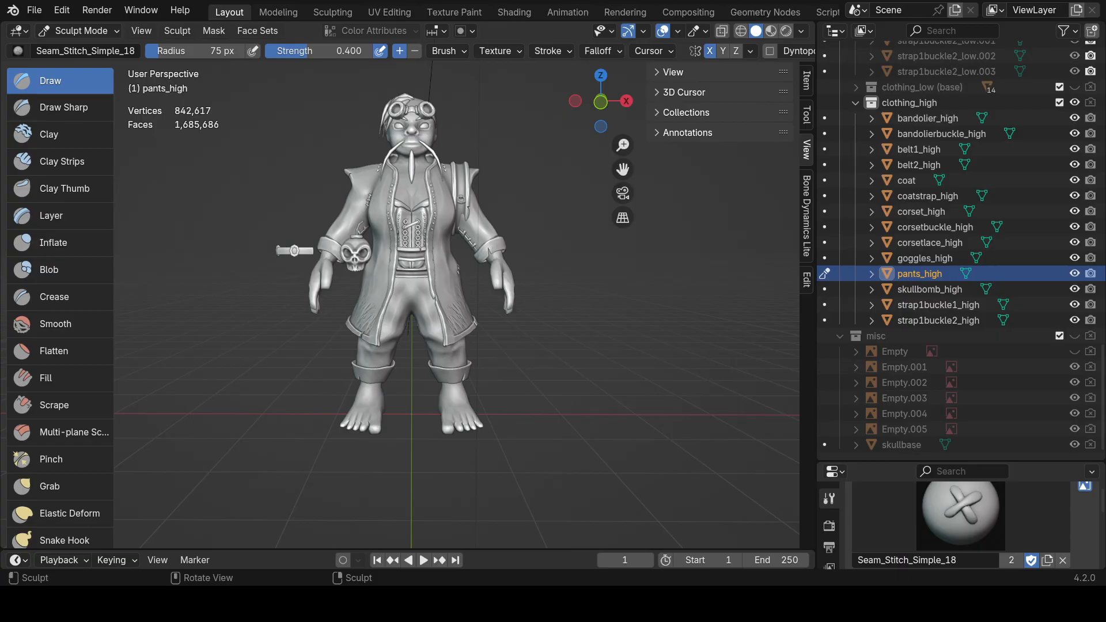
{"action": "scroll", "coordinate": [398, 395], "scroll_direction": "up", "scroll_amount": 7}
{"action": "scroll", "coordinate": [424, 301], "scroll_direction": "down", "scroll_amount": 2}
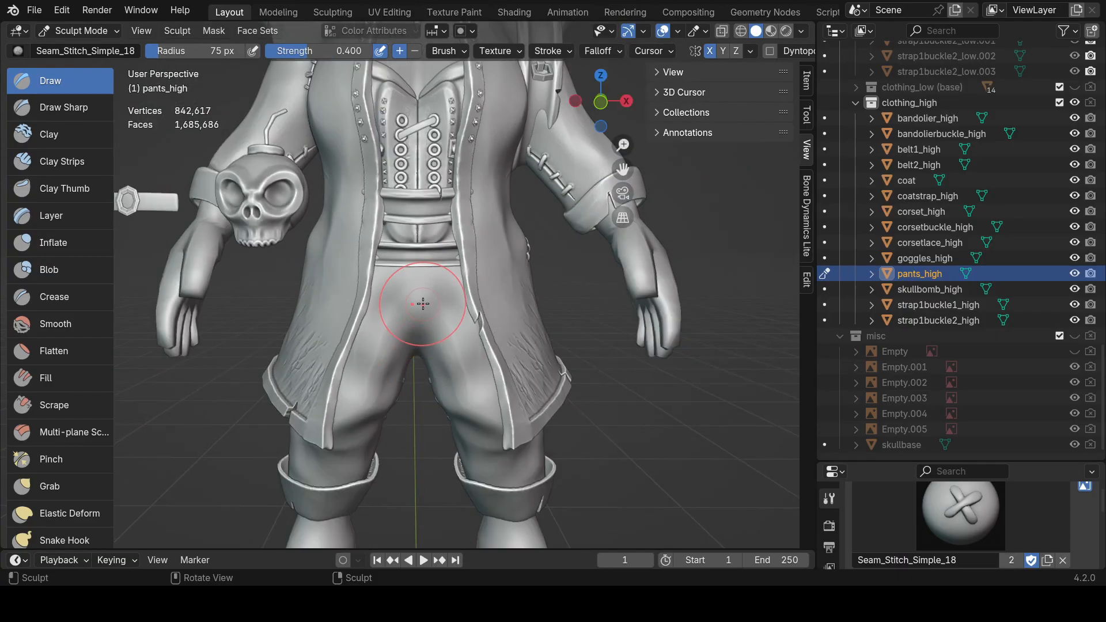
Try Seam_Stitch_Simple_18 cross stitches down the front center of the pants with X symmetry off.
{"action": "left_click", "coordinate": [710, 50]}
{"action": "mouse_move", "coordinate": [411, 298]}
{"action": "left_mouse_down"}
{"action": "mouse_move", "coordinate": [428, 310]}
{"action": "mouse_move", "coordinate": [442, 289]}
{"action": "mouse_move", "coordinate": [430, 283]}
{"action": "mouse_move", "coordinate": [451, 287]}
{"action": "mouse_move", "coordinate": [398, 319]}
{"action": "left_mouse_up"}
{"action": "key", "text": "ctrl+z"}
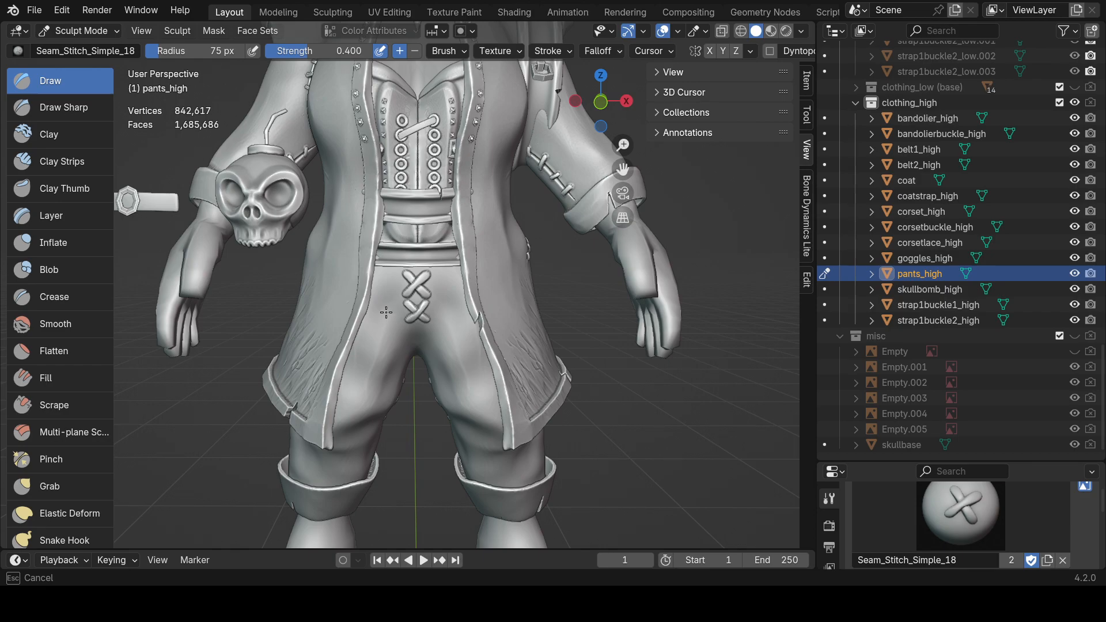
{"action": "left_click_drag", "start_coordinate": [385, 313], "coordinate": [386, 313]}
{"action": "scroll", "coordinate": [593, 340], "scroll_direction": "down", "scroll_amount": 5}
{"action": "mouse_move", "coordinate": [583, 341]}
{"action": "middle_mouse_down"}
{"action": "mouse_move", "coordinate": [665, 339]}
{"action": "mouse_move", "coordinate": [616, 331]}
{"action": "mouse_move", "coordinate": [608, 375]}
{"action": "mouse_move", "coordinate": [600, 323]}
{"action": "middle_mouse_up"}
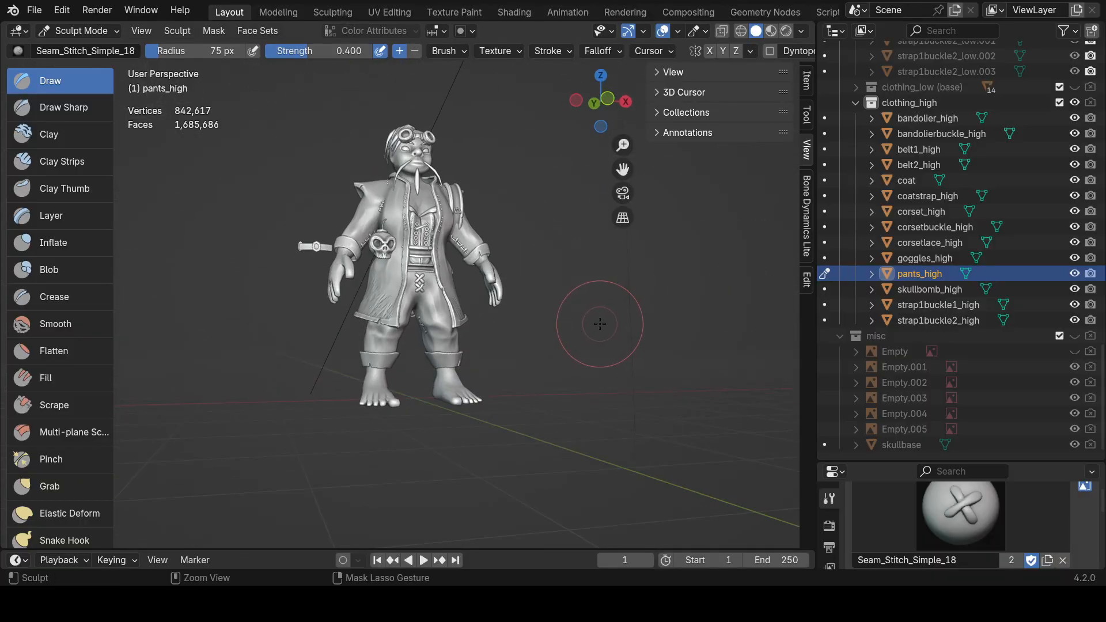
{"action": "scroll", "coordinate": [342, 229], "scroll_direction": "up", "scroll_amount": 6}
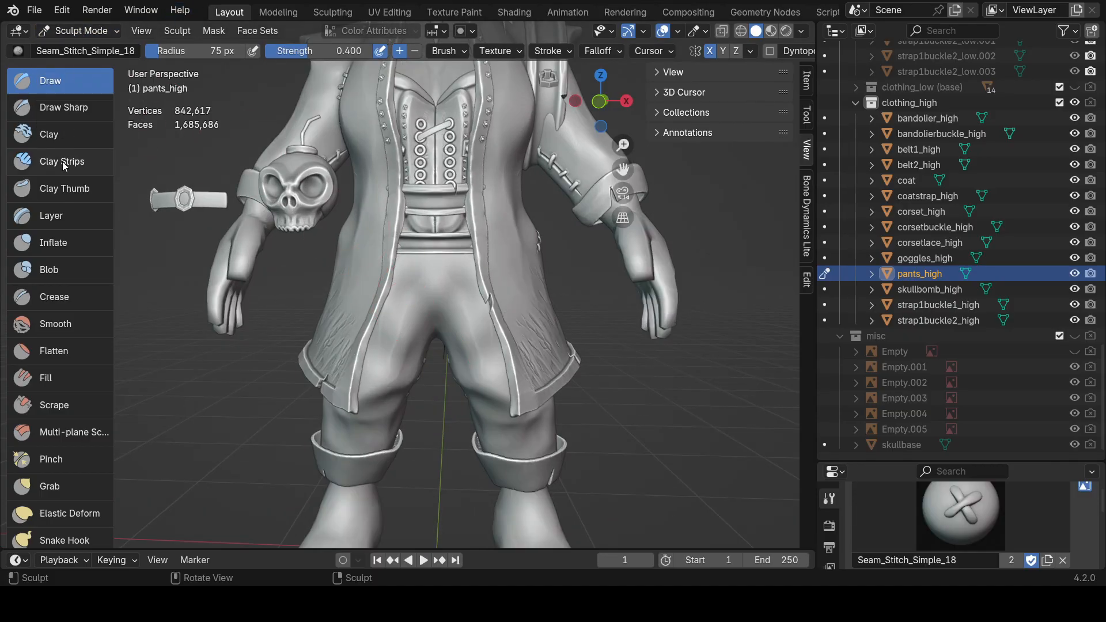
Try a raised vertical strip at the front center below the belt using the Layer brush at 46 px radius.
{"action": "left_click", "coordinate": [57, 217]}
{"action": "scroll", "coordinate": [440, 284], "scroll_direction": "up", "scroll_amount": 4}
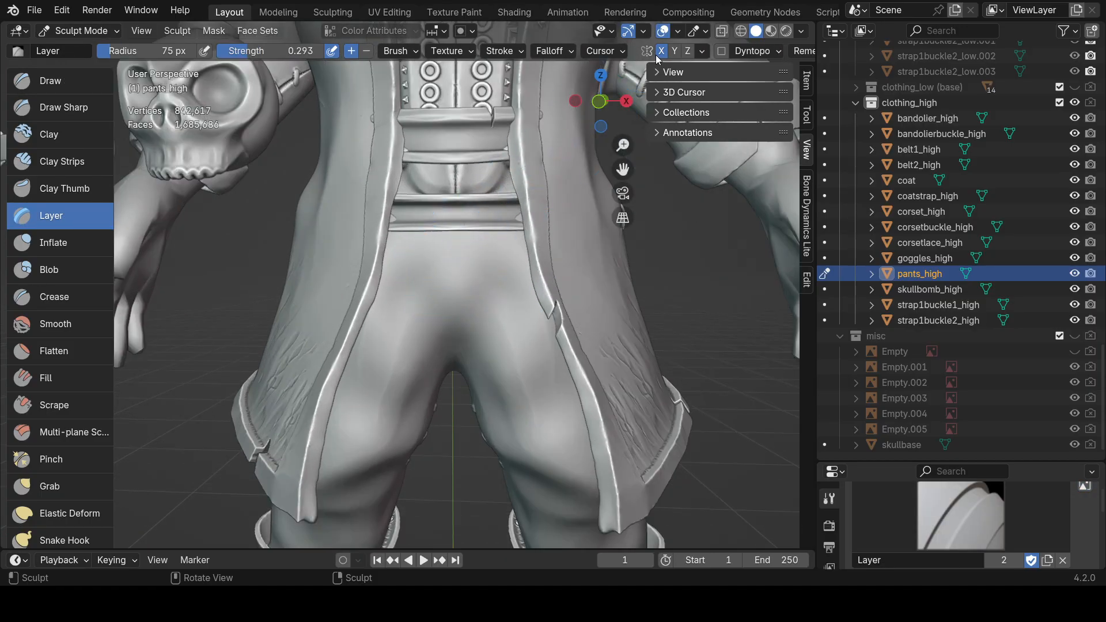
{"action": "key", "text": "f"}
{"action": "left_click", "coordinate": [426, 236]}
{"action": "left_click_drag", "start_coordinate": [443, 228], "coordinate": [441, 260]}
{"action": "scroll", "coordinate": [572, 339], "scroll_direction": "down", "scroll_amount": 5}
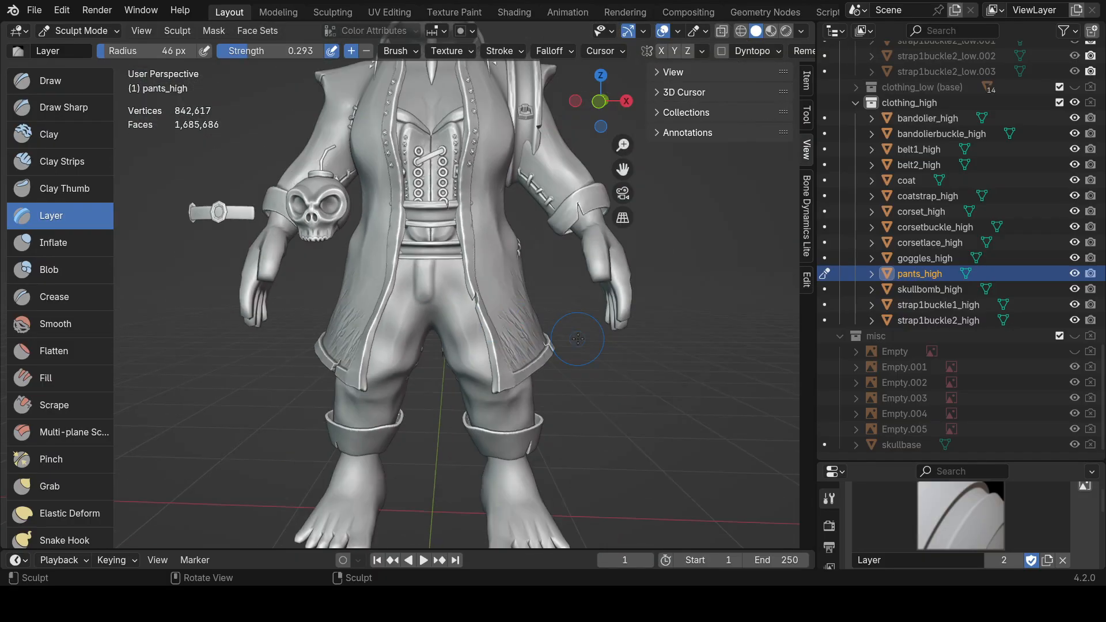
Isolate the pants in local view to work on the front near the waist.
{"action": "scroll", "coordinate": [452, 308], "scroll_direction": "up", "scroll_amount": 4}
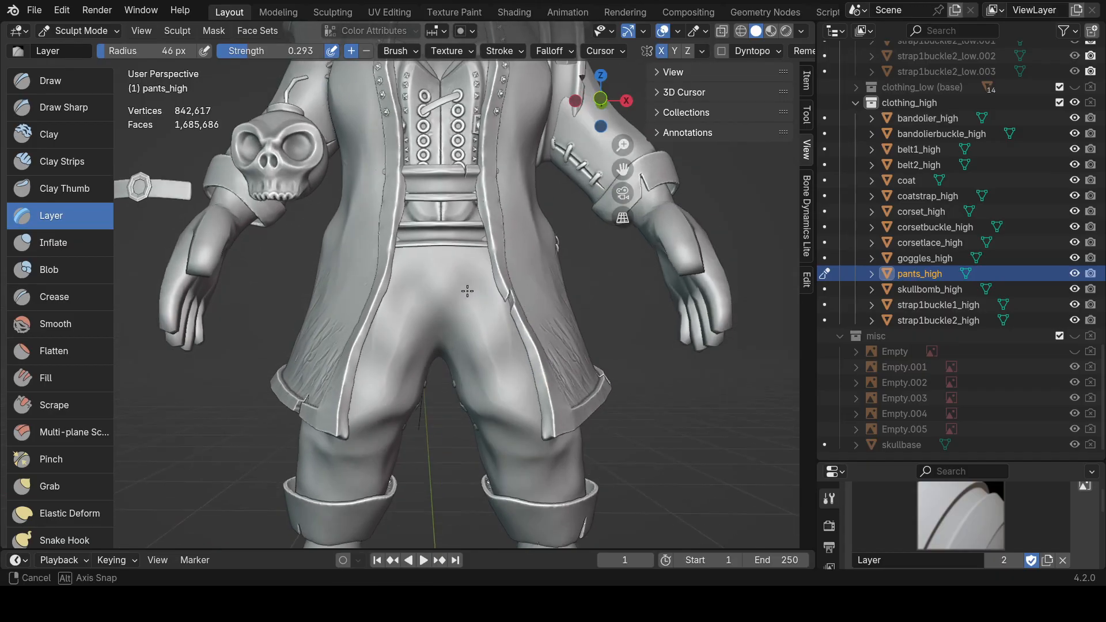
{"action": "scroll", "coordinate": [503, 207], "scroll_direction": "up", "scroll_amount": 2}
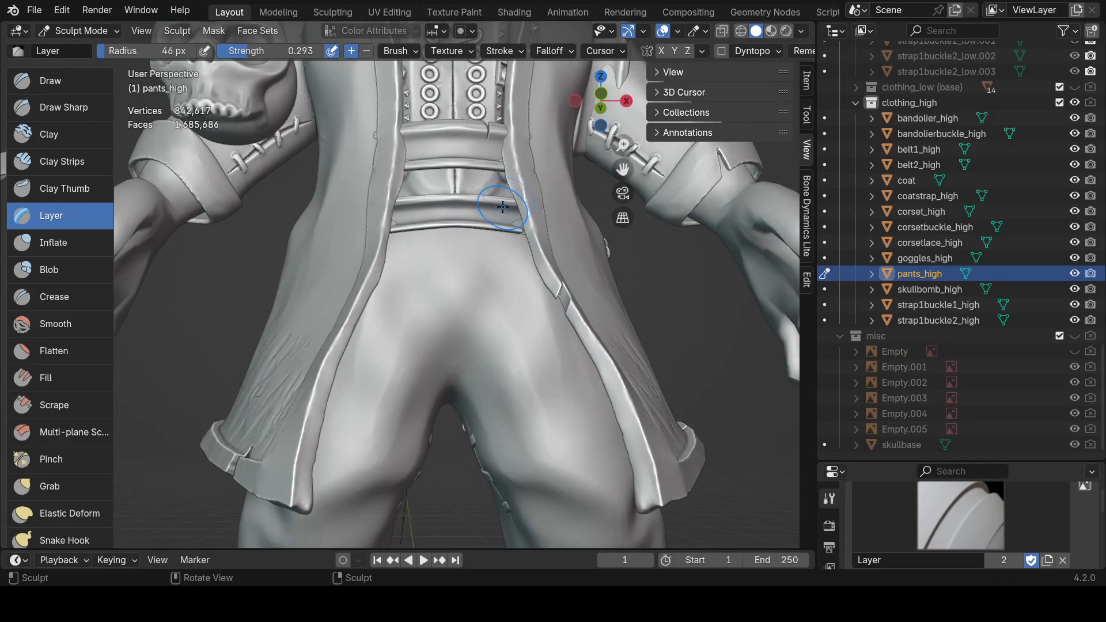
{"action": "key", "text": "KP_Divide"}
{"action": "scroll", "coordinate": [440, 289], "scroll_direction": "up", "scroll_amount": 3}
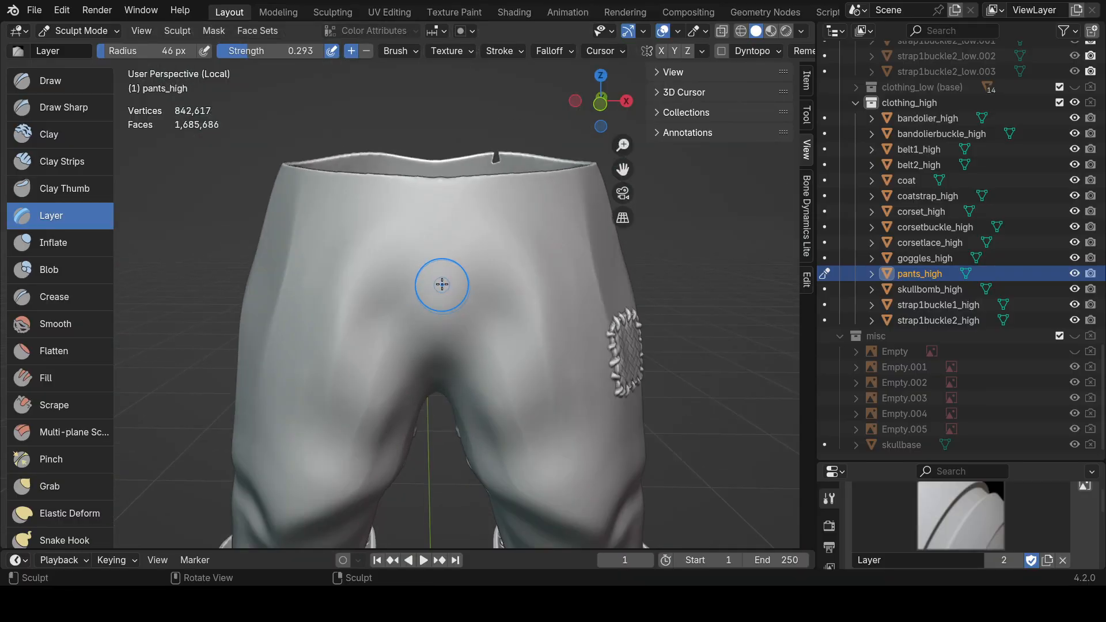
Try a Layer brush strip from the waistline down the front center of the isolated pants.
{"action": "left_click_drag", "start_coordinate": [424, 183], "coordinate": [416, 323]}
{"action": "mouse_move", "coordinate": [416, 323]}
{"action": "middle_mouse_down"}
{"action": "mouse_move", "coordinate": [345, 323]}
{"action": "mouse_move", "coordinate": [423, 314]}
{"action": "middle_mouse_up"}
{"action": "scroll", "coordinate": [427, 313], "scroll_direction": "down", "scroll_amount": 8}
{"action": "scroll", "coordinate": [529, 337], "scroll_direction": "up", "scroll_amount": 8}
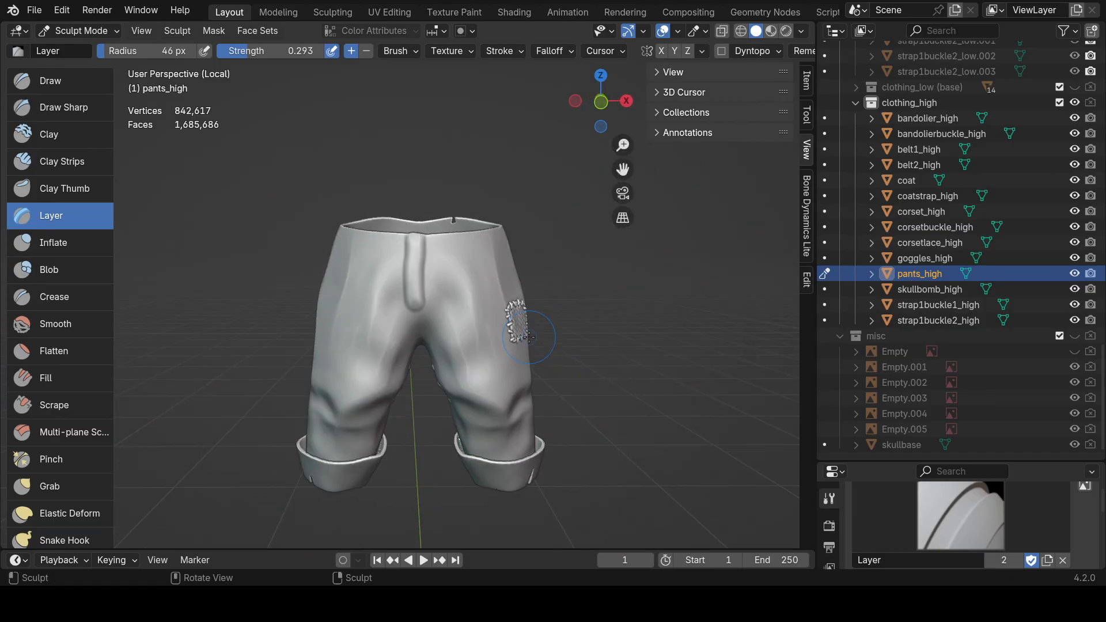
{"action": "middle_click_drag", "start_coordinate": [432, 248], "coordinate": [430, 223]}
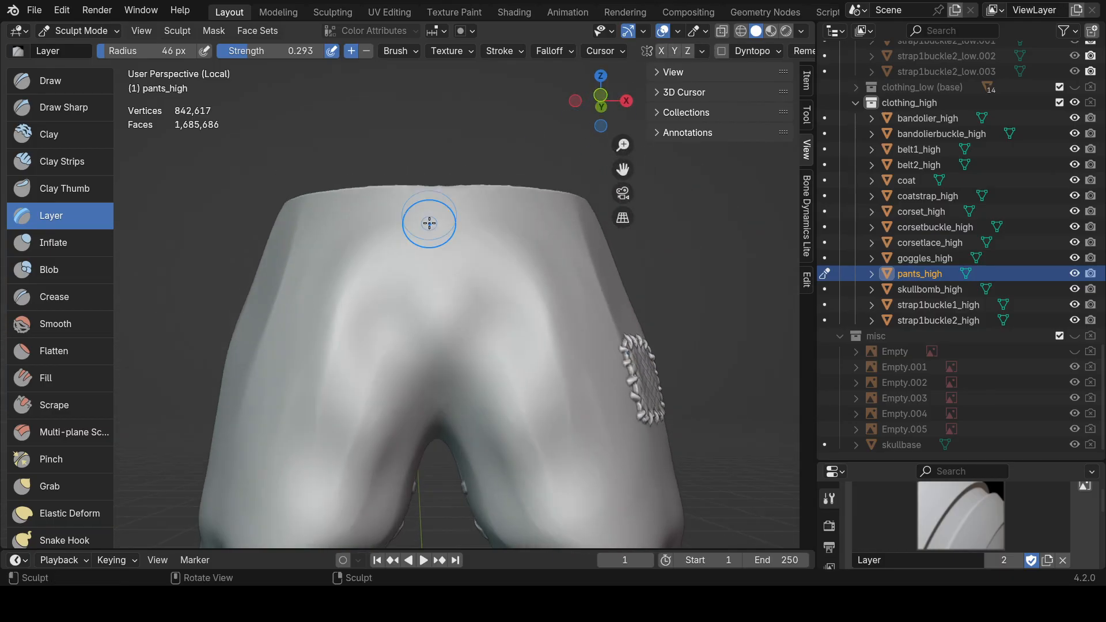
Set the brush radius to 66 px and try a Clay brush strip down the front center of the pants.
{"action": "key", "text": "f"}
{"action": "left_click", "coordinate": [457, 249]}
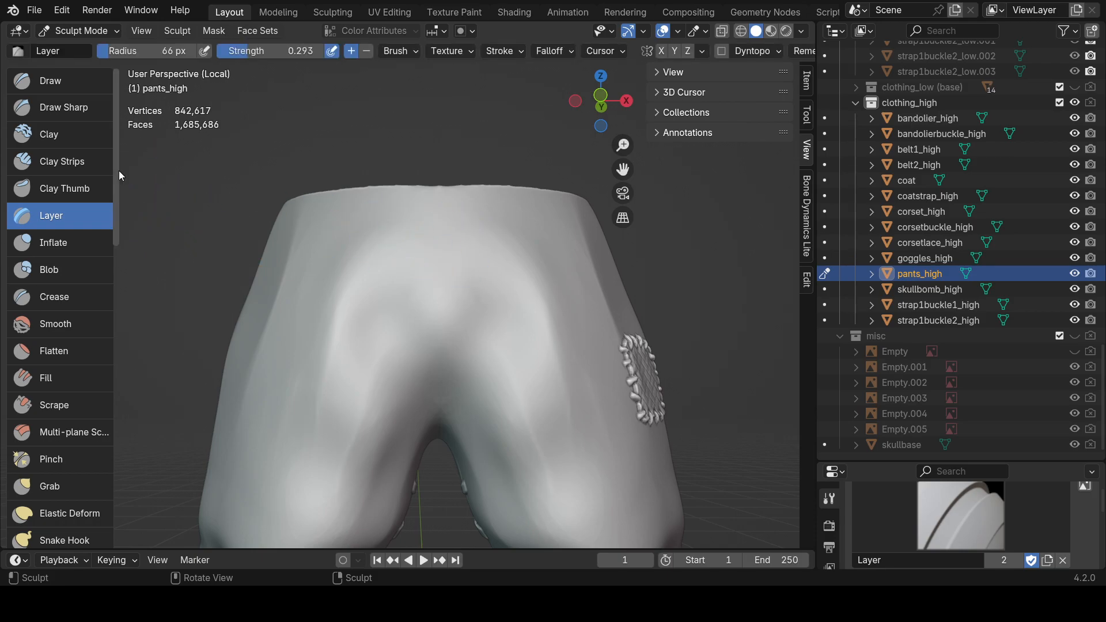
{"action": "left_click", "coordinate": [53, 138]}
{"action": "left_click_drag", "start_coordinate": [424, 235], "coordinate": [425, 343]}
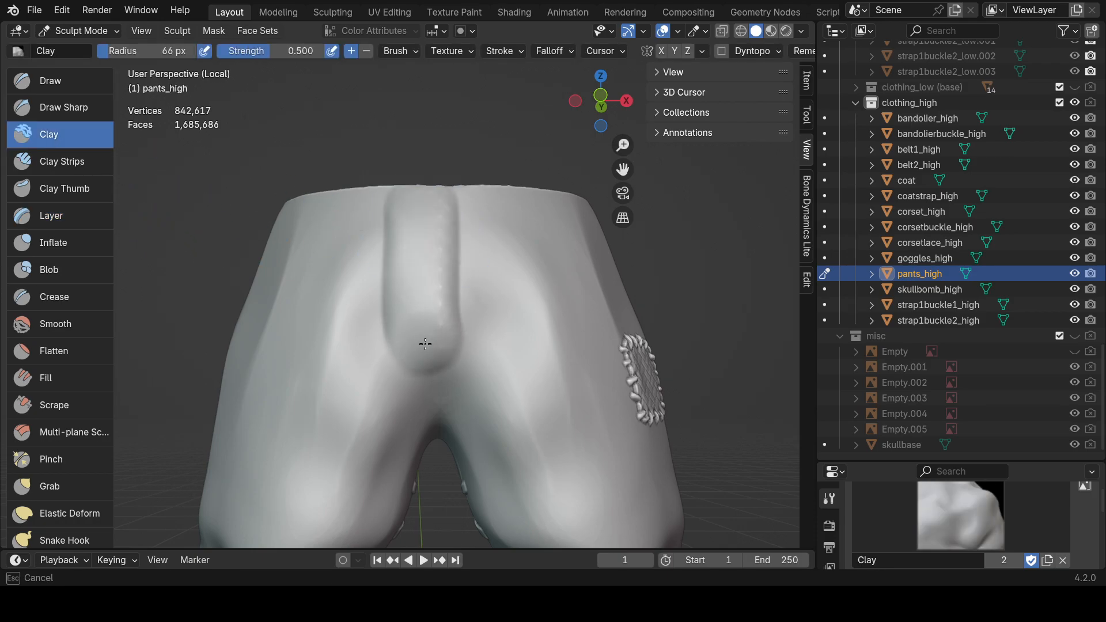
{"action": "key", "text": "ctrl+z"}
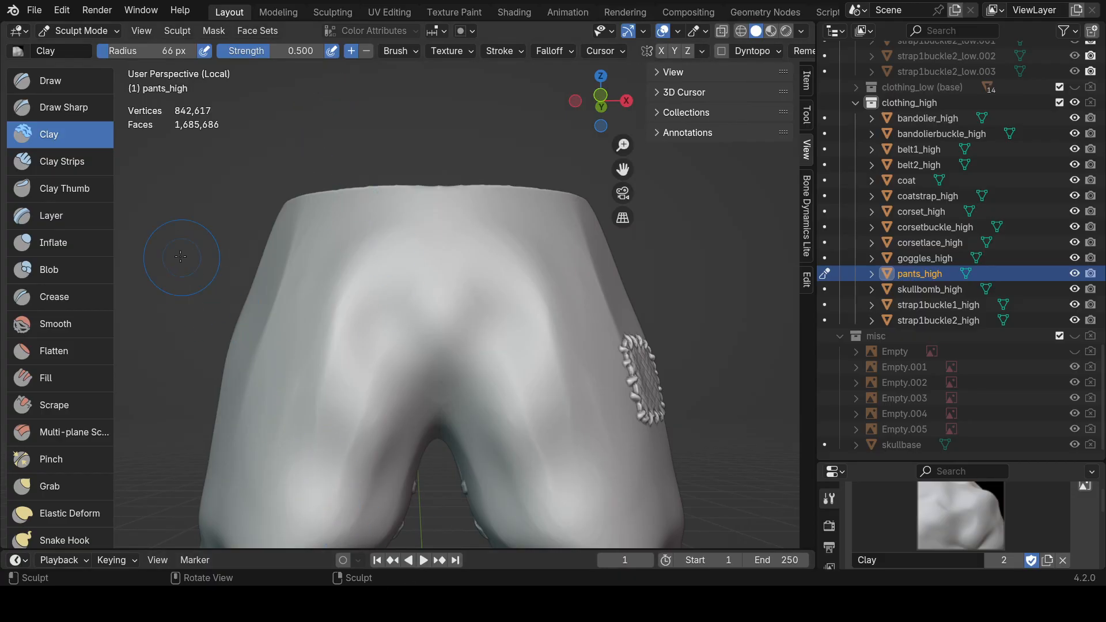
{"action": "middle_click_drag", "start_coordinate": [324, 252], "coordinate": [325, 271]}
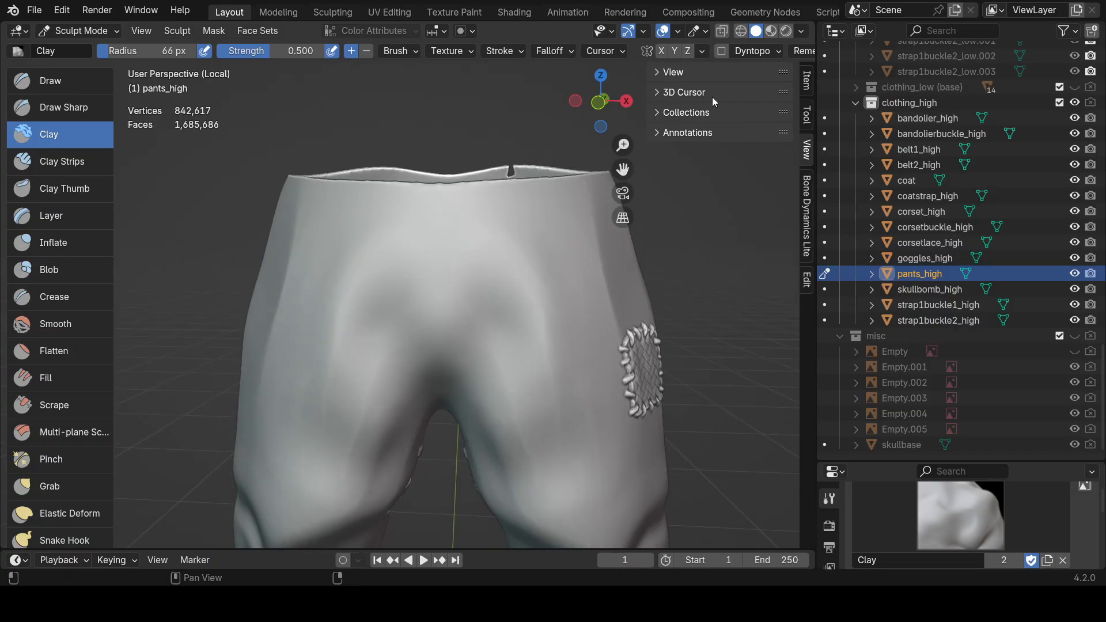
Sculpt a subtle fly strip down the front center of the pants with the Layer brush at strength 0.213.
{"action": "left_click", "coordinate": [63, 217]}
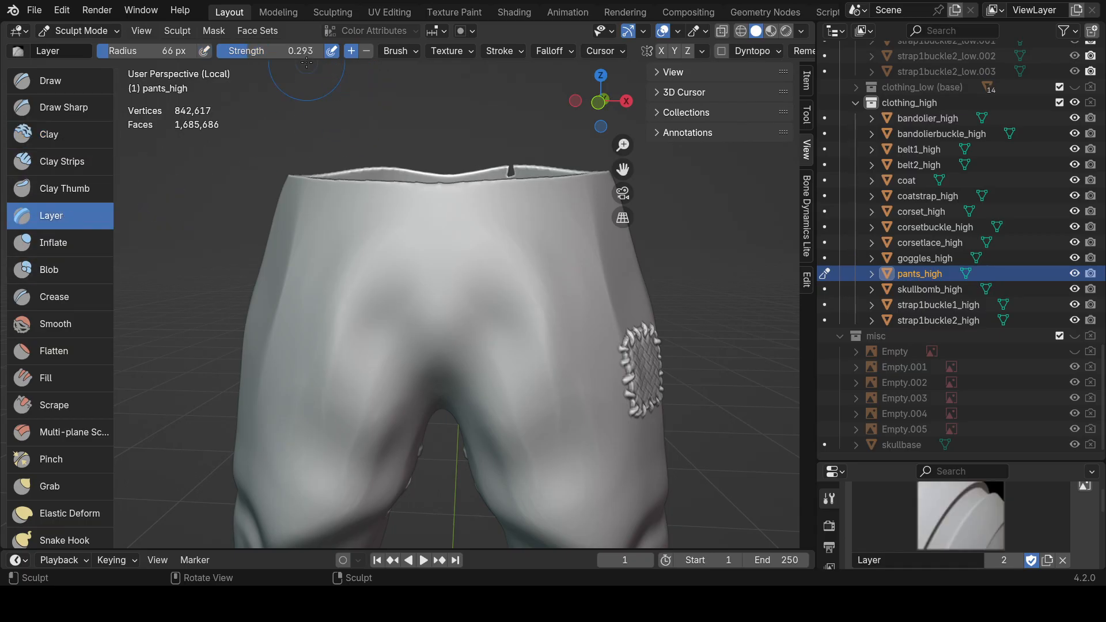
{"action": "mouse_move", "coordinate": [487, 184]}
{"action": "middle_mouse_down"}
{"action": "mouse_move", "coordinate": [498, 161]}
{"action": "mouse_move", "coordinate": [469, 148]}
{"action": "middle_mouse_up"}
{"action": "left_click_drag", "start_coordinate": [437, 151], "coordinate": [436, 252]}
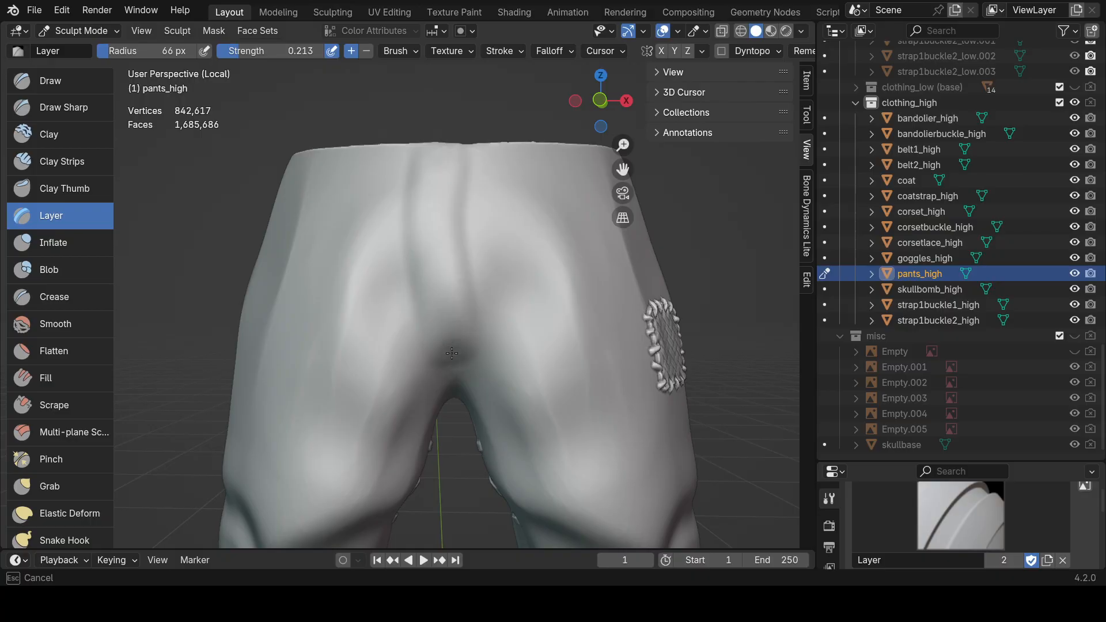
{"action": "scroll", "coordinate": [447, 316], "scroll_direction": "down", "scroll_amount": 1}
{"action": "left_click", "coordinate": [974, 500]}
{"action": "key", "text": "Escape"}
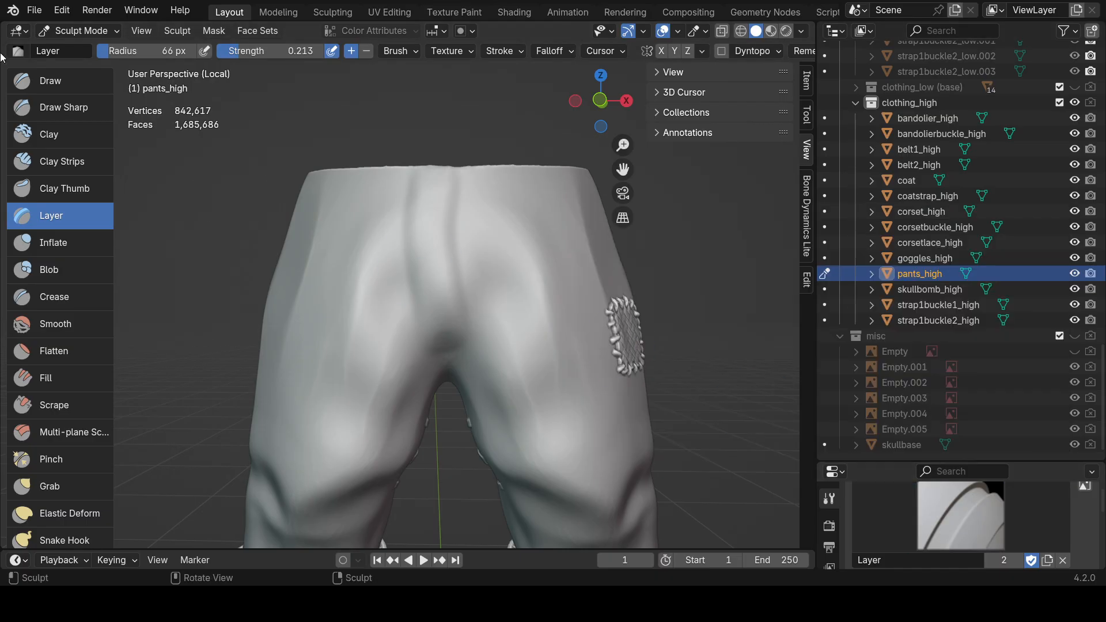
Switch to the Draw tool, search the brushes for "button" and choose Button_01.
{"action": "left_click", "coordinate": [50, 81]}
{"action": "left_click", "coordinate": [961, 515]}
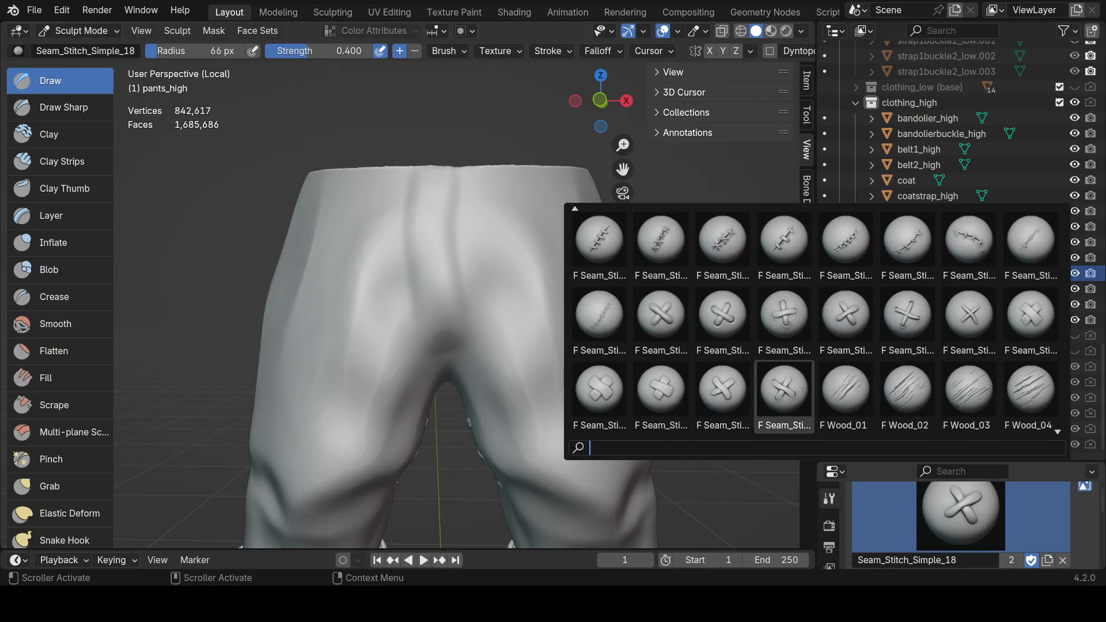
{"action": "type", "text": "button"}
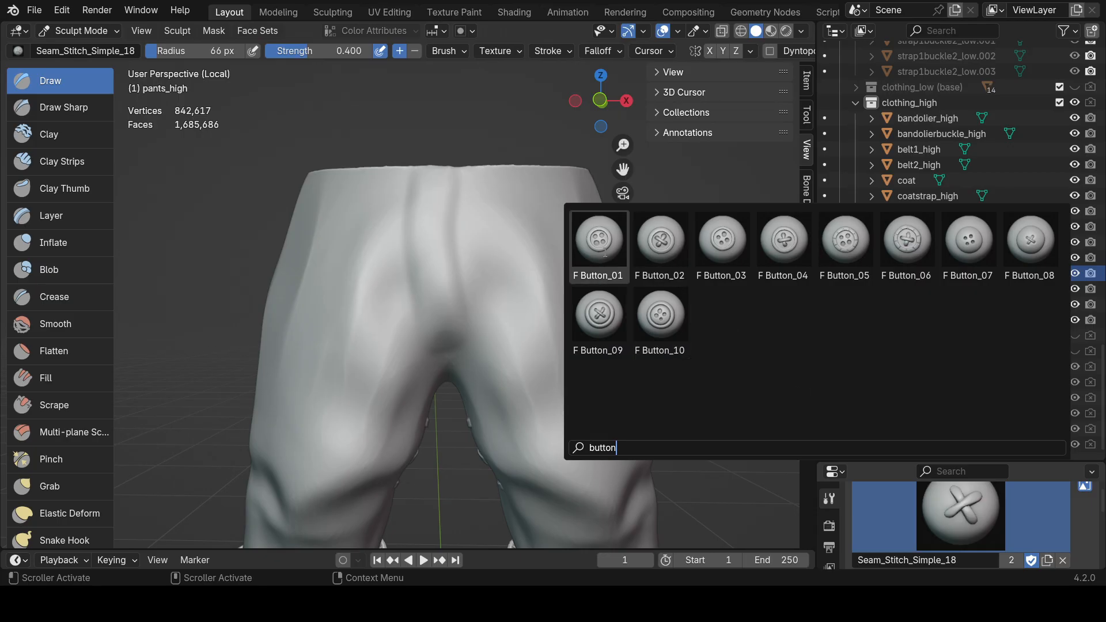
{"action": "left_click", "coordinate": [599, 242]}
Stamp a Button_01 button on the fly strip just below the waistline, redoing the first placement.
{"action": "left_click_drag", "start_coordinate": [450, 184], "coordinate": [466, 189]}
{"action": "middle_click_drag", "start_coordinate": [467, 190], "coordinate": [481, 235]}
{"action": "key", "text": "ctrl+z"}
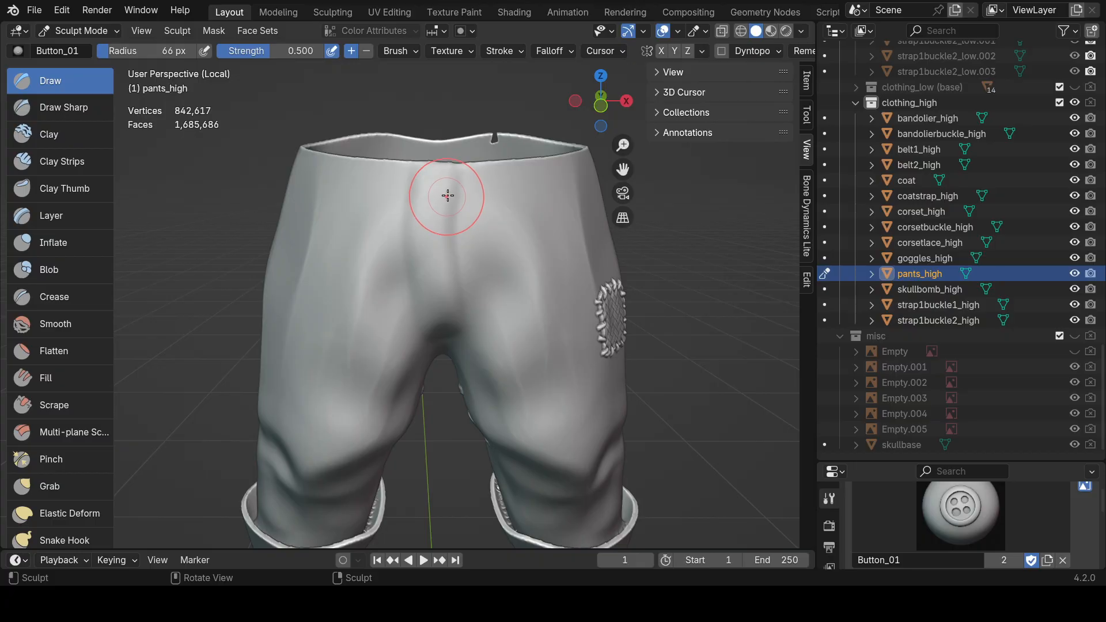
{"action": "left_click_drag", "start_coordinate": [440, 178], "coordinate": [441, 178]}
{"action": "scroll", "coordinate": [507, 211], "scroll_direction": "down", "scroll_amount": 3}
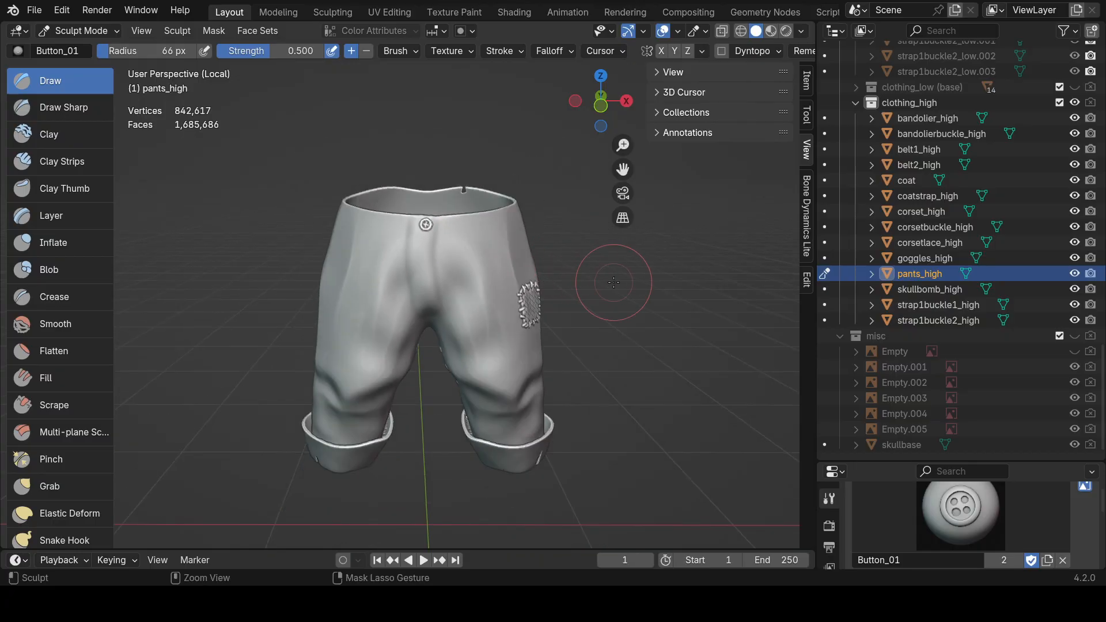
Choose the Button_03 brush and replace the button at the front center of the waistline.
{"action": "left_click", "coordinate": [961, 513]}
{"action": "left_click", "coordinate": [970, 309]}
{"action": "scroll", "coordinate": [544, 222], "scroll_direction": "up", "scroll_amount": 3}
{"action": "mouse_move", "coordinate": [474, 178]}
{"action": "left_mouse_down"}
{"action": "mouse_move", "coordinate": [446, 183]}
{"action": "mouse_move", "coordinate": [463, 184]}
{"action": "left_mouse_up"}
{"action": "key", "text": "ctrl+z"}
{"action": "scroll", "coordinate": [478, 208], "scroll_direction": "down", "scroll_amount": 7}
{"action": "mouse_move", "coordinate": [507, 260]}
{"action": "middle_mouse_down"}
{"action": "mouse_move", "coordinate": [488, 275]}
{"action": "mouse_move", "coordinate": [504, 273]}
{"action": "middle_mouse_up"}
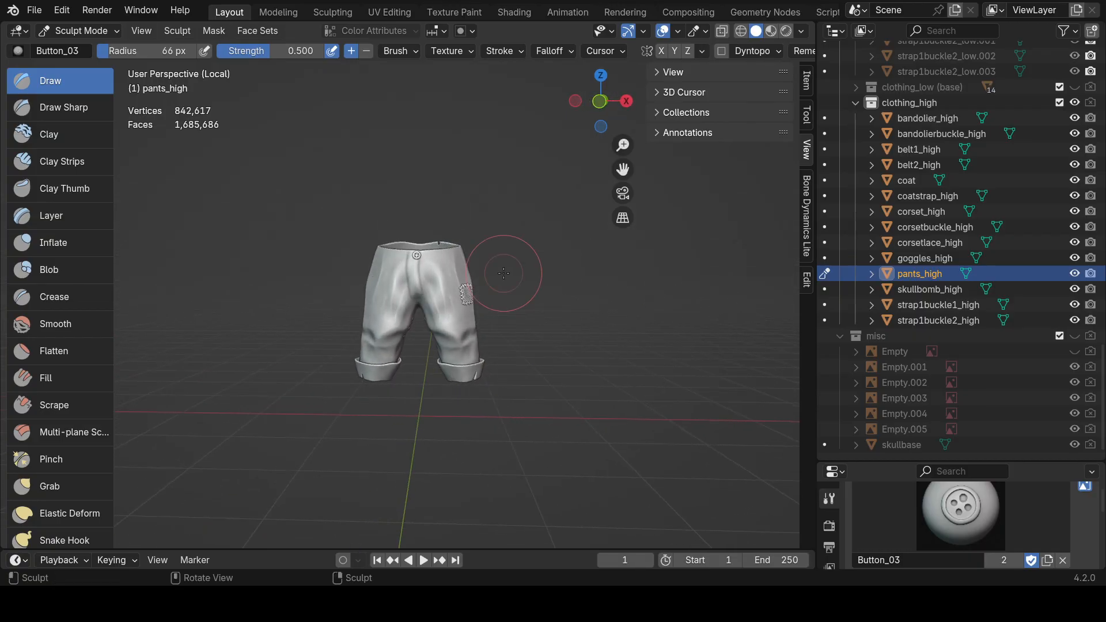
Stamp two more Button_03 buttons down the fly strip below the waistline button.
{"action": "key", "text": "KP_Divide"}
{"action": "key", "text": "KP_Divide"}
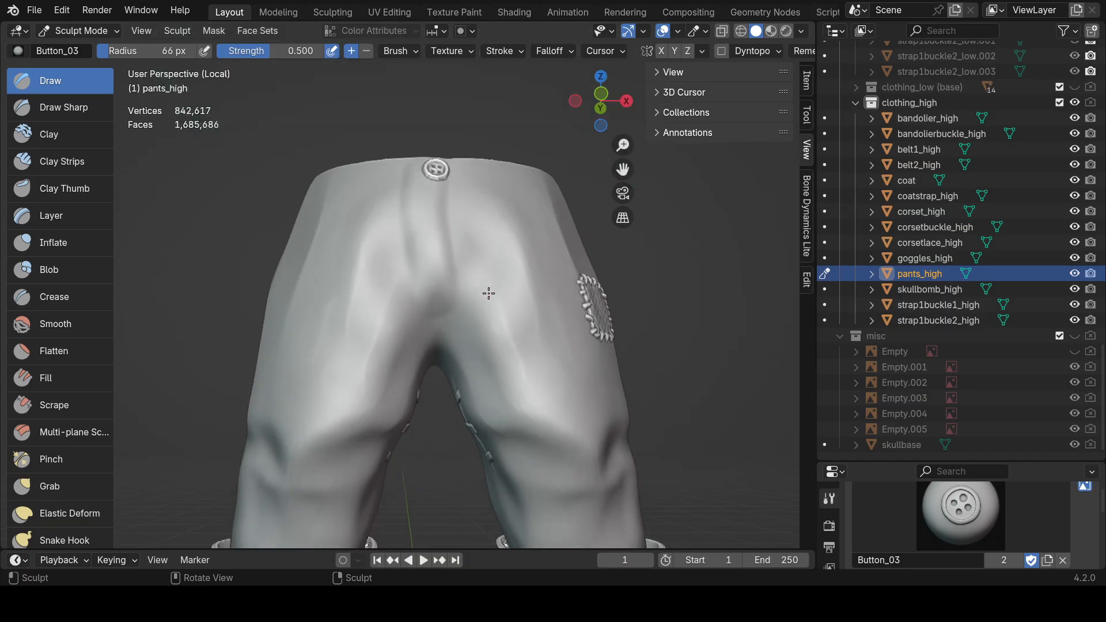
{"action": "middle_click_drag", "start_coordinate": [475, 262], "coordinate": [432, 305]}
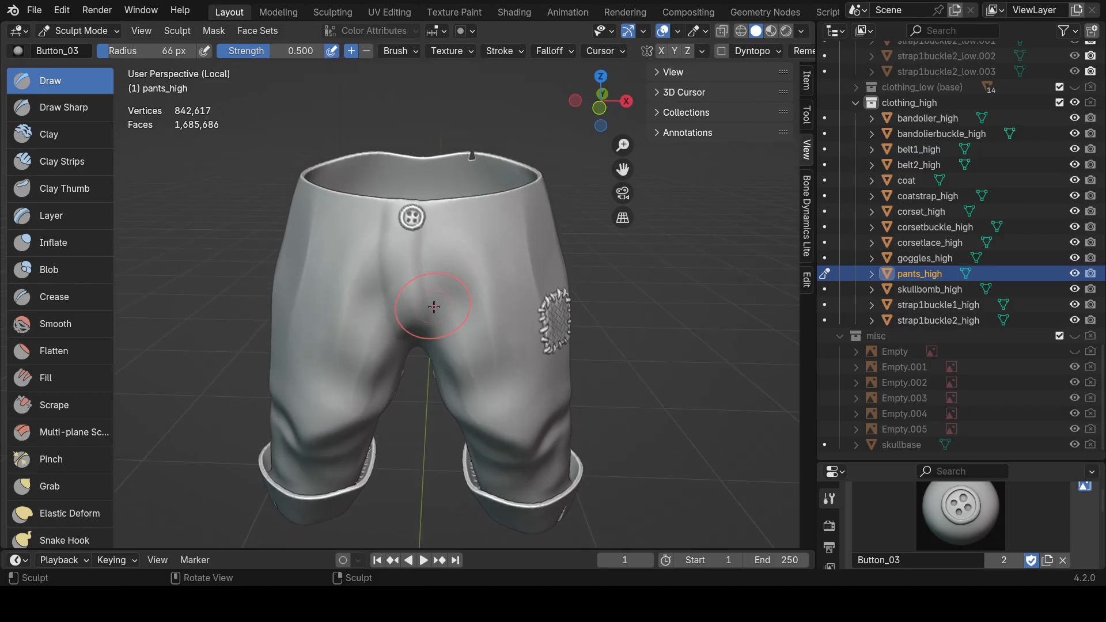
{"action": "scroll", "coordinate": [435, 296], "scroll_direction": "up", "scroll_amount": 3}
{"action": "left_click_drag", "start_coordinate": [409, 222], "coordinate": [434, 227]}
{"action": "left_click_drag", "start_coordinate": [410, 285], "coordinate": [429, 288]}
{"action": "scroll", "coordinate": [556, 315], "scroll_direction": "down", "scroll_amount": 4}
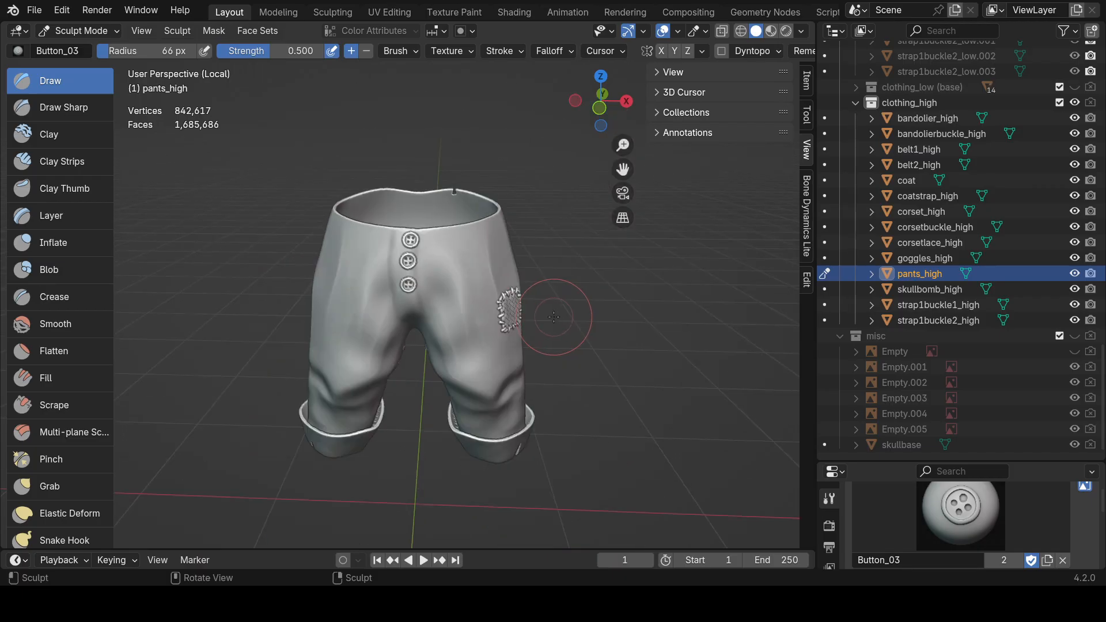
Show the full outfit again and check the pants buttons below the belt and between the coat edges.
{"action": "key", "text": "KP_Divide"}
{"action": "scroll", "coordinate": [539, 346], "scroll_direction": "down", "scroll_amount": 3}
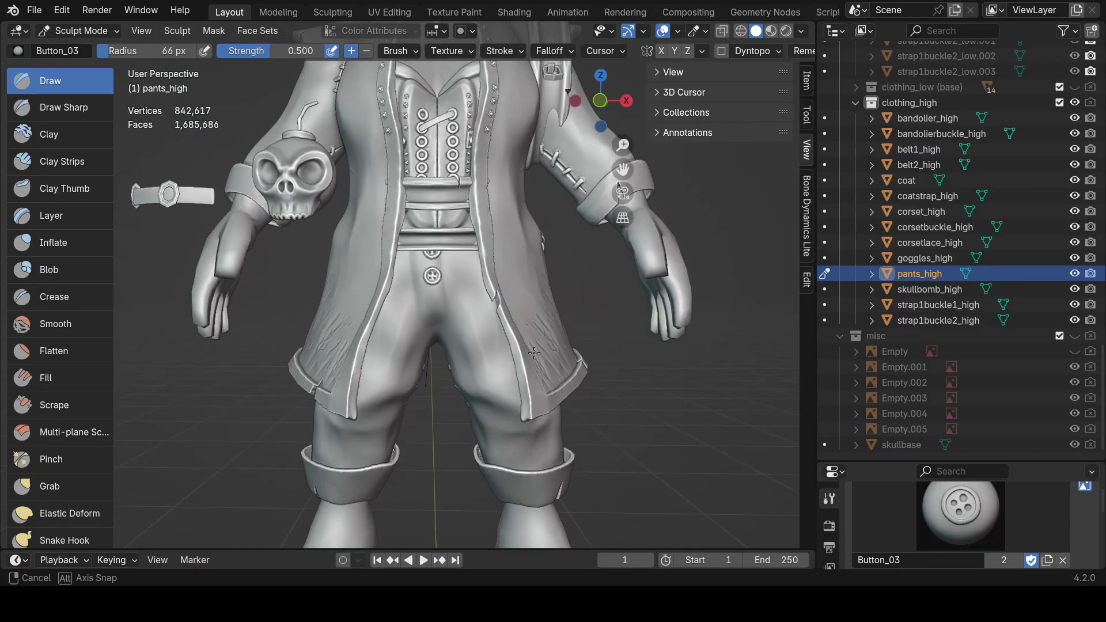
{"action": "scroll", "coordinate": [533, 384], "scroll_direction": "down", "scroll_amount": 2}
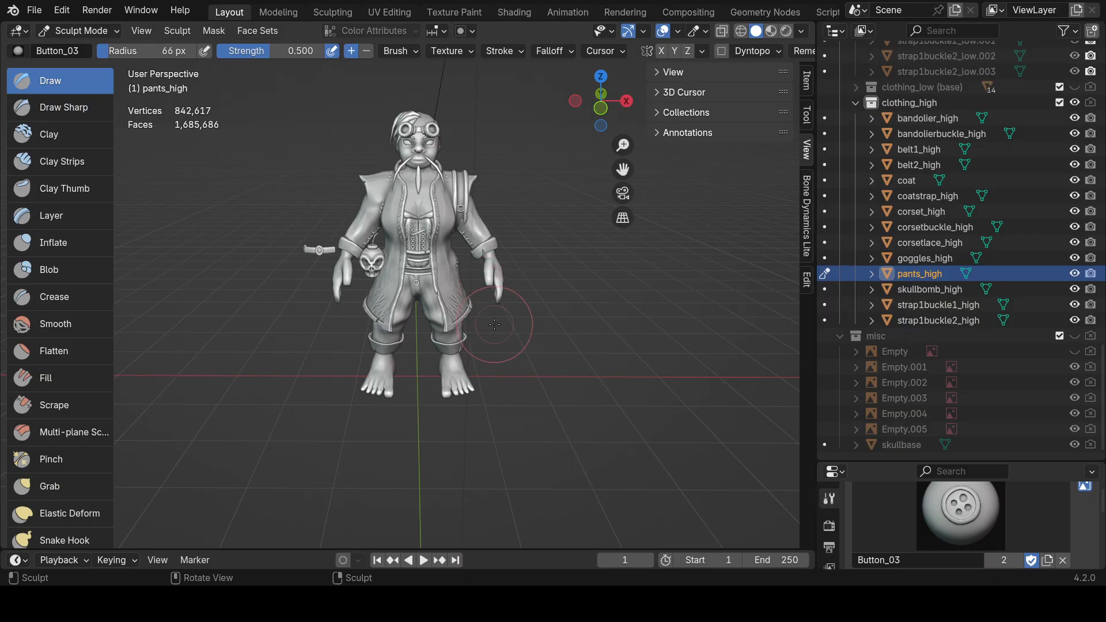
{"action": "scroll", "coordinate": [481, 340], "scroll_direction": "up", "scroll_amount": 5}
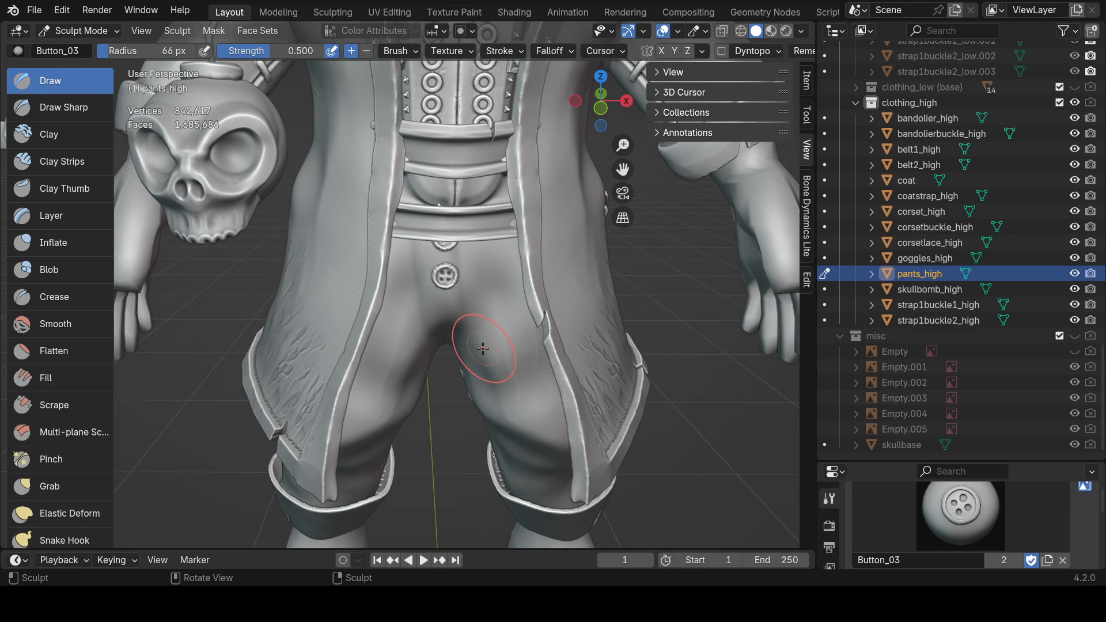
{"action": "mouse_move", "coordinate": [466, 329]}
{"action": "middle_mouse_down"}
{"action": "mouse_move", "coordinate": [454, 237]}
{"action": "mouse_move", "coordinate": [478, 323]}
{"action": "middle_mouse_up"}
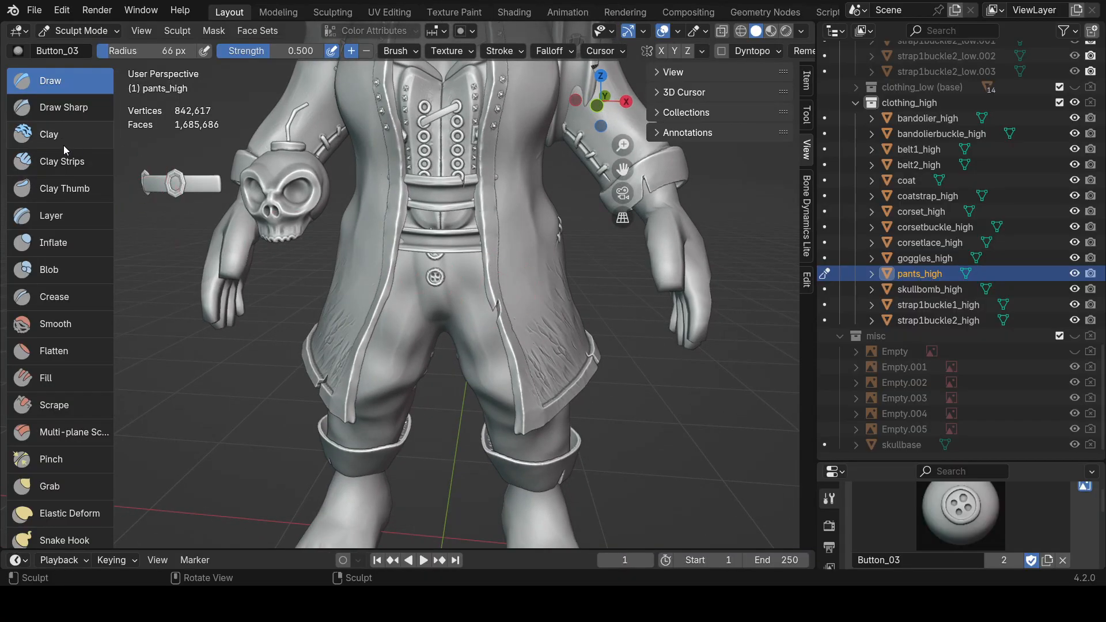
Switch to the Crease brush at 35 px radius and isolate the pants around the buttons.
{"action": "left_click", "coordinate": [54, 297]}
{"action": "scroll", "coordinate": [502, 282], "scroll_direction": "up", "scroll_amount": 4}
{"action": "mouse_move", "coordinate": [501, 282]}
{"action": "middle_mouse_down"}
{"action": "mouse_move", "coordinate": [490, 258]}
{"action": "mouse_move", "coordinate": [515, 225]}
{"action": "mouse_move", "coordinate": [469, 233]}
{"action": "middle_mouse_up"}
{"action": "key", "text": "f"}
{"action": "left_click", "coordinate": [496, 225]}
{"action": "key", "text": "KP_Divide"}
{"action": "scroll", "coordinate": [371, 116], "scroll_direction": "up", "scroll_amount": 5}
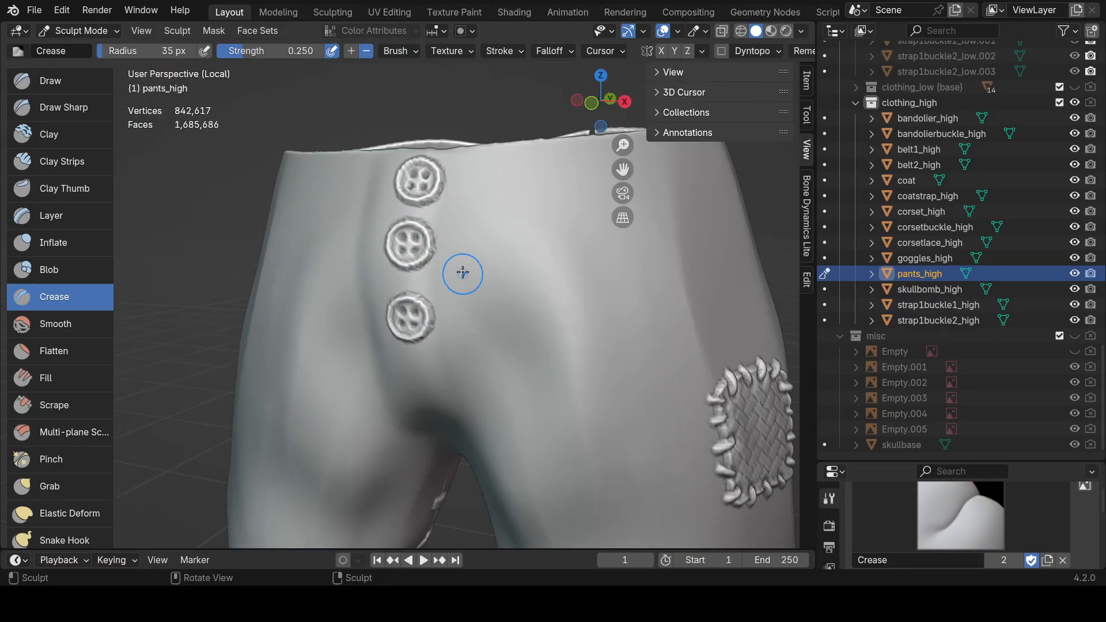
Crease the edge of the fly strip beside the three buttons with the brush radius at 28 px.
{"action": "scroll", "coordinate": [461, 187], "scroll_direction": "up", "scroll_amount": 2}
{"action": "key", "text": "f"}
{"action": "left_click", "coordinate": [465, 134]}
{"action": "mouse_move", "coordinate": [464, 106]}
{"action": "left_mouse_down"}
{"action": "mouse_move", "coordinate": [449, 257]}
{"action": "mouse_move", "coordinate": [480, 441]}
{"action": "left_mouse_up"}
{"action": "mouse_move", "coordinate": [468, 110]}
{"action": "left_mouse_down"}
{"action": "mouse_move", "coordinate": [455, 284]}
{"action": "mouse_move", "coordinate": [467, 438]}
{"action": "left_mouse_up"}
{"action": "scroll", "coordinate": [544, 340], "scroll_direction": "down", "scroll_amount": 4}
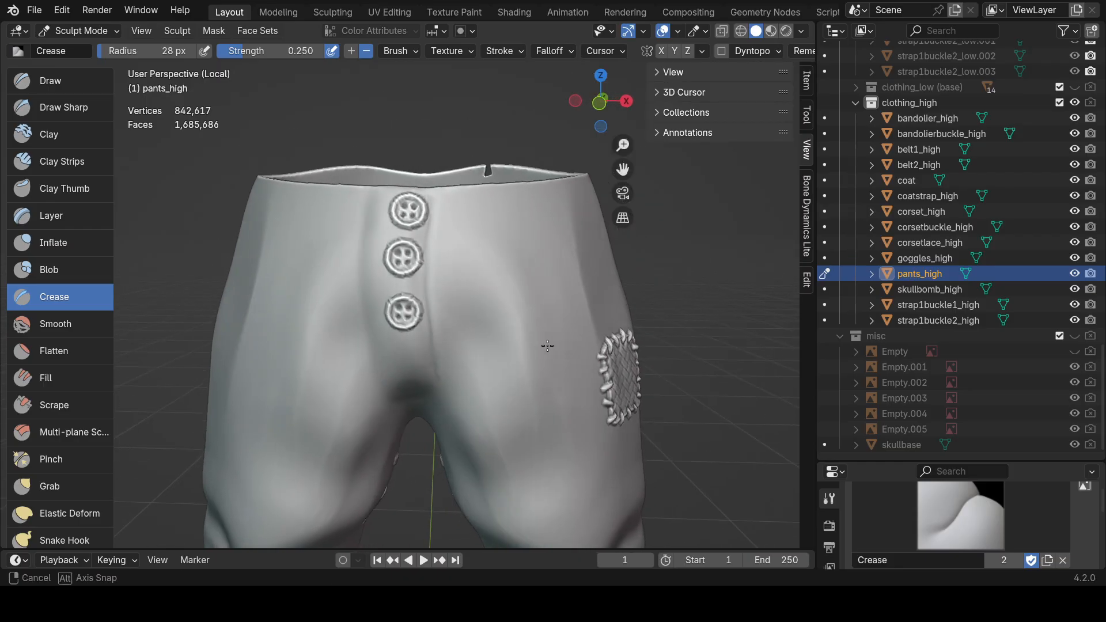
{"action": "scroll", "coordinate": [495, 311], "scroll_direction": "up", "scroll_amount": 5}
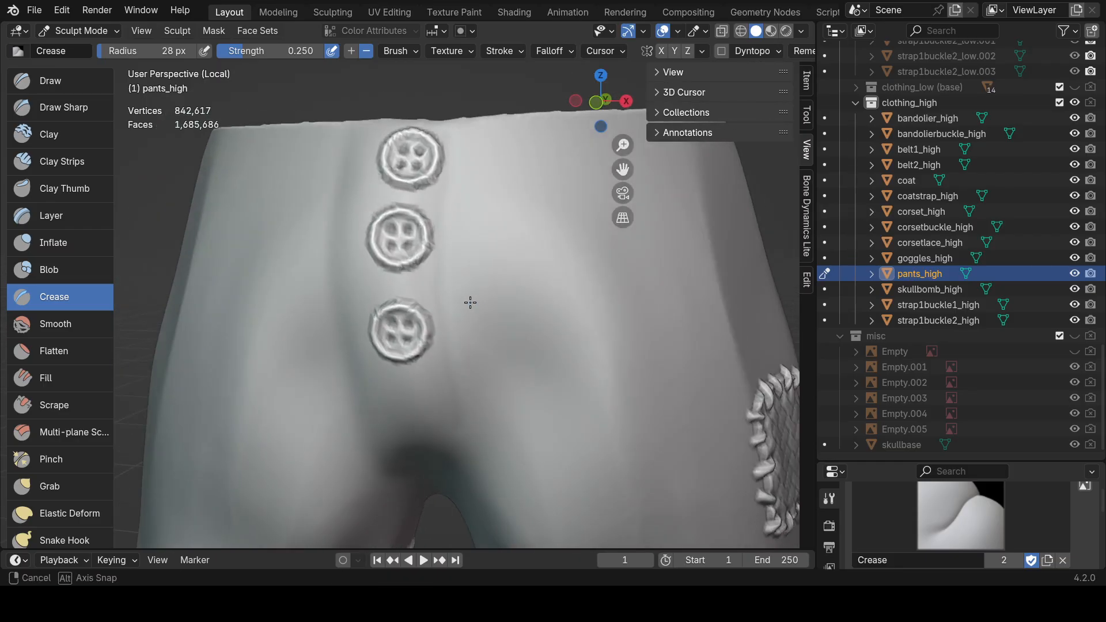
Set the Crease radius to 36 px and deepen the fly edge from the waistline down.
{"action": "key", "text": "f"}
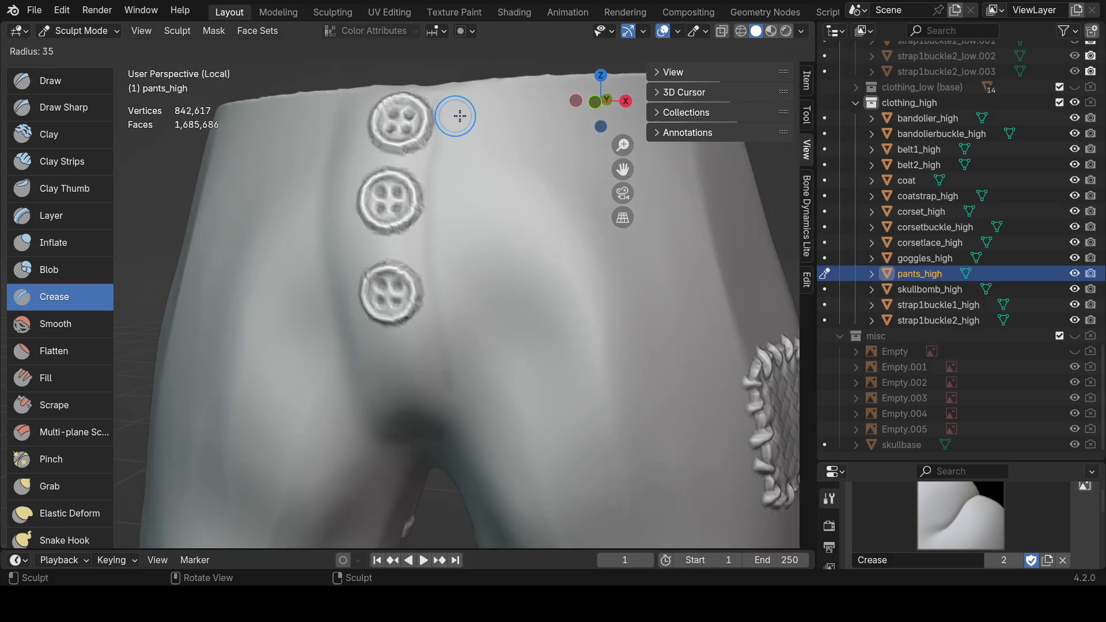
{"action": "mouse_move", "coordinate": [434, 85]}
{"action": "left_mouse_down"}
{"action": "mouse_move", "coordinate": [427, 248]}
{"action": "mouse_move", "coordinate": [437, 327]}
{"action": "left_mouse_up"}
{"action": "scroll", "coordinate": [490, 346], "scroll_direction": "down", "scroll_amount": 10}
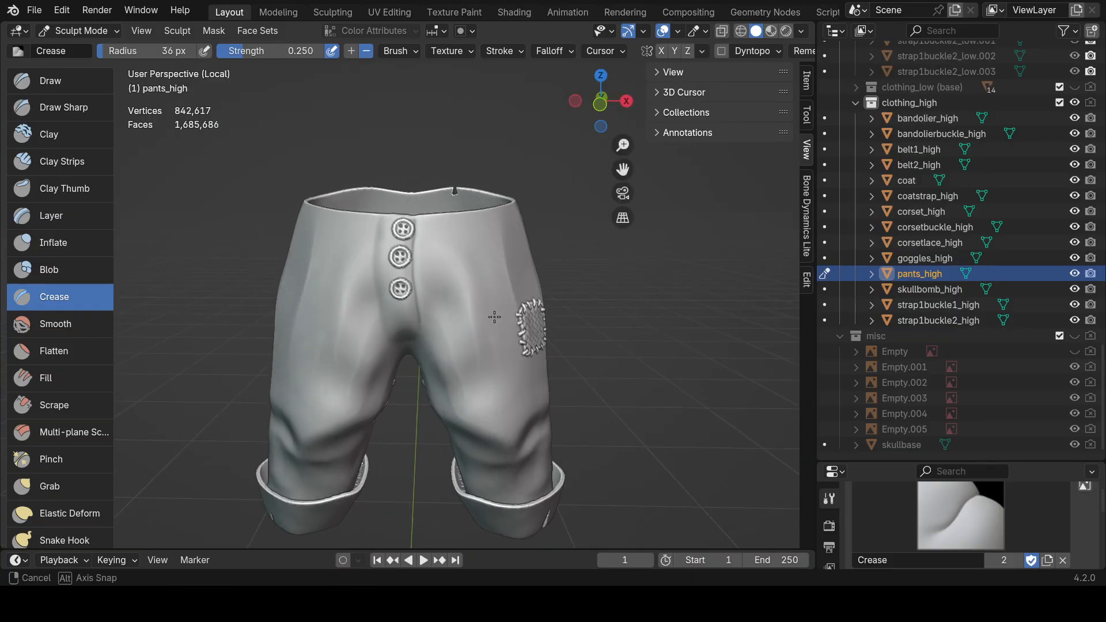
Bring the rest of the outfit back into view and inspect the buttoned fly on the full character.
{"action": "key", "text": "KP_Divide"}
{"action": "middle_click_drag", "start_coordinate": [504, 317], "coordinate": [516, 336]}
{"action": "scroll", "coordinate": [516, 337], "scroll_direction": "down", "scroll_amount": 8}
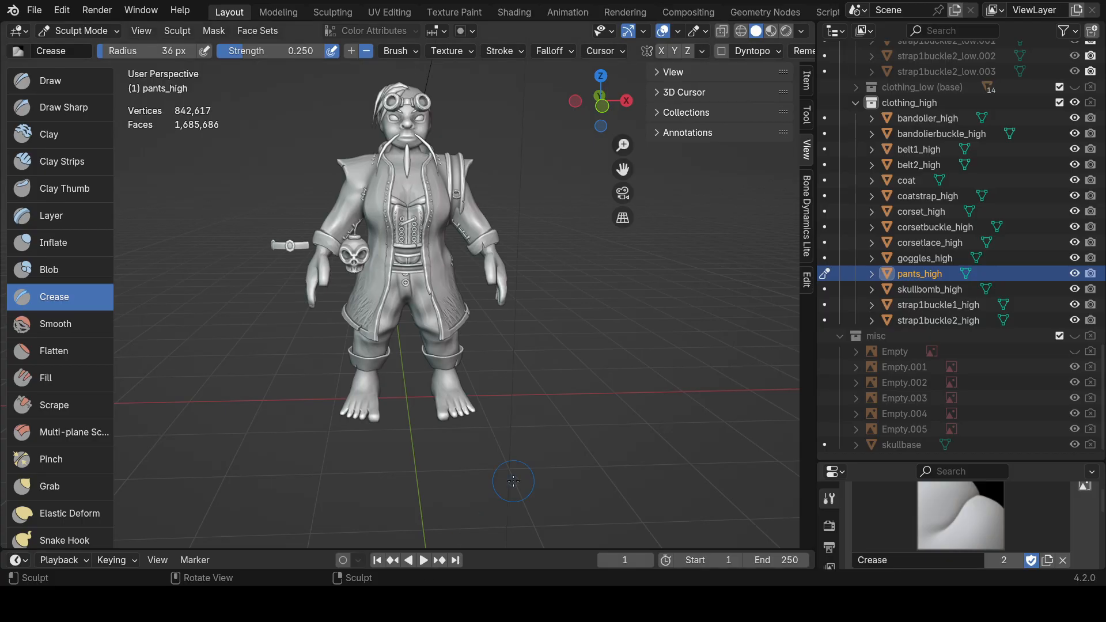
Switch to Object Mode, select all meshes in the clothing_high collection and isolate them from the rest of the character.
{"action": "left_click", "coordinate": [78, 31]}
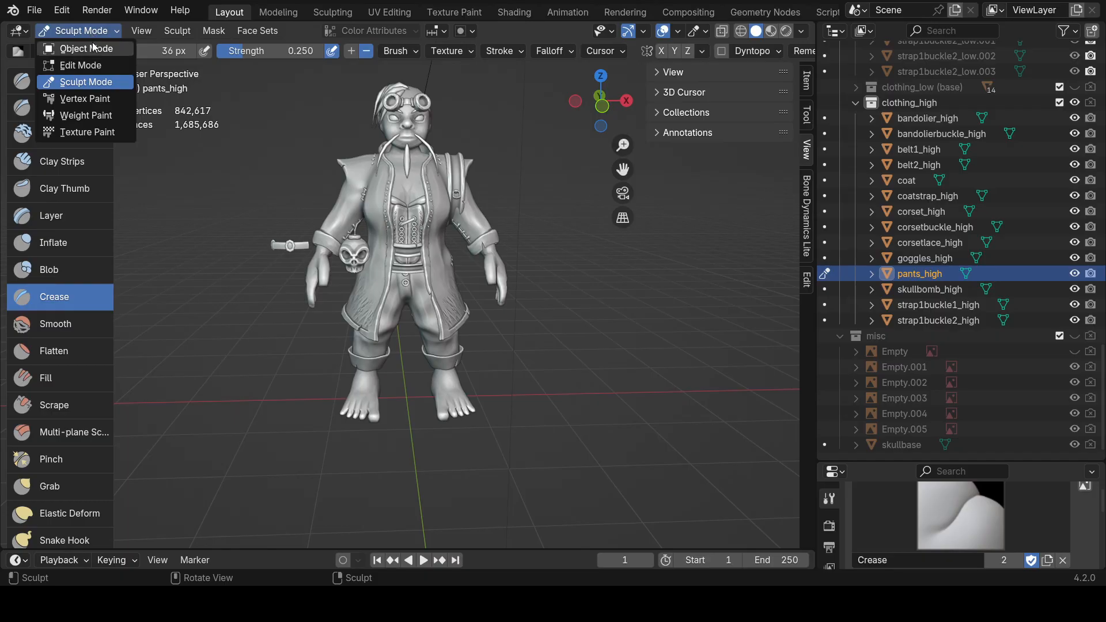
{"action": "left_click", "coordinate": [69, 35]}
{"action": "key", "text": "KP_Divide"}
{"action": "mouse_move", "coordinate": [332, 173]}
{"action": "middle_mouse_down"}
{"action": "mouse_move", "coordinate": [532, 237]}
{"action": "mouse_move", "coordinate": [405, 231]}
{"action": "mouse_move", "coordinate": [583, 225]}
{"action": "mouse_move", "coordinate": [493, 385]}
{"action": "mouse_move", "coordinate": [340, 180]}
{"action": "middle_mouse_up"}
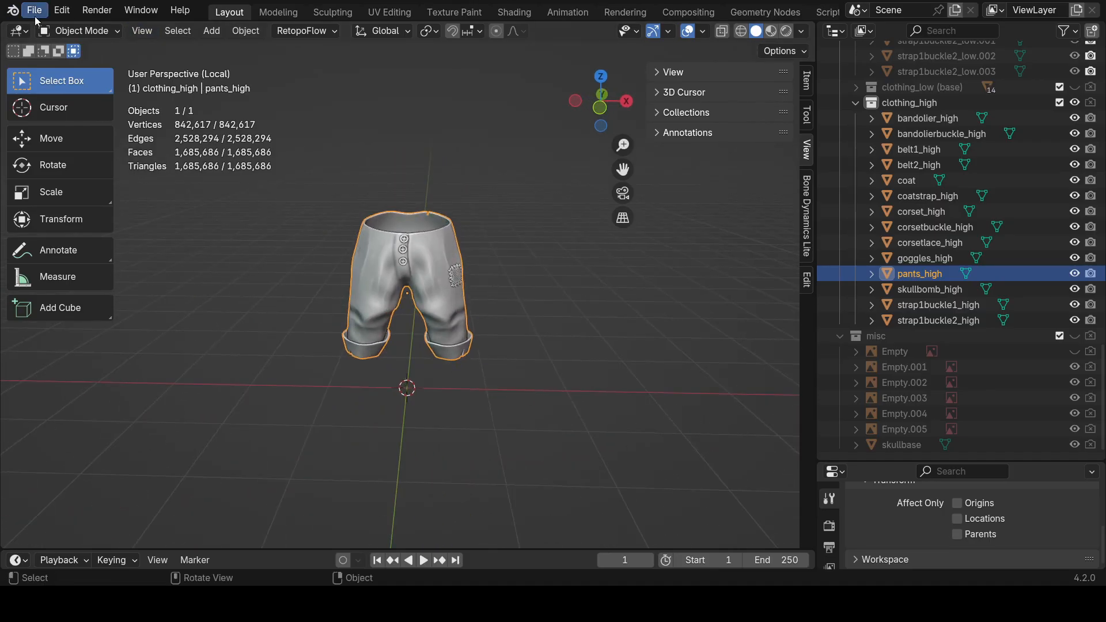
{"action": "left_click", "coordinate": [935, 118]}
{"action": "left_click", "coordinate": [951, 321], "text": "shift"}
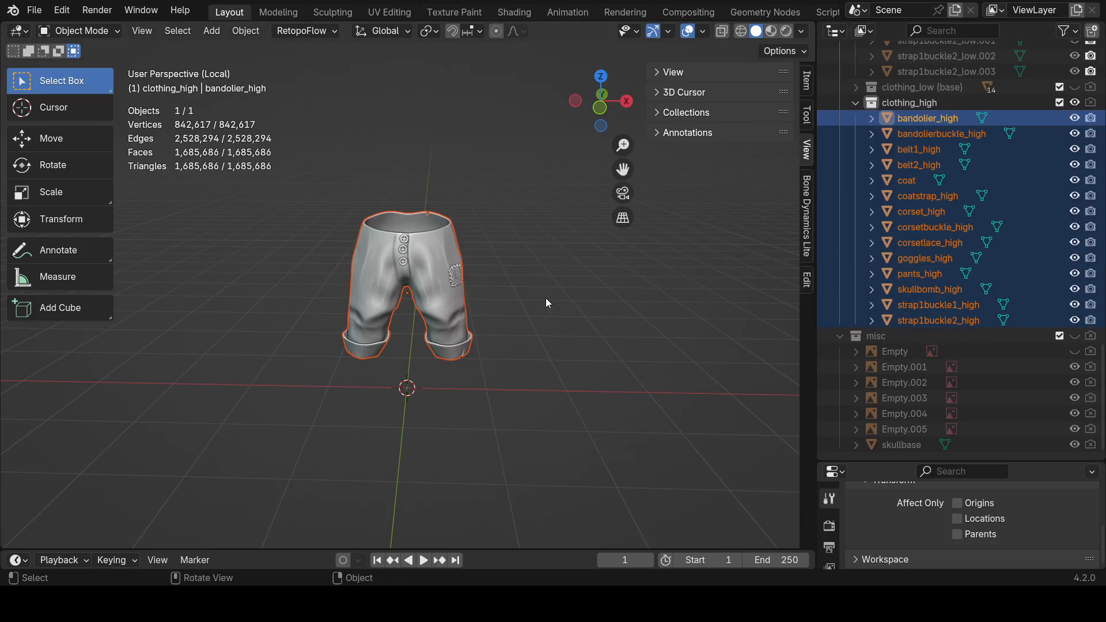
{"action": "key", "text": "slash"}
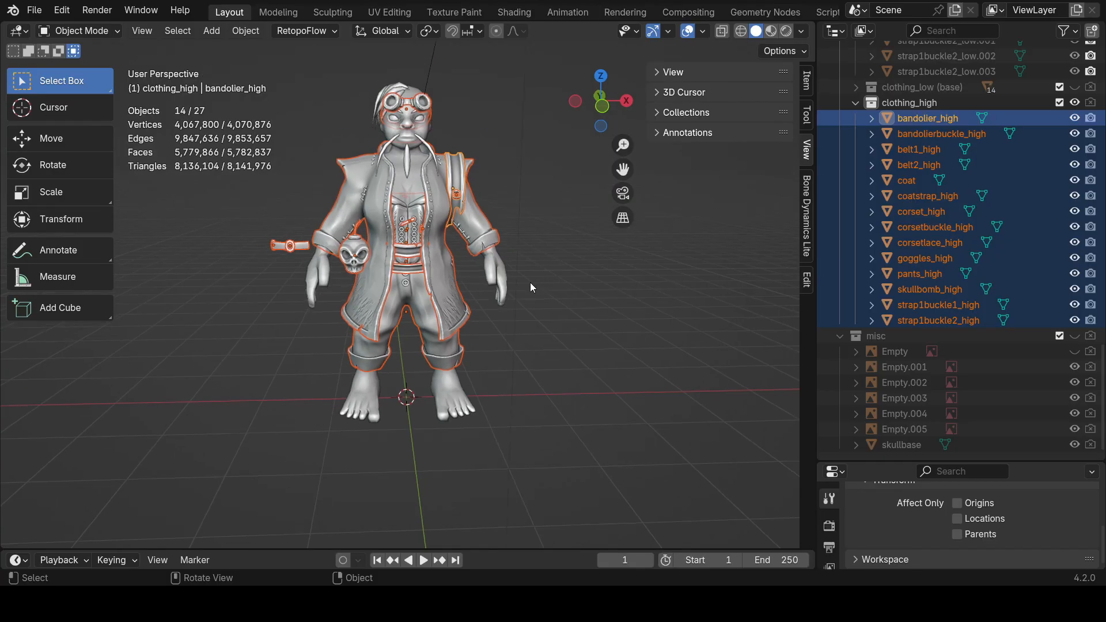
{"action": "key", "text": "slash"}
{"action": "left_click", "coordinate": [463, 391], "text": "shift"}
Save the file and export the selected high-poly clothing meshes as FBX.
{"action": "left_click", "coordinate": [35, 10]}
{"action": "left_click", "coordinate": [55, 110]}
{"action": "left_click", "coordinate": [35, 10]}
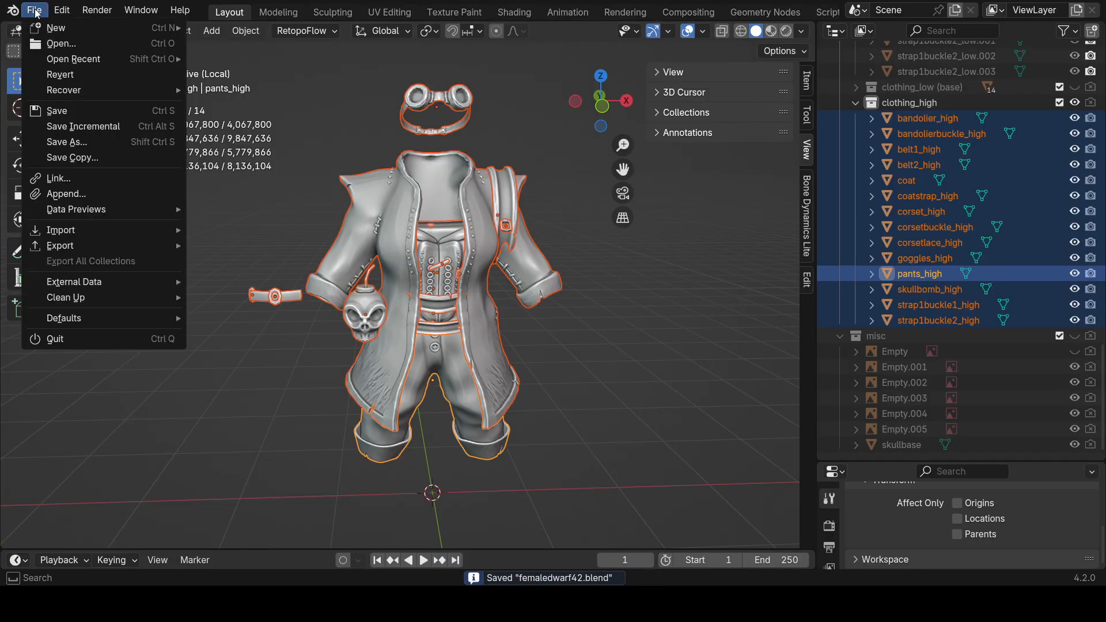
{"action": "mouse_move", "coordinate": [90, 249]}
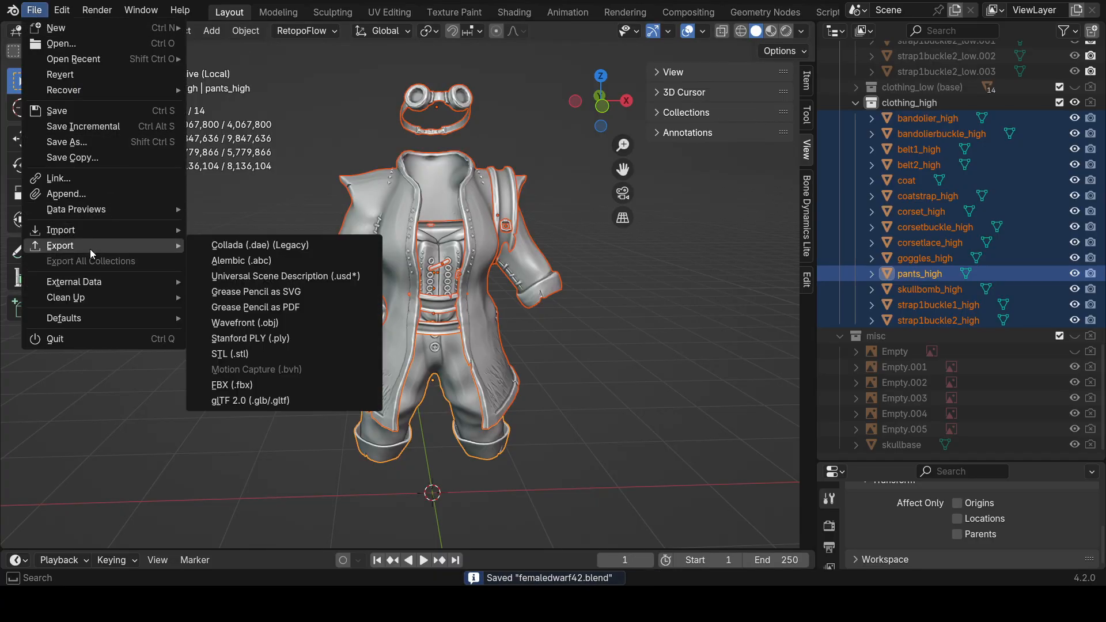
{"action": "left_click", "coordinate": [260, 388]}
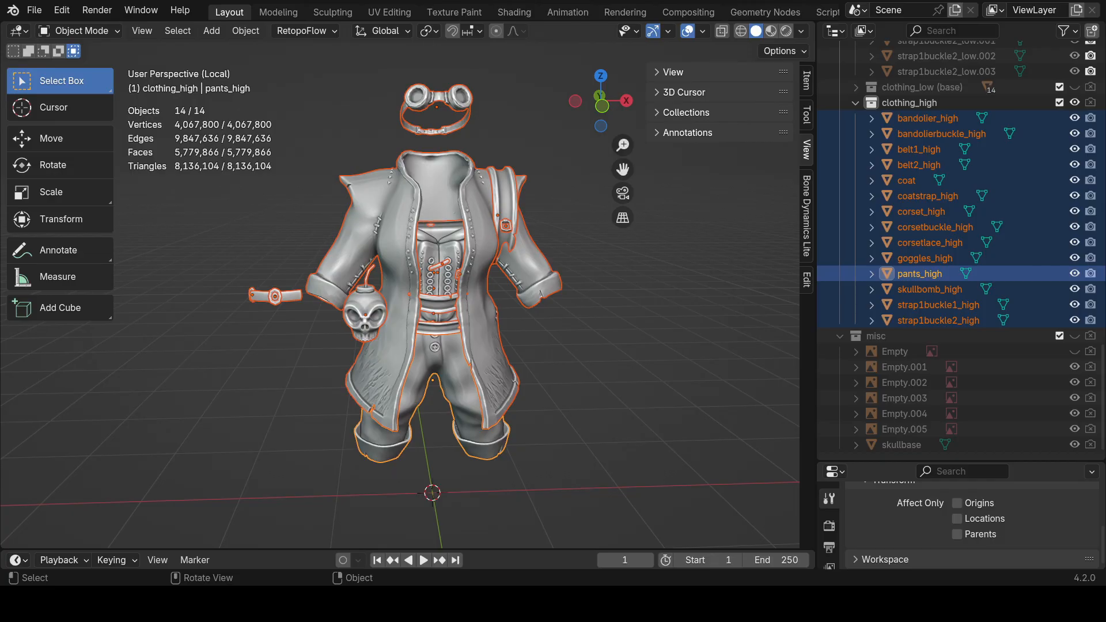
Deselect the exported clothing meshes and save the file again.
{"action": "scroll", "coordinate": [519, 333], "scroll_direction": "down", "scroll_amount": 3}
{"action": "left_click", "coordinate": [598, 354]}
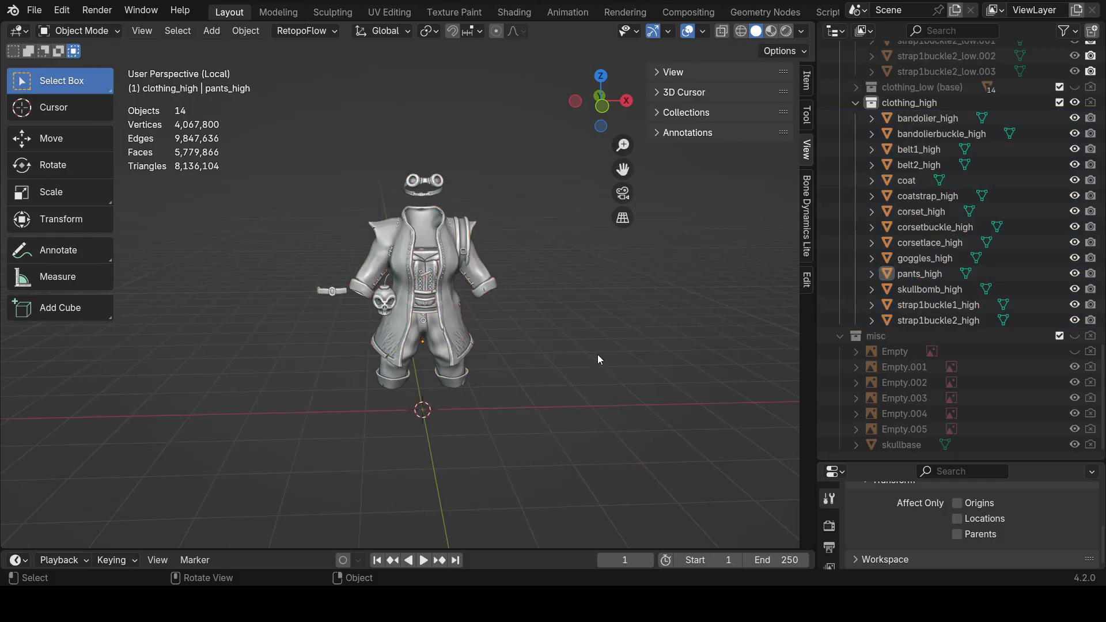
{"action": "left_click", "coordinate": [35, 10]}
{"action": "key", "text": "ctrl+s"}
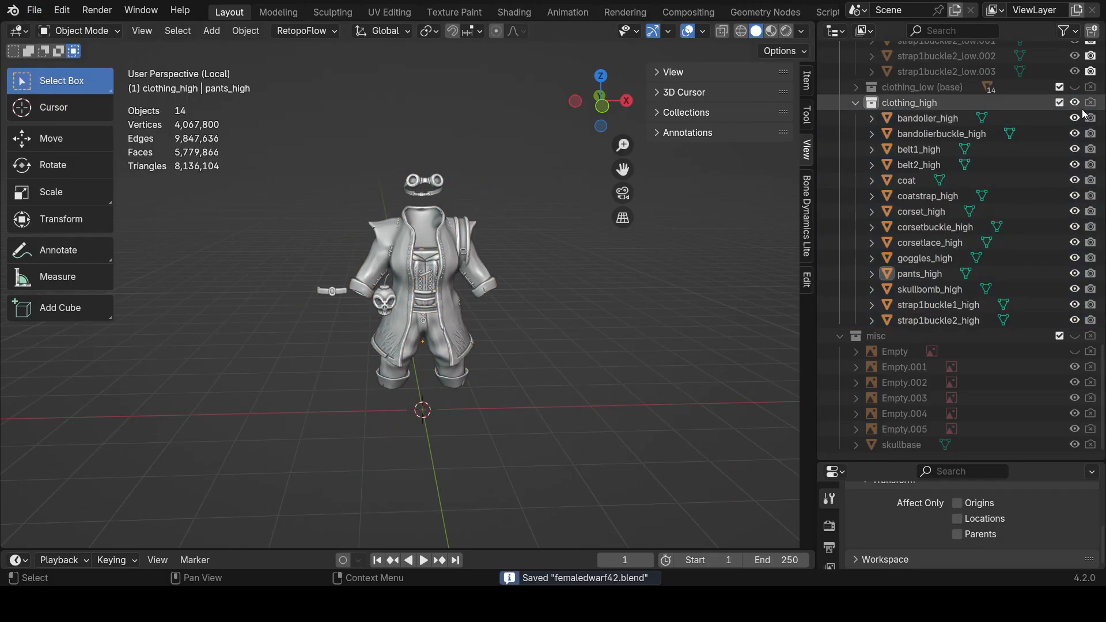
Hide the clothing_high collection in favour of the expanded clothing_low (base) collection and leave the isolated view.
{"action": "scroll", "coordinate": [1005, 231], "scroll_direction": "up", "scroll_amount": 3}
{"action": "left_click", "coordinate": [1075, 182]}
{"action": "left_click", "coordinate": [855, 182]}
{"action": "scroll", "coordinate": [1055, 278], "scroll_direction": "up", "scroll_amount": 12}
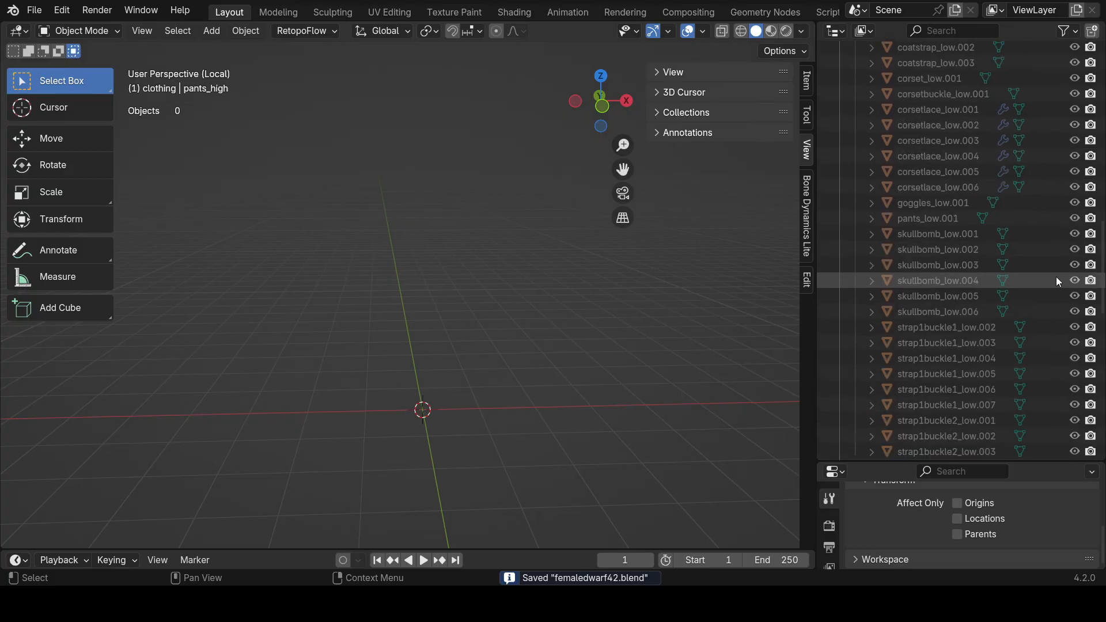
{"action": "scroll", "coordinate": [1022, 209], "scroll_direction": "up", "scroll_amount": 5}
{"action": "key", "text": "KP_Divide"}
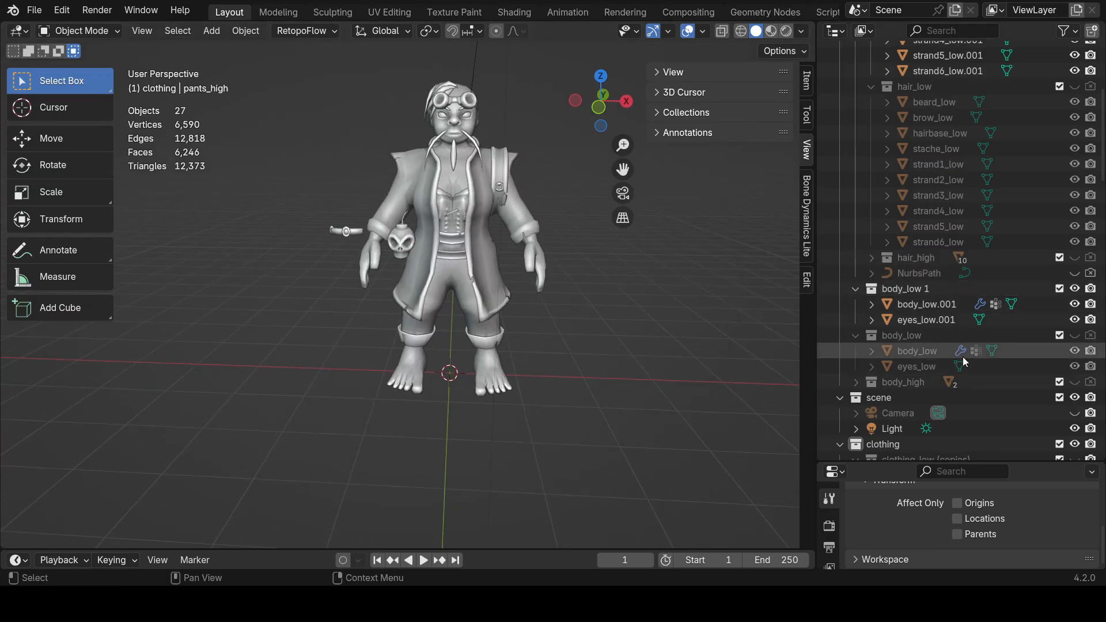
Switch visibility from the clothing_low (base) collection to clothing_low (copies) and save the file.
{"action": "scroll", "coordinate": [962, 356], "scroll_direction": "down", "scroll_amount": 12}
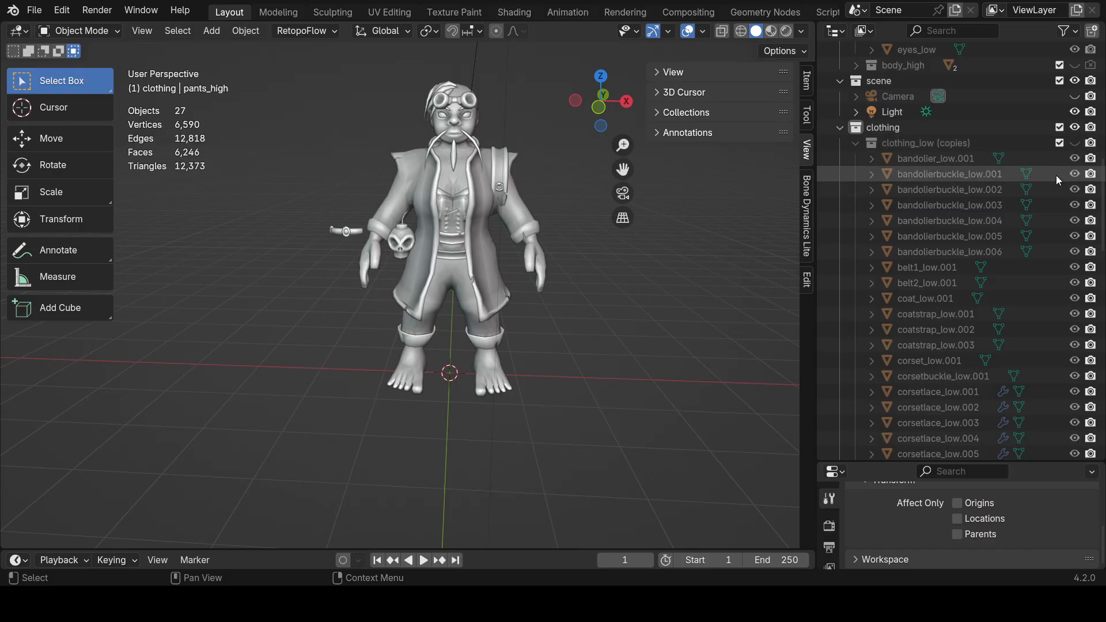
{"action": "left_click", "coordinate": [1074, 143]}
{"action": "scroll", "coordinate": [1072, 231], "scroll_direction": "down", "scroll_amount": 15}
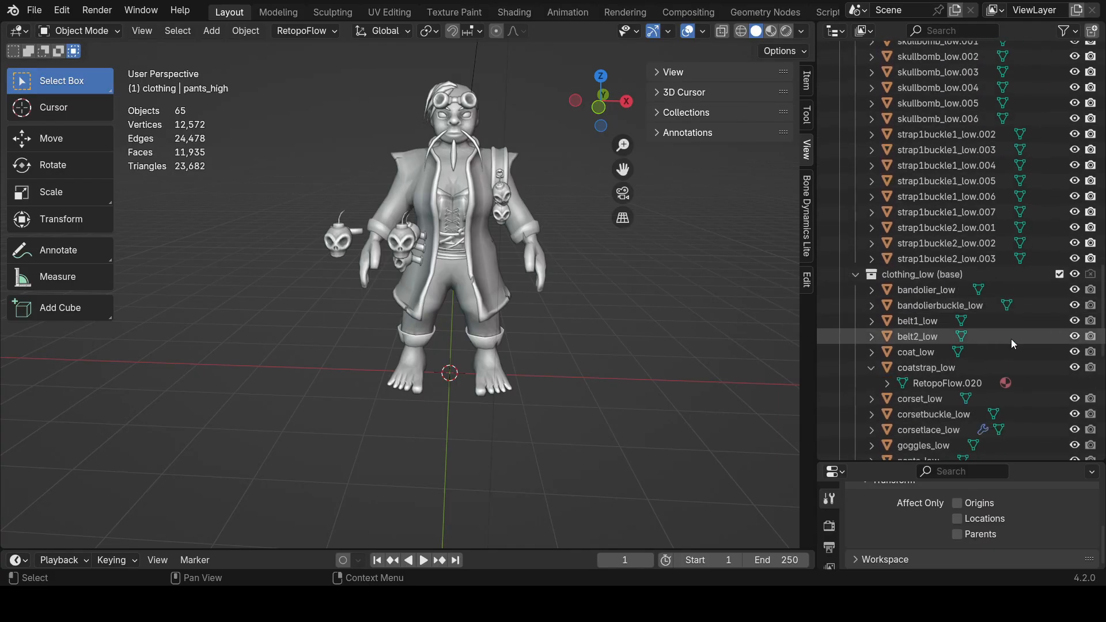
{"action": "left_click", "coordinate": [1075, 274]}
{"action": "mouse_move", "coordinate": [559, 274]}
{"action": "middle_mouse_down"}
{"action": "mouse_move", "coordinate": [596, 270]}
{"action": "mouse_move", "coordinate": [576, 270]}
{"action": "middle_mouse_up"}
{"action": "scroll", "coordinate": [575, 270], "scroll_direction": "down", "scroll_amount": 2}
{"action": "scroll", "coordinate": [951, 234], "scroll_direction": "up", "scroll_amount": 15}
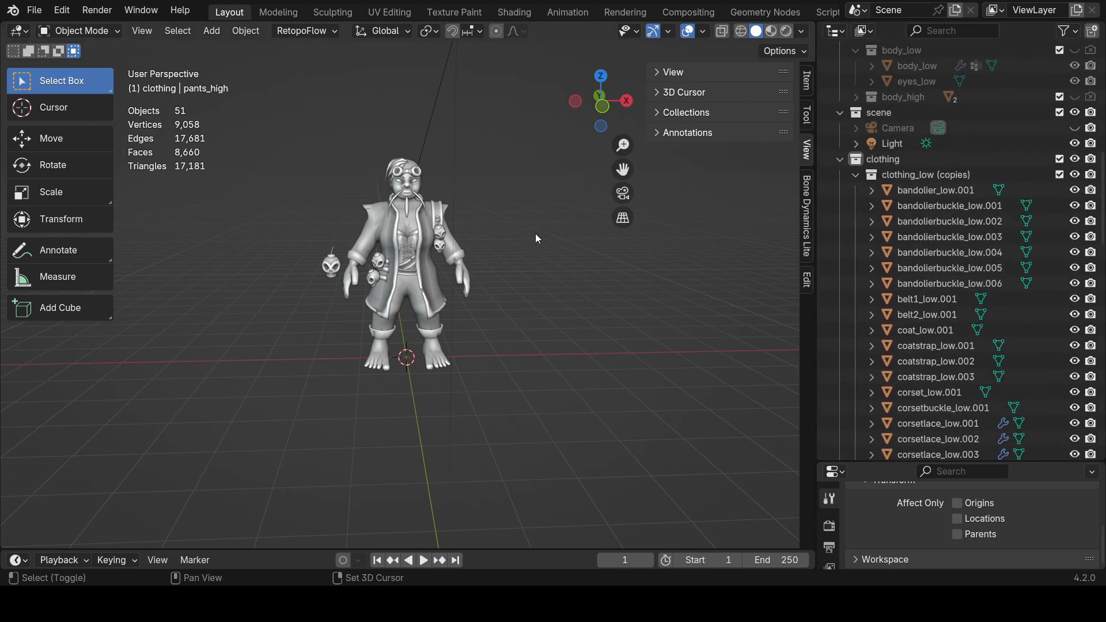
{"action": "scroll", "coordinate": [529, 312], "scroll_direction": "up", "scroll_amount": 4}
{"action": "left_click", "coordinate": [34, 9]}
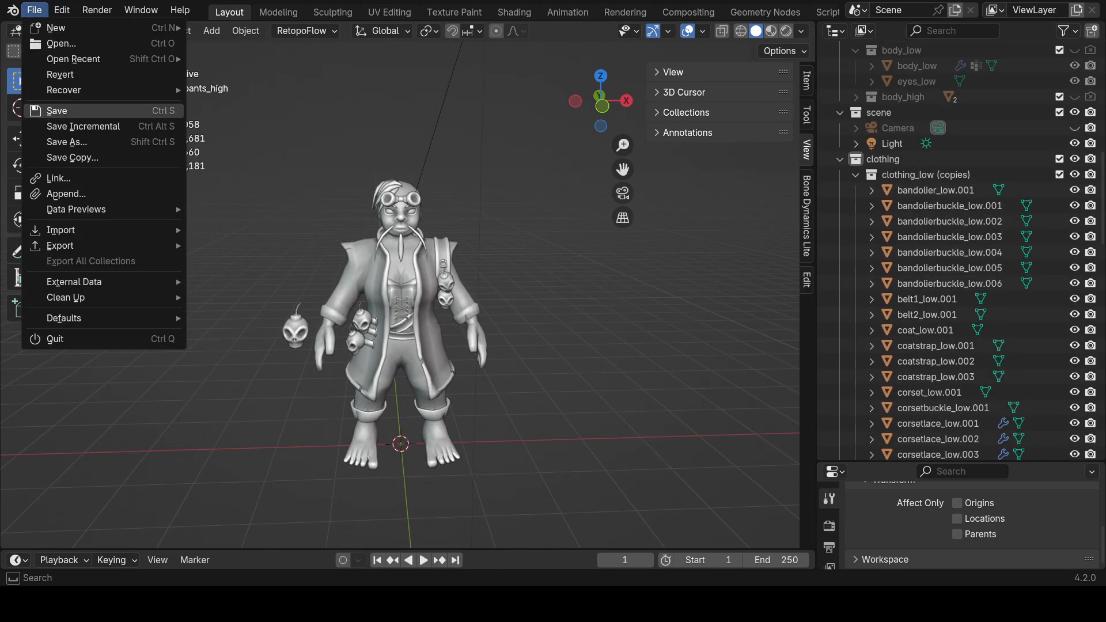
{"action": "left_click", "coordinate": [57, 110]}
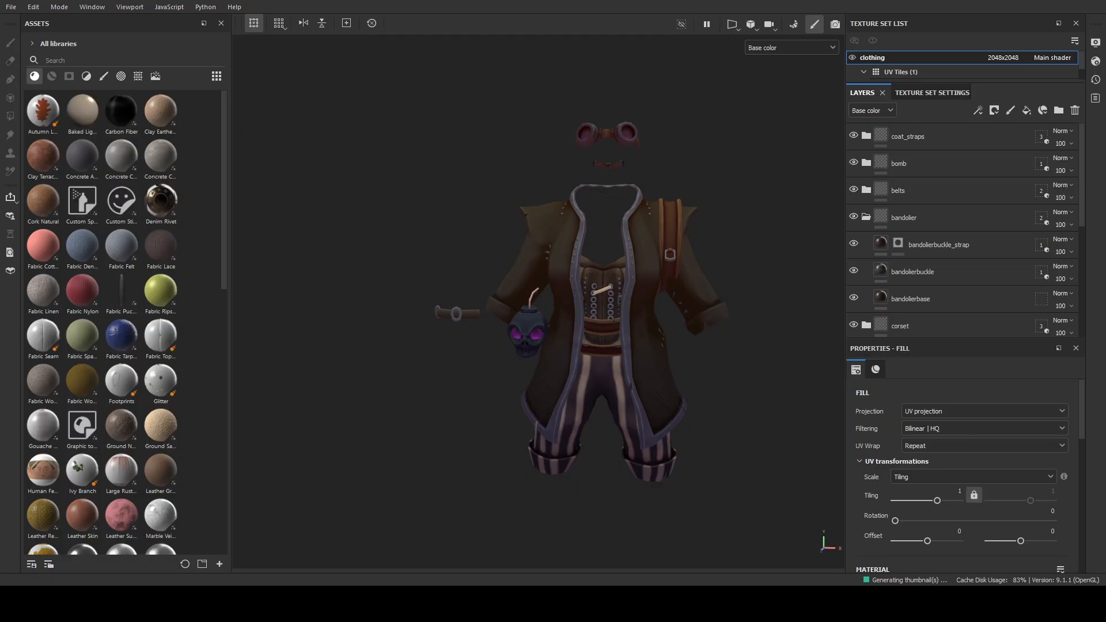
Switch to Substance 3D Painter and inspect the textured clothing from several angles.
{"action": "scroll", "coordinate": [686, 227], "scroll_direction": "down", "scroll_amount": 1}
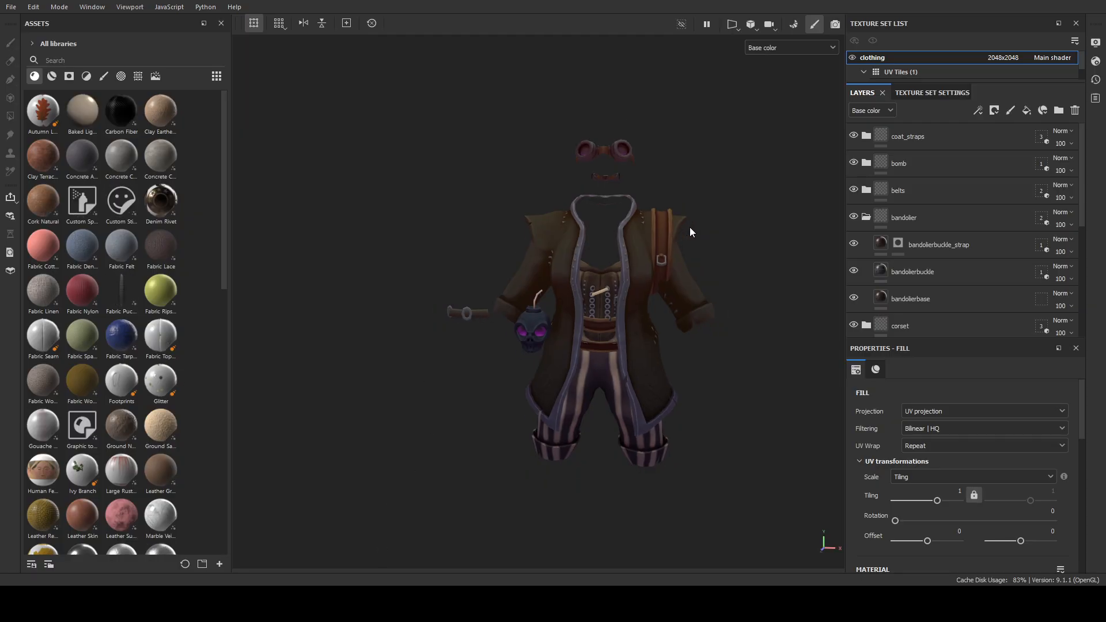
{"action": "scroll", "coordinate": [690, 227], "scroll_direction": "down", "scroll_amount": 1}
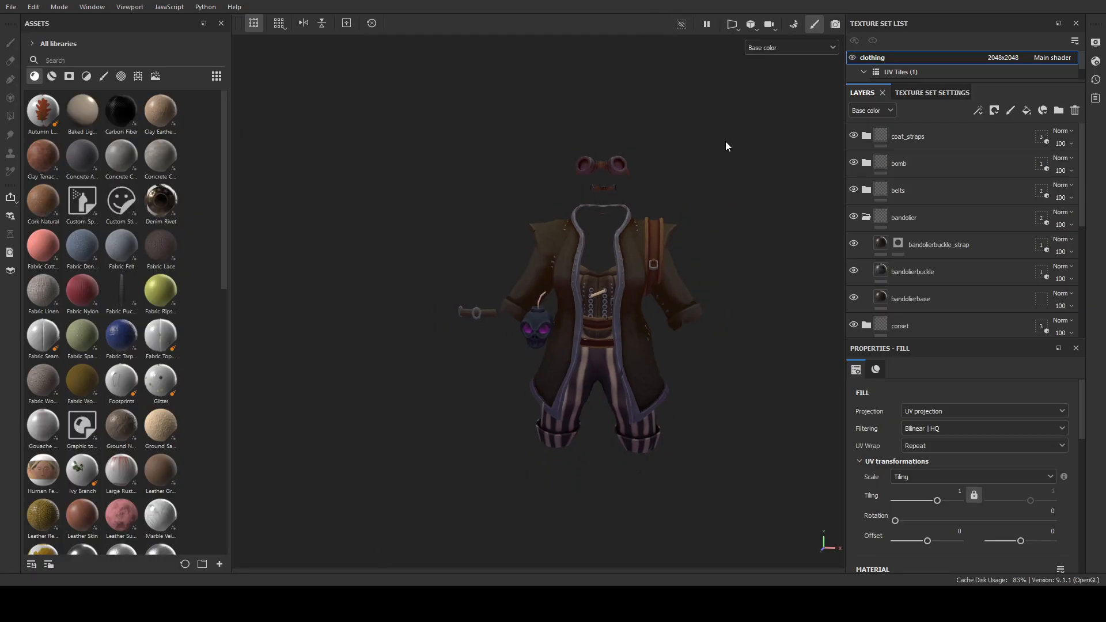
{"action": "scroll", "coordinate": [725, 140], "scroll_direction": "down", "scroll_amount": 1}
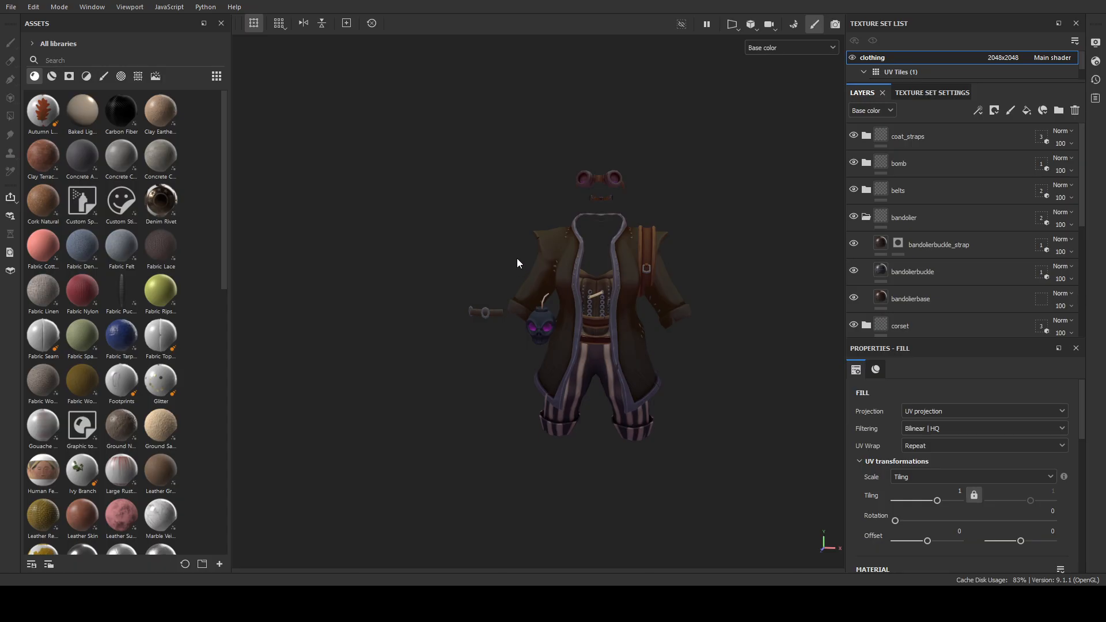
{"action": "scroll", "coordinate": [596, 279], "scroll_direction": "up", "scroll_amount": 4}
{"action": "scroll", "coordinate": [633, 344], "scroll_direction": "down", "scroll_amount": 1}
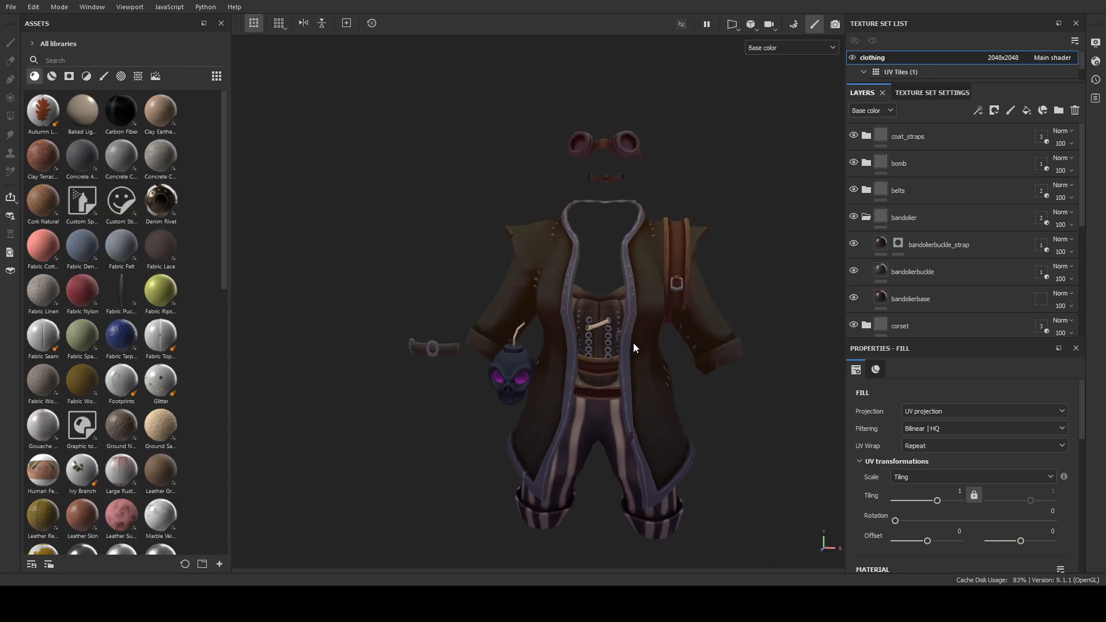
{"action": "left_click_drag", "start_coordinate": [691, 379], "coordinate": [724, 331], "text": "alt"}
{"action": "middle_click_drag", "start_coordinate": [617, 252], "coordinate": [565, 328], "text": "alt"}
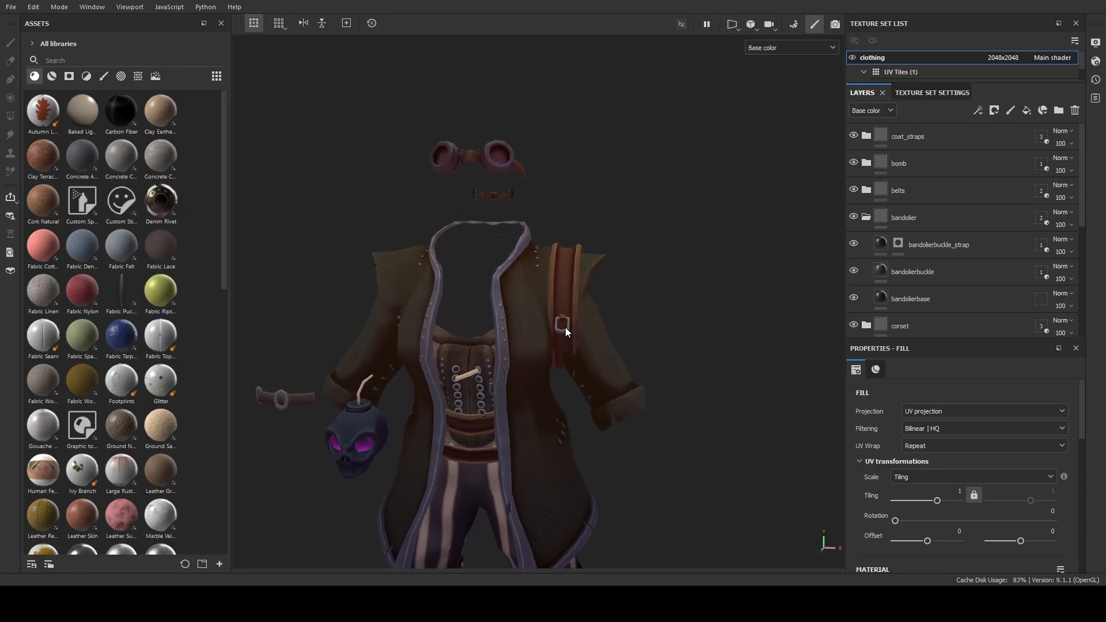
{"action": "left_click_drag", "start_coordinate": [541, 267], "coordinate": [518, 305], "text": "alt"}
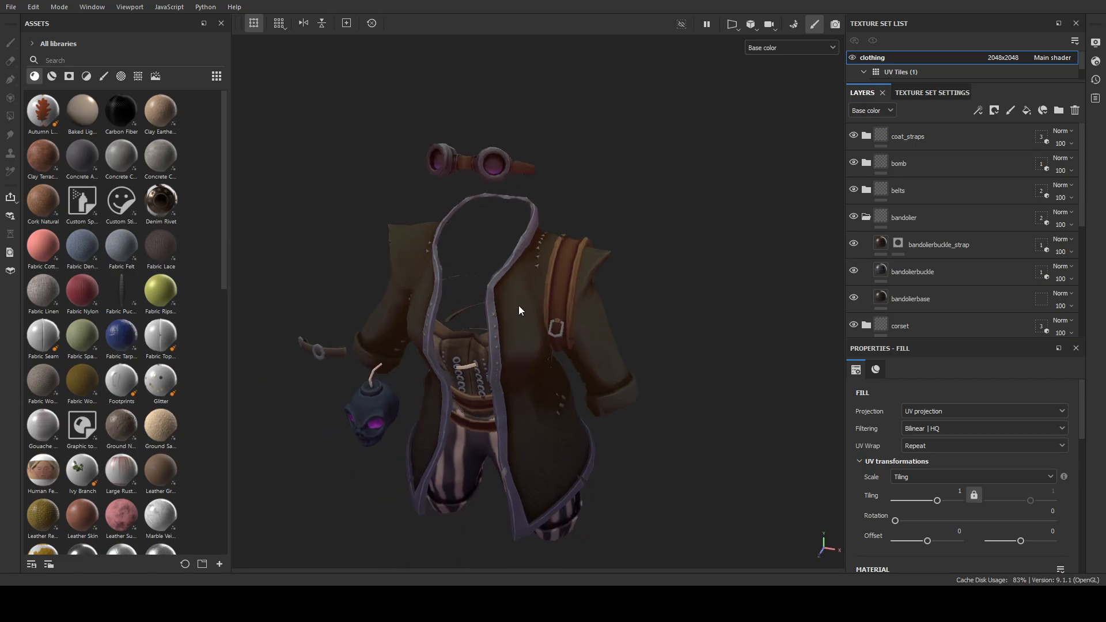
{"action": "left_click_drag", "start_coordinate": [516, 362], "coordinate": [536, 335], "text": "alt"}
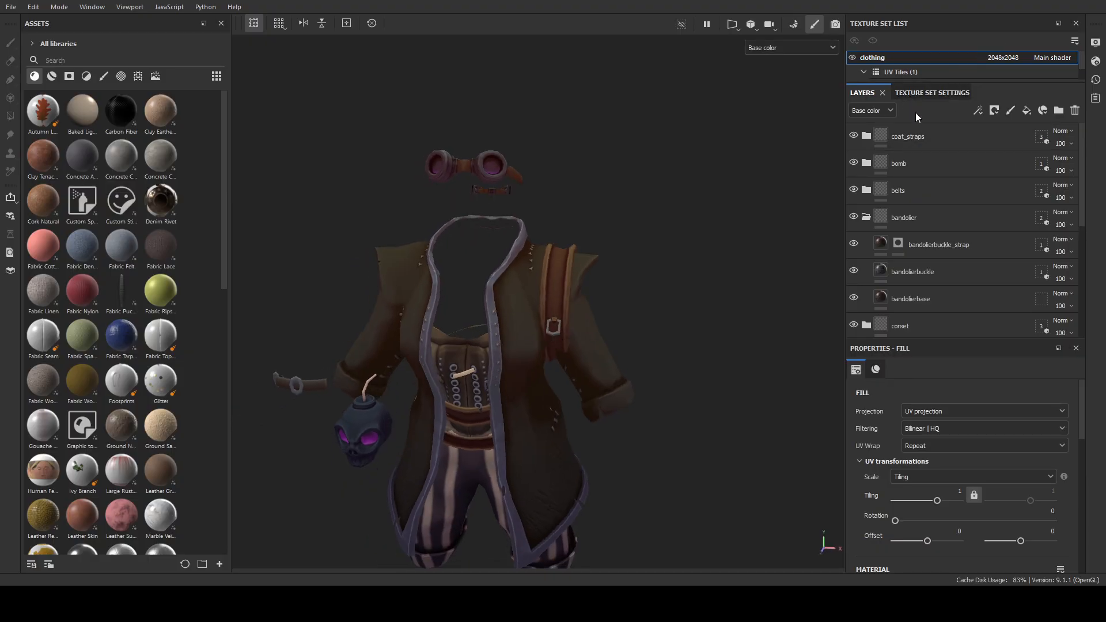
Look through the layer stack and material assets, and examine the coat and striped pants up close.
{"action": "scroll", "coordinate": [959, 233], "scroll_direction": "down", "scroll_amount": 3}
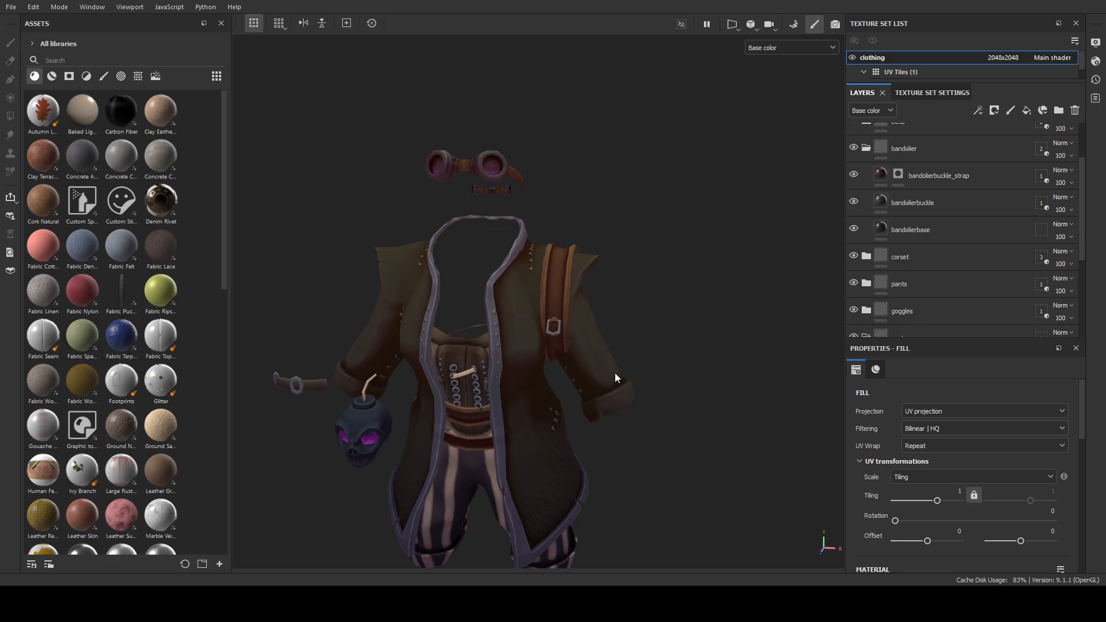
{"action": "scroll", "coordinate": [206, 371], "scroll_direction": "down", "scroll_amount": 10}
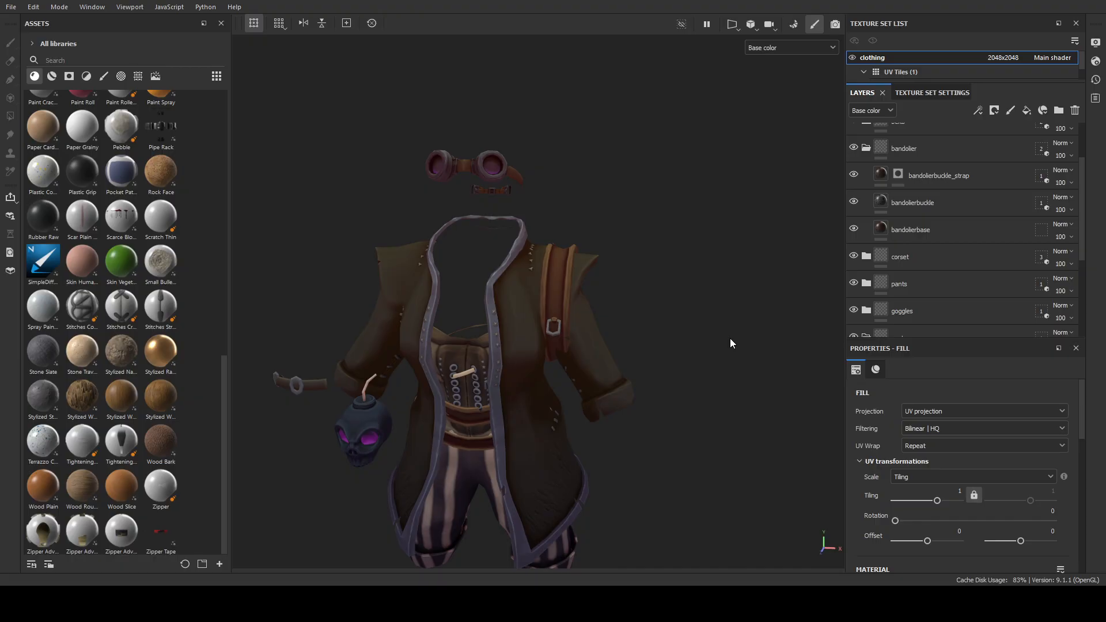
{"action": "left_click_drag", "start_coordinate": [721, 341], "coordinate": [652, 304], "text": "alt"}
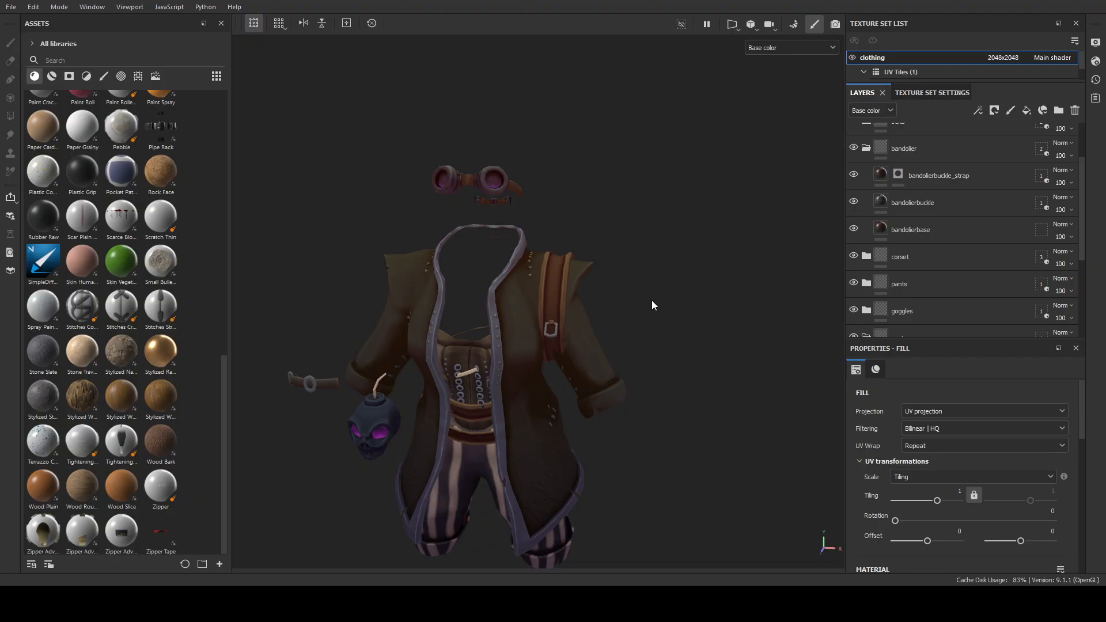
{"action": "right_click_drag", "start_coordinate": [641, 314], "coordinate": [589, 320], "text": "alt"}
{"action": "left_click_drag", "start_coordinate": [712, 337], "coordinate": [551, 371], "text": "alt"}
{"action": "left_click_drag", "start_coordinate": [504, 339], "coordinate": [650, 223], "text": "alt"}
{"action": "middle_click_drag", "start_coordinate": [586, 363], "coordinate": [641, 422], "text": "alt"}
{"action": "right_click_drag", "start_coordinate": [641, 422], "coordinate": [602, 420], "text": "alt"}
{"action": "middle_click_drag", "start_coordinate": [496, 377], "coordinate": [748, 186], "text": "alt"}
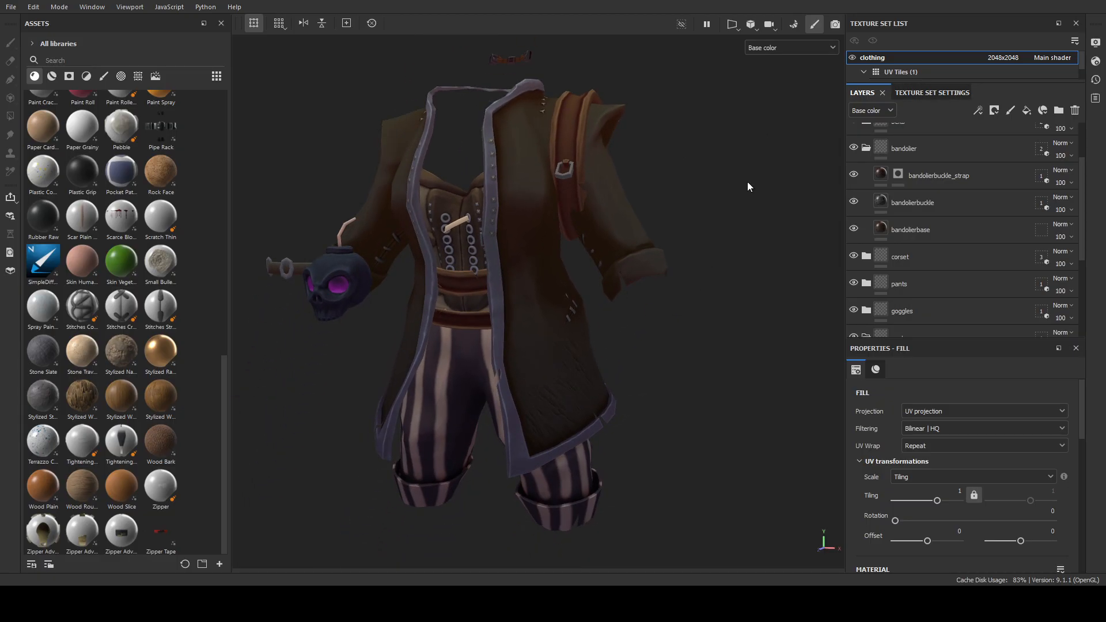
Open mesh map baking for the clothing texture set and inspect the high-poly and cage preview.
{"action": "left_click", "coordinate": [933, 90]}
{"action": "scroll", "coordinate": [997, 289], "scroll_direction": "down", "scroll_amount": 3}
{"action": "scroll", "coordinate": [997, 292], "scroll_direction": "down", "scroll_amount": 3}
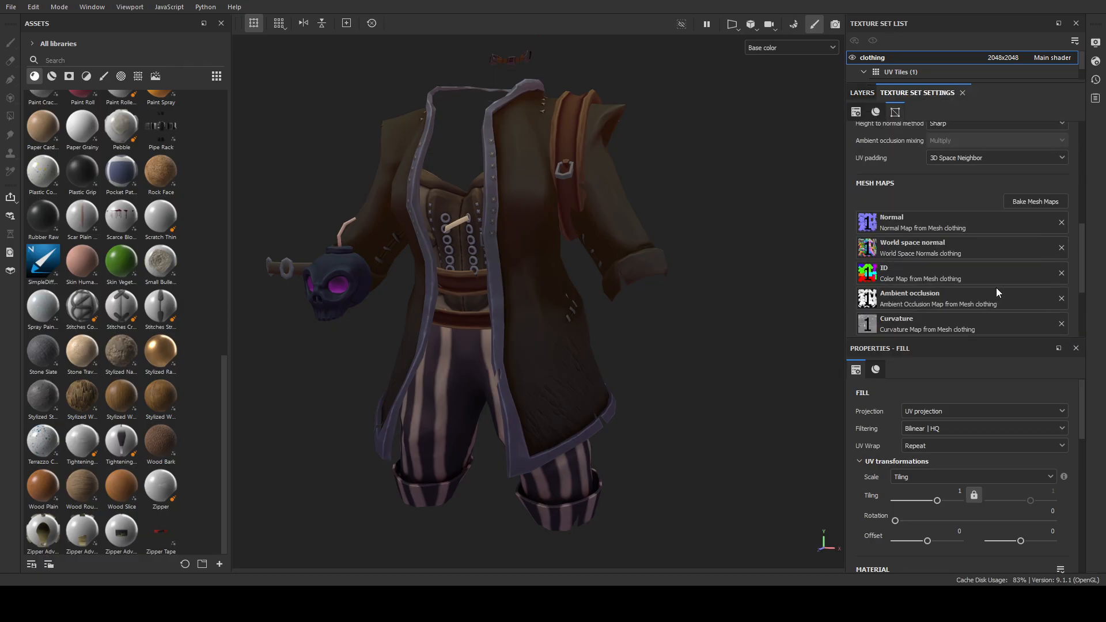
{"action": "left_click", "coordinate": [1031, 202]}
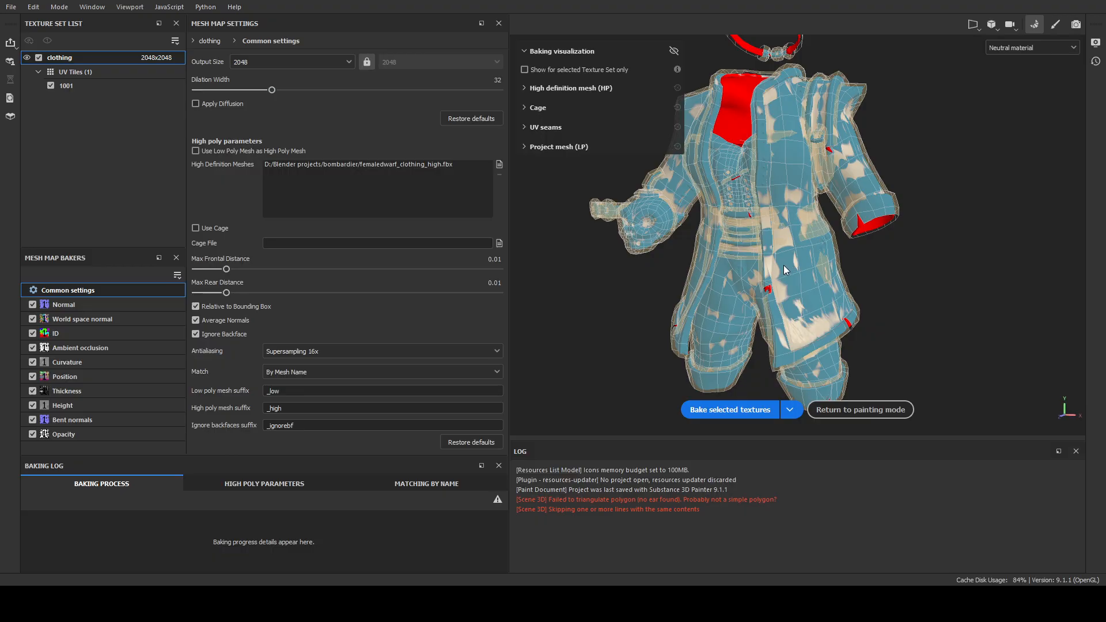
{"action": "scroll", "coordinate": [787, 264], "scroll_direction": "up", "scroll_amount": 5}
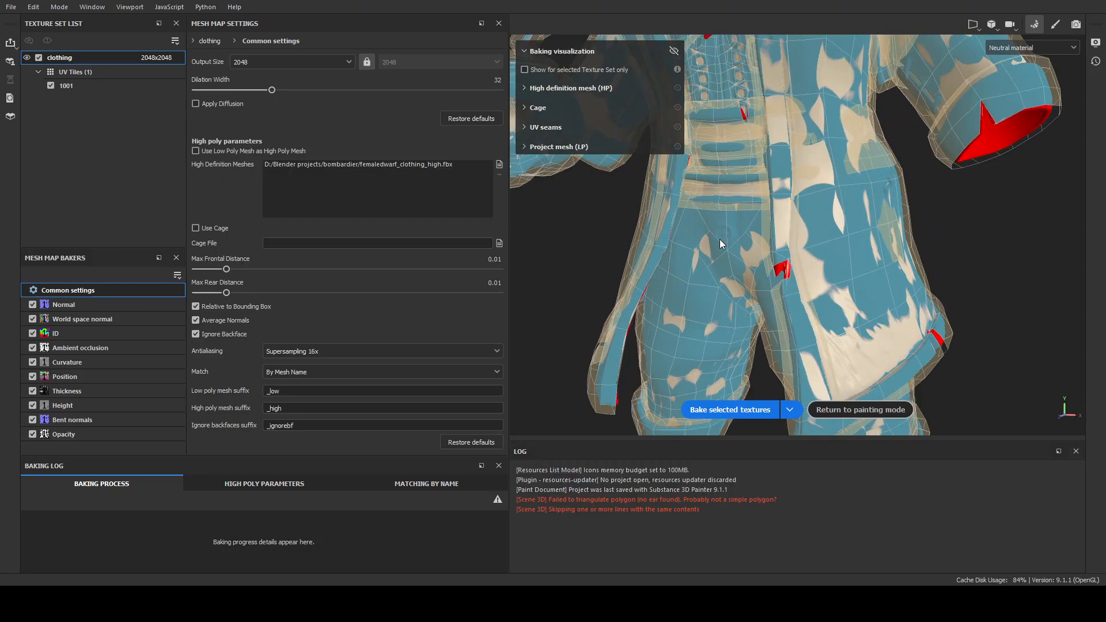
{"action": "scroll", "coordinate": [767, 242], "scroll_direction": "down", "scroll_amount": 3}
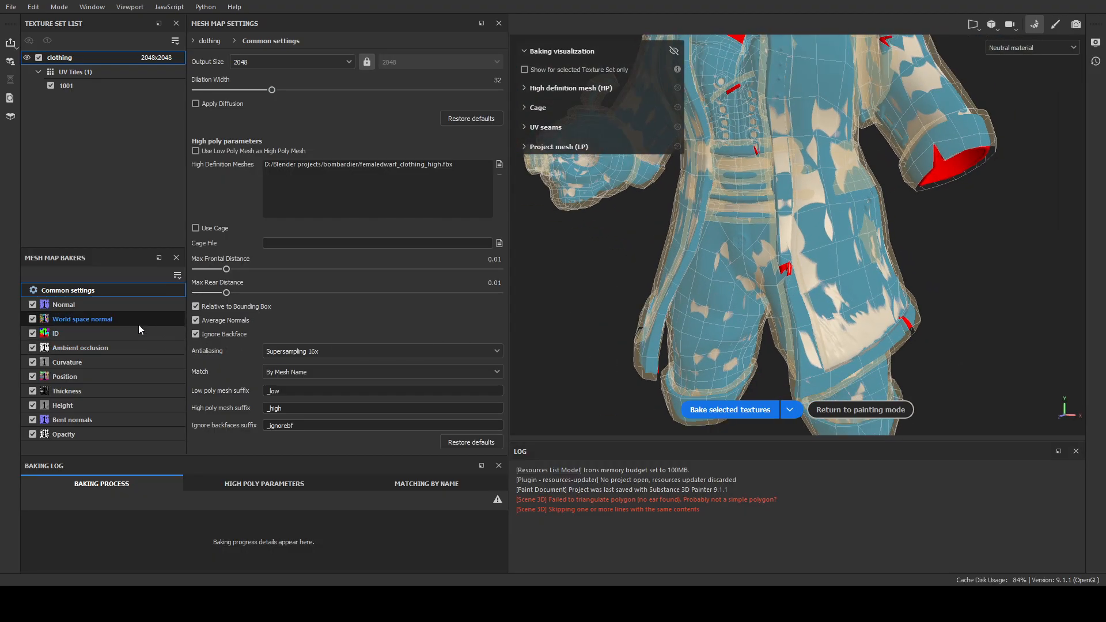
Look through the individual mesh map bakers' settings, from Normal and World space normal to Bent normals and Opacity.
{"action": "left_click", "coordinate": [98, 305]}
{"action": "left_click", "coordinate": [104, 319]}
{"action": "left_click", "coordinate": [99, 348]}
{"action": "left_click", "coordinate": [99, 376]}
{"action": "left_click", "coordinate": [98, 390]}
{"action": "left_click", "coordinate": [98, 406]}
{"action": "left_click", "coordinate": [96, 420]}
{"action": "left_click", "coordinate": [93, 433]}
{"action": "left_click", "coordinate": [118, 306]}
{"action": "left_click", "coordinate": [110, 291]}
{"action": "left_click", "coordinate": [115, 304]}
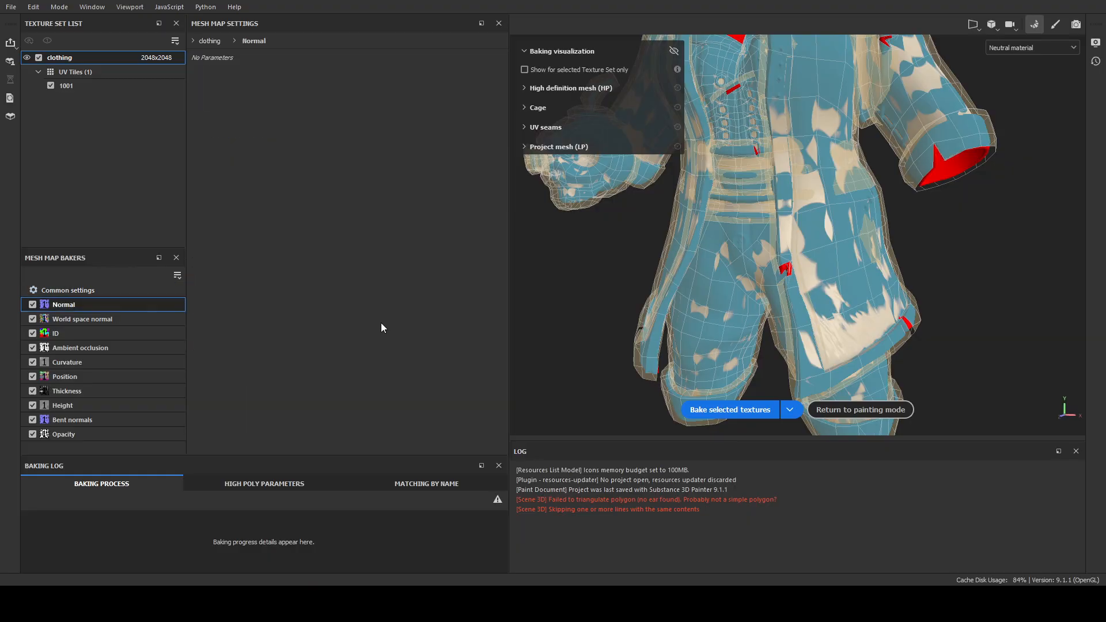
{"action": "left_click", "coordinate": [106, 319]}
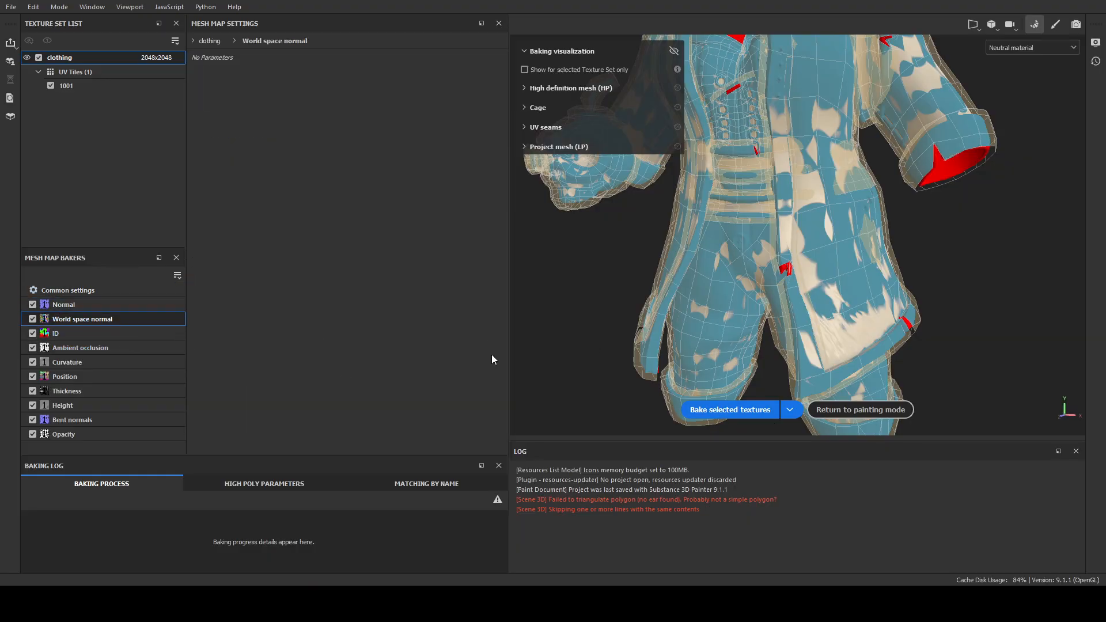
Start baking all selected mesh maps for the clothing texture set and inspect the ambient occlusion on the coat hem.
{"action": "scroll", "coordinate": [891, 351], "scroll_direction": "down", "scroll_amount": 3}
{"action": "left_click", "coordinate": [738, 411]}
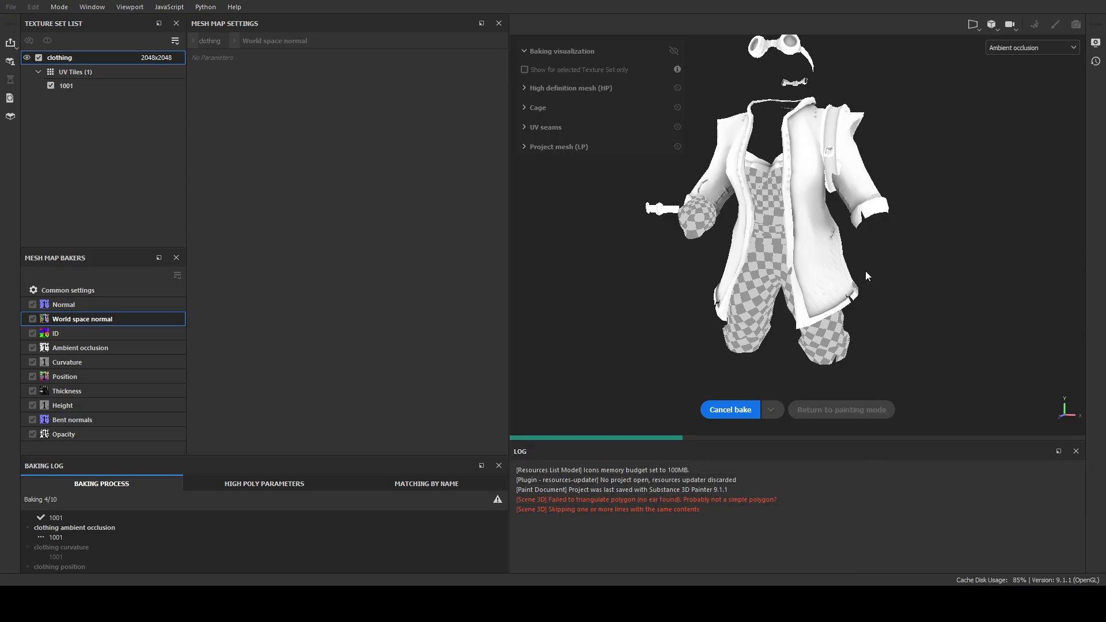
{"action": "scroll", "coordinate": [853, 281], "scroll_direction": "up", "scroll_amount": 10}
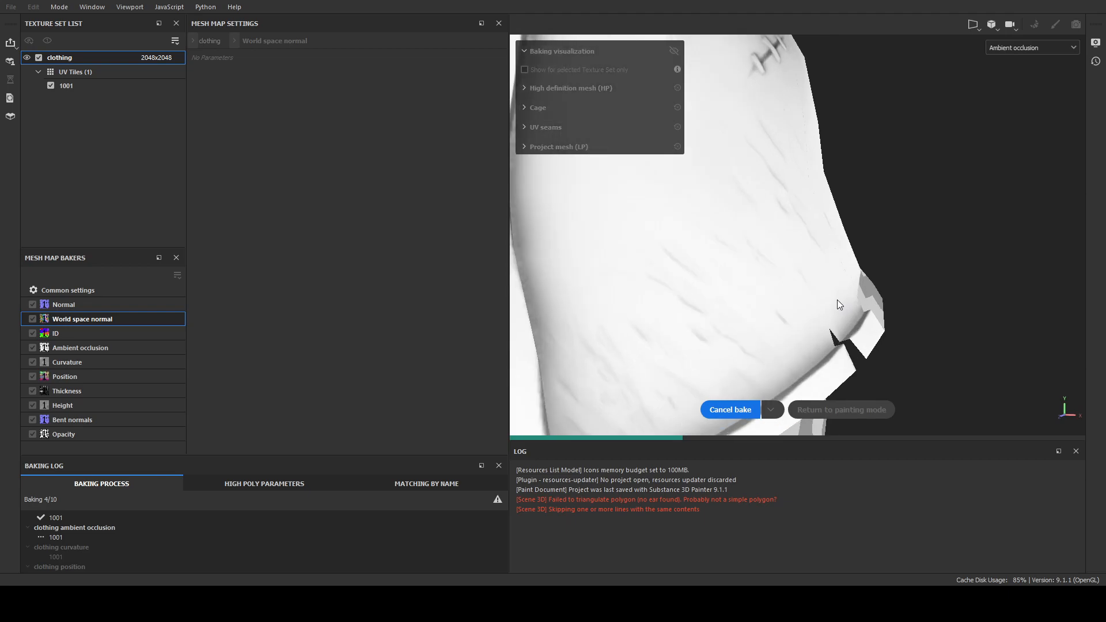
Examine the ambient occlusion across the whole outfit from several angles while the mesh maps bake.
{"action": "left_click_drag", "start_coordinate": [816, 319], "coordinate": [651, 279], "text": "alt"}
{"action": "right_click_drag", "start_coordinate": [652, 279], "coordinate": [979, 398], "text": "alt"}
{"action": "left_click_drag", "start_coordinate": [720, 326], "coordinate": [723, 246], "text": "alt"}
{"action": "right_click_drag", "start_coordinate": [724, 247], "coordinate": [744, 198], "text": "alt"}
{"action": "middle_click_drag", "start_coordinate": [804, 199], "coordinate": [820, 342], "text": "alt"}
{"action": "left_click_drag", "start_coordinate": [820, 342], "coordinate": [828, 288], "text": "alt"}
{"action": "right_click_drag", "start_coordinate": [829, 288], "coordinate": [712, 131], "text": "alt"}
{"action": "middle_click_drag", "start_coordinate": [712, 131], "coordinate": [724, 288], "text": "alt"}
{"action": "left_click_drag", "start_coordinate": [724, 288], "coordinate": [783, 257], "text": "alt"}
{"action": "right_click_drag", "start_coordinate": [784, 257], "coordinate": [762, 169], "text": "alt"}
{"action": "middle_click_drag", "start_coordinate": [762, 169], "coordinate": [756, 221], "text": "alt"}
{"action": "left_click_drag", "start_coordinate": [756, 221], "coordinate": [786, 285], "text": "alt"}
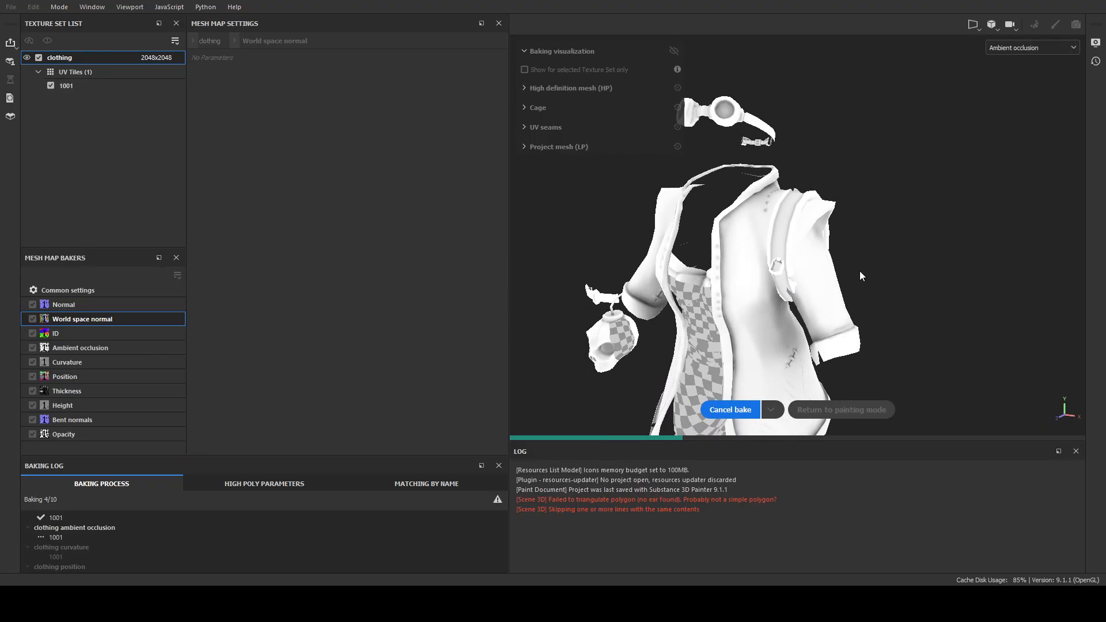
{"action": "left_click_drag", "start_coordinate": [733, 316], "coordinate": [710, 228], "text": "alt"}
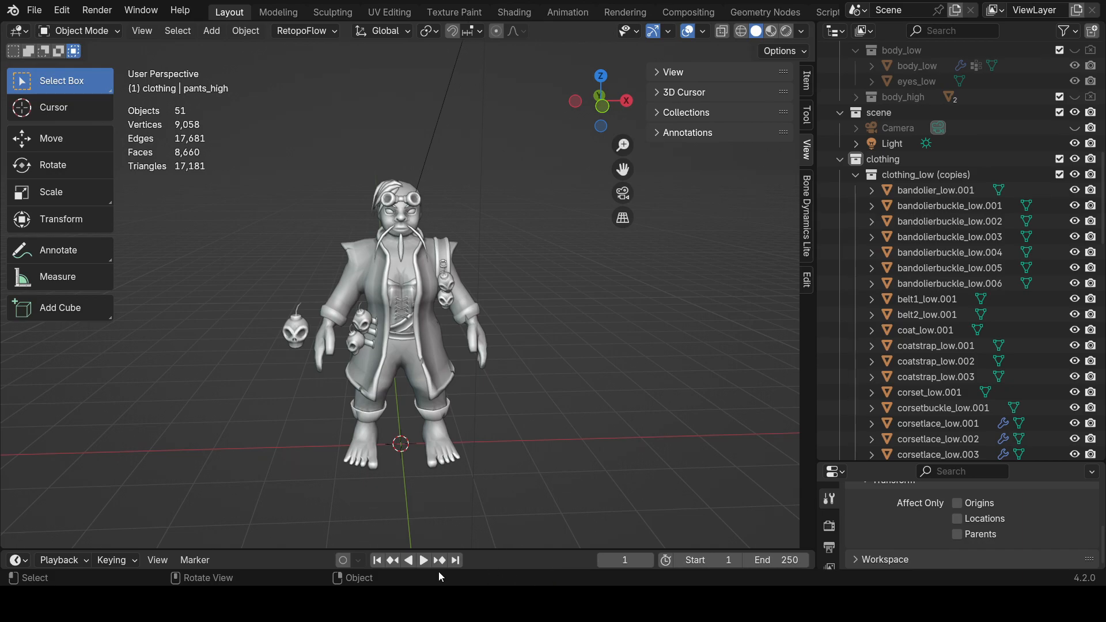
Switch to Blender and display the dwarf in material preview shading from a raised front angle.
{"action": "scroll", "coordinate": [458, 223], "scroll_direction": "up", "scroll_amount": 2}
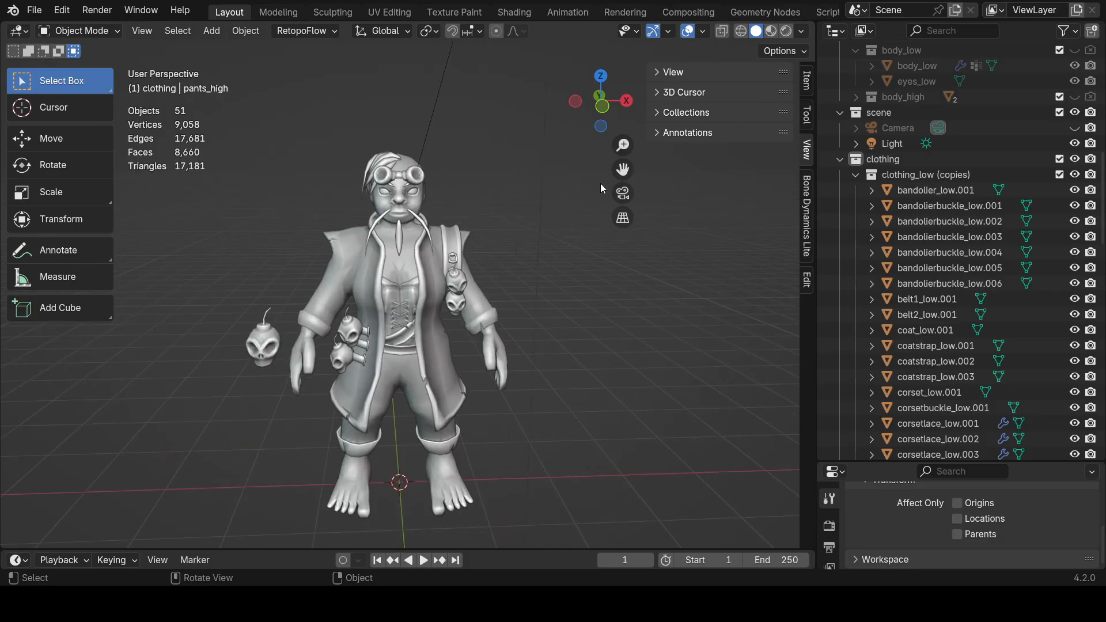
{"action": "left_click", "coordinate": [771, 32]}
{"action": "mouse_move", "coordinate": [431, 310]}
{"action": "middle_mouse_down"}
{"action": "mouse_move", "coordinate": [440, 326]}
{"action": "mouse_move", "coordinate": [537, 327]}
{"action": "mouse_move", "coordinate": [475, 340]}
{"action": "mouse_move", "coordinate": [497, 366]}
{"action": "middle_mouse_up"}
{"action": "scroll", "coordinate": [482, 347], "scroll_direction": "up", "scroll_amount": 1}
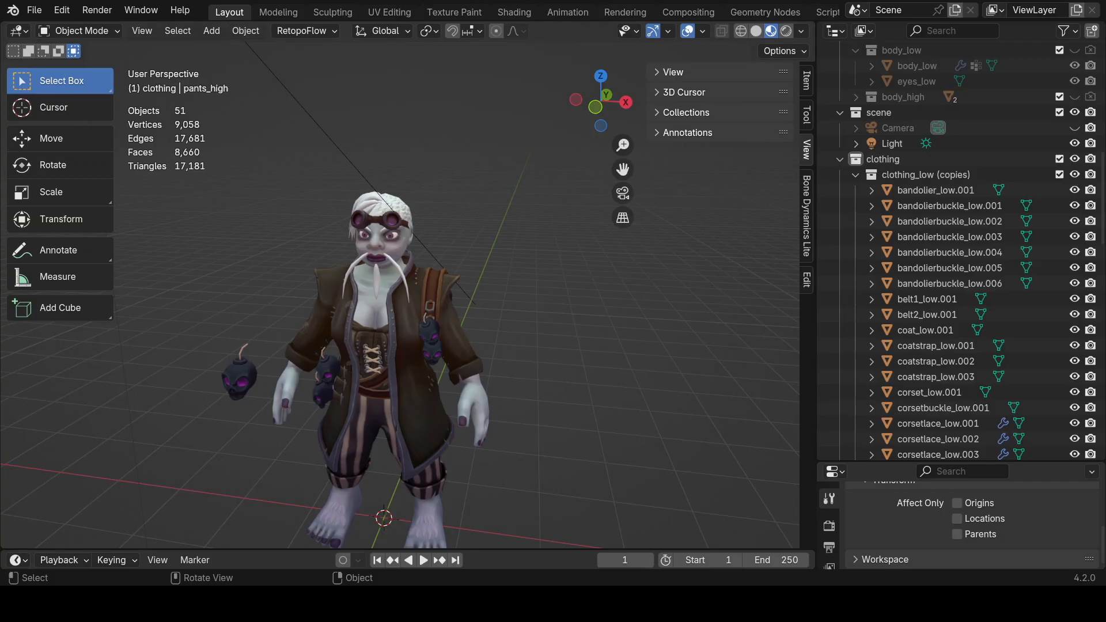
Open the Shading workspace and examine the material nodes of the beard and the coat, enlarging the 3D viewport.
{"action": "left_click", "coordinate": [535, 12]}
{"action": "left_click", "coordinate": [488, 268]}
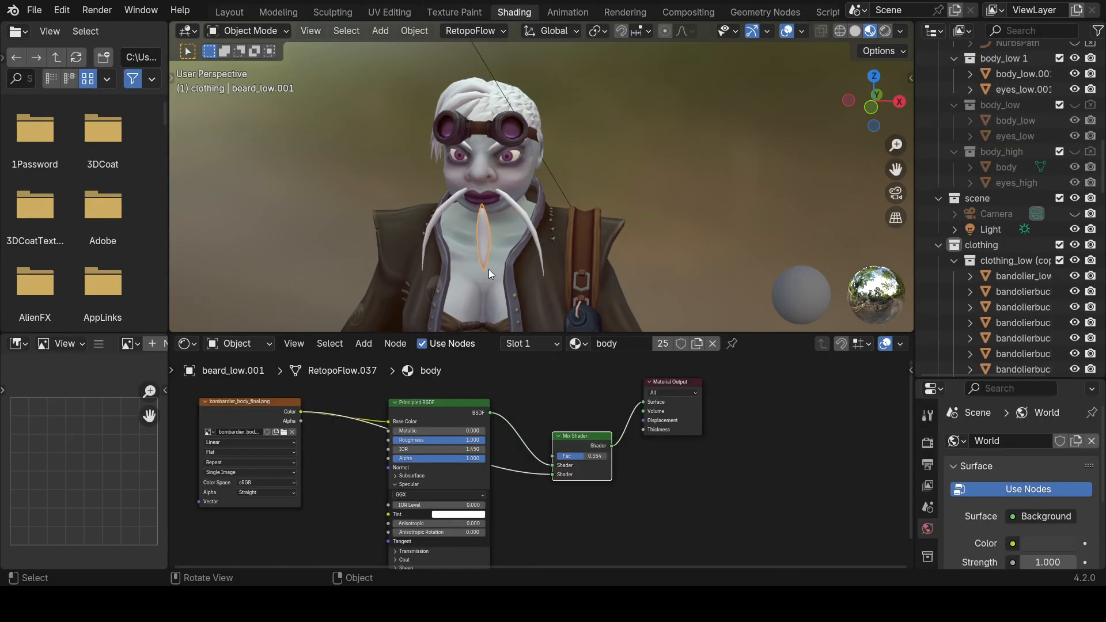
{"action": "left_click", "coordinate": [534, 296]}
{"action": "scroll", "coordinate": [688, 300], "scroll_direction": "down", "scroll_amount": 5}
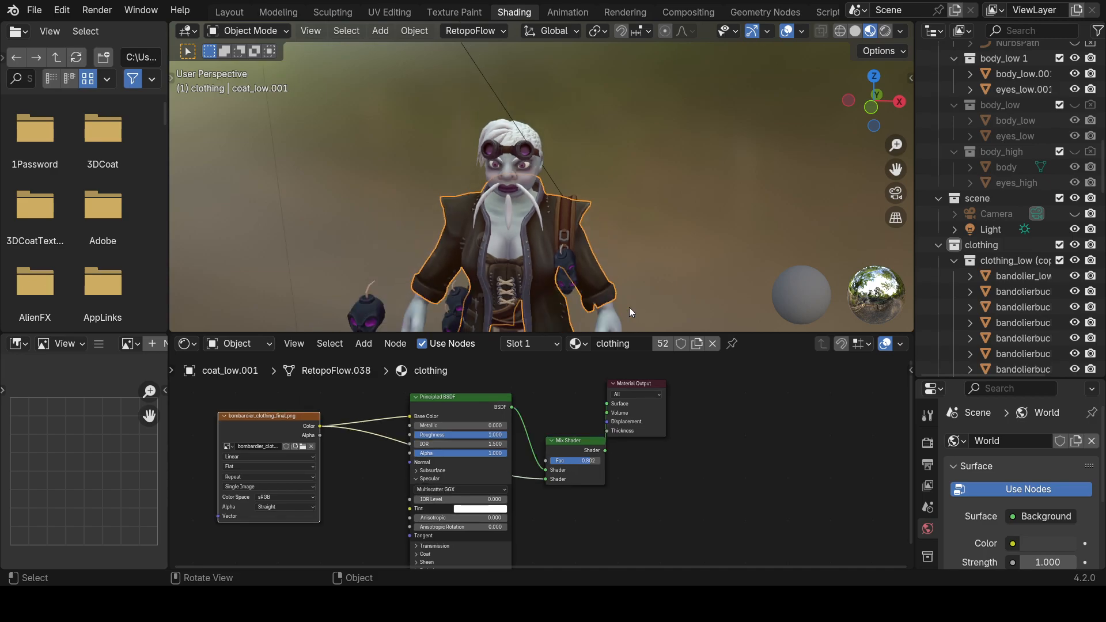
{"action": "scroll", "coordinate": [614, 310], "scroll_direction": "up", "scroll_amount": 2}
{"action": "scroll", "coordinate": [431, 366], "scroll_direction": "down", "scroll_amount": 1}
{"action": "left_click_drag", "start_coordinate": [426, 333], "coordinate": [423, 393]}
{"action": "left_click", "coordinate": [726, 468]}
{"action": "left_click", "coordinate": [289, 462]}
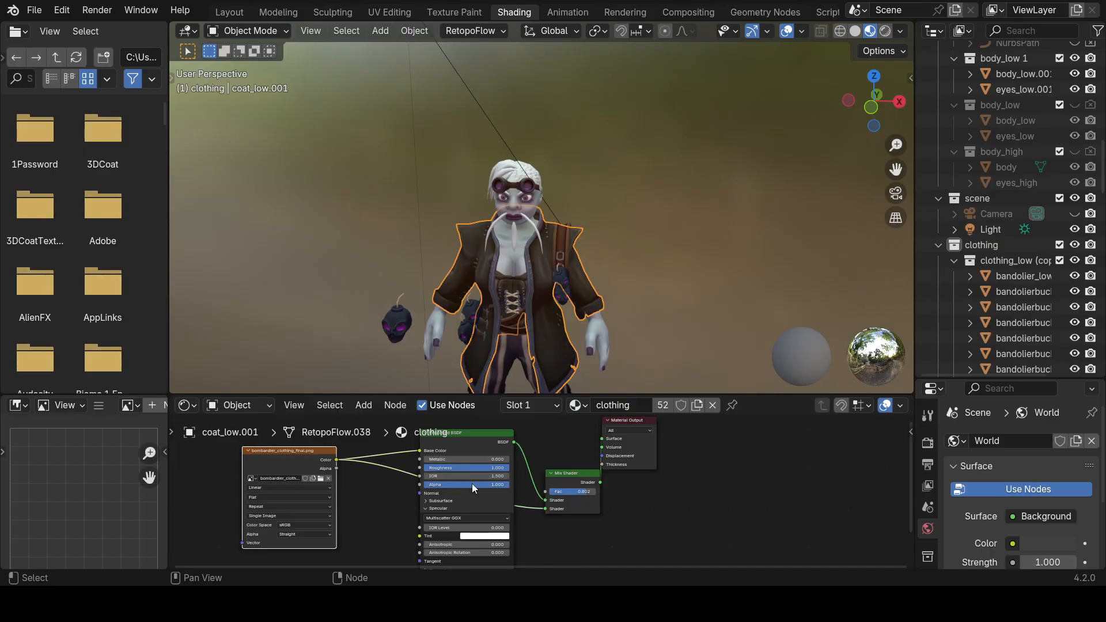
Deselect the coat and examine the textured dwarf from several sides.
{"action": "scroll", "coordinate": [555, 245], "scroll_direction": "up", "scroll_amount": 4}
{"action": "left_click", "coordinate": [676, 222]}
{"action": "scroll", "coordinate": [608, 284], "scroll_direction": "down", "scroll_amount": 2}
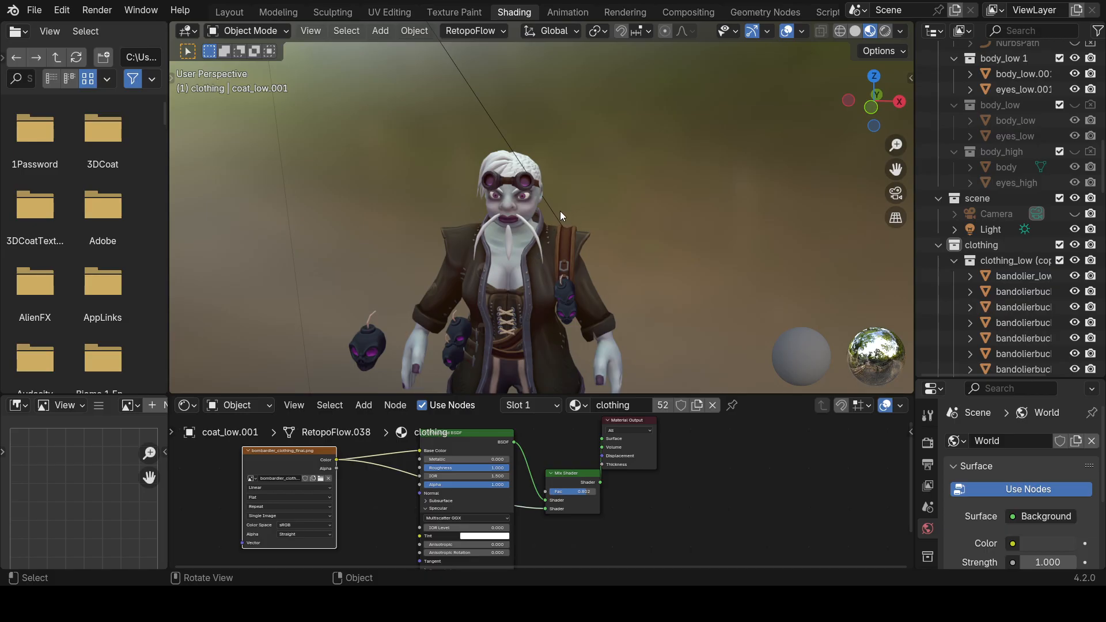
{"action": "mouse_move", "coordinate": [554, 224]}
{"action": "middle_mouse_down"}
{"action": "mouse_move", "coordinate": [364, 234]}
{"action": "mouse_move", "coordinate": [569, 211]}
{"action": "middle_mouse_up"}
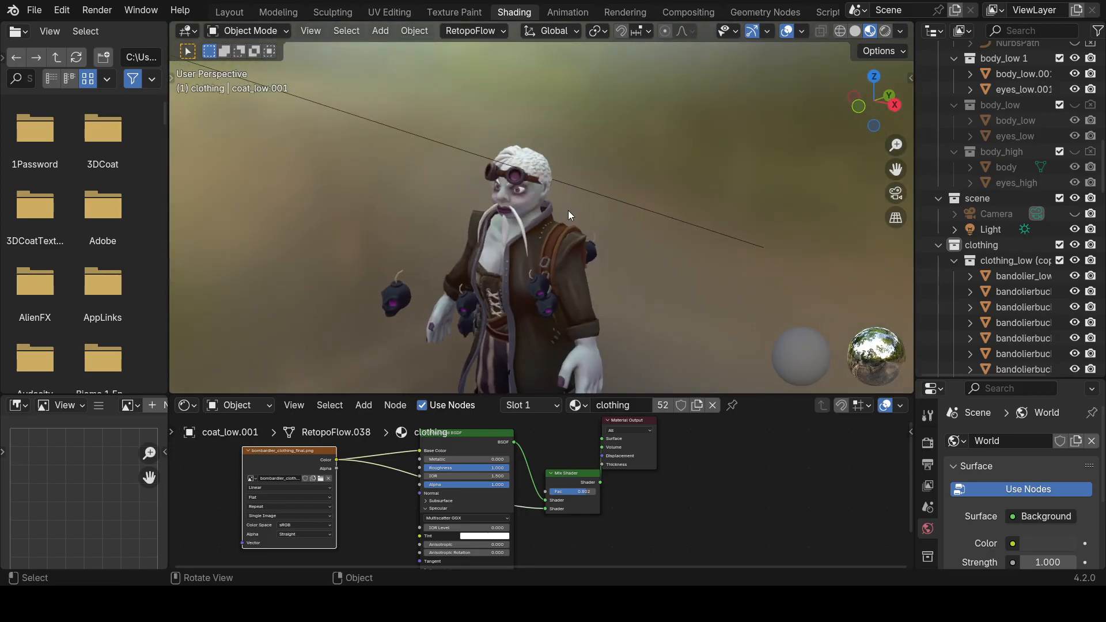
{"action": "middle_click_drag", "start_coordinate": [452, 238], "coordinate": [615, 261]}
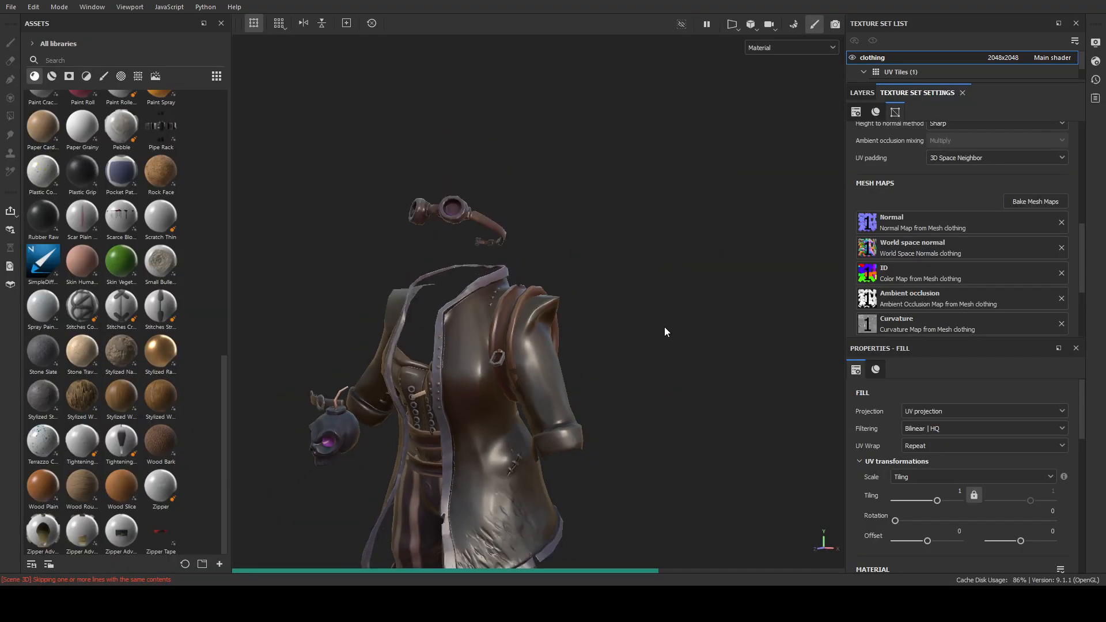
Switch to Substance 3D Painter and examine the outfit's baked details in the material view.
{"action": "middle_click_drag", "start_coordinate": [673, 389], "coordinate": [637, 319], "text": "alt"}
{"action": "left_click_drag", "start_coordinate": [637, 319], "coordinate": [615, 327], "text": "alt"}
{"action": "middle_click_drag", "start_coordinate": [615, 327], "coordinate": [668, 322], "text": "alt"}
{"action": "right_click_drag", "start_coordinate": [668, 322], "coordinate": [644, 312], "text": "alt"}
{"action": "left_click_drag", "start_coordinate": [644, 312], "coordinate": [653, 355], "text": "alt"}
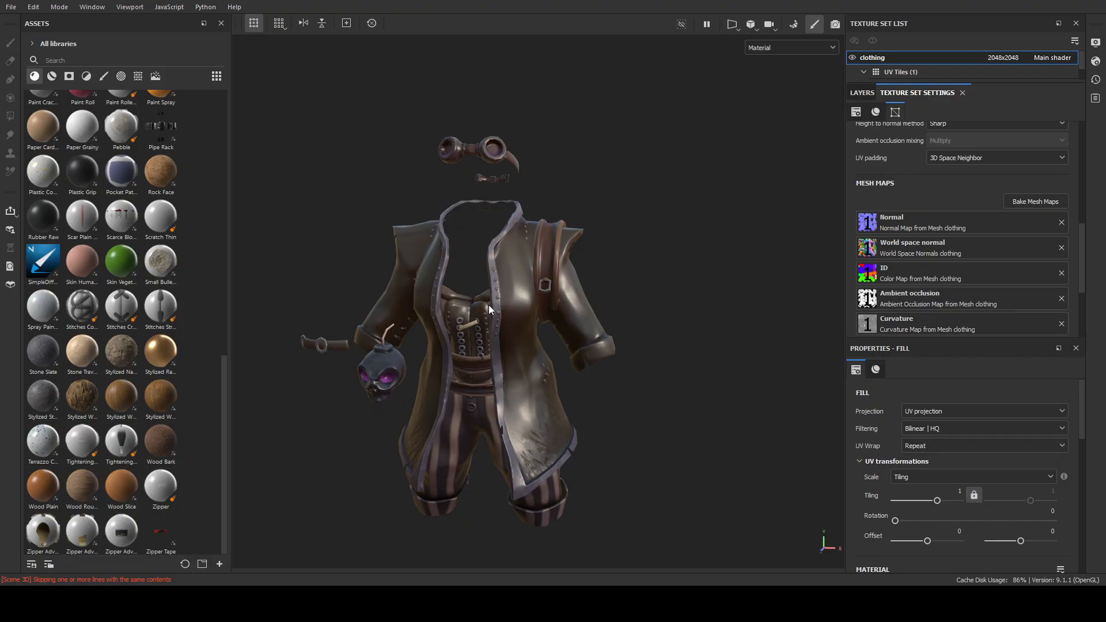
{"action": "left_click_drag", "start_coordinate": [561, 331], "coordinate": [465, 338], "text": "alt"}
{"action": "right_click_drag", "start_coordinate": [465, 337], "coordinate": [704, 407], "text": "alt"}
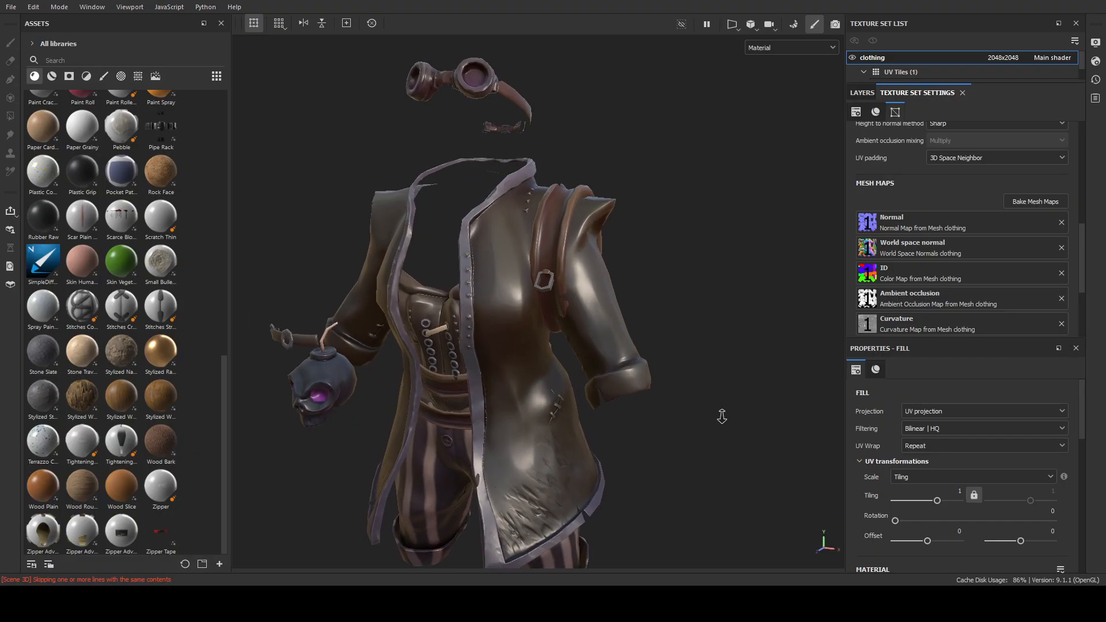
{"action": "left_click_drag", "start_coordinate": [703, 407], "coordinate": [548, 330], "text": "alt"}
{"action": "left_click_drag", "start_coordinate": [406, 326], "coordinate": [481, 348], "text": "alt"}
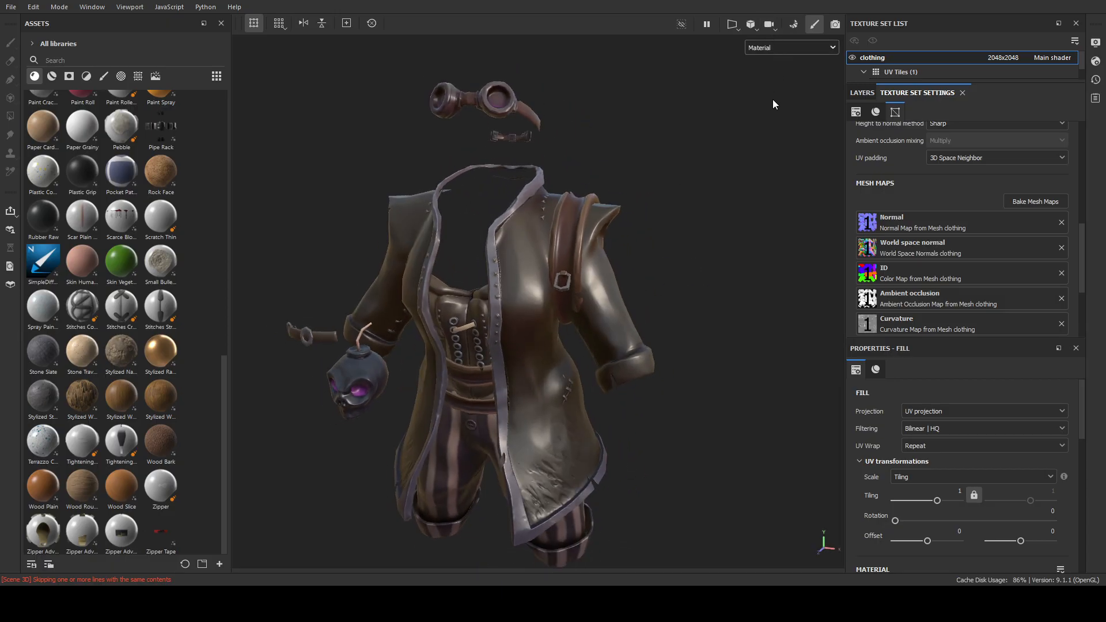
Display only the base color channel and examine the corset, belts and striped pants up close.
{"action": "key", "text": "c"}
{"action": "left_click_drag", "start_coordinate": [765, 150], "coordinate": [644, 362], "text": "alt"}
{"action": "right_click_drag", "start_coordinate": [644, 363], "coordinate": [547, 354], "text": "alt"}
{"action": "left_click_drag", "start_coordinate": [547, 354], "coordinate": [525, 313], "text": "alt"}
{"action": "left_click_drag", "start_coordinate": [470, 330], "coordinate": [505, 402], "text": "alt"}
Select the pants folder in the layer stack and hide the geometry excluded from it.
{"action": "left_click", "coordinate": [861, 93]}
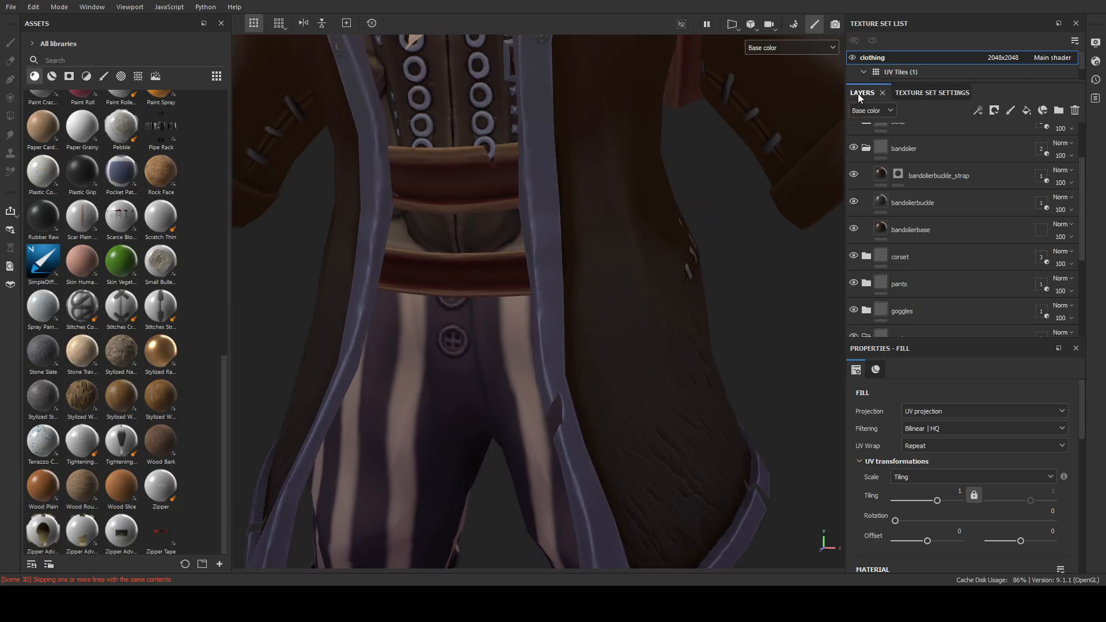
{"action": "scroll", "coordinate": [923, 254], "scroll_direction": "down", "scroll_amount": 3}
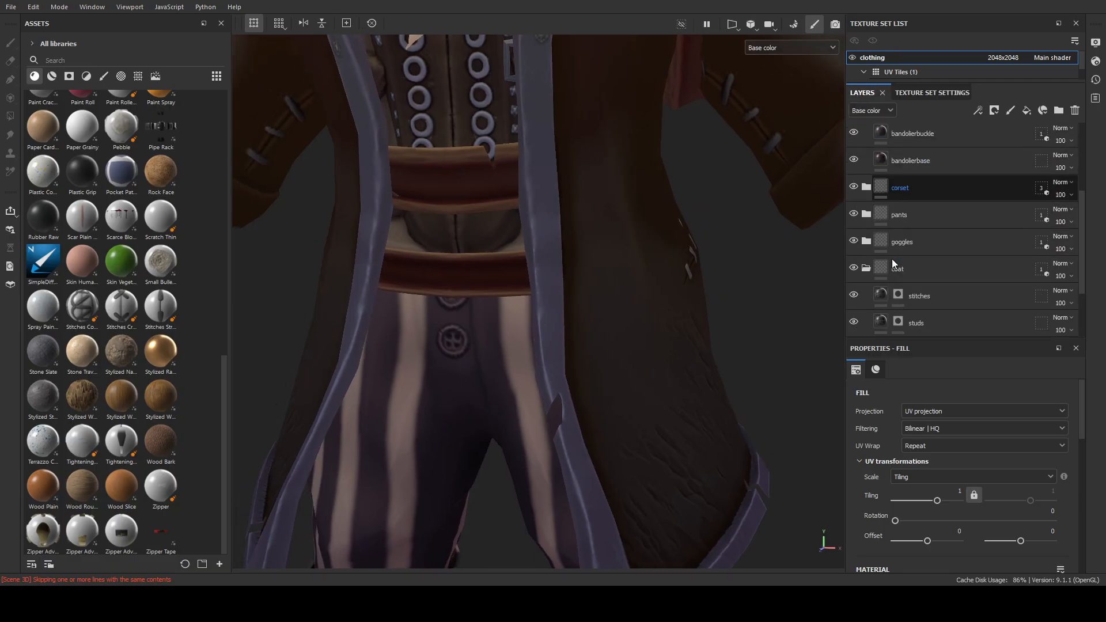
{"action": "left_click", "coordinate": [932, 237]}
{"action": "left_click", "coordinate": [682, 24]}
Examine the isolated pants from several angles, including the front buttons and the stitched patch.
{"action": "left_click_drag", "start_coordinate": [554, 248], "coordinate": [620, 291], "text": "alt"}
{"action": "right_click_drag", "start_coordinate": [619, 291], "coordinate": [807, 495], "text": "alt"}
{"action": "right_click_drag", "start_coordinate": [492, 360], "coordinate": [832, 492], "text": "alt"}
{"action": "left_click_drag", "start_coordinate": [832, 492], "coordinate": [541, 270], "text": "alt"}
{"action": "right_click_drag", "start_coordinate": [542, 269], "coordinate": [541, 215], "text": "alt"}
{"action": "left_click_drag", "start_coordinate": [541, 215], "coordinate": [511, 216], "text": "alt"}
{"action": "middle_click_drag", "start_coordinate": [511, 216], "coordinate": [705, 355], "text": "alt"}
{"action": "left_click_drag", "start_coordinate": [704, 355], "coordinate": [641, 360], "text": "alt"}
{"action": "middle_click_drag", "start_coordinate": [640, 361], "coordinate": [574, 329], "text": "alt"}
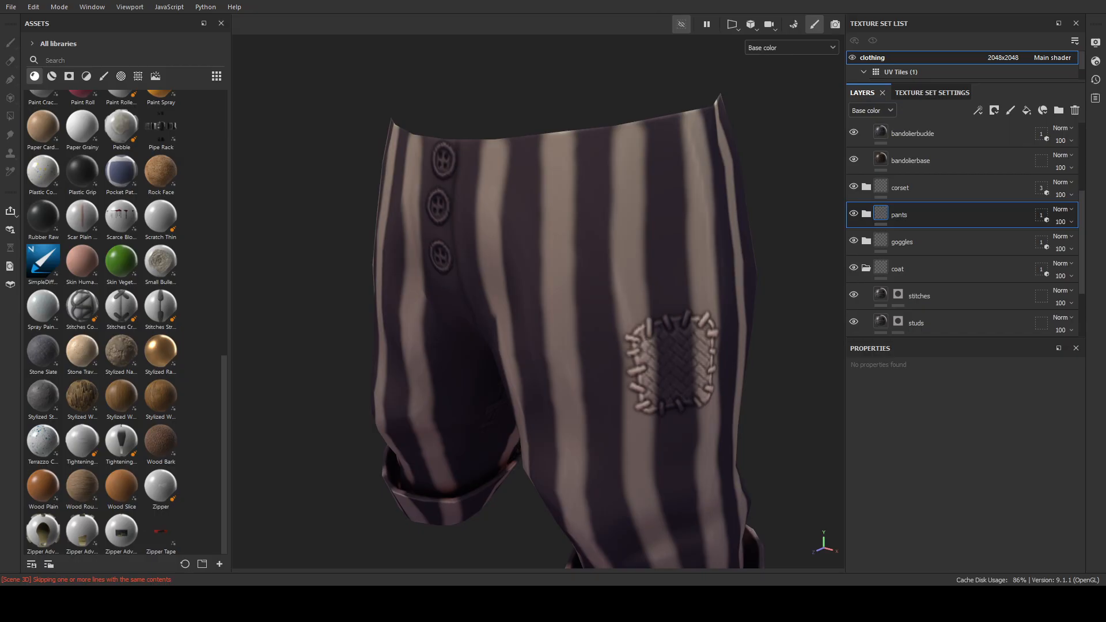
{"action": "left_click_drag", "start_coordinate": [483, 471], "coordinate": [555, 346], "text": "alt"}
{"action": "middle_click_drag", "start_coordinate": [555, 345], "coordinate": [630, 393], "text": "alt"}
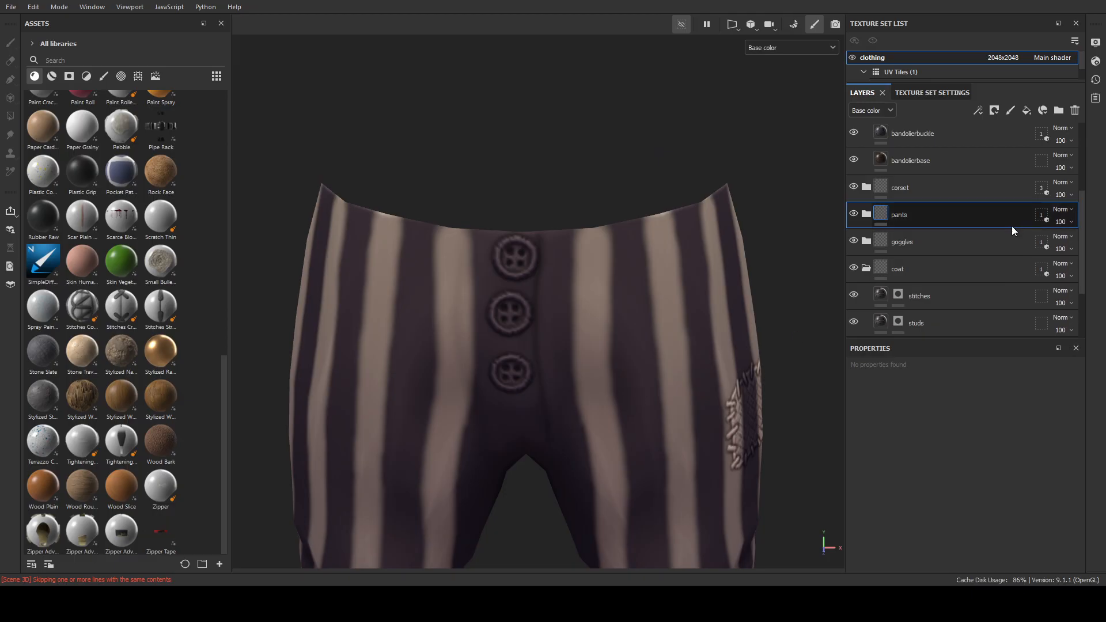
Expand the pants folder and add a SimpleDiffuse material layer above the stripes layer.
{"action": "left_click", "coordinate": [866, 215]}
{"action": "middle_click_drag", "start_coordinate": [667, 323], "coordinate": [621, 292], "text": "alt"}
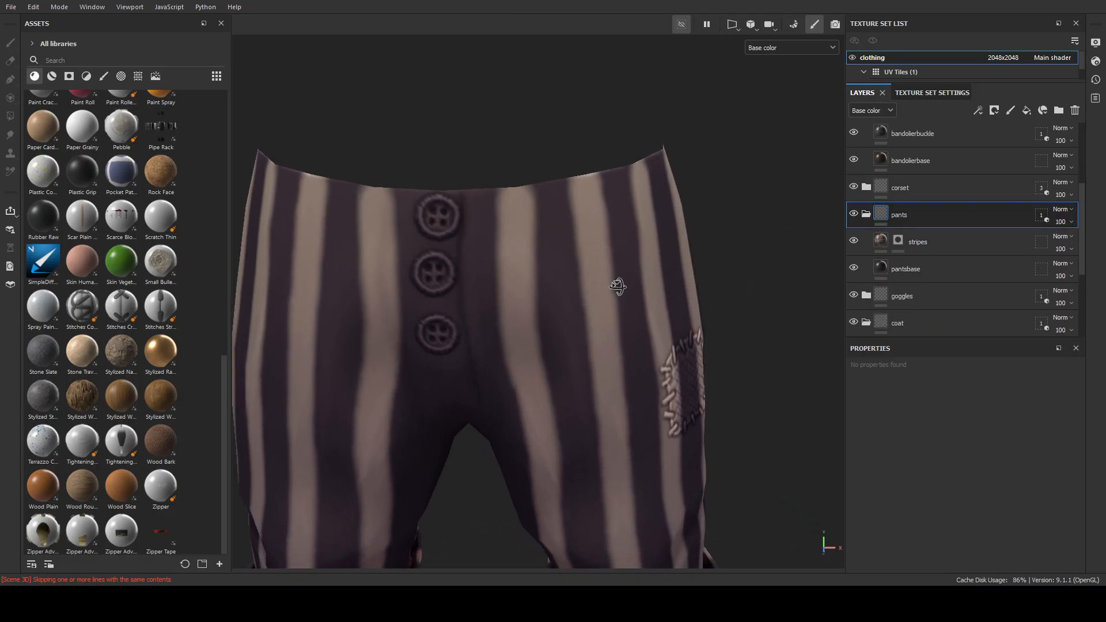
{"action": "left_click_drag", "start_coordinate": [621, 292], "coordinate": [596, 276], "text": "alt"}
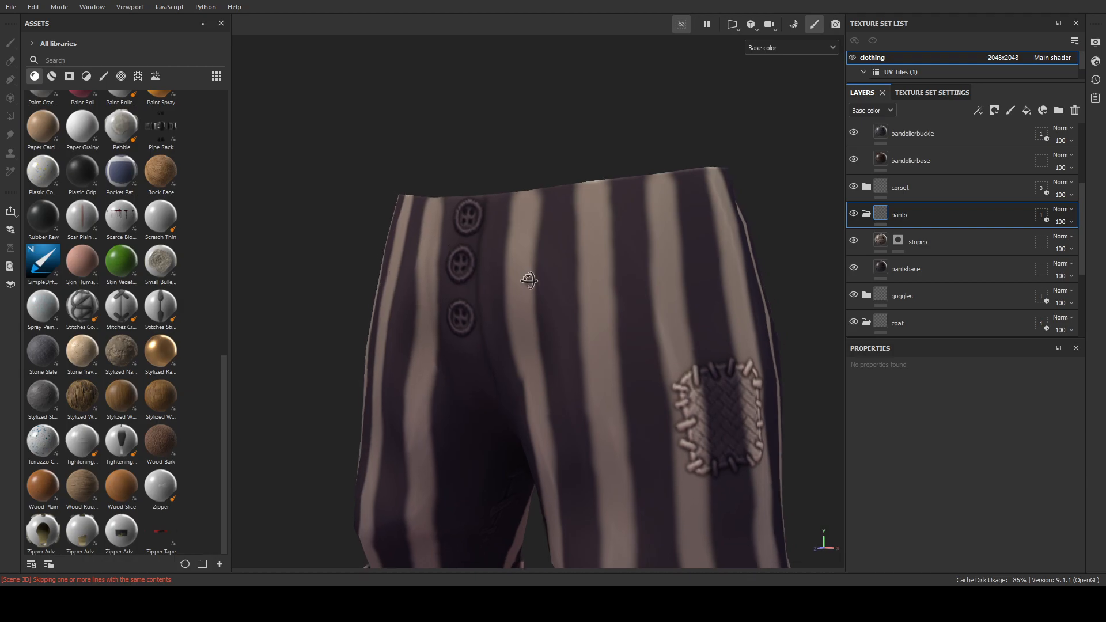
{"action": "left_click_drag", "start_coordinate": [523, 274], "coordinate": [555, 277], "text": "alt"}
{"action": "left_click_drag", "start_coordinate": [442, 218], "coordinate": [374, 236], "text": "alt"}
{"action": "left_click_drag", "start_coordinate": [714, 425], "coordinate": [766, 416], "text": "alt"}
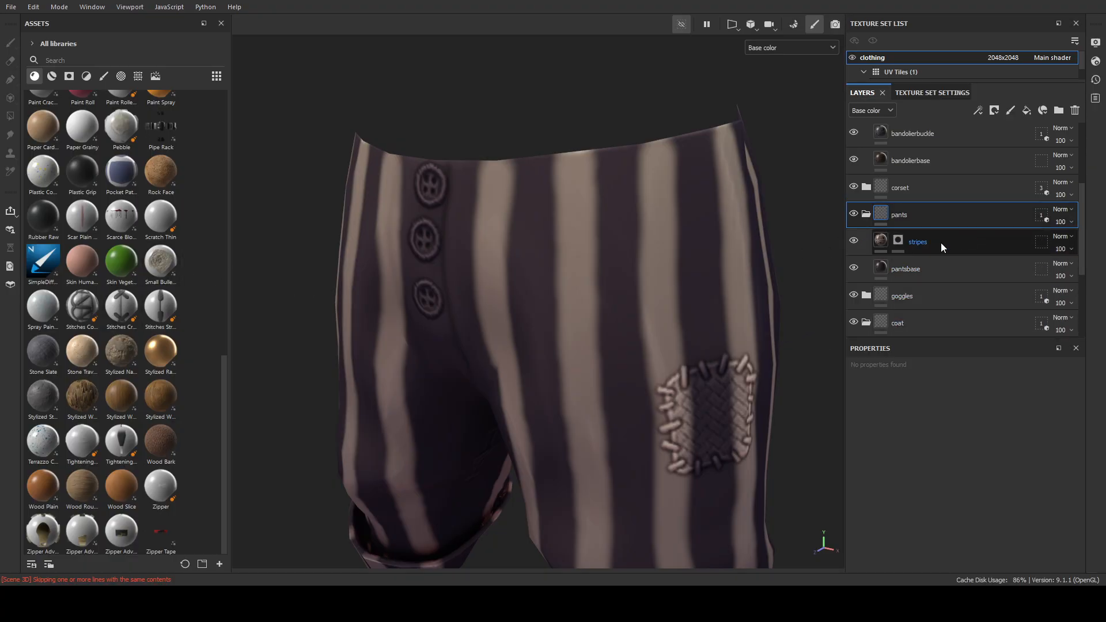
{"action": "left_click_drag", "start_coordinate": [39, 266], "coordinate": [956, 251]}
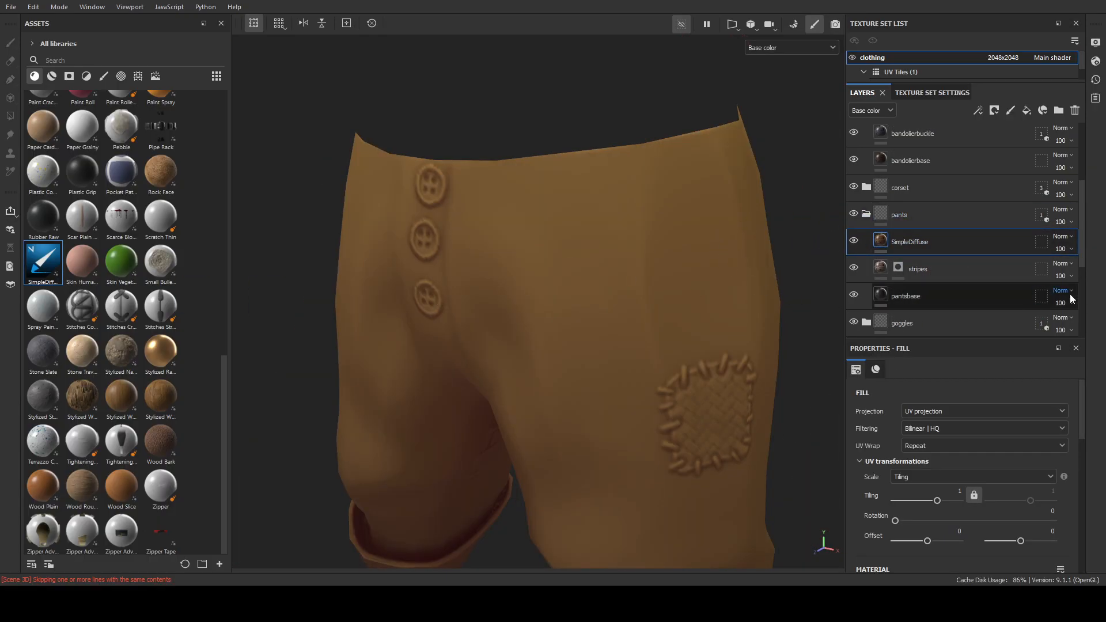
Rename the SimpleDiffuse layer to "buttons" and give it a black mask.
{"action": "left_click", "coordinate": [983, 245]}
{"action": "double_click", "coordinate": [929, 244]}
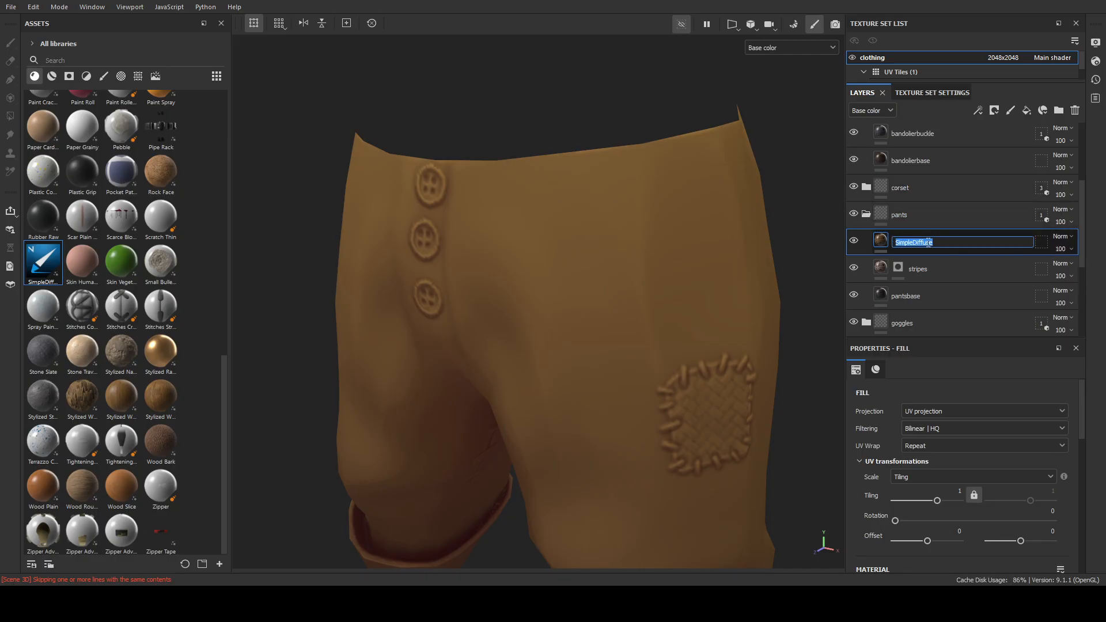
{"action": "key", "text": "Return"}
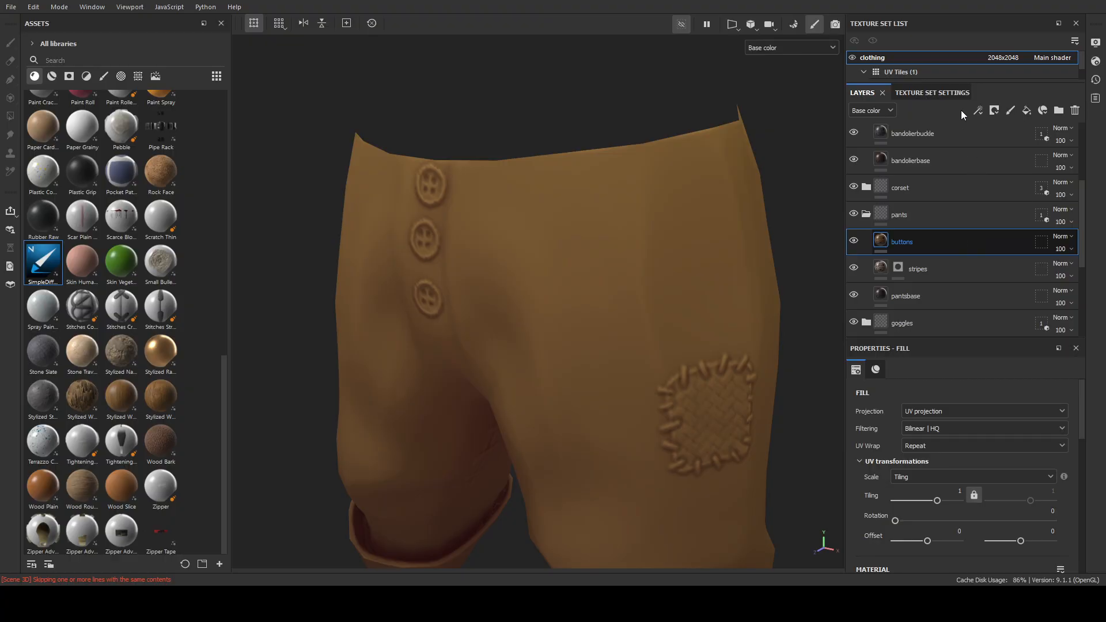
{"action": "left_click", "coordinate": [966, 11]}
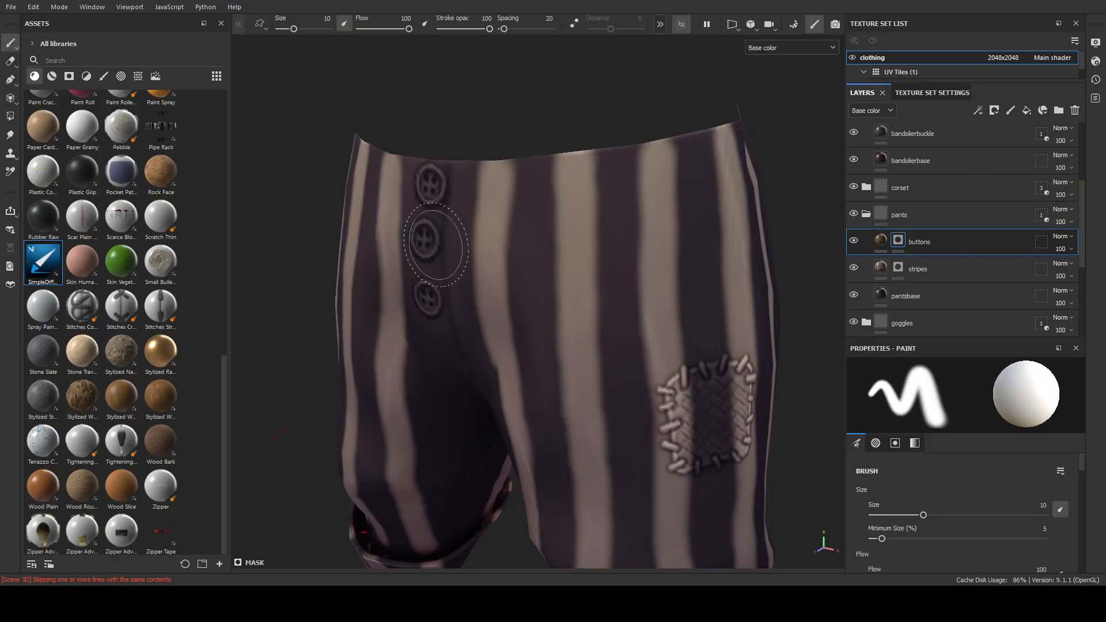
Set the mask brush size to 4.67 to suit the pants buttons, undoing the test stroke on the top button.
{"action": "left_click_drag", "start_coordinate": [436, 245], "coordinate": [541, 262], "text": "alt"}
{"action": "mouse_move", "coordinate": [453, 253]}
{"action": "right_mouse_down", "text": "alt"}
{"action": "mouse_move", "coordinate": [412, 245]}
{"action": "mouse_move", "coordinate": [547, 377]}
{"action": "right_mouse_up", "text": "alt"}
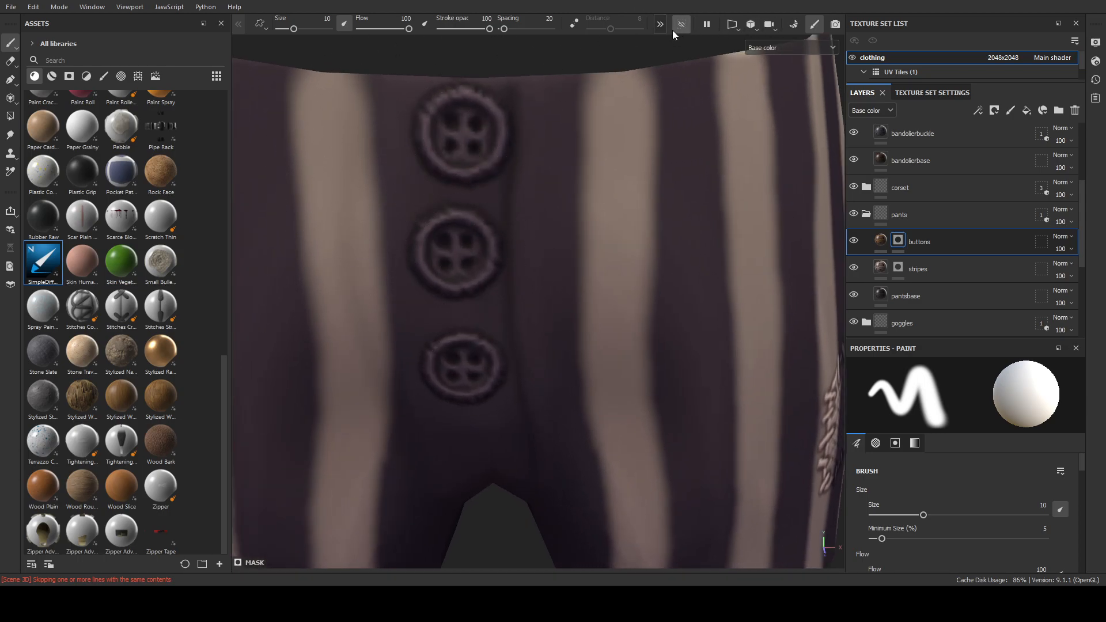
{"action": "left_click_drag", "start_coordinate": [295, 29], "coordinate": [288, 29]}
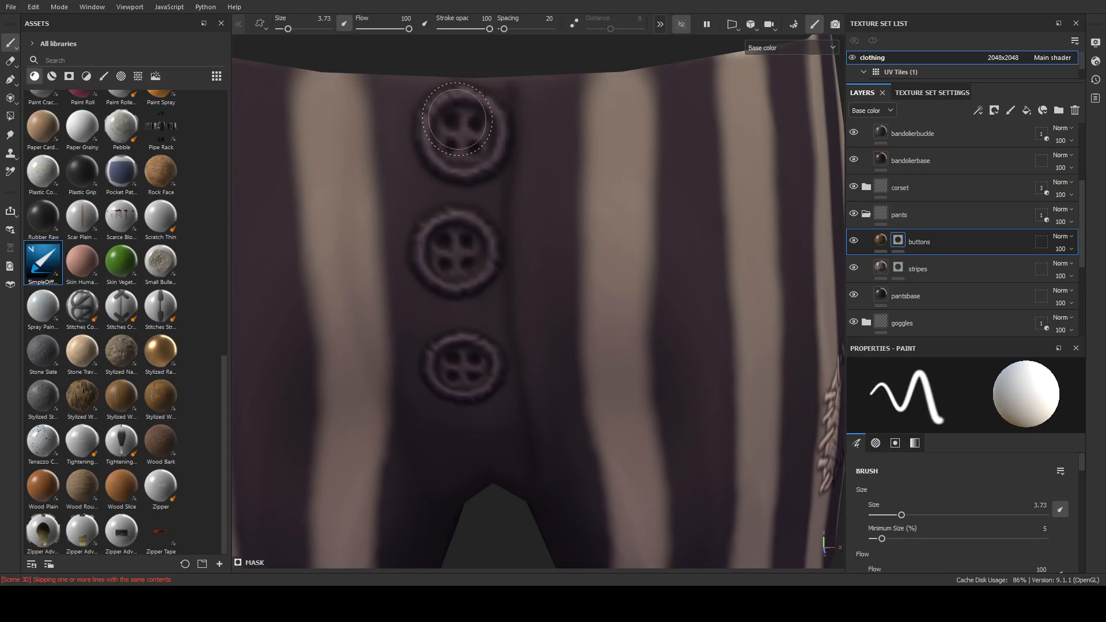
{"action": "mouse_move", "coordinate": [451, 132]}
{"action": "left_mouse_down"}
{"action": "mouse_move", "coordinate": [468, 138]}
{"action": "mouse_move", "coordinate": [450, 123]}
{"action": "left_mouse_up"}
{"action": "key", "text": "ctrl+z"}
{"action": "left_click_drag", "start_coordinate": [290, 30], "coordinate": [291, 30]}
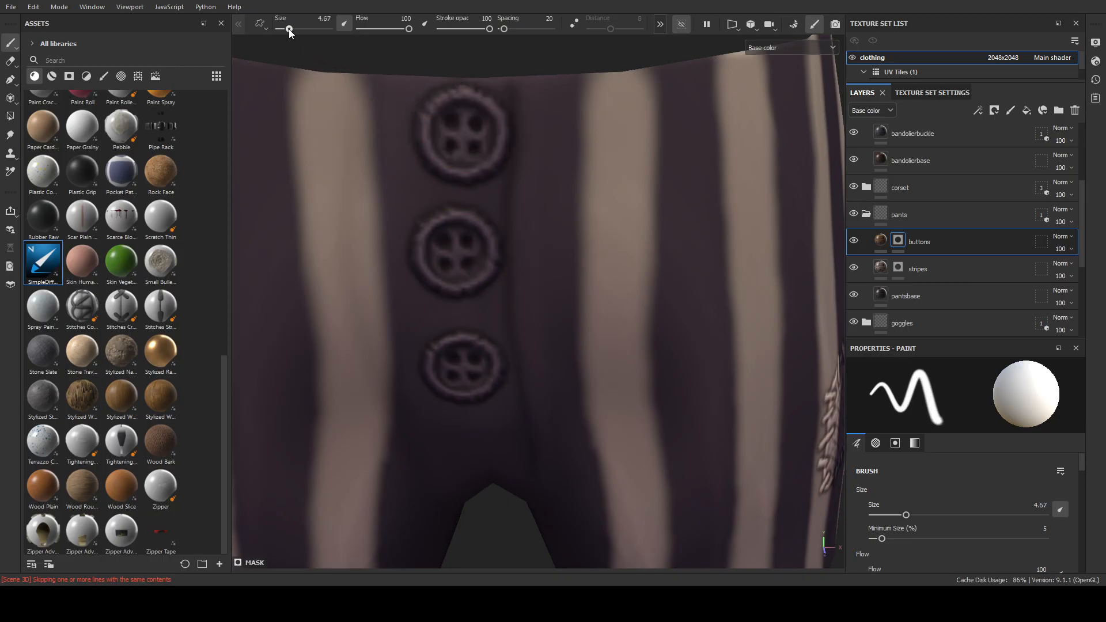
Try to paint the top pants button into the buttons layer's mask.
{"action": "middle_click_drag", "start_coordinate": [467, 127], "coordinate": [501, 200], "text": "alt"}
{"action": "right_click_drag", "start_coordinate": [501, 200], "coordinate": [547, 235], "text": "alt"}
{"action": "mouse_move", "coordinate": [496, 202]}
{"action": "left_mouse_down"}
{"action": "mouse_move", "coordinate": [573, 213]}
{"action": "mouse_move", "coordinate": [717, 374]}
{"action": "mouse_move", "coordinate": [767, 185]}
{"action": "mouse_move", "coordinate": [776, 205]}
{"action": "left_mouse_up"}
{"action": "key", "text": "ctrl+z"}
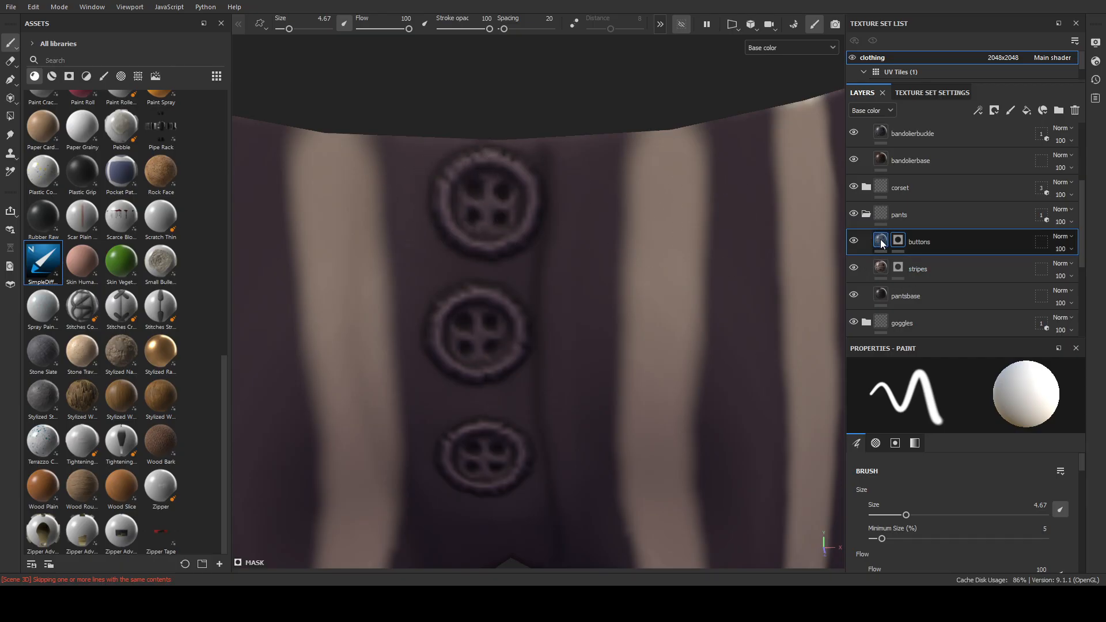
{"action": "left_click_drag", "start_coordinate": [453, 189], "coordinate": [492, 194]}
{"action": "key", "text": "ctrl+z"}
Paint the buttons layer's mask over all three front buttons of the pants.
{"action": "right_click_drag", "start_coordinate": [492, 195], "coordinate": [560, 339], "text": "alt"}
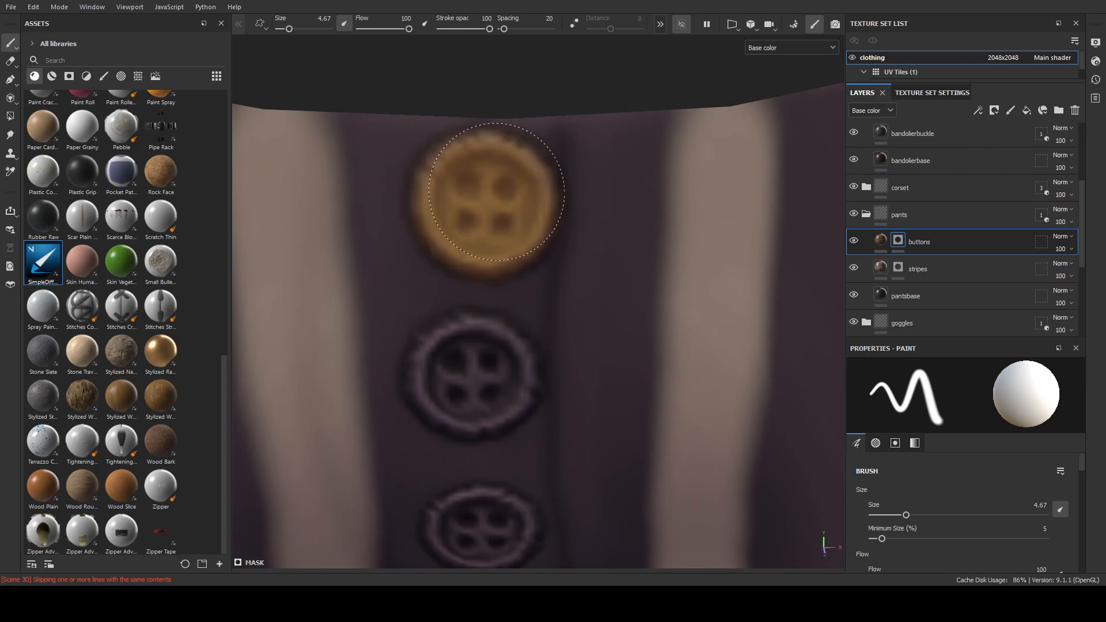
{"action": "middle_click_drag", "start_coordinate": [528, 305], "coordinate": [564, 163], "text": "alt"}
{"action": "left_click_drag", "start_coordinate": [510, 247], "coordinate": [489, 245], "text": "alt"}
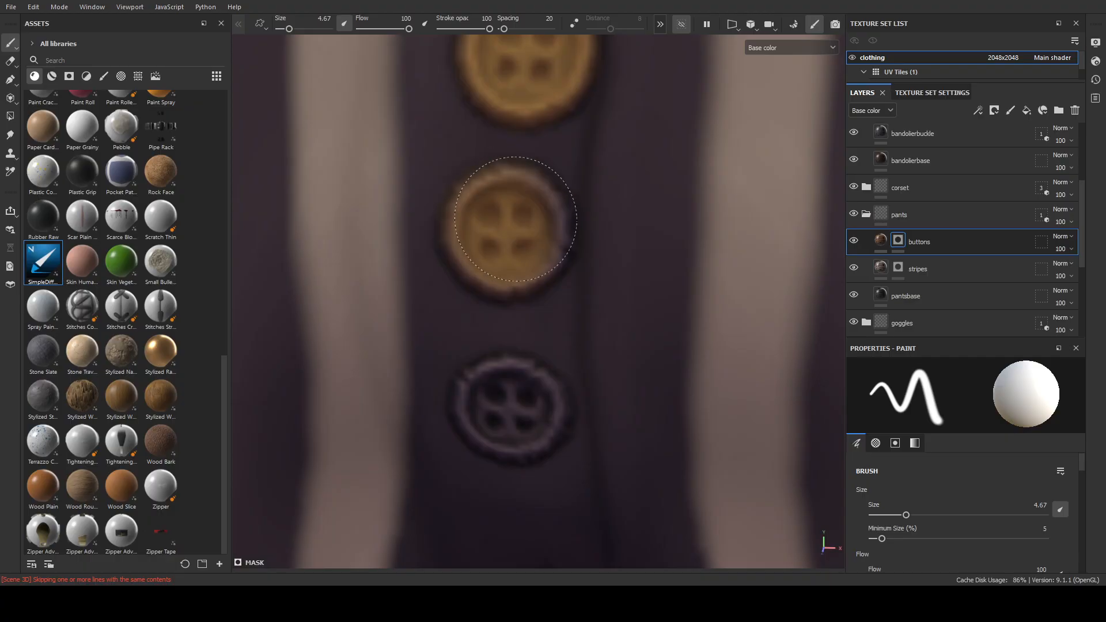
{"action": "mouse_move", "coordinate": [525, 274]}
{"action": "middle_mouse_down", "text": "alt"}
{"action": "mouse_move", "coordinate": [527, 181]}
{"action": "mouse_move", "coordinate": [528, 271]}
{"action": "middle_mouse_up", "text": "alt"}
{"action": "middle_click_drag", "start_coordinate": [517, 211], "coordinate": [516, 179], "text": "alt"}
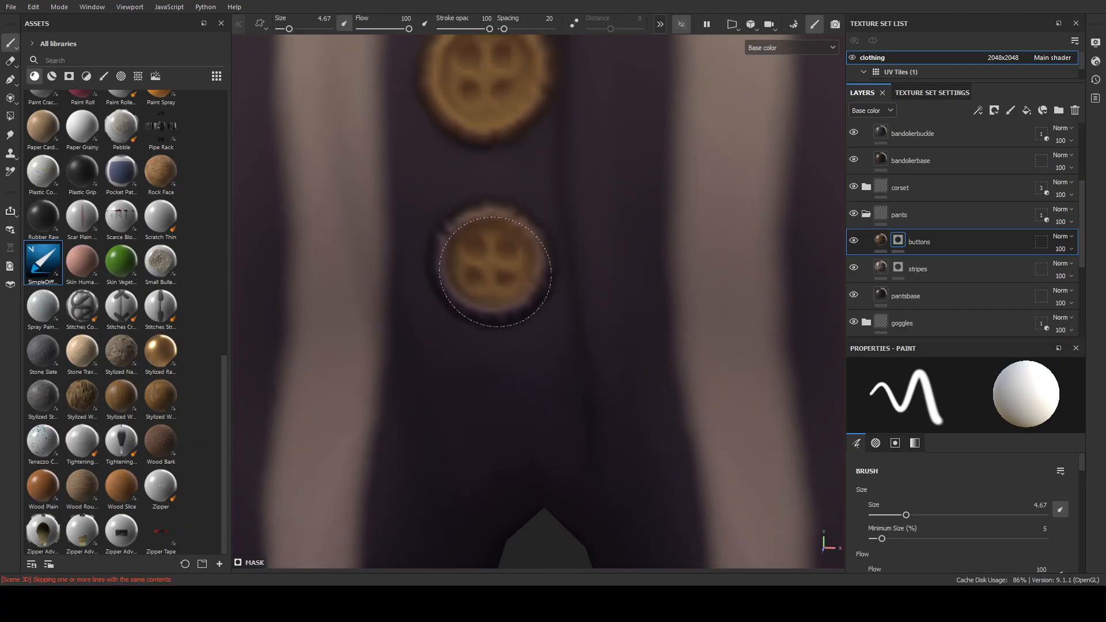
Duplicate the buttons layer and replace the copy's mask with an empty black one, keeping the stitched patch in view.
{"action": "right_click_drag", "start_coordinate": [521, 260], "coordinate": [407, 311], "text": "alt"}
{"action": "left_click_drag", "start_coordinate": [407, 311], "coordinate": [635, 437], "text": "alt"}
{"action": "middle_click_drag", "start_coordinate": [634, 438], "coordinate": [488, 389], "text": "alt"}
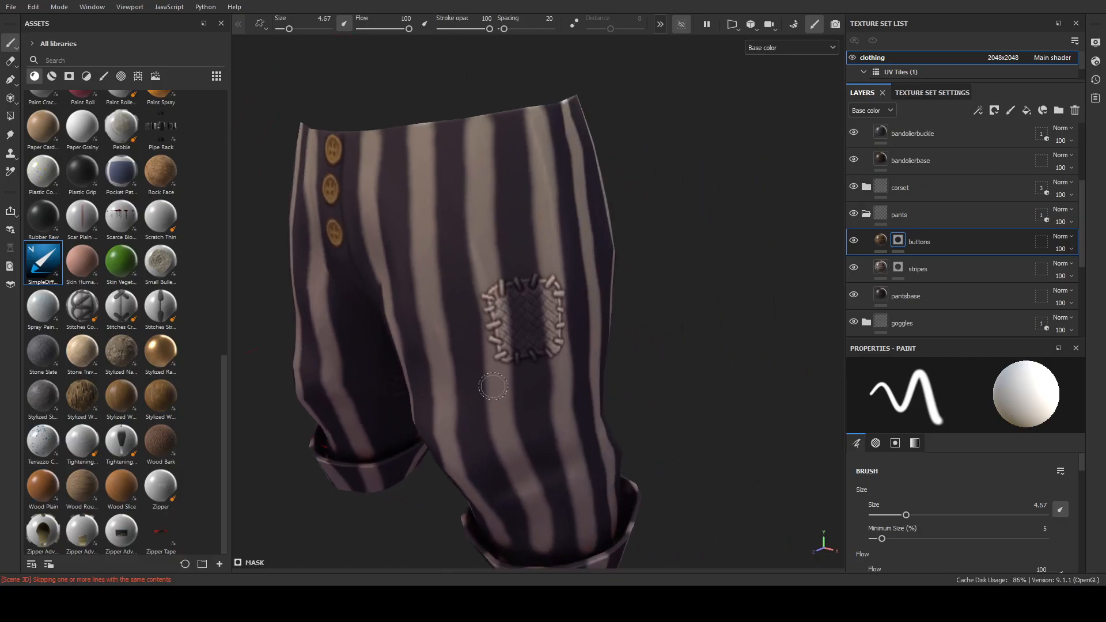
{"action": "right_click_drag", "start_coordinate": [487, 390], "coordinate": [697, 472], "text": "alt"}
{"action": "left_click_drag", "start_coordinate": [697, 472], "coordinate": [594, 383], "text": "alt"}
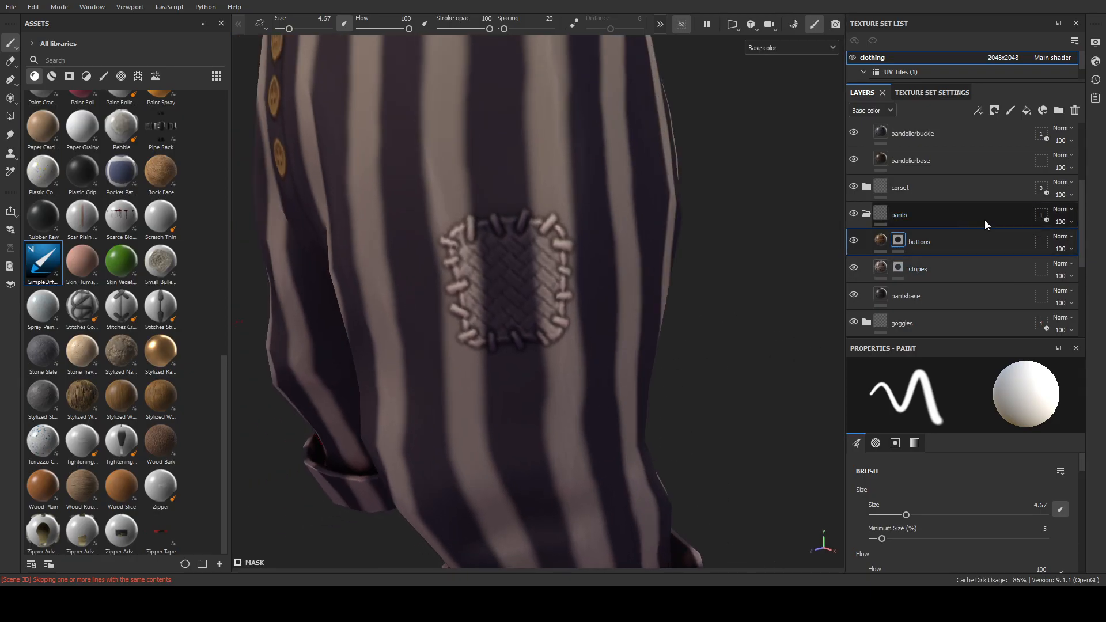
{"action": "key", "text": "ctrl+d"}
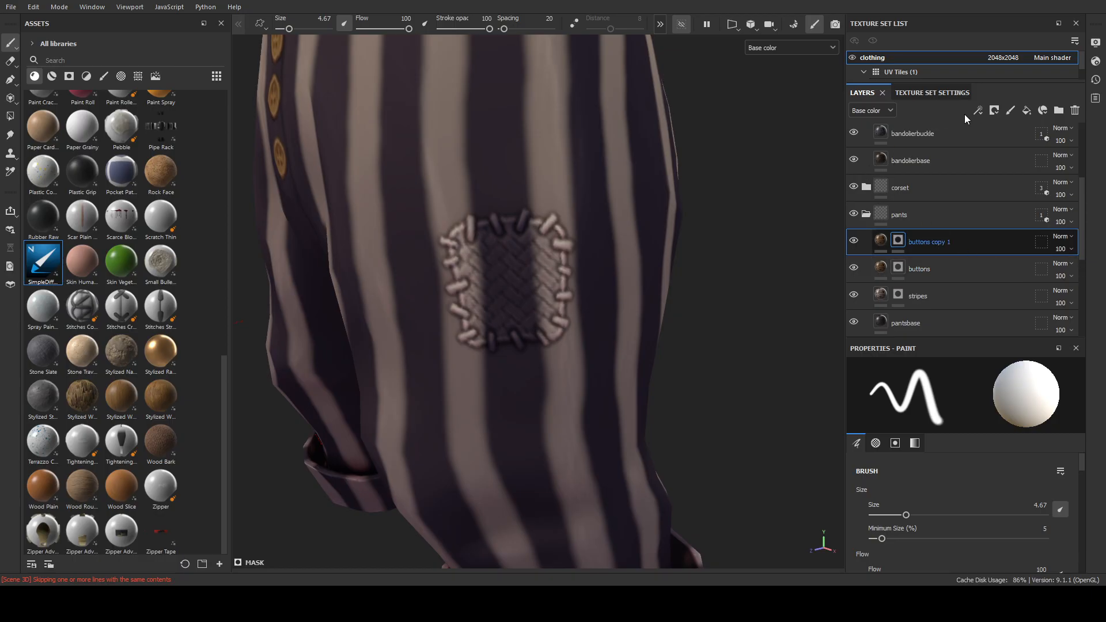
{"action": "middle_click_drag", "start_coordinate": [720, 265], "coordinate": [773, 328], "text": "alt"}
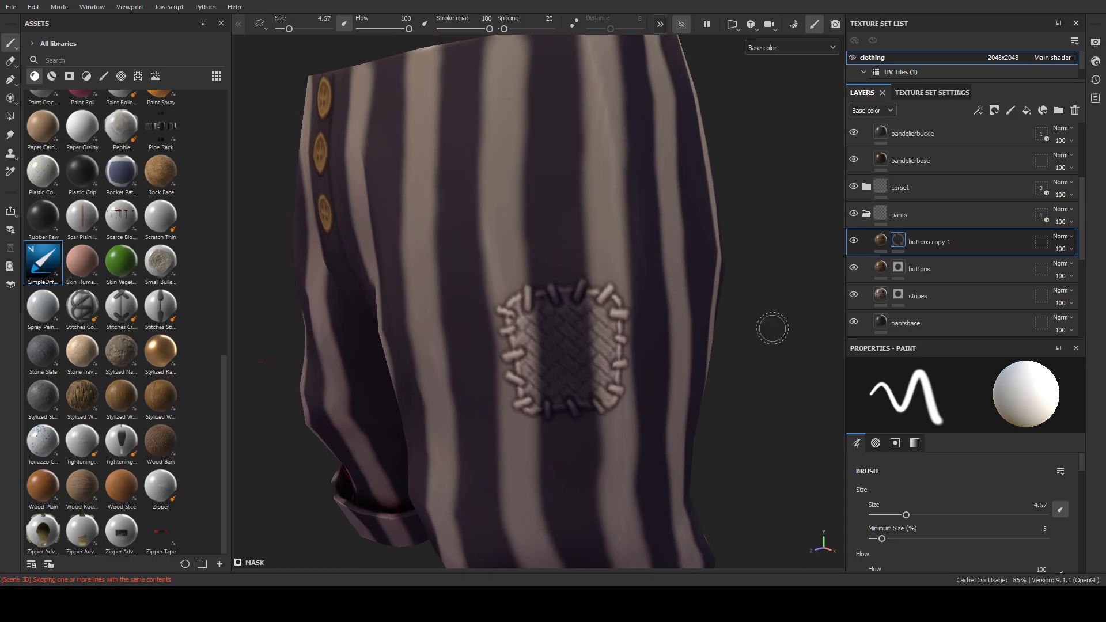
Paint the copied buttons layer's mask over the woven interior of the stitched patch on the pants leg.
{"action": "scroll", "coordinate": [773, 327], "scroll_direction": "up", "scroll_amount": 5}
{"action": "mouse_move", "coordinate": [513, 289]}
{"action": "left_mouse_down"}
{"action": "mouse_move", "coordinate": [493, 279]}
{"action": "mouse_move", "coordinate": [461, 317]}
{"action": "mouse_move", "coordinate": [478, 354]}
{"action": "mouse_move", "coordinate": [533, 385]}
{"action": "mouse_move", "coordinate": [600, 369]}
{"action": "mouse_move", "coordinate": [559, 276]}
{"action": "mouse_move", "coordinate": [600, 271]}
{"action": "mouse_move", "coordinate": [507, 369]}
{"action": "mouse_move", "coordinate": [458, 374]}
{"action": "mouse_move", "coordinate": [450, 340]}
{"action": "mouse_move", "coordinate": [461, 233]}
{"action": "mouse_move", "coordinate": [556, 229]}
{"action": "mouse_move", "coordinate": [614, 270]}
{"action": "mouse_move", "coordinate": [597, 358]}
{"action": "left_mouse_up"}
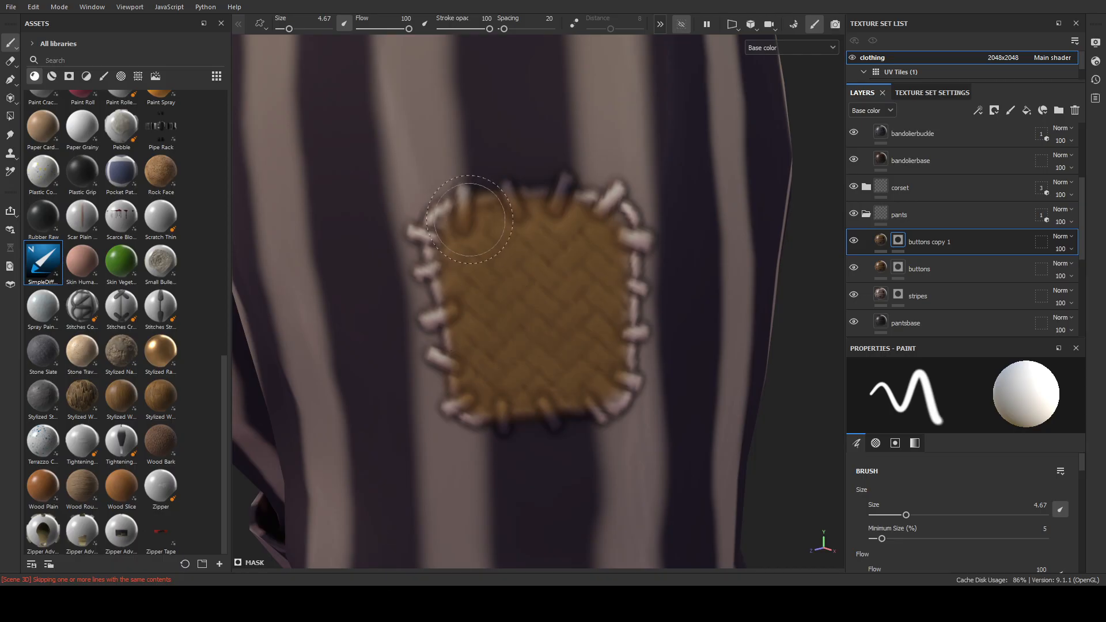
{"action": "middle_click_drag", "start_coordinate": [494, 226], "coordinate": [518, 252], "text": "alt"}
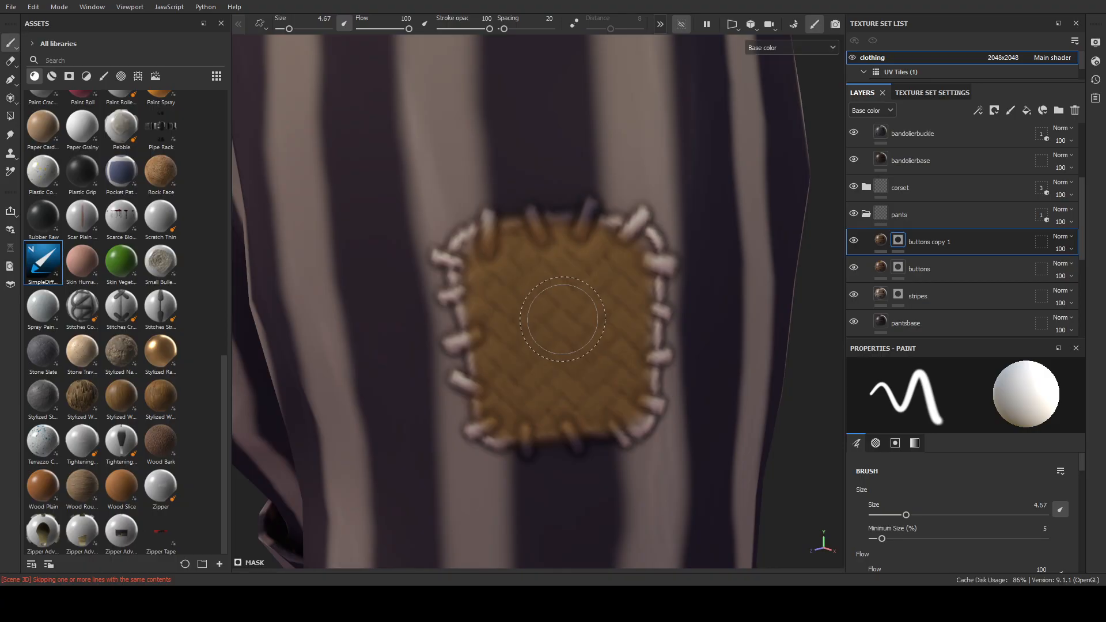
{"action": "middle_click_drag", "start_coordinate": [486, 307], "coordinate": [516, 311], "text": "alt"}
{"action": "mouse_move", "coordinate": [516, 310]}
{"action": "right_mouse_down", "text": "alt"}
{"action": "mouse_move", "coordinate": [678, 382]}
{"action": "mouse_move", "coordinate": [659, 385]}
{"action": "right_mouse_up", "text": "alt"}
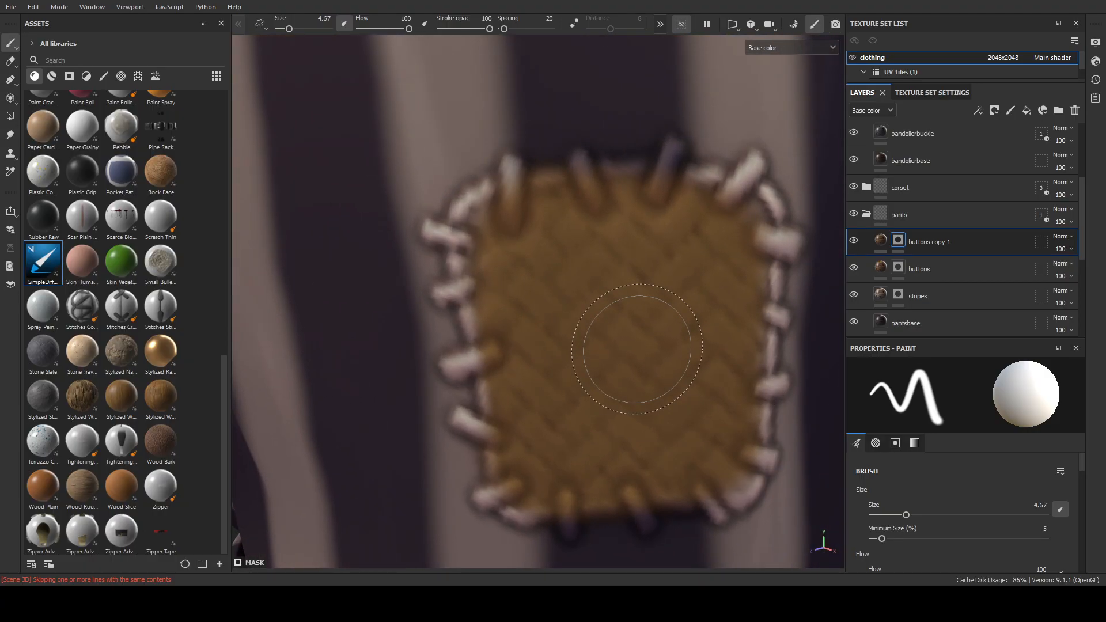
{"action": "left_click_drag", "start_coordinate": [637, 349], "coordinate": [628, 348], "text": "alt"}
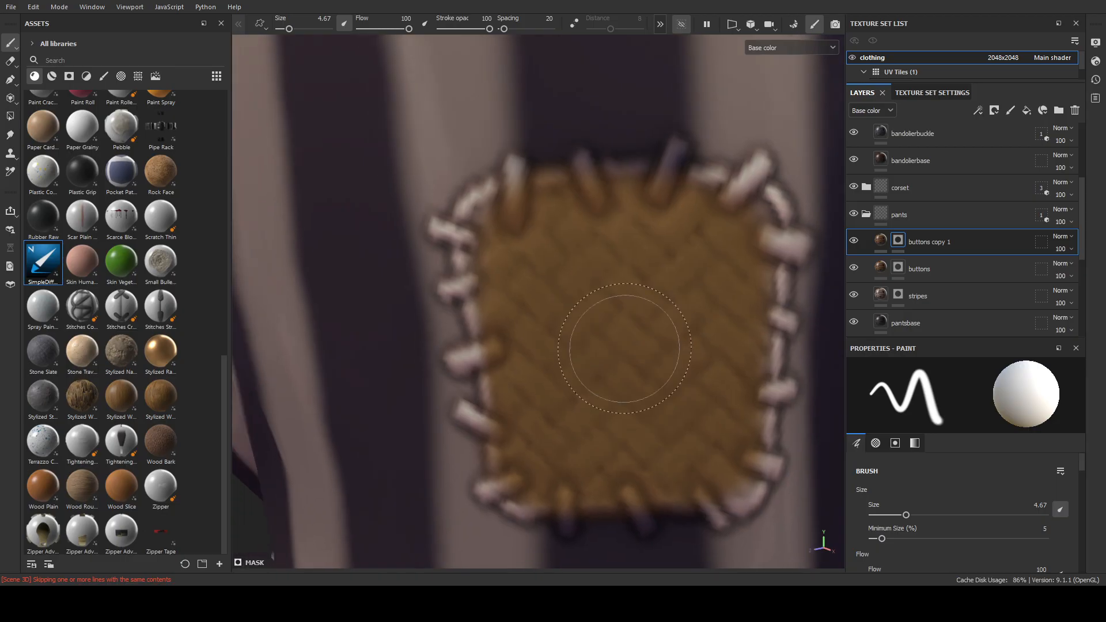
Reduce the mask brush size to 1.35 and paint in the lower stitches along the patch's left edge.
{"action": "right_click_drag", "start_coordinate": [617, 349], "coordinate": [493, 324], "text": "ctrl"}
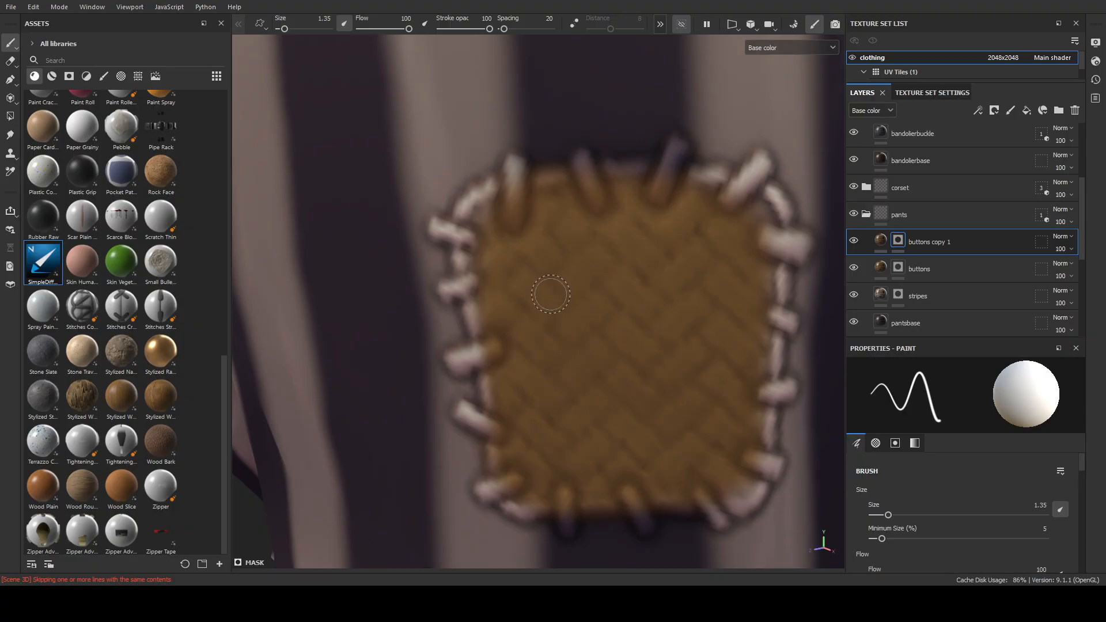
{"action": "mouse_move", "coordinate": [528, 353]}
{"action": "left_mouse_down", "text": "alt"}
{"action": "mouse_move", "coordinate": [551, 355]}
{"action": "mouse_move", "coordinate": [449, 374]}
{"action": "left_mouse_up", "text": "alt"}
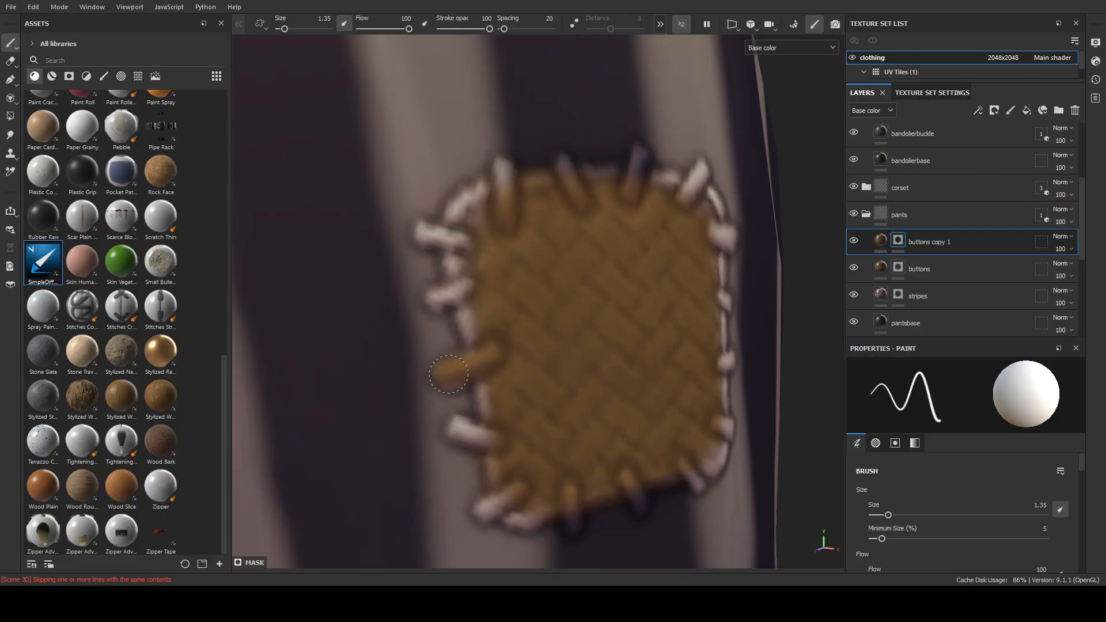
{"action": "left_click_drag", "start_coordinate": [499, 438], "coordinate": [459, 427]}
{"action": "left_click_drag", "start_coordinate": [523, 482], "coordinate": [495, 504]}
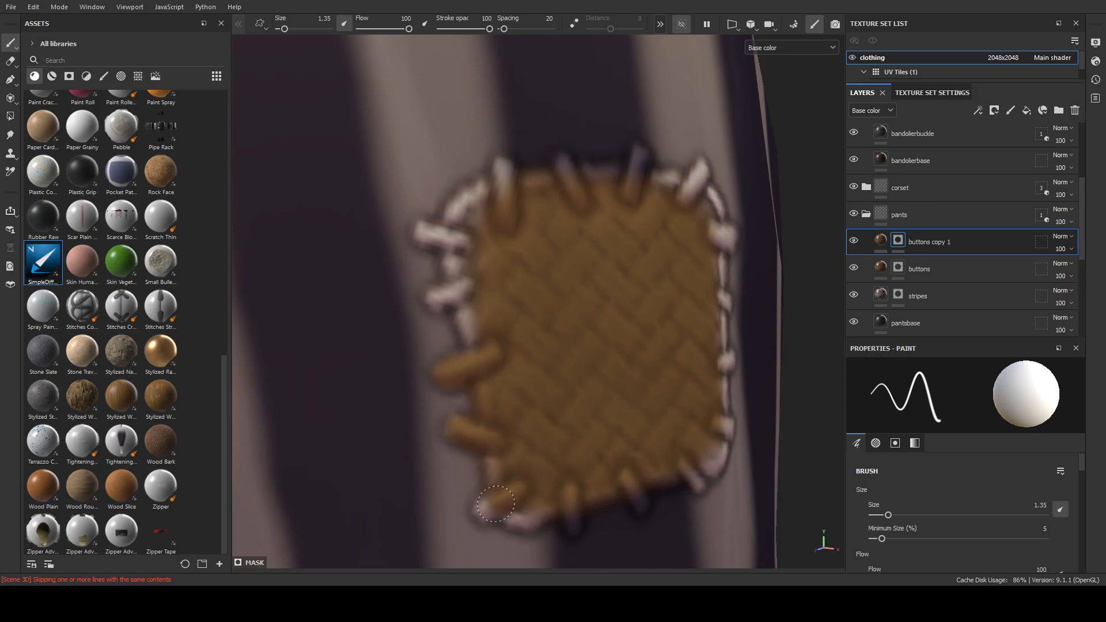
{"action": "right_click_drag", "start_coordinate": [564, 488], "coordinate": [104, 179], "text": "alt"}
{"action": "left_click_drag", "start_coordinate": [345, 285], "coordinate": [530, 311], "text": "alt"}
{"action": "mouse_move", "coordinate": [501, 317]}
{"action": "right_mouse_down", "text": "alt"}
{"action": "mouse_move", "coordinate": [474, 318]}
{"action": "mouse_move", "coordinate": [484, 315]}
{"action": "right_mouse_up", "text": "alt"}
{"action": "left_click_drag", "start_coordinate": [484, 315], "coordinate": [335, 286], "text": "alt"}
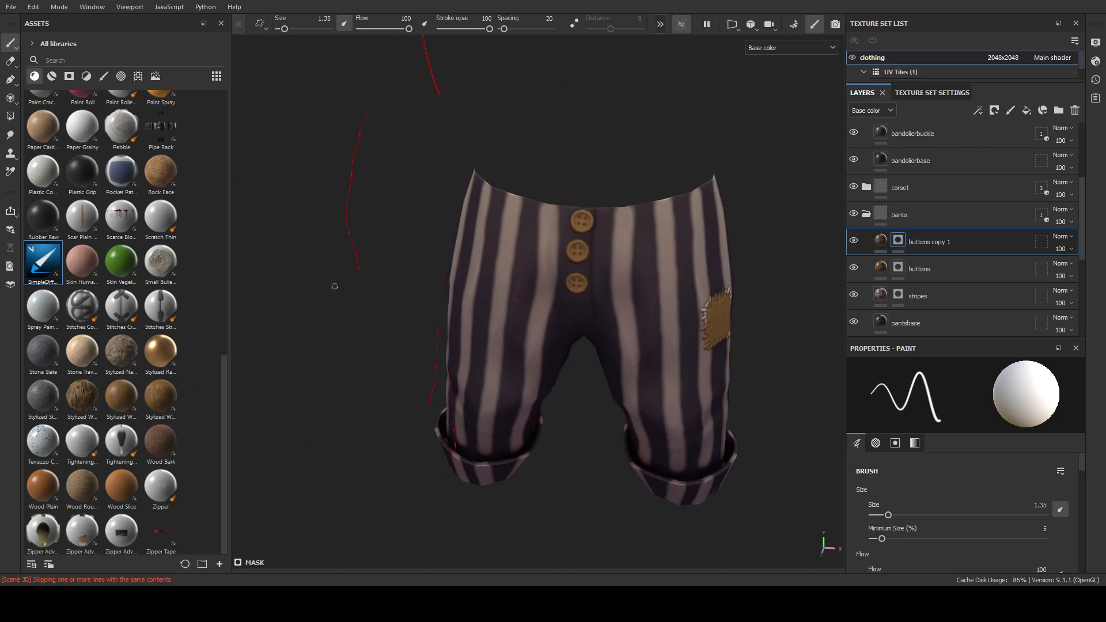
{"action": "left_click", "coordinate": [661, 24]}
{"action": "left_click_drag", "start_coordinate": [492, 142], "coordinate": [564, 242], "text": "alt"}
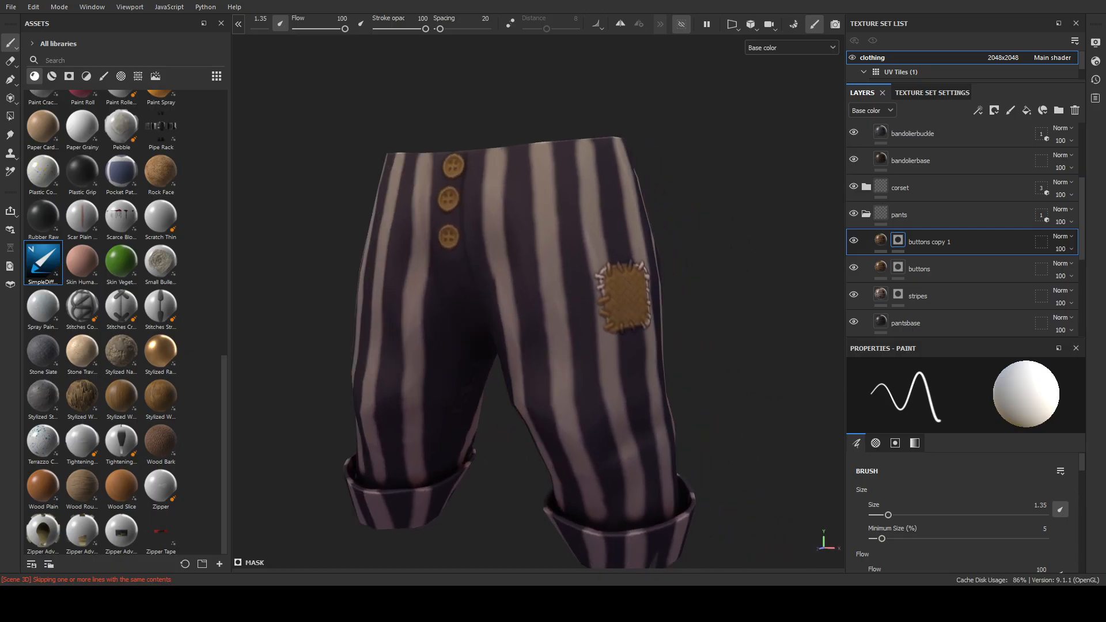
Paint the mask over the remaining stitches on the patch's left edge, from the lower-left corner up to the upper-left one.
{"action": "scroll", "coordinate": [519, 321], "scroll_direction": "up", "scroll_amount": 10}
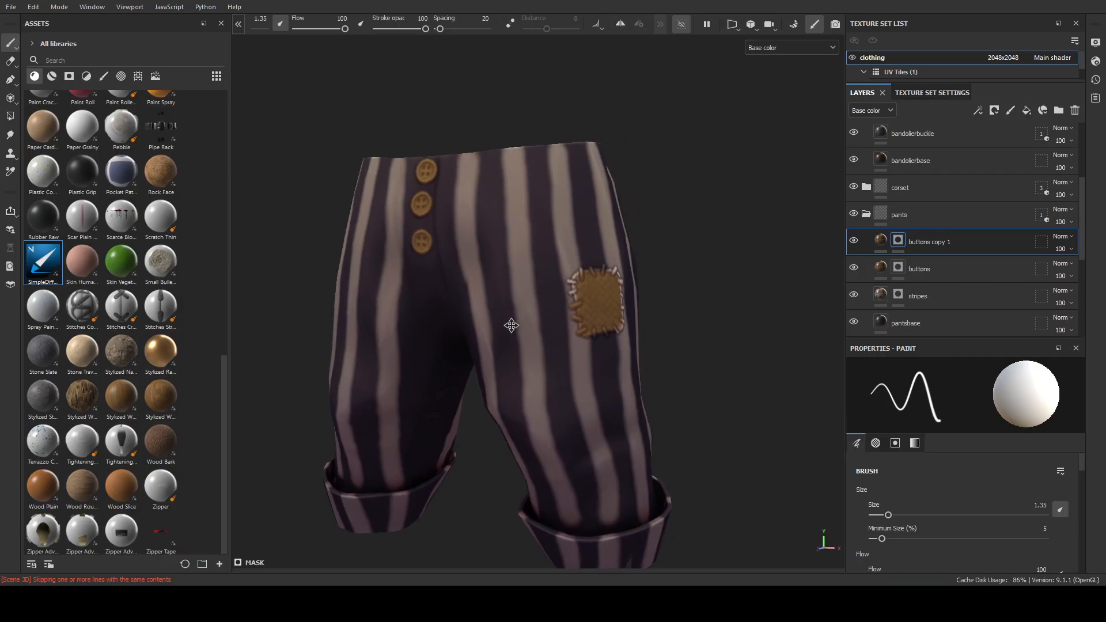
{"action": "scroll", "coordinate": [660, 435], "scroll_direction": "up", "scroll_amount": 6}
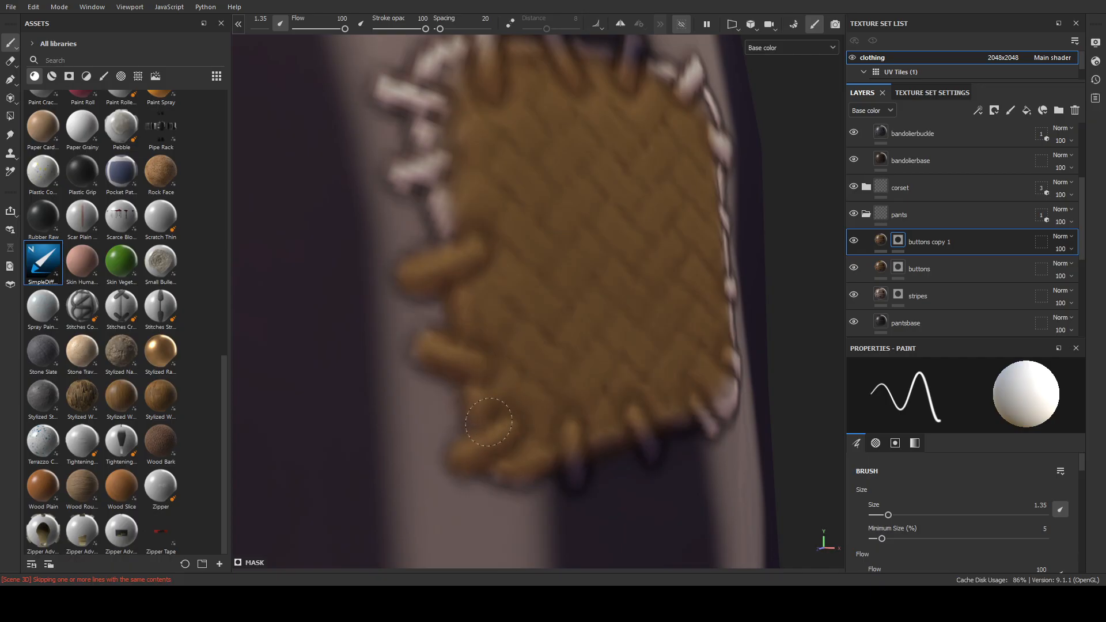
{"action": "left_click_drag", "start_coordinate": [494, 234], "coordinate": [563, 375], "text": "alt"}
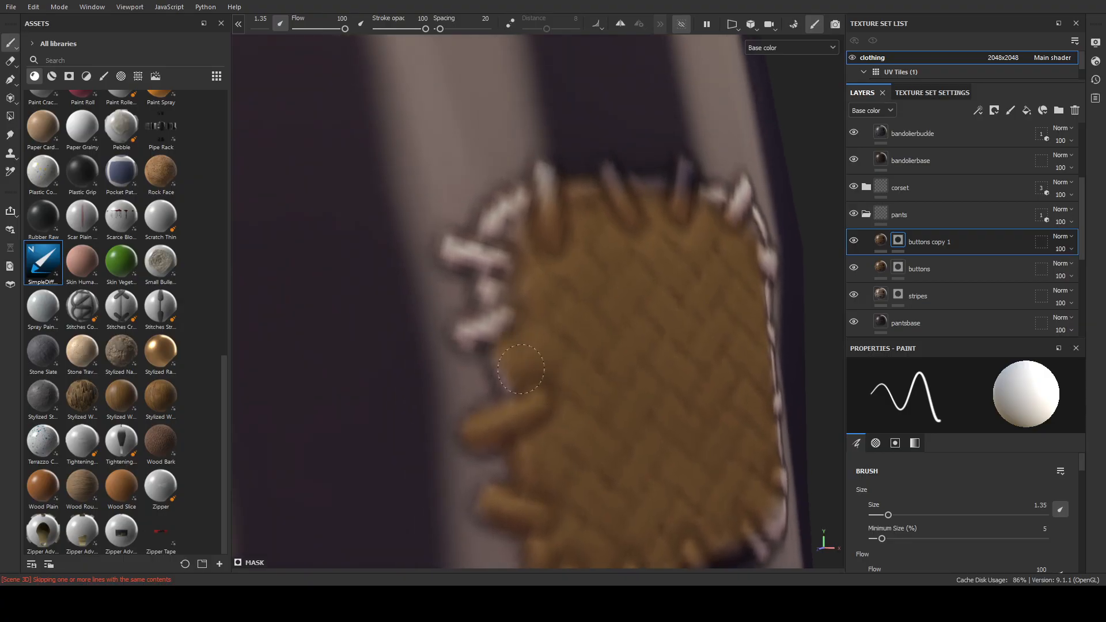
{"action": "mouse_move", "coordinate": [509, 330]}
{"action": "left_mouse_down"}
{"action": "mouse_move", "coordinate": [489, 331]}
{"action": "mouse_move", "coordinate": [491, 239]}
{"action": "left_mouse_up"}
{"action": "scroll", "coordinate": [493, 332], "scroll_direction": "down", "scroll_amount": 2}
{"action": "scroll", "coordinate": [511, 329], "scroll_direction": "up", "scroll_amount": 5}
{"action": "mouse_move", "coordinate": [504, 303]}
{"action": "left_mouse_down"}
{"action": "mouse_move", "coordinate": [455, 337]}
{"action": "mouse_move", "coordinate": [467, 335]}
{"action": "left_mouse_up"}
{"action": "mouse_move", "coordinate": [495, 240]}
{"action": "left_mouse_down"}
{"action": "mouse_move", "coordinate": [441, 221]}
{"action": "mouse_move", "coordinate": [454, 224]}
{"action": "left_mouse_up"}
{"action": "mouse_move", "coordinate": [493, 288]}
{"action": "left_mouse_down"}
{"action": "mouse_move", "coordinate": [499, 178]}
{"action": "mouse_move", "coordinate": [561, 196]}
{"action": "left_mouse_up"}
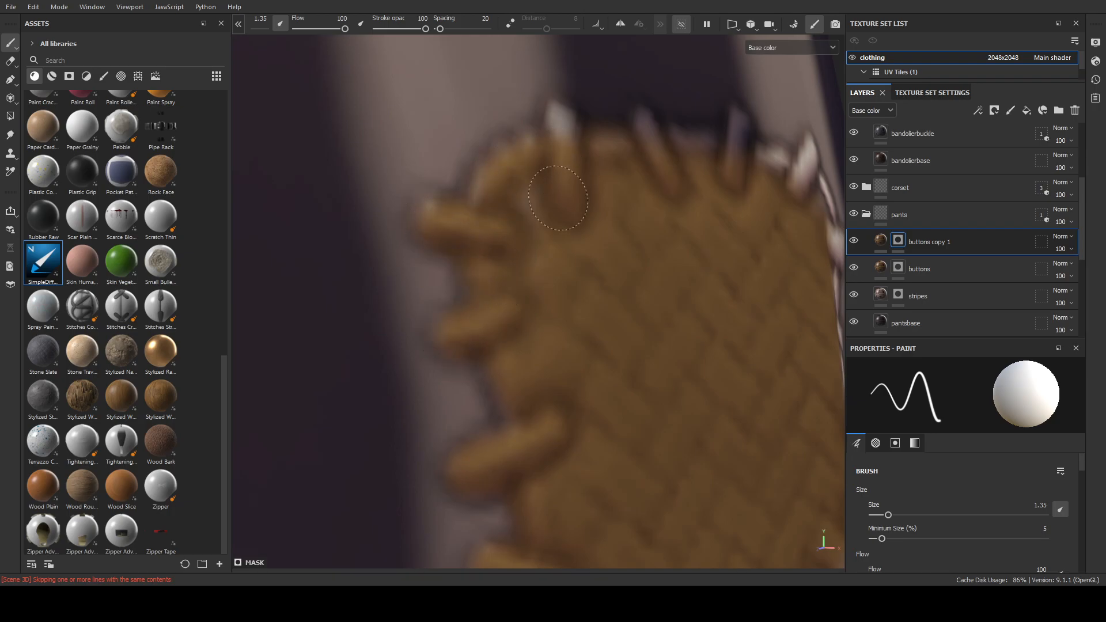
Paint the mask over the stitches along the patch's top edge and around its upper-right corner.
{"action": "left_click_drag", "start_coordinate": [576, 150], "coordinate": [568, 129]}
{"action": "mouse_move", "coordinate": [567, 183]}
{"action": "left_mouse_down", "text": "alt"}
{"action": "mouse_move", "coordinate": [524, 208]}
{"action": "mouse_move", "coordinate": [440, 317]}
{"action": "mouse_move", "coordinate": [531, 296]}
{"action": "left_mouse_up", "text": "alt"}
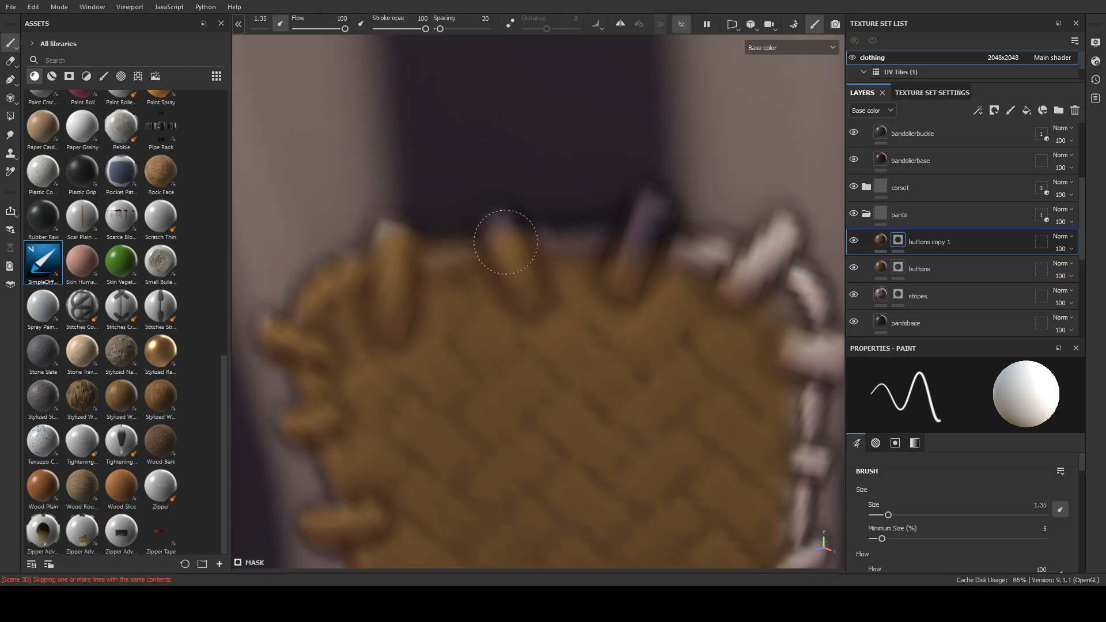
{"action": "left_click_drag", "start_coordinate": [634, 265], "coordinate": [656, 219]}
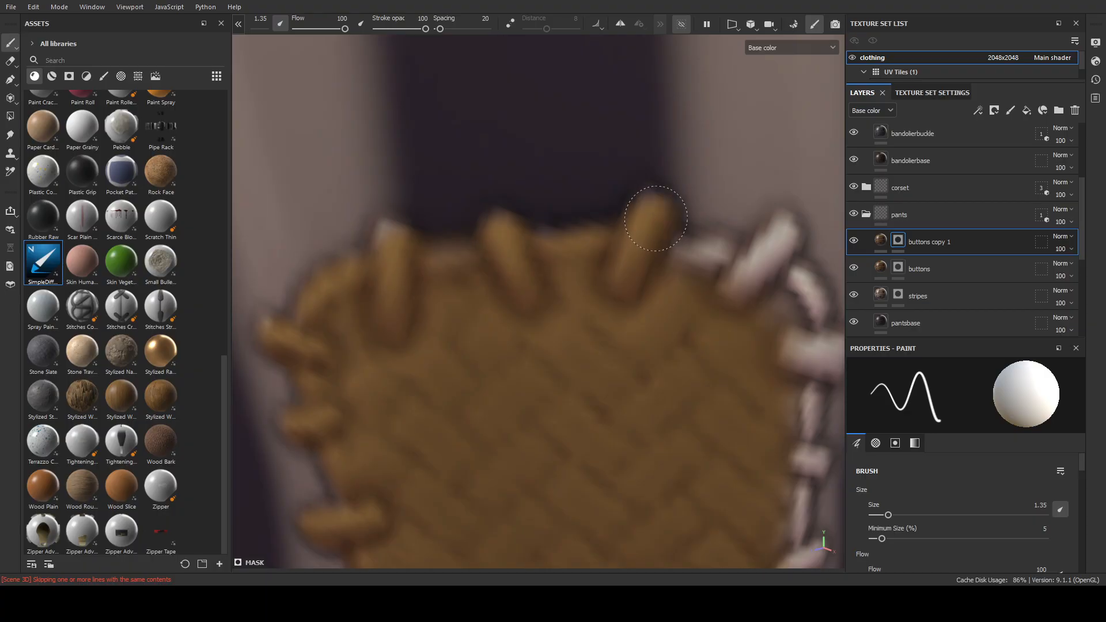
{"action": "mouse_move", "coordinate": [389, 253]}
{"action": "left_mouse_down"}
{"action": "mouse_move", "coordinate": [406, 243]}
{"action": "mouse_move", "coordinate": [376, 262]}
{"action": "left_mouse_up"}
{"action": "mouse_move", "coordinate": [470, 239]}
{"action": "left_mouse_down"}
{"action": "mouse_move", "coordinate": [498, 258]}
{"action": "mouse_move", "coordinate": [545, 216]}
{"action": "mouse_move", "coordinate": [576, 317]}
{"action": "mouse_move", "coordinate": [609, 347]}
{"action": "mouse_move", "coordinate": [499, 282]}
{"action": "mouse_move", "coordinate": [468, 234]}
{"action": "left_mouse_up"}
{"action": "mouse_move", "coordinate": [479, 286]}
{"action": "left_mouse_down"}
{"action": "mouse_move", "coordinate": [504, 314]}
{"action": "mouse_move", "coordinate": [493, 363]}
{"action": "mouse_move", "coordinate": [517, 374]}
{"action": "mouse_move", "coordinate": [510, 380]}
{"action": "mouse_move", "coordinate": [487, 342]}
{"action": "left_mouse_up"}
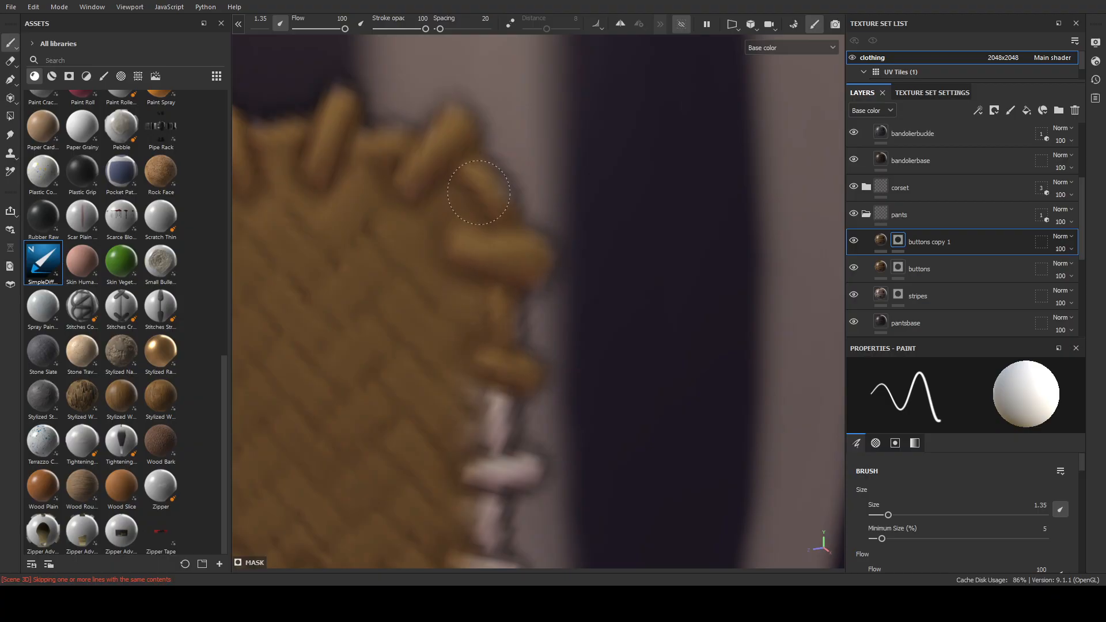
Paint the mask over the stitches running down the patch's right edge.
{"action": "middle_click_drag", "start_coordinate": [467, 376], "coordinate": [474, 222], "text": "alt"}
{"action": "left_click_drag", "start_coordinate": [474, 222], "coordinate": [455, 217], "text": "alt"}
{"action": "mouse_move", "coordinate": [486, 231]}
{"action": "left_mouse_down"}
{"action": "mouse_move", "coordinate": [499, 291]}
{"action": "mouse_move", "coordinate": [521, 323]}
{"action": "mouse_move", "coordinate": [516, 352]}
{"action": "mouse_move", "coordinate": [455, 408]}
{"action": "mouse_move", "coordinate": [501, 438]}
{"action": "left_mouse_up"}
{"action": "mouse_move", "coordinate": [496, 423]}
{"action": "middle_mouse_down", "text": "alt"}
{"action": "mouse_move", "coordinate": [521, 391]}
{"action": "mouse_move", "coordinate": [570, 250]}
{"action": "middle_mouse_up", "text": "alt"}
{"action": "right_click_drag", "start_coordinate": [546, 266], "coordinate": [280, 106], "text": "alt"}
{"action": "middle_click_drag", "start_coordinate": [511, 213], "coordinate": [552, 405], "text": "alt"}
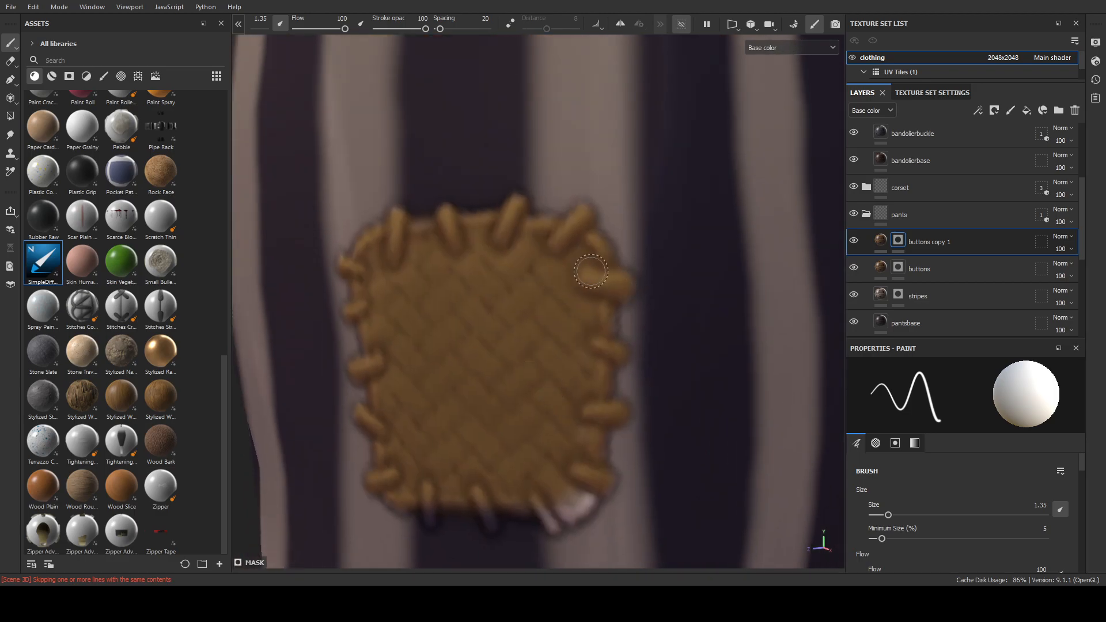
Paint the mask over the remaining stitches along the patch's bottom edge and lower-right corner.
{"action": "middle_click_drag", "start_coordinate": [482, 359], "coordinate": [433, 187], "text": "alt"}
{"action": "left_click_drag", "start_coordinate": [517, 290], "coordinate": [482, 270], "text": "alt"}
{"action": "right_click_drag", "start_coordinate": [484, 272], "coordinate": [726, 431], "text": "alt"}
{"action": "middle_click_drag", "start_coordinate": [504, 359], "coordinate": [491, 272], "text": "alt"}
{"action": "right_click_drag", "start_coordinate": [491, 273], "coordinate": [536, 299], "text": "alt"}
{"action": "middle_click_drag", "start_coordinate": [481, 261], "coordinate": [519, 301], "text": "alt"}
{"action": "mouse_move", "coordinate": [518, 300]}
{"action": "right_mouse_down", "text": "alt"}
{"action": "mouse_move", "coordinate": [562, 332]}
{"action": "mouse_move", "coordinate": [526, 320]}
{"action": "right_mouse_up", "text": "alt"}
{"action": "mouse_move", "coordinate": [514, 313]}
{"action": "left_mouse_down"}
{"action": "mouse_move", "coordinate": [525, 359]}
{"action": "mouse_move", "coordinate": [609, 288]}
{"action": "mouse_move", "coordinate": [575, 282]}
{"action": "mouse_move", "coordinate": [580, 301]}
{"action": "left_mouse_up"}
{"action": "mouse_move", "coordinate": [481, 321]}
{"action": "left_mouse_down"}
{"action": "mouse_move", "coordinate": [415, 319]}
{"action": "mouse_move", "coordinate": [383, 363]}
{"action": "mouse_move", "coordinate": [392, 384]}
{"action": "mouse_move", "coordinate": [717, 247]}
{"action": "left_mouse_up"}
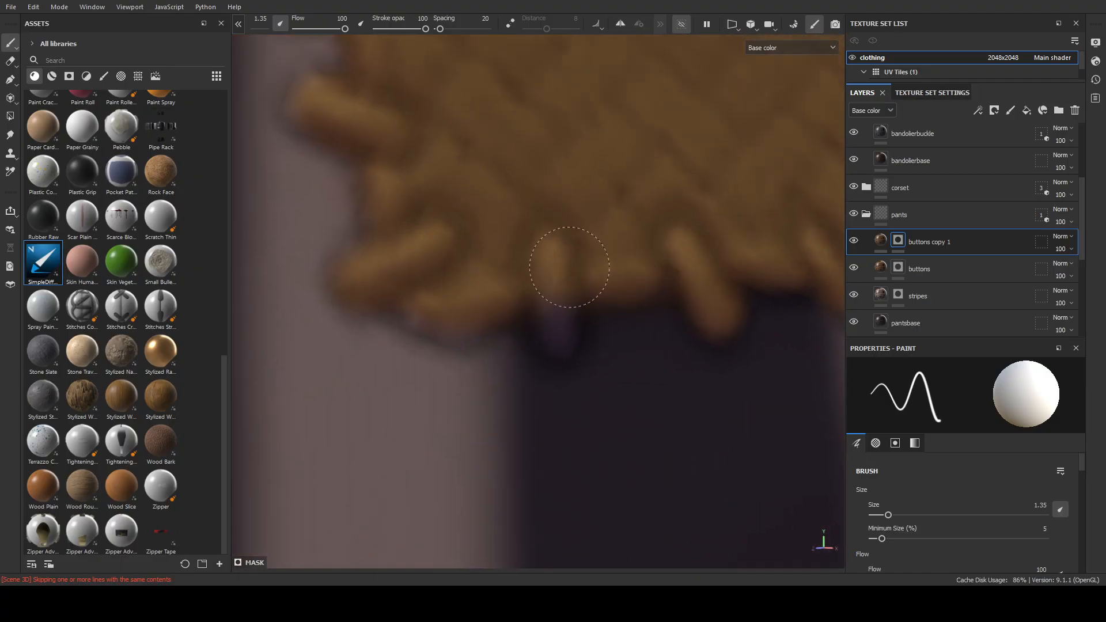
Examine the patch's edge stitches up close for missed spots and check the patch against the whole pants.
{"action": "mouse_move", "coordinate": [600, 277]}
{"action": "right_mouse_down", "text": "alt"}
{"action": "mouse_move", "coordinate": [651, 296]}
{"action": "mouse_move", "coordinate": [607, 274]}
{"action": "right_mouse_up", "text": "alt"}
{"action": "middle_click_drag", "start_coordinate": [632, 271], "coordinate": [581, 492], "text": "alt"}
{"action": "right_click_drag", "start_coordinate": [580, 492], "coordinate": [824, 464], "text": "alt"}
{"action": "right_click_drag", "start_coordinate": [532, 340], "coordinate": [519, 425], "text": "alt"}
{"action": "mouse_move", "coordinate": [468, 365]}
{"action": "right_mouse_down", "text": "alt"}
{"action": "mouse_move", "coordinate": [475, 336]}
{"action": "mouse_move", "coordinate": [499, 342]}
{"action": "mouse_move", "coordinate": [487, 321]}
{"action": "right_mouse_up", "text": "alt"}
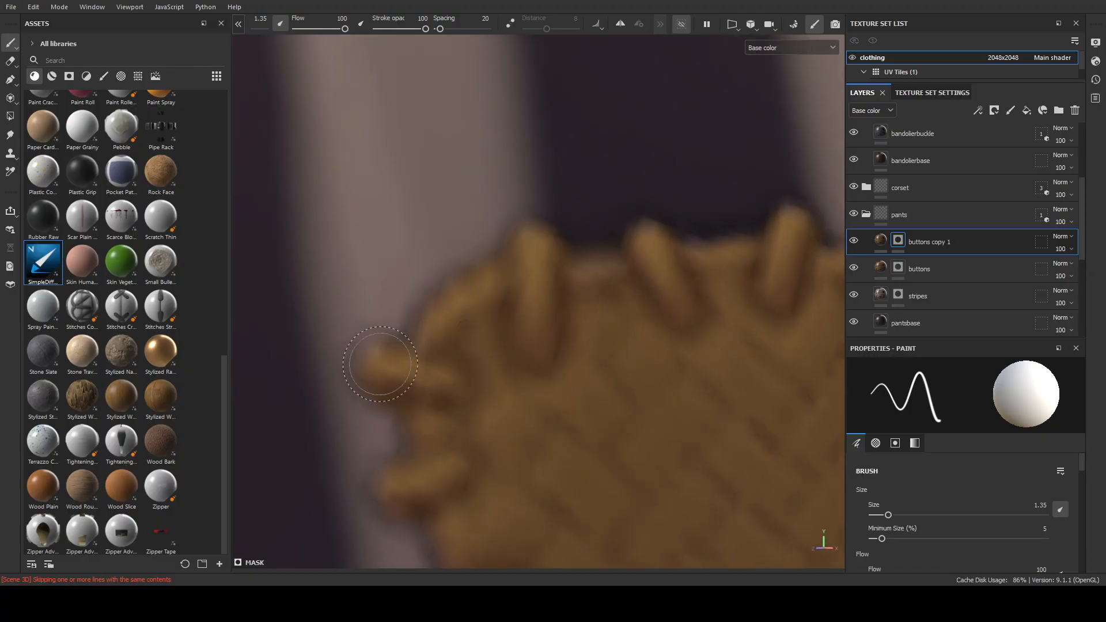
{"action": "right_click_drag", "start_coordinate": [721, 374], "coordinate": [607, 365], "text": "alt"}
{"action": "middle_click_drag", "start_coordinate": [608, 365], "coordinate": [554, 321], "text": "alt"}
{"action": "left_click_drag", "start_coordinate": [553, 321], "coordinate": [614, 384], "text": "alt"}
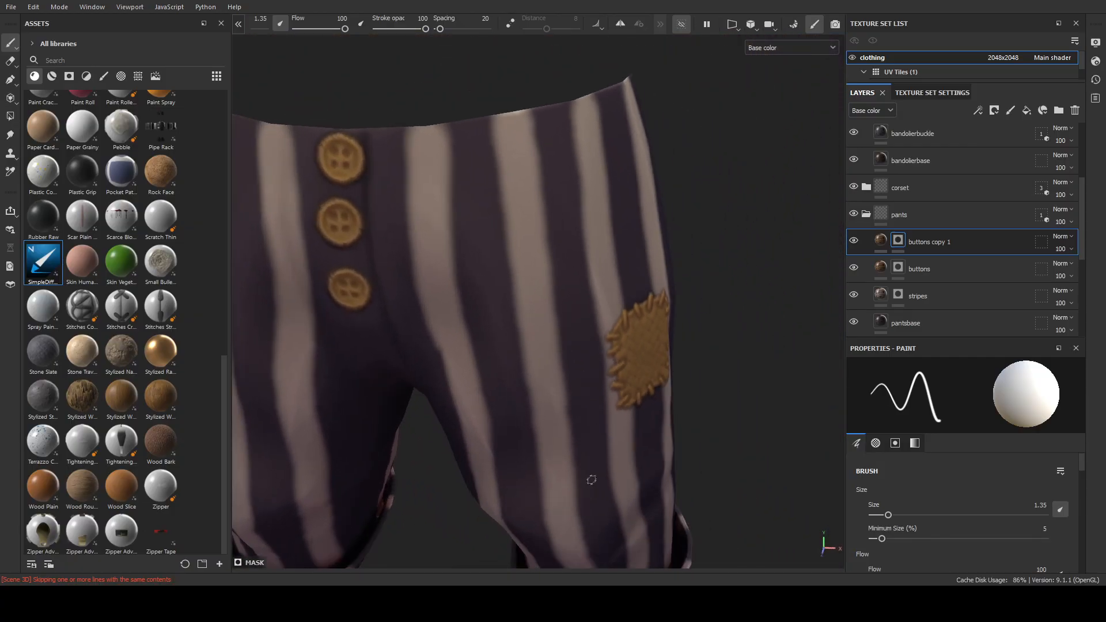
{"action": "right_click_drag", "start_coordinate": [536, 494], "coordinate": [484, 490], "text": "alt"}
{"action": "left_click_drag", "start_coordinate": [536, 501], "coordinate": [470, 515], "text": "alt"}
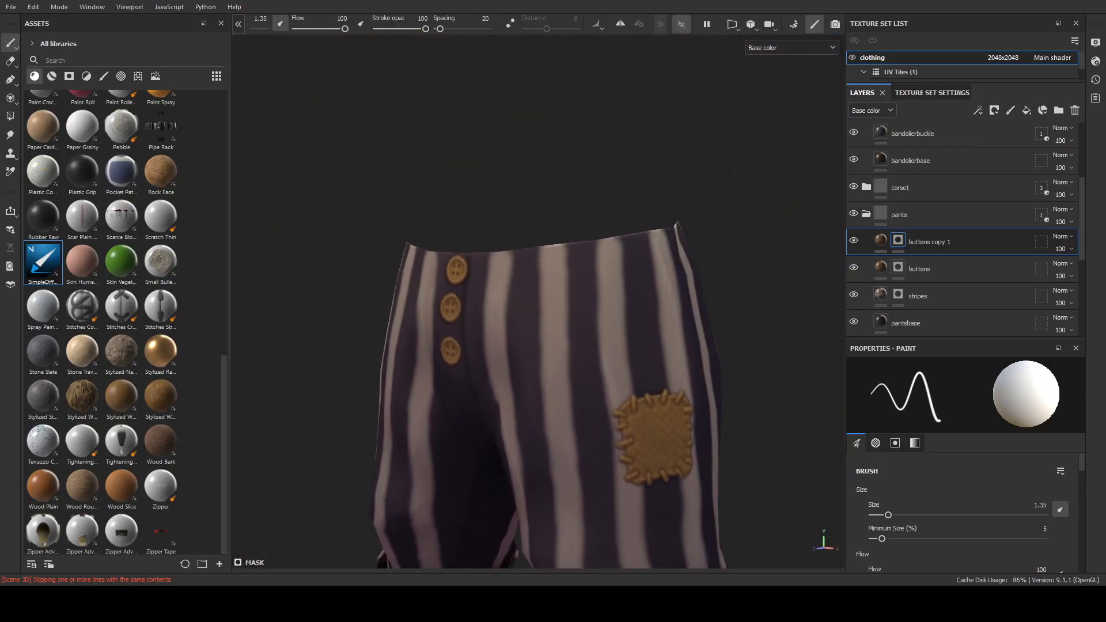
Rename the duplicated buttons layer as patch.
{"action": "double_click", "coordinate": [929, 242]}
{"action": "type", "text": "p"}
{"action": "key", "text": "Return"}
Change the buttons layer's Diffuse base color to a lighter, paler tan.
{"action": "left_click", "coordinate": [904, 268]}
{"action": "left_click", "coordinate": [884, 269]}
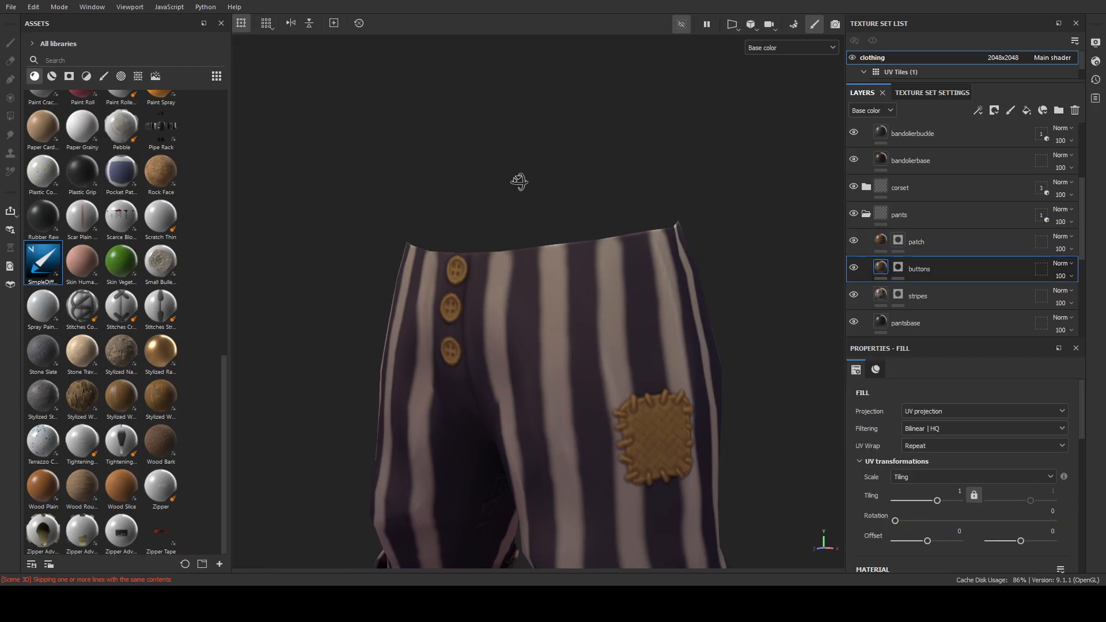
{"action": "left_click_drag", "start_coordinate": [516, 182], "coordinate": [623, 190], "text": "alt"}
{"action": "scroll", "coordinate": [907, 490], "scroll_direction": "down", "scroll_amount": 5}
{"action": "scroll", "coordinate": [907, 495], "scroll_direction": "down", "scroll_amount": 3}
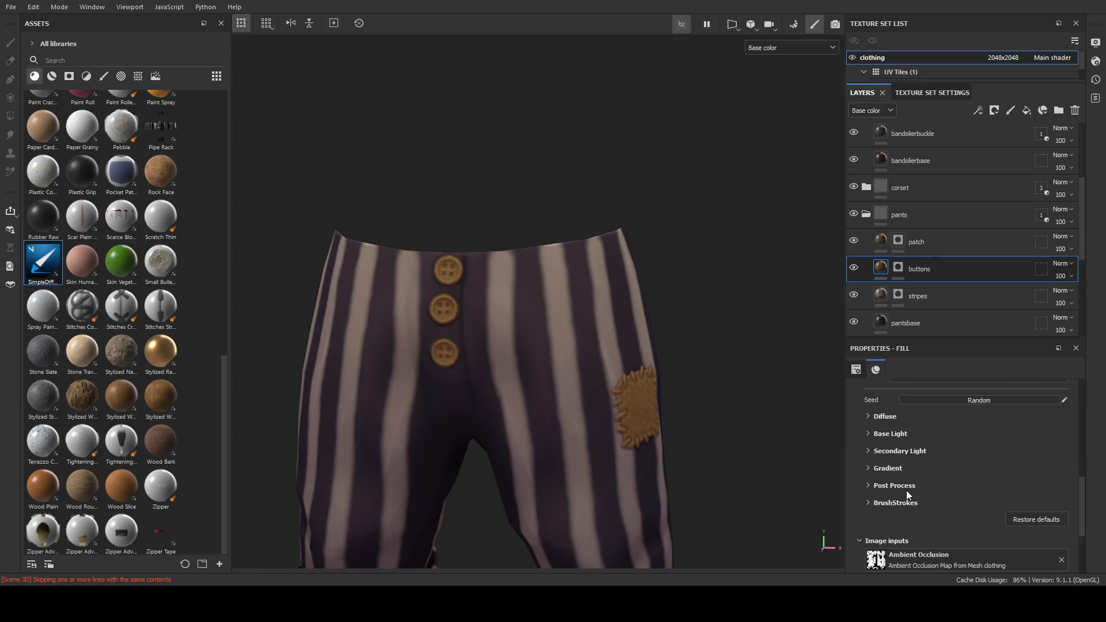
{"action": "left_click", "coordinate": [890, 415]}
{"action": "left_click", "coordinate": [955, 432]}
{"action": "left_click_drag", "start_coordinate": [868, 470], "coordinate": [863, 443]}
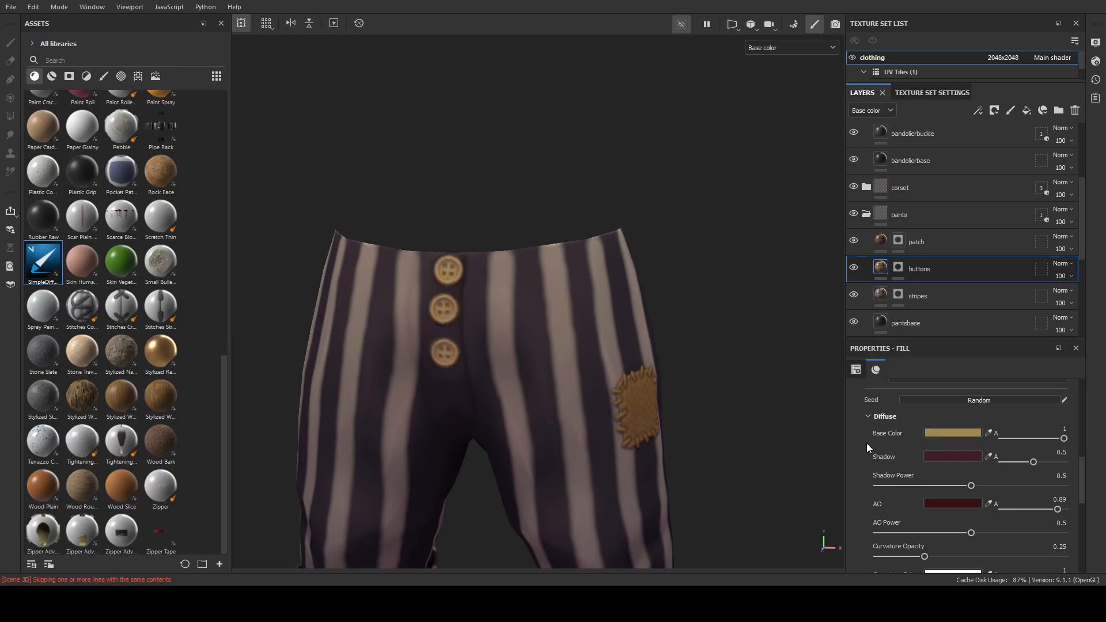
Examine the recolored buttons against the striped pants and the patch from the front and side.
{"action": "left_click_drag", "start_coordinate": [786, 412], "coordinate": [782, 363], "text": "alt"}
{"action": "scroll", "coordinate": [622, 280], "scroll_direction": "down", "scroll_amount": 5}
{"action": "middle_click_drag", "start_coordinate": [528, 275], "coordinate": [565, 414], "text": "alt"}
{"action": "left_click_drag", "start_coordinate": [731, 423], "coordinate": [606, 343], "text": "alt"}
{"action": "right_click_drag", "start_coordinate": [537, 320], "coordinate": [747, 460], "text": "alt"}
{"action": "left_click_drag", "start_coordinate": [748, 459], "coordinate": [652, 339], "text": "alt"}
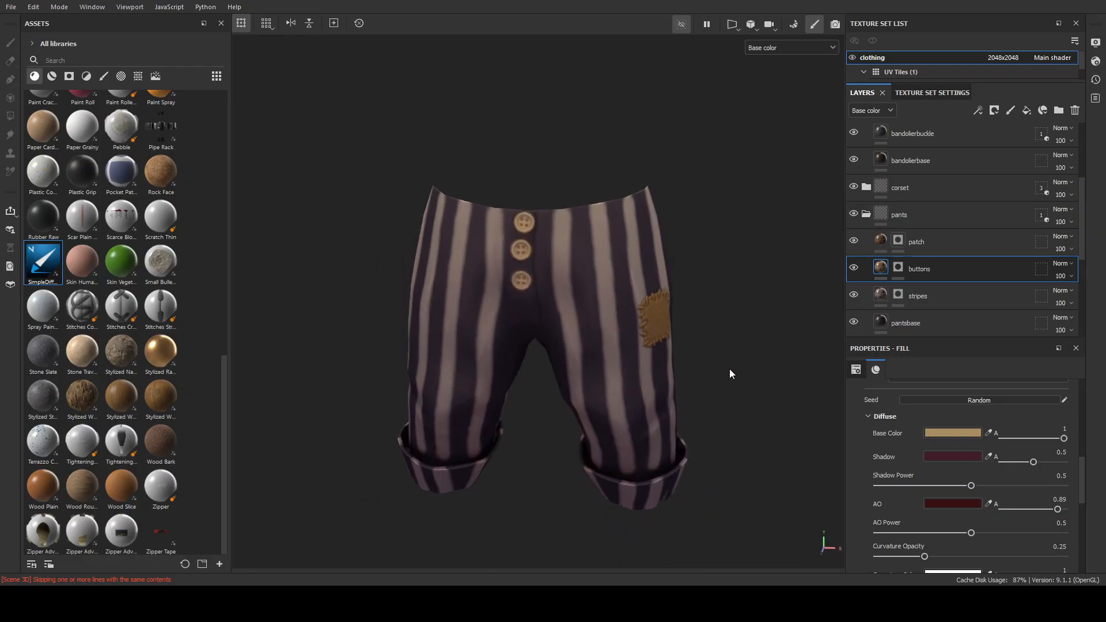
{"action": "left_click_drag", "start_coordinate": [623, 247], "coordinate": [661, 245], "text": "alt"}
{"action": "left_click", "coordinate": [857, 448]}
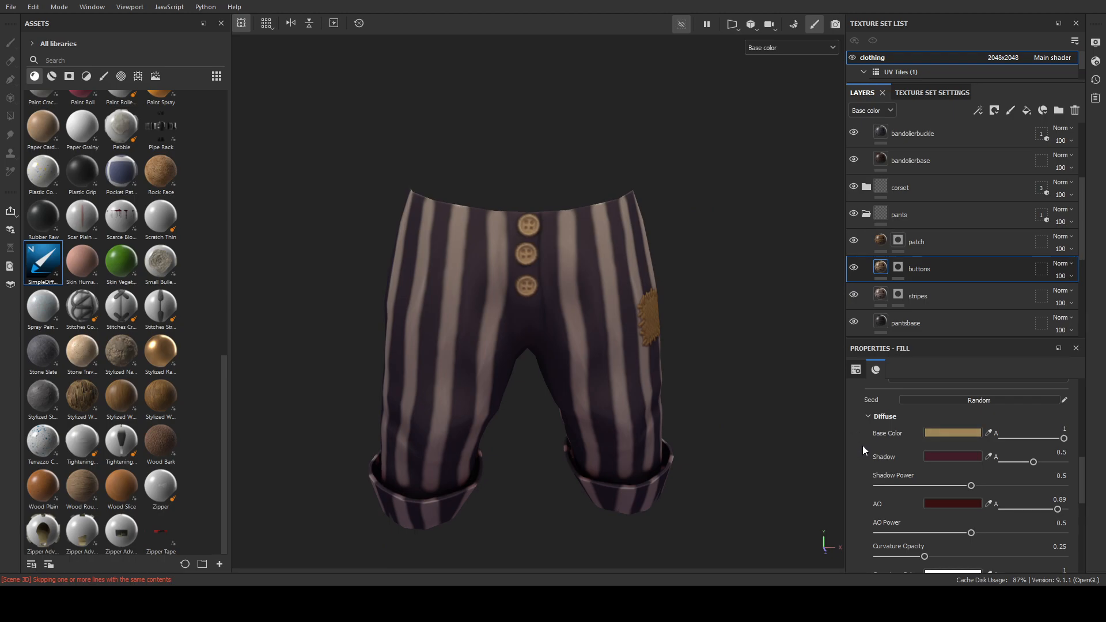
{"action": "left_click_drag", "start_coordinate": [720, 320], "coordinate": [515, 321], "text": "alt"}
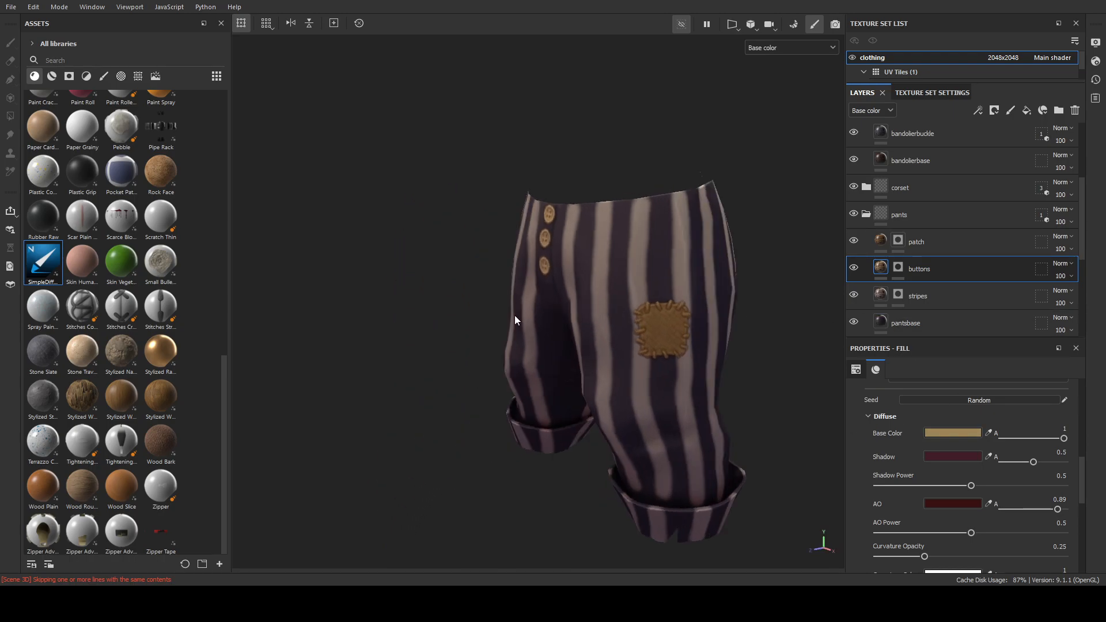
{"action": "left_click", "coordinate": [898, 241]}
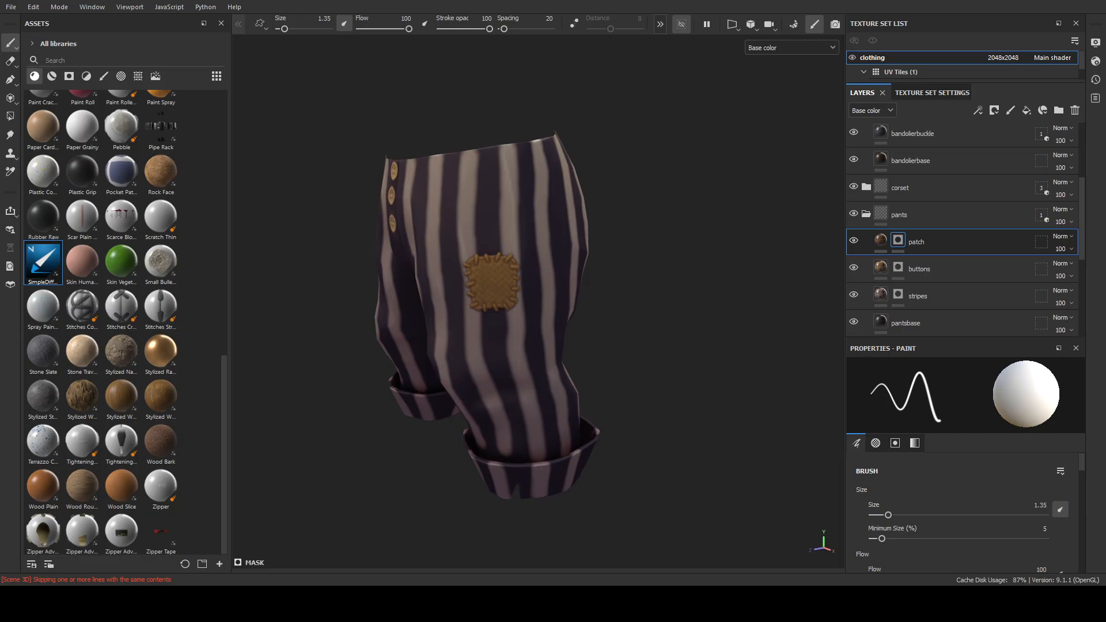
{"action": "left_click", "coordinate": [883, 244]}
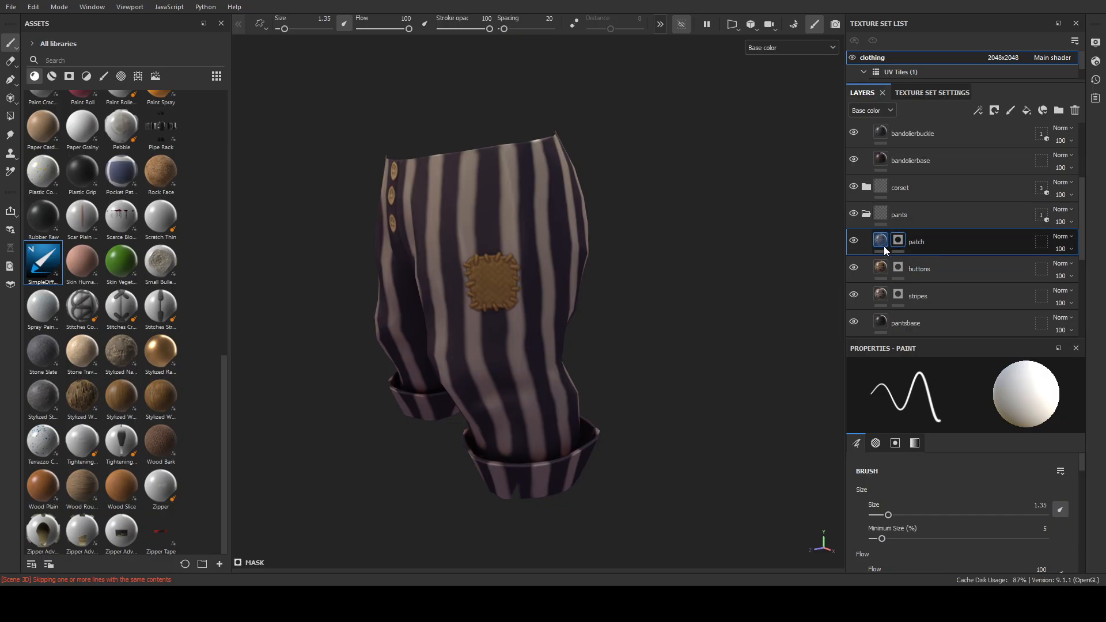
{"action": "scroll", "coordinate": [946, 480], "scroll_direction": "down", "scroll_amount": 1}
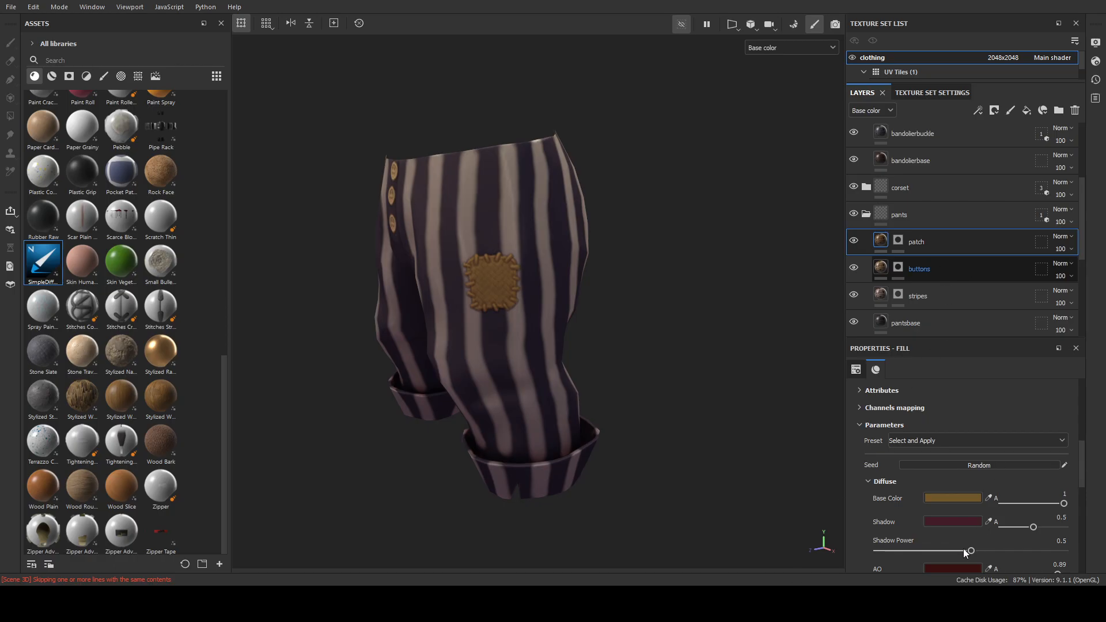
Set the buttons layer's AO Power to 0.79 and Curvature Opacity to 0.62, and darken its shadow color to a deep purple.
{"action": "left_click", "coordinate": [919, 269]}
{"action": "left_click_drag", "start_coordinate": [579, 281], "coordinate": [669, 275], "text": "alt"}
{"action": "middle_click_drag", "start_coordinate": [458, 230], "coordinate": [540, 282], "text": "alt"}
{"action": "right_click_drag", "start_coordinate": [588, 311], "coordinate": [686, 346], "text": "alt"}
{"action": "middle_click_drag", "start_coordinate": [500, 310], "coordinate": [600, 285], "text": "alt"}
{"action": "scroll", "coordinate": [979, 493], "scroll_direction": "down", "scroll_amount": 2}
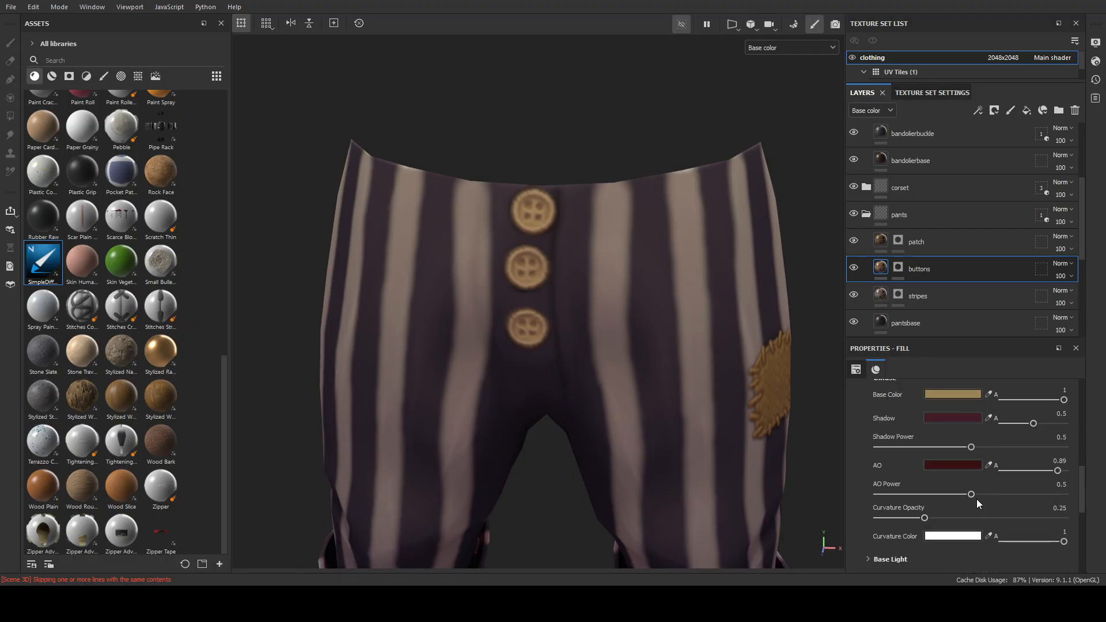
{"action": "mouse_move", "coordinate": [978, 494]}
{"action": "left_mouse_down"}
{"action": "mouse_move", "coordinate": [1042, 494]}
{"action": "mouse_move", "coordinate": [1012, 494]}
{"action": "mouse_move", "coordinate": [1024, 494]}
{"action": "left_mouse_up"}
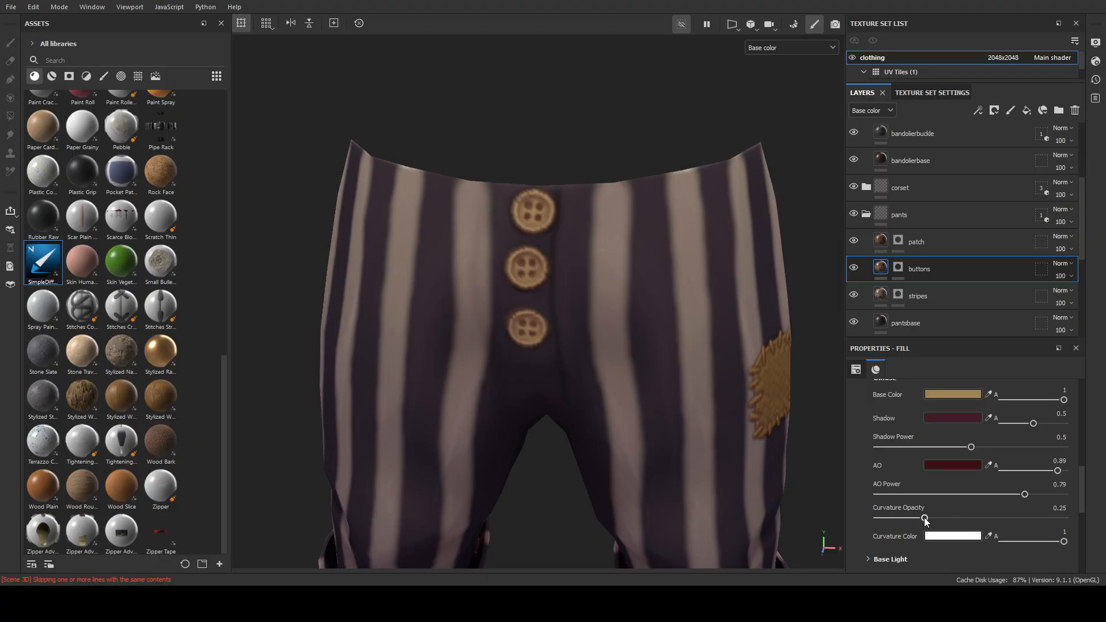
{"action": "mouse_move", "coordinate": [925, 518]}
{"action": "left_mouse_down"}
{"action": "mouse_move", "coordinate": [1104, 517]}
{"action": "mouse_move", "coordinate": [952, 511]}
{"action": "mouse_move", "coordinate": [1016, 512]}
{"action": "mouse_move", "coordinate": [979, 514]}
{"action": "mouse_move", "coordinate": [1011, 517]}
{"action": "mouse_move", "coordinate": [980, 517]}
{"action": "mouse_move", "coordinate": [1008, 518]}
{"action": "mouse_move", "coordinate": [994, 518]}
{"action": "left_mouse_up"}
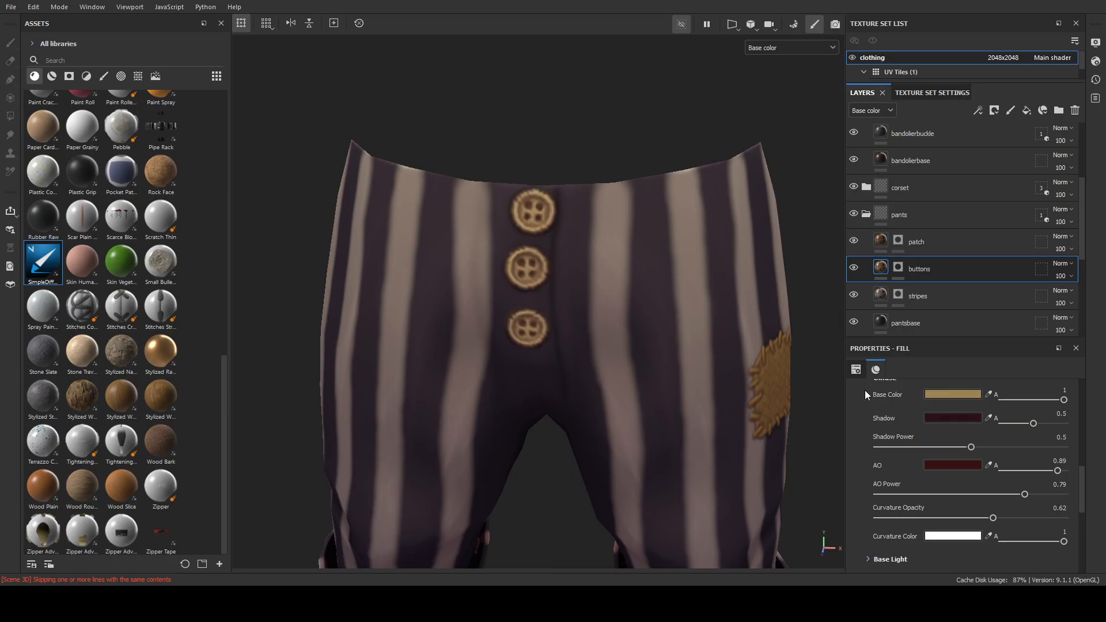
Change the patch layer's Diffuse base color to a muted green.
{"action": "scroll", "coordinate": [915, 480], "scroll_direction": "down", "scroll_amount": 4}
{"action": "left_click_drag", "start_coordinate": [709, 417], "coordinate": [680, 402], "text": "alt"}
{"action": "right_click_drag", "start_coordinate": [722, 398], "coordinate": [686, 383], "text": "alt"}
{"action": "left_click_drag", "start_coordinate": [686, 383], "coordinate": [599, 374], "text": "alt"}
{"action": "middle_click_drag", "start_coordinate": [736, 391], "coordinate": [525, 344], "text": "alt"}
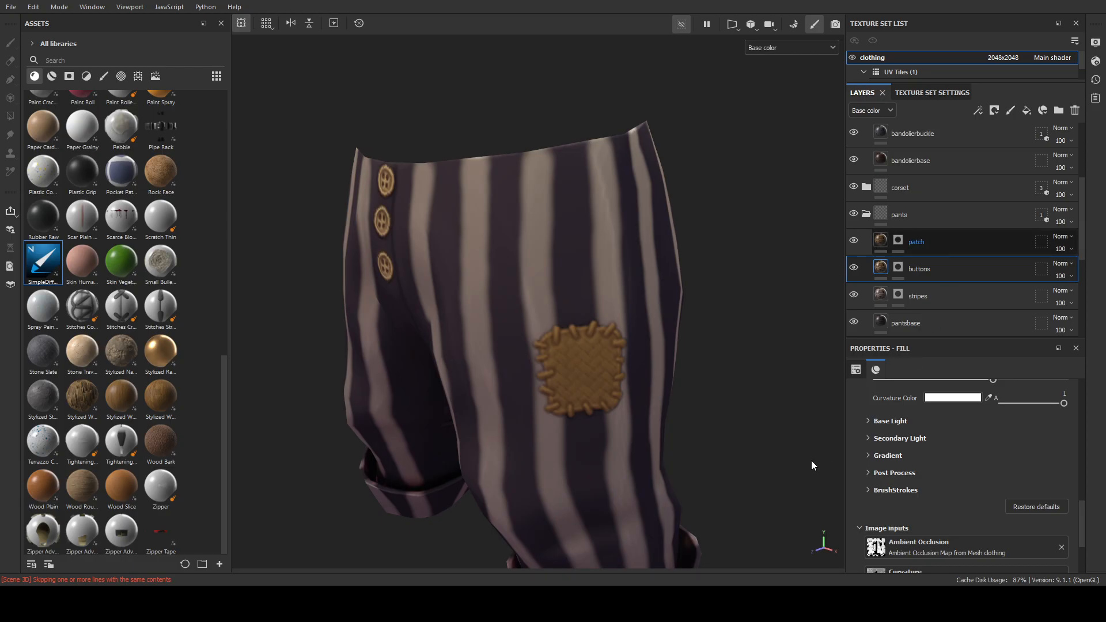
{"action": "left_click", "coordinate": [876, 233]}
{"action": "scroll", "coordinate": [973, 421], "scroll_direction": "up", "scroll_amount": 3}
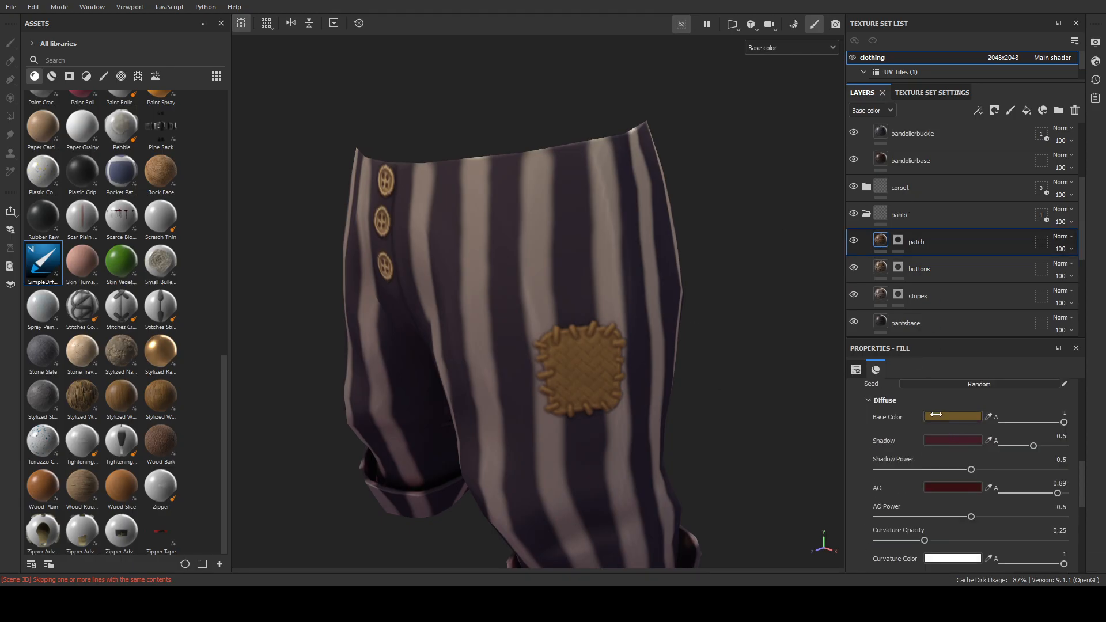
{"action": "left_click_drag", "start_coordinate": [1082, 381], "coordinate": [1082, 375]}
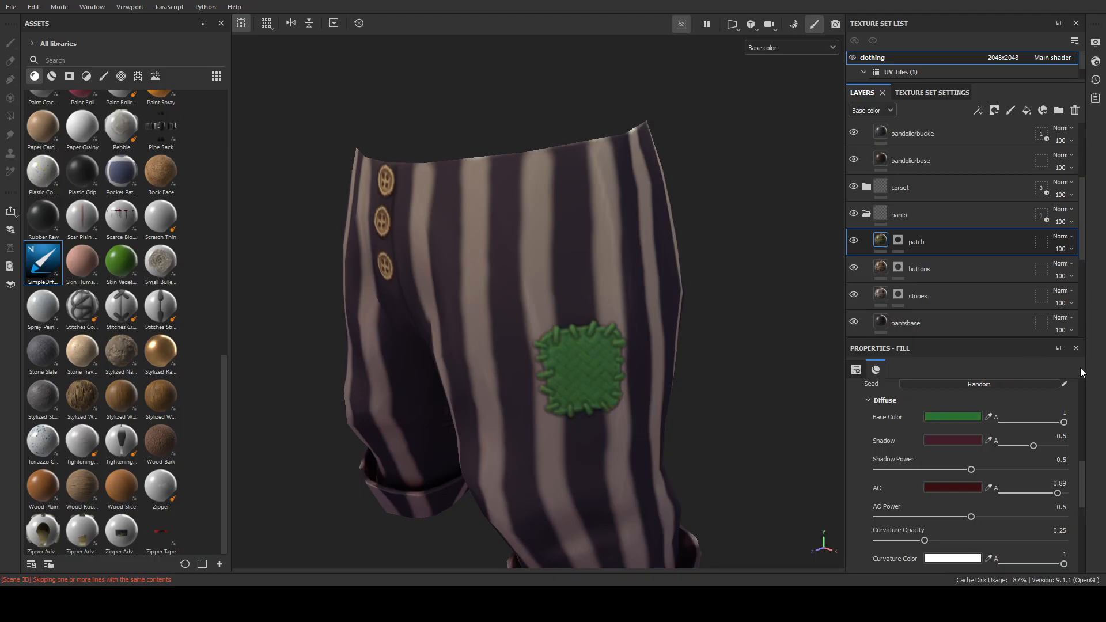
{"action": "left_click_drag", "start_coordinate": [1007, 353], "coordinate": [995, 362]}
{"action": "right_click_drag", "start_coordinate": [729, 437], "coordinate": [555, 415], "text": "alt"}
{"action": "left_click_drag", "start_coordinate": [555, 415], "coordinate": [588, 365], "text": "alt"}
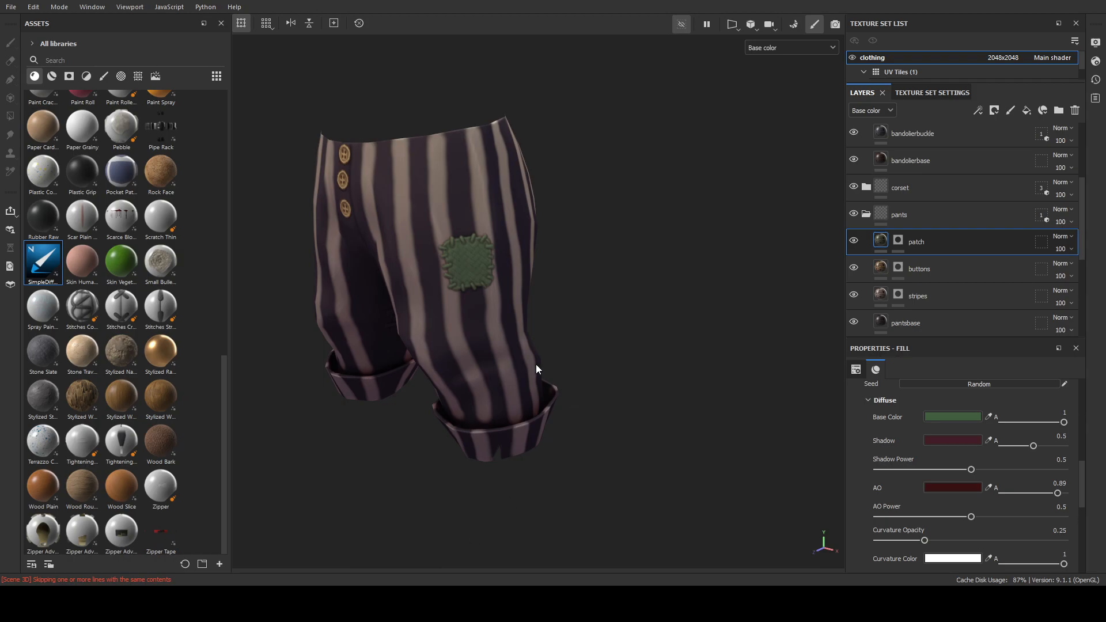
Change the patch layer's Diffuse shadow color to a dark navy blue.
{"action": "right_click_drag", "start_coordinate": [537, 172], "coordinate": [777, 482], "text": "alt"}
{"action": "left_click_drag", "start_coordinate": [578, 347], "coordinate": [625, 349], "text": "alt"}
{"action": "right_click_drag", "start_coordinate": [518, 272], "coordinate": [749, 482], "text": "alt"}
{"action": "middle_click_drag", "start_coordinate": [660, 324], "coordinate": [688, 385], "text": "alt"}
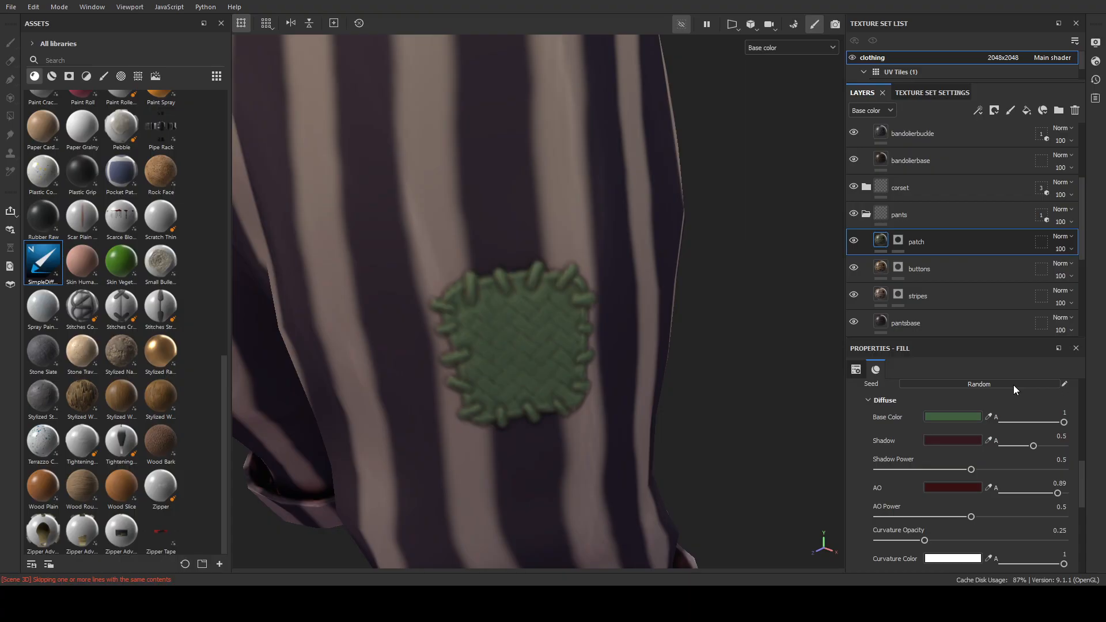
{"action": "key", "text": "ctrl+z"}
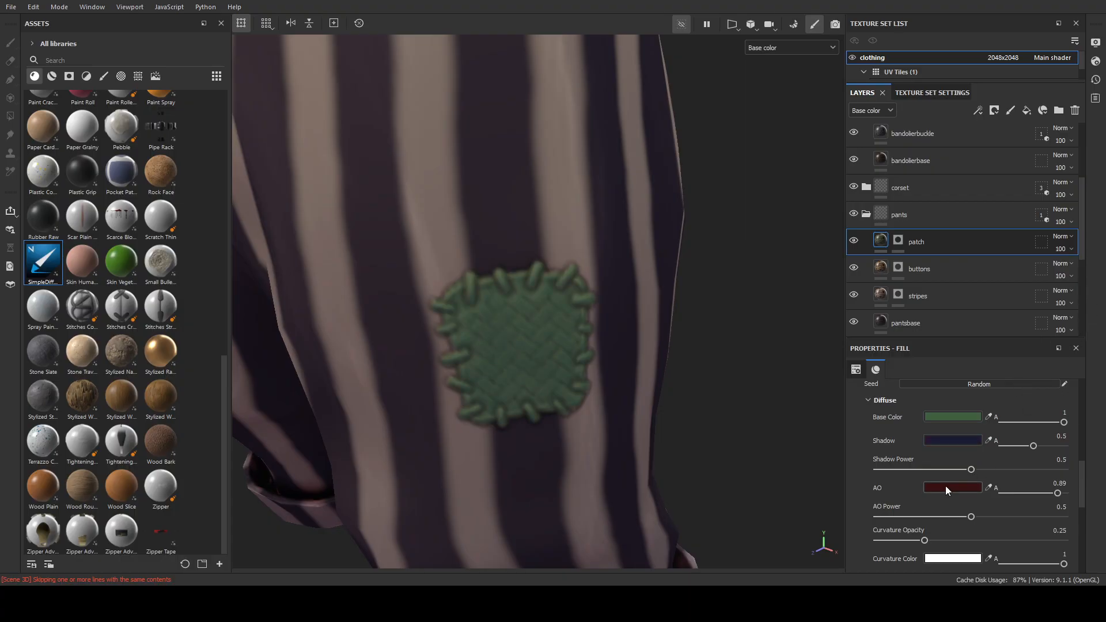
Set the patch layer's AO Power to 0.63 and Curvature Opacity to 0.57.
{"action": "left_click_drag", "start_coordinate": [1059, 492], "coordinate": [1057, 492]}
{"action": "left_click_drag", "start_coordinate": [987, 516], "coordinate": [1041, 510]}
{"action": "left_click_drag", "start_coordinate": [993, 515], "coordinate": [996, 517]}
{"action": "left_click_drag", "start_coordinate": [927, 541], "coordinate": [1014, 540]}
{"action": "scroll", "coordinate": [810, 494], "scroll_direction": "down", "scroll_amount": 6}
{"action": "left_click_drag", "start_coordinate": [746, 339], "coordinate": [648, 333], "text": "alt"}
{"action": "scroll", "coordinate": [647, 333], "scroll_direction": "up", "scroll_amount": 8}
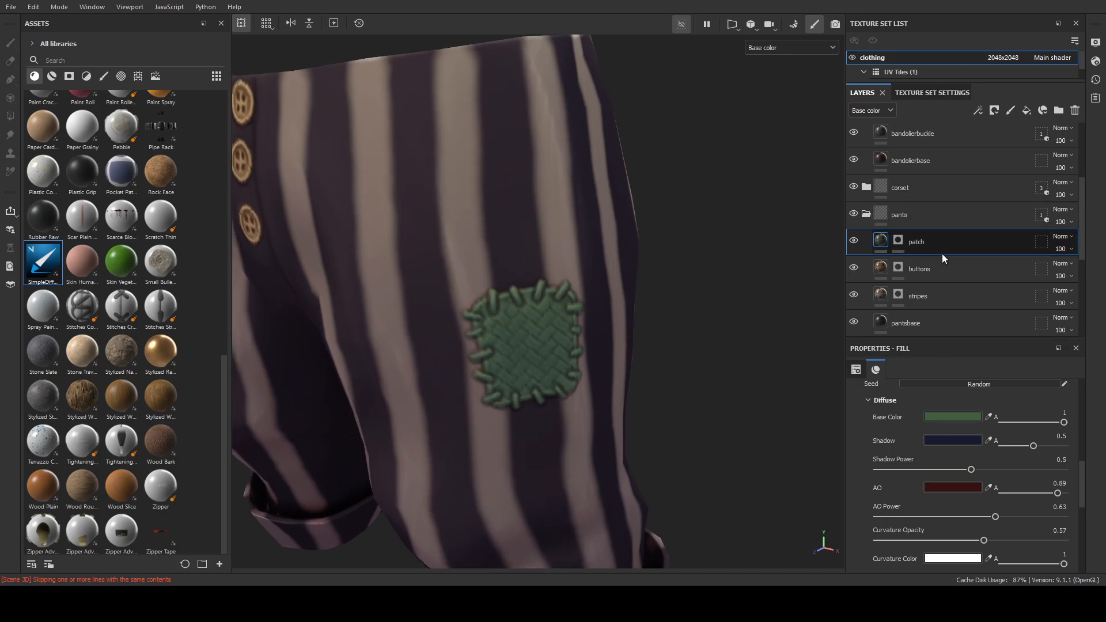
Duplicate the patch layer, clear the copy's mask and set the copy's Diffuse base color to white.
{"action": "key", "text": "ctrl+d"}
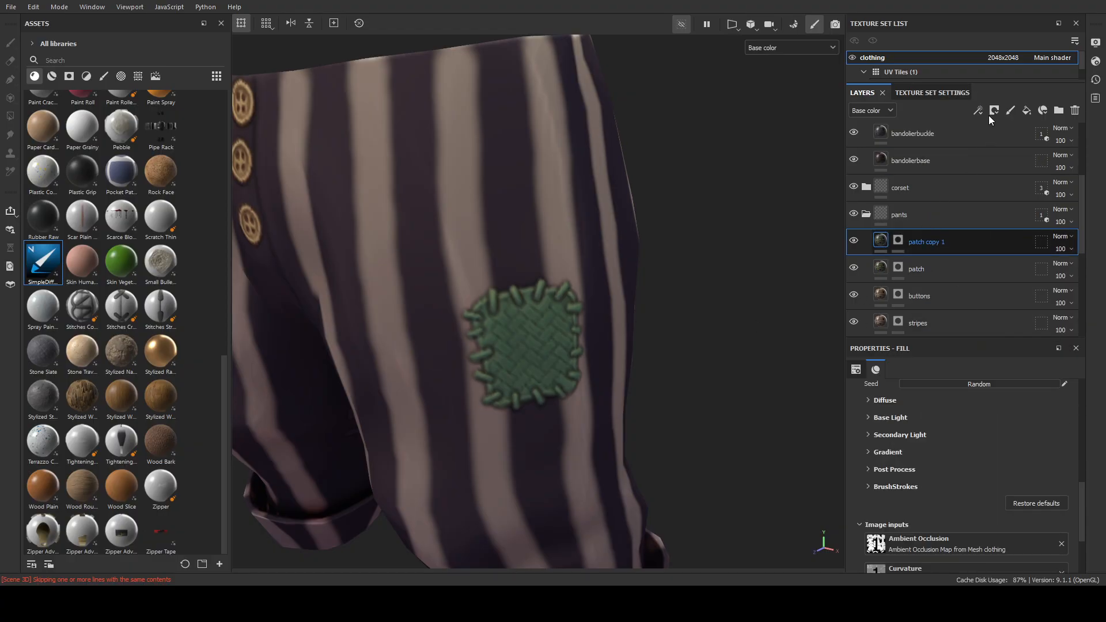
{"action": "left_click", "coordinate": [898, 241]}
{"action": "left_click", "coordinate": [880, 241]}
{"action": "scroll", "coordinate": [903, 434], "scroll_direction": "down", "scroll_amount": 2}
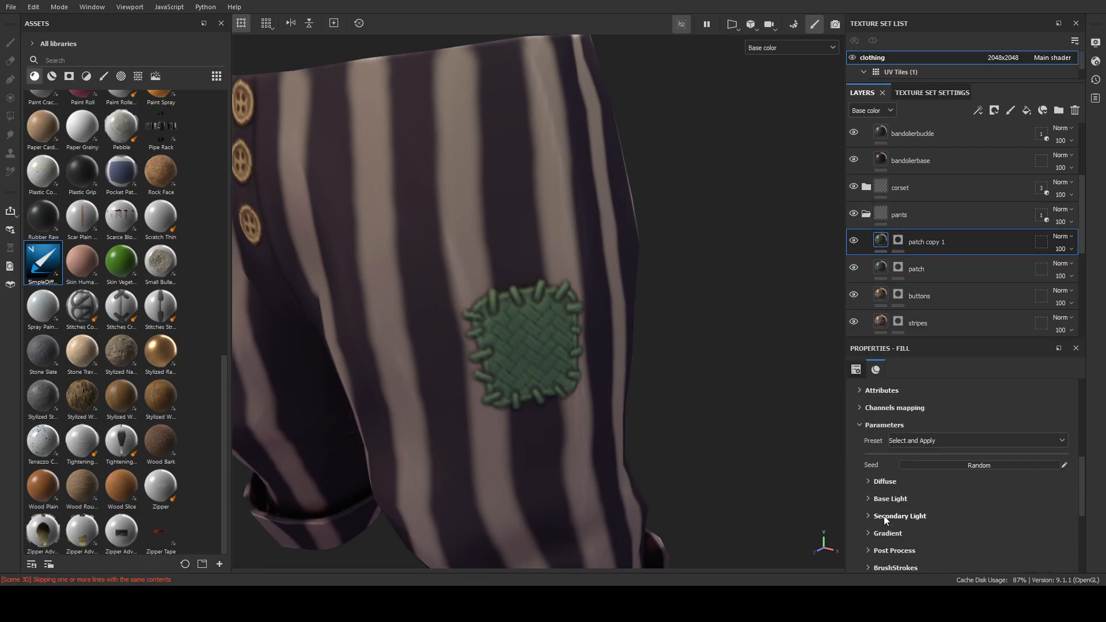
{"action": "left_click", "coordinate": [884, 481]}
{"action": "left_click", "coordinate": [953, 499]}
{"action": "left_click_drag", "start_coordinate": [929, 283], "coordinate": [901, 261]}
{"action": "left_click", "coordinate": [1095, 250]}
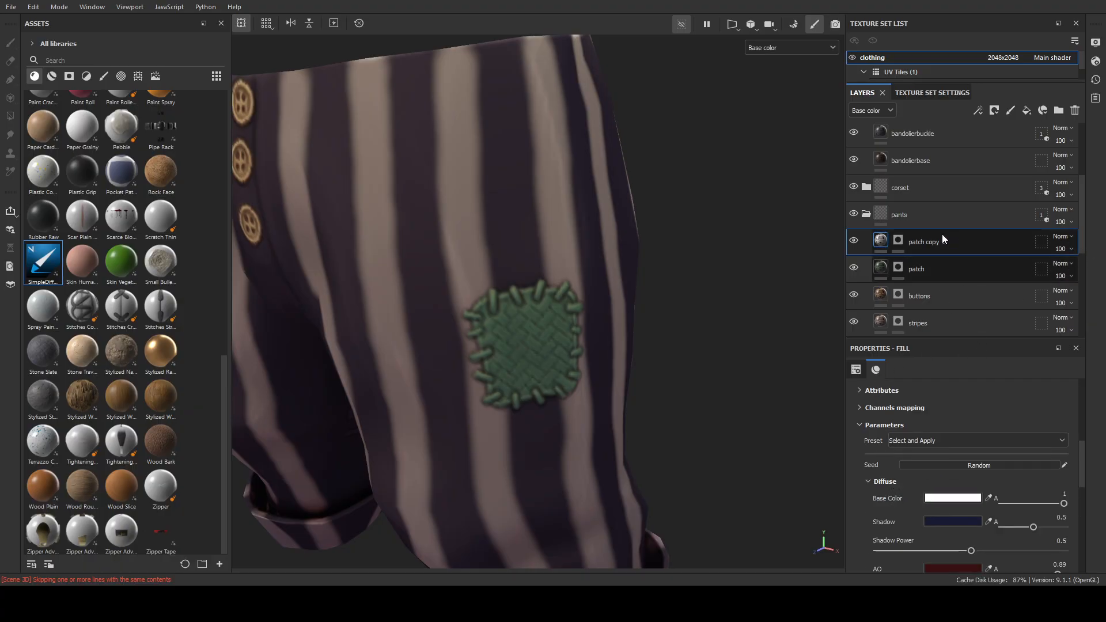
Try painting one upper stitch of the patch into the duplicate's mask, then undo the stroke.
{"action": "left_click", "coordinate": [900, 242]}
{"action": "left_click_drag", "start_coordinate": [449, 315], "coordinate": [516, 364], "text": "alt"}
{"action": "mouse_move", "coordinate": [516, 365]}
{"action": "right_mouse_down", "text": "alt"}
{"action": "mouse_move", "coordinate": [684, 477]}
{"action": "mouse_move", "coordinate": [555, 313]}
{"action": "mouse_move", "coordinate": [679, 507]}
{"action": "right_mouse_up", "text": "alt"}
{"action": "left_click_drag", "start_coordinate": [507, 223], "coordinate": [511, 260]}
{"action": "key", "text": "ctrl+z"}
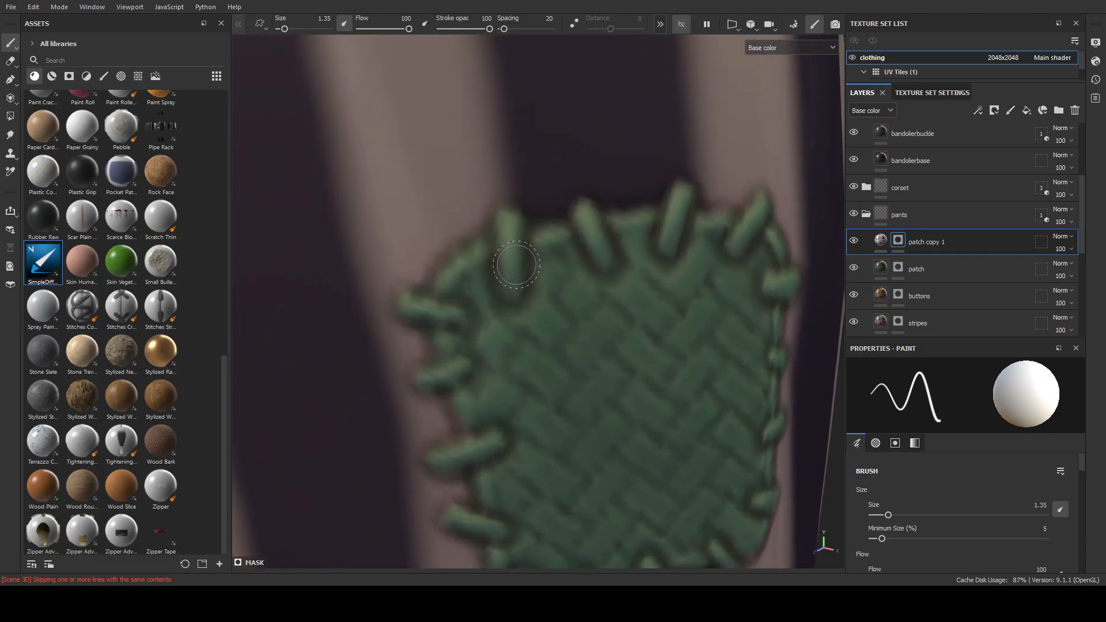
Change the duplicated patch layer's Diffuse base color to a pale gray-green.
{"action": "left_click", "coordinate": [881, 240]}
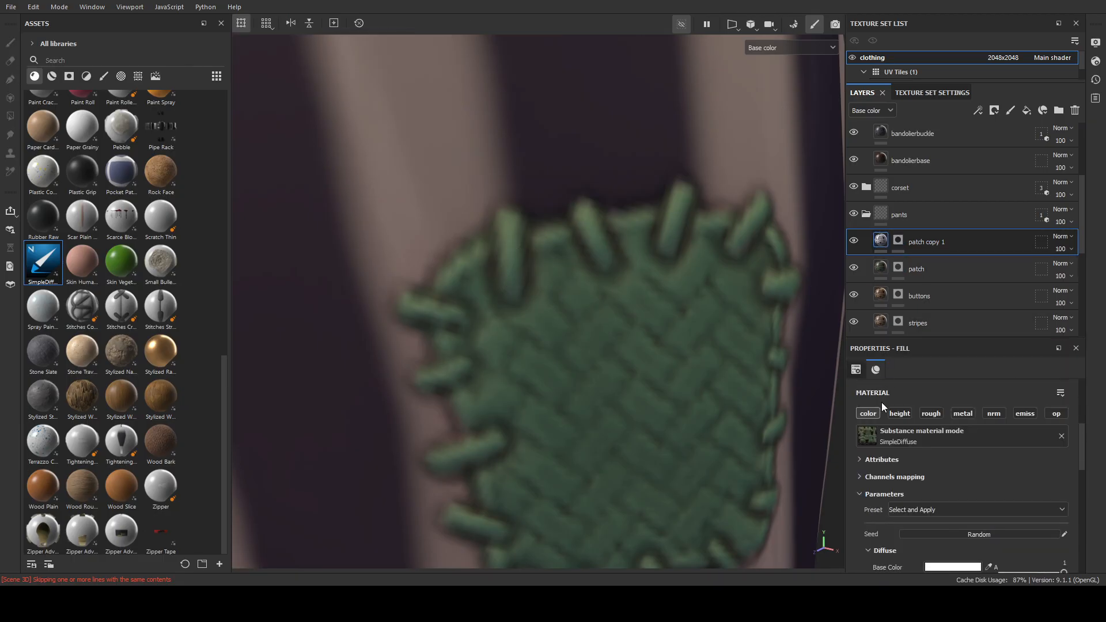
{"action": "scroll", "coordinate": [965, 489], "scroll_direction": "up", "scroll_amount": 3}
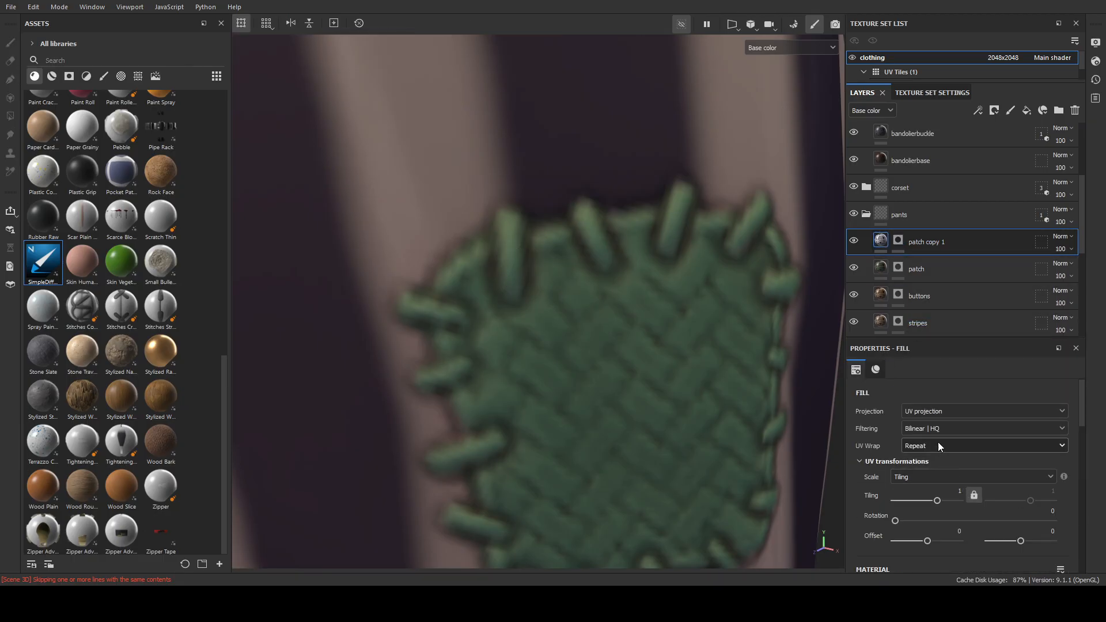
{"action": "scroll", "coordinate": [931, 392], "scroll_direction": "down", "scroll_amount": 3}
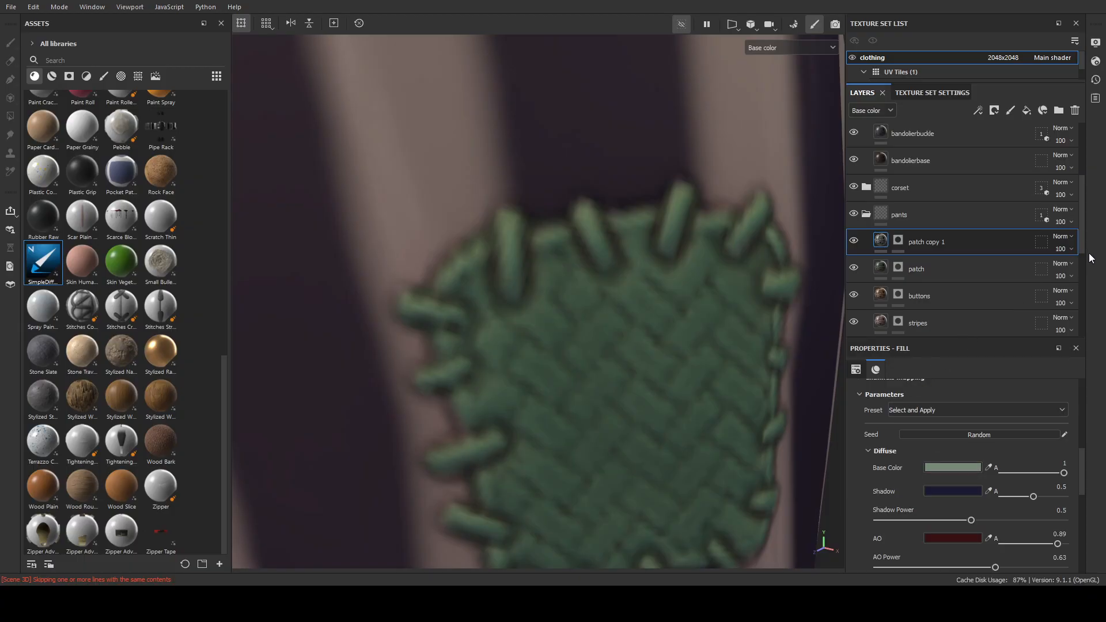
Paint every stitch around the green patch's border into the duplicated patch layer's mask, using a small brush of about 0.93.
{"action": "mouse_move", "coordinate": [506, 212]}
{"action": "left_mouse_down"}
{"action": "mouse_move", "coordinate": [511, 294]}
{"action": "mouse_move", "coordinate": [508, 241]}
{"action": "left_mouse_up"}
{"action": "mouse_move", "coordinate": [582, 205]}
{"action": "left_mouse_down"}
{"action": "mouse_move", "coordinate": [601, 245]}
{"action": "mouse_move", "coordinate": [625, 262]}
{"action": "mouse_move", "coordinate": [593, 289]}
{"action": "mouse_move", "coordinate": [462, 318]}
{"action": "left_mouse_up"}
{"action": "left_click_drag", "start_coordinate": [542, 232], "coordinate": [533, 285]}
{"action": "mouse_move", "coordinate": [631, 255]}
{"action": "left_mouse_down"}
{"action": "mouse_move", "coordinate": [595, 291]}
{"action": "mouse_move", "coordinate": [614, 246]}
{"action": "mouse_move", "coordinate": [633, 241]}
{"action": "mouse_move", "coordinate": [577, 257]}
{"action": "mouse_move", "coordinate": [573, 274]}
{"action": "mouse_move", "coordinate": [600, 278]}
{"action": "mouse_move", "coordinate": [563, 283]}
{"action": "mouse_move", "coordinate": [609, 284]}
{"action": "left_mouse_up"}
{"action": "mouse_move", "coordinate": [614, 314]}
{"action": "left_mouse_down", "text": "alt"}
{"action": "mouse_move", "coordinate": [473, 269]}
{"action": "mouse_move", "coordinate": [569, 279]}
{"action": "left_mouse_up", "text": "alt"}
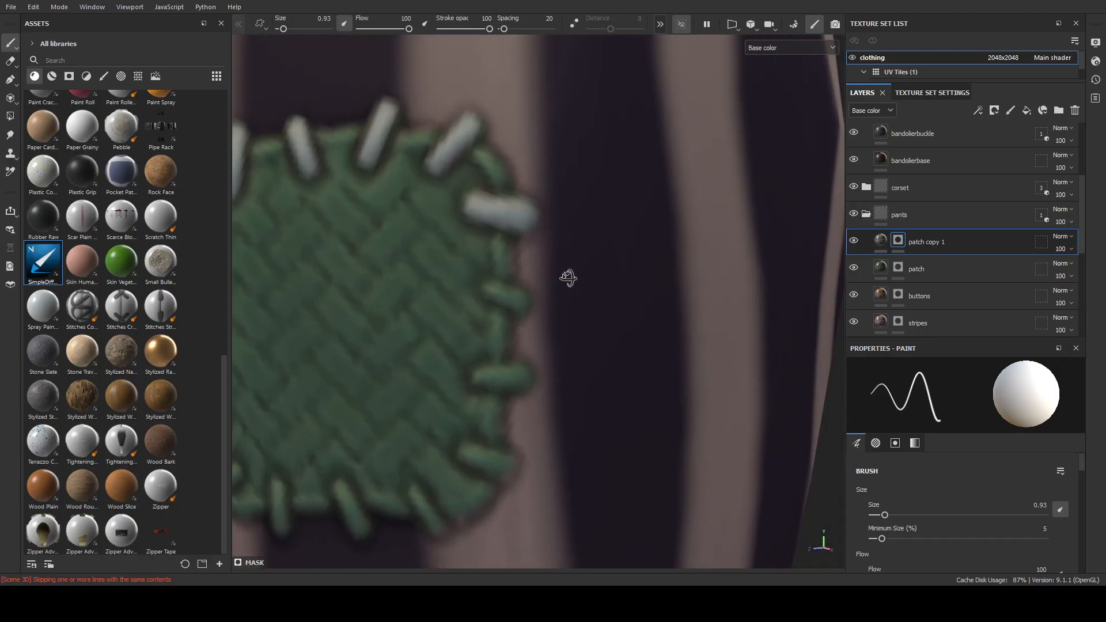
{"action": "left_click_drag", "start_coordinate": [490, 286], "coordinate": [519, 299]}
{"action": "middle_click_drag", "start_coordinate": [556, 347], "coordinate": [526, 323], "text": "alt"}
{"action": "right_click_drag", "start_coordinate": [567, 354], "coordinate": [680, 416], "text": "alt"}
{"action": "left_click_drag", "start_coordinate": [416, 249], "coordinate": [507, 289]}
{"action": "middle_click_drag", "start_coordinate": [557, 394], "coordinate": [580, 267], "text": "alt"}
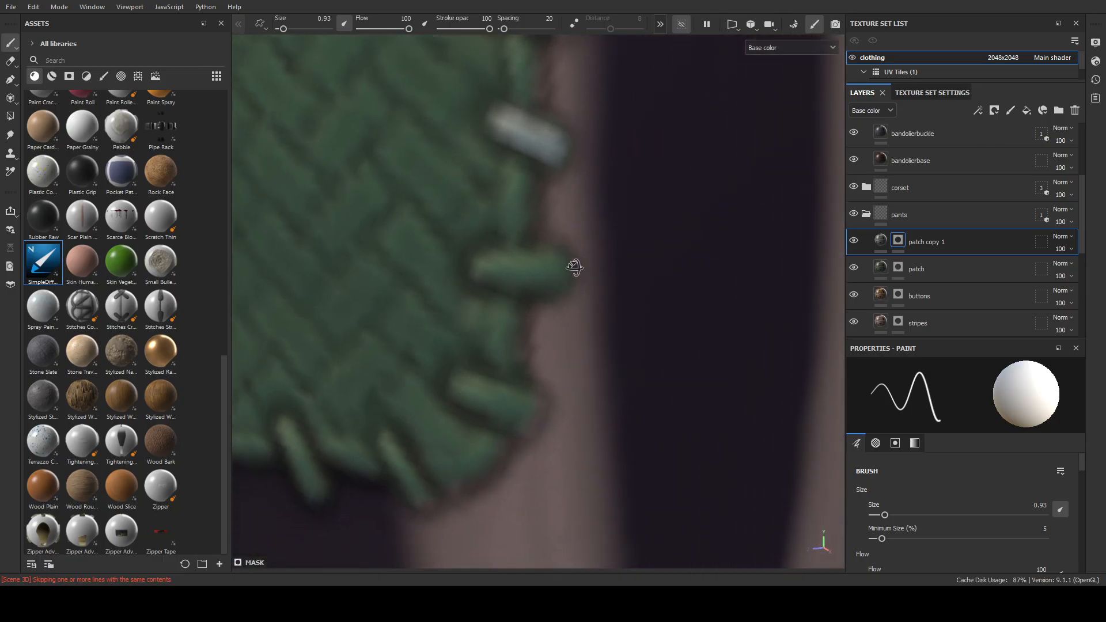
{"action": "left_click_drag", "start_coordinate": [580, 267], "coordinate": [562, 262], "text": "alt"}
{"action": "left_click_drag", "start_coordinate": [482, 262], "coordinate": [551, 275]}
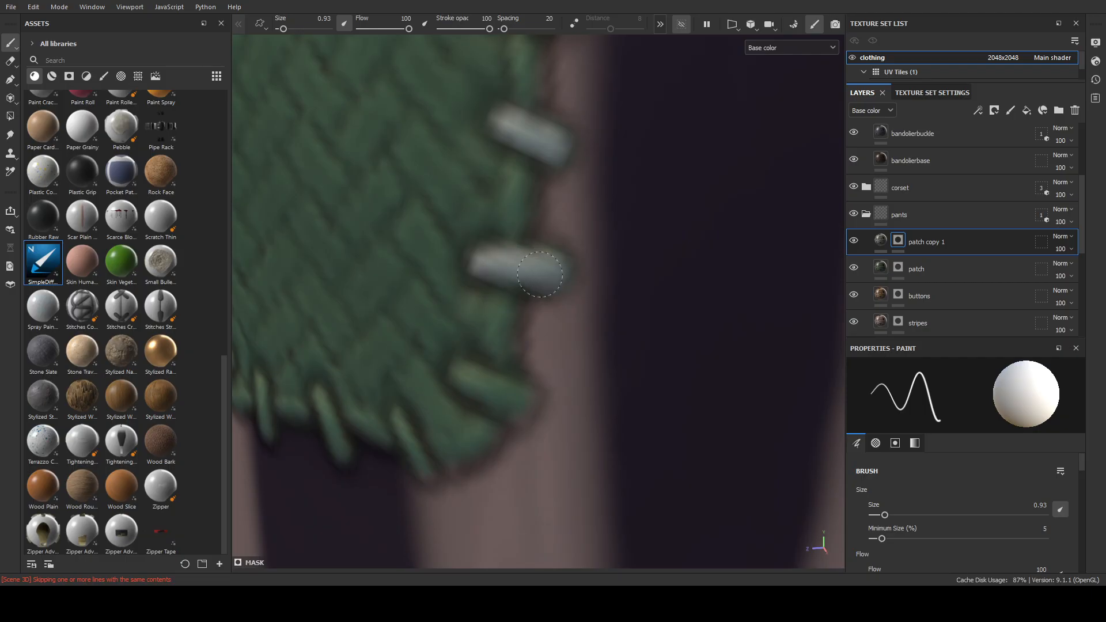
{"action": "middle_click_drag", "start_coordinate": [522, 320], "coordinate": [553, 265], "text": "alt"}
{"action": "left_click_drag", "start_coordinate": [553, 265], "coordinate": [533, 270], "text": "alt"}
{"action": "left_click_drag", "start_coordinate": [497, 323], "coordinate": [543, 345]}
{"action": "middle_click_drag", "start_coordinate": [521, 333], "coordinate": [593, 275], "text": "alt"}
{"action": "left_click_drag", "start_coordinate": [594, 275], "coordinate": [556, 262], "text": "alt"}
{"action": "left_click_drag", "start_coordinate": [529, 325], "coordinate": [555, 363]}
{"action": "middle_click_drag", "start_coordinate": [555, 362], "coordinate": [622, 278], "text": "alt"}
{"action": "mouse_move", "coordinate": [622, 278]}
{"action": "left_mouse_down", "text": "alt"}
{"action": "mouse_move", "coordinate": [568, 269]}
{"action": "mouse_move", "coordinate": [588, 309]}
{"action": "mouse_move", "coordinate": [622, 305]}
{"action": "left_mouse_up", "text": "alt"}
{"action": "left_click_drag", "start_coordinate": [442, 254], "coordinate": [452, 325]}
{"action": "middle_click_drag", "start_coordinate": [461, 322], "coordinate": [617, 345], "text": "alt"}
{"action": "left_click_drag", "start_coordinate": [617, 345], "coordinate": [660, 352], "text": "alt"}
{"action": "left_click_drag", "start_coordinate": [636, 300], "coordinate": [573, 339]}
{"action": "middle_click_drag", "start_coordinate": [576, 293], "coordinate": [582, 412], "text": "alt"}
{"action": "left_click_drag", "start_coordinate": [582, 412], "coordinate": [548, 404], "text": "alt"}
{"action": "left_click_drag", "start_coordinate": [526, 304], "coordinate": [606, 332]}
{"action": "middle_click_drag", "start_coordinate": [597, 307], "coordinate": [574, 468], "text": "alt"}
{"action": "mouse_move", "coordinate": [573, 325]}
{"action": "left_mouse_down"}
{"action": "mouse_move", "coordinate": [543, 353]}
{"action": "mouse_move", "coordinate": [478, 372]}
{"action": "left_mouse_up"}
{"action": "middle_click_drag", "start_coordinate": [560, 300], "coordinate": [609, 473], "text": "alt"}
{"action": "left_click_drag", "start_coordinate": [569, 364], "coordinate": [507, 396]}
{"action": "left_click_drag", "start_coordinate": [485, 240], "coordinate": [577, 287]}
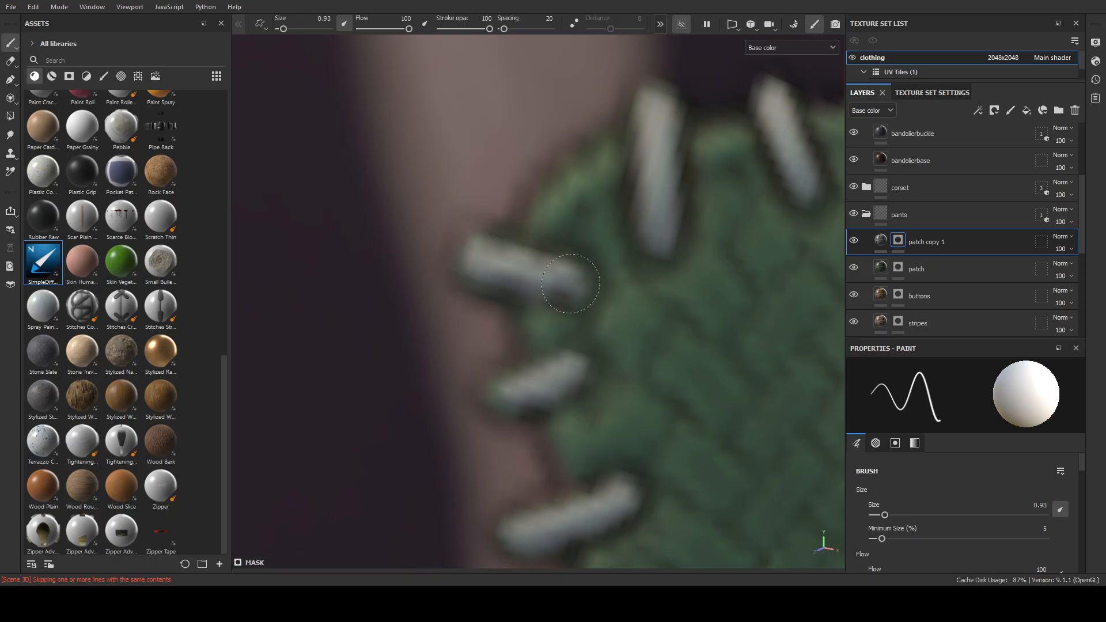
Examine the pale stitches on the green patch against the striped pants from several angles and distances.
{"action": "right_click_drag", "start_coordinate": [610, 284], "coordinate": [339, 240], "text": "alt"}
{"action": "right_click_drag", "start_coordinate": [680, 315], "coordinate": [499, 334], "text": "alt"}
{"action": "right_click_drag", "start_coordinate": [766, 340], "coordinate": [600, 336], "text": "alt"}
{"action": "middle_click_drag", "start_coordinate": [686, 369], "coordinate": [583, 304], "text": "alt"}
{"action": "mouse_move", "coordinate": [715, 325]}
{"action": "left_mouse_down", "text": "alt"}
{"action": "mouse_move", "coordinate": [645, 321]}
{"action": "mouse_move", "coordinate": [717, 332]}
{"action": "left_mouse_up", "text": "alt"}
{"action": "right_click_drag", "start_coordinate": [766, 450], "coordinate": [662, 367], "text": "alt"}
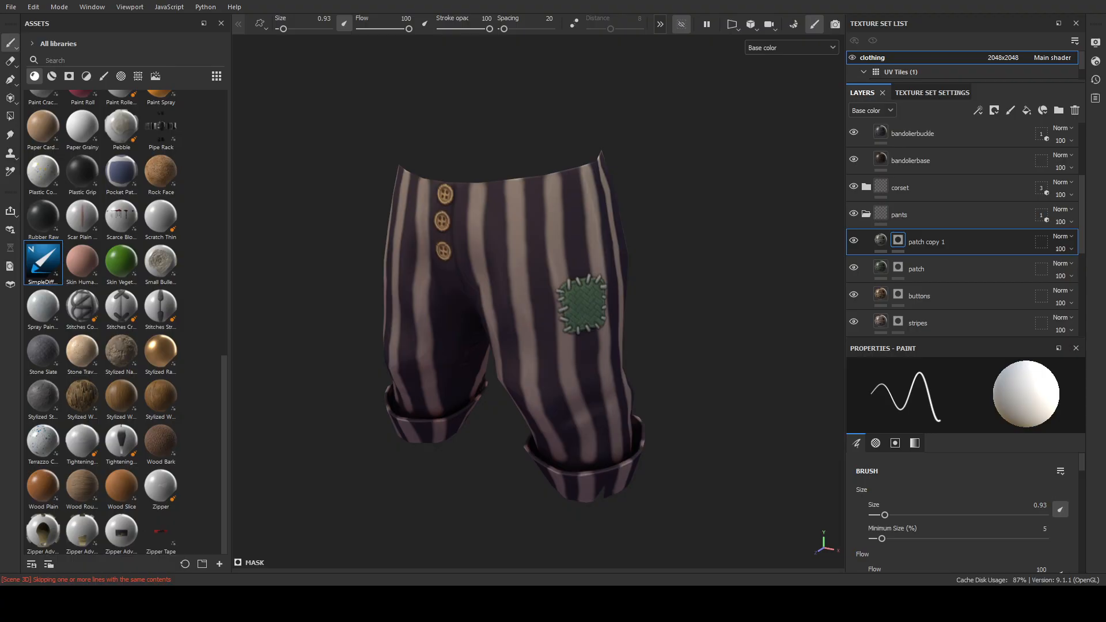
{"action": "scroll", "coordinate": [445, 341], "scroll_direction": "up", "scroll_amount": 2}
{"action": "left_click_drag", "start_coordinate": [444, 341], "coordinate": [519, 366], "text": "alt"}
{"action": "middle_click_drag", "start_coordinate": [519, 365], "coordinate": [482, 376], "text": "alt"}
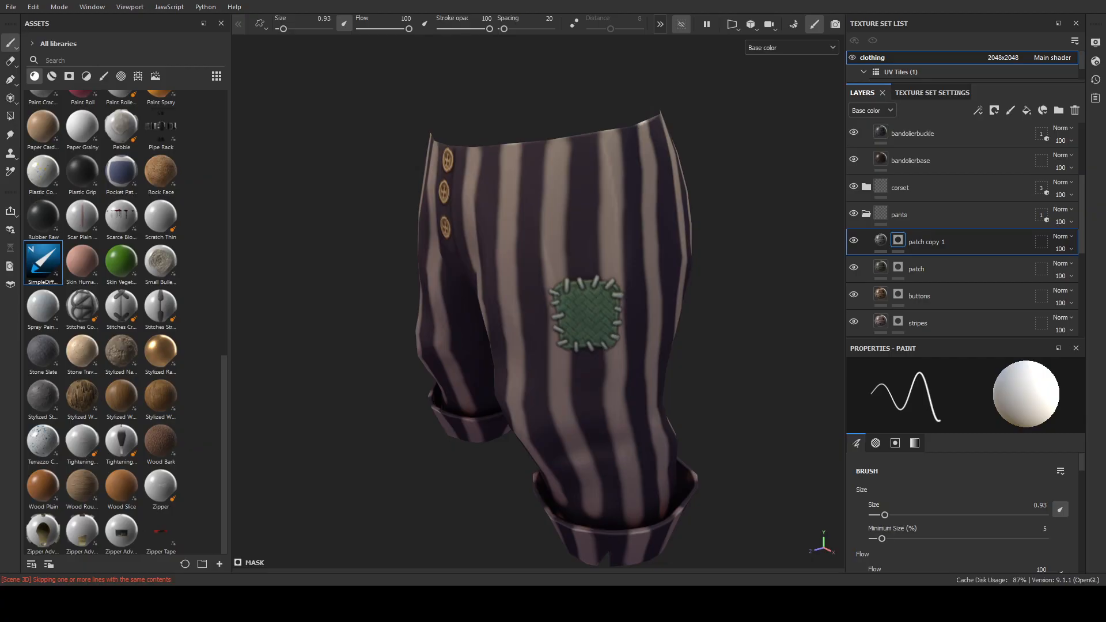
{"action": "right_click_drag", "start_coordinate": [499, 324], "coordinate": [576, 323], "text": "alt"}
{"action": "mouse_move", "coordinate": [577, 323]}
{"action": "left_mouse_down", "text": "alt"}
{"action": "mouse_move", "coordinate": [714, 329]}
{"action": "mouse_move", "coordinate": [546, 291]}
{"action": "mouse_move", "coordinate": [502, 309]}
{"action": "mouse_move", "coordinate": [461, 378]}
{"action": "mouse_move", "coordinate": [572, 317]}
{"action": "left_mouse_up", "text": "alt"}
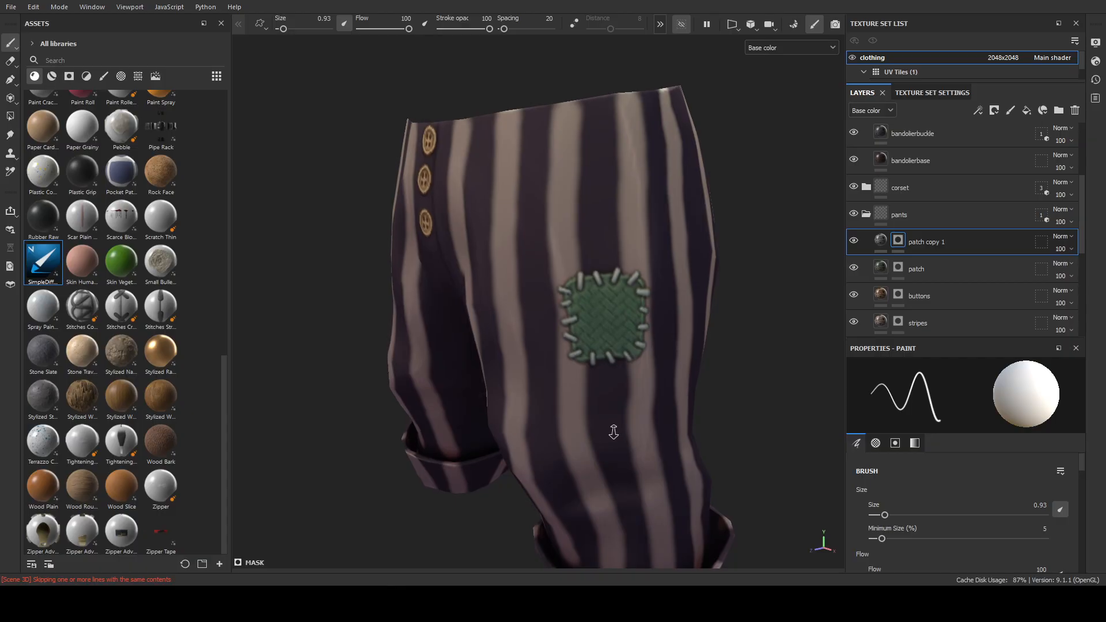
{"action": "right_click_drag", "start_coordinate": [616, 435], "coordinate": [556, 438], "text": "alt"}
{"action": "middle_click_drag", "start_coordinate": [678, 415], "coordinate": [602, 384], "text": "alt"}
{"action": "scroll", "coordinate": [956, 507], "scroll_direction": "down", "scroll_amount": 2}
Set the stitch layer's Curvature Opacity to 0.72.
{"action": "left_click", "coordinate": [882, 241]}
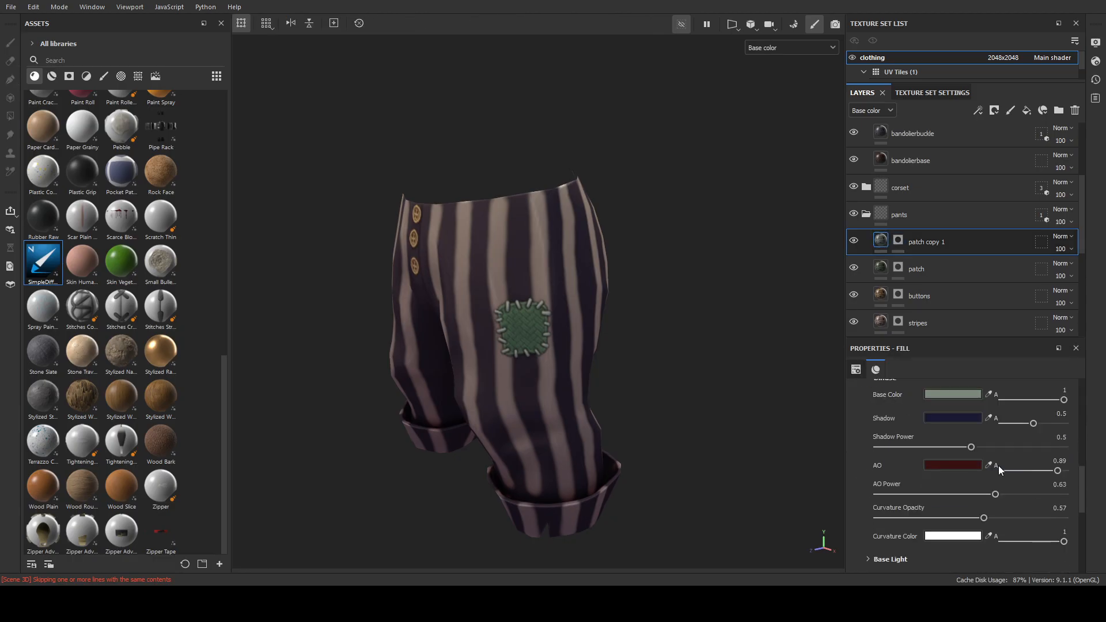
{"action": "left_click_drag", "start_coordinate": [984, 518], "coordinate": [1001, 519]}
{"action": "right_click_drag", "start_coordinate": [699, 364], "coordinate": [761, 541], "text": "alt"}
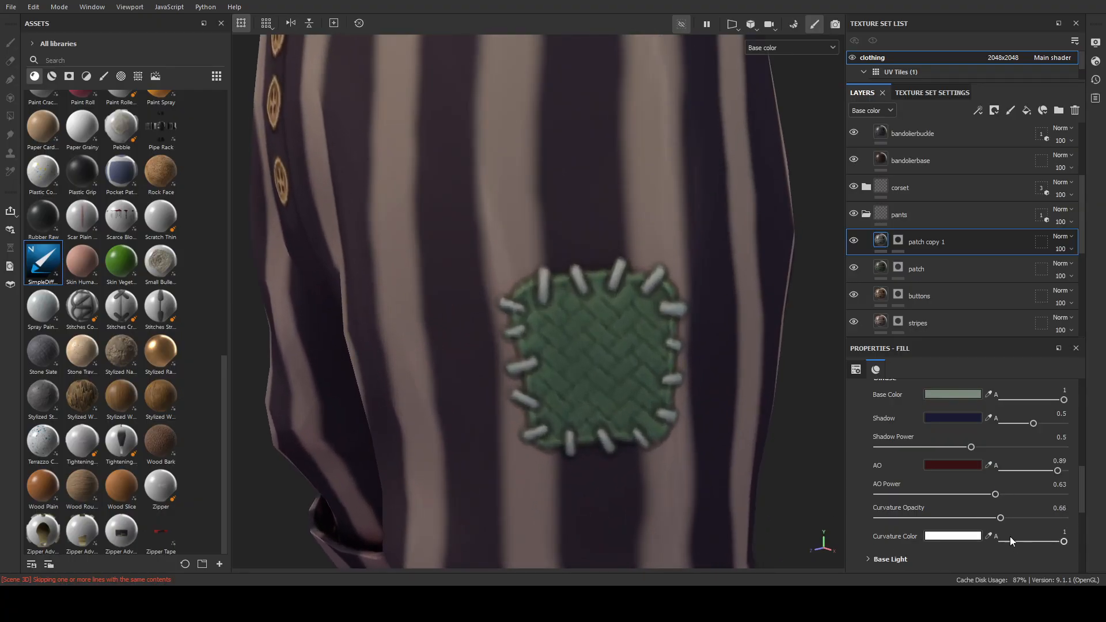
{"action": "mouse_move", "coordinate": [1000, 518]}
{"action": "left_mouse_down"}
{"action": "mouse_move", "coordinate": [1063, 519]}
{"action": "mouse_move", "coordinate": [997, 519]}
{"action": "mouse_move", "coordinate": [1012, 518]}
{"action": "left_mouse_up"}
Check the whole pants from the front and side, and save the project.
{"action": "key", "text": "f"}
{"action": "right_click_drag", "start_coordinate": [605, 398], "coordinate": [427, 385], "text": "alt"}
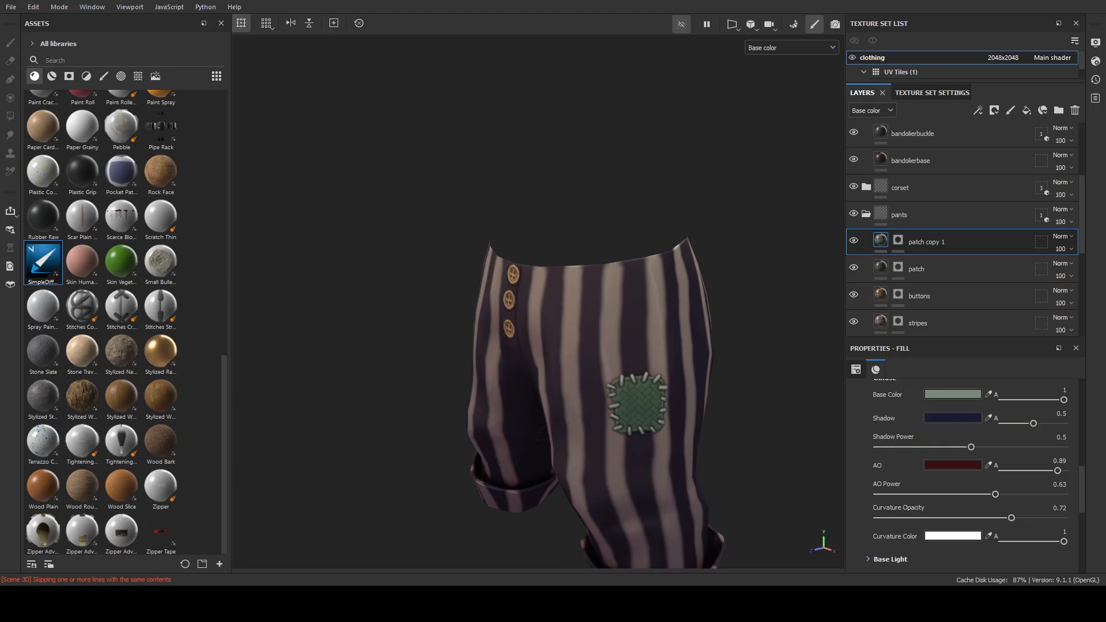
{"action": "left_click_drag", "start_coordinate": [622, 434], "coordinate": [580, 261], "text": "alt"}
{"action": "middle_click_drag", "start_coordinate": [580, 270], "coordinate": [699, 352], "text": "alt"}
{"action": "left_click_drag", "start_coordinate": [698, 352], "coordinate": [678, 372], "text": "alt"}
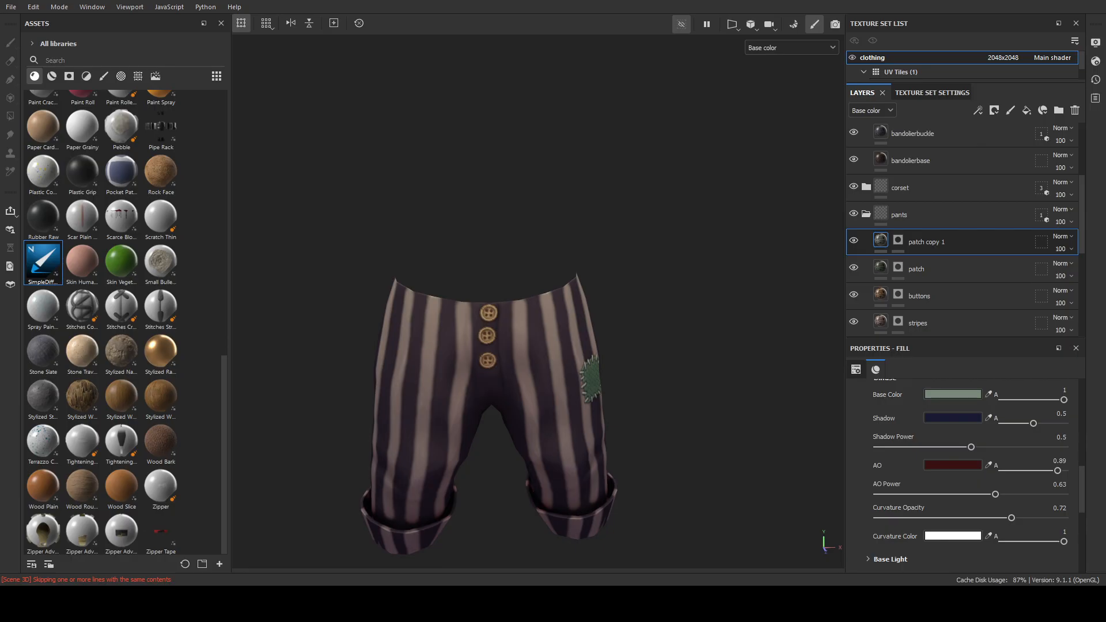
{"action": "left_click_drag", "start_coordinate": [634, 441], "coordinate": [600, 450], "text": "alt"}
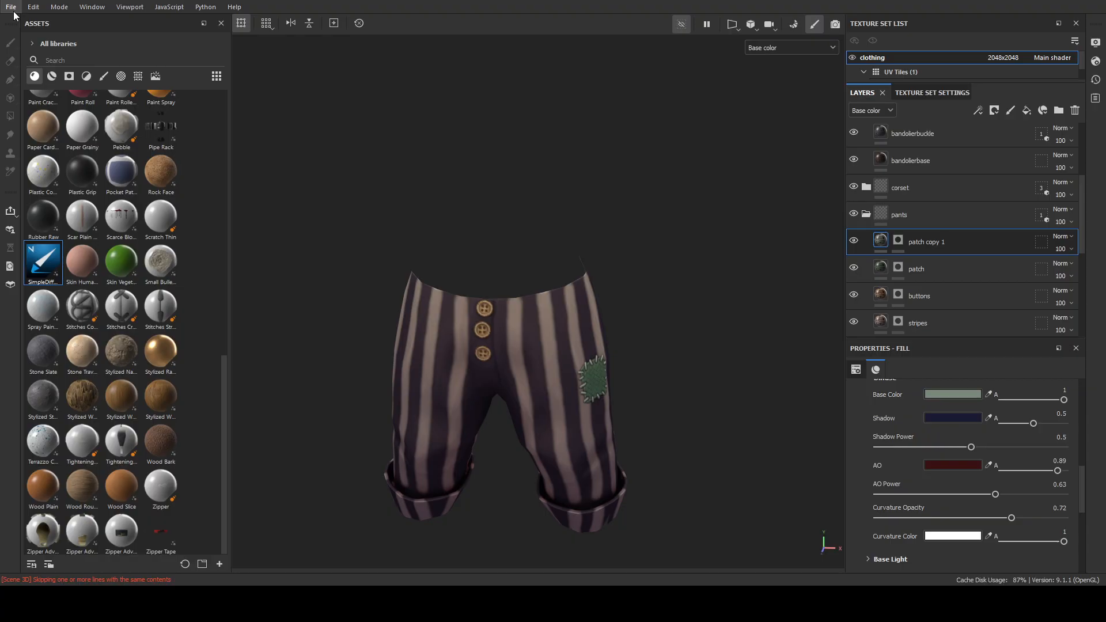
{"action": "key", "text": "ctrl+s"}
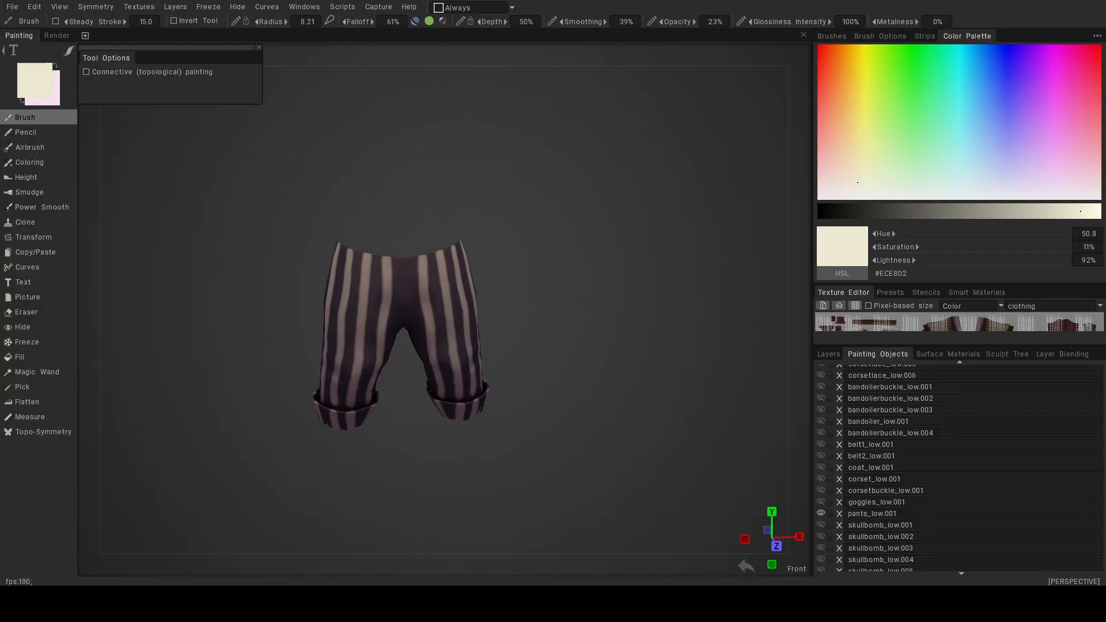
Switch to 3DCoat and delete the existing clothing_BaseColor1001.png layer.
{"action": "left_click", "coordinate": [830, 356]}
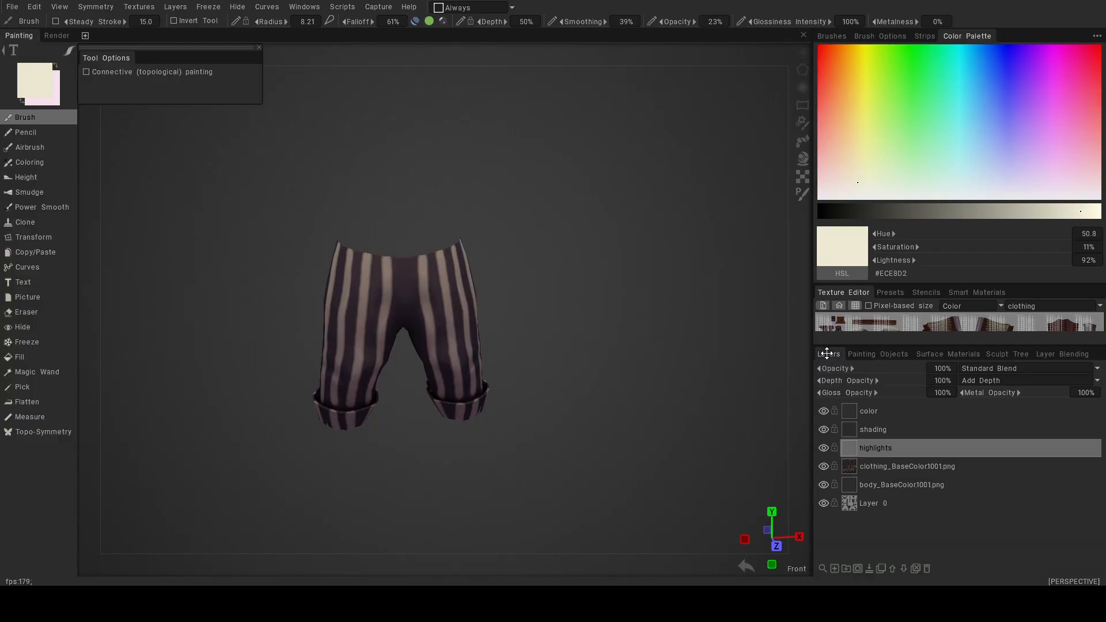
{"action": "left_click", "coordinate": [904, 467]}
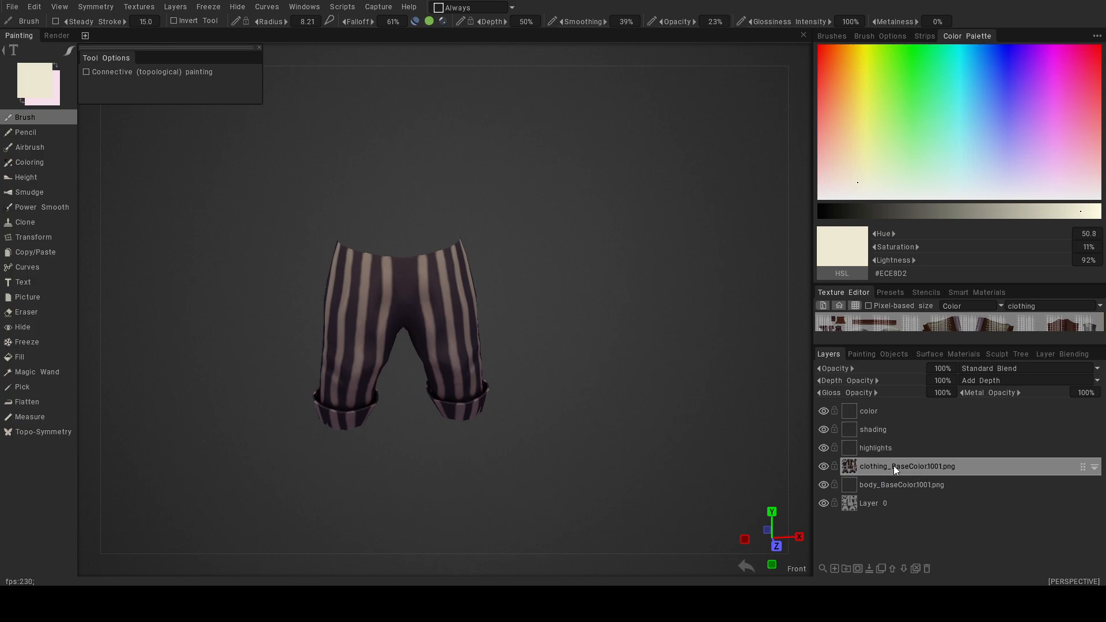
{"action": "right_click", "coordinate": [896, 470]}
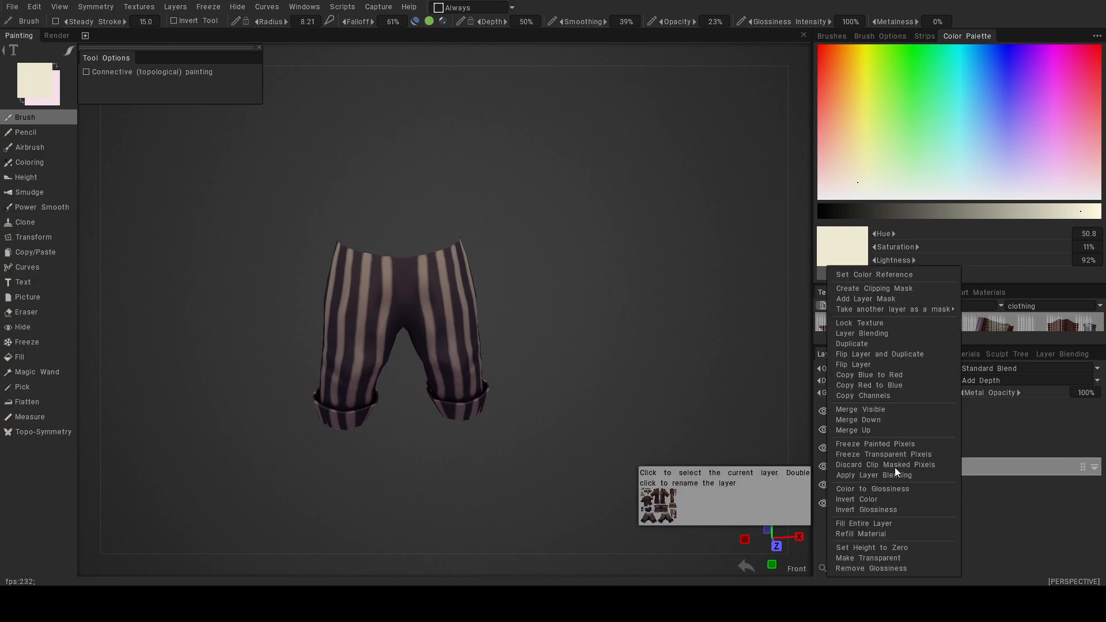
{"action": "left_click", "coordinate": [1014, 467]}
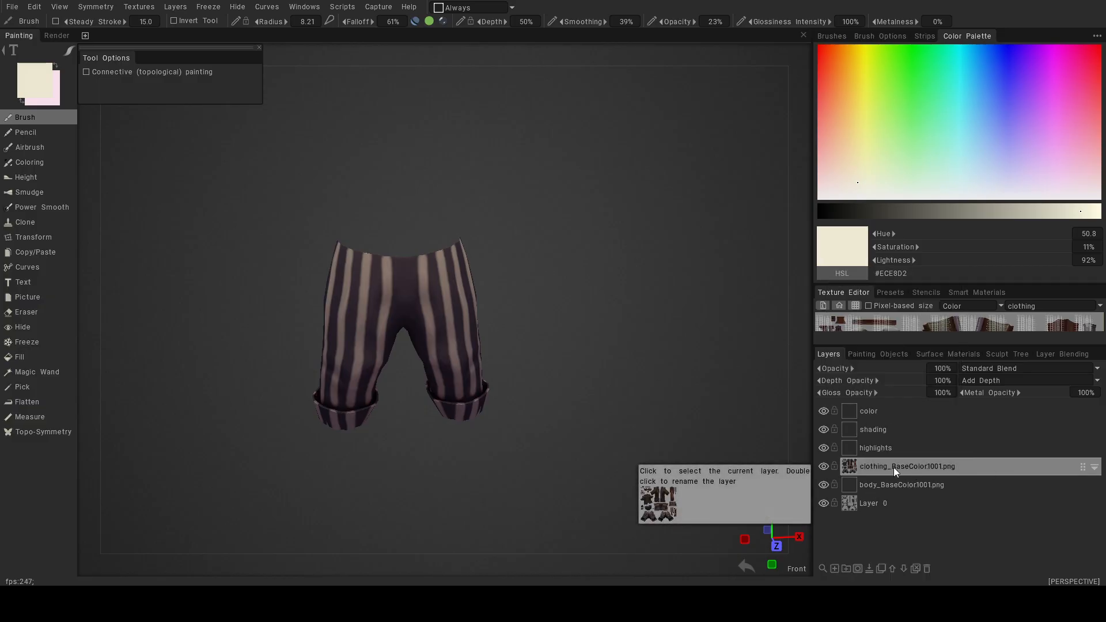
{"action": "left_click", "coordinate": [926, 568]}
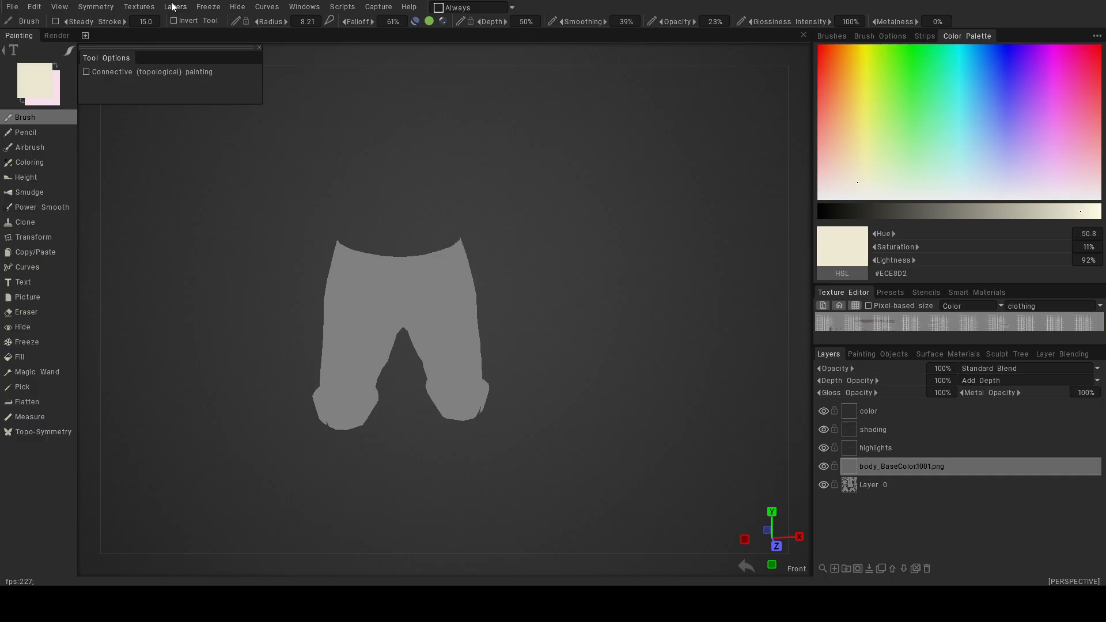
Import the clothing_BaseColor1001.png texture as a Color/Albedo Map into the clothing UV set.
{"action": "left_click", "coordinate": [139, 7]}
{"action": "mouse_move", "coordinate": [140, 36]}
{"action": "left_click", "coordinate": [335, 39]}
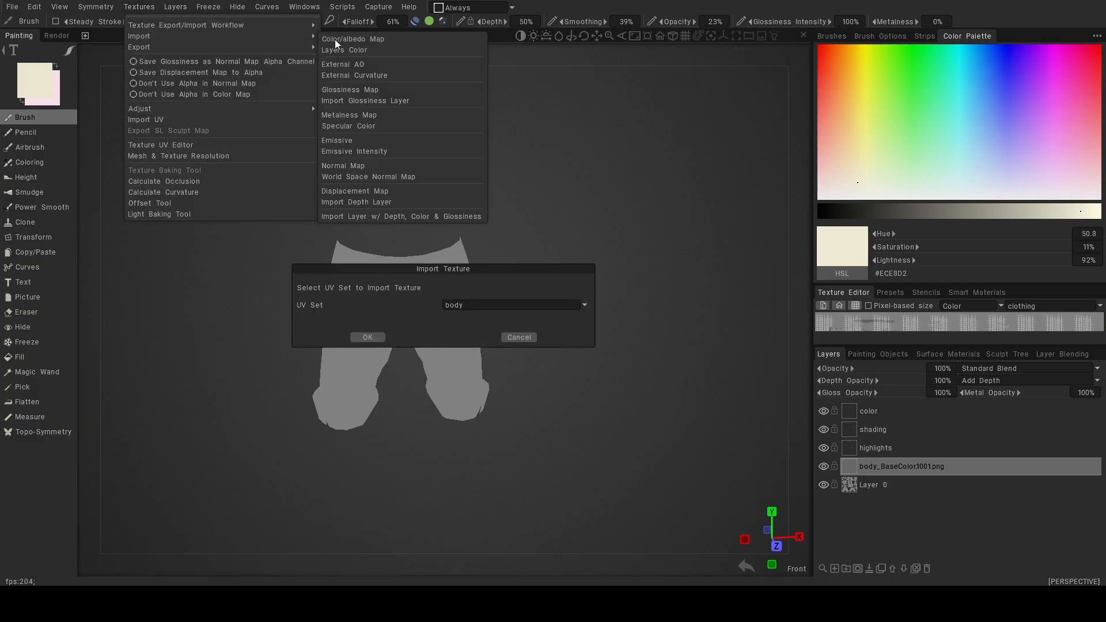
{"action": "left_click", "coordinate": [484, 306]}
{"action": "left_click", "coordinate": [492, 330]}
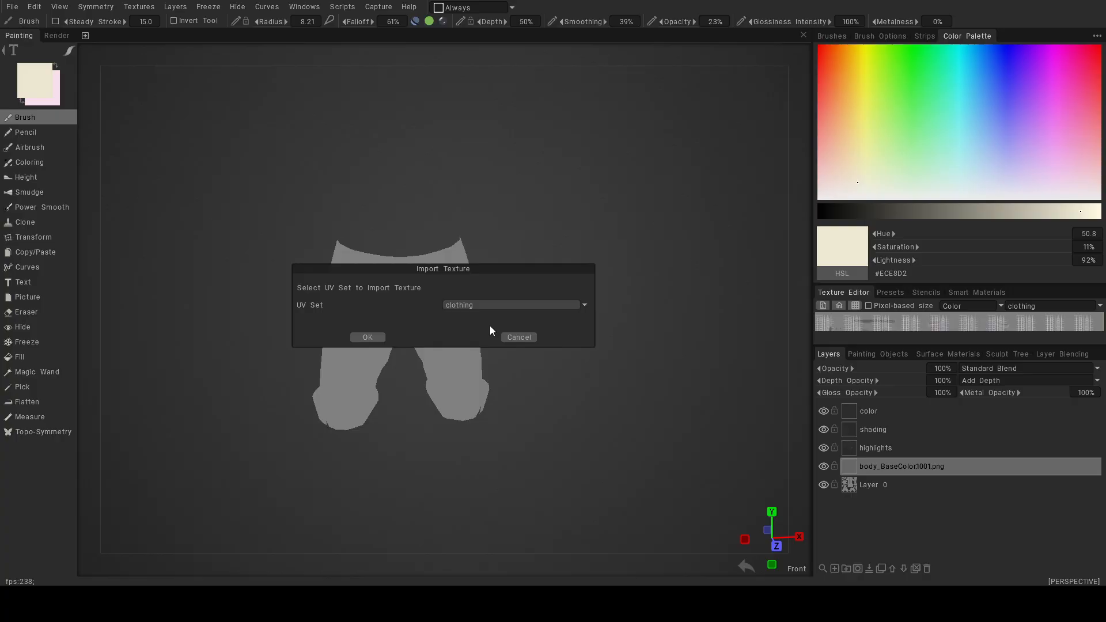
{"action": "left_click", "coordinate": [368, 337]}
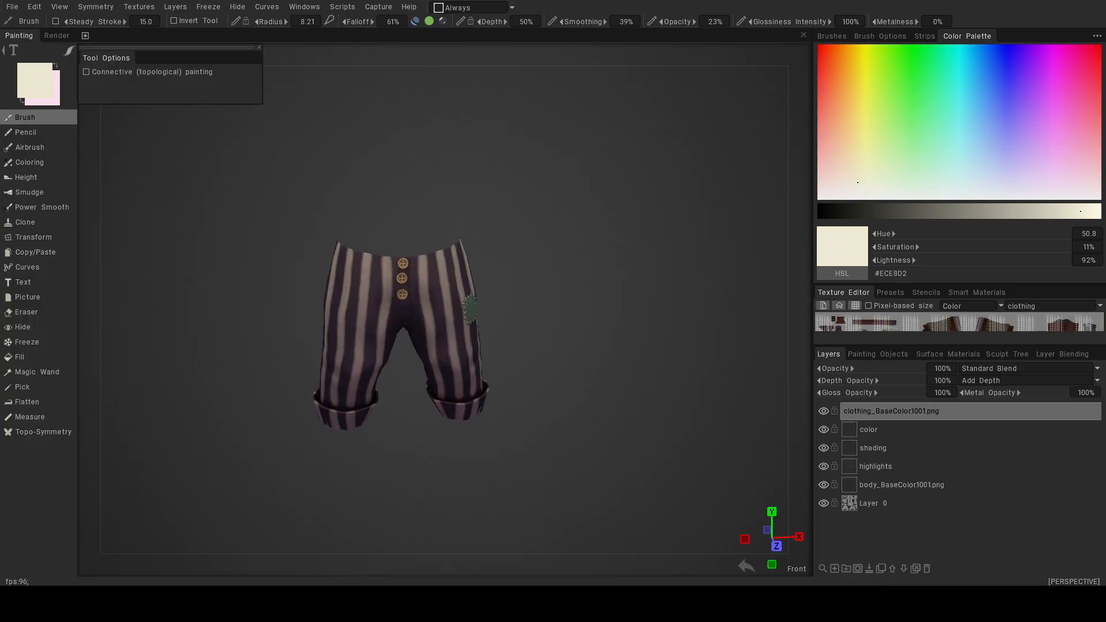
Move the clothing_BaseColor1001.png layer below the highlights layer and save the project.
{"action": "left_click", "coordinate": [903, 570]}
{"action": "left_click", "coordinate": [904, 569]}
{"action": "left_click", "coordinate": [903, 569]}
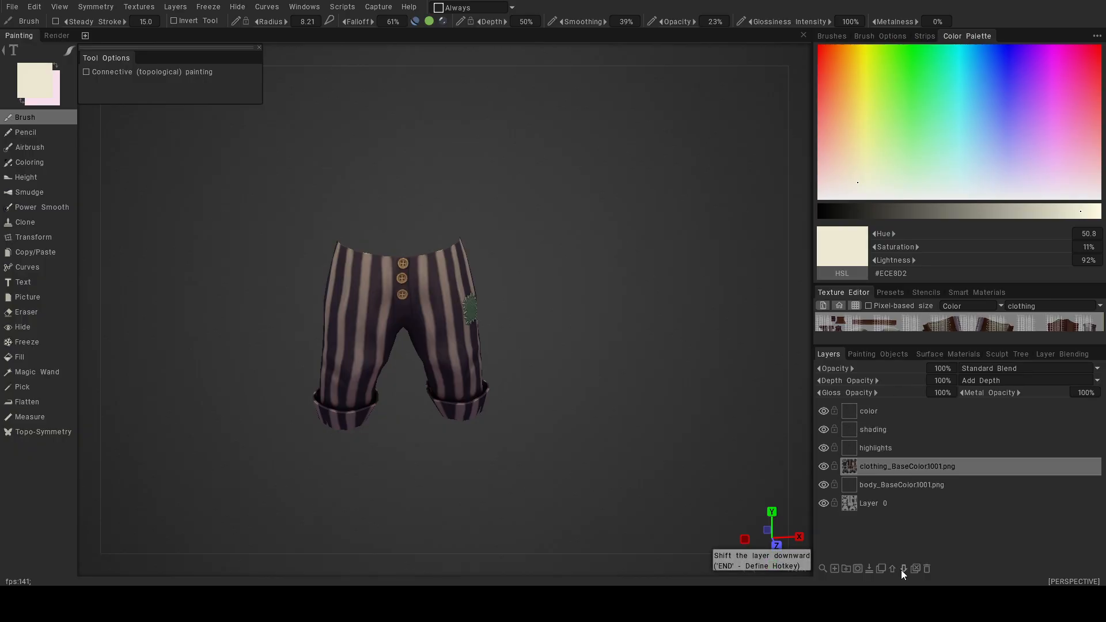
{"action": "left_click_drag", "start_coordinate": [583, 375], "coordinate": [461, 473]}
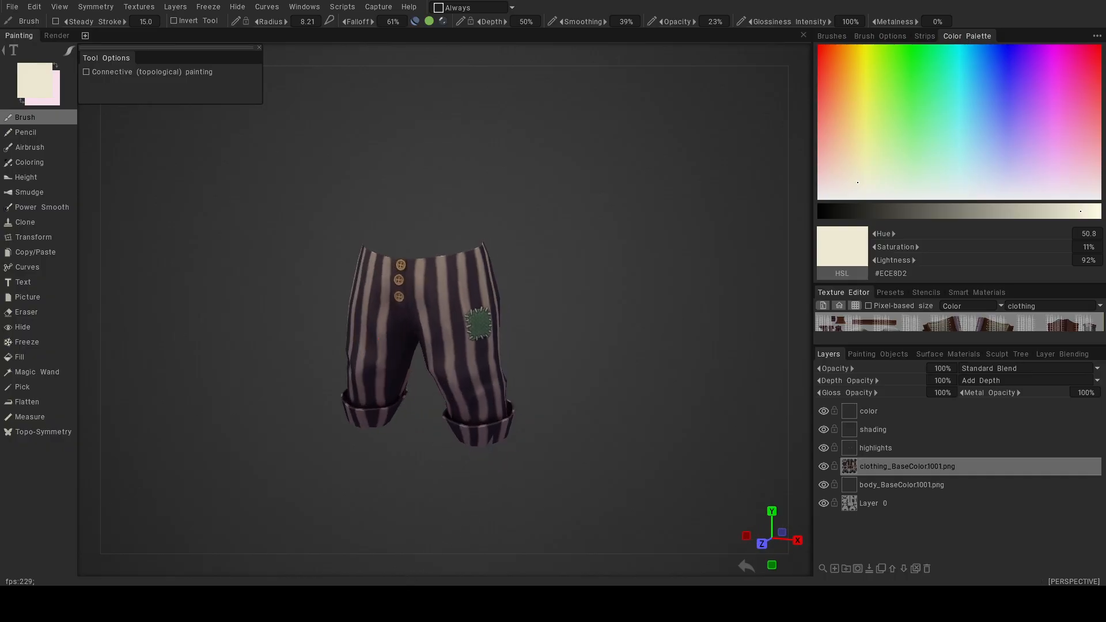
{"action": "left_click_drag", "start_coordinate": [642, 365], "coordinate": [599, 376]}
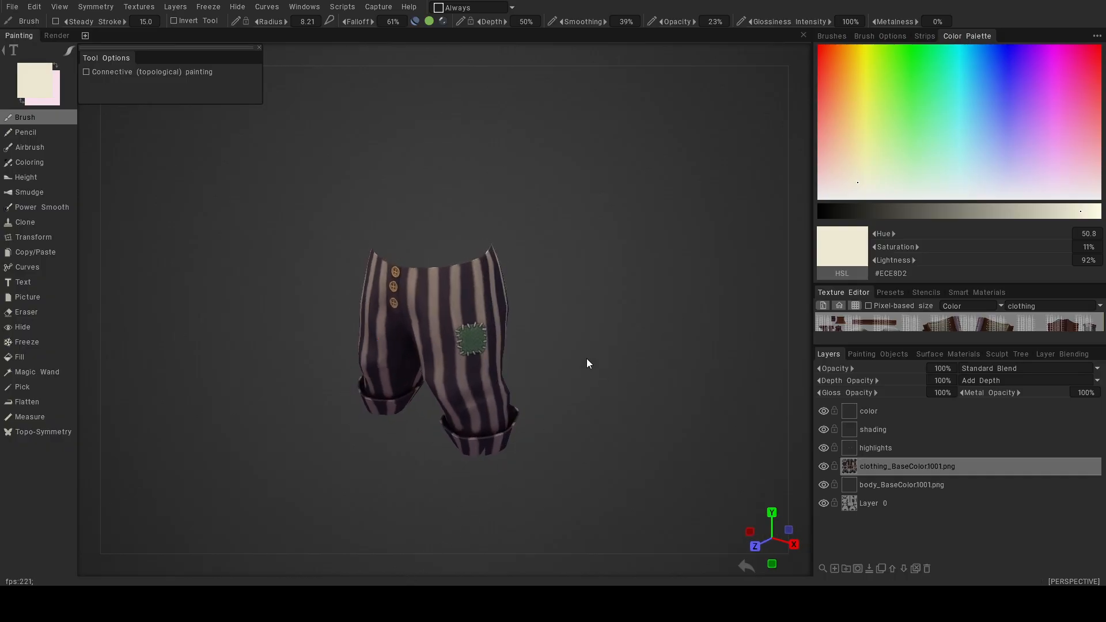
{"action": "left_click", "coordinate": [12, 7]}
{"action": "left_click", "coordinate": [34, 119]}
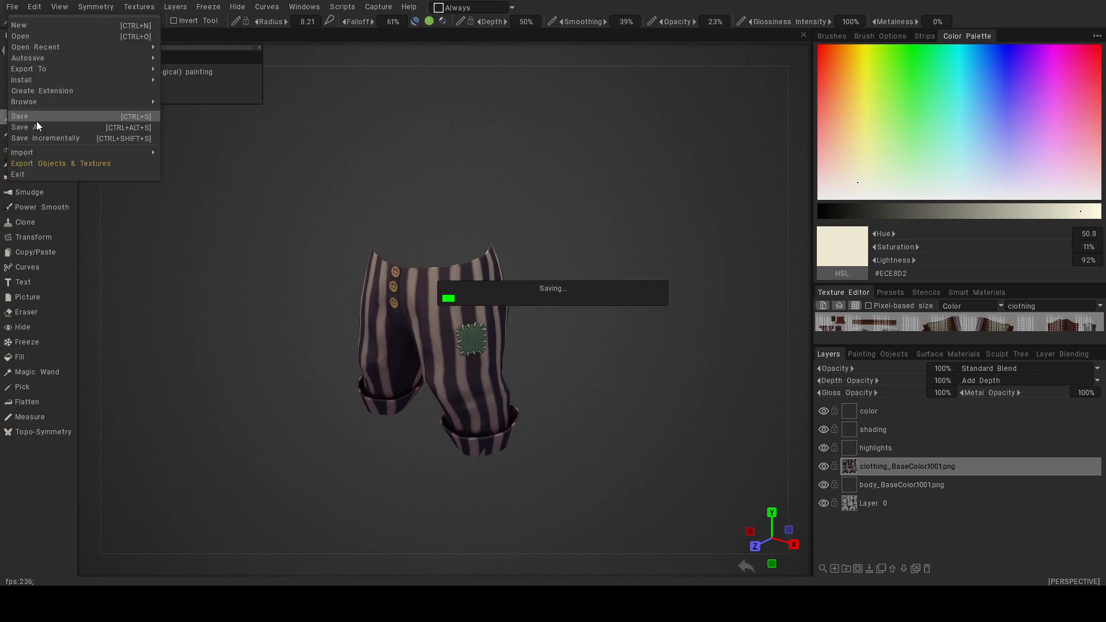
Export the Color/Albedo Map of the clothing UV set.
{"action": "left_click", "coordinate": [12, 7]}
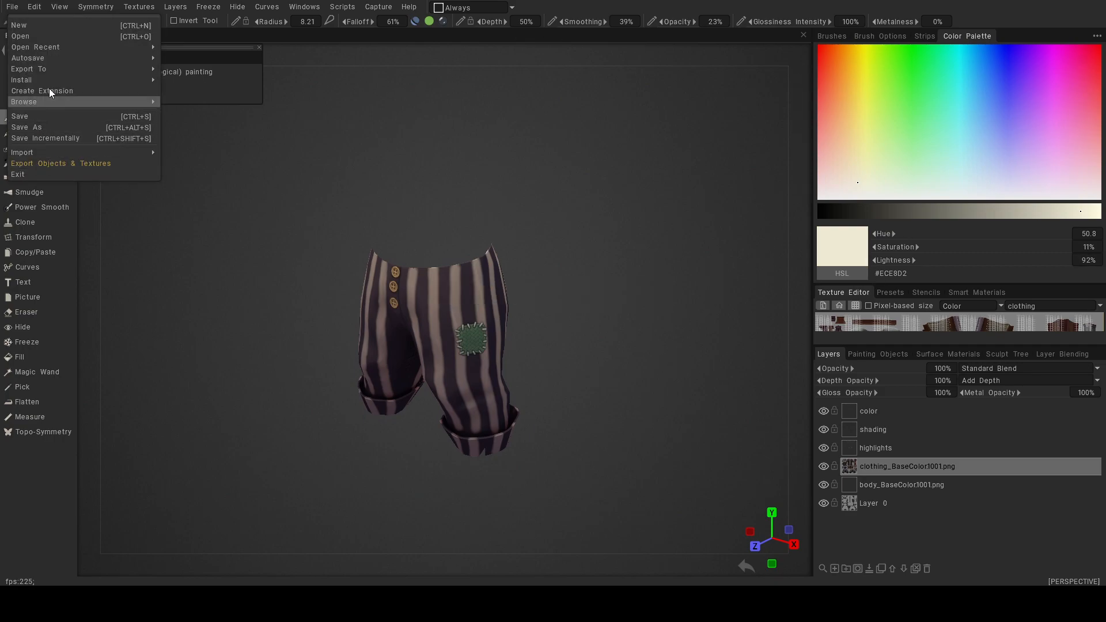
{"action": "mouse_move", "coordinate": [161, 47]}
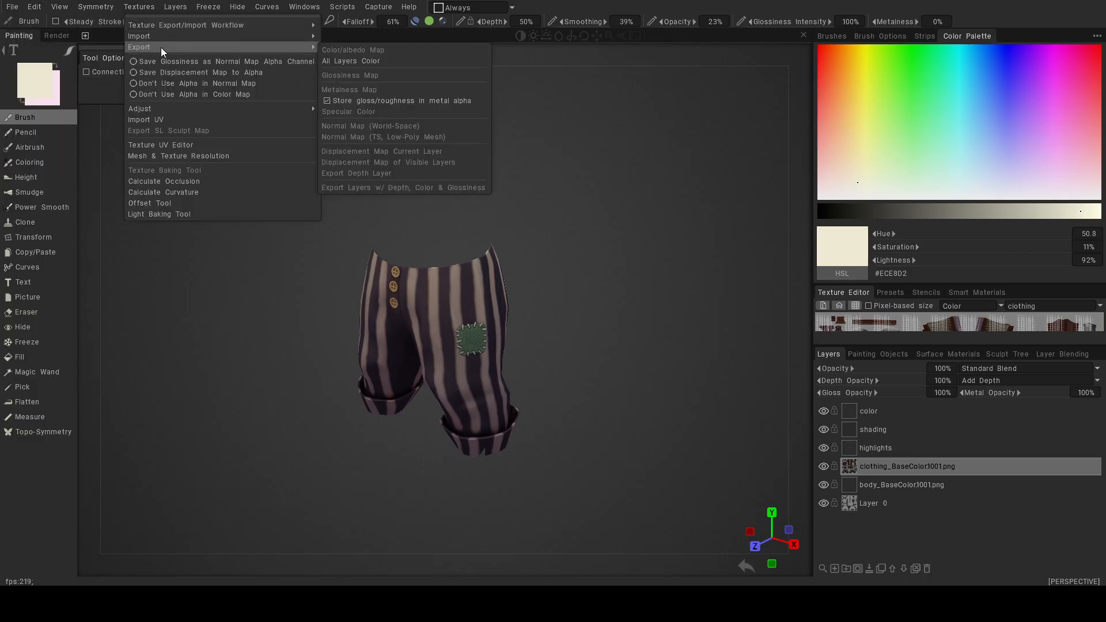
{"action": "left_click", "coordinate": [333, 50]}
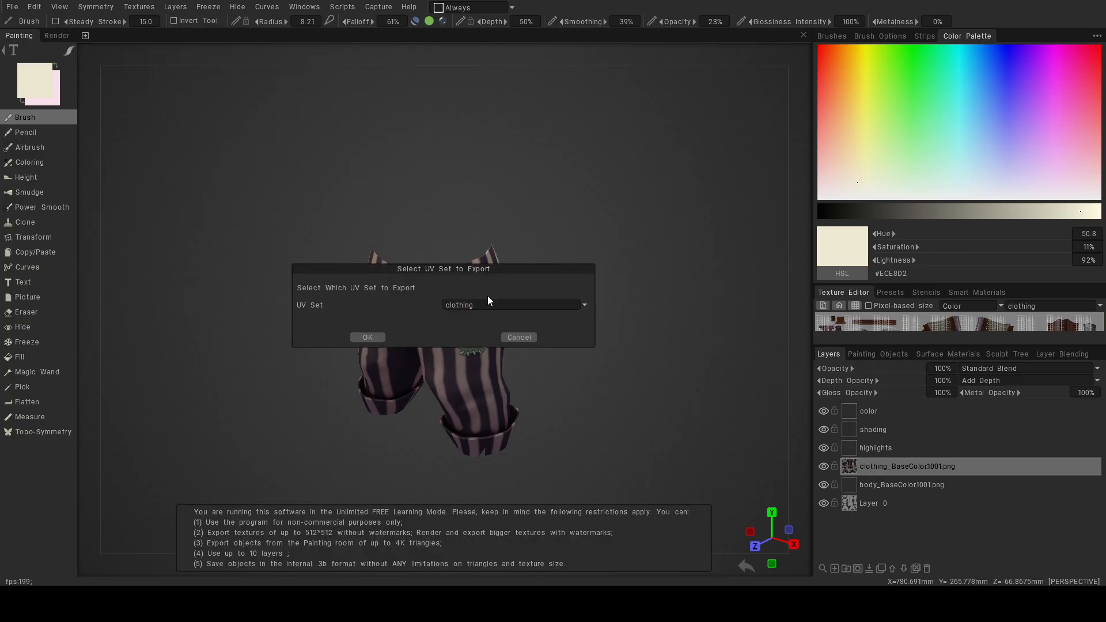
{"action": "left_click", "coordinate": [367, 338]}
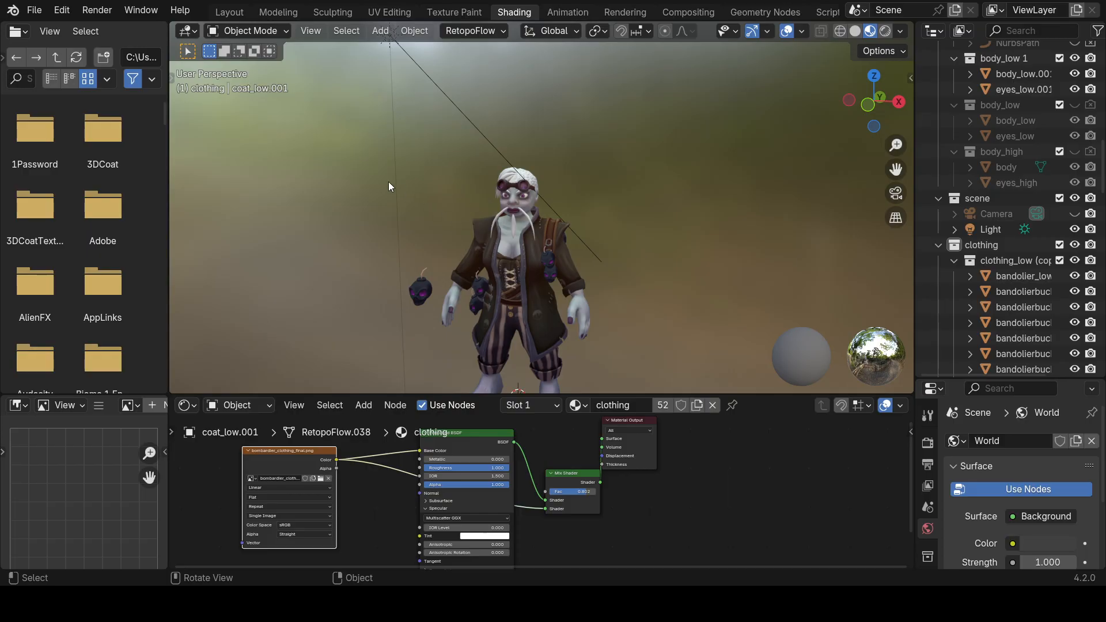
In Blender's Layout workspace, isolate pants_low.001 and inspect the updated texture from the front and side before restoring the full scene.
{"action": "left_click", "coordinate": [230, 12]}
{"action": "mouse_move", "coordinate": [292, 202]}
{"action": "middle_mouse_down"}
{"action": "mouse_move", "coordinate": [393, 219]}
{"action": "mouse_move", "coordinate": [520, 354]}
{"action": "mouse_move", "coordinate": [507, 288]}
{"action": "mouse_move", "coordinate": [495, 293]}
{"action": "mouse_move", "coordinate": [521, 306]}
{"action": "mouse_move", "coordinate": [420, 402]}
{"action": "middle_mouse_up"}
{"action": "left_click", "coordinate": [461, 396]}
{"action": "key", "text": "KP_Divide"}
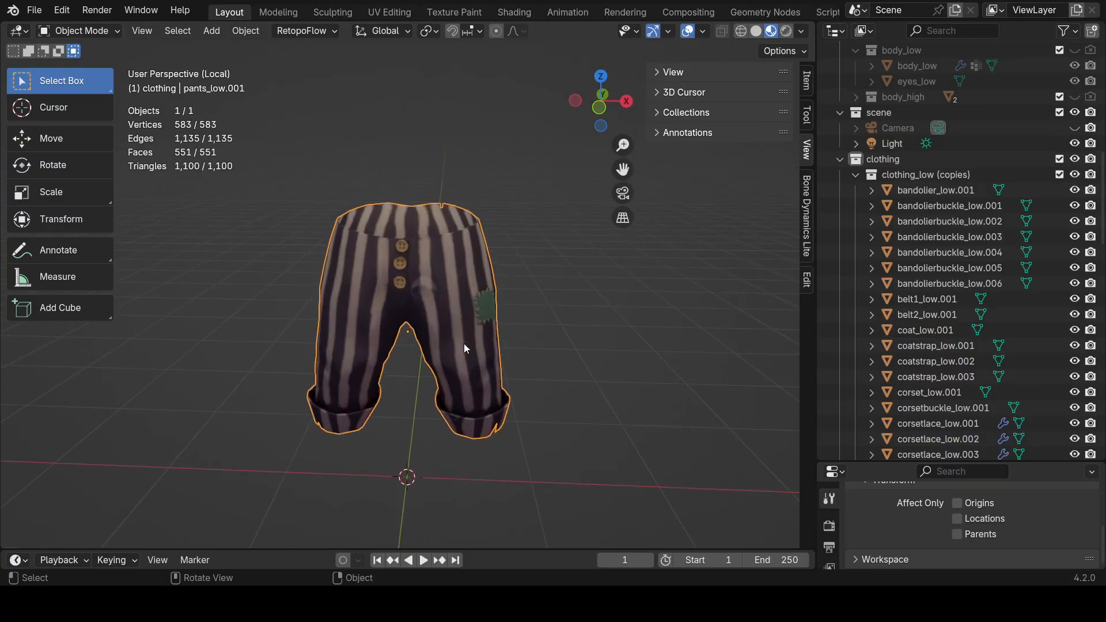
{"action": "middle_click_drag", "start_coordinate": [465, 344], "coordinate": [400, 351]}
{"action": "middle_click_drag", "start_coordinate": [469, 330], "coordinate": [444, 358]}
{"action": "key", "text": "KP_Divide"}
Examine the whole female dwarf from the front at several distances to judge the pants with the rest of the outfit.
{"action": "left_click", "coordinate": [543, 402]}
{"action": "middle_click_drag", "start_coordinate": [506, 395], "coordinate": [483, 455]}
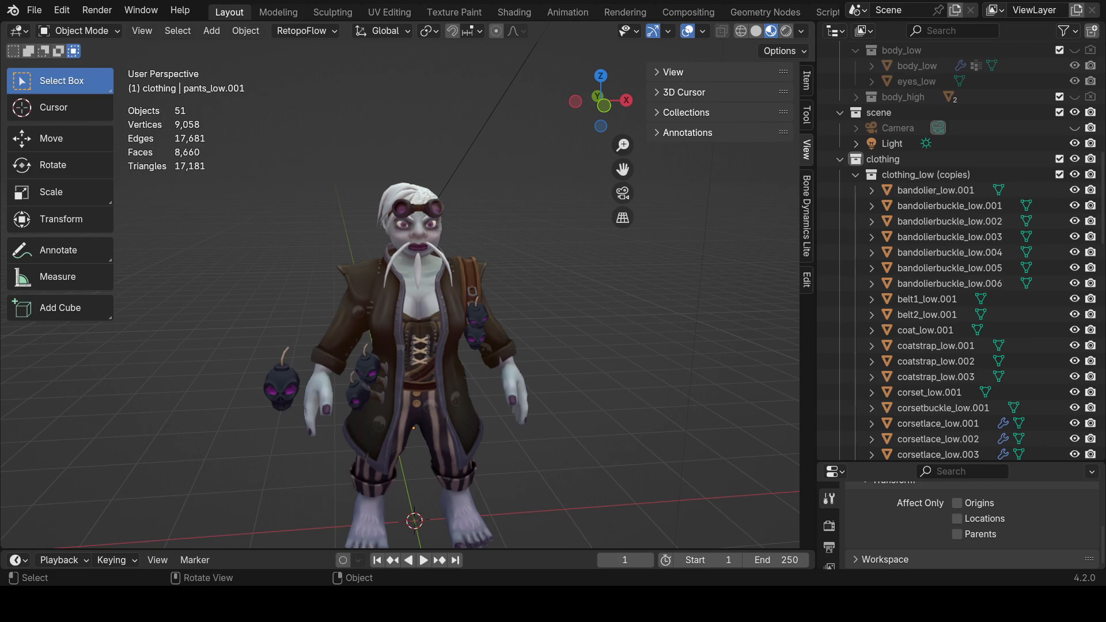
{"action": "scroll", "coordinate": [441, 459], "scroll_direction": "up", "scroll_amount": 4}
{"action": "scroll", "coordinate": [441, 458], "scroll_direction": "down", "scroll_amount": 5}
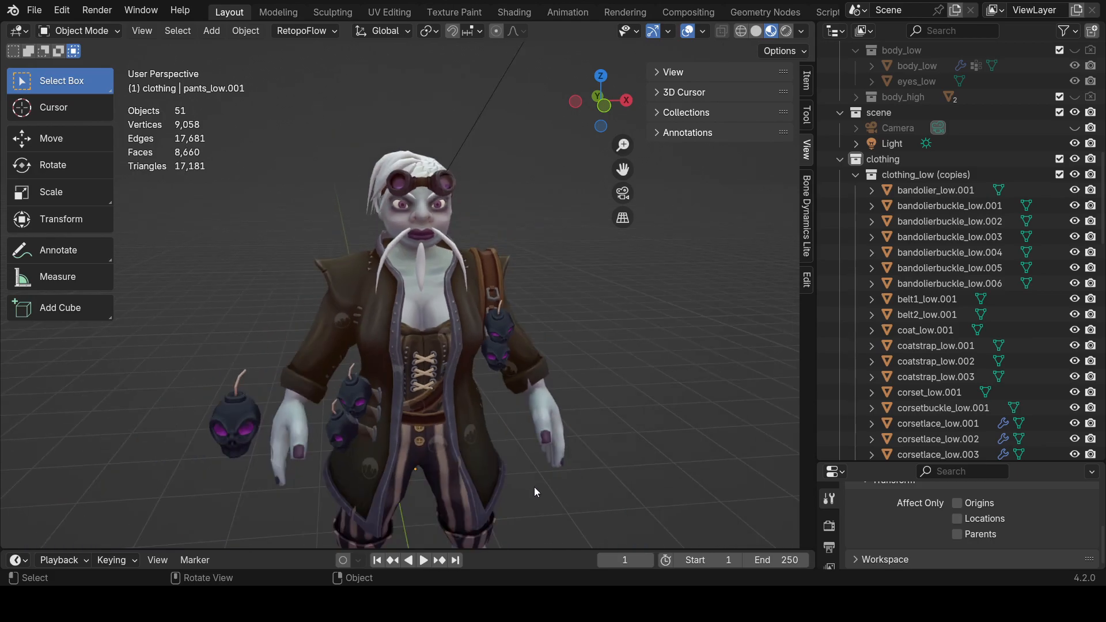
{"action": "middle_click_drag", "start_coordinate": [534, 486], "coordinate": [523, 496]}
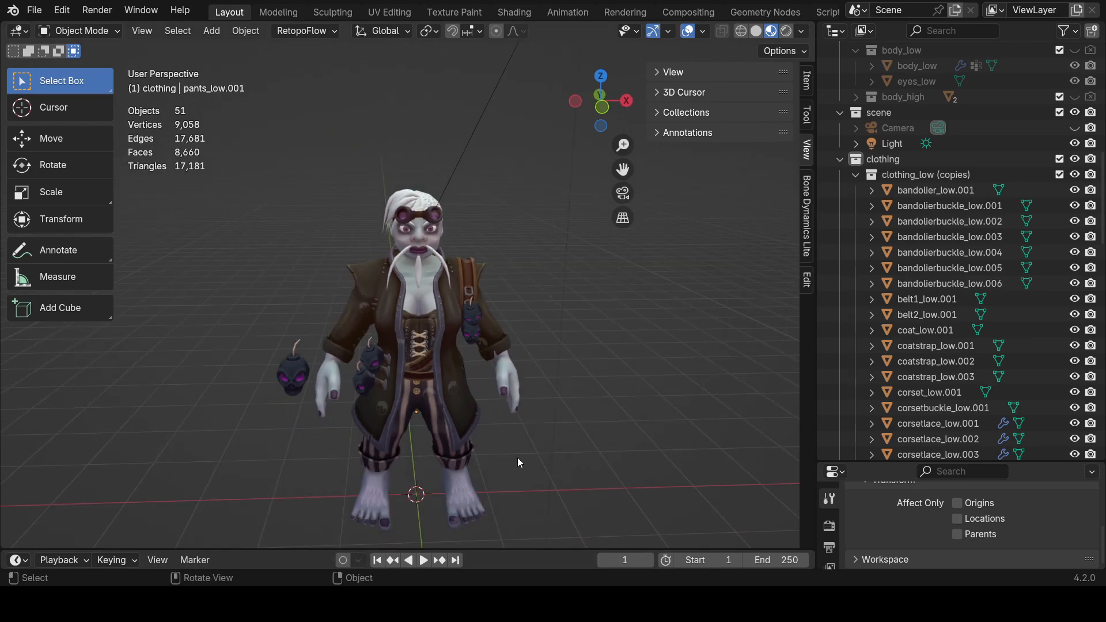
{"action": "mouse_move", "coordinate": [517, 458]}
{"action": "middle_mouse_down"}
{"action": "mouse_move", "coordinate": [450, 445]}
{"action": "mouse_move", "coordinate": [392, 399]}
{"action": "mouse_move", "coordinate": [357, 413]}
{"action": "mouse_move", "coordinate": [504, 407]}
{"action": "mouse_move", "coordinate": [513, 421]}
{"action": "mouse_move", "coordinate": [488, 433]}
{"action": "mouse_move", "coordinate": [513, 438]}
{"action": "mouse_move", "coordinate": [514, 423]}
{"action": "mouse_move", "coordinate": [524, 443]}
{"action": "middle_mouse_up"}
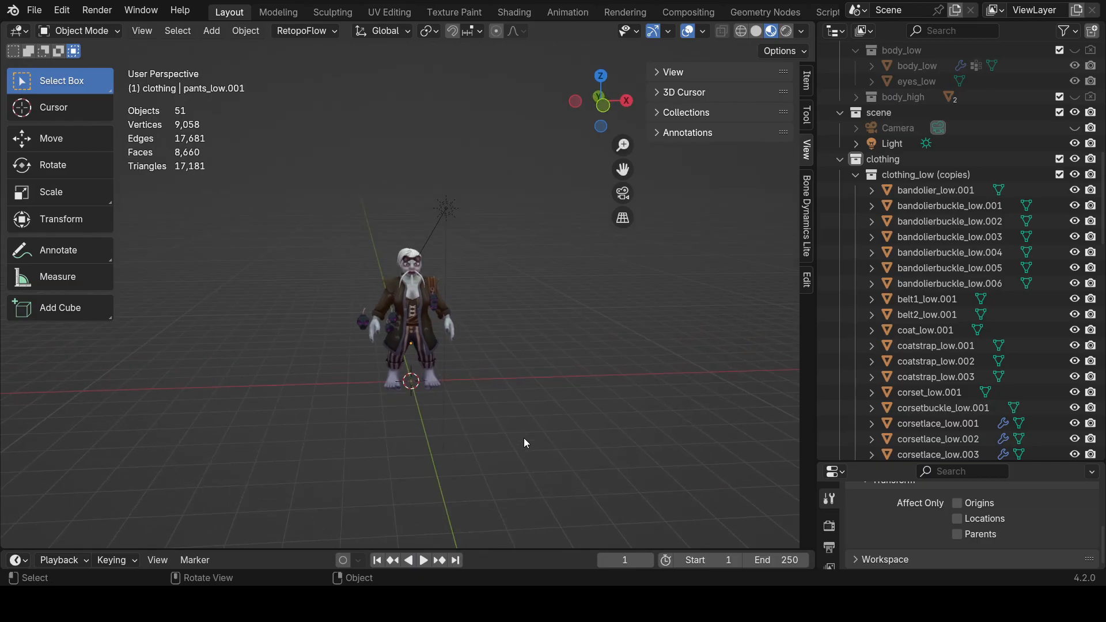
{"action": "scroll", "coordinate": [524, 443], "scroll_direction": "up", "scroll_amount": 2}
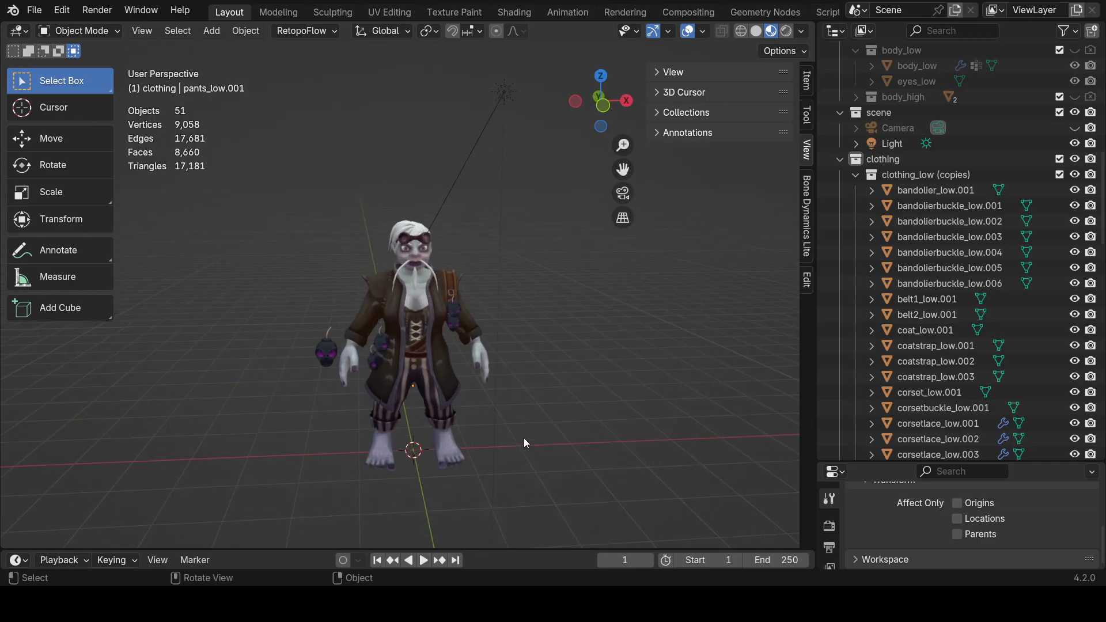
{"action": "scroll", "coordinate": [524, 443], "scroll_direction": "up", "scroll_amount": 2}
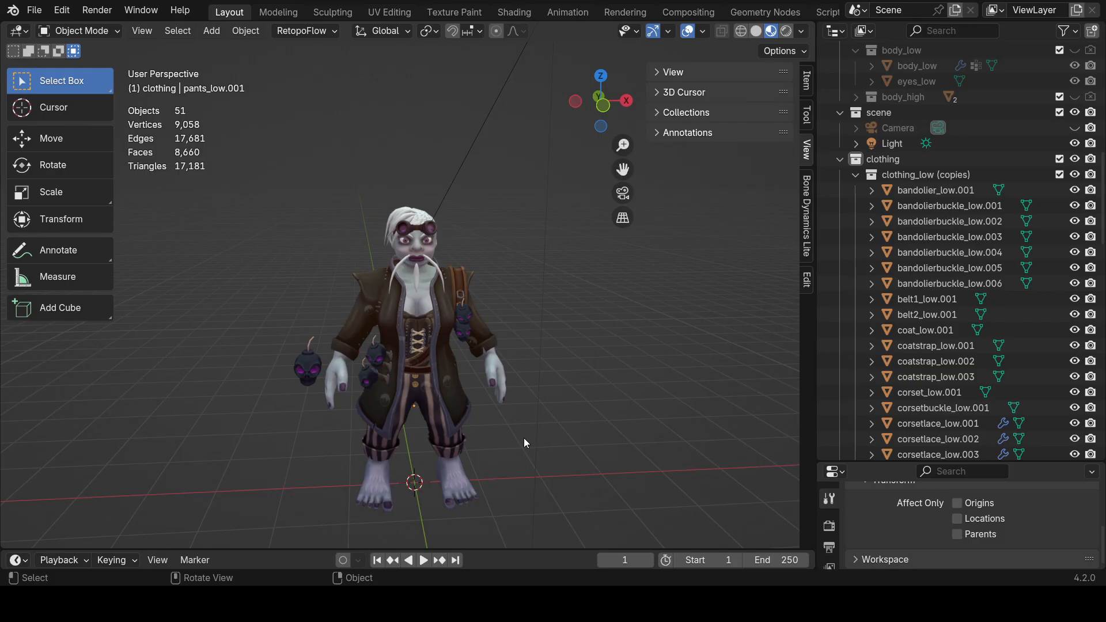
{"action": "scroll", "coordinate": [523, 435], "scroll_direction": "up", "scroll_amount": 3}
{"action": "middle_click_drag", "start_coordinate": [524, 434], "coordinate": [496, 398]}
Save the Blender file.
{"action": "left_click", "coordinate": [39, 11]}
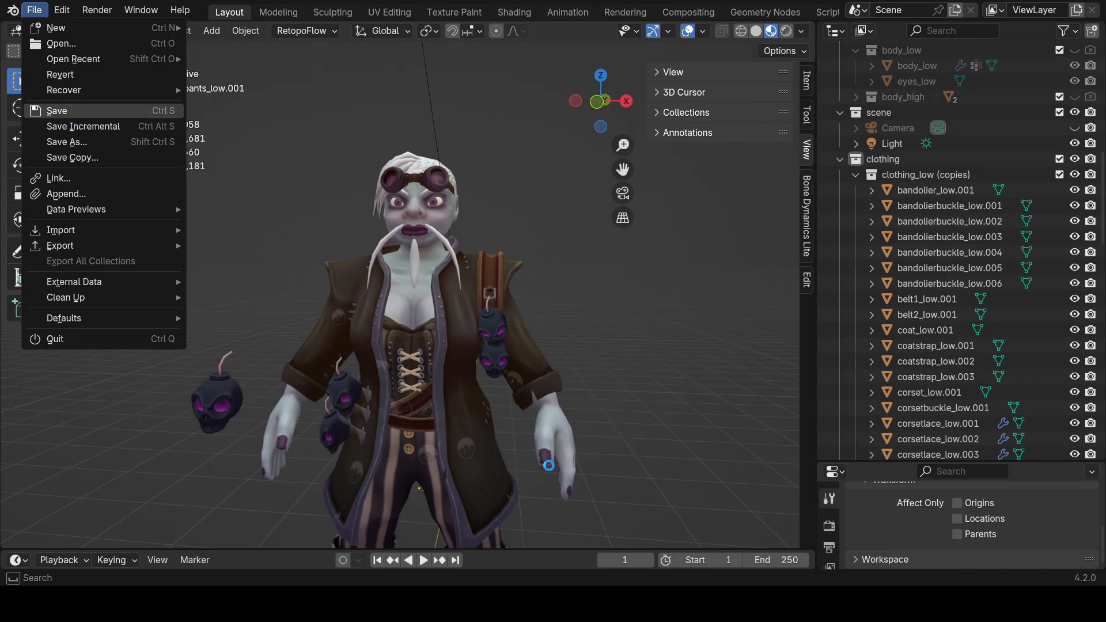
{"action": "key", "text": "Return"}
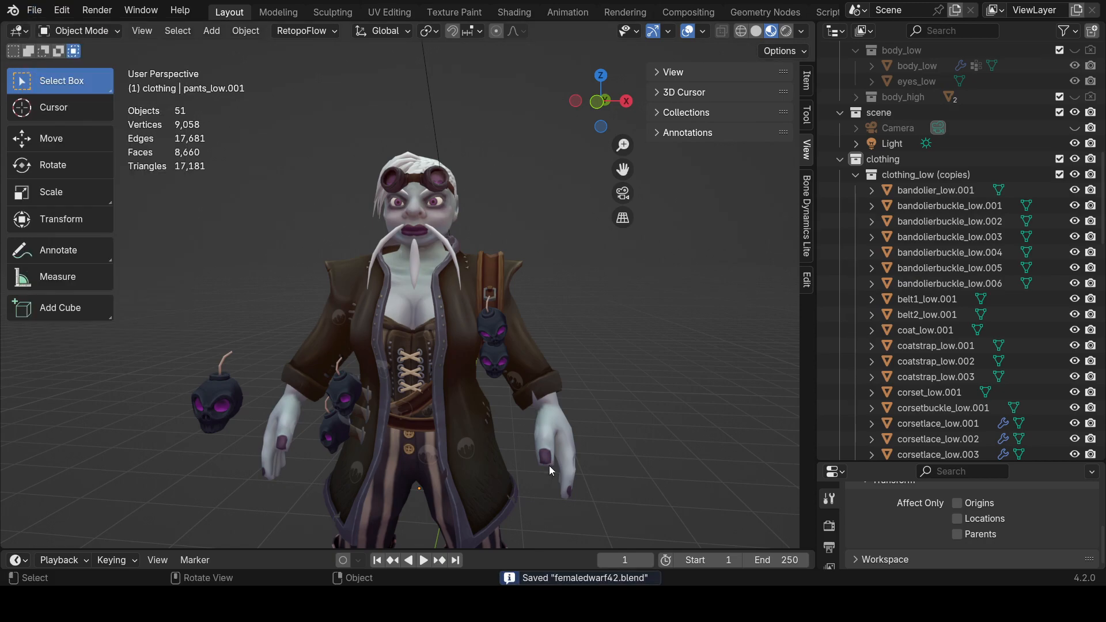
{"action": "scroll", "coordinate": [509, 413], "scroll_direction": "down", "scroll_amount": 3}
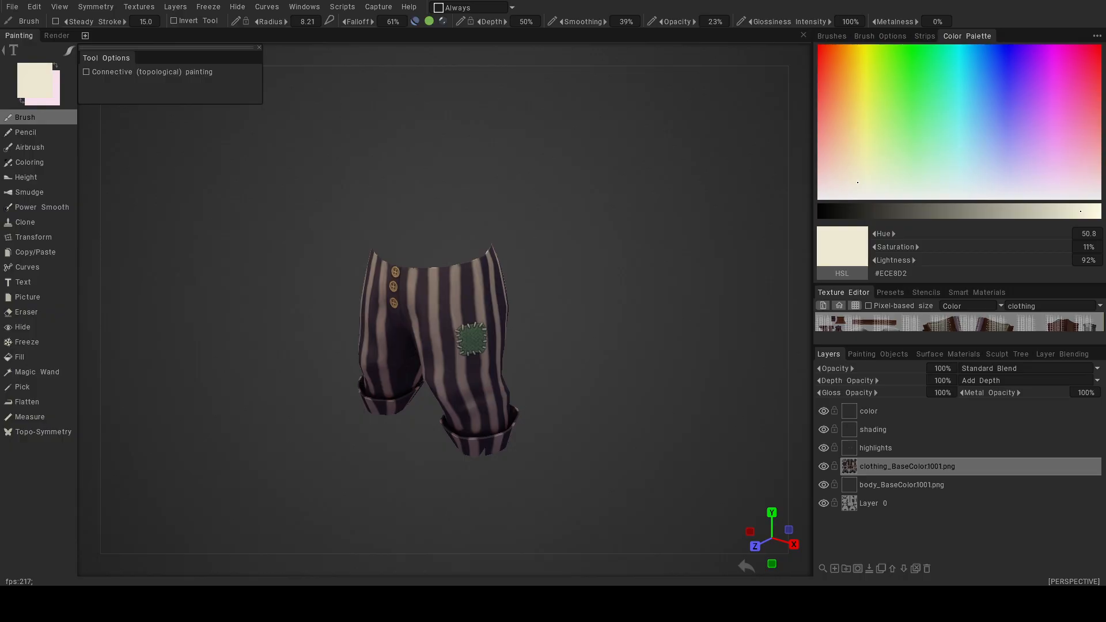
Switch to 3DCoat and make the highlights layer active for painting on the pants.
{"action": "left_click_drag", "start_coordinate": [455, 381], "coordinate": [499, 395], "text": "alt"}
{"action": "right_click_drag", "start_coordinate": [499, 396], "coordinate": [486, 323], "text": "alt"}
{"action": "left_click_drag", "start_coordinate": [485, 323], "coordinate": [528, 365], "text": "alt"}
{"action": "middle_click_drag", "start_coordinate": [528, 364], "coordinate": [469, 268], "text": "alt"}
{"action": "left_click_drag", "start_coordinate": [501, 280], "coordinate": [577, 286], "text": "alt"}
{"action": "right_click_drag", "start_coordinate": [577, 285], "coordinate": [541, 280], "text": "alt"}
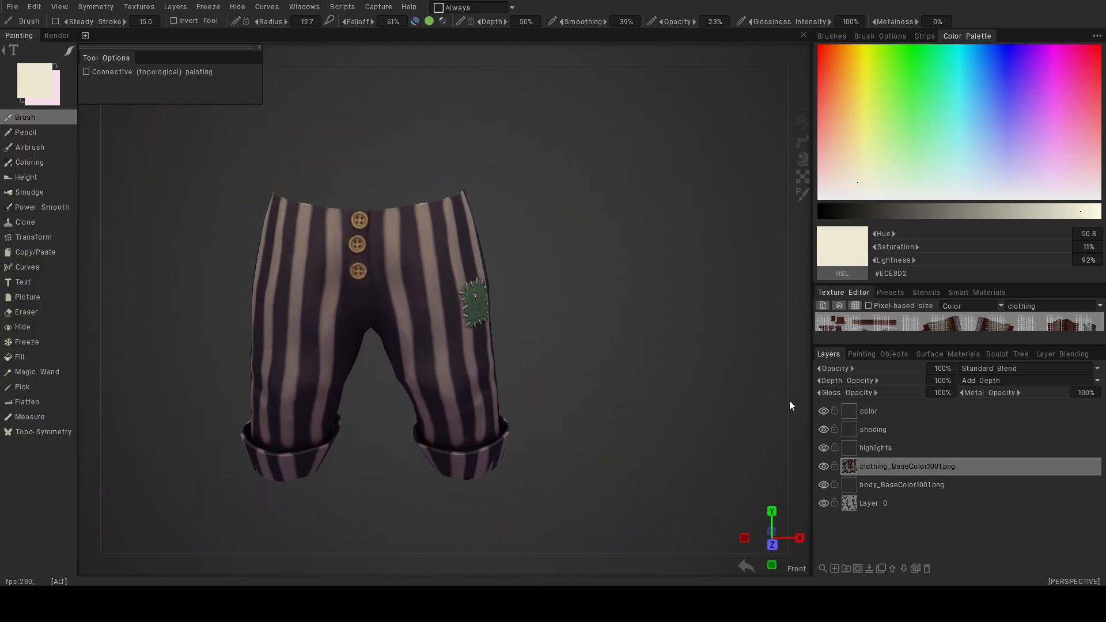
{"action": "left_click", "coordinate": [885, 449]}
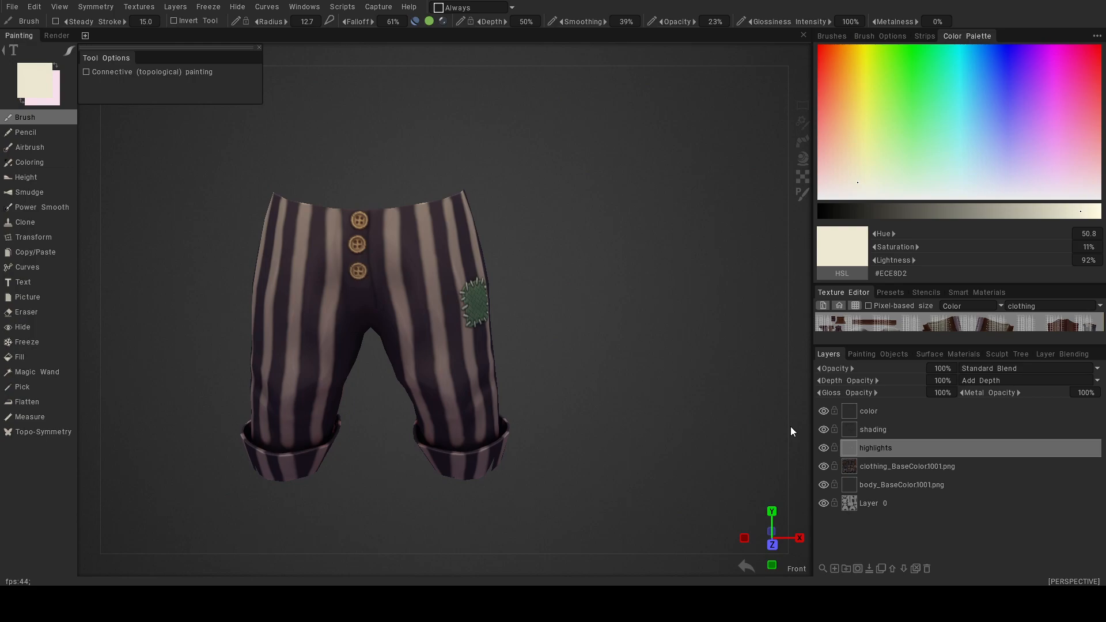
Inspect the pants' cuffs and stripes up close, as well as the buttons and green patch from the front.
{"action": "middle_click_drag", "start_coordinate": [545, 372], "coordinate": [525, 282], "text": "alt"}
{"action": "right_click_drag", "start_coordinate": [525, 283], "coordinate": [548, 396], "text": "alt"}
{"action": "middle_click_drag", "start_coordinate": [548, 396], "coordinate": [527, 237], "text": "alt"}
{"action": "mouse_move", "coordinate": [526, 239]}
{"action": "left_mouse_down", "text": "alt"}
{"action": "mouse_move", "coordinate": [486, 340]}
{"action": "mouse_move", "coordinate": [427, 383]}
{"action": "left_mouse_up", "text": "alt"}
{"action": "right_click_drag", "start_coordinate": [414, 369], "coordinate": [475, 358], "text": "alt"}
{"action": "left_click_drag", "start_coordinate": [475, 358], "coordinate": [449, 375], "text": "alt"}
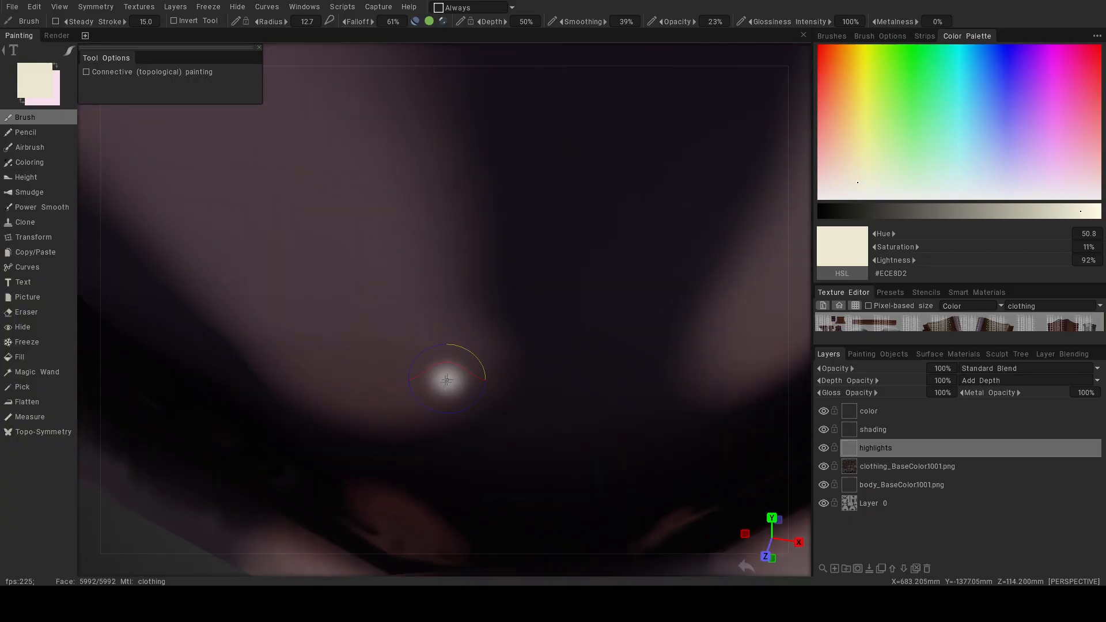
{"action": "right_click_drag", "start_coordinate": [497, 515], "coordinate": [436, 342], "text": "alt"}
{"action": "left_click_drag", "start_coordinate": [436, 342], "coordinate": [530, 369], "text": "alt"}
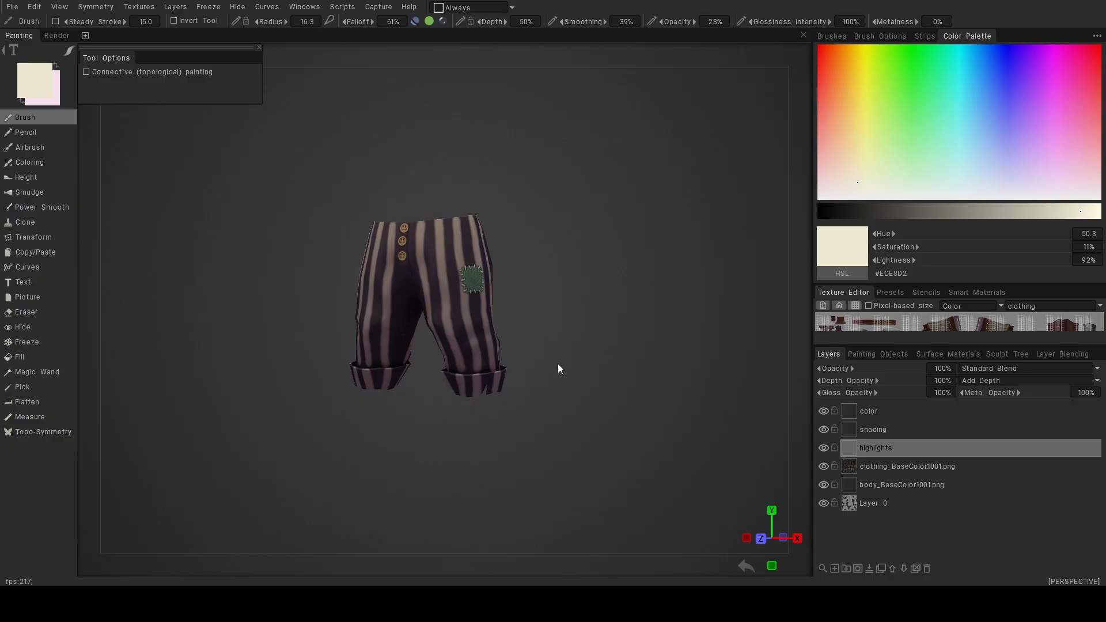
{"action": "left_click_drag", "start_coordinate": [557, 363], "coordinate": [581, 410], "text": "alt"}
{"action": "middle_click_drag", "start_coordinate": [500, 293], "coordinate": [525, 352], "text": "alt"}
{"action": "right_click_drag", "start_coordinate": [525, 353], "coordinate": [513, 341], "text": "alt"}
{"action": "left_click_drag", "start_coordinate": [513, 341], "coordinate": [627, 338], "text": "alt"}
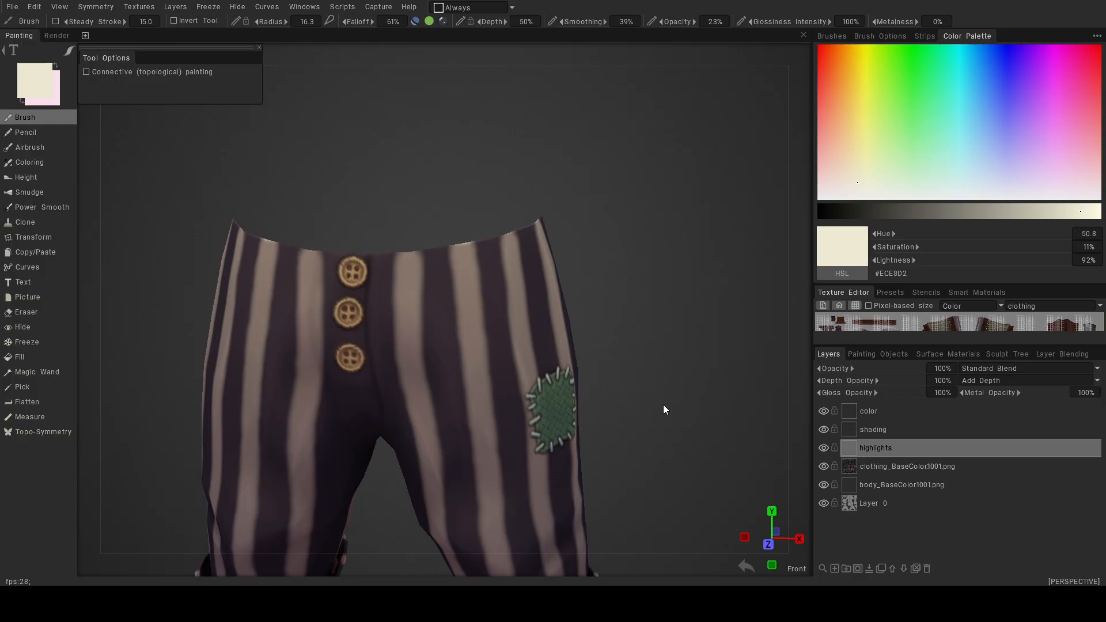
{"action": "scroll", "coordinate": [639, 398], "scroll_direction": "down", "scroll_amount": 3}
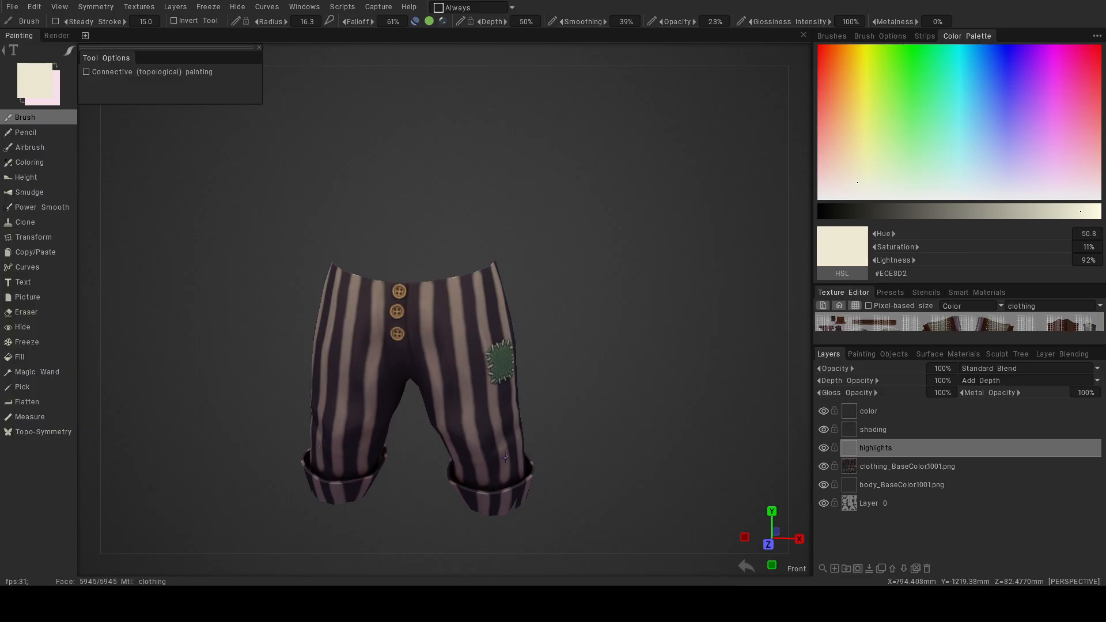
Examine the stripes beside the buttons and the folds down both legs of the pants.
{"action": "left_click_drag", "start_coordinate": [519, 455], "coordinate": [445, 465], "text": "alt"}
{"action": "middle_click_drag", "start_coordinate": [487, 387], "coordinate": [521, 395], "text": "alt"}
{"action": "right_click_drag", "start_coordinate": [521, 396], "coordinate": [587, 398], "text": "alt"}
{"action": "middle_click_drag", "start_coordinate": [587, 398], "coordinate": [363, 289], "text": "alt"}
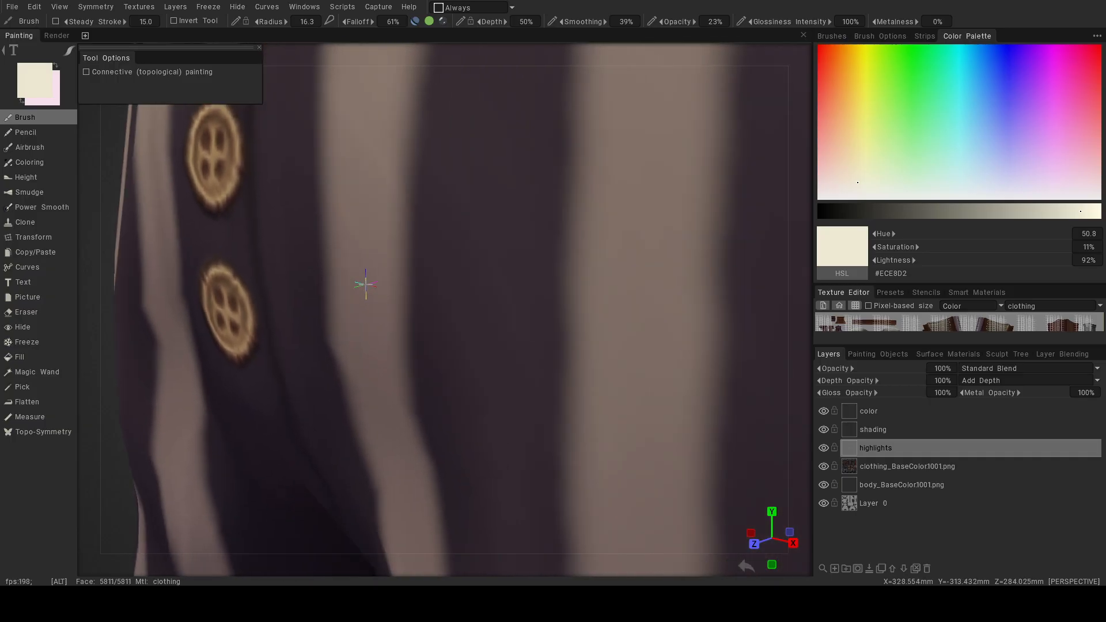
{"action": "right_click_drag", "start_coordinate": [510, 334], "coordinate": [434, 367], "text": "alt"}
{"action": "left_click_drag", "start_coordinate": [434, 368], "coordinate": [432, 363], "text": "alt"}
{"action": "middle_click_drag", "start_coordinate": [433, 363], "coordinate": [370, 349], "text": "alt"}
{"action": "left_click_drag", "start_coordinate": [554, 413], "coordinate": [614, 419], "text": "alt"}
{"action": "middle_click_drag", "start_coordinate": [576, 379], "coordinate": [548, 379], "text": "alt"}
{"action": "left_click_drag", "start_coordinate": [551, 381], "coordinate": [588, 387], "text": "alt"}
{"action": "middle_click_drag", "start_coordinate": [589, 409], "coordinate": [561, 269], "text": "alt"}
{"action": "mouse_move", "coordinate": [576, 313]}
{"action": "left_mouse_down", "text": "alt"}
{"action": "mouse_move", "coordinate": [561, 314]}
{"action": "mouse_move", "coordinate": [580, 310]}
{"action": "left_mouse_up", "text": "alt"}
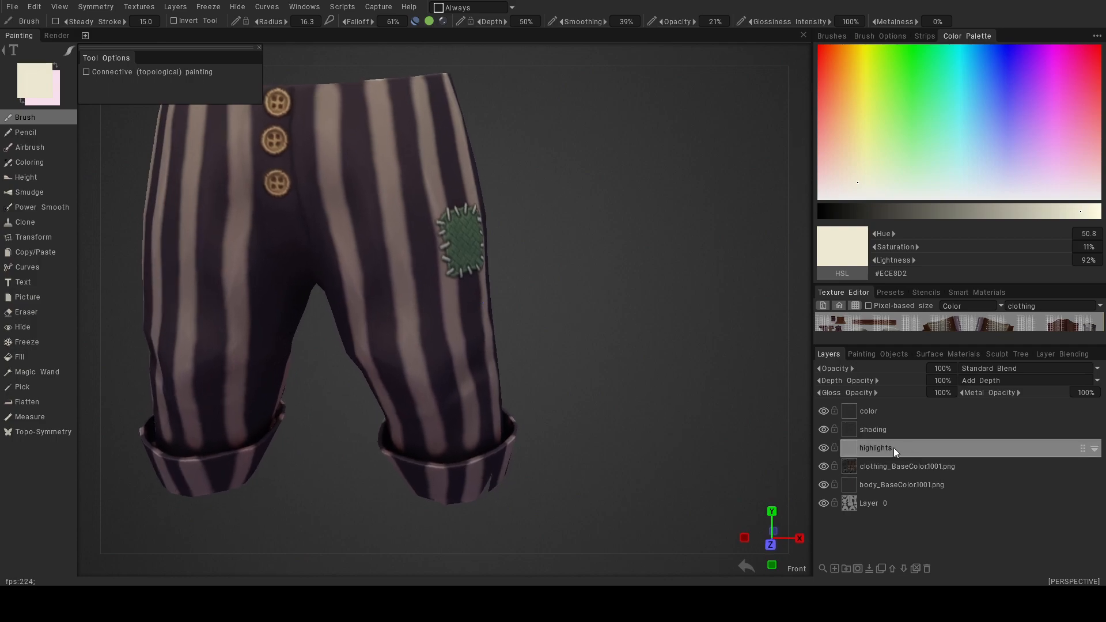
Set the brush radius to 176 and opacity to 7%, and paint a soft highlight on the thigh above the knee.
{"action": "left_click_drag", "start_coordinate": [443, 360], "coordinate": [405, 315]}
{"action": "key", "text": "ctrl+z"}
{"action": "right_click_drag", "start_coordinate": [449, 346], "coordinate": [507, 346]}
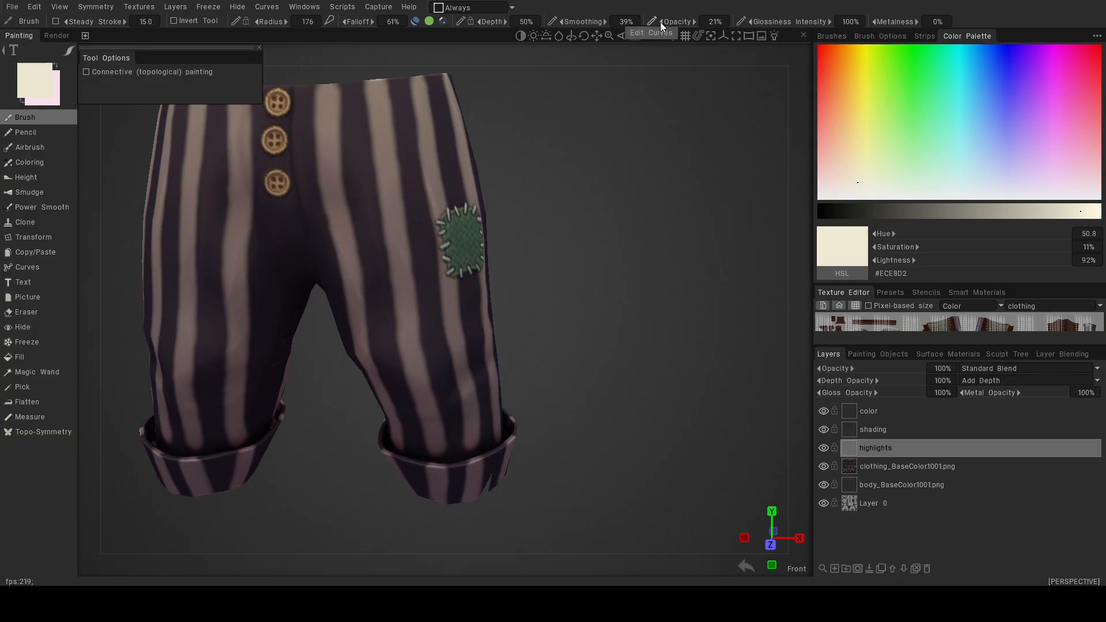
{"action": "left_click_drag", "start_coordinate": [684, 22], "coordinate": [666, 22]}
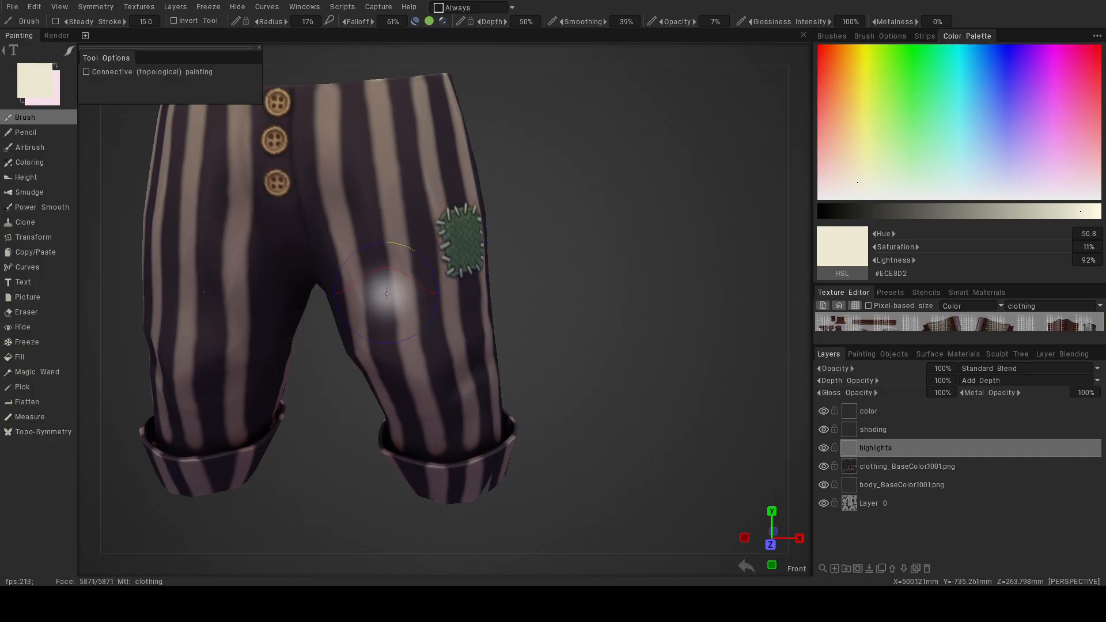
{"action": "mouse_move", "coordinate": [538, 286]}
{"action": "left_mouse_down"}
{"action": "mouse_move", "coordinate": [595, 240]}
{"action": "mouse_move", "coordinate": [595, 222]}
{"action": "left_mouse_up"}
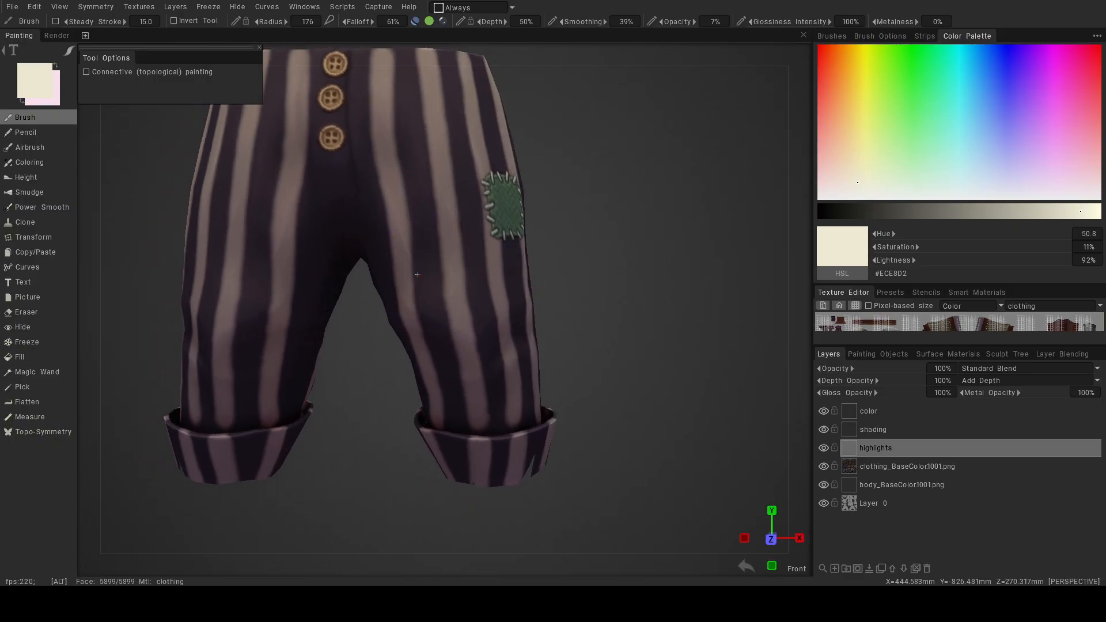
{"action": "left_click_drag", "start_coordinate": [418, 275], "coordinate": [404, 278]}
Lower the brush opacity to 4% and paint faint highlights across the thigh and knee of the patched leg.
{"action": "left_click_drag", "start_coordinate": [620, 120], "coordinate": [669, 249]}
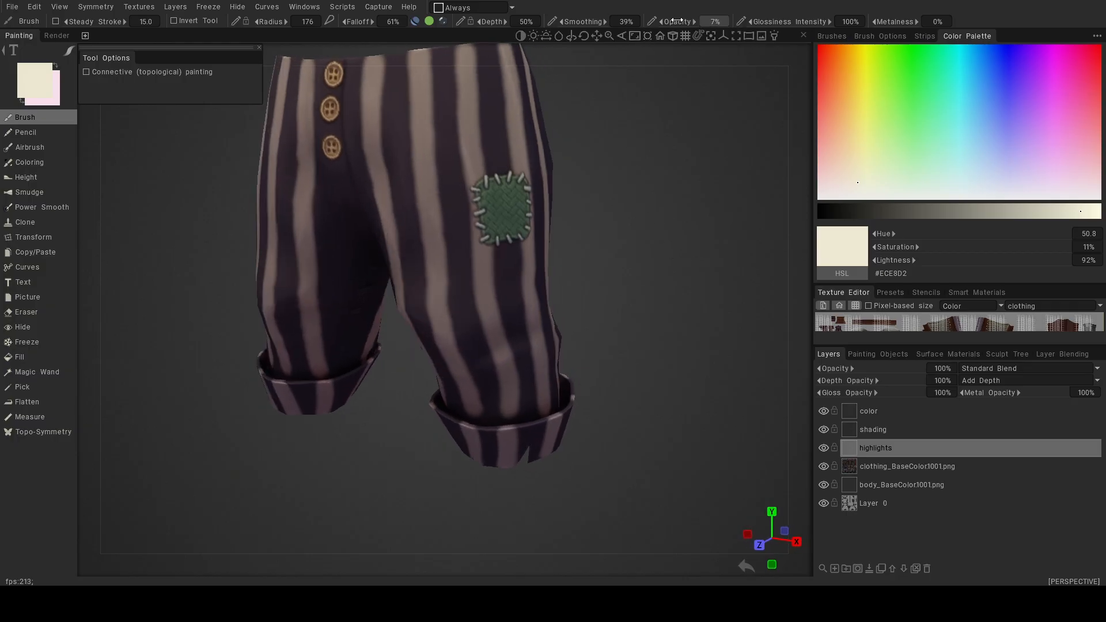
{"action": "left_click_drag", "start_coordinate": [679, 23], "coordinate": [675, 24]}
{"action": "left_click_drag", "start_coordinate": [680, 202], "coordinate": [628, 209]}
{"action": "mouse_move", "coordinate": [458, 288]}
{"action": "left_mouse_down"}
{"action": "mouse_move", "coordinate": [478, 308]}
{"action": "mouse_move", "coordinate": [510, 303]}
{"action": "mouse_move", "coordinate": [430, 299]}
{"action": "left_mouse_up"}
{"action": "right_click_drag", "start_coordinate": [555, 358], "coordinate": [542, 359]}
{"action": "left_click_drag", "start_coordinate": [558, 347], "coordinate": [503, 360]}
Resize the brush and blend further subtle highlights into the fabric of the pants leg.
{"action": "mouse_move", "coordinate": [499, 362]}
{"action": "left_mouse_down", "text": "alt"}
{"action": "mouse_move", "coordinate": [599, 385]}
{"action": "mouse_move", "coordinate": [578, 381]}
{"action": "left_mouse_up", "text": "alt"}
{"action": "mouse_move", "coordinate": [578, 381]}
{"action": "right_mouse_down", "text": "alt"}
{"action": "mouse_move", "coordinate": [586, 342]}
{"action": "mouse_move", "coordinate": [541, 317]}
{"action": "right_mouse_up", "text": "alt"}
{"action": "right_click_drag", "start_coordinate": [464, 277], "coordinate": [489, 277]}
{"action": "mouse_move", "coordinate": [470, 274]}
{"action": "left_mouse_down", "text": "alt"}
{"action": "mouse_move", "coordinate": [514, 263]}
{"action": "mouse_move", "coordinate": [537, 231]}
{"action": "mouse_move", "coordinate": [500, 282]}
{"action": "mouse_move", "coordinate": [264, 318]}
{"action": "mouse_move", "coordinate": [480, 338]}
{"action": "mouse_move", "coordinate": [433, 329]}
{"action": "left_mouse_up", "text": "alt"}
{"action": "right_click_drag", "start_coordinate": [433, 330], "coordinate": [473, 359], "text": "alt"}
{"action": "mouse_move", "coordinate": [474, 358]}
{"action": "left_mouse_down", "text": "alt"}
{"action": "mouse_move", "coordinate": [465, 354]}
{"action": "mouse_move", "coordinate": [564, 351]}
{"action": "mouse_move", "coordinate": [574, 410]}
{"action": "mouse_move", "coordinate": [583, 342]}
{"action": "left_mouse_up", "text": "alt"}
{"action": "middle_click_drag", "start_coordinate": [583, 342], "coordinate": [435, 435], "text": "alt"}
{"action": "left_click_drag", "start_coordinate": [461, 343], "coordinate": [433, 316]}
Check the painted highlights from the front and both sides of the pants.
{"action": "left_click_drag", "start_coordinate": [529, 378], "coordinate": [539, 379], "text": "alt"}
{"action": "mouse_move", "coordinate": [539, 380]}
{"action": "middle_mouse_down", "text": "alt"}
{"action": "mouse_move", "coordinate": [504, 363]}
{"action": "mouse_move", "coordinate": [470, 300]}
{"action": "middle_mouse_up", "text": "alt"}
{"action": "mouse_move", "coordinate": [470, 300]}
{"action": "left_mouse_down", "text": "alt"}
{"action": "mouse_move", "coordinate": [447, 279]}
{"action": "mouse_move", "coordinate": [344, 274]}
{"action": "left_mouse_up", "text": "alt"}
{"action": "left_click_drag", "start_coordinate": [339, 276], "coordinate": [420, 291], "text": "alt"}
{"action": "left_click_drag", "start_coordinate": [343, 280], "coordinate": [417, 272], "text": "alt"}
{"action": "middle_click_drag", "start_coordinate": [417, 272], "coordinate": [489, 340], "text": "alt"}
{"action": "left_click_drag", "start_coordinate": [490, 340], "coordinate": [529, 316], "text": "alt"}
{"action": "right_click_drag", "start_coordinate": [529, 316], "coordinate": [506, 347], "text": "alt"}
{"action": "left_click_drag", "start_coordinate": [506, 347], "coordinate": [511, 348], "text": "alt"}
{"action": "middle_click_drag", "start_coordinate": [511, 348], "coordinate": [565, 311], "text": "alt"}
{"action": "left_click_drag", "start_coordinate": [565, 316], "coordinate": [524, 313], "text": "alt"}
{"action": "middle_click_drag", "start_coordinate": [448, 305], "coordinate": [404, 338], "text": "alt"}
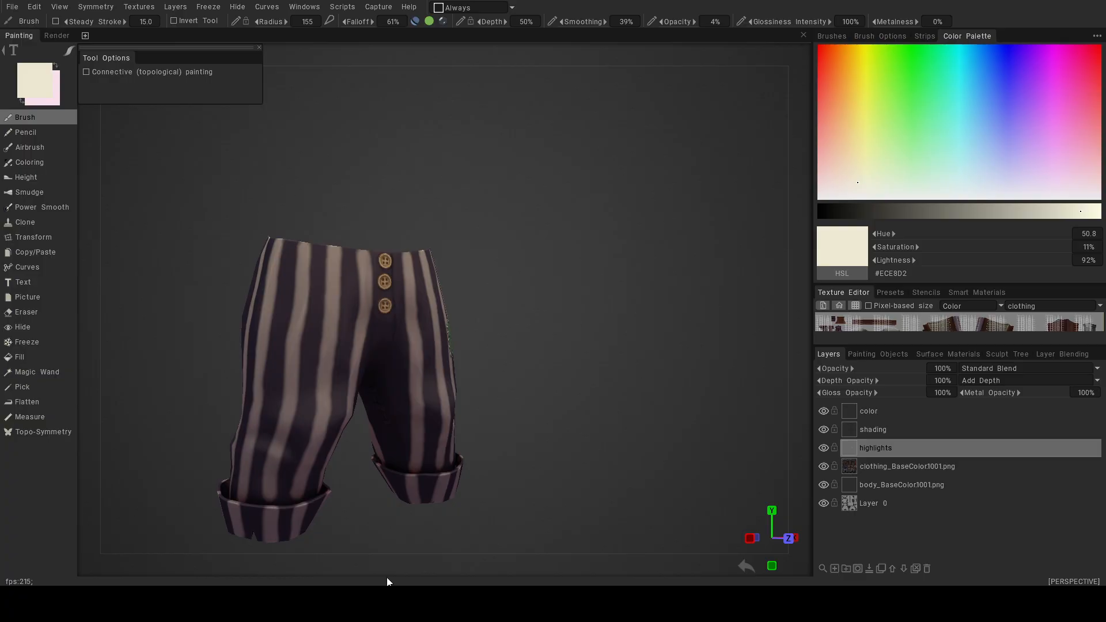
Set the brush radius to 32.5 for painting around the buttons at the front of the pants.
{"action": "left_click_drag", "start_coordinate": [416, 421], "coordinate": [360, 428], "text": "alt"}
{"action": "middle_click_drag", "start_coordinate": [381, 403], "coordinate": [430, 415], "text": "alt"}
{"action": "left_click_drag", "start_coordinate": [421, 374], "coordinate": [356, 363], "text": "alt"}
{"action": "right_click_drag", "start_coordinate": [355, 363], "coordinate": [408, 306], "text": "alt"}
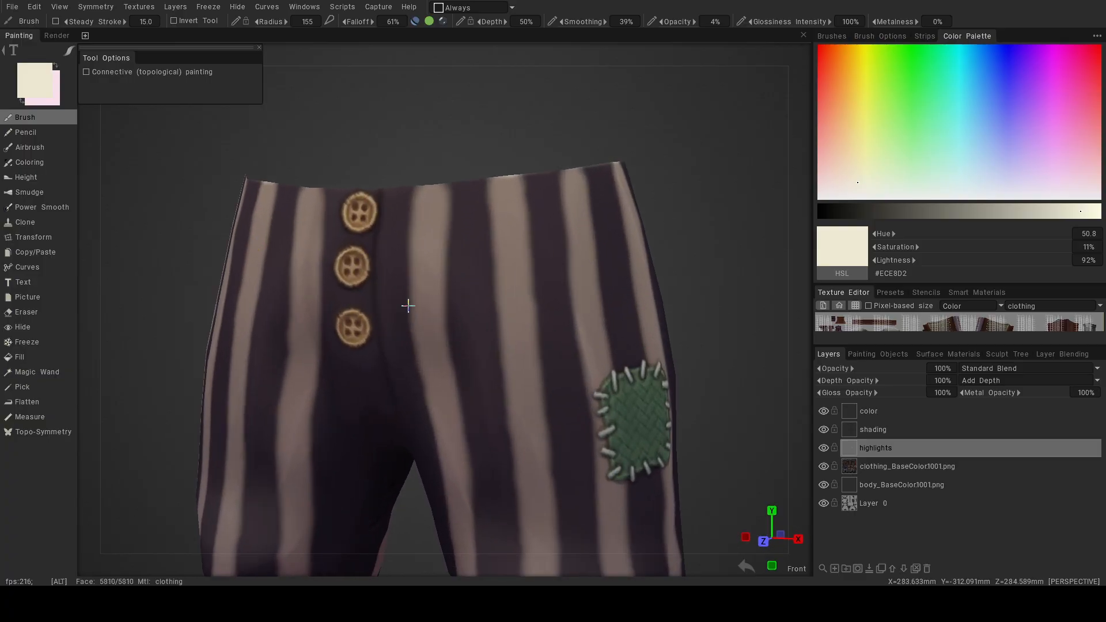
{"action": "middle_click_drag", "start_coordinate": [409, 283], "coordinate": [496, 306], "text": "alt"}
{"action": "right_click_drag", "start_coordinate": [477, 303], "coordinate": [443, 302]}
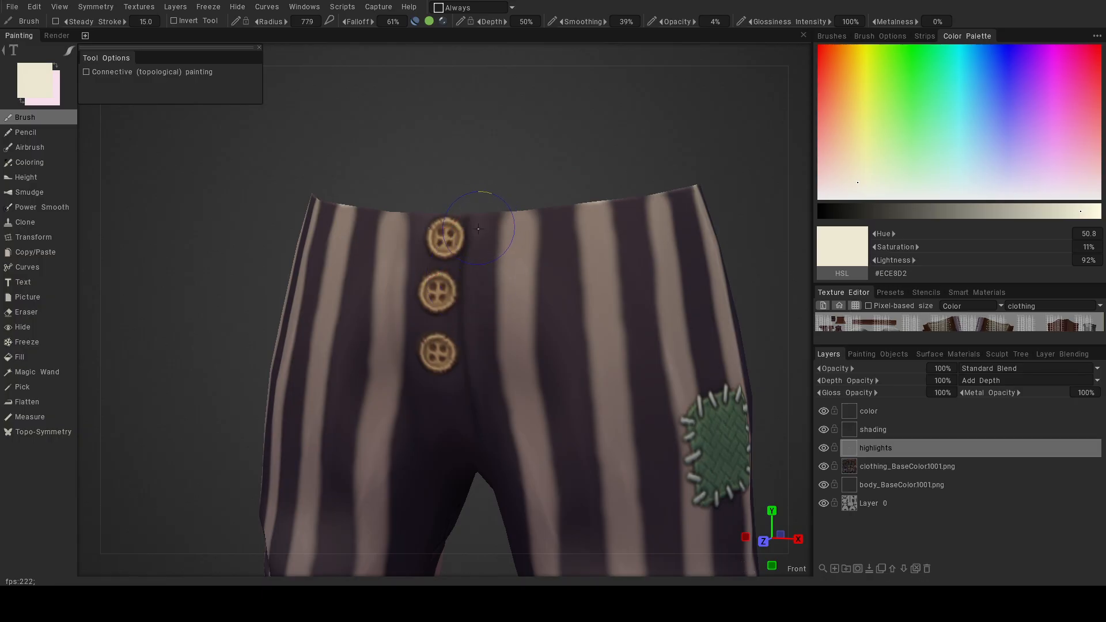
{"action": "left_click_drag", "start_coordinate": [512, 151], "coordinate": [344, 338], "text": "alt"}
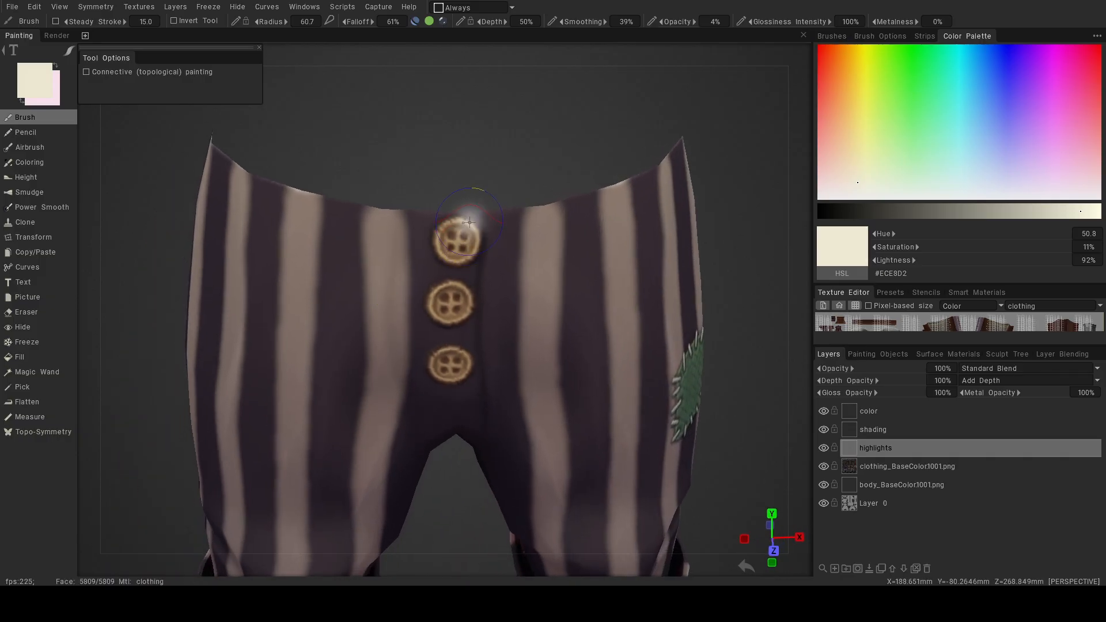
{"action": "middle_click_drag", "start_coordinate": [468, 222], "coordinate": [445, 264]}
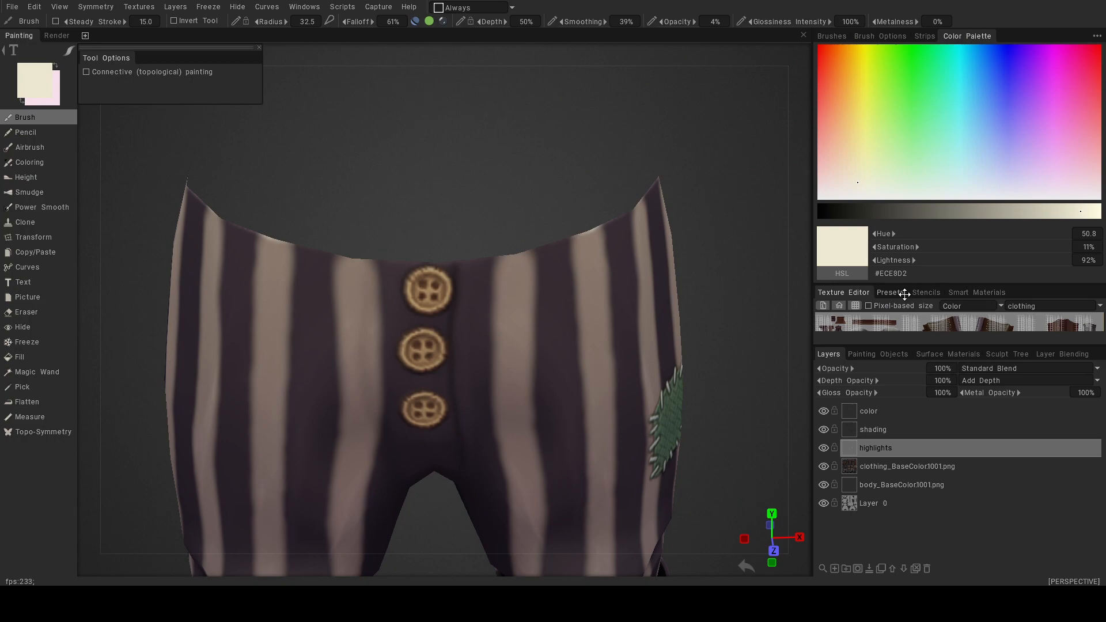
Enlarge the texture preview and open the symmetry settings.
{"action": "left_click_drag", "start_coordinate": [894, 284], "coordinate": [895, 249]}
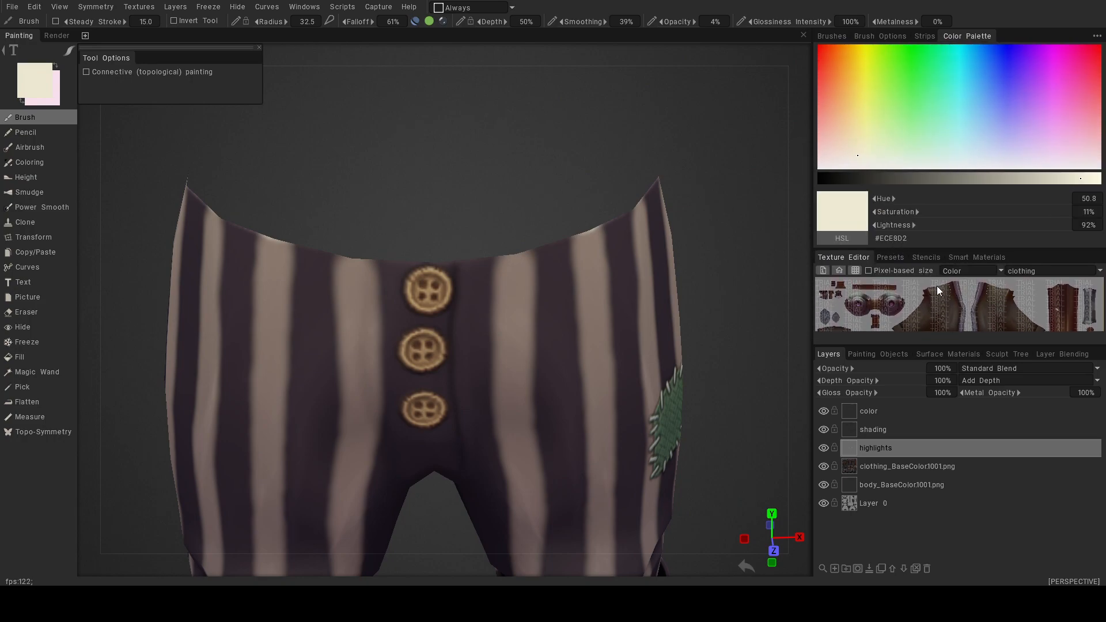
{"action": "left_click", "coordinate": [134, 8]}
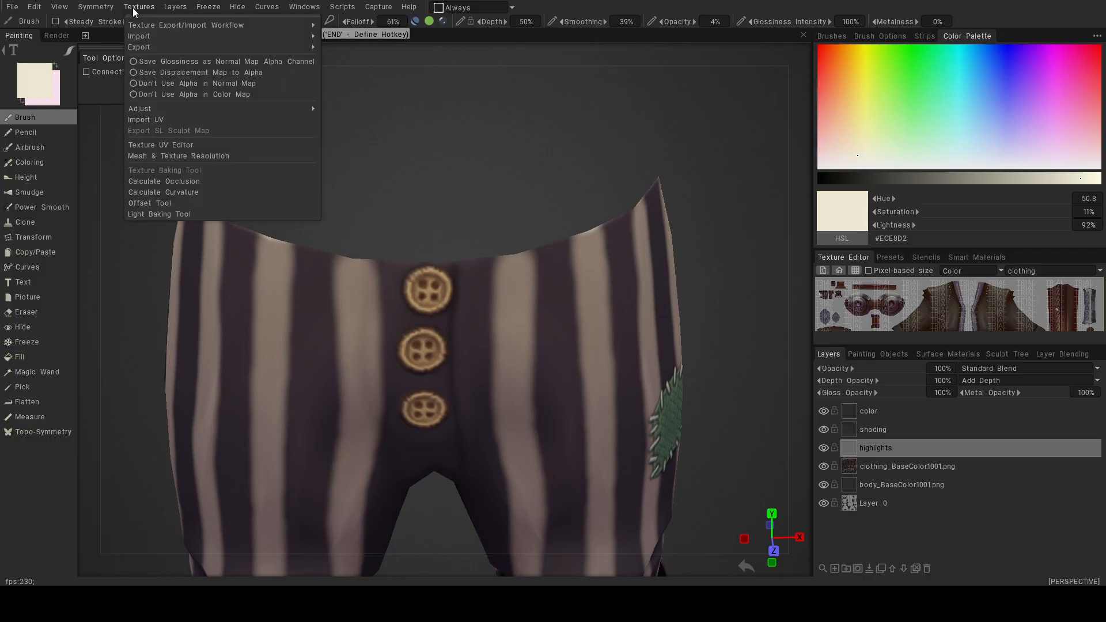
{"action": "mouse_move", "coordinate": [96, 5]}
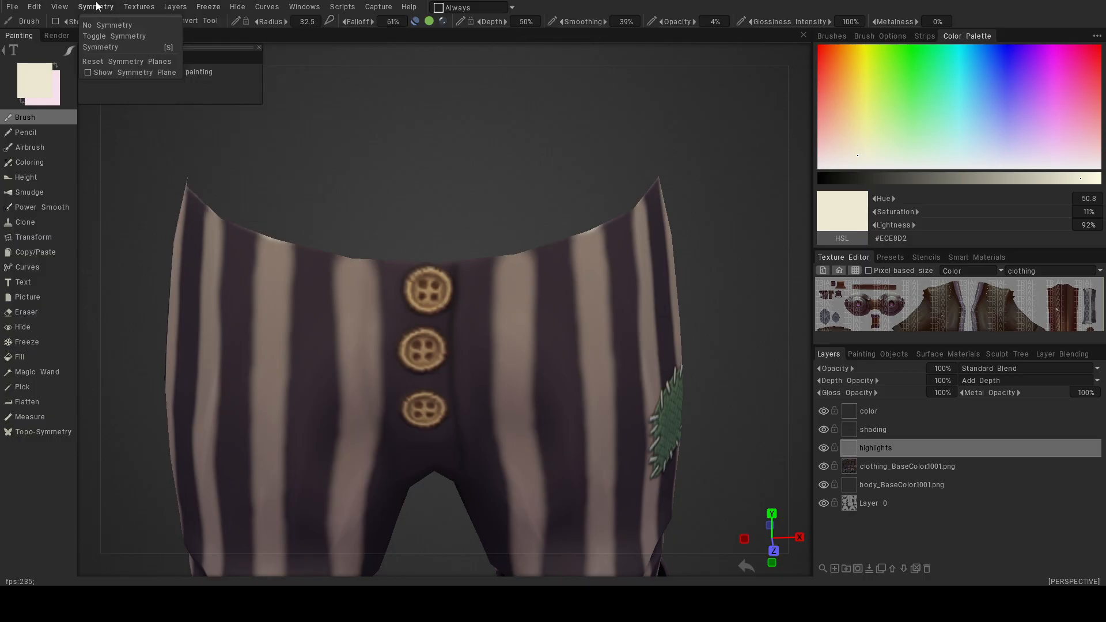
{"action": "left_click", "coordinate": [96, 47]}
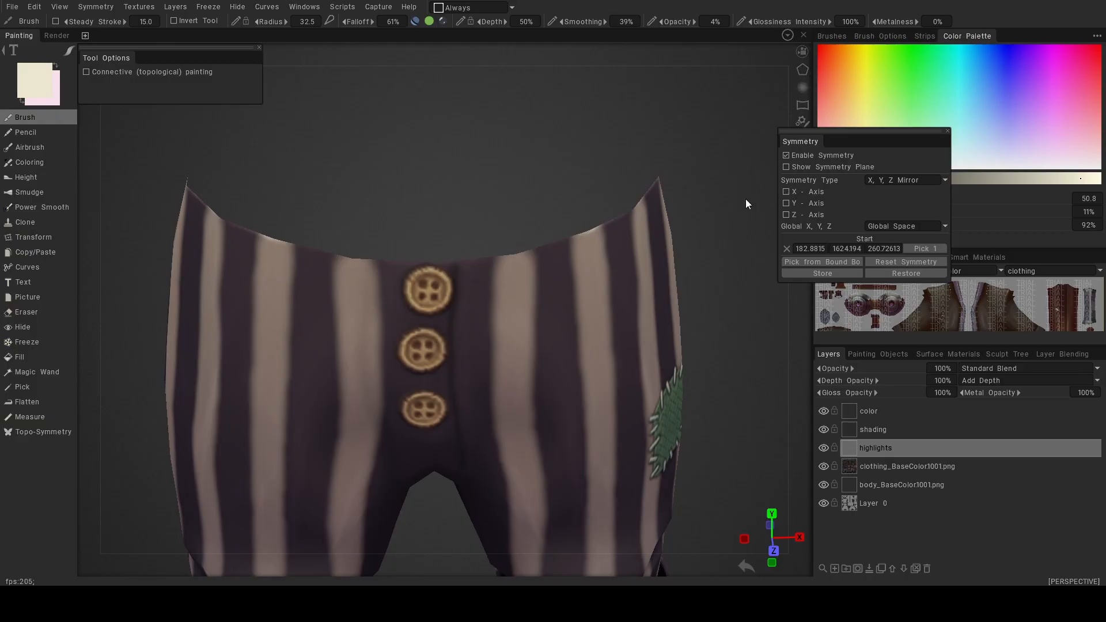
Set the brush radius to 9.91 and opacity to 18%, and paint highlights along the upper rims of the three buttons.
{"action": "scroll", "coordinate": [415, 288], "scroll_direction": "up", "scroll_amount": 5}
{"action": "right_click_drag", "start_coordinate": [426, 300], "coordinate": [392, 308]}
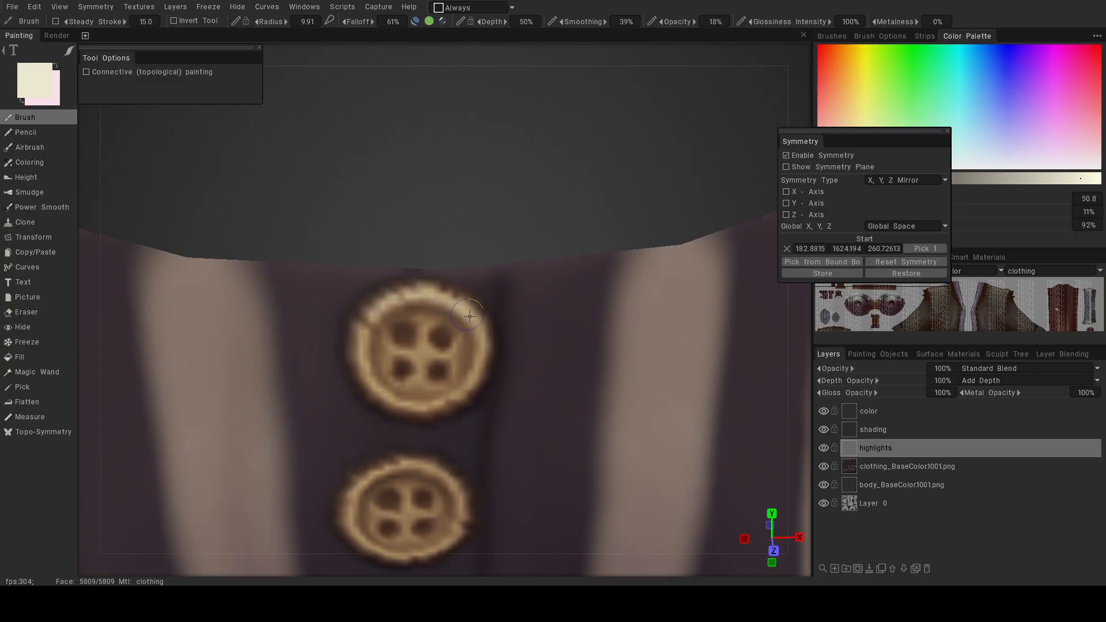
{"action": "middle_click_drag", "start_coordinate": [481, 343], "coordinate": [501, 174]}
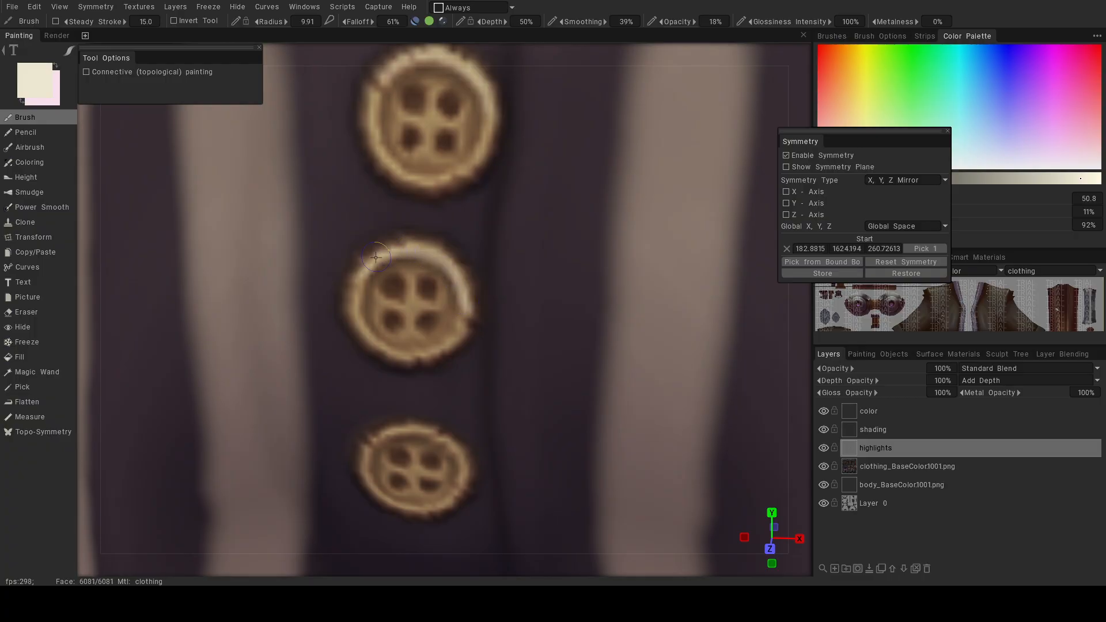
{"action": "middle_click_drag", "start_coordinate": [438, 354], "coordinate": [397, 344], "text": "alt"}
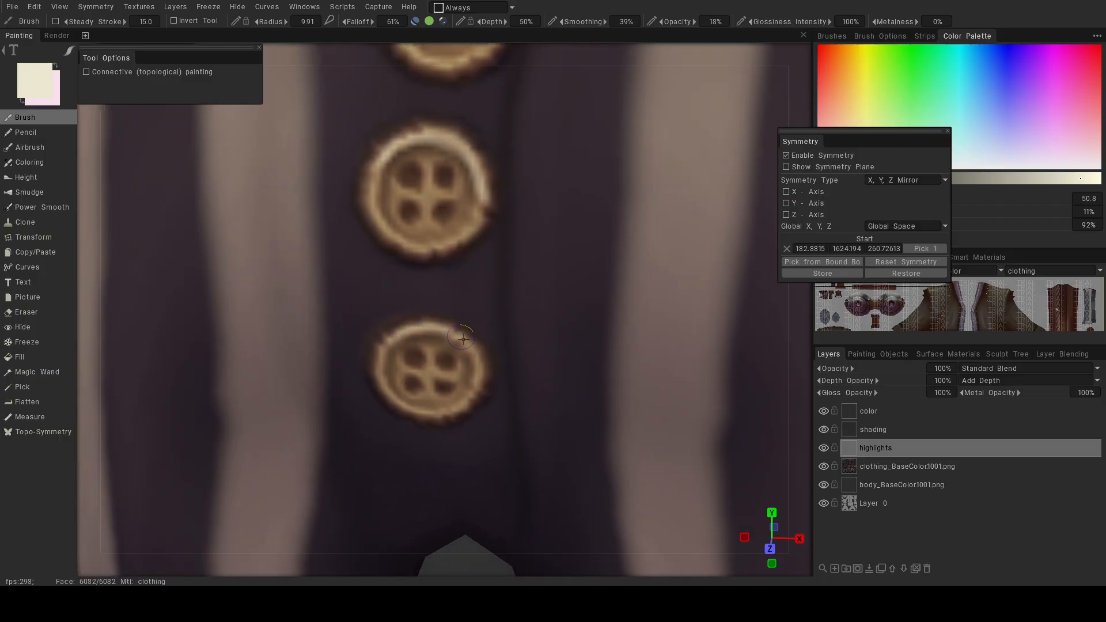
Lower the brush opacity to 4% and enlarge its radius to 44.4 for softer fabric highlights.
{"action": "right_click_drag", "start_coordinate": [483, 373], "coordinate": [327, 324], "text": "alt"}
{"action": "right_click_drag", "start_coordinate": [407, 347], "coordinate": [502, 407], "text": "alt"}
{"action": "left_click_drag", "start_coordinate": [483, 407], "coordinate": [465, 383], "text": "alt"}
{"action": "right_click_drag", "start_coordinate": [465, 387], "coordinate": [501, 268], "text": "alt"}
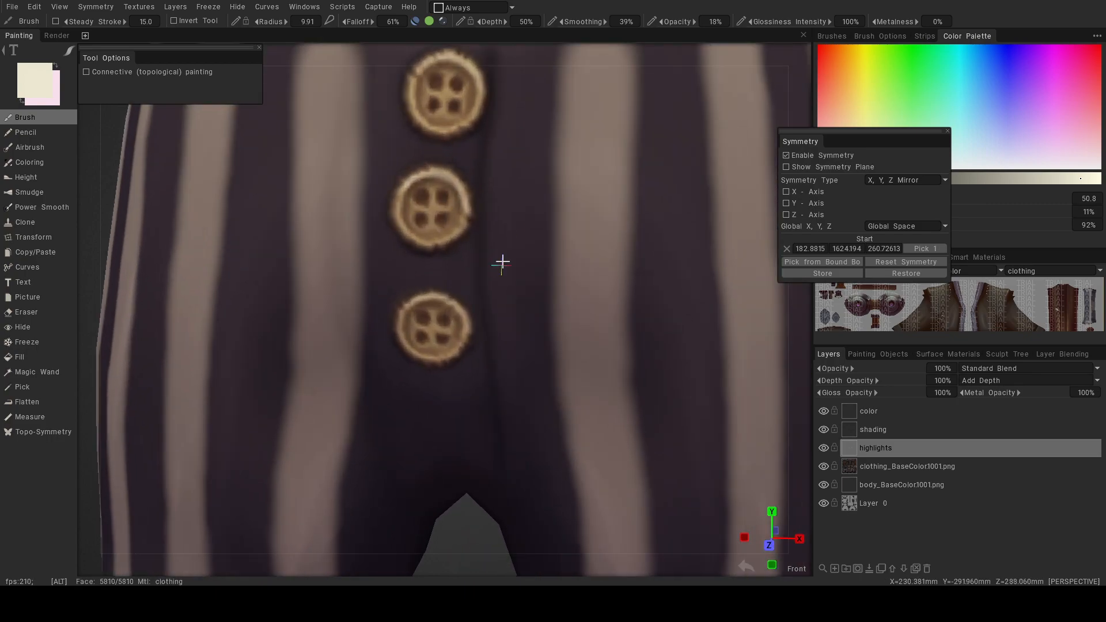
{"action": "key", "text": "bracketright"}
{"action": "left_click_drag", "start_coordinate": [680, 24], "coordinate": [674, 23]}
{"action": "middle_click_drag", "start_coordinate": [528, 113], "coordinate": [505, 176], "text": "alt"}
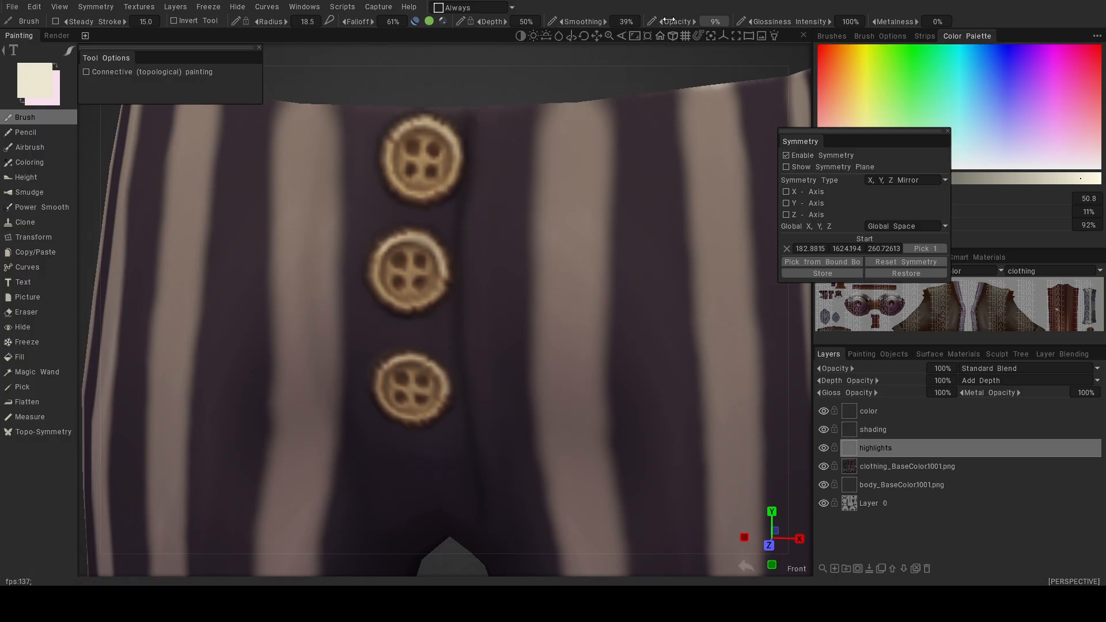
{"action": "left_click_drag", "start_coordinate": [668, 22], "coordinate": [671, 22]}
{"action": "key", "text": "bracketright"}
{"action": "key", "text": "bracketright"}
{"action": "key", "text": "bracketright"}
{"action": "key", "text": "bracketright"}
{"action": "key", "text": "bracketright"}
{"action": "key", "text": "bracketright"}
{"action": "key", "text": "bracketright"}
{"action": "key", "text": "bracketright"}
{"action": "key", "text": "bracketright"}
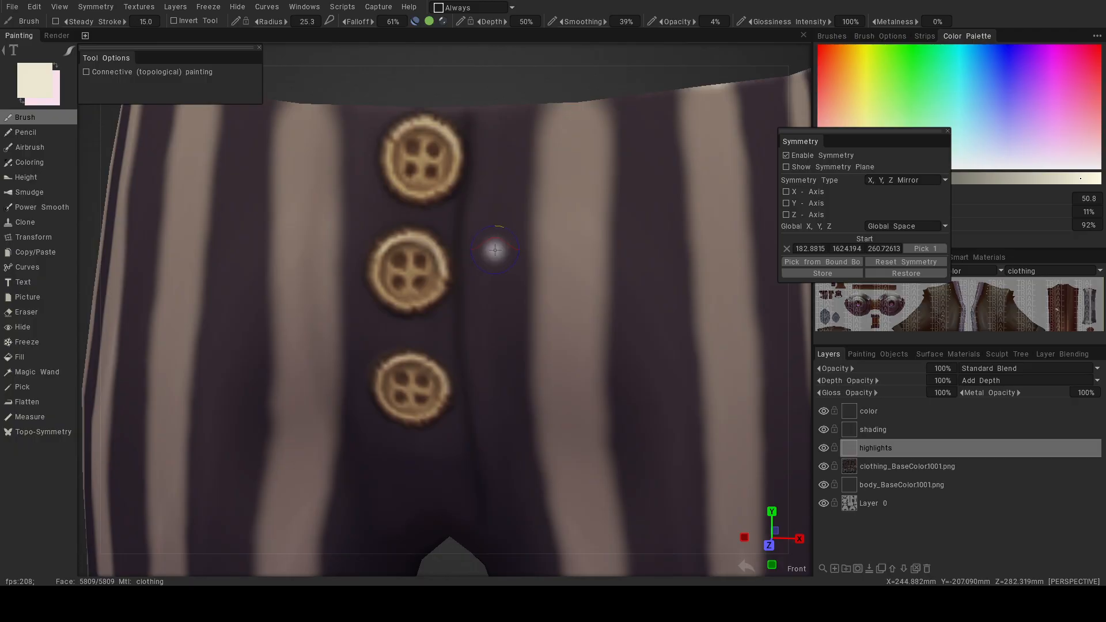
{"action": "right_click_drag", "start_coordinate": [495, 251], "coordinate": [475, 248], "text": "alt"}
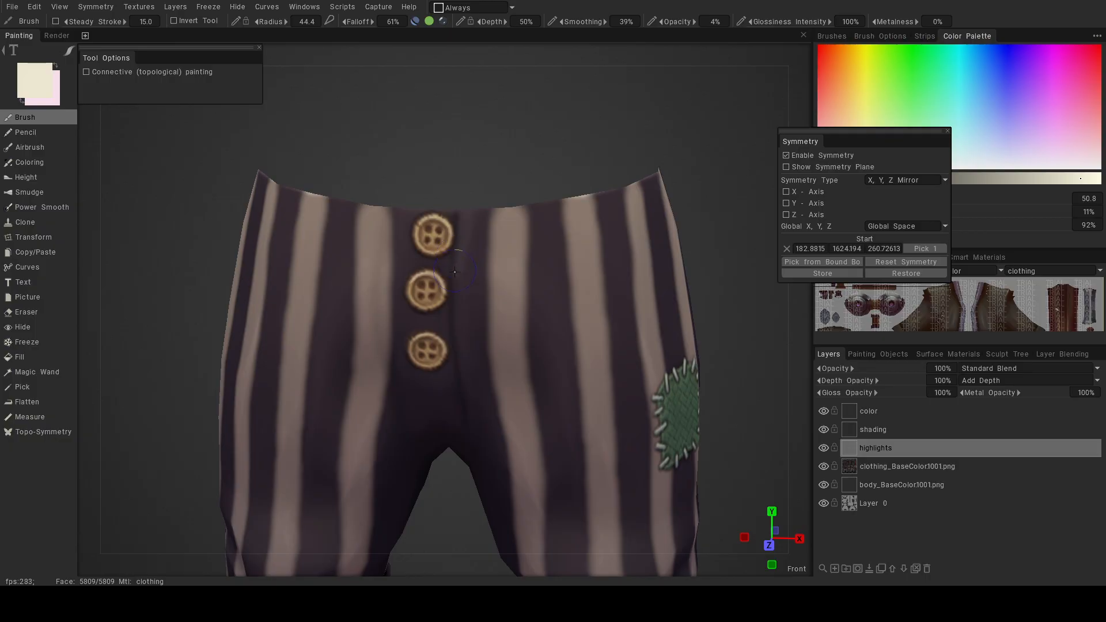
Paint a faint highlight down the fabric beside the fly seam with a brush radius of 53.6.
{"action": "left_click_drag", "start_coordinate": [458, 351], "coordinate": [470, 392]}
{"action": "key", "text": "ctrl+z"}
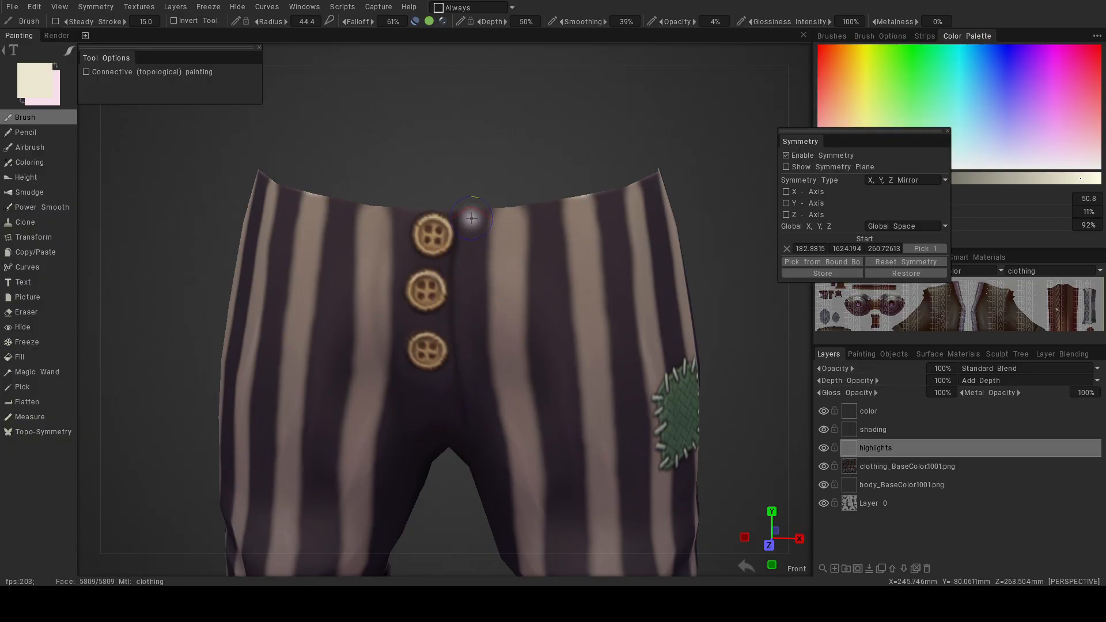
{"action": "right_click_drag", "start_coordinate": [475, 428], "coordinate": [571, 449], "text": "alt"}
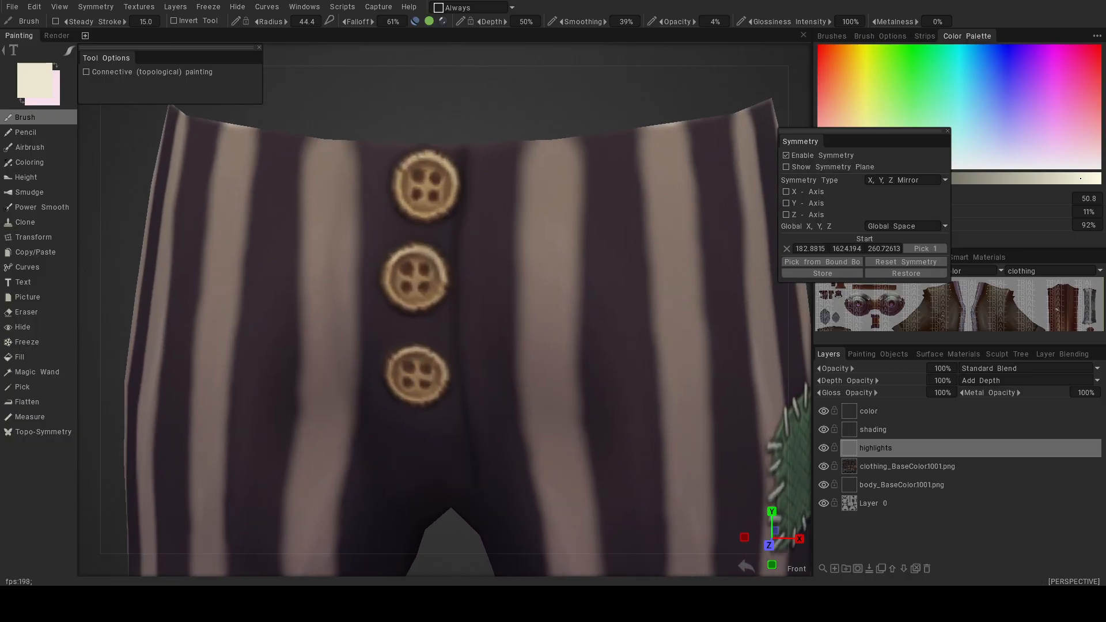
{"action": "left_click_drag", "start_coordinate": [398, 533], "coordinate": [457, 366], "text": "alt"}
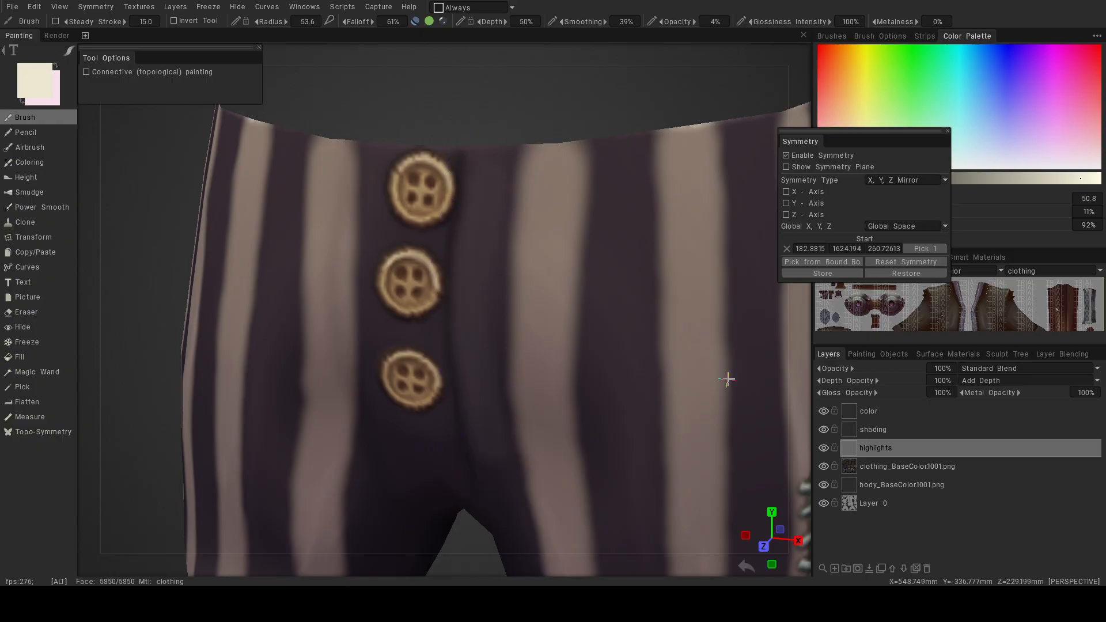
{"action": "mouse_move", "coordinate": [593, 299]}
{"action": "right_mouse_down", "text": "alt"}
{"action": "mouse_move", "coordinate": [574, 295]}
{"action": "mouse_move", "coordinate": [490, 193]}
{"action": "right_mouse_up", "text": "alt"}
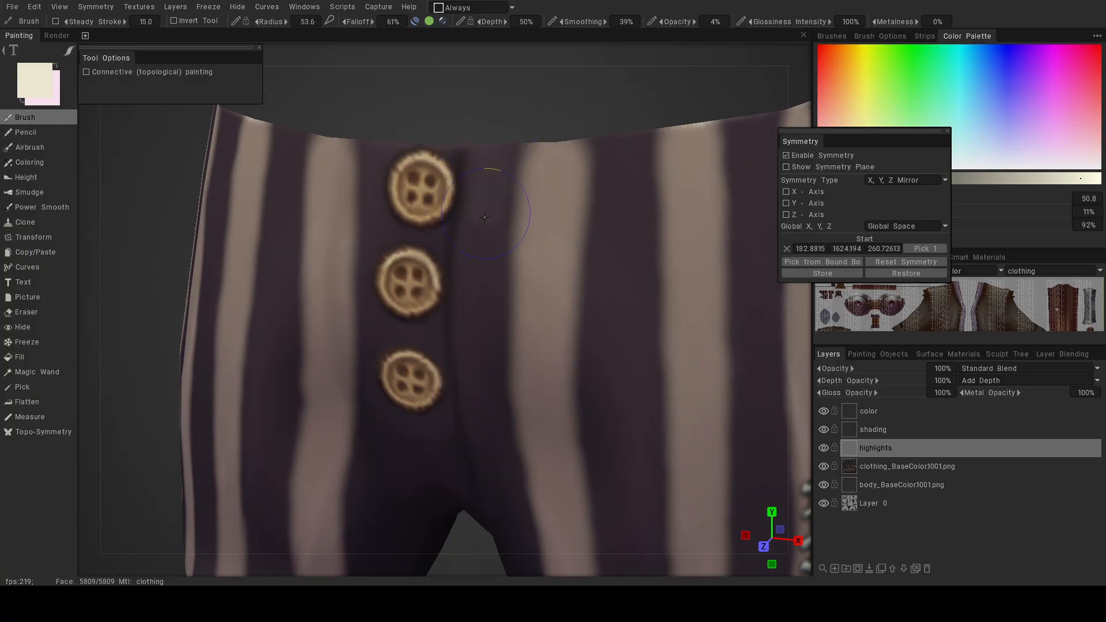
{"action": "mouse_move", "coordinate": [491, 497]}
{"action": "right_mouse_down", "text": "alt"}
{"action": "mouse_move", "coordinate": [498, 454]}
{"action": "mouse_move", "coordinate": [487, 436]}
{"action": "right_mouse_up", "text": "alt"}
{"action": "left_click_drag", "start_coordinate": [487, 436], "coordinate": [473, 385], "text": "alt"}
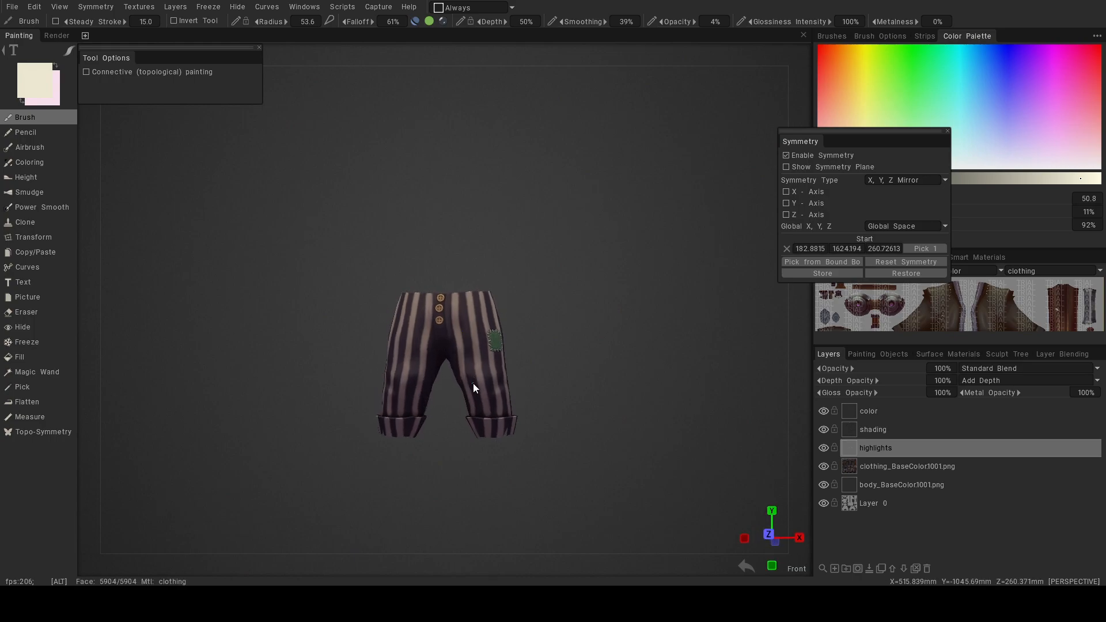
Soften the lower end of the fly highlight using Power Smooth with a radius of 43.8.
{"action": "right_click_drag", "start_coordinate": [472, 384], "coordinate": [572, 427], "text": "alt"}
{"action": "middle_click_drag", "start_coordinate": [571, 427], "coordinate": [557, 368], "text": "alt"}
{"action": "right_click_drag", "start_coordinate": [505, 288], "coordinate": [563, 314], "text": "alt"}
{"action": "left_click", "coordinate": [72, 206]}
{"action": "right_click_drag", "start_coordinate": [462, 365], "coordinate": [470, 360]}
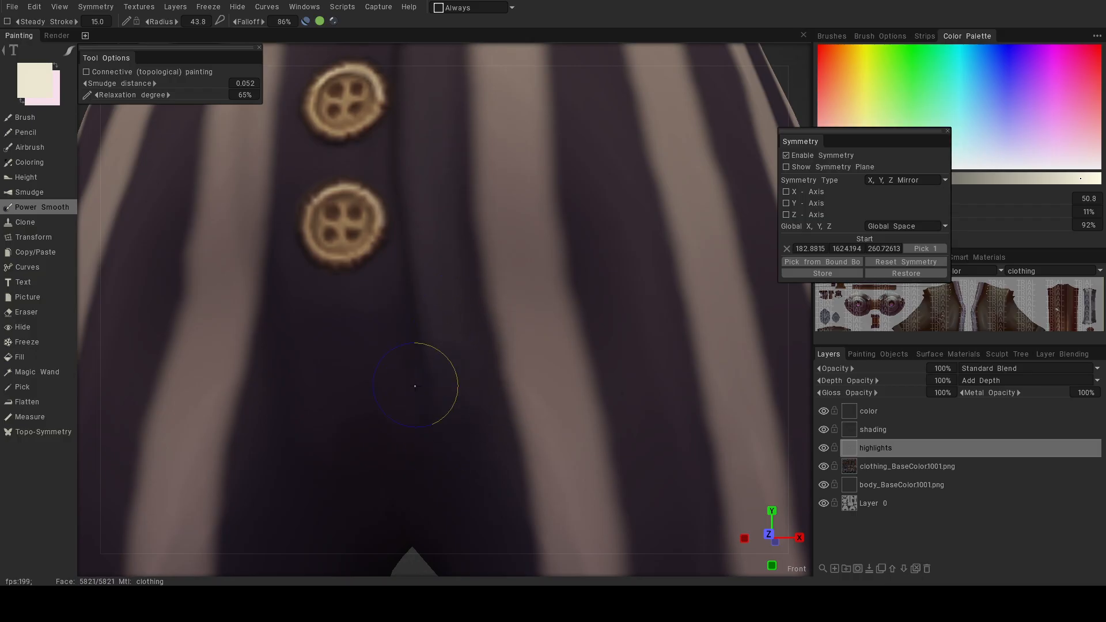
{"action": "right_click_drag", "start_coordinate": [459, 469], "coordinate": [403, 431], "text": "alt"}
Smooth the upper part of the fly highlight with the Power Smooth radius at 59.9.
{"action": "left_click_drag", "start_coordinate": [404, 426], "coordinate": [496, 400], "text": "alt"}
{"action": "right_click_drag", "start_coordinate": [495, 400], "coordinate": [376, 377], "text": "alt"}
{"action": "left_click_drag", "start_coordinate": [375, 376], "coordinate": [449, 355], "text": "alt"}
{"action": "right_click_drag", "start_coordinate": [450, 355], "coordinate": [510, 313], "text": "alt"}
{"action": "right_click_drag", "start_coordinate": [443, 197], "coordinate": [455, 237], "text": "alt"}
{"action": "middle_click_drag", "start_coordinate": [437, 176], "coordinate": [465, 450], "text": "alt"}
{"action": "left_click_drag", "start_coordinate": [459, 209], "coordinate": [446, 435]}
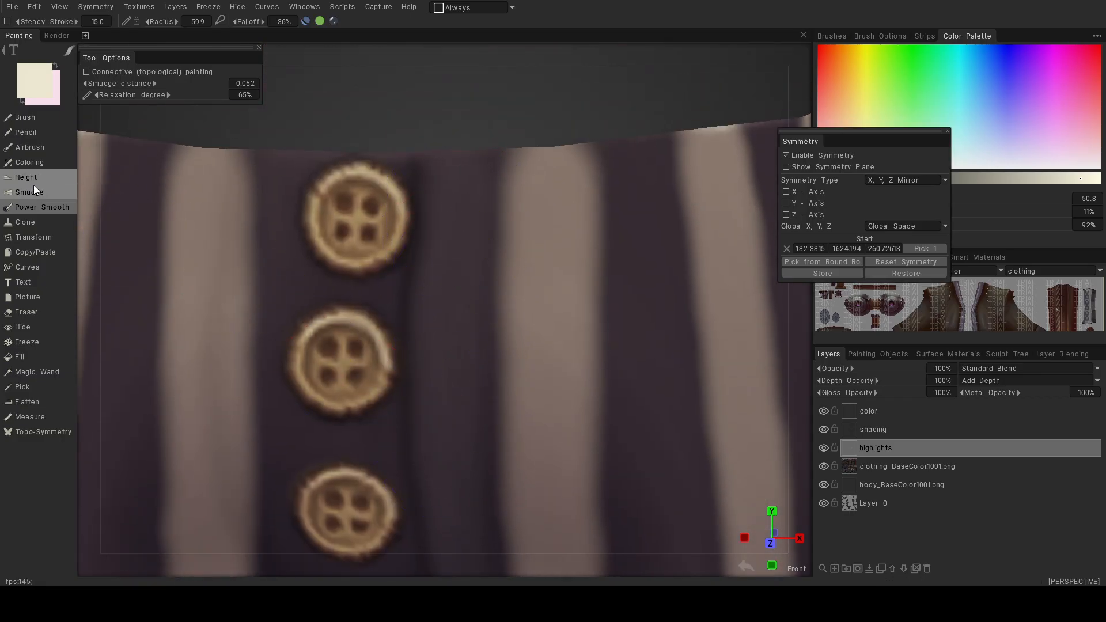
Erase excess highlight beside the fly seam, setting the eraser radius to 40.7 and its transparency to 32%.
{"action": "left_click", "coordinate": [58, 312]}
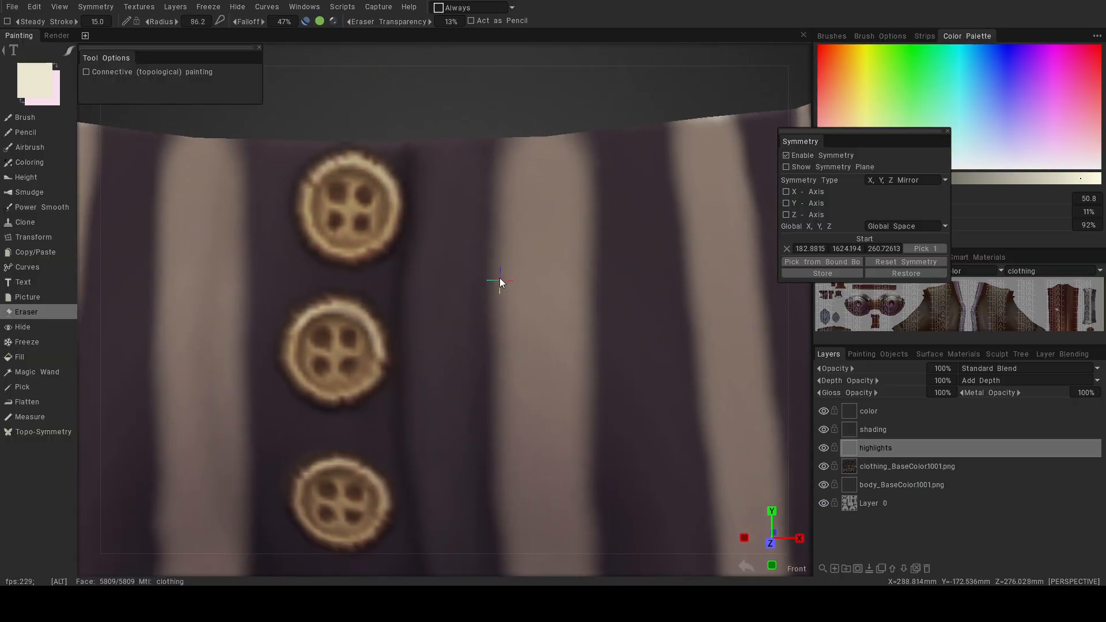
{"action": "middle_click_drag", "start_coordinate": [499, 281], "coordinate": [482, 222], "text": "alt"}
{"action": "left_click_drag", "start_coordinate": [457, 126], "coordinate": [473, 313]}
{"action": "right_click_drag", "start_coordinate": [476, 309], "coordinate": [449, 303]}
{"action": "middle_click_drag", "start_coordinate": [449, 303], "coordinate": [409, 199], "text": "alt"}
{"action": "left_click_drag", "start_coordinate": [410, 193], "coordinate": [417, 282]}
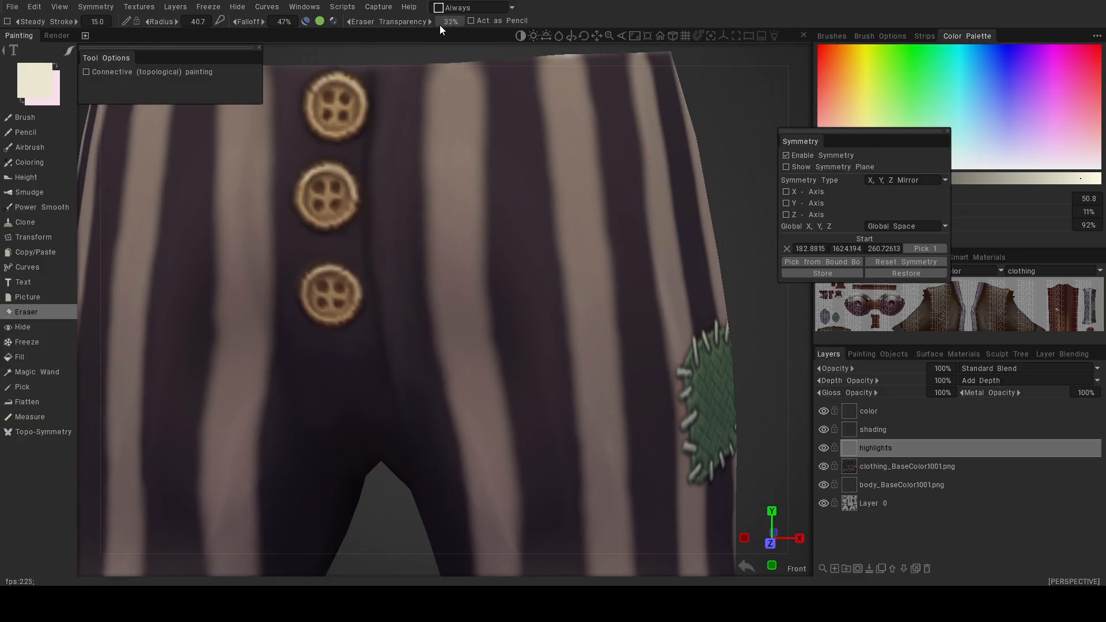
{"action": "mouse_move", "coordinate": [481, 415]}
{"action": "right_mouse_down", "text": "alt"}
{"action": "mouse_move", "coordinate": [402, 369]}
{"action": "mouse_move", "coordinate": [441, 352]}
{"action": "mouse_move", "coordinate": [439, 368]}
{"action": "right_mouse_up", "text": "alt"}
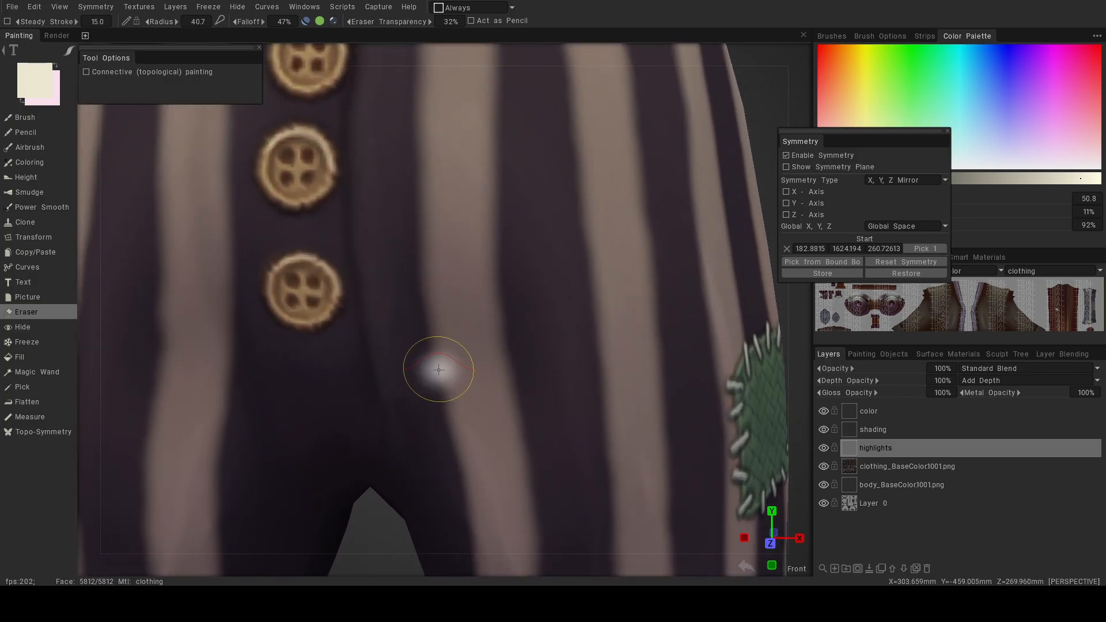
Raise the eraser transparency to 100% and clean up stray highlight along the fly seam.
{"action": "right_click_drag", "start_coordinate": [411, 407], "coordinate": [346, 407], "text": "alt"}
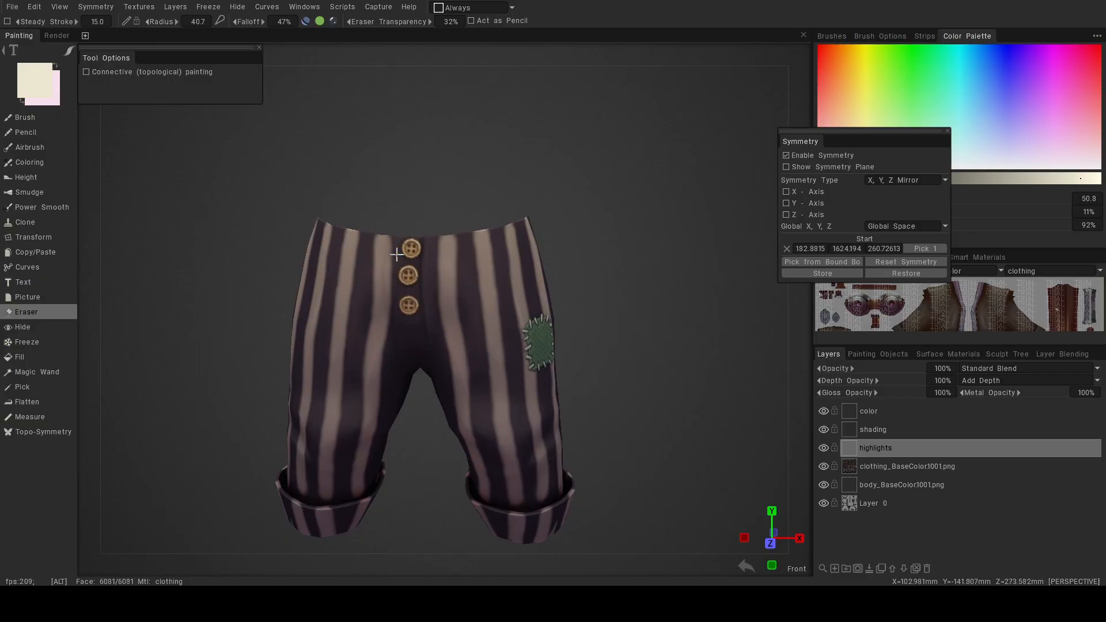
{"action": "middle_click_drag", "start_coordinate": [389, 177], "coordinate": [430, 207], "text": "alt"}
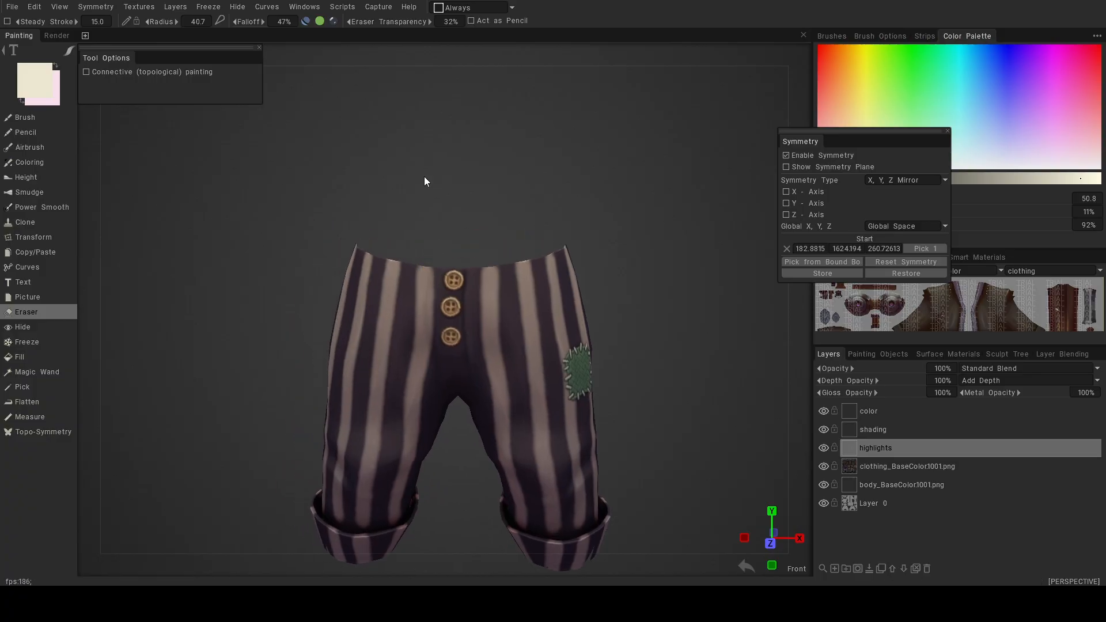
{"action": "right_click_drag", "start_coordinate": [458, 211], "coordinate": [527, 235], "text": "alt"}
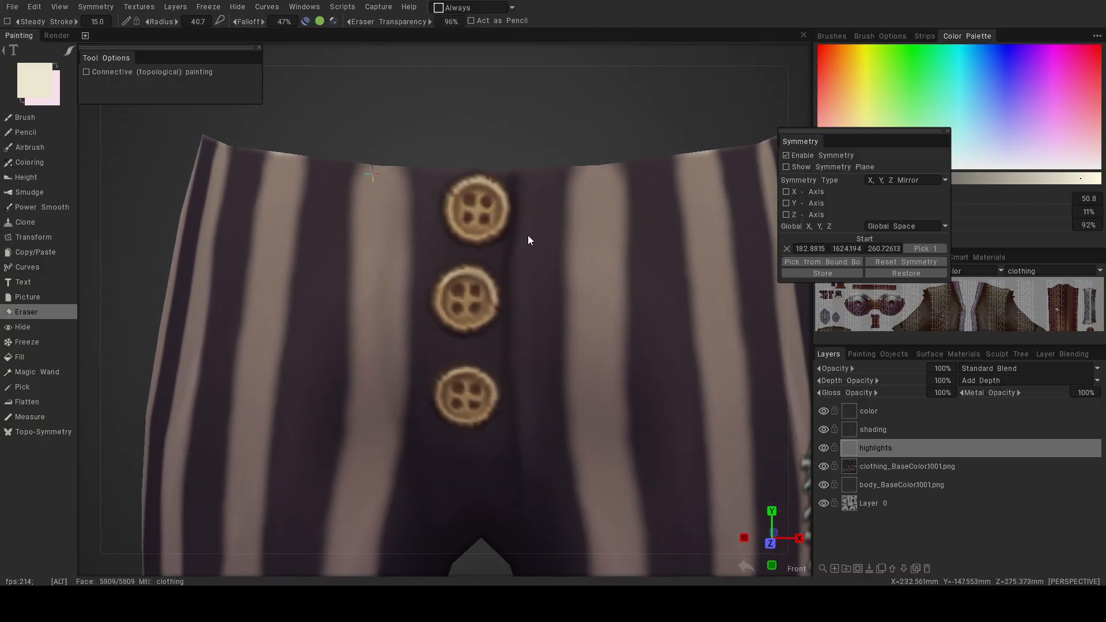
{"action": "middle_click_drag", "start_coordinate": [527, 236], "coordinate": [444, 198], "text": "alt"}
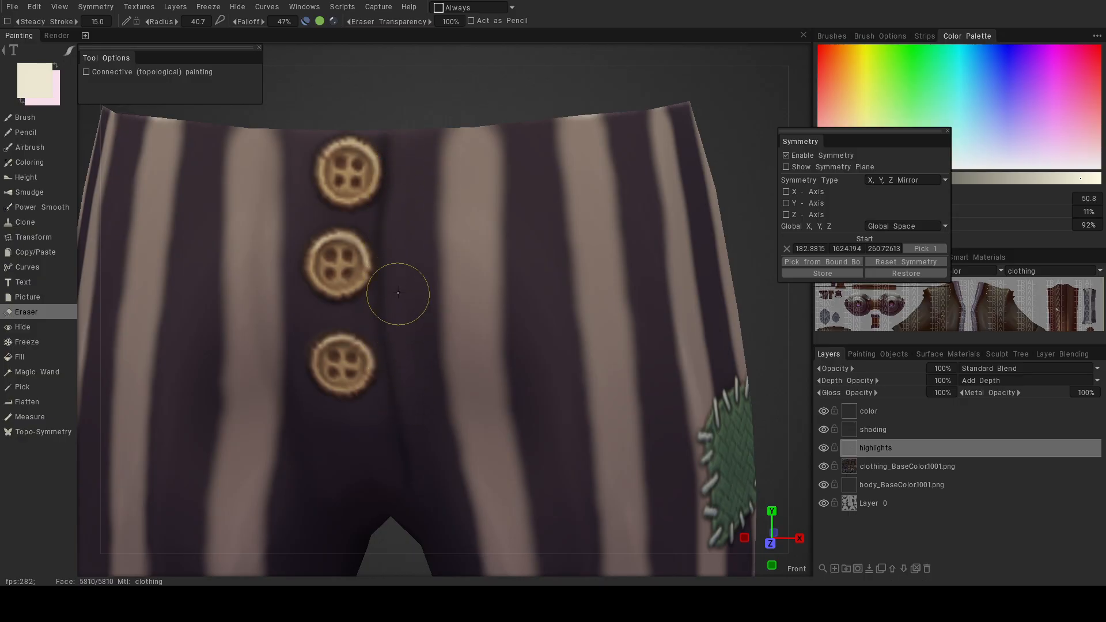
Paint a faint highlight between the buttons and the fly seam with a brush radius of 32.5 at 4% opacity.
{"action": "left_click", "coordinate": [50, 116]}
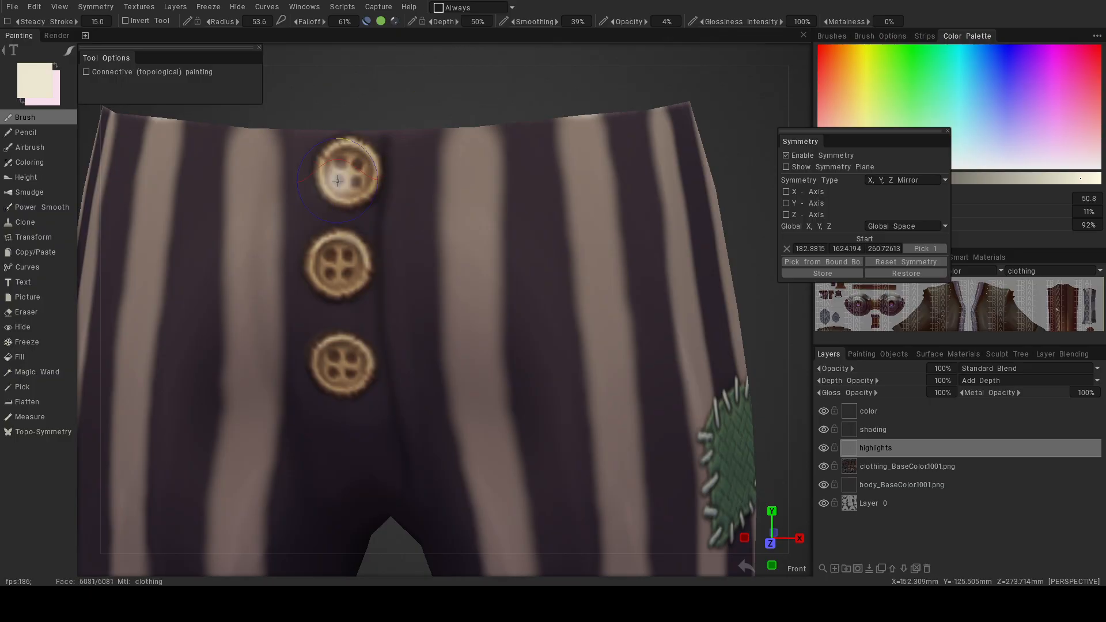
{"action": "left_click_drag", "start_coordinate": [375, 333], "coordinate": [389, 398]}
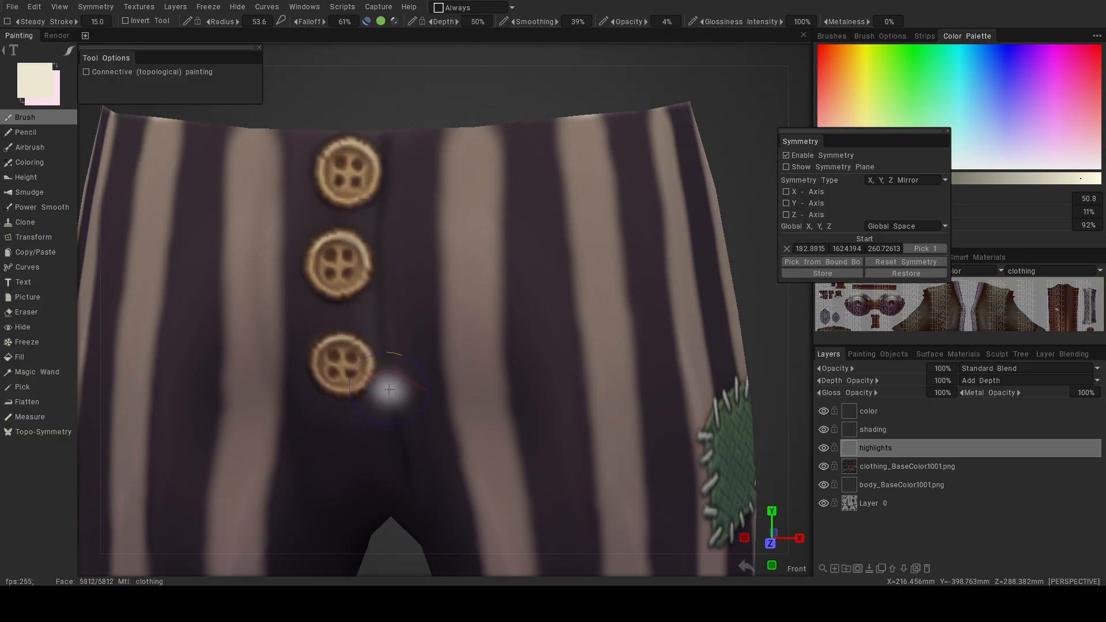
{"action": "key", "text": "ctrl+z"}
{"action": "key", "text": "bracketleft"}
{"action": "key", "text": "bracketleft"}
{"action": "key", "text": "bracketleft"}
{"action": "key", "text": "bracketleft"}
{"action": "key", "text": "bracketleft"}
{"action": "left_click_drag", "start_coordinate": [376, 202], "coordinate": [371, 239]}
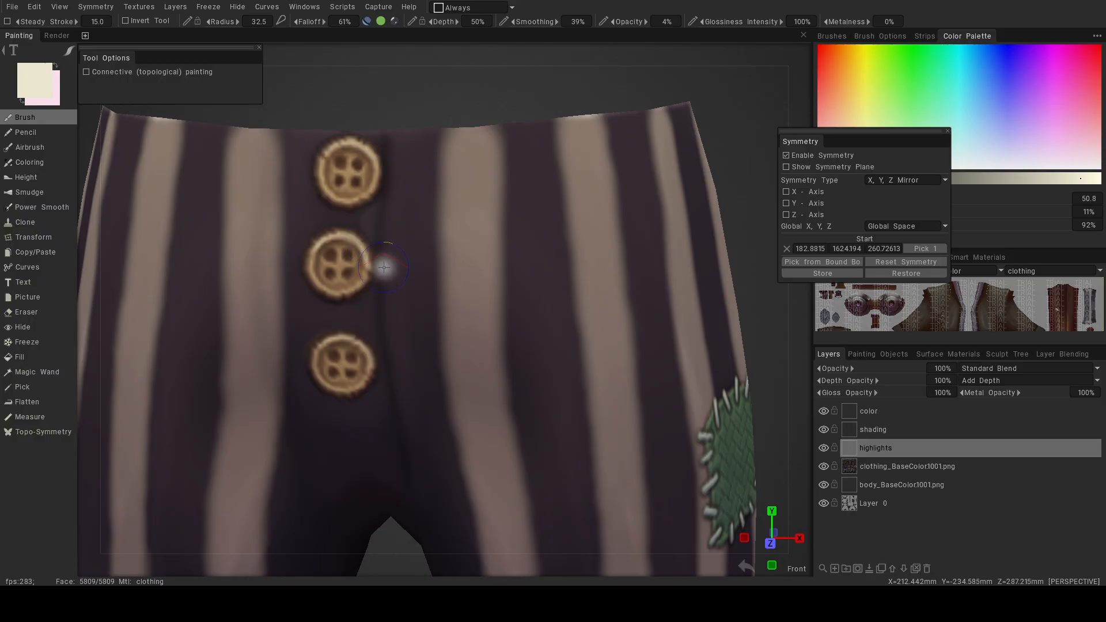
{"action": "left_click_drag", "start_coordinate": [372, 293], "coordinate": [382, 410]}
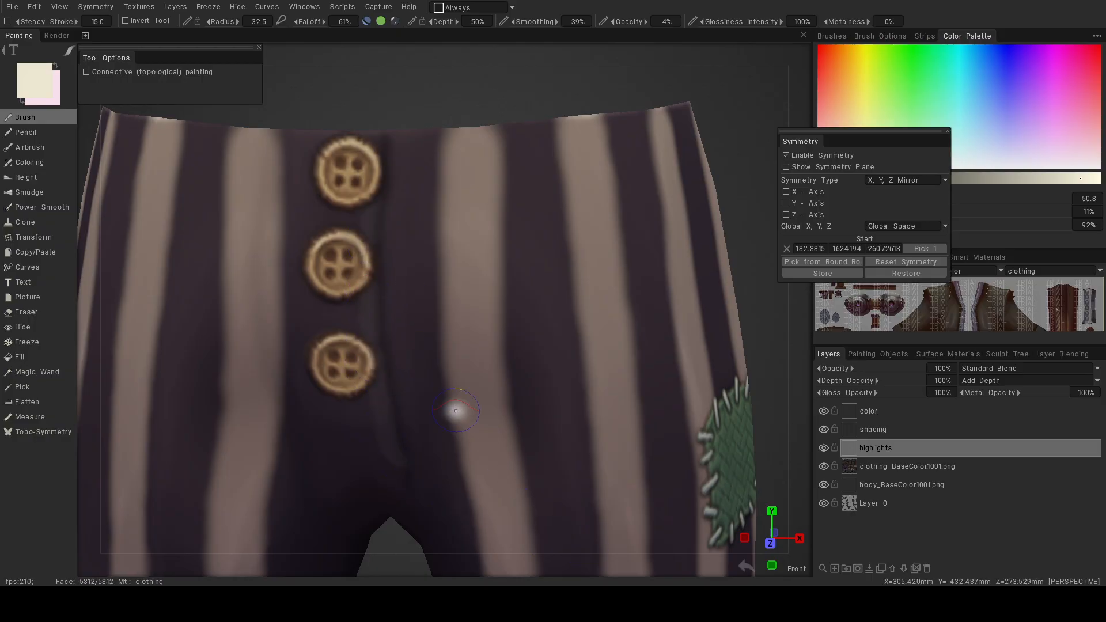
{"action": "middle_click_drag", "start_coordinate": [388, 334], "coordinate": [434, 404], "text": "alt"}
{"action": "right_click_drag", "start_coordinate": [559, 354], "coordinate": [483, 274], "text": "alt"}
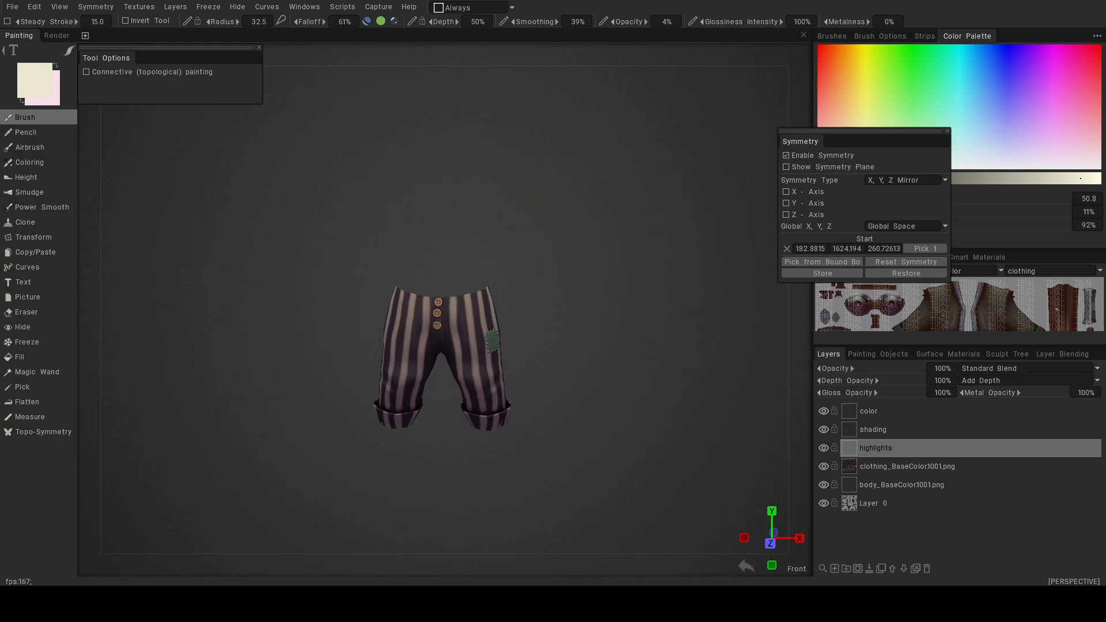
{"action": "left_click_drag", "start_coordinate": [492, 313], "coordinate": [467, 304], "text": "alt"}
Select the shading layer and set the foreground paint color to near-black #151412.
{"action": "left_click", "coordinate": [901, 429]}
{"action": "left_click", "coordinate": [24, 70]}
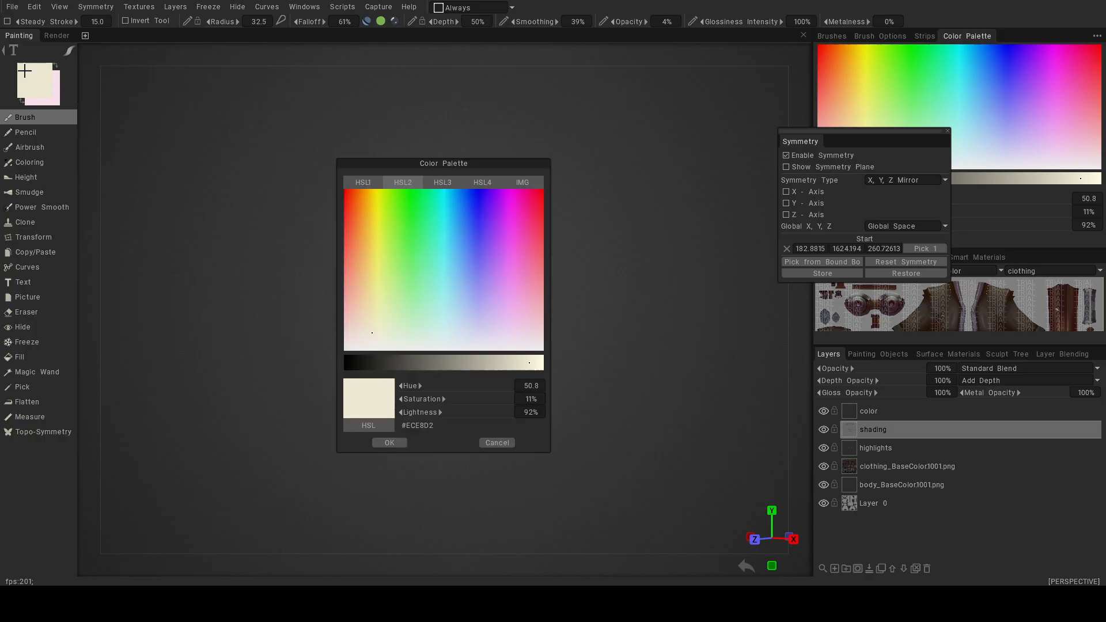
{"action": "left_click", "coordinate": [369, 363]}
{"action": "left_click", "coordinate": [362, 366]}
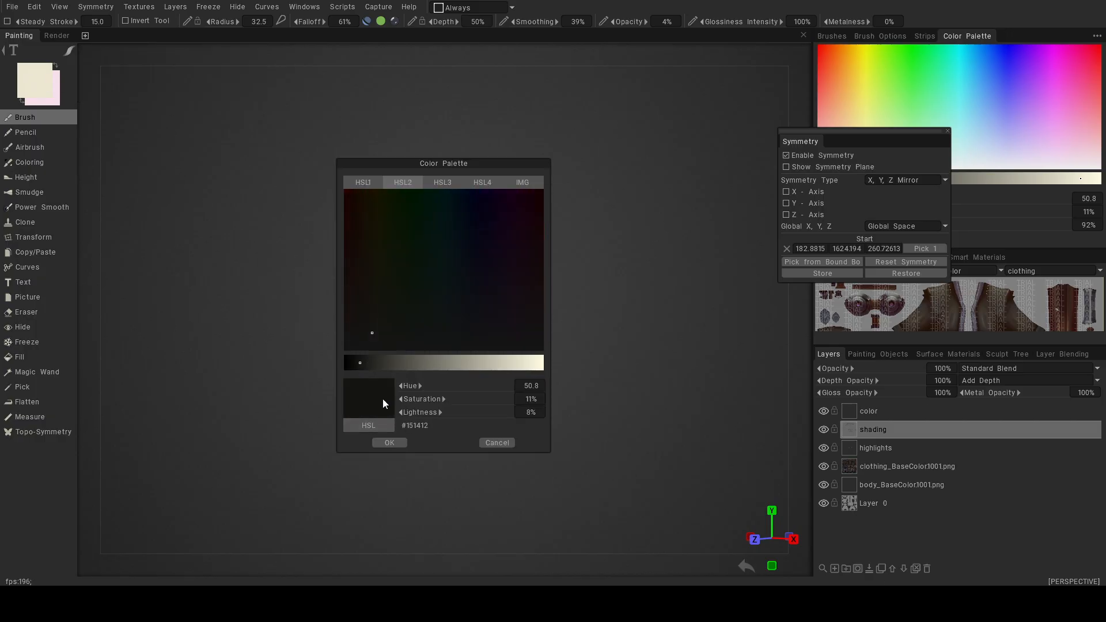
{"action": "left_click", "coordinate": [390, 443]}
Try a dark shading stroke across the pants above the green patch at 31% brush opacity.
{"action": "right_click_drag", "start_coordinate": [409, 410], "coordinate": [517, 378], "text": "alt"}
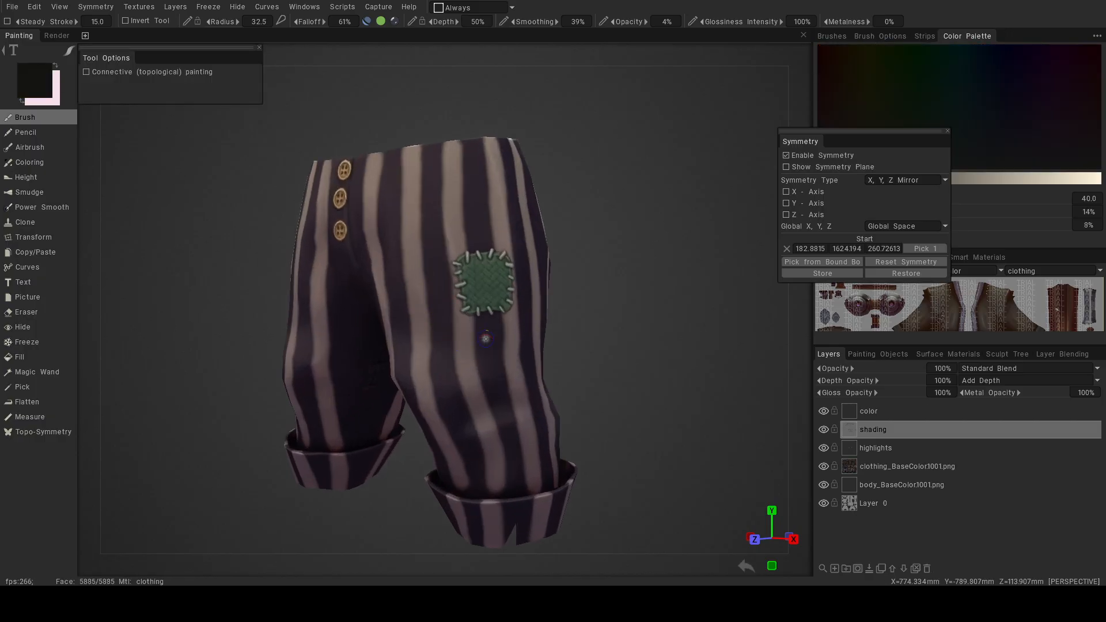
{"action": "left_click_drag", "start_coordinate": [646, 22], "coordinate": [664, 22]}
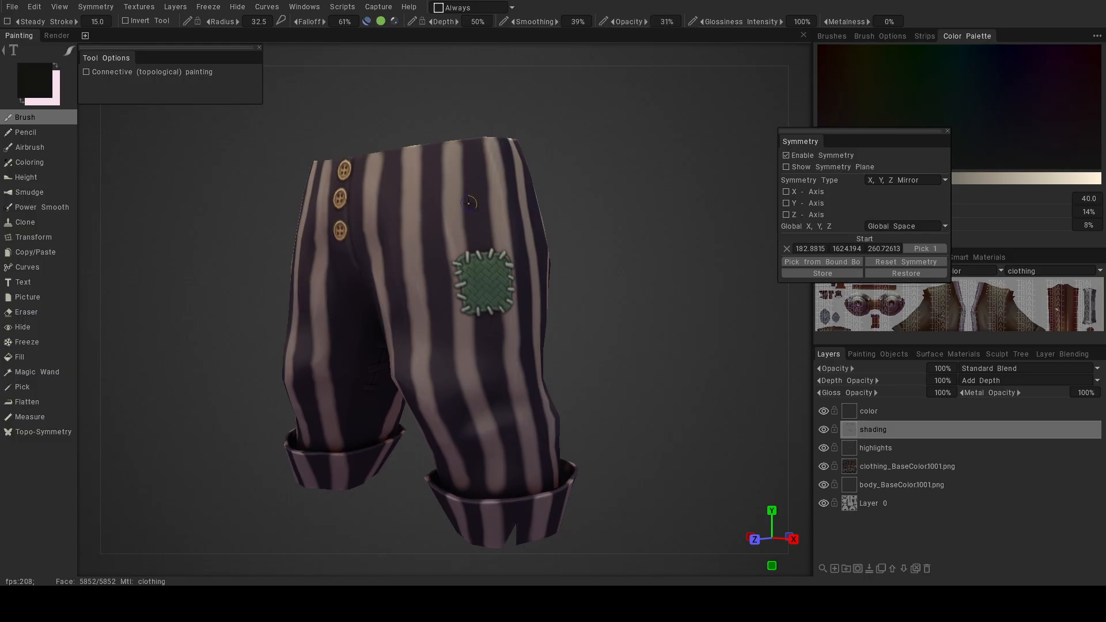
{"action": "left_click_drag", "start_coordinate": [471, 173], "coordinate": [516, 171]}
{"action": "key", "text": "ctrl+z"}
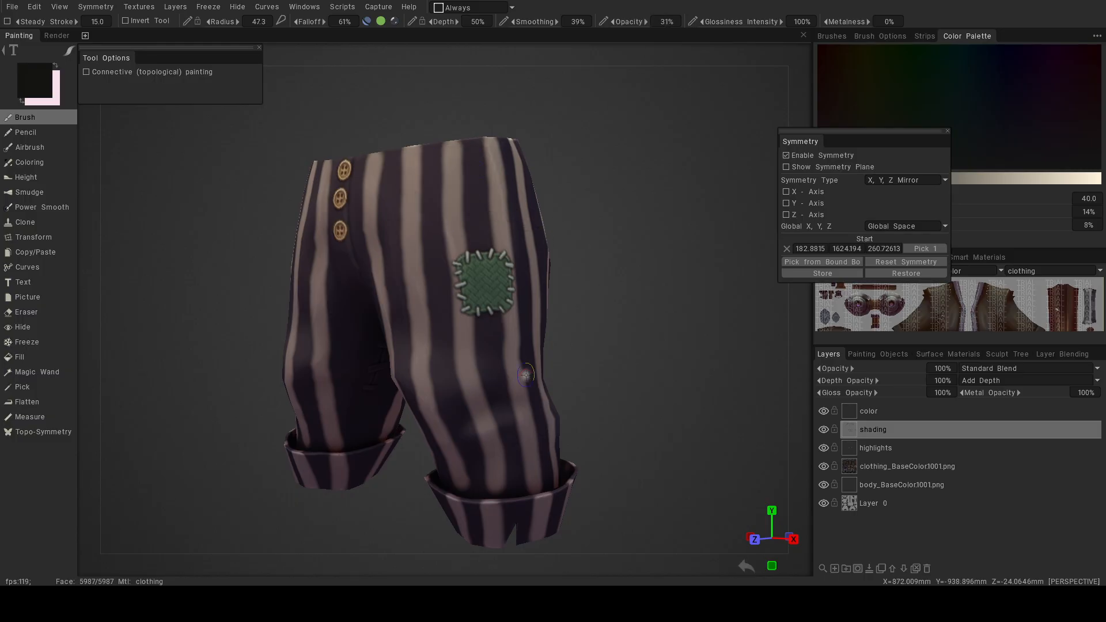
Paint dark shading around the knee and lower leg below the patch with an enlarged brush.
{"action": "left_click_drag", "start_coordinate": [542, 382], "coordinate": [565, 403], "text": "alt"}
{"action": "right_click_drag", "start_coordinate": [496, 393], "coordinate": [519, 398]}
{"action": "middle_click_drag", "start_coordinate": [469, 396], "coordinate": [440, 390], "text": "alt"}
{"action": "left_click_drag", "start_coordinate": [459, 385], "coordinate": [410, 398], "text": "alt"}
{"action": "left_click_drag", "start_coordinate": [506, 375], "coordinate": [458, 397]}
{"action": "left_click_drag", "start_coordinate": [456, 397], "coordinate": [527, 396], "text": "alt"}
{"action": "left_click_drag", "start_coordinate": [390, 364], "coordinate": [435, 382]}
{"action": "left_click_drag", "start_coordinate": [471, 417], "coordinate": [433, 421], "text": "alt"}
{"action": "right_click_drag", "start_coordinate": [568, 450], "coordinate": [479, 441], "text": "alt"}
{"action": "mouse_move", "coordinate": [482, 445]}
{"action": "left_mouse_down", "text": "alt"}
{"action": "mouse_move", "coordinate": [546, 465]}
{"action": "mouse_move", "coordinate": [491, 465]}
{"action": "mouse_move", "coordinate": [629, 428]}
{"action": "mouse_move", "coordinate": [477, 450]}
{"action": "mouse_move", "coordinate": [506, 452]}
{"action": "mouse_move", "coordinate": [360, 451]}
{"action": "mouse_move", "coordinate": [501, 438]}
{"action": "left_mouse_up", "text": "alt"}
Softly shade the front and back of the patched leg with a brush radius of 212 at 11% opacity.
{"action": "left_click_drag", "start_coordinate": [625, 24], "coordinate": [624, 24]}
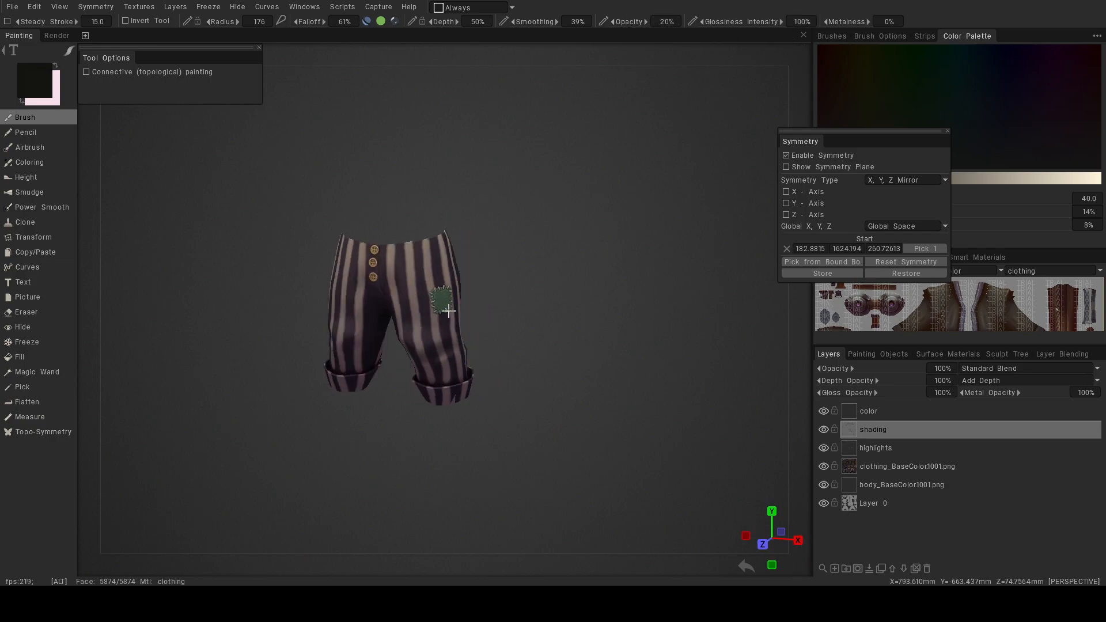
{"action": "left_click_drag", "start_coordinate": [507, 326], "coordinate": [552, 333], "text": "alt"}
{"action": "right_click_drag", "start_coordinate": [552, 333], "coordinate": [475, 344], "text": "alt"}
{"action": "left_click_drag", "start_coordinate": [475, 344], "coordinate": [452, 341], "text": "alt"}
{"action": "left_click_drag", "start_coordinate": [550, 346], "coordinate": [516, 344], "text": "alt"}
{"action": "mouse_move", "coordinate": [516, 344]}
{"action": "right_mouse_down", "text": "alt"}
{"action": "mouse_move", "coordinate": [476, 340]}
{"action": "mouse_move", "coordinate": [566, 347]}
{"action": "mouse_move", "coordinate": [569, 362]}
{"action": "right_mouse_up", "text": "alt"}
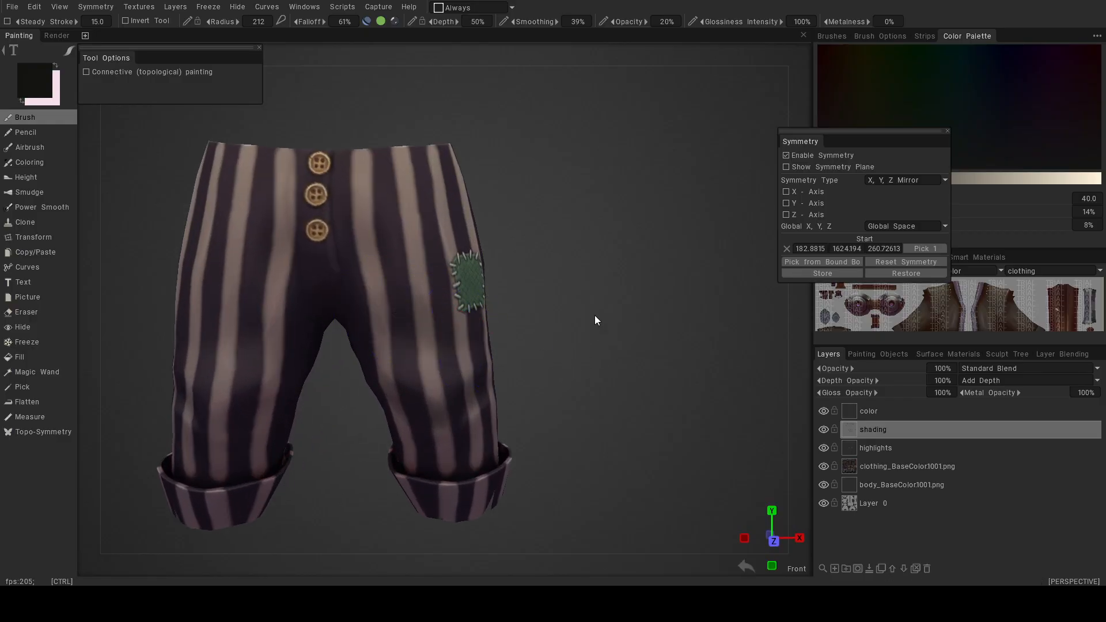
{"action": "left_click_drag", "start_coordinate": [624, 23], "coordinate": [622, 24]}
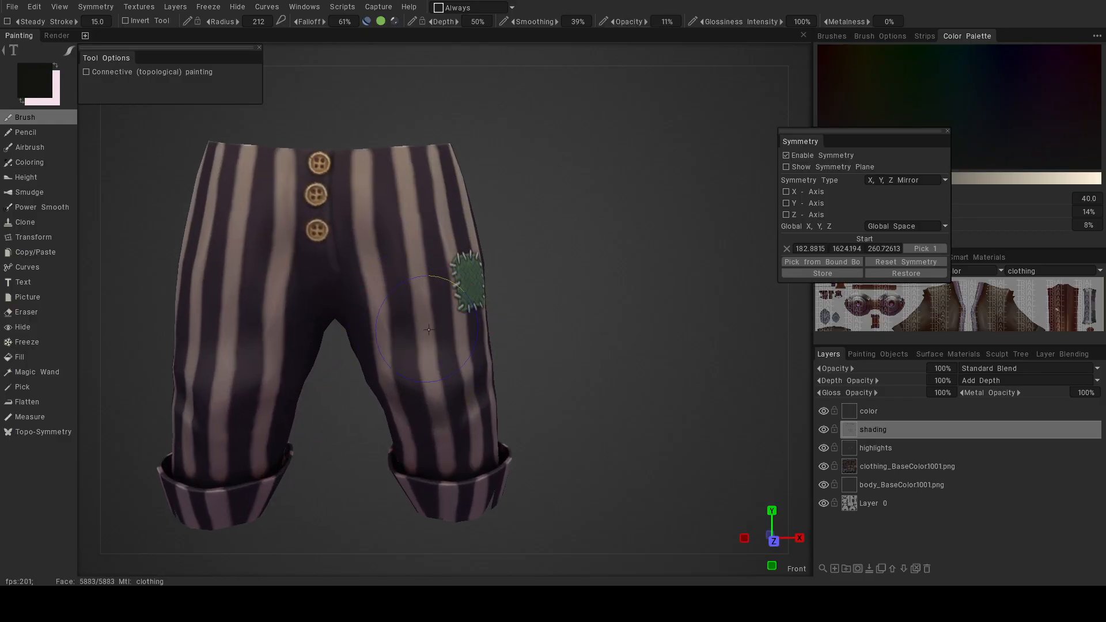
{"action": "left_click_drag", "start_coordinate": [473, 340], "coordinate": [507, 308], "text": "alt"}
{"action": "mouse_move", "coordinate": [328, 382]}
{"action": "left_mouse_down", "text": "alt"}
{"action": "mouse_move", "coordinate": [395, 382]}
{"action": "mouse_move", "coordinate": [571, 330]}
{"action": "mouse_move", "coordinate": [484, 265]}
{"action": "left_mouse_up", "text": "alt"}
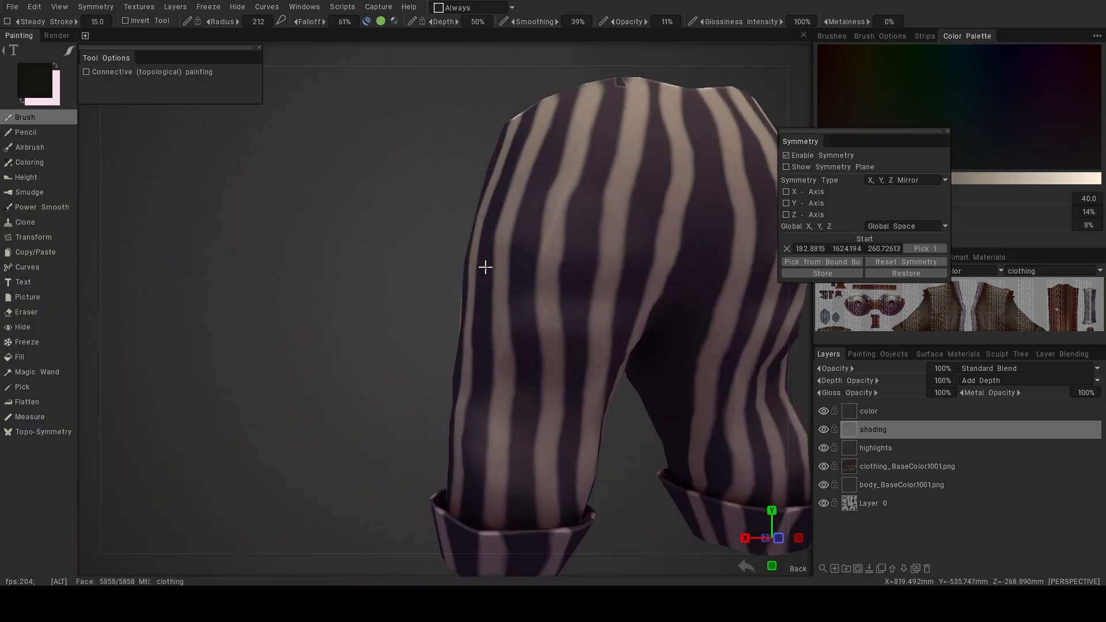
{"action": "left_click_drag", "start_coordinate": [636, 306], "coordinate": [600, 338], "text": "alt"}
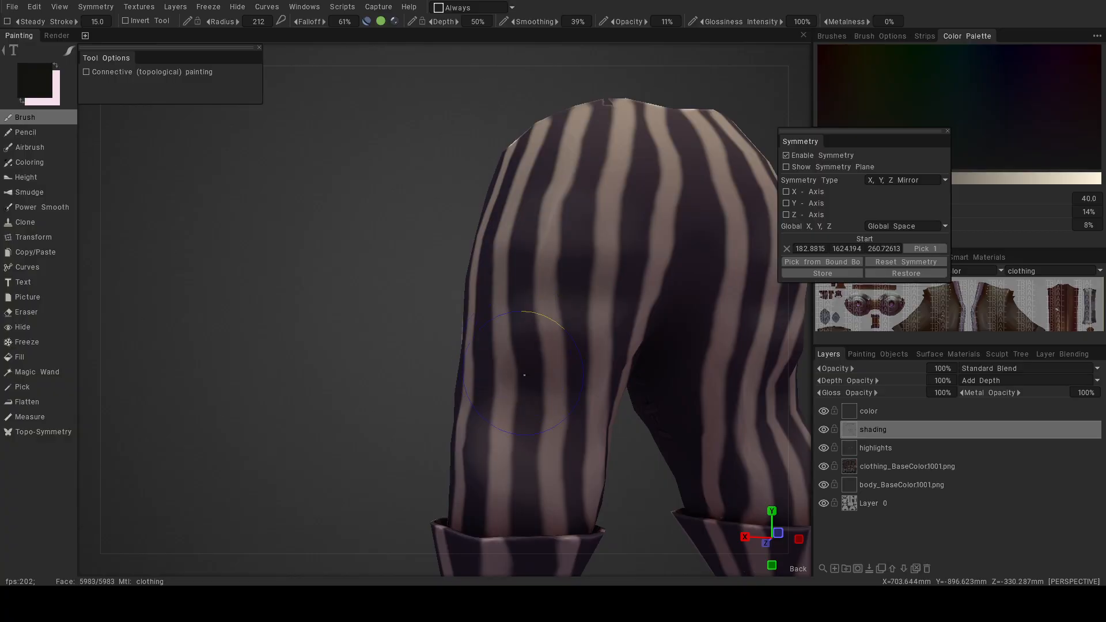
{"action": "mouse_move", "coordinate": [603, 406]}
{"action": "left_mouse_down", "text": "alt"}
{"action": "mouse_move", "coordinate": [610, 430]}
{"action": "mouse_move", "coordinate": [558, 323]}
{"action": "mouse_move", "coordinate": [585, 329]}
{"action": "mouse_move", "coordinate": [467, 314]}
{"action": "mouse_move", "coordinate": [459, 334]}
{"action": "mouse_move", "coordinate": [474, 231]}
{"action": "left_mouse_up", "text": "alt"}
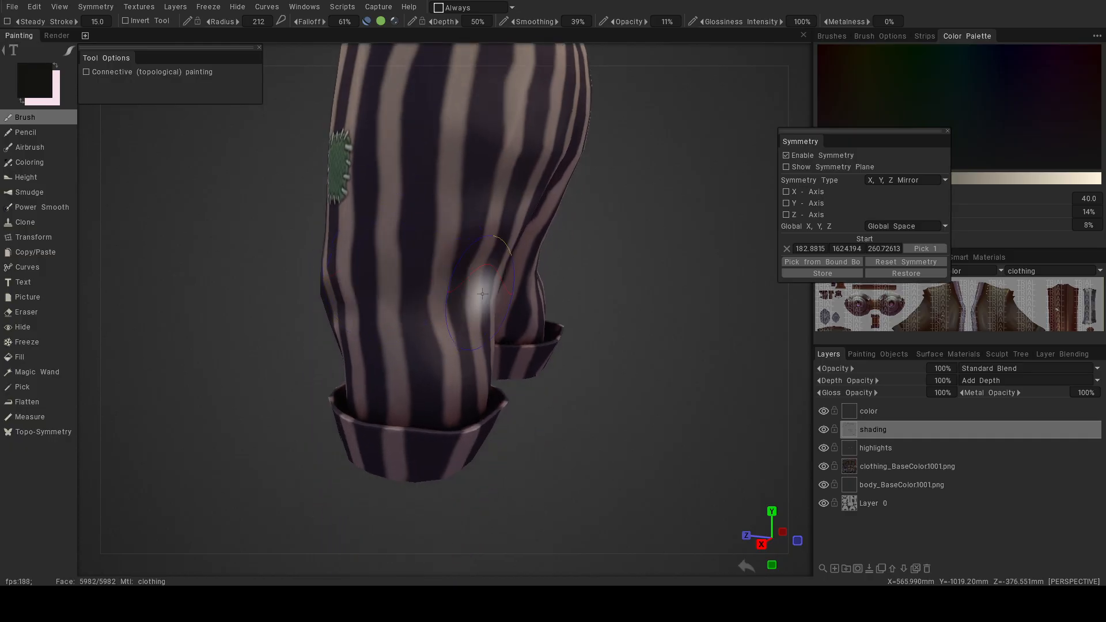
Deepen the shading behind the knees and along the back of the pant legs at 11% opacity.
{"action": "left_click_drag", "start_coordinate": [482, 294], "coordinate": [489, 300], "text": "alt"}
{"action": "right_click_drag", "start_coordinate": [488, 300], "coordinate": [352, 322], "text": "alt"}
{"action": "left_click_drag", "start_coordinate": [466, 195], "coordinate": [436, 176], "text": "alt"}
{"action": "left_click_drag", "start_coordinate": [475, 288], "coordinate": [503, 297], "text": "alt"}
{"action": "right_click_drag", "start_coordinate": [502, 297], "coordinate": [598, 303], "text": "alt"}
{"action": "left_click_drag", "start_coordinate": [598, 304], "coordinate": [571, 299], "text": "alt"}
{"action": "left_click_drag", "start_coordinate": [583, 291], "coordinate": [568, 281]}
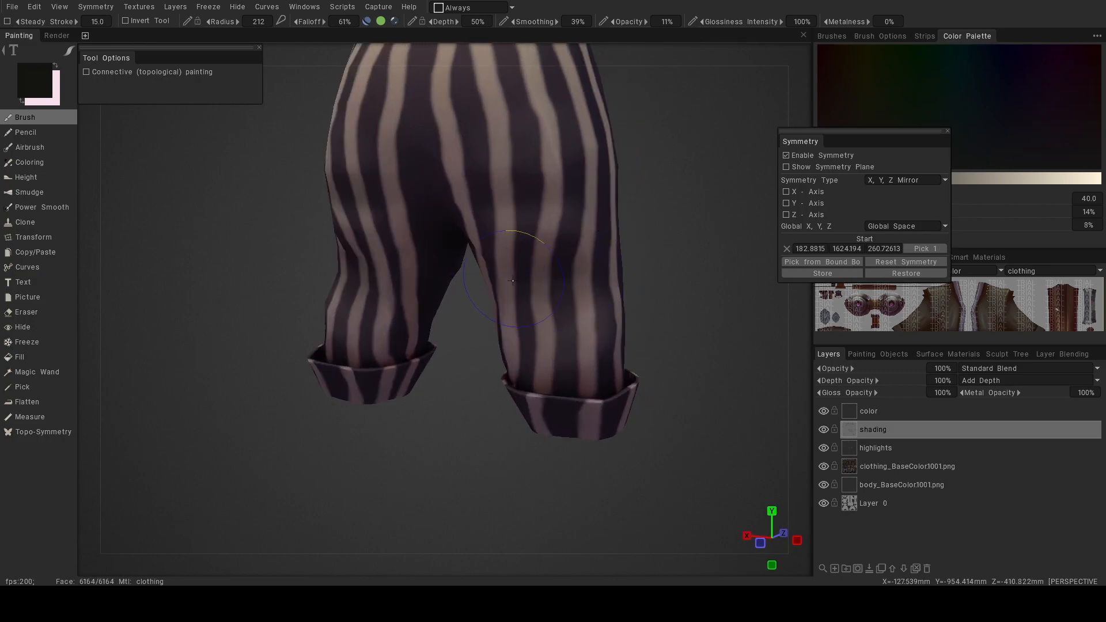
Shade the unpatched leg around the knee, undoing the first stroke and repainting it.
{"action": "left_click_drag", "start_coordinate": [568, 219], "coordinate": [593, 213], "text": "alt"}
{"action": "mouse_move", "coordinate": [485, 183]}
{"action": "left_mouse_down", "text": "alt"}
{"action": "mouse_move", "coordinate": [530, 267]}
{"action": "mouse_move", "coordinate": [462, 309]}
{"action": "mouse_move", "coordinate": [624, 345]}
{"action": "mouse_move", "coordinate": [471, 323]}
{"action": "mouse_move", "coordinate": [607, 309]}
{"action": "mouse_move", "coordinate": [473, 282]}
{"action": "left_mouse_up", "text": "alt"}
{"action": "left_click_drag", "start_coordinate": [526, 328], "coordinate": [500, 325]}
{"action": "key", "text": "ctrl+z"}
{"action": "mouse_move", "coordinate": [570, 321]}
{"action": "left_mouse_down"}
{"action": "mouse_move", "coordinate": [533, 348]}
{"action": "mouse_move", "coordinate": [592, 340]}
{"action": "left_mouse_up"}
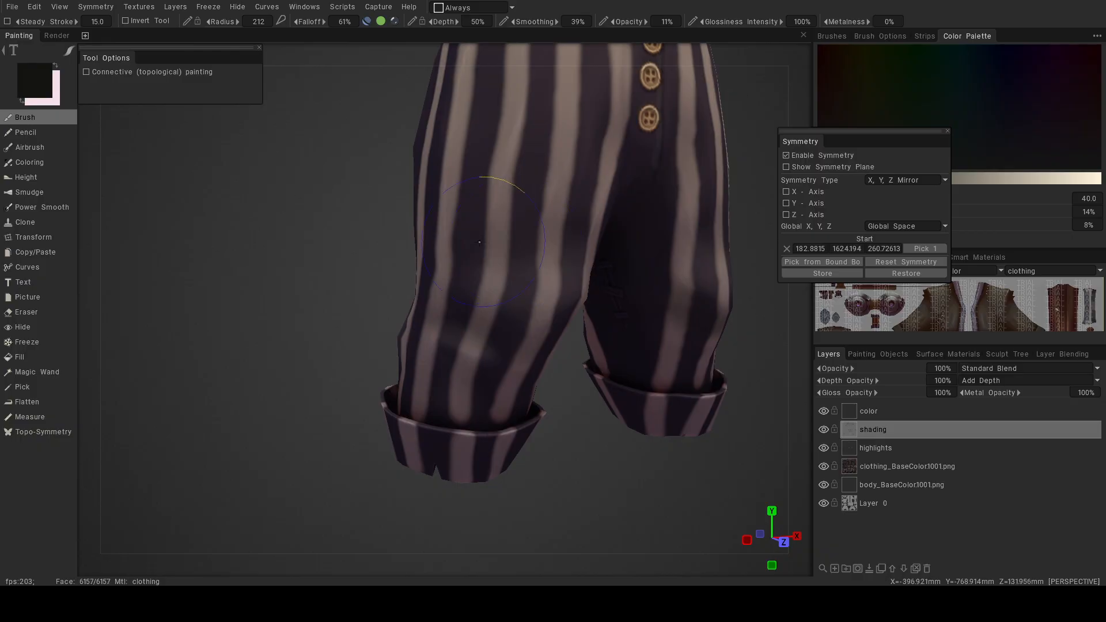
{"action": "left_click_drag", "start_coordinate": [524, 222], "coordinate": [610, 284], "text": "alt"}
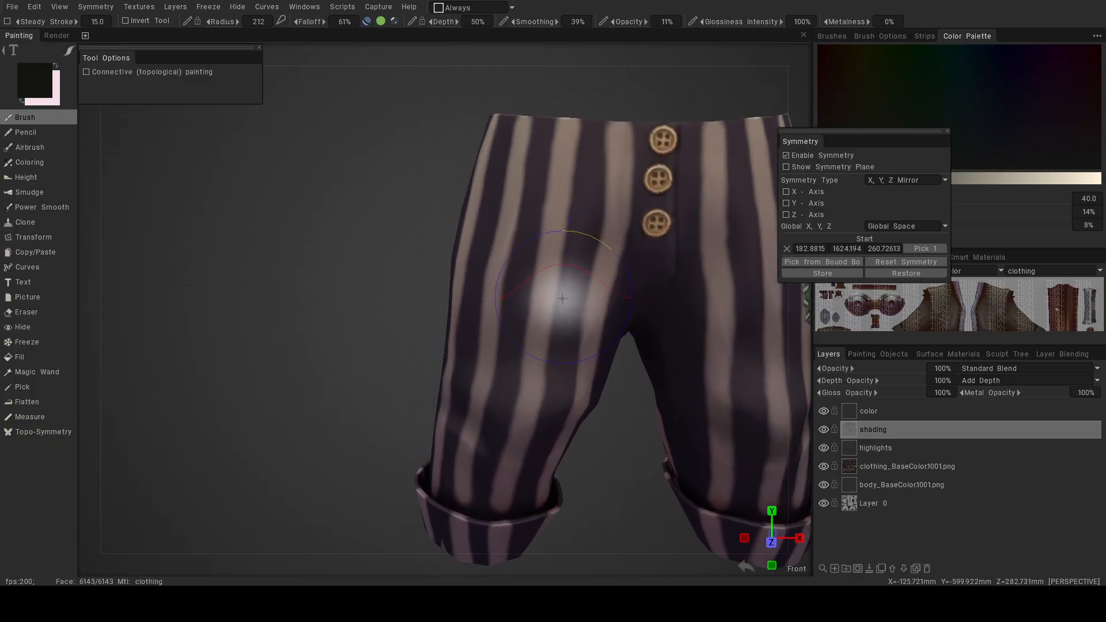
Examine the shading on the striped pants from the front, sides and back.
{"action": "mouse_move", "coordinate": [556, 377]}
{"action": "left_mouse_down", "text": "alt"}
{"action": "mouse_move", "coordinate": [555, 414]}
{"action": "mouse_move", "coordinate": [627, 326]}
{"action": "mouse_move", "coordinate": [459, 299]}
{"action": "mouse_move", "coordinate": [634, 317]}
{"action": "left_mouse_up", "text": "alt"}
{"action": "middle_click_drag", "start_coordinate": [634, 316], "coordinate": [532, 295], "text": "alt"}
{"action": "scroll", "coordinate": [532, 296], "scroll_direction": "up", "scroll_amount": 4}
{"action": "scroll", "coordinate": [532, 296], "scroll_direction": "up", "scroll_amount": 2}
{"action": "left_click_drag", "start_coordinate": [532, 295], "coordinate": [482, 259], "text": "alt"}
{"action": "scroll", "coordinate": [509, 305], "scroll_direction": "up", "scroll_amount": 4}
{"action": "left_click_drag", "start_coordinate": [374, 331], "coordinate": [442, 365], "text": "alt"}
{"action": "scroll", "coordinate": [430, 371], "scroll_direction": "down", "scroll_amount": 8}
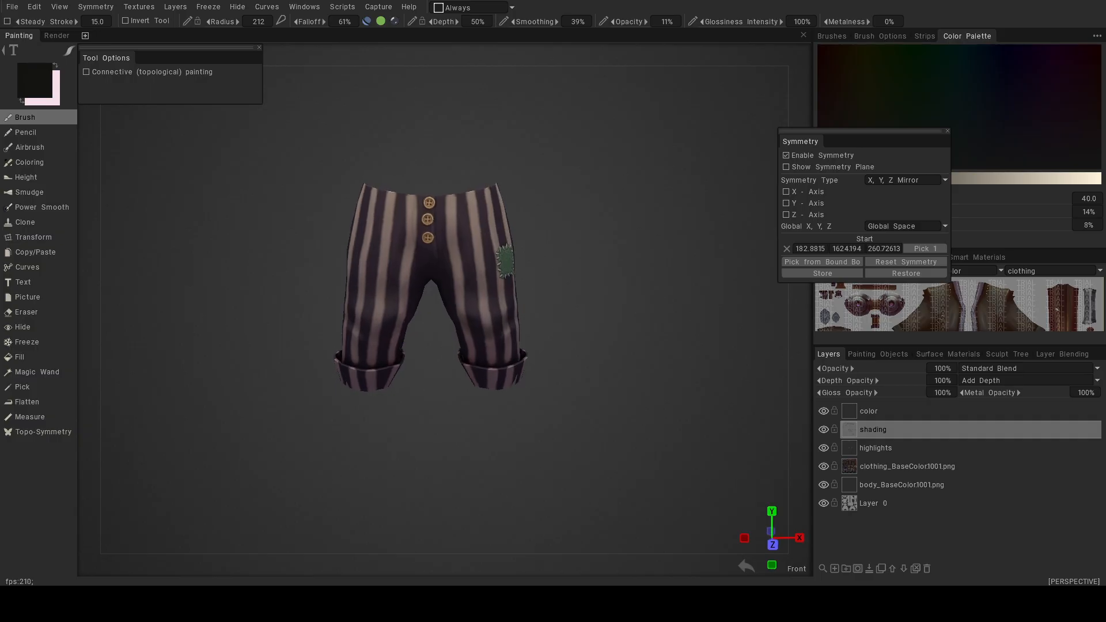
{"action": "left_click_drag", "start_coordinate": [439, 448], "coordinate": [606, 290], "text": "alt"}
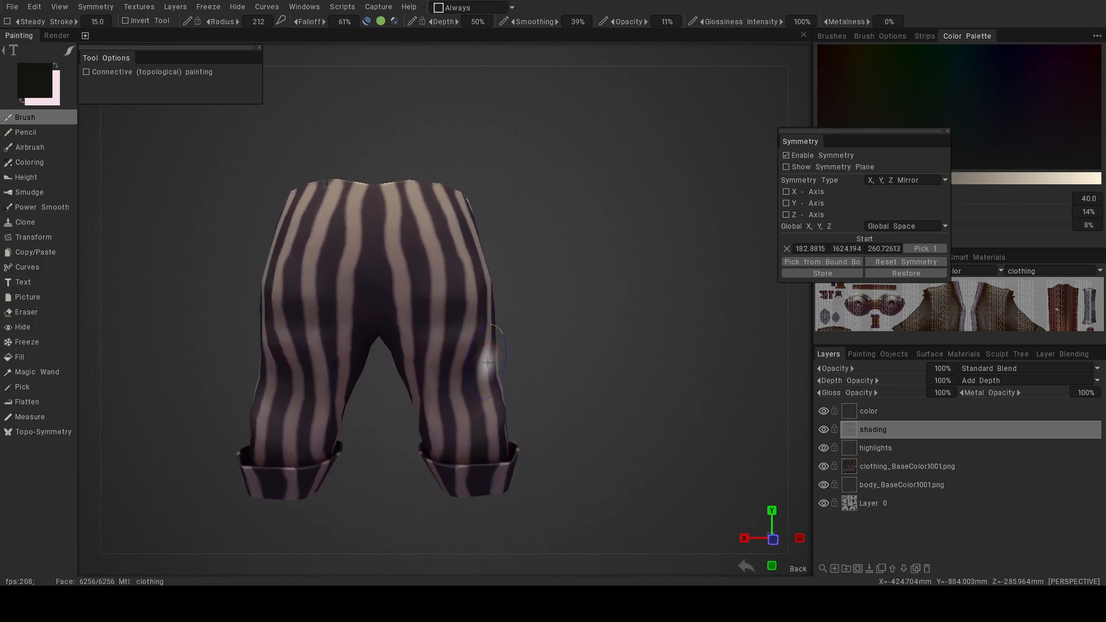
{"action": "mouse_move", "coordinate": [421, 313]}
{"action": "left_mouse_down", "text": "alt"}
{"action": "mouse_move", "coordinate": [445, 337]}
{"action": "mouse_move", "coordinate": [538, 296]}
{"action": "mouse_move", "coordinate": [648, 302]}
{"action": "left_mouse_up", "text": "alt"}
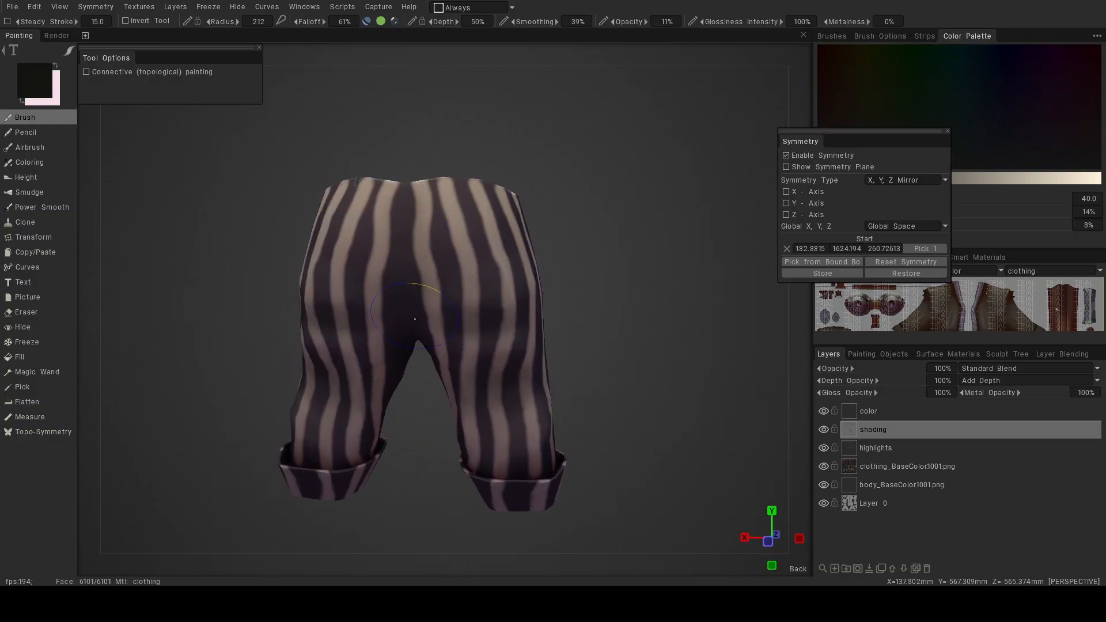
{"action": "left_click_drag", "start_coordinate": [409, 316], "coordinate": [547, 331], "text": "alt"}
Shade the area around the buttons and fly at 11% opacity, reducing the brush radius to 107.
{"action": "mouse_move", "coordinate": [523, 267]}
{"action": "left_mouse_down"}
{"action": "mouse_move", "coordinate": [527, 281]}
{"action": "mouse_move", "coordinate": [510, 296]}
{"action": "left_mouse_up"}
{"action": "key", "text": "["}
{"action": "key", "text": "["}
{"action": "key", "text": "["}
{"action": "key", "text": "["}
{"action": "key", "text": "["}
{"action": "key", "text": "["}
{"action": "key", "text": "["}
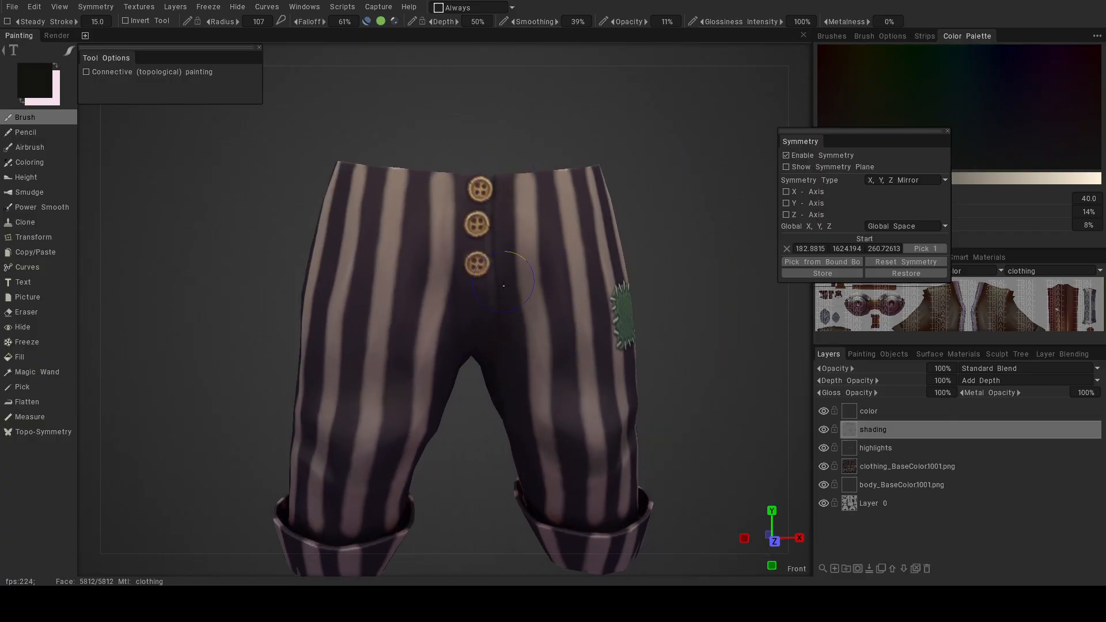
{"action": "middle_click_drag", "start_coordinate": [488, 358], "coordinate": [448, 294], "text": "alt"}
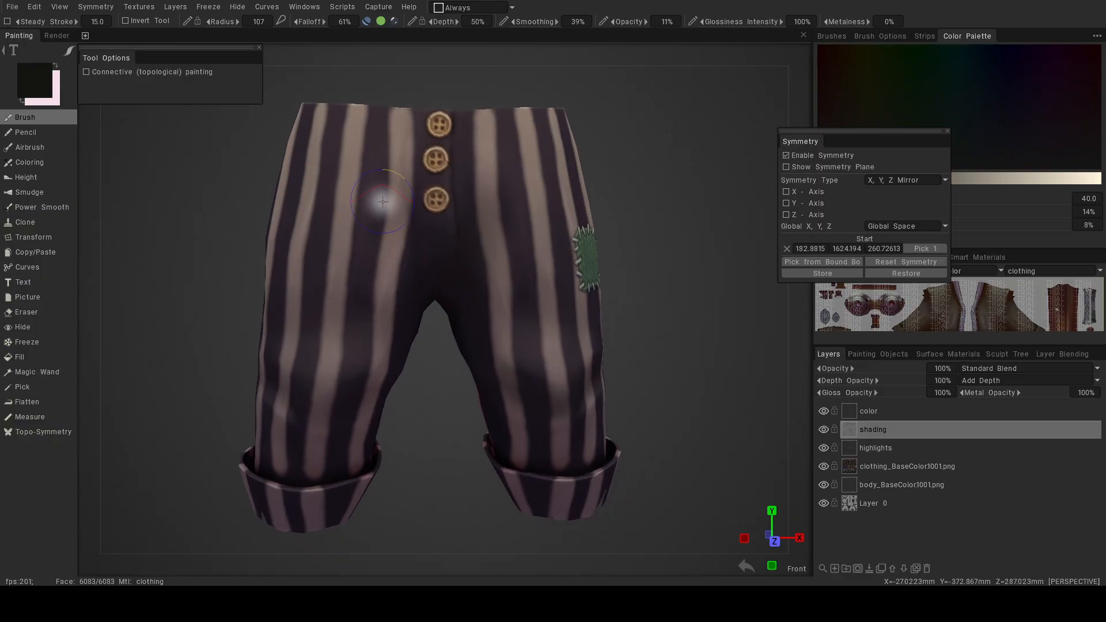
{"action": "left_click_drag", "start_coordinate": [406, 340], "coordinate": [469, 344], "text": "alt"}
{"action": "right_click_drag", "start_coordinate": [469, 343], "coordinate": [288, 339], "text": "alt"}
{"action": "left_click_drag", "start_coordinate": [369, 352], "coordinate": [331, 380], "text": "alt"}
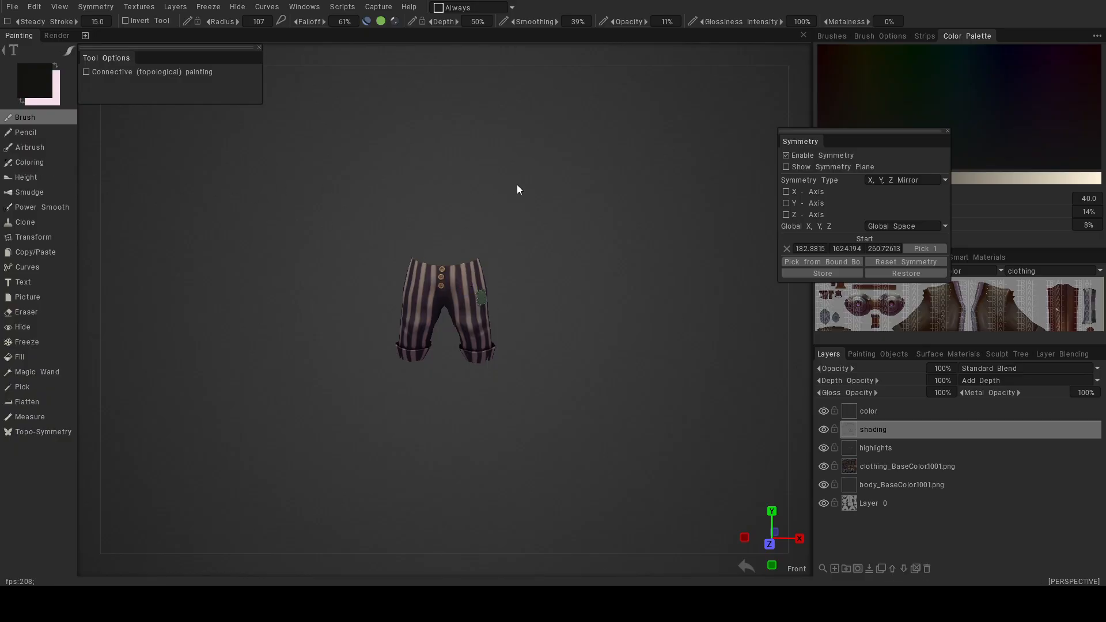
Move the Symmetry window aside and look through the list of painting objects.
{"action": "left_click_drag", "start_coordinate": [860, 135], "coordinate": [968, 150]}
{"action": "left_click", "coordinate": [874, 353]}
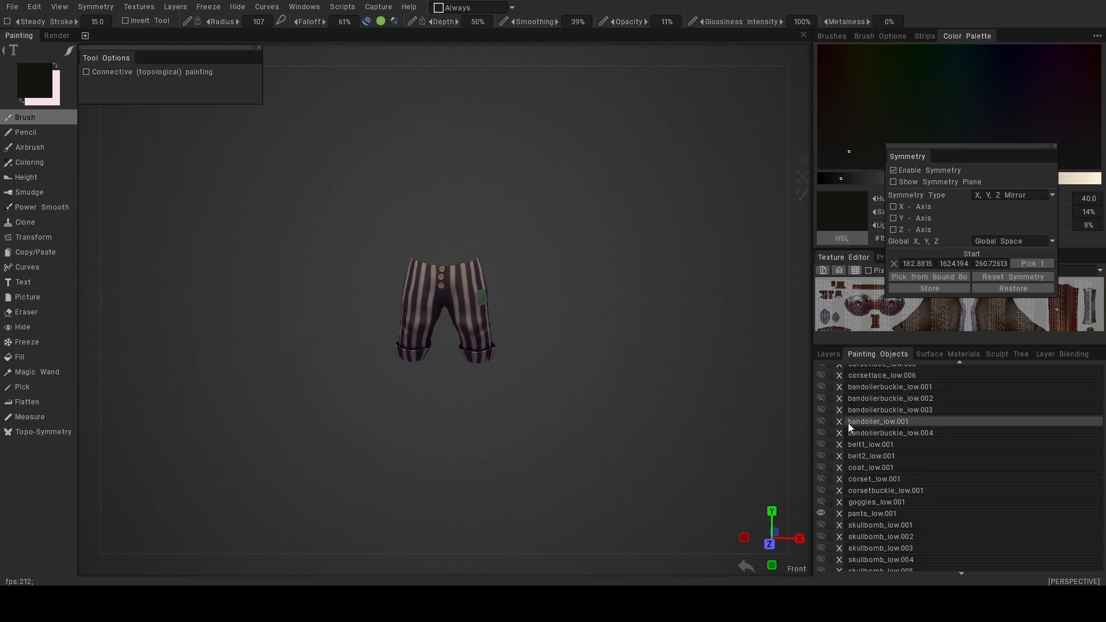
{"action": "scroll", "coordinate": [858, 452], "scroll_direction": "up", "scroll_amount": 5}
{"action": "scroll", "coordinate": [865, 461], "scroll_direction": "down", "scroll_amount": 5}
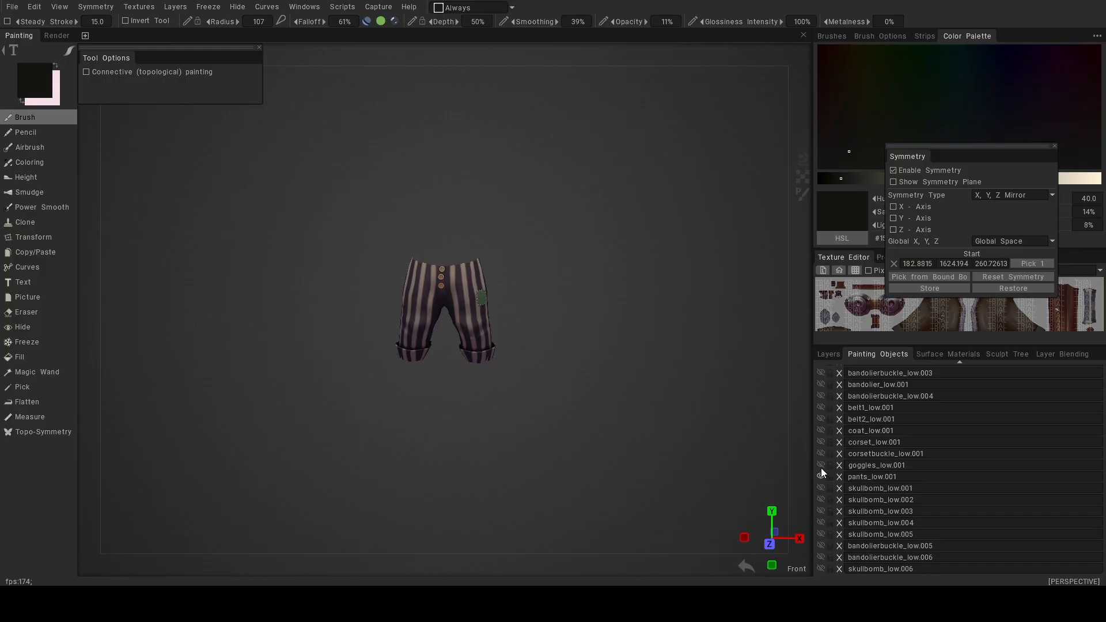
Export the clothing's Color/Albedo map and return to the layer list.
{"action": "left_click", "coordinate": [60, 6]}
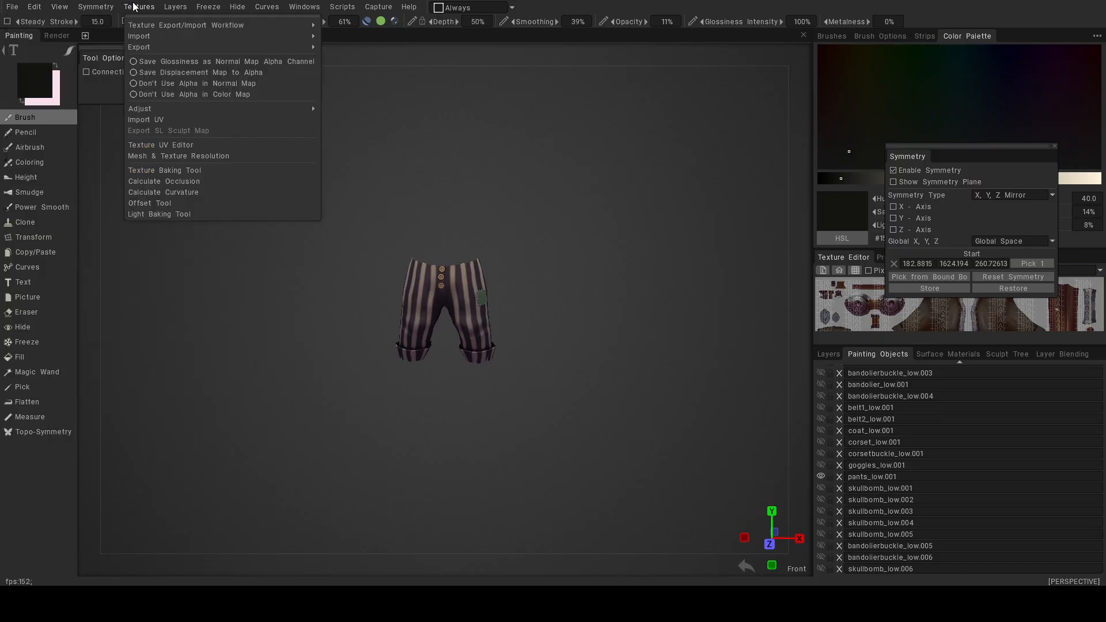
{"action": "mouse_move", "coordinate": [143, 46]}
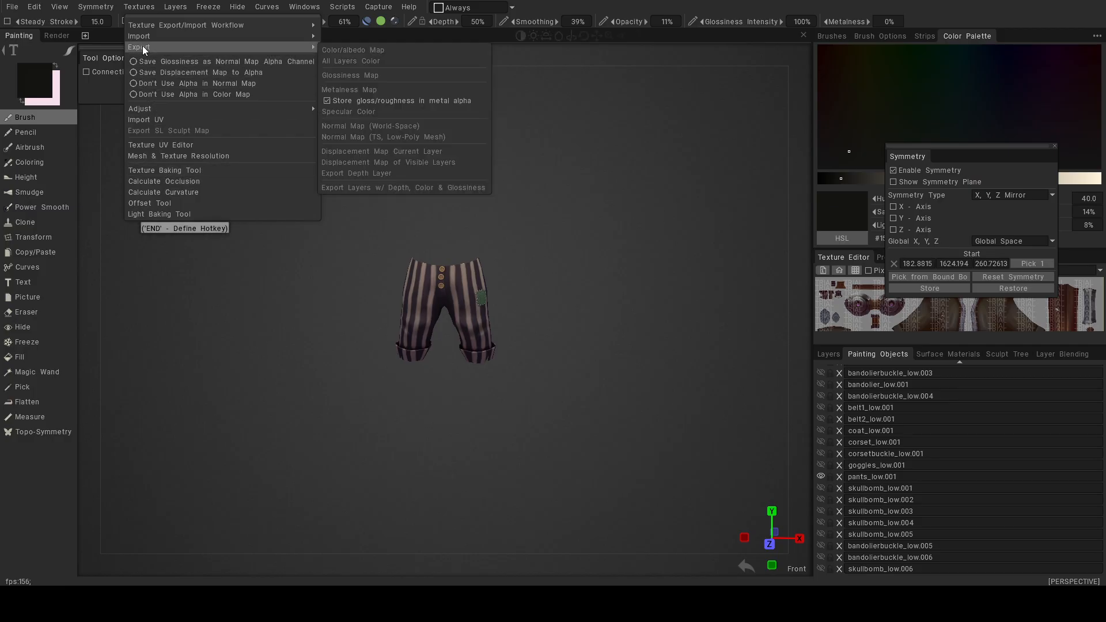
{"action": "left_click", "coordinate": [338, 50]}
{"action": "left_click", "coordinate": [365, 337]}
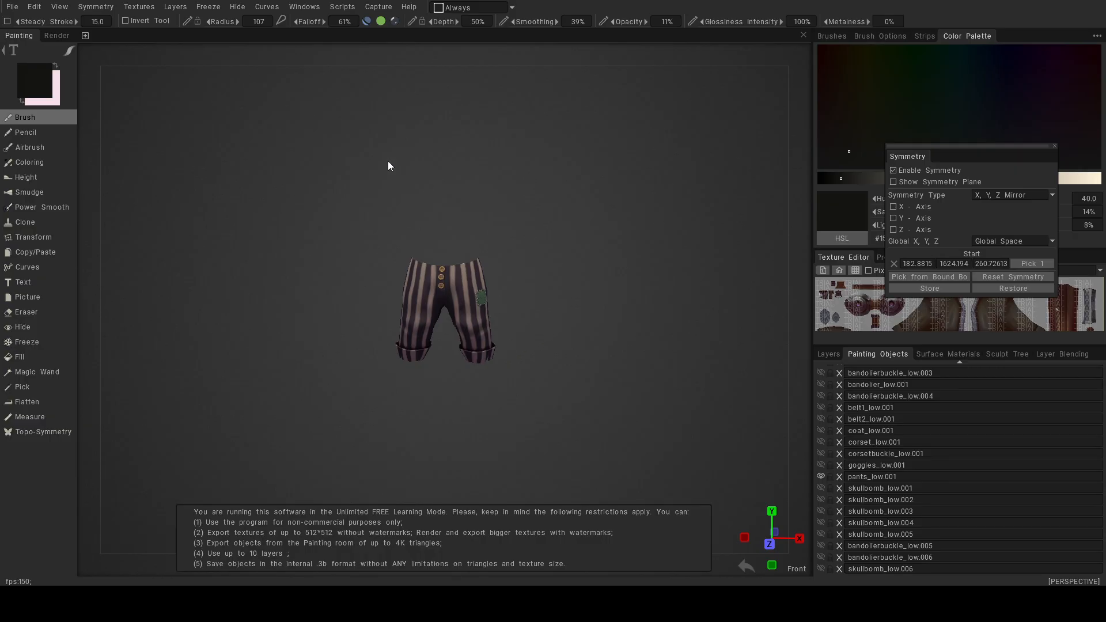
{"action": "left_click", "coordinate": [829, 354]}
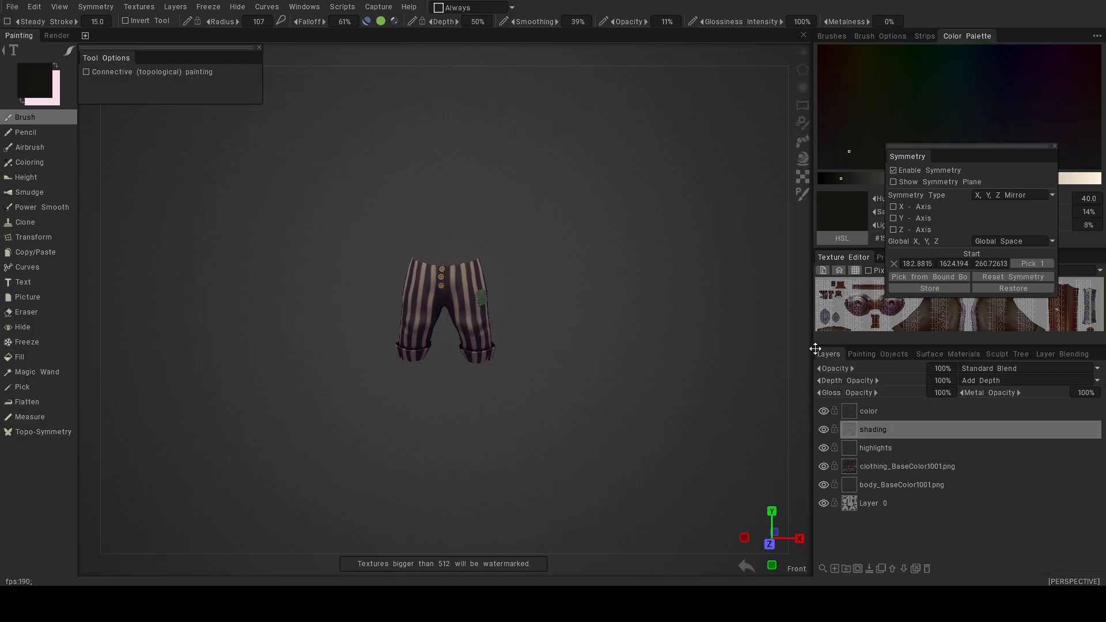
Switch to Blender and check the clothing material's node setup, returning to the Layout workspace.
{"action": "left_click", "coordinate": [13, 7]}
{"action": "left_click", "coordinate": [545, 302]}
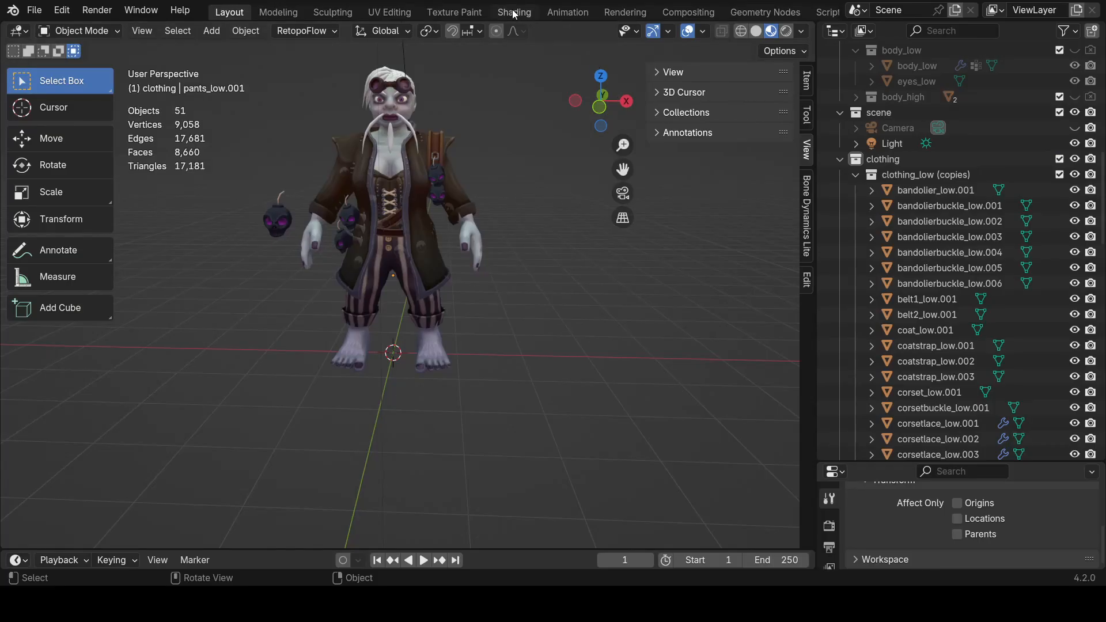
{"action": "left_click", "coordinate": [515, 13]}
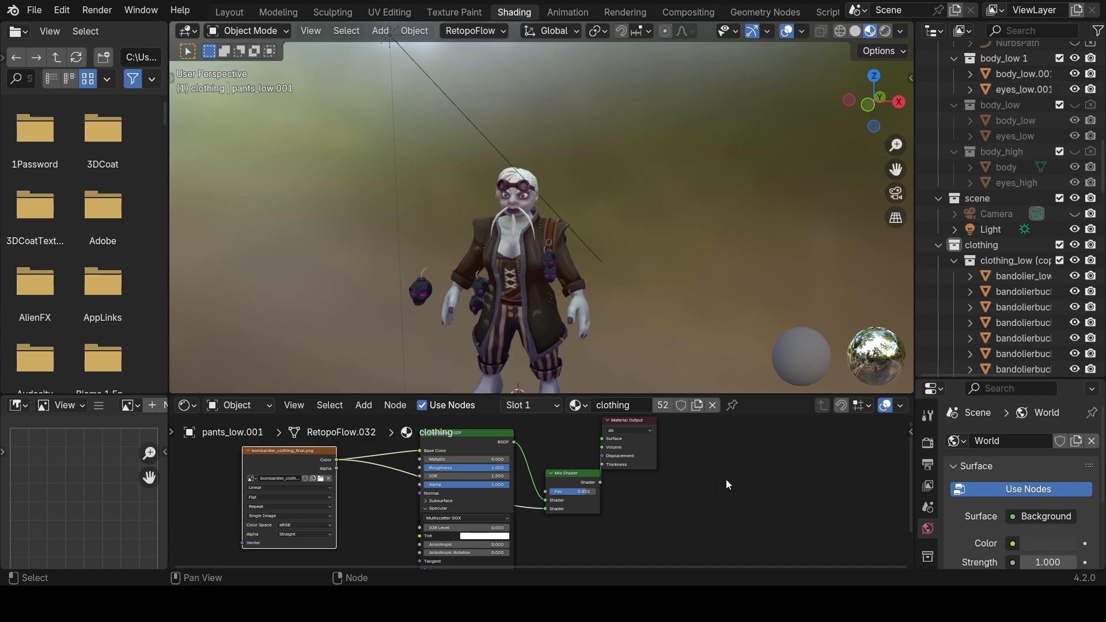
{"action": "left_click", "coordinate": [230, 12]}
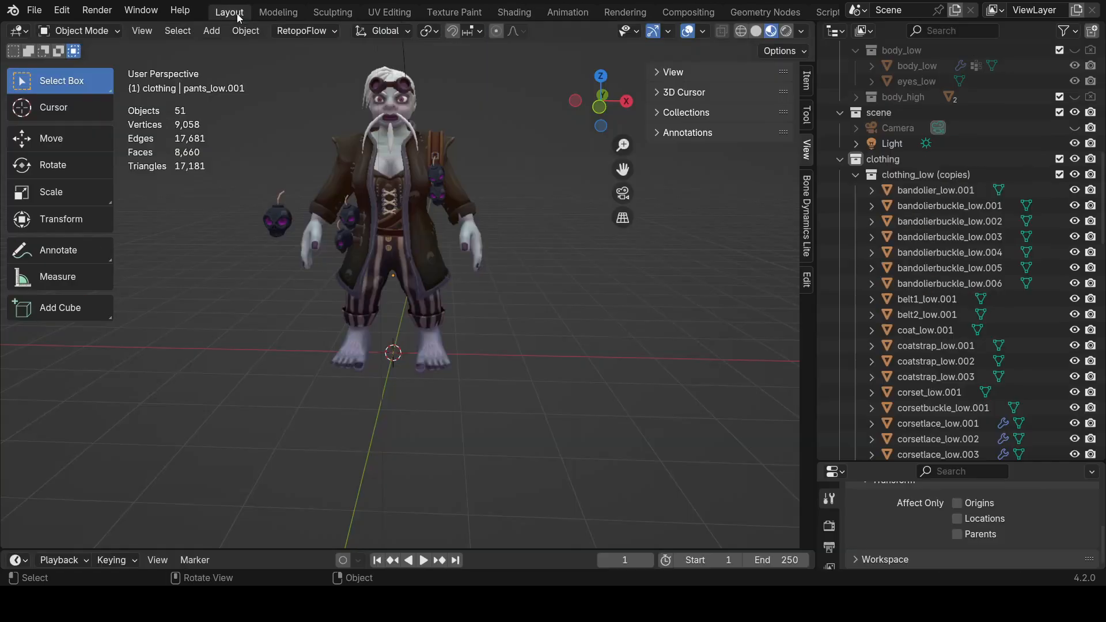
Frame the full character from the front and set the viewport to rendered shading.
{"action": "key", "text": "KP_7"}
{"action": "middle_click_drag", "start_coordinate": [513, 264], "coordinate": [517, 332]}
{"action": "left_click", "coordinate": [106, 13]}
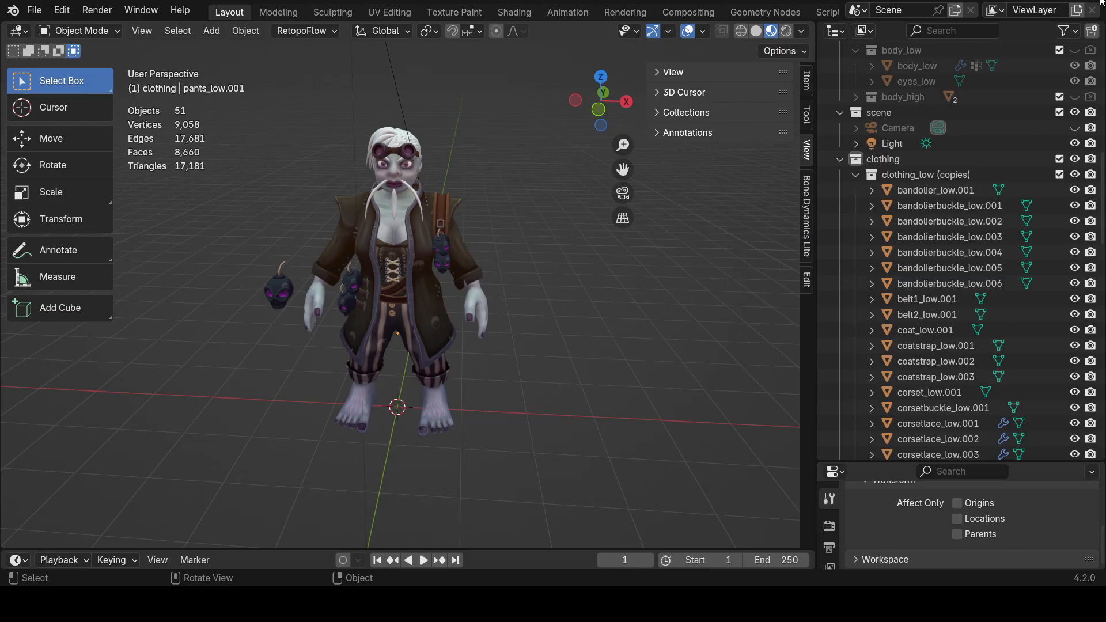
{"action": "scroll", "coordinate": [499, 261], "scroll_direction": "up", "scroll_amount": 2}
{"action": "middle_click_drag", "start_coordinate": [498, 261], "coordinate": [514, 249]}
{"action": "middle_click_drag", "start_coordinate": [515, 248], "coordinate": [509, 316], "text": "shift"}
{"action": "left_click", "coordinate": [787, 34]}
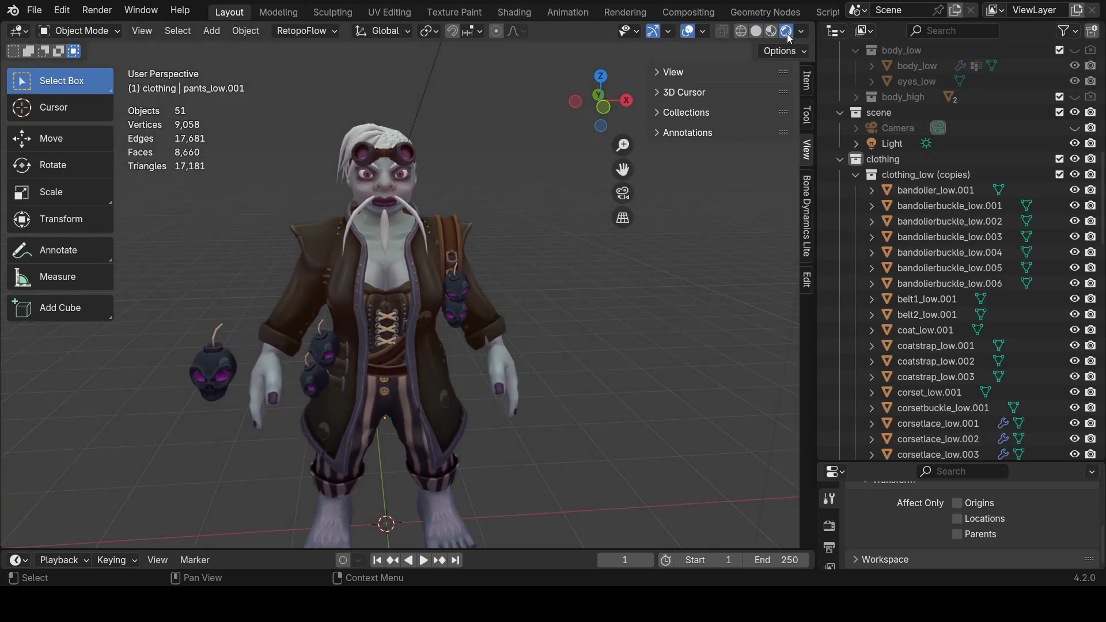
Examine the updated clothing texture on the whole character, up close and from a distance.
{"action": "scroll", "coordinate": [505, 356], "scroll_direction": "up", "scroll_amount": 1}
{"action": "middle_click_drag", "start_coordinate": [504, 351], "coordinate": [518, 405]}
{"action": "scroll", "coordinate": [514, 351], "scroll_direction": "up", "scroll_amount": 2}
{"action": "scroll", "coordinate": [566, 379], "scroll_direction": "up", "scroll_amount": 3}
{"action": "scroll", "coordinate": [657, 322], "scroll_direction": "up", "scroll_amount": 1}
{"action": "middle_click_drag", "start_coordinate": [667, 321], "coordinate": [600, 302], "text": "shift"}
{"action": "scroll", "coordinate": [503, 346], "scroll_direction": "up", "scroll_amount": 6}
{"action": "scroll", "coordinate": [415, 276], "scroll_direction": "down", "scroll_amount": 5}
{"action": "scroll", "coordinate": [599, 302], "scroll_direction": "down", "scroll_amount": 8}
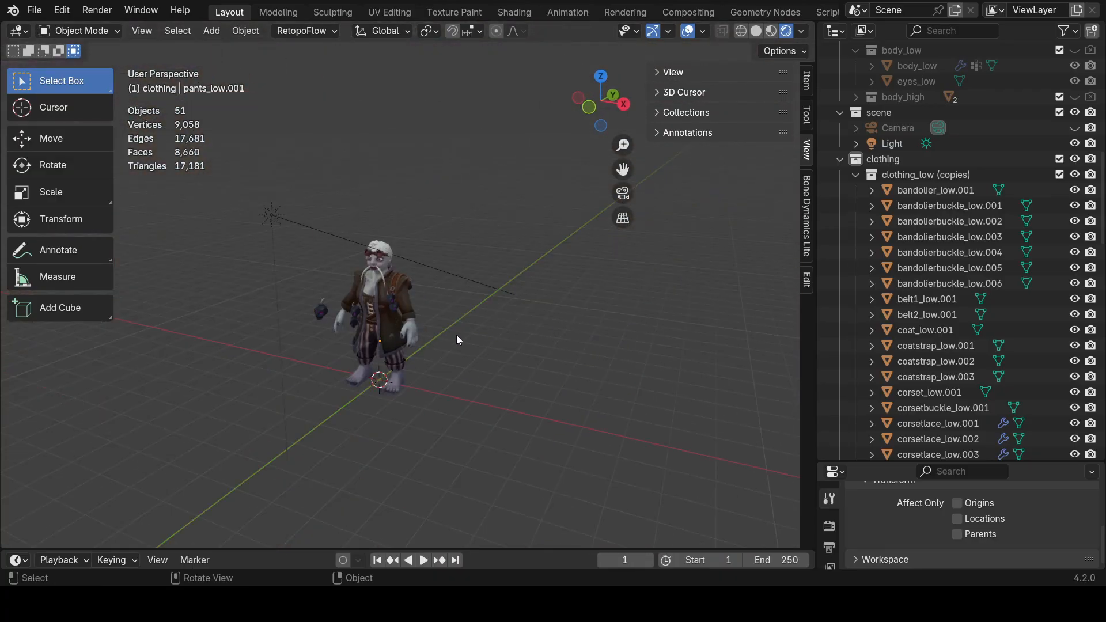
Inspect the coat, corset lacing, belts and striped pants up close from the front.
{"action": "scroll", "coordinate": [458, 334], "scroll_direction": "up", "scroll_amount": 6}
{"action": "scroll", "coordinate": [474, 365], "scroll_direction": "up", "scroll_amount": 2}
{"action": "scroll", "coordinate": [469, 363], "scroll_direction": "down", "scroll_amount": 2}
{"action": "middle_click_drag", "start_coordinate": [465, 351], "coordinate": [494, 341]}
{"action": "middle_click_drag", "start_coordinate": [622, 352], "coordinate": [466, 236], "text": "shift"}
{"action": "scroll", "coordinate": [486, 349], "scroll_direction": "up", "scroll_amount": 1}
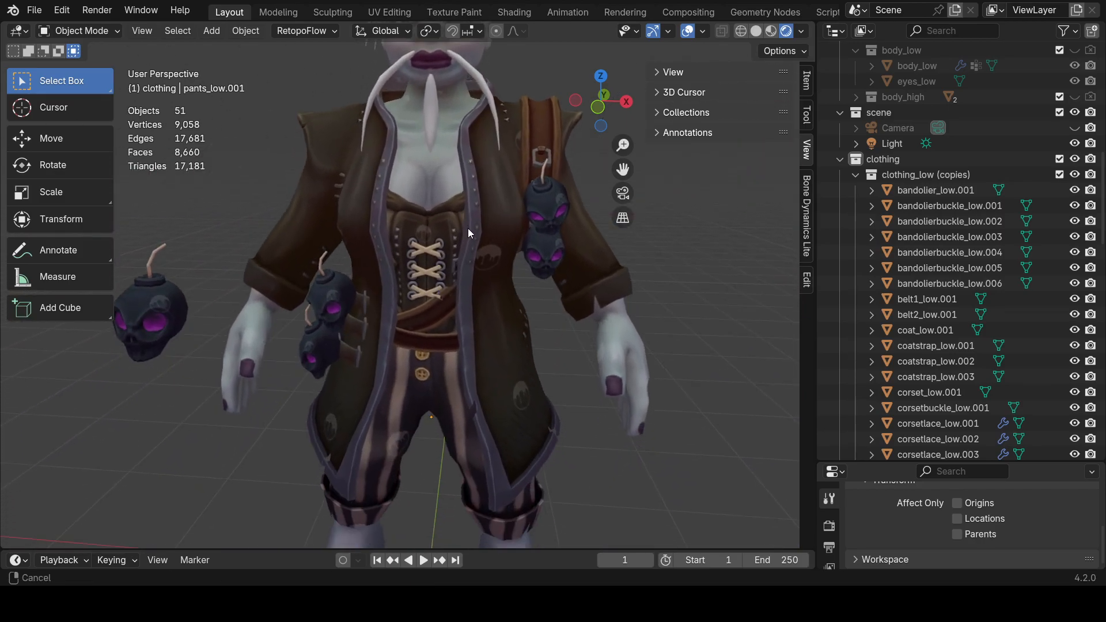
{"action": "scroll", "coordinate": [436, 334], "scroll_direction": "up", "scroll_amount": 3}
{"action": "scroll", "coordinate": [396, 366], "scroll_direction": "down", "scroll_amount": 1}
{"action": "scroll", "coordinate": [423, 303], "scroll_direction": "up", "scroll_amount": 2}
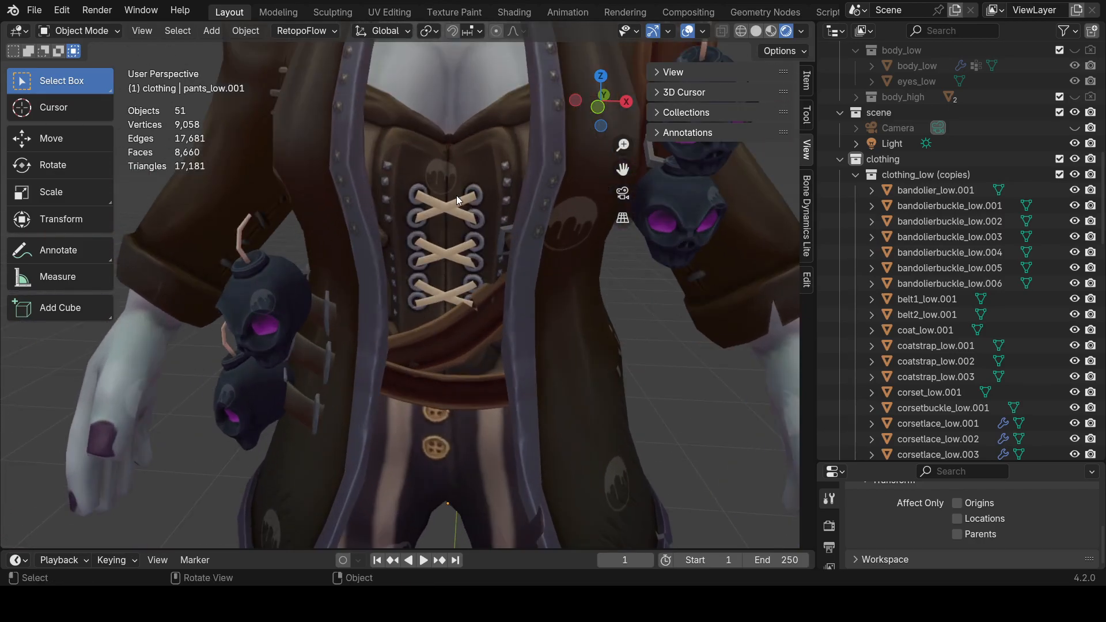
{"action": "scroll", "coordinate": [469, 199], "scroll_direction": "down", "scroll_amount": 2}
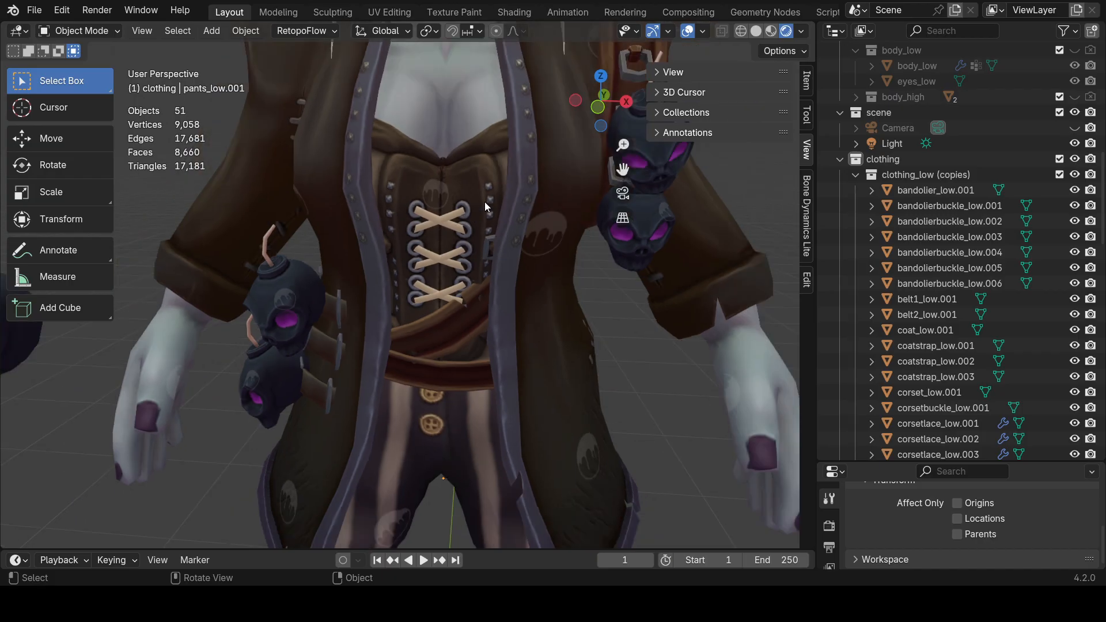
Inspect the hanging skull bombs, their coat straps and the coat's edge trim up close.
{"action": "middle_click_drag", "start_coordinate": [443, 259], "coordinate": [408, 277]}
{"action": "middle_click_drag", "start_coordinate": [382, 321], "coordinate": [364, 348]}
{"action": "scroll", "coordinate": [423, 309], "scroll_direction": "up", "scroll_amount": 6}
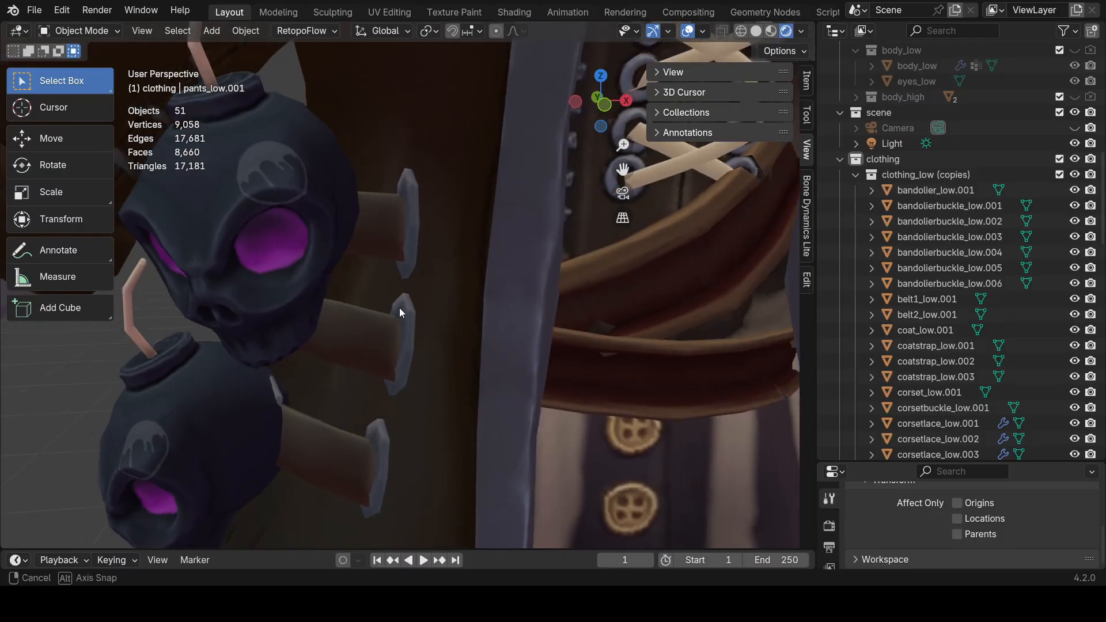
{"action": "middle_click_drag", "start_coordinate": [403, 309], "coordinate": [427, 202], "text": "shift"}
{"action": "scroll", "coordinate": [403, 323], "scroll_direction": "down", "scroll_amount": 7}
{"action": "scroll", "coordinate": [369, 379], "scroll_direction": "down", "scroll_amount": 4}
Review the fully textured character from a distance at slightly different front angles, judging how the coat, corset and striped pants read together.
{"action": "middle_click_drag", "start_coordinate": [368, 379], "coordinate": [420, 387]}
{"action": "scroll", "coordinate": [499, 427], "scroll_direction": "down", "scroll_amount": 3}
{"action": "middle_click_drag", "start_coordinate": [506, 406], "coordinate": [610, 401]}
{"action": "scroll", "coordinate": [477, 361], "scroll_direction": "up", "scroll_amount": 5}
{"action": "scroll", "coordinate": [647, 354], "scroll_direction": "down", "scroll_amount": 5}
{"action": "middle_click_drag", "start_coordinate": [558, 350], "coordinate": [451, 568]}
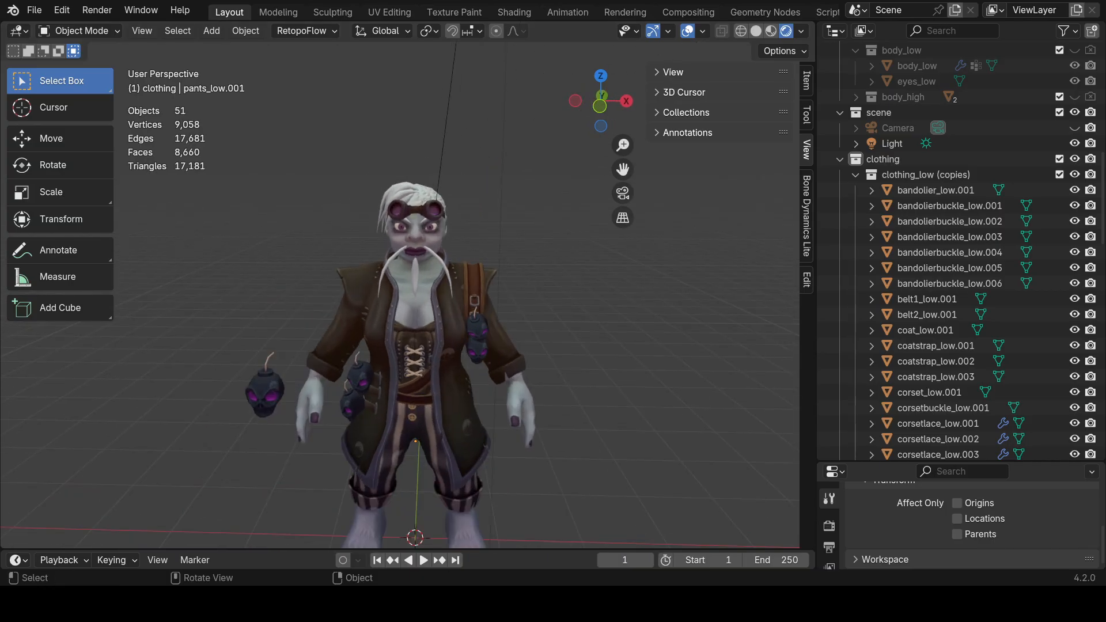
{"action": "middle_click_drag", "start_coordinate": [489, 437], "coordinate": [502, 409]}
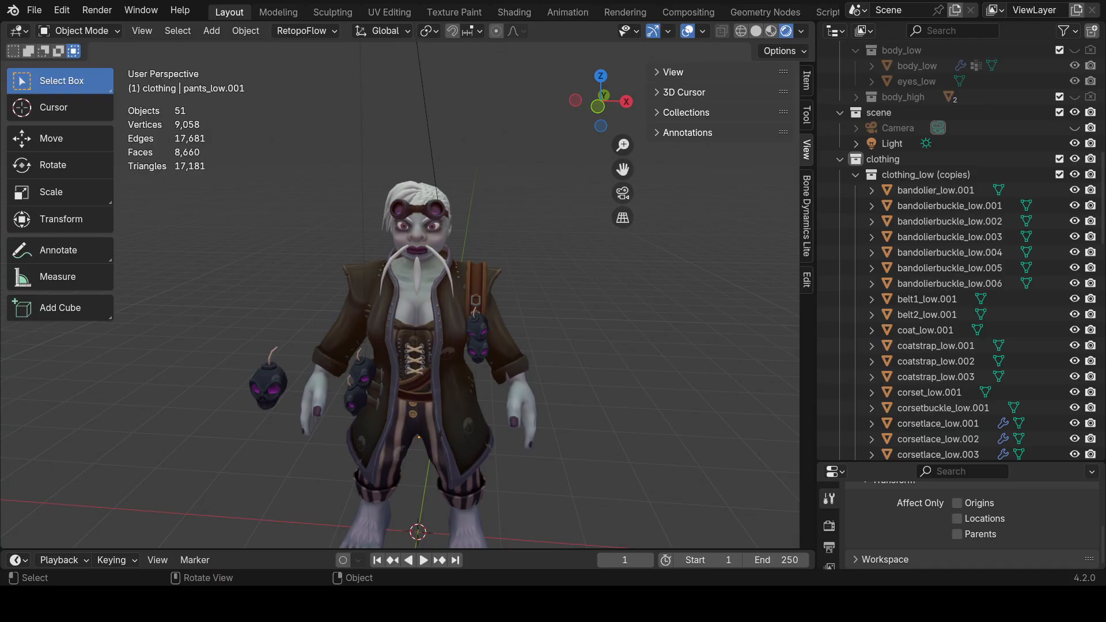
{"action": "scroll", "coordinate": [421, 360], "scroll_direction": "down", "scroll_amount": 1}
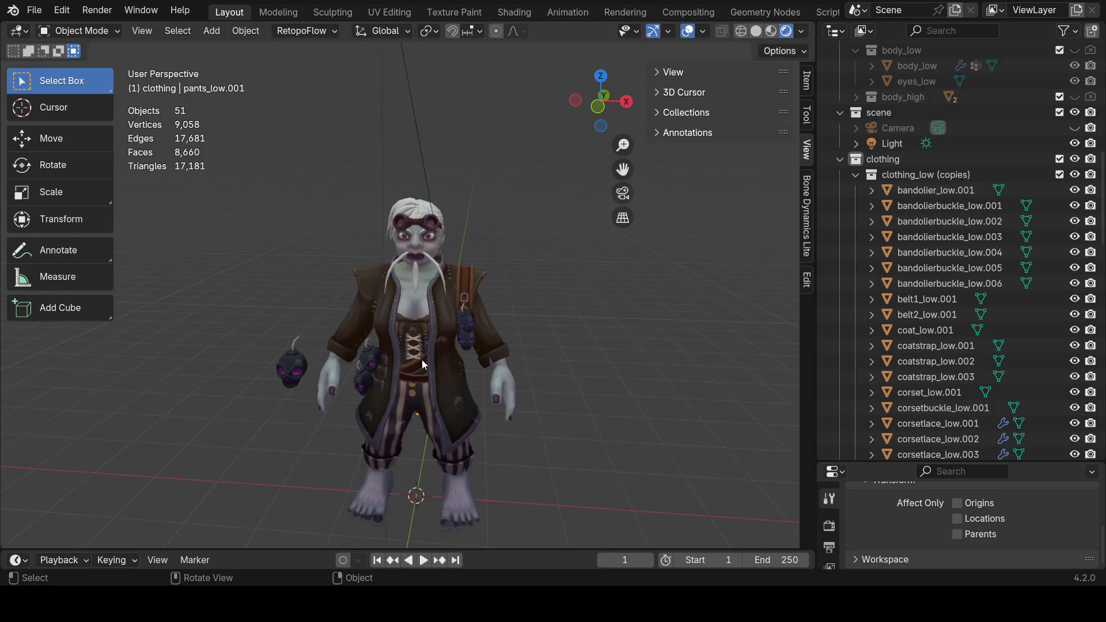
{"action": "middle_click_drag", "start_coordinate": [415, 360], "coordinate": [424, 360]}
{"action": "mouse_move", "coordinate": [524, 345]}
{"action": "middle_mouse_down"}
{"action": "mouse_move", "coordinate": [598, 334]}
{"action": "mouse_move", "coordinate": [675, 354]}
{"action": "mouse_move", "coordinate": [537, 370]}
{"action": "mouse_move", "coordinate": [495, 338]}
{"action": "mouse_move", "coordinate": [529, 332]}
{"action": "middle_mouse_up"}
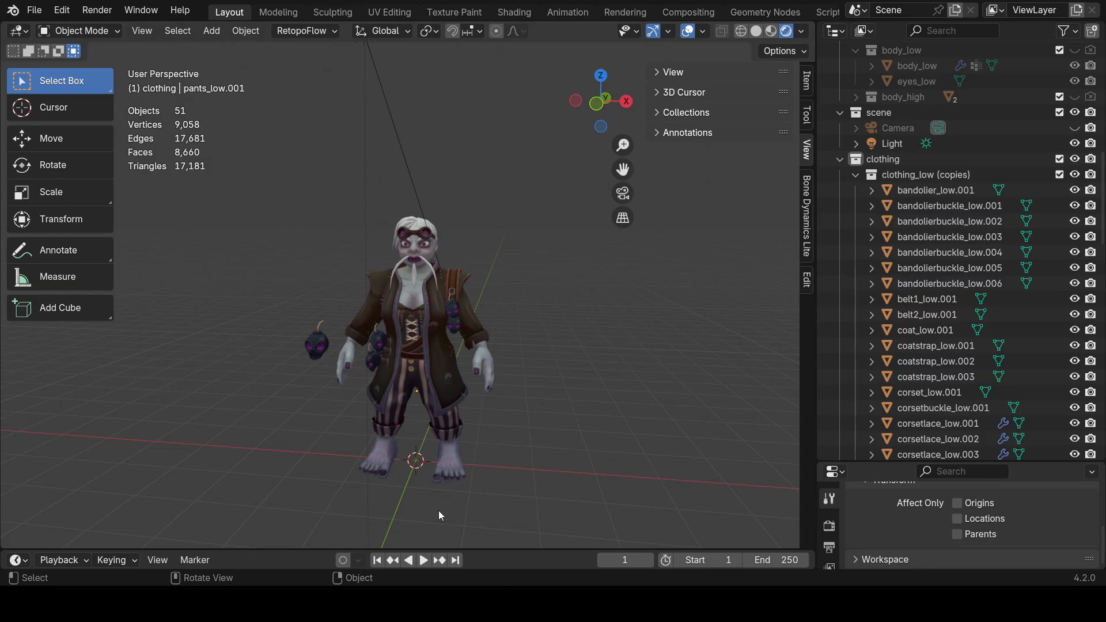
{"action": "scroll", "coordinate": [439, 420], "scroll_direction": "up", "scroll_amount": 2}
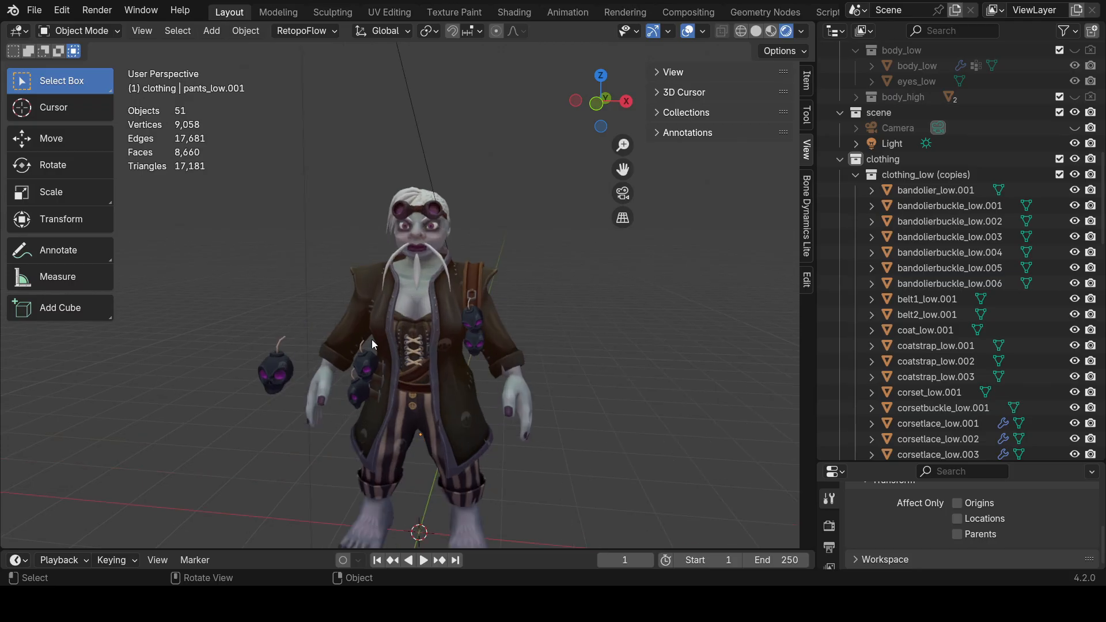